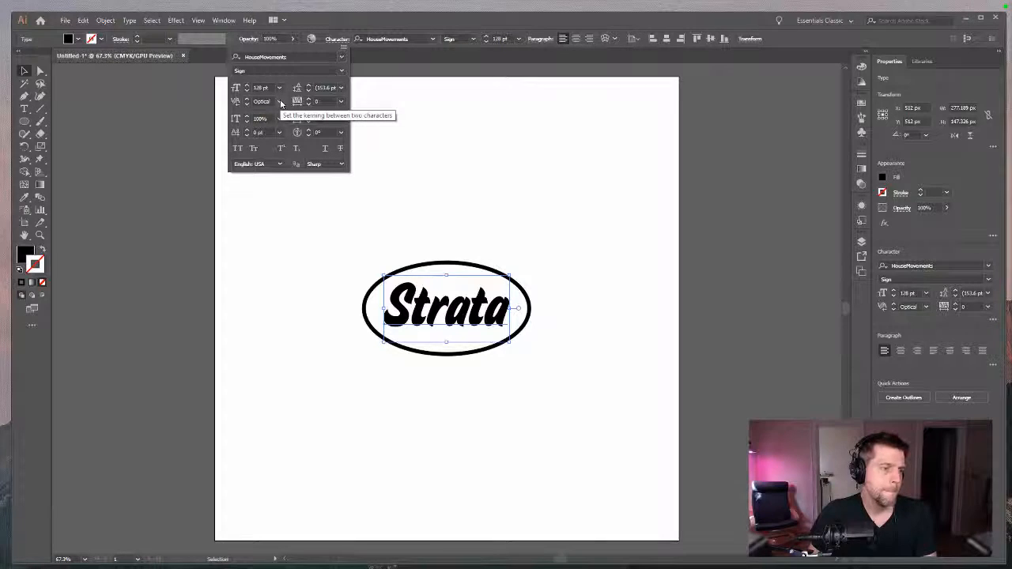
- Try Auto kerning and Metrics - Roman Only kerning on the Strata text
{"action": "left_click", "coordinate": [280, 102]}
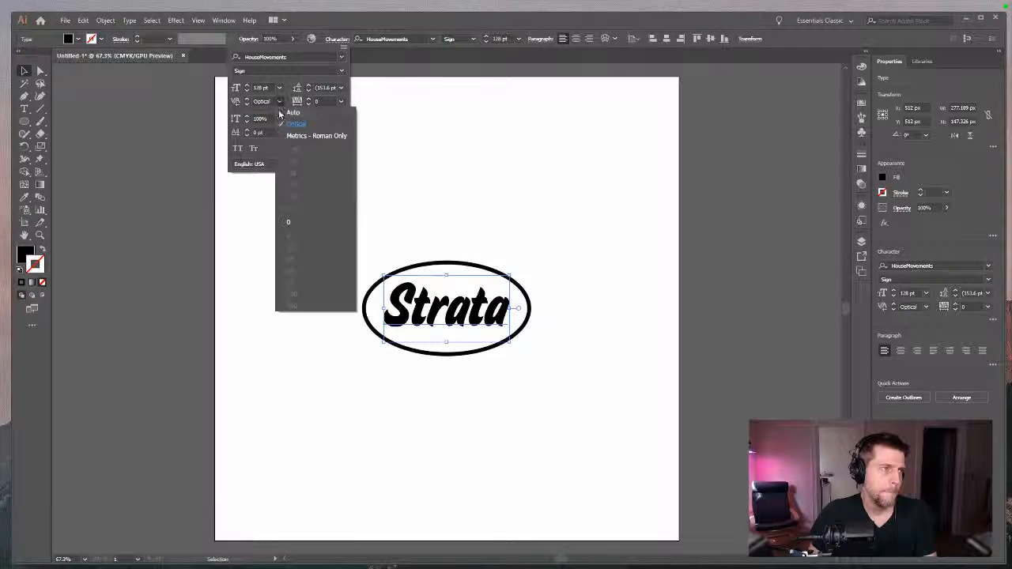
{"action": "left_click", "coordinate": [287, 116]}
{"action": "left_click", "coordinate": [279, 102]}
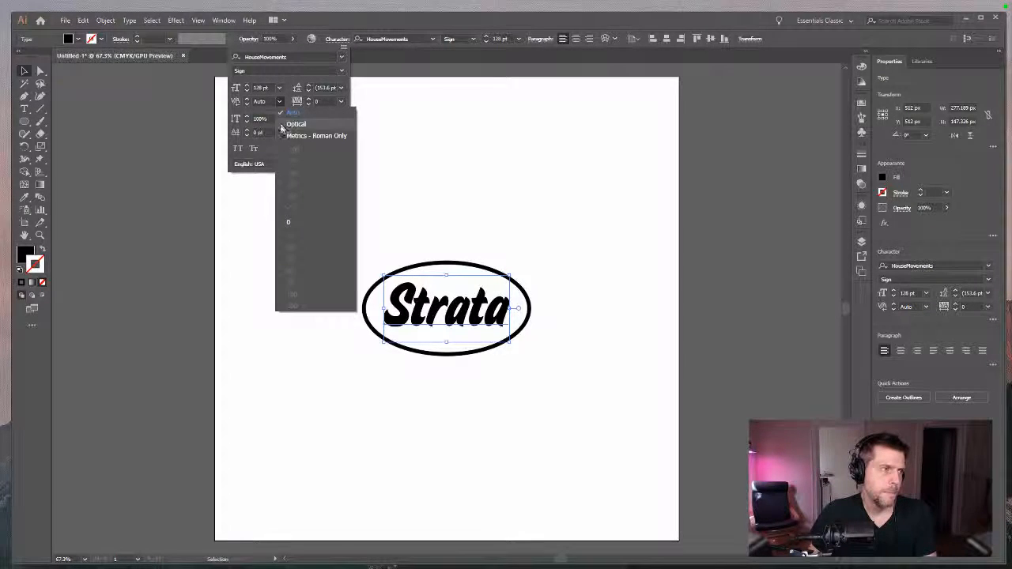
{"action": "left_click", "coordinate": [290, 140]}
{"action": "left_click", "coordinate": [265, 249]}
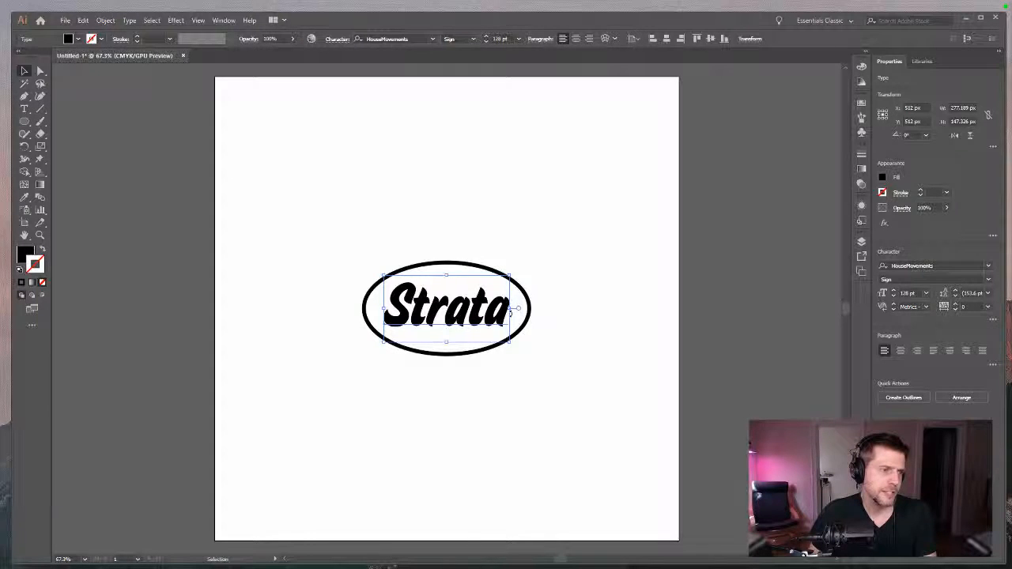
{"action": "left_click", "coordinate": [620, 312]}
{"action": "left_click", "coordinate": [439, 315]}
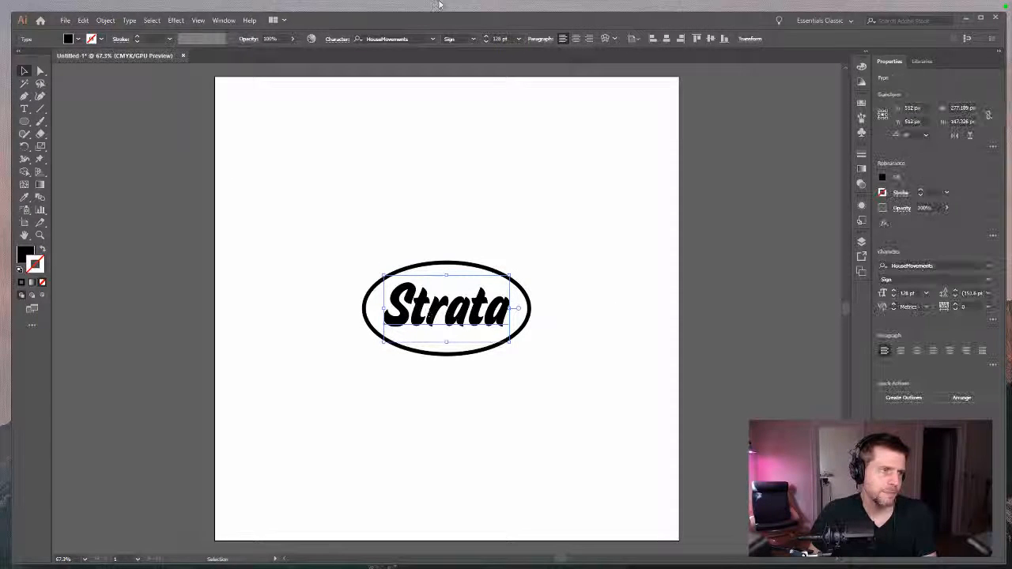
- Set the kerning of the Strata text to Optical
{"action": "left_click", "coordinate": [335, 41]}
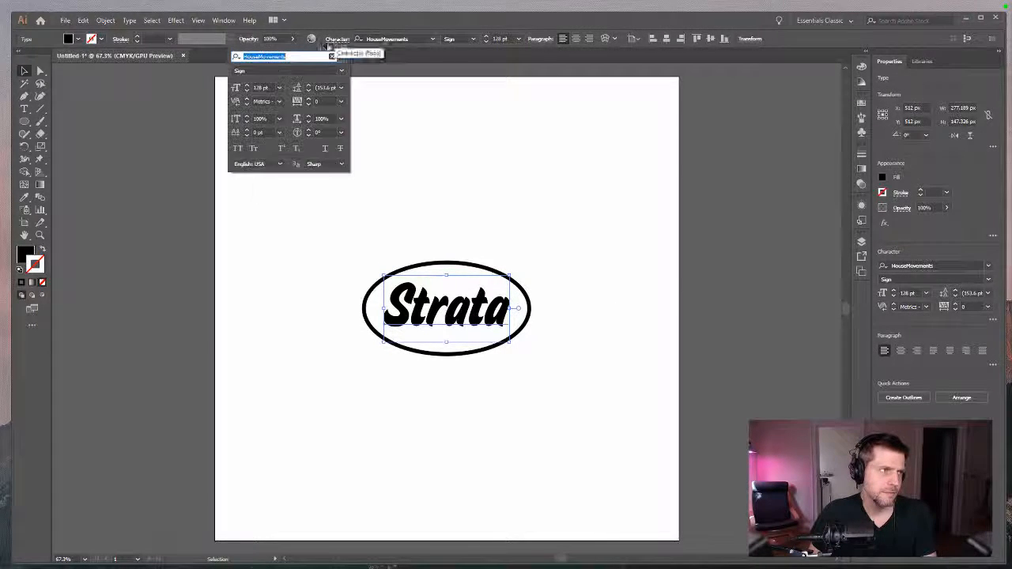
{"action": "left_click", "coordinate": [279, 101]}
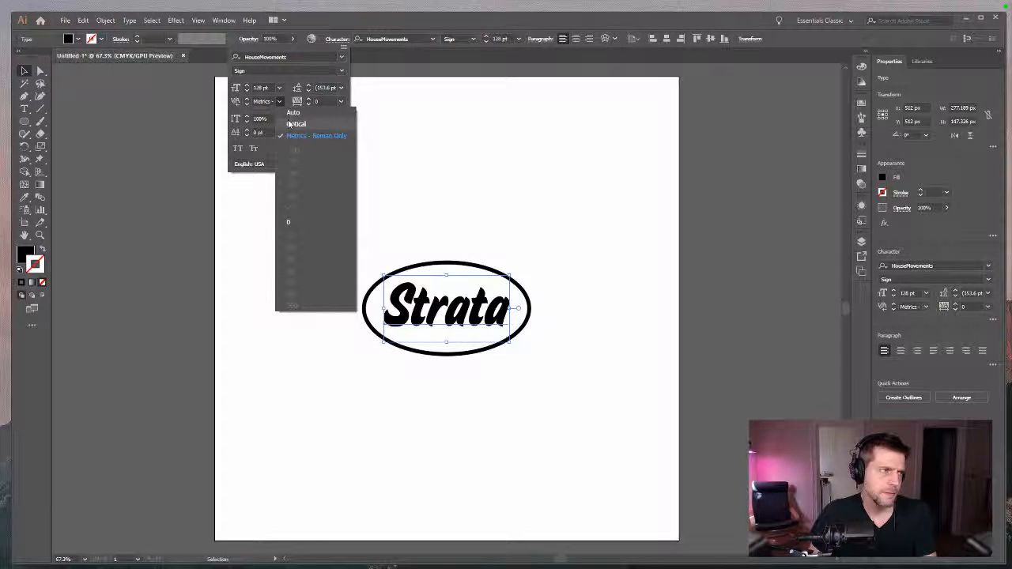
{"action": "left_click", "coordinate": [294, 124]}
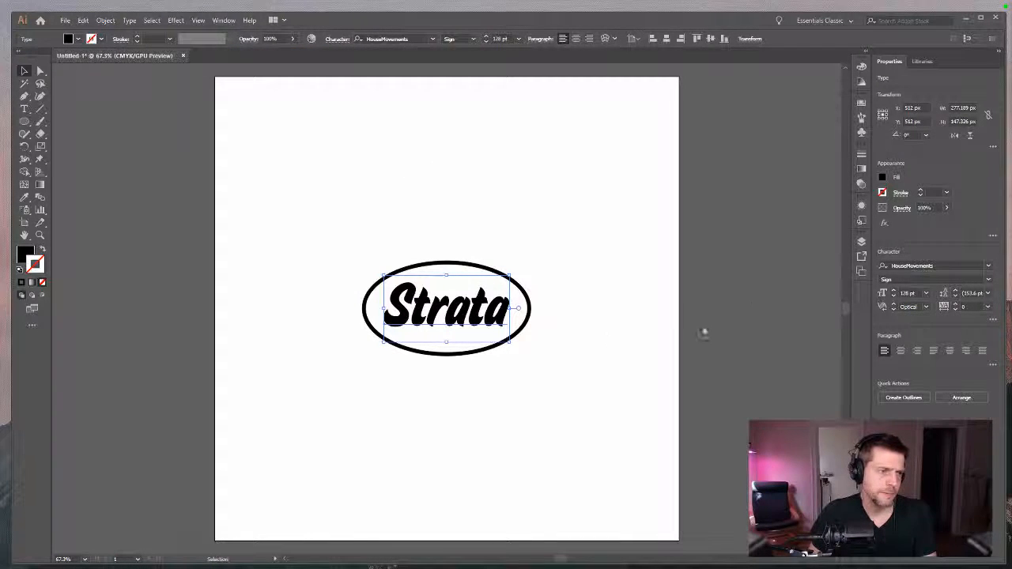
{"action": "left_click", "coordinate": [740, 305]}
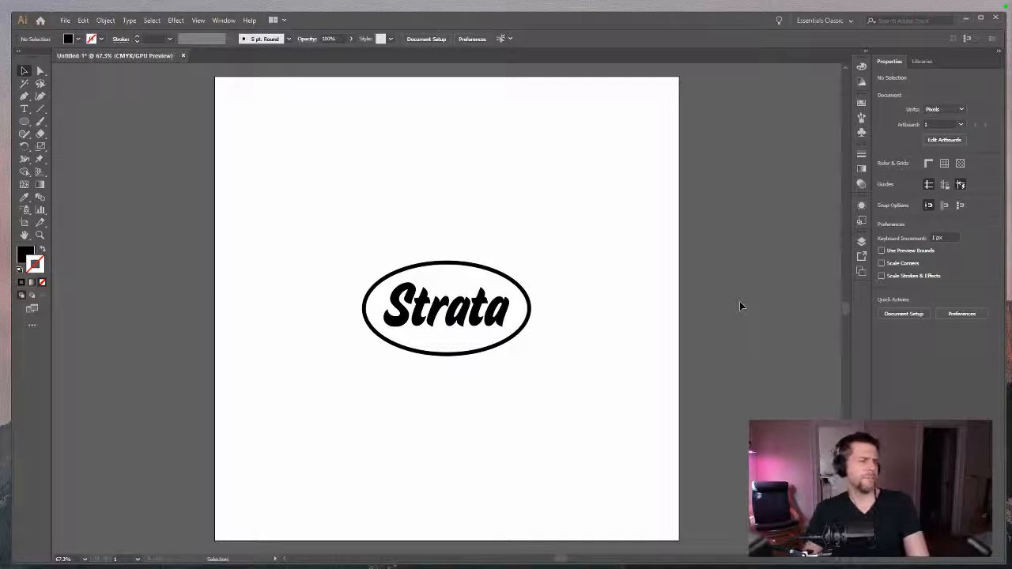
- Convert the Strata text inside the ellipse to outlines
{"action": "left_click", "coordinate": [497, 350]}
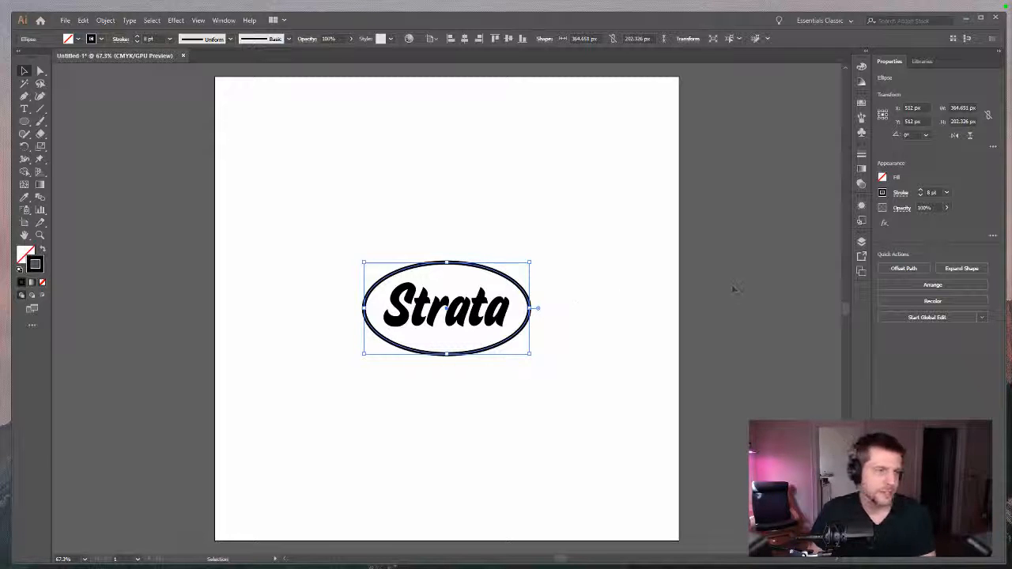
{"action": "left_click", "coordinate": [404, 355]}
{"action": "left_click", "coordinate": [431, 345]}
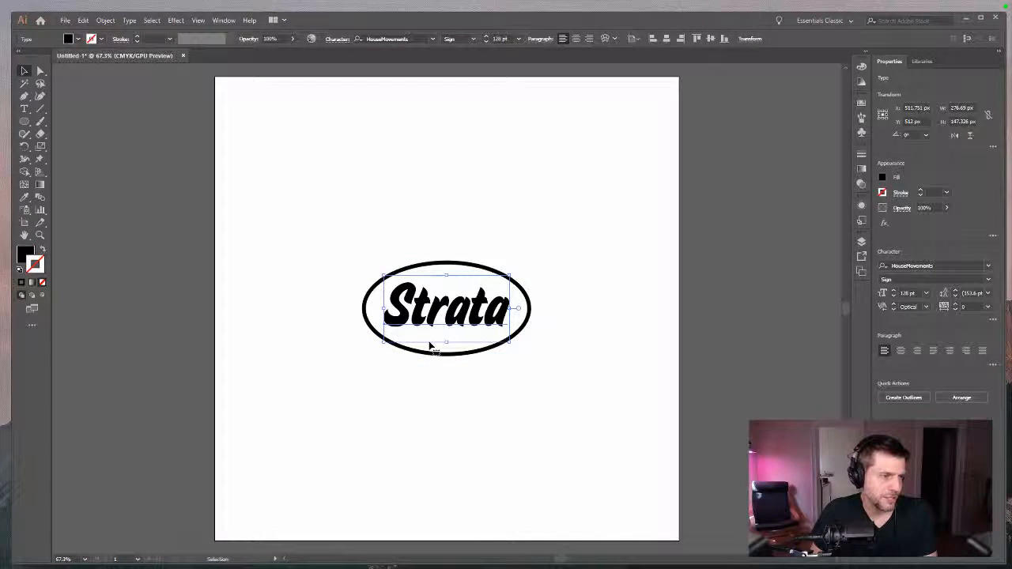
{"action": "key", "text": "ctrl+shift+o"}
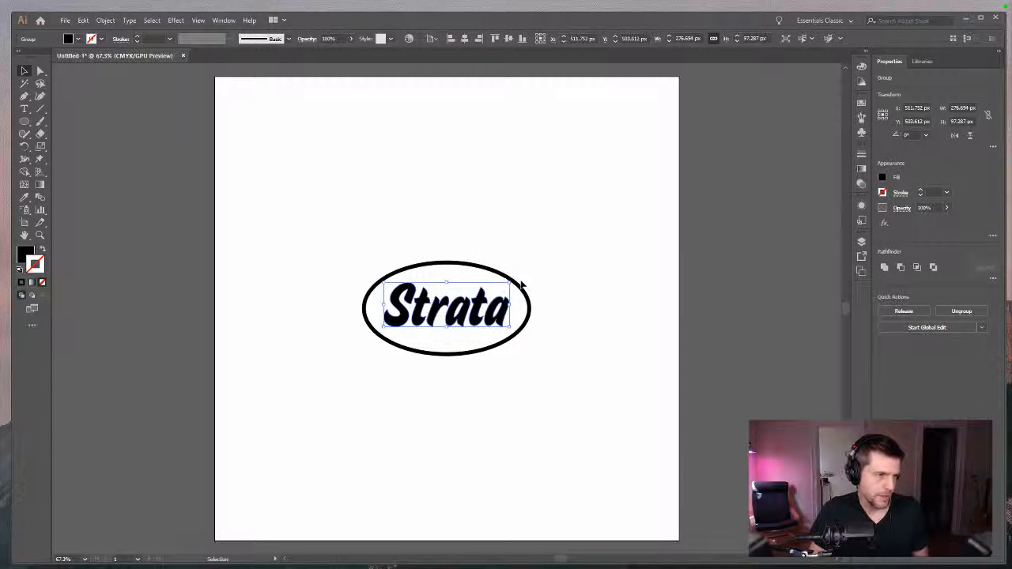
- Align the outlined Strata lettering and the ellipse to their common vertical center
{"action": "left_click_drag", "start_coordinate": [548, 247], "coordinate": [338, 424]}
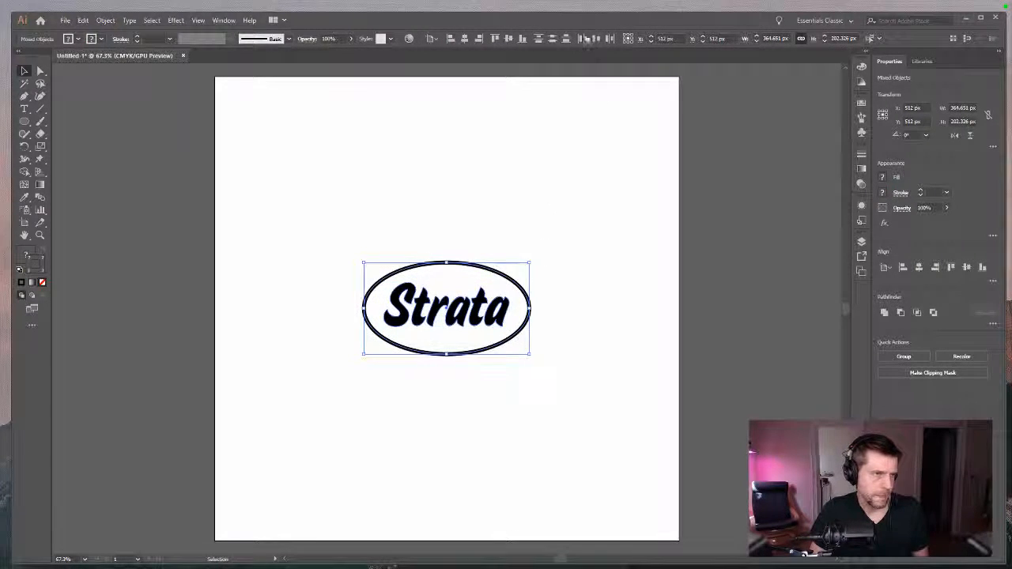
{"action": "left_click", "coordinate": [508, 39]}
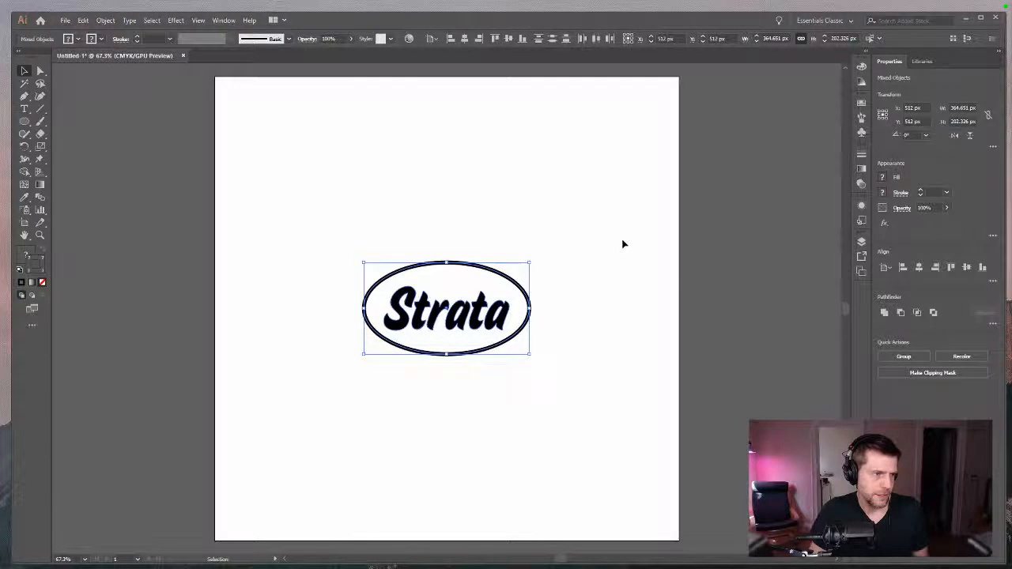
{"action": "left_click", "coordinate": [736, 283]}
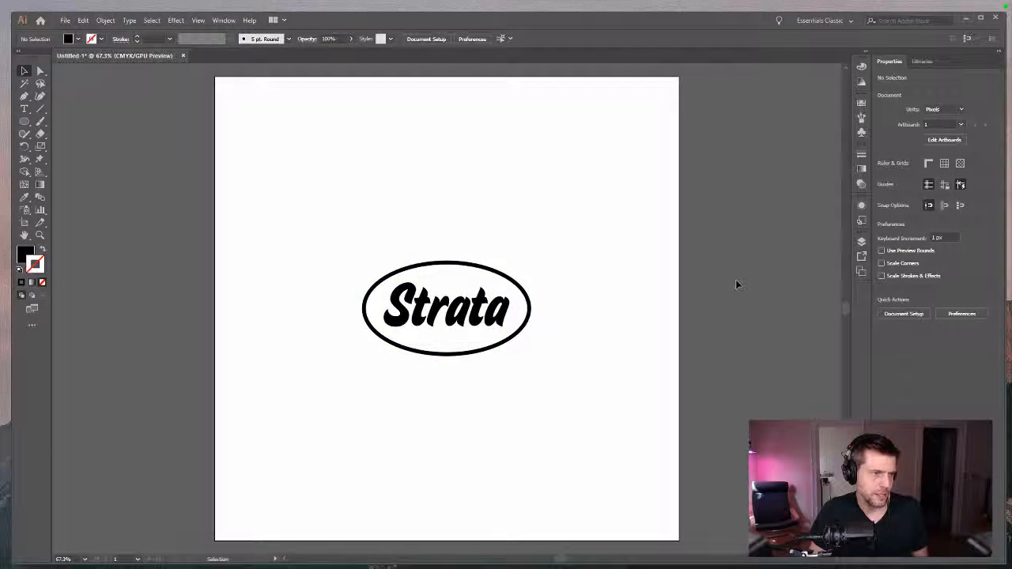
- Reset the ellipse to the default white fill and remove its stroke
{"action": "left_click", "coordinate": [434, 354]}
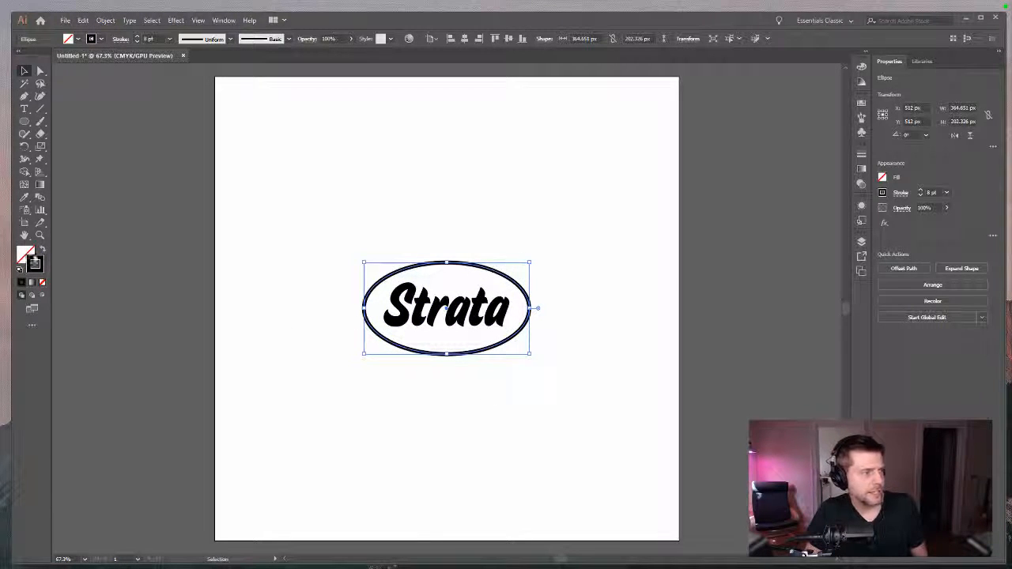
{"action": "left_click", "coordinate": [20, 270]}
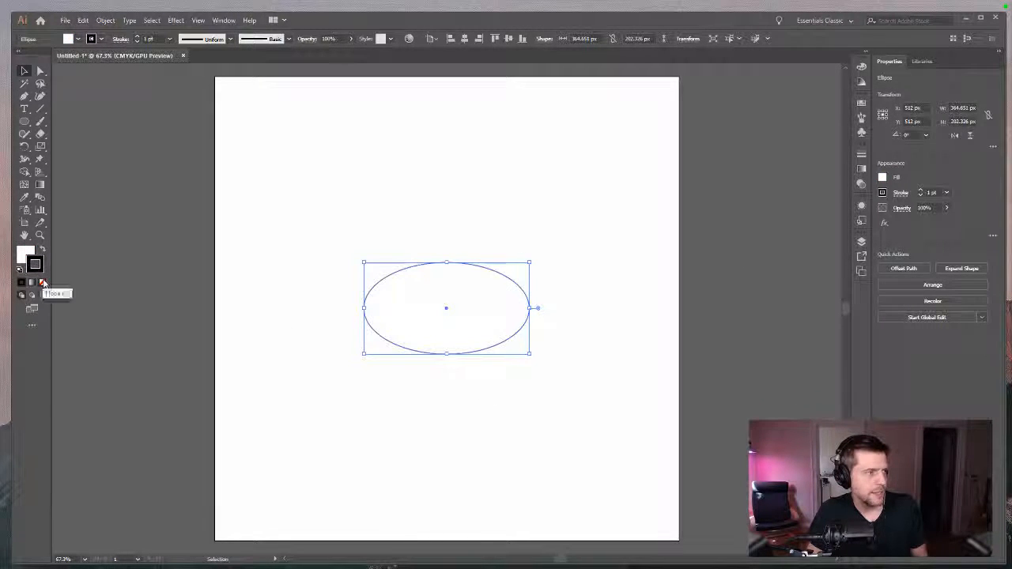
{"action": "left_click", "coordinate": [42, 282]}
{"action": "left_click", "coordinate": [293, 340]}
- Send the white ellipse to the back, behind the Strata lettering
{"action": "left_click", "coordinate": [474, 342]}
{"action": "key", "text": "ctrl+shift+bracketleft"}
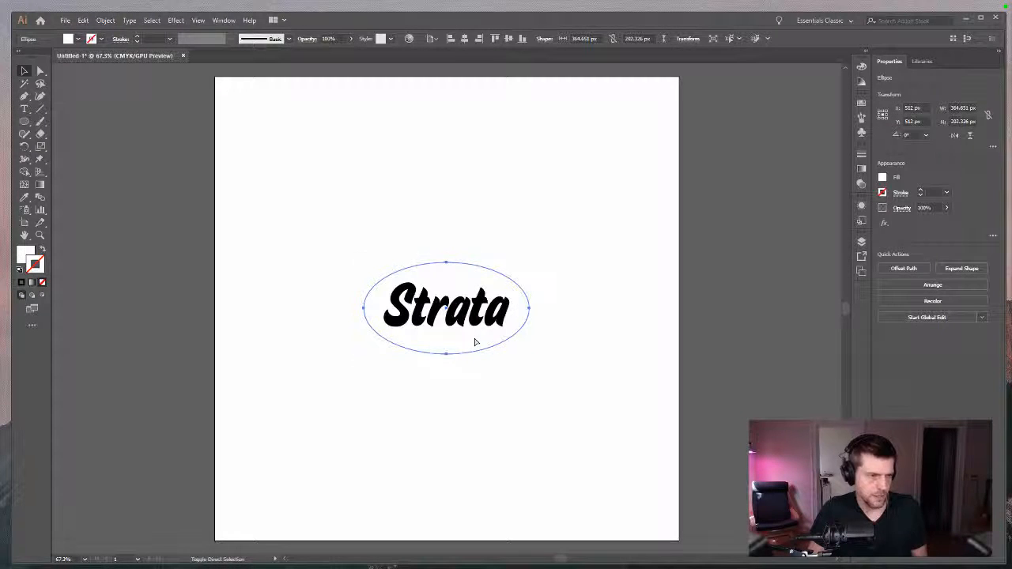
{"action": "left_click", "coordinate": [360, 259]}
{"action": "key", "text": "ctrl+a"}
{"action": "left_click", "coordinate": [482, 148]}
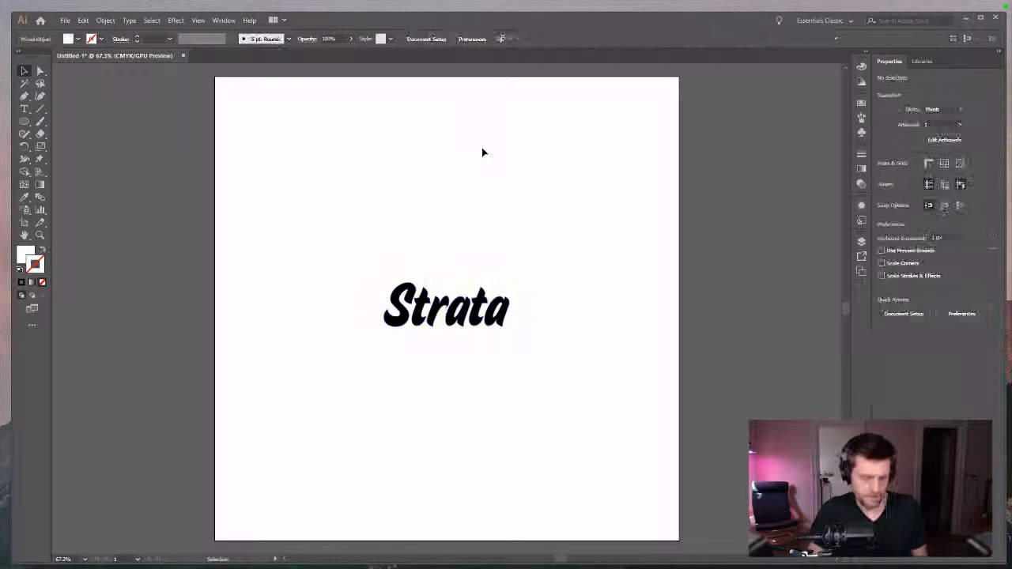
- Show the transparency grid behind the artwork
{"action": "key", "text": "ctrl+shift+t"}
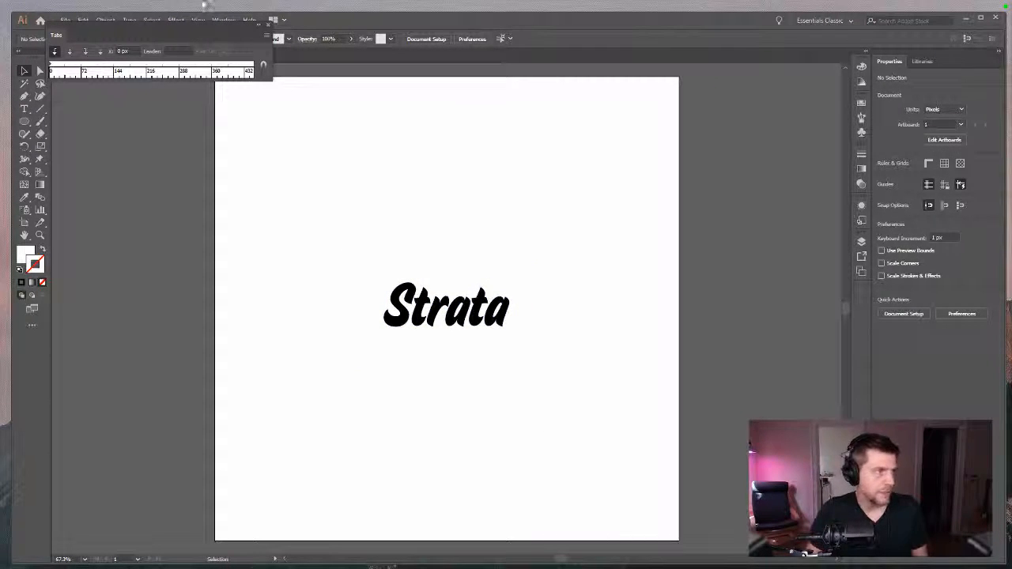
{"action": "left_click", "coordinate": [267, 24]}
{"action": "left_click", "coordinate": [198, 20]}
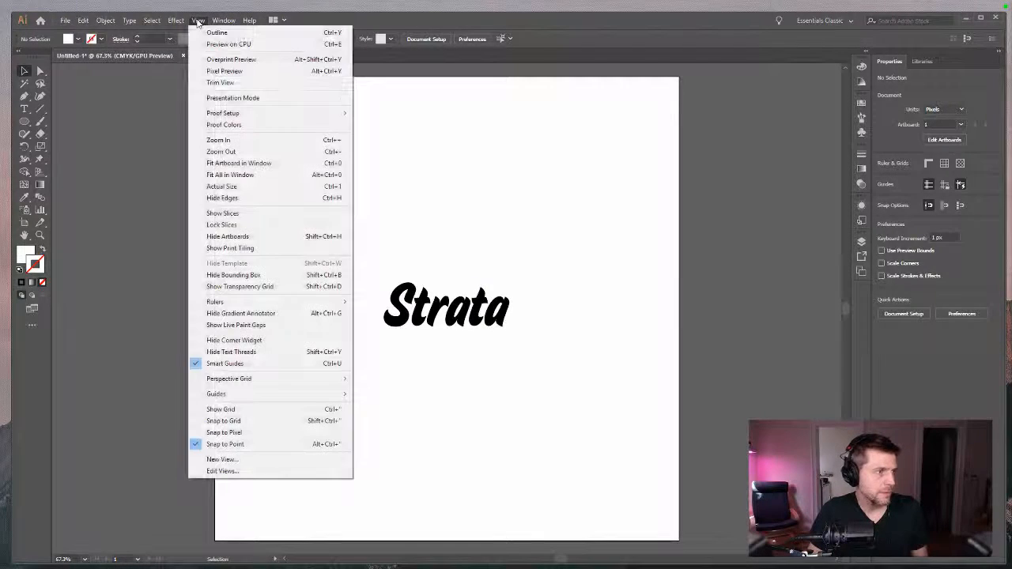
{"action": "left_click", "coordinate": [278, 288]}
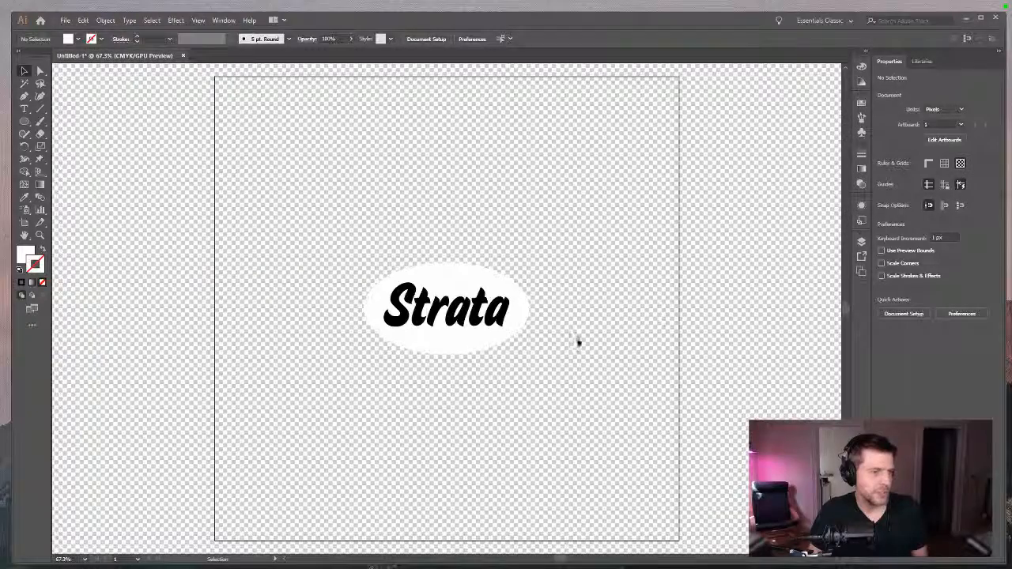
- Cut the Strata lettering out of the white ellipse with Minus Front
{"action": "left_click_drag", "start_coordinate": [551, 360], "coordinate": [365, 234]}
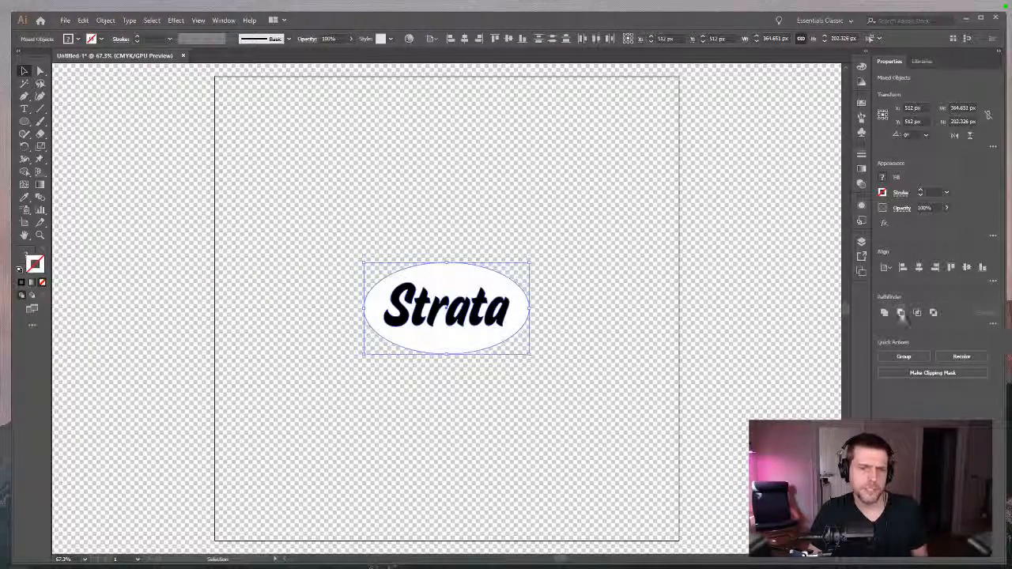
{"action": "left_click", "coordinate": [901, 313]}
{"action": "left_click", "coordinate": [496, 366]}
{"action": "left_click", "coordinate": [468, 341]}
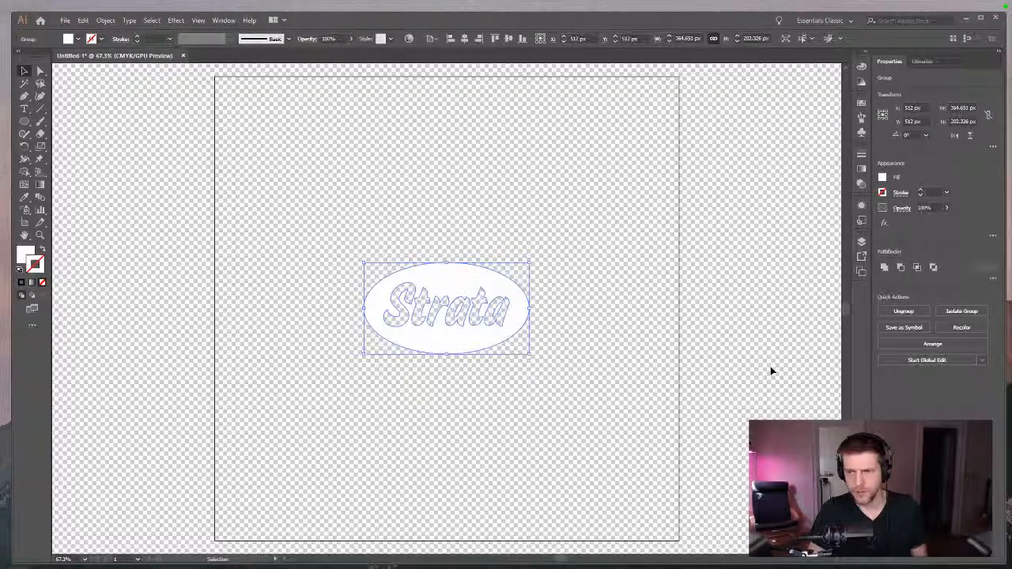
{"action": "key", "text": "ctrl+minus"}
{"action": "key", "text": "ctrl+minus"}
{"action": "key", "text": "ctrl+minus"}
{"action": "key", "text": "ctrl+equal"}
{"action": "key", "text": "ctrl+equal"}
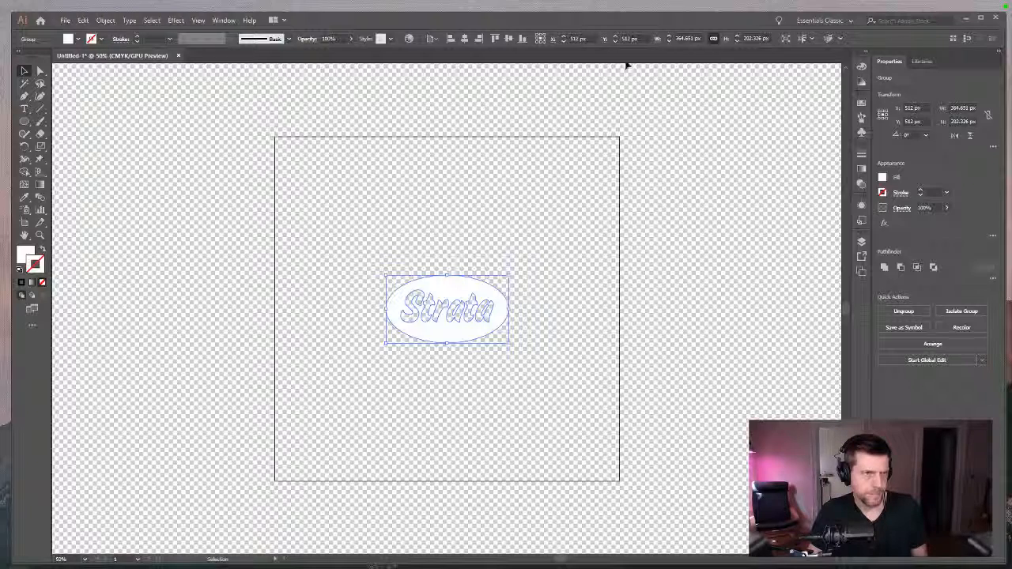
{"action": "left_click", "coordinate": [532, 217]}
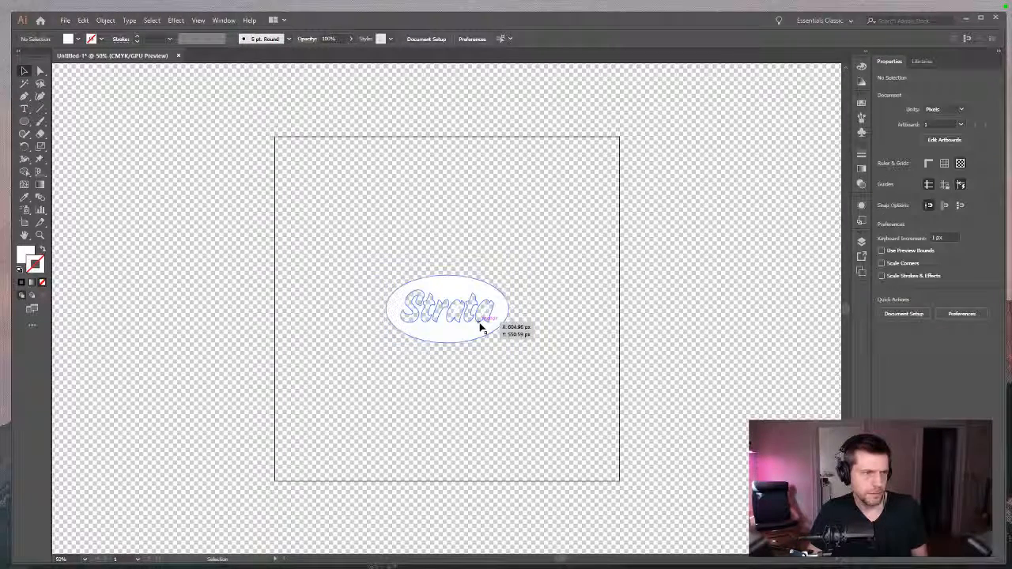
{"action": "left_click", "coordinate": [507, 314]}
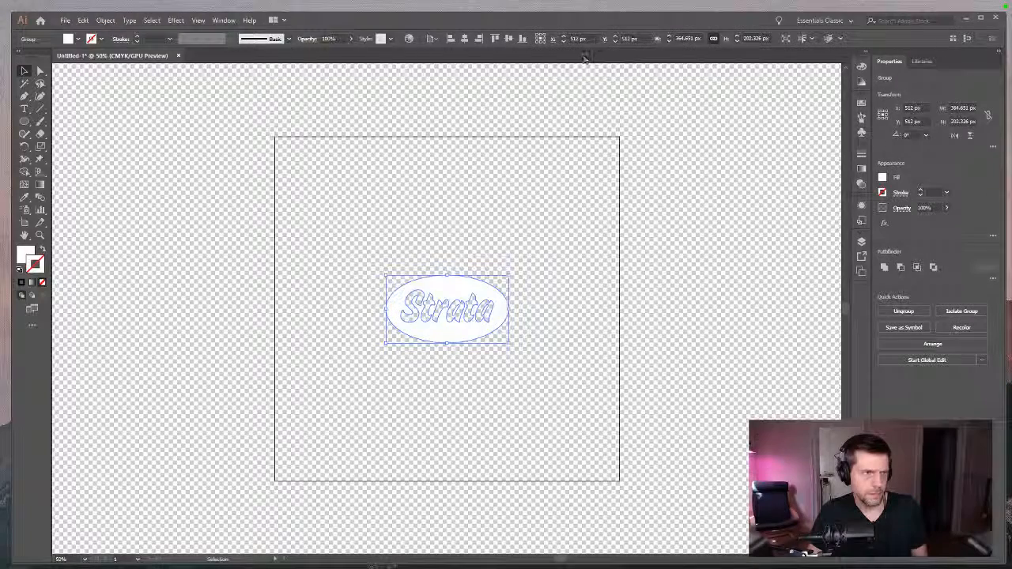
{"action": "left_click_drag", "start_coordinate": [586, 38], "coordinate": [541, 39]}
{"action": "type", "text": "9"}
{"action": "key", "text": "Return"}
{"action": "key", "text": "ctrl+z"}
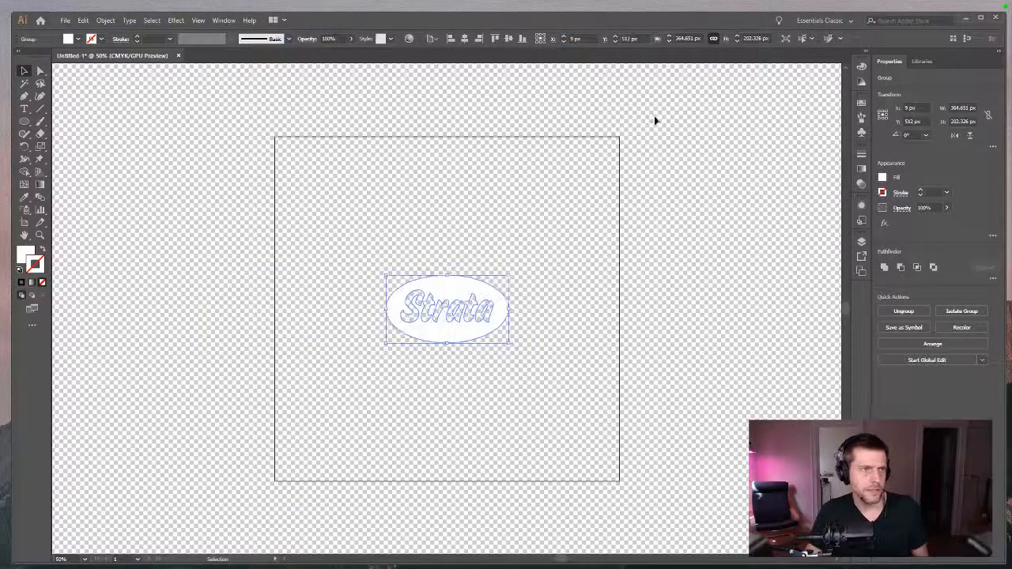
- Try scaling the knocked-out ellipse group proportionally to 960 px wide, and undo back to the separate lettering and ellipse
{"action": "left_click", "coordinate": [654, 115]}
{"action": "left_click", "coordinate": [467, 340]}
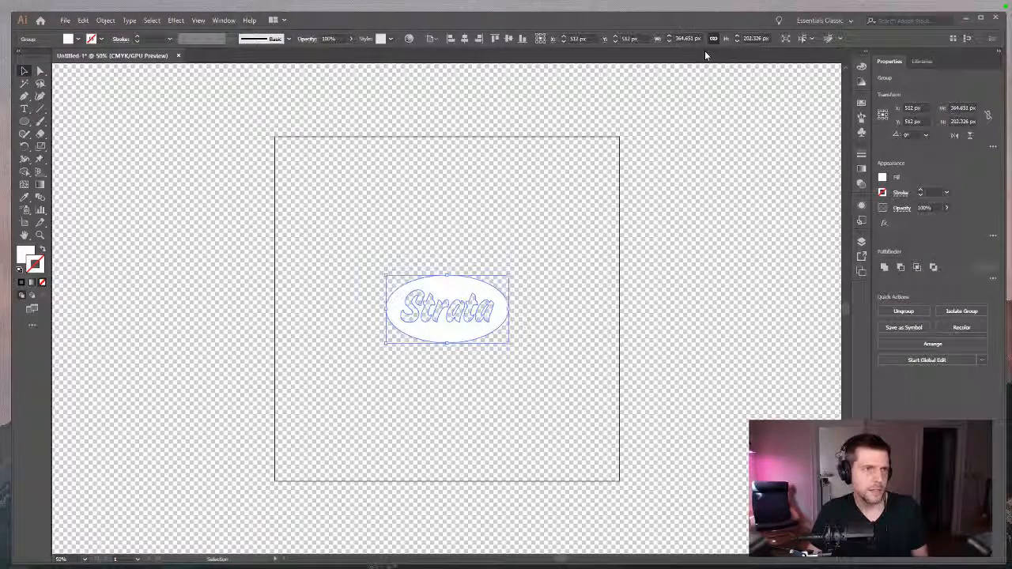
{"action": "left_click", "coordinate": [688, 38]}
{"action": "type", "text": "960"}
{"action": "key", "text": "Return"}
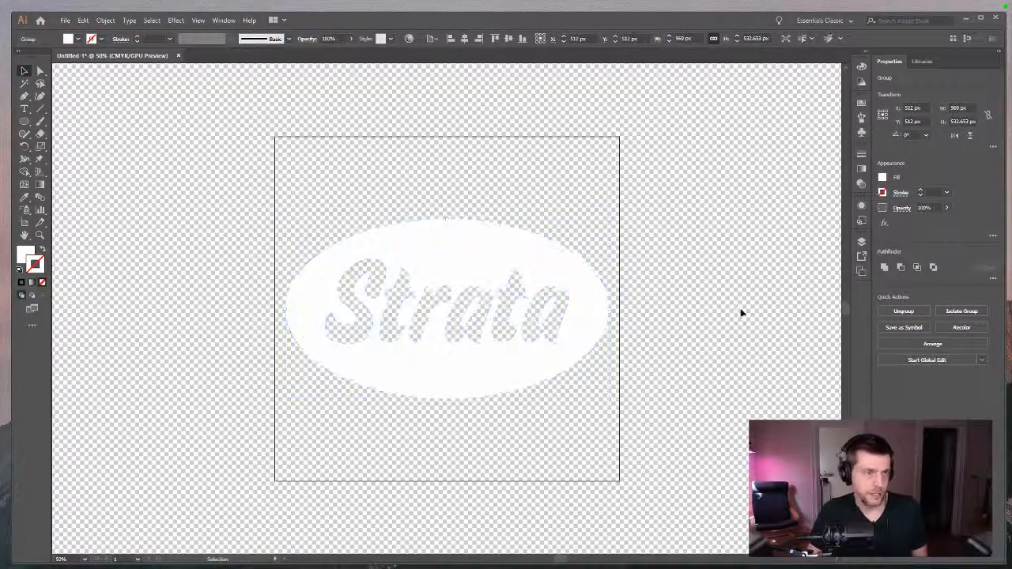
{"action": "key", "text": "ctrl+z"}
- Resize the white ellipse behind the lettering to 400 px wide and 200 px high
{"action": "left_click", "coordinate": [484, 395]}
{"action": "left_click", "coordinate": [462, 346]}
{"action": "left_click", "coordinate": [583, 39]}
{"action": "type", "text": "400"}
{"action": "key", "text": "Tab"}
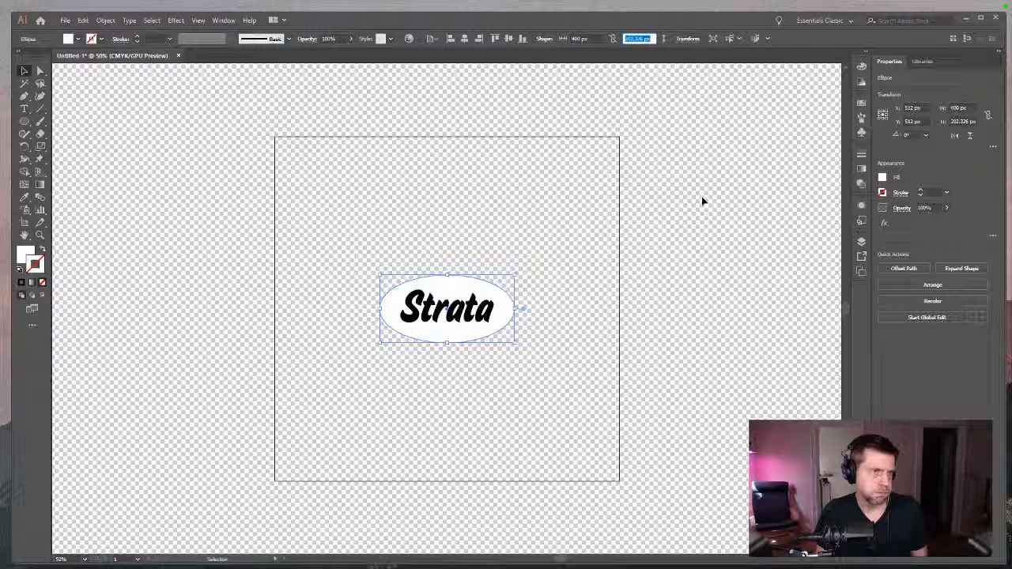
{"action": "type", "text": "200"}
{"action": "key", "text": "Tab"}
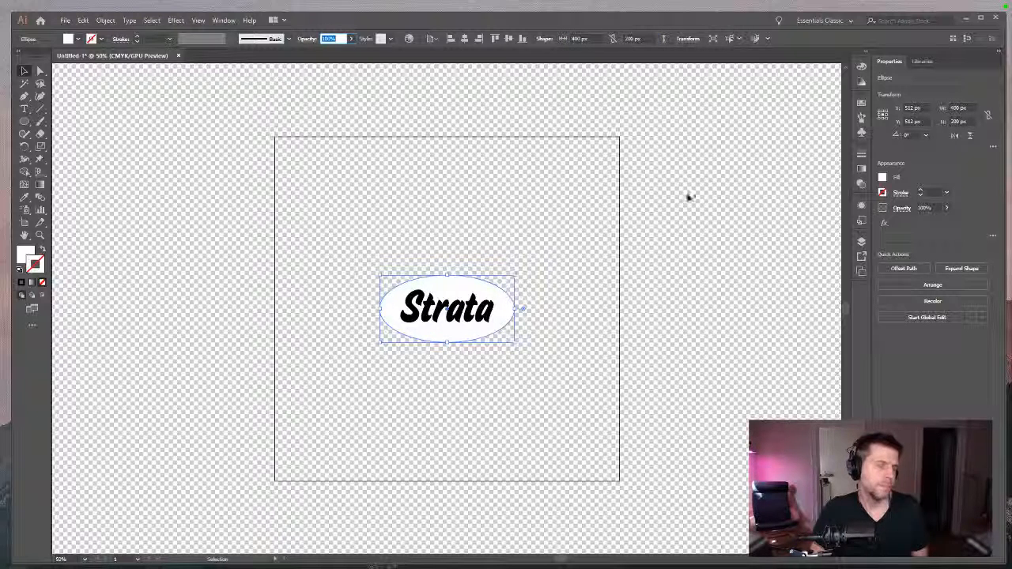
- Set the white ellipse's width to 360 px
{"action": "left_click", "coordinate": [714, 305]}
{"action": "left_click", "coordinate": [434, 340]}
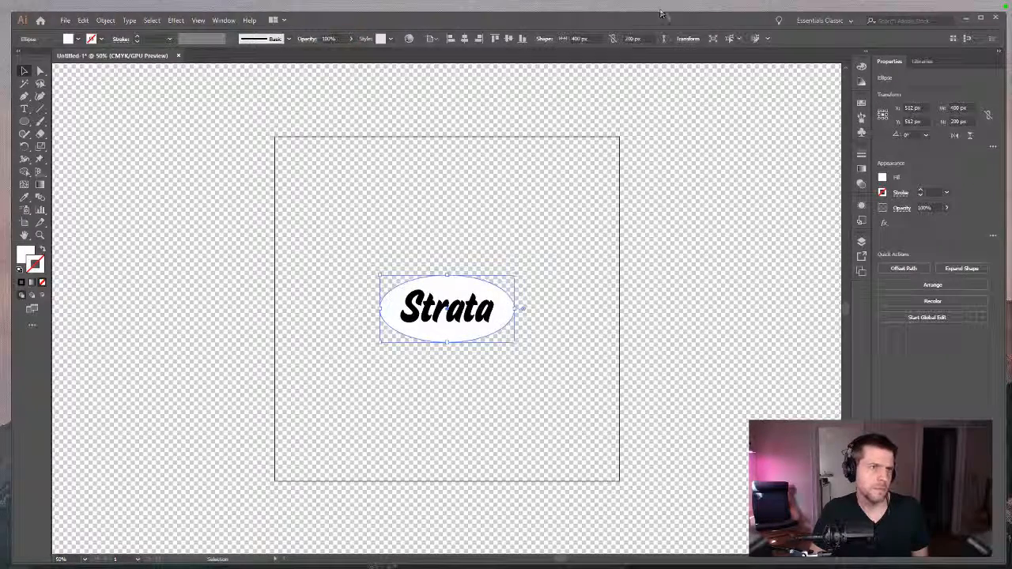
{"action": "left_click", "coordinate": [584, 38]}
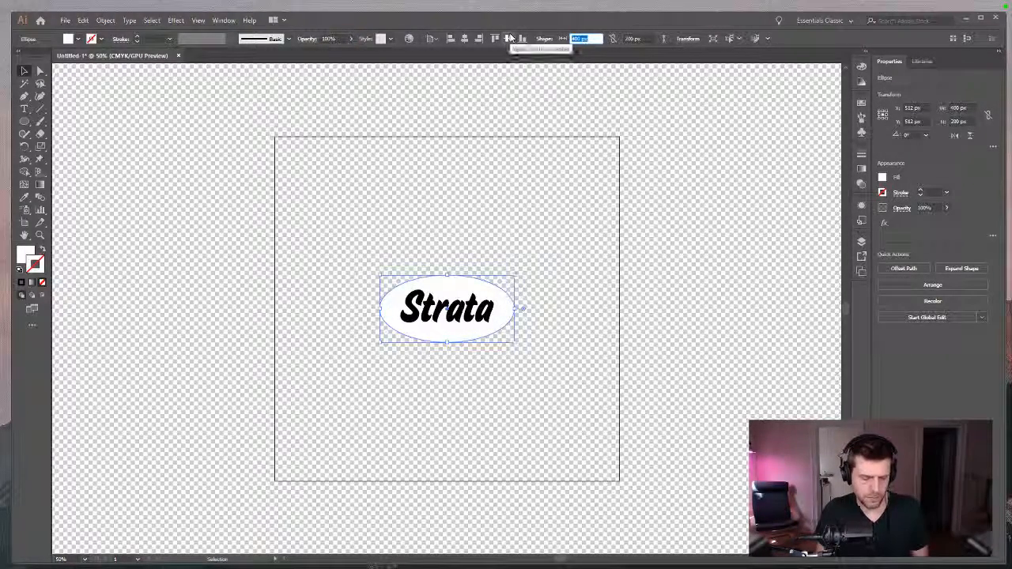
{"action": "type", "text": "360"}
{"action": "key", "text": "Return"}
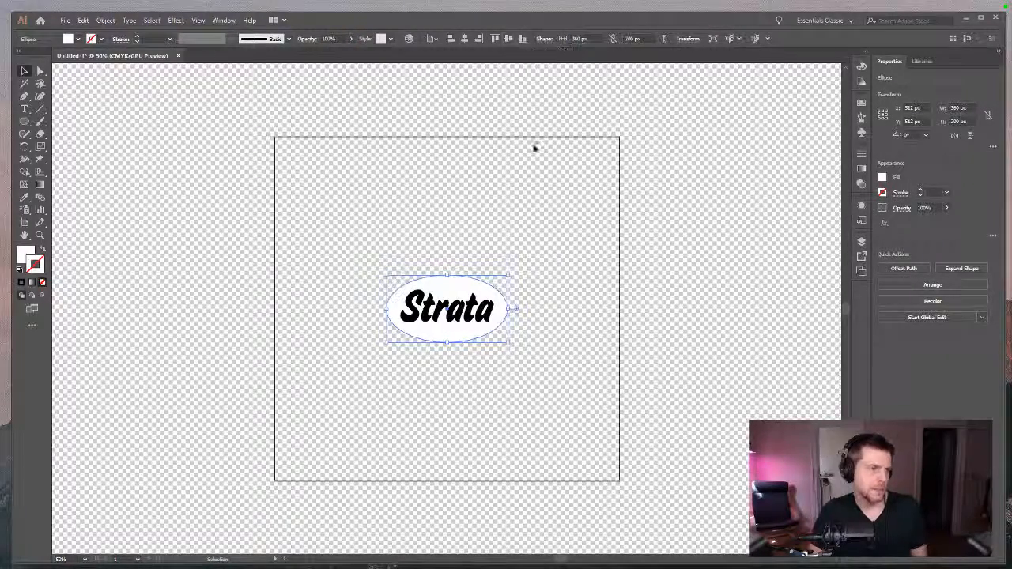
{"action": "left_click", "coordinate": [548, 208]}
{"action": "key", "text": "ctrl+1"}
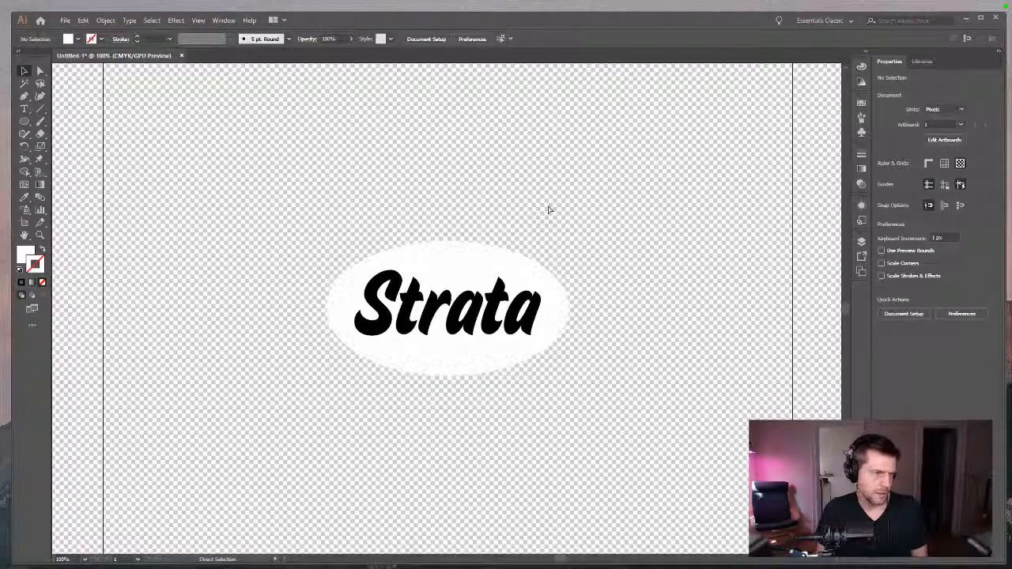
- Try resizing the white ellipse to 380 px wide, with a height of 220 px and then 210 px
{"action": "left_click", "coordinate": [423, 254]}
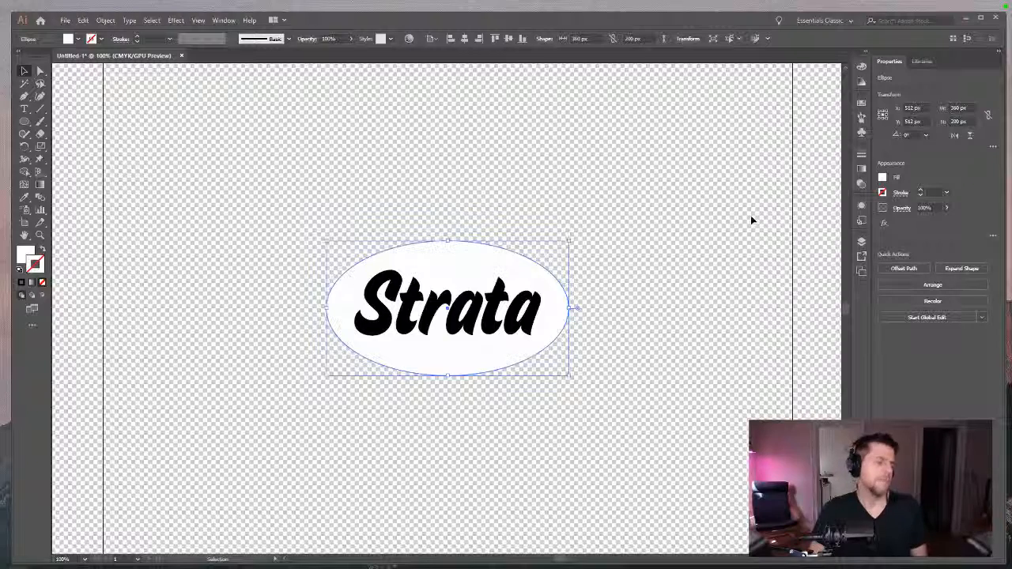
{"action": "left_click", "coordinate": [581, 38]}
{"action": "type", "text": "380"}
{"action": "key", "text": "Tab"}
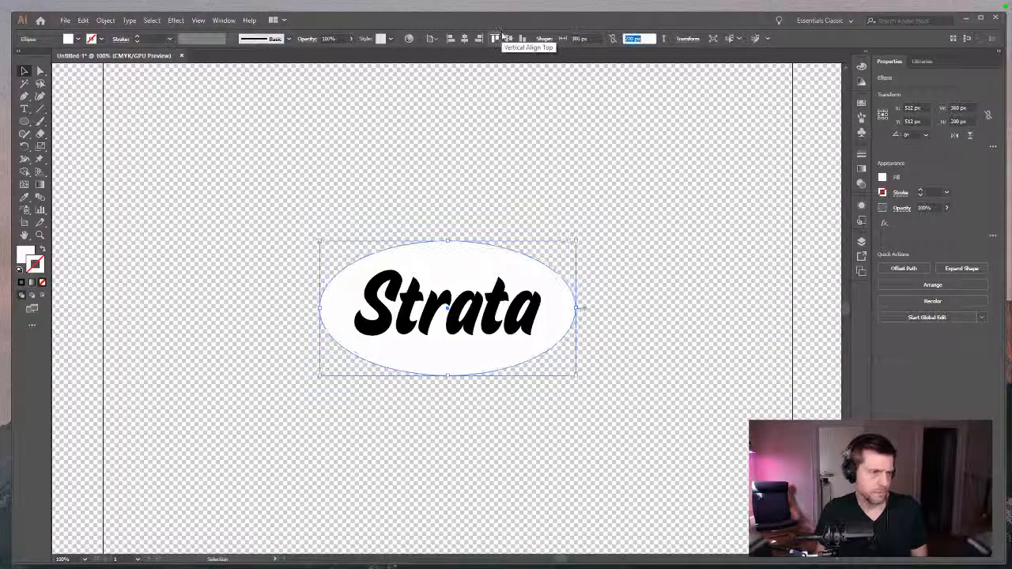
{"action": "type", "text": "220"}
{"action": "key", "text": "Tab"}
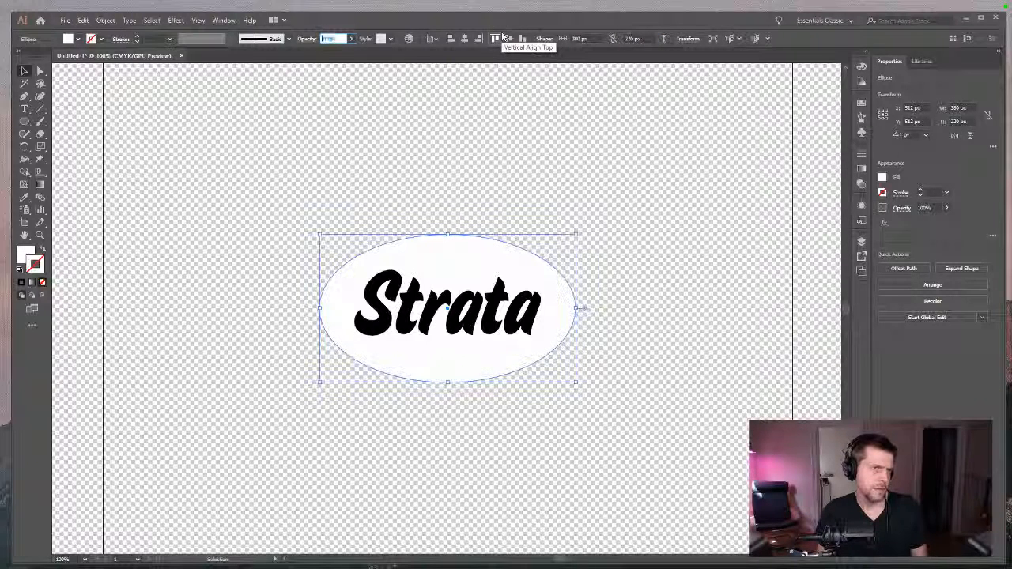
{"action": "left_click", "coordinate": [639, 38]}
{"action": "type", "text": "210"}
{"action": "key", "text": "Tab"}
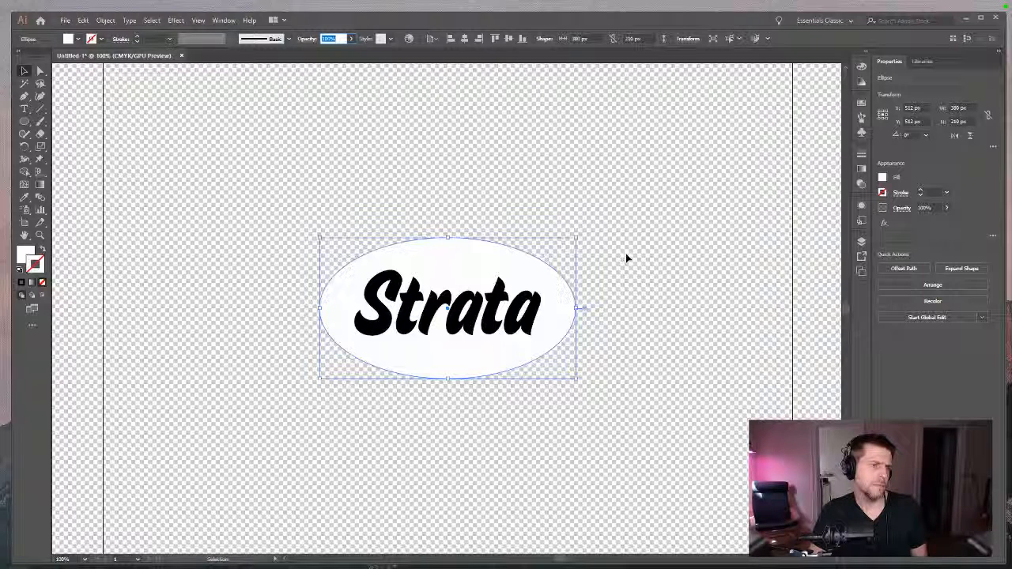
- Resize the white ellipse behind the lettering to 320 px wide and 180 px high
{"action": "left_click", "coordinate": [585, 39]}
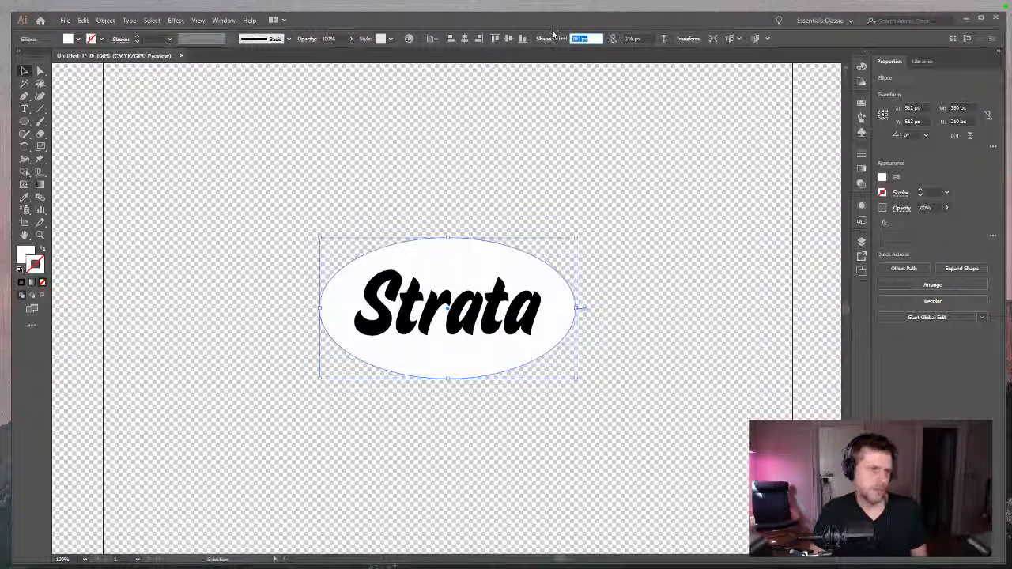
{"action": "type", "text": "320"}
{"action": "key", "text": "Tab"}
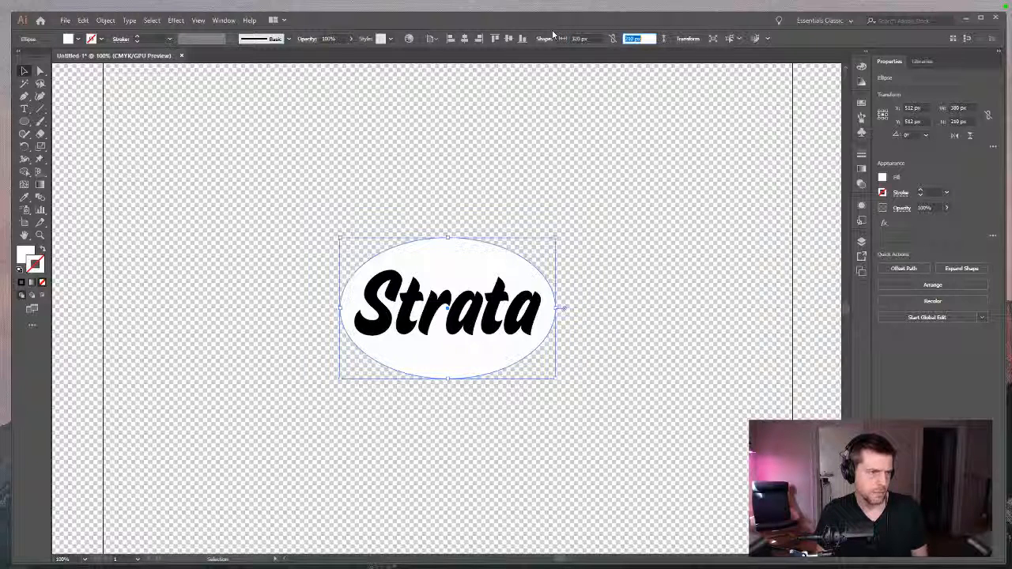
{"action": "type", "text": "140"}
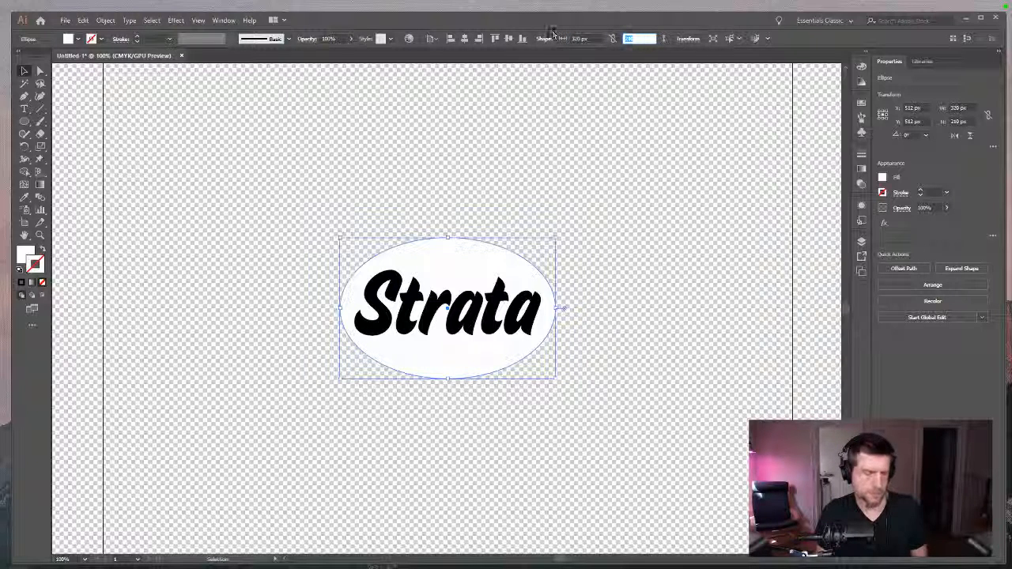
{"action": "key", "text": "Tab"}
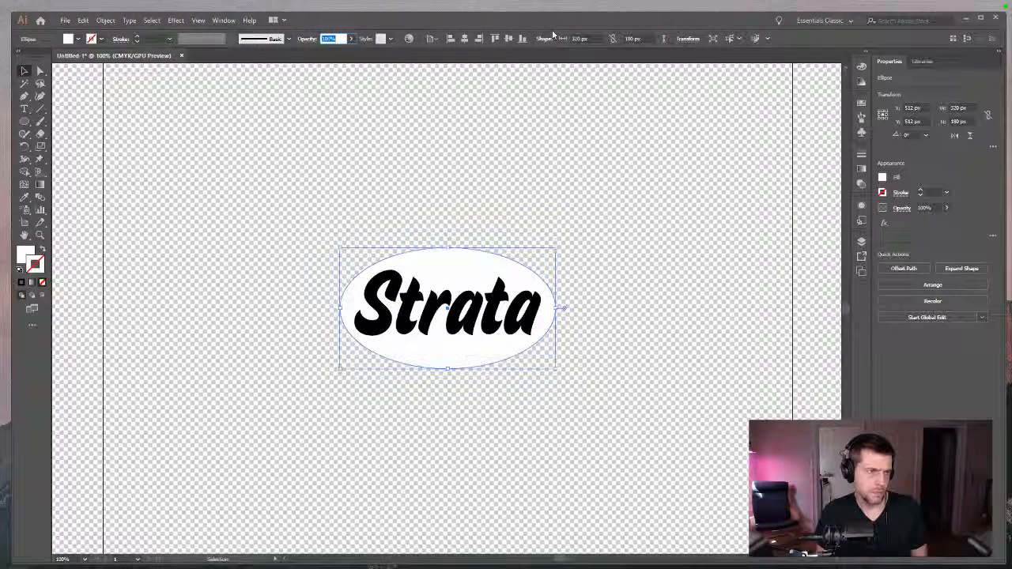
{"action": "left_click", "coordinate": [659, 480]}
- Scale the Strata lettering down proportionally about its centre to about 241 px wide
{"action": "left_click", "coordinate": [526, 300]}
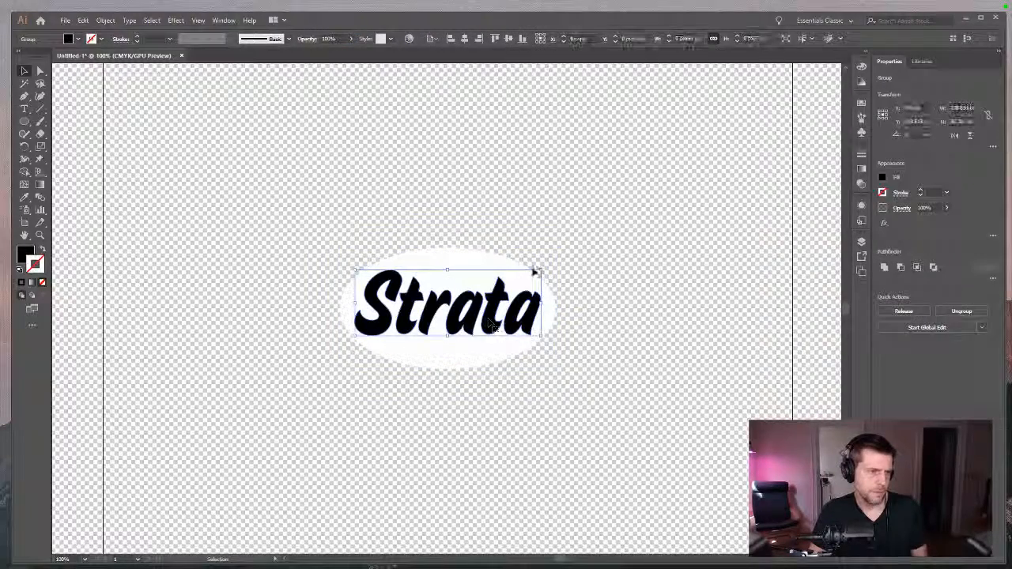
{"action": "left_click_drag", "start_coordinate": [542, 270], "coordinate": [523, 278]}
{"action": "left_click", "coordinate": [545, 332]}
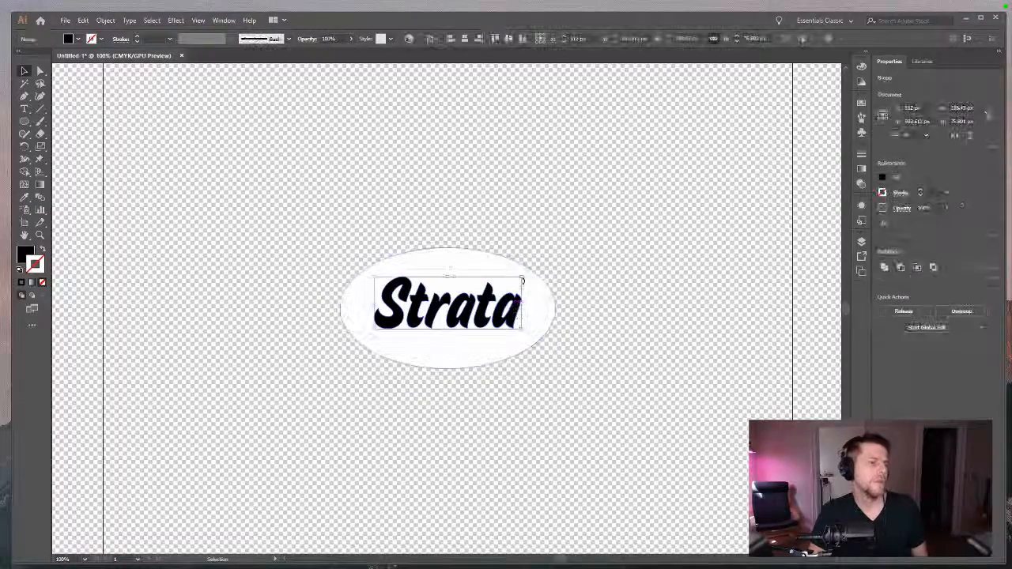
{"action": "left_click_drag", "start_coordinate": [521, 280], "coordinate": [531, 271]}
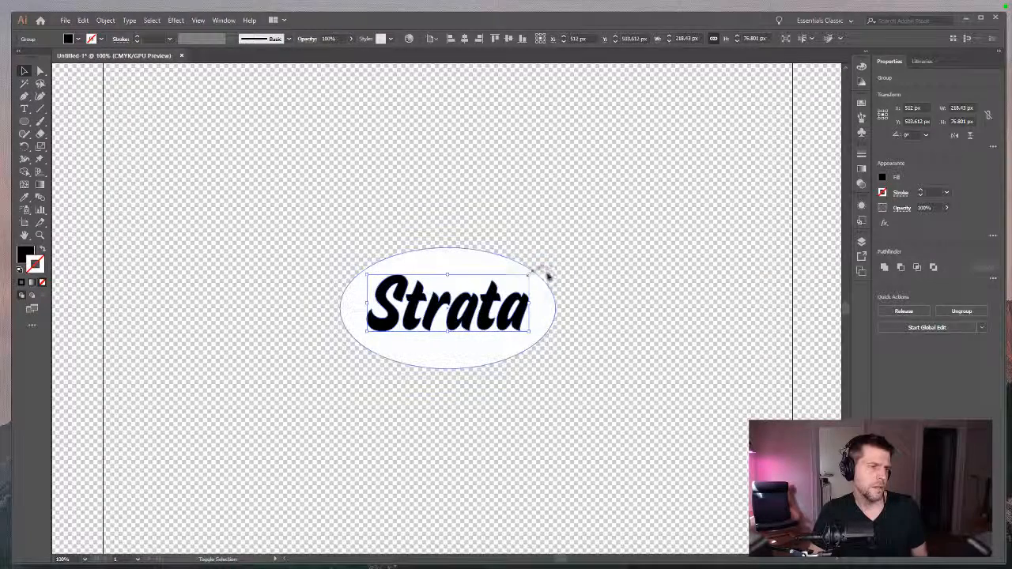
{"action": "left_click", "coordinate": [606, 271]}
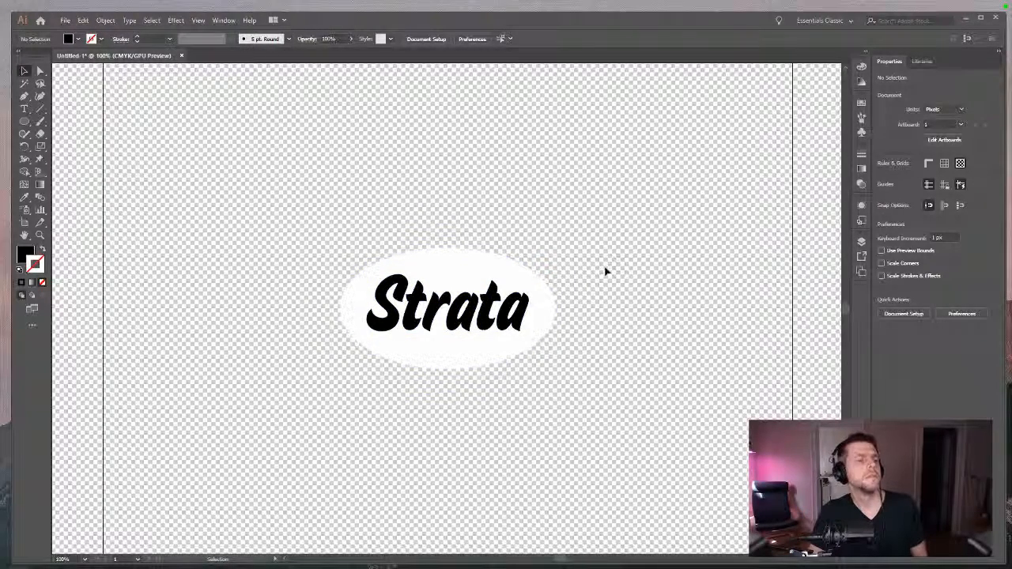
- Try slight size adjustments to the Strata lettering and undo each one
{"action": "left_click", "coordinate": [524, 311]}
{"action": "left_click_drag", "start_coordinate": [529, 274], "coordinate": [530, 274]}
{"action": "left_click", "coordinate": [590, 266]}
{"action": "key", "text": "ctrl+z"}
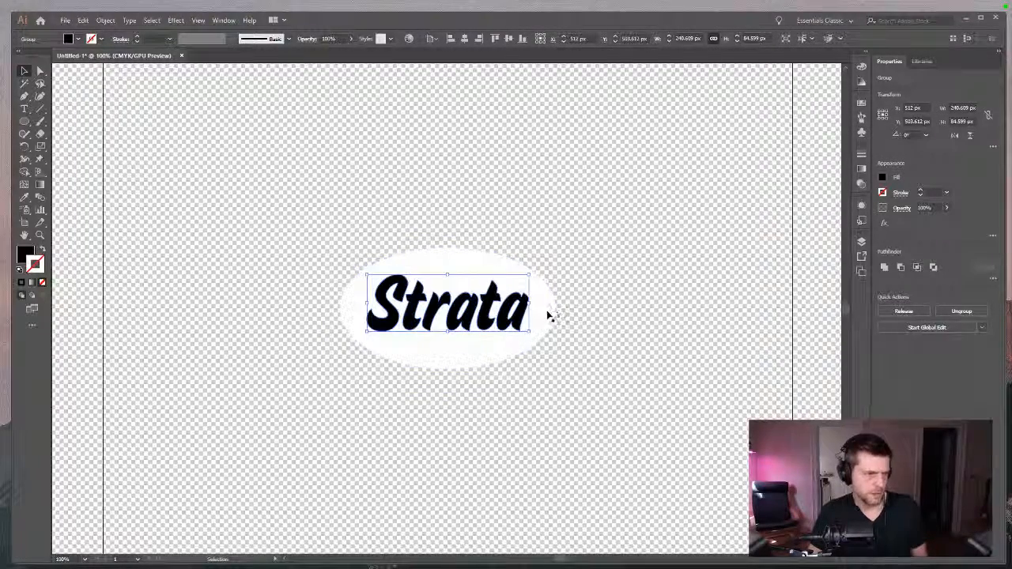
{"action": "left_click_drag", "start_coordinate": [529, 274], "coordinate": [533, 280]}
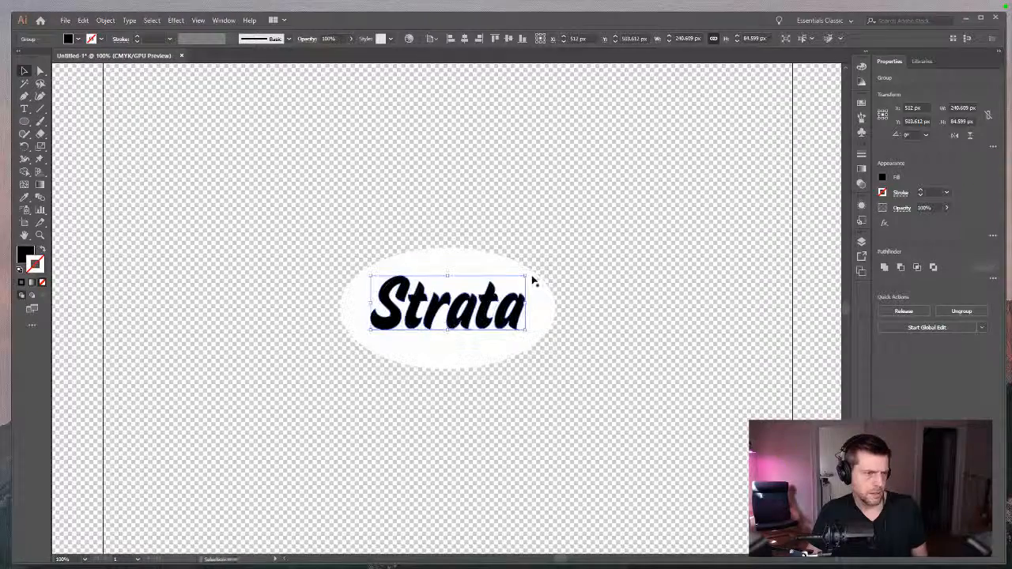
{"action": "left_click", "coordinate": [628, 296]}
{"action": "key", "text": "ctrl+z"}
- Knock the Strata lettering out of the 320 px wide ellipse with Minus Front
{"action": "left_click", "coordinate": [569, 360]}
{"action": "left_click_drag", "start_coordinate": [576, 336], "coordinate": [332, 463]}
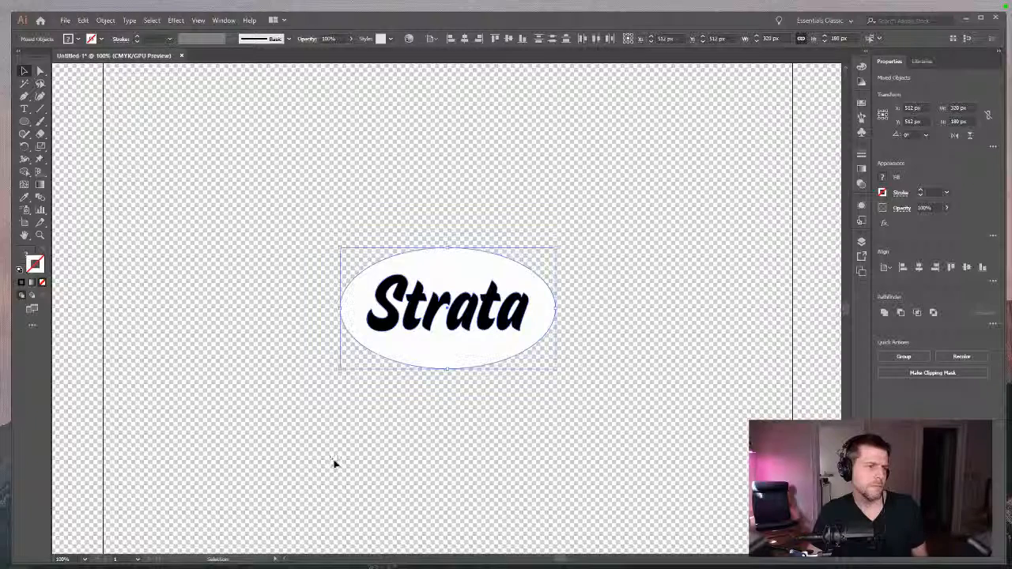
{"action": "left_click", "coordinate": [900, 313]}
- Scale the knocked-out ellipse group proportionally to 960 px wide
{"action": "left_click_drag", "start_coordinate": [644, 255], "coordinate": [323, 413]}
{"action": "left_click", "coordinate": [639, 37]}
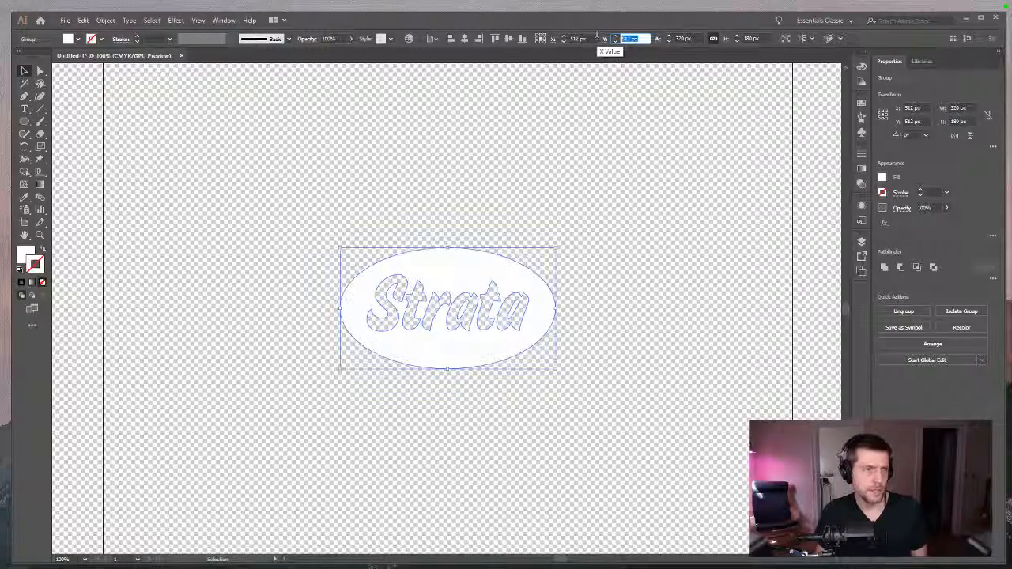
{"action": "key", "text": "Tab"}
{"action": "type", "text": "980"}
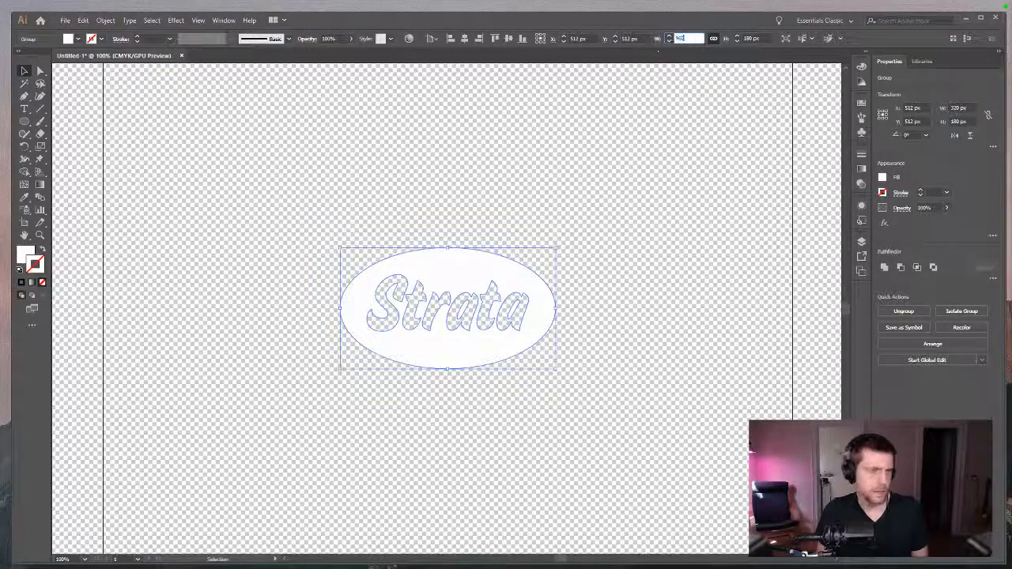
{"action": "key", "text": "Tab"}
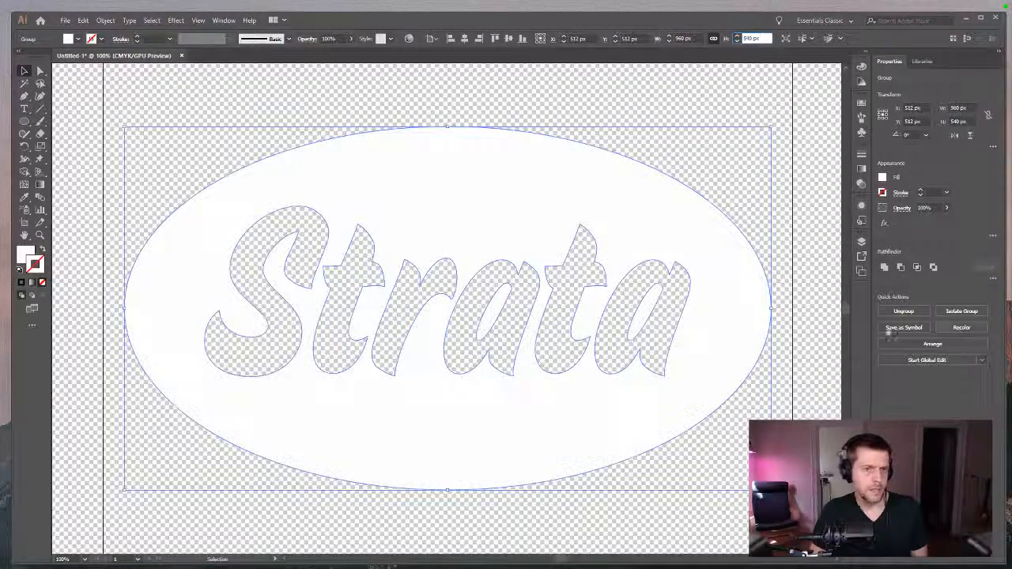
{"action": "left_click", "coordinate": [813, 319]}
- Scale the knocked-out Strata ellipse group proportionally to 800 px wide on the artboard
{"action": "key", "text": "ctrl+minus"}
{"action": "key", "text": "ctrl+minus"}
{"action": "key", "text": "ctrl+minus"}
{"action": "key", "text": "ctrl+plus"}
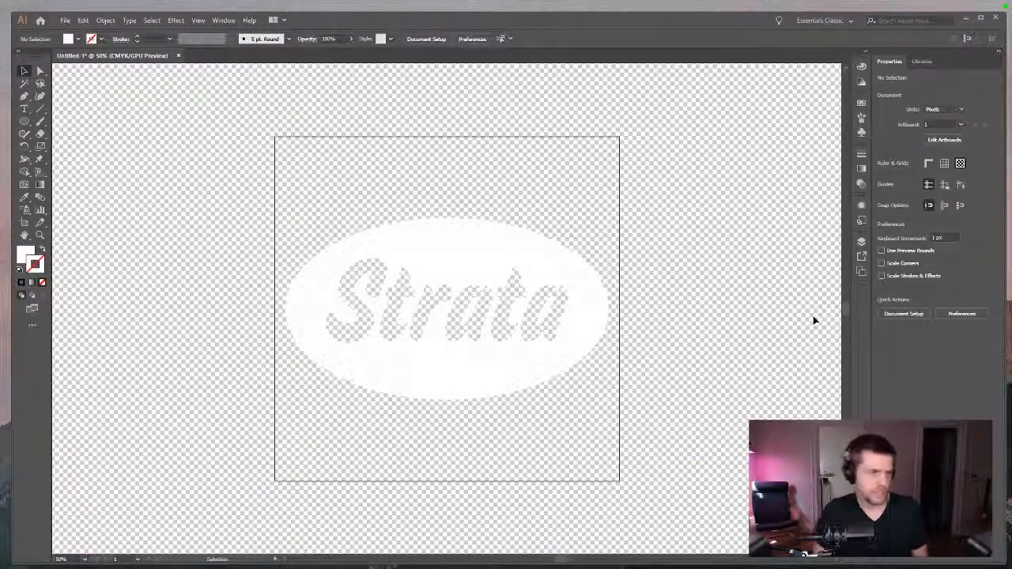
{"action": "left_click", "coordinate": [559, 372]}
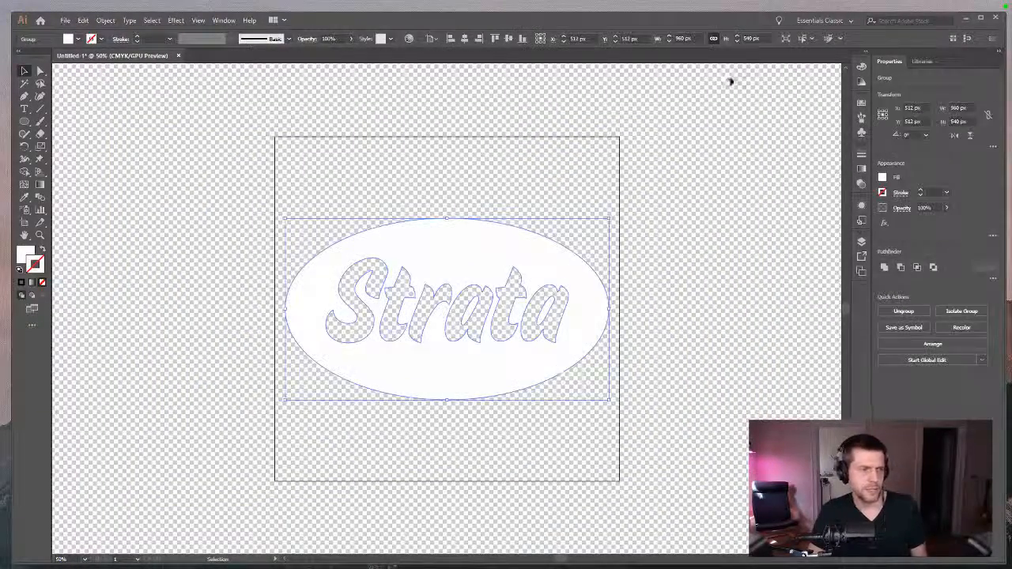
{"action": "type", "text": "800"}
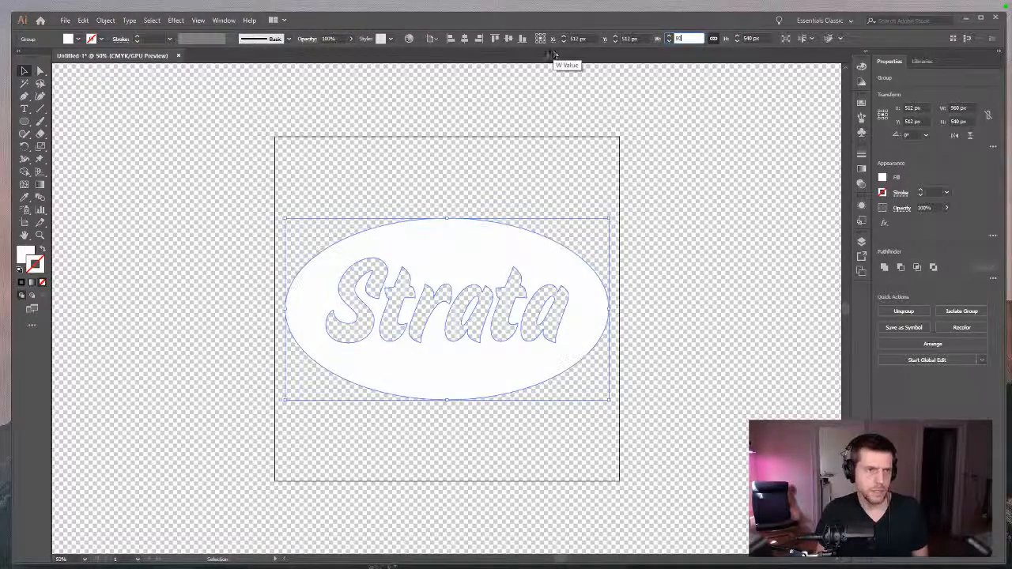
{"action": "key", "text": "Tab"}
{"action": "left_click", "coordinate": [689, 256]}
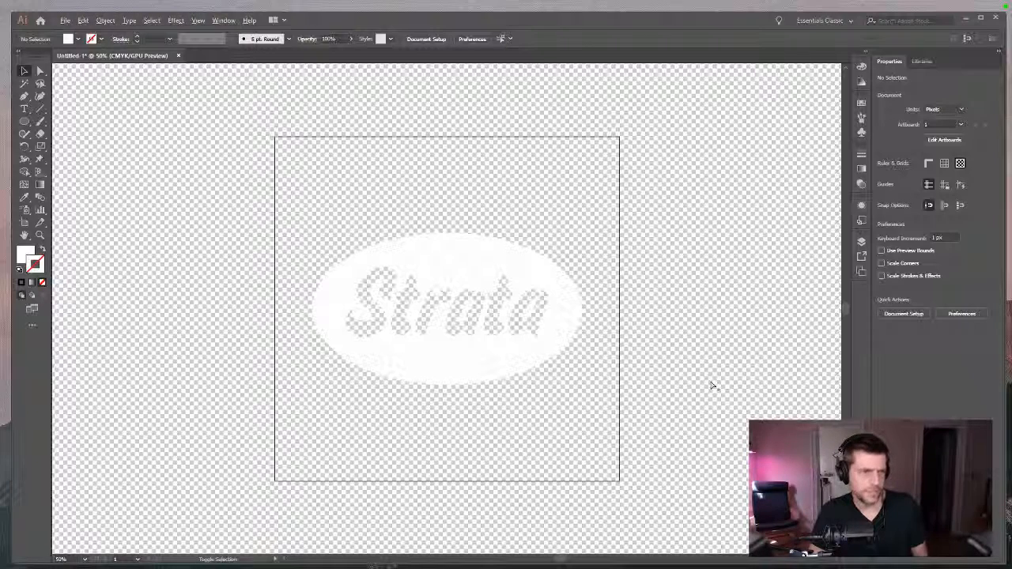
- Start saving the artboard for web as a PNG-24 and browse to the Strata project's Assets > Textures folder on Haven (E:)
{"action": "key", "text": "ctrl+alt+shift+s"}
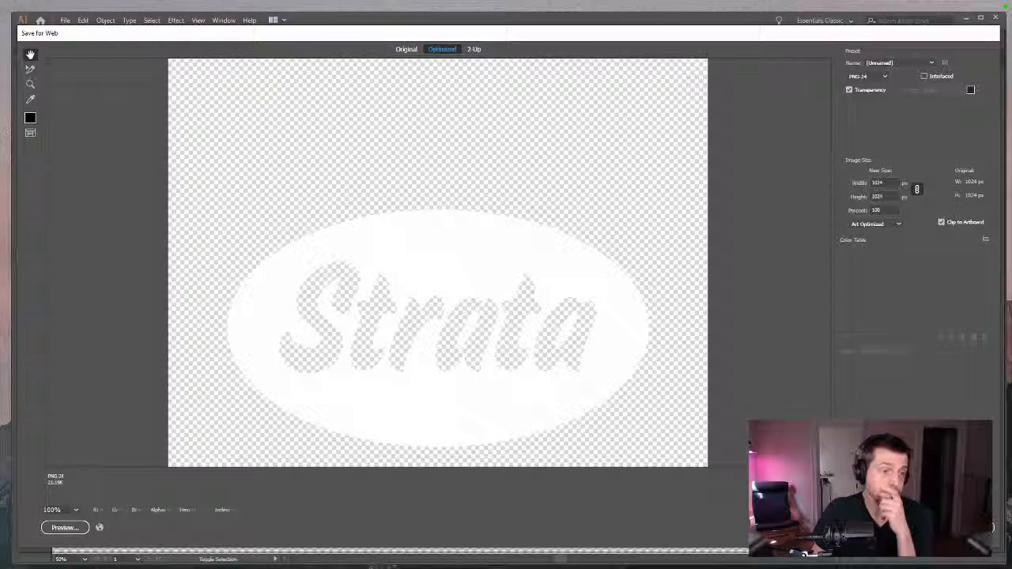
{"action": "left_click", "coordinate": [862, 527]}
{"action": "scroll", "coordinate": [176, 214], "scroll_direction": "down", "scroll_amount": 3}
{"action": "left_click_drag", "start_coordinate": [222, 50], "coordinate": [588, 146]}
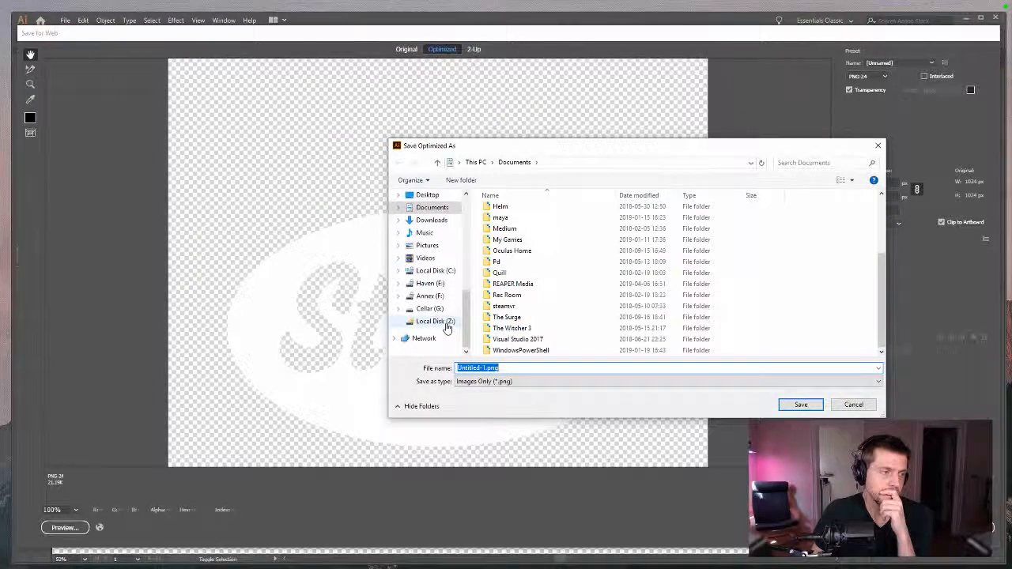
{"action": "scroll", "coordinate": [446, 317], "scroll_direction": "up", "scroll_amount": 5}
{"action": "left_click", "coordinate": [431, 270]}
{"action": "left_click", "coordinate": [501, 221]}
{"action": "double_click", "coordinate": [503, 222]}
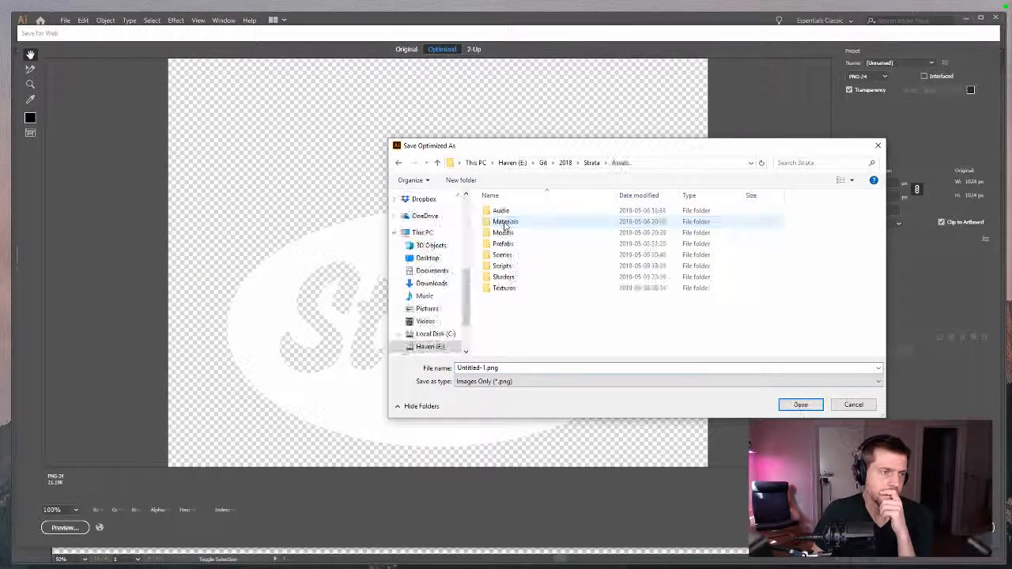
{"action": "double_click", "coordinate": [506, 288]}
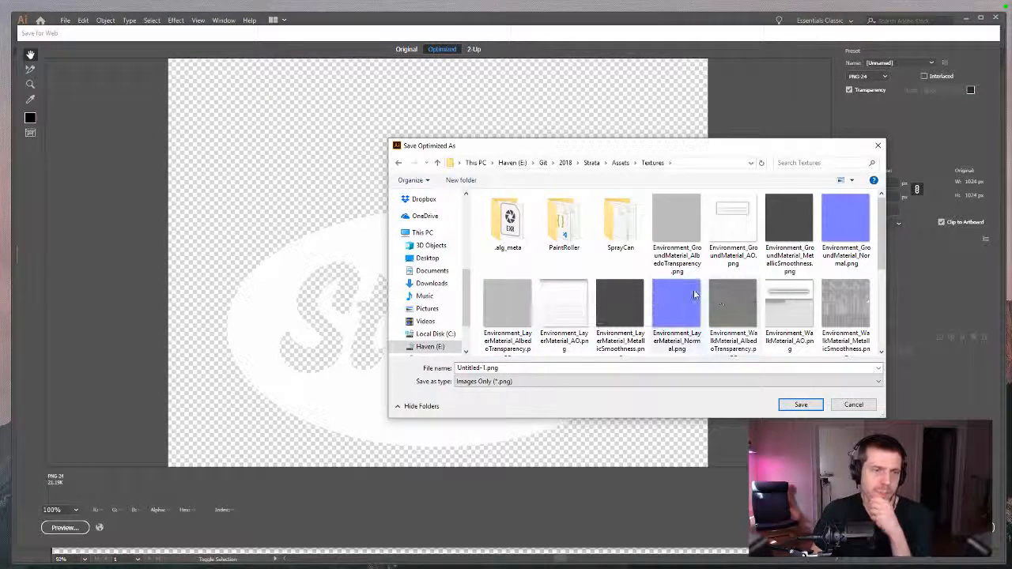
- Save the exported logo over the existing Logo.png in the Textures folder
{"action": "scroll", "coordinate": [633, 292], "scroll_direction": "down", "scroll_amount": 5}
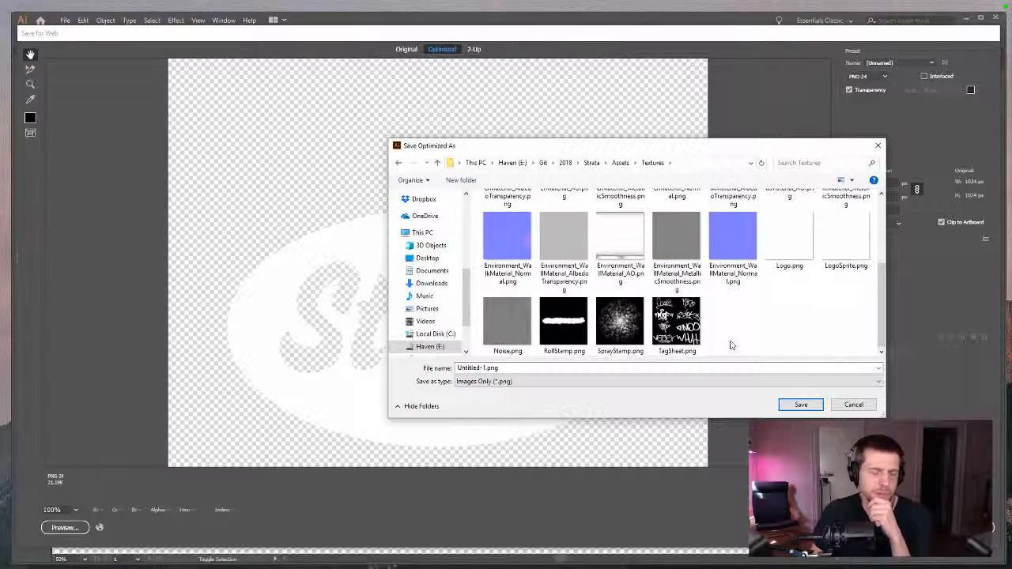
{"action": "scroll", "coordinate": [729, 344], "scroll_direction": "up", "scroll_amount": 5}
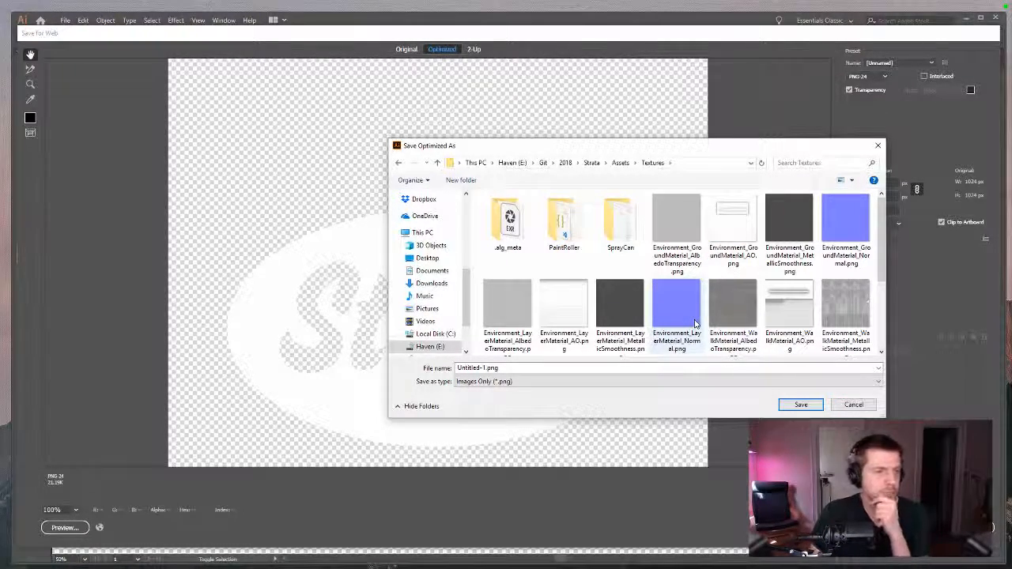
{"action": "scroll", "coordinate": [696, 325], "scroll_direction": "down", "scroll_amount": 5}
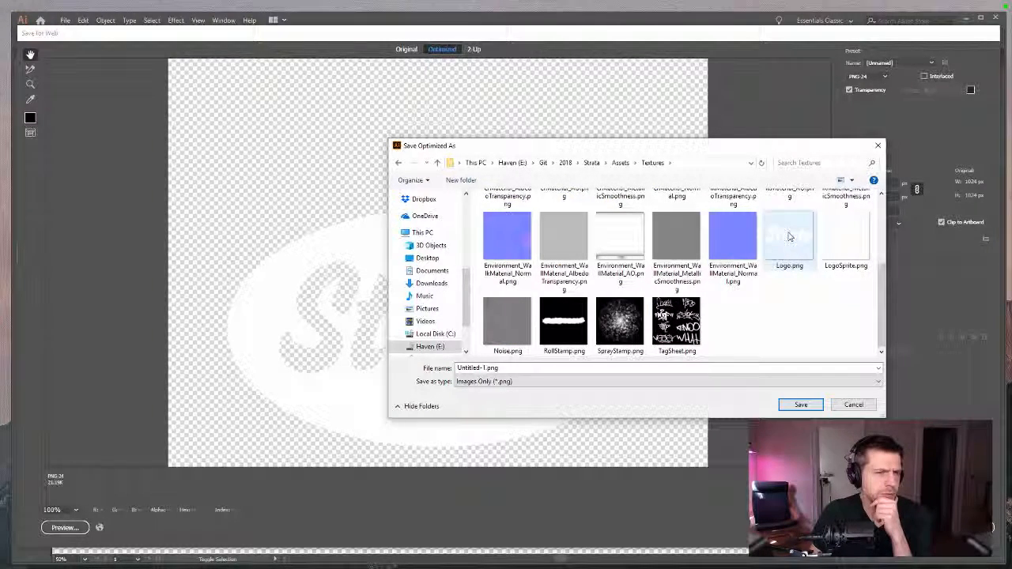
{"action": "double_click", "coordinate": [788, 237]}
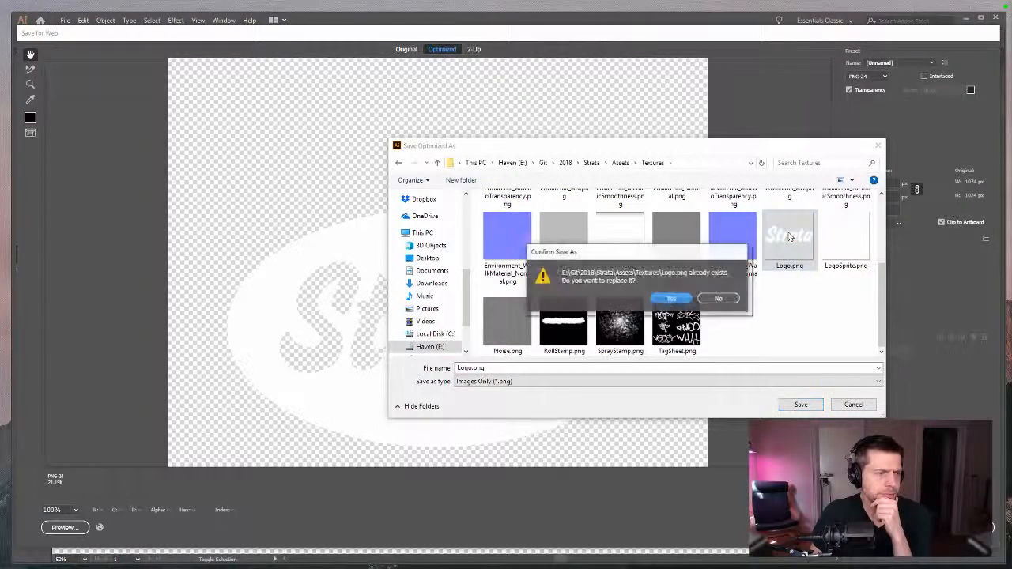
{"action": "left_click", "coordinate": [671, 299]}
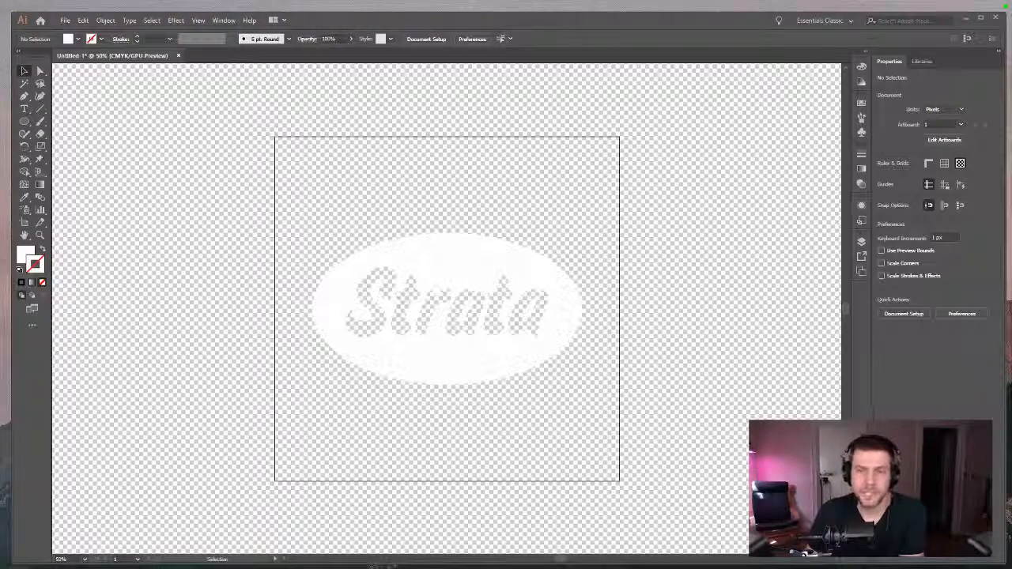
- Open the Strata project from Unity Hub and switch to its Unity editor window
{"action": "left_click_drag", "start_coordinate": [1011, 155], "coordinate": [632, 203]}
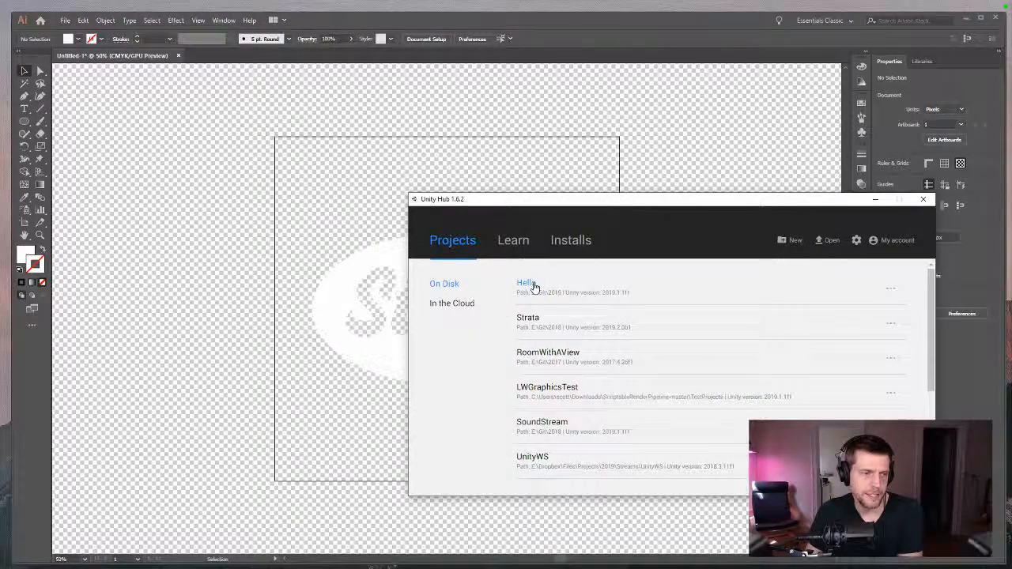
{"action": "left_click", "coordinate": [530, 317]}
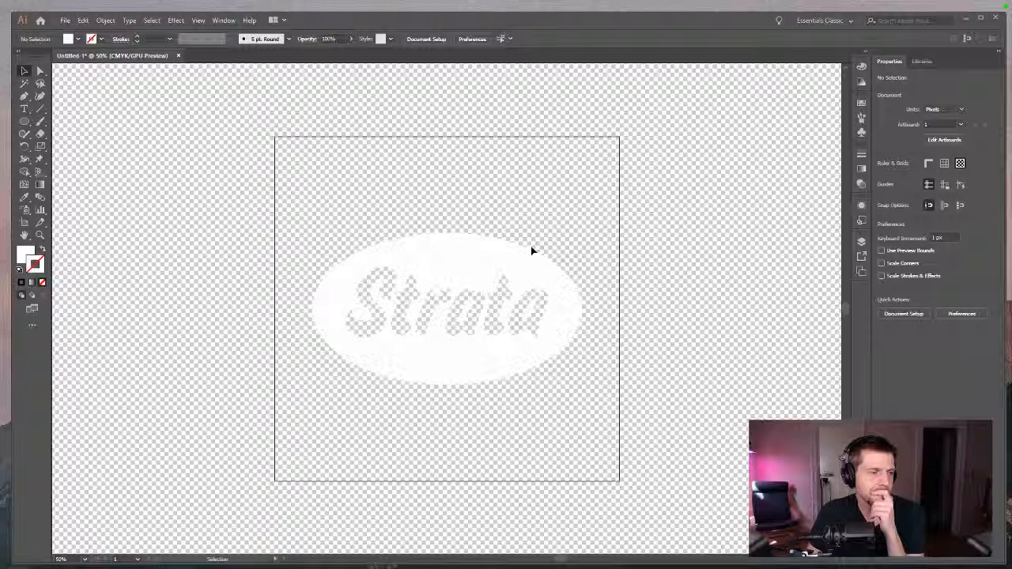
{"action": "key", "text": "alt+Tab"}
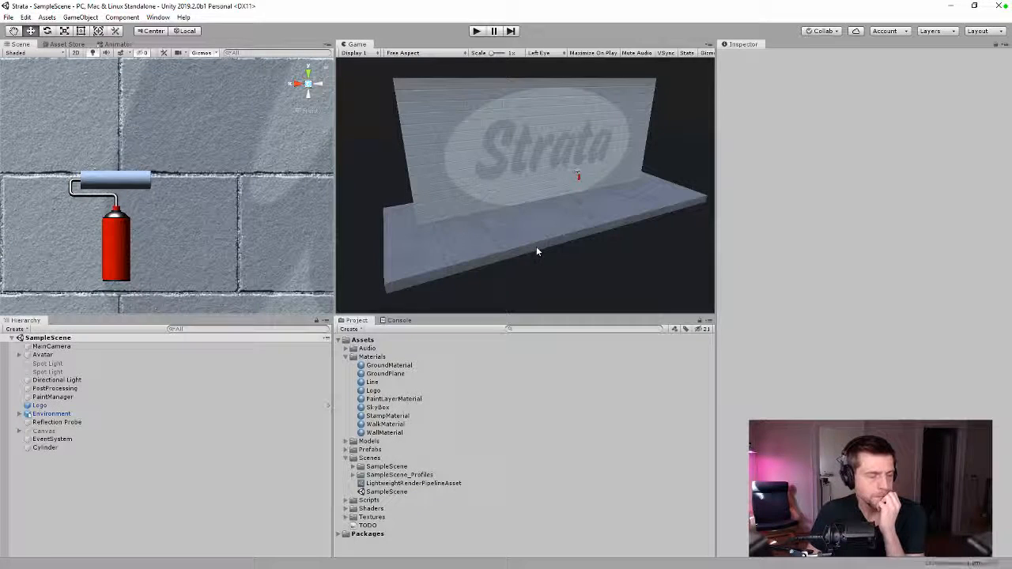
{"action": "scroll", "coordinate": [270, 250], "scroll_direction": "down", "scroll_amount": 2}
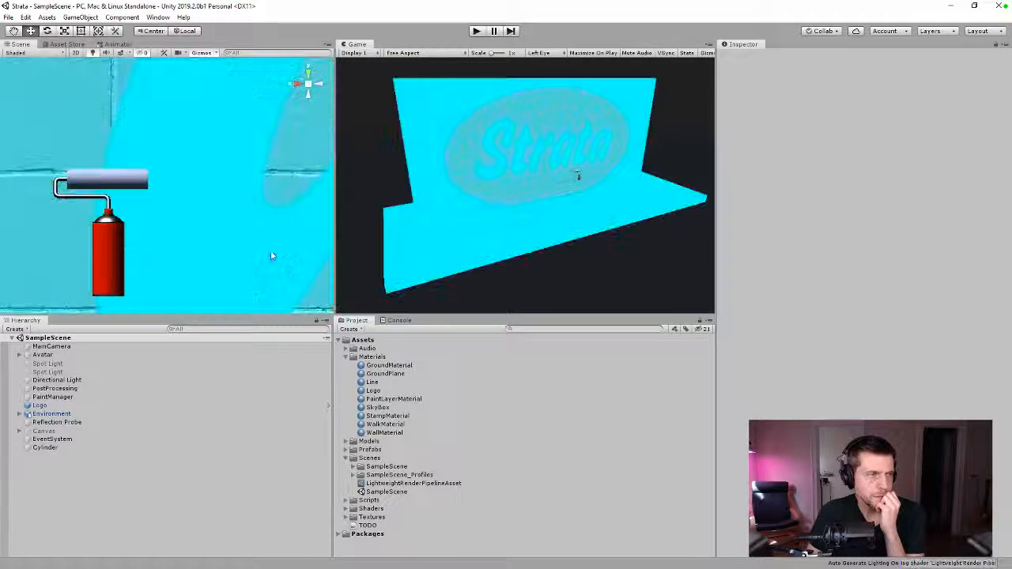
- Expand the Textures folder and select the Logo texture to inspect its import settings and preview
{"action": "scroll", "coordinate": [271, 250], "scroll_direction": "down", "scroll_amount": 2}
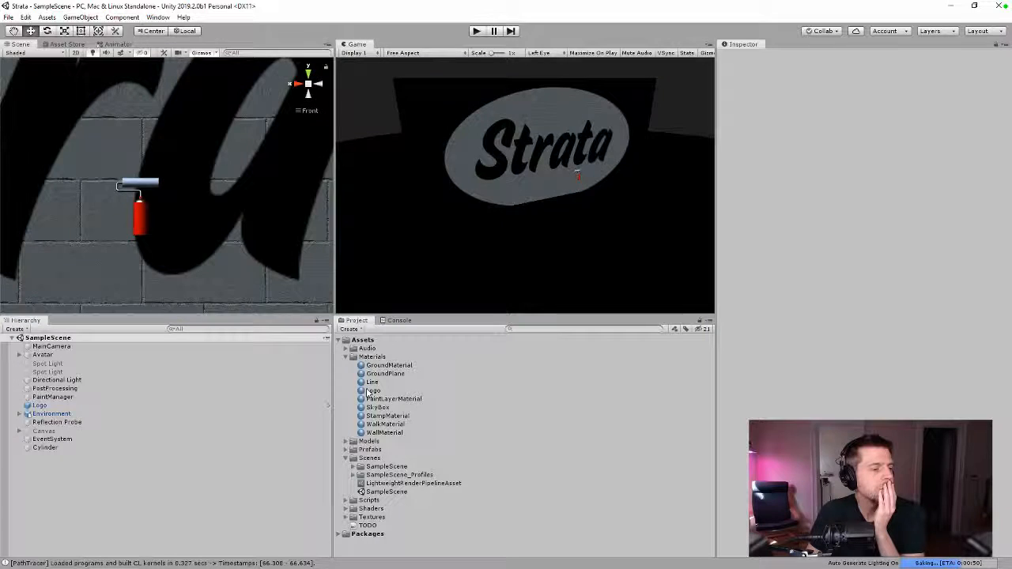
{"action": "left_click", "coordinate": [345, 517]}
{"action": "scroll", "coordinate": [347, 518], "scroll_direction": "down", "scroll_amount": 5}
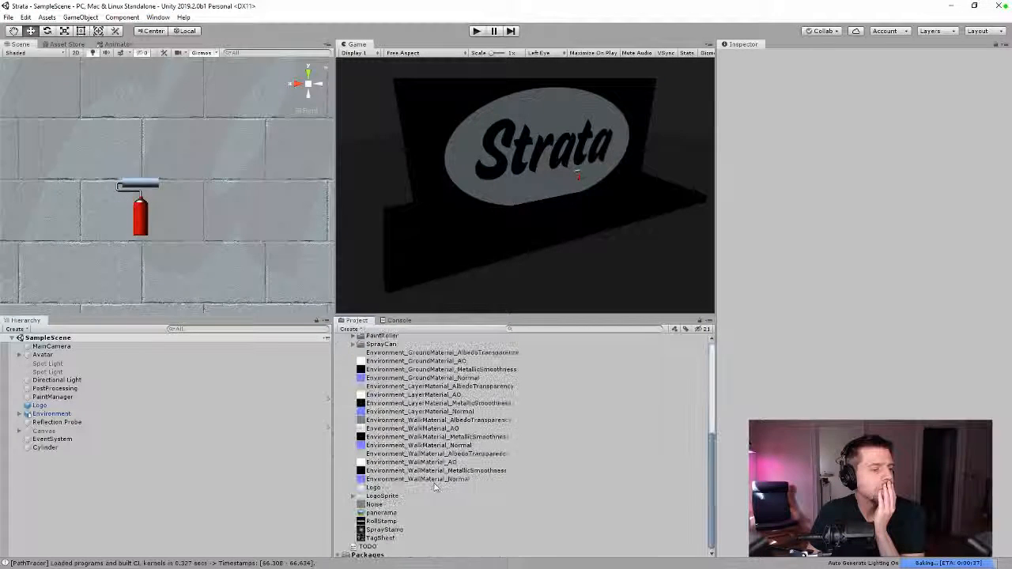
{"action": "left_click", "coordinate": [387, 487]}
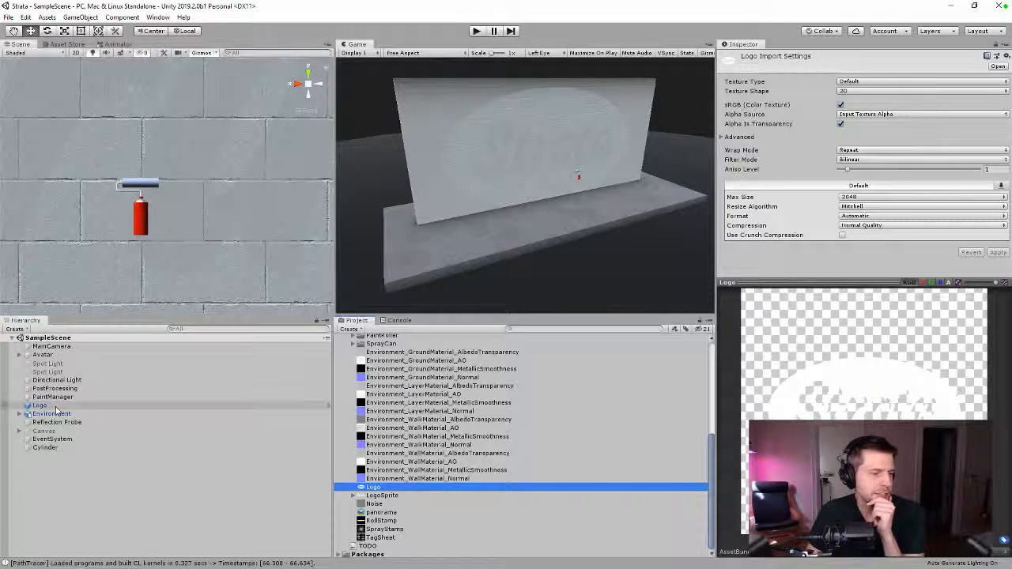
- Mark the Logo object in SampleScene as static
{"action": "left_click", "coordinate": [56, 407]}
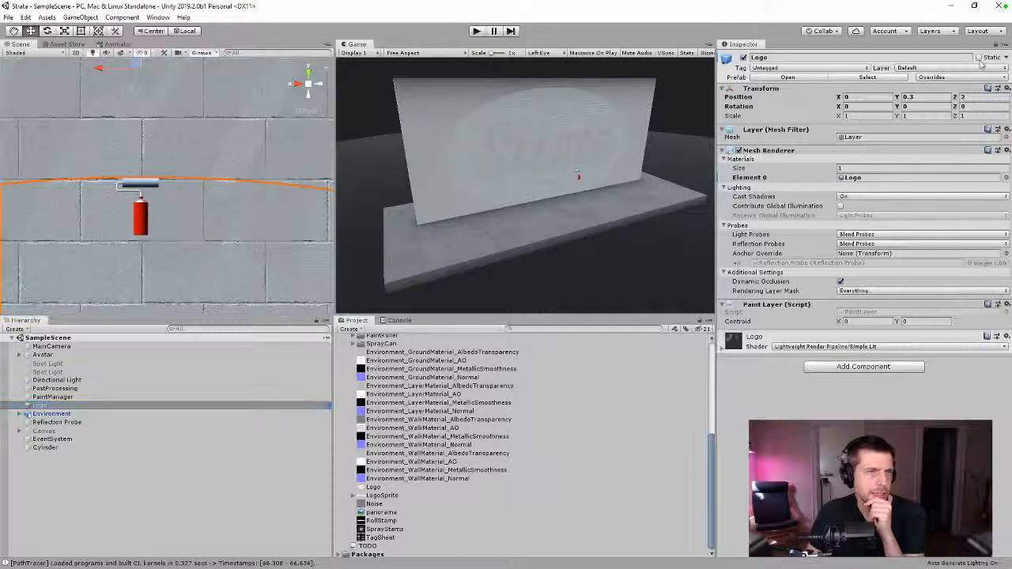
{"action": "left_click", "coordinate": [978, 58]}
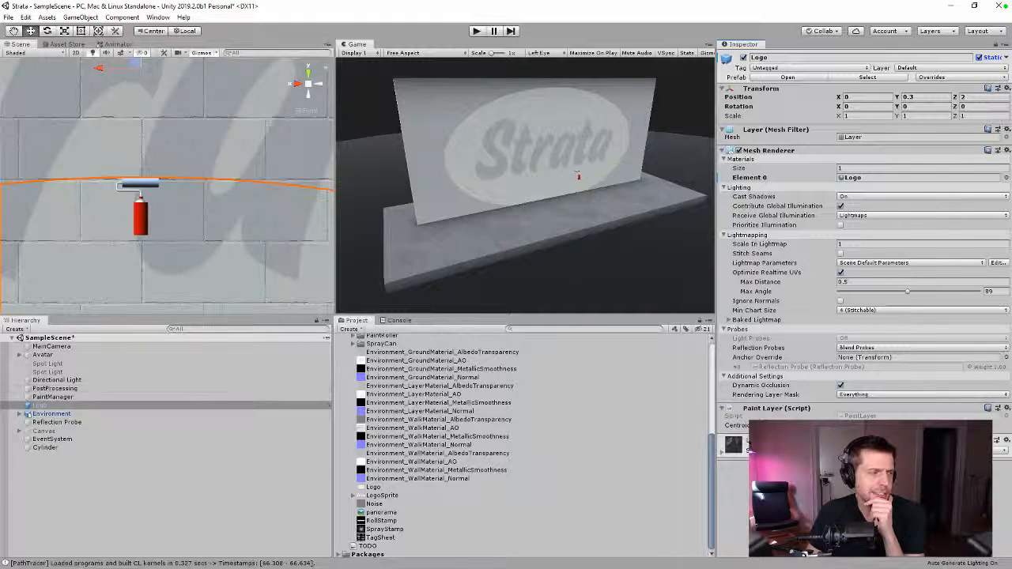
- Check the Strata group's dimensions in Illustrator, return to Unity and review the Logo material's surface settings
{"action": "key", "text": "alt+Tab"}
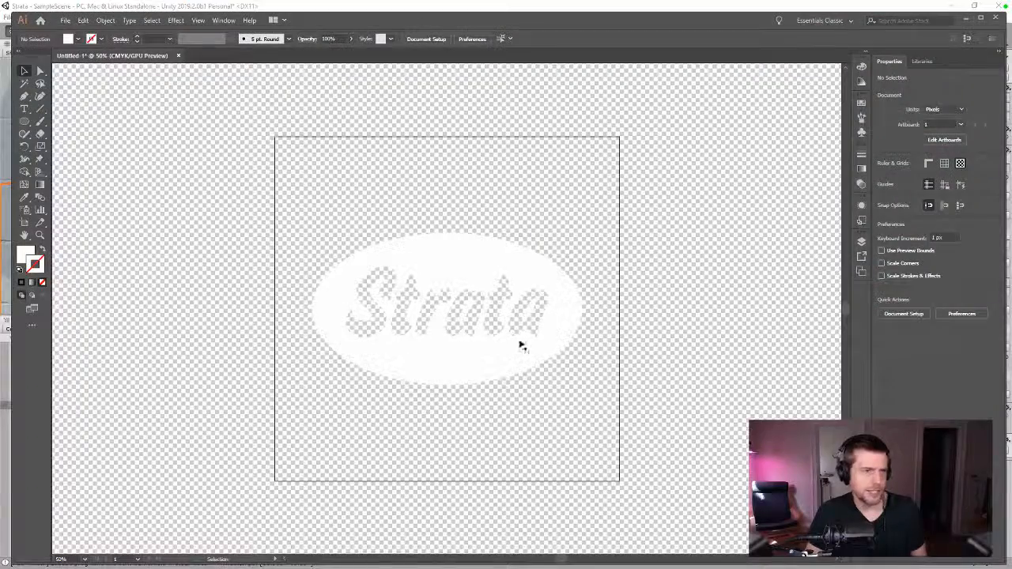
{"action": "left_click_drag", "start_coordinate": [659, 232], "coordinate": [256, 405]}
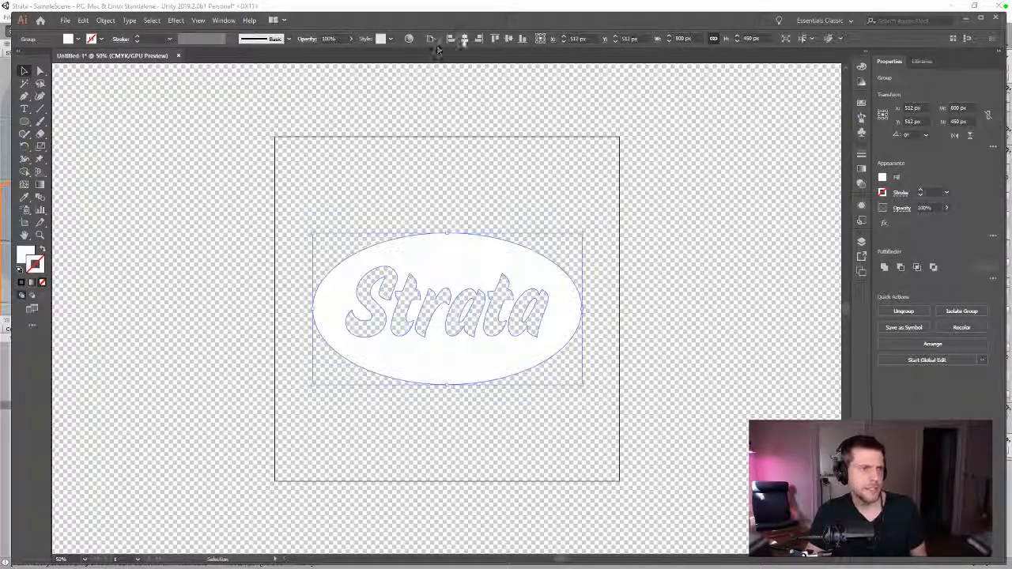
{"action": "left_click", "coordinate": [740, 237]}
{"action": "key", "text": "alt+Tab"}
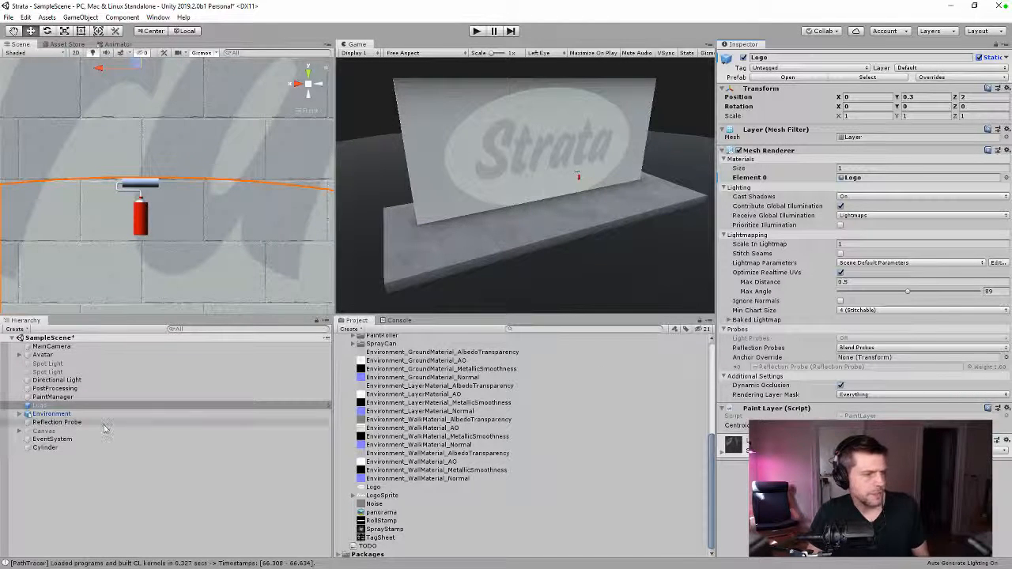
{"action": "left_click", "coordinate": [723, 452]}
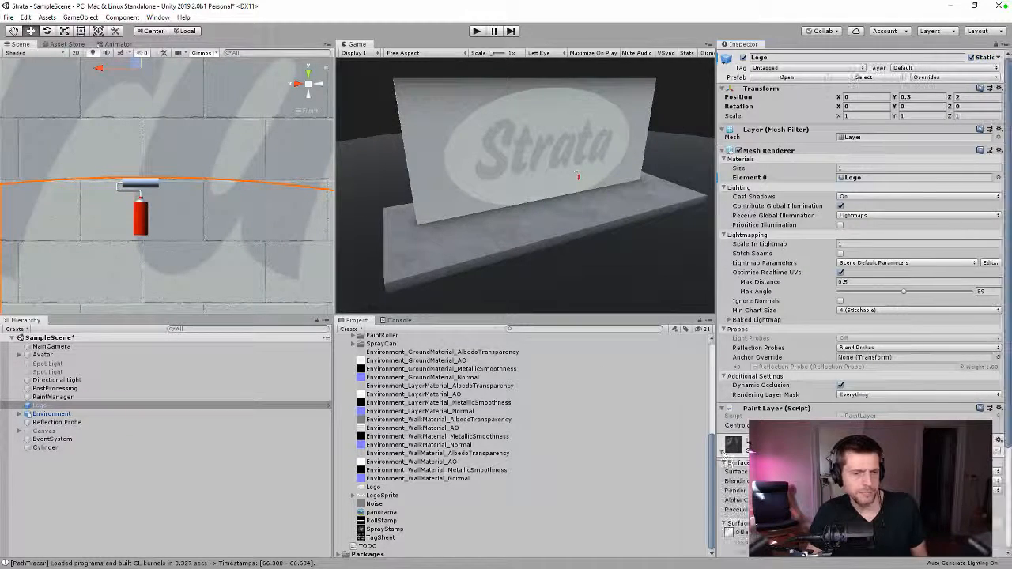
{"action": "scroll", "coordinate": [998, 437], "scroll_direction": "down", "scroll_amount": 5}
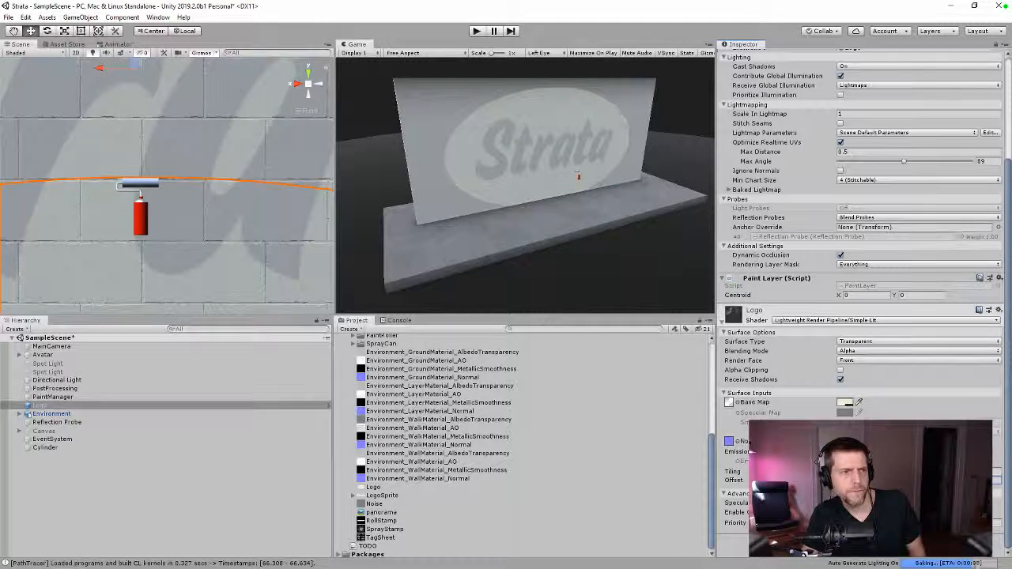
- Switch to Illustrator and scale the Strata ellipse group proportionally to 600 px wide
{"action": "key", "text": "alt+Tab"}
{"action": "left_click", "coordinate": [520, 284]}
{"action": "left_click", "coordinate": [680, 38]}
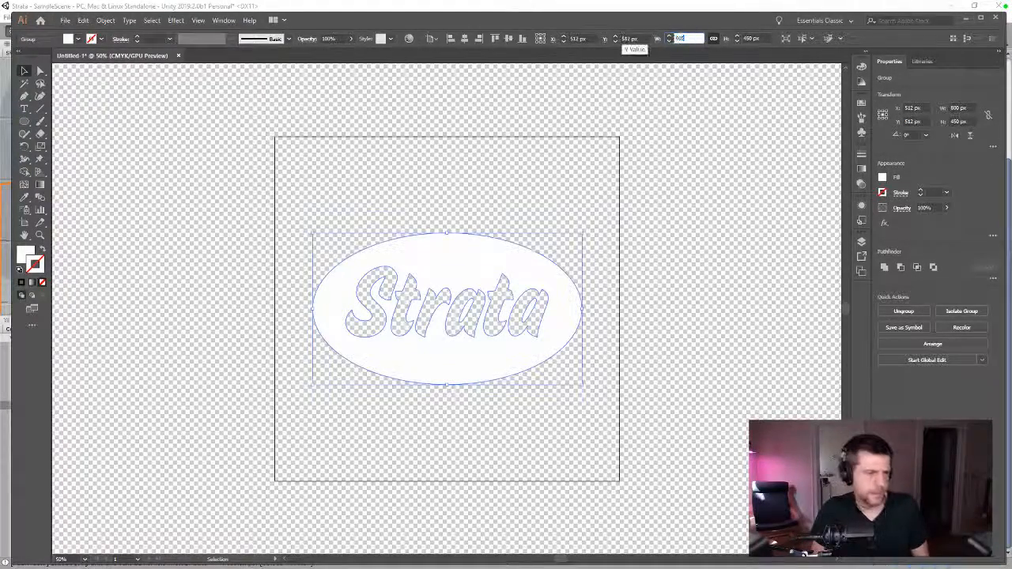
{"action": "type", "text": "600"}
{"action": "key", "text": "Tab"}
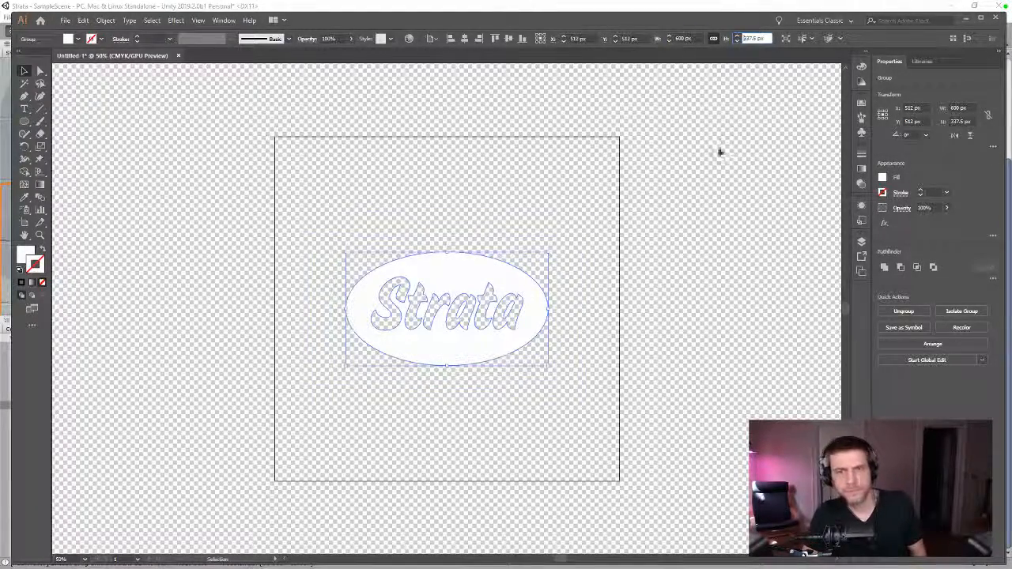
{"action": "left_click", "coordinate": [705, 166]}
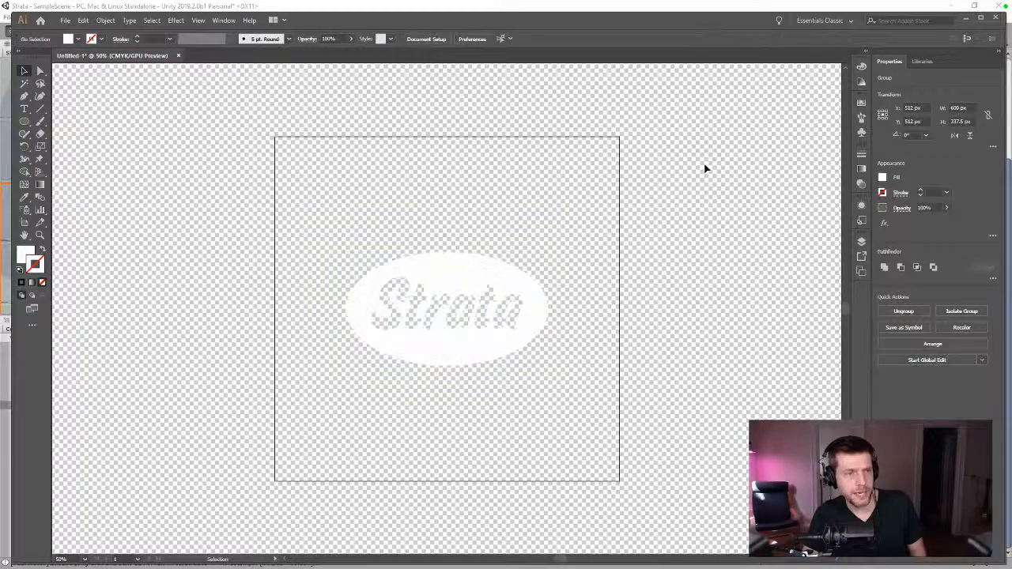
- Scale the Strata ellipse group proportionally to 800 px wide and back down to 720 px wide
{"action": "left_click", "coordinate": [480, 261]}
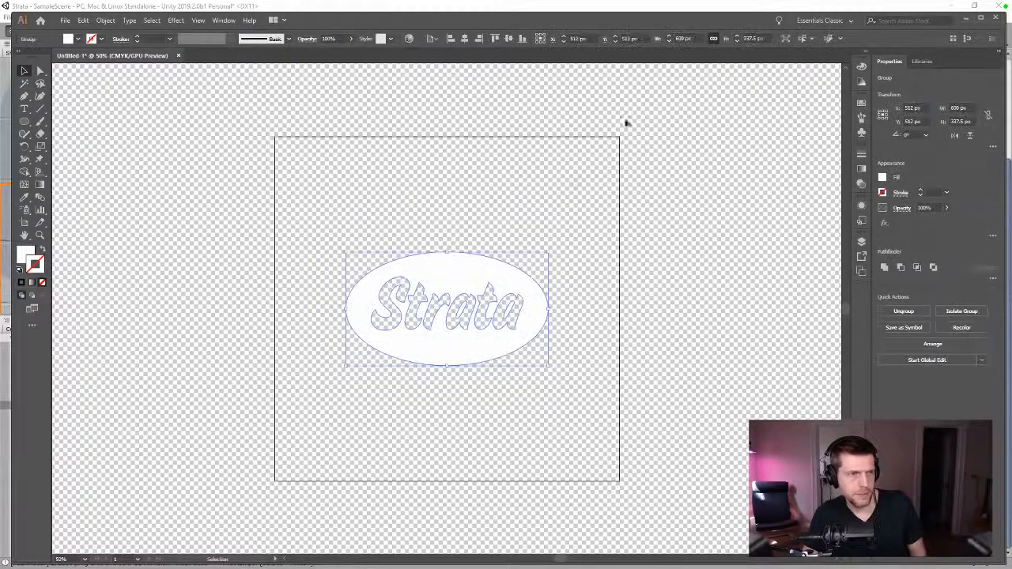
{"action": "double_click", "coordinate": [695, 38]}
{"action": "type", "text": "800"}
{"action": "key", "text": "Tab"}
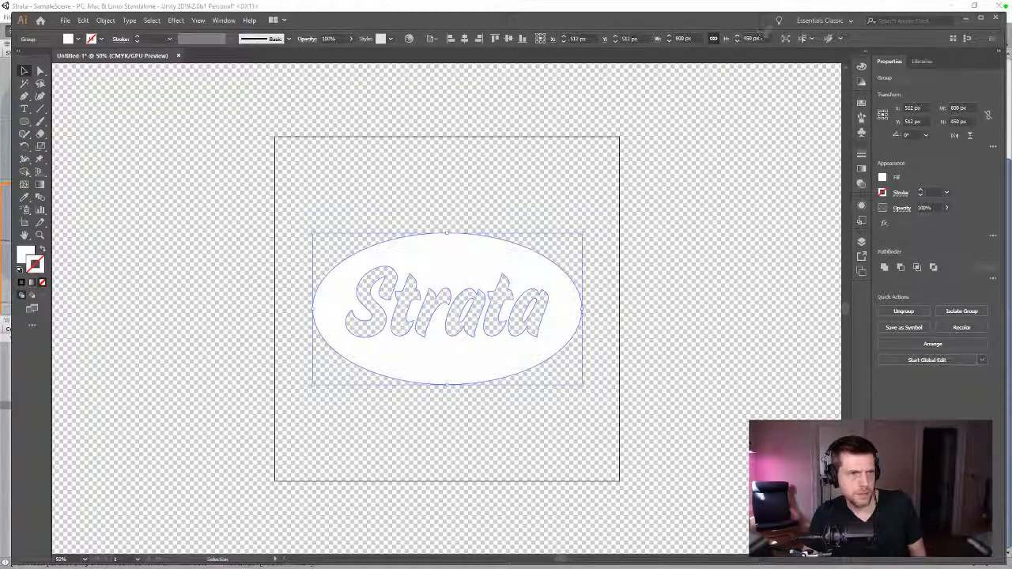
{"action": "type", "text": "400"}
{"action": "key", "text": "Return"}
- Set the Strata ellipse group's height to 360 px with proportions constrained, and leave it deselected
{"action": "double_click", "coordinate": [747, 38]}
{"action": "key", "text": "Return"}
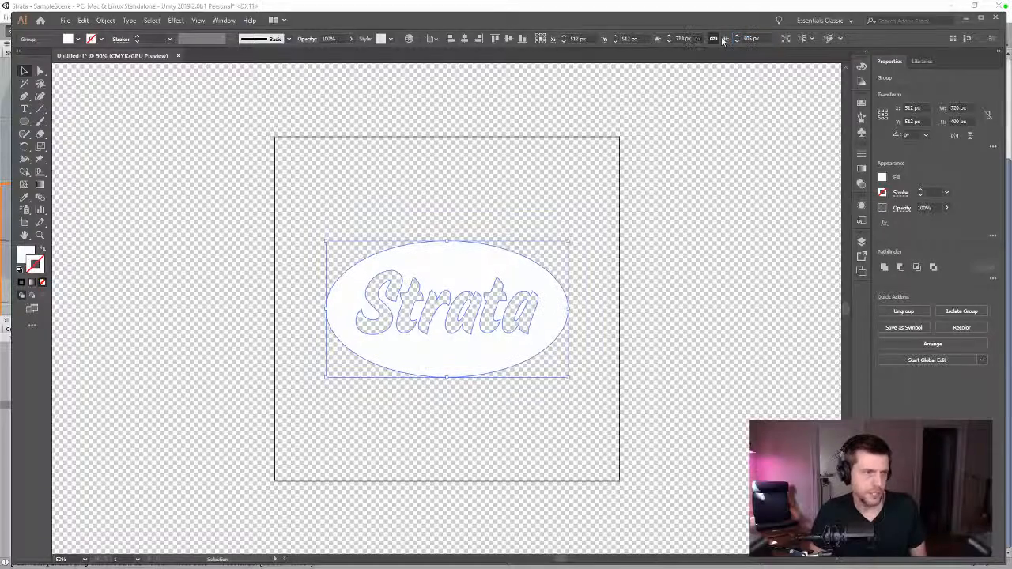
{"action": "type", "text": "360"}
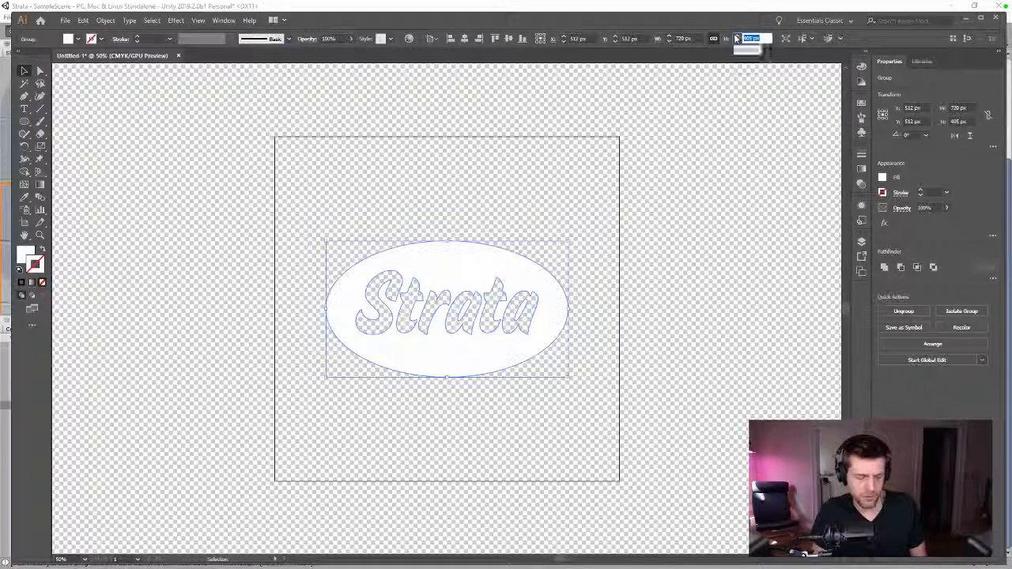
{"action": "key", "text": "Return"}
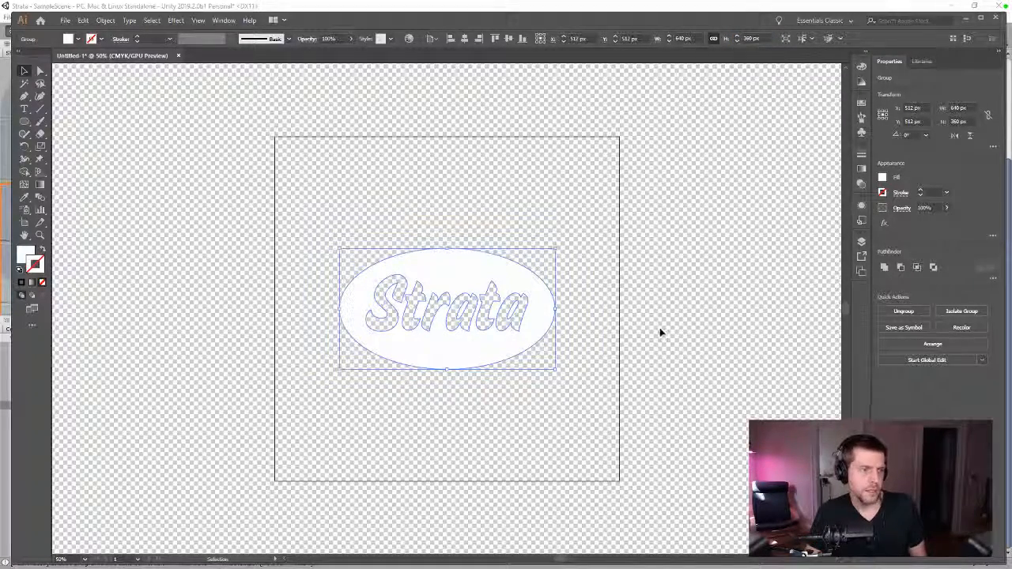
{"action": "left_click", "coordinate": [659, 327]}
{"action": "left_click", "coordinate": [461, 293]}
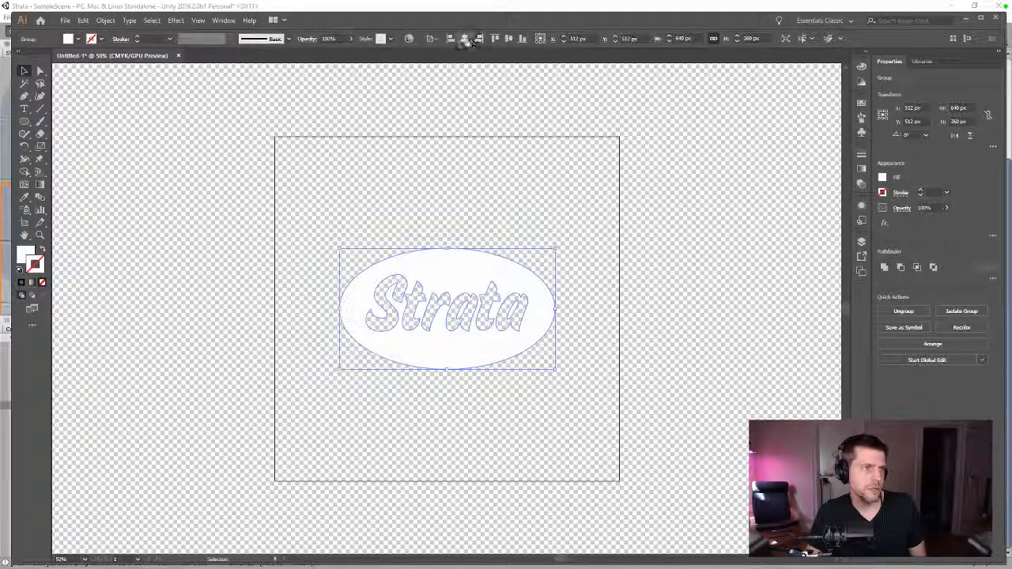
{"action": "left_click", "coordinate": [680, 292]}
- Save the artboard for web as a PNG-24, overwriting Logo.png in the Strata project's Textures folder
{"action": "key", "text": "ctrl+alt+shift+s"}
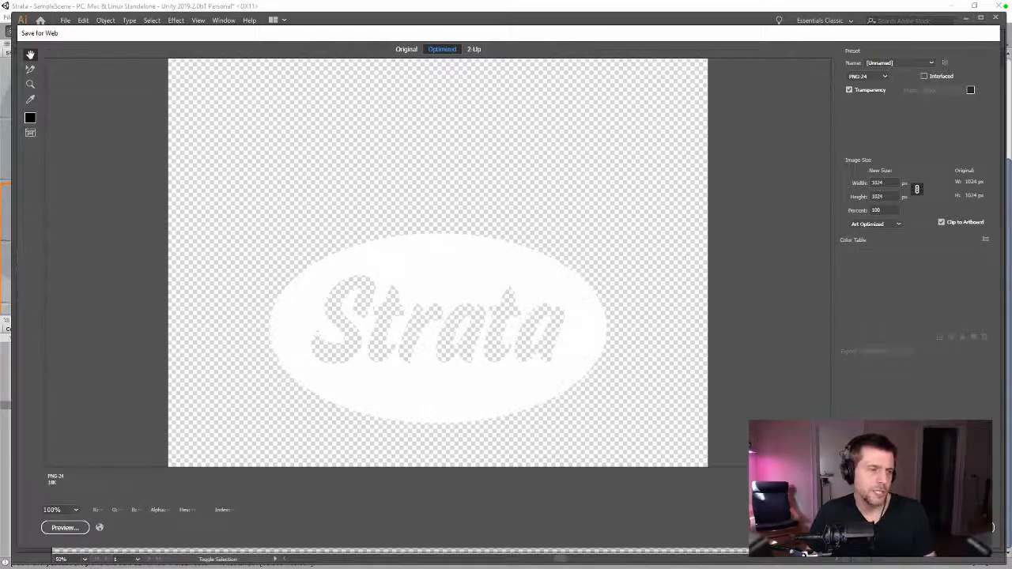
{"action": "left_click", "coordinate": [861, 527]}
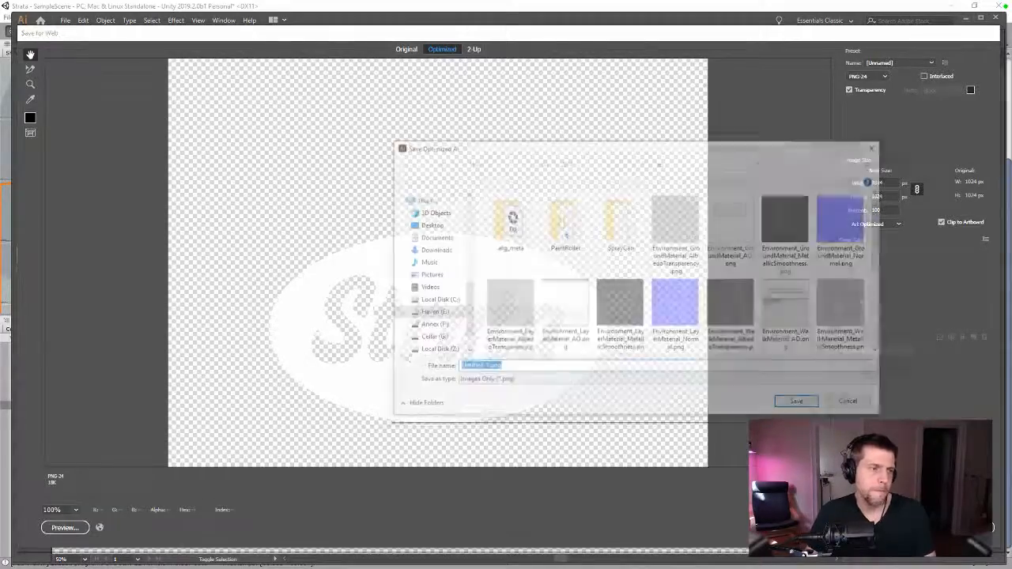
{"action": "scroll", "coordinate": [636, 325], "scroll_direction": "down", "scroll_amount": 4}
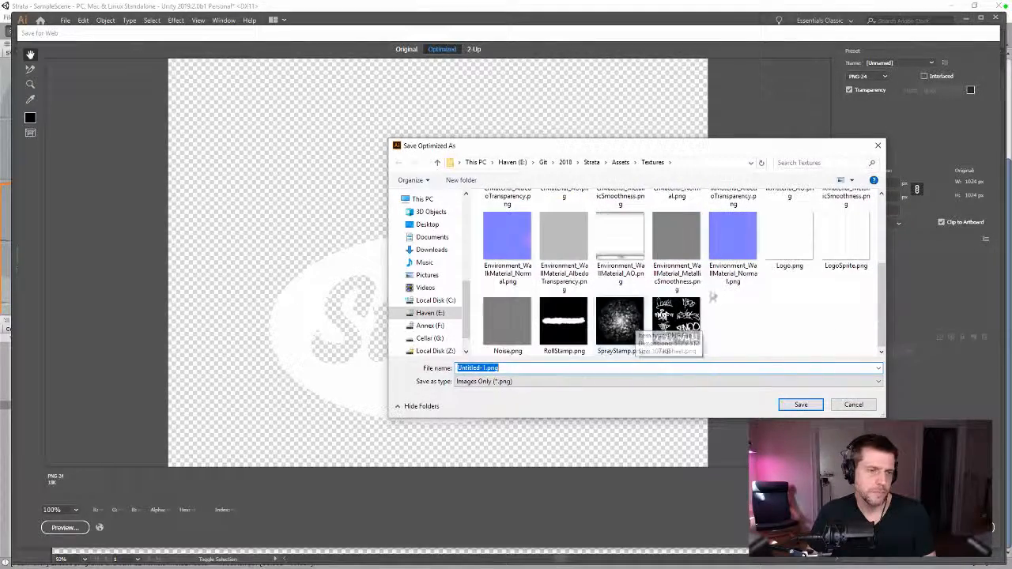
{"action": "double_click", "coordinate": [789, 237]}
{"action": "left_click", "coordinate": [667, 299]}
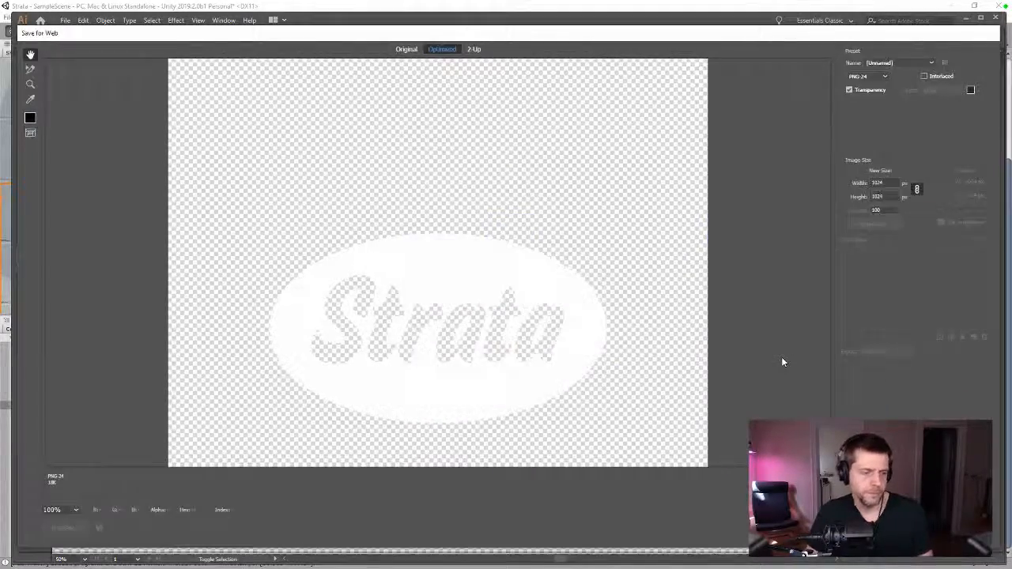
- Switch to Unity and check the resized logo on the wall together with the Logo object's settings
{"action": "key", "text": "alt+Tab"}
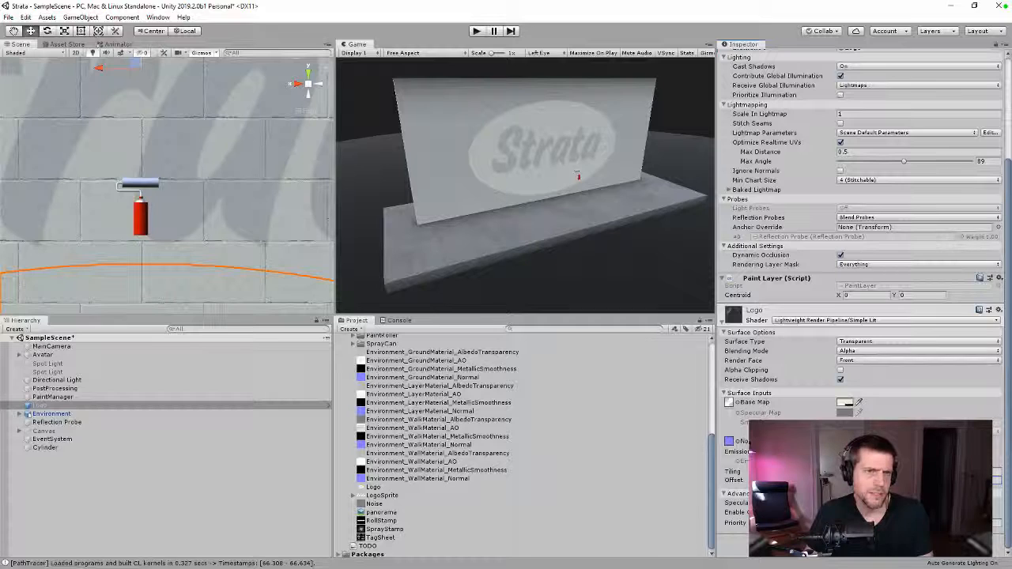
{"action": "scroll", "coordinate": [1006, 413], "scroll_direction": "up", "scroll_amount": 5}
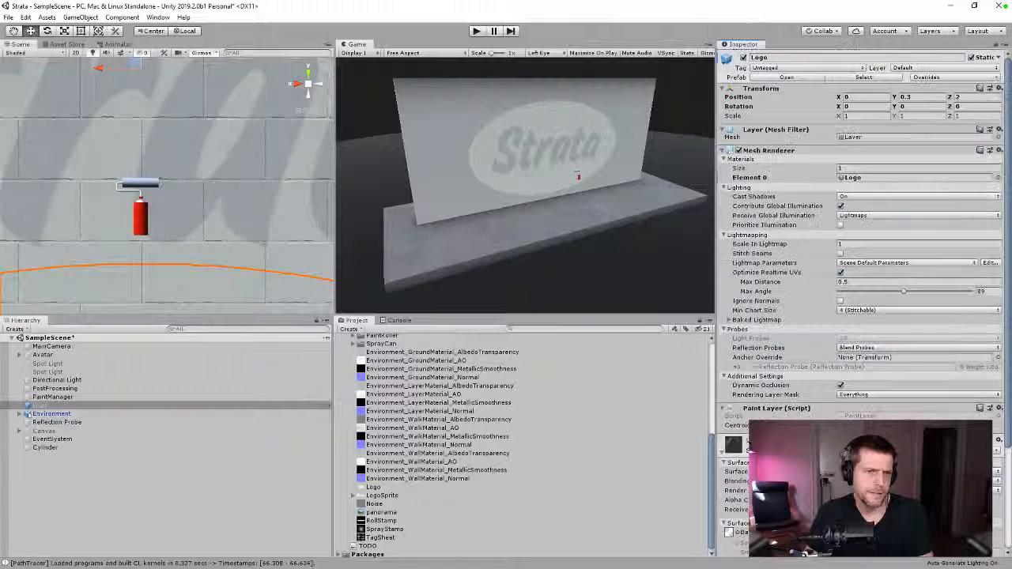
{"action": "scroll", "coordinate": [1007, 412], "scroll_direction": "down", "scroll_amount": 5}
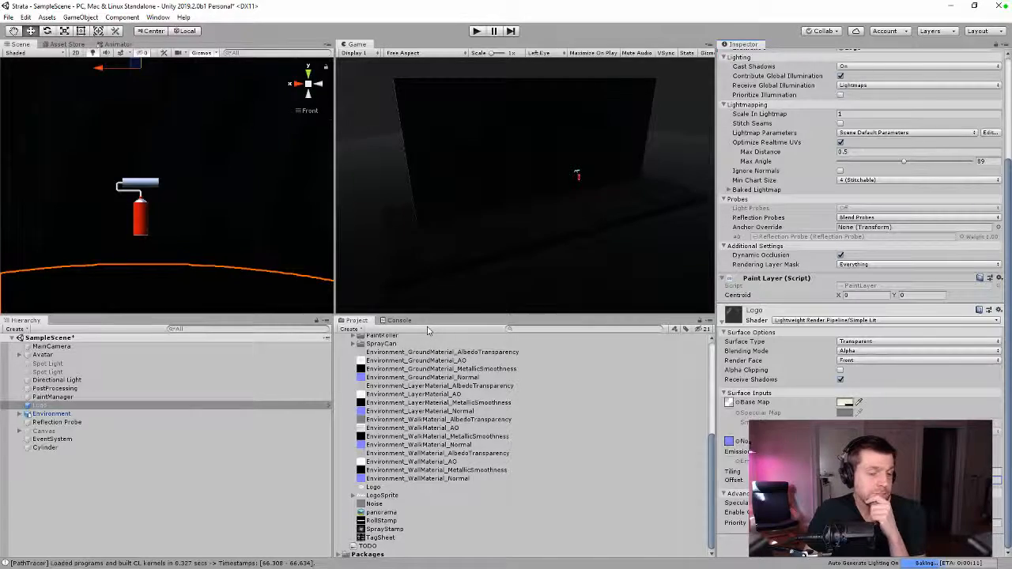
- Switch to Illustrator and create a white rectangle 1024 px wide and 512 px high
{"action": "key", "text": "alt+Tab"}
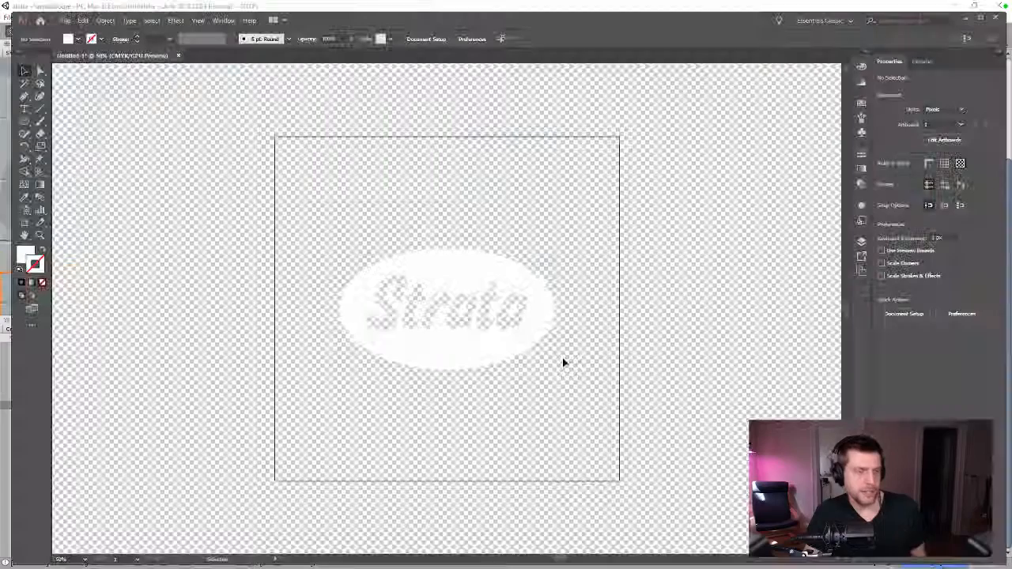
{"action": "left_click", "coordinate": [24, 121]}
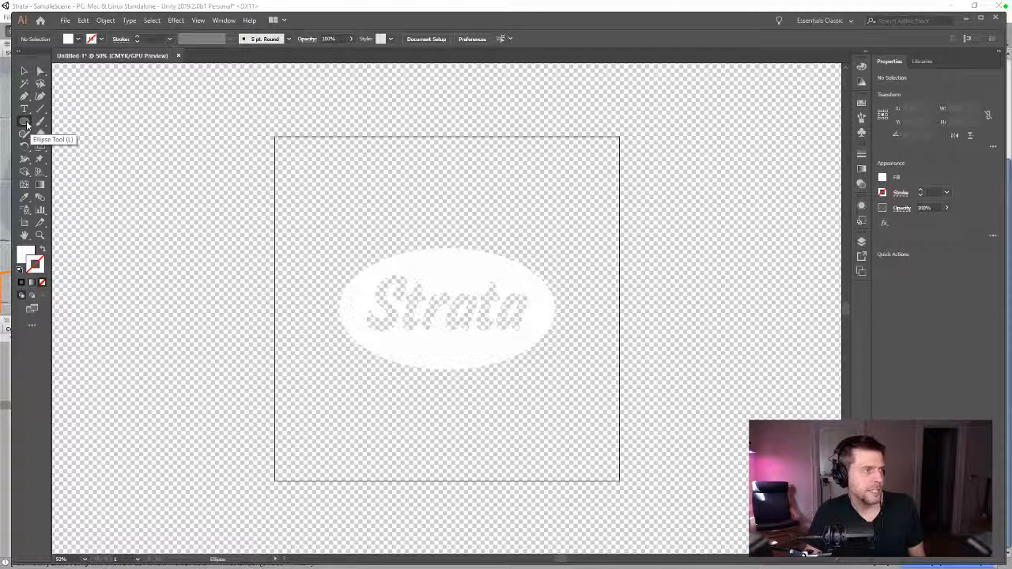
{"action": "left_click", "coordinate": [24, 122]}
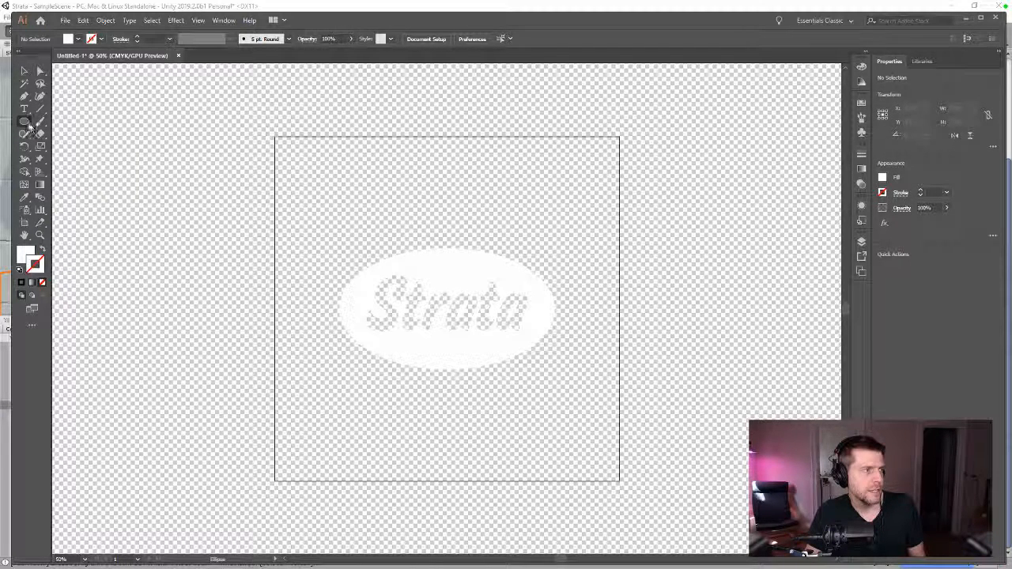
{"action": "key", "text": "m"}
{"action": "left_click", "coordinate": [441, 214]}
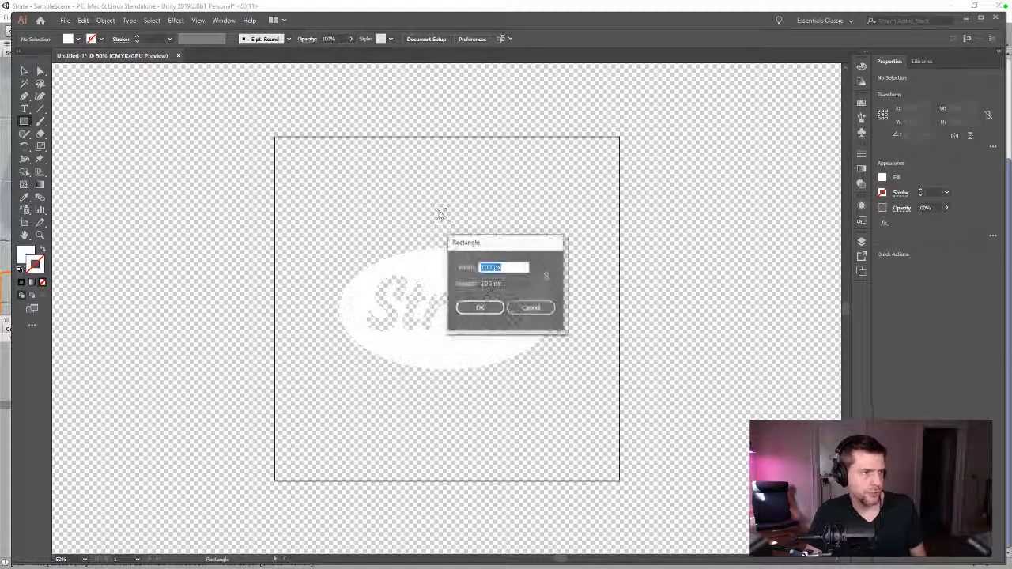
{"action": "type", "text": "1024"}
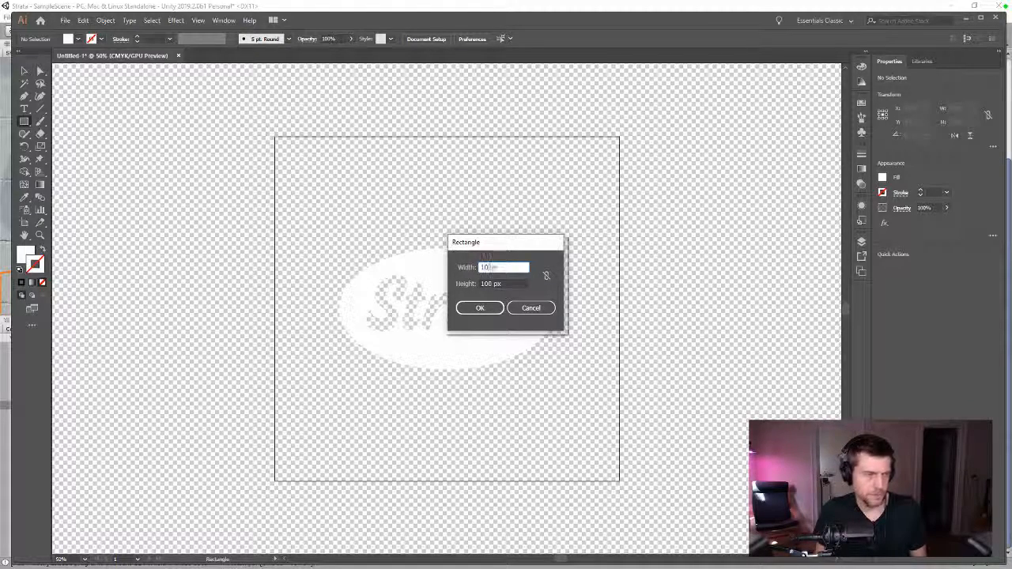
{"action": "key", "text": "Tab"}
{"action": "type", "text": "500"}
{"action": "key", "text": "Return"}
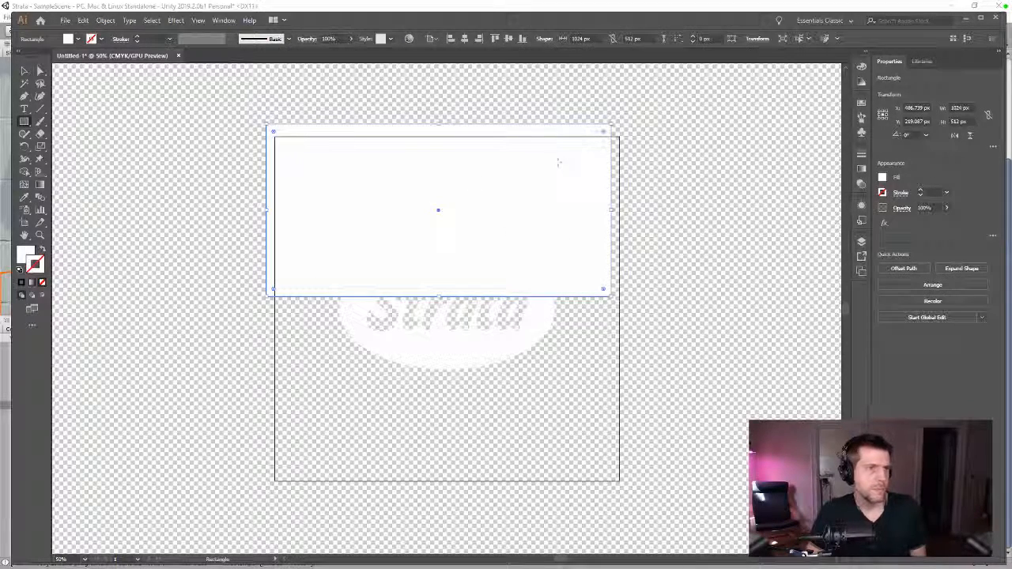
- Align the rectangle to the artboard's horizontal centre and top edge
{"action": "left_click", "coordinate": [464, 38]}
{"action": "left_click", "coordinate": [494, 38]}
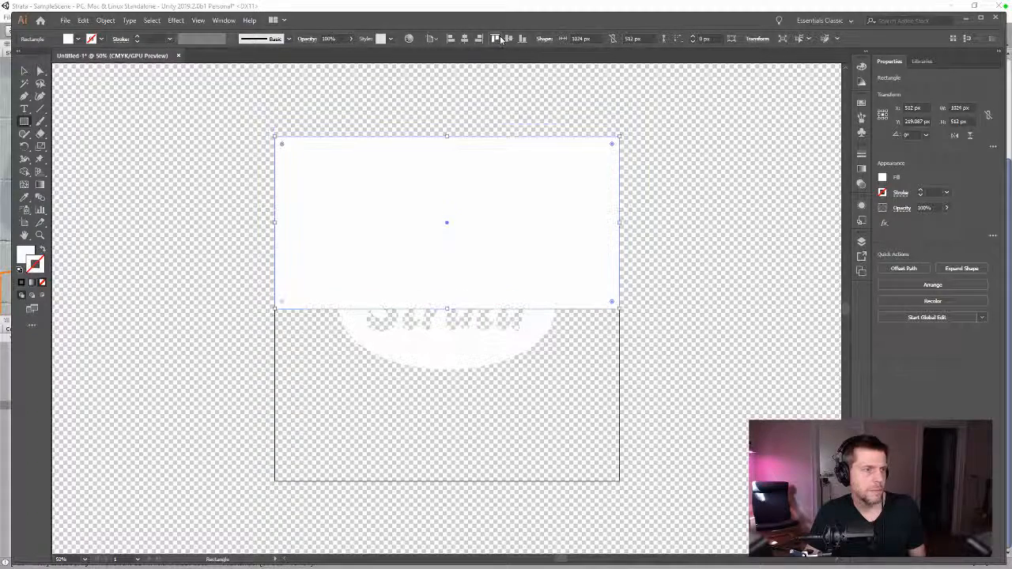
{"action": "left_click", "coordinate": [682, 334]}
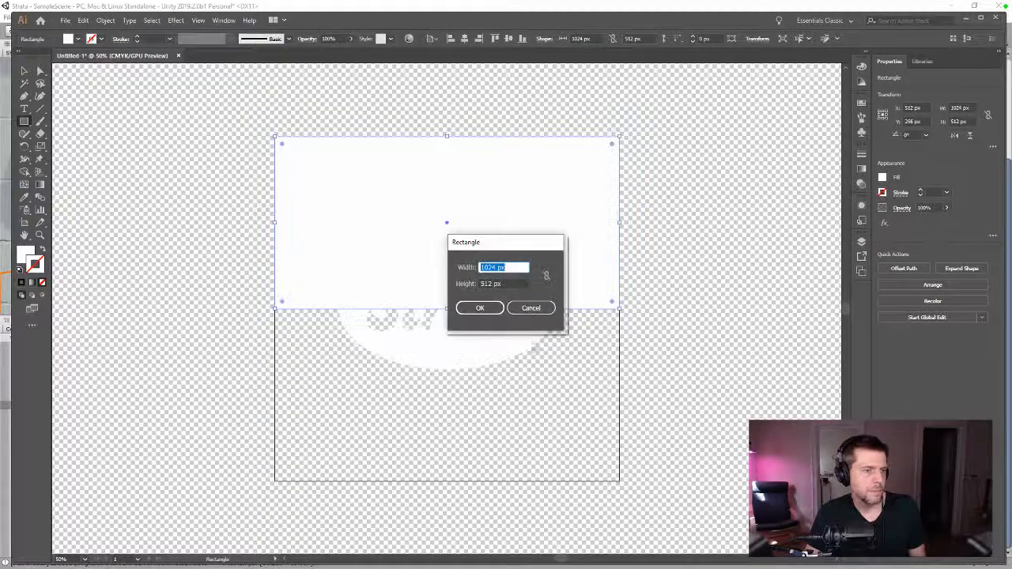
{"action": "left_click", "coordinate": [519, 312]}
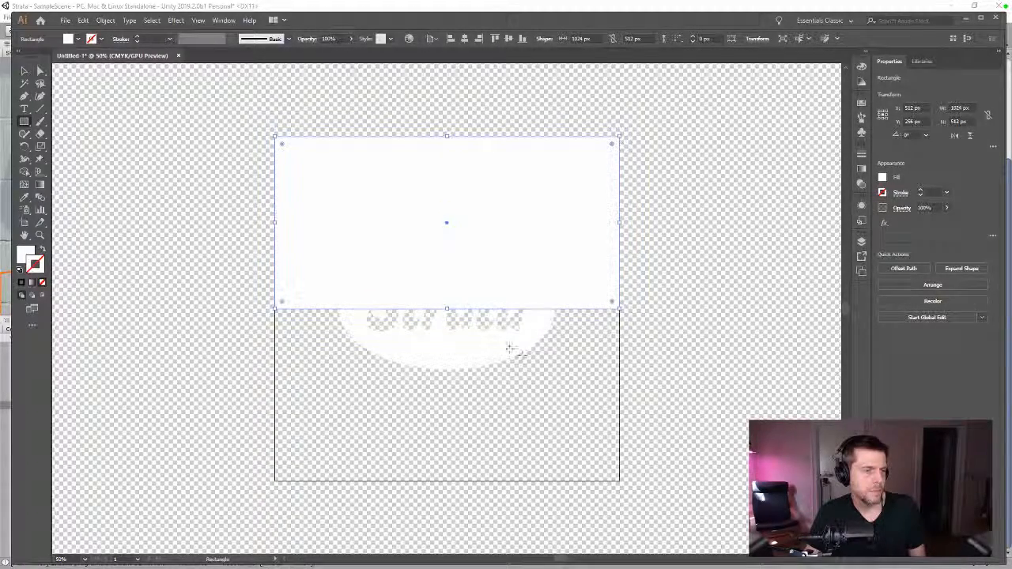
- Centre the Strata logo vertically on the white rectangle in the artboard's upper half, and delete the rectangle
{"action": "key", "text": "v"}
{"action": "key", "text": "ctrl+a"}
{"action": "left_click", "coordinate": [560, 196]}
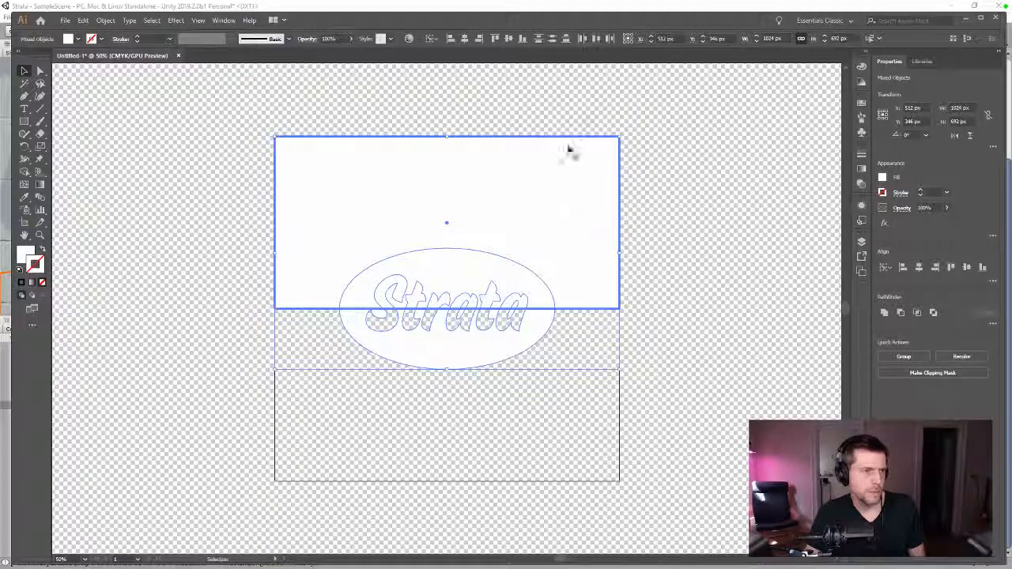
{"action": "left_click", "coordinate": [495, 38]}
{"action": "left_click", "coordinate": [677, 219]}
{"action": "key", "text": "Delete"}
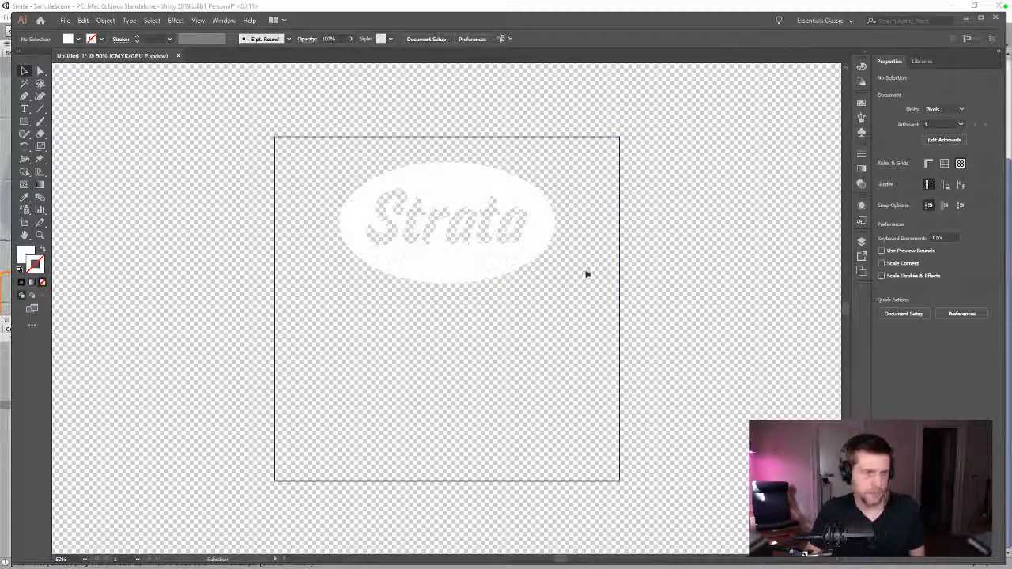
- Save the logo positioned in the artboard's upper half for web as a PNG-24, replacing Logo.png in the Textures folder
{"action": "key", "text": "ctrl+alt+shift+s"}
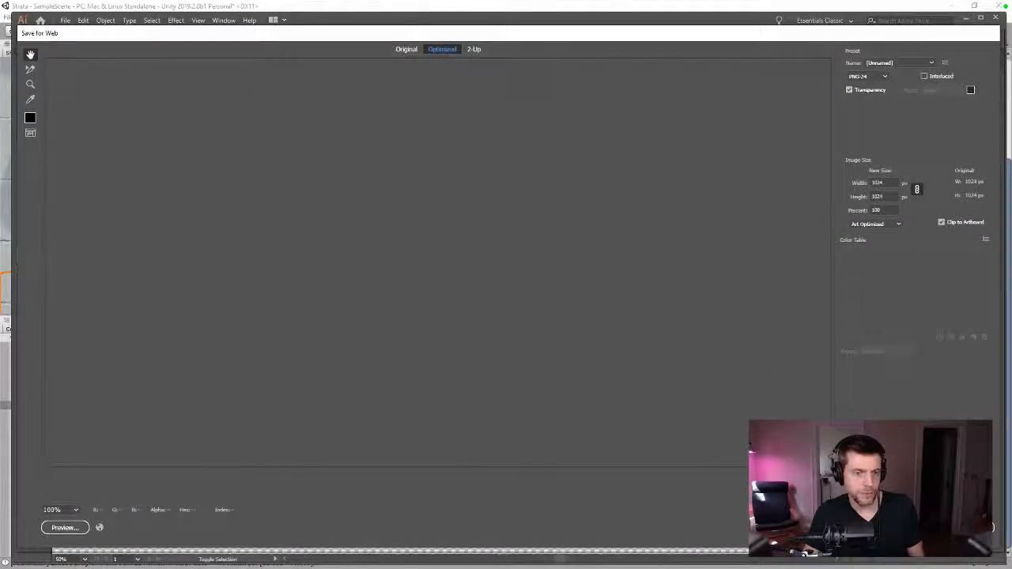
{"action": "key", "text": "Return"}
{"action": "scroll", "coordinate": [712, 345], "scroll_direction": "down", "scroll_amount": 3}
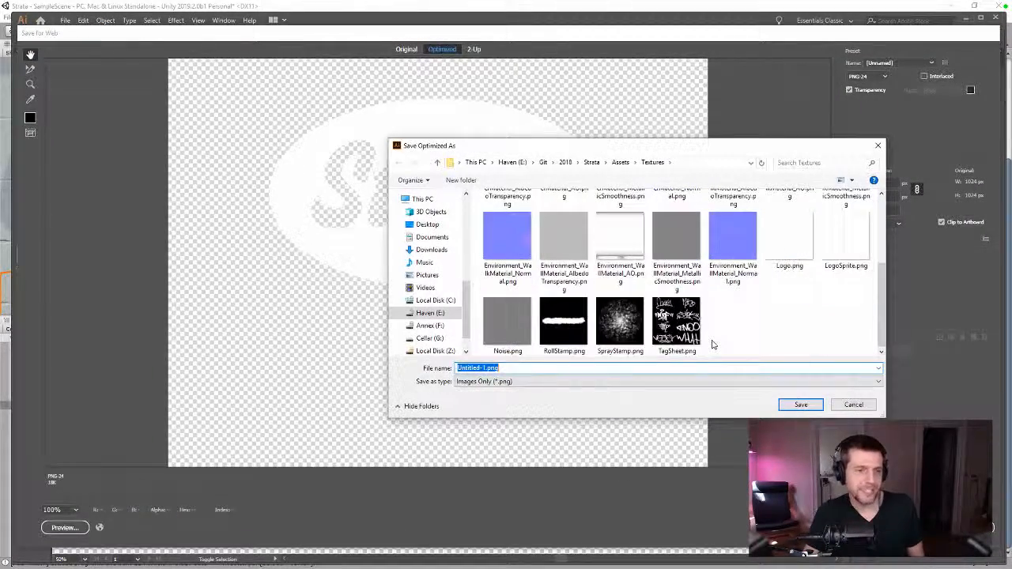
{"action": "double_click", "coordinate": [786, 241]}
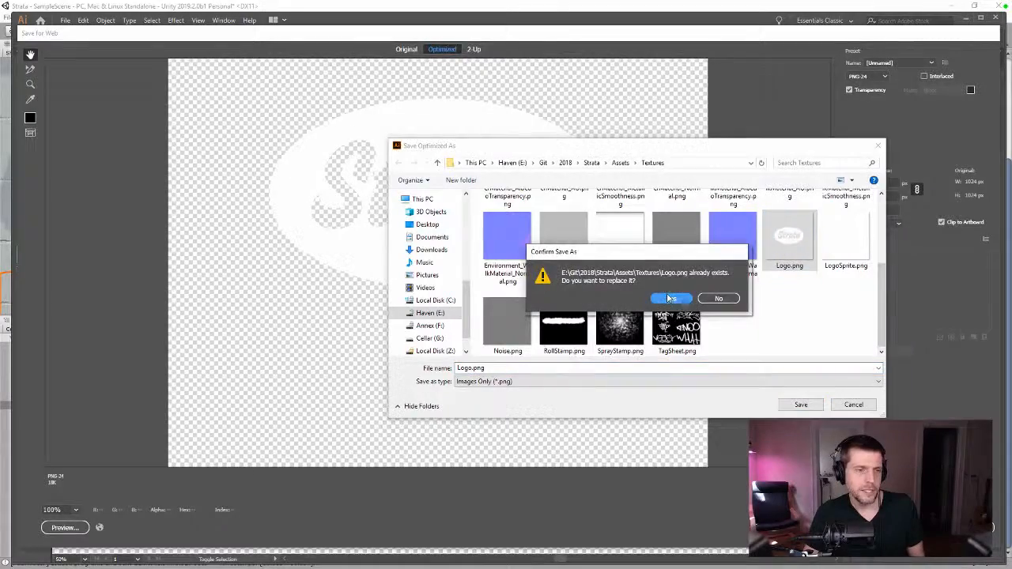
{"action": "left_click", "coordinate": [670, 298]}
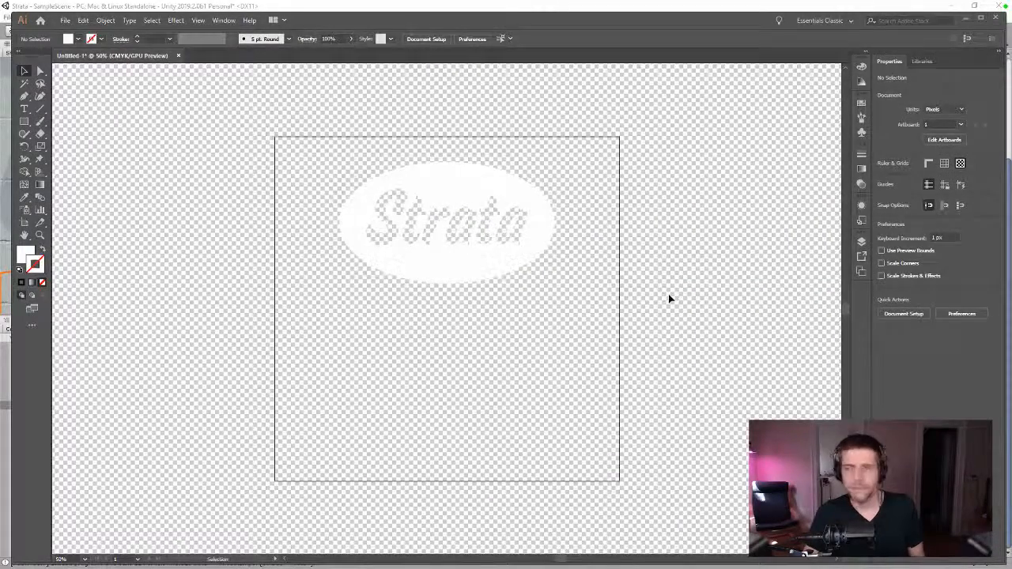
- Switch to Unity and examine the re-exported logo on the wall, framed in the Scene view
{"action": "key", "text": "alt+Tab"}
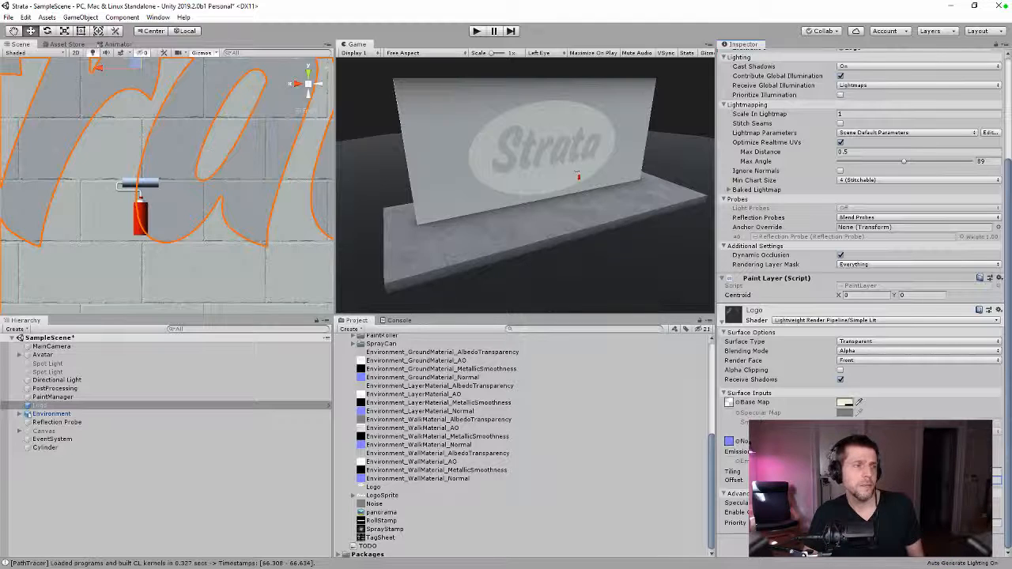
{"action": "scroll", "coordinate": [294, 255], "scroll_direction": "down", "scroll_amount": 5}
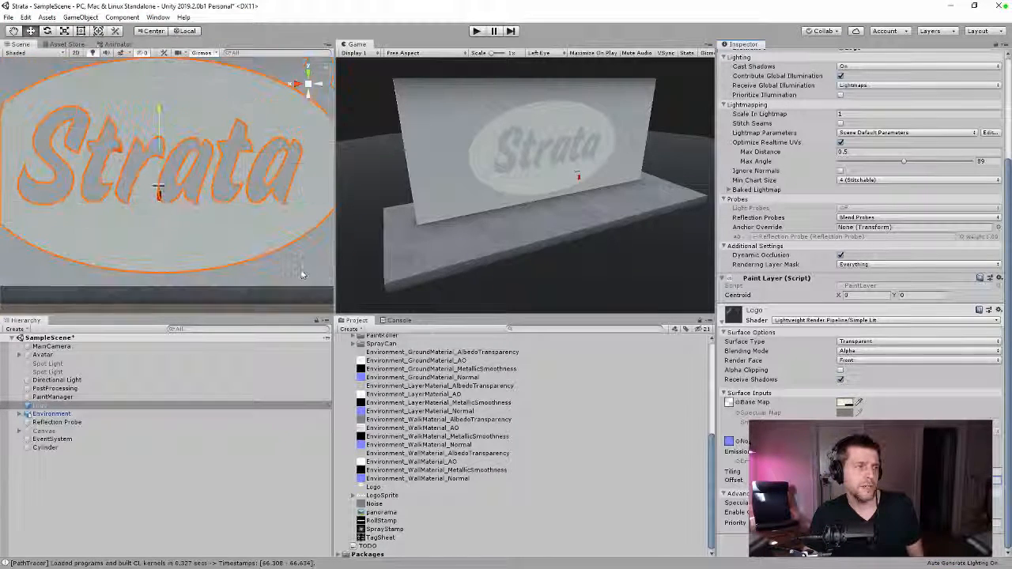
{"action": "scroll", "coordinate": [300, 276], "scroll_direction": "down", "scroll_amount": 2}
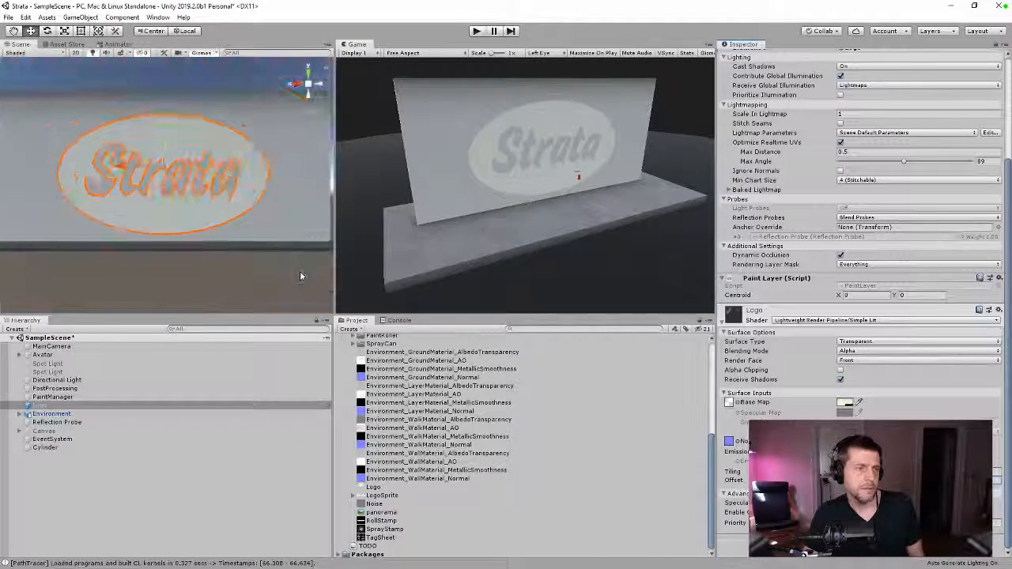
{"action": "key", "text": "f"}
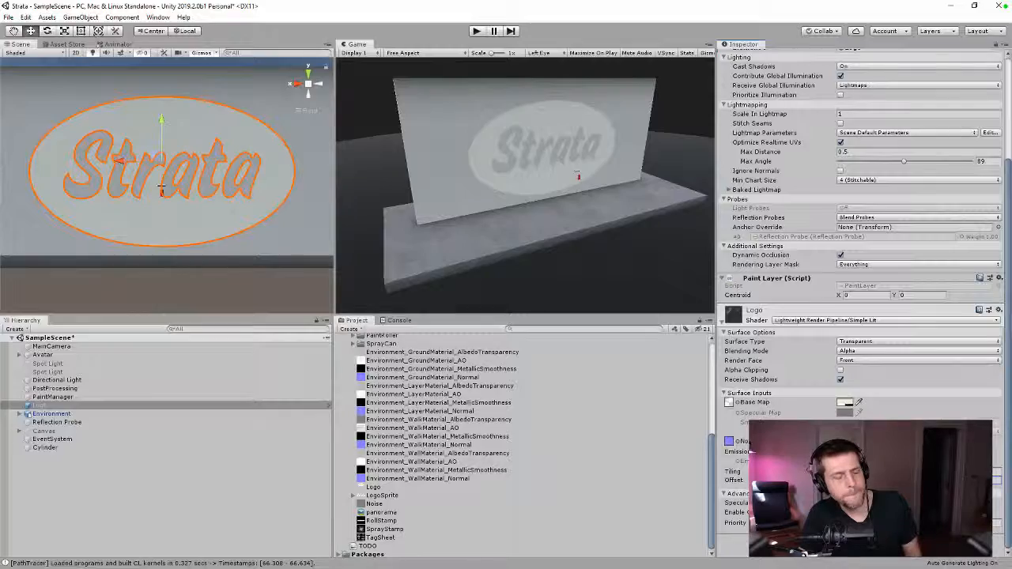
- Switch to Illustrator and undo the rectangle and the logo's move, back to the logo centred on the artboard
{"action": "key", "text": "alt+Tab"}
{"action": "key", "text": "ctrl+z"}
{"action": "key", "text": "ctrl+z"}
{"action": "key", "text": "ctrl+z"}
{"action": "key", "text": "ctrl+z"}
{"action": "key", "text": "ctrl+z"}
{"action": "key", "text": "ctrl+z"}
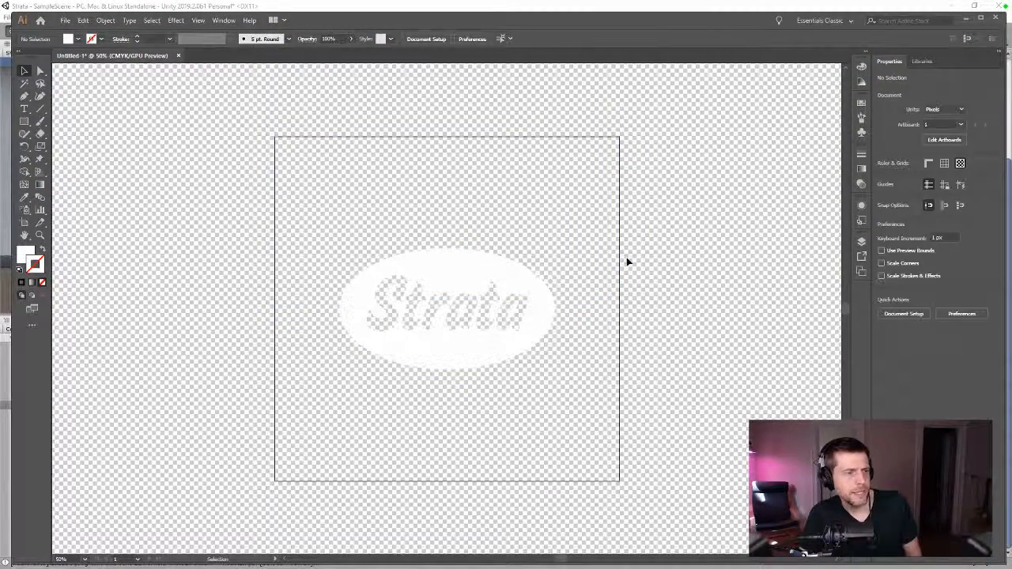
- Switch to Unity and select the Logo object in the scene
{"action": "key", "text": "alt+Tab"}
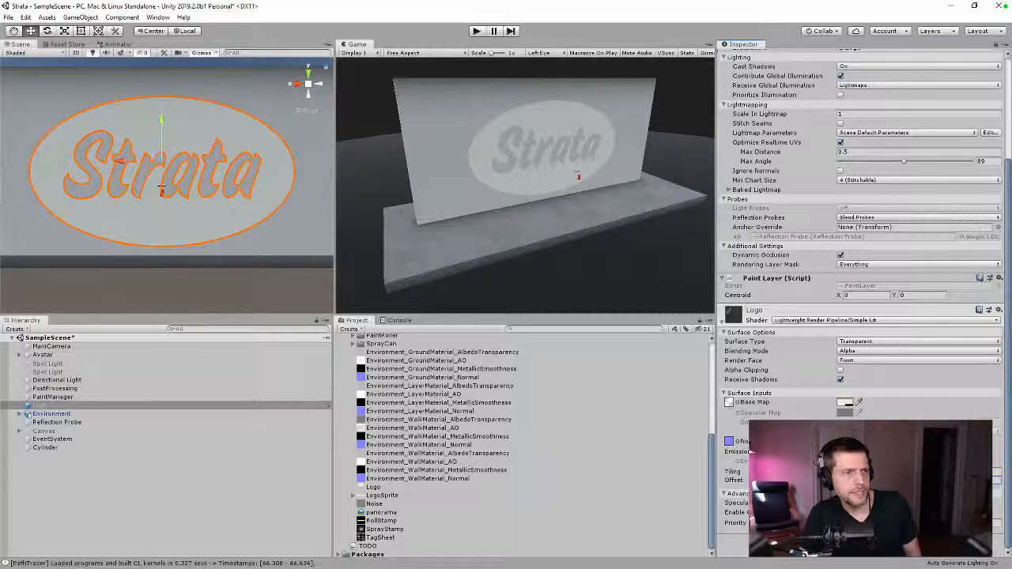
{"action": "left_click", "coordinate": [70, 407]}
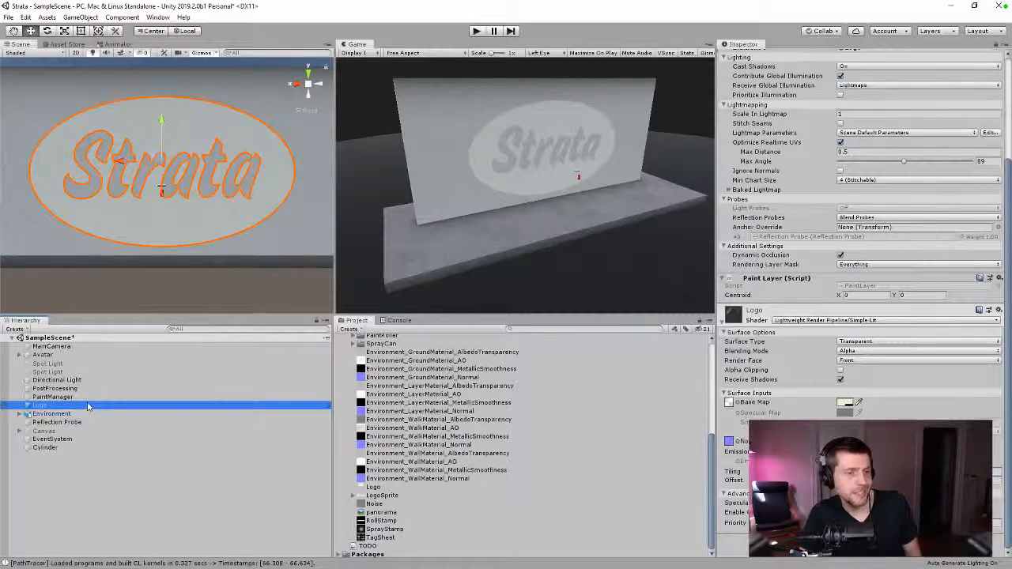
- Switch to Illustrator and save the centred logo for web as a PNG-24, overwriting Logo.png in the Textures folder
{"action": "key", "text": "alt+Tab"}
{"action": "key", "text": "ctrl+alt+shift+s"}
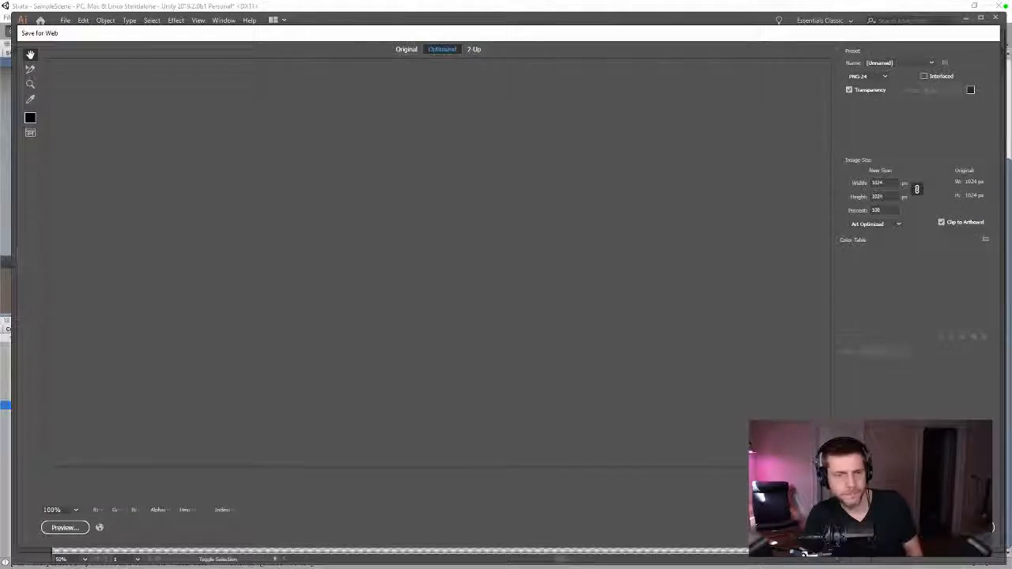
{"action": "key", "text": "Return"}
{"action": "scroll", "coordinate": [790, 261], "scroll_direction": "down", "scroll_amount": 2}
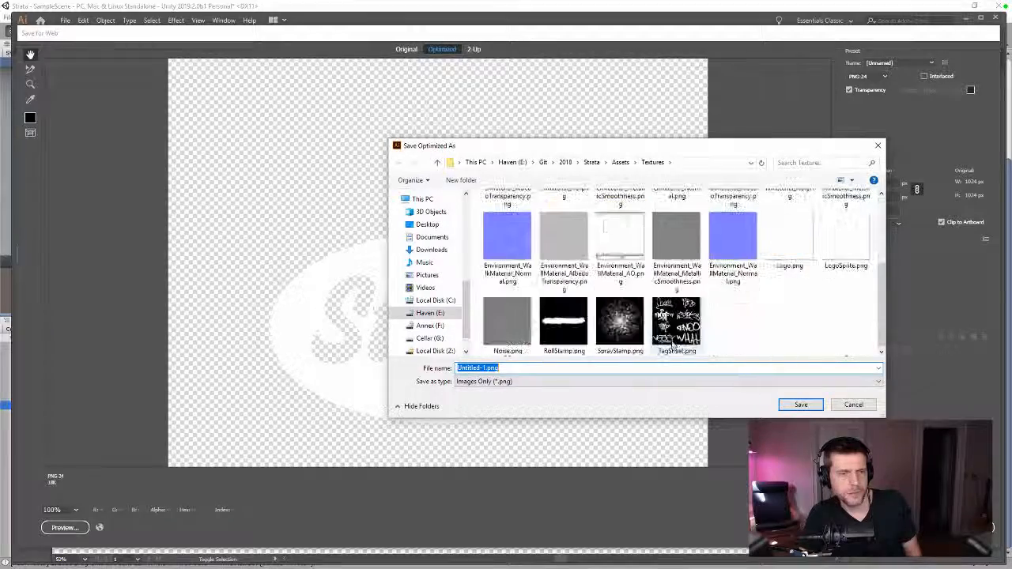
{"action": "double_click", "coordinate": [800, 269]}
{"action": "key", "text": "Return"}
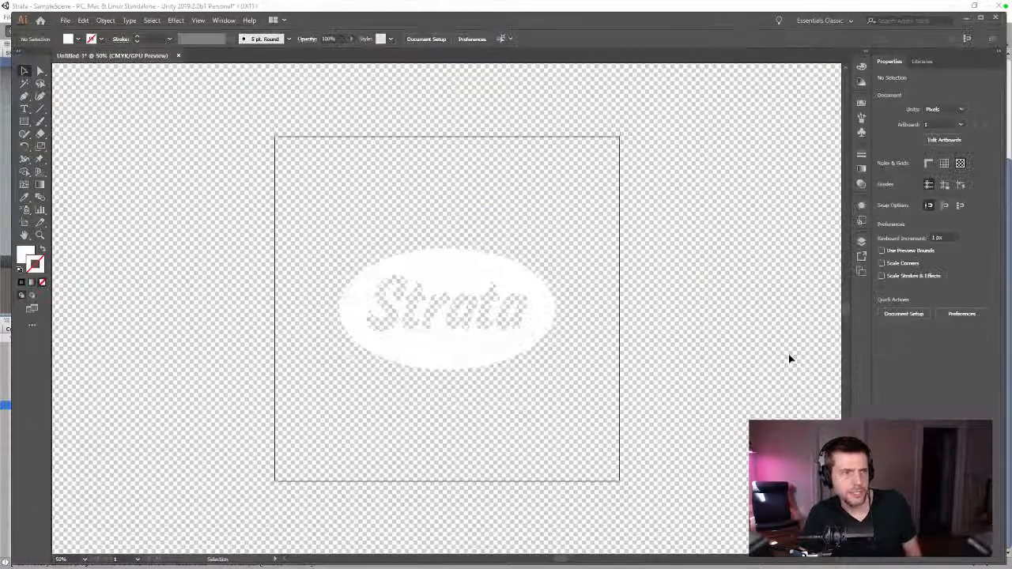
- Switch to Unity and turn off automatic lighting generation in the Lighting settings
{"action": "key", "text": "alt+Tab"}
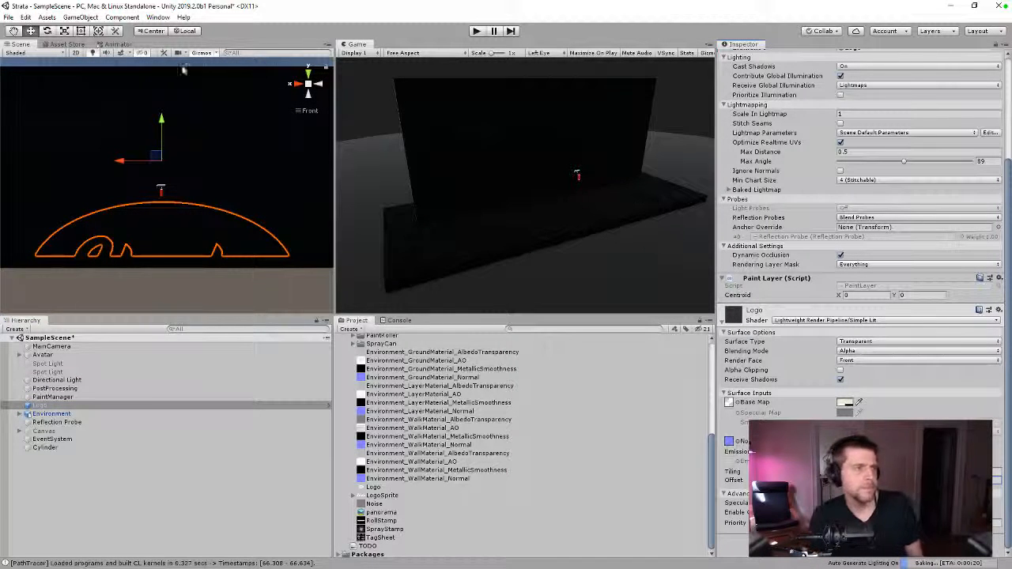
{"action": "left_click", "coordinate": [158, 18]}
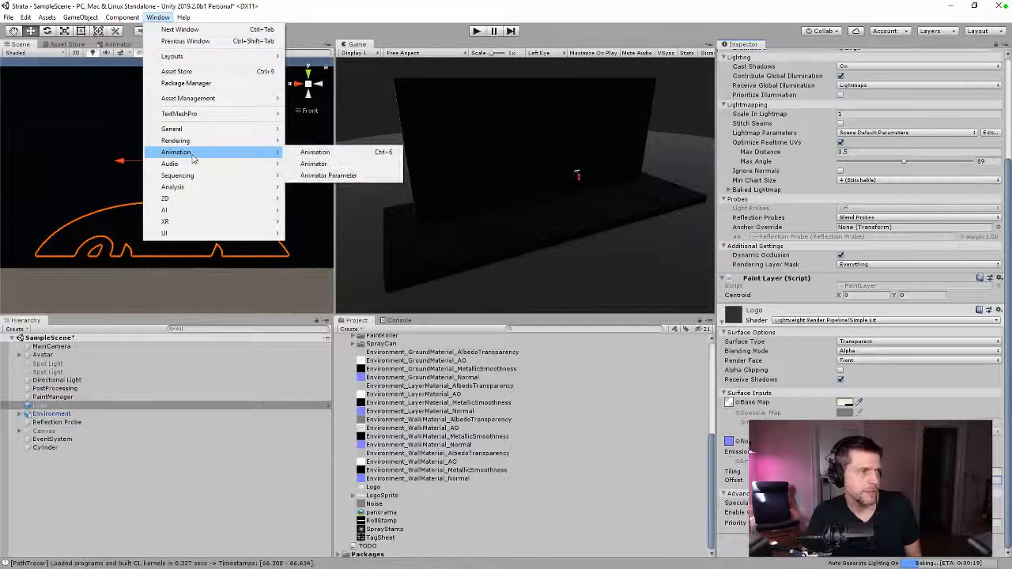
{"action": "mouse_move", "coordinate": [273, 142]}
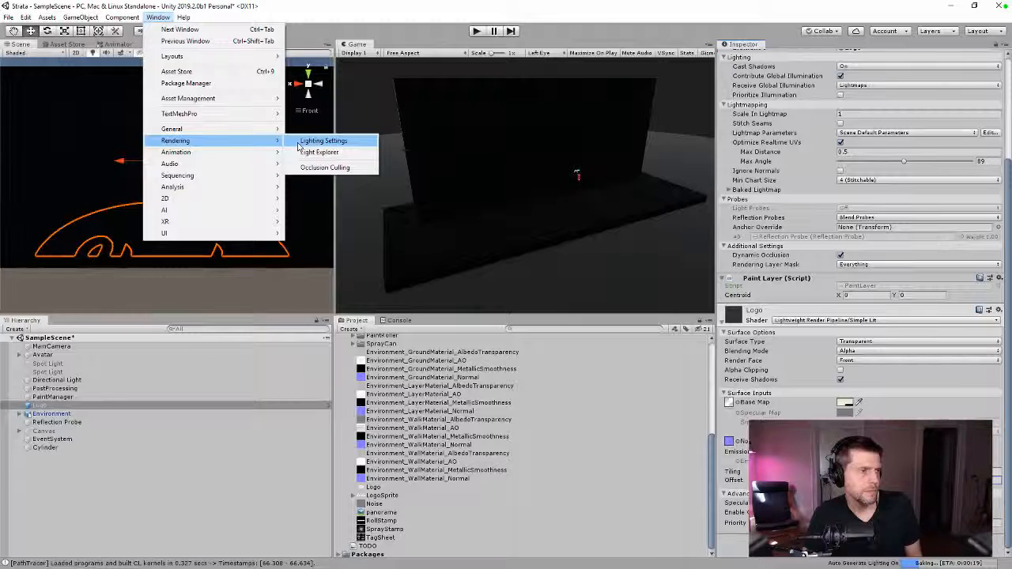
{"action": "left_click", "coordinate": [299, 146]}
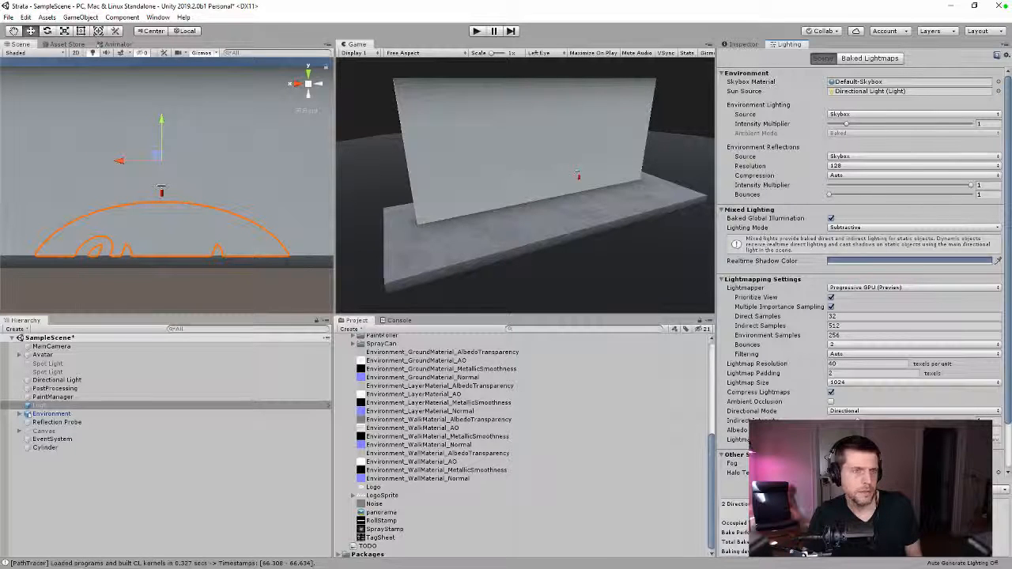
- Adjust the Logo material's texture offset so the complete oval logo sits on the wall
{"action": "left_click", "coordinate": [742, 44]}
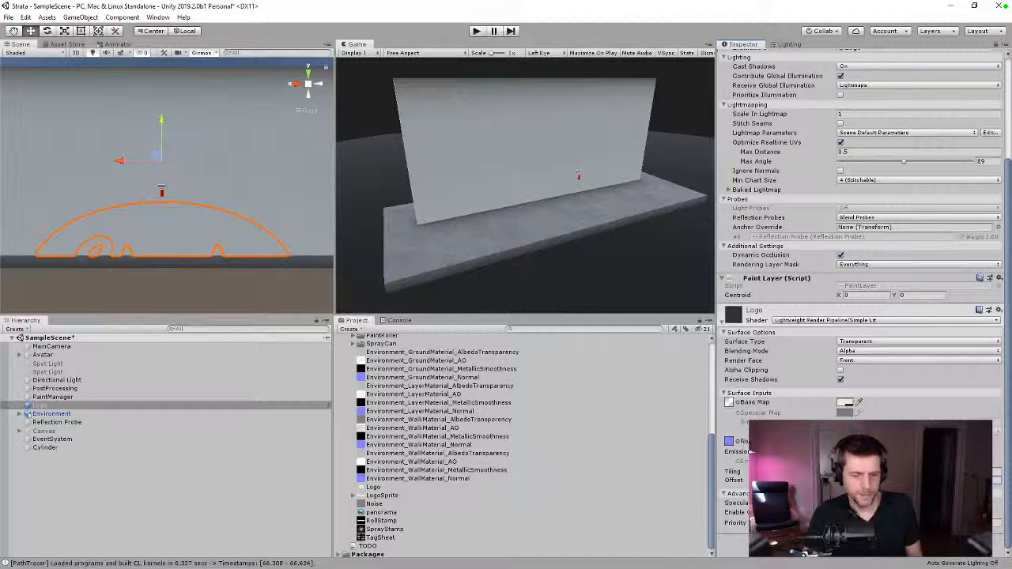
{"action": "key", "text": "ctrl+z"}
{"action": "left_click_drag", "start_coordinate": [921, 480], "coordinate": [910, 480]}
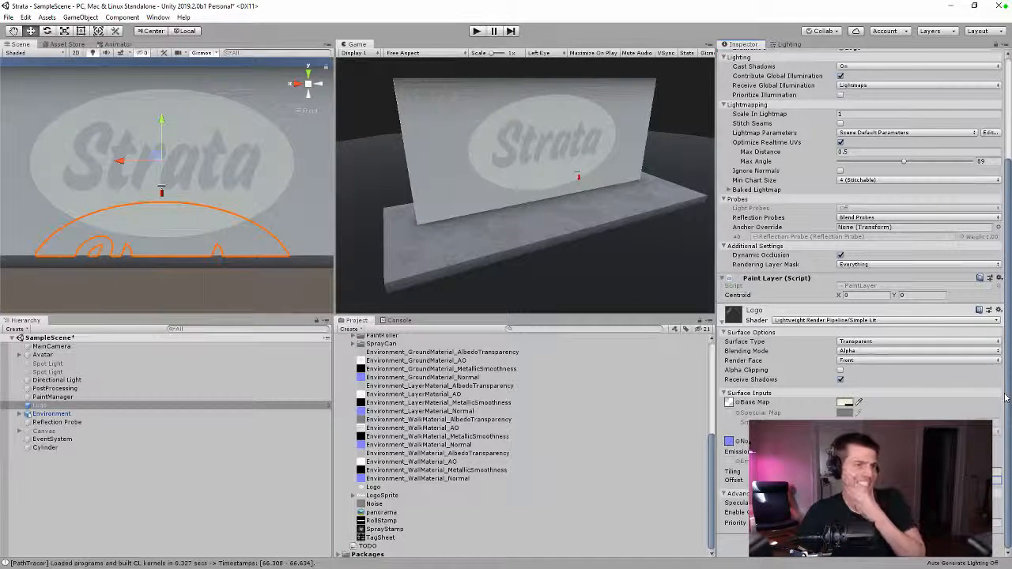
- Lower the alpha of the Logo material's base map colour to make the logo fainter on the wall
{"action": "left_click", "coordinate": [844, 401]}
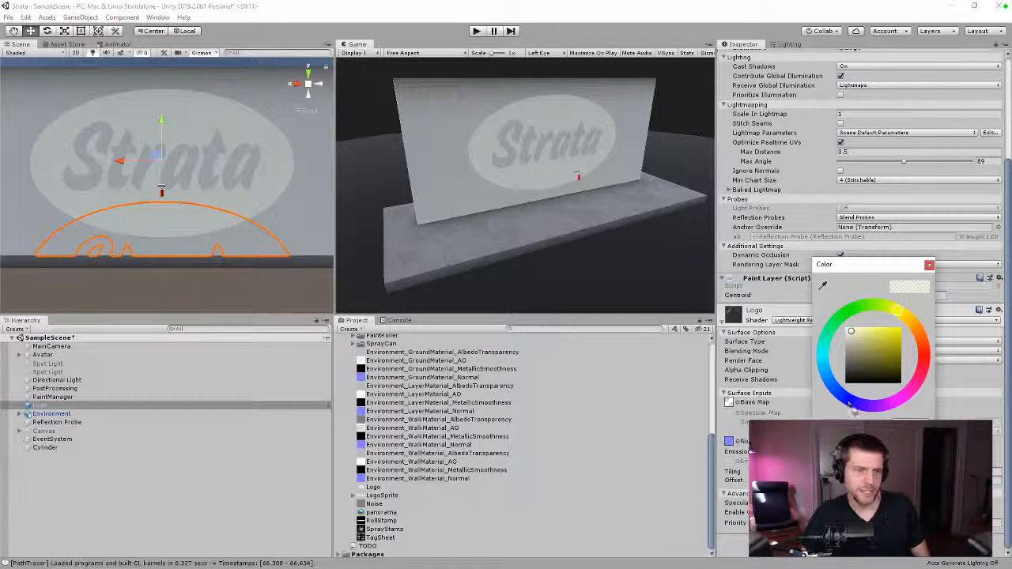
{"action": "left_click_drag", "start_coordinate": [864, 472], "coordinate": [848, 472]}
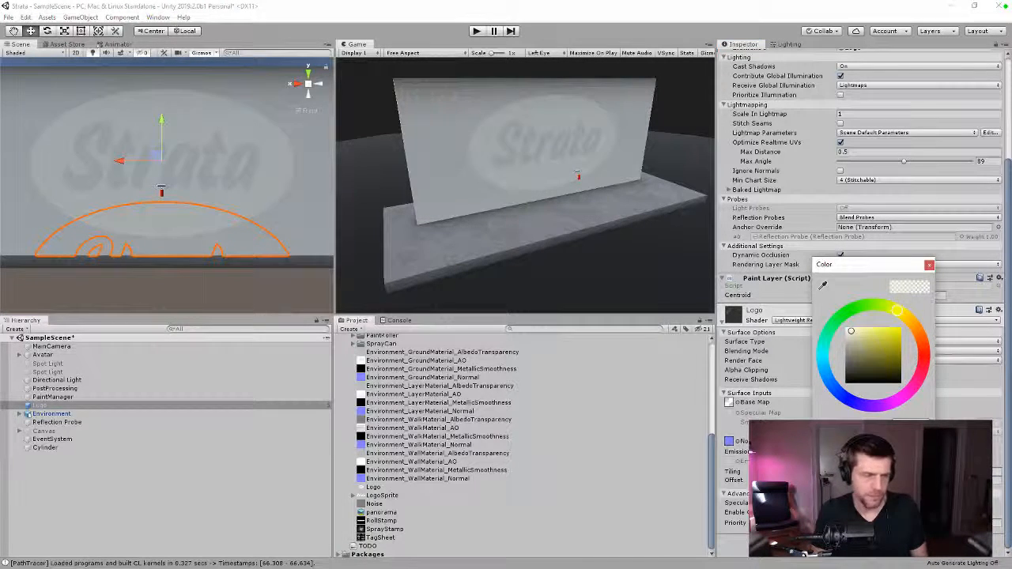
{"action": "left_click", "coordinate": [929, 265]}
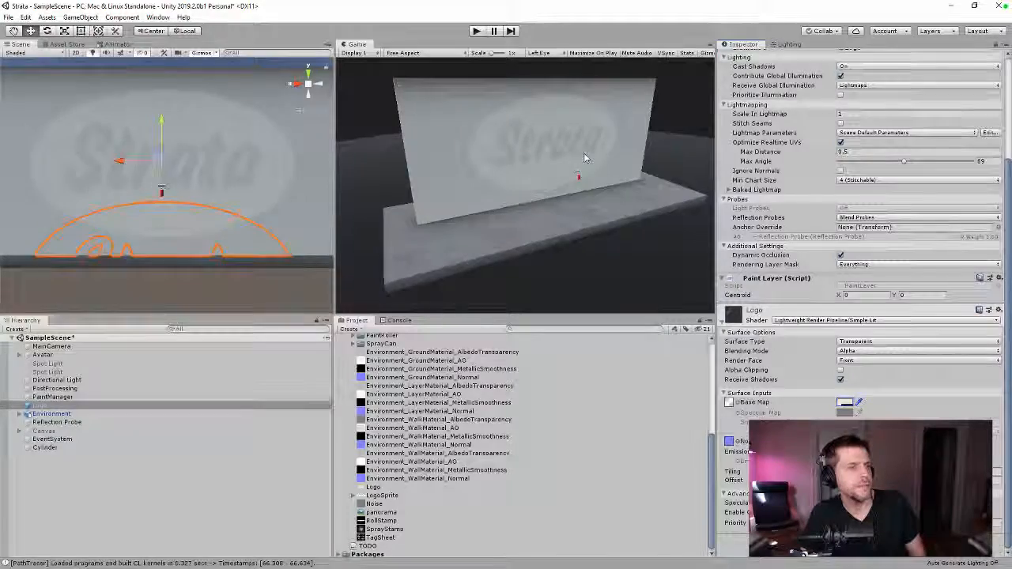
- Switch to Illustrator and try the Strata logo group at heights of 320 px and 300 px, keeping its proportions
{"action": "key", "text": "alt+Tab"}
{"action": "left_click", "coordinate": [446, 292]}
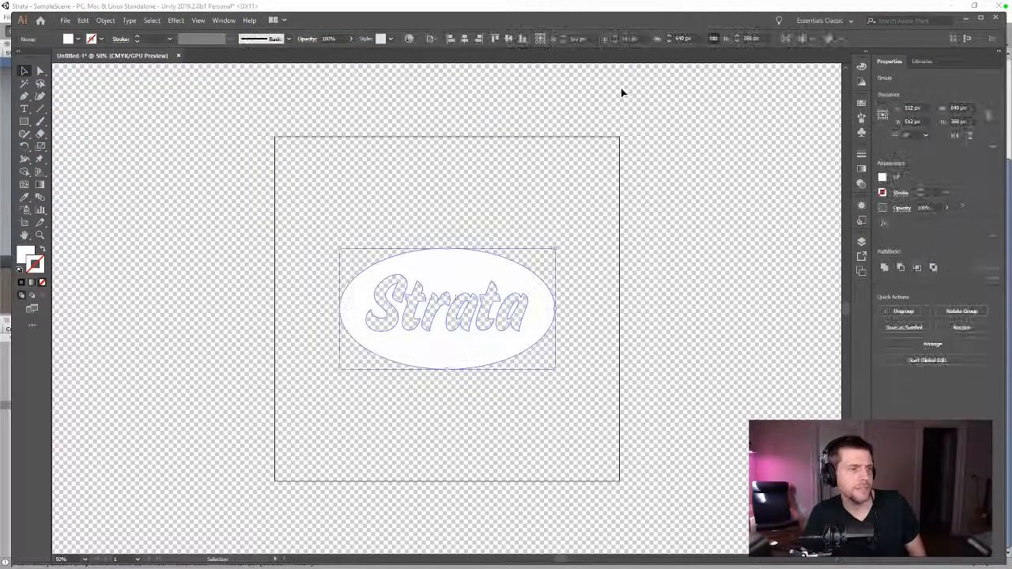
{"action": "left_click", "coordinate": [750, 38]}
{"action": "type", "text": "320"}
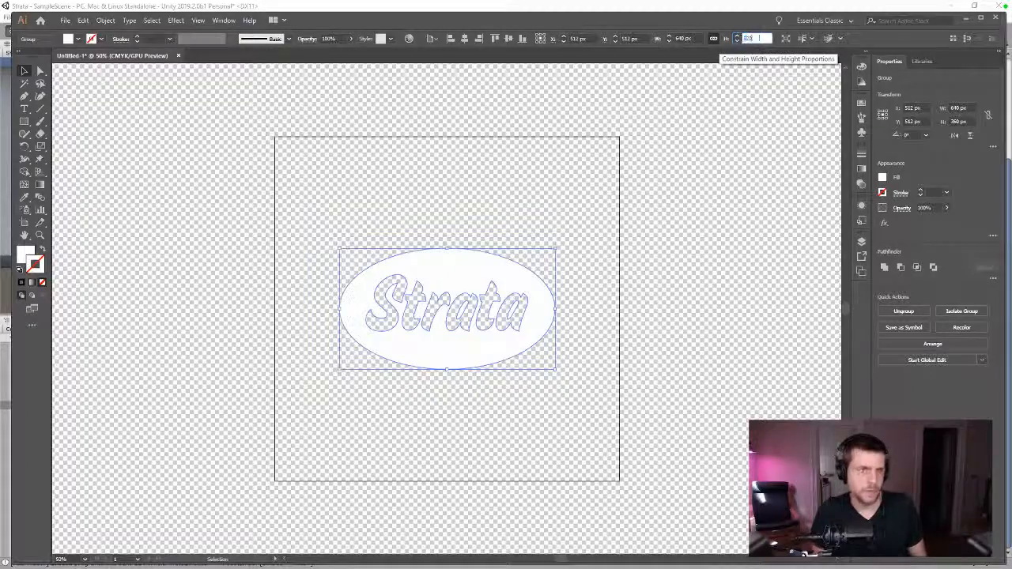
{"action": "key", "text": "Return"}
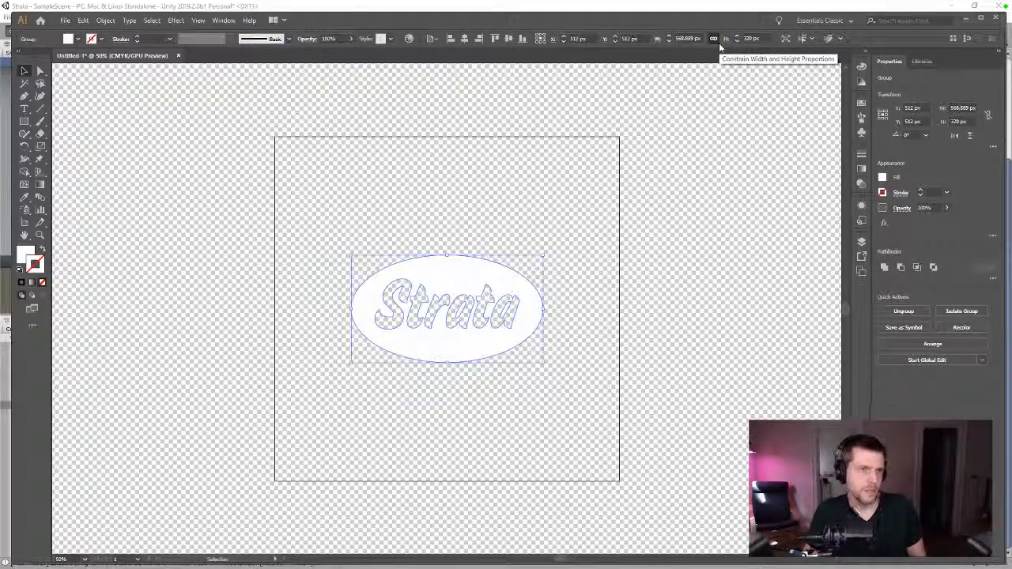
{"action": "type", "text": "300"}
{"action": "key", "text": "Return"}
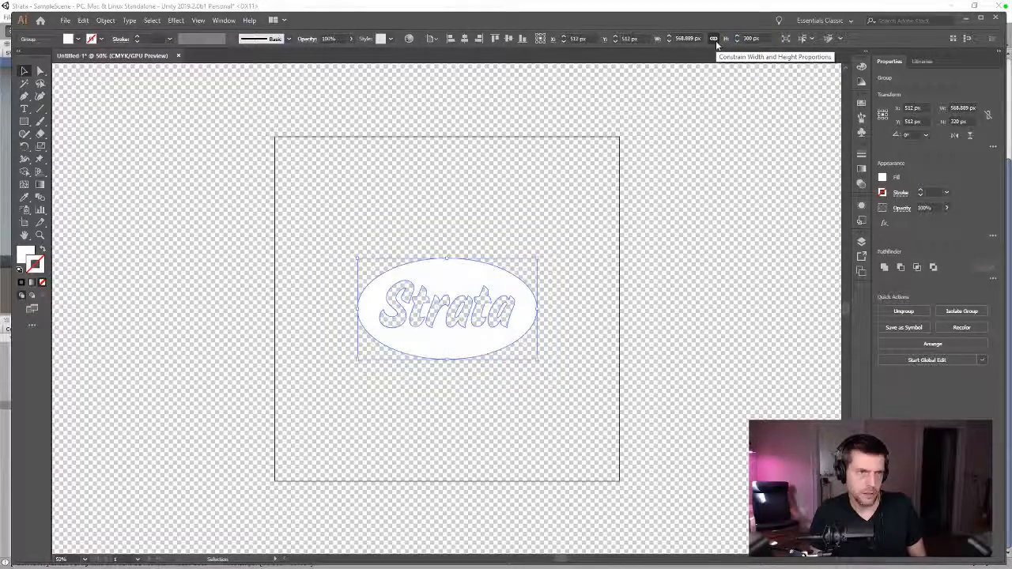
- Try the logo group at a width of 540 px and a height of 320 px, scaling proportionally each time
{"action": "left_click", "coordinate": [688, 38]}
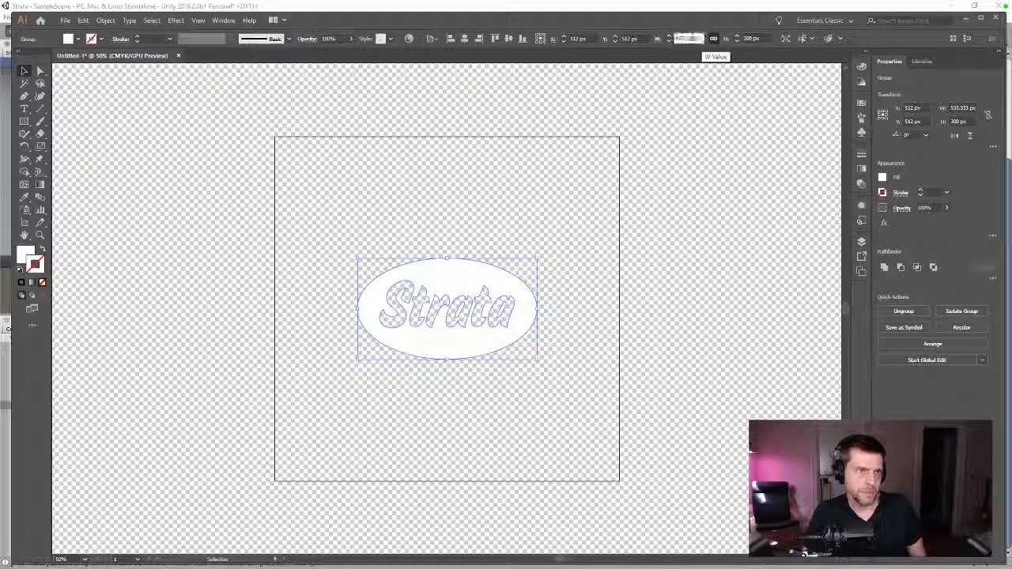
{"action": "type", "text": "540"}
{"action": "key", "text": "Return"}
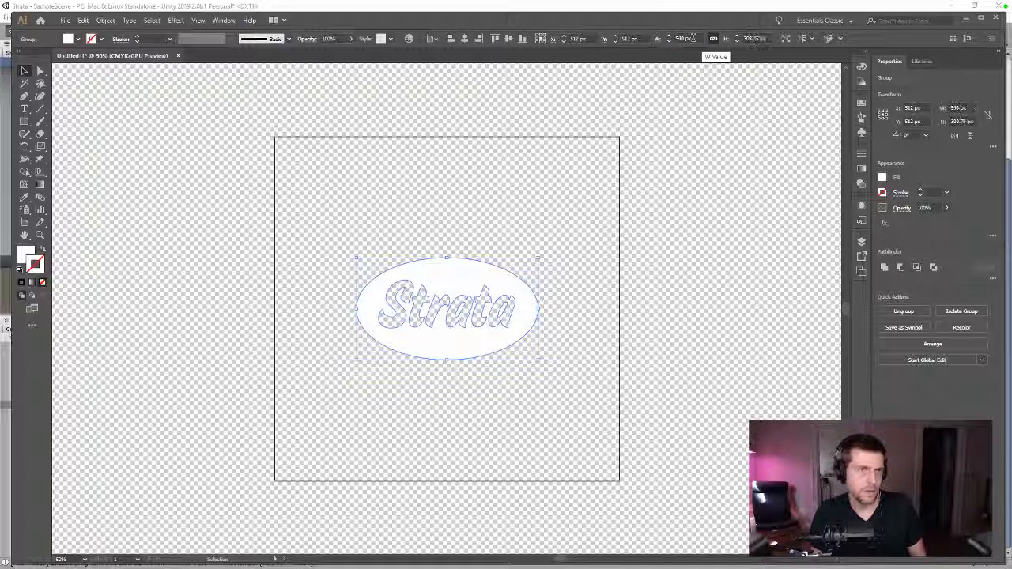
{"action": "key", "text": "Tab"}
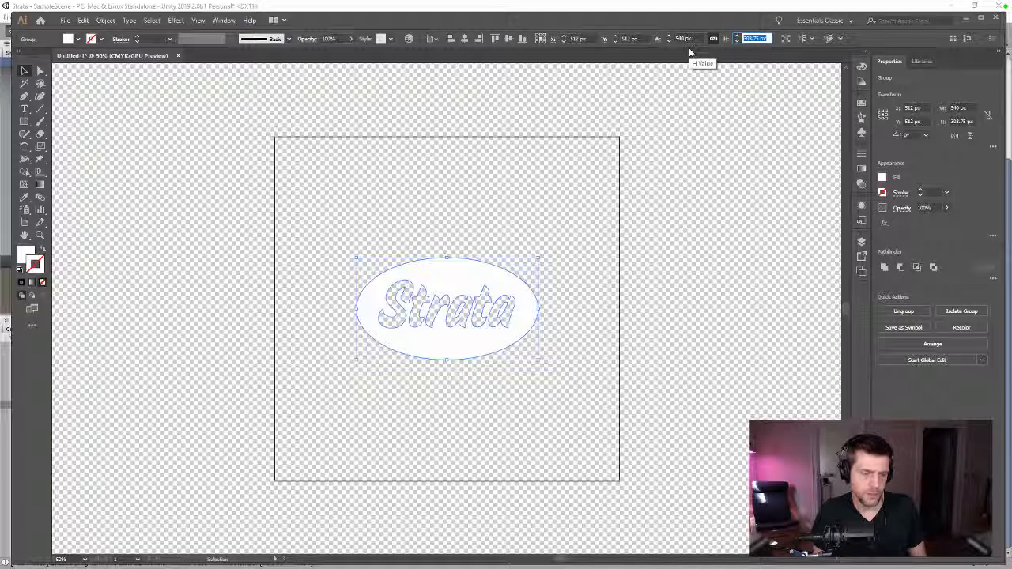
{"action": "type", "text": "320"}
{"action": "key", "text": "Return"}
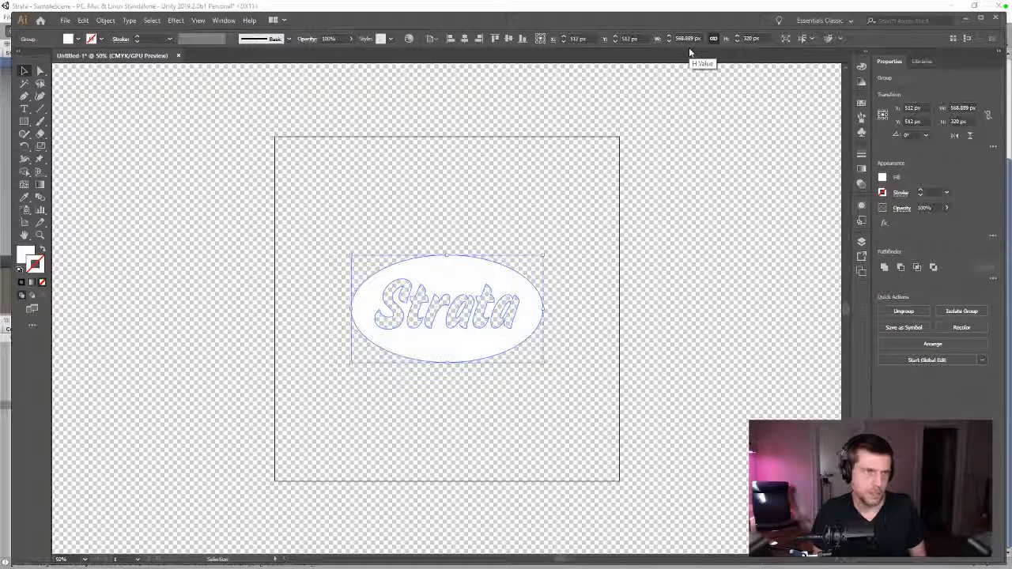
- Set the logo group's width to 480 px with its proportions constrained
{"action": "left_click_drag", "start_coordinate": [764, 39], "coordinate": [726, 37]}
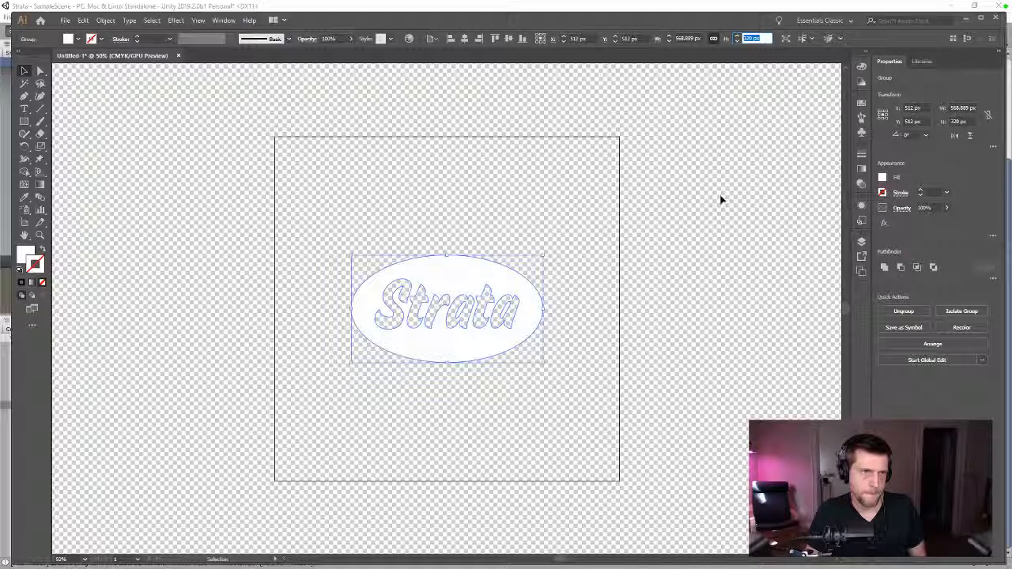
{"action": "double_click", "coordinate": [688, 39]}
{"action": "key", "text": "ctrl+a"}
{"action": "type", "text": "48"}
{"action": "key", "text": "Return"}
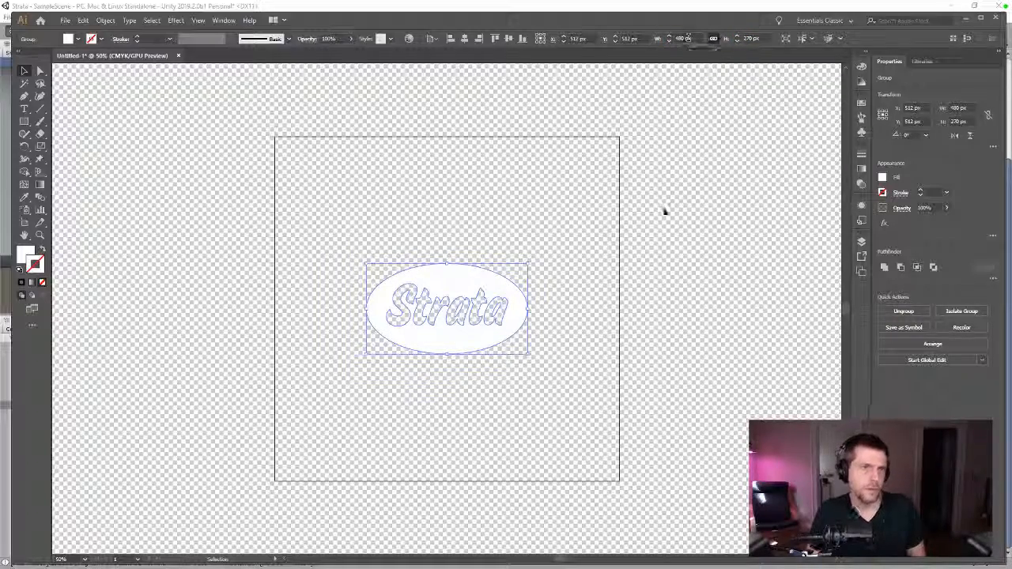
- Export the resized artwork for web as a transparent PNG-24, overwriting Logo.png in the Textures folder
{"action": "left_click", "coordinate": [663, 210]}
{"action": "key", "text": "ctrl+alt+shift+s"}
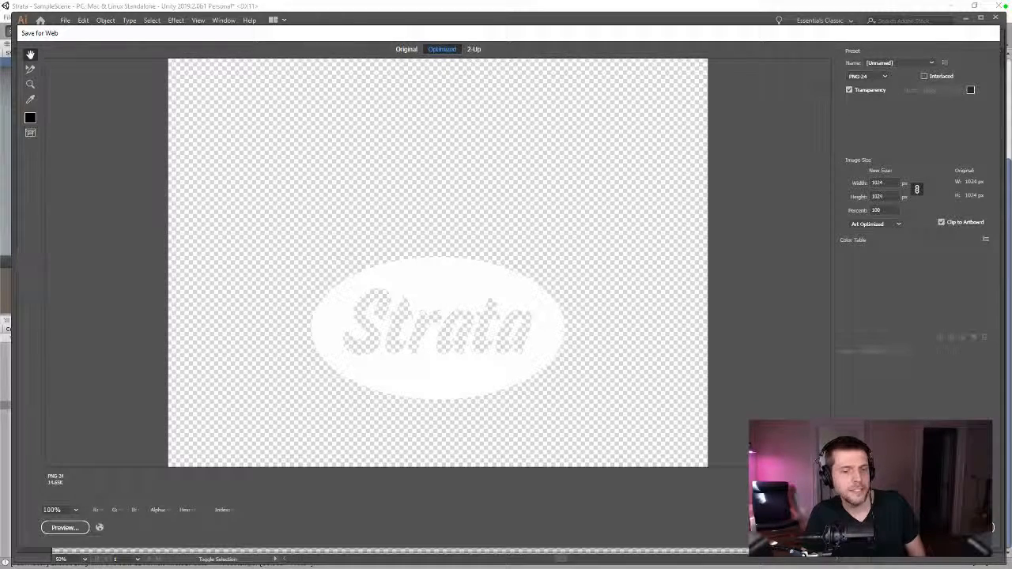
{"action": "left_click", "coordinate": [863, 528]}
{"action": "scroll", "coordinate": [728, 321], "scroll_direction": "down", "scroll_amount": 5}
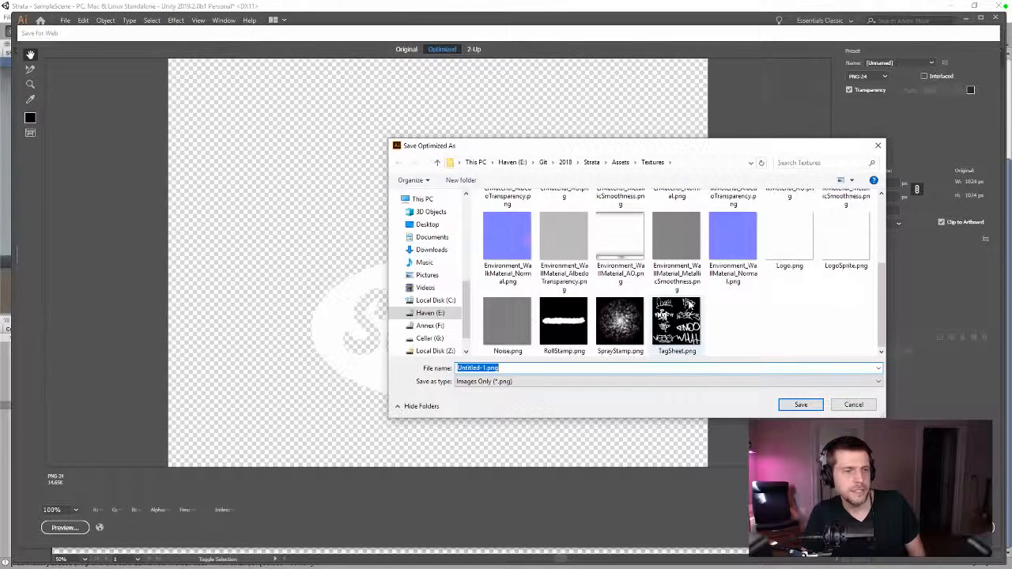
{"action": "double_click", "coordinate": [776, 253]}
{"action": "left_click", "coordinate": [672, 299]}
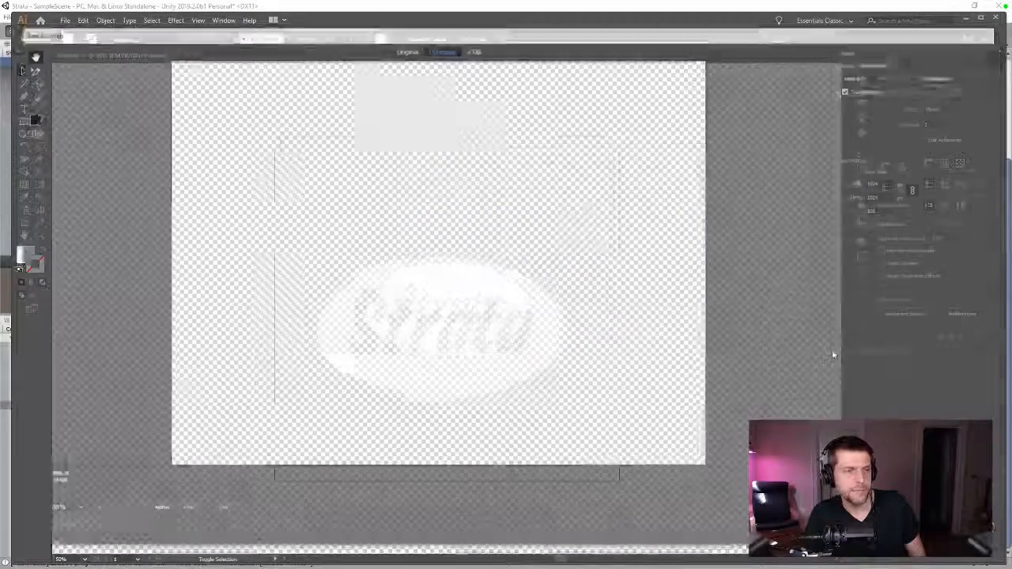
- Switch to Unity and set the alpha of the Logo material's base map colour to 10
{"action": "key", "text": "alt+Tab"}
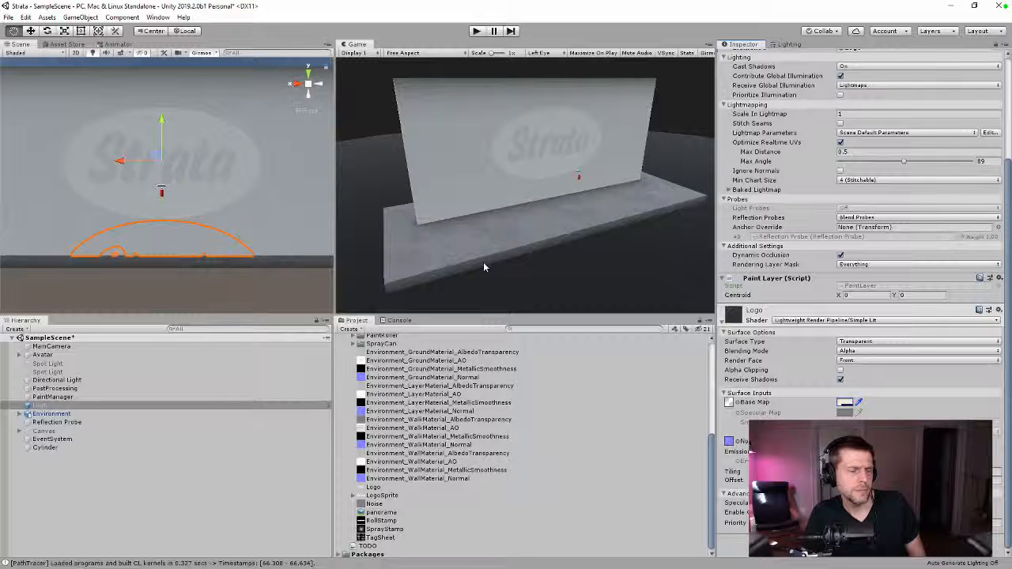
{"action": "left_click", "coordinate": [843, 404]}
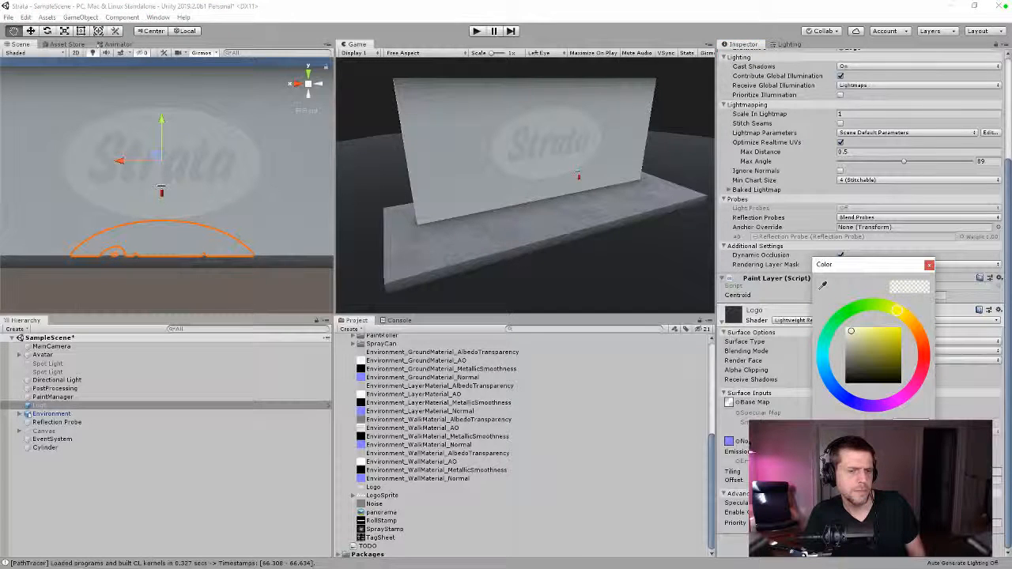
{"action": "left_click_drag", "start_coordinate": [838, 474], "coordinate": [831, 474]}
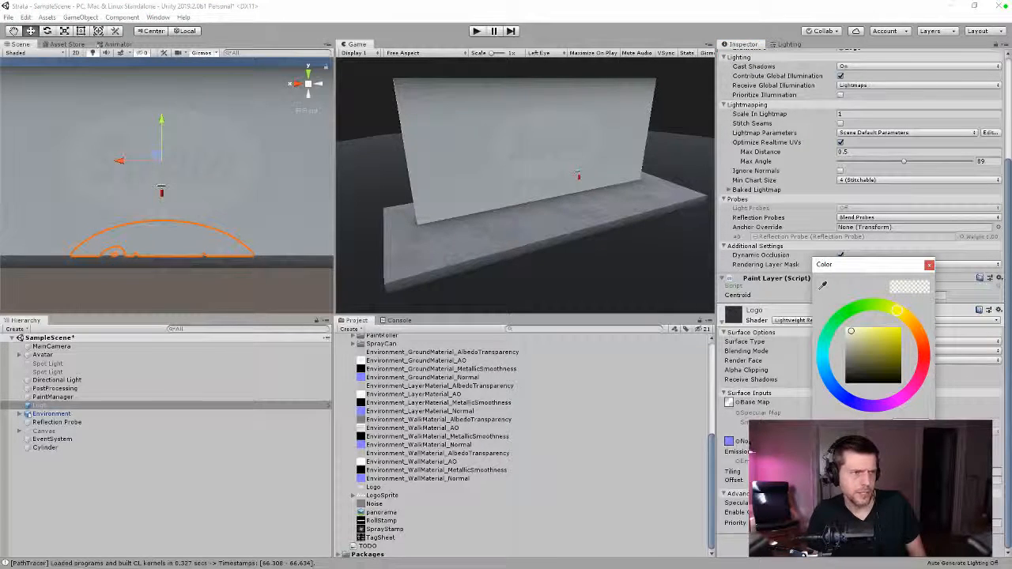
{"action": "type", "text": "10"}
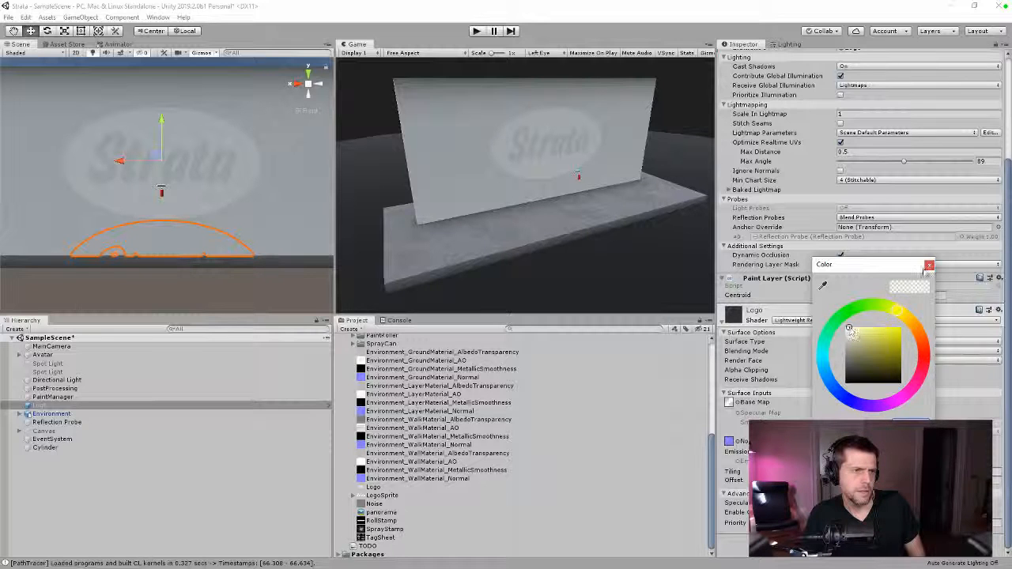
{"action": "left_click", "coordinate": [929, 264]}
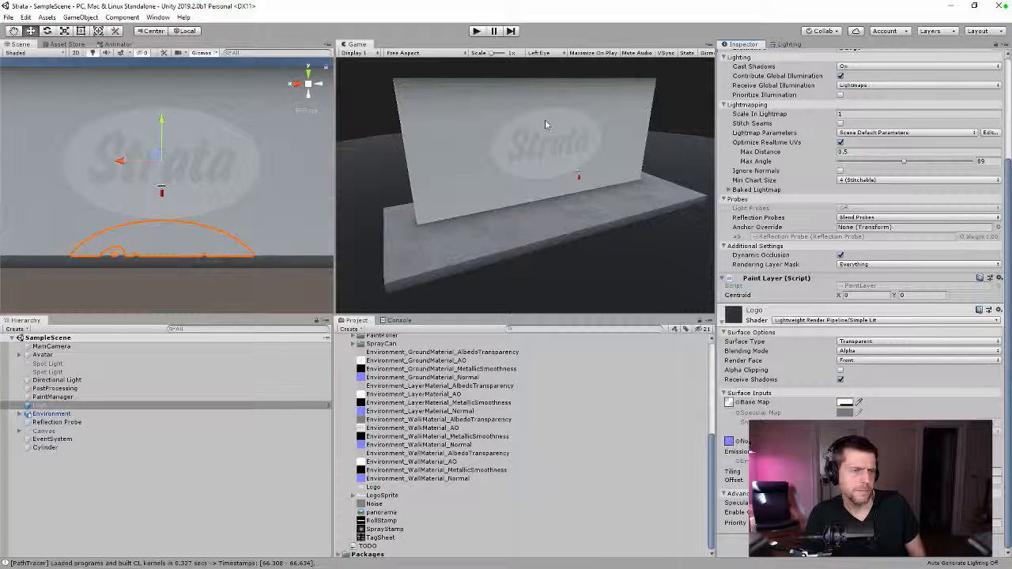
- Toggle the Logo object's active state several times to compare the wall with and without it, leaving the object inactive
{"action": "scroll", "coordinate": [727, 95], "scroll_direction": "up", "scroll_amount": 5}
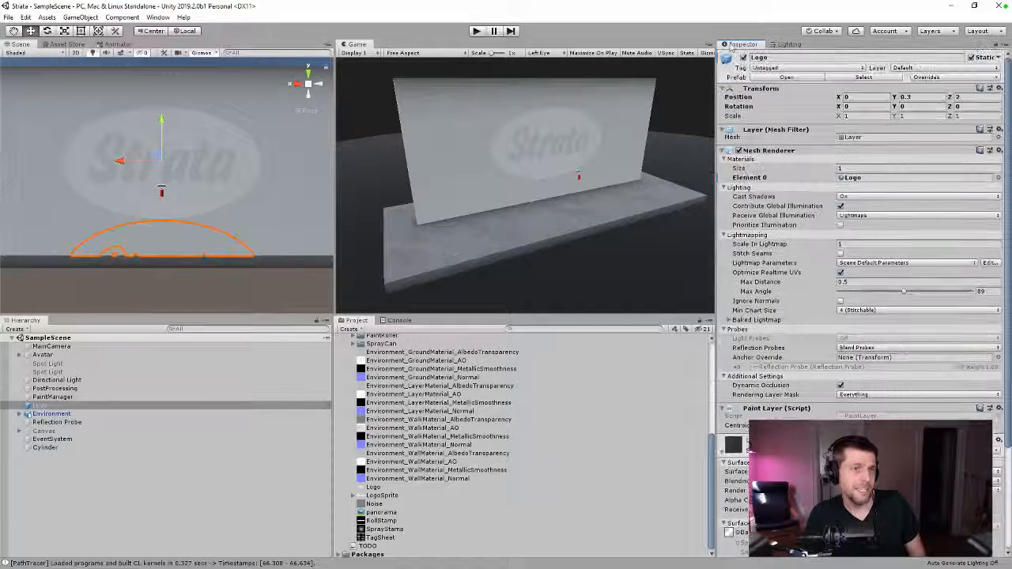
{"action": "left_click", "coordinate": [744, 59]}
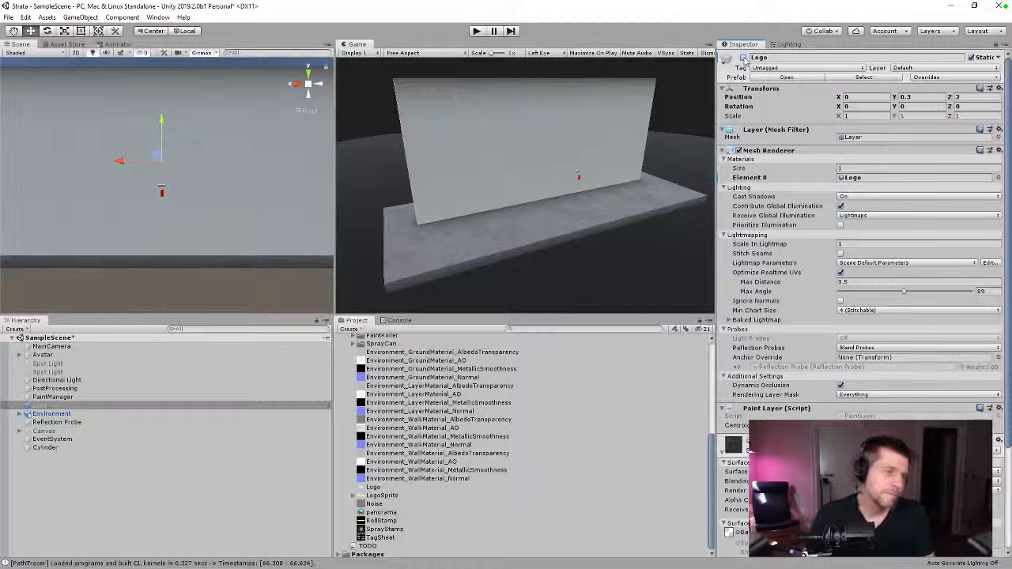
{"action": "left_click", "coordinate": [744, 58]}
{"action": "left_click", "coordinate": [744, 59]}
{"action": "left_click", "coordinate": [744, 58]}
{"action": "left_click", "coordinate": [744, 59]}
{"action": "left_click", "coordinate": [744, 59]}
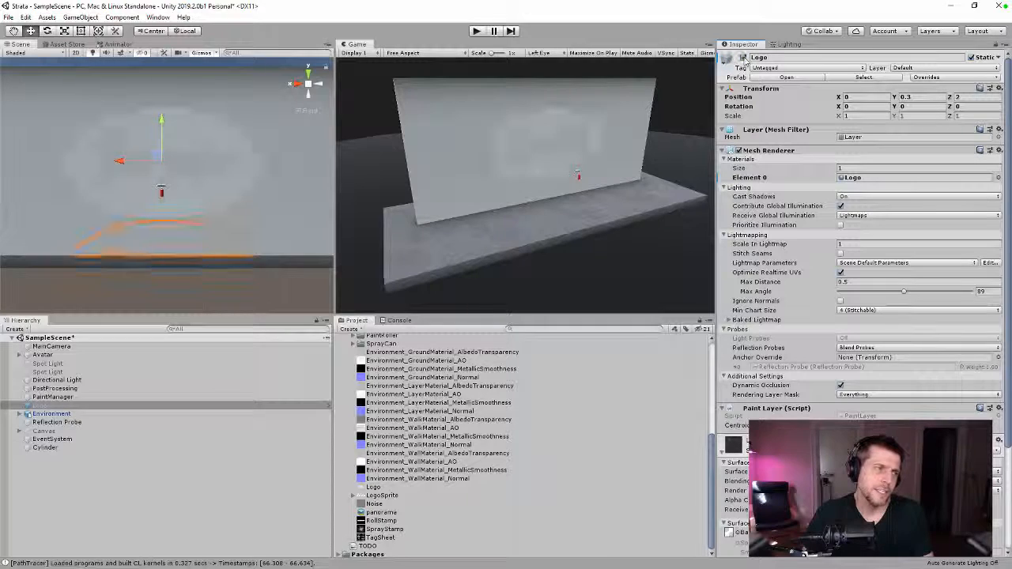
{"action": "left_click", "coordinate": [744, 58]}
- Activate the Canvas object so the Strata title overlays the game view
{"action": "left_click", "coordinate": [65, 432]}
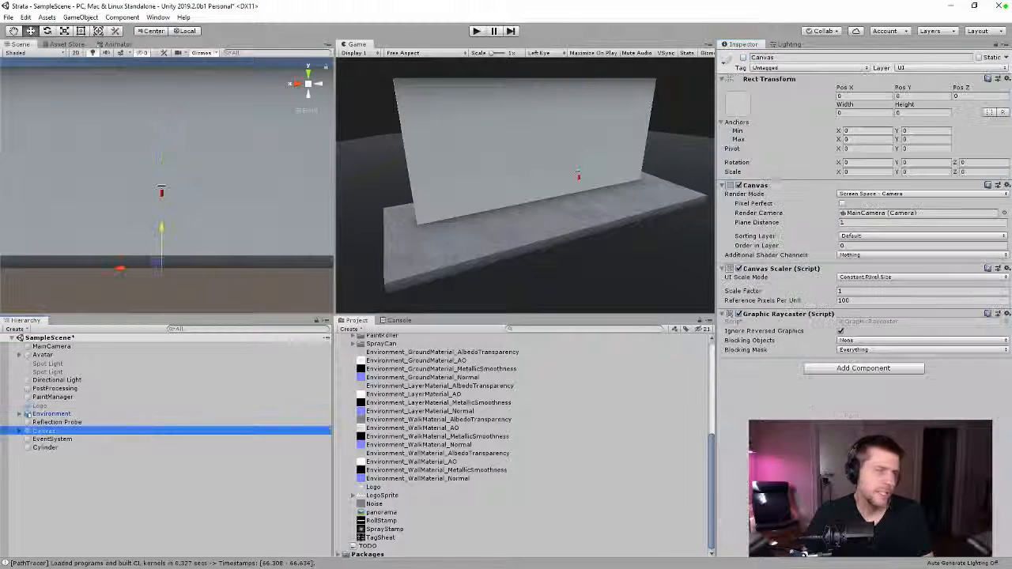
{"action": "left_click", "coordinate": [744, 60]}
{"action": "left_click", "coordinate": [744, 58]}
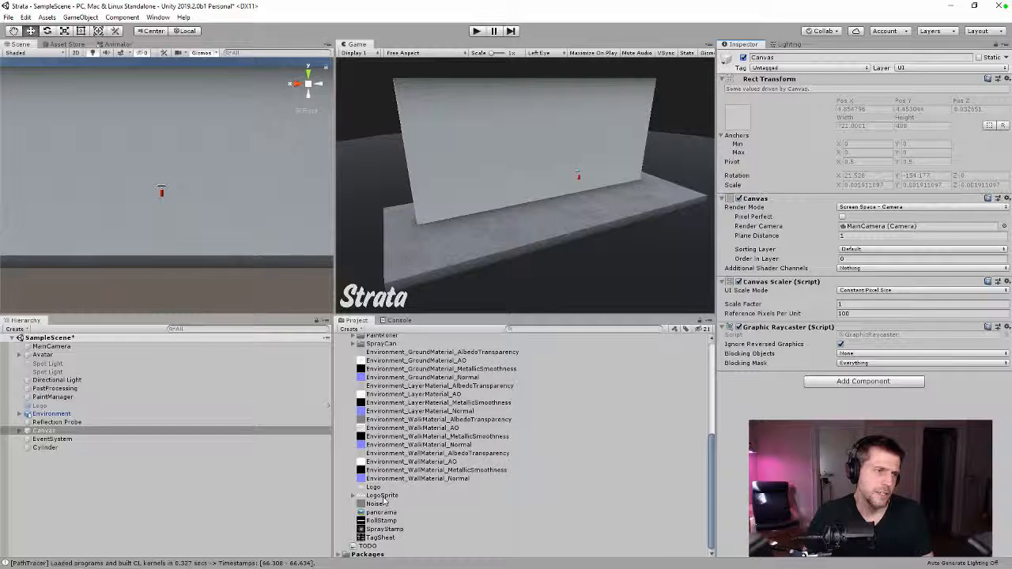
- Test-run the scene briefly, stop it, and open the scene's lighting settings
{"action": "left_click", "coordinate": [475, 32]}
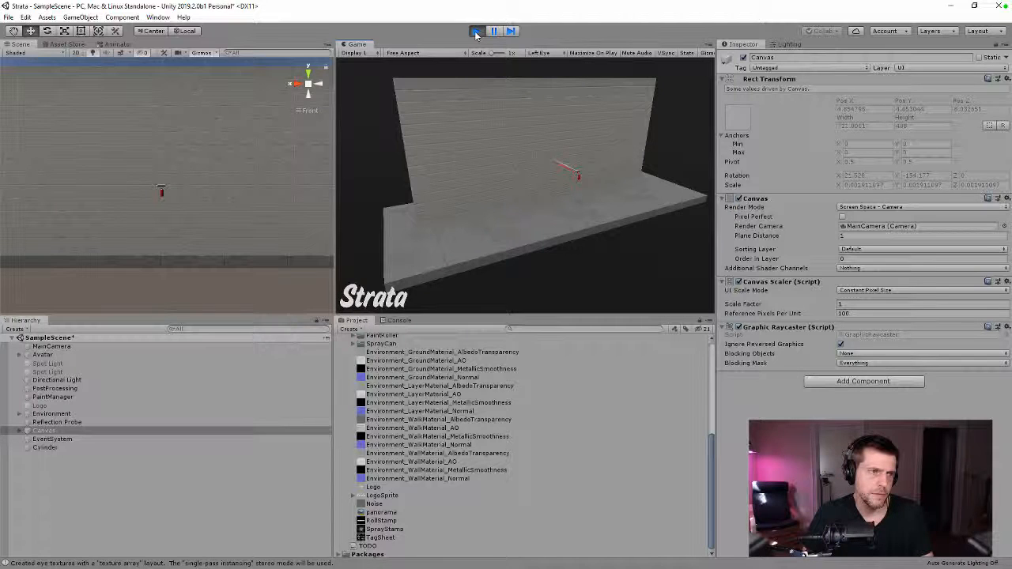
{"action": "left_click", "coordinate": [475, 31]}
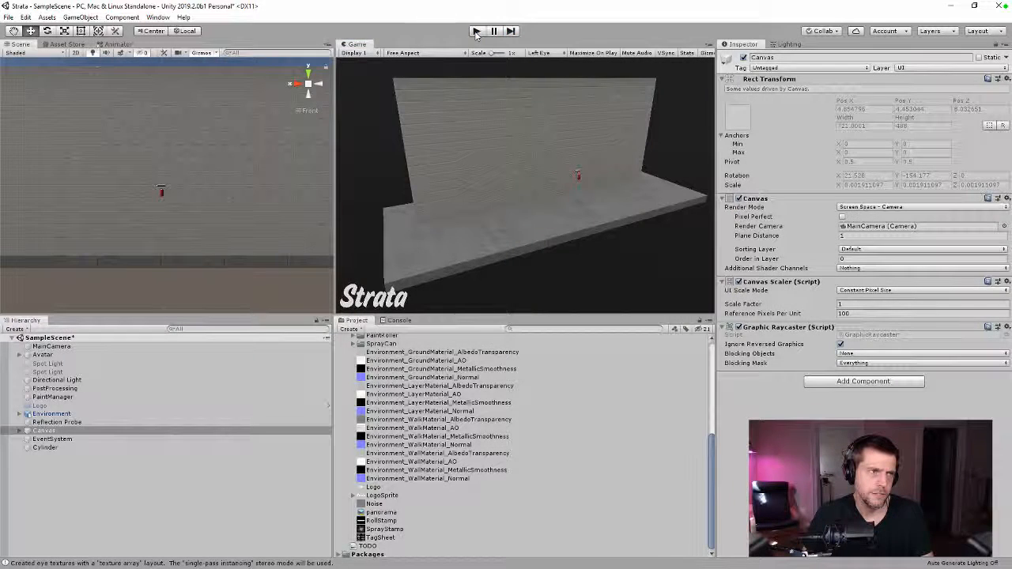
{"action": "left_click", "coordinate": [788, 44]}
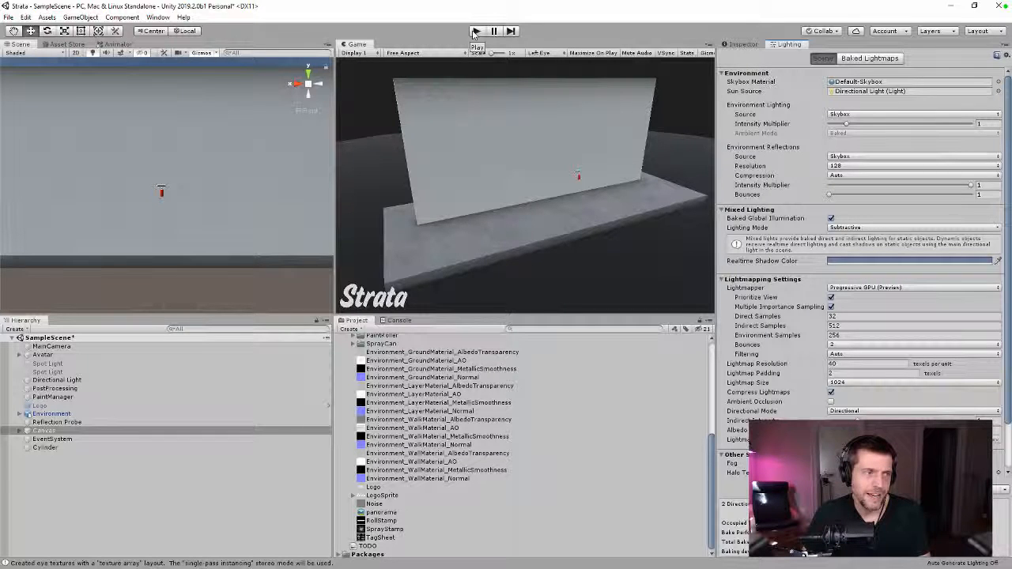
- Run the scene in play mode and maximize the game view
{"action": "left_click", "coordinate": [474, 32]}
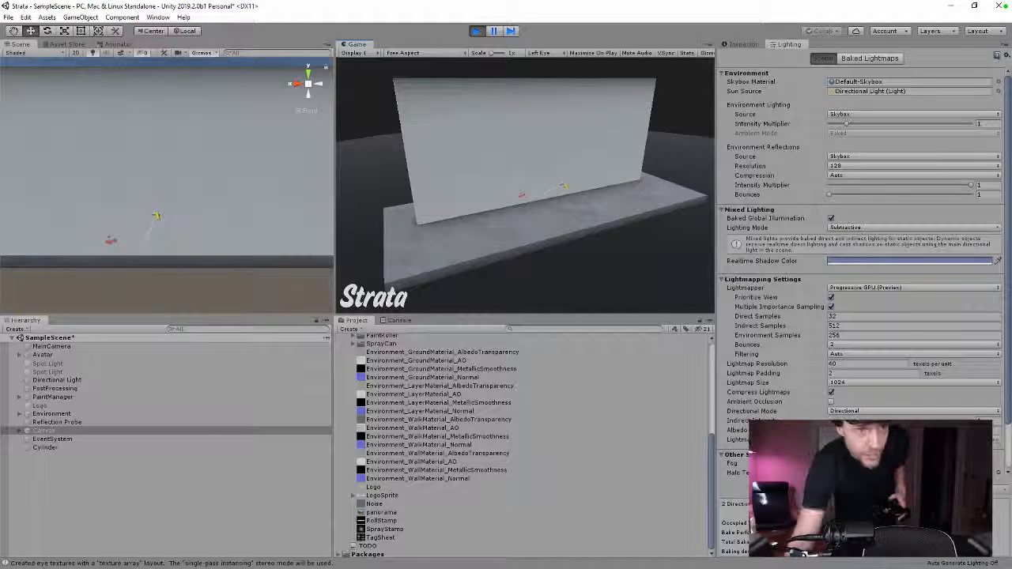
{"action": "left_click", "coordinate": [551, 53]}
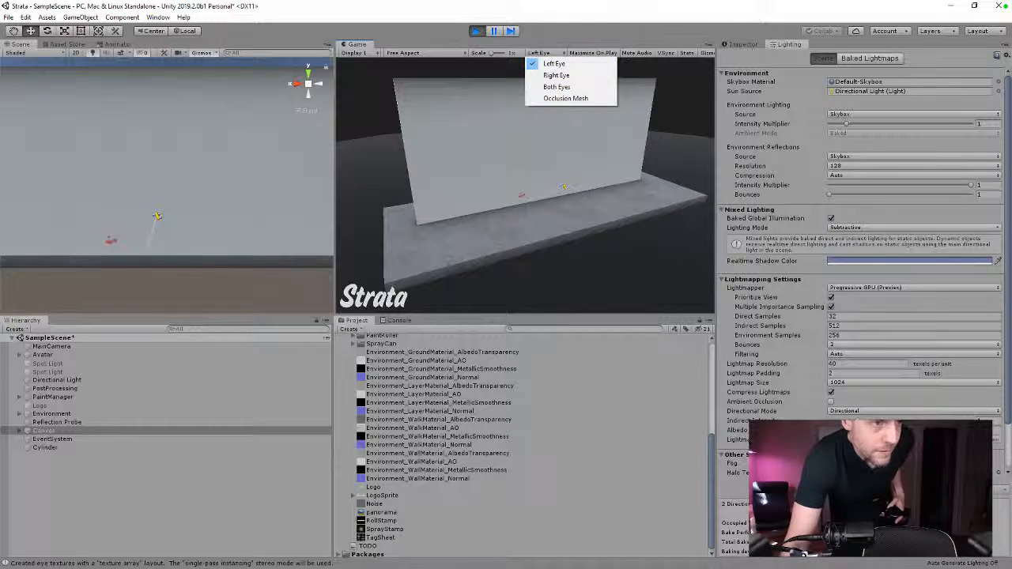
{"action": "left_click", "coordinate": [710, 50]}
{"action": "left_click", "coordinate": [710, 45]}
{"action": "left_click", "coordinate": [736, 81]}
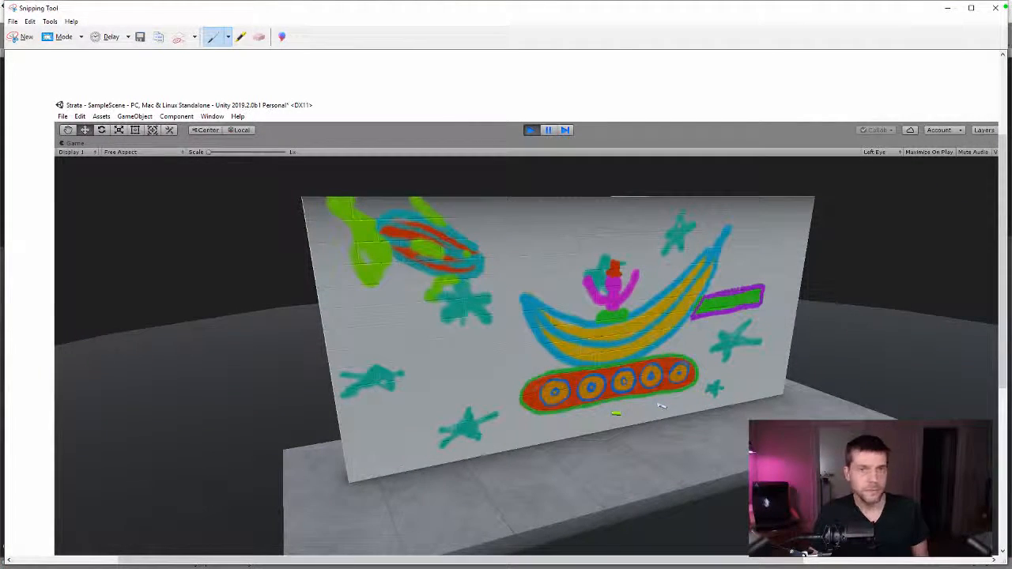
- Look over the full-window screenshot of the painted wall in Snipping Tool and close it
{"action": "left_click", "coordinate": [995, 10]}
{"action": "left_click", "coordinate": [552, 294]}
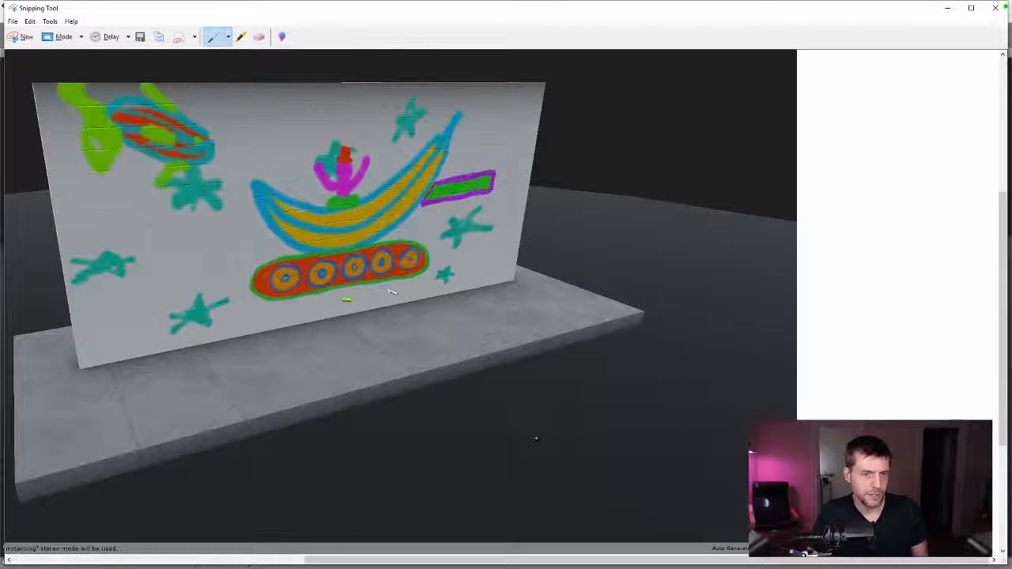
{"action": "scroll", "coordinate": [911, 173], "scroll_direction": "down", "scroll_amount": 3}
{"action": "mouse_move", "coordinate": [947, 150]}
{"action": "left_mouse_down"}
{"action": "mouse_move", "coordinate": [869, 276]}
{"action": "mouse_move", "coordinate": [877, 229]}
{"action": "mouse_move", "coordinate": [777, 257]}
{"action": "left_mouse_up"}
{"action": "left_click", "coordinate": [996, 10]}
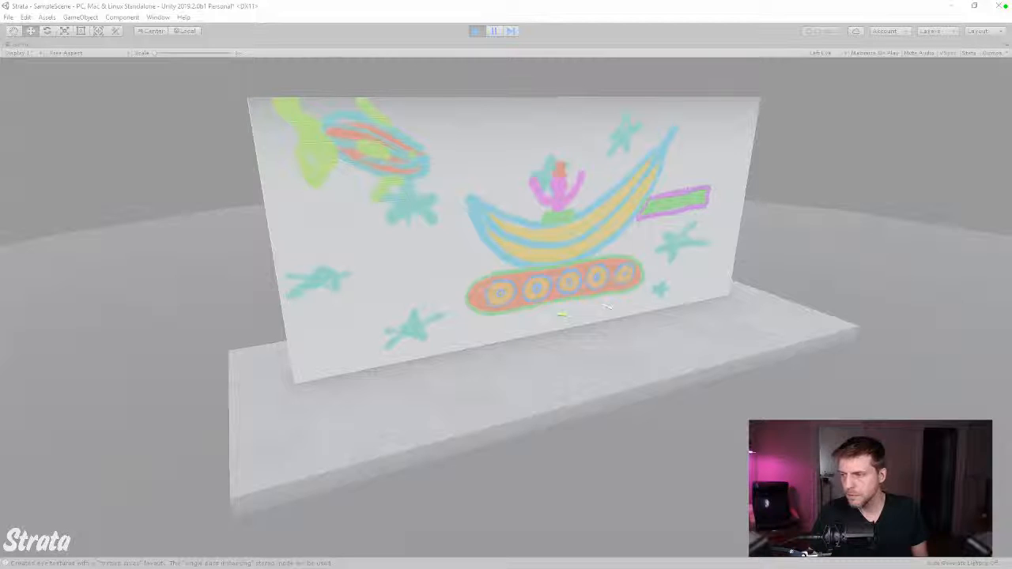
- Snip a region of the running game view around the painted wall and its floor, then close the snip
{"action": "left_click_drag", "start_coordinate": [156, 70], "coordinate": [897, 530]}
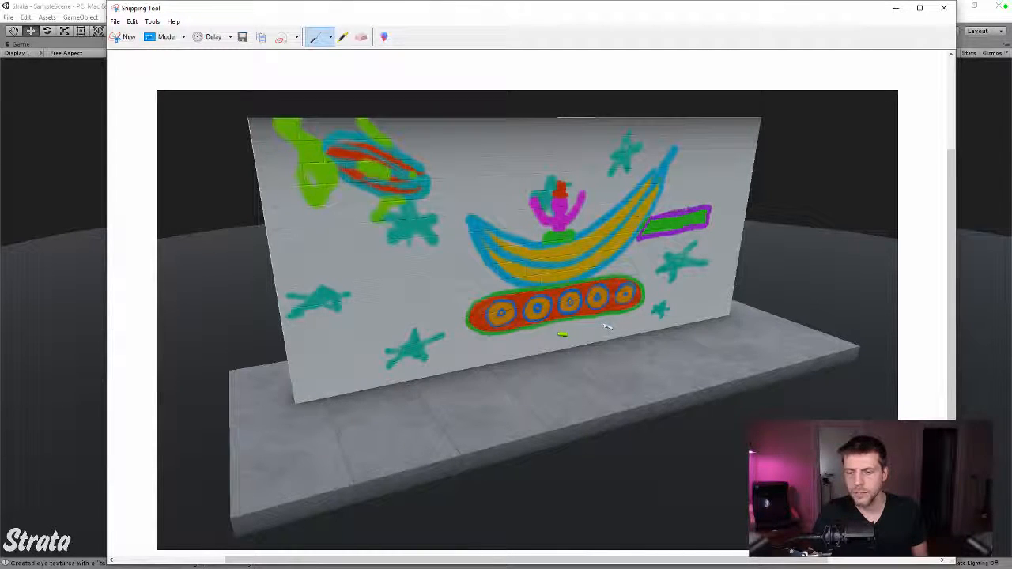
{"action": "key", "text": "alt+Tab"}
{"action": "key", "text": "alt+Tab"}
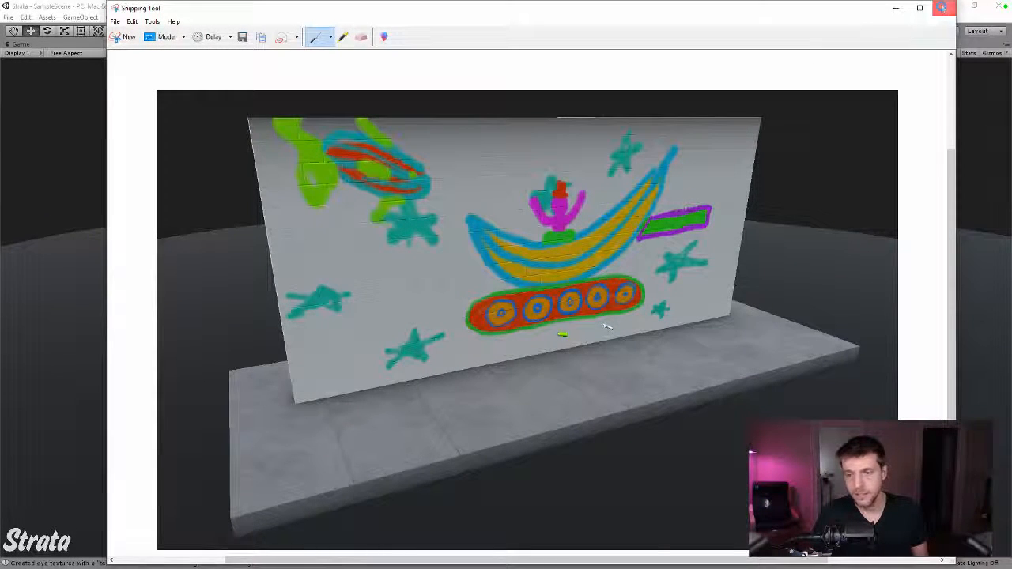
{"action": "key", "text": "alt+F4"}
{"action": "left_click", "coordinate": [576, 295]}
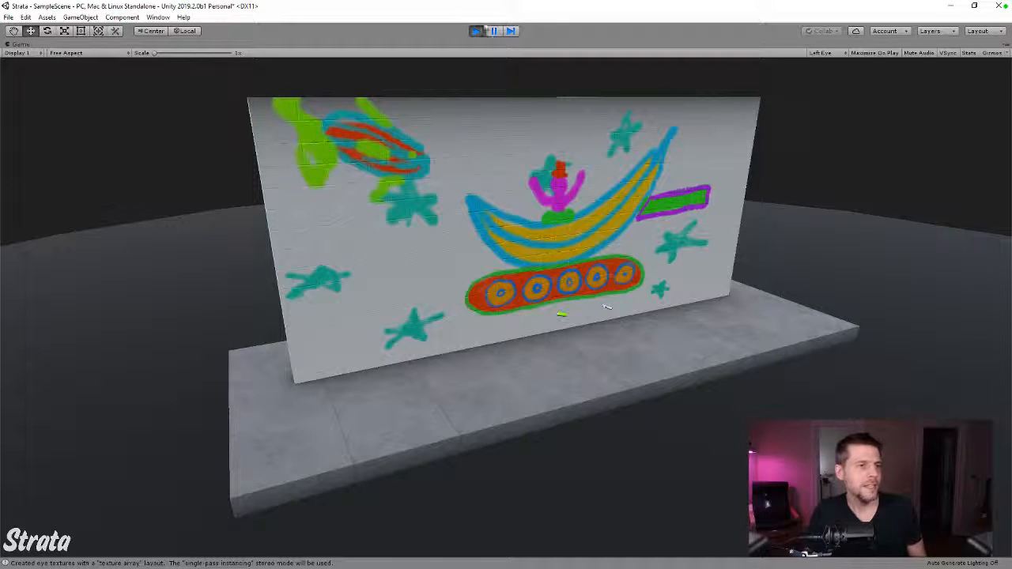
- Restart play mode and enlarge the game view by shrinking the scene, hierarchy and project areas
{"action": "left_click", "coordinate": [474, 32]}
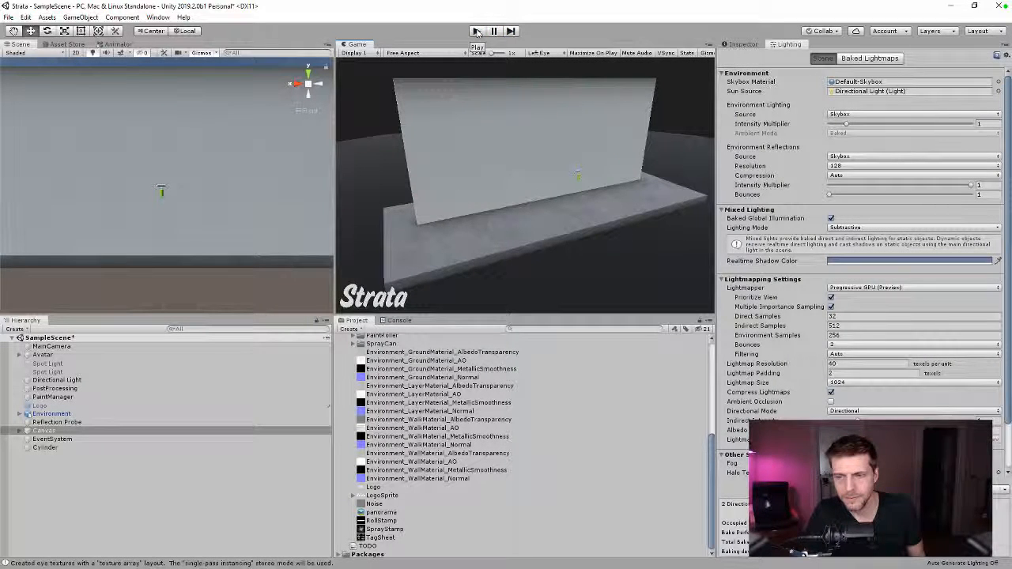
{"action": "left_click", "coordinate": [477, 31]}
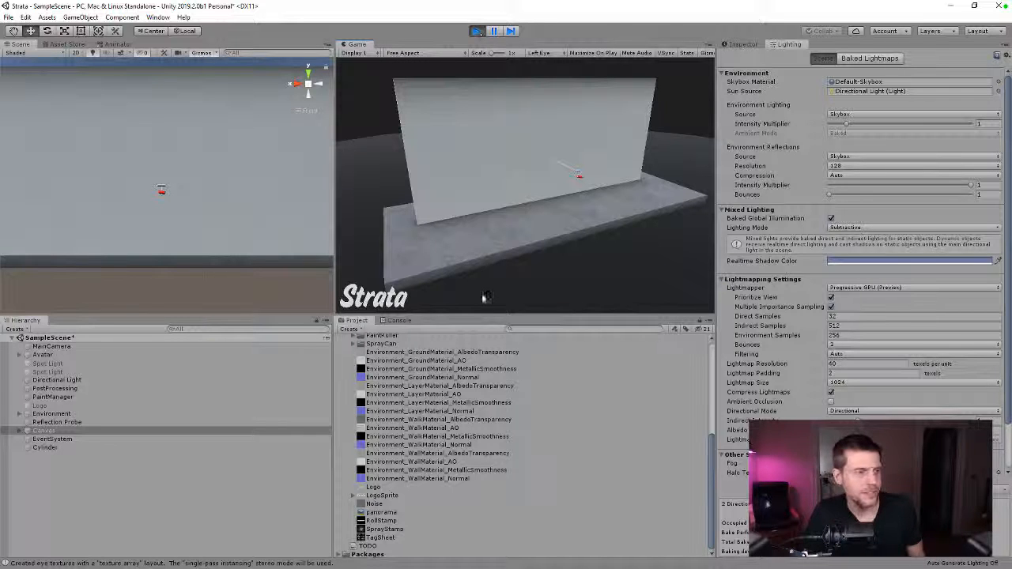
{"action": "left_click_drag", "start_coordinate": [488, 316], "coordinate": [483, 416]}
{"action": "left_click_drag", "start_coordinate": [335, 358], "coordinate": [242, 360]}
{"action": "left_click_drag", "start_coordinate": [335, 451], "coordinate": [248, 440]}
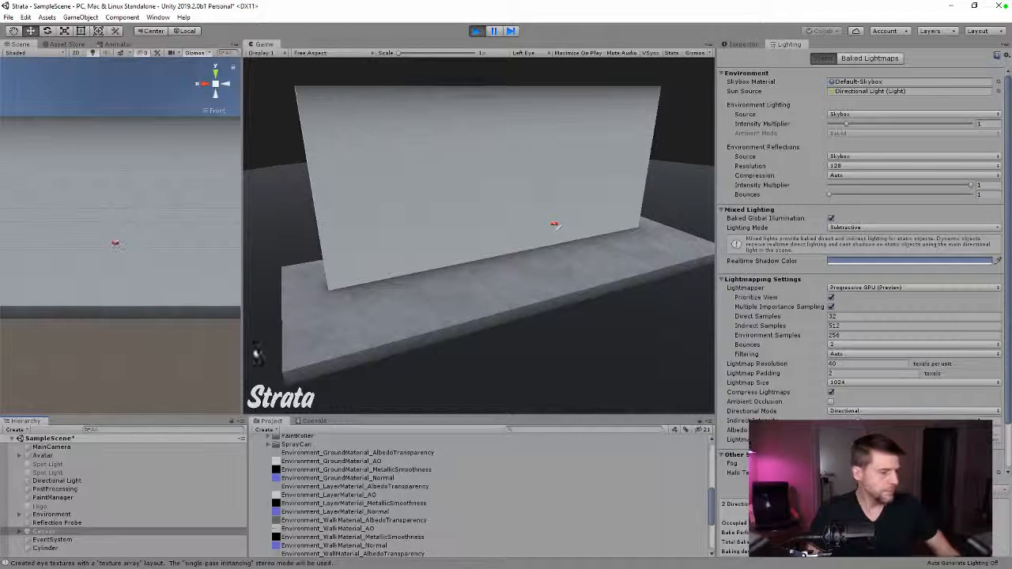
- Check the console output of the test run and stop play mode
{"action": "left_click", "coordinate": [311, 420]}
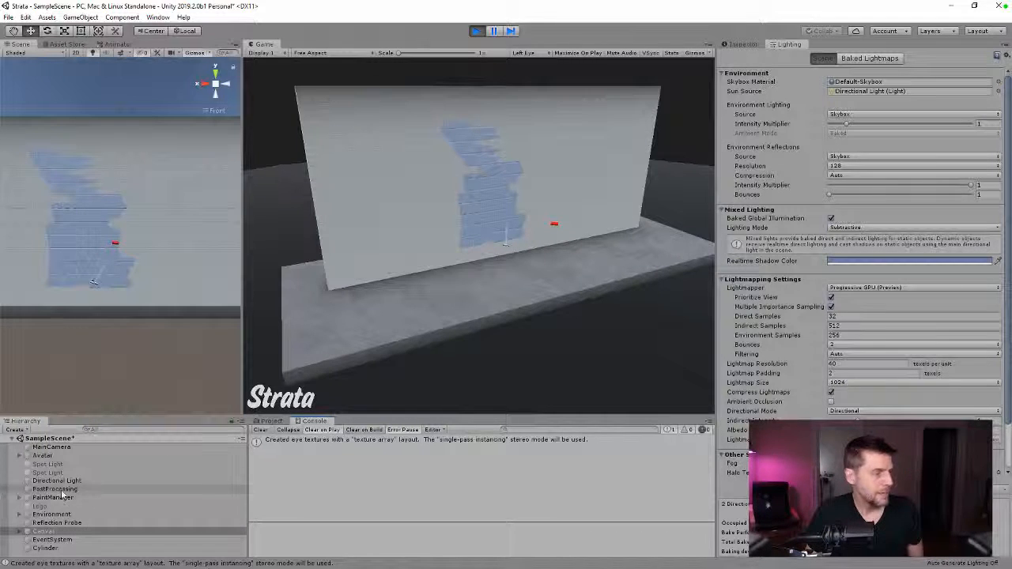
{"action": "left_click", "coordinate": [476, 31]}
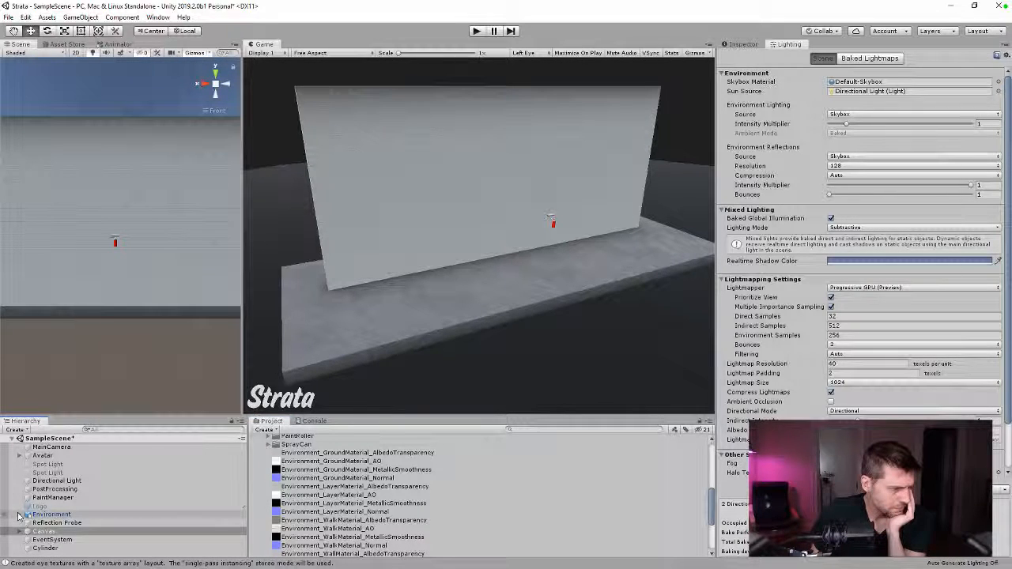
- Expand the avatar's LeftHand, fold away the Mixed Lighting and Lightmapping settings, and inspect LineEnd's components
{"action": "left_click", "coordinate": [19, 456]}
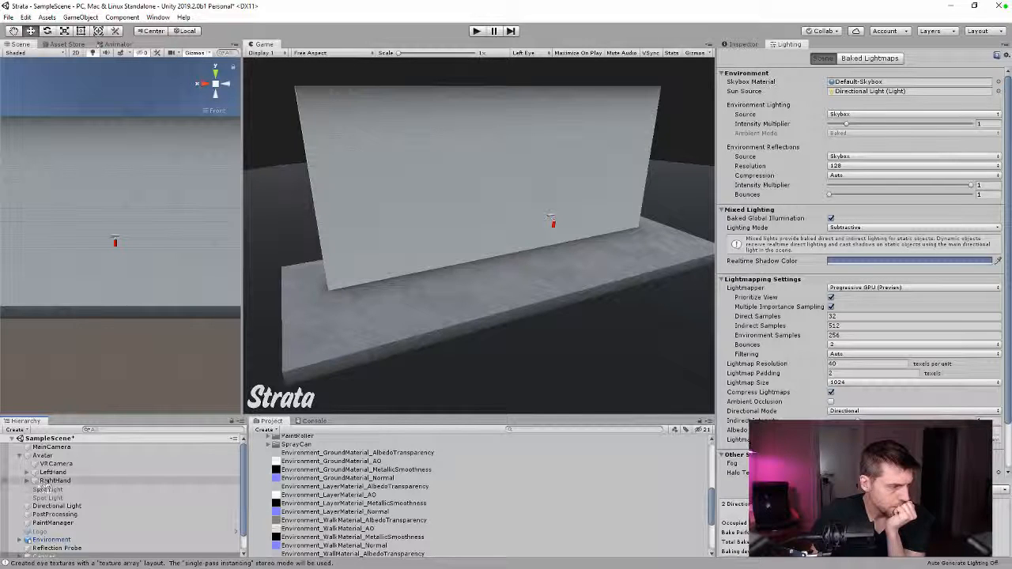
{"action": "left_click", "coordinate": [19, 455]}
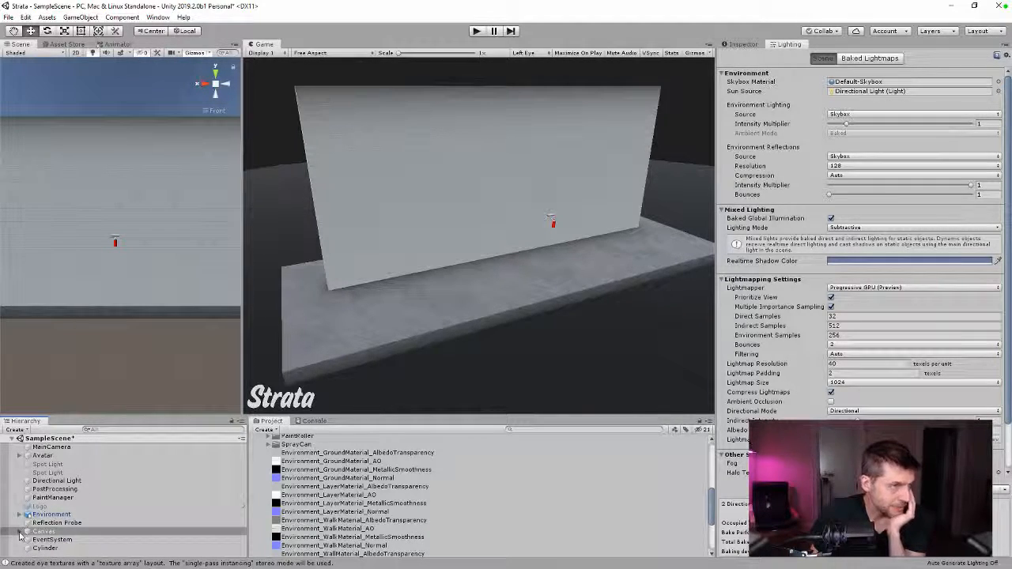
{"action": "left_click", "coordinate": [19, 457]}
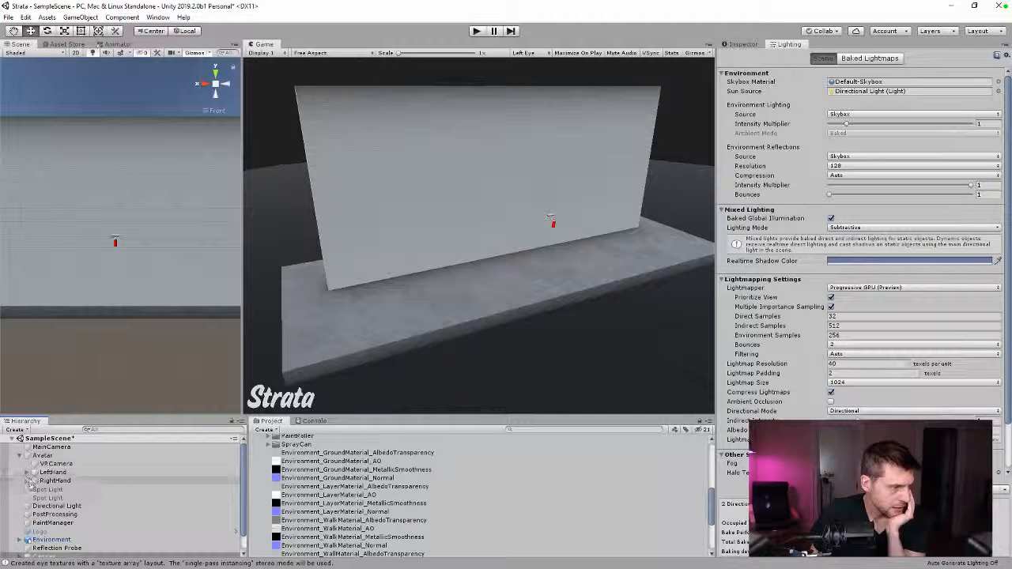
{"action": "left_click", "coordinate": [57, 481]}
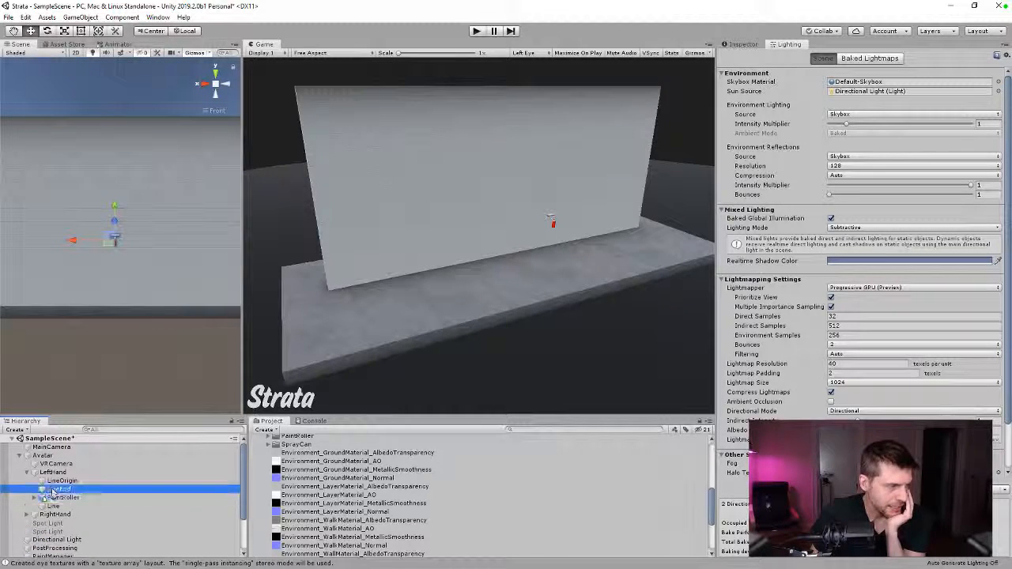
{"action": "left_click", "coordinate": [52, 472]}
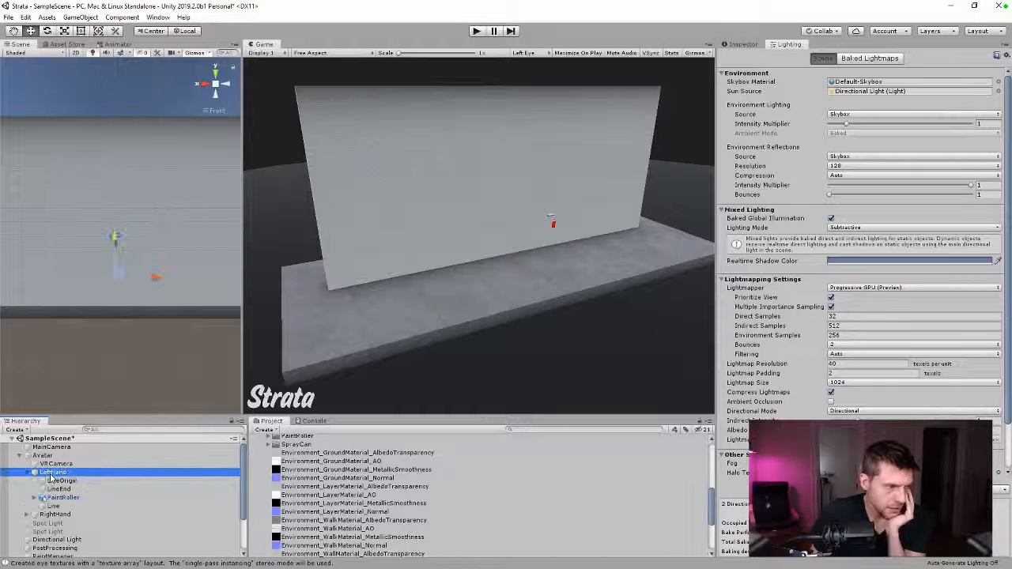
{"action": "left_click", "coordinate": [723, 278]}
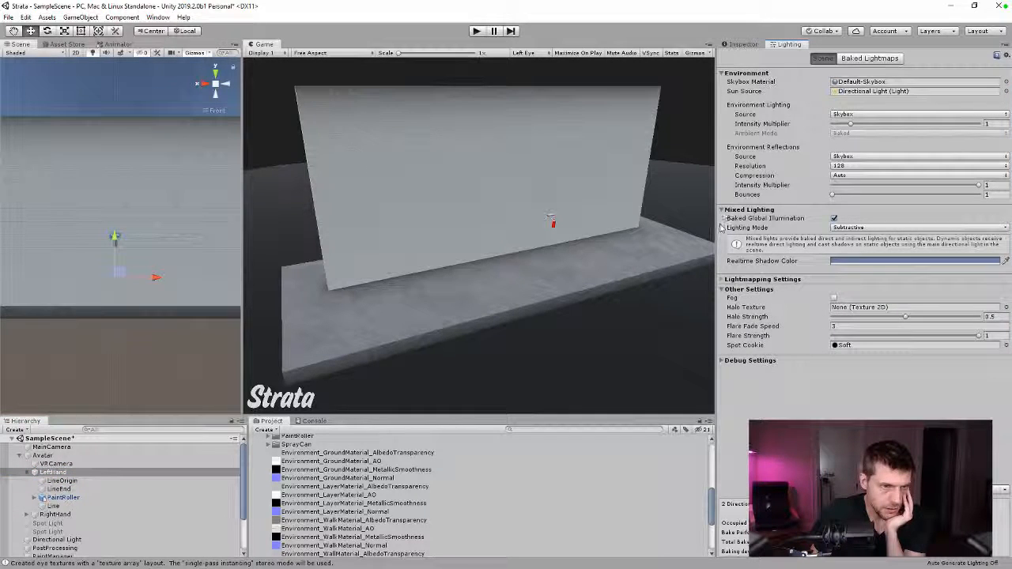
{"action": "left_click", "coordinate": [723, 210]}
{"action": "left_click", "coordinate": [90, 489]}
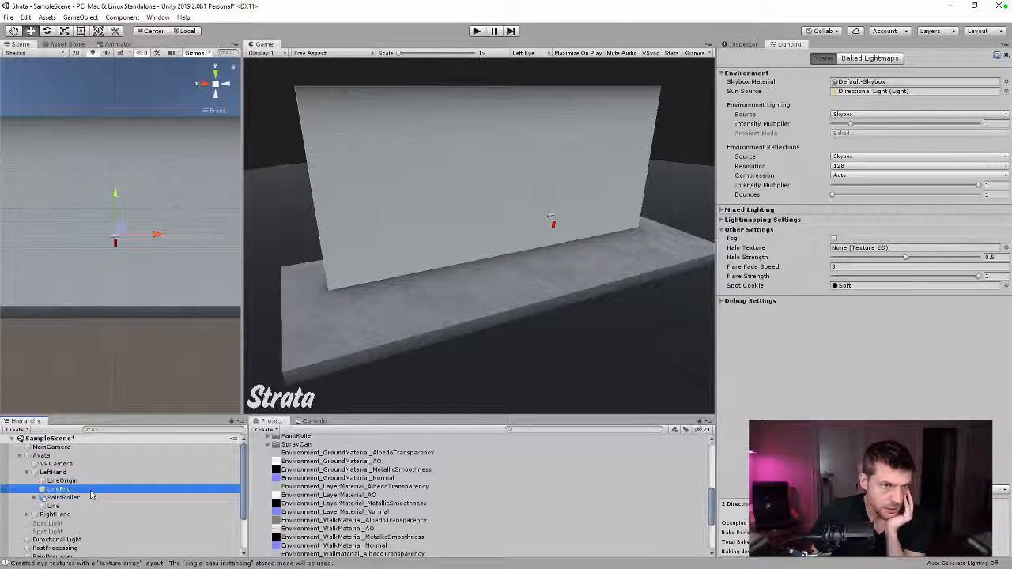
{"action": "left_click", "coordinate": [742, 44]}
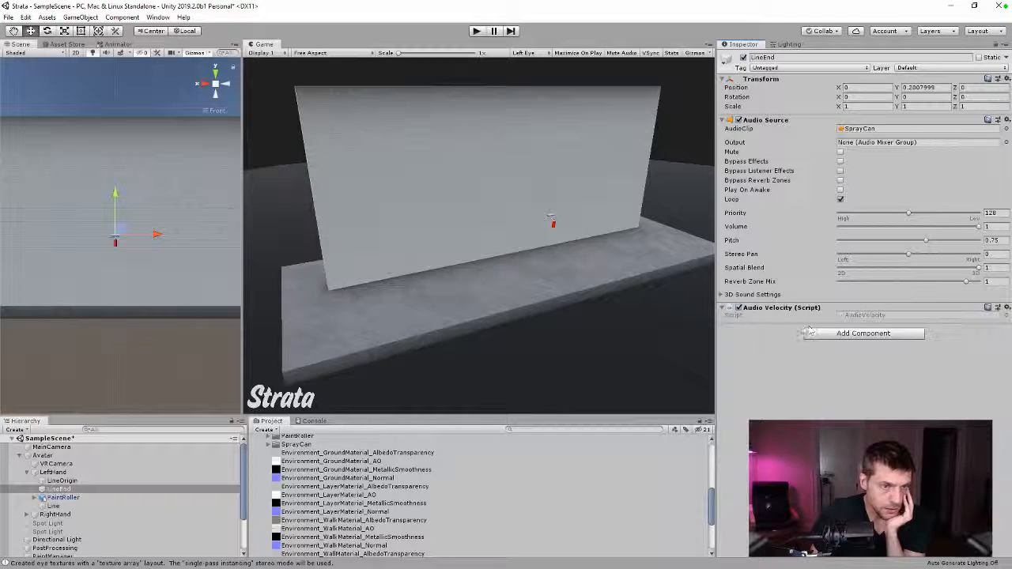
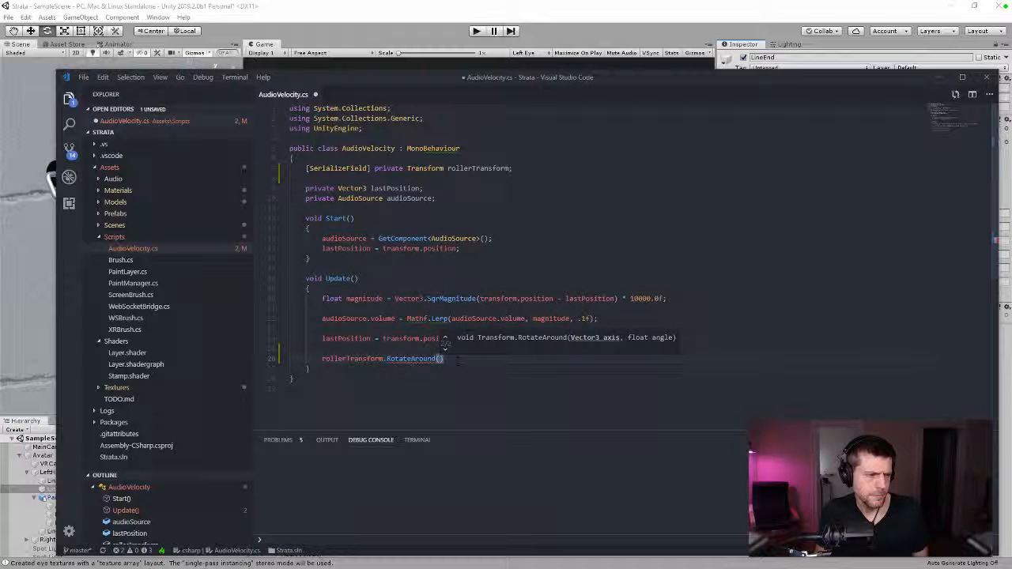
- In AudioVelocity.cs, complete the rollerTransform.RotateAround call with the arguments Vector3.left and magnitude, and save the script
{"action": "type", "text": "Vector3"}
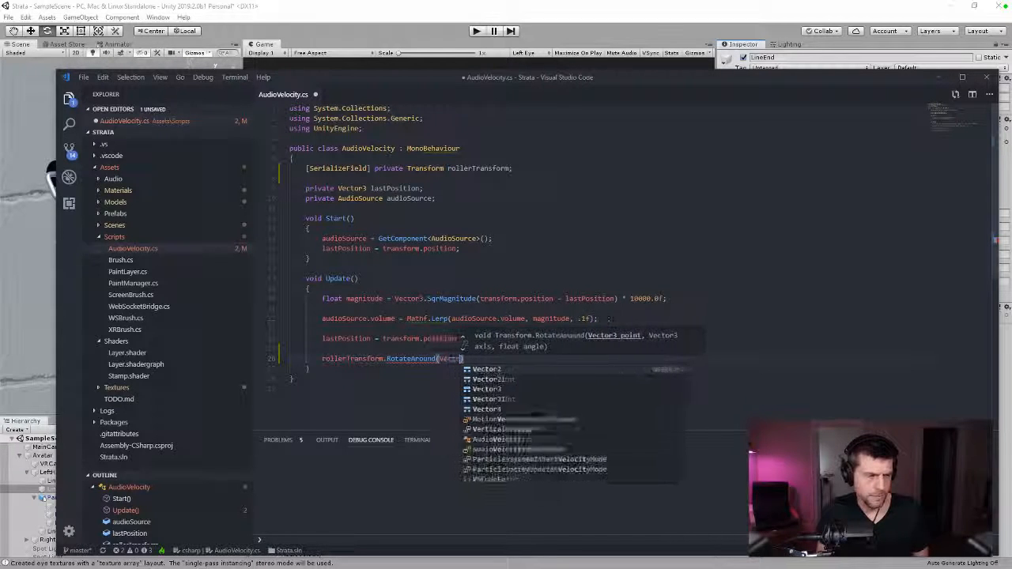
{"action": "type", "text": ".left"}
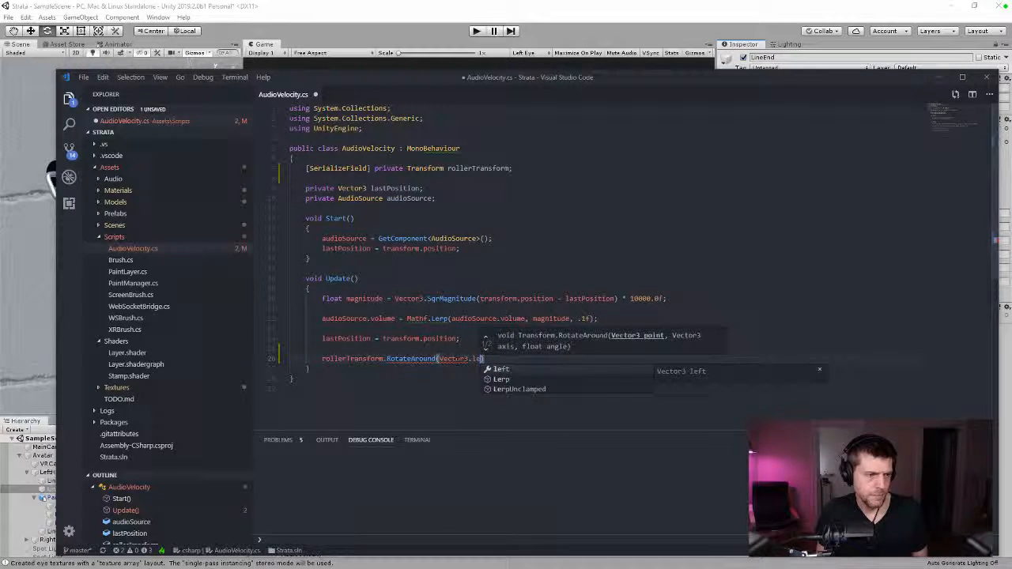
{"action": "type", "text": ", "}
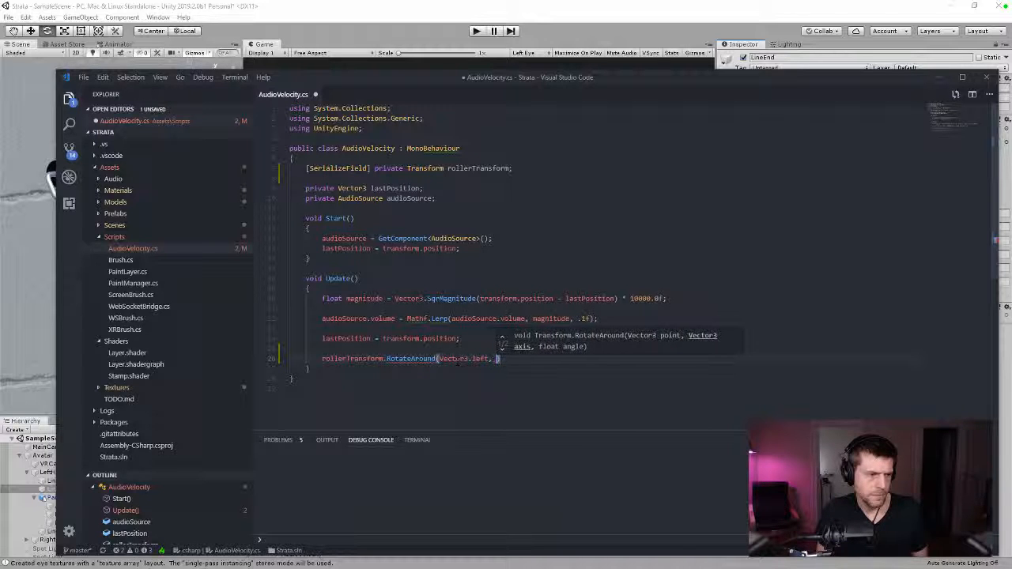
{"action": "type", "text": "magnitude;"}
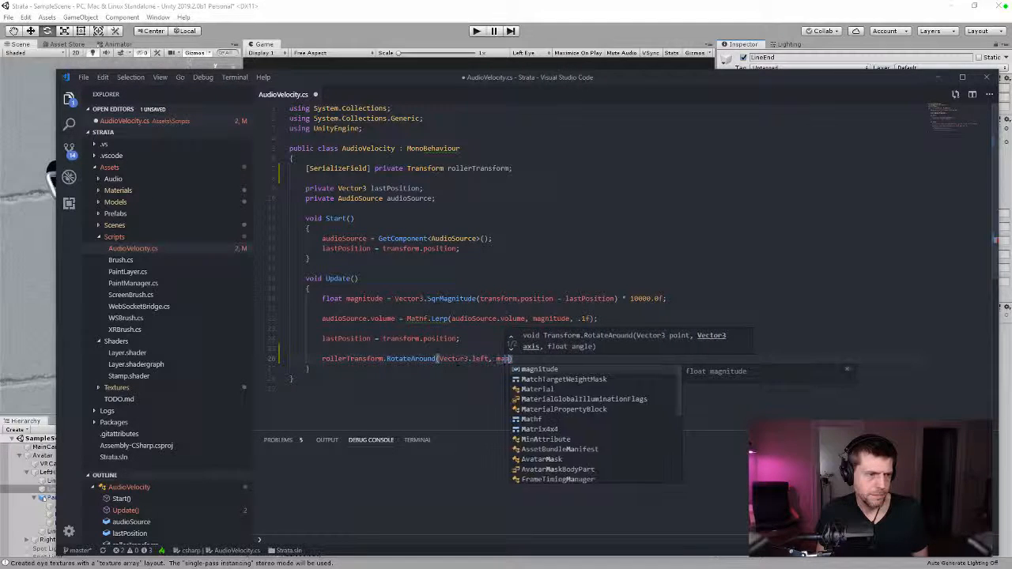
{"action": "key", "text": "BackSpace"}
{"action": "key", "text": "ctrl+s"}
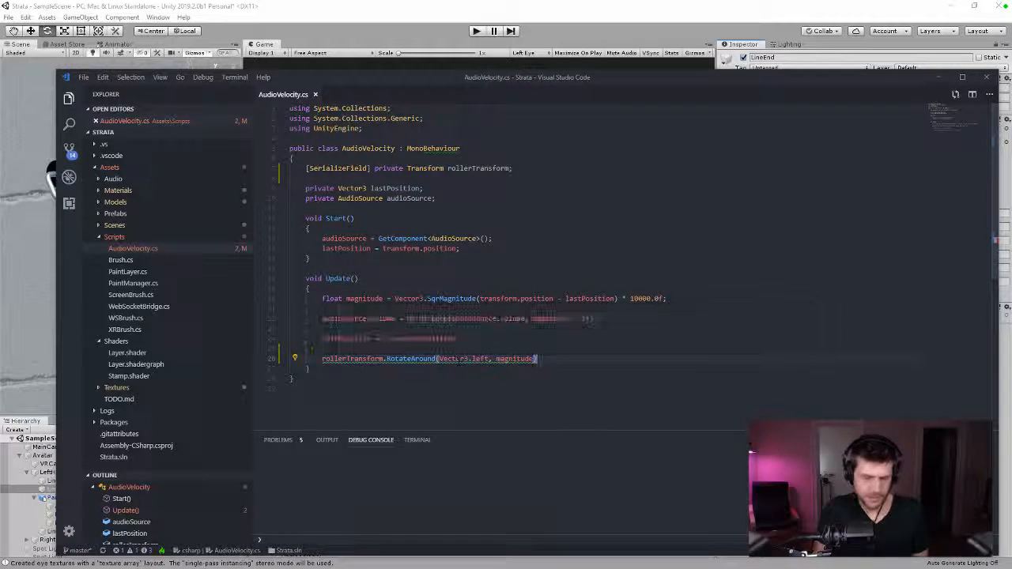
- Multiply magnitude by Time.deltaTime in the RotateAround call and save the script
{"action": "type", "text": "* Ti"}
{"action": "type", "text": "me.deltaTime"}
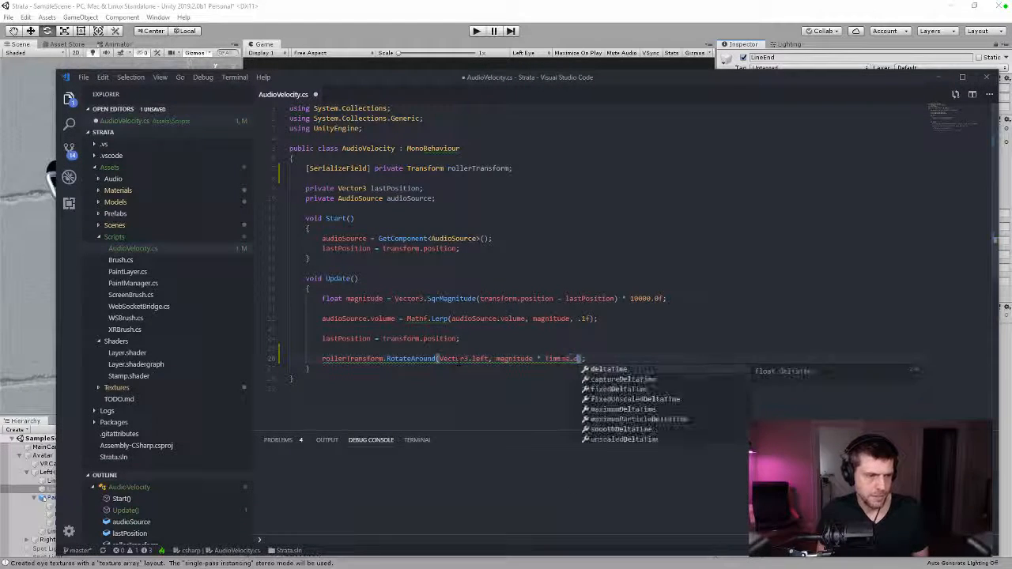
{"action": "key", "text": "ctrl+s"}
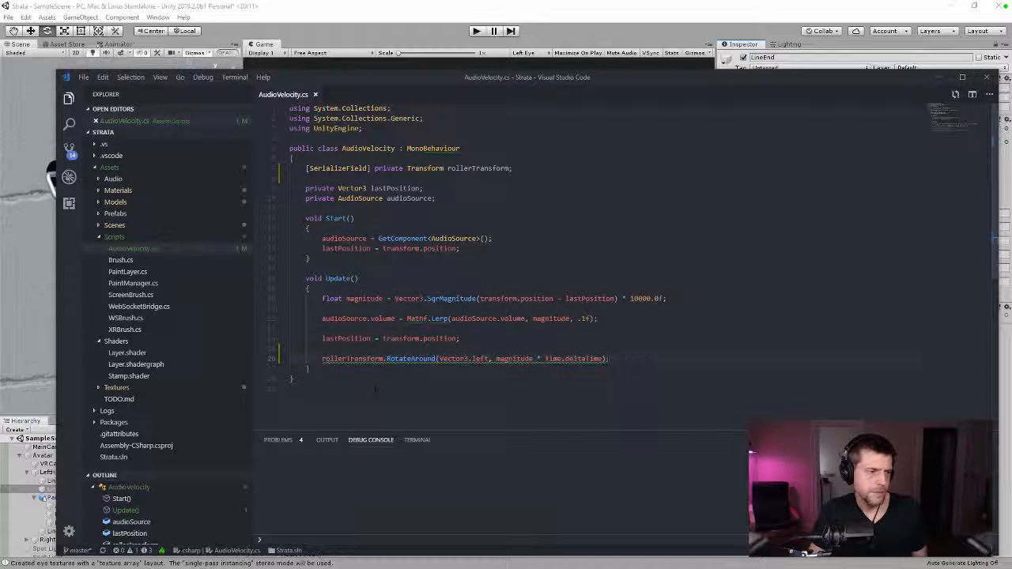
- Replace the obsolete RotateAround method on rollerTransform with Rotate
{"action": "mouse_move", "coordinate": [410, 358]}
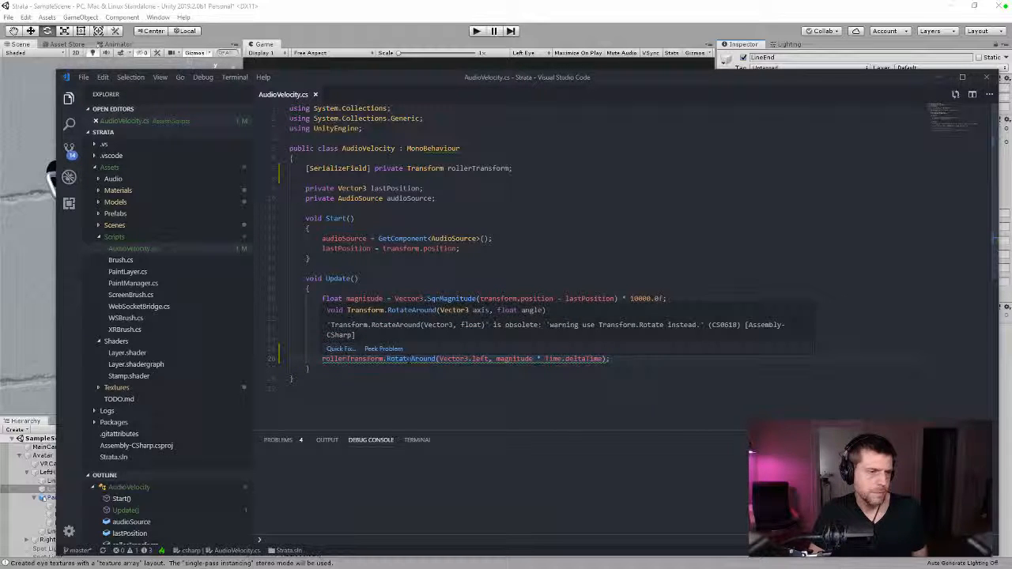
{"action": "double_click", "coordinate": [409, 359]}
{"action": "type", "text": "Rotate"}
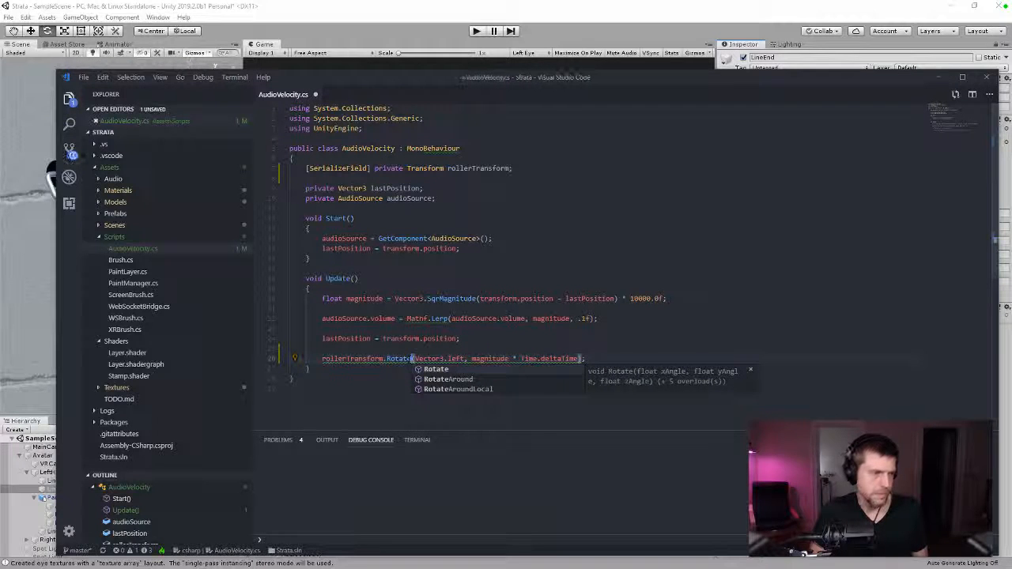
{"action": "left_click", "coordinate": [472, 329]}
- Switch to Unity and assign PaintRoller's Roller child as the Roller Transform of LineEnd's Audio Velocity script
{"action": "left_click", "coordinate": [512, 30]}
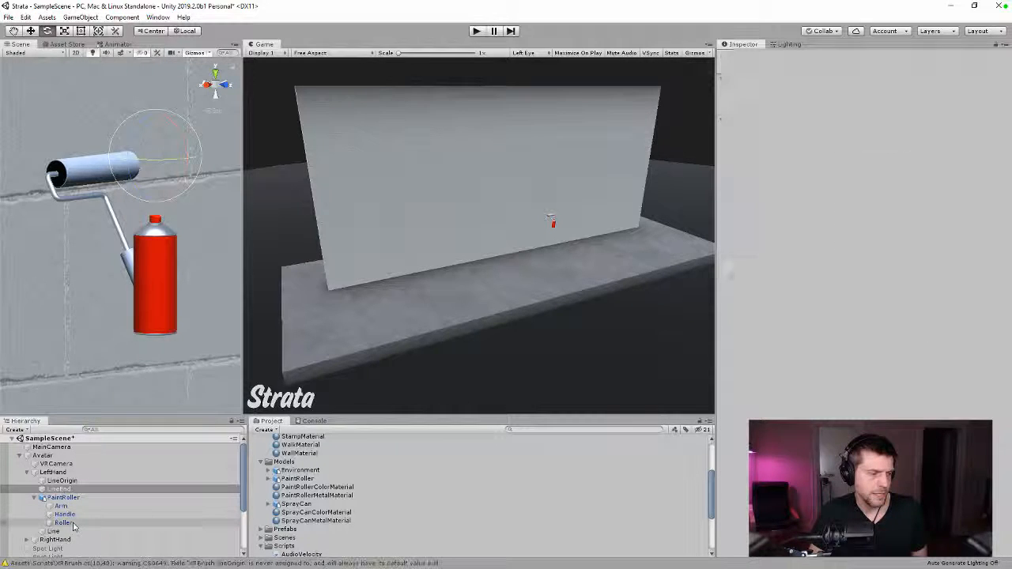
{"action": "left_click_drag", "start_coordinate": [72, 524], "coordinate": [891, 325]}
- Run play mode, watch the Roller object's rotation values while moving the hand, and stop play mode
{"action": "left_click", "coordinate": [477, 33]}
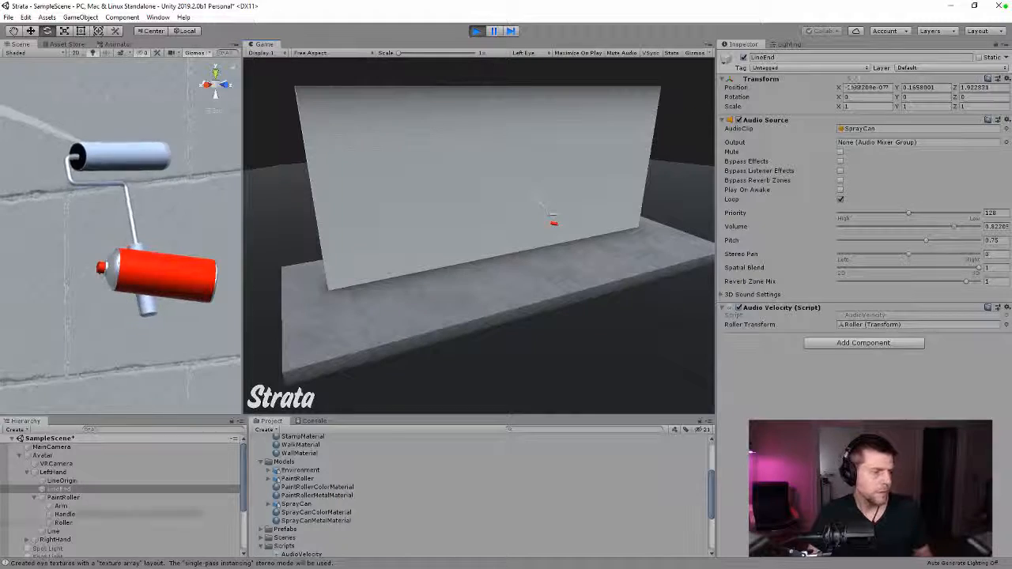
{"action": "left_click", "coordinate": [91, 524]}
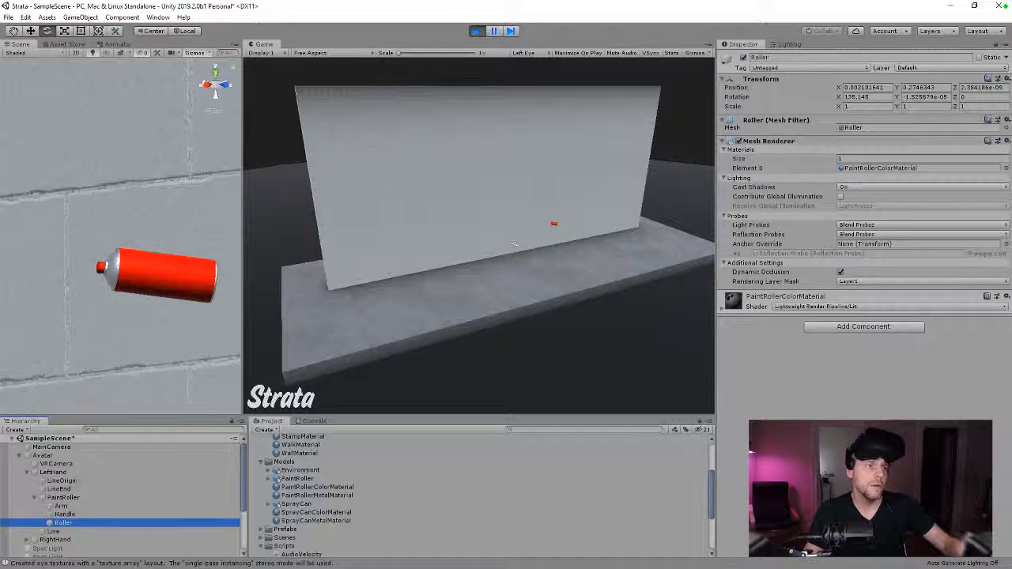
{"action": "left_click", "coordinate": [477, 31]}
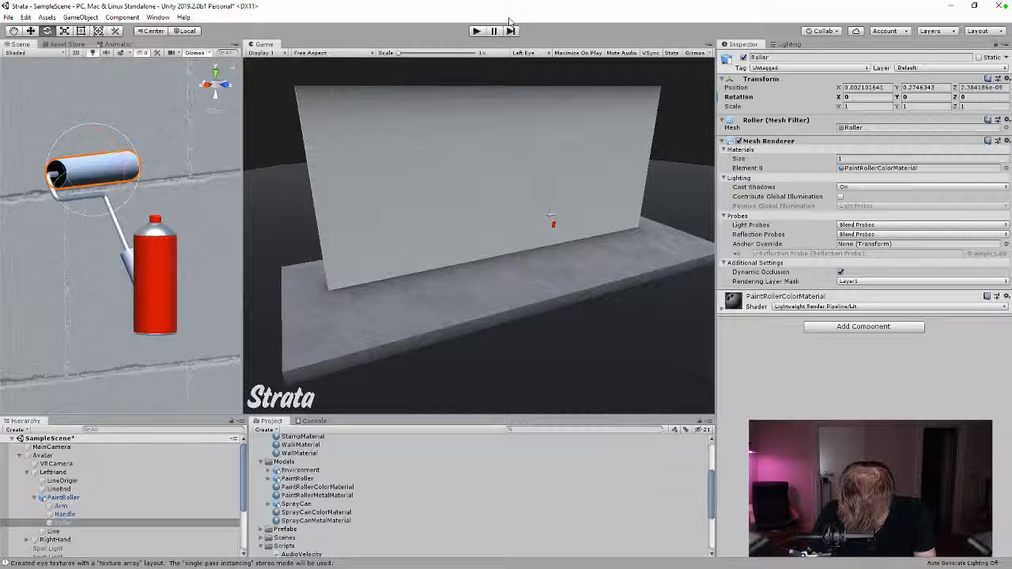
- Switch to AudioVelocity.cs in Visual Studio Code
{"action": "key", "text": "alt+Tab"}
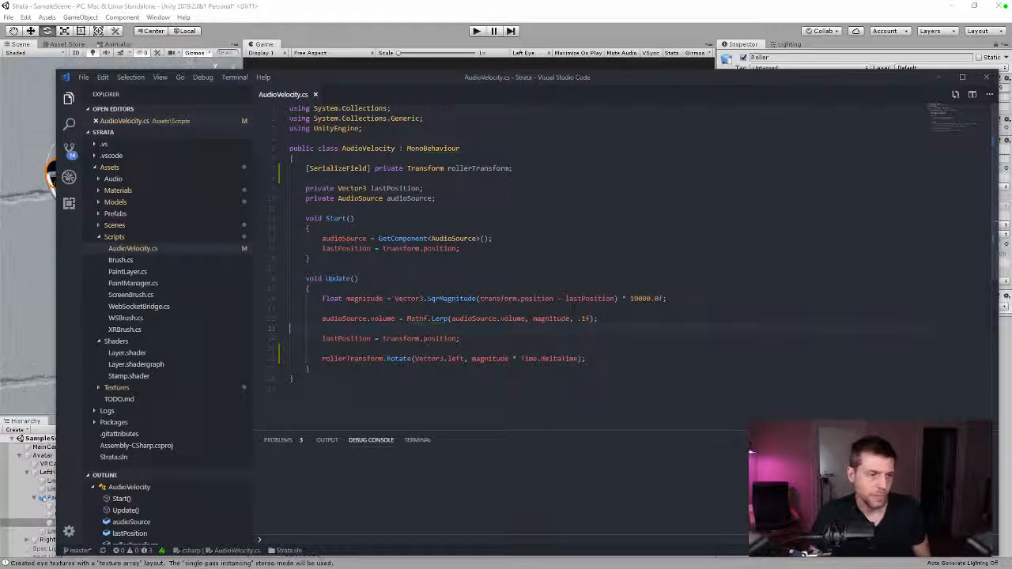
{"action": "key", "text": "Down"}
{"action": "key", "text": "Down"}
{"action": "key", "text": "Return"}
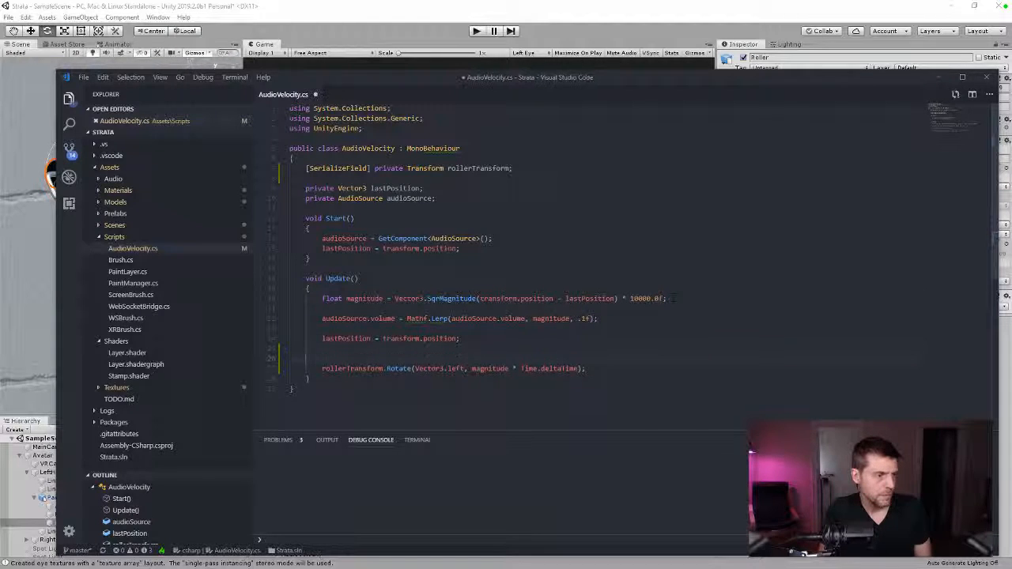
{"action": "key", "text": "Tab"}
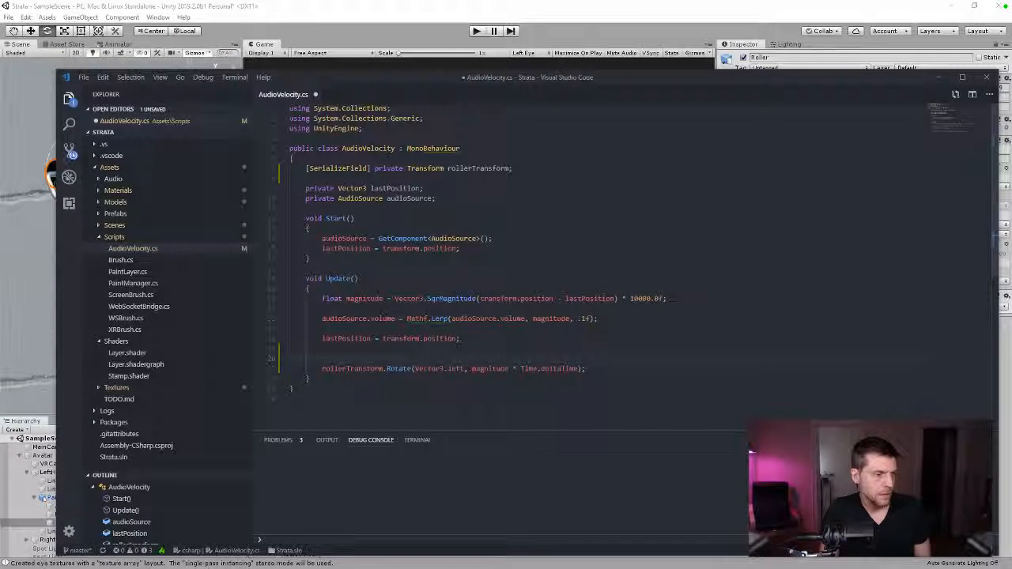
{"action": "type", "text": "float"}
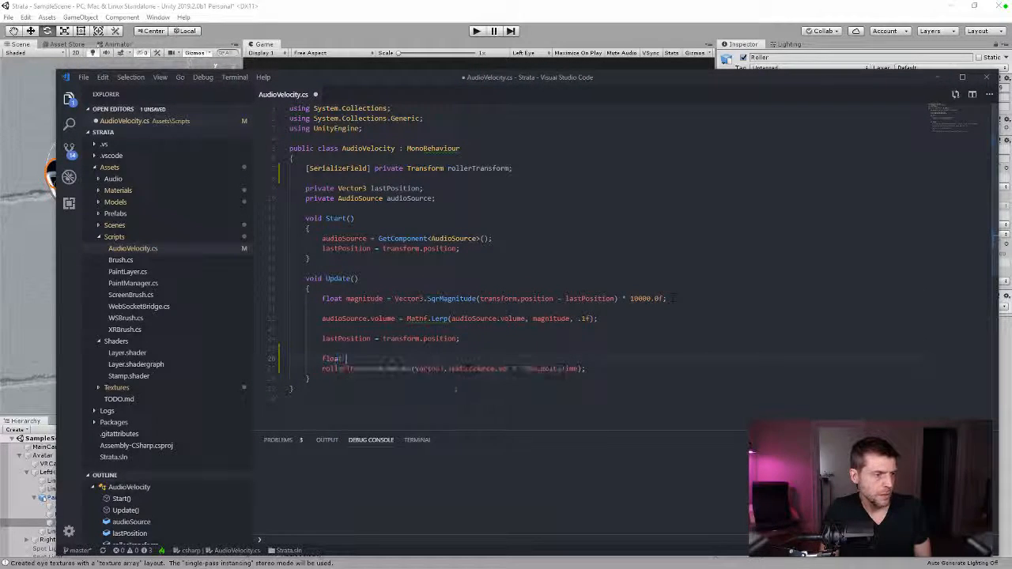
- Cut the unfinished float line and the rollerTransform.Rotate call from the end of Update
{"action": "left_click_drag", "start_coordinate": [587, 369], "coordinate": [161, 361]}
{"action": "key", "text": "ctrl+x"}
- Insert two empty // comment lines with blank space between them, between the volume and lastPosition assignments, and save
{"action": "key", "text": "Up"}
{"action": "key", "text": "Up"}
{"action": "key", "text": "Up"}
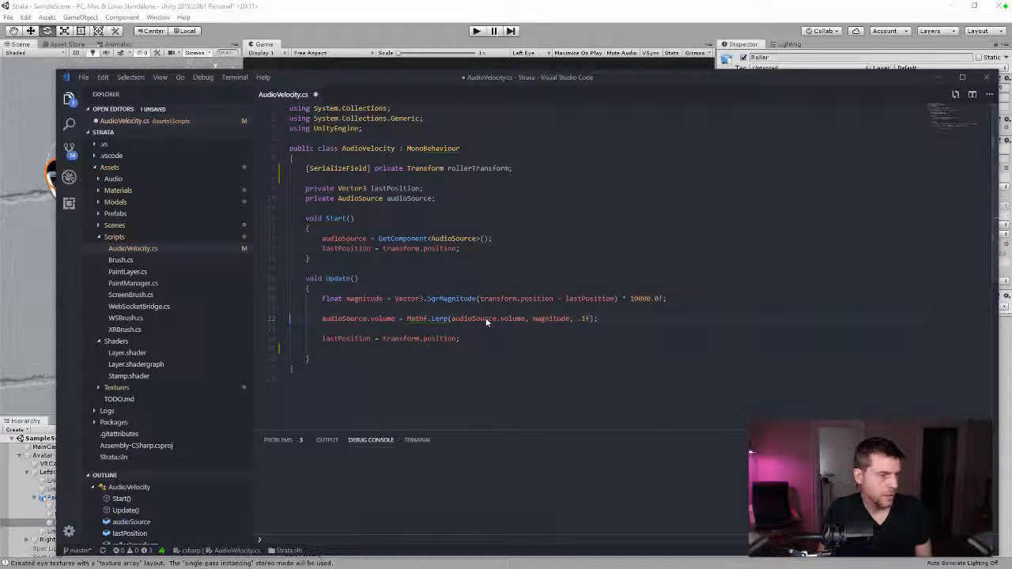
{"action": "key", "text": "Return"}
{"action": "type", "text": "//"}
{"action": "key", "text": "Return"}
{"action": "key", "text": "Return"}
{"action": "key", "text": "Return"}
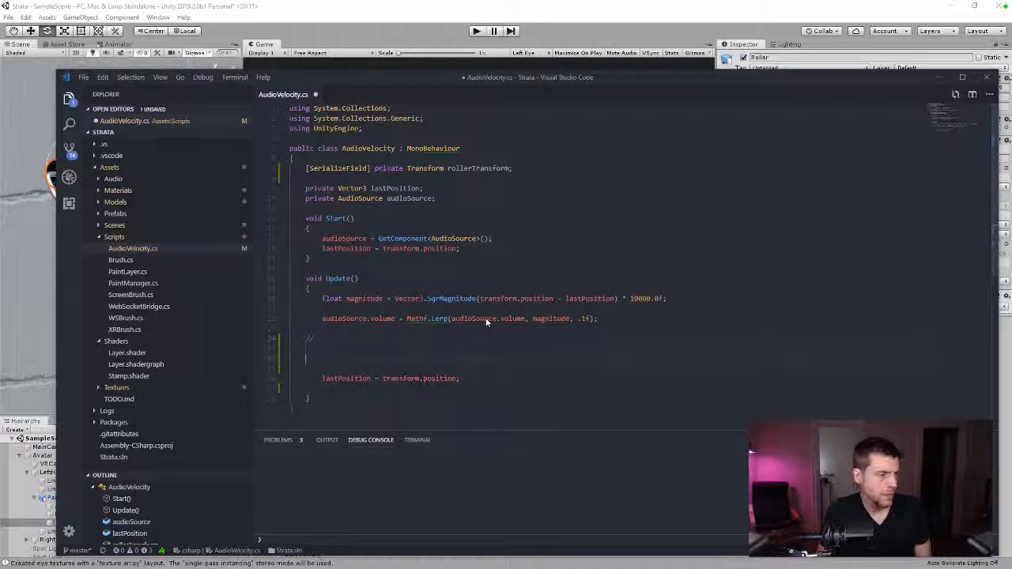
{"action": "type", "text": "//"}
{"action": "key", "text": "ctrl+s"}
- Between the two comment lines, declare float deltaY = transform.position.y - lastPosition.y; and save the script
{"action": "key", "text": "Up"}
{"action": "key", "text": "Up"}
{"action": "key", "text": "Return"}
{"action": "key", "text": "Return"}
{"action": "key", "text": "Up"}
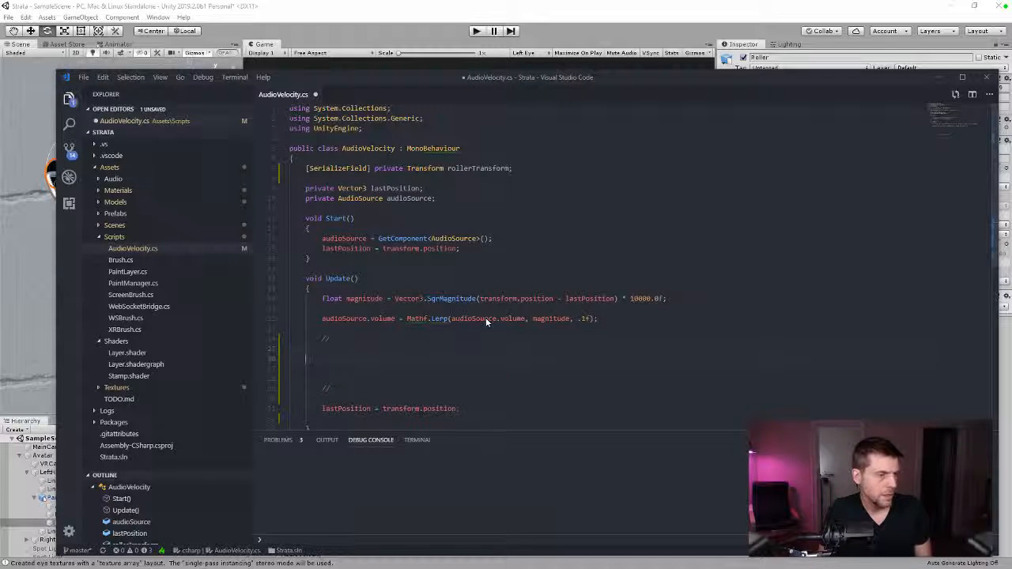
{"action": "key", "text": "Tab"}
{"action": "key", "text": "Tab"}
{"action": "type", "text": "float deltaY = "}
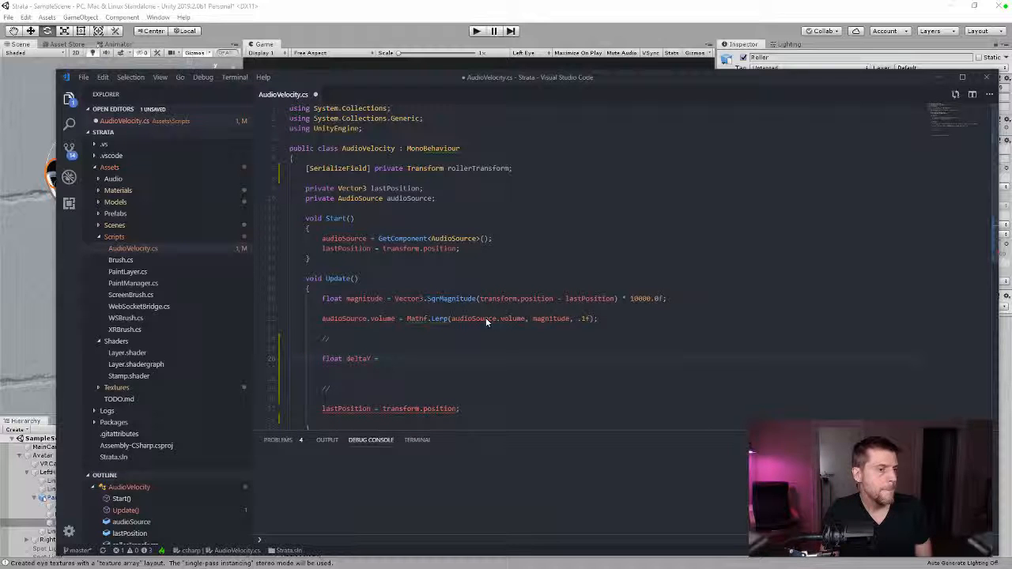
{"action": "type", "text": "trans"}
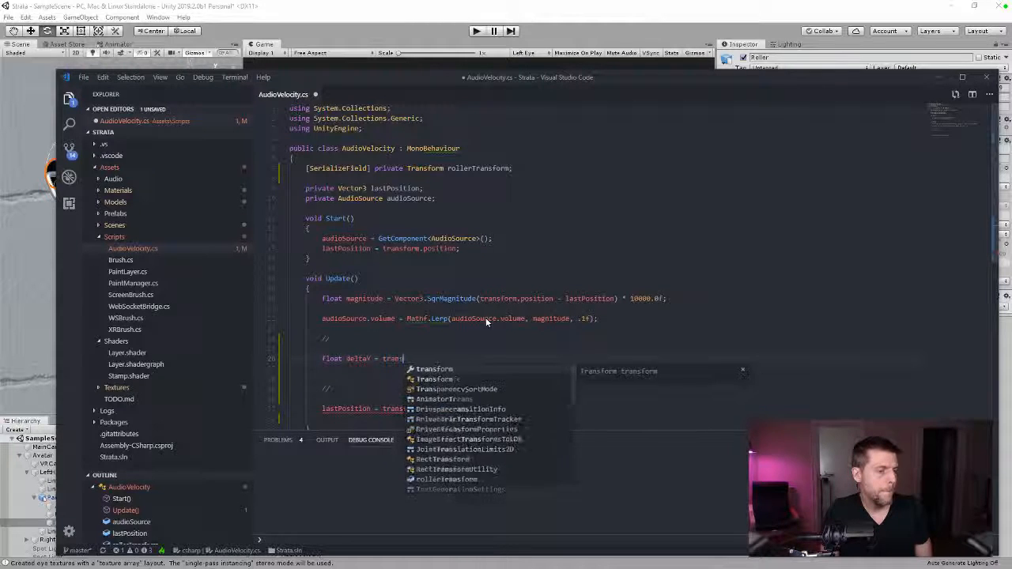
{"action": "type", "text": "form.position.y -"}
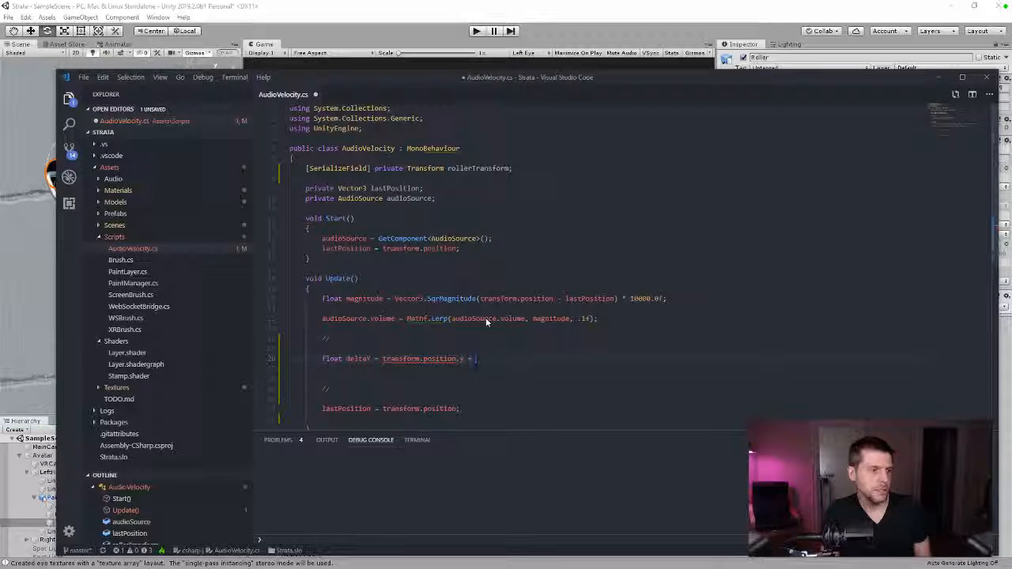
{"action": "key", "text": "BackSpace"}
{"action": "key", "text": "BackSpace"}
{"action": "type", "text": "- lastPosition"}
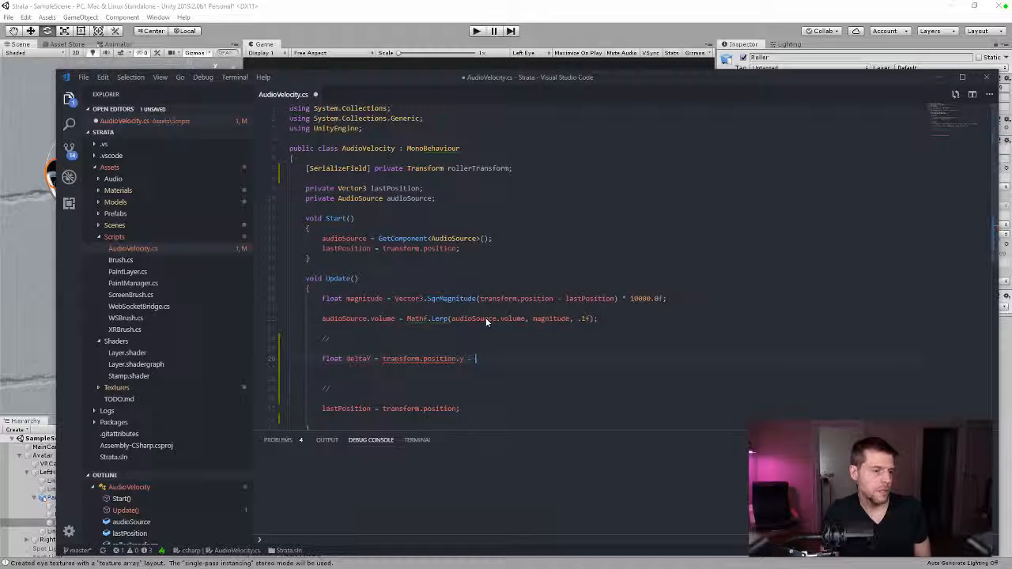
{"action": "type", "text": ".y;"}
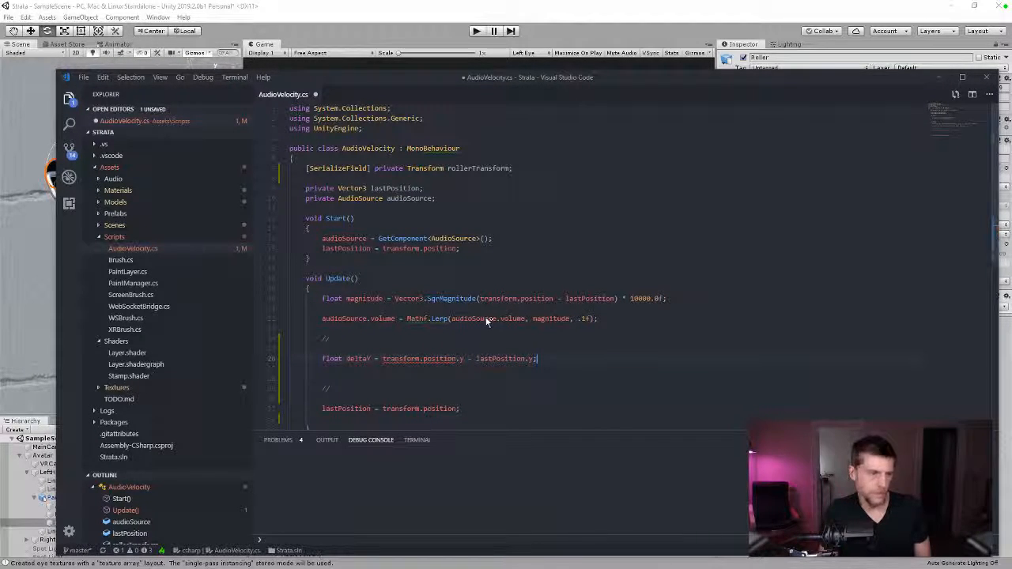
{"action": "key", "text": "ctrl+s"}
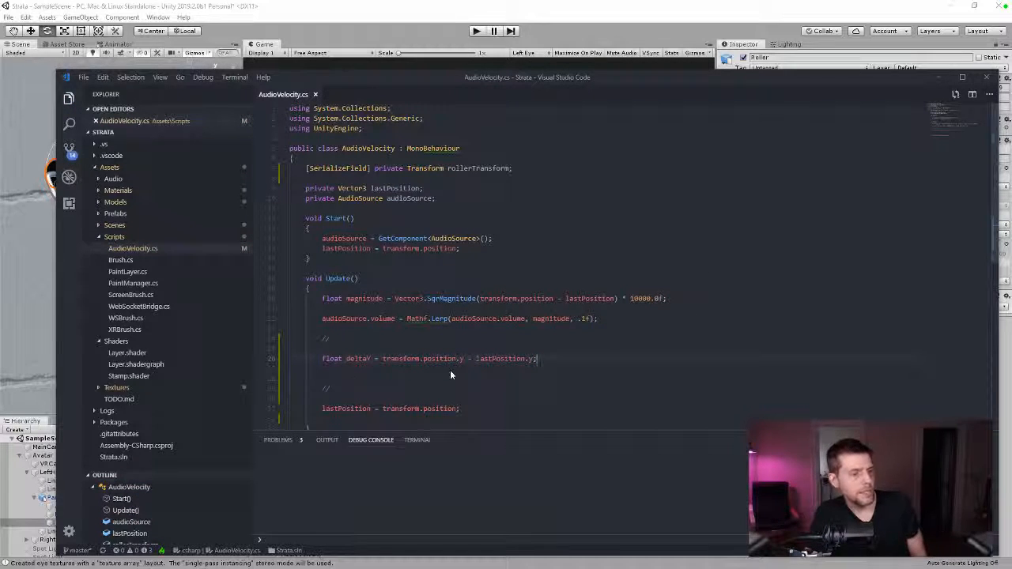
- Paste the rollerTransform.Rotate call below the deltaY declaration, remove the stray float line, and save the script
{"action": "left_click", "coordinate": [356, 369]}
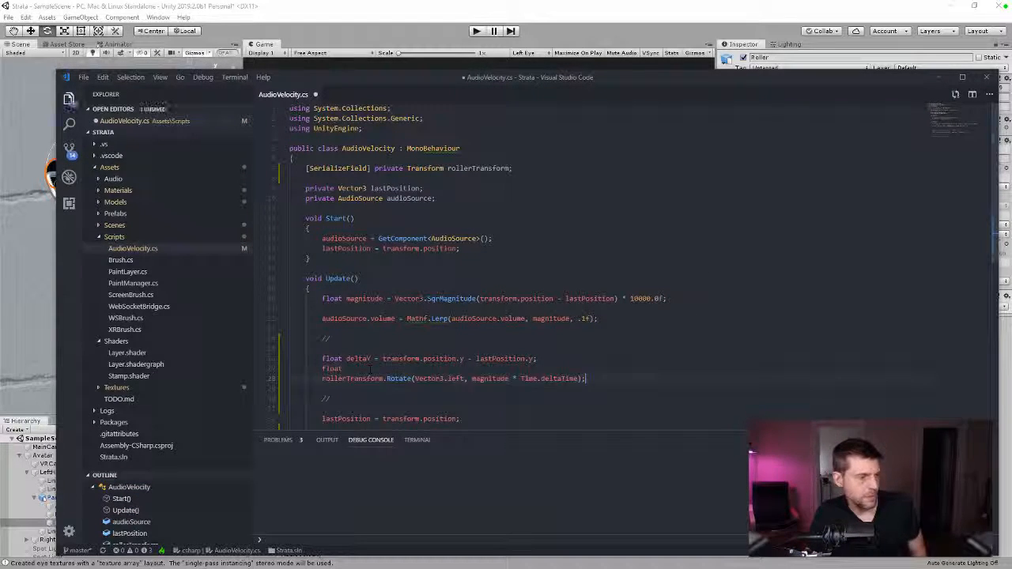
{"action": "triple_click", "coordinate": [356, 369]}
{"action": "key", "text": "BackSpace"}
{"action": "key", "text": "ctrl+s"}
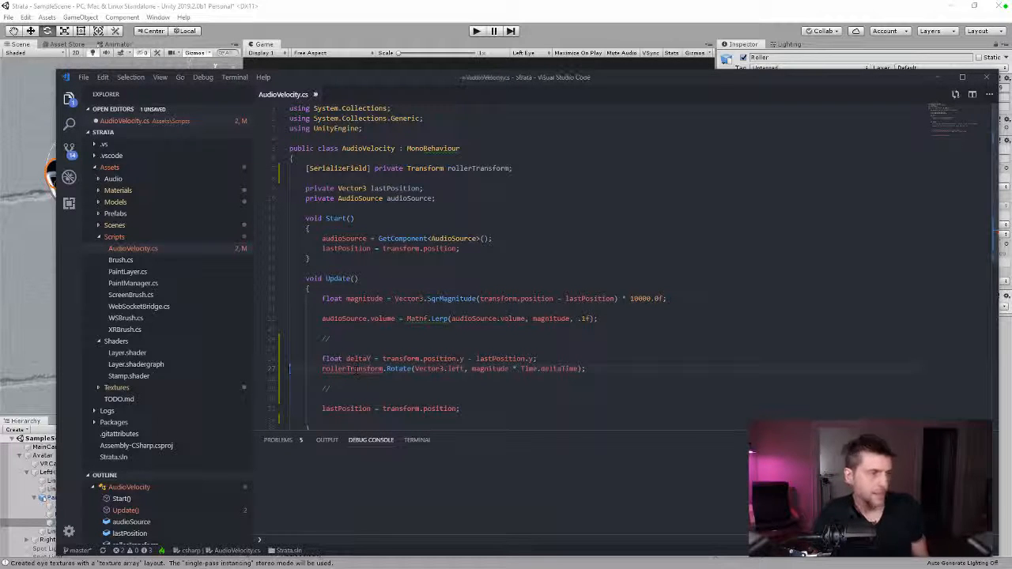
- In the rollerTransform.Rotate call, replace magnitude with deltaY and remove the * Time.deltaTime factor, keeping the script saved
{"action": "double_click", "coordinate": [357, 358]}
{"action": "key", "text": "ctrl+c"}
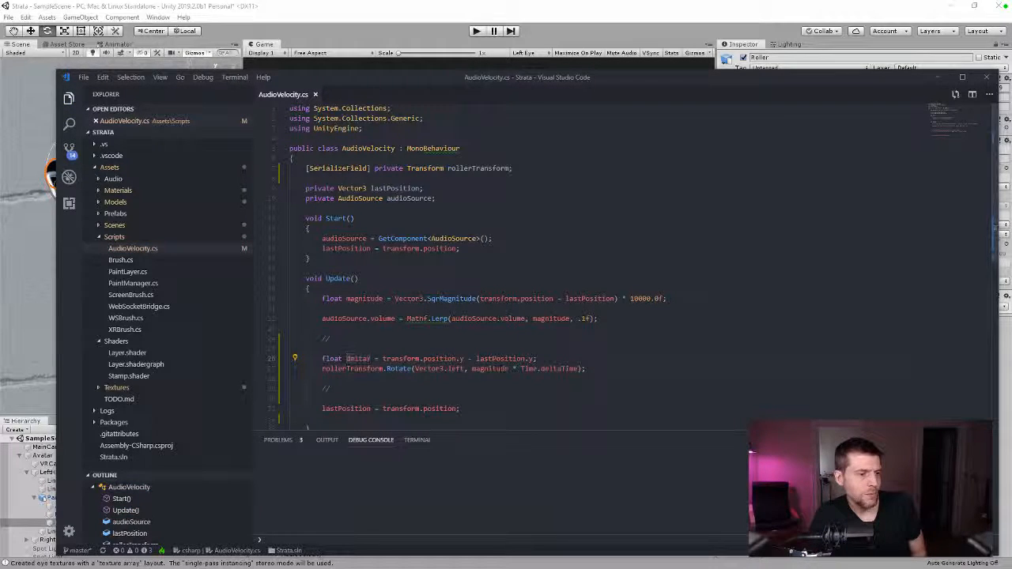
{"action": "double_click", "coordinate": [490, 369]}
{"action": "key", "text": "ctrl+v"}
{"action": "key", "text": "ctrl+s"}
{"action": "left_click", "coordinate": [582, 370]}
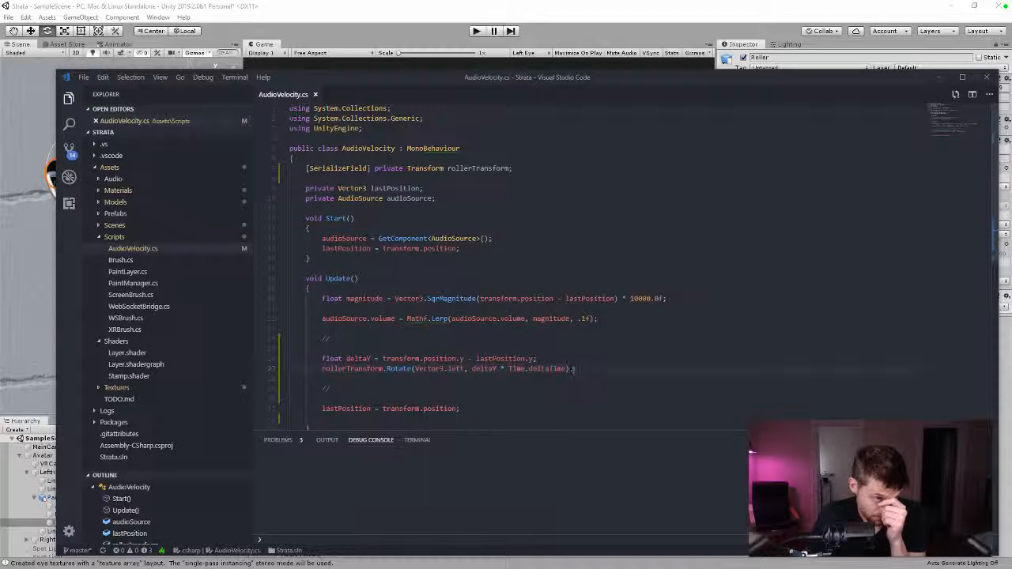
{"action": "left_click_drag", "start_coordinate": [566, 368], "coordinate": [496, 369]}
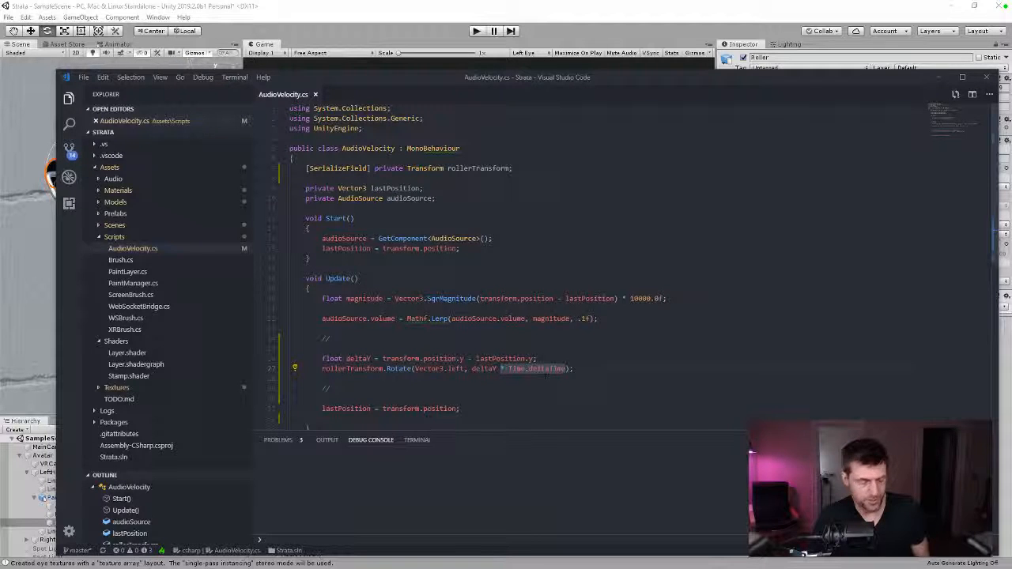
{"action": "key", "text": "BackSpace"}
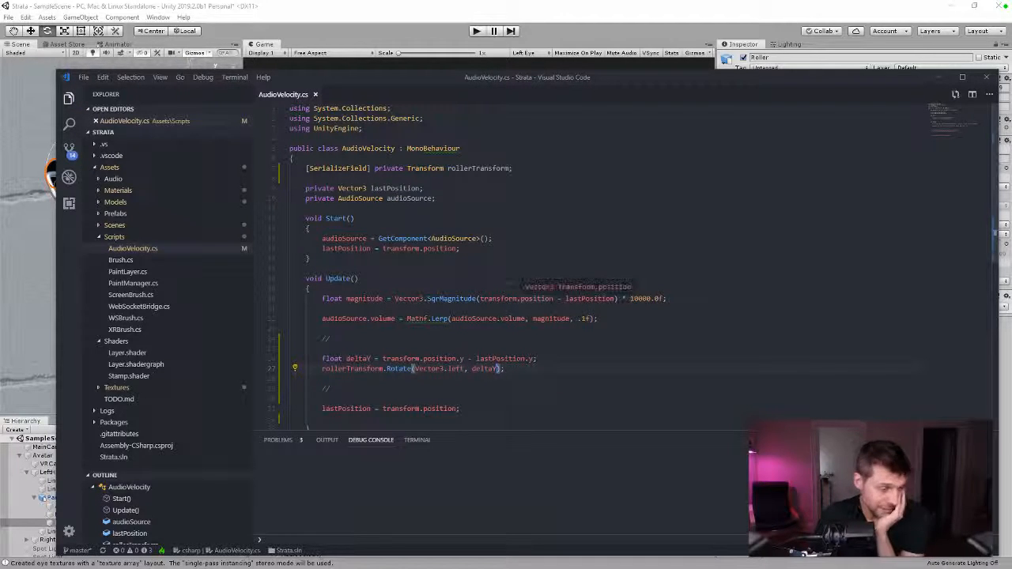
- Switch to Unity and run the scene to test the roller's rotation, ending play mode when done
{"action": "left_click", "coordinate": [469, 41]}
{"action": "left_click", "coordinate": [474, 35]}
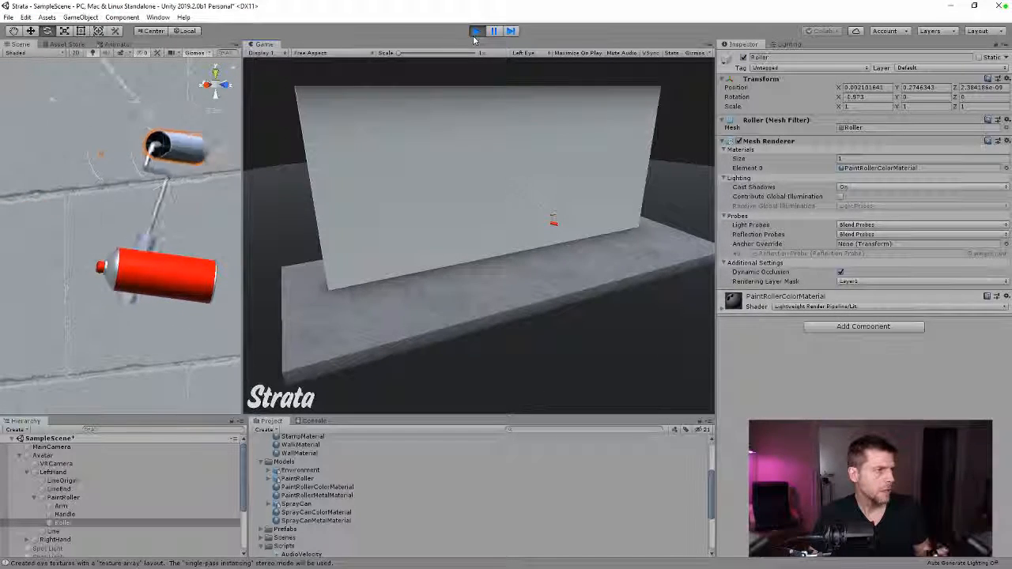
{"action": "left_click", "coordinate": [476, 30]}
- In AudioVelocity.cs, multiply deltaY by 10f in the Rotate call, save, and test the roller in Unity's play mode
{"action": "key", "text": "alt+Tab"}
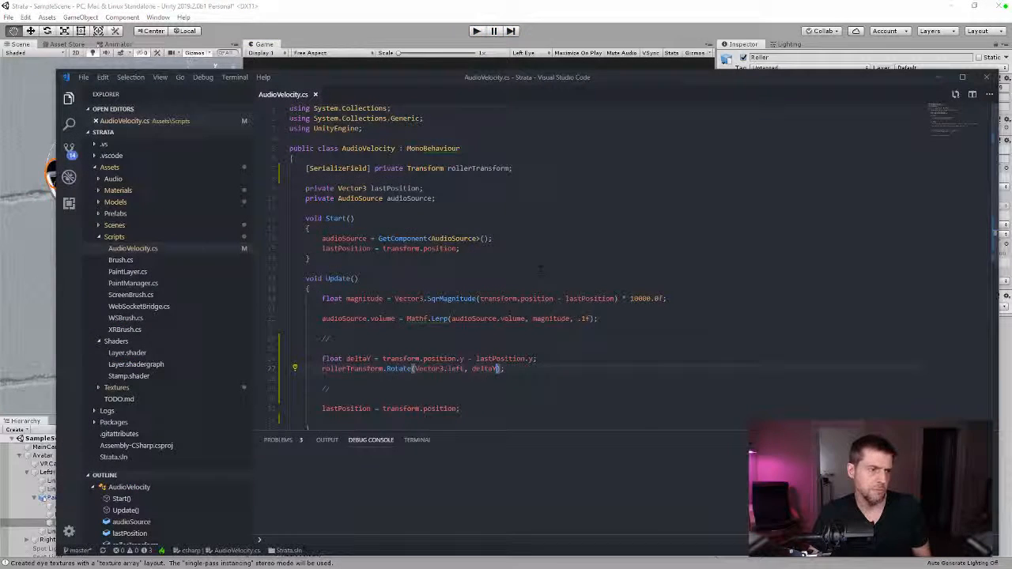
{"action": "type", "text": "f);"}
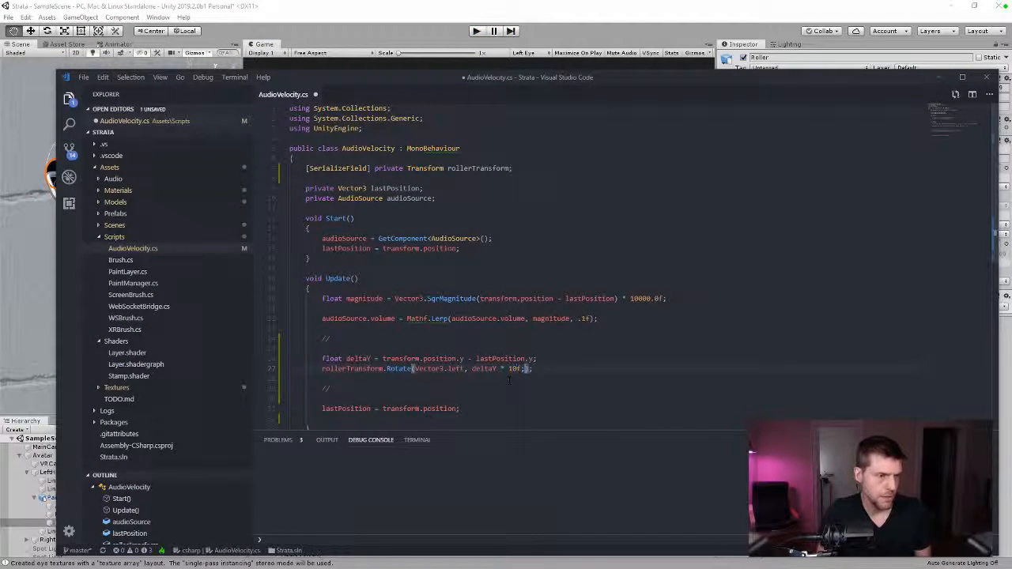
{"action": "key", "text": "ctrl+s"}
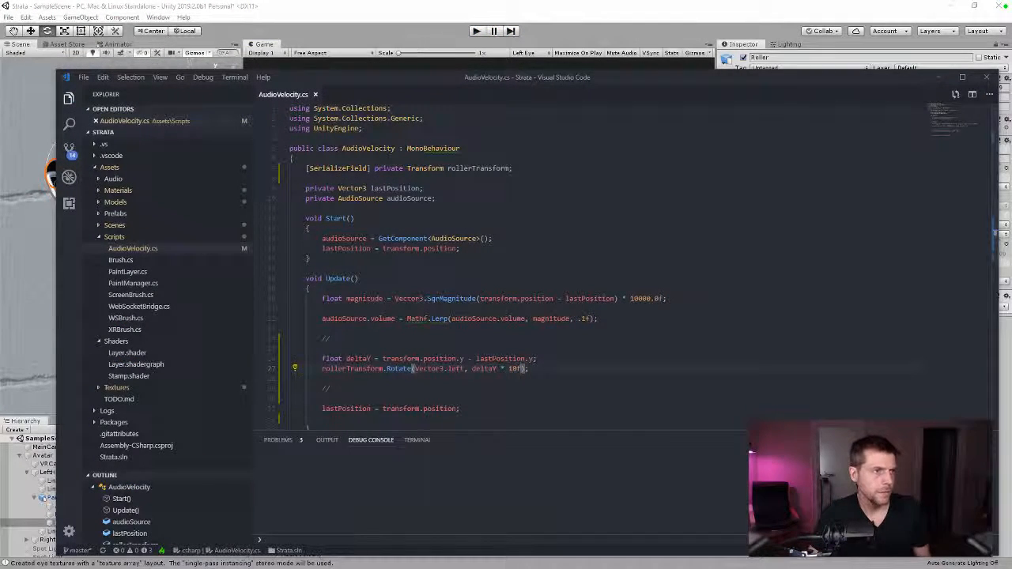
{"action": "left_click", "coordinate": [474, 33]}
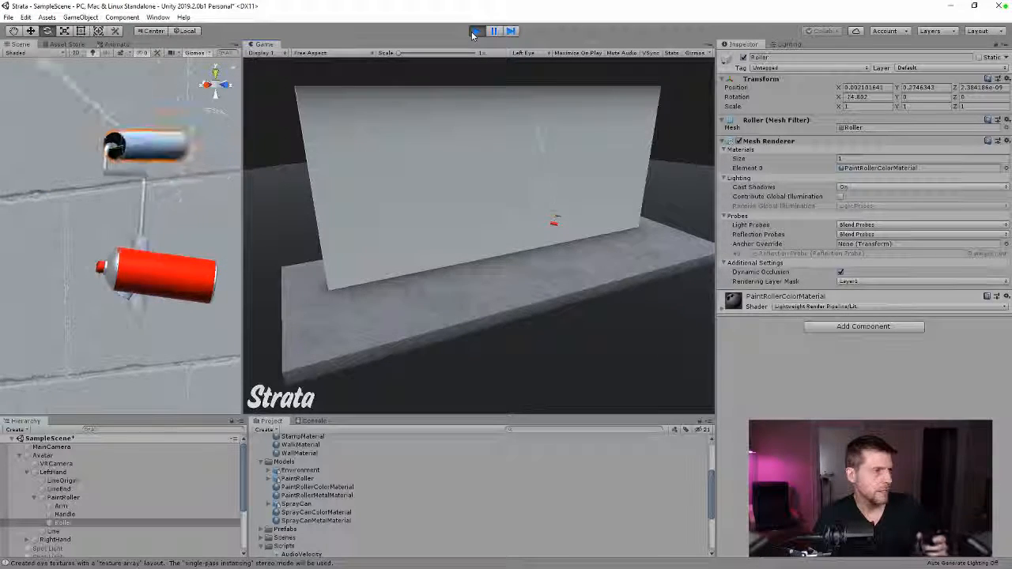
{"action": "left_click", "coordinate": [476, 31]}
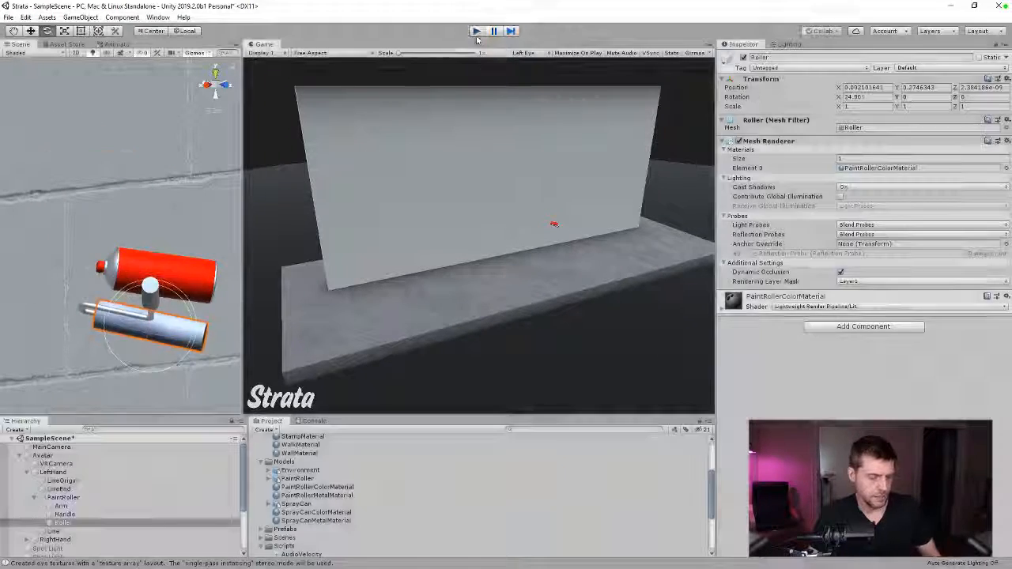
- Change the Rotate call's multiplier to 360 in AudioVelocity.cs, save, and run the scene in Unity to test it
{"action": "key", "text": "alt+Tab"}
{"action": "key", "text": "Left"}
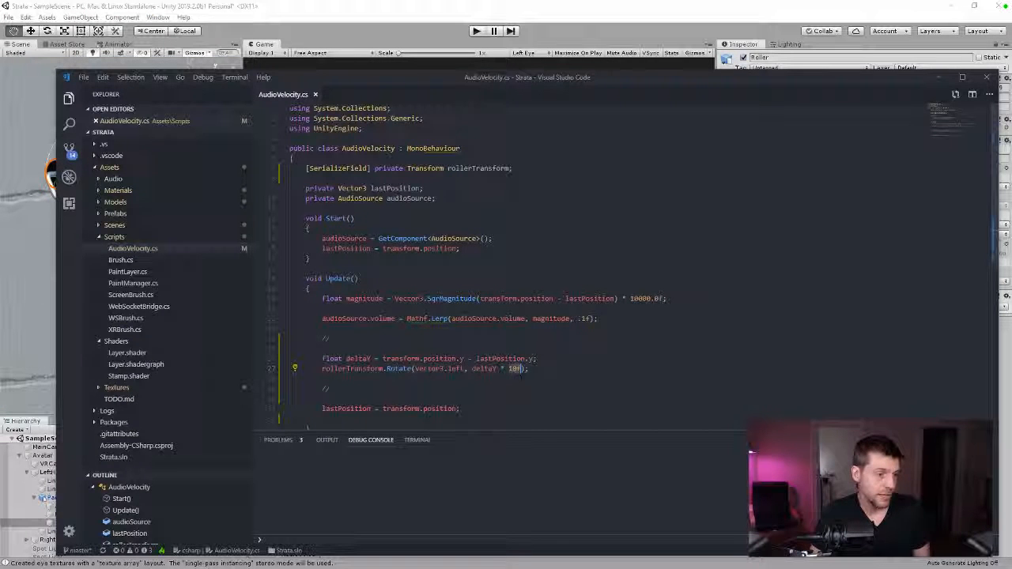
{"action": "type", "text": "360"}
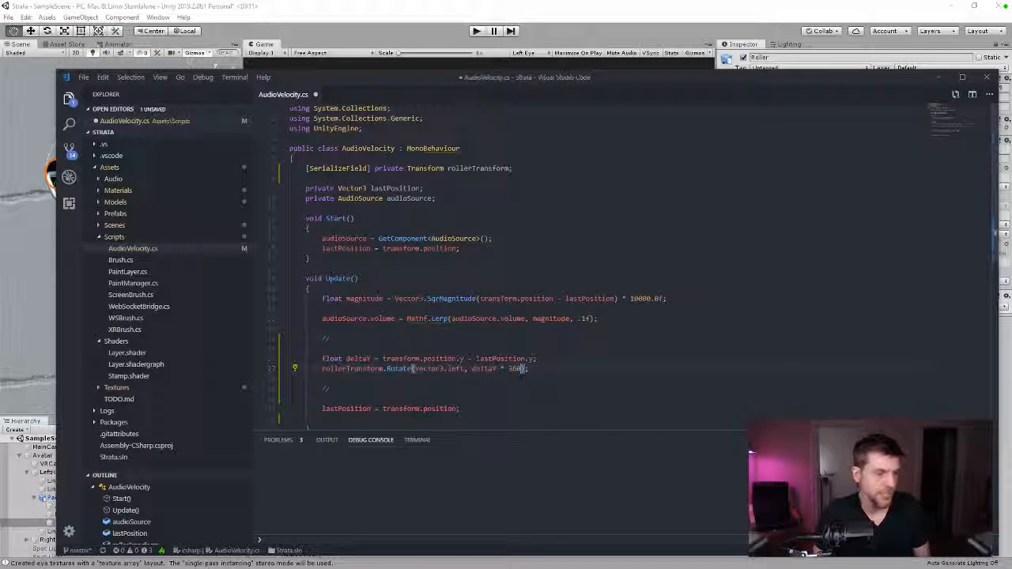
{"action": "key", "text": "ctrl+s"}
{"action": "key", "text": "alt+Tab"}
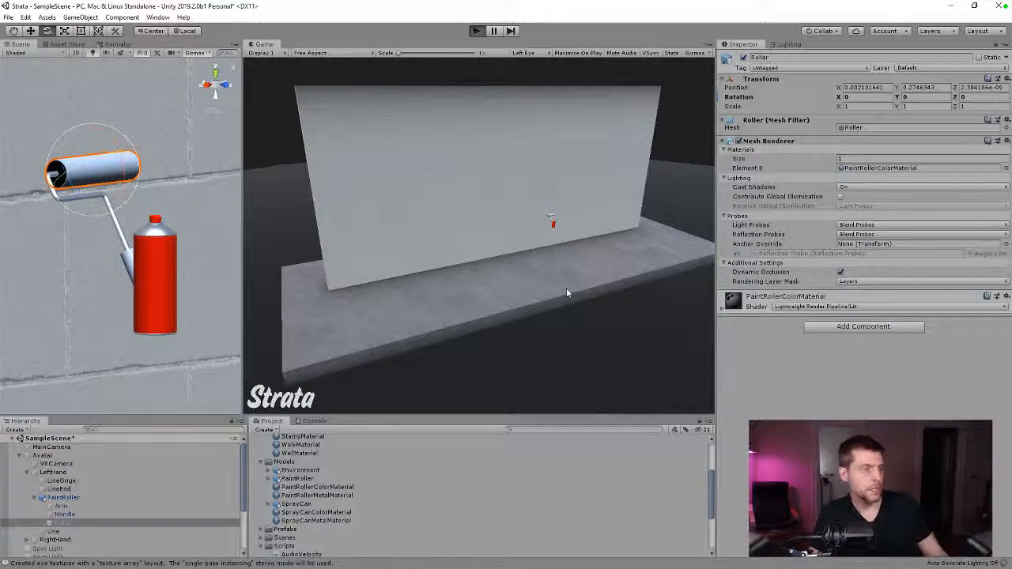
{"action": "key", "text": "ctrl+p"}
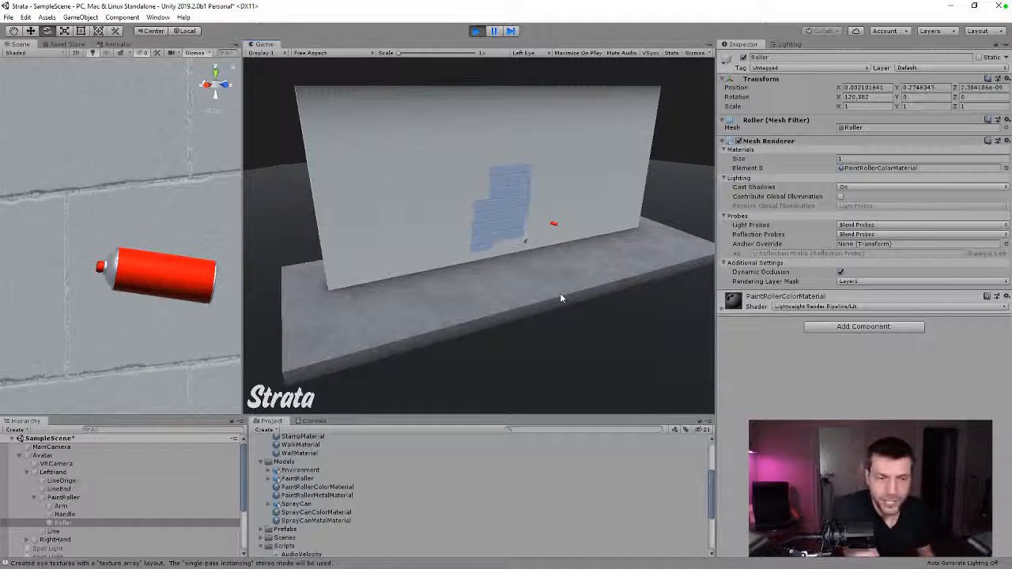
- In AudioVelocity.cs, move the audioSource.volume assignment below the rollerTransform.Rotate call and save
{"action": "key", "text": "alt+Tab"}
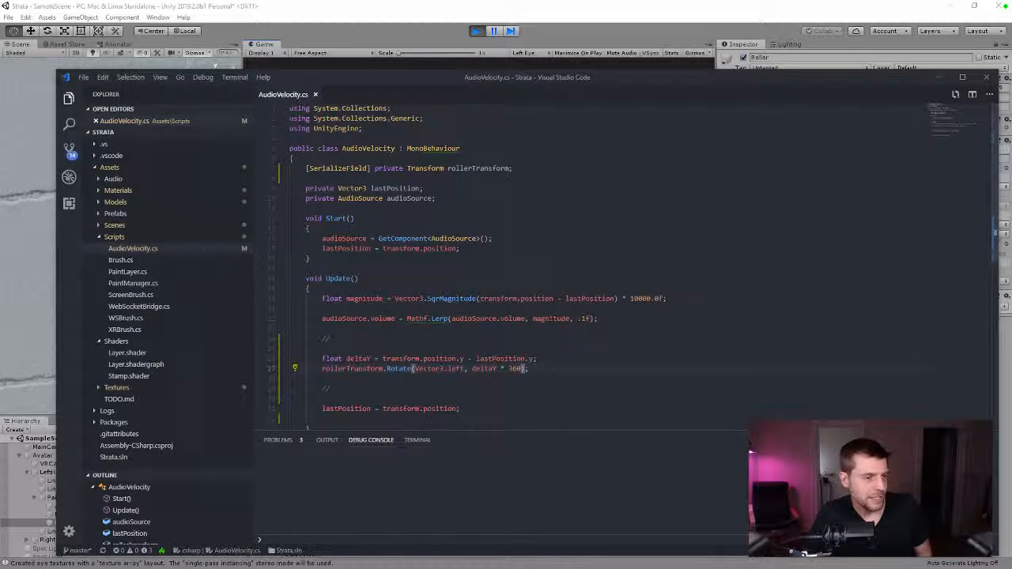
{"action": "triple_click", "coordinate": [439, 318]}
{"action": "key", "text": "BackSpace"}
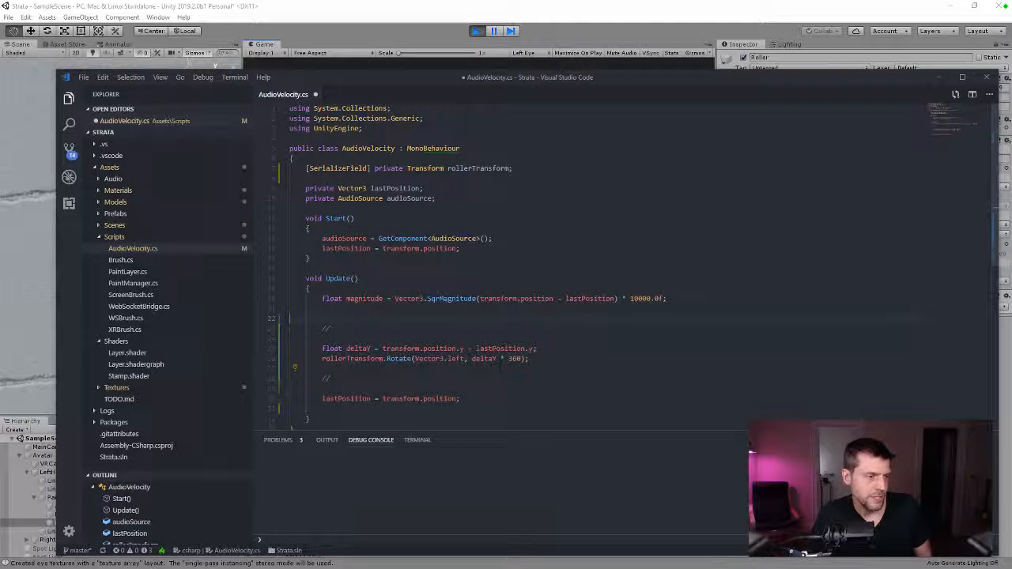
{"action": "key", "text": "Return"}
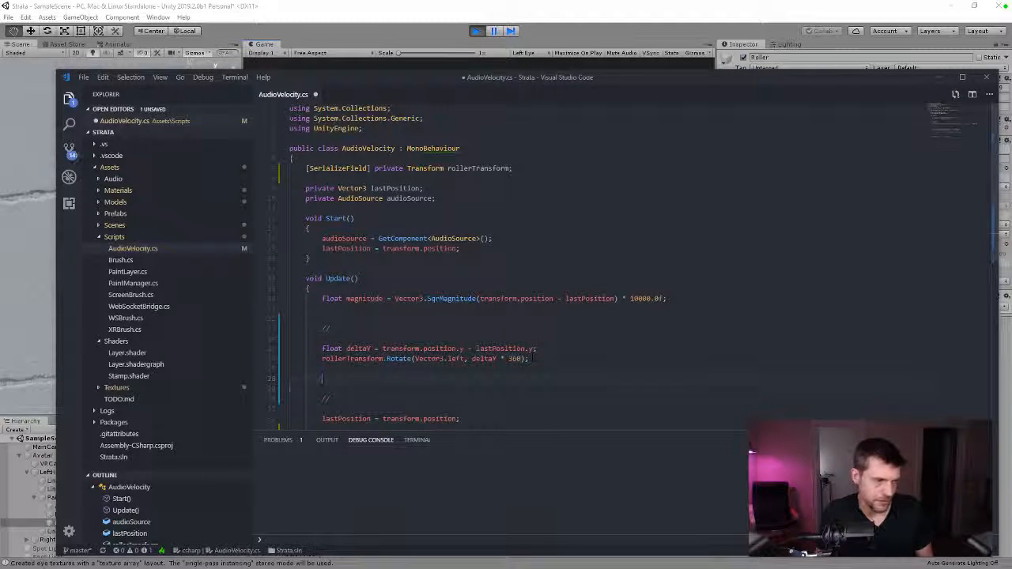
{"action": "key", "text": "ctrl+v"}
{"action": "key", "text": "ctrl+s"}
- Remove the float magnitude declaration and the extra blank lines from the start of Update, and save
{"action": "triple_click", "coordinate": [500, 304]}
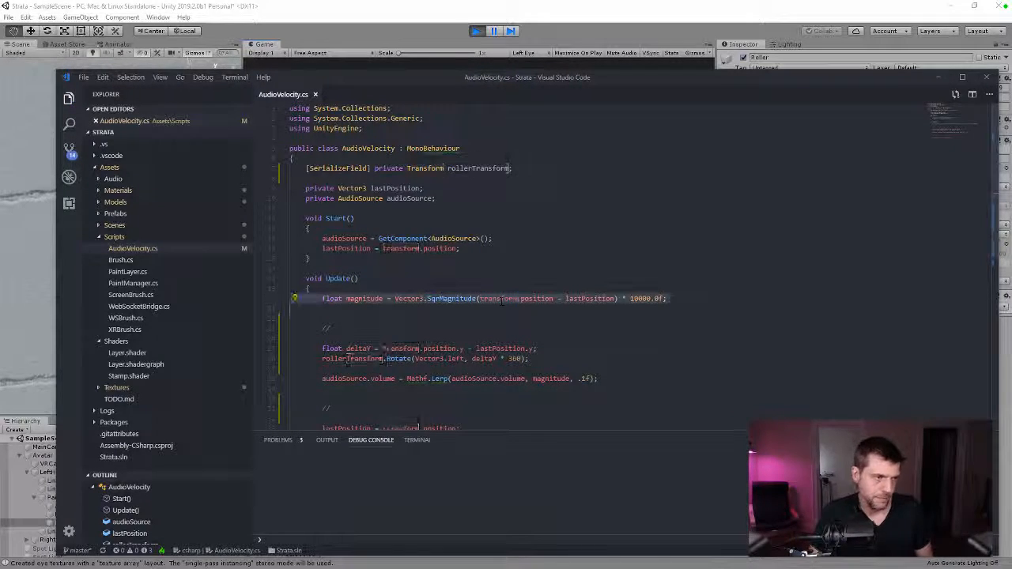
{"action": "key", "text": "ctrl+x"}
{"action": "key", "text": "BackSpace"}
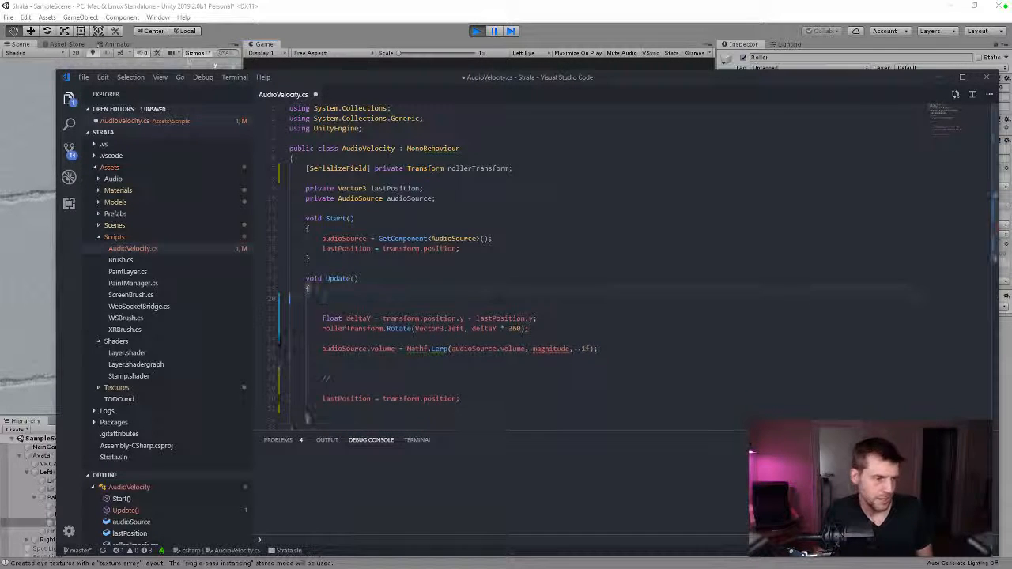
{"action": "key", "text": "ctrl+s"}
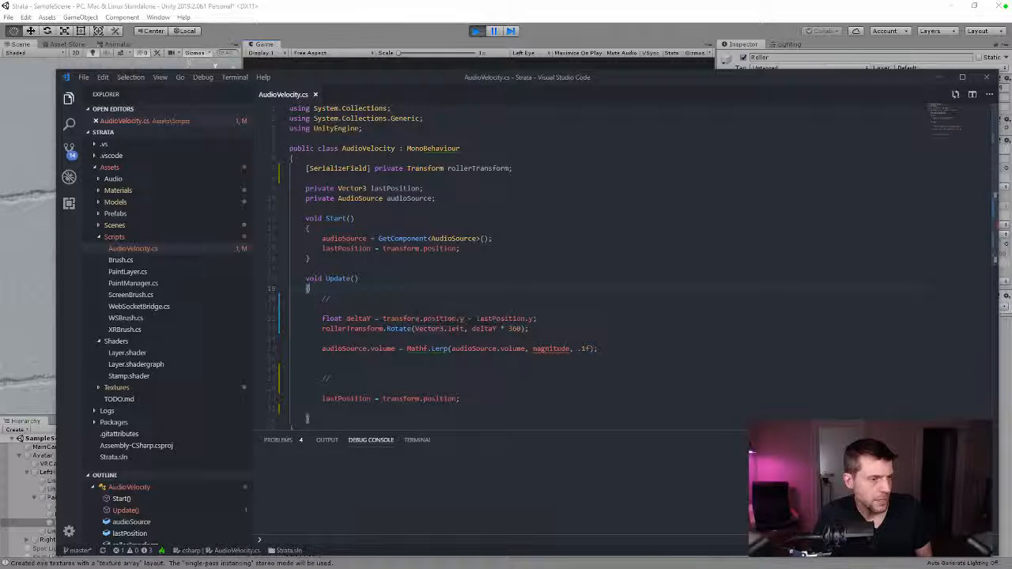
- Replace magnitude with deltaY in the audioSource.volume Mathf.Lerp call, save, and return to Unity to test the scene
{"action": "left_click", "coordinate": [484, 328]}
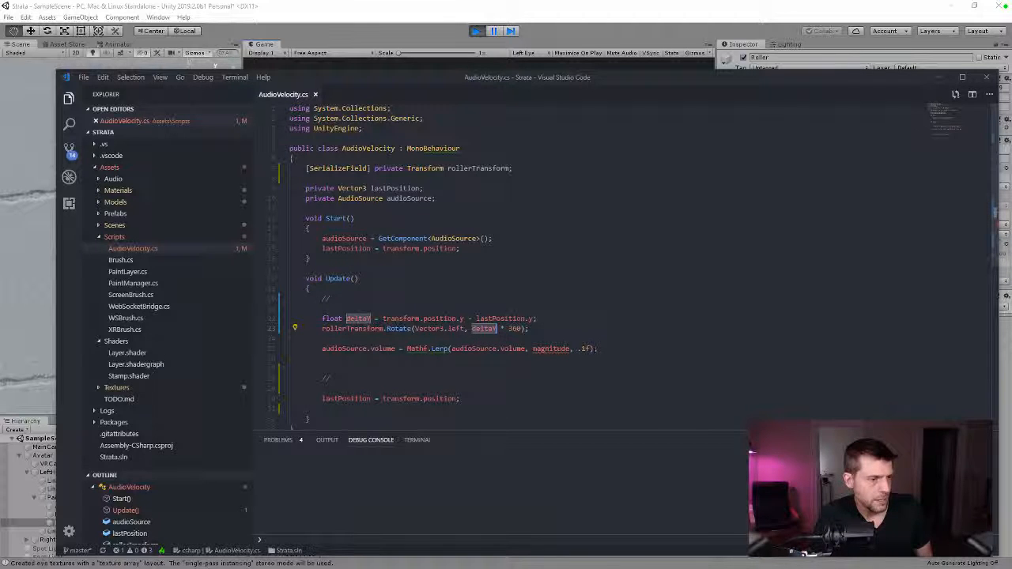
{"action": "left_click_drag", "start_coordinate": [591, 348], "coordinate": [535, 349]}
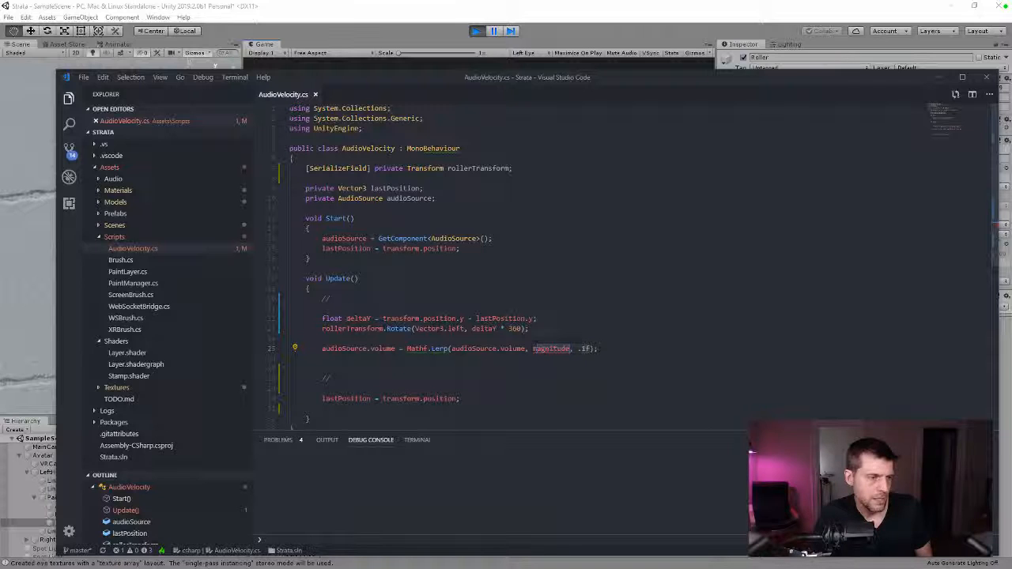
{"action": "double_click", "coordinate": [551, 349]}
{"action": "key", "text": "ctrl+v"}
{"action": "key", "text": "ctrl+s"}
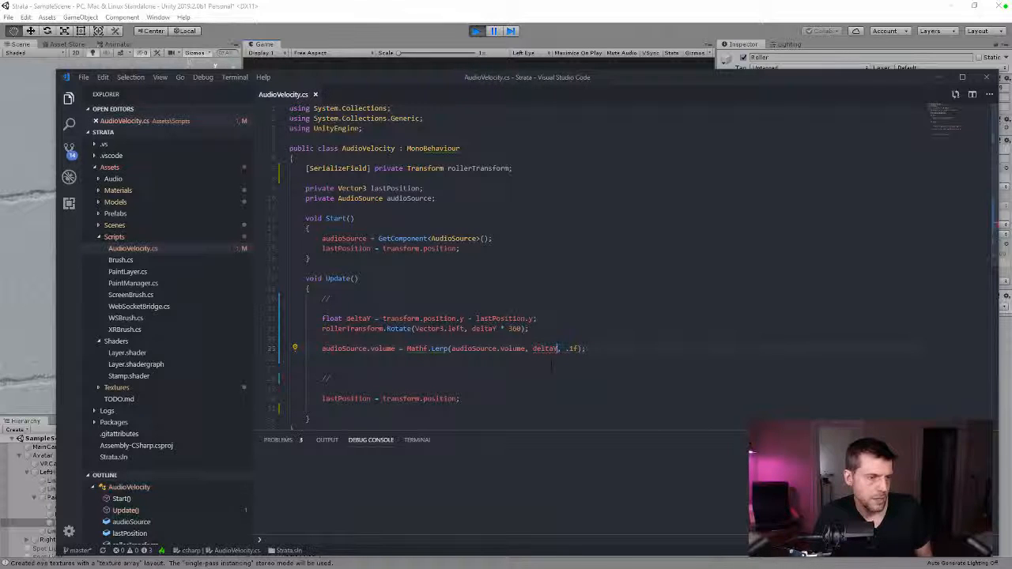
{"action": "left_click", "coordinate": [476, 34]}
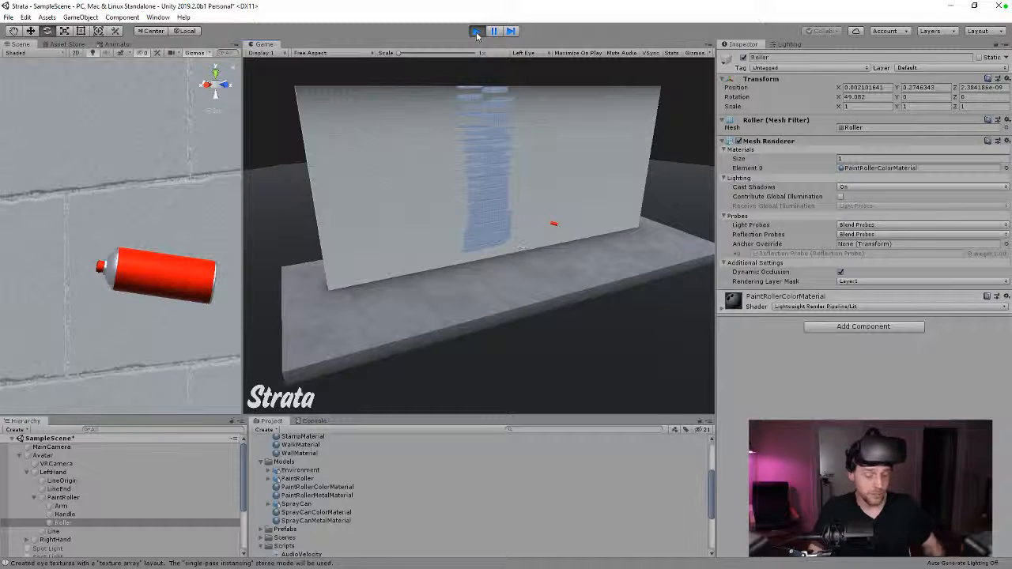
- Try assigning deltaY directly to audioSource.volume instead of the Mathf.Lerp call, save, and test it in Unity's play mode
{"action": "key", "text": "alt+Tab"}
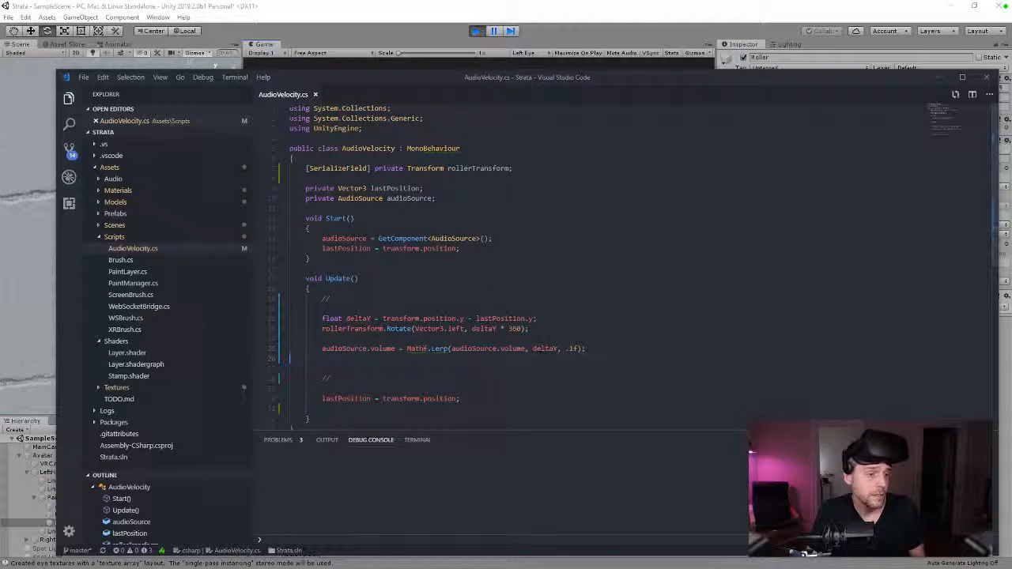
{"action": "double_click", "coordinate": [540, 348]}
{"action": "left_click_drag", "start_coordinate": [582, 349], "coordinate": [408, 348]}
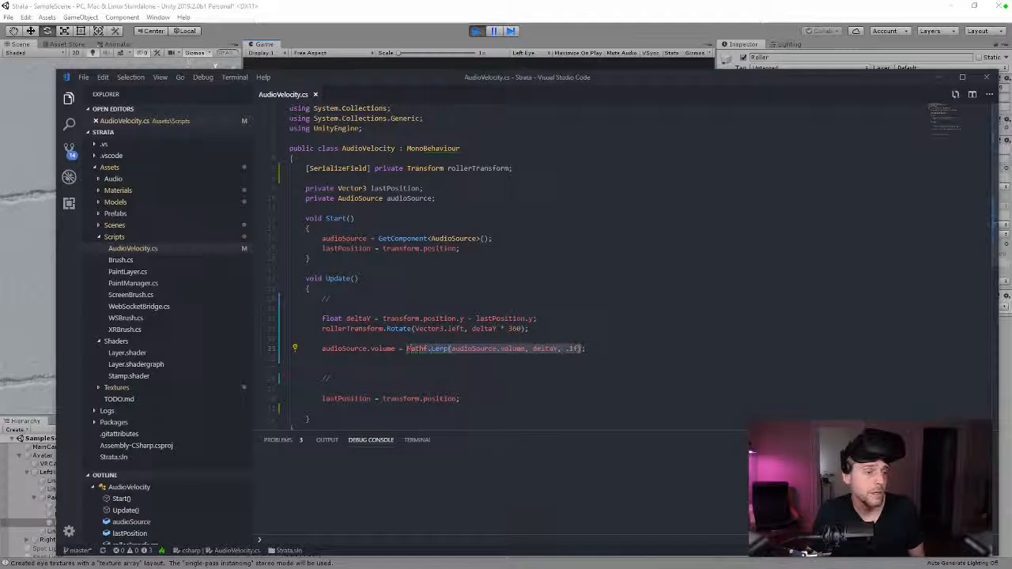
{"action": "type", "text": "deltaY;"}
{"action": "key", "text": "ctrl+s"}
{"action": "left_click", "coordinate": [476, 31]}
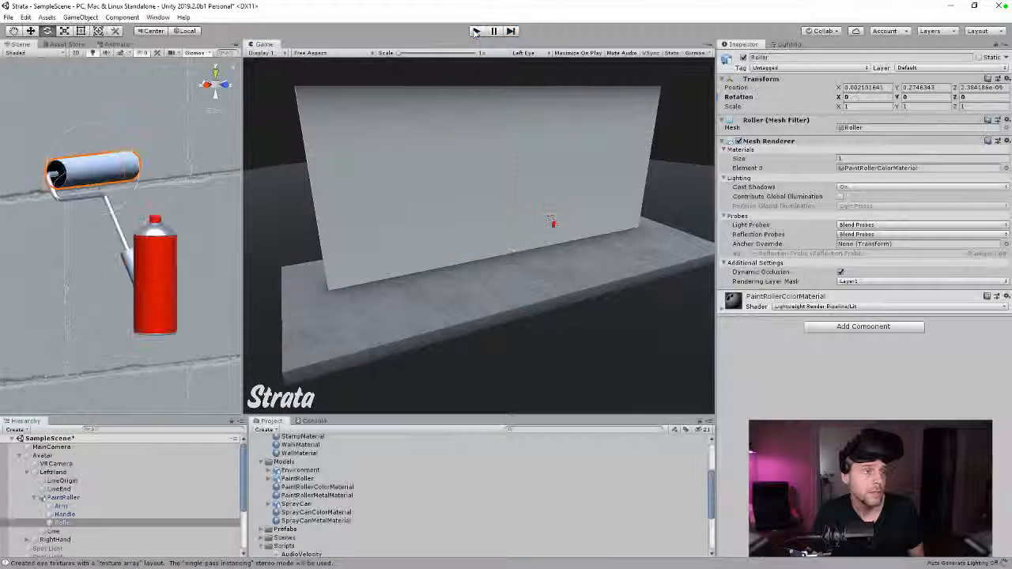
{"action": "left_click", "coordinate": [475, 31]}
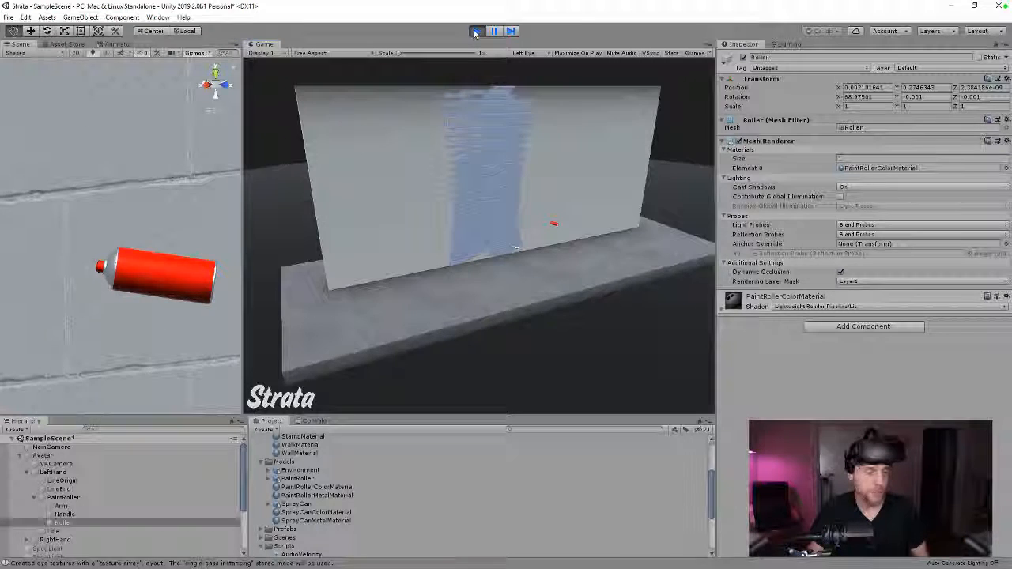
- Undo the direct volume assignment in AudioVelocity.cs, set the Mathf.Lerp target to deltaY * 100, and save
{"action": "key", "text": "alt+Tab"}
{"action": "key", "text": "ctrl+z"}
{"action": "key", "text": "ctrl+z"}
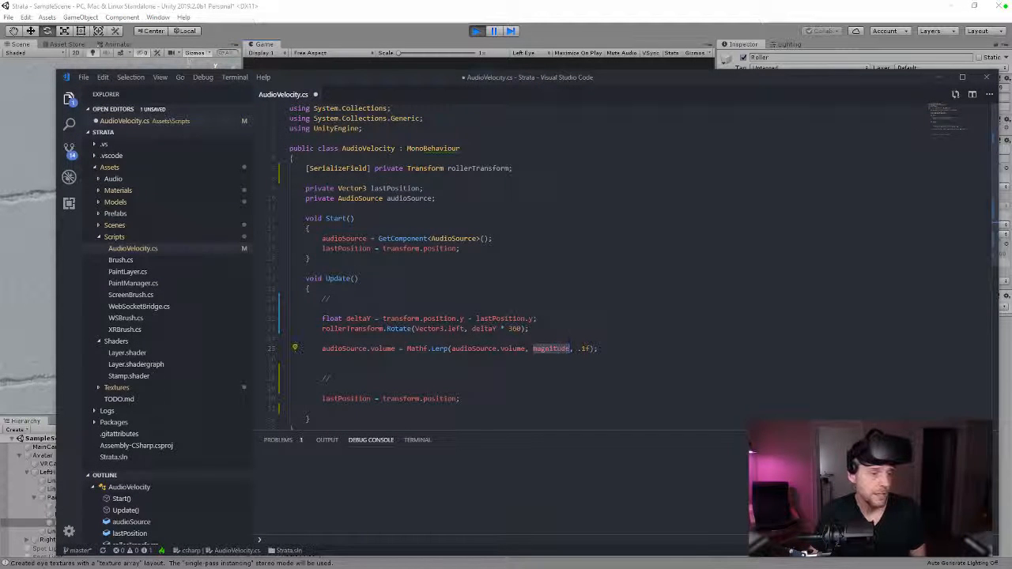
{"action": "type", "text": "deltaY"}
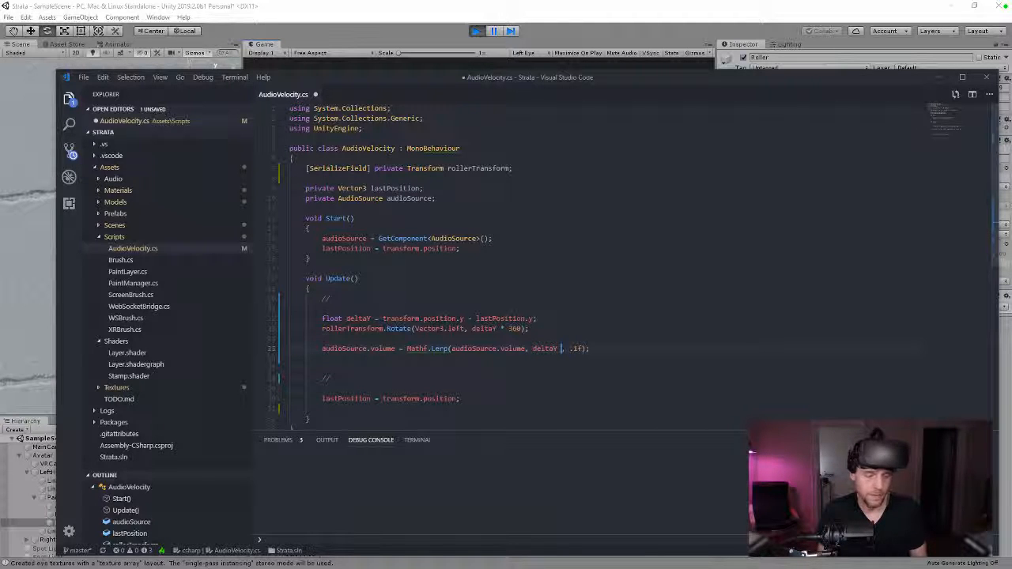
{"action": "type", "text": " * 100"}
{"action": "key", "text": "ctrl+s"}
- Restart play mode in Unity to test painting with the roller, and return to AudioVelocity.cs in Visual Studio Code
{"action": "left_click", "coordinate": [475, 33]}
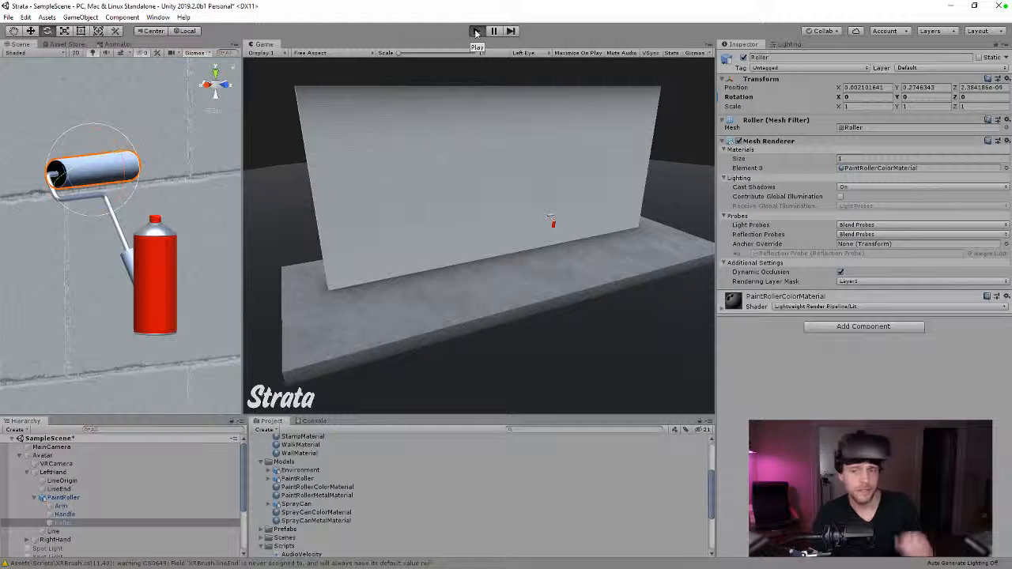
{"action": "left_click", "coordinate": [475, 32]}
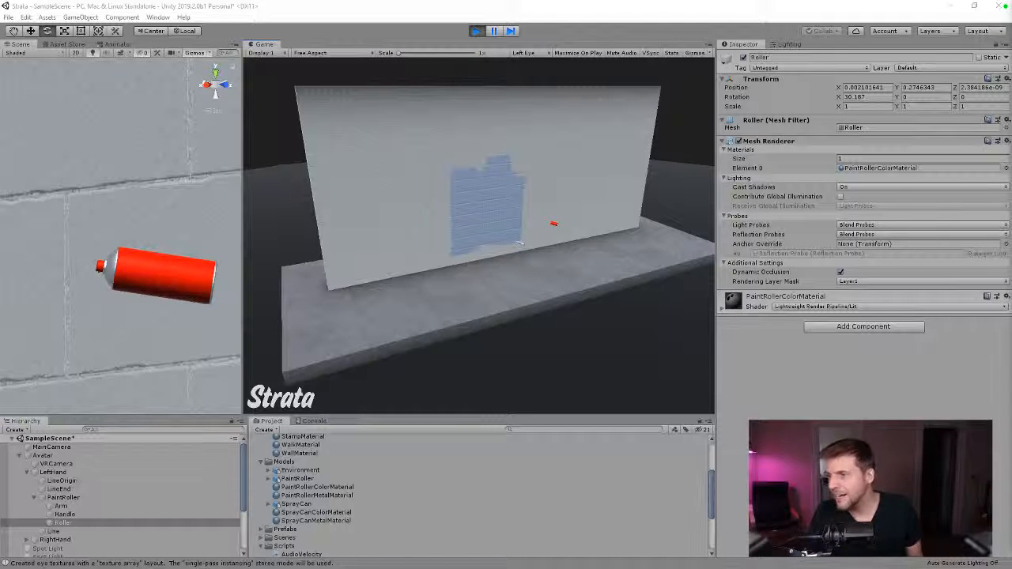
{"action": "key", "text": "alt+Tab"}
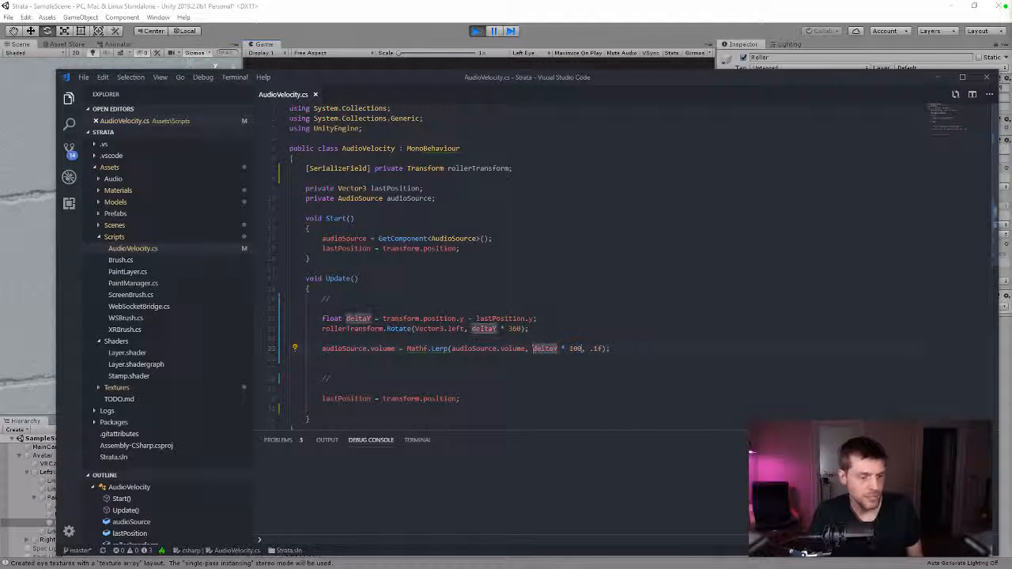
- Wrap deltaY in Mathf.Abs() inside the audioSource.volume Mathf.Lerp call, keeping the * 100 factor outside, and save AudioVelocity.cs
{"action": "type", "text": "Math.abs("}
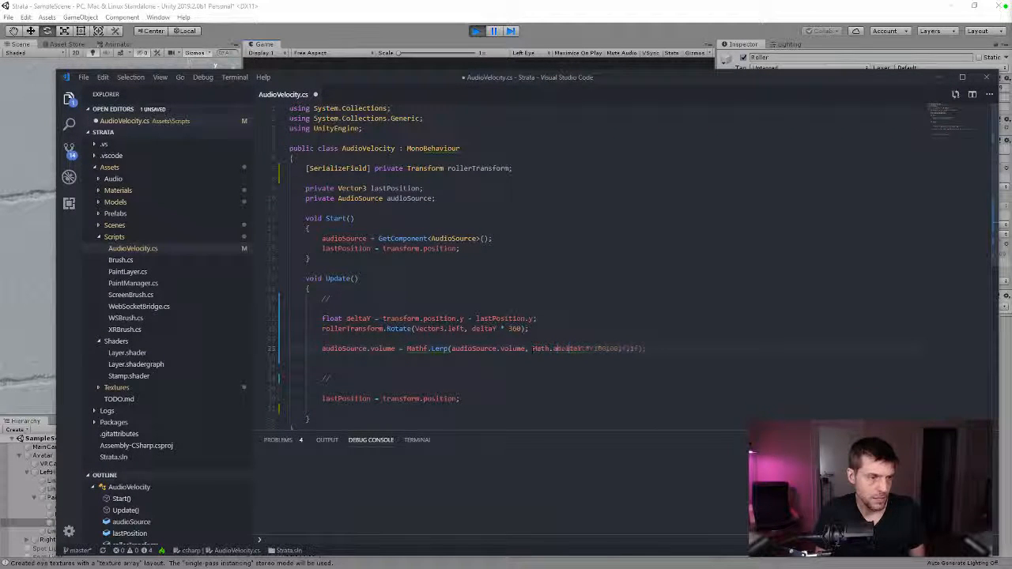
{"action": "key", "text": "BackSpace"}
{"action": "key", "text": "BackSpace"}
{"action": "key", "text": "BackSpace"}
{"action": "key", "text": "BackSpace"}
{"action": "key", "text": "BackSpace"}
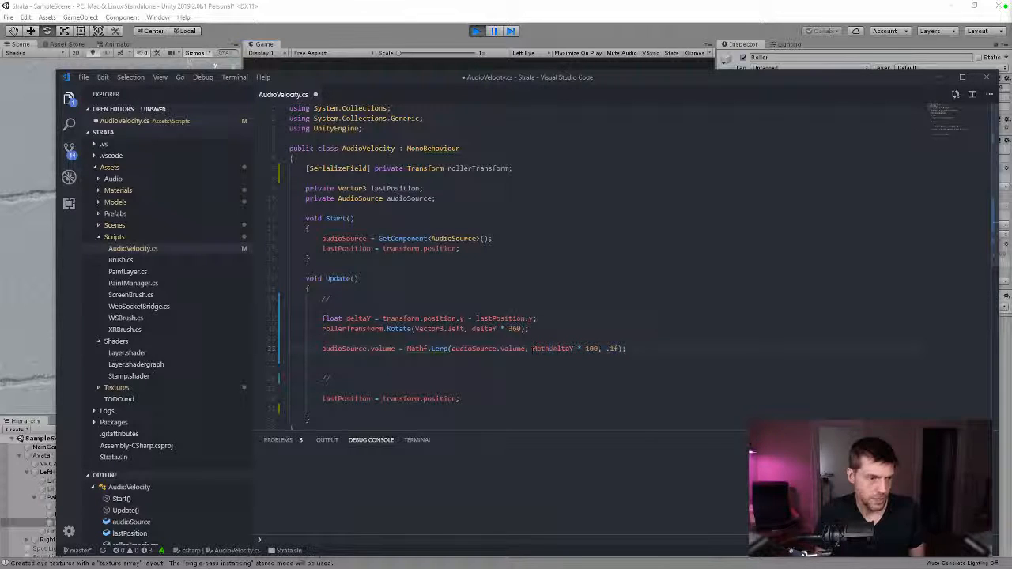
{"action": "key", "text": "Left"}
{"action": "key", "text": "Left"}
{"action": "key", "text": "Left"}
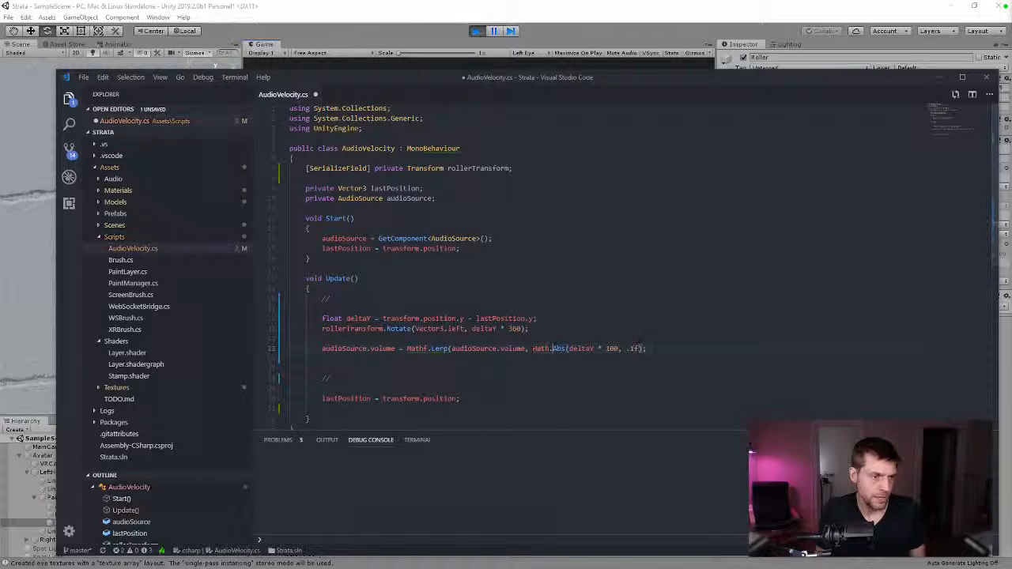
{"action": "type", "text": "f"}
{"action": "key", "text": "Right"}
{"action": "key", "text": "Right"}
{"action": "key", "text": "Right"}
{"action": "key", "text": "Right"}
{"action": "key", "text": "Right"}
{"action": "key", "text": "Right"}
{"action": "key", "text": "Right"}
{"action": "key", "text": "Right"}
{"action": "type", "text": ")"}
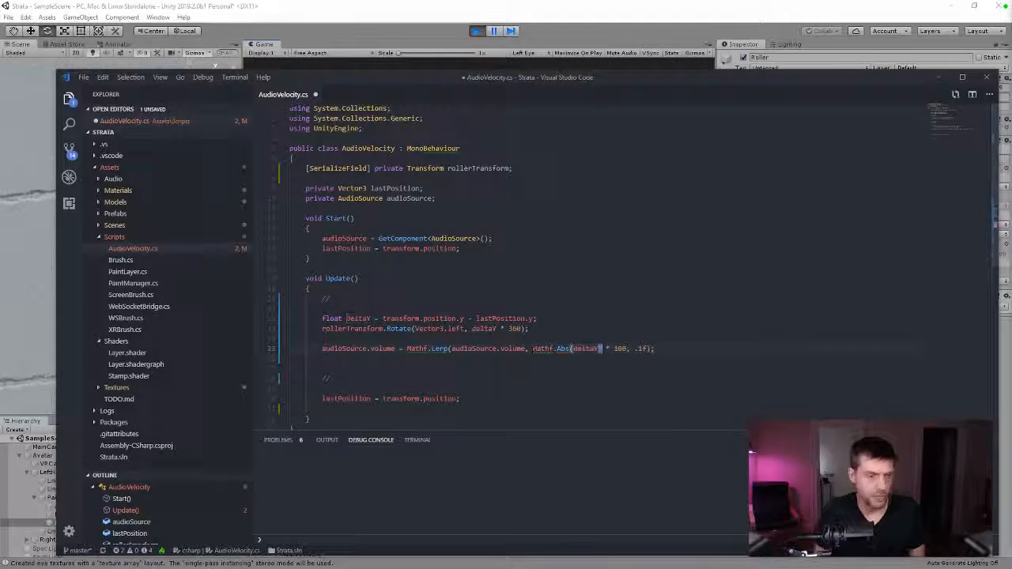
{"action": "key", "text": "ctrl+s"}
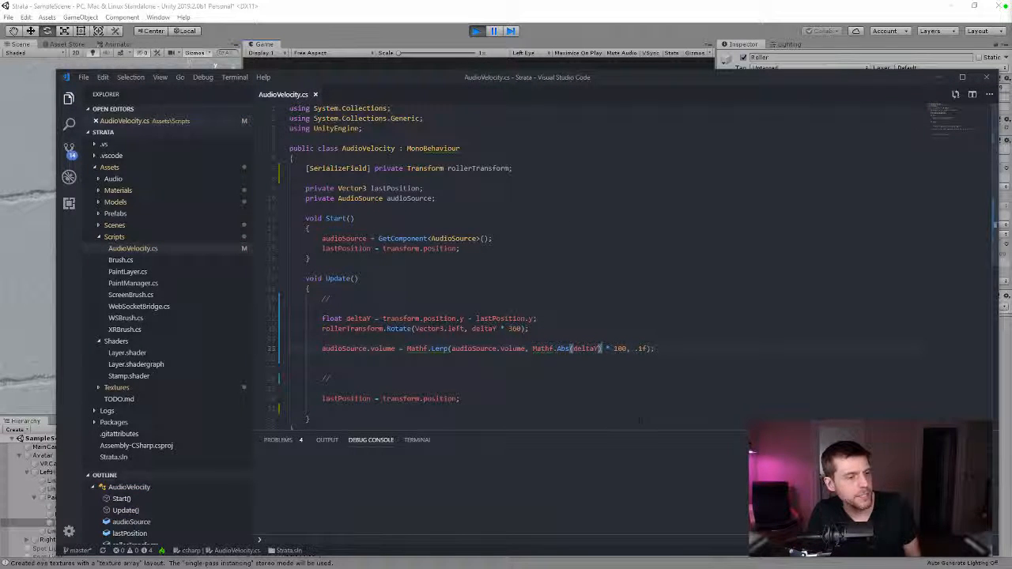
- Restart play mode in Unity, test painting the wall with the roller, and select MainCamera
{"action": "left_click", "coordinate": [472, 53]}
{"action": "left_click", "coordinate": [476, 31]}
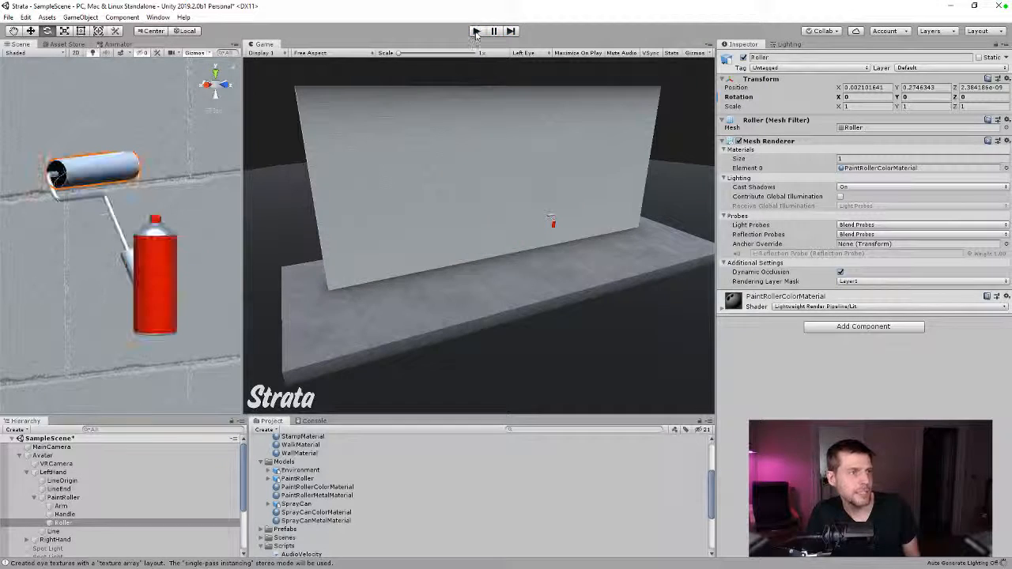
{"action": "left_click", "coordinate": [476, 31]}
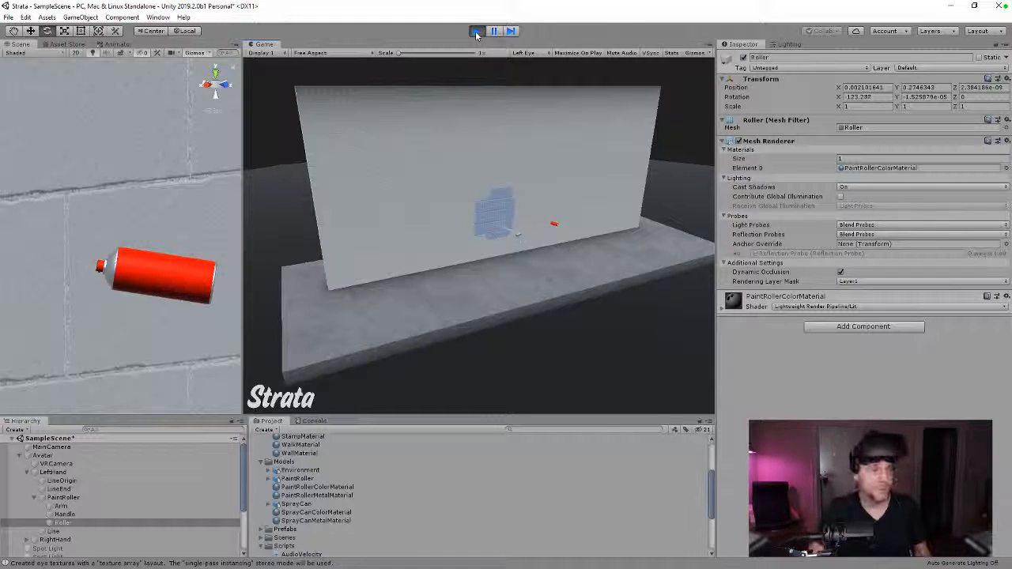
{"action": "left_click", "coordinate": [52, 447]}
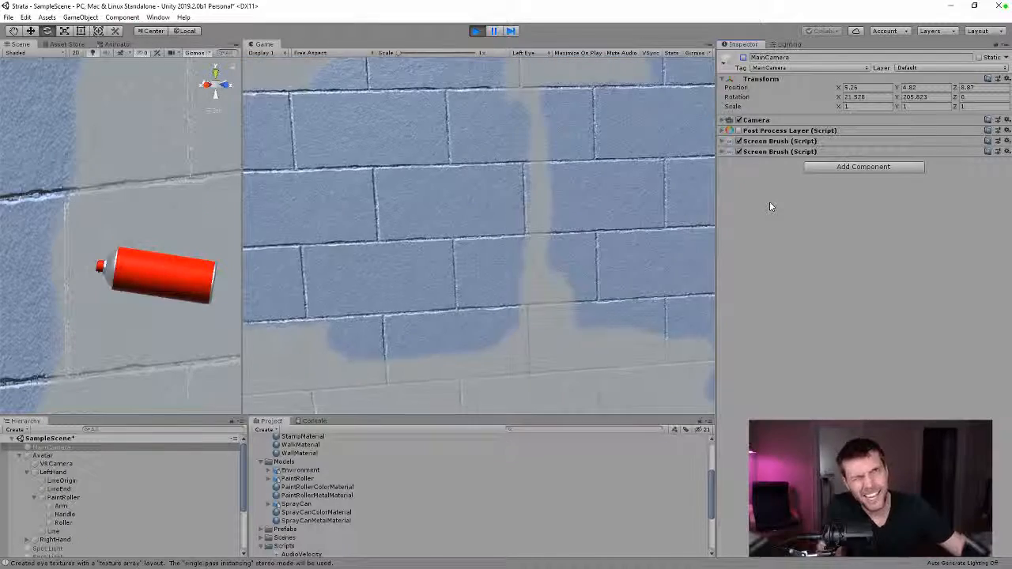
- Return to AudioVelocity.cs in Visual Studio Code and start an if statement below the audioSource.volume line
{"action": "key", "text": "alt+Tab"}
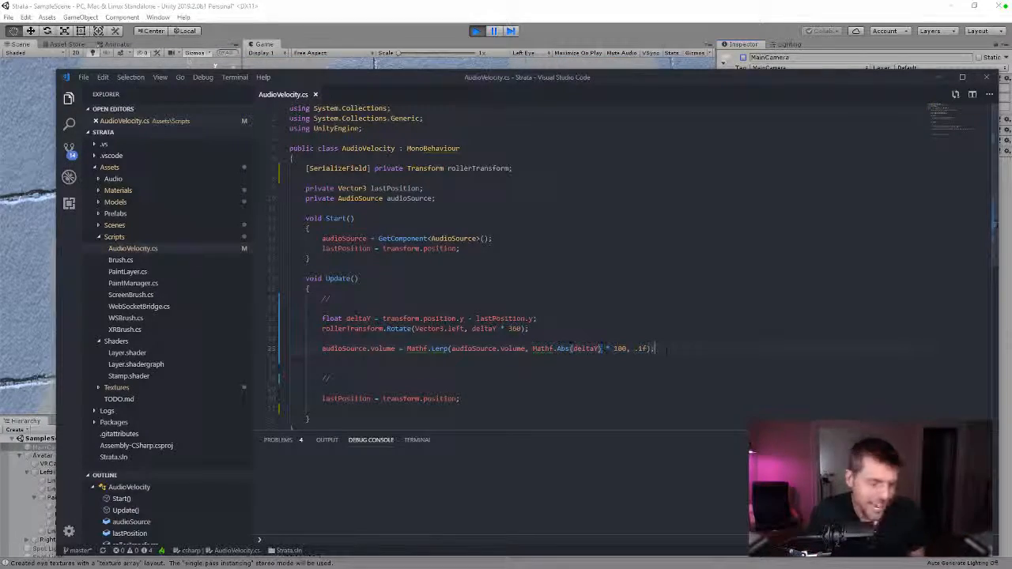
{"action": "key", "text": "Return"}
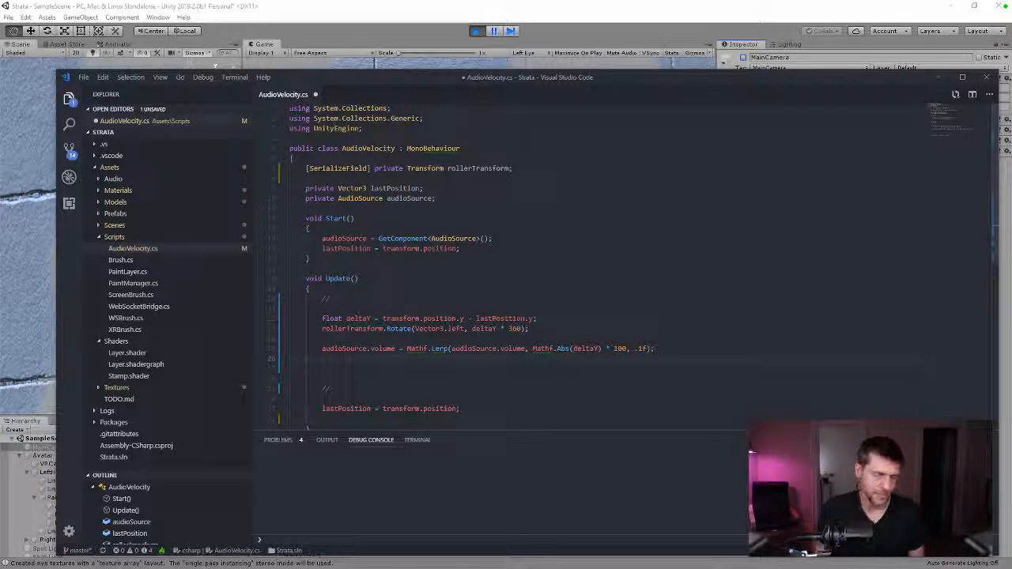
{"action": "key", "text": "Return"}
{"action": "type", "text": "if"}
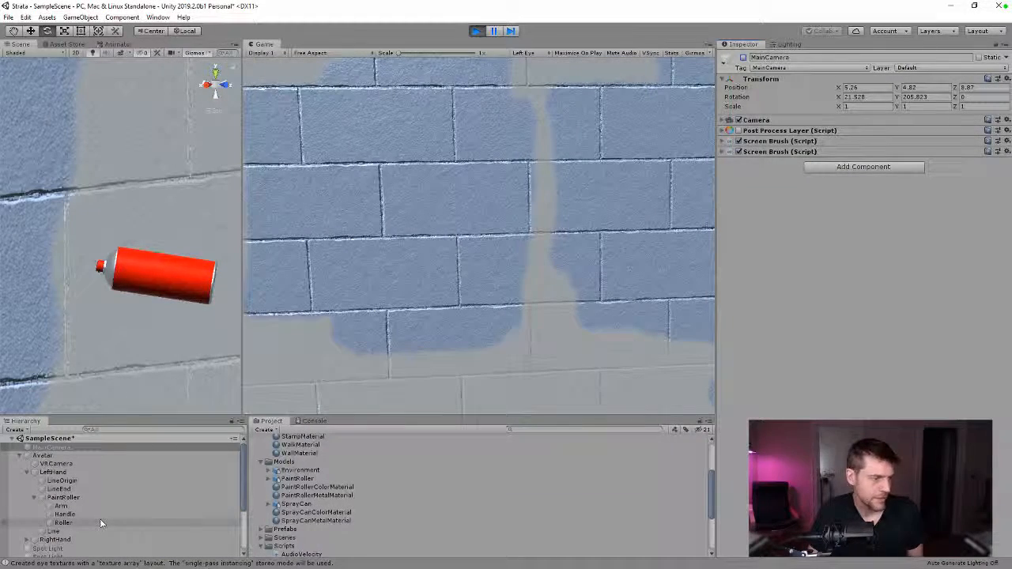
- Look through the PaintRoller objects in Unity and inspect LineEnd's Audio Source settings
{"action": "left_click", "coordinate": [102, 524]}
{"action": "left_click", "coordinate": [83, 496]}
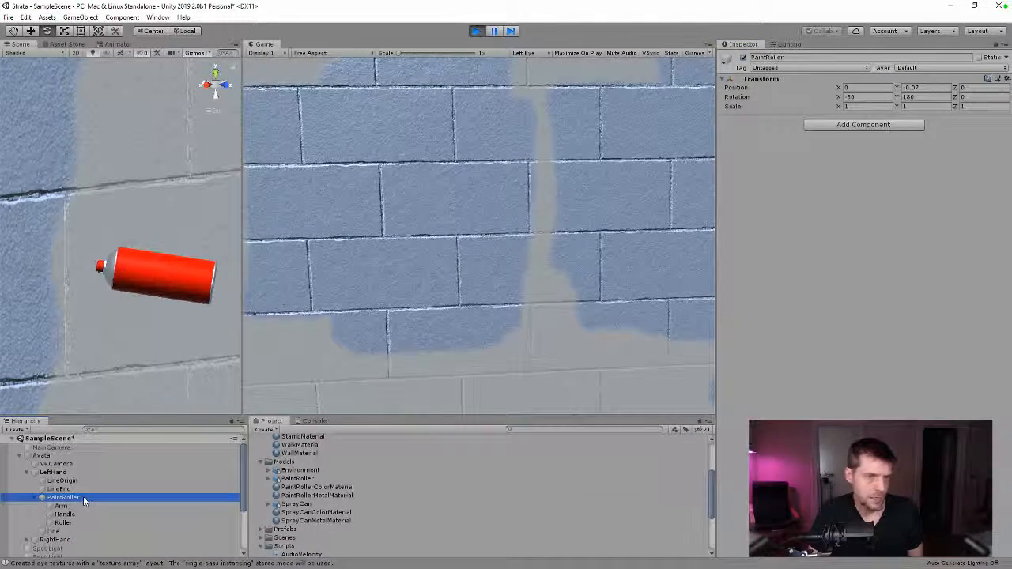
{"action": "left_click", "coordinate": [77, 515]}
{"action": "left_click", "coordinate": [81, 523]}
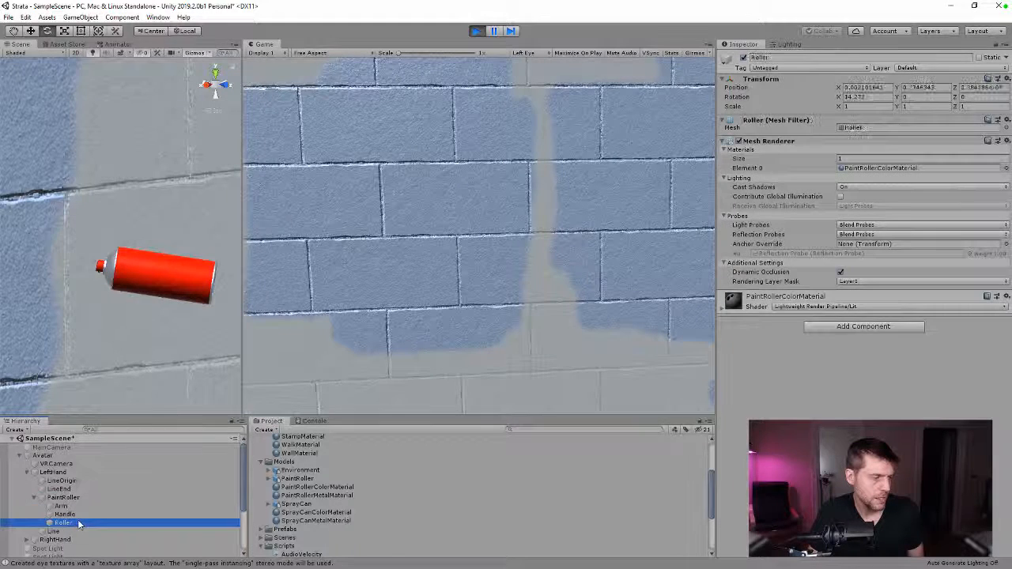
{"action": "left_click", "coordinate": [65, 507]}
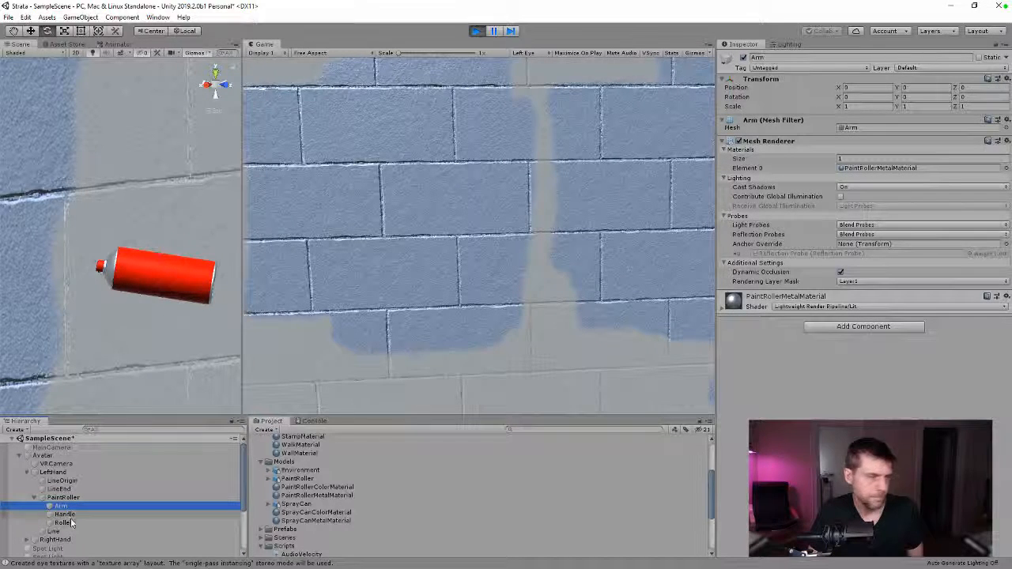
{"action": "left_click", "coordinate": [64, 489]}
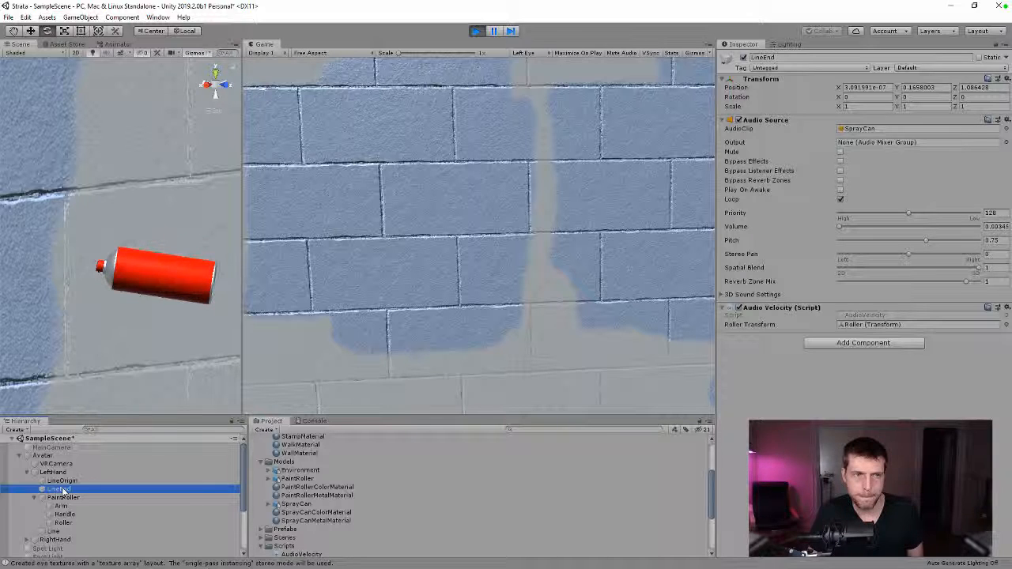
- Back in AudioVelocity.cs, complete the if statement with the condition deltaY > 0 and add an else block
{"action": "key", "text": "alt+Tab"}
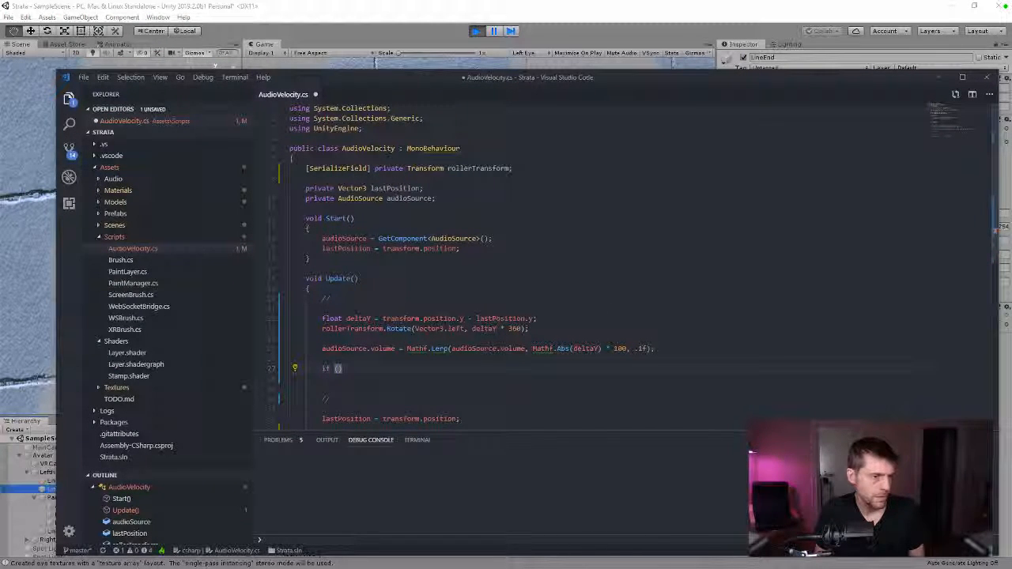
{"action": "type", "text": "deltaY "}
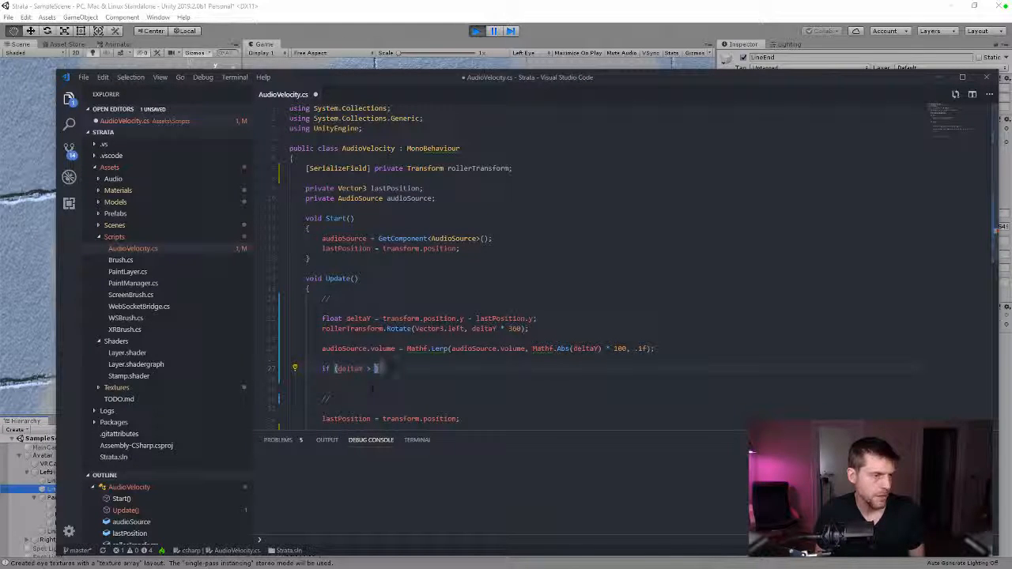
{"action": "type", "text": "> 0) {"}
{"action": "key", "text": "Return"}
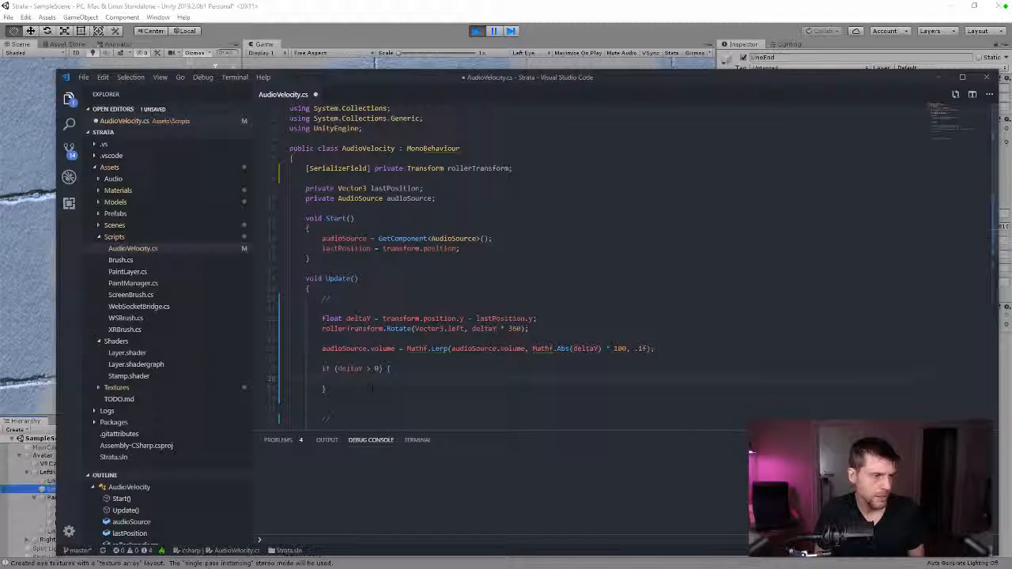
{"action": "type", "text": "else {"}
{"action": "key", "text": "Return"}
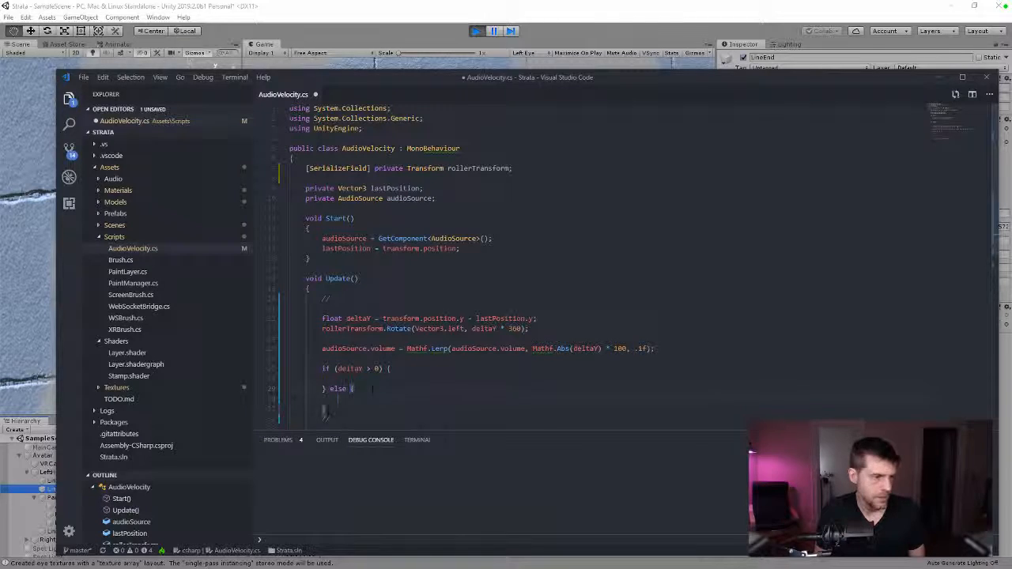
- Set audioSource.pitch to .75f inside the deltaY > 0 branch
{"action": "type", "text": "aud"}
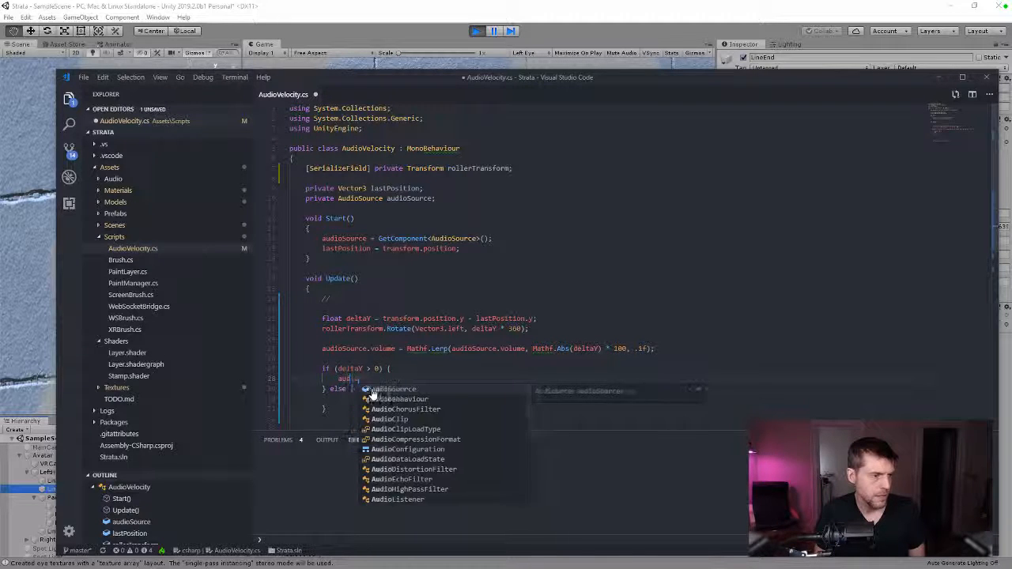
{"action": "type", "text": "ioSource.pitch;"}
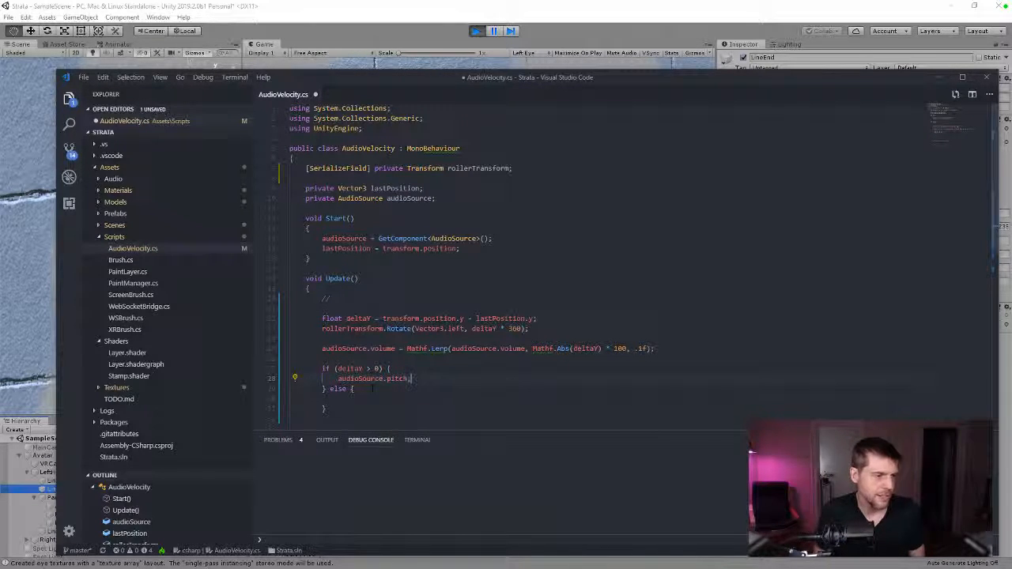
{"action": "key", "text": "BackSpace"}
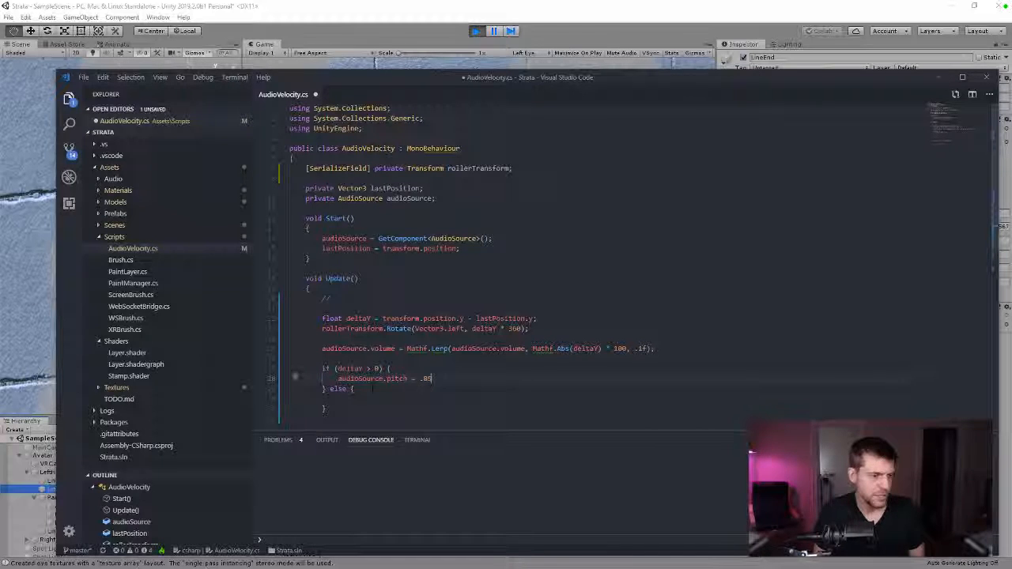
{"action": "key", "text": "BackSpace"}
{"action": "key", "text": "BackSpace"}
- Set audioSource.pitch to .55f inside the else branch, save AudioVelocity.cs, and review the new block
{"action": "left_click", "coordinate": [372, 388]}
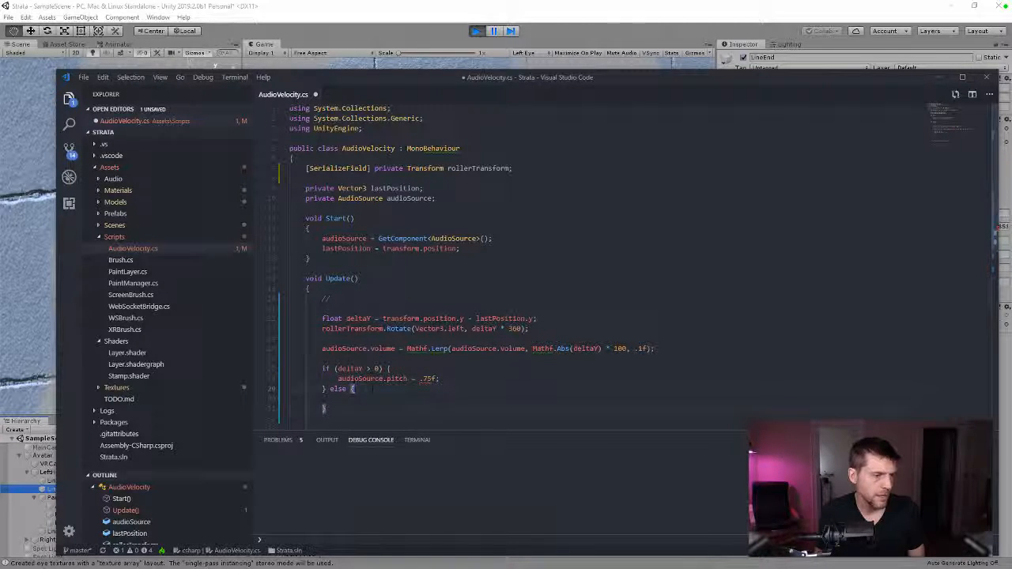
{"action": "key", "text": "Return"}
{"action": "type", "text": "audioSource"}
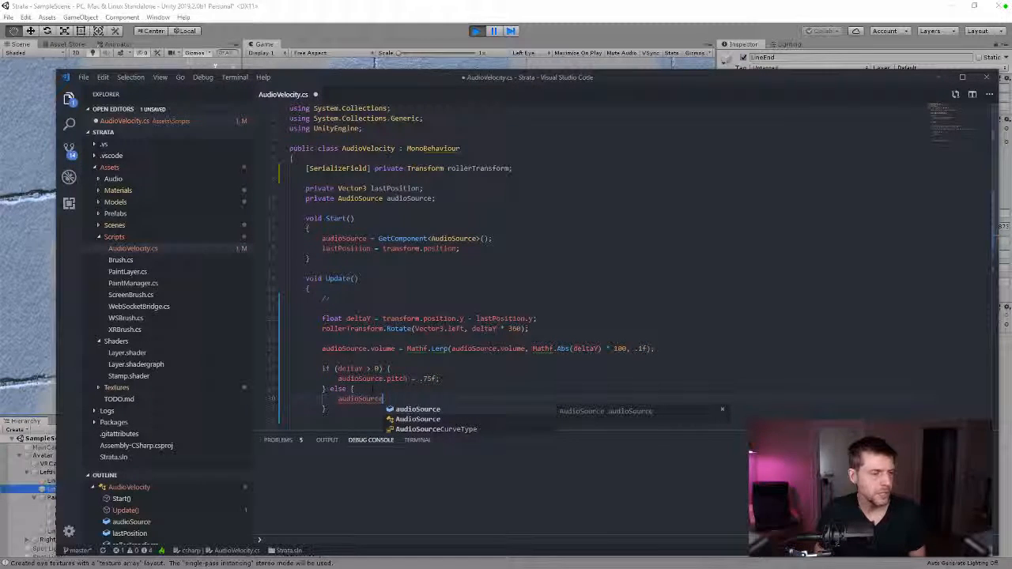
{"action": "type", "text": ".pitch = "}
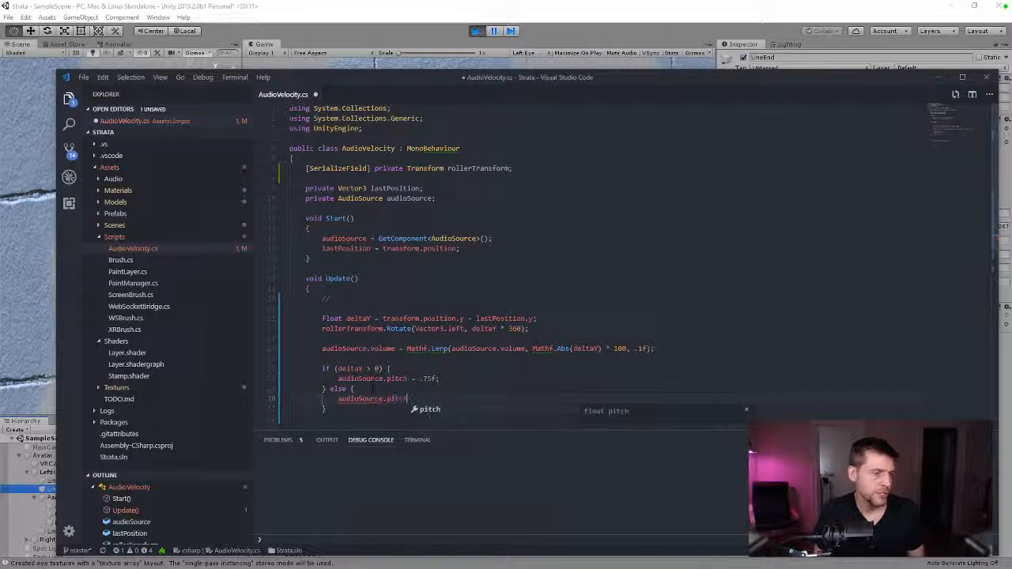
{"action": "type", "text": ".55f;"}
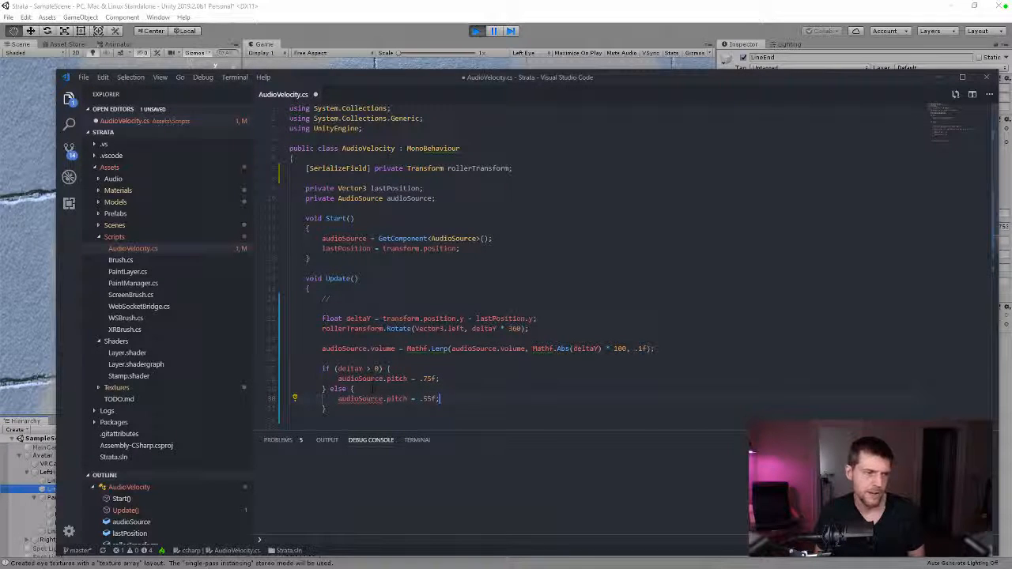
{"action": "key", "text": "ctrl+s"}
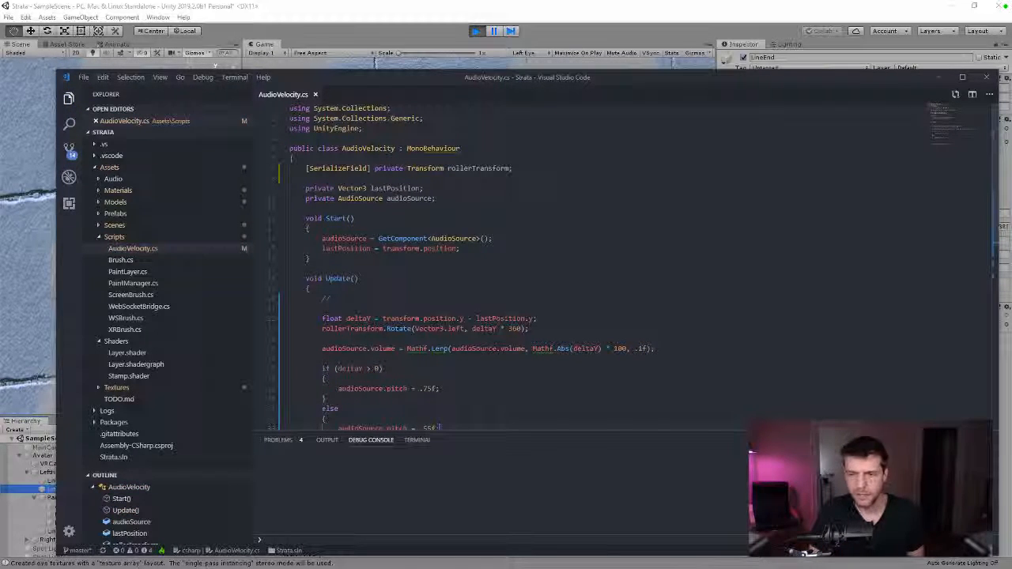
{"action": "scroll", "coordinate": [554, 261], "scroll_direction": "down", "scroll_amount": 2}
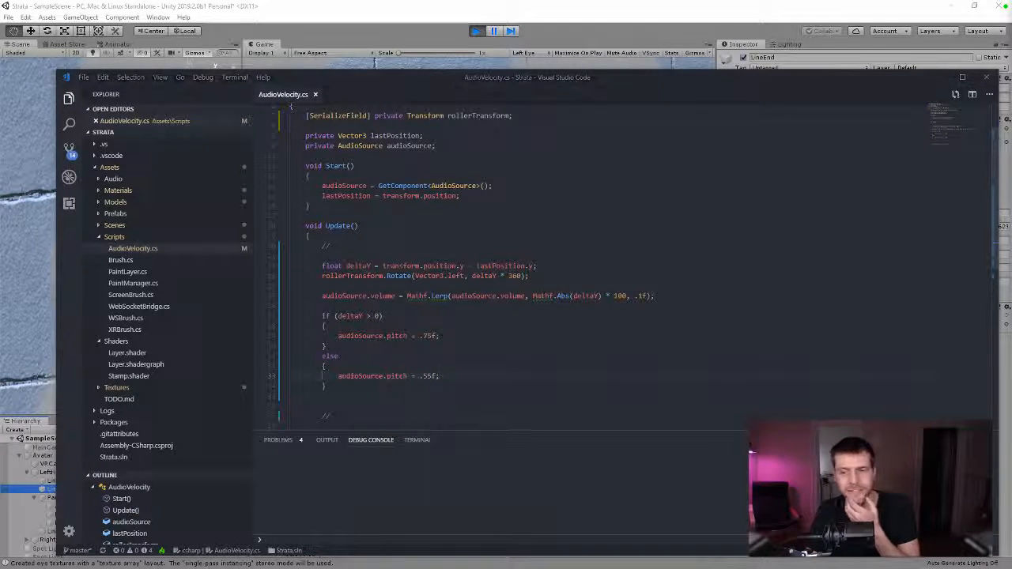
- Switch to a Chrome window and search for "youtube paint roller sound"
{"action": "key", "text": "alt+Tab"}
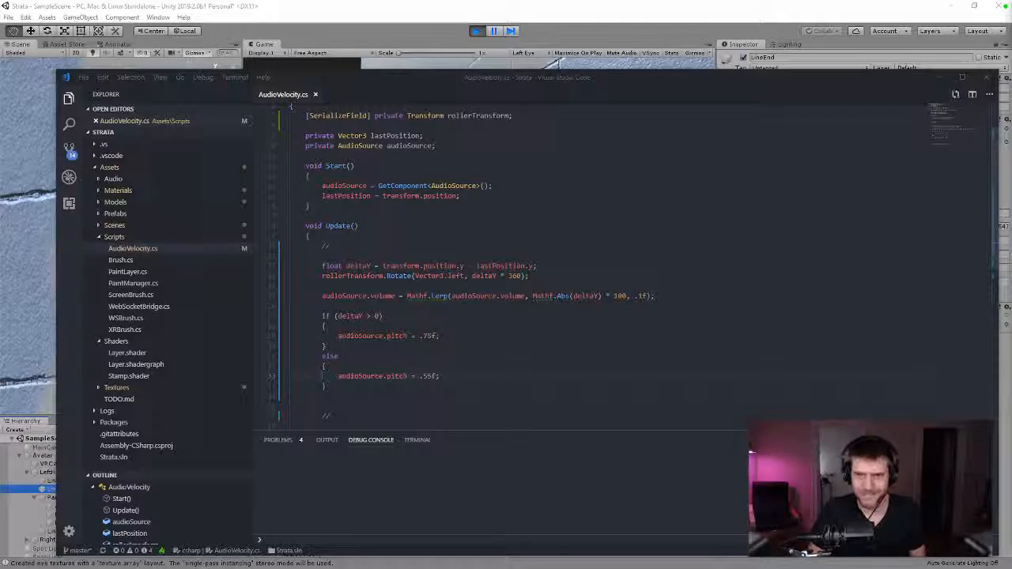
{"action": "left_click_drag", "start_coordinate": [1011, 45], "coordinate": [592, 61]}
{"action": "left_click", "coordinate": [593, 78]}
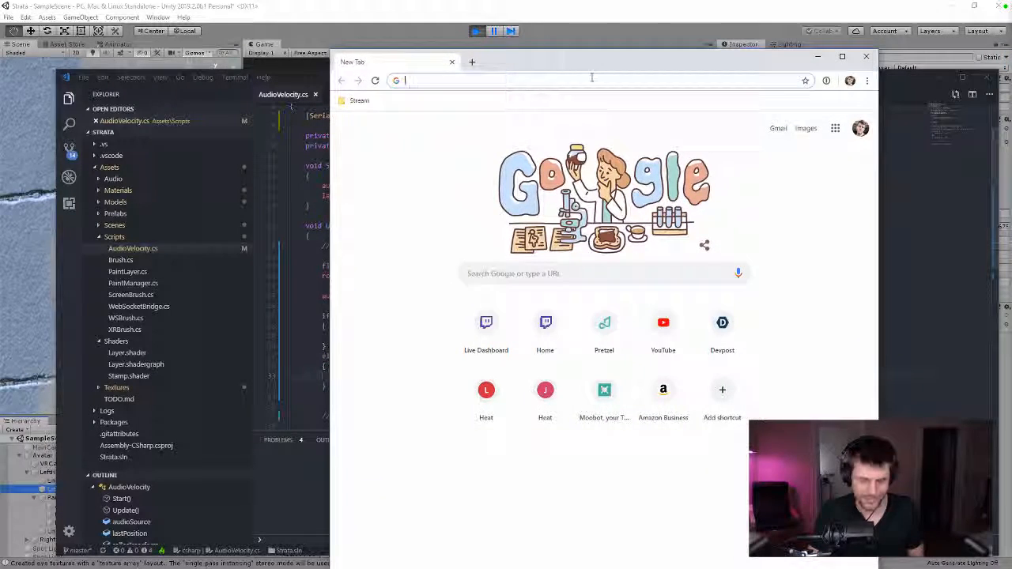
{"action": "type", "text": "youtube paint roller"}
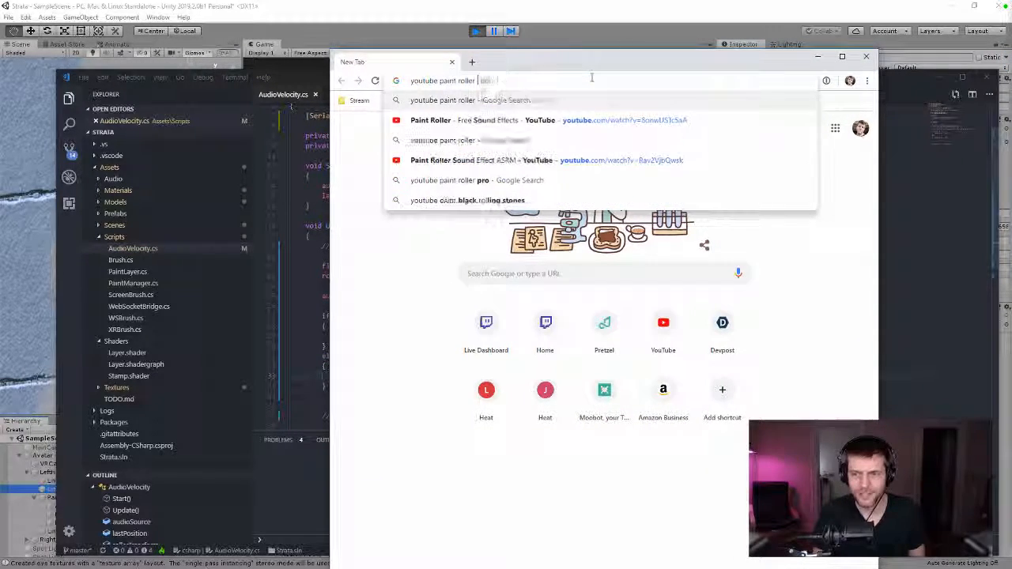
{"action": "key", "text": "Return"}
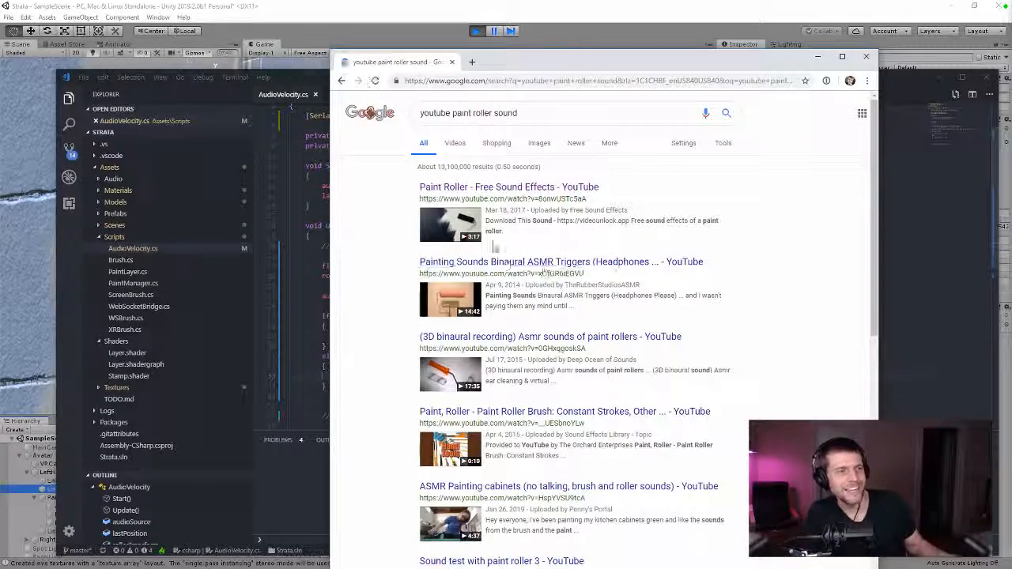
- Open the video "Painting Sounds Binaural ASMR Triggers (Headphones Please)" and skip ahead to listen to the paint roller
{"action": "left_click", "coordinate": [466, 262]}
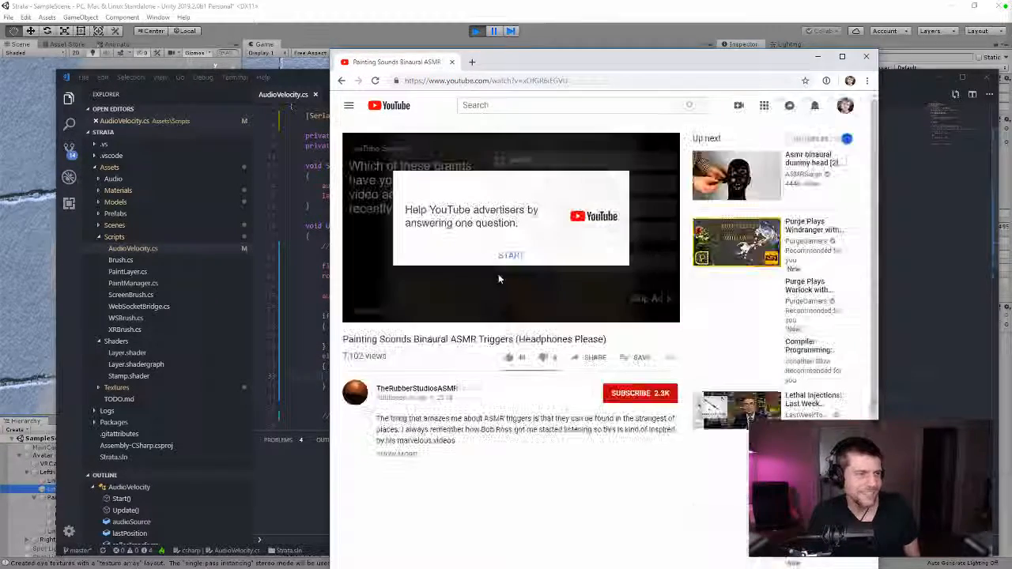
{"action": "left_click", "coordinate": [510, 256]}
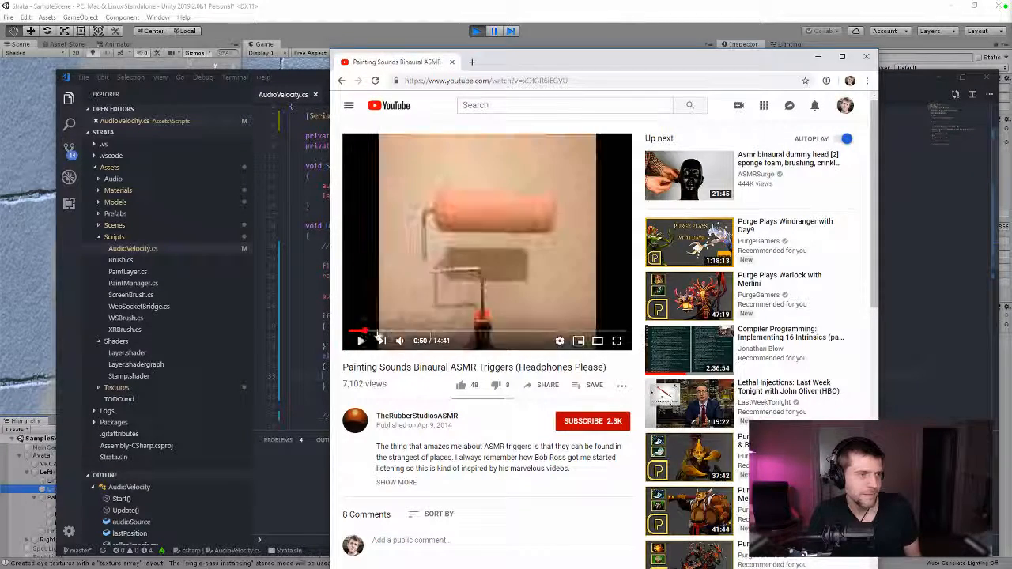
{"action": "left_click", "coordinate": [426, 331]}
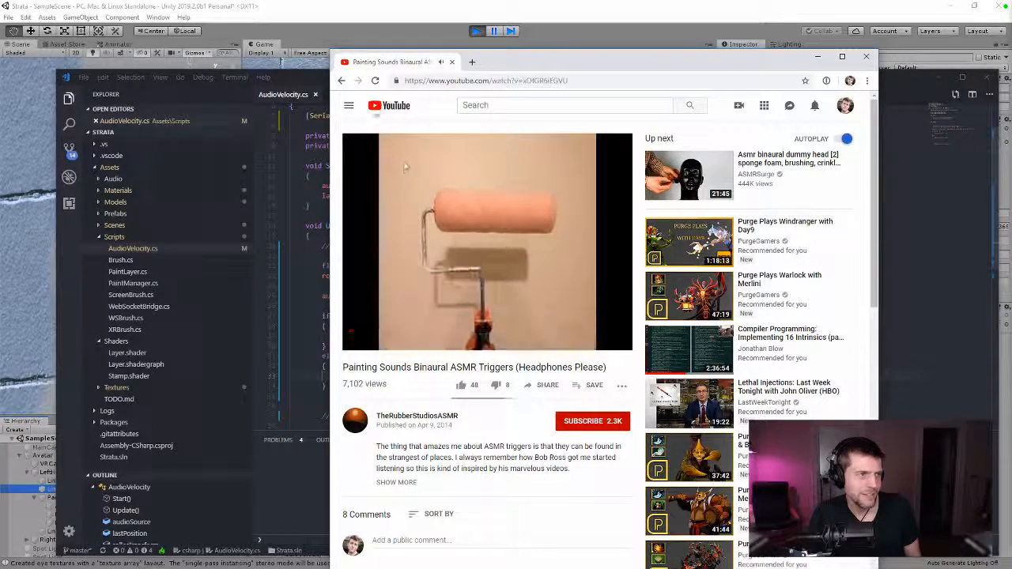
- Open the video "Paint Roller - Free Sound Effects" from the results, skip through it to listen to the roller, and put the browser away
{"action": "left_click", "coordinate": [342, 80]}
{"action": "left_click", "coordinate": [465, 188]}
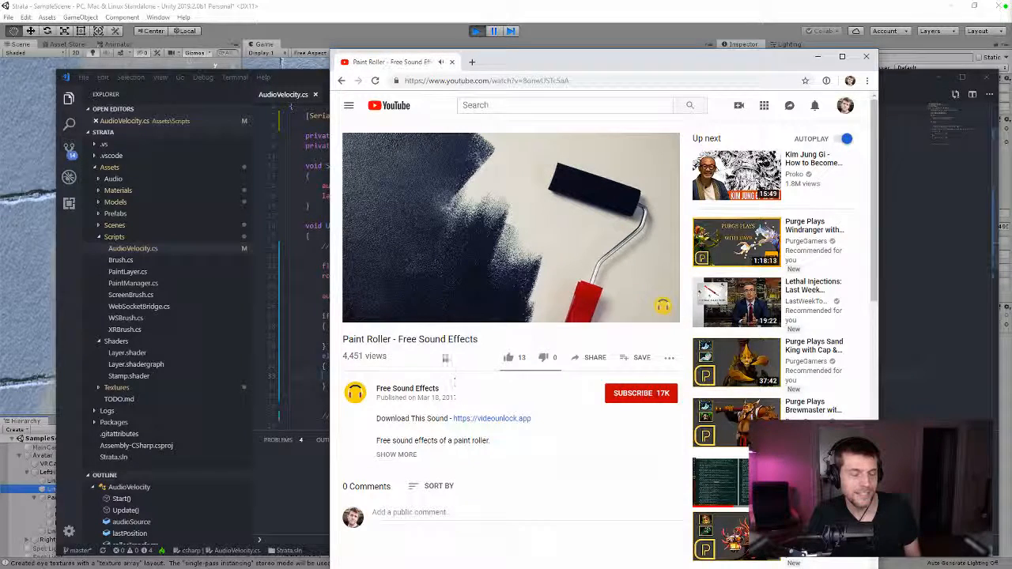
{"action": "left_click", "coordinate": [392, 304]}
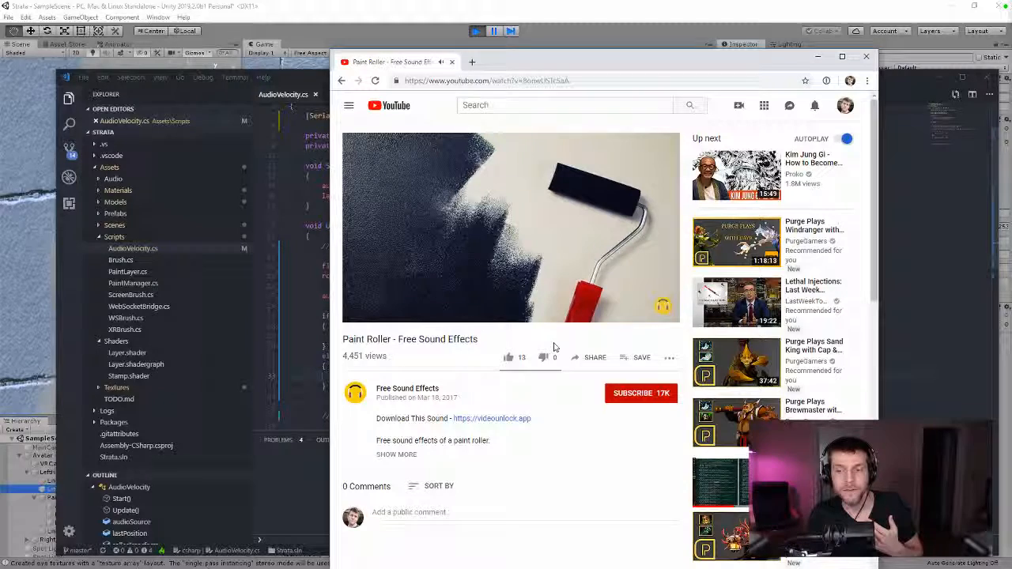
{"action": "mouse_move", "coordinate": [556, 213]}
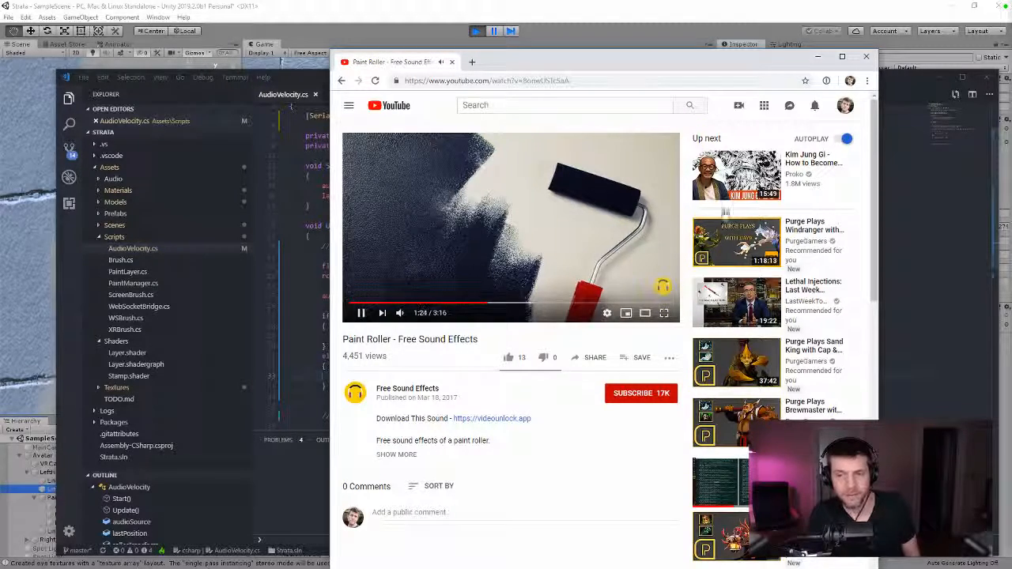
{"action": "left_click", "coordinate": [522, 304]}
{"action": "left_click", "coordinate": [545, 304]}
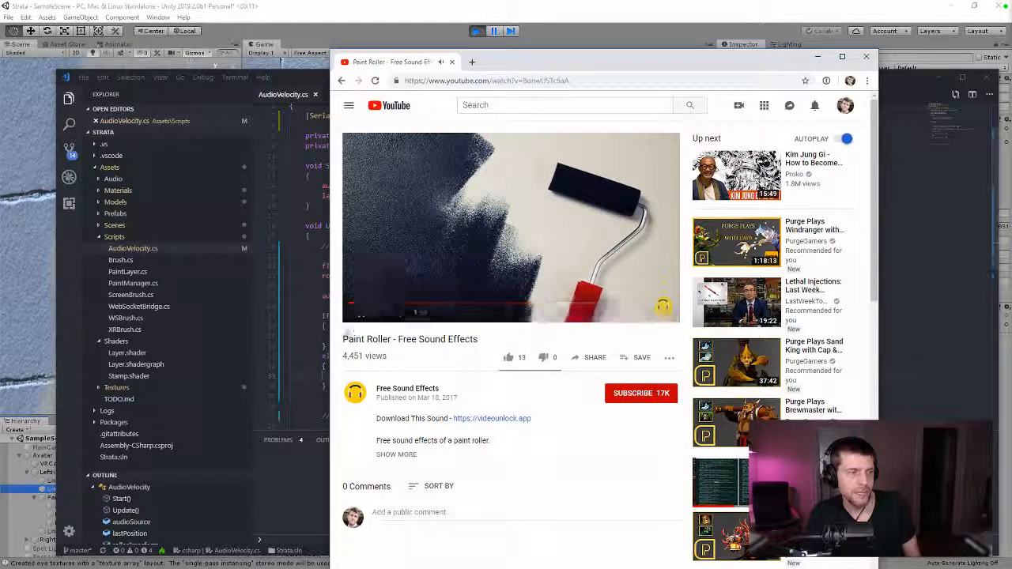
{"action": "left_click", "coordinate": [361, 312]}
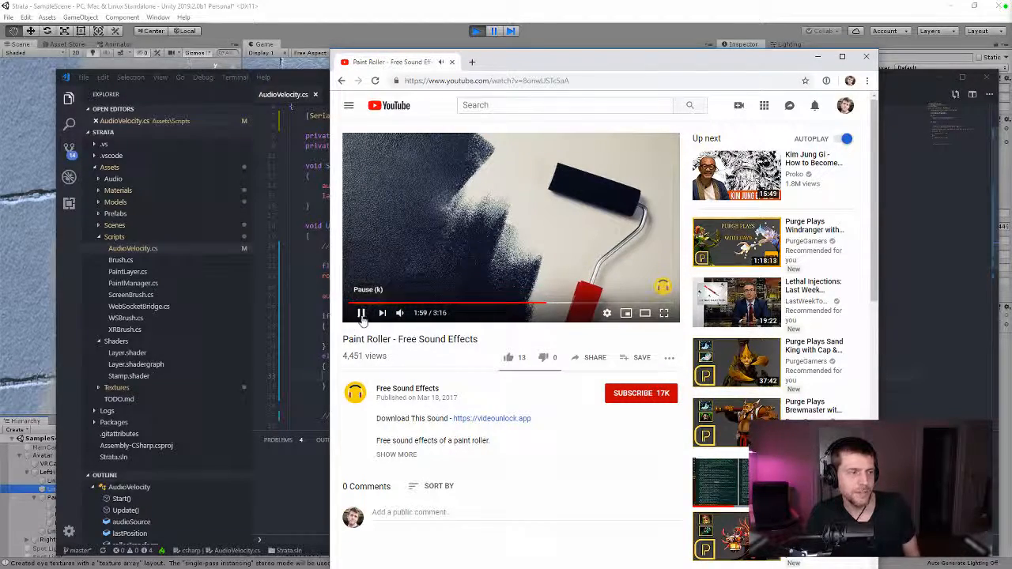
{"action": "left_click", "coordinate": [818, 57]}
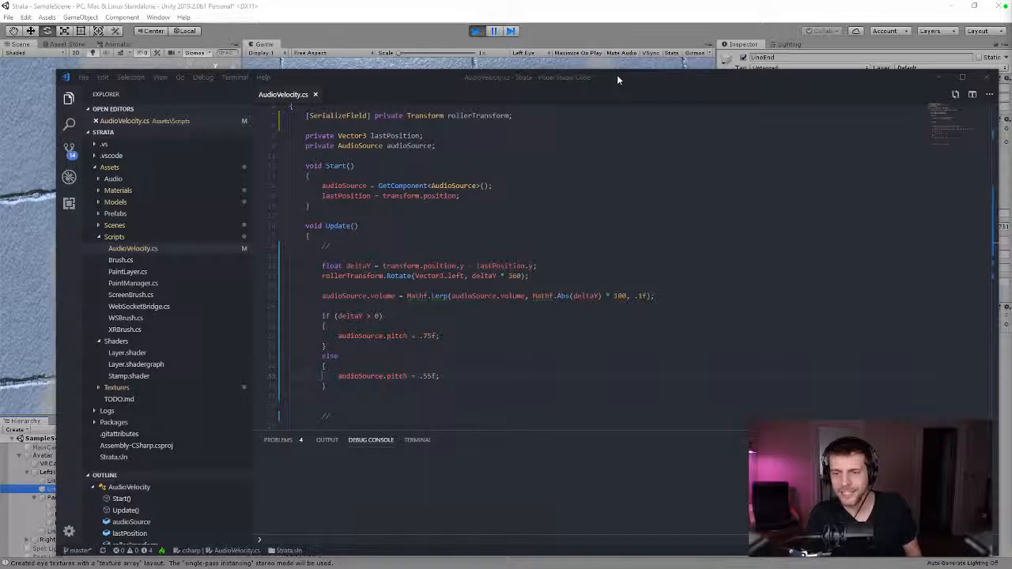
- Switch to Unity, save SampleScene outside play mode, and run it to test the roller sound on the wall
{"action": "left_click", "coordinate": [597, 30]}
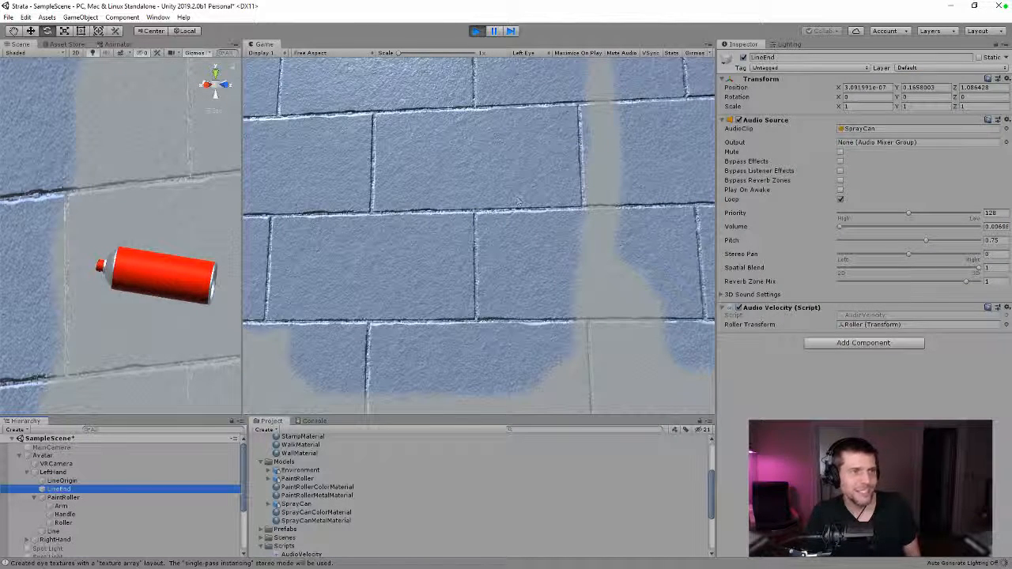
{"action": "left_click", "coordinate": [478, 30]}
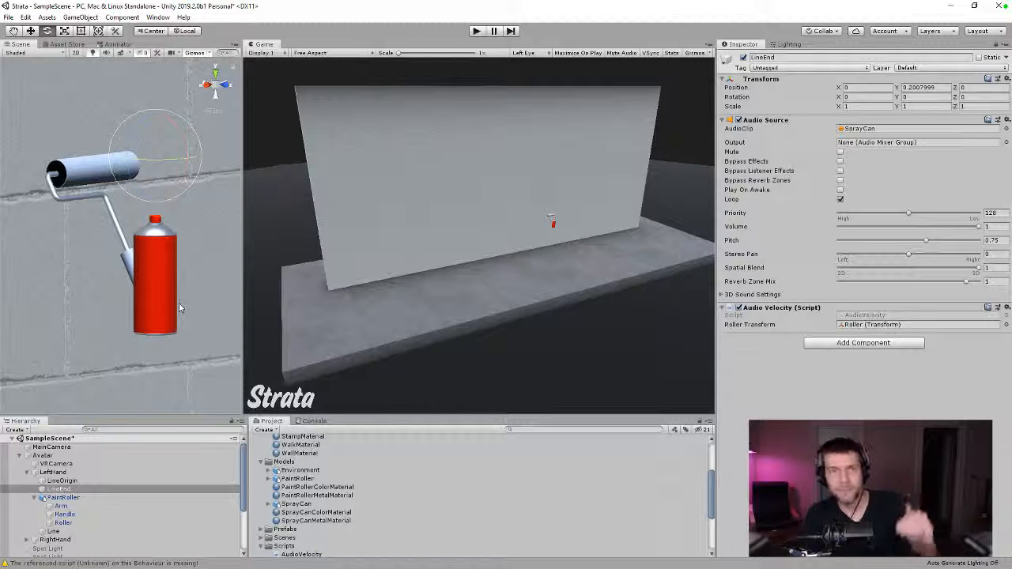
{"action": "key", "text": "ctrl+s"}
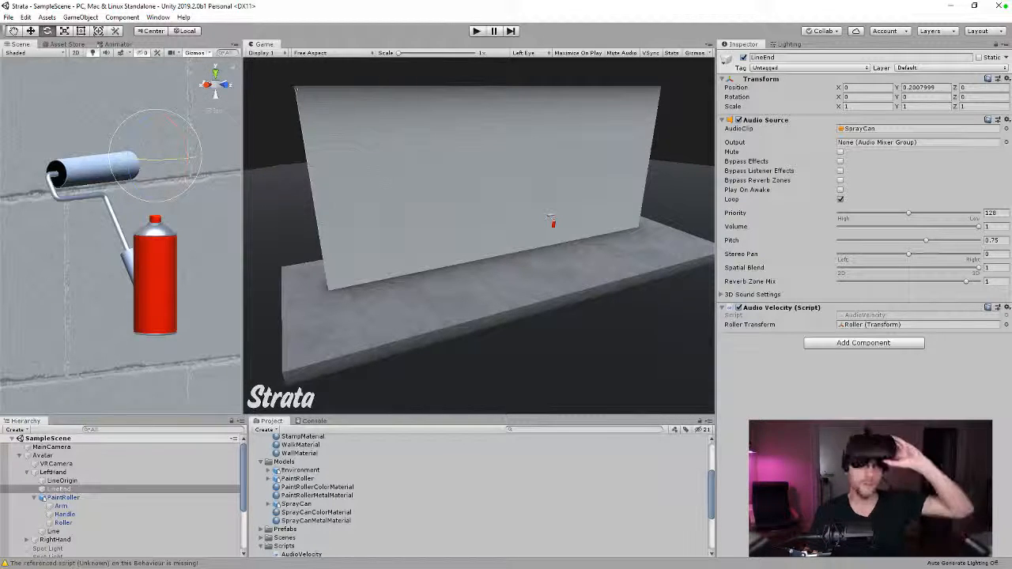
{"action": "left_click", "coordinate": [479, 31]}
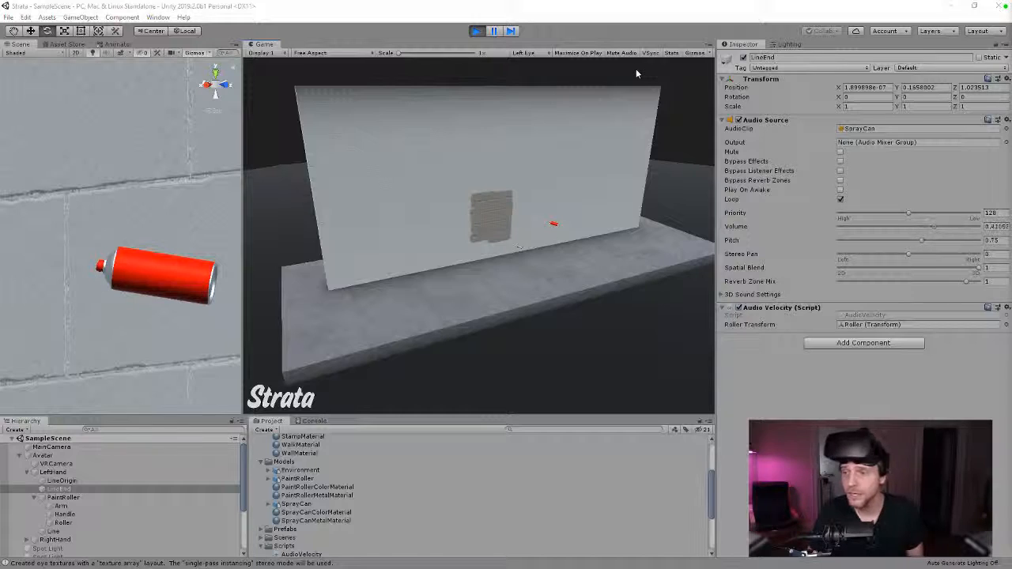
- Switch to Visual Studio Code and set audioSource.pitch to .65f in the deltaY > 0 branch of AudioVelocity.cs
{"action": "key", "text": "alt+Tab"}
{"action": "left_click", "coordinate": [427, 336]}
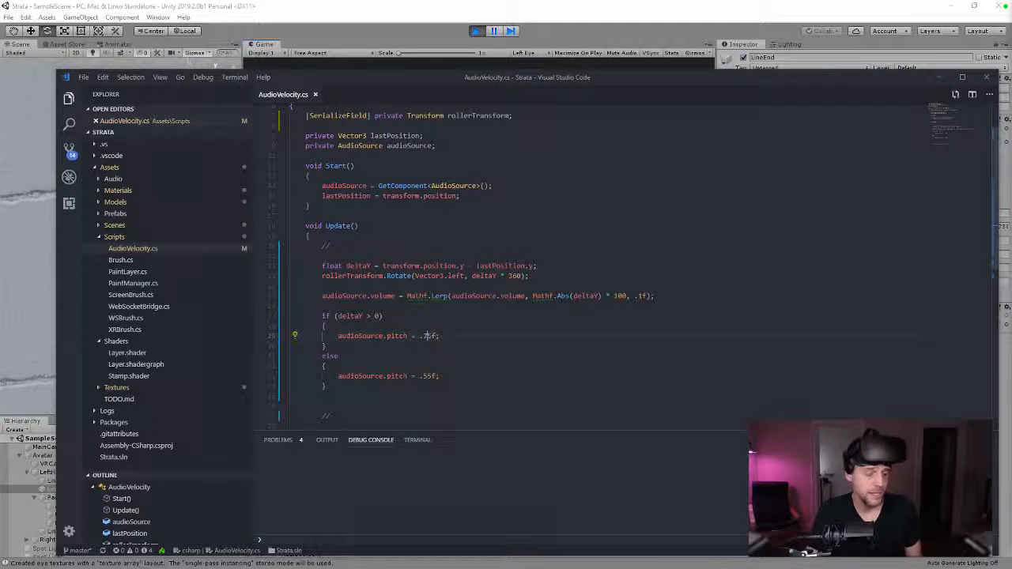
{"action": "key", "text": "BackSpace"}
{"action": "type", "text": "6"}
- Set audioSource.pitch to .60f in the else branch and save AudioVelocity.cs
{"action": "key", "text": "Down"}
{"action": "key", "text": "Down"}
{"action": "key", "text": "Down"}
{"action": "key", "text": "Down"}
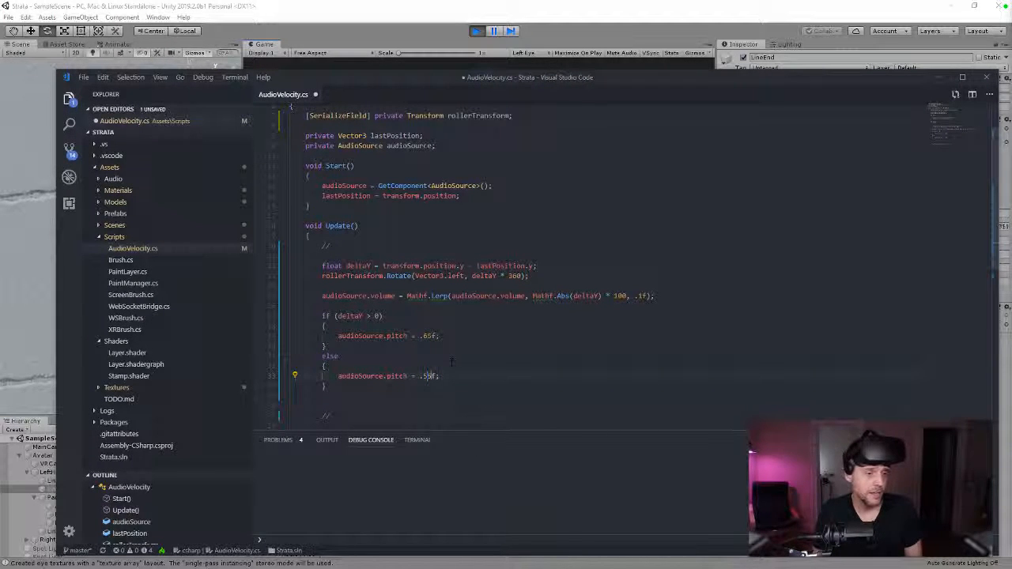
{"action": "key", "text": "BackSpace"}
{"action": "type", "text": "6"}
{"action": "key", "text": "Delete"}
{"action": "type", "text": "0"}
{"action": "key", "text": "ctrl+s"}
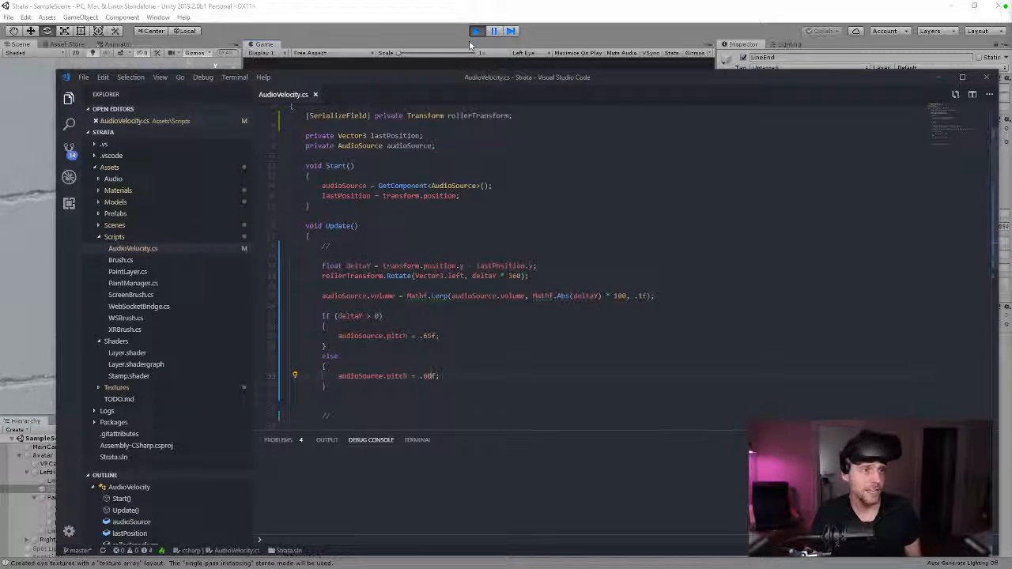
- Restart the scene in Unity, listen to the roller with the .65f and .60f pitches, and stop play mode
{"action": "left_click", "coordinate": [483, 17]}
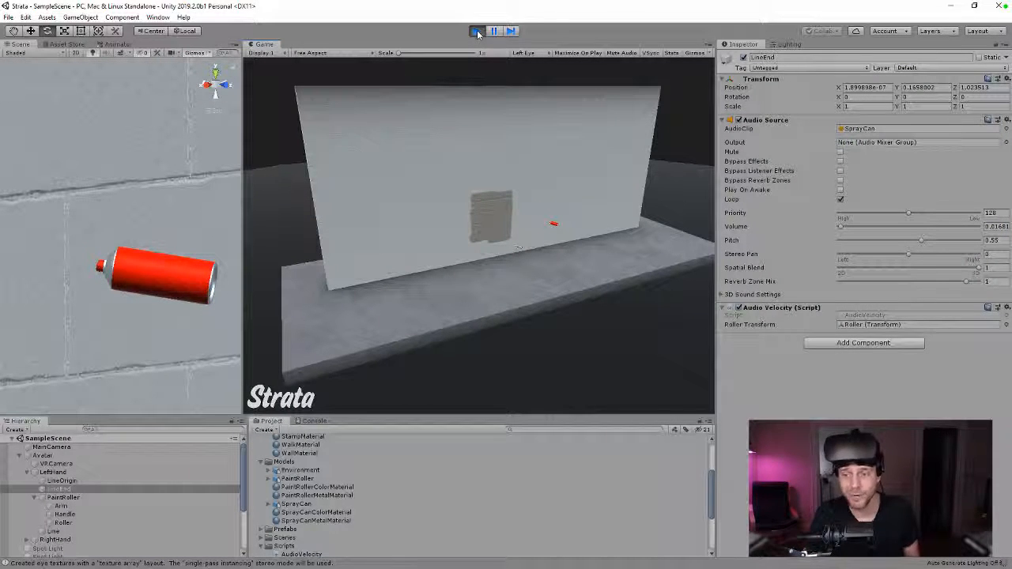
{"action": "left_click", "coordinate": [478, 31]}
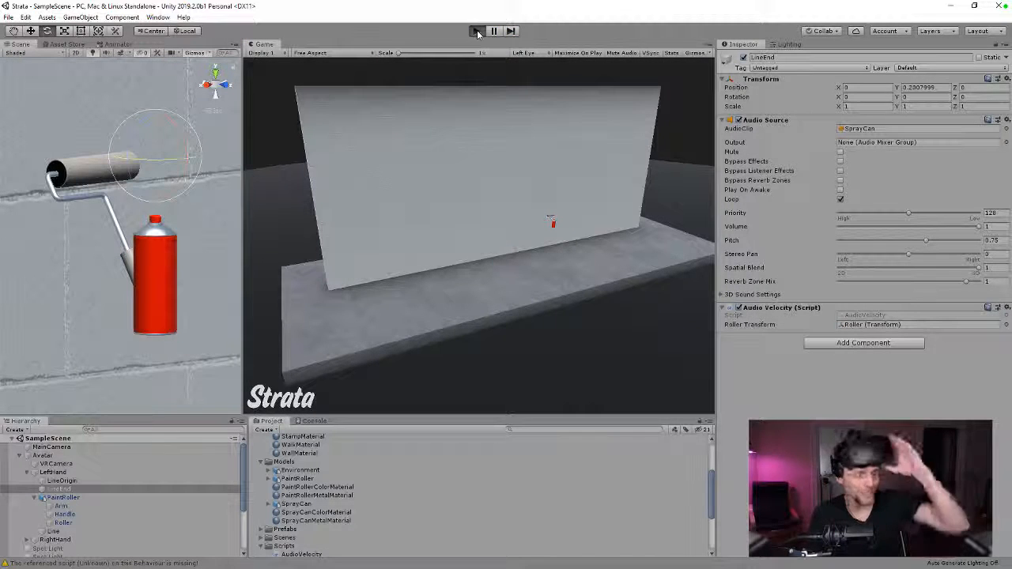
{"action": "left_click", "coordinate": [477, 31]}
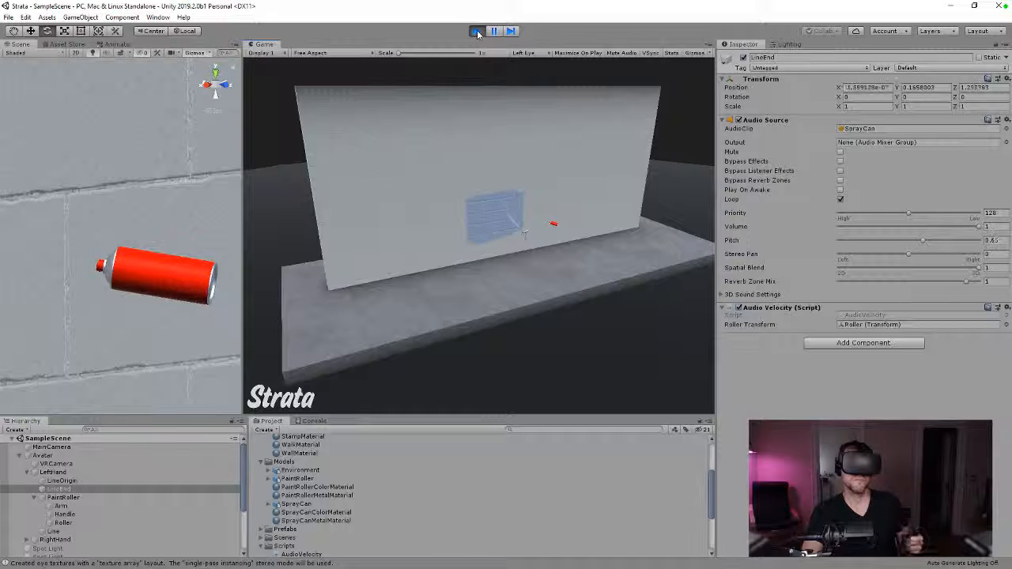
{"action": "left_click", "coordinate": [478, 34]}
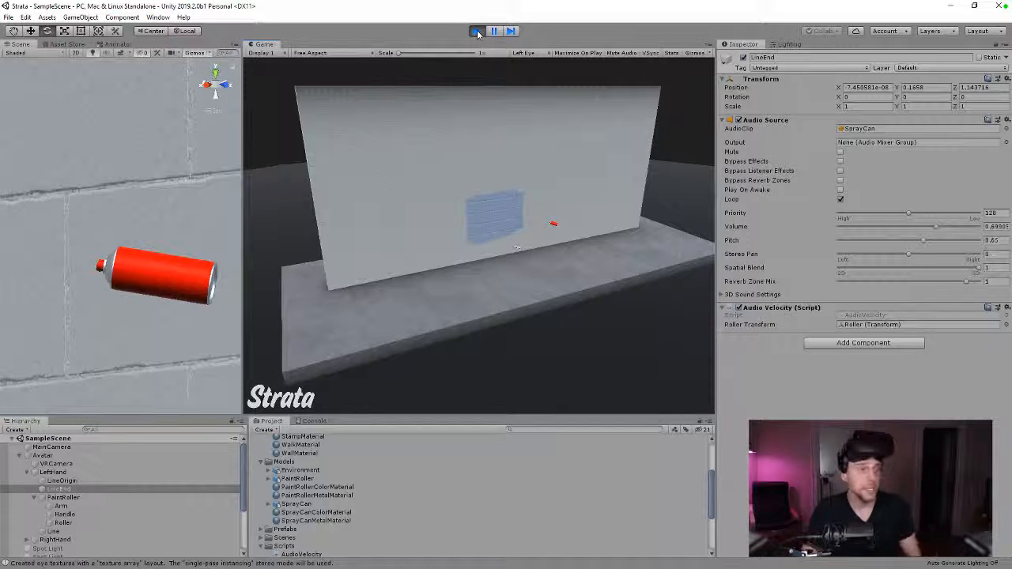
- Switch to Visual Studio Code, set audioSource.pitch to .62f in the else branch and .64f in the deltaY > 0 branch, and save
{"action": "key", "text": "alt+Tab"}
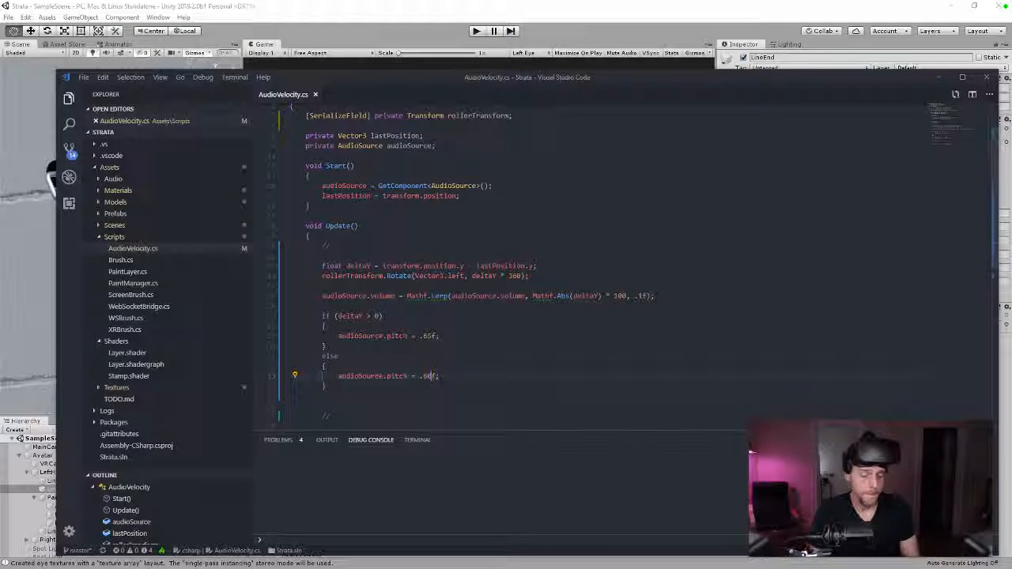
{"action": "key", "text": "BackSpace"}
{"action": "type", "text": "2"}
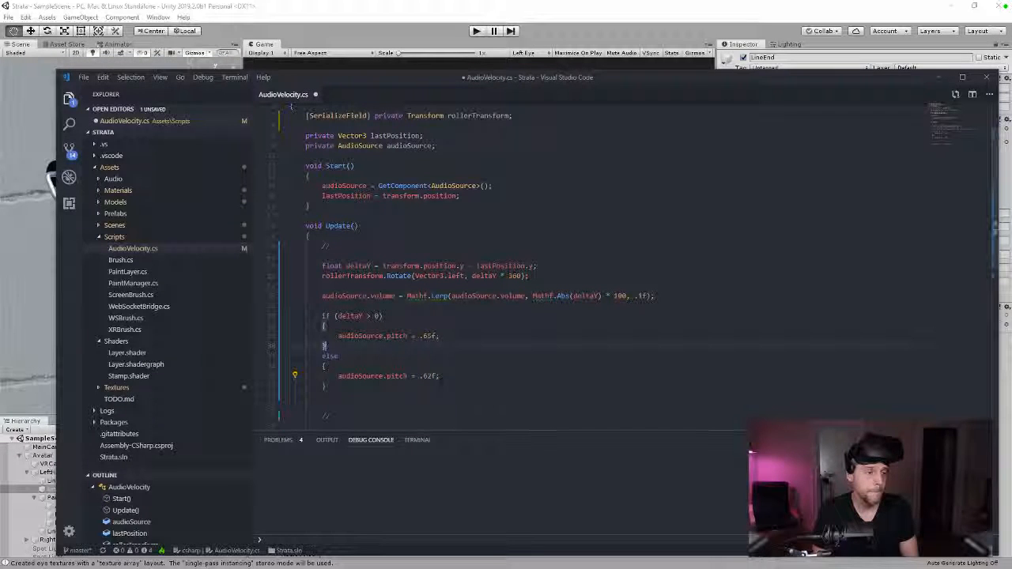
{"action": "left_click", "coordinate": [324, 335]}
{"action": "key", "text": "BackSpace"}
{"action": "type", "text": "4"}
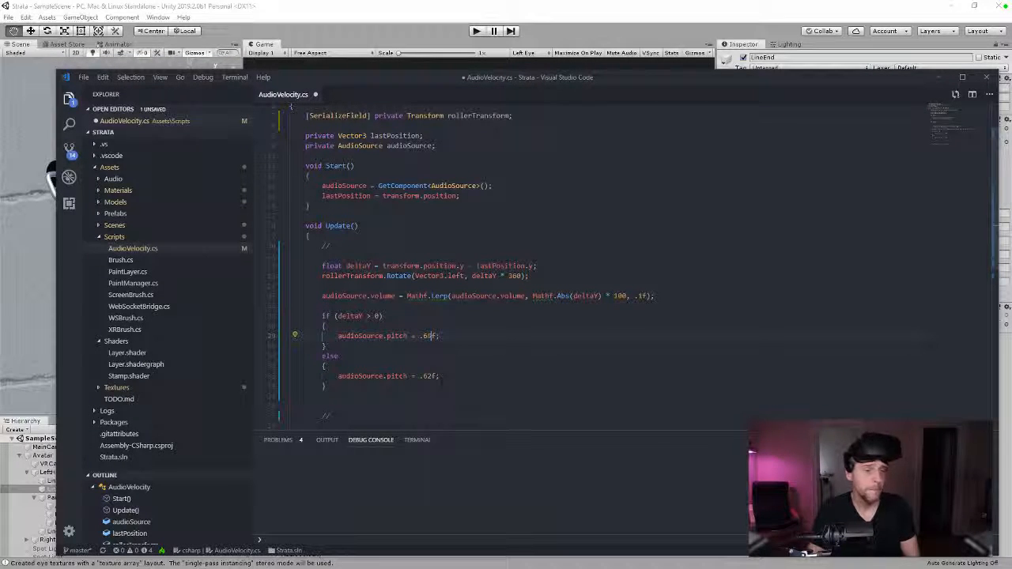
{"action": "key", "text": "ctrl+s"}
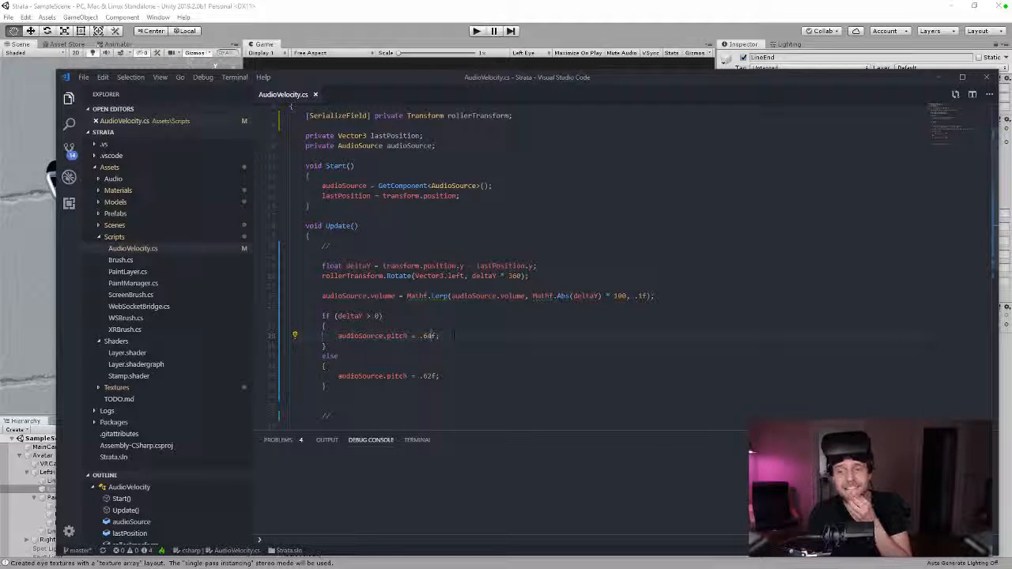
- Run the scene in Unity to hear the roller with the .64f and .62f pitches, and stop play mode
{"action": "left_click", "coordinate": [478, 39]}
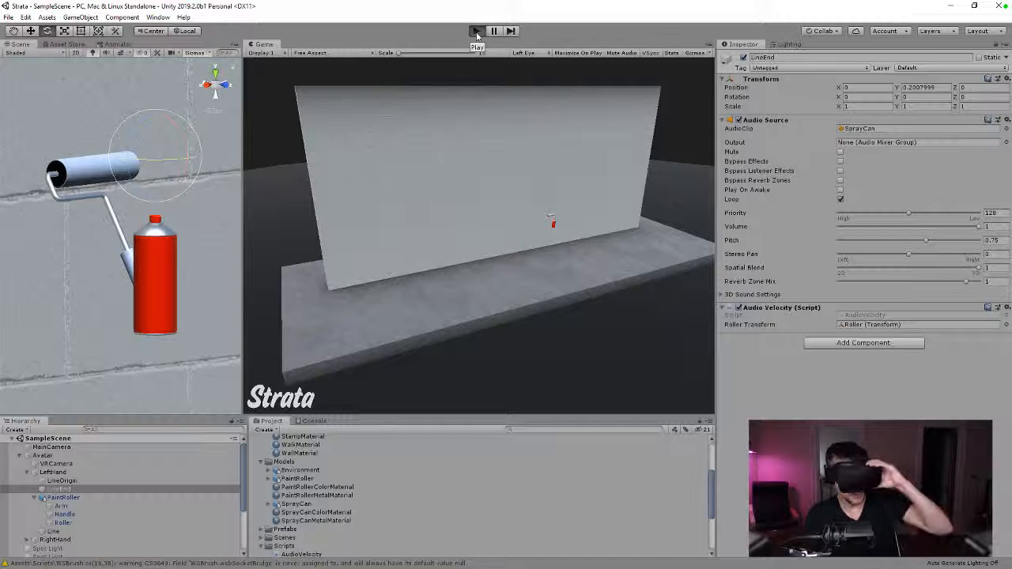
{"action": "left_click", "coordinate": [477, 31]}
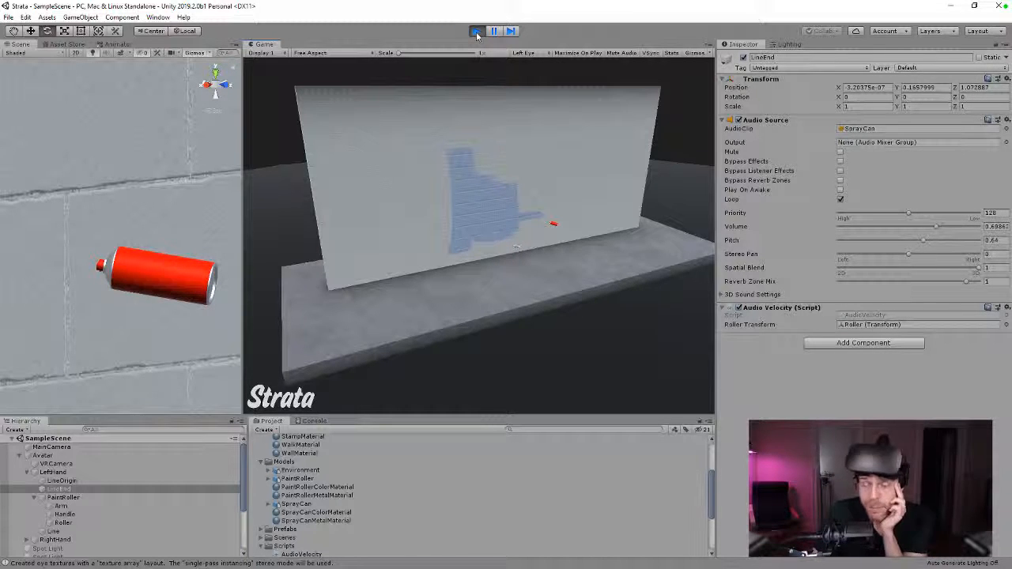
{"action": "left_click", "coordinate": [477, 33]}
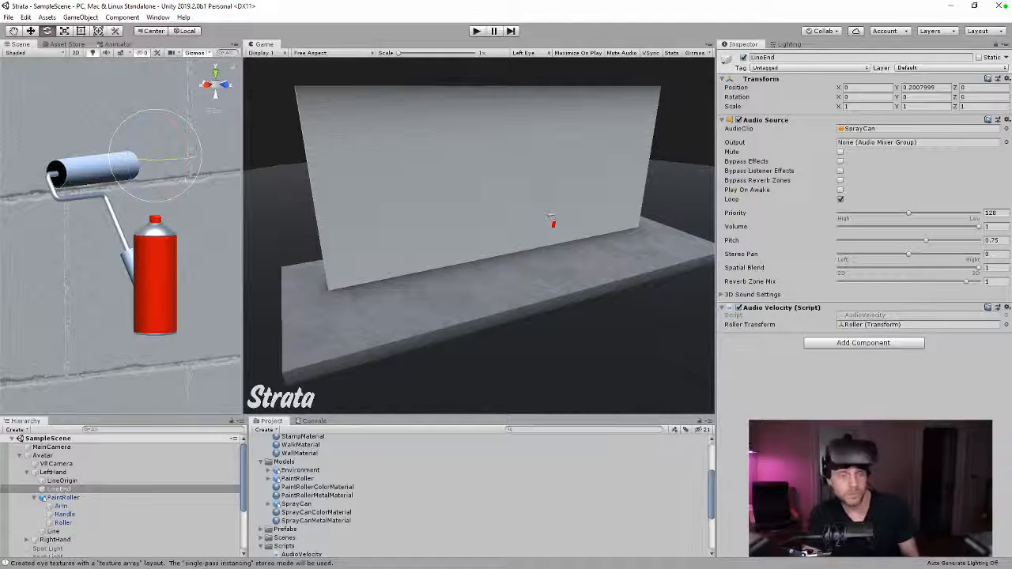
- Set audioSource.pitch to .60f in the deltaY > 0 branch of AudioVelocity.cs, save, and run the scene in Unity to test it
{"action": "key", "text": "alt+Tab"}
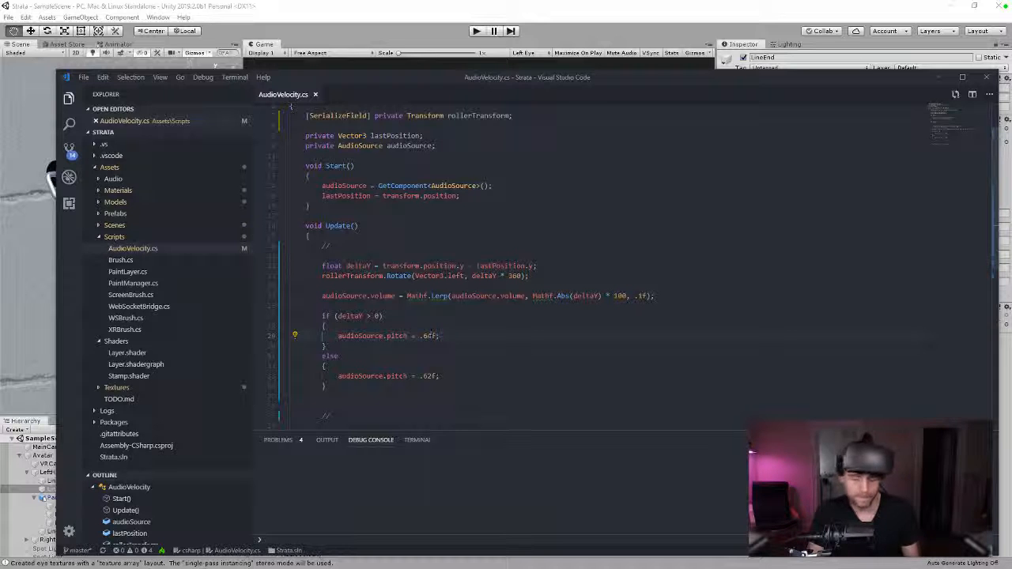
{"action": "key", "text": "ctrl+s"}
{"action": "key", "text": "alt+Tab"}
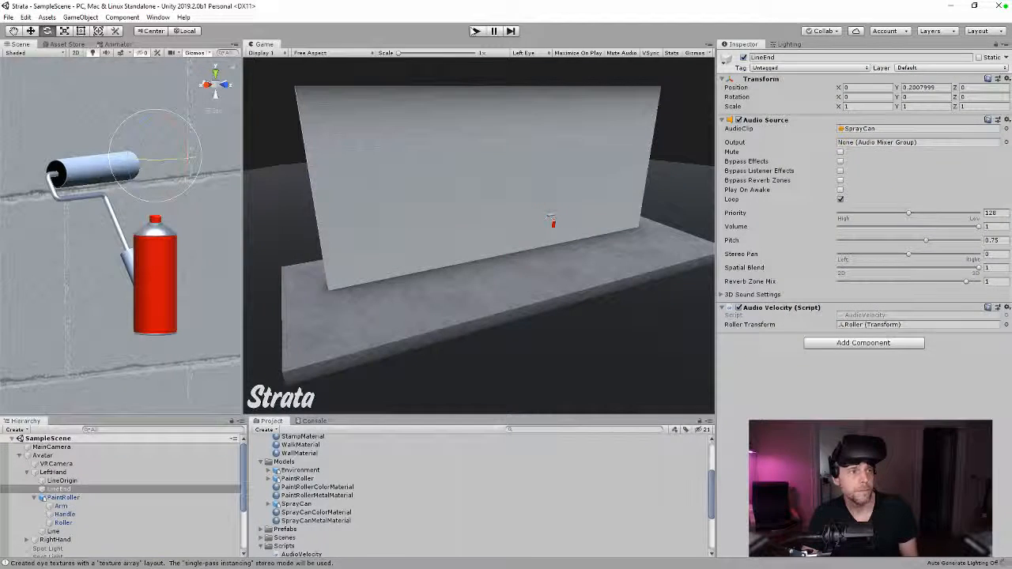
{"action": "left_click", "coordinate": [476, 31]}
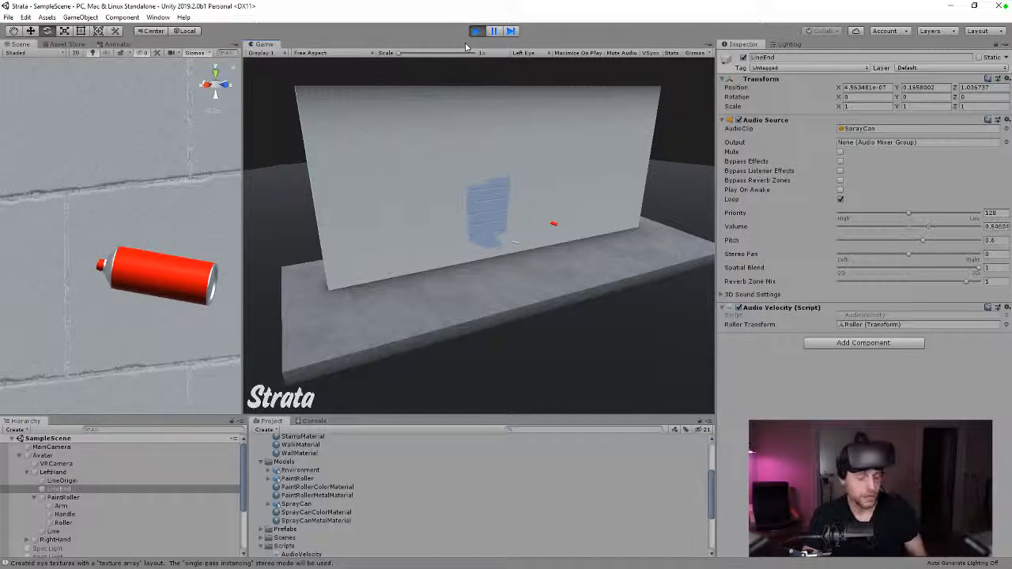
- Set audioSource.pitch to .58f in the deltaY > 0 branch of AudioVelocity.cs, save, and test the scene in Unity before stopping play mode
{"action": "key", "text": "alt+Tab"}
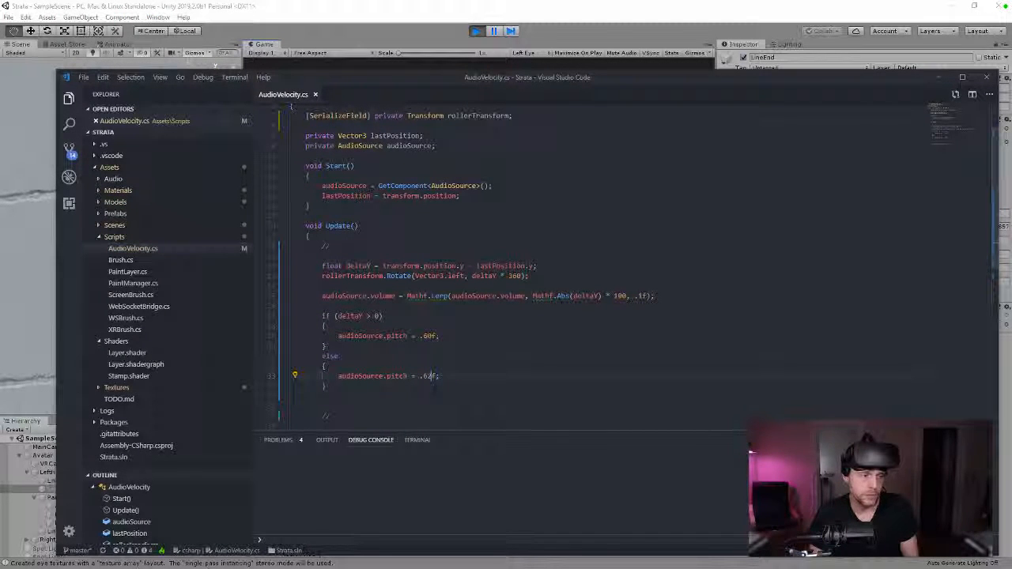
{"action": "key", "text": "Up"}
{"action": "key", "text": "Up"}
{"action": "key", "text": "Up"}
{"action": "key", "text": "Up"}
{"action": "key", "text": "BackSpace"}
{"action": "key", "text": "BackSpace"}
{"action": "type", "text": "58"}
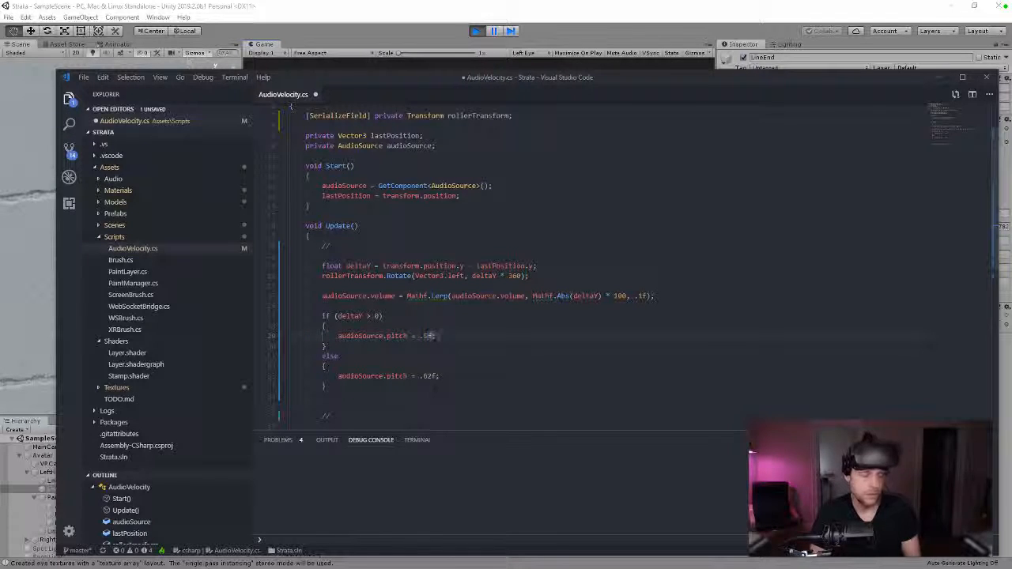
{"action": "key", "text": "ctrl+s"}
{"action": "left_click", "coordinate": [475, 31]}
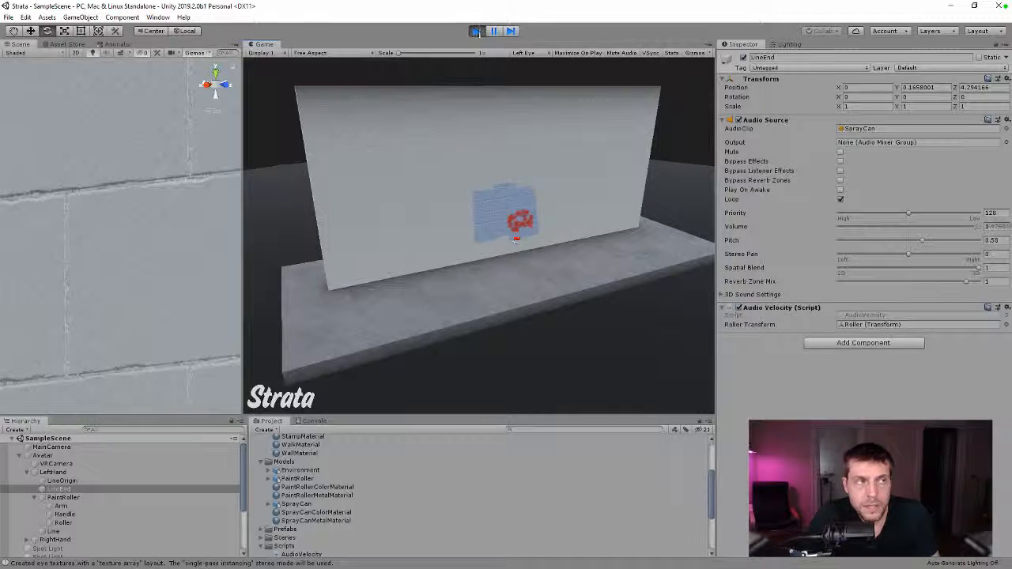
{"action": "left_click", "coordinate": [476, 30]}
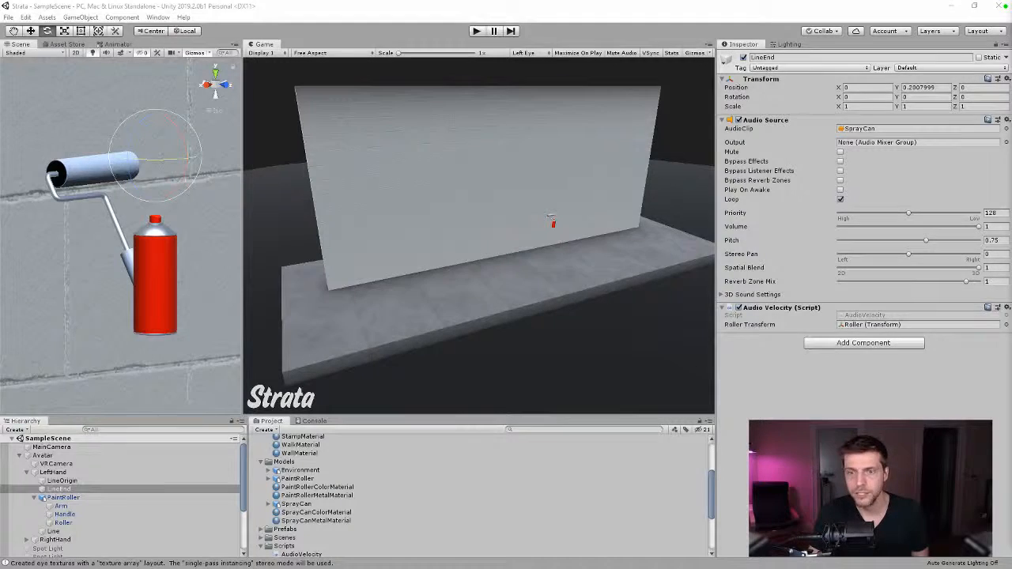
- Review the Google results for "change playback speed without changing pitch" in Chrome and open Wikipedia's "Audio time stretching and pitch scaling" article
{"action": "left_click_drag", "start_coordinate": [1011, 65], "coordinate": [690, 35]}
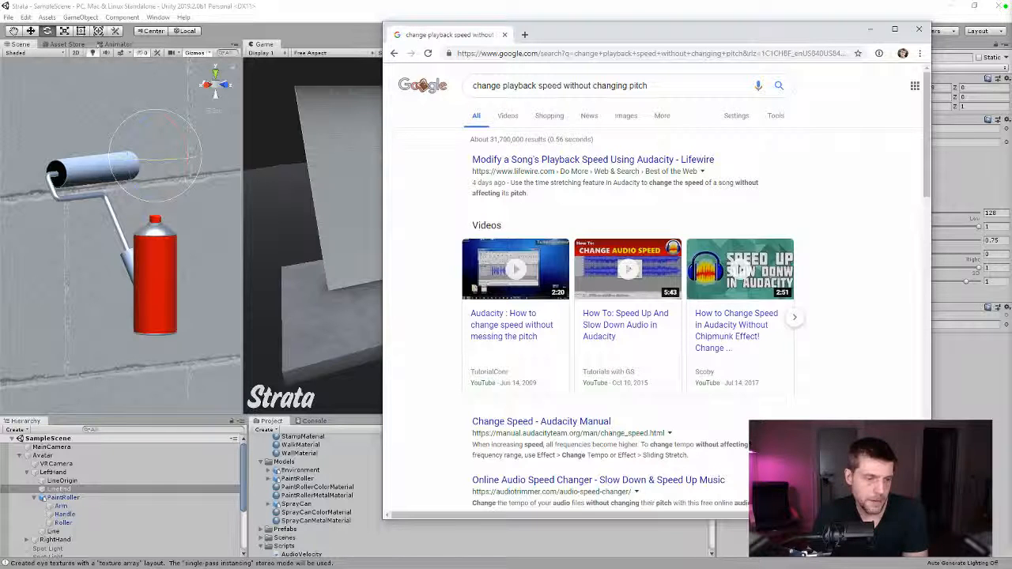
{"action": "scroll", "coordinate": [424, 85], "scroll_direction": "down", "scroll_amount": 3}
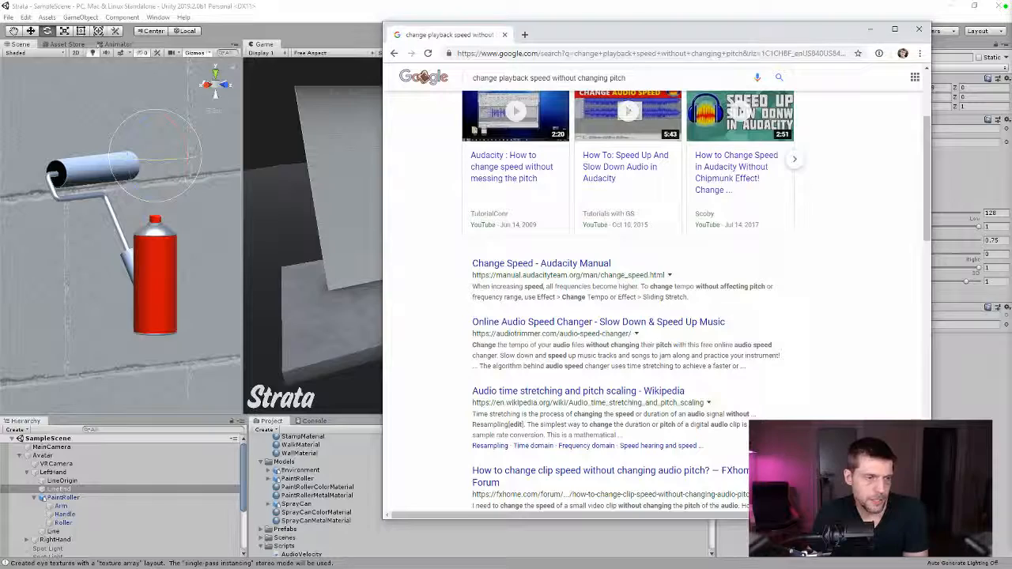
{"action": "left_click_drag", "start_coordinate": [473, 346], "coordinate": [793, 372]}
{"action": "left_click_drag", "start_coordinate": [832, 35], "coordinate": [645, 52]}
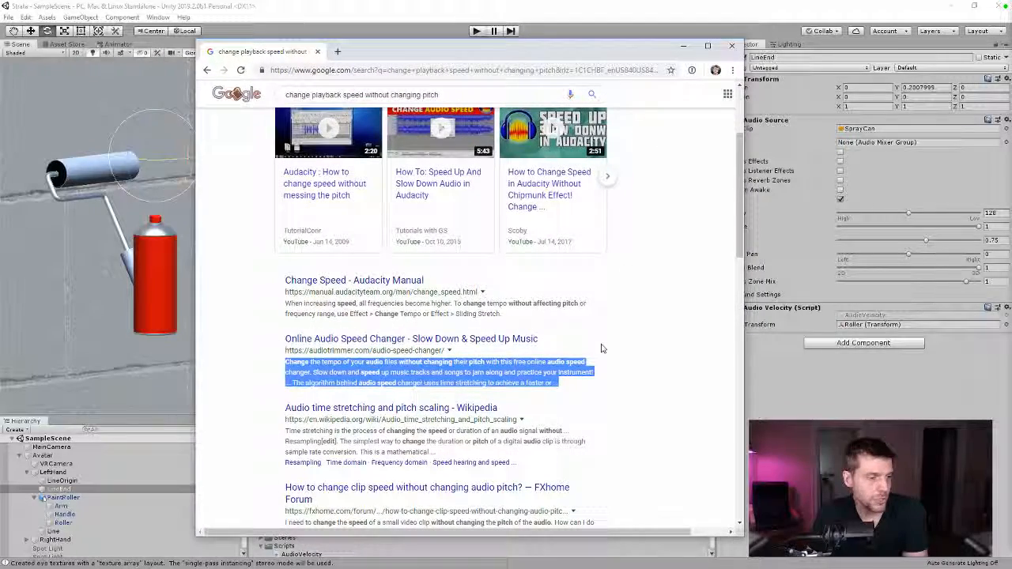
{"action": "left_click", "coordinate": [391, 409]}
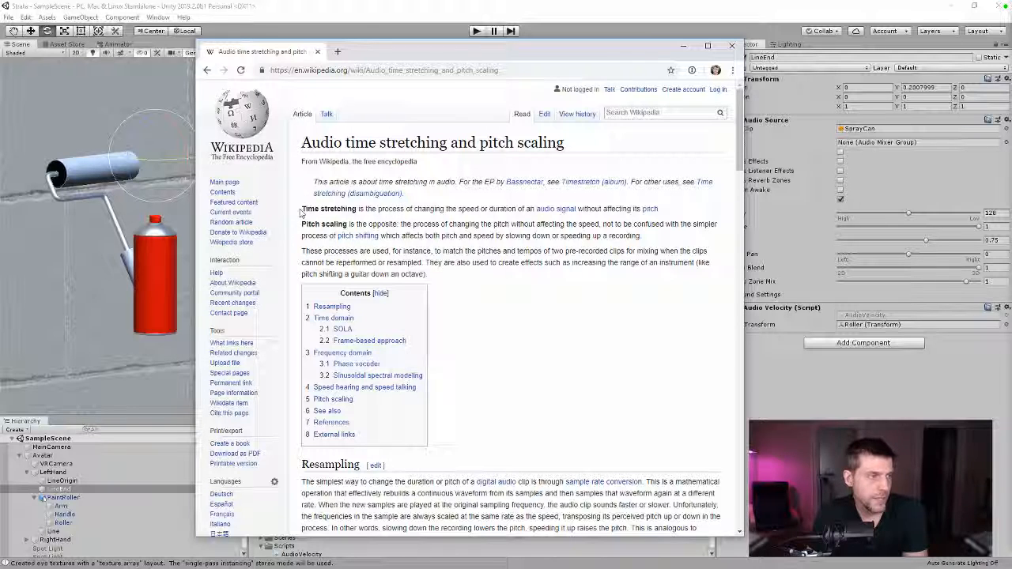
- Read the Wikipedia definitions of time stretching and pitch scaling plus the Resampling section, and close the article
{"action": "left_click_drag", "start_coordinate": [298, 209], "coordinate": [357, 210]}
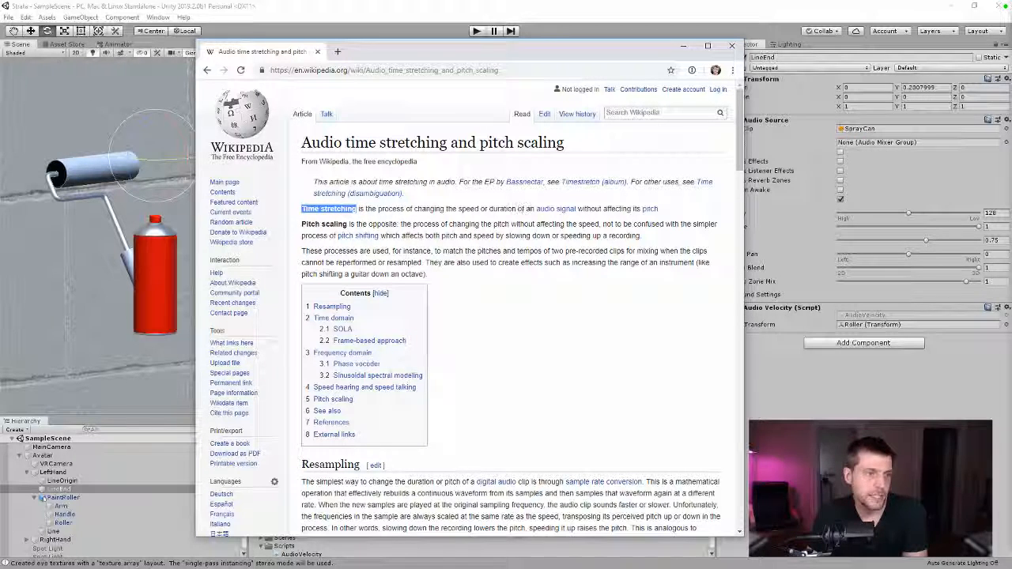
{"action": "left_click_drag", "start_coordinate": [683, 210], "coordinate": [300, 209]}
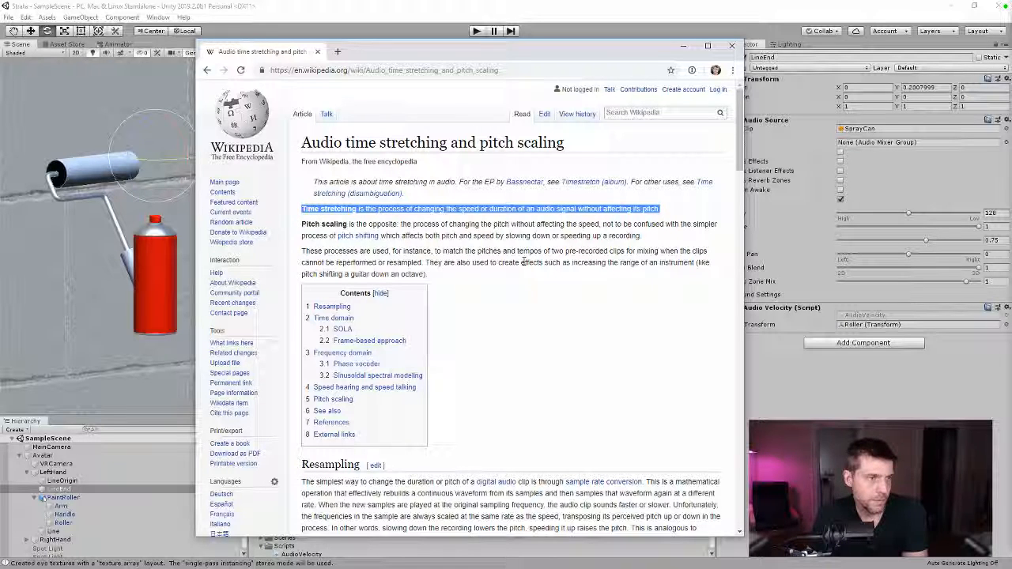
{"action": "triple_click", "coordinate": [443, 238]}
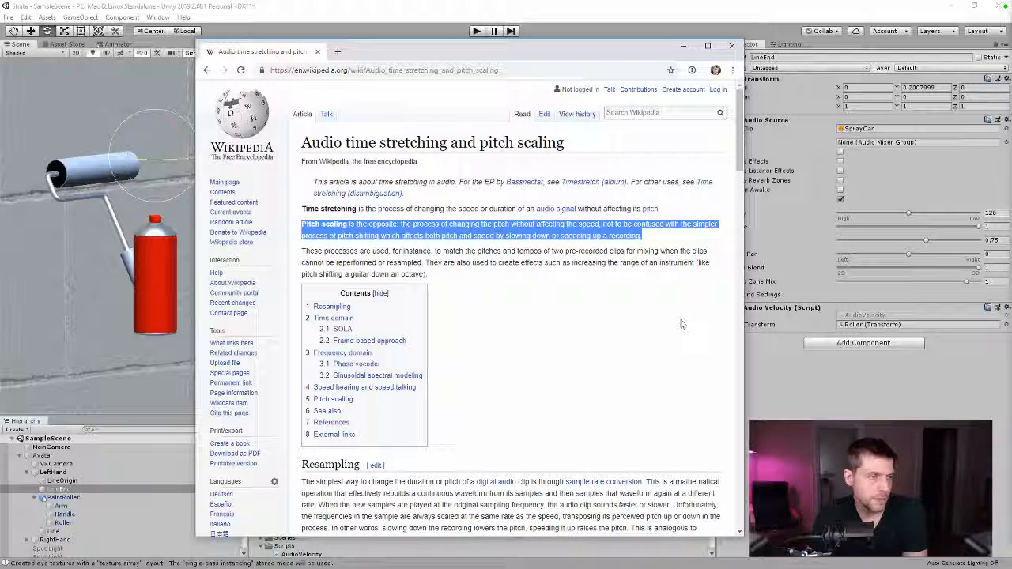
{"action": "scroll", "coordinate": [682, 324], "scroll_direction": "down", "scroll_amount": 2}
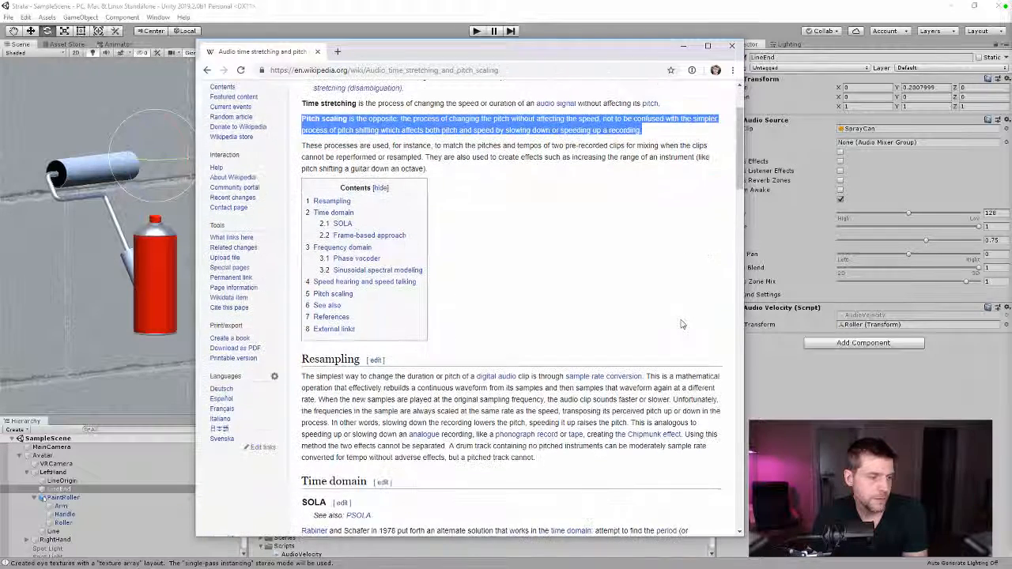
{"action": "left_click_drag", "start_coordinate": [302, 377], "coordinate": [547, 411]}
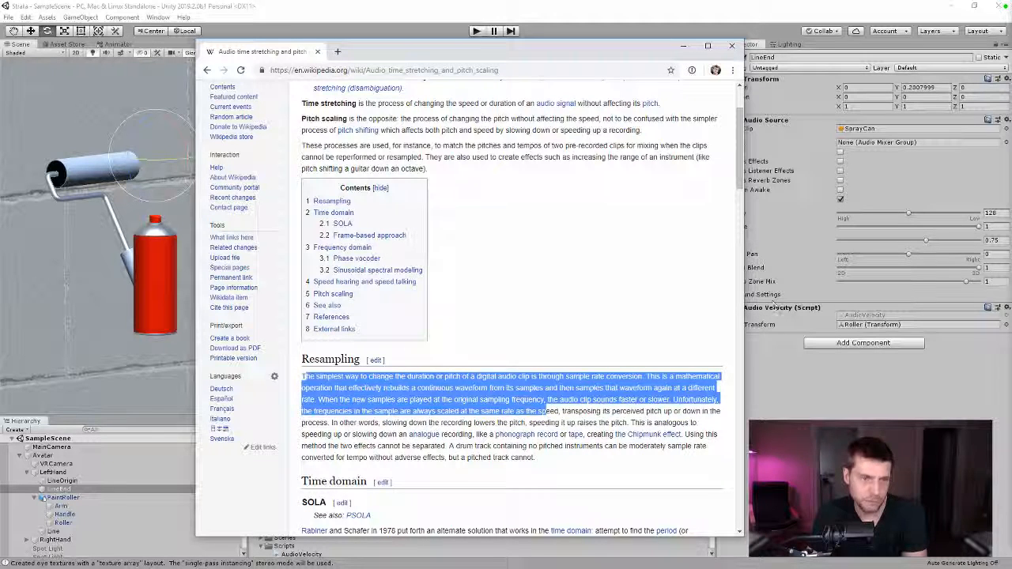
{"action": "left_click", "coordinate": [525, 480]}
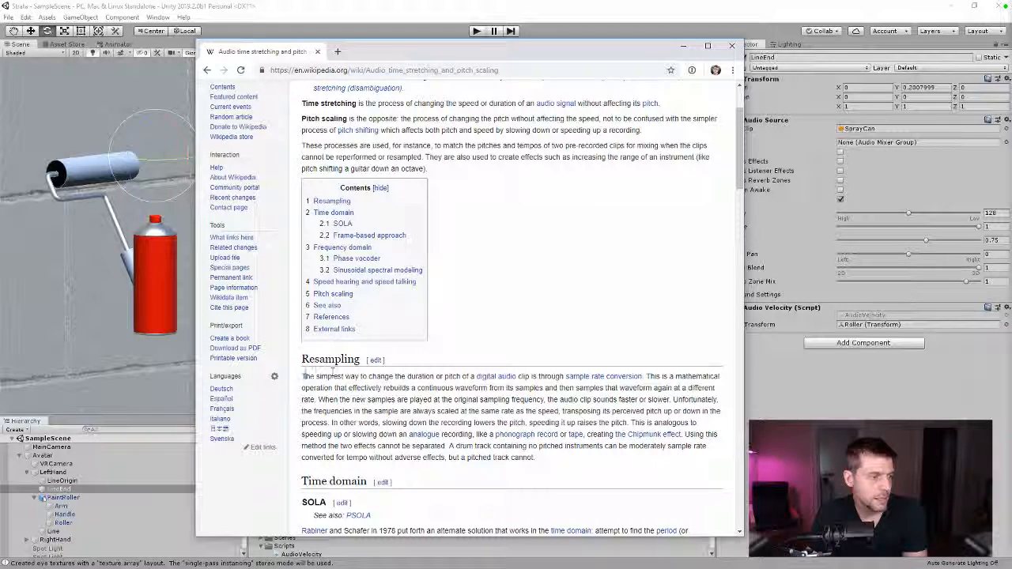
{"action": "left_click_drag", "start_coordinate": [303, 377], "coordinate": [575, 460]}
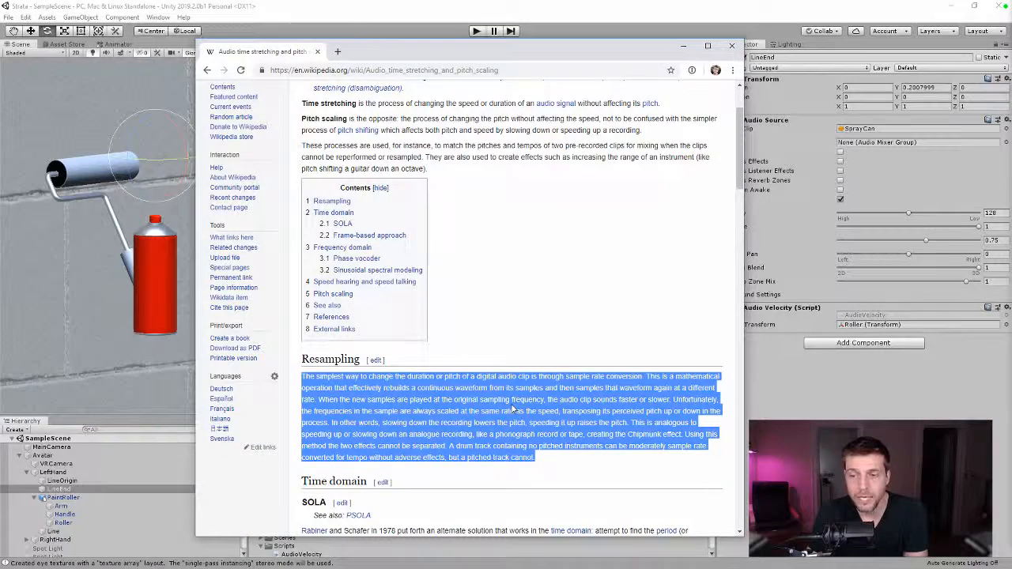
{"action": "scroll", "coordinate": [513, 409], "scroll_direction": "up", "scroll_amount": 2}
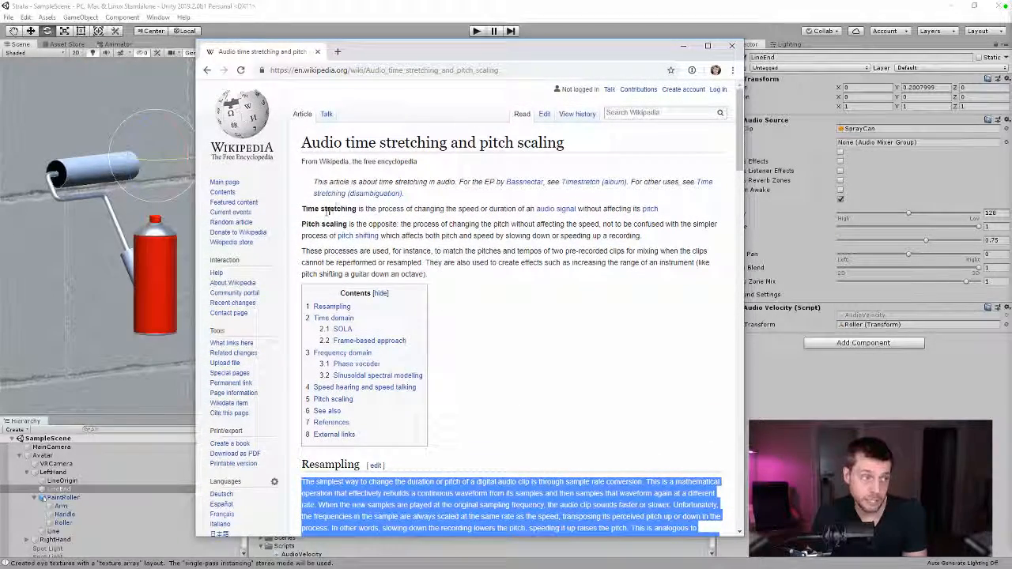
{"action": "left_click_drag", "start_coordinate": [356, 210], "coordinate": [301, 209]}
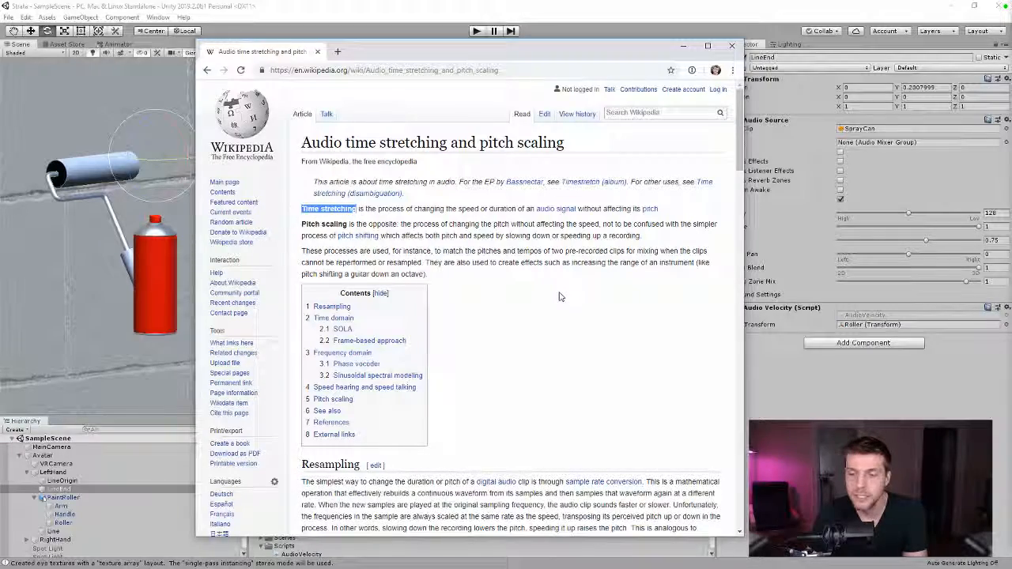
{"action": "scroll", "coordinate": [563, 320], "scroll_direction": "down", "scroll_amount": 4}
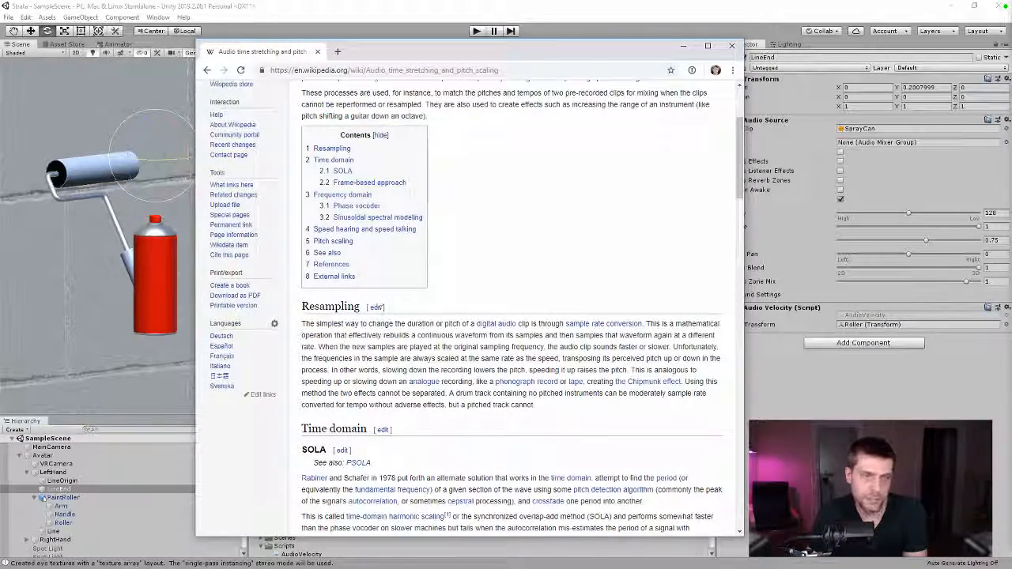
{"action": "left_click_drag", "start_coordinate": [641, 49], "coordinate": [569, 46]}
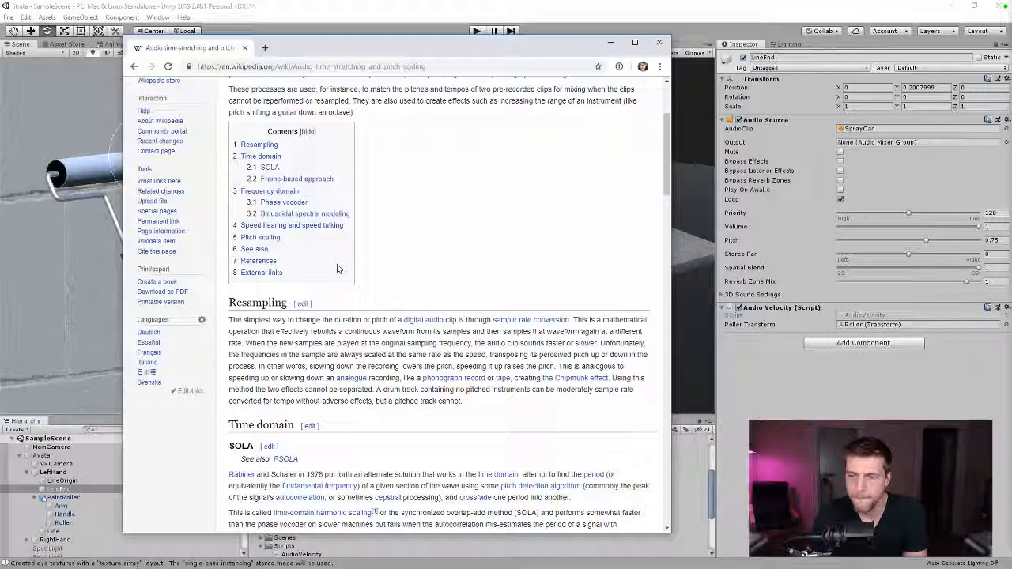
{"action": "left_click", "coordinate": [658, 42]}
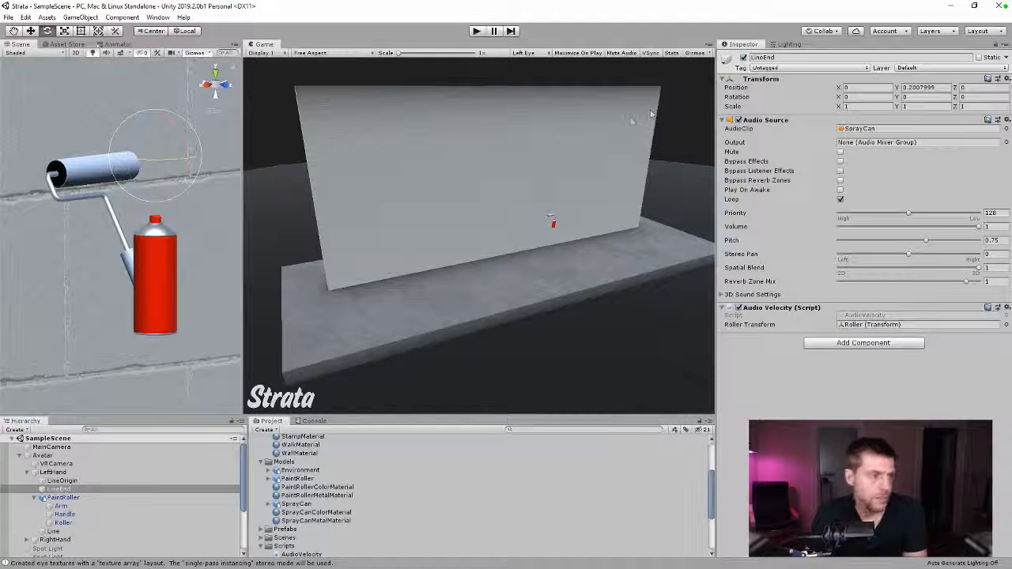
- Collapse the Avatar hierarchy in Unity, enable the Logo object, and run the scene to test it
{"action": "left_click", "coordinate": [28, 473]}
{"action": "left_click", "coordinate": [19, 456]}
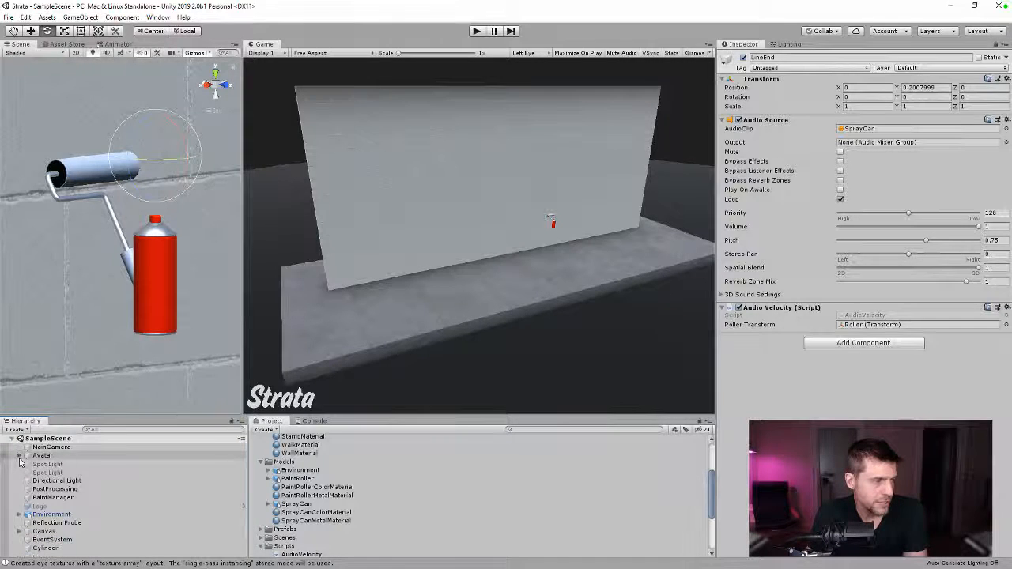
{"action": "left_click", "coordinate": [39, 506]}
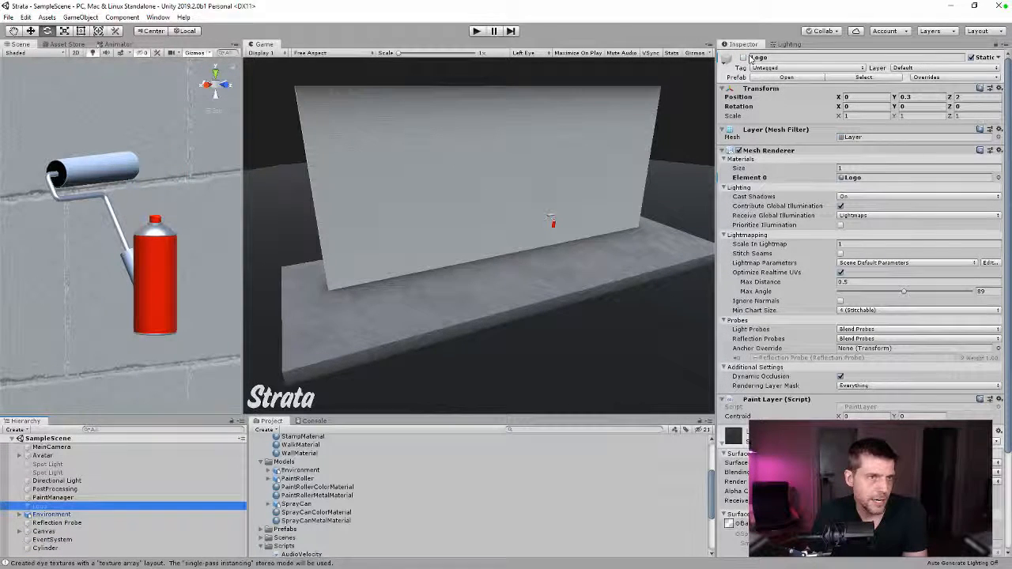
{"action": "left_click", "coordinate": [744, 59]}
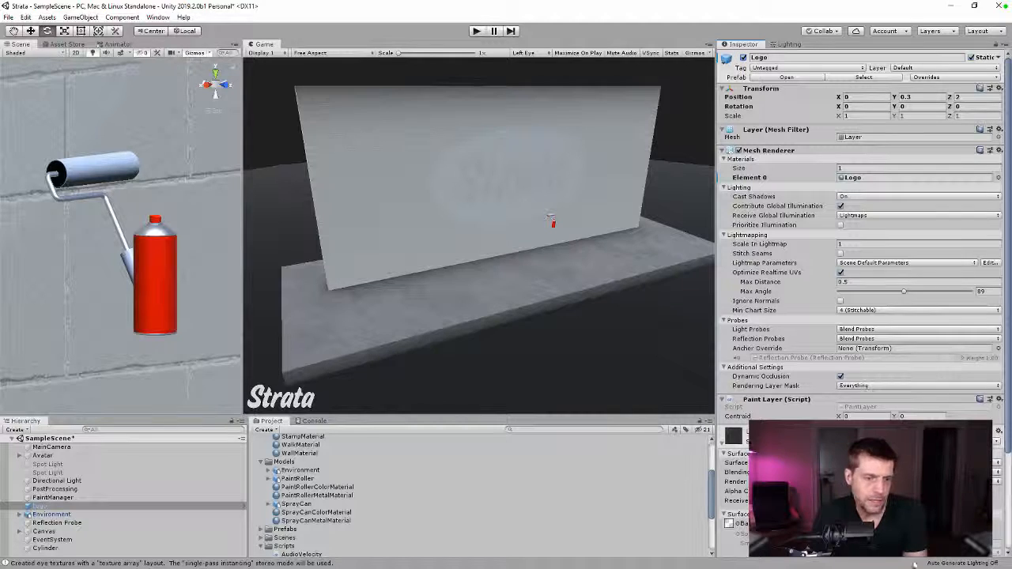
{"action": "left_click", "coordinate": [858, 523]}
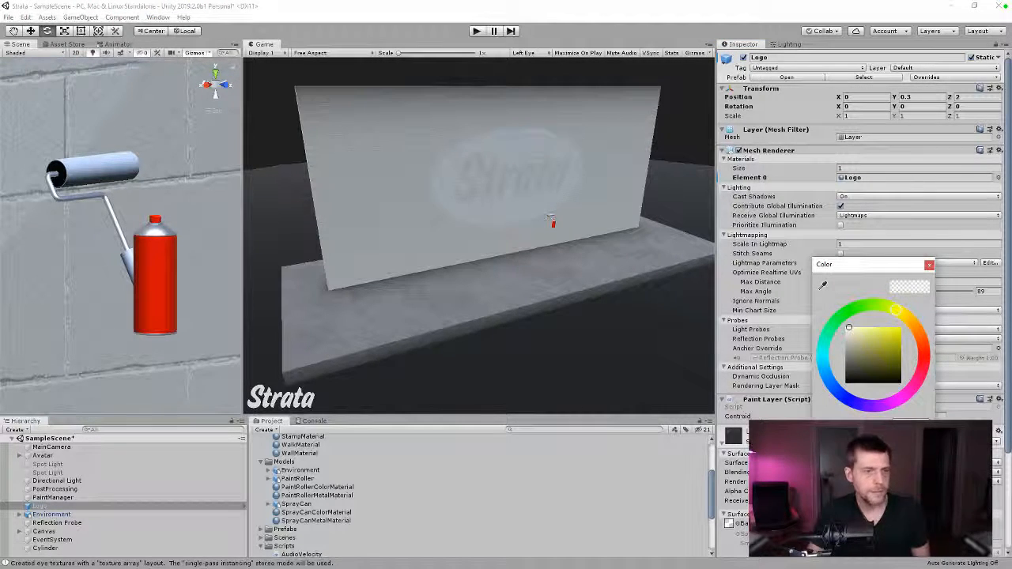
{"action": "left_click", "coordinate": [929, 264]}
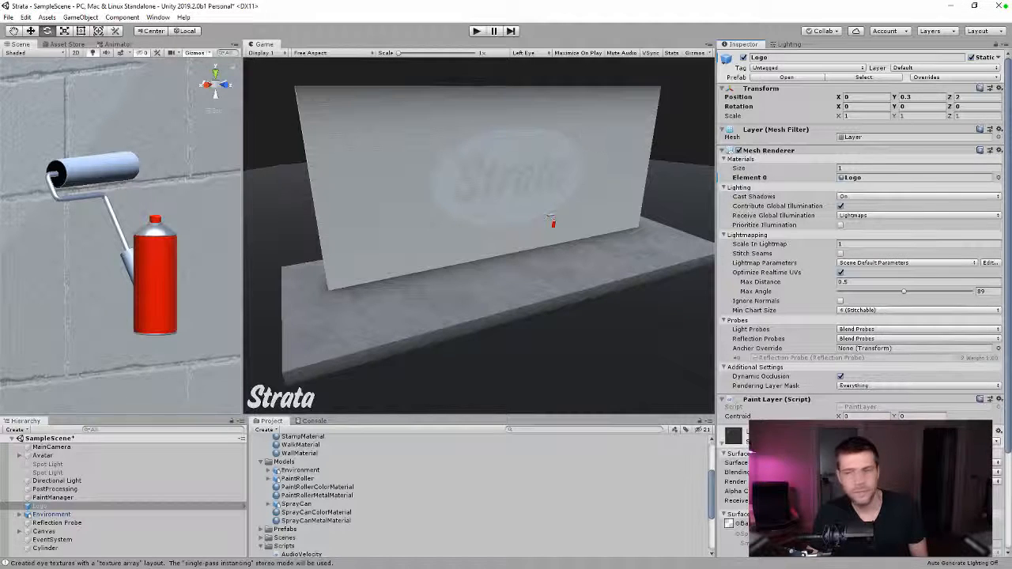
{"action": "left_click", "coordinate": [476, 30]}
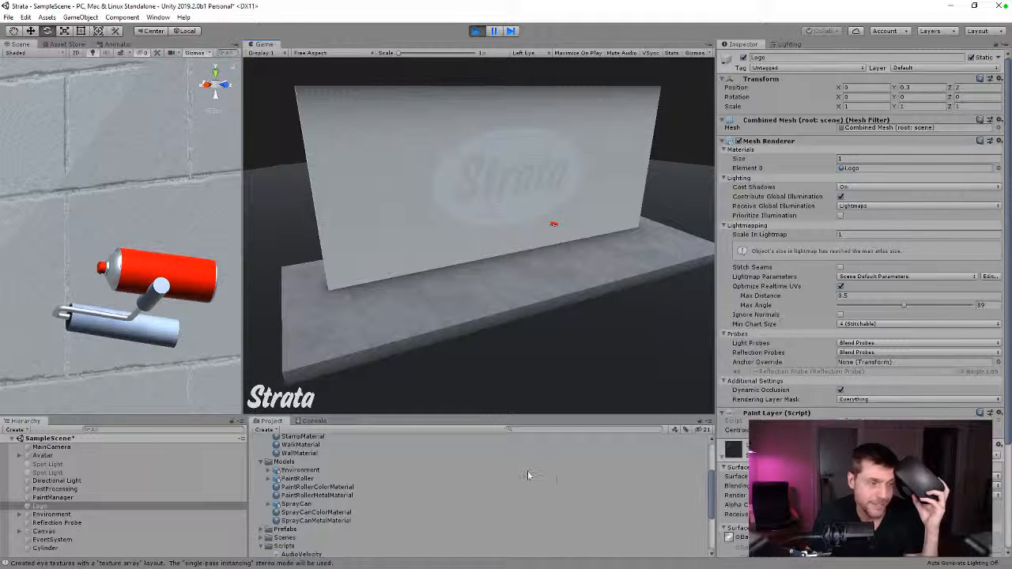
{"action": "scroll", "coordinate": [528, 475], "scroll_direction": "up", "scroll_amount": 3}
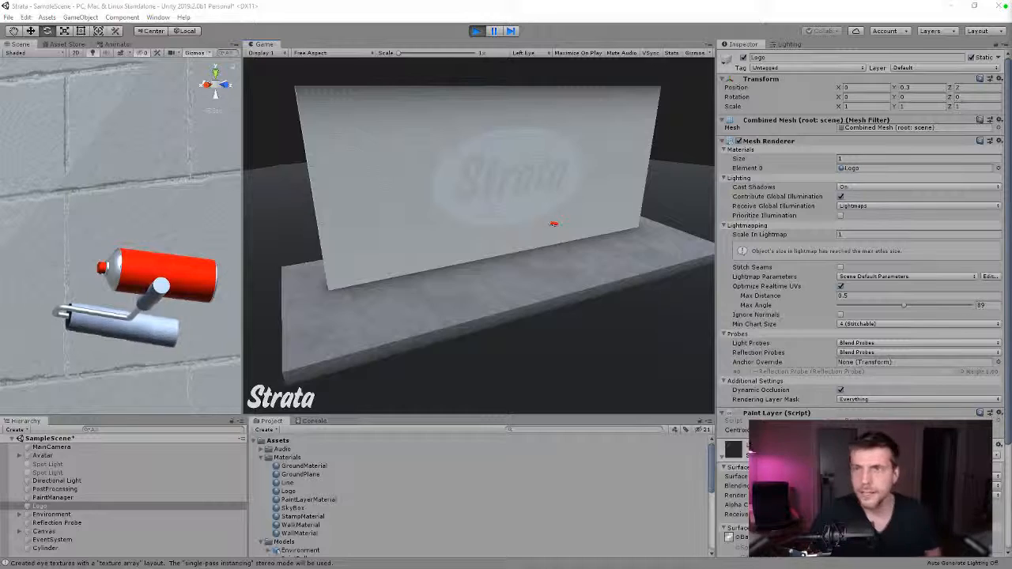
- Search Google in Chrome for "piano note chart", check the Piano-Keyboard-Guide.com chart page, and return to the results
{"action": "left_click_drag", "start_coordinate": [609, 566], "coordinate": [575, 101]}
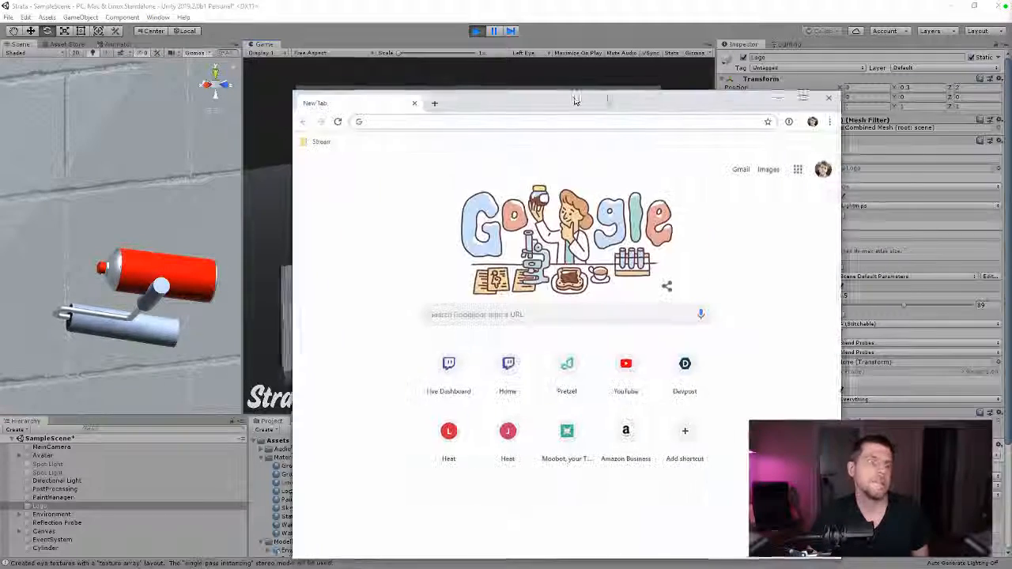
{"action": "type", "text": "piano note sc"}
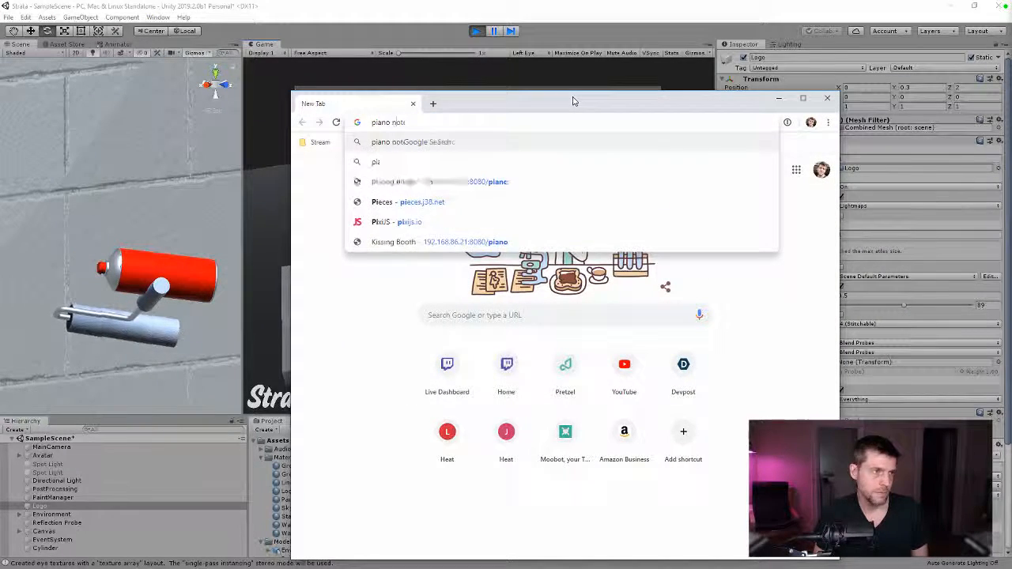
{"action": "key", "text": "BackSpace"}
{"action": "key", "text": "BackSpace"}
{"action": "type", "text": "chart"}
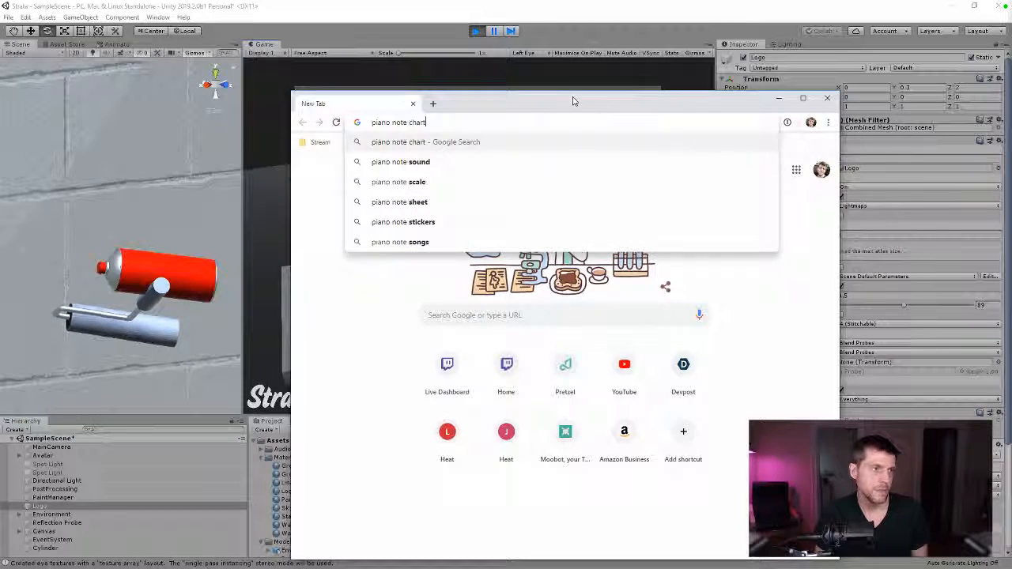
{"action": "key", "text": "Return"}
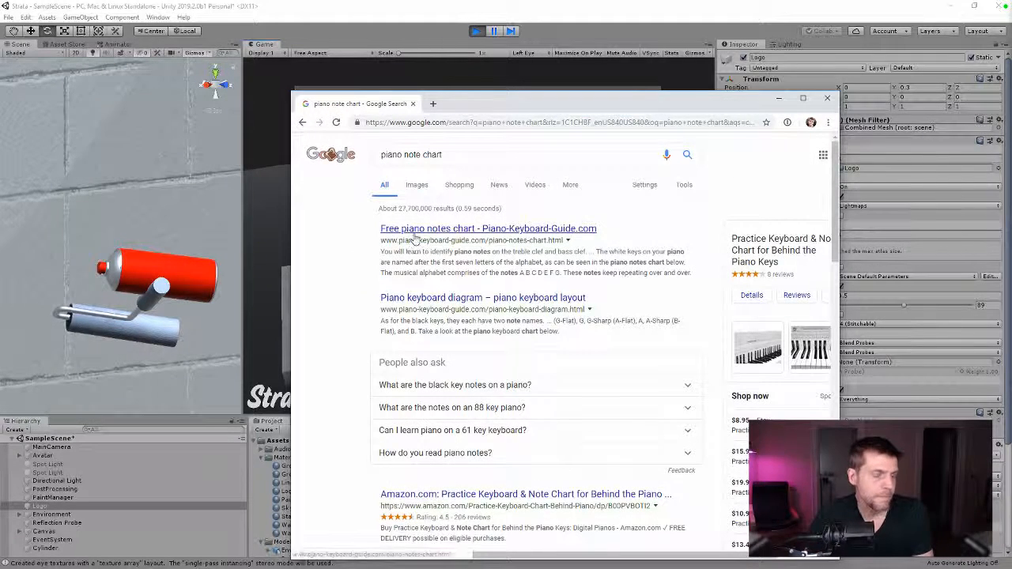
{"action": "left_click", "coordinate": [414, 234]}
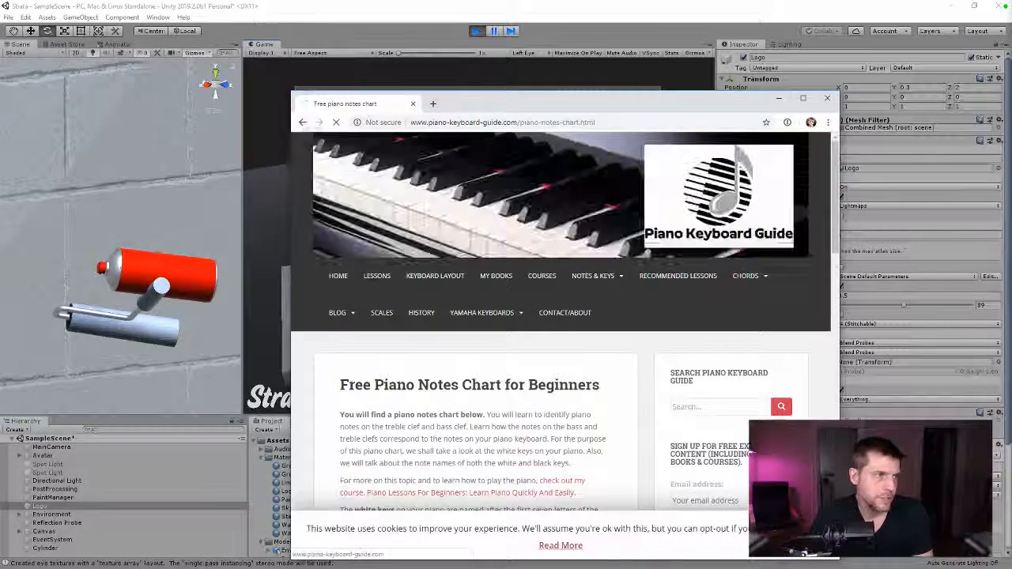
{"action": "left_click", "coordinate": [302, 122]}
- Search Google for "piano note frequency chart" and open the sengpielaudio note names page in a widened window
{"action": "left_click", "coordinate": [475, 154]}
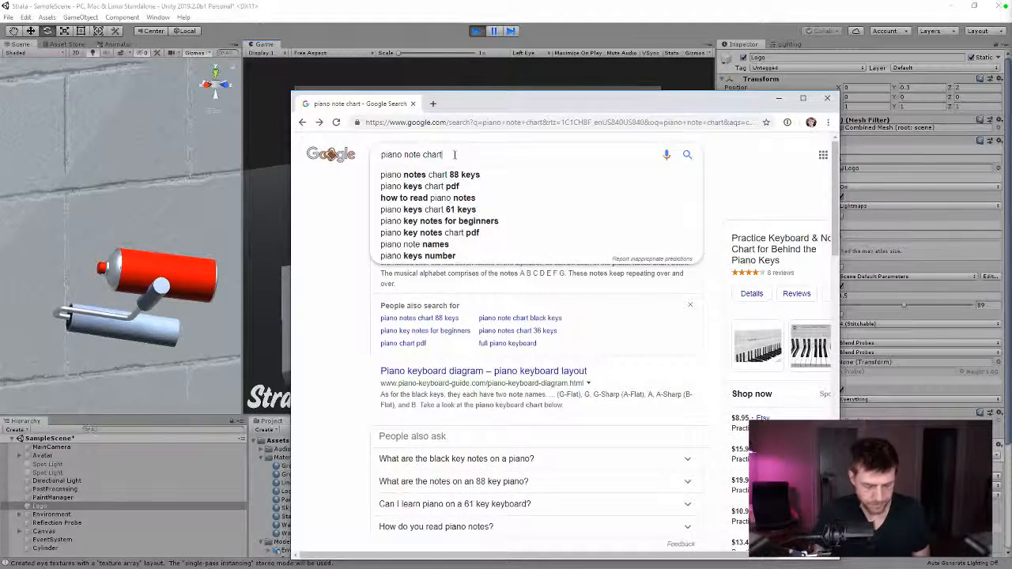
{"action": "type", "text": "frequenc"}
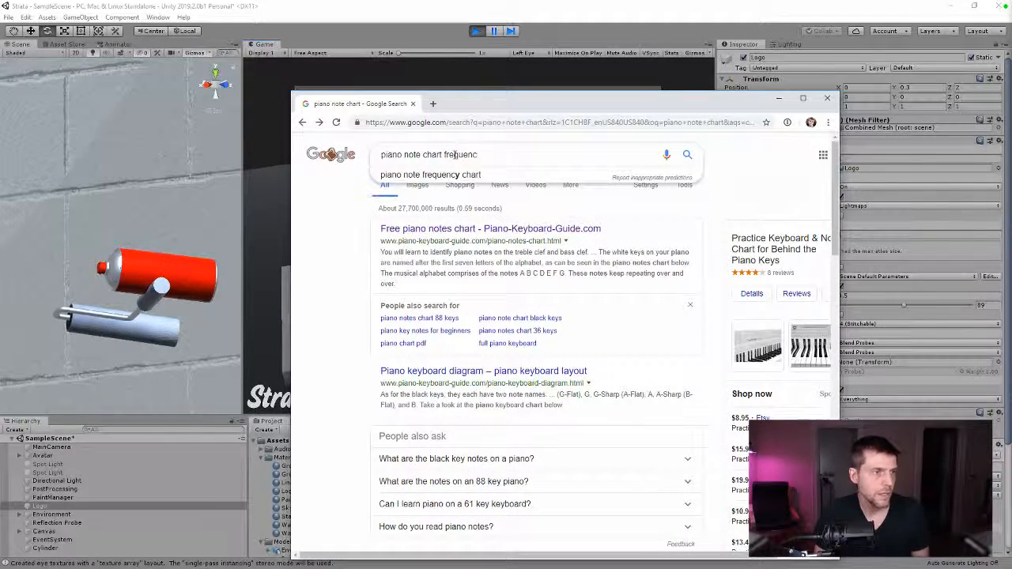
{"action": "key", "text": "Down"}
{"action": "key", "text": "Return"}
{"action": "left_click_drag", "start_coordinate": [607, 98], "coordinate": [547, 64]}
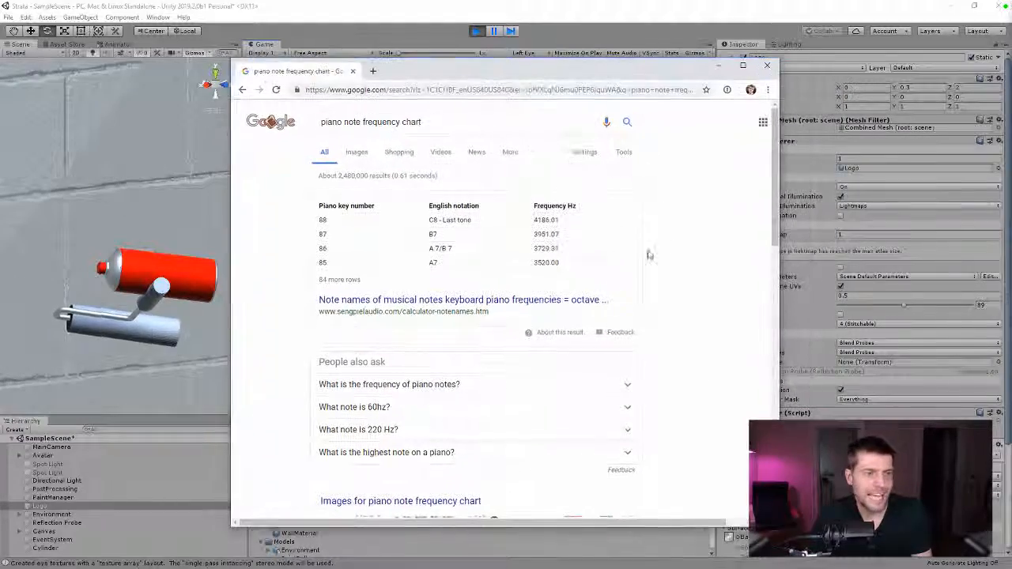
{"action": "left_click", "coordinate": [364, 304]}
{"action": "left_click_drag", "start_coordinate": [779, 270], "coordinate": [964, 261]}
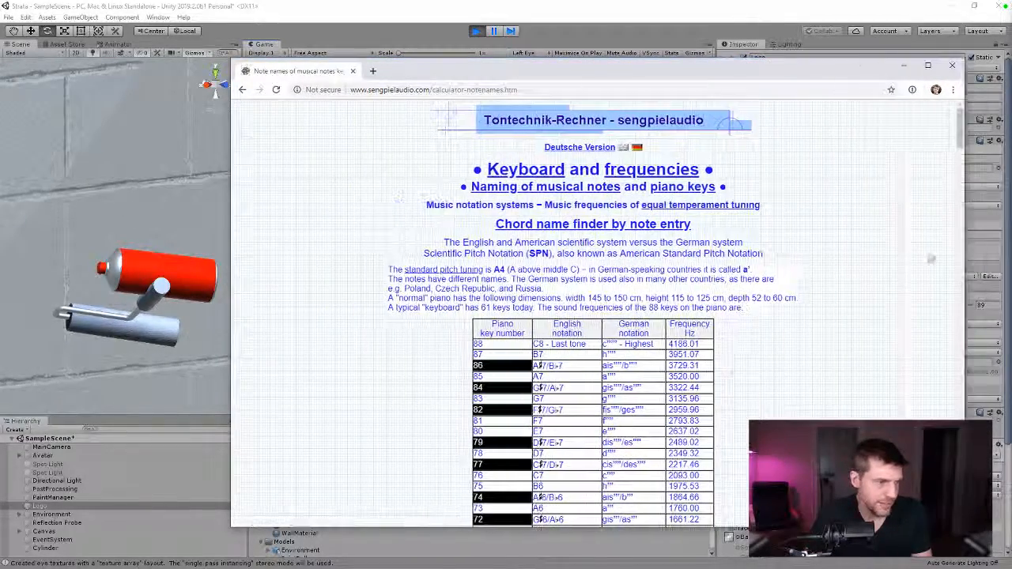
- Examine the piano key frequency table, focusing on the A4 concert pitch row and its neighbouring notes
{"action": "scroll", "coordinate": [654, 291], "scroll_direction": "down", "scroll_amount": 6}
{"action": "scroll", "coordinate": [653, 291], "scroll_direction": "down", "scroll_amount": 5}
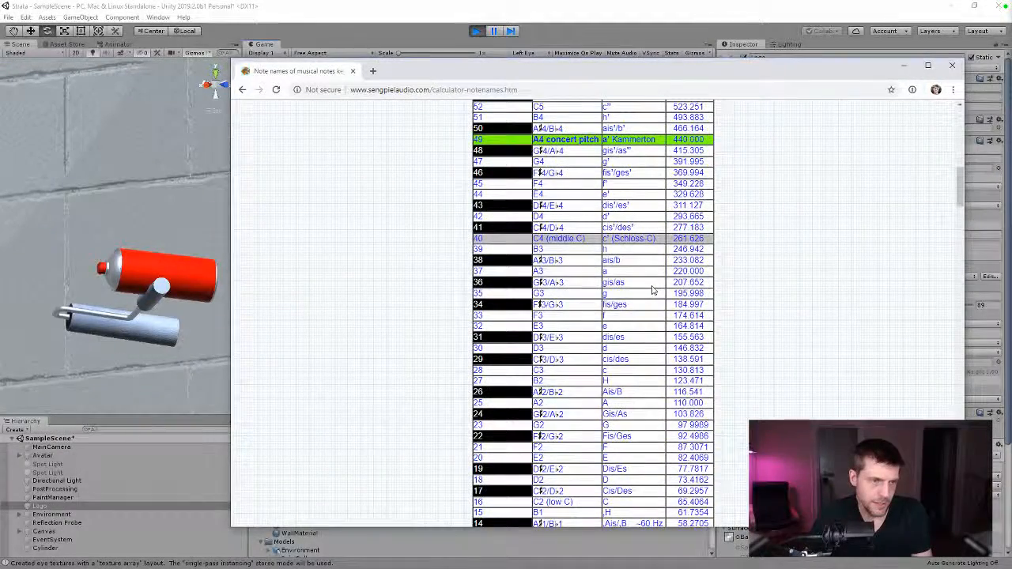
{"action": "scroll", "coordinate": [653, 291], "scroll_direction": "up", "scroll_amount": 2}
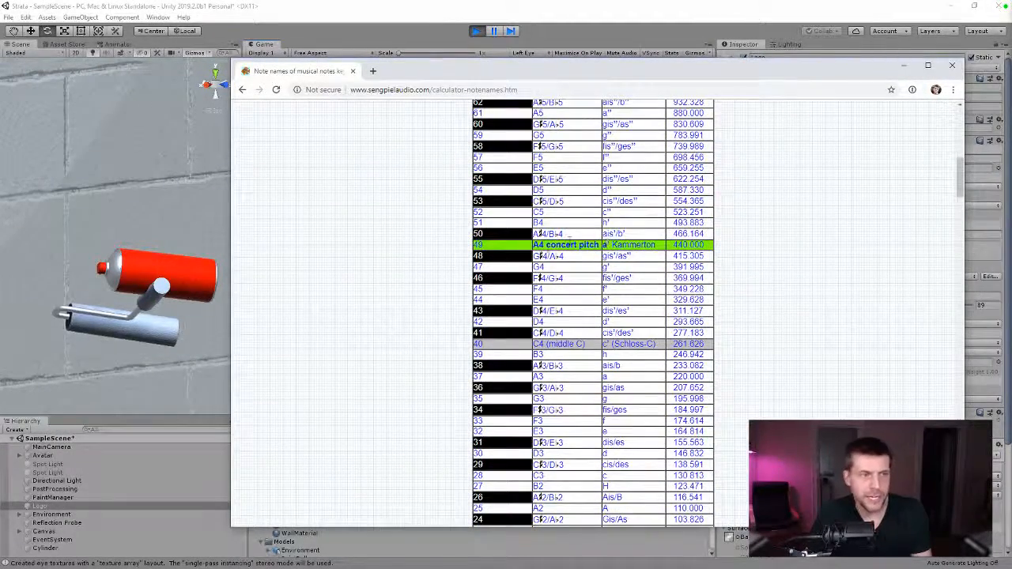
{"action": "left_click_drag", "start_coordinate": [533, 246], "coordinate": [602, 245]}
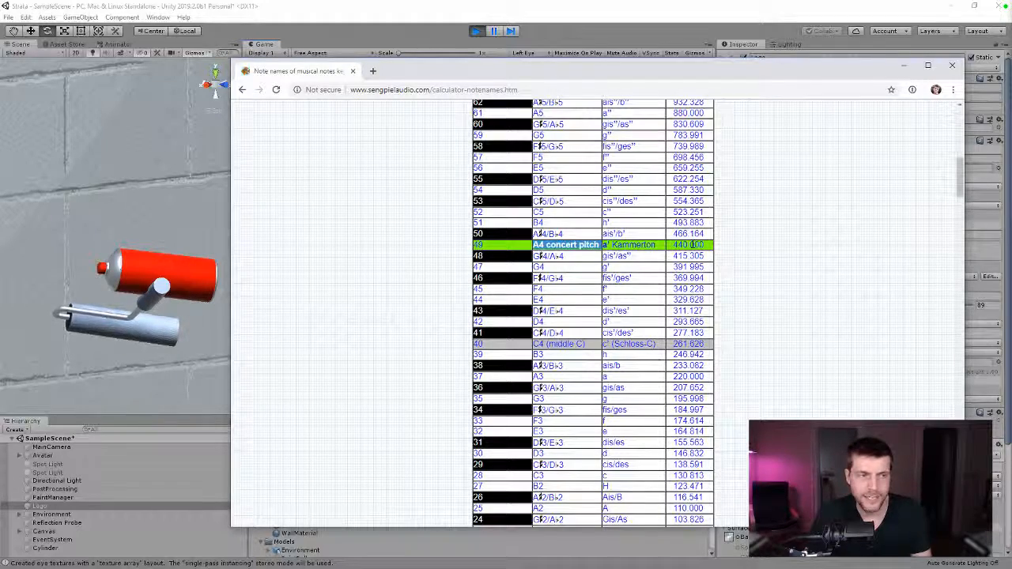
{"action": "left_click", "coordinate": [686, 245]}
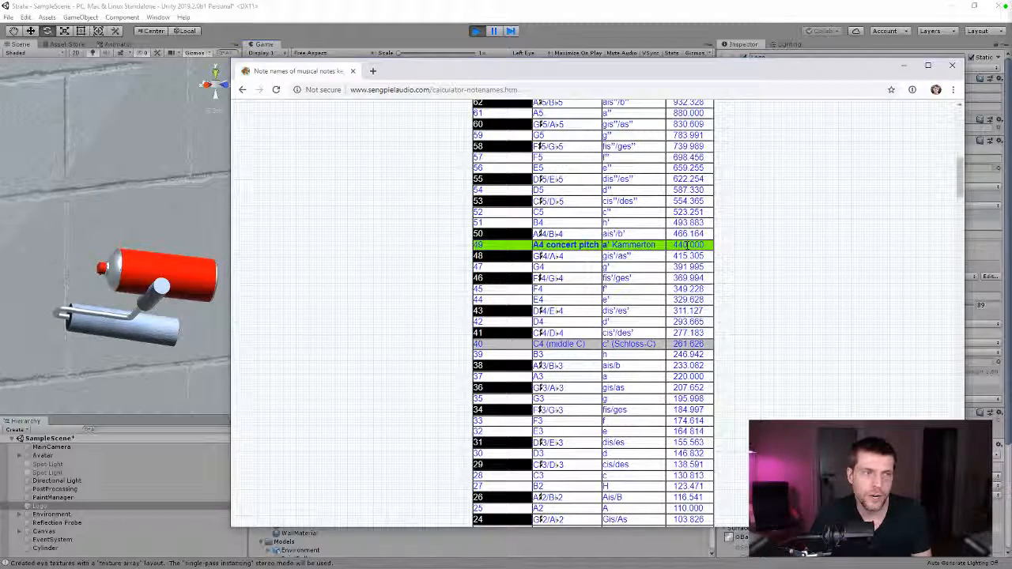
{"action": "scroll", "coordinate": [686, 246], "scroll_direction": "up", "scroll_amount": 7}
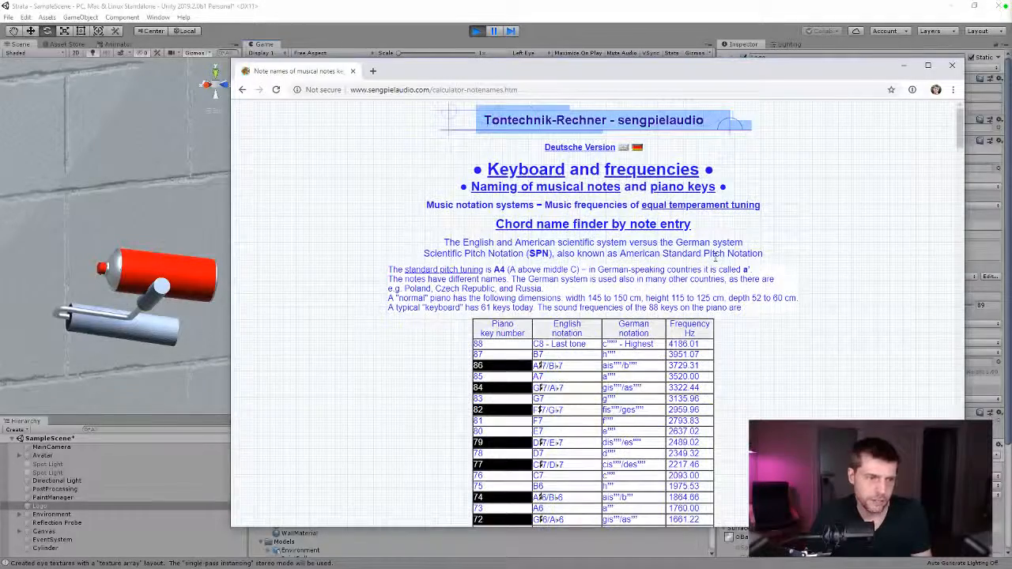
{"action": "scroll", "coordinate": [715, 255], "scroll_direction": "down", "scroll_amount": 7}
{"action": "left_click_drag", "start_coordinate": [673, 245], "coordinate": [691, 245]}
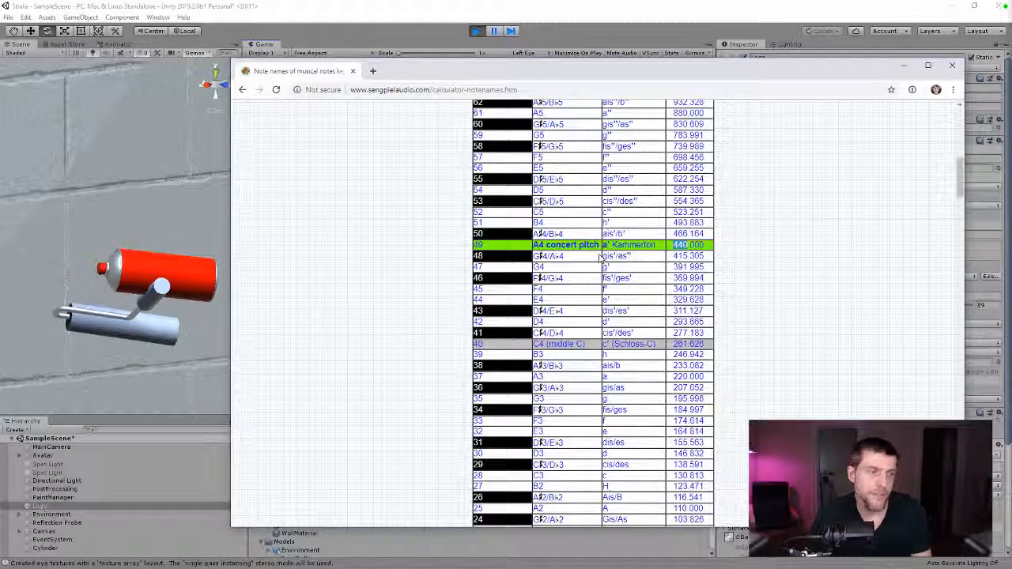
{"action": "scroll", "coordinate": [600, 257], "scroll_direction": "up", "scroll_amount": 3}
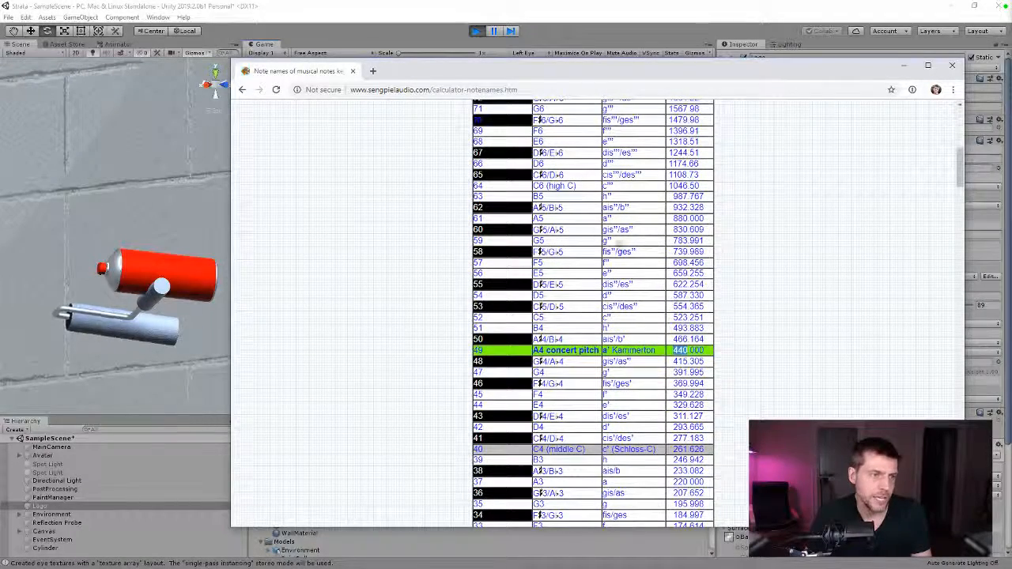
- Compare the frequencies of the A notes one octave apart in the piano key table, from A5 down to A2 and back to A4
{"action": "left_click", "coordinate": [542, 219]}
{"action": "double_click", "coordinate": [688, 218]}
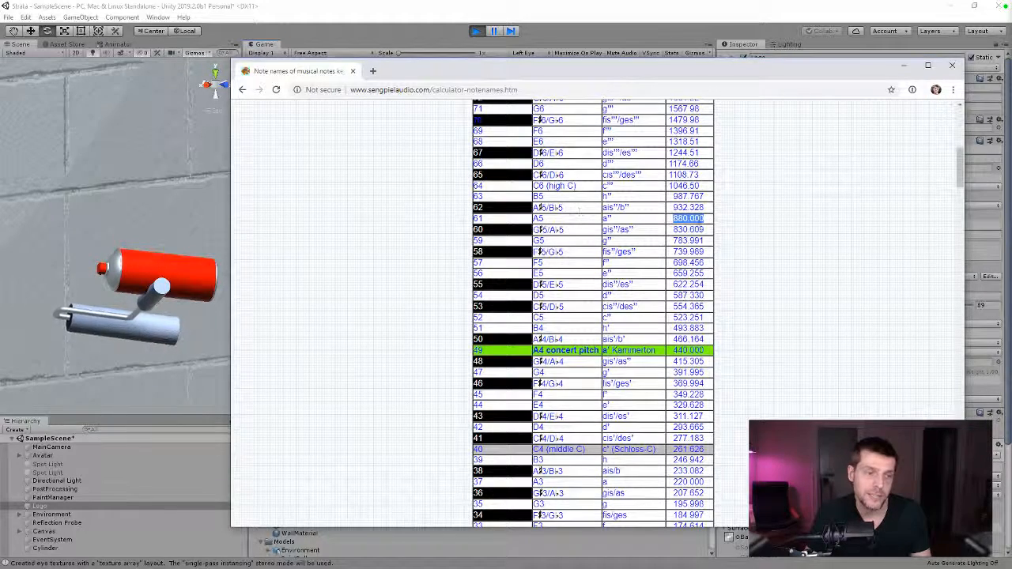
{"action": "scroll", "coordinate": [719, 333], "scroll_direction": "down", "scroll_amount": 1}
{"action": "scroll", "coordinate": [752, 279], "scroll_direction": "down", "scroll_amount": 2}
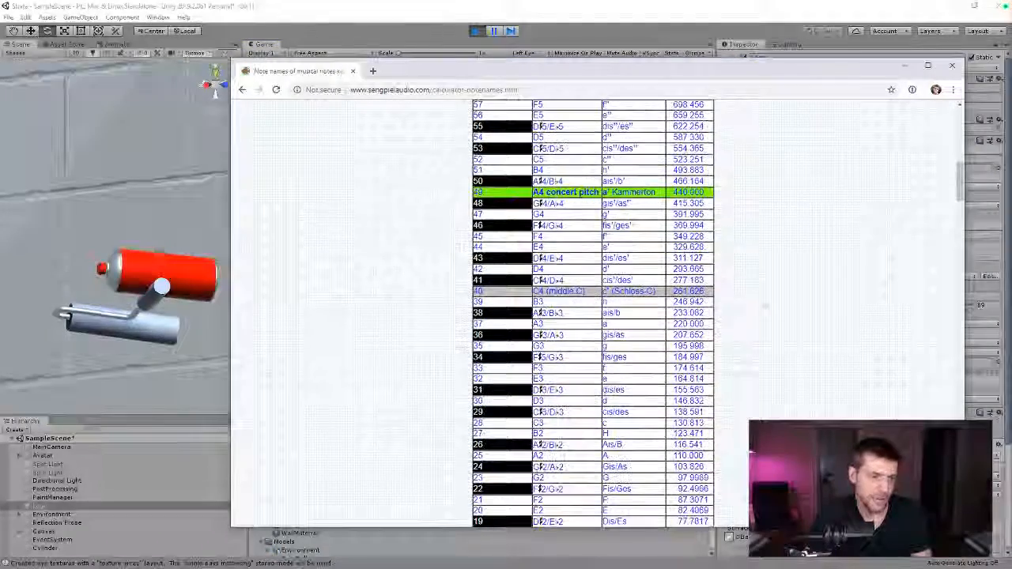
{"action": "double_click", "coordinate": [687, 323]}
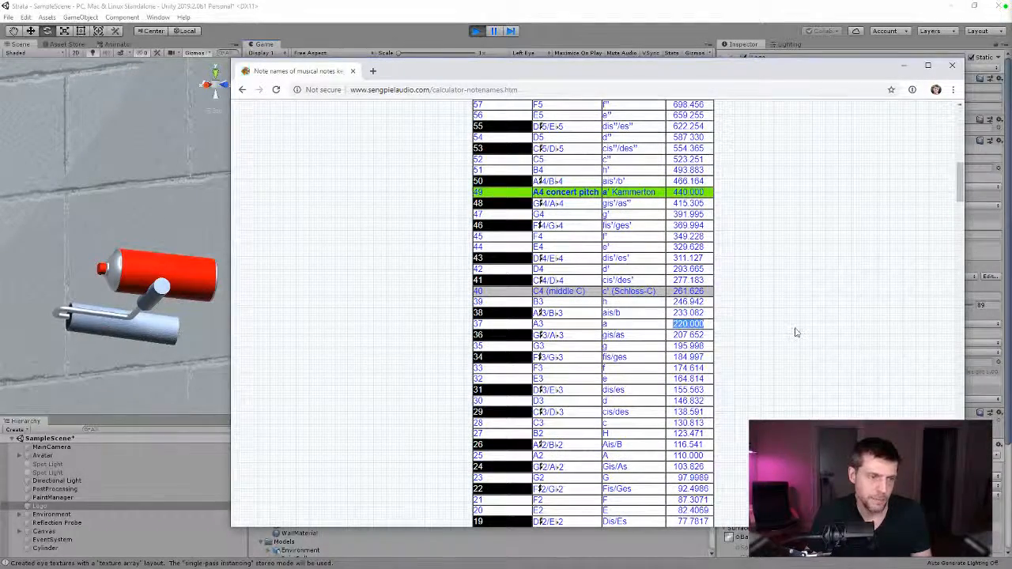
{"action": "scroll", "coordinate": [795, 333], "scroll_direction": "down", "scroll_amount": 1}
{"action": "double_click", "coordinate": [687, 402]}
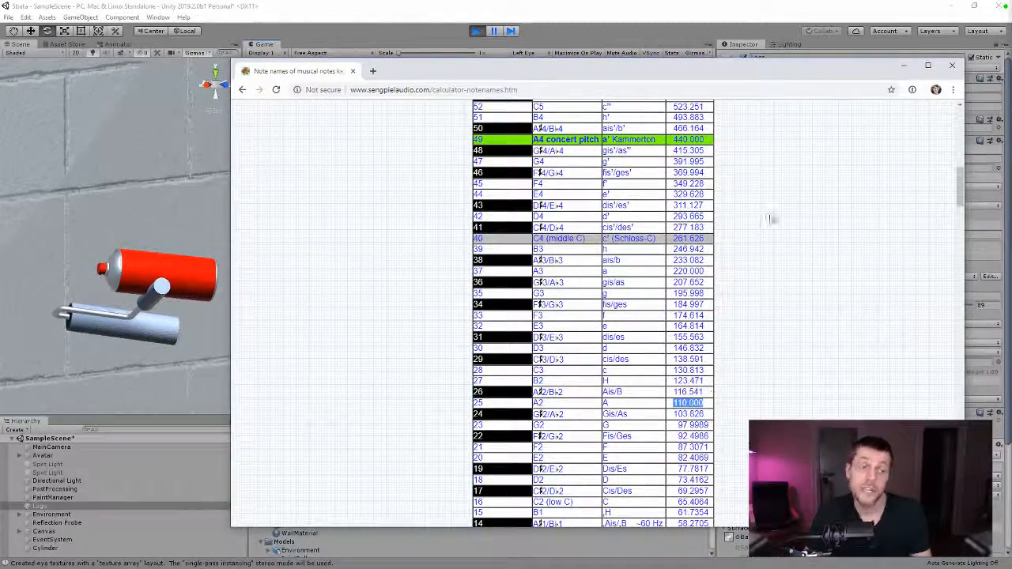
{"action": "scroll", "coordinate": [783, 225], "scroll_direction": "up", "scroll_amount": 3}
{"action": "double_click", "coordinate": [702, 298]}
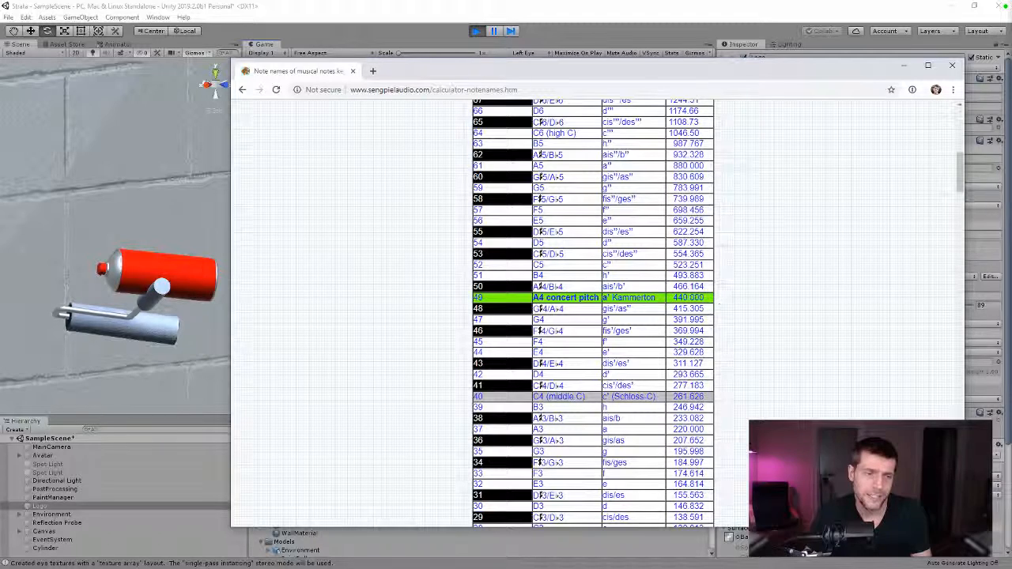
{"action": "left_click_drag", "start_coordinate": [704, 298], "coordinate": [675, 300]}
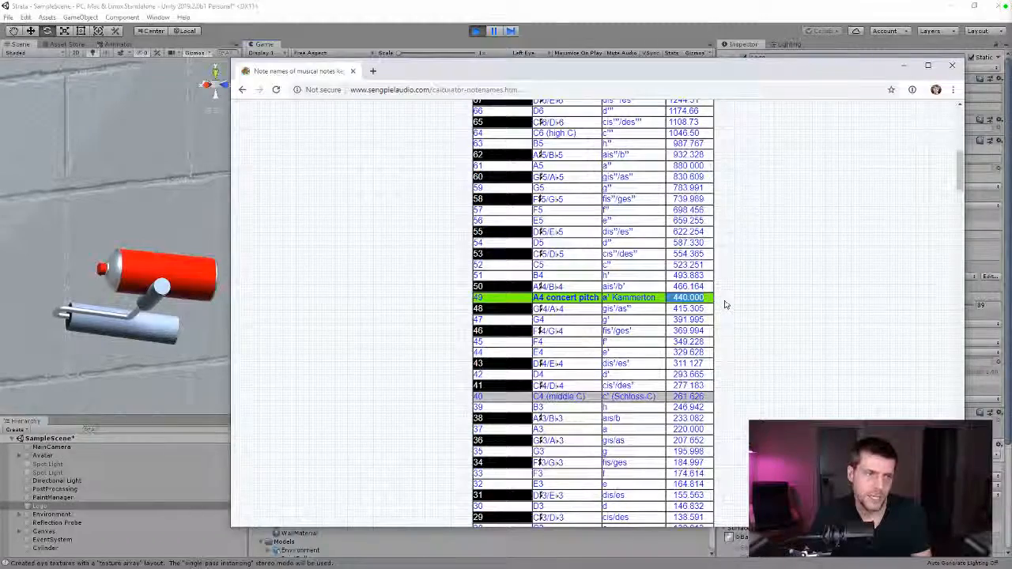
- Examine the semitone rows between A4 and A5, and compare the A4 frequency with A3
{"action": "scroll", "coordinate": [722, 302], "scroll_direction": "up", "scroll_amount": 3}
{"action": "scroll", "coordinate": [725, 304], "scroll_direction": "down", "scroll_amount": 2}
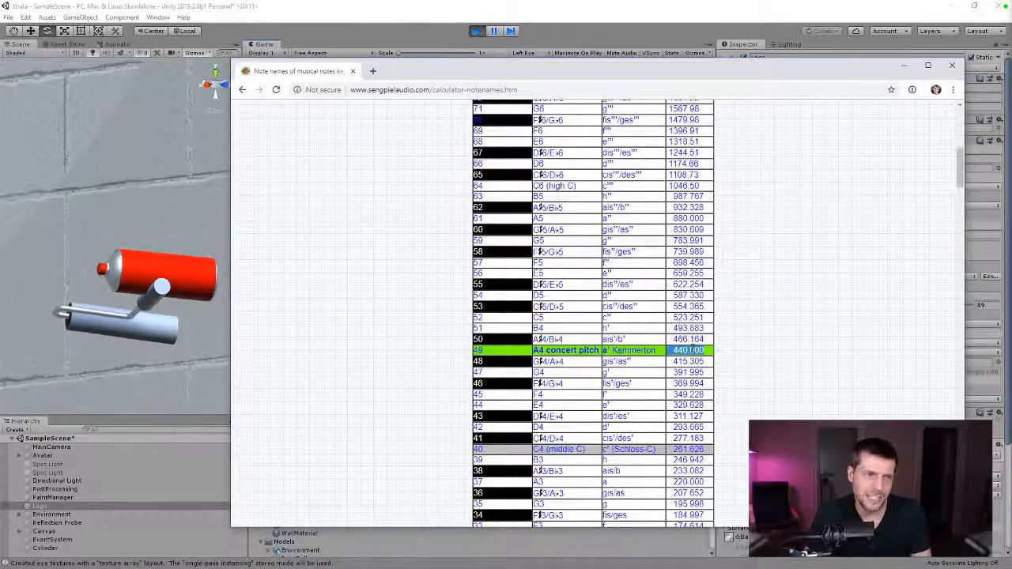
{"action": "scroll", "coordinate": [693, 349], "scroll_direction": "up", "scroll_amount": 1}
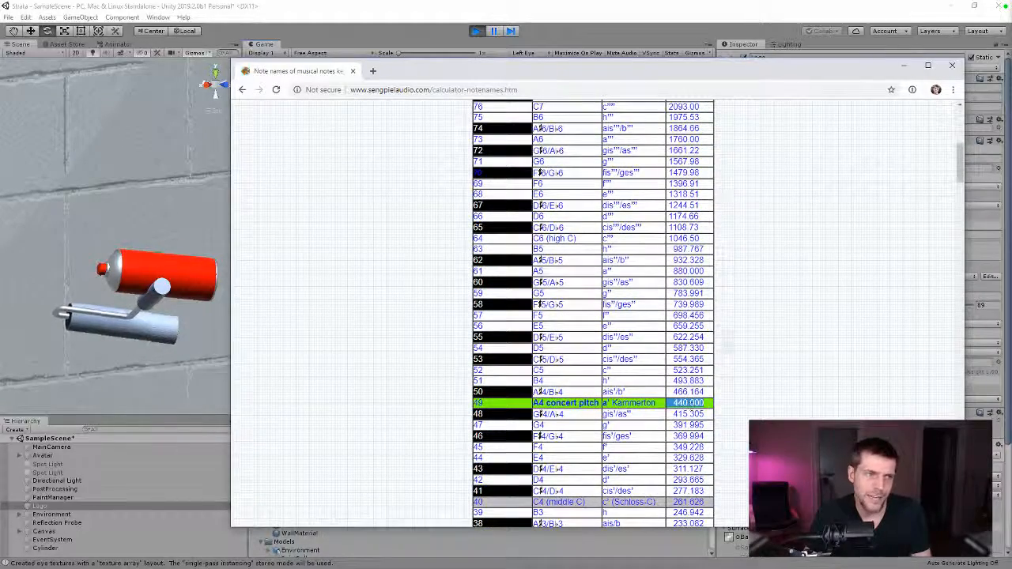
{"action": "scroll", "coordinate": [680, 182], "scroll_direction": "up", "scroll_amount": 1}
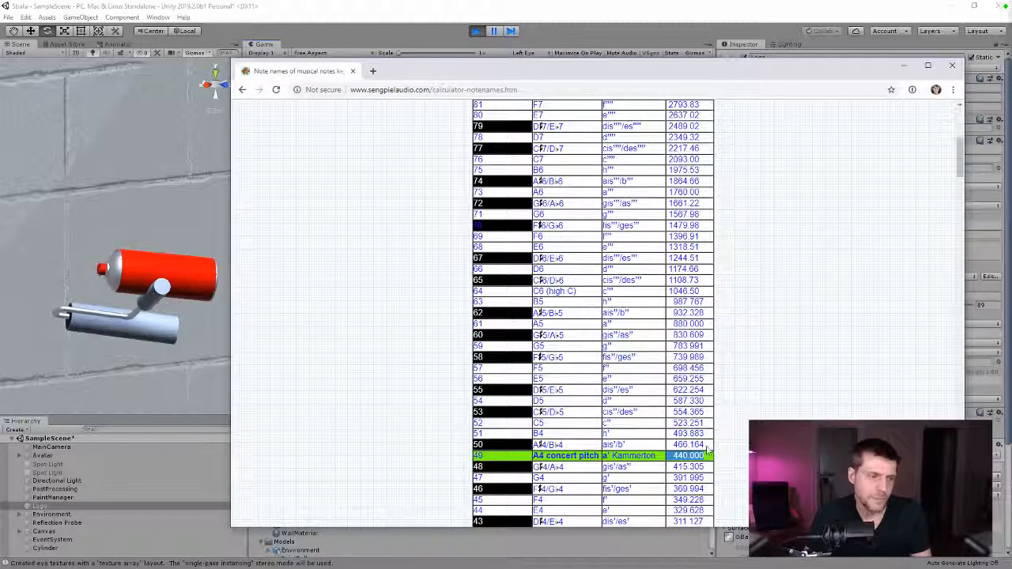
{"action": "left_click_drag", "start_coordinate": [708, 449], "coordinate": [560, 336]}
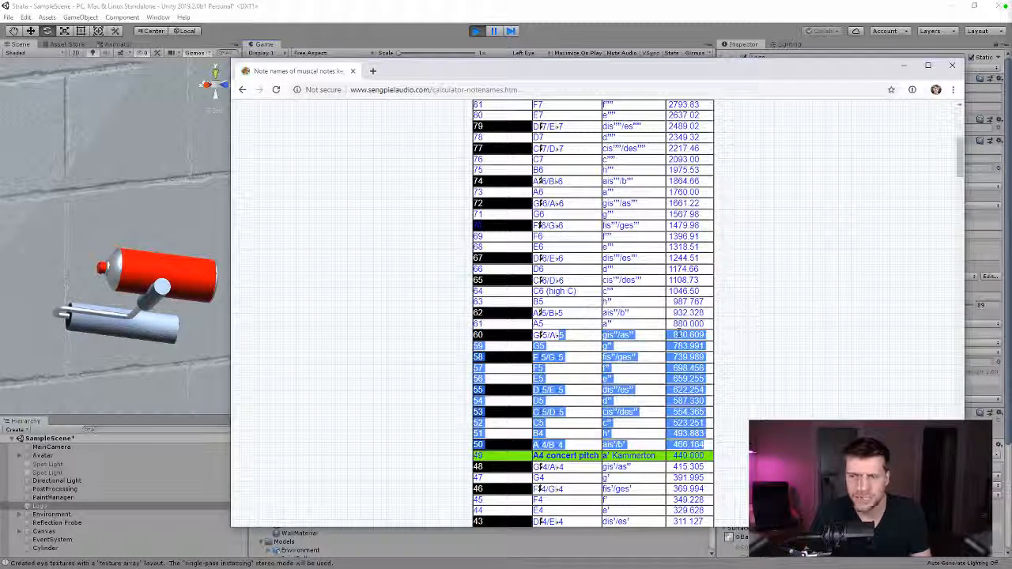
{"action": "left_click", "coordinate": [732, 470]}
{"action": "double_click", "coordinate": [681, 456]}
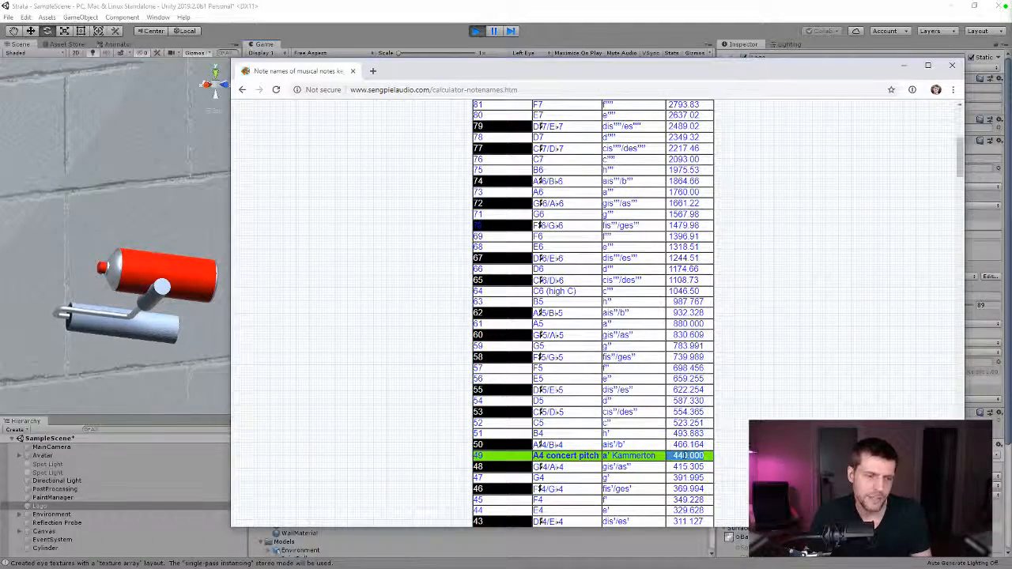
{"action": "scroll", "coordinate": [755, 427], "scroll_direction": "down", "scroll_amount": 3}
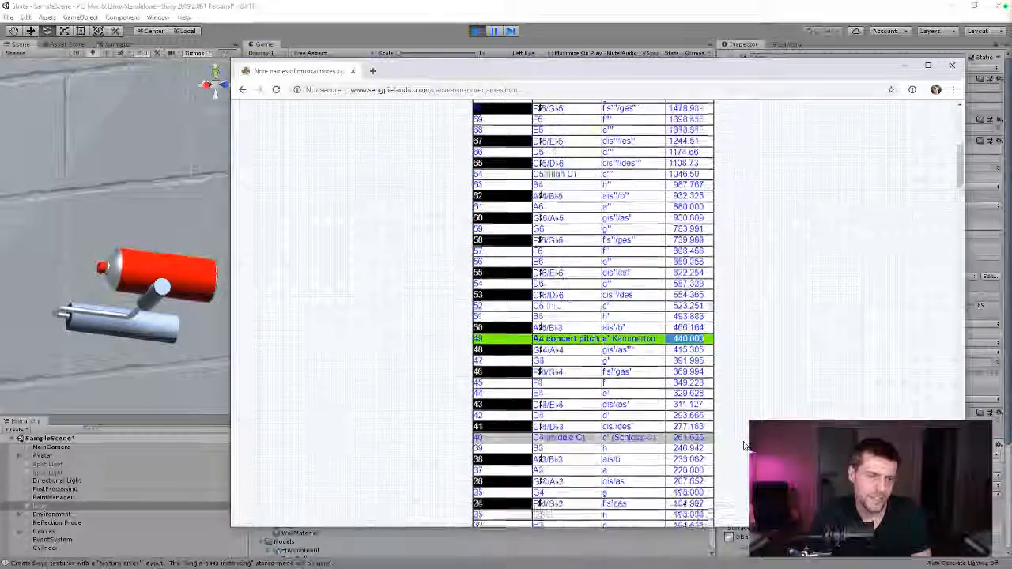
{"action": "double_click", "coordinate": [682, 378]}
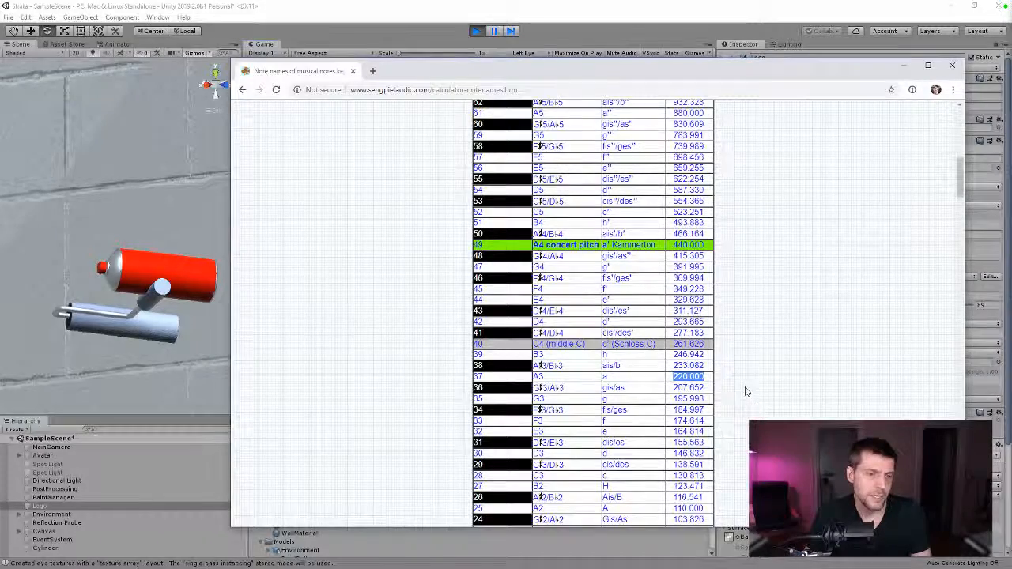
- Look through the note names page, including the key frequency equations and octave positions table, and return to the A4 concert pitch row
{"action": "scroll", "coordinate": [745, 391], "scroll_direction": "down", "scroll_amount": 3}
{"action": "scroll", "coordinate": [744, 391], "scroll_direction": "up", "scroll_amount": 10}
{"action": "scroll", "coordinate": [745, 392], "scroll_direction": "down", "scroll_amount": 5}
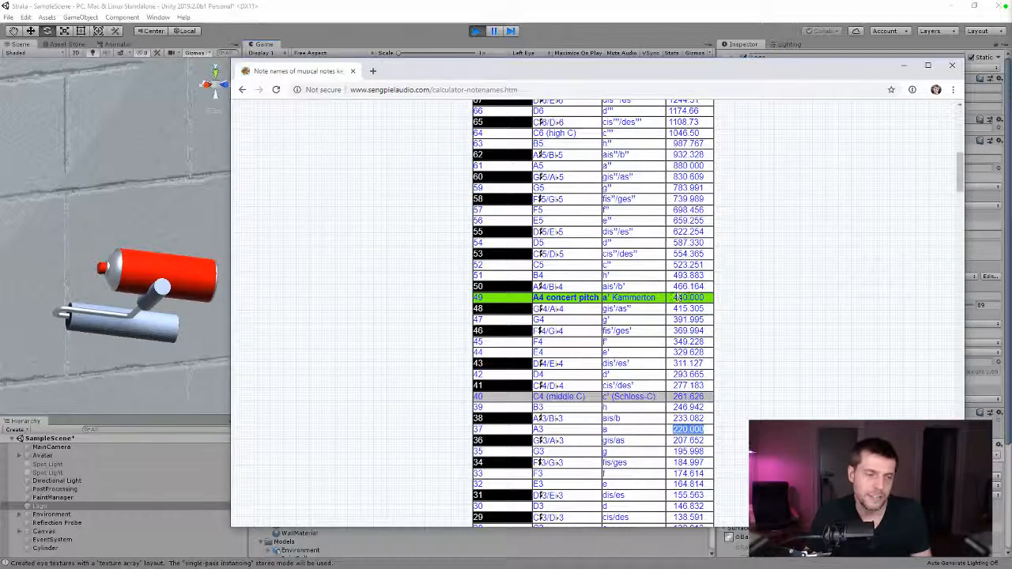
{"action": "double_click", "coordinate": [678, 297]}
{"action": "scroll", "coordinate": [811, 388], "scroll_direction": "down", "scroll_amount": 4}
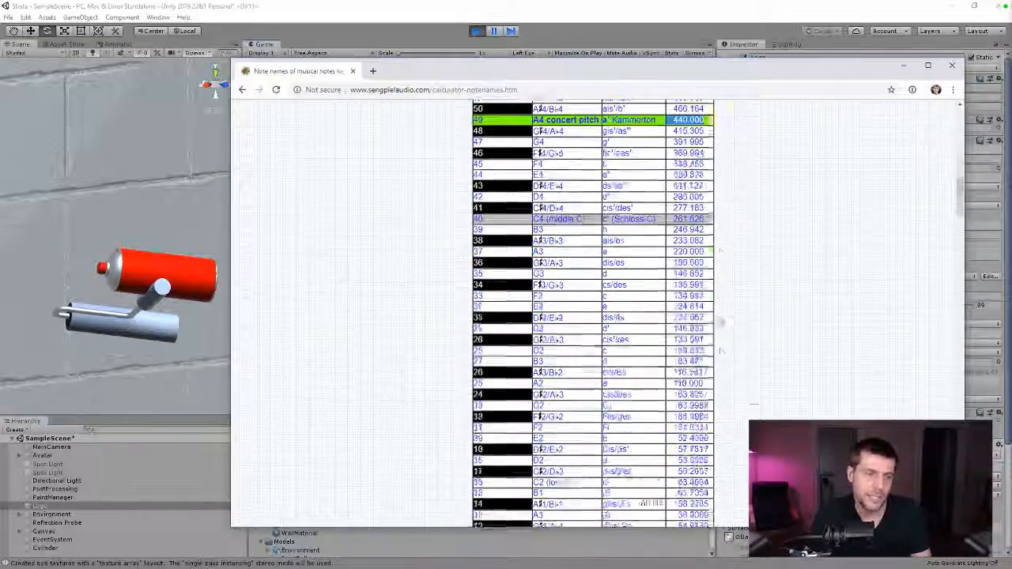
{"action": "scroll", "coordinate": [811, 388], "scroll_direction": "up", "scroll_amount": 10}
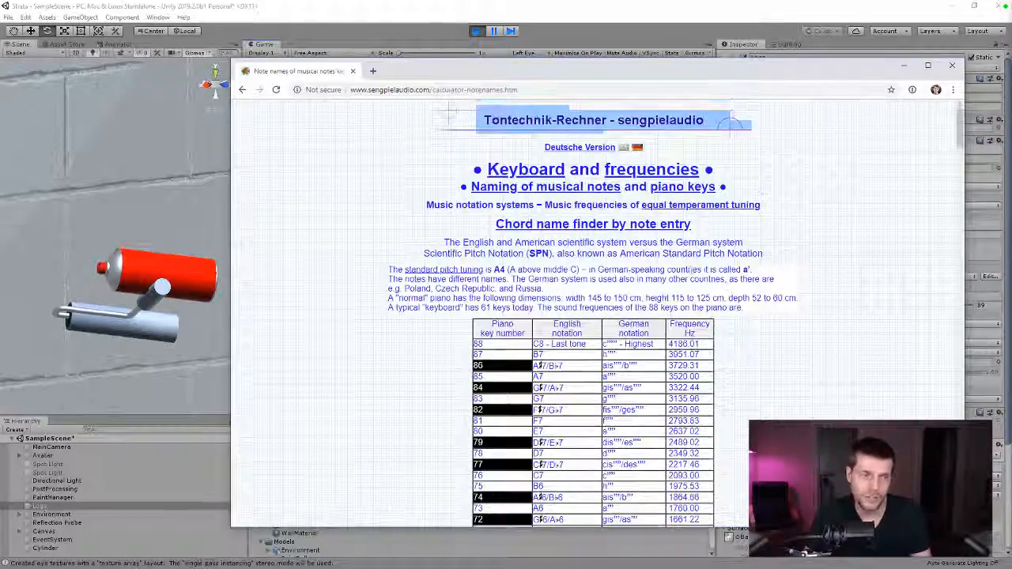
{"action": "scroll", "coordinate": [810, 388], "scroll_direction": "down", "scroll_amount": 8}
{"action": "scroll", "coordinate": [692, 258], "scroll_direction": "down", "scroll_amount": 4}
{"action": "scroll", "coordinate": [692, 269], "scroll_direction": "up", "scroll_amount": 7}
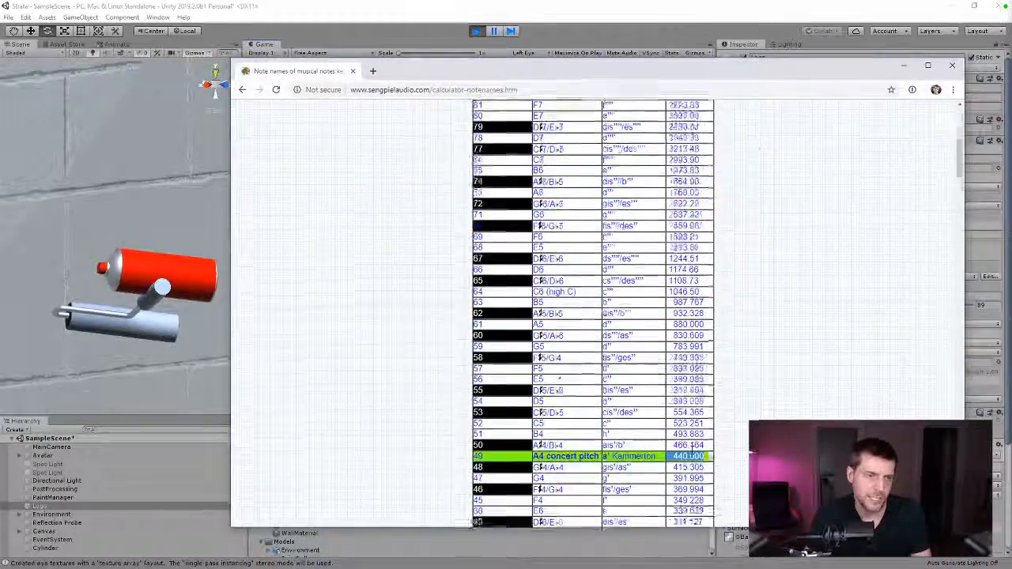
{"action": "scroll", "coordinate": [692, 285], "scroll_direction": "down", "scroll_amount": 7}
{"action": "scroll", "coordinate": [692, 296], "scroll_direction": "down", "scroll_amount": 8}
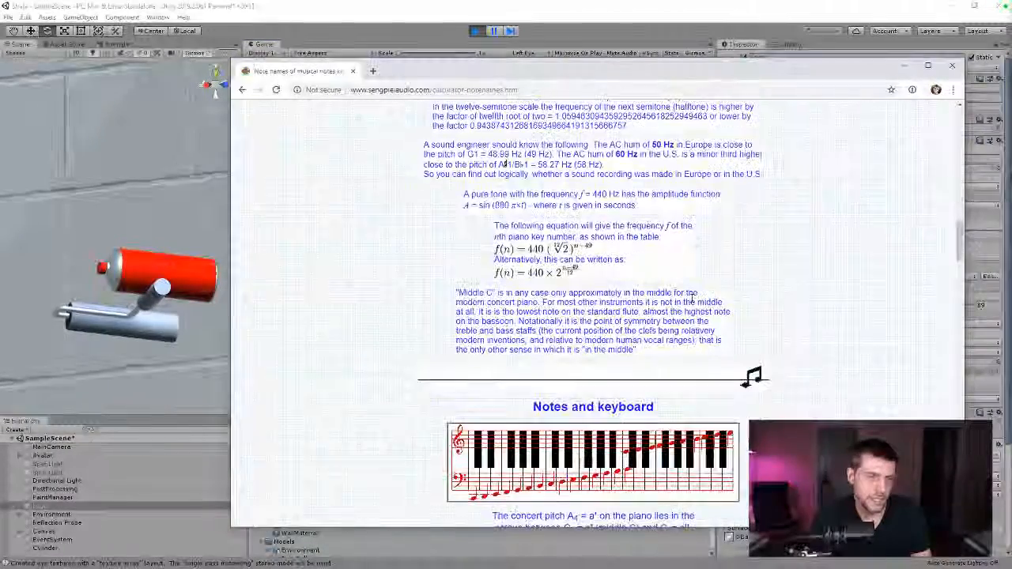
{"action": "scroll", "coordinate": [690, 301], "scroll_direction": "down", "scroll_amount": 4}
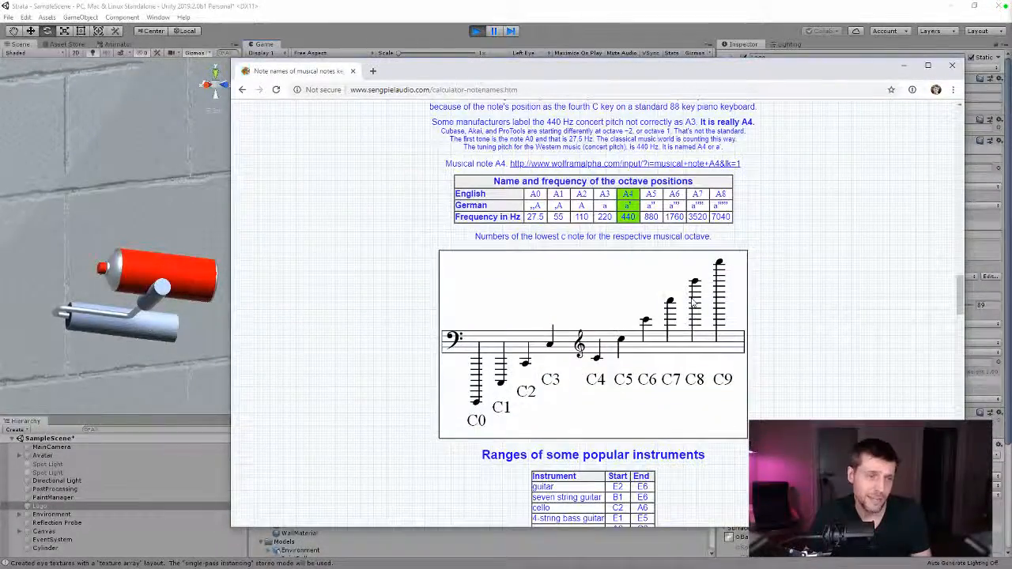
{"action": "scroll", "coordinate": [692, 302], "scroll_direction": "up", "scroll_amount": 3}
{"action": "scroll", "coordinate": [692, 303], "scroll_direction": "up", "scroll_amount": 10}
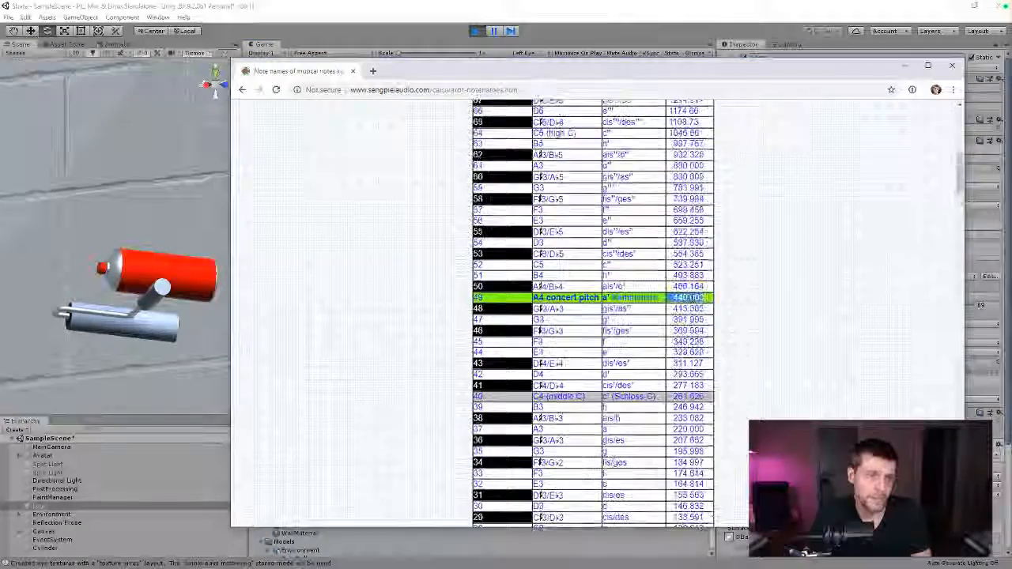
{"action": "scroll", "coordinate": [691, 299], "scroll_direction": "down", "scroll_amount": 2}
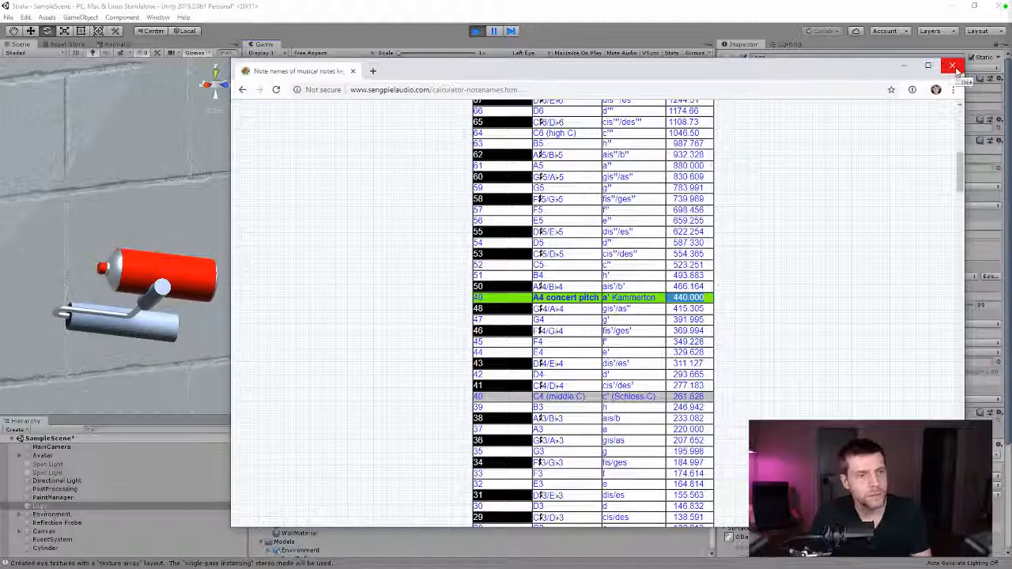
- Check the upper end of the piano key table, comparing the frequencies of A7, A5 and A6
{"action": "scroll", "coordinate": [881, 208], "scroll_direction": "up", "scroll_amount": 4}
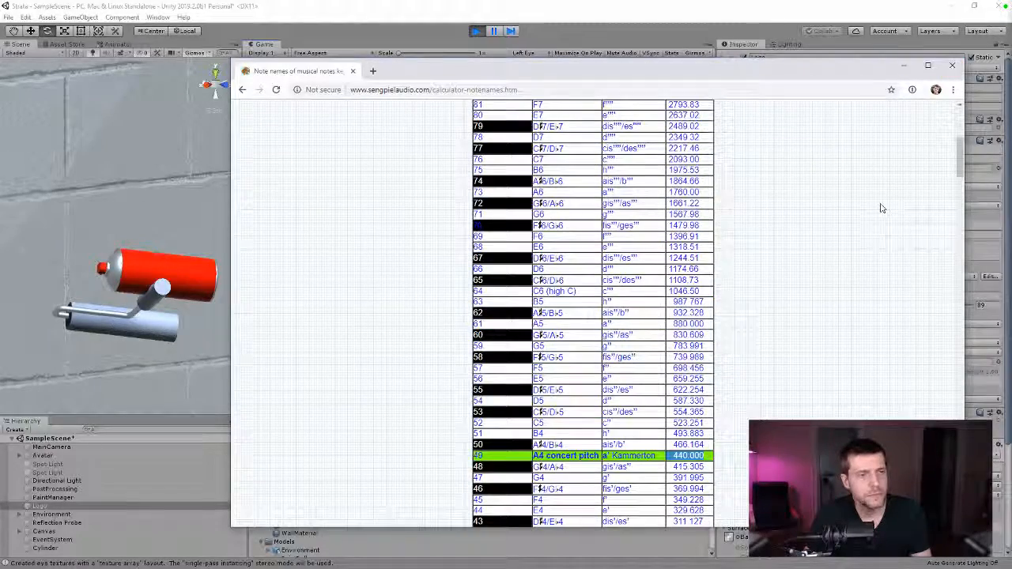
{"action": "scroll", "coordinate": [882, 208], "scroll_direction": "up", "scroll_amount": 3}
{"action": "scroll", "coordinate": [882, 208], "scroll_direction": "up", "scroll_amount": 4}
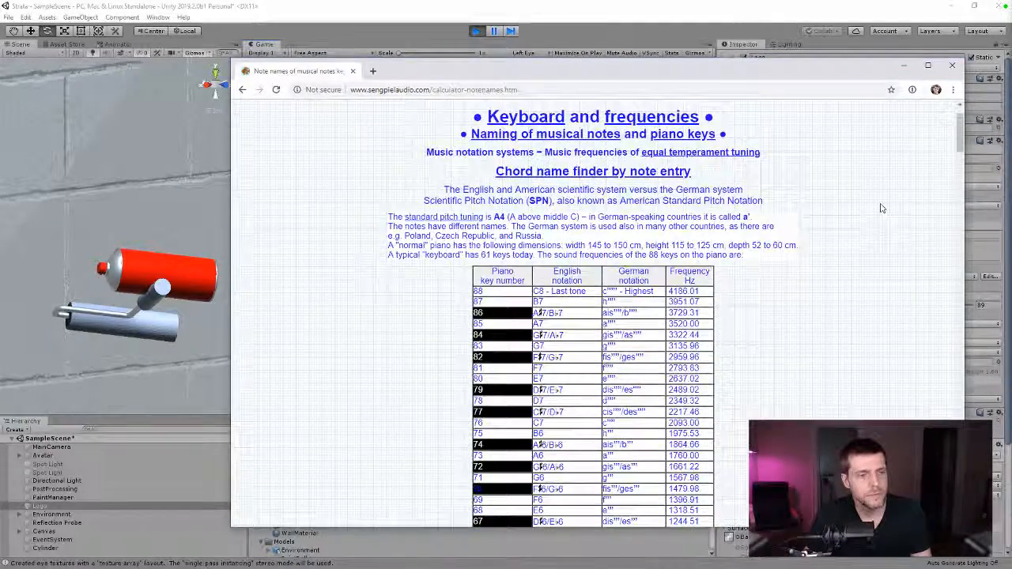
{"action": "scroll", "coordinate": [881, 208], "scroll_direction": "down", "scroll_amount": 4}
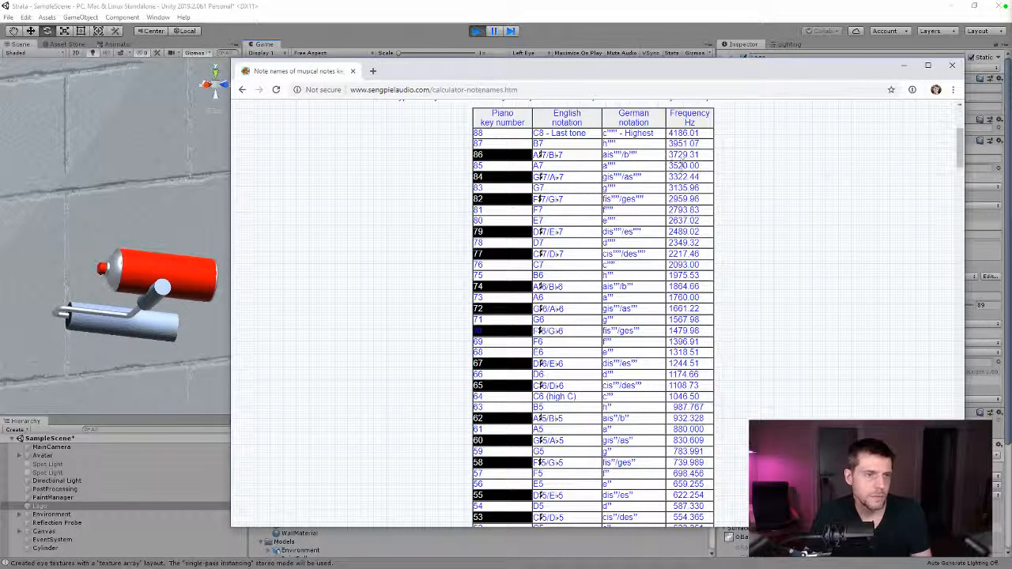
{"action": "double_click", "coordinate": [682, 165]}
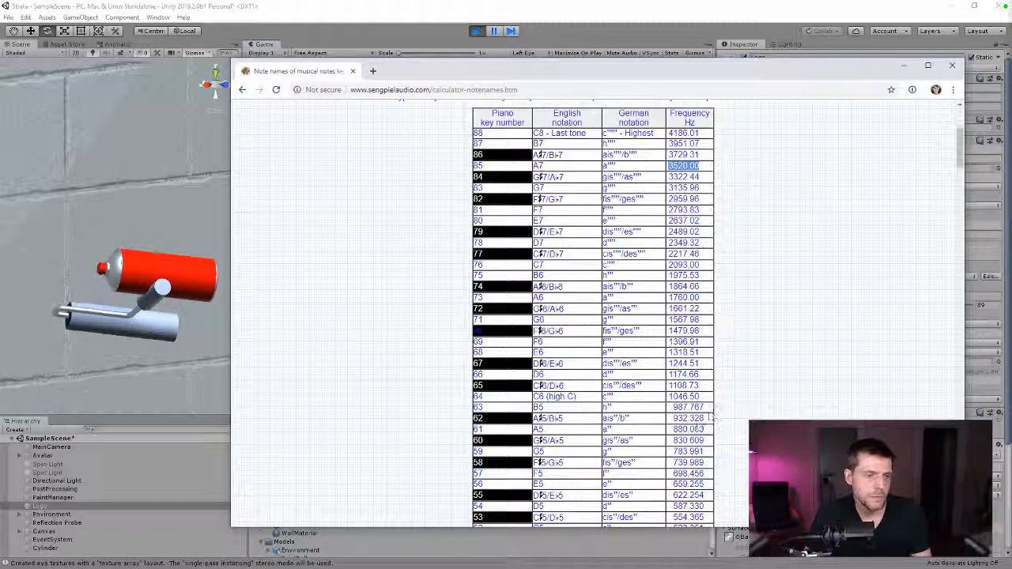
{"action": "double_click", "coordinate": [687, 428]}
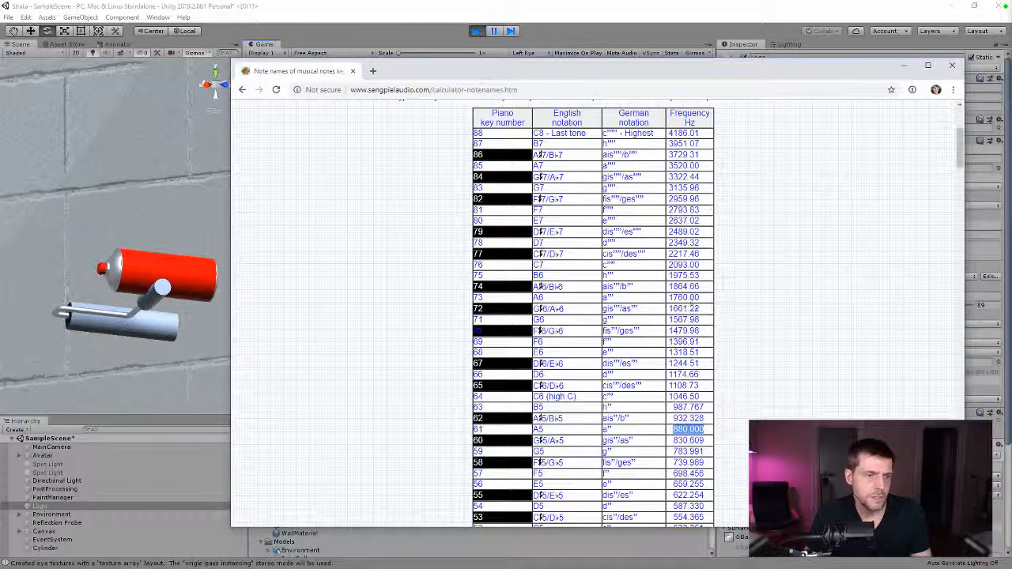
{"action": "double_click", "coordinate": [685, 298]}
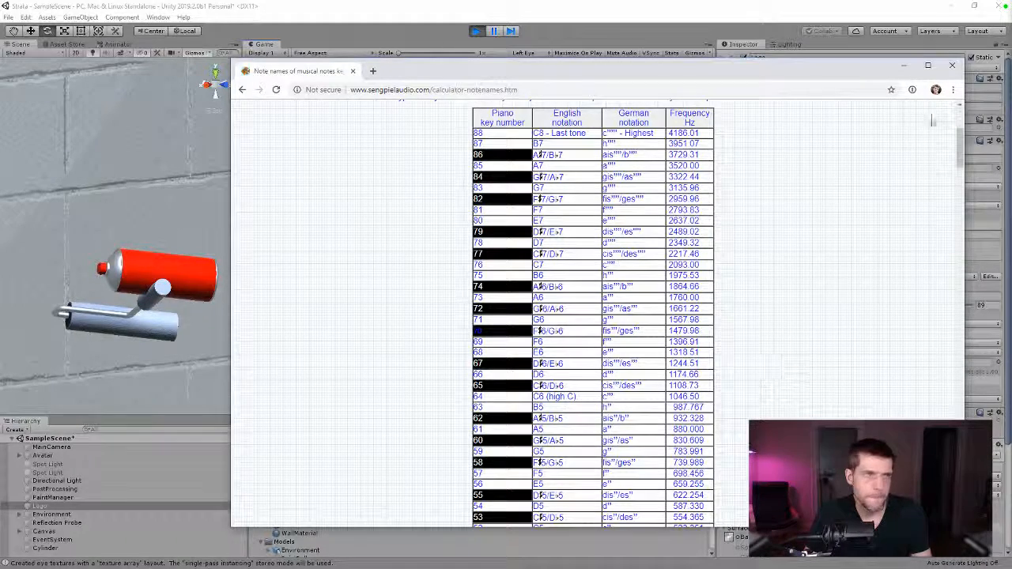
- Close the note frequency page and stop the running scene in Unity
{"action": "left_click", "coordinate": [952, 64]}
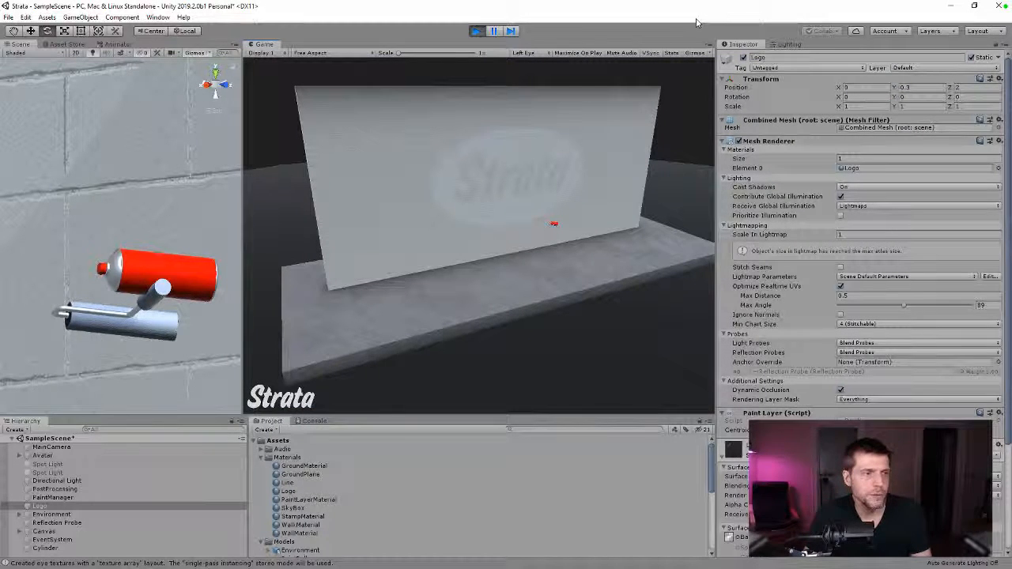
{"action": "left_click", "coordinate": [477, 31]}
{"action": "scroll", "coordinate": [414, 490], "scroll_direction": "down", "scroll_amount": 5}
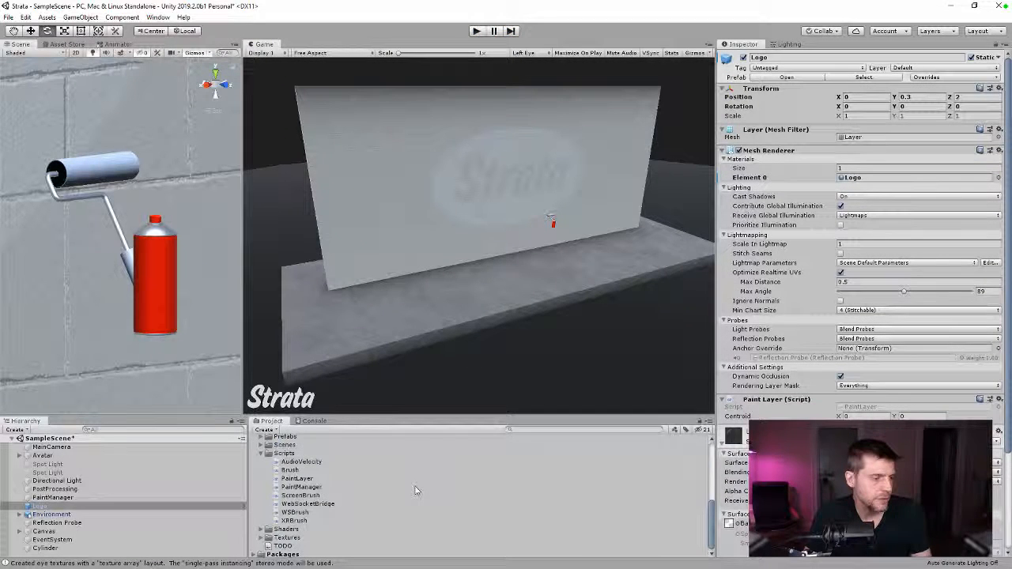
- Search the project assets for "logo", clear the search and select the Logo texture in the asset list
{"action": "left_click", "coordinate": [544, 430]}
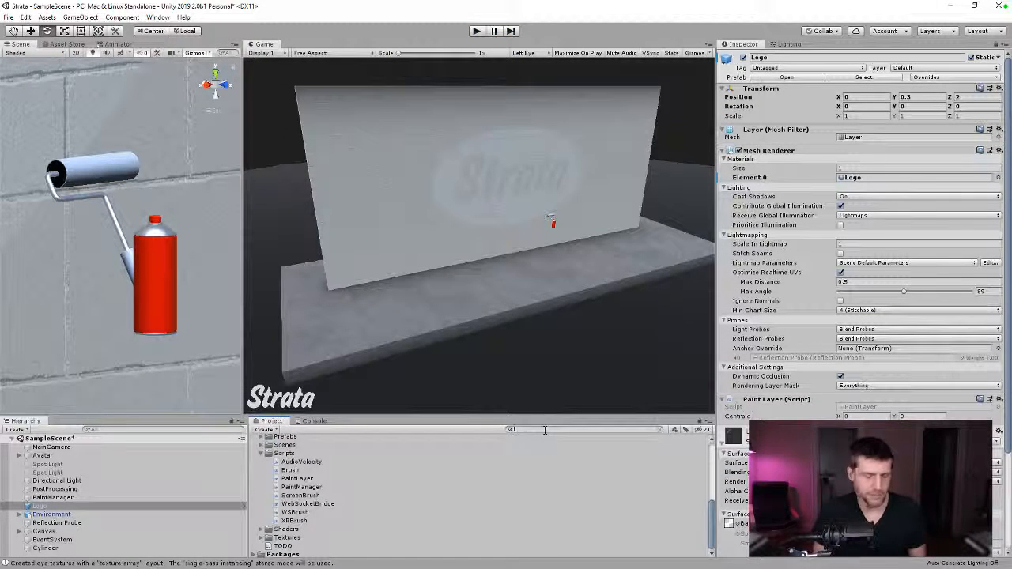
{"action": "type", "text": "logo"}
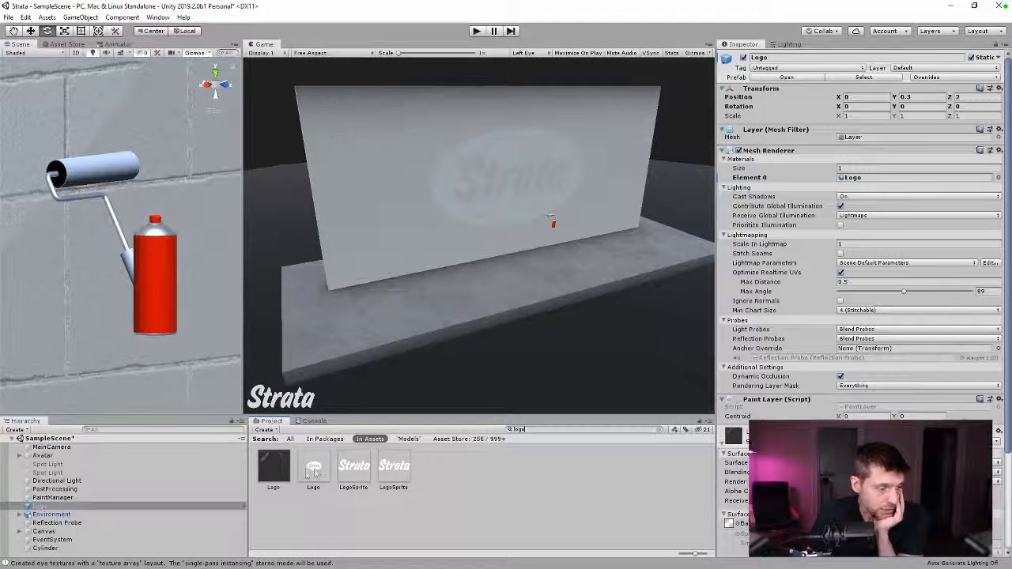
{"action": "left_click", "coordinate": [344, 469]}
{"action": "left_click", "coordinate": [659, 429]}
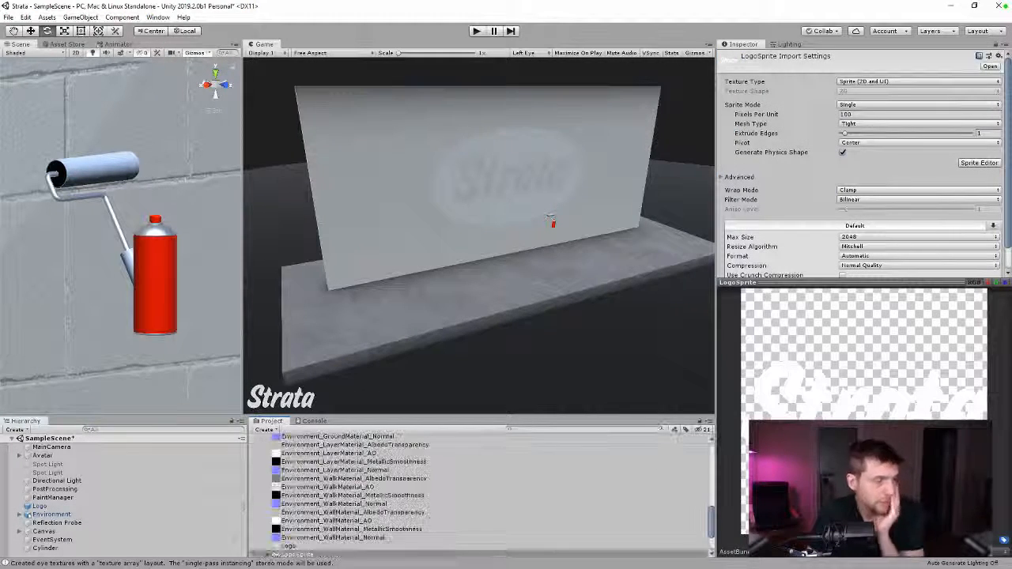
{"action": "scroll", "coordinate": [430, 503], "scroll_direction": "down", "scroll_amount": 2}
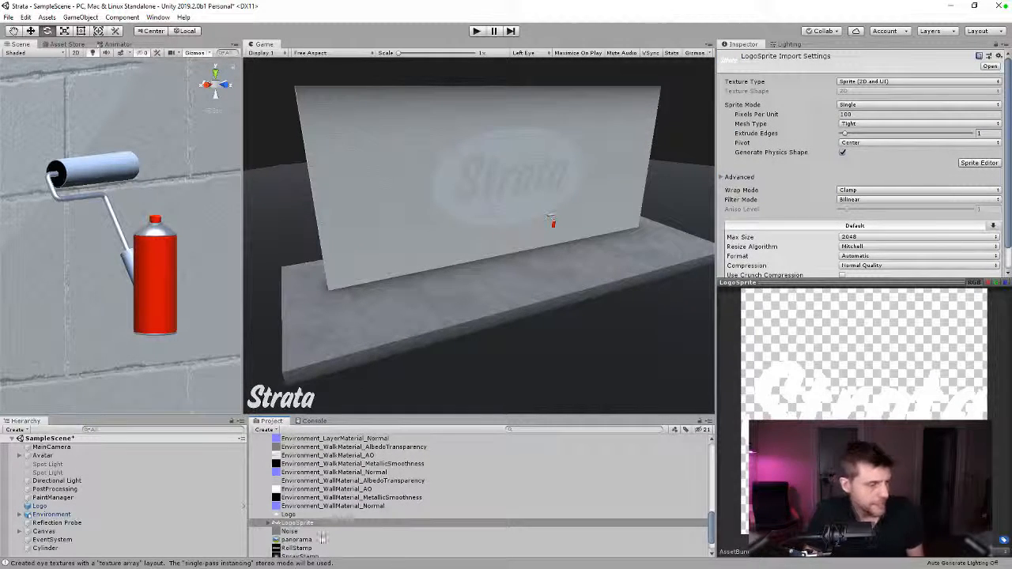
{"action": "left_click", "coordinate": [300, 514]}
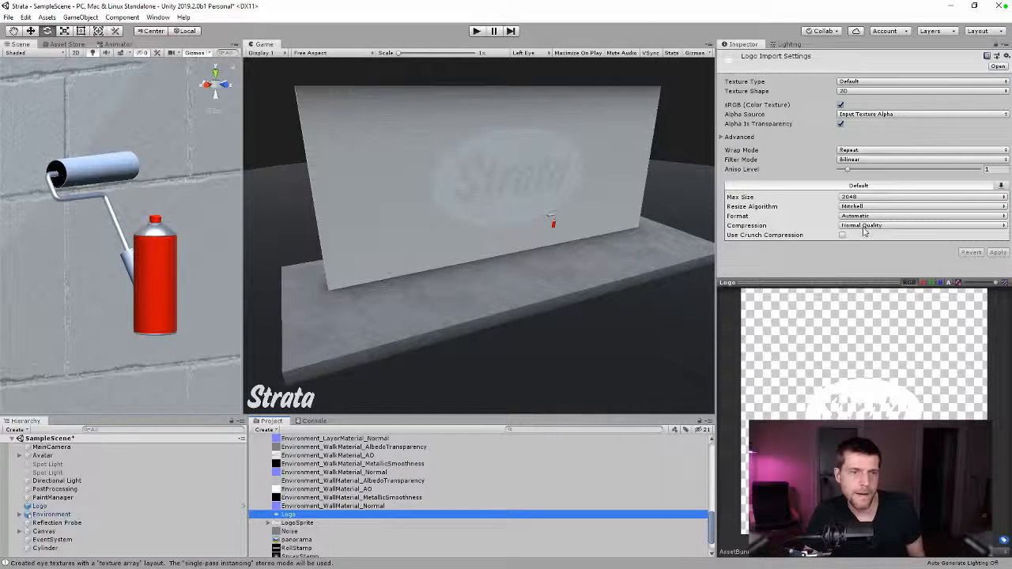
- Set the Logo texture's compression to High Quality and apply the import settings
{"action": "left_click", "coordinate": [865, 226]}
{"action": "left_click", "coordinate": [875, 272]}
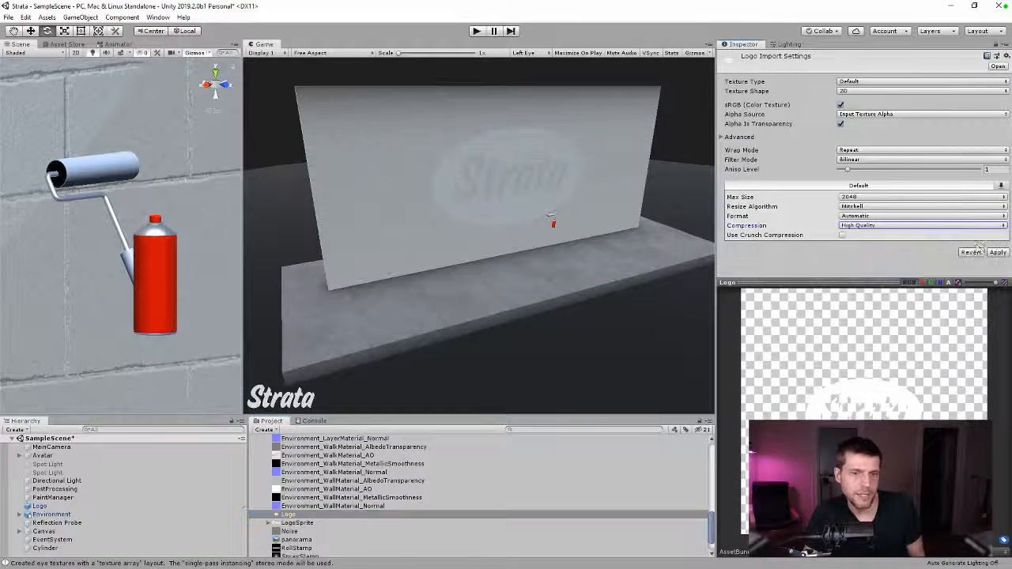
{"action": "left_click", "coordinate": [997, 253]}
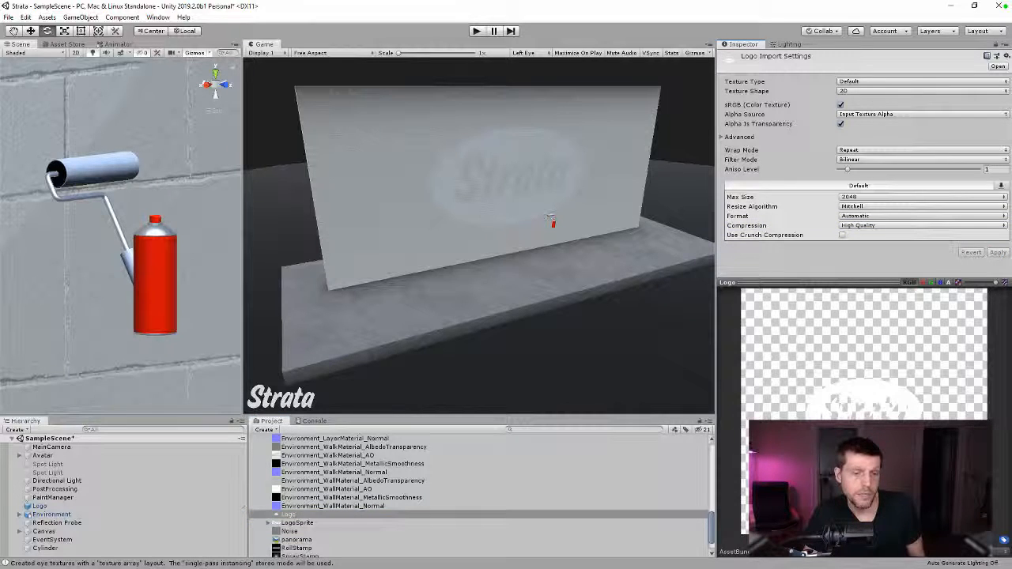
- Run the scene in play mode and toggle the Logo object off and back on to compare the wall
{"action": "left_click", "coordinate": [477, 32]}
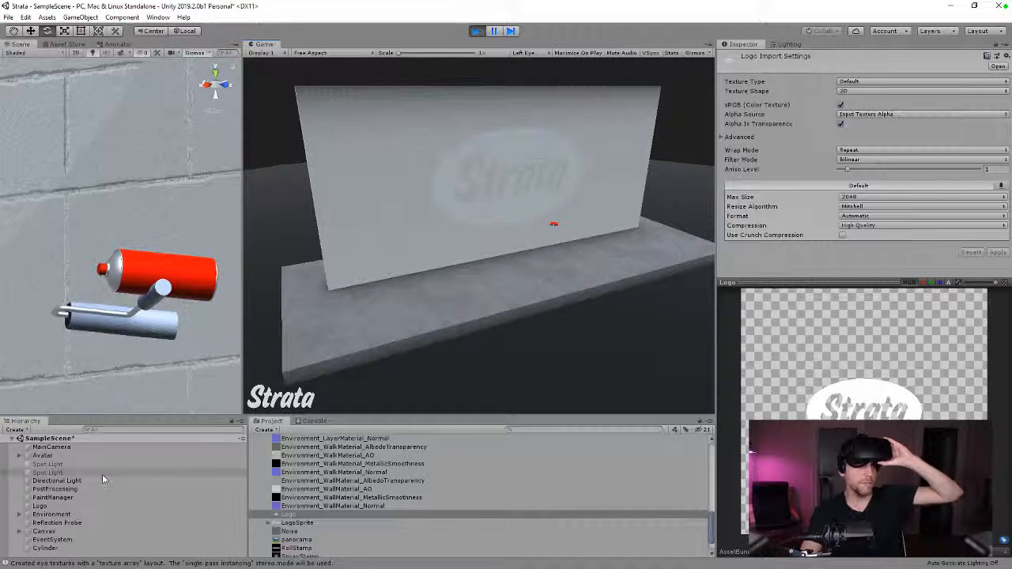
{"action": "left_click", "coordinate": [78, 507]}
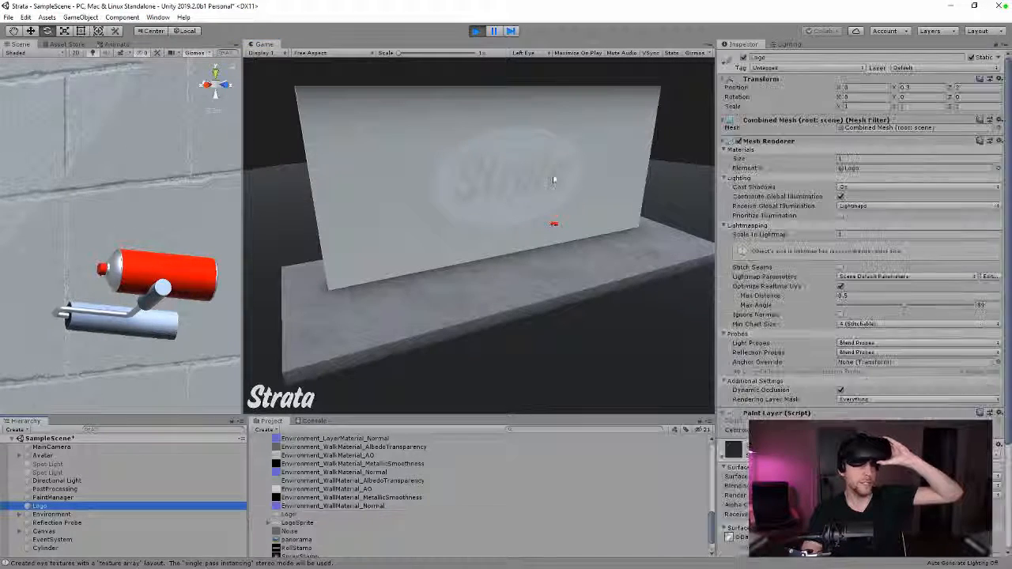
{"action": "left_click", "coordinate": [744, 59]}
{"action": "left_click", "coordinate": [744, 59]}
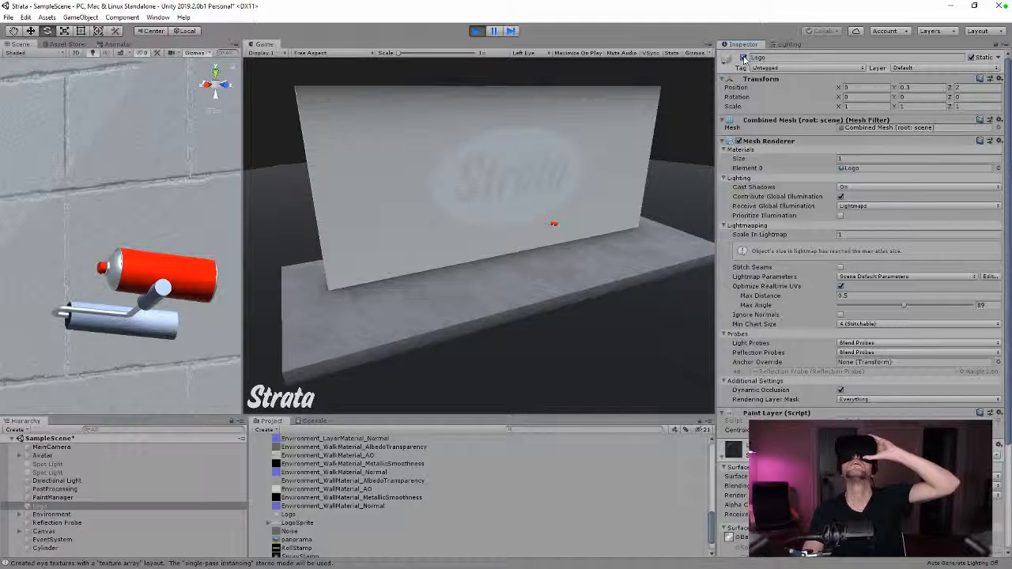
- Try clearing the Base Map texture from the Logo material
{"action": "scroll", "coordinate": [862, 237], "scroll_direction": "down", "scroll_amount": 4}
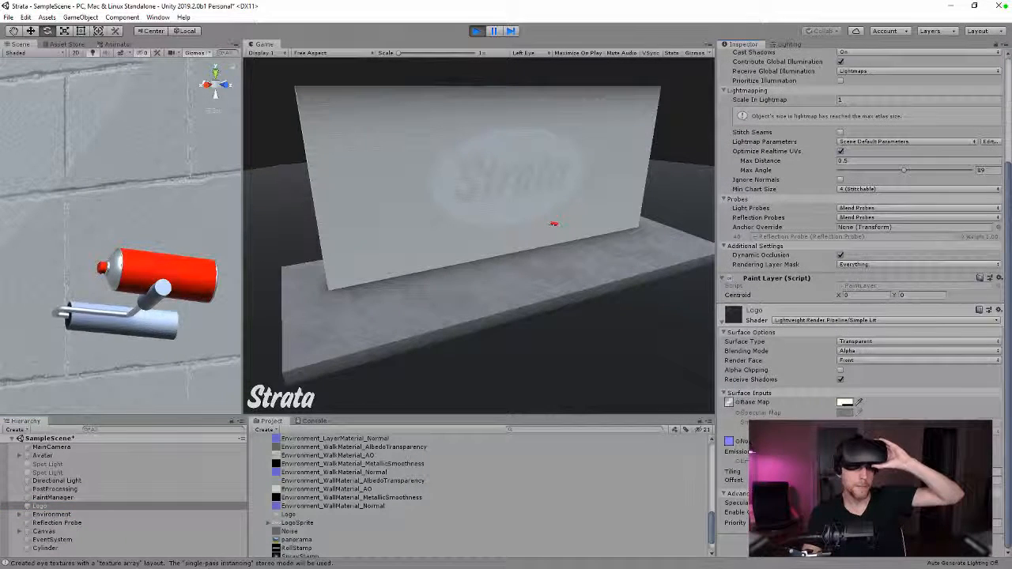
{"action": "left_click", "coordinate": [730, 403]}
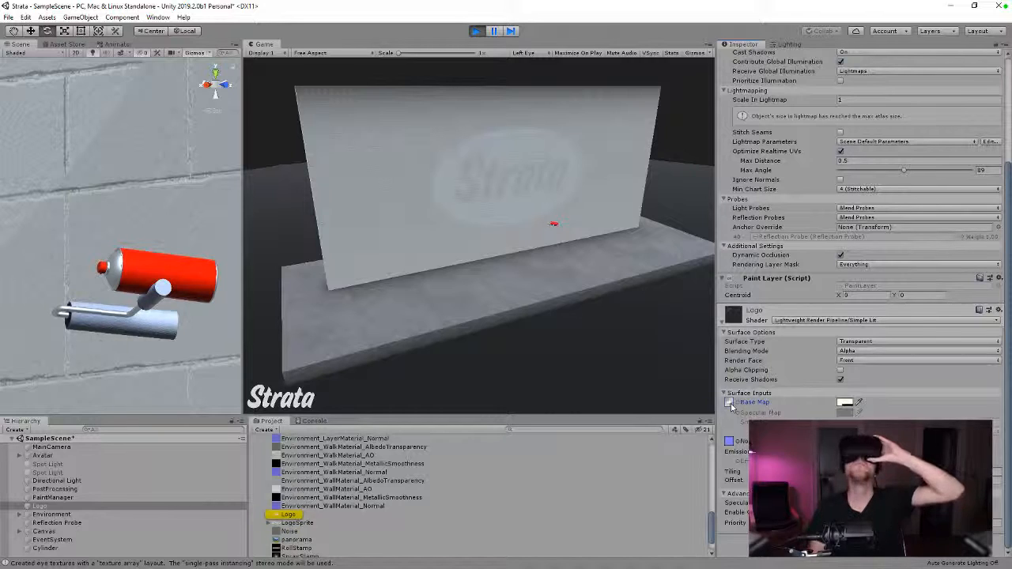
{"action": "key", "text": "Delete"}
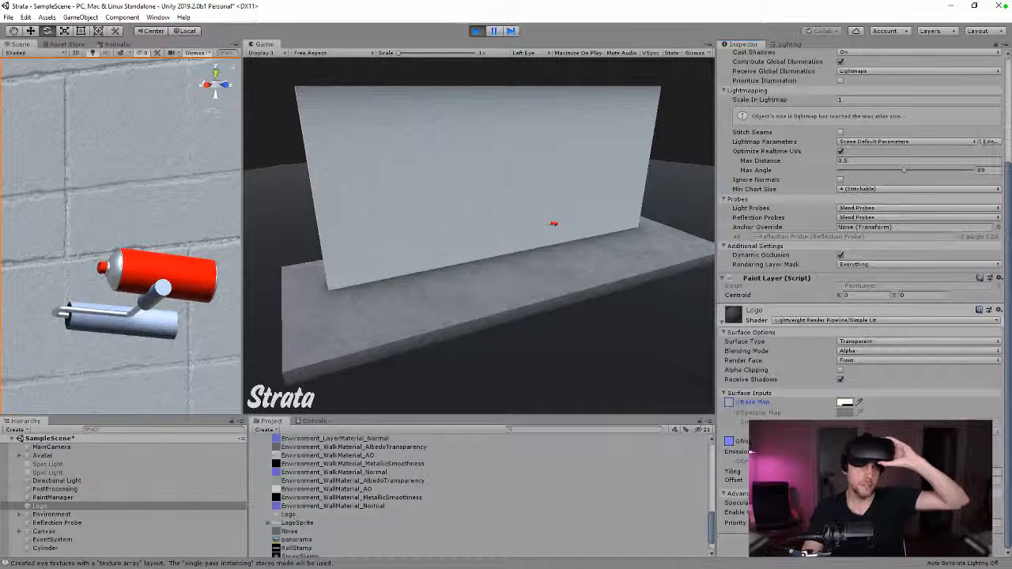
- Try switching the Logo material's shader to Lightweight Render Pipeline/Lit
{"action": "left_click", "coordinate": [821, 323]}
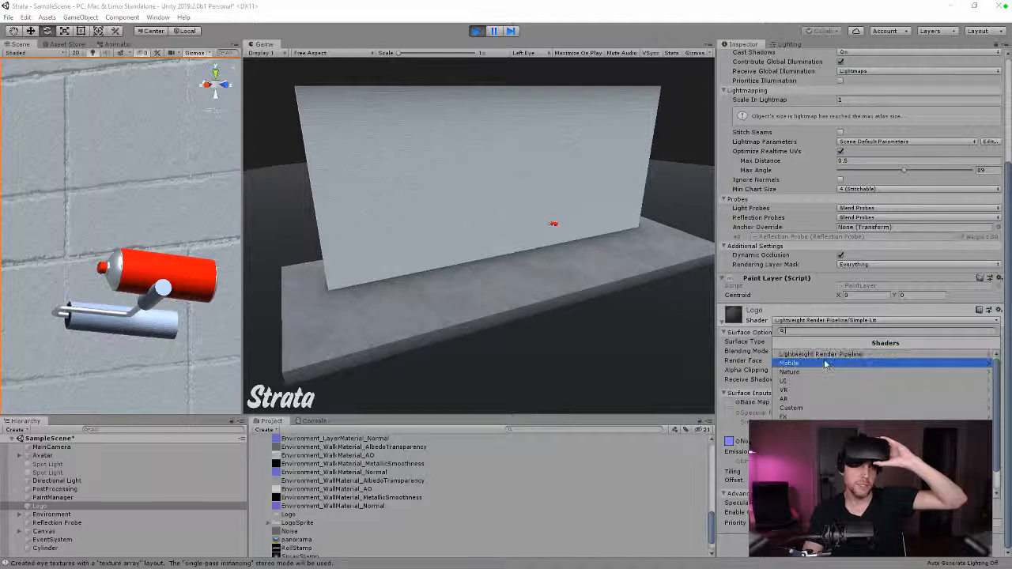
{"action": "left_click", "coordinate": [825, 356]}
{"action": "left_click", "coordinate": [823, 356]}
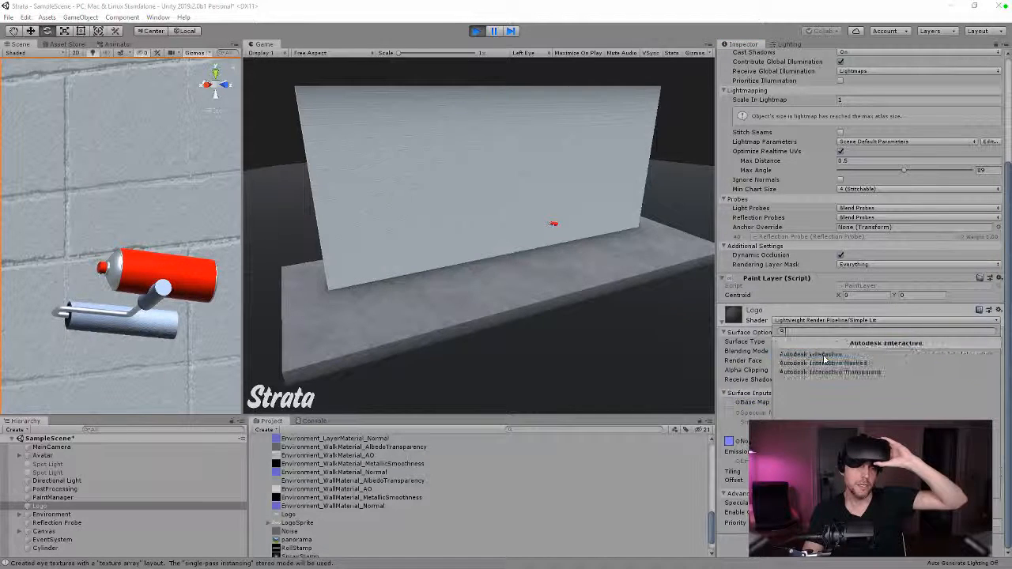
{"action": "left_click", "coordinate": [778, 345]}
{"action": "left_click", "coordinate": [803, 383]}
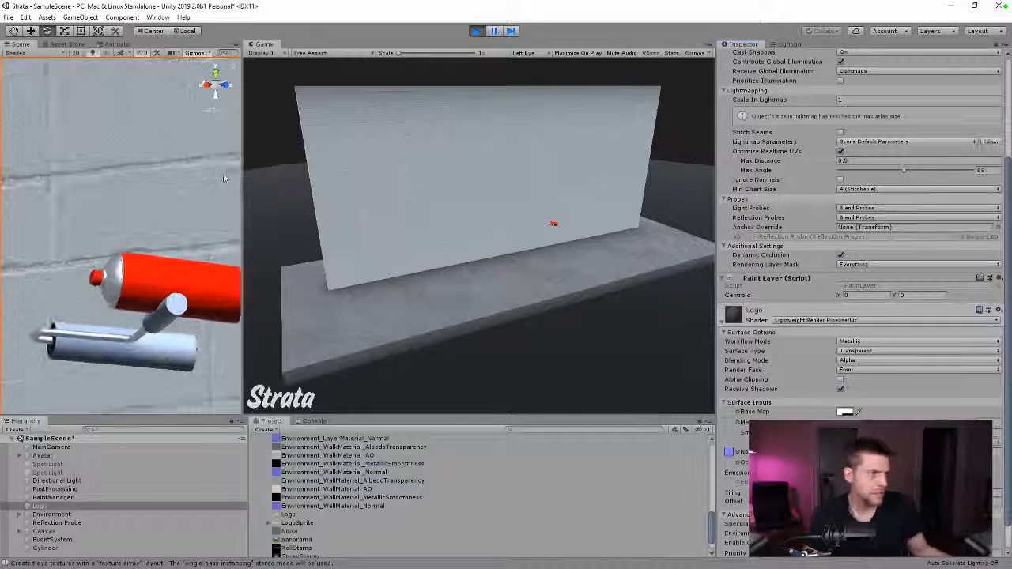
- Examine how the whole wall layer looks in the Scene view with the current Logo material
{"action": "scroll", "coordinate": [223, 176], "scroll_direction": "down", "scroll_amount": 5}
{"action": "scroll", "coordinate": [224, 180], "scroll_direction": "down", "scroll_amount": 3}
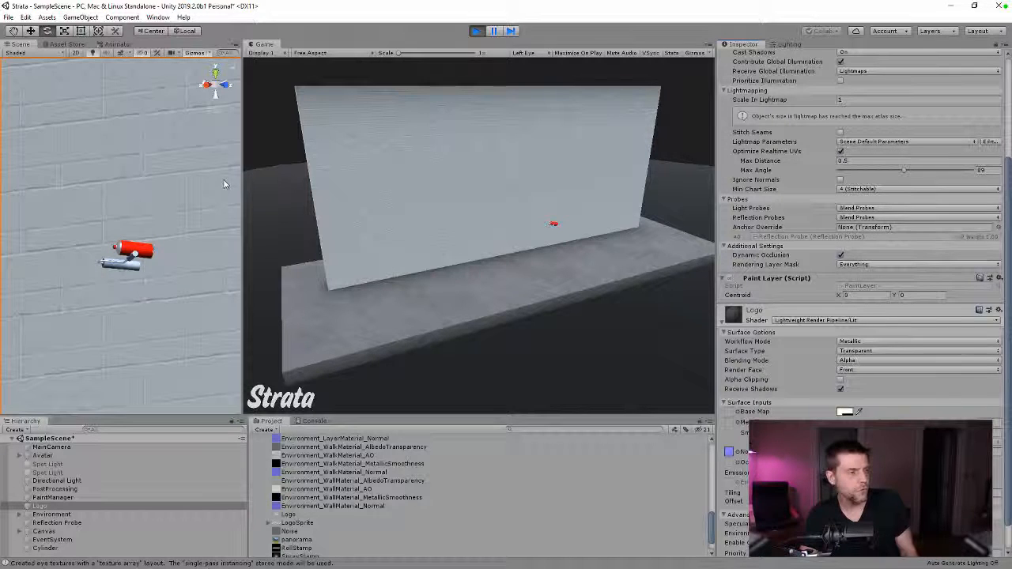
{"action": "middle_click_drag", "start_coordinate": [224, 181], "coordinate": [365, 224]}
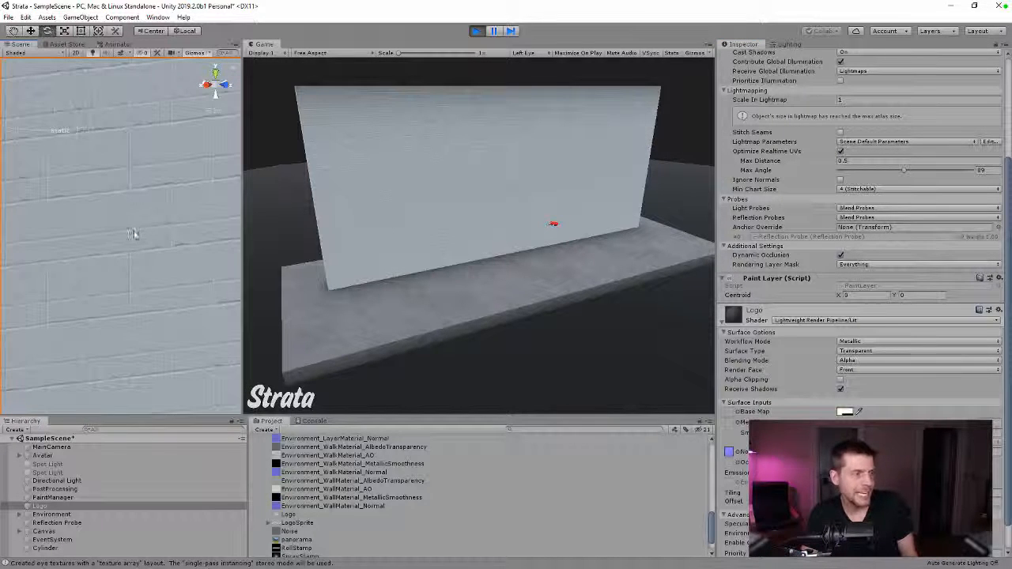
{"action": "scroll", "coordinate": [139, 229], "scroll_direction": "down", "scroll_amount": 4}
{"action": "scroll", "coordinate": [121, 269], "scroll_direction": "down", "scroll_amount": 6}
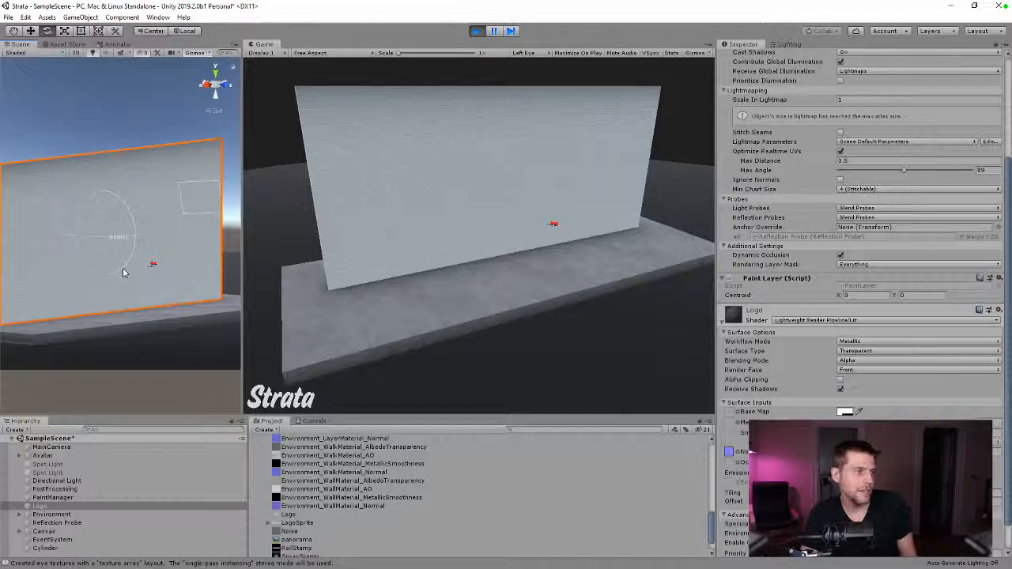
{"action": "scroll", "coordinate": [122, 272], "scroll_direction": "up", "scroll_amount": 5}
{"action": "middle_click_drag", "start_coordinate": [122, 272], "coordinate": [198, 273]}
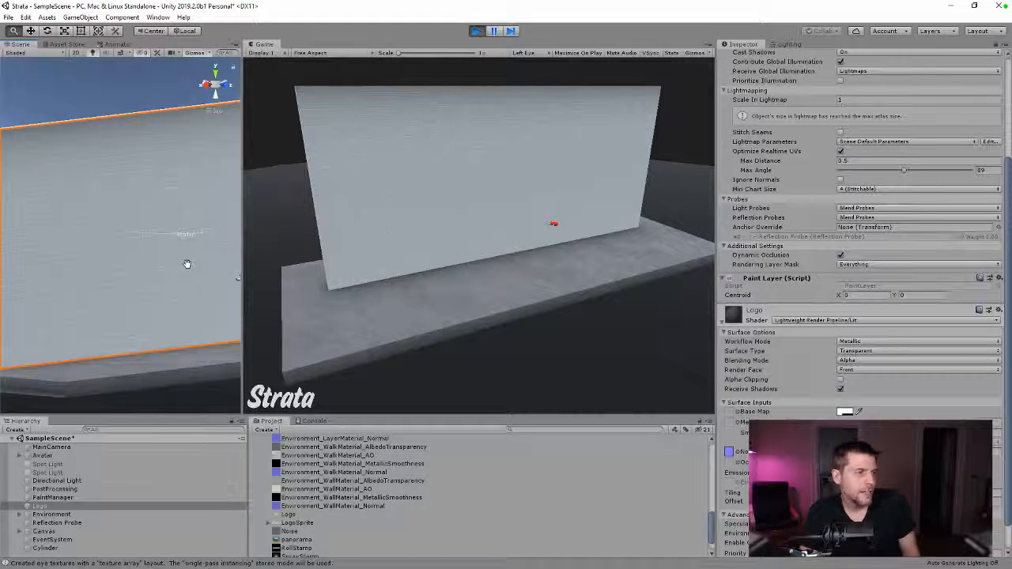
{"action": "scroll", "coordinate": [199, 273], "scroll_direction": "down", "scroll_amount": 1}
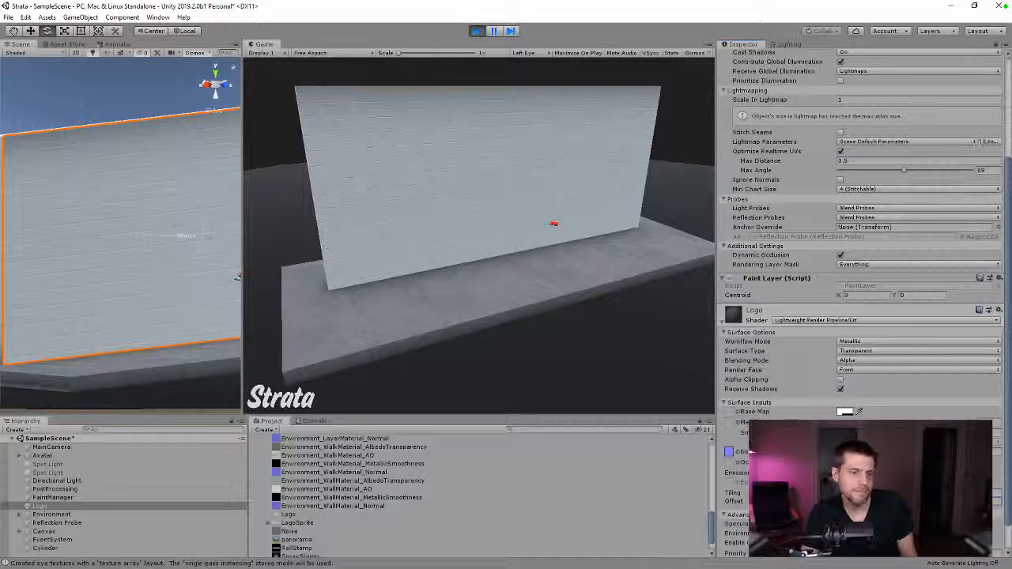
- Stop play mode and set the Logo material's shader to Lightweight Render Pipeline/Simple Lit
{"action": "left_click", "coordinate": [477, 30]}
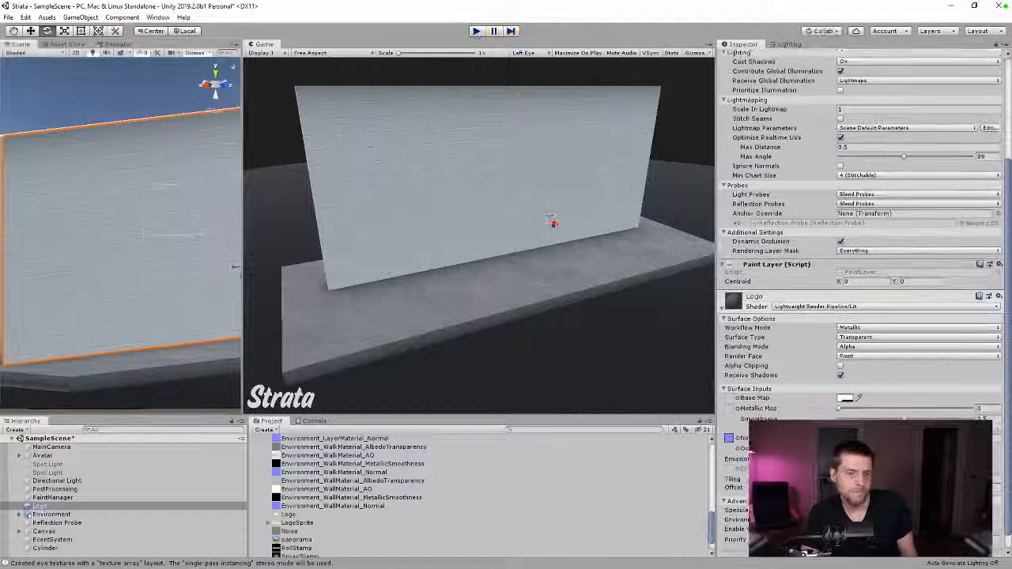
{"action": "left_click", "coordinate": [737, 398]}
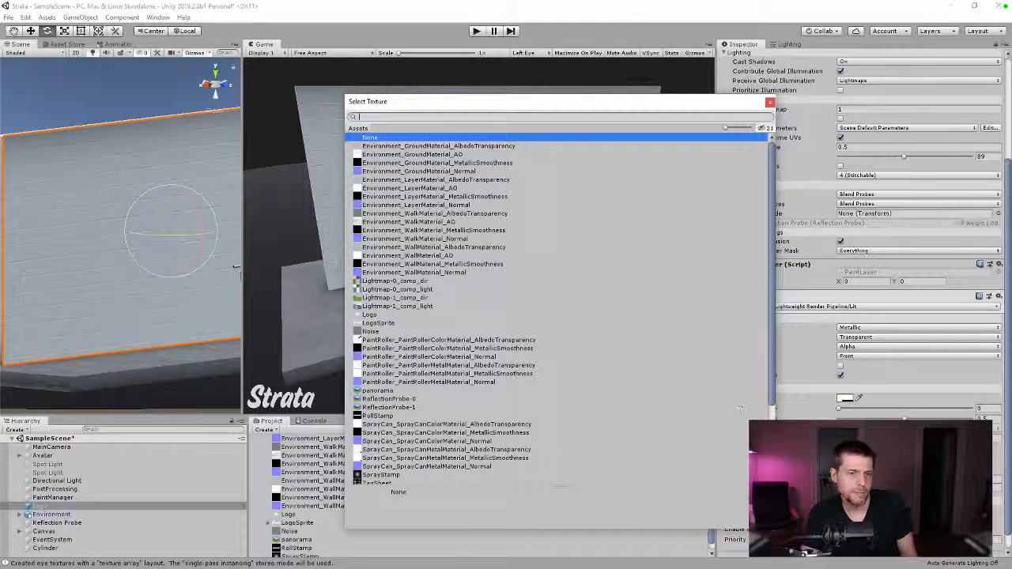
{"action": "left_click", "coordinate": [848, 307]}
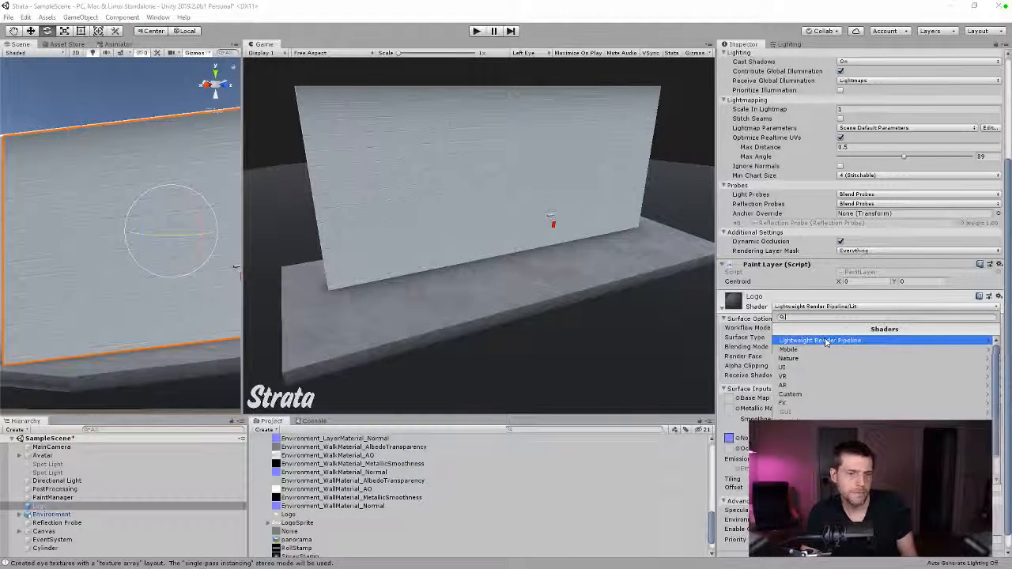
{"action": "left_click", "coordinate": [791, 340]}
{"action": "left_click", "coordinate": [790, 378]}
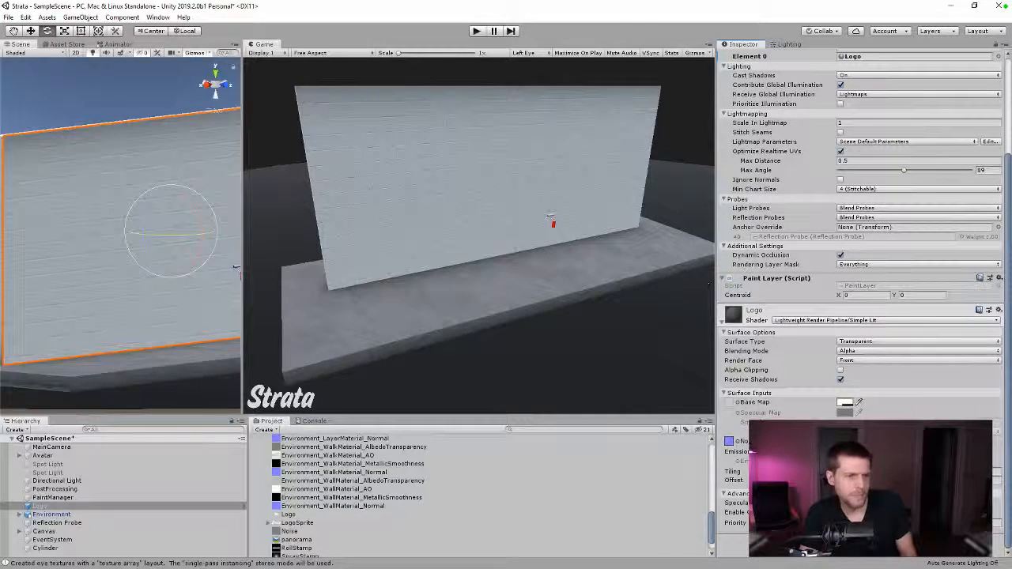
- Assign the Logo texture to the Base Map of the Logo material
{"action": "left_click", "coordinate": [737, 403]}
{"action": "type", "text": "log"}
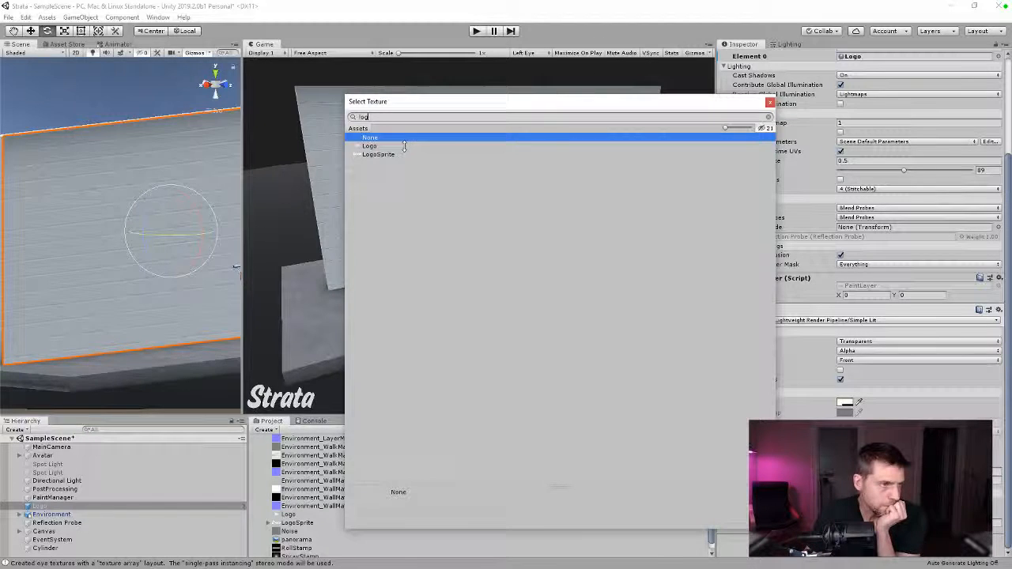
{"action": "double_click", "coordinate": [404, 145]}
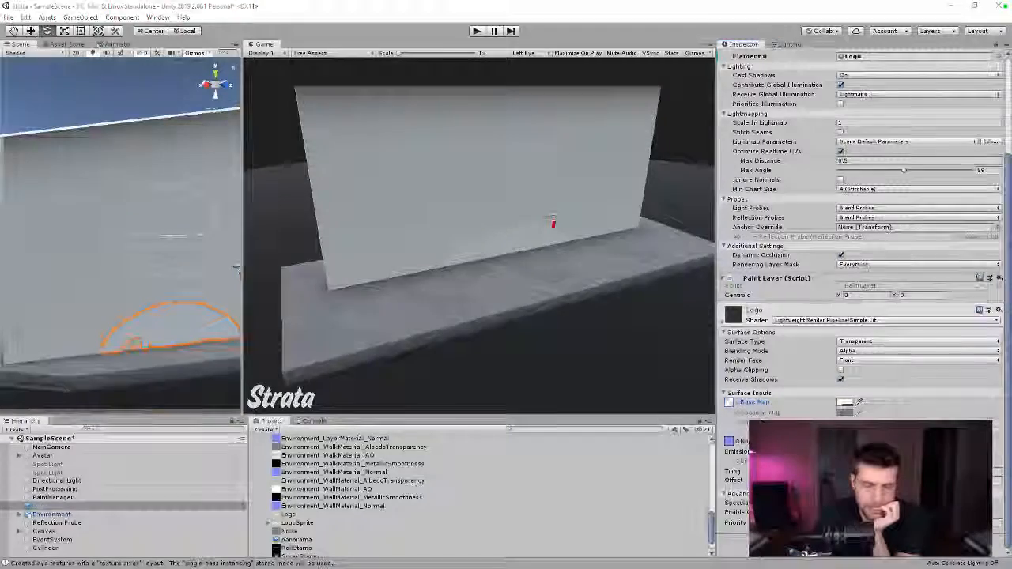
- Switch to Illustrator and nudge the Strata logo group straight up into the upper half of the artboard
{"action": "key", "text": "alt+Tab"}
{"action": "left_click", "coordinate": [515, 326]}
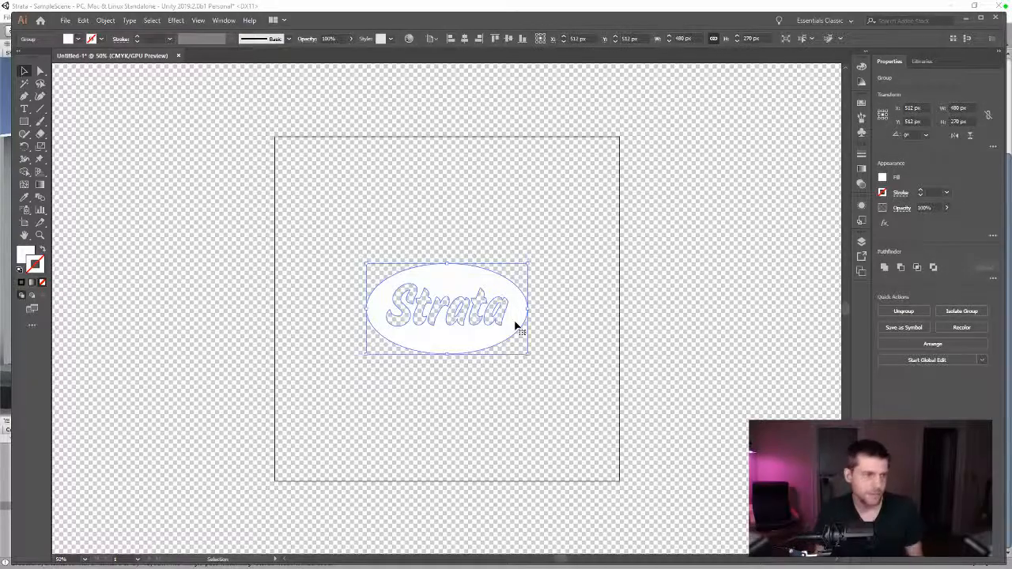
{"action": "key", "text": "shift+Up"}
{"action": "key", "text": "shift+Up"}
{"action": "key", "text": "shift+Up"}
{"action": "key", "text": "shift+Up"}
{"action": "key", "text": "shift+Up"}
{"action": "key", "text": "shift+Up"}
{"action": "key", "text": "shift+Up"}
{"action": "key", "text": "shift+Up"}
{"action": "key", "text": "shift+Up"}
{"action": "key", "text": "shift+Up"}
{"action": "key", "text": "shift+Up"}
{"action": "key", "text": "shift+Up"}
{"action": "key", "text": "shift+Up"}
{"action": "key", "text": "shift+Up"}
{"action": "key", "text": "shift+Up"}
{"action": "key", "text": "shift+Up"}
{"action": "key", "text": "shift+Up"}
{"action": "key", "text": "shift+Up"}
{"action": "key", "text": "shift+Up"}
{"action": "key", "text": "shift+Up"}
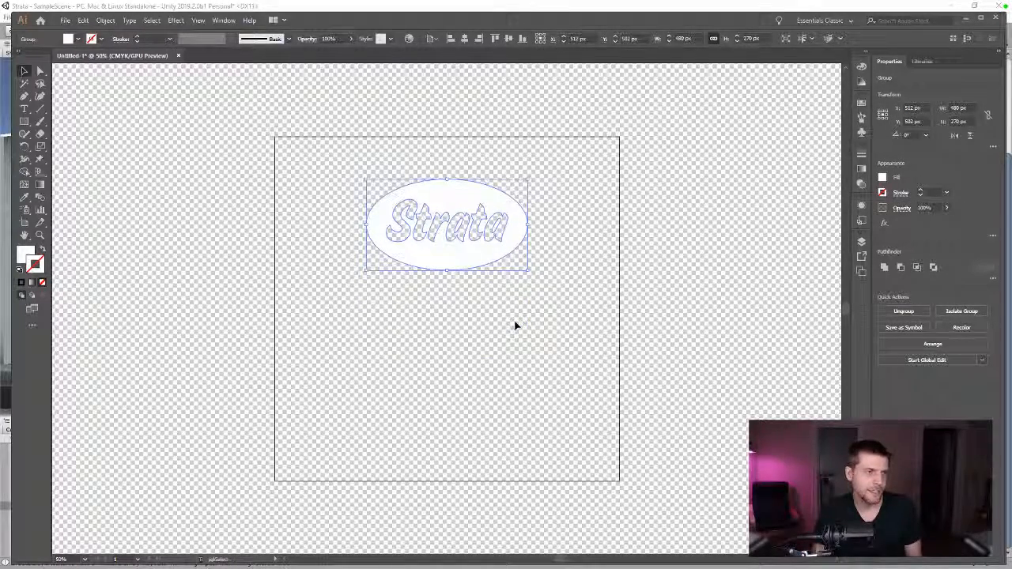
- Try to save the repositioned logo for web as a PNG-24 in the project's Textures folder
{"action": "key", "text": "ctrl+alt+shift+s"}
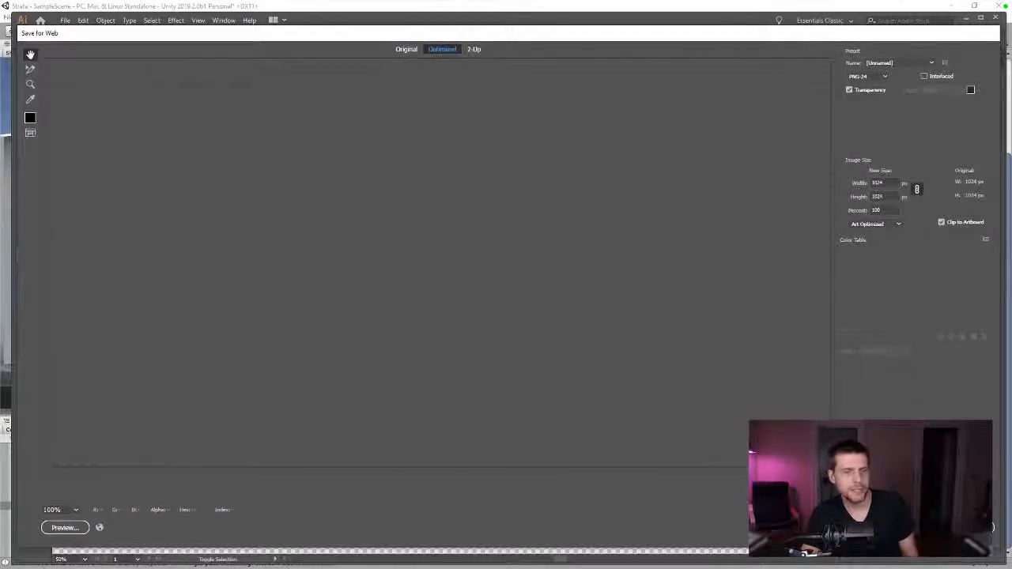
{"action": "key", "text": "Return"}
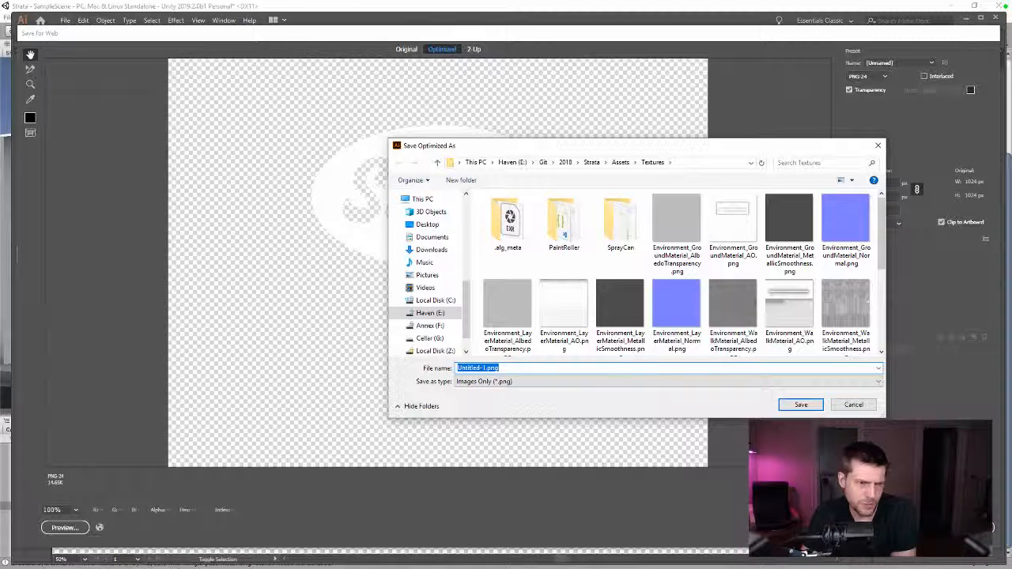
{"action": "scroll", "coordinate": [630, 251], "scroll_direction": "down", "scroll_amount": 2}
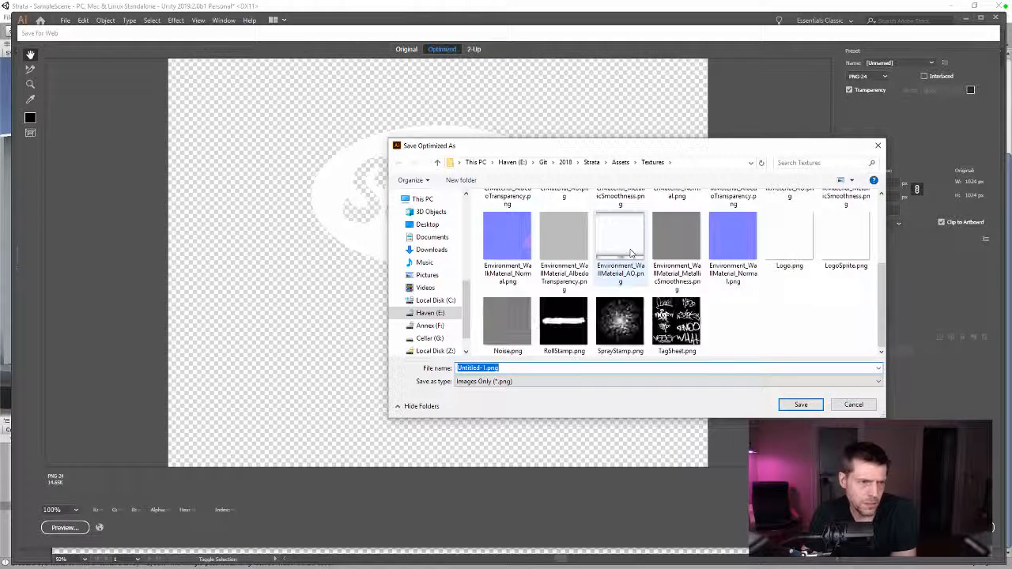
{"action": "scroll", "coordinate": [631, 251], "scroll_direction": "up", "scroll_amount": 1}
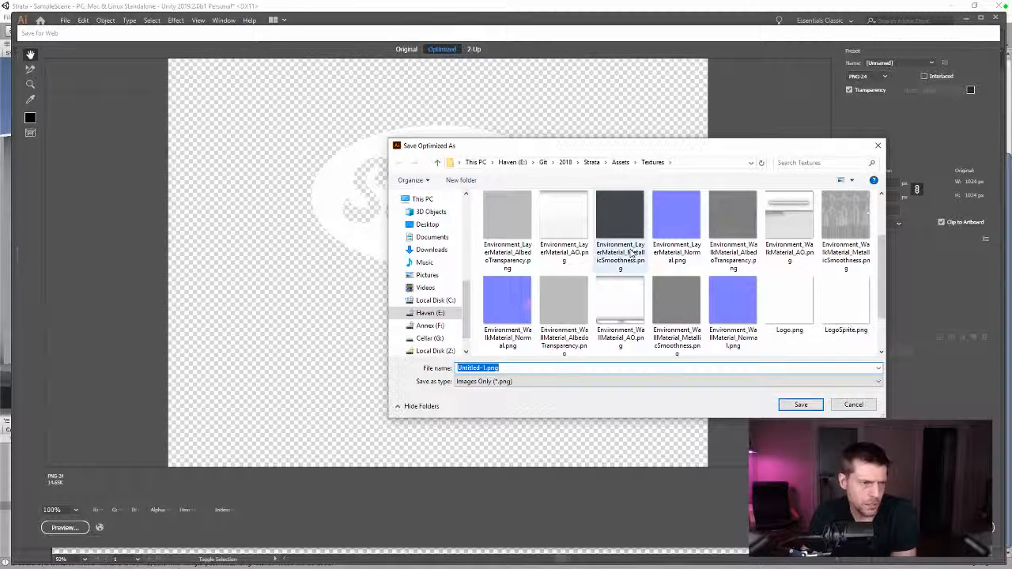
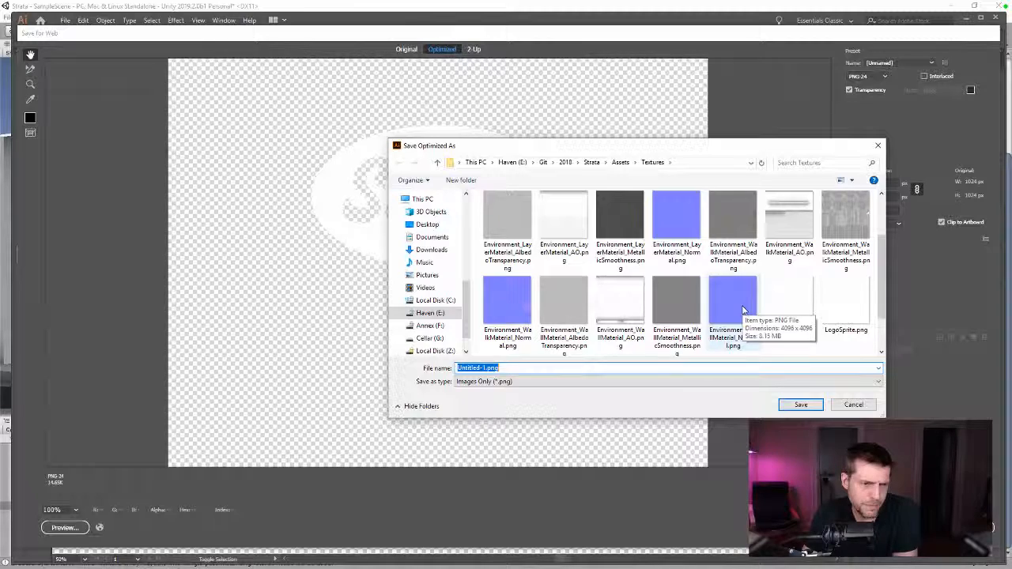
{"action": "left_click", "coordinate": [854, 404]}
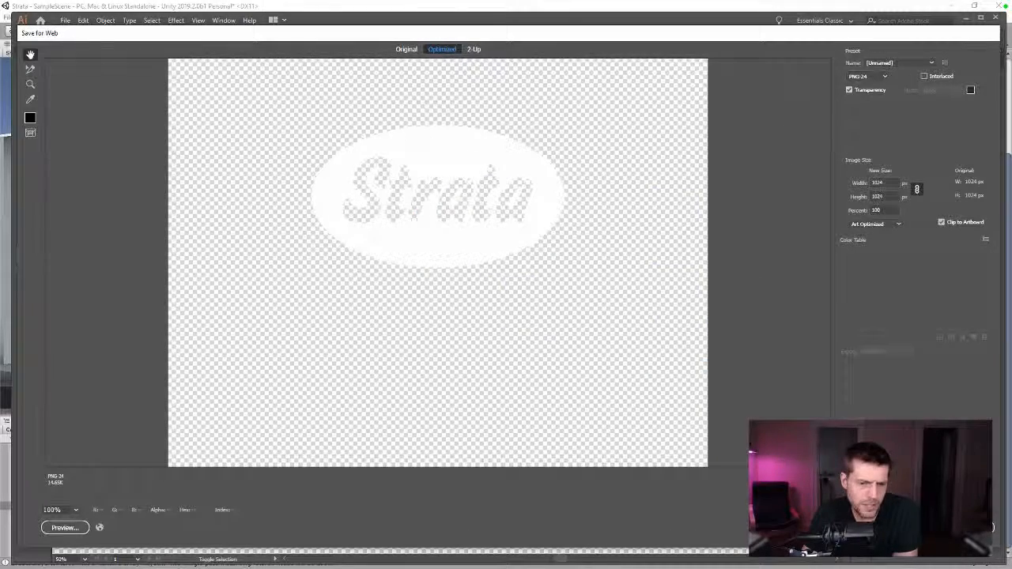
- Cancel the web export, switch to Unity and look through the wall and walkway textures for Environment_WallMaterial_Normal
{"action": "key", "text": "Escape"}
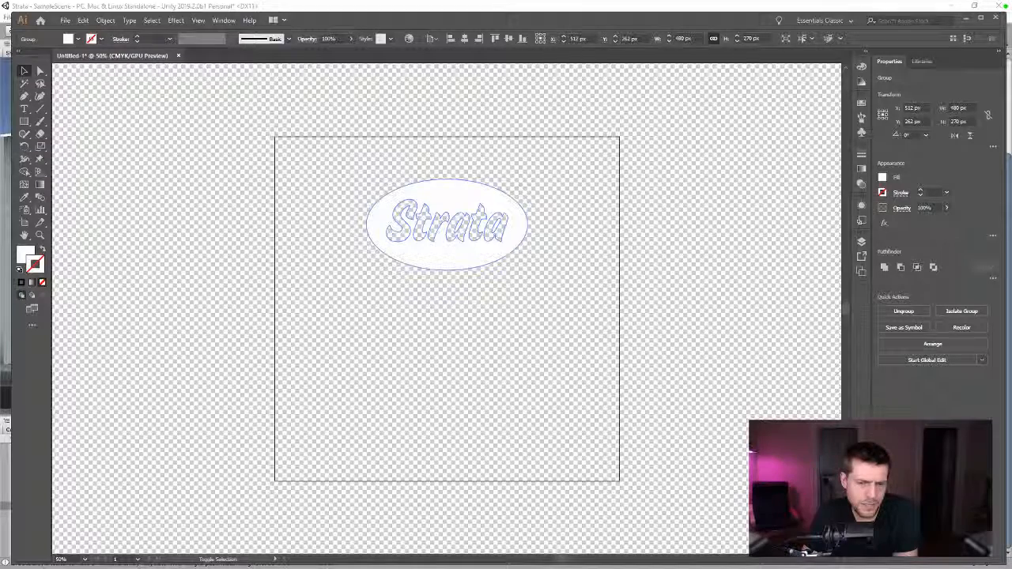
{"action": "key", "text": "alt+Tab"}
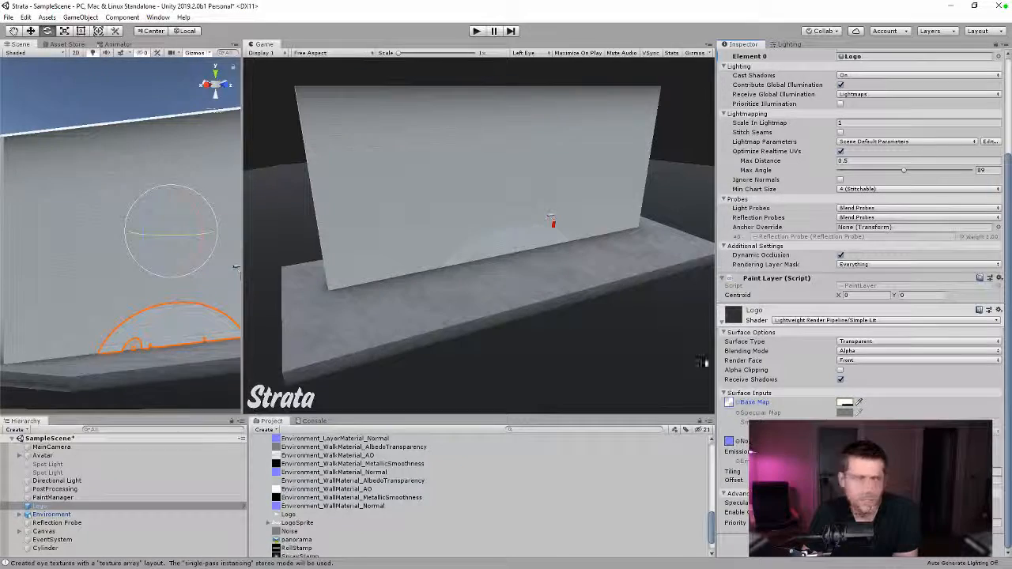
{"action": "right_click", "coordinate": [377, 506]}
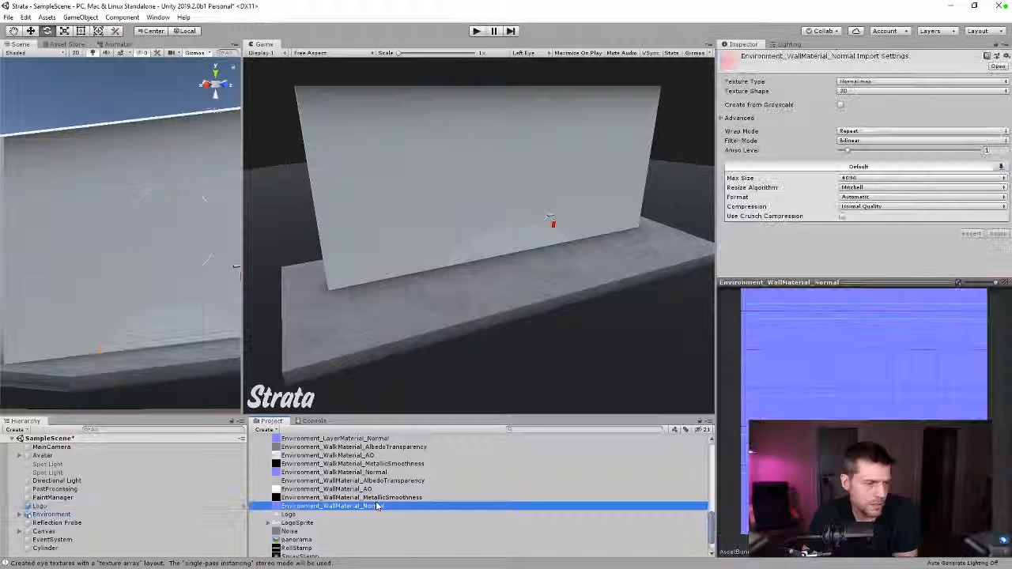
{"action": "left_click", "coordinate": [315, 500]}
{"action": "left_click", "coordinate": [344, 489]}
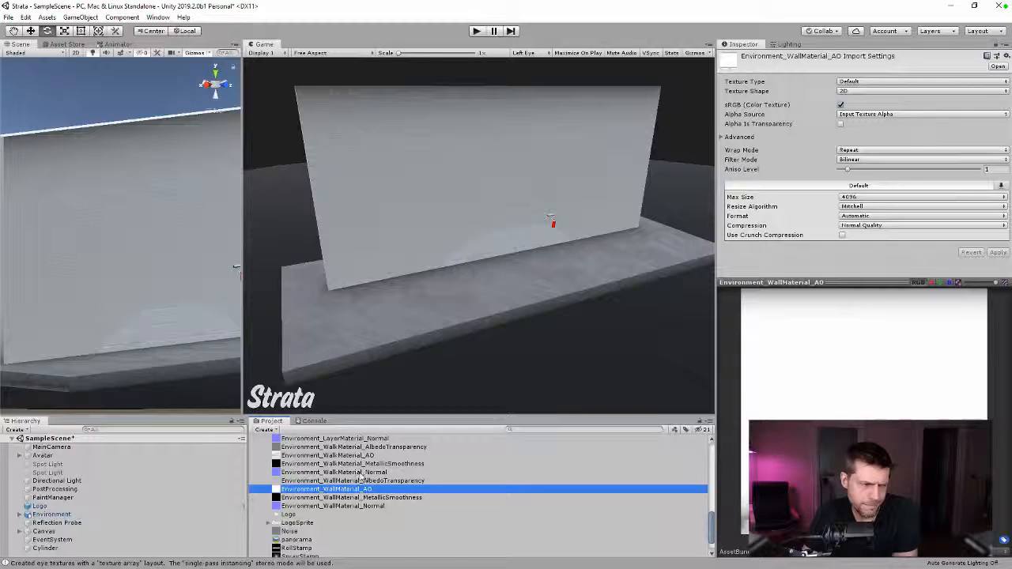
{"action": "left_click", "coordinate": [361, 472]}
{"action": "left_click", "coordinate": [370, 506]}
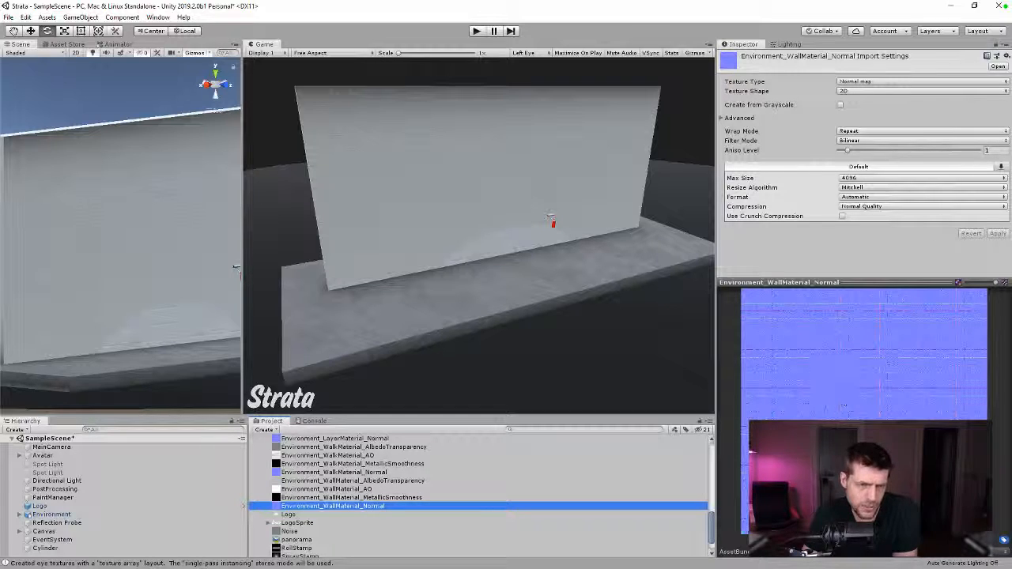
- Reveal Environment_WallMaterial_Normal in its Textures folder and place the PNG in the Illustrator logo document
{"action": "right_click", "coordinate": [406, 511]}
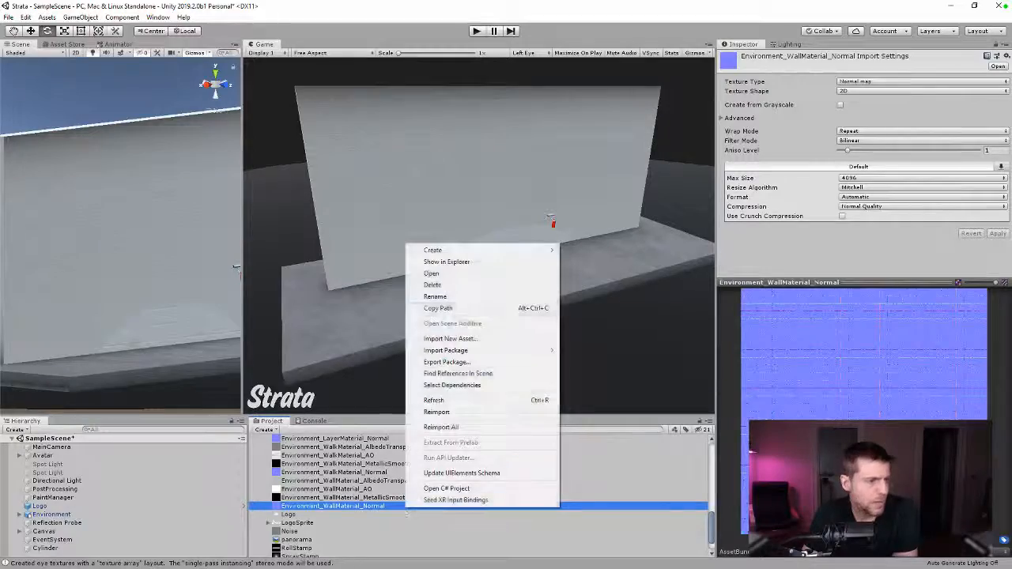
{"action": "left_click", "coordinate": [446, 262]}
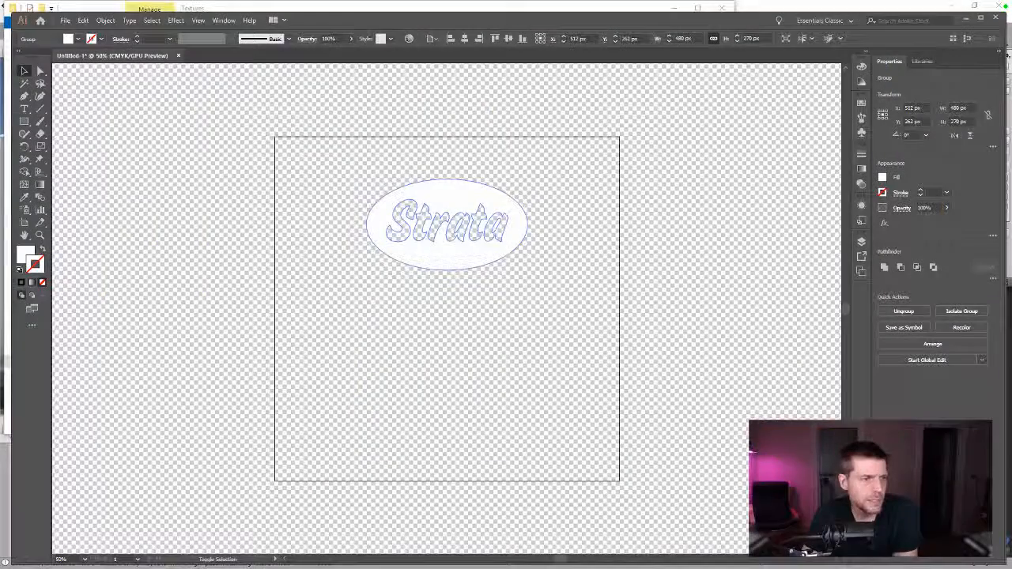
{"action": "key", "text": "ctrl+a"}
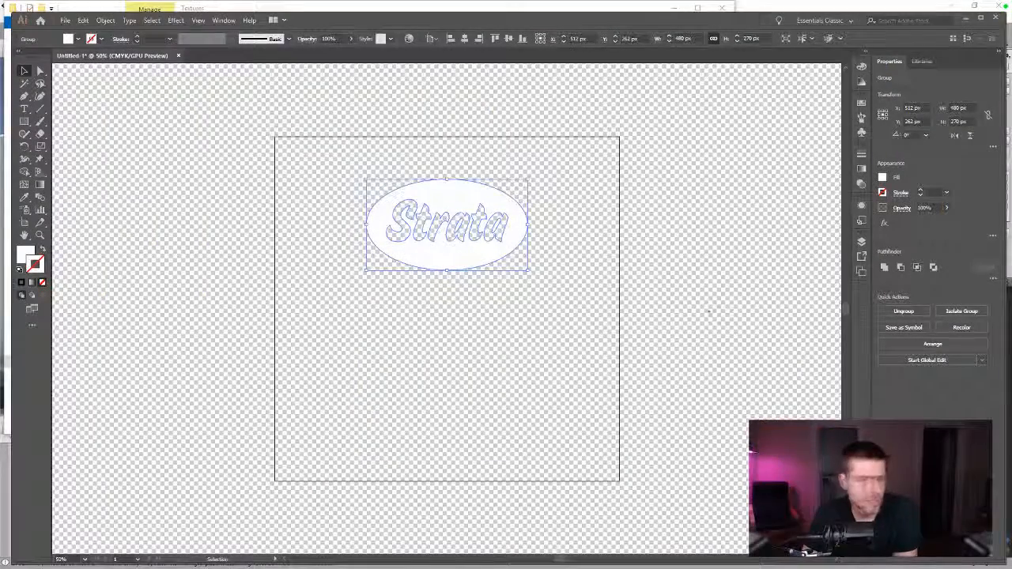
{"action": "key", "text": "alt+Tab"}
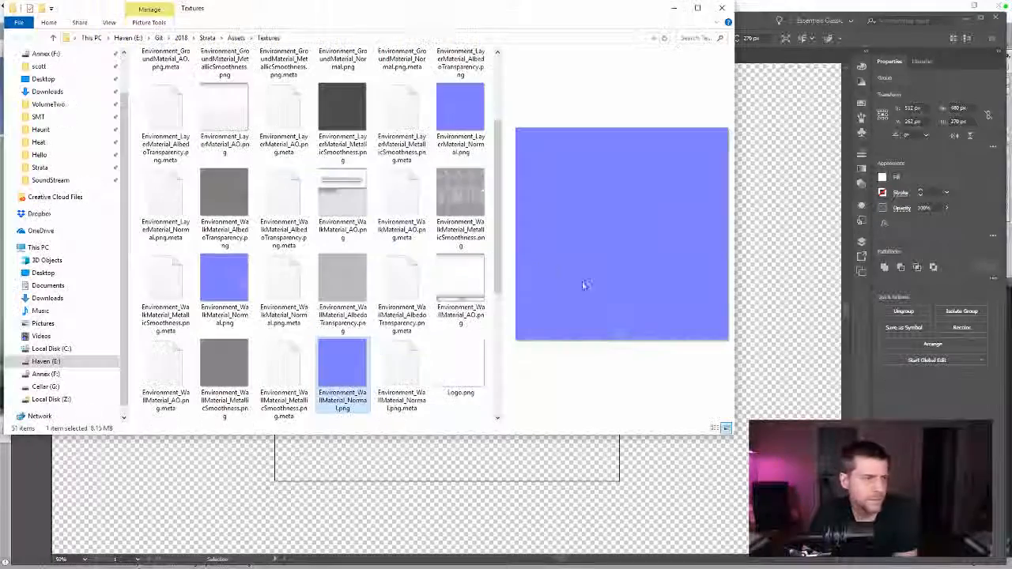
{"action": "left_click_drag", "start_coordinate": [342, 371], "coordinate": [525, 500]}
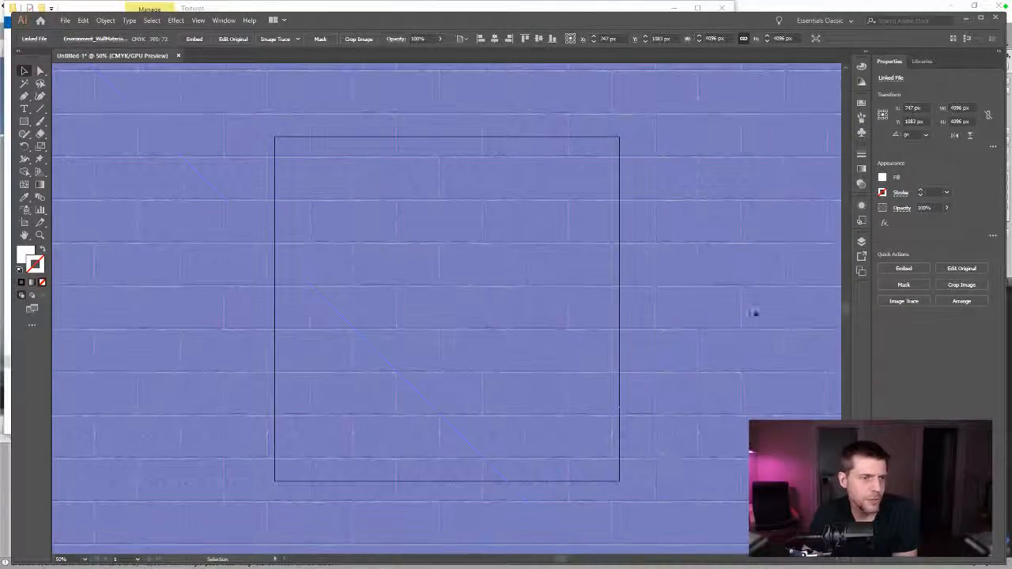
- Resize the placed wall normal map to 1024 × 1024 px and centre it horizontally and vertically on the artboard
{"action": "left_click_drag", "start_coordinate": [753, 309], "coordinate": [569, 220]}
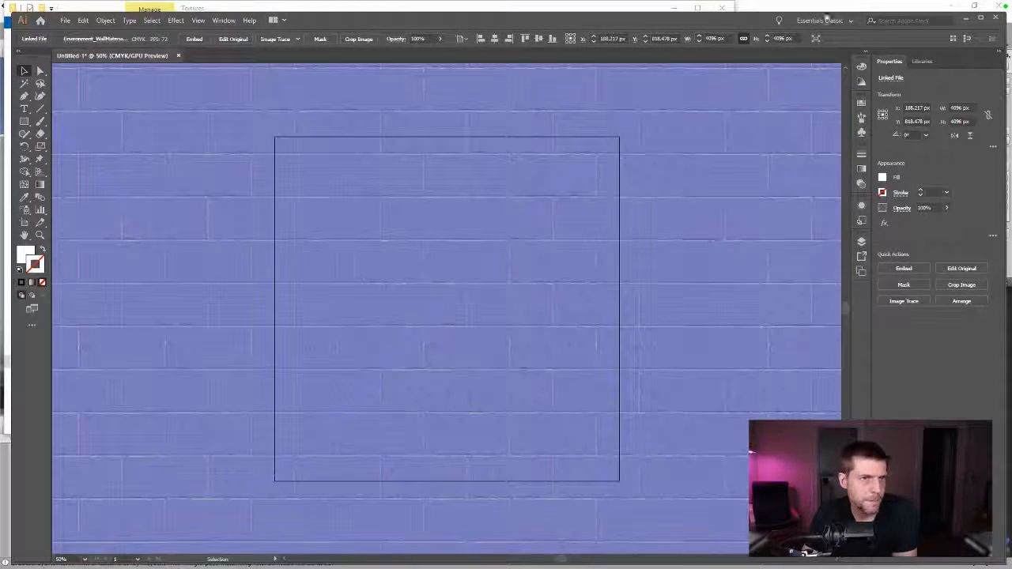
{"action": "left_click", "coordinate": [716, 38]}
{"action": "type", "text": "1024"}
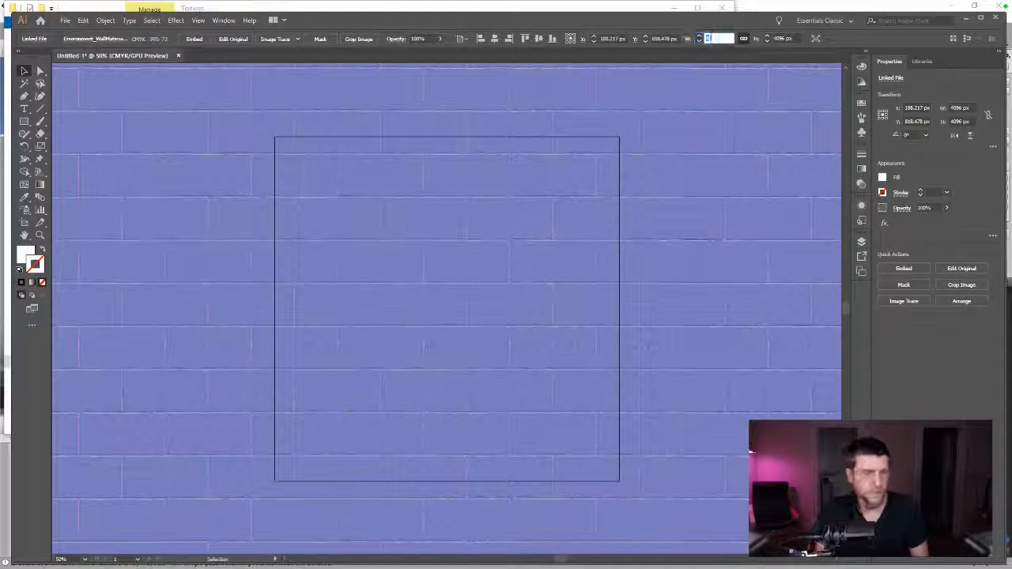
{"action": "key", "text": "Tab"}
{"action": "left_click", "coordinate": [497, 38]}
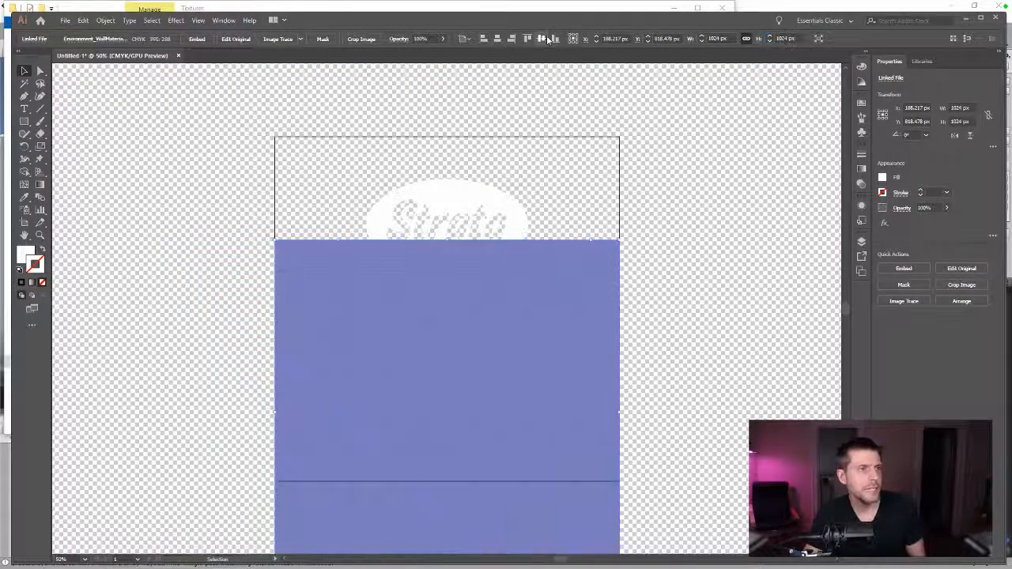
{"action": "left_click", "coordinate": [541, 38]}
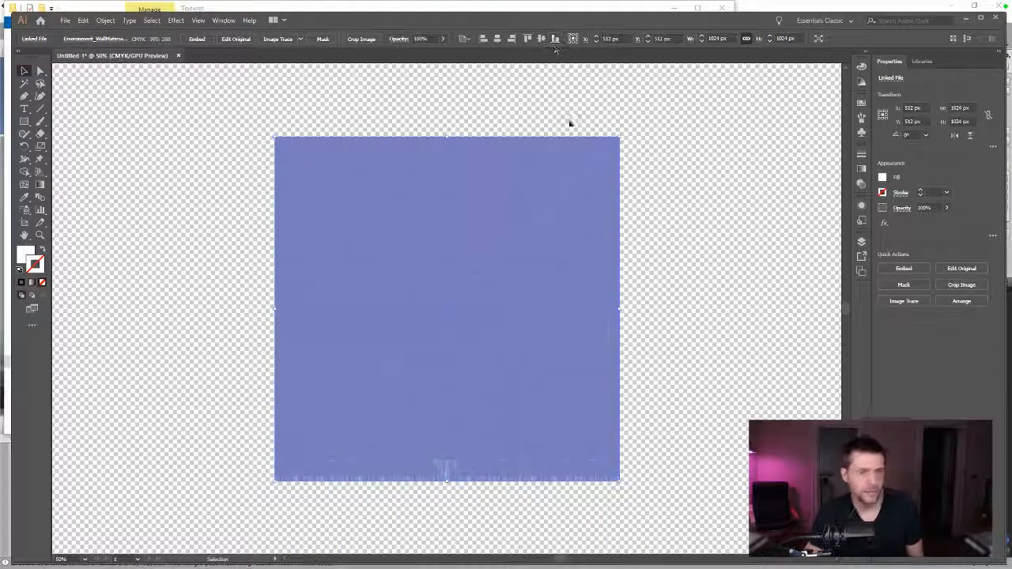
- Send the wall normal map behind the white Strata logo and deselect it
{"action": "key", "text": "Return"}
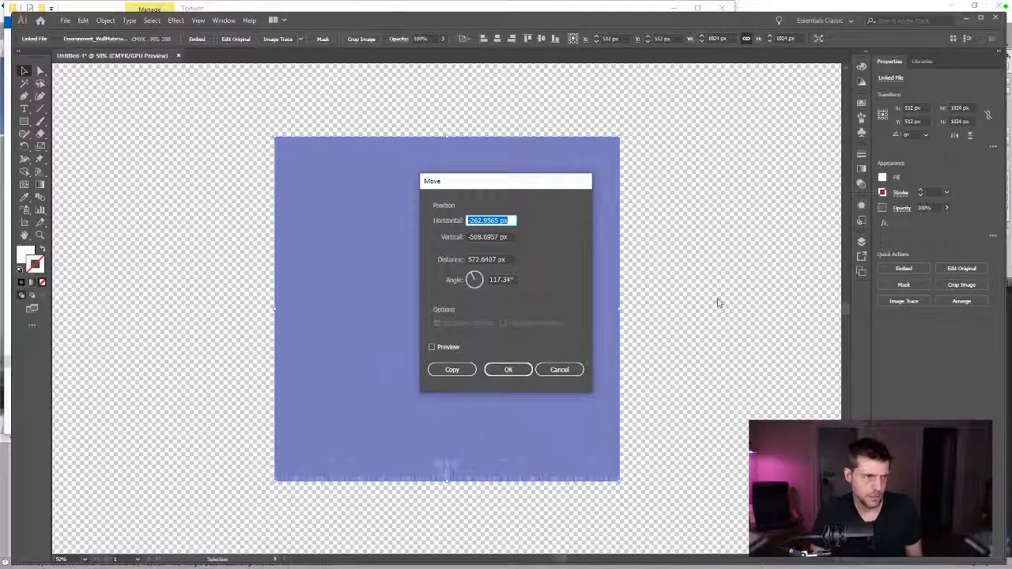
{"action": "key", "text": "Escape"}
{"action": "left_click", "coordinate": [718, 302]}
{"action": "left_click", "coordinate": [524, 332]}
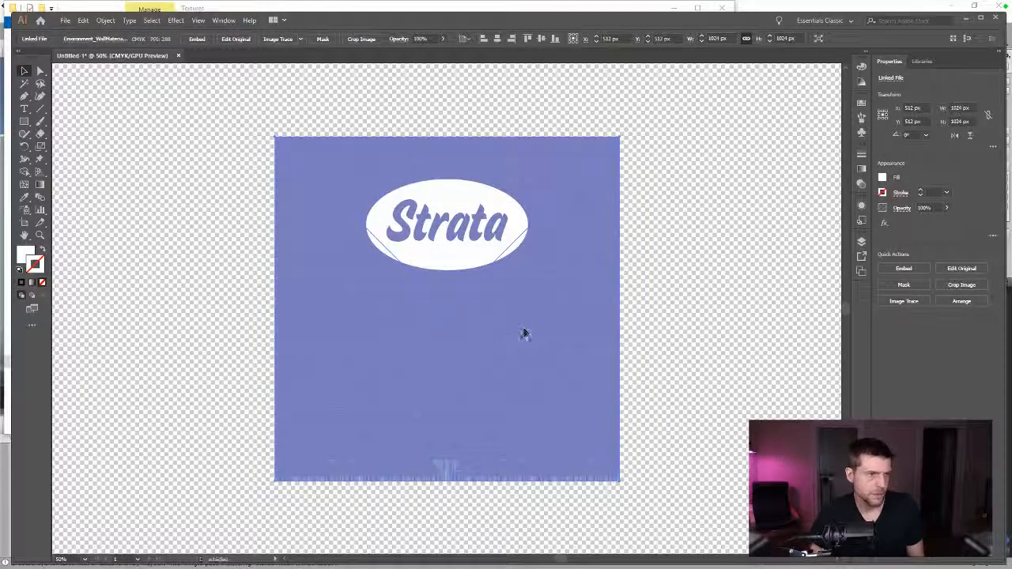
{"action": "left_click", "coordinate": [640, 294]}
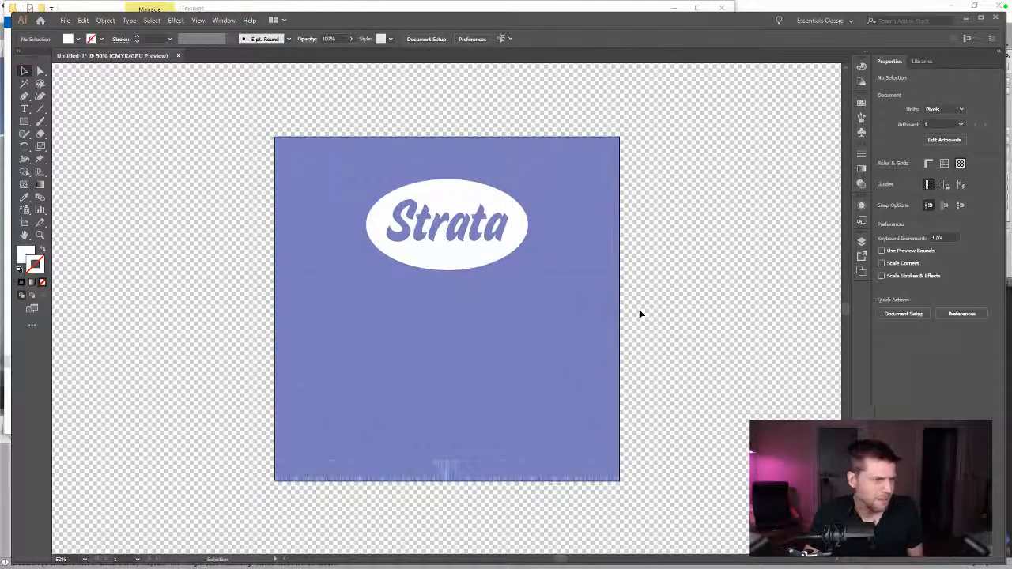
- Switch to Unity to examine the wall in the Game view, and return to the Illustrator artwork
{"action": "key", "text": "alt+Tab"}
{"action": "key", "text": "alt+Tab"}
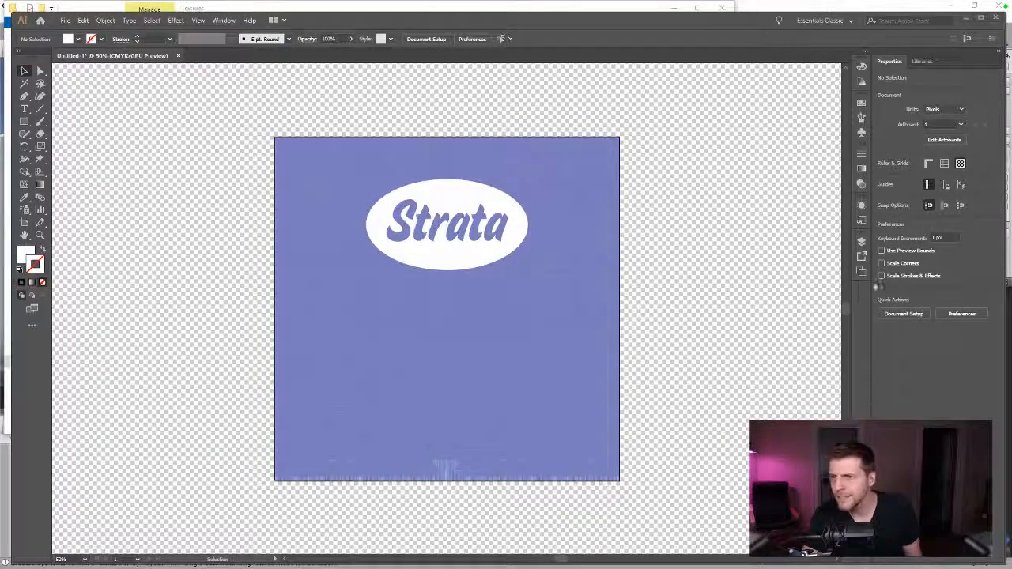
{"action": "key", "text": "alt+Tab"}
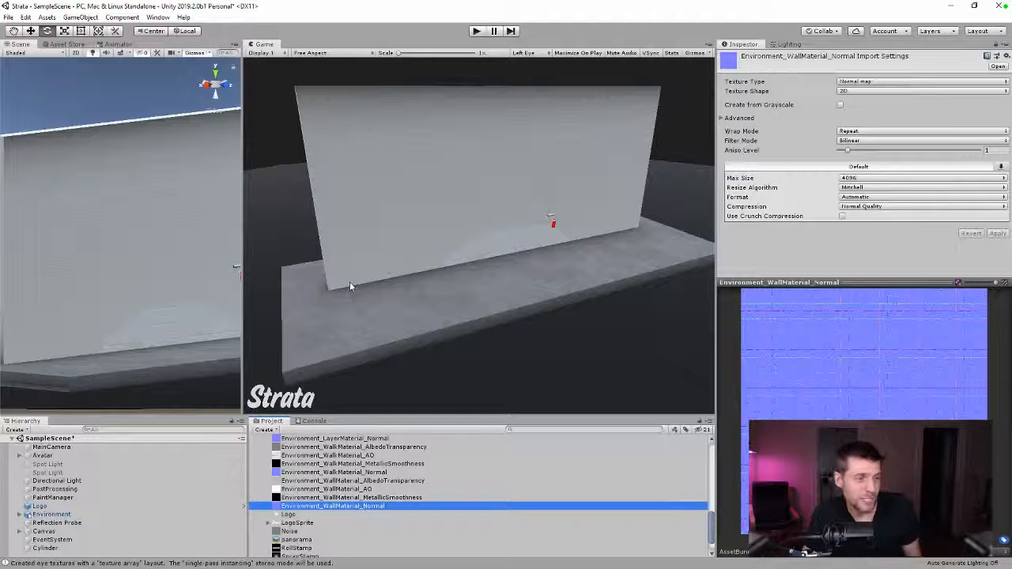
{"action": "key", "text": "q"}
{"action": "key", "text": "alt+Tab"}
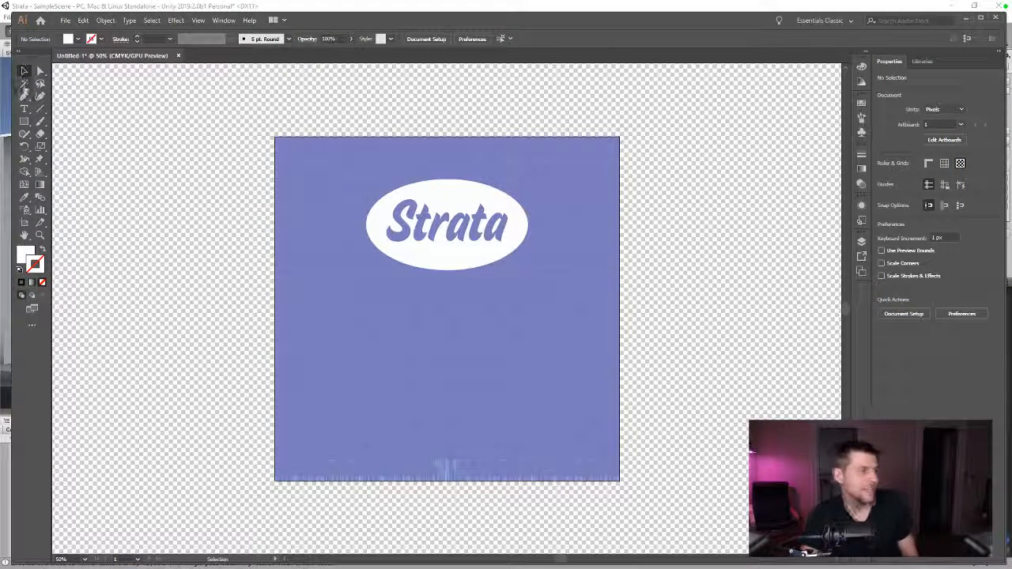
- Draw a white 1024 × 1024 px rectangle over the artwork by entering its exact dimensions
{"action": "left_click", "coordinate": [25, 121]}
{"action": "left_click", "coordinate": [323, 257]}
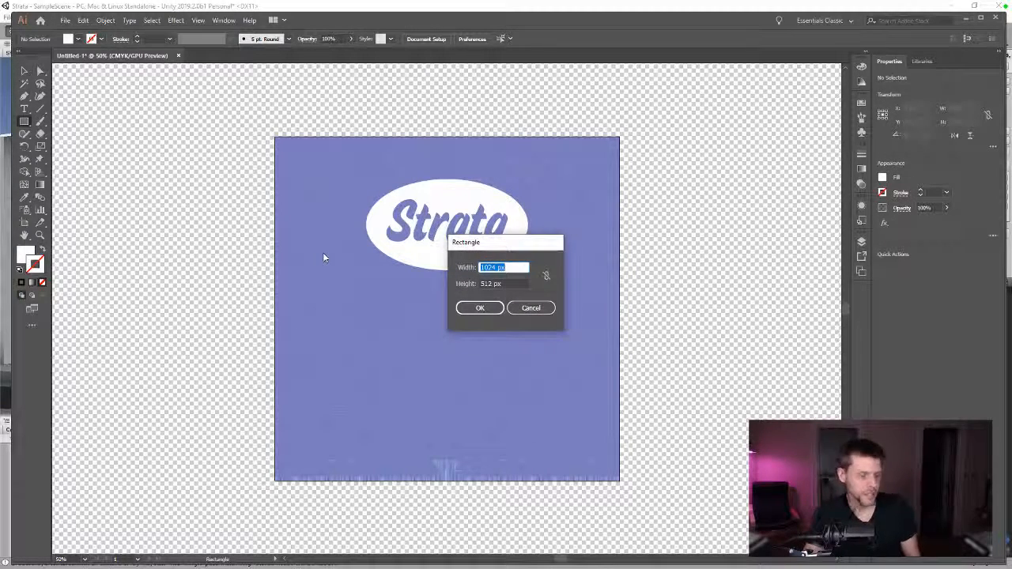
{"action": "key", "text": "Tab"}
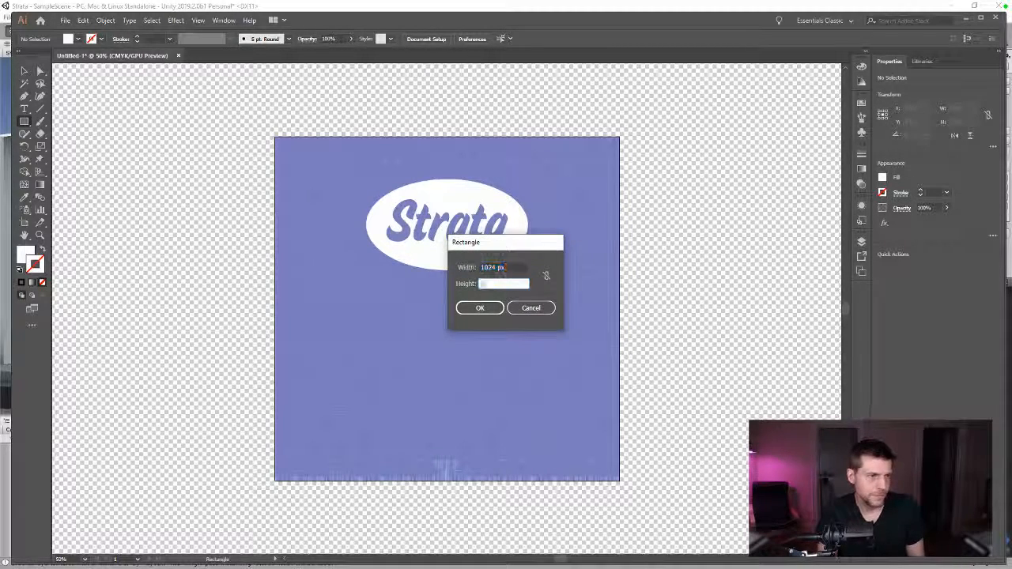
{"action": "type", "text": "1024"}
{"action": "key", "text": "Return"}
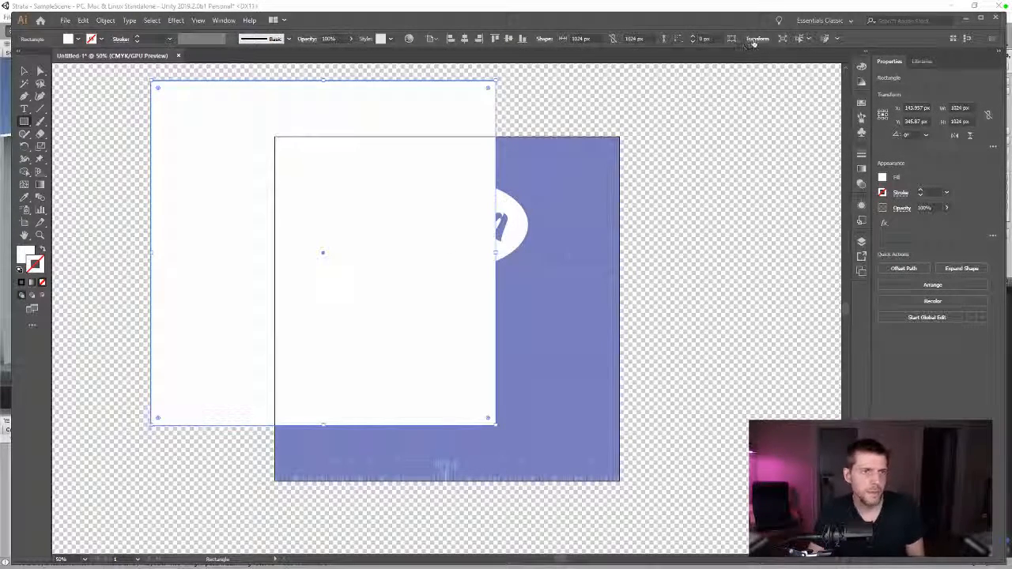
- Try to set the white rectangle's height with a calculation that divides 1024 by 16
{"action": "left_click", "coordinate": [754, 40]}
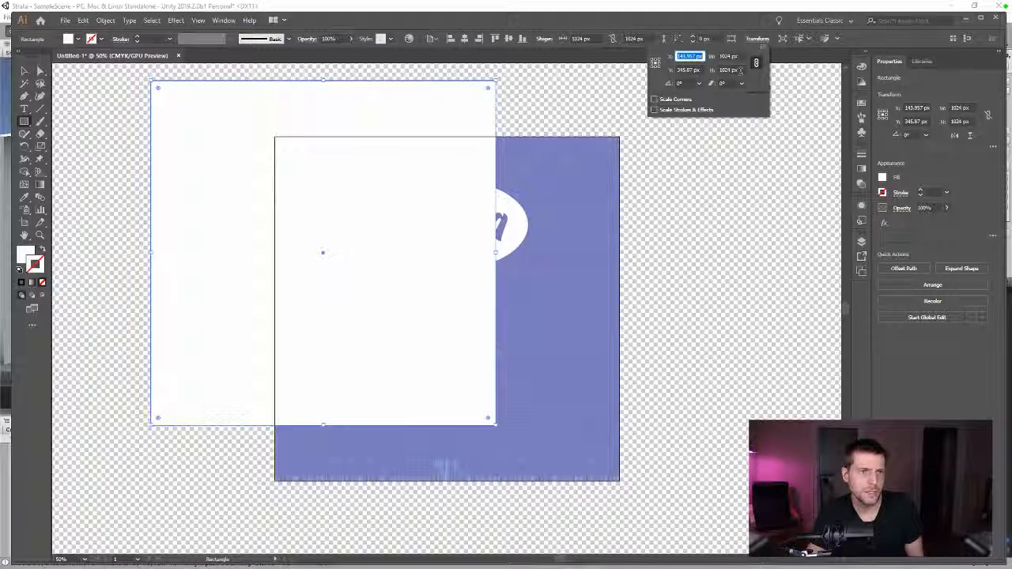
{"action": "left_click", "coordinate": [741, 69]}
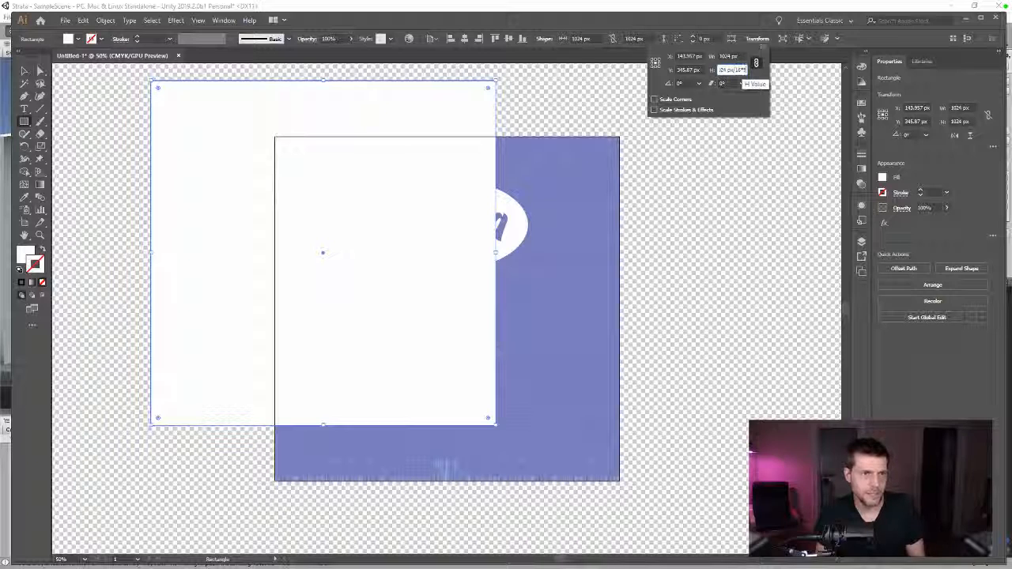
{"action": "key", "text": "Return"}
{"action": "left_click", "coordinate": [754, 39]}
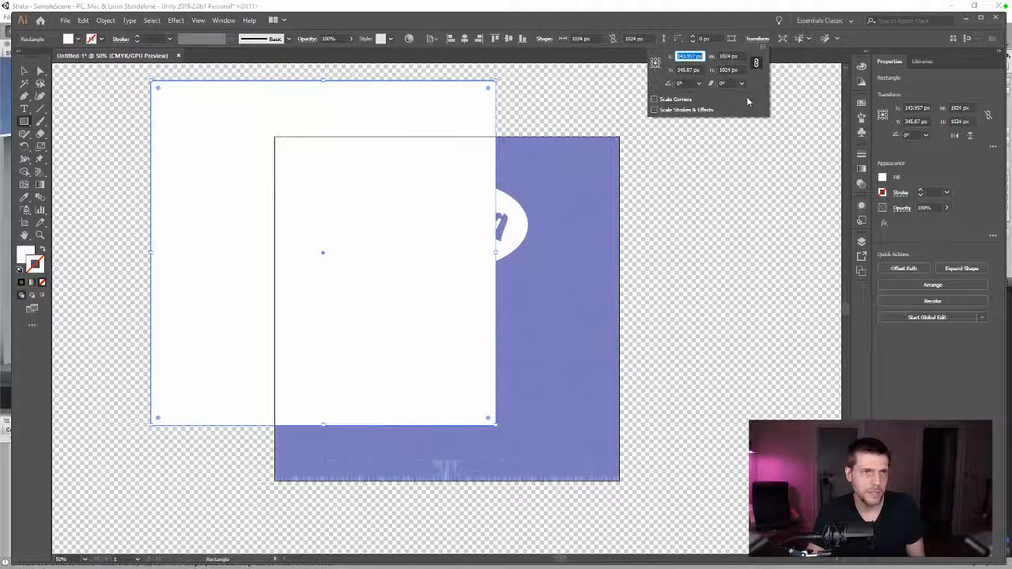
{"action": "left_click", "coordinate": [732, 69]}
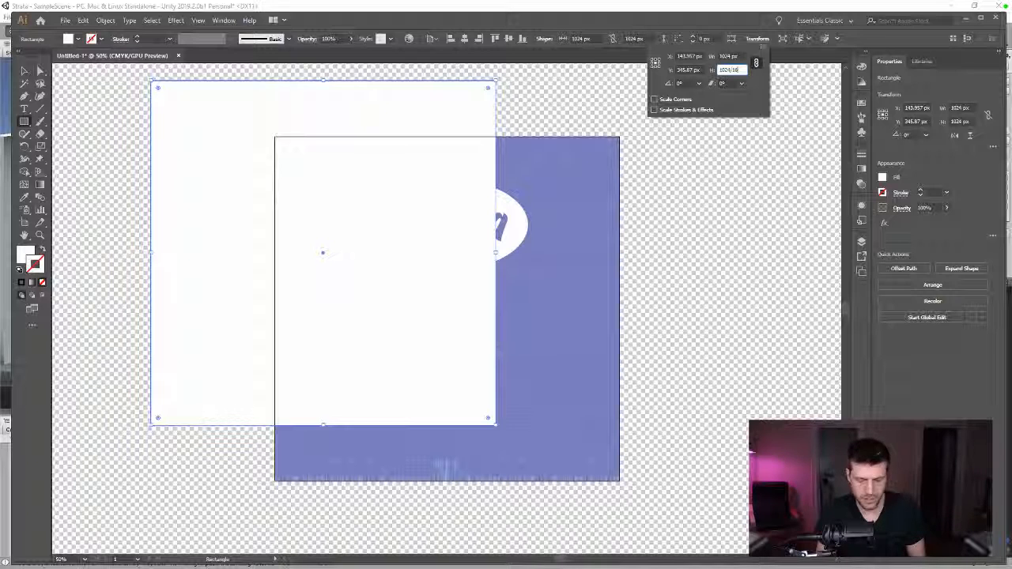
{"action": "key", "text": "Return"}
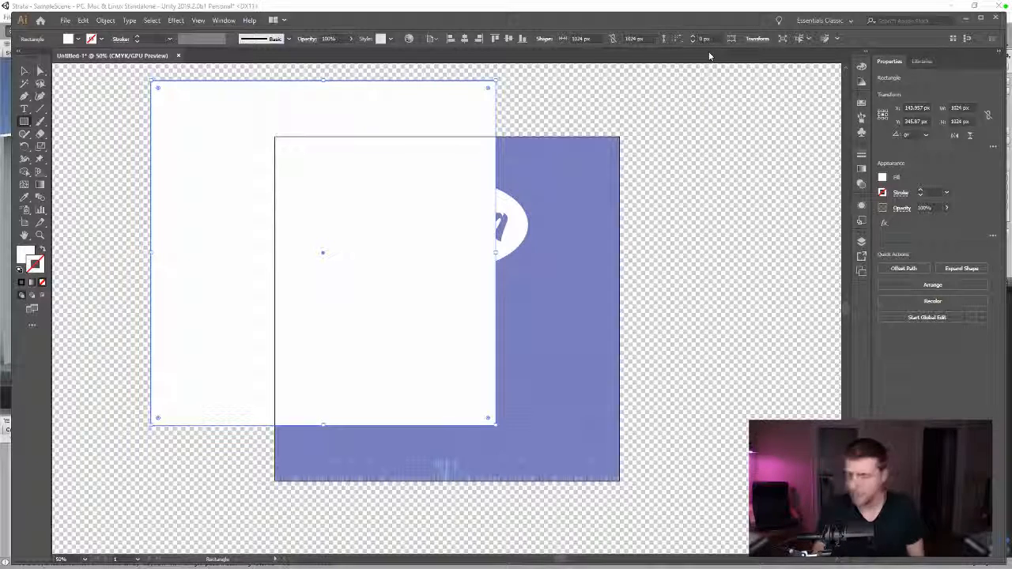
{"action": "left_click", "coordinate": [425, 136]}
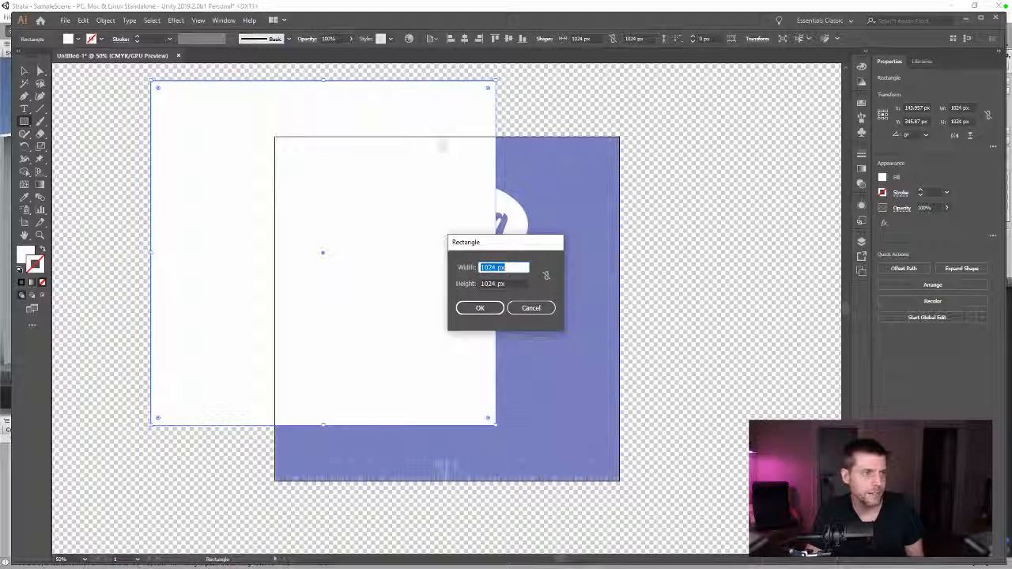
{"action": "left_click_drag", "start_coordinate": [513, 285], "coordinate": [433, 284]}
{"action": "key", "text": "Escape"}
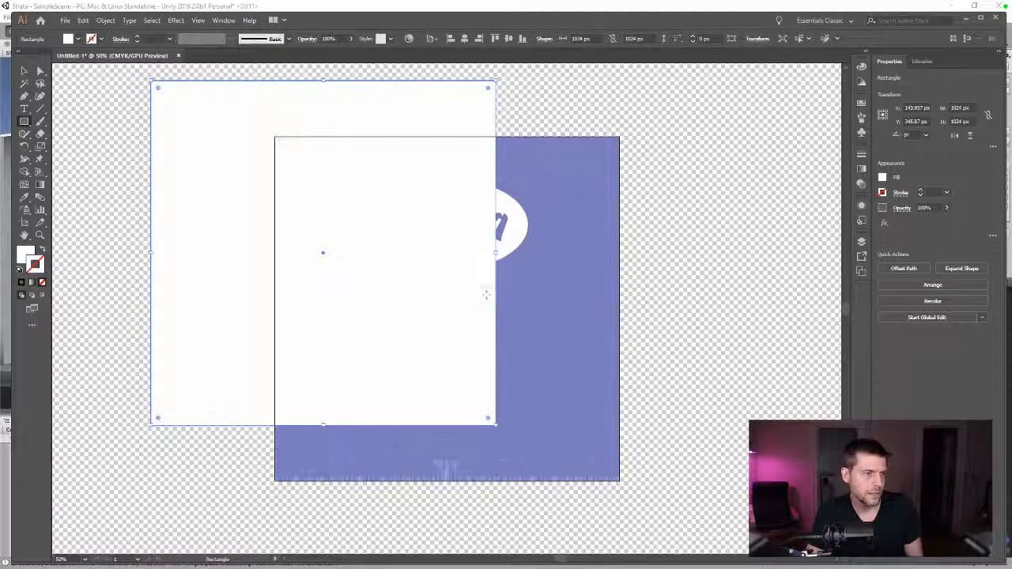
- Reselect the white rectangle, try to set its height to 1024/16, and undo the resize
{"action": "key", "text": "v"}
{"action": "left_click", "coordinate": [478, 111]}
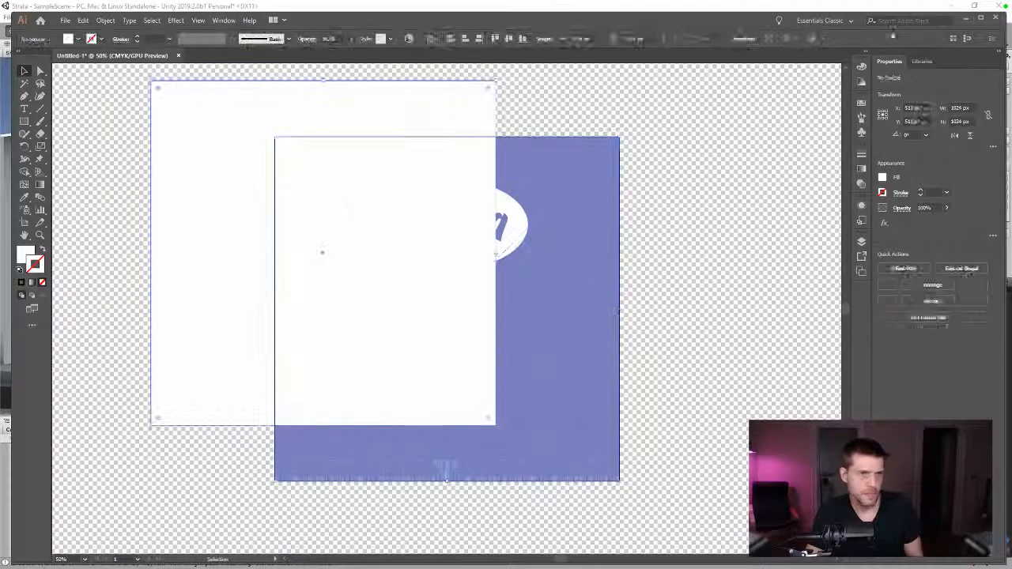
{"action": "left_click", "coordinate": [744, 38]}
{"action": "left_click", "coordinate": [716, 70]}
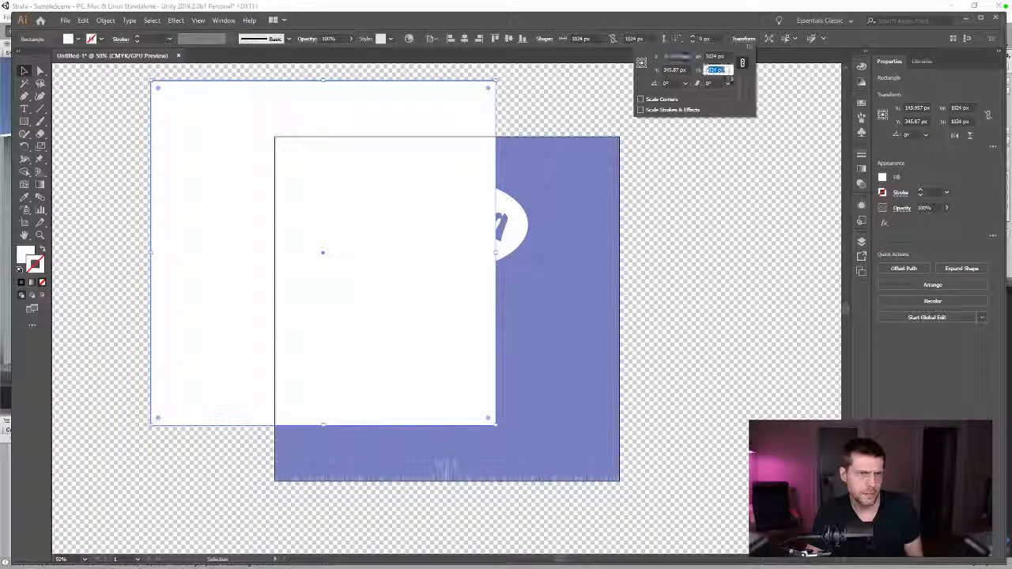
{"action": "type", "text": "1024"}
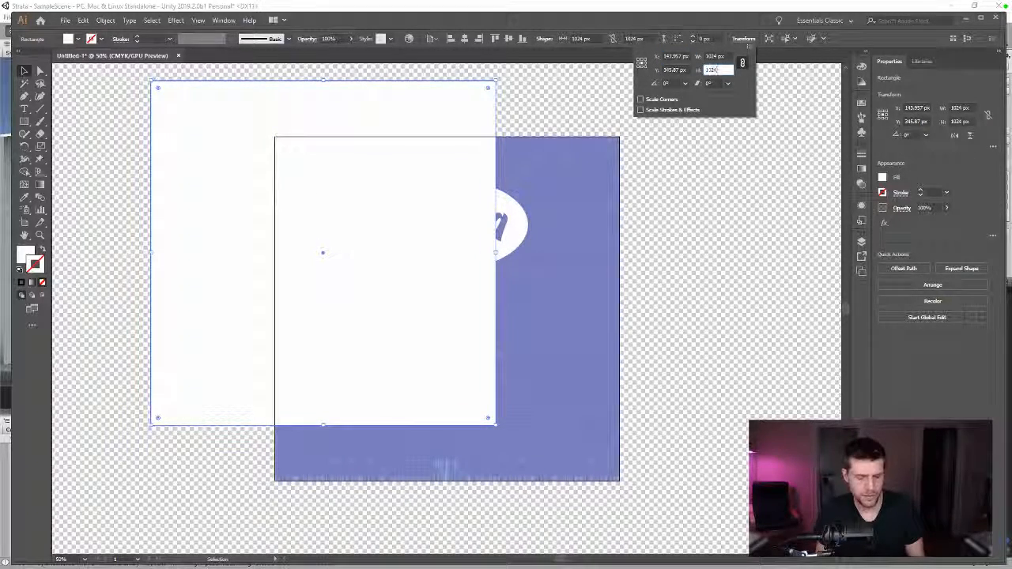
{"action": "type", "text": "/16"}
{"action": "key", "text": "Return"}
{"action": "key", "text": "ctrl+z"}
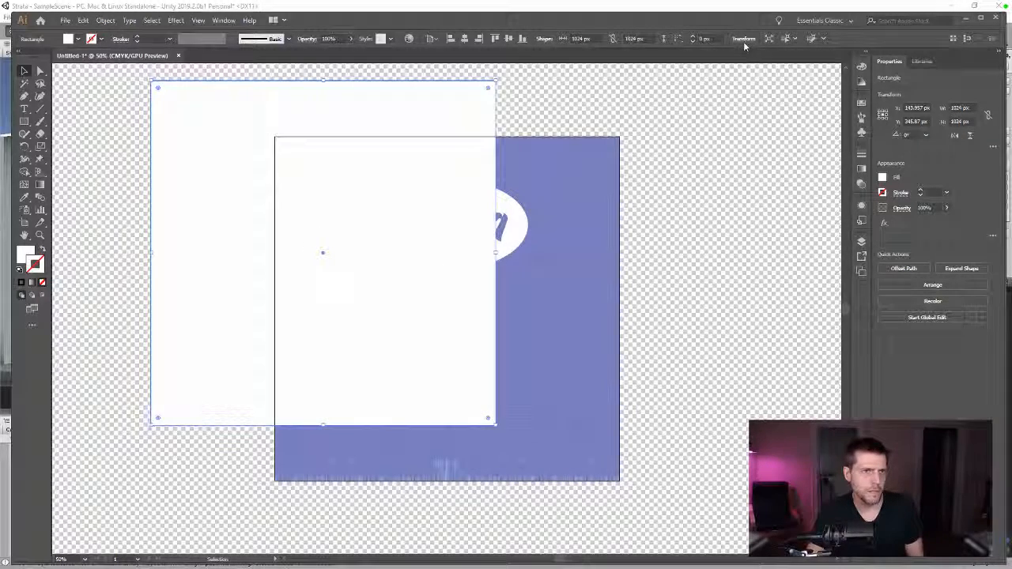
- Set the white rectangle's height to 1024/16 px while keeping its 1024 px width
{"action": "left_click", "coordinate": [743, 40]}
{"action": "left_click", "coordinate": [727, 69]}
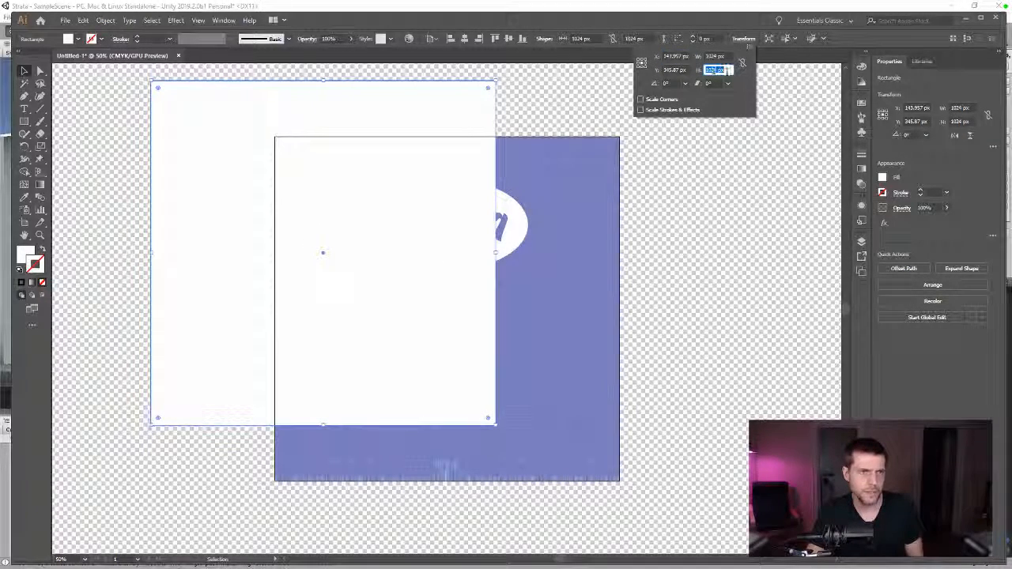
{"action": "type", "text": "1025"}
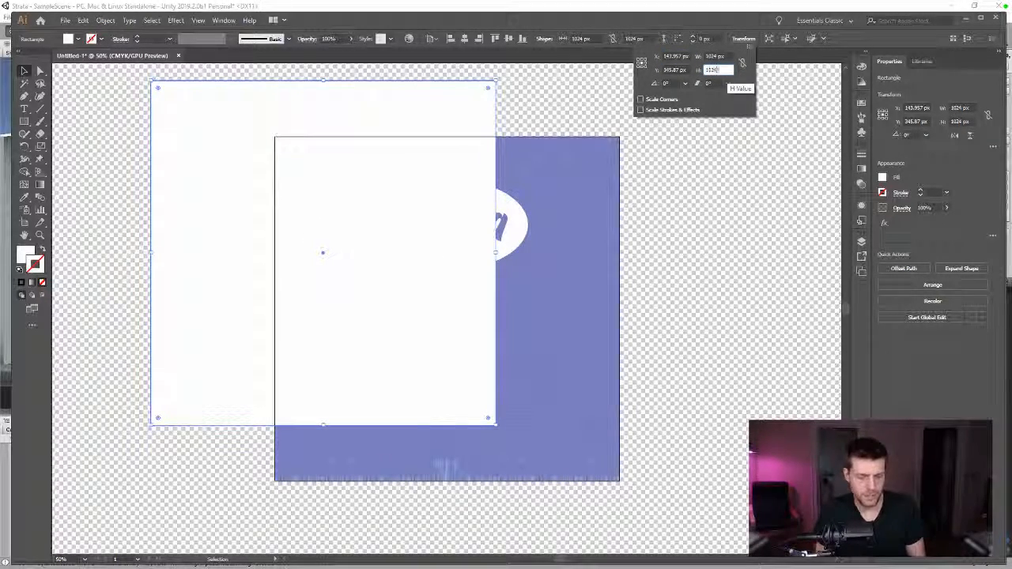
{"action": "type", "text": "/16"}
{"action": "key", "text": "Return"}
- Multiply the white rectangle's height by 9 to make it 576 px tall
{"action": "left_click", "coordinate": [748, 40]}
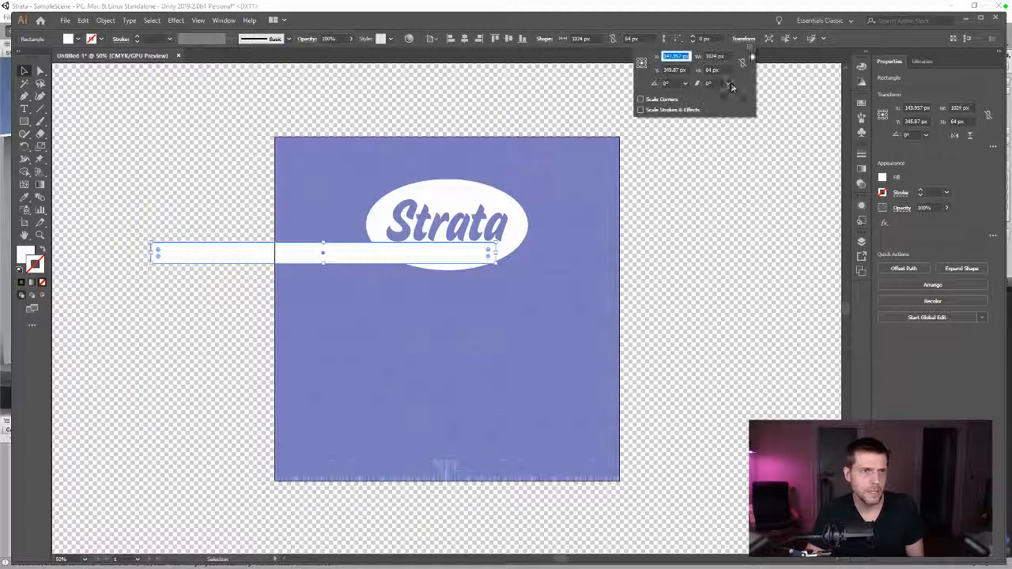
{"action": "left_click", "coordinate": [724, 70]}
{"action": "type", "text": "*"}
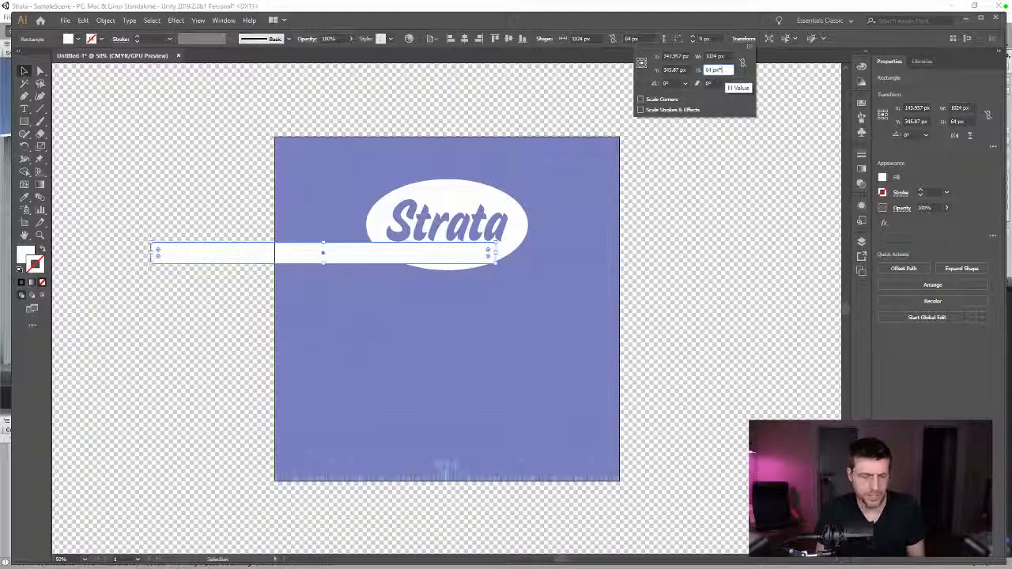
{"action": "type", "text": "9"}
{"action": "key", "text": "Return"}
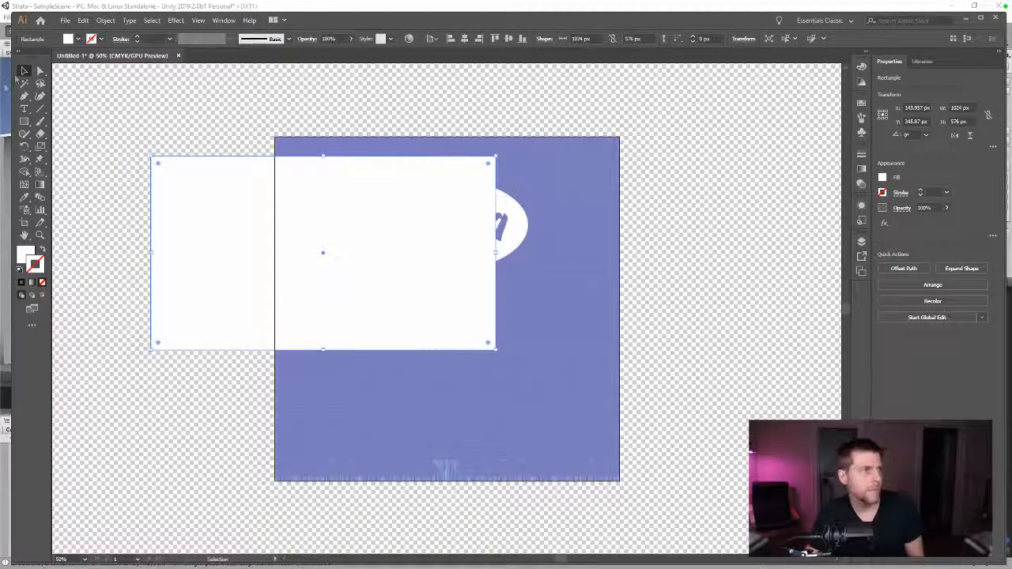
- Align the white rectangle with the left and top edges of the artboard
{"action": "left_click", "coordinate": [204, 135]}
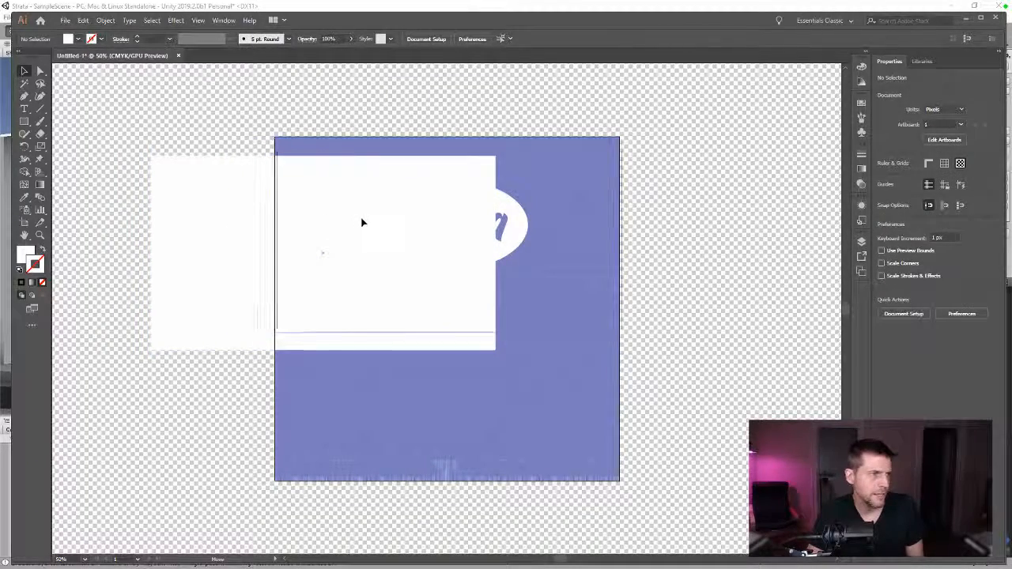
{"action": "left_click", "coordinate": [479, 224]}
{"action": "left_click", "coordinate": [453, 38]}
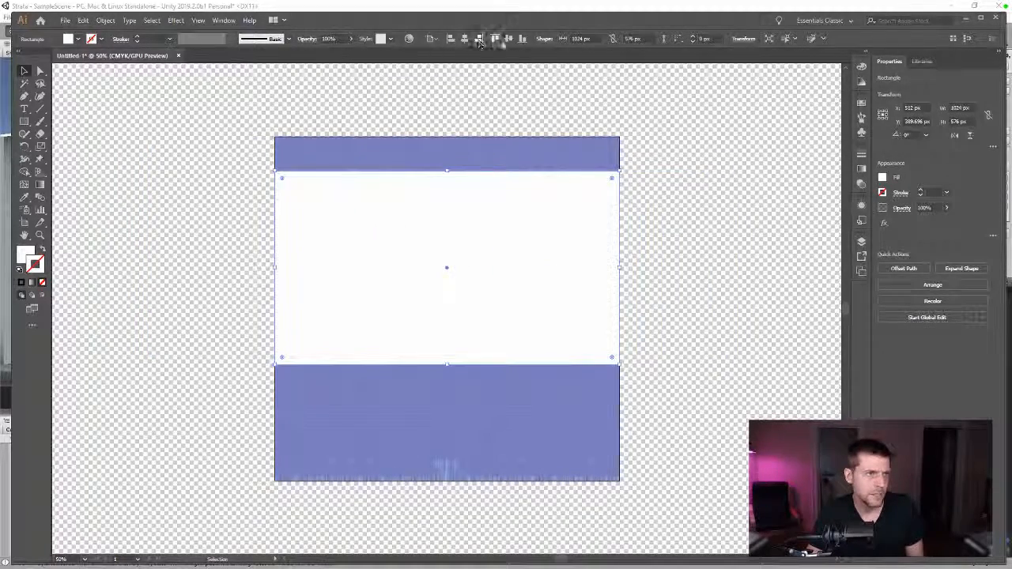
{"action": "left_click", "coordinate": [494, 38]}
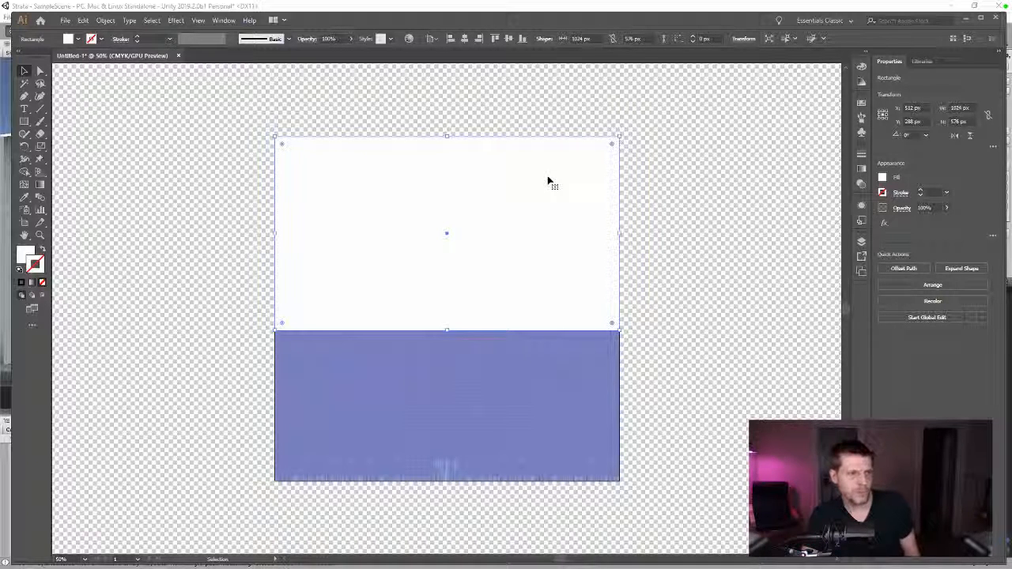
{"action": "left_click_drag", "start_coordinate": [529, 190], "coordinate": [638, 194]}
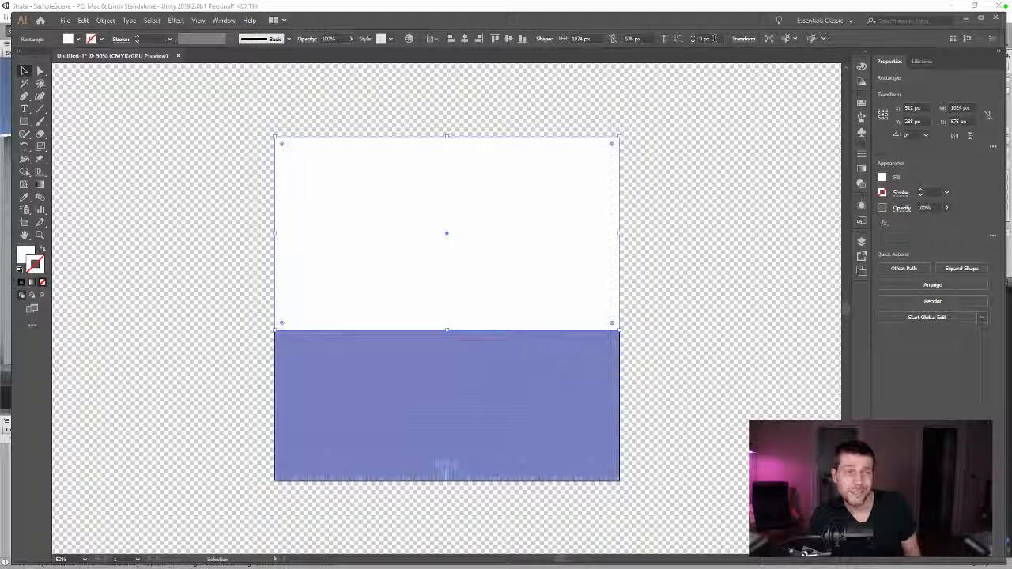
- Try a corner radius of 288 px on the white rectangle, and undo the rounding
{"action": "left_click", "coordinate": [703, 39]}
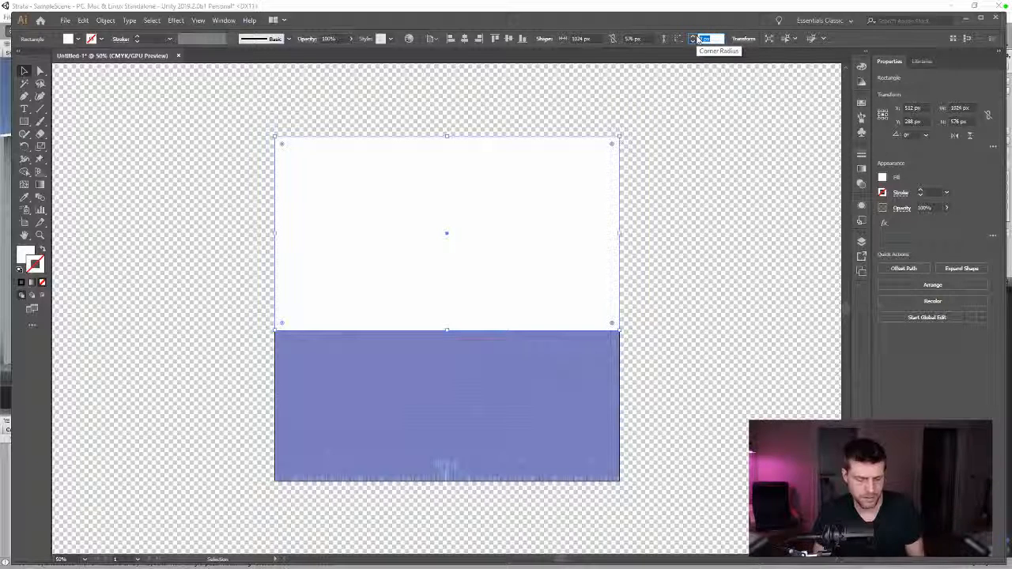
{"action": "type", "text": "288"}
{"action": "key", "text": "Return"}
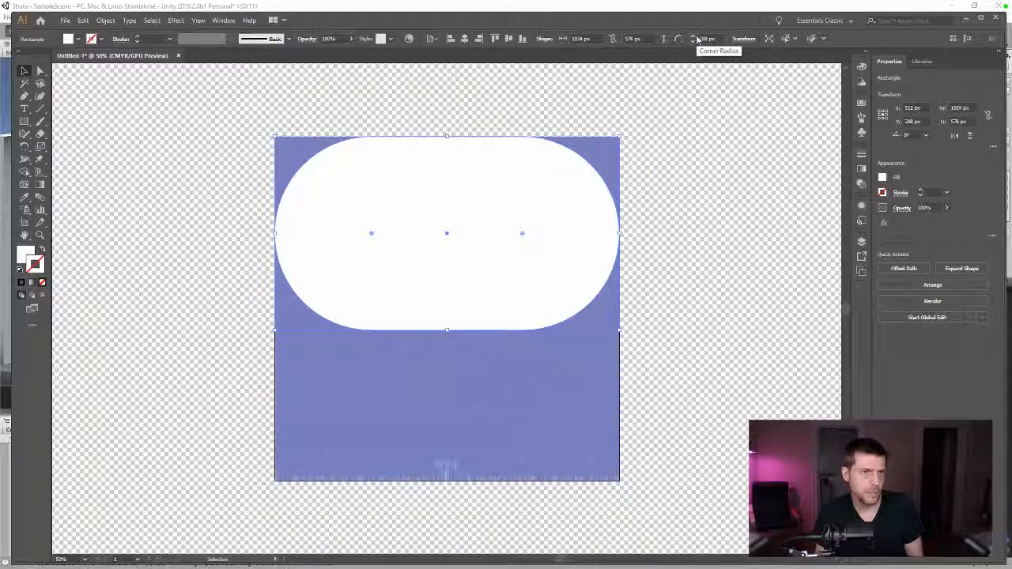
{"action": "key", "text": "ctrl+z"}
- Set the white rectangle's height to 64*10 px and move it right, partly off the artboard, uncovering the logo's left part
{"action": "left_click", "coordinate": [744, 42]}
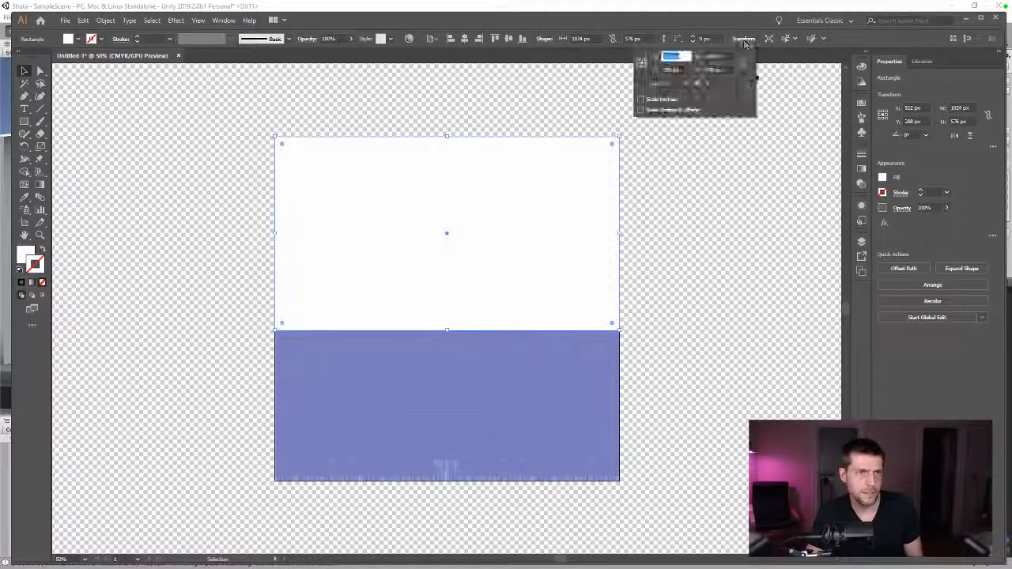
{"action": "left_click_drag", "start_coordinate": [729, 69], "coordinate": [677, 70]}
{"action": "type", "text": "64"}
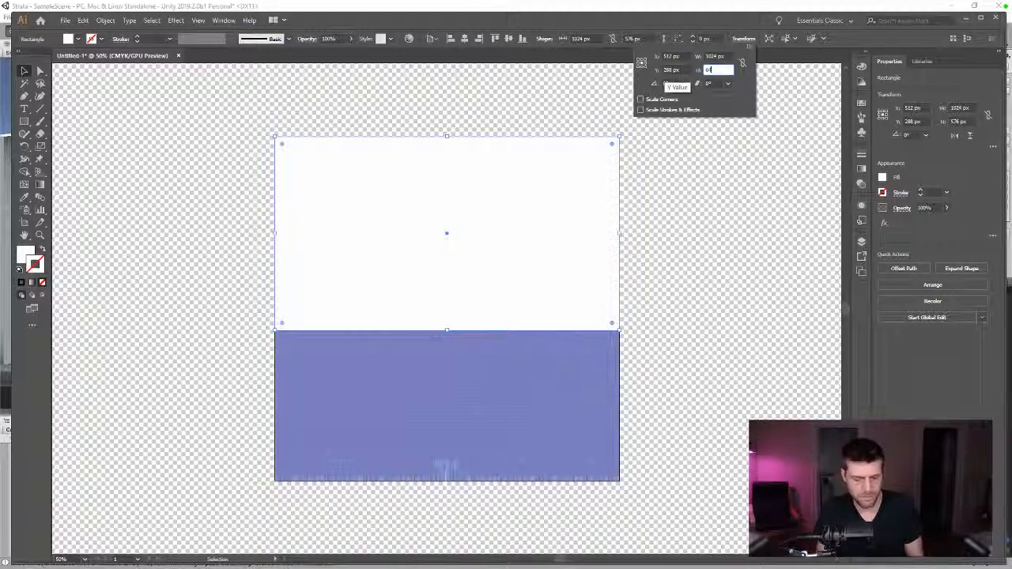
{"action": "type", "text": "*10"}
{"action": "key", "text": "Return"}
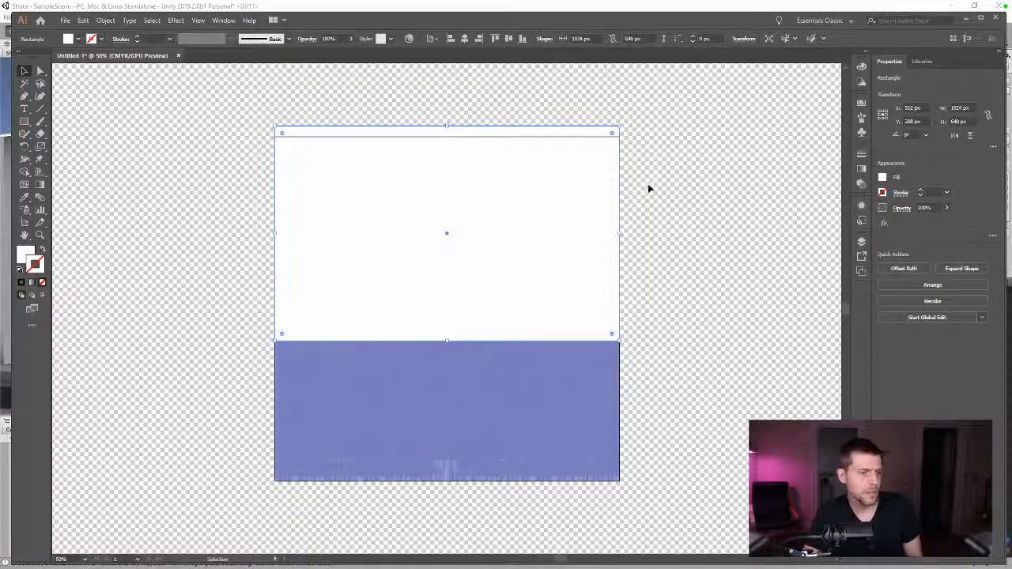
{"action": "left_click", "coordinate": [663, 218]}
{"action": "left_click", "coordinate": [664, 222]}
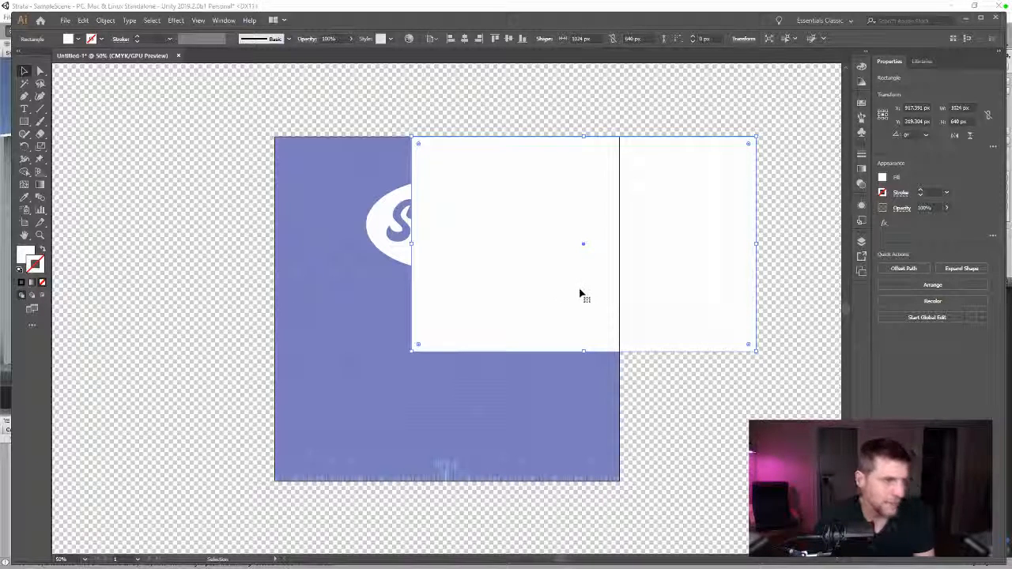
- Set the white rectangle's height to 512 px and align it with the artboard's top edge
{"action": "left_click", "coordinate": [739, 39]}
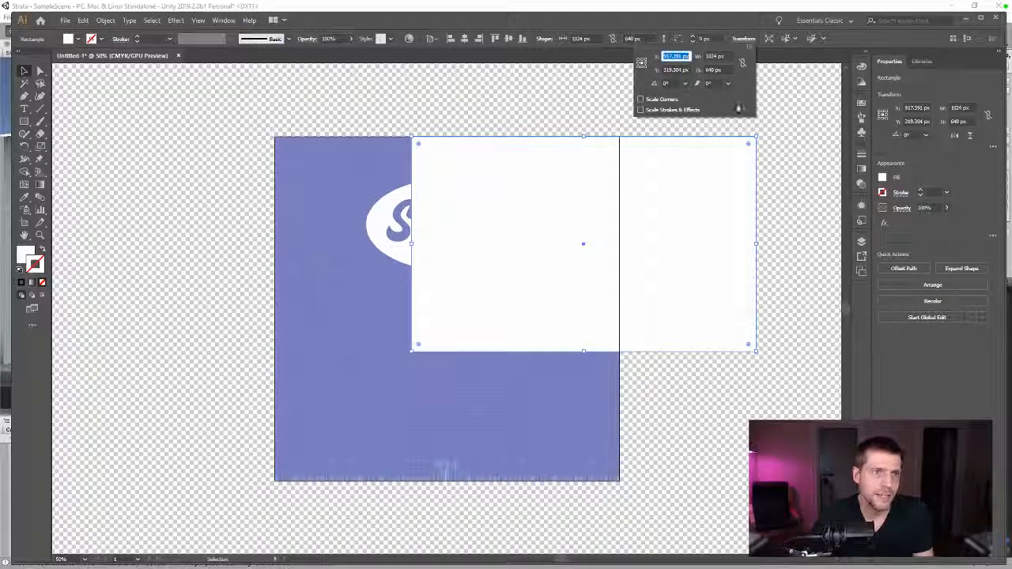
{"action": "left_click", "coordinate": [713, 70]}
{"action": "type", "text": "512"}
{"action": "key", "text": "Return"}
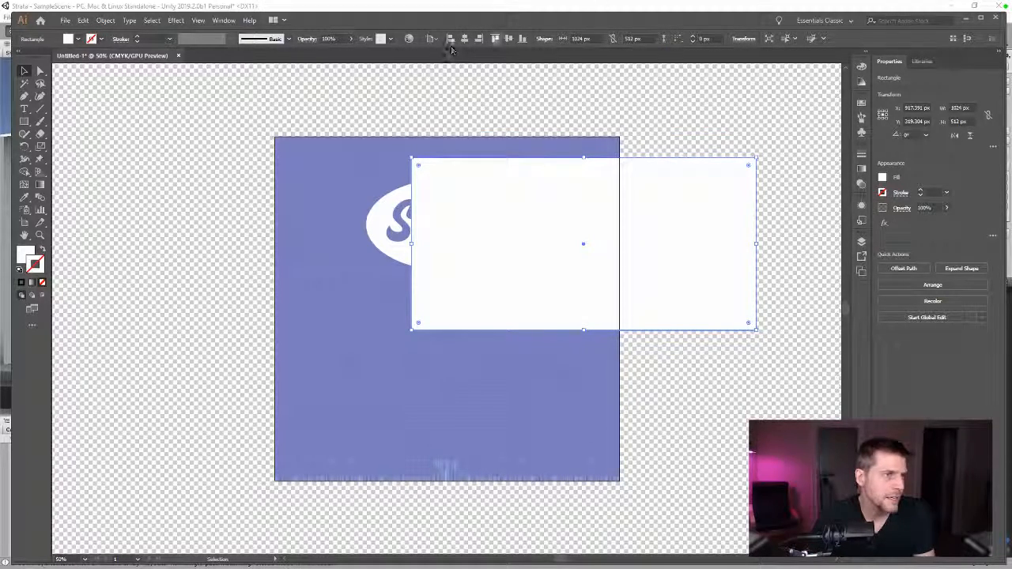
{"action": "left_click", "coordinate": [495, 38]}
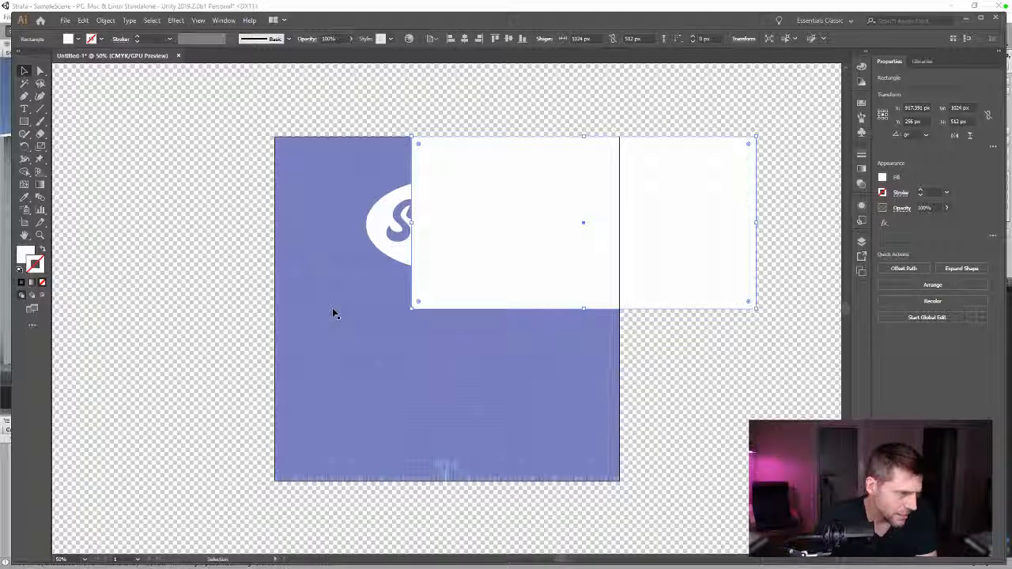
- Select the Strata logo together with the white rectangle and align their vertical centers
{"action": "left_click", "coordinate": [383, 229]}
{"action": "key", "text": "ctrl+shift+bracketright"}
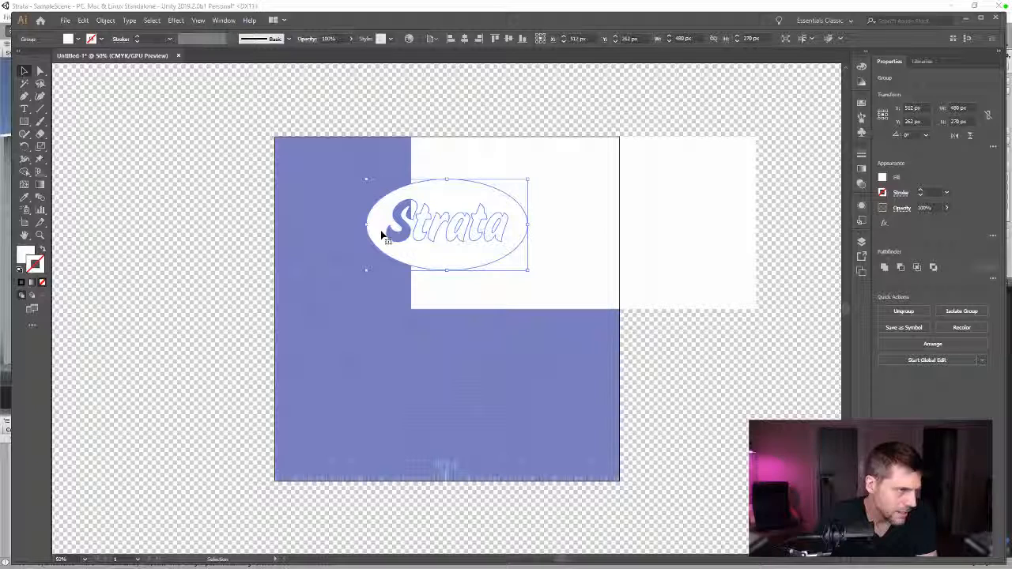
{"action": "left_click", "coordinate": [653, 242], "text": "shift"}
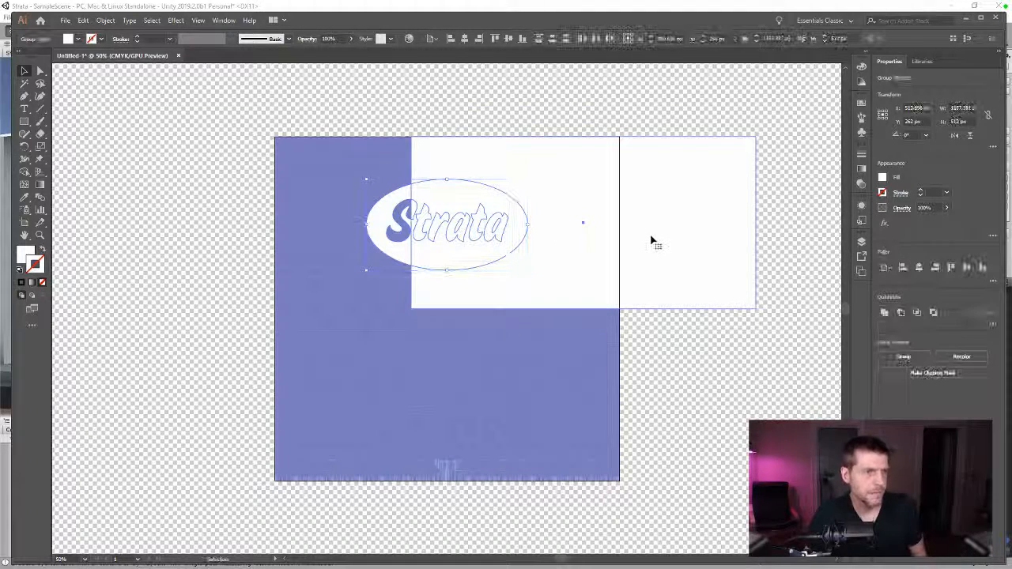
{"action": "left_click", "coordinate": [508, 38]}
{"action": "left_click", "coordinate": [474, 106]}
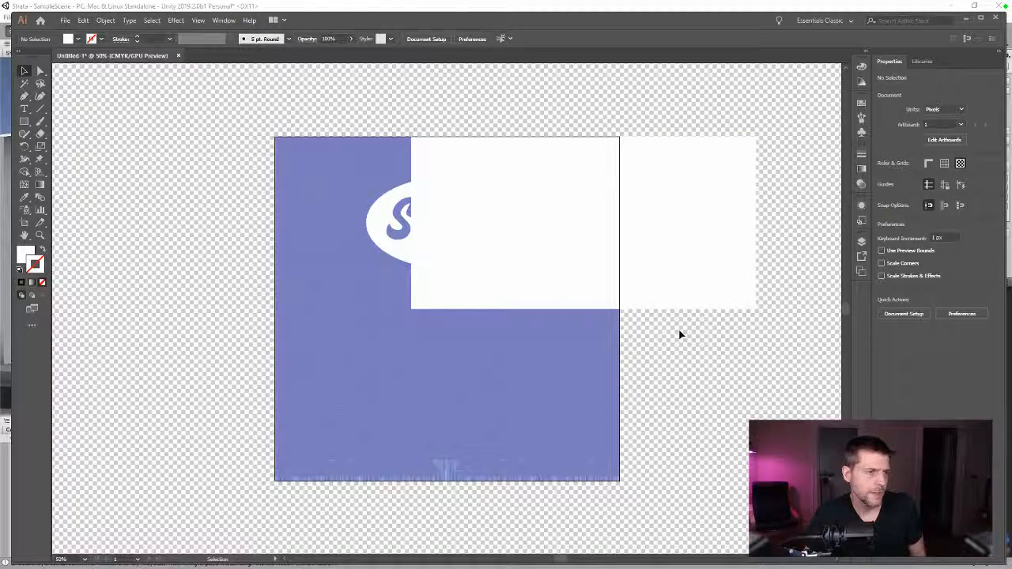
- Export the artwork with Save for Web as a PNG-24 replacing Logo.png, and check it on the wall in Unity before returning to Illustrator
{"action": "key", "text": "ctrl+alt+shift+s"}
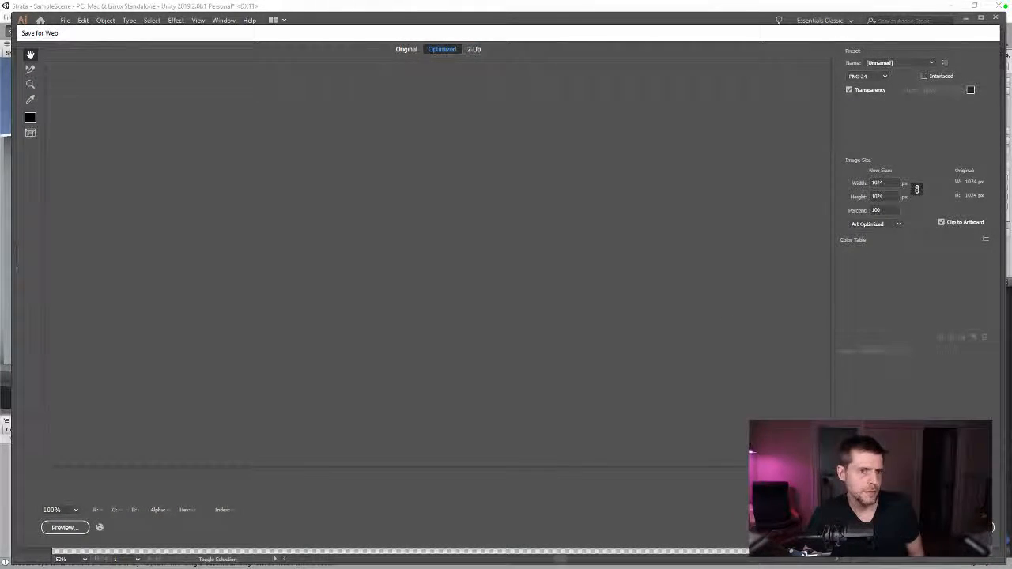
{"action": "left_click", "coordinate": [864, 528]}
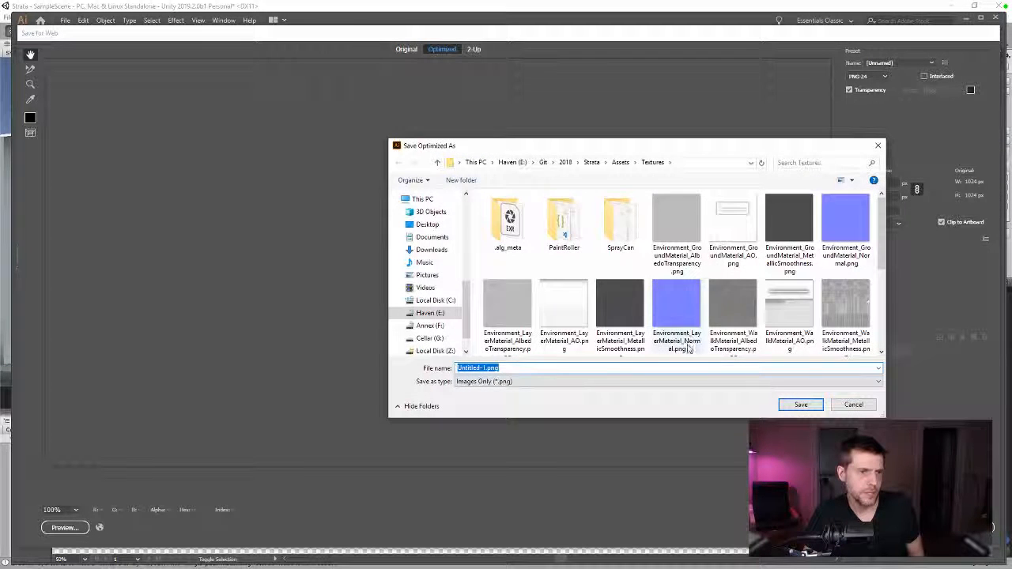
{"action": "scroll", "coordinate": [687, 342], "scroll_direction": "down", "scroll_amount": 3}
{"action": "double_click", "coordinate": [789, 237]}
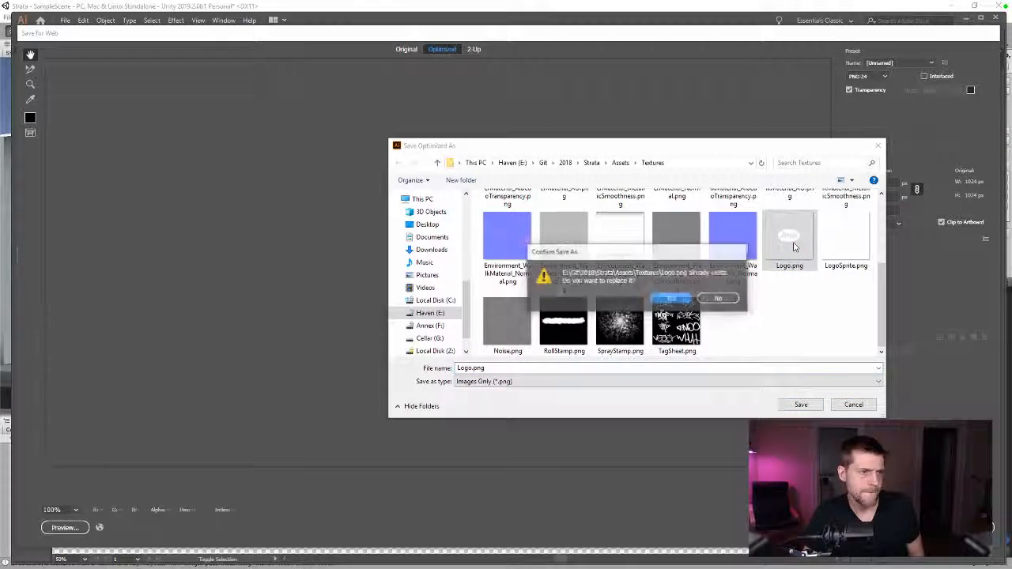
{"action": "left_click", "coordinate": [674, 299]}
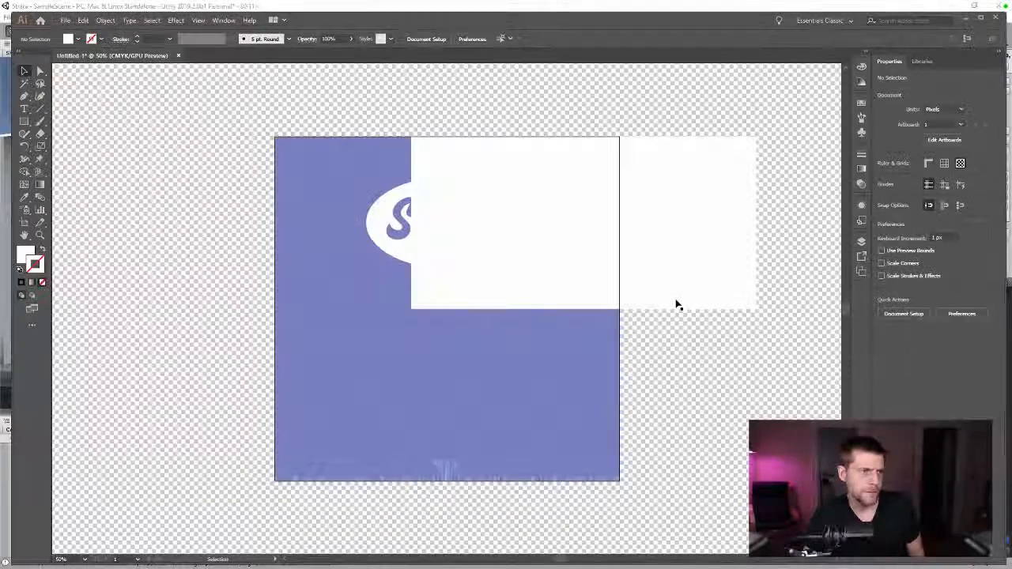
{"action": "key", "text": "alt+Tab"}
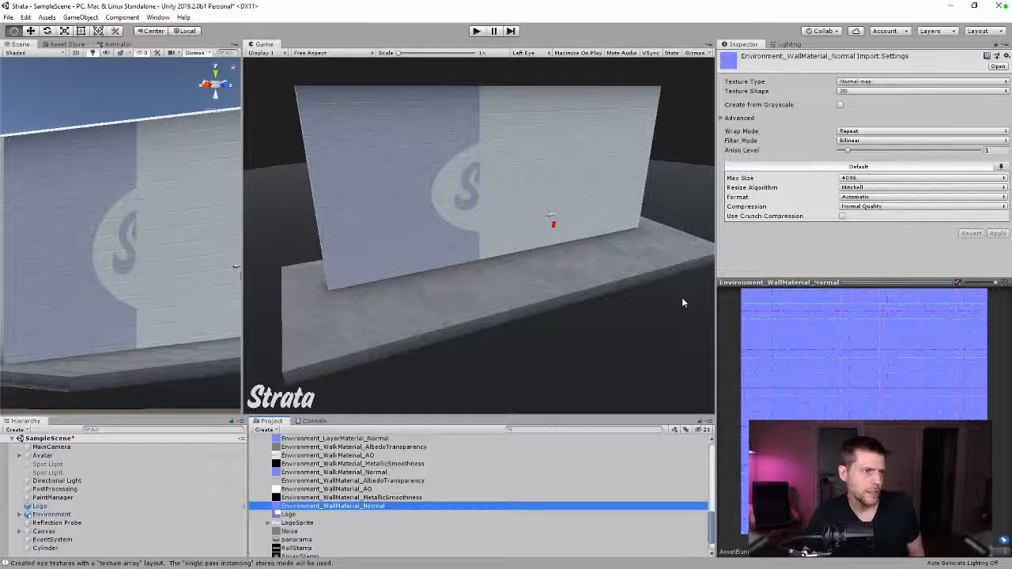
{"action": "key", "text": "alt+Tab"}
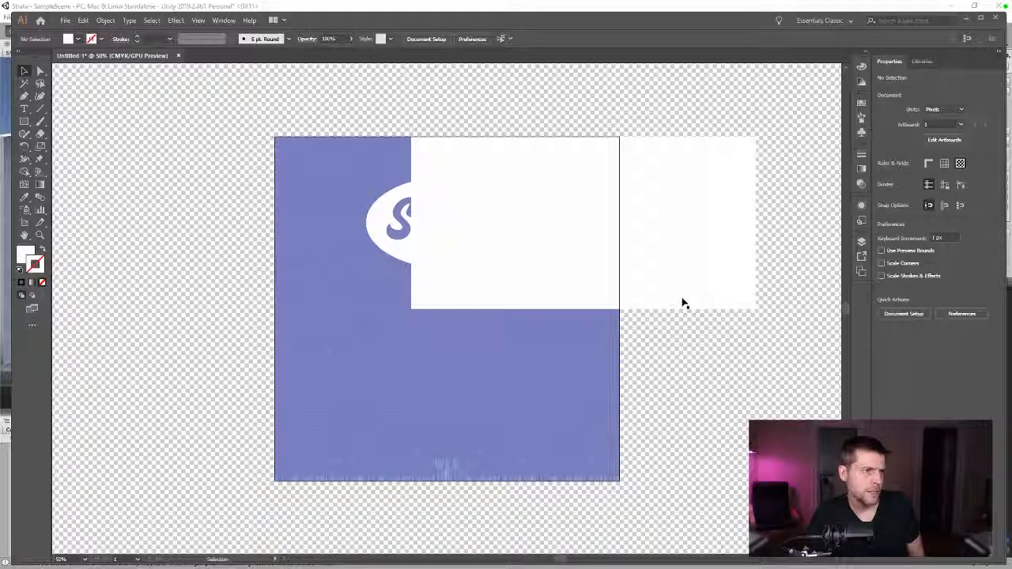
- Set the white rectangle's height to 576 px and realign it with the artboard's top edge
{"action": "left_click", "coordinate": [542, 295]}
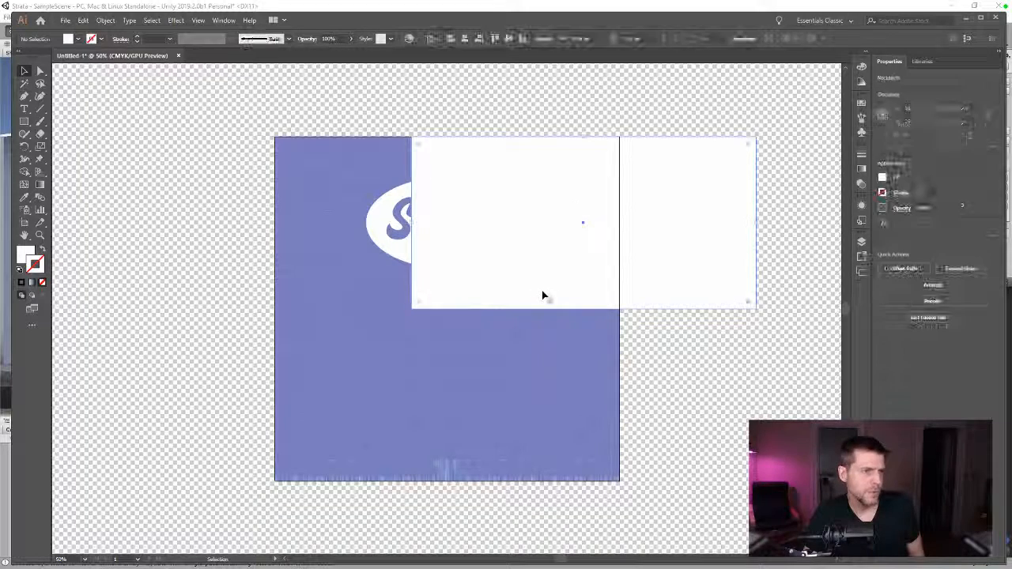
{"action": "left_click", "coordinate": [742, 38]}
{"action": "left_click", "coordinate": [714, 70]}
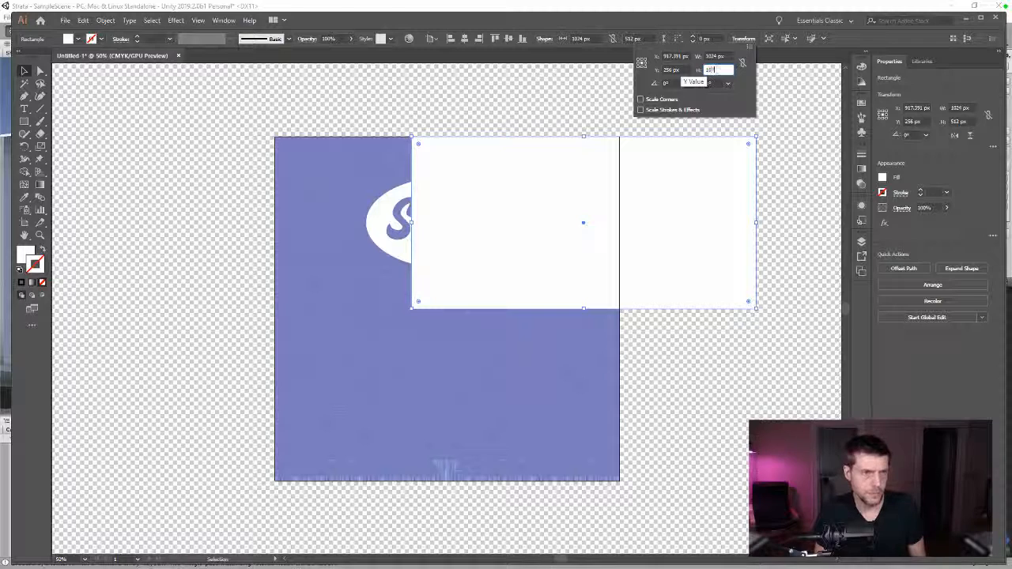
{"action": "type", "text": "640"}
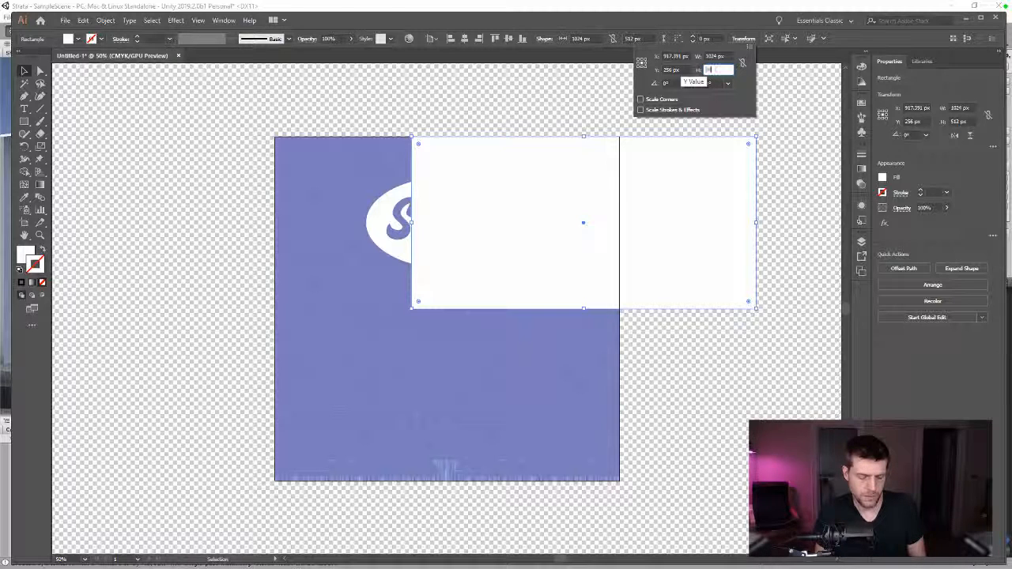
{"action": "key", "text": "Return"}
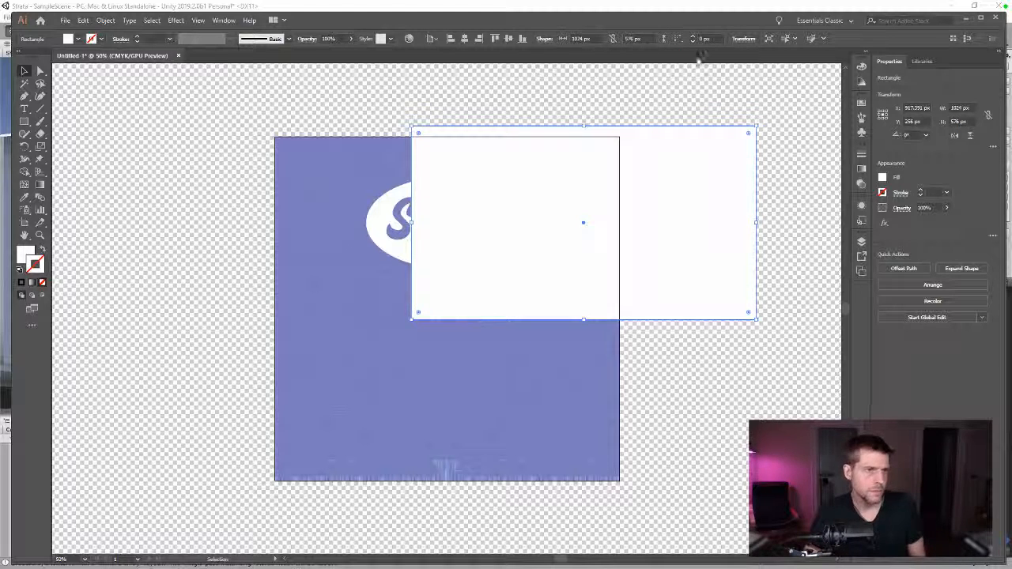
{"action": "left_click", "coordinate": [494, 37]}
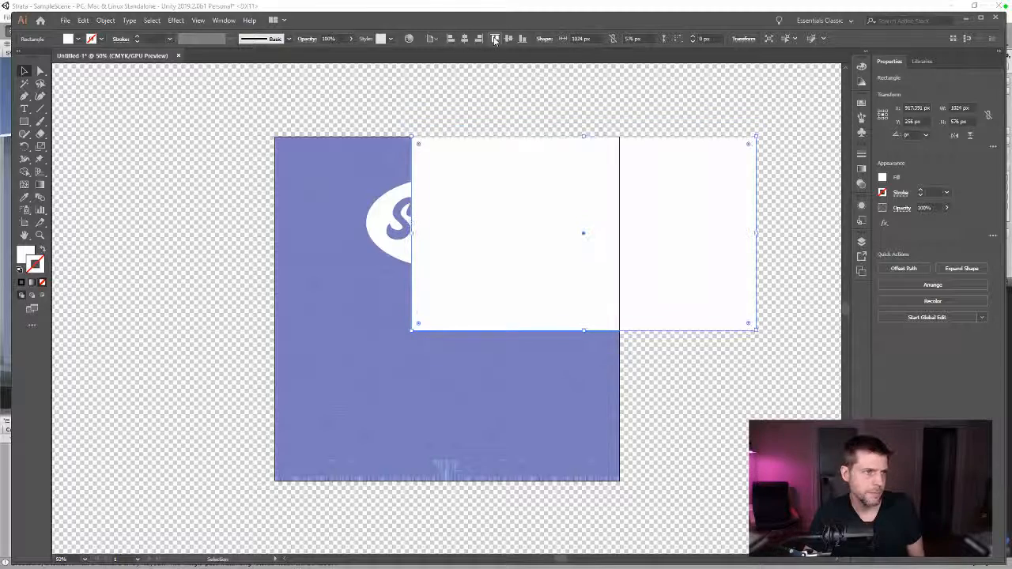
- Center the Strata logo vertically on the 576 px tall white rectangle and clear the selection
{"action": "left_click", "coordinate": [393, 204], "text": "shift"}
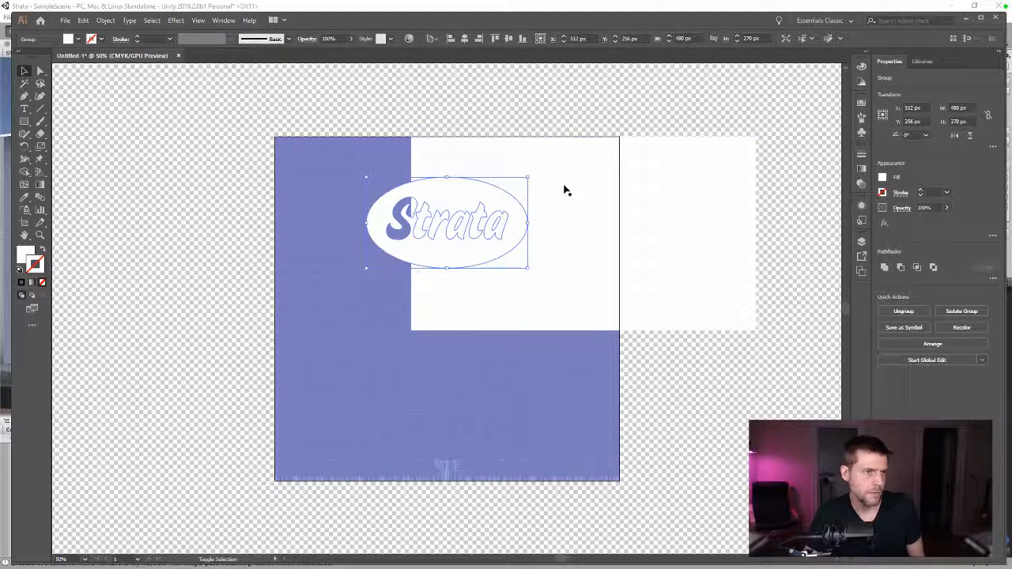
{"action": "left_click", "coordinate": [492, 38]}
{"action": "left_click", "coordinate": [513, 95]}
- Export the 576 px version with Save for Web as a PNG-24 over Logo.png, check the wall in Unity, and return to Illustrator
{"action": "key", "text": "ctrl+alt+shift+s"}
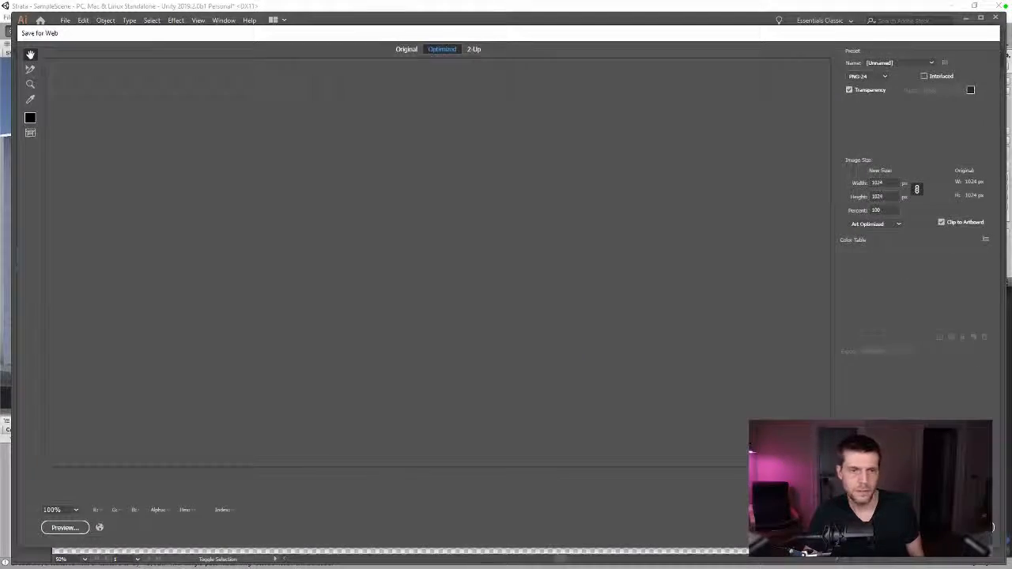
{"action": "key", "text": "Return"}
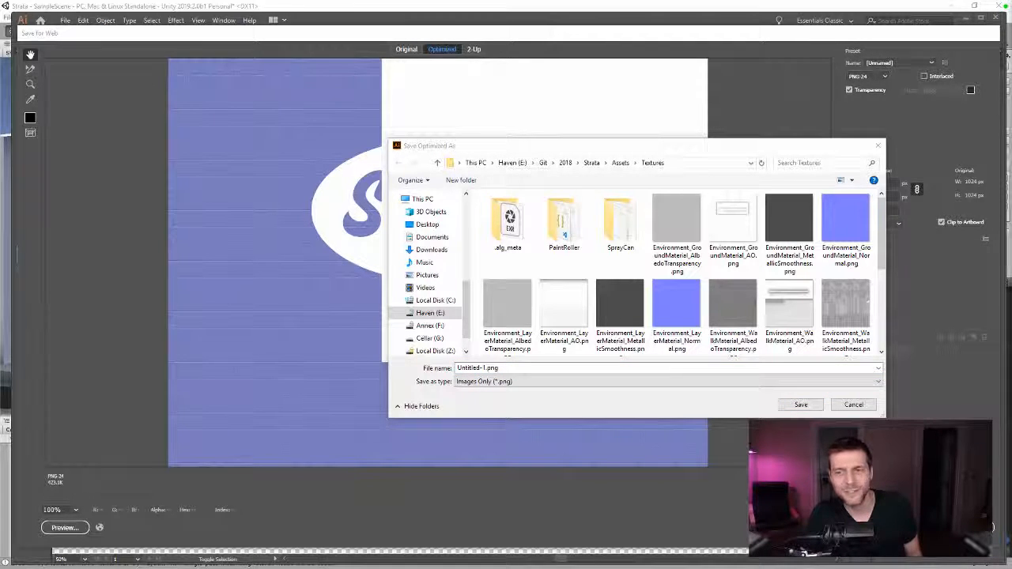
{"action": "scroll", "coordinate": [696, 313], "scroll_direction": "down", "scroll_amount": 3}
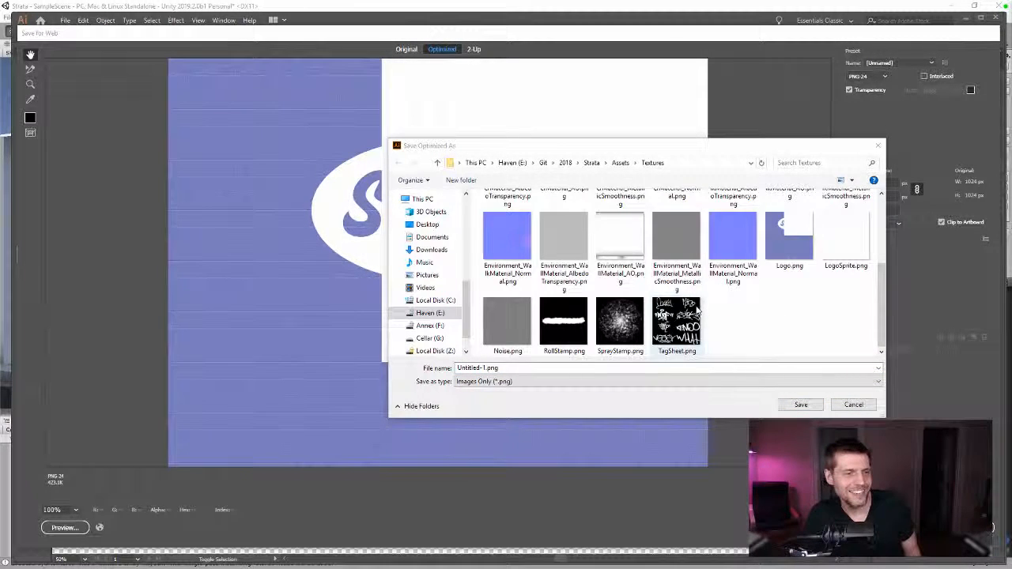
{"action": "scroll", "coordinate": [697, 313], "scroll_direction": "up", "scroll_amount": 3}
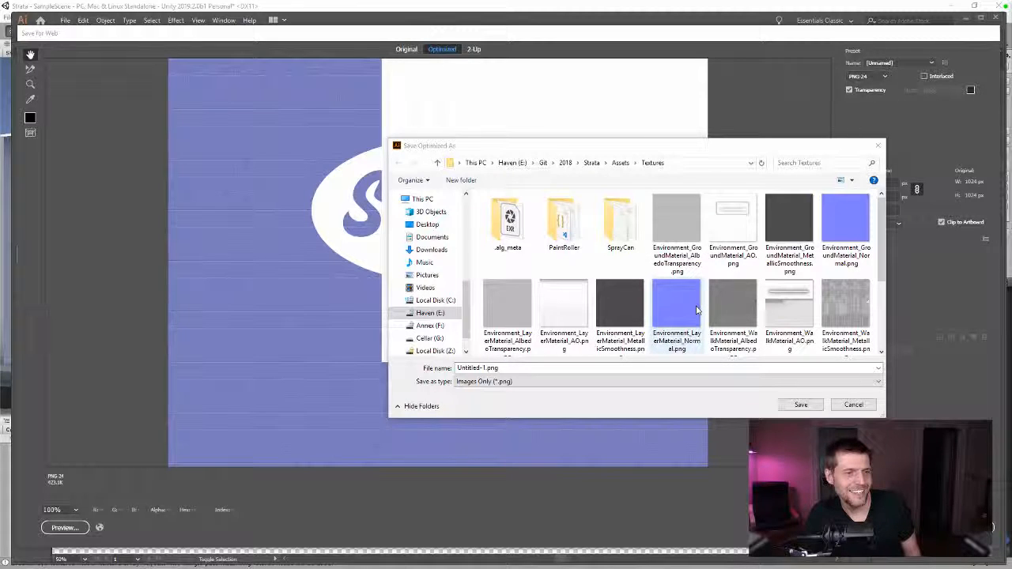
{"action": "scroll", "coordinate": [697, 312], "scroll_direction": "down", "scroll_amount": 3}
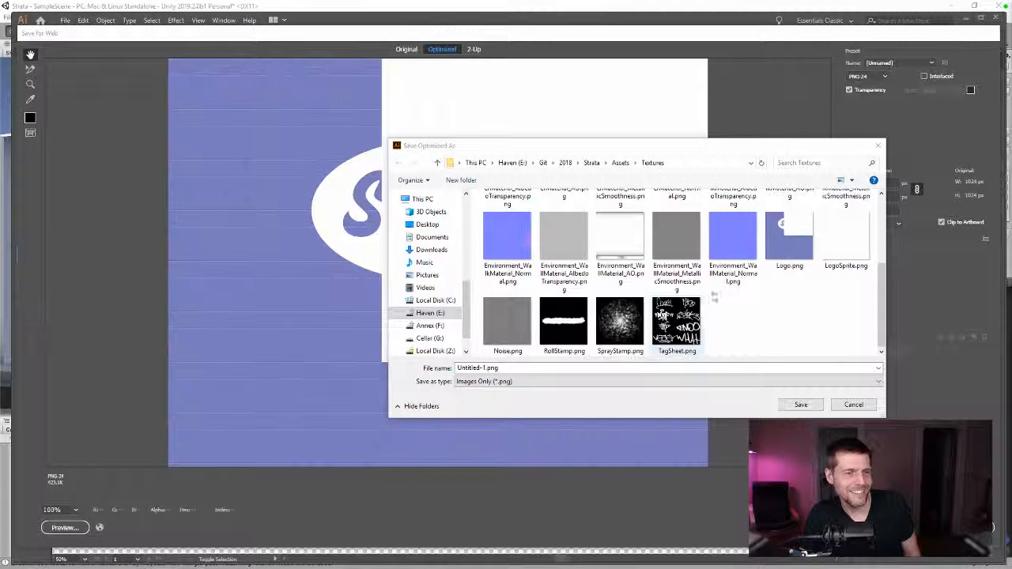
{"action": "left_click", "coordinate": [779, 251]}
{"action": "left_click", "coordinate": [801, 405]}
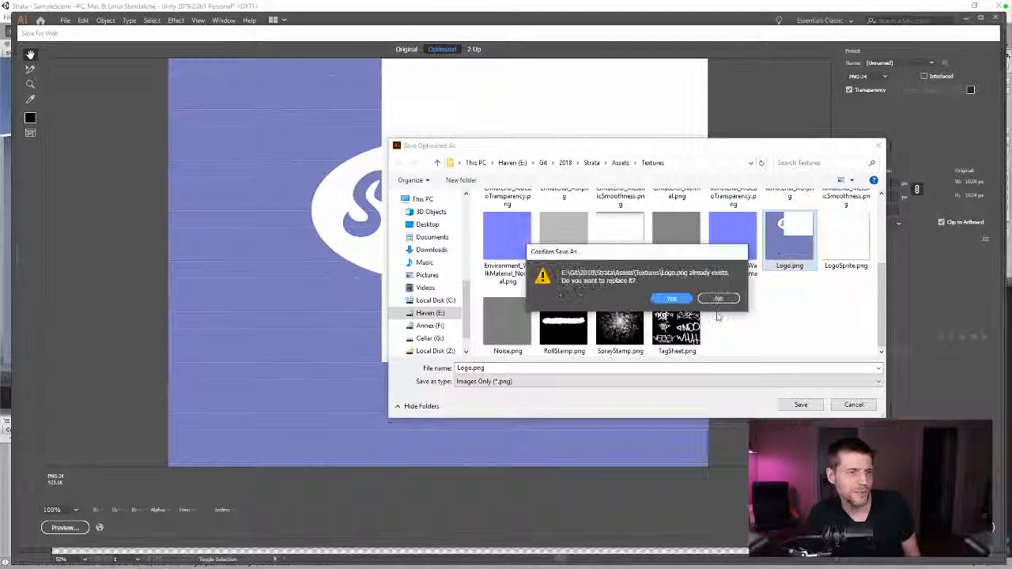
{"action": "left_click", "coordinate": [672, 298]}
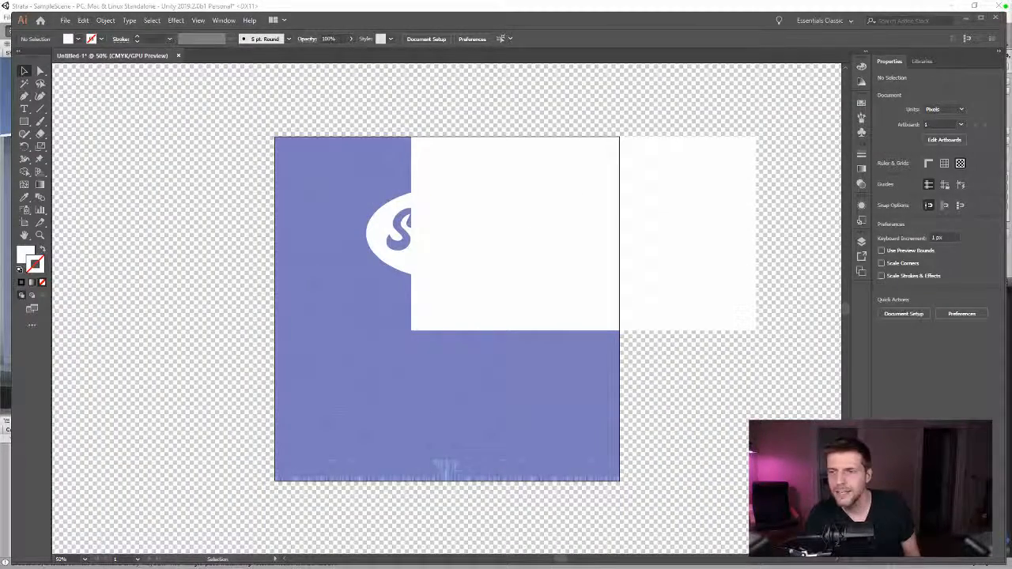
{"action": "key", "text": "alt+Tab"}
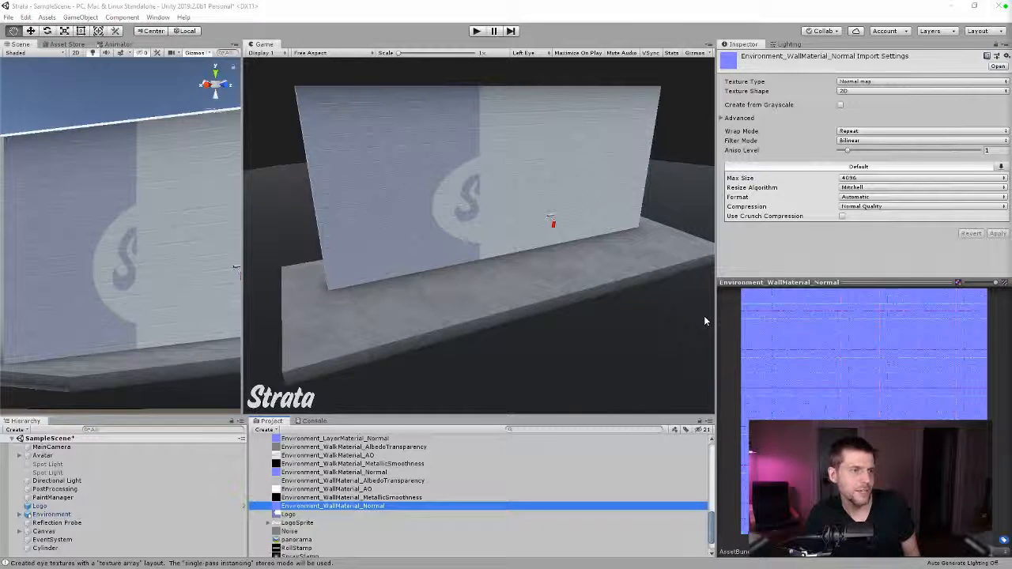
{"action": "key", "text": "alt+Tab"}
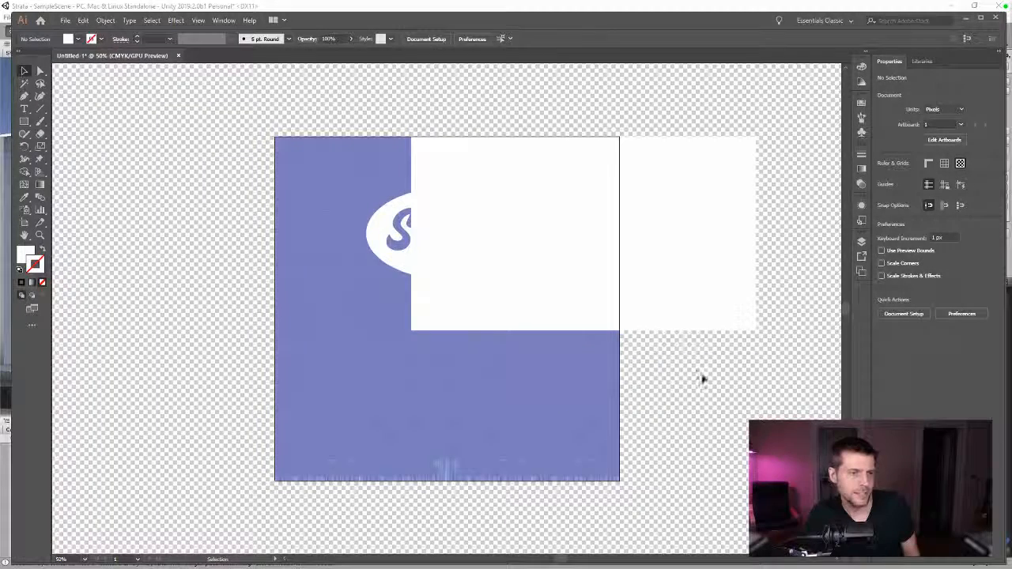
- Undo the white rectangle's 576 px height change together with the logo's recentering, and clear the selection
{"action": "key", "text": "ctrl+a"}
{"action": "key", "text": "ctrl+z"}
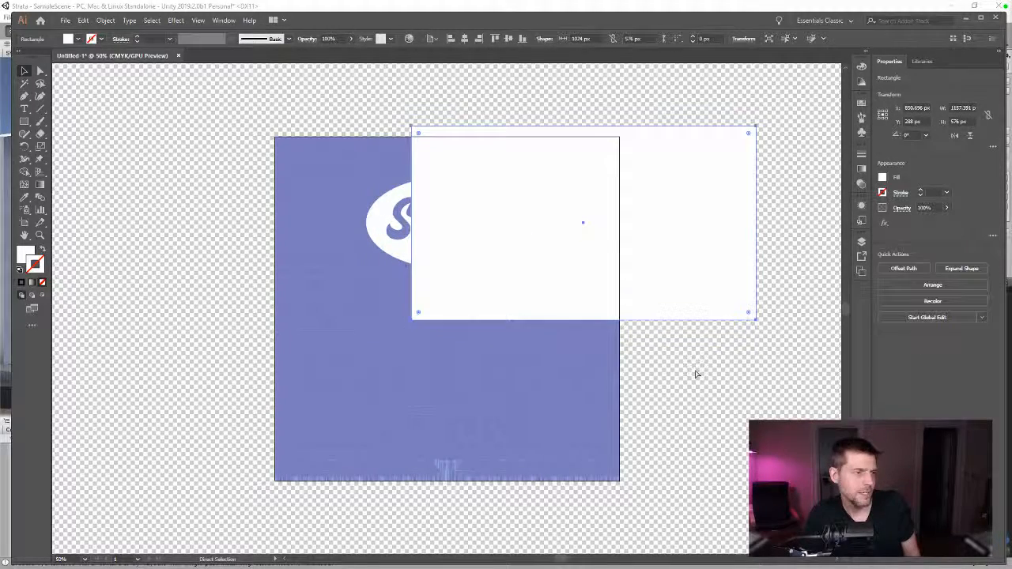
{"action": "key", "text": "ctrl+z"}
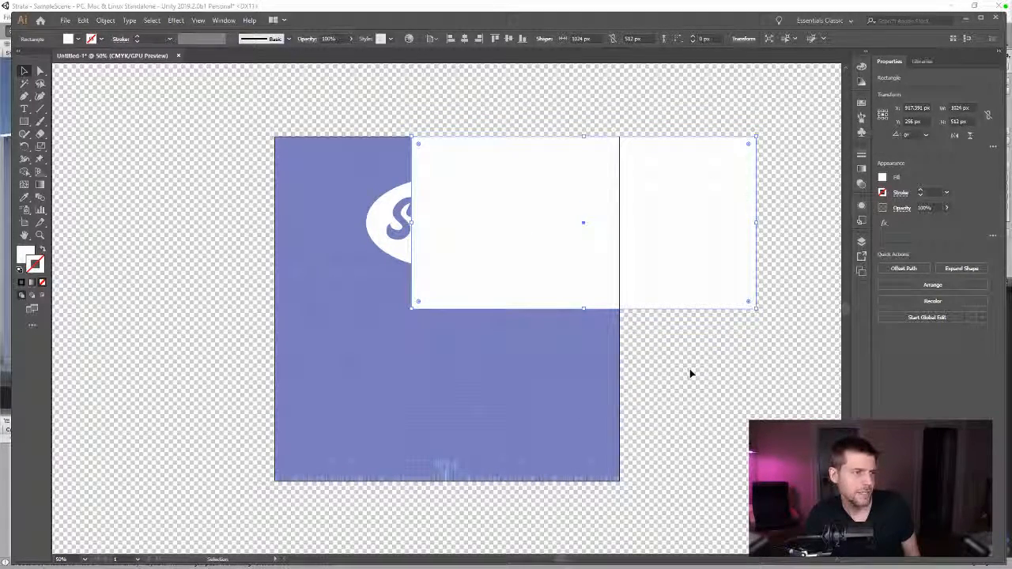
{"action": "left_click", "coordinate": [689, 368]}
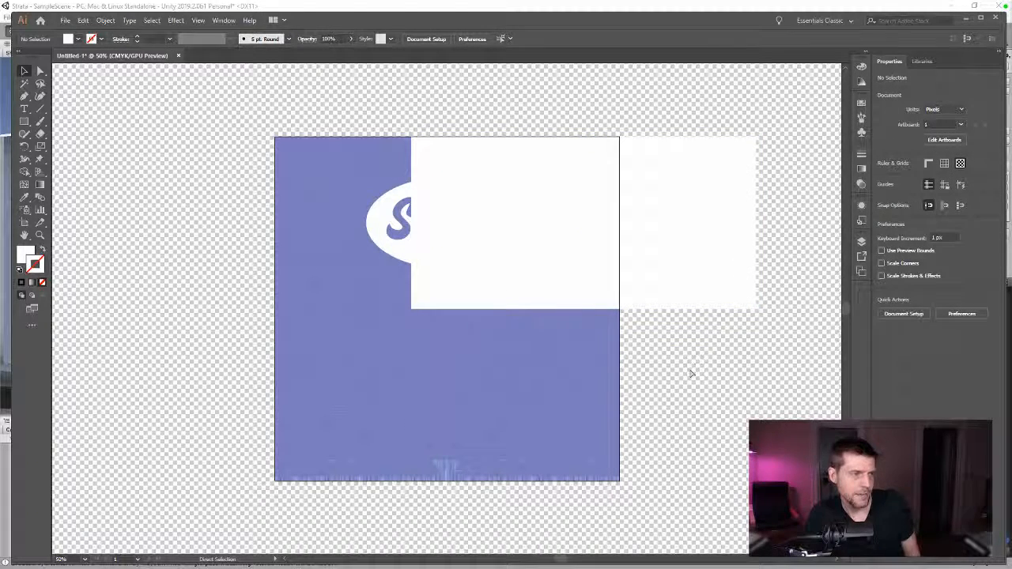
{"action": "left_click", "coordinate": [464, 301]}
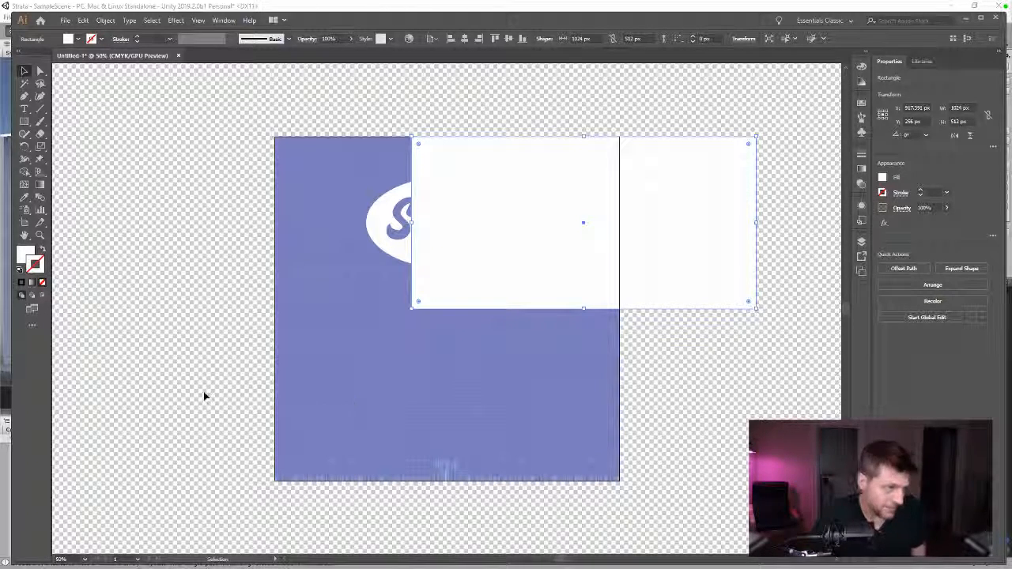
{"action": "left_click", "coordinate": [167, 321]}
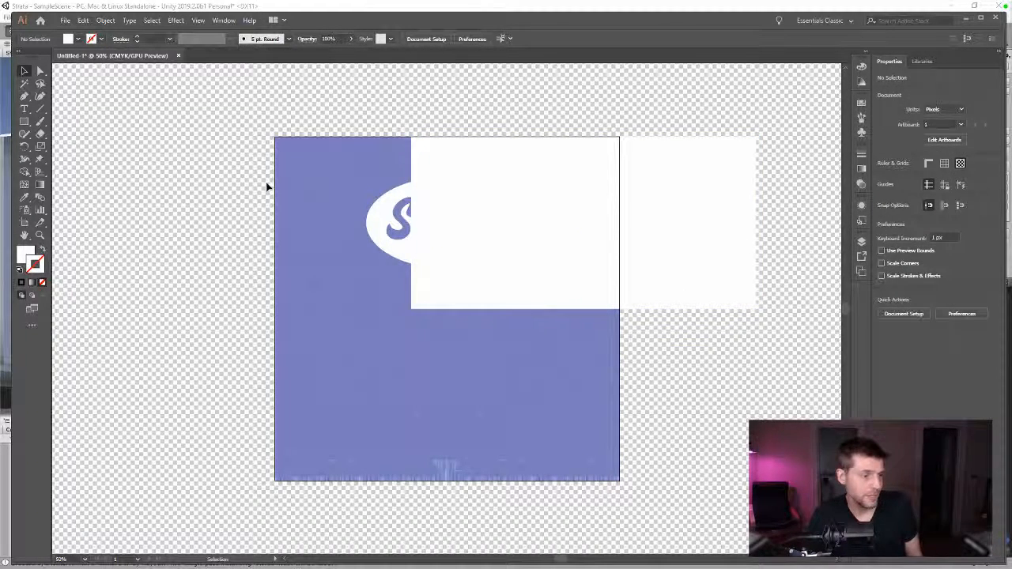
- Set the white rectangle's height to 480 px and realign it with the artboard's top edge
{"action": "left_click", "coordinate": [524, 244]}
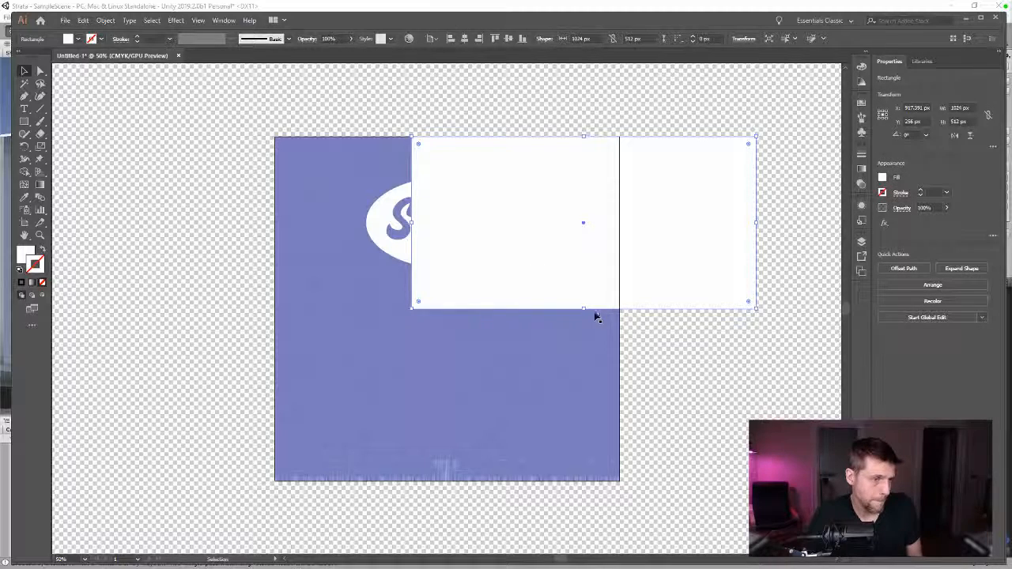
{"action": "left_click_drag", "start_coordinate": [585, 309], "coordinate": [584, 292]}
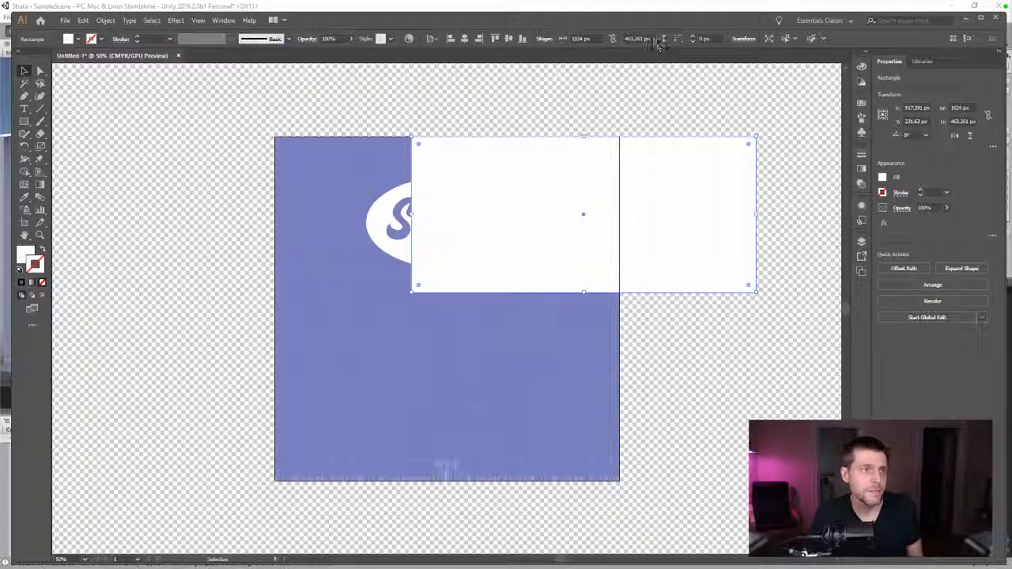
{"action": "left_click", "coordinate": [632, 38]}
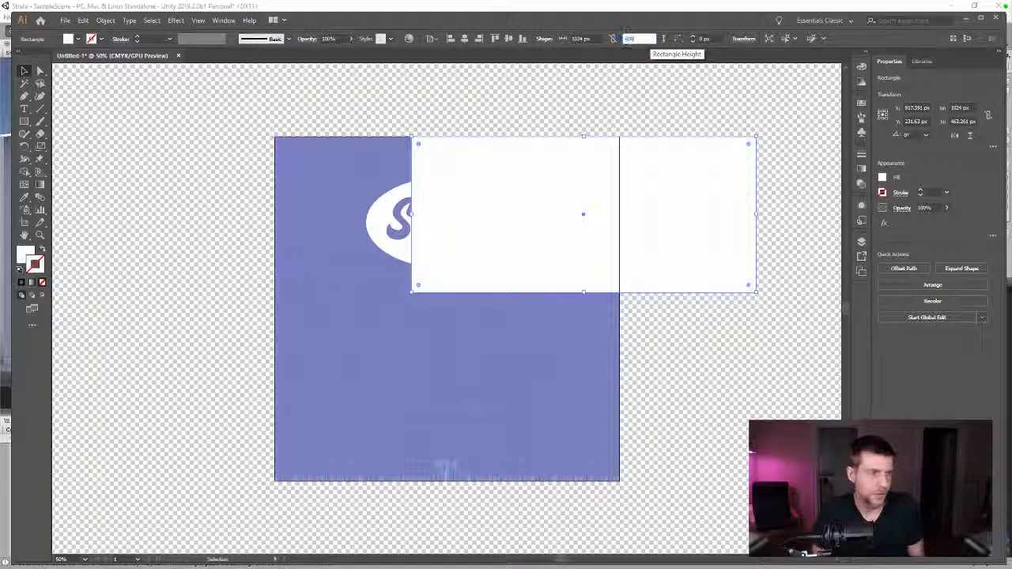
{"action": "type", "text": "480"}
{"action": "key", "text": "Return"}
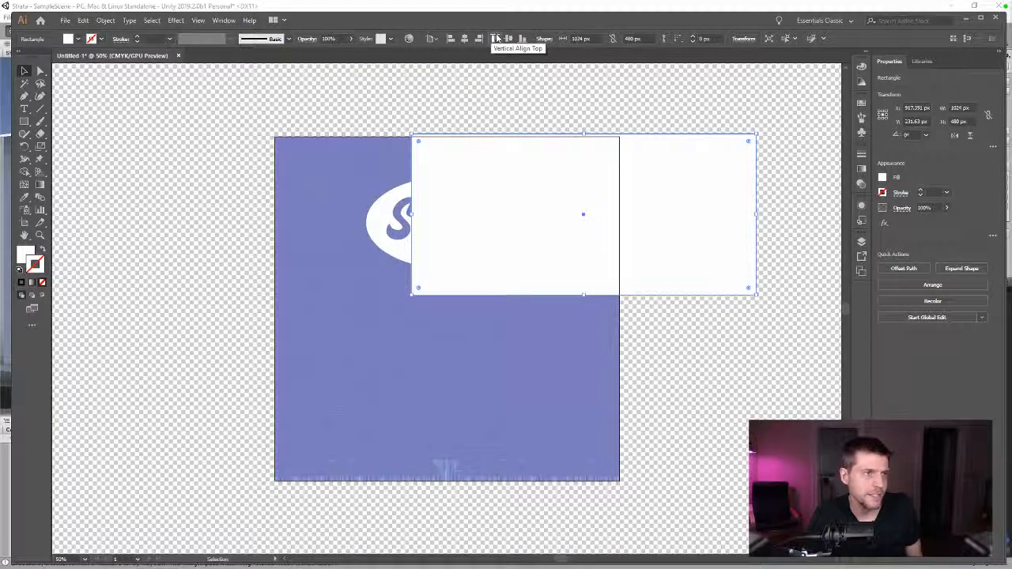
{"action": "left_click", "coordinate": [497, 39]}
{"action": "left_click", "coordinate": [472, 70]}
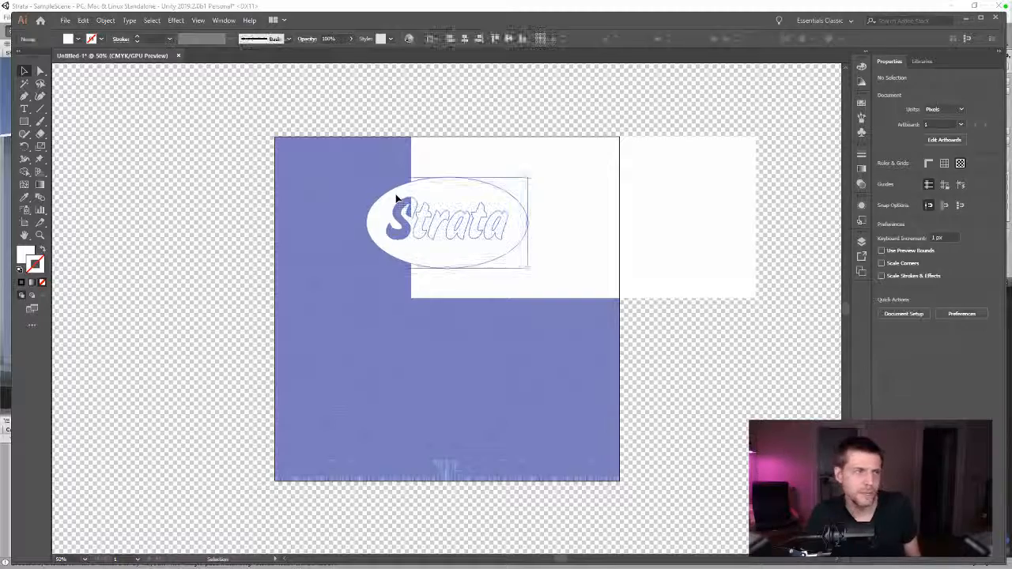
- Try to center the Strata logo and the white rectangle horizontally, and undo that alignment
{"action": "left_click", "coordinate": [397, 197]}
{"action": "double_click", "coordinate": [569, 175]}
{"action": "left_click", "coordinate": [460, 68]}
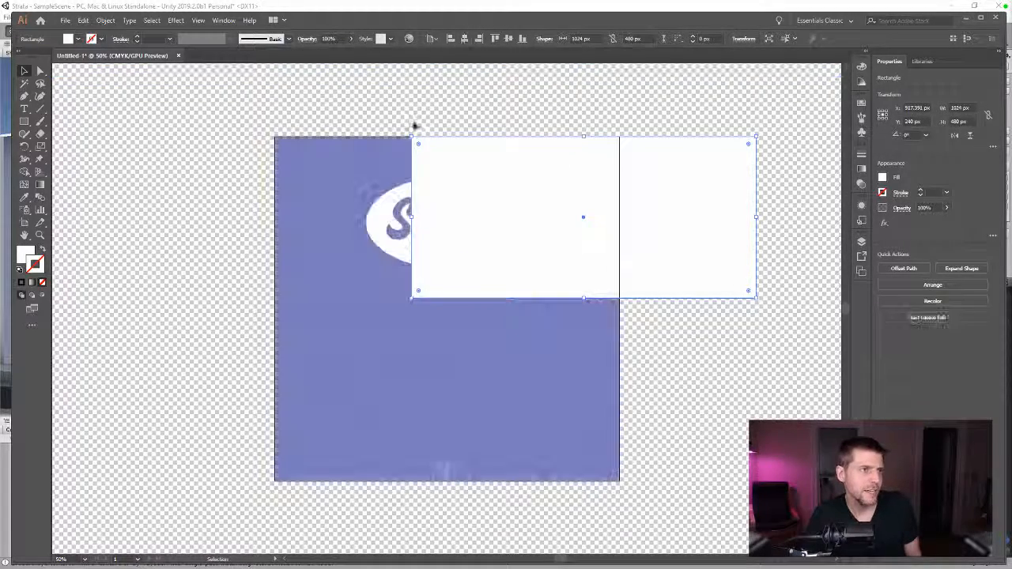
{"action": "left_click", "coordinate": [415, 126]}
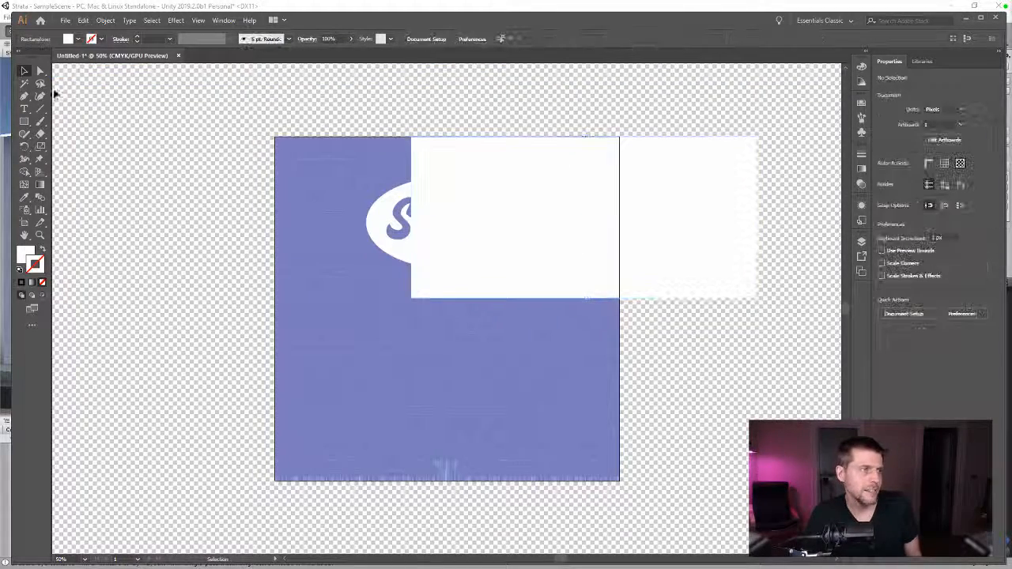
{"action": "left_click", "coordinate": [380, 224]}
{"action": "left_click", "coordinate": [622, 182], "text": "shift"}
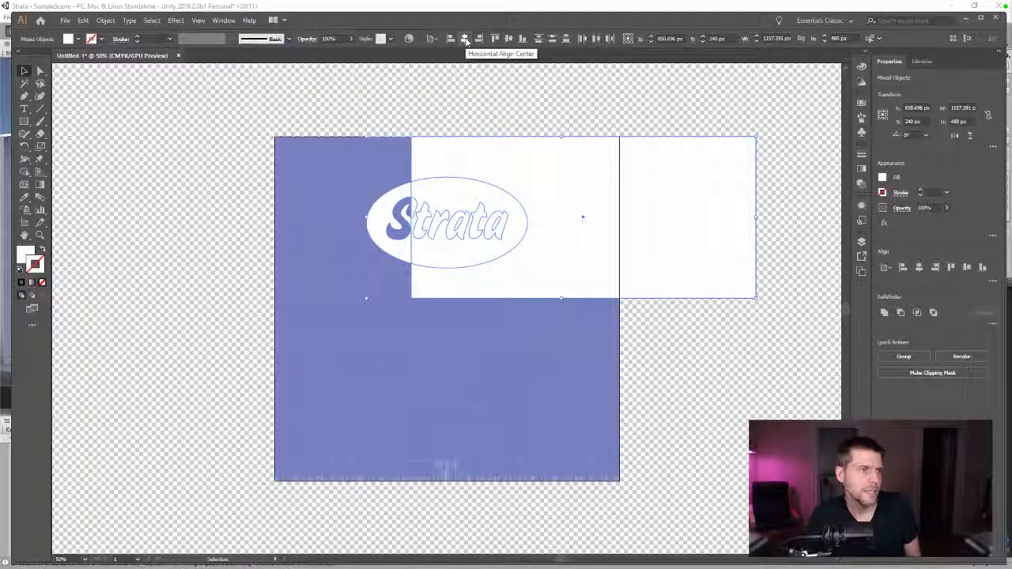
{"action": "left_click", "coordinate": [465, 39]}
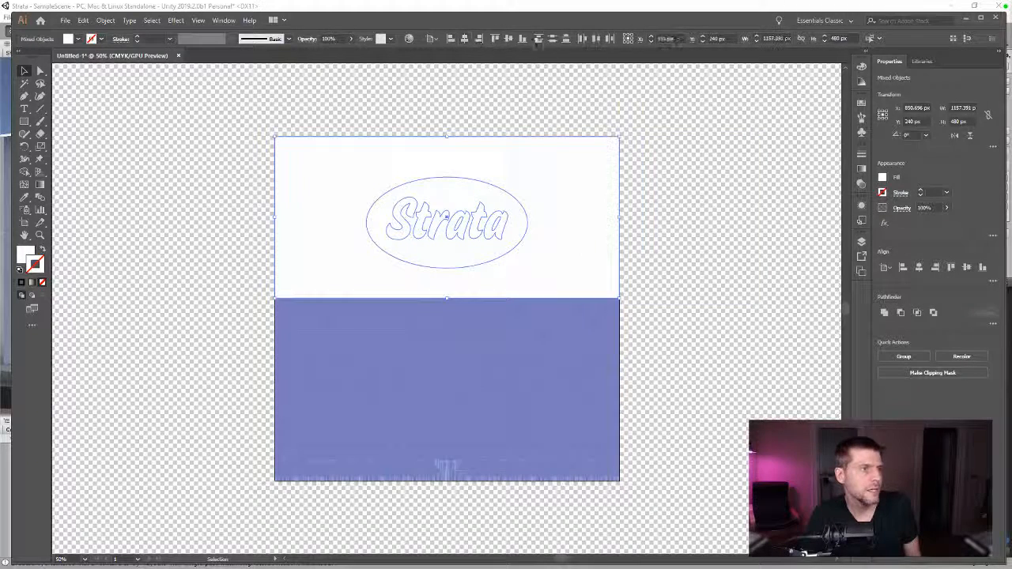
{"action": "key", "text": "ctrl+z"}
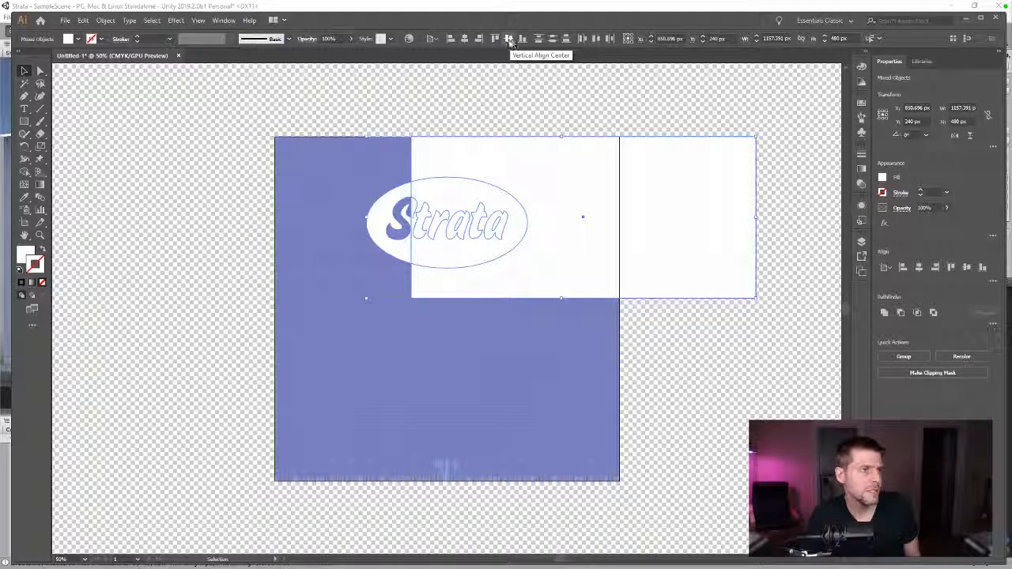
{"action": "left_click", "coordinate": [522, 117]}
{"action": "left_click", "coordinate": [483, 207]}
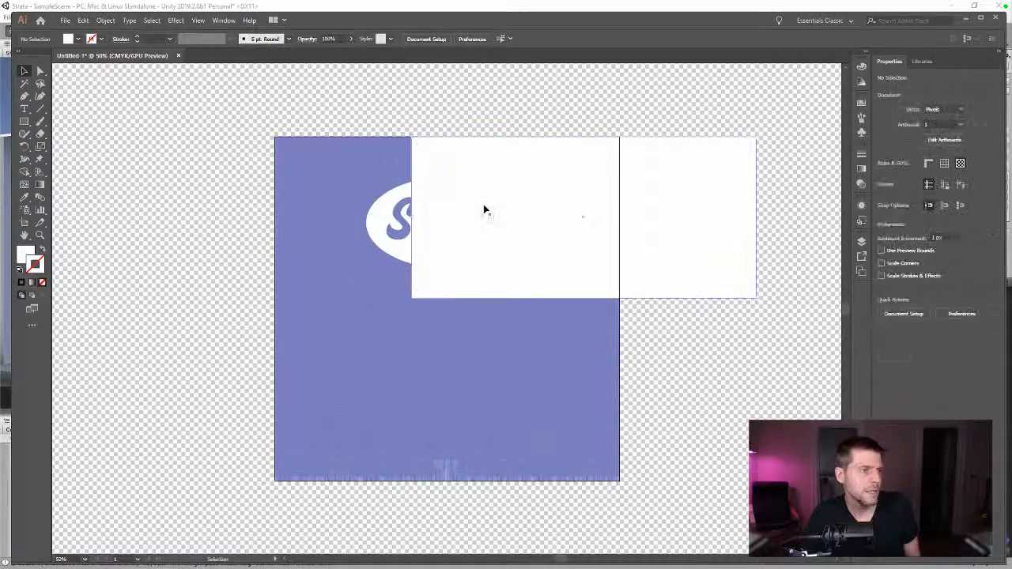
- Center the Strata logo vertically on the 480 px tall white rectangle
{"action": "left_click", "coordinate": [392, 204]}
{"action": "left_click", "coordinate": [526, 171], "text": "shift"}
{"action": "left_click", "coordinate": [532, 167]}
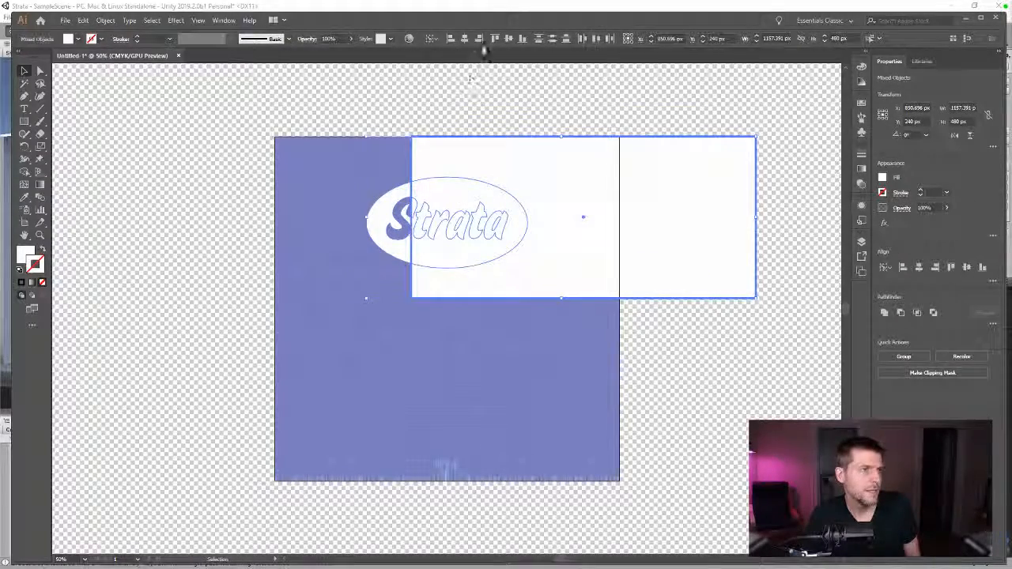
{"action": "left_click", "coordinate": [510, 102]}
- Export the 480 px version with Save for Web as a PNG-24 replacing Logo.png, and inspect the logo on Unity's wall before returning to Illustrator
{"action": "key", "text": "ctrl+alt+shift+s"}
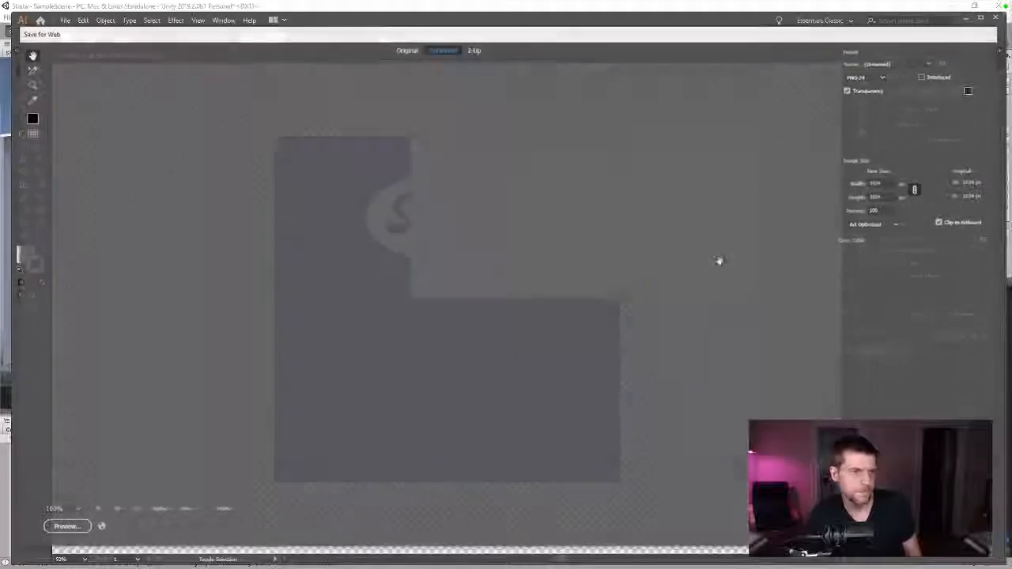
{"action": "key", "text": "Return"}
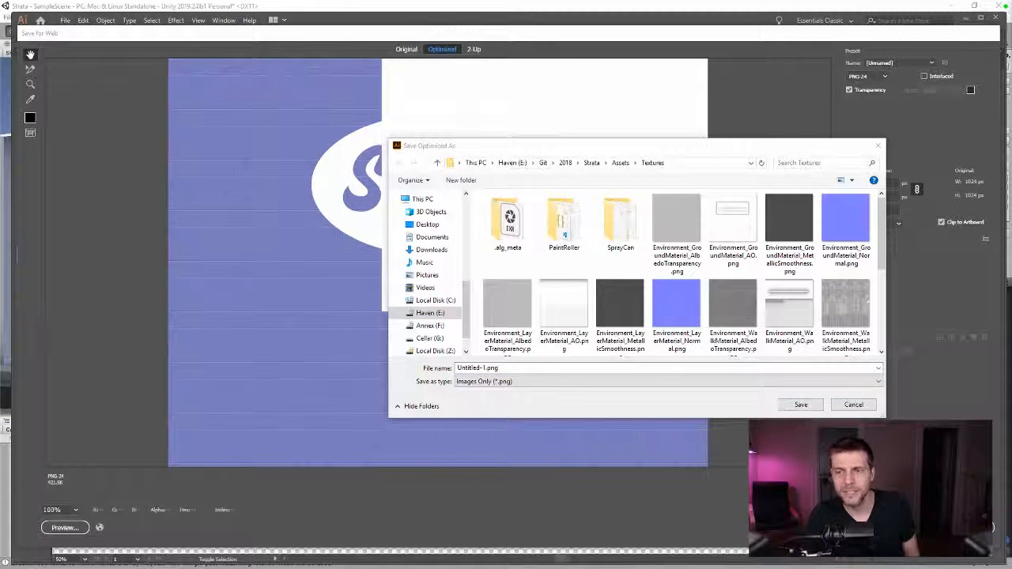
{"action": "scroll", "coordinate": [678, 289], "scroll_direction": "down", "scroll_amount": 3}
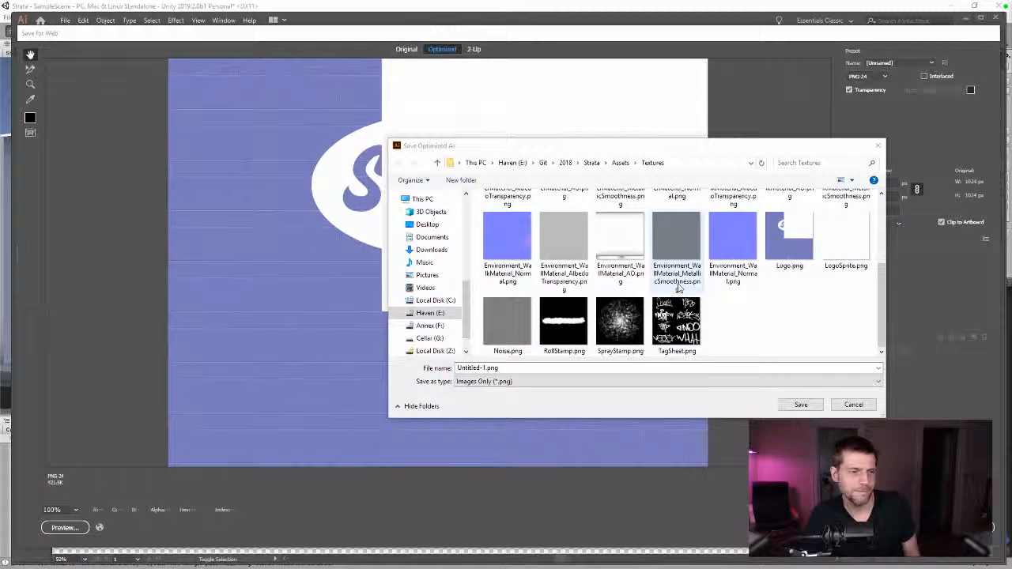
{"action": "double_click", "coordinate": [789, 237]}
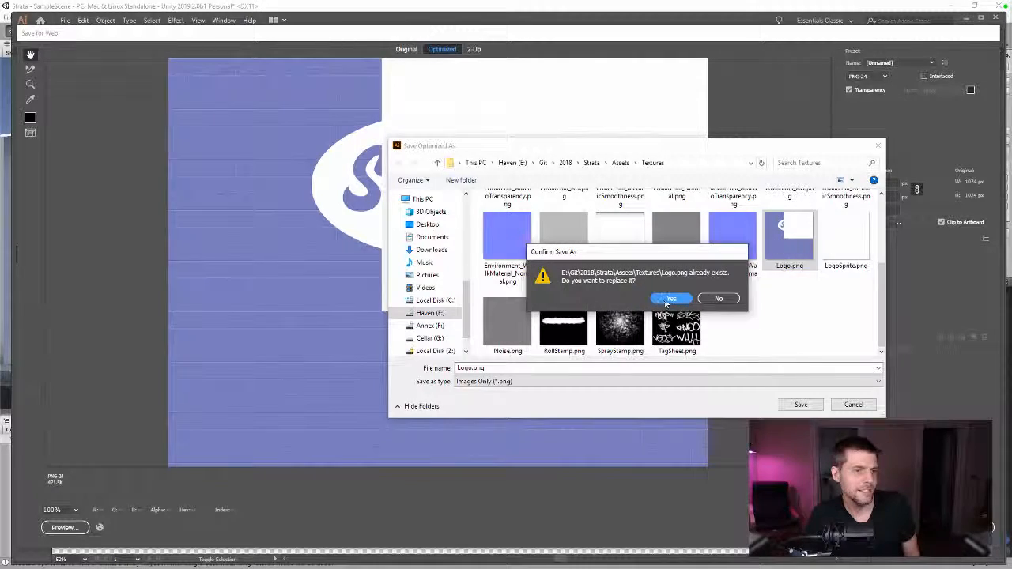
{"action": "left_click", "coordinate": [668, 299]}
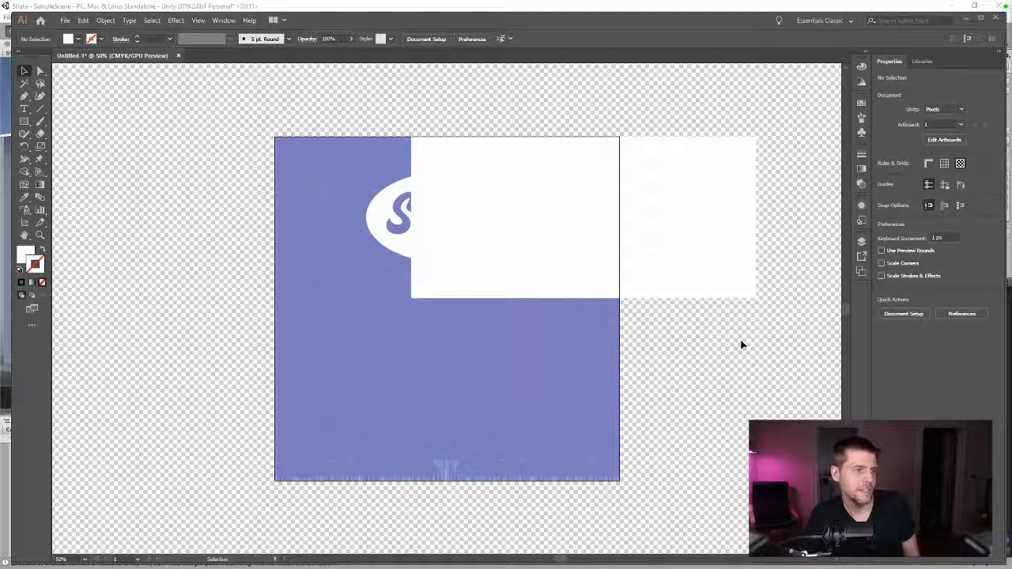
{"action": "key", "text": "alt+Tab"}
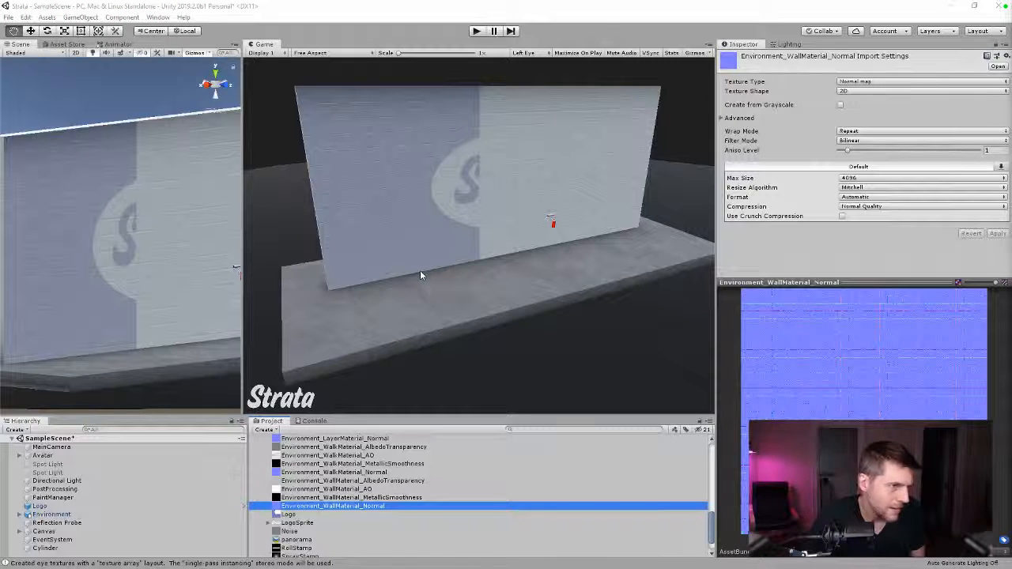
{"action": "key", "text": "alt+Tab"}
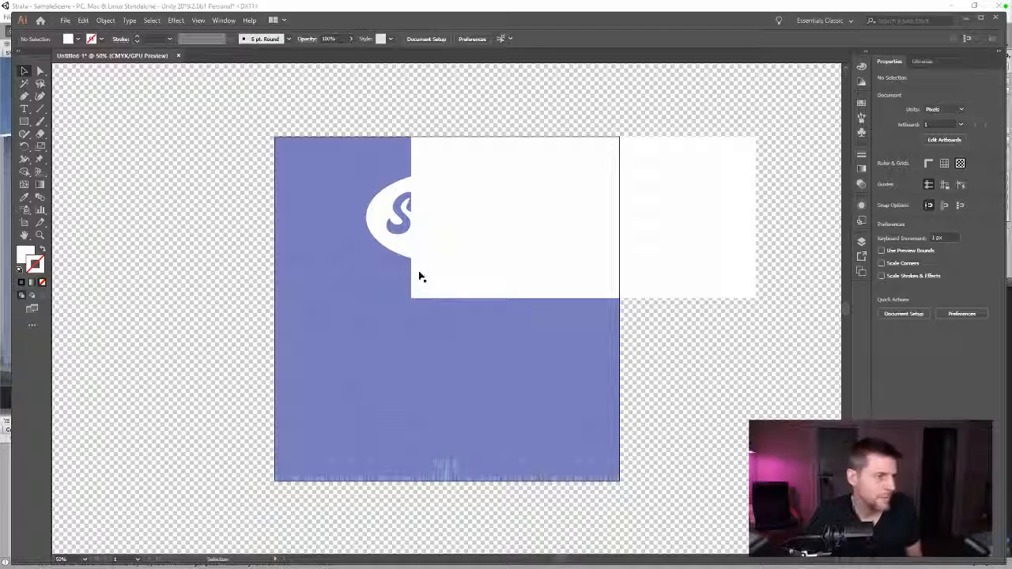
- Set the white reference rectangle's height to 460 px
{"action": "left_click", "coordinate": [550, 293]}
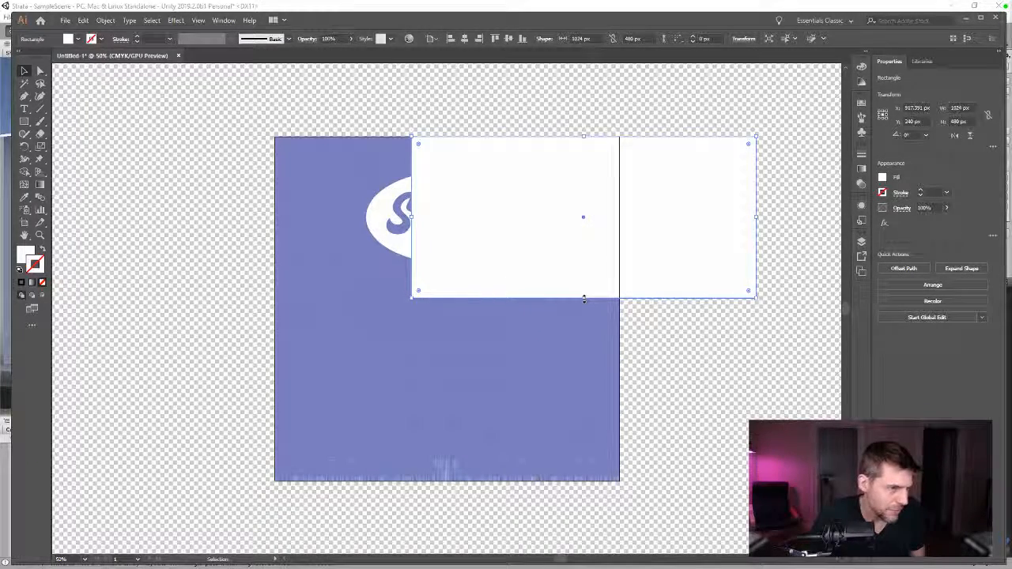
{"action": "left_click_drag", "start_coordinate": [584, 298], "coordinate": [583, 292]}
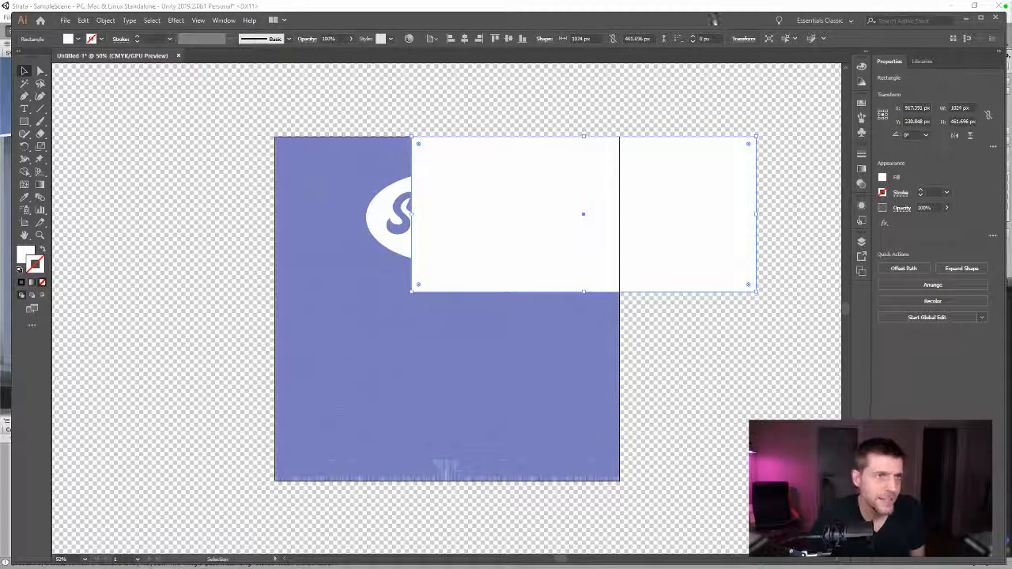
{"action": "left_click", "coordinate": [650, 38]}
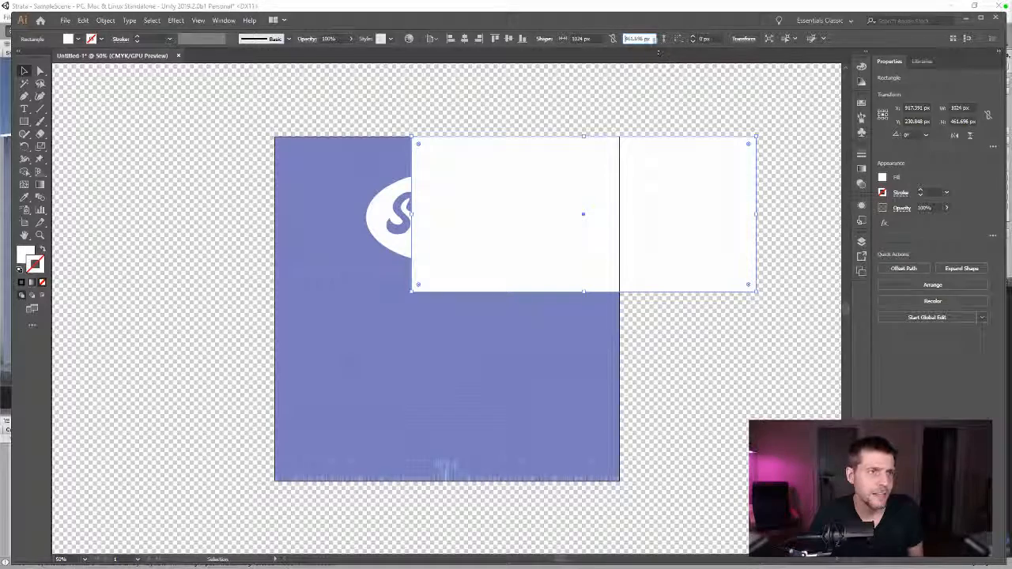
{"action": "type", "text": "460"}
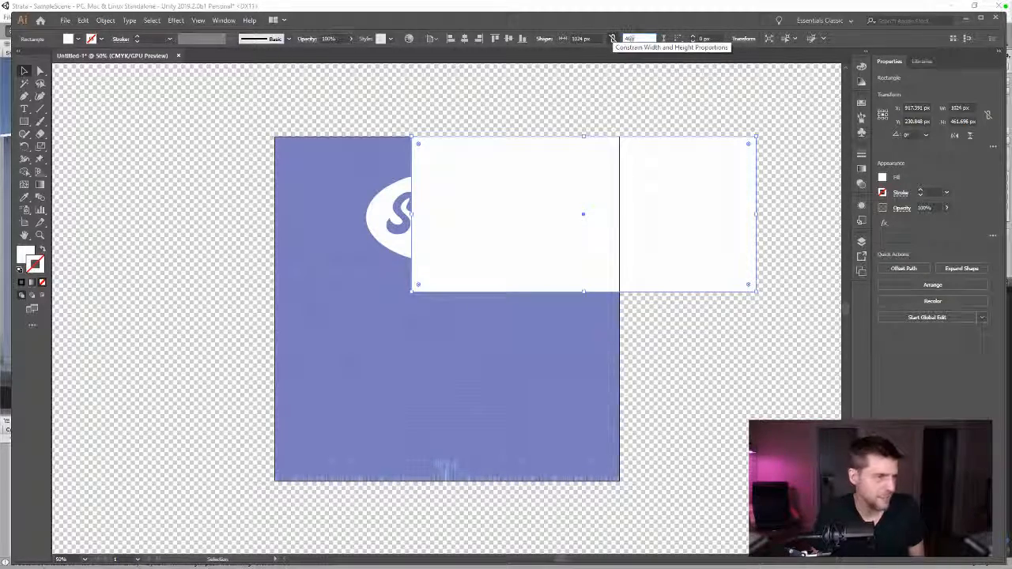
{"action": "key", "text": "Return"}
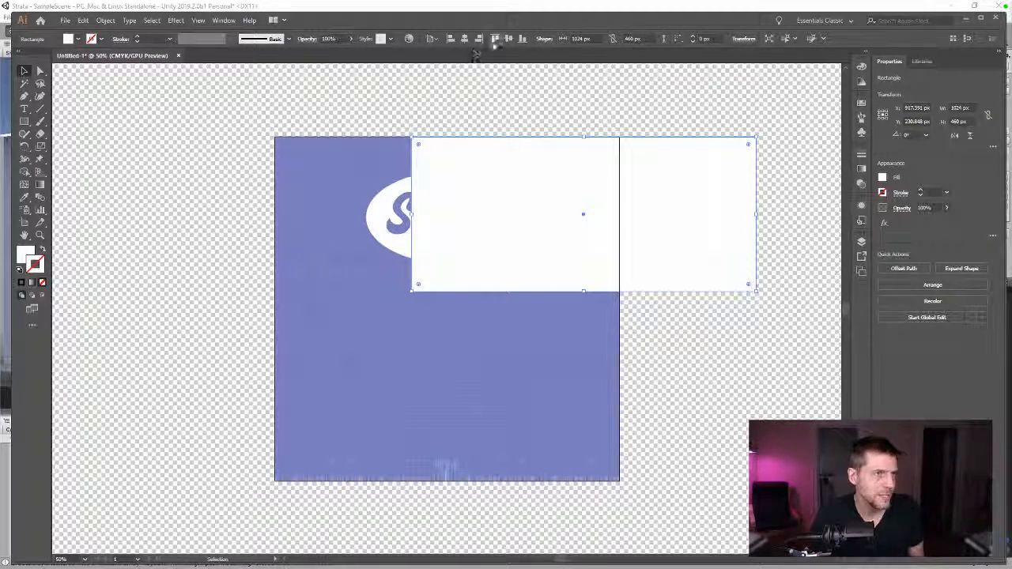
- Align the white rectangle to the artboard's top edge and center the Strata logo vertically on it
{"action": "left_click", "coordinate": [495, 38]}
{"action": "left_click", "coordinate": [483, 80]}
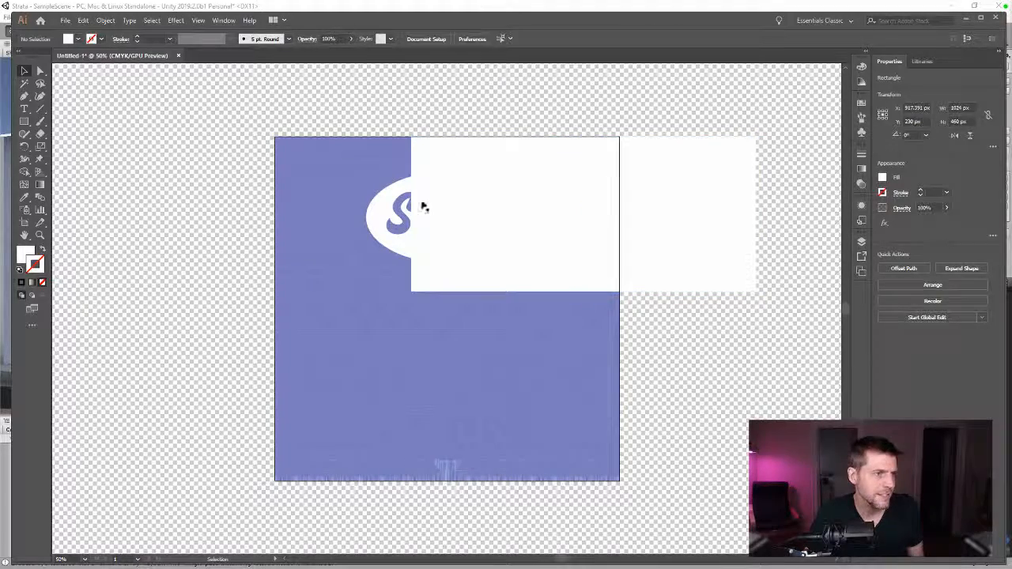
{"action": "left_click", "coordinate": [394, 236]}
{"action": "left_click", "coordinate": [613, 210], "text": "shift"}
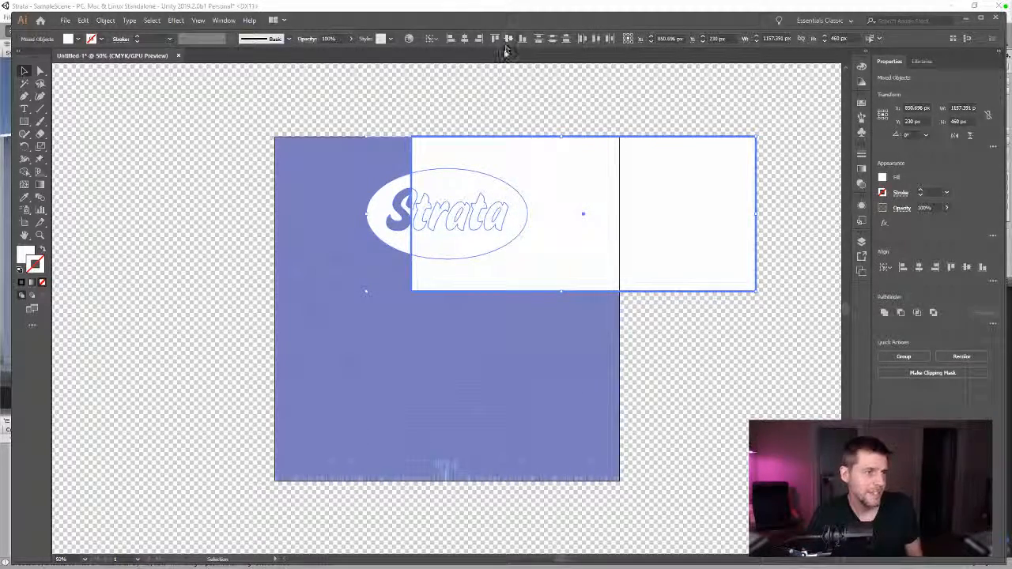
- Export the artwork with Save for Web as PNG-24 replacing Logo.png, and inspect the logo on the wall in Unity
{"action": "key", "text": "ctrl+alt+shift+s"}
{"action": "left_click", "coordinate": [866, 527]}
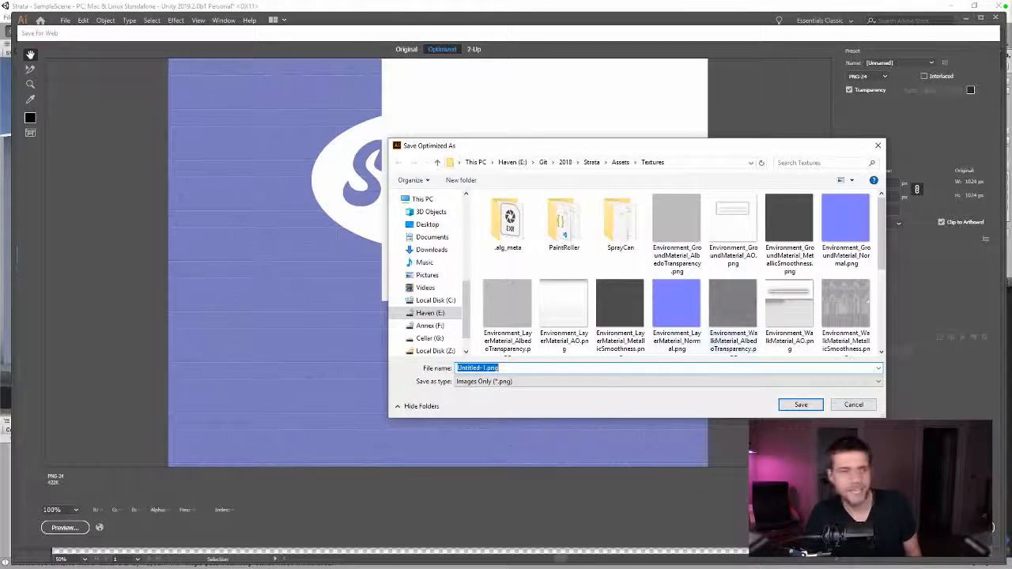
{"action": "scroll", "coordinate": [761, 346], "scroll_direction": "down", "scroll_amount": 3}
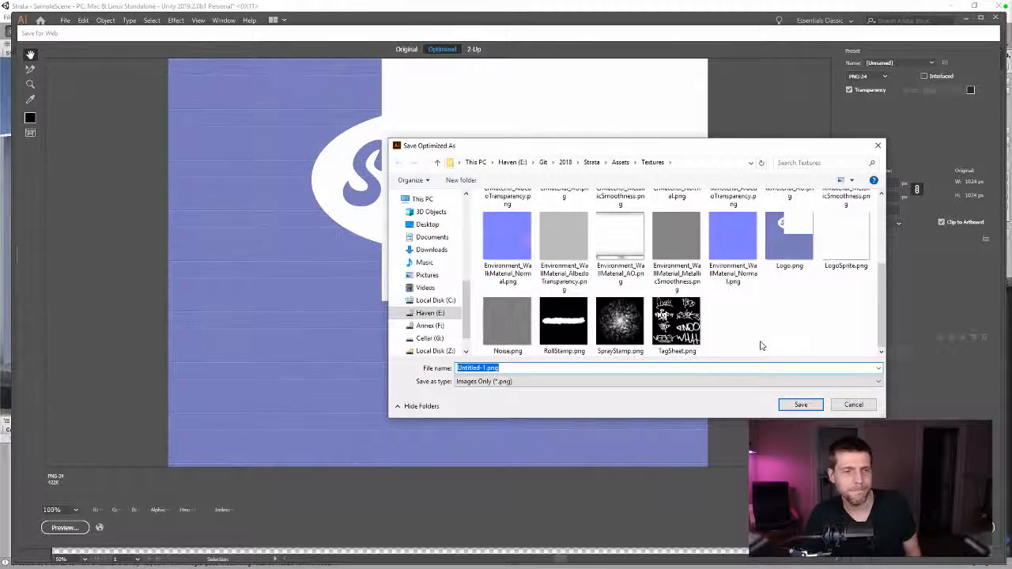
{"action": "double_click", "coordinate": [789, 237]}
{"action": "left_click", "coordinate": [670, 299]}
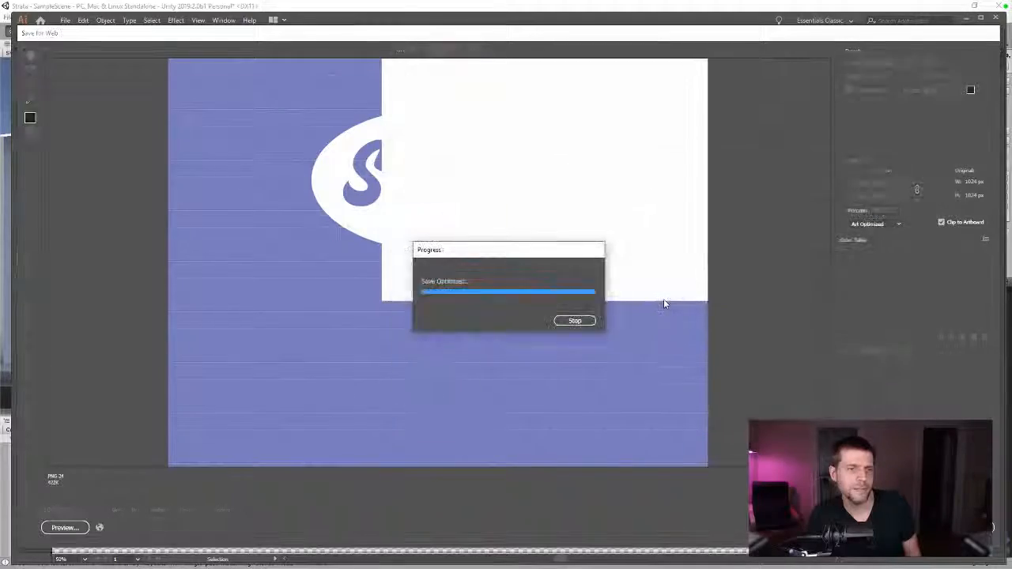
{"action": "key", "text": "alt+Tab"}
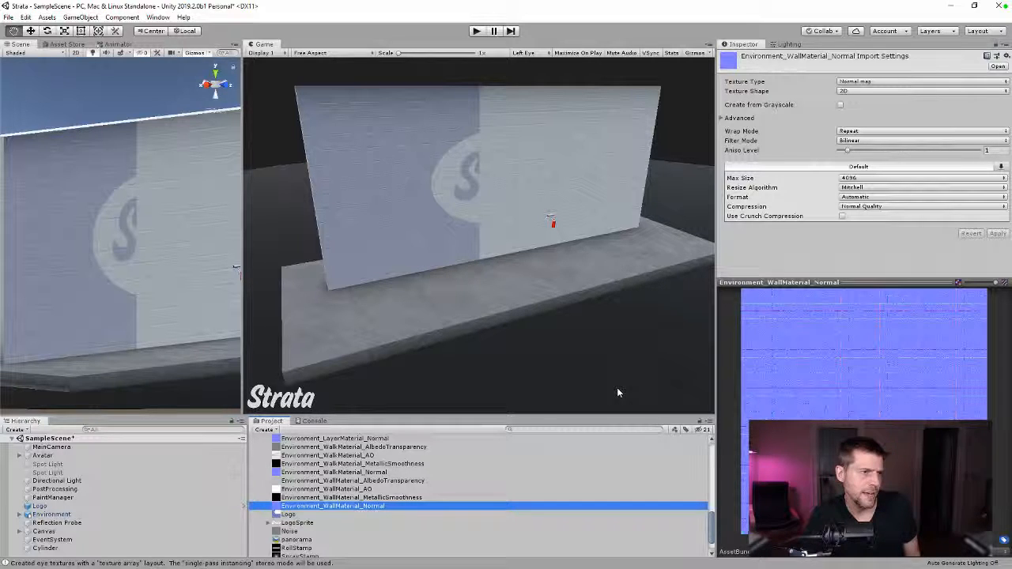
- Return to Illustrator and delete the purple background and the white reference rectangle, keeping only the Strata logo
{"action": "key", "text": "alt+Tab"}
{"action": "left_click", "coordinate": [508, 336]}
{"action": "left_click", "coordinate": [694, 269], "text": "shift"}
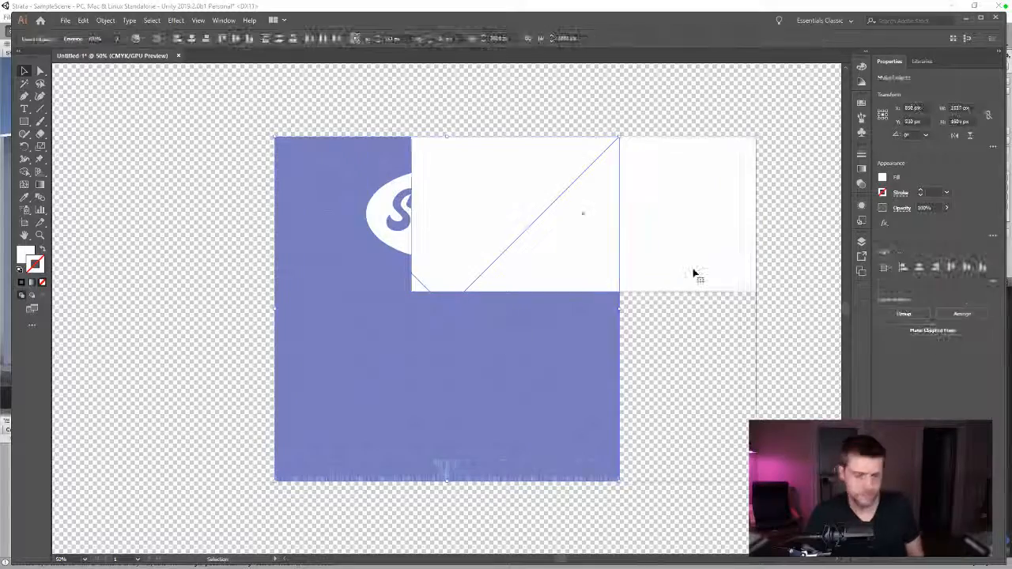
{"action": "key", "text": "Delete"}
- Export the logo alone with Save for Web as a transparent PNG-24 replacing Logo.png, and switch to Unity to check the wall
{"action": "key", "text": "ctrl+alt+shift+s"}
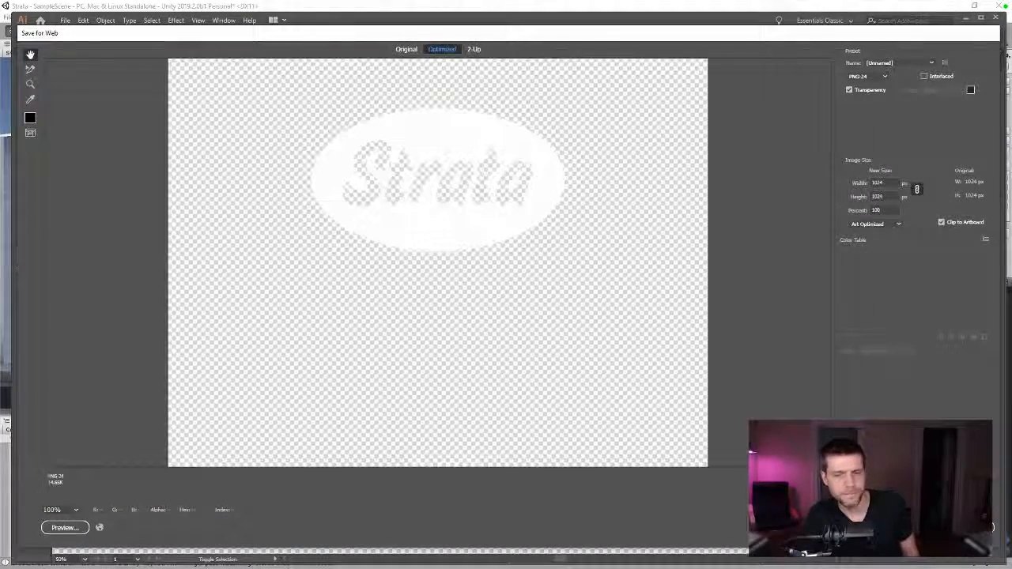
{"action": "left_click", "coordinate": [864, 527]}
{"action": "scroll", "coordinate": [713, 322], "scroll_direction": "down", "scroll_amount": 3}
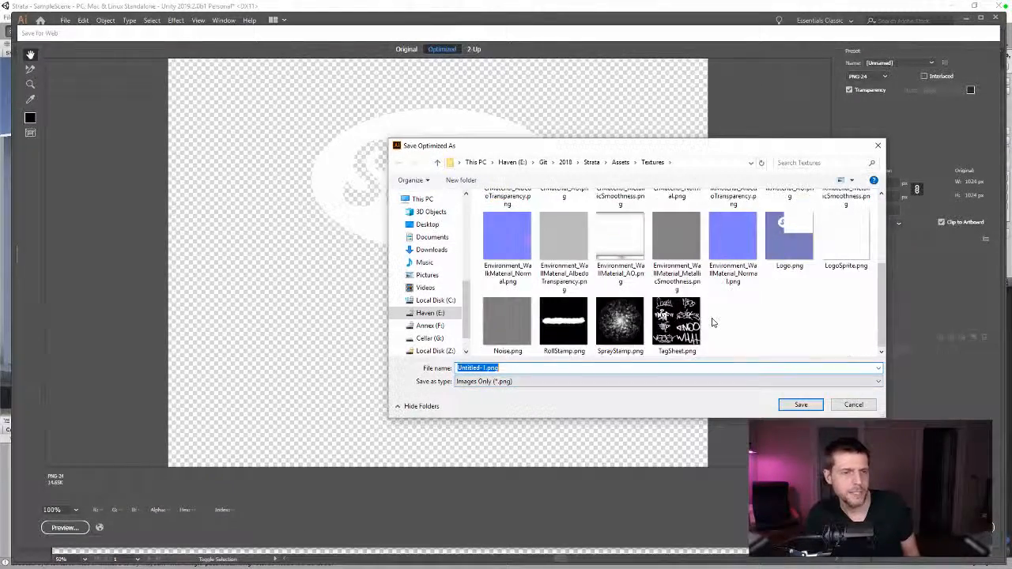
{"action": "double_click", "coordinate": [785, 251]}
{"action": "left_click", "coordinate": [666, 297]}
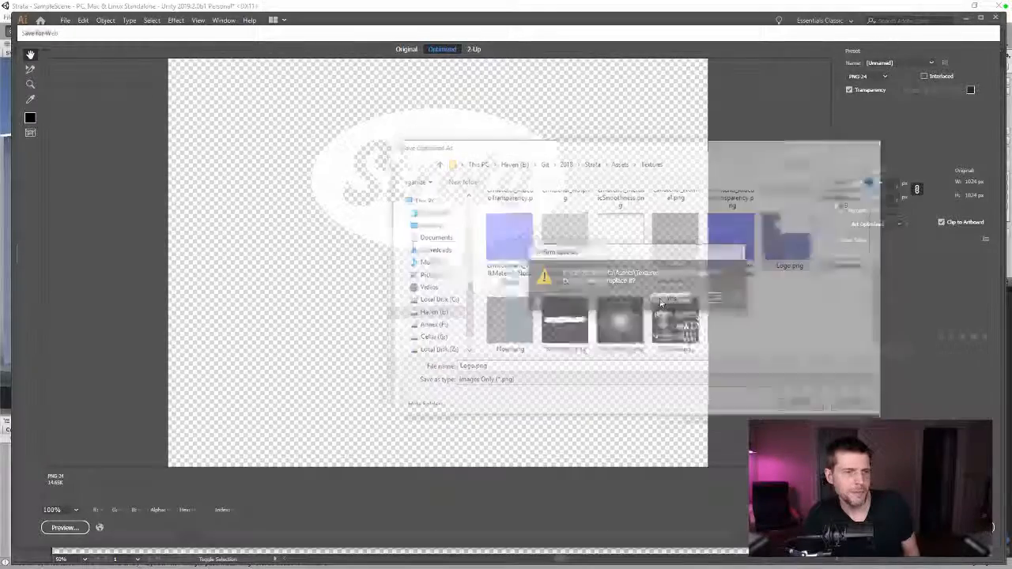
{"action": "key", "text": "alt+Tab"}
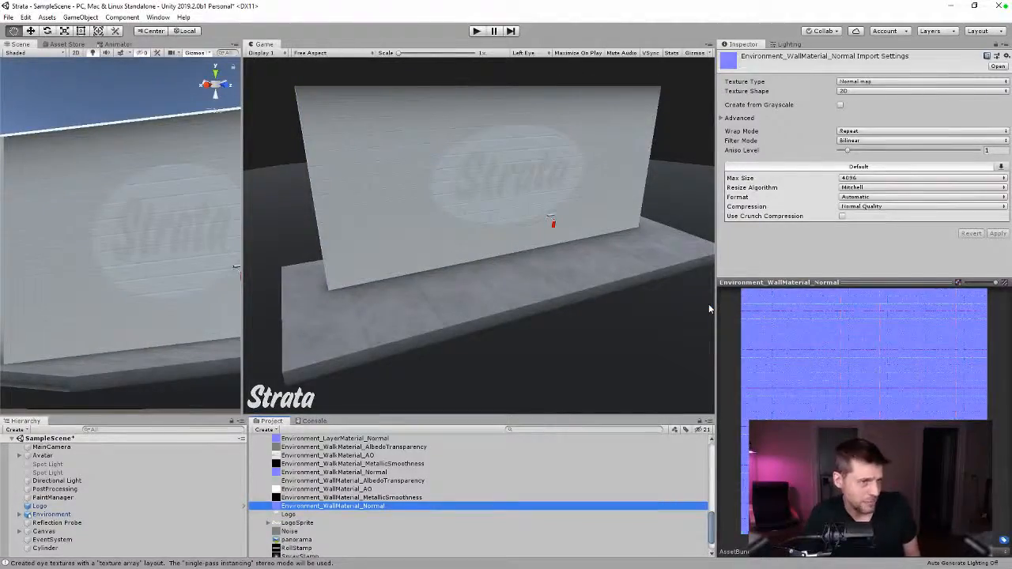
- Switch to Illustrator and select the Strata logo group to check its horizontal position on the artboard
{"action": "key", "text": "alt+Tab"}
{"action": "left_click", "coordinate": [508, 208]}
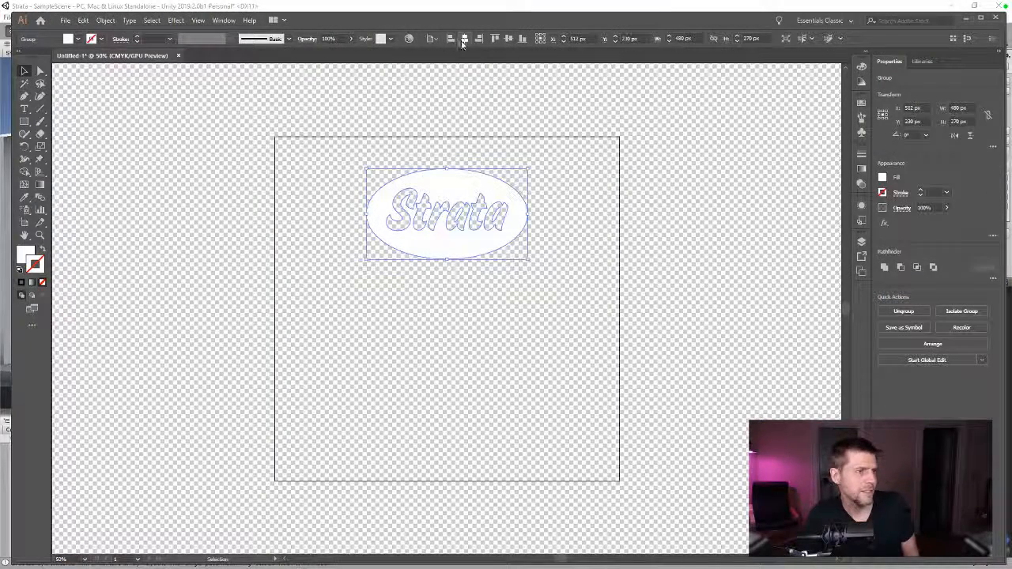
- Return to Unity, run the scene to test painting over the wall logo, and stop play mode
{"action": "key", "text": "alt+Tab"}
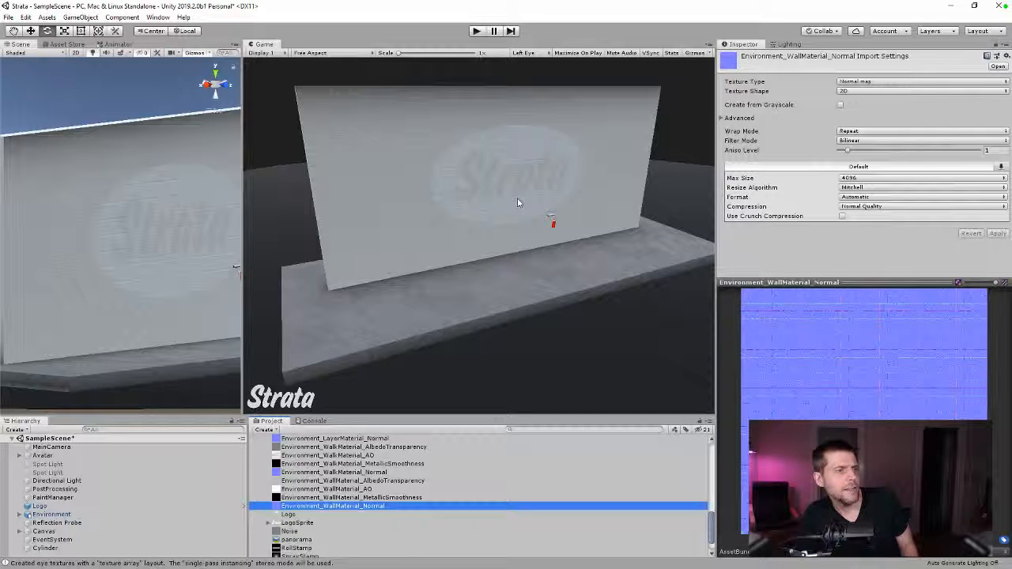
{"action": "left_click", "coordinate": [477, 31]}
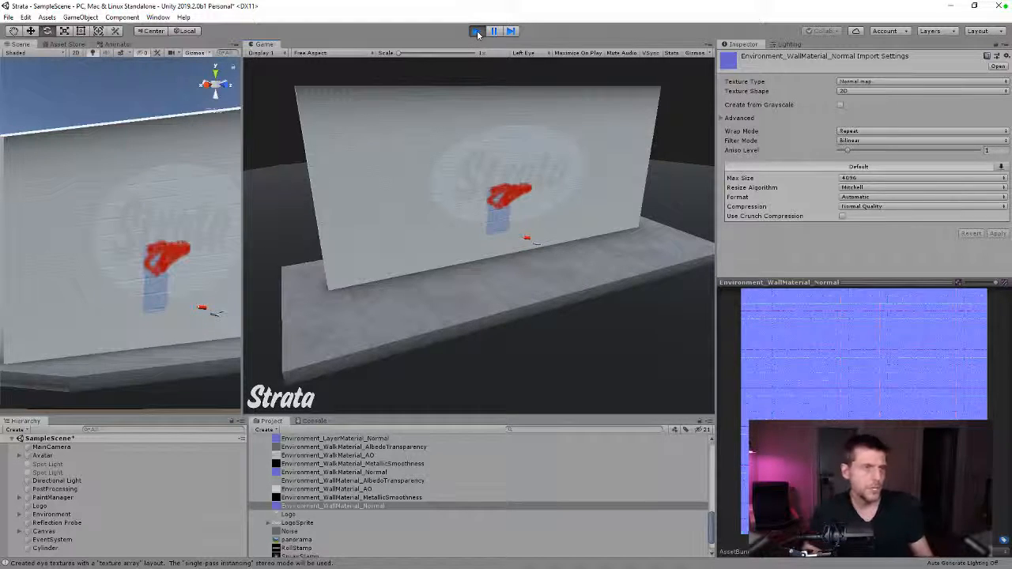
{"action": "left_click", "coordinate": [477, 31]}
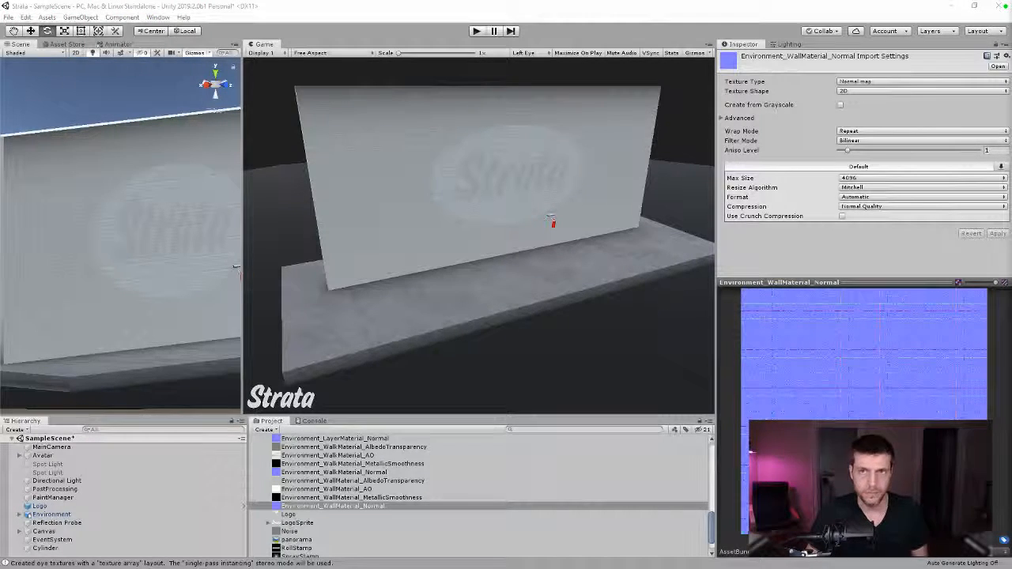
- Bring a browser window over Unity and open textures.com in it
{"action": "left_click_drag", "start_coordinate": [1011, 108], "coordinate": [521, 108]}
{"action": "type", "text": "textures."}
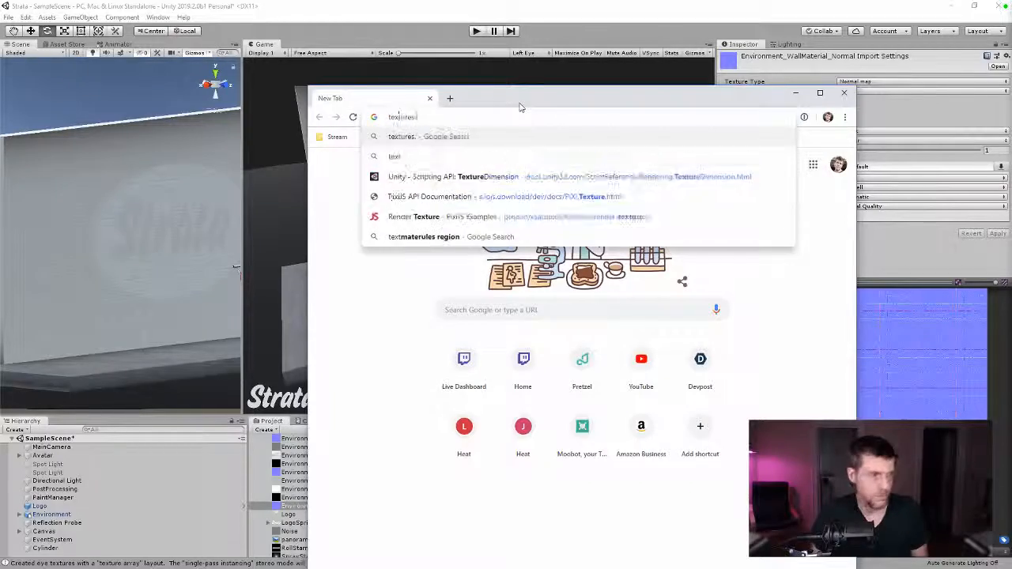
{"action": "type", "text": "com"}
{"action": "key", "text": "Return"}
{"action": "left_click_drag", "start_coordinate": [520, 106], "coordinate": [584, 39]}
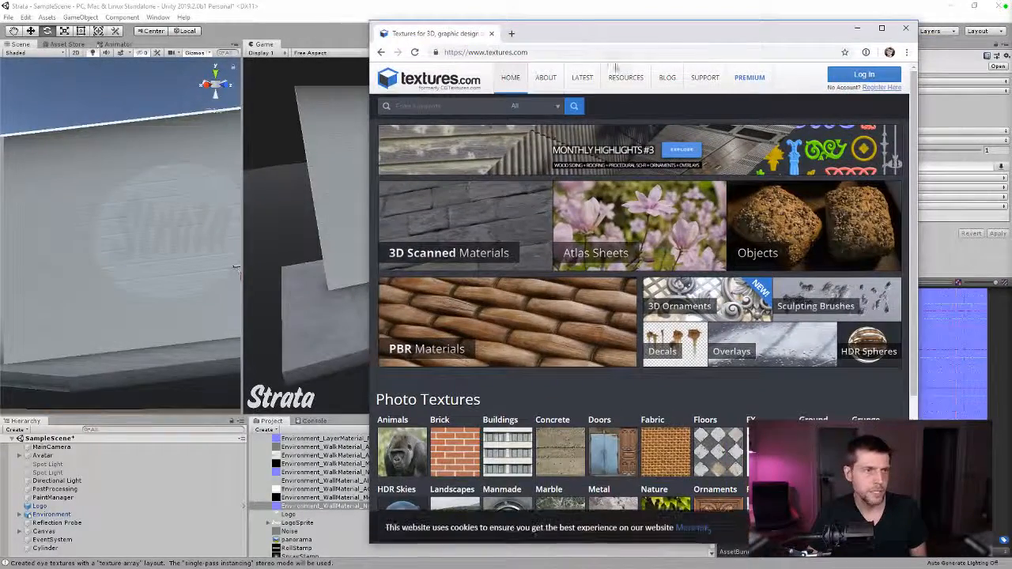
- View the Resources page, widen the browser window, and return to the textures.com home page
{"action": "left_click", "coordinate": [643, 85]}
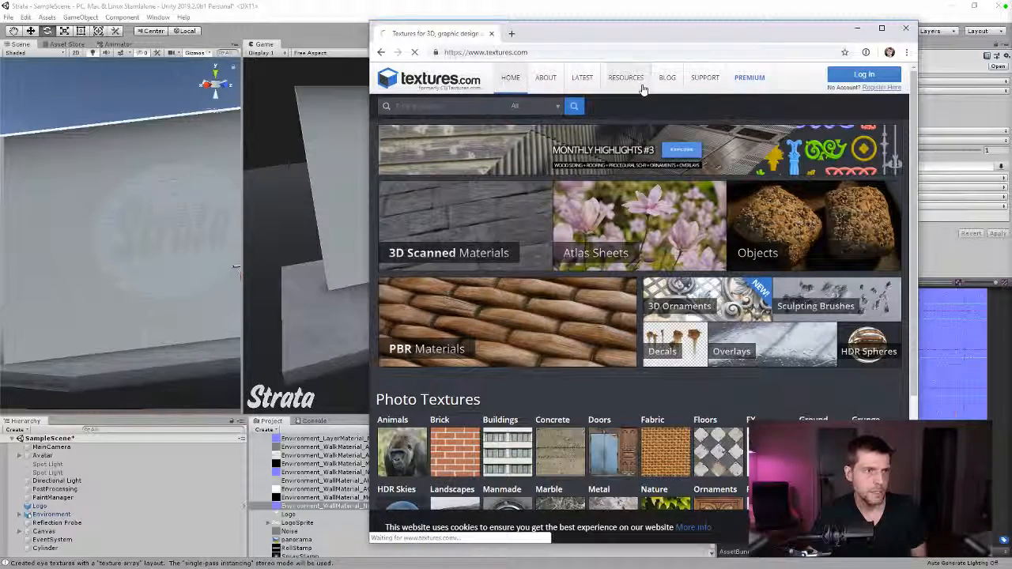
{"action": "left_click_drag", "start_coordinate": [368, 182], "coordinate": [149, 182]}
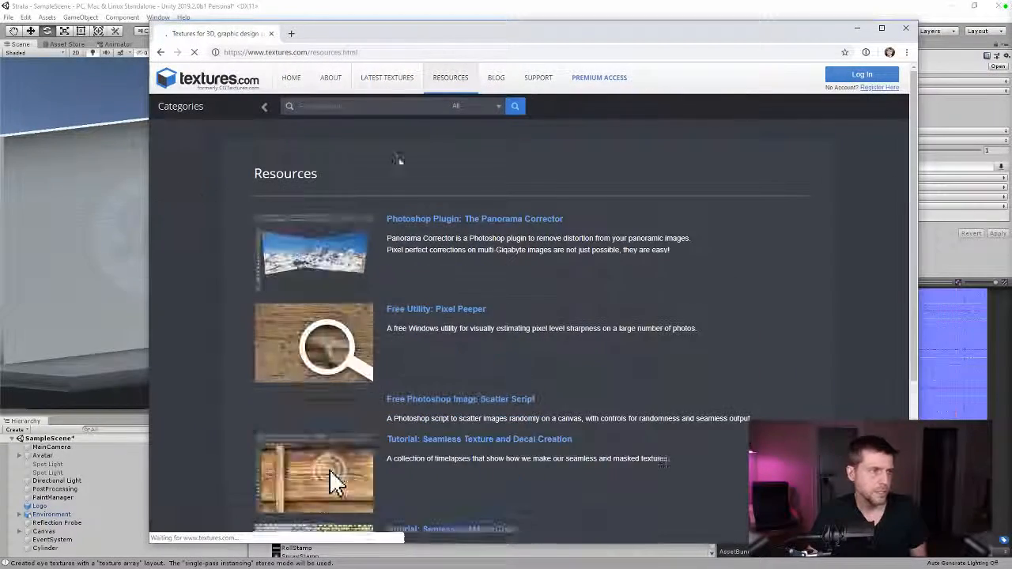
{"action": "left_click", "coordinate": [275, 77]}
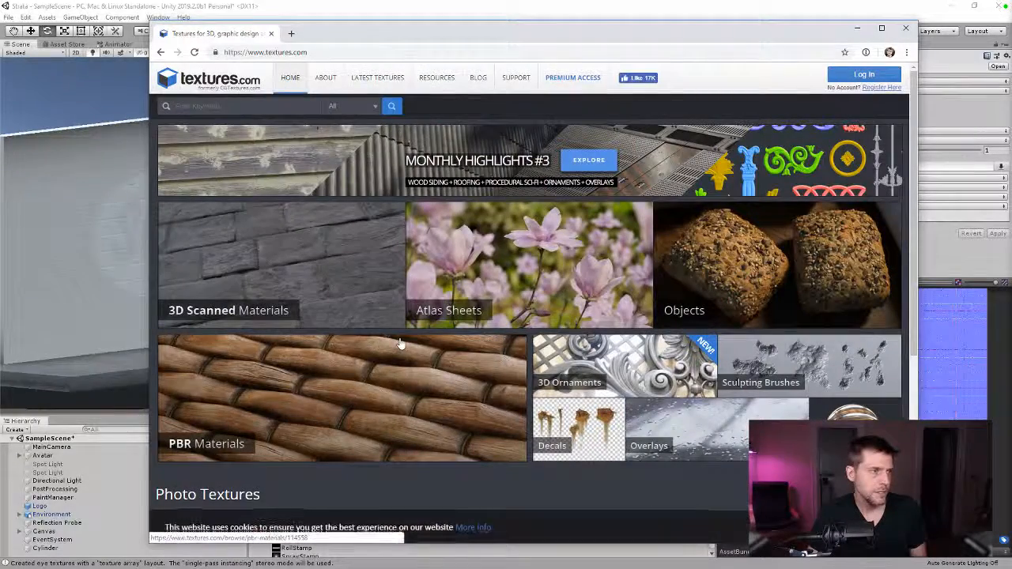
- Look through the home page's Photo Textures categories and open the Grunge category
{"action": "scroll", "coordinate": [401, 344], "scroll_direction": "down", "scroll_amount": 4}
{"action": "scroll", "coordinate": [401, 344], "scroll_direction": "up", "scroll_amount": 4}
{"action": "scroll", "coordinate": [401, 344], "scroll_direction": "down", "scroll_amount": 4}
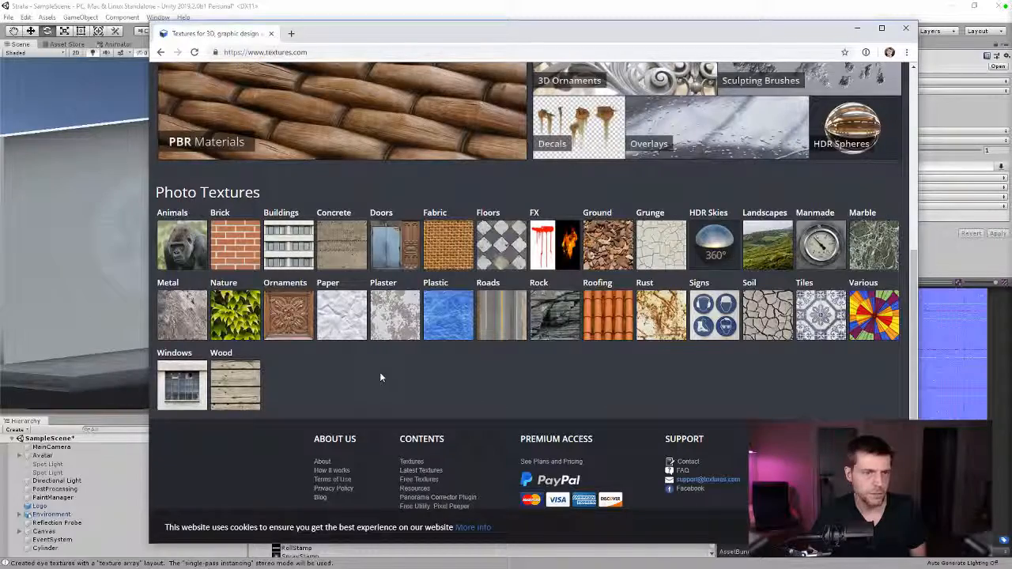
{"action": "left_click", "coordinate": [609, 284]}
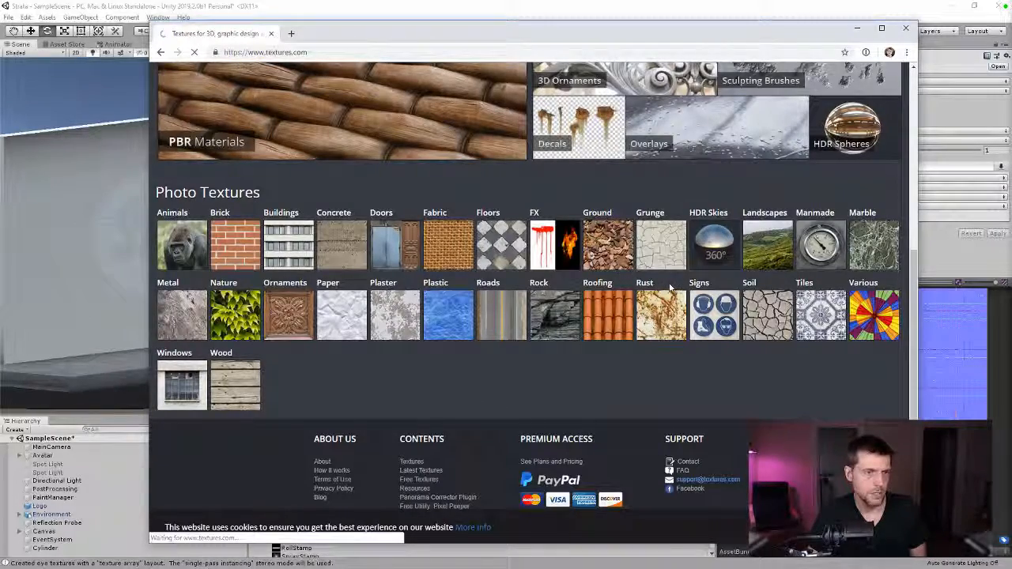
- Review the Grunge subcategories and open Grungemaps
{"action": "scroll", "coordinate": [778, 352], "scroll_direction": "down", "scroll_amount": 1}
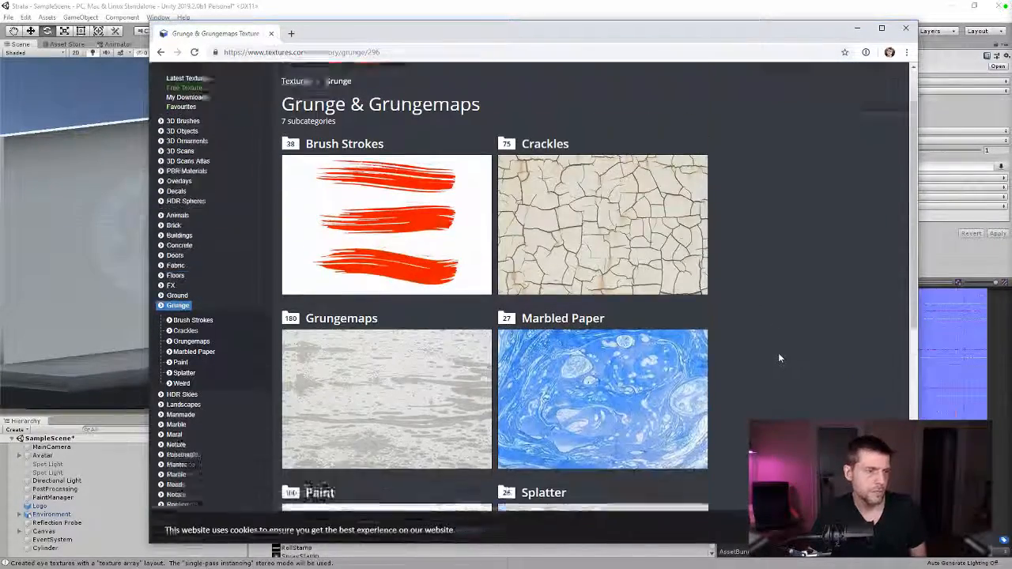
{"action": "scroll", "coordinate": [778, 358], "scroll_direction": "down", "scroll_amount": 5}
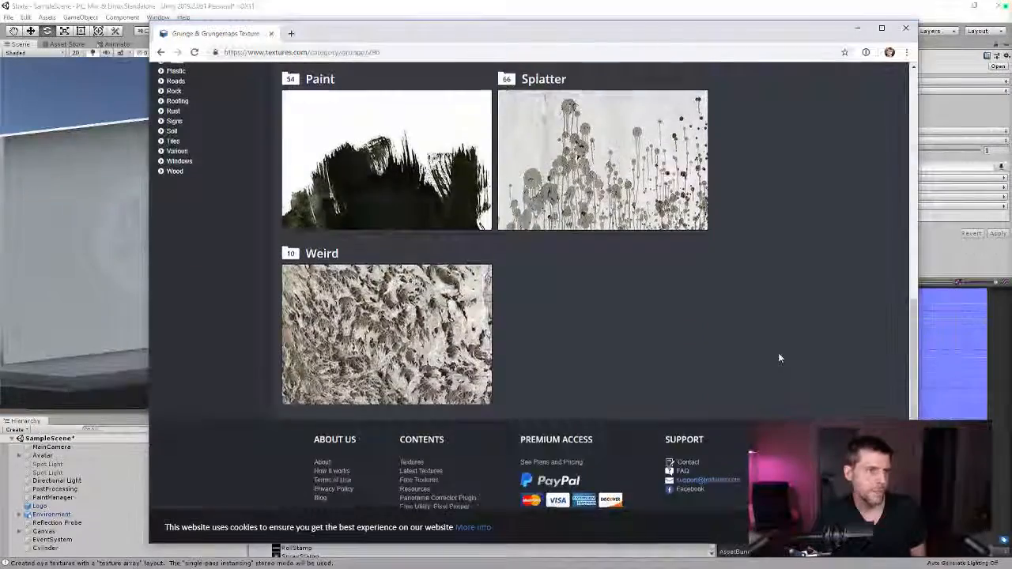
{"action": "scroll", "coordinate": [779, 358], "scroll_direction": "up", "scroll_amount": 5}
{"action": "scroll", "coordinate": [778, 358], "scroll_direction": "down", "scroll_amount": 5}
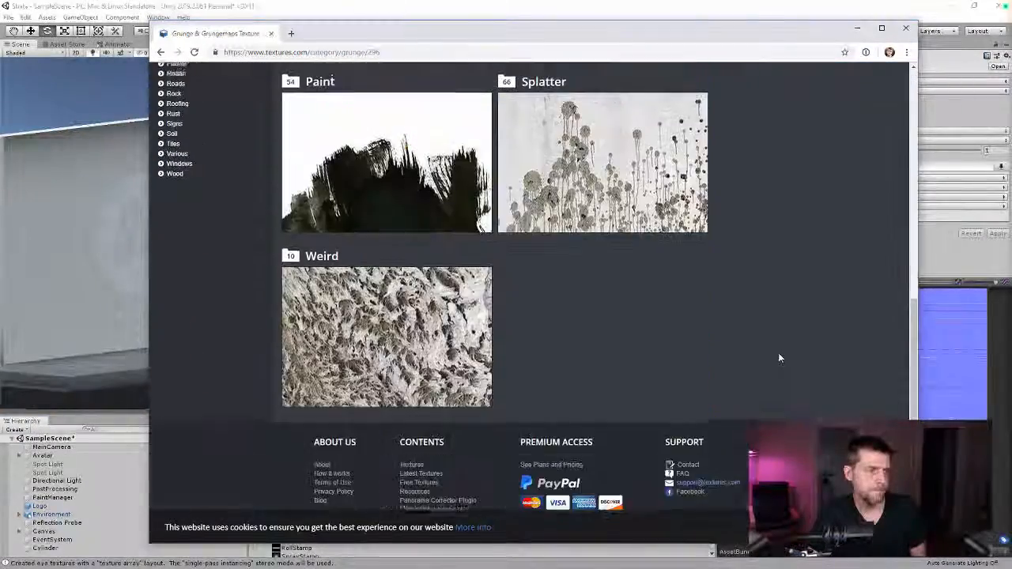
{"action": "scroll", "coordinate": [779, 358], "scroll_direction": "up", "scroll_amount": 5}
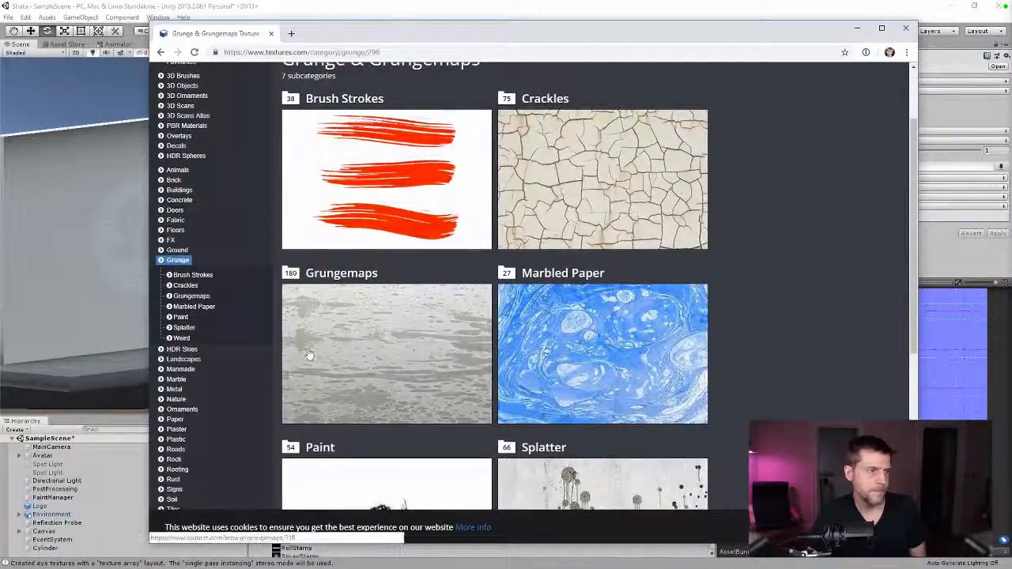
{"action": "left_click", "coordinate": [309, 354]}
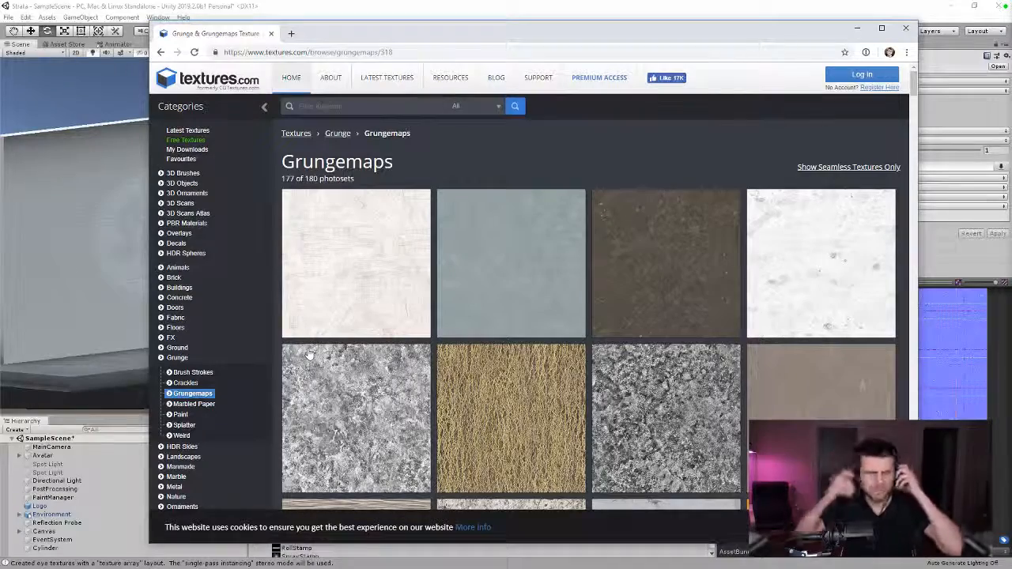
- Browse the Grungemaps textures and open Grungemaps0157, the dark framed metal panel, in a separate browser tab
{"action": "scroll", "coordinate": [367, 138], "scroll_direction": "down", "scroll_amount": 5}
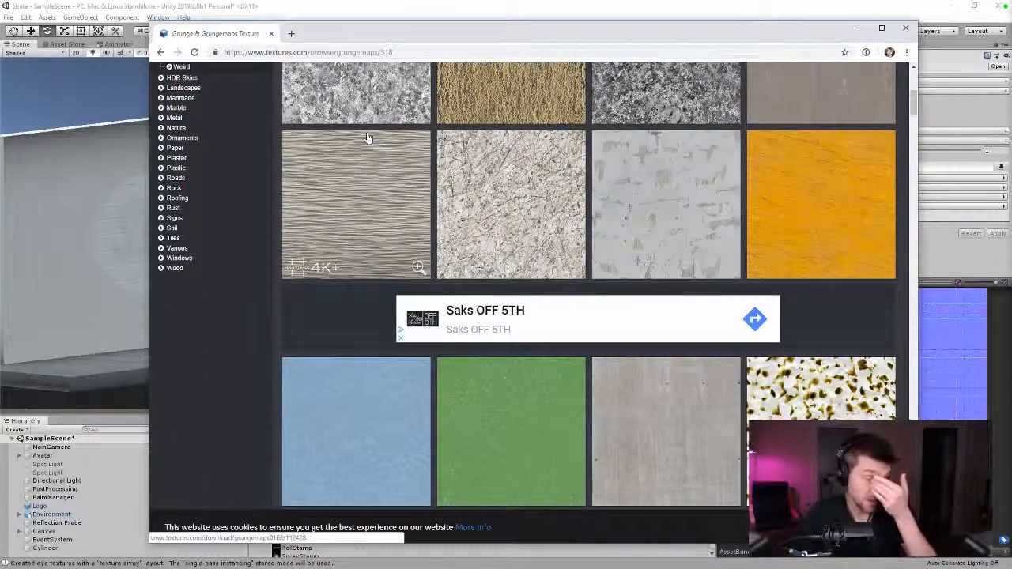
{"action": "scroll", "coordinate": [367, 137], "scroll_direction": "down", "scroll_amount": 3}
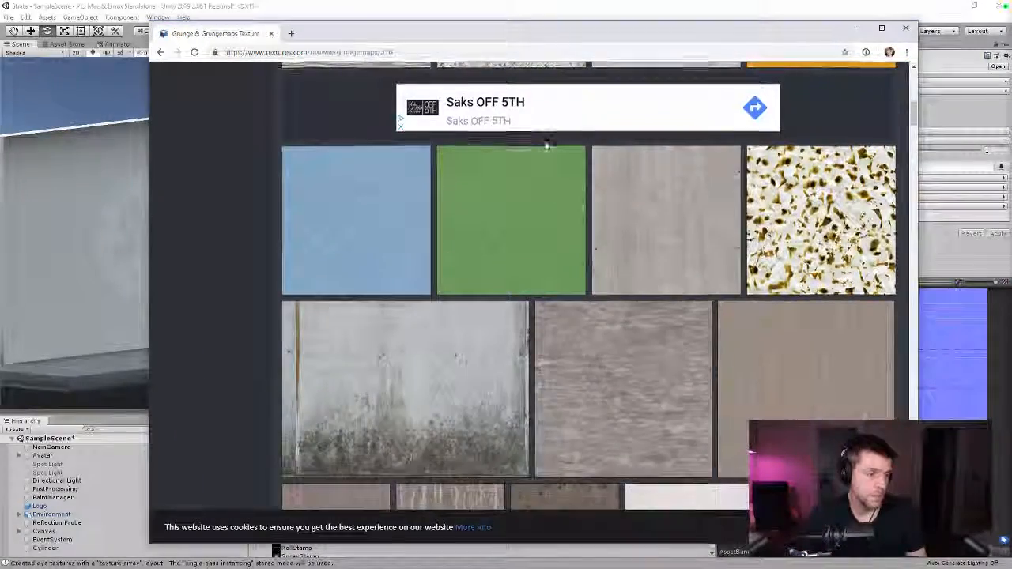
{"action": "scroll", "coordinate": [546, 145], "scroll_direction": "down", "scroll_amount": 3}
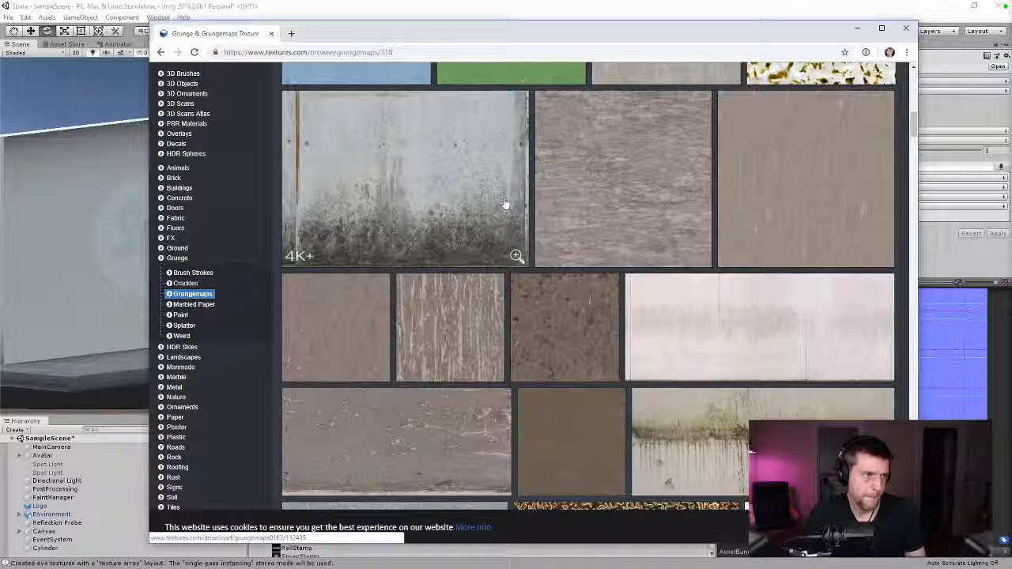
{"action": "scroll", "coordinate": [506, 204], "scroll_direction": "down", "scroll_amount": 4}
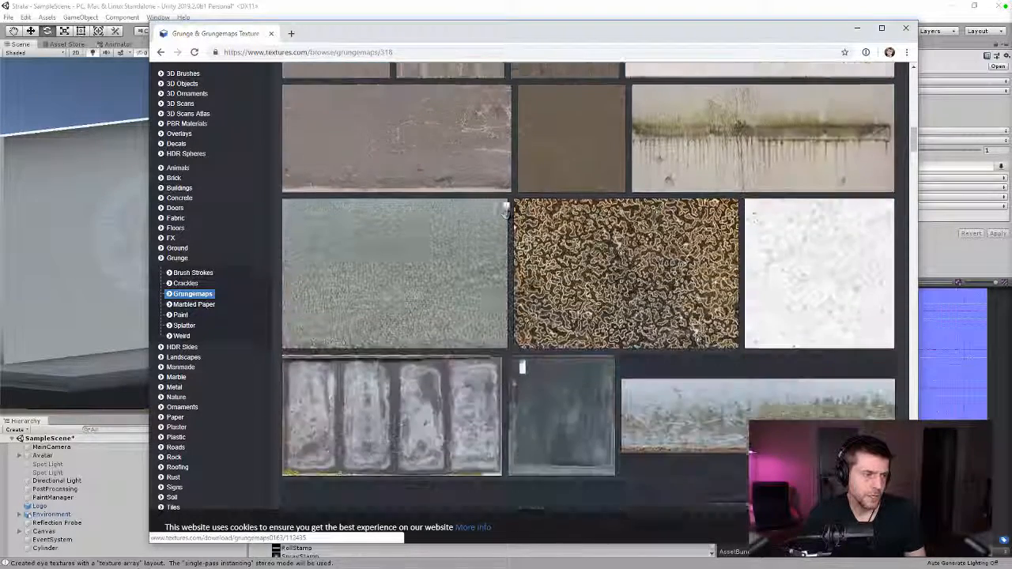
{"action": "scroll", "coordinate": [506, 204], "scroll_direction": "up", "scroll_amount": 3}
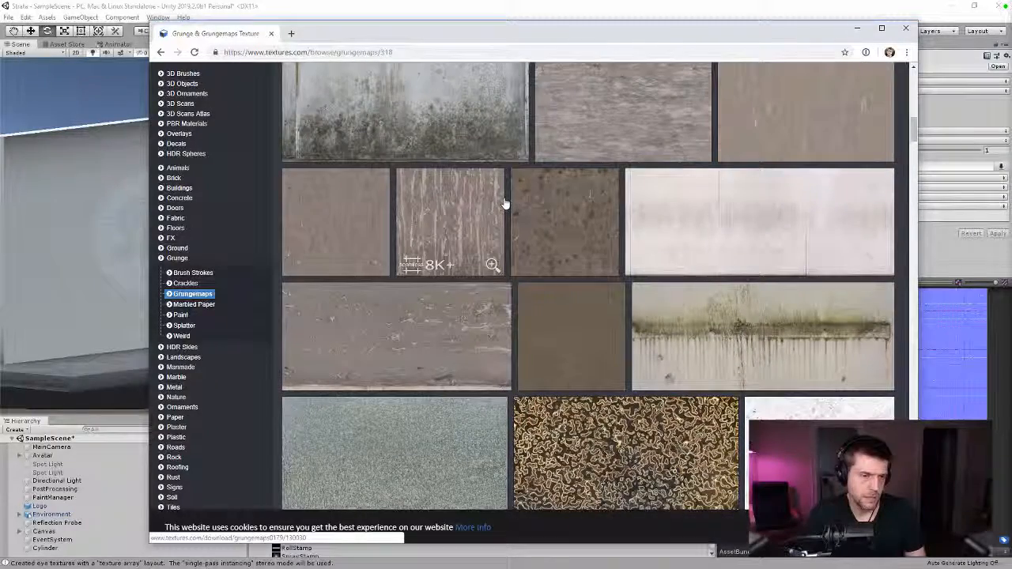
{"action": "scroll", "coordinate": [505, 204], "scroll_direction": "down", "scroll_amount": 3}
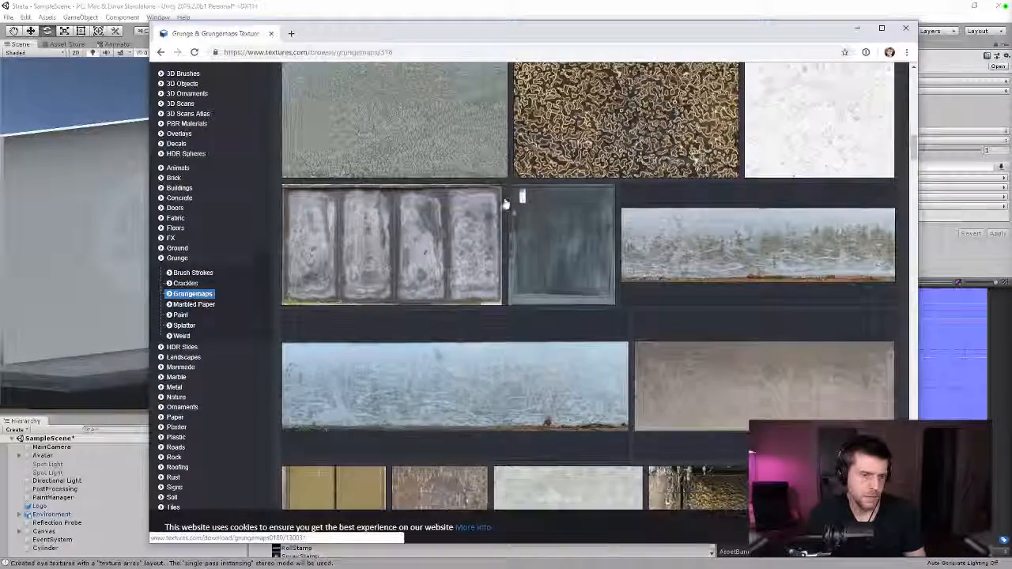
{"action": "left_click", "coordinate": [551, 237]}
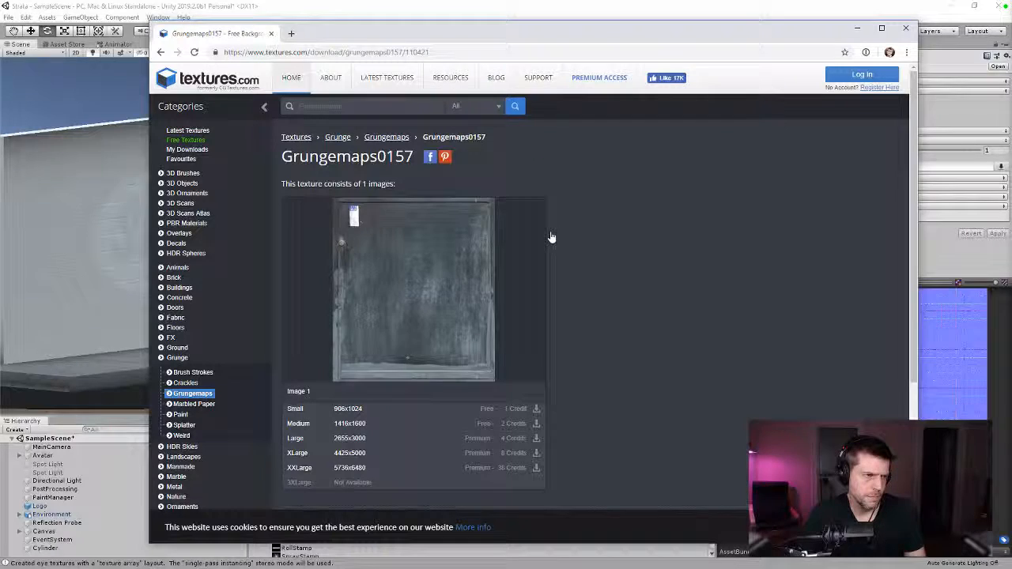
{"action": "left_click", "coordinate": [162, 52]}
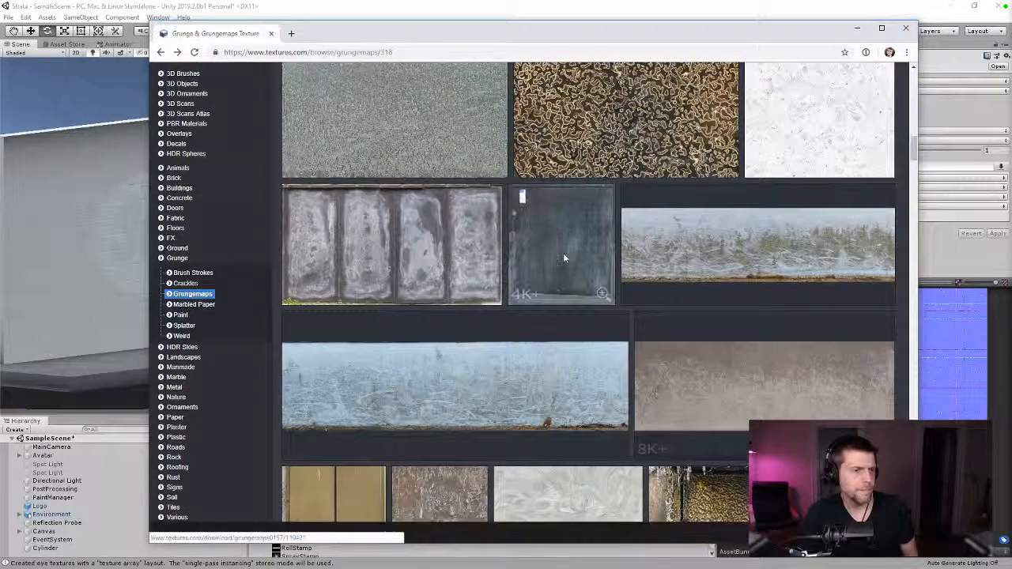
{"action": "middle_click", "coordinate": [564, 258]}
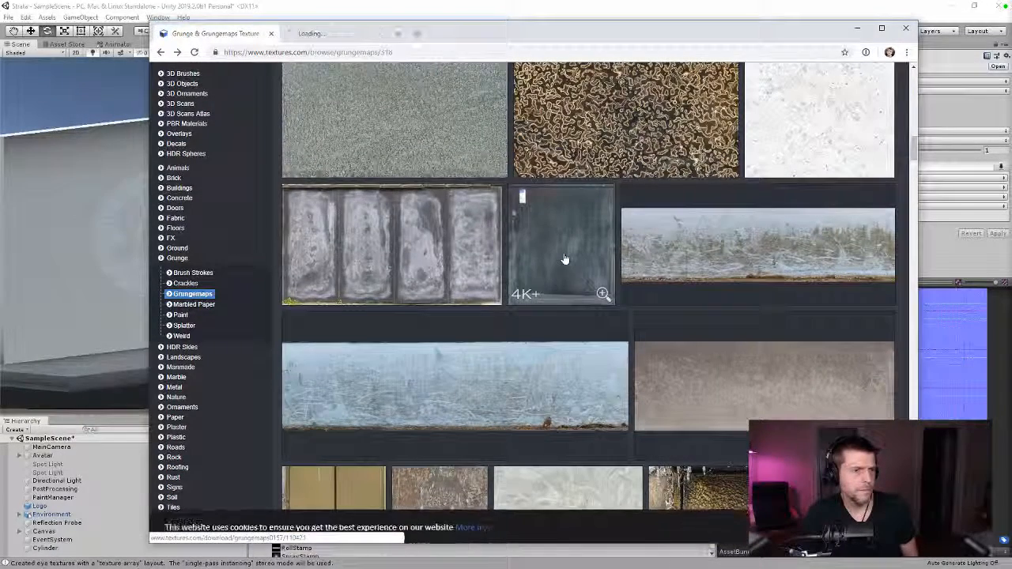
- Look further down the Grungemaps listing and open the grey scratched texture Grungemaps0035 in its own browser tab
{"action": "scroll", "coordinate": [620, 276], "scroll_direction": "down", "scroll_amount": 3}
{"action": "scroll", "coordinate": [620, 276], "scroll_direction": "down", "scroll_amount": 4}
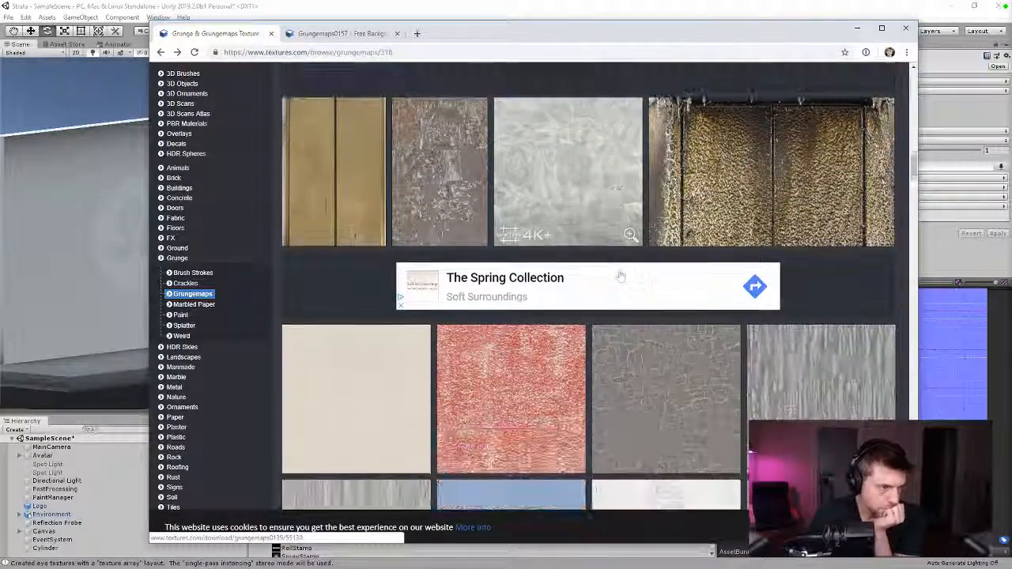
{"action": "scroll", "coordinate": [621, 278], "scroll_direction": "down", "scroll_amount": 5}
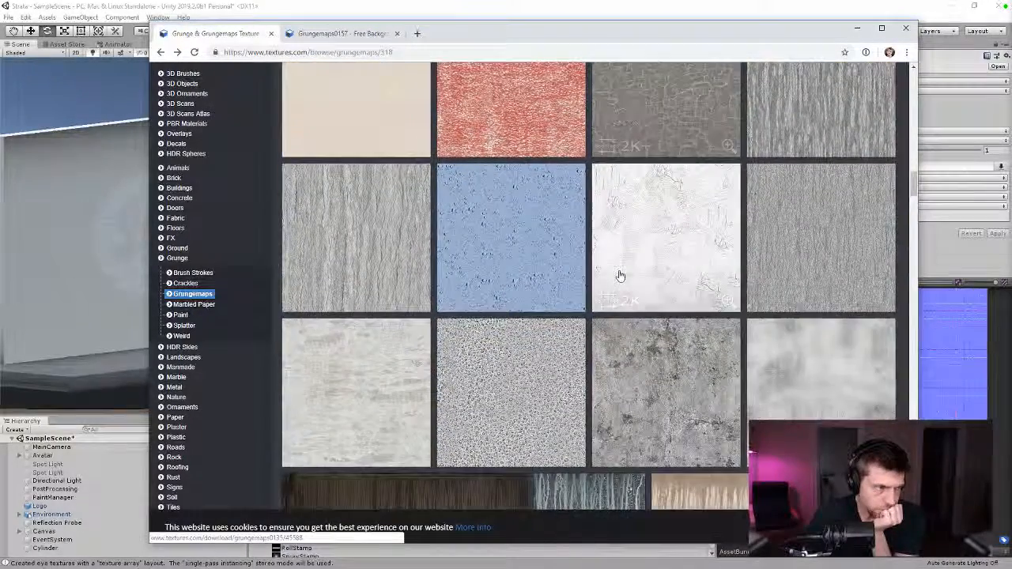
{"action": "scroll", "coordinate": [620, 276], "scroll_direction": "down", "scroll_amount": 2}
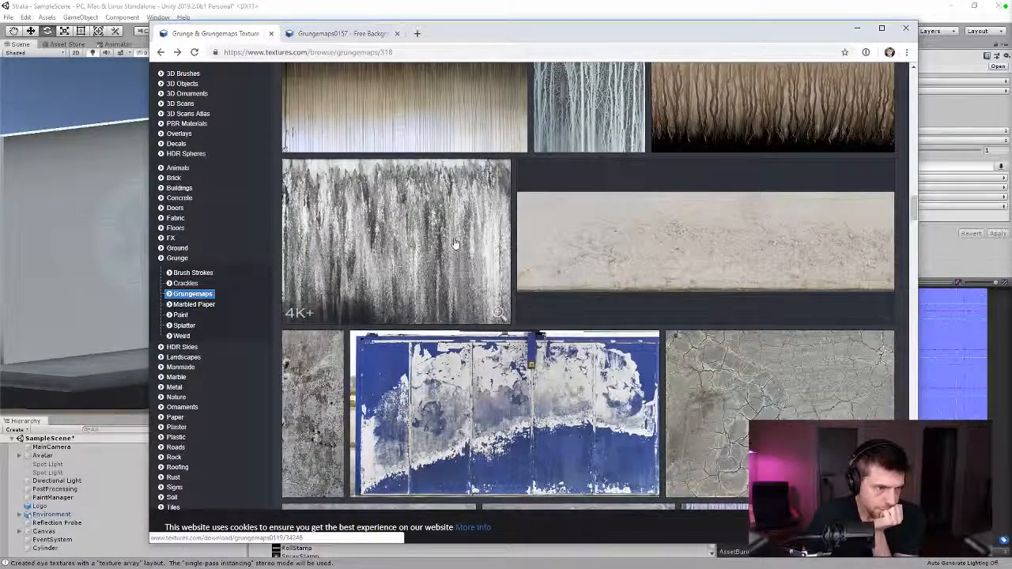
{"action": "scroll", "coordinate": [526, 260], "scroll_direction": "down", "scroll_amount": 2}
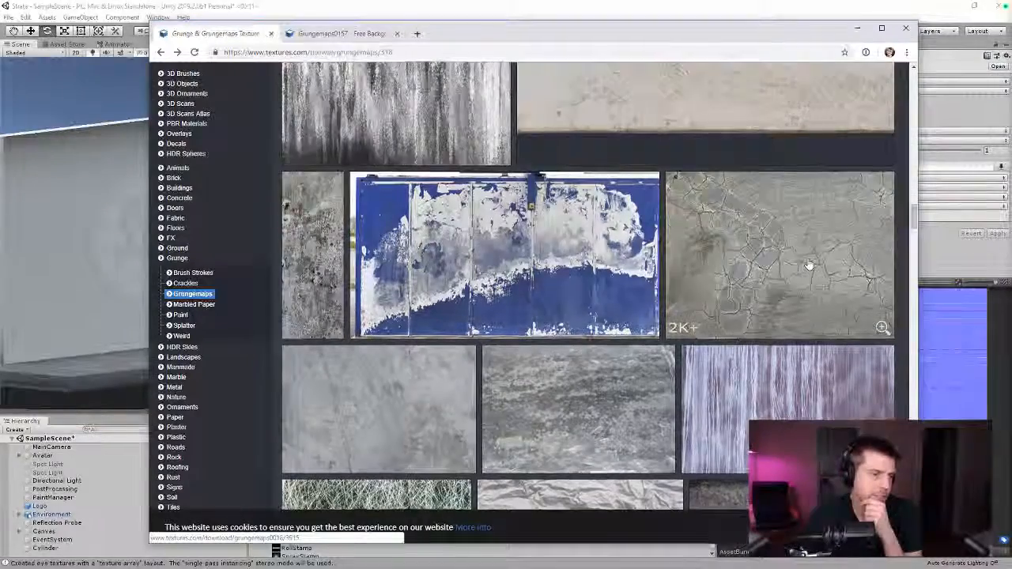
{"action": "scroll", "coordinate": [547, 225], "scroll_direction": "down", "scroll_amount": 3}
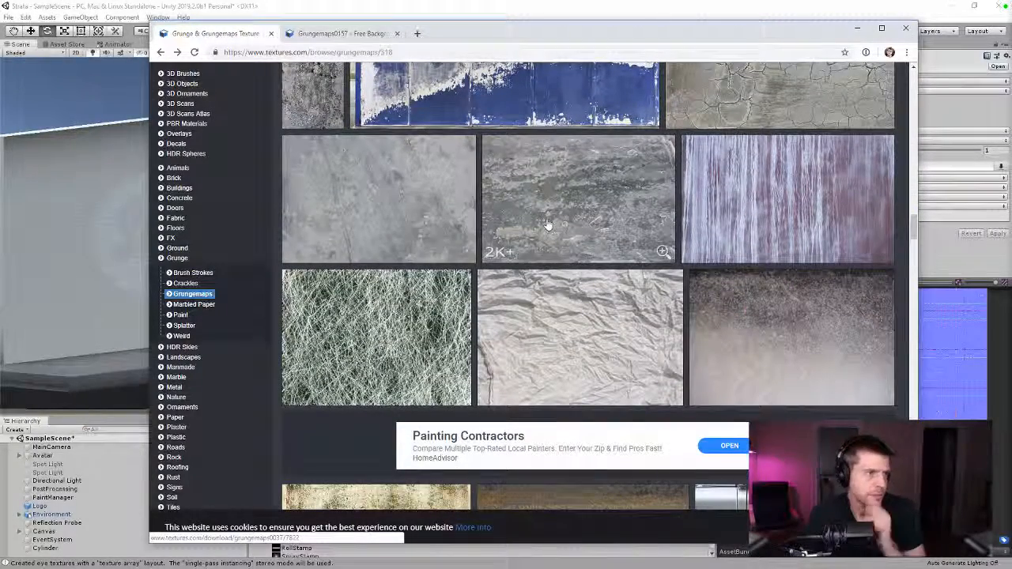
{"action": "middle_click", "coordinate": [403, 191]}
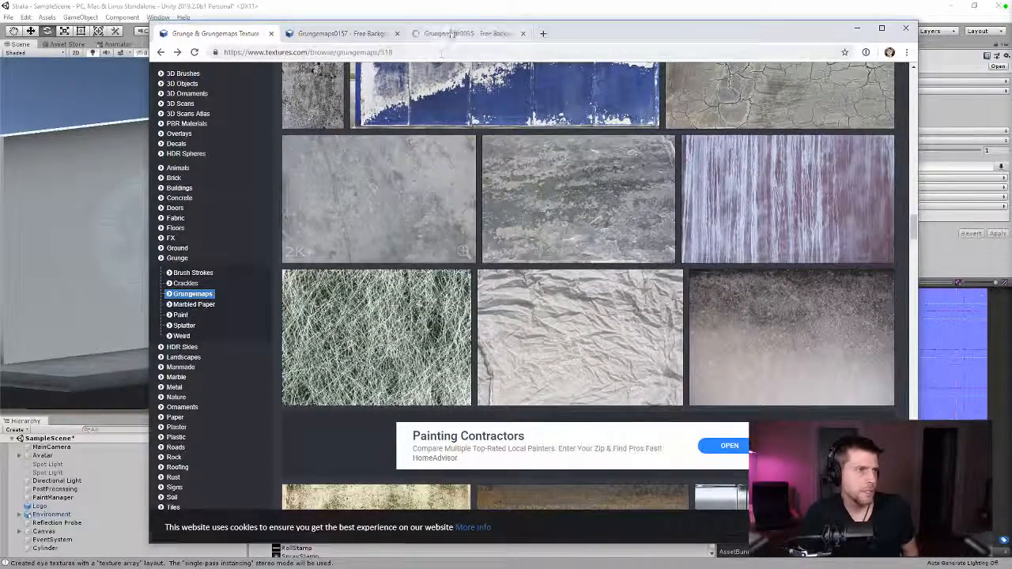
- Continue through the Grungemaps listing and open the pale green stained texture Grungemaps0014 in its own browser tab
{"action": "scroll", "coordinate": [676, 241], "scroll_direction": "down", "scroll_amount": 5}
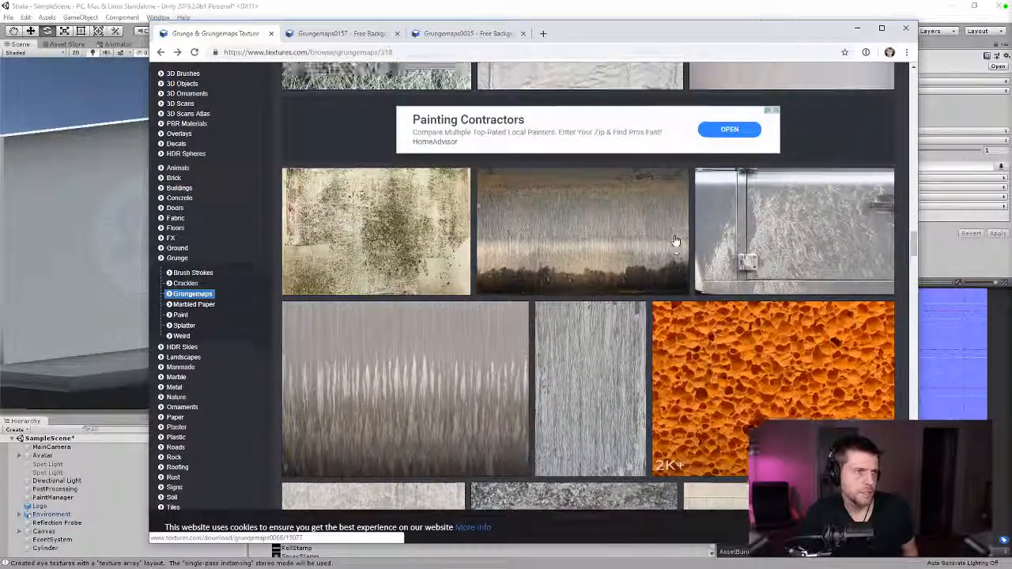
{"action": "scroll", "coordinate": [676, 241], "scroll_direction": "down", "scroll_amount": 3}
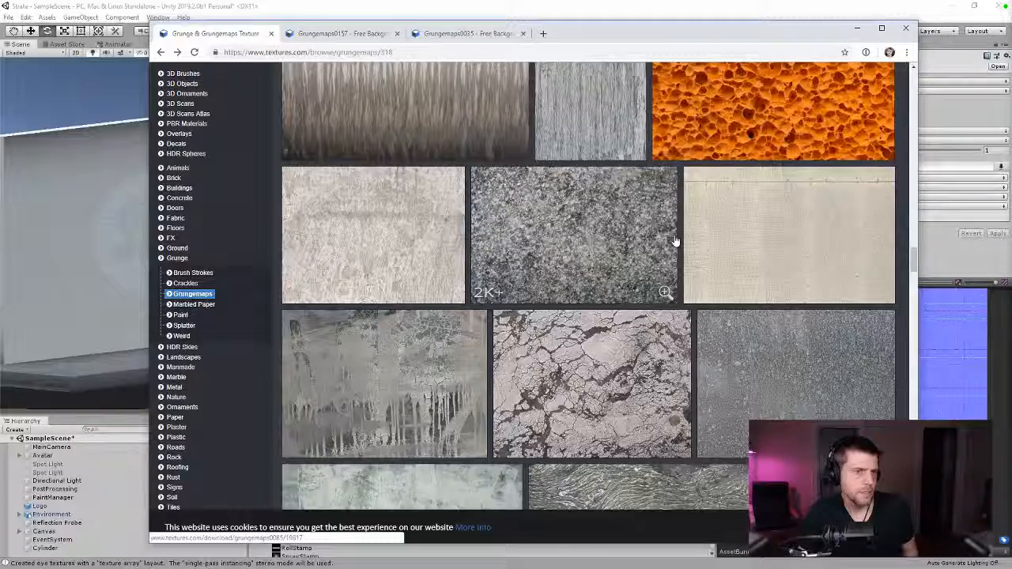
{"action": "scroll", "coordinate": [677, 237], "scroll_direction": "down", "scroll_amount": 2}
{"action": "scroll", "coordinate": [764, 233], "scroll_direction": "down", "scroll_amount": 2}
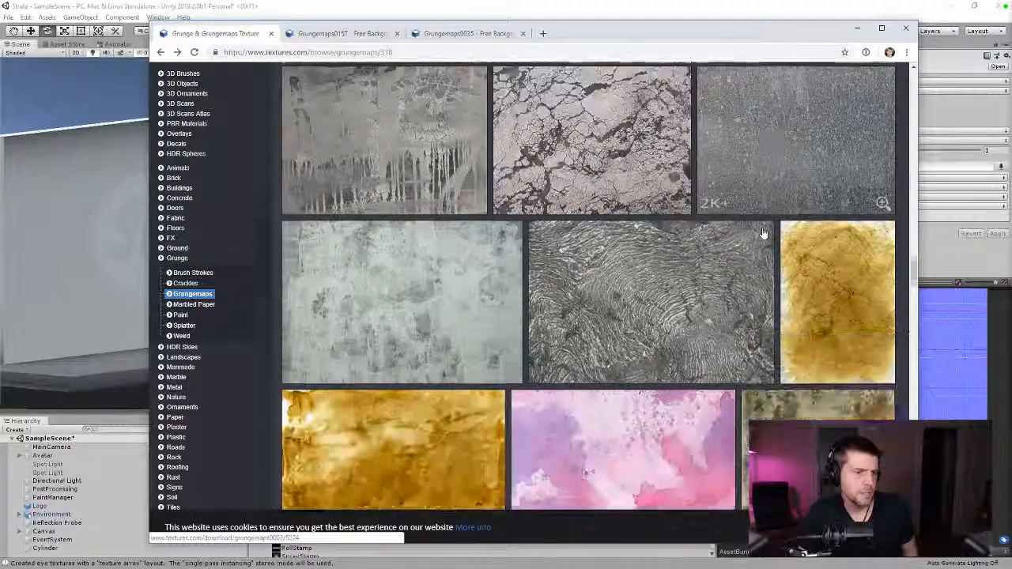
{"action": "middle_click", "coordinate": [404, 230]}
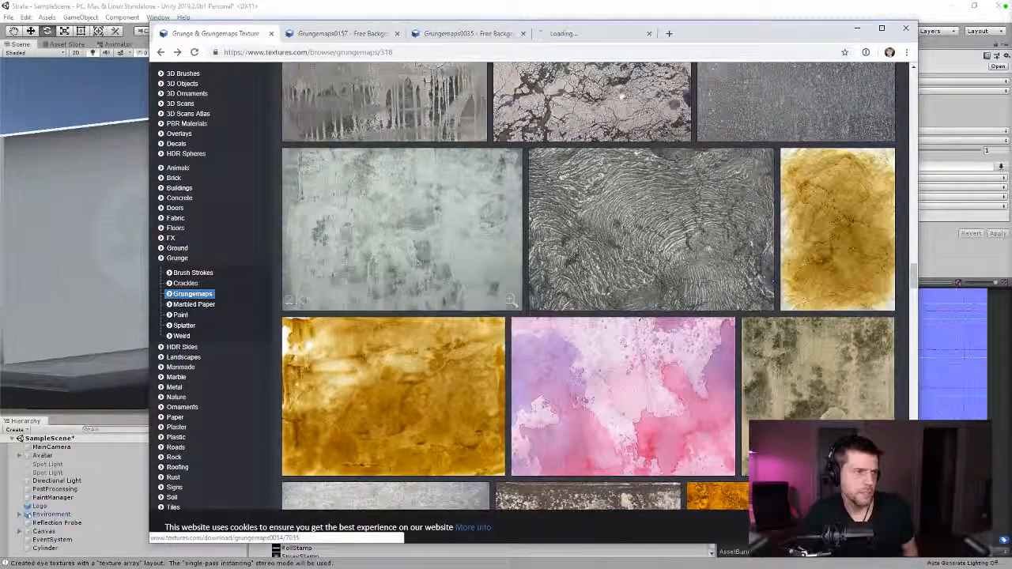
- Compare the previews and available download sizes of Grungemaps0014, Grungemaps0035 and Grungemaps0157
{"action": "left_click", "coordinate": [593, 33]}
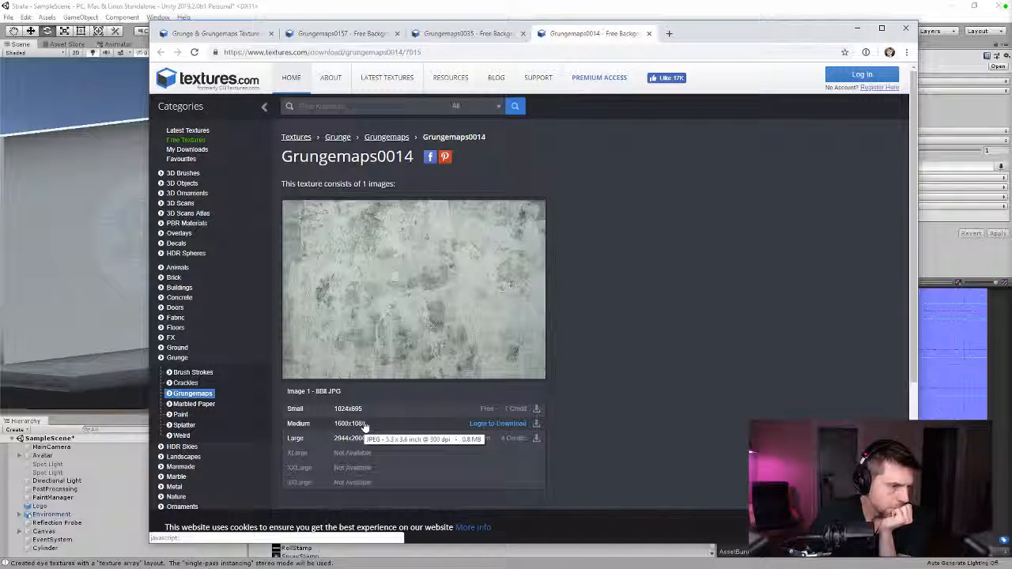
{"action": "left_click", "coordinate": [467, 34]}
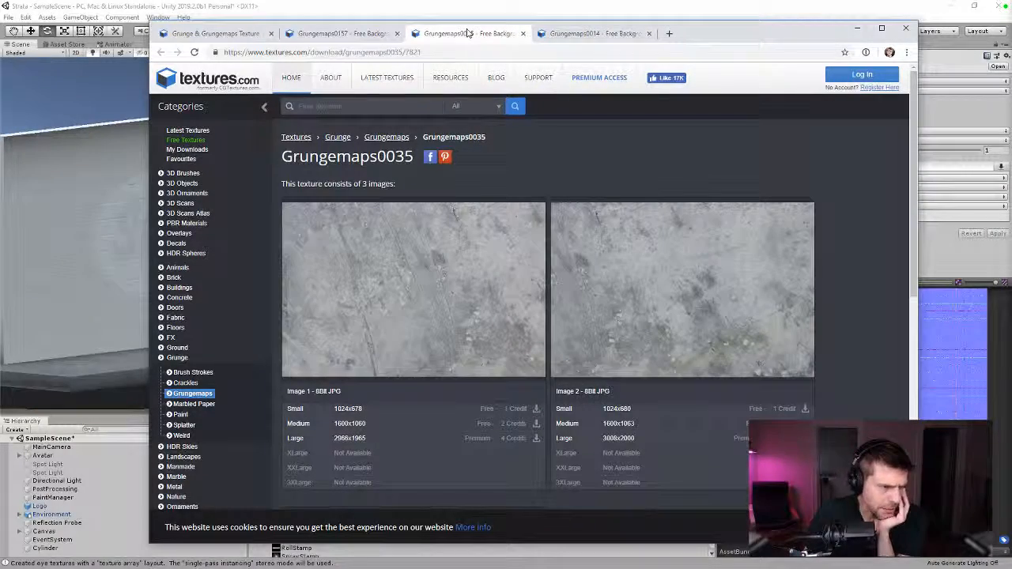
{"action": "left_click", "coordinate": [355, 36]}
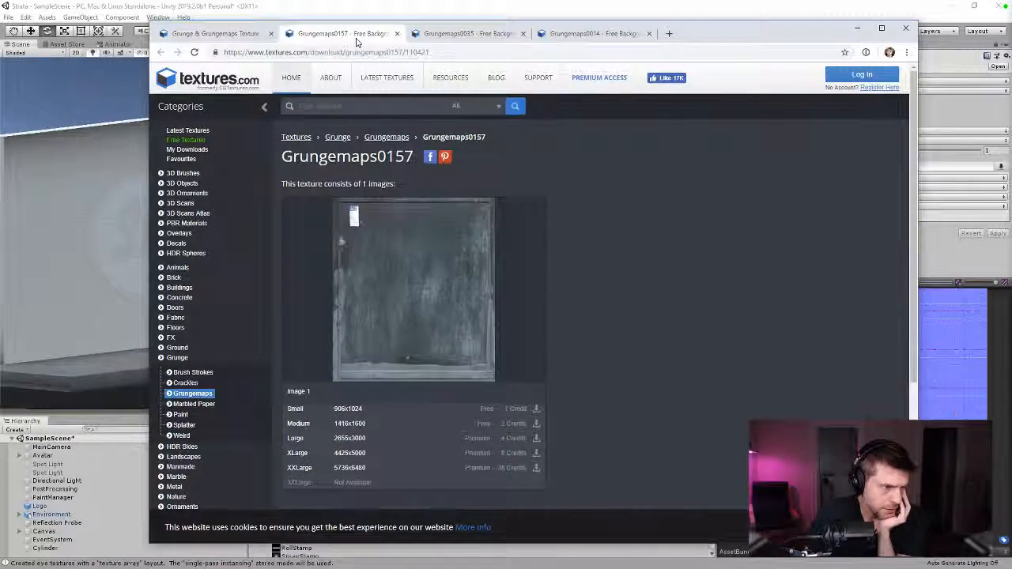
- Return to the Grungemaps listing and examine more textures further down for suitable wall grunge
{"action": "left_click", "coordinate": [229, 36]}
{"action": "scroll", "coordinate": [601, 333], "scroll_direction": "down", "scroll_amount": 4}
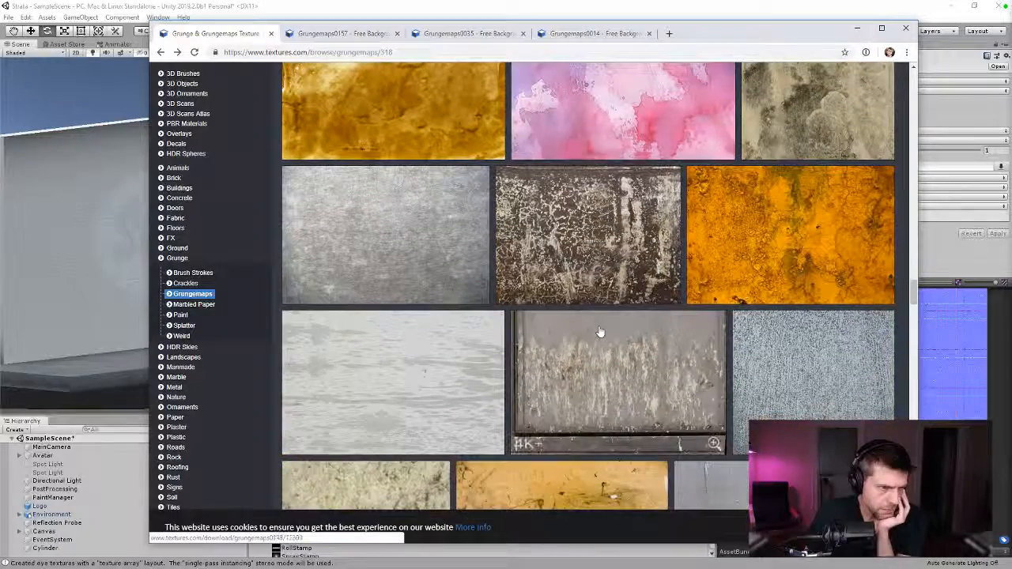
{"action": "scroll", "coordinate": [600, 332], "scroll_direction": "down", "scroll_amount": 2}
{"action": "scroll", "coordinate": [600, 333], "scroll_direction": "down", "scroll_amount": 5}
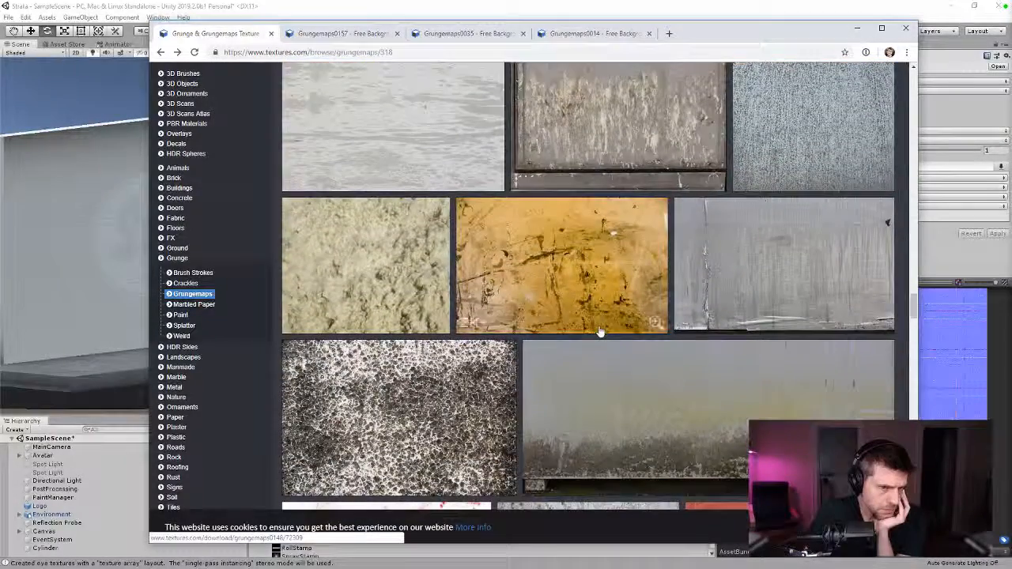
{"action": "scroll", "coordinate": [601, 333], "scroll_direction": "down", "scroll_amount": 3}
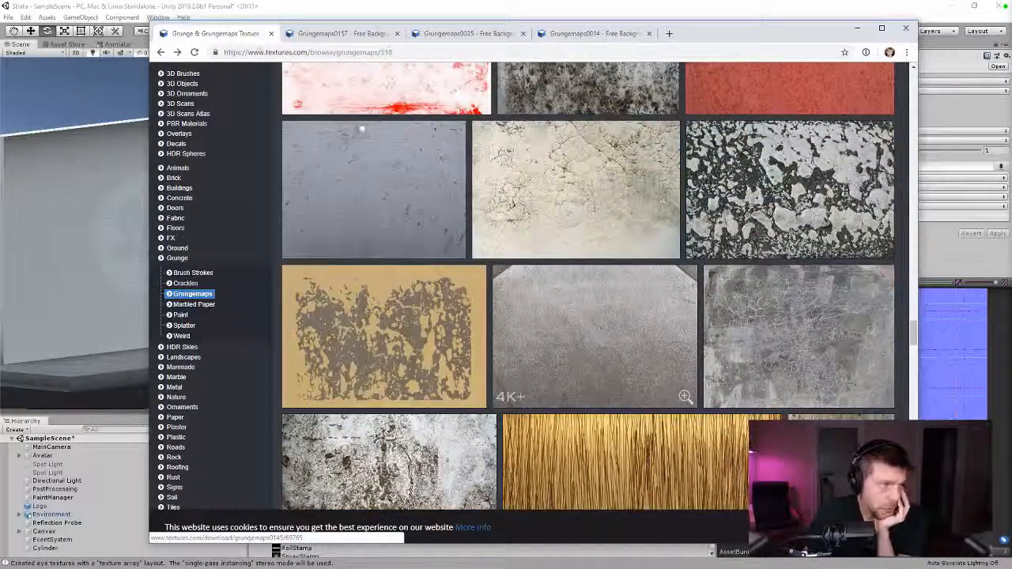
- Go back to the Grunge subcategories, open Paint and look through its paint pattern textures
{"action": "left_click", "coordinate": [159, 52]}
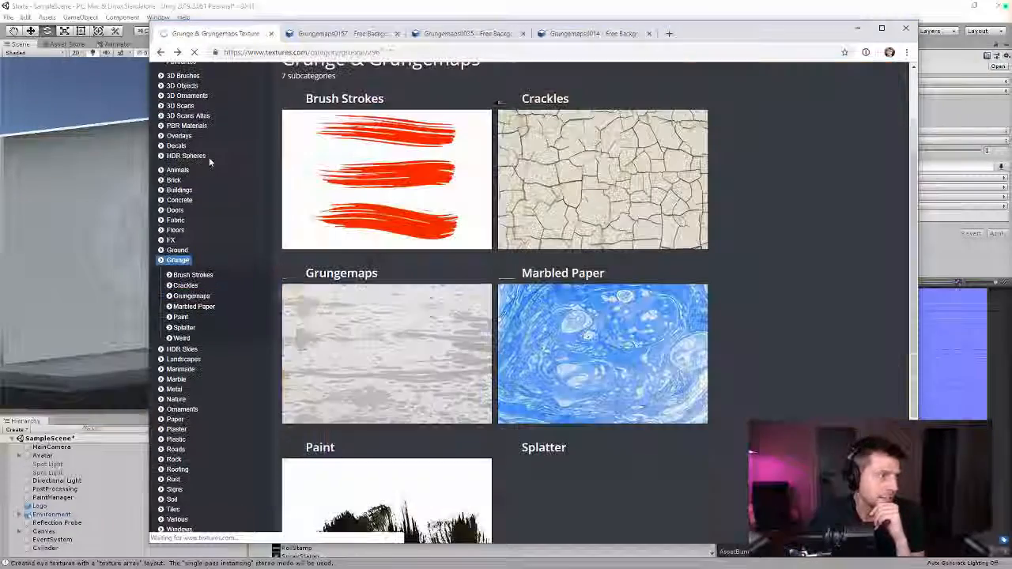
{"action": "left_click", "coordinate": [184, 318]}
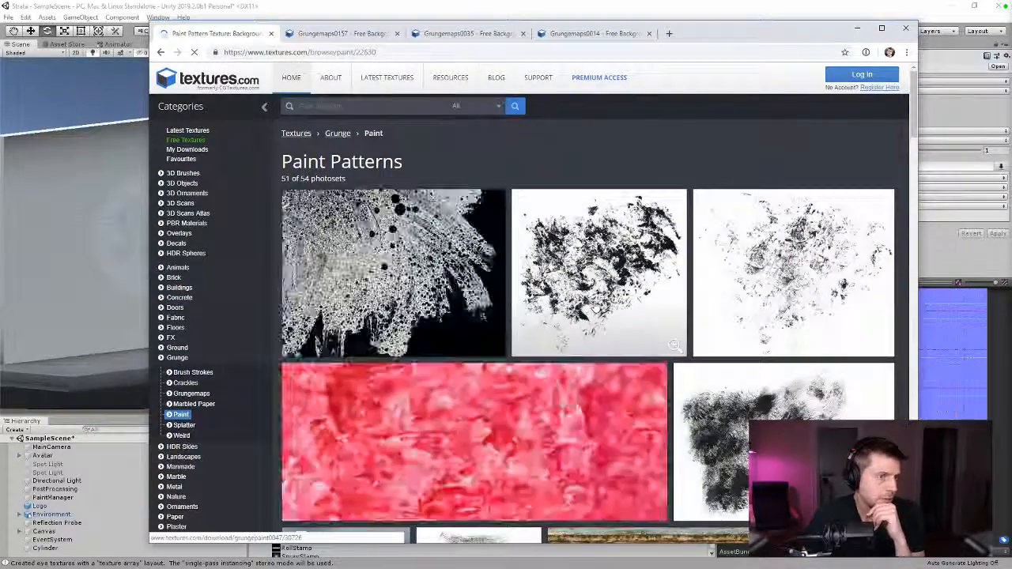
{"action": "scroll", "coordinate": [596, 345], "scroll_direction": "down", "scroll_amount": 10}
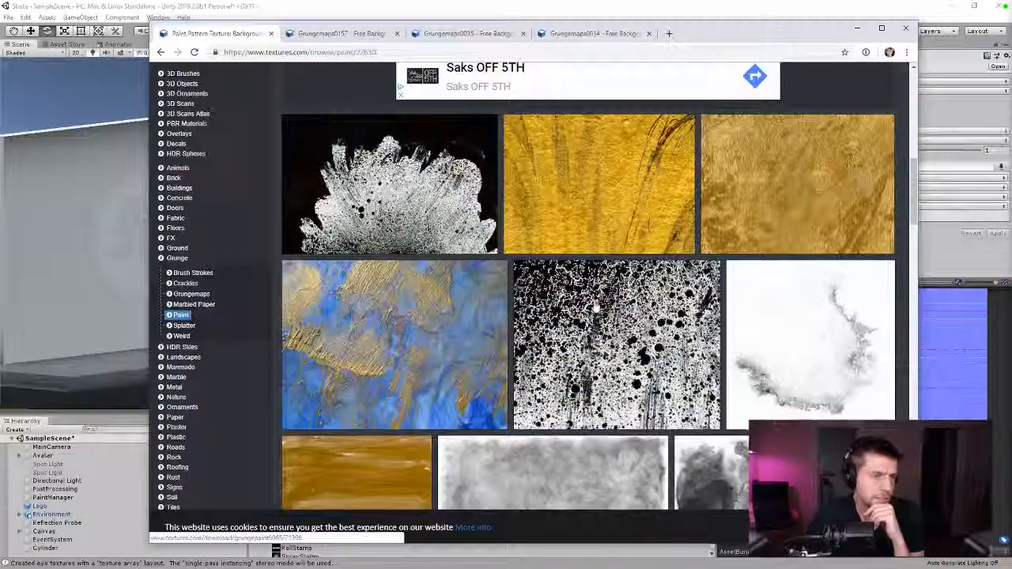
{"action": "scroll", "coordinate": [597, 309], "scroll_direction": "down", "scroll_amount": 7}
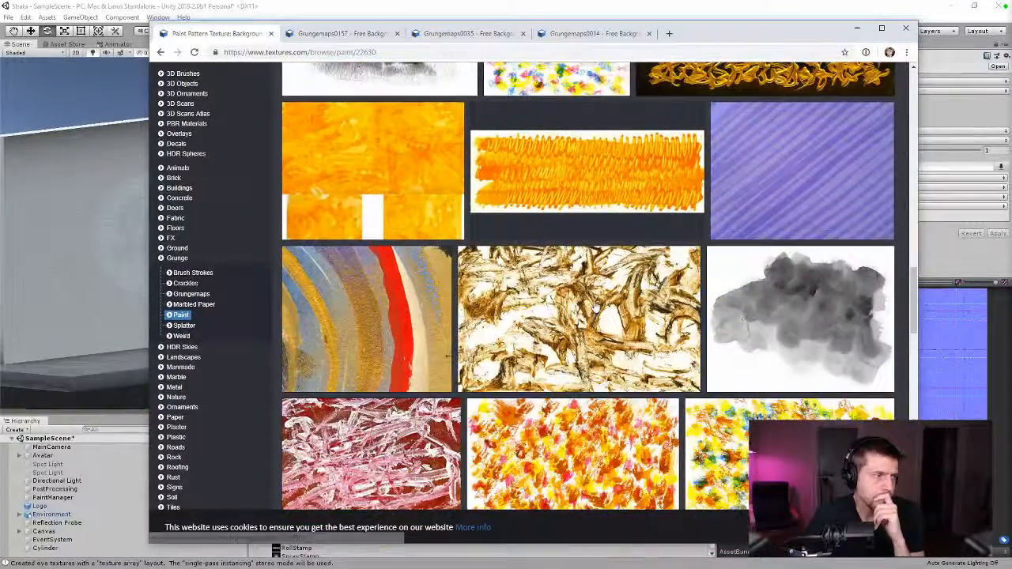
- Open the Crackles subcategory and load the beige cracked texture Crackles0072 in a separate browser tab
{"action": "left_click", "coordinate": [185, 283]}
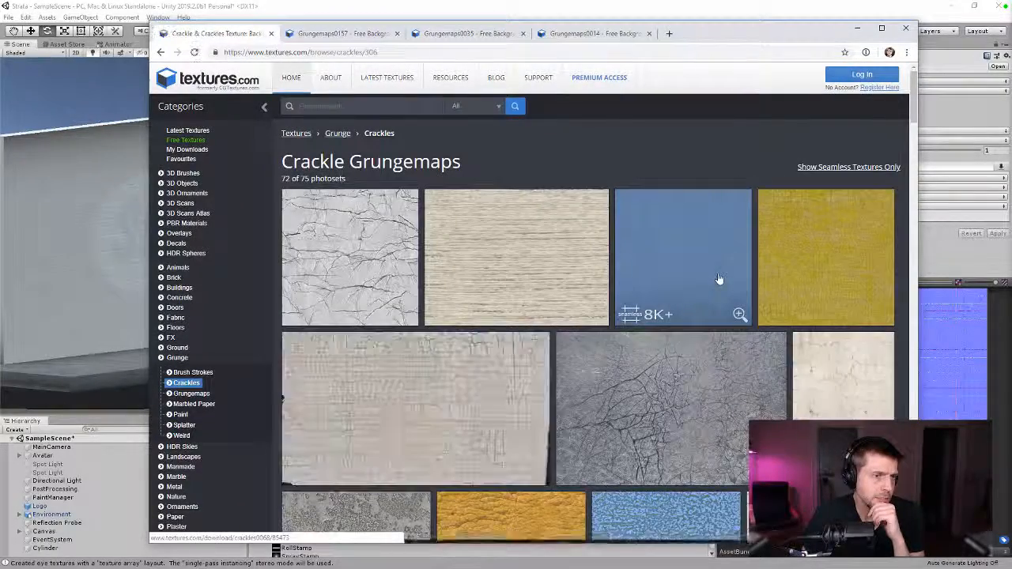
{"action": "scroll", "coordinate": [719, 278], "scroll_direction": "down", "scroll_amount": 3}
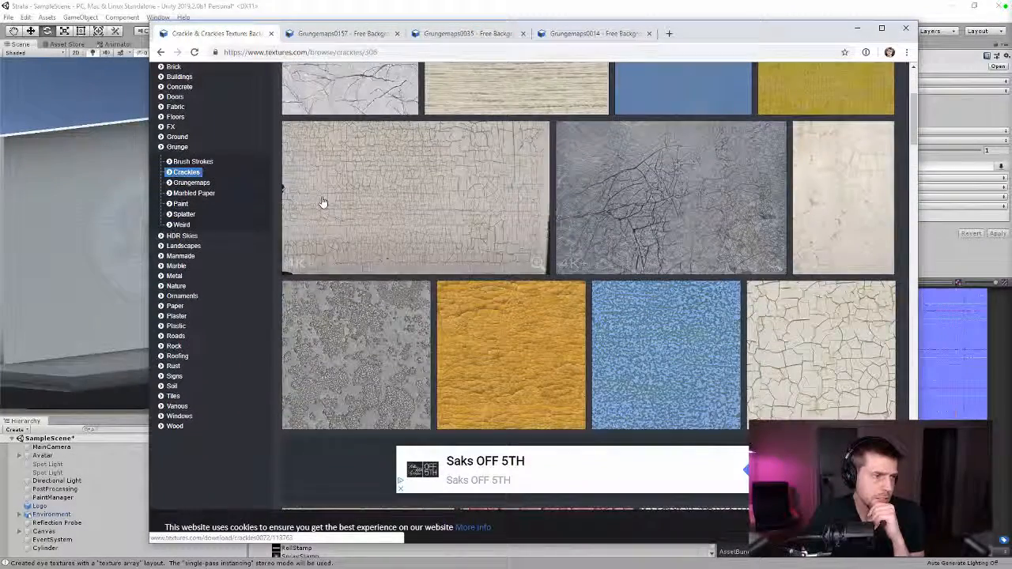
{"action": "right_click", "coordinate": [385, 182]}
{"action": "left_click", "coordinate": [427, 187]}
- Look further down the Crackles listing and load the beige textures Crackles0010 and Crackles0029 in separate browser tabs
{"action": "scroll", "coordinate": [587, 211], "scroll_direction": "down", "scroll_amount": 5}
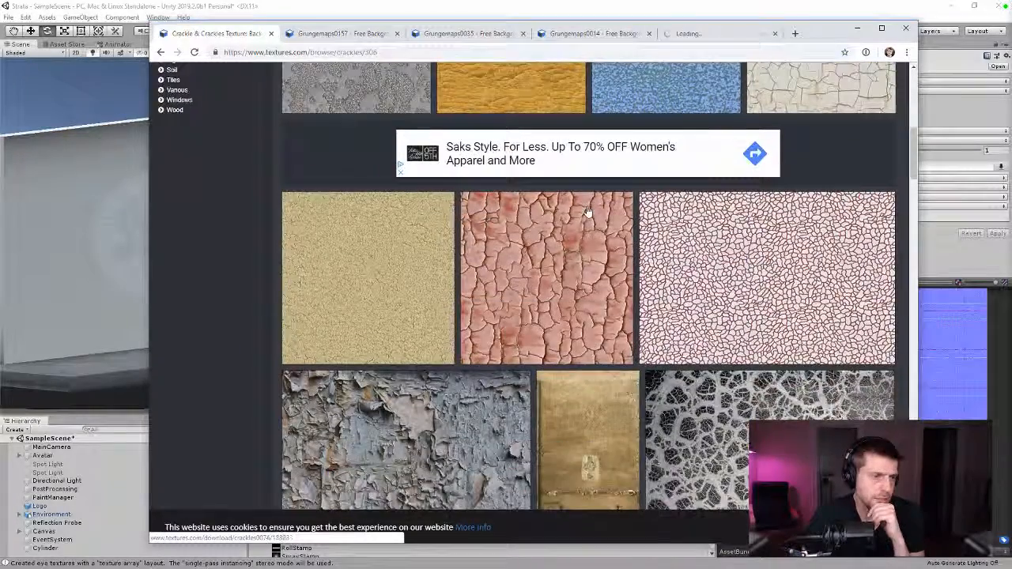
{"action": "scroll", "coordinate": [588, 210], "scroll_direction": "down", "scroll_amount": 2}
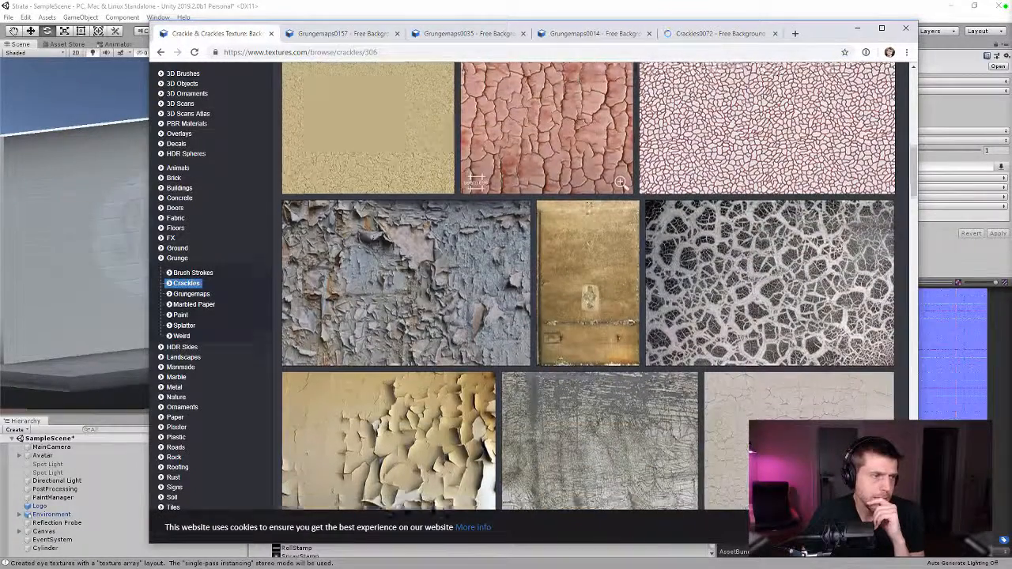
{"action": "scroll", "coordinate": [506, 224], "scroll_direction": "down", "scroll_amount": 3}
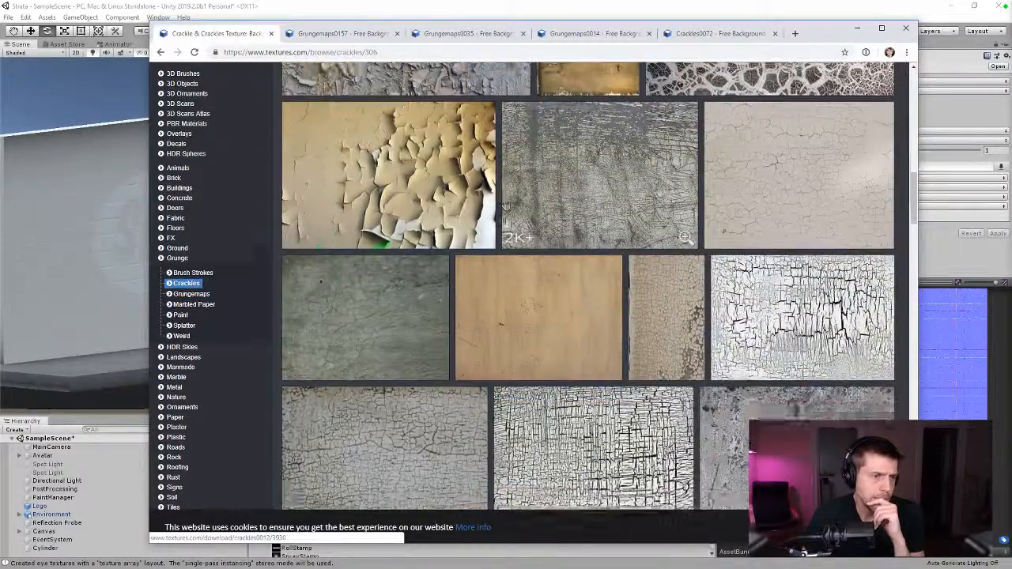
{"action": "scroll", "coordinate": [506, 223], "scroll_direction": "down", "scroll_amount": 1}
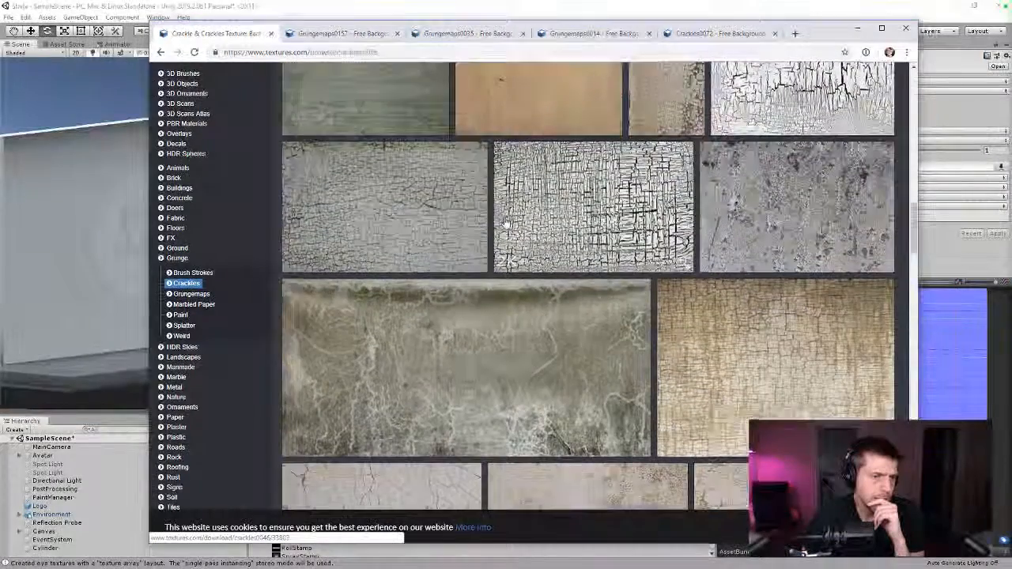
{"action": "scroll", "coordinate": [506, 223], "scroll_direction": "down", "scroll_amount": 3}
{"action": "scroll", "coordinate": [506, 224], "scroll_direction": "down", "scroll_amount": 1}
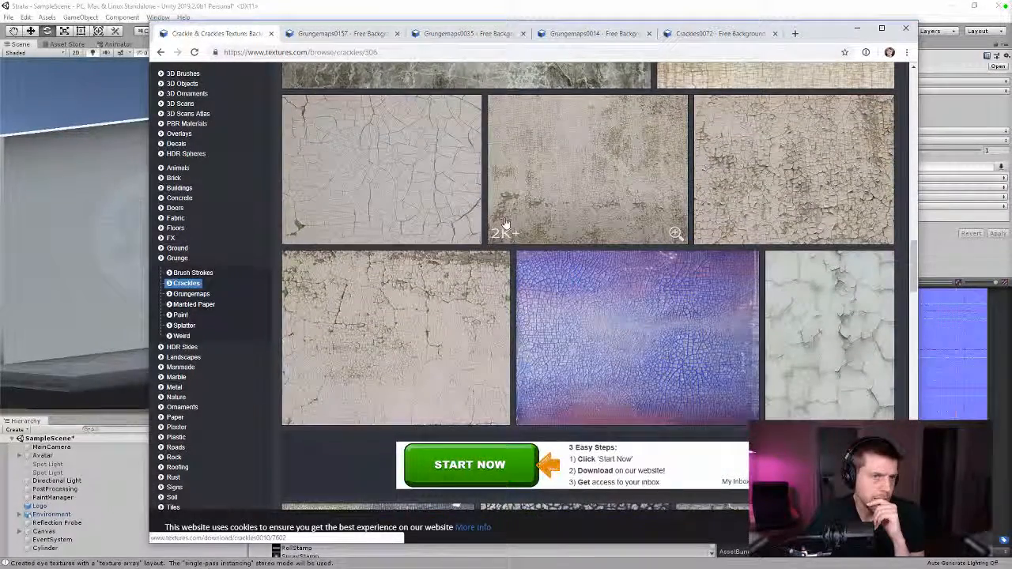
{"action": "right_click", "coordinate": [597, 174]}
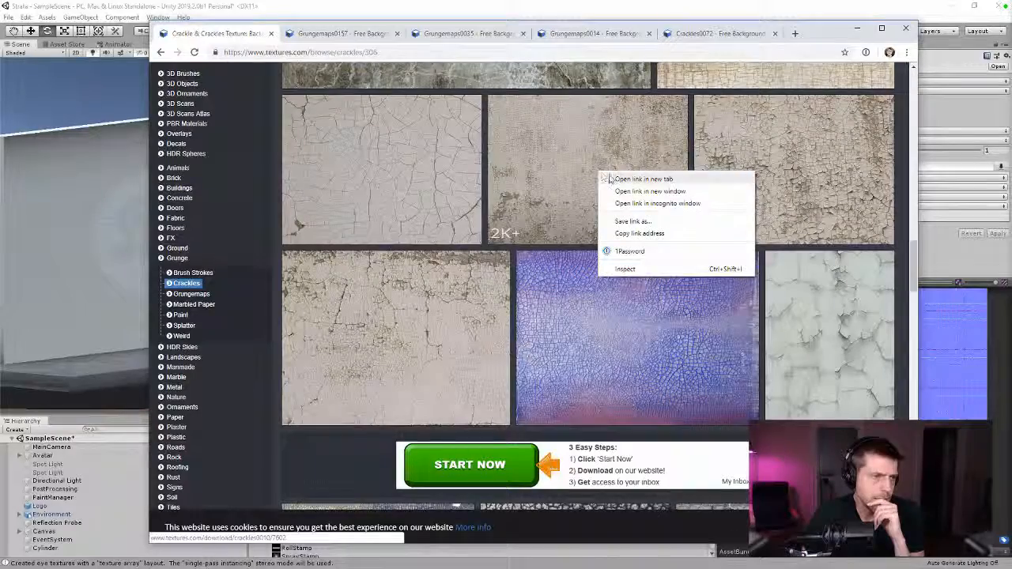
{"action": "left_click", "coordinate": [613, 181]}
{"action": "right_click", "coordinate": [459, 274]}
{"action": "left_click", "coordinate": [490, 282]}
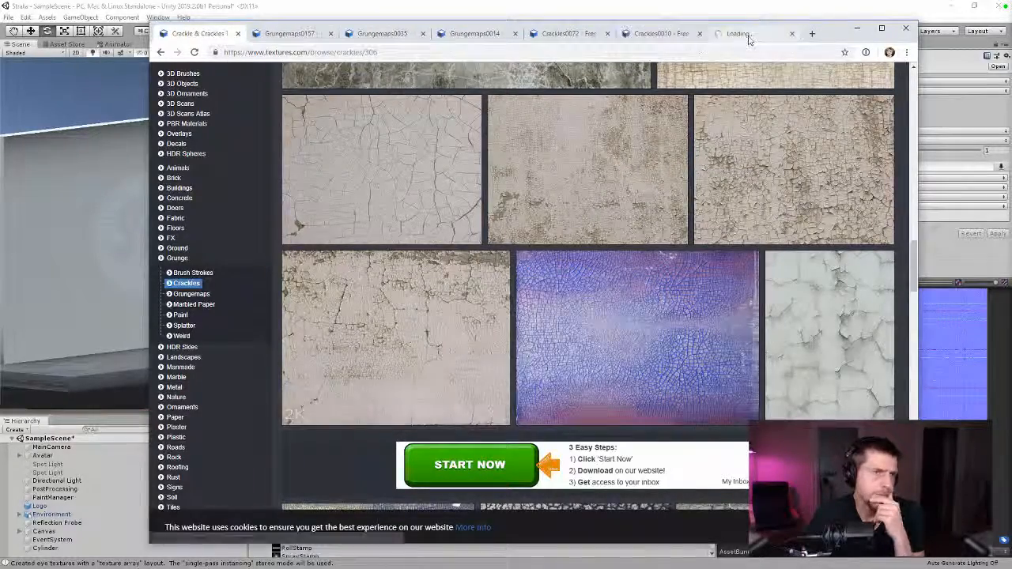
- Compare the previews and available download sizes of Crackles0029, Crackles0010 and Crackles0072
{"action": "left_click", "coordinate": [637, 190]}
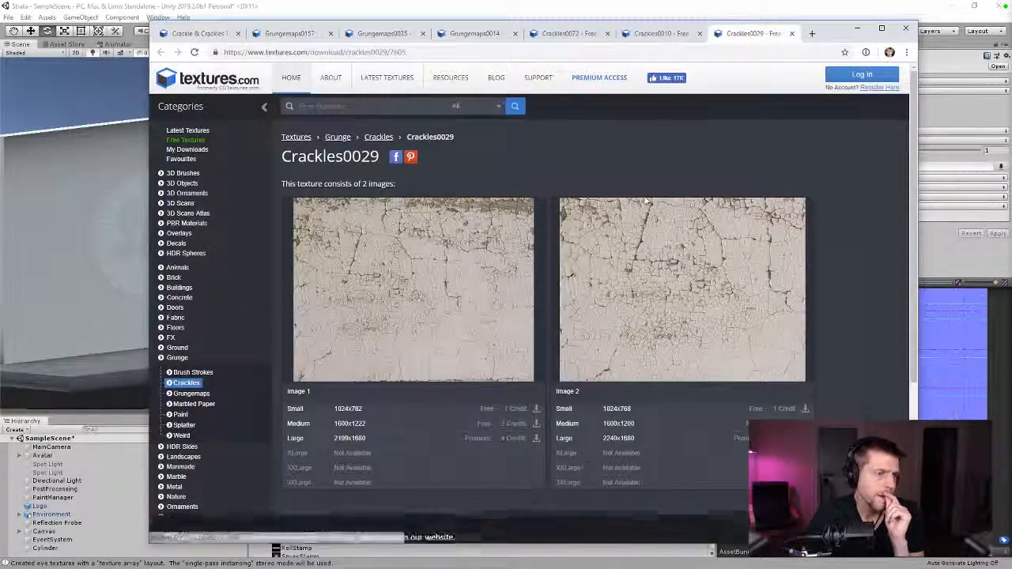
{"action": "left_click", "coordinate": [656, 33]}
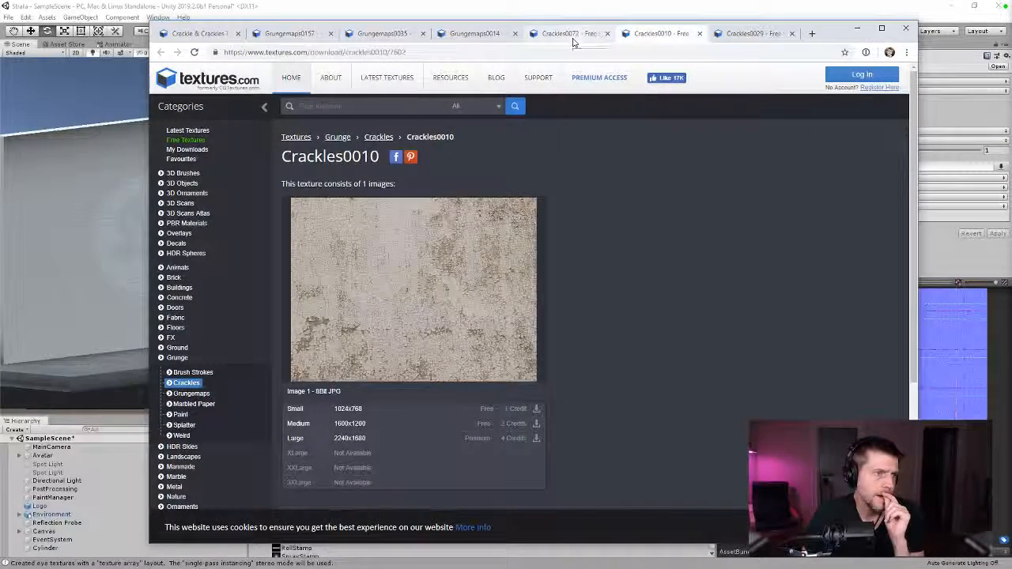
{"action": "left_click", "coordinate": [566, 34]}
{"action": "left_click", "coordinate": [658, 35]}
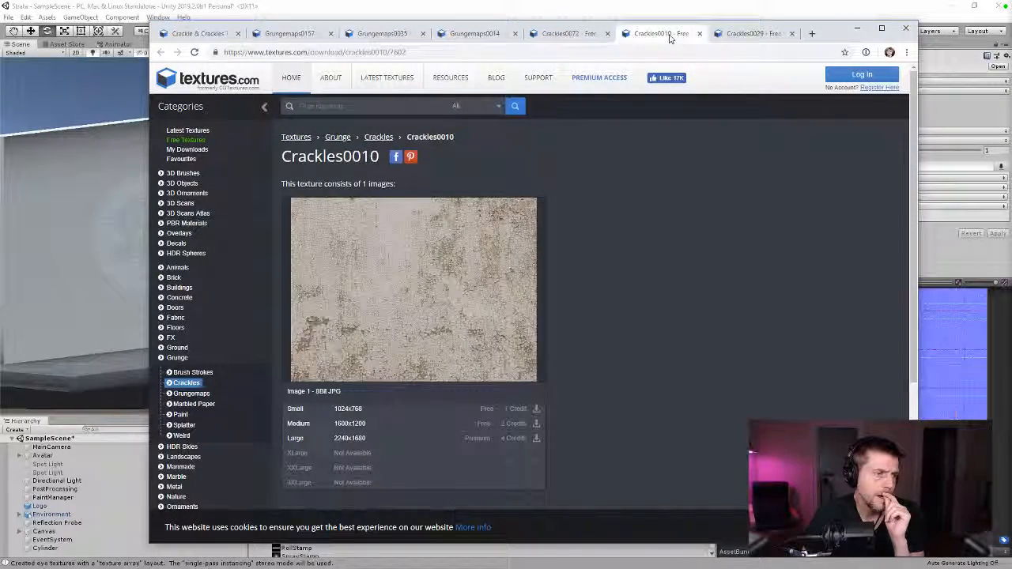
{"action": "left_click", "coordinate": [565, 34]}
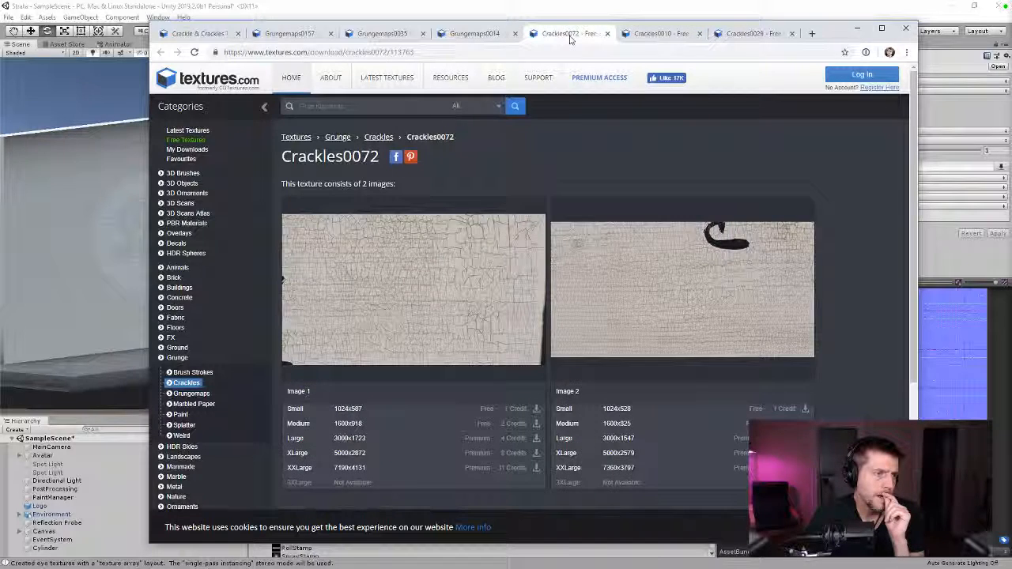
- Request the medium download of Grungemaps0014 and log in to textures.com with the account e-mail and password
{"action": "left_click", "coordinate": [482, 36]}
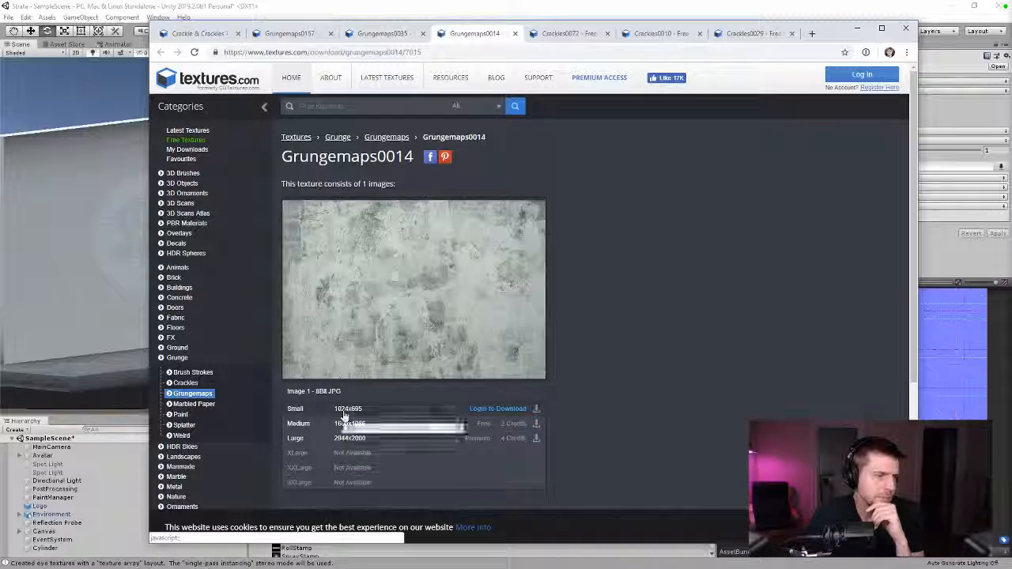
{"action": "left_click", "coordinate": [497, 423]}
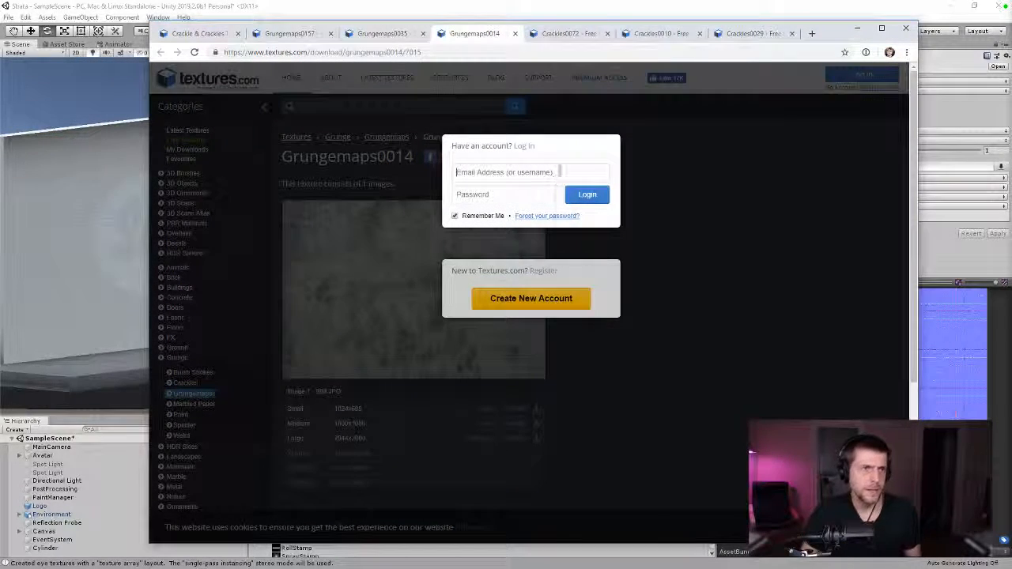
{"action": "key", "text": "ctrl+backslash"}
{"action": "left_click_drag", "start_coordinate": [629, 207], "coordinate": [633, 0]}
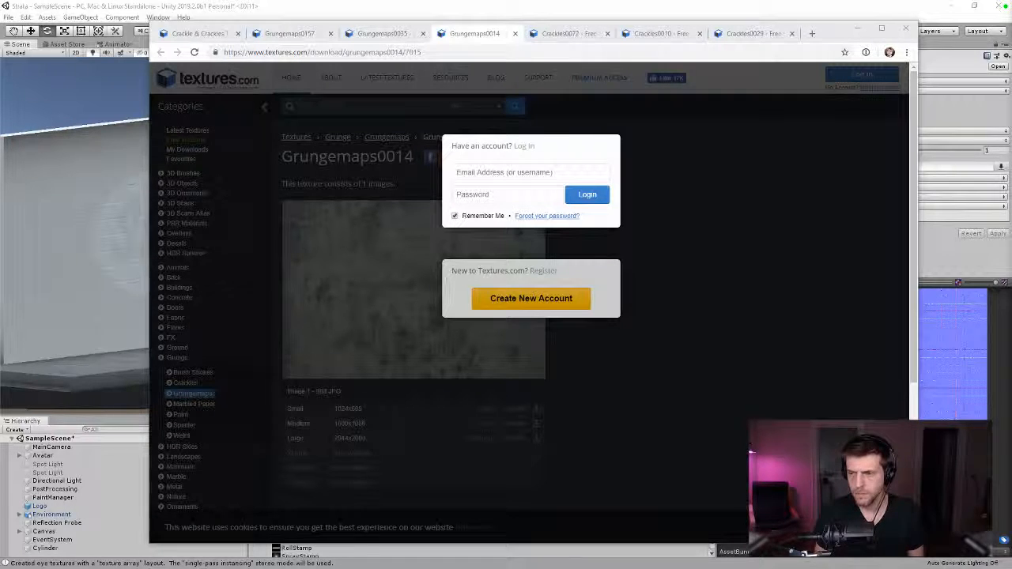
{"action": "left_click", "coordinate": [506, 173]}
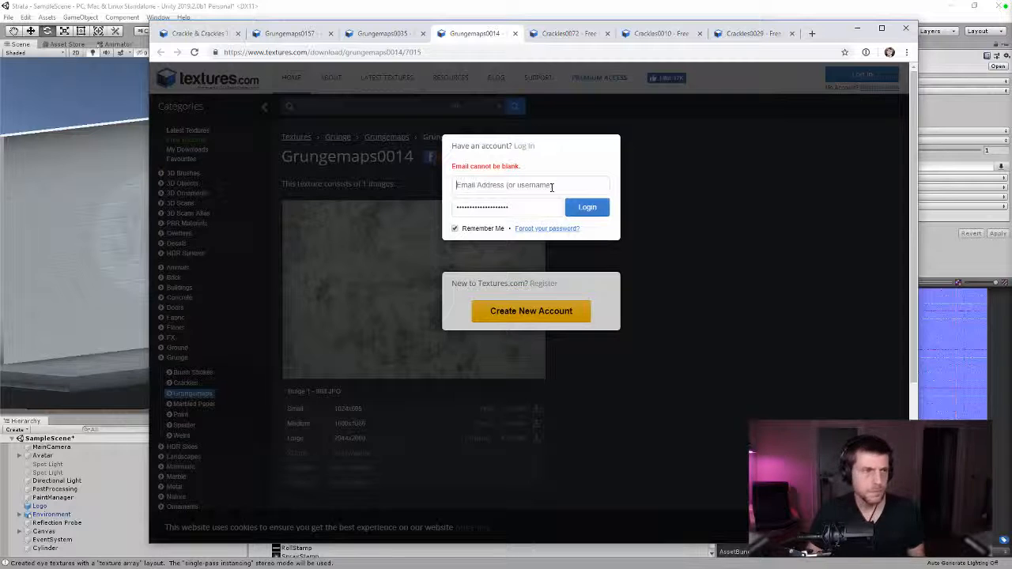
{"action": "left_click", "coordinate": [858, 29]}
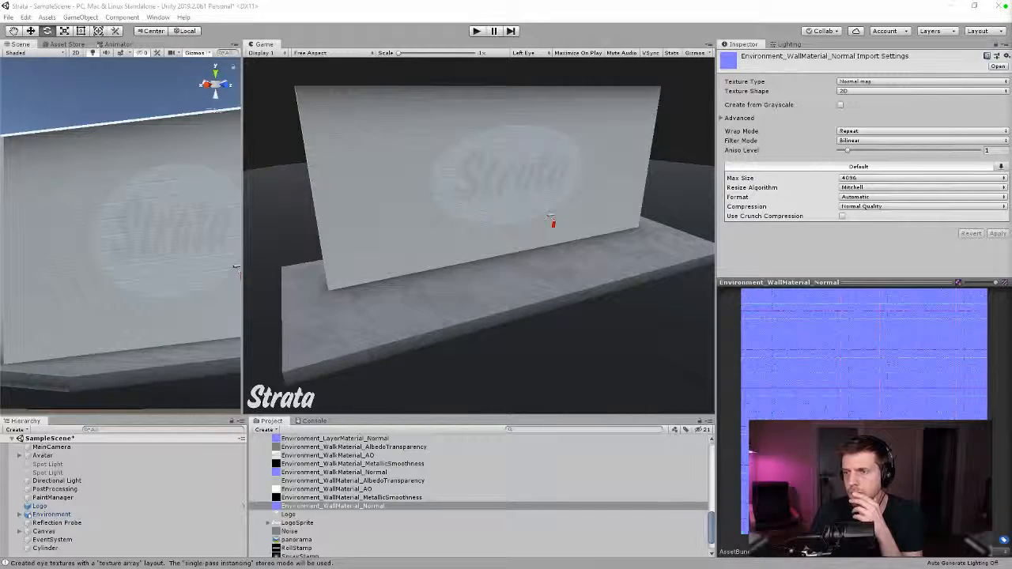
{"action": "left_click_drag", "start_coordinate": [1011, 82], "coordinate": [857, 46]}
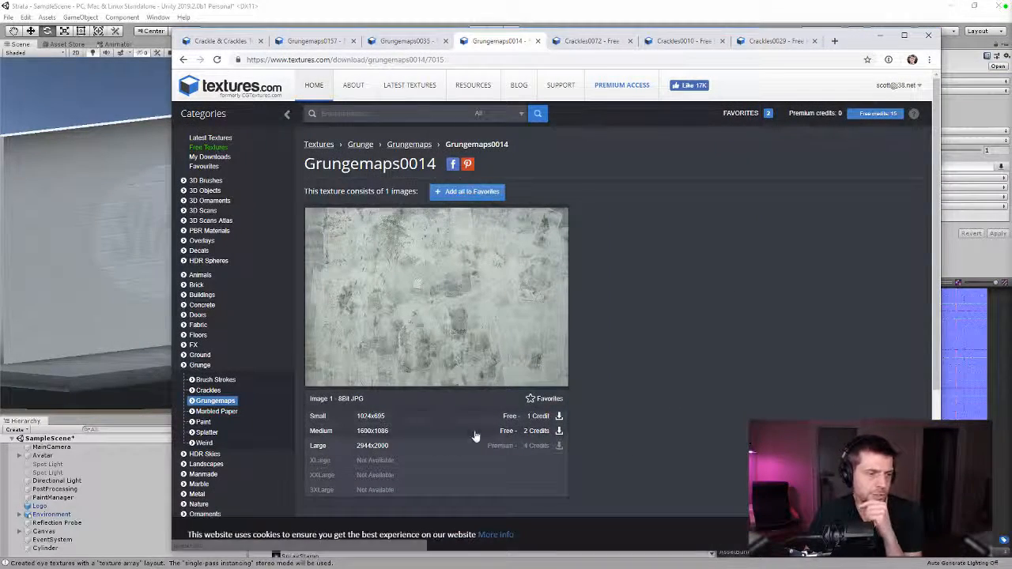
- Download the medium 1600x1086 version of the Grungemaps0014 texture
{"action": "left_click", "coordinate": [518, 431]}
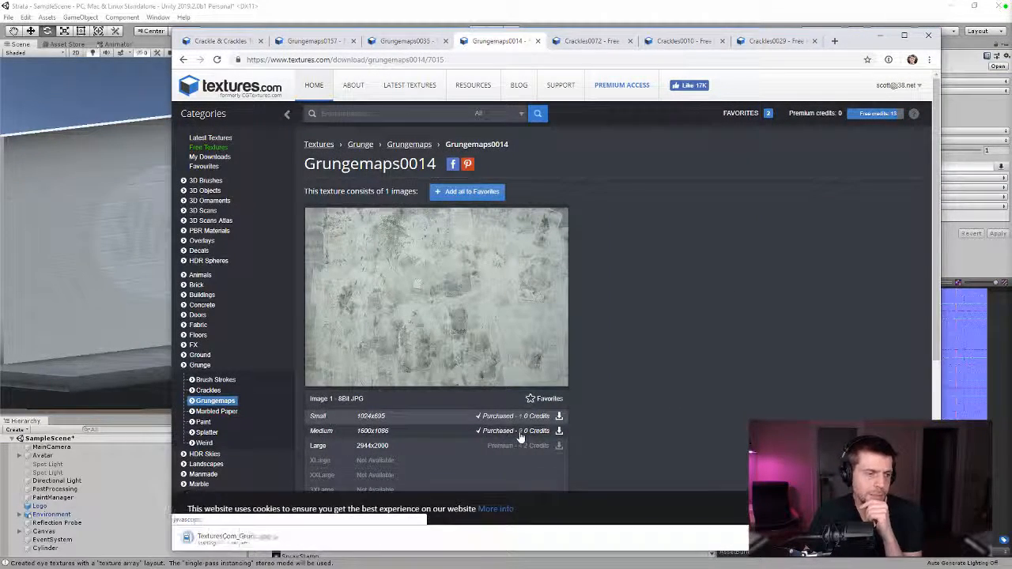
{"action": "left_click", "coordinate": [280, 538]}
{"action": "left_click", "coordinate": [303, 473]}
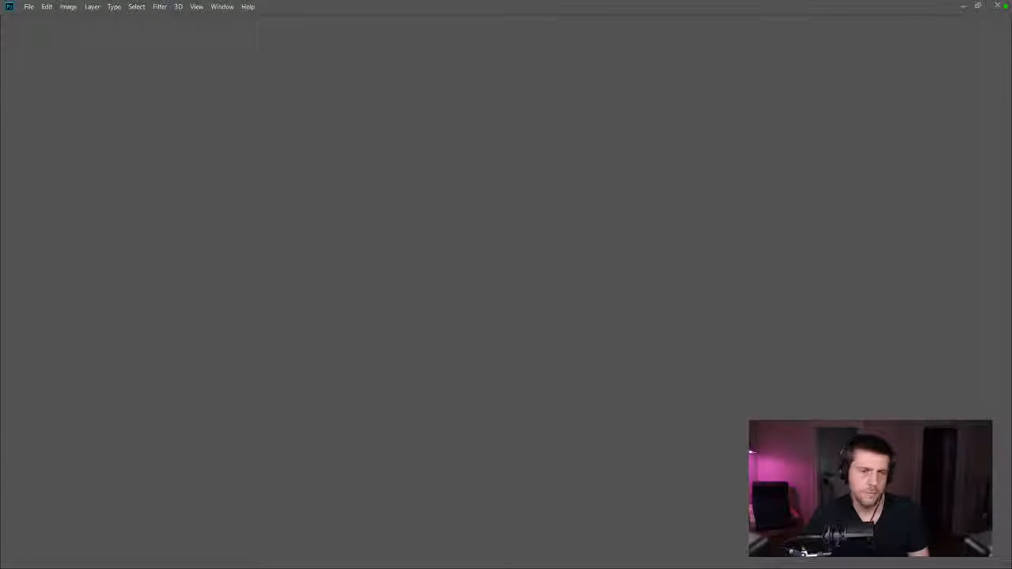
- Switch to File Explorer and open the Textures folder inside the Strata project's Assets folder
{"action": "key", "text": "alt+Tab"}
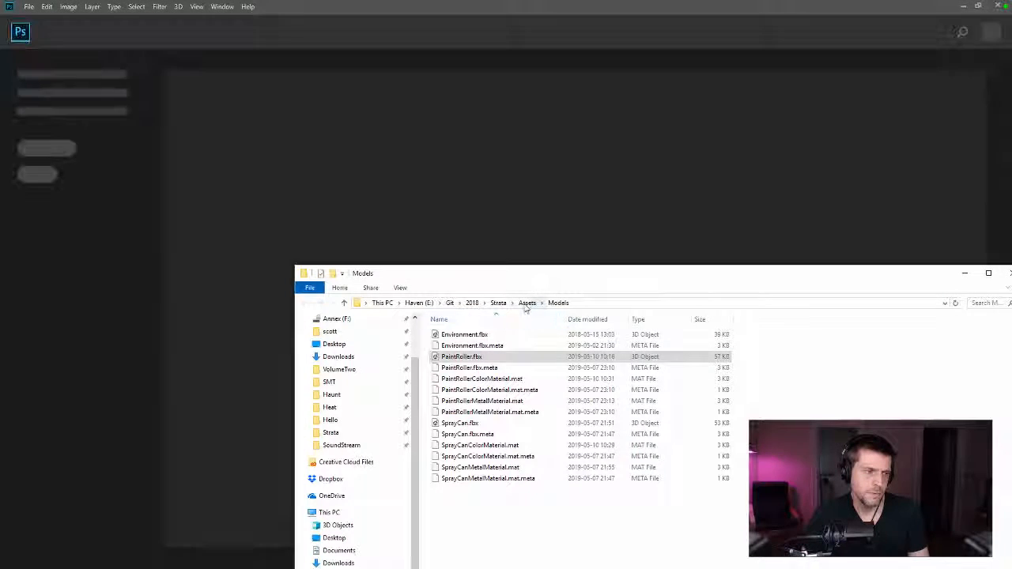
{"action": "left_click", "coordinate": [526, 303]}
{"action": "left_click_drag", "start_coordinate": [542, 276], "coordinate": [570, 157]}
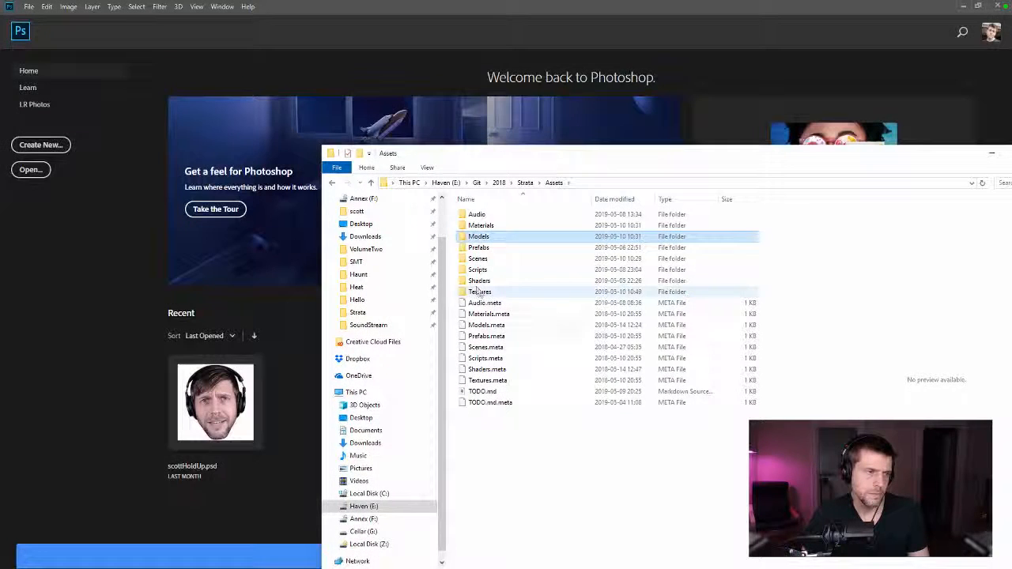
{"action": "double_click", "coordinate": [466, 293]}
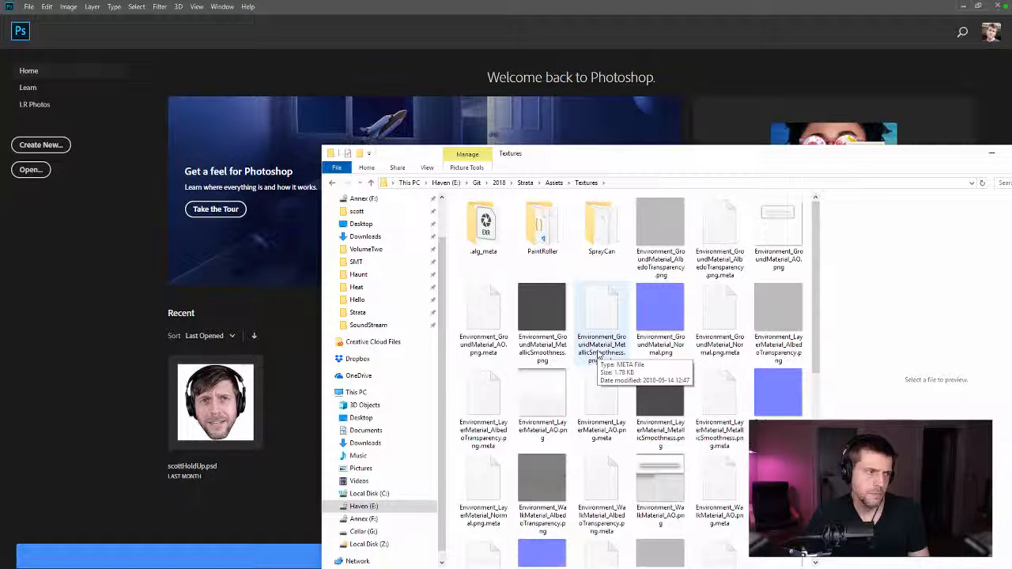
- Return to Photoshop and turn on Disable the Home Screen in the General preferences
{"action": "left_click", "coordinate": [283, 501]}
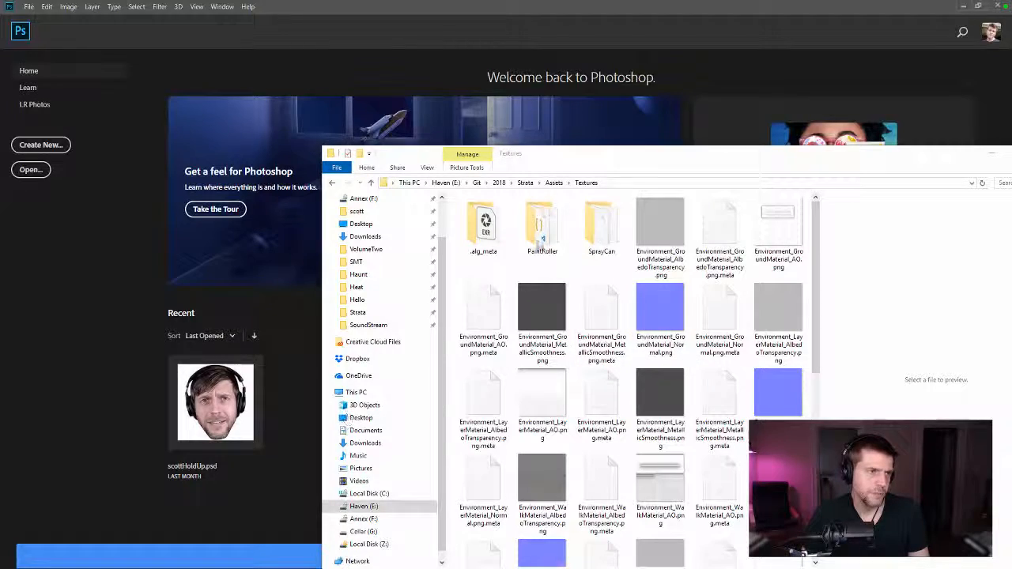
{"action": "left_click_drag", "start_coordinate": [619, 8], "coordinate": [587, 1]}
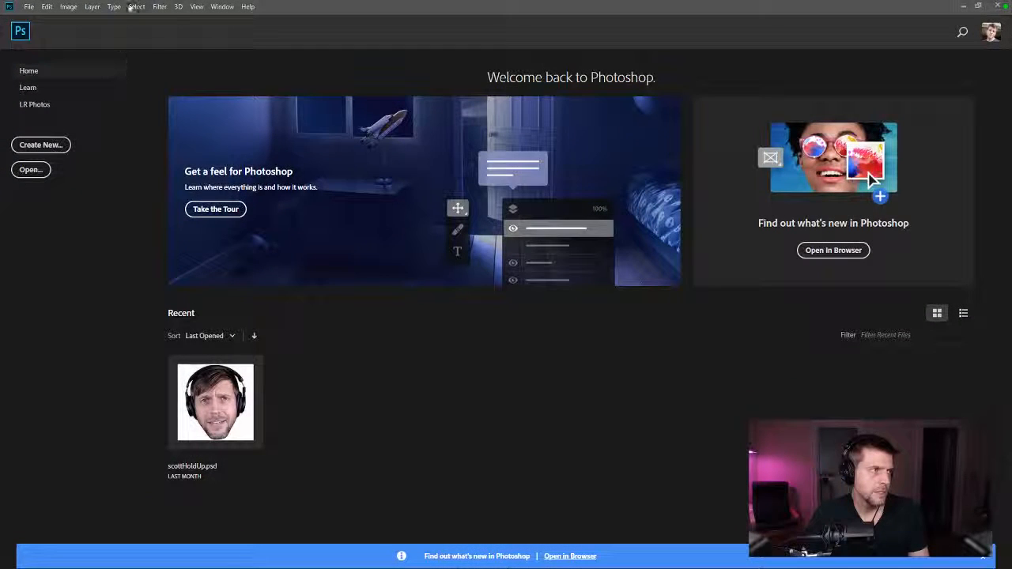
{"action": "left_click", "coordinate": [28, 6]}
{"action": "mouse_move", "coordinate": [45, 7]}
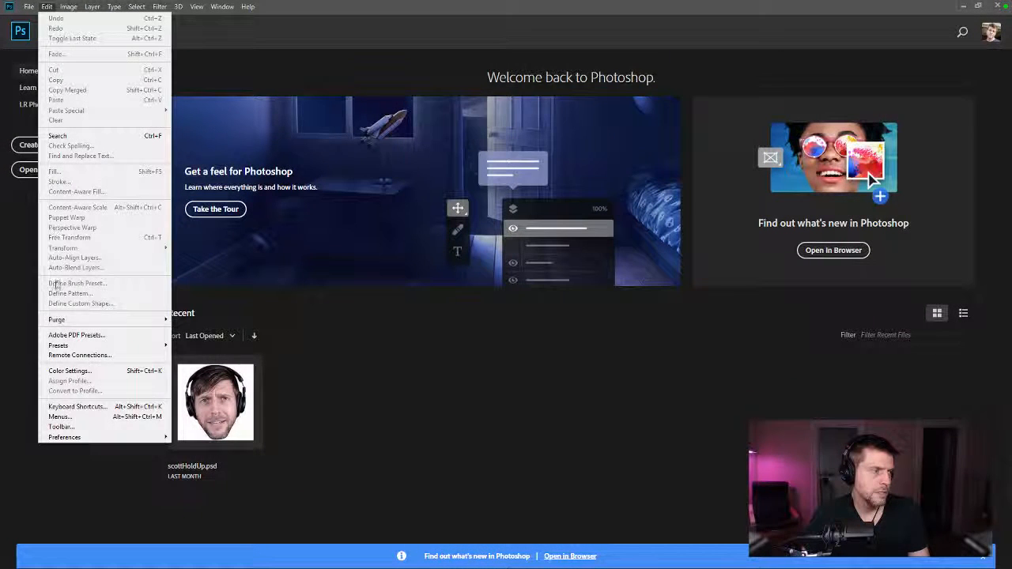
{"action": "mouse_move", "coordinate": [79, 438]}
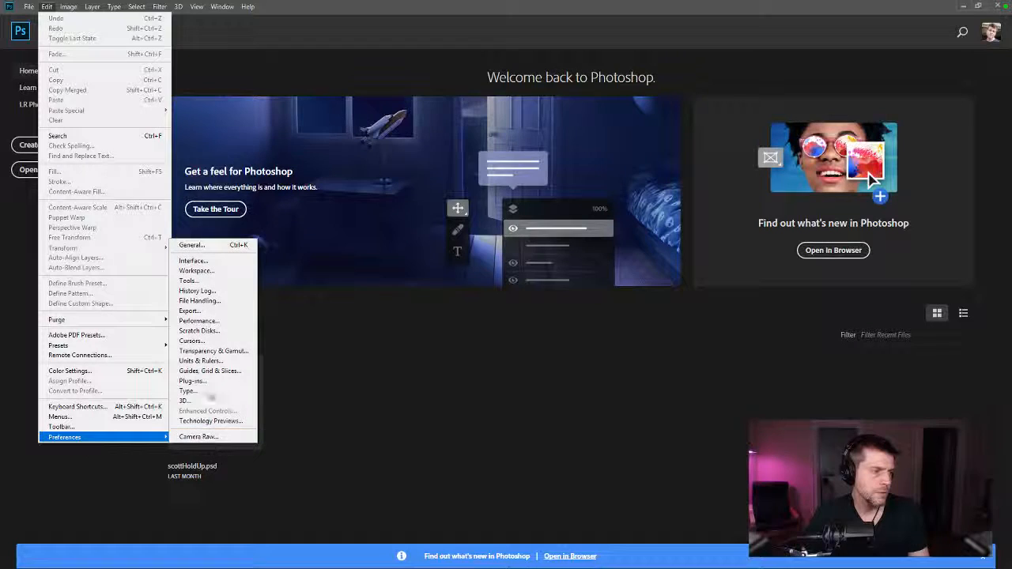
{"action": "left_click", "coordinate": [196, 246]}
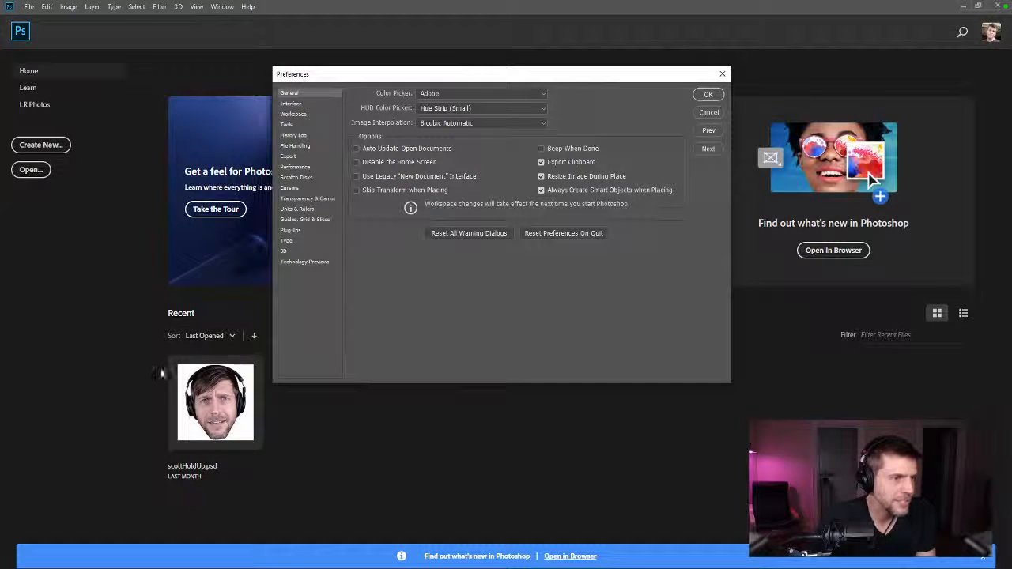
{"action": "left_click", "coordinate": [311, 106]}
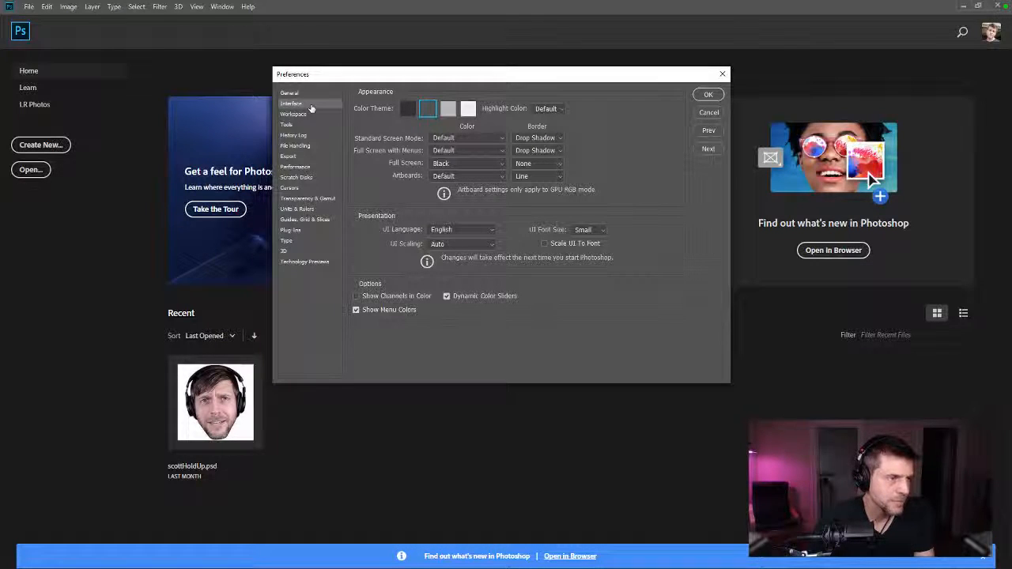
{"action": "left_click", "coordinate": [312, 94]}
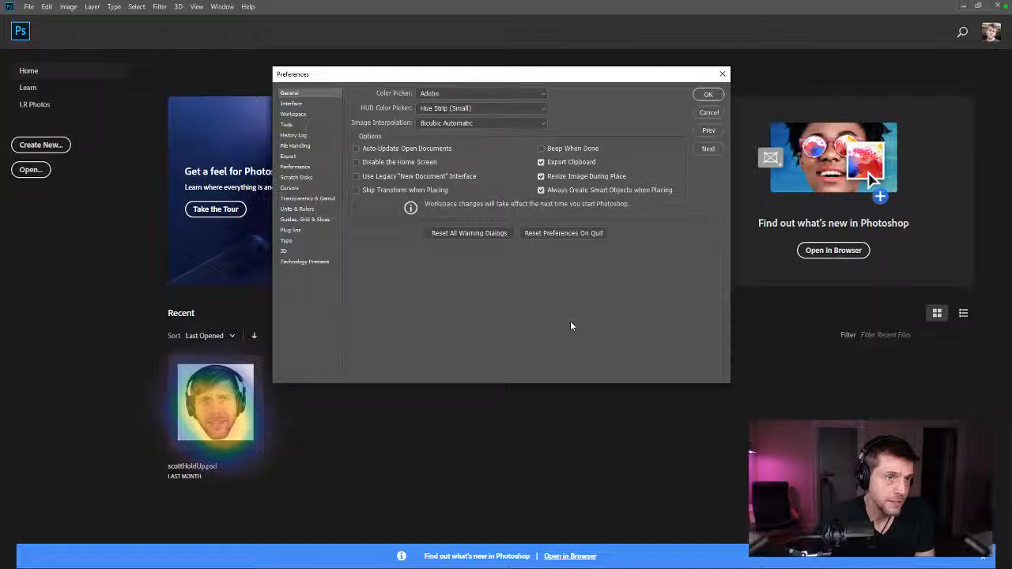
{"action": "left_click", "coordinate": [356, 162]}
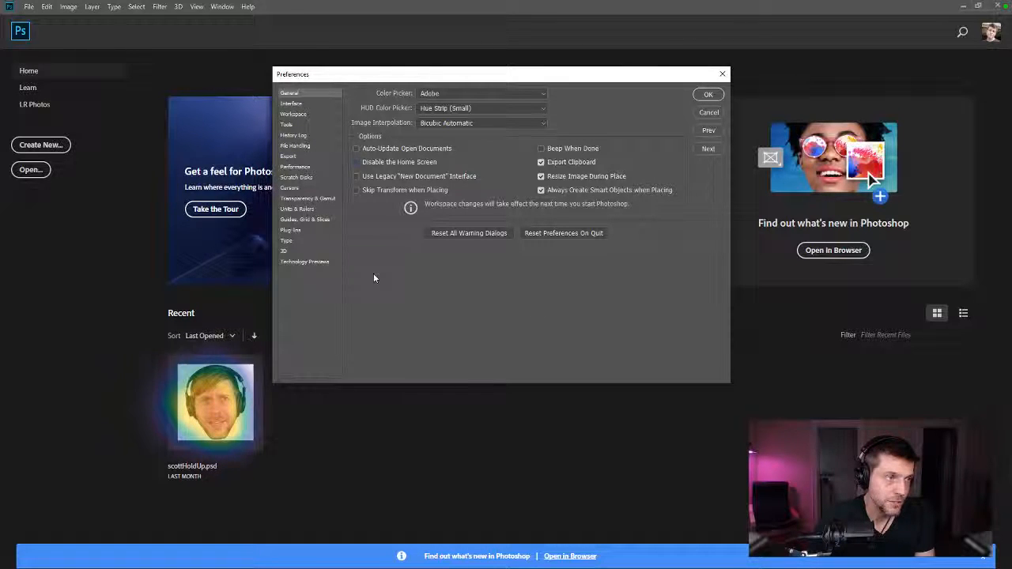
{"action": "left_click", "coordinate": [709, 95]}
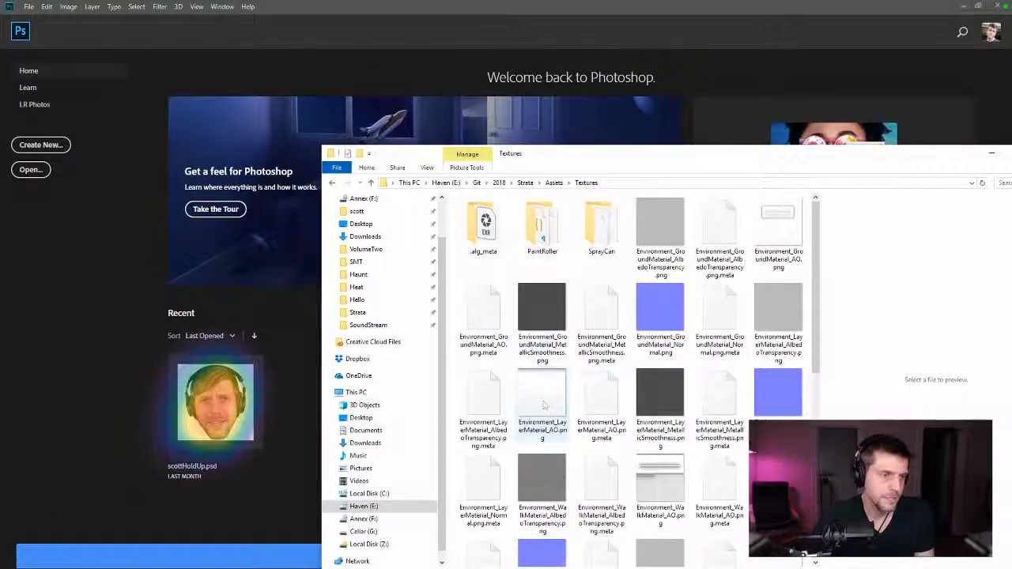
- Look through the texture files in the Strata project's Textures folder, including the wall material maps, and return to Photoshop
{"action": "left_click_drag", "start_coordinate": [593, 157], "coordinate": [553, 54]}
{"action": "scroll", "coordinate": [728, 416], "scroll_direction": "down", "scroll_amount": 5}
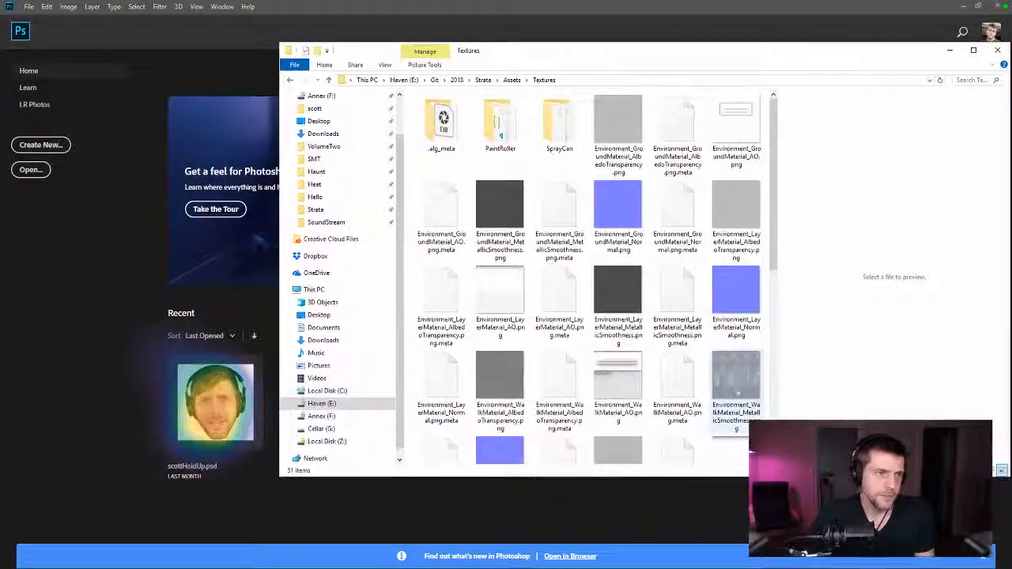
{"action": "scroll", "coordinate": [728, 416], "scroll_direction": "up", "scroll_amount": 3}
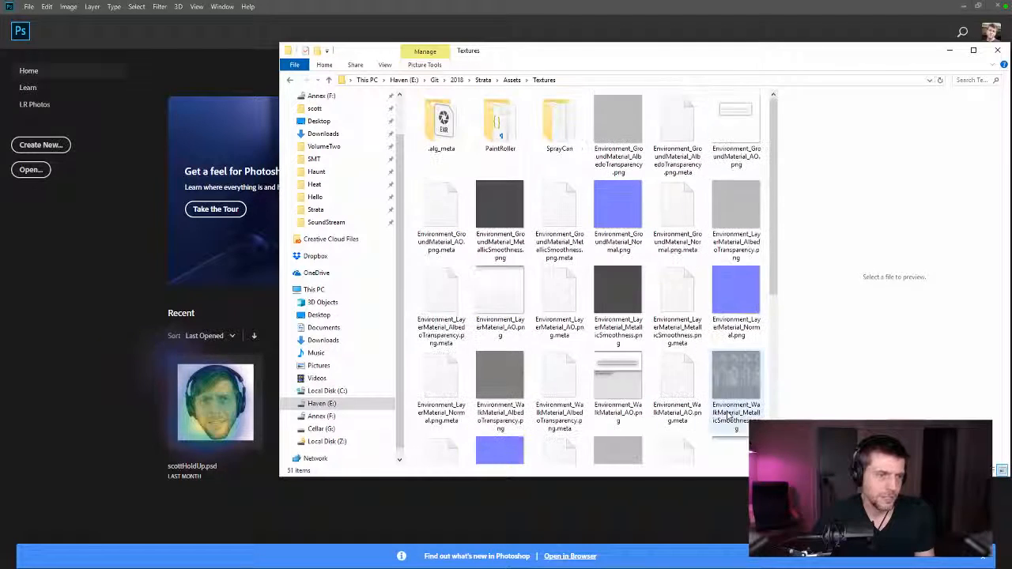
{"action": "scroll", "coordinate": [728, 416], "scroll_direction": "down", "scroll_amount": 4}
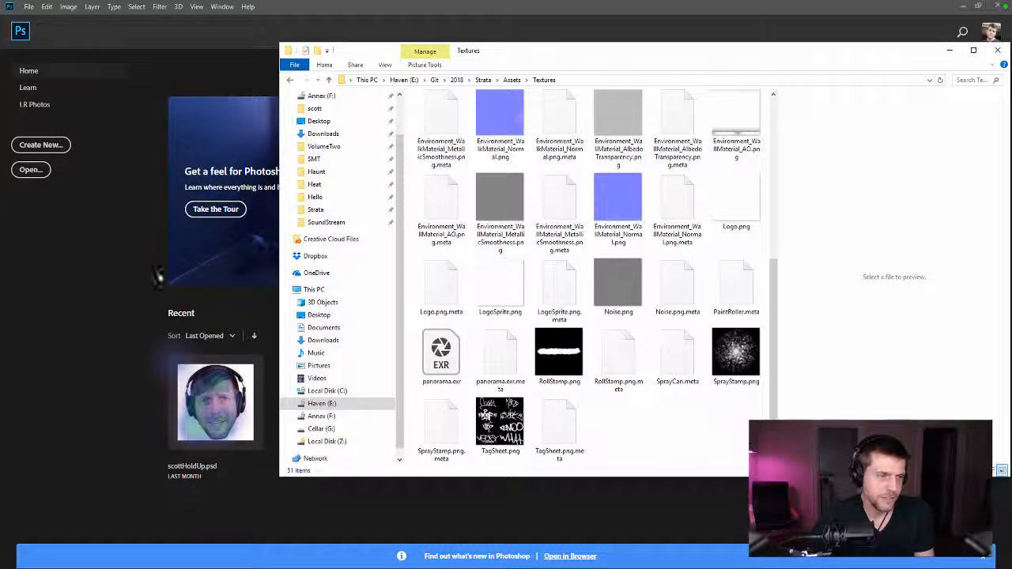
{"action": "left_click", "coordinate": [229, 337]}
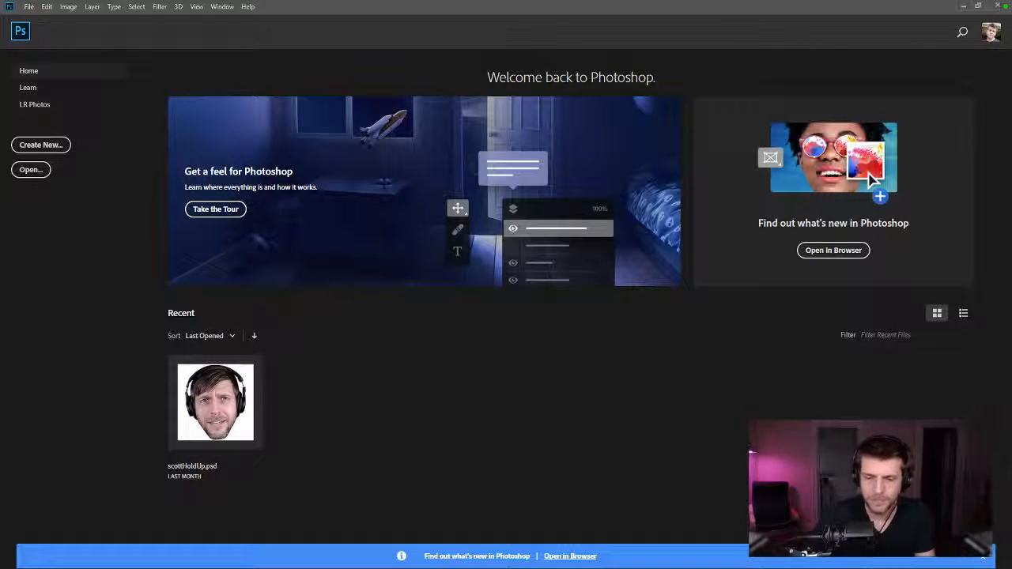
- Open Logo.png from the Strata Textures folder in Photoshop and place TexturesCom_Grungemaps0014_M.jpg from Downloads into it
{"action": "key", "text": "alt+Tab"}
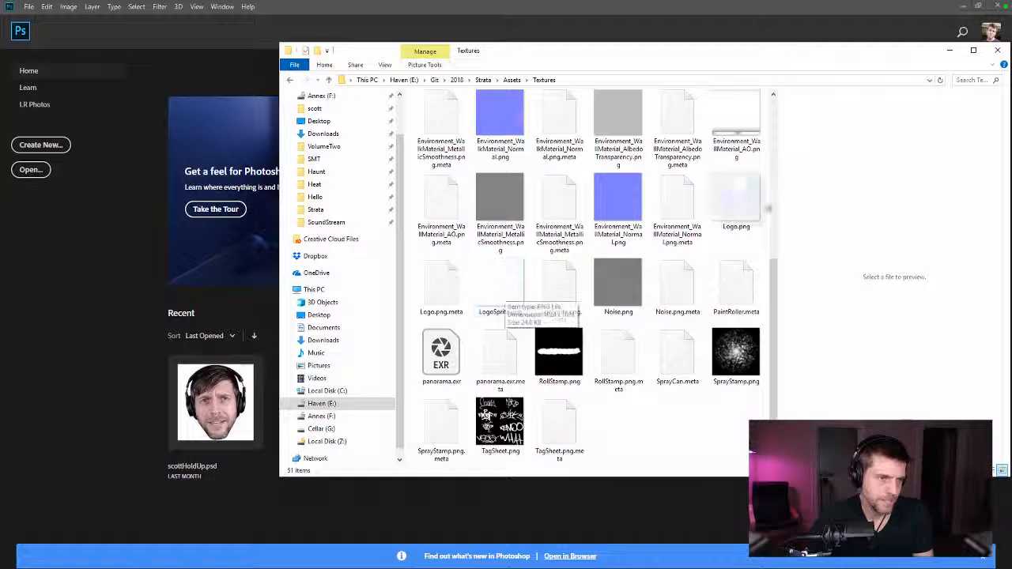
{"action": "left_click_drag", "start_coordinate": [735, 199], "coordinate": [695, 517]}
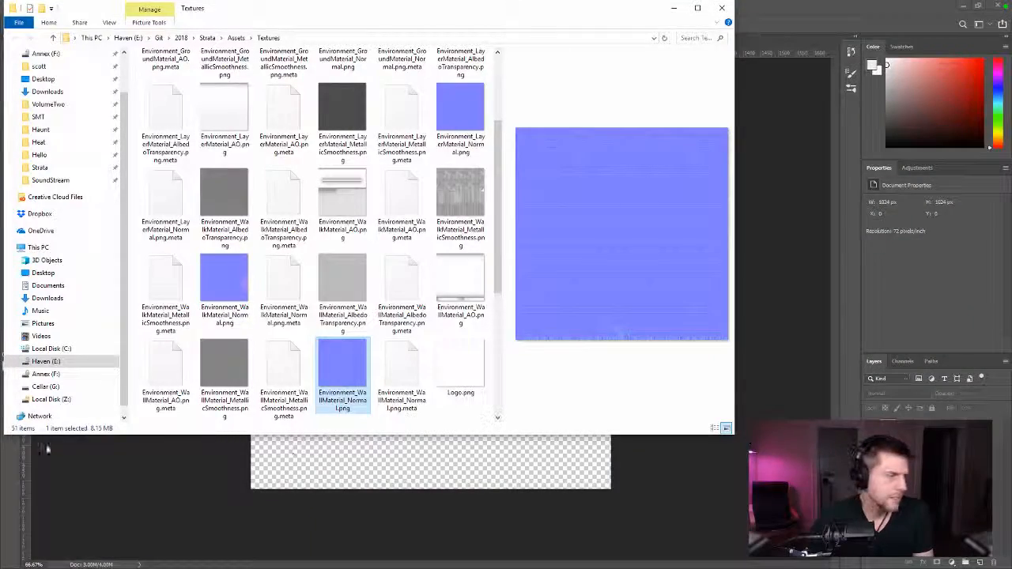
{"action": "left_click", "coordinate": [48, 298]}
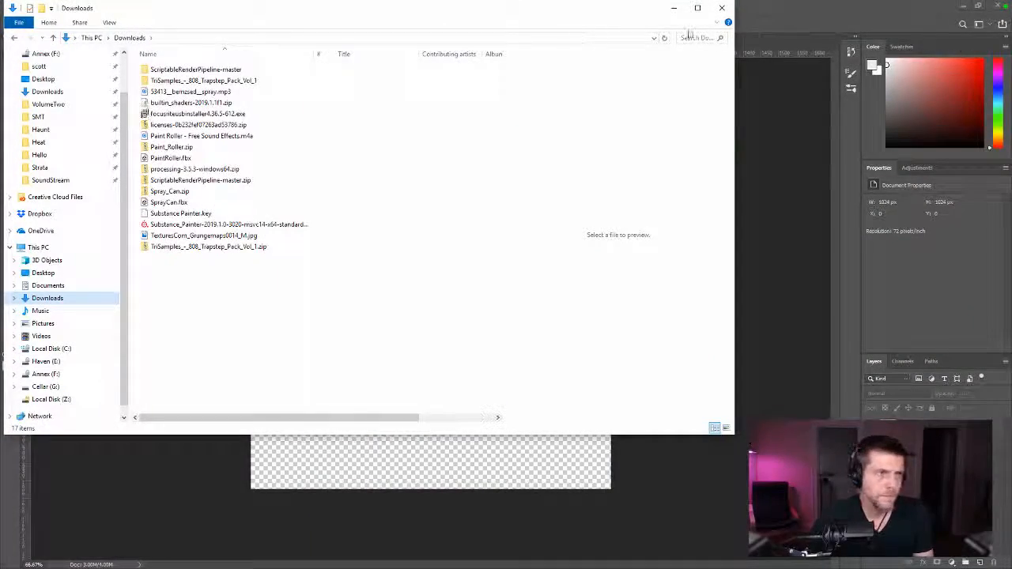
{"action": "left_click_drag", "start_coordinate": [389, 13], "coordinate": [1011, 65]}
{"action": "left_click_drag", "start_coordinate": [898, 286], "coordinate": [511, 306]}
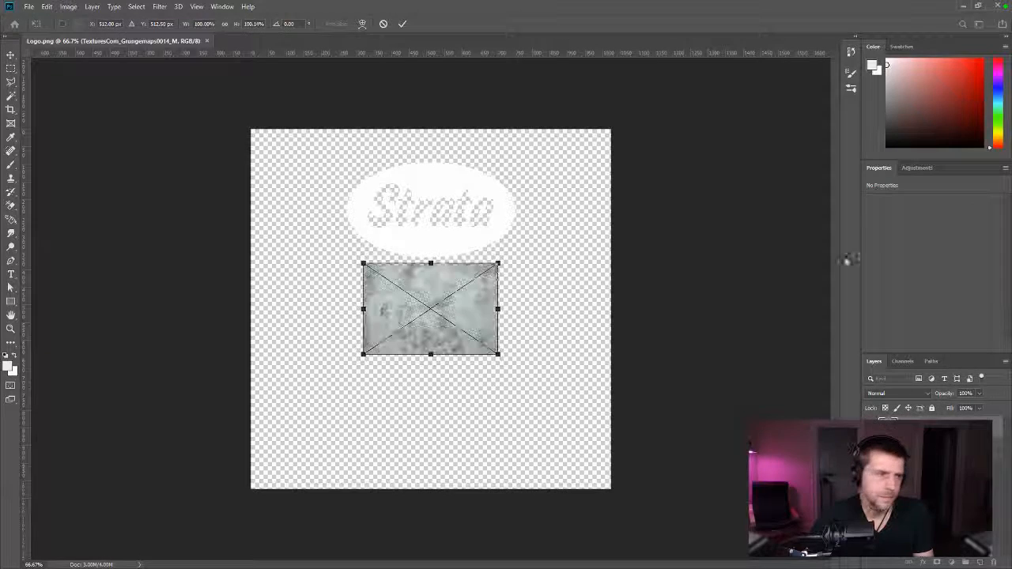
- Enlarge the placed grunge texture to about 512 px wide and move it up to cover the whole Strata logo
{"action": "left_click_drag", "start_coordinate": [496, 261], "coordinate": [535, 266]}
{"action": "left_click_drag", "start_coordinate": [491, 321], "coordinate": [492, 228]}
{"action": "key", "text": "Return"}
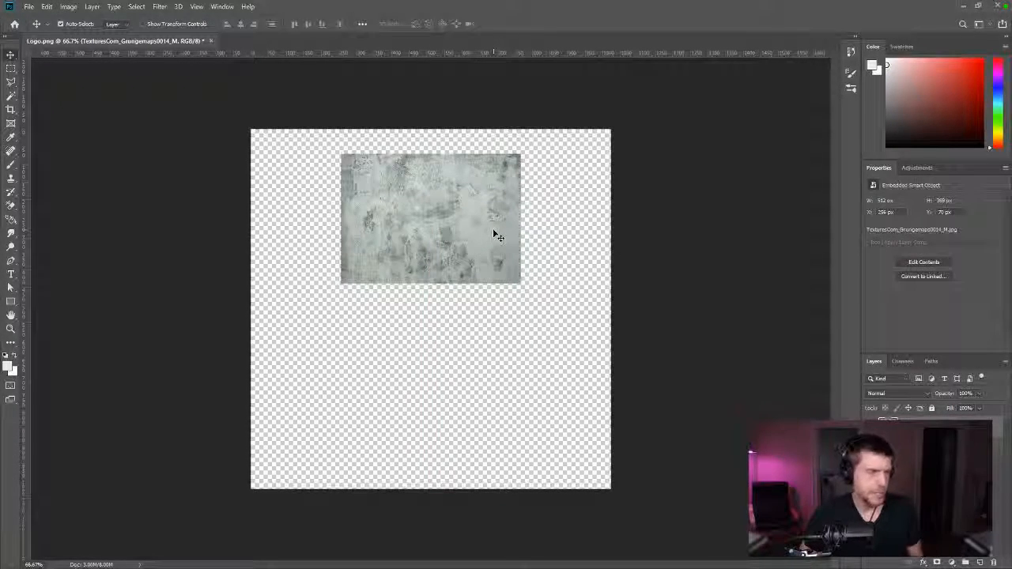
- Copy the grunge texture, hide its layer, and paste it in place into a new layer mask on the logo layer
{"action": "key", "text": "ctrl+a"}
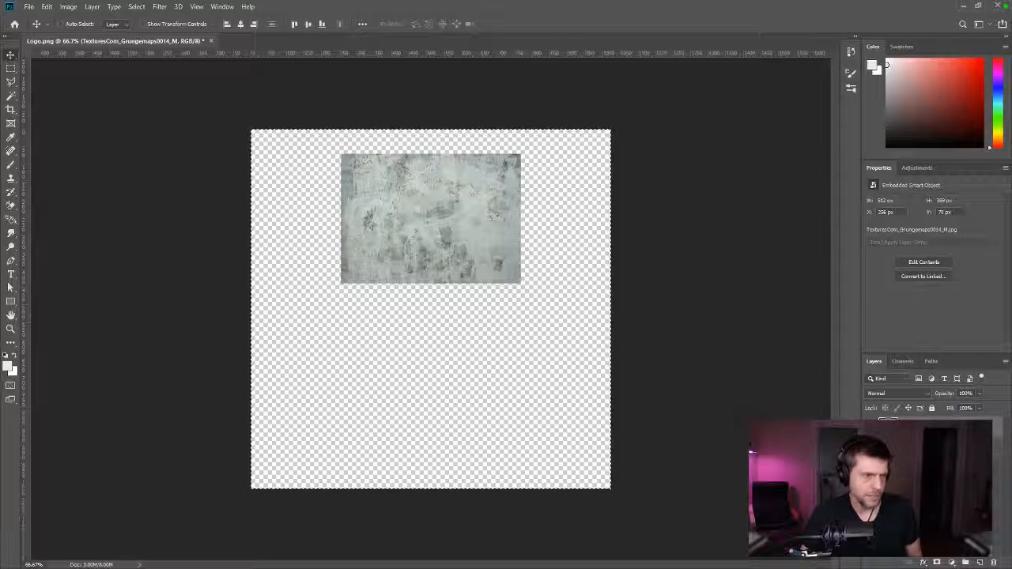
{"action": "left_click", "coordinate": [870, 428]}
{"action": "left_click", "coordinate": [910, 449]}
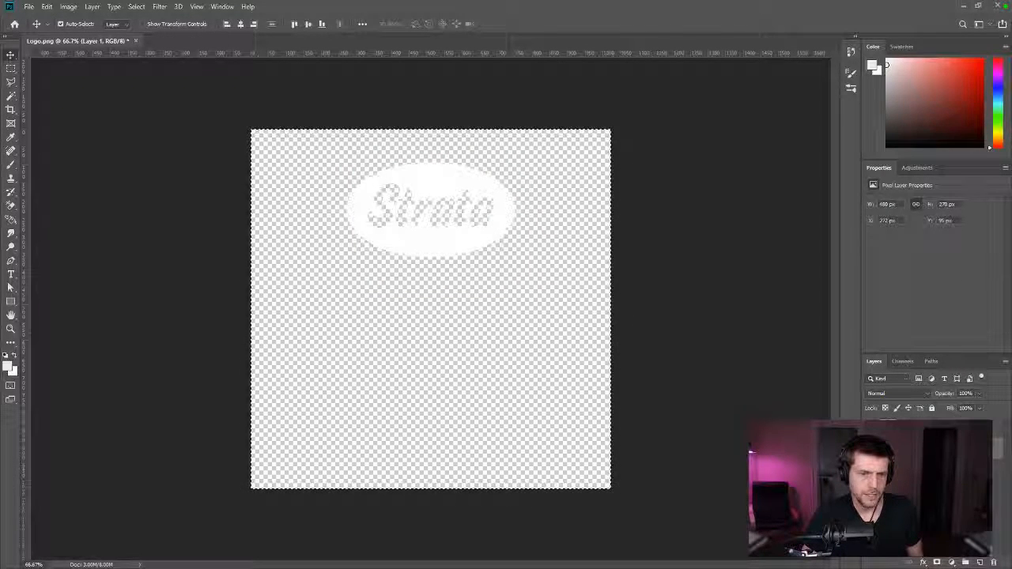
{"action": "left_click", "coordinate": [937, 563]}
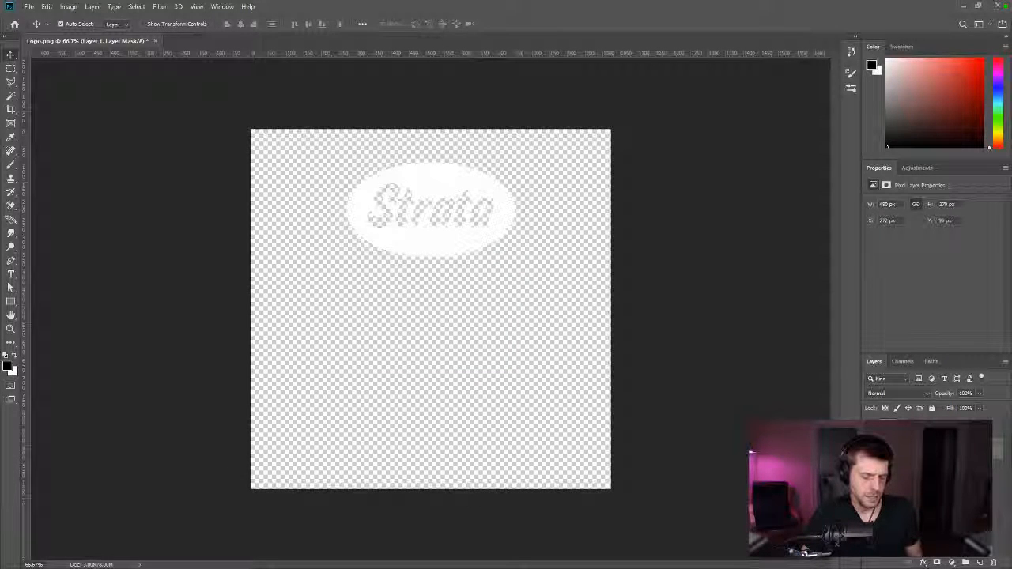
{"action": "key", "text": "ctrl+i"}
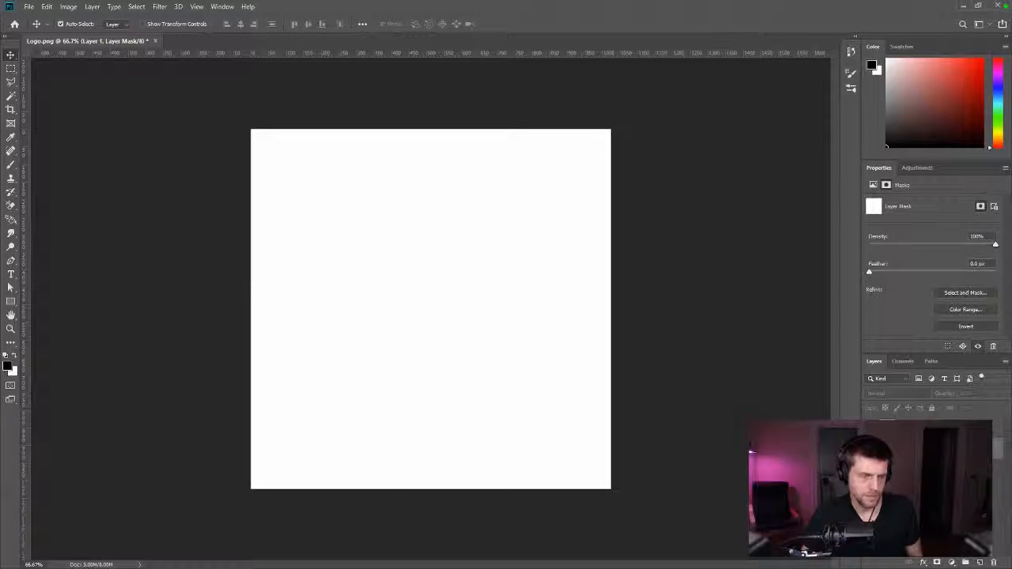
{"action": "key", "text": "ctrl+v"}
{"action": "key", "text": "z"}
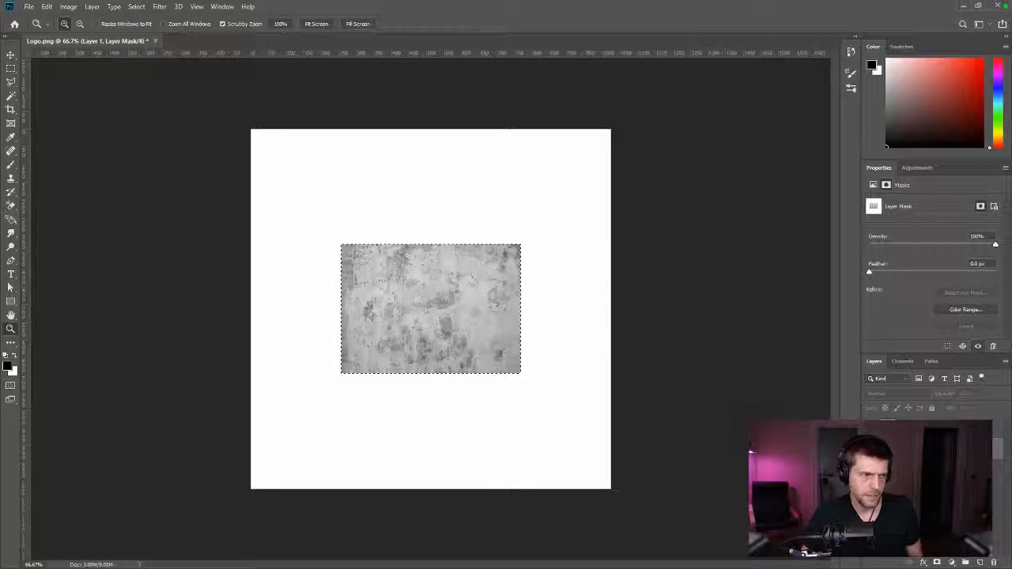
{"action": "key", "text": "ctrl+z"}
{"action": "key", "text": "ctrl+v"}
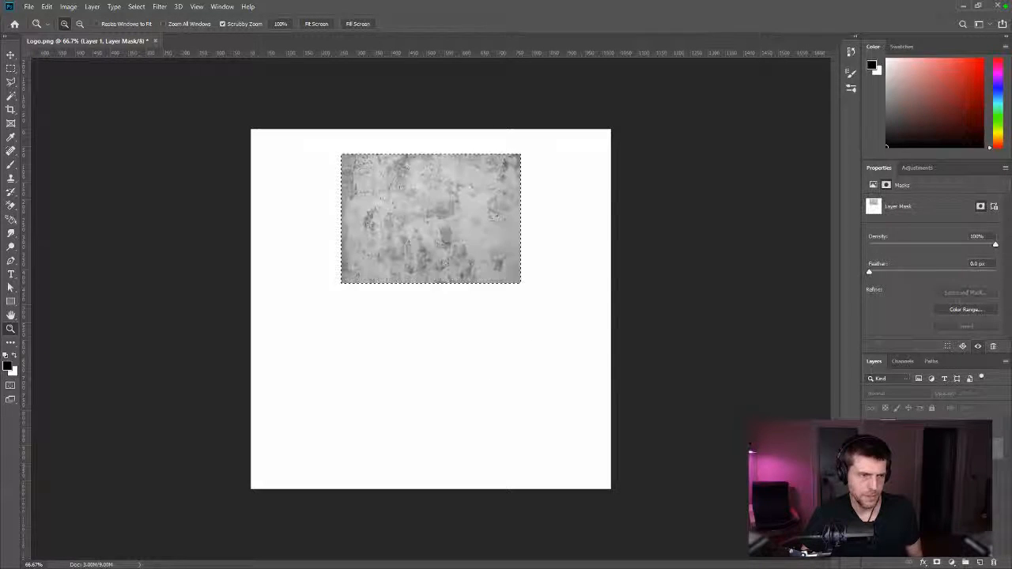
- Add a new black-filled layer behind the logo to preview the masked grunge effect, and hide that layer again
{"action": "left_click", "coordinate": [888, 428]}
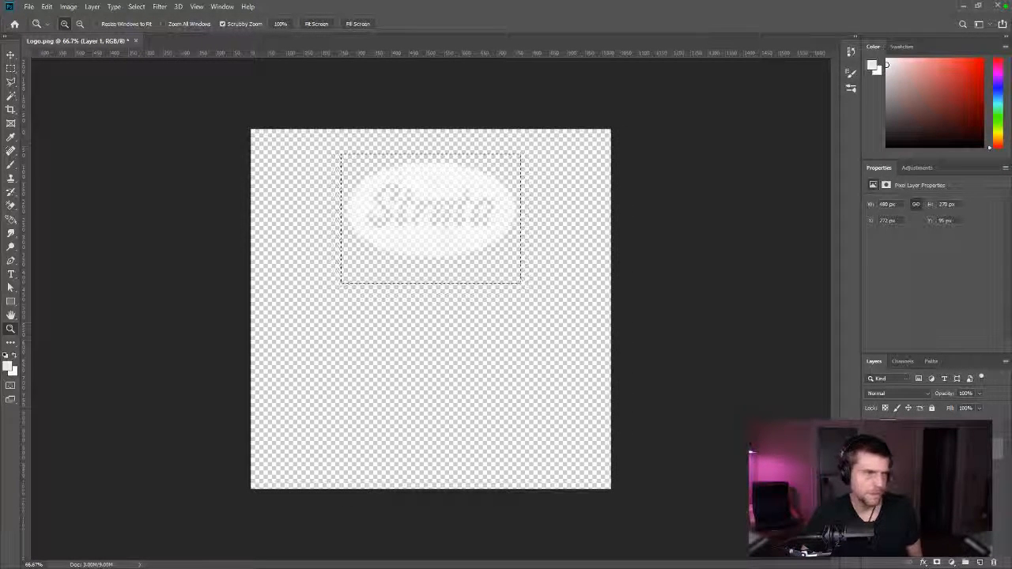
{"action": "left_click", "coordinate": [925, 525]}
{"action": "left_click", "coordinate": [980, 563]}
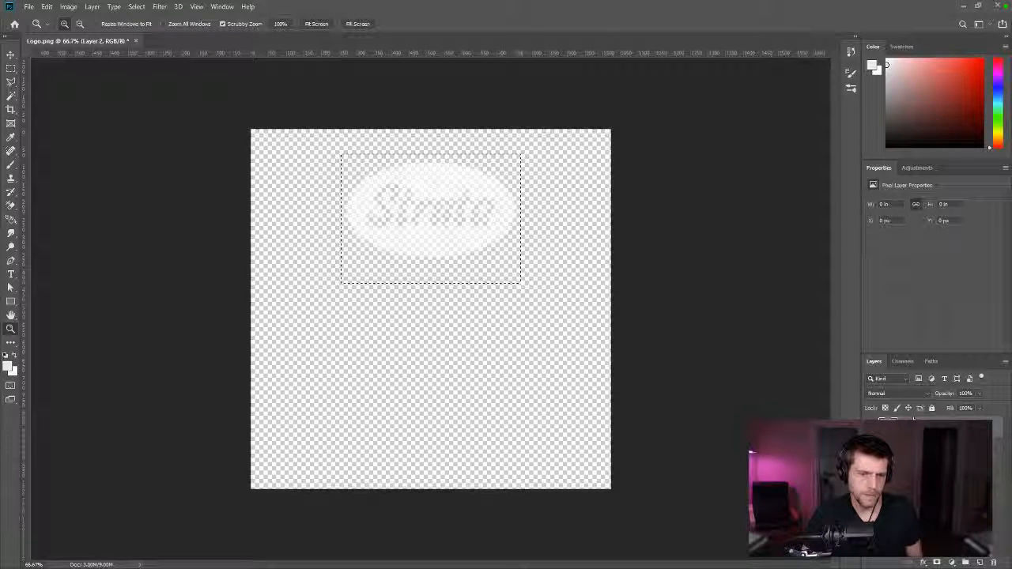
{"action": "key", "text": "alt+BackSpace"}
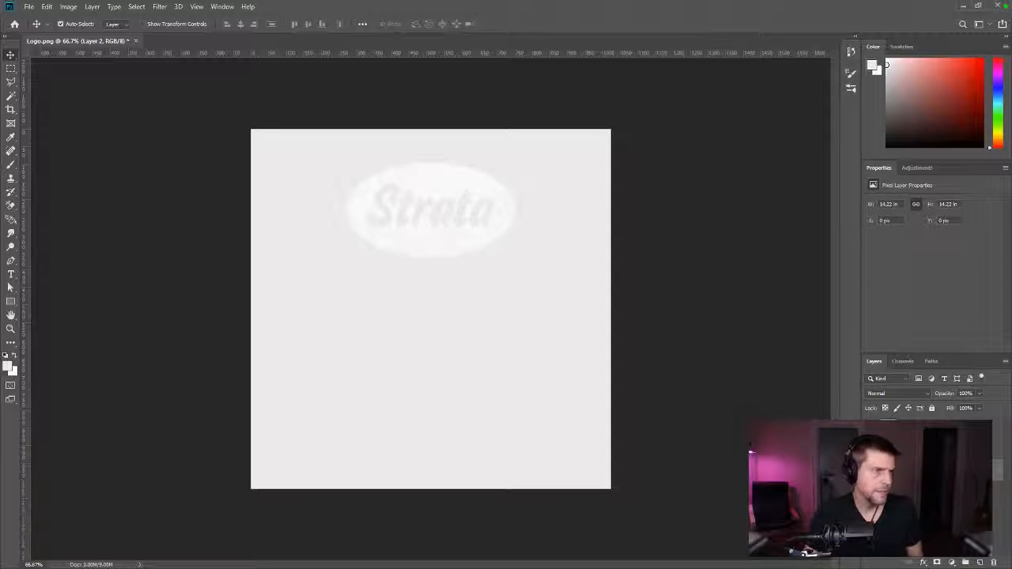
{"action": "key", "text": "x"}
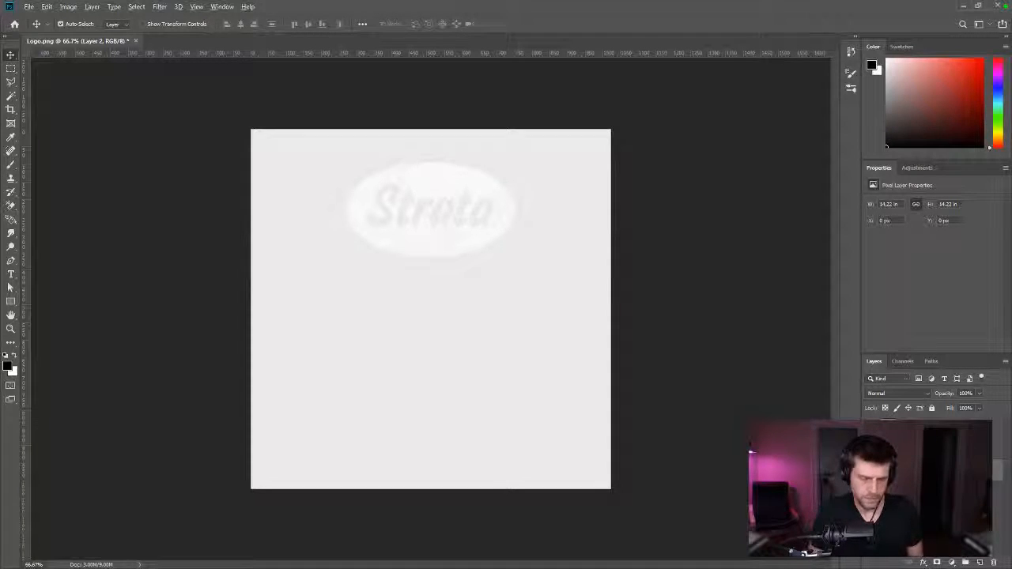
{"action": "key", "text": "alt+BackSpace"}
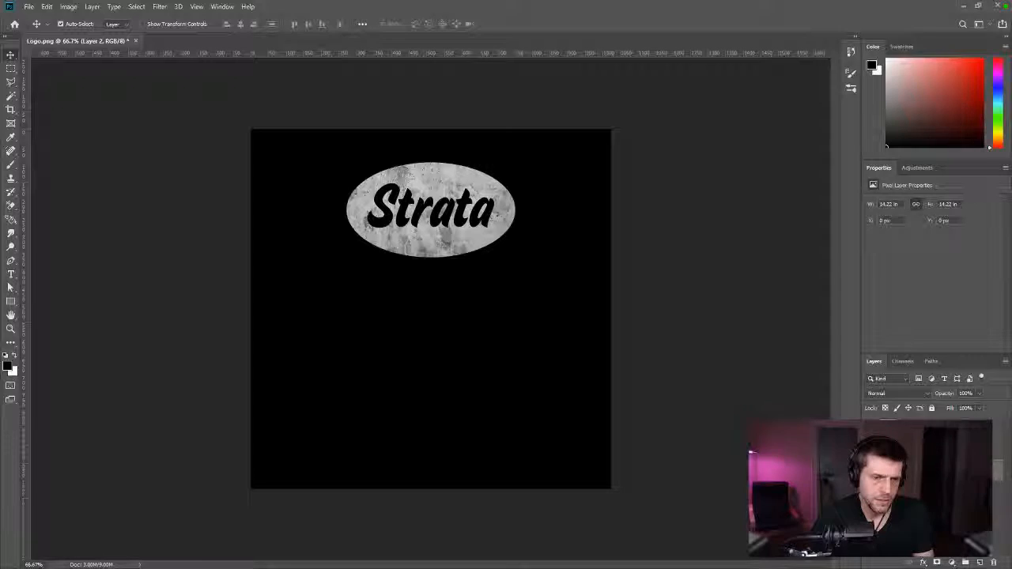
{"action": "key", "text": "Delete"}
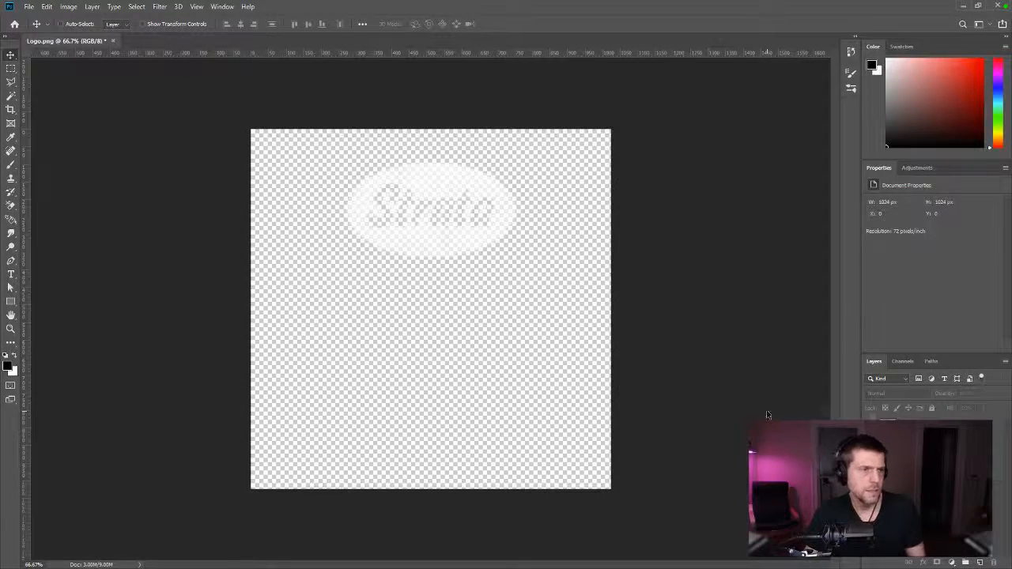
- Export the image for web as a PNG-24 with transparency, overwriting Logo.png in the Textures folder
{"action": "key", "text": "ctrl+alt+shift+s"}
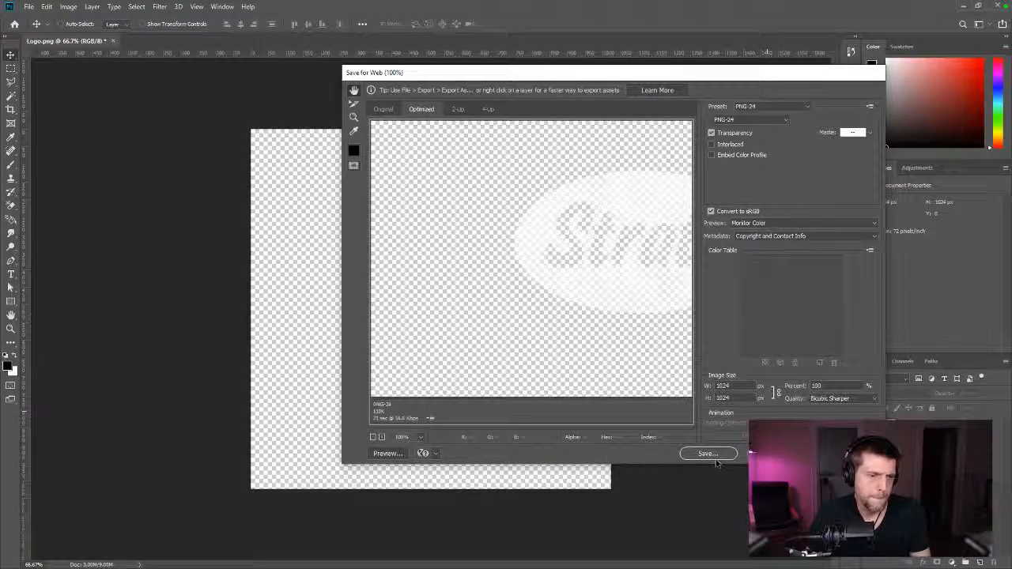
{"action": "left_click", "coordinate": [716, 460]}
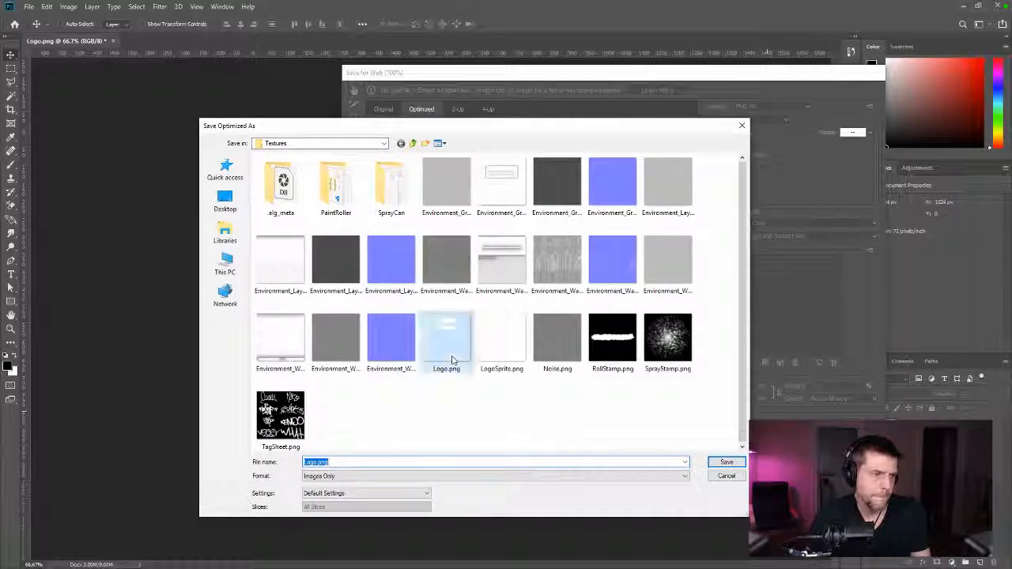
{"action": "double_click", "coordinate": [453, 359]}
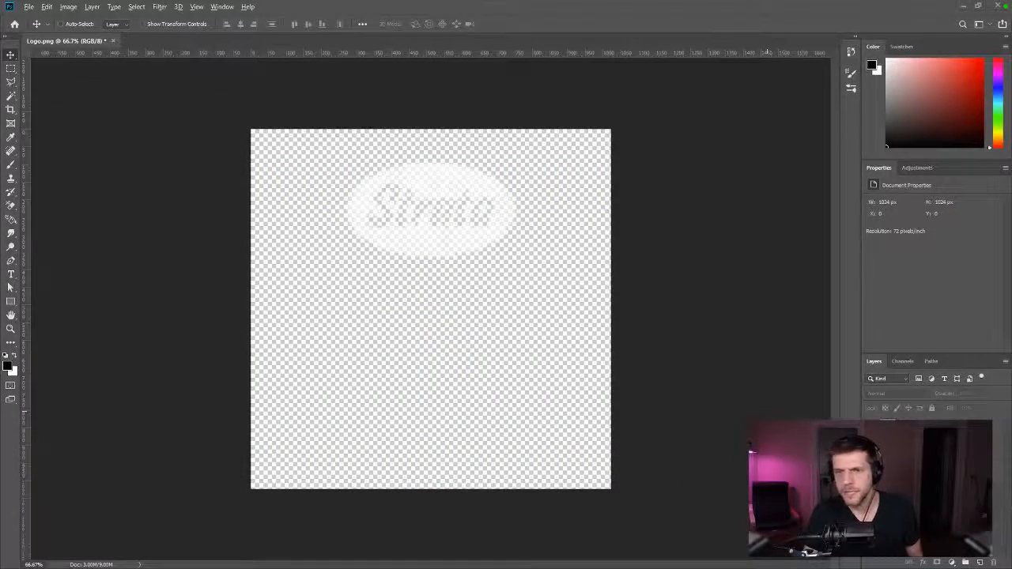
- Switch to Unity, run the scene to view the updated logo wall, and inspect the Logo object's color
{"action": "key", "text": "alt+Tab"}
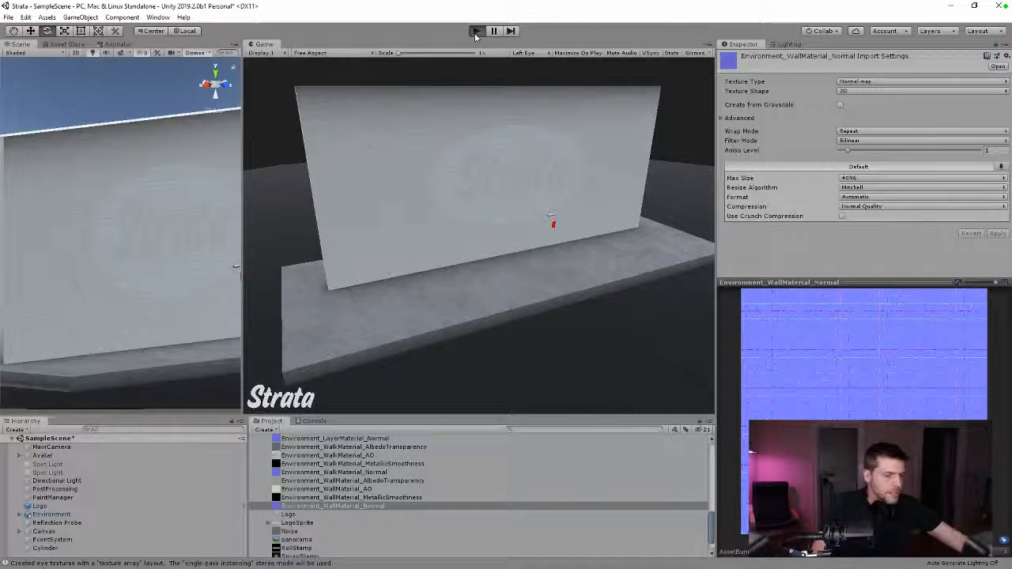
{"action": "left_click", "coordinate": [475, 35]}
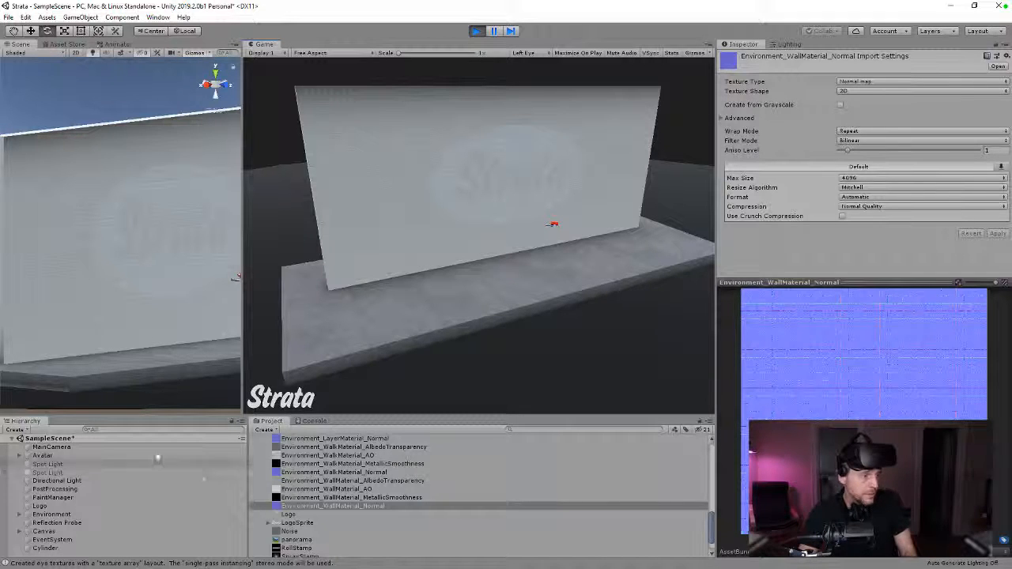
{"action": "left_click", "coordinate": [40, 506]}
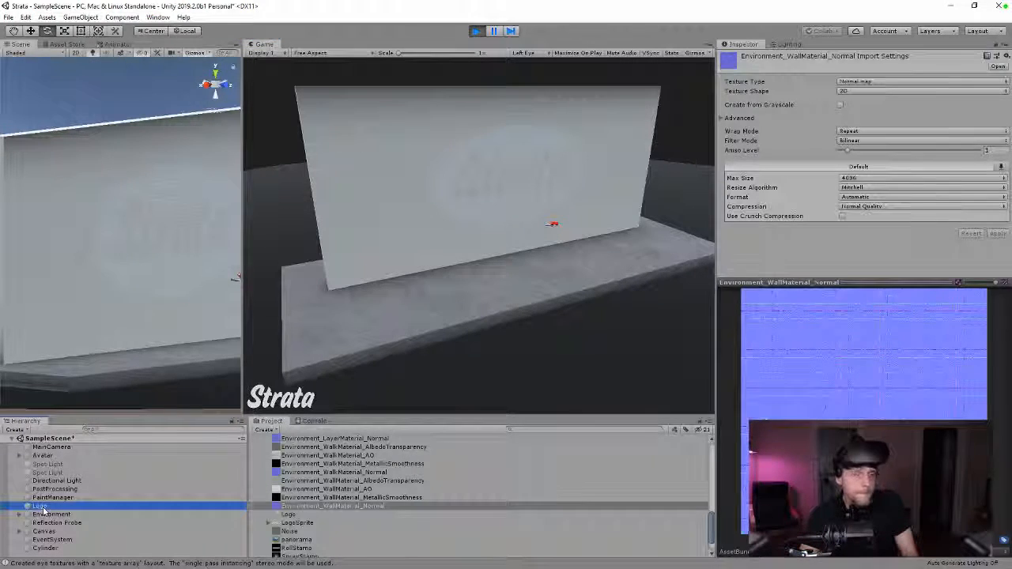
{"action": "left_click", "coordinate": [910, 537]}
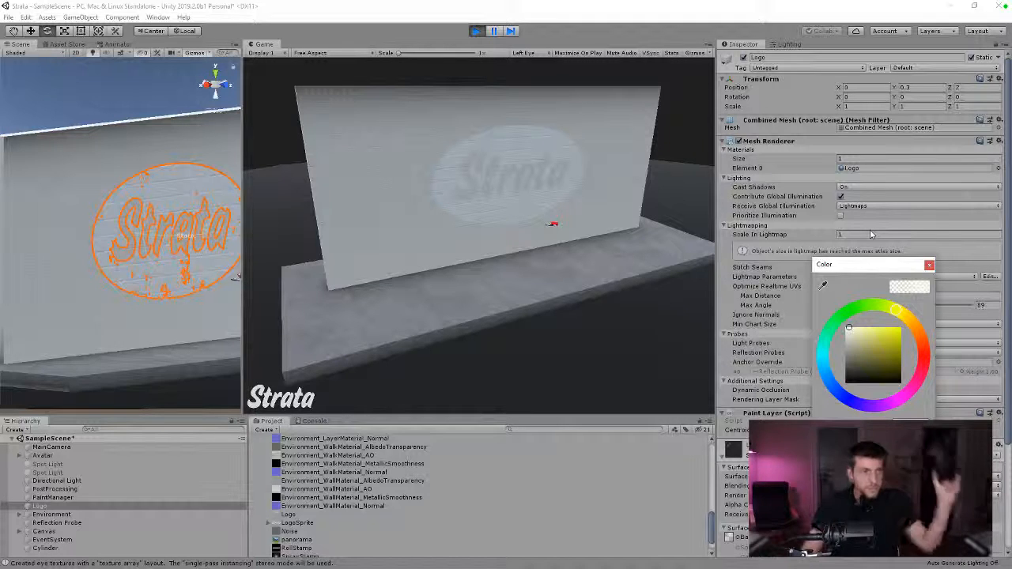
{"action": "left_click", "coordinate": [929, 265]}
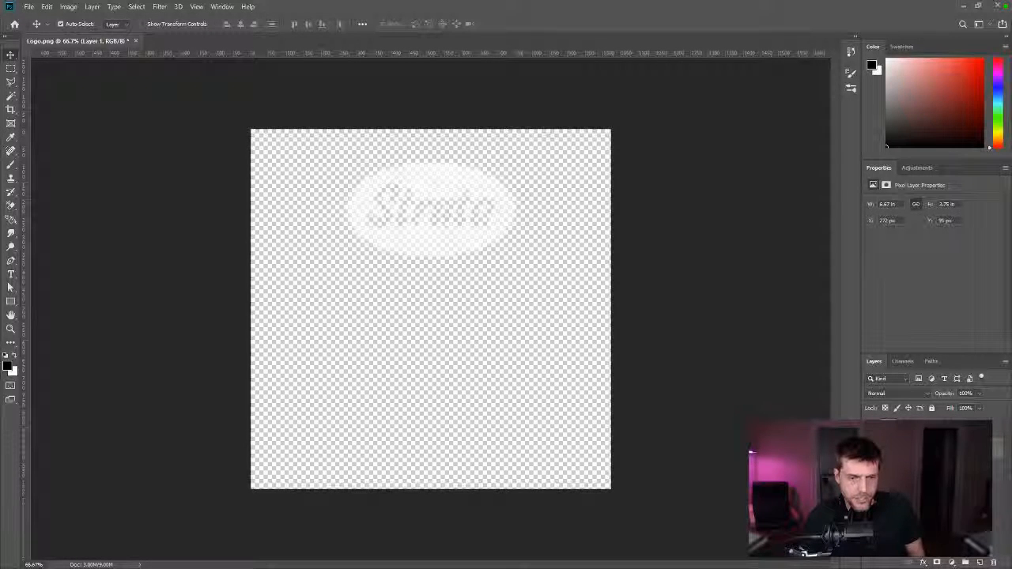
- Return to Photoshop, apply the logo layer's mask, and show the grunge texture clipped to the logo over the black background layer
{"action": "left_click", "coordinate": [911, 449]}
{"action": "left_click", "coordinate": [994, 562]}
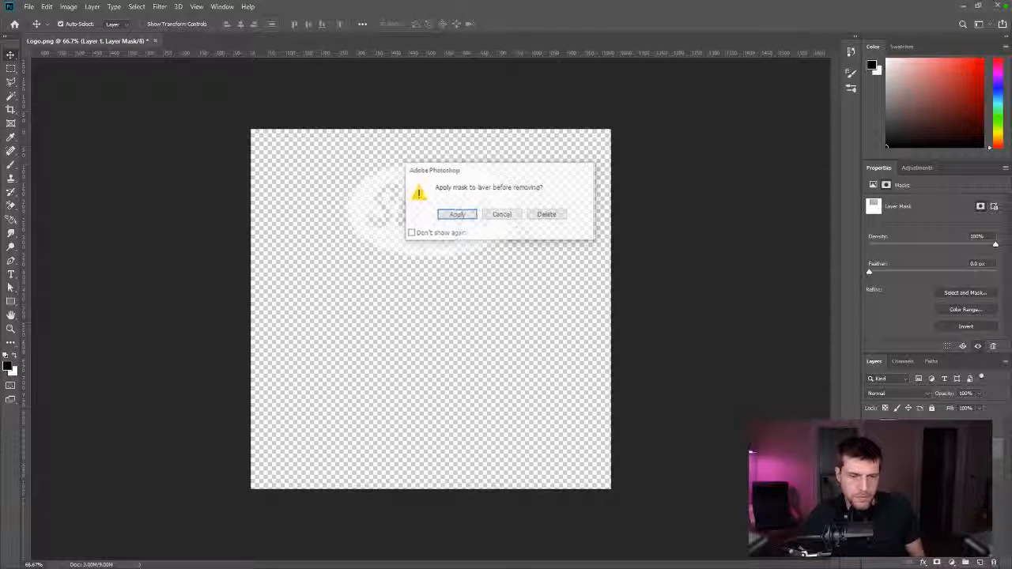
{"action": "left_click", "coordinate": [457, 214]}
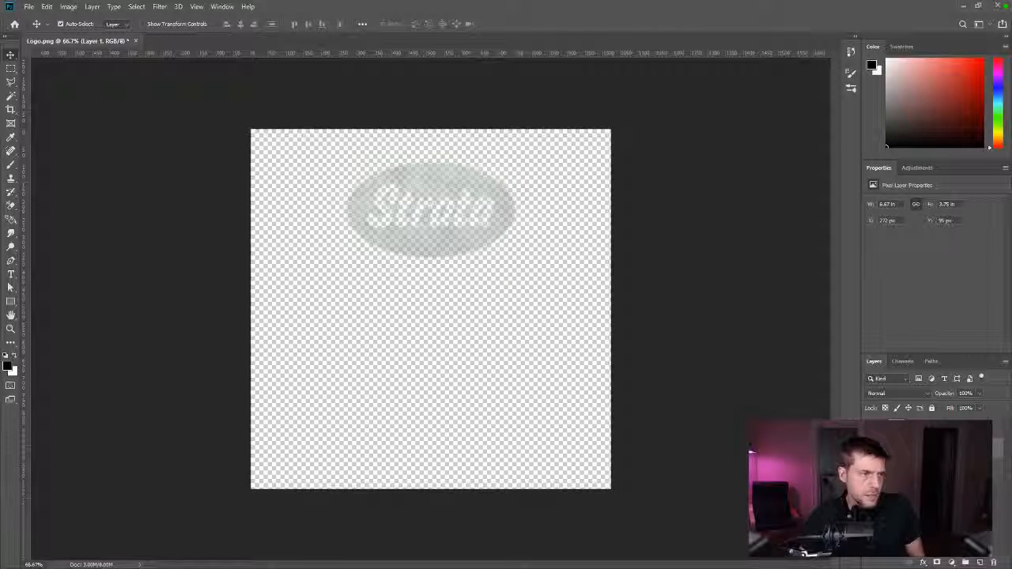
{"action": "left_click", "coordinate": [871, 470]}
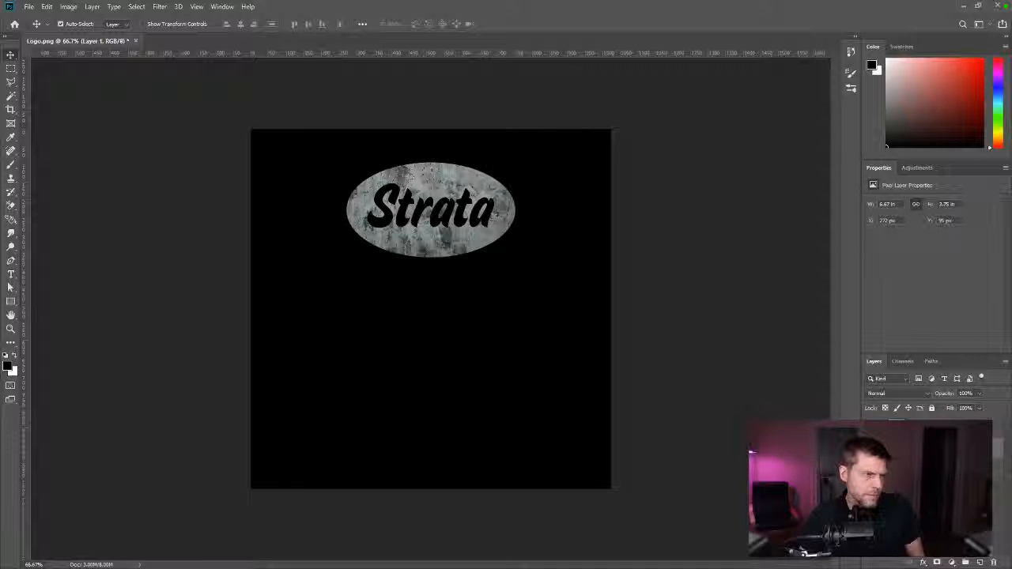
- Add a Curves adjustment layer above the grunge texture and shape it into an S-curve for stronger contrast
{"action": "left_click", "coordinate": [933, 430]}
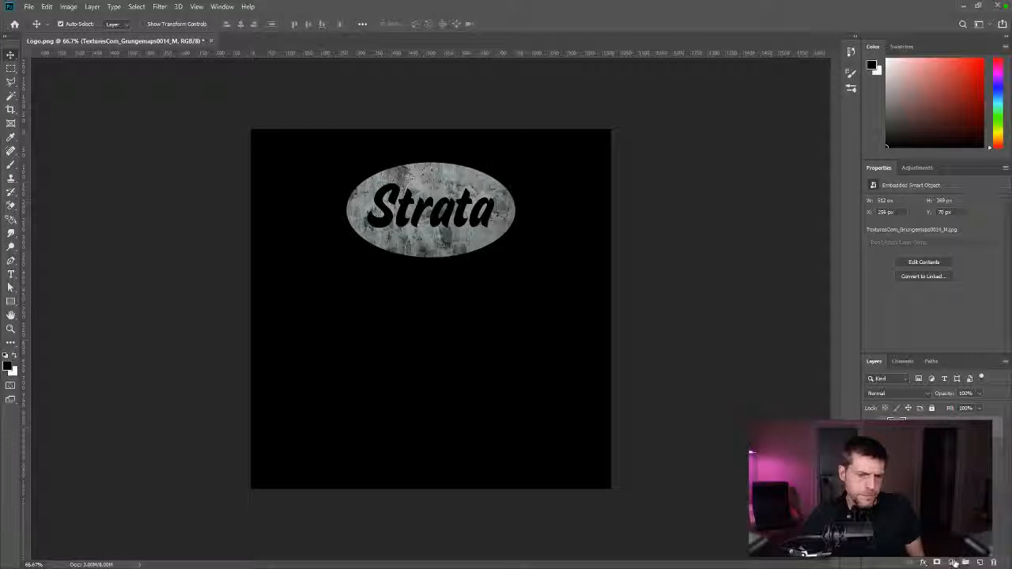
{"action": "left_click", "coordinate": [953, 562]}
{"action": "left_click", "coordinate": [889, 427]}
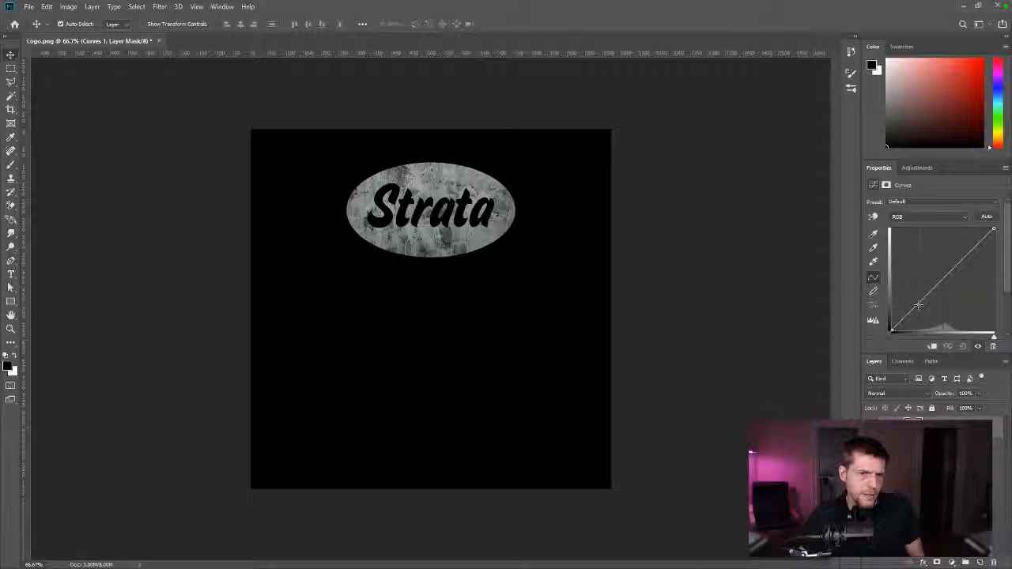
{"action": "left_click_drag", "start_coordinate": [919, 305], "coordinate": [922, 310]}
{"action": "left_click_drag", "start_coordinate": [966, 256], "coordinate": [966, 249]}
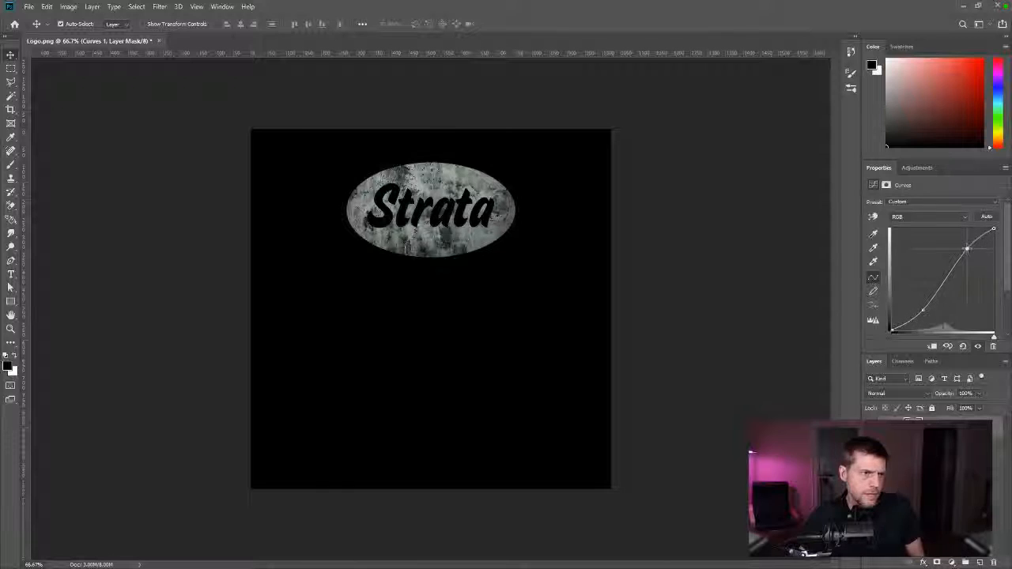
{"action": "left_click_drag", "start_coordinate": [922, 310], "coordinate": [924, 314]}
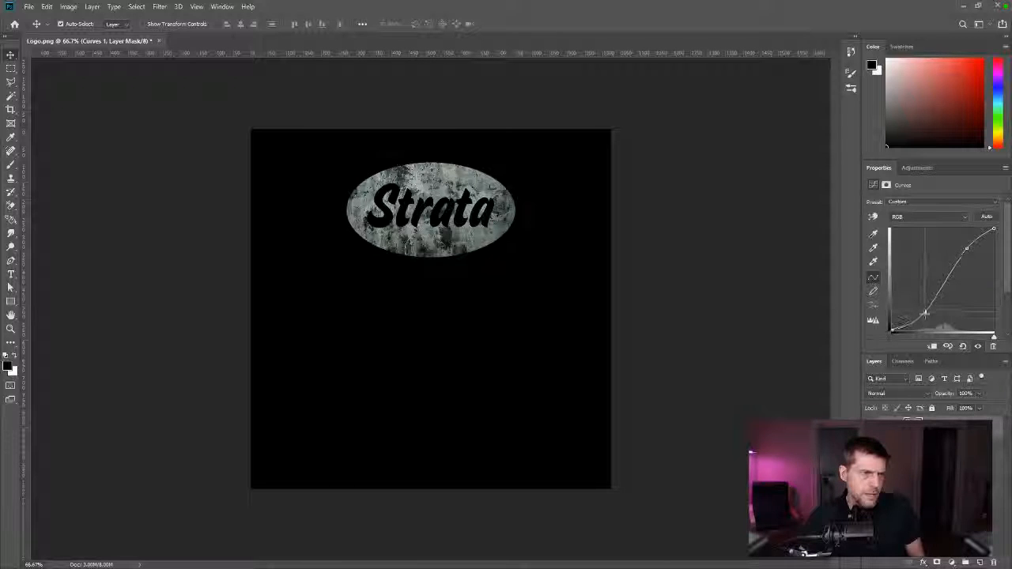
{"action": "left_click_drag", "start_coordinate": [966, 248], "coordinate": [964, 246]}
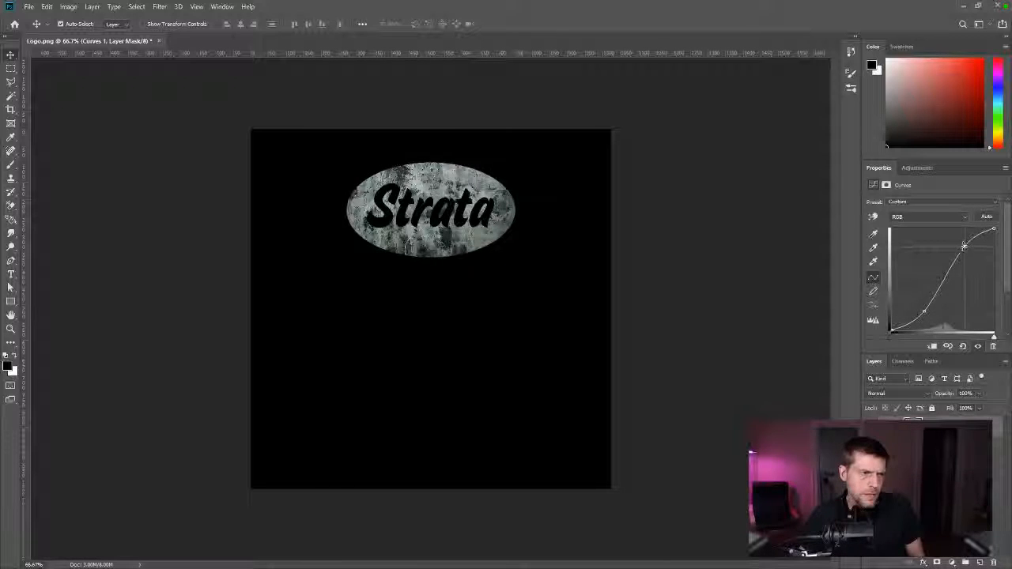
- Add a Hue/Saturation adjustment layer above the Curves layer and set its saturation to -100
{"action": "left_click", "coordinate": [951, 563]}
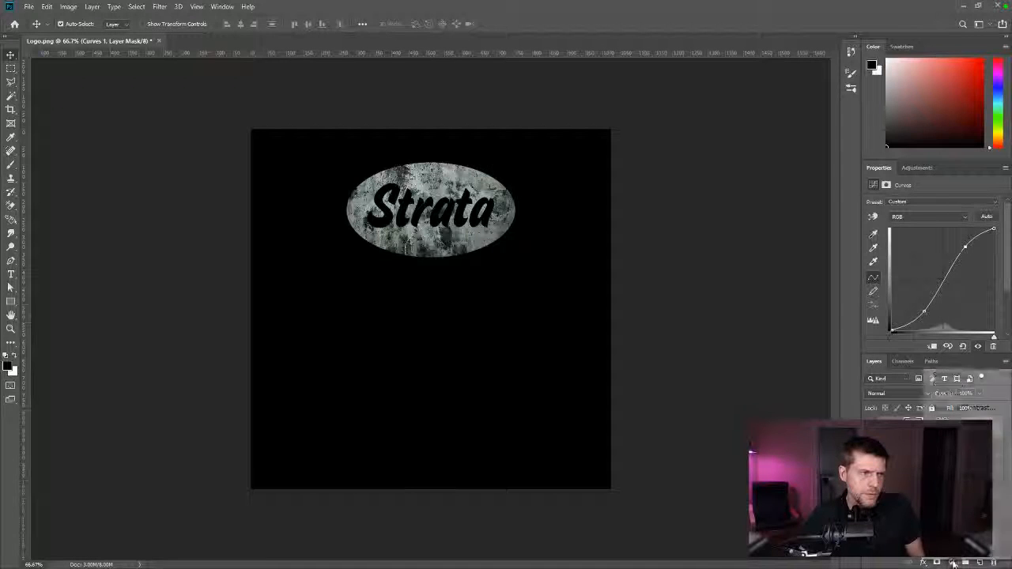
{"action": "left_click", "coordinate": [998, 449]}
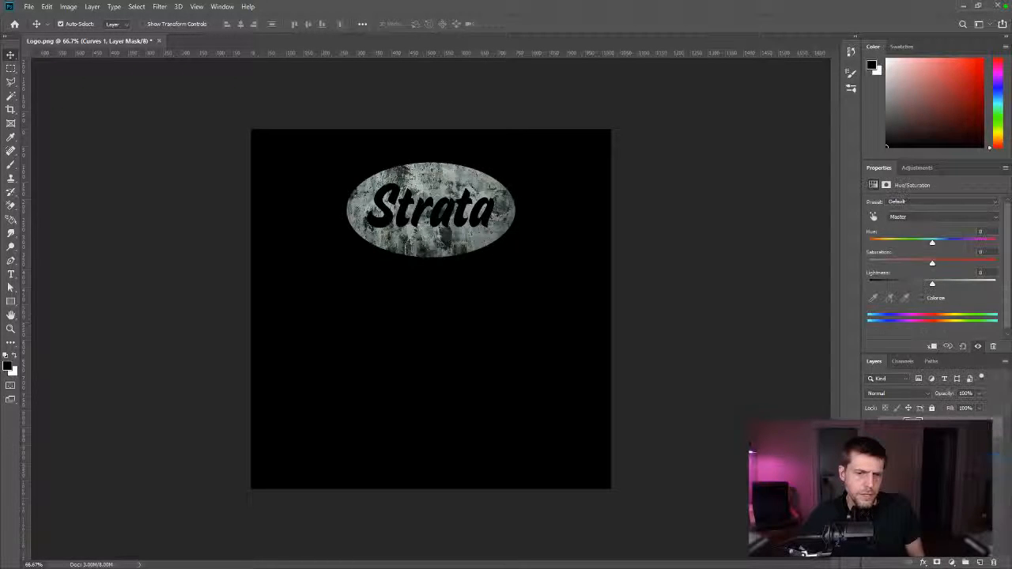
{"action": "left_click_drag", "start_coordinate": [932, 283], "coordinate": [875, 283]}
{"action": "key", "text": "ctrl+z"}
{"action": "key", "text": "ctrl+z"}
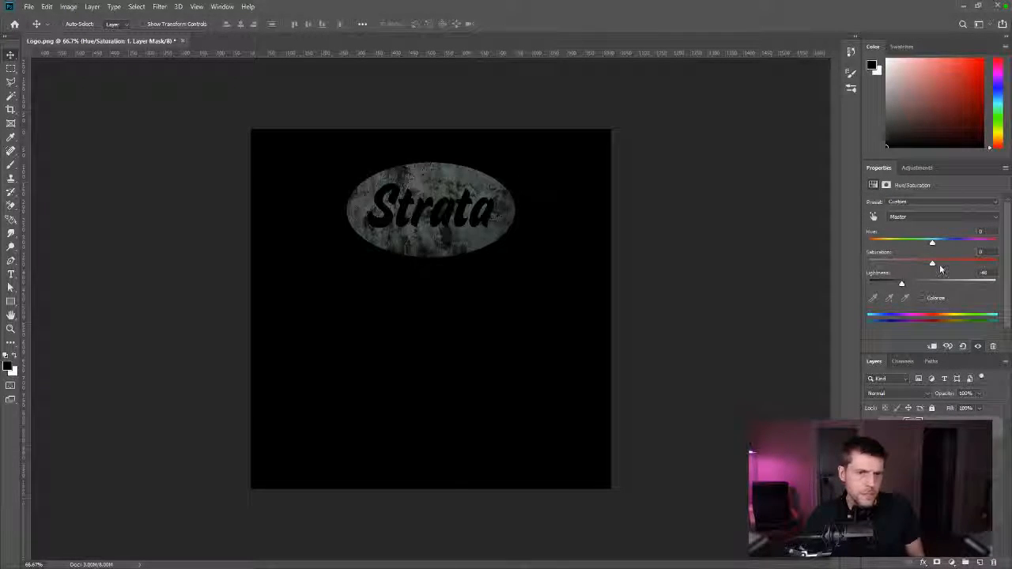
{"action": "left_click_drag", "start_coordinate": [932, 264], "coordinate": [841, 265]}
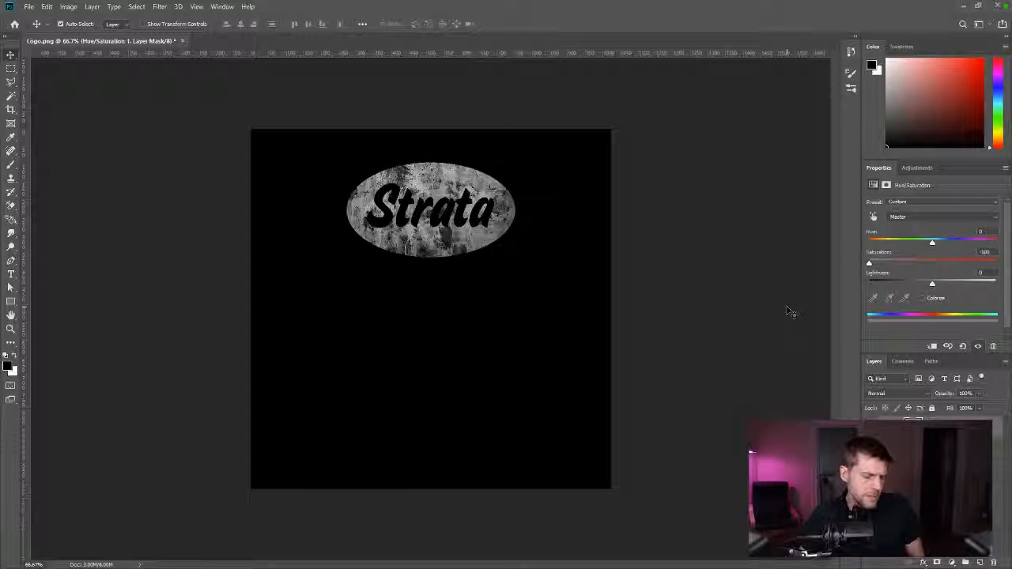
{"action": "key", "text": "ctrl+alt+shift+s"}
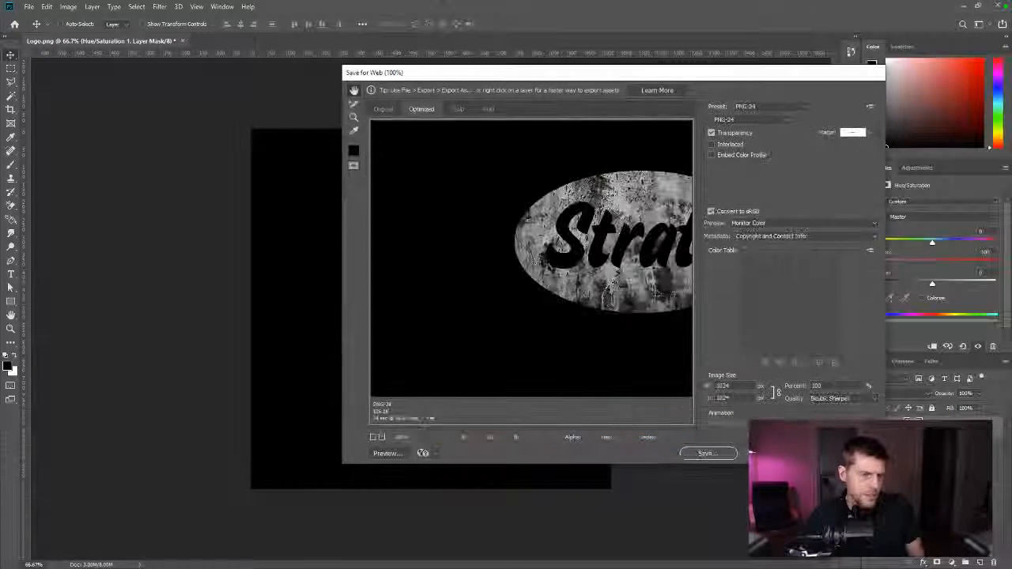
{"action": "left_click", "coordinate": [708, 454]}
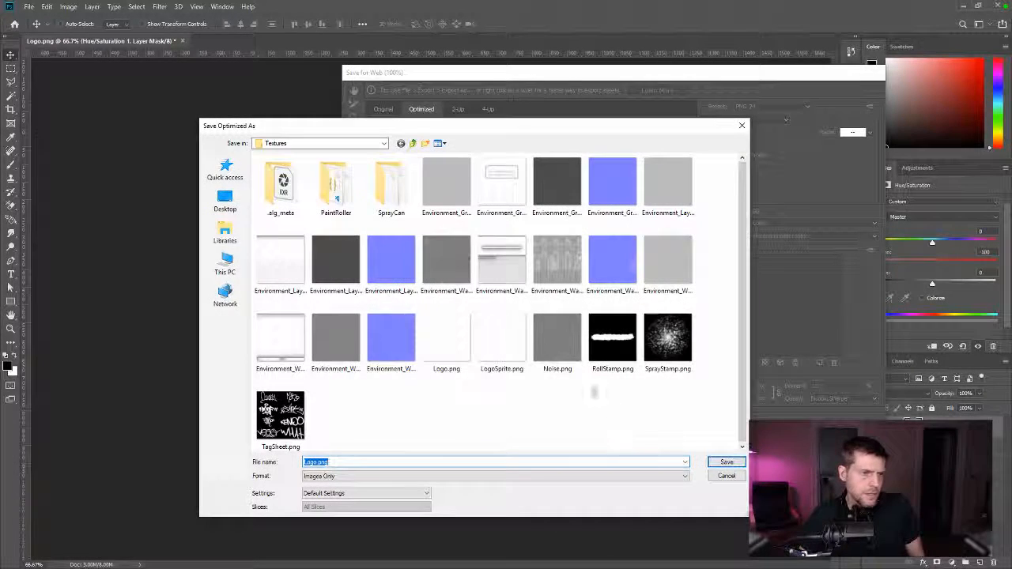
{"action": "double_click", "coordinate": [512, 338]}
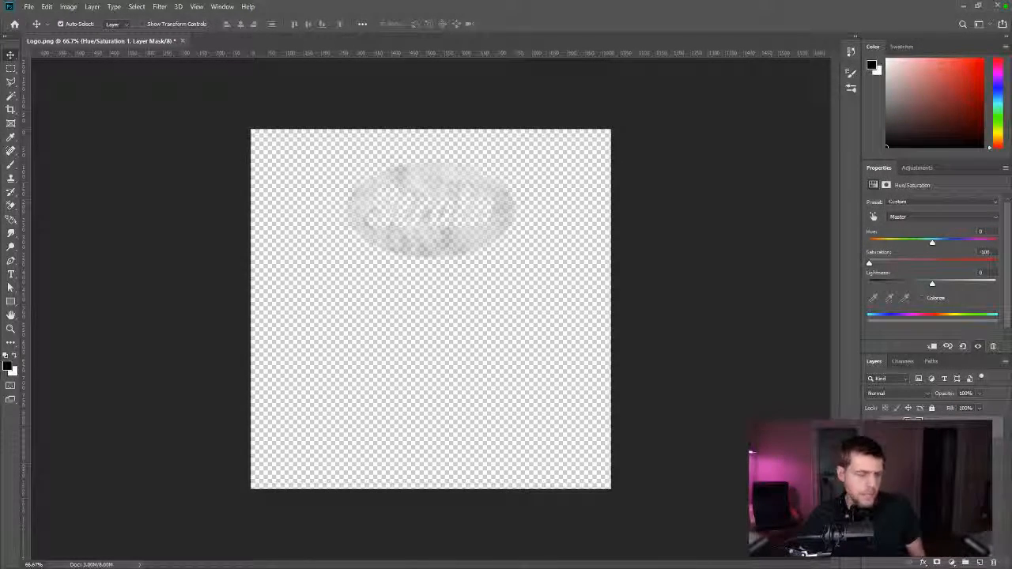
- Export the image without its black background as a transparent PNG-24 over Logo.png in Textures, and switch to Unity to check the logo wall
{"action": "key", "text": "ctrl+alt+shift+s"}
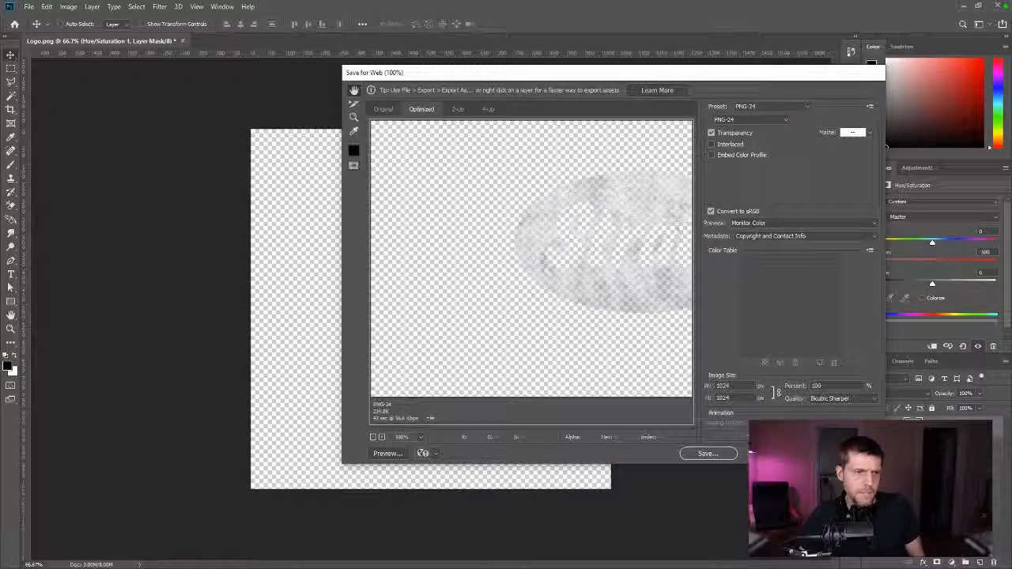
{"action": "left_click", "coordinate": [707, 453]}
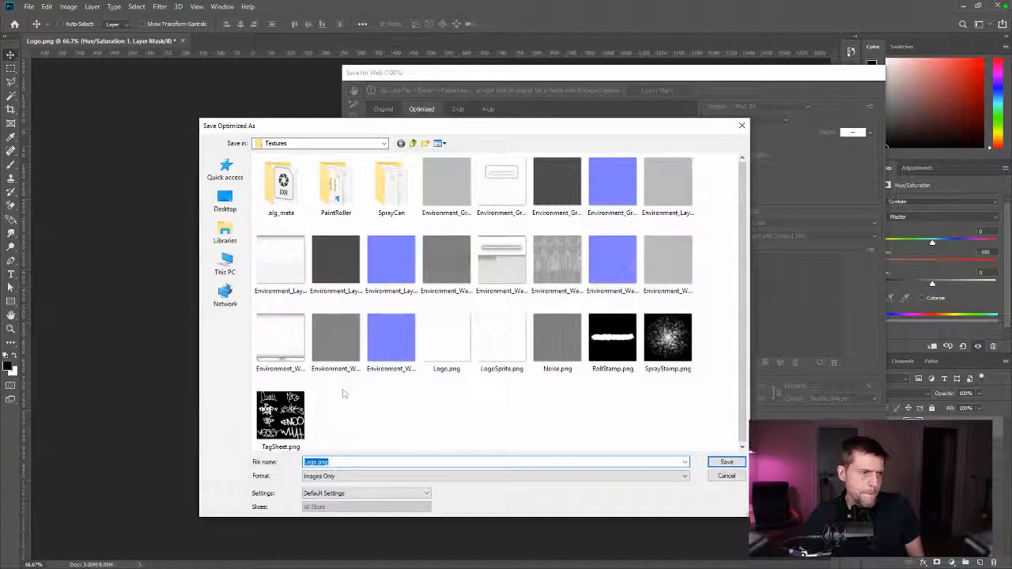
{"action": "left_click", "coordinate": [443, 348]}
{"action": "double_click", "coordinate": [444, 348]}
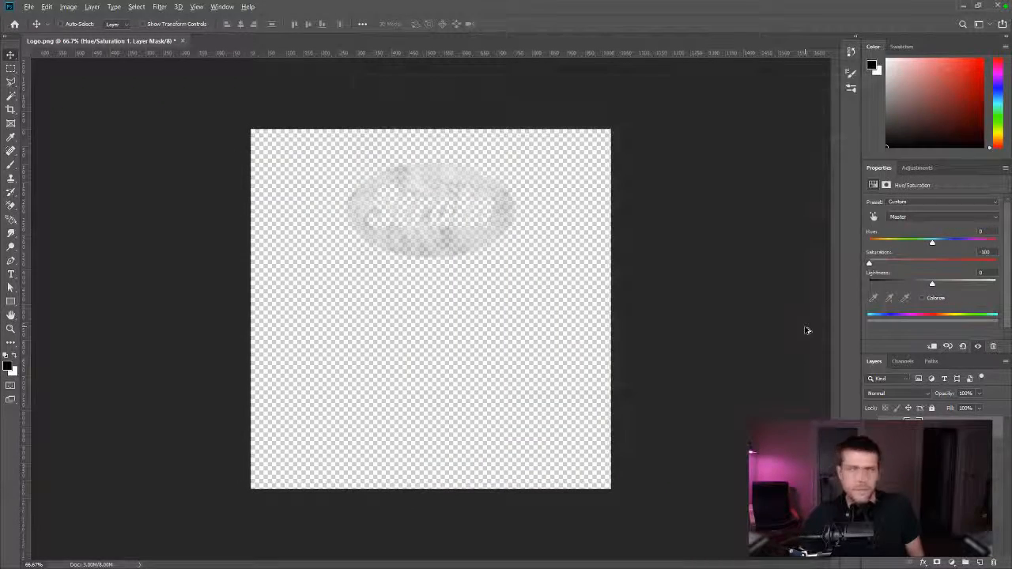
{"action": "key", "text": "alt+Tab"}
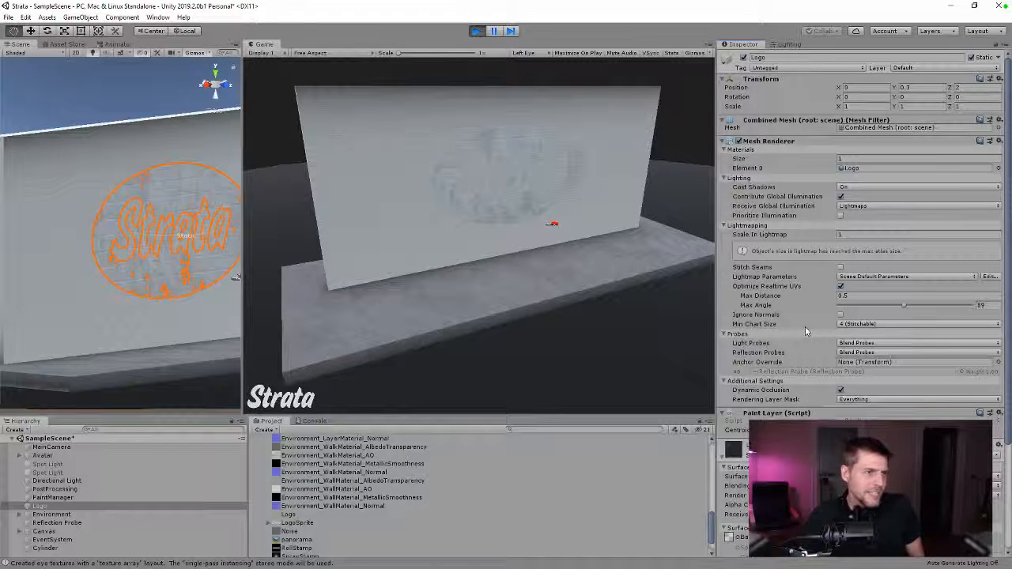
- Return to Photoshop and release the grunge texture layer from its clipping mask on the logo
{"action": "key", "text": "alt+Tab"}
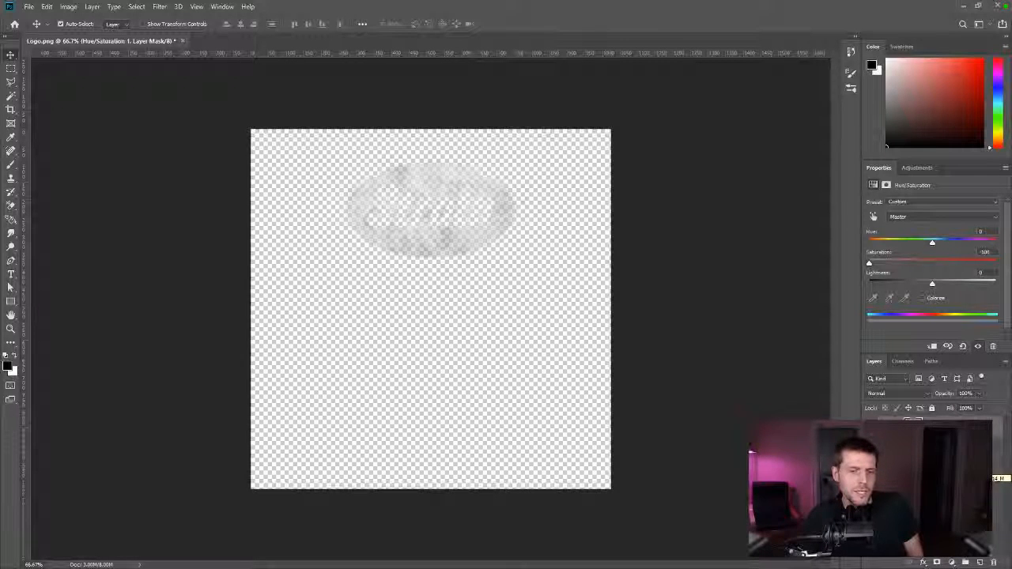
{"action": "left_click", "coordinate": [963, 562]}
{"action": "left_click", "coordinate": [933, 460]}
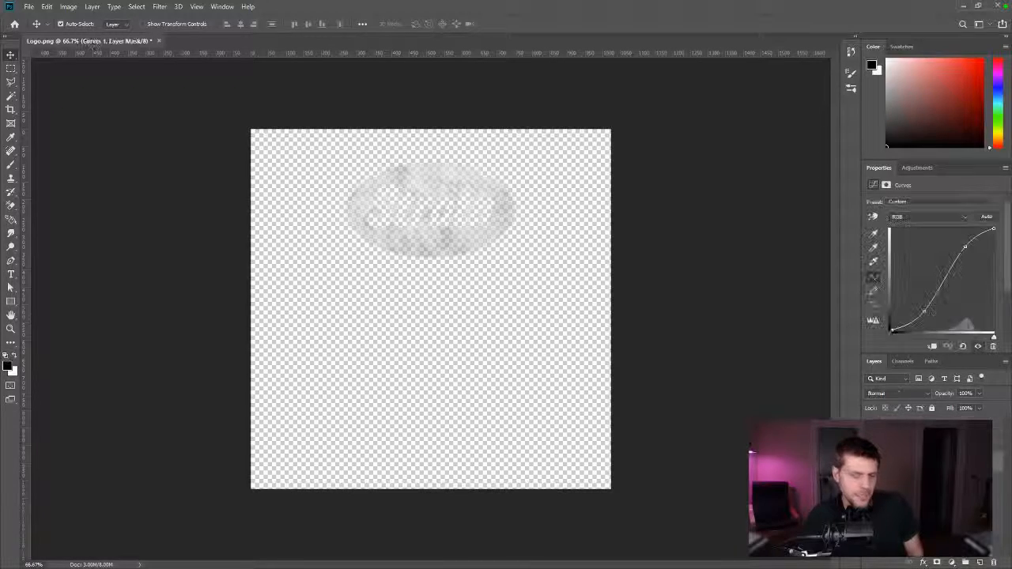
{"action": "left_click", "coordinate": [933, 440], "text": "shift"}
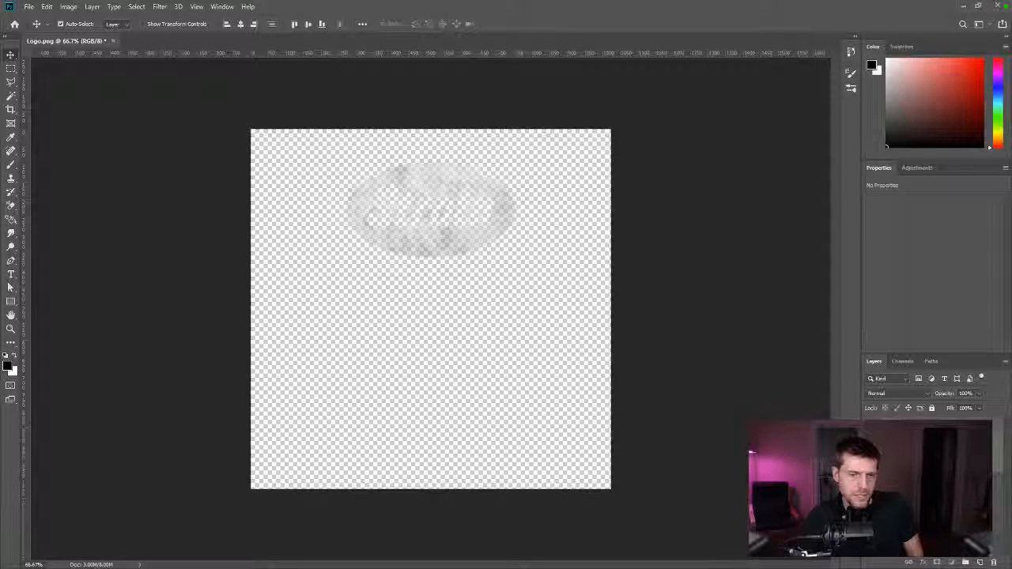
{"action": "key", "text": "ctrl+g"}
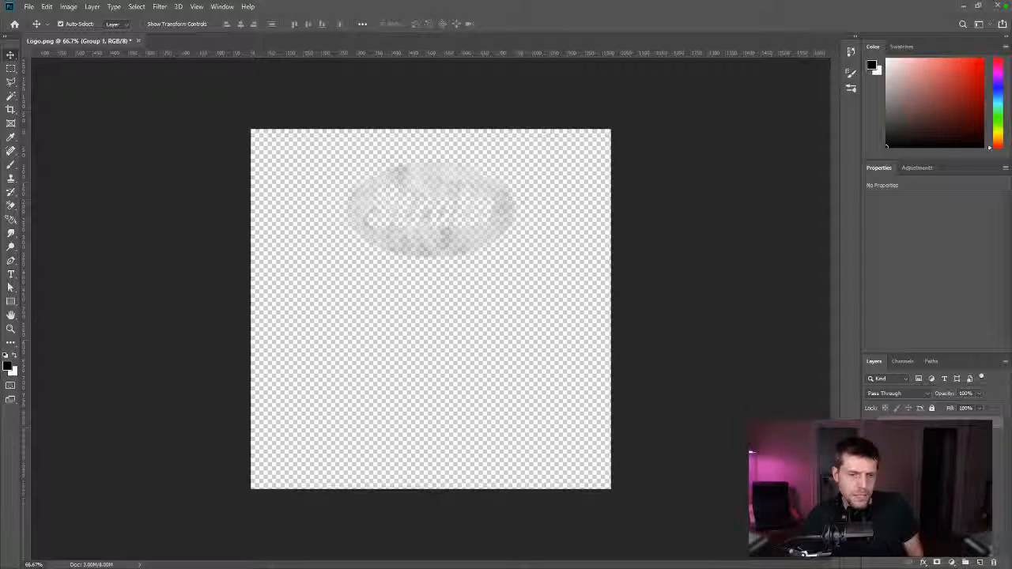
{"action": "left_click", "coordinate": [933, 461]}
{"action": "key", "text": "ctrl+alt+g"}
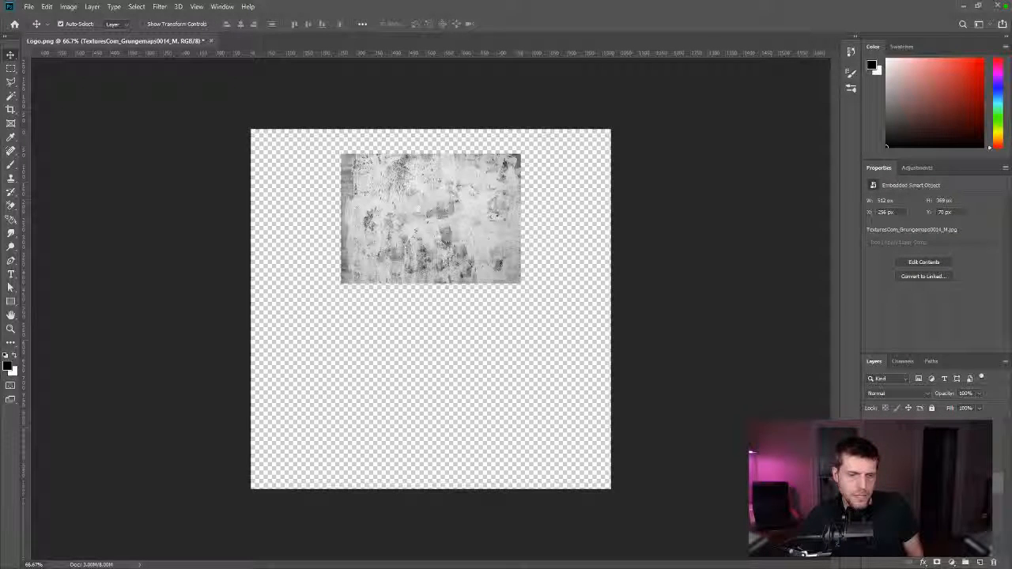
- Group the grunge texture layer together with its Curves and Hue/Saturation adjustment layers
{"action": "left_click_drag", "start_coordinate": [933, 462], "coordinate": [933, 419]}
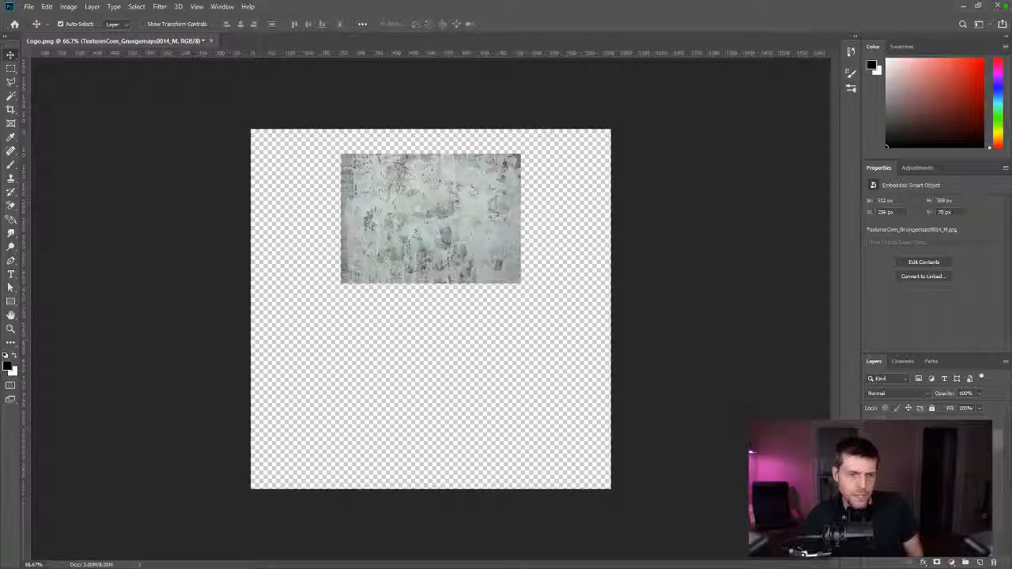
{"action": "left_click", "coordinate": [933, 460]}
{"action": "left_click", "coordinate": [933, 480]}
{"action": "left_click", "coordinate": [933, 440], "text": "shift"}
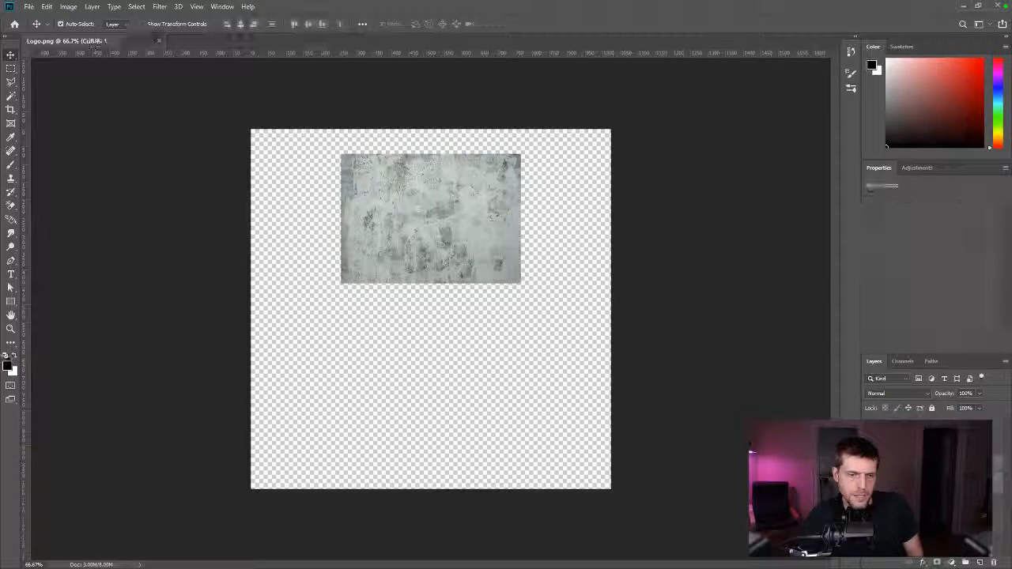
{"action": "left_click_drag", "start_coordinate": [933, 461], "coordinate": [933, 419]}
{"action": "key", "text": "ctrl+g"}
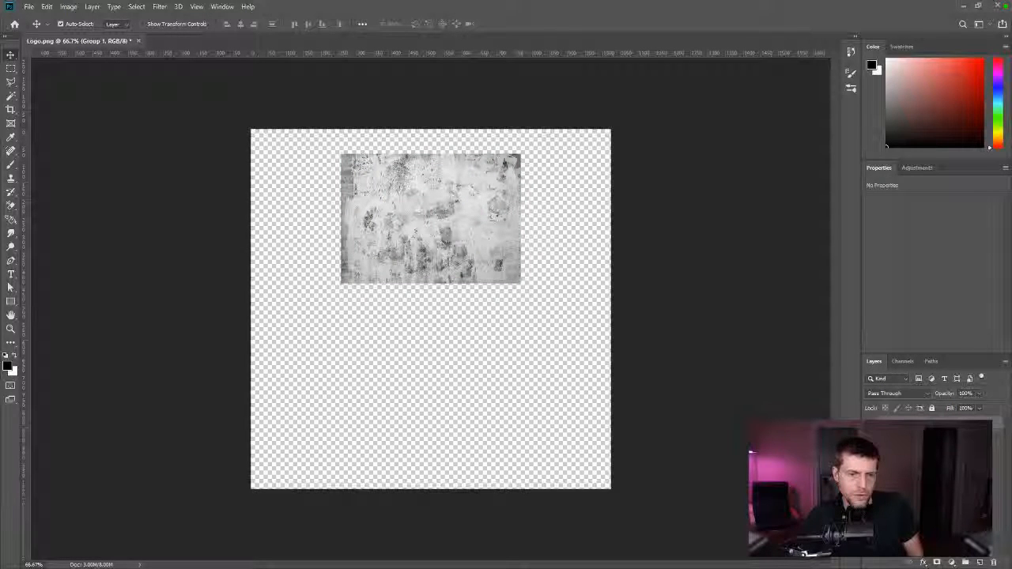
{"action": "left_click", "coordinate": [908, 396]}
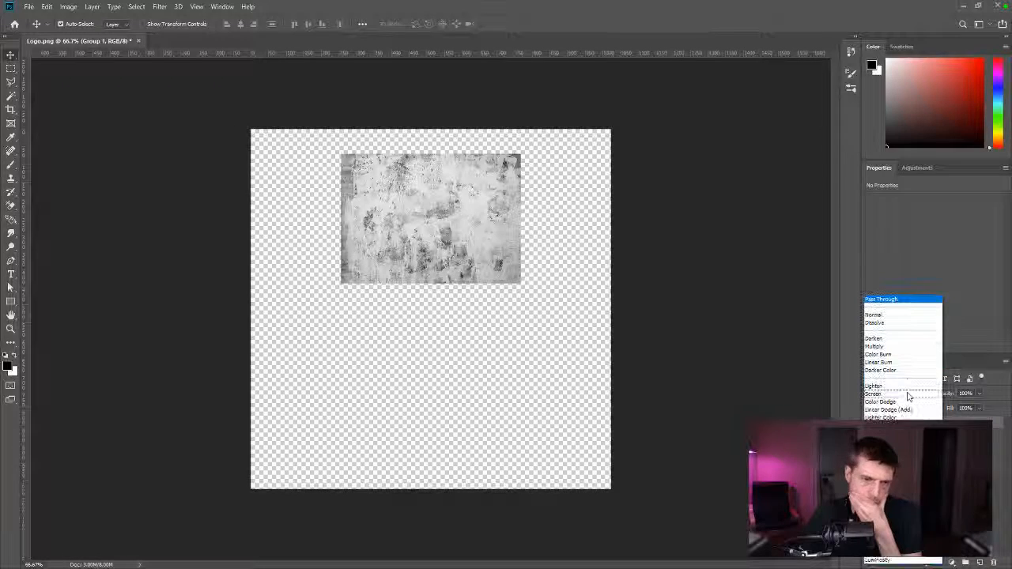
{"action": "left_click", "coordinate": [886, 347]}
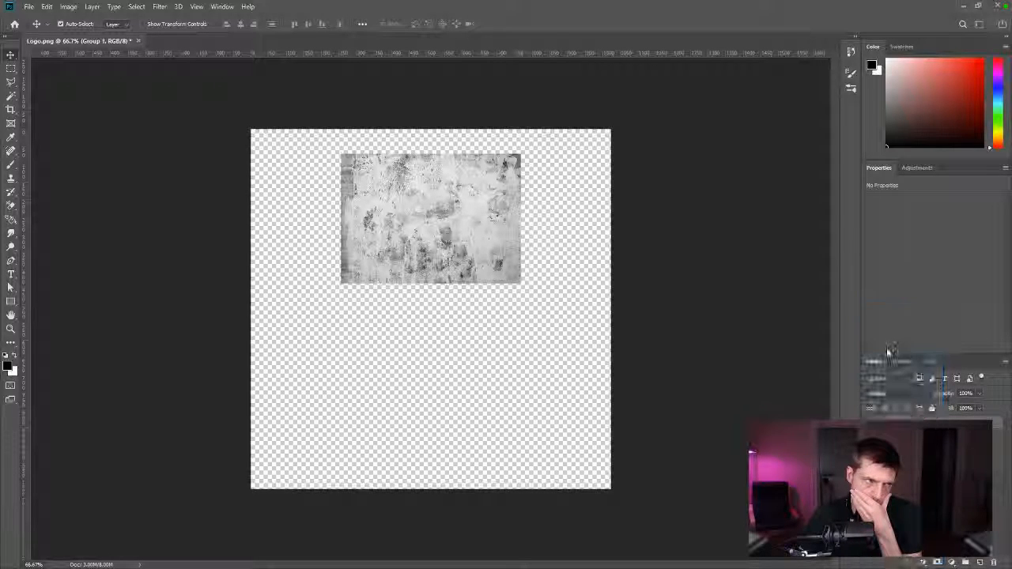
{"action": "left_click", "coordinate": [905, 510]}
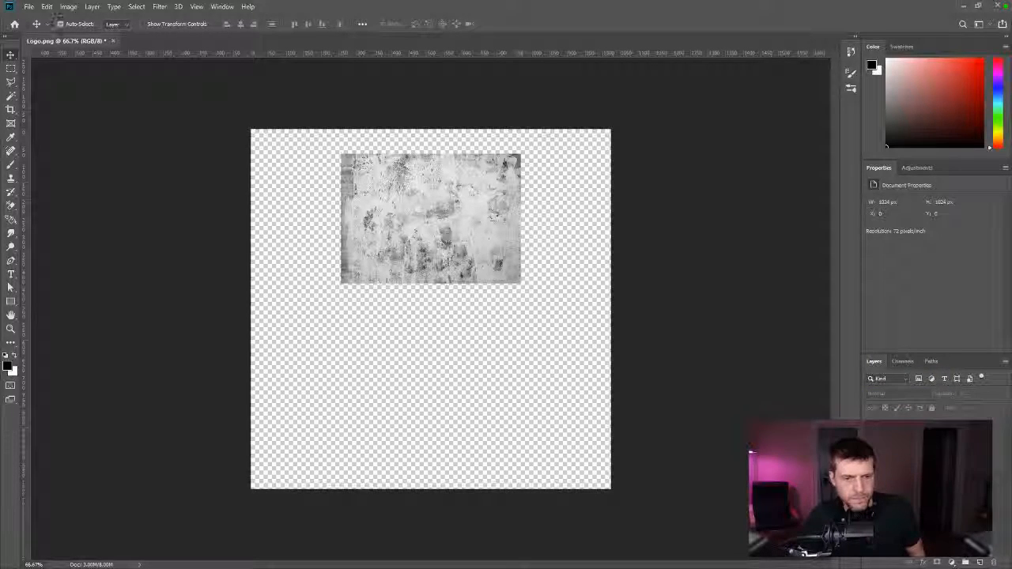
- Merge the grunge texture group into a single pixel layer and clip it to the logo layer
{"action": "left_click", "coordinate": [900, 417]}
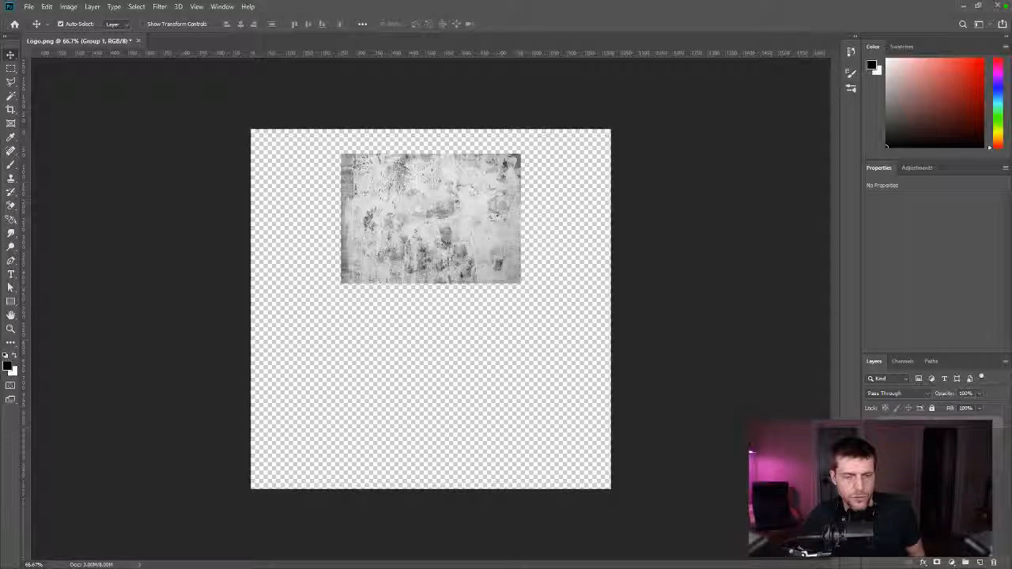
{"action": "key", "text": "ctrl+e"}
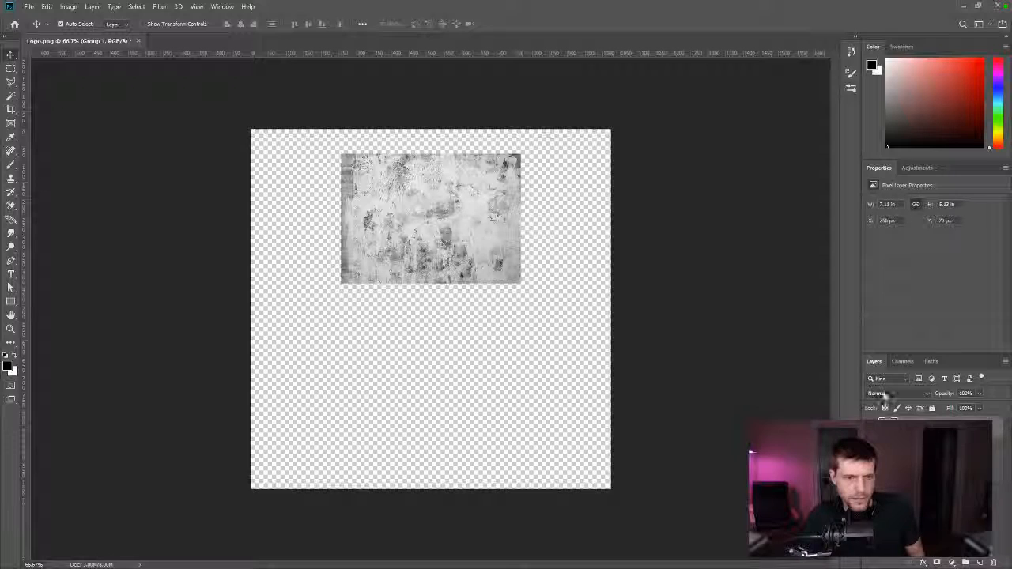
{"action": "left_click", "coordinate": [881, 393]}
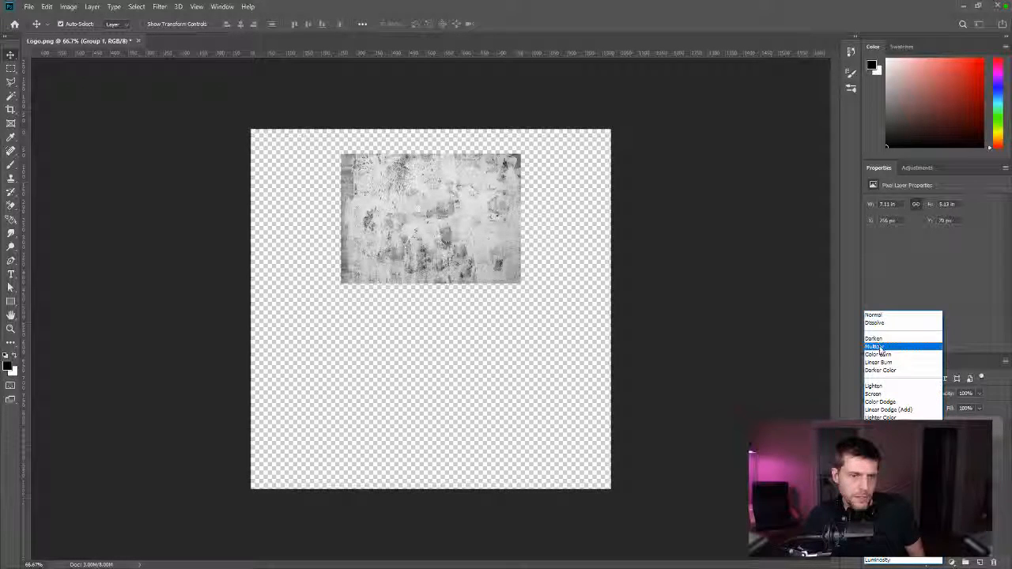
{"action": "key", "text": "Escape"}
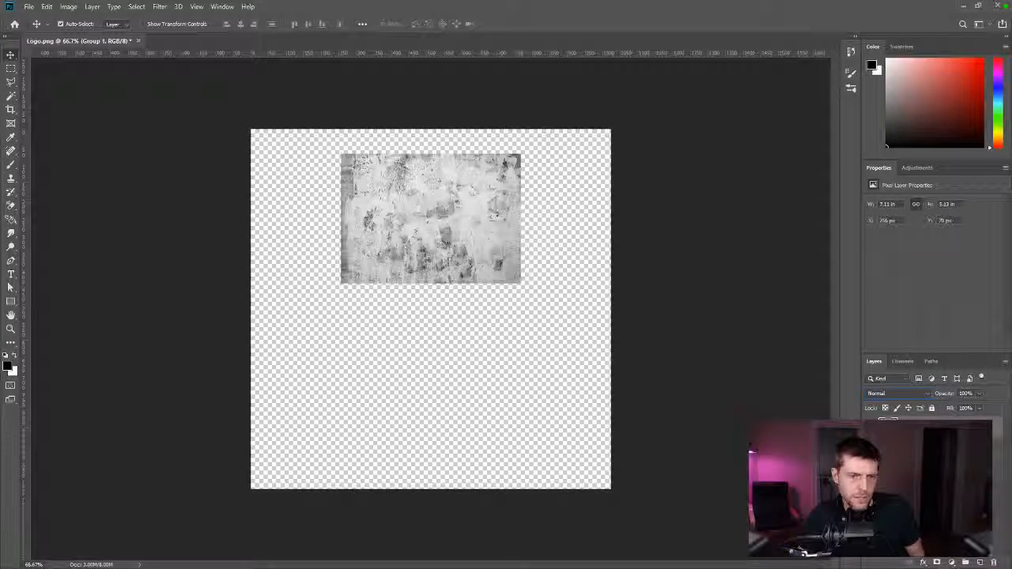
{"action": "key", "text": "ctrl+alt+g"}
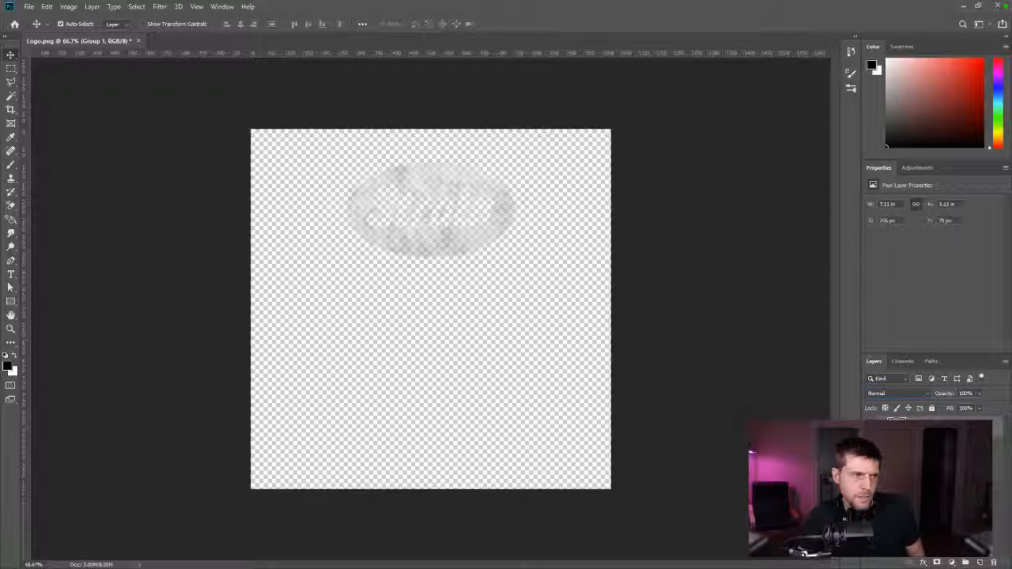
- Show the black background layer and invert it to white
{"action": "left_click", "coordinate": [917, 470]}
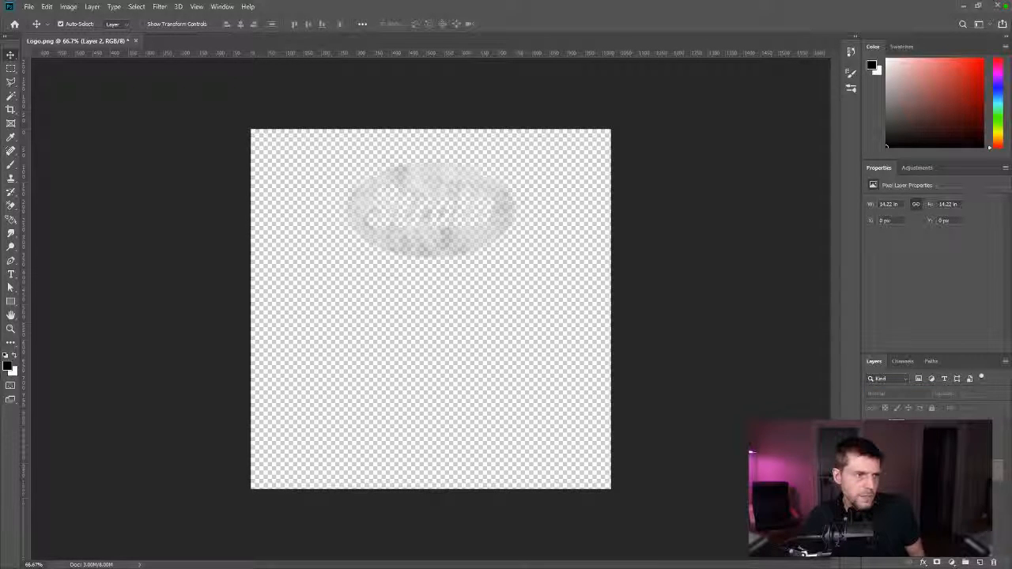
{"action": "left_click", "coordinate": [870, 471]}
{"action": "left_click", "coordinate": [871, 471]}
{"action": "left_click", "coordinate": [871, 470]}
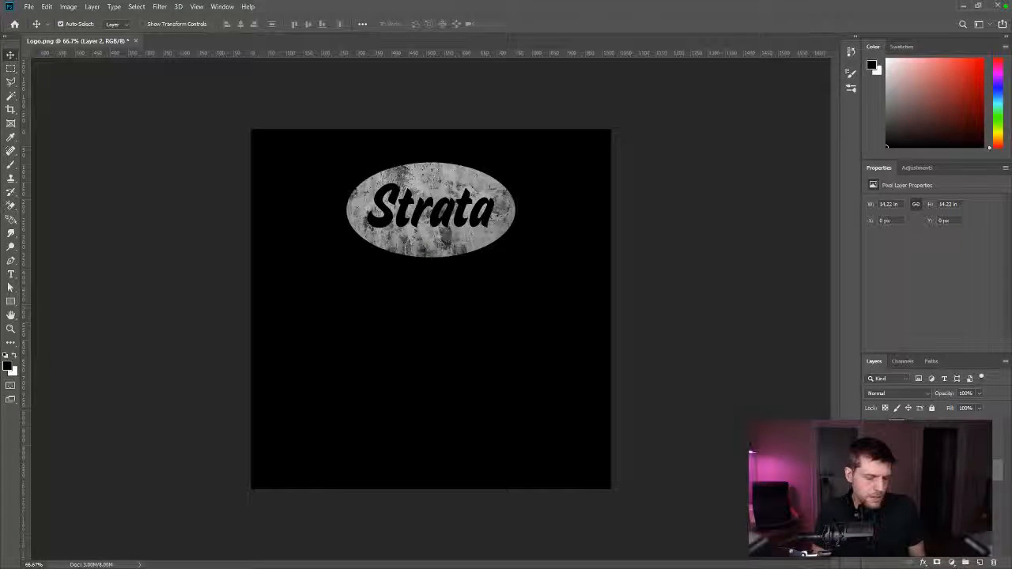
{"action": "key", "text": "ctrl+i"}
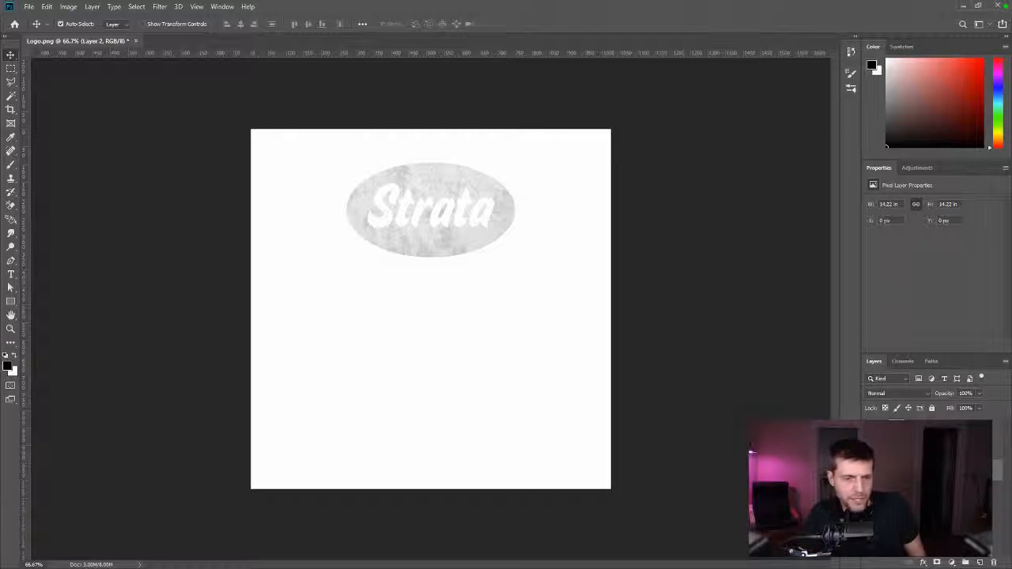
- Release the merged grunge texture from its clipping mask and stack the logo layer above it
{"action": "key", "text": "ctrl+g"}
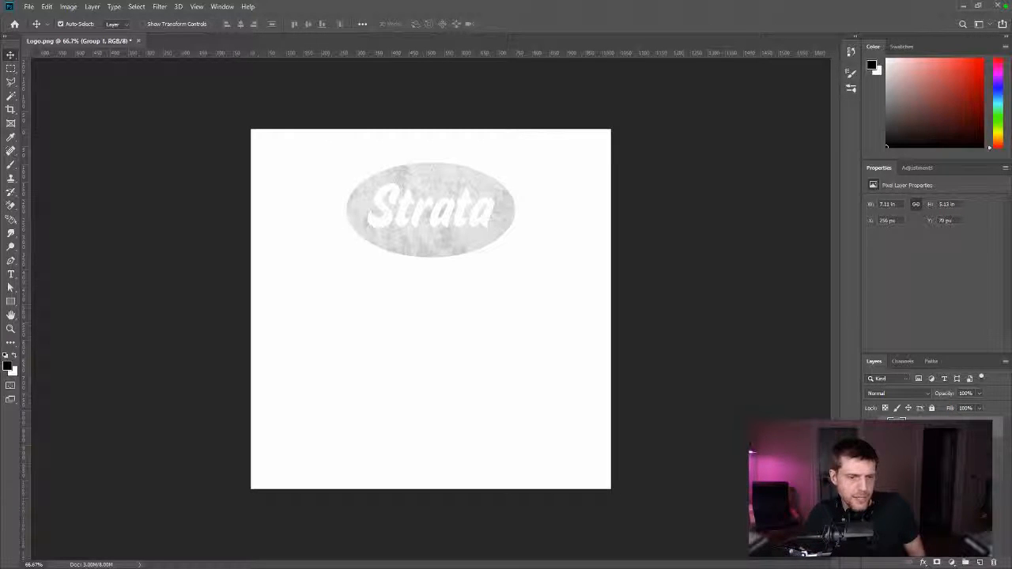
{"action": "left_click", "coordinate": [871, 428]}
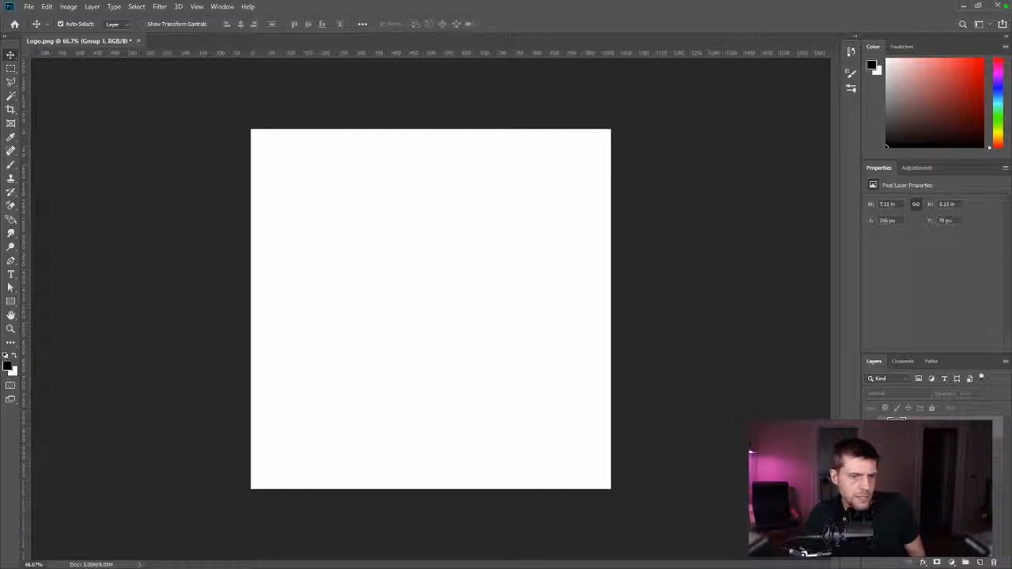
{"action": "left_click", "coordinate": [870, 428]}
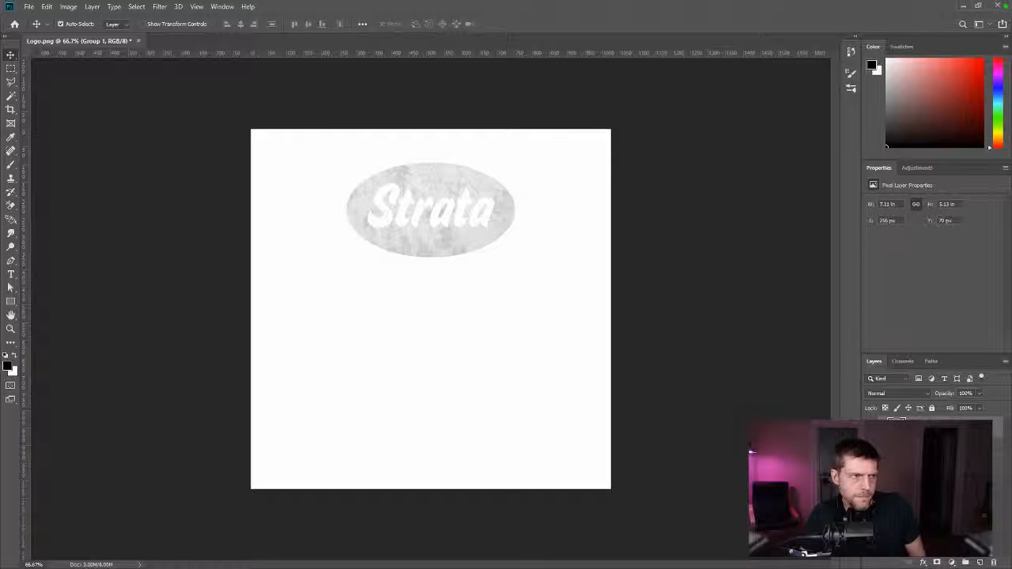
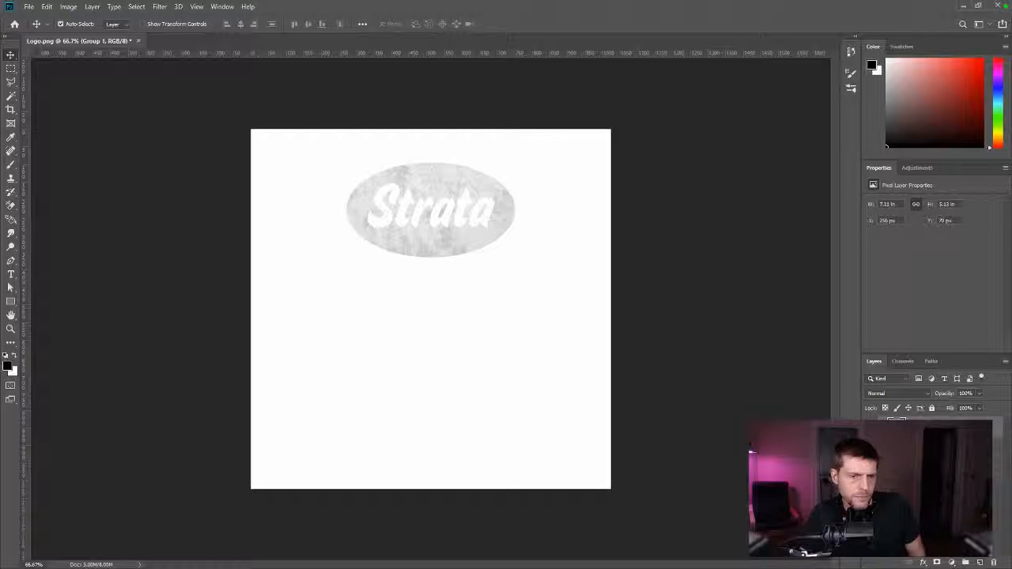
{"action": "key", "text": "ctrl+alt+g"}
{"action": "key", "text": "ctrl+alt+g"}
{"action": "key", "text": "ctrl+alt+g"}
{"action": "left_click_drag", "start_coordinate": [912, 417], "coordinate": [914, 420]}
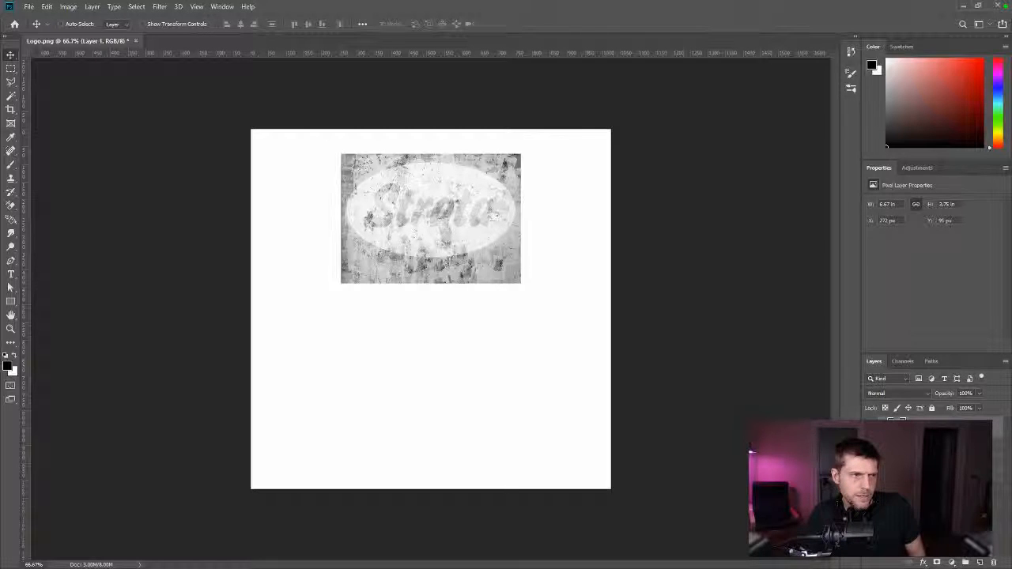
- Hide the grunge texture and white background layers and examine the logo's own transparency
{"action": "key", "text": "ctrl+z"}
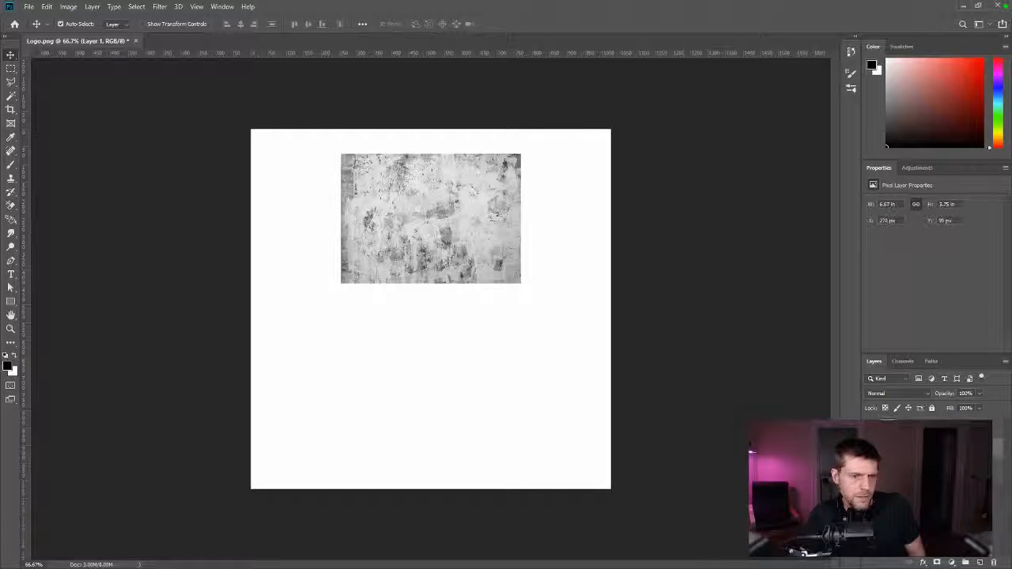
{"action": "key", "text": "ctrl+shift+z"}
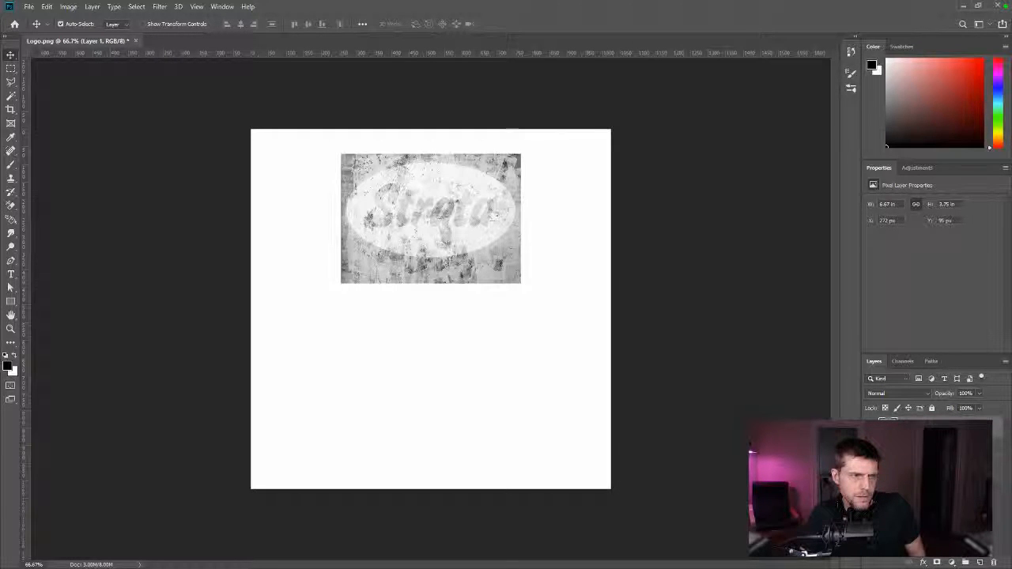
{"action": "left_click", "coordinate": [870, 449]}
{"action": "left_click", "coordinate": [871, 470]}
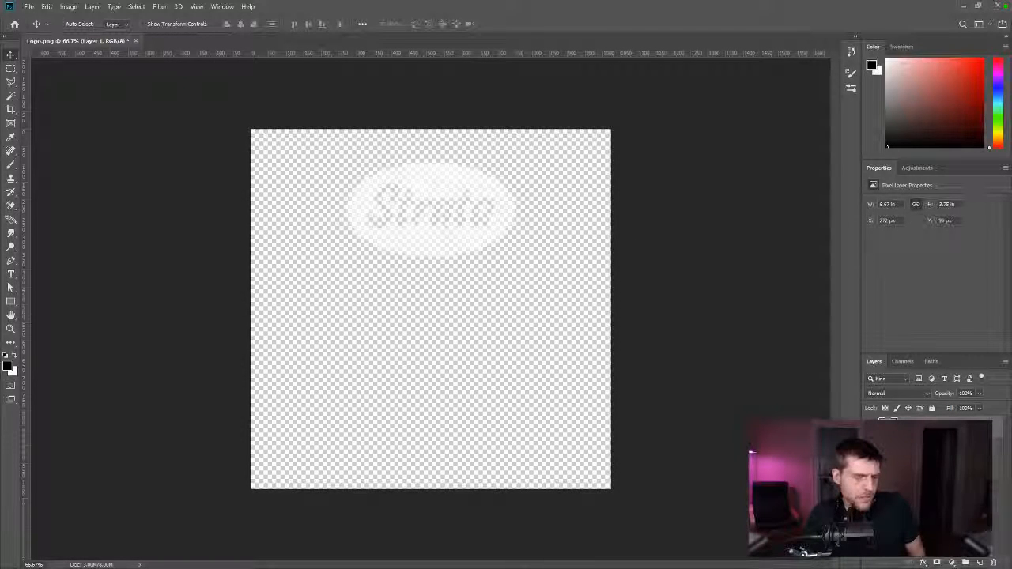
{"action": "scroll", "coordinate": [933, 475], "scroll_direction": "down", "scroll_amount": 2}
{"action": "scroll", "coordinate": [933, 475], "scroll_direction": "up", "scroll_amount": 2}
{"action": "scroll", "coordinate": [933, 474], "scroll_direction": "down", "scroll_amount": 2}
{"action": "scroll", "coordinate": [933, 475], "scroll_direction": "up", "scroll_amount": 2}
{"action": "scroll", "coordinate": [933, 474], "scroll_direction": "down", "scroll_amount": 2}
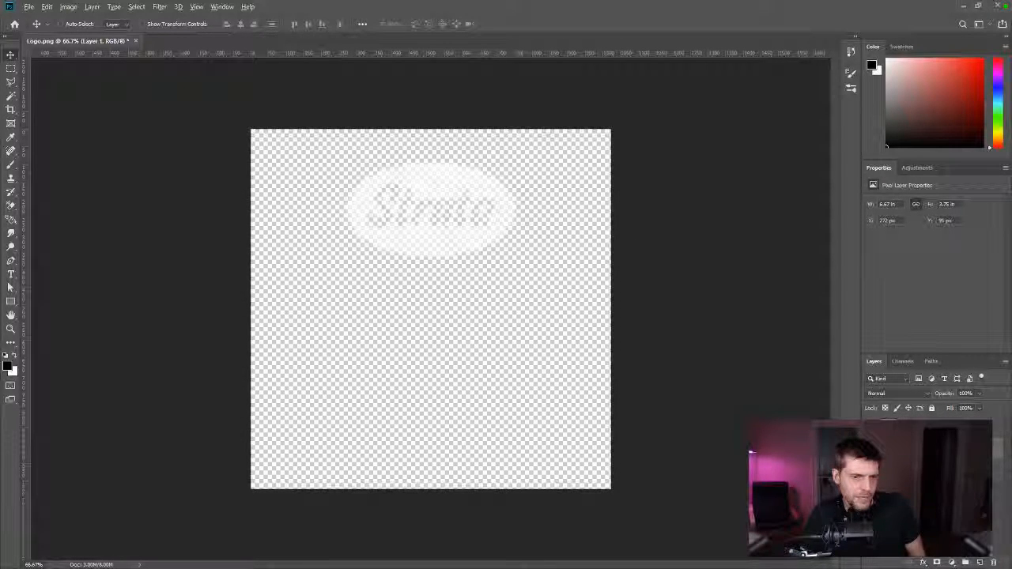
{"action": "scroll", "coordinate": [933, 475], "scroll_direction": "up", "scroll_amount": 2}
{"action": "scroll", "coordinate": [933, 475], "scroll_direction": "down", "scroll_amount": 2}
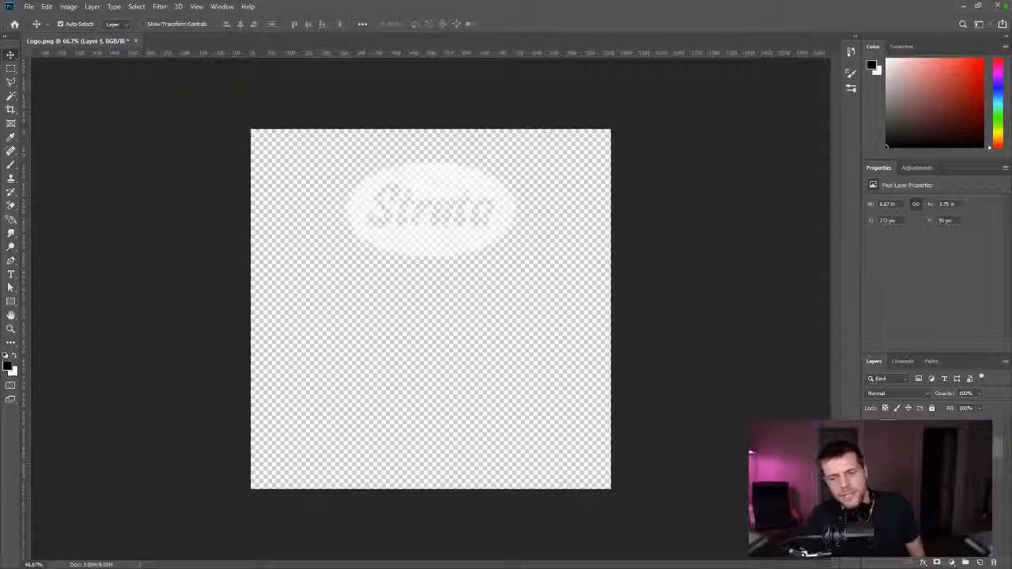
- Switch to Illustrator and export the Strata logo as a transparent PNG-24, overwriting Logo.png in the Textures folder
{"action": "key", "text": "alt+Tab"}
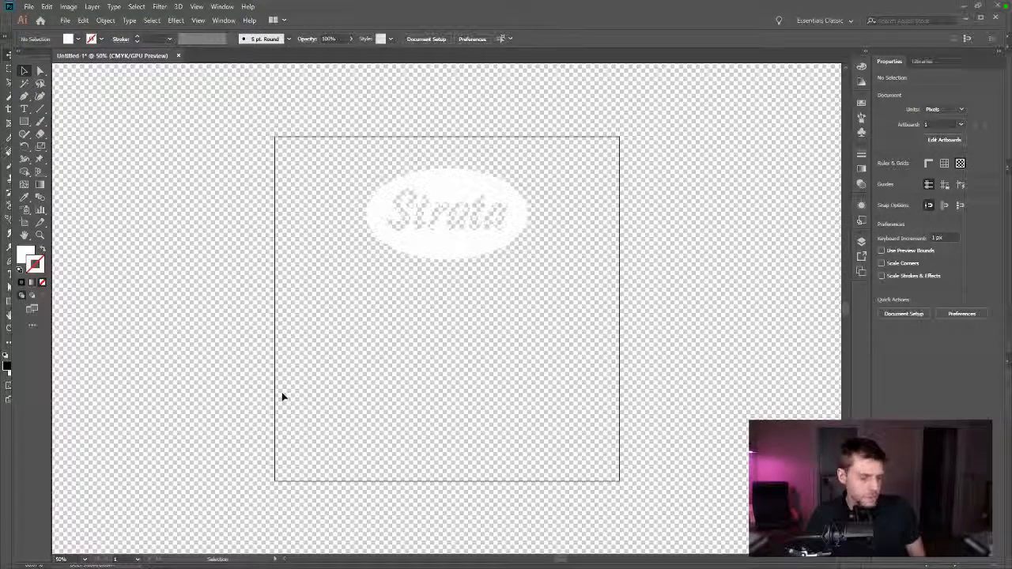
{"action": "key", "text": "ctrl+alt+shift+s"}
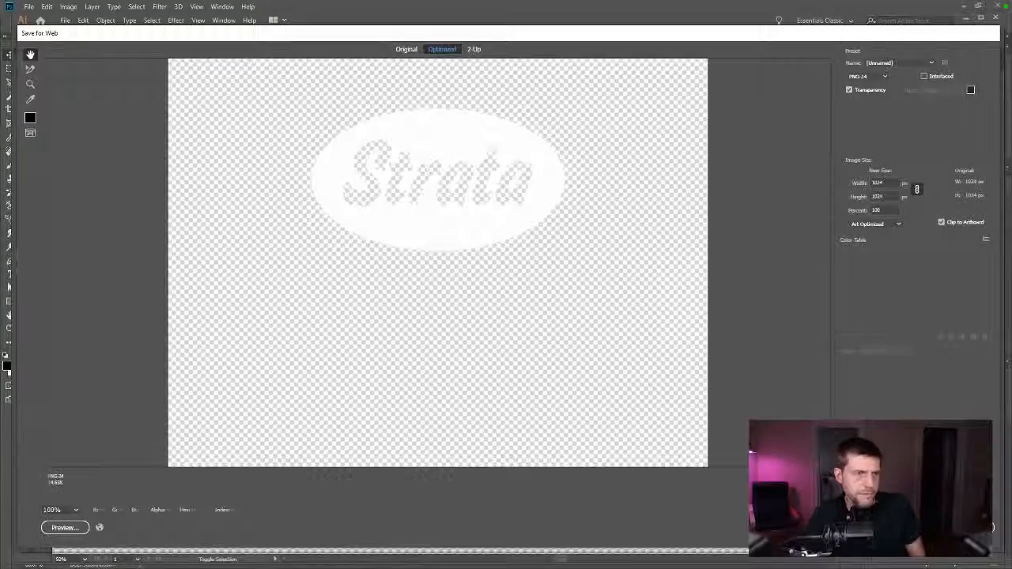
{"action": "key", "text": "Return"}
{"action": "scroll", "coordinate": [672, 316], "scroll_direction": "down", "scroll_amount": 3}
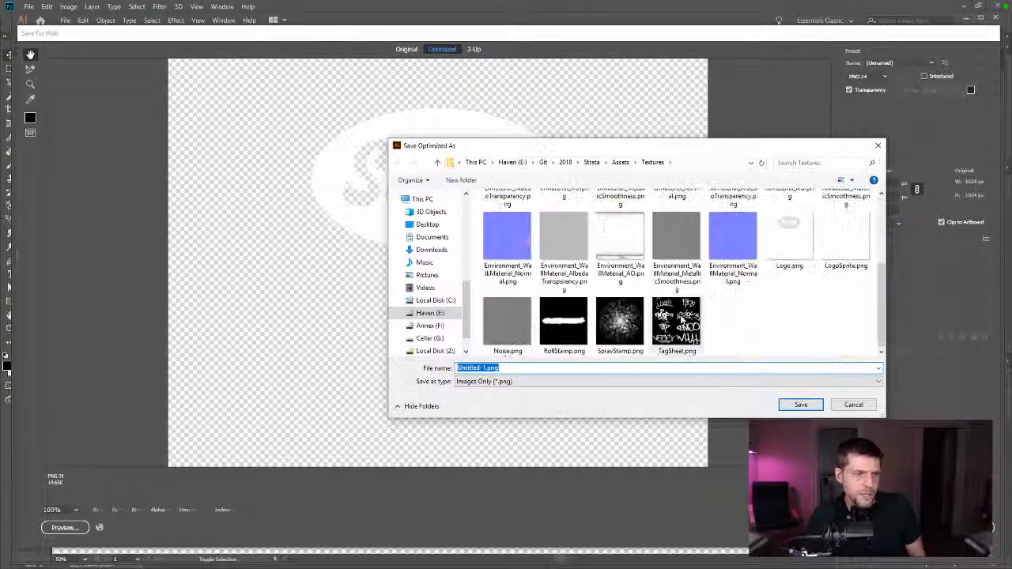
{"action": "double_click", "coordinate": [789, 237]}
{"action": "left_click", "coordinate": [668, 299]}
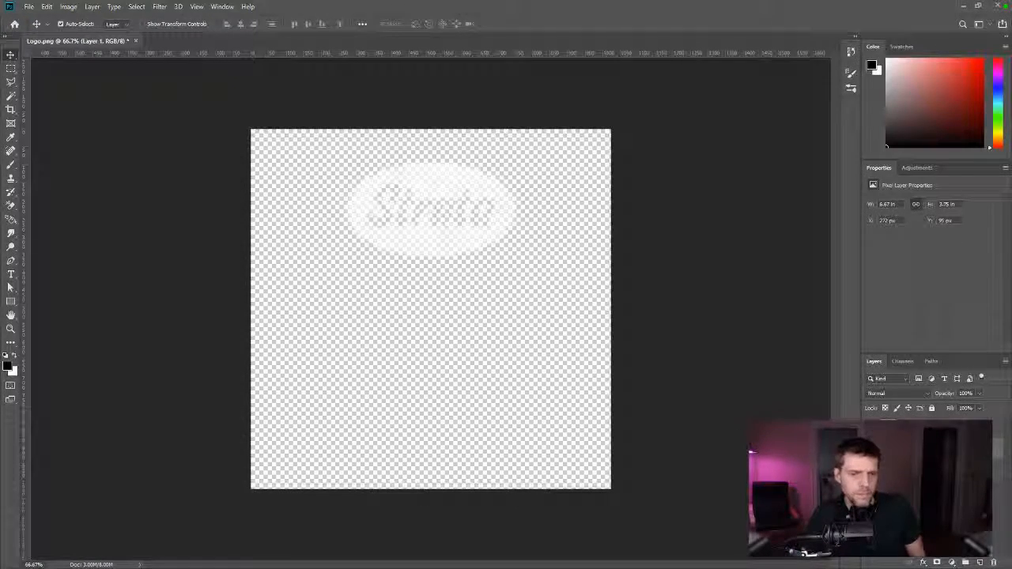
- Return to Photoshop and undo the recent layer edits back to the clipped grunge texture over the black background
{"action": "left_click", "coordinate": [917, 428]}
{"action": "left_click", "coordinate": [917, 470]}
{"action": "left_click", "coordinate": [917, 448]}
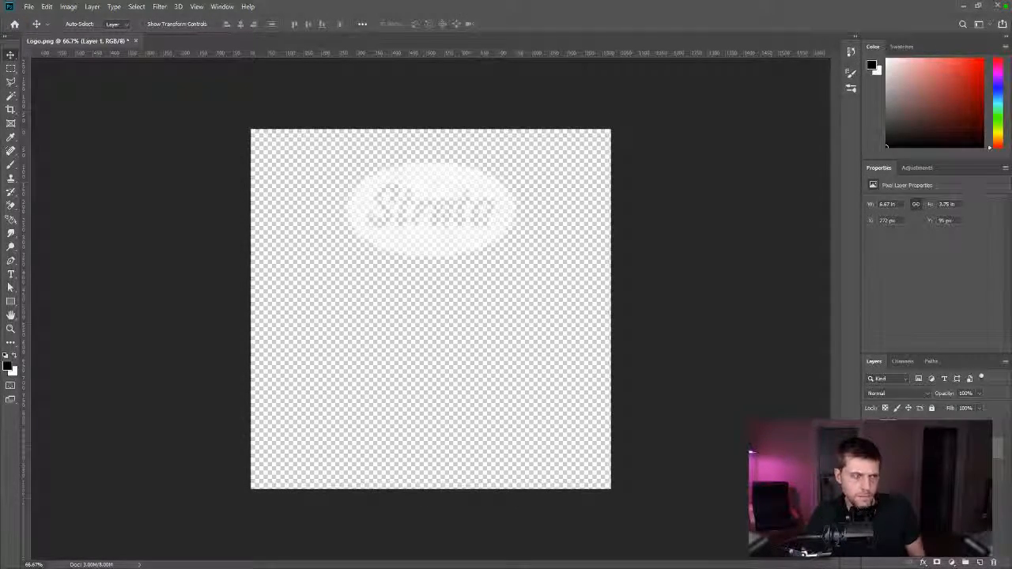
{"action": "key", "text": "ctrl+z"}
{"action": "key", "text": "ctrl+z"}
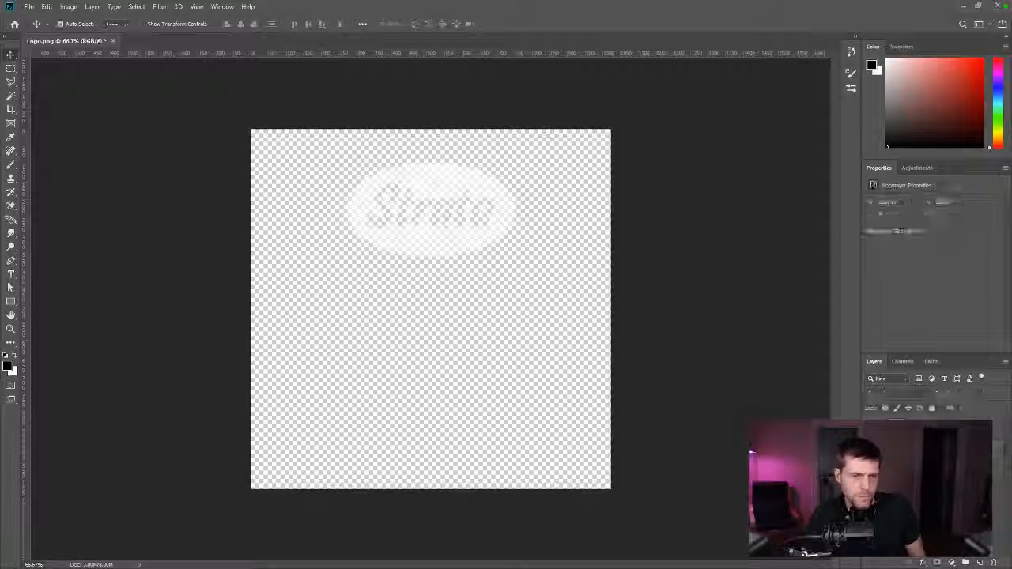
{"action": "key", "text": "ctrl+z"}
{"action": "key", "text": "ctrl+z"}
{"action": "key", "text": "ctrl+z"}
{"action": "key", "text": "ctrl+z"}
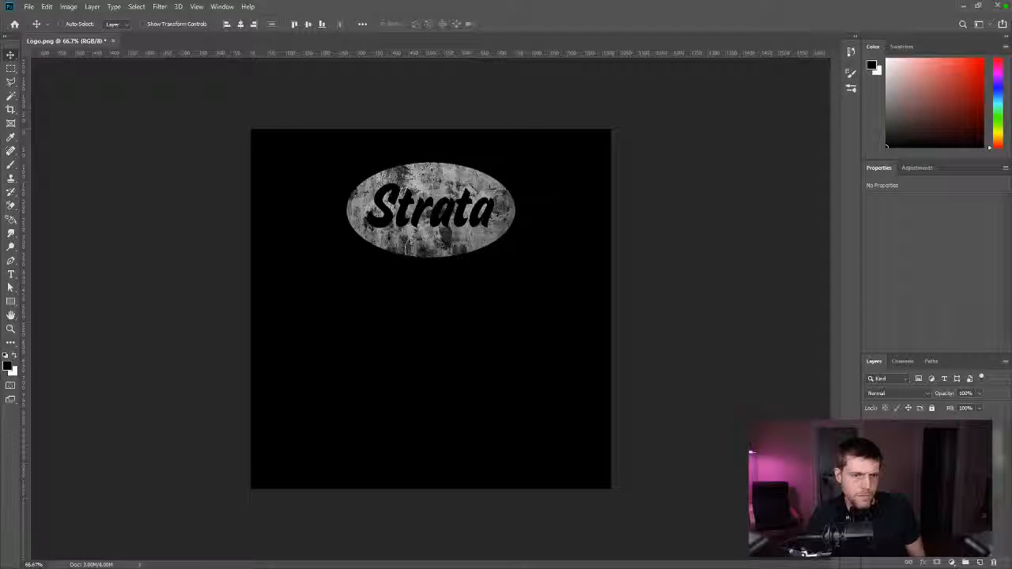
- Delete the old logo layer and the black background layer, keeping the grunge texture with its adjustment layers
{"action": "left_click", "coordinate": [60, 24]}
{"action": "scroll", "coordinate": [925, 491], "scroll_direction": "down", "scroll_amount": 3}
{"action": "left_click", "coordinate": [929, 506]}
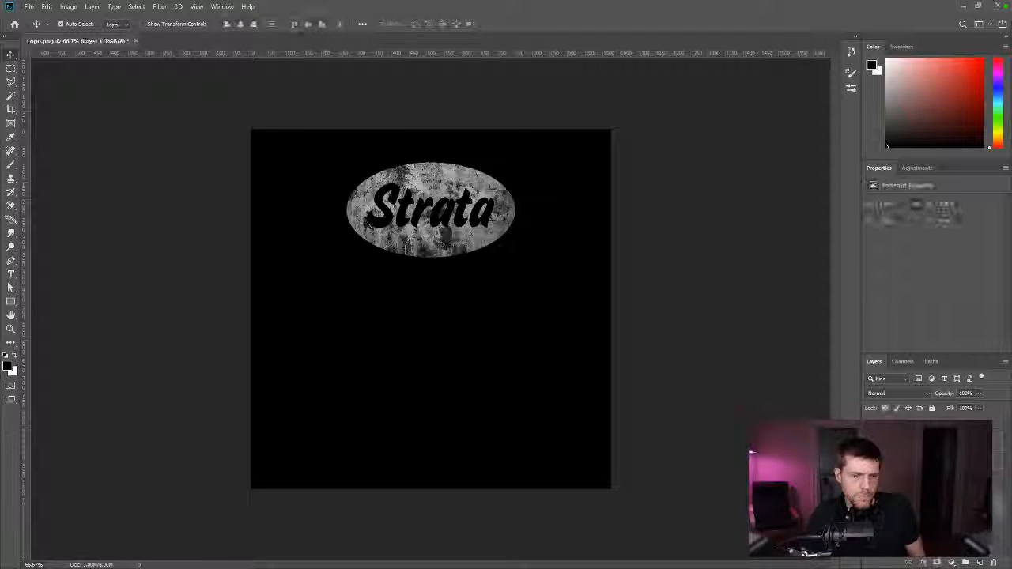
{"action": "left_click", "coordinate": [933, 544], "text": "shift"}
{"action": "key", "text": "Delete"}
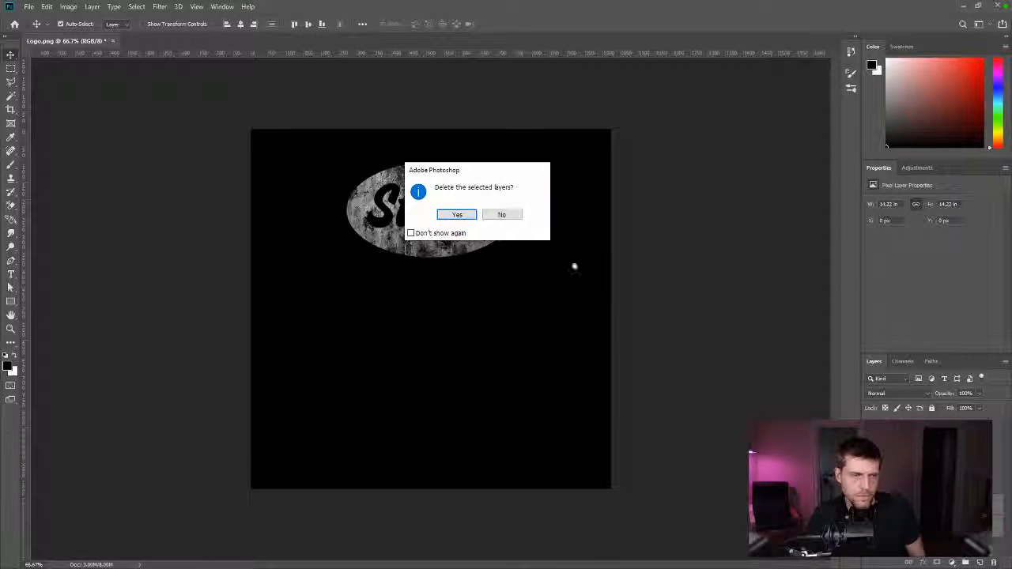
{"action": "key", "text": "Return"}
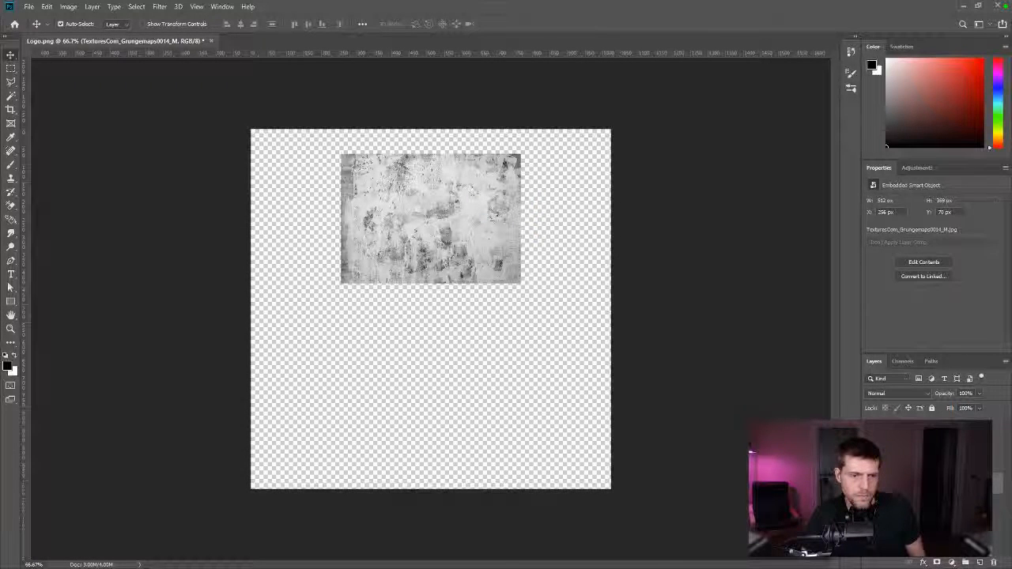
{"action": "left_click", "coordinate": [925, 506], "text": "shift"}
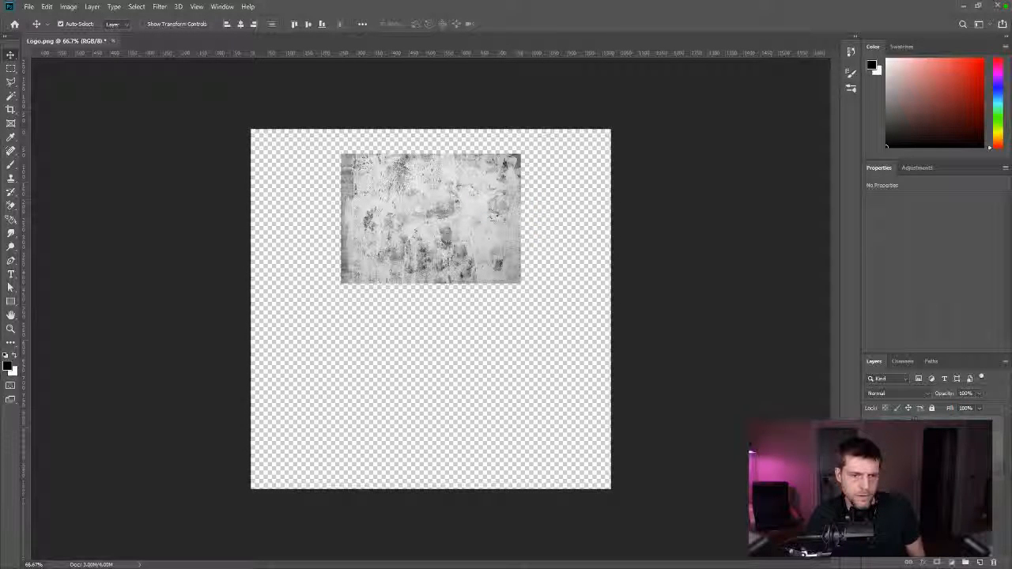
{"action": "key", "text": "ctrl+g"}
{"action": "left_click", "coordinate": [993, 563]}
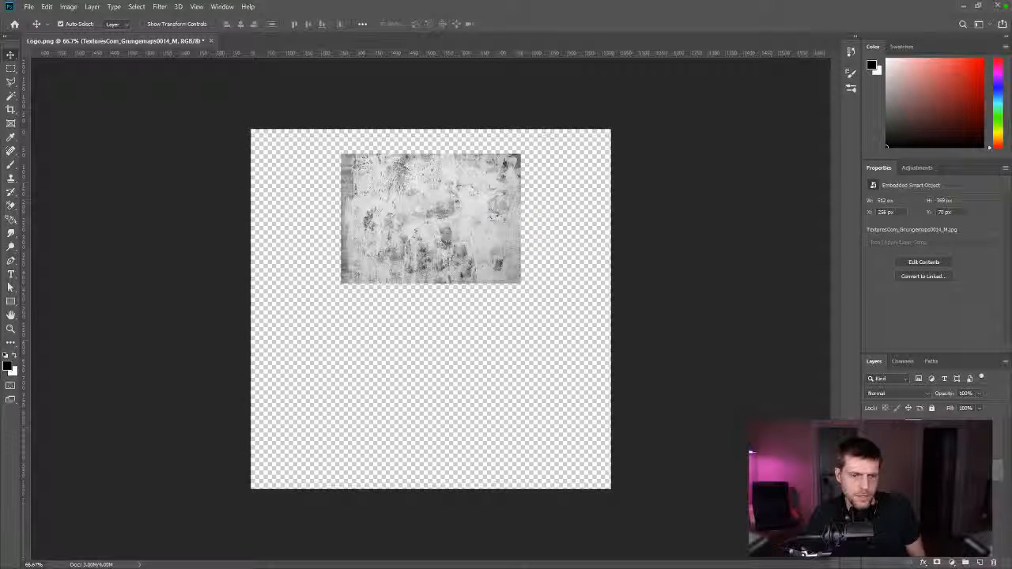
- Place the re-exported Logo.png from the Textures folder into the document at 100% scale
{"action": "key", "text": "alt+Tab"}
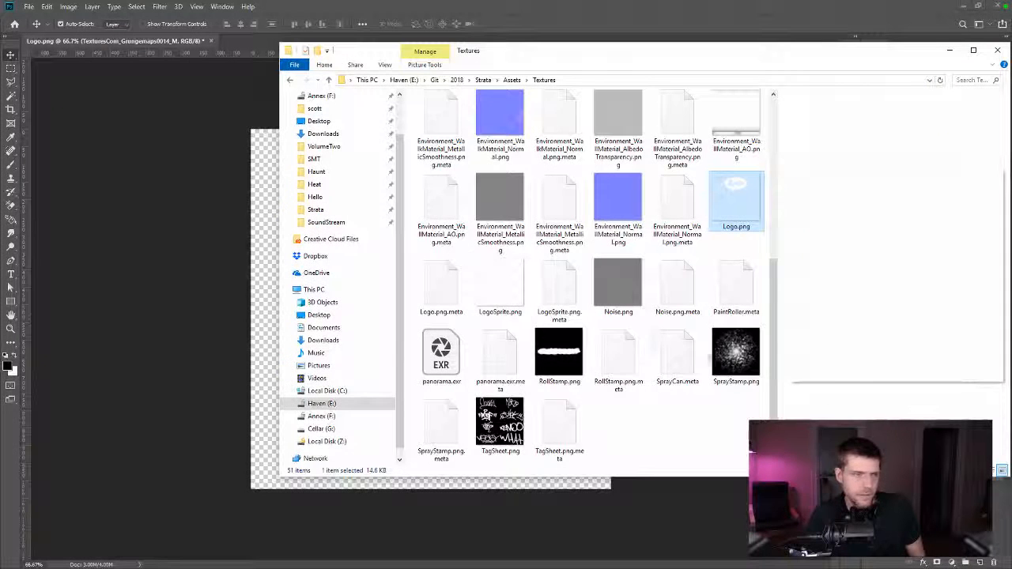
{"action": "left_click", "coordinate": [506, 293]}
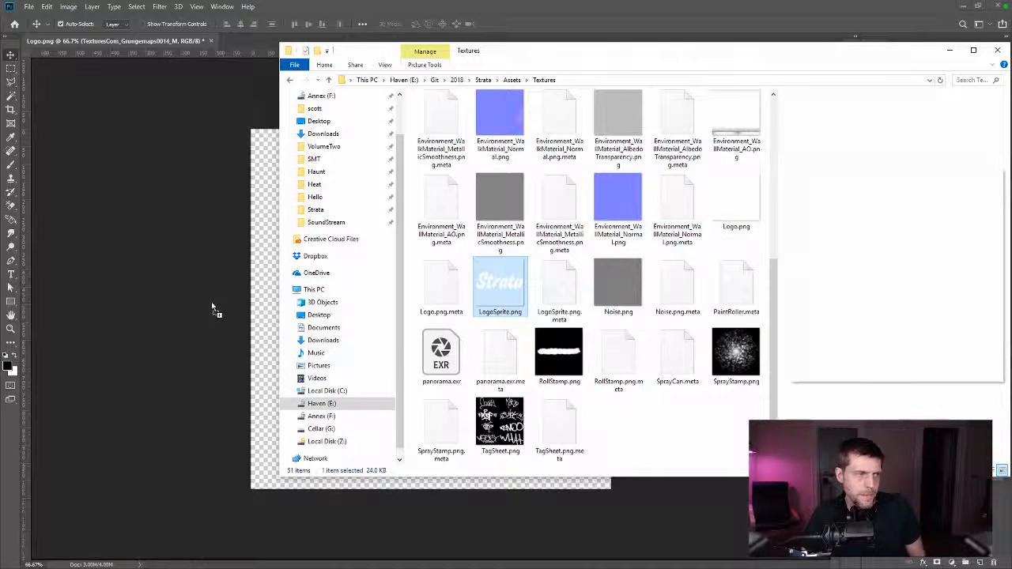
{"action": "left_click_drag", "start_coordinate": [736, 199], "coordinate": [258, 316]}
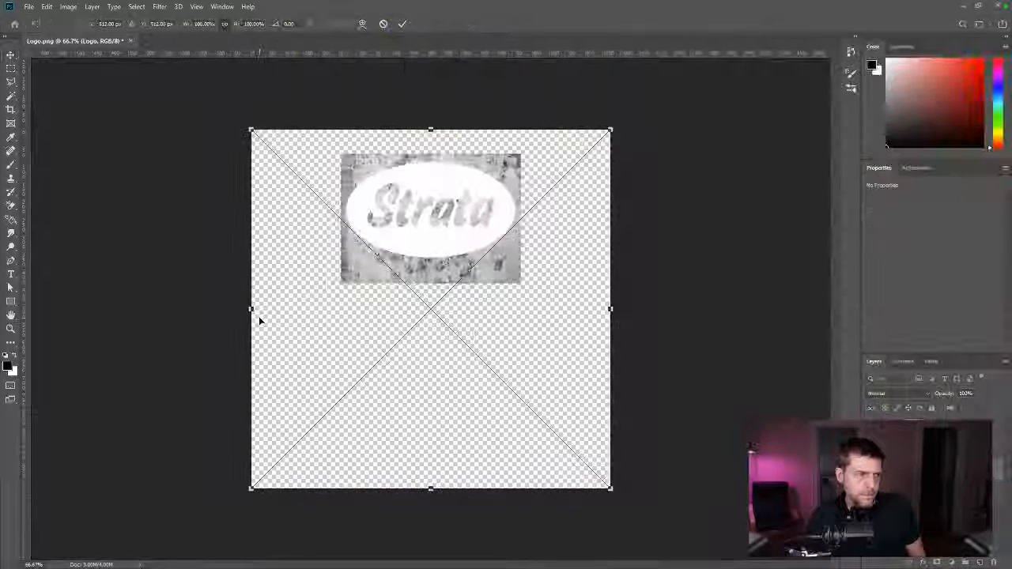
{"action": "key", "text": "Return"}
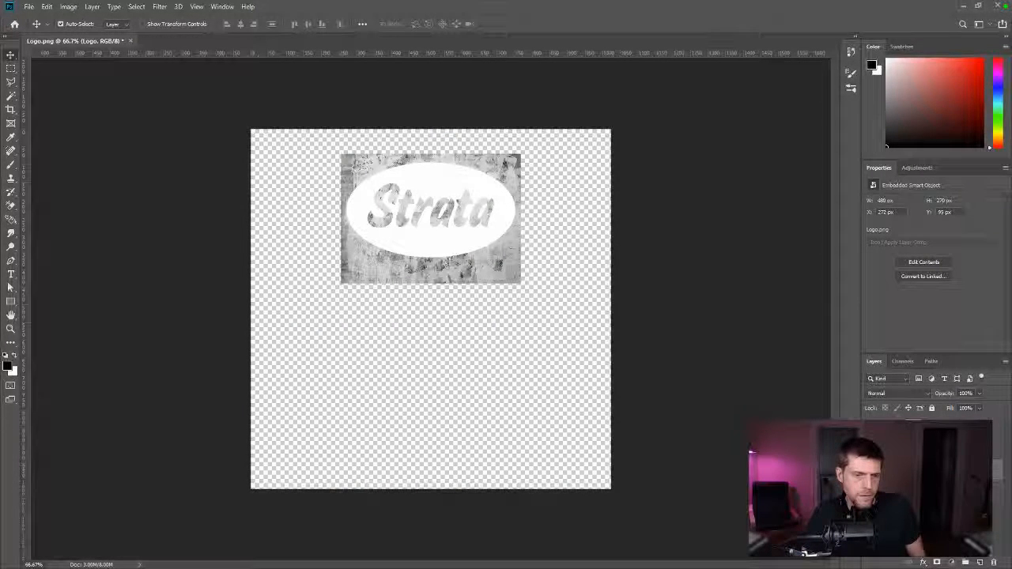
- Move the placed logo below the grunge texture and clip the texture to the logo
{"action": "key", "text": "ctrl+["}
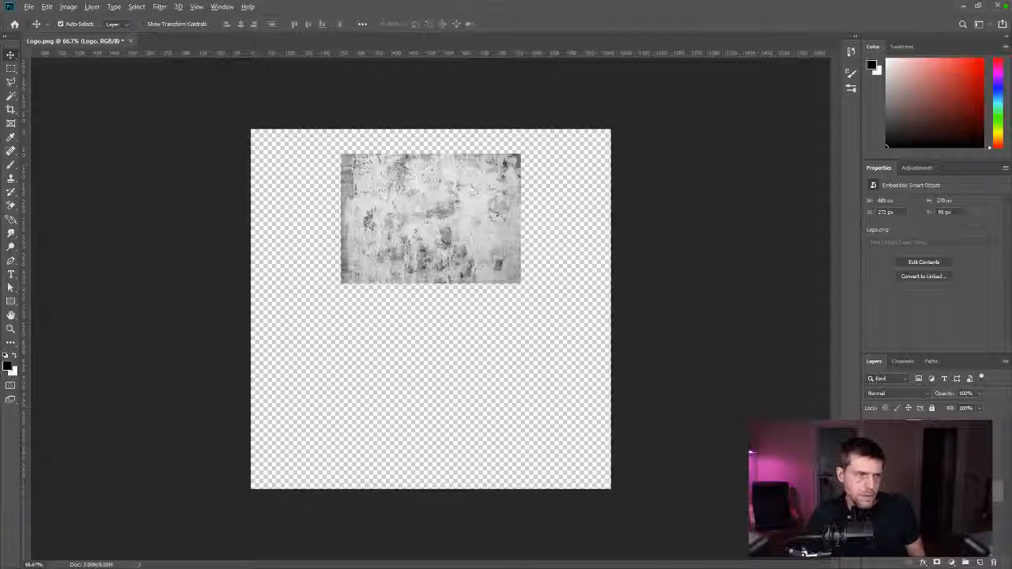
{"action": "key", "text": "ctrl+alt+g"}
{"action": "left_click", "coordinate": [925, 518]}
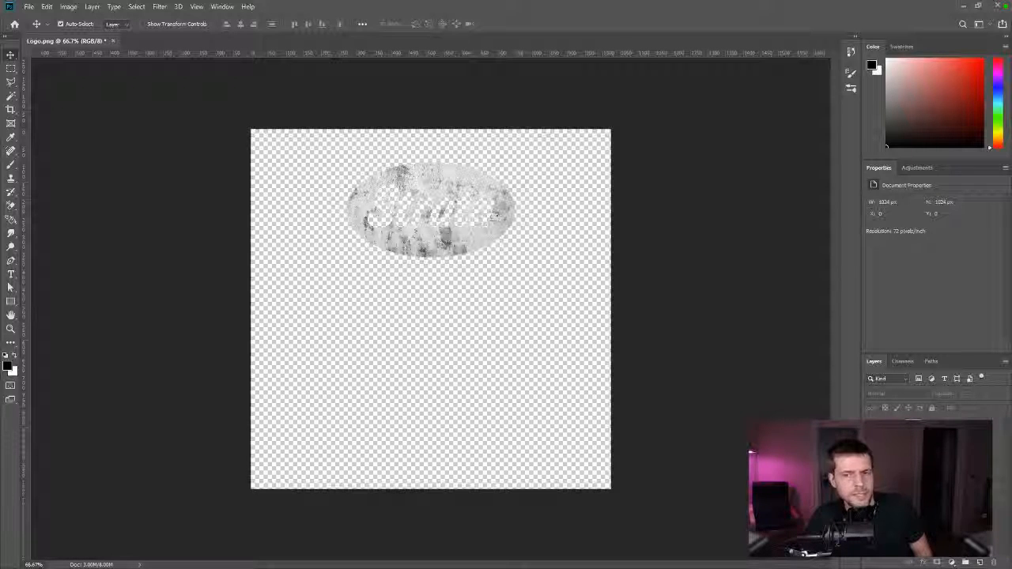
- Release the grunge texture from its clipping mask and merge it with its Curves and Hue/Saturation adjustment layers
{"action": "left_click_drag", "start_coordinate": [832, 467], "coordinate": [792, 468]}
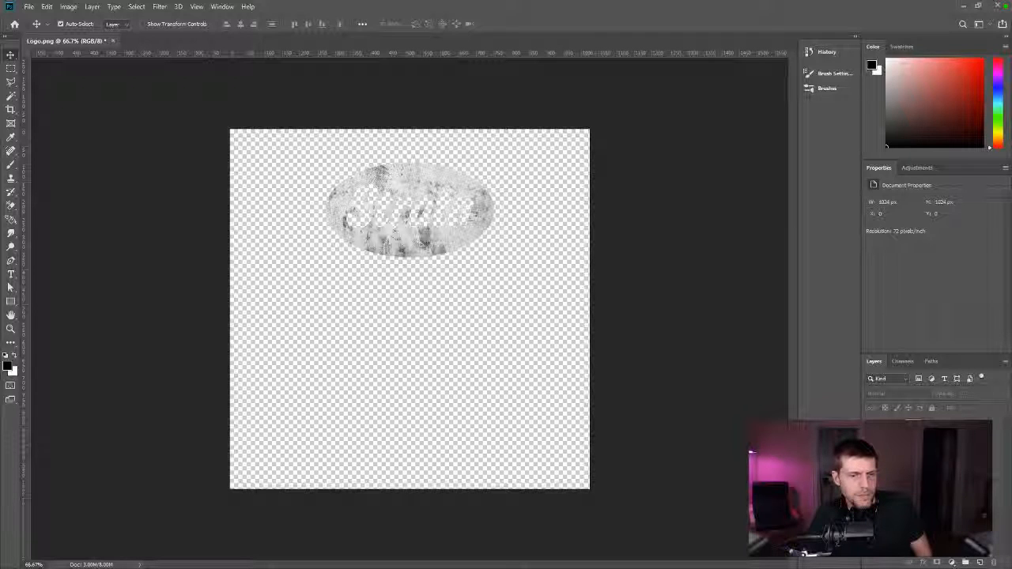
{"action": "left_click", "coordinate": [422, 242]}
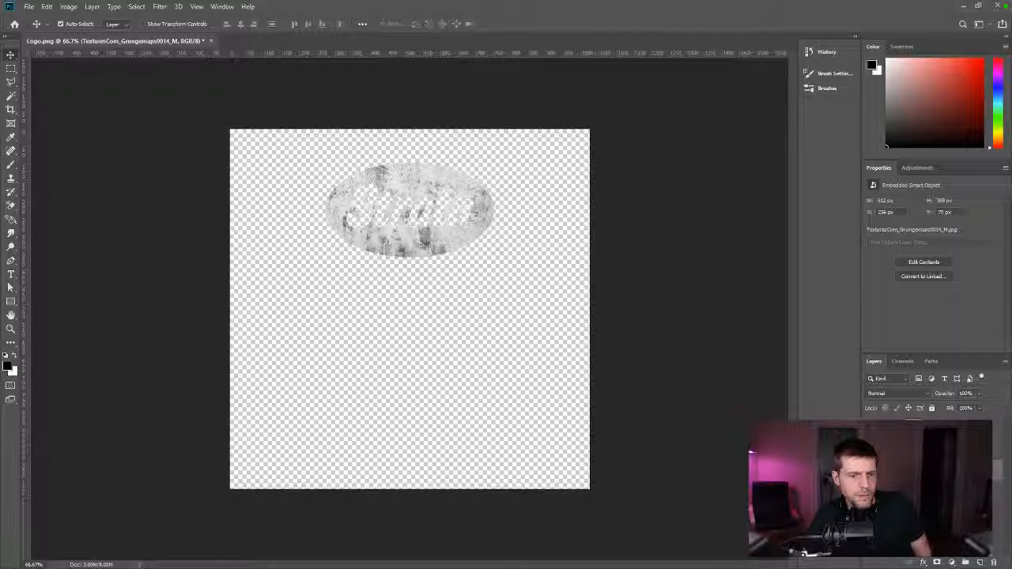
{"action": "key", "text": "ctrl+alt+g"}
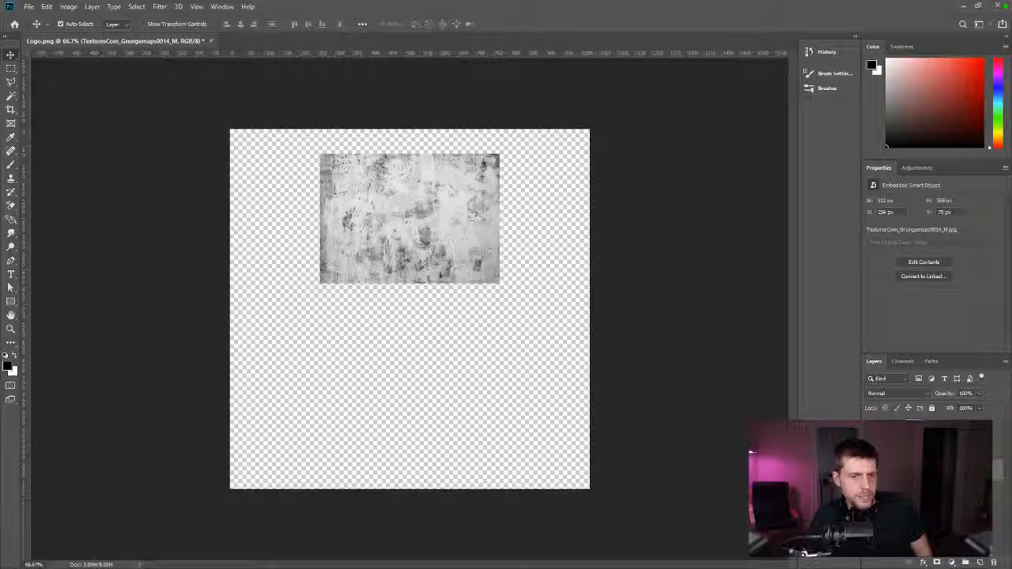
{"action": "left_click", "coordinate": [933, 425], "text": "shift"}
{"action": "key", "text": "ctrl+e"}
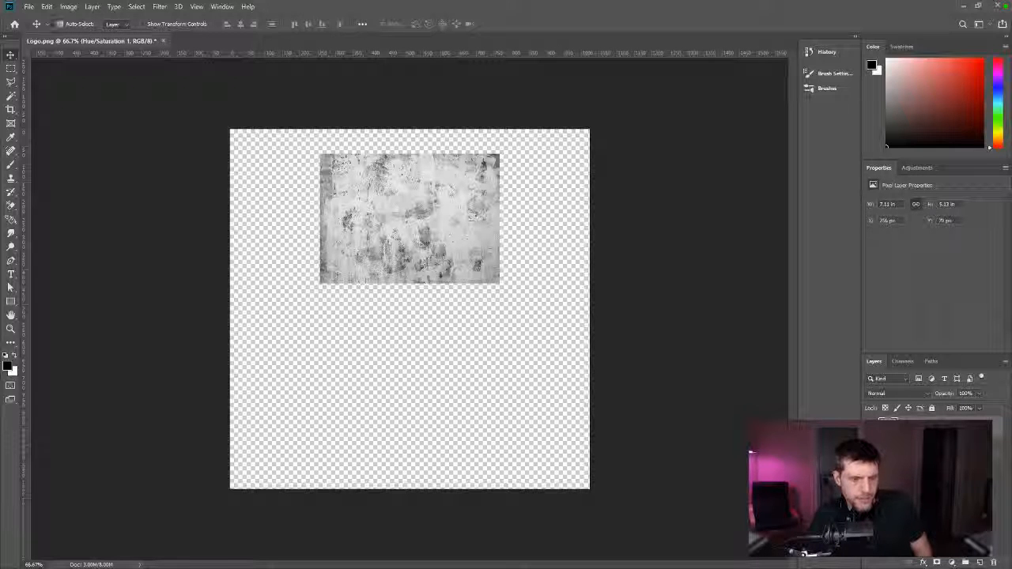
- Copy the whole merged grunge texture and paste it into a new layer mask on that layer
{"action": "key", "text": "ctrl+a"}
{"action": "left_click", "coordinate": [871, 427]}
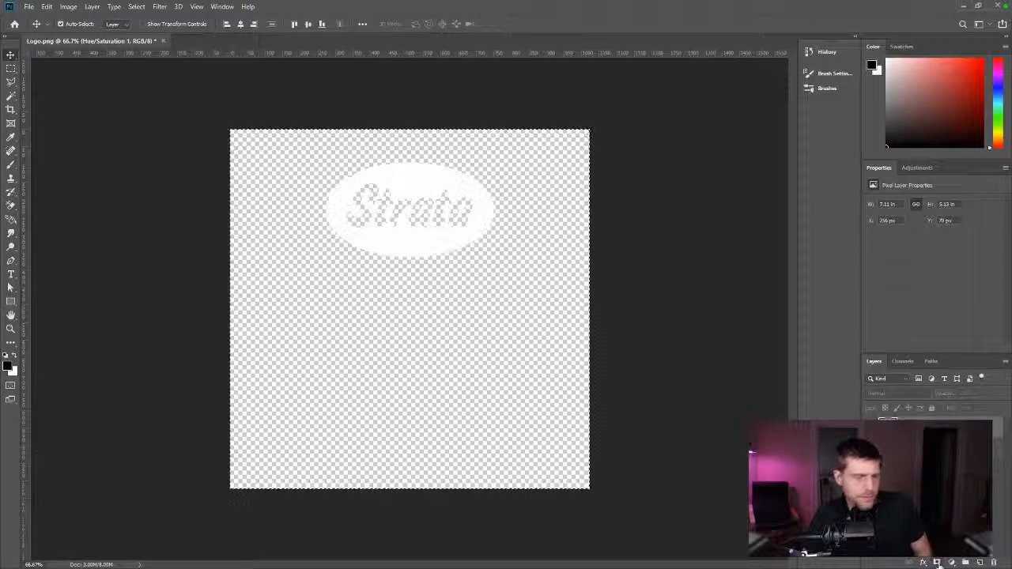
{"action": "left_click", "coordinate": [938, 563]}
{"action": "left_click", "coordinate": [913, 428], "text": "alt"}
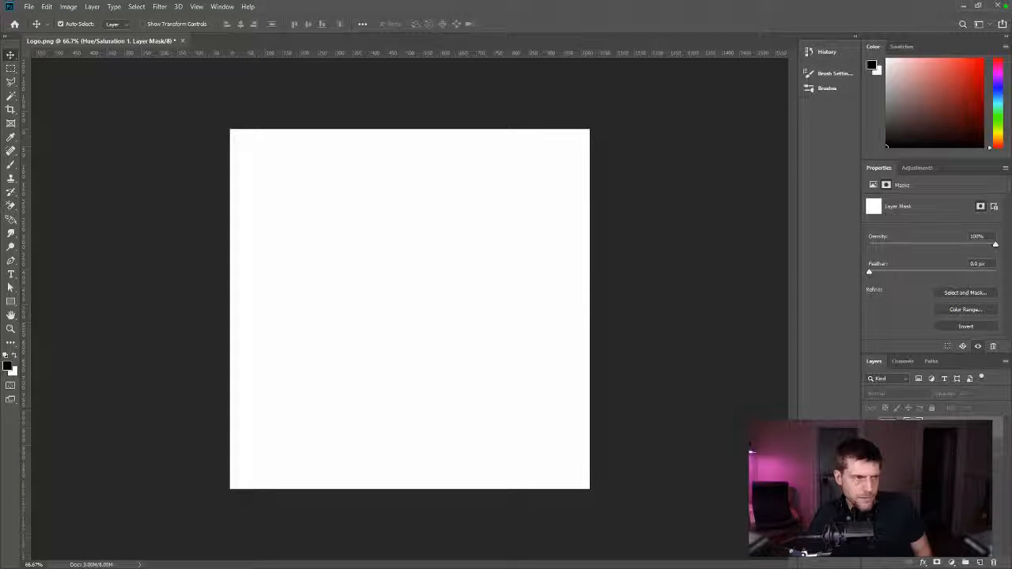
{"action": "key", "text": "ctrl+v"}
{"action": "left_click", "coordinate": [932, 506]}
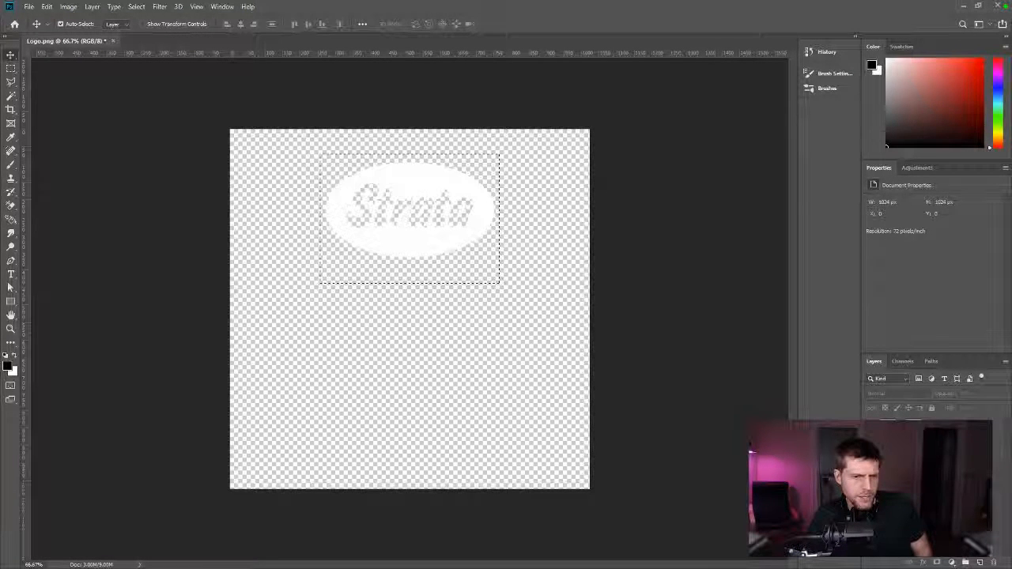
- Hide the grunge texture layer and apply its grunge mask to the logo layer
{"action": "left_click", "coordinate": [871, 428]}
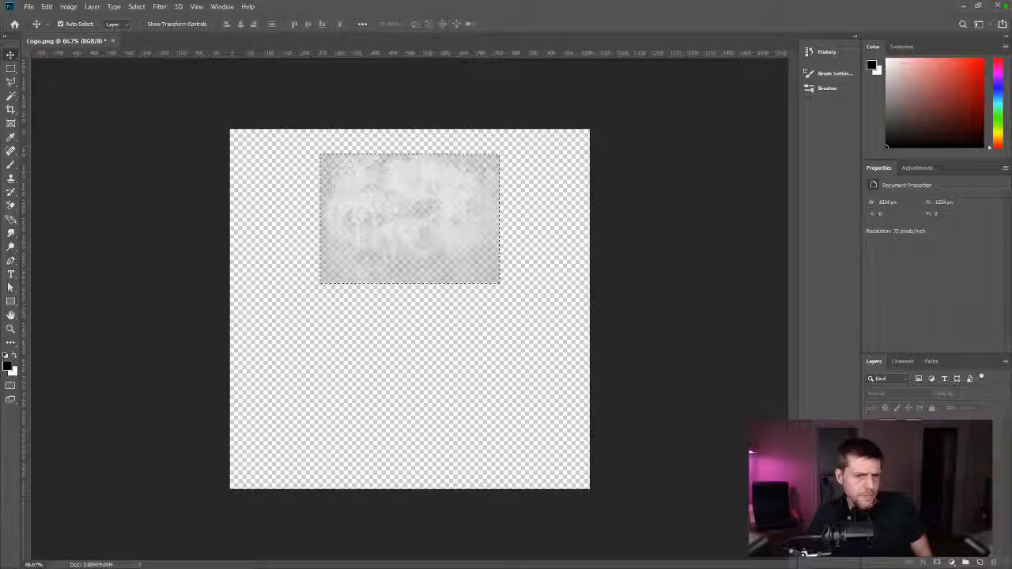
{"action": "left_click", "coordinate": [871, 428]}
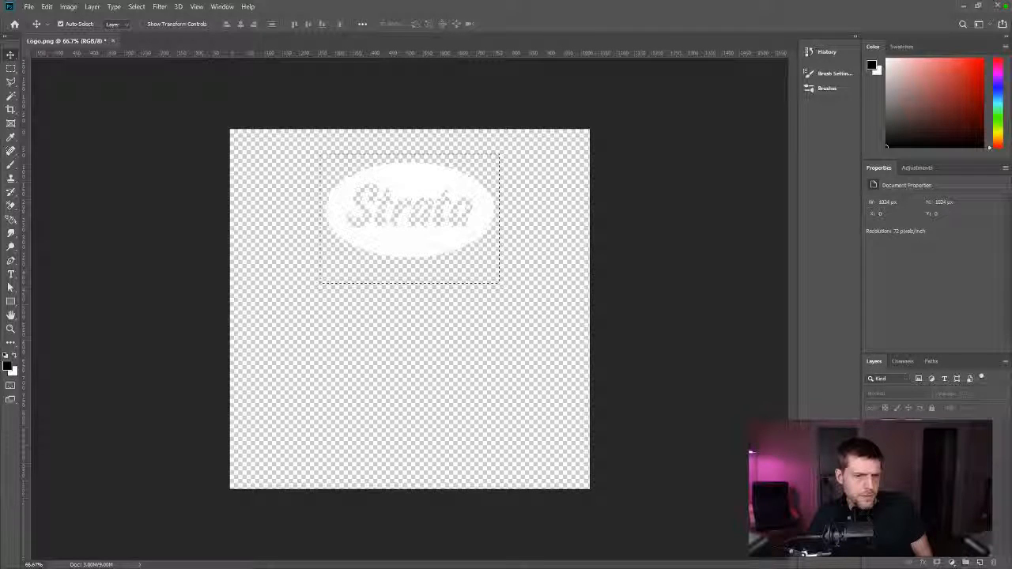
{"action": "left_click", "coordinate": [872, 442]}
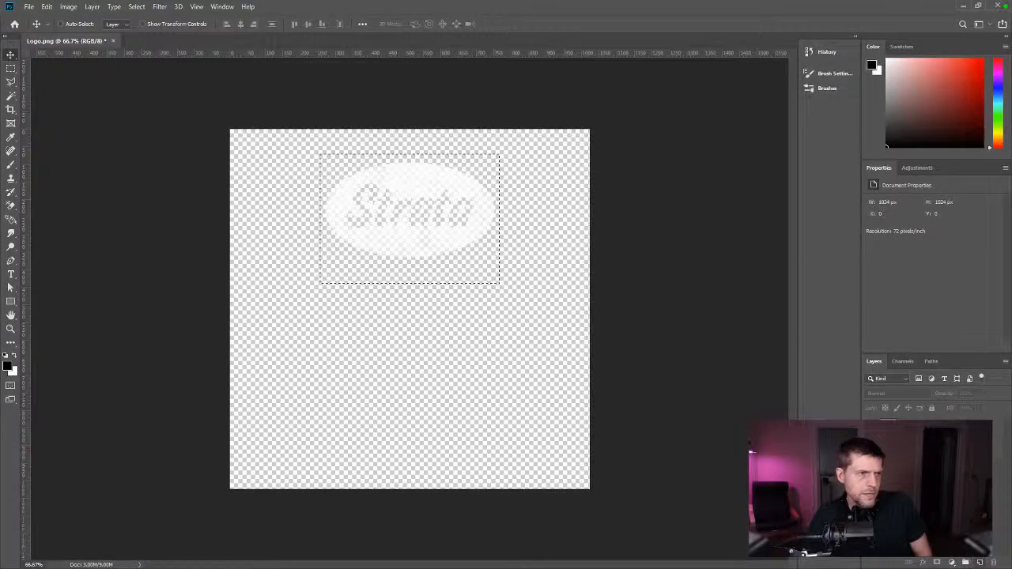
- Export the masked logo with Save for Web, overwriting Logo.png in the Textures folder
{"action": "key", "text": "ctrl+alt+shift+s"}
{"action": "left_click", "coordinate": [707, 515]}
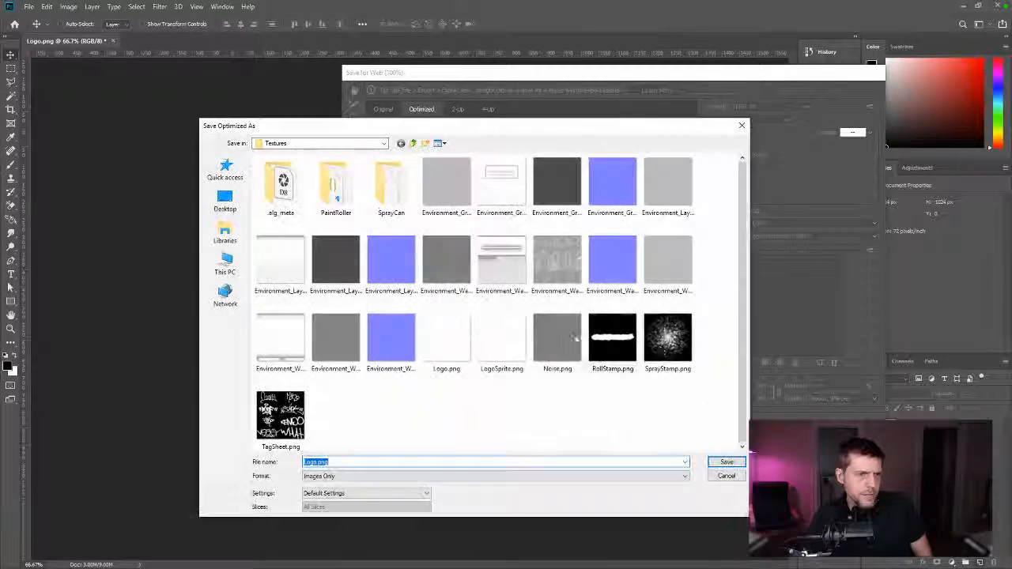
{"action": "double_click", "coordinate": [445, 352]}
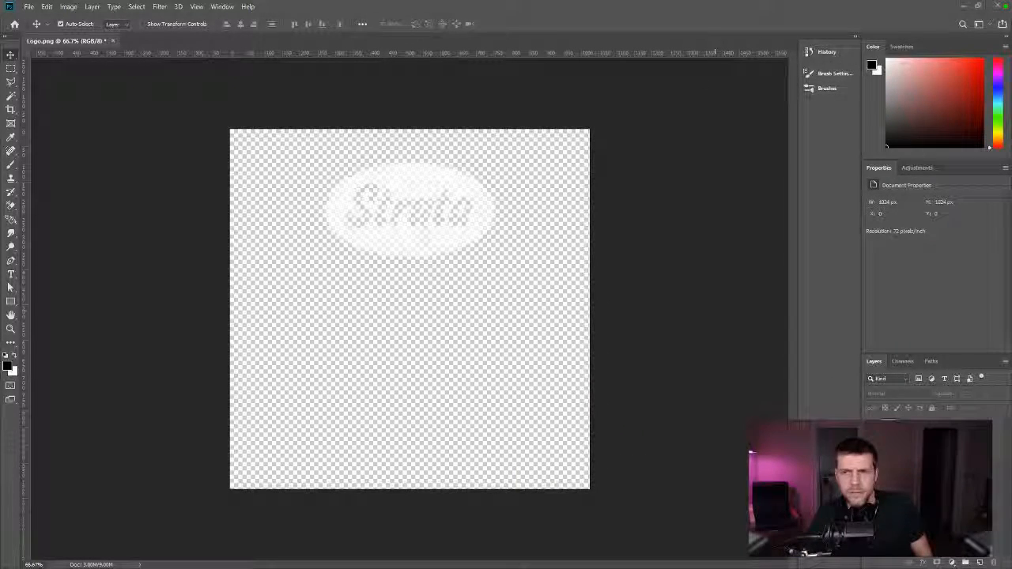
- Switch to Unity, shift the Logo material's base colour hue to orange, and toggle the Logo object off and on to compare
{"action": "key", "text": "alt+Tab"}
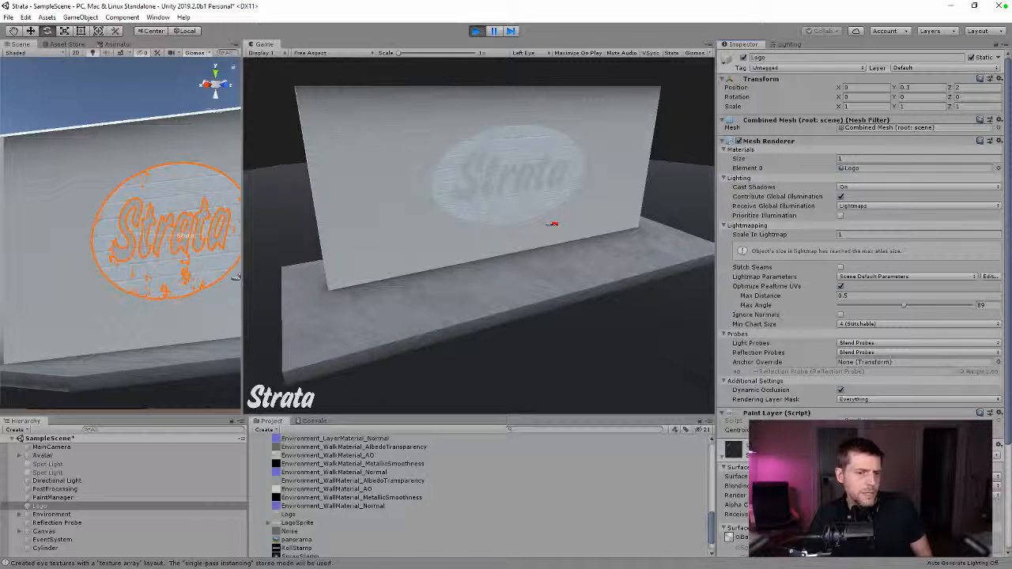
{"action": "left_click", "coordinate": [910, 538]}
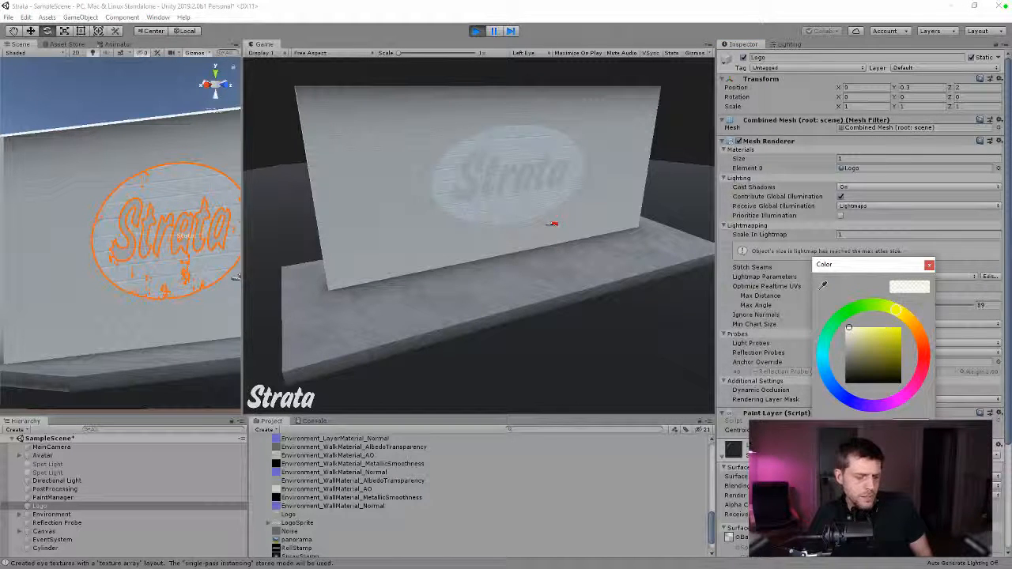
{"action": "left_click_drag", "start_coordinate": [896, 310], "coordinate": [915, 328]}
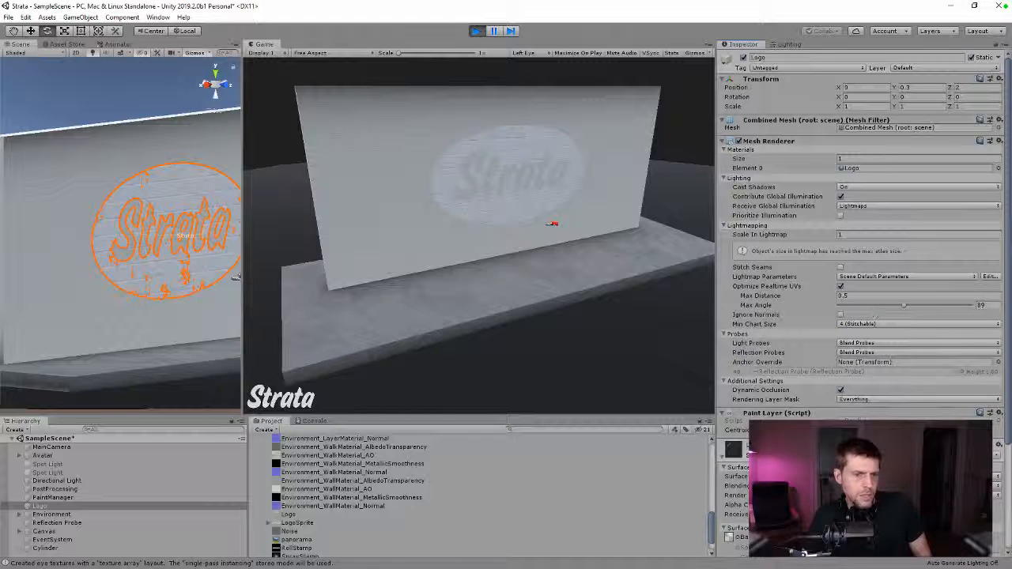
{"action": "left_click", "coordinate": [744, 59]}
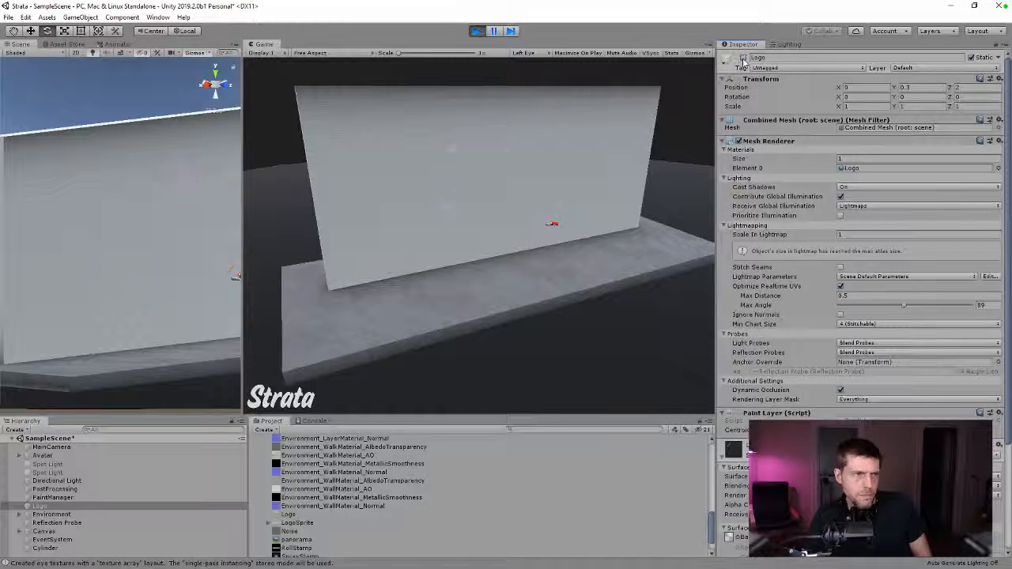
{"action": "left_click", "coordinate": [743, 59]}
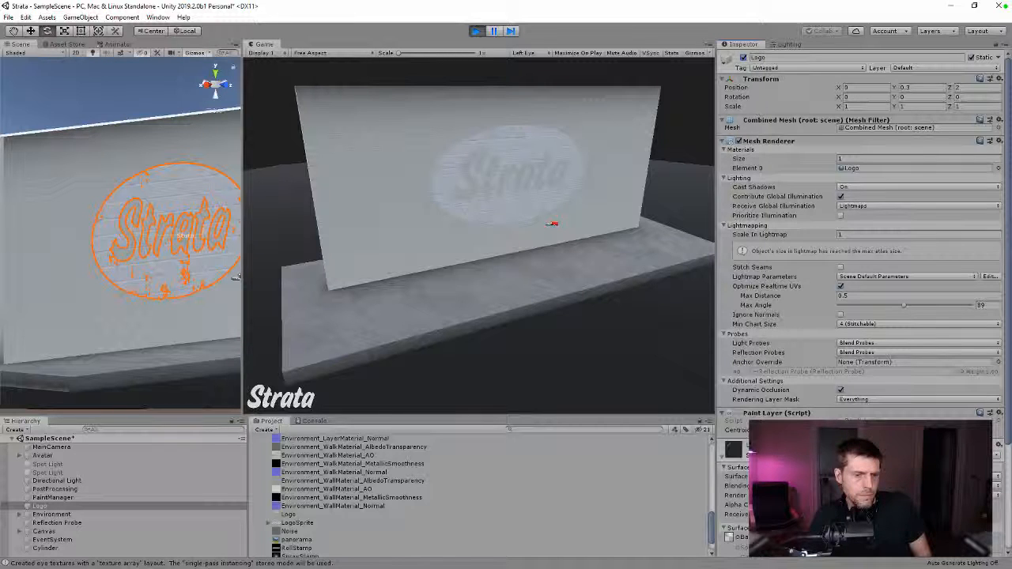
- Set the Logo material's base map colour to pure white
{"action": "left_click_drag", "start_coordinate": [1008, 419], "coordinate": [1008, 461]}
{"action": "left_click", "coordinate": [910, 487]}
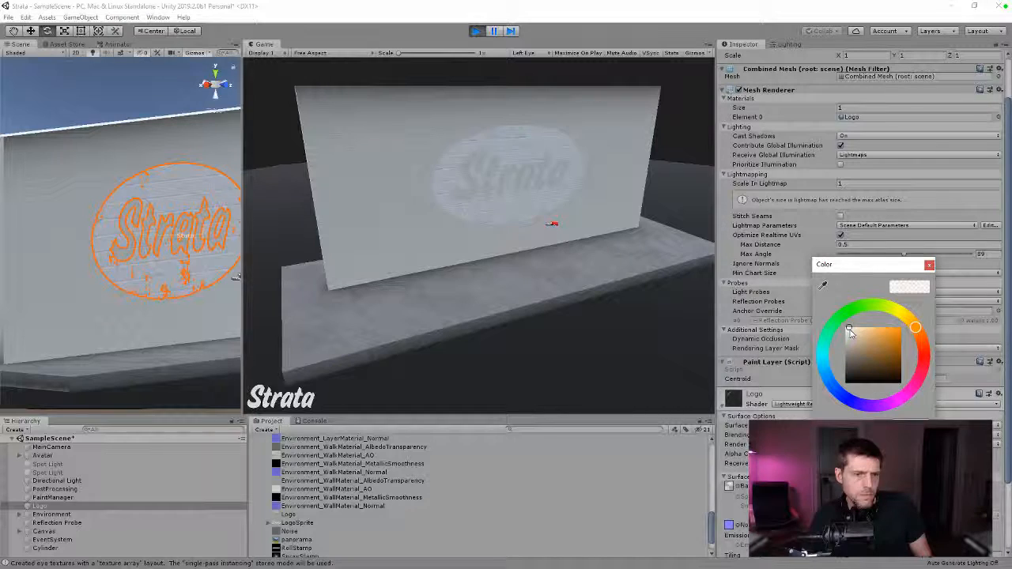
{"action": "left_click", "coordinate": [850, 329]}
{"action": "left_click_drag", "start_coordinate": [851, 330], "coordinate": [837, 320]}
{"action": "left_click", "coordinate": [929, 264]}
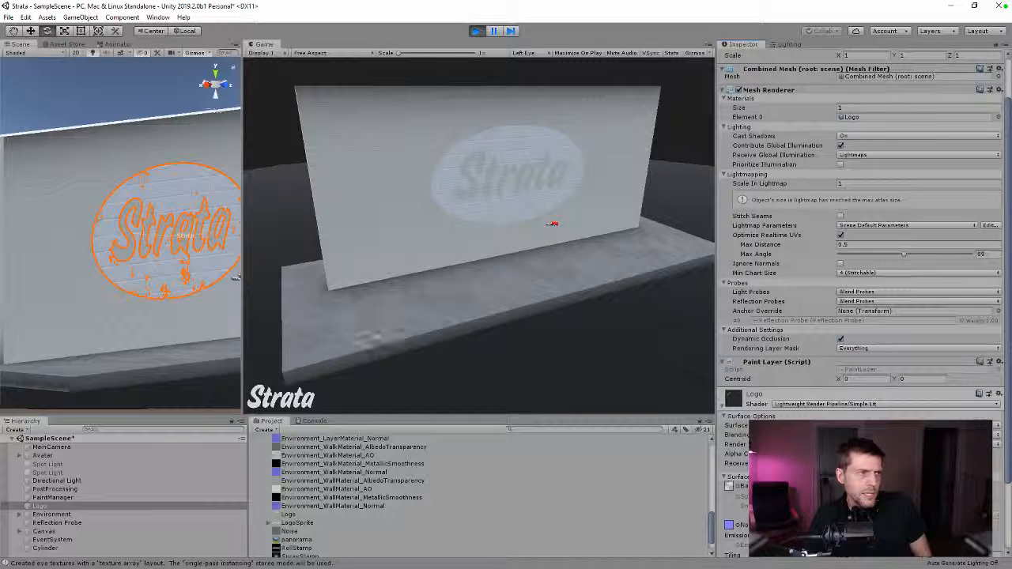
- Leave play mode and generate the scene's baked lighting again
{"action": "left_click", "coordinate": [477, 31]}
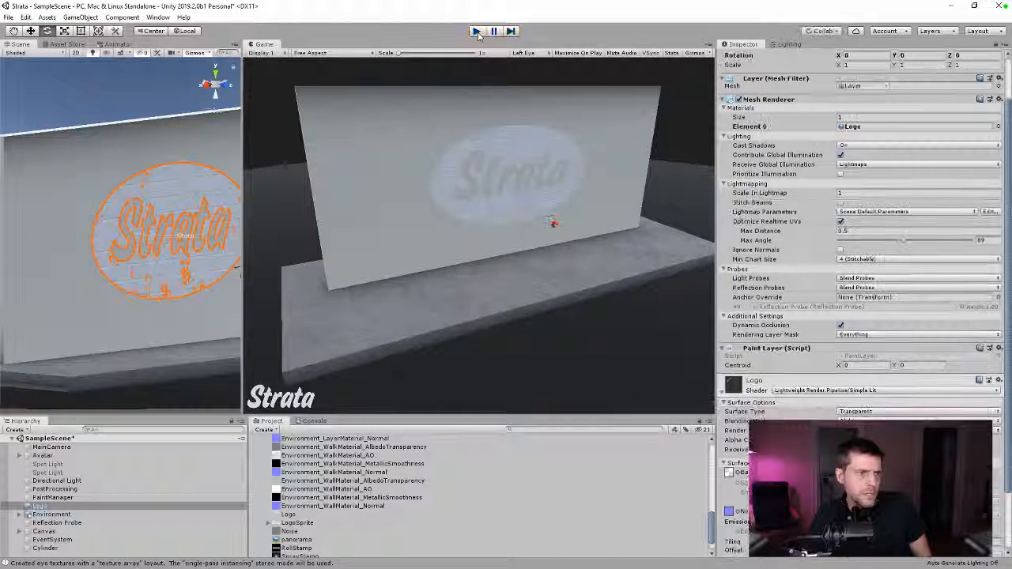
{"action": "left_click", "coordinate": [789, 45]}
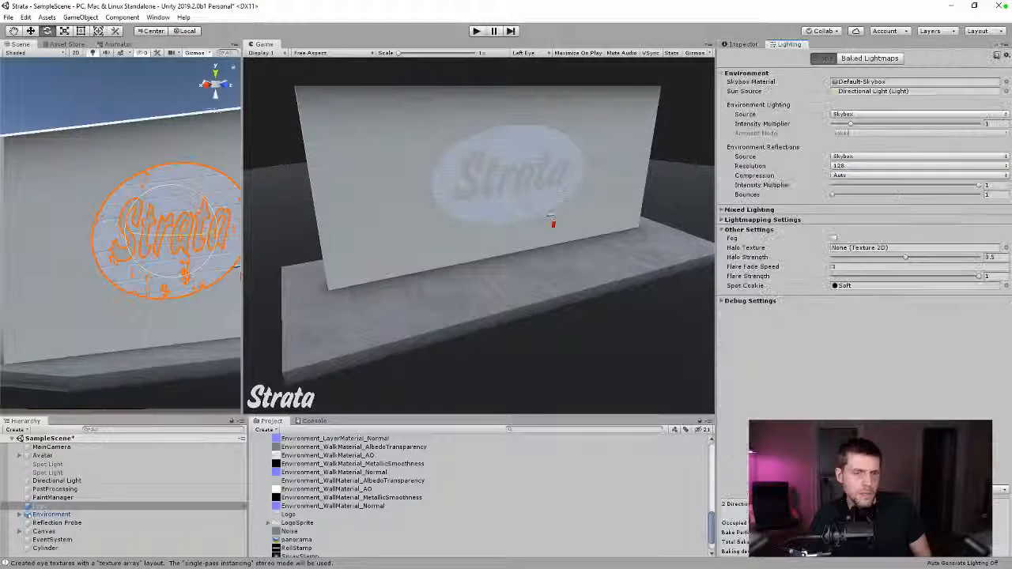
{"action": "left_click", "coordinate": [955, 489]}
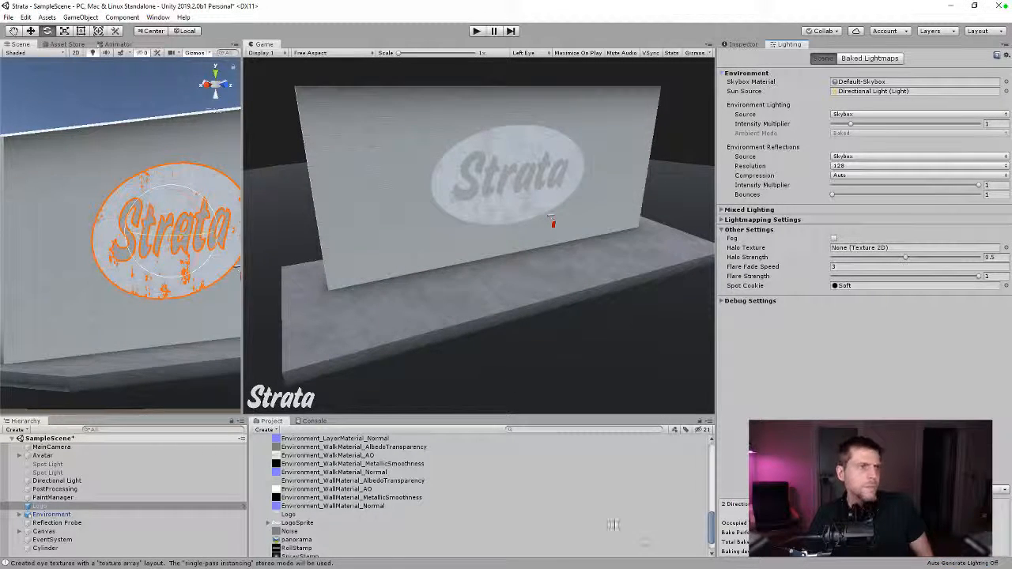
- Select the Logo object and lower the opacity of its material's base map colour
{"action": "left_click", "coordinate": [54, 497]}
{"action": "left_click", "coordinate": [43, 506]}
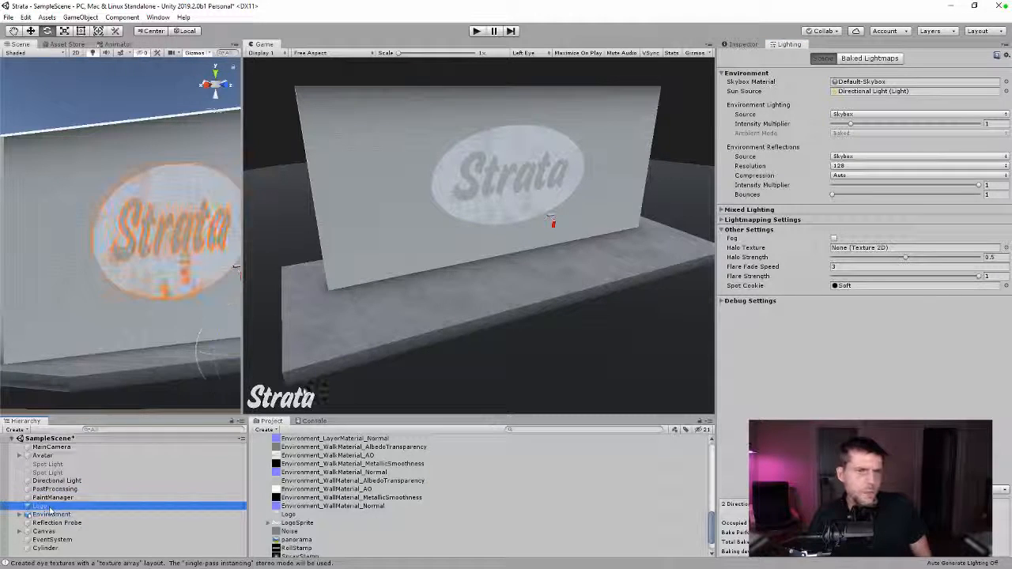
{"action": "left_click", "coordinate": [742, 44]}
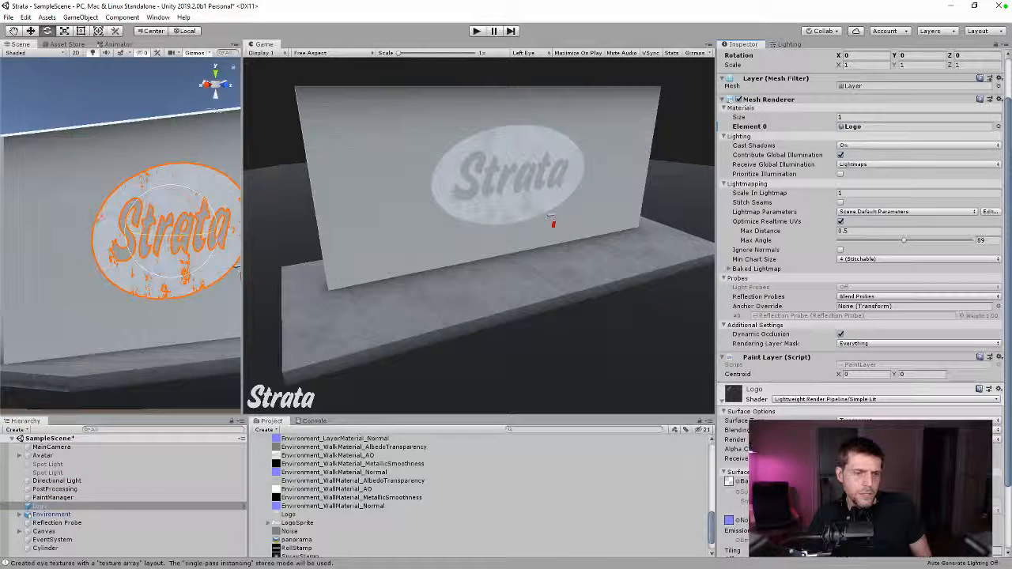
{"action": "left_click", "coordinate": [910, 481]}
{"action": "left_click_drag", "start_coordinate": [863, 476], "coordinate": [846, 476]}
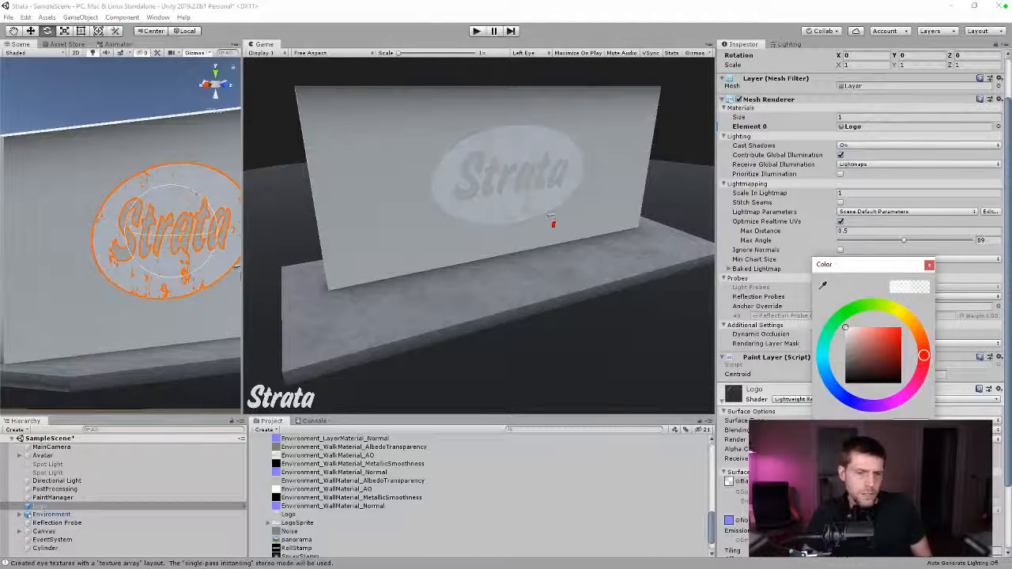
- Run the scene in play mode, fade the Logo material's base colour further, and stop playing
{"action": "left_click", "coordinate": [477, 32]}
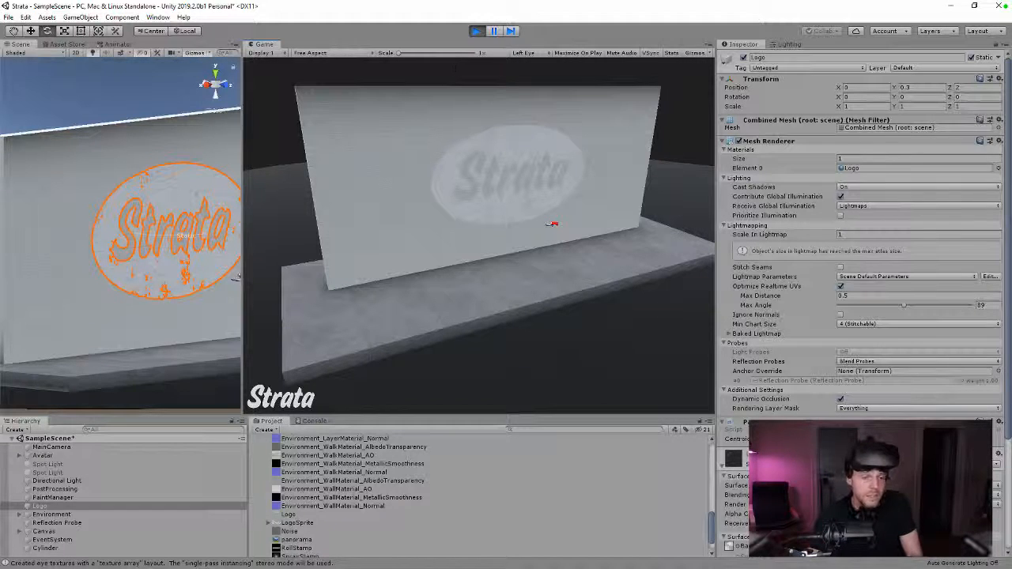
{"action": "left_click", "coordinate": [844, 548]}
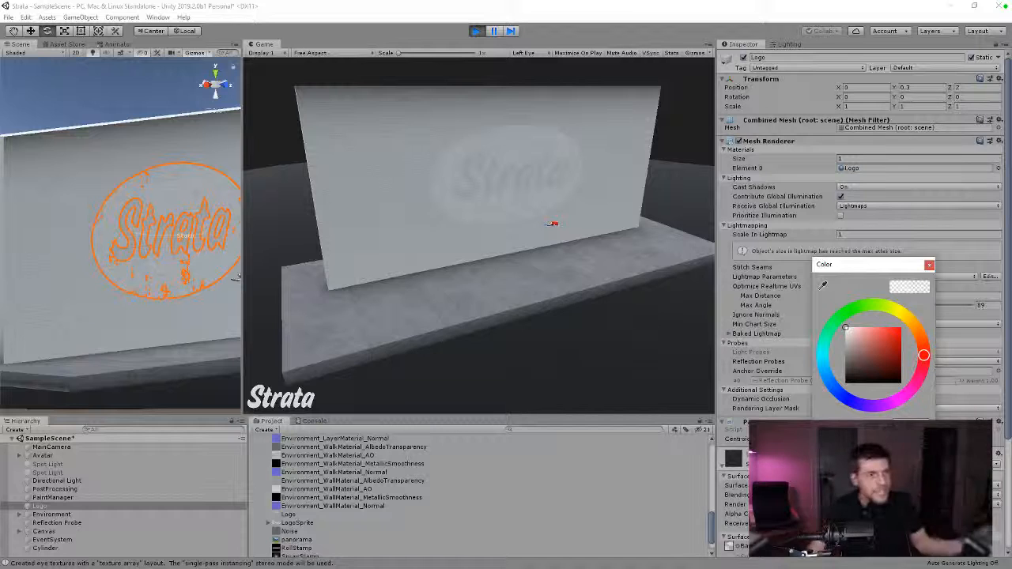
{"action": "left_click", "coordinate": [476, 30]}
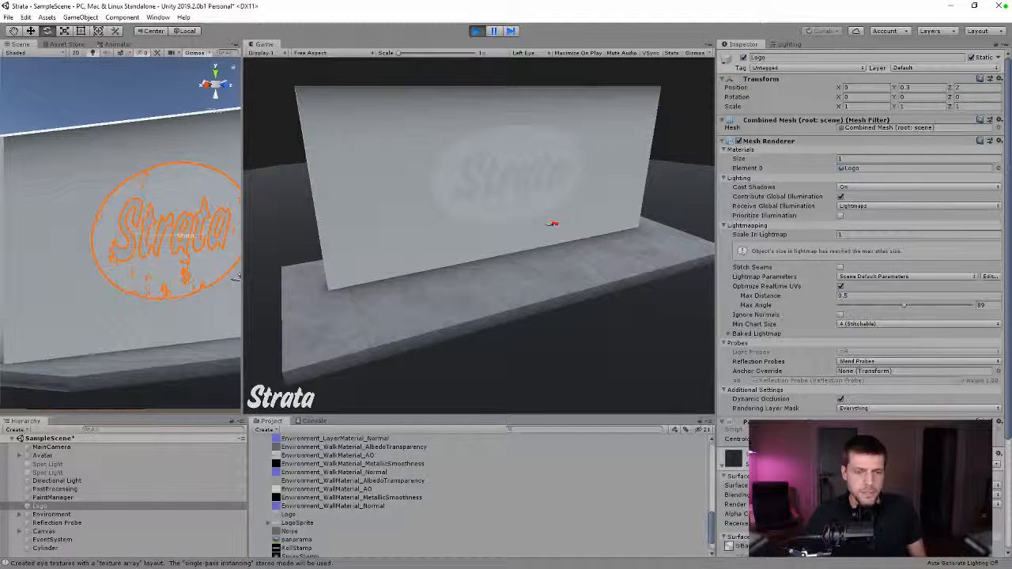
{"action": "left_click", "coordinate": [476, 31]}
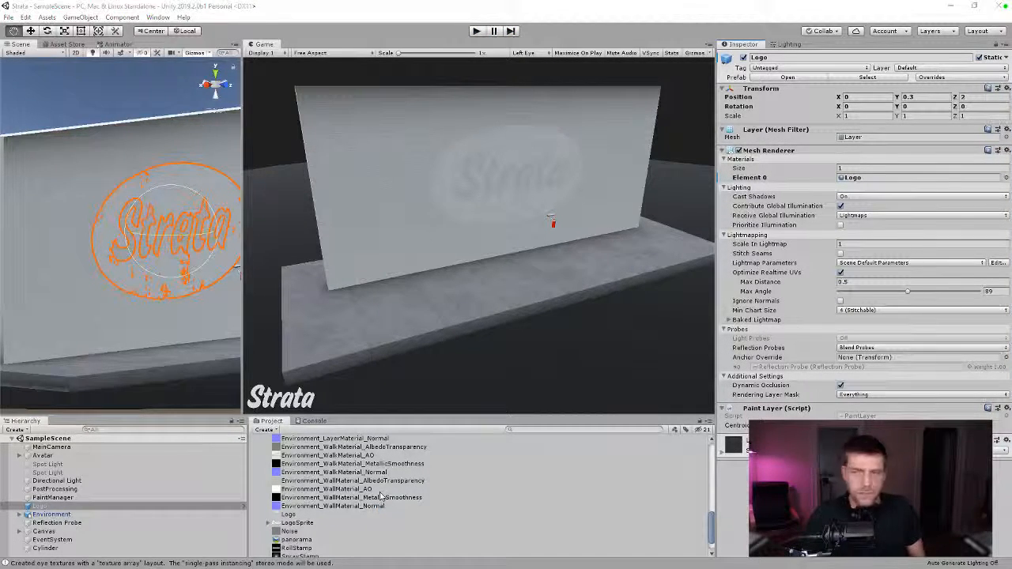
- Switch to Illustrator and copy the oval Strata logo group into a new 1024 x 1024 px document
{"action": "key", "text": "alt+Tab"}
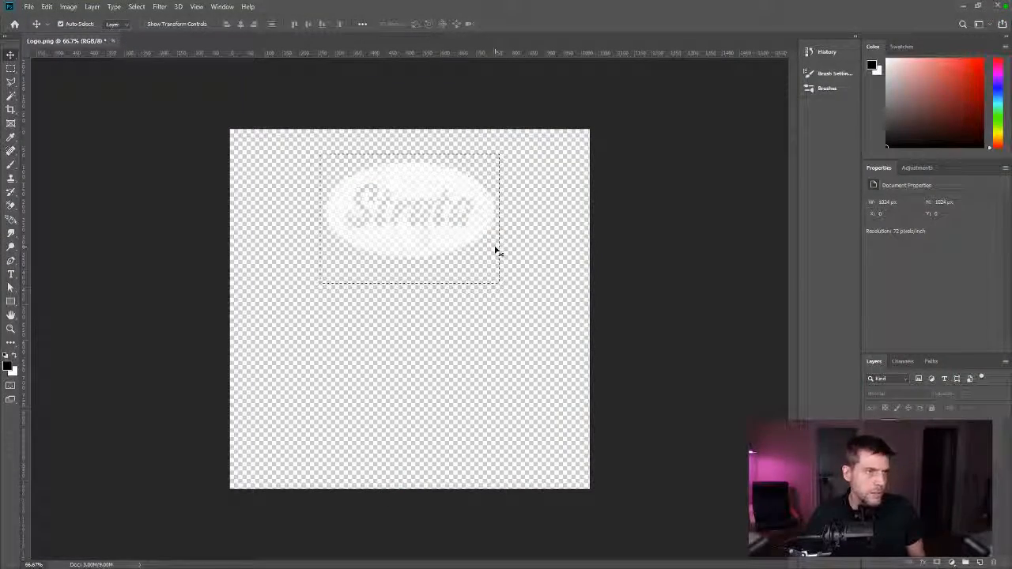
{"action": "key", "text": "ctrl+d"}
{"action": "key", "text": "alt+Tab"}
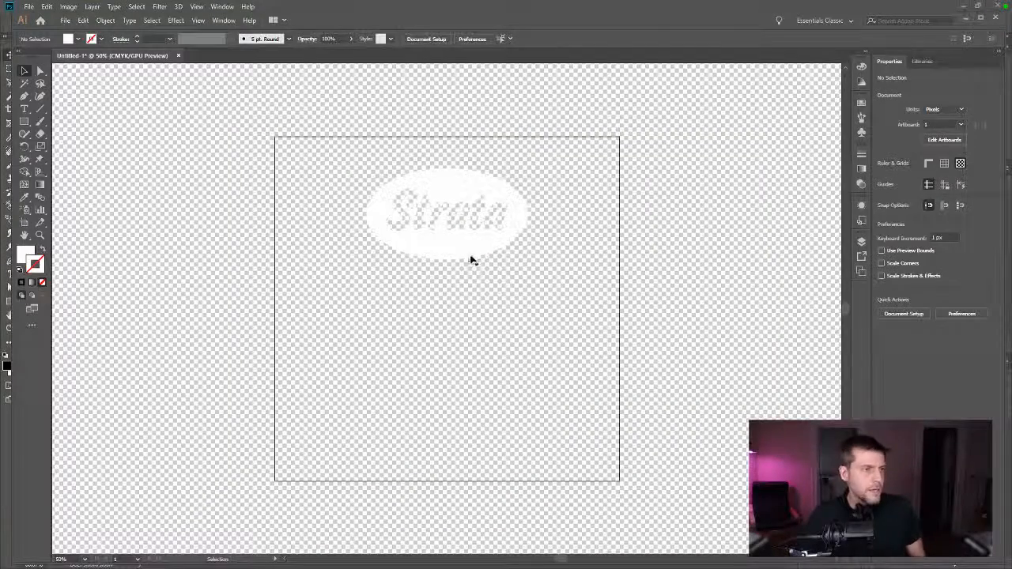
{"action": "left_click", "coordinate": [472, 252]}
{"action": "key", "text": "ctrl+n"}
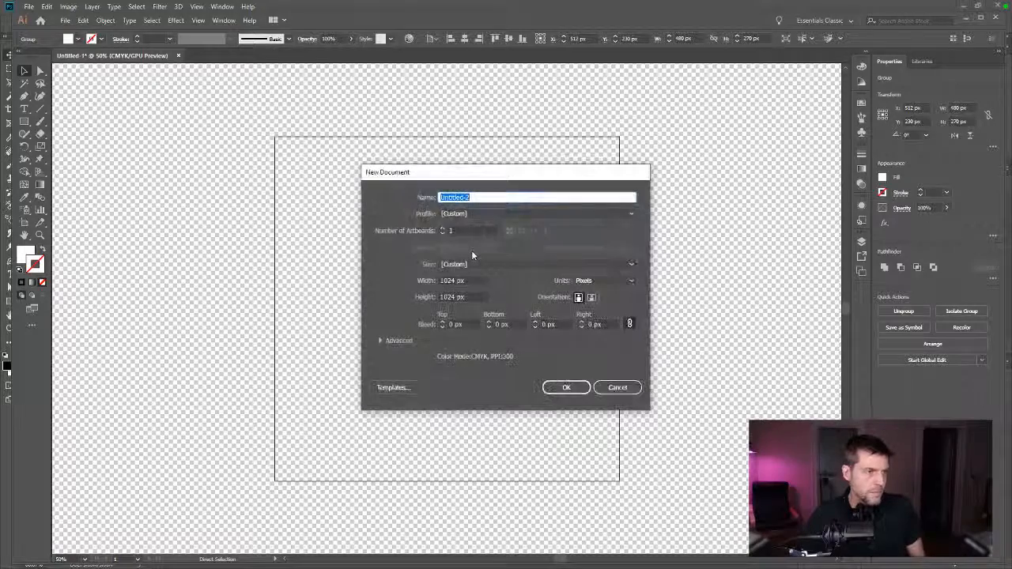
{"action": "left_click", "coordinate": [563, 387]}
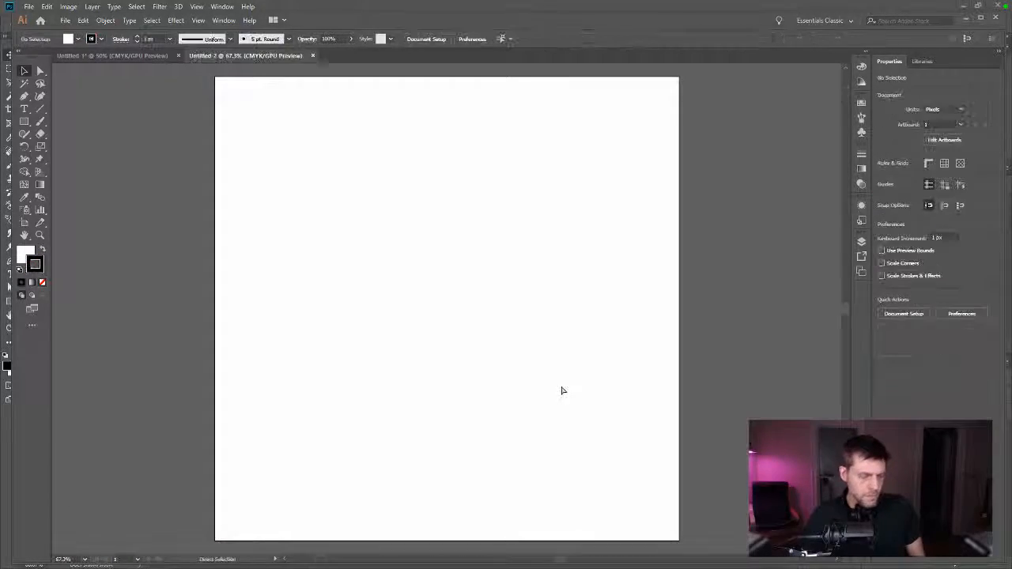
{"action": "key", "text": "ctrl+v"}
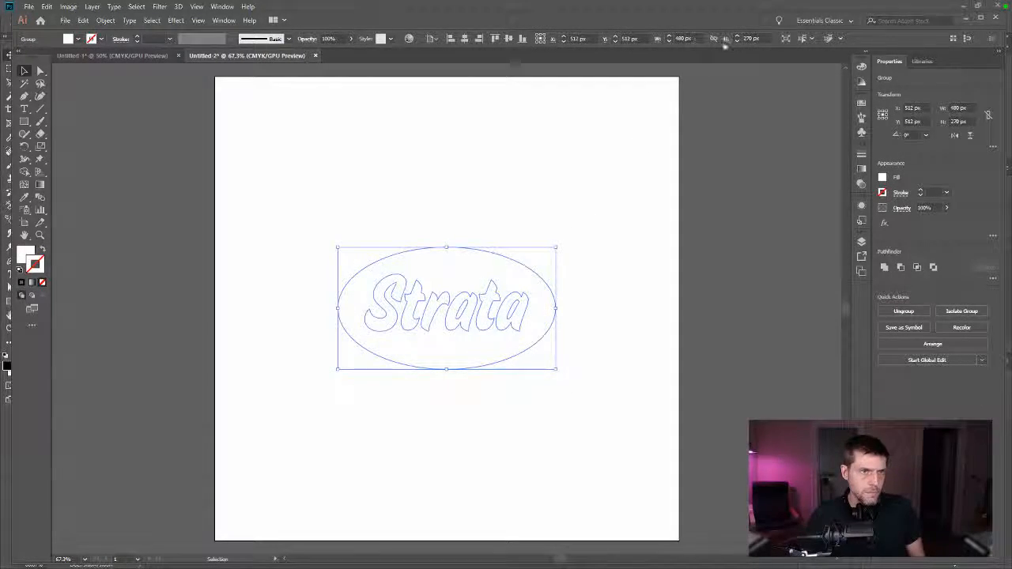
{"action": "left_click", "coordinate": [681, 38]}
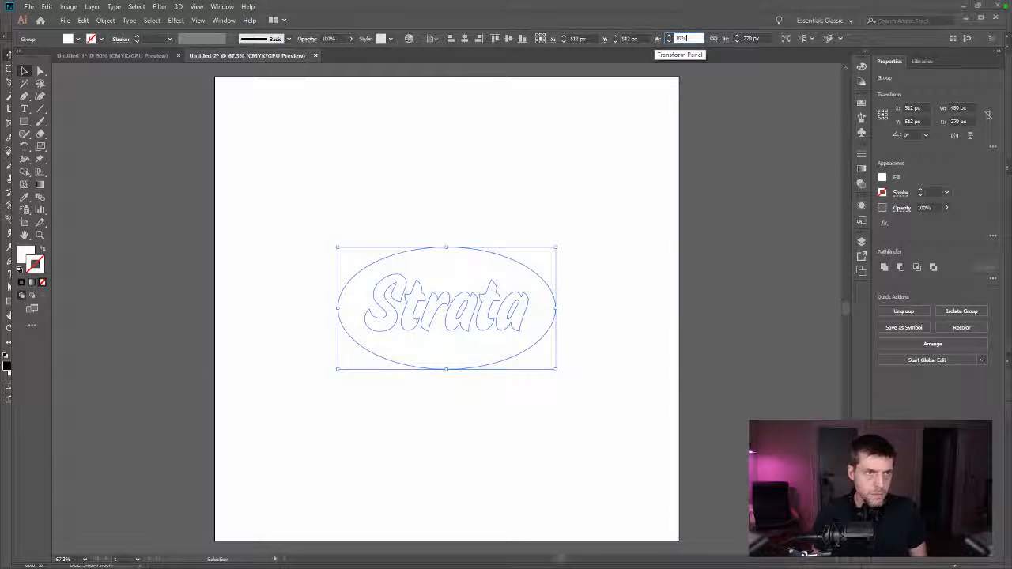
{"action": "type", "text": "1024"}
{"action": "key", "text": "Tab"}
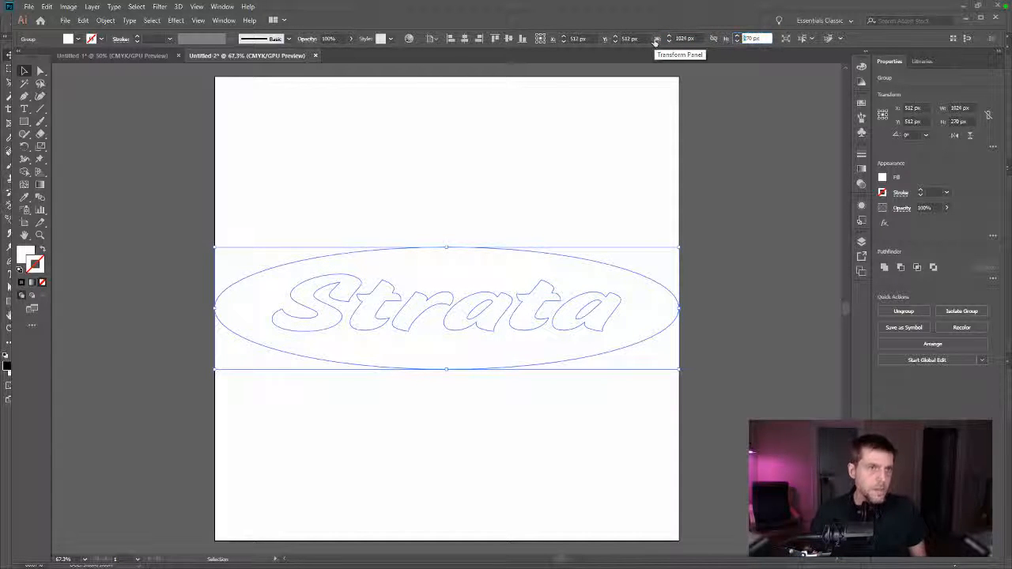
{"action": "key", "text": "Return"}
{"action": "key", "text": "ctrl+z"}
- Constrain the logo's width and height proportions, scale it to 1000 px wide, and deselect it
{"action": "left_click", "coordinate": [713, 38]}
{"action": "left_click_drag", "start_coordinate": [697, 38], "coordinate": [639, 39]}
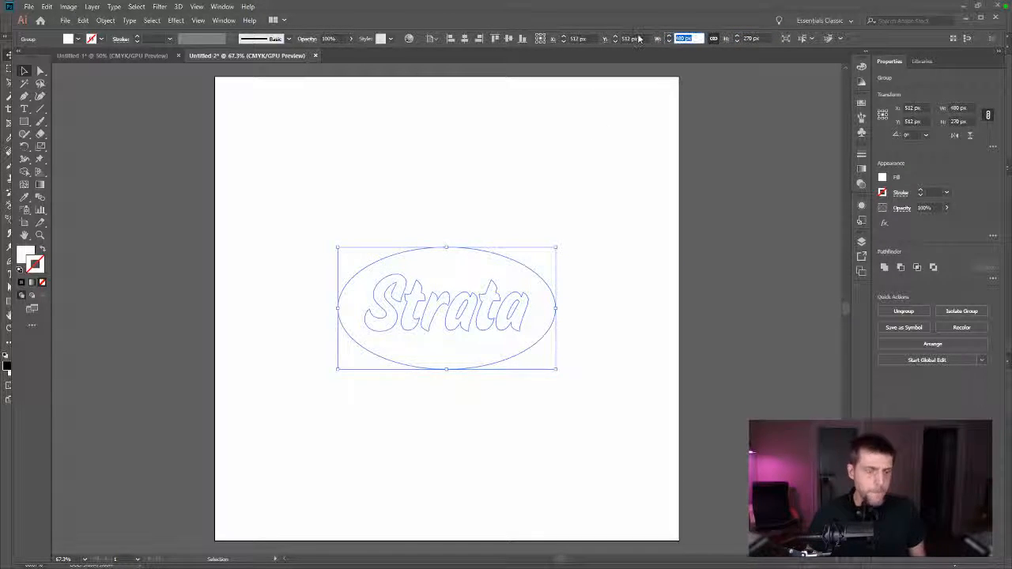
{"action": "type", "text": "960"}
{"action": "key", "text": "Return"}
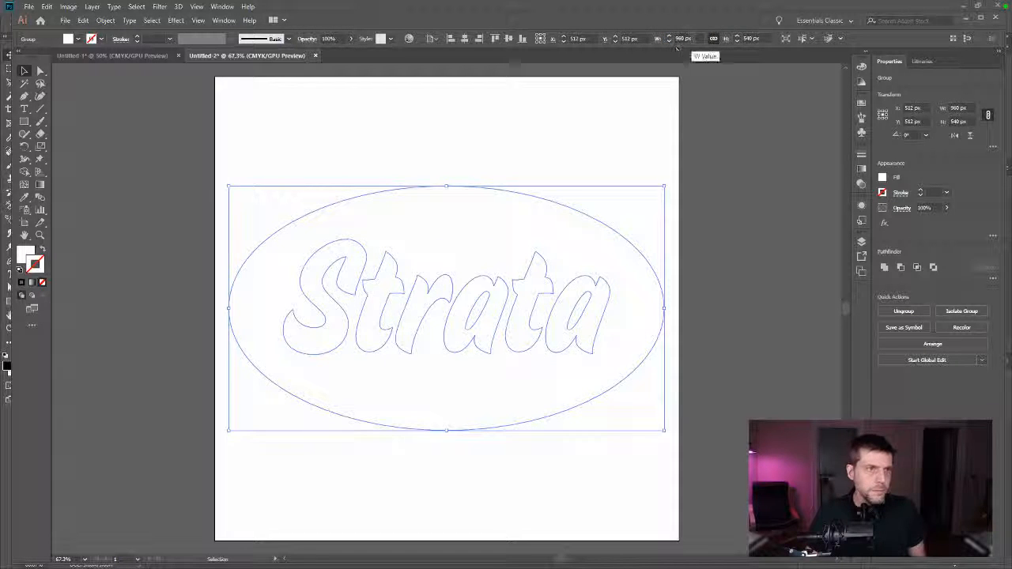
{"action": "type", "text": "10"}
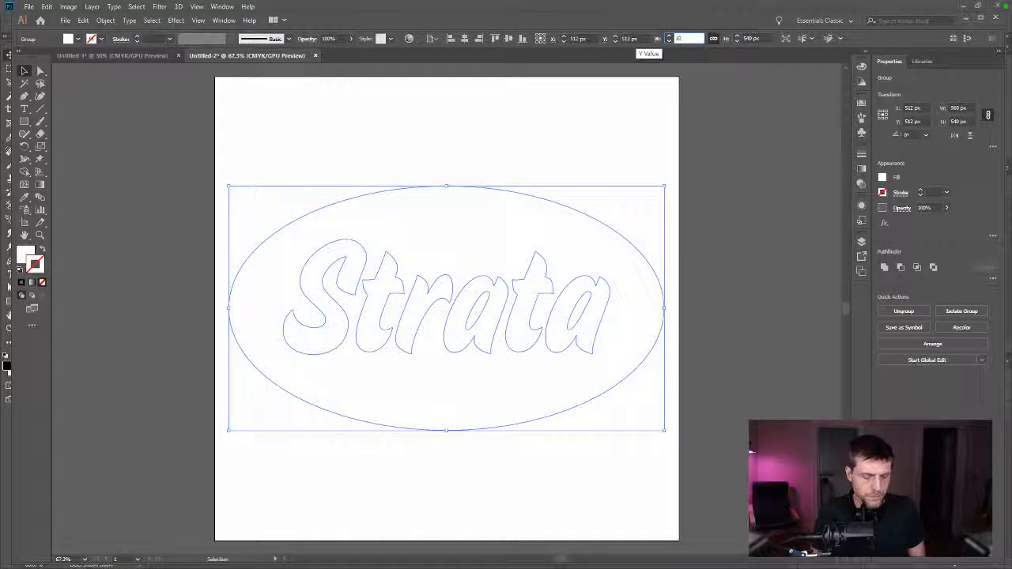
{"action": "type", "text": "00"}
{"action": "key", "text": "Return"}
{"action": "left_click", "coordinate": [736, 254]}
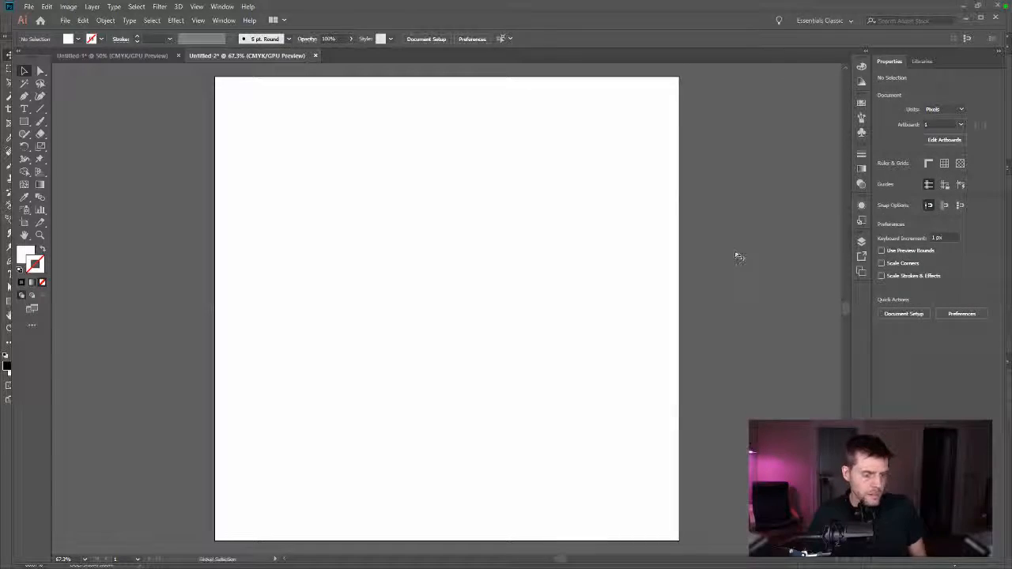
- Export the artwork with Save for Web as a transparent PNG-24, replacing LogoSprite.png in the Textures folder
{"action": "key", "text": "ctrl+alt+shift+s"}
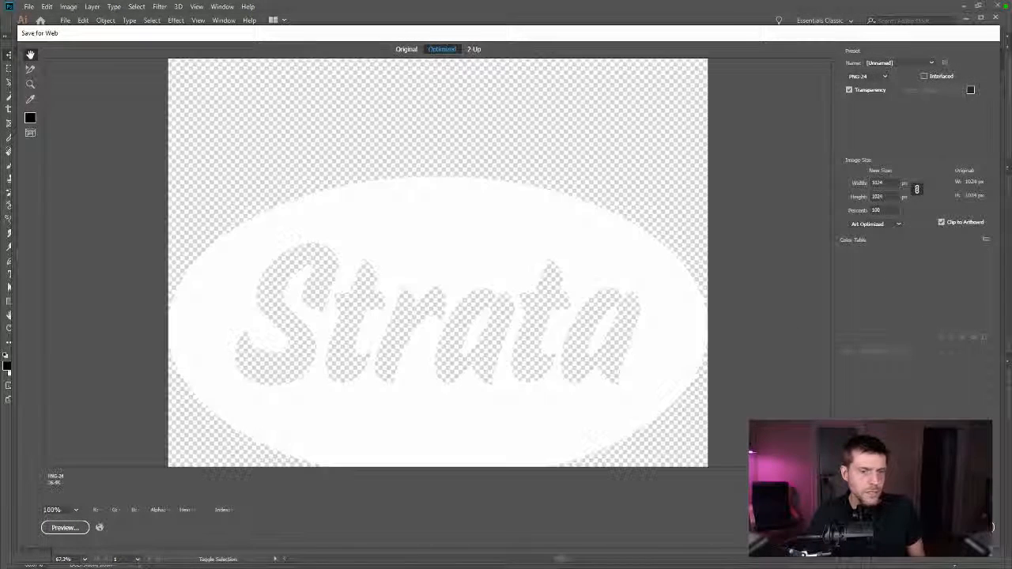
{"action": "left_click", "coordinate": [867, 528]}
{"action": "scroll", "coordinate": [624, 340], "scroll_direction": "down", "scroll_amount": 3}
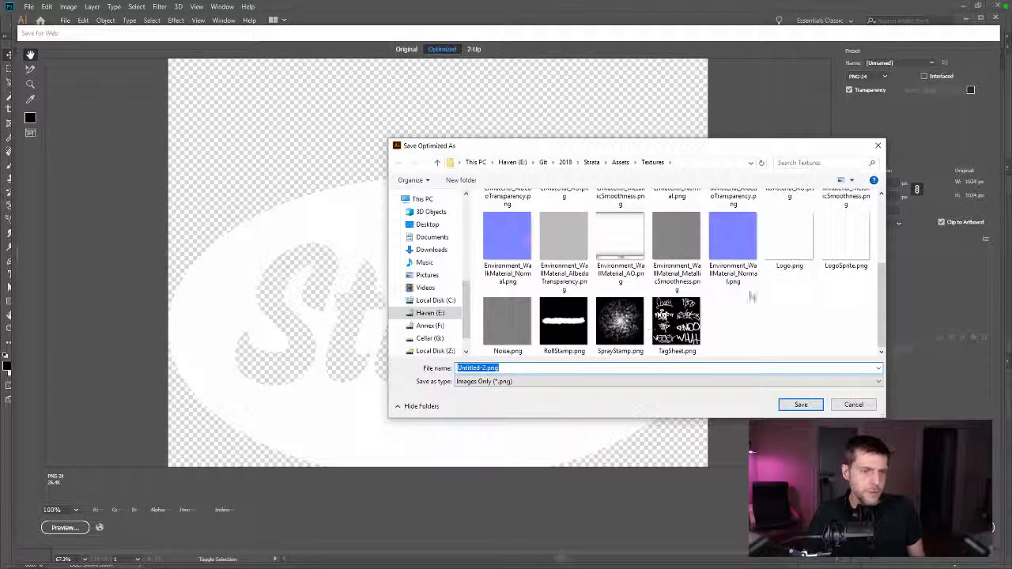
{"action": "double_click", "coordinate": [846, 238]}
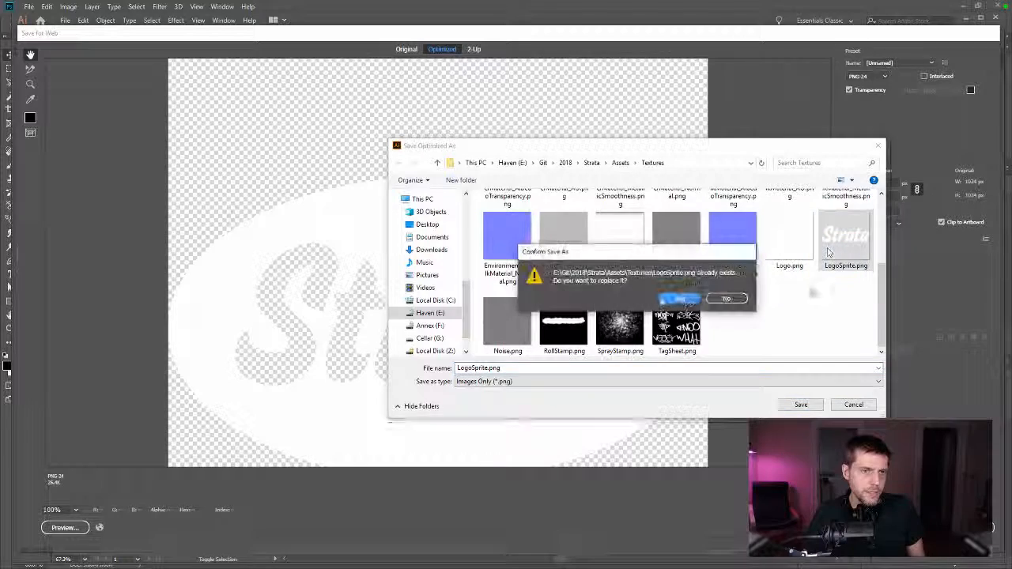
{"action": "left_click", "coordinate": [684, 298]}
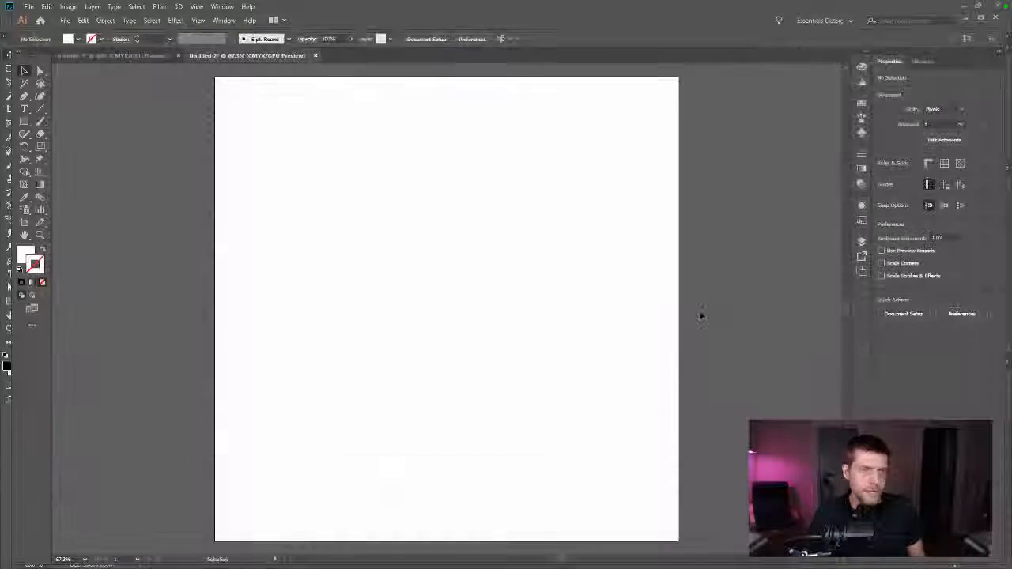
- Switch to Unity and preview the Game view at Square 1080 (1080x1080), returning it to Free Aspect
{"action": "key", "text": "alt+Tab"}
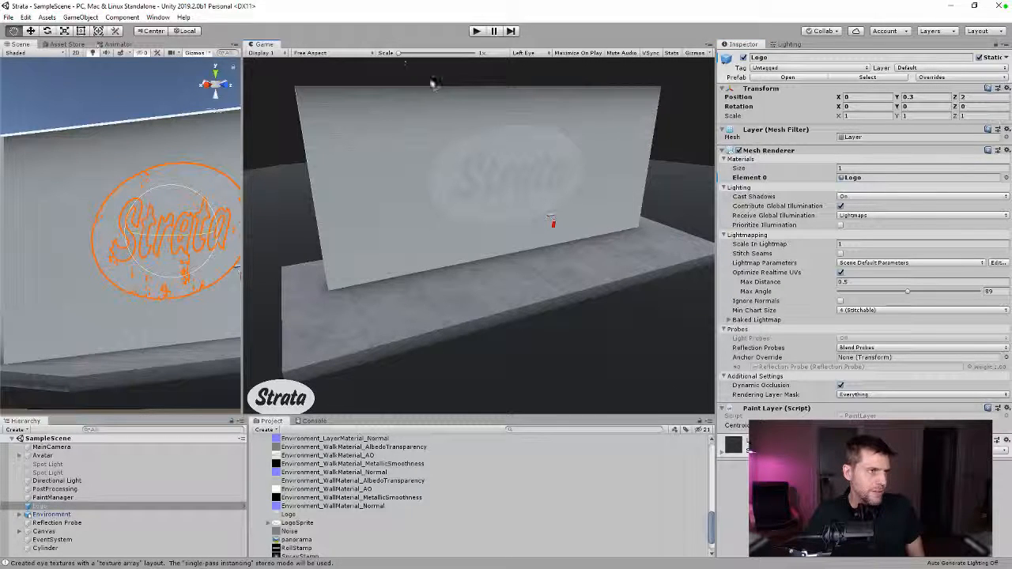
{"action": "left_click", "coordinate": [310, 53]}
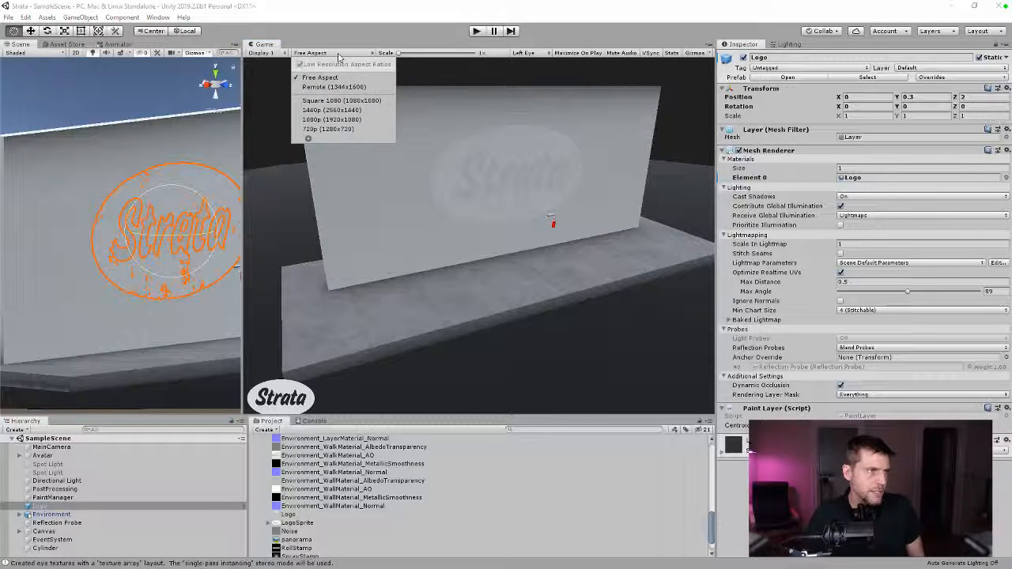
{"action": "left_click", "coordinate": [347, 100]}
{"action": "left_click", "coordinate": [341, 54]}
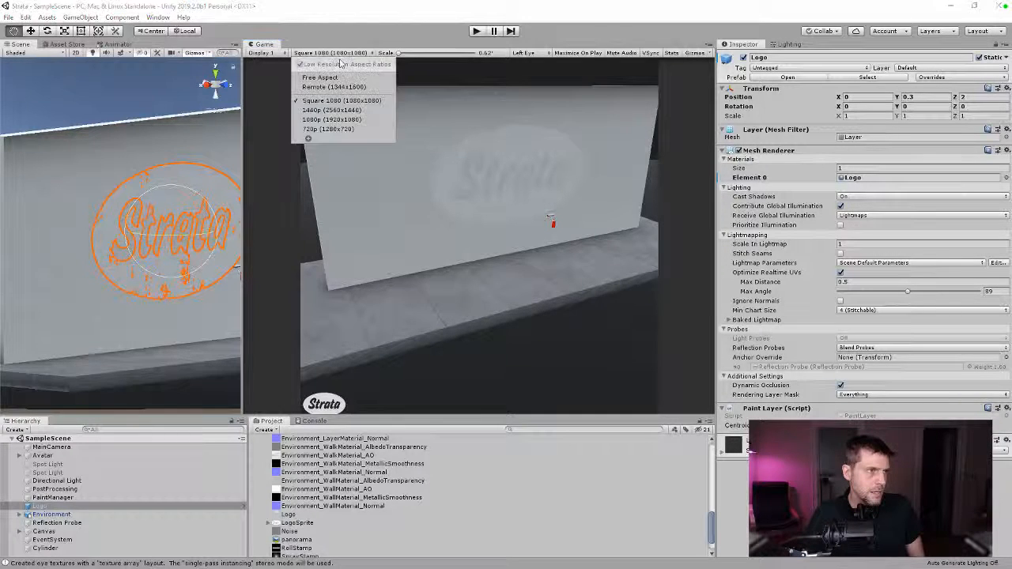
{"action": "left_click", "coordinate": [345, 78]}
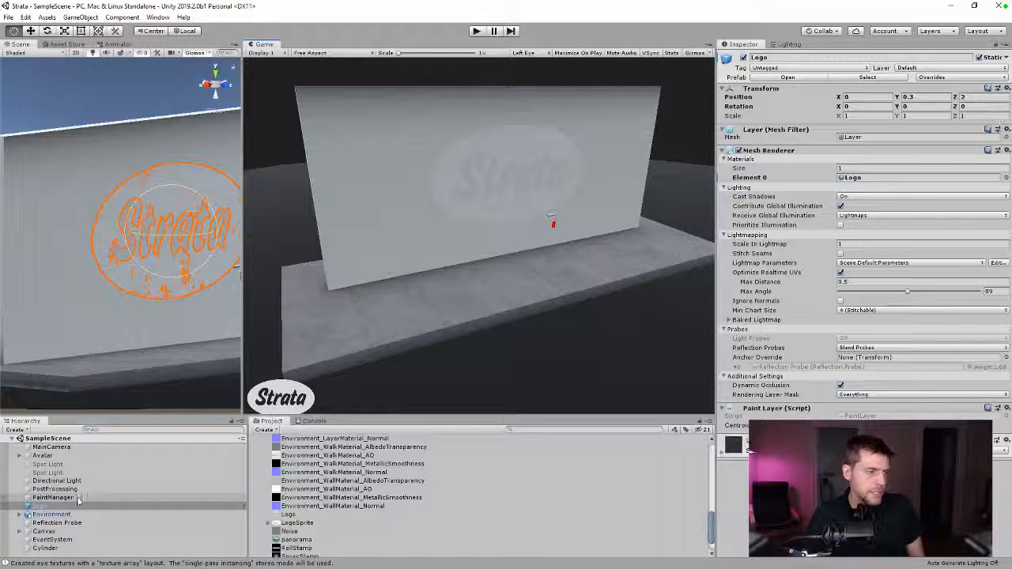
- Select the Canvas object in the scene to inspect its Canvas and Canvas Scaler settings
{"action": "left_click", "coordinate": [43, 531]}
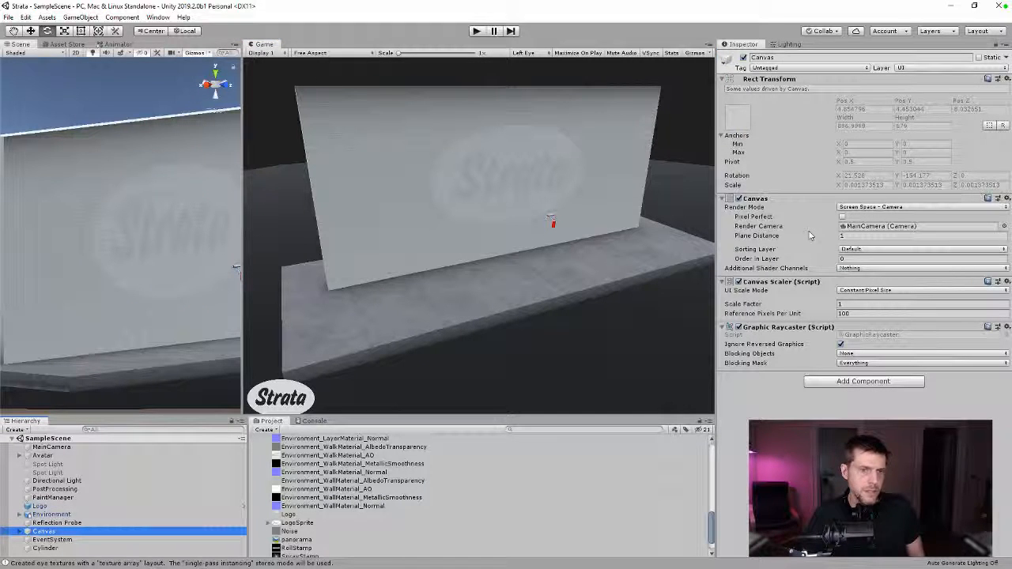
- Try a larger Scale Factor of 2 and a changed Reference Pixels Per Unit on the Canvas Scaler, and undo both changes
{"action": "left_click", "coordinate": [849, 307]}
{"action": "type", "text": "3"}
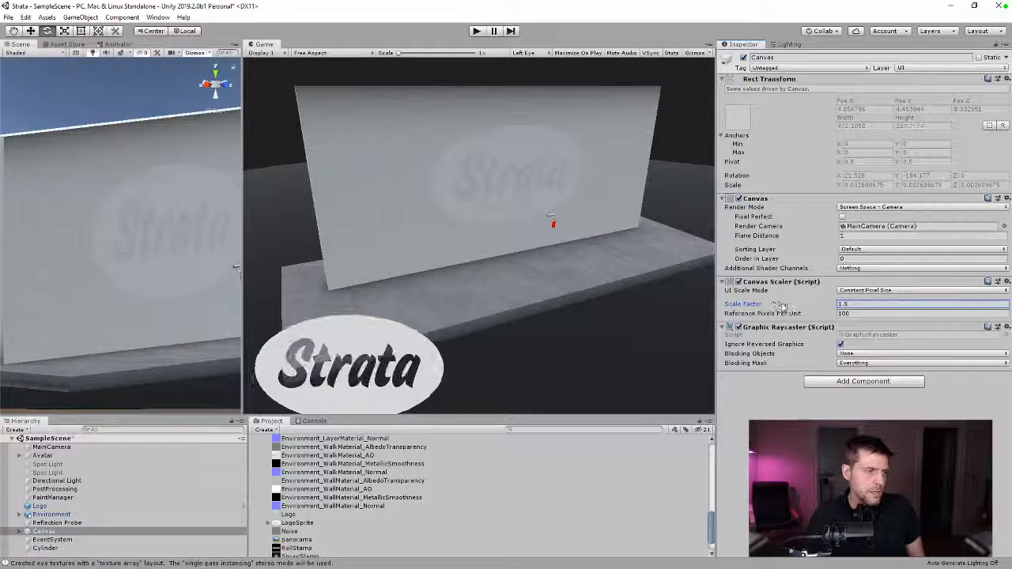
{"action": "key", "text": "ctrl+z"}
{"action": "type", "text": "2"}
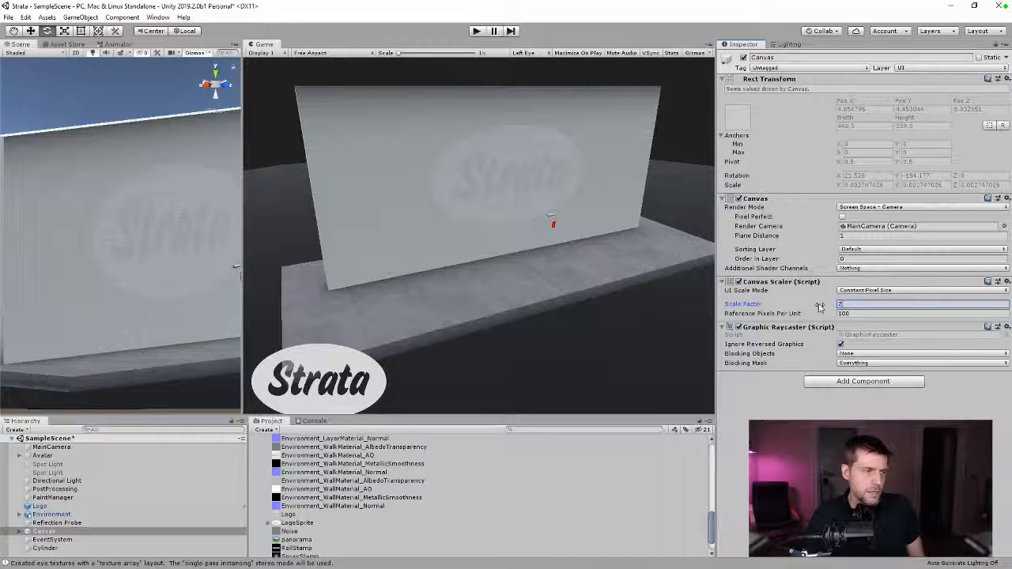
{"action": "key", "text": "ctrl+z"}
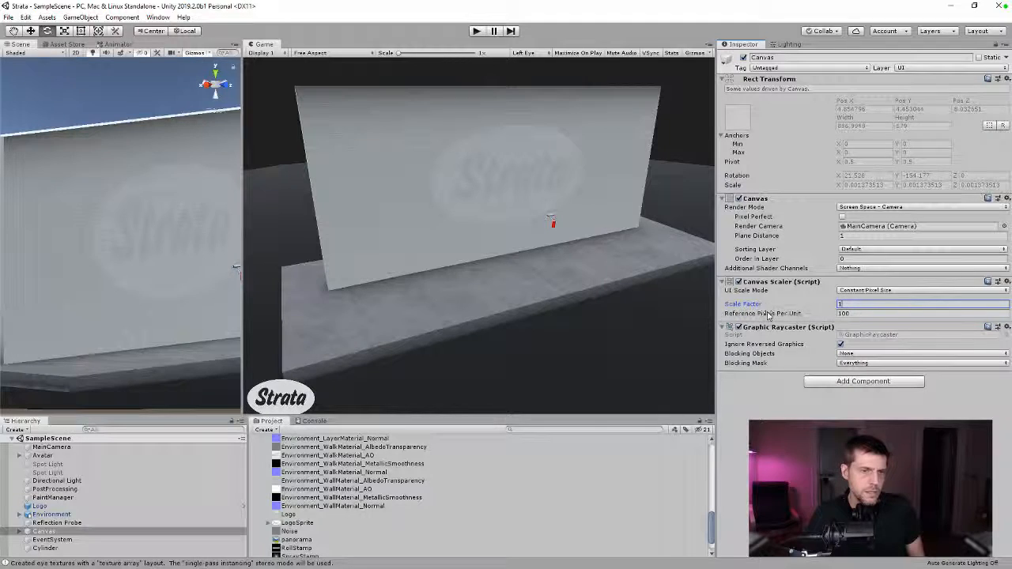
{"action": "left_click_drag", "start_coordinate": [775, 314], "coordinate": [780, 314]}
{"action": "key", "text": "ctrl+z"}
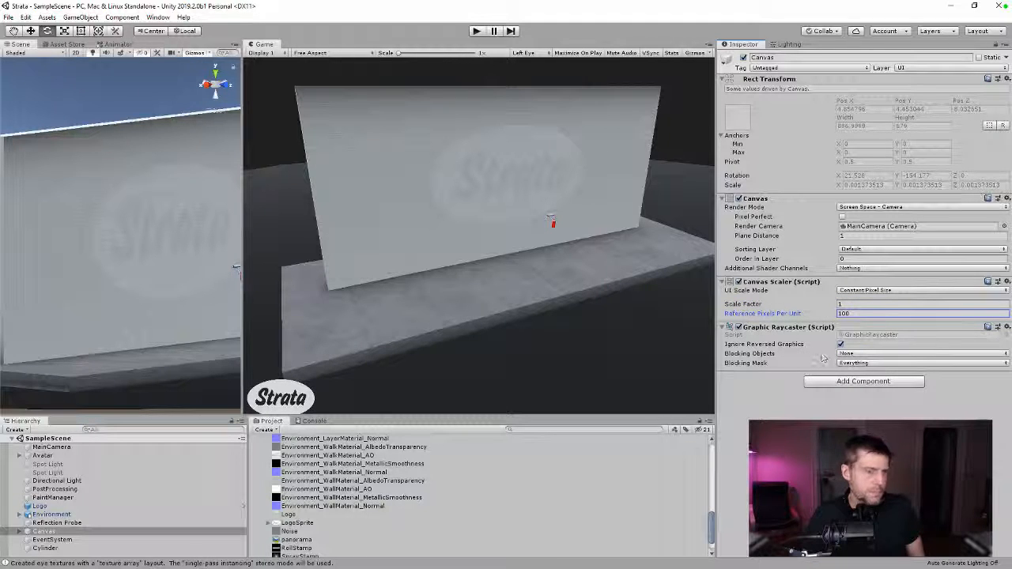
- Select the logo Image inside the Canvas and set its Pos Y to -16
{"action": "left_click", "coordinate": [23, 532]}
{"action": "left_click", "coordinate": [49, 539]}
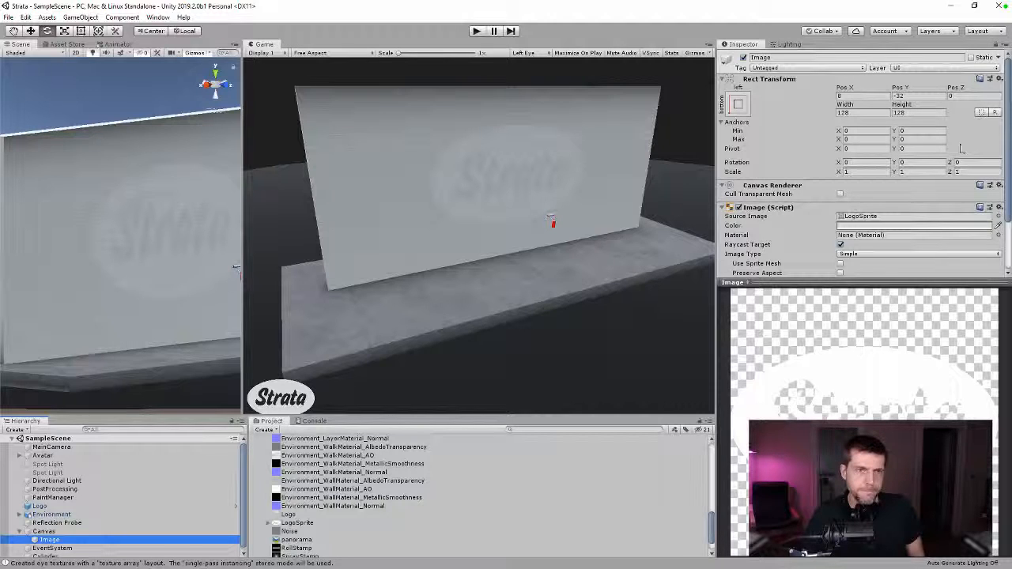
{"action": "left_click", "coordinate": [908, 95]}
{"action": "type", "text": "0"}
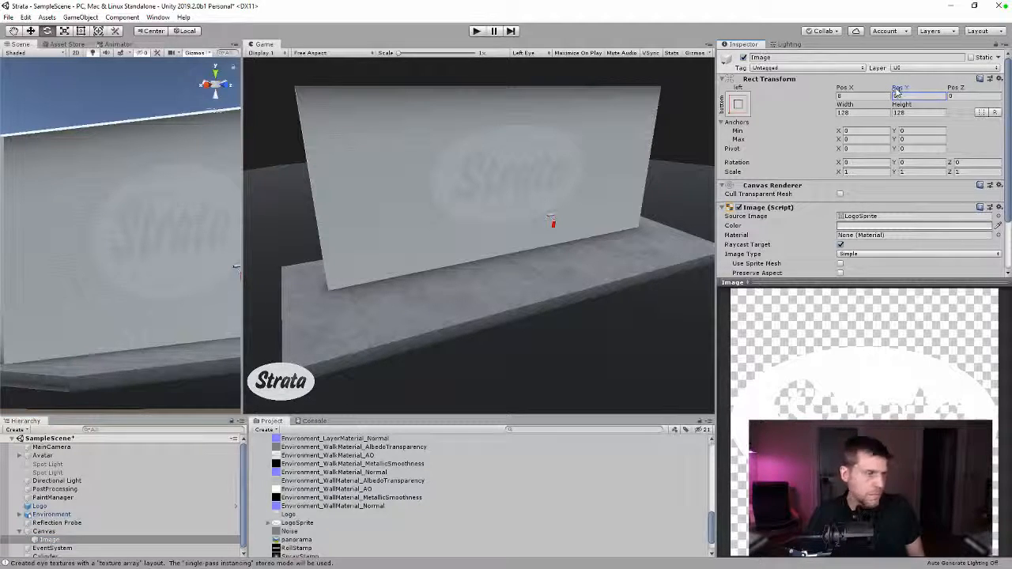
{"action": "left_click_drag", "start_coordinate": [899, 91], "coordinate": [875, 95]}
{"action": "key", "text": "Return"}
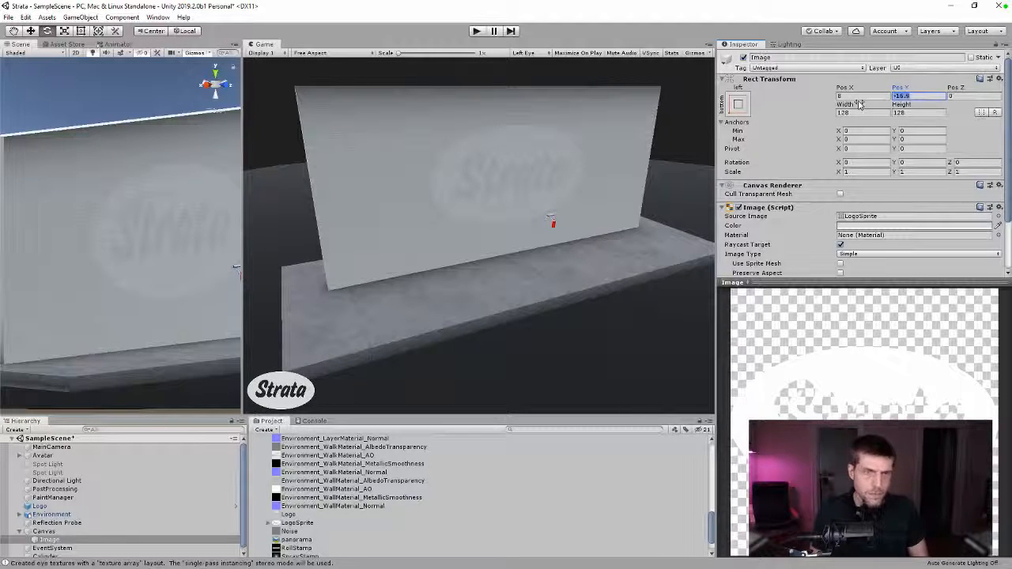
{"action": "type", "text": "-10"}
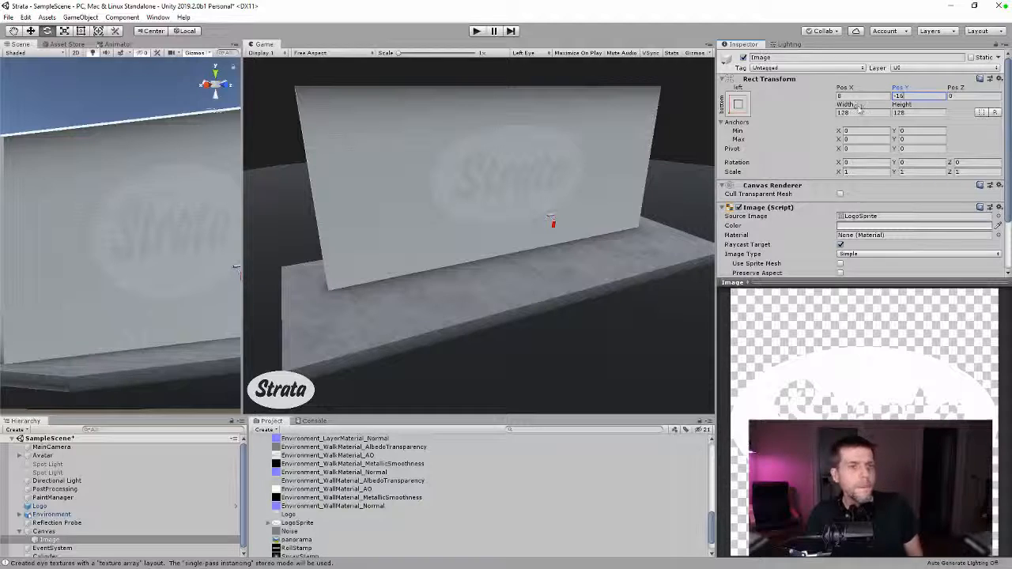
- Set the logo Image's Pos X to 16 and Pos Y to -8
{"action": "left_click", "coordinate": [862, 95]}
{"action": "type", "text": "16"}
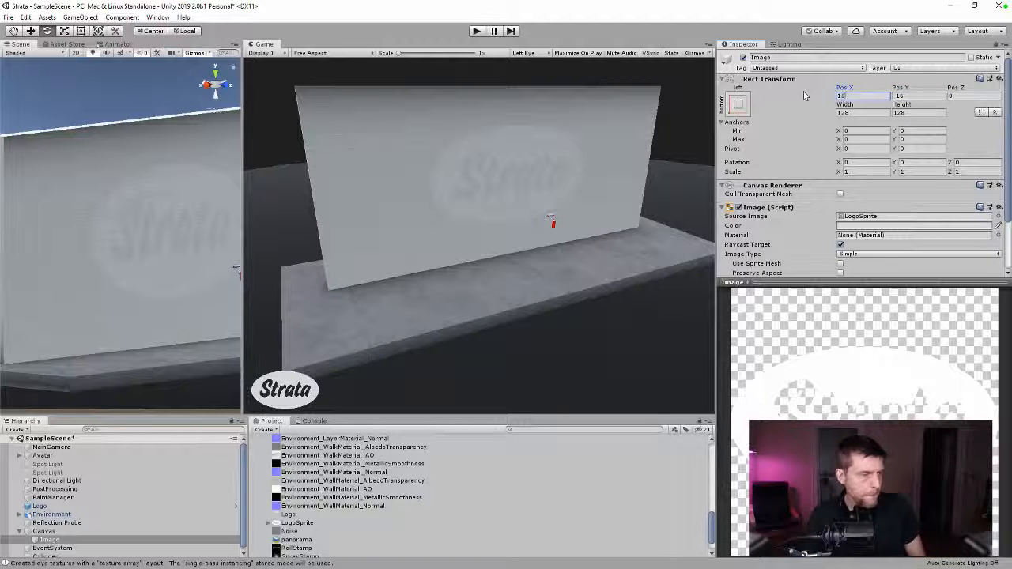
{"action": "left_click", "coordinate": [929, 96]}
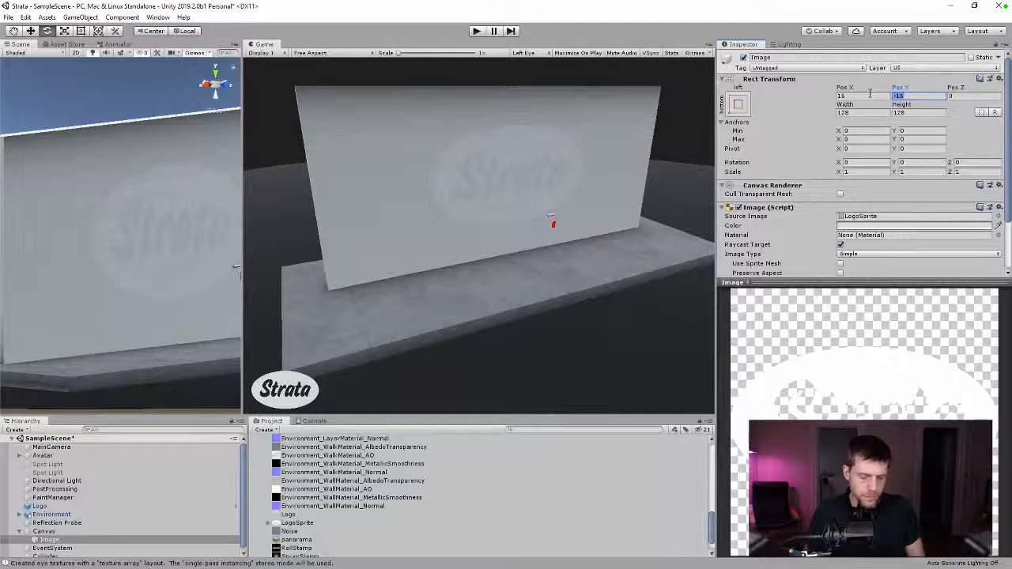
{"action": "type", "text": "-8"}
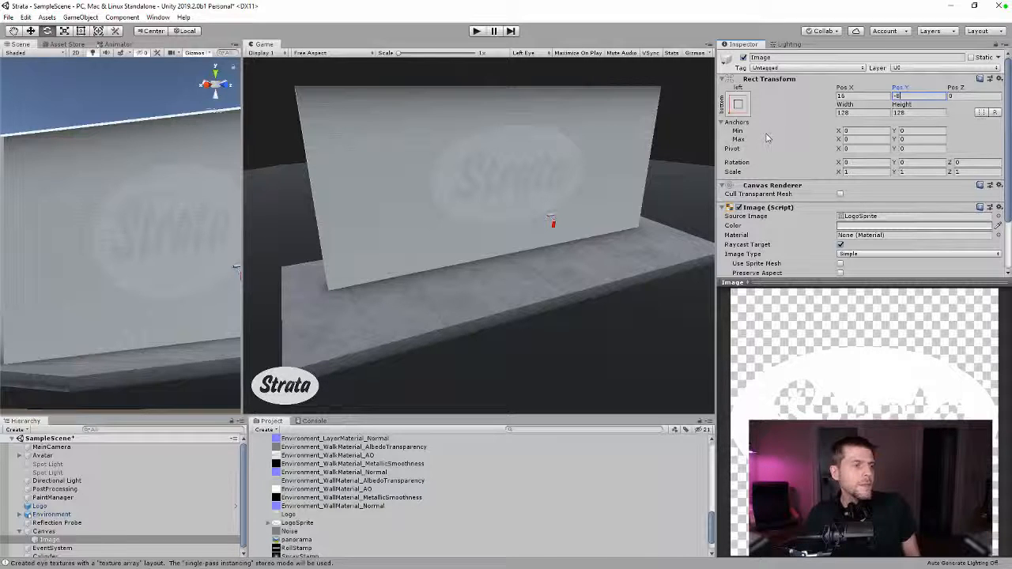
- Switch to the Strata logo document in Illustrator and select the logo group
{"action": "left_click", "coordinate": [584, 33]}
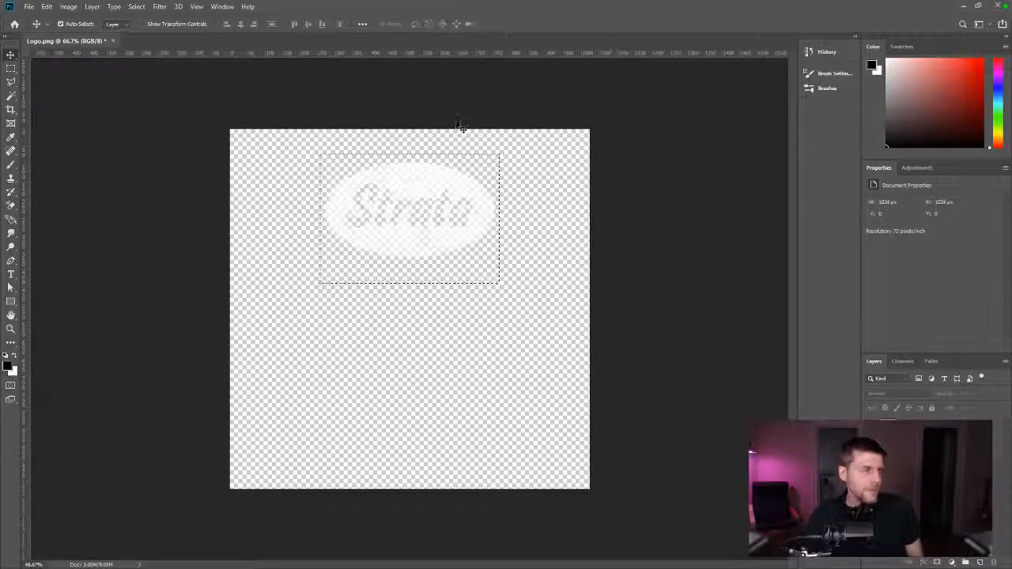
{"action": "key", "text": "ctrl+d"}
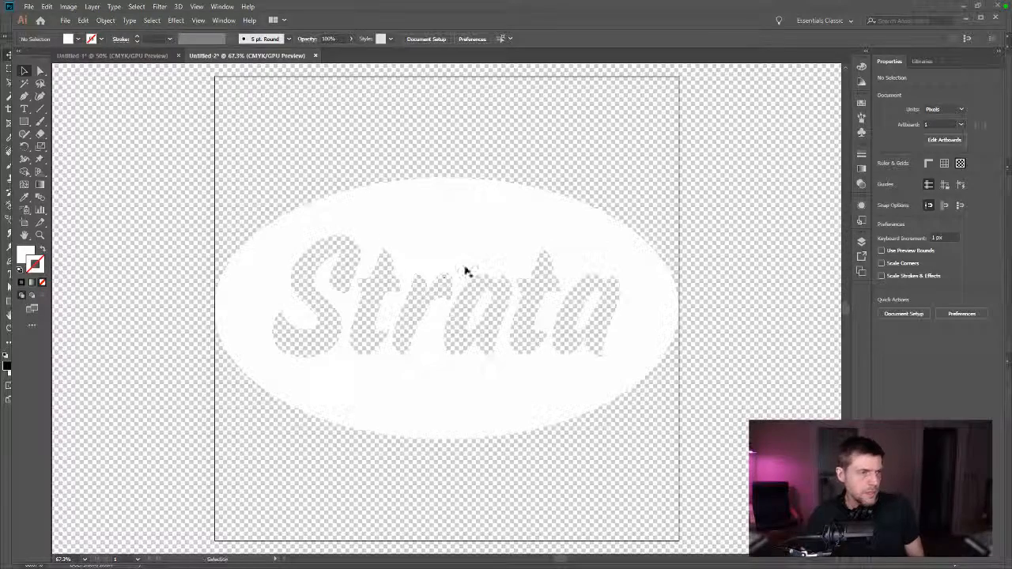
{"action": "left_click", "coordinate": [609, 245]}
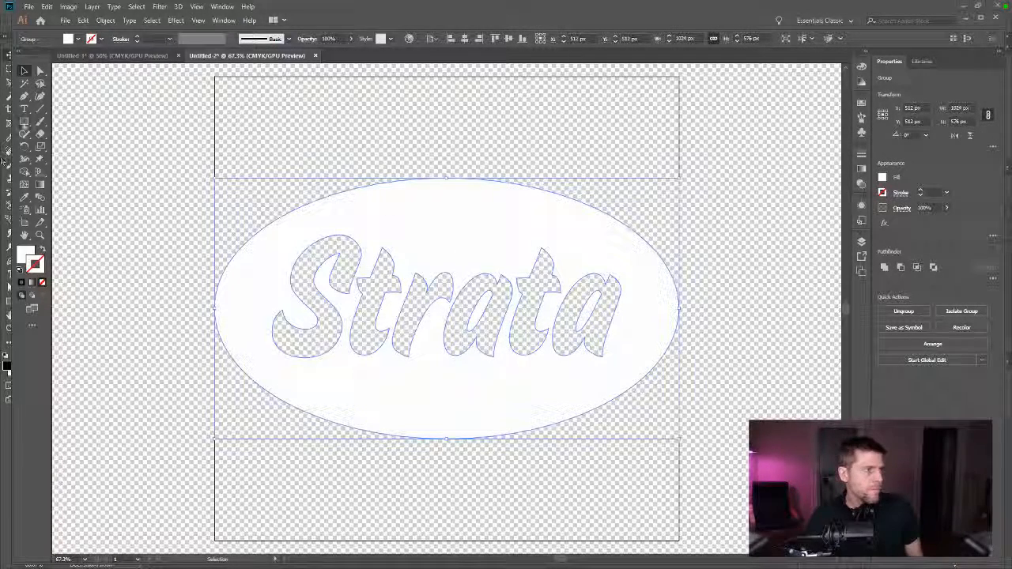
{"action": "left_click", "coordinate": [24, 124]}
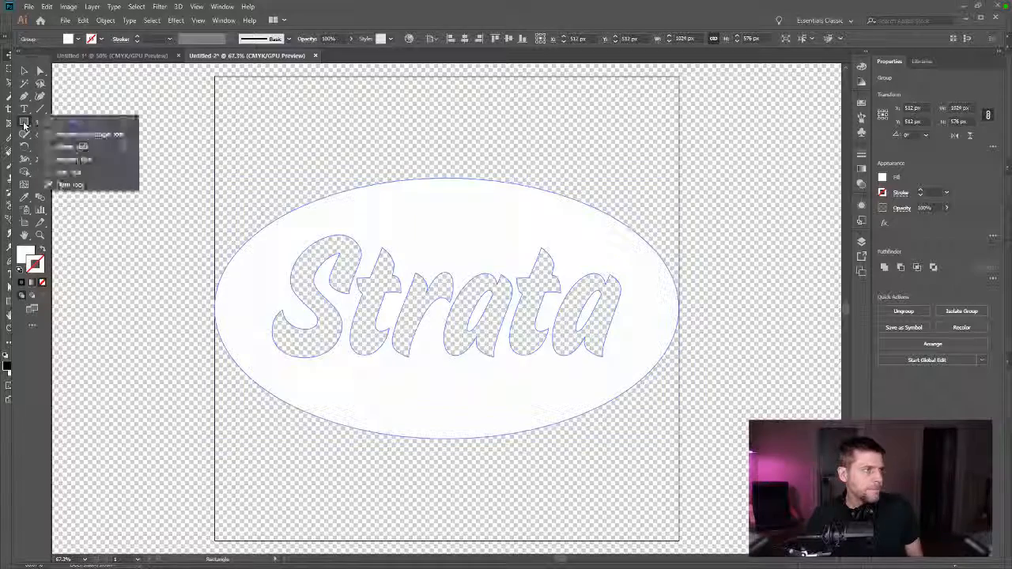
{"action": "left_click", "coordinate": [87, 303]}
{"action": "left_click", "coordinate": [153, 279]}
{"action": "key", "text": "Escape"}
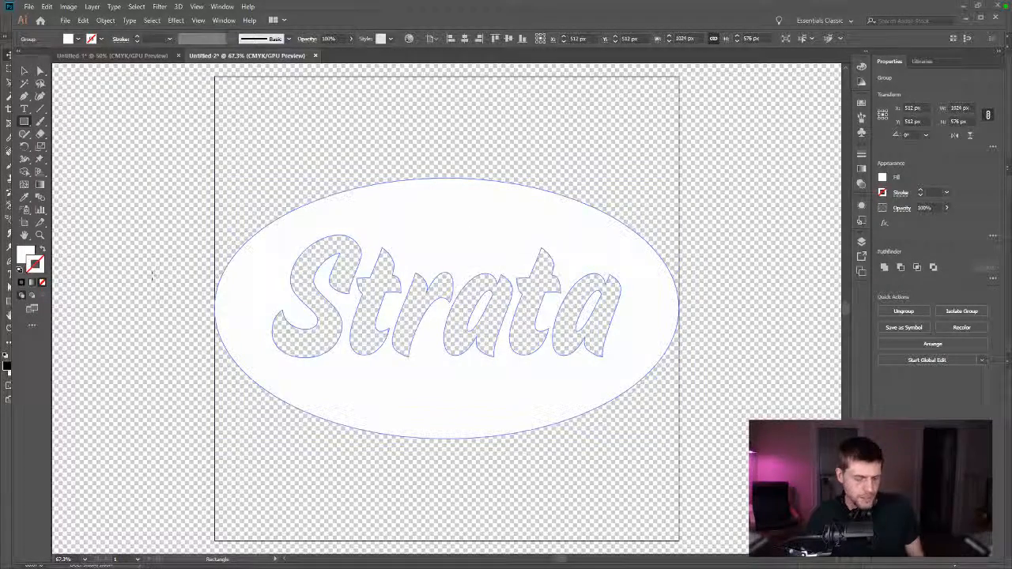
- Try making the logo's shapes a compound path and moving it down and to the left, and undo the move
{"action": "key", "text": "v"}
{"action": "left_click", "coordinate": [368, 201]}
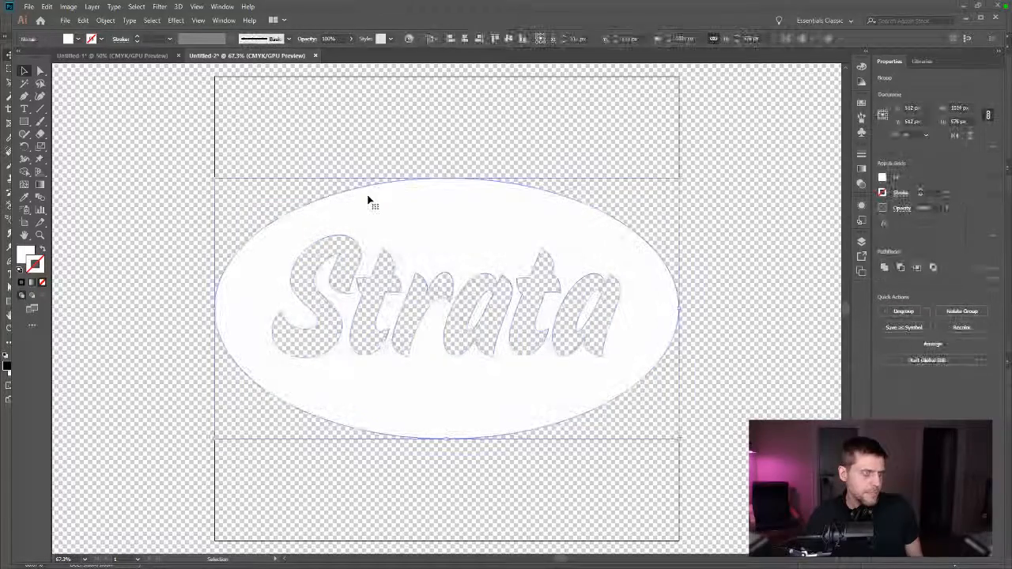
{"action": "key", "text": "a"}
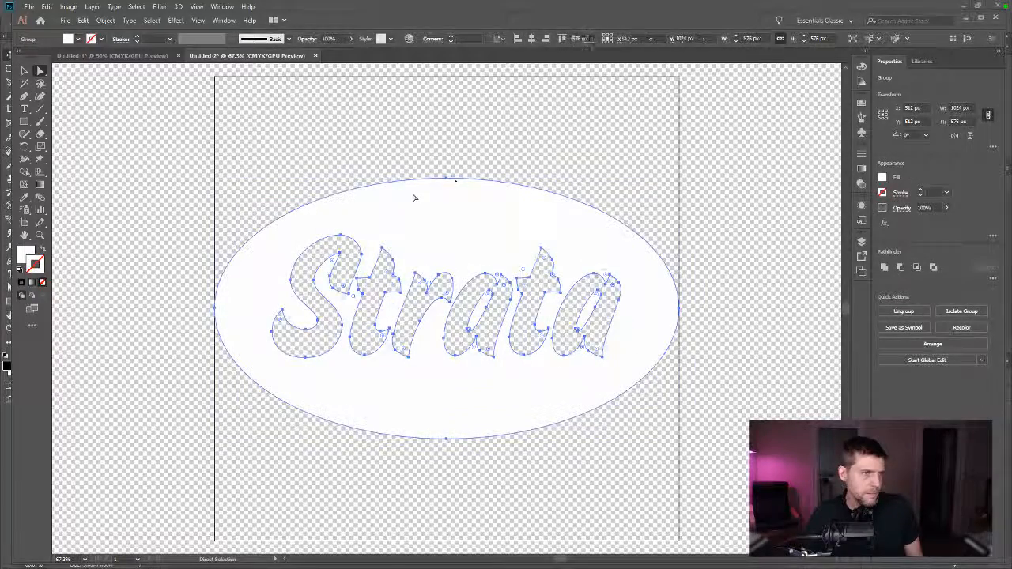
{"action": "key", "text": "ctrl+8"}
{"action": "key", "text": "v"}
{"action": "left_click_drag", "start_coordinate": [244, 287], "coordinate": [203, 329]}
{"action": "key", "text": "ctrl+z"}
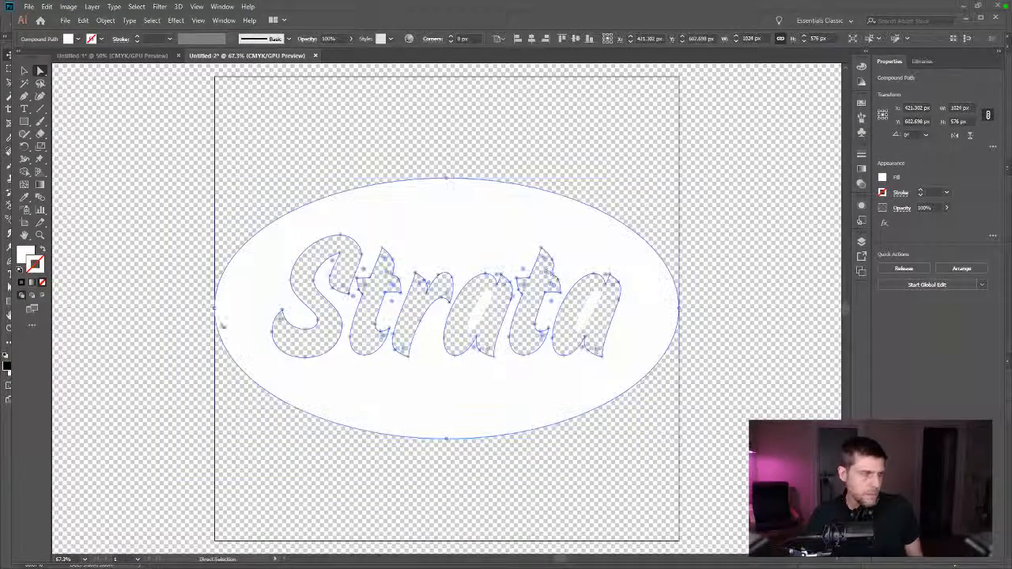
- Select only the logo's outer ellipse by its anchor points, copy it and paste it in place over the lettering
{"action": "left_click_drag", "start_coordinate": [469, 463], "coordinate": [414, 415], "text": "shift"}
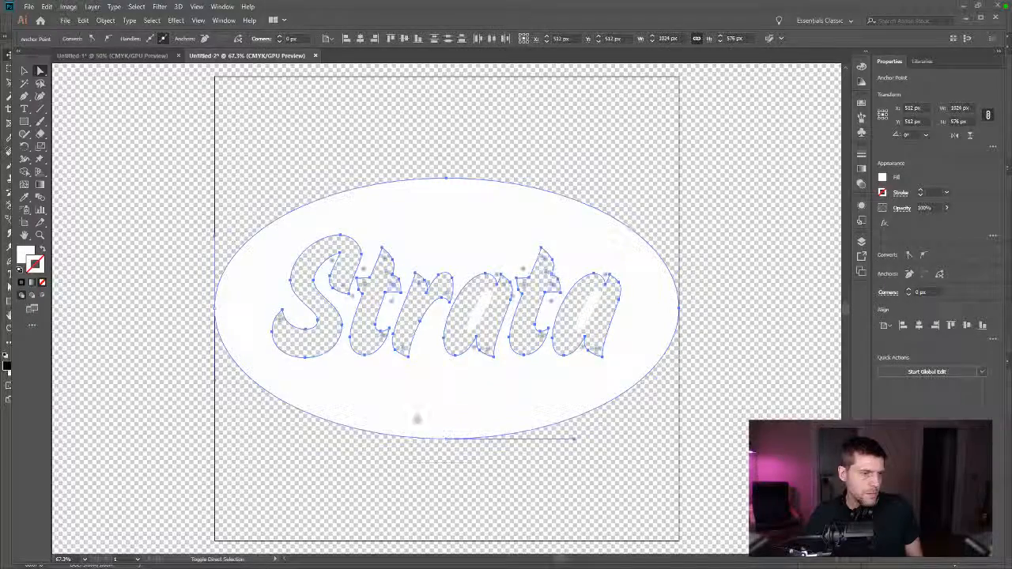
{"action": "left_click_drag", "start_coordinate": [708, 295], "coordinate": [677, 330]}
{"action": "left_click_drag", "start_coordinate": [480, 151], "coordinate": [432, 205], "text": "shift"}
{"action": "left_click_drag", "start_coordinate": [167, 290], "coordinate": [242, 362], "text": "shift"}
{"action": "left_click_drag", "start_coordinate": [499, 470], "coordinate": [417, 435], "text": "shift"}
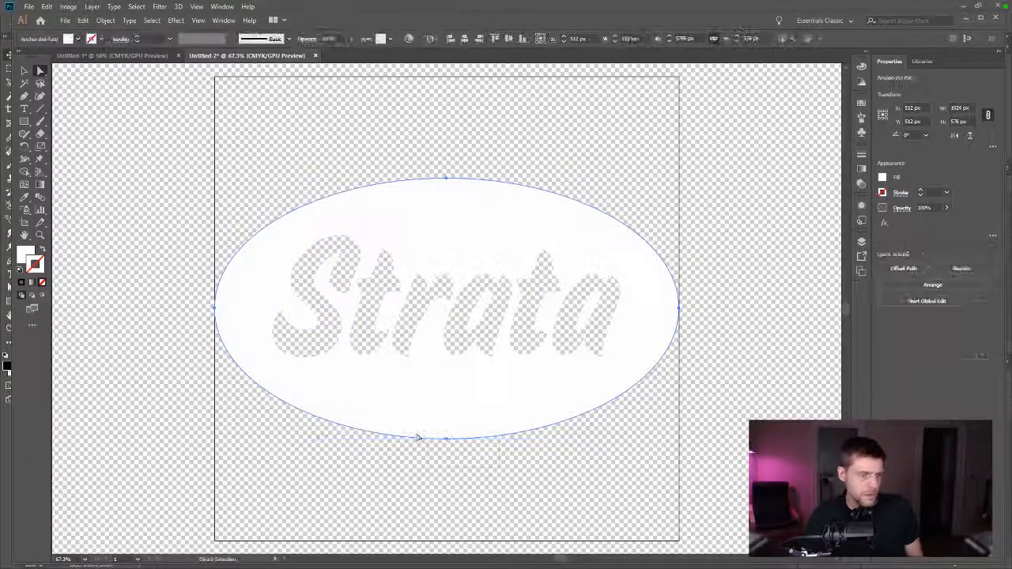
{"action": "key", "text": "ctrl+c"}
{"action": "key", "text": "ctrl+shift+v"}
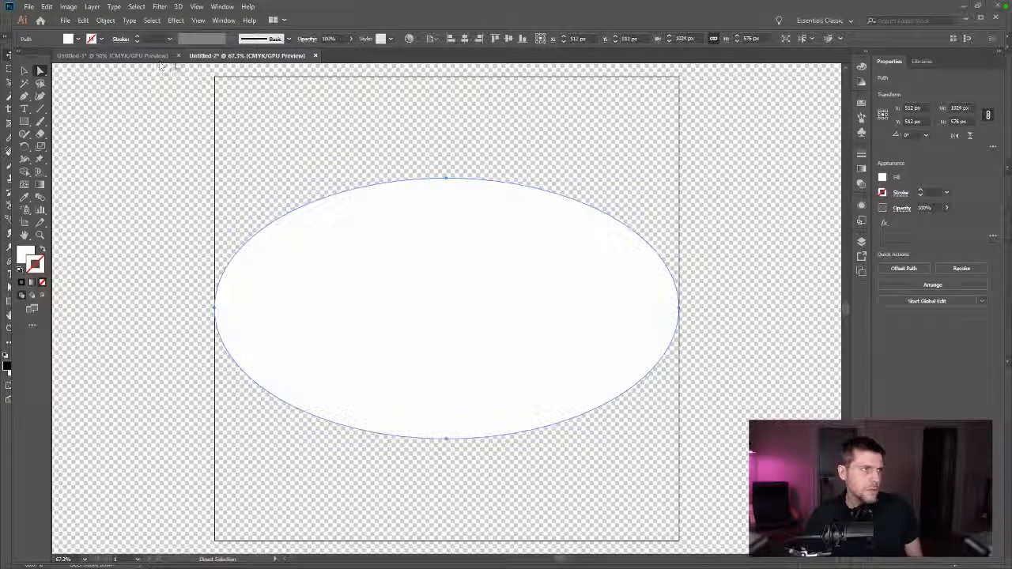
{"action": "left_click", "coordinate": [114, 7]}
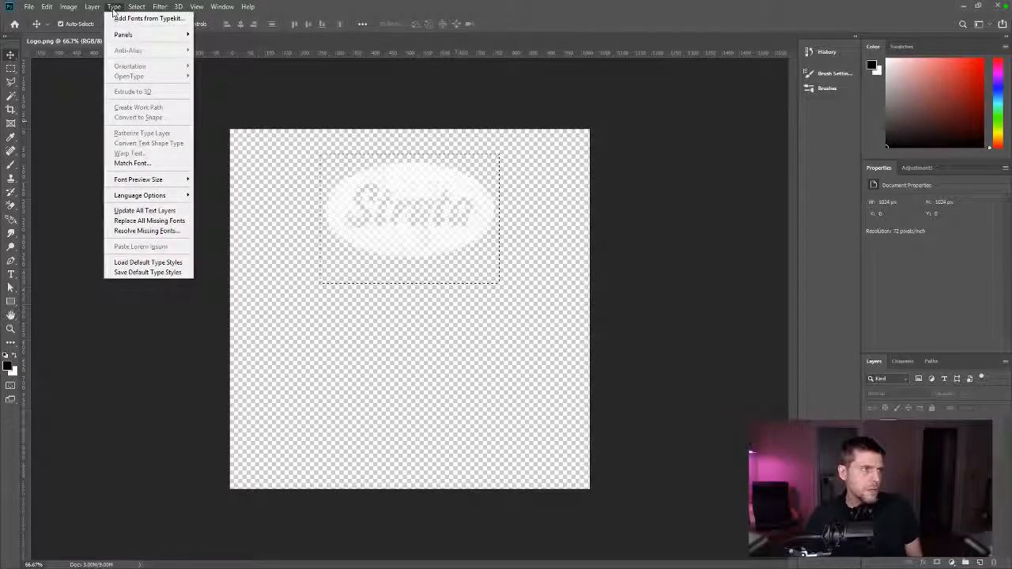
{"action": "left_click", "coordinate": [113, 9]}
{"action": "key", "text": "alt+Tab"}
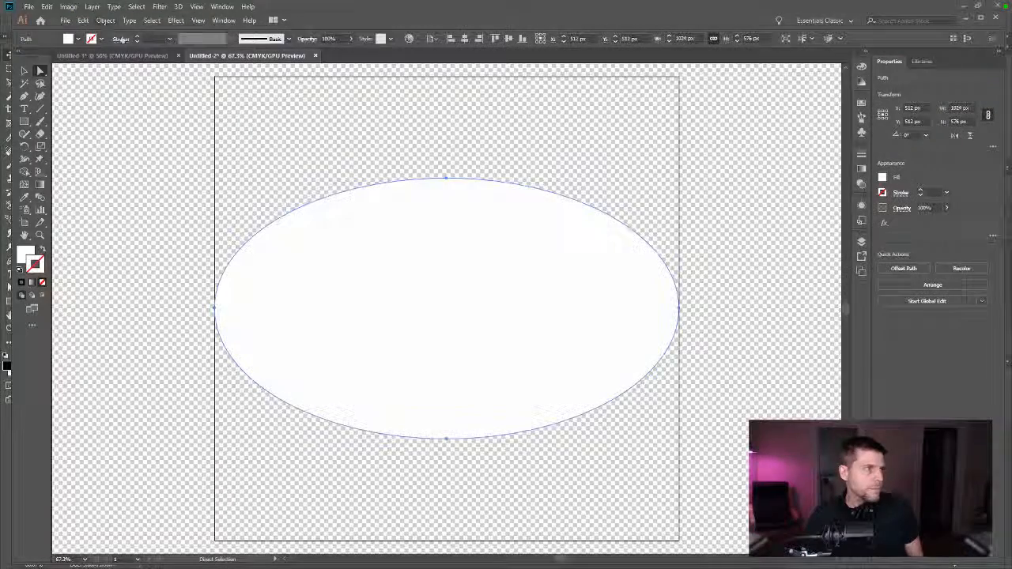
- Maximize the Illustrator window and create an inner ellipse with Offset Path at -32 px, with the preview on
{"action": "left_click_drag", "start_coordinate": [320, 17], "coordinate": [314, 1]}
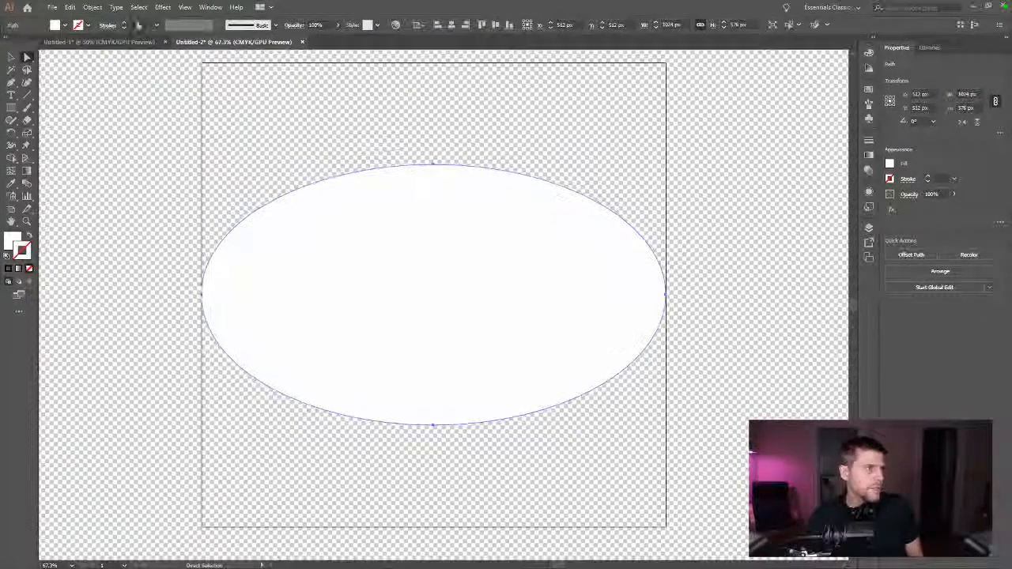
{"action": "left_click", "coordinate": [93, 7]}
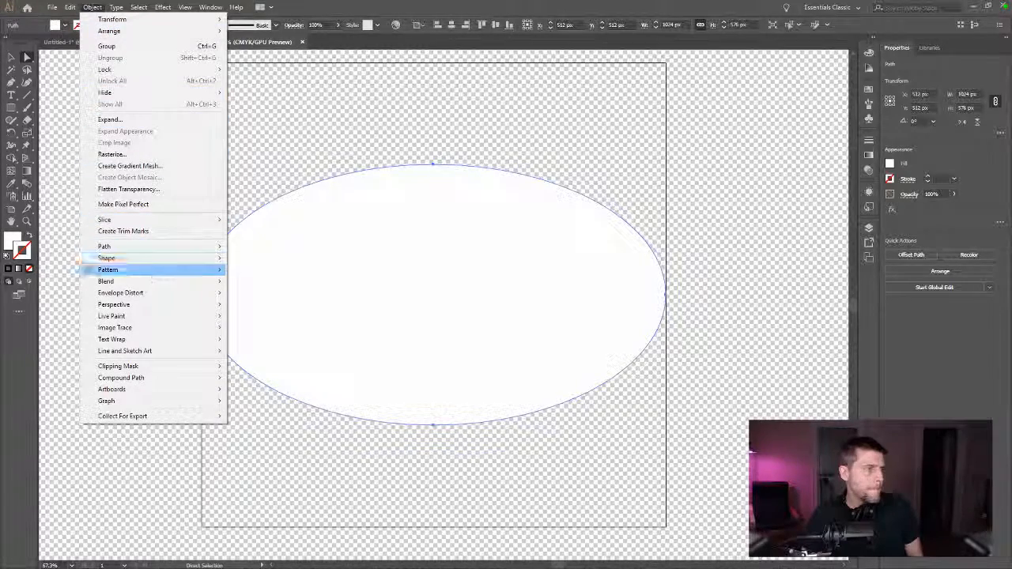
{"action": "mouse_move", "coordinate": [142, 248]}
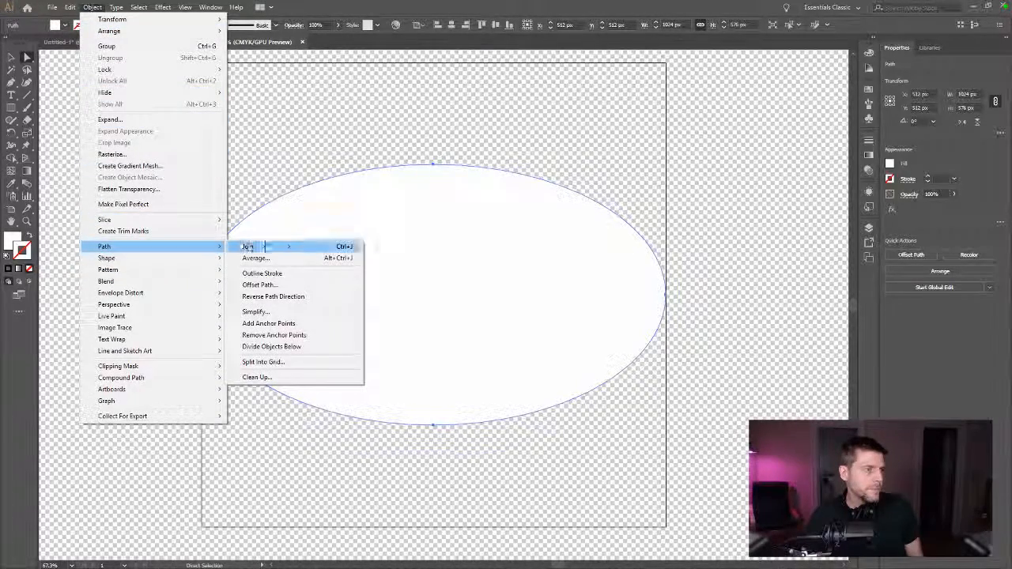
{"action": "left_click", "coordinate": [259, 284]}
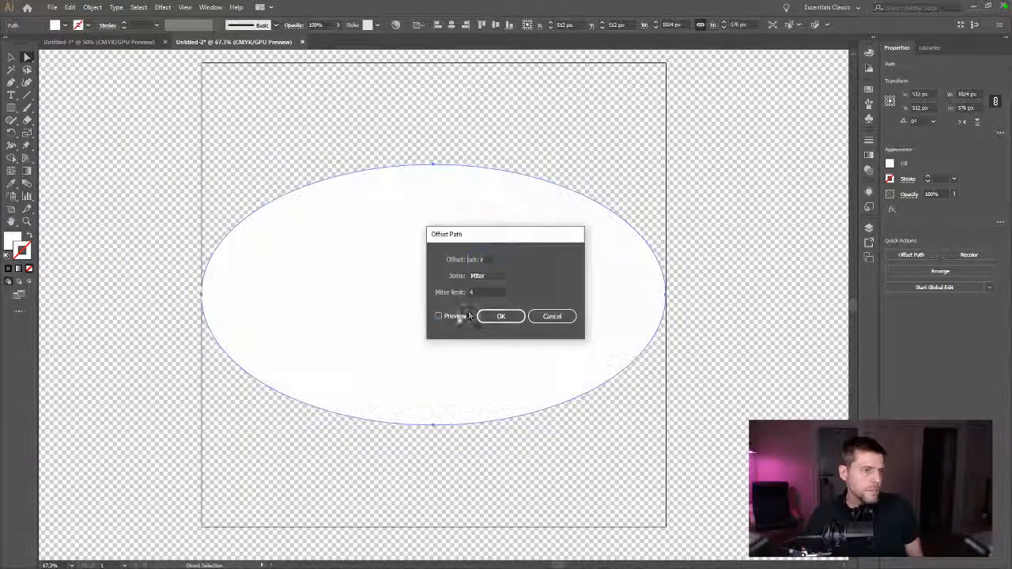
{"action": "left_click", "coordinate": [440, 316]}
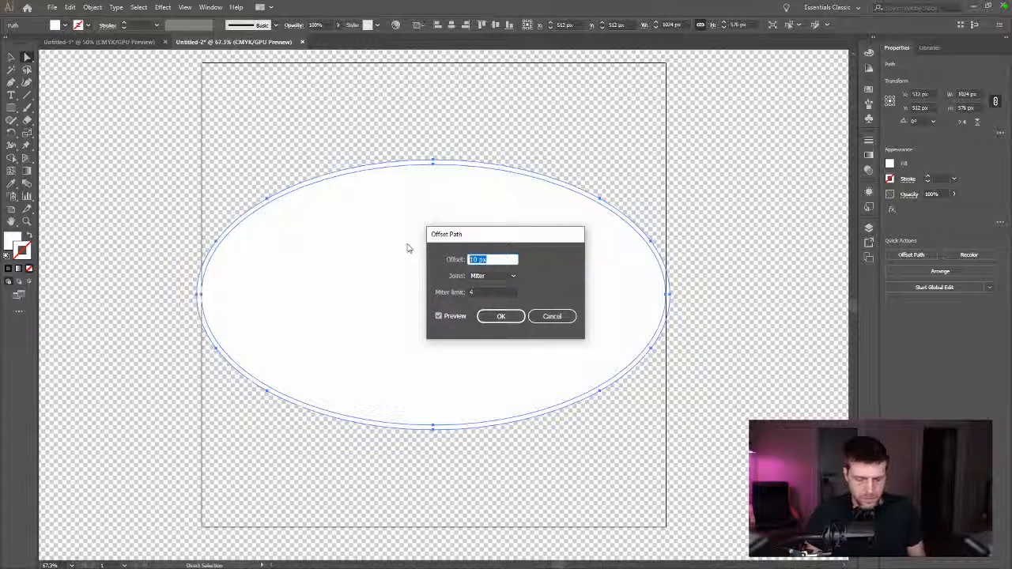
{"action": "type", "text": "-32"}
{"action": "key", "text": "Tab"}
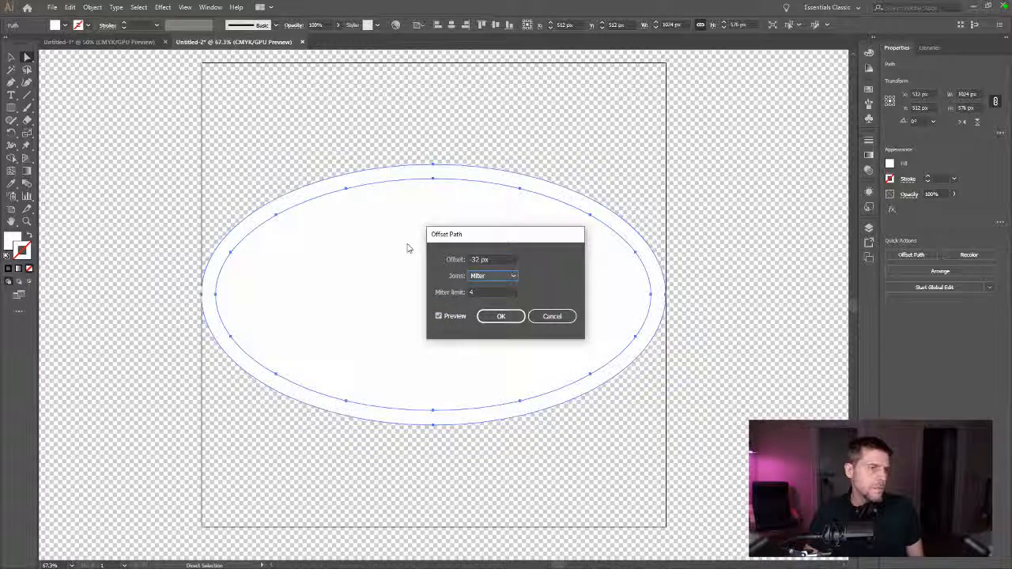
{"action": "left_click", "coordinate": [512, 317]}
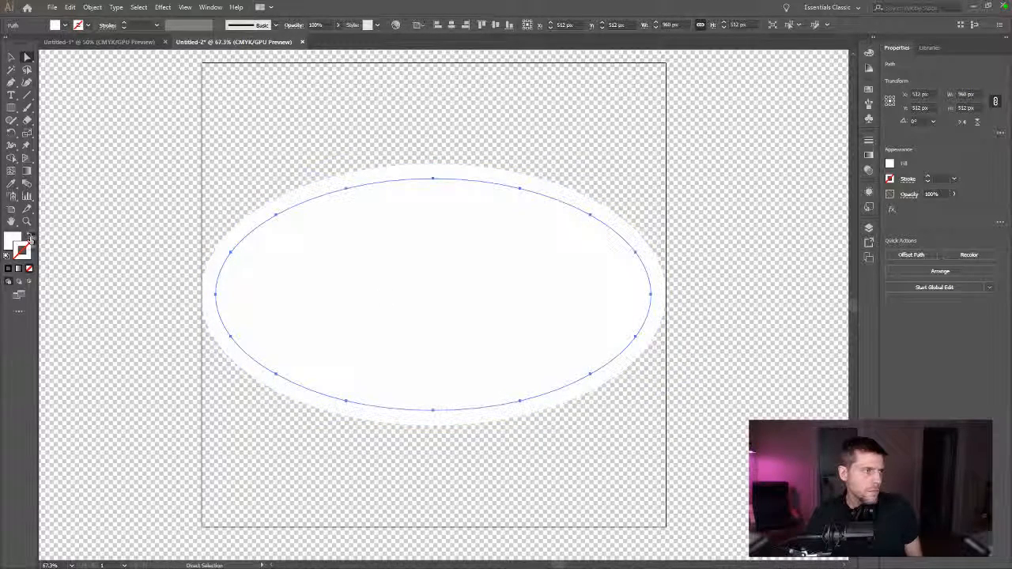
- Give the inner ellipse a black fill and no stroke
{"action": "key", "text": "d"}
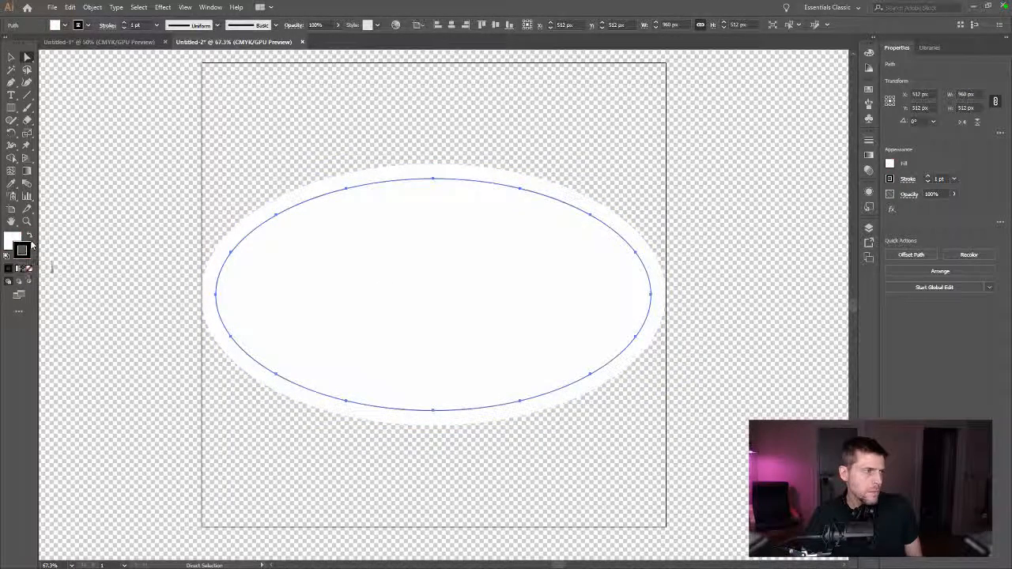
{"action": "left_click", "coordinate": [29, 236]}
{"action": "left_click", "coordinate": [29, 268]}
{"action": "left_click", "coordinate": [118, 249]}
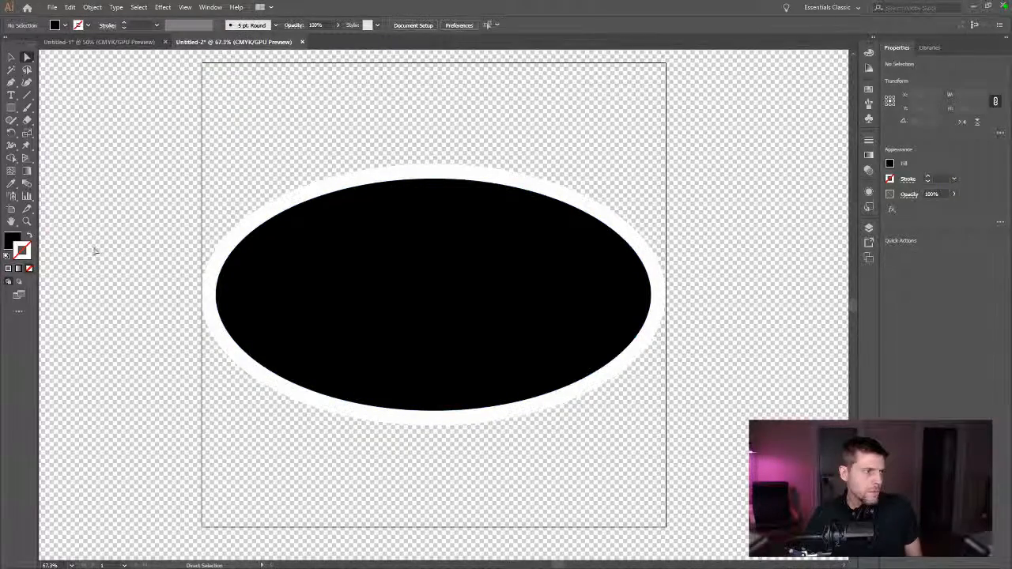
- Swap the inner ellipse's fill and stroke to leave a black outline without fill, and select the white outer ellipse
{"action": "left_click", "coordinate": [16, 239]}
{"action": "left_click", "coordinate": [261, 273]}
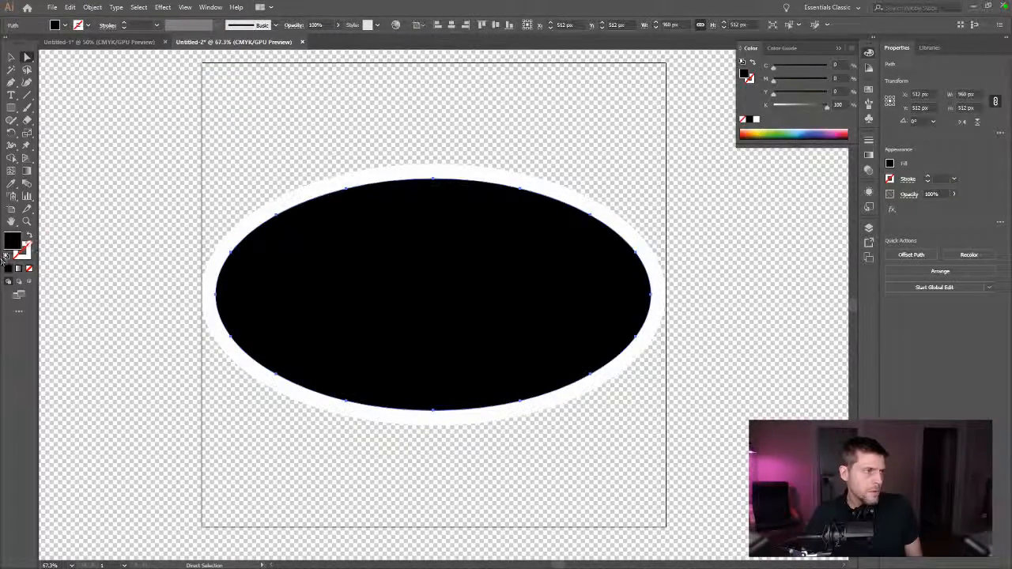
{"action": "left_click", "coordinate": [29, 236]}
{"action": "left_click", "coordinate": [353, 264]}
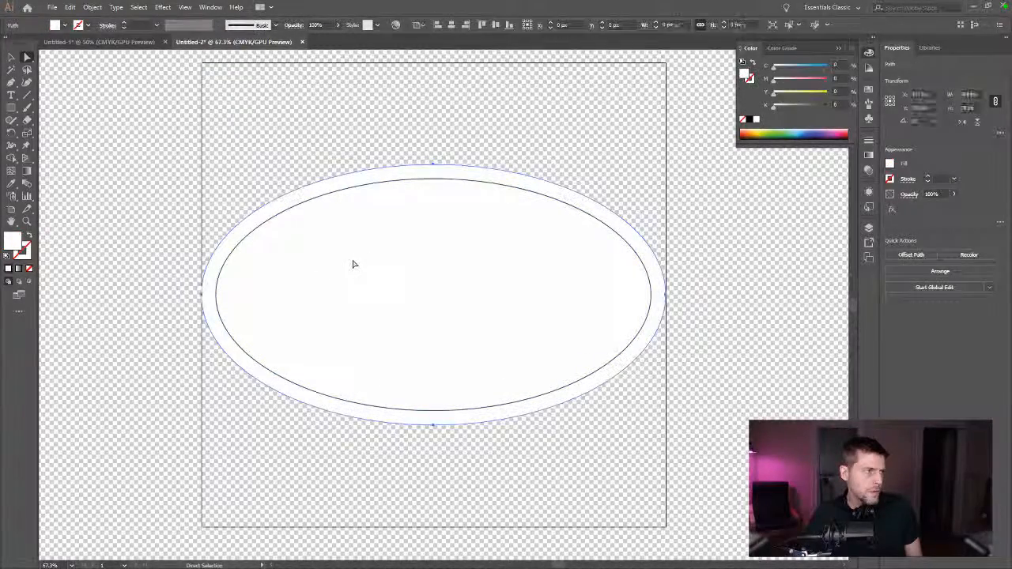
- Remove the pasted white outer ellipse that covers the Strata lettering and clear the selection
{"action": "left_click_drag", "start_coordinate": [353, 264], "coordinate": [519, 343]}
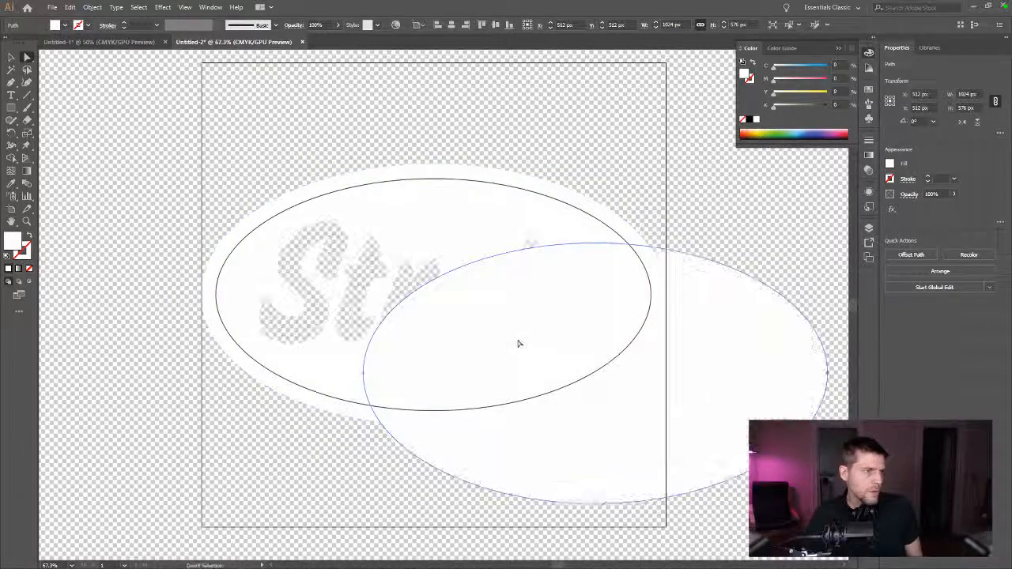
{"action": "key", "text": "ctrl+z"}
{"action": "left_click", "coordinate": [788, 395]}
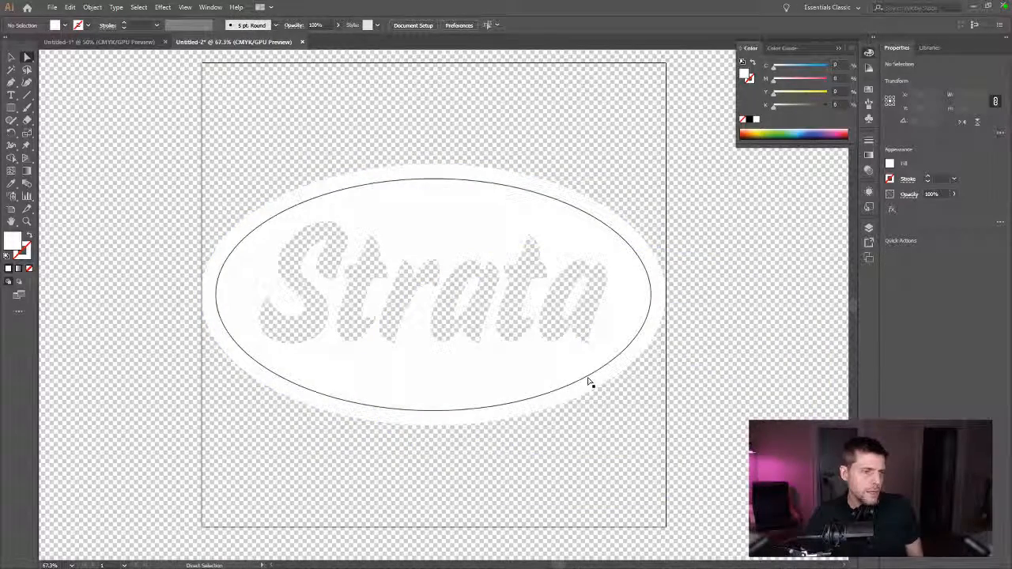
{"action": "key", "text": "v"}
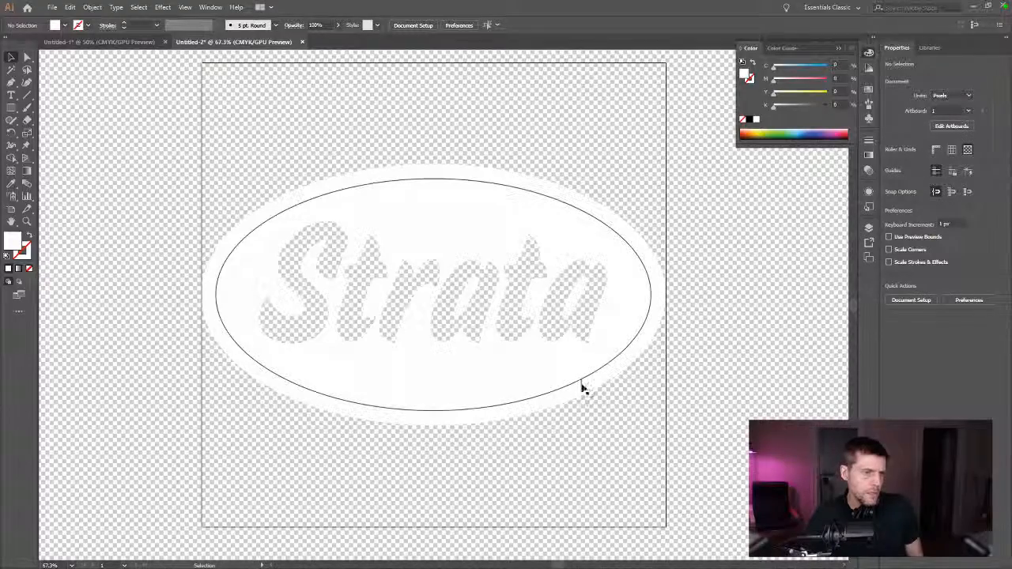
{"action": "left_click_drag", "start_coordinate": [579, 383], "coordinate": [666, 451]}
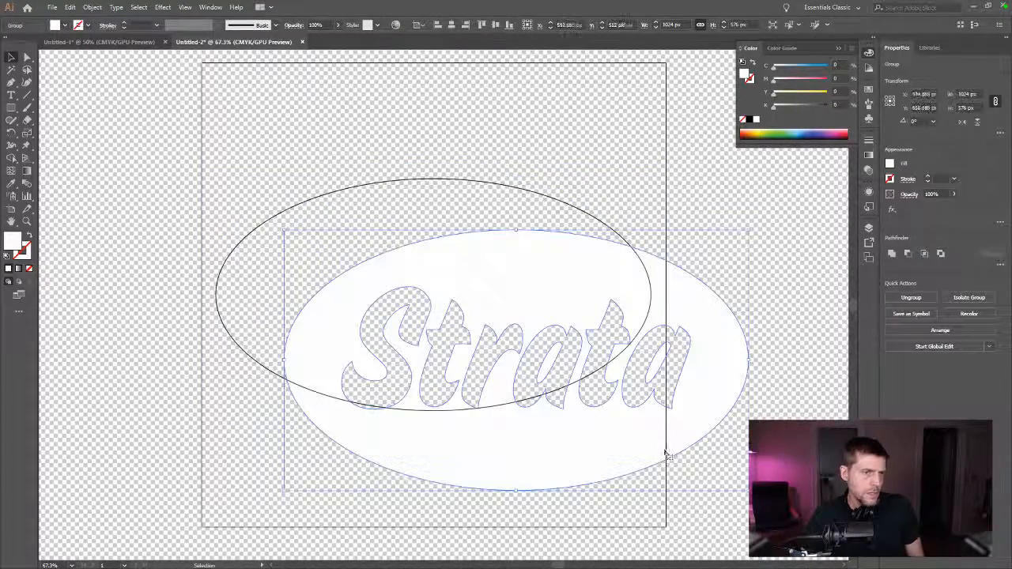
{"action": "key", "text": "ctrl+z"}
- Try a 4 pt stroke on the black inner ellipse, and set its stroke weight to 8 pt
{"action": "left_click", "coordinate": [246, 240]}
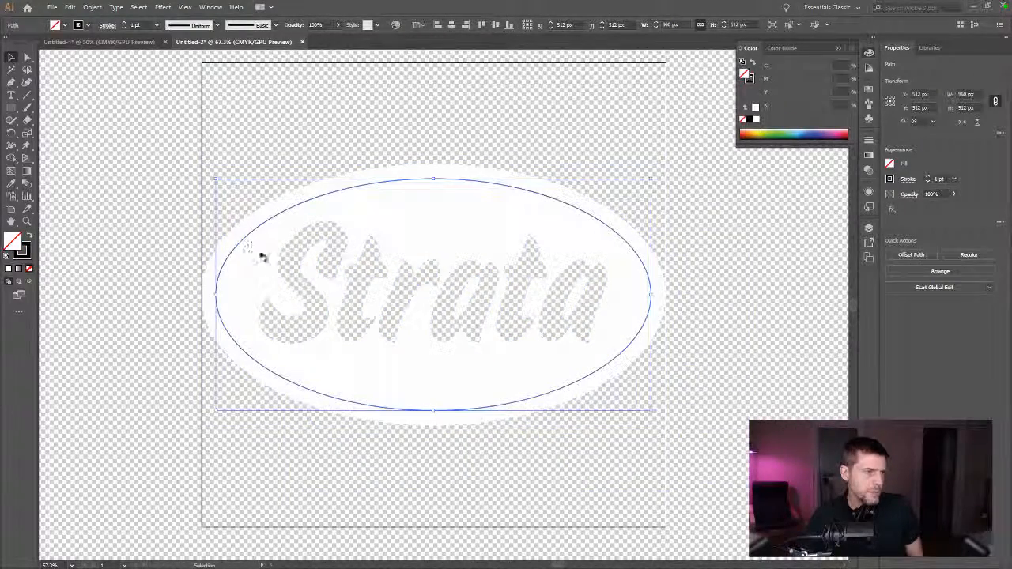
{"action": "left_click_drag", "start_coordinate": [141, 25], "coordinate": [121, 27]}
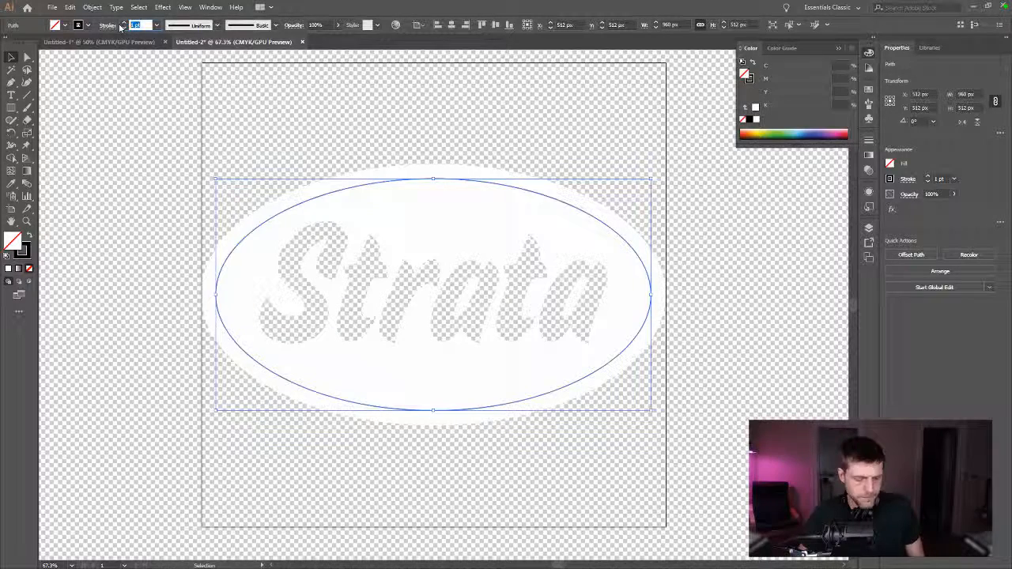
{"action": "type", "text": "4"}
{"action": "key", "text": "Return"}
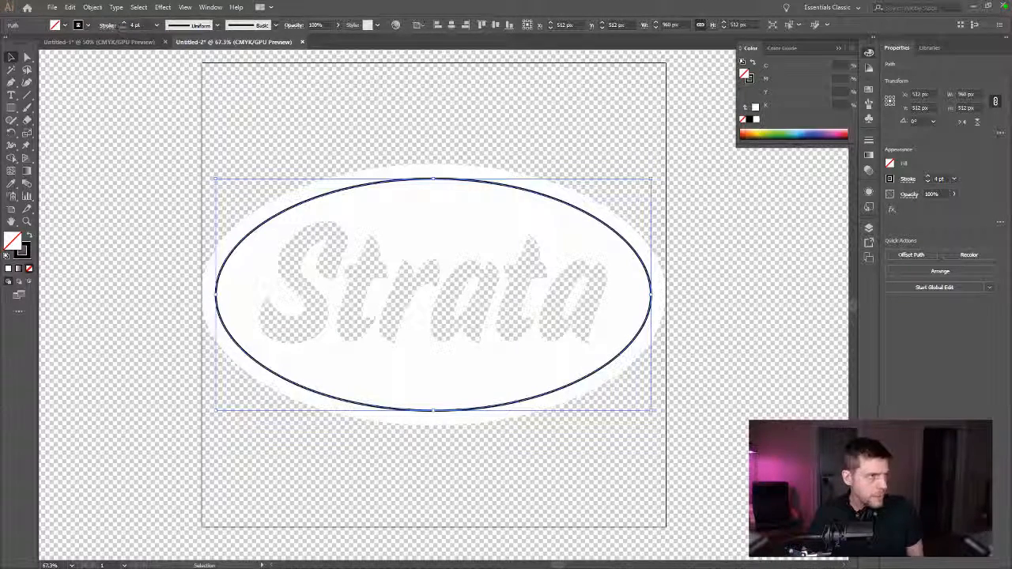
{"action": "type", "text": "8"}
{"action": "key", "text": "Return"}
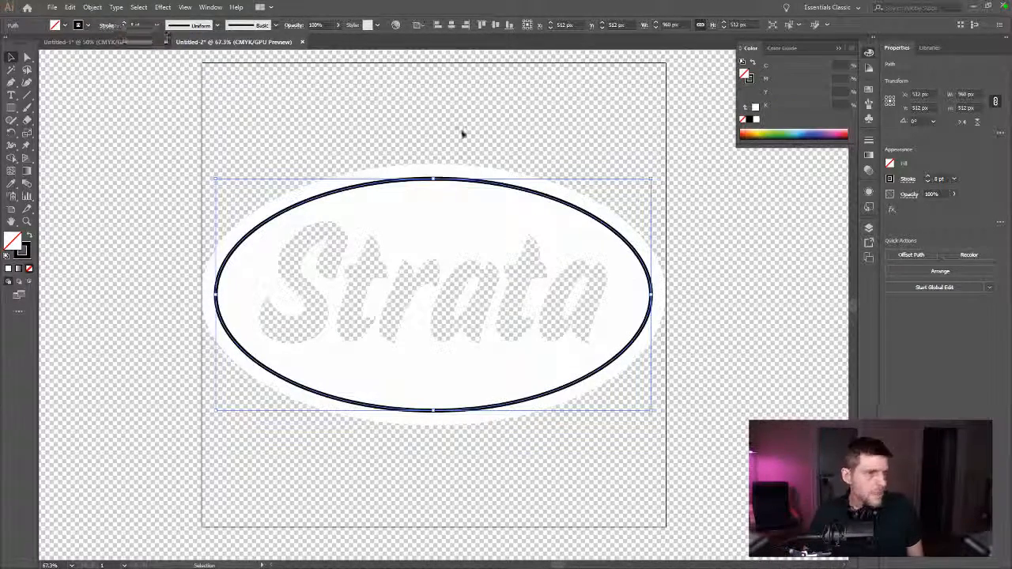
{"action": "left_click", "coordinate": [708, 318]}
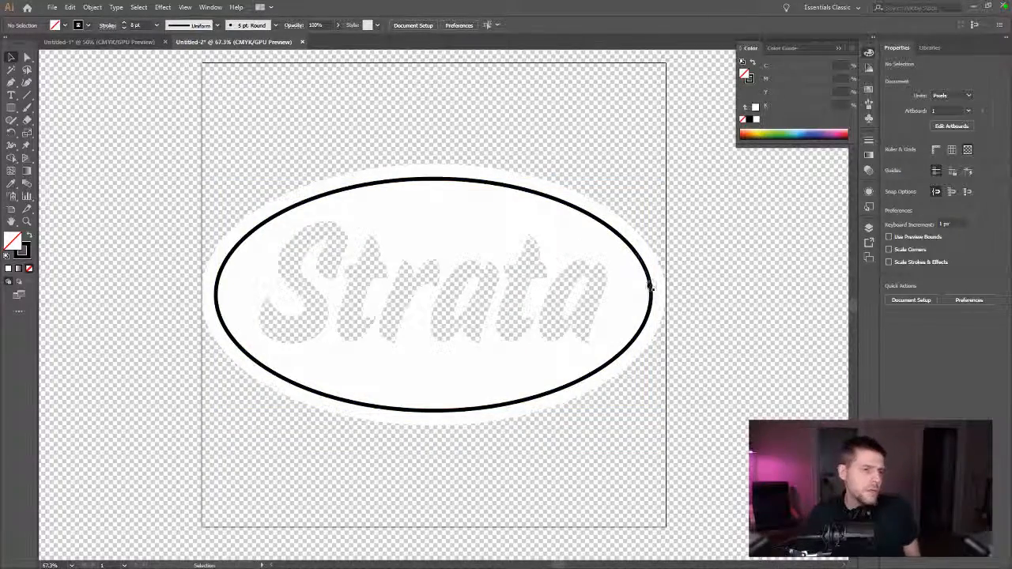
- Align the inner ellipse's stroke to the inside of its path
{"action": "left_click", "coordinate": [651, 288]}
{"action": "left_click", "coordinate": [108, 25]}
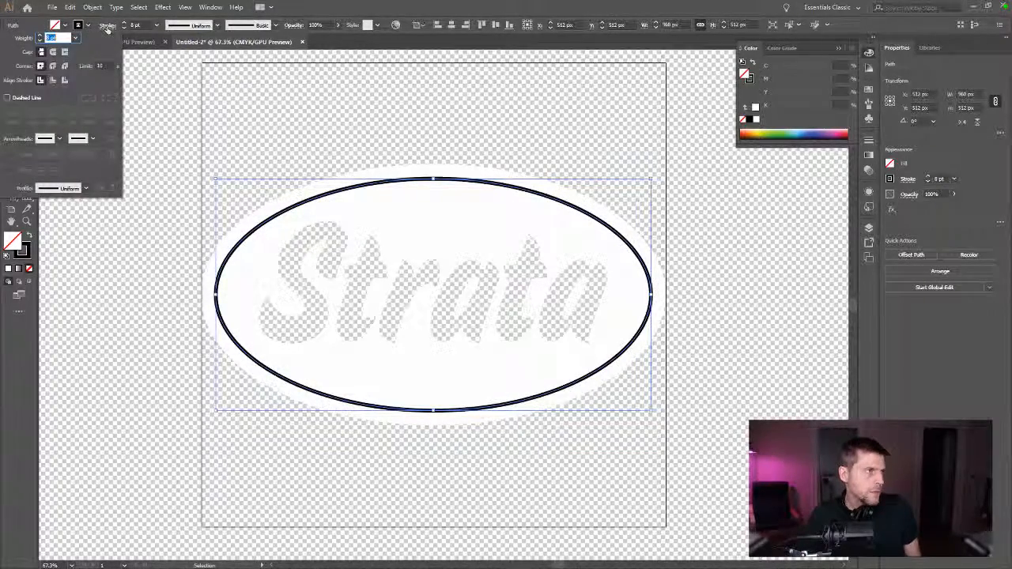
{"action": "left_click", "coordinate": [53, 80]}
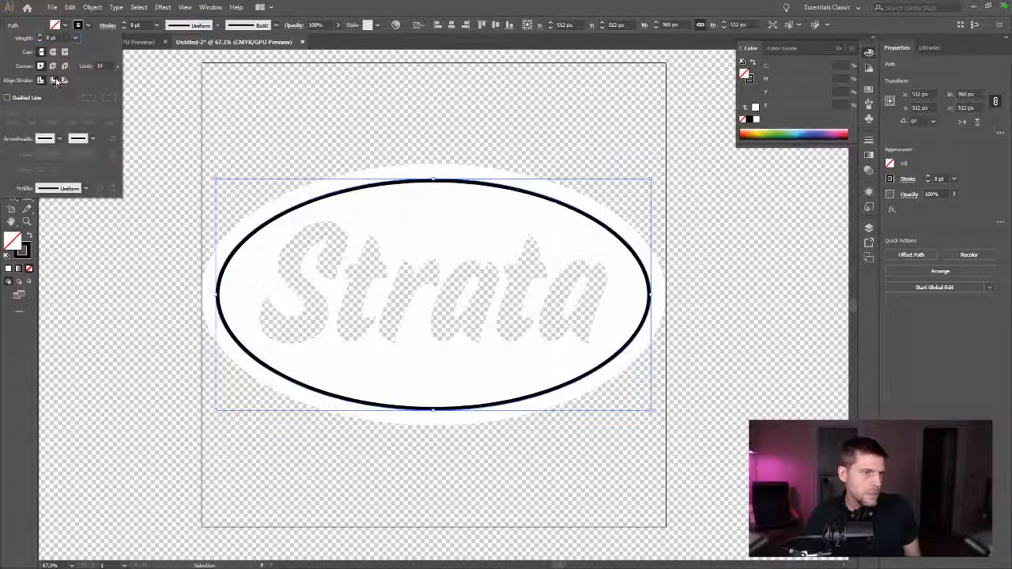
{"action": "left_click", "coordinate": [728, 264]}
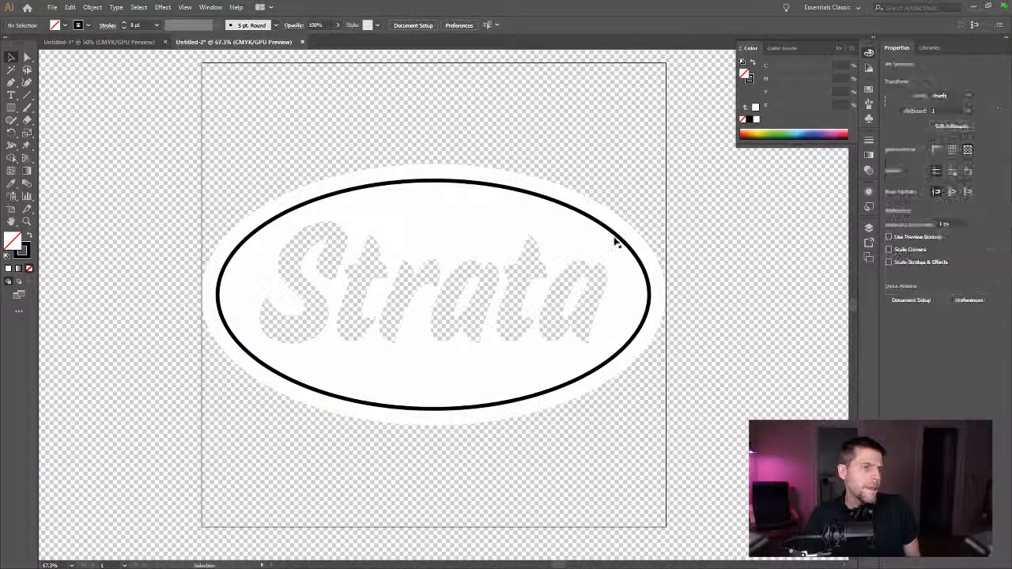
- Expand the inner ellipse's outline into a filled ring shape
{"action": "left_click", "coordinate": [618, 237]}
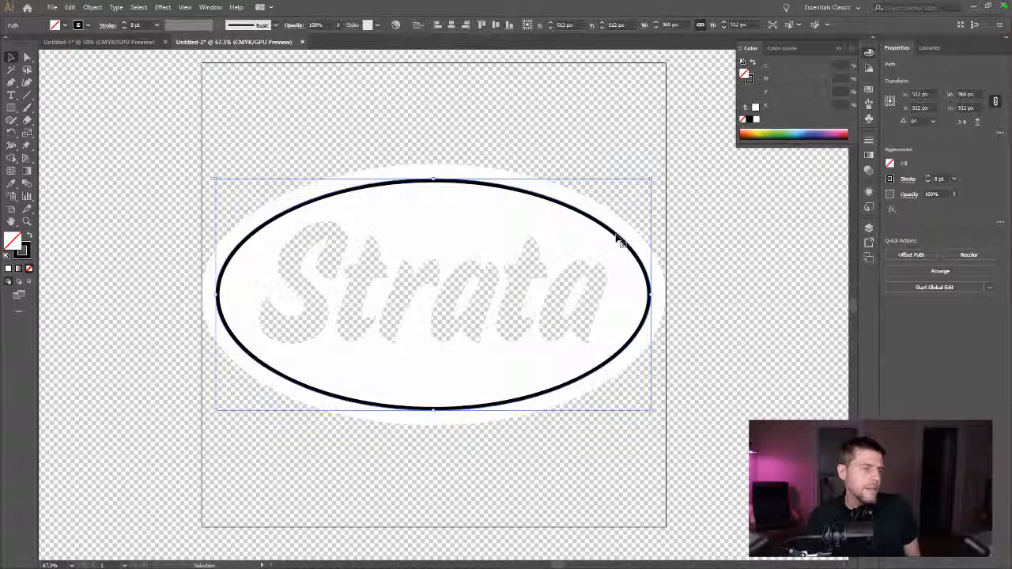
{"action": "left_click", "coordinate": [117, 7]}
{"action": "mouse_move", "coordinate": [102, 8]}
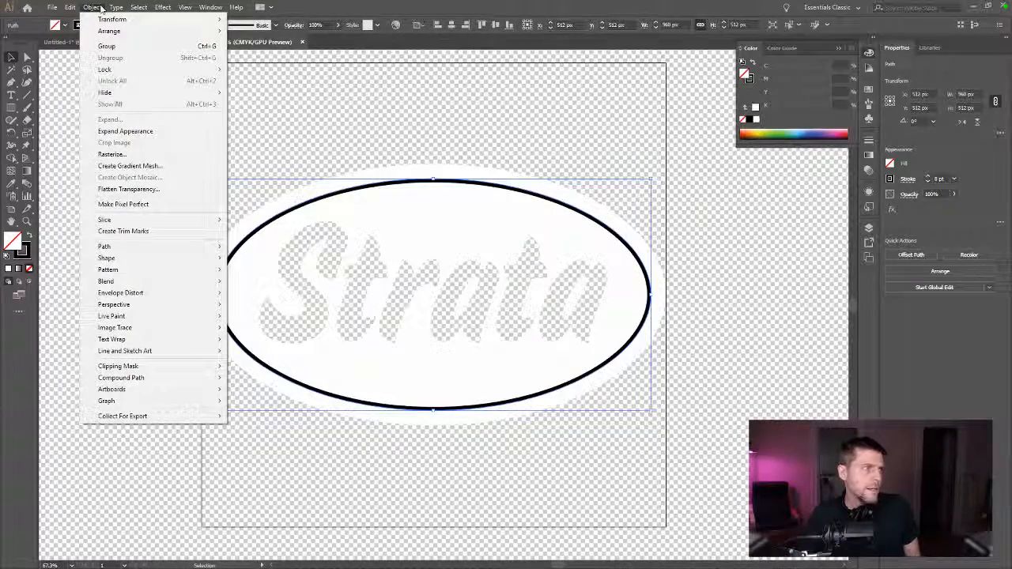
{"action": "left_click", "coordinate": [126, 131]}
{"action": "left_click", "coordinate": [676, 272]}
- Try to subtract the ring and logo shapes from each other with the Minus Front pathfinder operation
{"action": "left_click", "coordinate": [653, 334]}
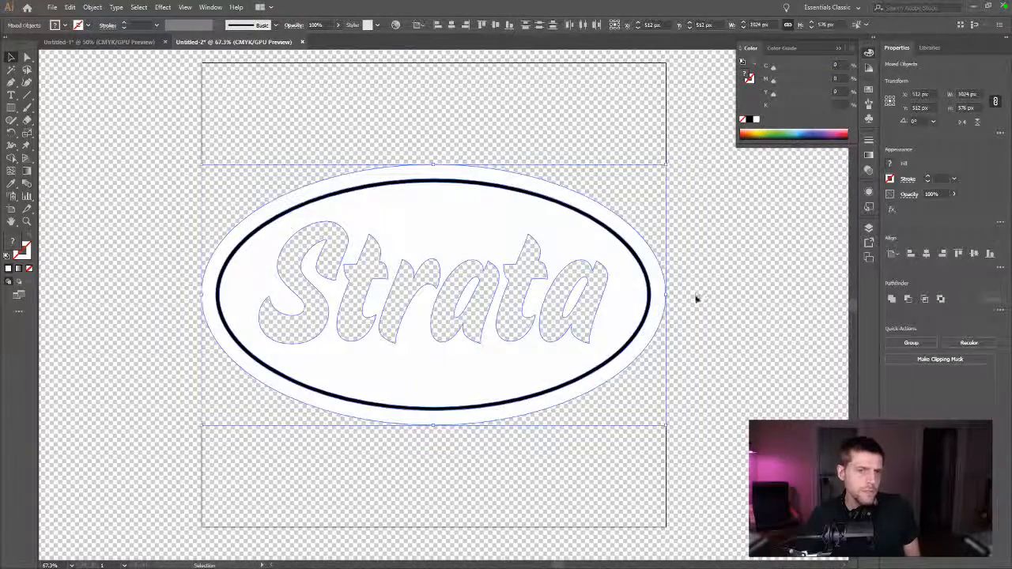
{"action": "left_click", "coordinate": [695, 298]}
{"action": "left_click", "coordinate": [599, 248]}
{"action": "left_click_drag", "start_coordinate": [759, 174], "coordinate": [178, 413]}
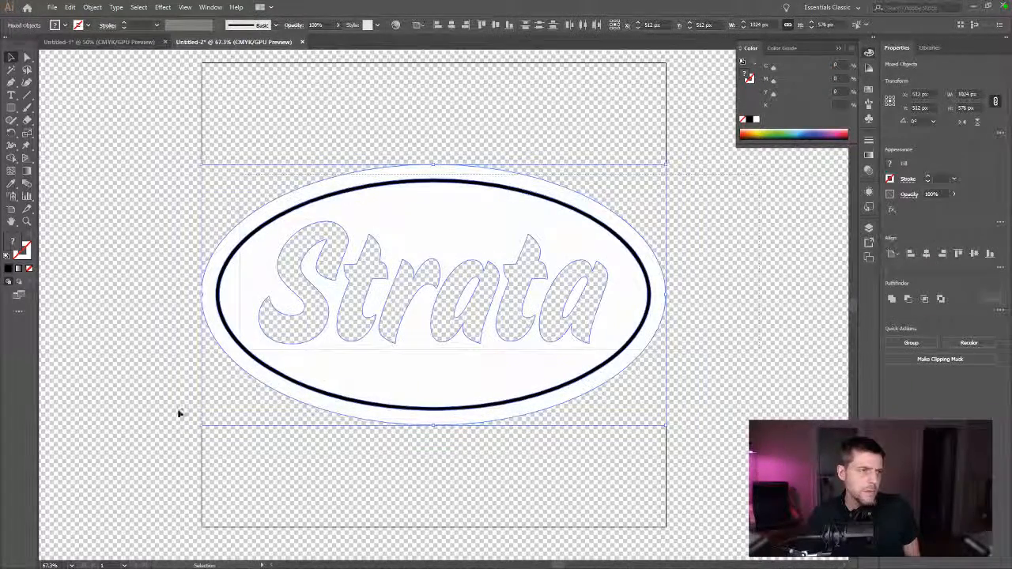
{"action": "left_click", "coordinate": [910, 301]}
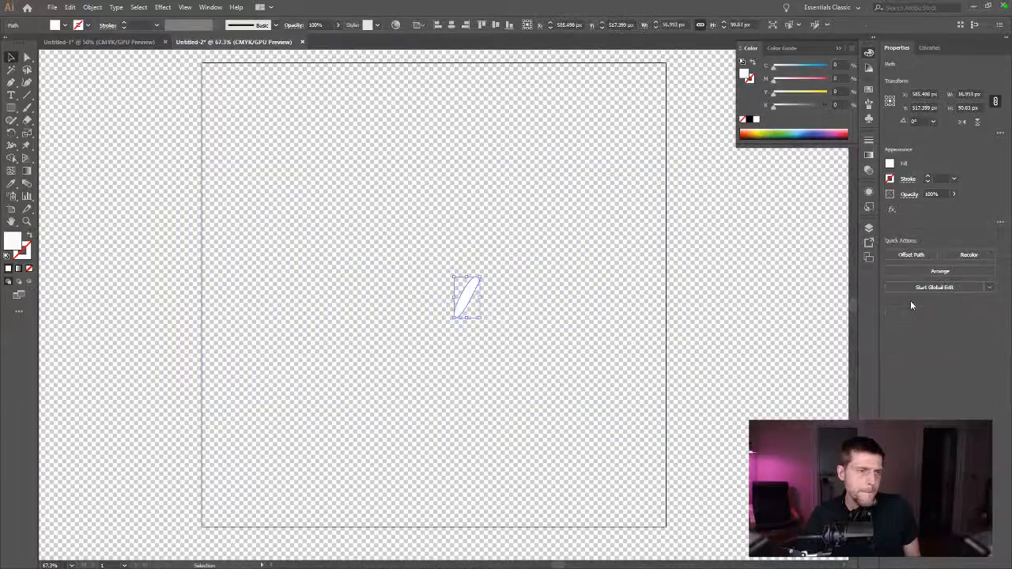
{"action": "key", "text": "ctrl+z"}
- Select the black ring together with the white Strata logo group and combine them with the Exclude pathfinder operation
{"action": "left_click", "coordinate": [771, 304]}
{"action": "left_click", "coordinate": [634, 254]}
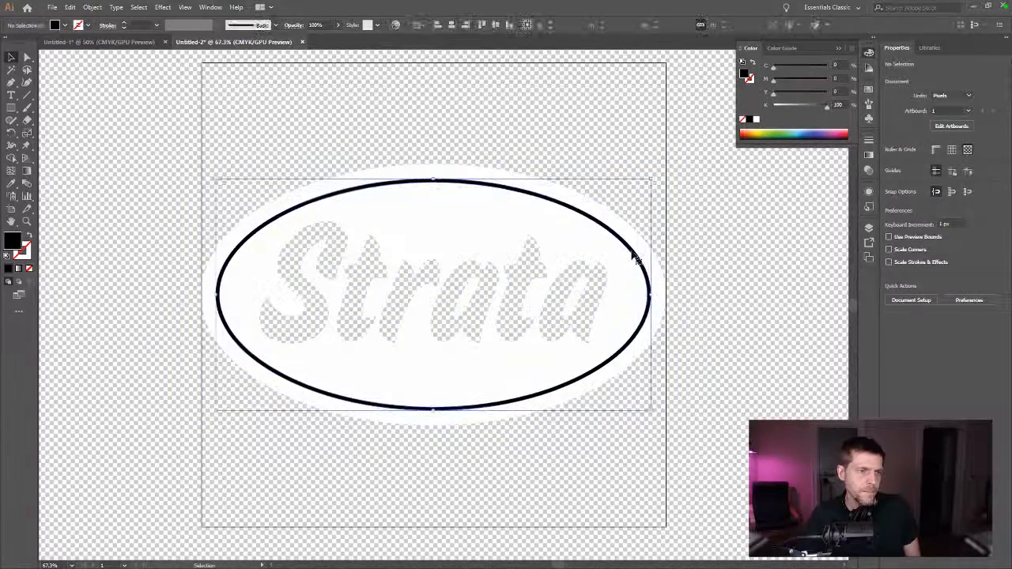
{"action": "left_click", "coordinate": [660, 287], "text": "shift"}
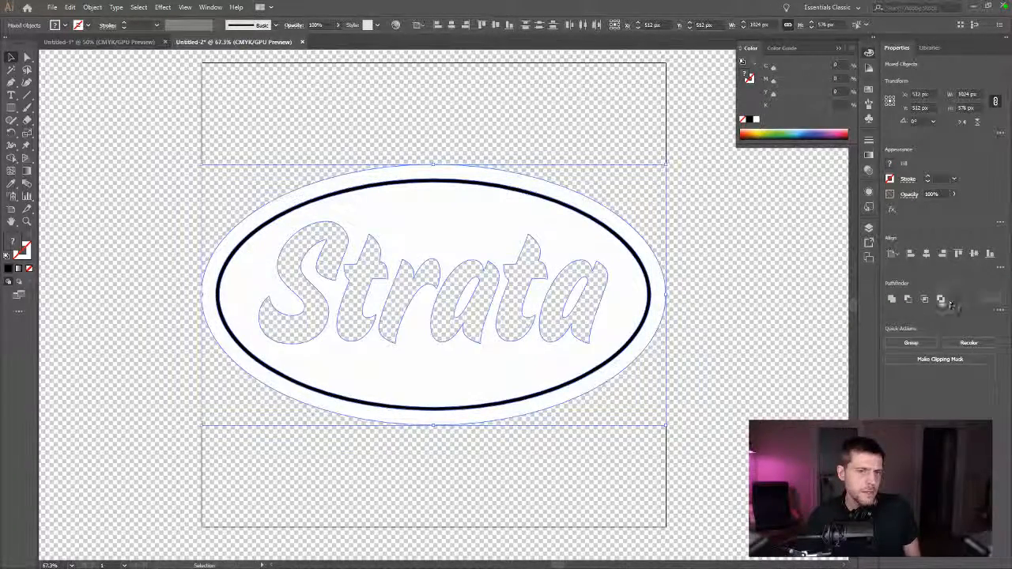
{"action": "left_click", "coordinate": [941, 301]}
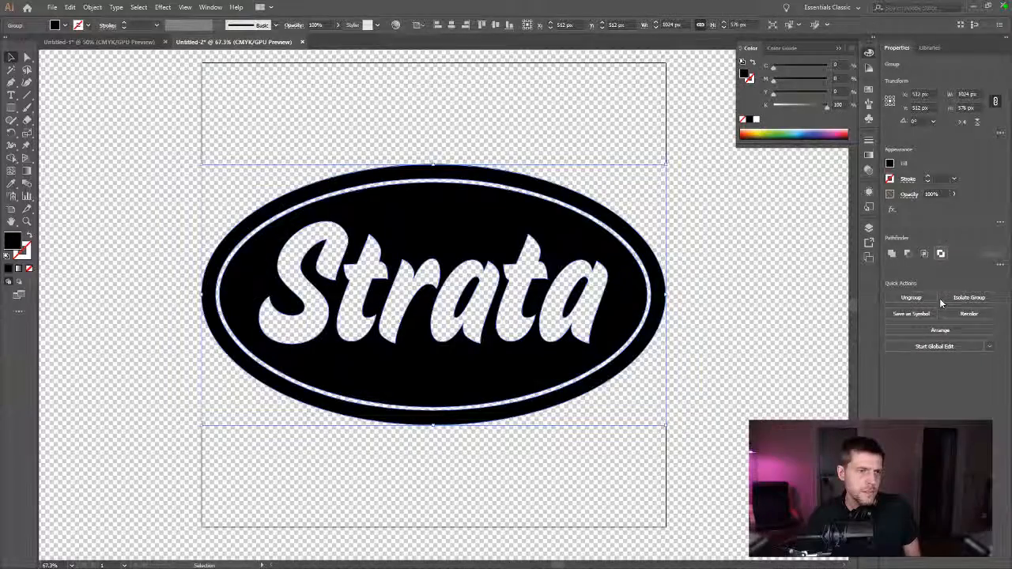
{"action": "left_click", "coordinate": [718, 343]}
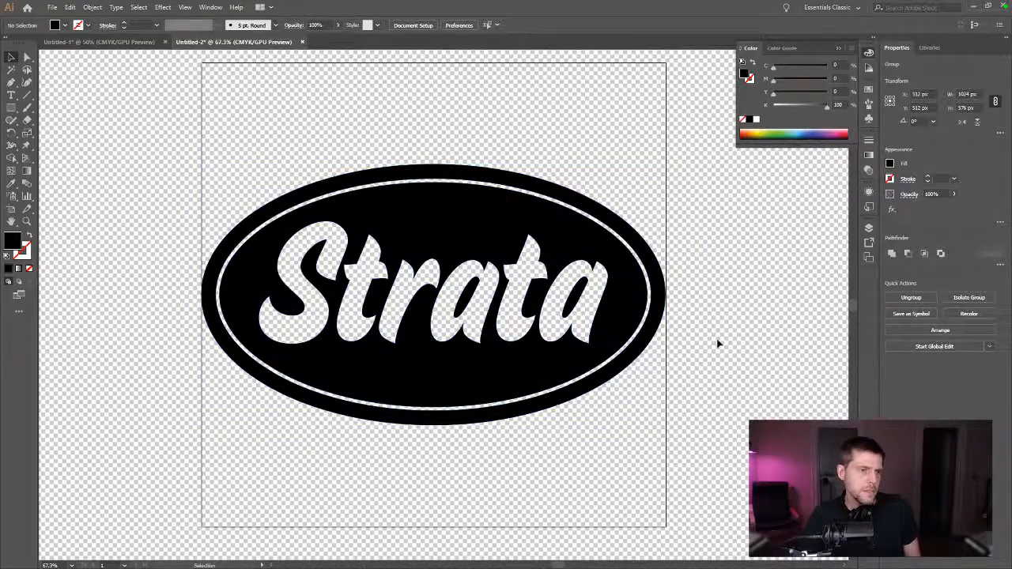
- Give the combined Strata logo a white fill and no stroke
{"action": "left_click", "coordinate": [467, 372]}
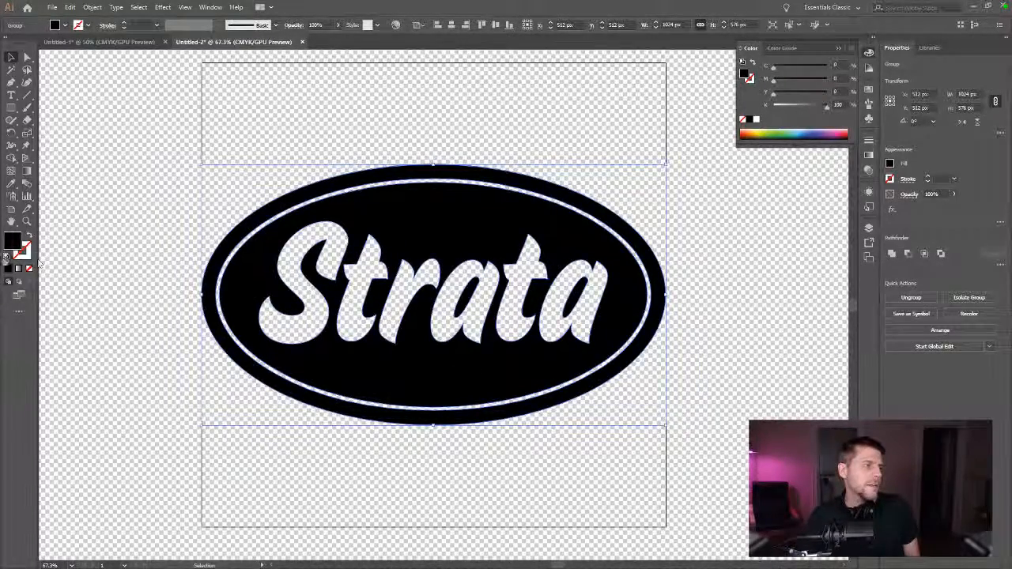
{"action": "left_click", "coordinate": [7, 257]}
{"action": "left_click", "coordinate": [24, 255]}
{"action": "left_click", "coordinate": [29, 269]}
{"action": "left_click", "coordinate": [98, 291]}
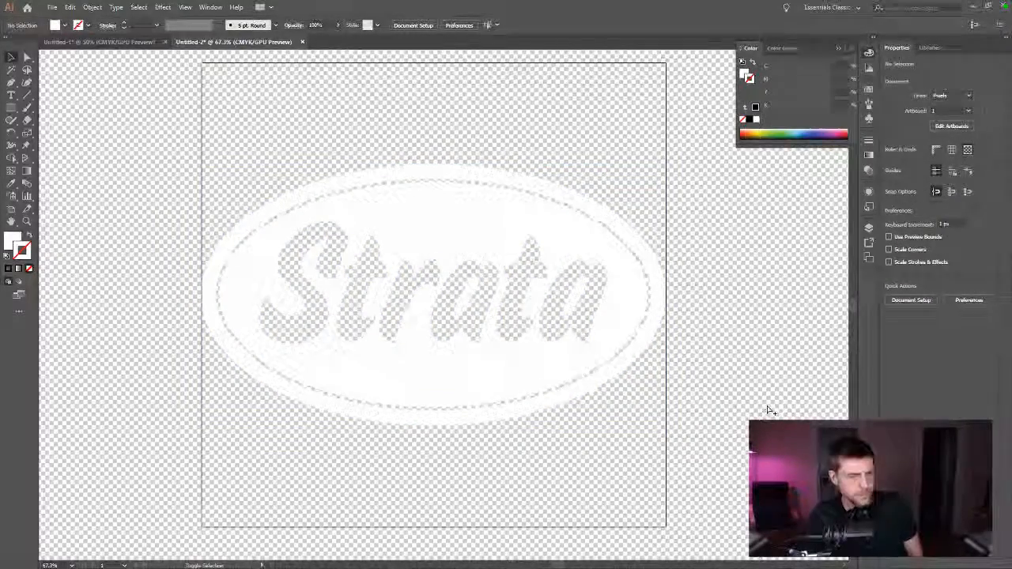
- Export the logo for web as a transparent PNG-24, overwriting LogoSprite.png in the project's Textures folder
{"action": "key", "text": "ctrl+alt+shift+s"}
{"action": "key", "text": "Return"}
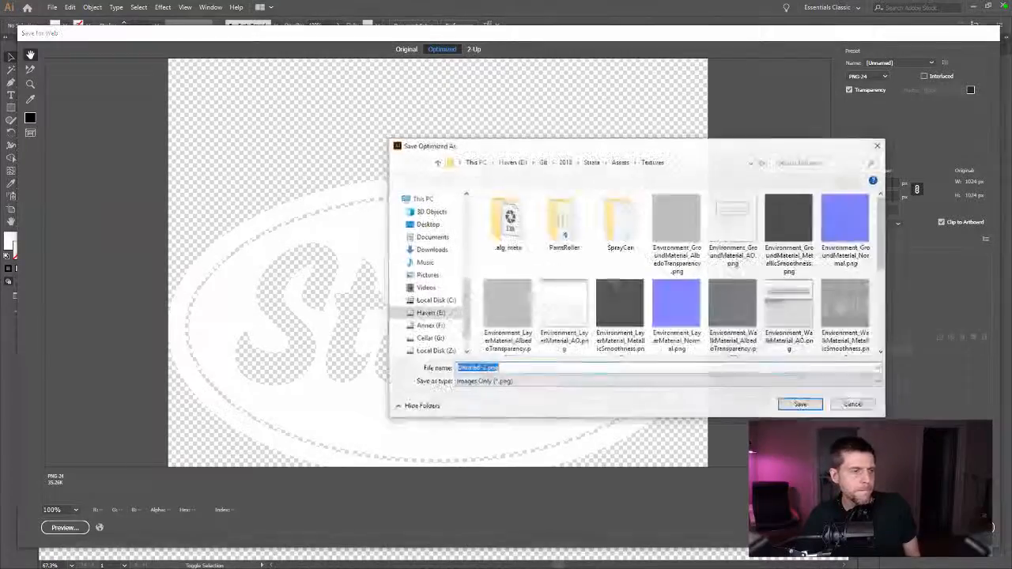
{"action": "scroll", "coordinate": [787, 265], "scroll_direction": "down", "scroll_amount": 2}
{"action": "double_click", "coordinate": [844, 238]}
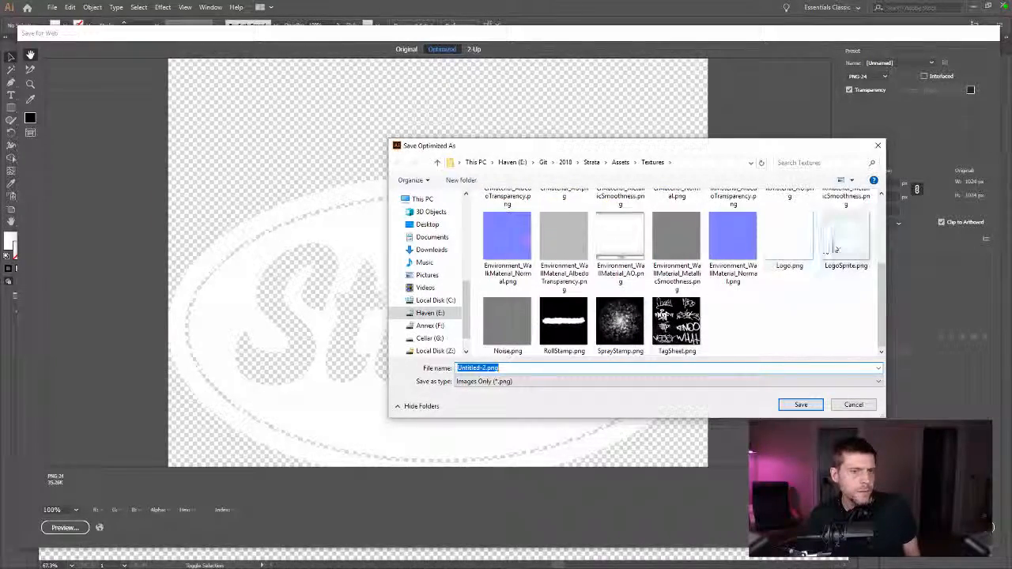
{"action": "left_click", "coordinate": [682, 304]}
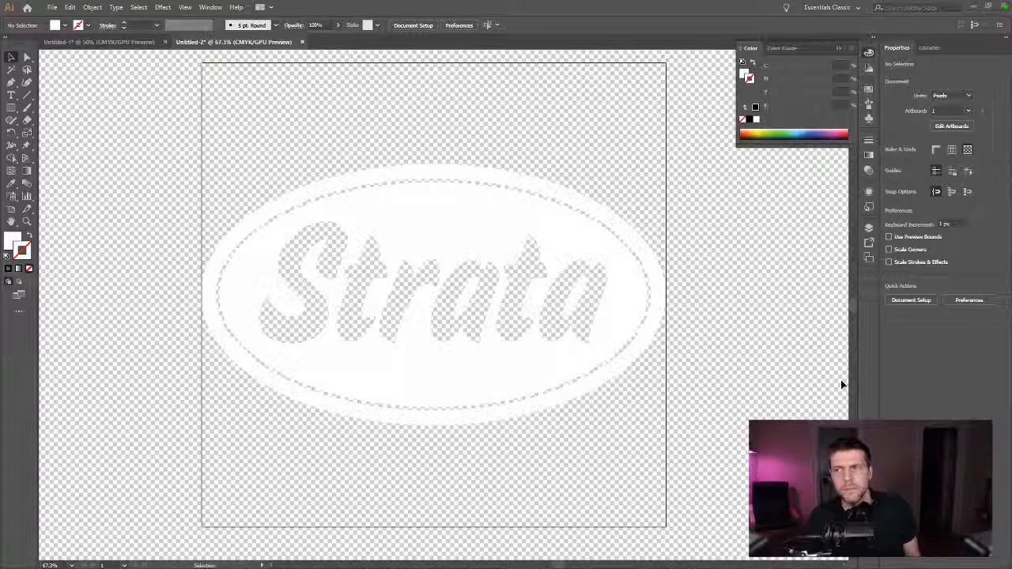
- Switch to Unity and examine the settings of the MainCamera and the Canvas
{"action": "key", "text": "alt+Tab"}
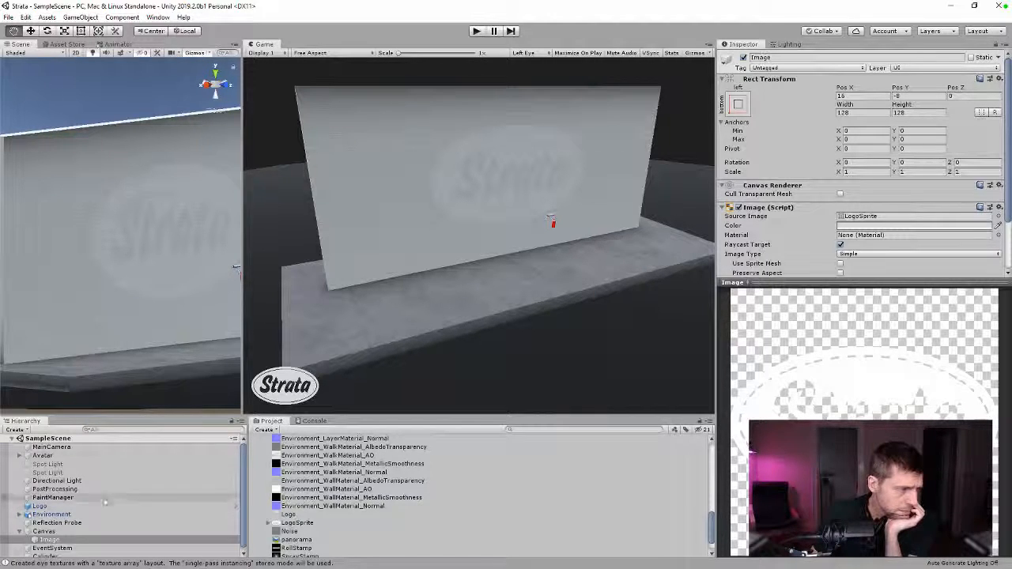
{"action": "left_click", "coordinate": [62, 448]}
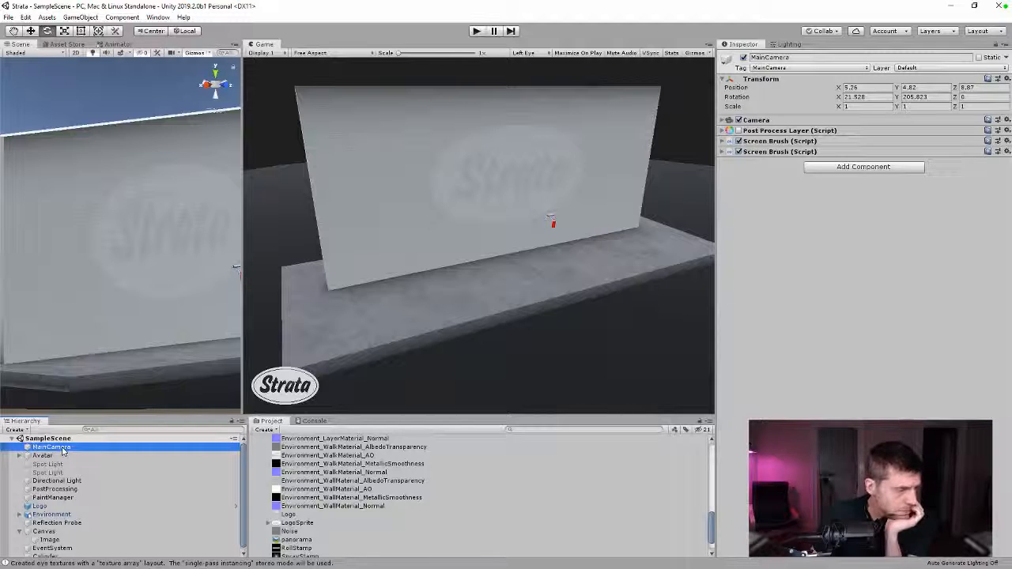
{"action": "left_click", "coordinate": [32, 532]}
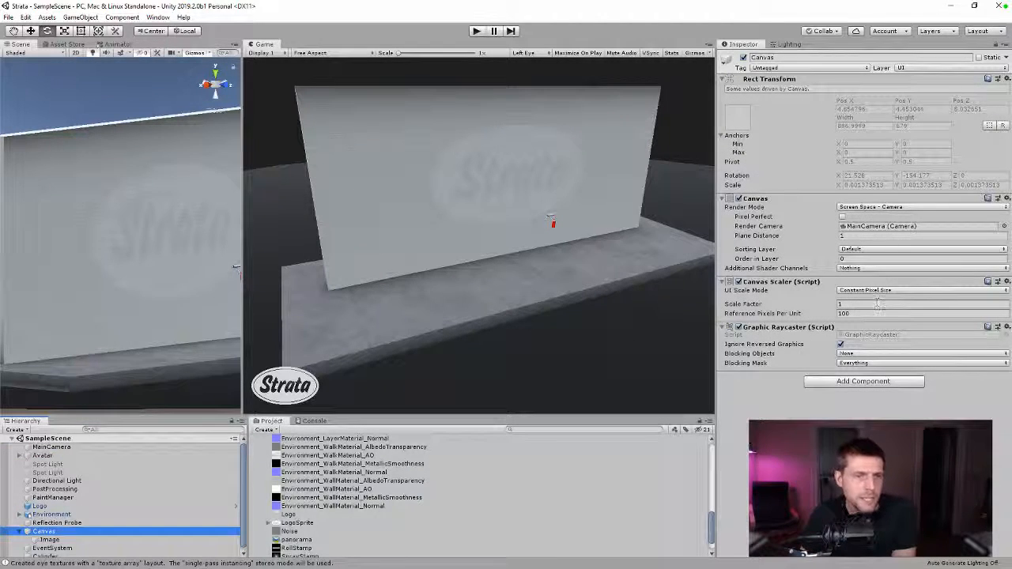
- Change the Canvas render mode to Screen Space - Overlay and check the logo Image
{"action": "left_click", "coordinate": [873, 207]}
{"action": "left_click", "coordinate": [878, 222]}
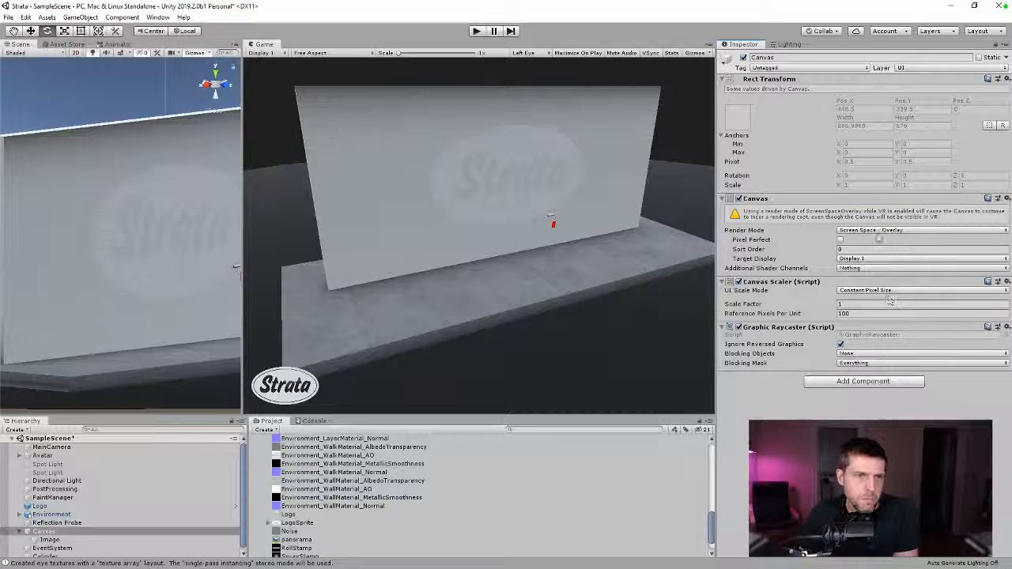
{"action": "left_click", "coordinate": [876, 230]}
{"action": "left_click", "coordinate": [873, 229]}
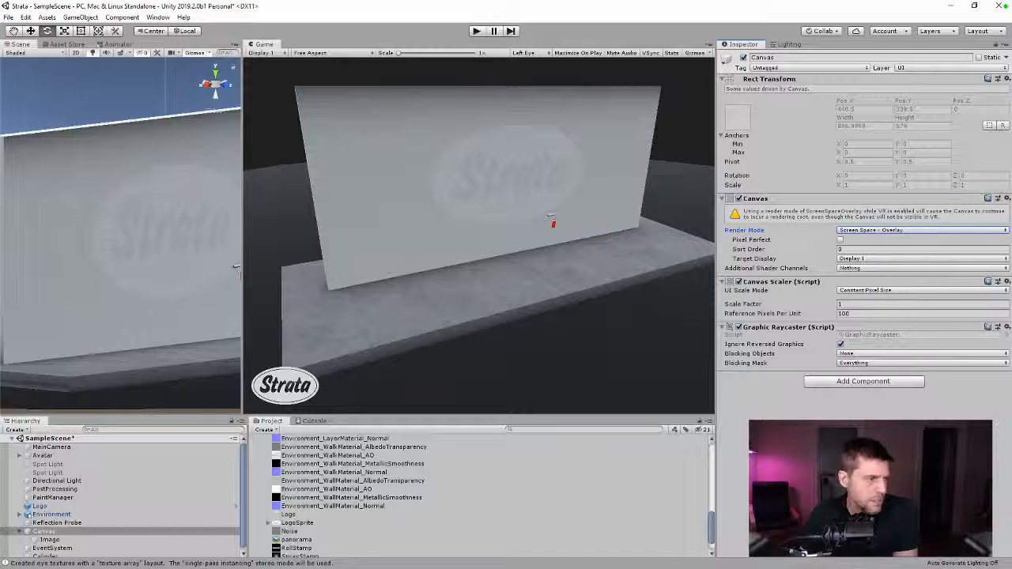
{"action": "left_click", "coordinate": [68, 539]}
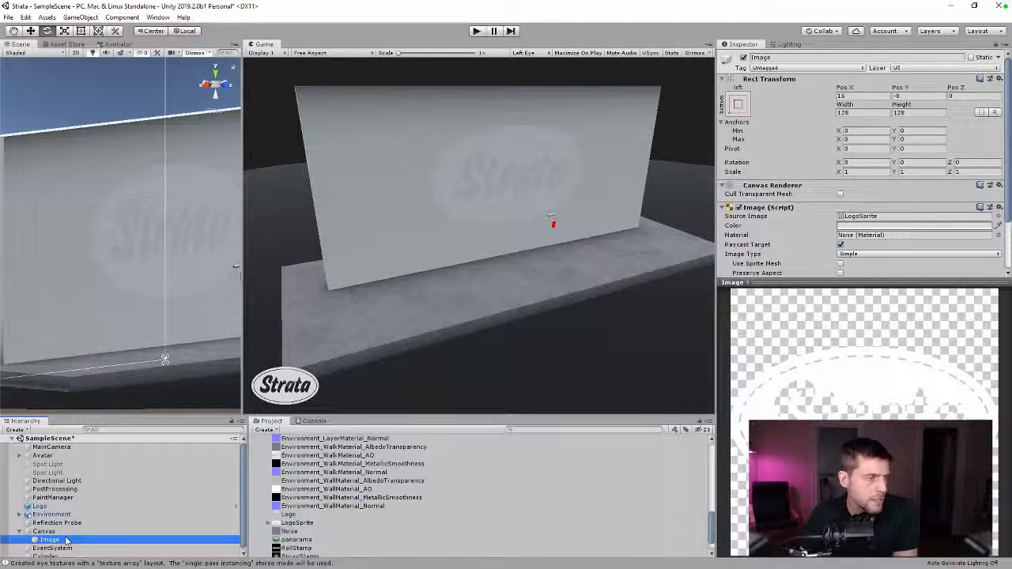
- Set the Canvas render mode back to Screen Space - Camera
{"action": "left_click", "coordinate": [56, 532]}
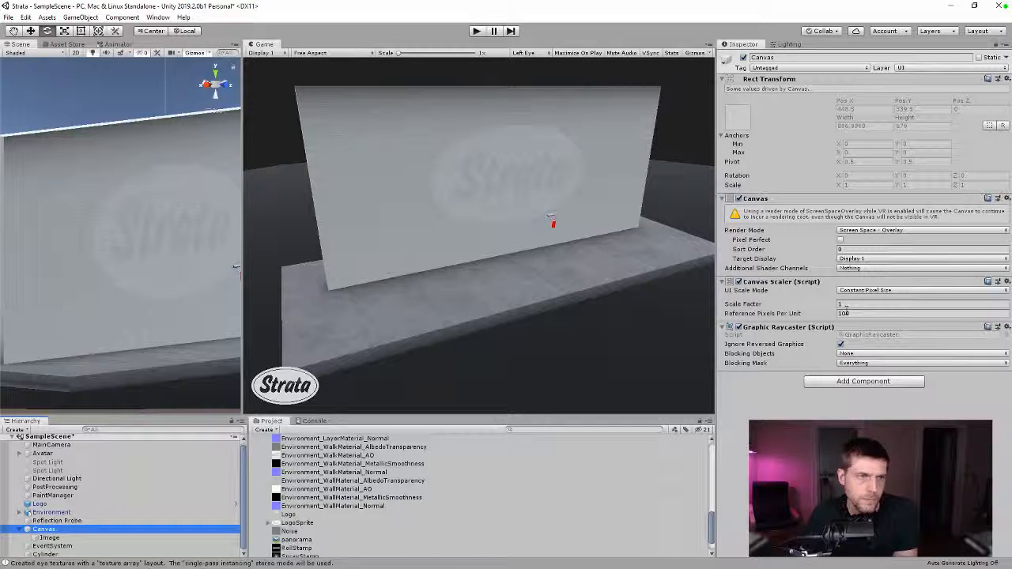
{"action": "left_click", "coordinate": [852, 231]}
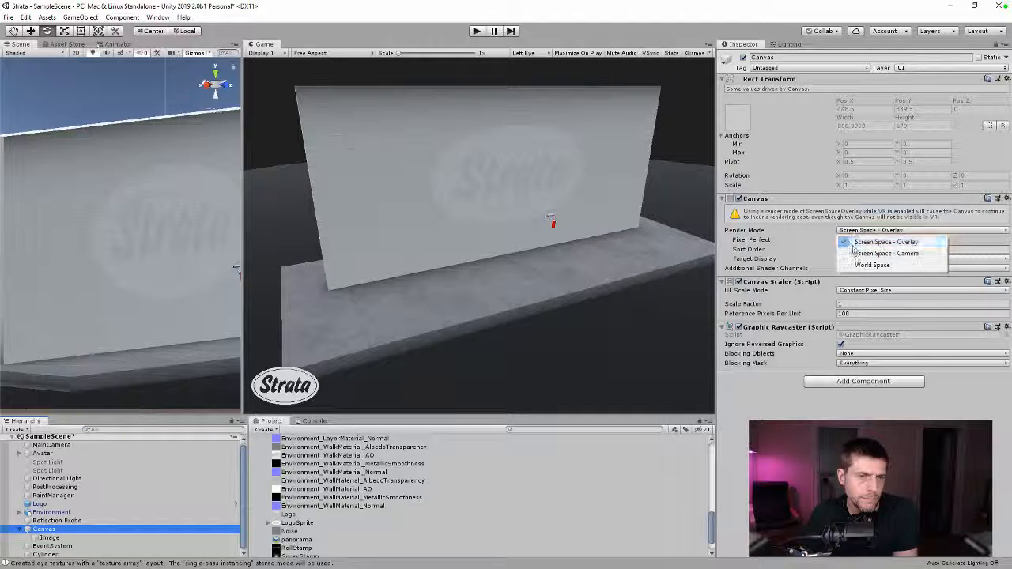
{"action": "left_click", "coordinate": [858, 248]}
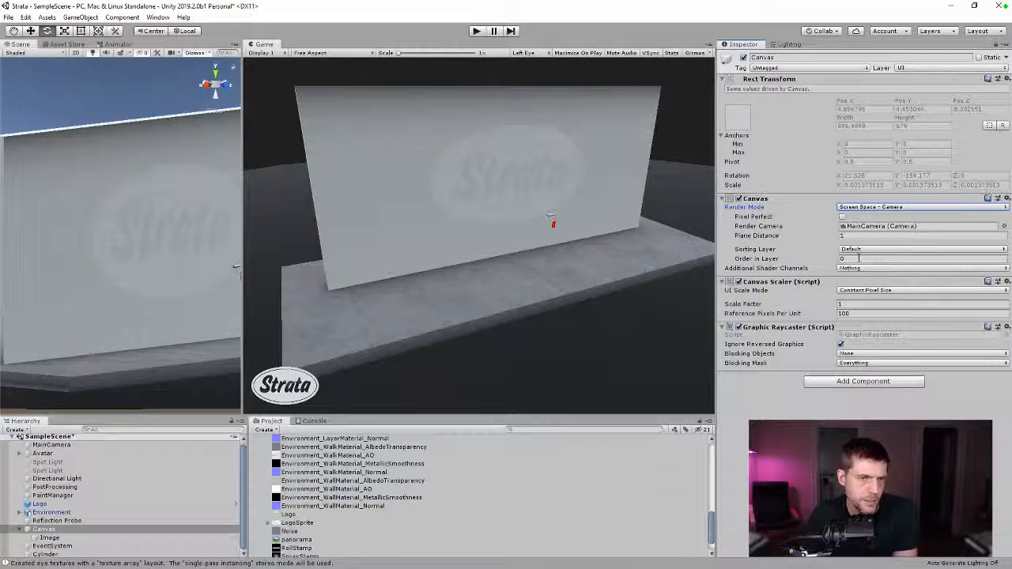
- Check the Canvas's scale factor and the Rect Transform size of its child logo Image
{"action": "left_click_drag", "start_coordinate": [743, 304], "coordinate": [552, 218]}
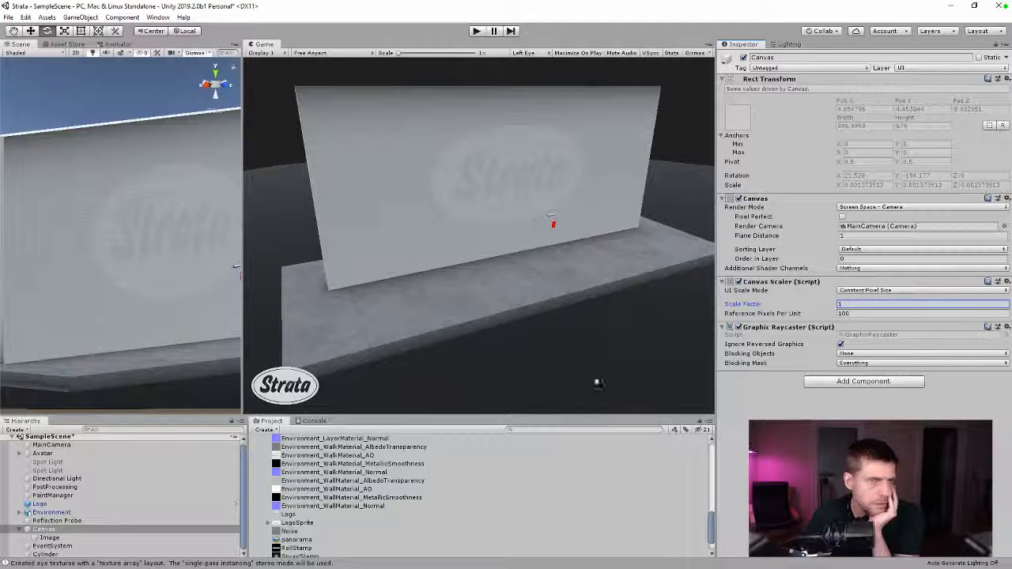
{"action": "left_click", "coordinate": [43, 538]}
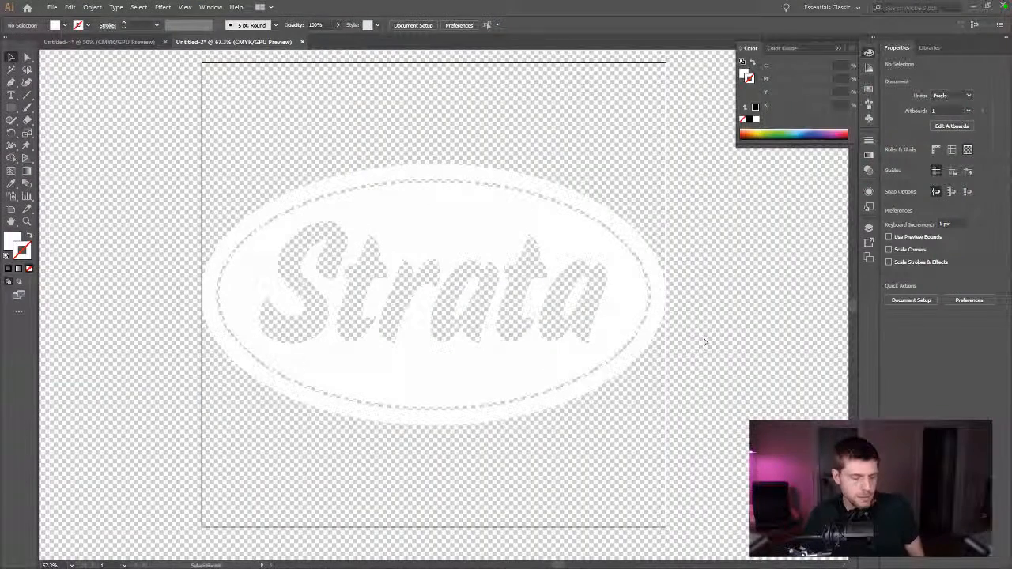
- Export the logo from Illustrator for web at 128 px wide, overwriting LogoSprite.png, and return to Unity
{"action": "key", "text": "ctrl+alt+shift+s"}
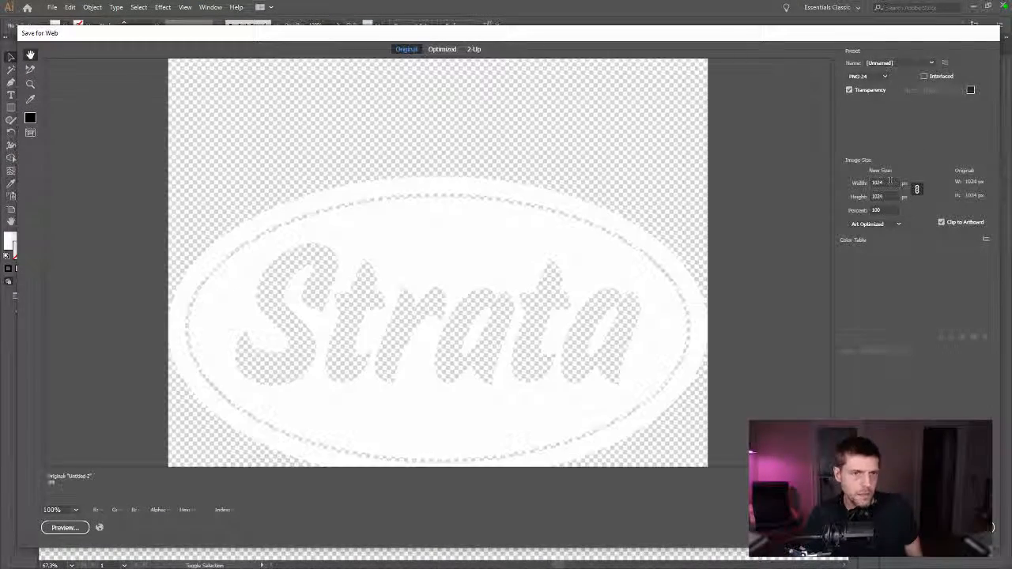
{"action": "left_click_drag", "start_coordinate": [885, 184], "coordinate": [838, 184]}
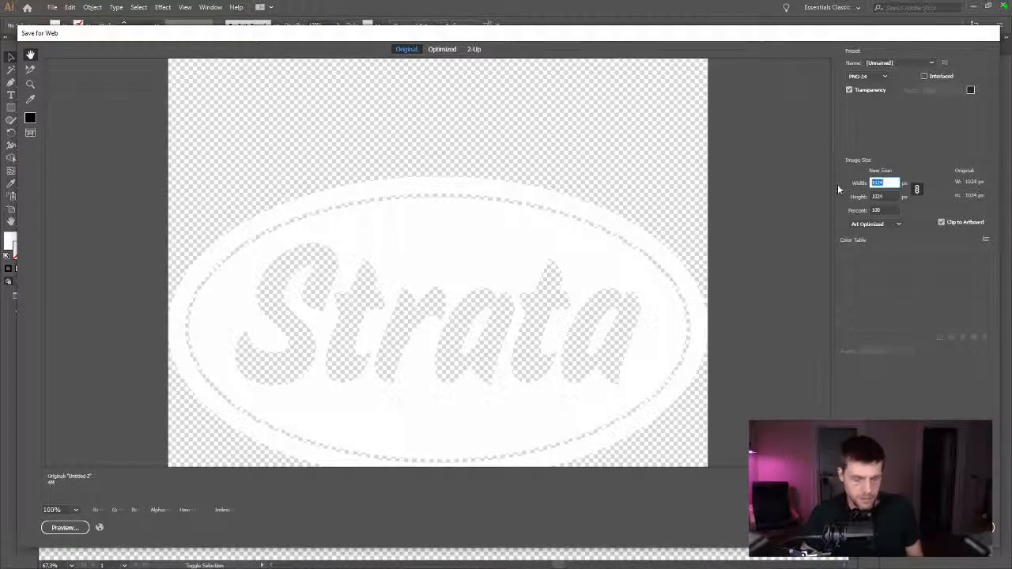
{"action": "type", "text": "128"}
{"action": "key", "text": "Tab"}
{"action": "key", "text": "Return"}
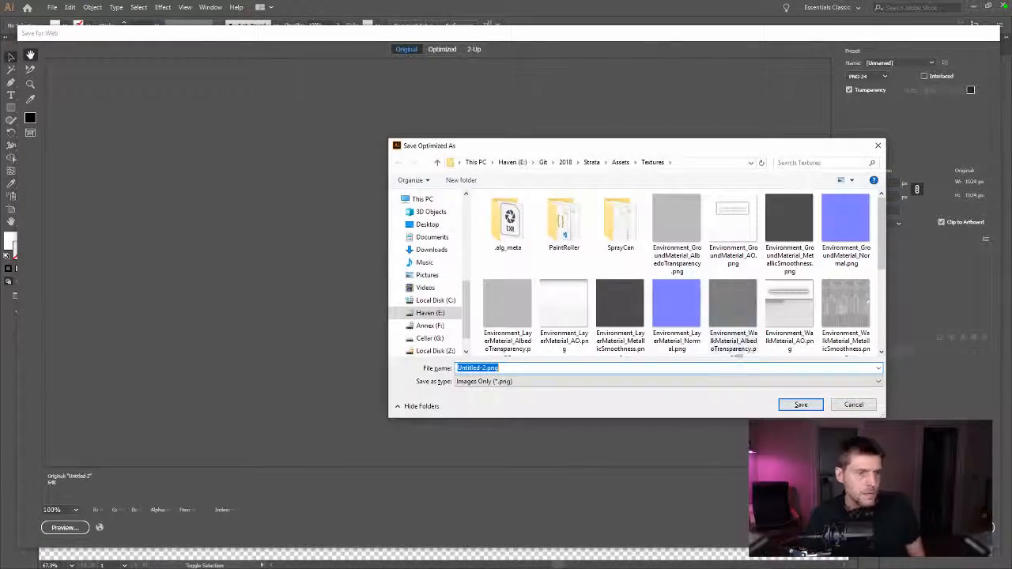
{"action": "double_click", "coordinate": [846, 237]}
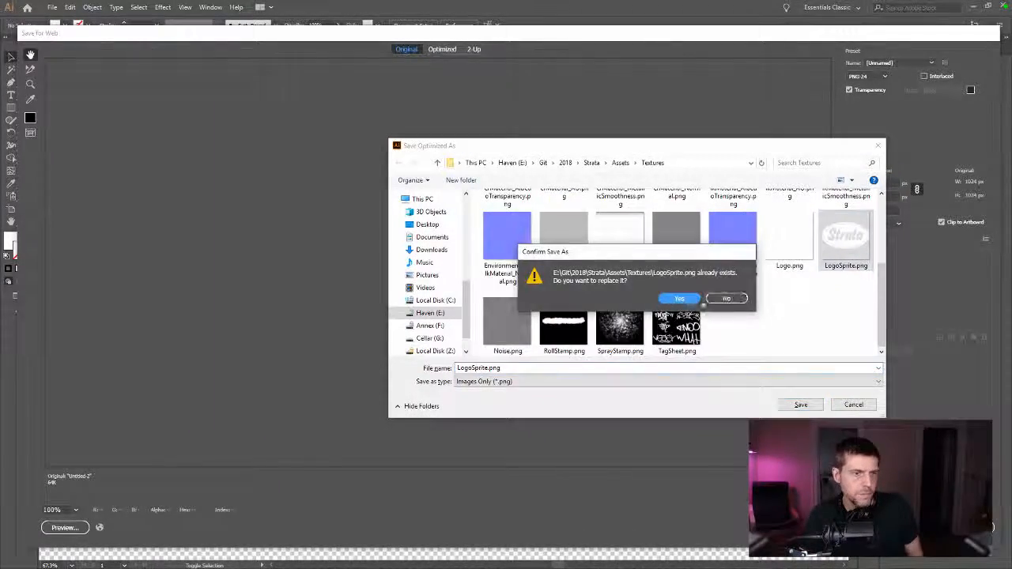
{"action": "left_click", "coordinate": [690, 300]}
{"action": "key", "text": "alt+Tab"}
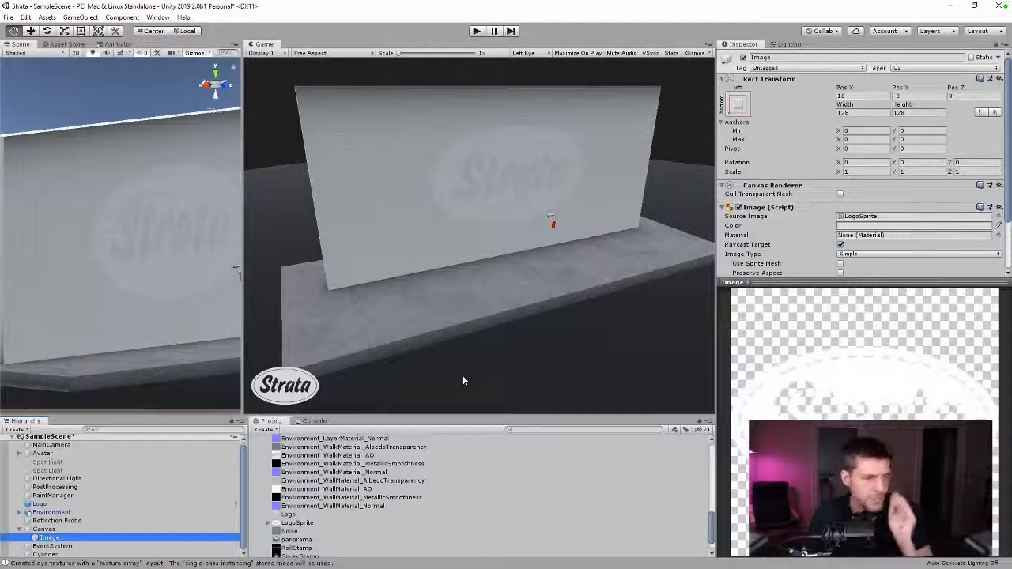
- Switch to Illustrator, undo the ring's cutout and stroke expansion, and set the inner ellipse's stroke to 12 pt
{"action": "key", "text": "alt+Tab"}
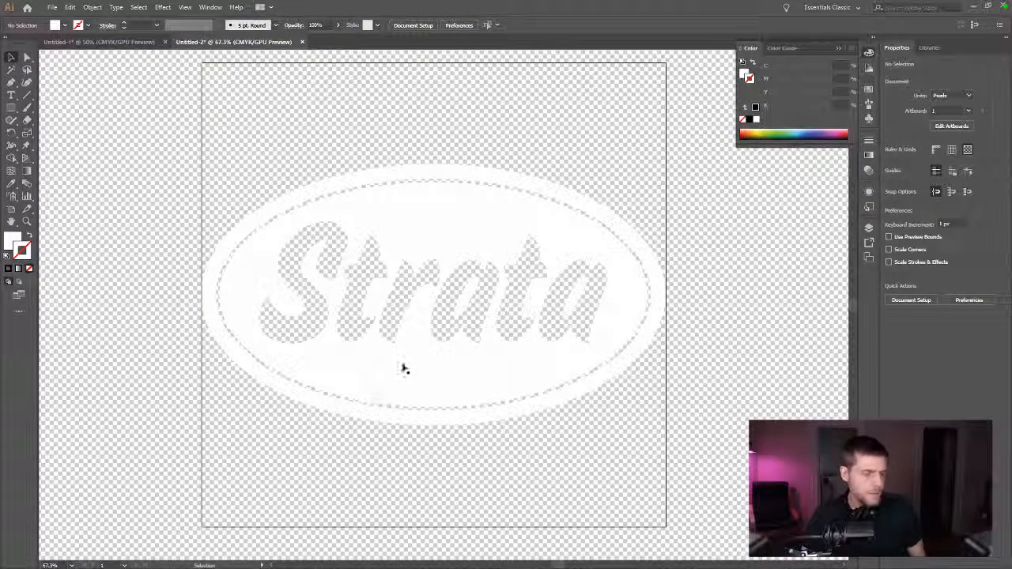
{"action": "key", "text": "ctrl+a"}
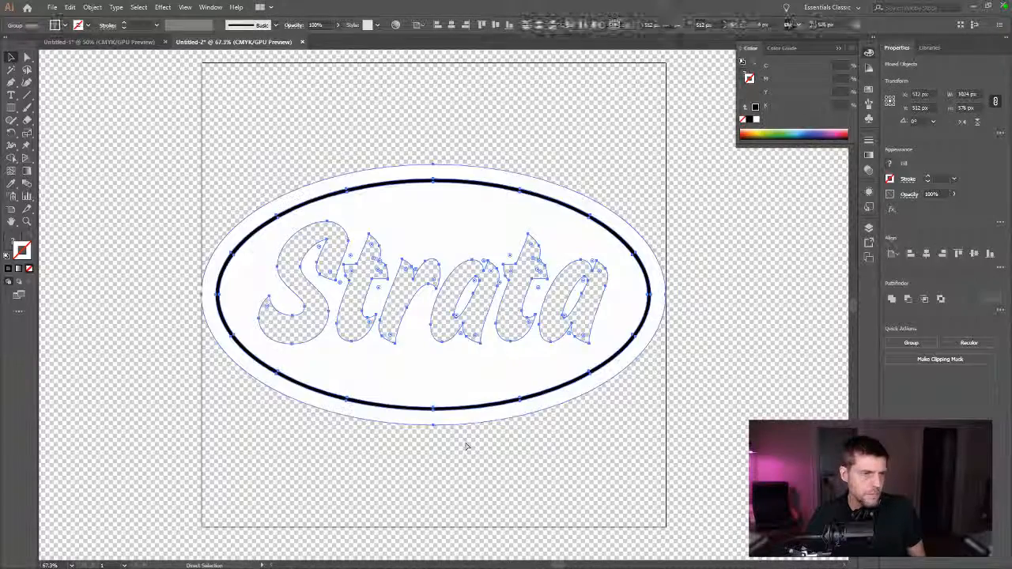
{"action": "left_click", "coordinate": [384, 440]}
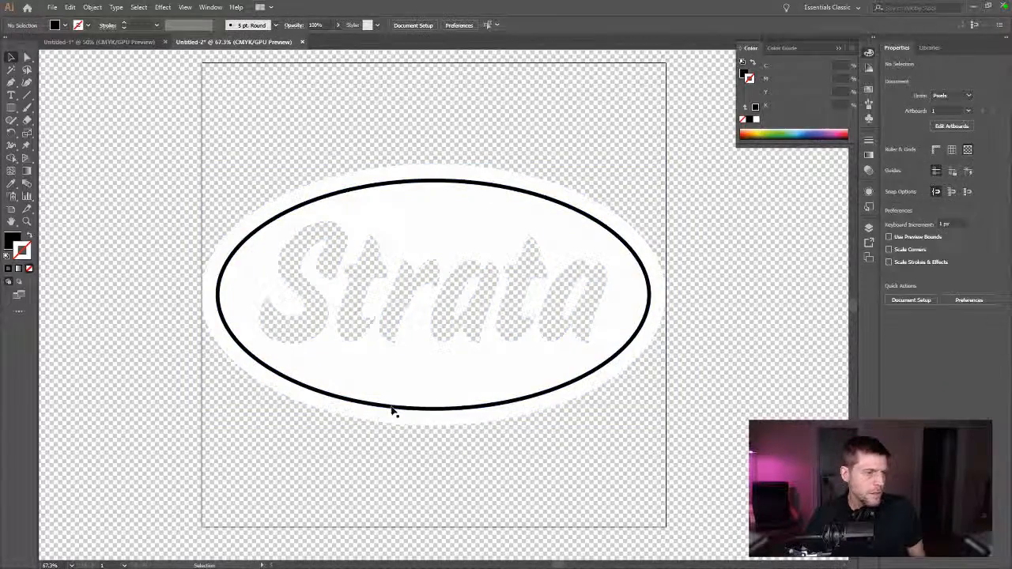
{"action": "left_click", "coordinate": [395, 409]}
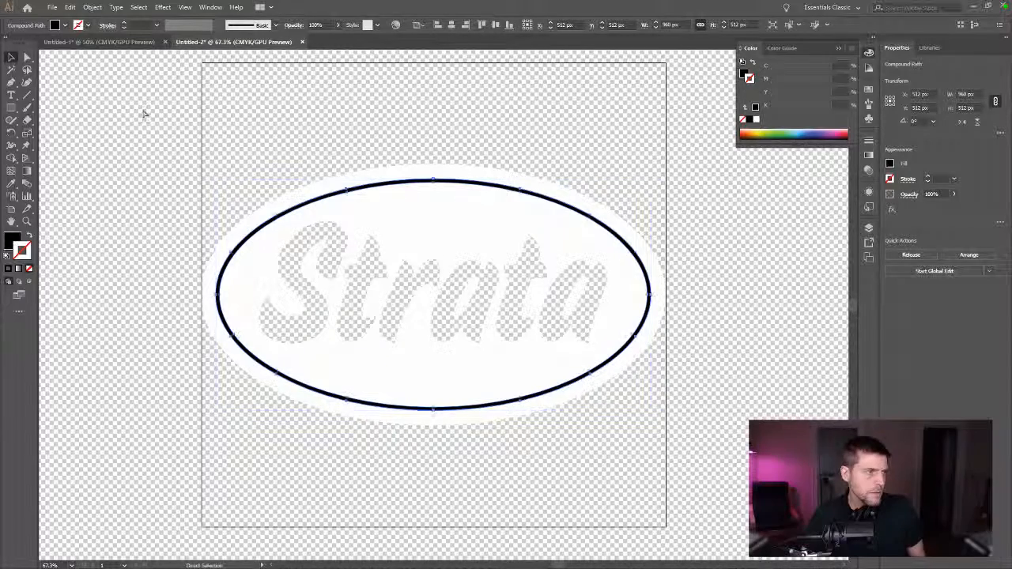
{"action": "key", "text": "ctrl+z"}
{"action": "left_click", "coordinate": [136, 24]}
{"action": "type", "text": "12"}
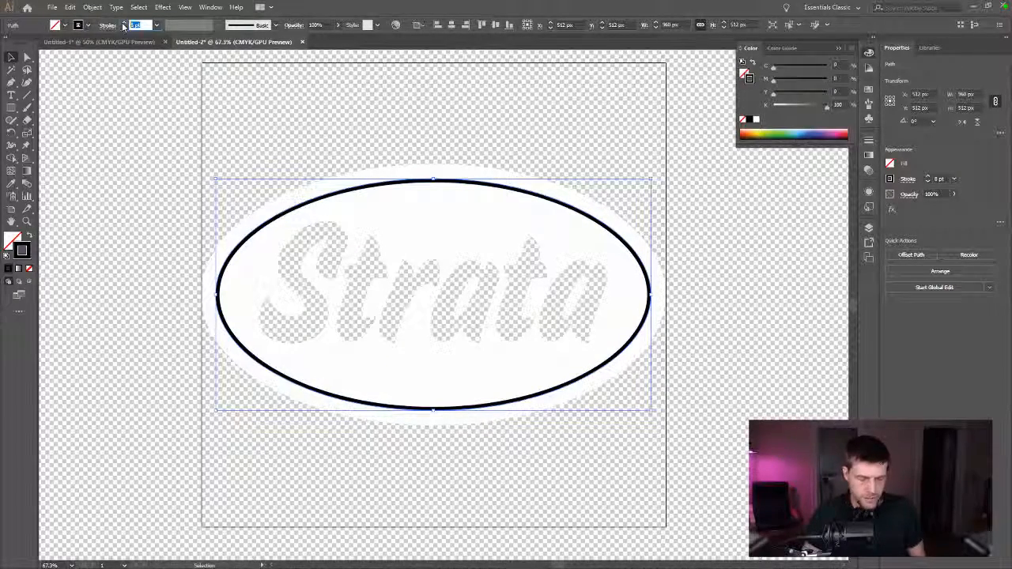
{"action": "key", "text": "Return"}
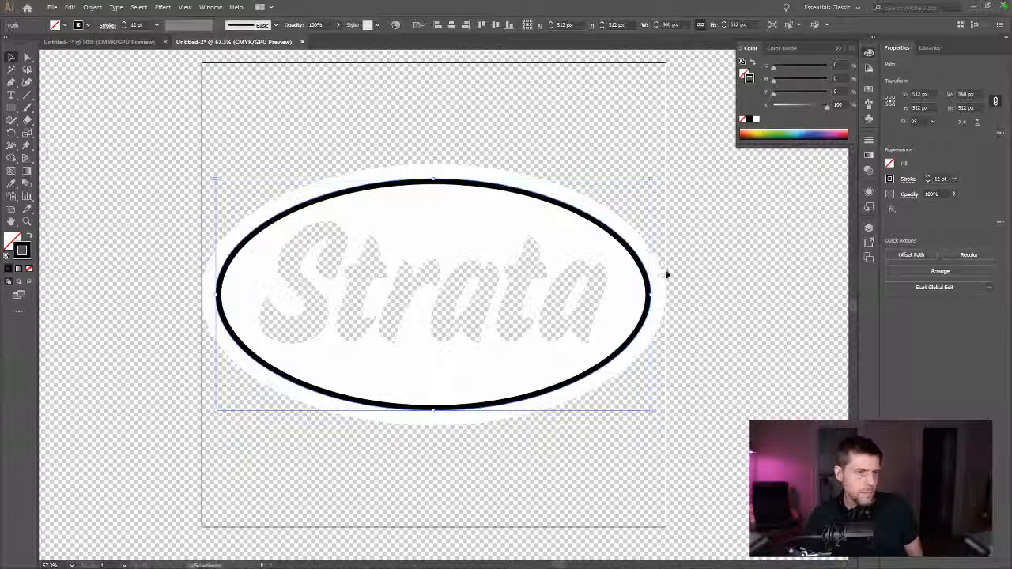
- Try to cut the unexpanded ring stroke out of the logo with the Pathfinder Exclude and Minus Front operations
{"action": "left_click", "coordinate": [707, 260]}
{"action": "left_click", "coordinate": [651, 317]}
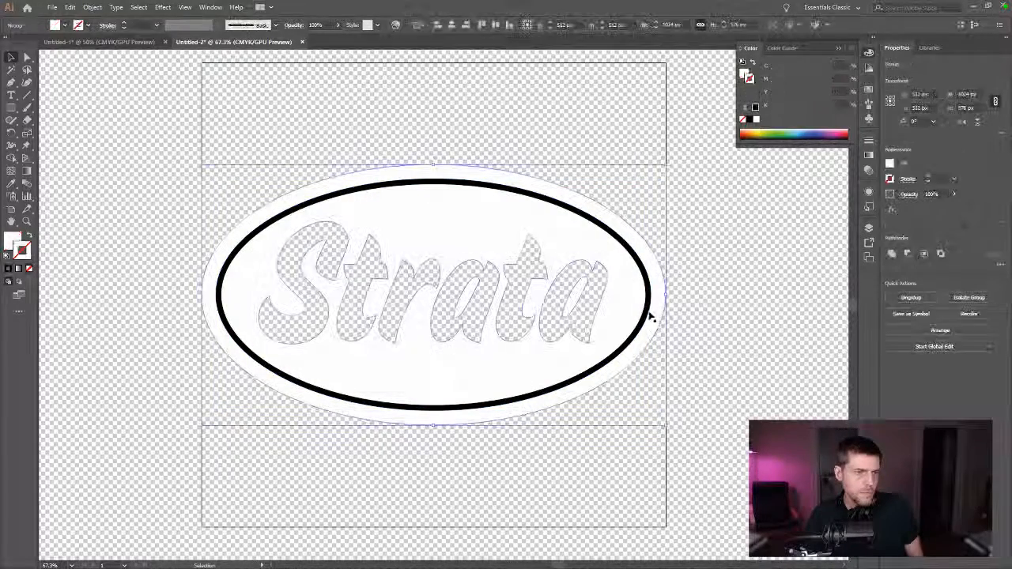
{"action": "left_click", "coordinate": [626, 365], "text": "shift"}
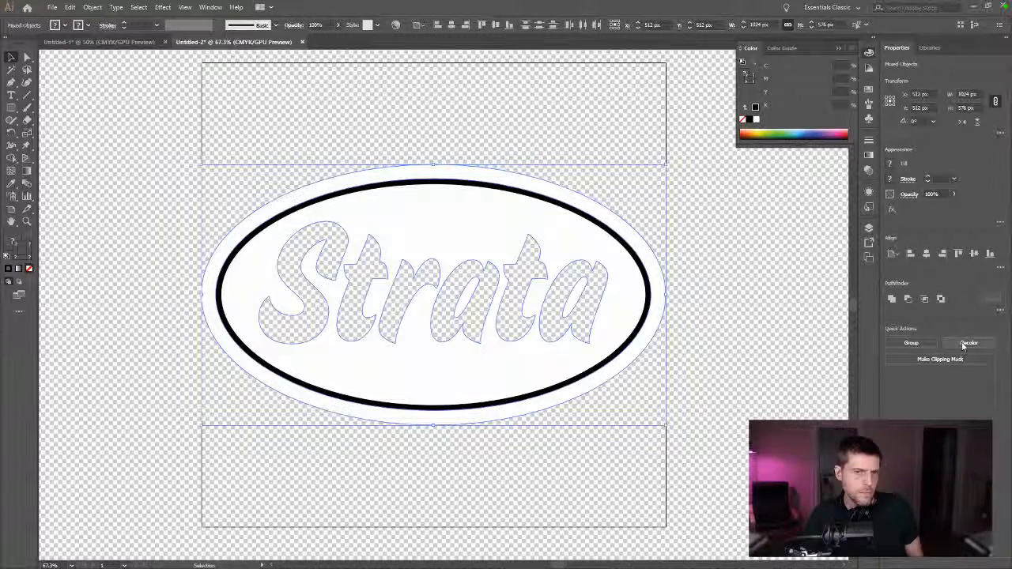
{"action": "left_click", "coordinate": [941, 300]}
{"action": "key", "text": "ctrl+z"}
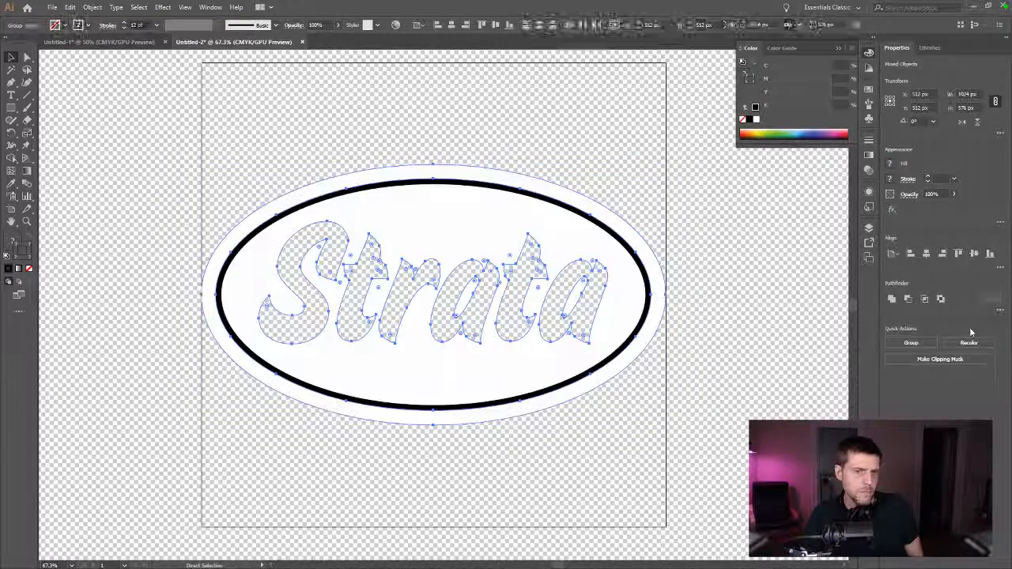
{"action": "left_click", "coordinate": [908, 299]}
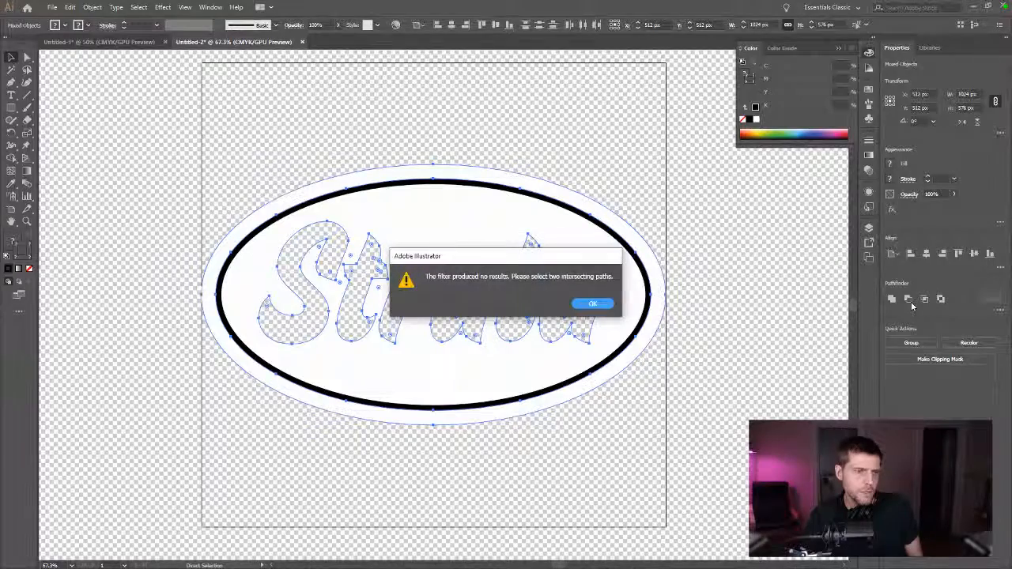
{"action": "key", "text": "Return"}
{"action": "left_click", "coordinate": [709, 334]}
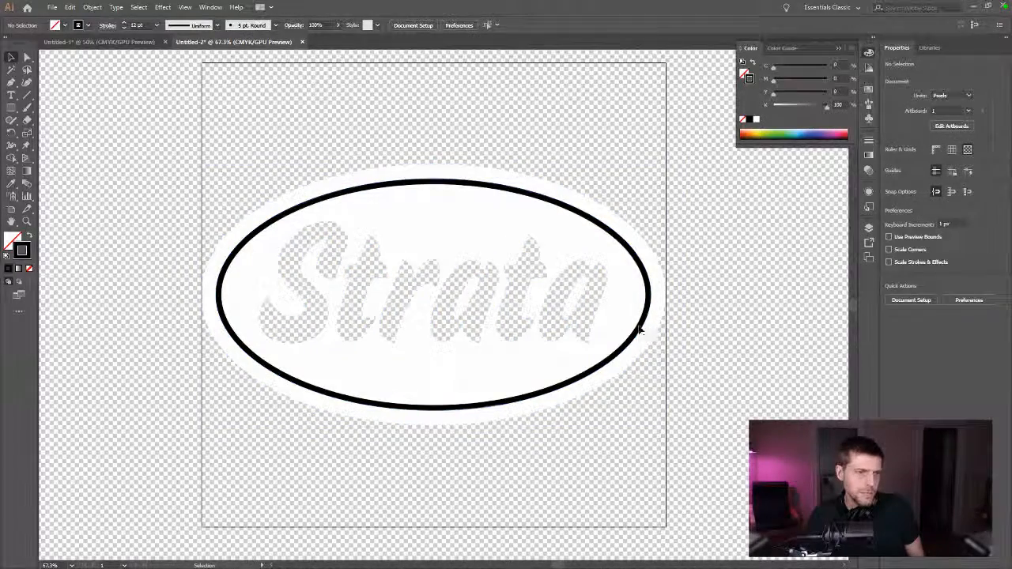
- Expand the inner ellipse's stroke into a shape and exclude it from the logo badge
{"action": "left_click", "coordinate": [641, 330]}
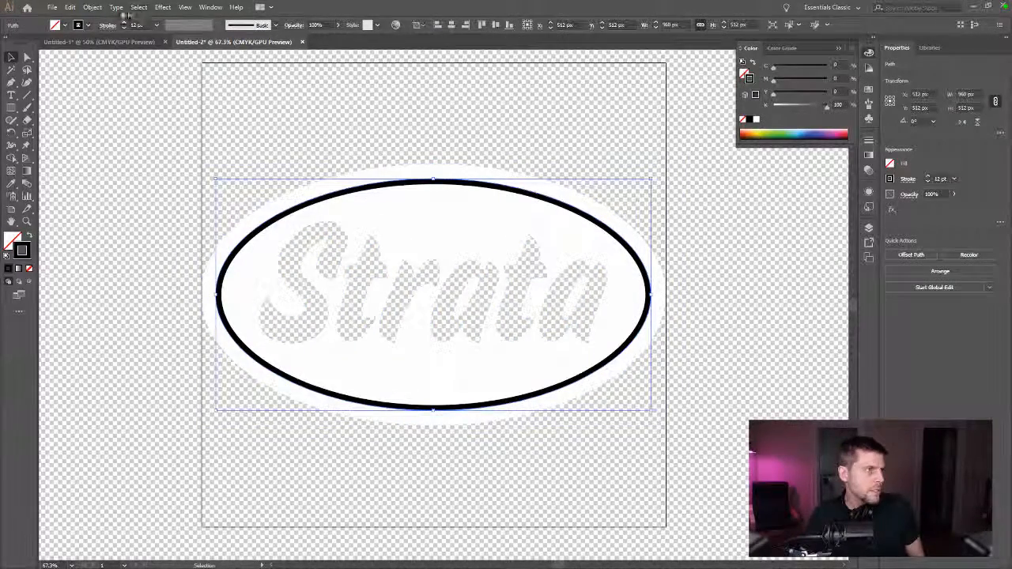
{"action": "left_click", "coordinate": [93, 7]}
{"action": "left_click", "coordinate": [122, 131]}
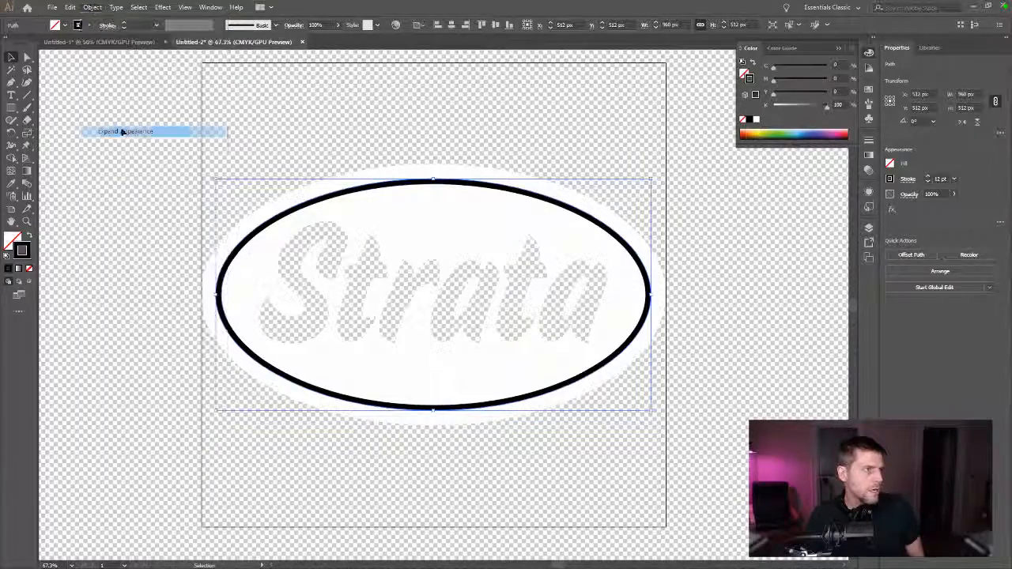
{"action": "left_click", "coordinate": [687, 272]}
{"action": "key", "text": "ctrl+a"}
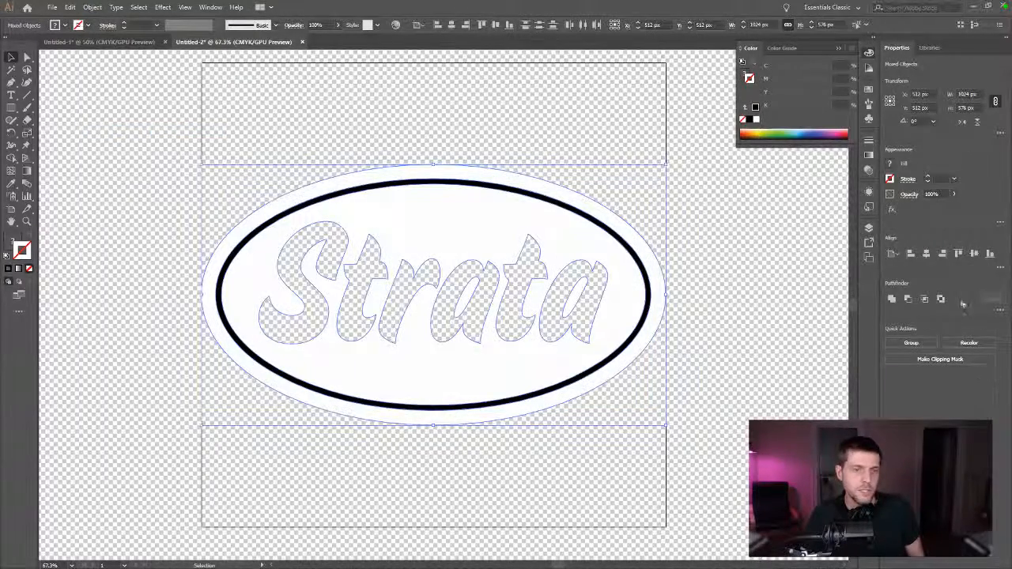
{"action": "left_click", "coordinate": [940, 299]}
{"action": "left_click", "coordinate": [736, 361]}
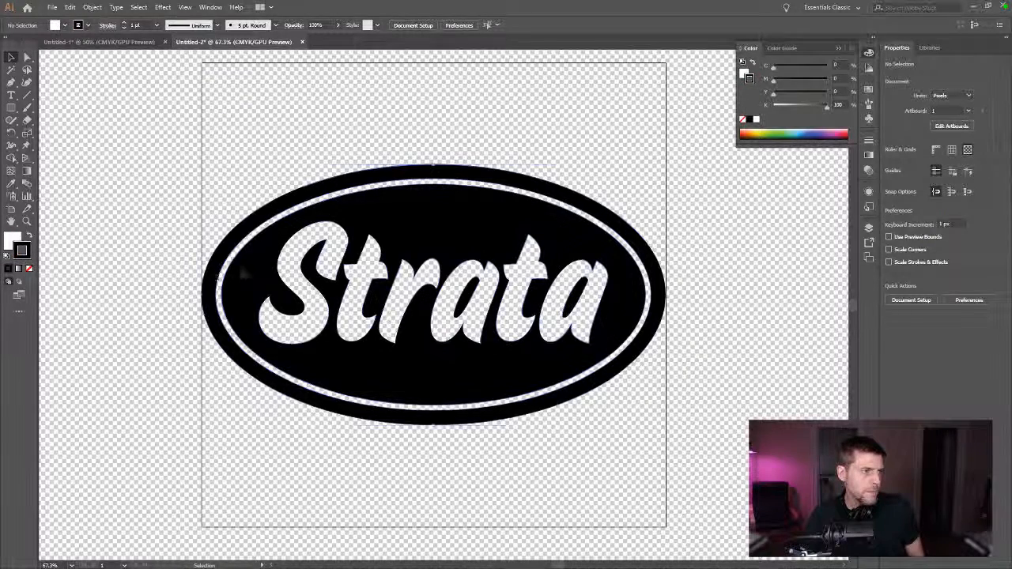
- Try to recolour the whole logo by resetting its fill and stroke to the defaults and removing one of them
{"action": "key", "text": "ctrl+a"}
{"action": "left_click", "coordinate": [11, 242]}
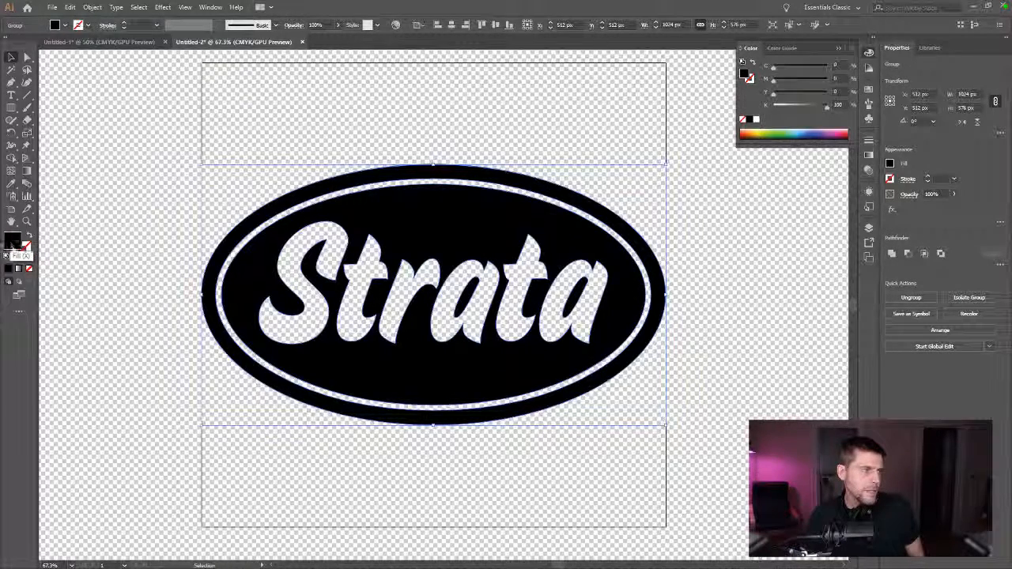
{"action": "left_click", "coordinate": [8, 257]}
{"action": "left_click", "coordinate": [29, 268]}
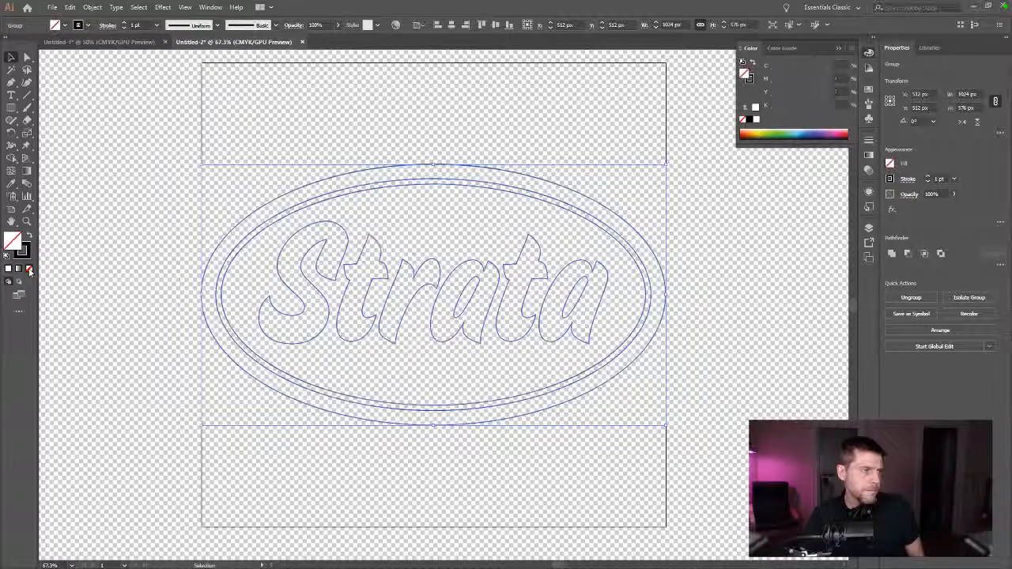
{"action": "left_click", "coordinate": [88, 312]}
{"action": "left_click", "coordinate": [8, 256]}
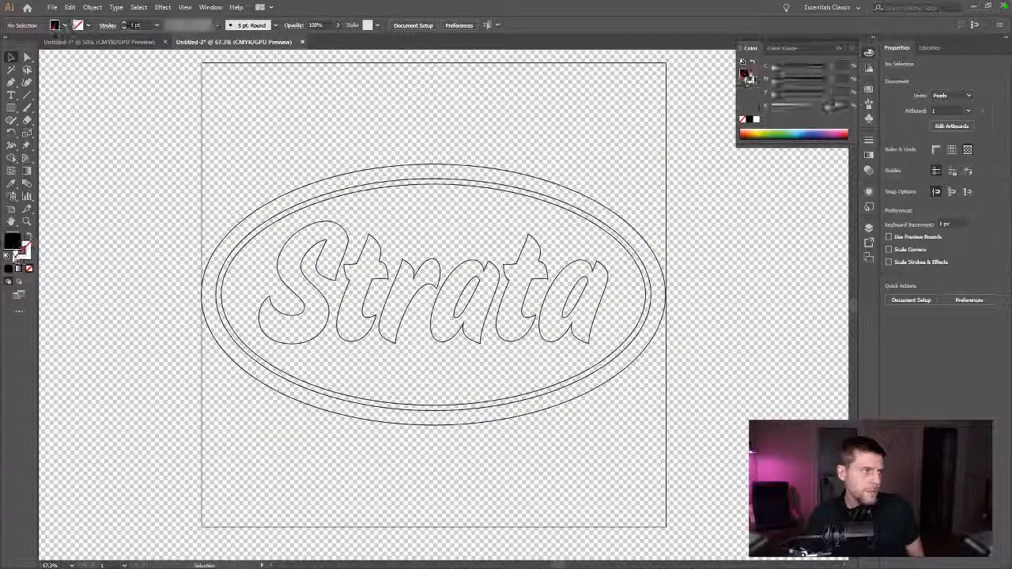
{"action": "left_click", "coordinate": [29, 268]}
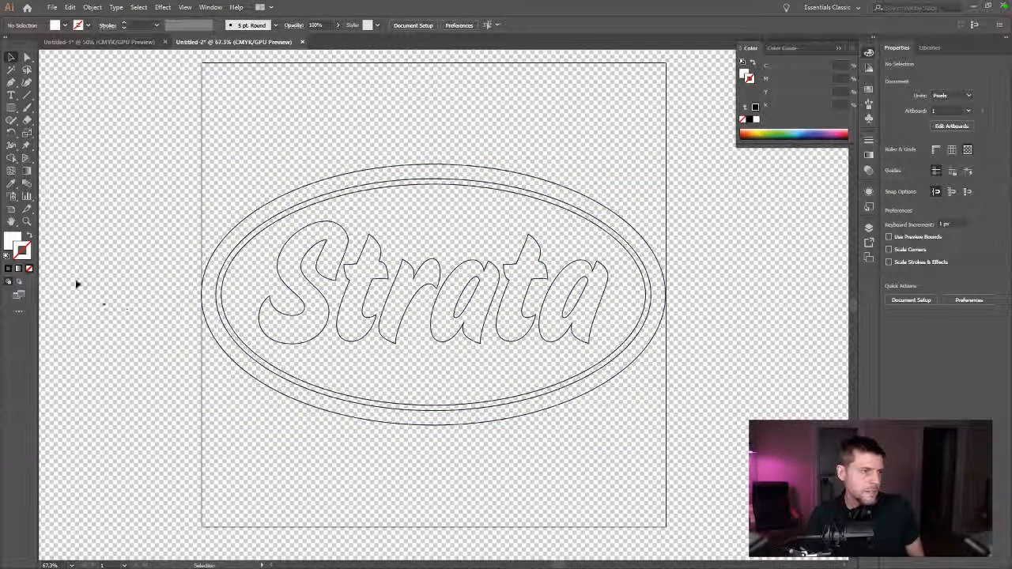
- Give the logo group a white fill and no stroke
{"action": "left_click", "coordinate": [264, 362]}
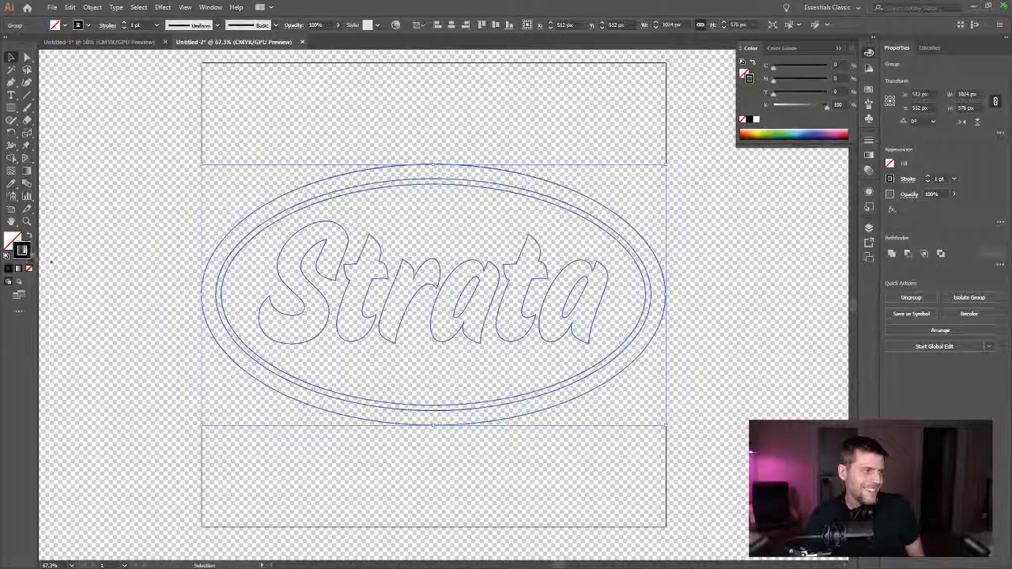
{"action": "left_click", "coordinate": [9, 257]}
{"action": "left_click", "coordinate": [29, 269]}
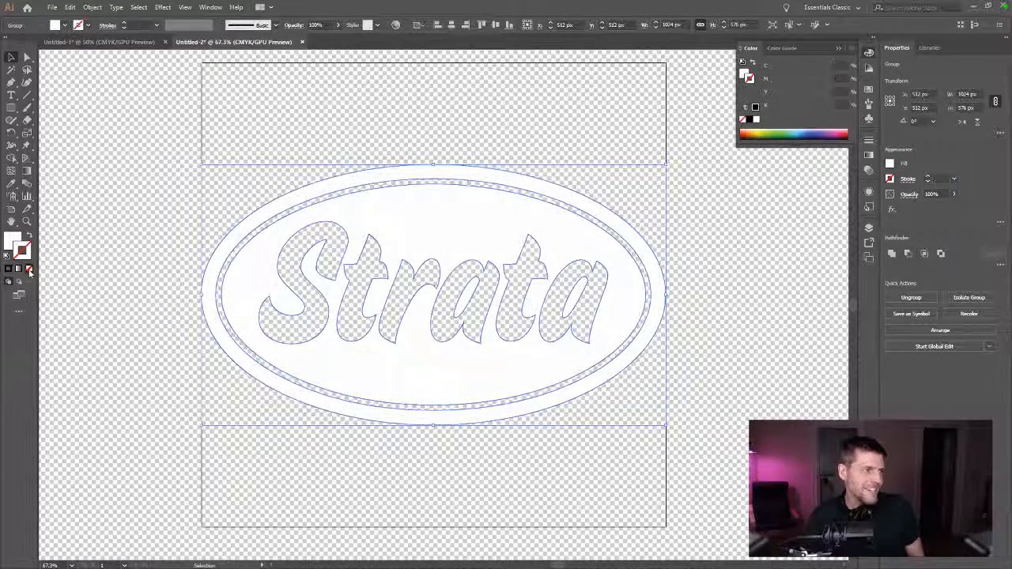
{"action": "left_click", "coordinate": [130, 277]}
- Export the logo for web as a 1024 px transparent PNG-24 over LogoSprite.png, and switch to Unity to check it
{"action": "key", "text": "ctrl+alt+shift+s"}
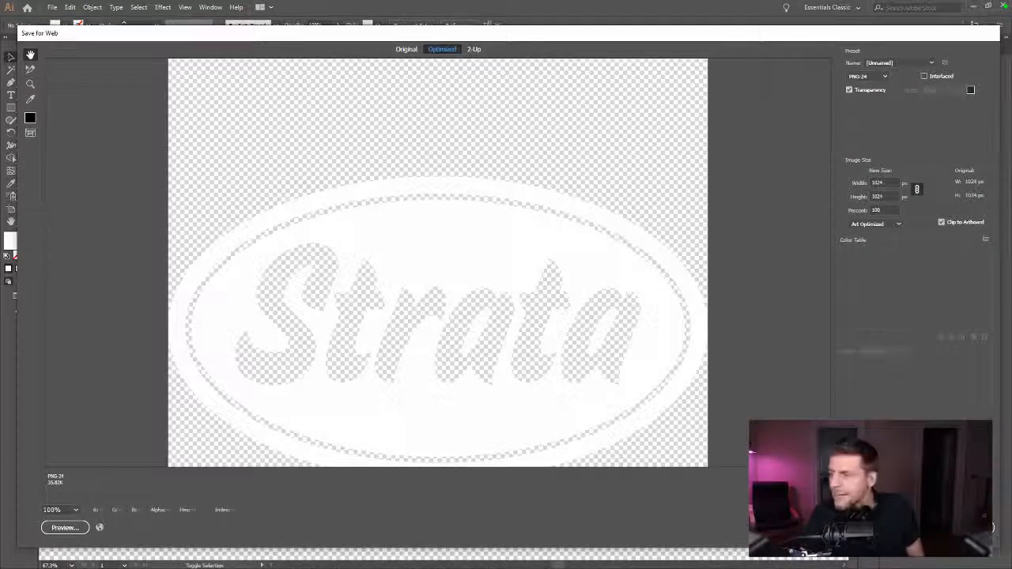
{"action": "left_click", "coordinate": [863, 528]}
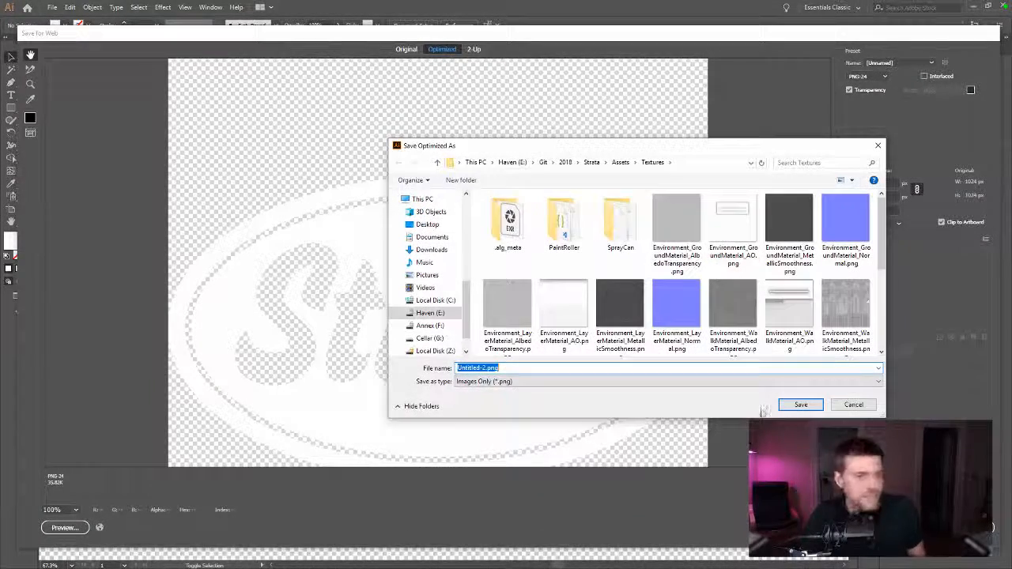
{"action": "scroll", "coordinate": [680, 320], "scroll_direction": "down", "scroll_amount": 3}
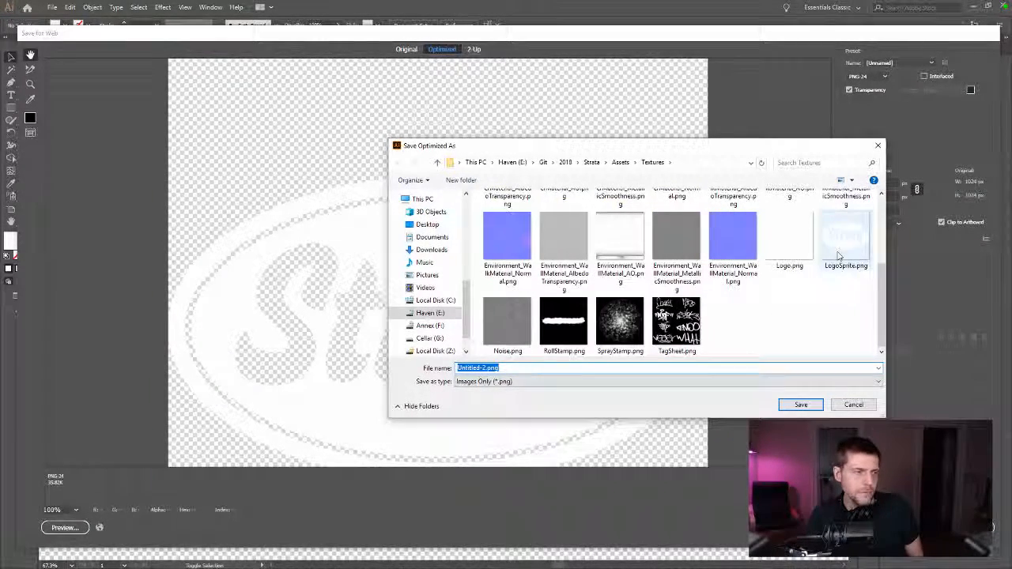
{"action": "double_click", "coordinate": [843, 242]}
{"action": "left_click", "coordinate": [678, 313]}
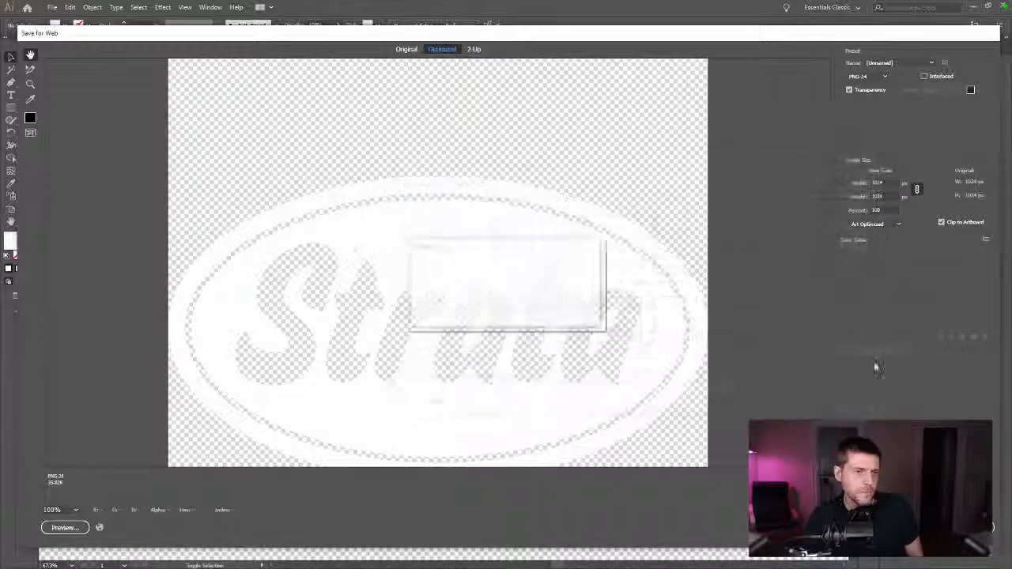
{"action": "key", "text": "alt+Tab"}
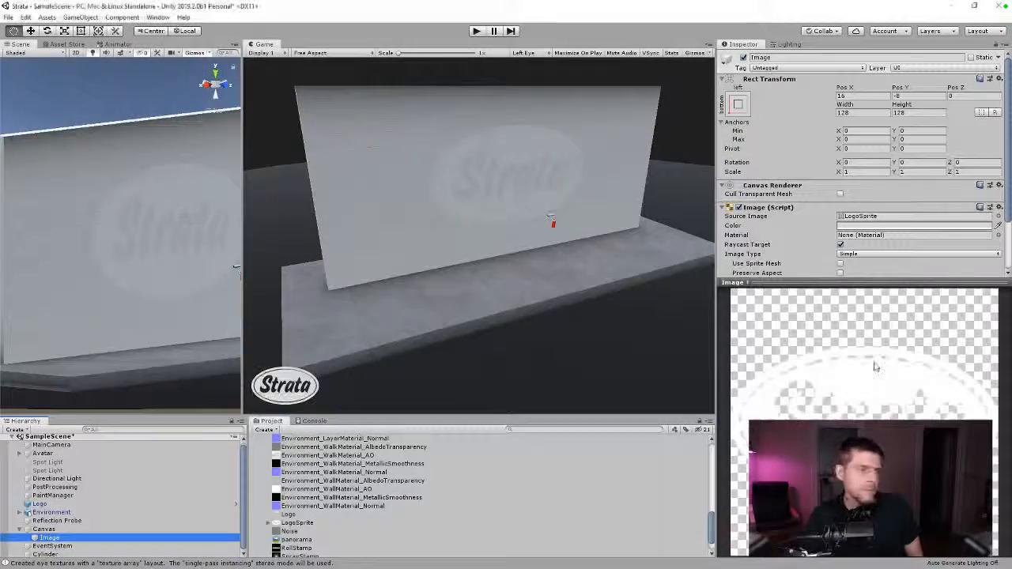
- Switch to Illustrator and set up a web export of the logo as a transparent PNG-24 with a width of 128 px
{"action": "key", "text": "alt+Tab"}
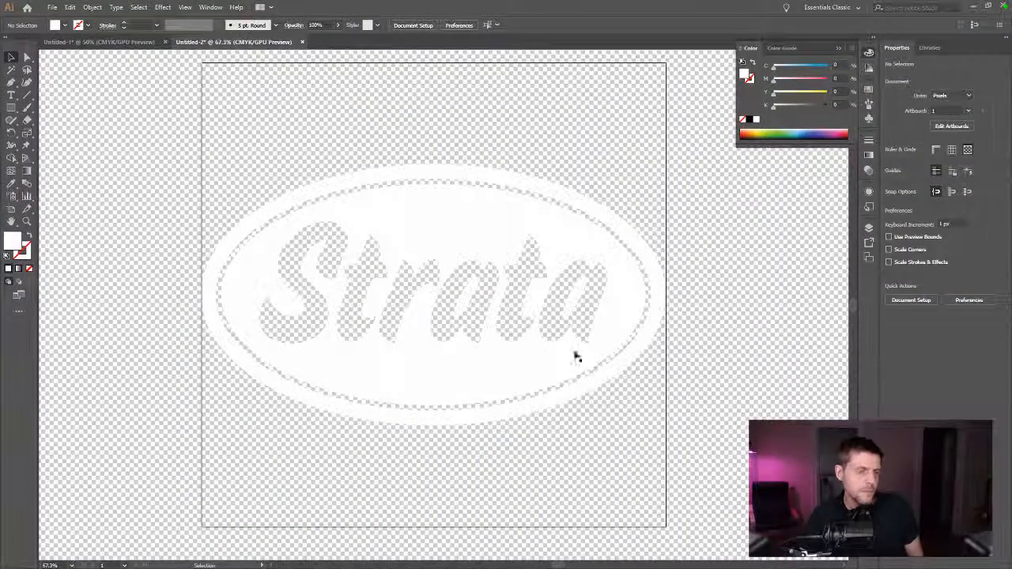
{"action": "key", "text": "ctrl+alt+shift+s"}
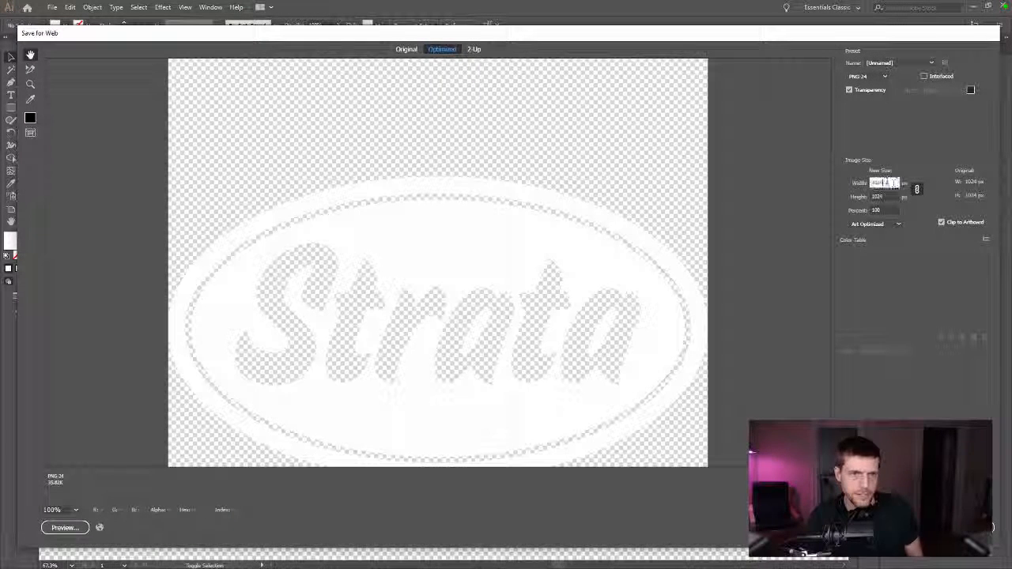
{"action": "double_click", "coordinate": [893, 184]}
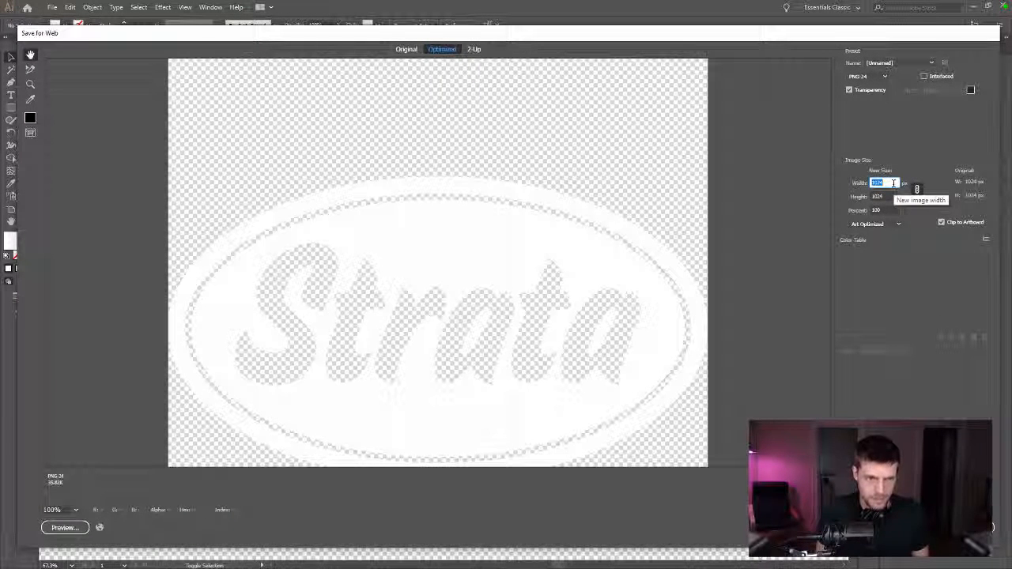
{"action": "type", "text": "128"}
{"action": "key", "text": "Tab"}
{"action": "key", "text": "Return"}
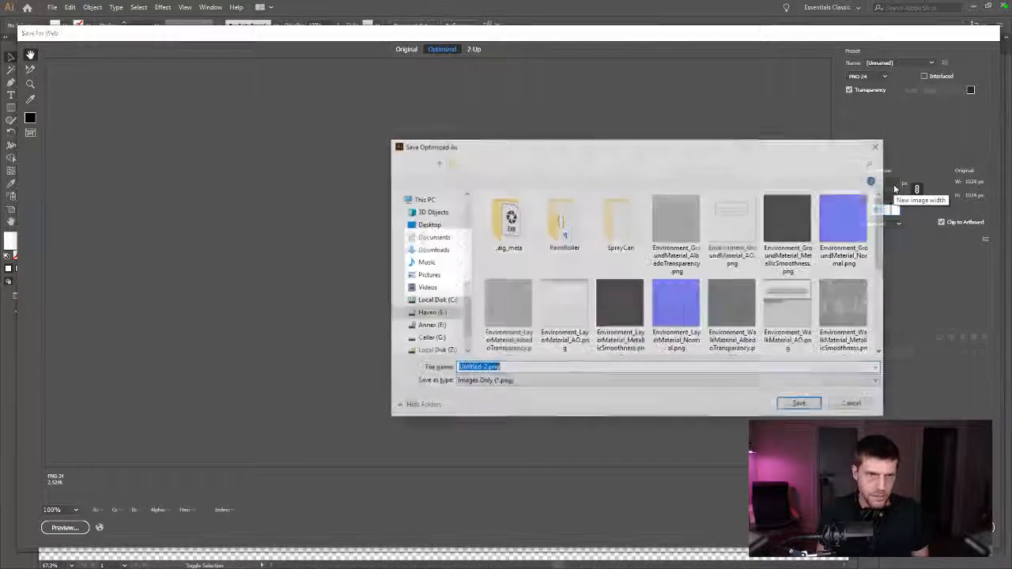
{"action": "key", "text": "Escape"}
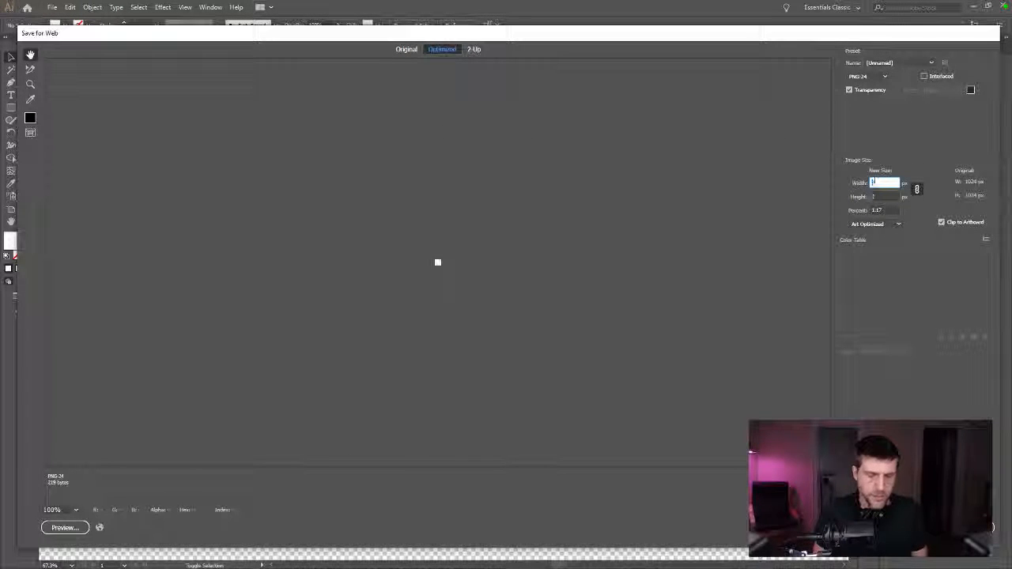
{"action": "type", "text": "128"}
{"action": "key", "text": "Tab"}
{"action": "key", "text": "Return"}
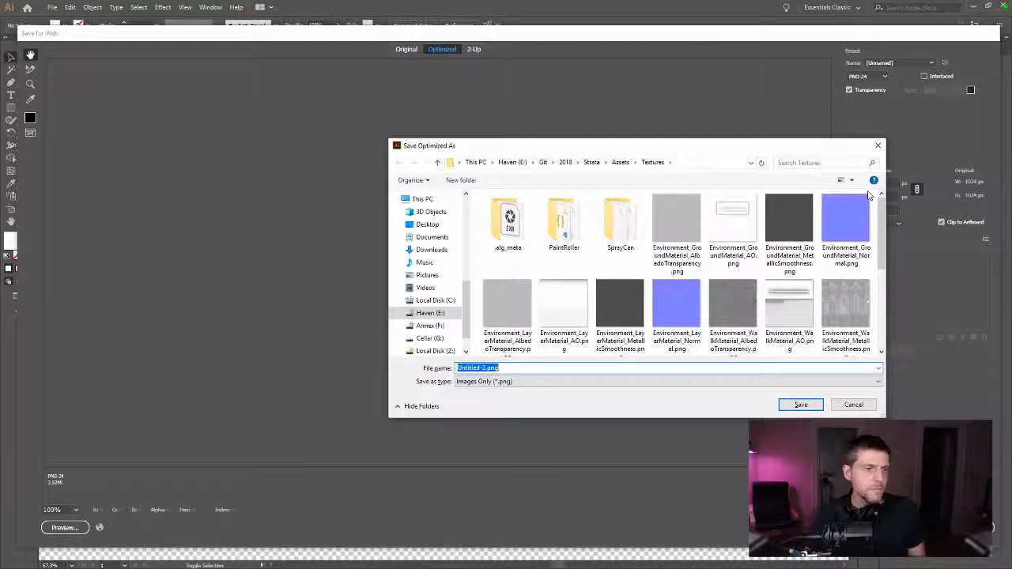
- Save the export over LogoSprite.png in the Textures folder, and switch to Unity to check the logo overlay
{"action": "scroll", "coordinate": [795, 321], "scroll_direction": "down", "scroll_amount": 3}
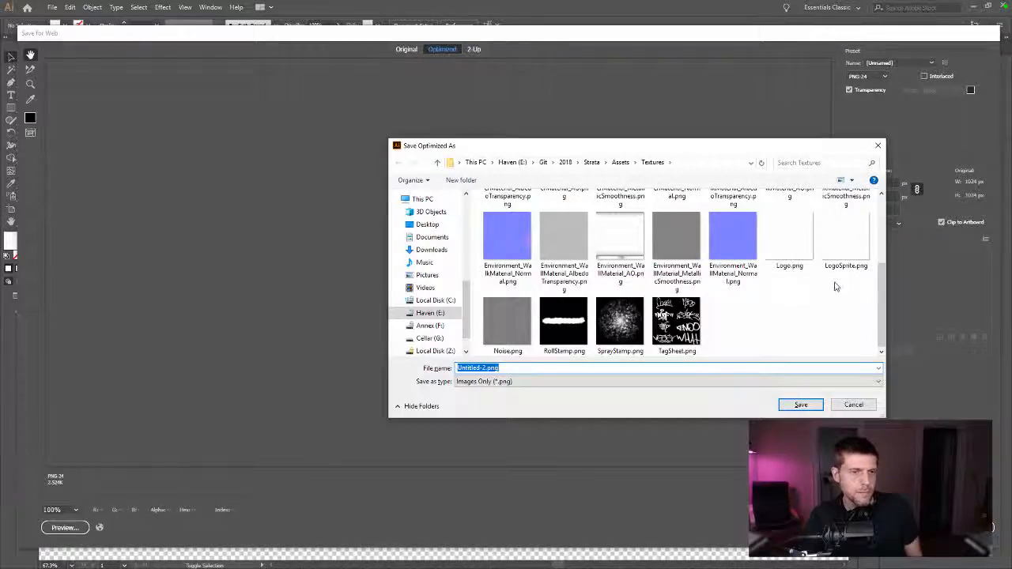
{"action": "left_click", "coordinate": [829, 257]}
{"action": "double_click", "coordinate": [829, 257]}
{"action": "left_click", "coordinate": [665, 299]}
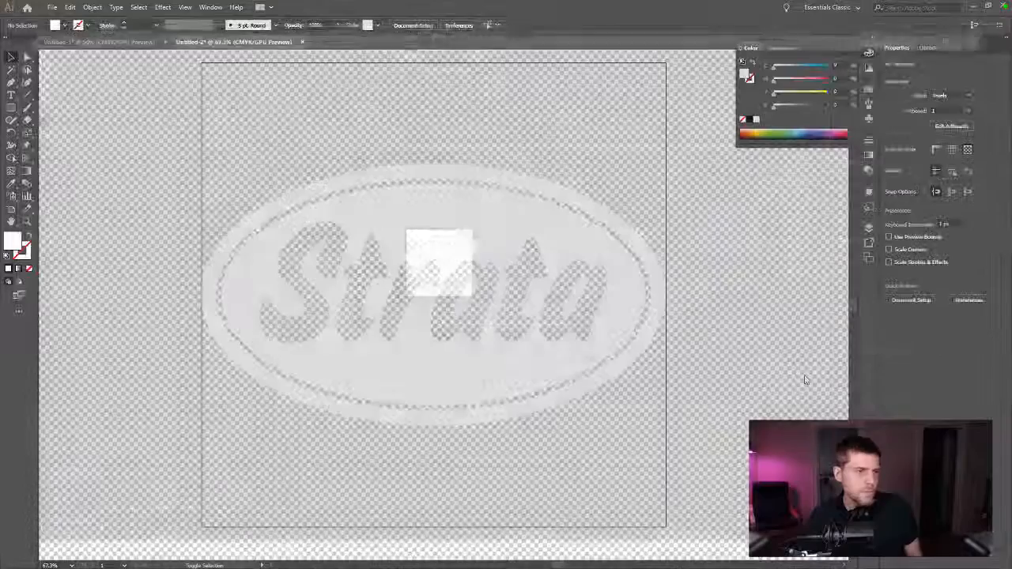
{"action": "key", "text": "alt+Tab"}
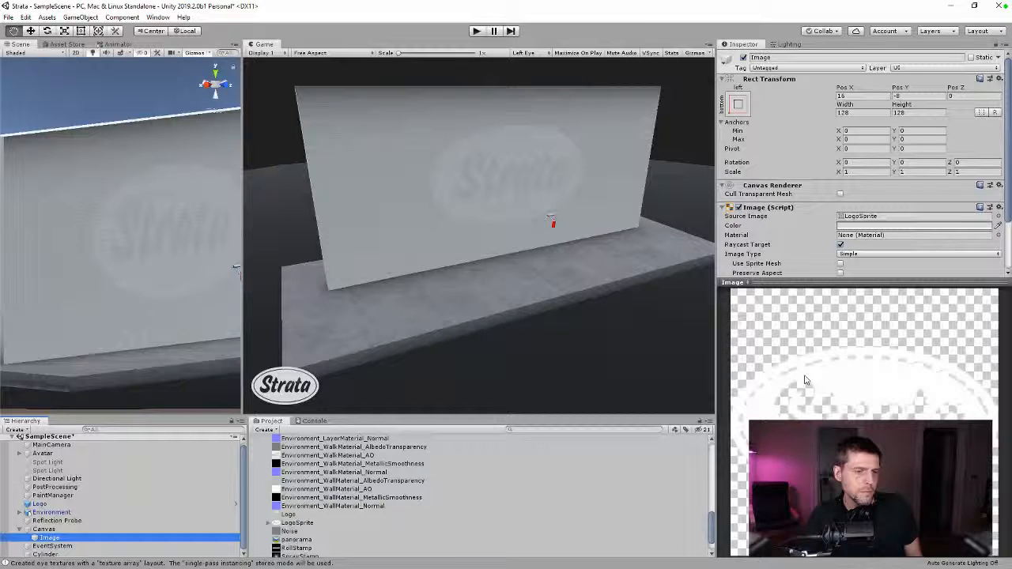
{"action": "left_click_drag", "start_coordinate": [797, 282], "coordinate": [797, 476]}
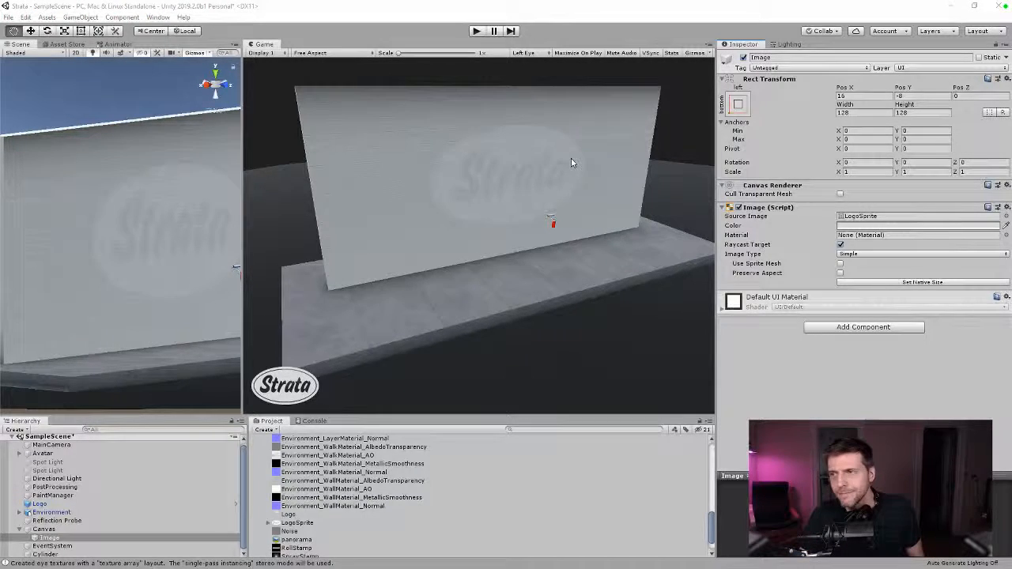
- Switch back to Illustrator and paste a copy of the ringed logo group from Untitled-2 into Untitled-1
{"action": "key", "text": "alt+Tab"}
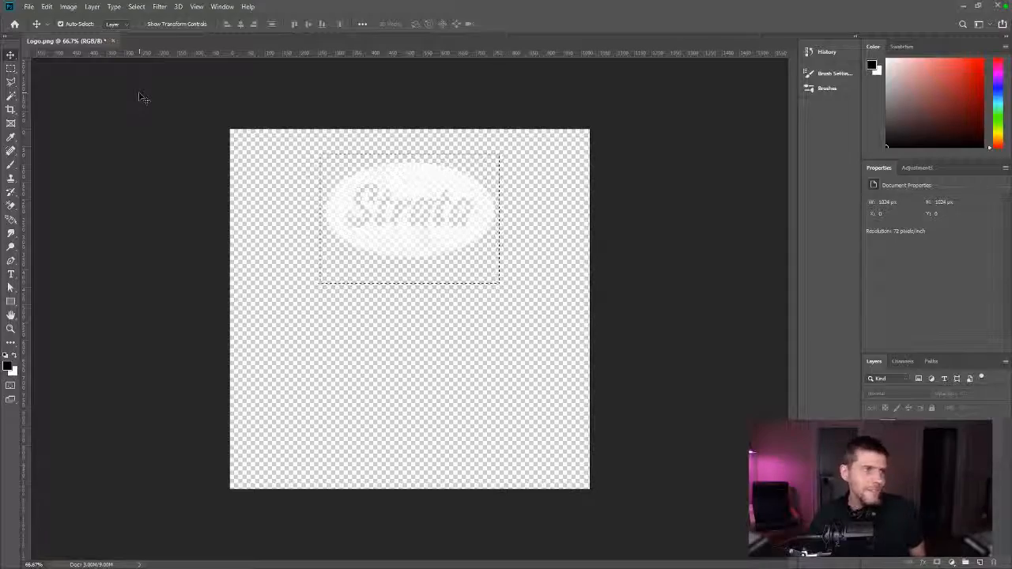
{"action": "key", "text": "ctrl+d"}
{"action": "key", "text": "alt+Tab"}
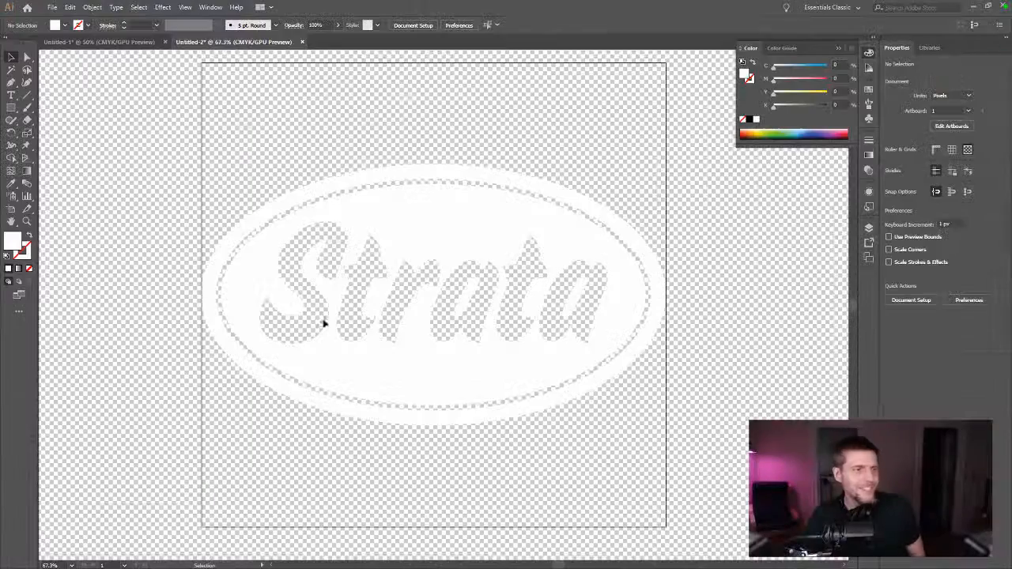
{"action": "left_click", "coordinate": [436, 229]}
{"action": "left_click", "coordinate": [119, 42]}
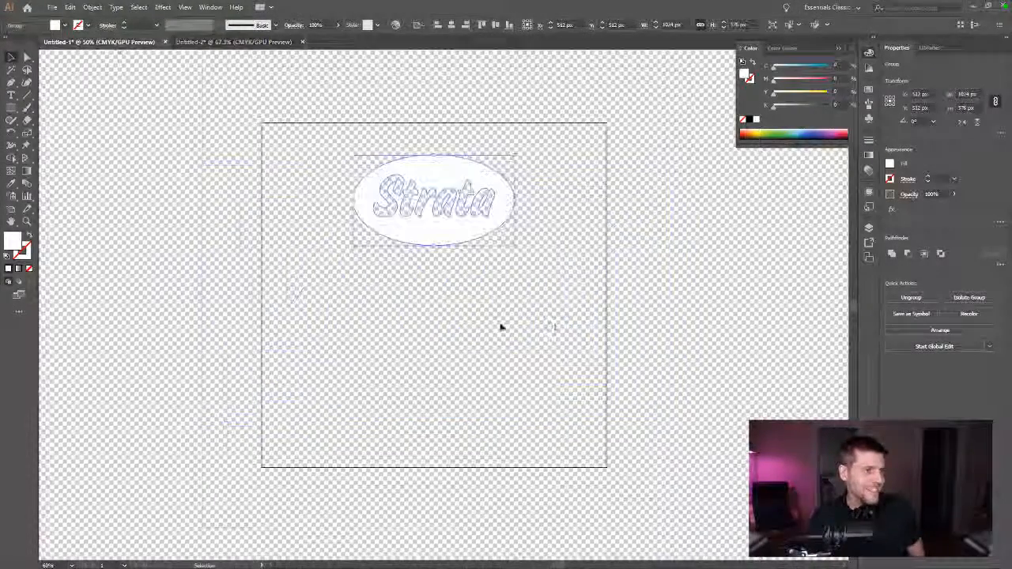
{"action": "key", "text": "ctrl+v"}
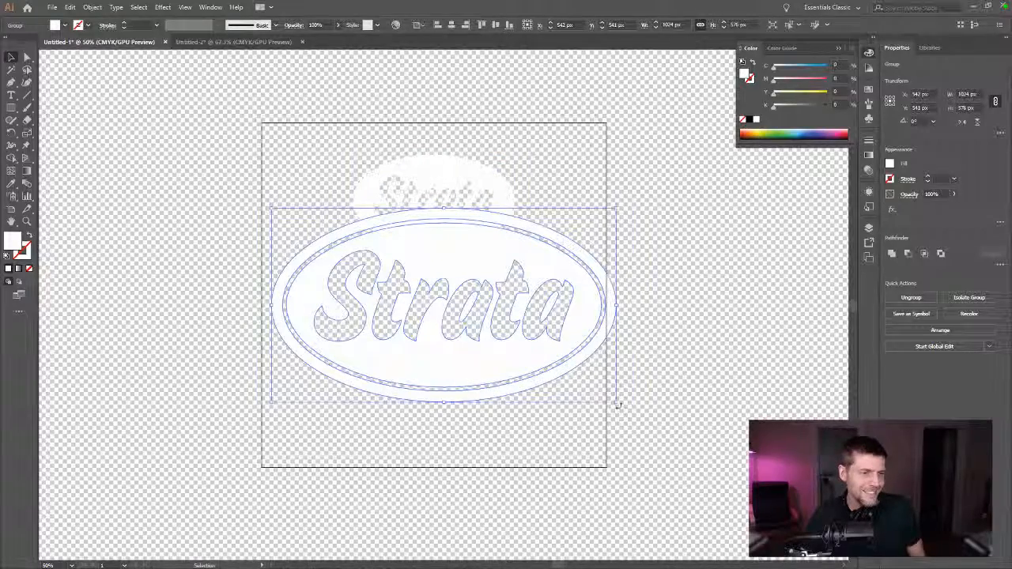
- Scale the pasted logo proportionally to a width of 480 px, matching the original badge
{"action": "left_click_drag", "start_coordinate": [619, 405], "coordinate": [467, 321], "text": "shift"}
{"action": "key", "text": "ctrl+z"}
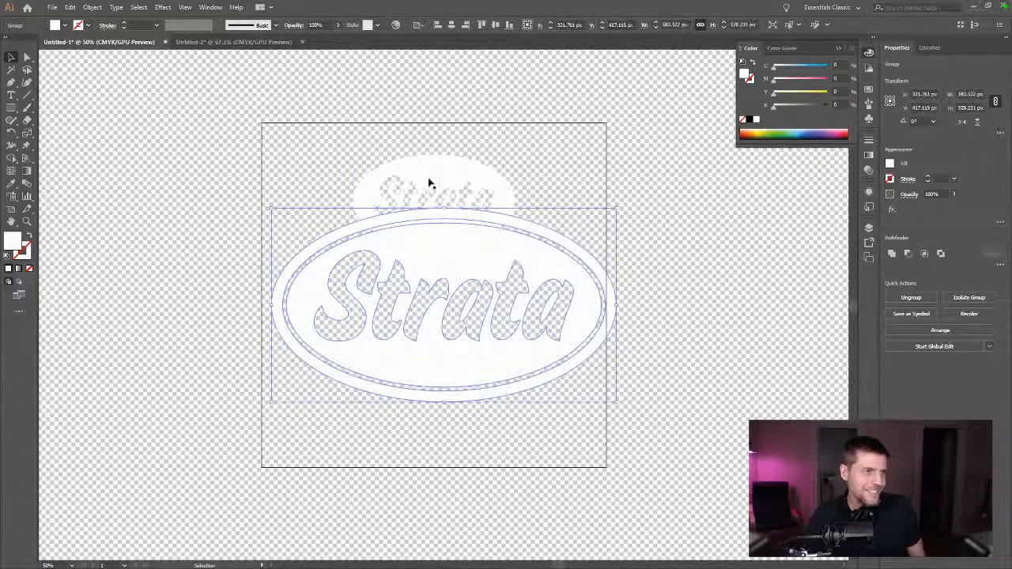
{"action": "left_click", "coordinate": [429, 184]}
{"action": "left_click", "coordinate": [470, 301]}
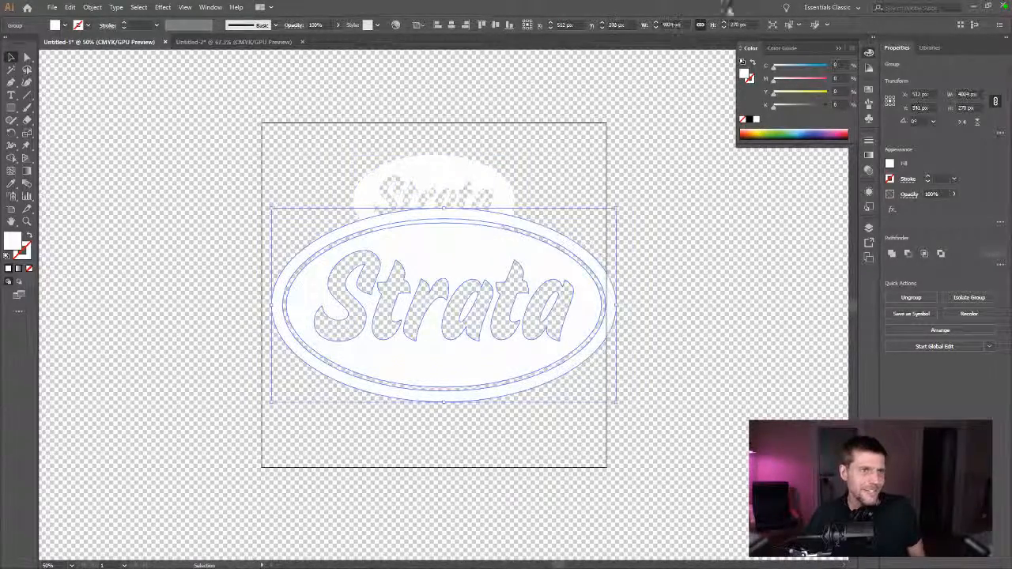
{"action": "left_click_drag", "start_coordinate": [682, 25], "coordinate": [629, 25]}
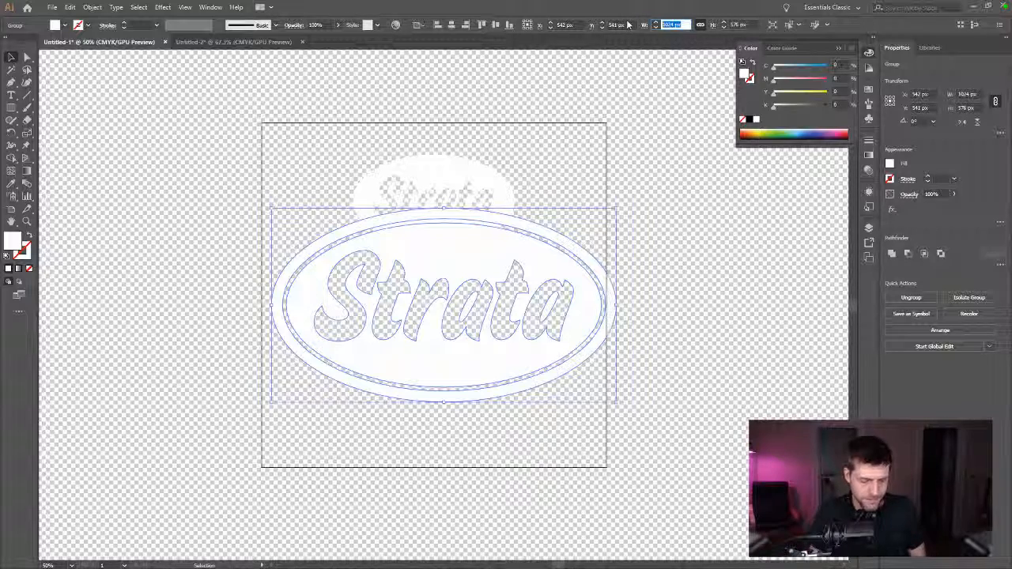
{"action": "type", "text": "480"}
{"action": "key", "text": "Return"}
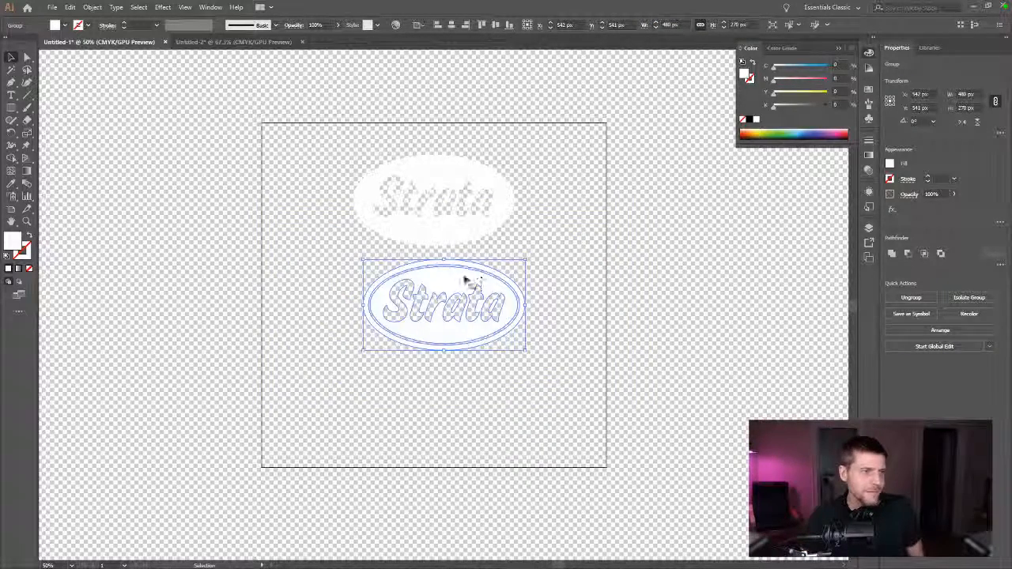
- Centre the pasted logo horizontally and vertically on the original badge, using the original as the key object
{"action": "left_click_drag", "start_coordinate": [466, 280], "coordinate": [483, 242]}
{"action": "left_click", "coordinate": [629, 278]}
{"action": "left_click_drag", "start_coordinate": [569, 195], "coordinate": [412, 243]}
{"action": "left_click", "coordinate": [428, 167]}
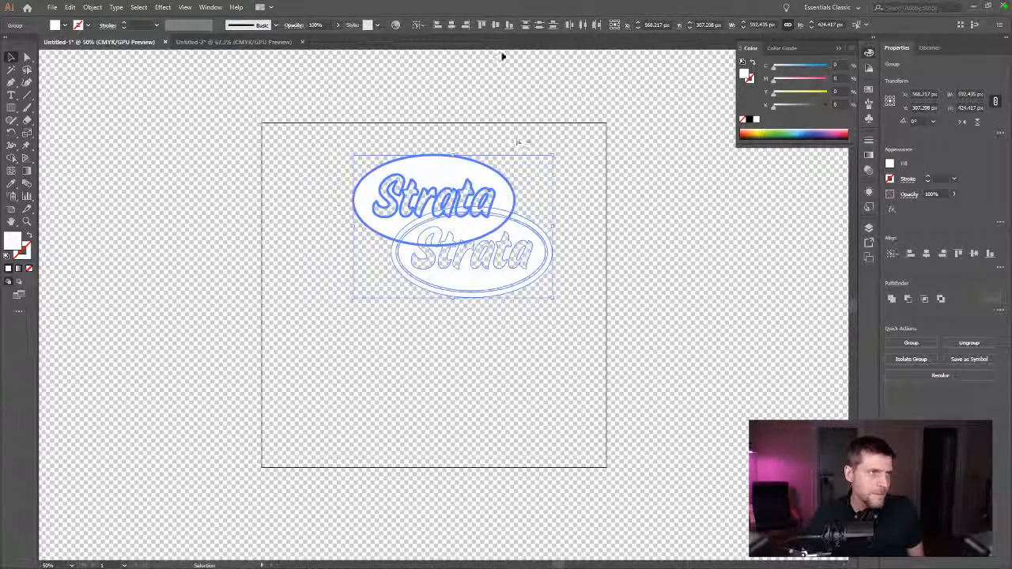
{"action": "left_click", "coordinate": [450, 25]}
{"action": "left_click", "coordinate": [496, 25]}
{"action": "left_click", "coordinate": [588, 195]}
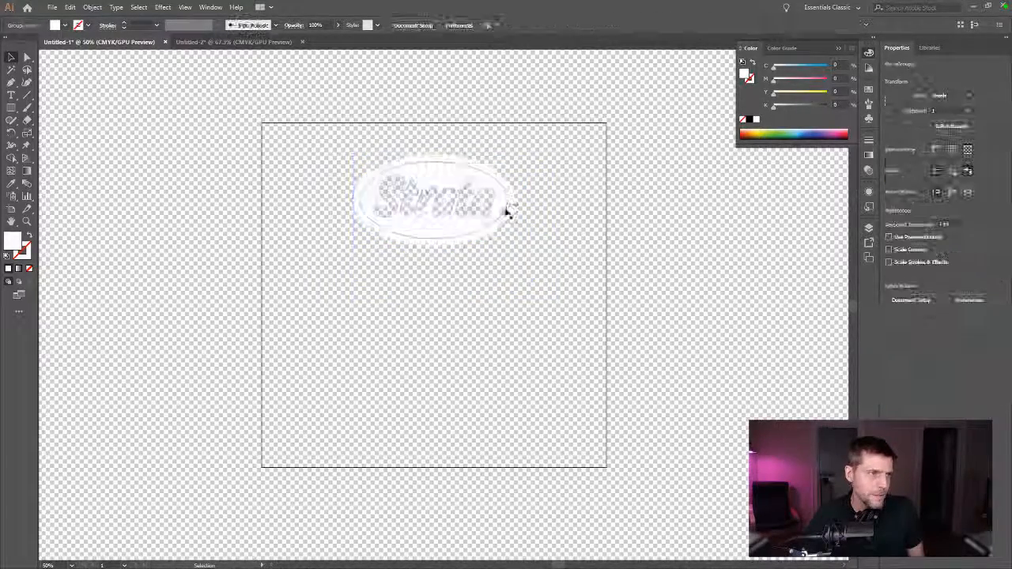
- Remove the old badge without the ring from beneath the pasted logo, keeping only the ringed version
{"action": "left_click", "coordinate": [512, 215]}
{"action": "left_click", "coordinate": [530, 269]}
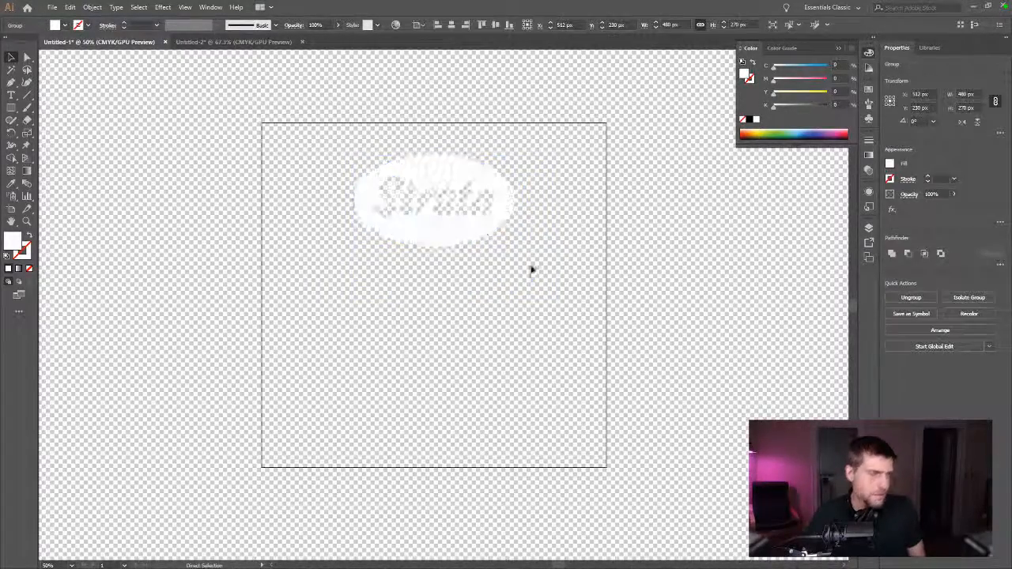
{"action": "left_click", "coordinate": [394, 199]}
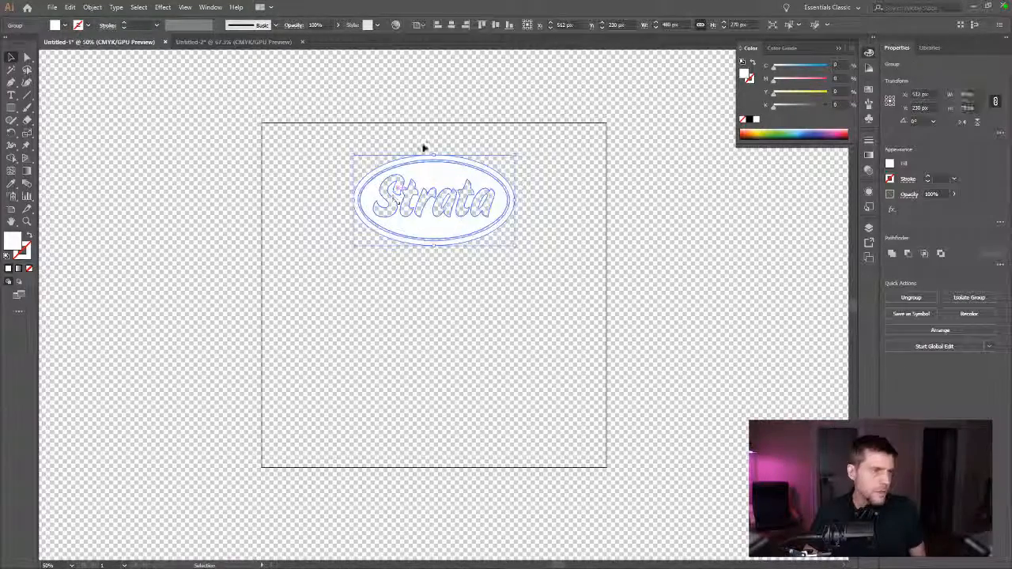
- Export the artboard for web as a 1024 px transparent PNG-24, replacing Logo.png in the Textures folder
{"action": "key", "text": "ctrl+alt+shift+s"}
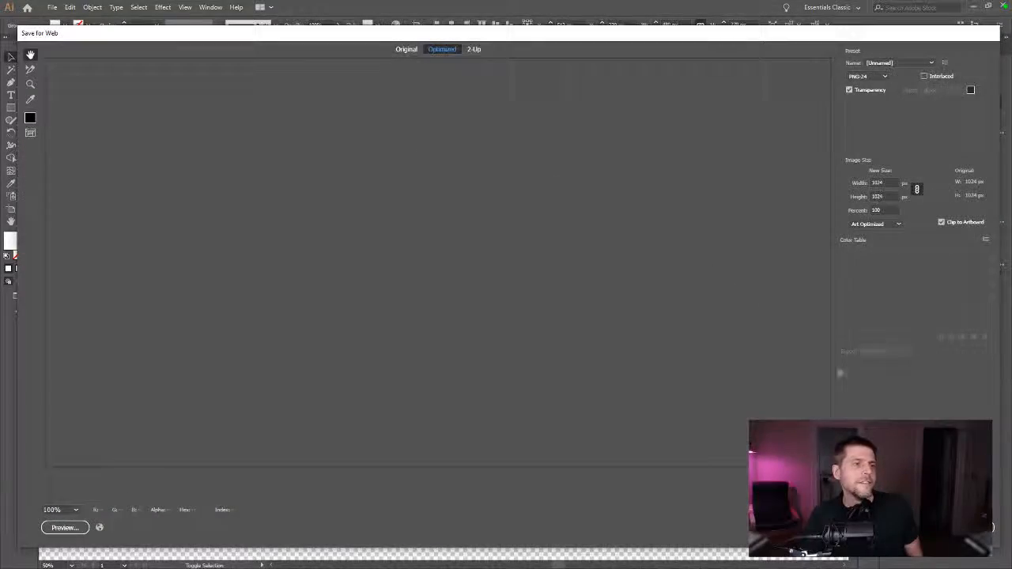
{"action": "key", "text": "Return"}
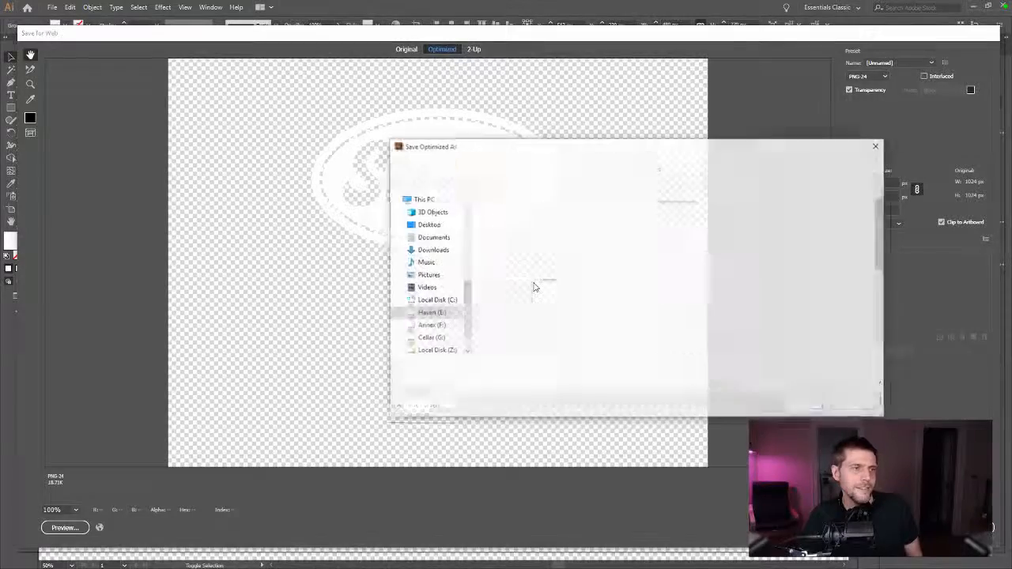
{"action": "scroll", "coordinate": [807, 236], "scroll_direction": "down", "scroll_amount": 5}
{"action": "double_click", "coordinate": [807, 235]}
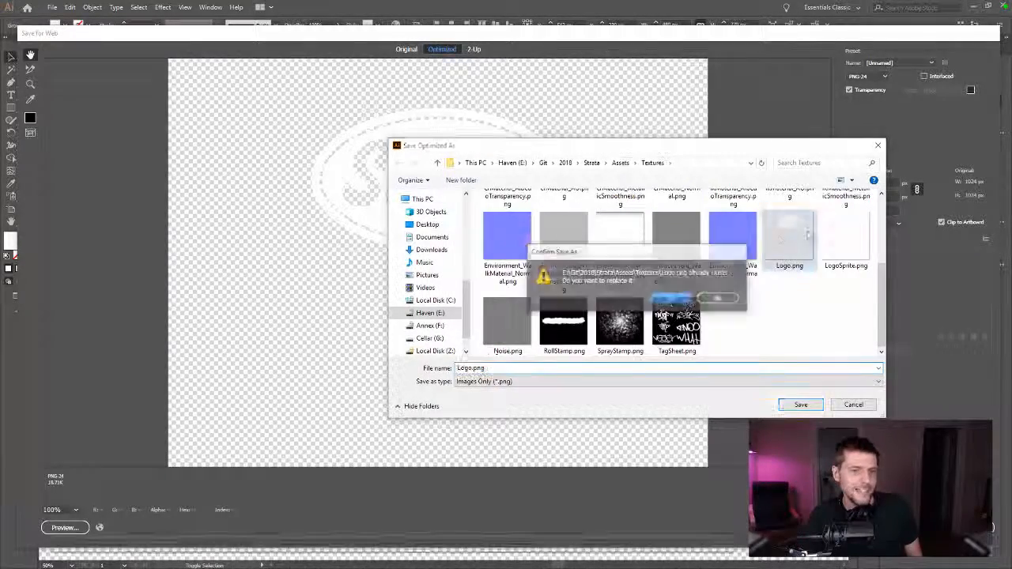
{"action": "left_click", "coordinate": [671, 297]}
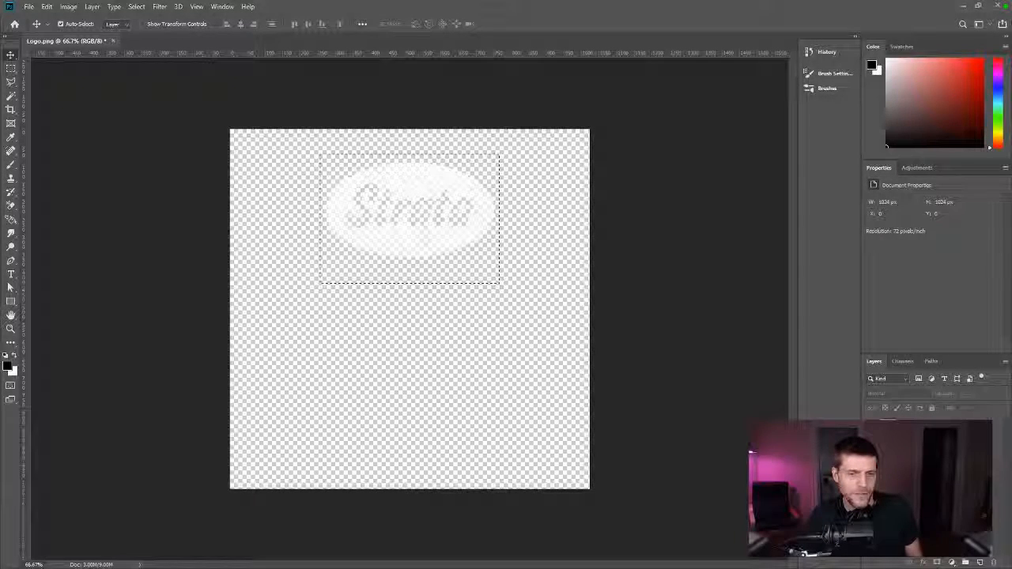
- In Photoshop, select the Logo smart object layer and inspect its embedded contents, closing them without changes
{"action": "left_click", "coordinate": [877, 450]}
{"action": "right_click", "coordinate": [877, 450]}
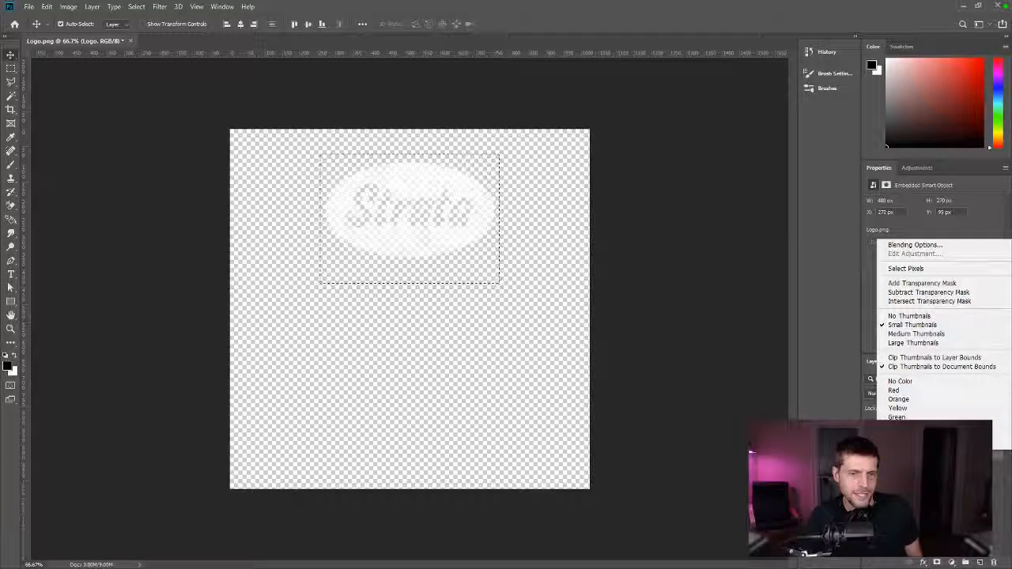
{"action": "key", "text": "Escape"}
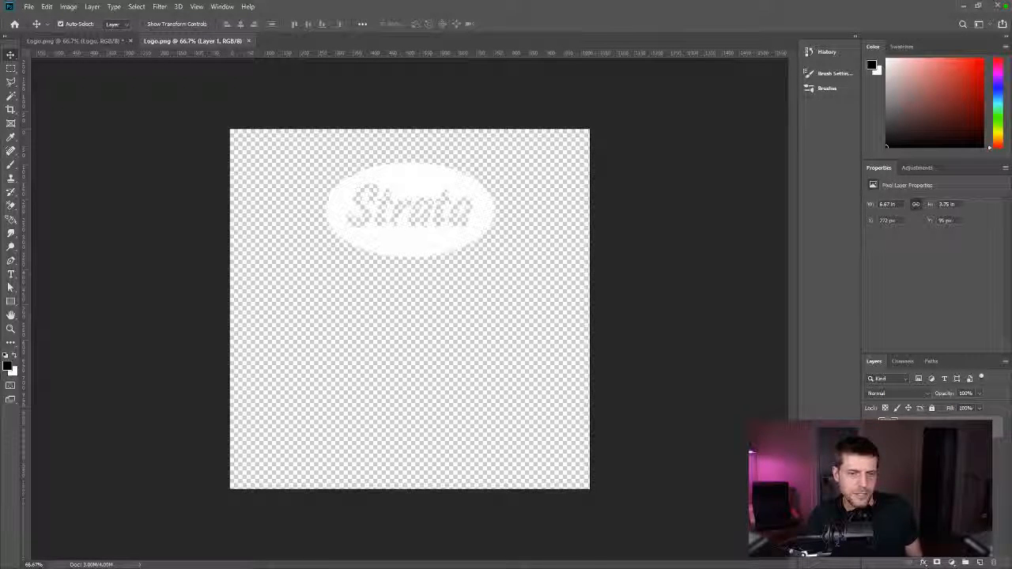
{"action": "left_click", "coordinate": [247, 41]}
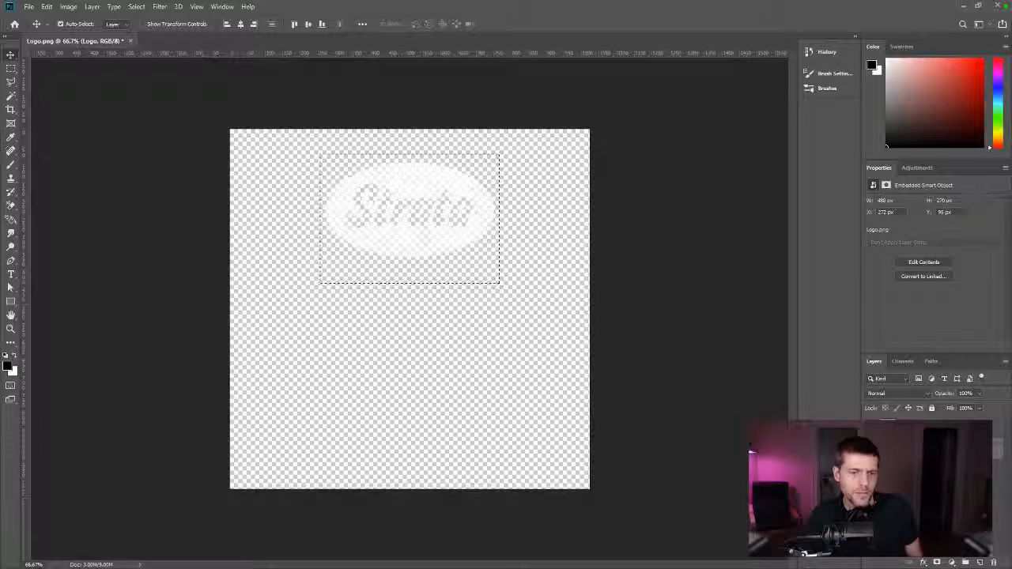
- Run the update of all modified smart object content in the Logo.png document
{"action": "left_click", "coordinate": [1005, 363]}
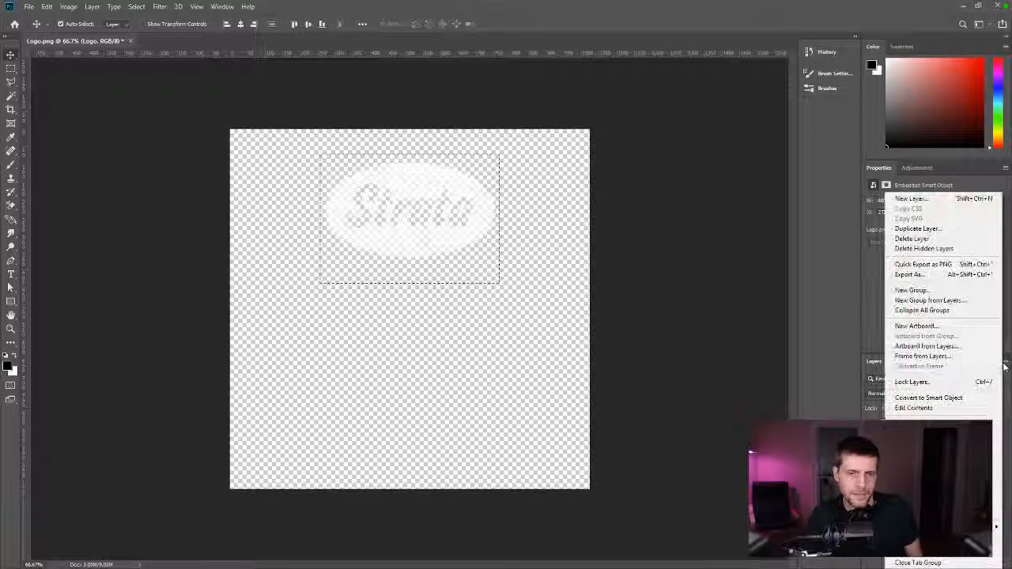
{"action": "left_click", "coordinate": [913, 408]}
{"action": "right_click", "coordinate": [887, 447]}
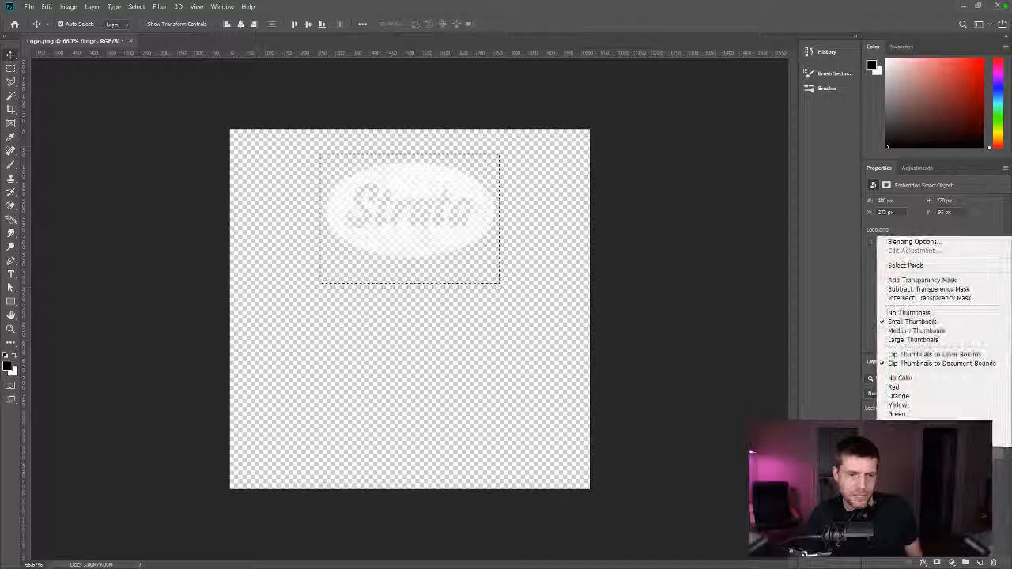
{"action": "key", "text": "Escape"}
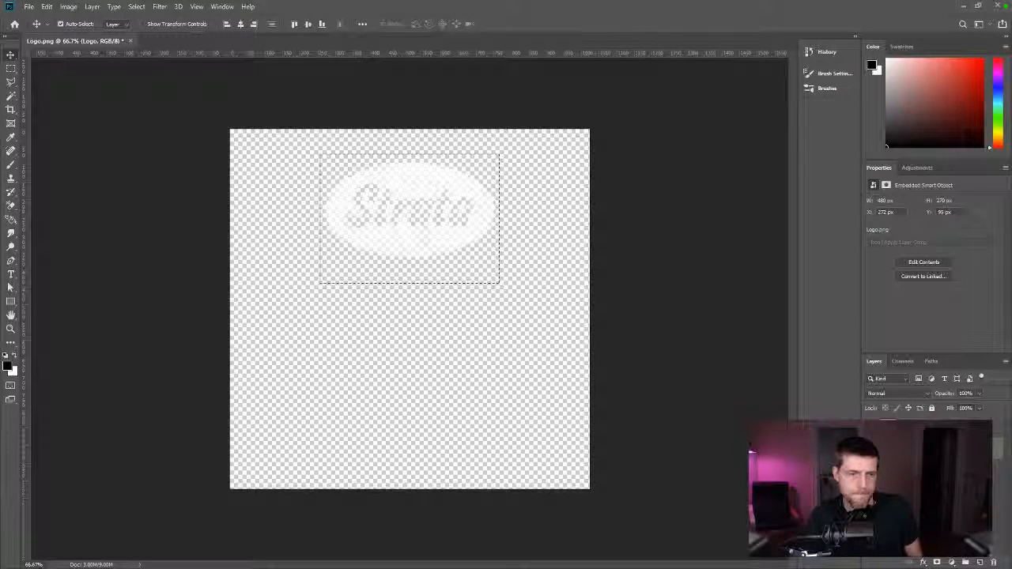
{"action": "left_click", "coordinate": [95, 8]}
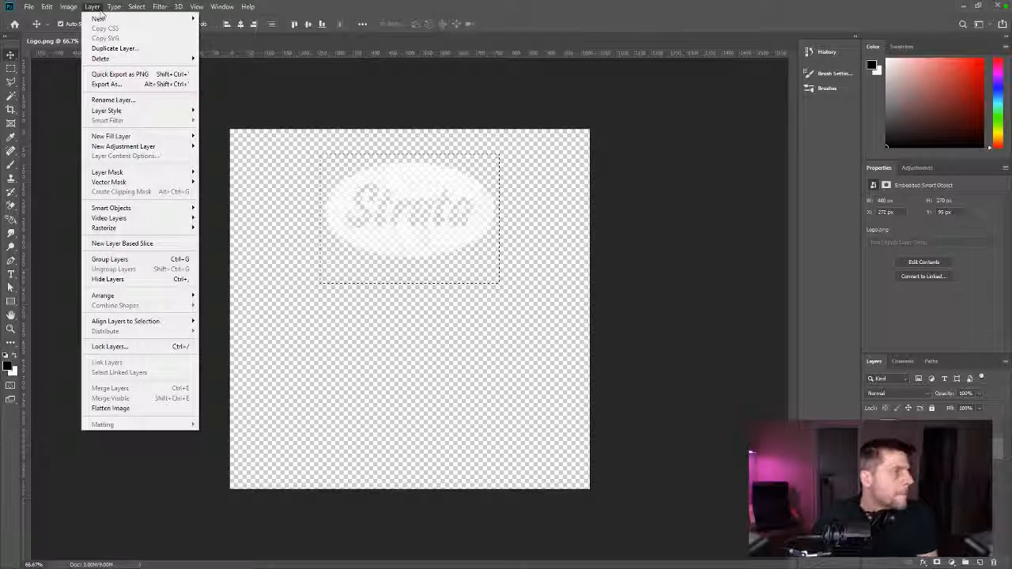
{"action": "mouse_move", "coordinate": [142, 208]}
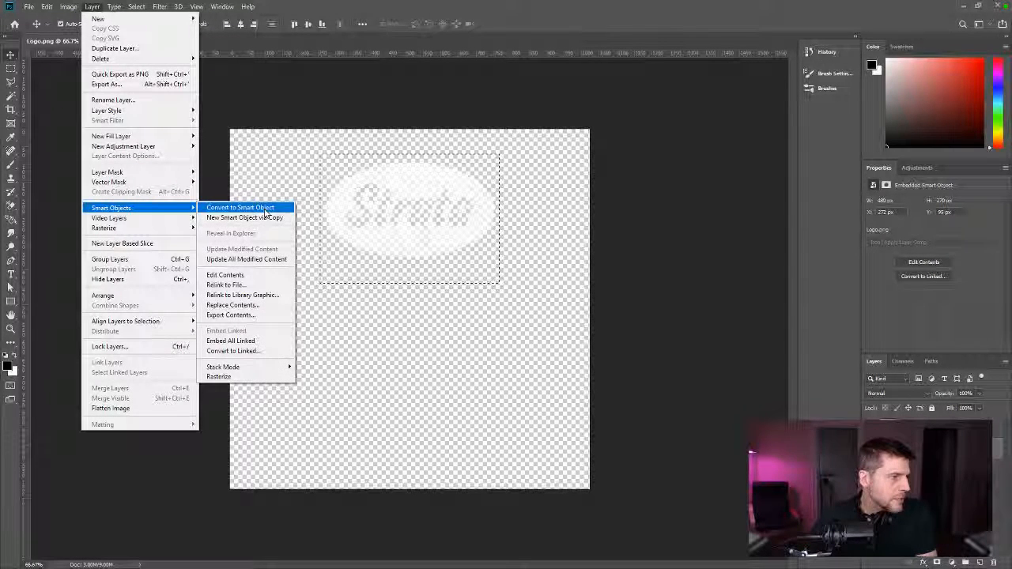
{"action": "left_click", "coordinate": [275, 261]}
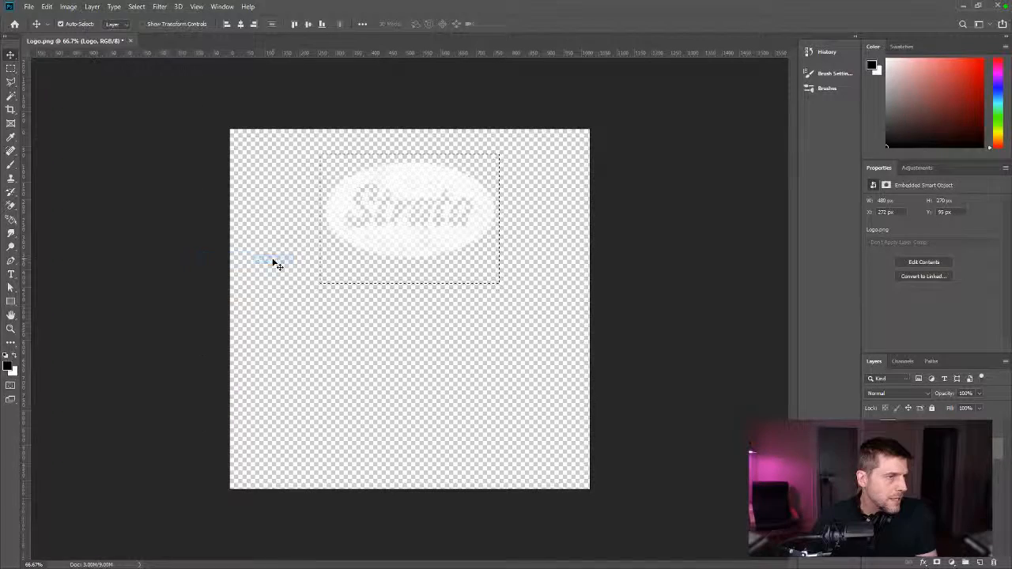
- Start relinking the Logo smart object to a file and browse to E:\Git\2018\Strata\Assets\Textures
{"action": "left_click", "coordinate": [92, 7]}
{"action": "mouse_move", "coordinate": [146, 8]}
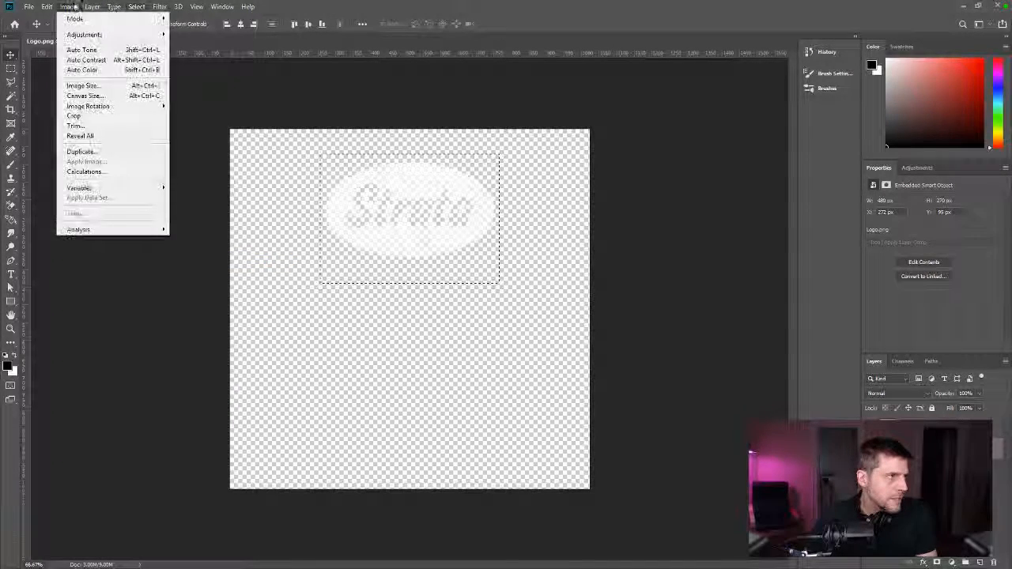
{"action": "mouse_move", "coordinate": [92, 7]}
{"action": "mouse_move", "coordinate": [147, 210]}
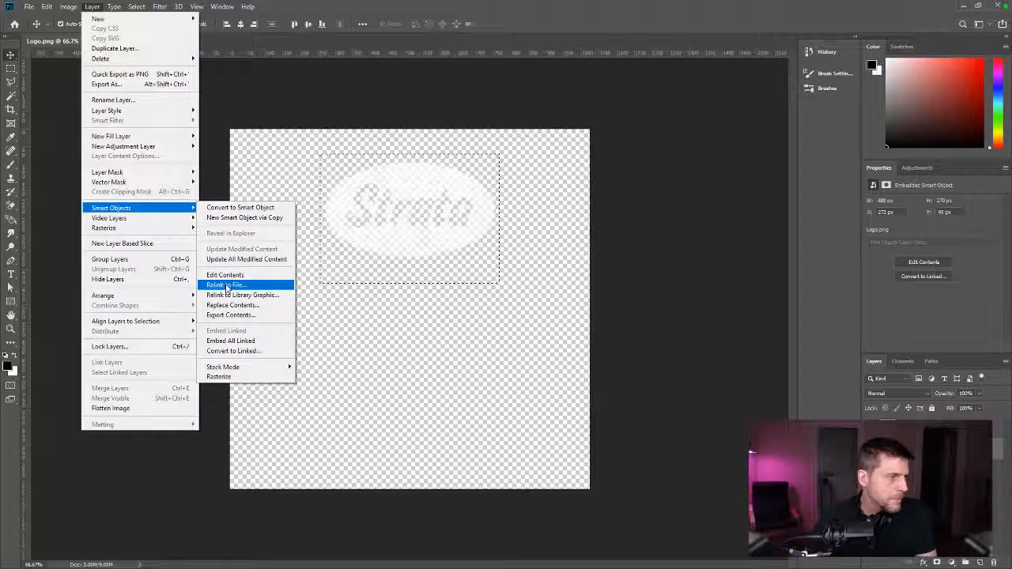
{"action": "left_click", "coordinate": [225, 285]}
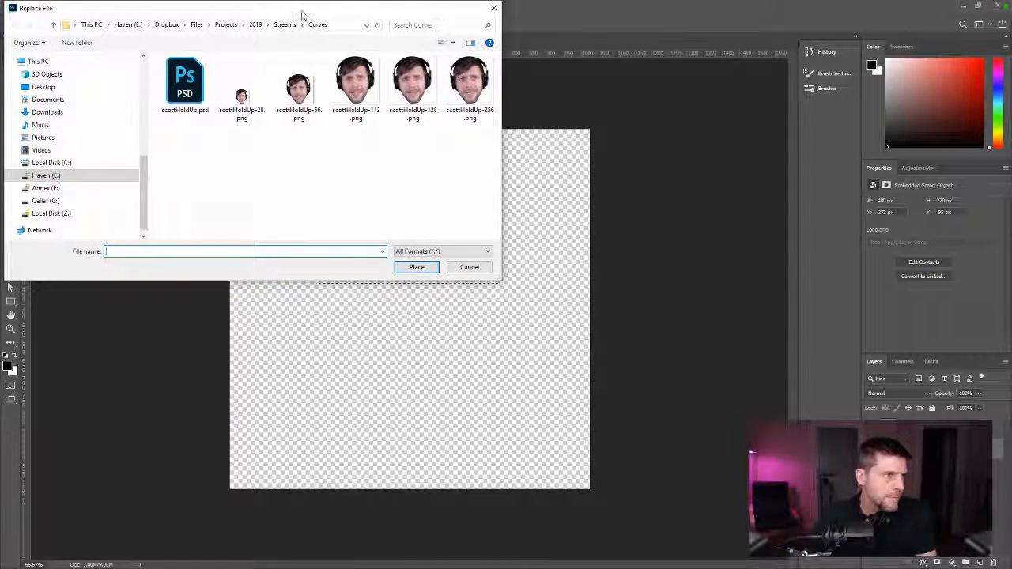
{"action": "left_click_drag", "start_coordinate": [303, 15], "coordinate": [607, 175]}
{"action": "key", "text": "alt+Tab"}
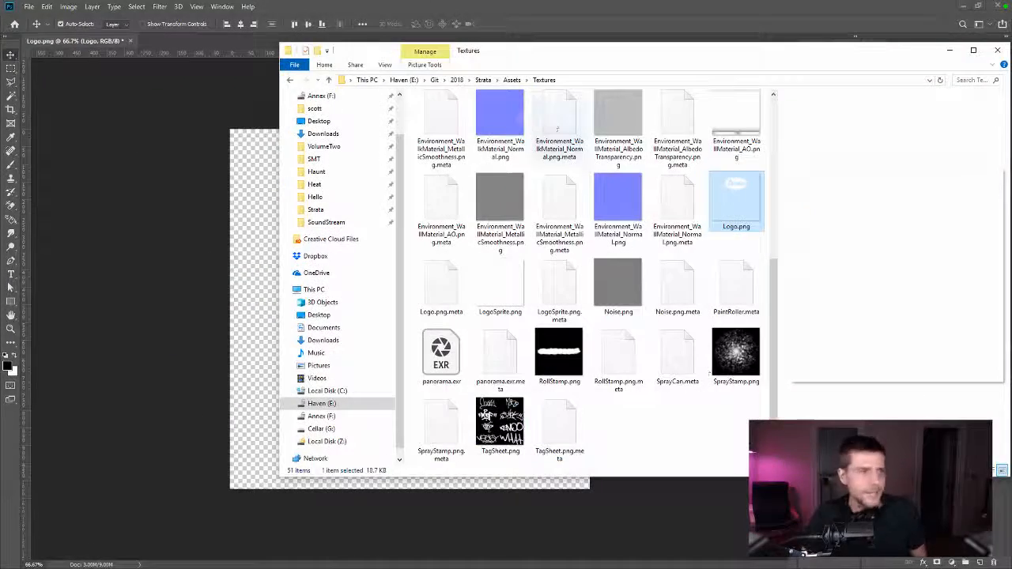
{"action": "left_click", "coordinate": [526, 80]}
{"action": "left_click", "coordinate": [582, 80]}
{"action": "key", "text": "ctrl+c"}
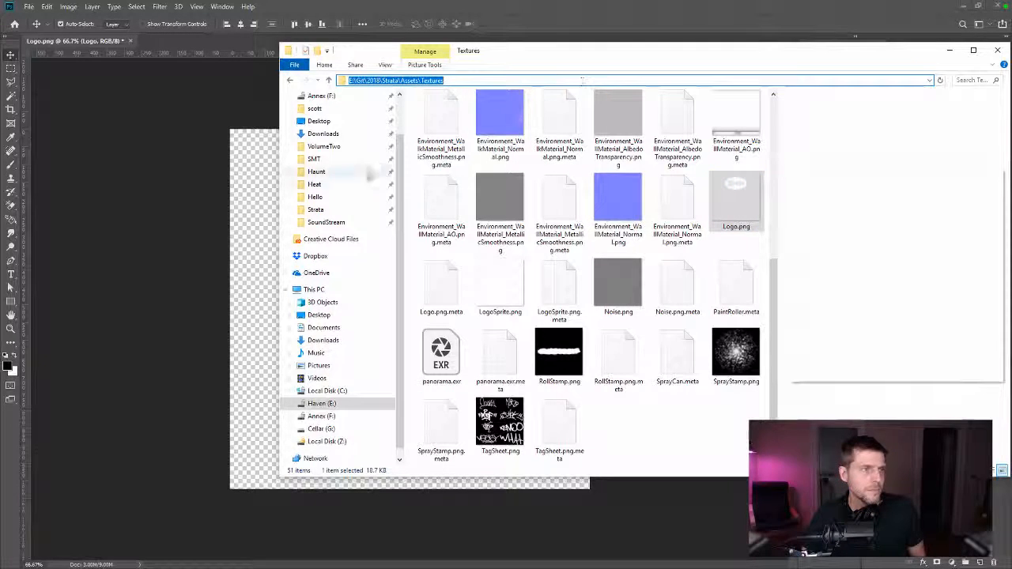
{"action": "key", "text": "alt+Tab"}
{"action": "left_click", "coordinate": [644, 185]}
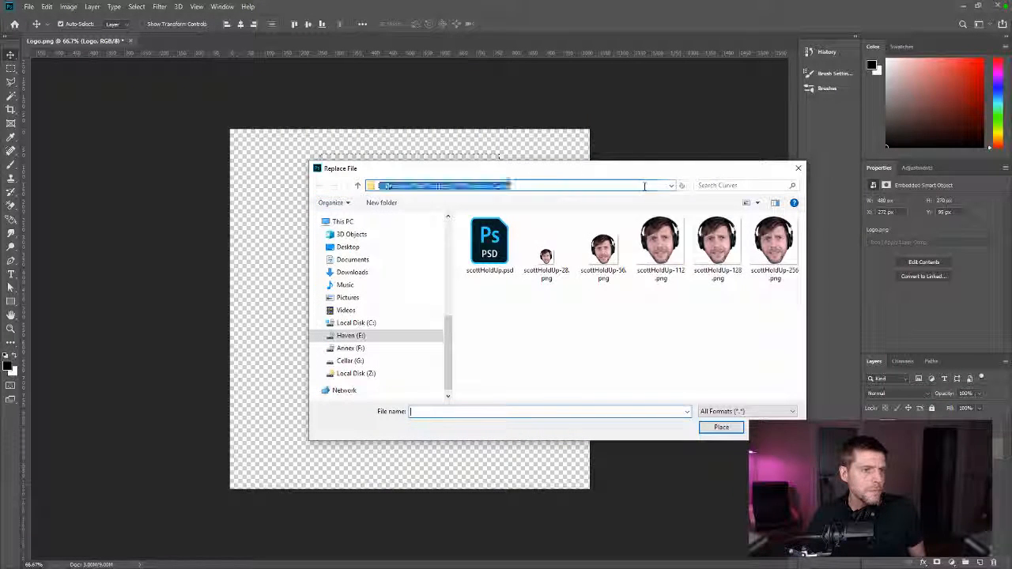
{"action": "key", "text": "ctrl+v"}
{"action": "key", "text": "Return"}
- Relink the Logo smart object to Logo.png from the Textures folder and deselect the layer
{"action": "scroll", "coordinate": [686, 331], "scroll_direction": "down", "scroll_amount": 3}
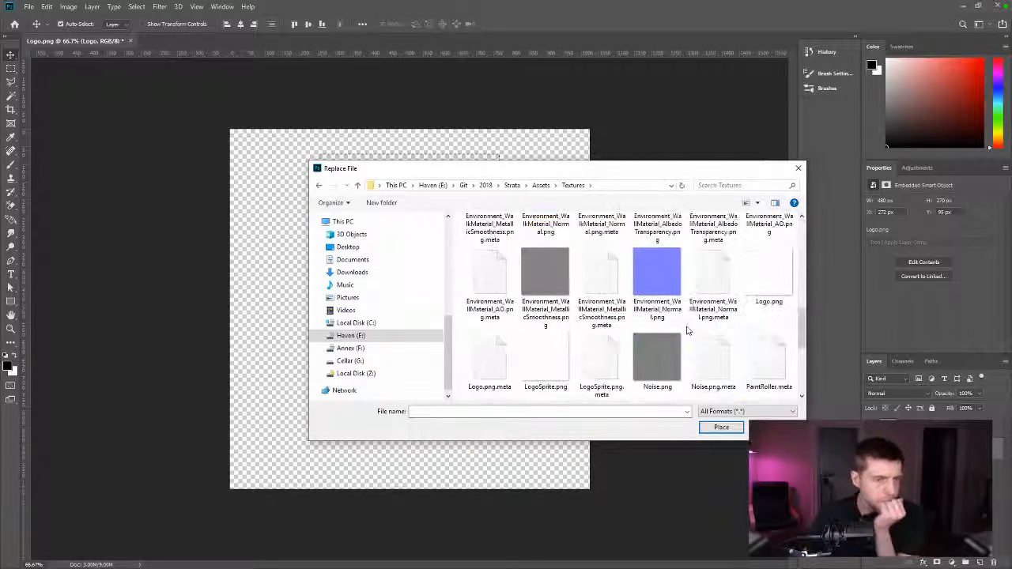
{"action": "scroll", "coordinate": [686, 331], "scroll_direction": "down", "scroll_amount": 2}
{"action": "scroll", "coordinate": [687, 330], "scroll_direction": "up", "scroll_amount": 3}
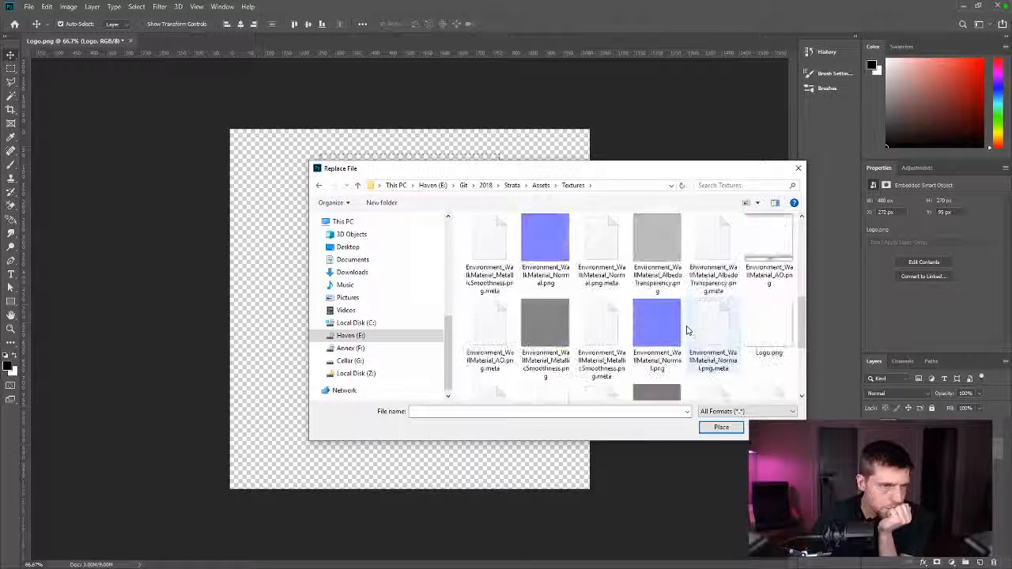
{"action": "scroll", "coordinate": [687, 330], "scroll_direction": "down", "scroll_amount": 5}
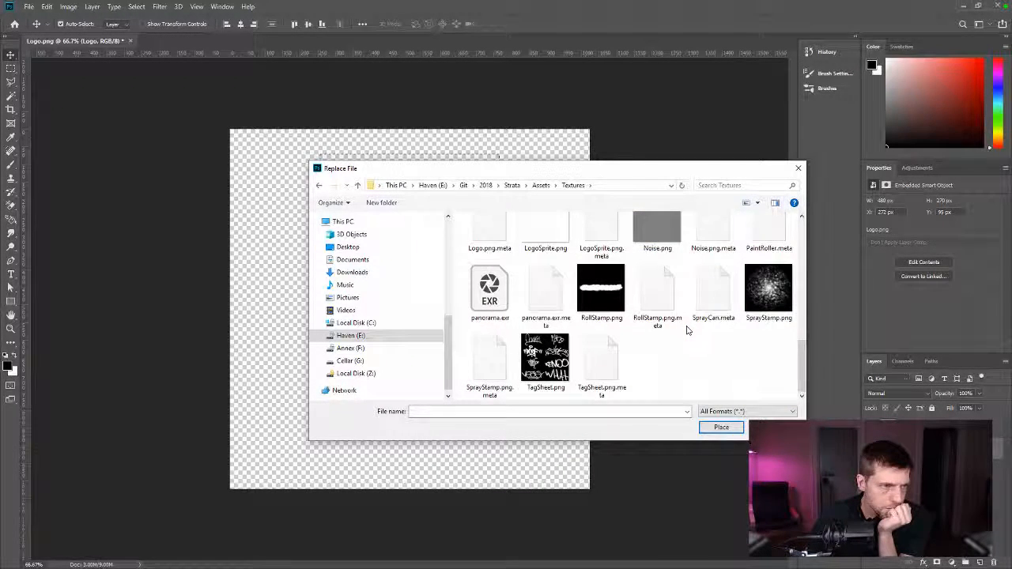
{"action": "scroll", "coordinate": [686, 331], "scroll_direction": "up", "scroll_amount": 3}
{"action": "double_click", "coordinate": [767, 229]}
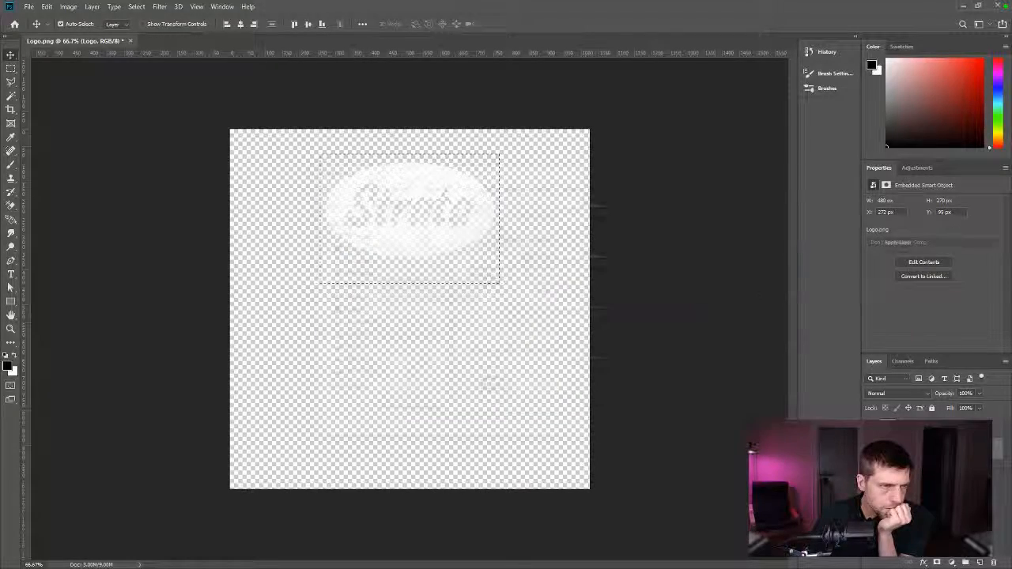
{"action": "left_click", "coordinate": [688, 324]}
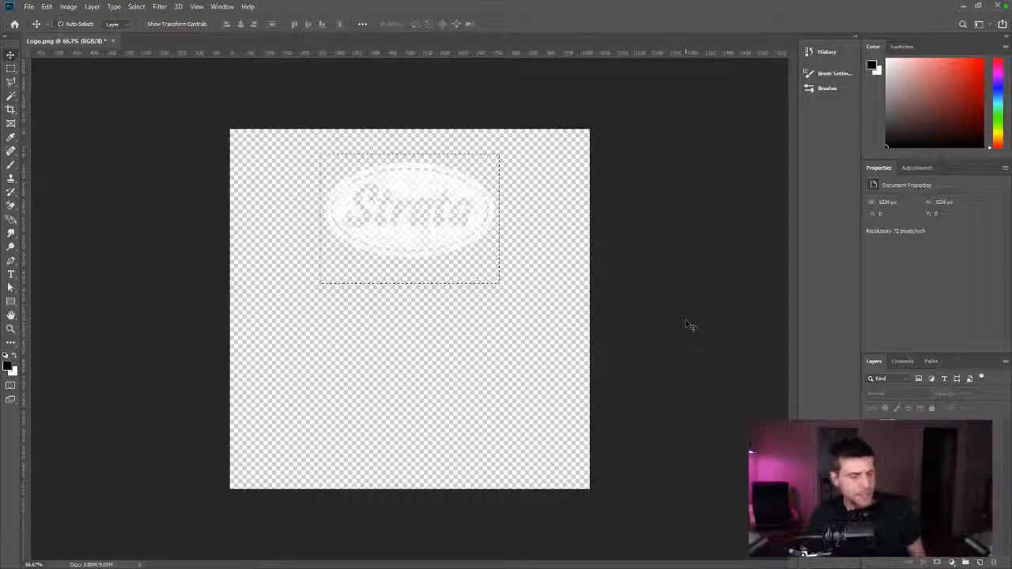
- Export the updated document for web as a 1024 px PNG-24
{"action": "key", "text": "ctrl+alt+shift+s"}
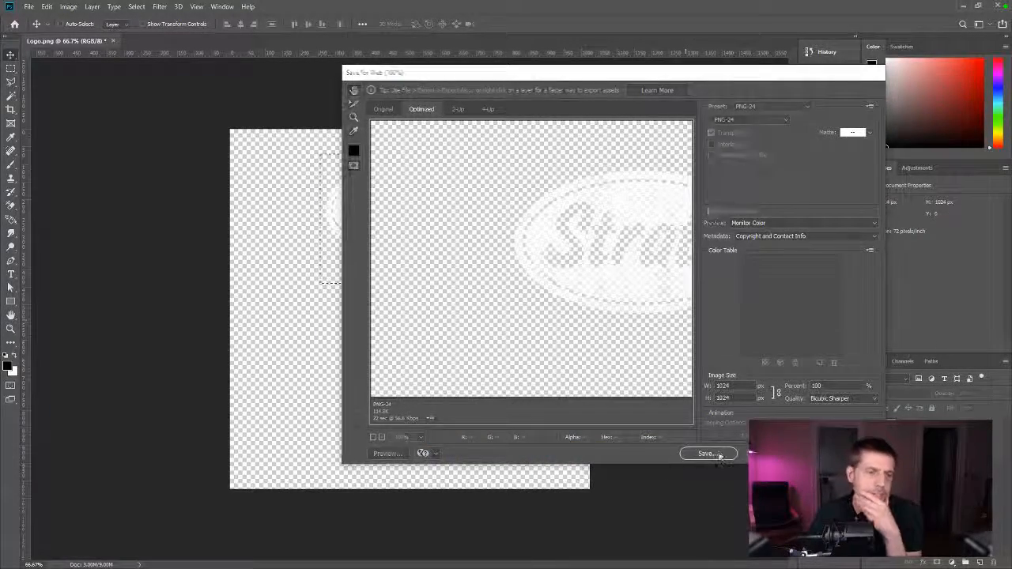
{"action": "left_click", "coordinate": [707, 454]}
{"action": "key", "text": "Return"}
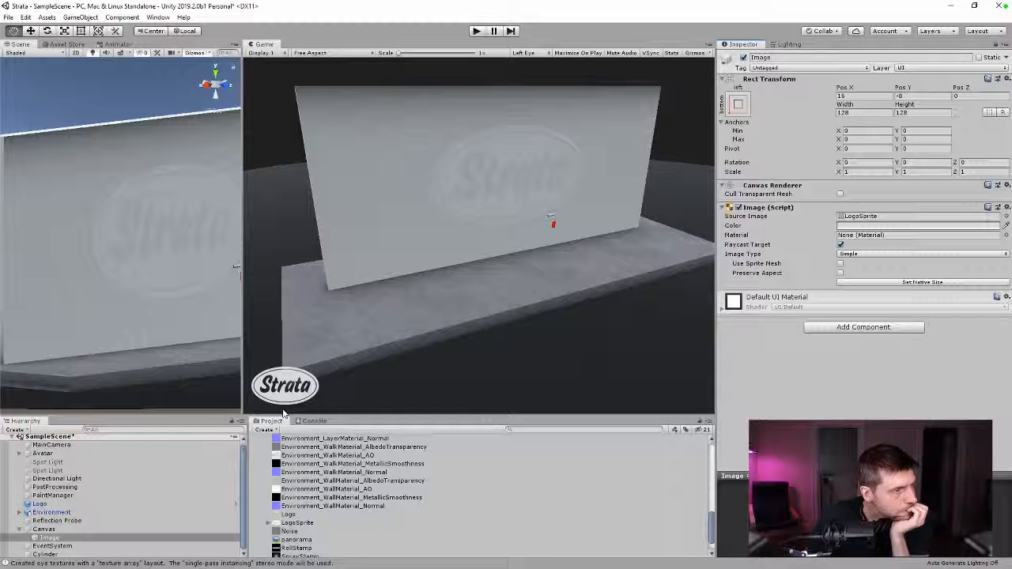
- Switch from Unity to Photoshop, clear the rectangular selection around the logo, and return to Unity
{"action": "key", "text": "alt+Tab"}
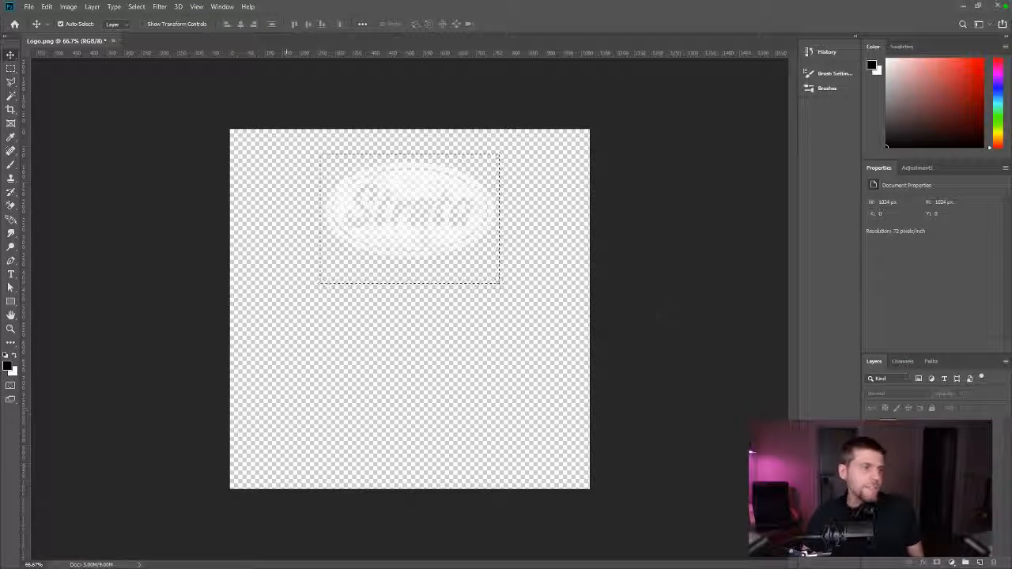
{"action": "key", "text": "ctrl+d"}
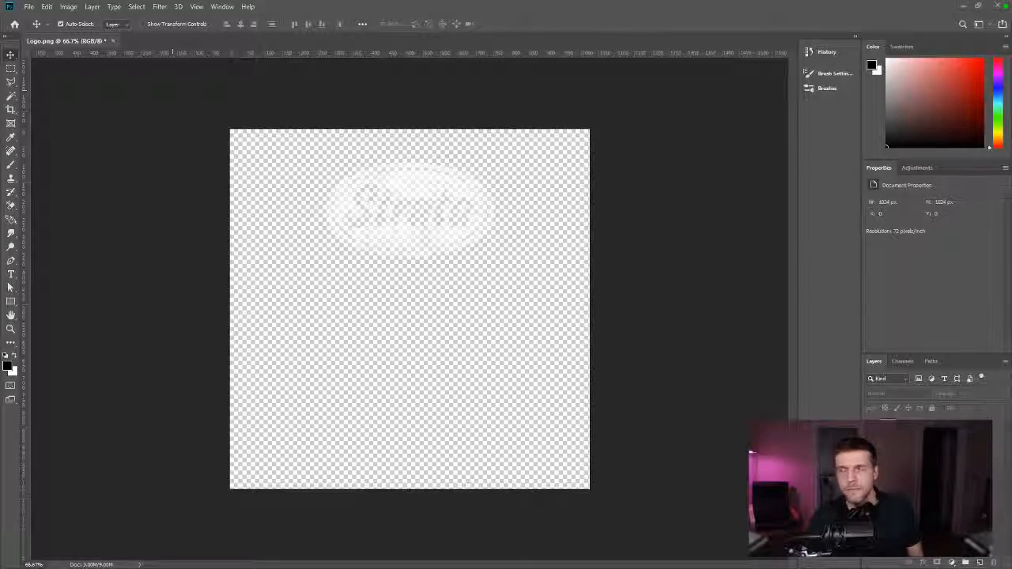
{"action": "key", "text": "alt+Tab"}
{"action": "left_click", "coordinate": [609, 243]}
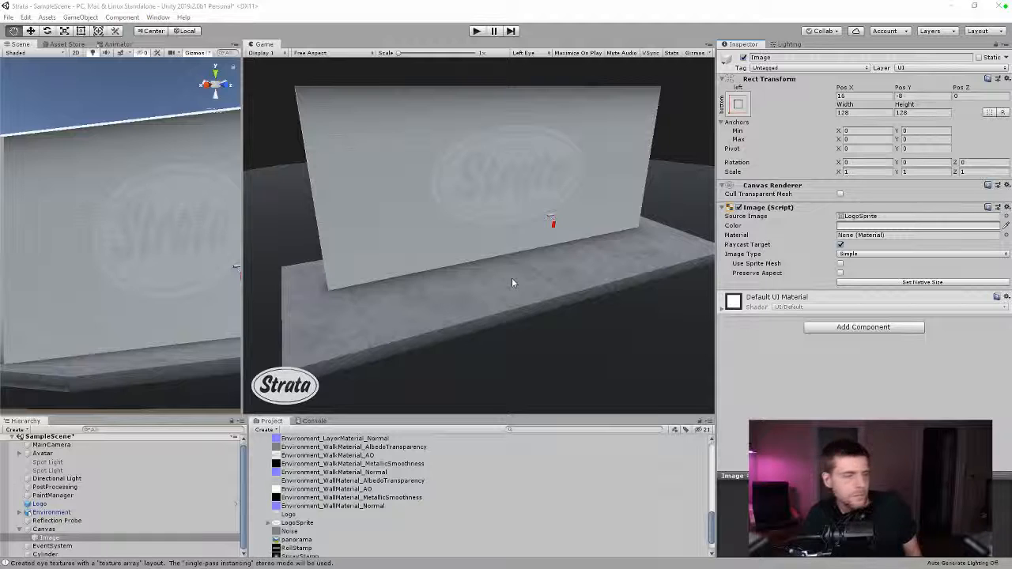
{"action": "left_click", "coordinate": [381, 348]}
{"action": "key", "text": "e"}
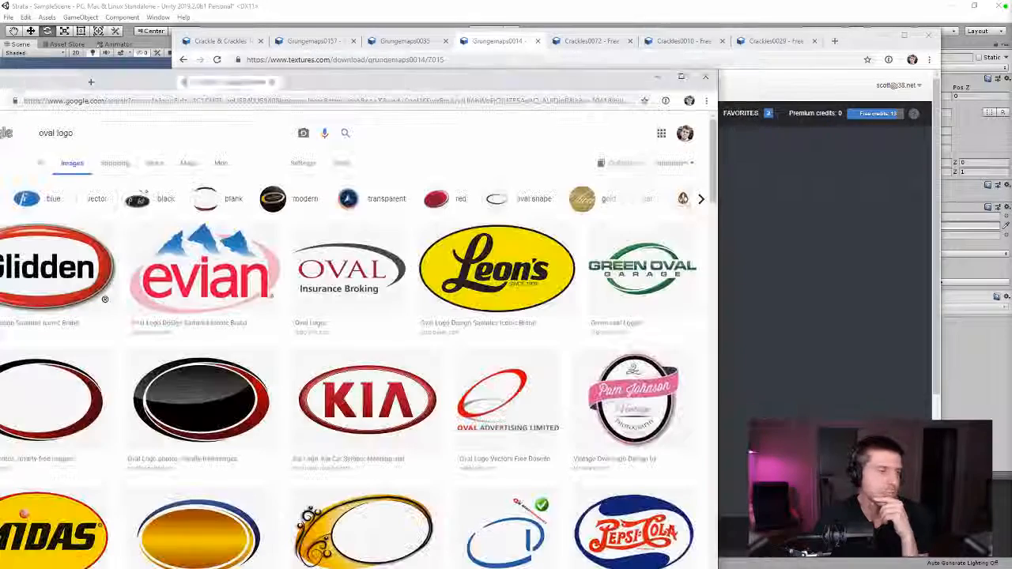
- Switch to the browser and look through the oval logo image results for design references, previewing the oval vintage badge set
{"action": "key", "text": "alt+Tab"}
{"action": "left_click_drag", "start_coordinate": [447, 88], "coordinate": [679, 45]}
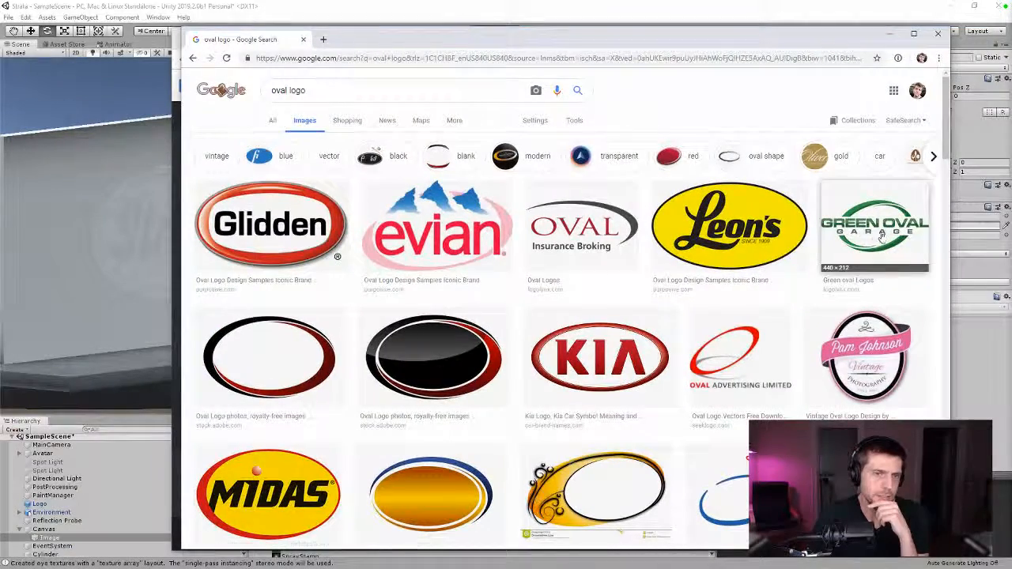
{"action": "scroll", "coordinate": [877, 237], "scroll_direction": "down", "scroll_amount": 2}
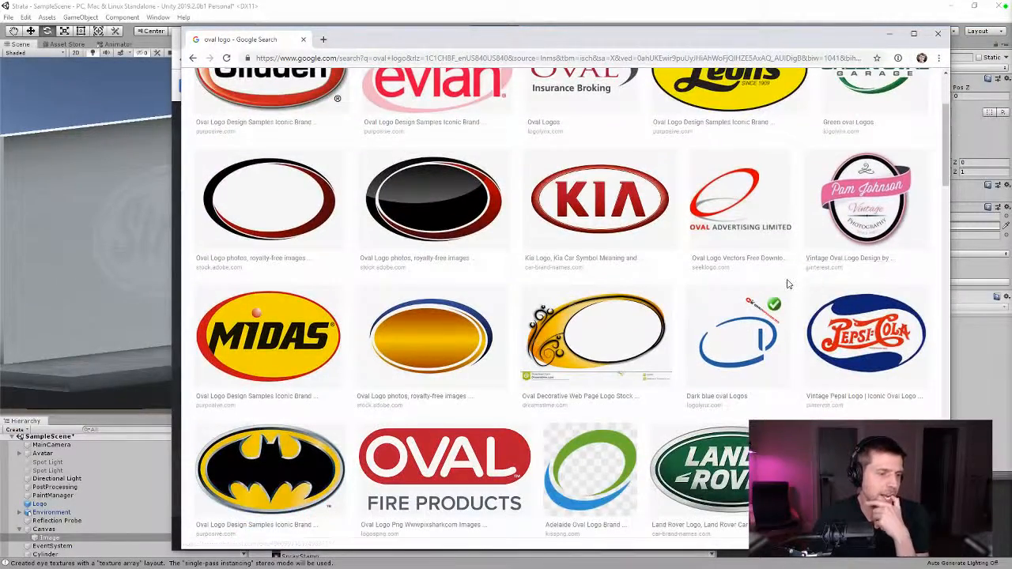
{"action": "scroll", "coordinate": [788, 284], "scroll_direction": "down", "scroll_amount": 2}
{"action": "scroll", "coordinate": [790, 285], "scroll_direction": "down", "scroll_amount": 3}
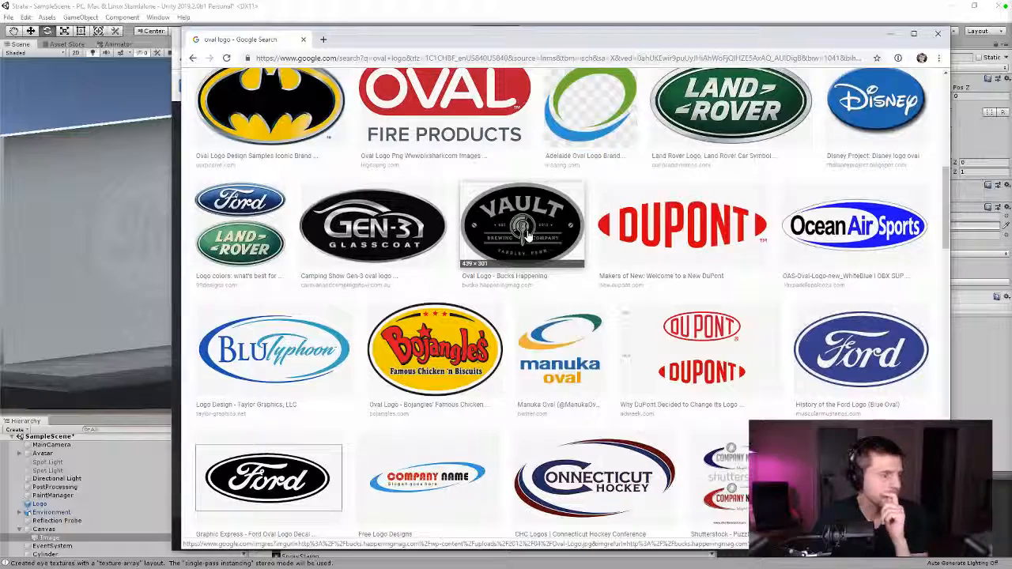
{"action": "scroll", "coordinate": [527, 235], "scroll_direction": "down", "scroll_amount": 3}
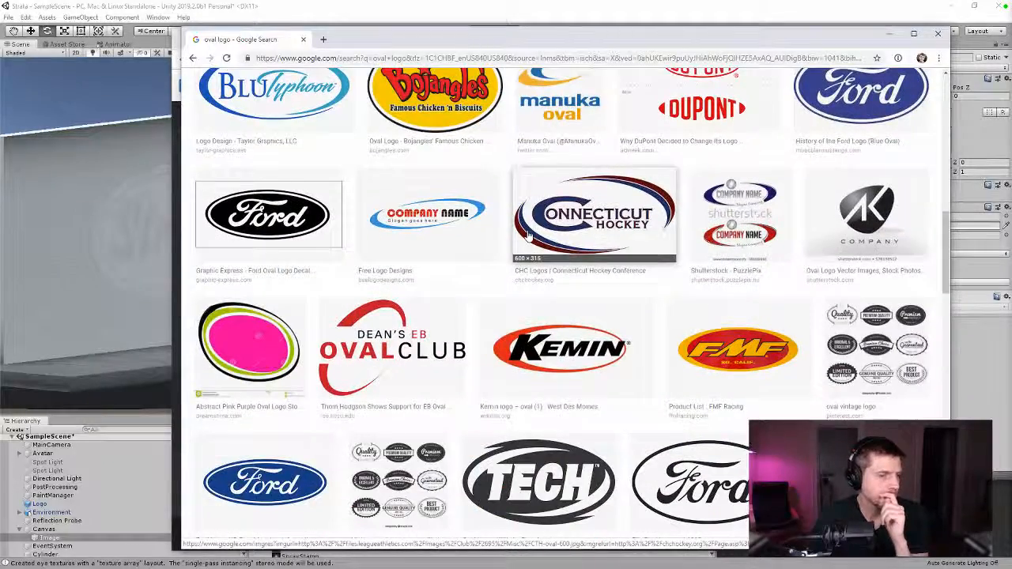
{"action": "scroll", "coordinate": [527, 234], "scroll_direction": "down", "scroll_amount": 3}
{"action": "left_click", "coordinate": [876, 135]}
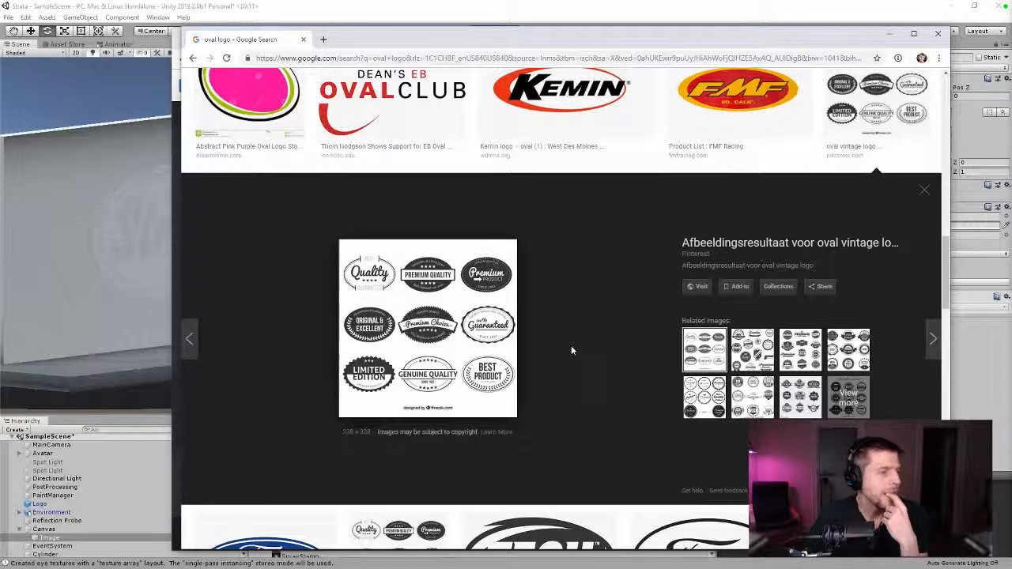
{"action": "key", "text": "alt+Tab"}
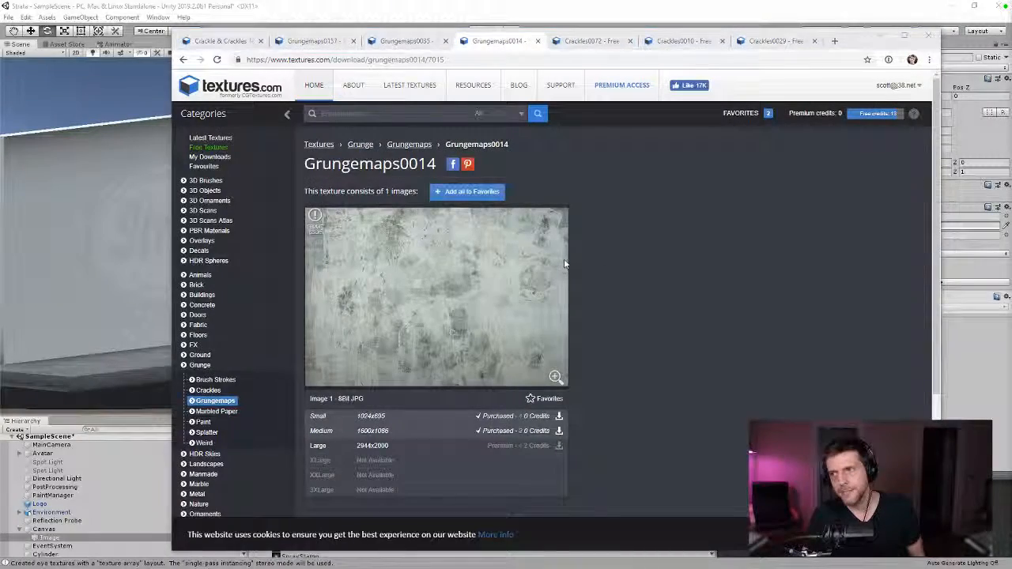
- Switch to Illustrator and examine the ringed Strata logo group in Untitled-1 up close at 150% zoom
{"action": "key", "text": "alt+Tab"}
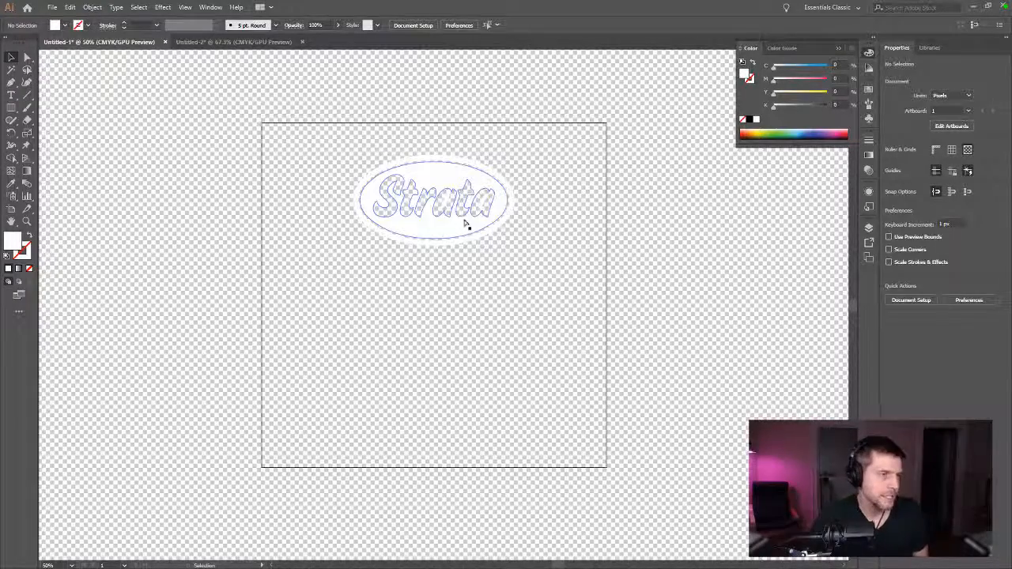
{"action": "key", "text": "v"}
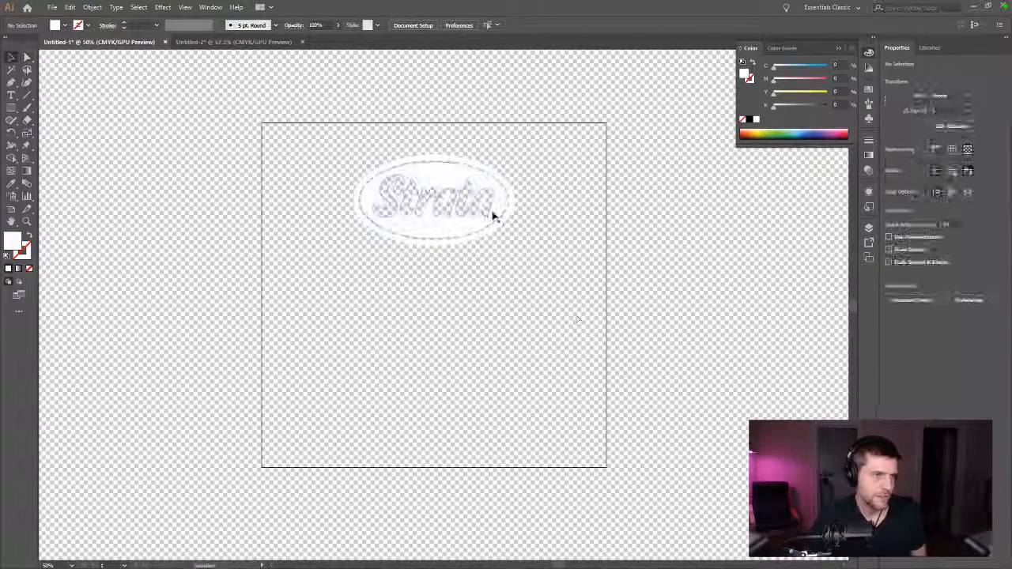
{"action": "left_click", "coordinate": [491, 215]}
{"action": "key", "text": "ctrl+equal"}
{"action": "key", "text": "ctrl+equal"}
{"action": "key", "text": "ctrl+equal"}
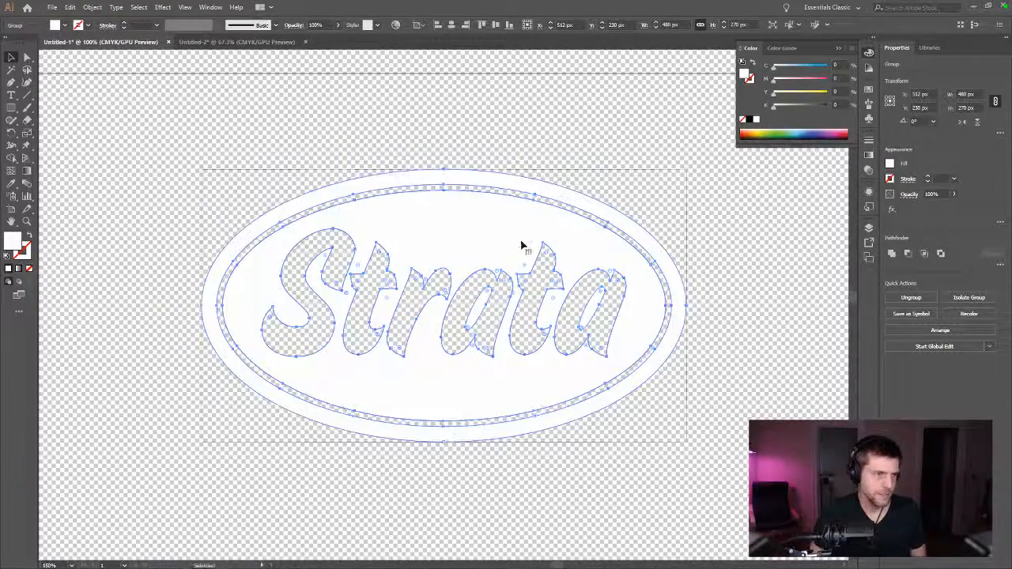
{"action": "left_click", "coordinate": [669, 391]}
{"action": "left_click", "coordinate": [606, 351]}
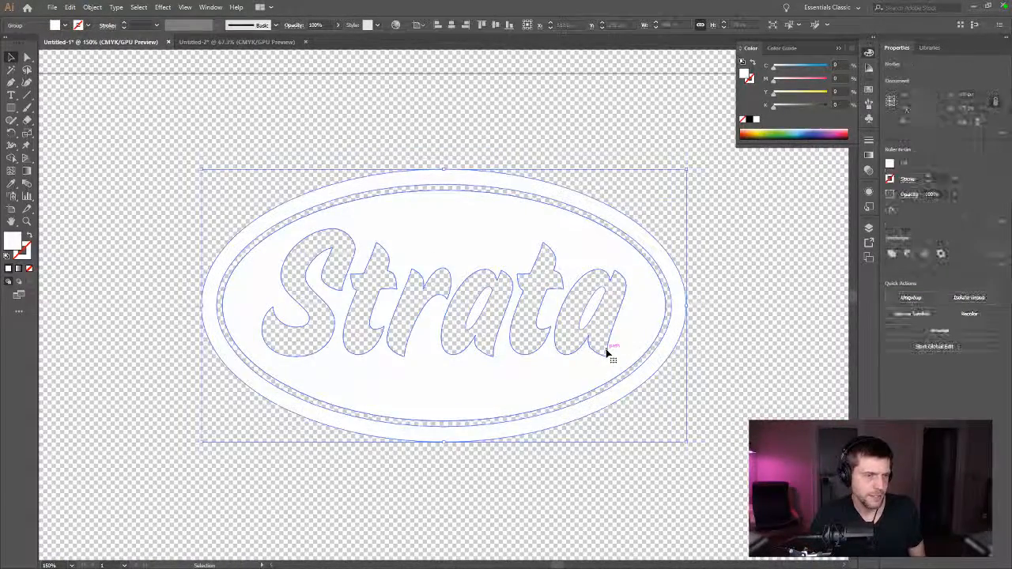
{"action": "key", "text": "a"}
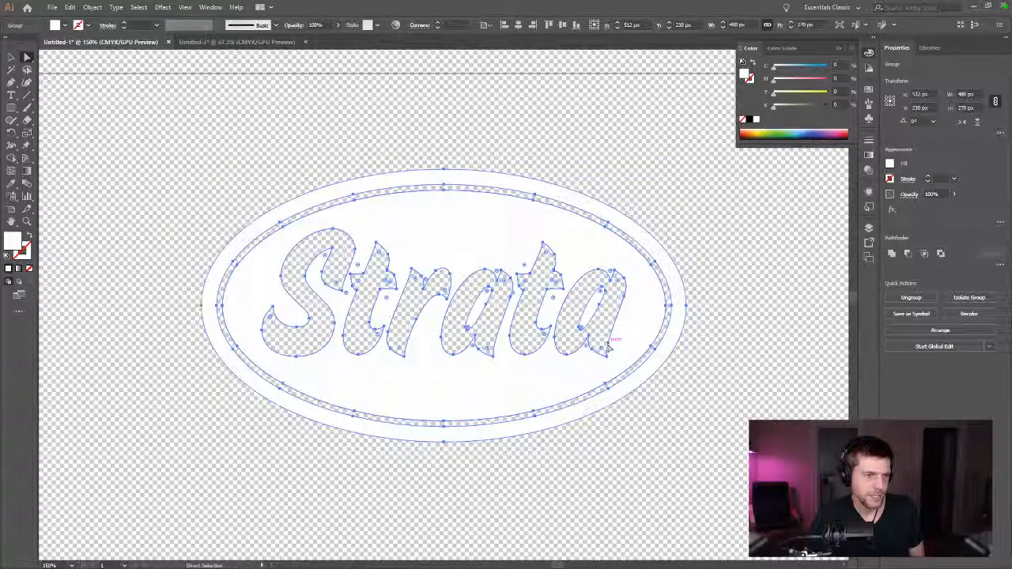
{"action": "left_click", "coordinate": [574, 450]}
{"action": "key", "text": "v"}
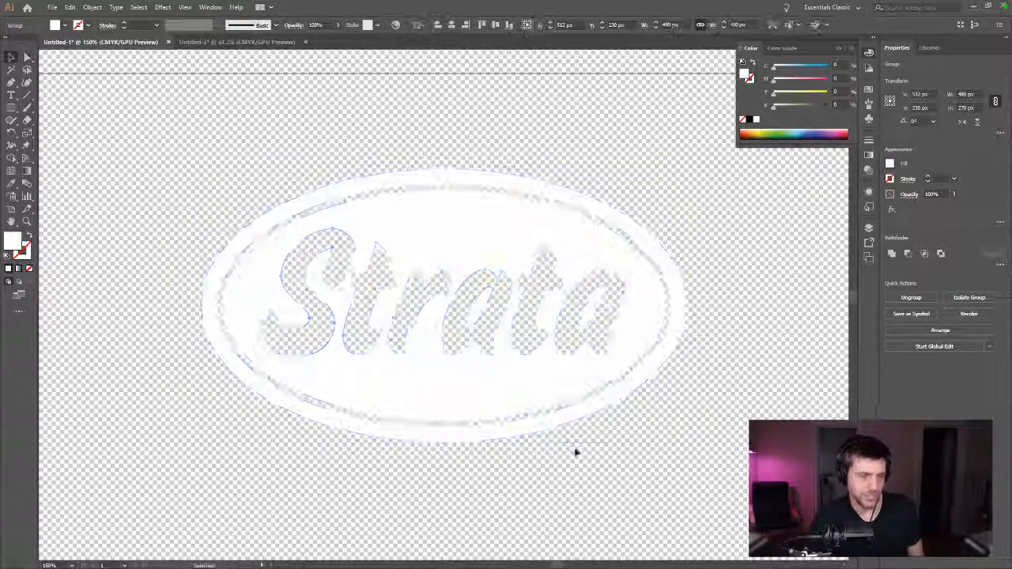
{"action": "left_click", "coordinate": [529, 344]}
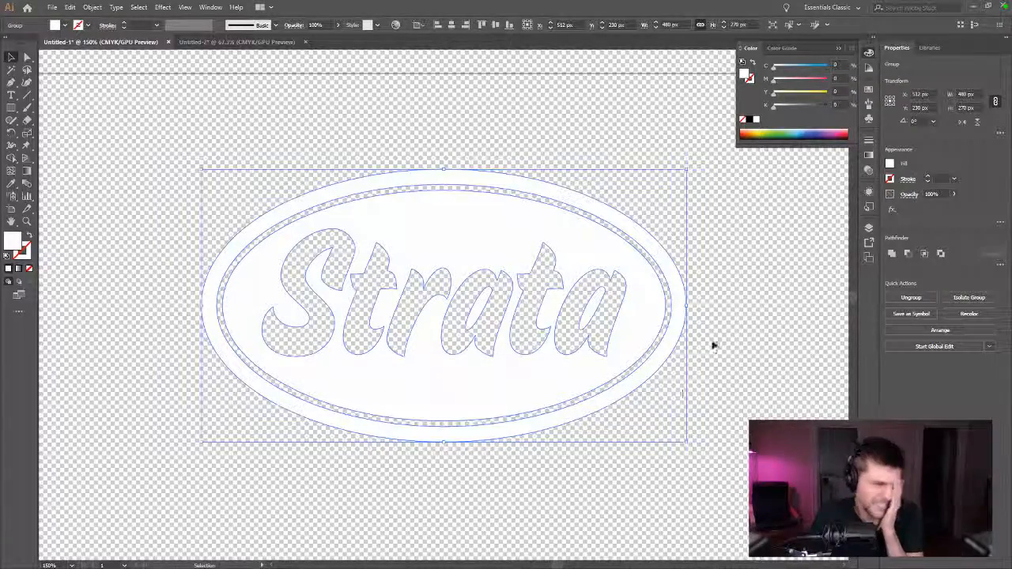
{"action": "left_click", "coordinate": [694, 427]}
{"action": "scroll", "coordinate": [694, 427], "scroll_direction": "up", "scroll_amount": 6}
{"action": "scroll", "coordinate": [694, 427], "scroll_direction": "down", "scroll_amount": 5}
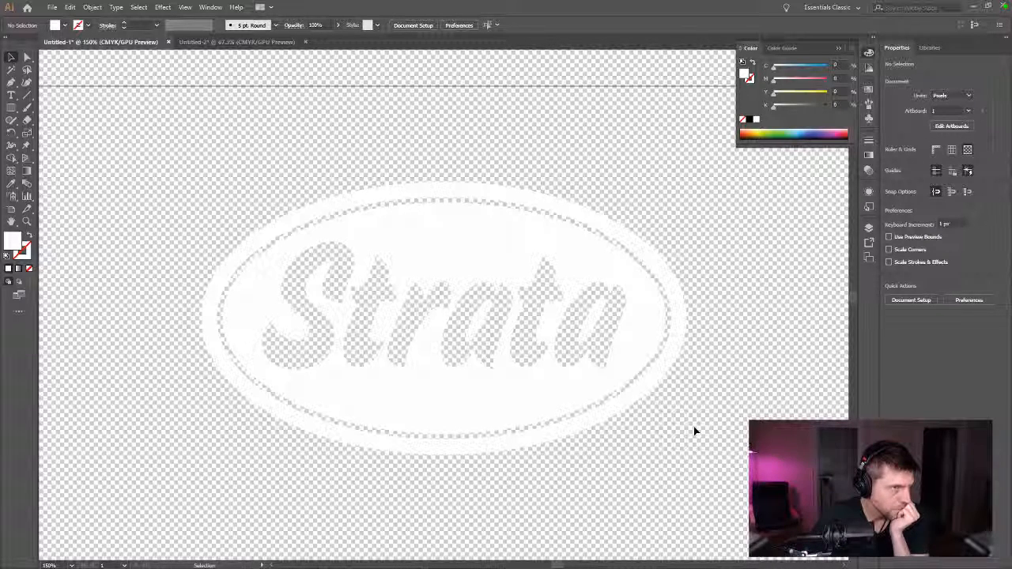
{"action": "scroll", "coordinate": [694, 429], "scroll_direction": "up", "scroll_amount": 3}
{"action": "scroll", "coordinate": [693, 428], "scroll_direction": "down", "scroll_amount": 1}
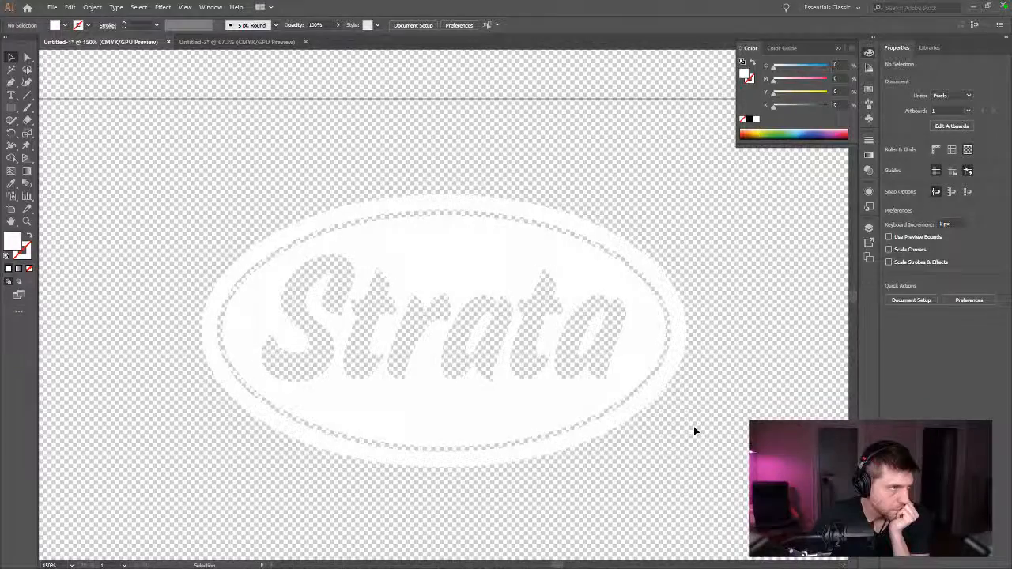
- In Untitled-2, add a credit text line above the badge reading "BY" followed by the author's first name
{"action": "left_click", "coordinate": [247, 42]}
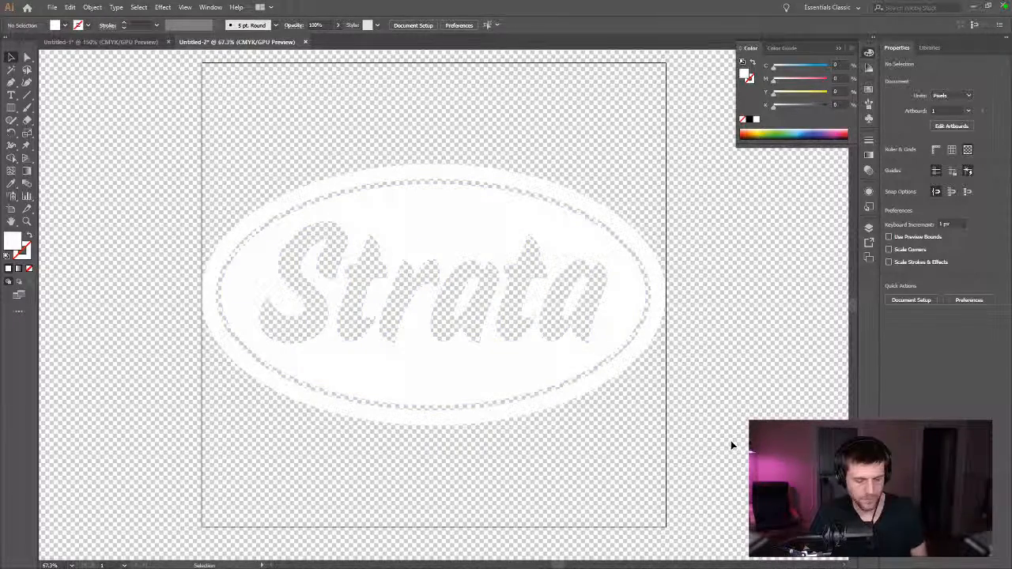
{"action": "key", "text": "t"}
{"action": "left_click", "coordinate": [287, 120]}
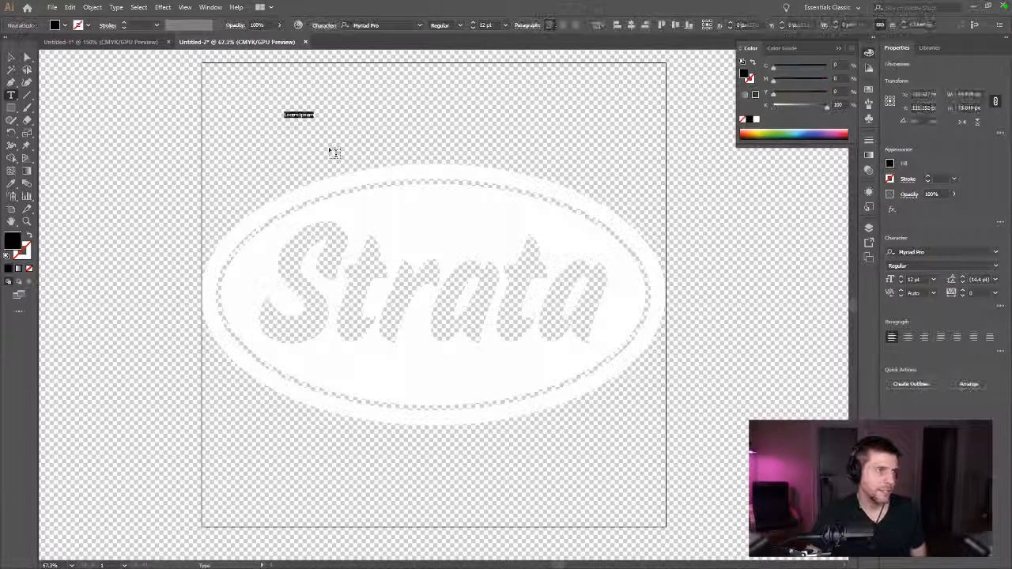
{"action": "type", "text": "BY SCOTT"}
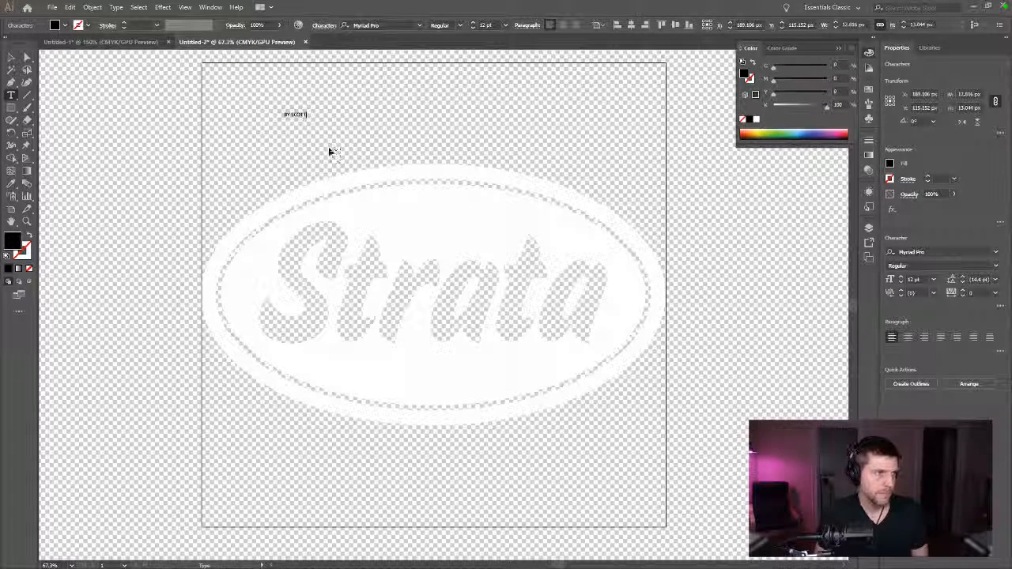
- Reword the credit line above the badge as the author's first name followed by "MADE THIS"
{"action": "key", "text": "ctrl+a"}
{"action": "type", "text": "SCOTT"}
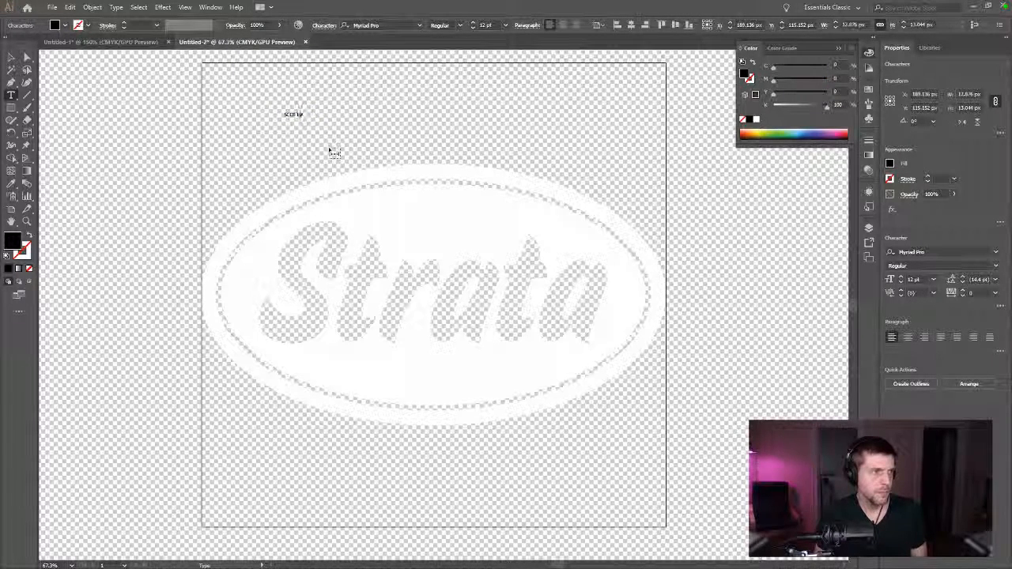
{"action": "type", "text": " MARTIN"}
{"action": "key", "text": "ctrl+s"}
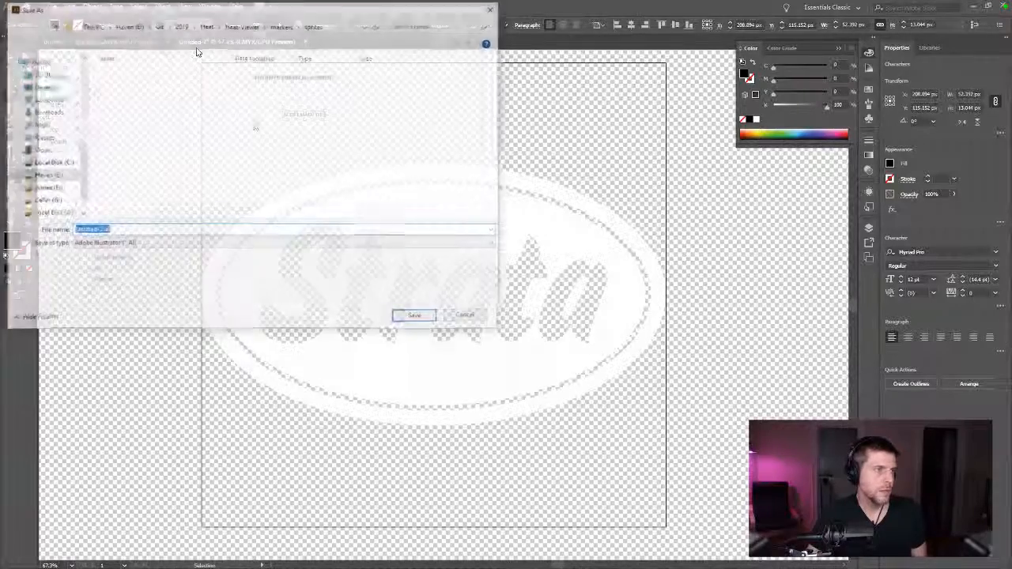
{"action": "key", "text": "Escape"}
- Set the credit line in Proxima Nova Bold at 72 pt and move it inside the badge, beneath the Strata lettering
{"action": "triple_click", "coordinate": [321, 115]}
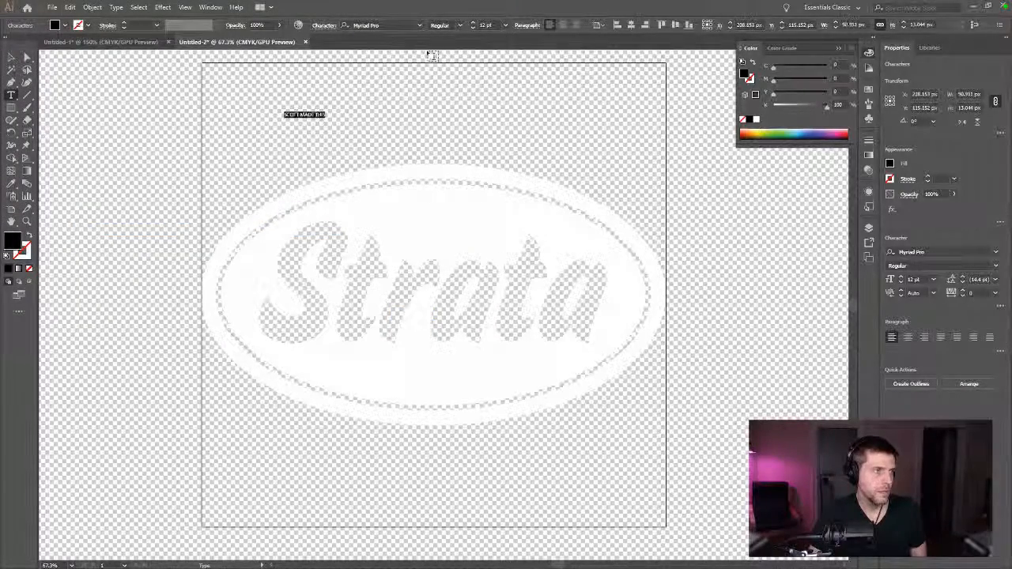
{"action": "left_click", "coordinate": [407, 26]}
{"action": "type", "text": "prox"}
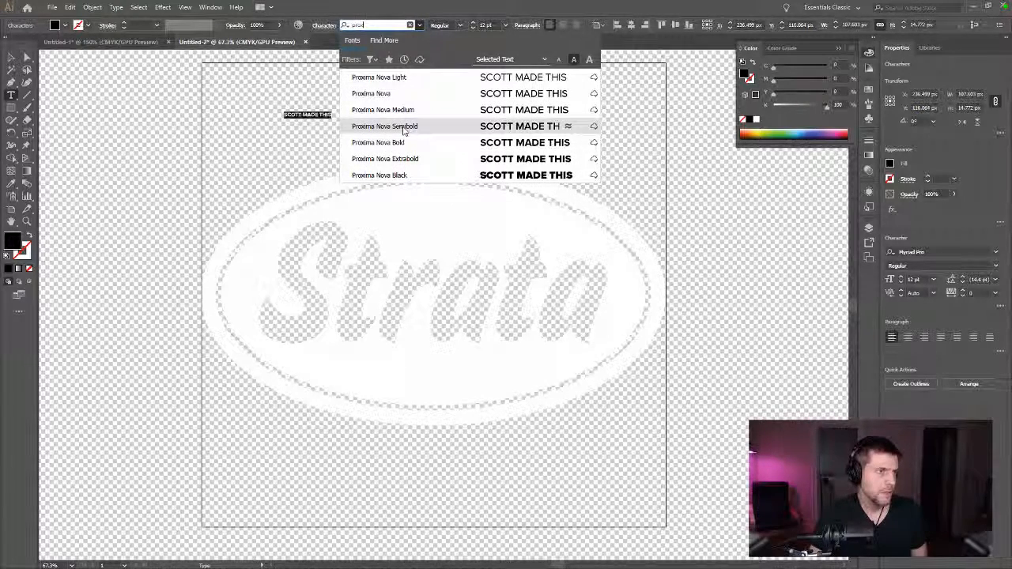
{"action": "left_click", "coordinate": [405, 142]}
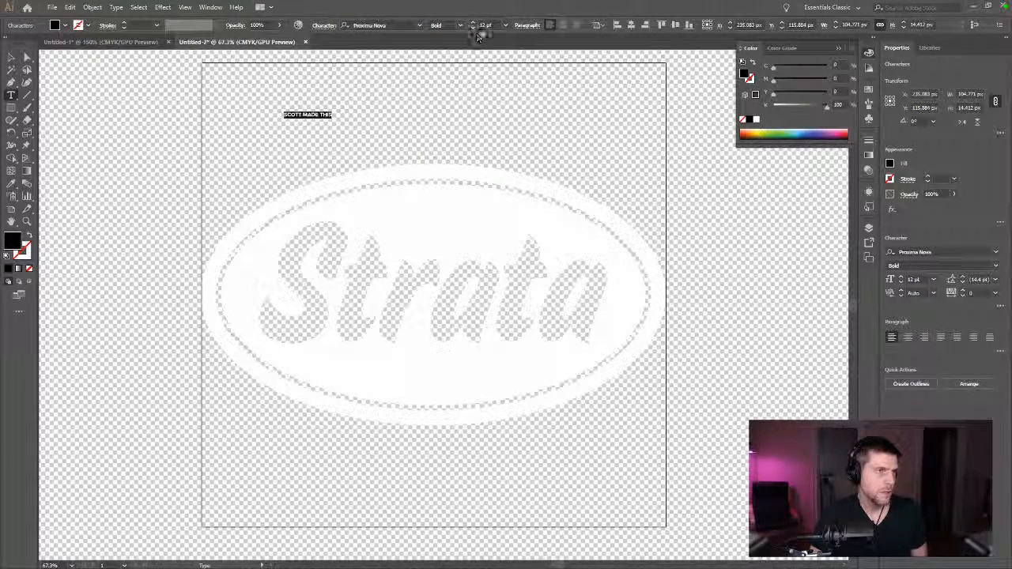
{"action": "type", "text": "72"}
{"action": "key", "text": "Return"}
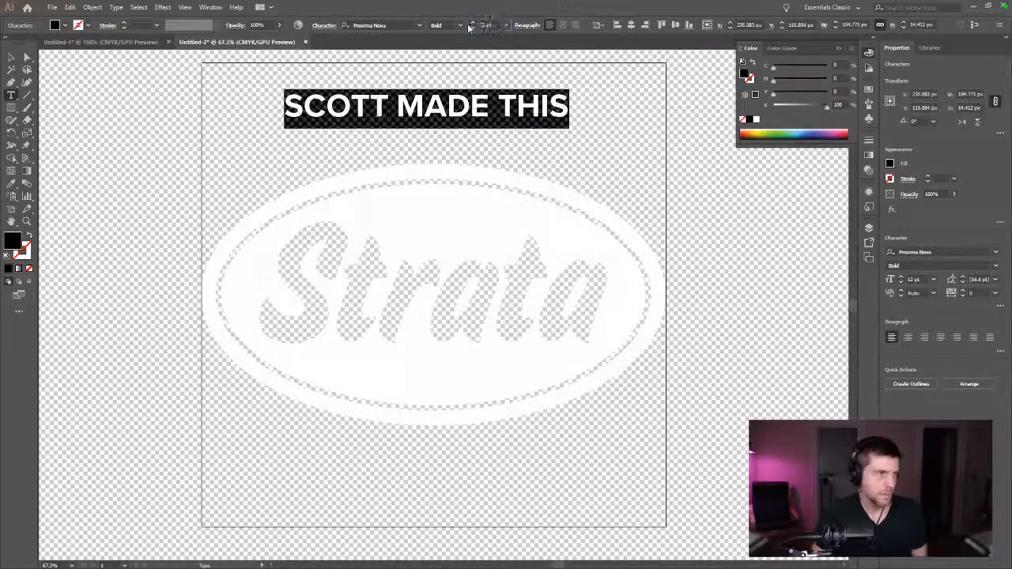
{"action": "key", "text": "Escape"}
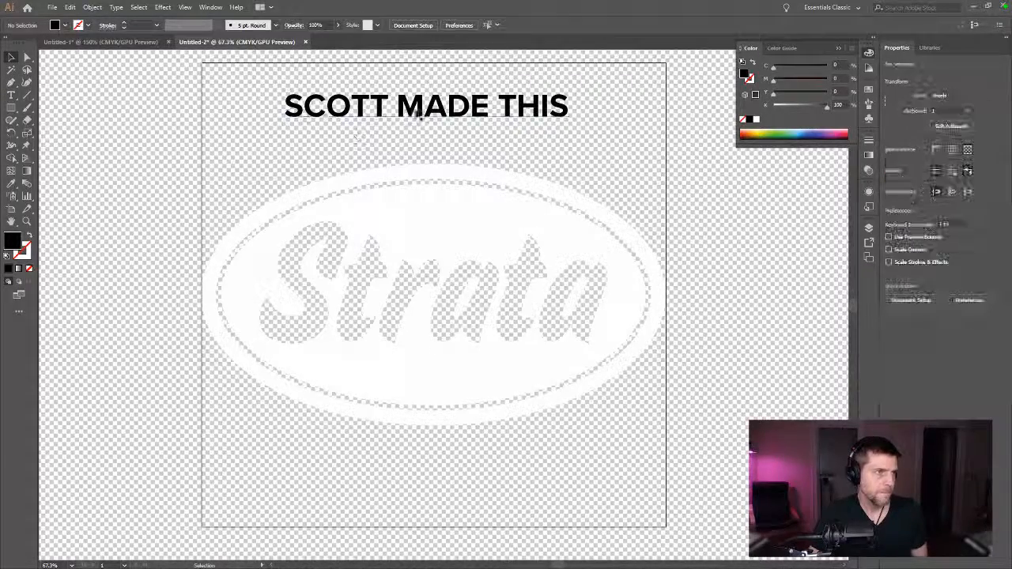
{"action": "left_click_drag", "start_coordinate": [423, 113], "coordinate": [436, 371]}
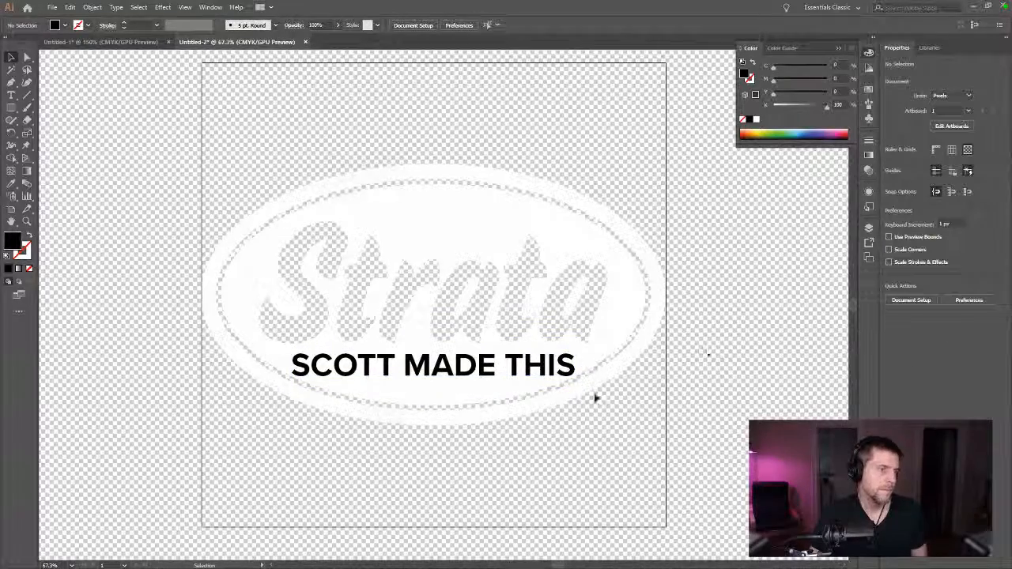
- Try rewording the credit line as "BY" followed by the author's full name, and undo the change
{"action": "double_click", "coordinate": [473, 366]}
{"action": "key", "text": "ctrl+a"}
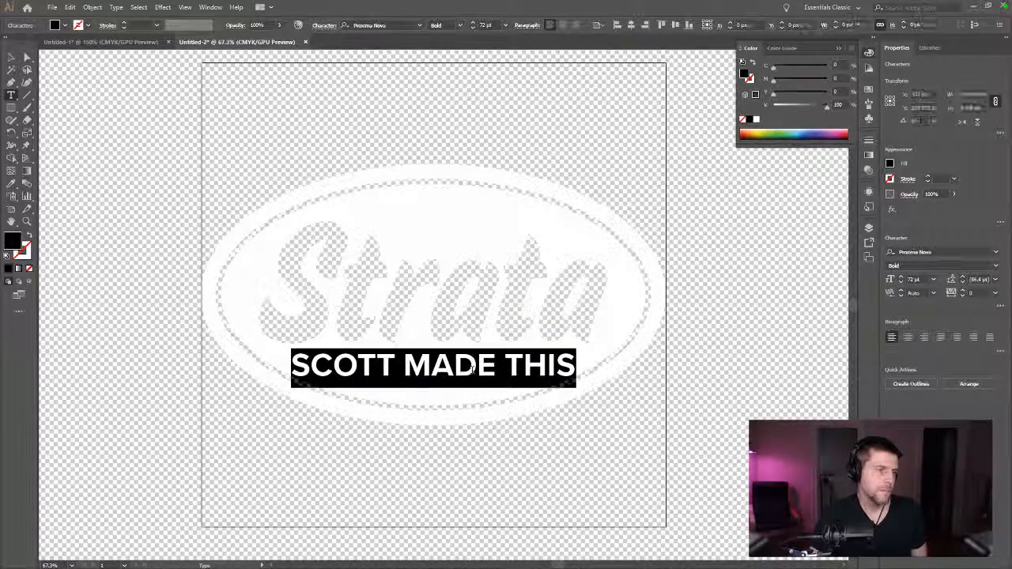
{"action": "type", "text": "BY SCOTT GARNR"}
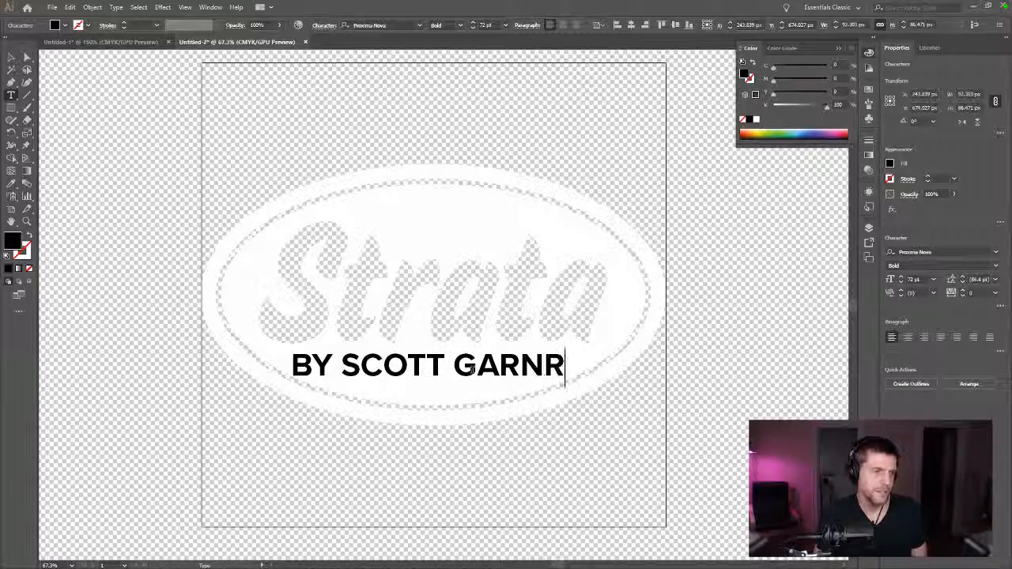
{"action": "key", "text": "ctrl+a"}
{"action": "key", "text": "ctrl+z"}
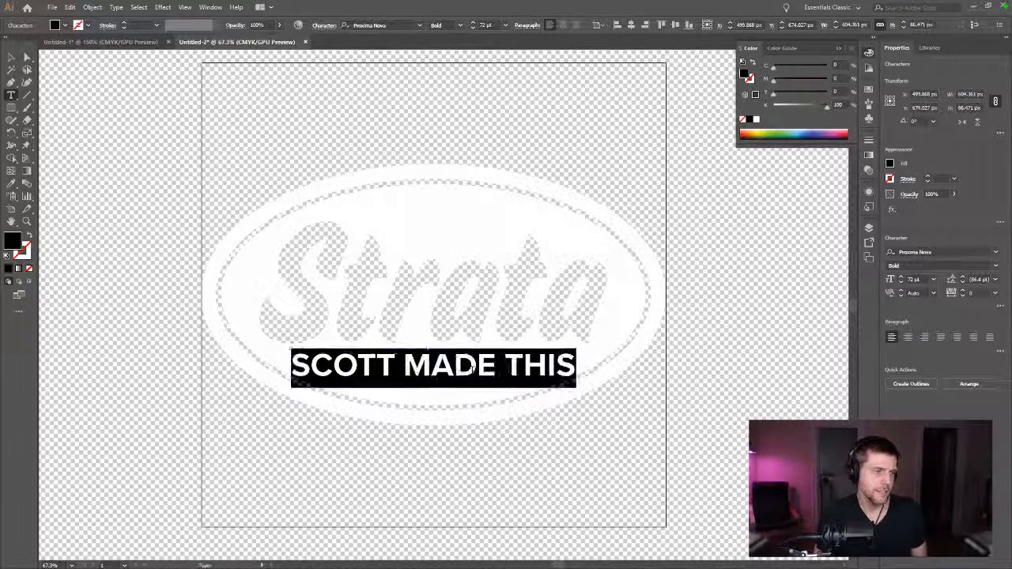
- Reduce the whole credit line's font size, trying 64 pt before settling on 48 pt
{"action": "left_click", "coordinate": [294, 381]}
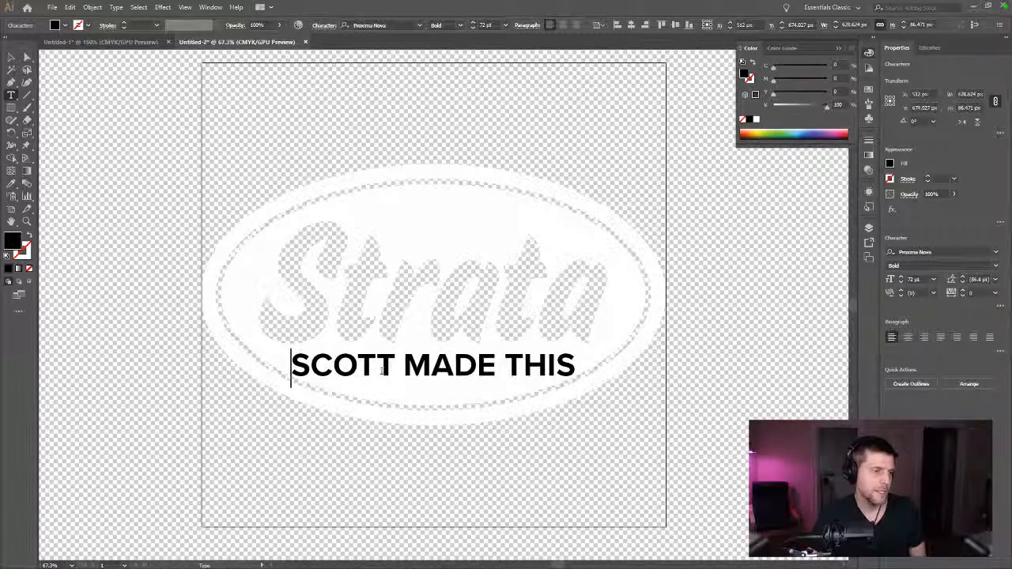
{"action": "left_click_drag", "start_coordinate": [398, 364], "coordinate": [285, 374]}
{"action": "left_click", "coordinate": [430, 380]}
{"action": "key", "text": "ctrl+a"}
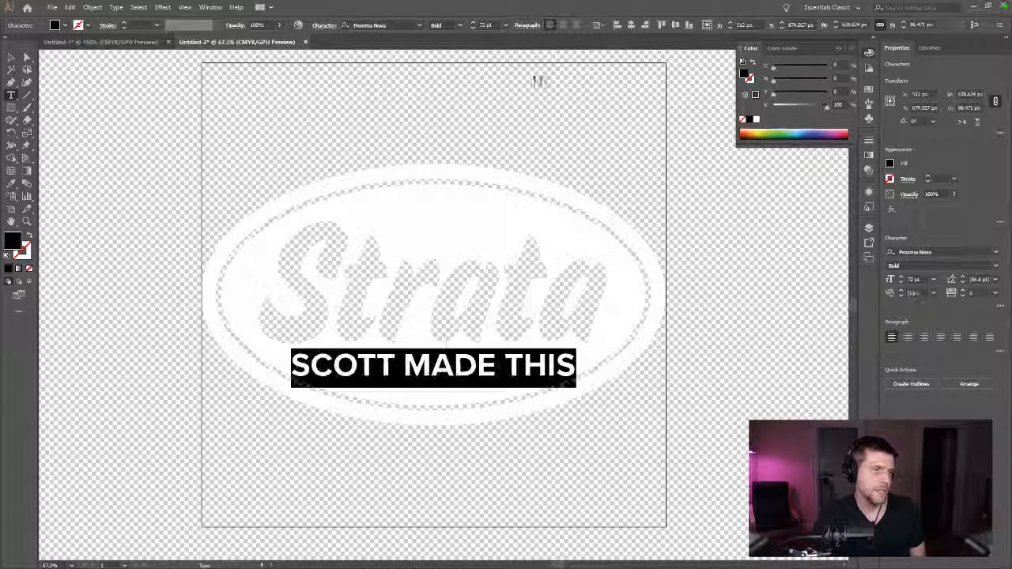
{"action": "left_click", "coordinate": [488, 22]}
{"action": "type", "text": "64"}
{"action": "key", "text": "Return"}
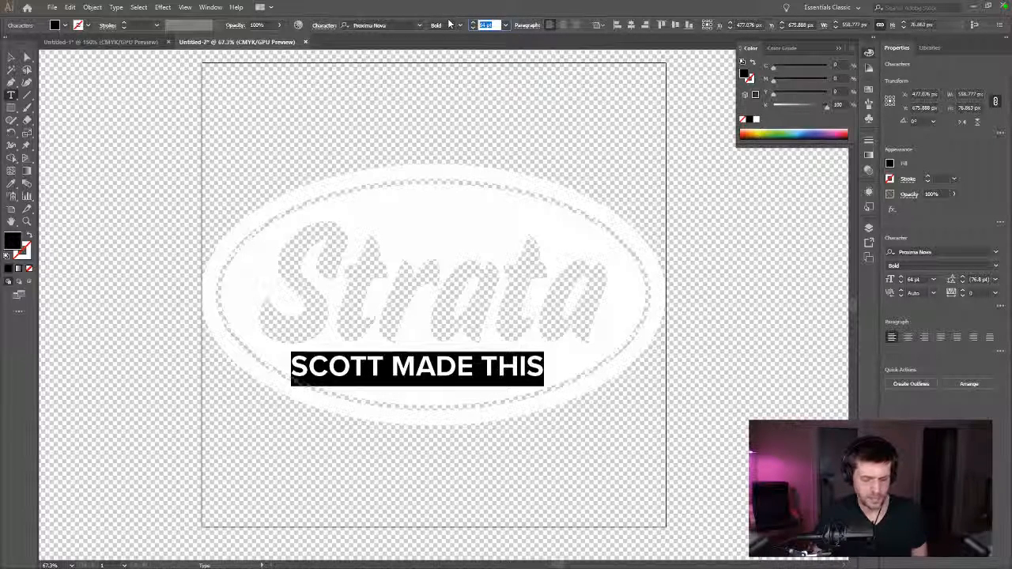
{"action": "left_click", "coordinate": [486, 25]}
{"action": "type", "text": "48"}
{"action": "key", "text": "Return"}
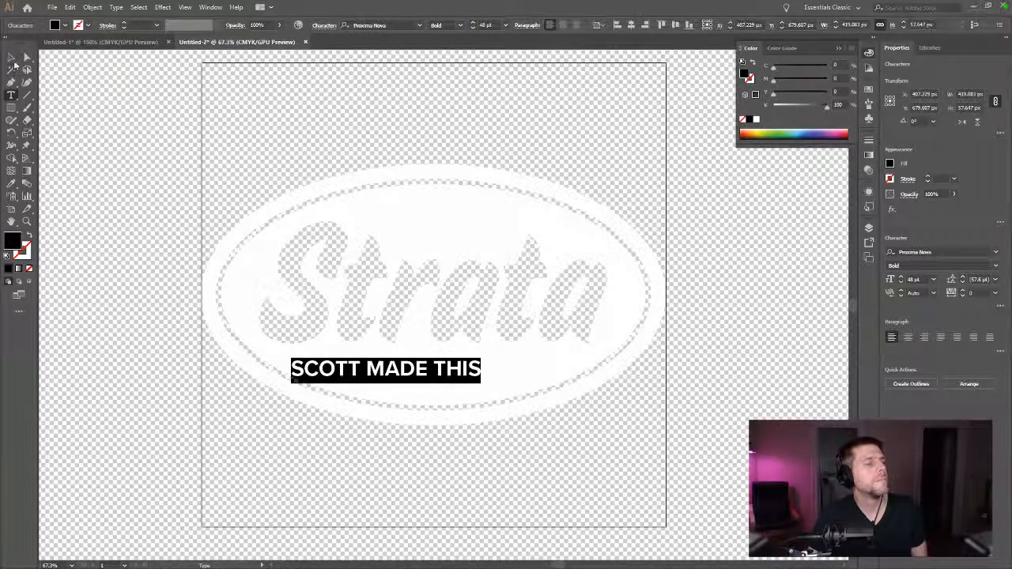
- Move the credit line rightward so it sits roughly centred beneath the Strata lettering
{"action": "left_click", "coordinate": [12, 58]}
{"action": "left_click_drag", "start_coordinate": [291, 377], "coordinate": [339, 378]}
{"action": "left_click", "coordinate": [726, 386]}
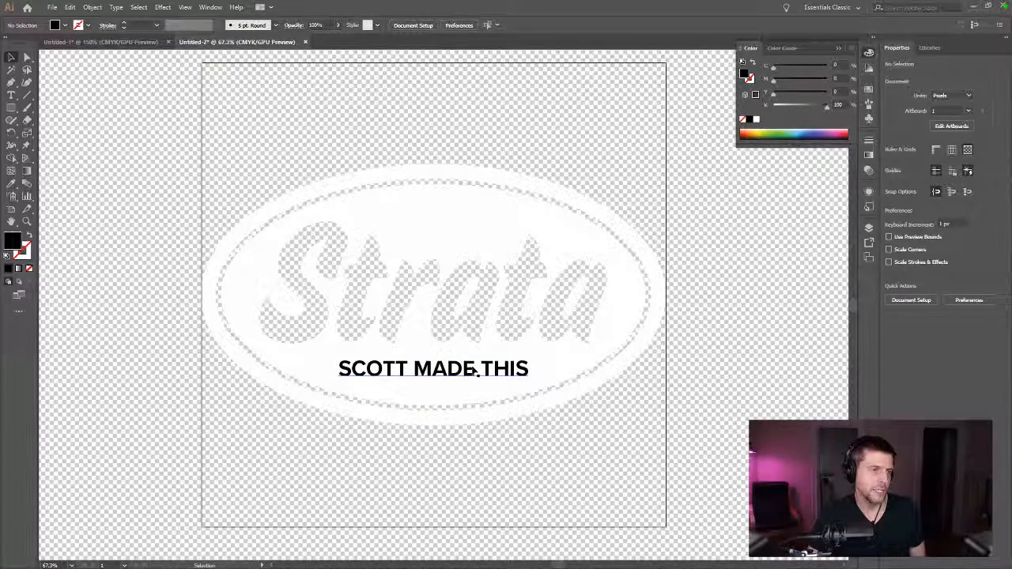
- Set the first and last words of the credit line to Extrabold, leaving "MADE" in Bold
{"action": "left_click", "coordinate": [477, 372]}
{"action": "double_click", "coordinate": [427, 373]}
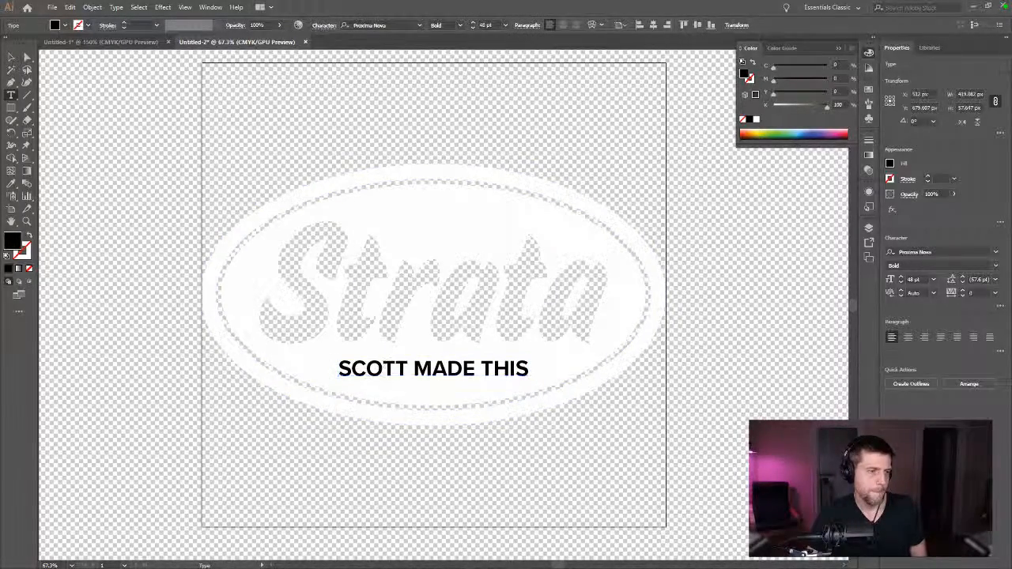
{"action": "double_click", "coordinate": [406, 370]}
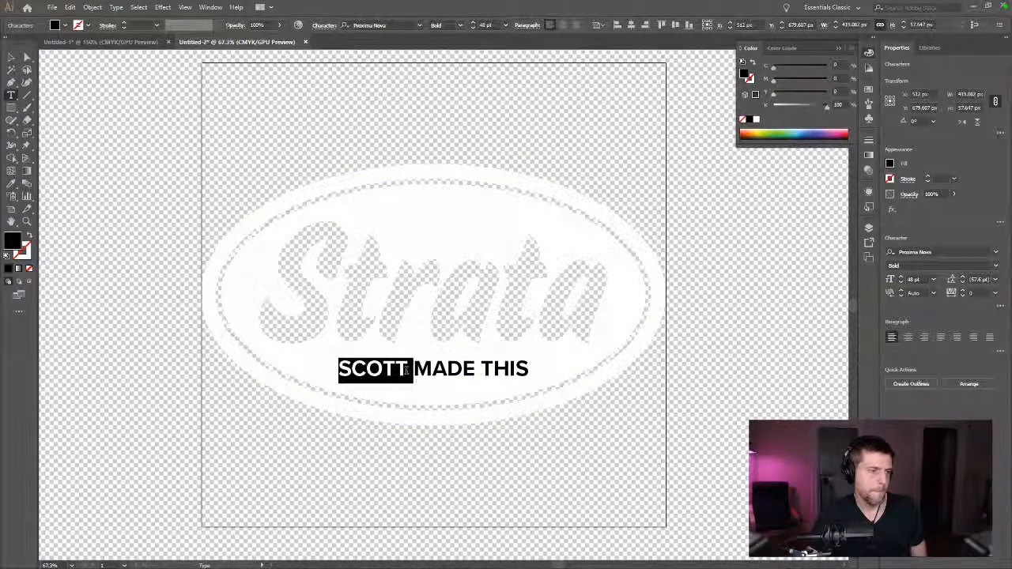
{"action": "left_click", "coordinate": [459, 26]}
{"action": "left_click", "coordinate": [449, 96]}
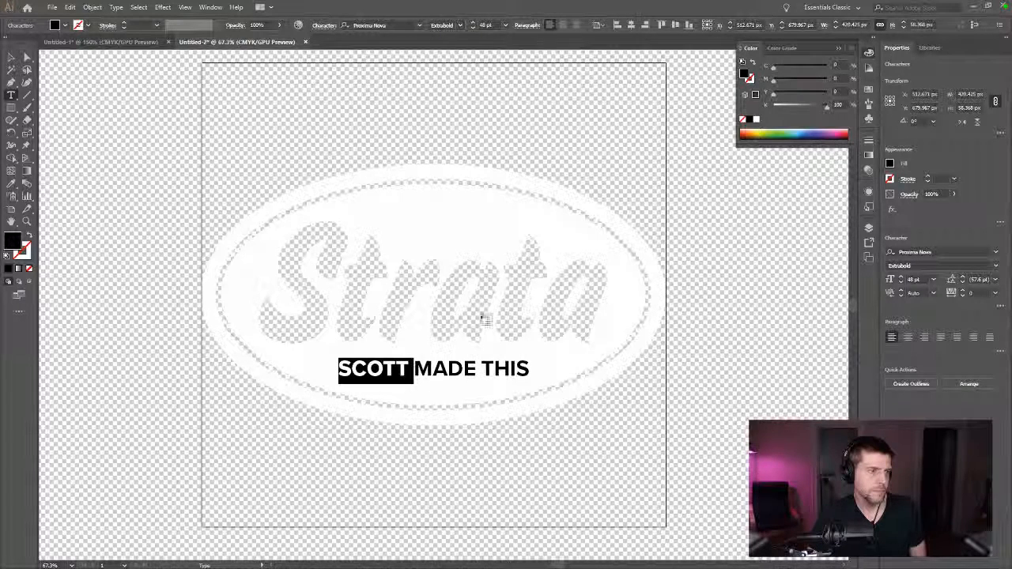
{"action": "double_click", "coordinate": [503, 368]}
{"action": "left_click", "coordinate": [458, 25]}
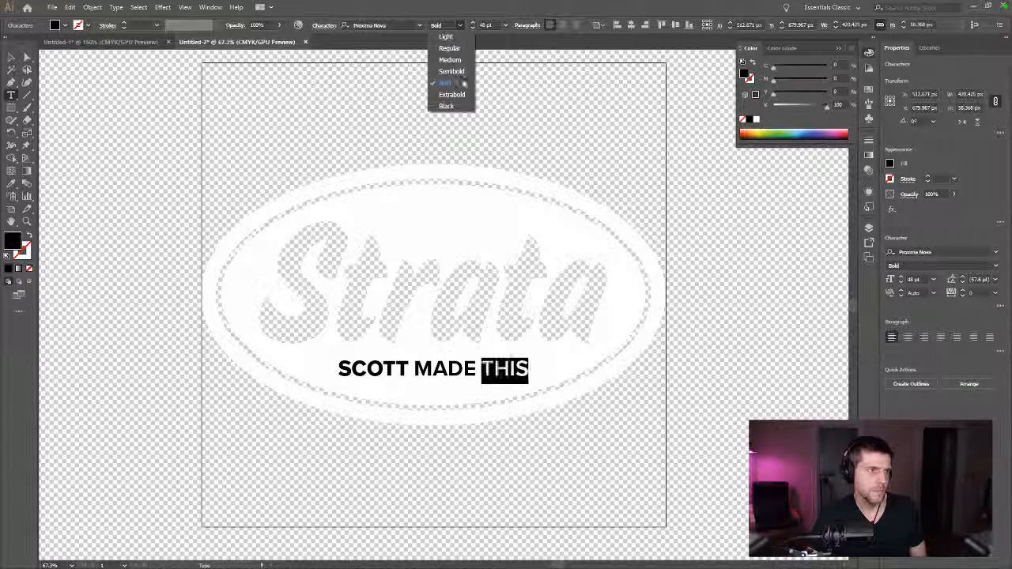
{"action": "left_click", "coordinate": [449, 96]}
{"action": "left_click", "coordinate": [693, 287]}
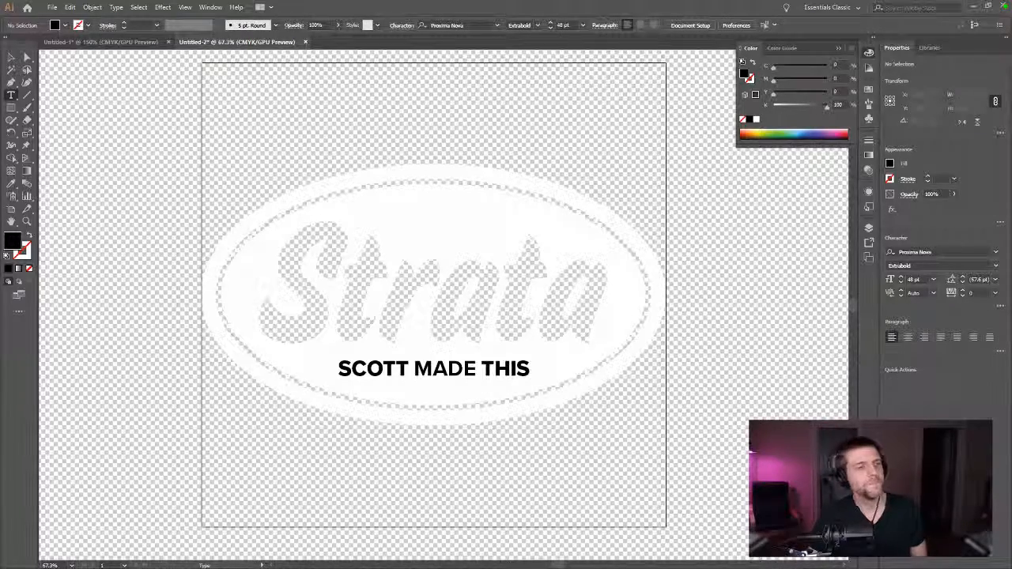
- Set the font size of the whole credit line to 42 pt
{"action": "triple_click", "coordinate": [487, 371]}
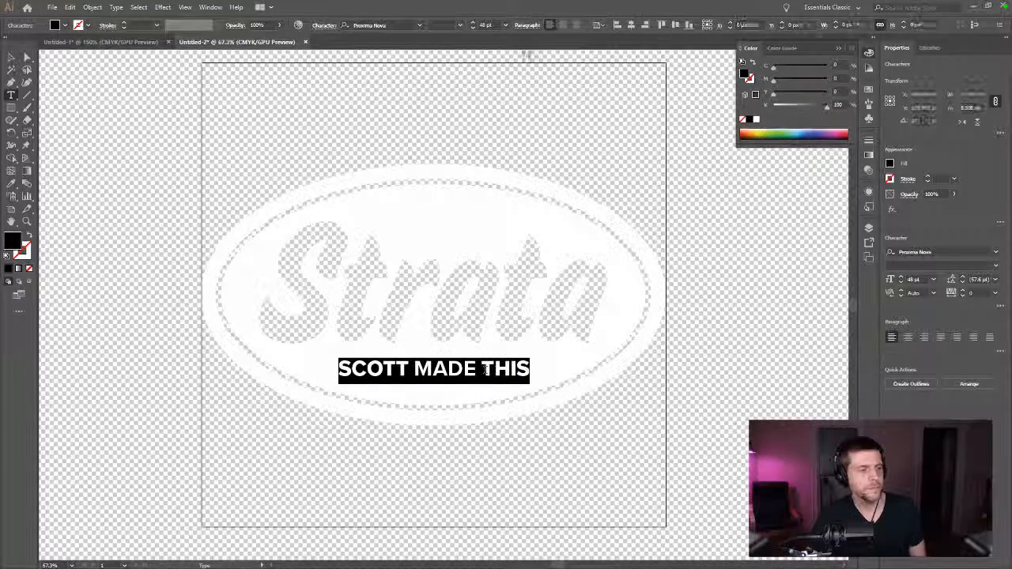
{"action": "left_click", "coordinate": [485, 25]}
{"action": "type", "text": "42"}
{"action": "key", "text": "Return"}
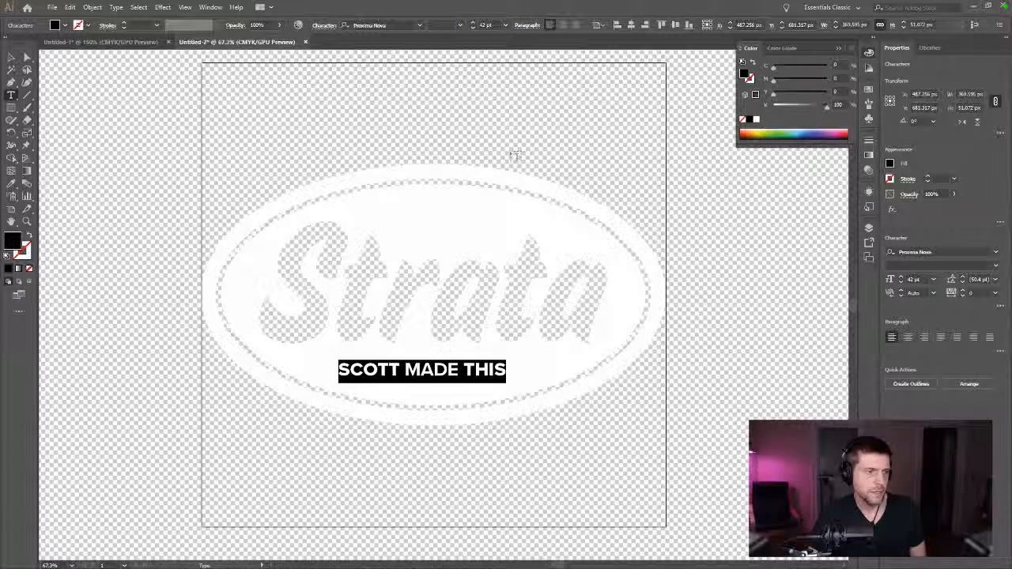
{"action": "left_click", "coordinate": [11, 57]}
{"action": "left_click", "coordinate": [156, 106]}
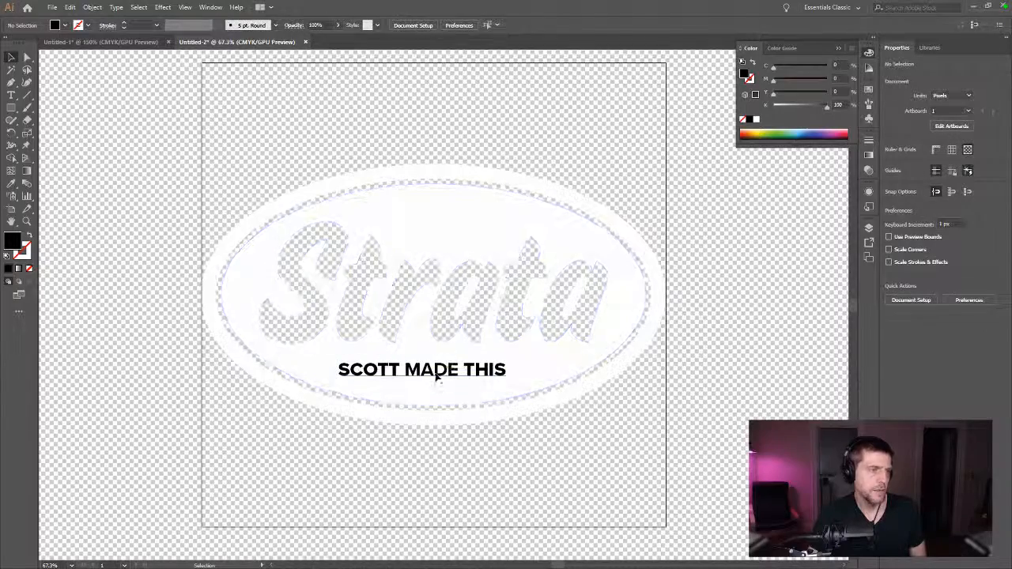
- Align the credit line to the artboard's horizontal and vertical centre and nudge it straight down beneath the Strata lettering
{"action": "left_click", "coordinate": [368, 366]}
{"action": "left_click", "coordinate": [653, 25]}
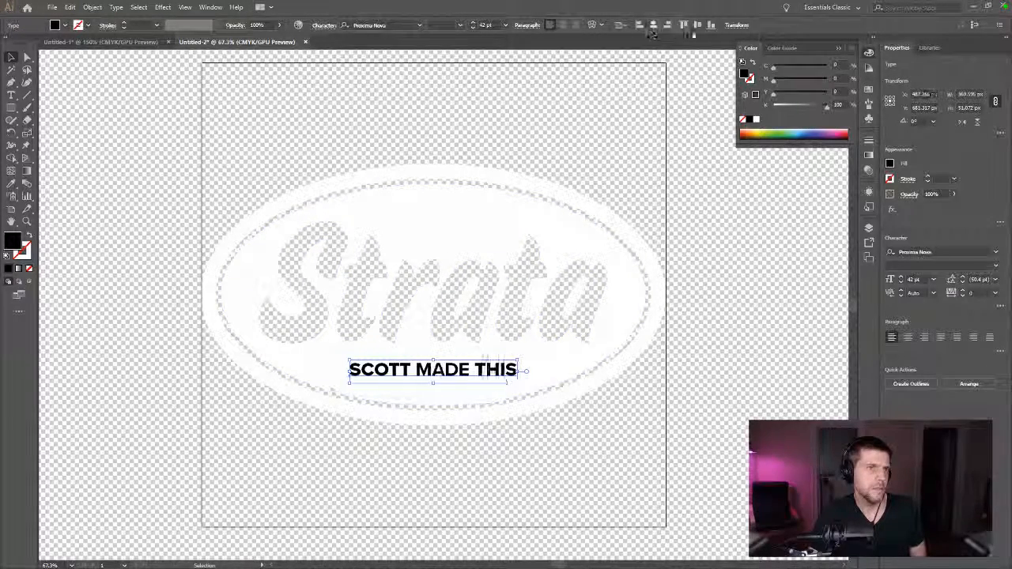
{"action": "left_click", "coordinate": [697, 28]}
{"action": "key", "text": "shift+Down"}
{"action": "key", "text": "shift+Down"}
{"action": "key", "text": "shift+Down"}
{"action": "key", "text": "shift+Down"}
{"action": "key", "text": "shift+Down"}
{"action": "key", "text": "shift+Down"}
{"action": "key", "text": "shift+Down"}
{"action": "key", "text": "shift+Down"}
{"action": "key", "text": "shift+Down"}
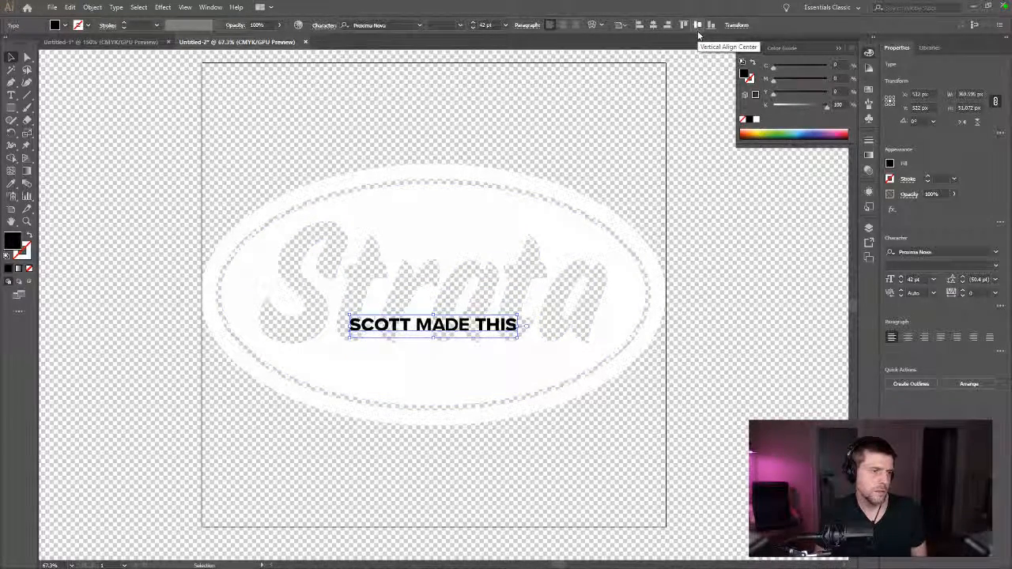
{"action": "key", "text": "shift+Down"}
{"action": "key", "text": "shift+Down"}
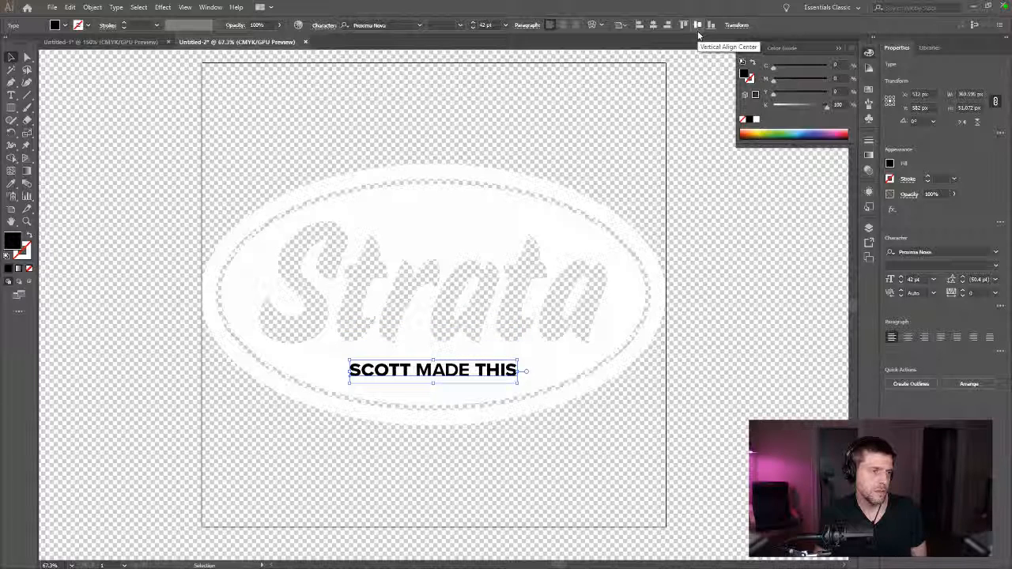
{"action": "left_click", "coordinate": [620, 484]}
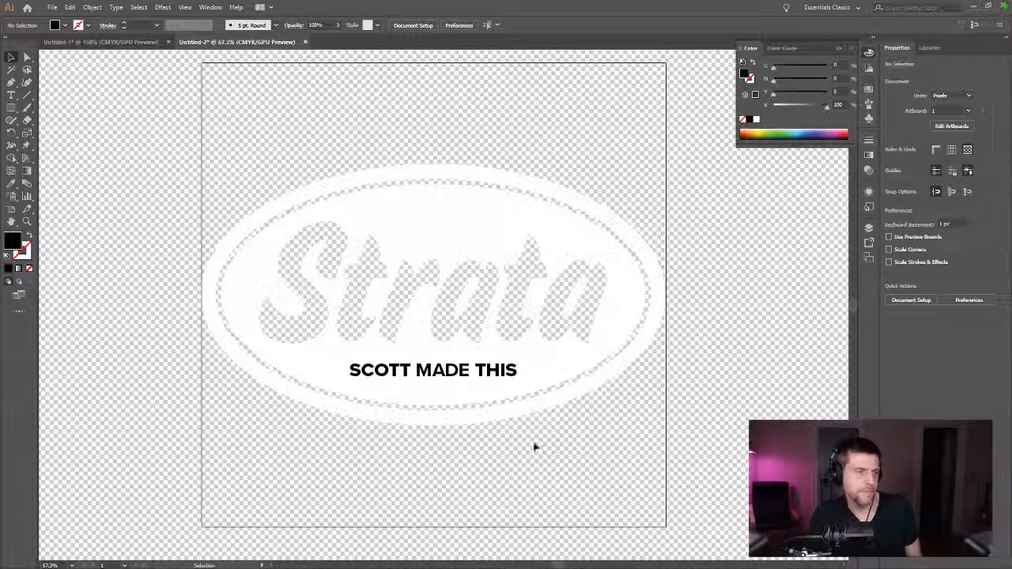
- Convert the credit line text to outlines
{"action": "left_click", "coordinate": [478, 376]}
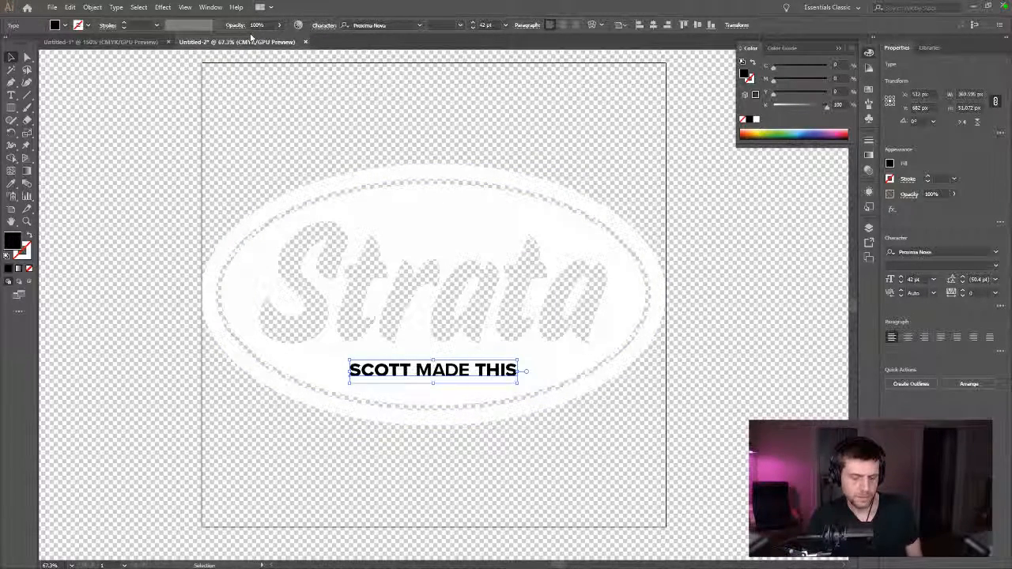
{"action": "key", "text": "ctrl+o"}
{"action": "key", "text": "Escape"}
{"action": "key", "text": "ctrl+shift+o"}
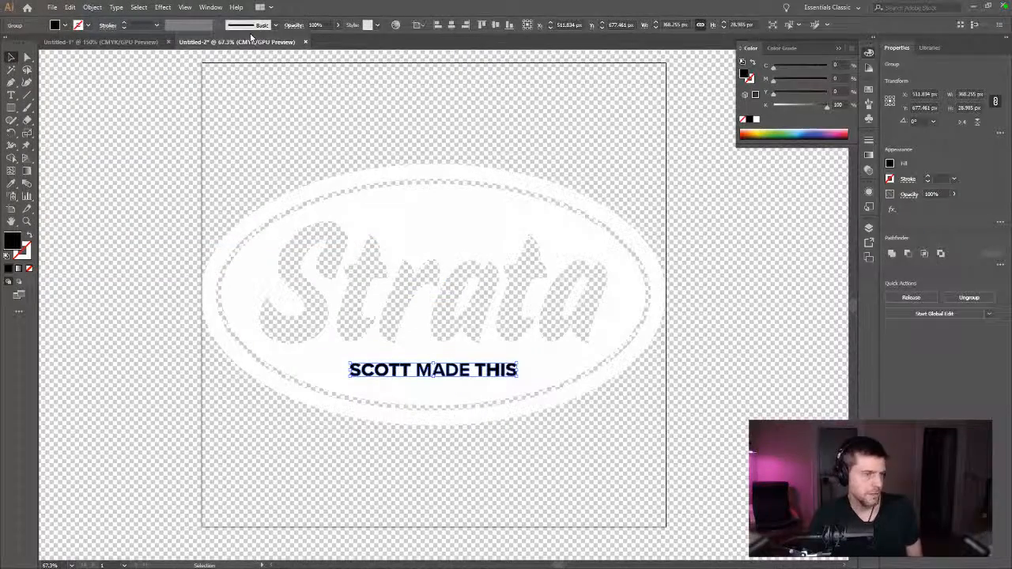
- Select the outlined credit line together with the badge and knock it out of the oval with the Exclude pathfinder
{"action": "left_click", "coordinate": [582, 420]}
{"action": "left_click", "coordinate": [447, 359]}
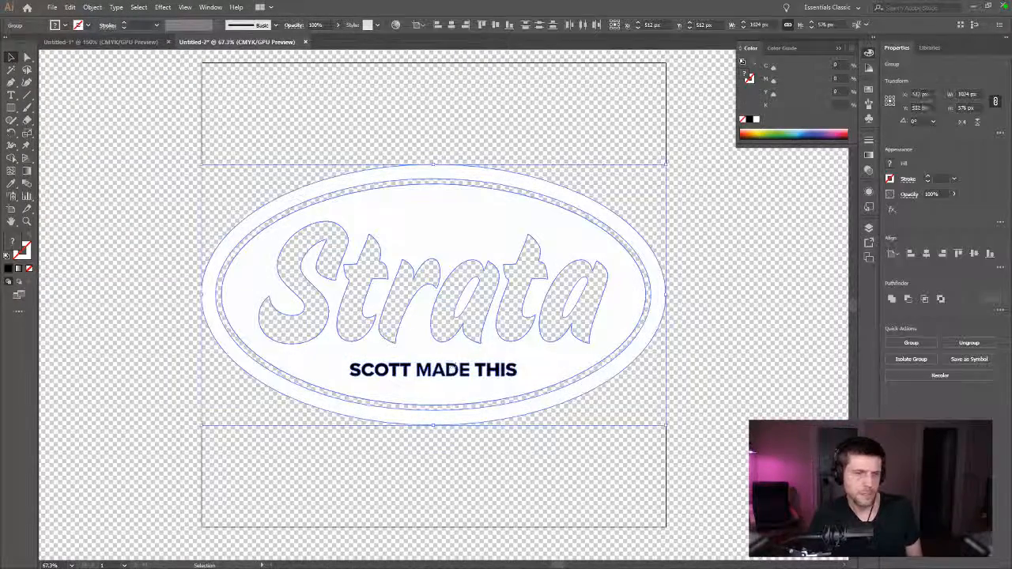
{"action": "left_click", "coordinate": [940, 298]}
{"action": "left_click", "coordinate": [521, 508]}
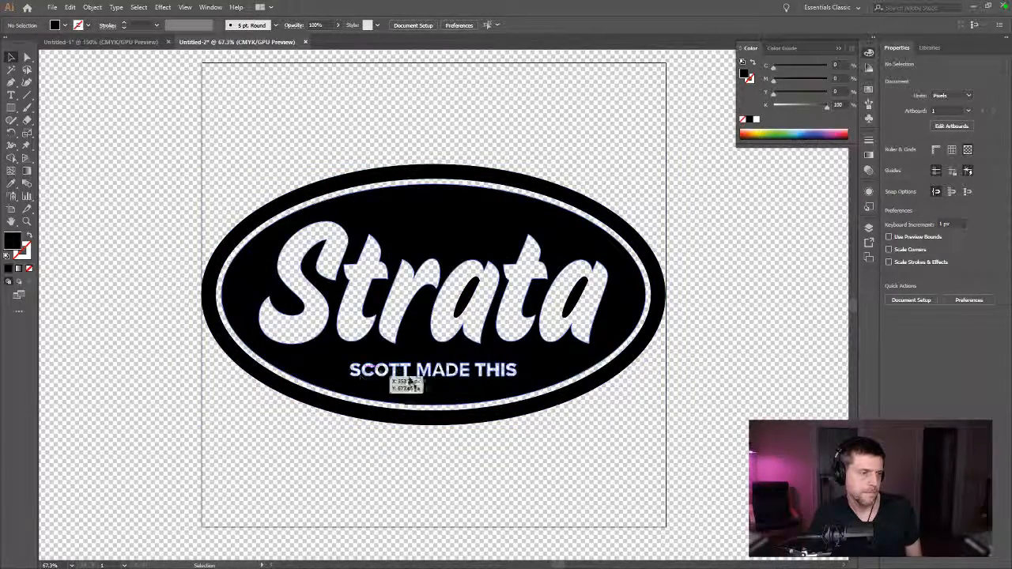
- Give the combined badge group a white fill and no stroke
{"action": "left_click", "coordinate": [502, 389]}
{"action": "left_click", "coordinate": [537, 506]}
{"action": "left_click", "coordinate": [345, 345]}
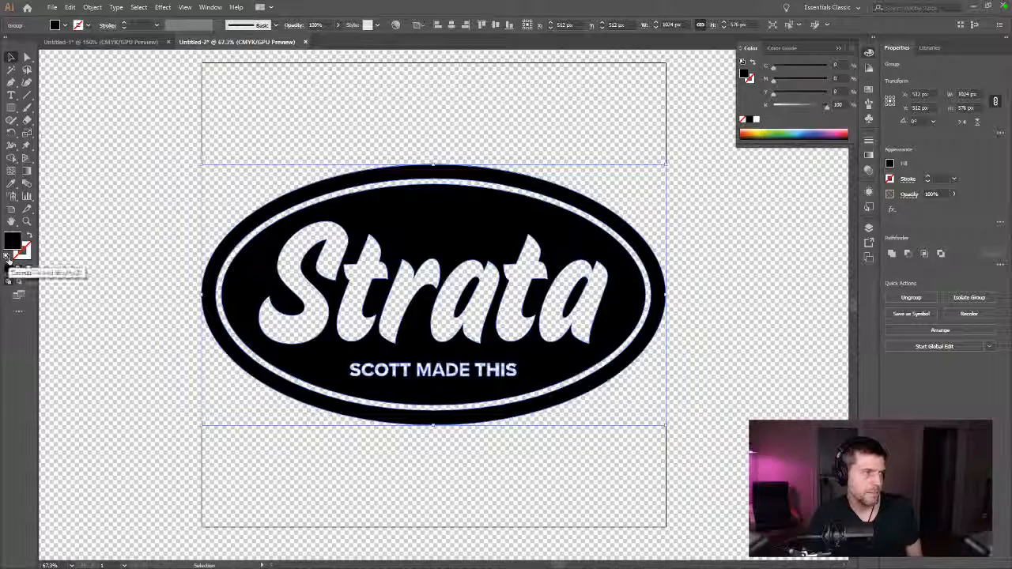
{"action": "left_click", "coordinate": [8, 256]}
{"action": "left_click", "coordinate": [30, 270]}
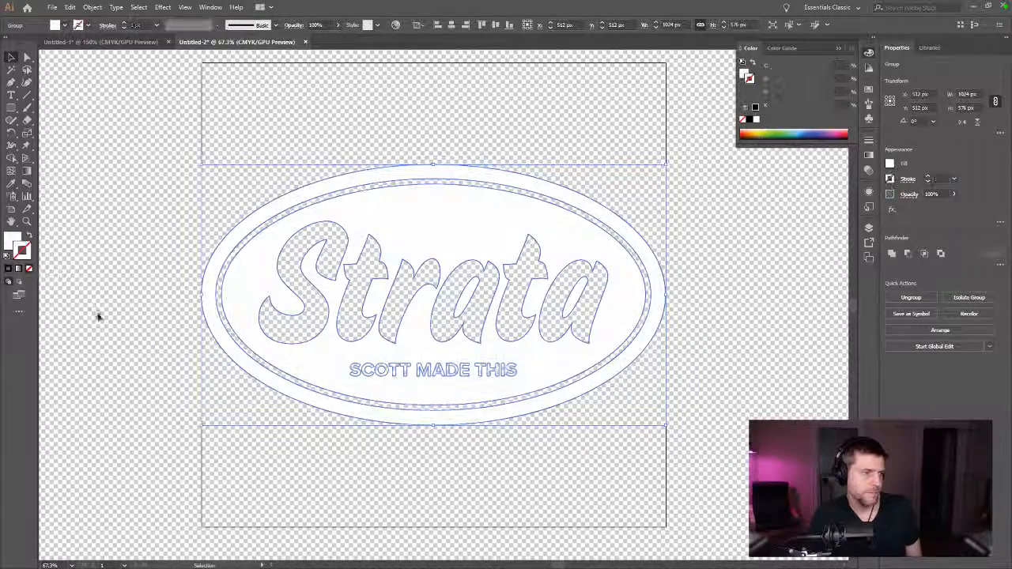
{"action": "left_click", "coordinate": [730, 388]}
- Export the badge for web as a 256 by 256 px transparent PNG-24, overwriting LogoSprite.png in the Textures folder
{"action": "key", "text": "ctrl+alt+shift+s"}
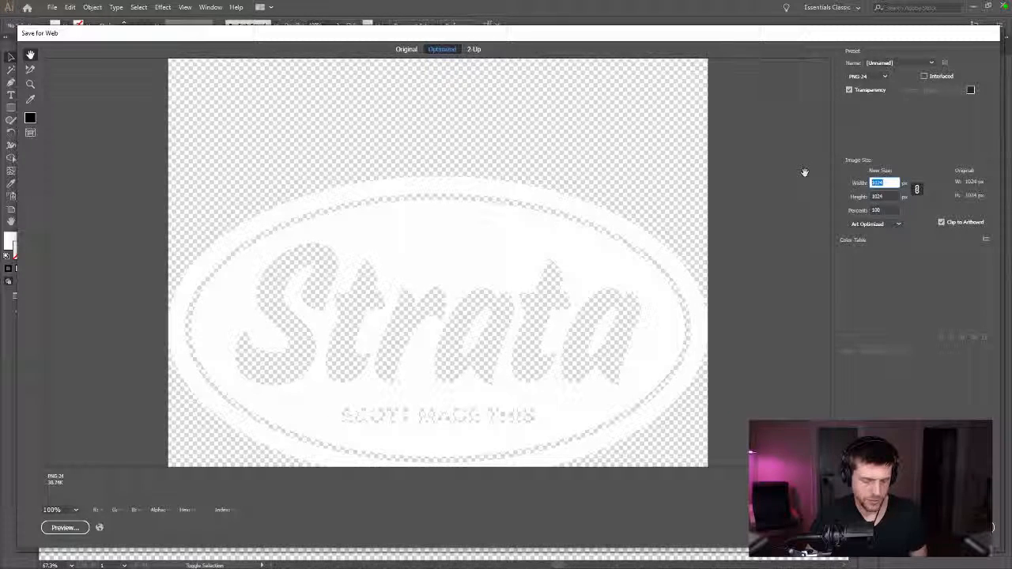
{"action": "type", "text": "256"}
{"action": "key", "text": "Tab"}
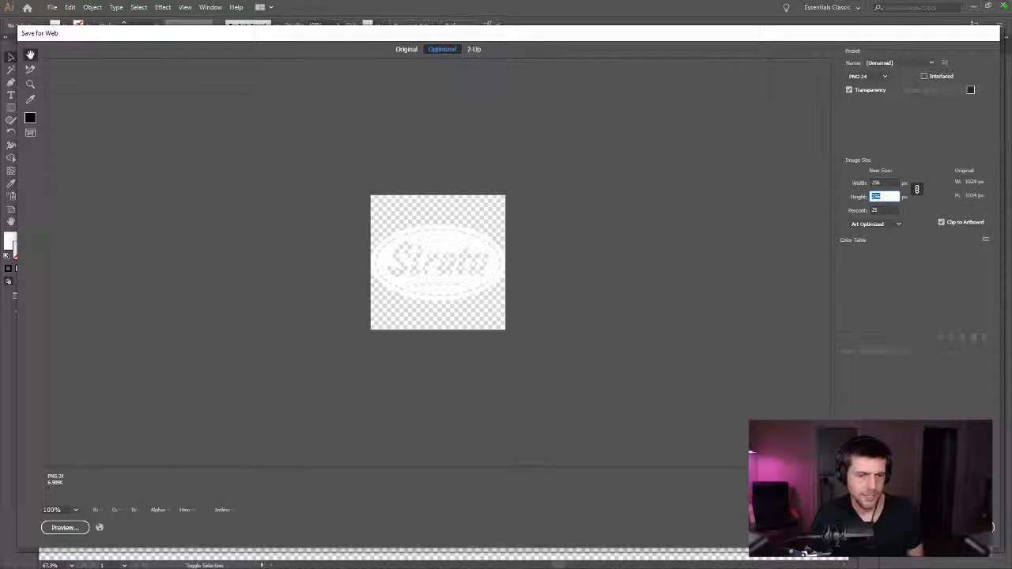
{"action": "key", "text": "Return"}
{"action": "scroll", "coordinate": [365, 232], "scroll_direction": "down", "scroll_amount": 3}
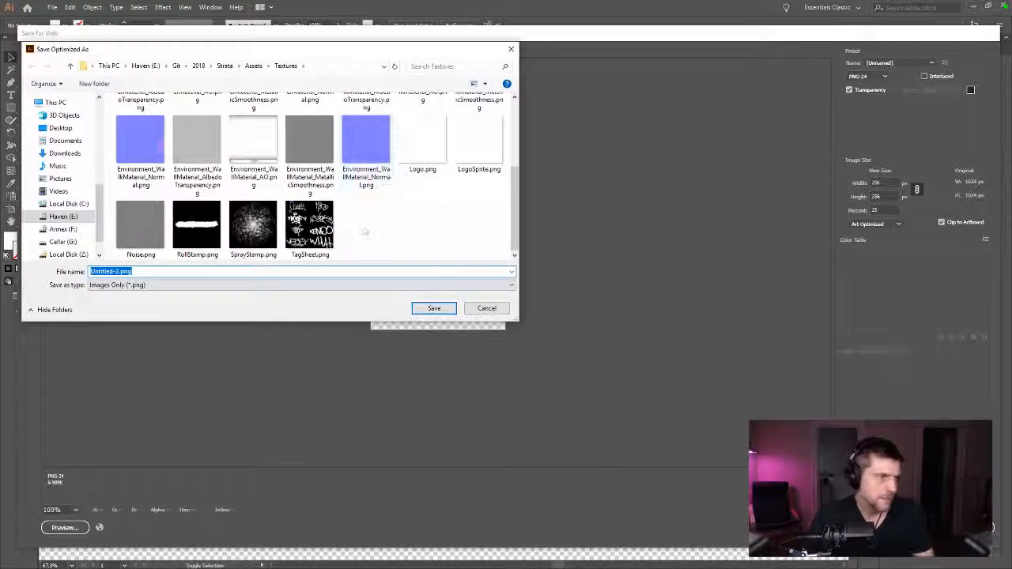
{"action": "double_click", "coordinate": [478, 142]}
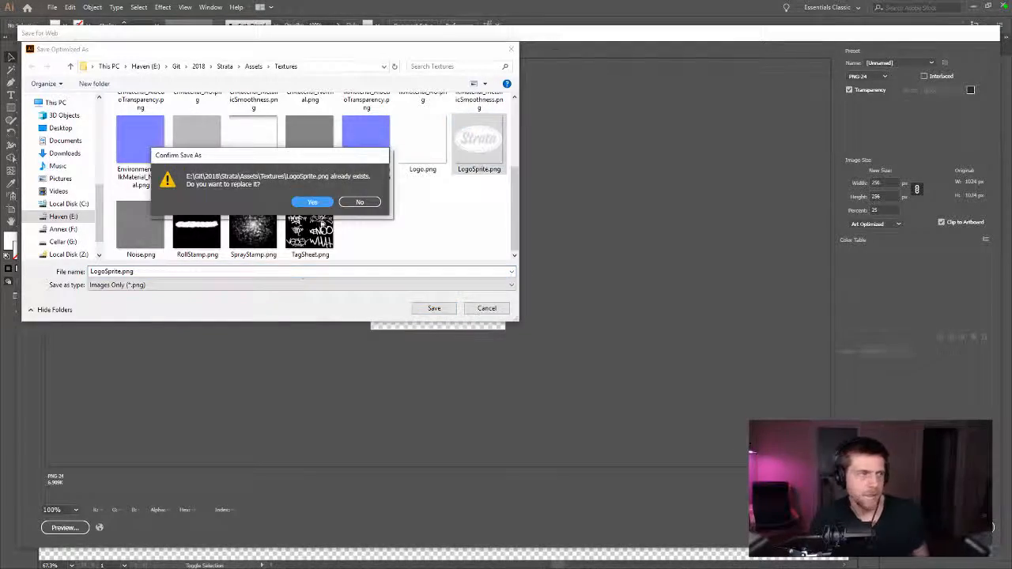
{"action": "left_click", "coordinate": [316, 203]}
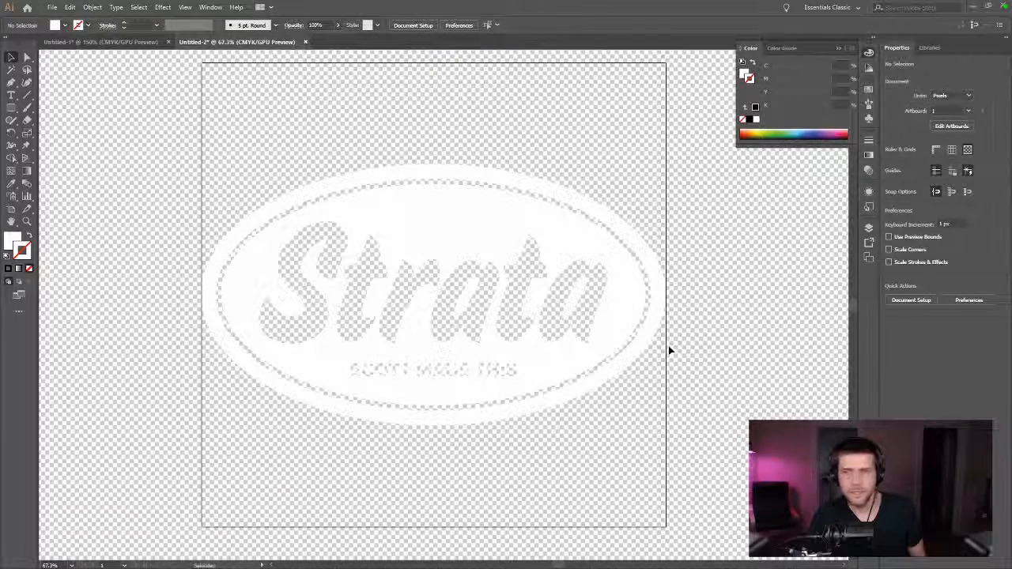
- Switch to Unity and set the logo Image's width and height to 256
{"action": "key", "text": "alt+Tab"}
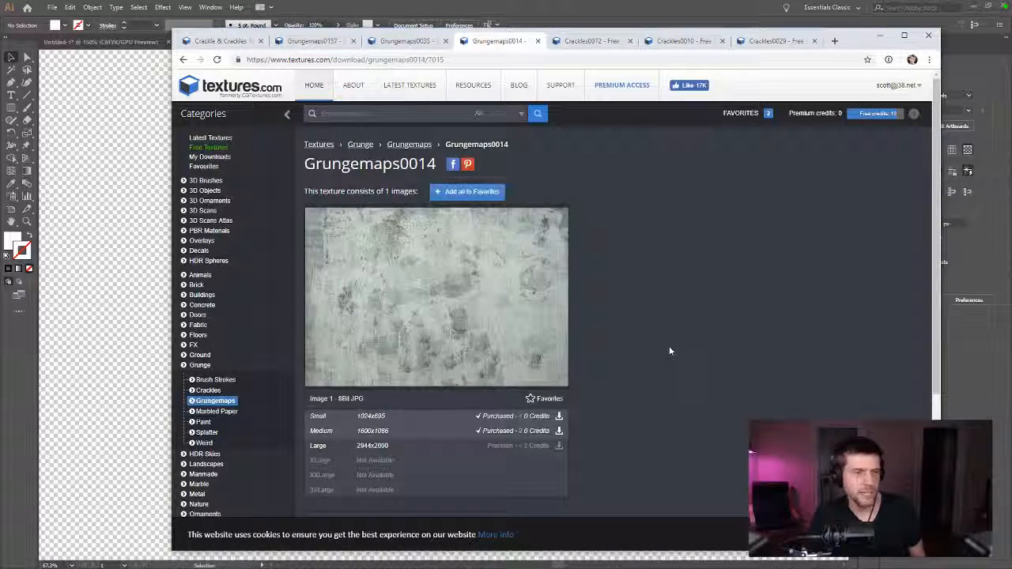
{"action": "key", "text": "alt+Tab"}
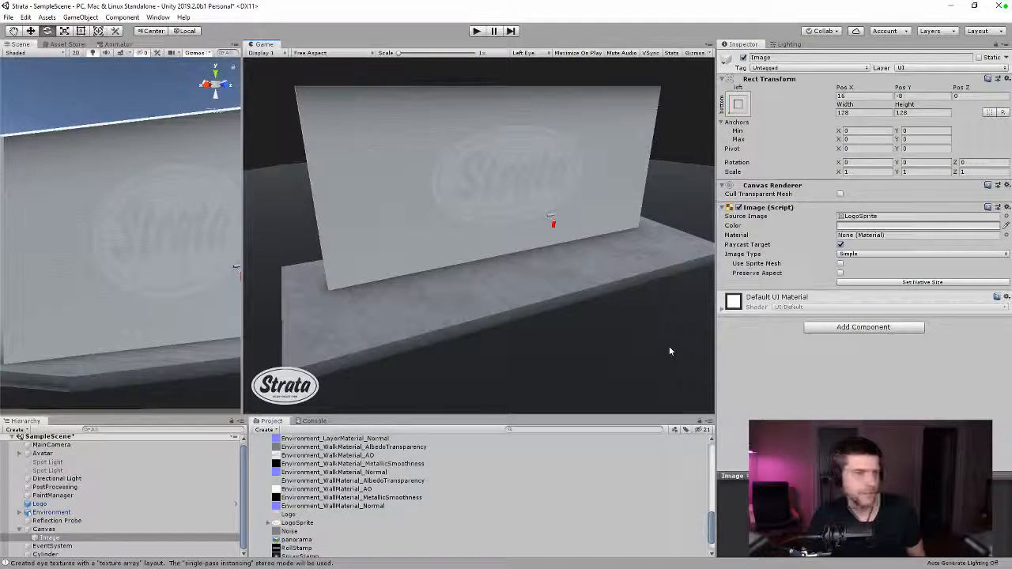
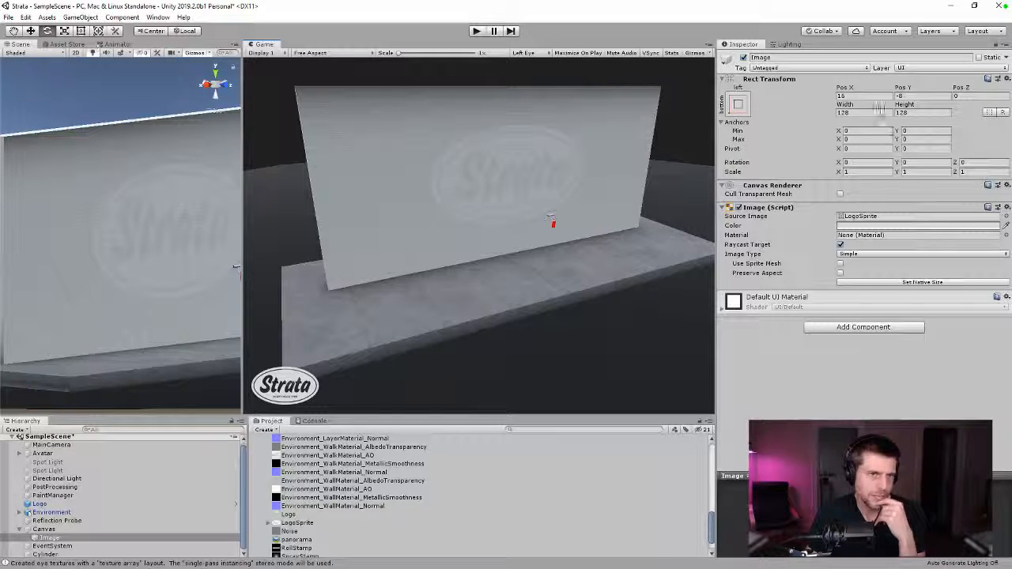
{"action": "left_click_drag", "start_coordinate": [863, 113], "coordinate": [710, 107]}
{"action": "type", "text": "256"}
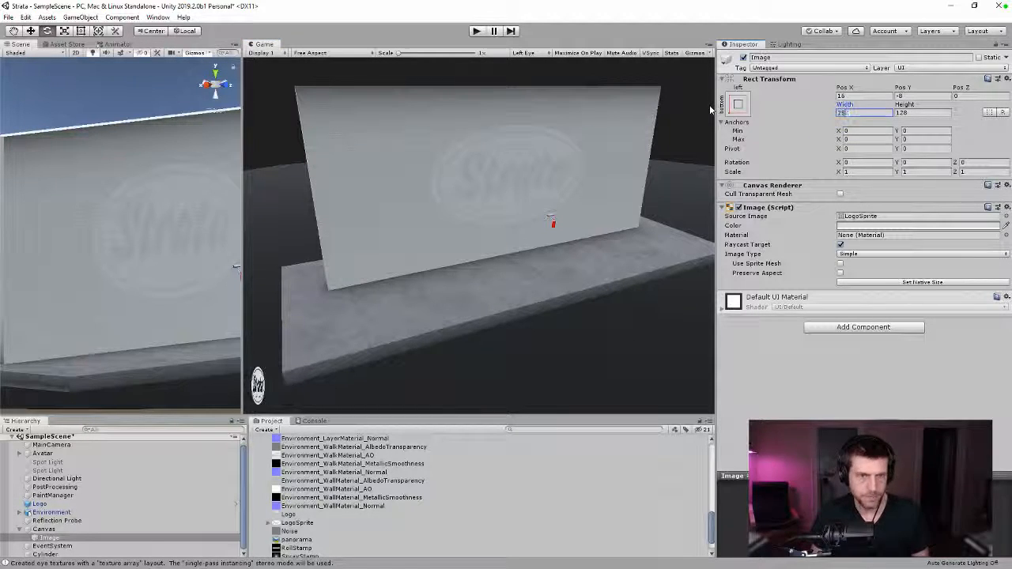
{"action": "key", "text": "Tab"}
{"action": "type", "text": "256"}
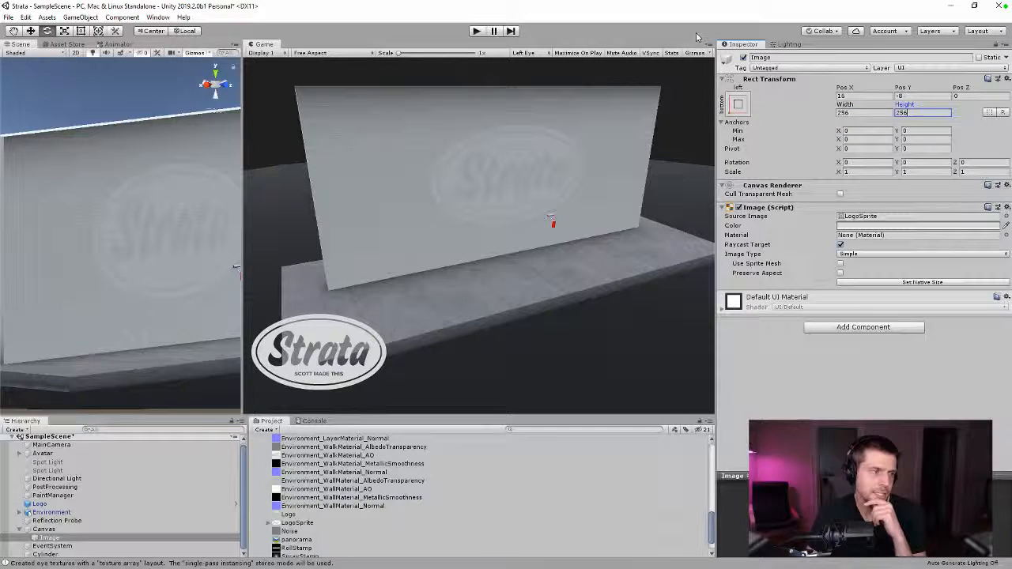
- Try Pos Y values of -16, -32 and -42 for the logo Image, and settle on -32
{"action": "left_click", "coordinate": [917, 96]}
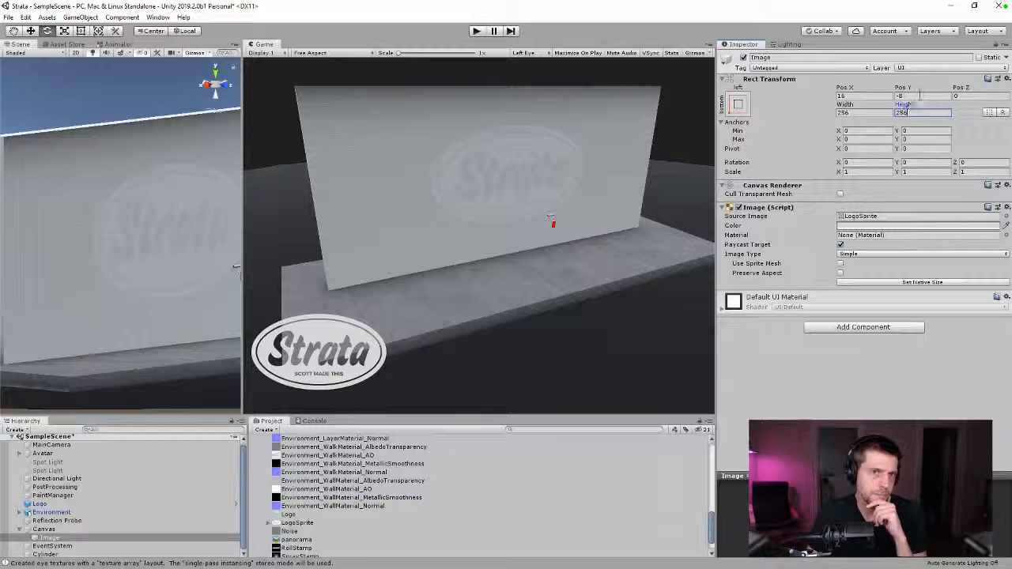
{"action": "type", "text": "-16"}
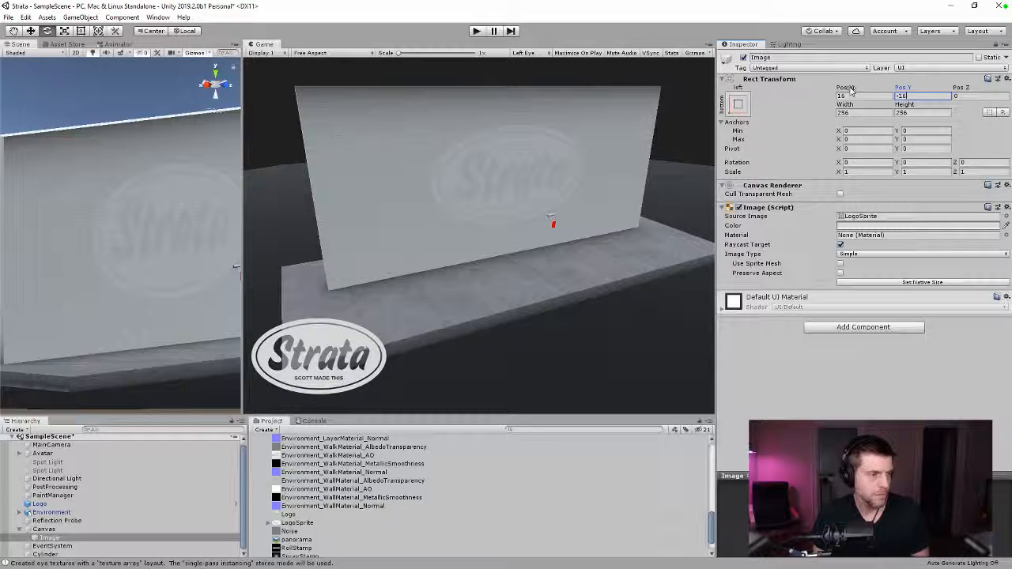
{"action": "key", "text": "BackSpace"}
{"action": "key", "text": "BackSpace"}
{"action": "type", "text": "32"}
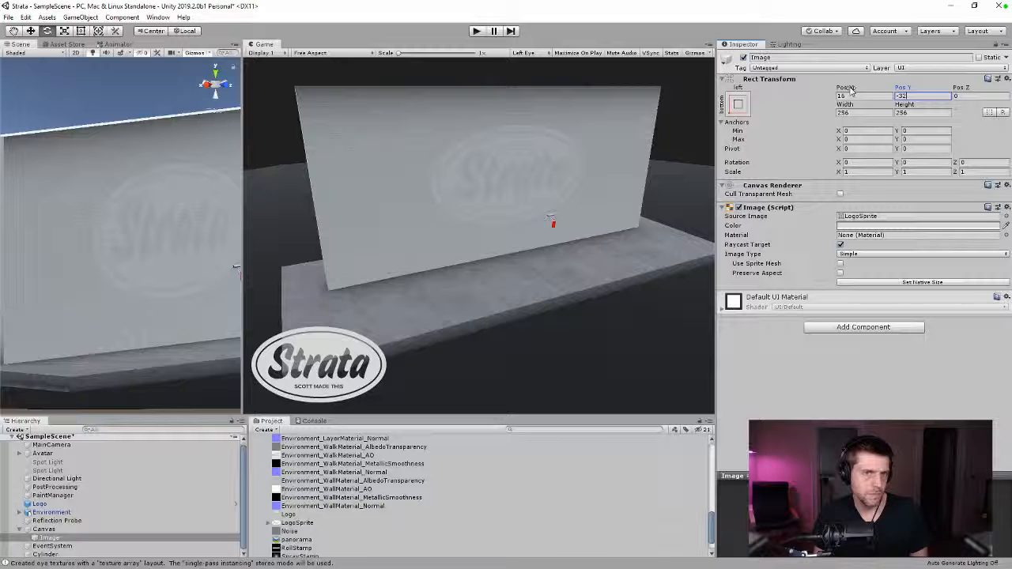
{"action": "key", "text": "BackSpace"}
{"action": "key", "text": "BackSpace"}
{"action": "type", "text": "42"}
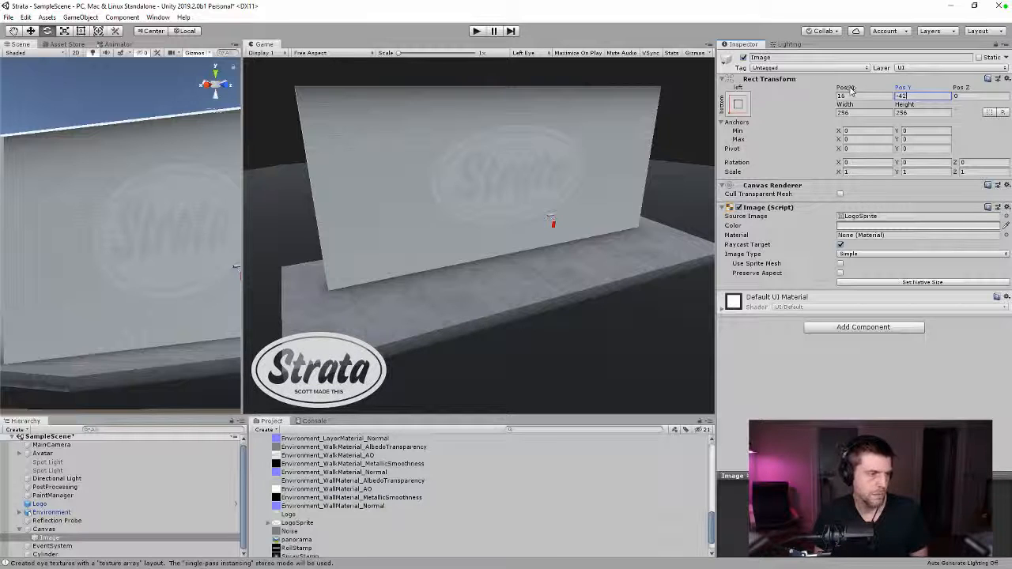
{"action": "key", "text": "BackSpace"}
{"action": "key", "text": "BackSpace"}
{"action": "type", "text": "32"}
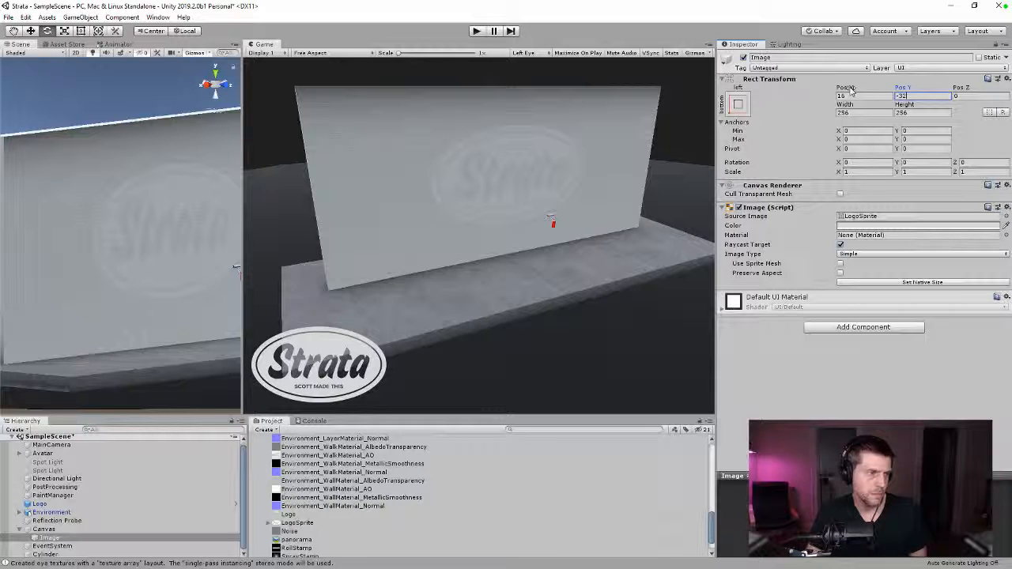
{"action": "left_click", "coordinate": [796, 393]}
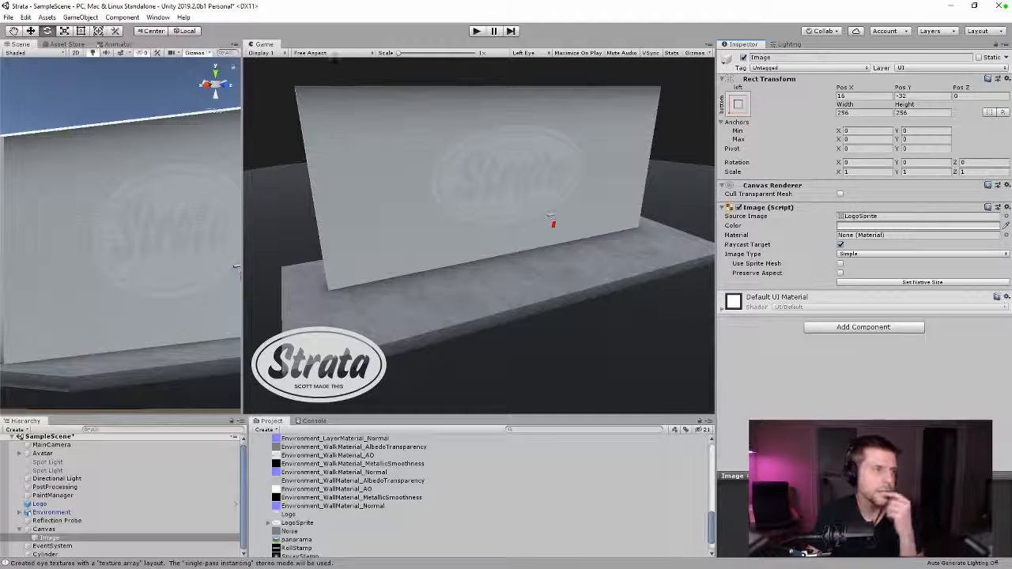
- Set the Game view resolution to 1080p (1920x1080)
{"action": "left_click", "coordinate": [335, 53]}
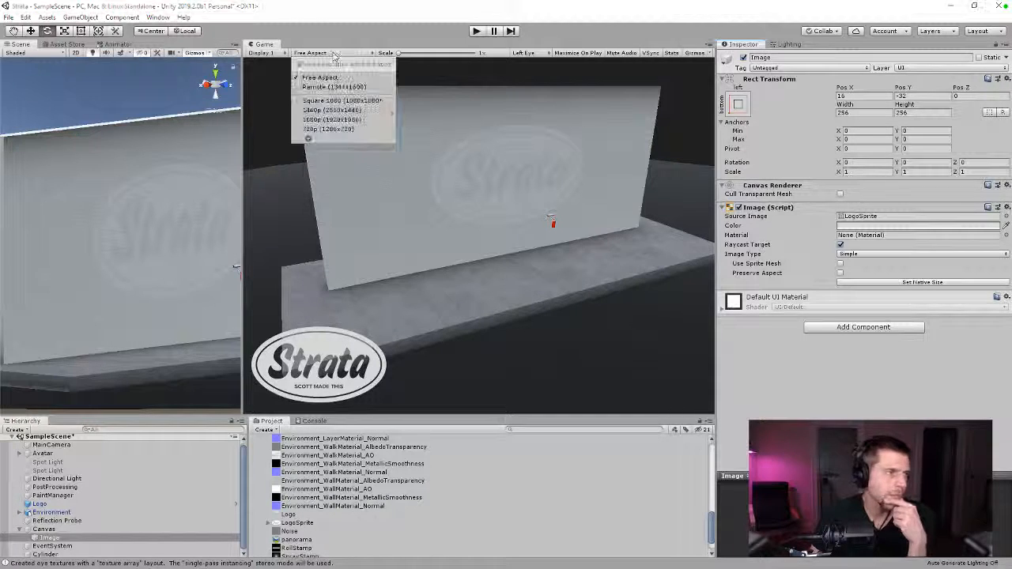
{"action": "left_click", "coordinate": [332, 119]}
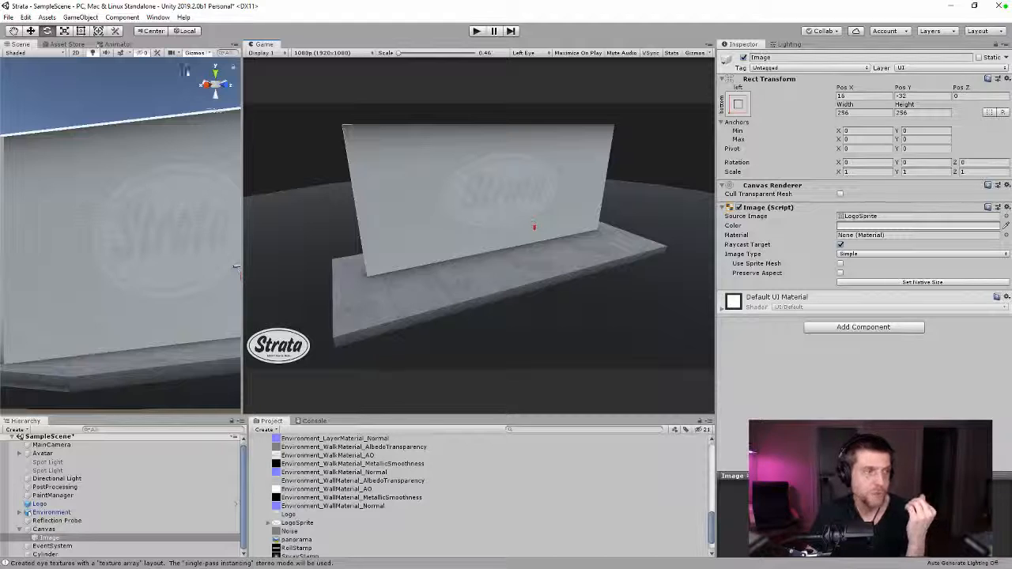
{"action": "scroll", "coordinate": [196, 133], "scroll_direction": "up", "scroll_amount": 2}
{"action": "scroll", "coordinate": [196, 133], "scroll_direction": "down", "scroll_amount": 3}
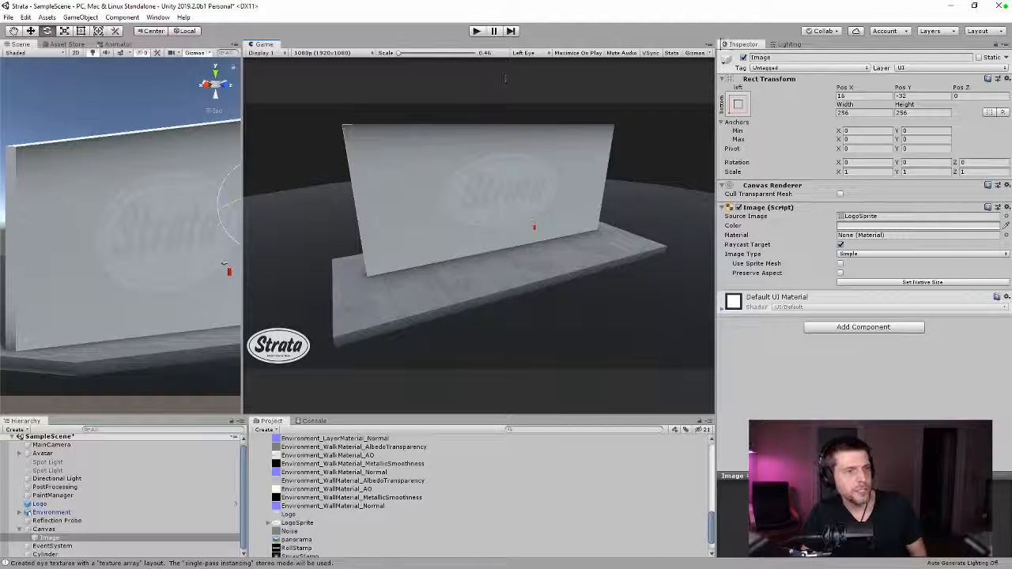
- Save the scene and run it in play mode with the Game view maximized
{"action": "key", "text": "ctrl+s"}
{"action": "left_click", "coordinate": [709, 45]}
{"action": "left_click", "coordinate": [736, 83]}
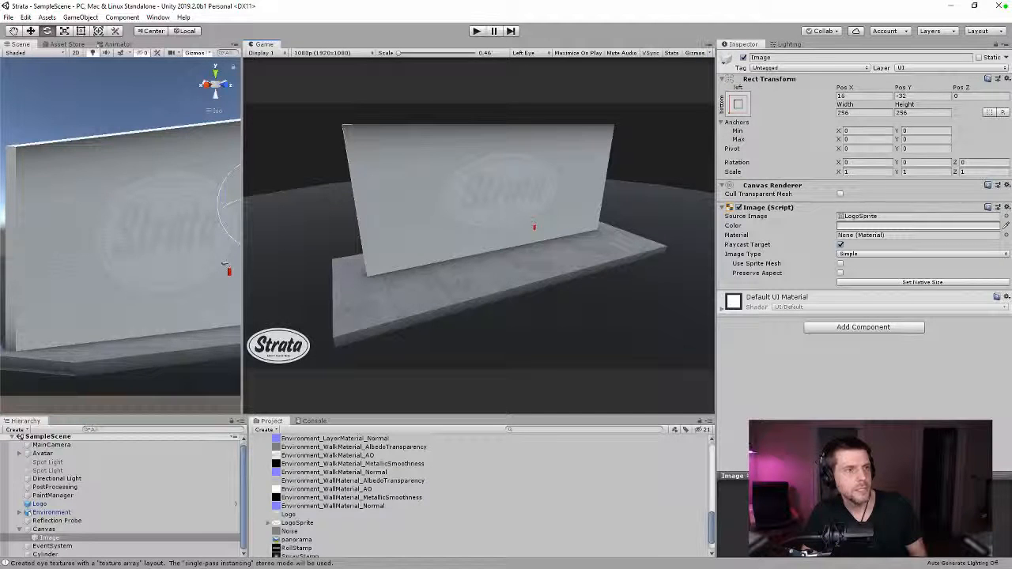
{"action": "left_click", "coordinate": [476, 30]}
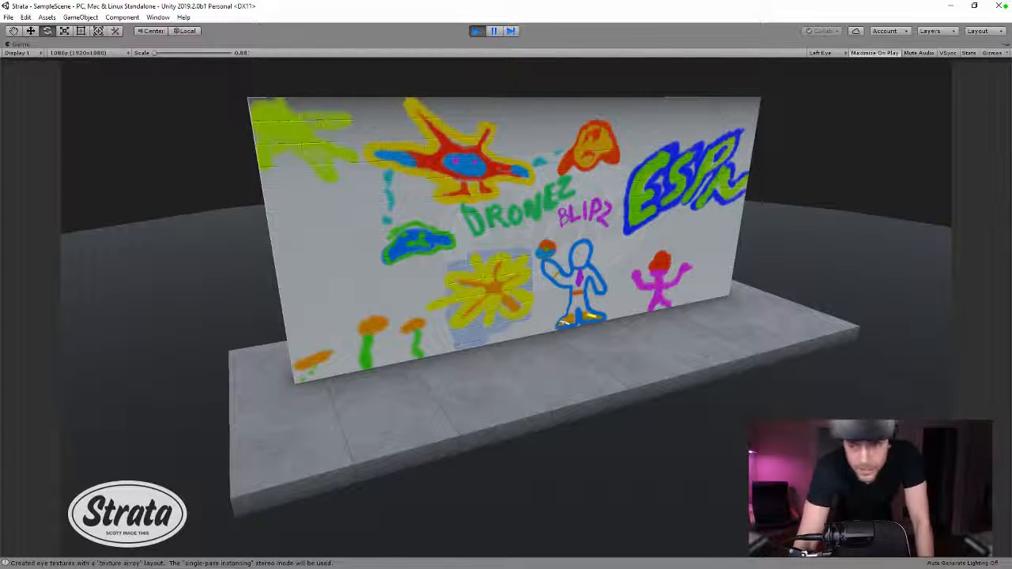
- Turn off Maximize On Play and restore the maximized Game view to the normal editor layout while the scene runs
{"action": "left_click", "coordinate": [875, 53]}
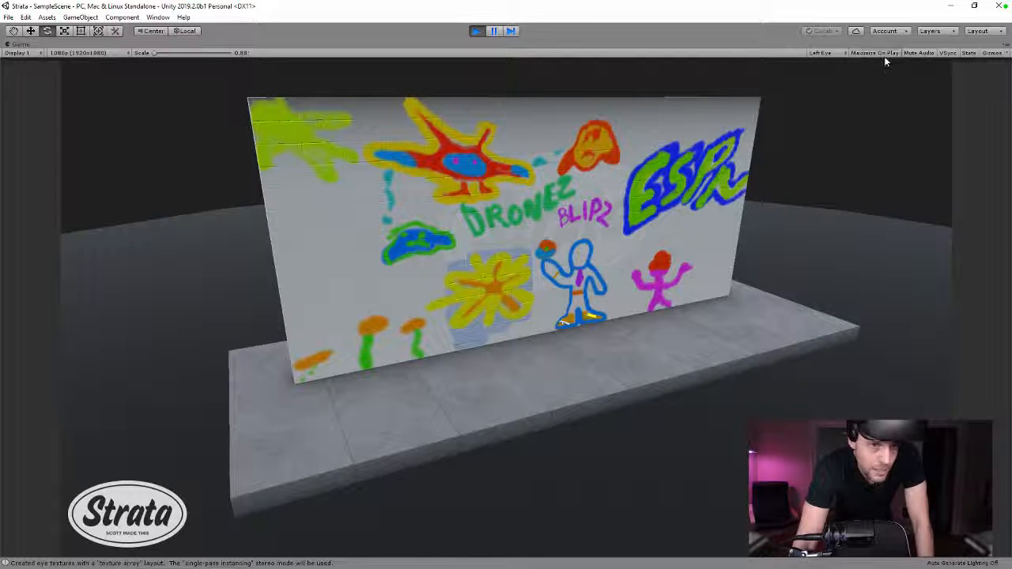
{"action": "left_click", "coordinate": [1002, 45]}
{"action": "left_click", "coordinate": [879, 95]}
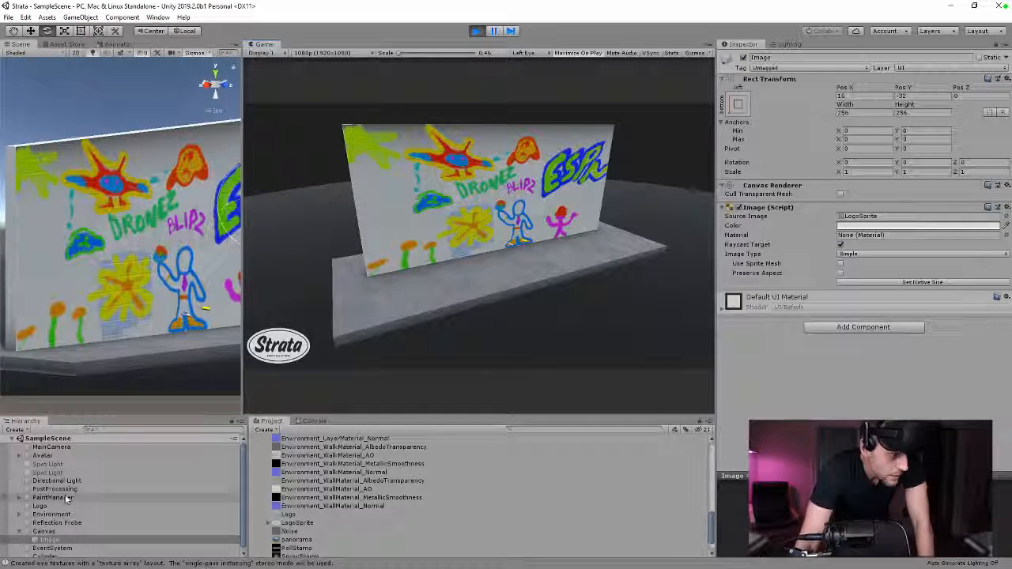
- Inspect PaintManager and the Game view's rendering statistics in the running scene, and end play mode
{"action": "left_click", "coordinate": [147, 496]}
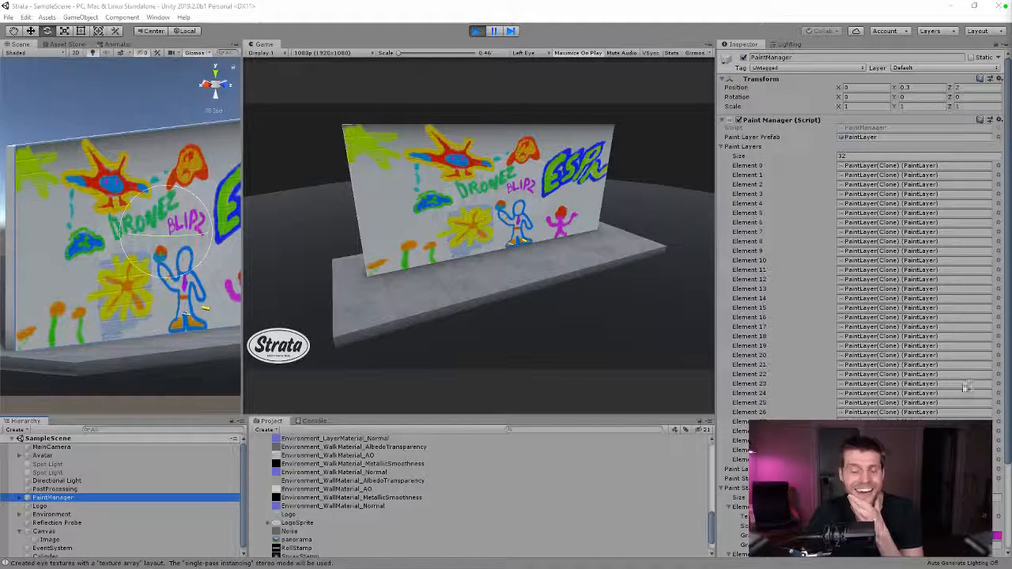
{"action": "left_click", "coordinate": [671, 53]}
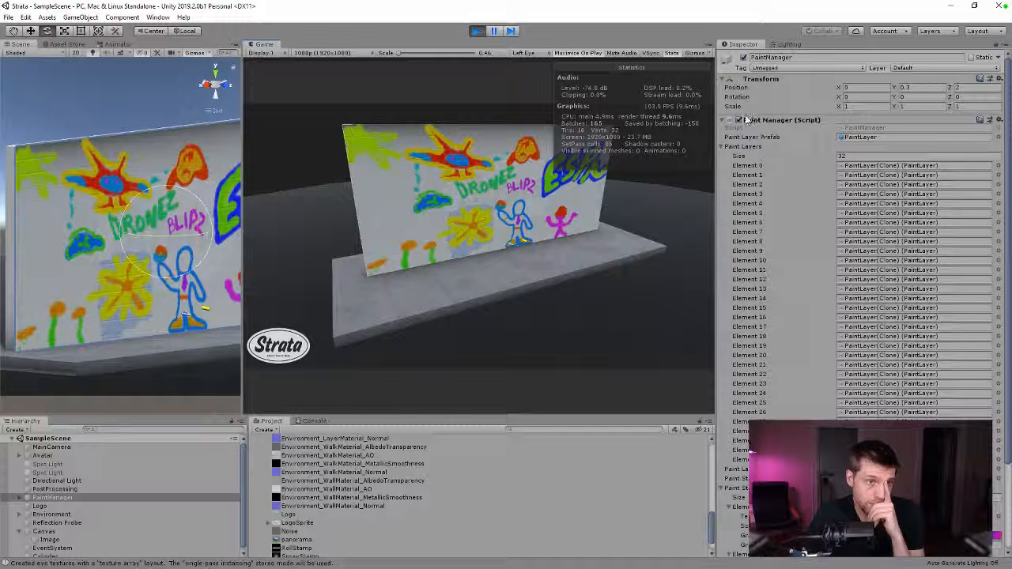
{"action": "left_click", "coordinate": [743, 57]}
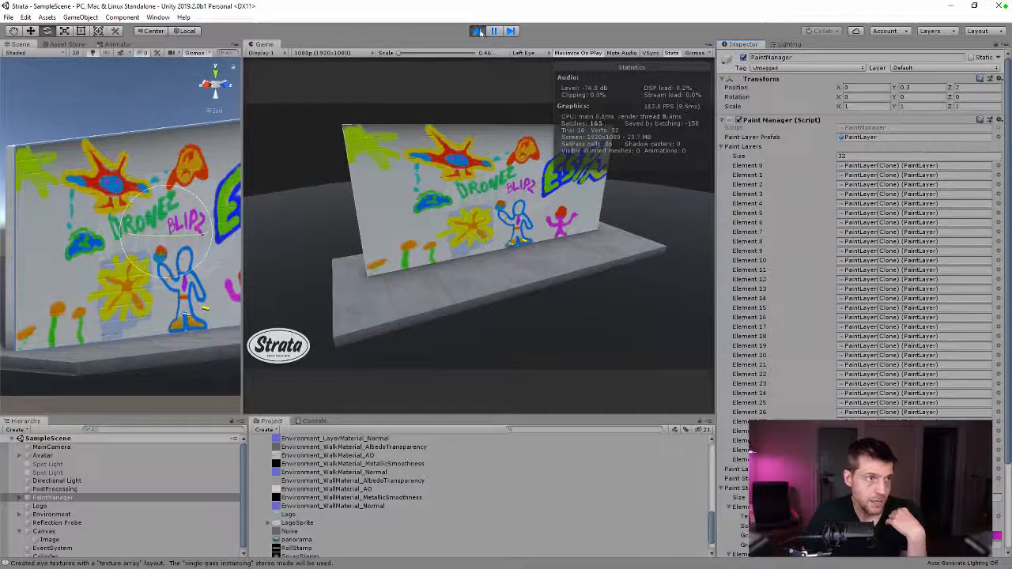
{"action": "left_click", "coordinate": [476, 31]}
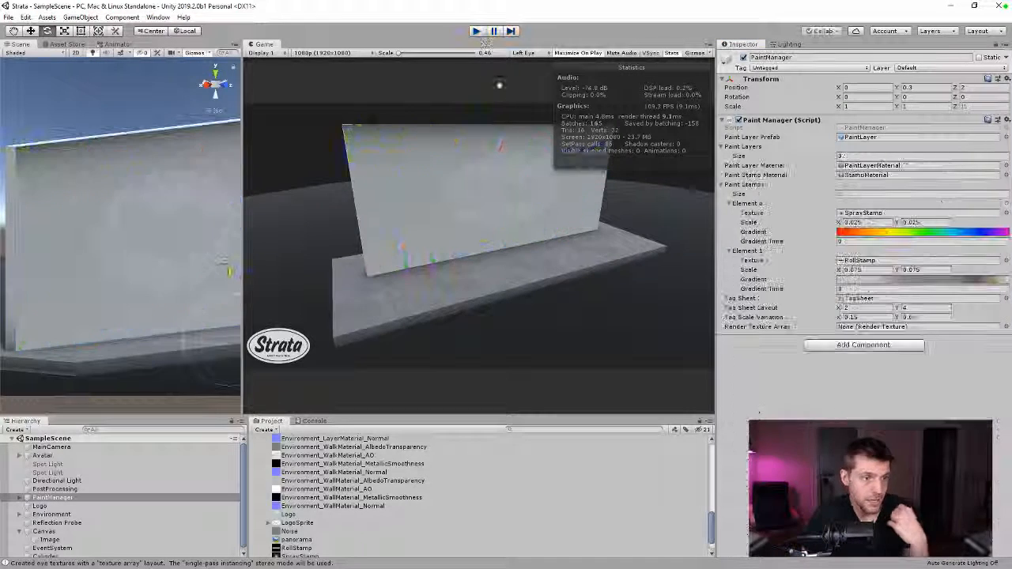
- Check the XR settings, including the stereo rendering mode, in the standalone build's Player settings
{"action": "key", "text": "ctrl+shift+b"}
{"action": "left_click", "coordinate": [257, 382]}
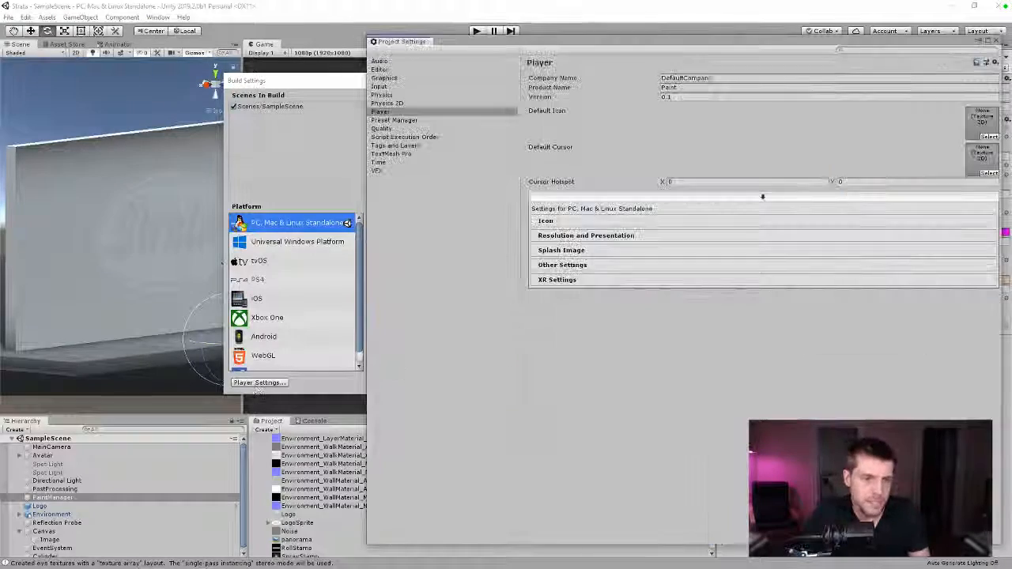
{"action": "left_click", "coordinate": [552, 280]}
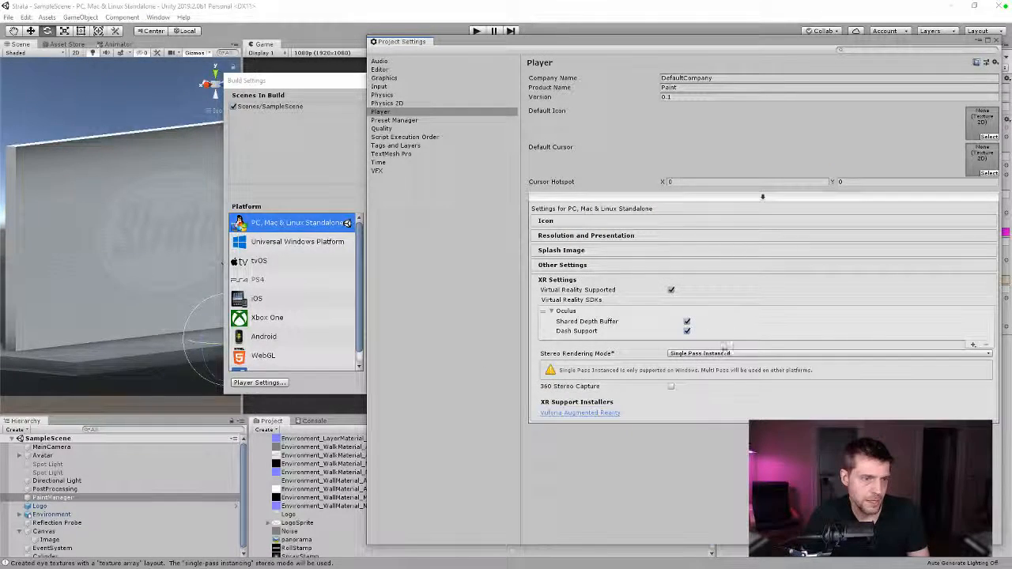
{"action": "left_click", "coordinate": [996, 41]}
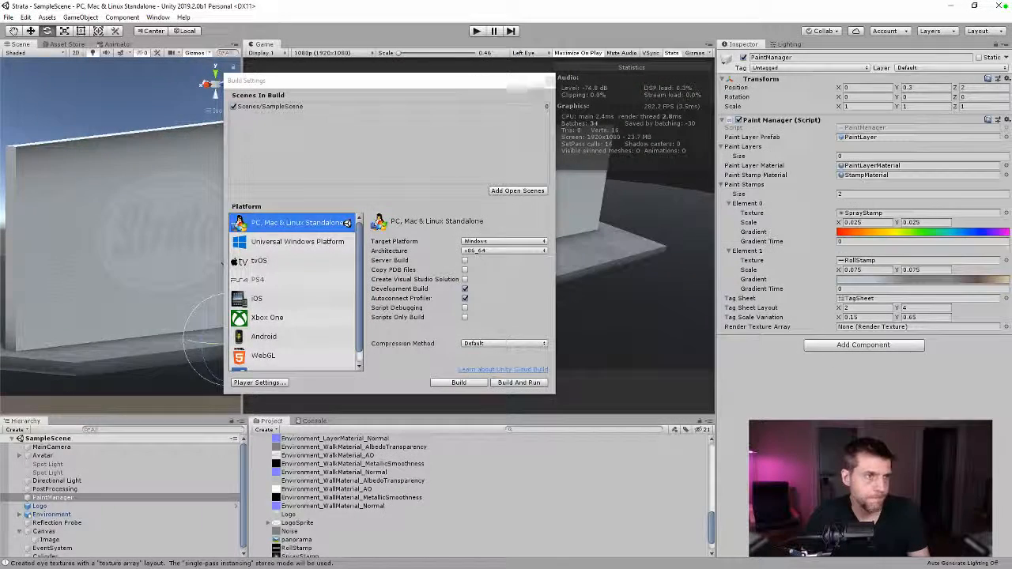
{"action": "left_click", "coordinate": [549, 80]}
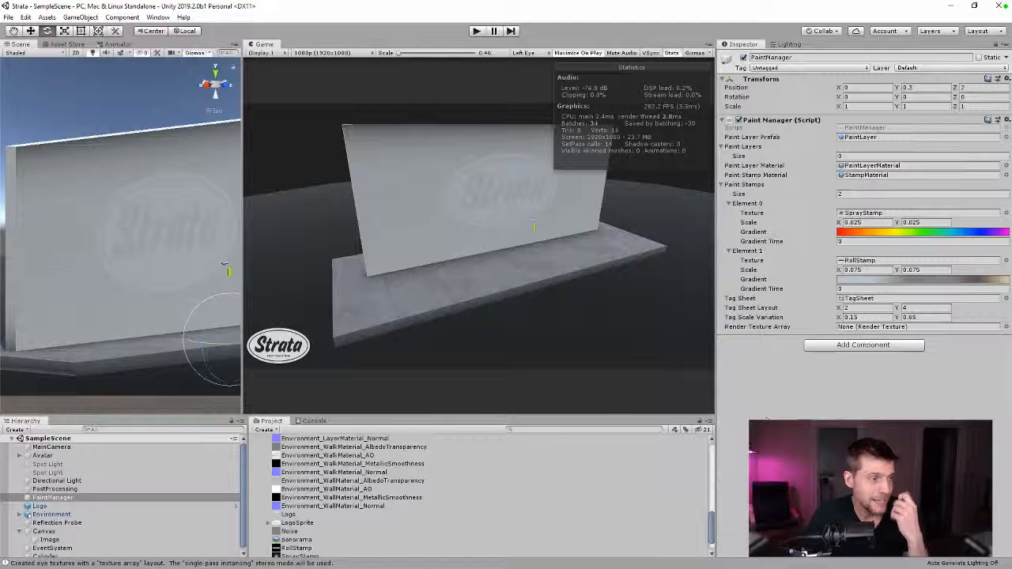
- Inspect the Directional Light's settings and browse the project's asset folders, collapsing Materials
{"action": "scroll", "coordinate": [396, 475], "scroll_direction": "up", "scroll_amount": 10}
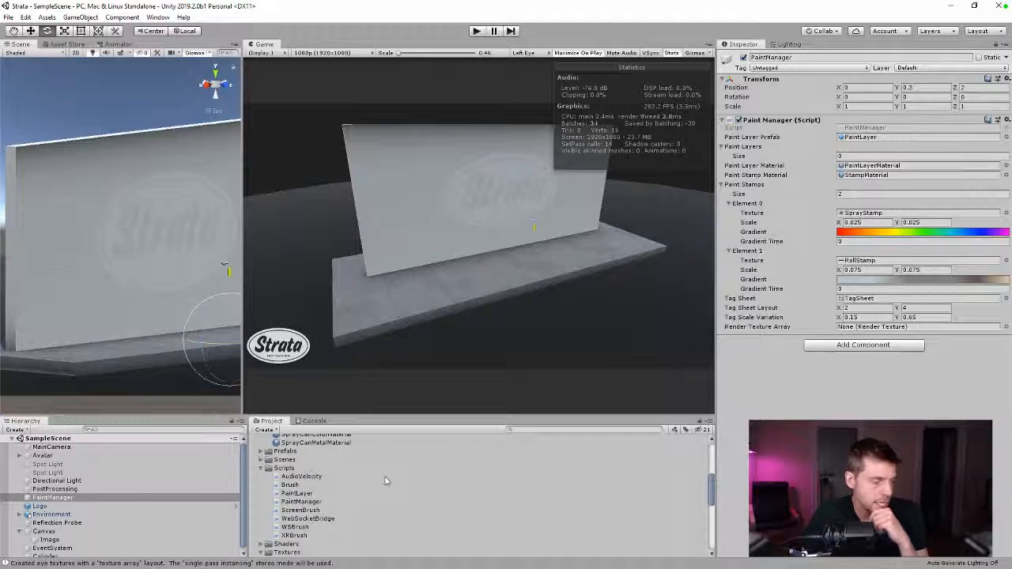
{"action": "left_click", "coordinate": [57, 481]}
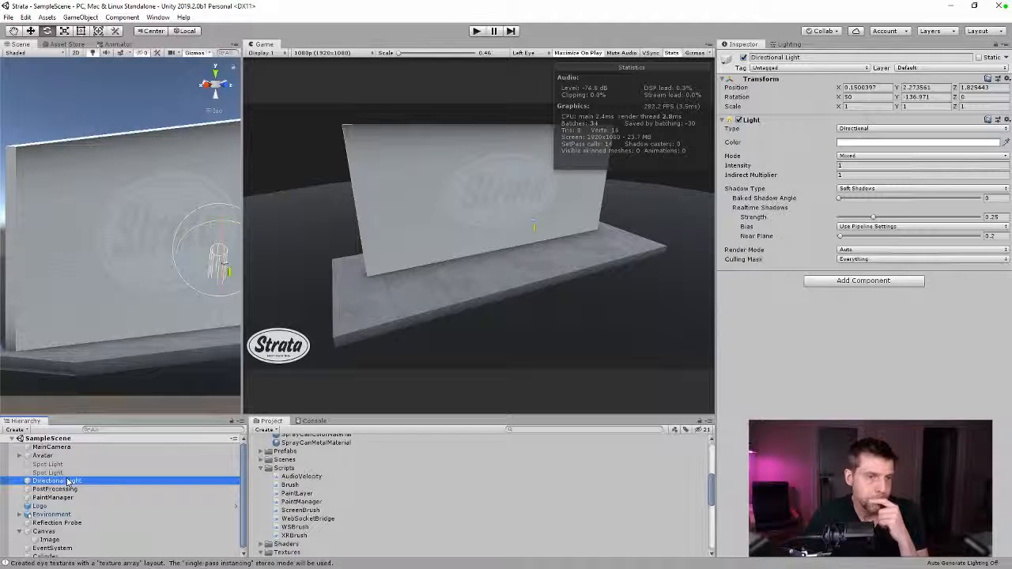
{"action": "scroll", "coordinate": [269, 481], "scroll_direction": "up", "scroll_amount": 5}
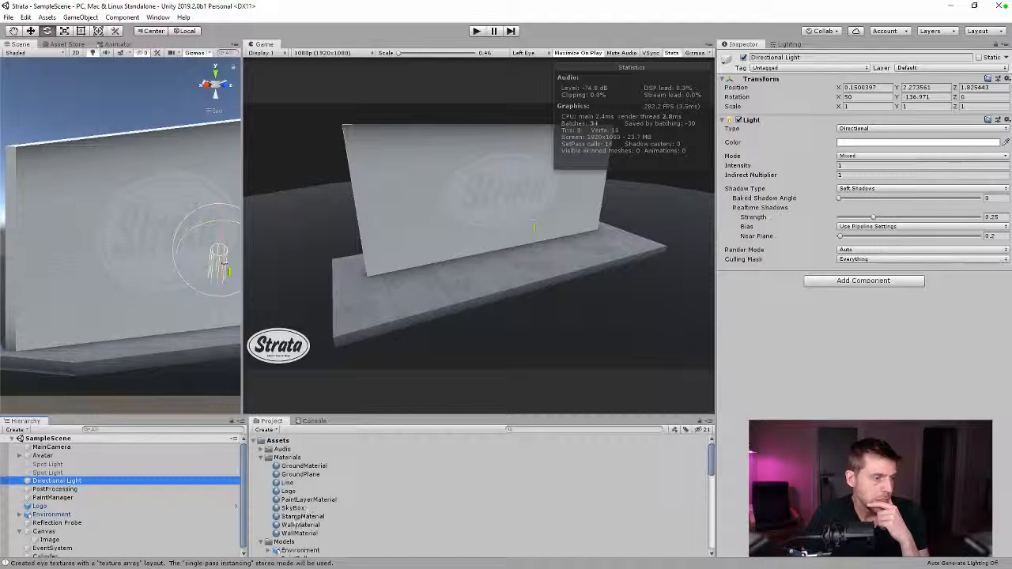
{"action": "left_click", "coordinate": [268, 457]}
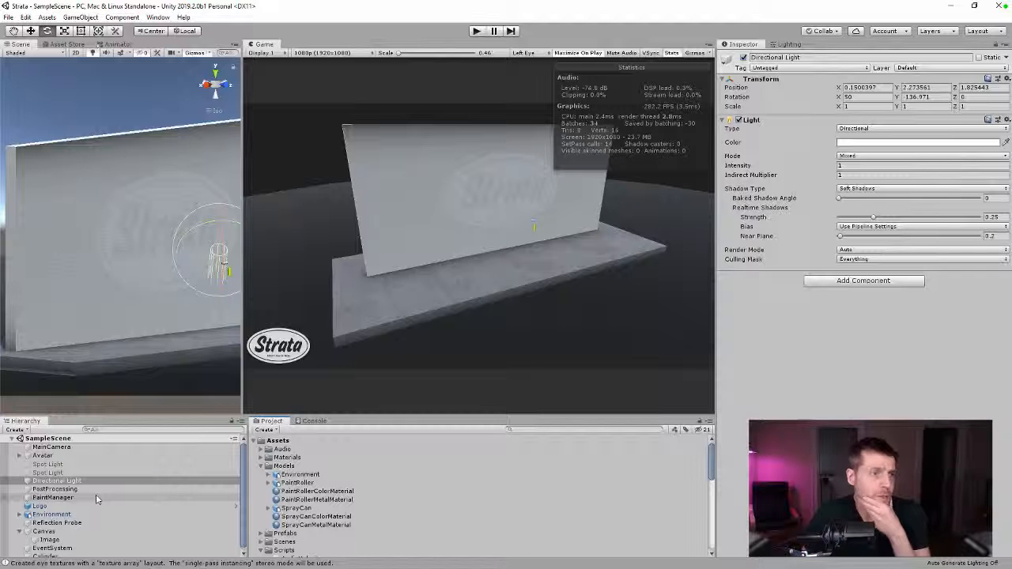
- Test the scene in a maximized Game view, end play mode, and restart it in the normal editor layout
{"action": "left_click", "coordinate": [475, 32]}
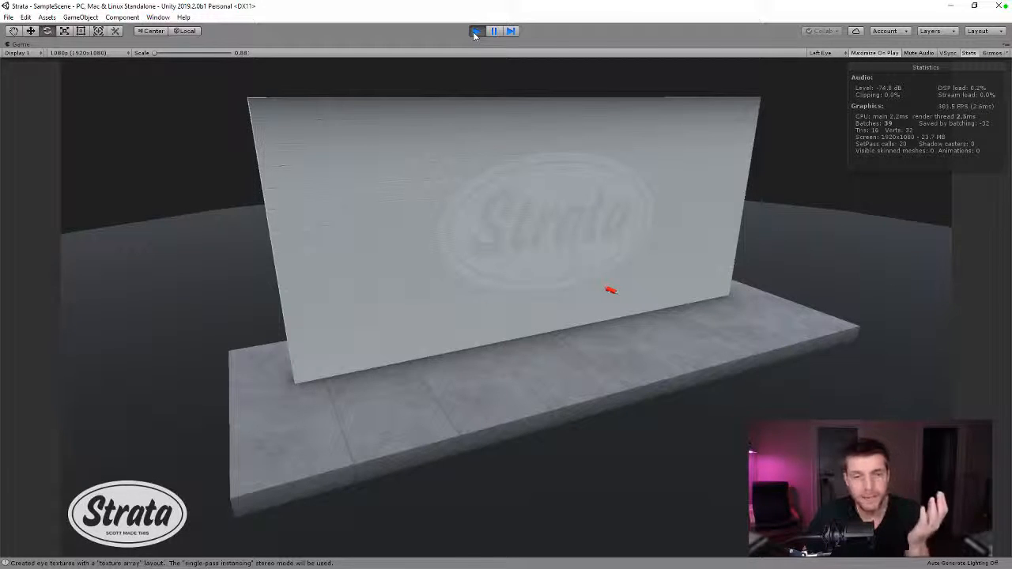
{"action": "left_click", "coordinate": [474, 31]}
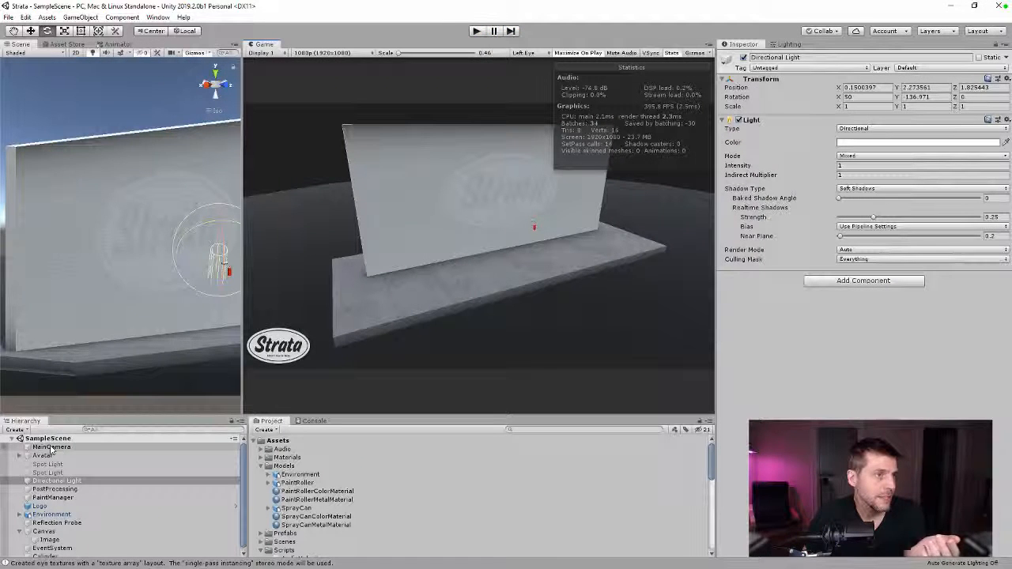
{"action": "left_click", "coordinate": [476, 31]}
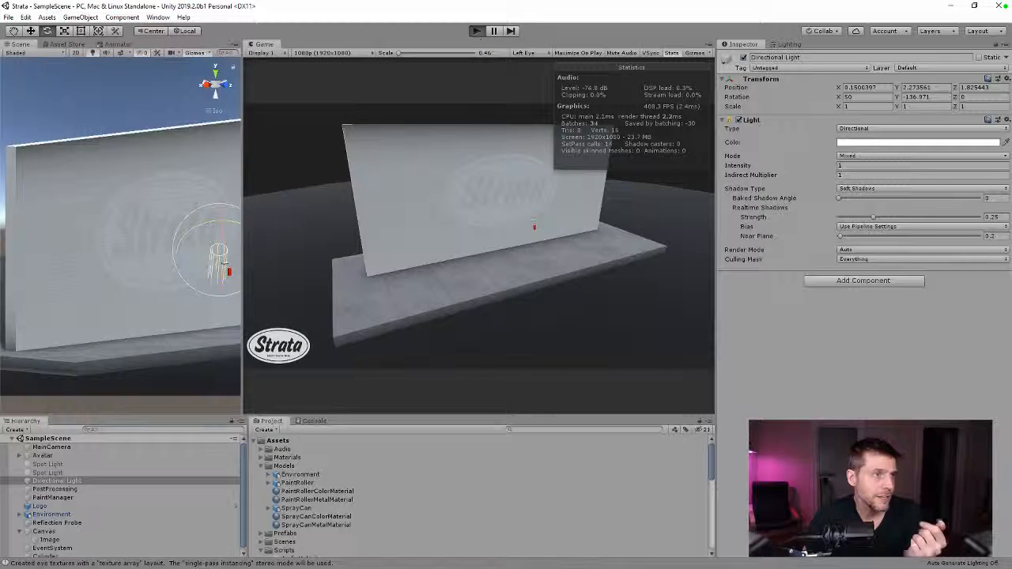
- Toggle MainCamera off and on repeatedly in the running scene to compare the rendering statistics, leaving it active
{"action": "left_click", "coordinate": [59, 447]}
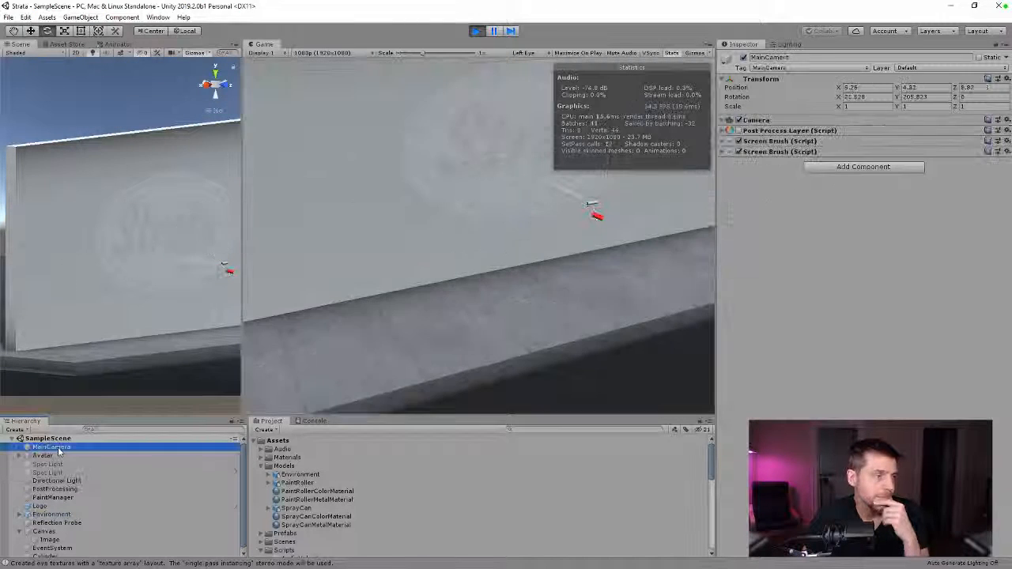
{"action": "left_click", "coordinate": [743, 59]}
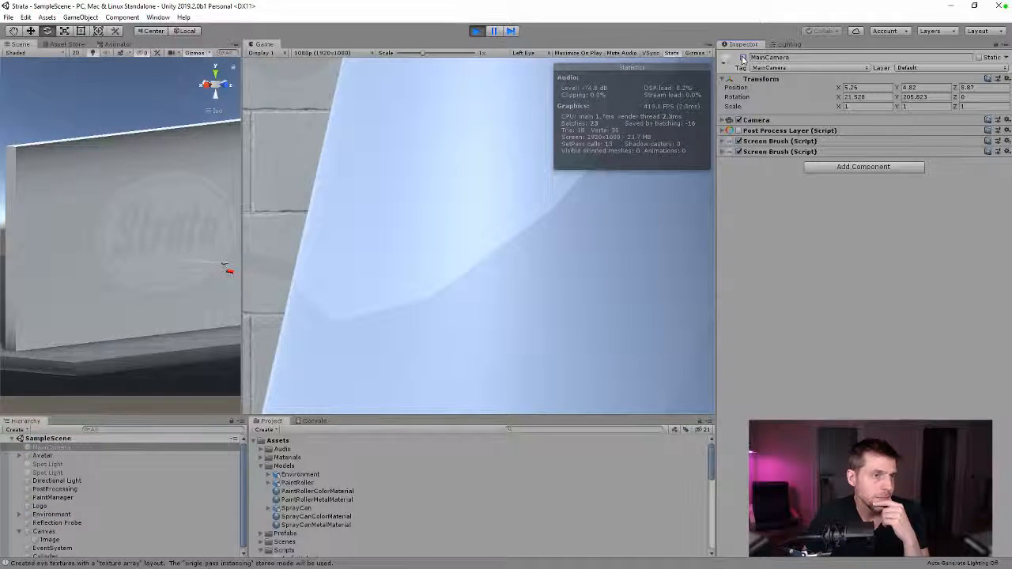
{"action": "left_click", "coordinate": [743, 59]}
{"action": "left_click", "coordinate": [743, 59]}
{"action": "left_click", "coordinate": [743, 59]}
{"action": "left_click", "coordinate": [743, 60]}
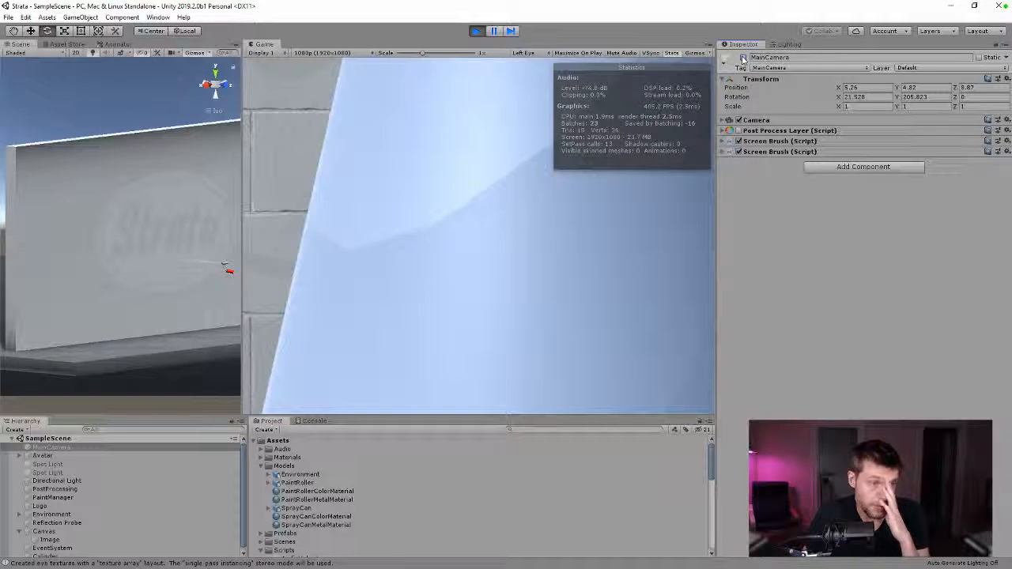
{"action": "left_click", "coordinate": [743, 59]}
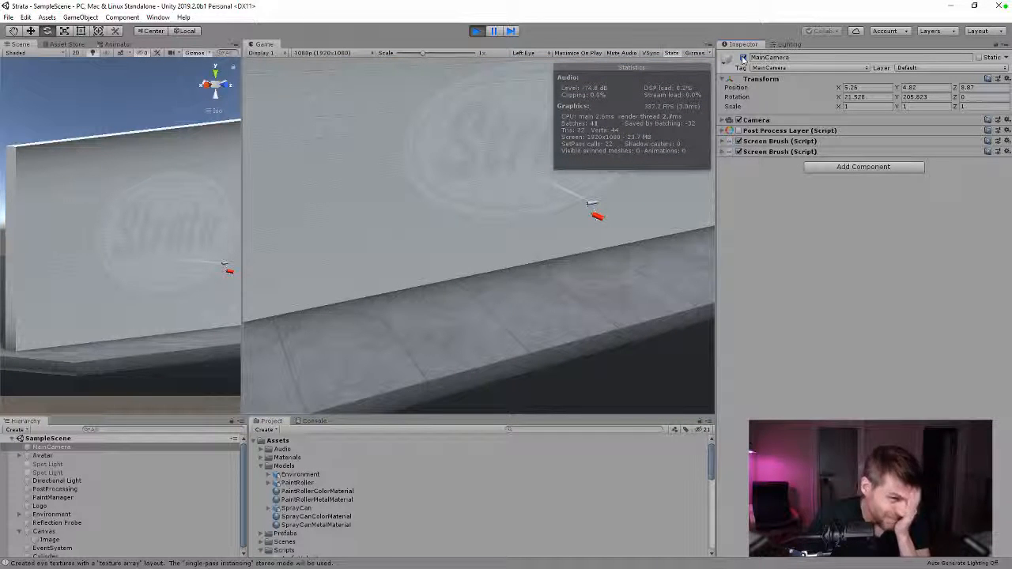
- Paint alternating red spray and blue roller strokes over the area beside the wall's Strata logo to test painting performance
{"action": "mouse_move", "coordinate": [387, 201]}
{"action": "left_mouse_down"}
{"action": "mouse_move", "coordinate": [418, 178]}
{"action": "mouse_move", "coordinate": [423, 192]}
{"action": "mouse_move", "coordinate": [425, 175]}
{"action": "left_mouse_up"}
{"action": "right_click_drag", "start_coordinate": [354, 169], "coordinate": [352, 216]}
{"action": "left_click_drag", "start_coordinate": [336, 209], "coordinate": [318, 158]}
{"action": "right_click_drag", "start_coordinate": [323, 148], "coordinate": [320, 239]}
{"action": "left_click_drag", "start_coordinate": [341, 249], "coordinate": [385, 166]}
{"action": "right_click_drag", "start_coordinate": [393, 167], "coordinate": [391, 229]}
{"action": "left_click_drag", "start_coordinate": [421, 242], "coordinate": [451, 191]}
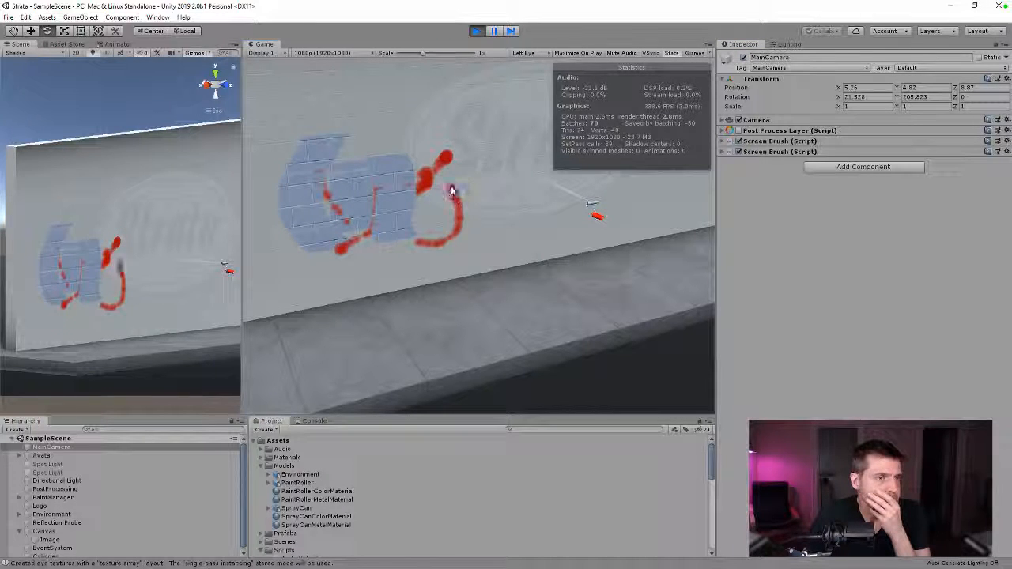
{"action": "right_click_drag", "start_coordinate": [451, 190], "coordinate": [414, 265]}
{"action": "left_click_drag", "start_coordinate": [414, 261], "coordinate": [412, 166]}
{"action": "right_click_drag", "start_coordinate": [413, 167], "coordinate": [414, 261]}
{"action": "mouse_move", "coordinate": [413, 261]}
{"action": "left_mouse_down"}
{"action": "mouse_move", "coordinate": [417, 221]}
{"action": "mouse_move", "coordinate": [396, 132]}
{"action": "left_mouse_up"}
{"action": "right_click_drag", "start_coordinate": [395, 132], "coordinate": [384, 238]}
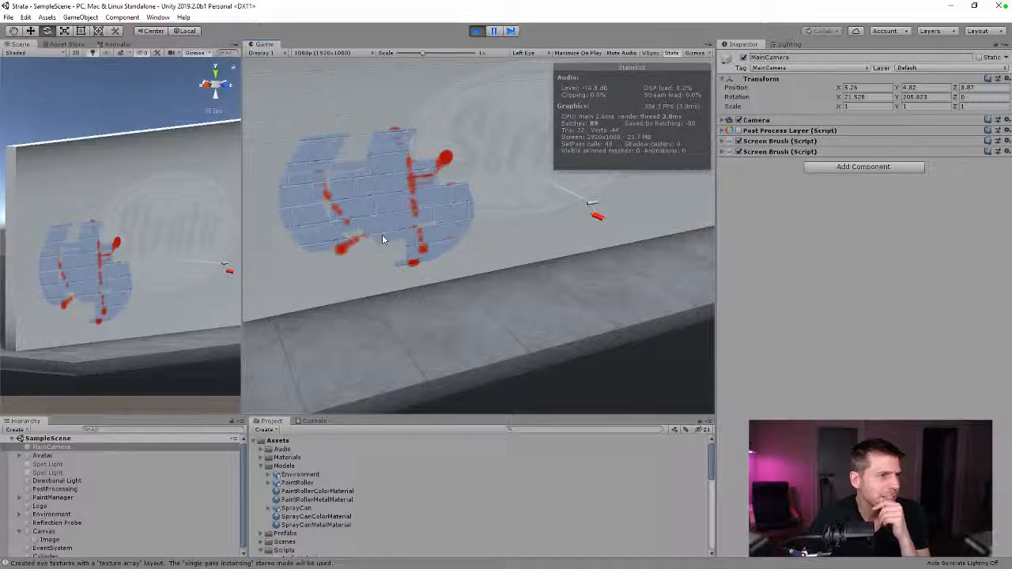
{"action": "mouse_move", "coordinate": [377, 243]}
{"action": "left_mouse_down"}
{"action": "mouse_move", "coordinate": [360, 224]}
{"action": "mouse_move", "coordinate": [366, 126]}
{"action": "left_mouse_up"}
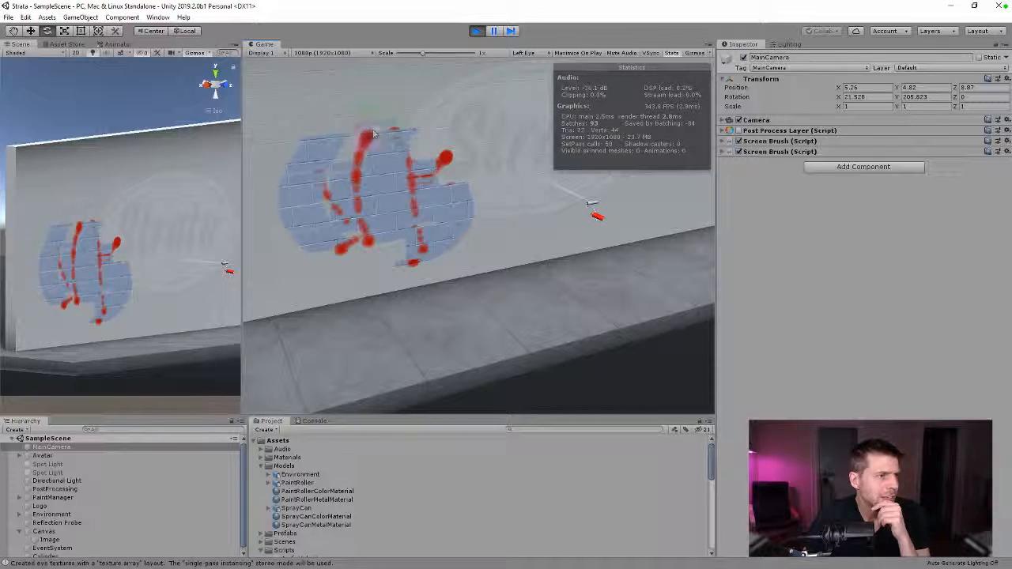
{"action": "right_click_drag", "start_coordinate": [367, 127], "coordinate": [355, 242]}
{"action": "mouse_move", "coordinate": [340, 251]}
{"action": "left_mouse_down"}
{"action": "mouse_move", "coordinate": [316, 174]}
{"action": "mouse_move", "coordinate": [323, 150]}
{"action": "left_mouse_up"}
{"action": "mouse_move", "coordinate": [323, 151]}
{"action": "right_mouse_down"}
{"action": "mouse_move", "coordinate": [318, 214]}
{"action": "mouse_move", "coordinate": [332, 263]}
{"action": "right_mouse_up"}
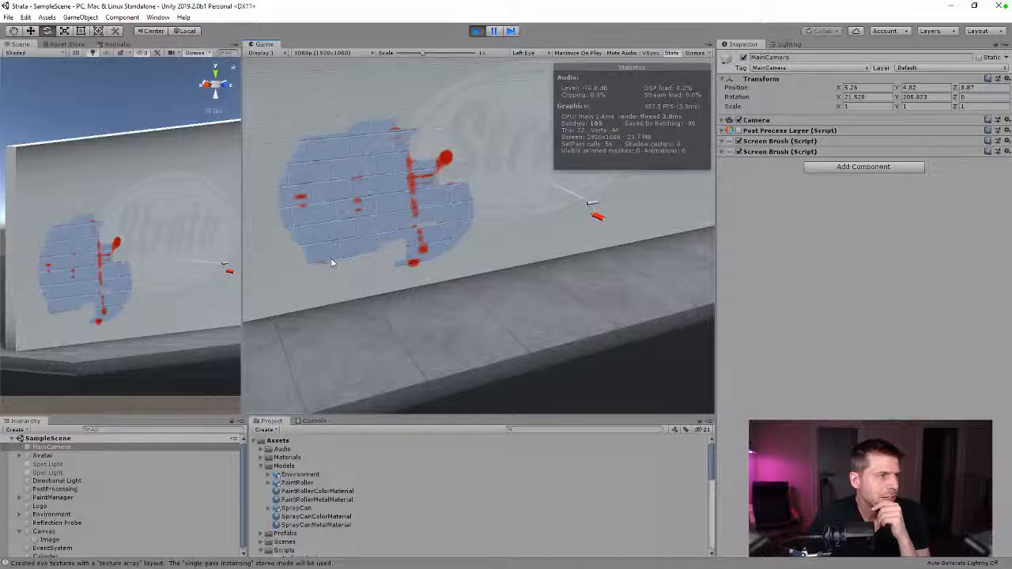
- Reduce the Game view scale to 0.46 and paint further spray and roller strokes around the painted area
{"action": "left_click_drag", "start_coordinate": [425, 54], "coordinate": [355, 56]}
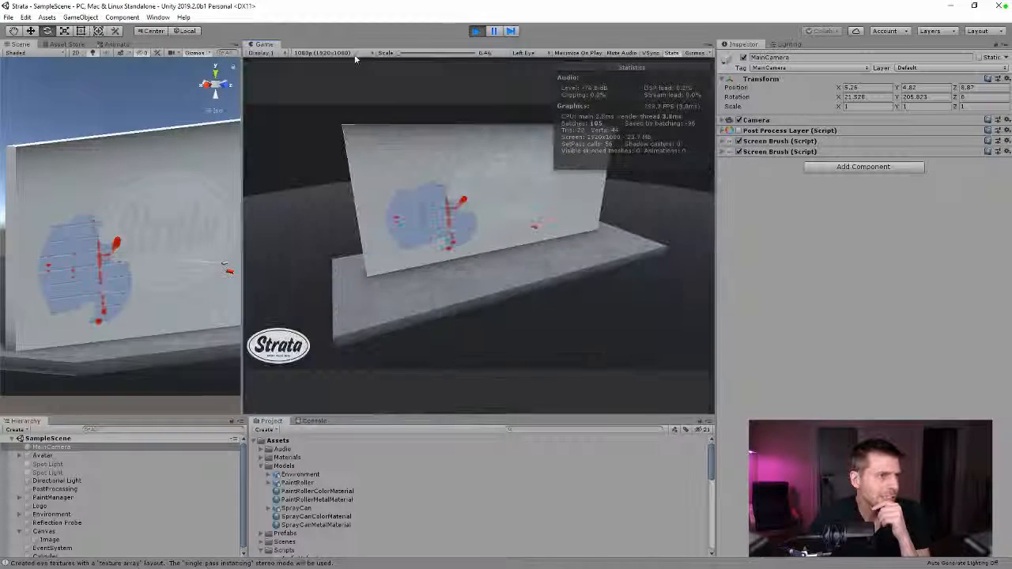
{"action": "right_click_drag", "start_coordinate": [402, 198], "coordinate": [393, 163]}
{"action": "mouse_move", "coordinate": [392, 168]}
{"action": "left_mouse_down"}
{"action": "mouse_move", "coordinate": [395, 230]}
{"action": "mouse_move", "coordinate": [439, 170]}
{"action": "mouse_move", "coordinate": [448, 223]}
{"action": "mouse_move", "coordinate": [463, 237]}
{"action": "mouse_move", "coordinate": [475, 169]}
{"action": "left_mouse_up"}
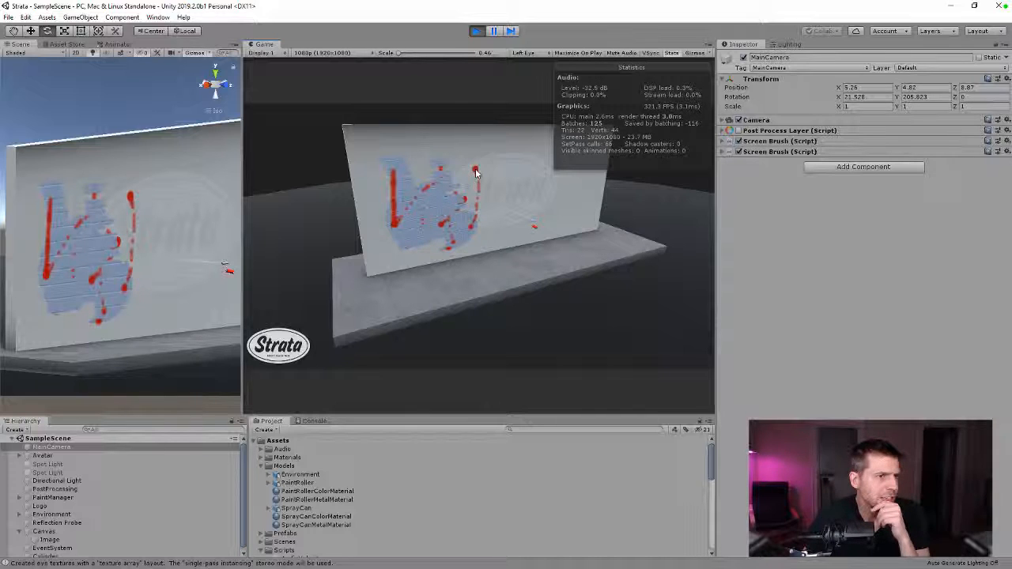
{"action": "right_click_drag", "start_coordinate": [476, 169], "coordinate": [484, 227]}
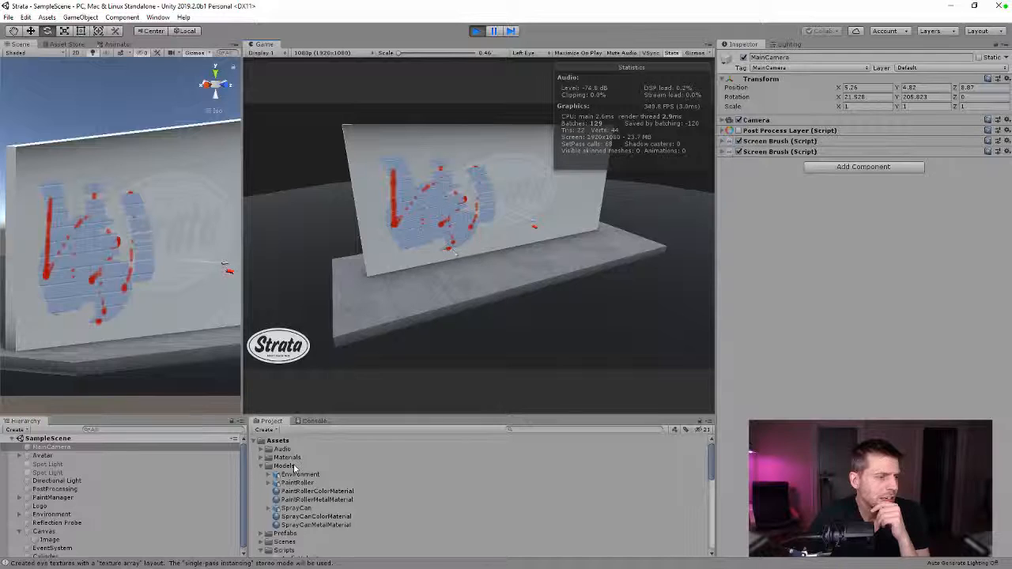
- Turn off the main light's Cast Shadows in the Scenes folder's LightweightRenderPipelineAsset, toggling it to compare the rendering statistics
{"action": "left_click", "coordinate": [260, 542]}
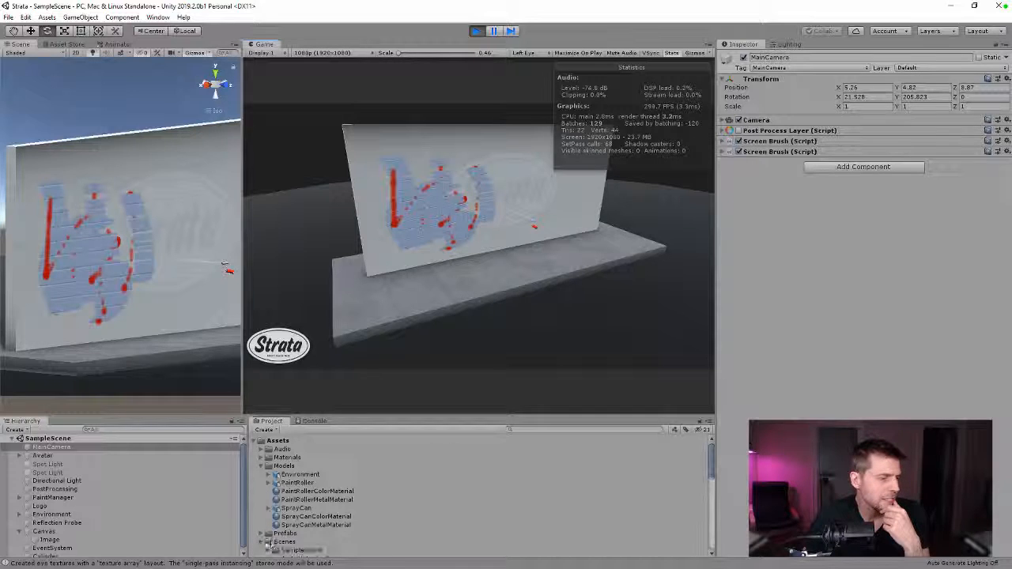
{"action": "scroll", "coordinate": [282, 514], "scroll_direction": "down", "scroll_amount": 2}
{"action": "left_click", "coordinate": [283, 505]}
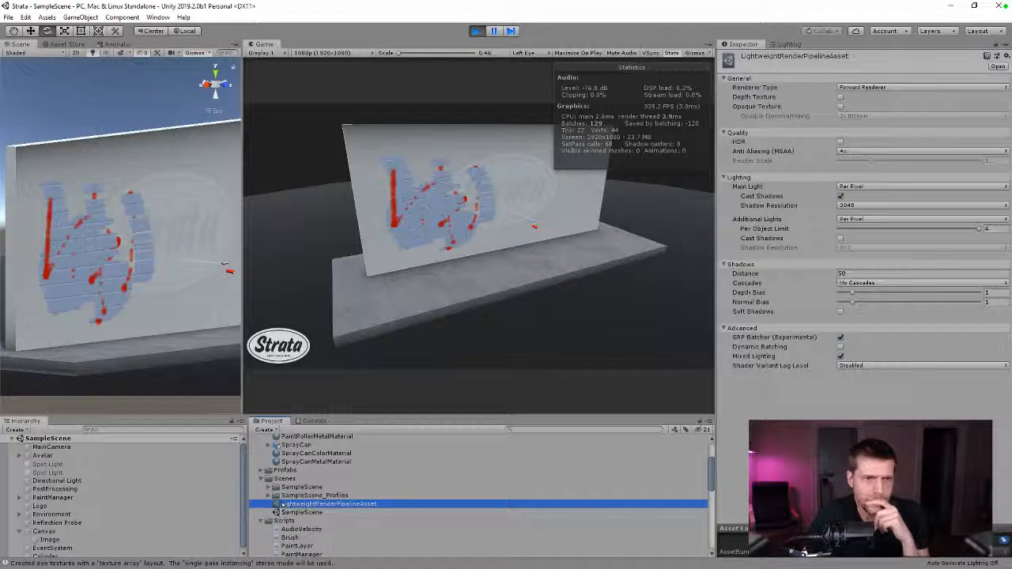
{"action": "left_click", "coordinate": [840, 198]}
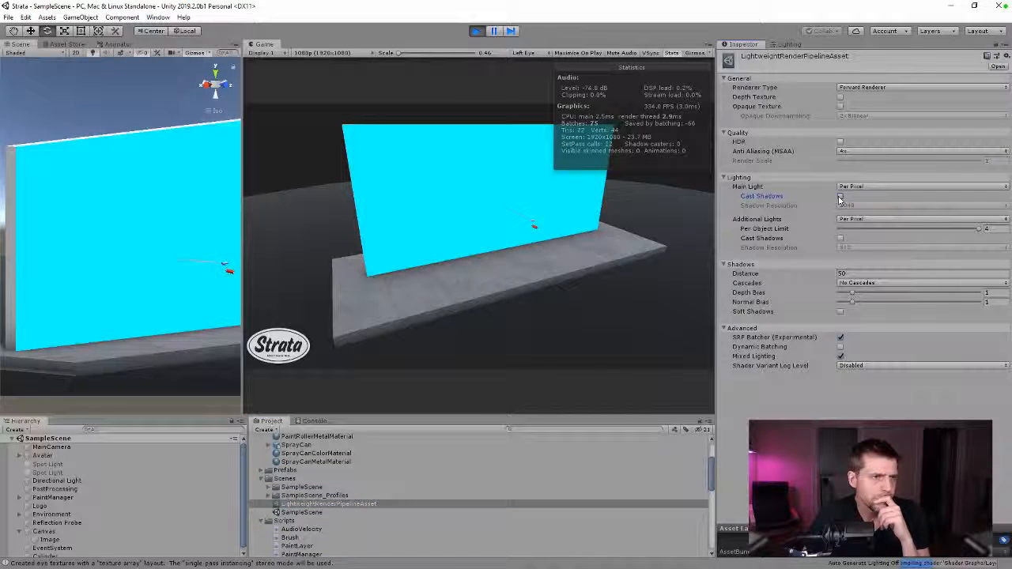
{"action": "left_click", "coordinate": [840, 198]}
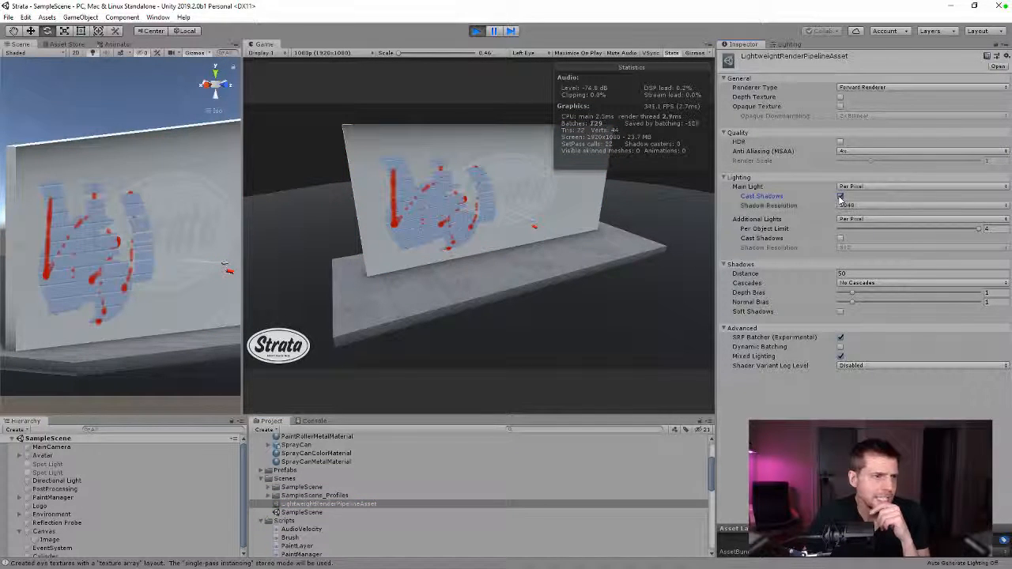
{"action": "left_click", "coordinate": [841, 198]}
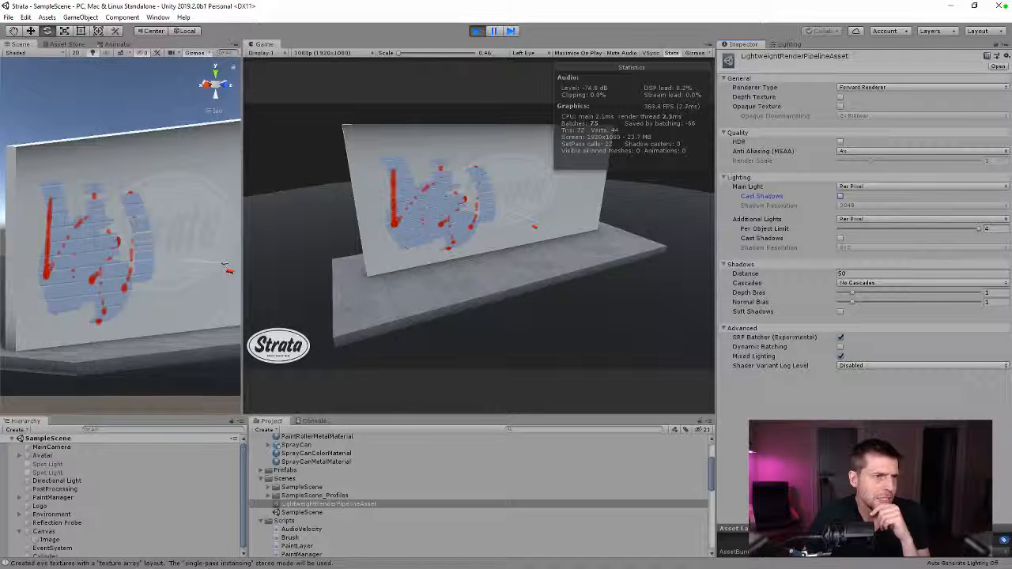
- Paint alternating spray and roller strokes across the wall's Strata logo to test performance with main light shadows off
{"action": "mouse_move", "coordinate": [510, 196]}
{"action": "left_mouse_down"}
{"action": "mouse_move", "coordinate": [515, 212]}
{"action": "mouse_move", "coordinate": [517, 171]}
{"action": "left_mouse_up"}
{"action": "right_click_drag", "start_coordinate": [517, 172], "coordinate": [522, 228]}
{"action": "left_click_drag", "start_coordinate": [515, 220], "coordinate": [509, 150]}
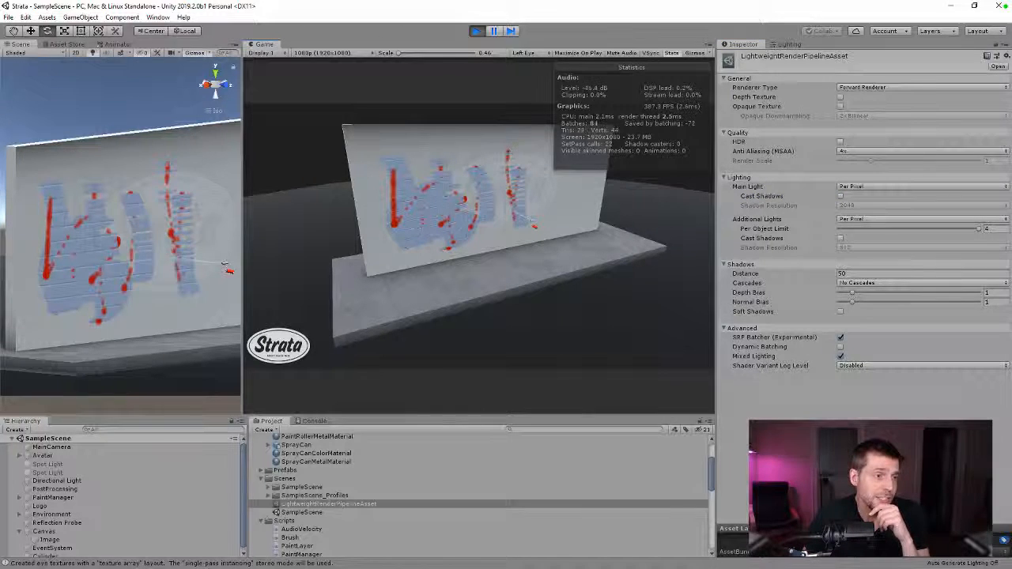
{"action": "right_click_drag", "start_coordinate": [508, 154], "coordinate": [511, 224]}
{"action": "left_click_drag", "start_coordinate": [508, 219], "coordinate": [477, 146]}
{"action": "right_click_drag", "start_coordinate": [479, 150], "coordinate": [493, 212]}
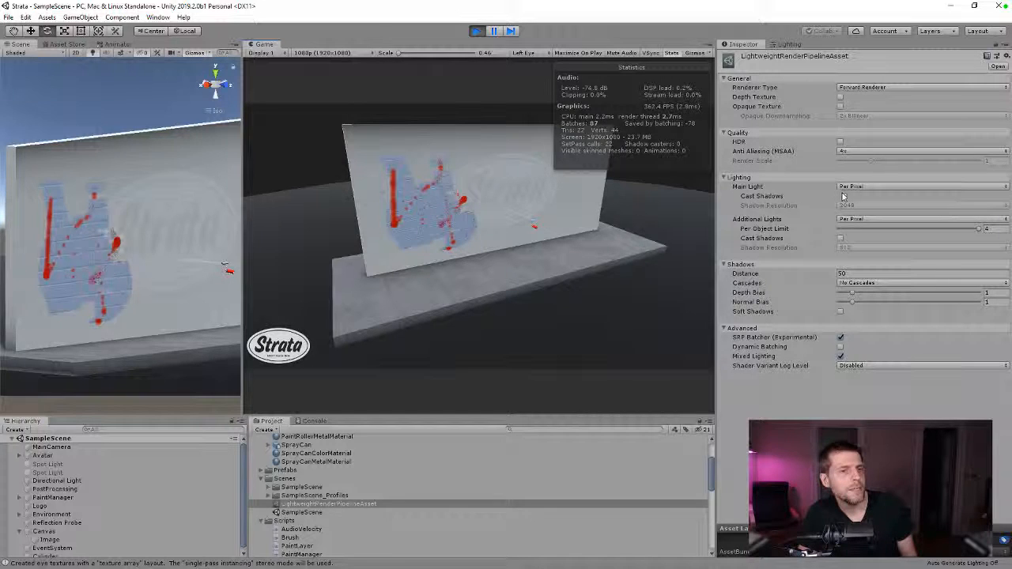
- Toggle the main light's Cast Shadows repeatedly to compare batch counts and frame rate, leaving it on
{"action": "left_click", "coordinate": [841, 197]}
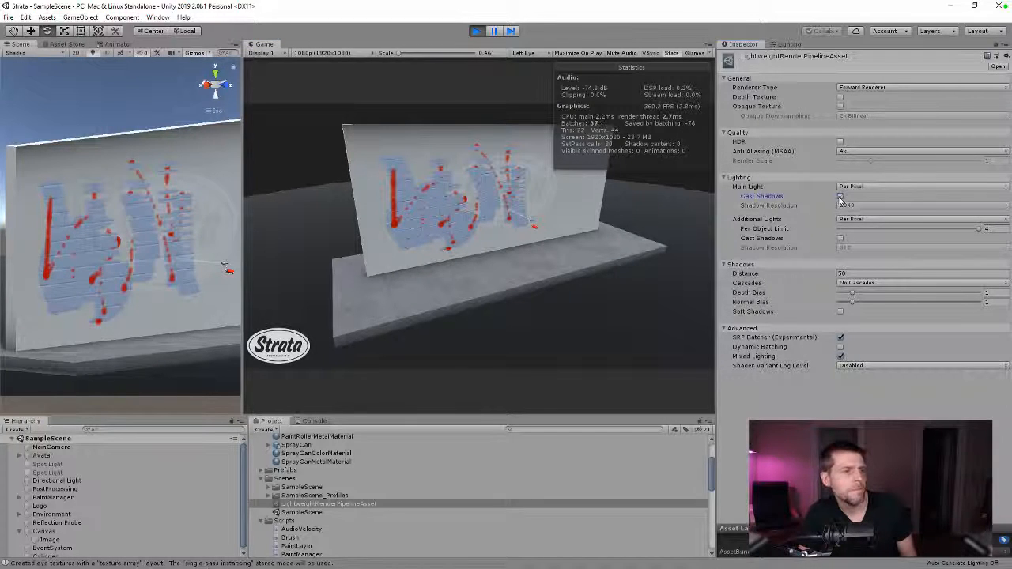
{"action": "left_click", "coordinate": [840, 196]}
{"action": "left_click", "coordinate": [841, 197]}
{"action": "left_click", "coordinate": [840, 196]}
{"action": "left_click", "coordinate": [840, 196]}
{"action": "left_click", "coordinate": [841, 196]}
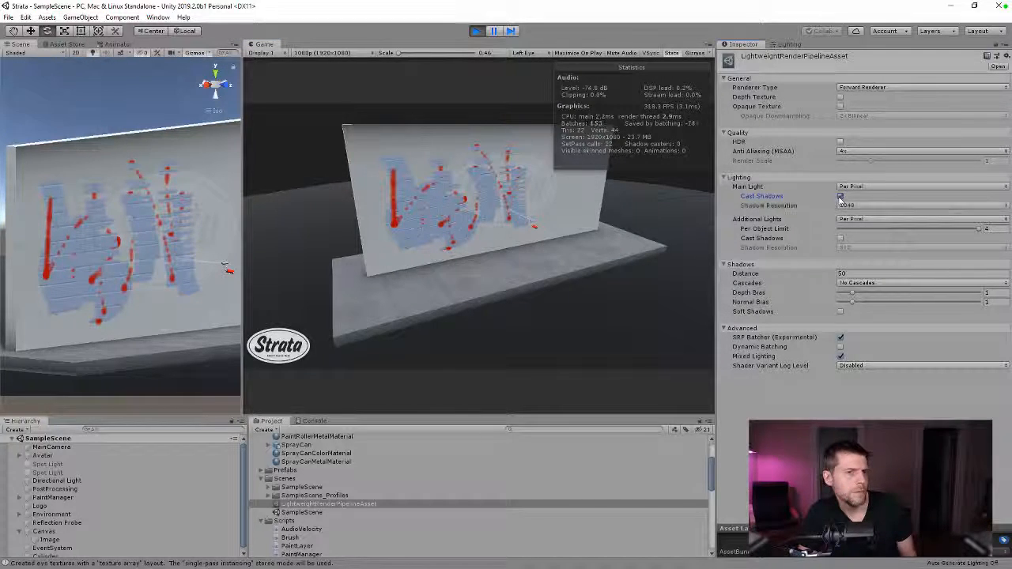
{"action": "left_click", "coordinate": [841, 196]}
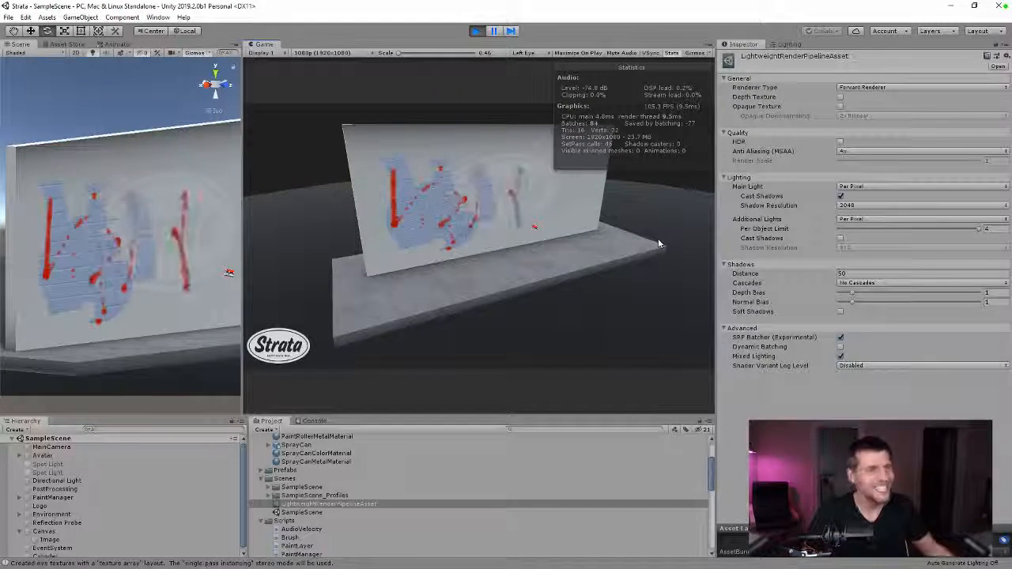
- End play mode and turn off the main light's Cast Shadows in LightweightRenderPipelineAsset
{"action": "key", "text": "ctrl+p"}
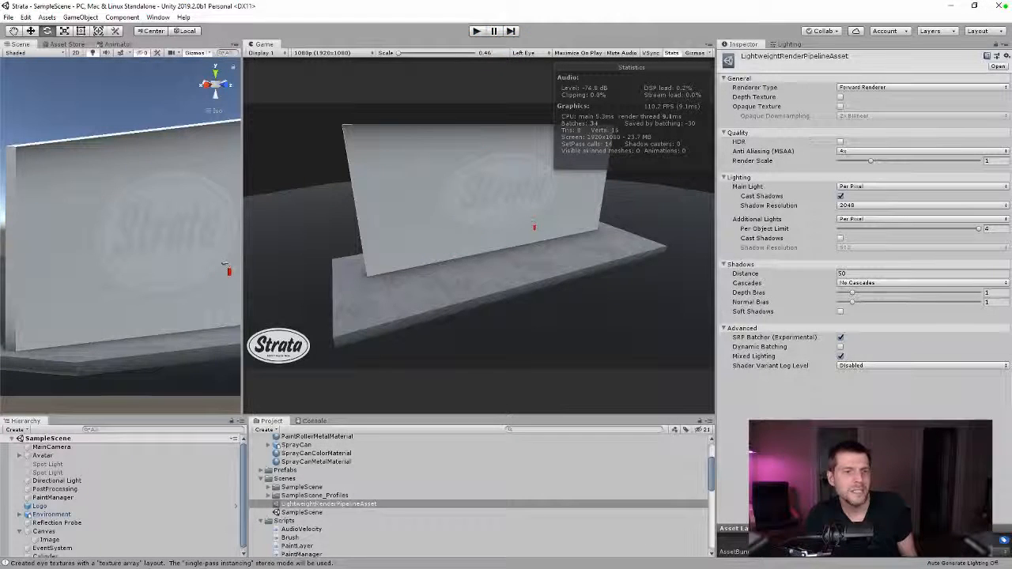
{"action": "left_click", "coordinate": [840, 196]}
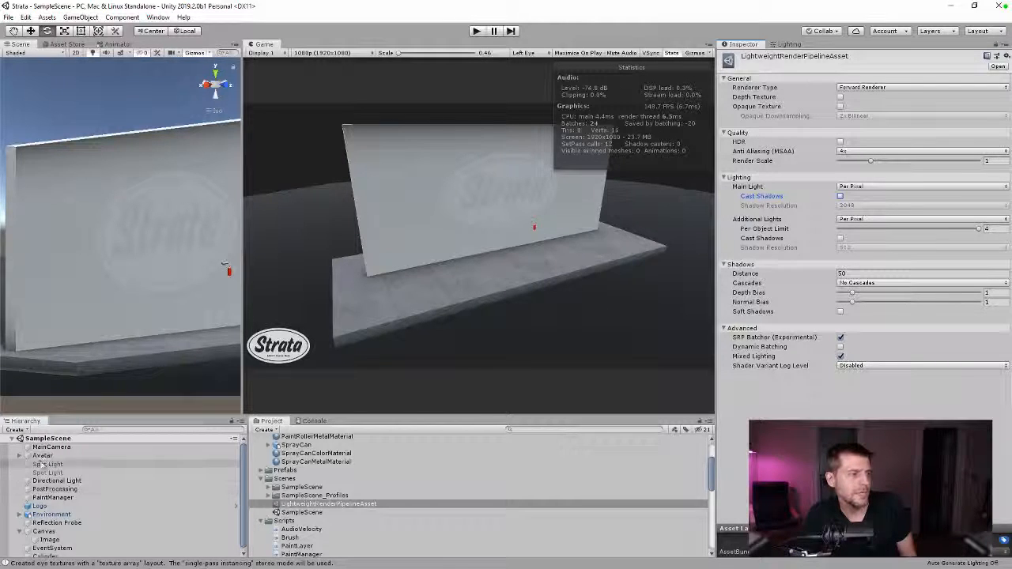
{"action": "left_click", "coordinate": [19, 532]}
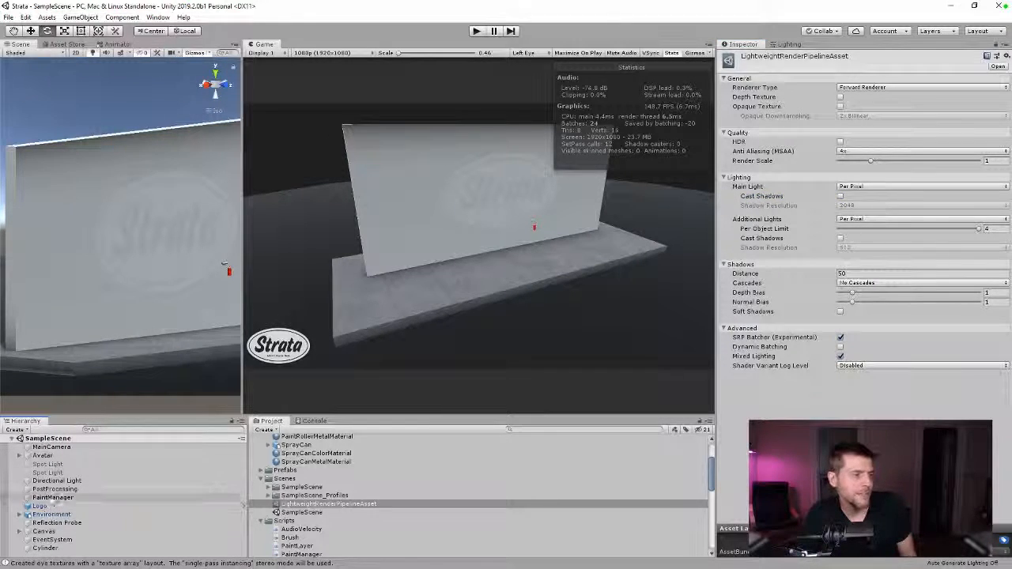
- Open the PaintManager script in Visual Studio Code, set renderTextureArray.volumeDepth to 64 in Start, and close the editor
{"action": "double_click", "coordinate": [52, 498]}
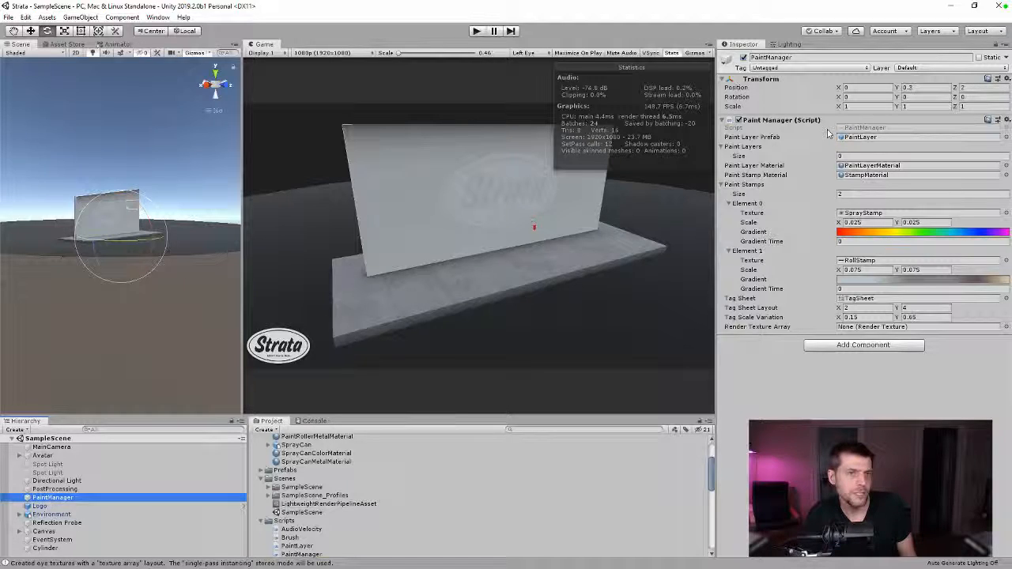
{"action": "double_click", "coordinate": [854, 127]}
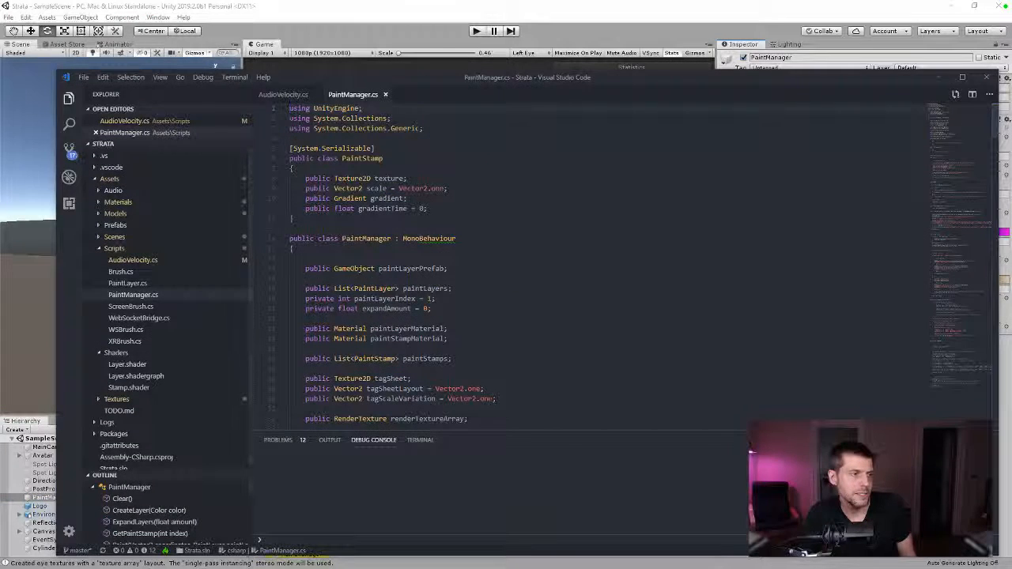
{"action": "scroll", "coordinate": [601, 261], "scroll_direction": "down", "scroll_amount": 5}
{"action": "scroll", "coordinate": [600, 260], "scroll_direction": "up", "scroll_amount": 5}
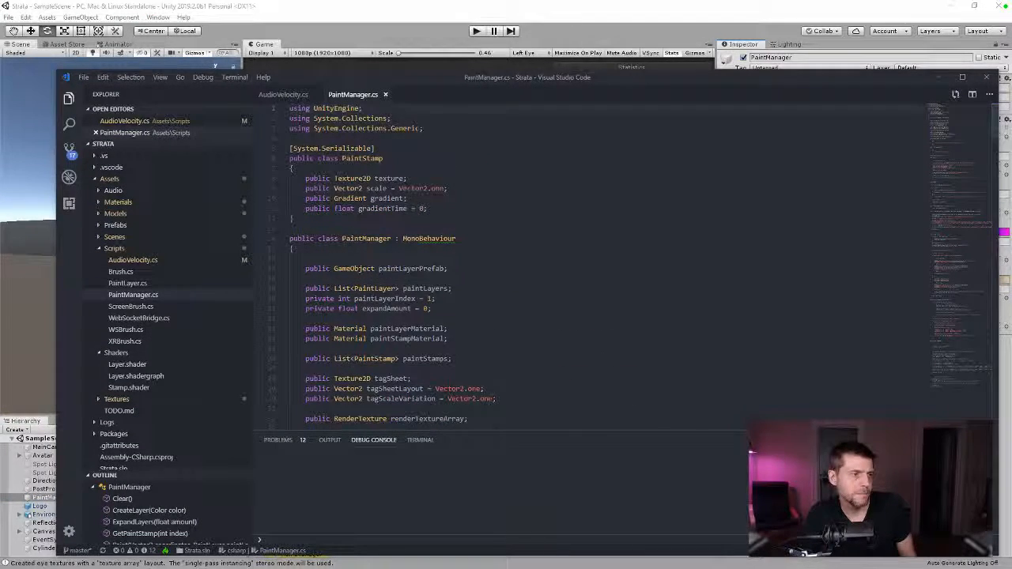
{"action": "scroll", "coordinate": [601, 261], "scroll_direction": "down", "scroll_amount": 9}
{"action": "scroll", "coordinate": [601, 261], "scroll_direction": "up", "scroll_amount": 8}
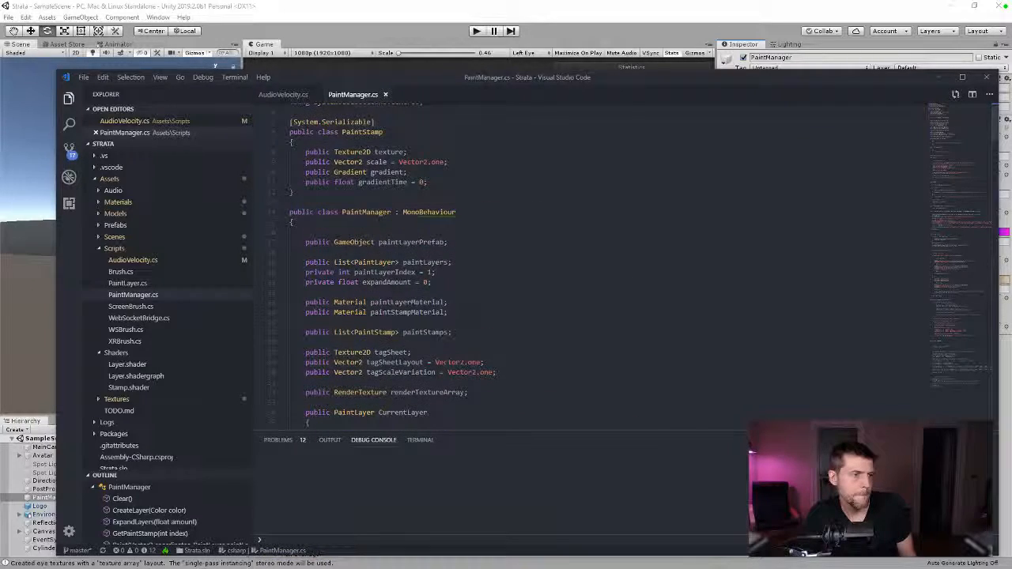
{"action": "scroll", "coordinate": [601, 261], "scroll_direction": "down", "scroll_amount": 9}
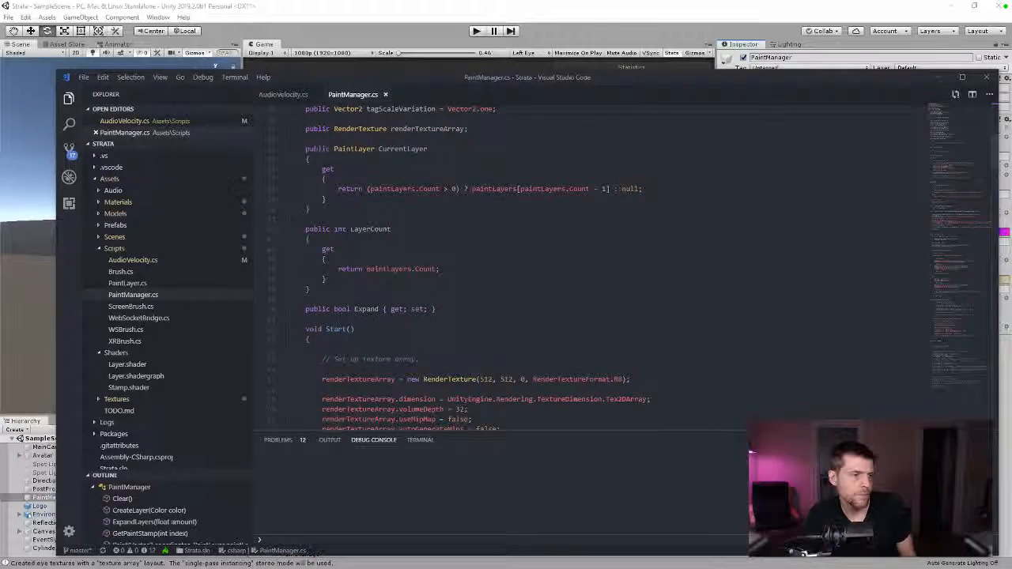
{"action": "scroll", "coordinate": [601, 261], "scroll_direction": "down", "scroll_amount": 3}
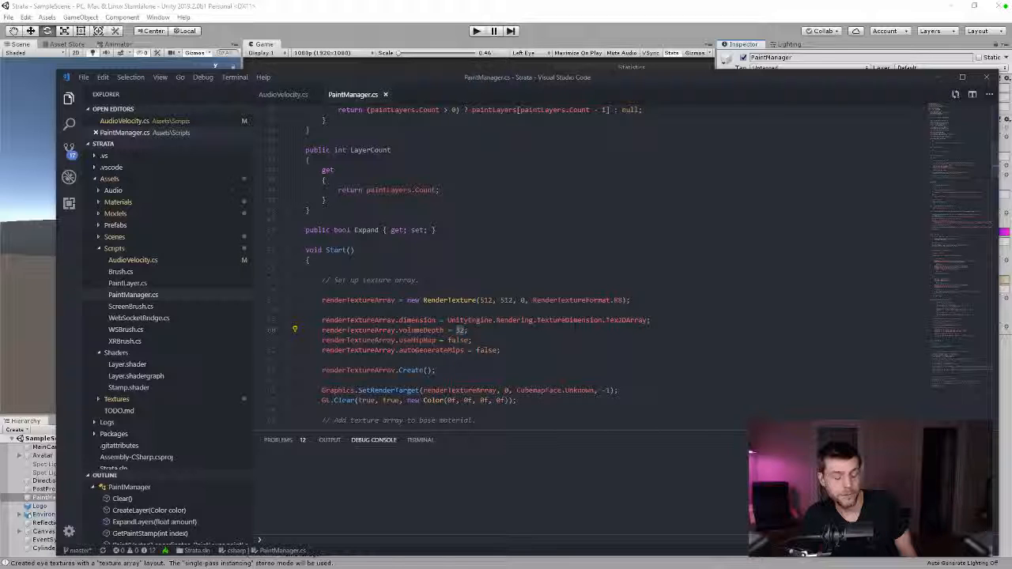
{"action": "type", "text": "64"}
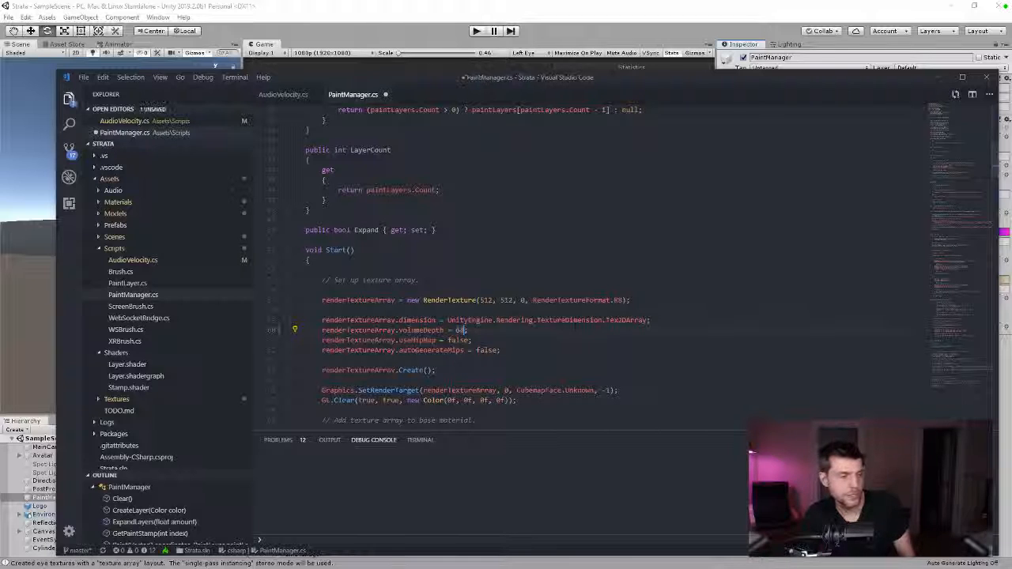
{"action": "left_click", "coordinate": [986, 77]}
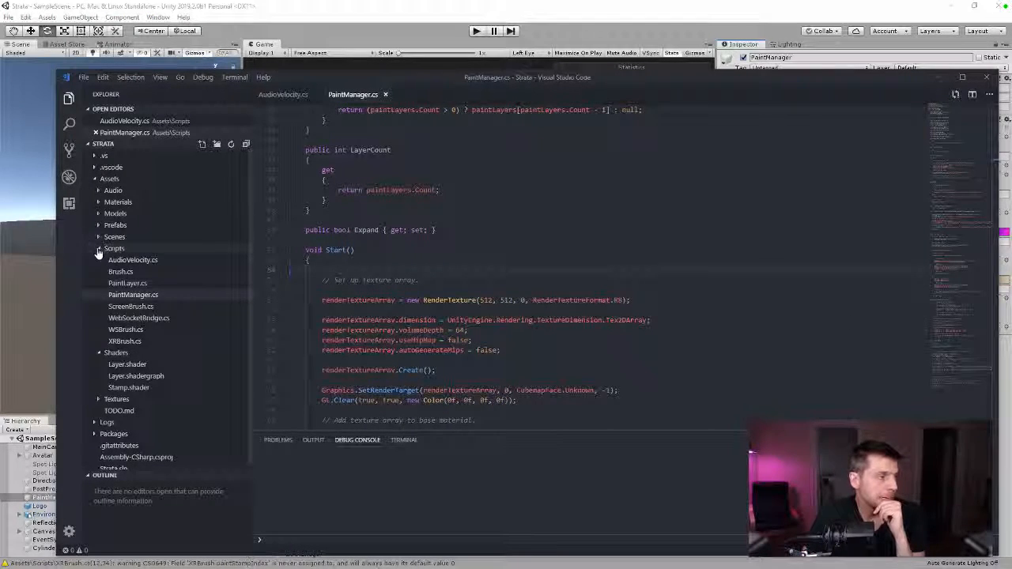
- Open TODO.md, wrap the Branding item in double tildes, and remove the blank line below it
{"action": "left_click", "coordinate": [99, 248]}
{"action": "left_click", "coordinate": [117, 317]}
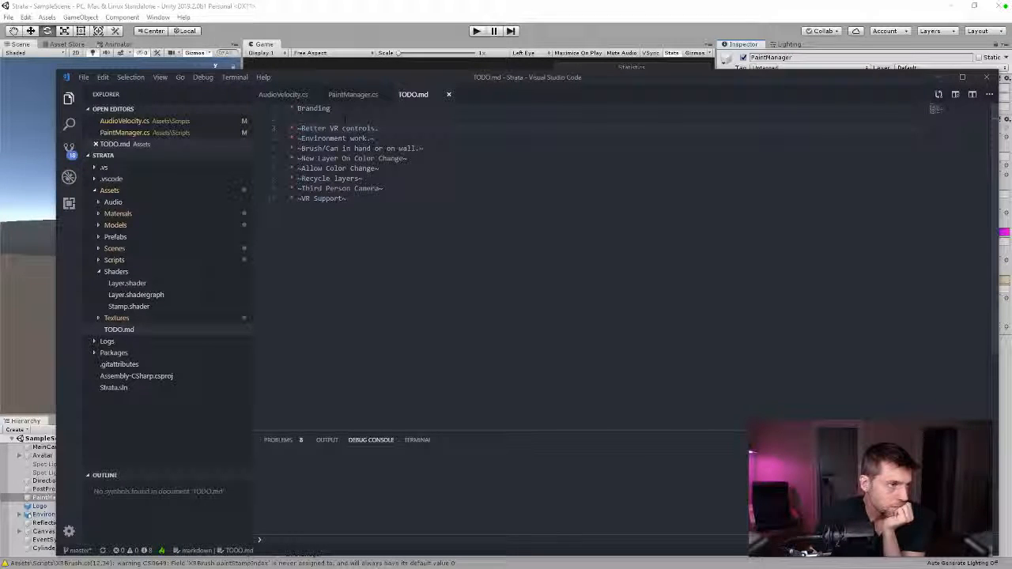
{"action": "type", "text": "~~"}
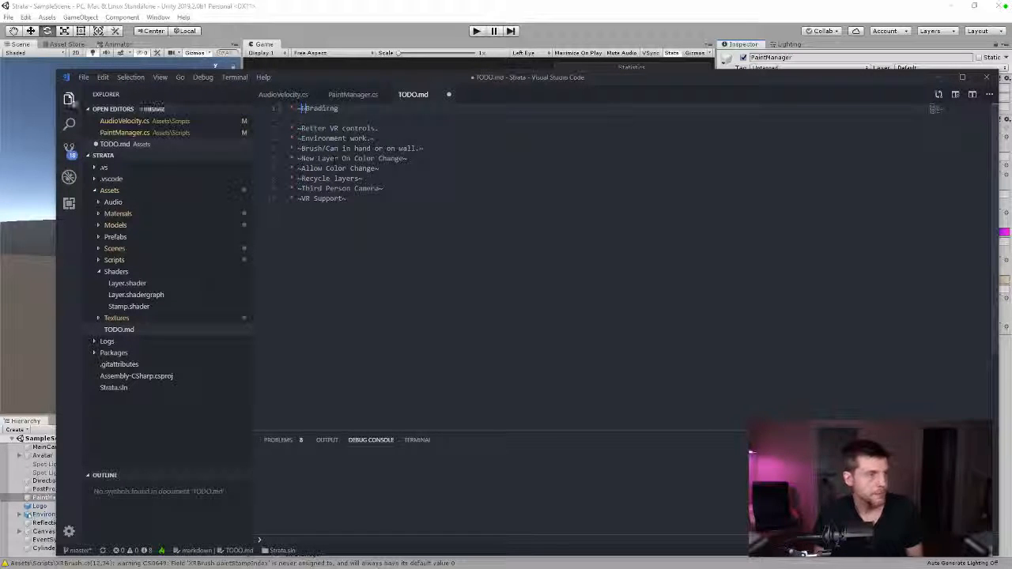
{"action": "key", "text": "BackSpace"}
{"action": "key", "text": "Down"}
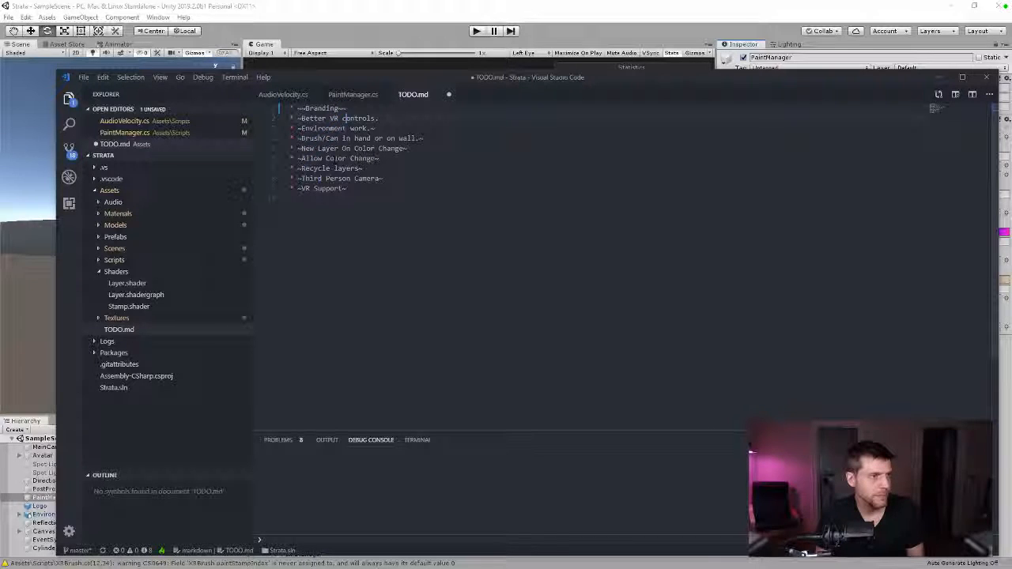
- Add a second closing tilde to every TODO item from Better VR controls through Third Person Camera
{"action": "key", "text": "End"}
{"action": "type", "text": "~~"}
{"action": "key", "text": "Down"}
{"action": "type", "text": "~~"}
{"action": "key", "text": "Down"}
{"action": "key", "text": "End"}
{"action": "type", "text": "~~"}
{"action": "key", "text": "Down"}
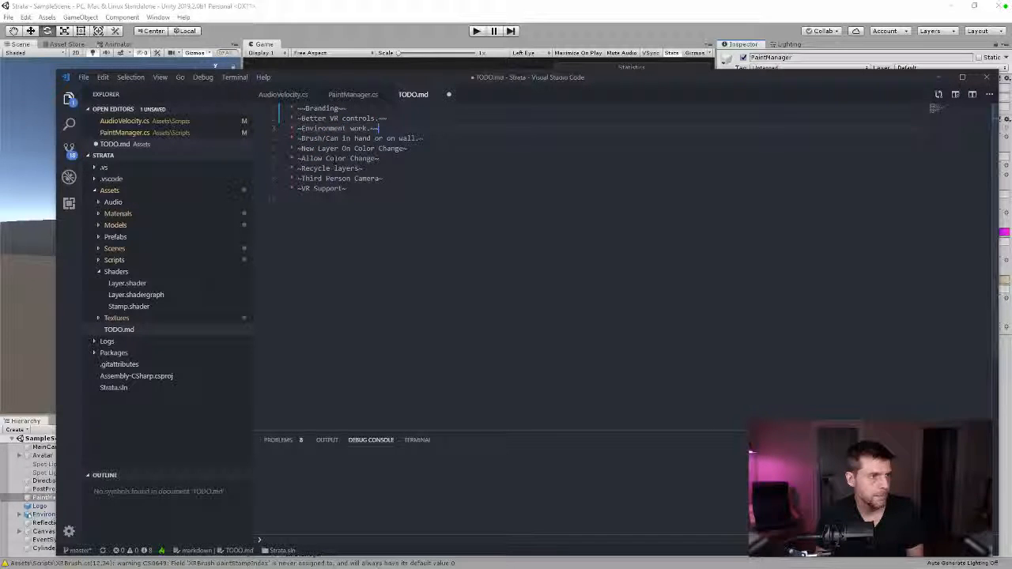
{"action": "type", "text": "~~"}
{"action": "key", "text": "Down"}
{"action": "key", "text": "Down"}
{"action": "key", "text": "End"}
{"action": "type", "text": "~"}
- Add a second opening tilde to the TODO items from Better VR controls through VR Support and save the file
{"action": "key", "text": "shift+Down"}
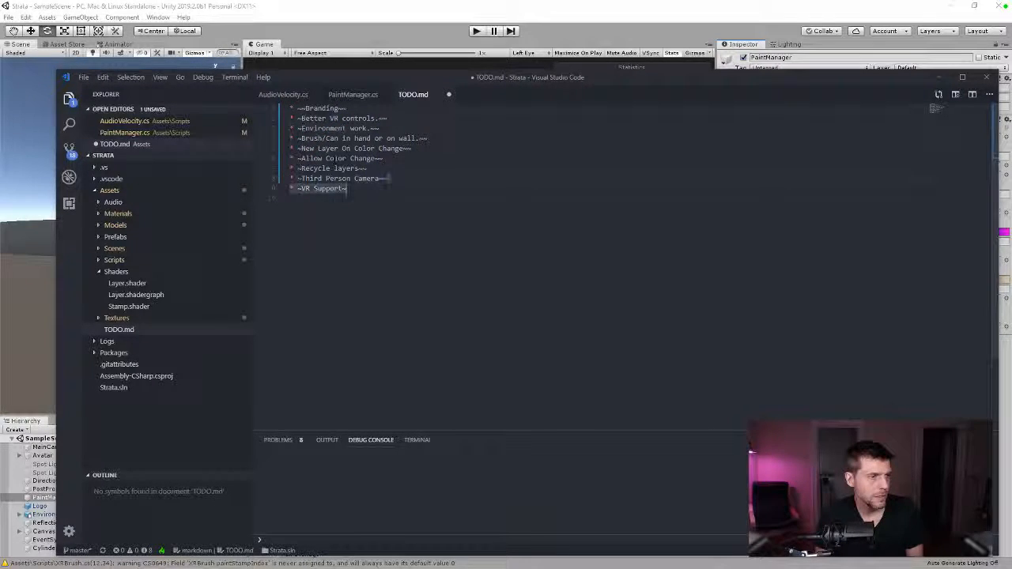
{"action": "type", "text": "~"}
{"action": "key", "text": "ctrl+z"}
{"action": "key", "text": "Right"}
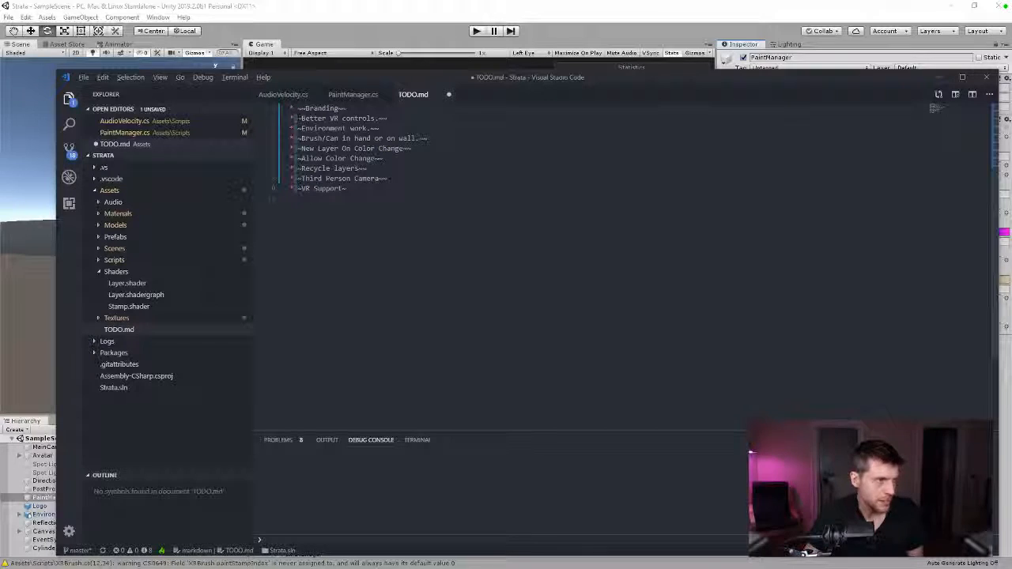
{"action": "key", "text": "BackSpace"}
{"action": "type", "text": "~"}
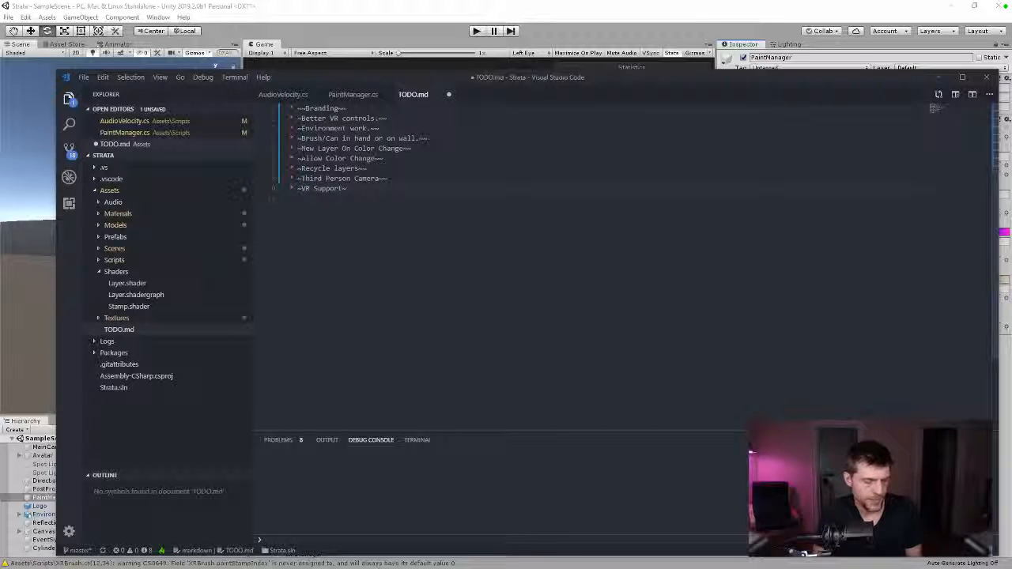
{"action": "key", "text": "ctrl+s"}
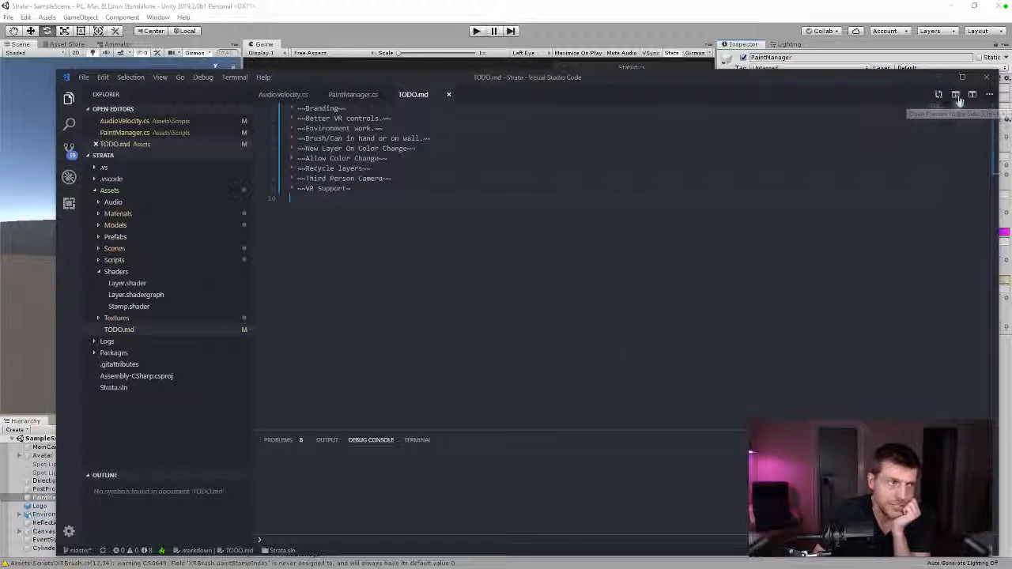
- Preview TODO.md beside the source, complete the closing double tilde on VR Support, save, and close the editor
{"action": "left_click", "coordinate": [955, 94]}
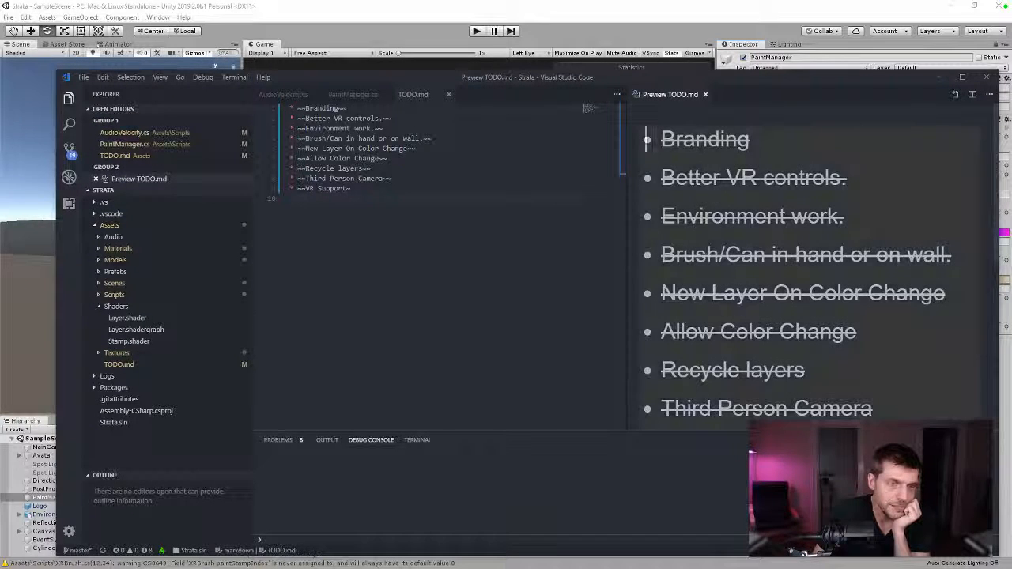
{"action": "scroll", "coordinate": [689, 336], "scroll_direction": "down", "scroll_amount": 3}
{"action": "scroll", "coordinate": [690, 336], "scroll_direction": "up", "scroll_amount": 3}
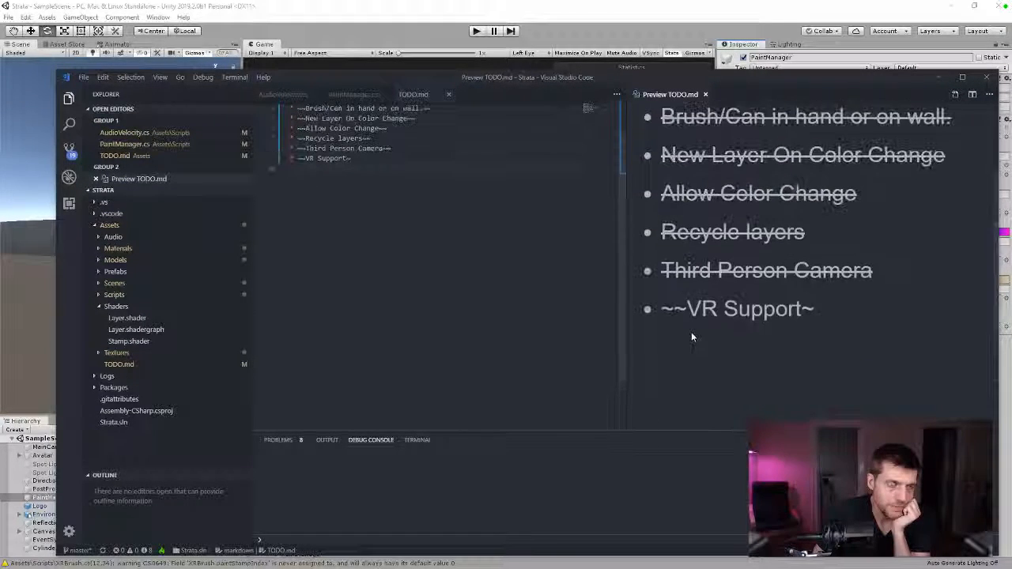
{"action": "left_click", "coordinate": [353, 161]}
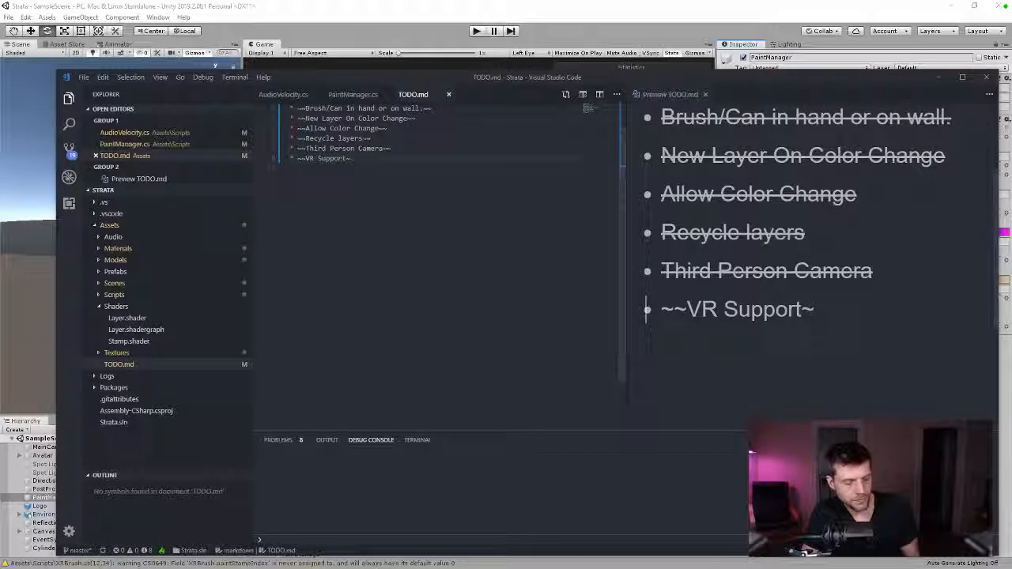
{"action": "type", "text": "~"}
{"action": "key", "text": "ctrl+s"}
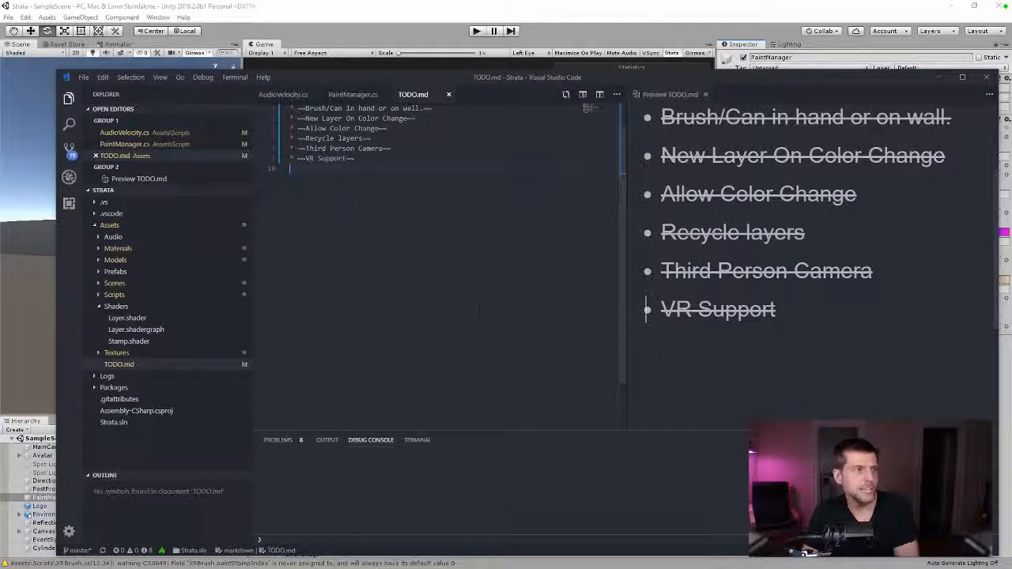
{"action": "scroll", "coordinate": [443, 237], "scroll_direction": "up", "scroll_amount": 1}
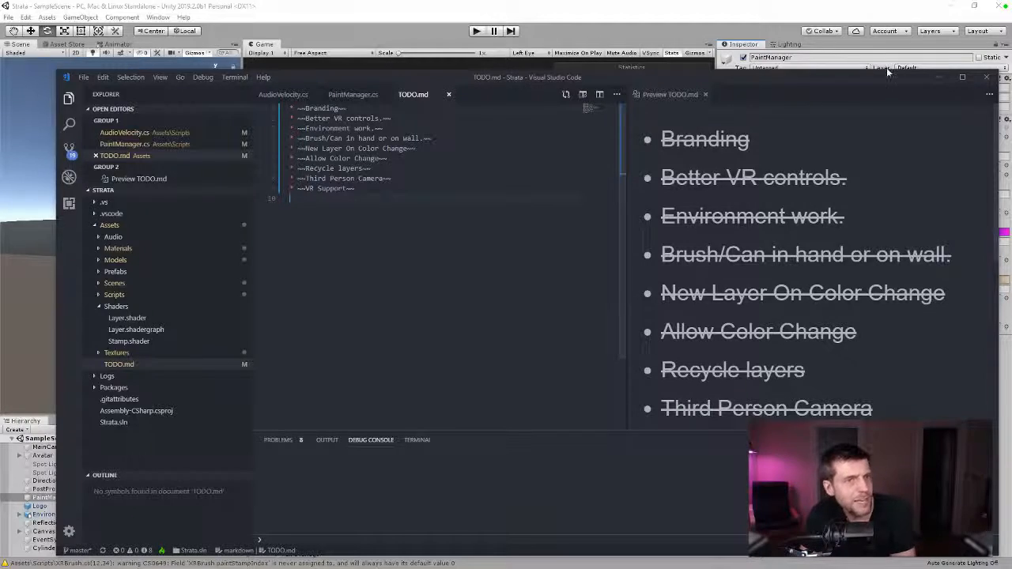
{"action": "left_click", "coordinate": [988, 78]}
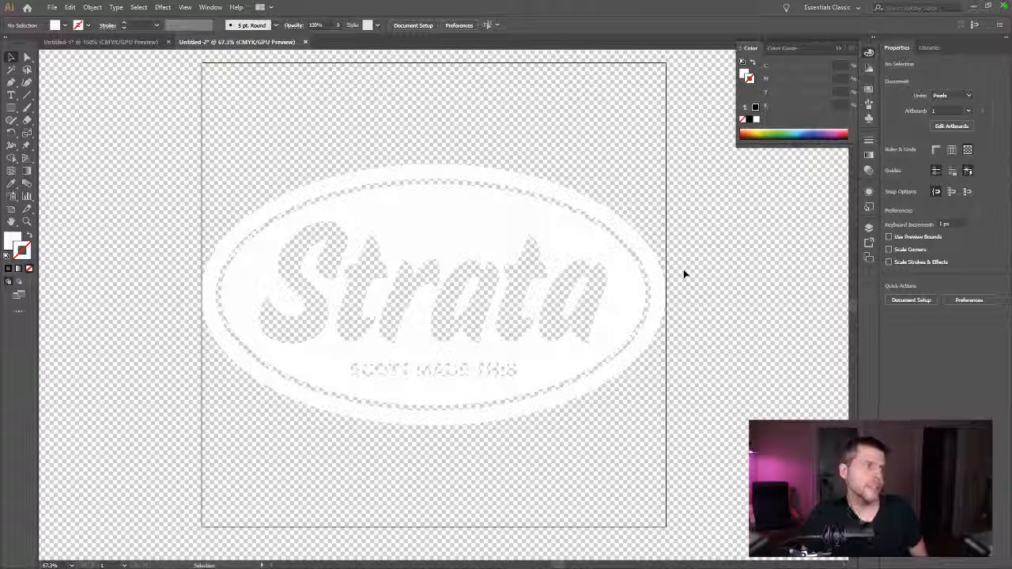
- In Illustrator, copy the Strata badge with the tagline from Untitled-2 and paste it into Untitled-1
{"action": "left_click", "coordinate": [657, 312]}
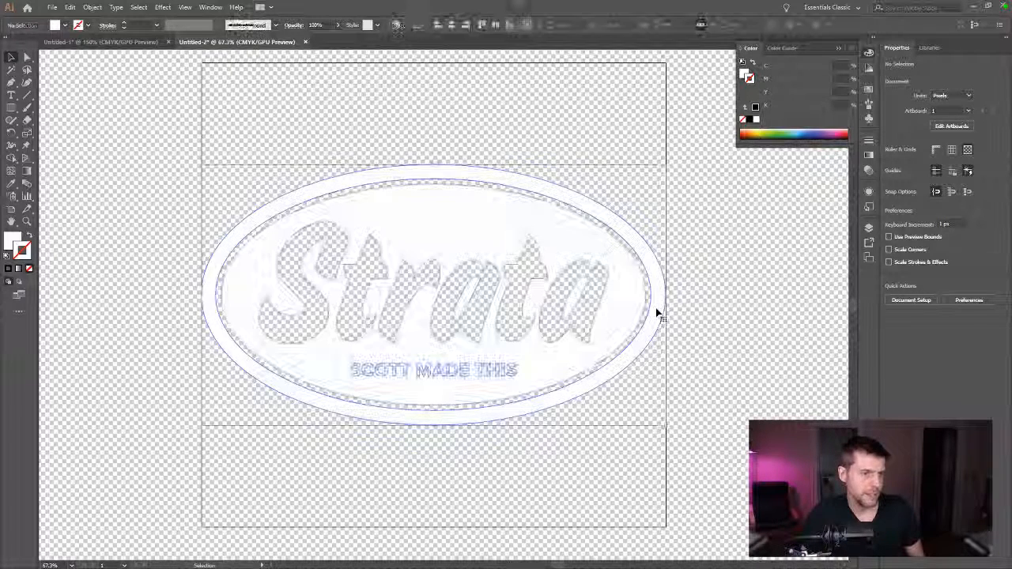
{"action": "left_click", "coordinate": [101, 41]}
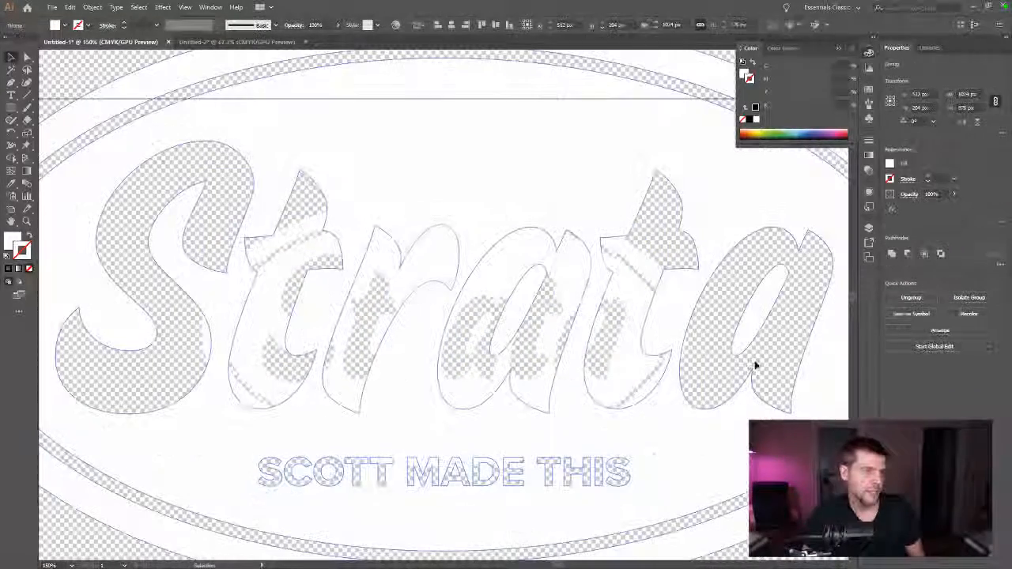
{"action": "scroll", "coordinate": [709, 375], "scroll_direction": "down", "scroll_amount": 3}
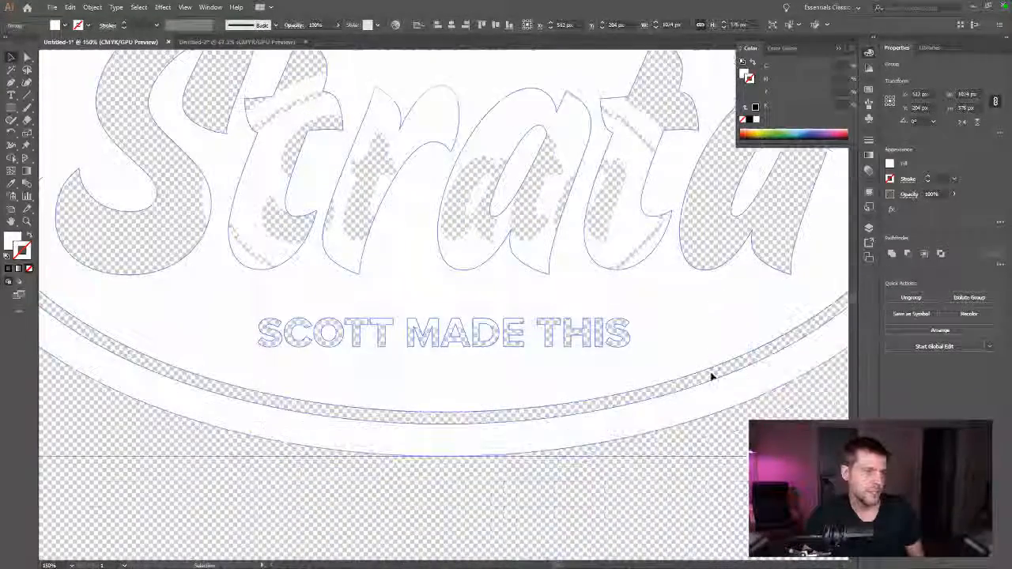
{"action": "scroll", "coordinate": [709, 375], "scroll_direction": "up", "scroll_amount": 3}
{"action": "scroll", "coordinate": [710, 373], "scroll_direction": "down", "scroll_amount": 3, "text": "alt"}
{"action": "scroll", "coordinate": [711, 373], "scroll_direction": "down", "scroll_amount": 2, "text": "alt"}
{"action": "scroll", "coordinate": [711, 373], "scroll_direction": "up", "scroll_amount": 2, "text": "alt"}
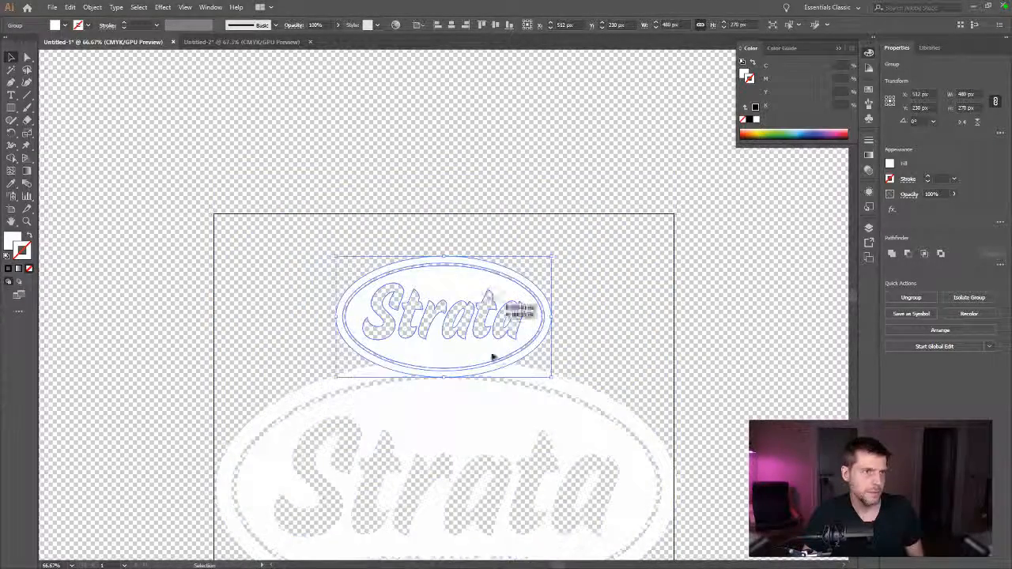
- Scale the pasted badge with the tagline proportionally to a width of 480 px
{"action": "left_click", "coordinate": [551, 378]}
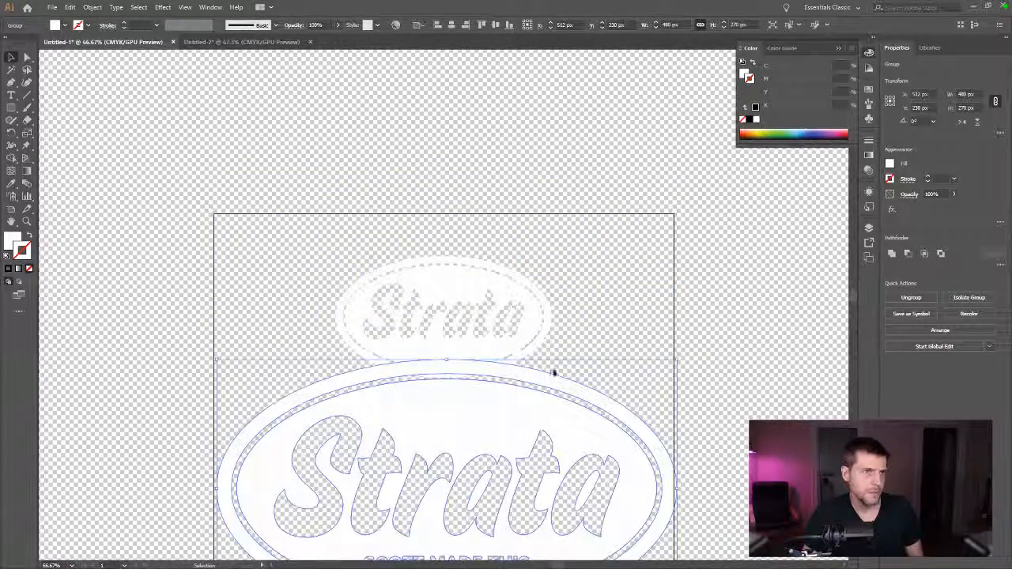
{"action": "left_click_drag", "start_coordinate": [686, 26], "coordinate": [640, 28]}
{"action": "type", "text": "480"}
{"action": "key", "text": "Return"}
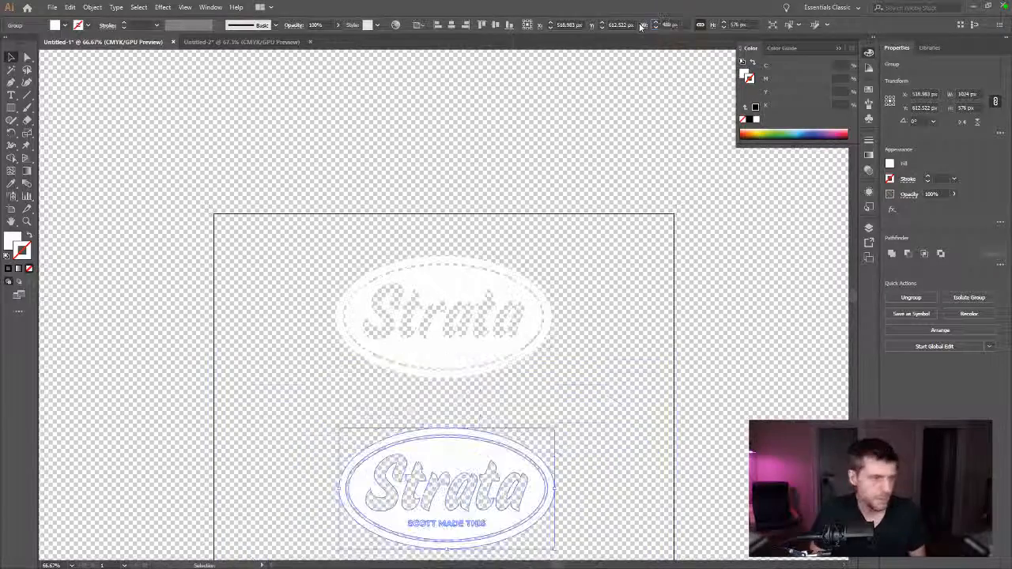
- Align the badge with the tagline to the center of the original upper badge, horizontally and vertically, using the original as key object
{"action": "left_click_drag", "start_coordinate": [478, 466], "coordinate": [594, 367]}
{"action": "key", "text": "ctrl+a"}
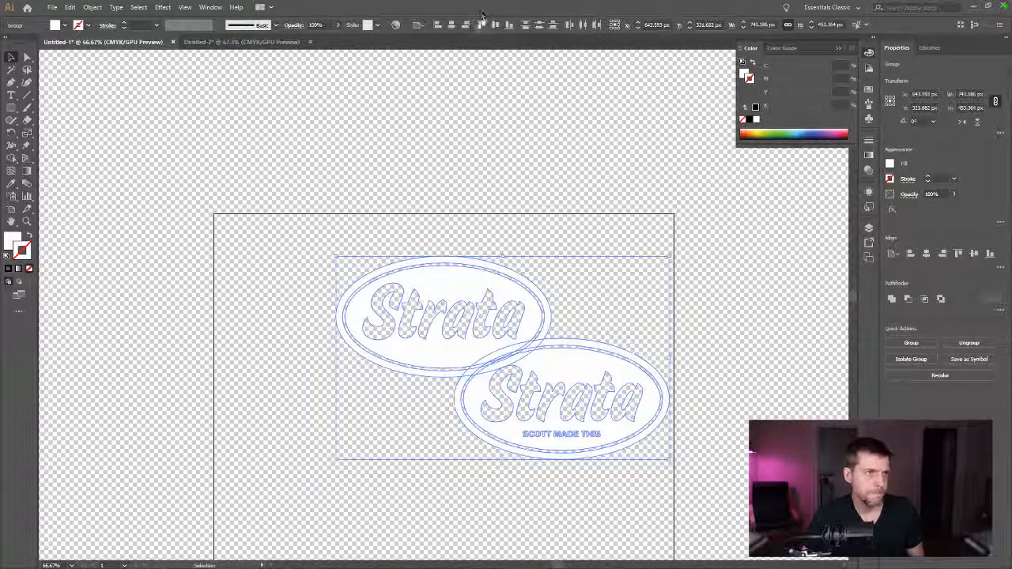
{"action": "left_click", "coordinate": [431, 315]}
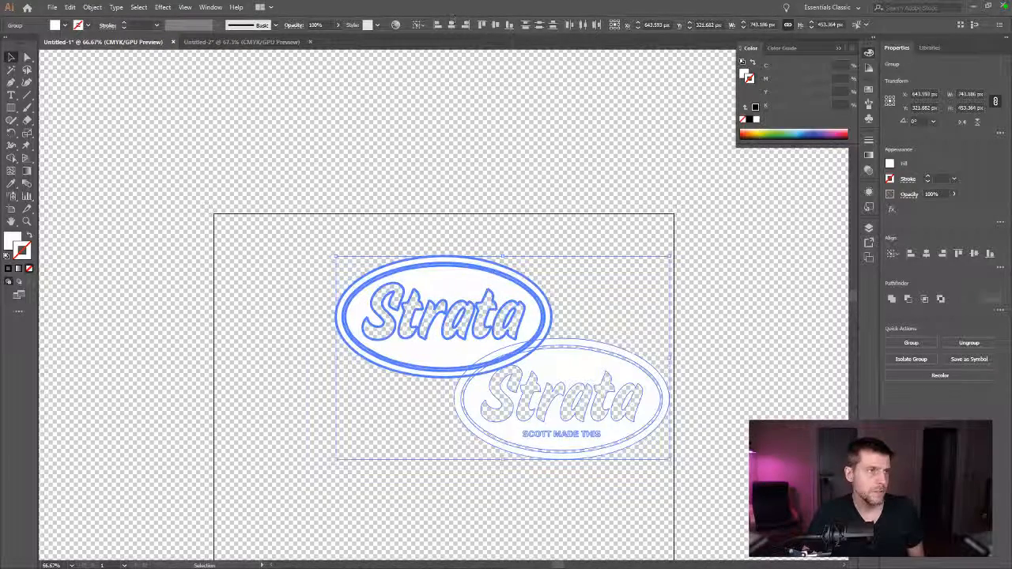
{"action": "left_click", "coordinate": [452, 24]}
{"action": "left_click", "coordinate": [495, 25]}
{"action": "left_click", "coordinate": [585, 342]}
{"action": "left_click", "coordinate": [535, 325]}
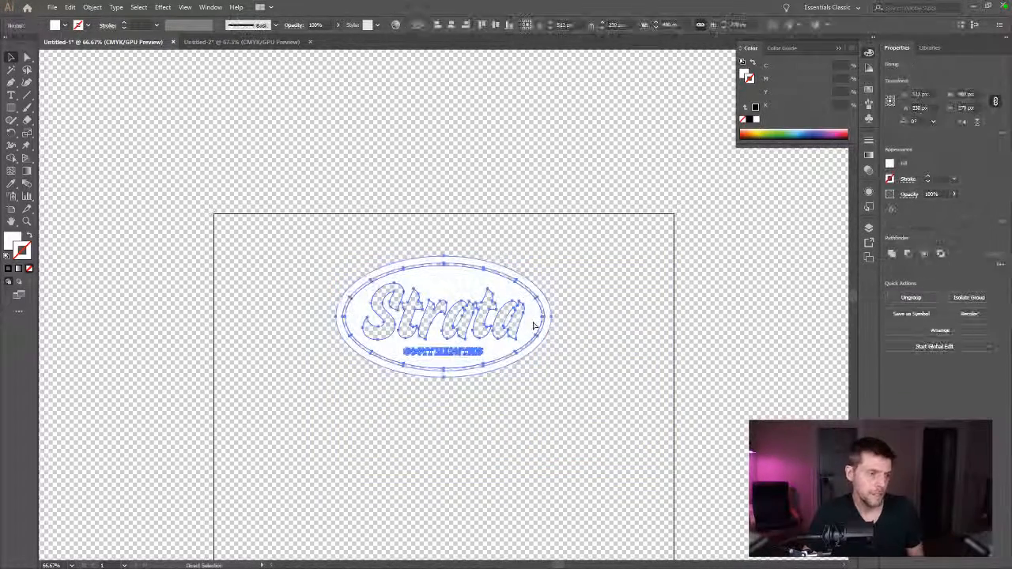
{"action": "left_click", "coordinate": [594, 419]}
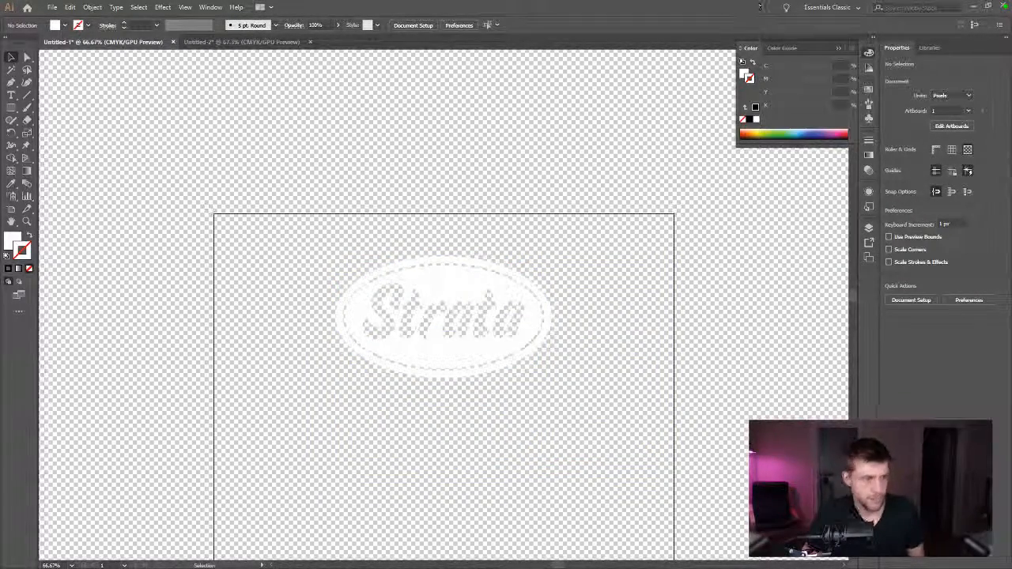
- Remove the original badge without the tagline, keeping only the version with the tagline on the artboard
{"action": "left_click", "coordinate": [453, 323]}
{"action": "key", "text": "ctrl+x"}
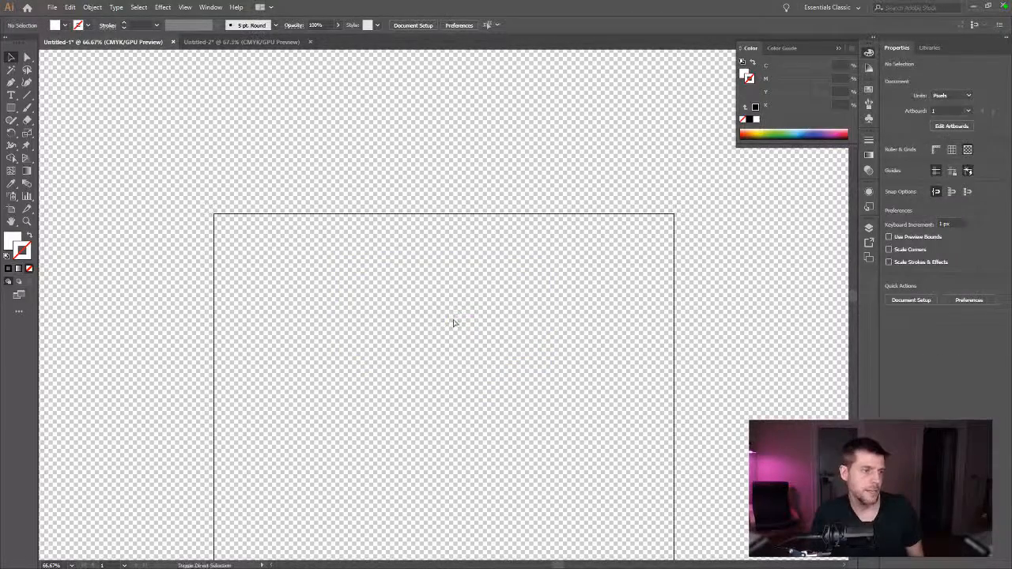
{"action": "key", "text": "ctrl+z"}
- Export the artboard for web as a transparent PNG-24, replacing Logo.png in the Strata Textures folder
{"action": "key", "text": "ctrl+alt+shift+s"}
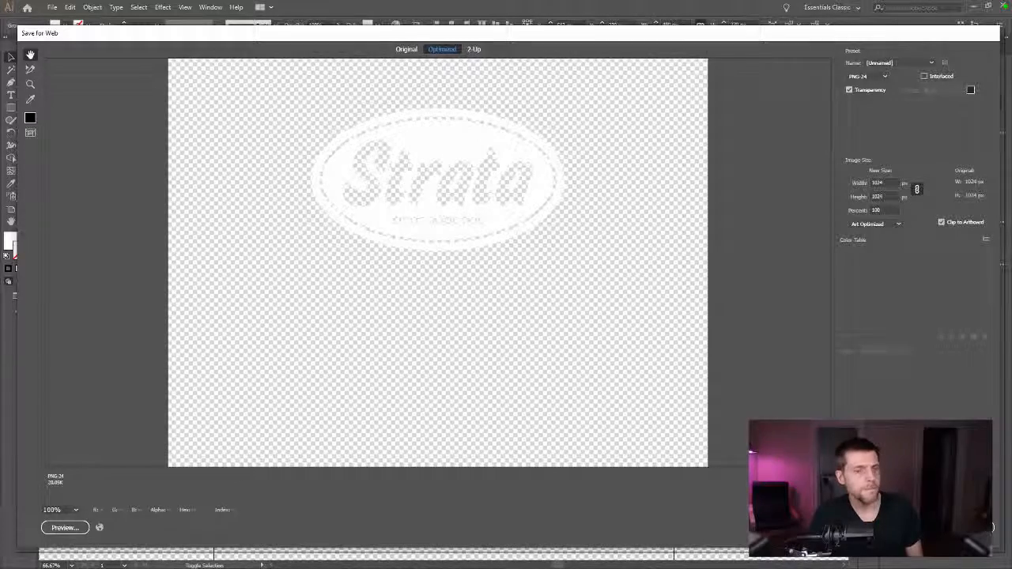
{"action": "key", "text": "Return"}
{"action": "scroll", "coordinate": [293, 210], "scroll_direction": "down", "scroll_amount": 3}
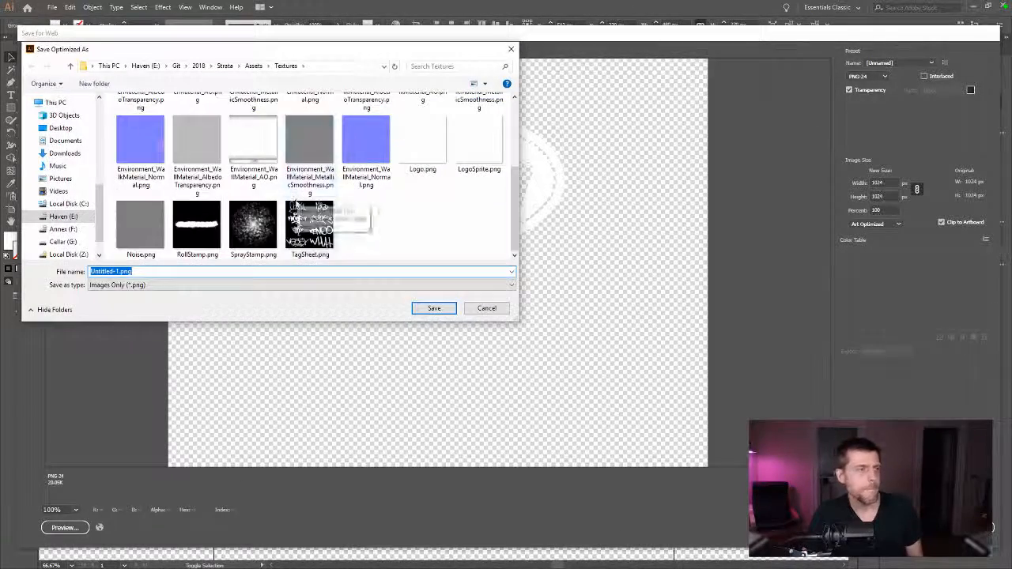
{"action": "double_click", "coordinate": [292, 212]}
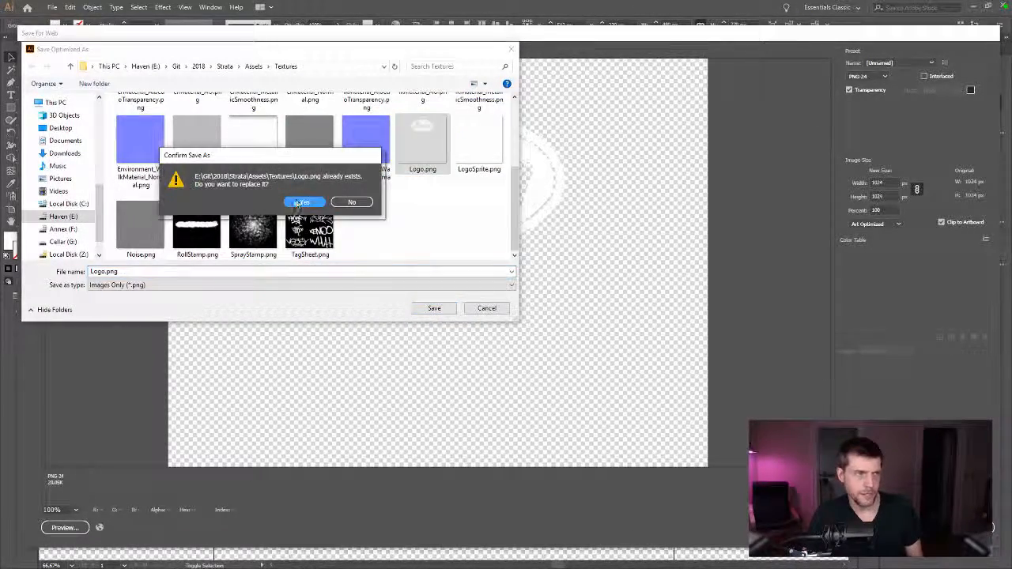
{"action": "left_click", "coordinate": [298, 201]}
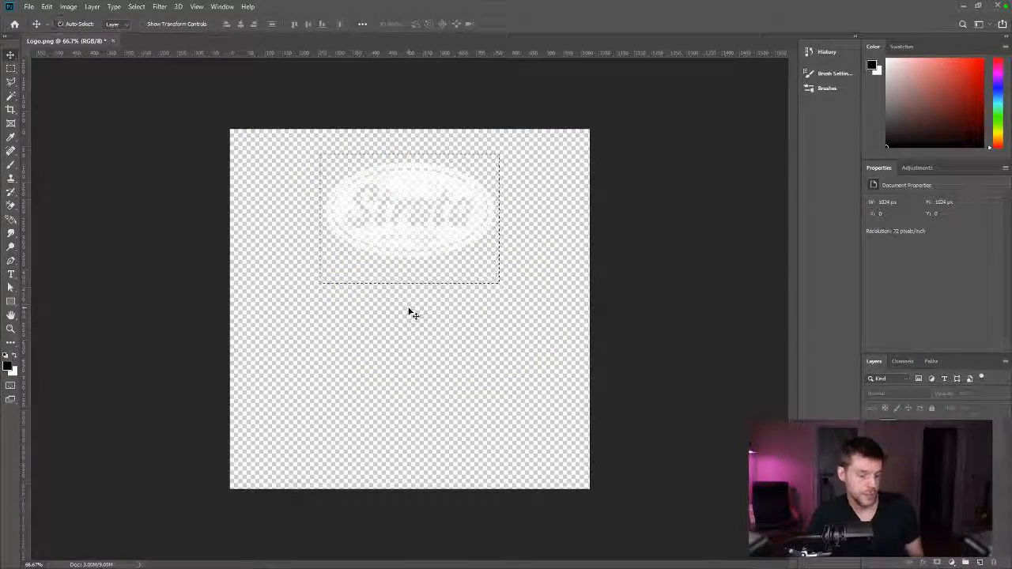
- In Photoshop, export the updated logo for web as a transparent PNG-24, replacing Logo.png in the Textures folder
{"action": "key", "text": "ctrl+alt+shift+s"}
{"action": "left_click", "coordinate": [715, 456]}
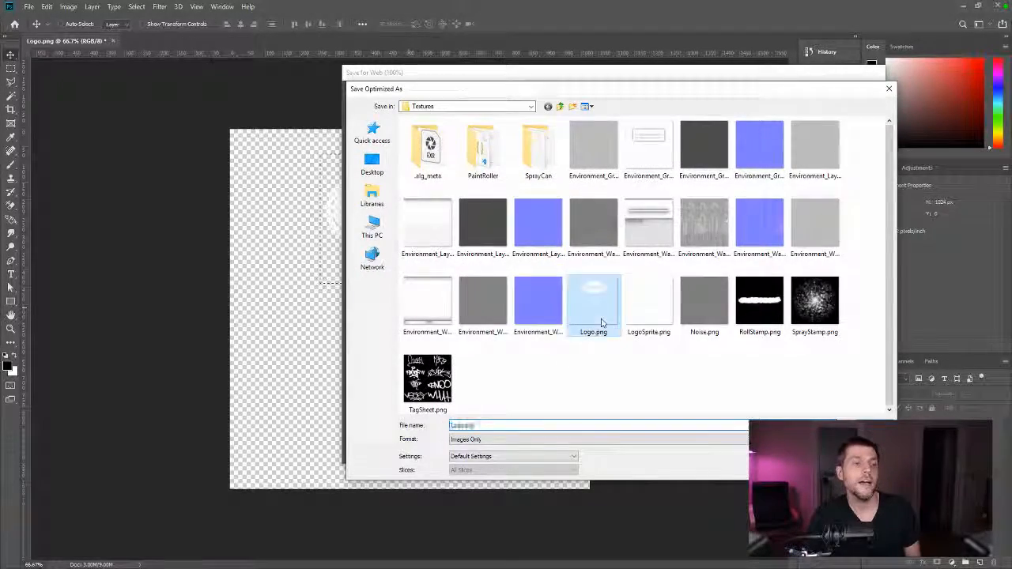
{"action": "double_click", "coordinate": [602, 322]}
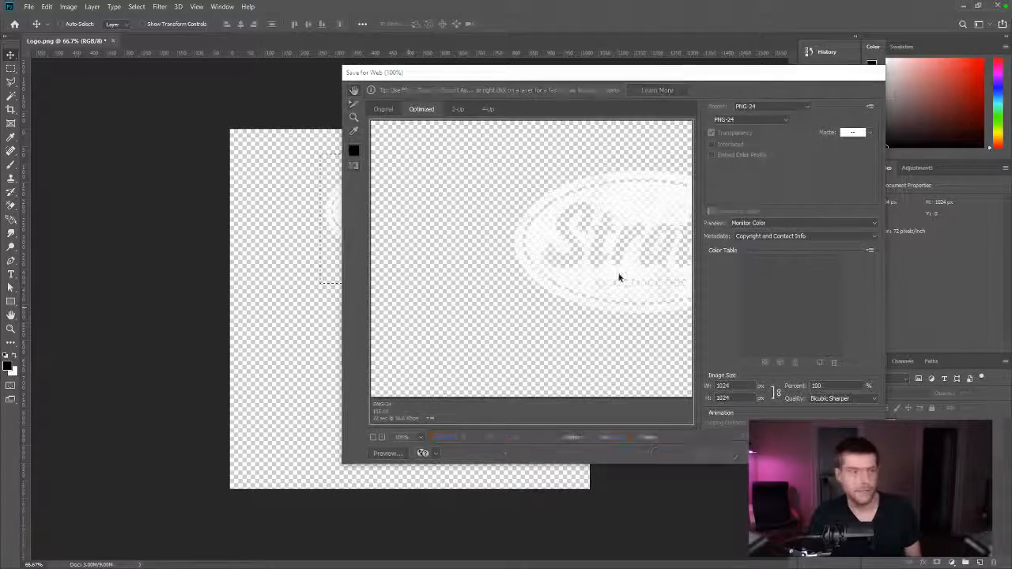
- Start saving the grunge logo document as a Photoshop file and choose Dropbox/Files/Projects/2018/streams/Strata/Design as the destination folder
{"action": "key", "text": "ctrl+shift+s"}
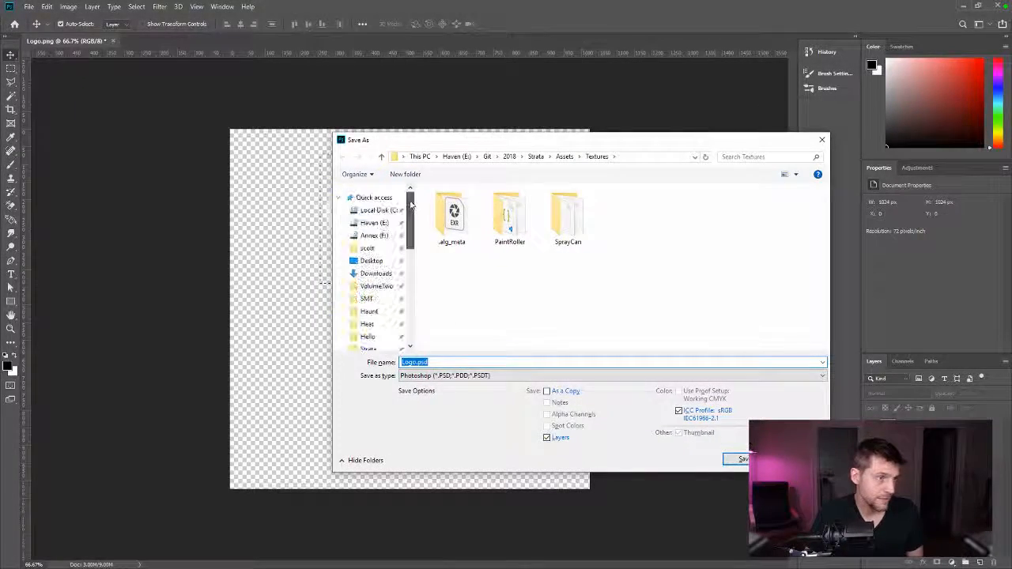
{"action": "scroll", "coordinate": [410, 207], "scroll_direction": "down", "scroll_amount": 2}
{"action": "left_click", "coordinate": [371, 265]}
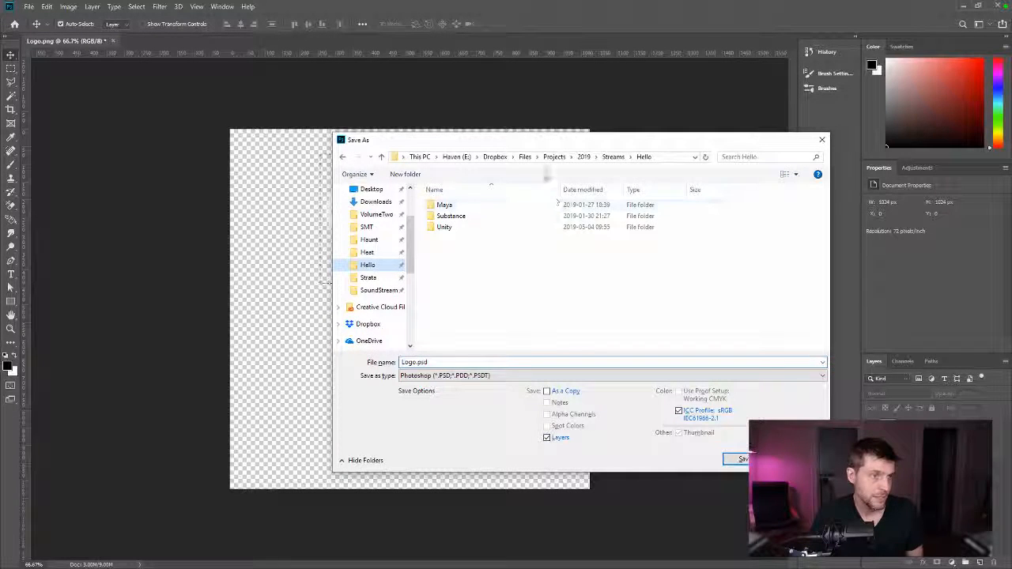
{"action": "left_click", "coordinate": [613, 157]}
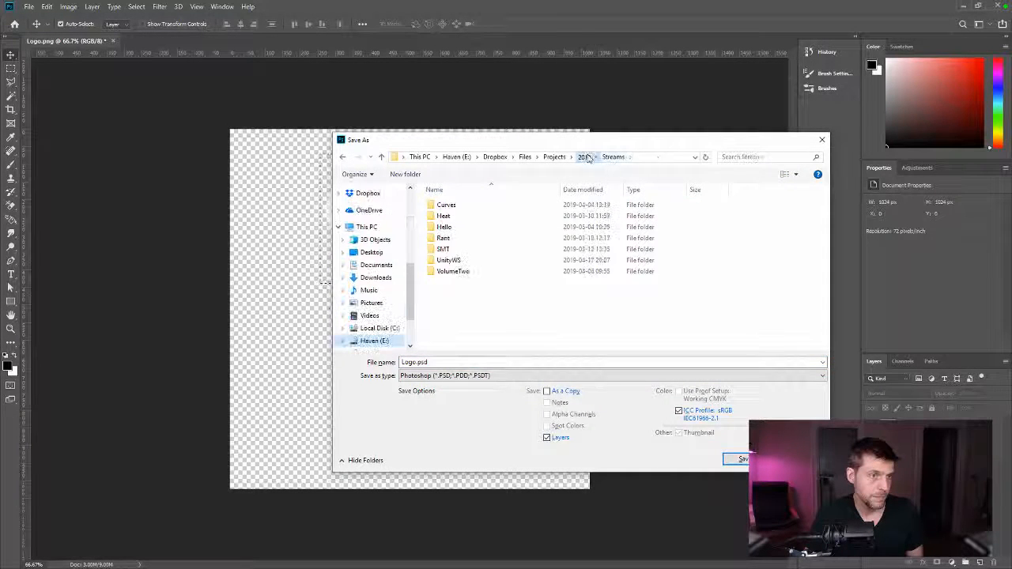
{"action": "left_click", "coordinate": [583, 156]}
{"action": "left_click", "coordinate": [555, 156]}
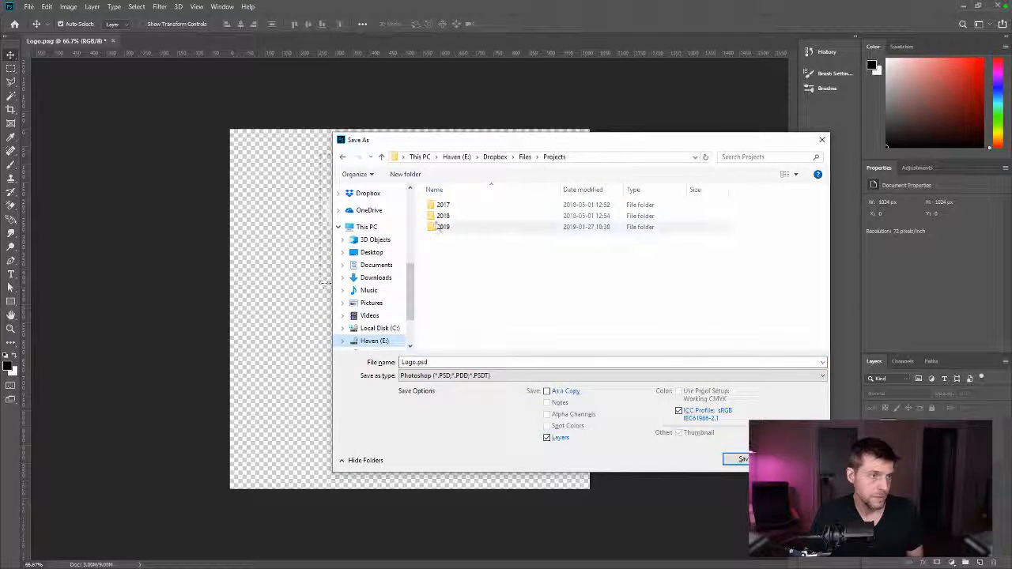
{"action": "double_click", "coordinate": [451, 216]}
{"action": "left_click", "coordinate": [455, 230]}
{"action": "double_click", "coordinate": [454, 230]}
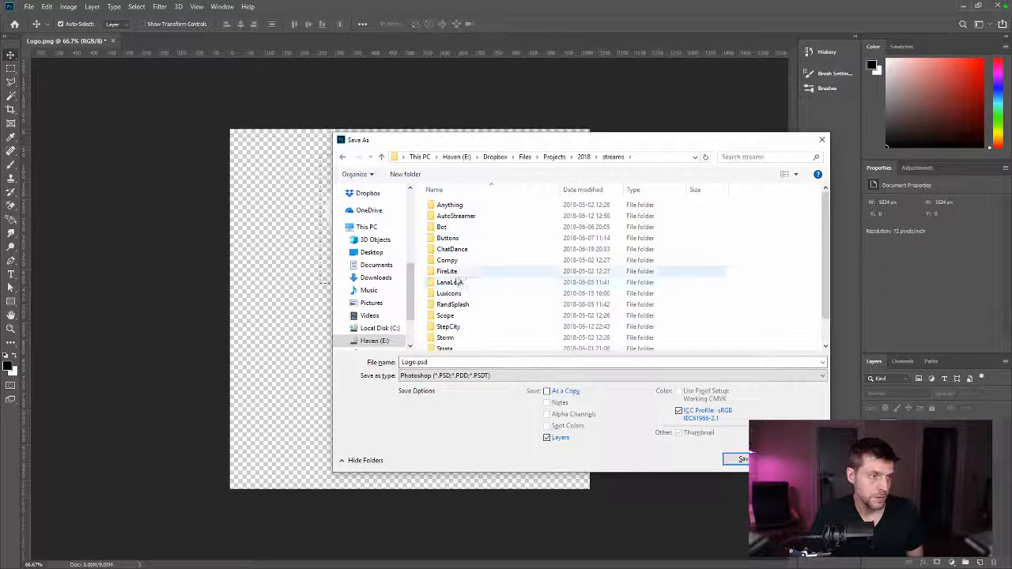
{"action": "double_click", "coordinate": [446, 324]}
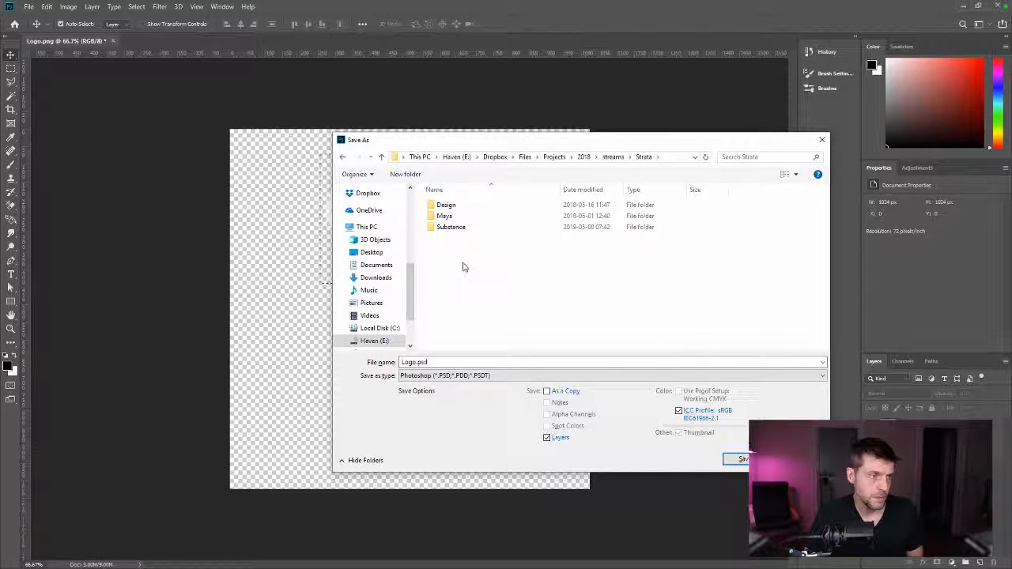
{"action": "double_click", "coordinate": [447, 204]}
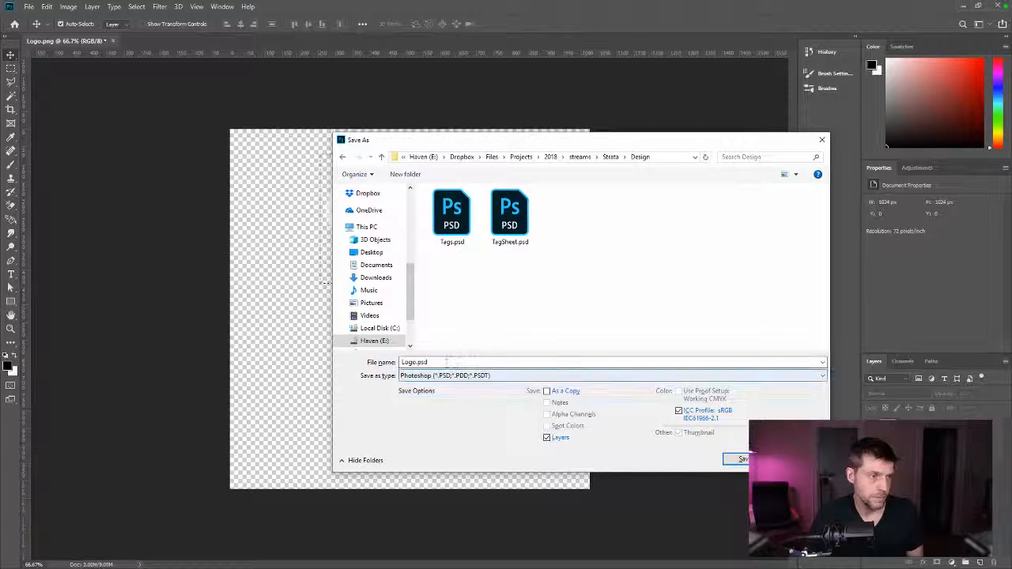
- Save the document as LogoGrunge.psd and quit Photoshop without saving further changes
{"action": "double_click", "coordinate": [412, 362]}
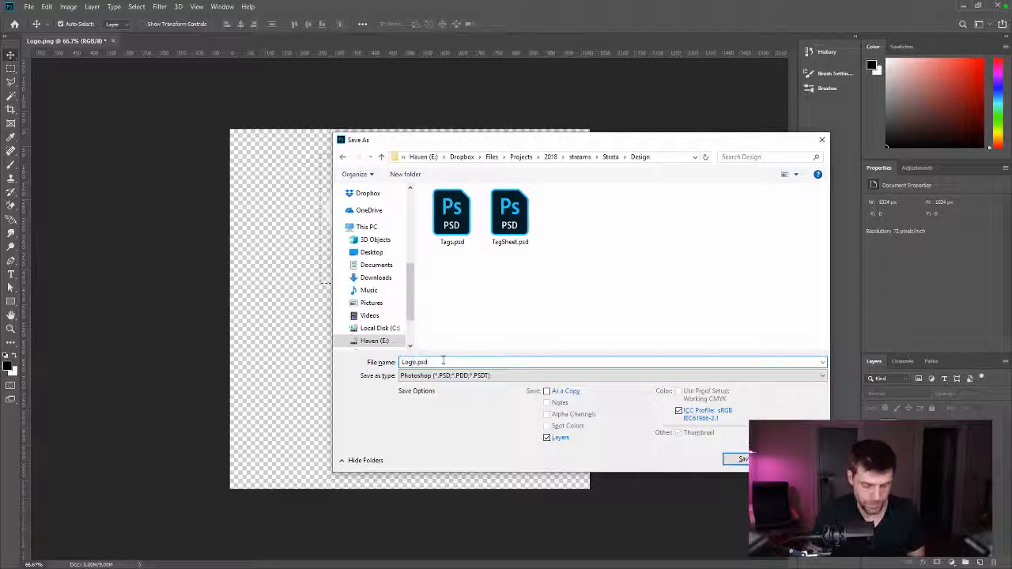
{"action": "key", "text": "Return"}
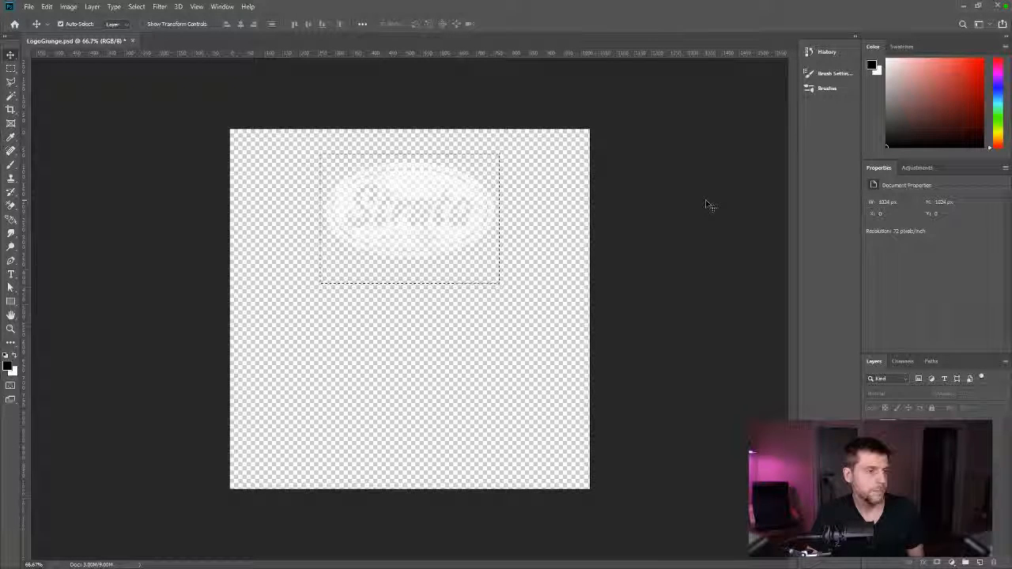
{"action": "left_click", "coordinate": [1000, 6]}
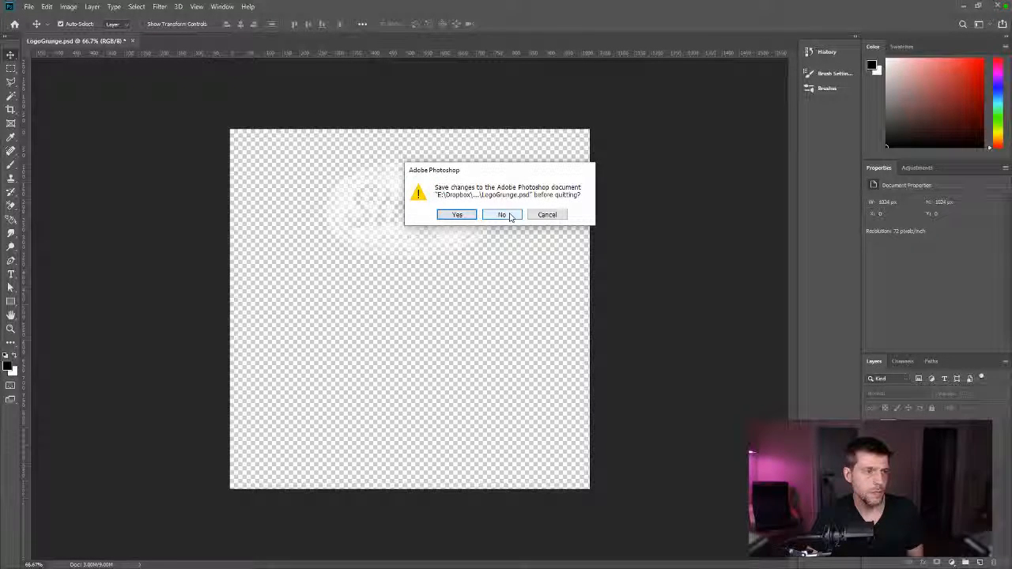
{"action": "left_click", "coordinate": [503, 215]}
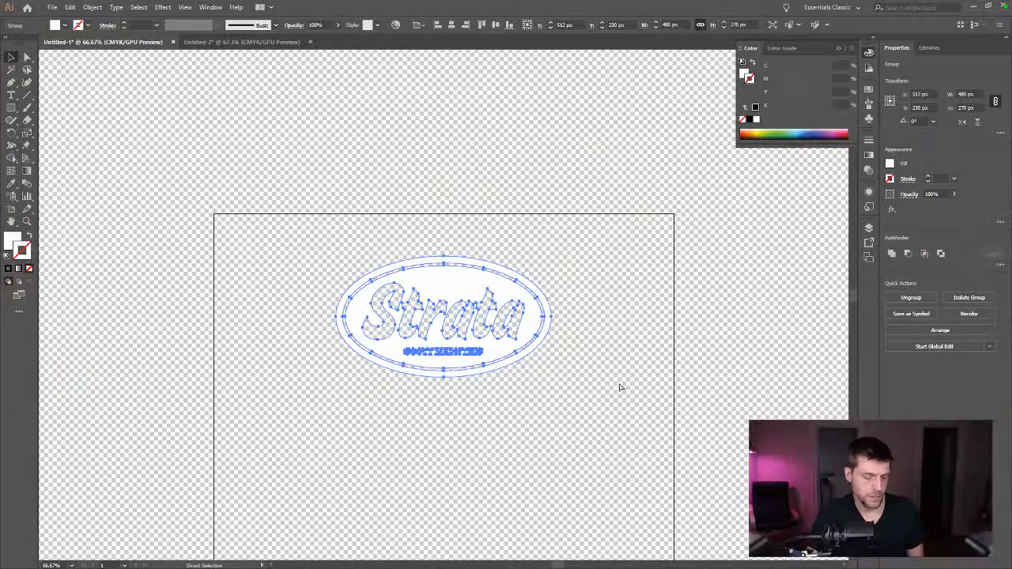
- In Illustrator, start saving the small-badge document under a new name, choosing Projects/2018/streams/Strata/Design in Dropbox as the folder
{"action": "key", "text": "ctrl+shift+s"}
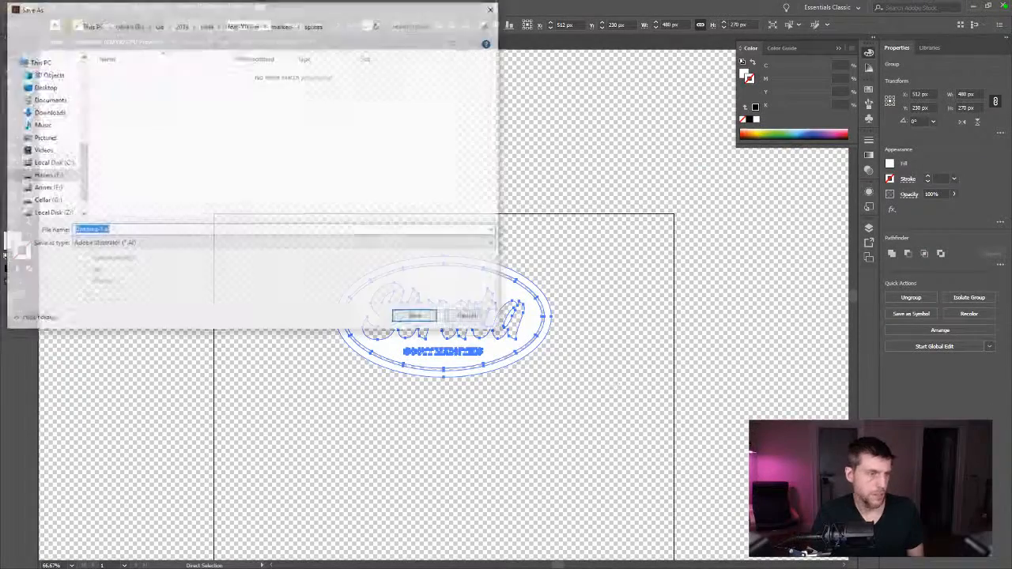
{"action": "scroll", "coordinate": [40, 155], "scroll_direction": "up", "scroll_amount": 5}
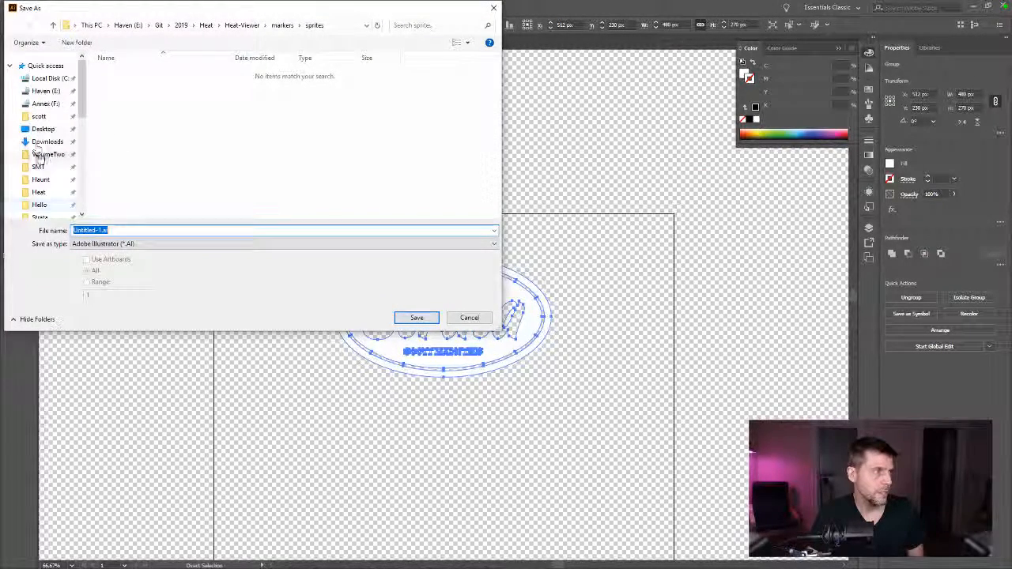
{"action": "left_click", "coordinate": [46, 216]}
{"action": "left_click", "coordinate": [49, 206]}
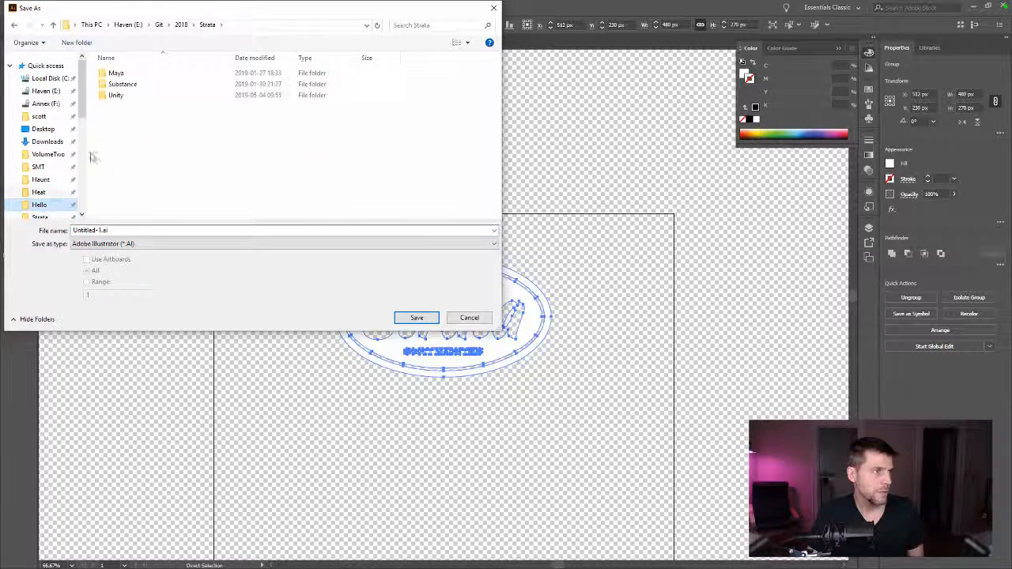
{"action": "left_click", "coordinate": [201, 25]}
{"action": "left_click", "coordinate": [228, 27]}
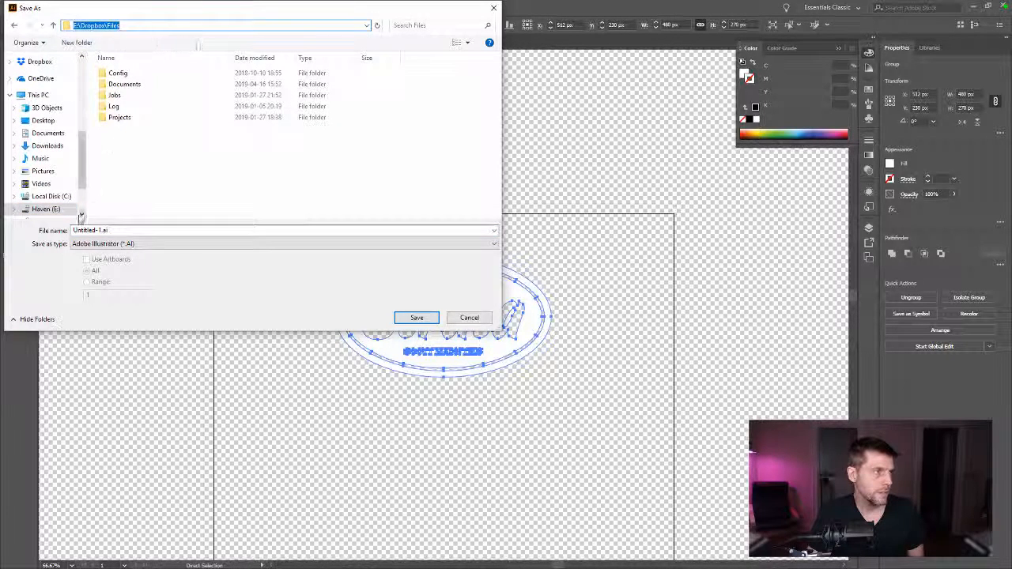
{"action": "left_click", "coordinate": [133, 147]}
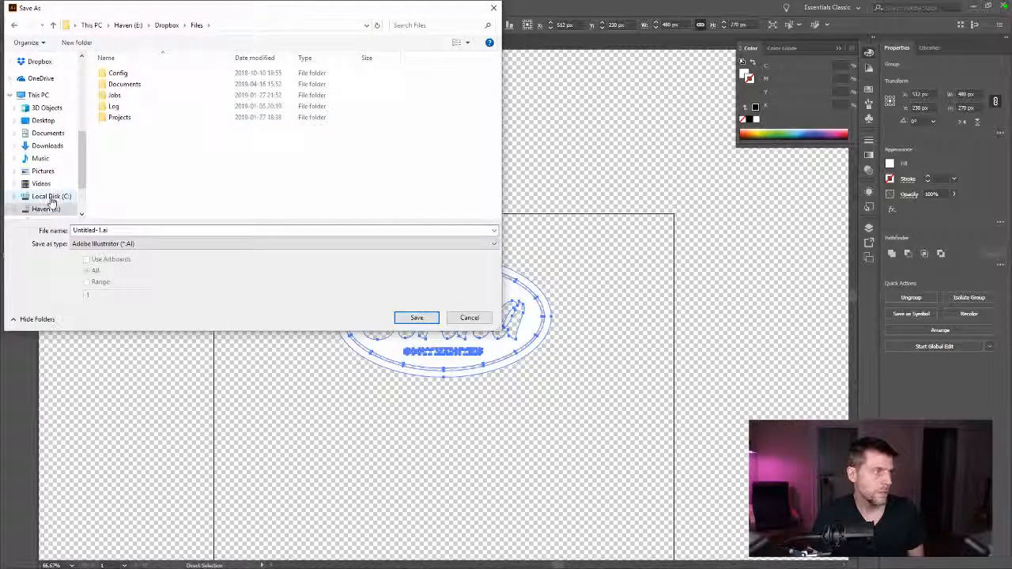
{"action": "scroll", "coordinate": [48, 194], "scroll_direction": "up", "scroll_amount": 3}
{"action": "left_click", "coordinate": [39, 120]}
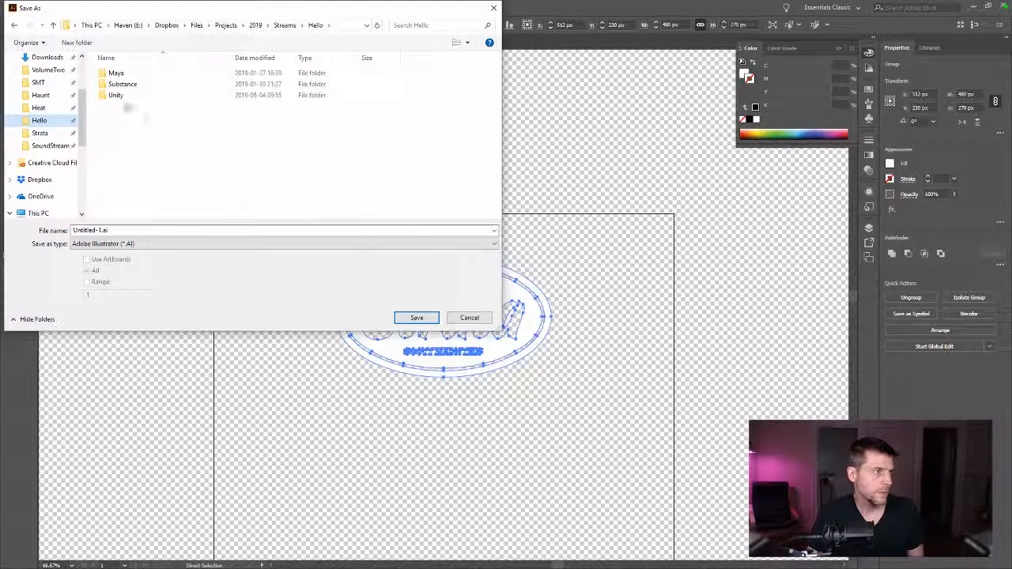
{"action": "left_click", "coordinate": [227, 24]}
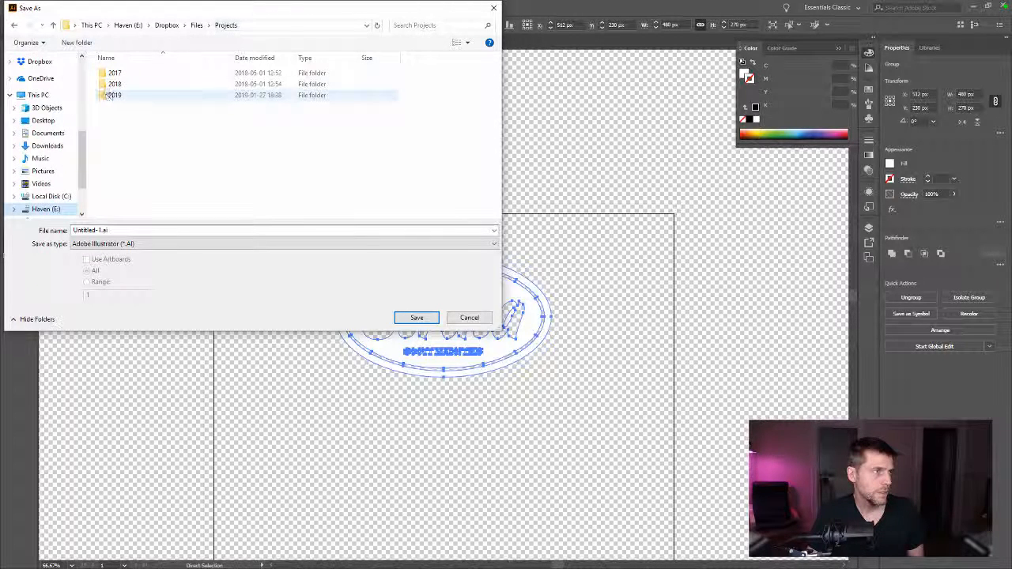
{"action": "double_click", "coordinate": [115, 84]}
{"action": "double_click", "coordinate": [117, 96]}
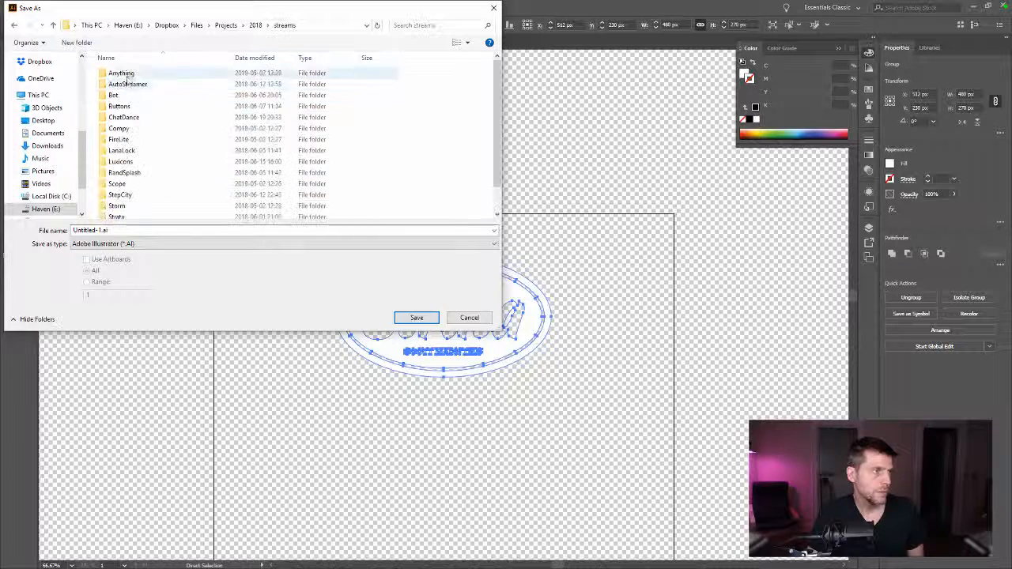
{"action": "double_click", "coordinate": [116, 217]}
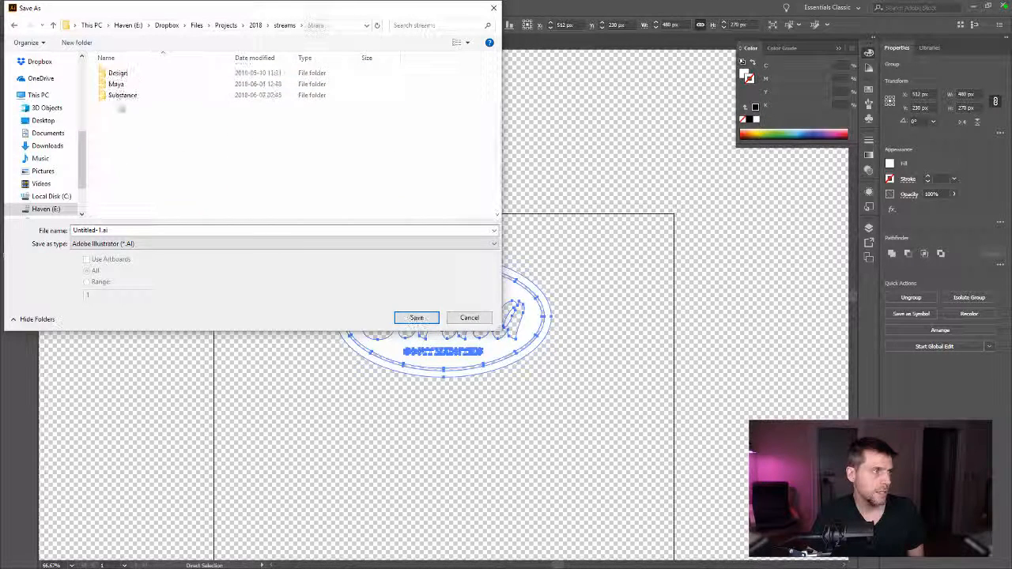
{"action": "double_click", "coordinate": [119, 73]}
{"action": "left_click", "coordinate": [353, 30]}
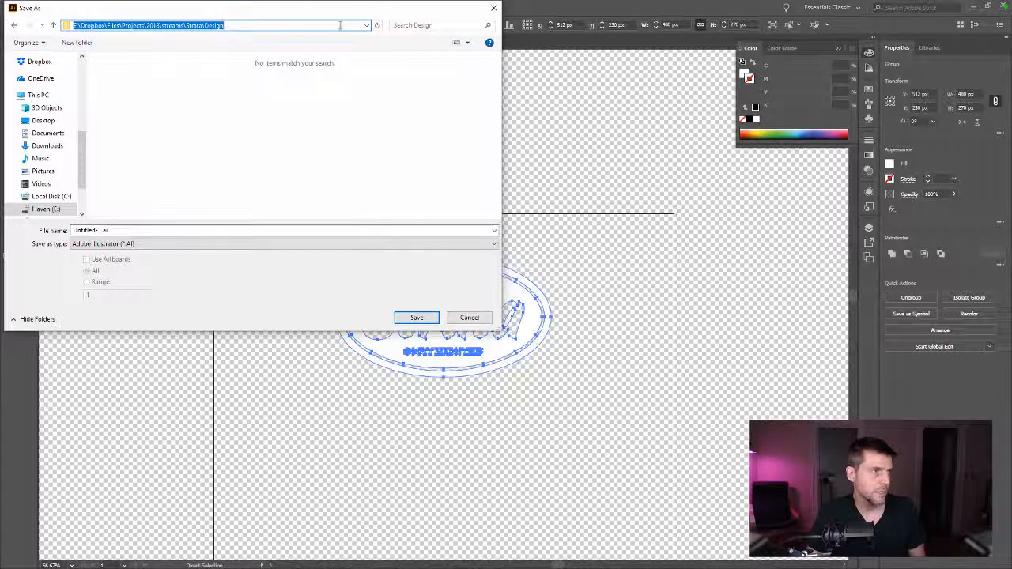
{"action": "left_click", "coordinate": [204, 169]}
- Save the small-badge document as LogoWall.ai with the default Illustrator options
{"action": "left_click", "coordinate": [102, 230]}
{"action": "double_click", "coordinate": [101, 230]}
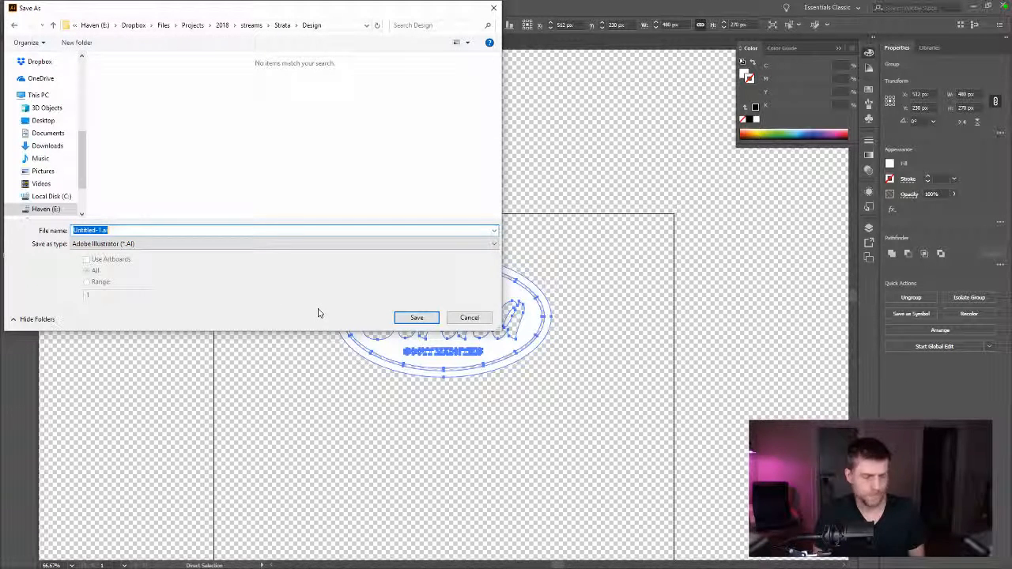
{"action": "type", "text": "LogoWel"}
{"action": "key", "text": "Return"}
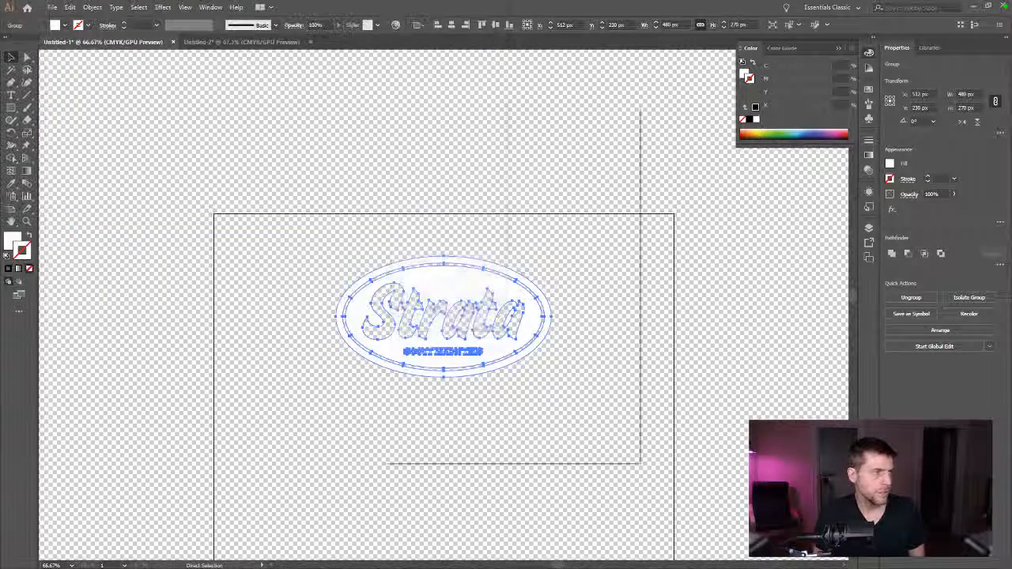
{"action": "left_click", "coordinate": [551, 438]}
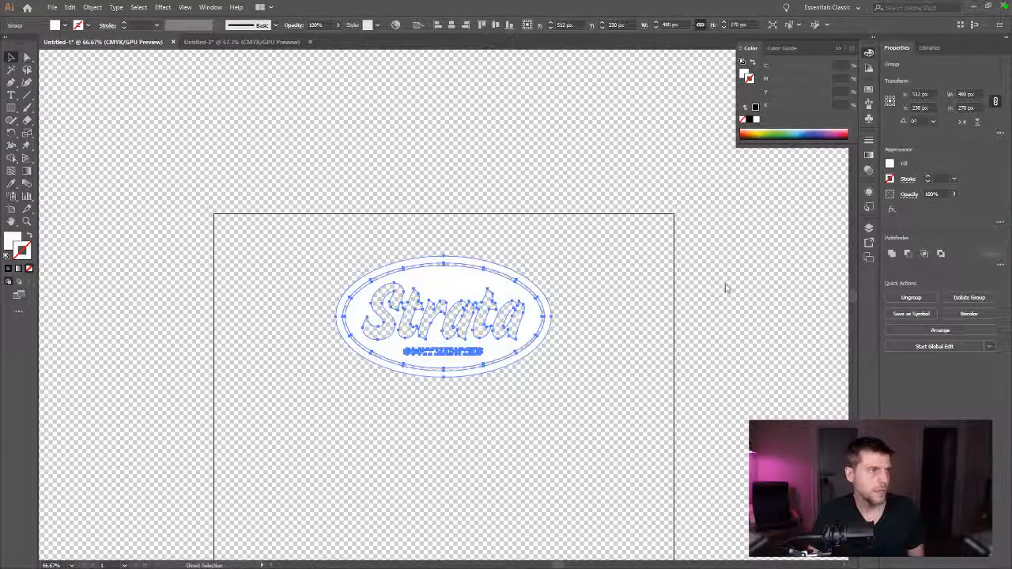
- Save the second open document with the large badge as Logo.ai in the same Design folder, using the default Illustrator options
{"action": "left_click", "coordinate": [255, 42]}
{"action": "key", "text": "ctrl+s"}
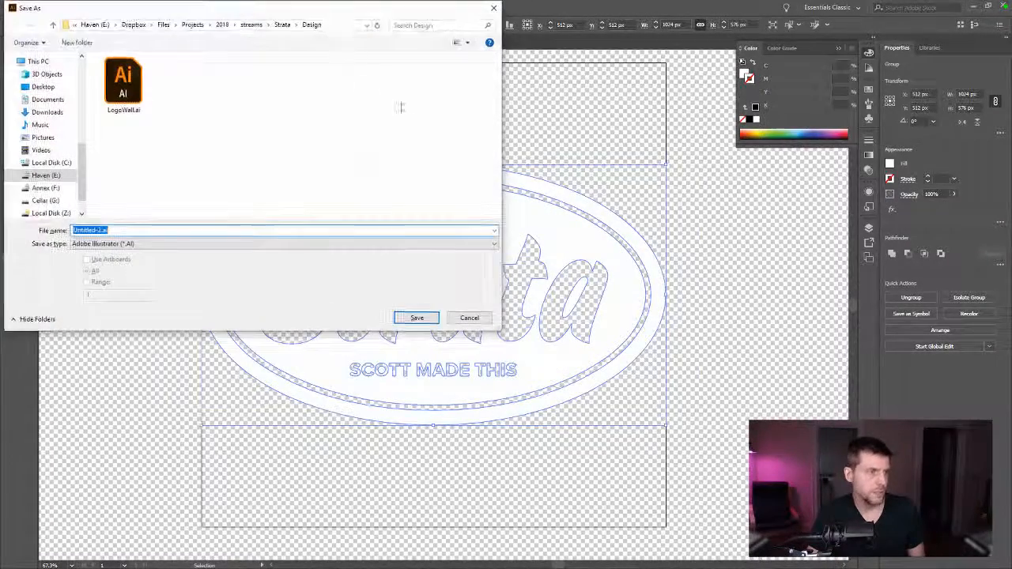
{"action": "left_click", "coordinate": [336, 24]}
{"action": "key", "text": "Return"}
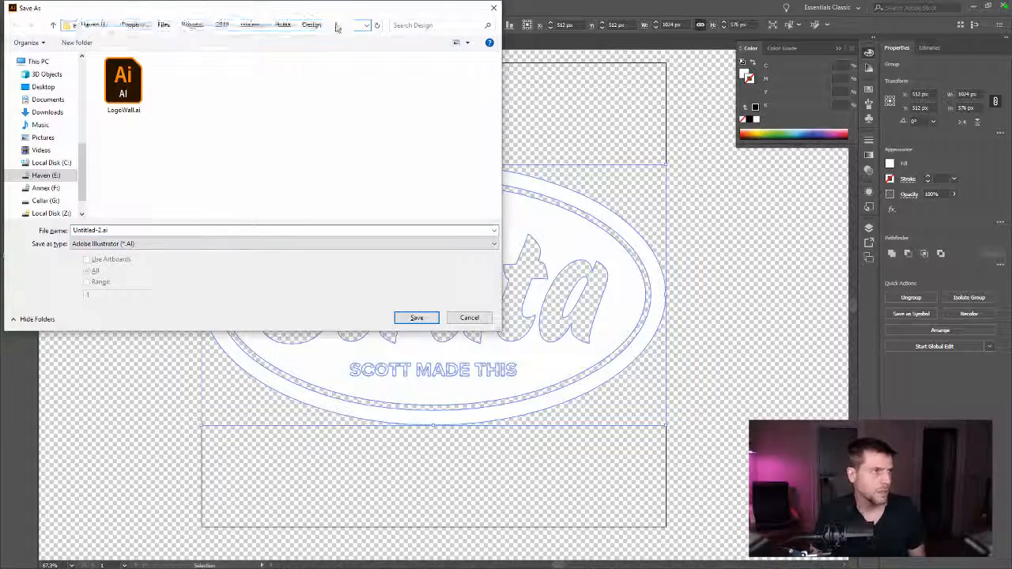
{"action": "left_click_drag", "start_coordinate": [109, 230], "coordinate": [38, 236]}
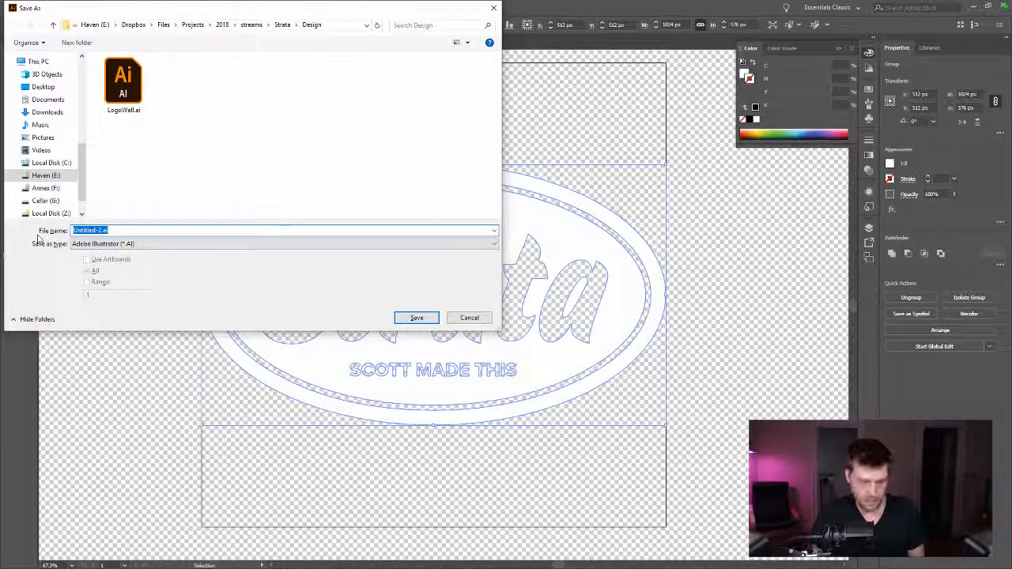
{"action": "type", "text": "Strata"}
{"action": "key", "text": "Return"}
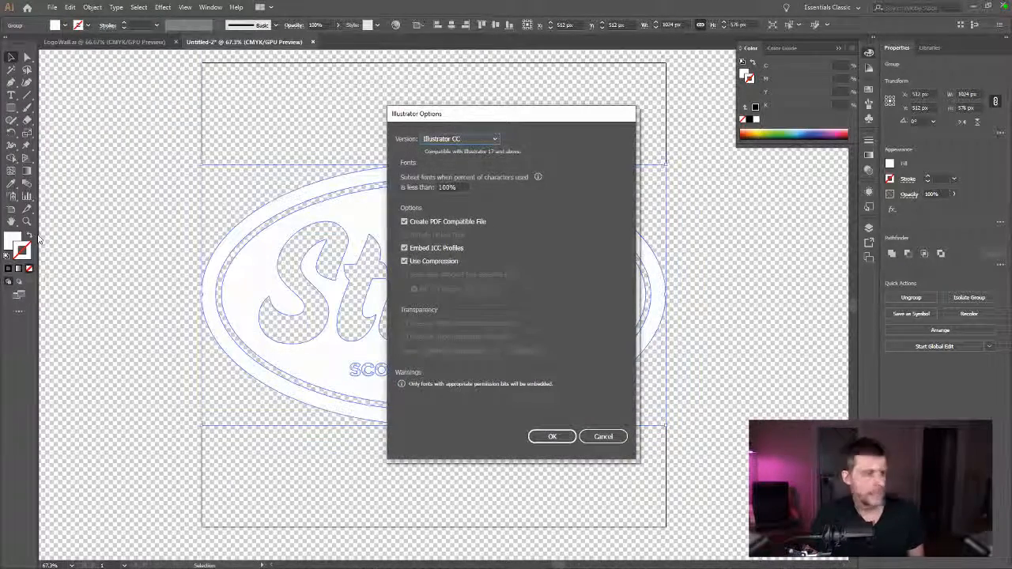
{"action": "key", "text": "Return"}
{"action": "key", "text": "ctrl+s"}
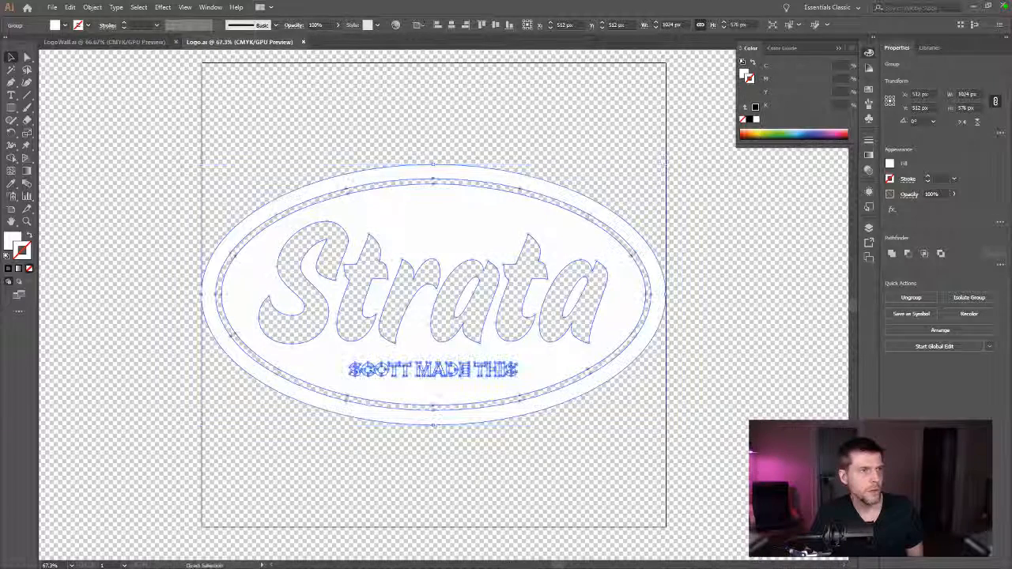
- Quit Illustrator, clearing its clipboard data, and run the Strata scene in Unity's Play mode
{"action": "left_click", "coordinate": [1004, 6]}
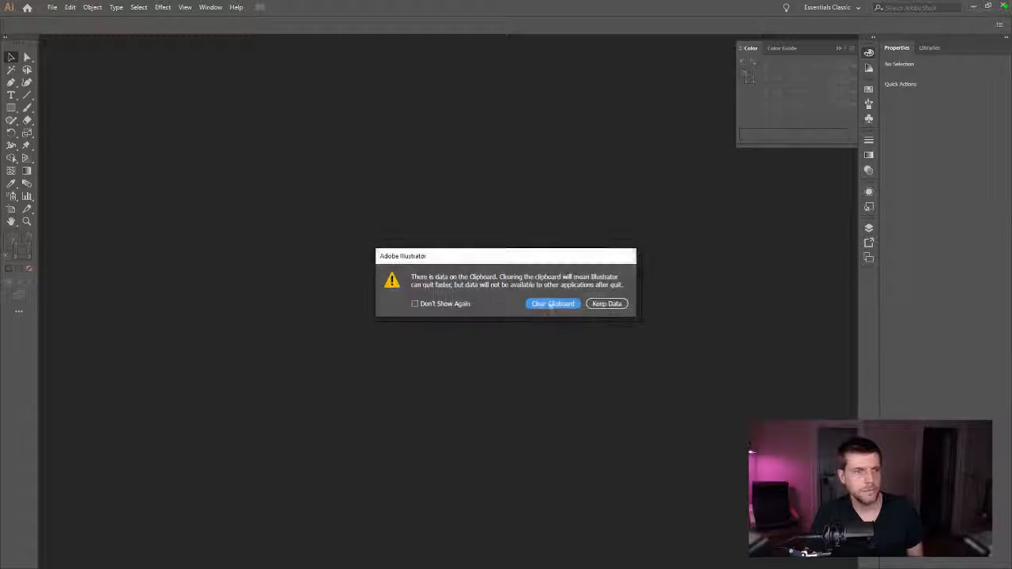
{"action": "left_click", "coordinate": [559, 306]}
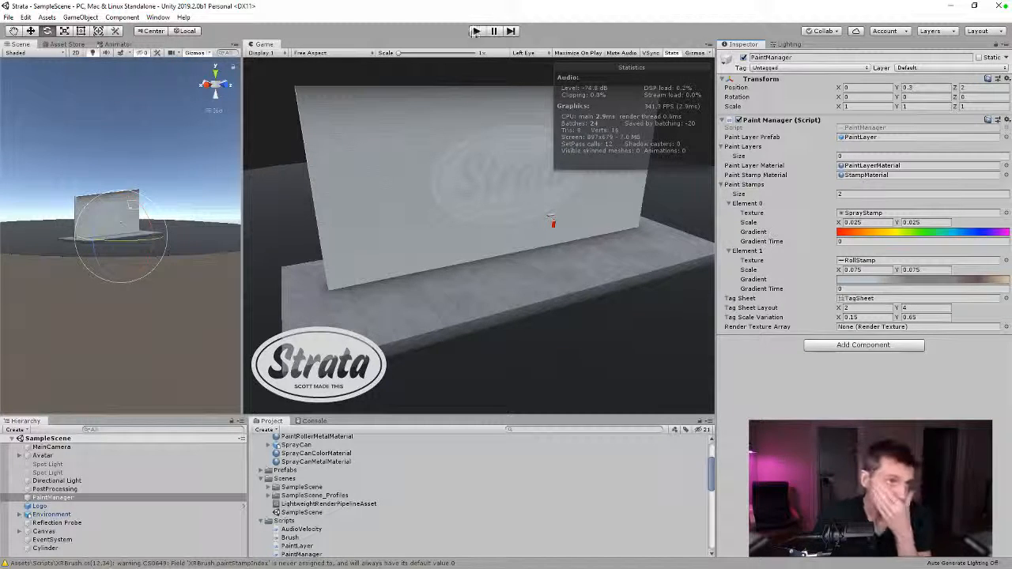
{"action": "left_click", "coordinate": [476, 31]}
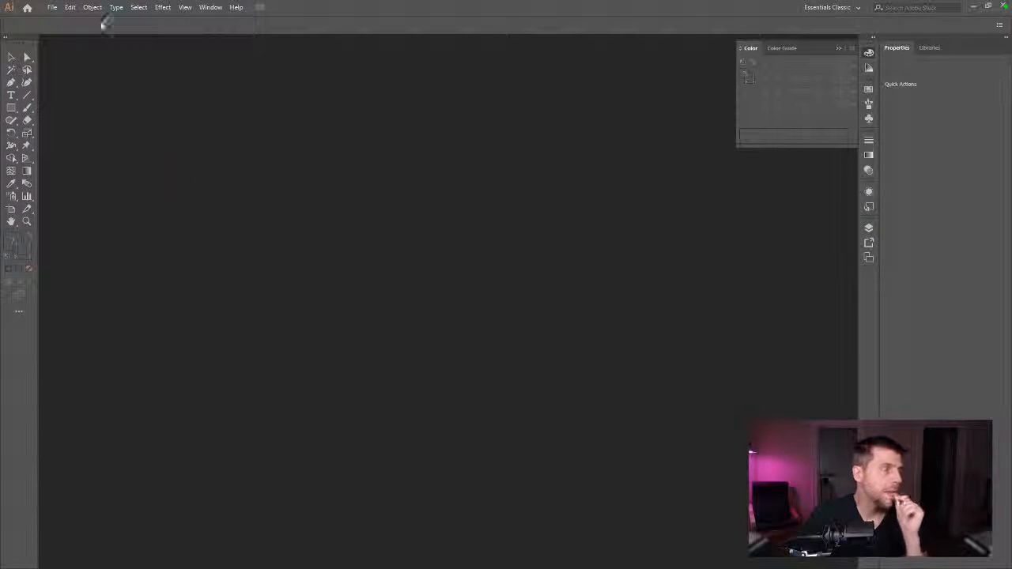
- In Illustrator, reopen the recent file LogoWall.ai
{"action": "left_click", "coordinate": [54, 11]}
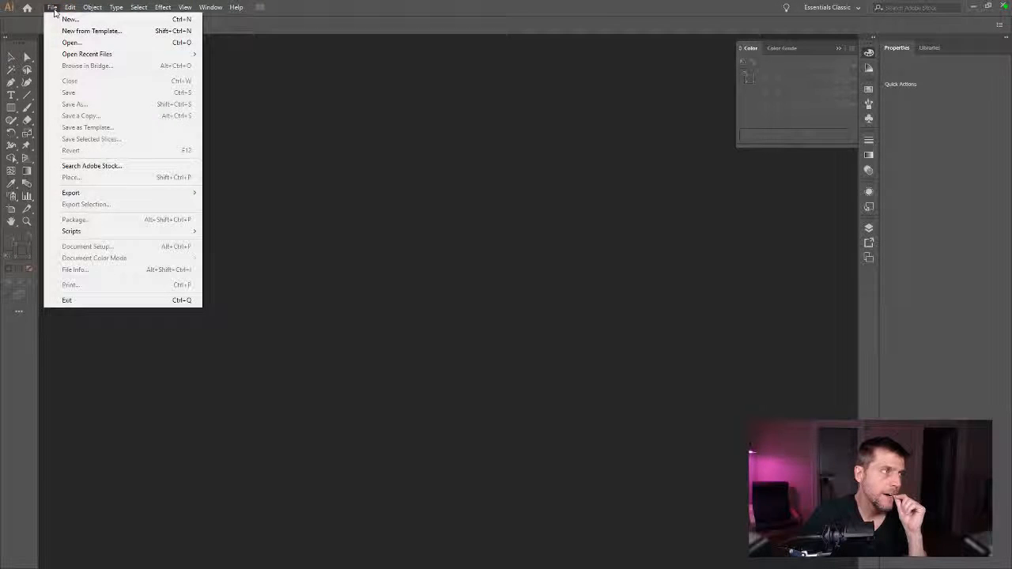
{"action": "mouse_move", "coordinate": [70, 53]}
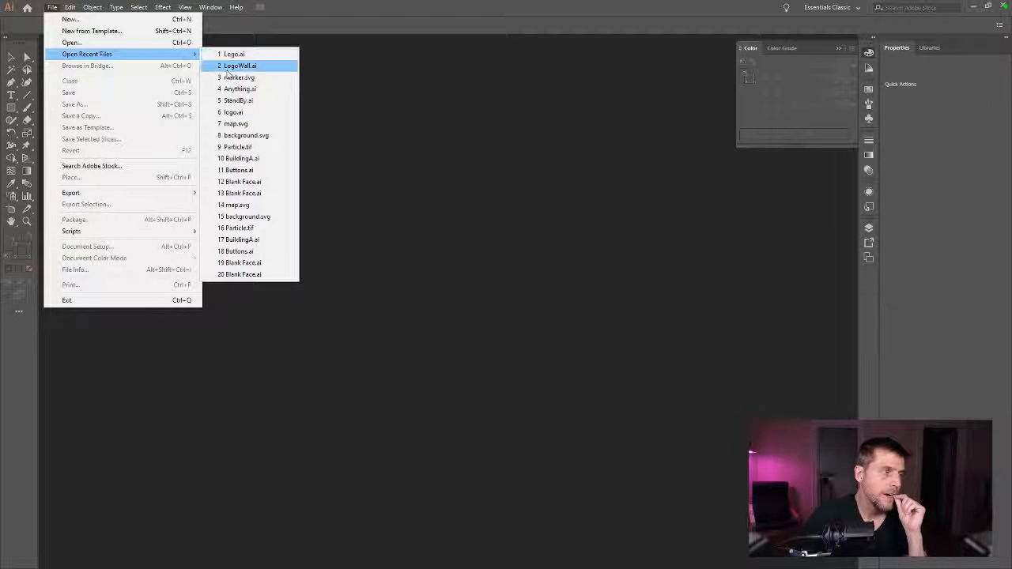
{"action": "left_click", "coordinate": [227, 71]}
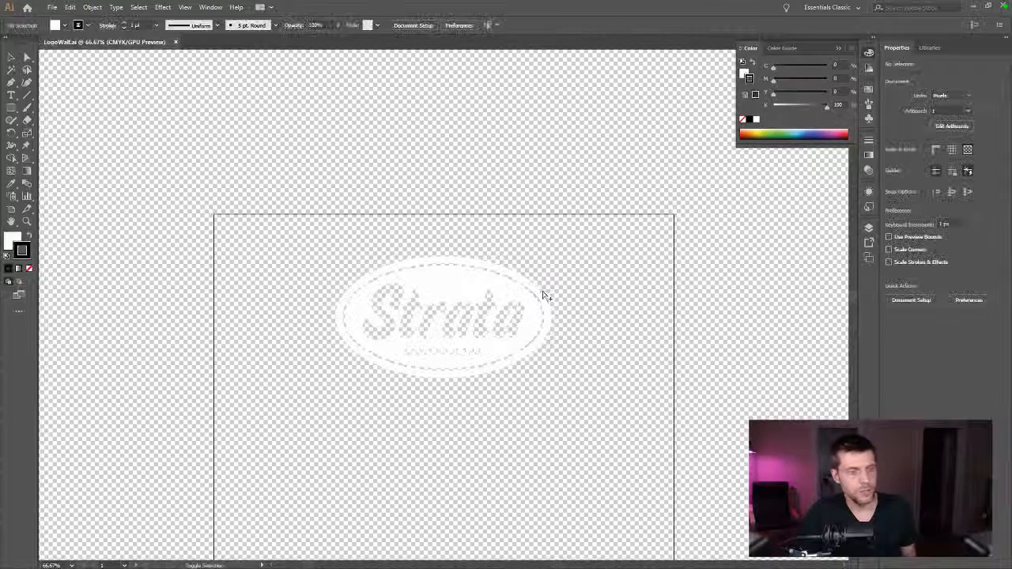
- Set up a web export of the LogoWall artboard as a transparent PNG-24 at 2048 × 2048 px
{"action": "key", "text": "ctrl+alt+shift+s"}
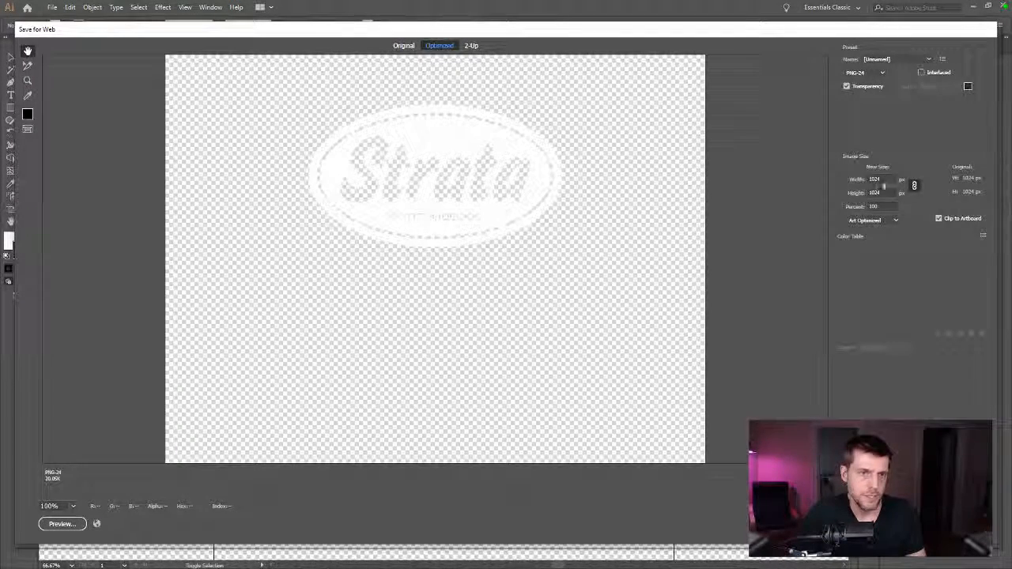
{"action": "double_click", "coordinate": [868, 182]}
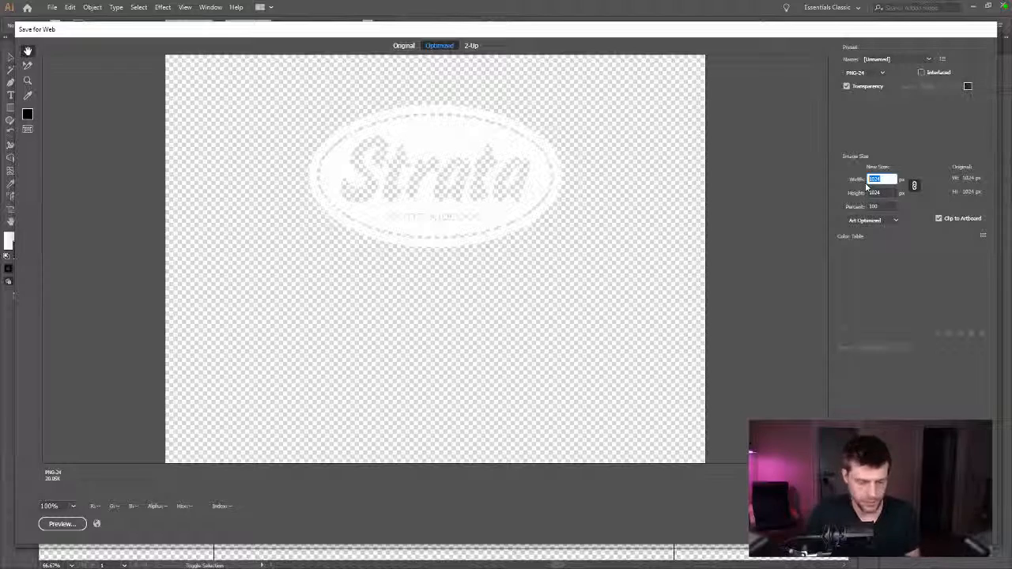
{"action": "type", "text": "51"}
{"action": "key", "text": "Tab"}
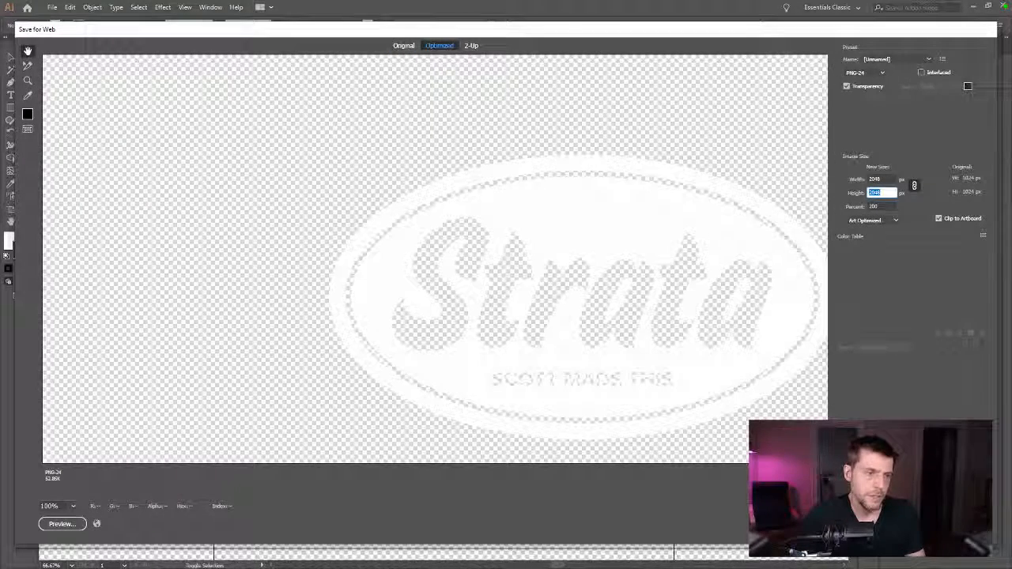
{"action": "key", "text": "Return"}
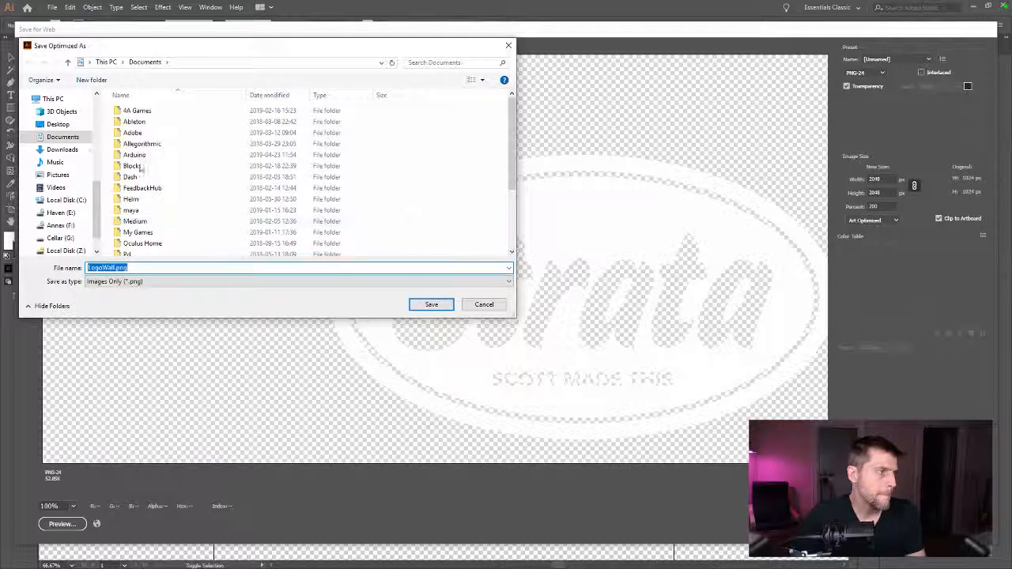
- Save the exported PNG over the existing Logo.png in the Strata project's Assets\Textures folder
{"action": "scroll", "coordinate": [78, 169], "scroll_direction": "down", "scroll_amount": 1}
{"action": "scroll", "coordinate": [75, 174], "scroll_direction": "up", "scroll_amount": 5}
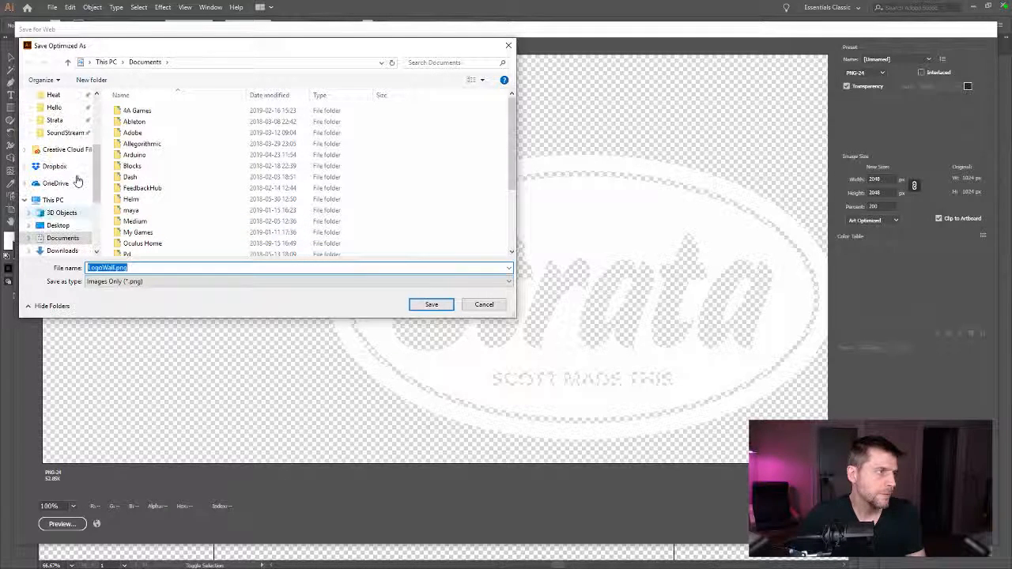
{"action": "left_click", "coordinate": [65, 119]}
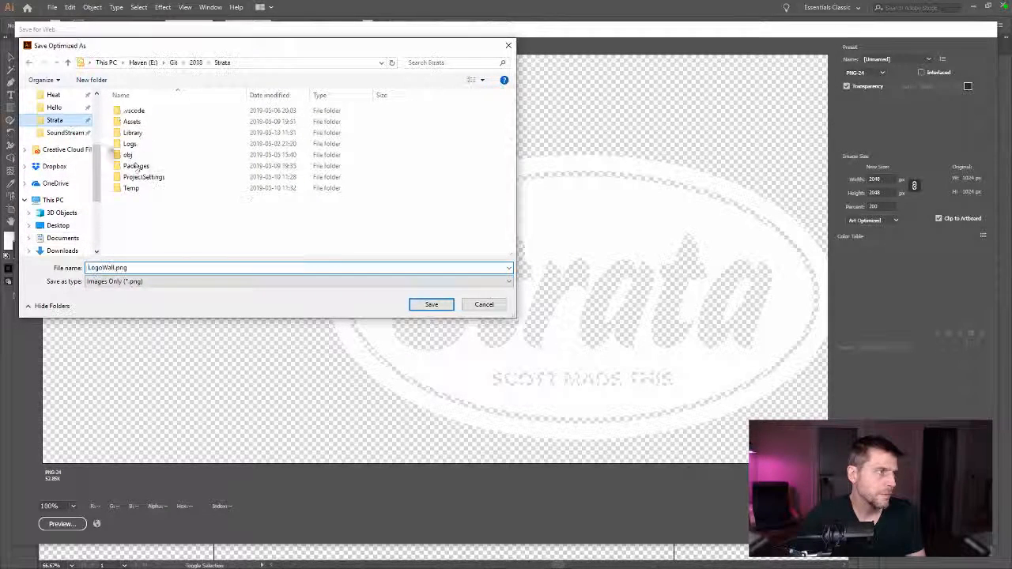
{"action": "double_click", "coordinate": [142, 122]}
{"action": "double_click", "coordinate": [150, 188]}
{"action": "scroll", "coordinate": [149, 188], "scroll_direction": "down", "scroll_amount": 3}
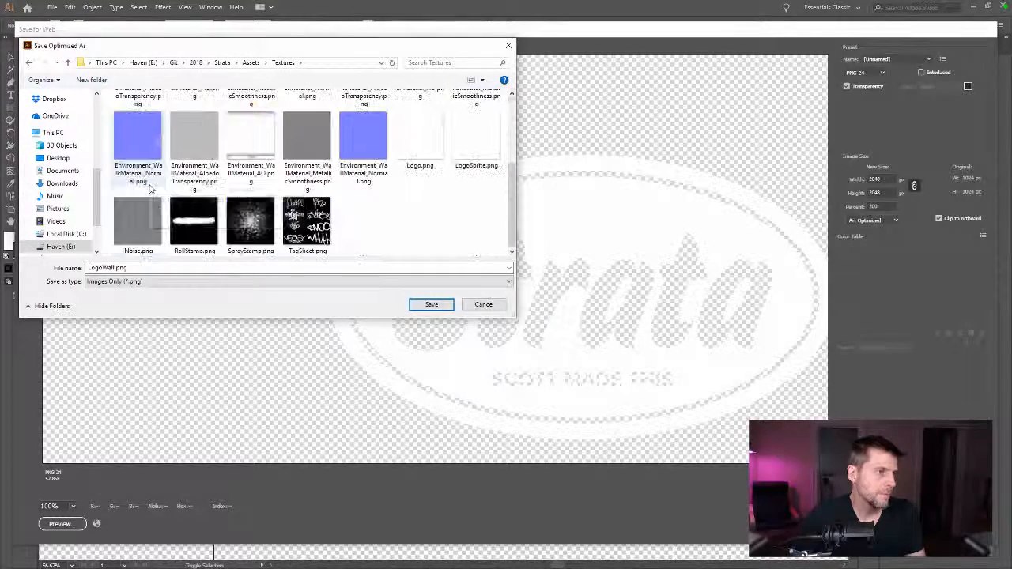
{"action": "left_click", "coordinate": [420, 141]}
{"action": "double_click", "coordinate": [420, 144]}
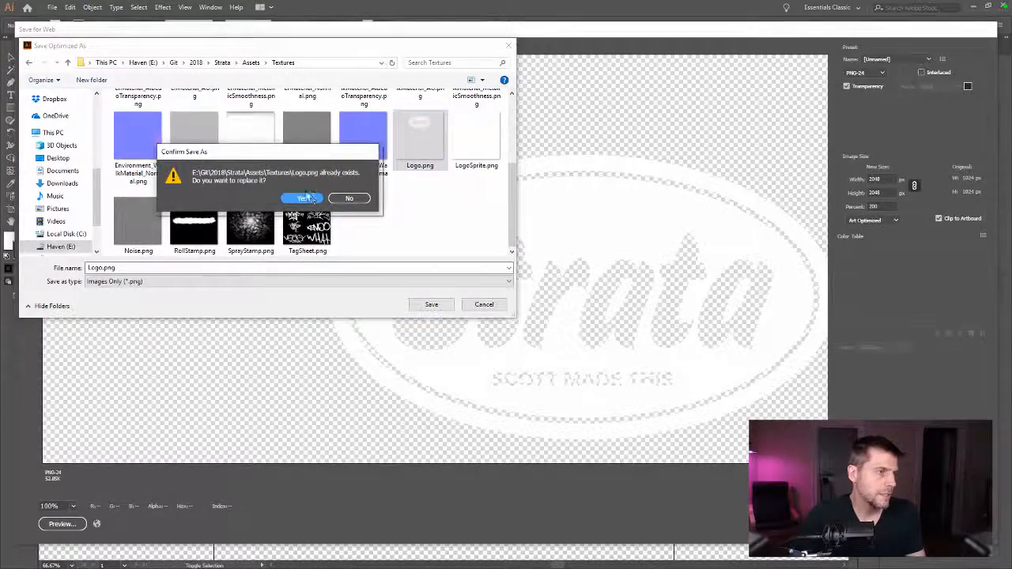
{"action": "left_click", "coordinate": [304, 198]}
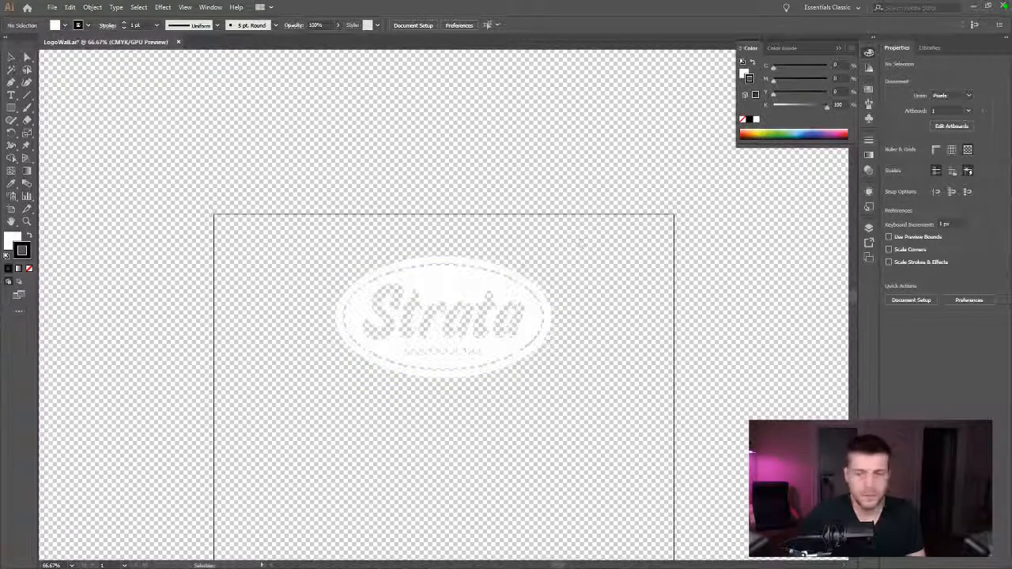
- Quit Illustrator, saving the changes to LogoWall.ai, and rerun the Unity scene in Play mode to check the wall logo before stopping it
{"action": "left_click", "coordinate": [1003, 6]}
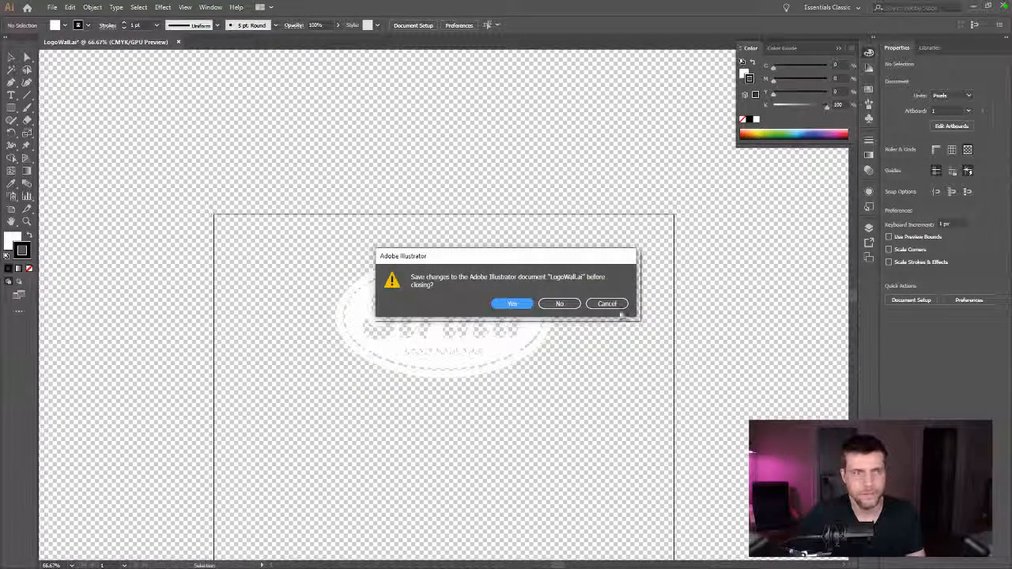
{"action": "left_click", "coordinate": [514, 304]}
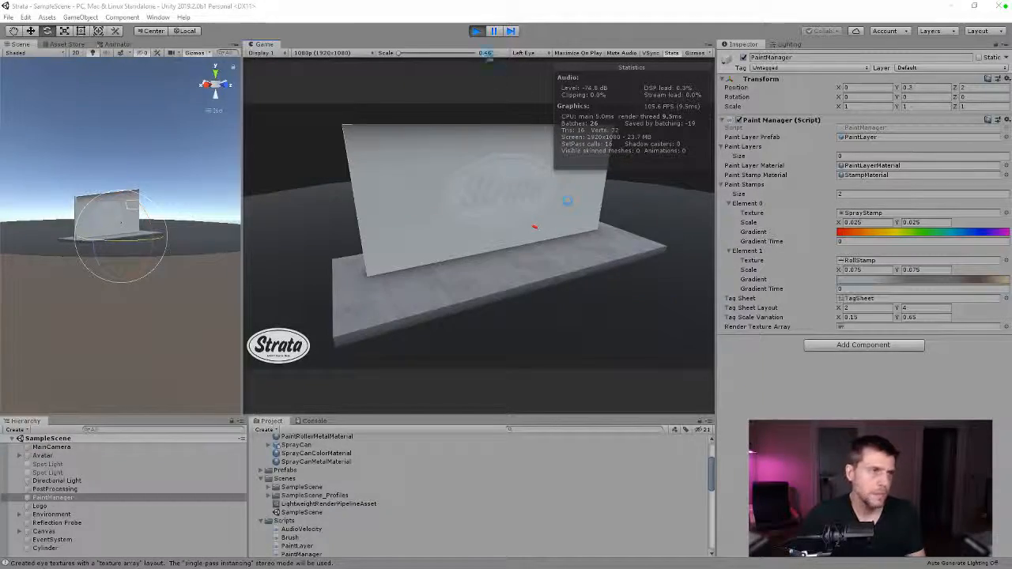
{"action": "left_click", "coordinate": [477, 31]}
{"action": "left_click", "coordinate": [477, 31]}
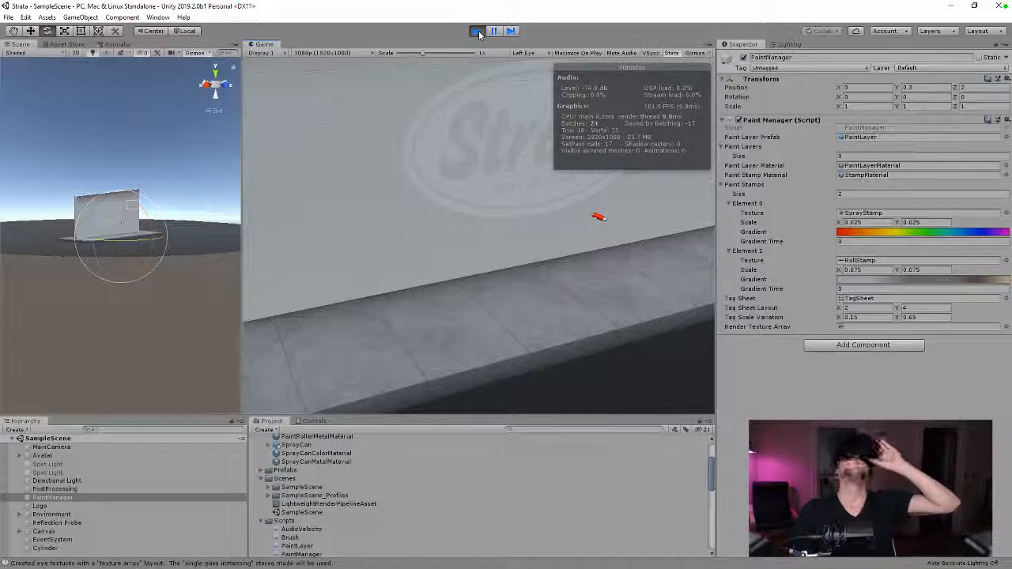
{"action": "left_click", "coordinate": [477, 31]}
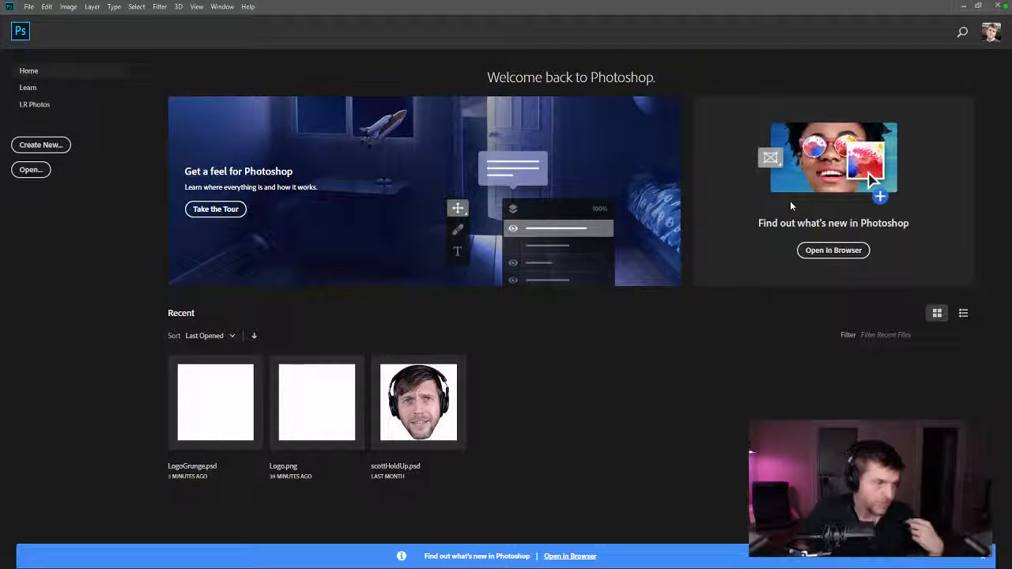
- In Photoshop, open the recent file LogoGrunge.psd
{"action": "left_click", "coordinate": [28, 6]}
{"action": "mouse_move", "coordinate": [77, 69]}
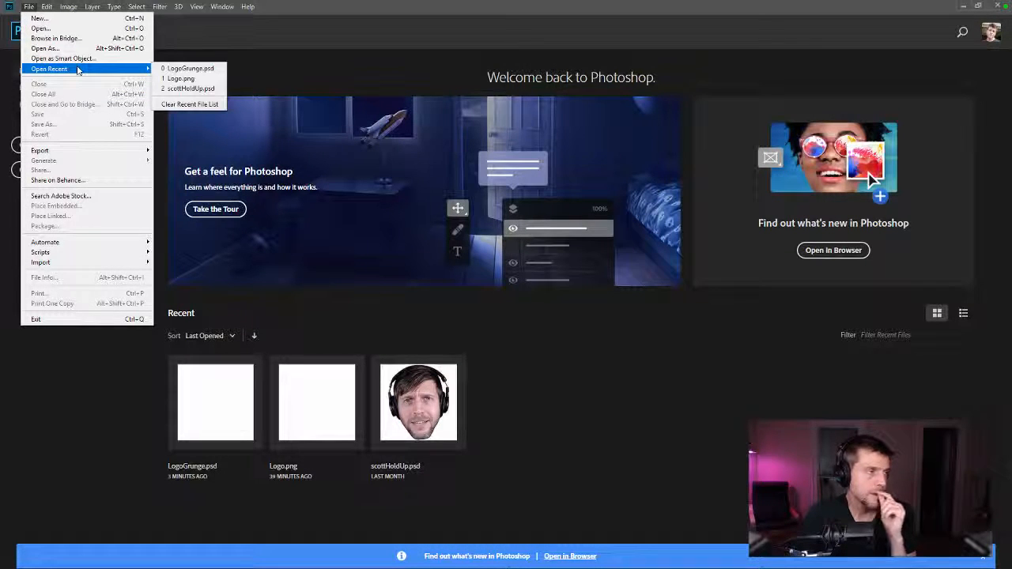
{"action": "left_click", "coordinate": [183, 71]}
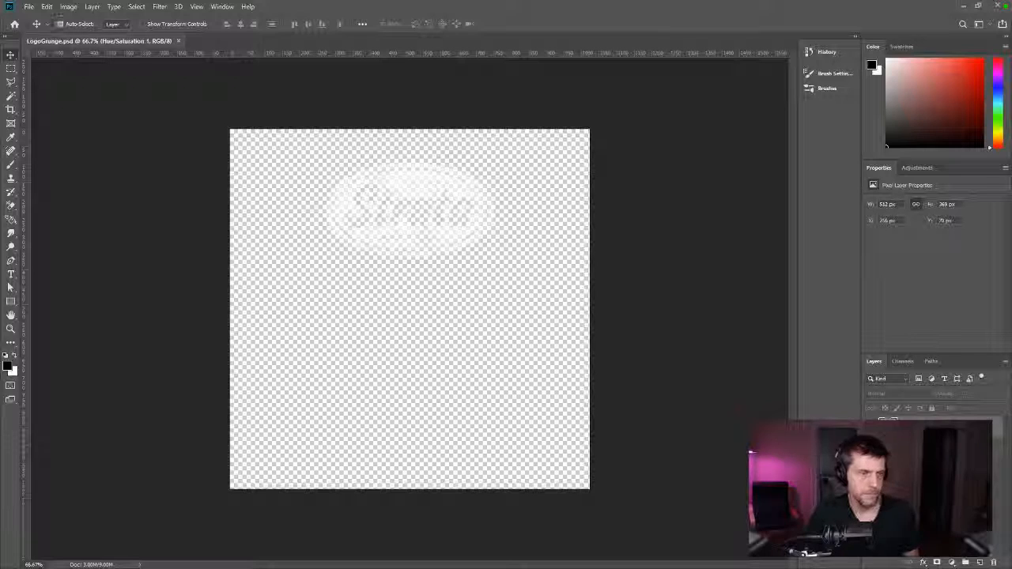
{"action": "key", "text": "ctrl+alt+shift+f"}
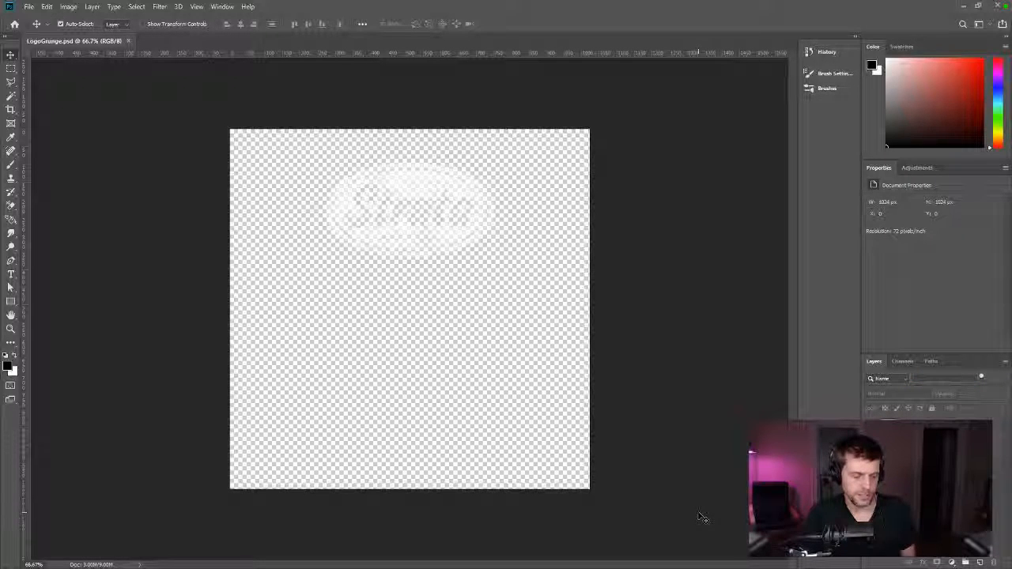
{"action": "key", "text": "ctrl+n"}
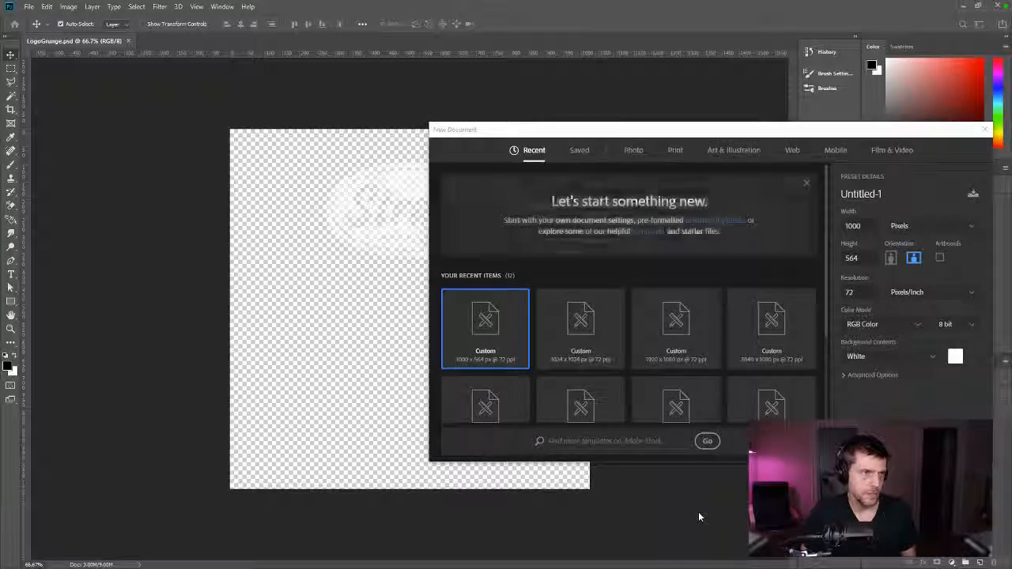
{"action": "key", "text": "Escape"}
- Resize the LogoGrunge.psd image to 2048 × 2048 pixels and save the document
{"action": "key", "text": "ctrl+alt+i"}
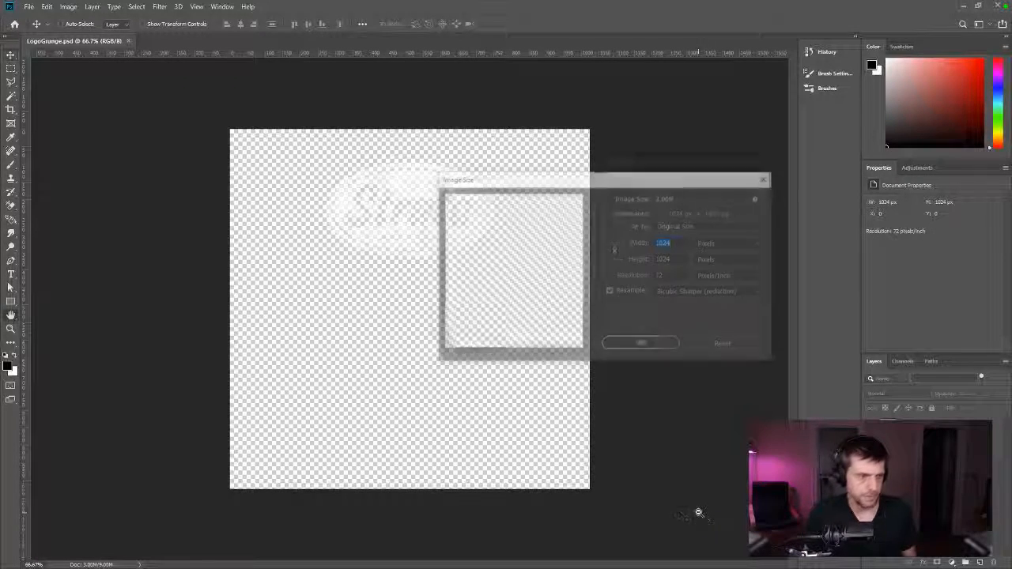
{"action": "type", "text": "2048"}
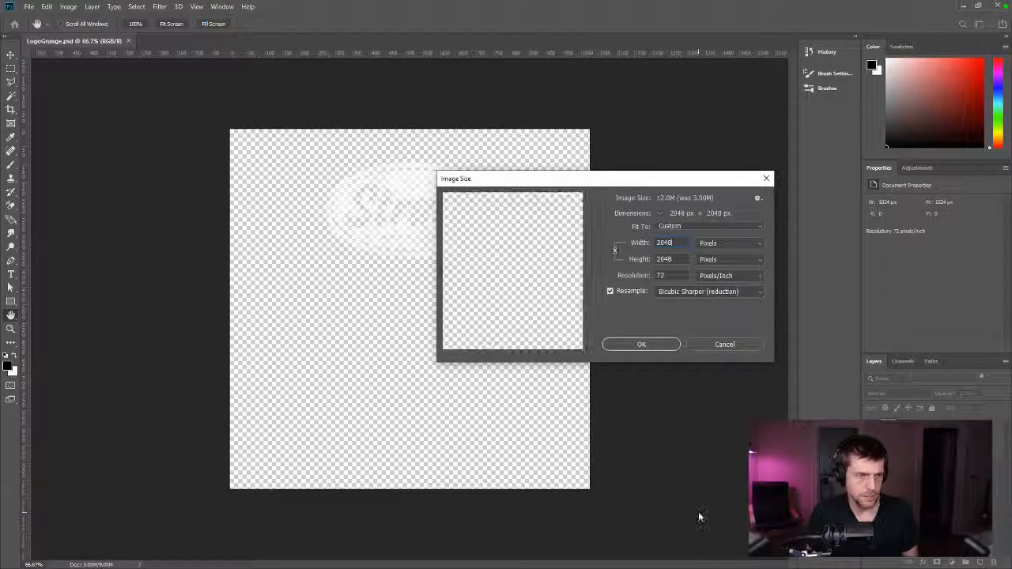
{"action": "key", "text": "Return"}
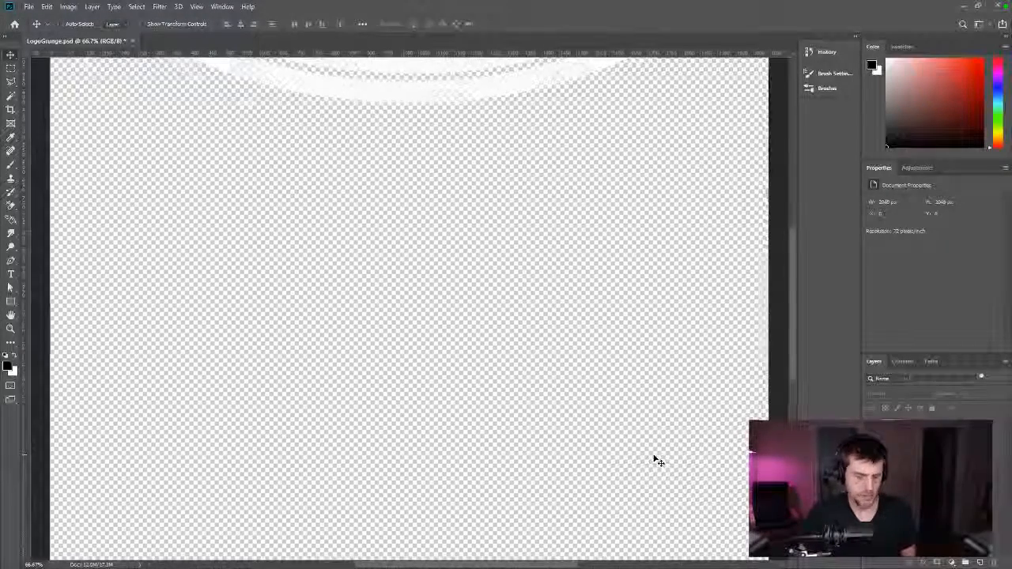
{"action": "key", "text": "ctrl+minus"}
{"action": "key", "text": "ctrl+minus"}
{"action": "key", "text": "ctrl+minus"}
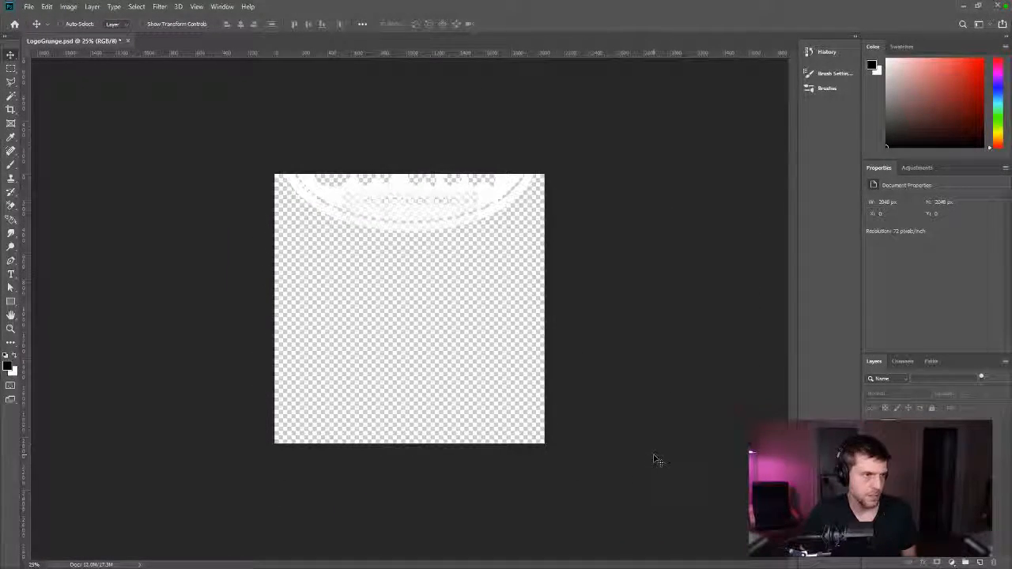
{"action": "key", "text": "ctrl+s"}
- Try to move the linked Logo smart object down into the canvas with Free Transform
{"action": "left_click", "coordinate": [889, 452]}
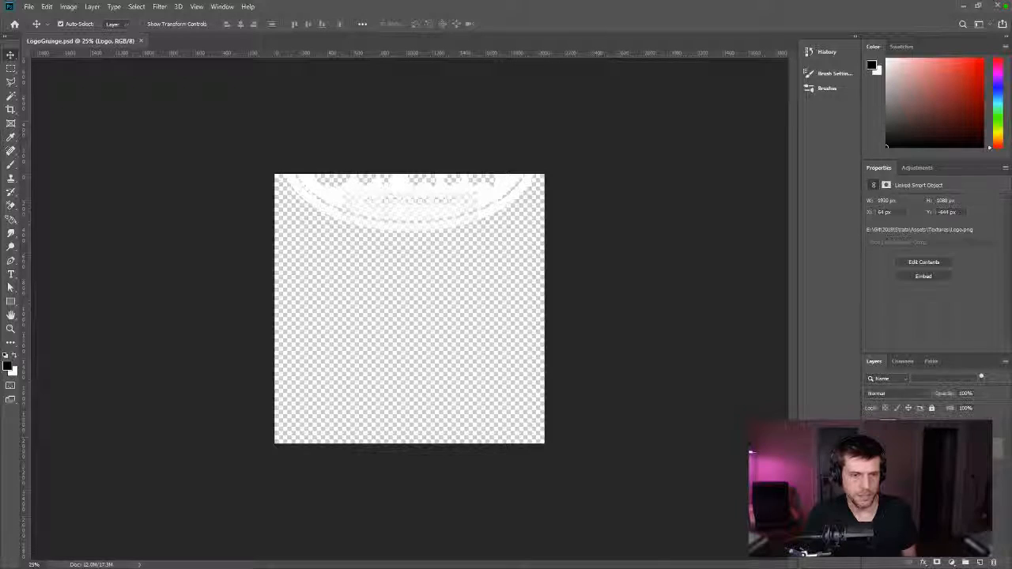
{"action": "right_click", "coordinate": [889, 453]}
{"action": "key", "text": "Escape"}
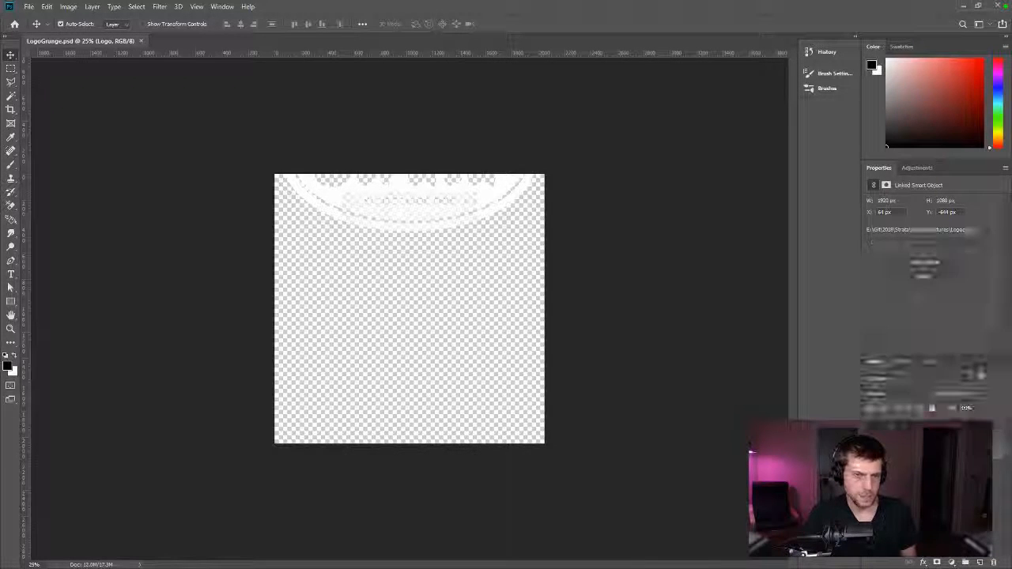
{"action": "key", "text": "ctrl+t"}
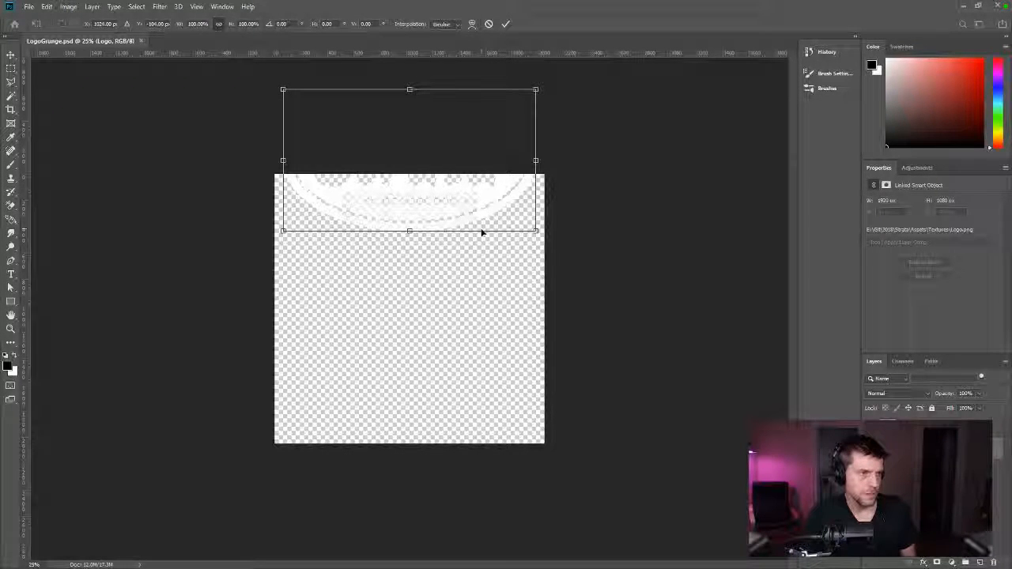
{"action": "left_click_drag", "start_coordinate": [501, 198], "coordinate": [501, 361]}
{"action": "key", "text": "Escape"}
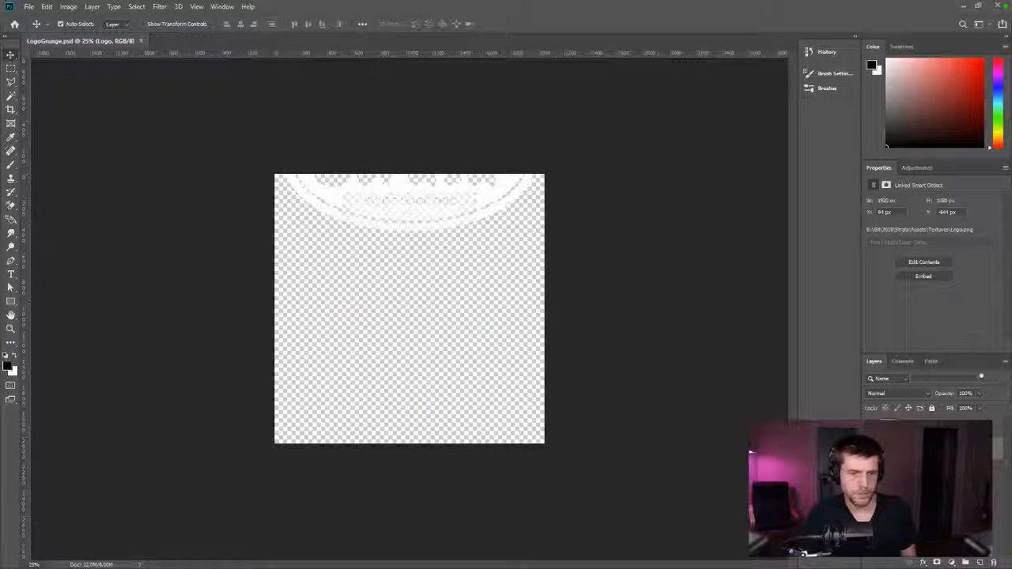
- Add a new empty layer to the LogoGrunge.psd document
{"action": "left_click", "coordinate": [933, 429]}
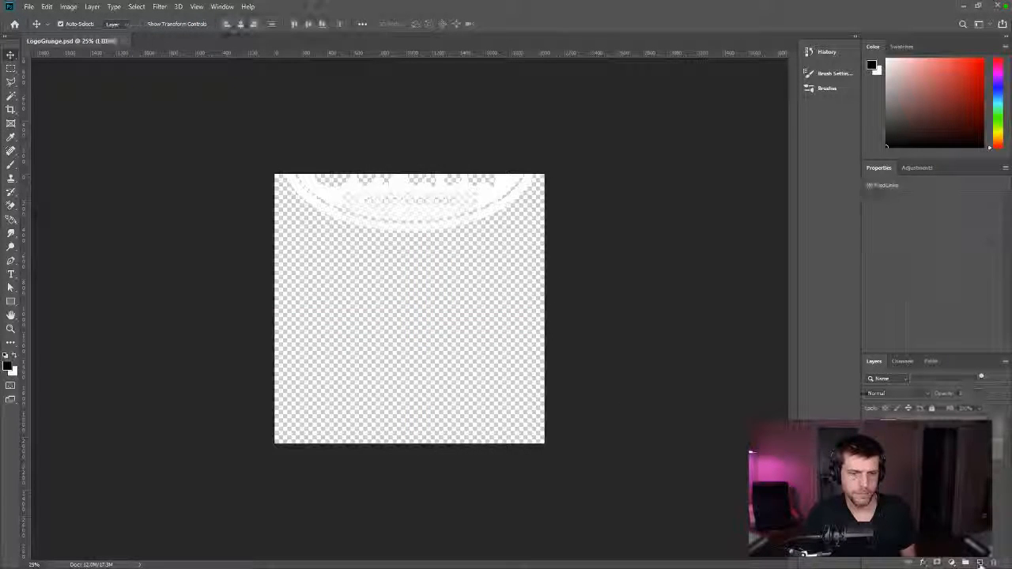
{"action": "left_click", "coordinate": [933, 449], "text": "shift"}
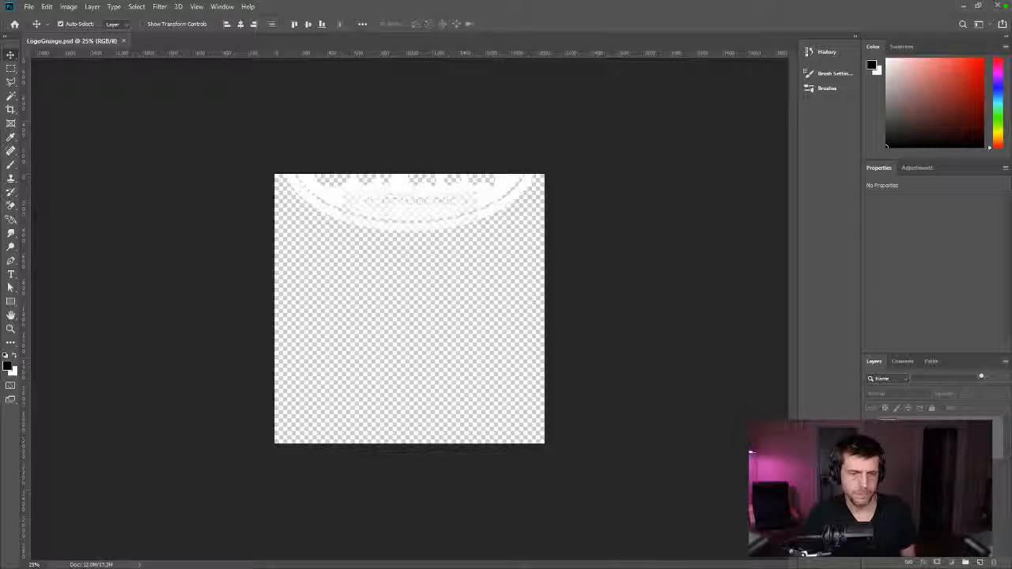
{"action": "left_click", "coordinate": [949, 510]}
{"action": "left_click", "coordinate": [980, 562]}
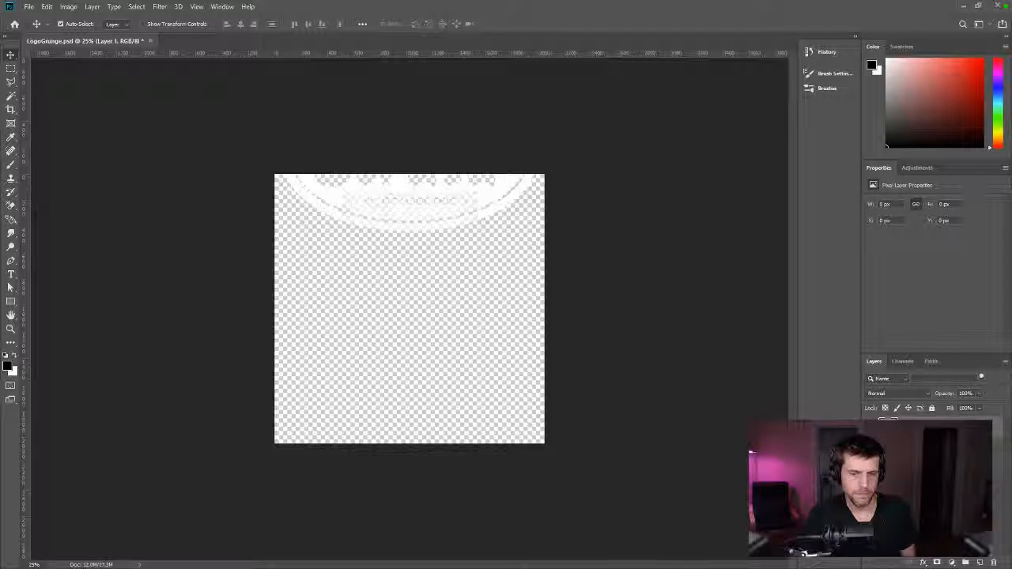
- In Unity, start renaming the Logo texture asset among the project's textures
{"action": "key", "text": "alt+Tab"}
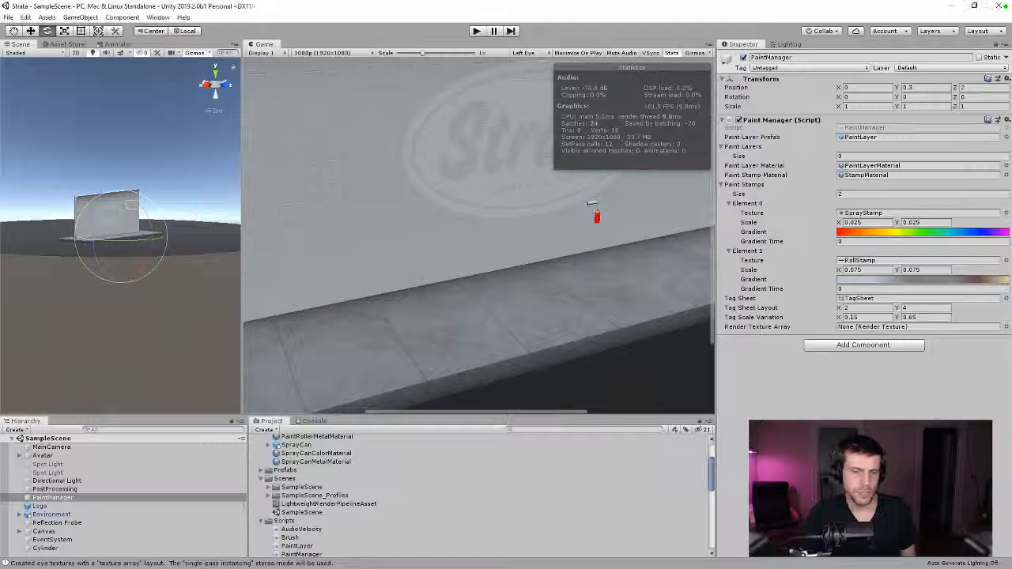
{"action": "scroll", "coordinate": [307, 528], "scroll_direction": "down", "scroll_amount": 10}
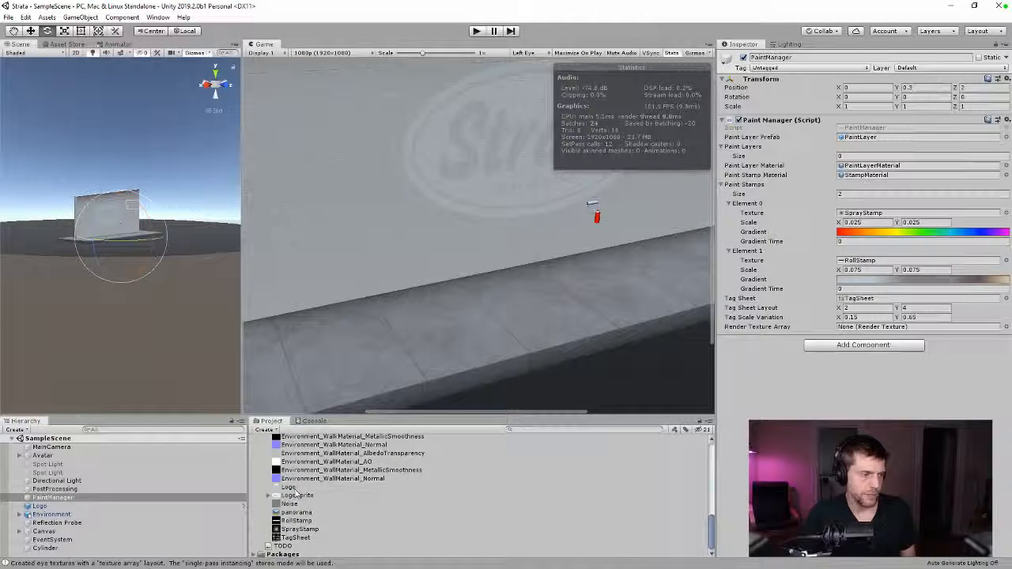
{"action": "left_click", "coordinate": [291, 487]}
{"action": "left_click", "coordinate": [293, 488]}
{"action": "key", "text": "BackSpace"}
{"action": "key", "text": "BackSpace"}
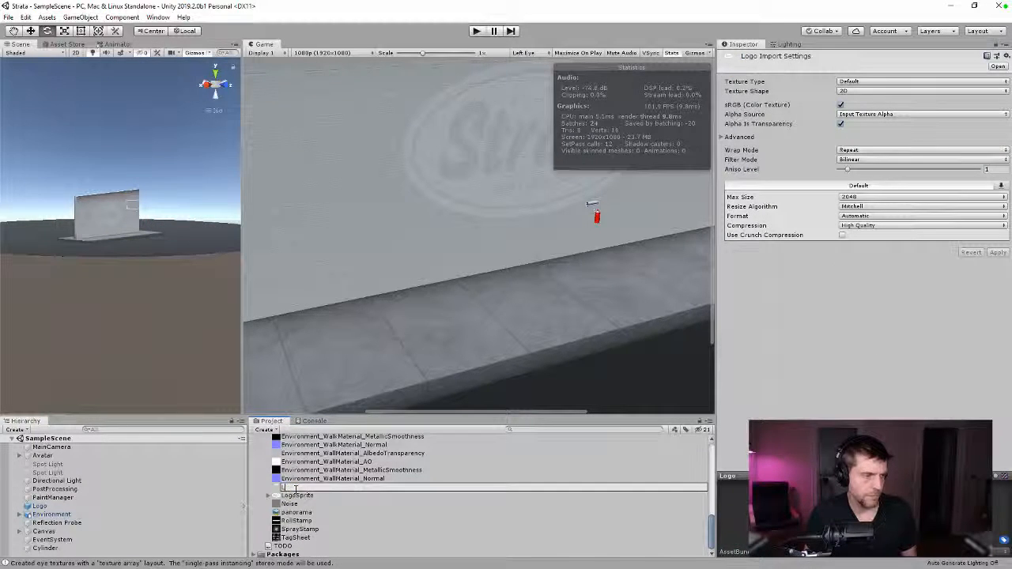
- Rename the Logo texture asset as LogoWall
{"action": "type", "text": "ogWall"}
{"action": "key", "text": "BackSpace"}
{"action": "key", "text": "BackSpace"}
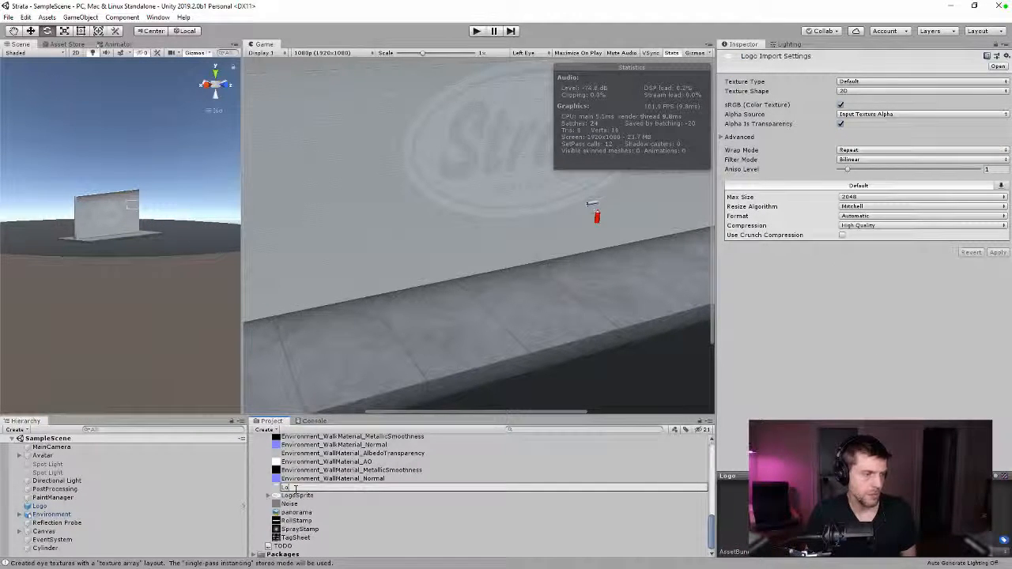
{"action": "type", "text": "goWall"}
{"action": "key", "text": "Return"}
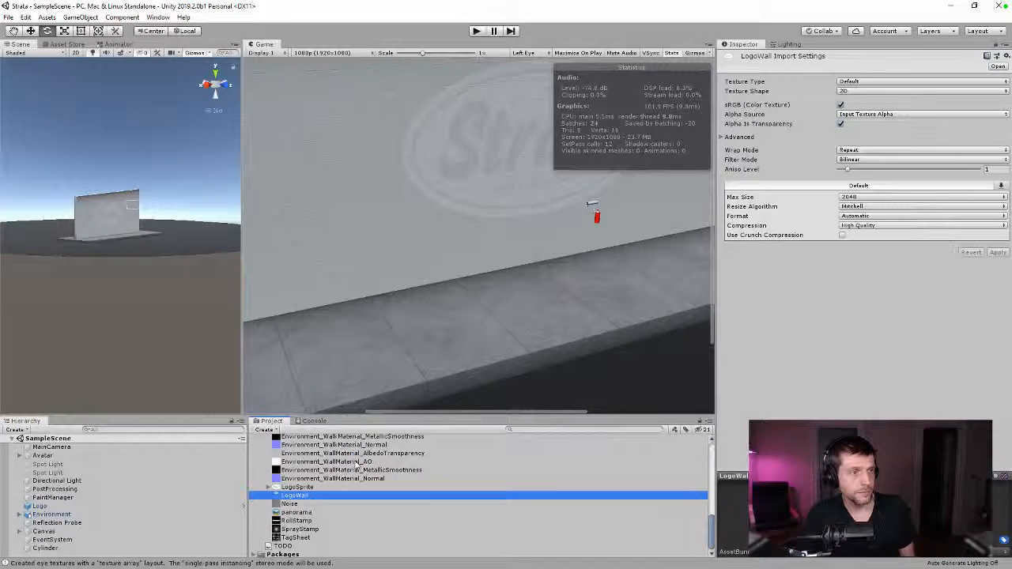
- Preview LogoWall.png from the Textures folder in File Explorer, close it and switch to Photoshop
{"action": "key", "text": "alt+Tab"}
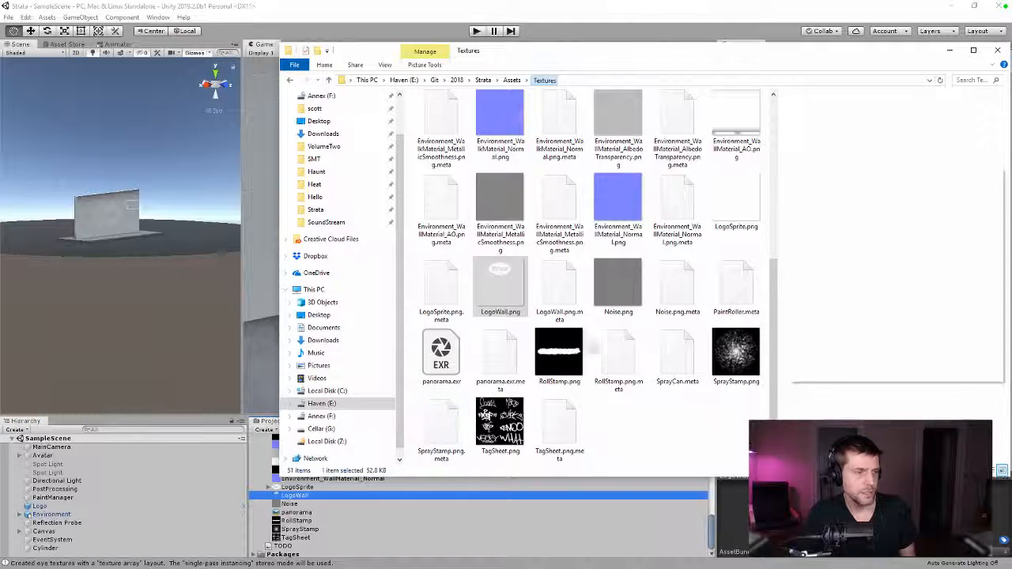
{"action": "double_click", "coordinate": [501, 284]}
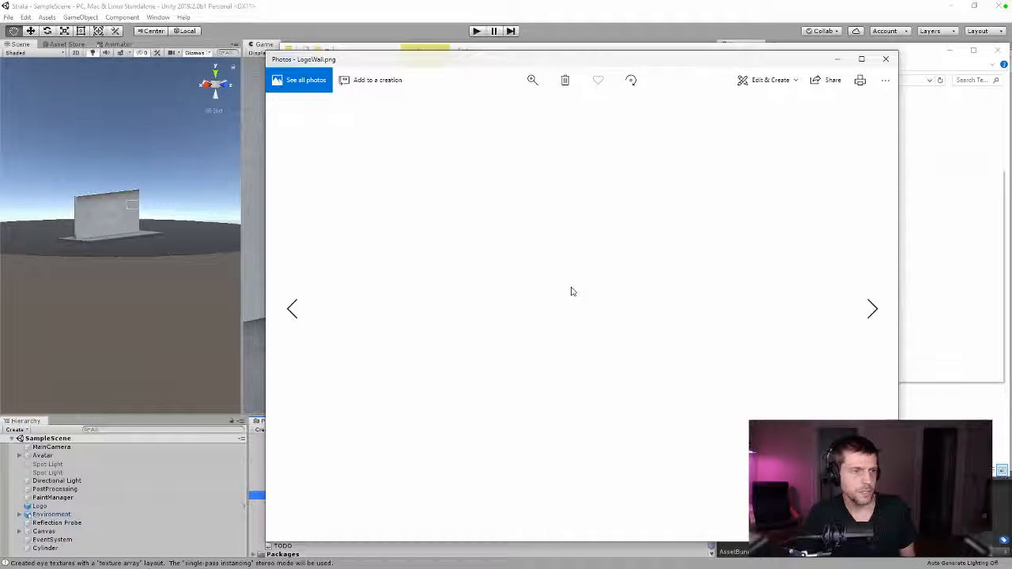
{"action": "left_click", "coordinate": [886, 58]}
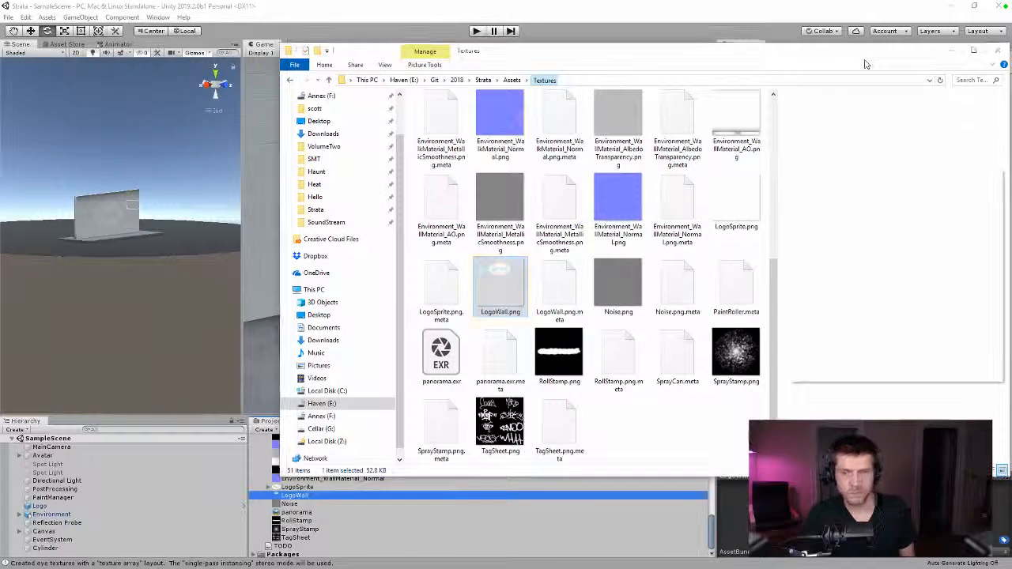
{"action": "key", "text": "alt+Tab"}
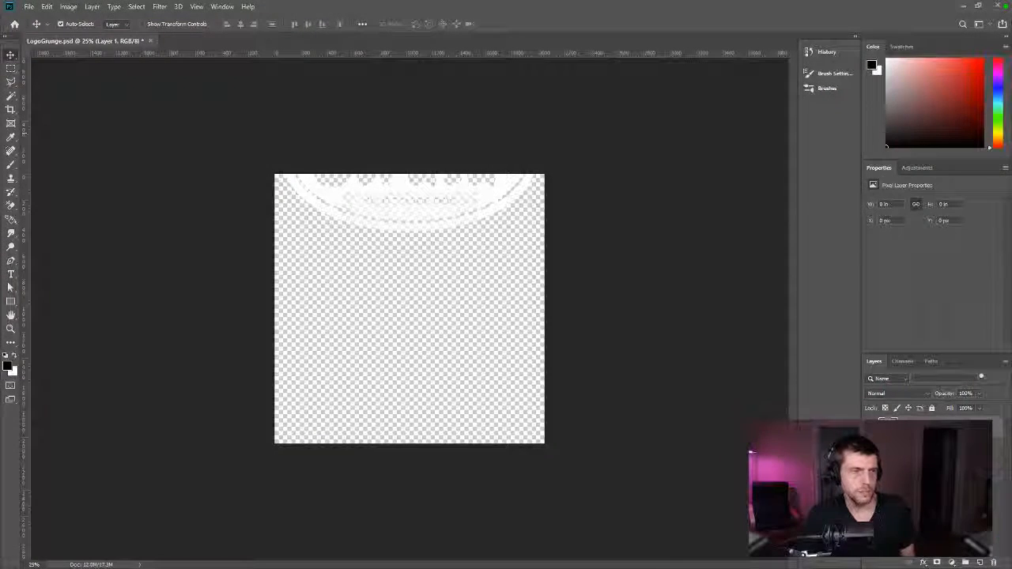
{"action": "left_click", "coordinate": [664, 447]}
{"action": "key", "text": "ctrl+o"}
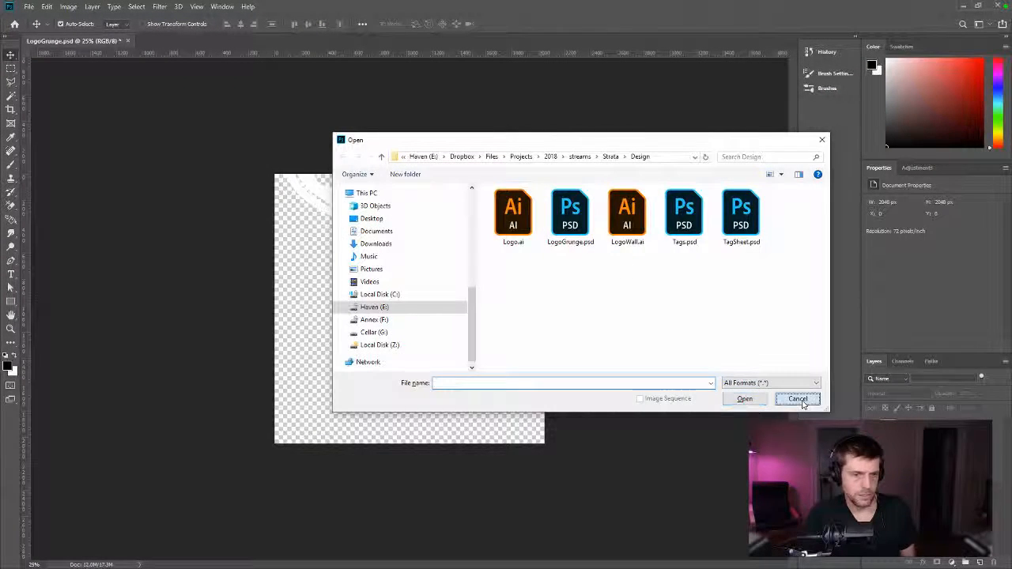
{"action": "left_click", "coordinate": [797, 399]}
- Place LogoWall.png from the File Explorer Textures folder into the LogoGrunge.psd document in Photoshop
{"action": "key", "text": "alt+Tab"}
{"action": "left_click_drag", "start_coordinate": [524, 296], "coordinate": [178, 309]}
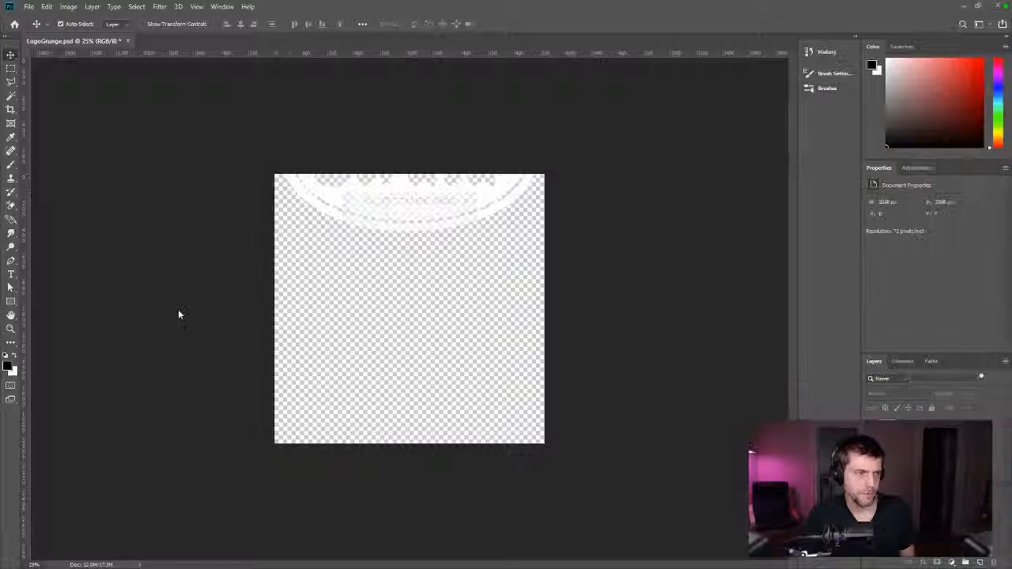
{"action": "key", "text": "Return"}
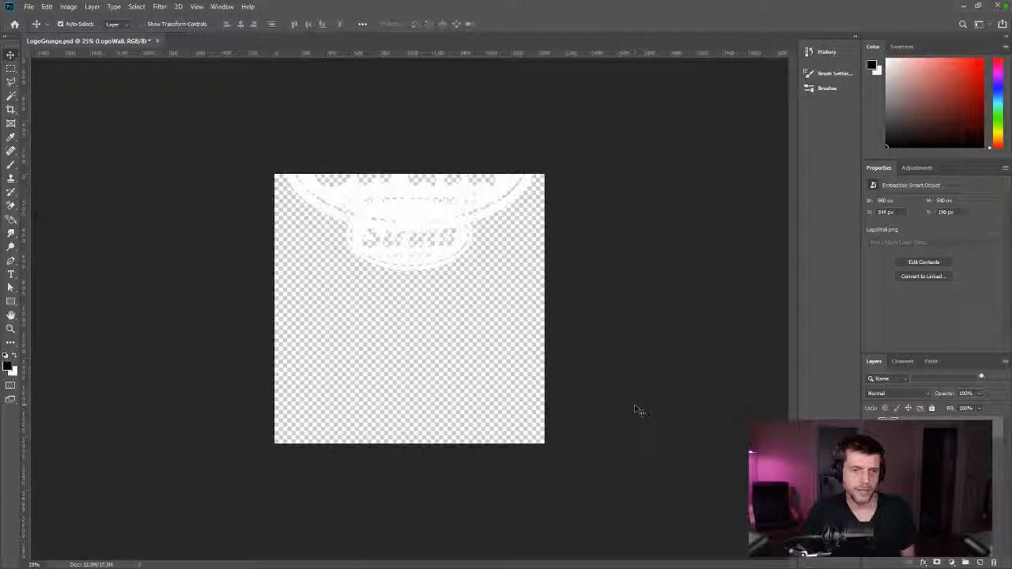
- Delete the oversized linked Logo layer from LogoGrunge.psd
{"action": "left_click", "coordinate": [933, 468]}
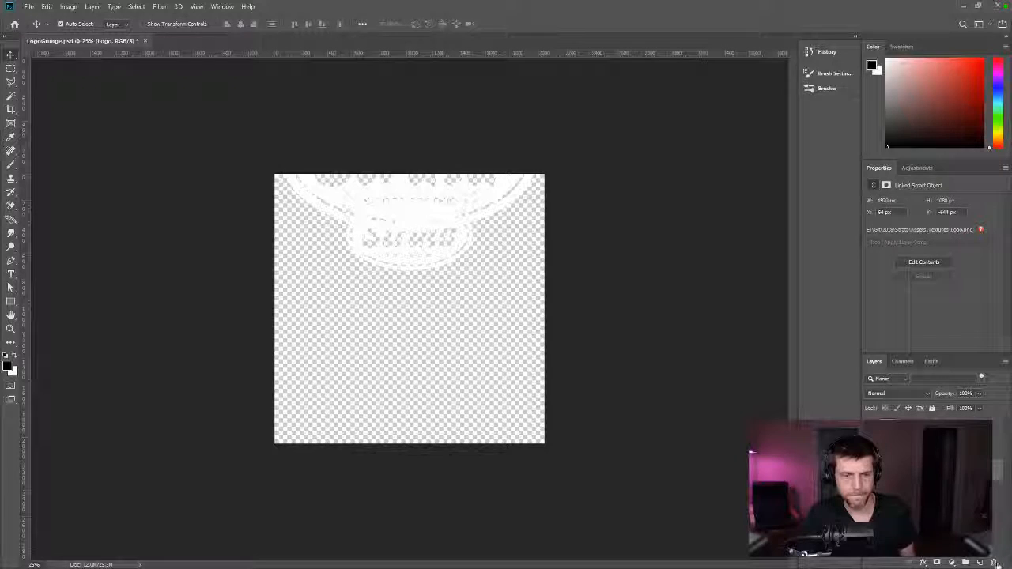
{"action": "left_click", "coordinate": [994, 563]}
{"action": "left_click", "coordinate": [457, 215]}
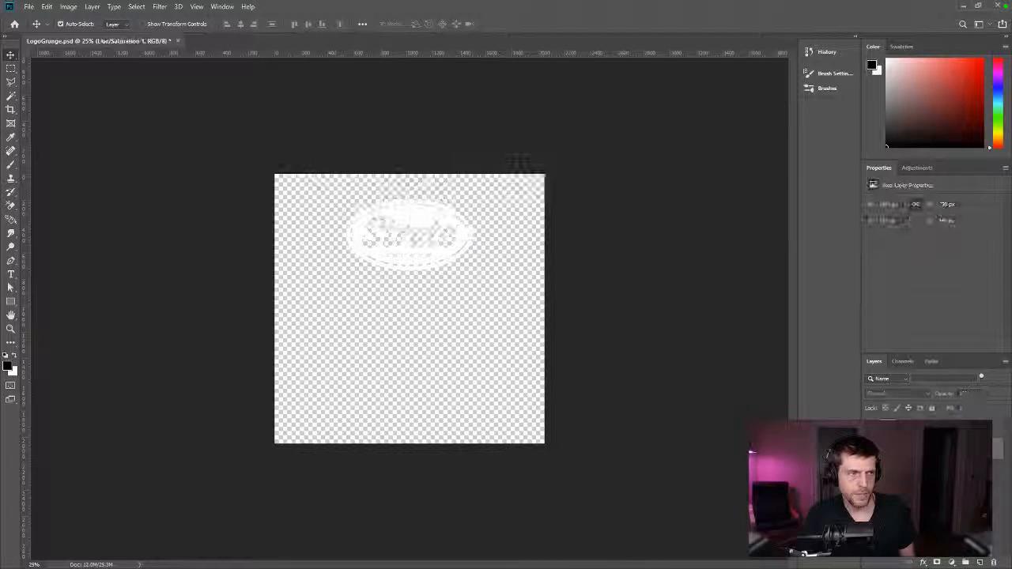
- Copy the whole grunge texture from the Hue/Saturation 1 layer and hide that layer
{"action": "left_click", "coordinate": [933, 449]}
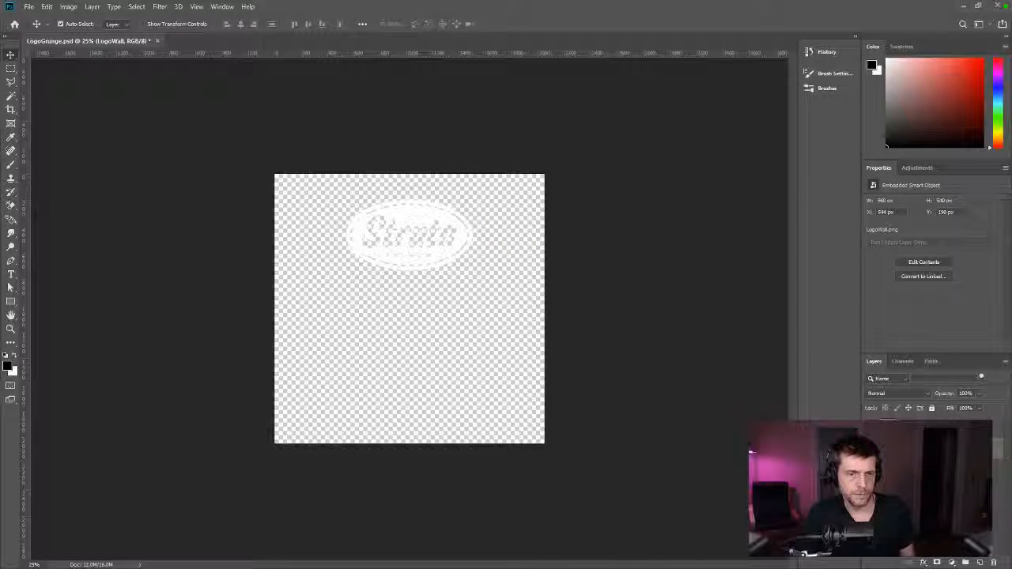
{"action": "left_click", "coordinate": [933, 429]}
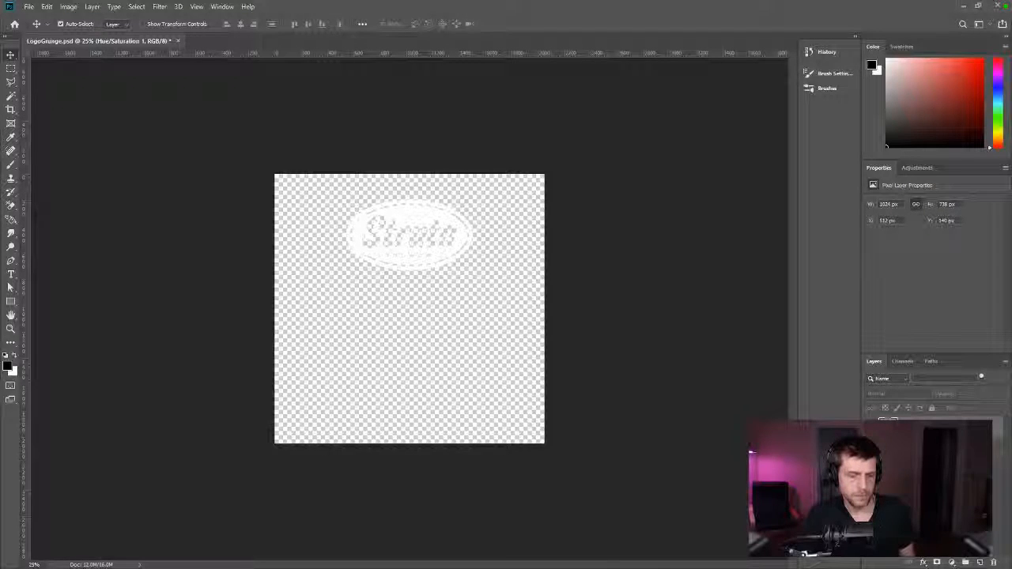
{"action": "key", "text": "ctrl+a"}
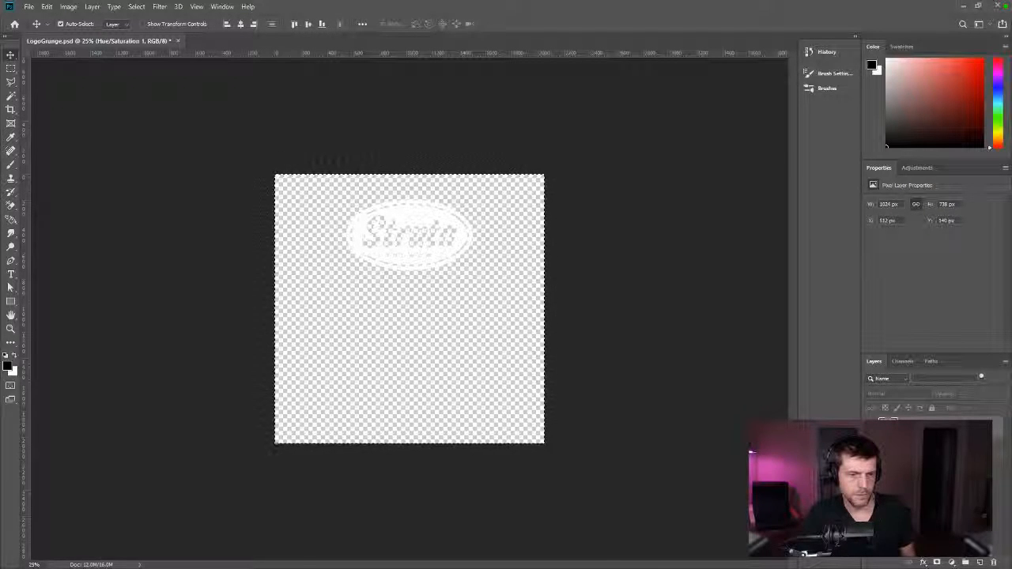
{"action": "key", "text": "ctrl+v"}
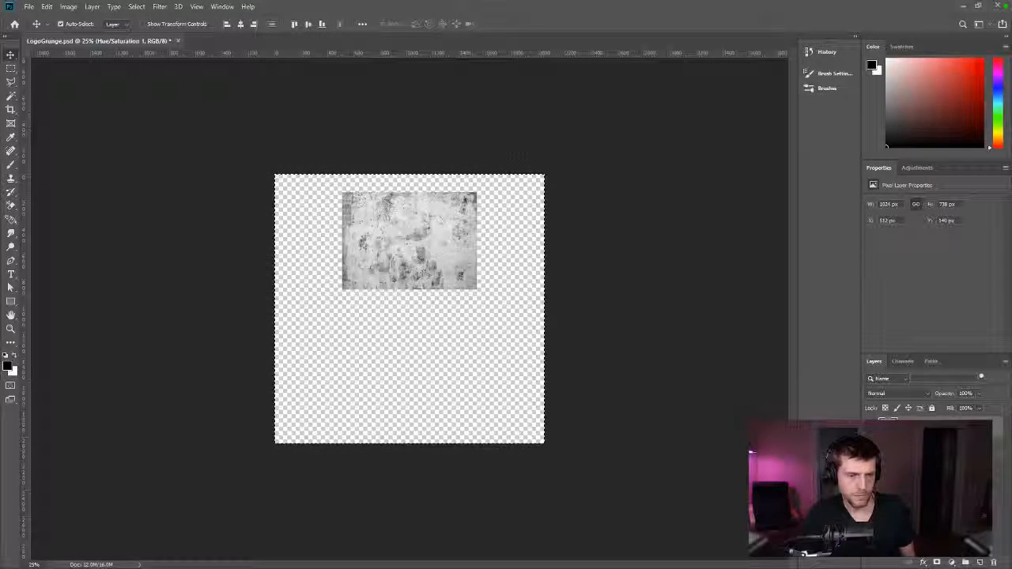
{"action": "left_click", "coordinate": [871, 429]}
- Add a layer mask to the LogoWall layer and paste the copied grunge texture into the mask
{"action": "left_click", "coordinate": [933, 449]}
{"action": "left_click", "coordinate": [937, 562]}
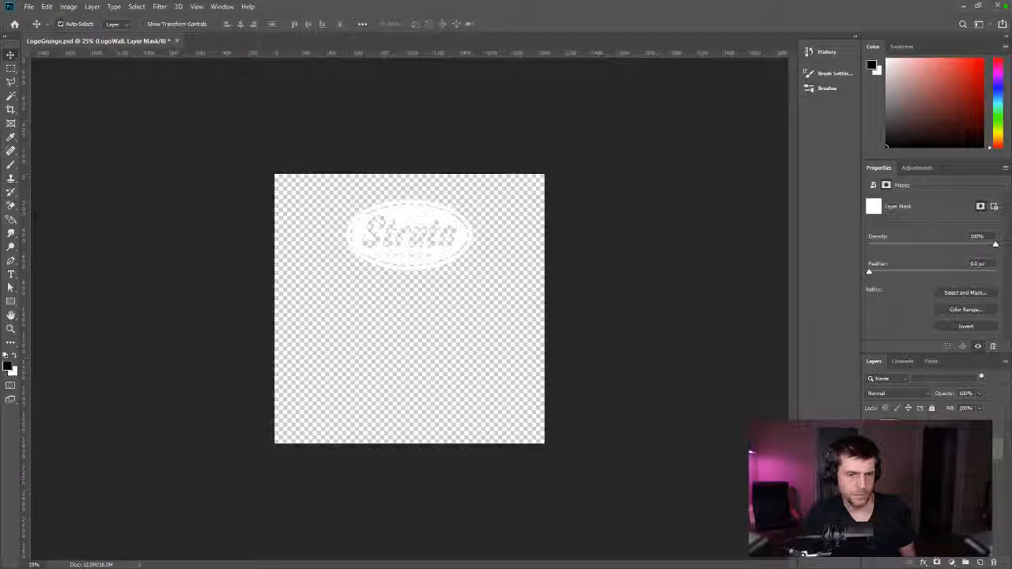
{"action": "left_click", "coordinate": [909, 449], "text": "shift"}
{"action": "left_click", "coordinate": [909, 449], "text": "shift"}
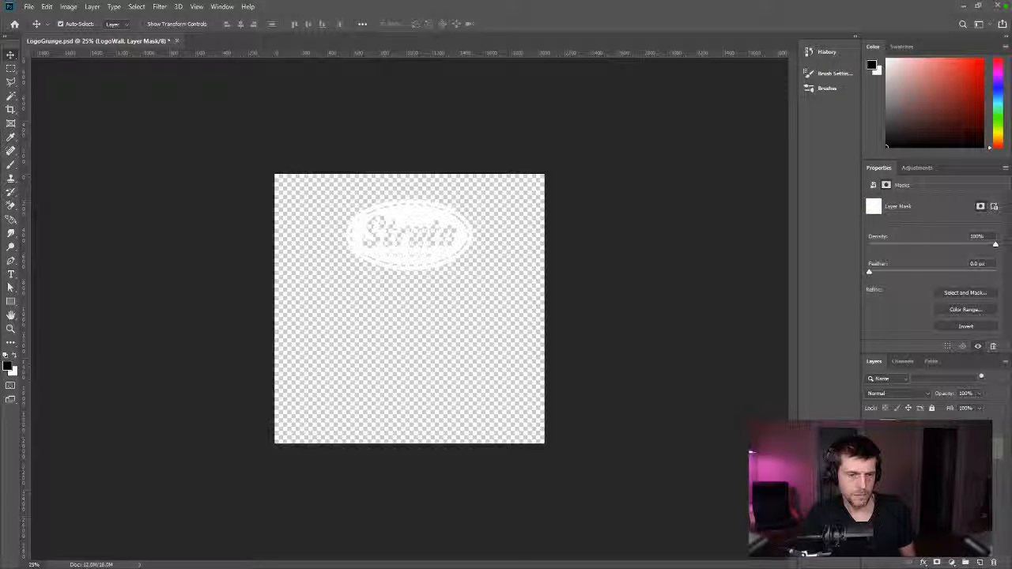
{"action": "key", "text": "ctrl+a"}
{"action": "left_click", "coordinate": [909, 449], "text": "alt"}
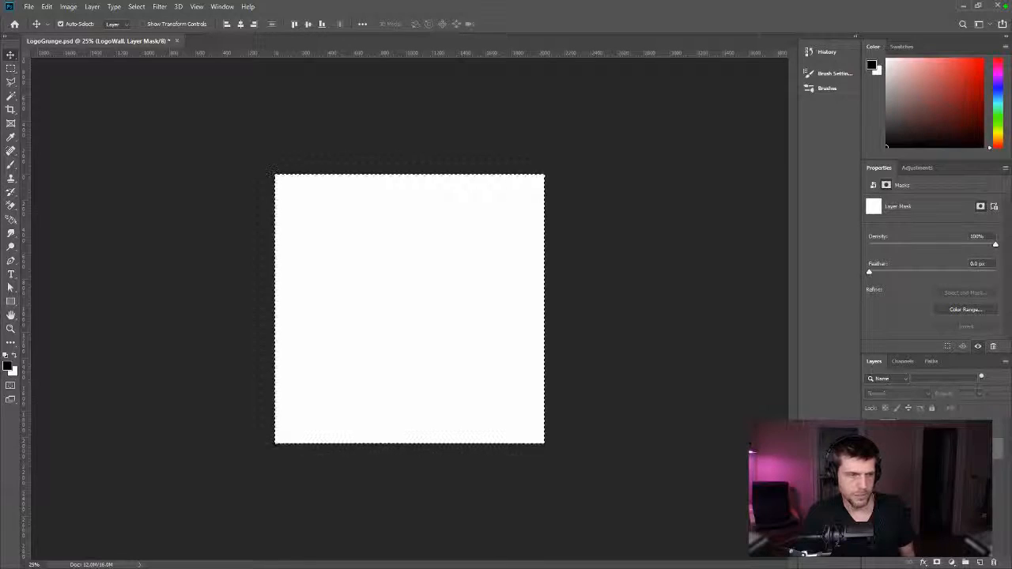
{"action": "key", "text": "ctrl+v"}
{"action": "left_click", "coordinate": [917, 518]}
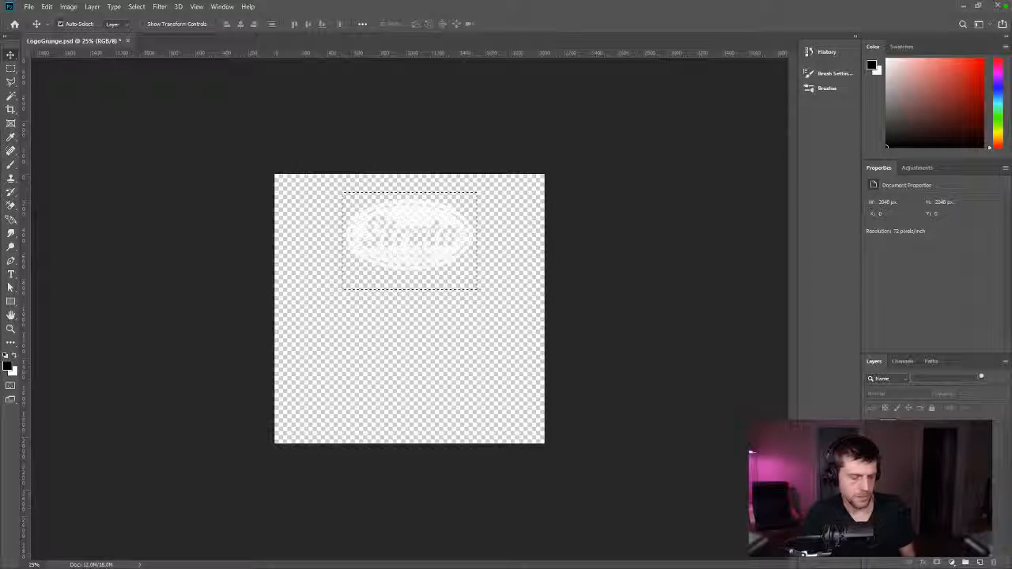
- Export the masked logo for web as a PNG-24 with transparency, overwriting LogoWall.png in the Textures folder
{"action": "key", "text": "ctrl+alt+shift+s"}
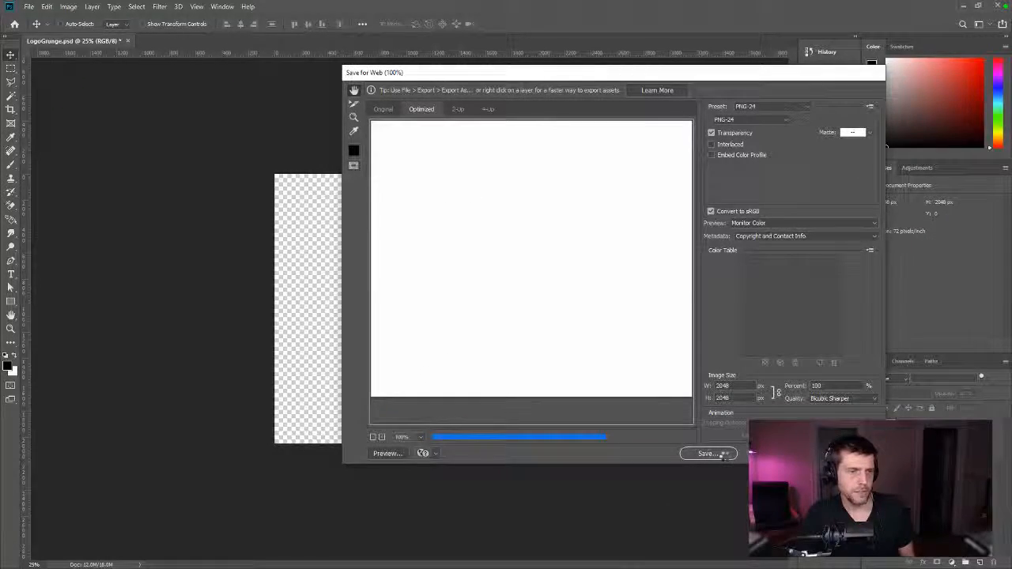
{"action": "left_click", "coordinate": [708, 453]}
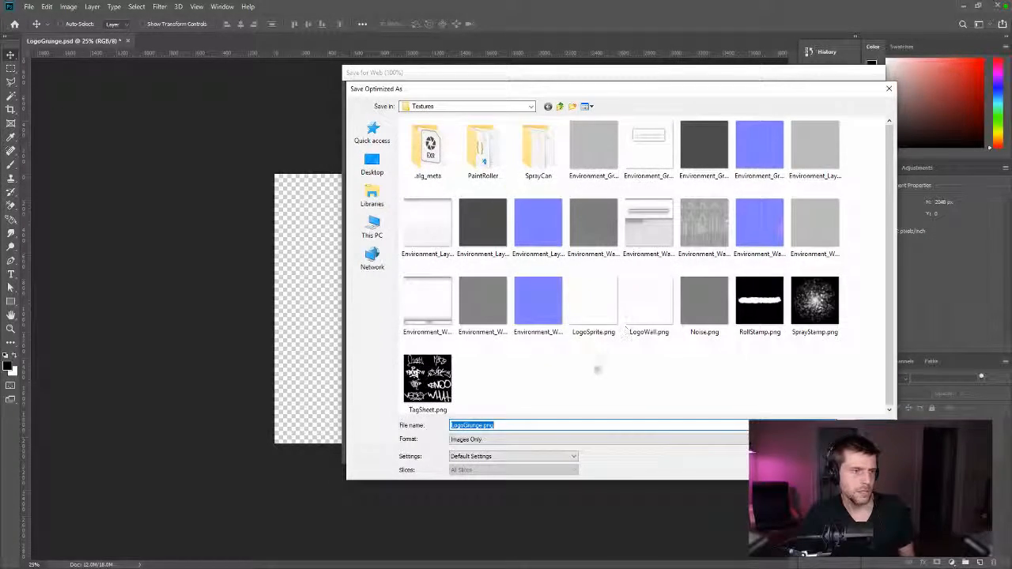
{"action": "double_click", "coordinate": [649, 304]}
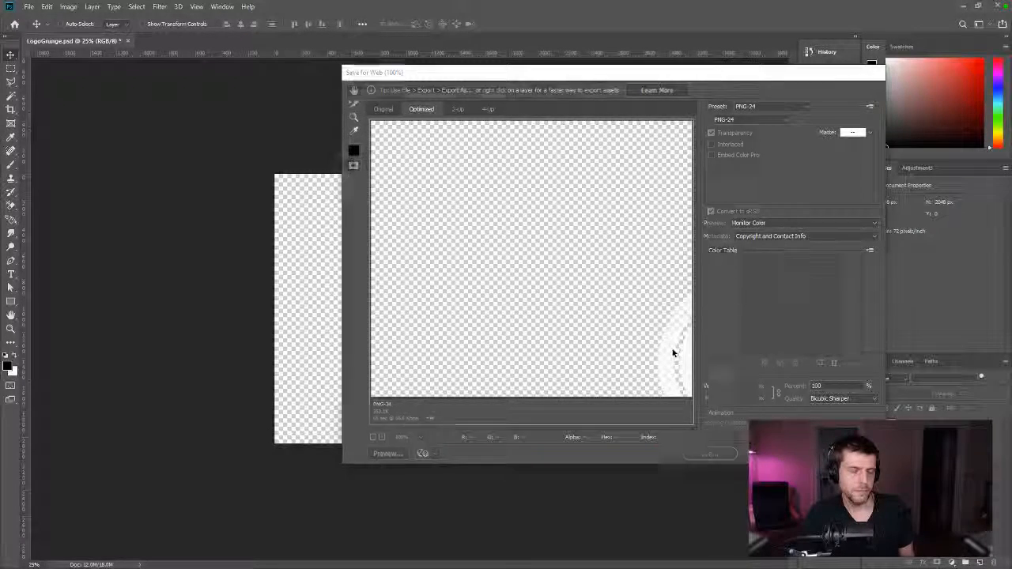
- Switch to Unity and run the scene to test painting over the wall logo, ending play mode when done
{"action": "key", "text": "alt+Tab"}
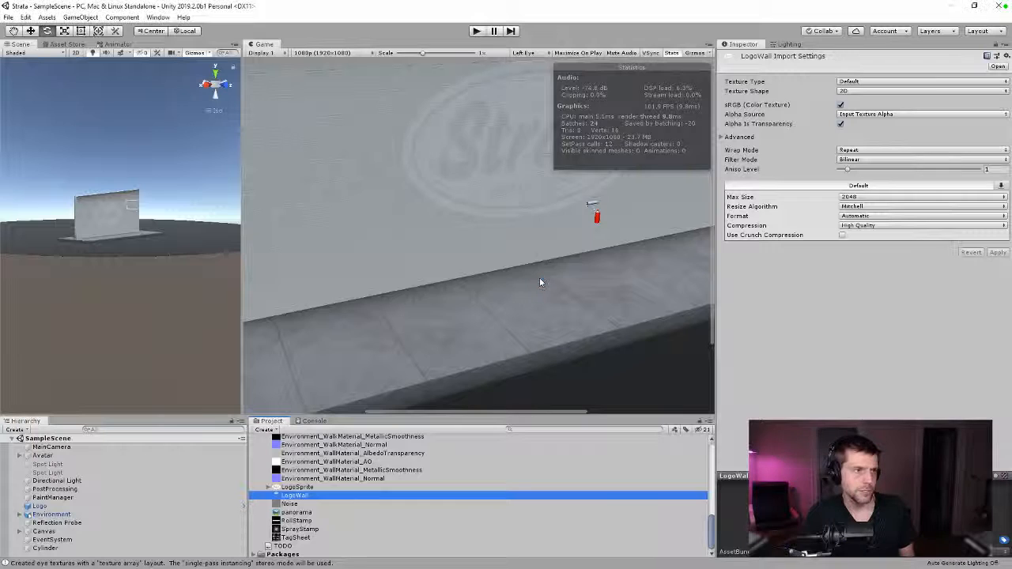
{"action": "left_click", "coordinate": [480, 31]}
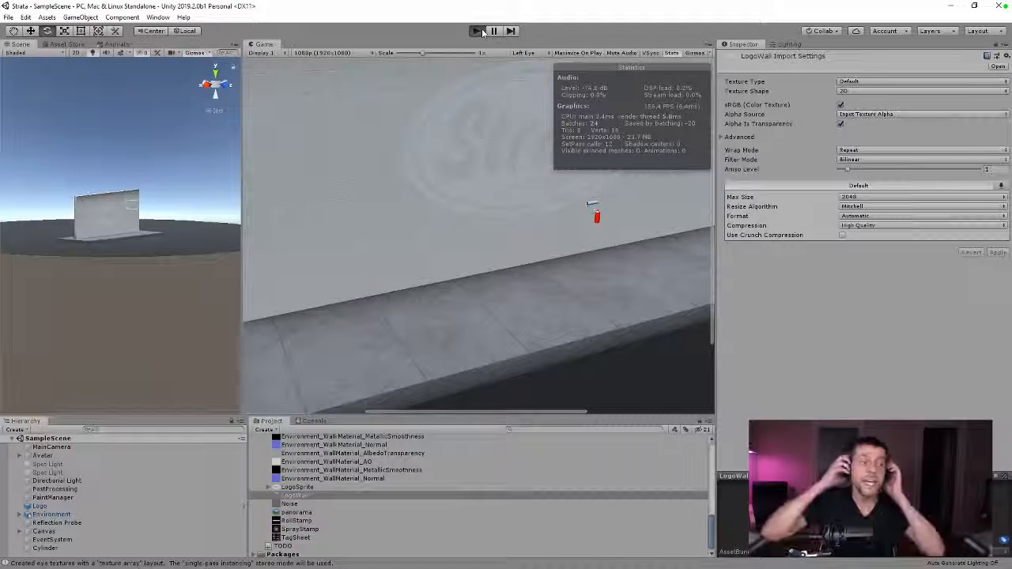
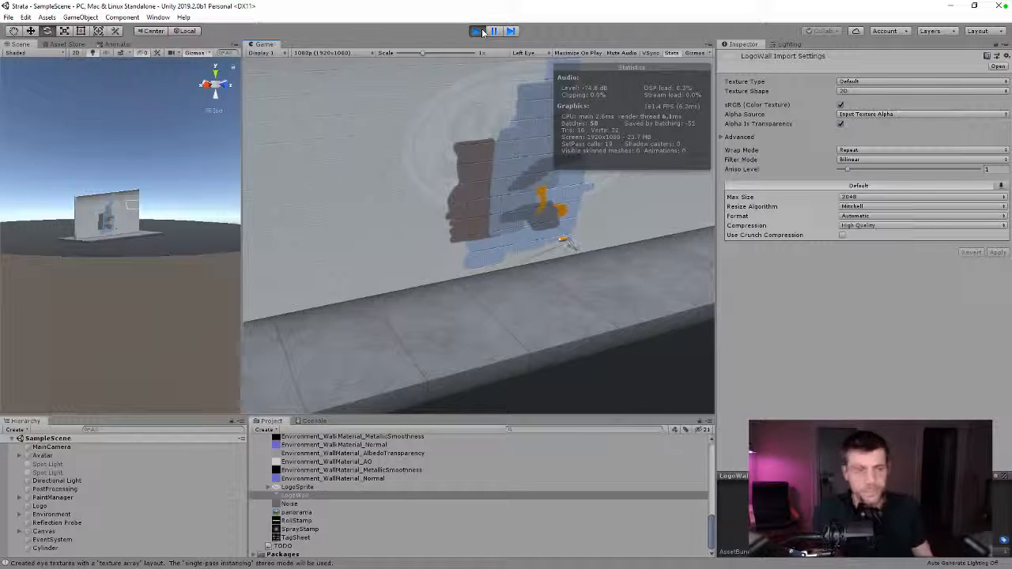
{"action": "left_click", "coordinate": [478, 31]}
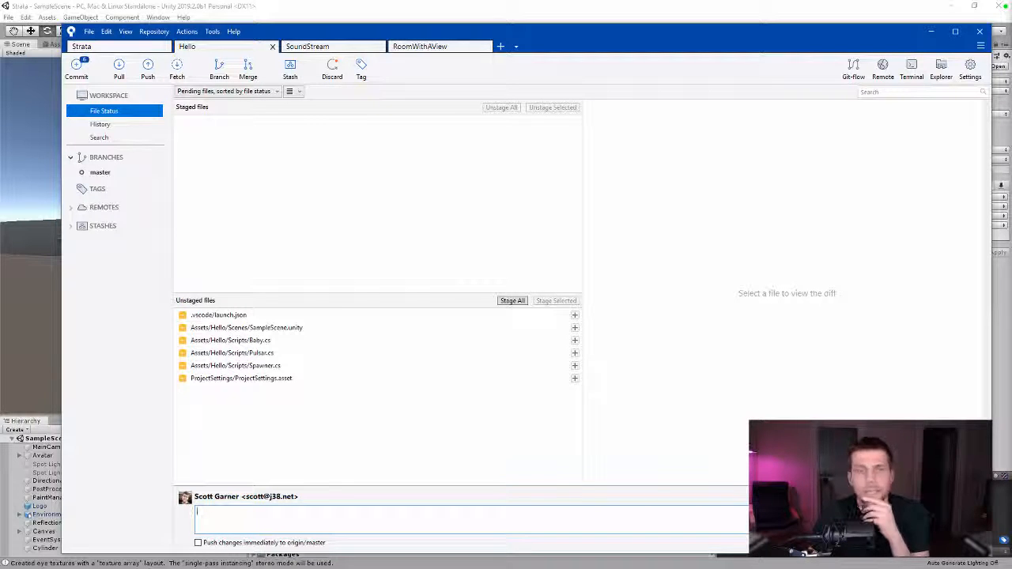
- Review the unstaged files of the Strata repository in Sourcetree
{"action": "left_click", "coordinate": [106, 46]}
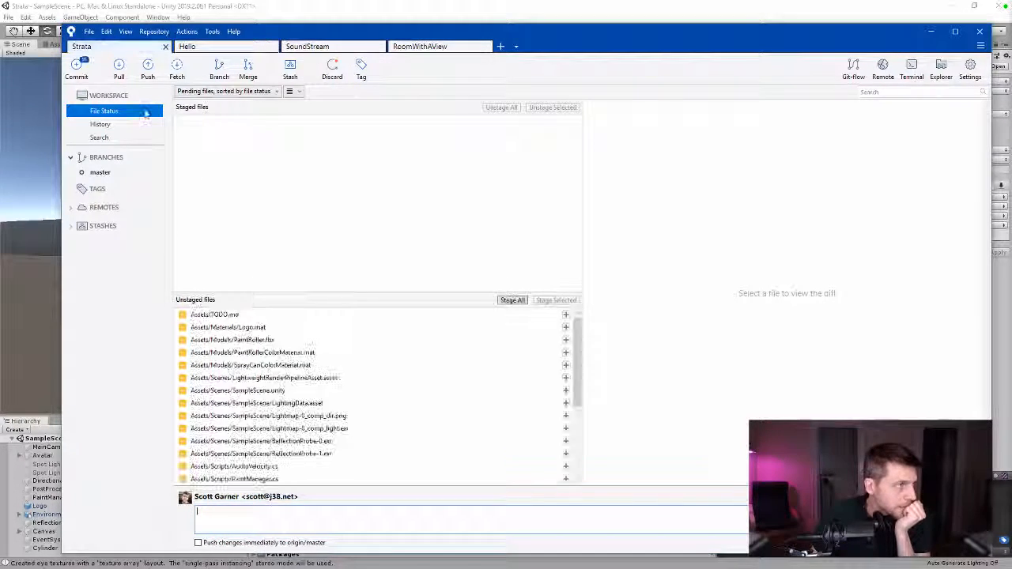
{"action": "scroll", "coordinate": [263, 352], "scroll_direction": "down", "scroll_amount": 4}
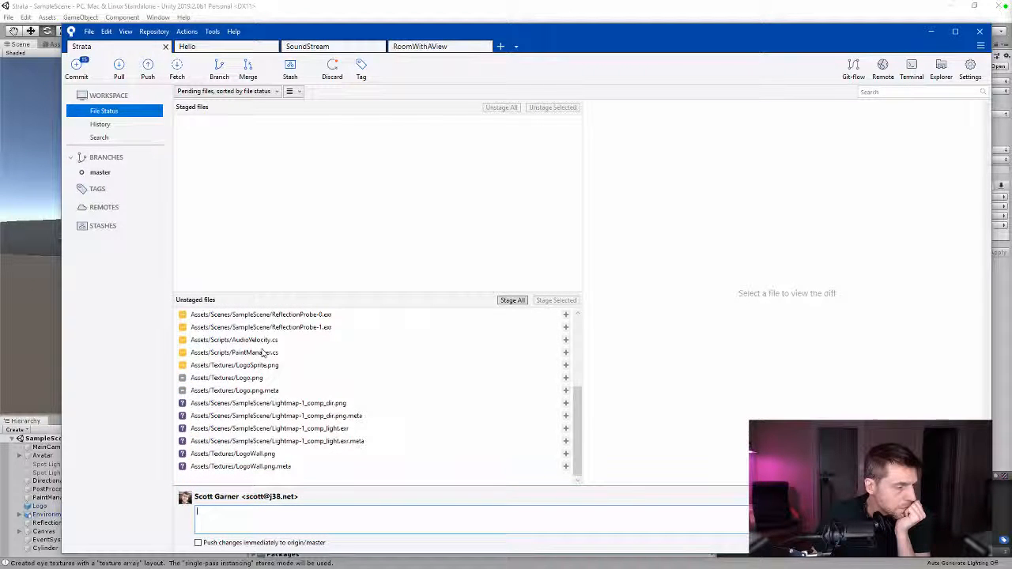
- Return to Unity, collapse the project's Assets folder and generate the scene lighting
{"action": "left_click", "coordinate": [10, 320]}
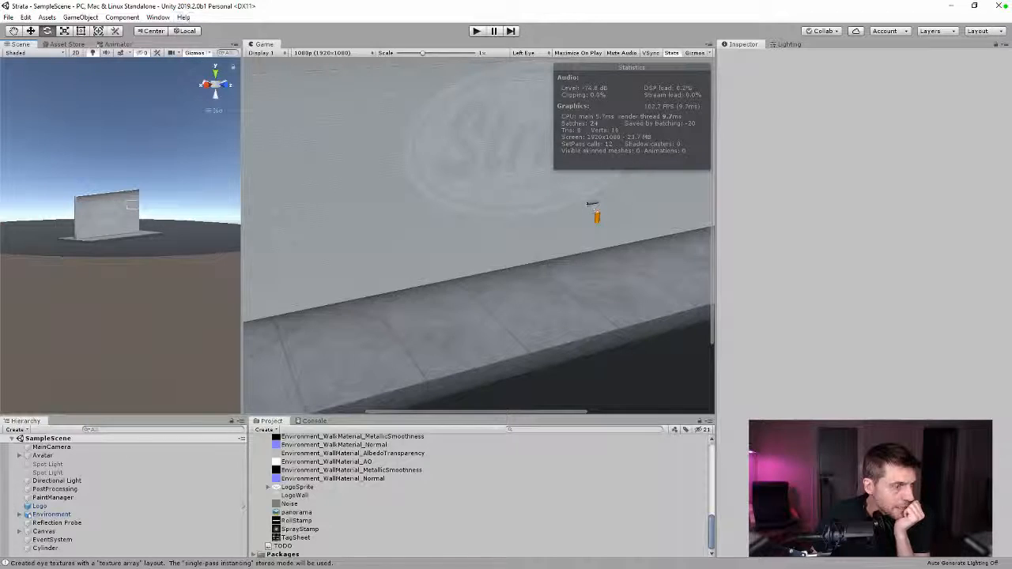
{"action": "scroll", "coordinate": [375, 464], "scroll_direction": "up", "scroll_amount": 10}
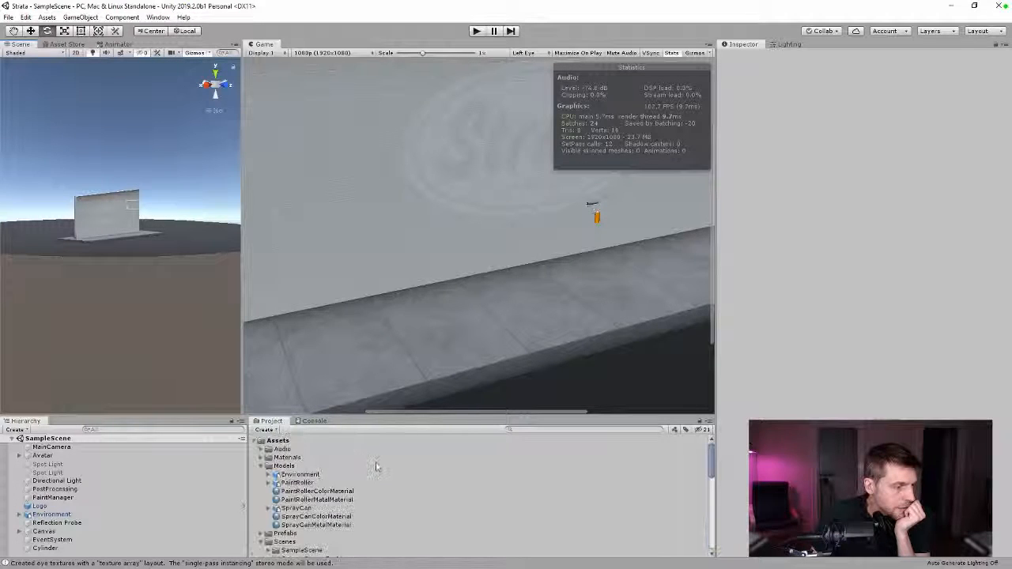
{"action": "left_click", "coordinate": [256, 442]}
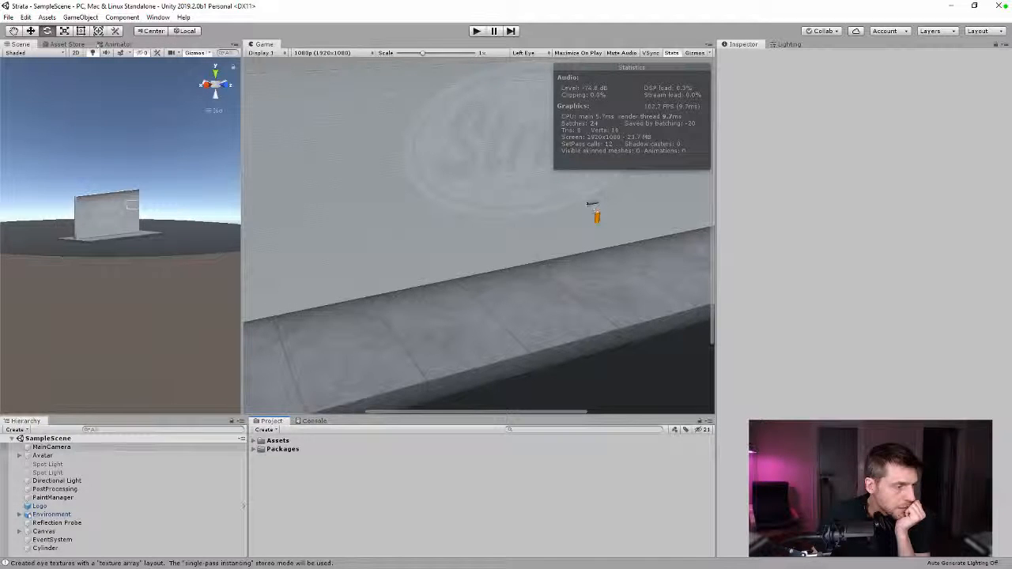
{"action": "left_click", "coordinate": [787, 44]}
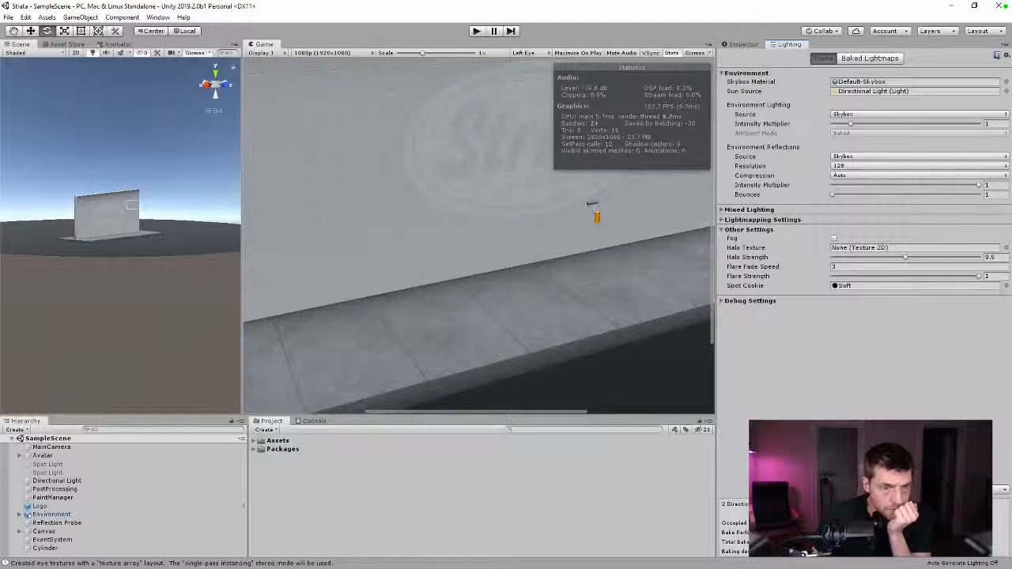
{"action": "left_click", "coordinate": [958, 489]}
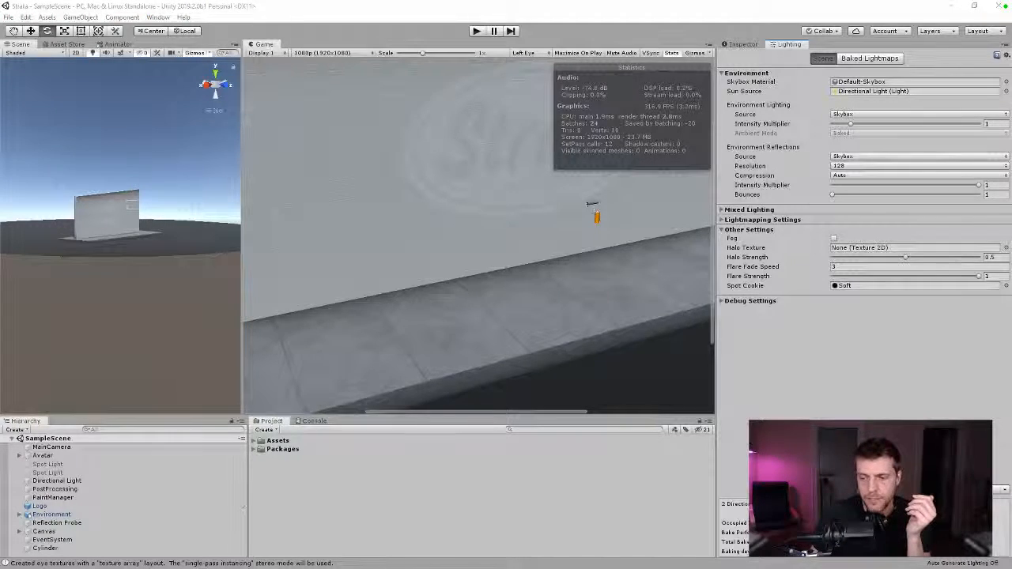
- Switch to Sourcetree and inspect the pending change for Lightmap-1_comp_dir.png
{"action": "key", "text": "alt+Tab"}
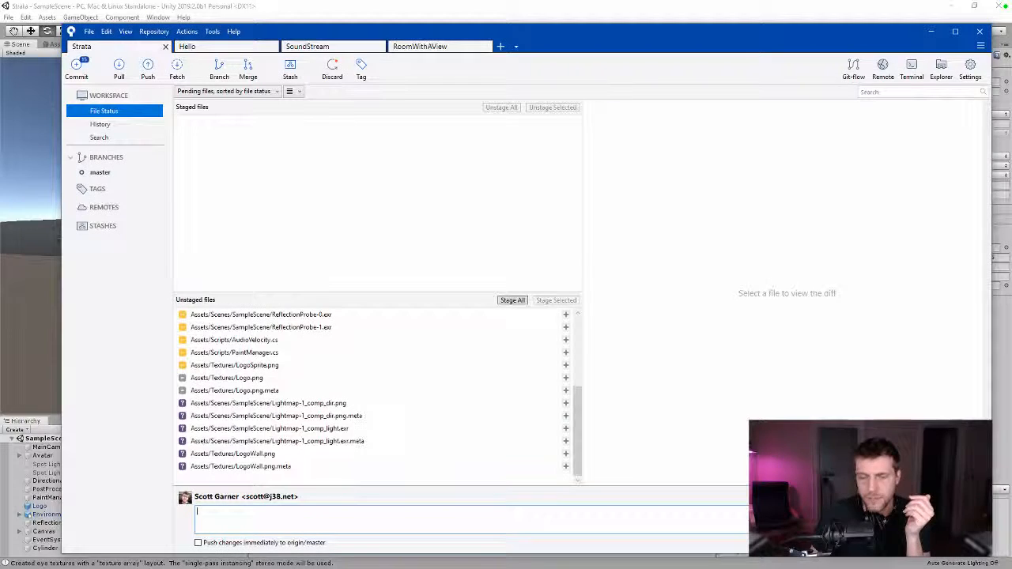
{"action": "left_click", "coordinate": [348, 405]}
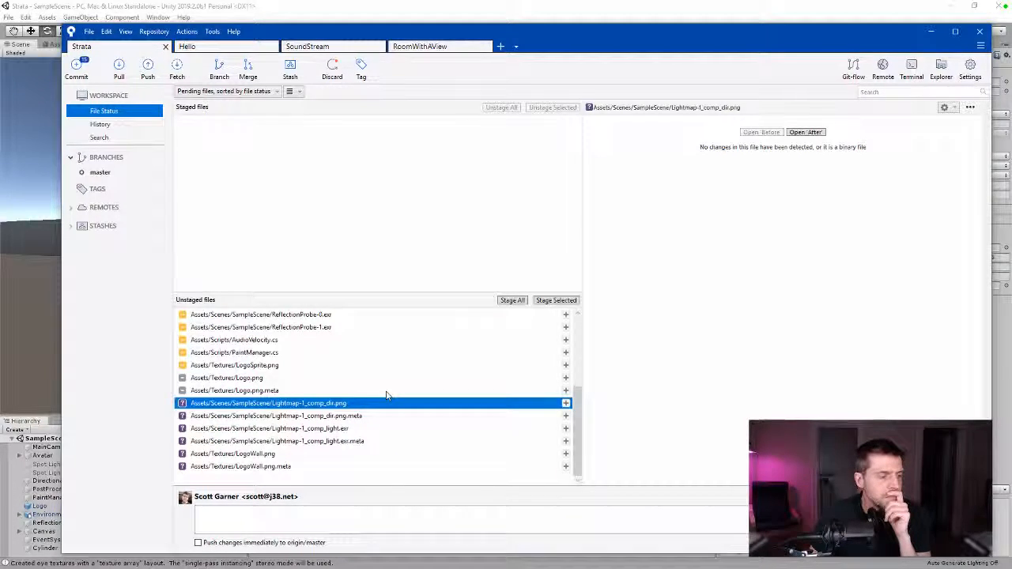
- Stage all pending files of the Strata repository, from Assets/TODO.md through Assets/Textures/LogoWall.png.meta
{"action": "scroll", "coordinate": [386, 395], "scroll_direction": "up", "scroll_amount": 5}
{"action": "scroll", "coordinate": [386, 396], "scroll_direction": "down", "scroll_amount": 5}
{"action": "left_click", "coordinate": [274, 466]}
{"action": "scroll", "coordinate": [275, 459], "scroll_direction": "up", "scroll_amount": 5}
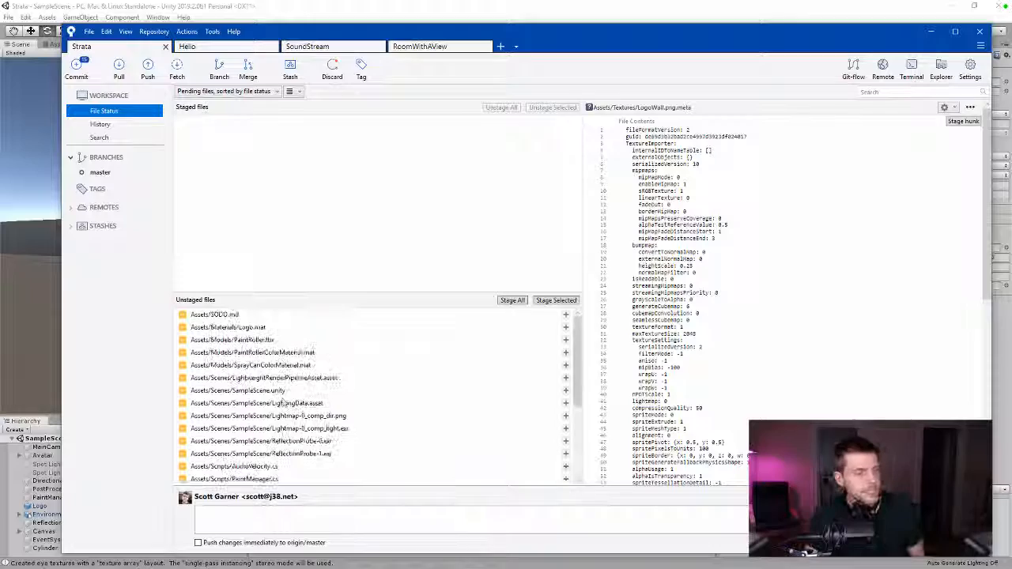
{"action": "left_click", "coordinate": [240, 317], "text": "shift"}
{"action": "left_click", "coordinate": [556, 301]}
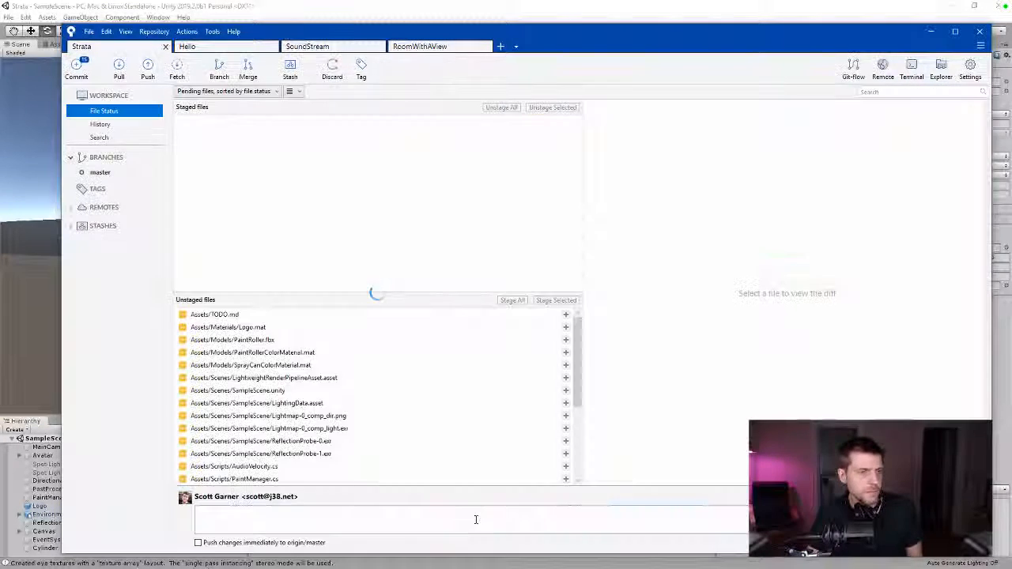
- Commit the staged files as "Further refinements and polish on UX, visuals and branding." with immediate push to origin/master, and minimize Sourcetree
{"action": "left_click", "coordinate": [476, 519]}
{"action": "type", "text": "Further"}
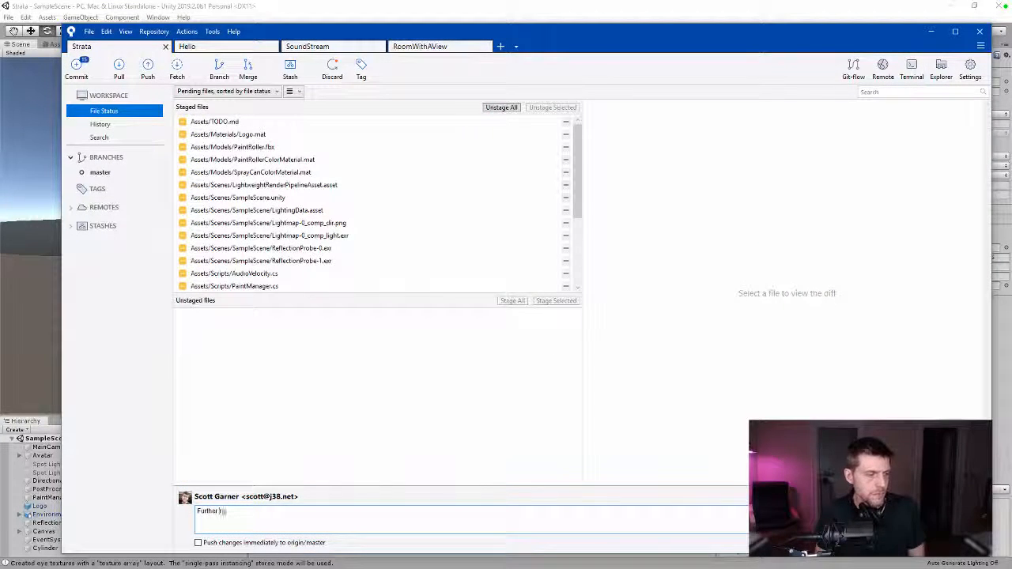
{"action": "type", "text": " refinements and polish"}
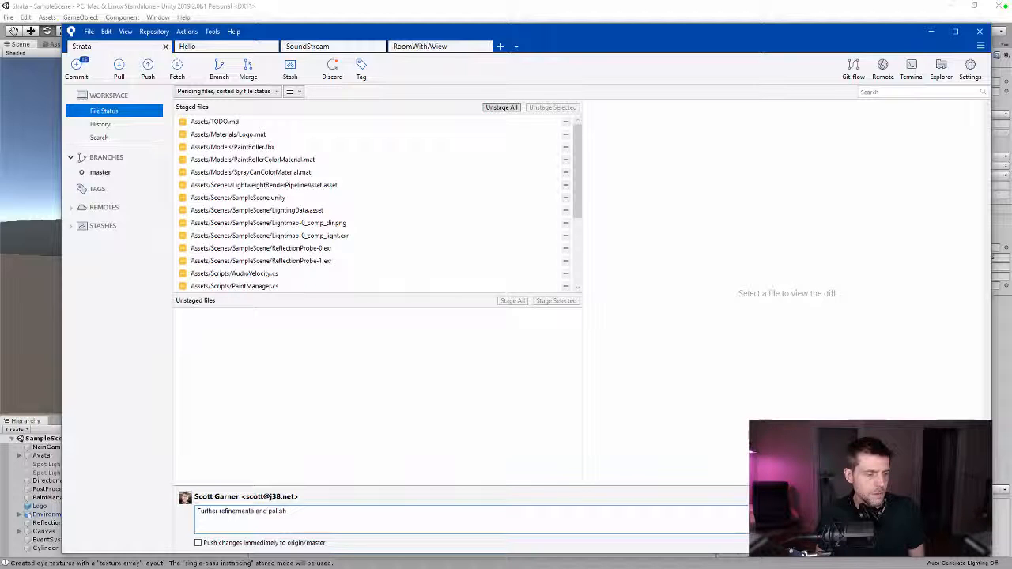
{"action": "type", "text": " on UX"}
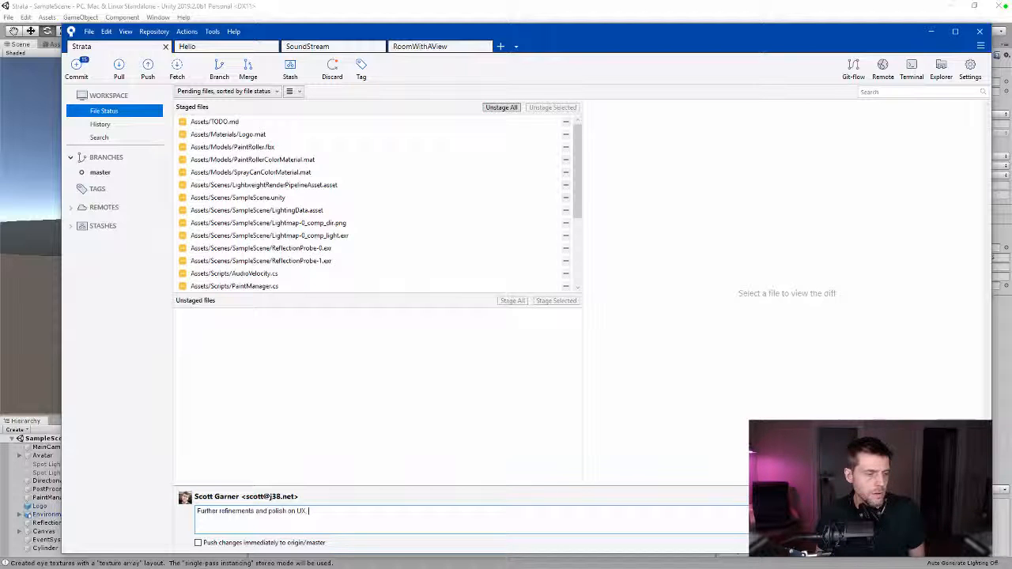
{"action": "type", "text": ", visuals and int"}
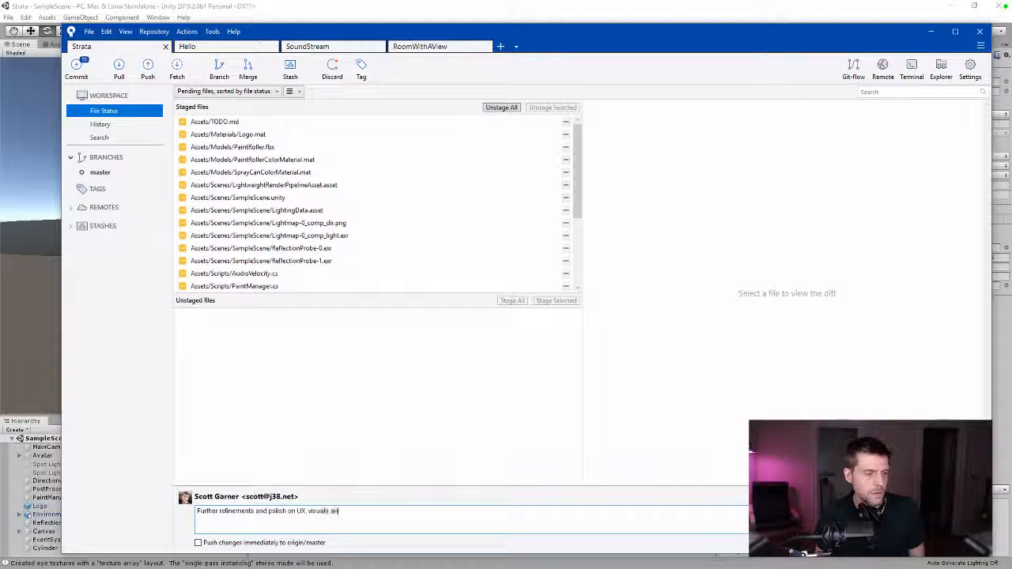
{"action": "type", "text": "ding."}
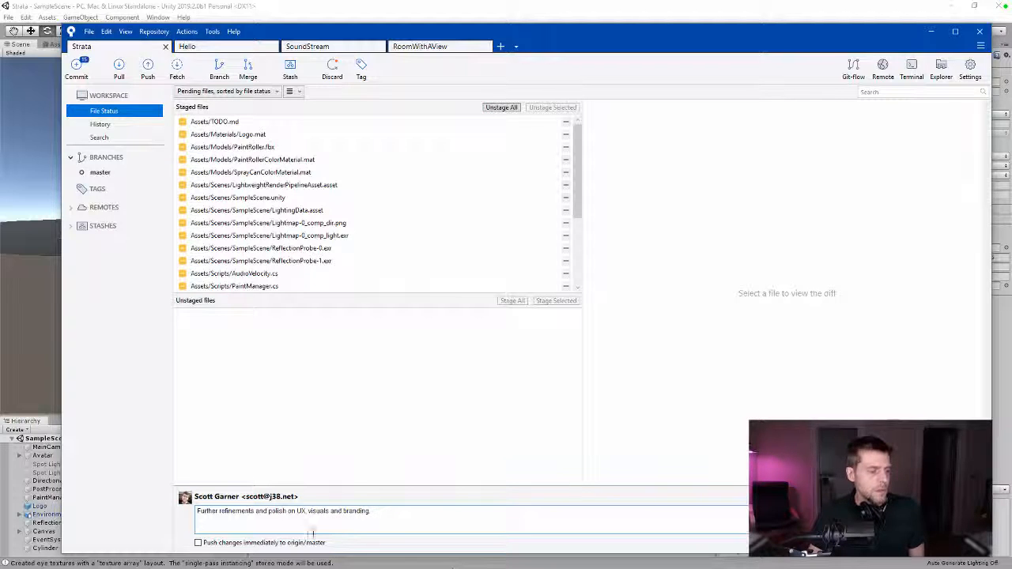
{"action": "left_click", "coordinate": [304, 544]}
{"action": "left_click", "coordinate": [966, 544]}
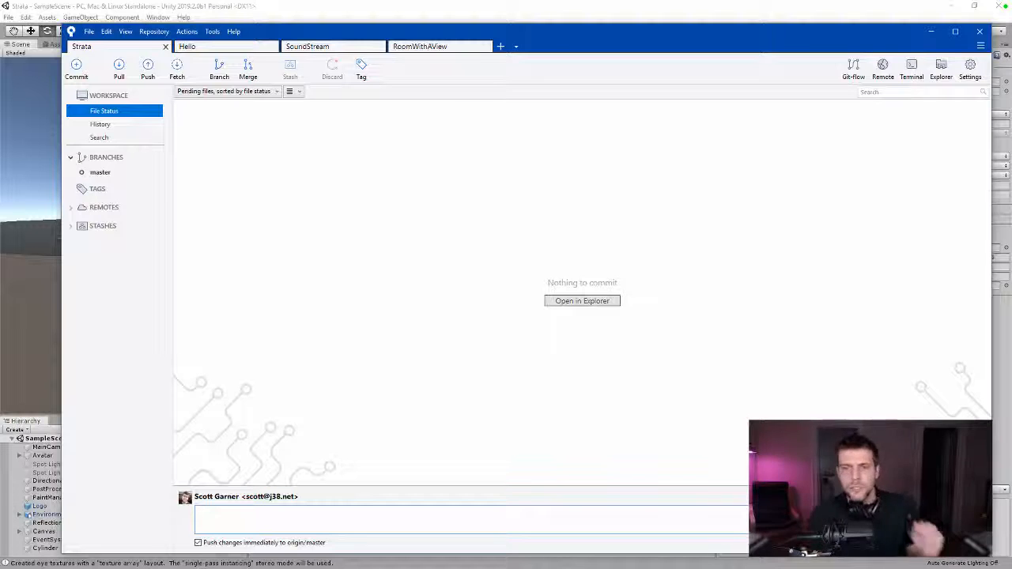
{"action": "left_click", "coordinate": [931, 31]}
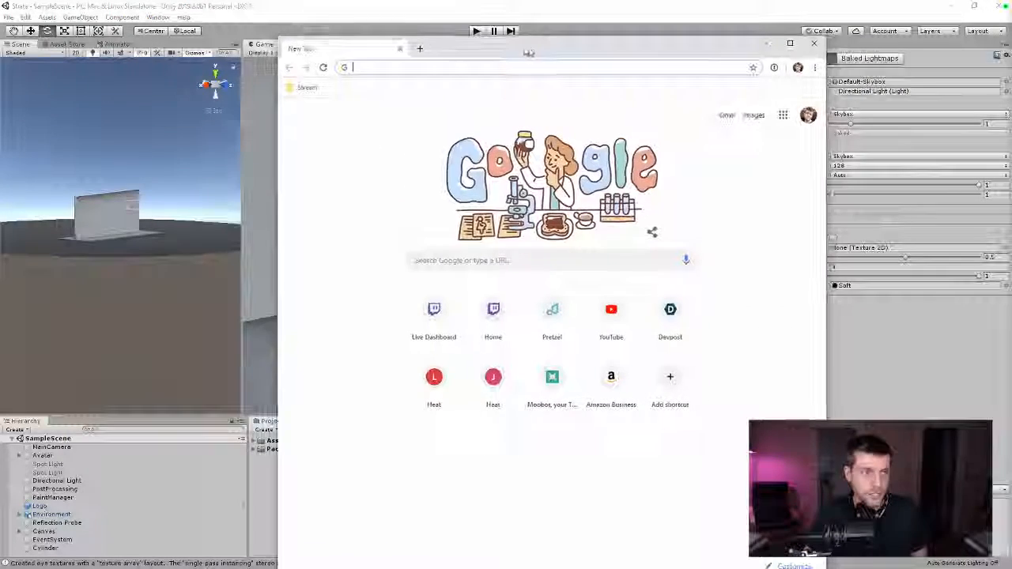
- Switch to the web browser and open the artist's own Instagram profile page
{"action": "type", "text": "instagram.com/scottmadethis"}
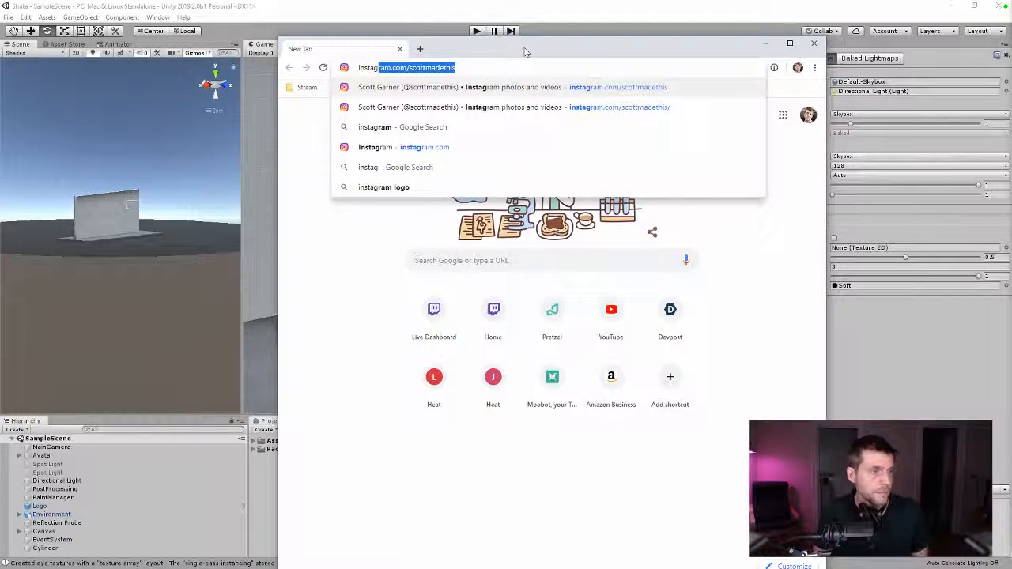
{"action": "key", "text": "Down"}
{"action": "key", "text": "Down"}
{"action": "key", "text": "Return"}
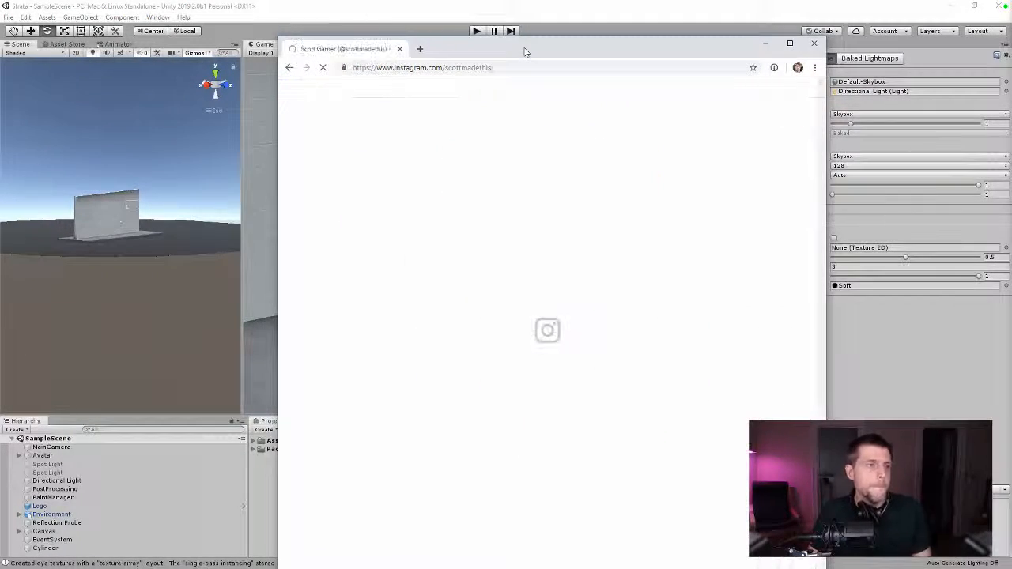
- View the Strata (WIP) graffiti wall post on the profile in a wider browser window, and minimize the browser when done
{"action": "scroll", "coordinate": [488, 318], "scroll_direction": "down", "scroll_amount": 5}
{"action": "scroll", "coordinate": [488, 318], "scroll_direction": "down", "scroll_amount": 15}
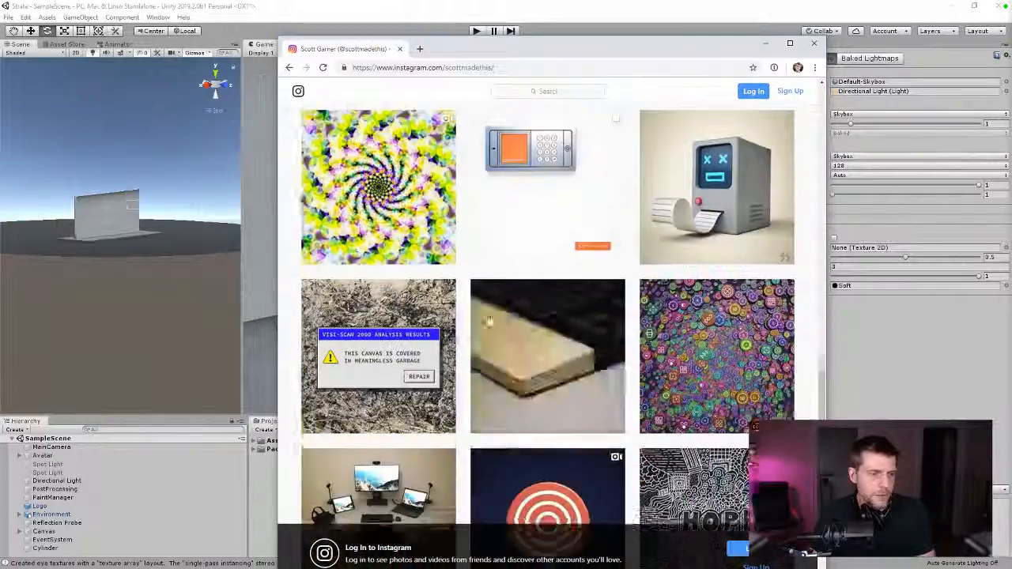
{"action": "scroll", "coordinate": [506, 300], "scroll_direction": "up", "scroll_amount": 3}
{"action": "left_click", "coordinate": [517, 281]}
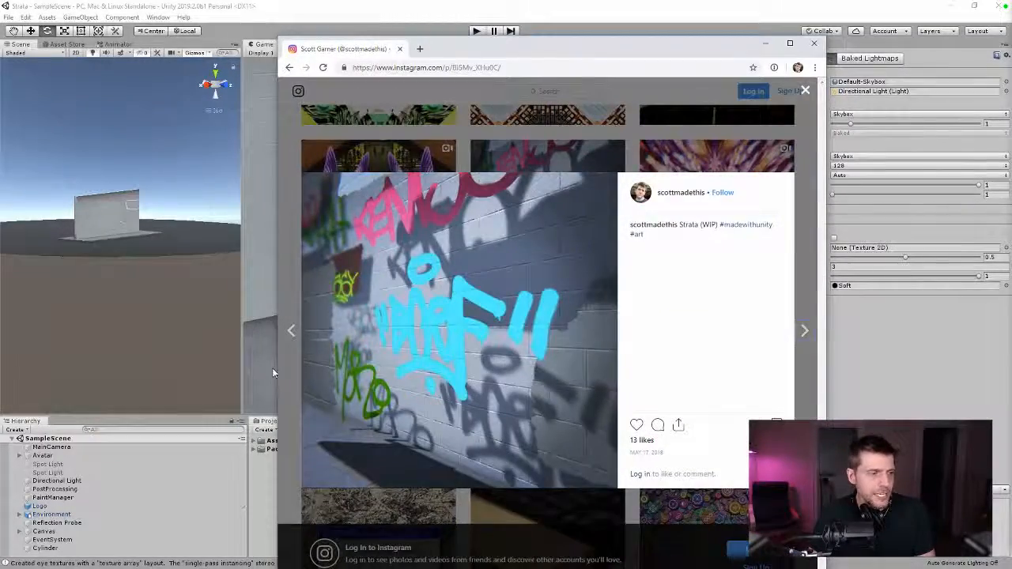
{"action": "left_click_drag", "start_coordinate": [274, 368], "coordinate": [129, 376]}
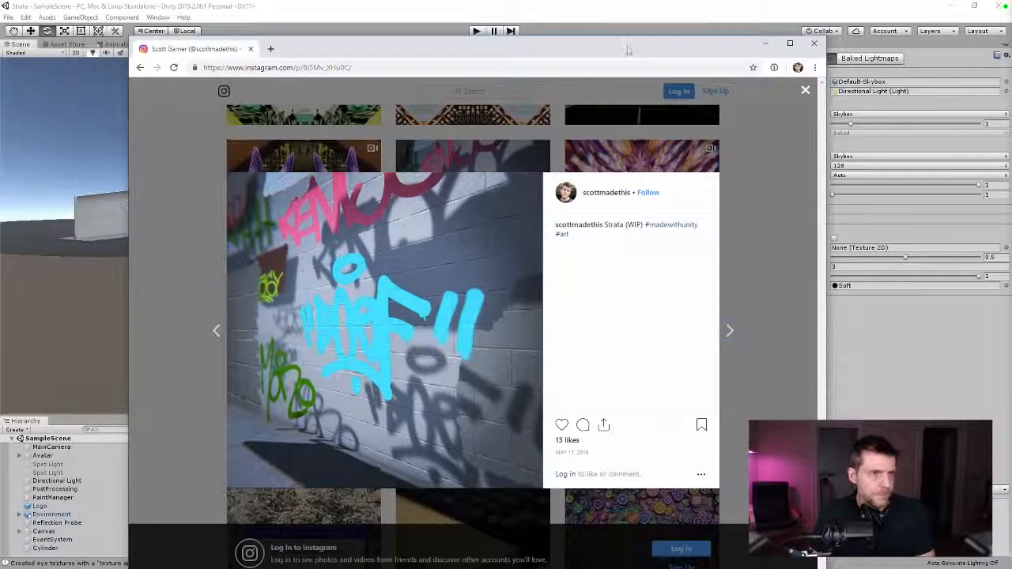
{"action": "left_click_drag", "start_coordinate": [625, 48], "coordinate": [657, 23]}
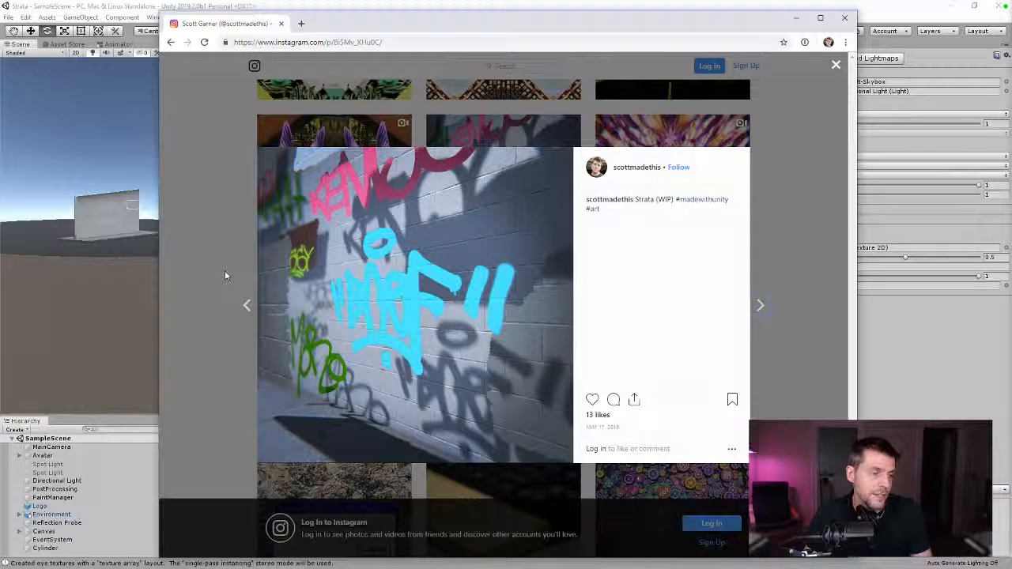
{"action": "left_click", "coordinate": [800, 19]}
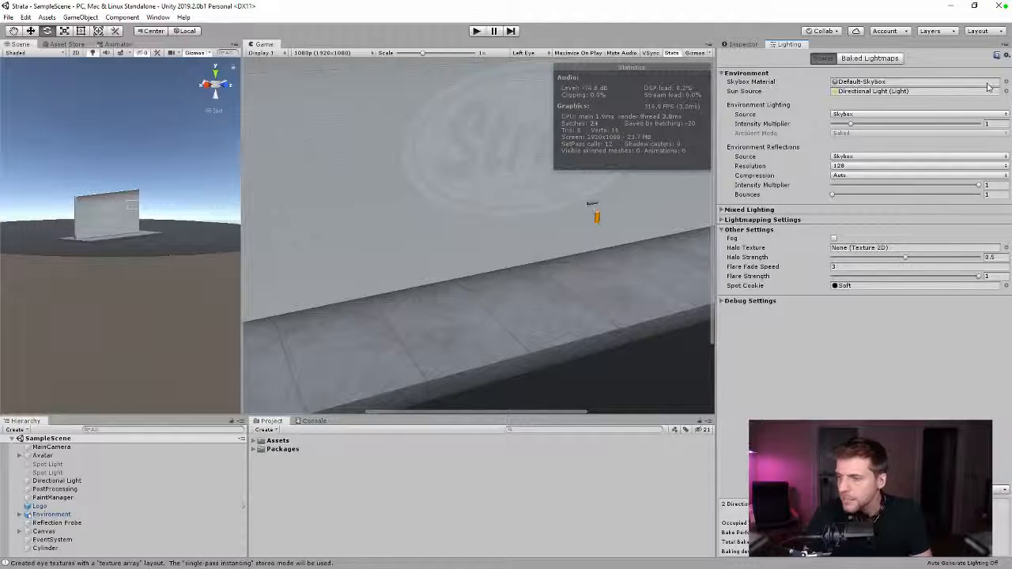
- Leave the Strata project, display the RoomWithAView repository in Sourcetree and open the RoomWithAView project from Unity Hub
{"action": "left_click", "coordinate": [951, 5]}
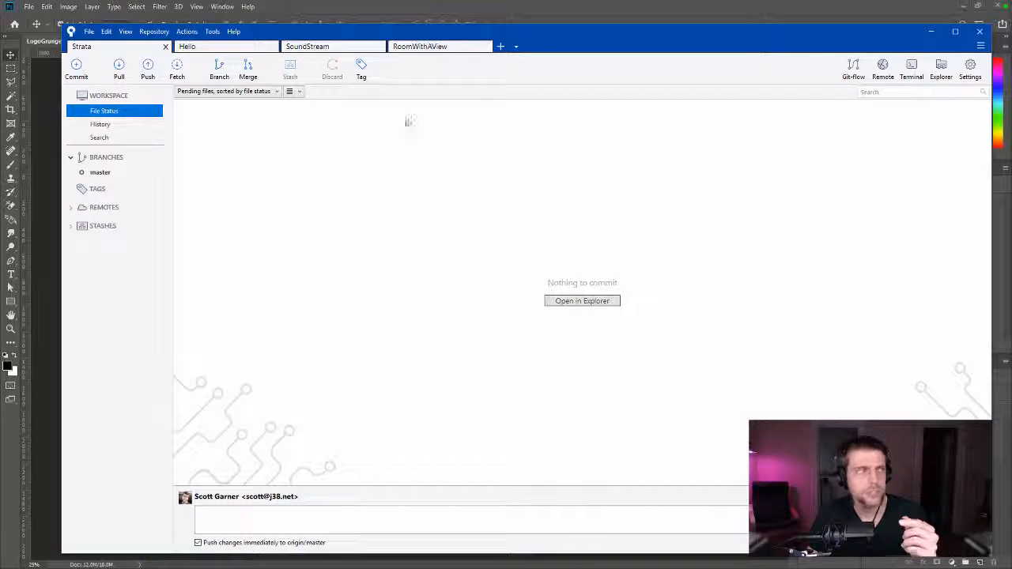
{"action": "left_click", "coordinate": [441, 48]}
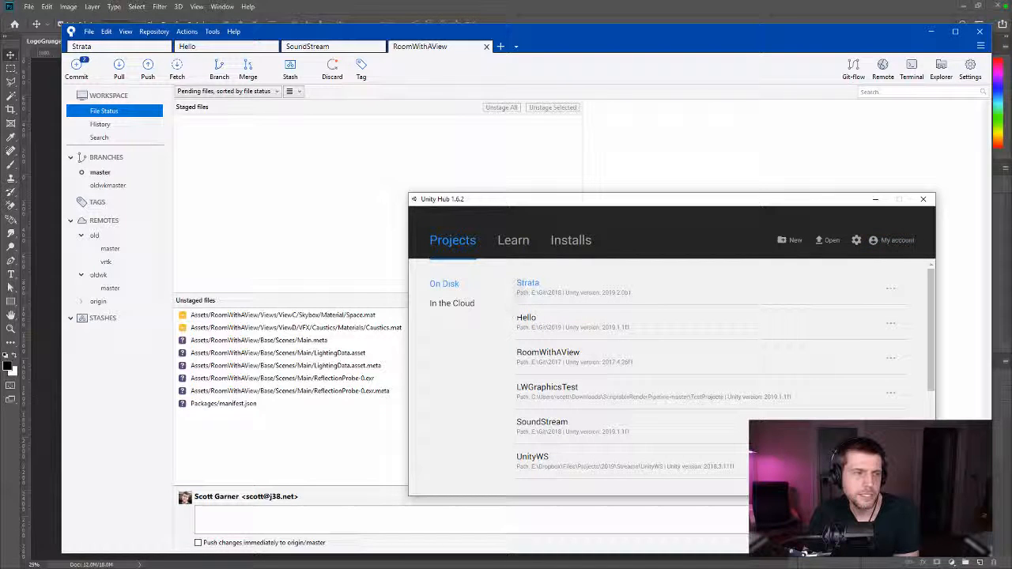
{"action": "left_click", "coordinate": [538, 352]}
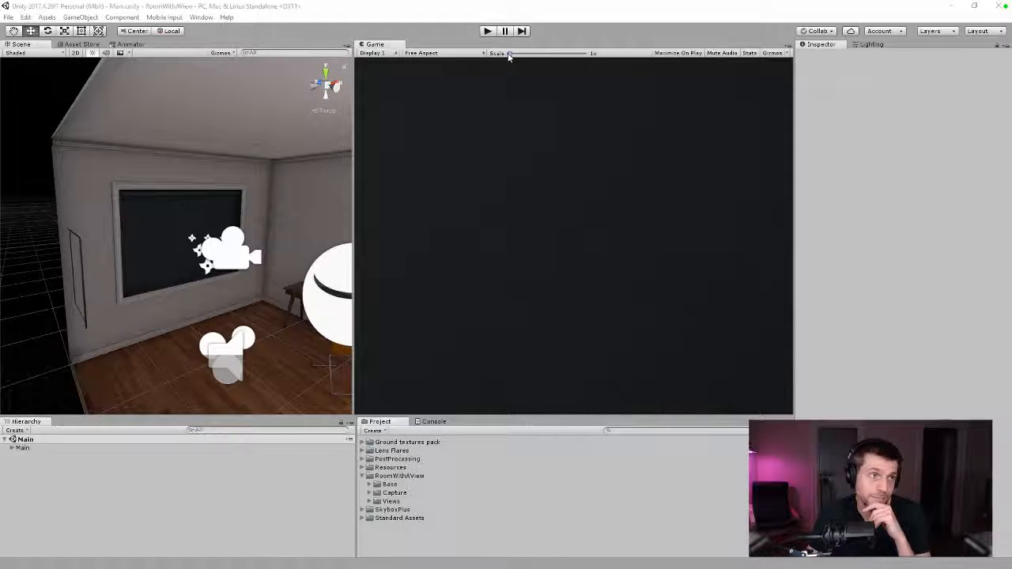
- Collapse the RoomWithAView assets folder and expand the Main object in the scene hierarchy
{"action": "mouse_move", "coordinate": [510, 53]}
{"action": "left_mouse_down"}
{"action": "mouse_move", "coordinate": [594, 55]}
{"action": "mouse_move", "coordinate": [510, 53]}
{"action": "left_mouse_up"}
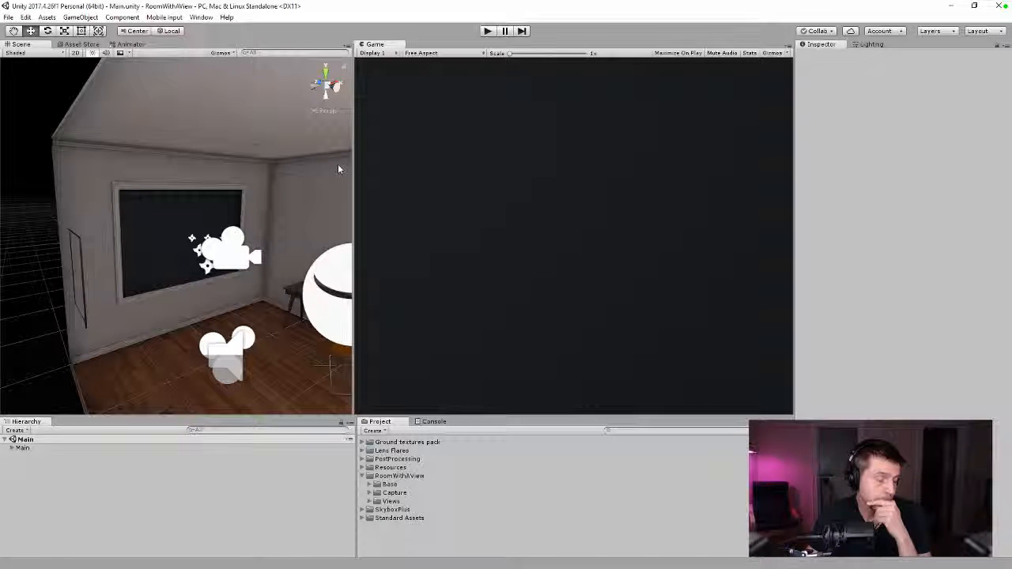
{"action": "left_click", "coordinate": [364, 476]}
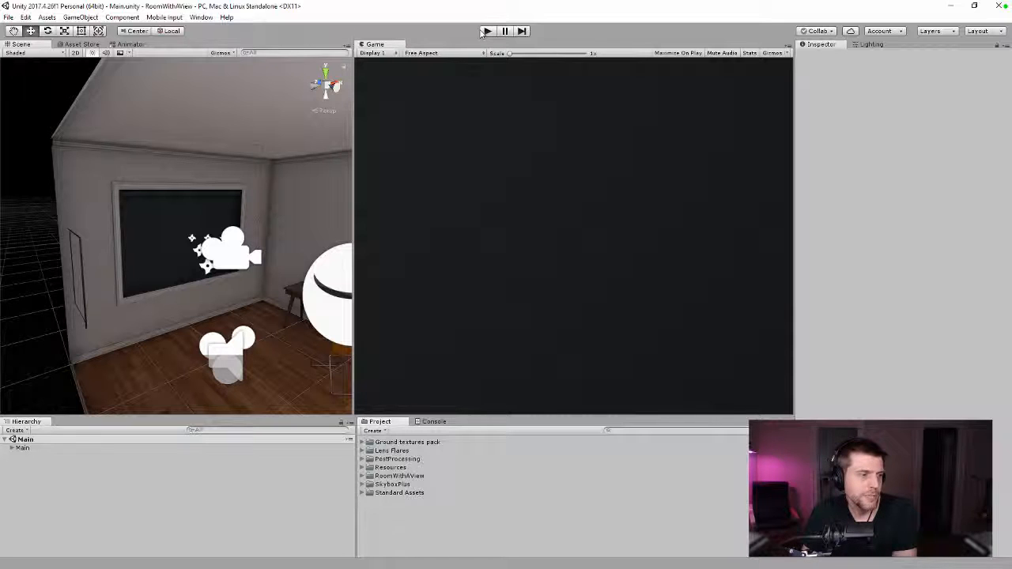
{"action": "left_click", "coordinate": [12, 448]}
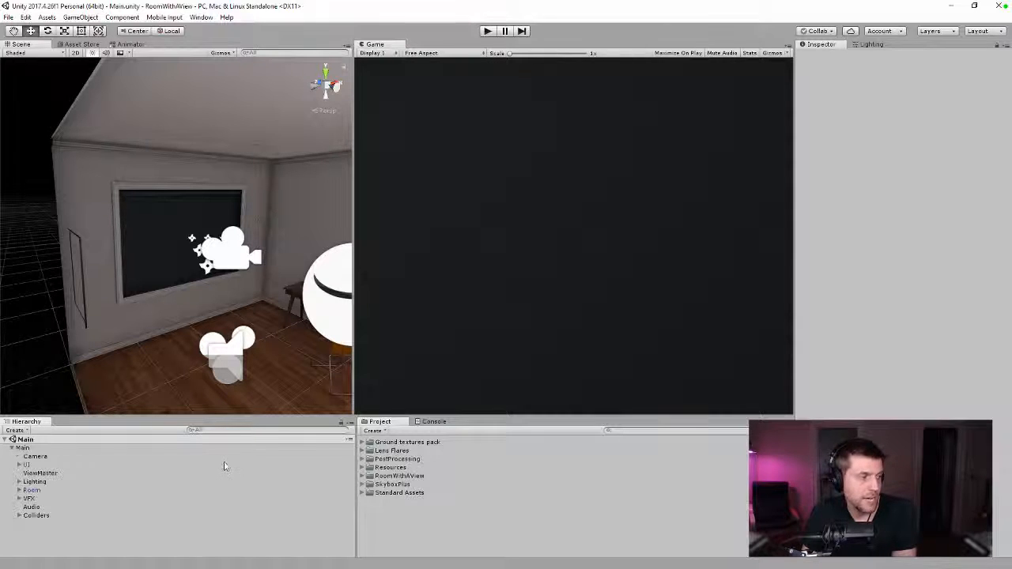
- Open the project's Input settings and expand the Axes list
{"action": "left_click", "coordinate": [9, 18]}
{"action": "mouse_move", "coordinate": [26, 17]}
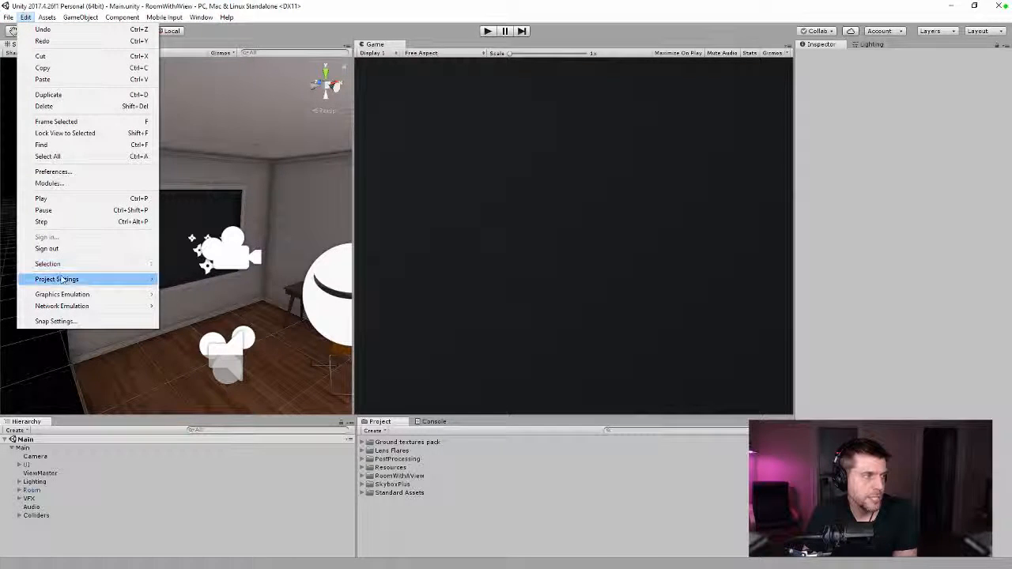
{"action": "mouse_move", "coordinate": [150, 280]}
{"action": "left_click", "coordinate": [181, 279]}
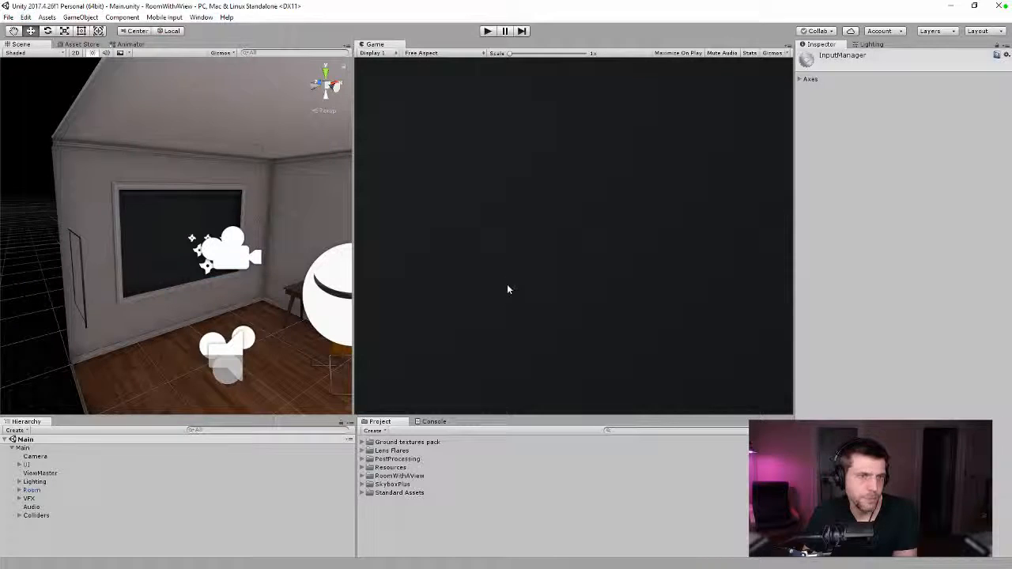
{"action": "left_click", "coordinate": [799, 79]}
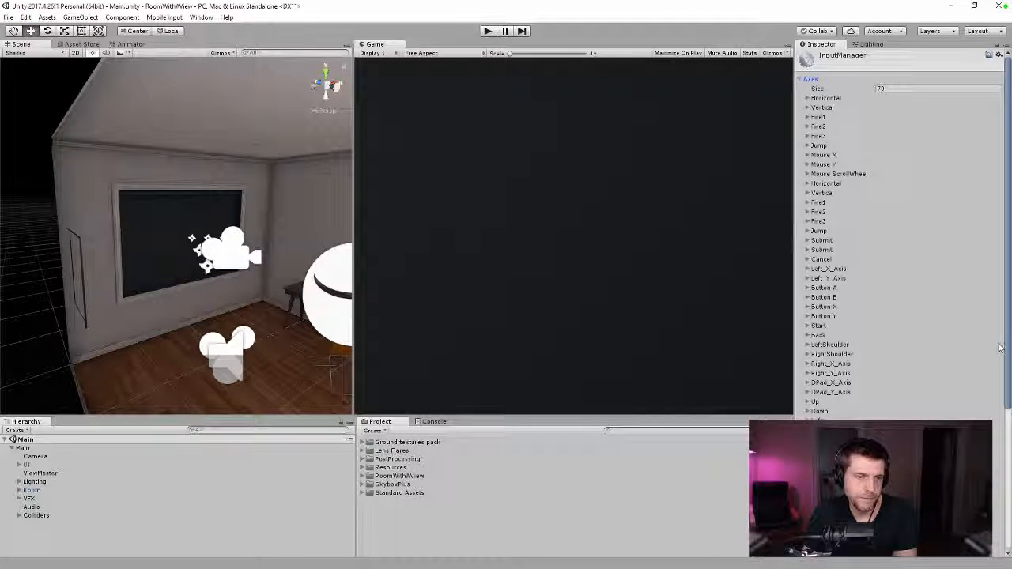
- Inspect the RightTrigger and LeftTrigger axis definitions, including LeftTrigger's type options, and collapse both
{"action": "scroll", "coordinate": [901, 237], "scroll_direction": "down", "scroll_amount": 4}
{"action": "scroll", "coordinate": [1008, 519], "scroll_direction": "down", "scroll_amount": 3}
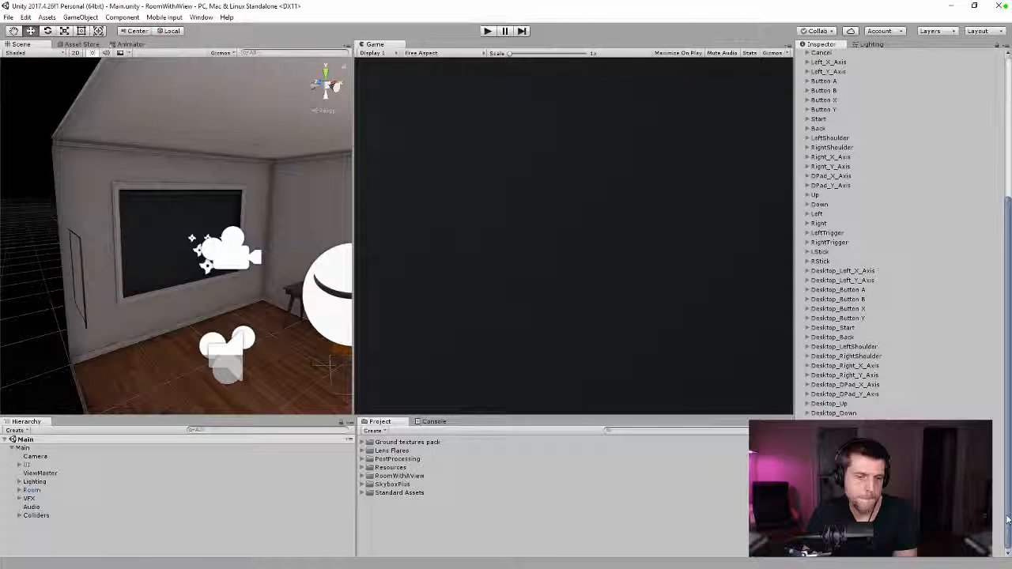
{"action": "left_click", "coordinate": [807, 243]}
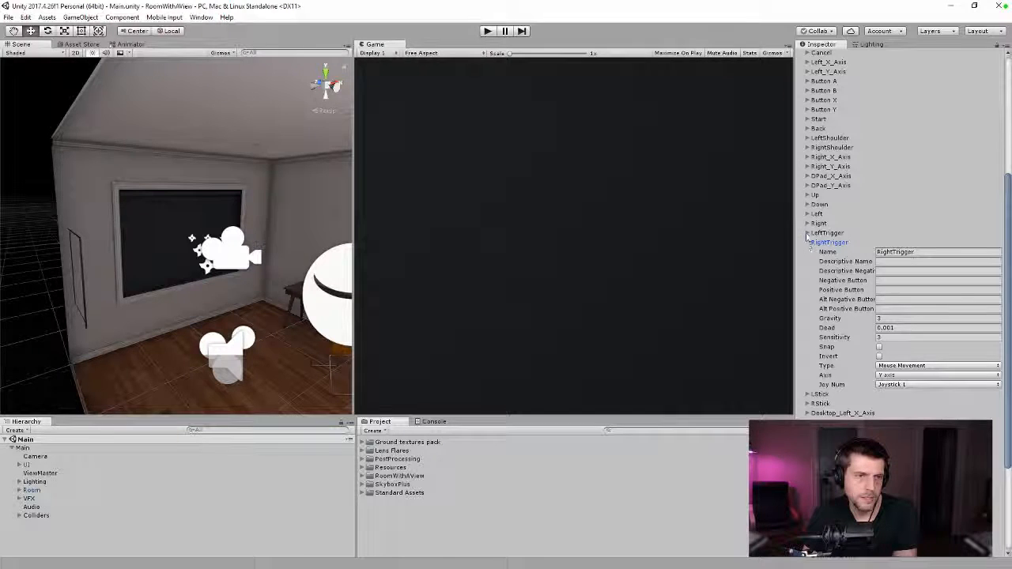
{"action": "left_click", "coordinate": [807, 234]}
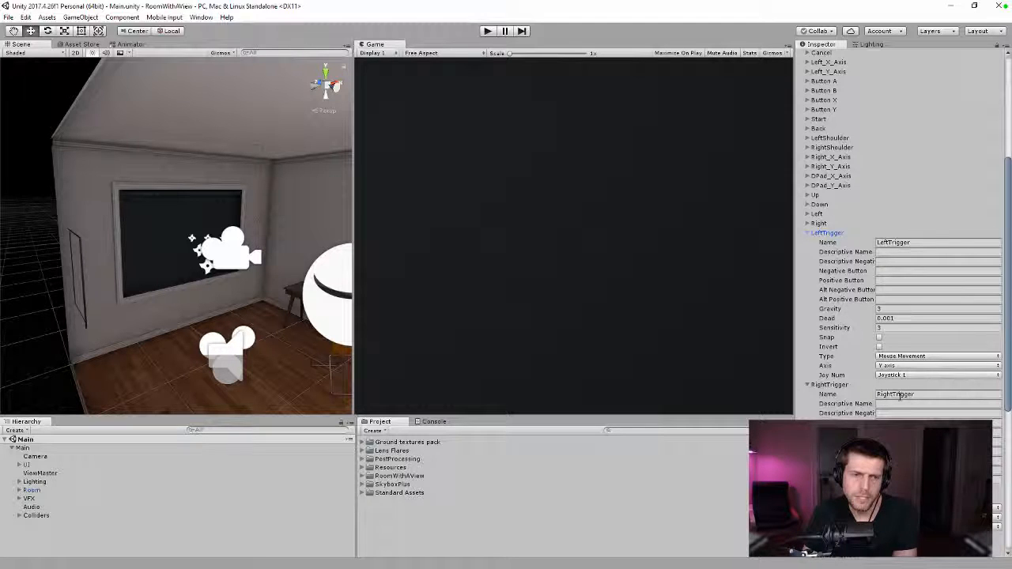
{"action": "left_click", "coordinate": [888, 357]}
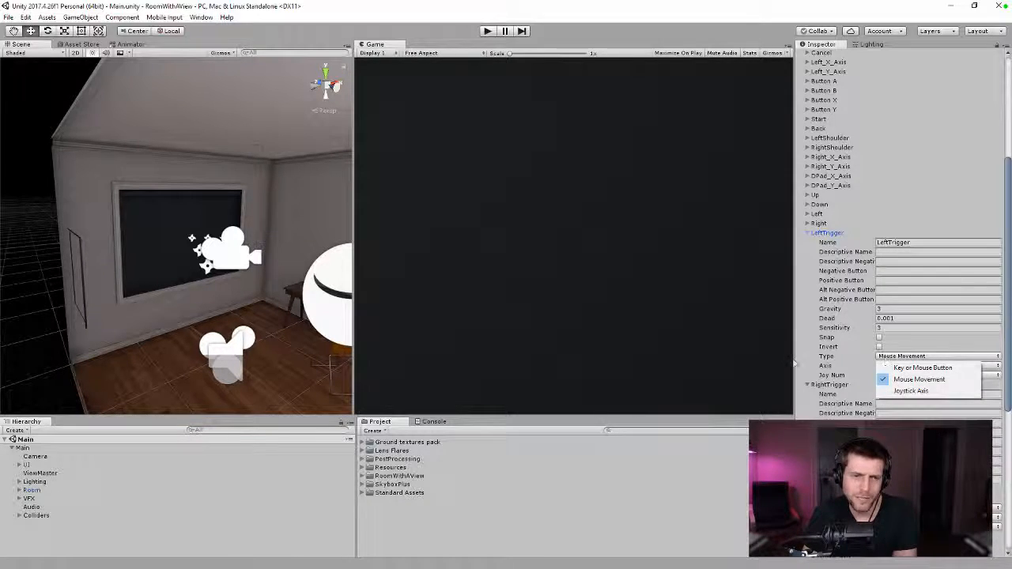
{"action": "left_click", "coordinate": [824, 352]}
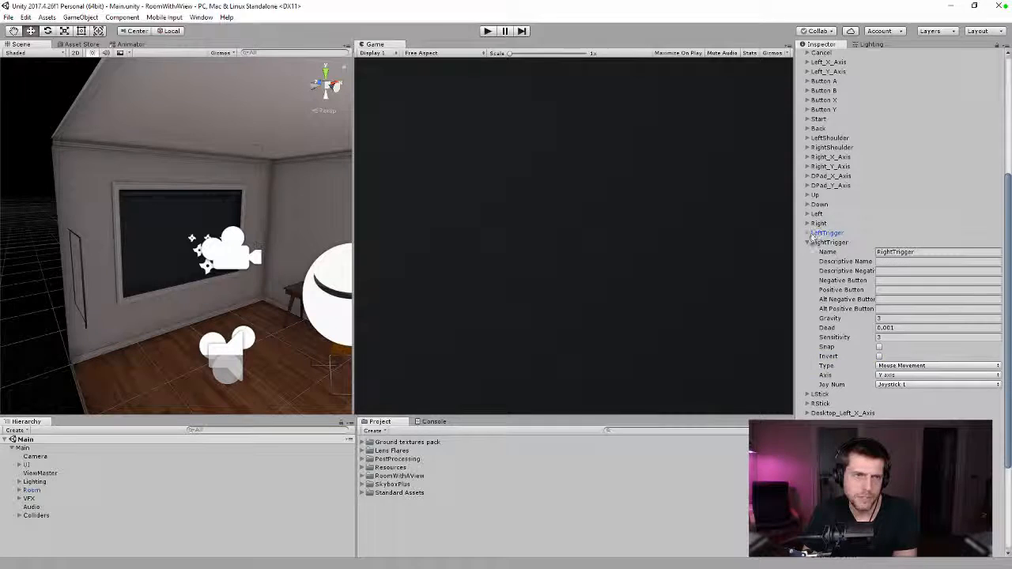
{"action": "left_click", "coordinate": [808, 242]}
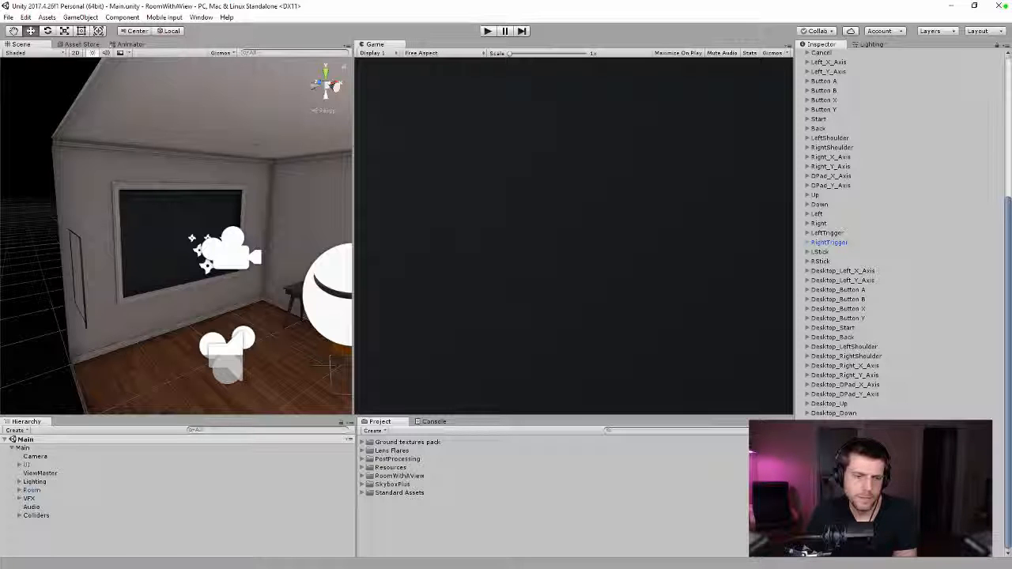
- Expand the Oculus_GearVR_RIndexTrigger axis and widen the Inspector
{"action": "left_click", "coordinate": [814, 545]}
{"action": "scroll", "coordinate": [814, 545], "scroll_direction": "down", "scroll_amount": 5}
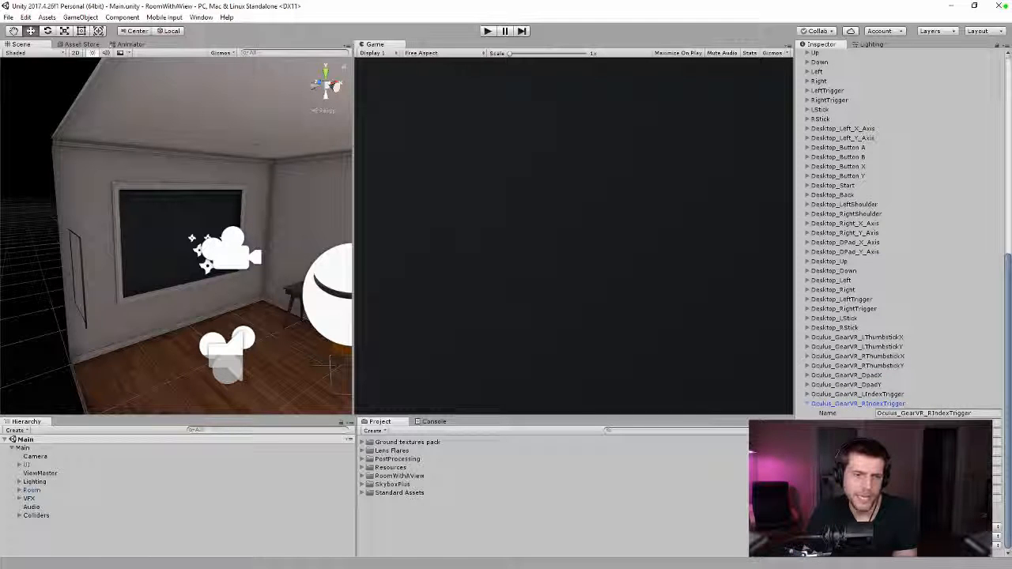
{"action": "left_click_drag", "start_coordinate": [794, 481], "coordinate": [747, 481]}
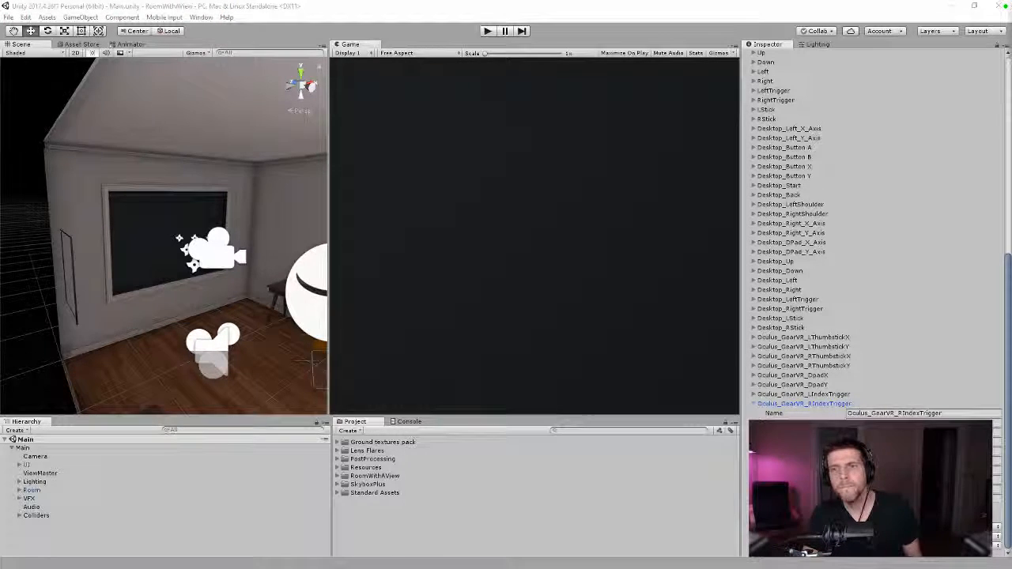
- Switch to the browser with the Unity XR input manual page, then enlarge its window to view the XR input mappings table
{"action": "left_click_drag", "start_coordinate": [499, 568], "coordinate": [457, 46]}
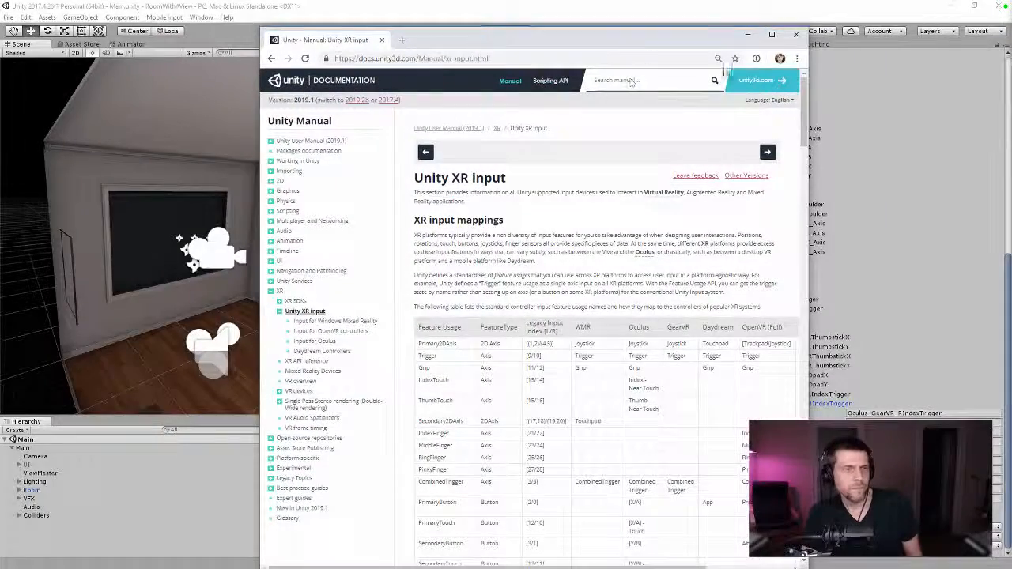
{"action": "left_click_drag", "start_coordinate": [808, 28], "coordinate": [906, 71]}
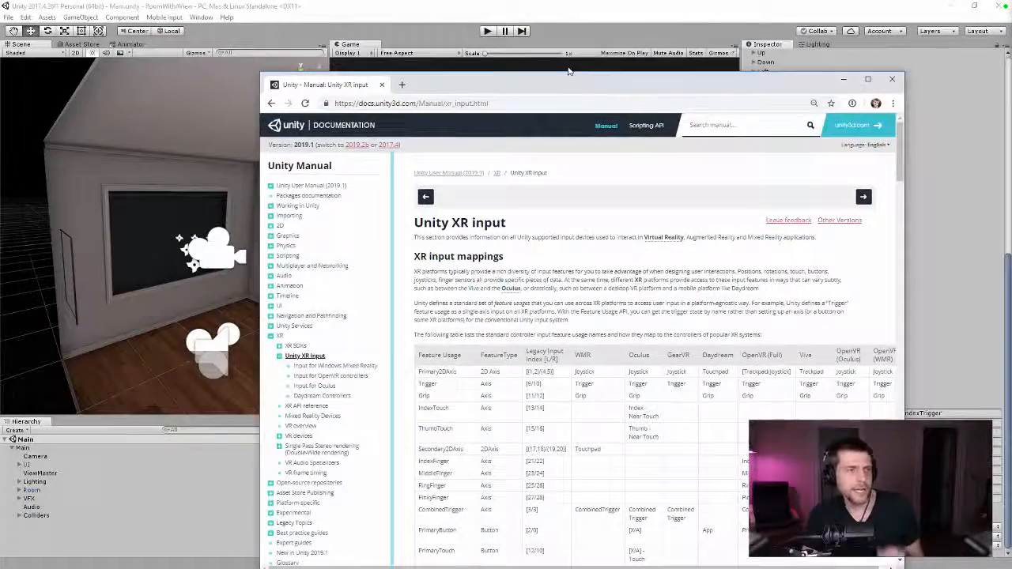
- Check the Trigger row's legacy input index in the XR input mappings table, and switch back to Unity
{"action": "left_click_drag", "start_coordinate": [580, 88], "coordinate": [576, 49]}
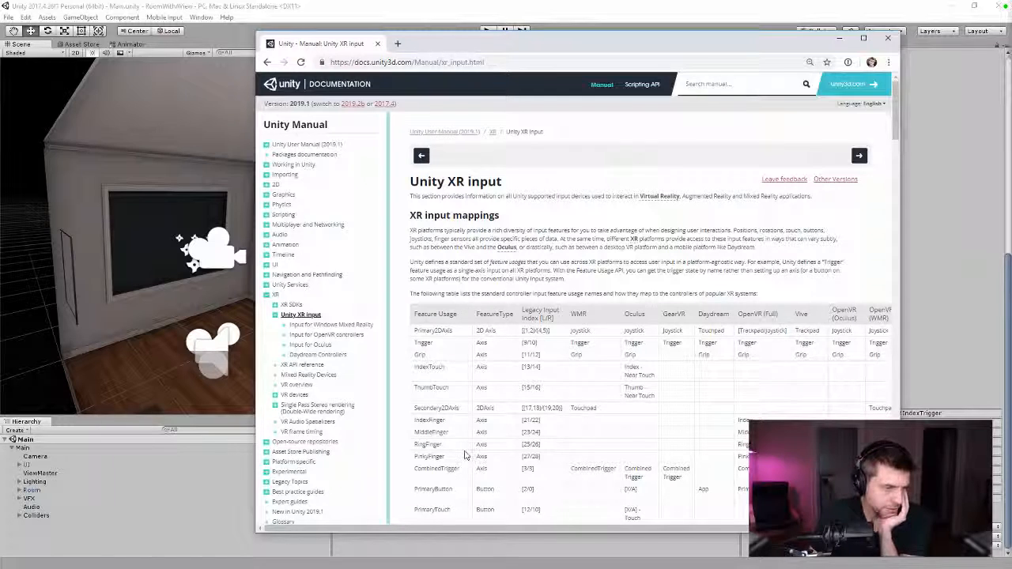
{"action": "double_click", "coordinate": [419, 343]}
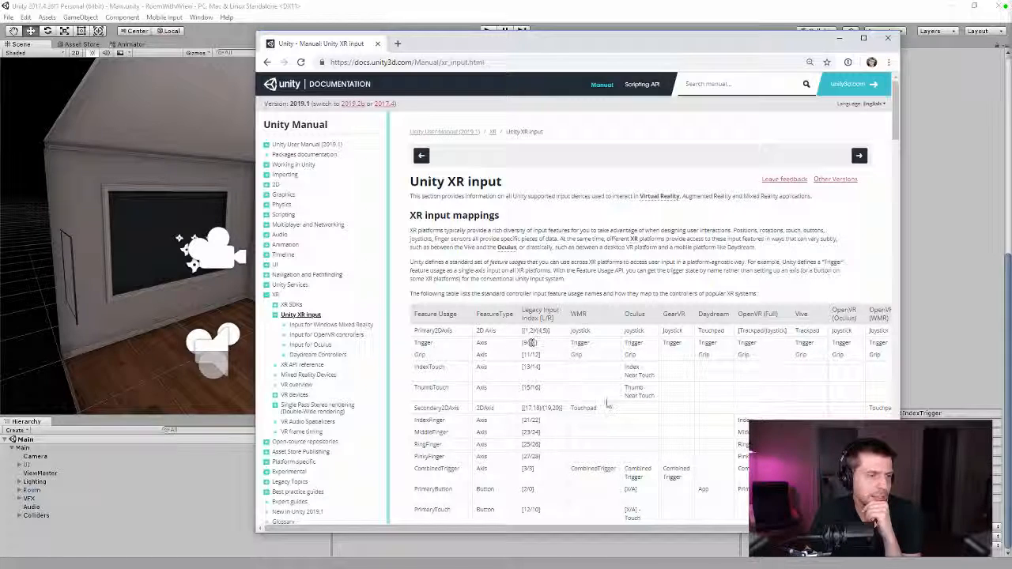
{"action": "key", "text": "alt+Tab"}
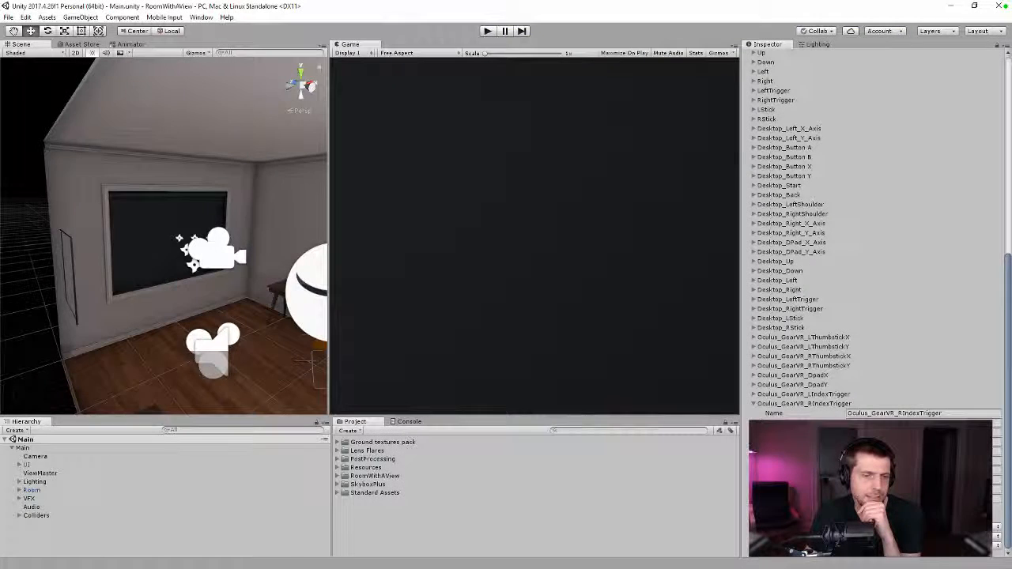
- Expand the Oculus_GearVR_LIndexTrigger axis and review its type and axis settings
{"action": "left_click", "coordinate": [754, 393]}
{"action": "scroll", "coordinate": [756, 443], "scroll_direction": "down", "scroll_amount": 4}
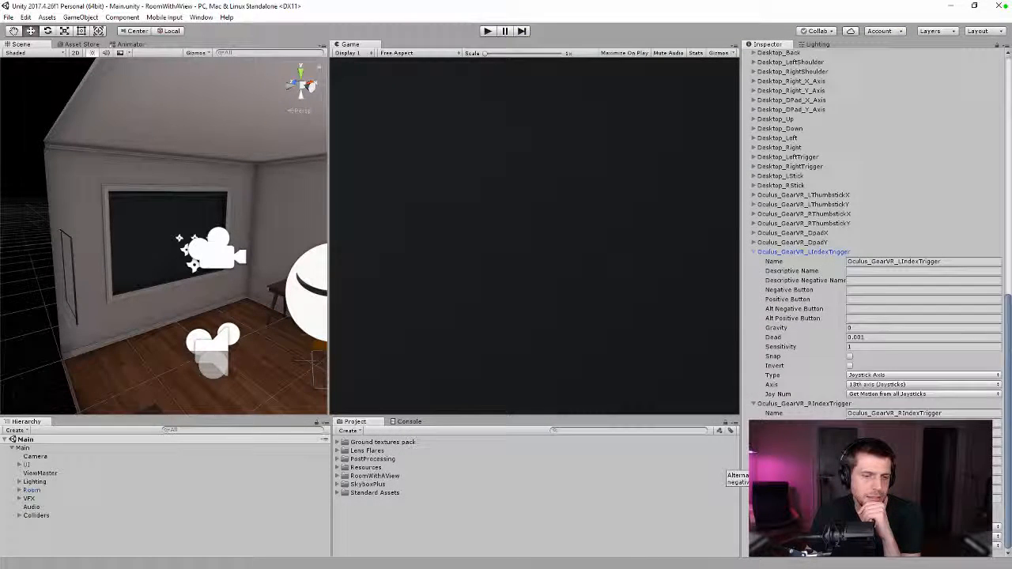
{"action": "scroll", "coordinate": [869, 237], "scroll_direction": "up", "scroll_amount": 2}
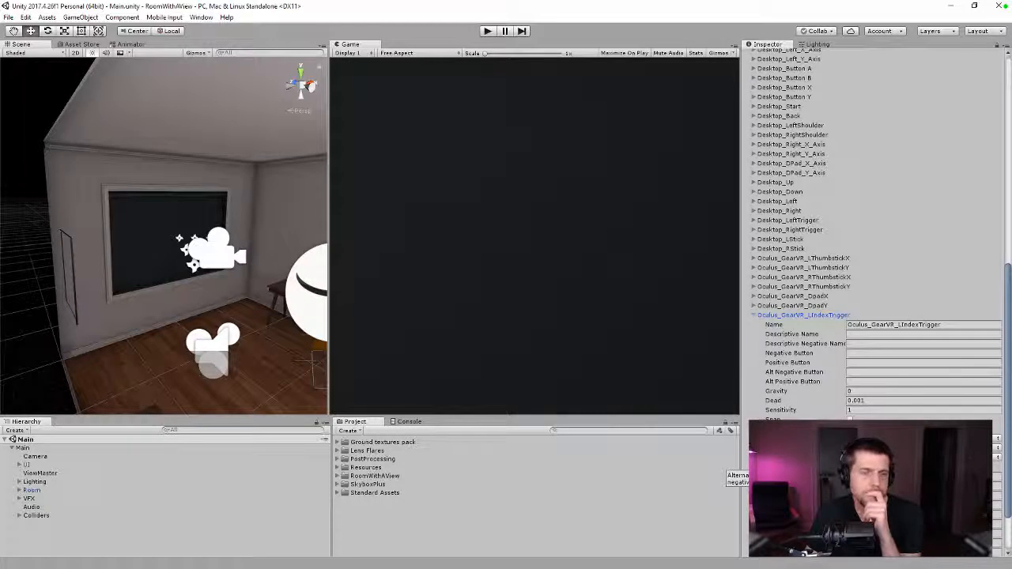
- Expand the Desktop_RightTrigger and Desktop_LeftTrigger axes and compare their settings with the Oculus GearVR trigger axes
{"action": "left_click", "coordinate": [755, 231]}
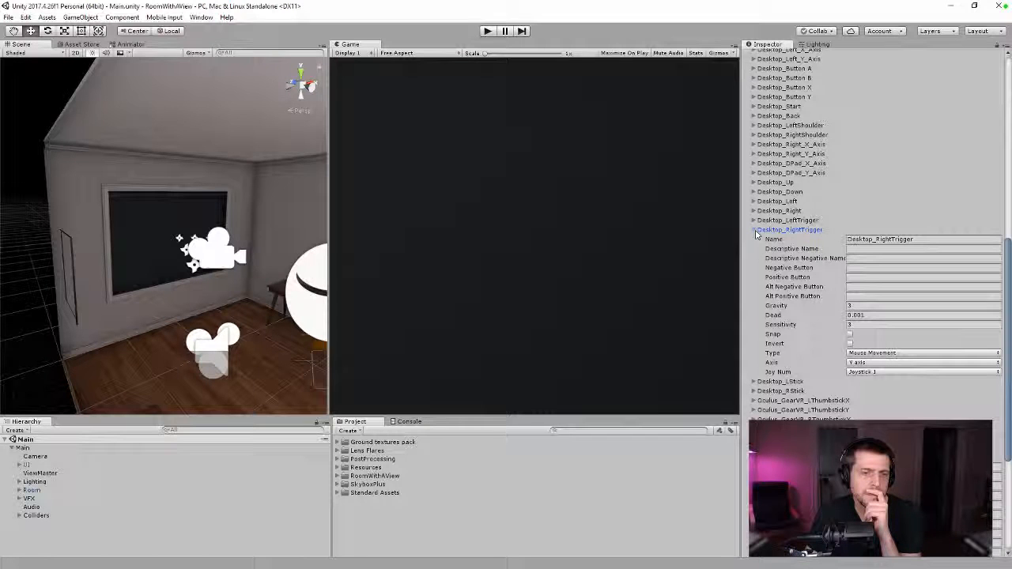
{"action": "scroll", "coordinate": [779, 316], "scroll_direction": "down", "scroll_amount": 4}
{"action": "left_click", "coordinate": [782, 331]}
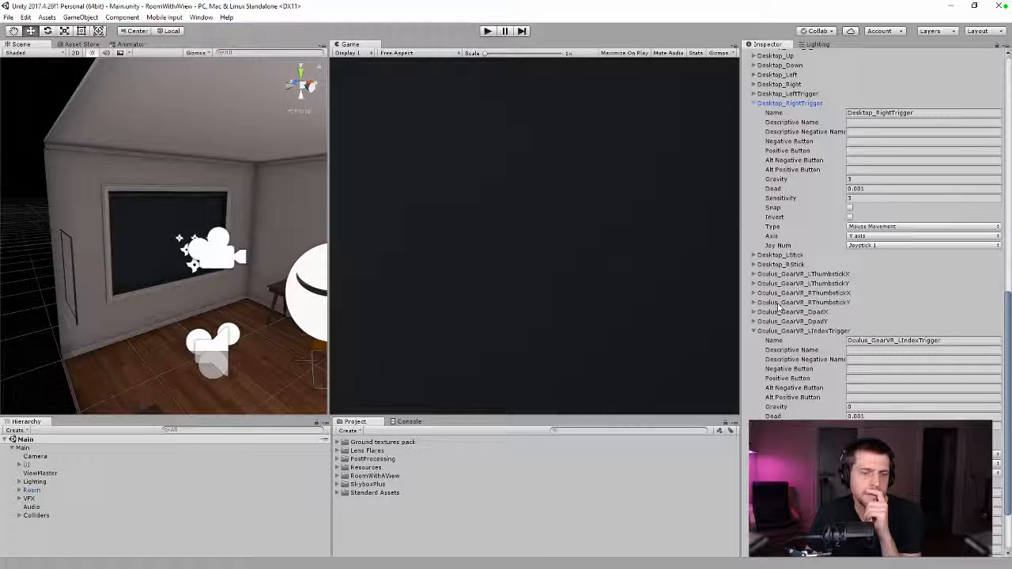
{"action": "scroll", "coordinate": [779, 307], "scroll_direction": "up", "scroll_amount": 5}
{"action": "left_click", "coordinate": [753, 251]}
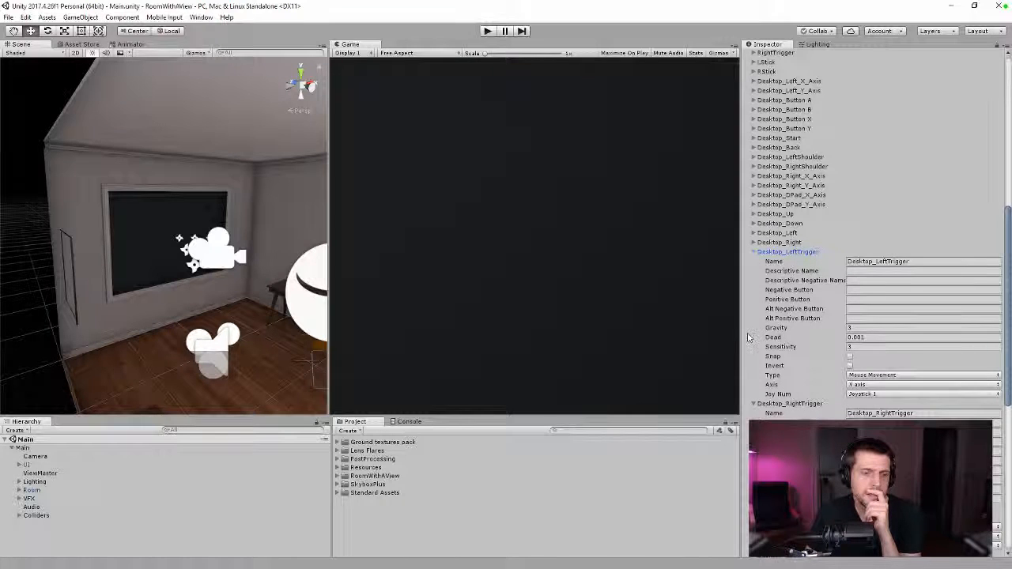
{"action": "scroll", "coordinate": [753, 333], "scroll_direction": "down", "scroll_amount": 6}
{"action": "scroll", "coordinate": [750, 338], "scroll_direction": "down", "scroll_amount": 3}
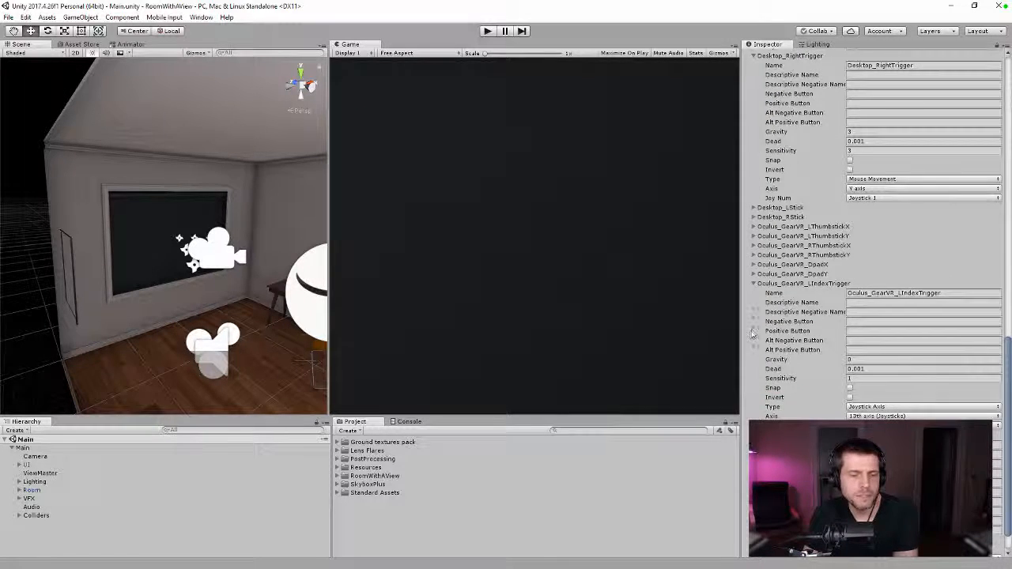
{"action": "scroll", "coordinate": [752, 335], "scroll_direction": "up", "scroll_amount": 10}
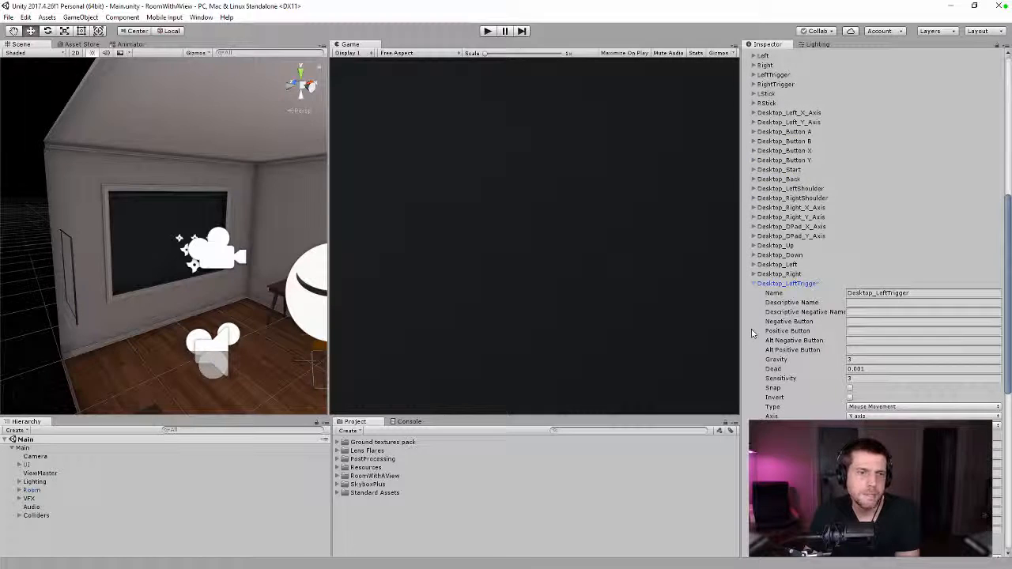
{"action": "scroll", "coordinate": [752, 333], "scroll_direction": "up", "scroll_amount": 4}
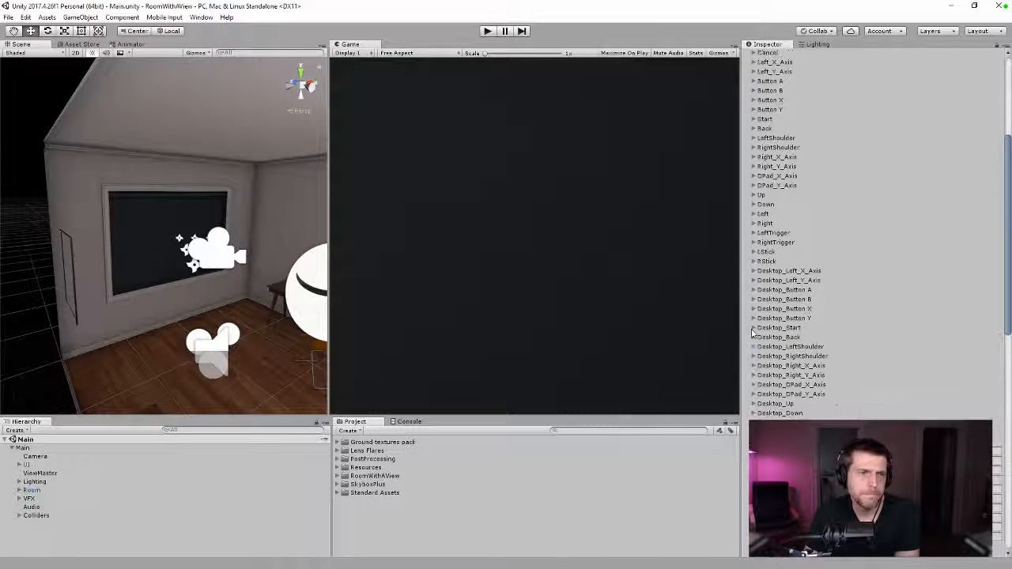
- Inspect the LeftTrigger, RightShoulder and LeftShoulder axis definitions
{"action": "left_click", "coordinate": [754, 235]}
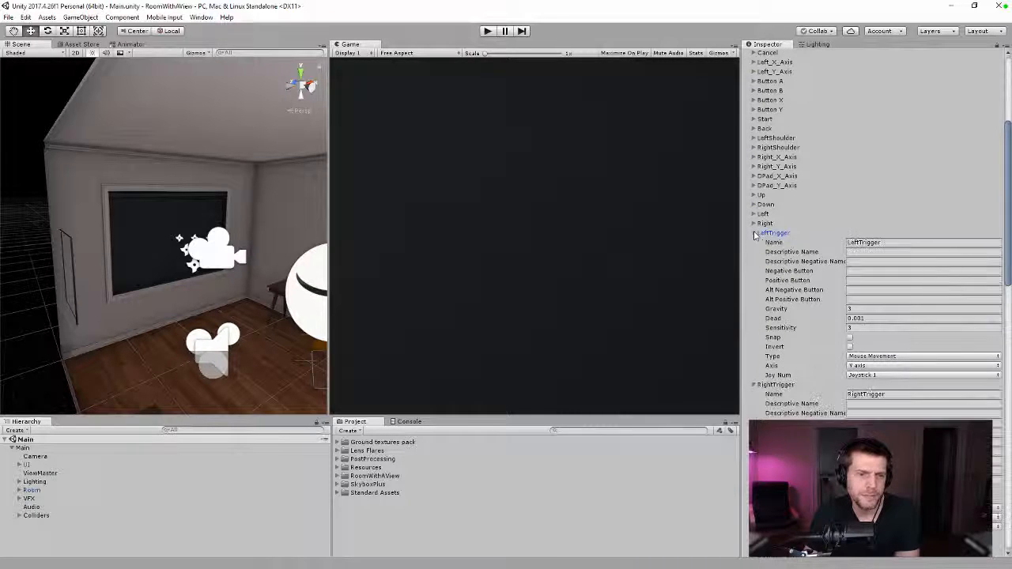
{"action": "scroll", "coordinate": [769, 302], "scroll_direction": "up", "scroll_amount": 3}
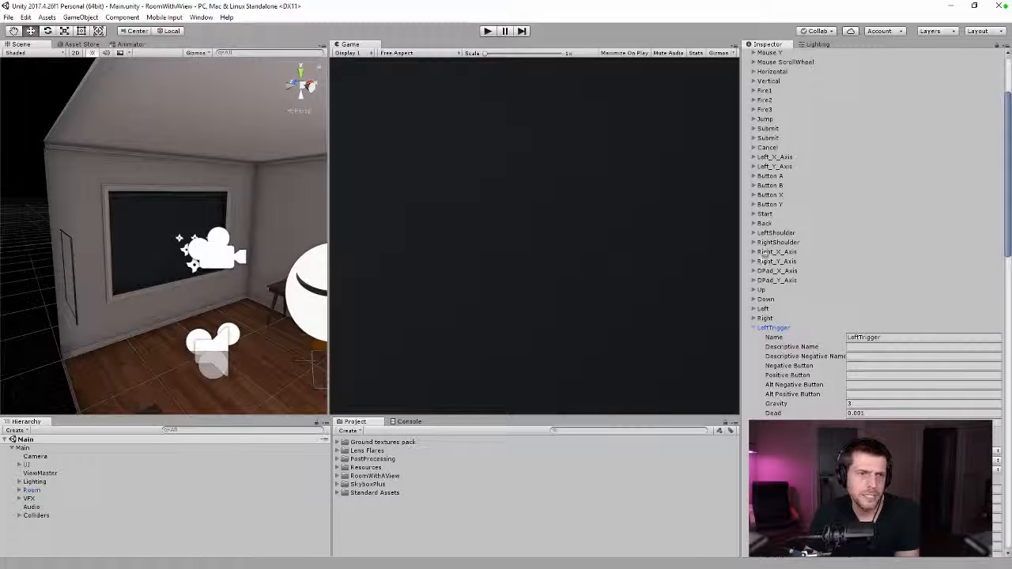
{"action": "left_click", "coordinate": [754, 242]}
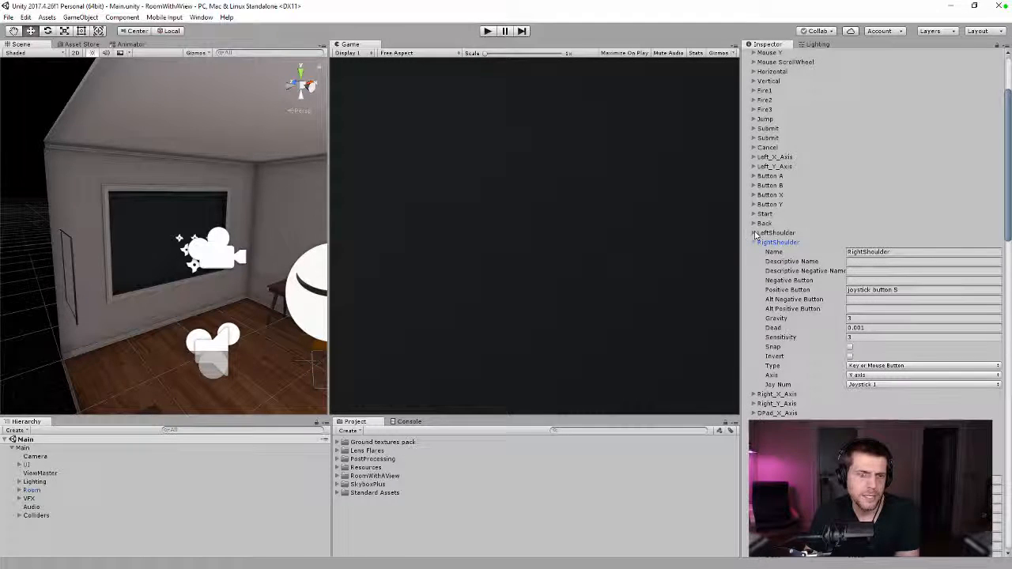
{"action": "left_click", "coordinate": [755, 233]}
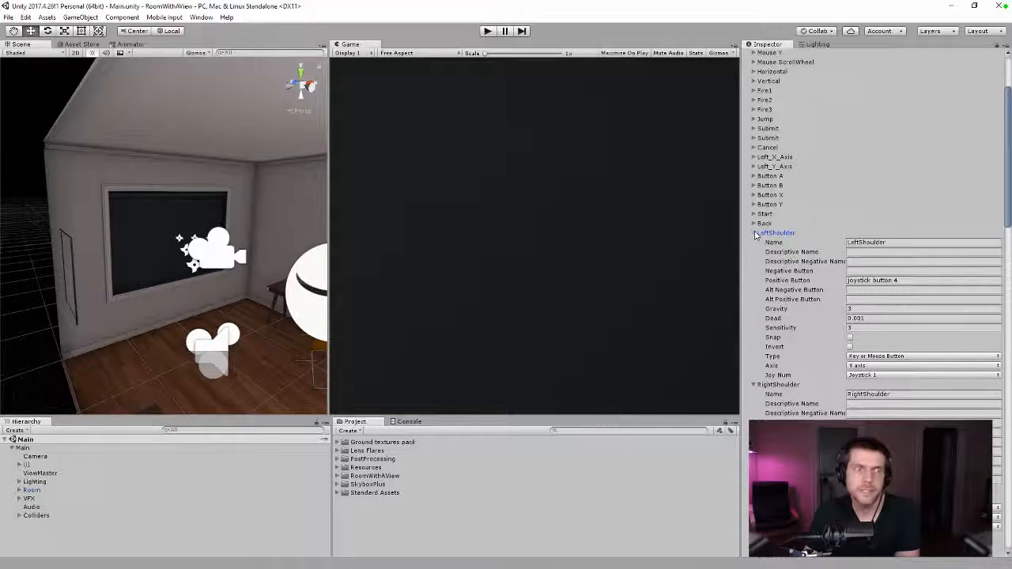
- Reset the InputManager so its axes return to the default set
{"action": "scroll", "coordinate": [756, 235], "scroll_direction": "up", "scroll_amount": 5}
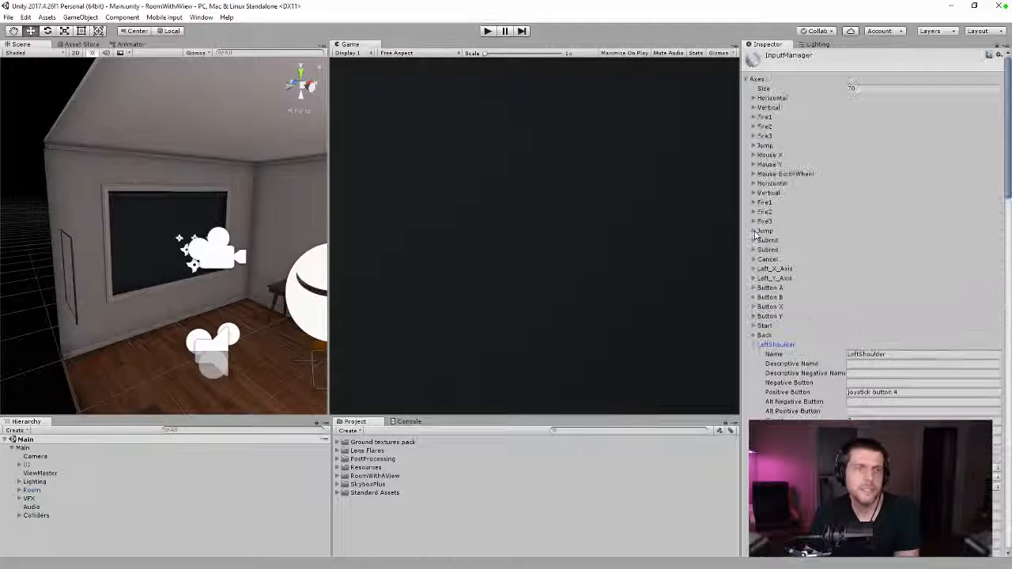
{"action": "left_click", "coordinate": [999, 55]}
{"action": "left_click", "coordinate": [987, 68]}
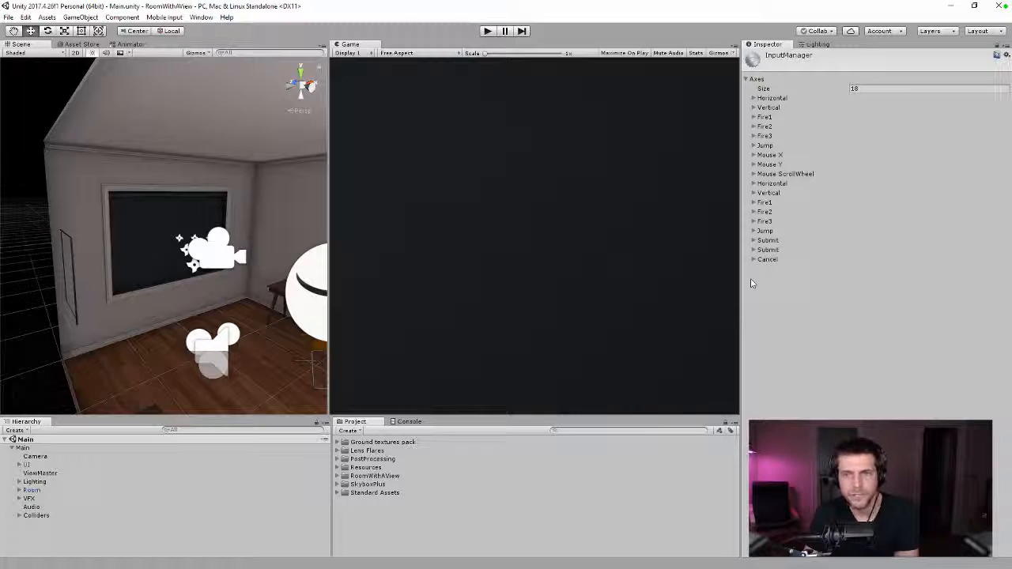
- Look over the reset axes list, expanding and collapsing the second Submit and second Fire3 entries
{"action": "left_click", "coordinate": [862, 88]}
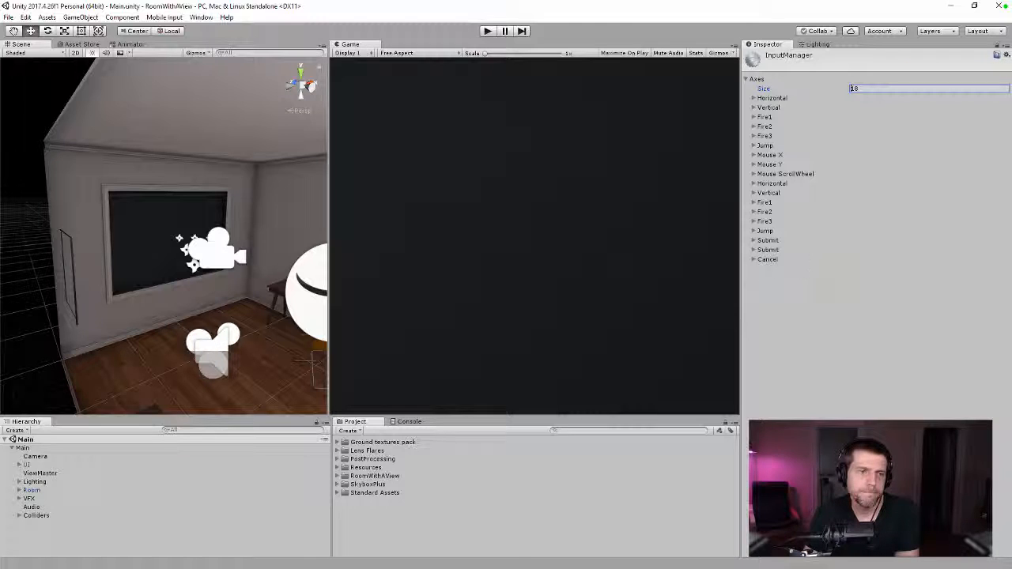
{"action": "left_click", "coordinate": [754, 250]}
{"action": "left_click", "coordinate": [754, 250]}
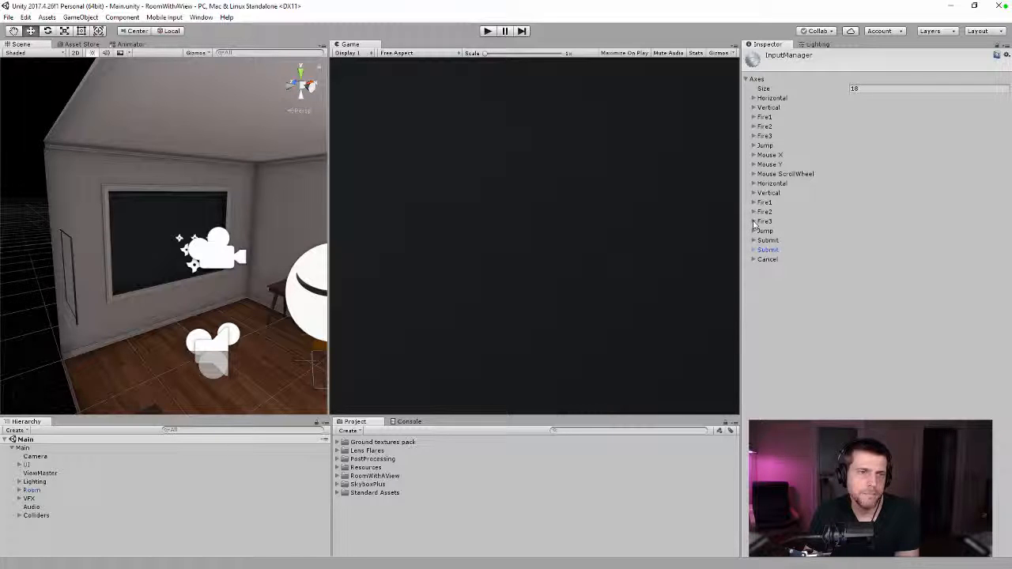
{"action": "left_click", "coordinate": [754, 223]}
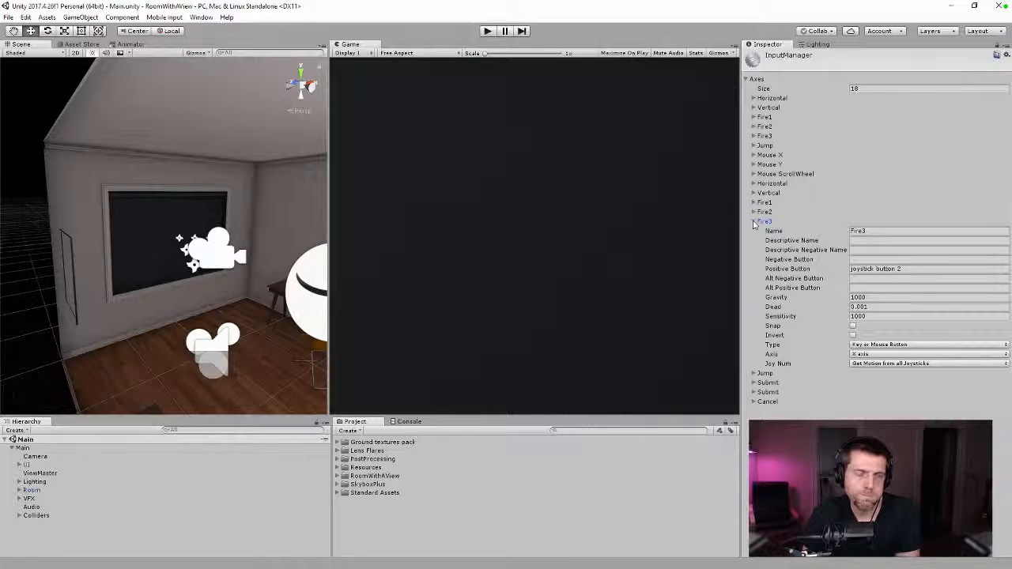
{"action": "left_click", "coordinate": [753, 224]}
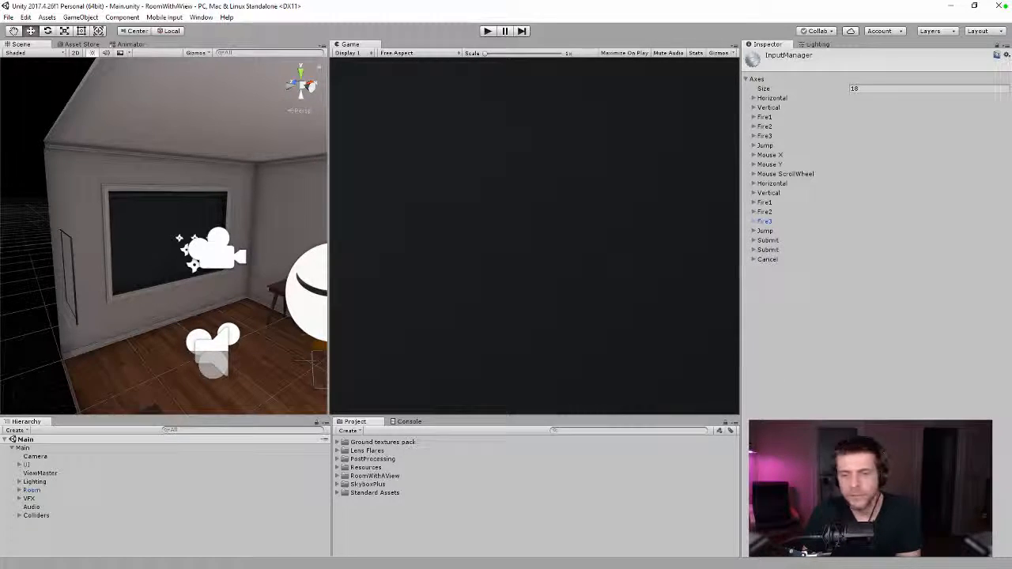
- Switch to File Explorer and open the Unity folder inside the quick-access Hello project folder
{"action": "key", "text": "alt+Tab"}
{"action": "left_click", "coordinate": [528, 80]}
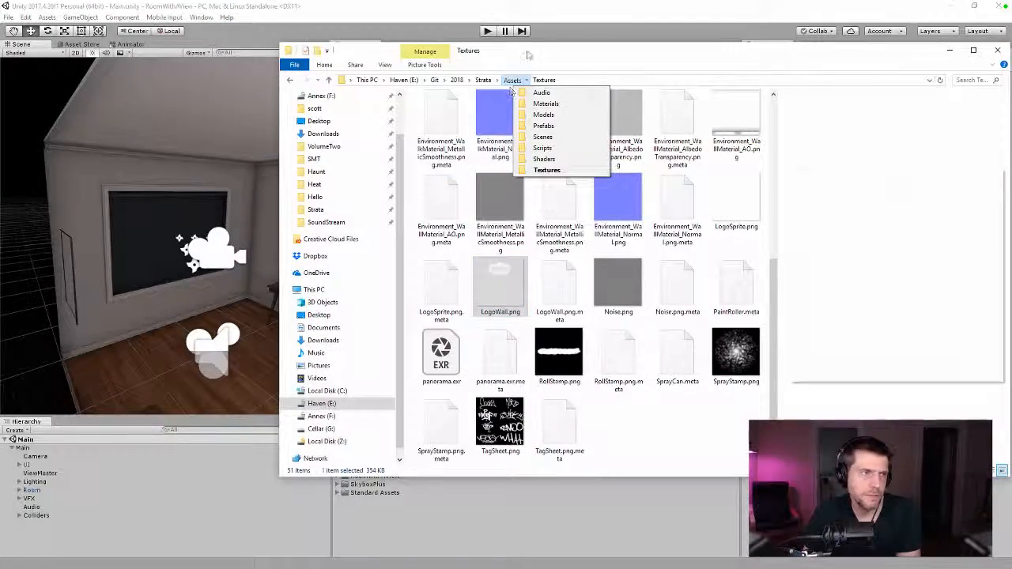
{"action": "left_click_drag", "start_coordinate": [526, 55], "coordinate": [423, 62]}
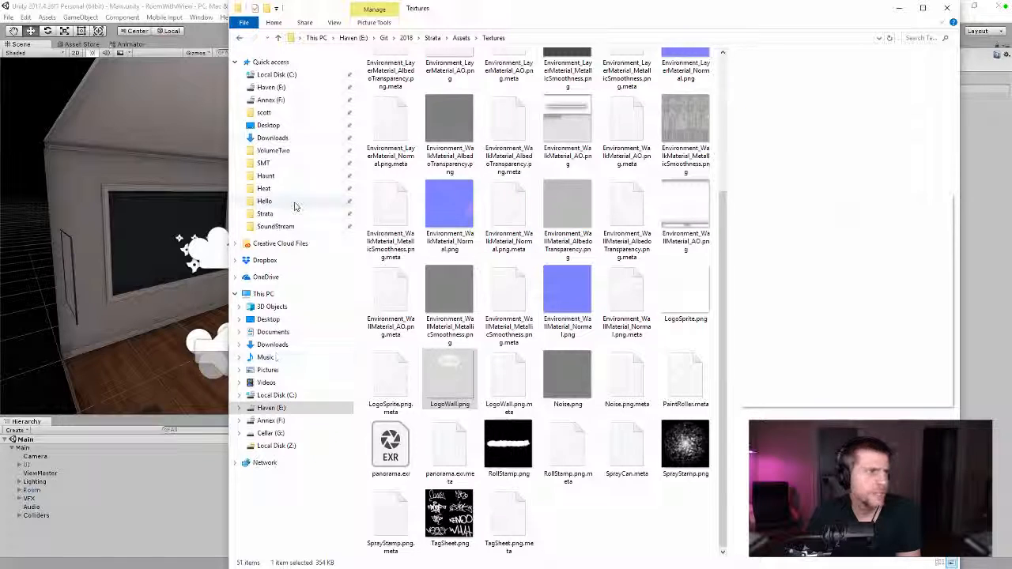
{"action": "left_click", "coordinate": [294, 204]}
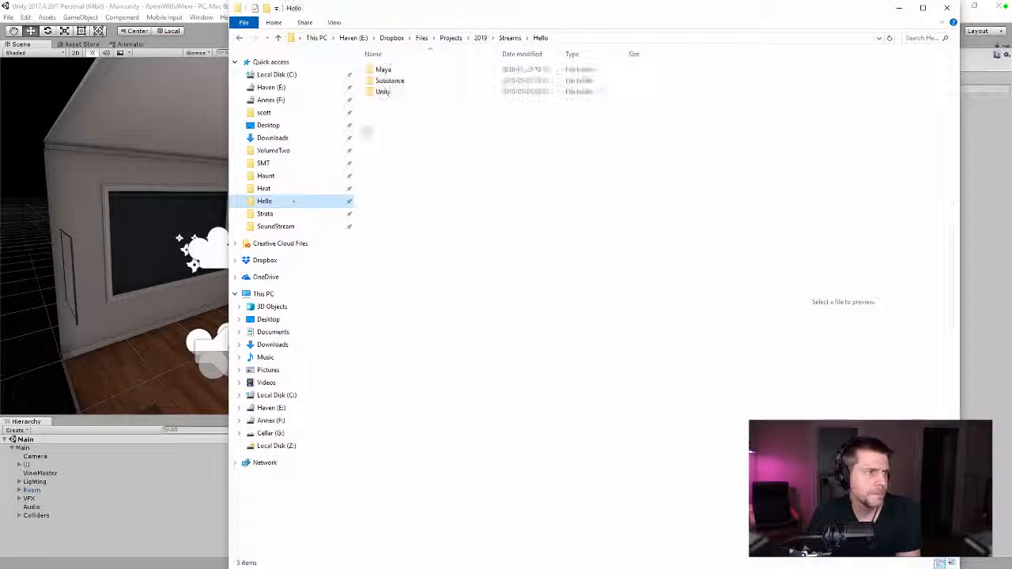
{"action": "double_click", "coordinate": [401, 92]}
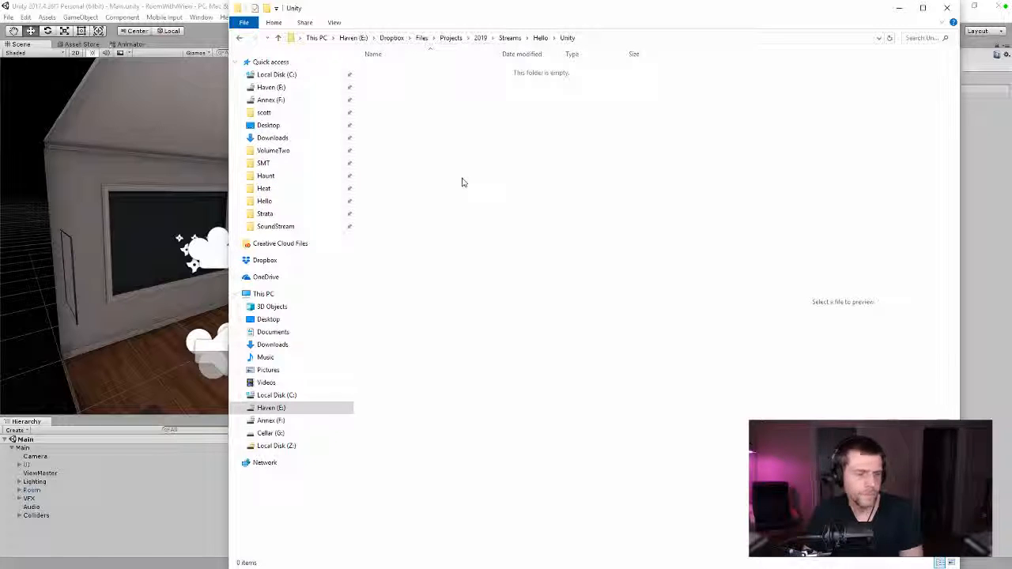
- Open a second File Explorer window and return the first one to the Dropbox Hello folder
{"action": "key", "text": "ctrl+n"}
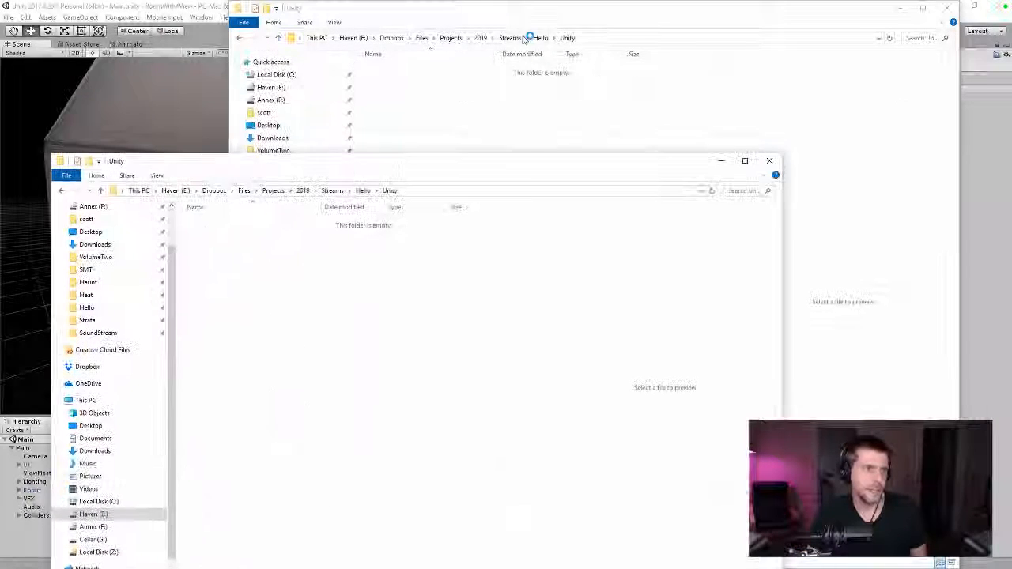
{"action": "left_click", "coordinate": [541, 38]}
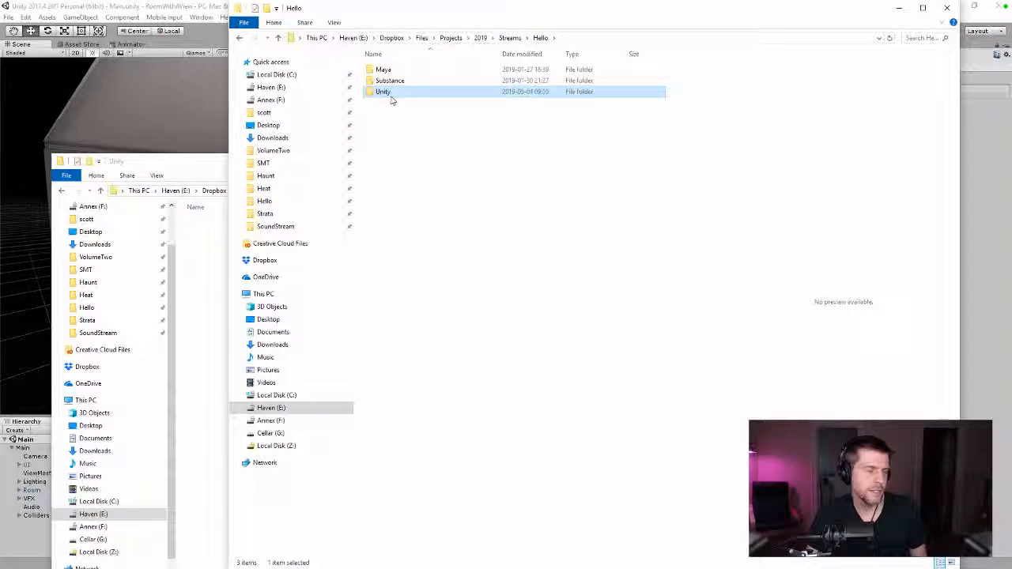
{"action": "double_click", "coordinate": [388, 92]}
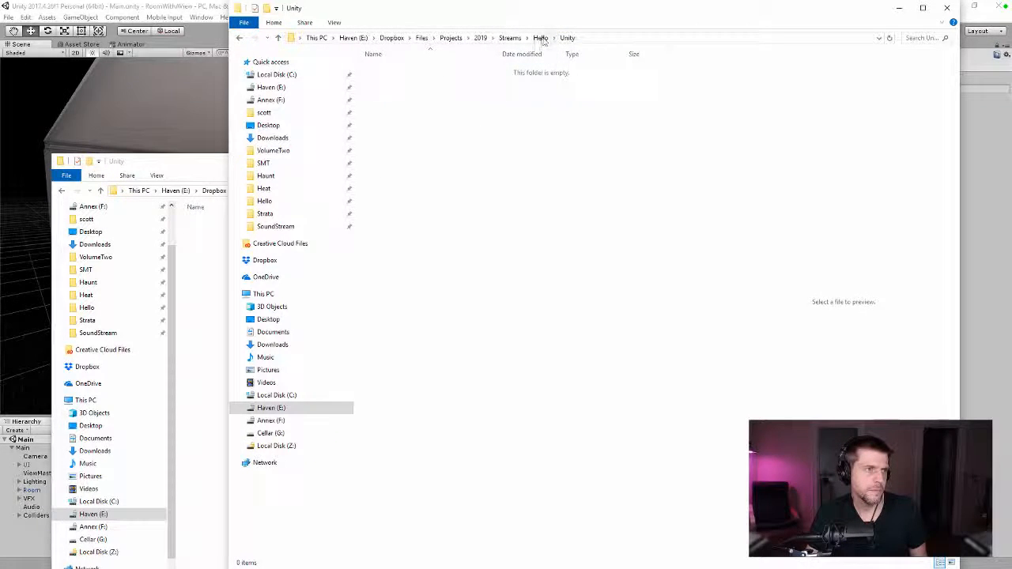
{"action": "left_click", "coordinate": [541, 38]}
{"action": "left_click", "coordinate": [205, 169]}
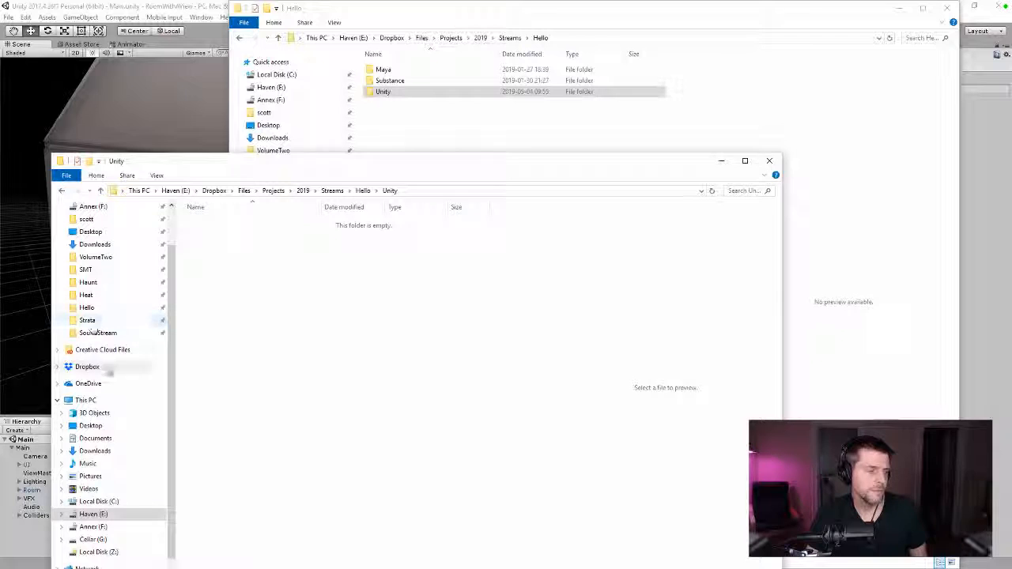
- Browse the second File Explorer window from the Strata folder to the Git\2019\Hello project folder
{"action": "scroll", "coordinate": [111, 365], "scroll_direction": "up", "scroll_amount": 1}
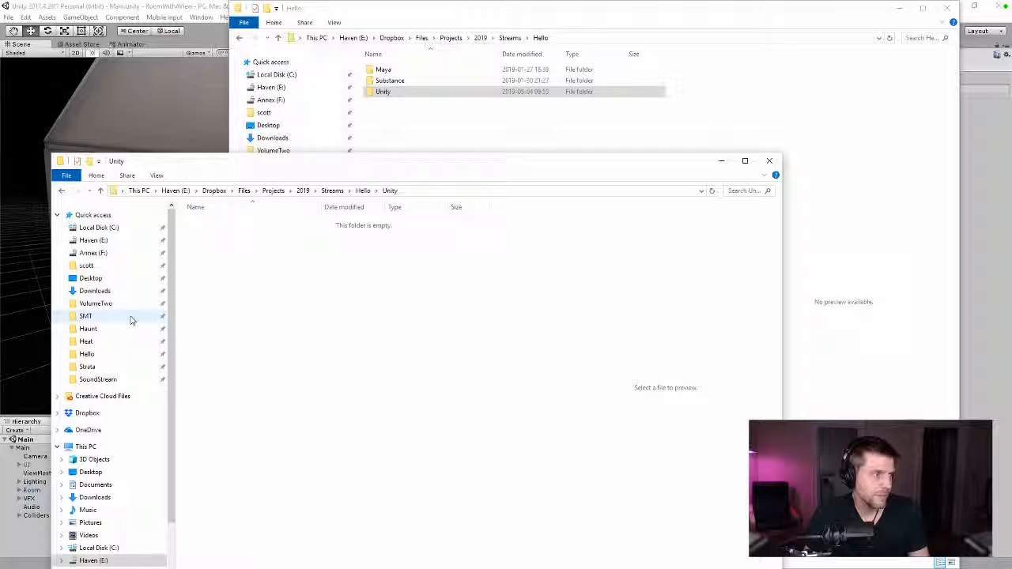
{"action": "left_click", "coordinate": [100, 368]}
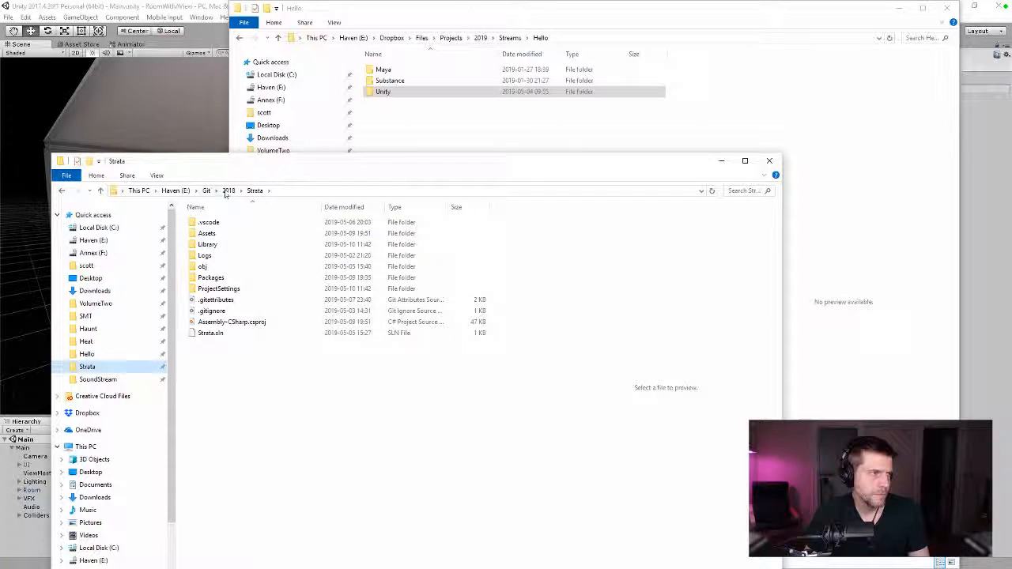
{"action": "left_click", "coordinate": [228, 190]}
{"action": "left_click", "coordinate": [206, 191]}
{"action": "double_click", "coordinate": [214, 245]}
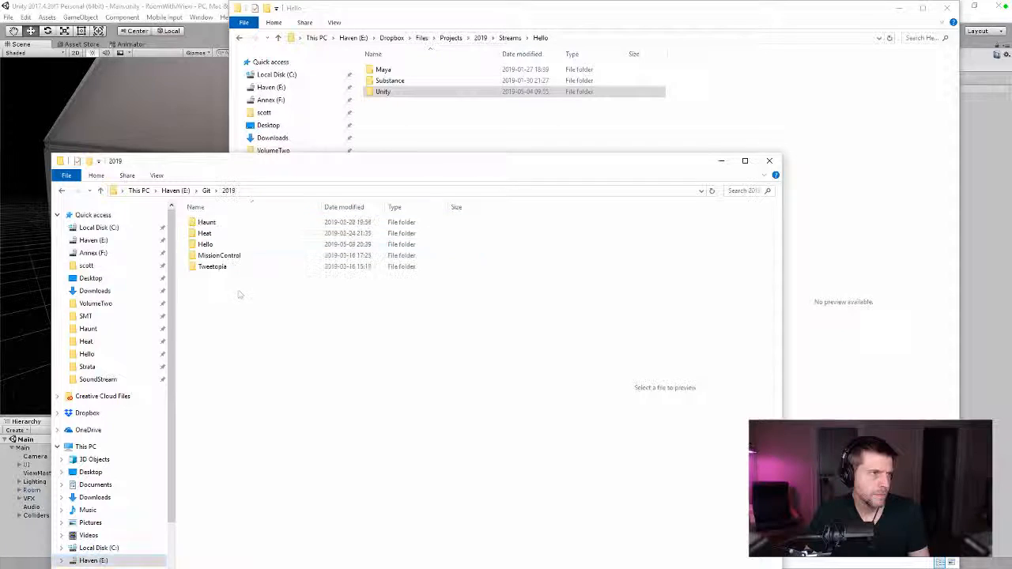
{"action": "double_click", "coordinate": [208, 244]}
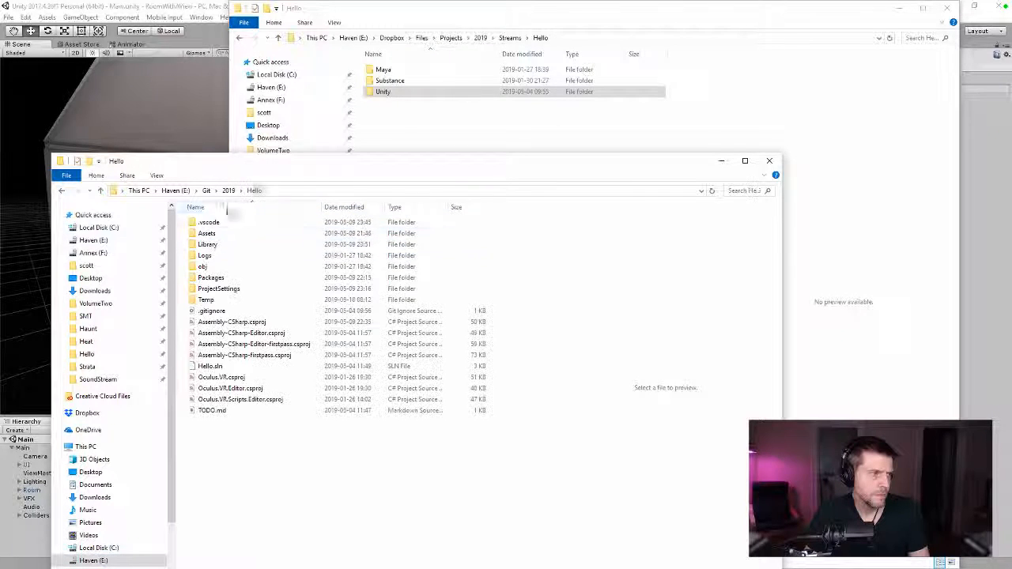
- Open Hello's Unity folder in the Dropbox window, and go up to Git\2019 in the second window
{"action": "double_click", "coordinate": [383, 92]}
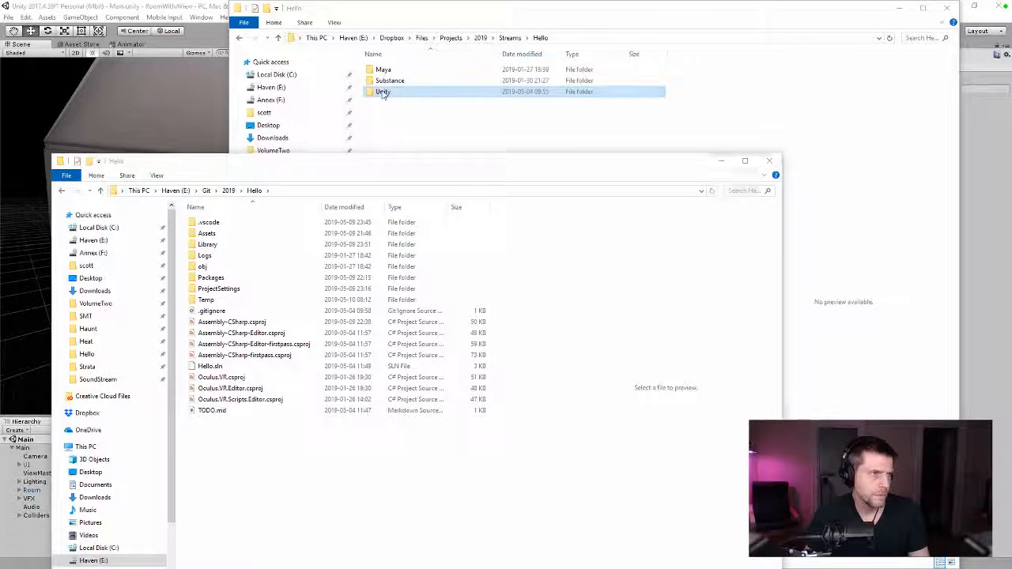
{"action": "left_click", "coordinate": [209, 176]}
{"action": "left_click", "coordinate": [229, 191]}
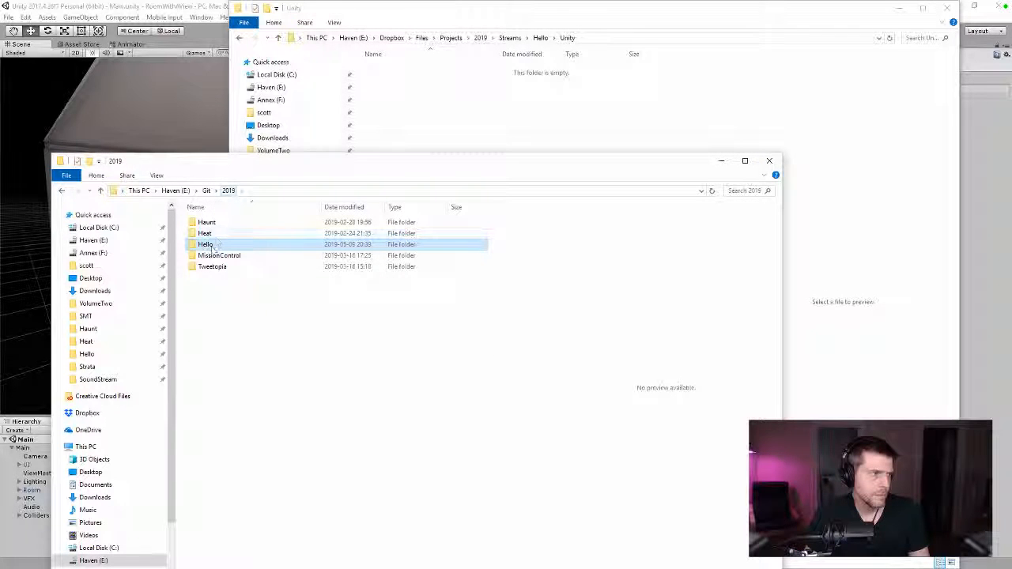
- Create a shortcut to the Git\2019\Hello folder inside the Dropbox Hello project's Unity folder and rename it Hello
{"action": "left_click_drag", "start_coordinate": [206, 245], "coordinate": [423, 129]}
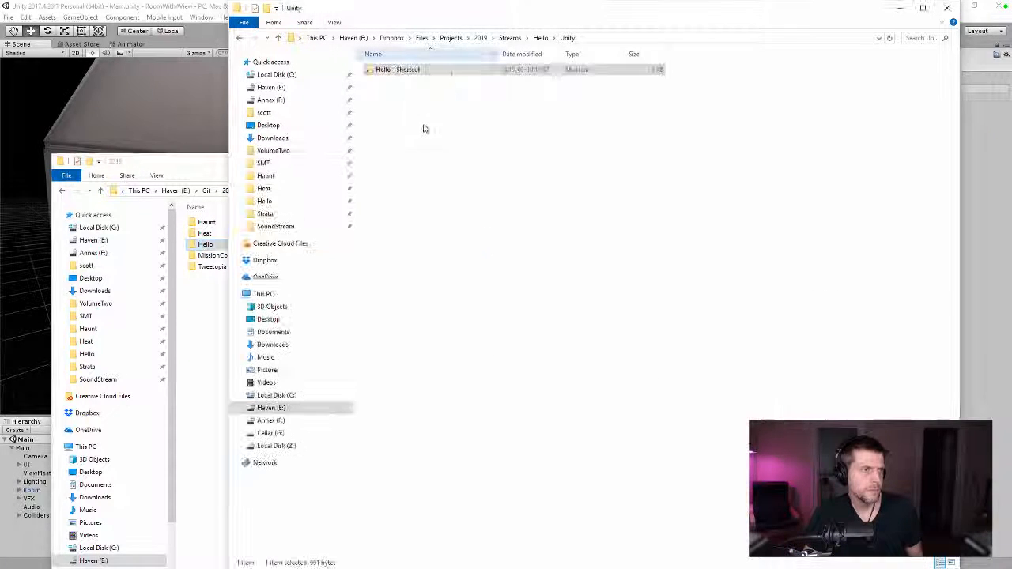
{"action": "left_click", "coordinate": [405, 71]}
{"action": "key", "text": "End"}
{"action": "key", "text": "BackSpace"}
{"action": "key", "text": "BackSpace"}
{"action": "key", "text": "BackSpace"}
{"action": "key", "text": "BackSpace"}
{"action": "key", "text": "BackSpace"}
{"action": "key", "text": "BackSpace"}
{"action": "key", "text": "BackSpace"}
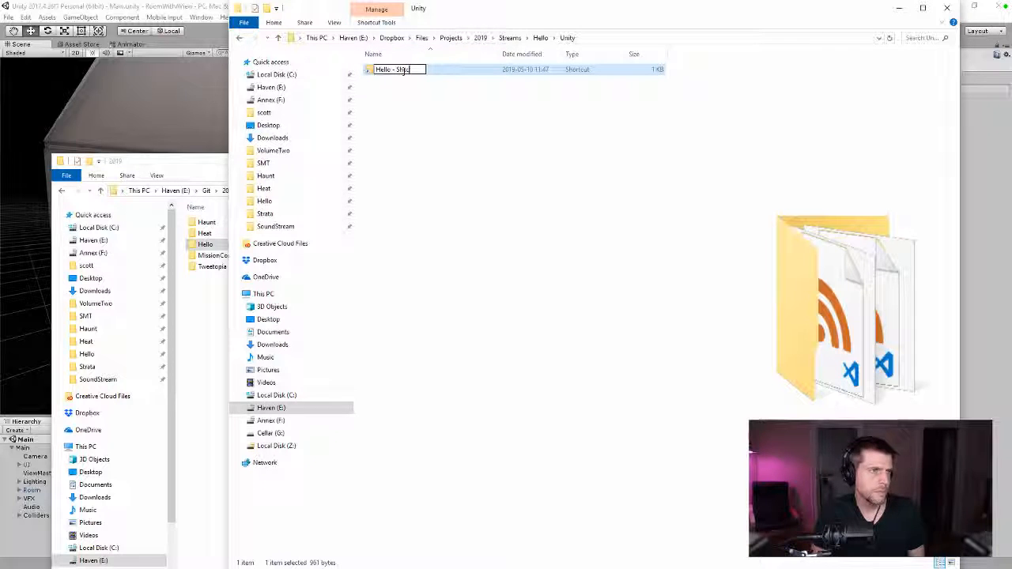
{"action": "key", "text": "BackSpace"}
{"action": "key", "text": "Return"}
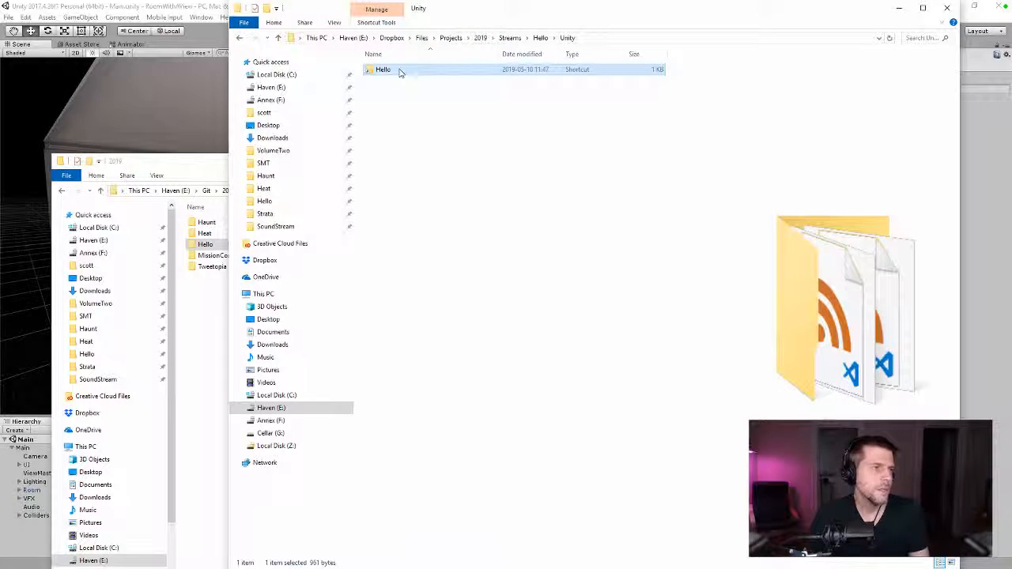
- Open the Git Hello project through the new Hello shortcut, and close the second File Explorer window
{"action": "double_click", "coordinate": [402, 72]}
{"action": "left_click", "coordinate": [218, 244]}
{"action": "left_click", "coordinate": [768, 160]}
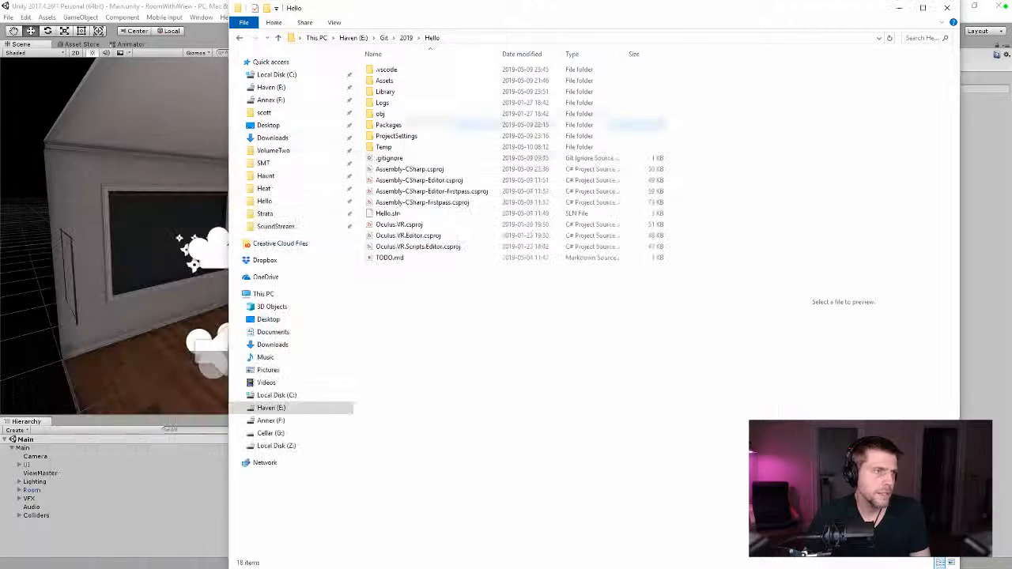
- Copy InputManager.asset from the Hello project's ProjectSettings folder and close File Explorer
{"action": "double_click", "coordinate": [384, 81]}
{"action": "left_click", "coordinate": [432, 37]}
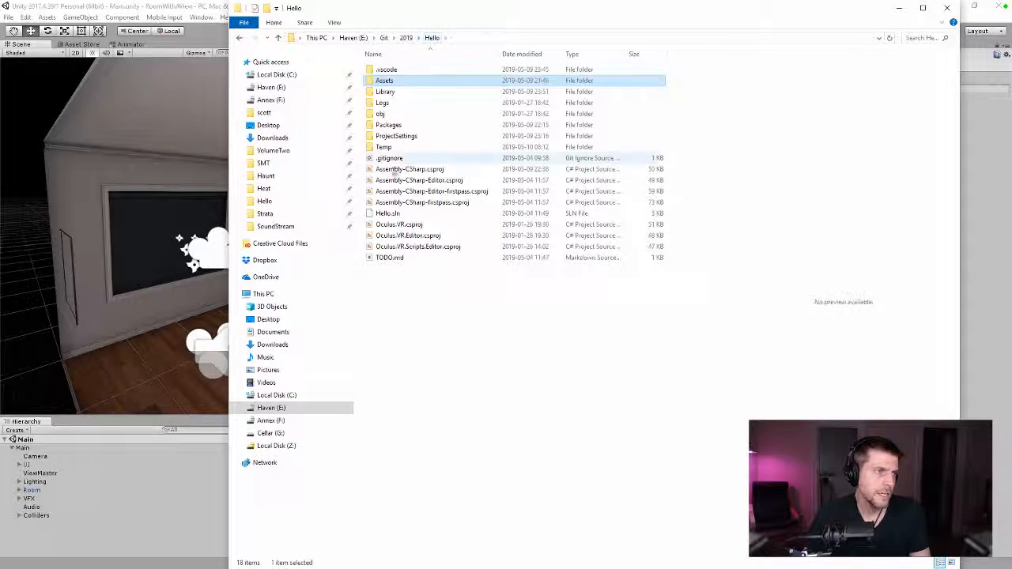
{"action": "double_click", "coordinate": [388, 138]}
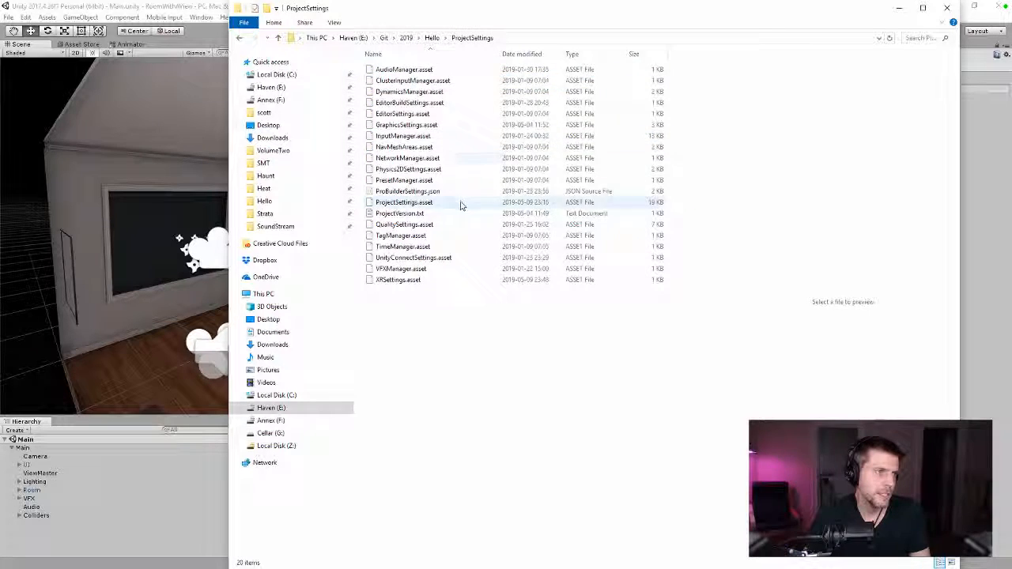
{"action": "left_click", "coordinate": [407, 137]}
{"action": "left_click", "coordinate": [946, 8]}
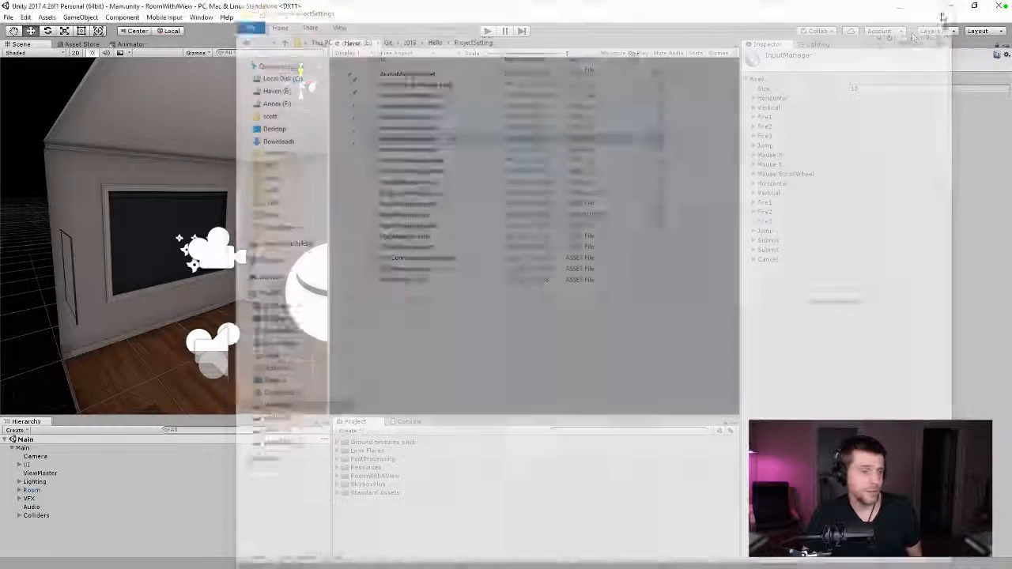
- Paste InputManager.asset into RoomWithAView's ProjectSettings folder, replacing the existing file, and return to Unity
{"action": "right_click", "coordinate": [369, 461]}
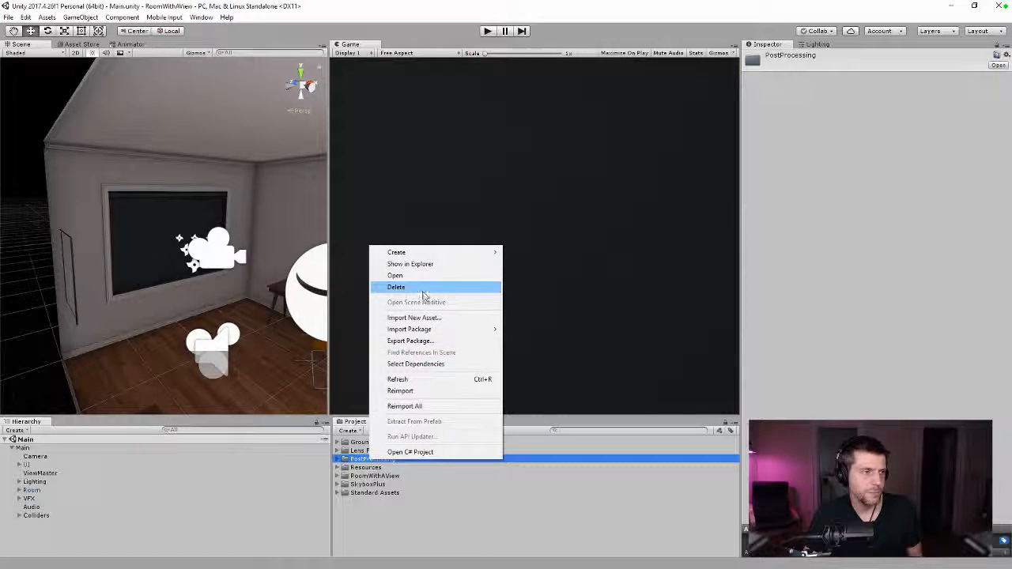
{"action": "left_click", "coordinate": [420, 267]}
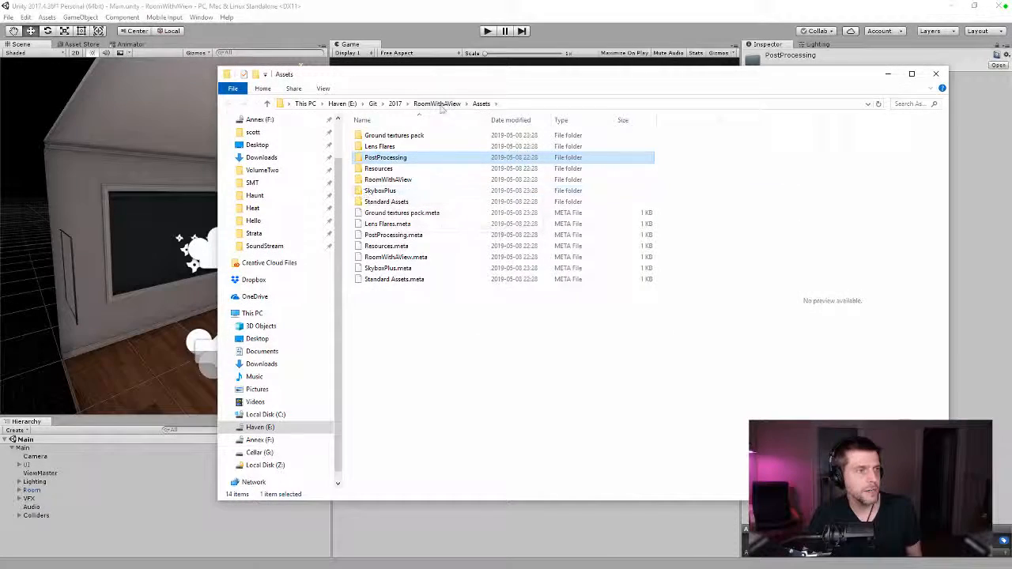
{"action": "left_click", "coordinate": [437, 103]}
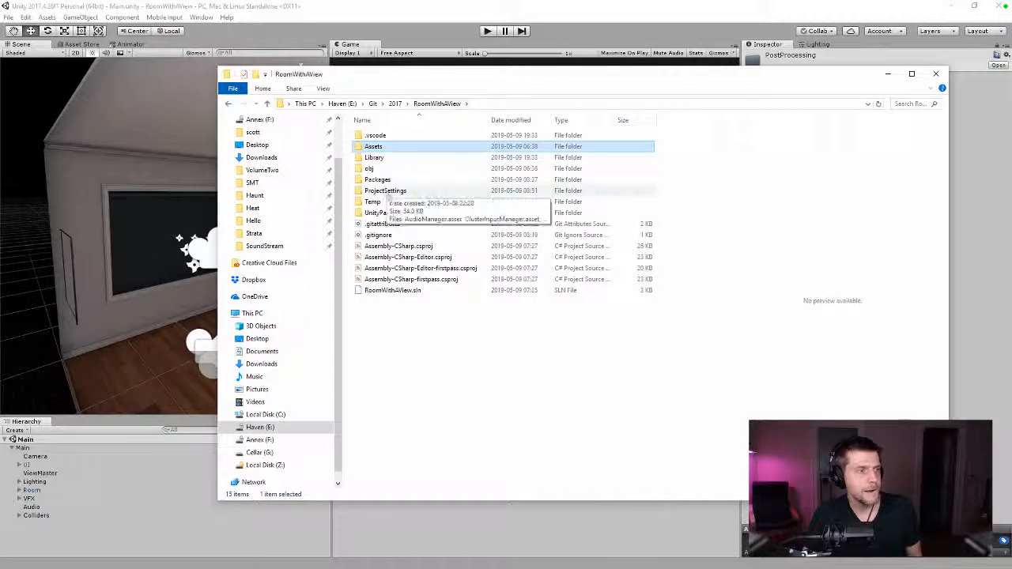
{"action": "double_click", "coordinate": [388, 191]}
{"action": "key", "text": "ctrl+v"}
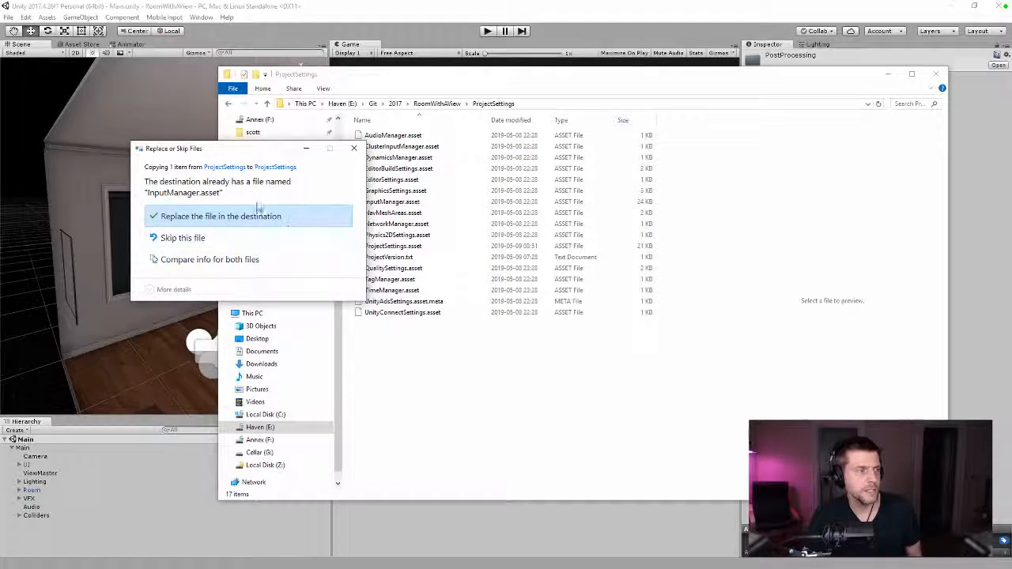
{"action": "left_click", "coordinate": [261, 216]}
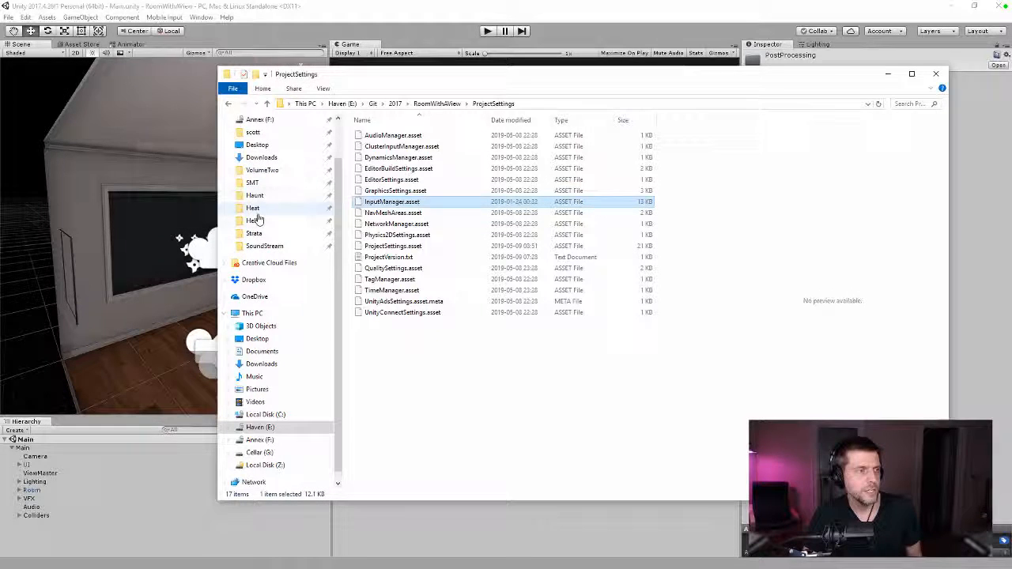
{"action": "left_click", "coordinate": [611, 14]}
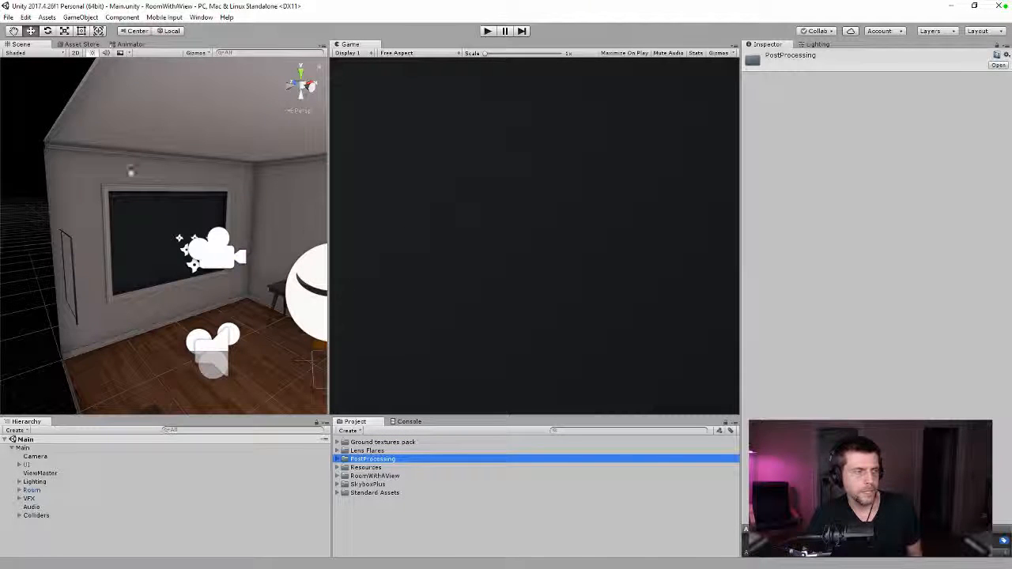
- Show RoomWithAView's Input project settings and collapse the Oculus_CrossPlatform_Button2 axis
{"action": "left_click", "coordinate": [817, 44]}
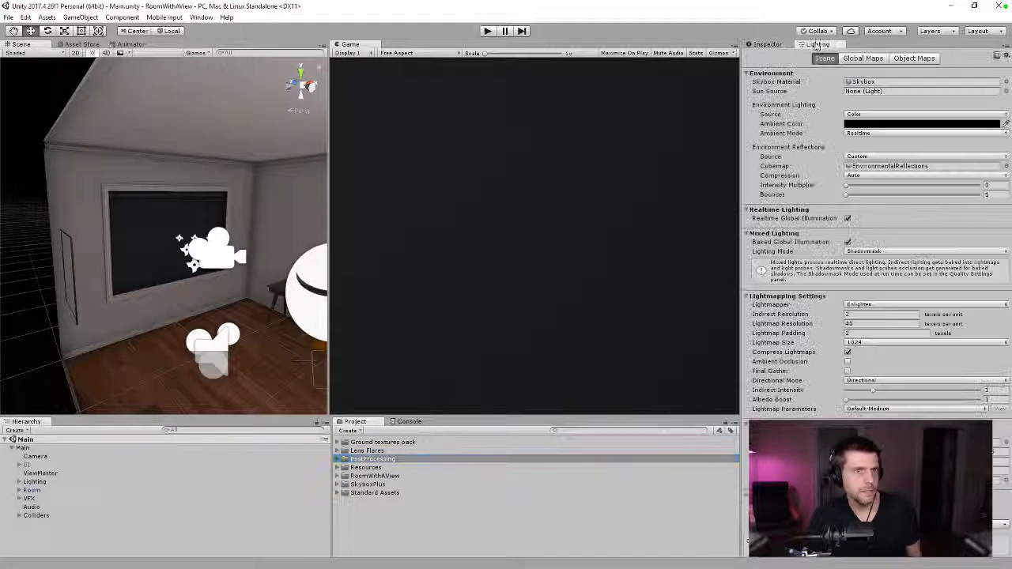
{"action": "left_click", "coordinate": [765, 44]}
{"action": "left_click", "coordinate": [8, 17]}
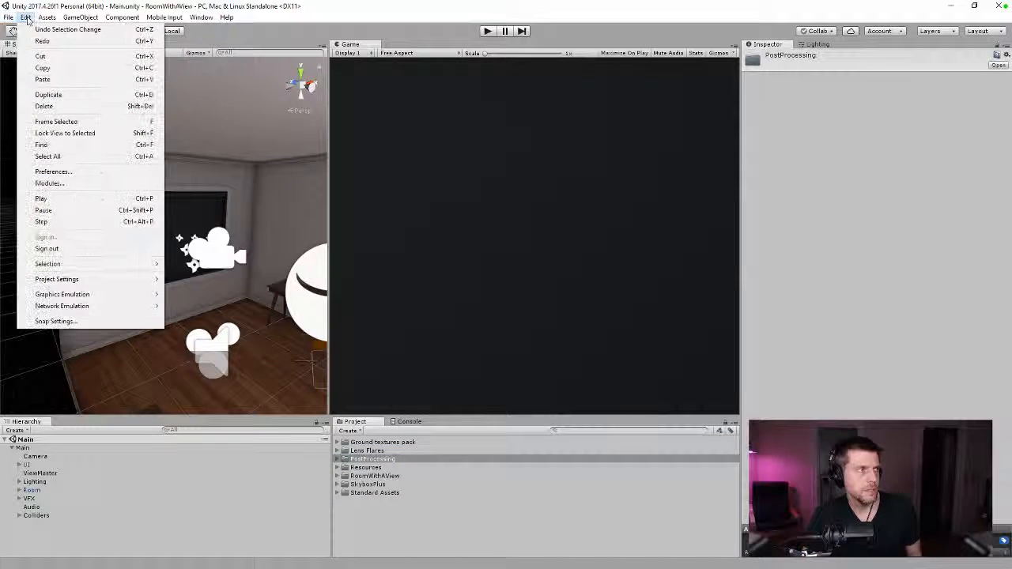
{"action": "mouse_move", "coordinate": [78, 281]}
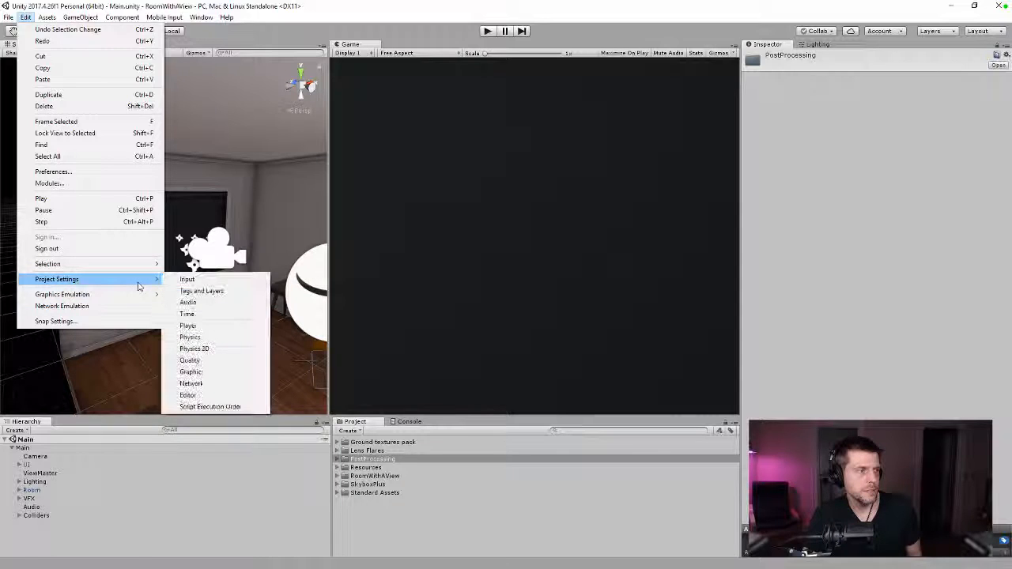
{"action": "left_click", "coordinate": [187, 279]}
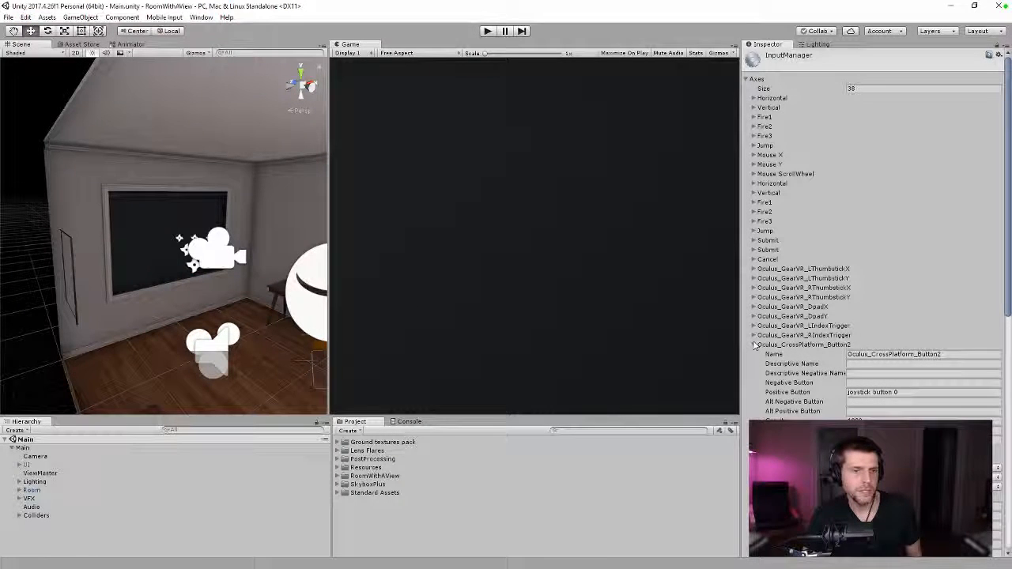
{"action": "left_click", "coordinate": [754, 346]}
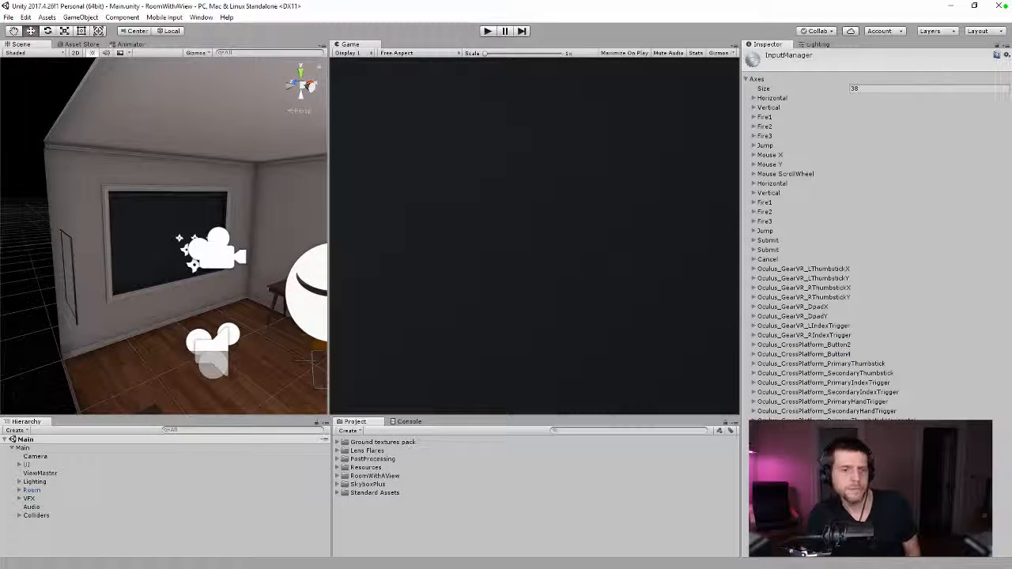
- Examine the Oculus_CrossPlatform primary and secondary index trigger axes, and select the Name text of Oculus_CrossPlatform_SecondaryIndexTrigger
{"action": "left_click", "coordinate": [753, 384]}
{"action": "left_click", "coordinate": [754, 384]}
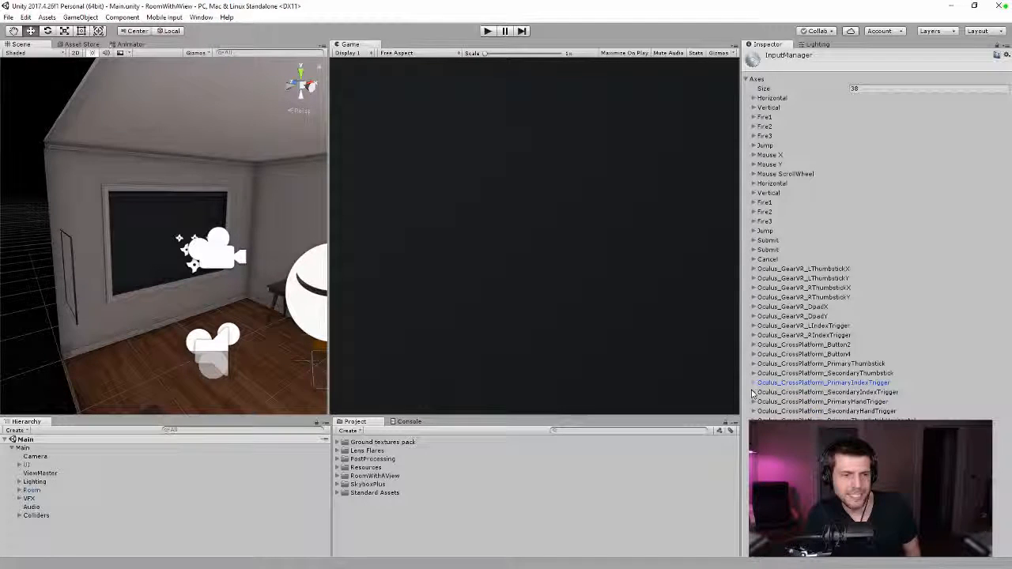
{"action": "left_click", "coordinate": [754, 393]}
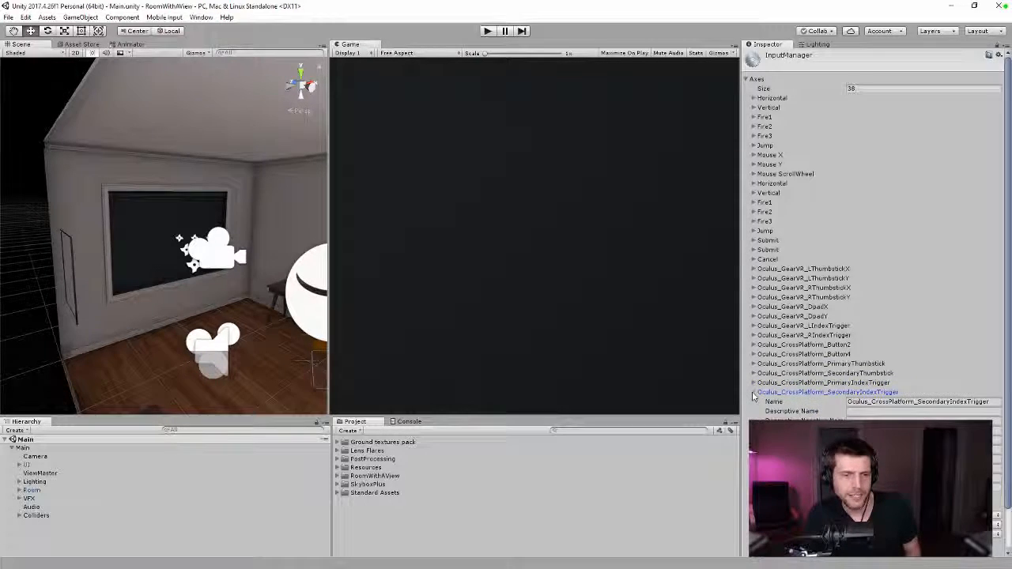
{"action": "left_click", "coordinate": [869, 401]}
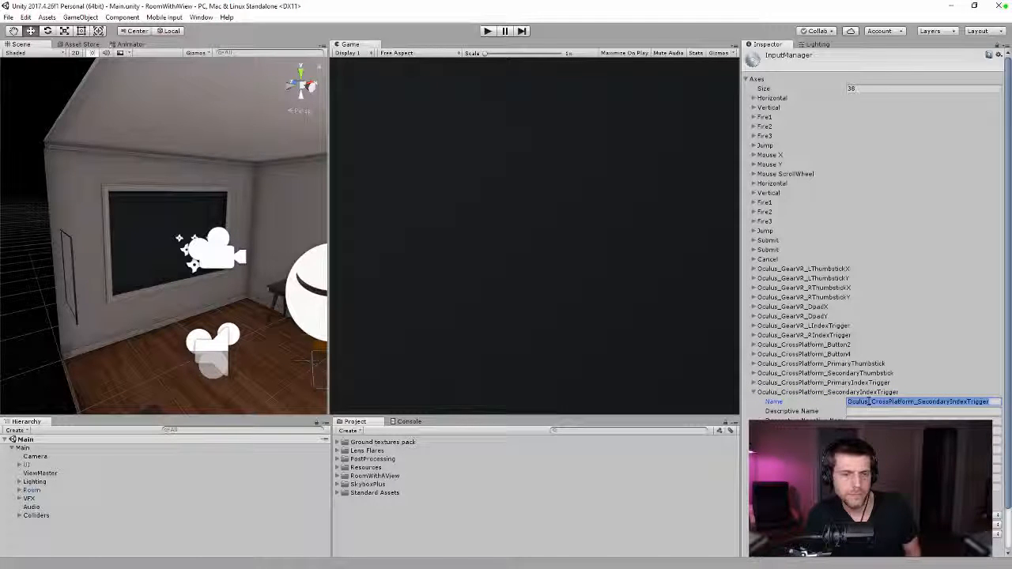
{"action": "key", "text": "alt+Tab"}
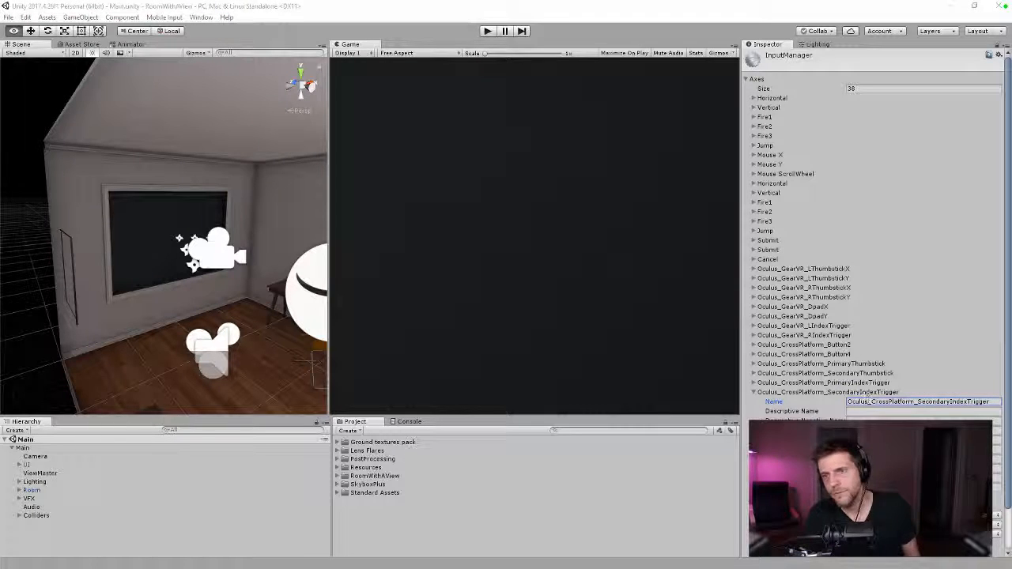
{"action": "key", "text": "alt+Tab"}
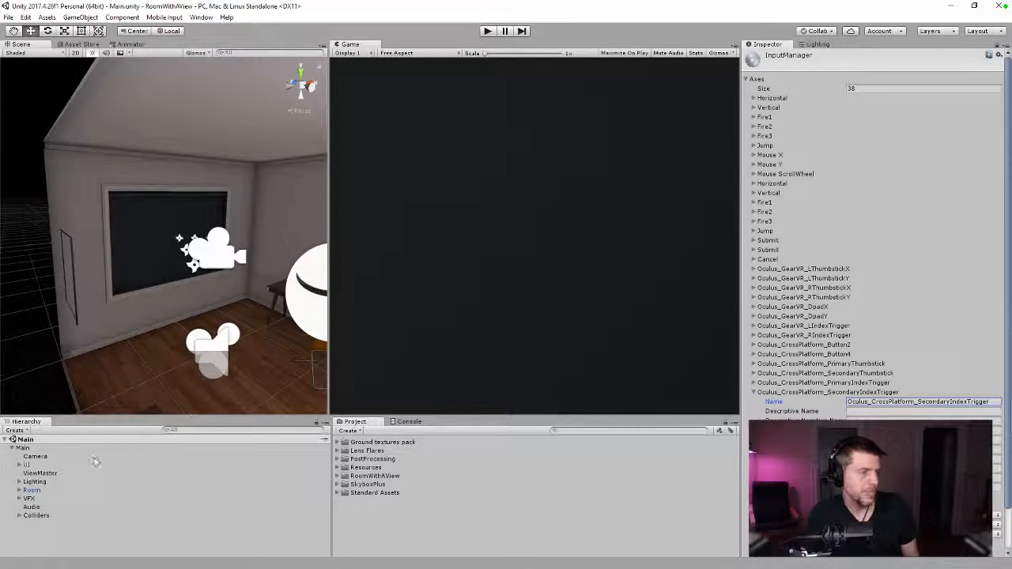
- Open the ViewMaster object's script in Visual Studio Code and narrow the editor window
{"action": "left_click", "coordinate": [40, 473]}
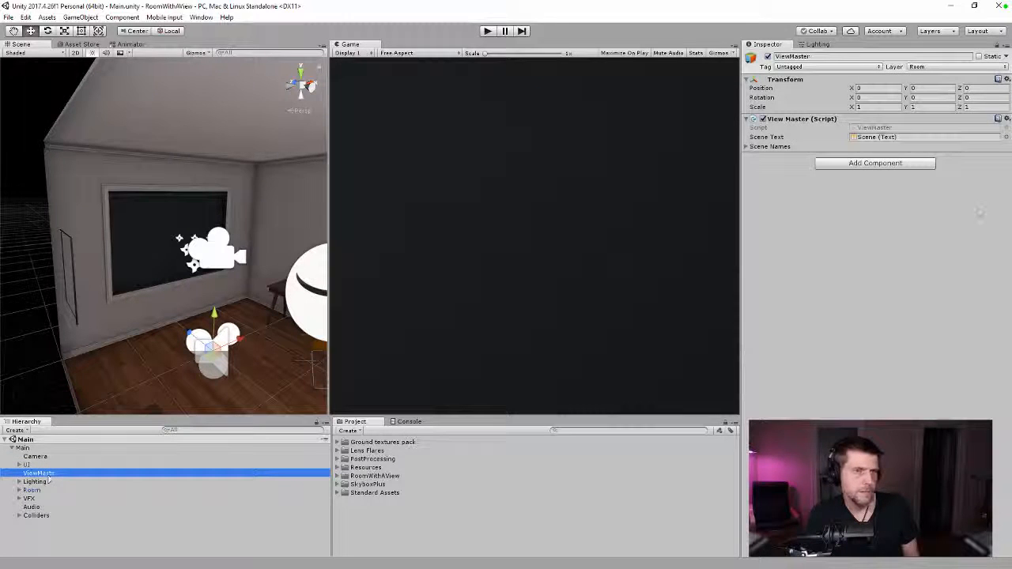
{"action": "left_click", "coordinate": [872, 128]}
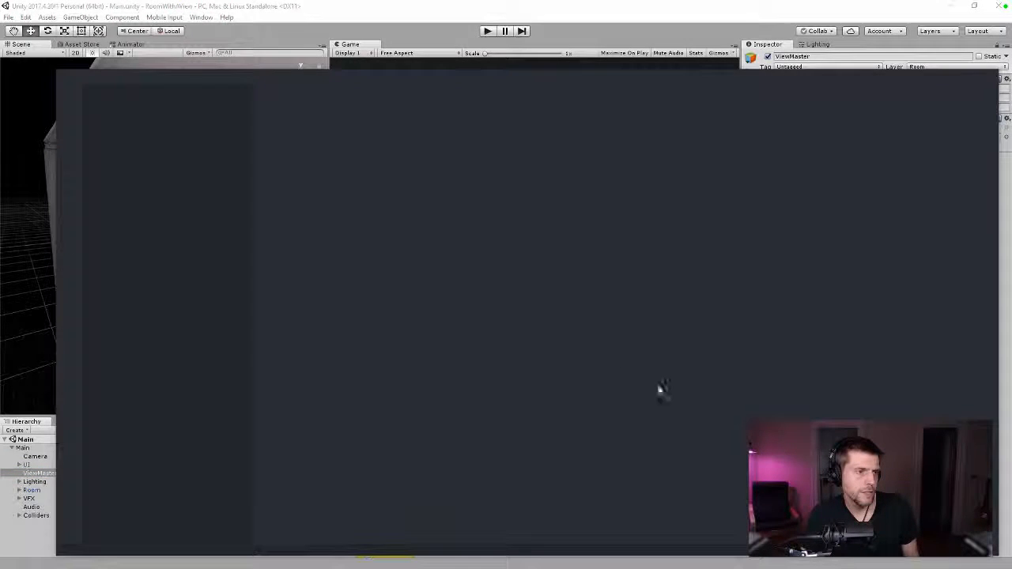
{"action": "left_click_drag", "start_coordinate": [55, 234], "coordinate": [222, 235]}
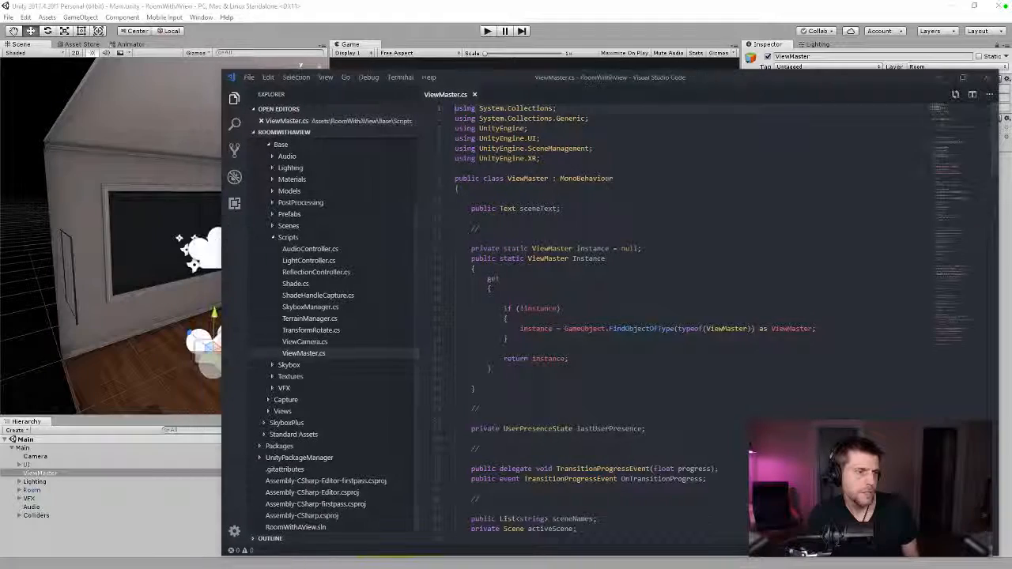
- Insert blank lines in ViewMaster.cs's Update method between the XRDevice.userPresence check and the space key-down check
{"action": "scroll", "coordinate": [593, 316], "scroll_direction": "down", "scroll_amount": 8}
{"action": "scroll", "coordinate": [593, 316], "scroll_direction": "down", "scroll_amount": 12}
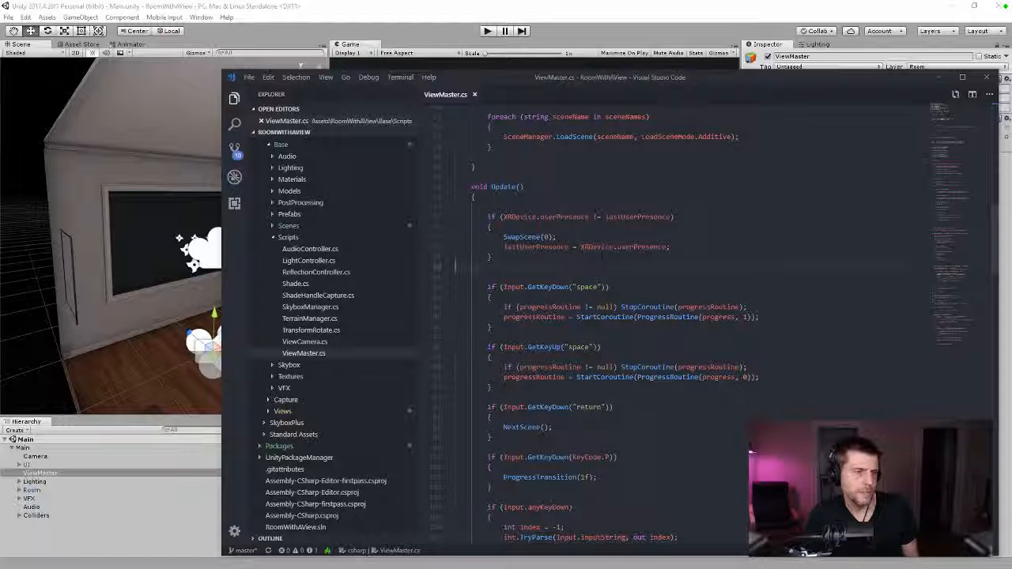
{"action": "left_click", "coordinate": [455, 272]}
{"action": "key", "text": "Return"}
{"action": "key", "text": "Return"}
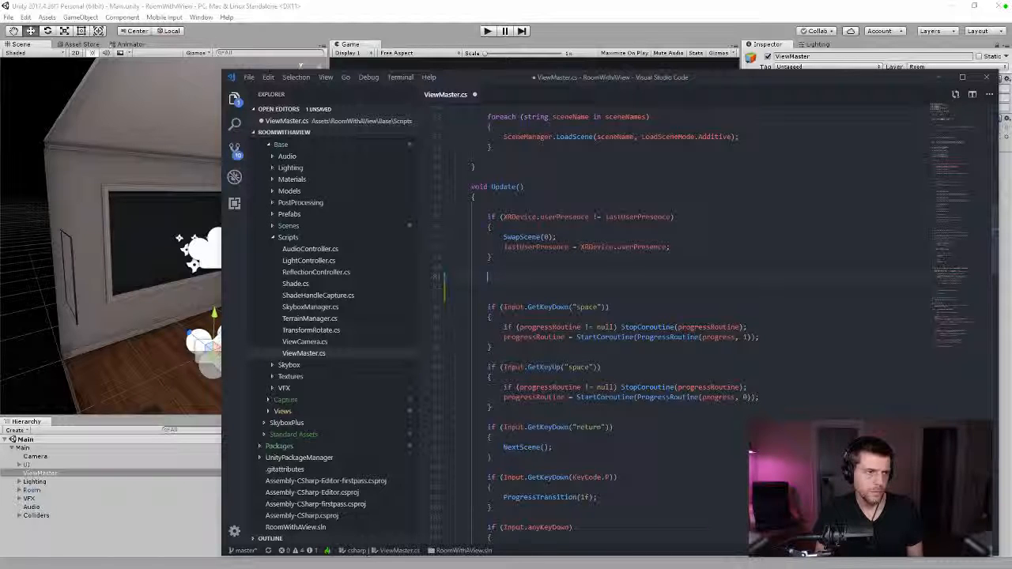
{"action": "type", "text": "if("}
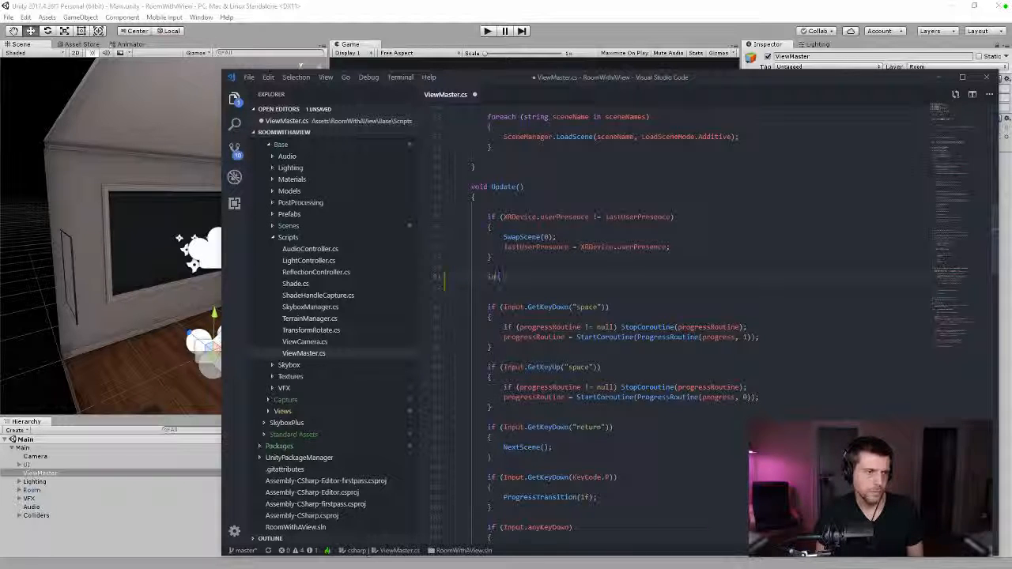
{"action": "key", "text": "BackSpace"}
{"action": "key", "text": "BackSpace"}
{"action": "key", "text": "BackSpace"}
{"action": "type", "text": "BoxCollider b"}
{"action": "key", "text": "BackSpace"}
{"action": "key", "text": "BackSpace"}
{"action": "key", "text": "BackSpace"}
{"action": "key", "text": "BackSpace"}
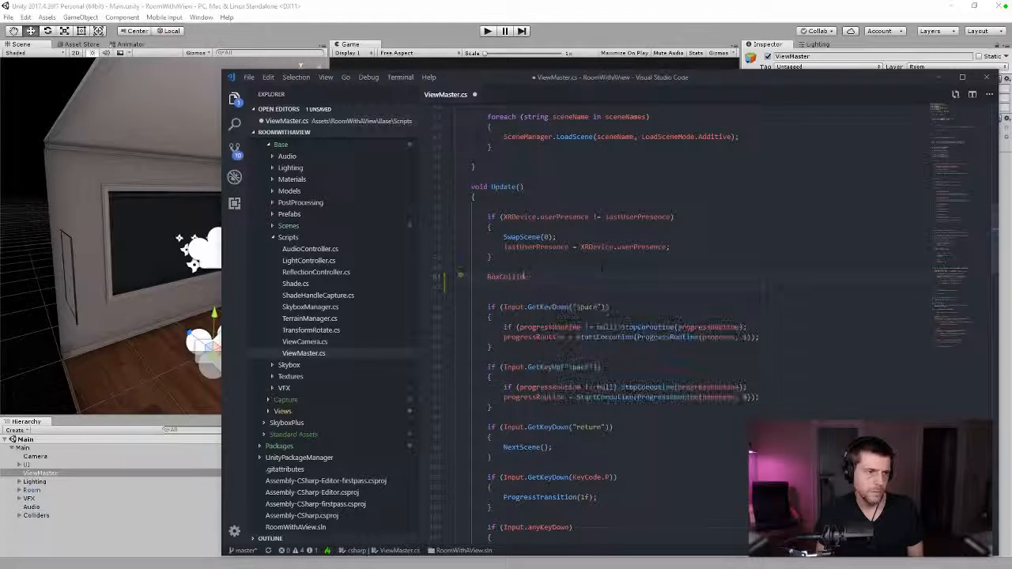
{"action": "key", "text": "BackSpace"}
{"action": "key", "text": "BackSpace"}
{"action": "key", "text": "BackSpace"}
{"action": "key", "text": "BackSpace"}
{"action": "key", "text": "BackSpace"}
{"action": "key", "text": "BackSpace"}
{"action": "key", "text": "BackSpace"}
{"action": "key", "text": "BackSpace"}
{"action": "key", "text": "BackSpace"}
- Declare bool triggerDown in Update as Input.GetAxis("Oculus_CrossPlatform_SecondaryIndexTrigger"), just below the XRDevice.userPresence check
{"action": "type", "text": "boo"}
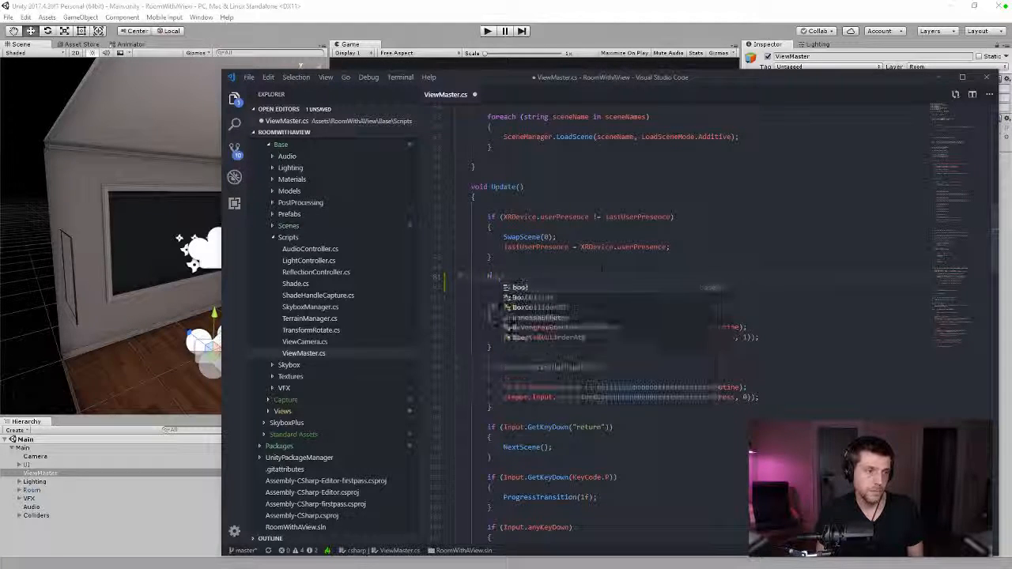
{"action": "type", "text": "l triggerDow"}
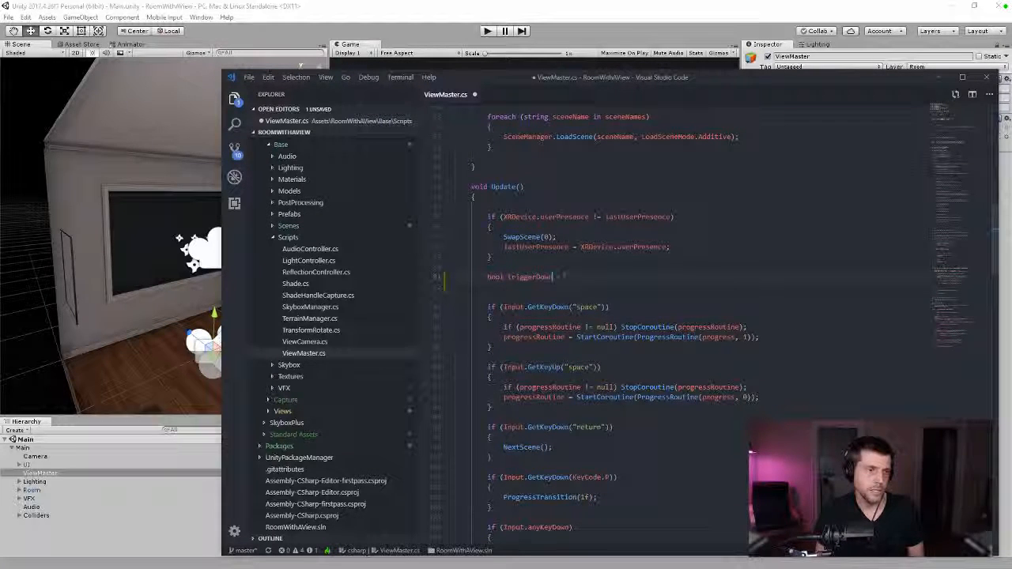
{"action": "type", "text": "n = Input.Ge"}
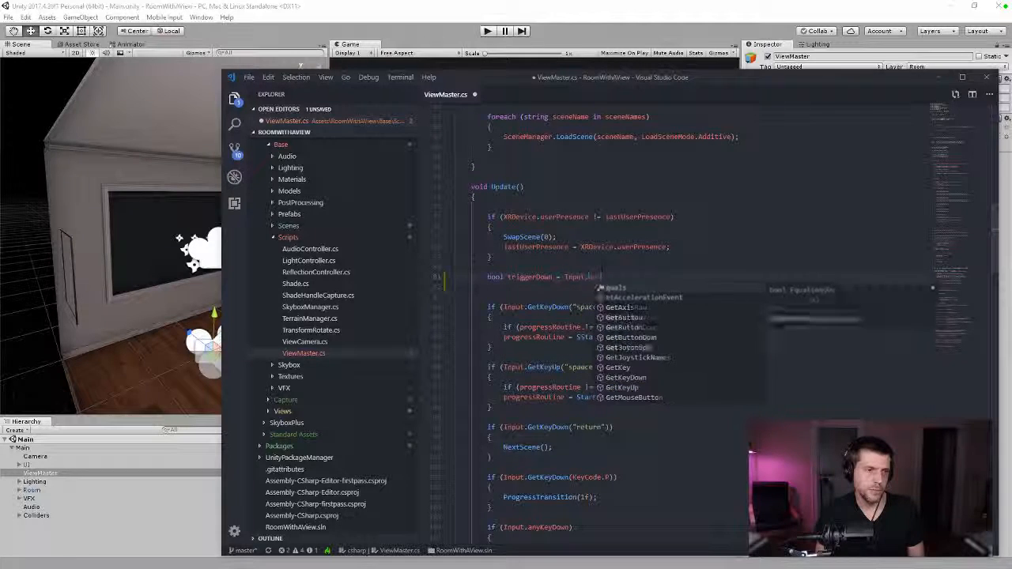
{"action": "type", "text": "t"}
{"action": "key", "text": "Down"}
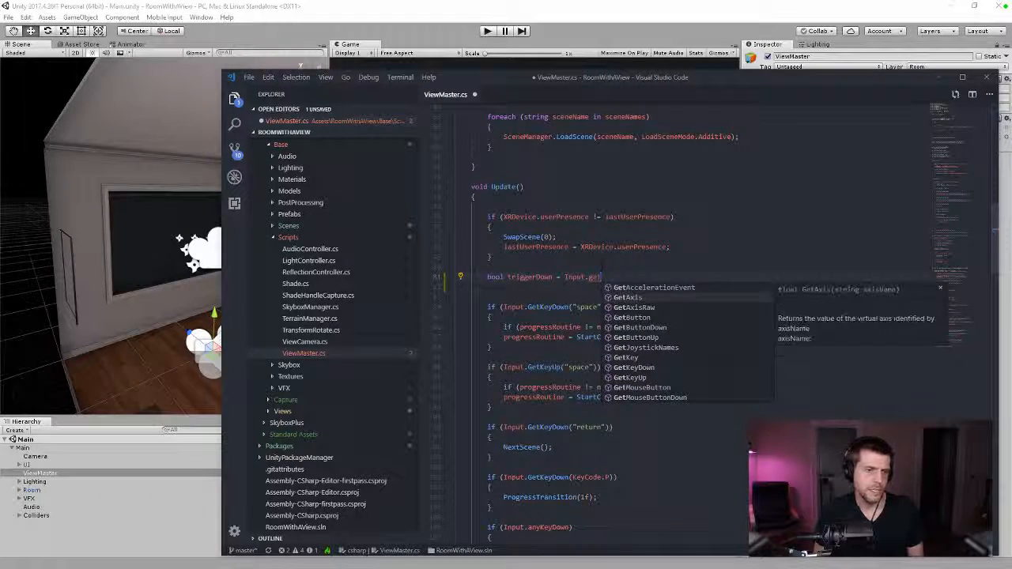
{"action": "key", "text": "Return"}
{"action": "type", "text": "("}
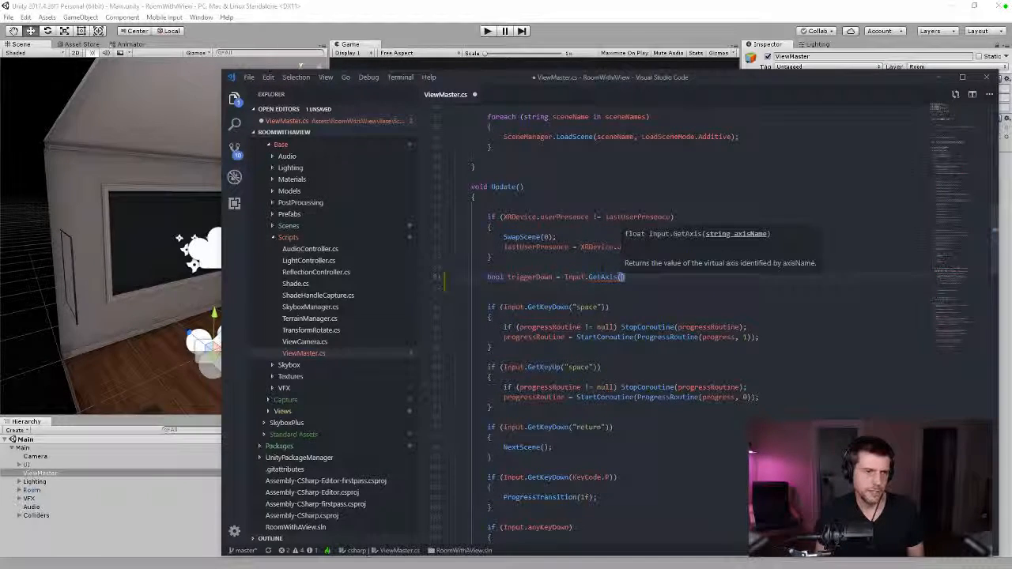
{"action": "type", "text": "\"Oculus_CrossPlatform_SecondaryIndexTrigger\""}
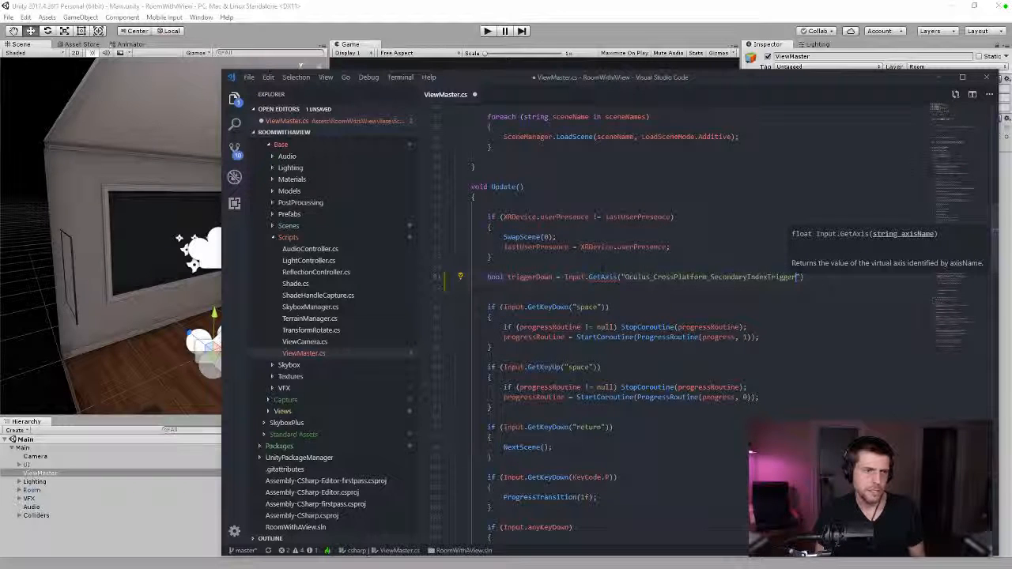
{"action": "type", "text": ";"}
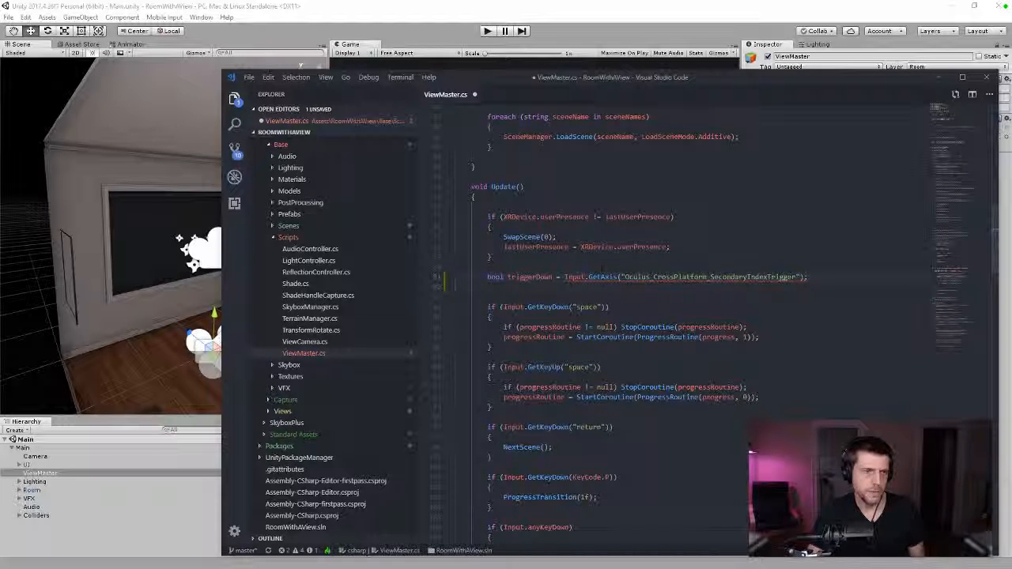
- Append the threshold comparison > .25 to the GetAxis call in the triggerDown declaration and save the script
{"action": "mouse_move", "coordinate": [600, 277]}
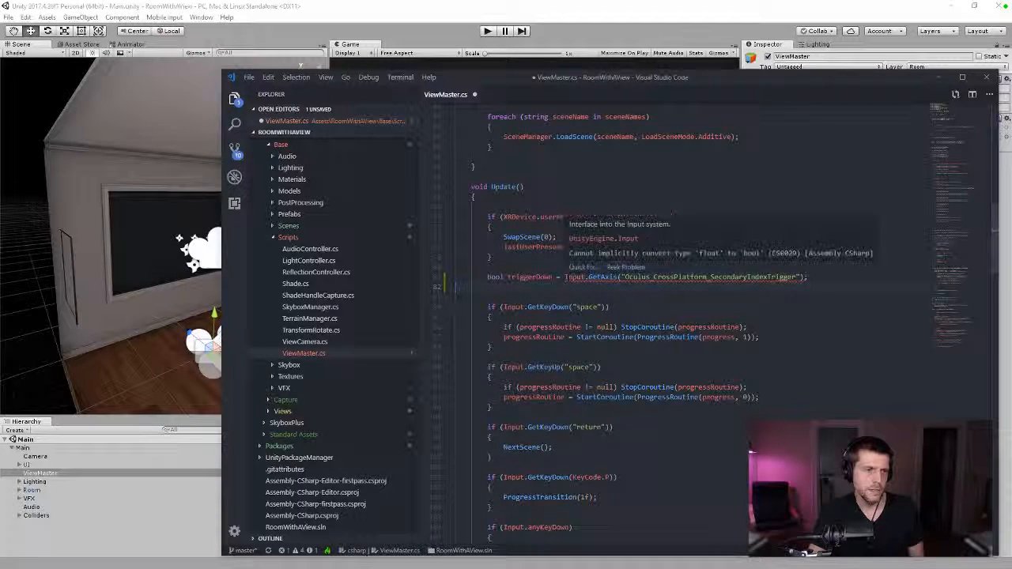
{"action": "left_click", "coordinate": [804, 278]}
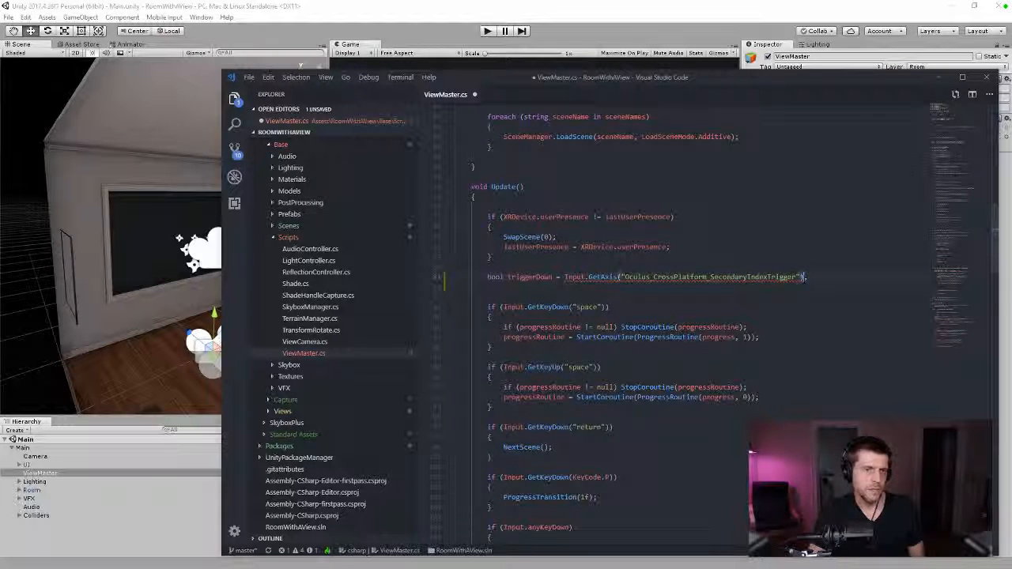
{"action": "type", "text": "> .25"}
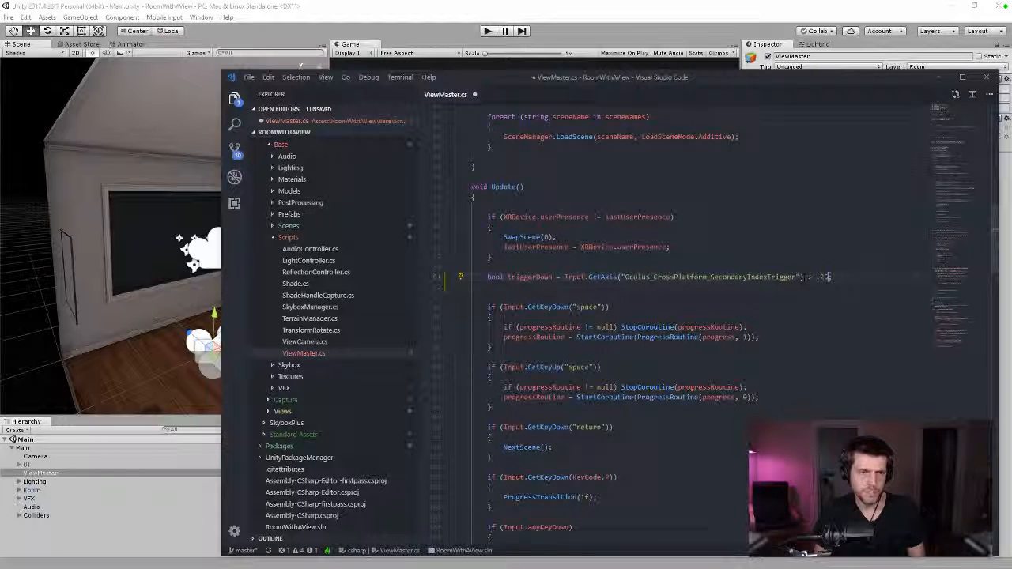
{"action": "key", "text": "ctrl+s"}
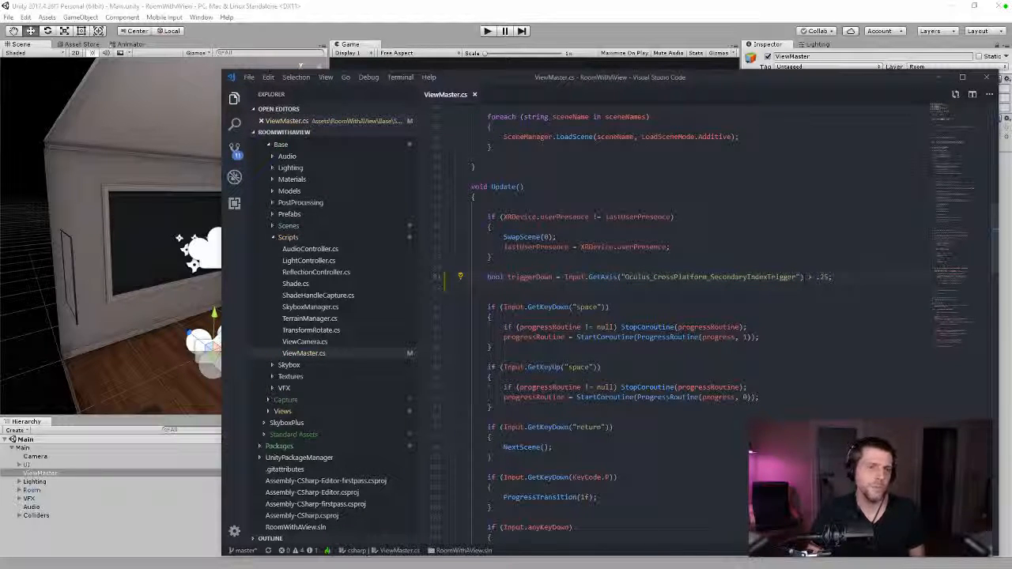
- Delete the extra blank line between the triggerDown declaration and the space key-down check, and save
{"action": "key", "text": "Down"}
{"action": "key", "text": "Down"}
{"action": "key", "text": "BackSpace"}
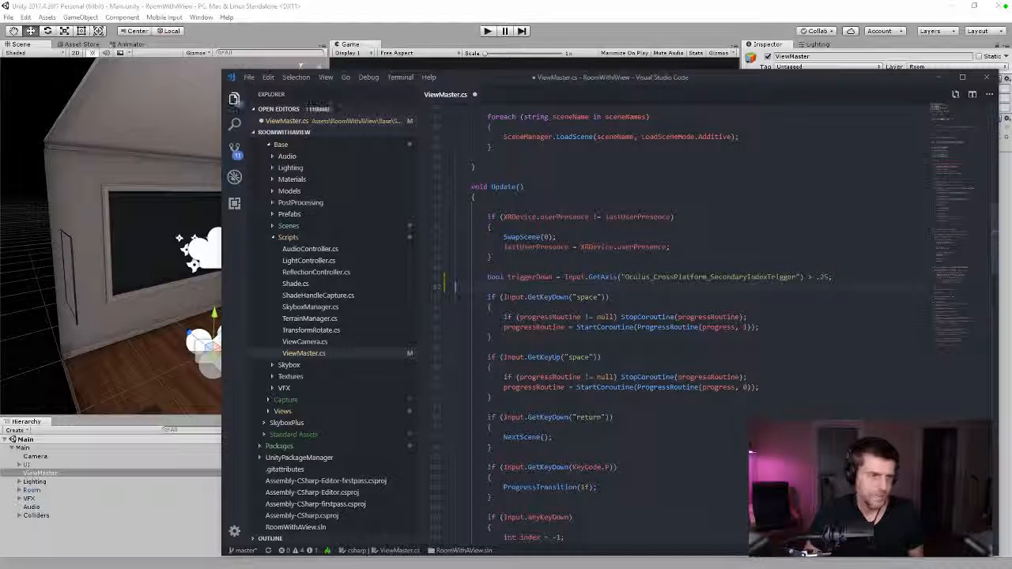
{"action": "key", "text": "ctrl+s"}
- Change the triggerDown declaration in Update to a float named triggerValue and save the script
{"action": "double_click", "coordinate": [534, 278]}
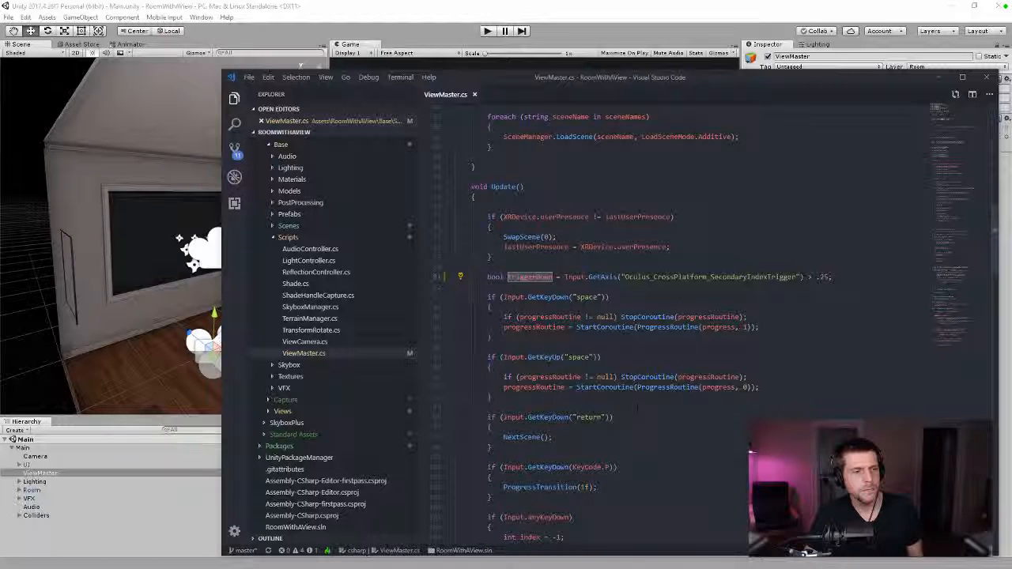
{"action": "left_click", "coordinate": [583, 271]}
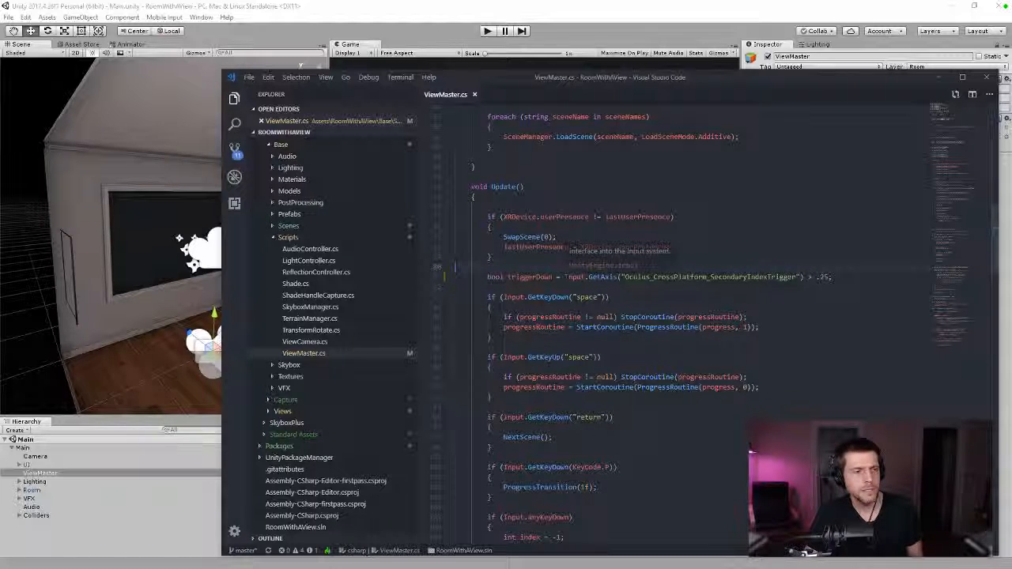
{"action": "double_click", "coordinate": [530, 277]}
{"action": "double_click", "coordinate": [496, 278]}
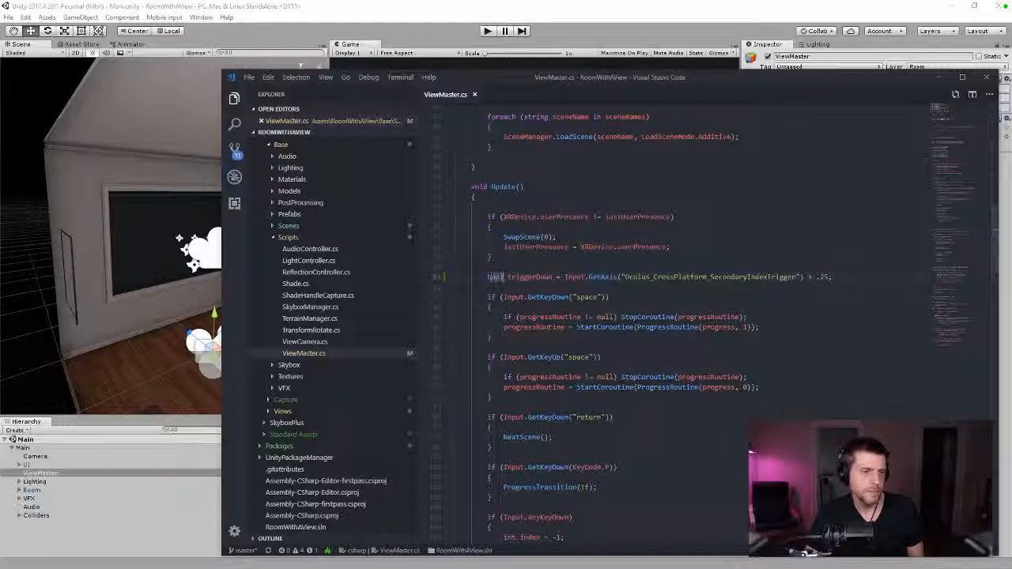
{"action": "type", "text": "float"}
{"action": "key", "text": "BackSpace"}
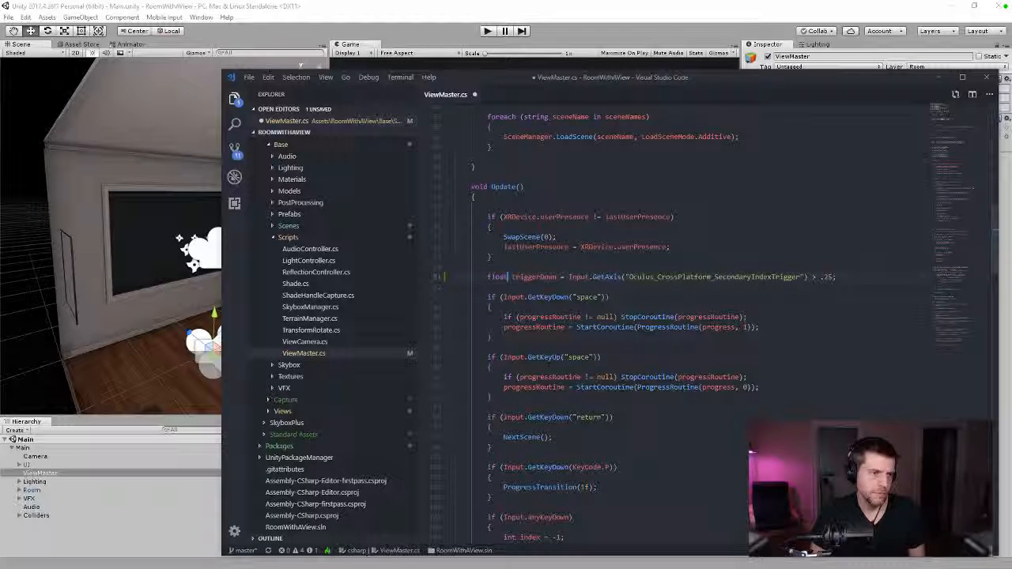
{"action": "key", "text": "ctrl+s"}
{"action": "left_click_drag", "start_coordinate": [557, 278], "coordinate": [540, 278]}
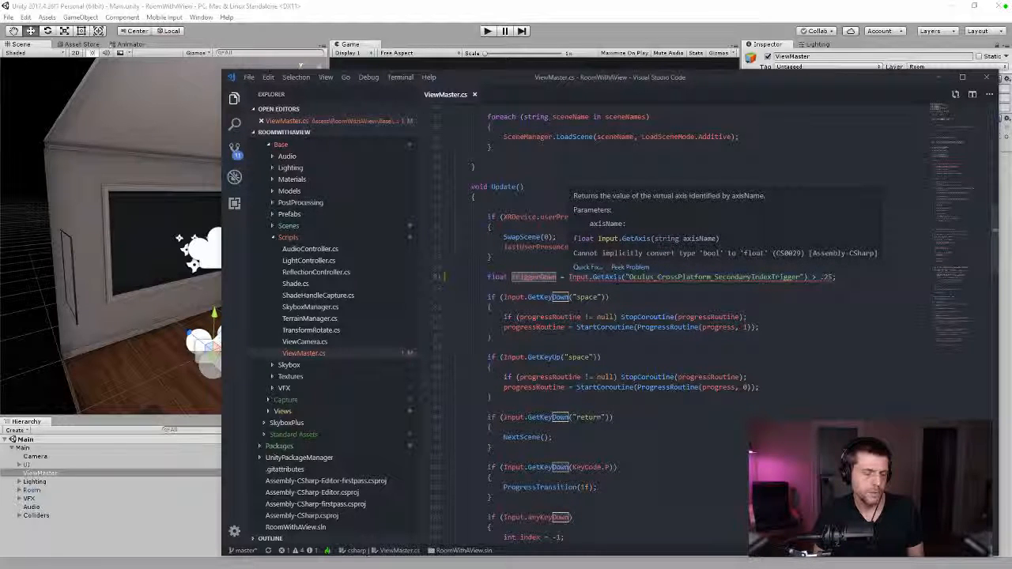
{"action": "type", "text": "Value"}
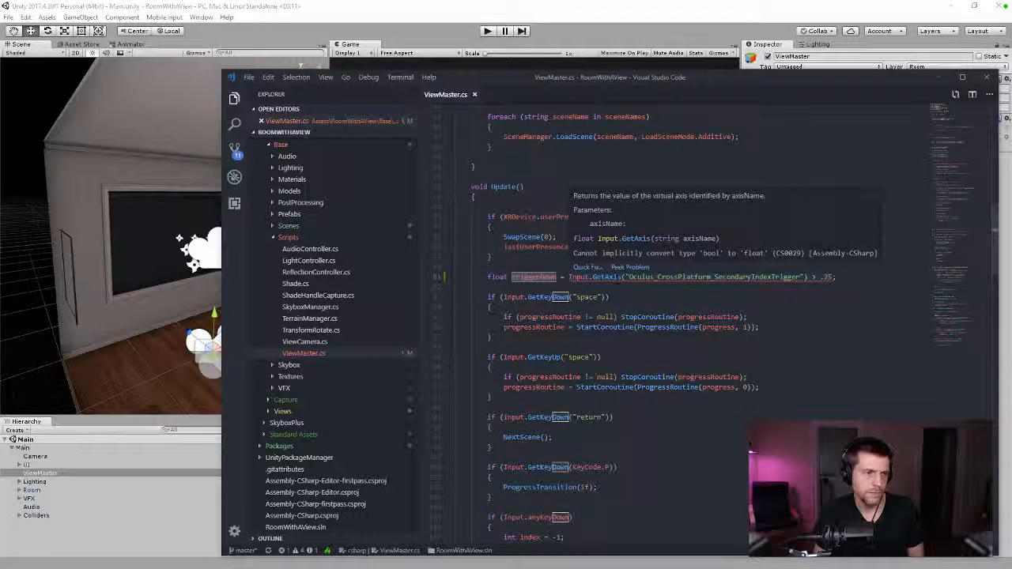
{"action": "key", "text": "End"}
{"action": "key", "text": "ctrl+s"}
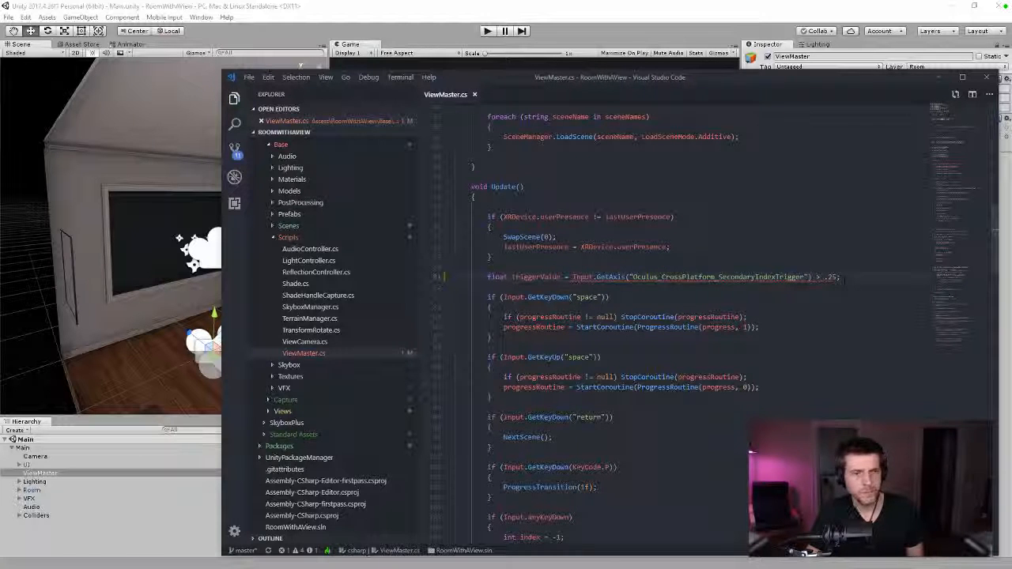
- Remove the > .25 comparison from the end of the triggerValue line and save the script
{"action": "key", "text": "BackSpace"}
{"action": "key", "text": "BackSpace"}
{"action": "key", "text": "BackSpace"}
{"action": "key", "text": "BackSpace"}
{"action": "key", "text": "BackSpace"}
{"action": "key", "text": "BackSpace"}
{"action": "key", "text": "ctrl+s"}
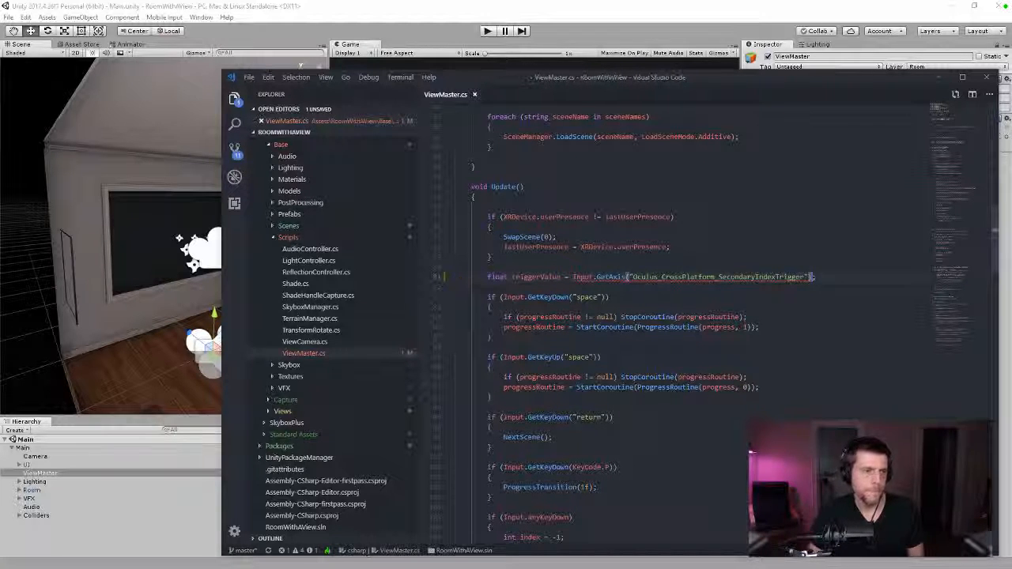
- Add the class field private float triggerValue; in its own group below the changeReady field
{"action": "scroll", "coordinate": [552, 222], "scroll_direction": "up", "scroll_amount": 10}
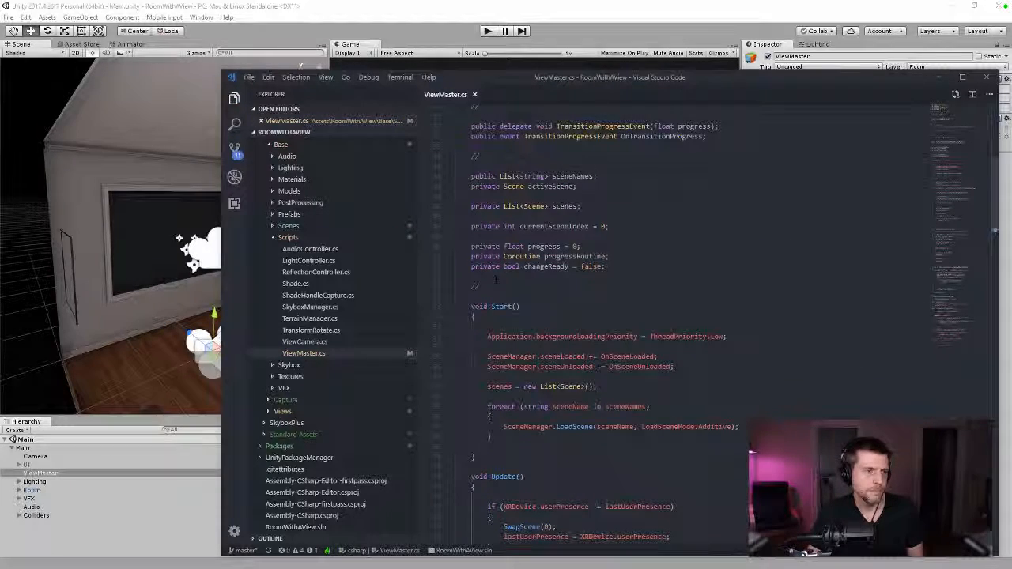
{"action": "left_click", "coordinate": [521, 269]}
{"action": "key", "text": "Home"}
{"action": "key", "text": "Return"}
{"action": "key", "text": "BackSpace"}
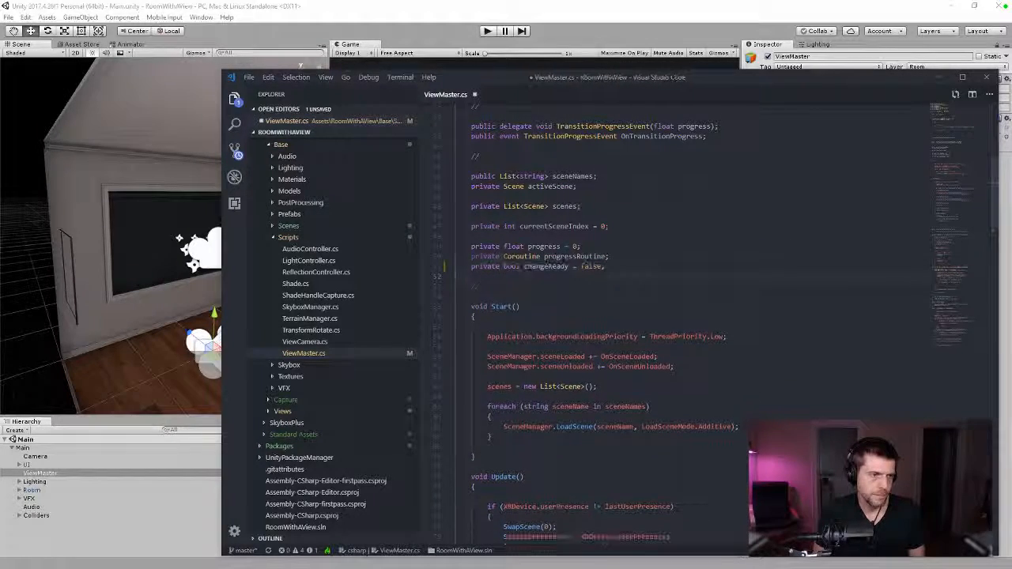
{"action": "key", "text": "End"}
{"action": "key", "text": "Return"}
{"action": "key", "text": "Return"}
{"action": "type", "text": "private "}
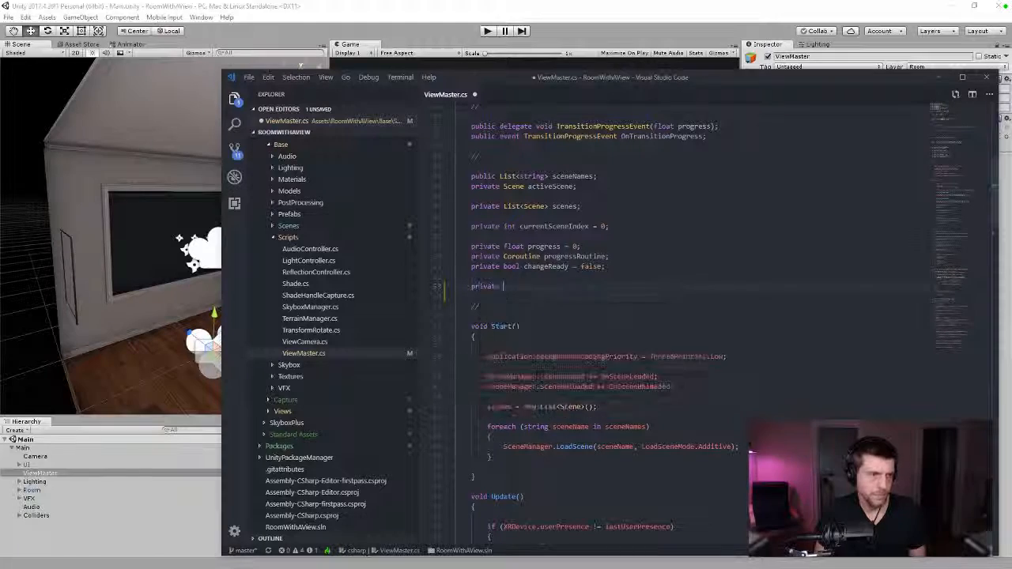
{"action": "type", "text": "float trigger"}
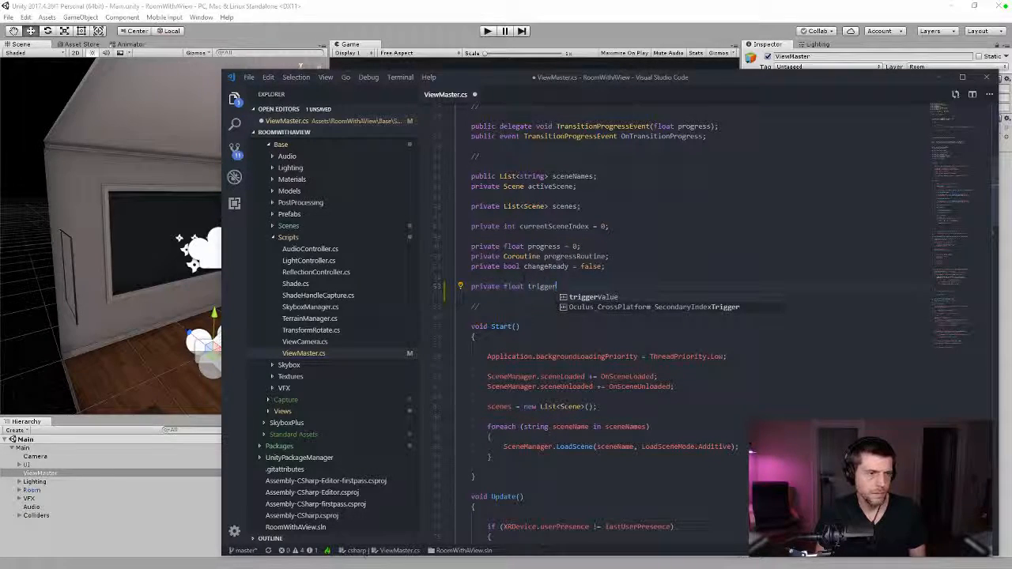
{"action": "type", "text": "Value;"}
- Add the field private float lastTriggerValue; directly below triggerValue and save the script
{"action": "key", "text": "Return"}
{"action": "type", "text": "private fl"}
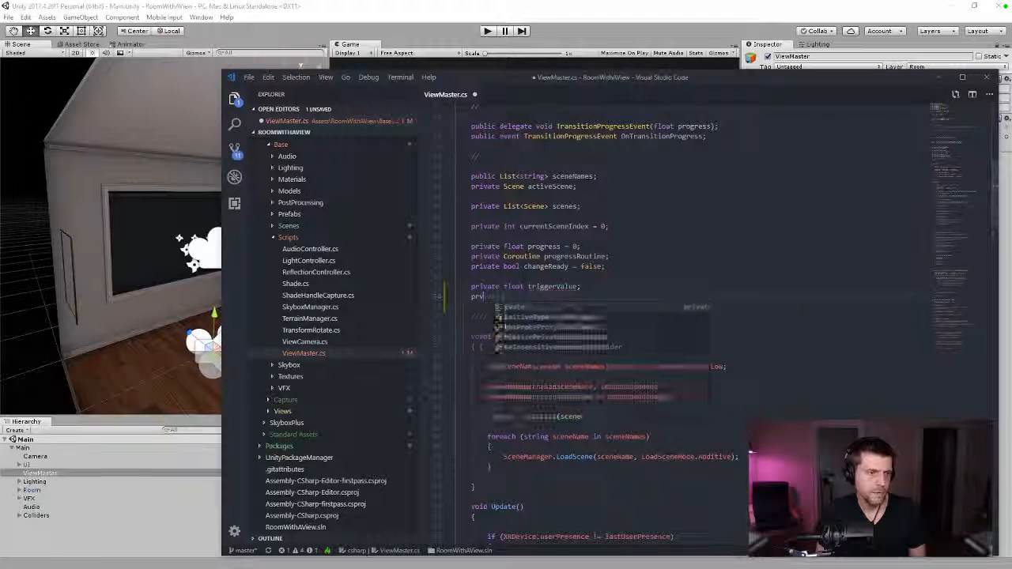
{"action": "type", "text": "oat lastTriggerValue;"}
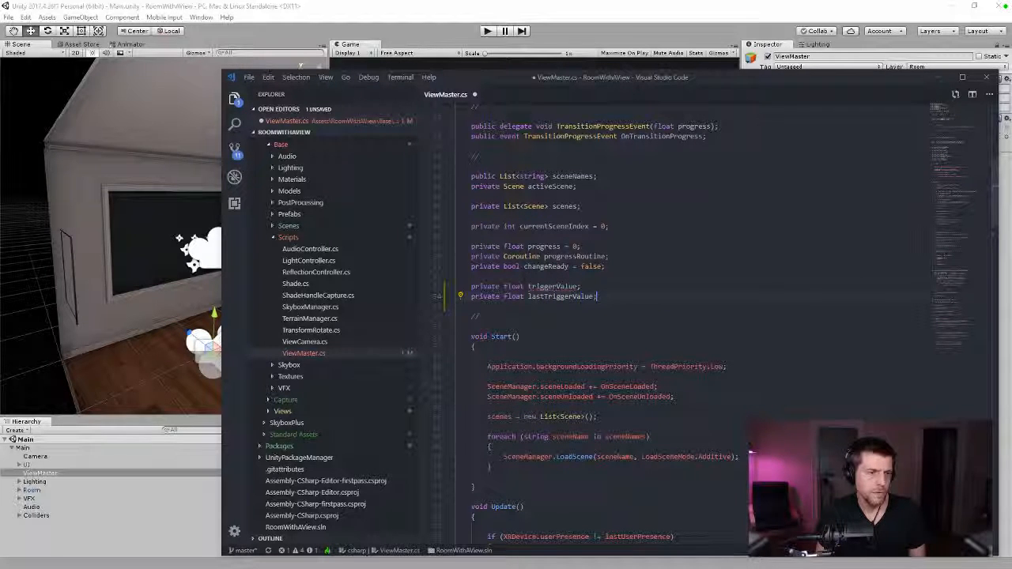
{"action": "key", "text": "ctrl+s"}
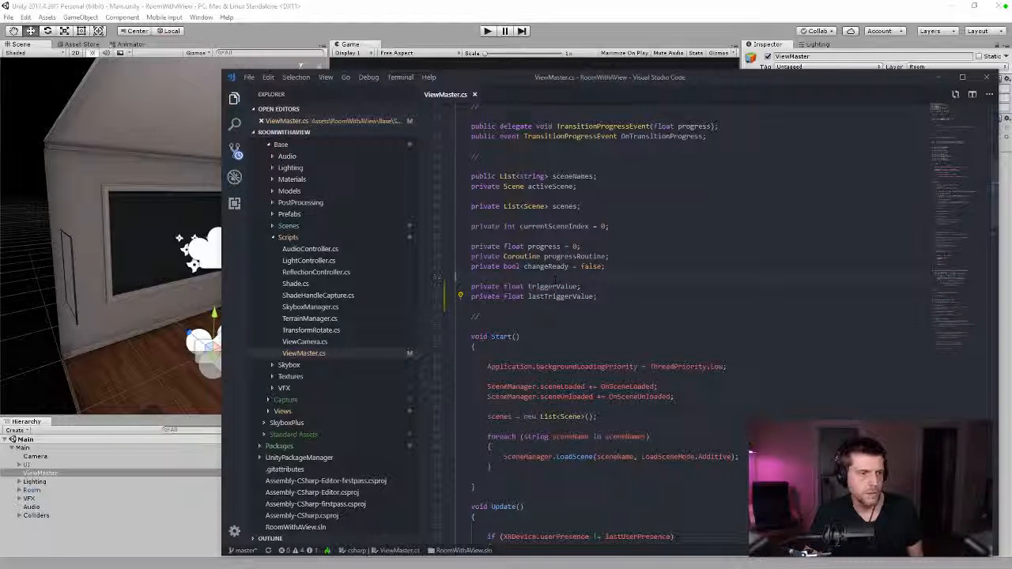
- Remove the float type from the triggerValue line in Update so it assigns the class field
{"action": "double_click", "coordinate": [555, 286]}
{"action": "scroll", "coordinate": [555, 287], "scroll_direction": "down", "scroll_amount": 8}
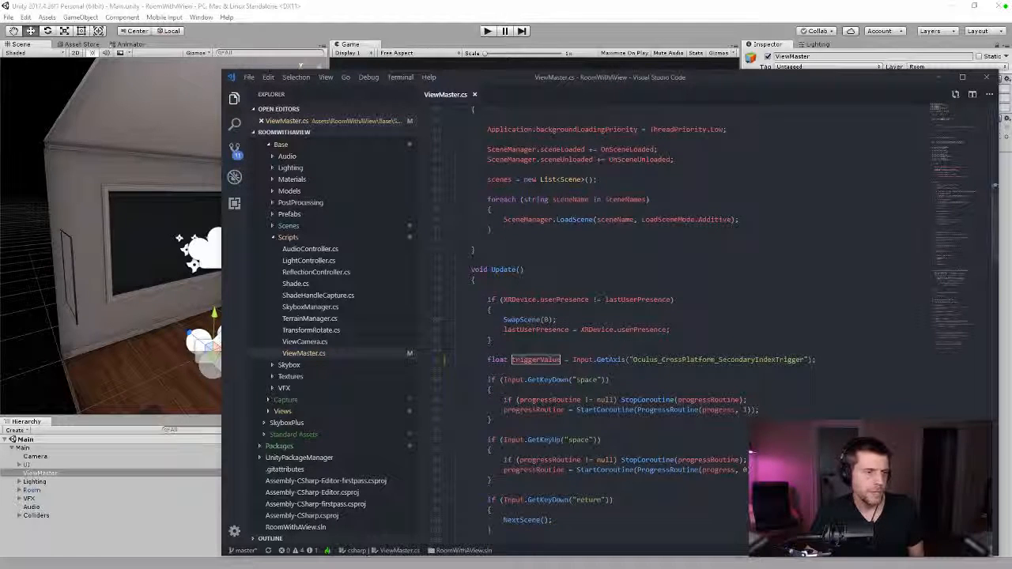
{"action": "key", "text": "Right"}
{"action": "key", "text": "BackSpace"}
{"action": "key", "text": "BackSpace"}
{"action": "key", "text": "BackSpace"}
{"action": "key", "text": "BackSpace"}
{"action": "key", "text": "BackSpace"}
{"action": "key", "text": "BackSpace"}
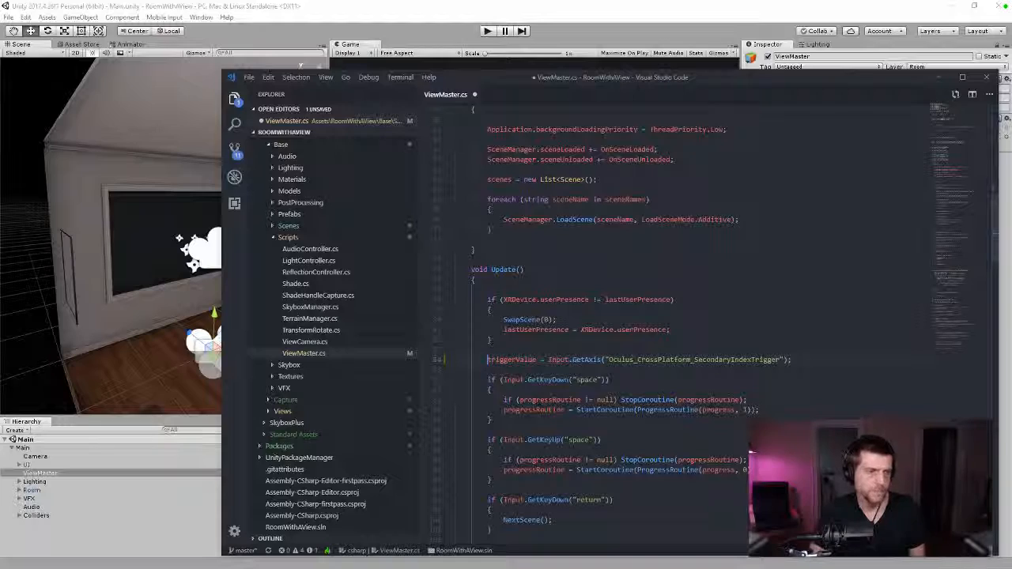
- Insert a new line below the lastTriggerValue field declaration
{"action": "scroll", "coordinate": [585, 322], "scroll_direction": "up", "scroll_amount": 9}
{"action": "left_click", "coordinate": [599, 323]}
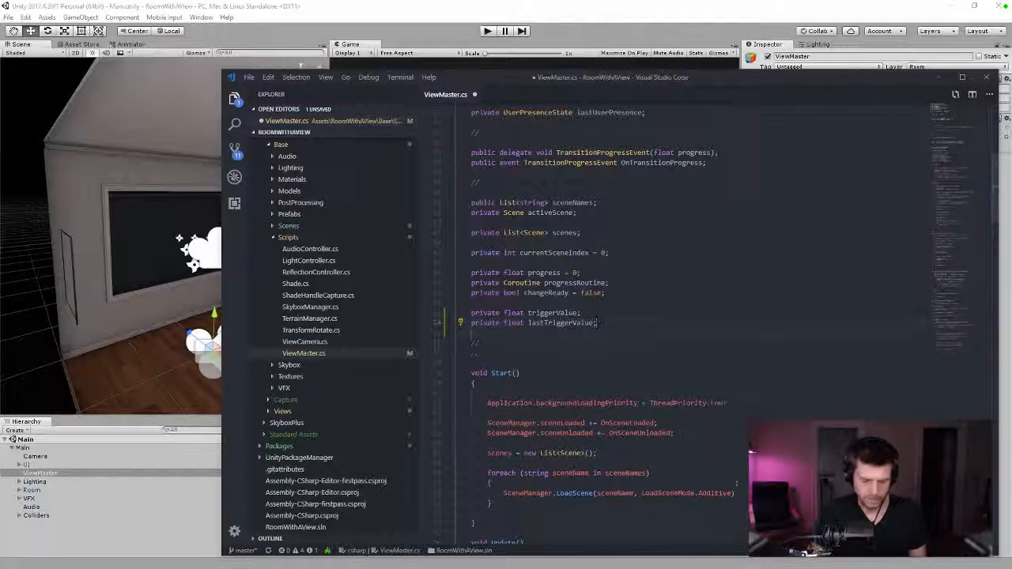
{"action": "key", "text": "Return"}
{"action": "type", "text": "bool tt"}
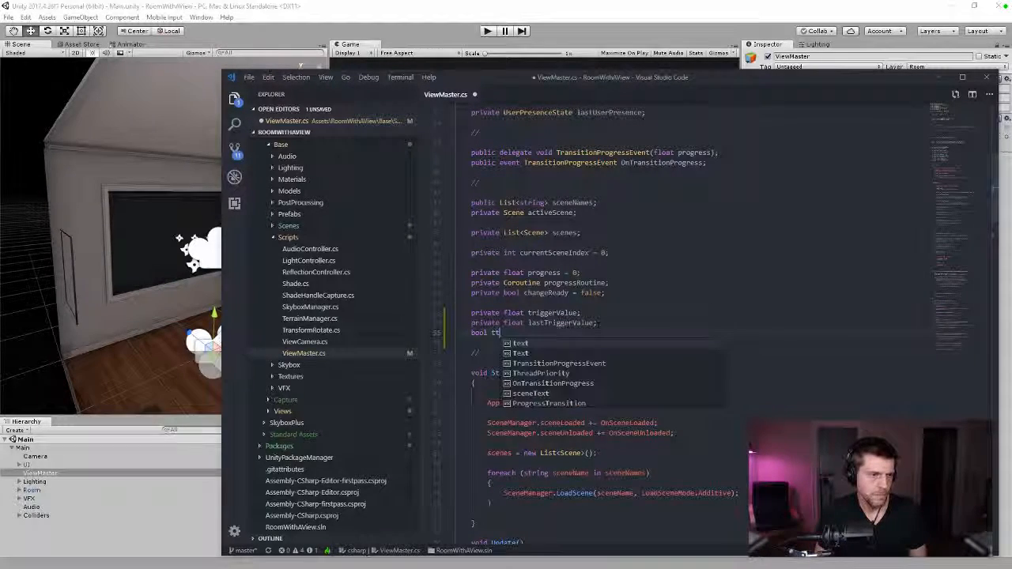
{"action": "key", "text": "BackSpace"}
{"action": "type", "text": "ri"}
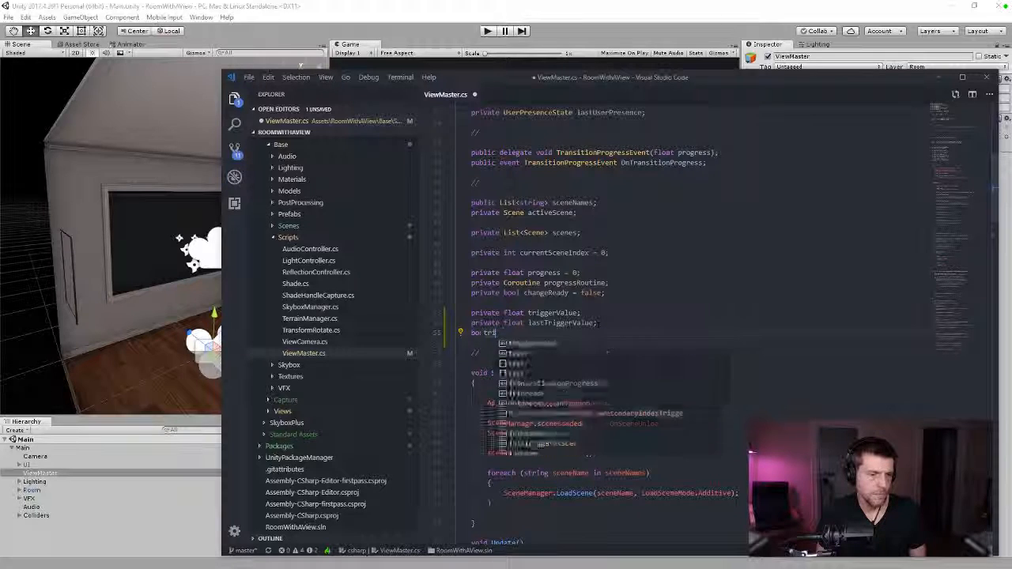
{"action": "key", "text": "BackSpace"}
{"action": "key", "text": "BackSpace"}
{"action": "key", "text": "BackSpace"}
{"action": "key", "text": "BackSpace"}
{"action": "key", "text": "BackSpace"}
{"action": "key", "text": "BackSpace"}
{"action": "key", "text": "BackSpace"}
{"action": "key", "text": "BackSpace"}
{"action": "type", "text": "SerializePrivateVariables boo"}
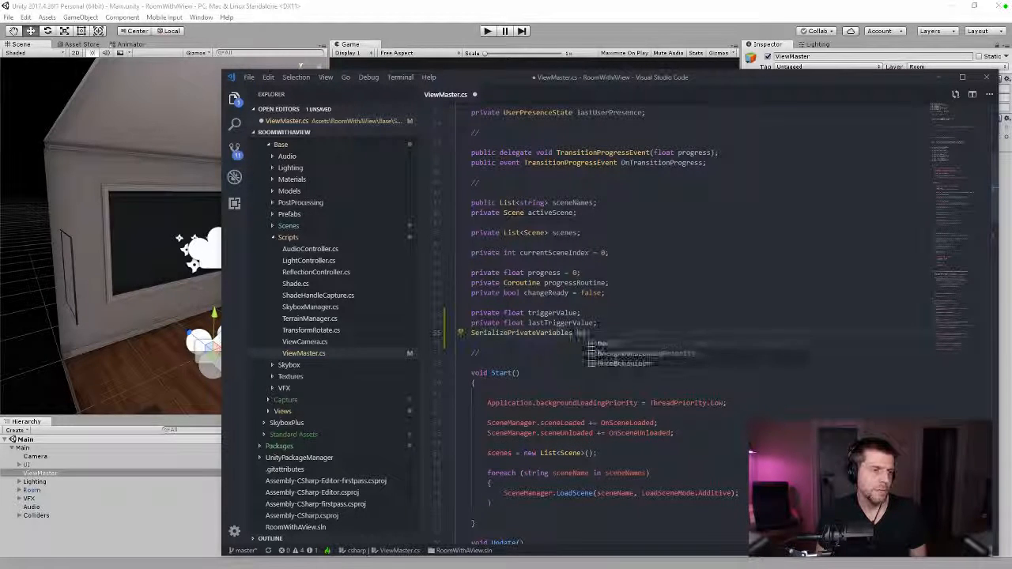
{"action": "key", "text": "BackSpace"}
{"action": "key", "text": "BackSpace"}
{"action": "key", "text": "BackSpace"}
{"action": "key", "text": "BackSpace"}
{"action": "key", "text": "BackSpace"}
{"action": "key", "text": "BackSpace"}
{"action": "key", "text": "BackSpace"}
{"action": "key", "text": "BackSpace"}
{"action": "key", "text": "BackSpace"}
{"action": "key", "text": "BackSpace"}
{"action": "key", "text": "BackSpace"}
{"action": "key", "text": "BackSpace"}
{"action": "key", "text": "BackSpace"}
{"action": "key", "text": "BackSpace"}
{"action": "key", "text": "BackSpace"}
{"action": "key", "text": "BackSpace"}
{"action": "key", "text": "BackSpace"}
{"action": "key", "text": "BackSpace"}
{"action": "key", "text": "BackSpace"}
{"action": "key", "text": "BackSpace"}
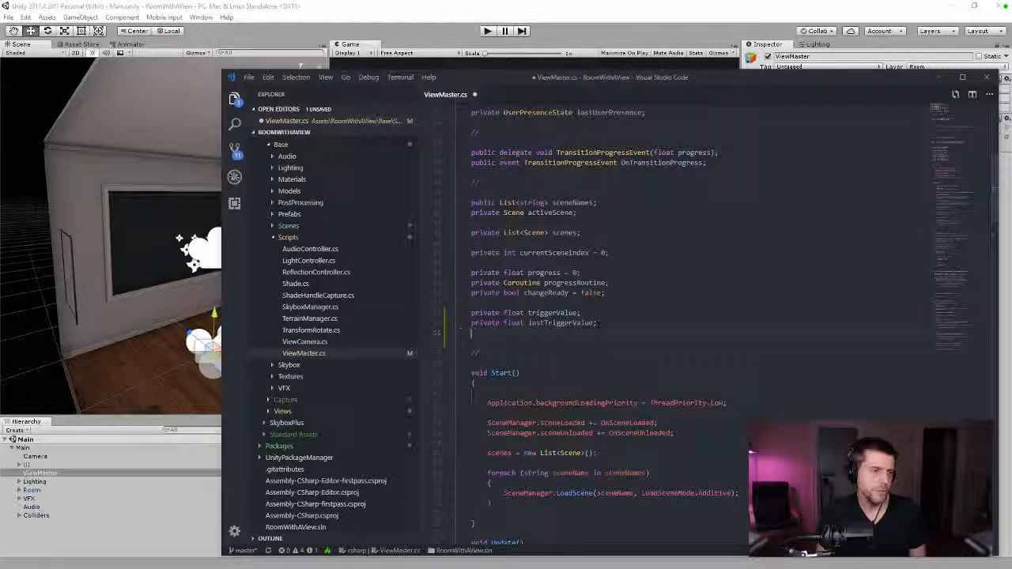
- Add the field private bool triggerDown; below lastTriggerValue and save the script
{"action": "type", "text": "private bool "}
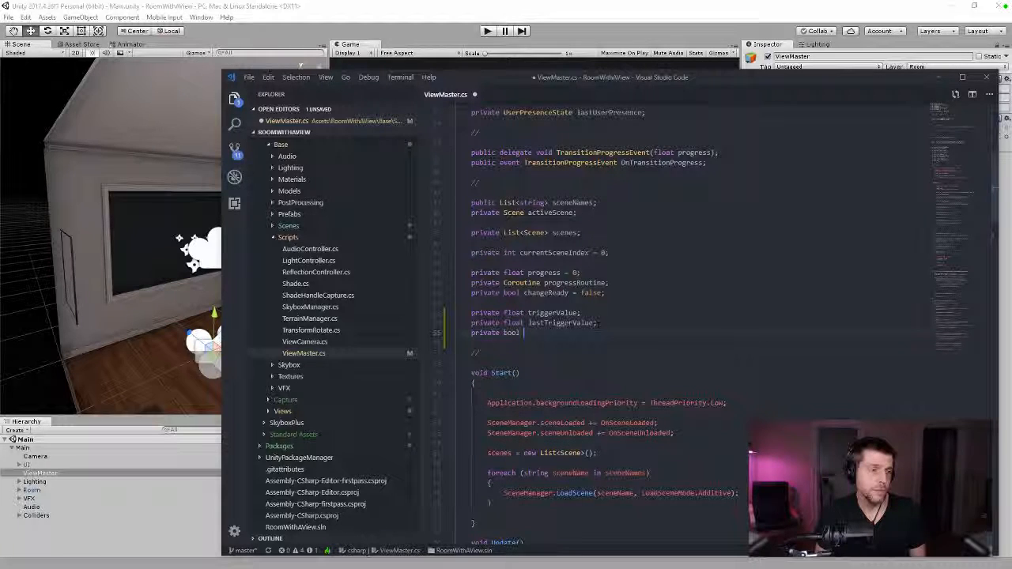
{"action": "type", "text": "trigger"}
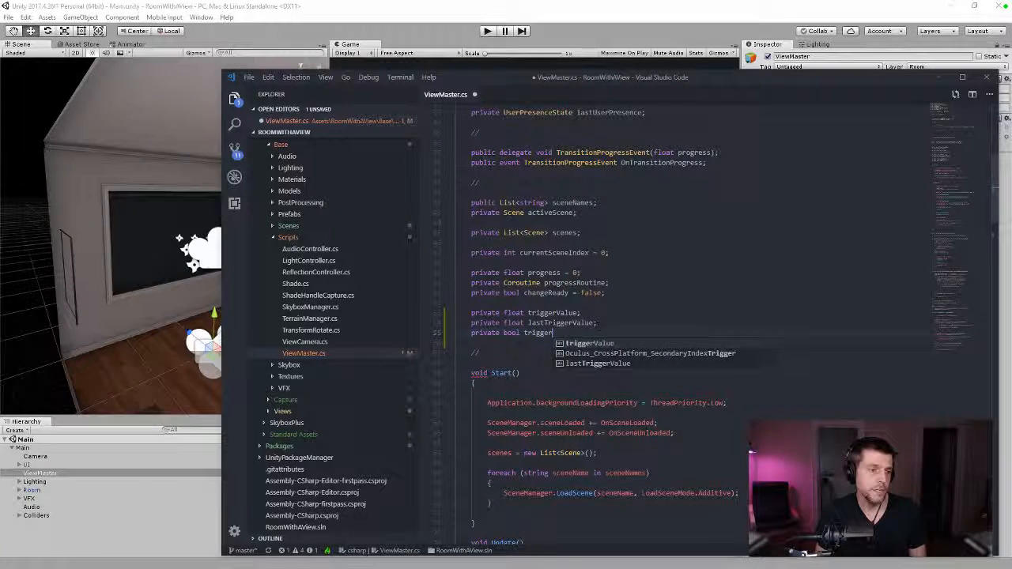
{"action": "type", "text": "Down;"}
{"action": "key", "text": "ctrl+s"}
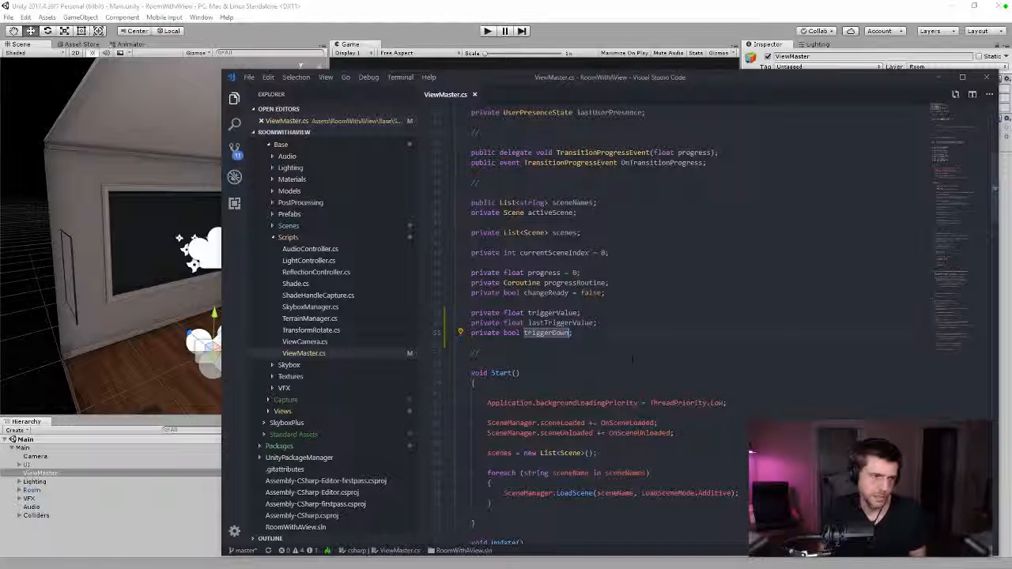
- Extend the triggerDown field declaration with a second variable, triggerUp = false, and save the script
{"action": "type", "text": ", tr"}
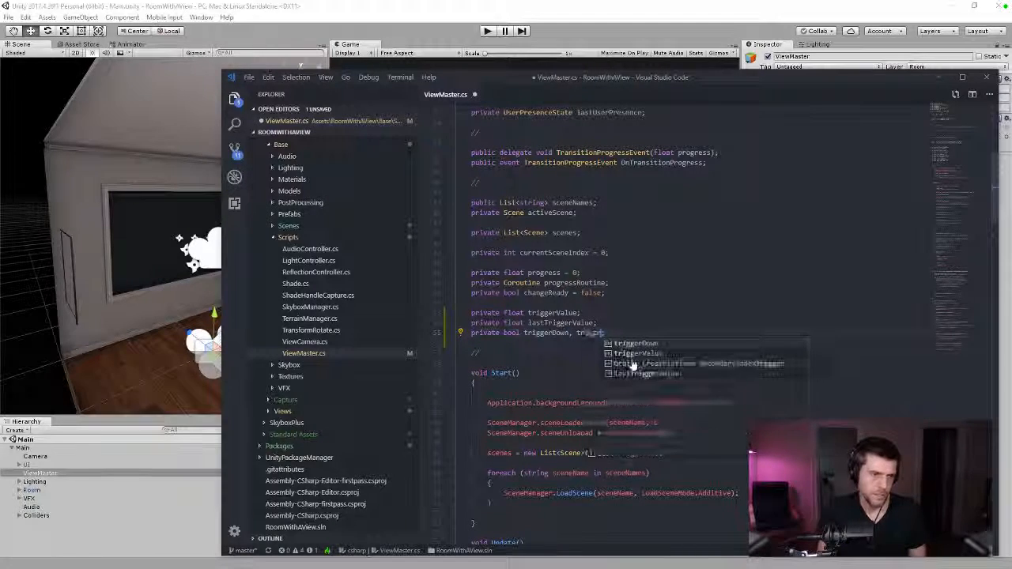
{"action": "type", "text": "iggerUp = fa"}
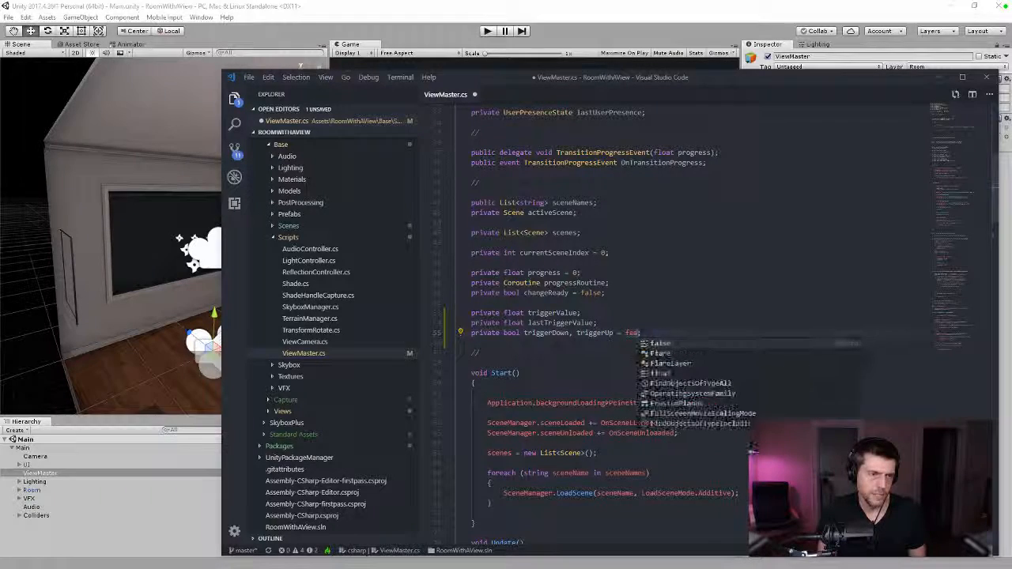
{"action": "type", "text": "lse;;"}
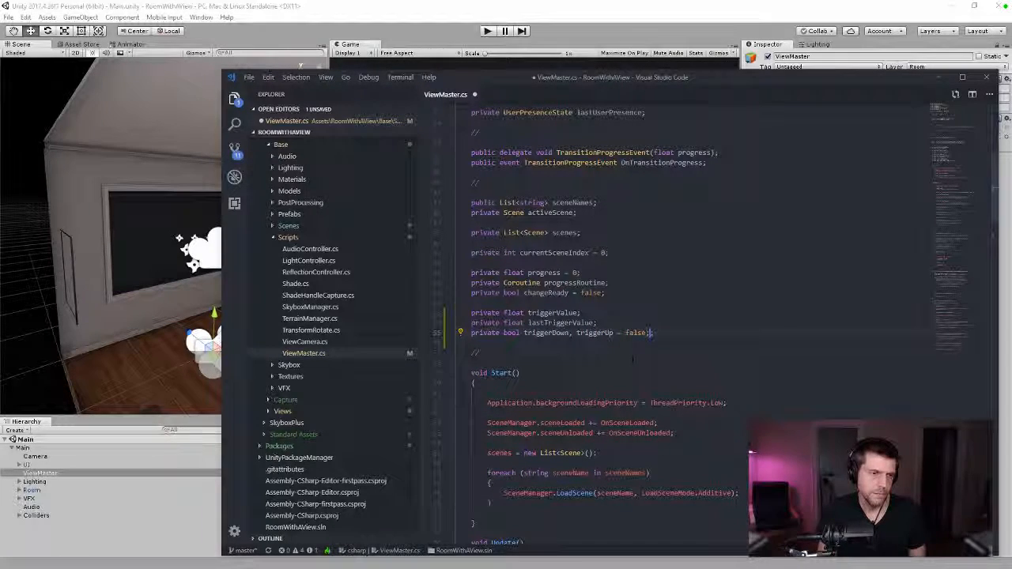
{"action": "key", "text": "ctrl+s"}
{"action": "key", "text": "BackSpace"}
{"action": "key", "text": "ctrl+s"}
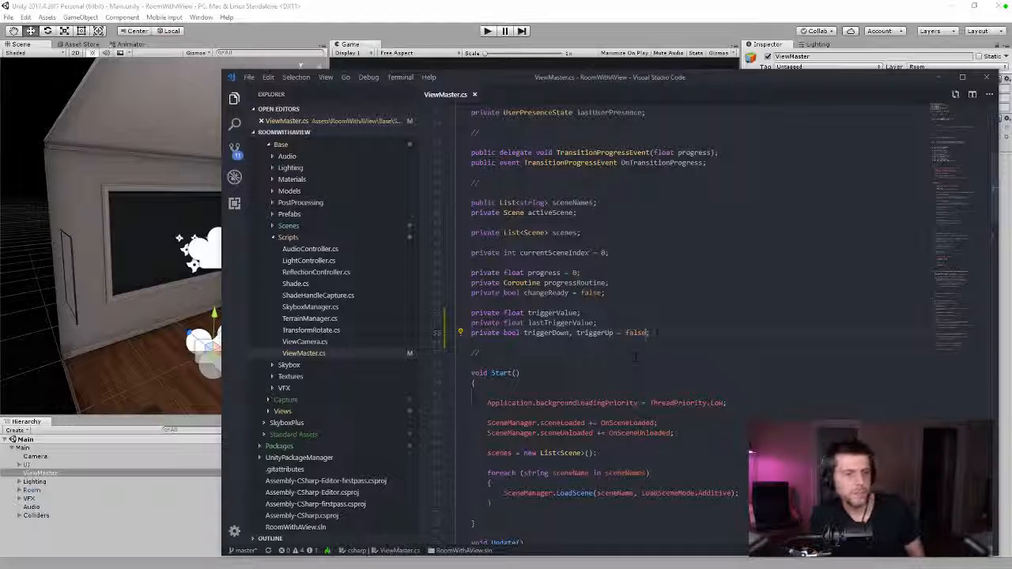
- Copy bool triggerDown, triggerUp = false; from the class fields, delete that field line and save the script
{"action": "key", "text": "ctrl+shift+Left"}
{"action": "key", "text": "ctrl+shift+Left"}
{"action": "key", "text": "ctrl+shift+Left"}
{"action": "key", "text": "ctrl+shift+Left"}
{"action": "key", "text": "ctrl+shift+Left"}
{"action": "key", "text": "ctrl+shift+Left"}
{"action": "key", "text": "ctrl+shift+Left"}
{"action": "key", "text": "ctrl+c"}
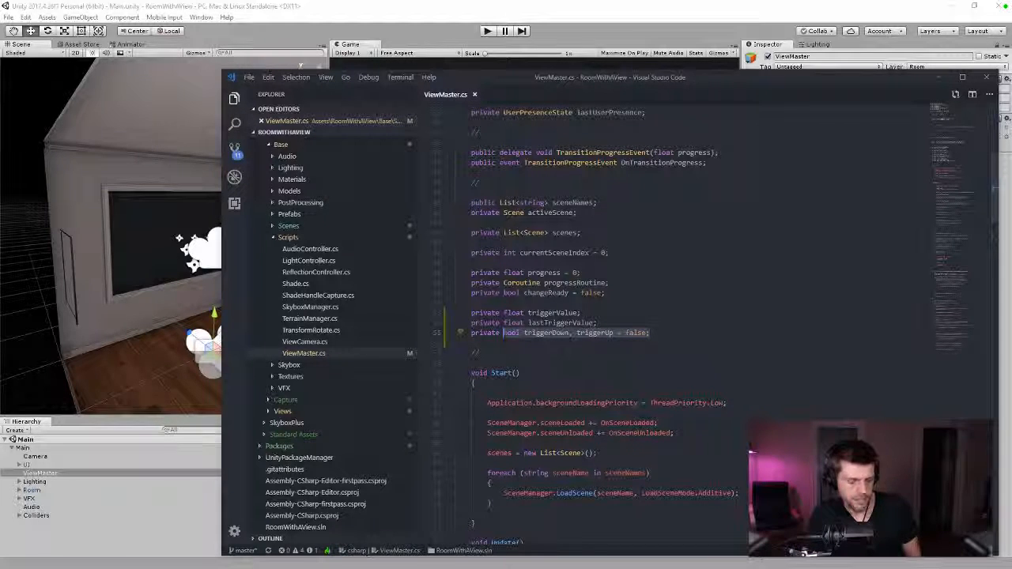
{"action": "key", "text": "BackSpace"}
{"action": "key", "text": "BackSpace"}
{"action": "key", "text": "BackSpace"}
{"action": "key", "text": "BackSpace"}
{"action": "key", "text": "BackSpace"}
{"action": "key", "text": "BackSpace"}
{"action": "key", "text": "BackSpace"}
{"action": "key", "text": "BackSpace"}
{"action": "key", "text": "BackSpace"}
{"action": "key", "text": "BackSpace"}
{"action": "key", "text": "BackSpace"}
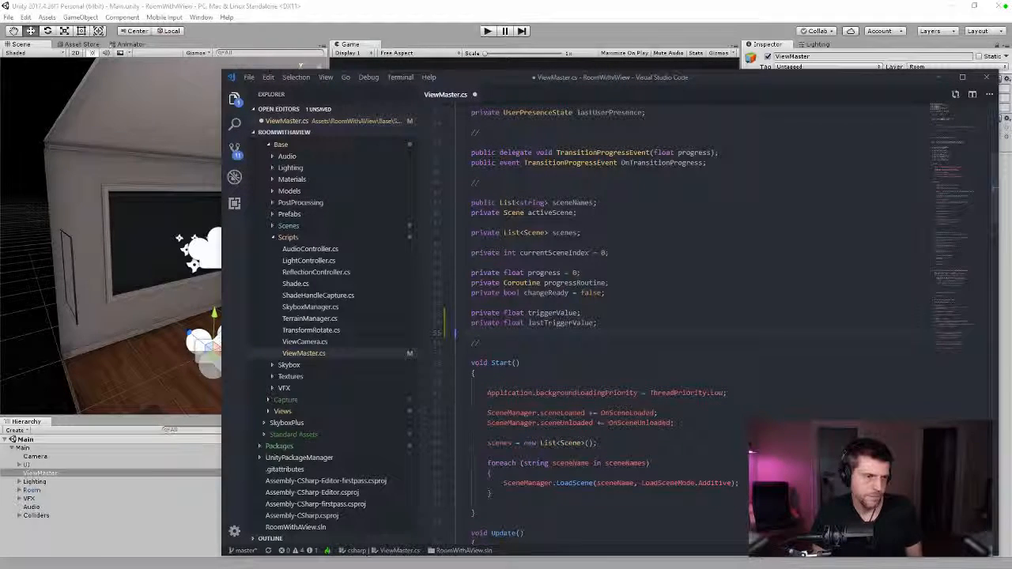
{"action": "key", "text": "ctrl+s"}
- Add // separator lines with blank spacing above and below the triggerValue assignment in Update
{"action": "scroll", "coordinate": [616, 324], "scroll_direction": "down", "scroll_amount": 10}
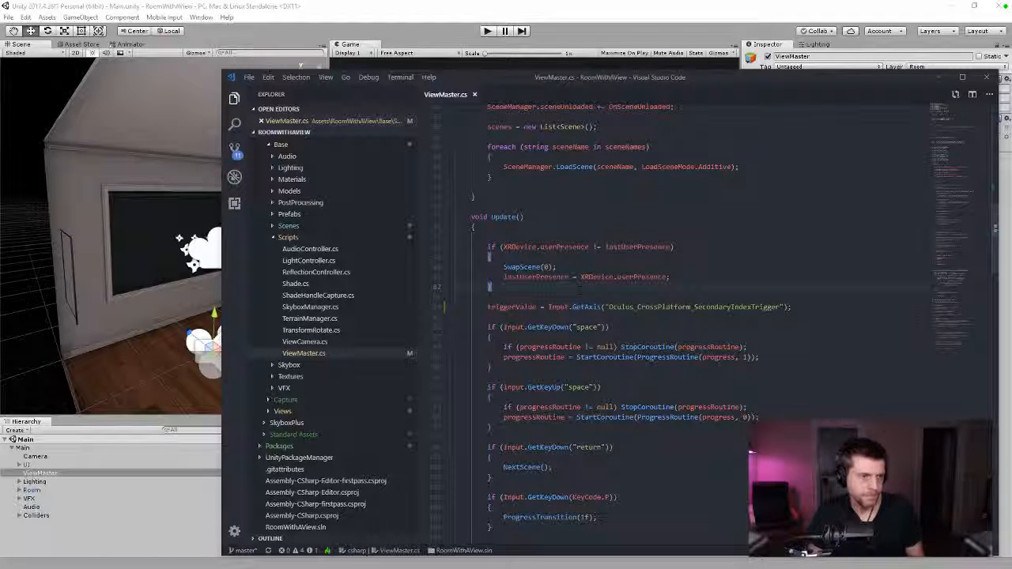
{"action": "left_click", "coordinate": [580, 288]}
{"action": "key", "text": "Return"}
{"action": "key", "text": "Return"}
{"action": "type", "text": "//"}
{"action": "key", "text": "Return"}
{"action": "key", "text": "Down"}
{"action": "key", "text": "Down"}
{"action": "key", "text": "Down"}
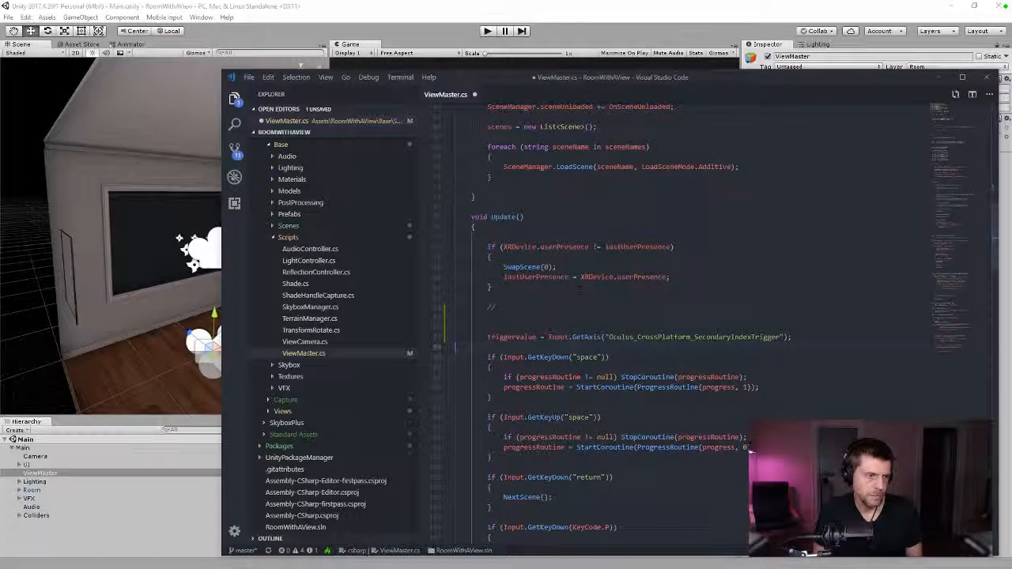
{"action": "key", "text": "Return"}
{"action": "key", "text": "Return"}
{"action": "key", "text": "Return"}
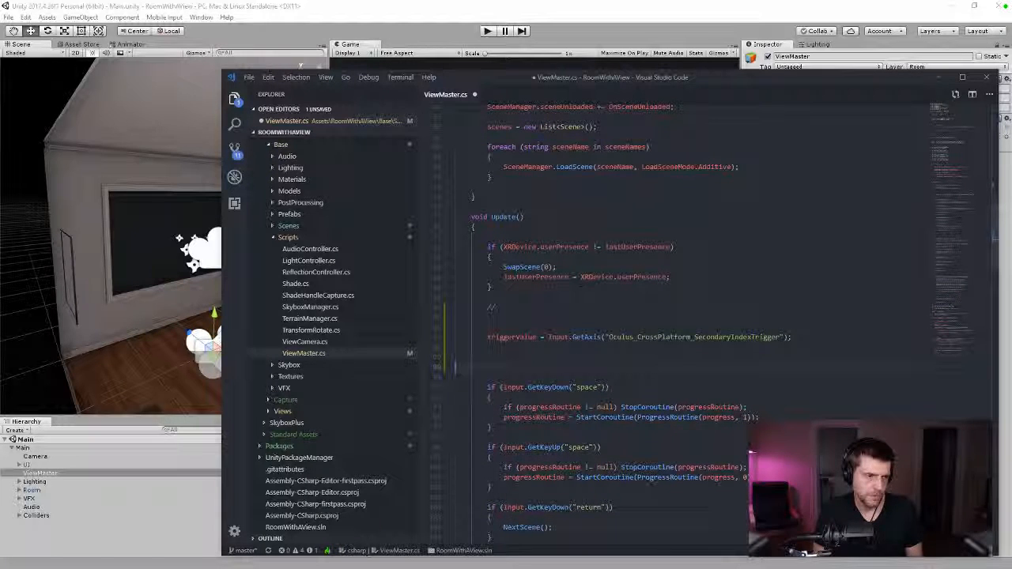
{"action": "type", "text": "//"}
- Paste bool triggerDown, triggerUp = false; directly above the triggerValue assignment in Update and save
{"action": "key", "text": "Up"}
{"action": "key", "text": "Up"}
{"action": "key", "text": "Up"}
{"action": "key", "text": "Up"}
{"action": "key", "text": "ctrl+v"}
{"action": "key", "text": "ctrl+s"}
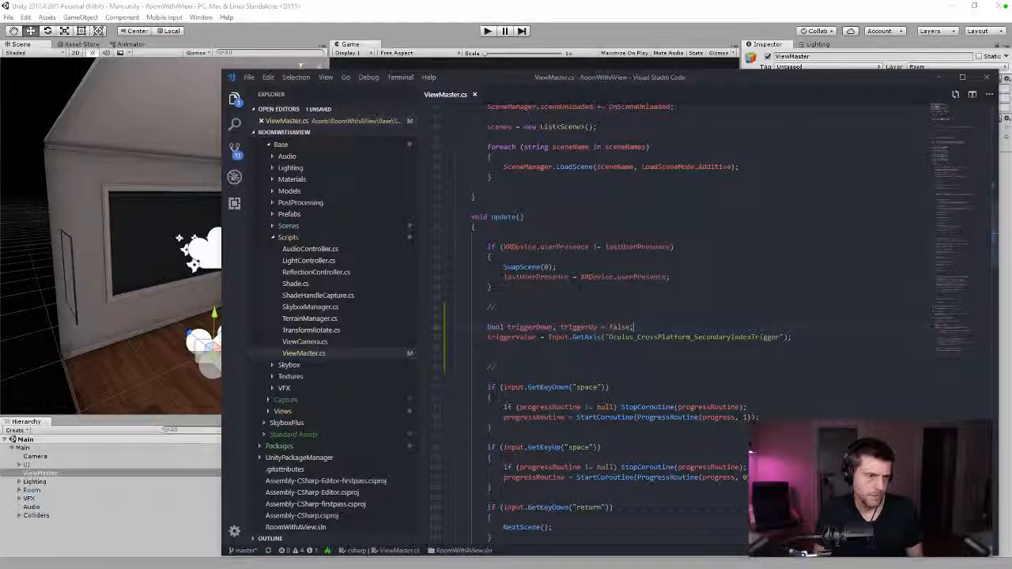
{"action": "key", "text": "Down"}
{"action": "key", "text": "Home"}
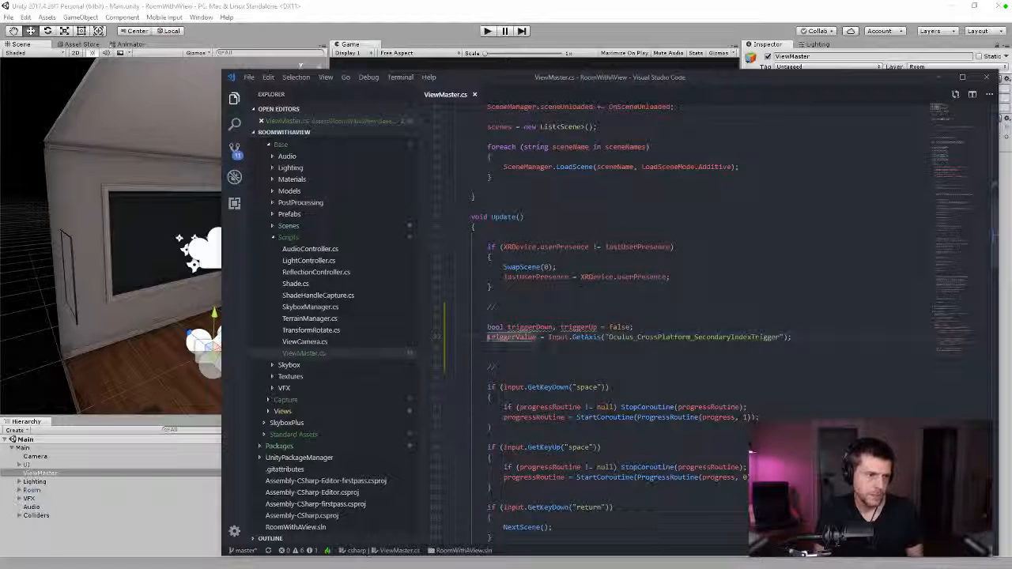
{"action": "key", "text": "Return"}
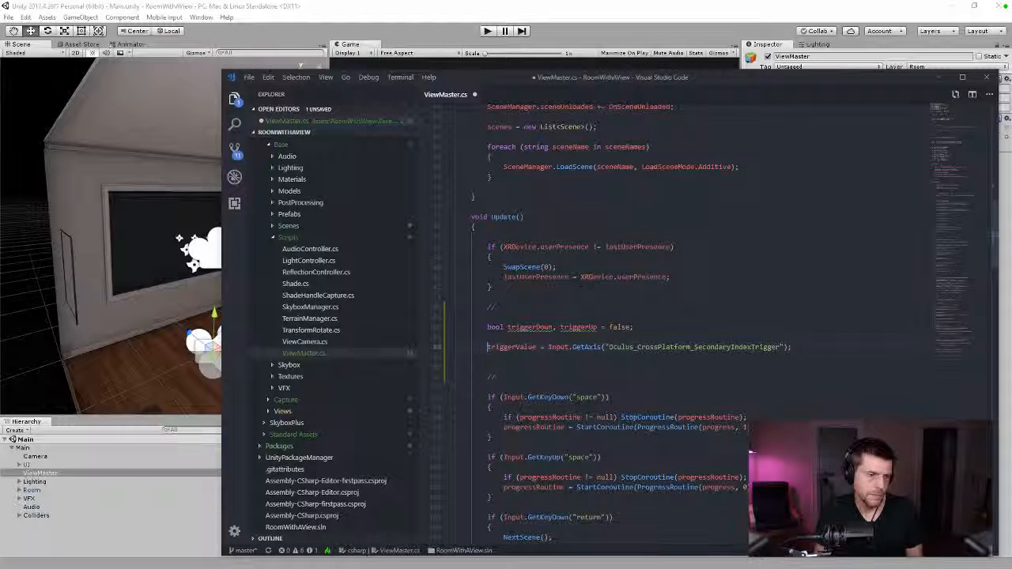
{"action": "key", "text": "BackSpace"}
- Start a new statement with lastTriggerValue below the triggerValue assignment in Update
{"action": "key", "text": "Down"}
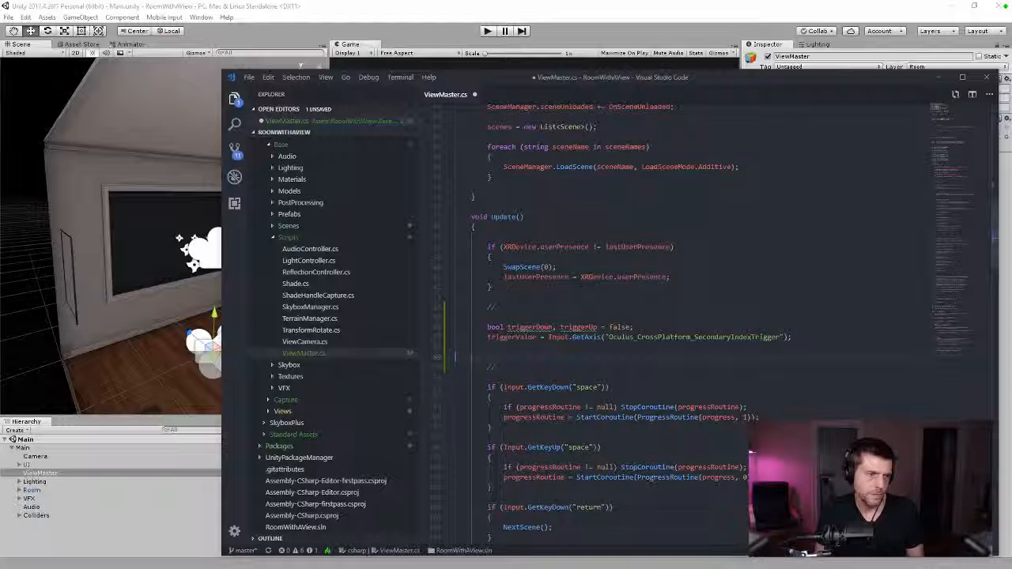
{"action": "type", "text": "las"}
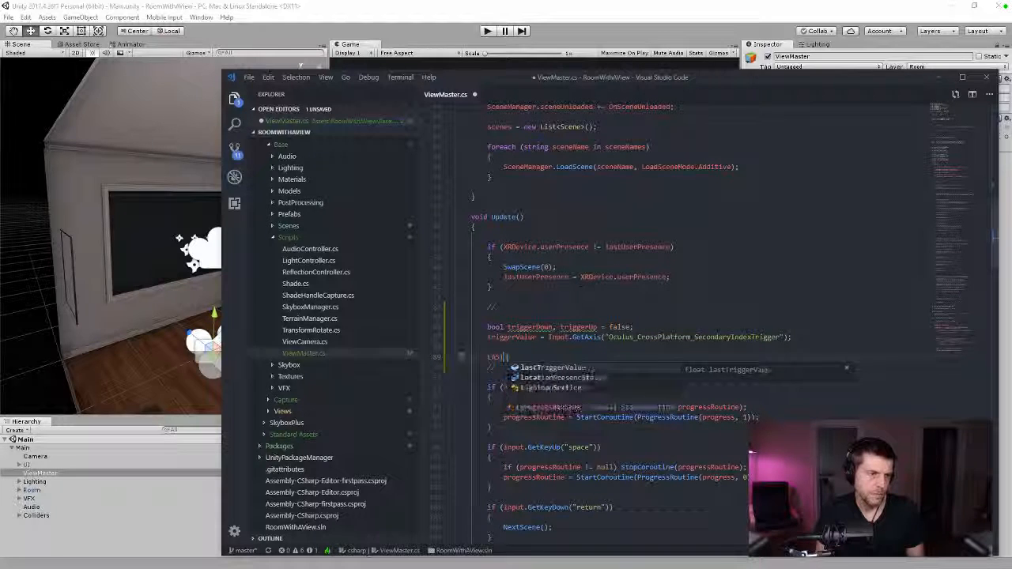
{"action": "type", "text": "tTriggerValue"}
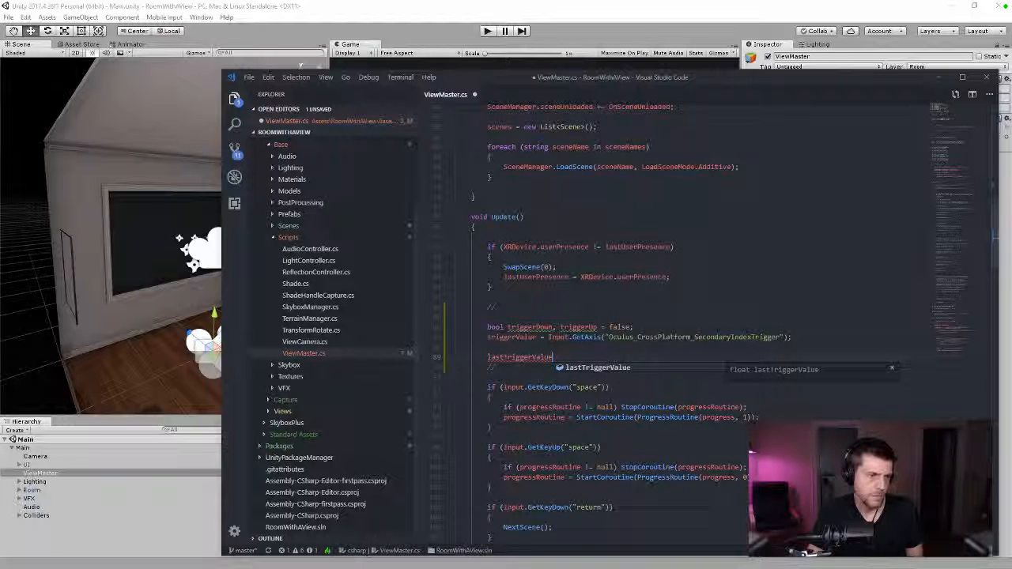
- Change the bool declaration in Update to the chained assignment triggerDown = triggerUp = false; and save
{"action": "key", "text": "Up"}
{"action": "key", "text": "Up"}
{"action": "key", "text": "Up"}
{"action": "key", "text": "BackSpace"}
{"action": "key", "text": "BackSpace"}
{"action": "key", "text": "BackSpace"}
{"action": "key", "text": "BackSpace"}
{"action": "key", "text": "BackSpace"}
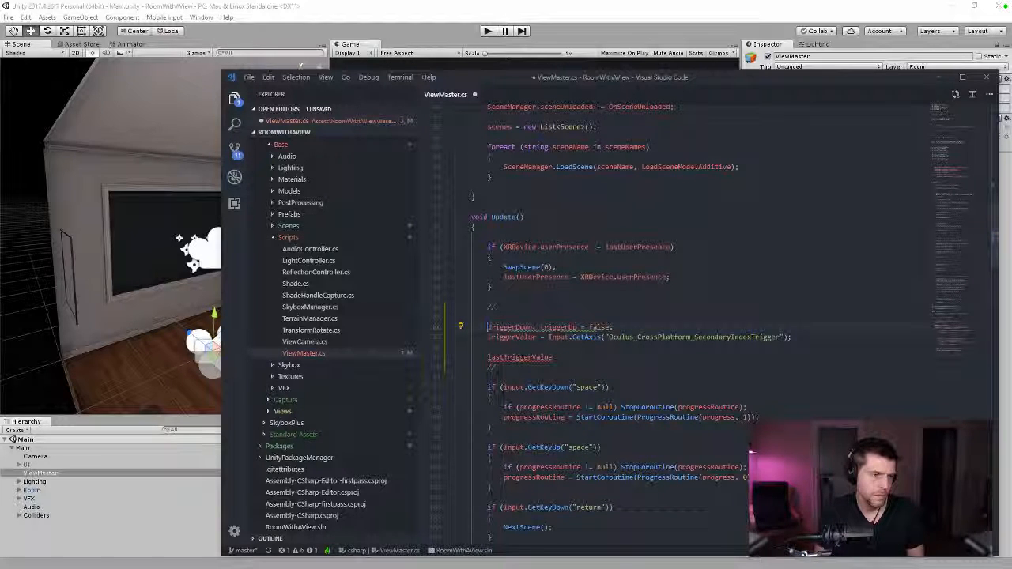
{"action": "key", "text": "Right"}
{"action": "key", "text": "BackSpace"}
{"action": "type", "text": "="}
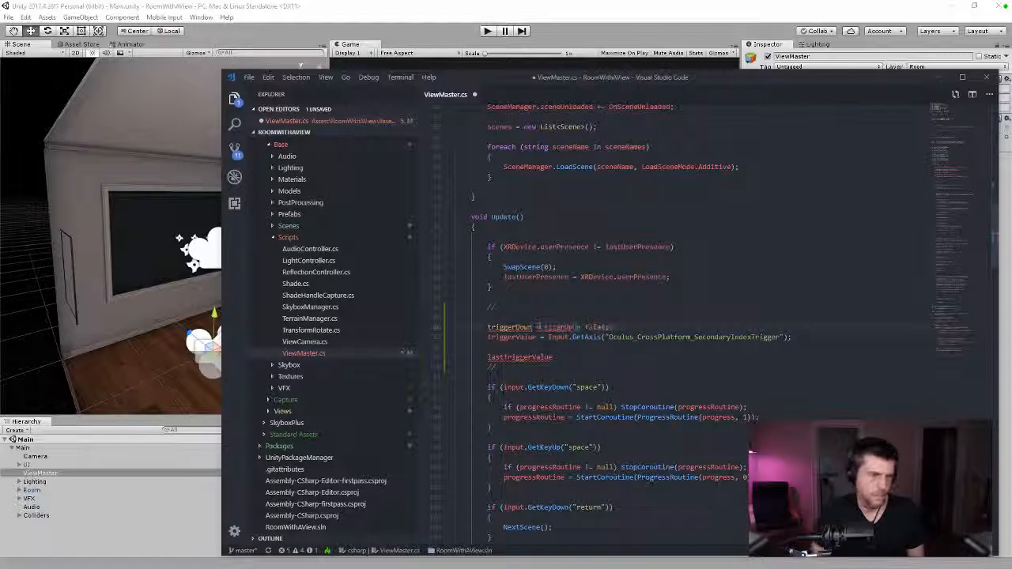
{"action": "key", "text": "ctrl+s"}
- Complete the statement as lastTriggerValue = triggerValue; and save the script
{"action": "left_click", "coordinate": [554, 368]}
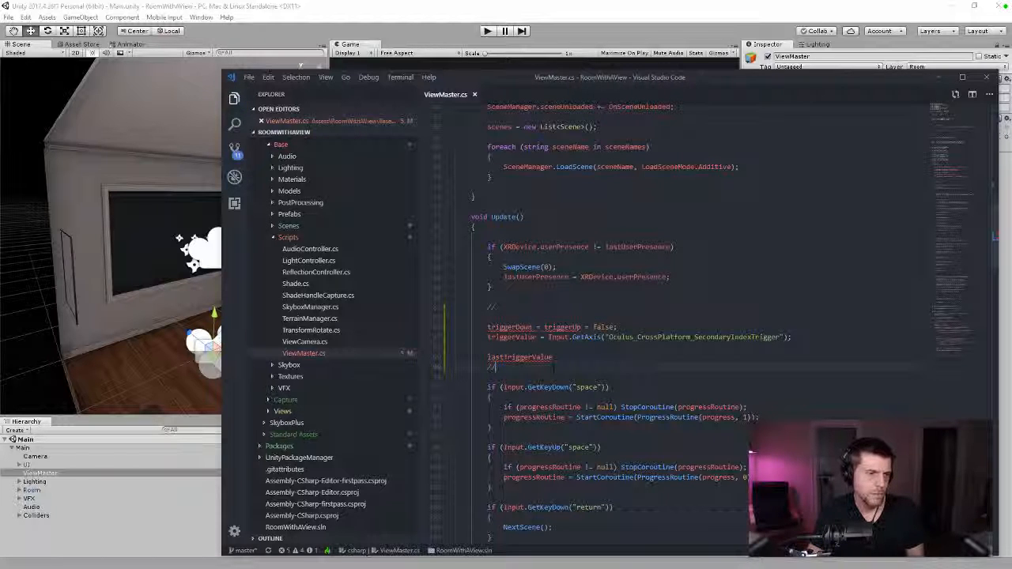
{"action": "double_click", "coordinate": [548, 357]}
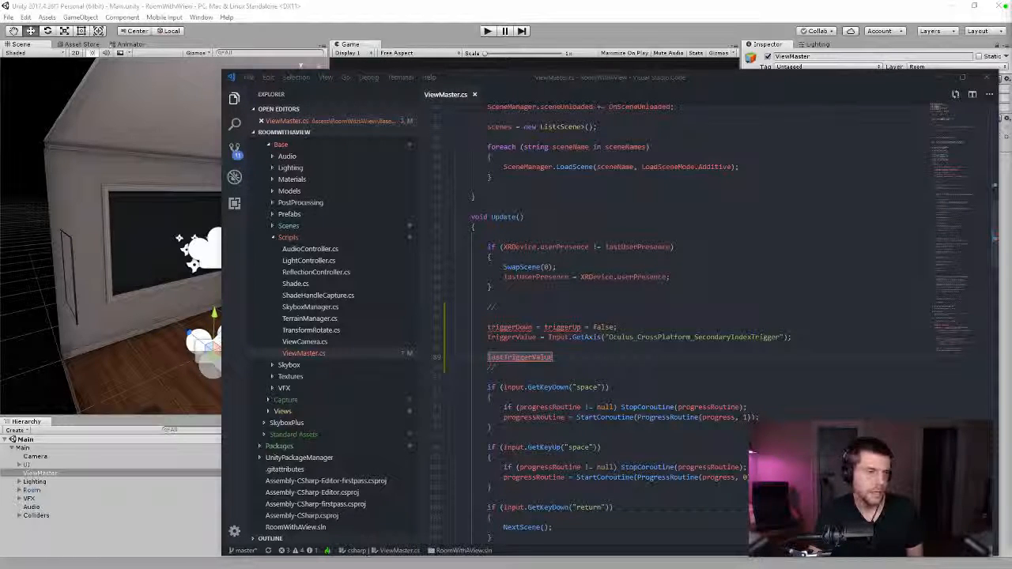
{"action": "left_click", "coordinate": [559, 357]}
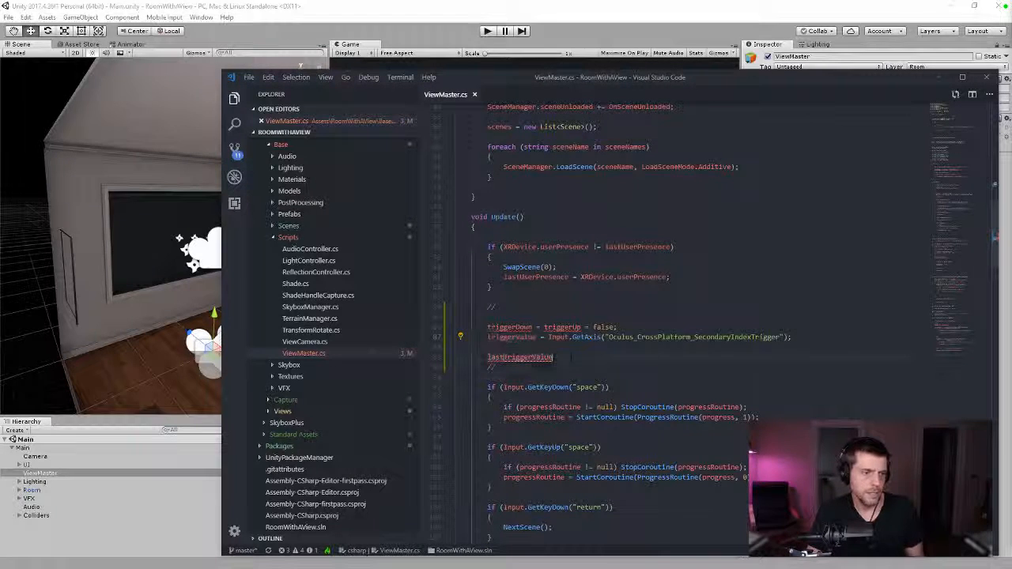
{"action": "type", "text": "= triggerValue;"}
{"action": "key", "text": "ctrl+s"}
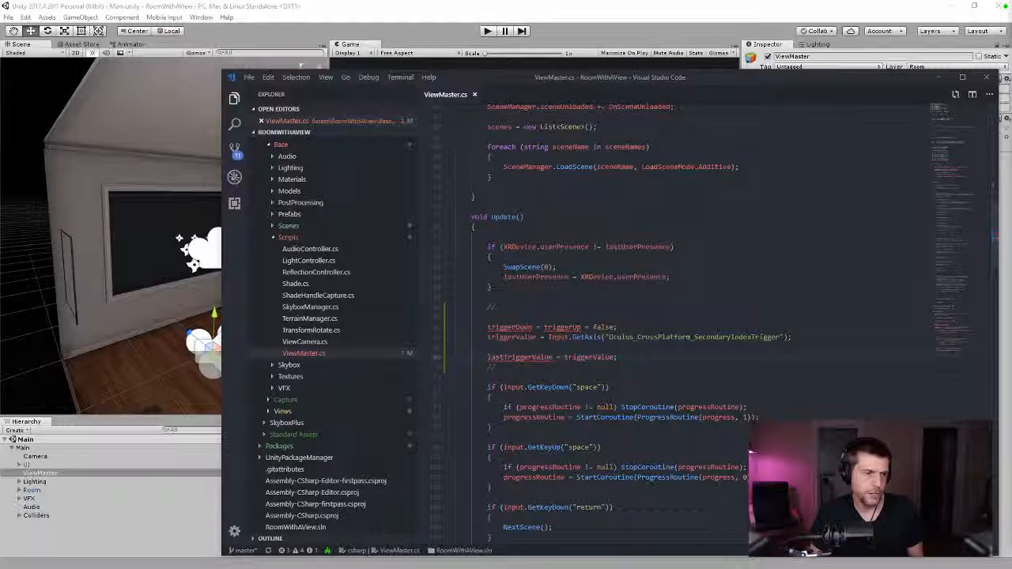
- Put the type float in front of triggerDown in Update and save the script
{"action": "key", "text": "Up"}
{"action": "key", "text": "Up"}
{"action": "key", "text": "Up"}
{"action": "key", "text": "Up"}
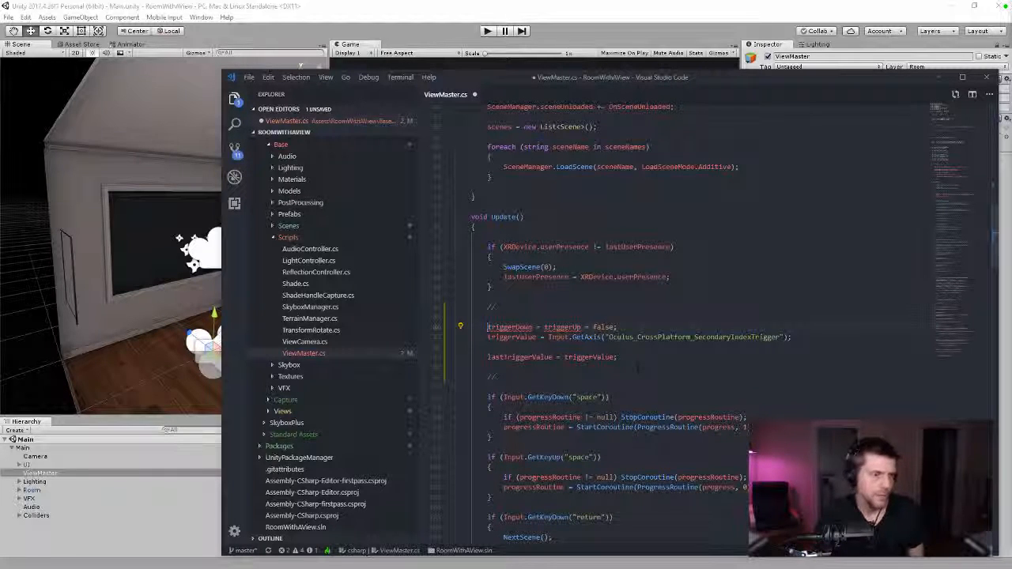
{"action": "mouse_move", "coordinate": [513, 329]}
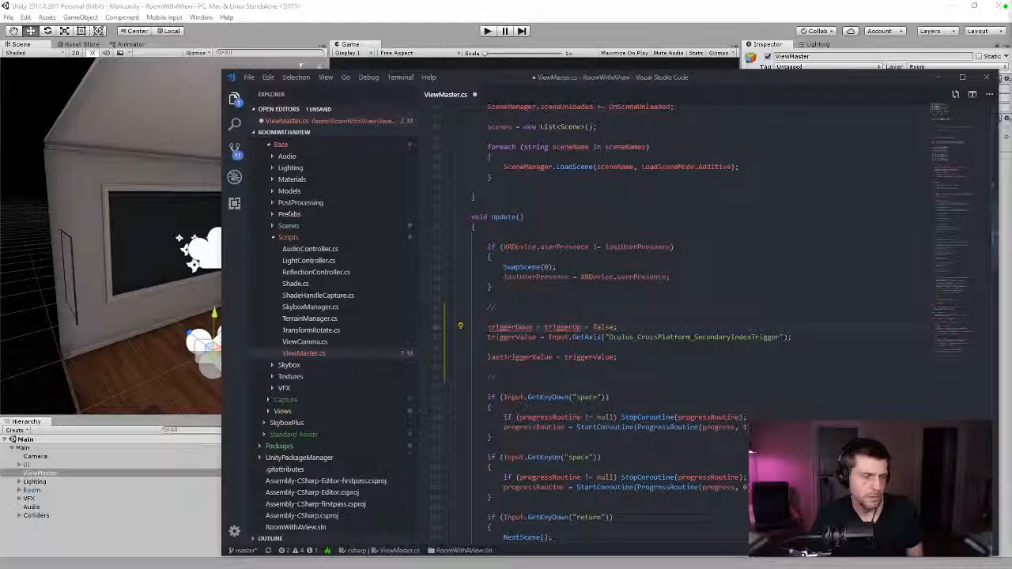
{"action": "type", "text": "float"}
{"action": "key", "text": "ctrl+s"}
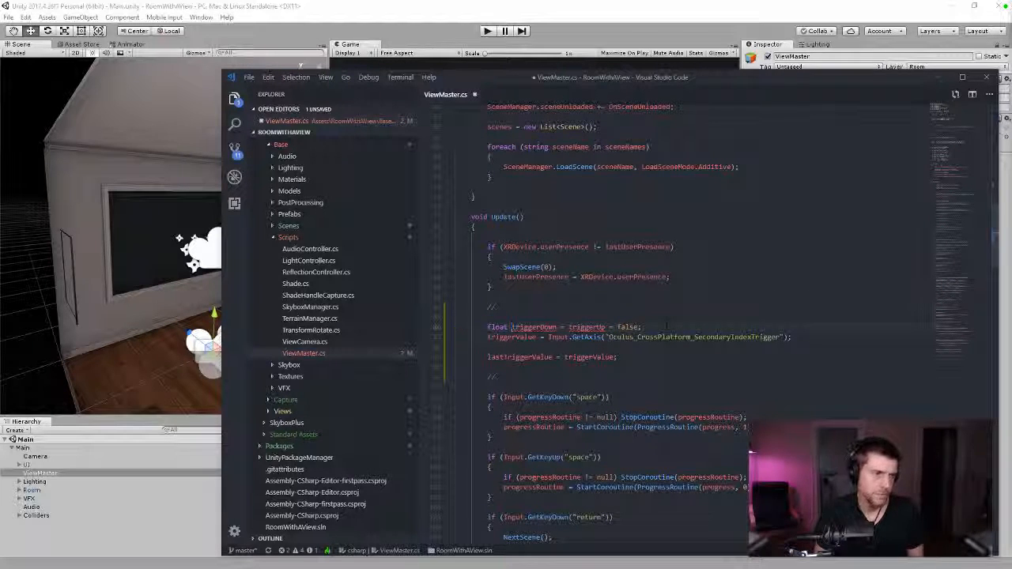
- Initialize triggerDown with its own = false, separated by a comma from triggerUp = false, and save
{"action": "type", "text": "= "}
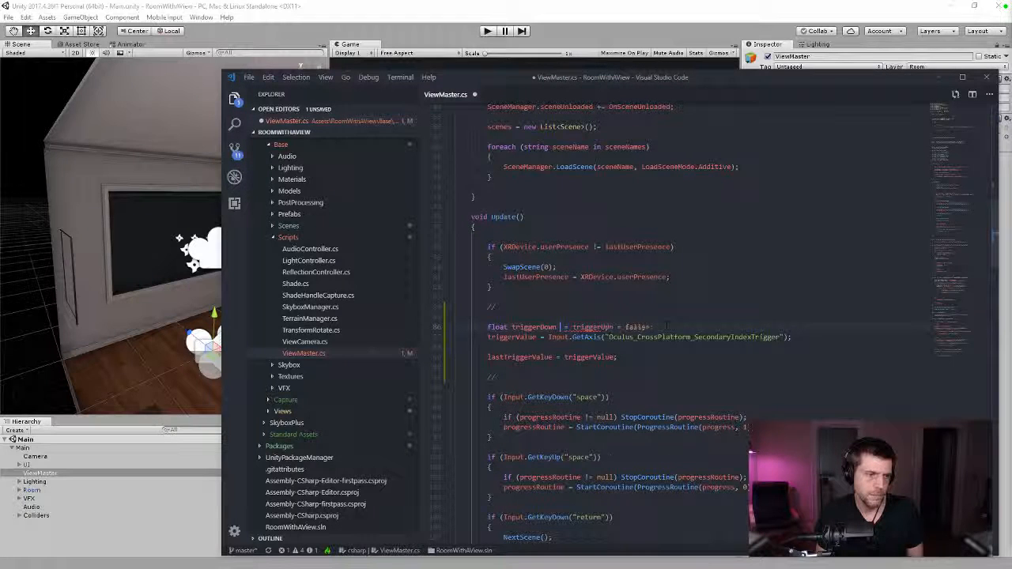
{"action": "type", "text": "false,"}
{"action": "key", "text": "Right"}
{"action": "key", "text": "BackSpace"}
{"action": "key", "text": "Delete"}
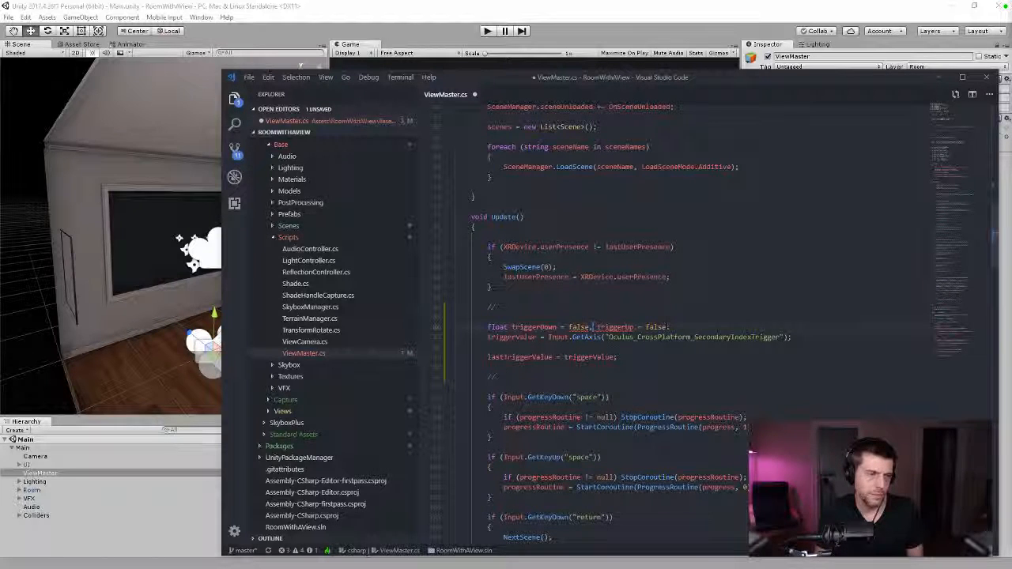
{"action": "key", "text": "ctrl+s"}
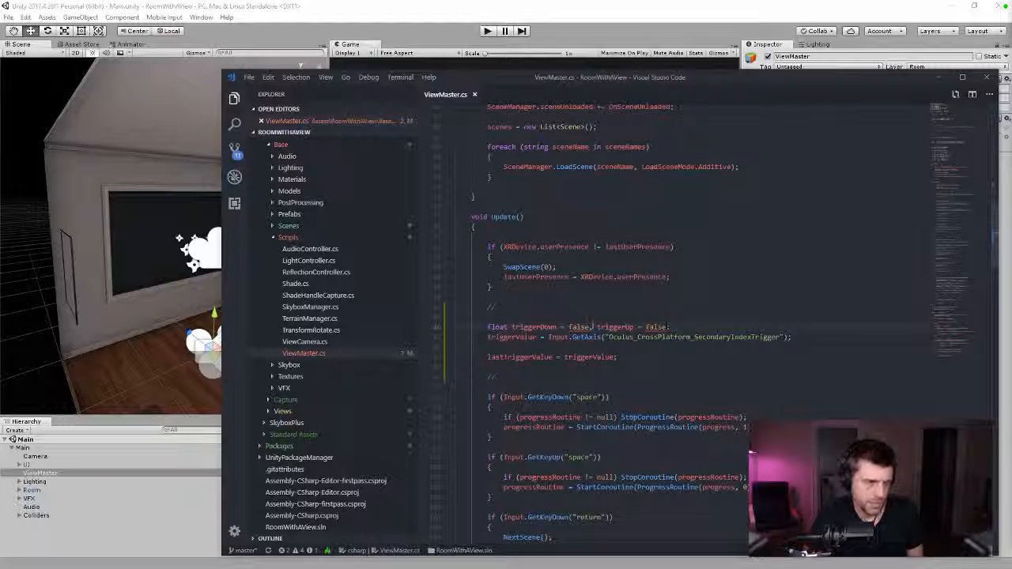
- Change the type of the triggerDown and triggerUp declaration to bool and save the script
{"action": "key", "text": "Home"}
{"action": "key", "text": "ctrl+shift+Right"}
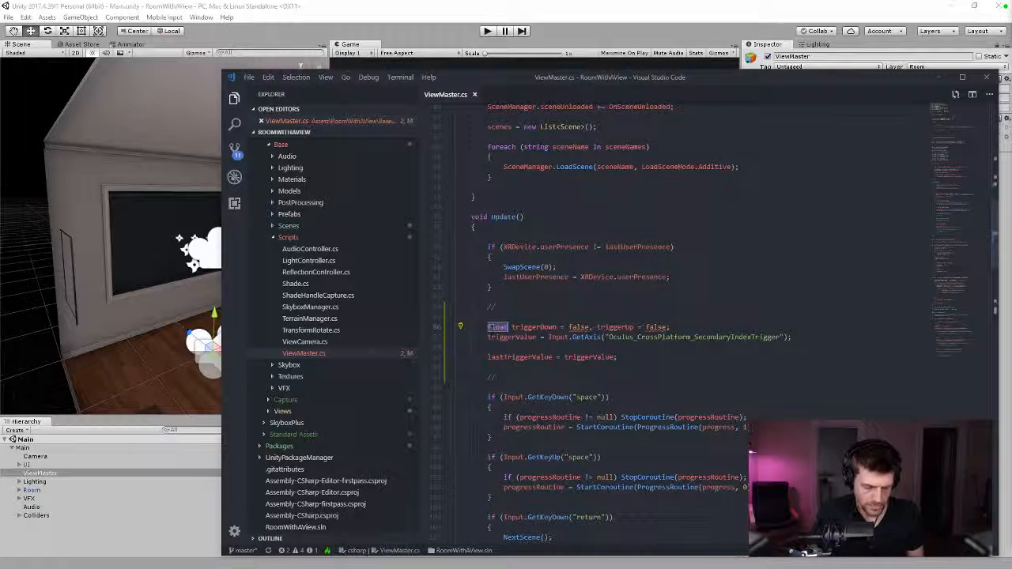
{"action": "type", "text": "bool"}
{"action": "key", "text": "ctrl+s"}
{"action": "left_click", "coordinate": [519, 327]}
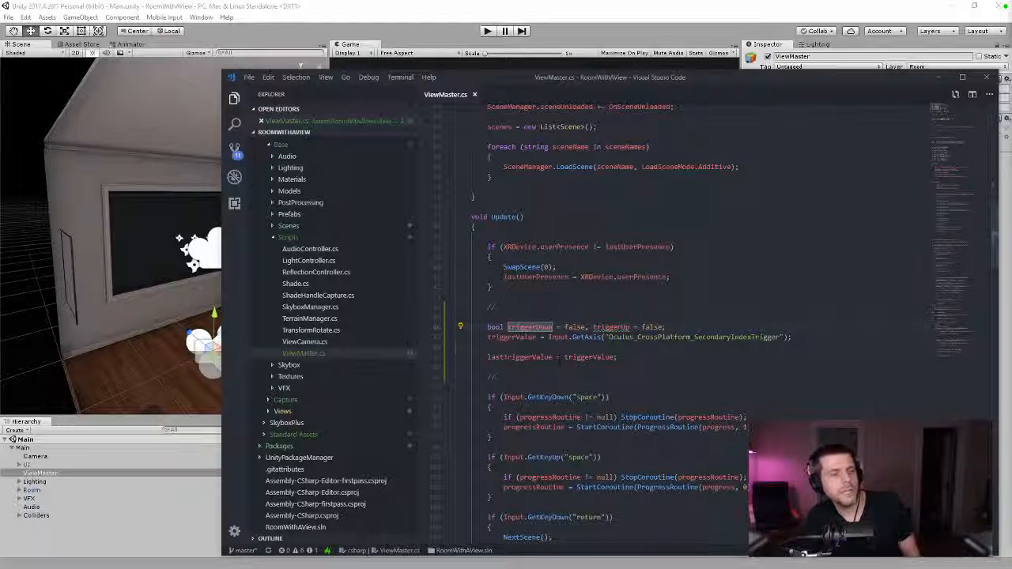
- Insert empty lines between the triggerValue assignment and the lastTriggerValue assignment in Update
{"action": "left_click", "coordinate": [608, 344]}
{"action": "key", "text": "Return"}
{"action": "key", "text": "Return"}
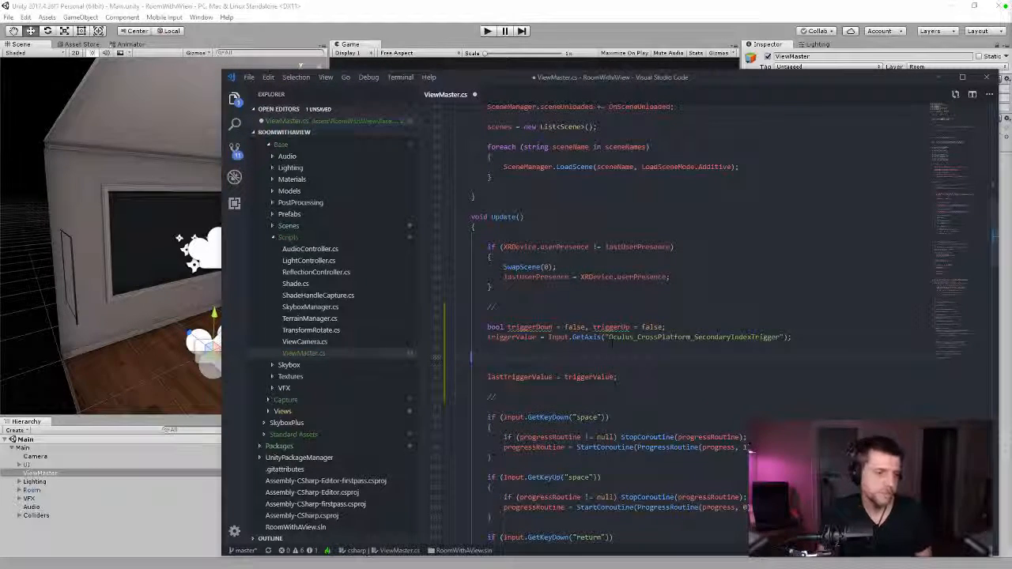
{"action": "type", "text": "iOSActivityIndicatorStyle ("}
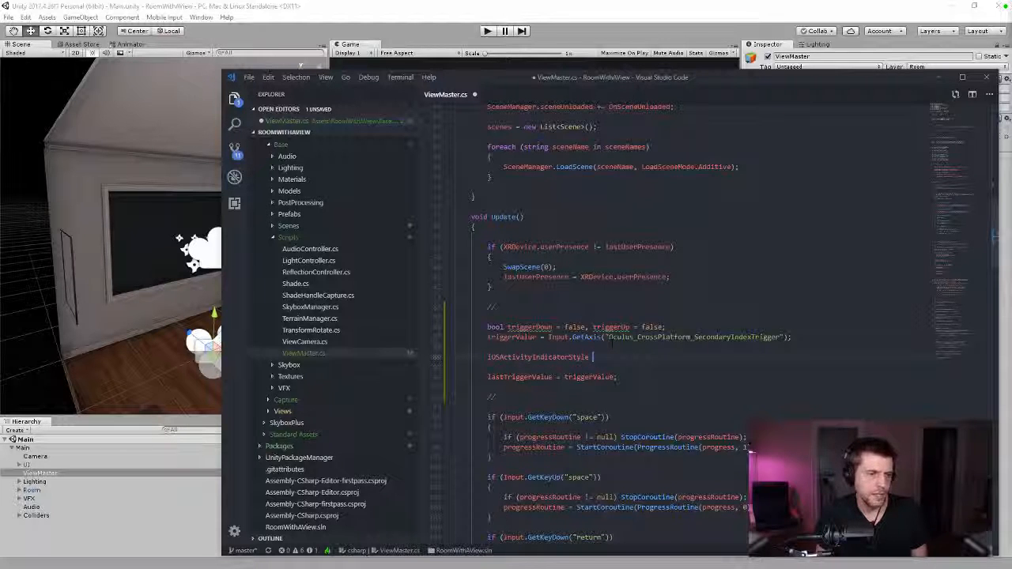
{"action": "key", "text": "BackSpace"}
{"action": "key", "text": "BackSpace"}
{"action": "key", "text": "BackSpace"}
{"action": "key", "text": "BackSpace"}
{"action": "key", "text": "BackSpace"}
{"action": "key", "text": "BackSpace"}
{"action": "key", "text": "BackSpace"}
{"action": "key", "text": "BackSpace"}
{"action": "key", "text": "BackSpace"}
{"action": "key", "text": "BackSpace"}
{"action": "key", "text": "BackSpace"}
{"action": "key", "text": "BackSpace"}
{"action": "key", "text": "BackSpace"}
{"action": "key", "text": "BackSpace"}
{"action": "key", "text": "BackSpace"}
{"action": "key", "text": "BackSpace"}
{"action": "key", "text": "BackSpace"}
{"action": "key", "text": "BackSpace"}
{"action": "key", "text": "BackSpace"}
{"action": "key", "text": "BackSpace"}
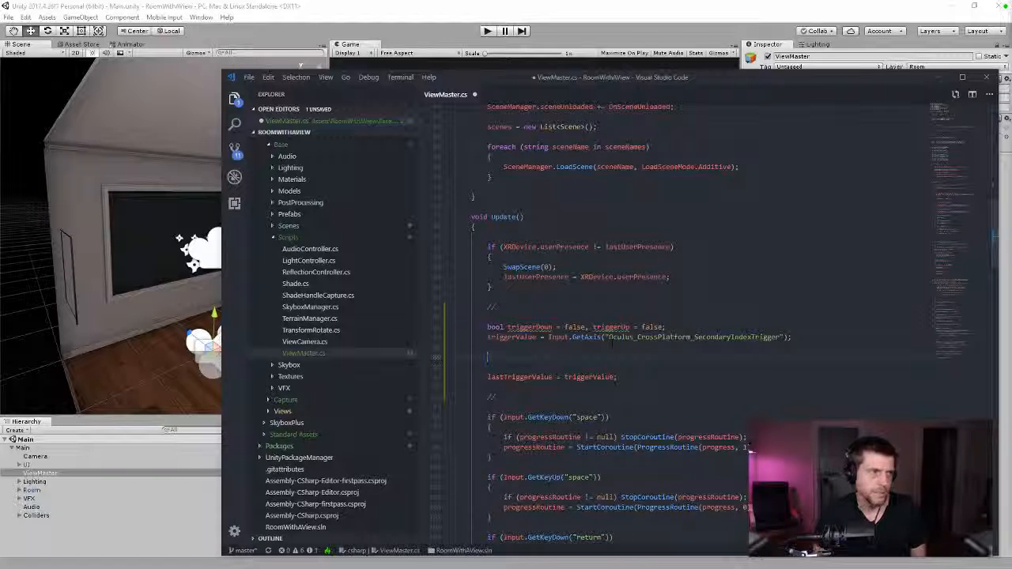
- Open the recent Strata project folder in a new Visual Studio Code window
{"action": "key", "text": "ctrl+shift+n"}
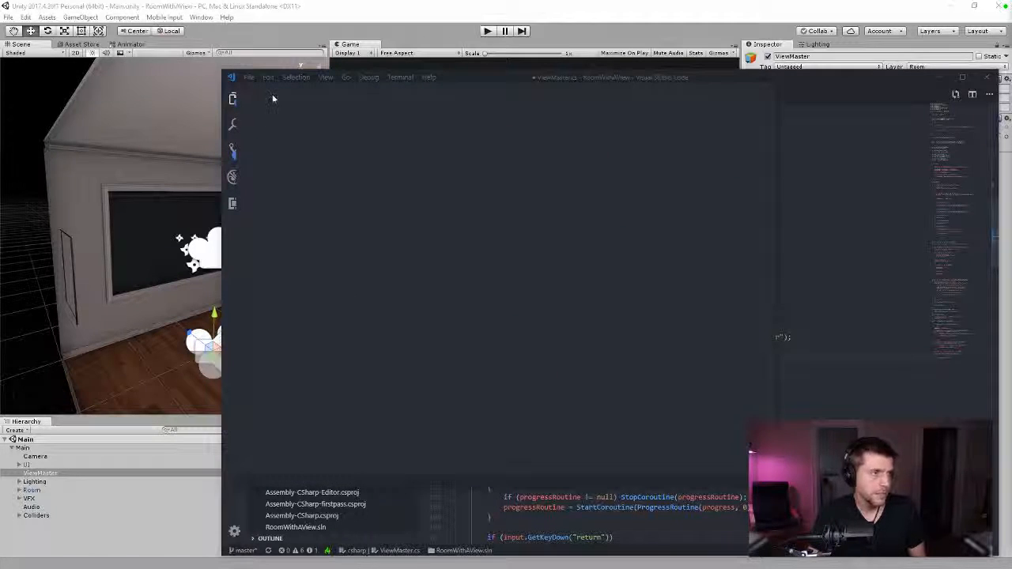
{"action": "left_click", "coordinate": [264, 90]}
{"action": "mouse_move", "coordinate": [286, 180]}
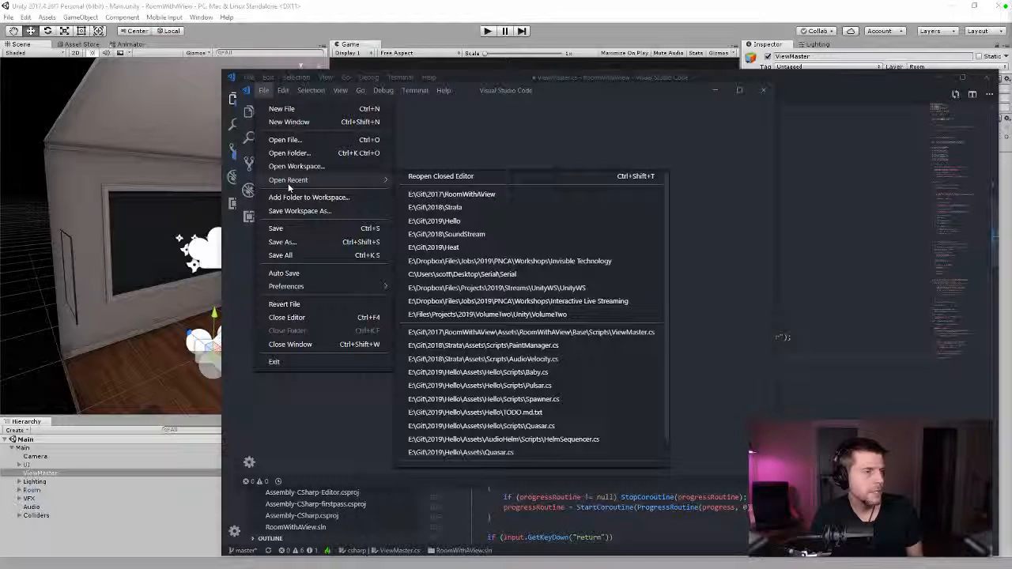
{"action": "left_click", "coordinate": [475, 206]}
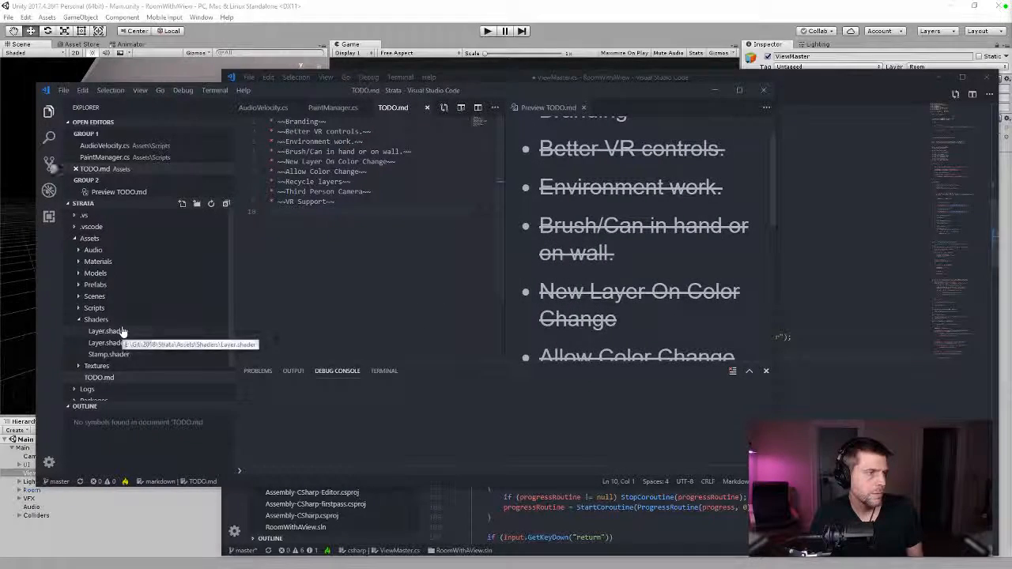
- Close the TODO.md preview and look through PaintManager.cs for trigger input code
{"action": "left_click", "coordinate": [335, 109]}
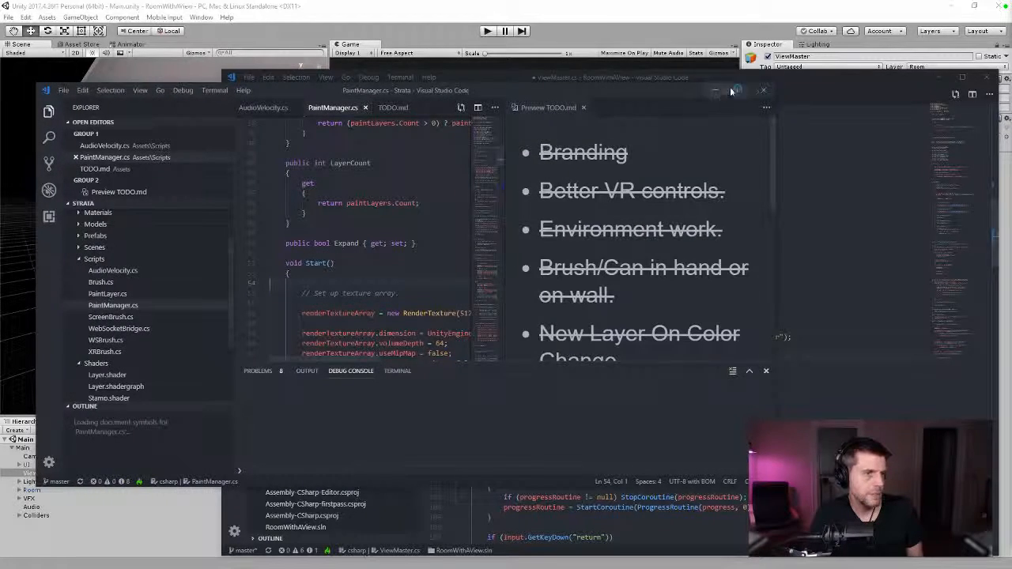
{"action": "left_click", "coordinate": [583, 108]}
{"action": "scroll", "coordinate": [475, 237], "scroll_direction": "down", "scroll_amount": 5}
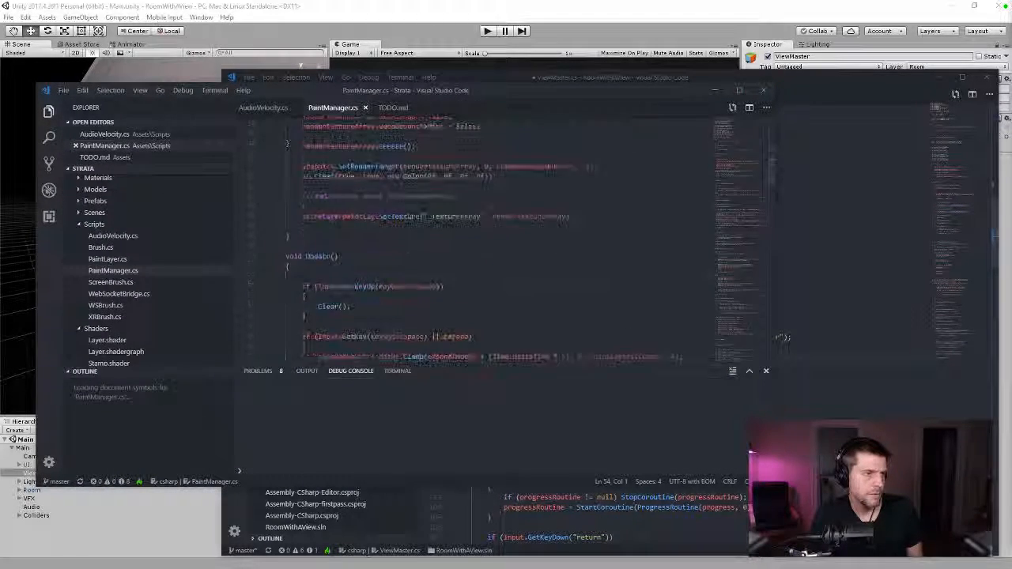
{"action": "scroll", "coordinate": [475, 237], "scroll_direction": "down", "scroll_amount": 10}
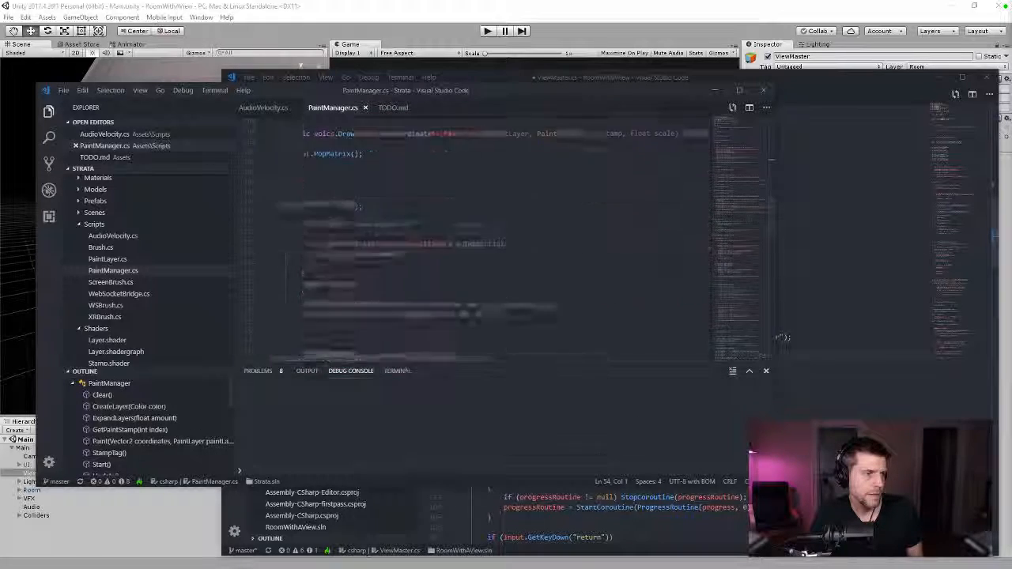
{"action": "key", "text": "ctrl+f"}
{"action": "type", "text": "tn"}
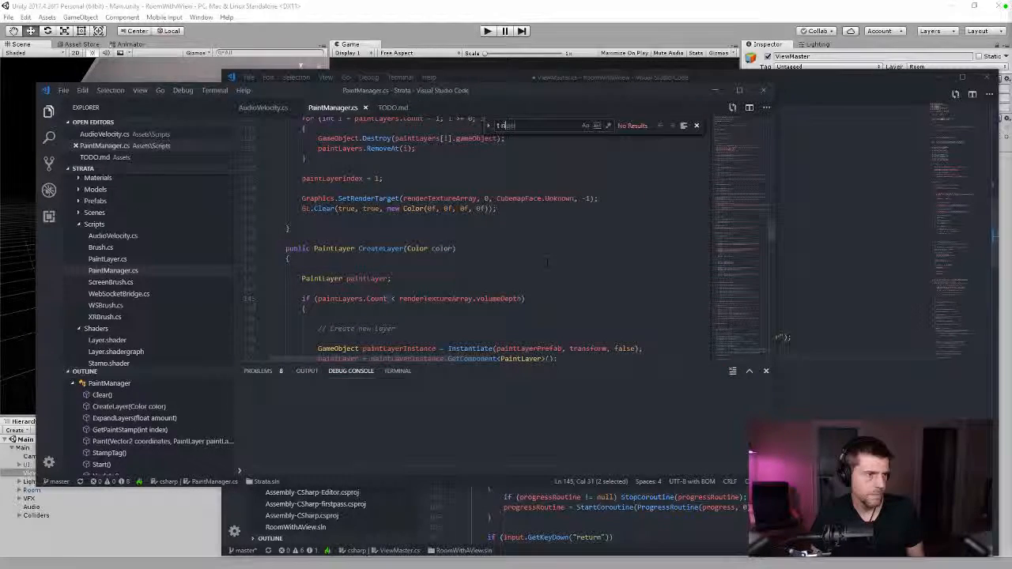
{"action": "key", "text": "Escape"}
- Open the XRBrush.cs script of the Strata project
{"action": "key", "text": "ctrl+p"}
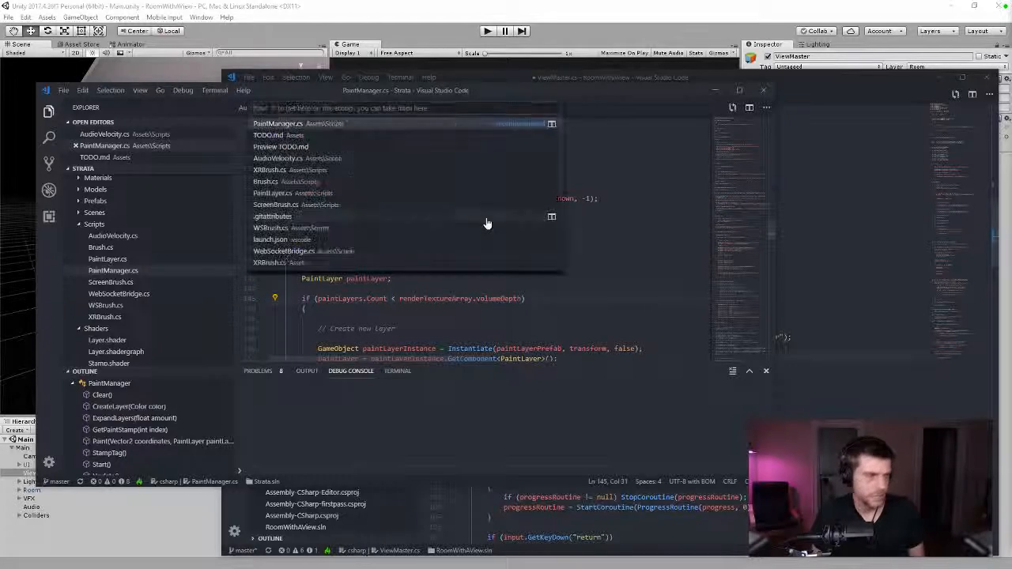
{"action": "type", "text": "xrb"}
{"action": "key", "text": "Return"}
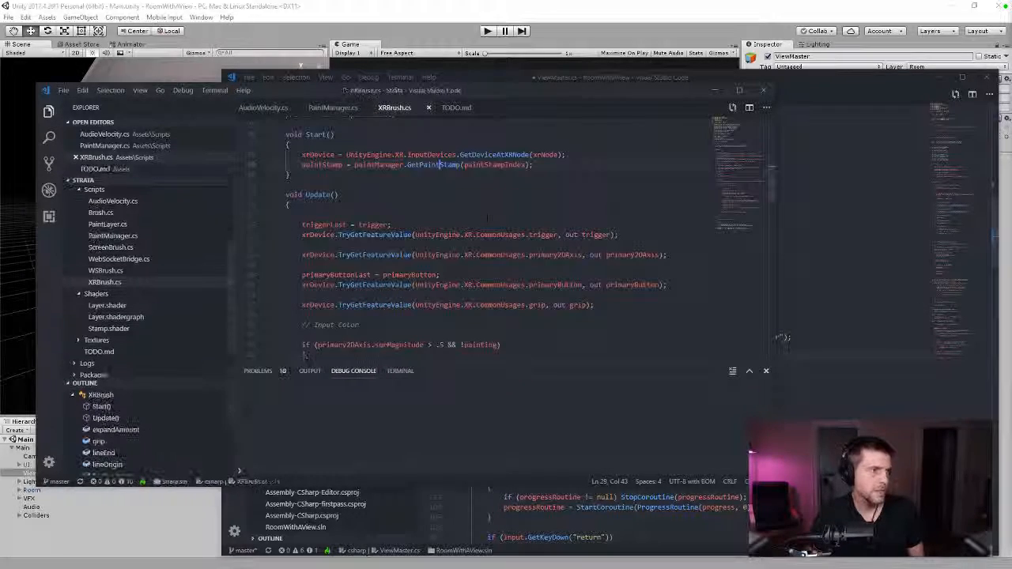
- Copy the two if lines comparing trigger and triggerLast with .1 from XRBrush.cs into the gap before the lastTriggerValue assignment in ViewMaster.cs
{"action": "scroll", "coordinate": [474, 237], "scroll_direction": "down", "scroll_amount": 5}
{"action": "scroll", "coordinate": [487, 217], "scroll_direction": "down", "scroll_amount": 10}
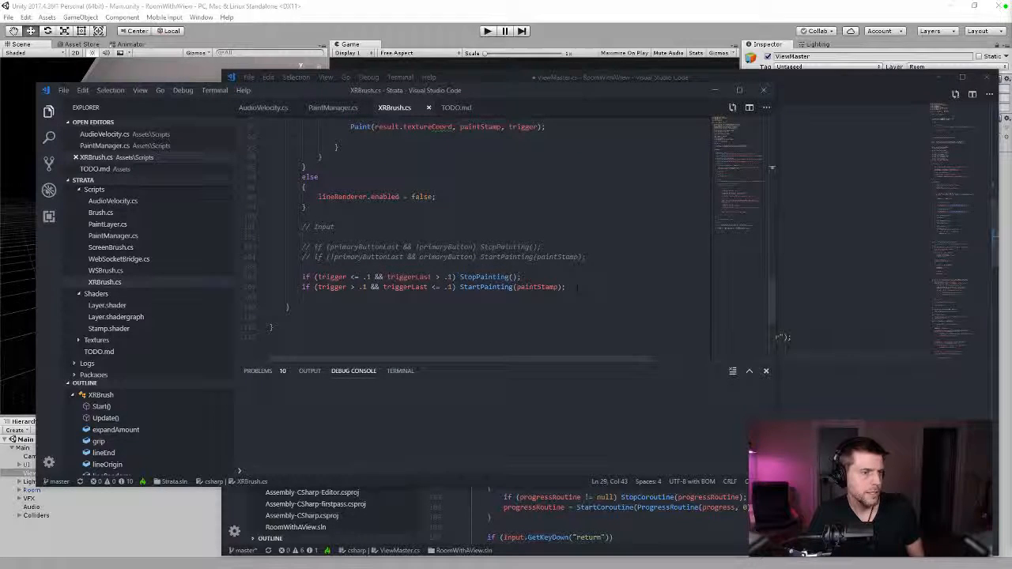
{"action": "left_click_drag", "start_coordinate": [566, 288], "coordinate": [242, 283]}
{"action": "key", "text": "ctrl+c"}
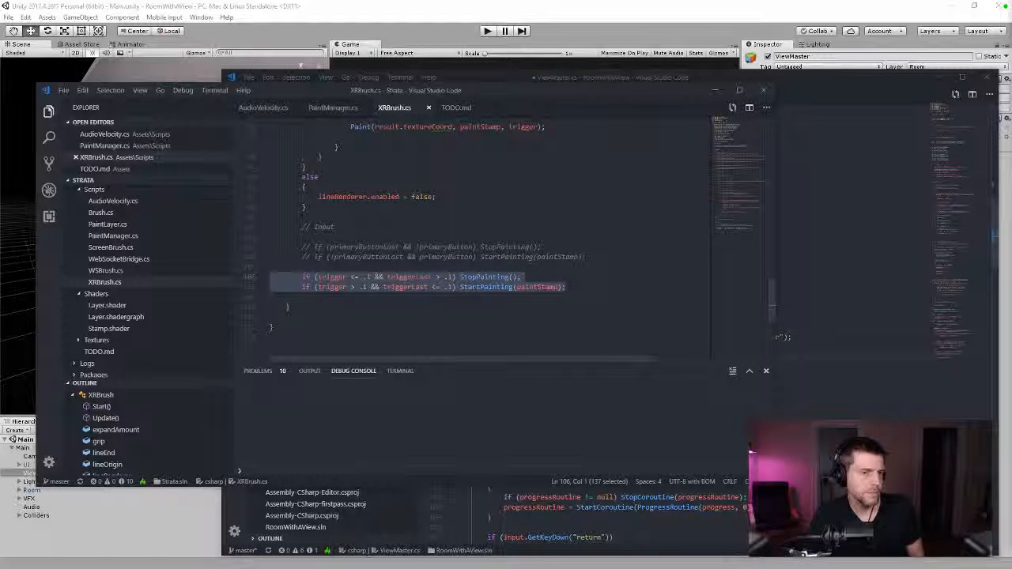
{"action": "key", "text": "alt+Tab"}
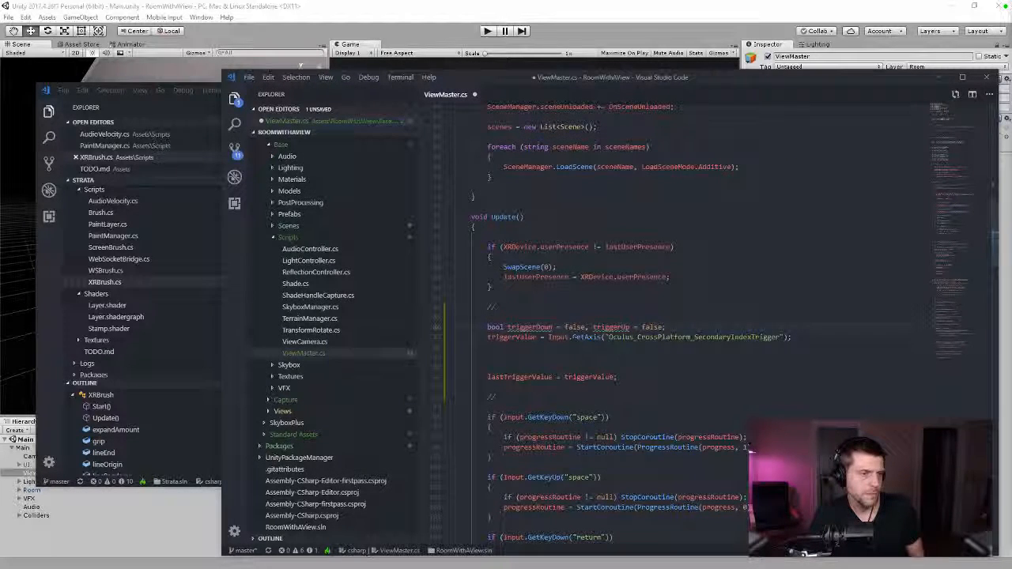
{"action": "key", "text": "ctrl+v"}
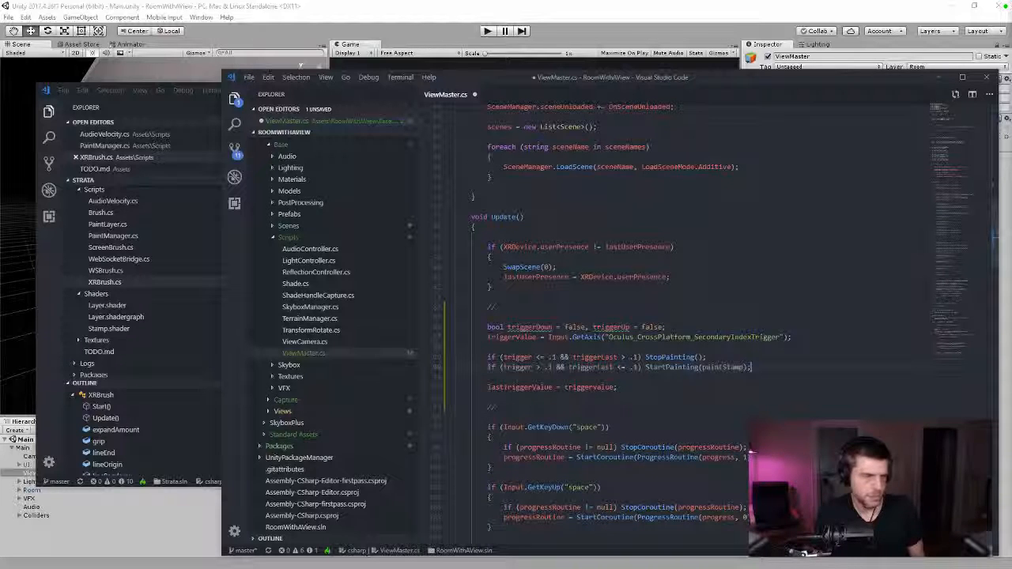
- Replace trigger with triggerValue in both pasted if conditions
{"action": "double_click", "coordinate": [518, 357]}
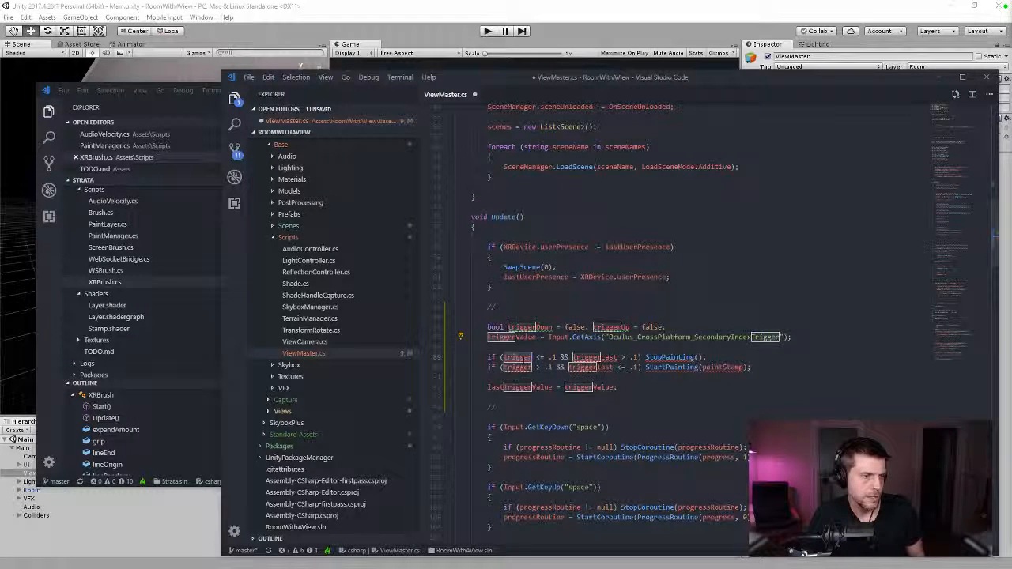
{"action": "type", "text": "triggerValue"}
{"action": "double_click", "coordinate": [518, 367]}
{"action": "type", "text": "triggerValue"}
- Replace triggerLast with lastTriggerValue in both pasted if conditions
{"action": "double_click", "coordinate": [524, 386]}
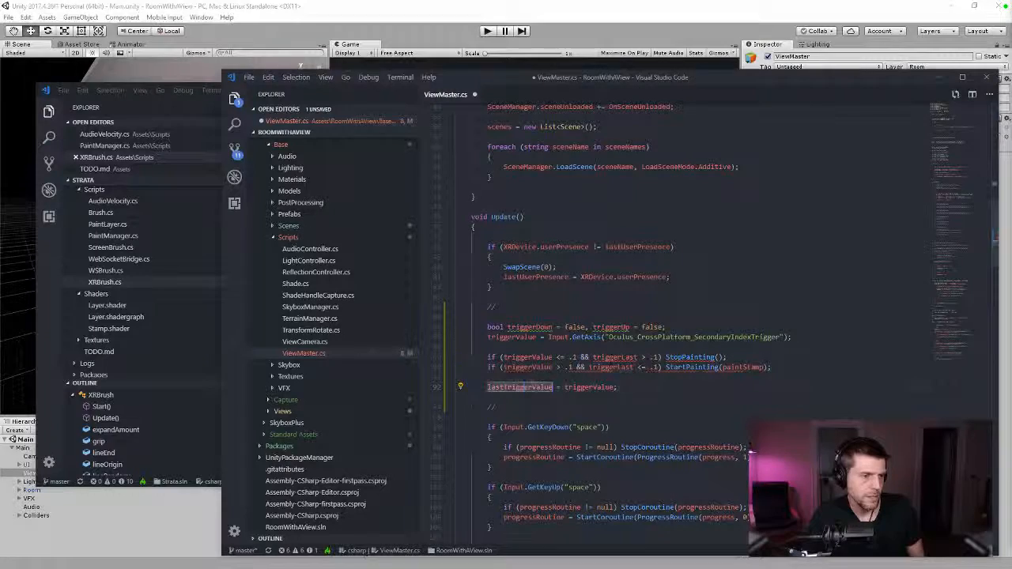
{"action": "key", "text": "ctrl+c"}
{"action": "double_click", "coordinate": [610, 357]}
{"action": "key", "text": "ctrl+v"}
{"action": "double_click", "coordinate": [607, 366]}
{"action": "key", "text": "ctrl+v"}
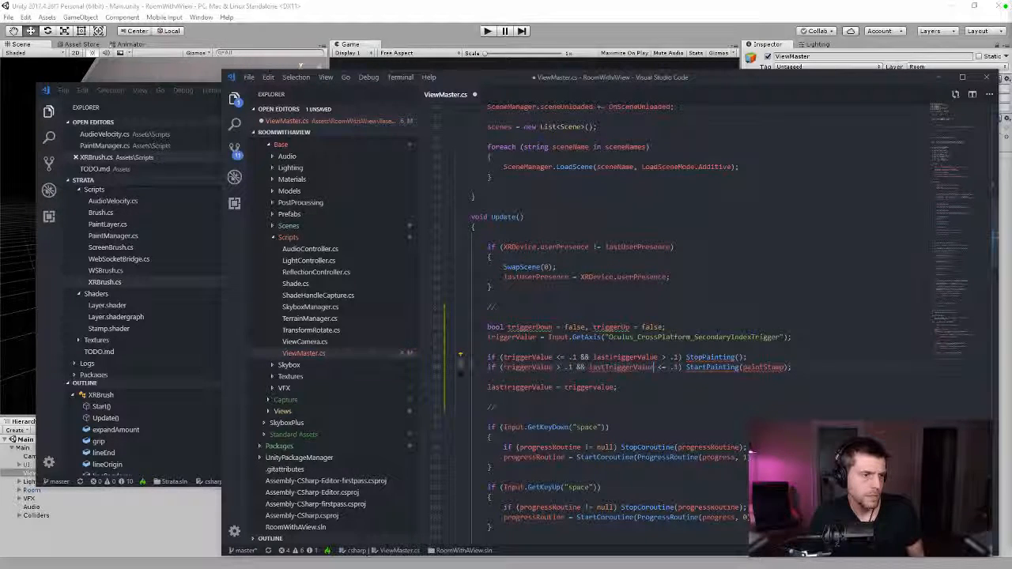
- Replace the StopPainting() call in the first trigger condition with triggerUp = true and save the script
{"action": "left_click_drag", "start_coordinate": [750, 358], "coordinate": [688, 357]}
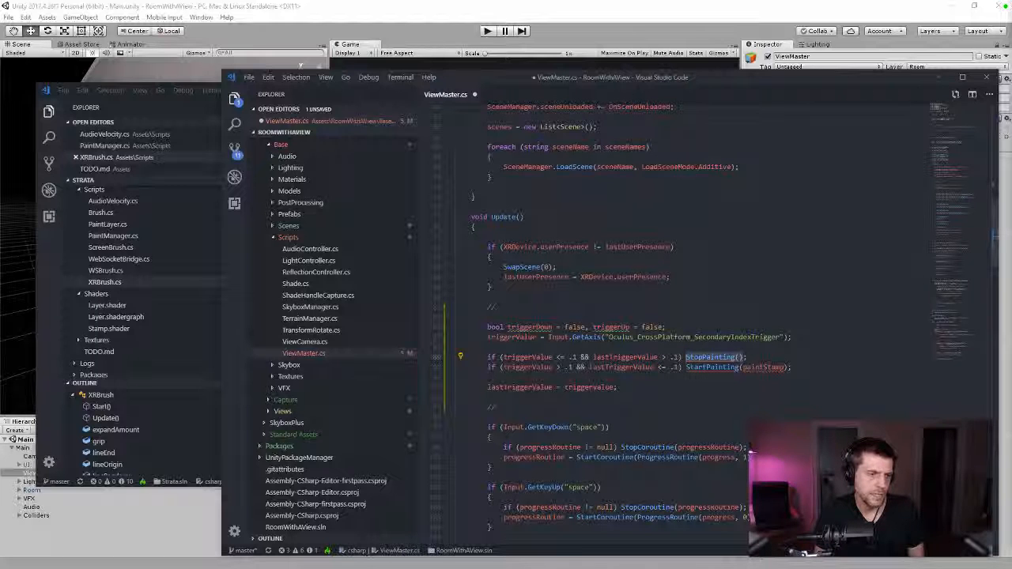
{"action": "type", "text": "trigg"}
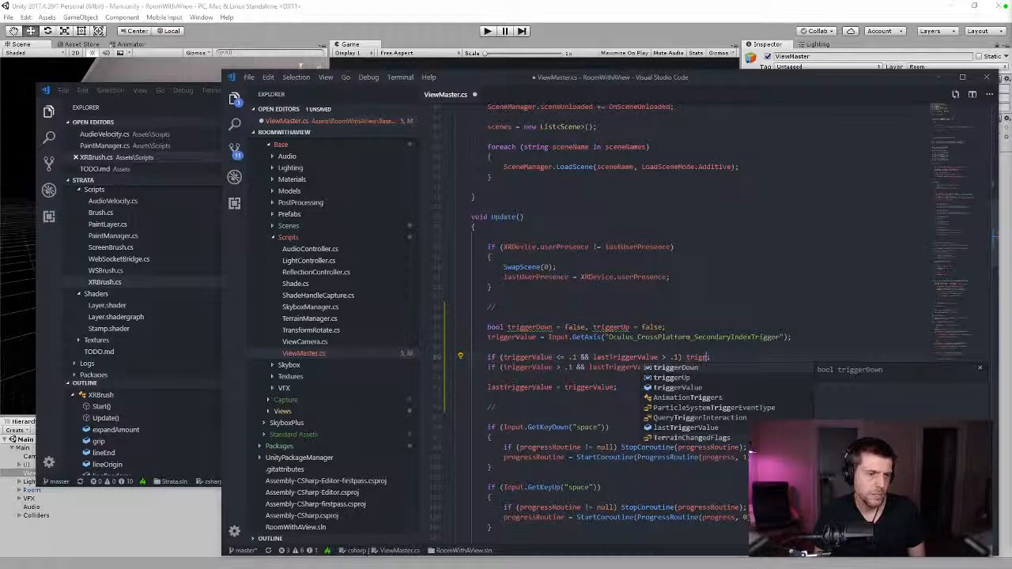
{"action": "type", "text": "erUp"}
{"action": "key", "text": "ctrl+s"}
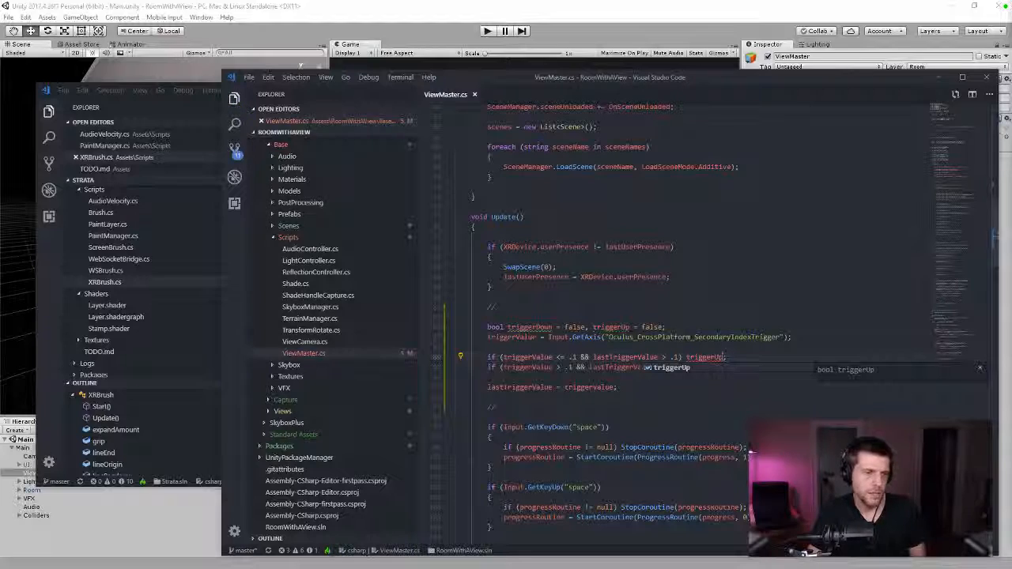
{"action": "double_click", "coordinate": [530, 326]}
{"action": "left_click", "coordinate": [723, 357]}
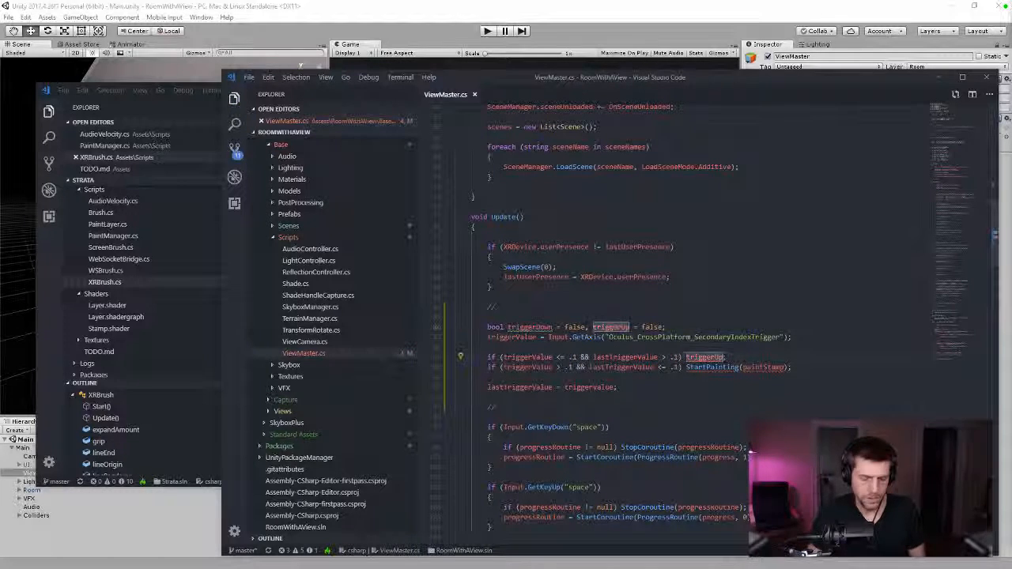
{"action": "type", "text": "= true"}
{"action": "key", "text": "ctrl+s"}
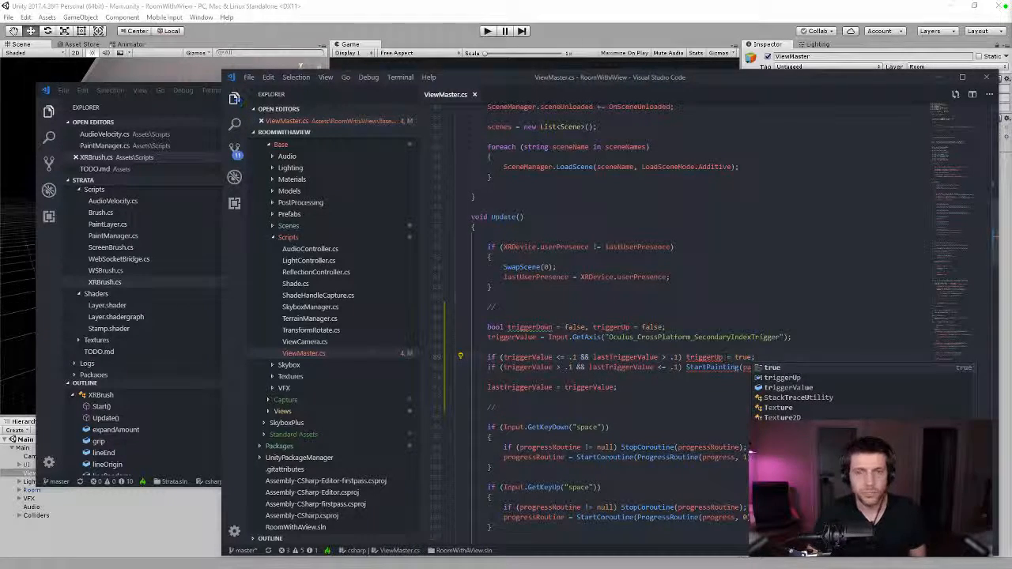
{"action": "key", "text": "Escape"}
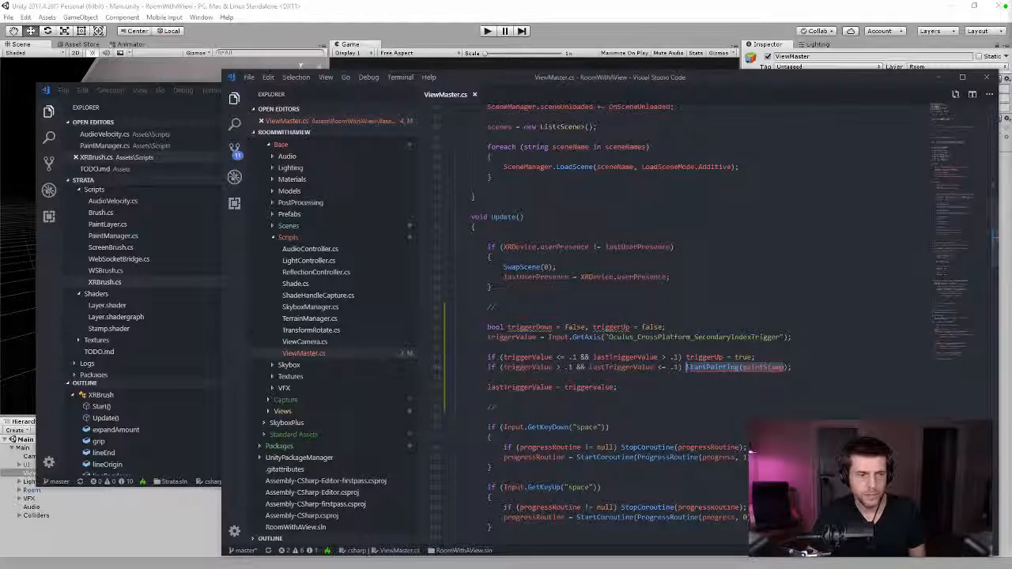
- Replace the StartPainting(paintStamp) call in the second trigger condition with triggerDown = true and save the script
{"action": "type", "text": "triggerDown = "}
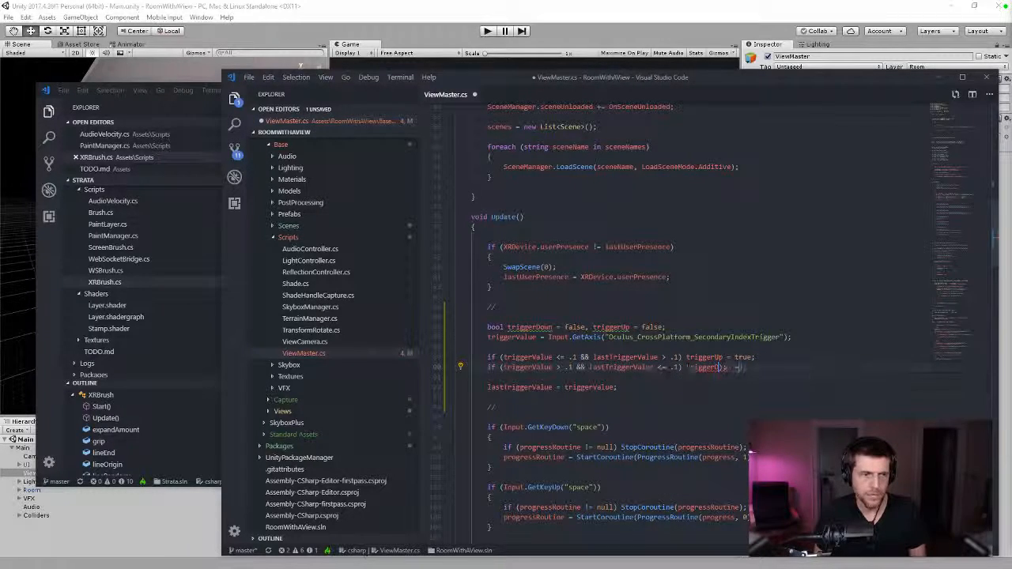
{"action": "type", "text": "tru"}
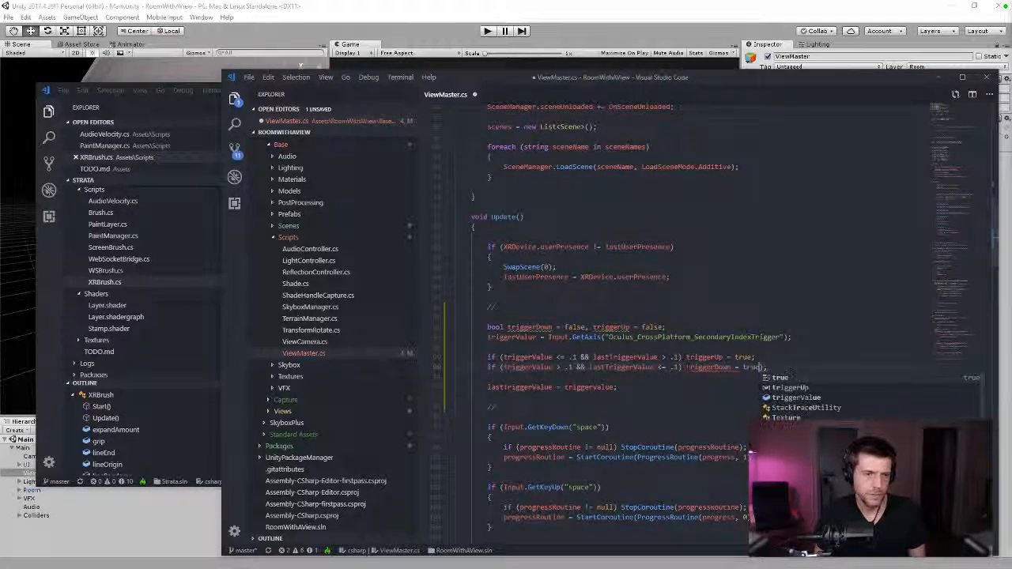
{"action": "key", "text": "Delete"}
{"action": "key", "text": "ctrl+s"}
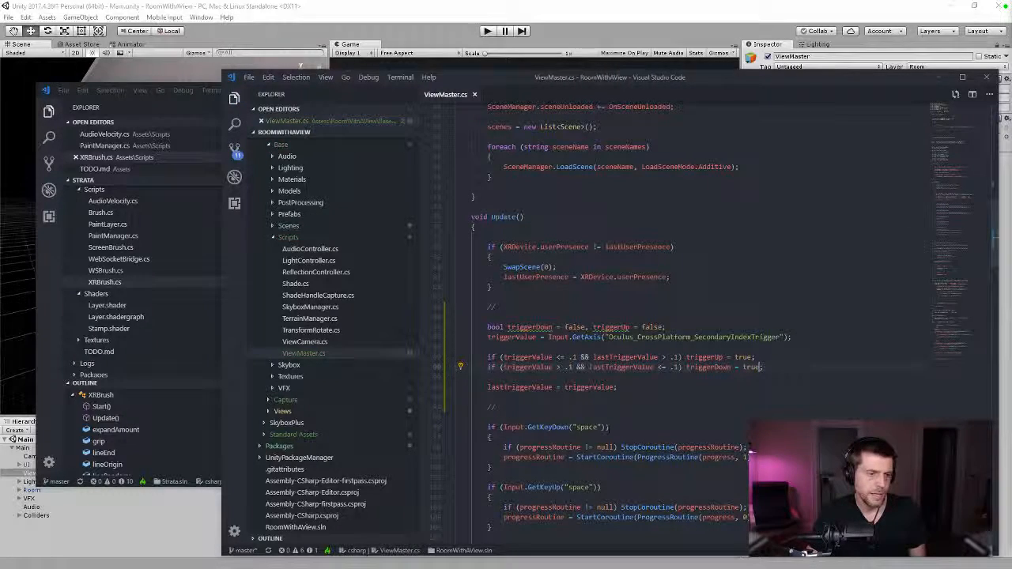
- Add || triggerDown to the Input.GetKeyDown("space") condition and save the script
{"action": "left_click", "coordinate": [606, 427]}
{"action": "type", "text": "|| trigg"}
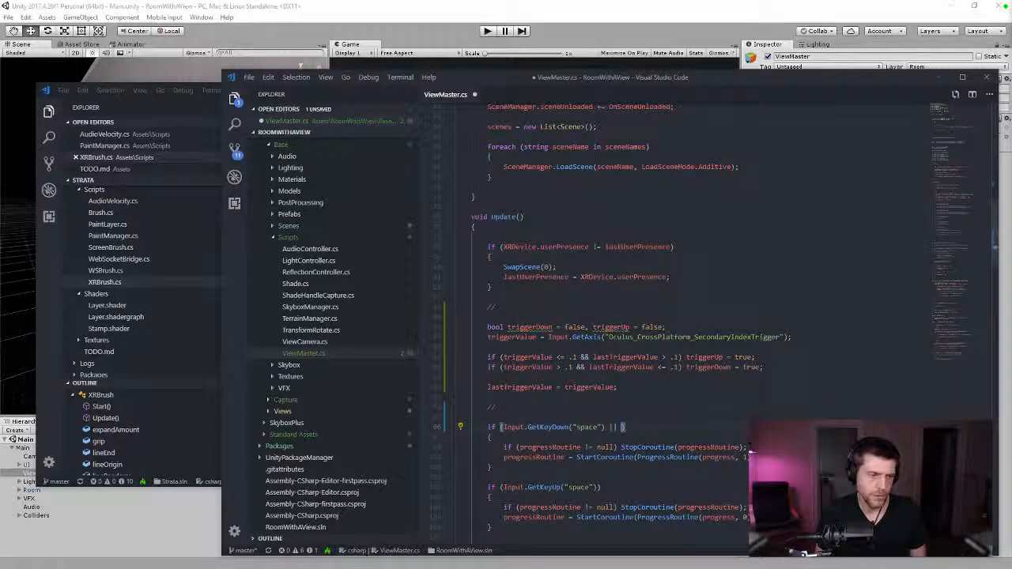
{"action": "key", "text": "Return"}
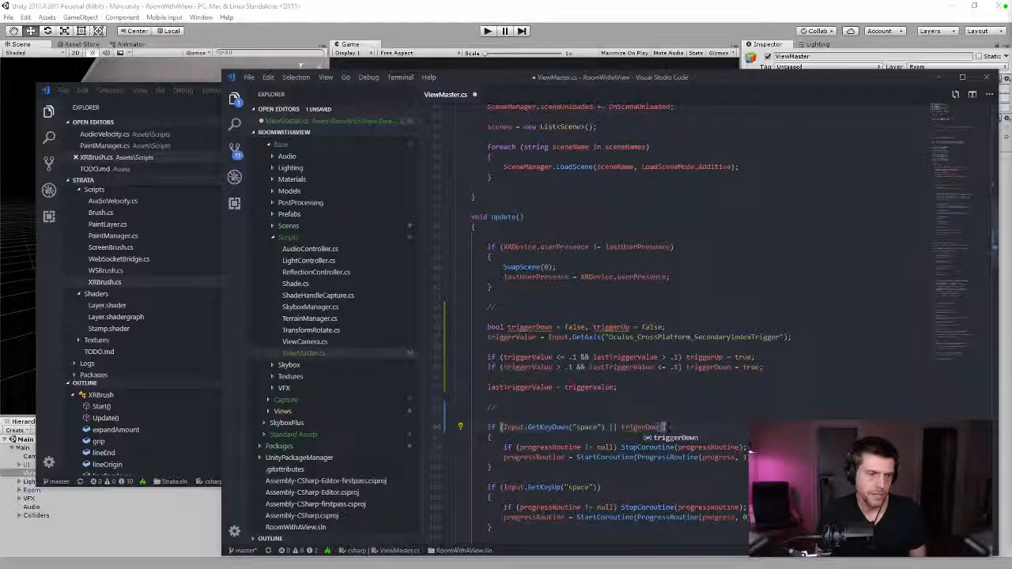
{"action": "key", "text": "ctrl+s"}
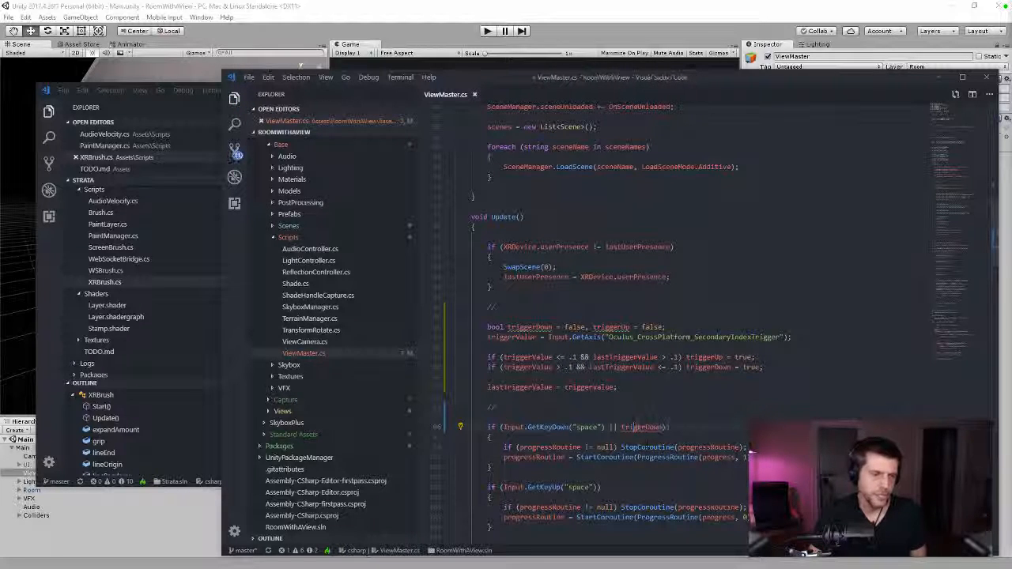
- Copy the || triggerDown check into the Input.GetKeyUp("space") condition and save the script
{"action": "key", "text": "ctrl+shift+Left"}
{"action": "key", "text": "ctrl+shift+Left"}
{"action": "key", "text": "shift+Left"}
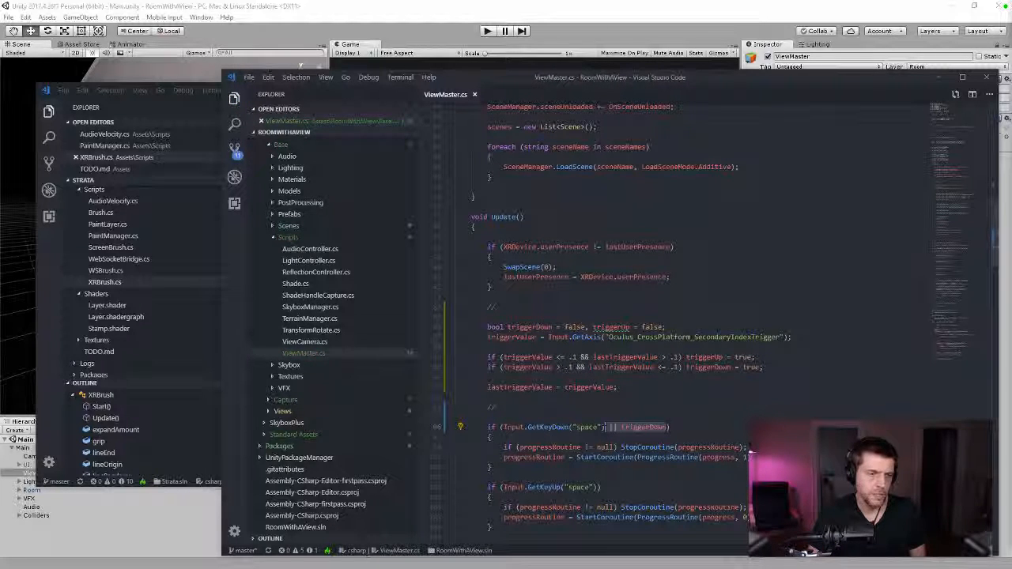
{"action": "key", "text": "ctrl+c"}
{"action": "left_click", "coordinate": [597, 487]}
{"action": "key", "text": "ctrl+v"}
{"action": "key", "text": "ctrl+s"}
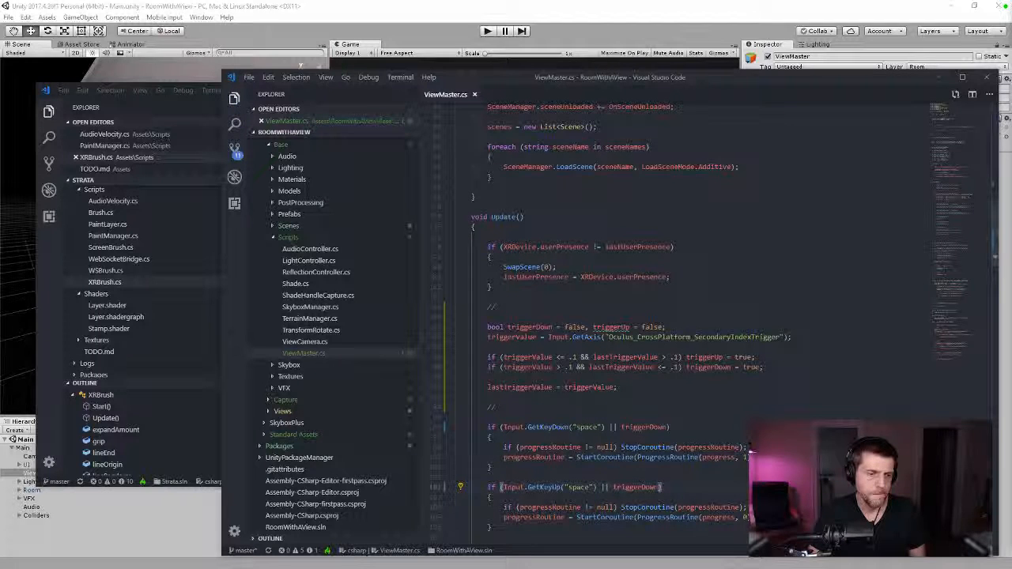
- Change triggerDown to triggerUp in the Input.GetKeyUp("space") condition and save the script
{"action": "key", "text": "shift+Left"}
{"action": "key", "text": "shift+Left"}
{"action": "key", "text": "shift+Left"}
{"action": "left_click_drag", "start_coordinate": [646, 487], "coordinate": [643, 487]}
{"action": "type", "text": "Up"}
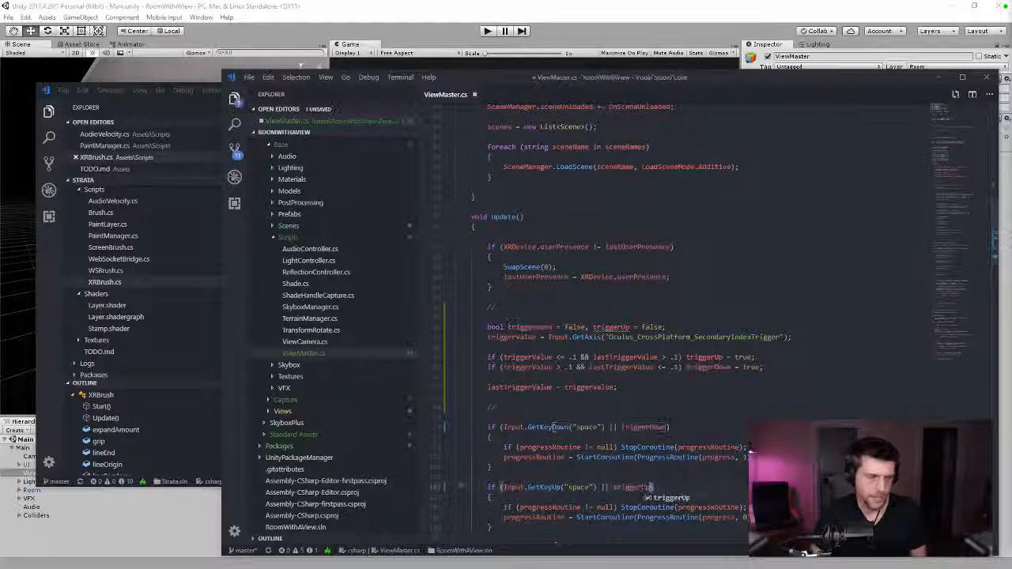
{"action": "key", "text": "Escape"}
{"action": "key", "text": "ctrl+s"}
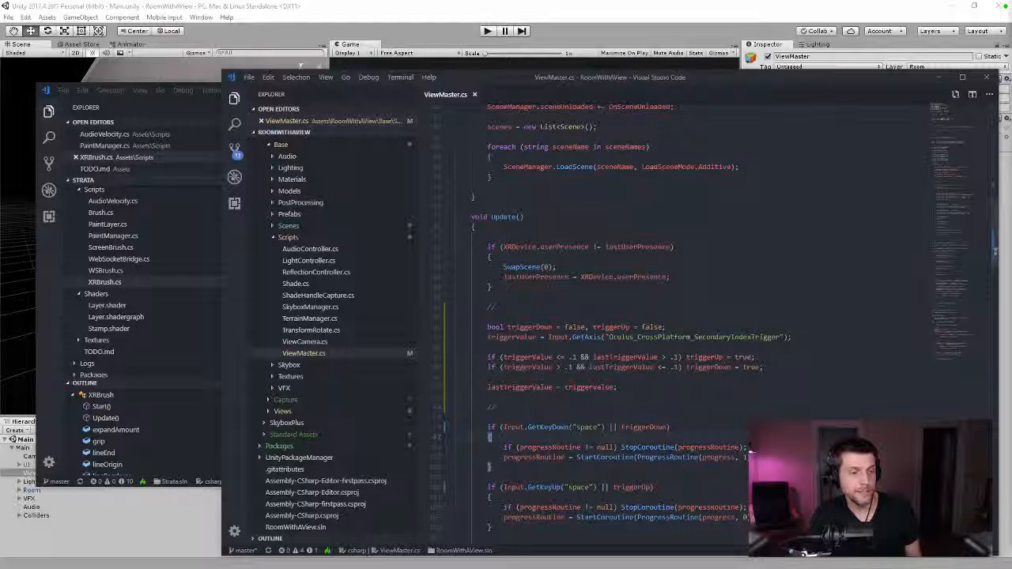
- Switch to Unity and open the Player Settings from the Build Settings
{"action": "left_click", "coordinate": [595, 9]}
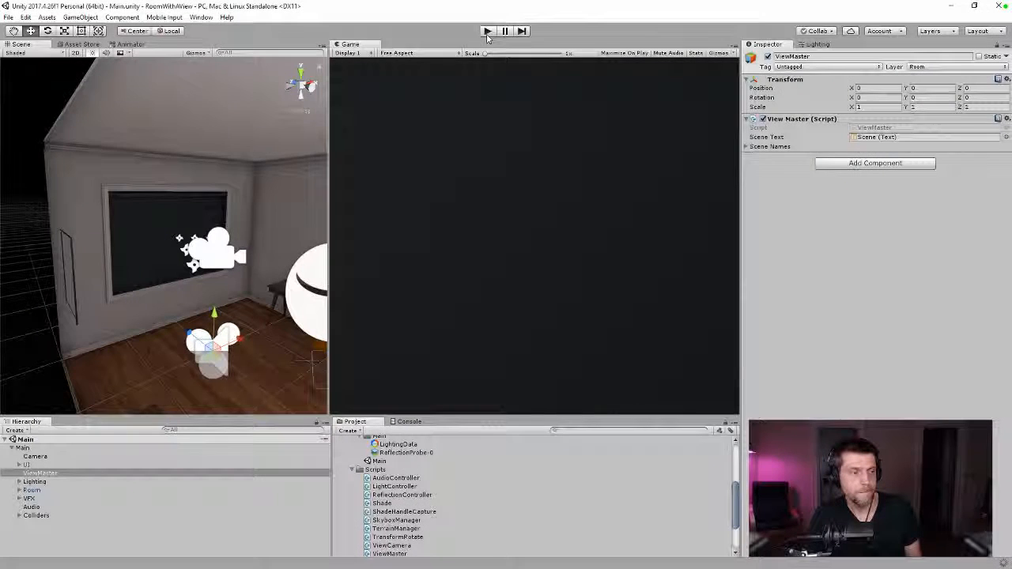
{"action": "key", "text": "ctrl+shift+b"}
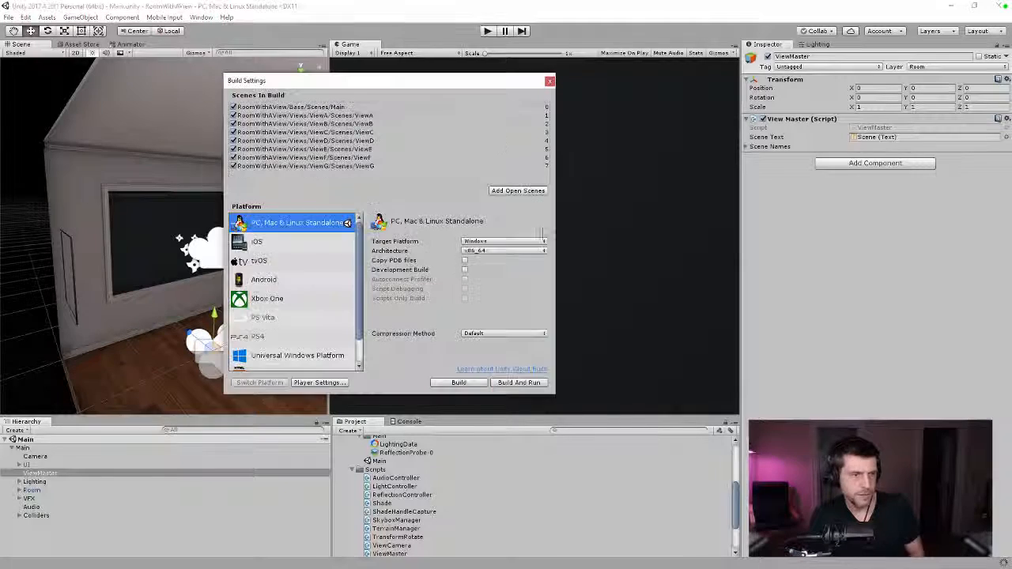
{"action": "left_click", "coordinate": [320, 383]}
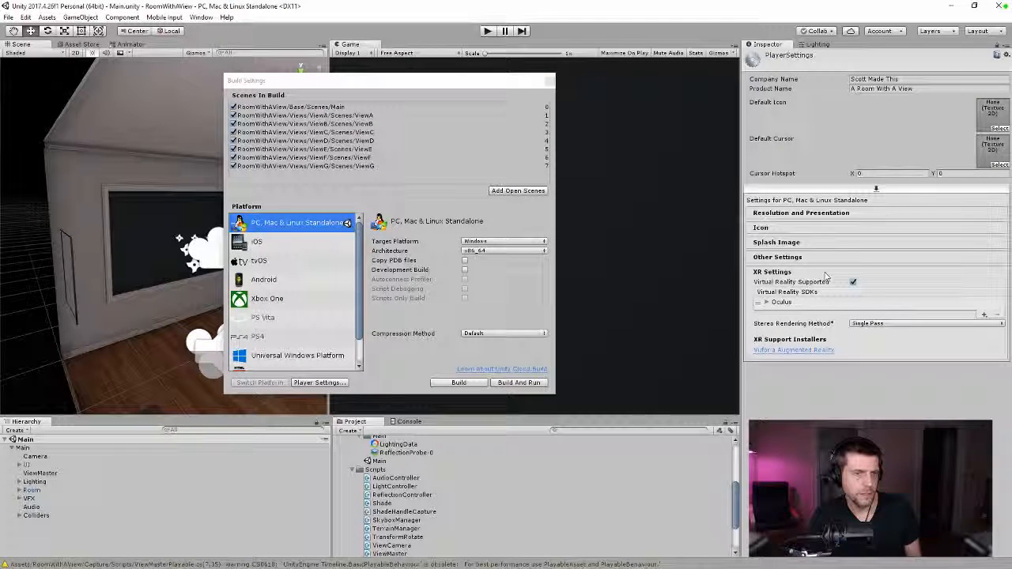
- Close the Build Settings, play-test the Main scene, dismissing the editor update notice, and stop the play session
{"action": "left_click", "coordinate": [549, 80]}
{"action": "left_click", "coordinate": [487, 32]}
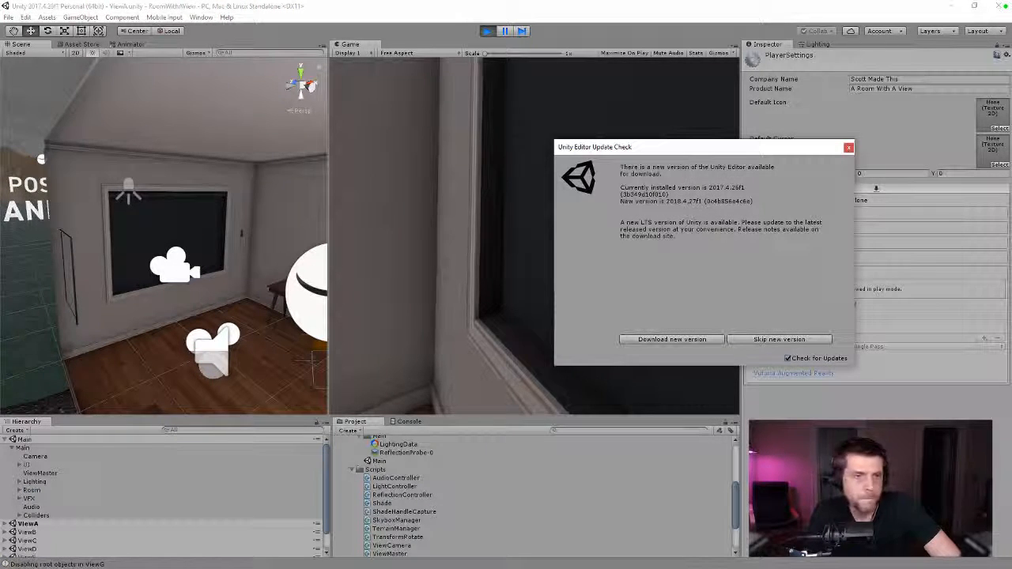
{"action": "left_click", "coordinate": [847, 148]}
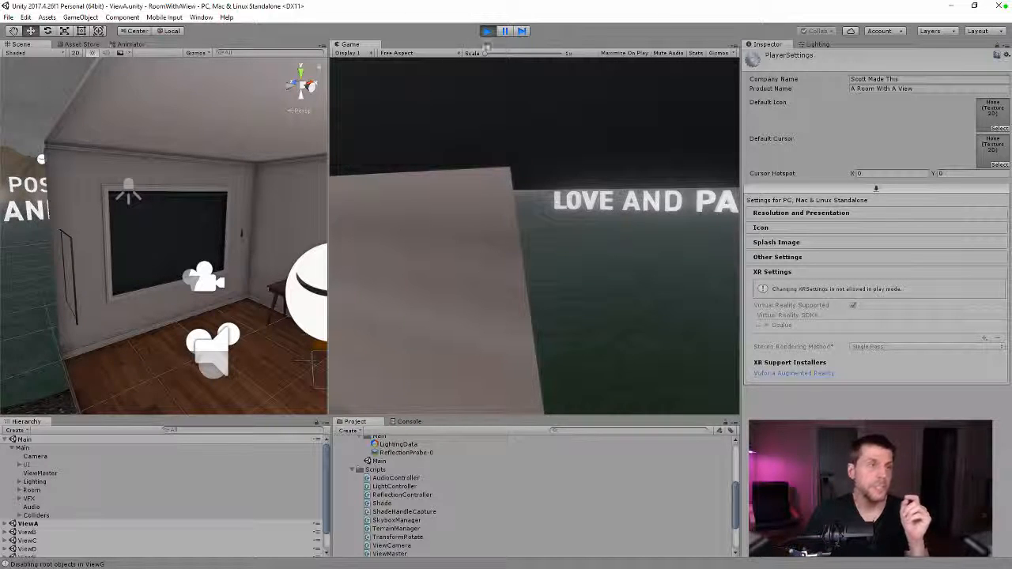
{"action": "left_click", "coordinate": [488, 31]}
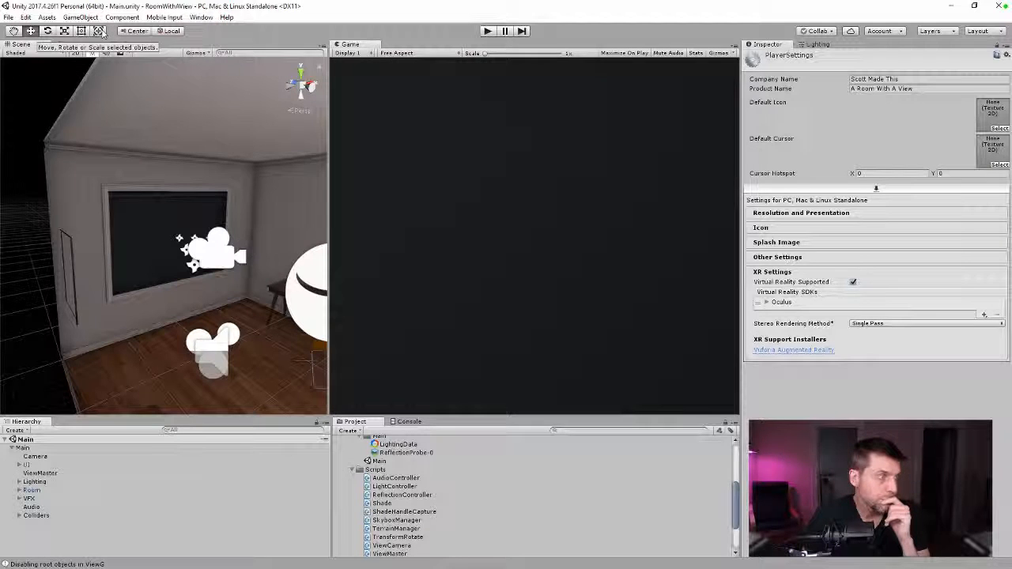
{"action": "scroll", "coordinate": [214, 293], "scroll_direction": "up", "scroll_amount": 2}
{"action": "scroll", "coordinate": [215, 293], "scroll_direction": "down", "scroll_amount": 10}
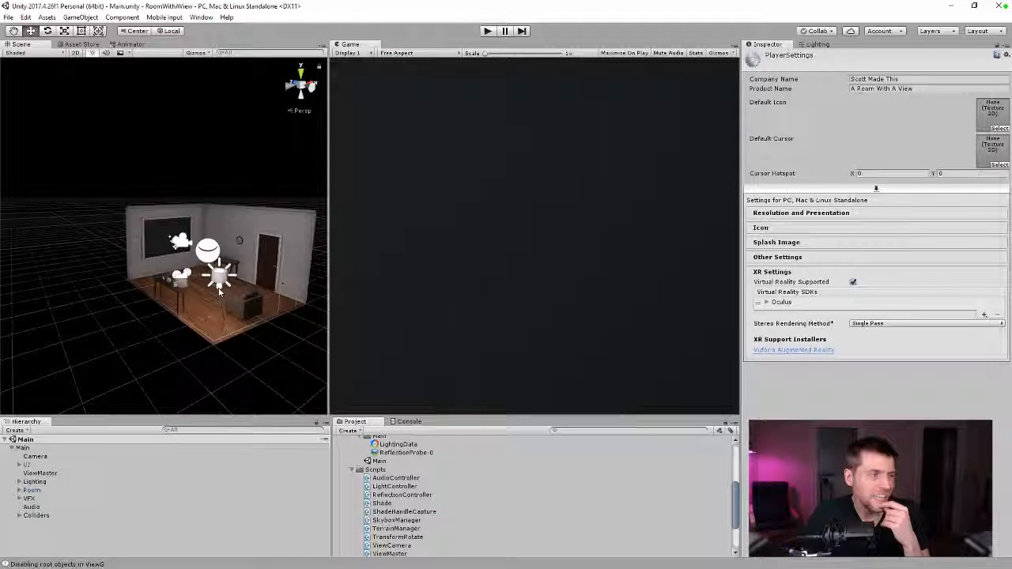
{"action": "scroll", "coordinate": [219, 291], "scroll_direction": "up", "scroll_amount": 10}
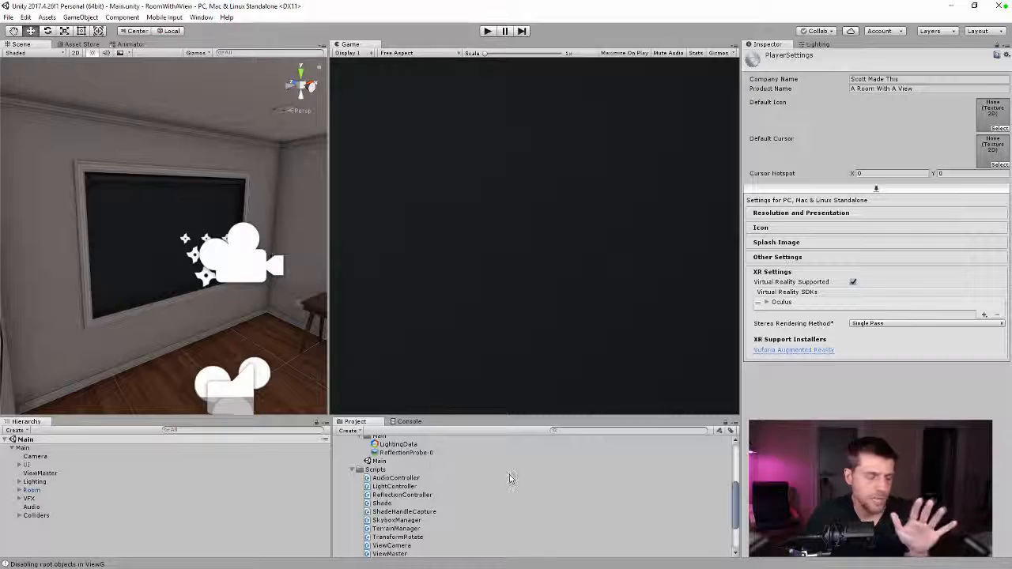
- Reopen the Main scene from Base's Scenes folder and show its Lighting settings
{"action": "left_click", "coordinate": [353, 470]}
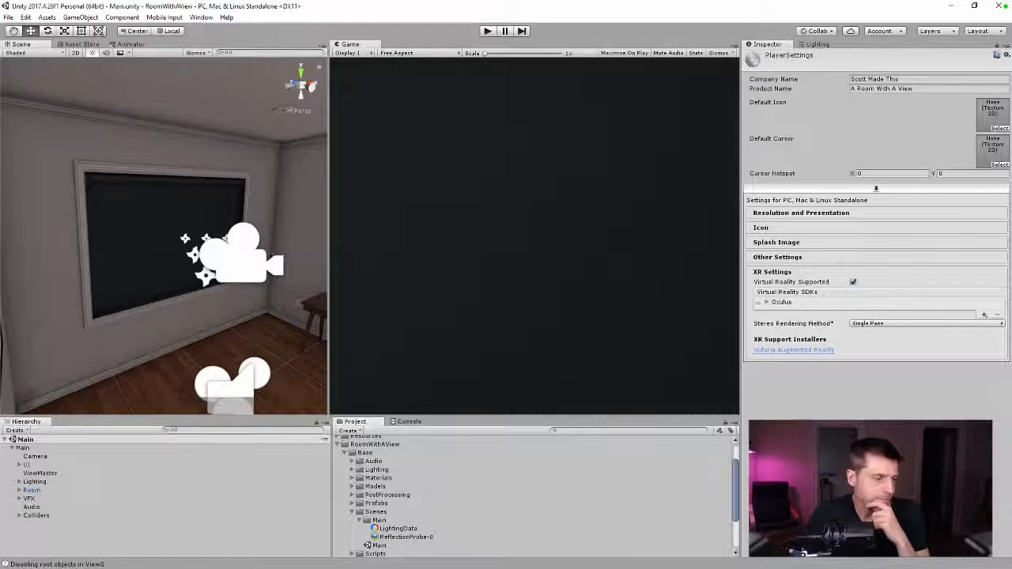
{"action": "double_click", "coordinate": [377, 546]}
{"action": "left_click", "coordinate": [818, 45]}
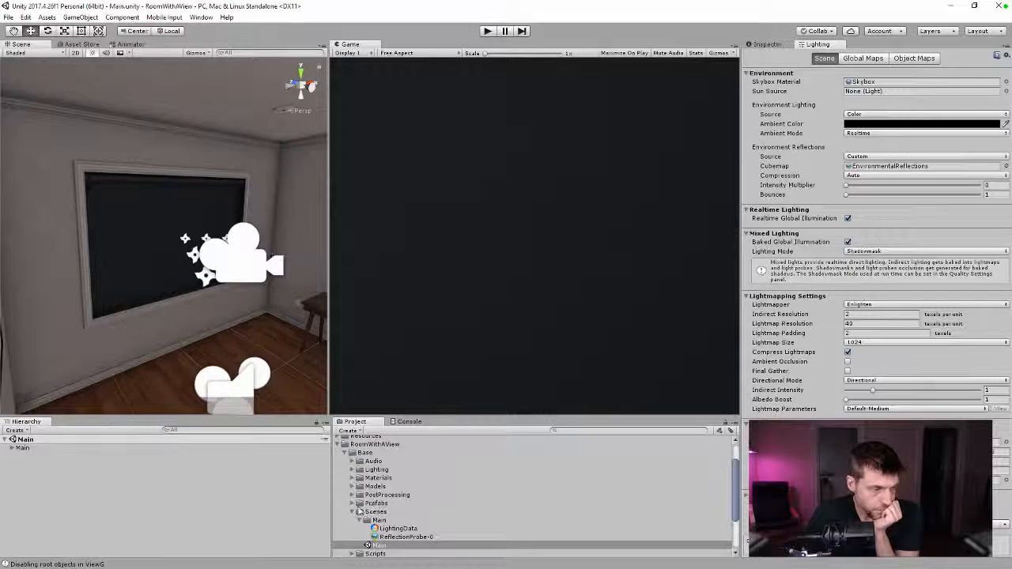
- Collapse the Base folder in the project, expand the Views folder and open the ViewA scene
{"action": "scroll", "coordinate": [357, 510], "scroll_direction": "down", "scroll_amount": 3}
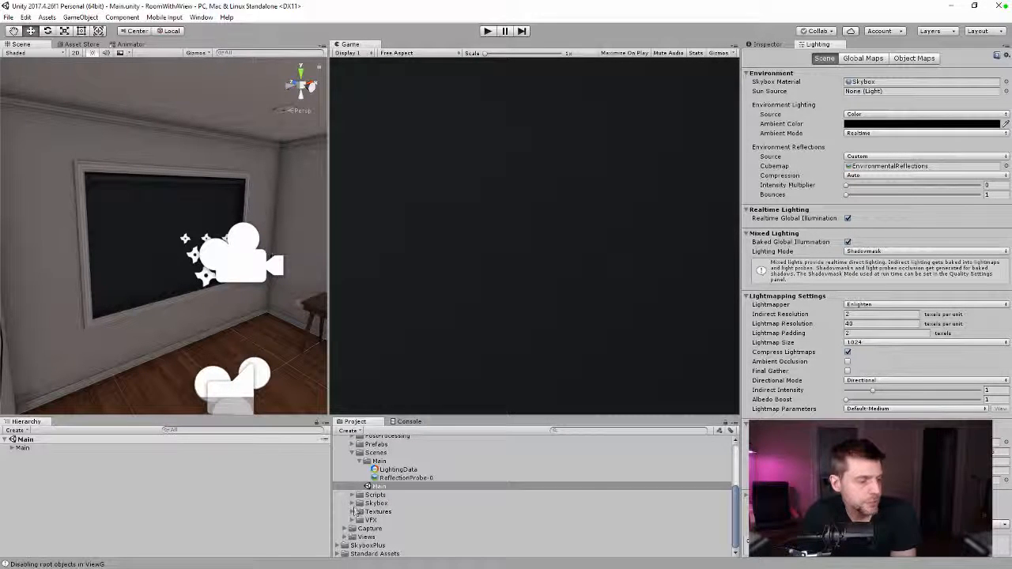
{"action": "left_click", "coordinate": [352, 504]}
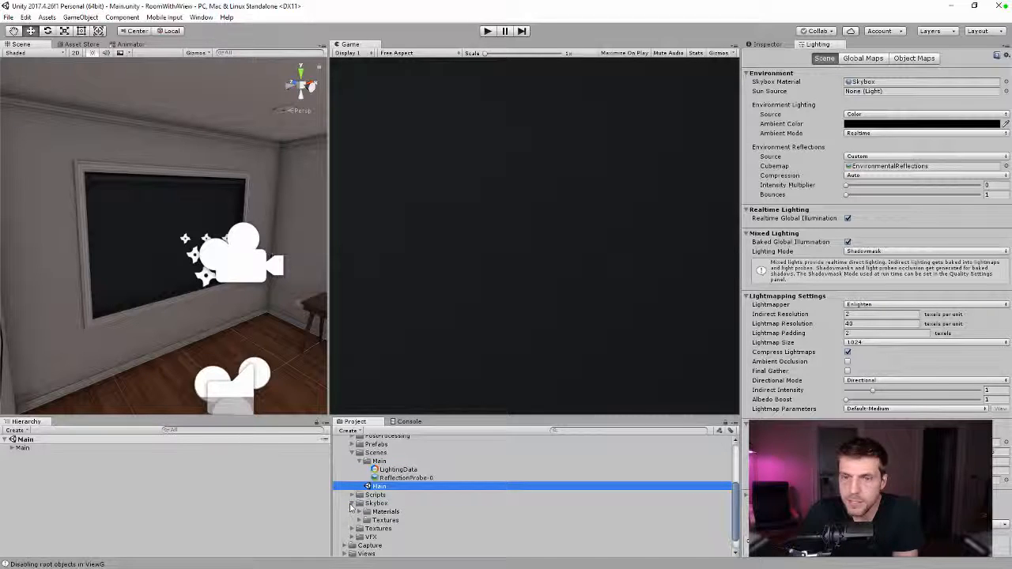
{"action": "left_click", "coordinate": [352, 503]}
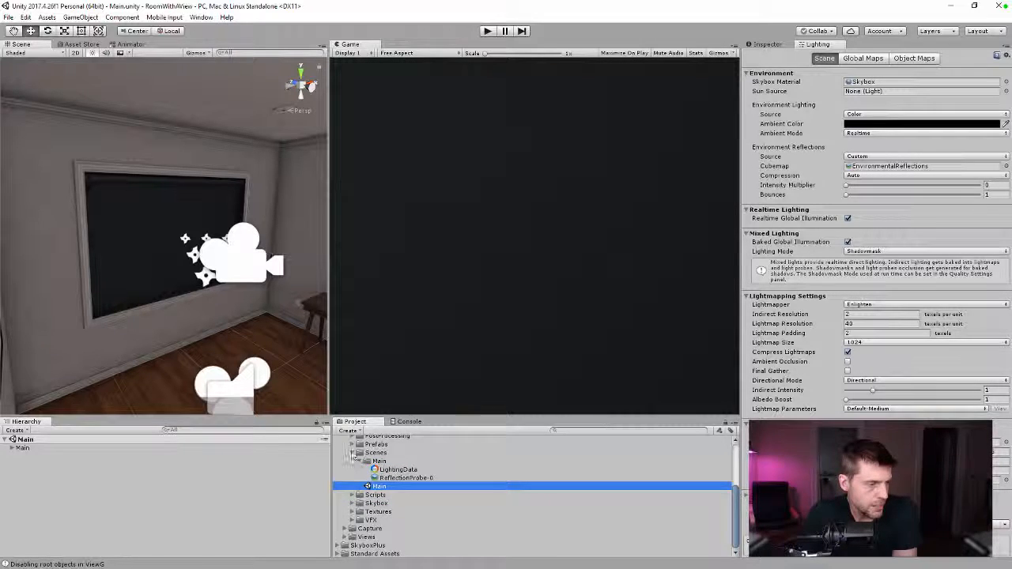
{"action": "left_click", "coordinate": [351, 453]}
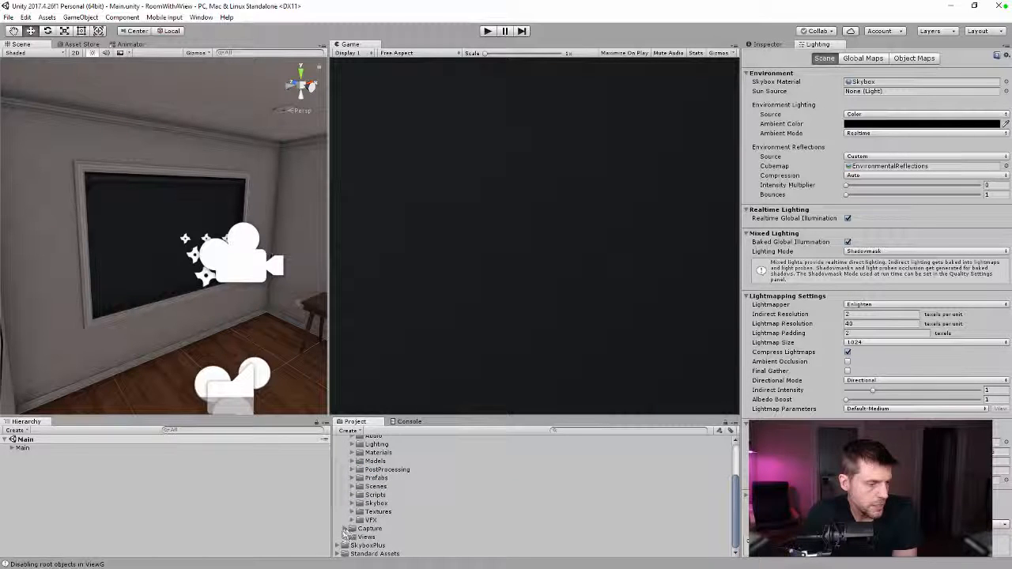
{"action": "scroll", "coordinate": [344, 534], "scroll_direction": "up", "scroll_amount": 3}
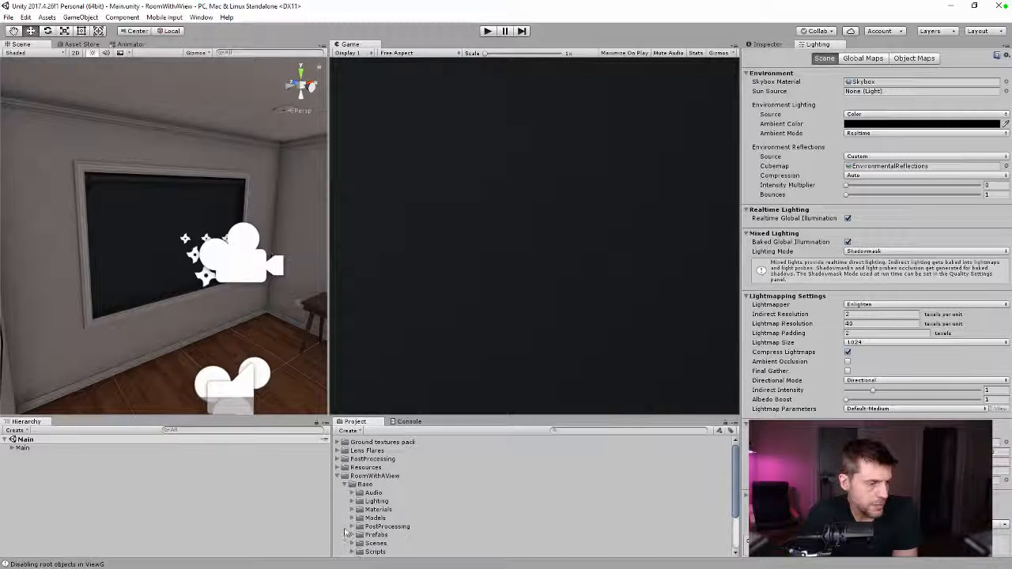
{"action": "left_click", "coordinate": [346, 483]}
{"action": "left_click", "coordinate": [345, 501]}
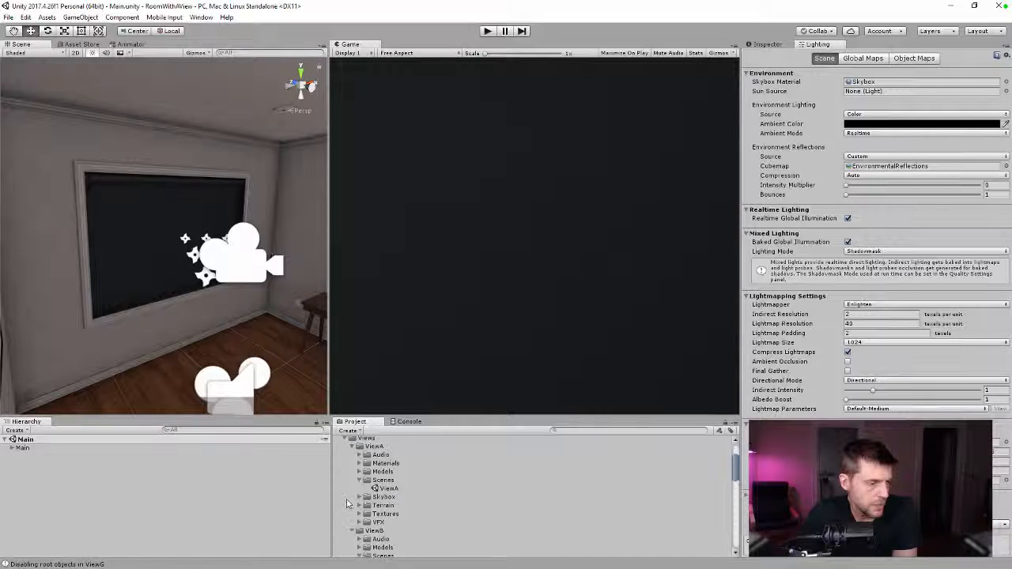
{"action": "double_click", "coordinate": [390, 489]}
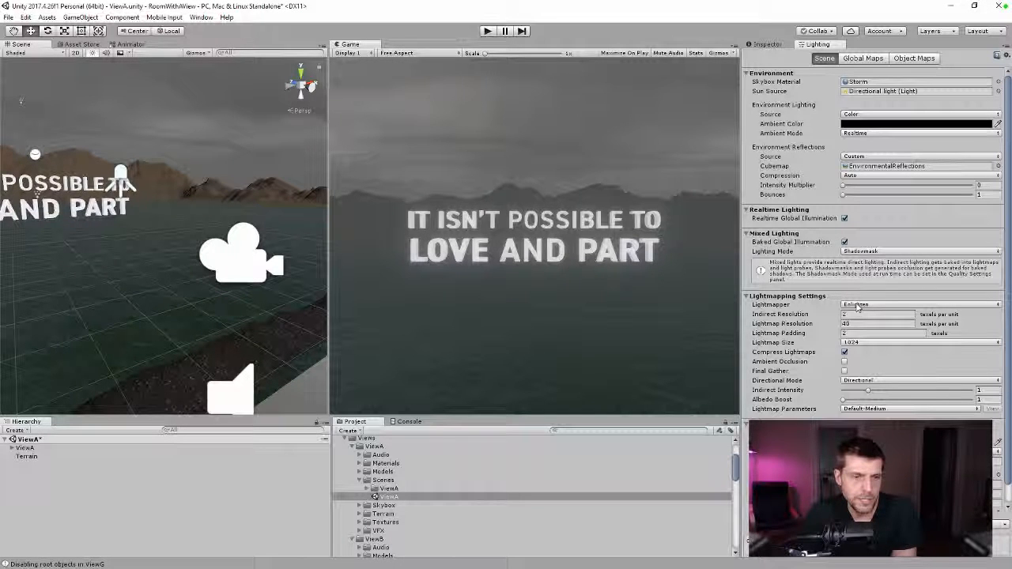
- Choose Enlighten as ViewA's Lightmapper, and open the ViewB scene while saving the changes to ViewA
{"action": "left_click", "coordinate": [857, 306]}
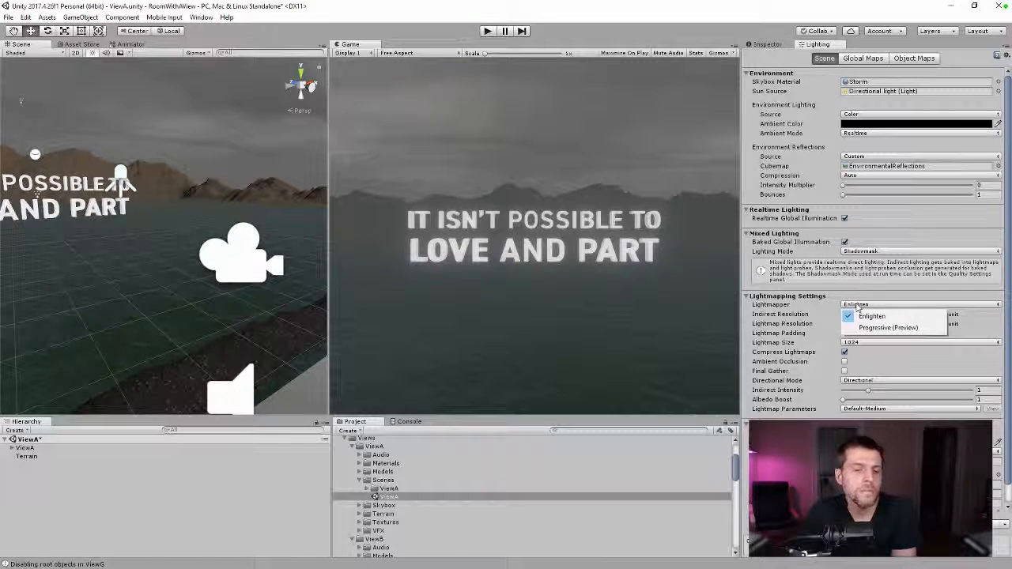
{"action": "left_click", "coordinate": [864, 316]}
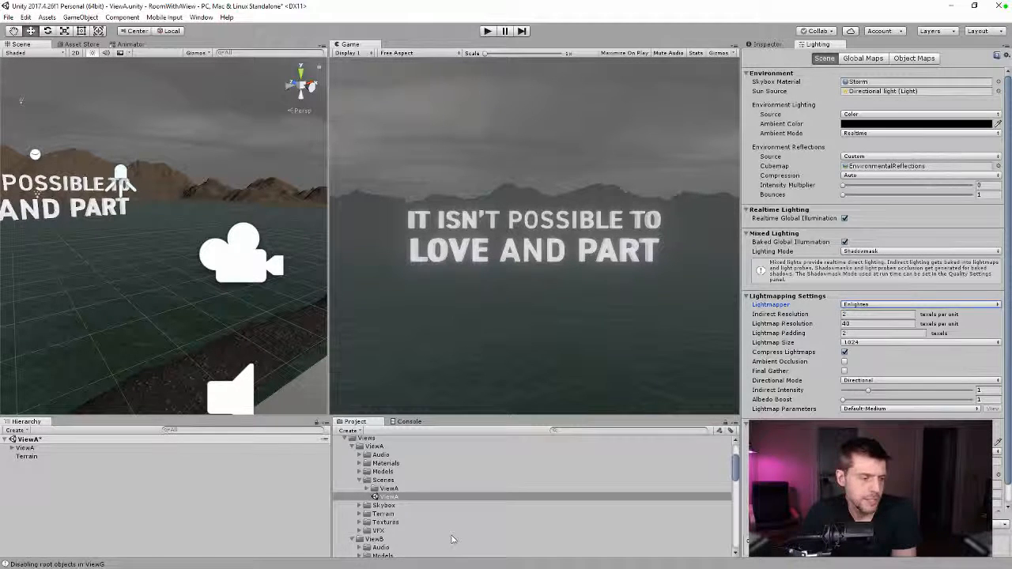
{"action": "scroll", "coordinate": [452, 539], "scroll_direction": "down", "scroll_amount": 2}
{"action": "double_click", "coordinate": [387, 510]}
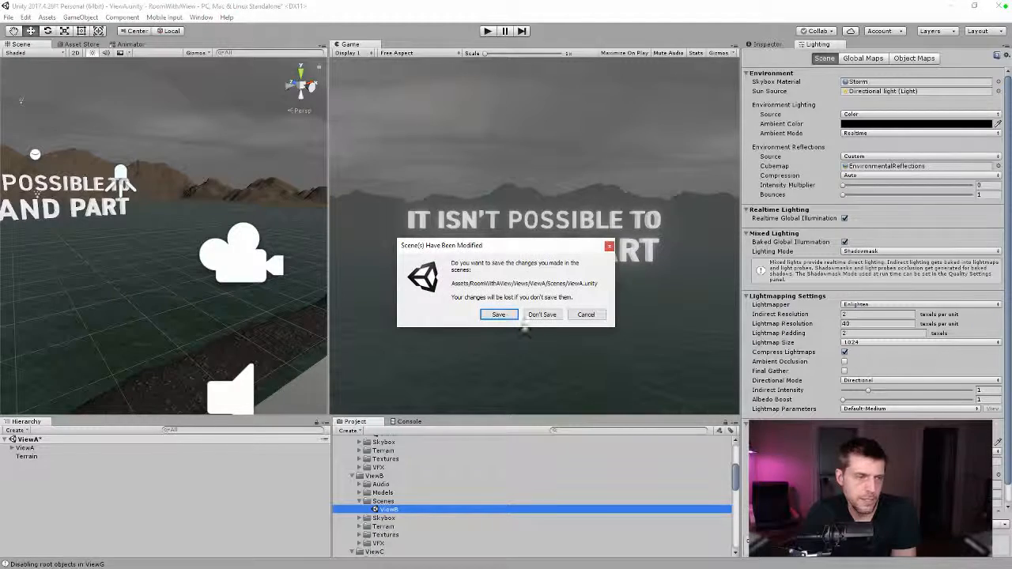
{"action": "left_click", "coordinate": [499, 315]}
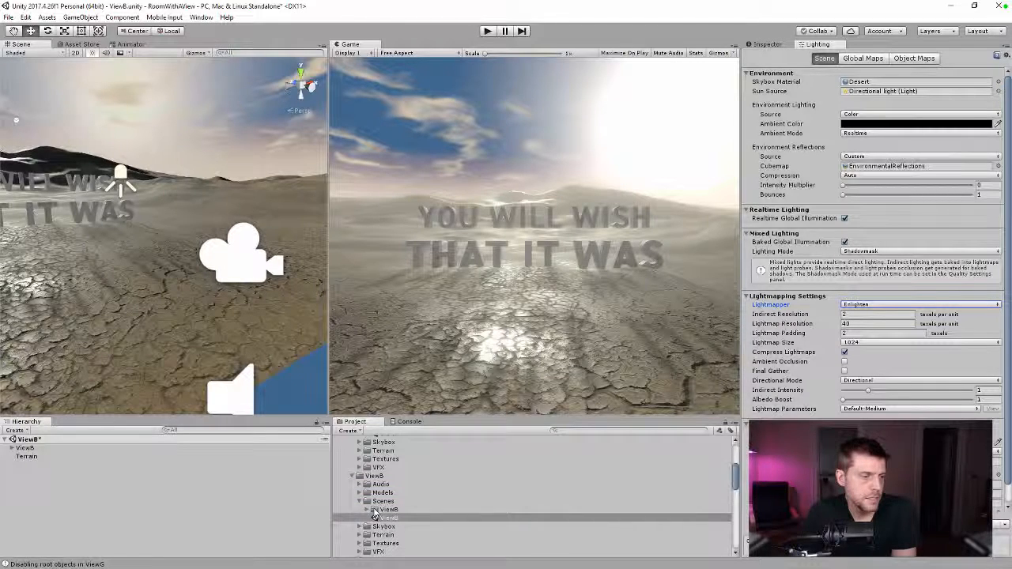
- Open the ViewC scene, saving the changes made to ViewB
{"action": "scroll", "coordinate": [375, 512], "scroll_direction": "down", "scroll_amount": 2}
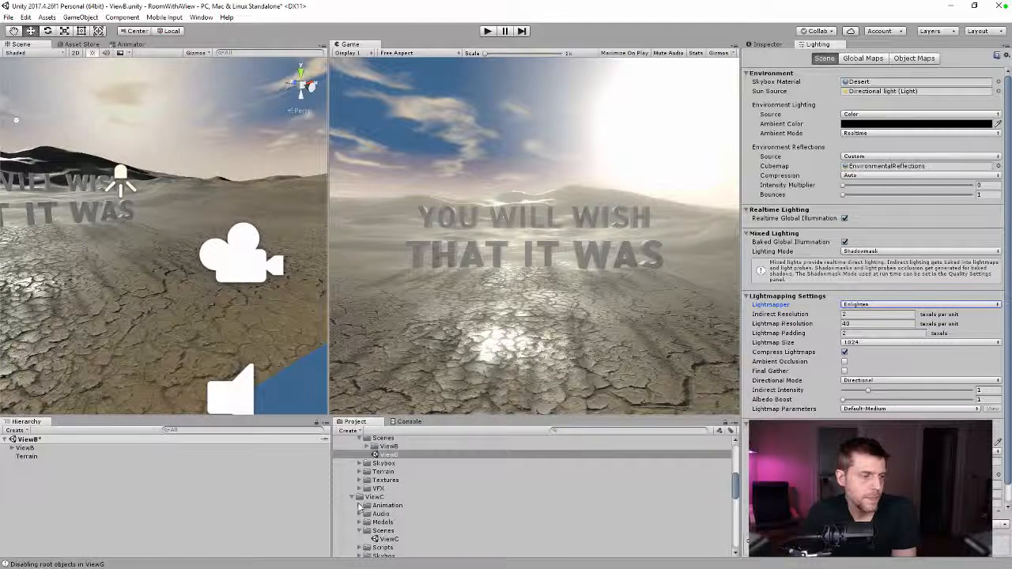
{"action": "double_click", "coordinate": [383, 538]}
{"action": "left_click", "coordinate": [487, 314]}
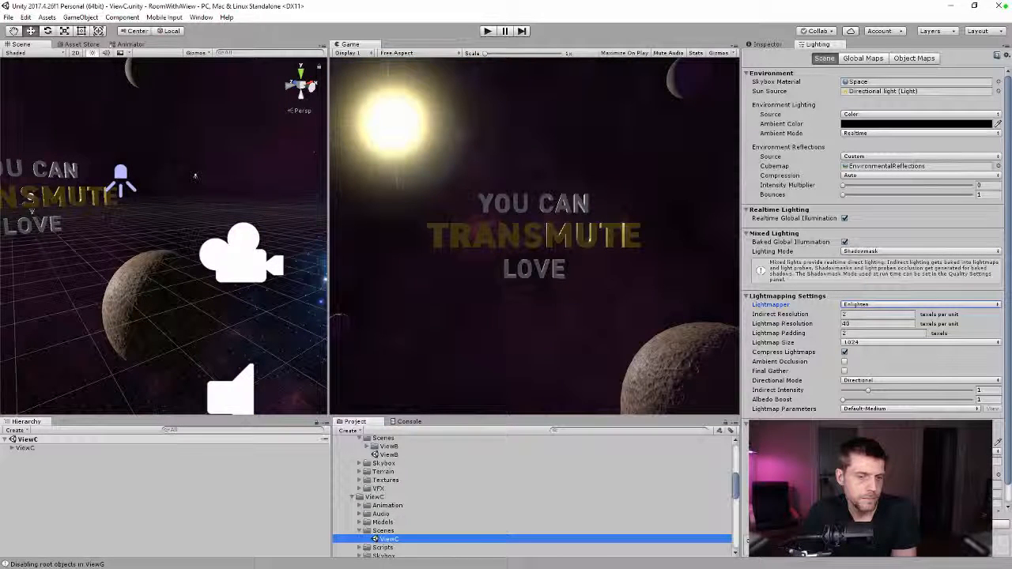
- Open the ViewD scene, saving the changes made to ViewC
{"action": "scroll", "coordinate": [462, 506], "scroll_direction": "down", "scroll_amount": 3}
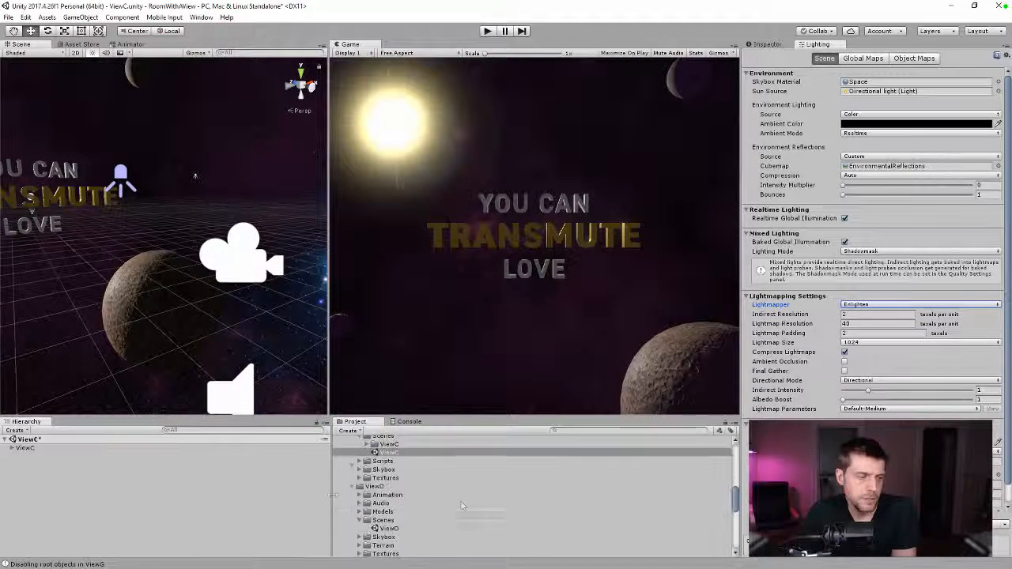
{"action": "double_click", "coordinate": [385, 528]}
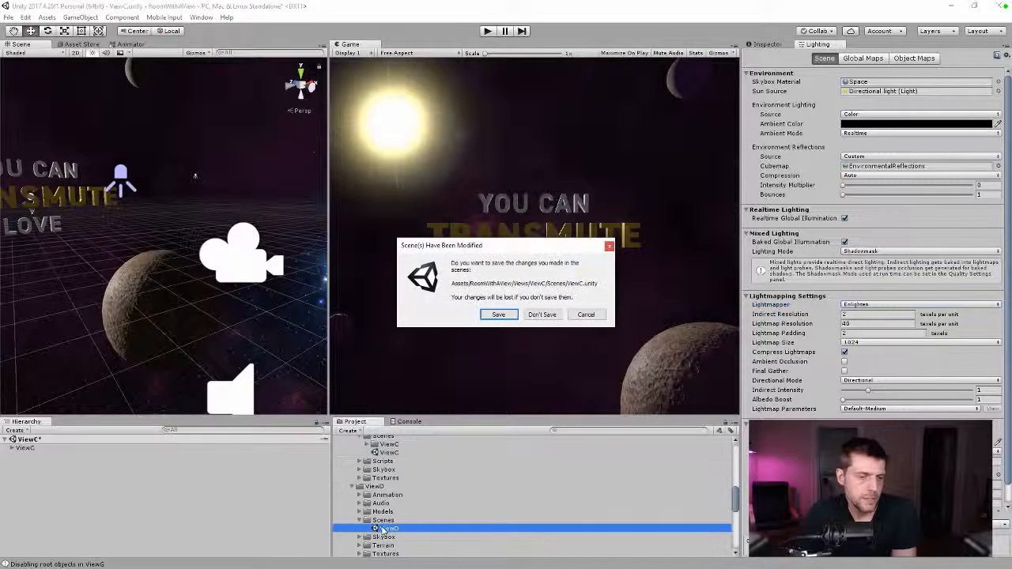
{"action": "left_click", "coordinate": [501, 314]}
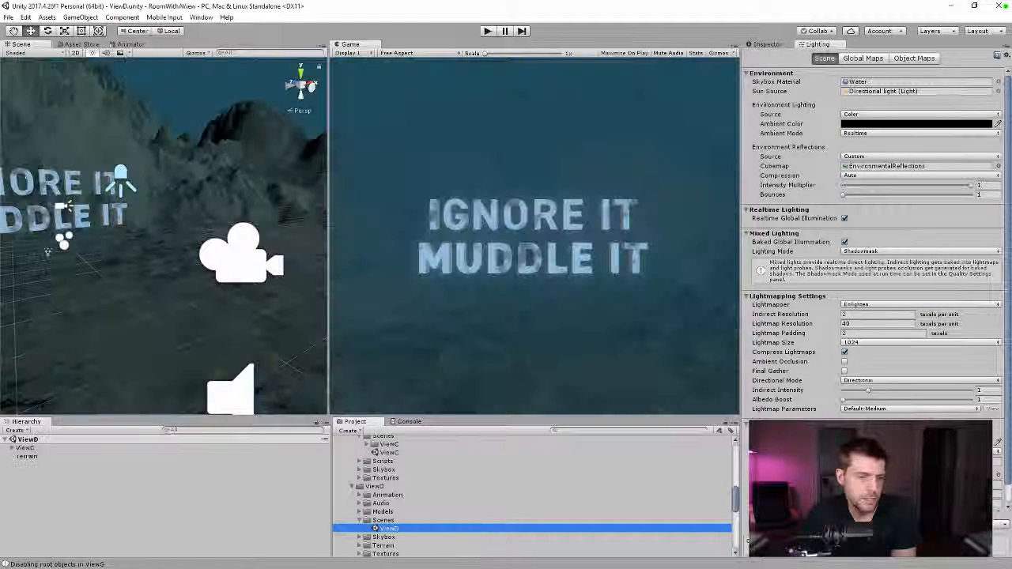
- Check ViewD's Lightmapper setting and inspect the objects under its root, including the Lighting group
{"action": "left_click", "coordinate": [920, 304]}
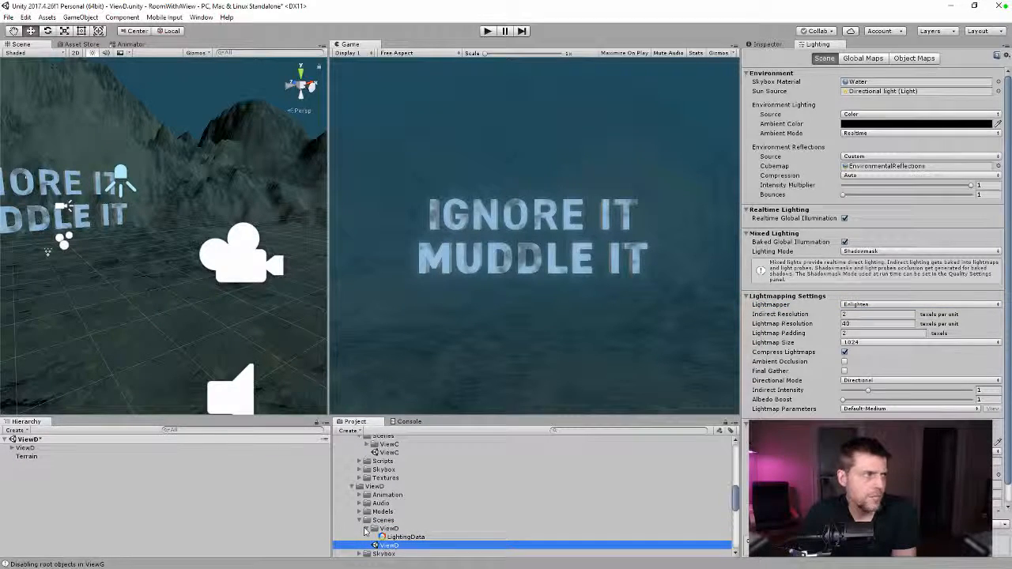
{"action": "left_click", "coordinate": [12, 448]}
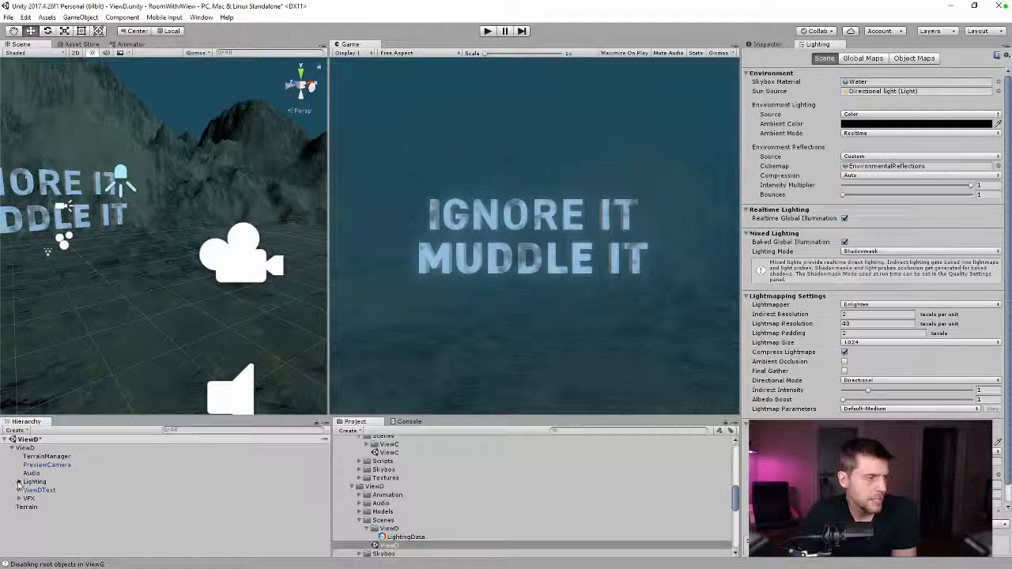
{"action": "left_click", "coordinate": [19, 482]}
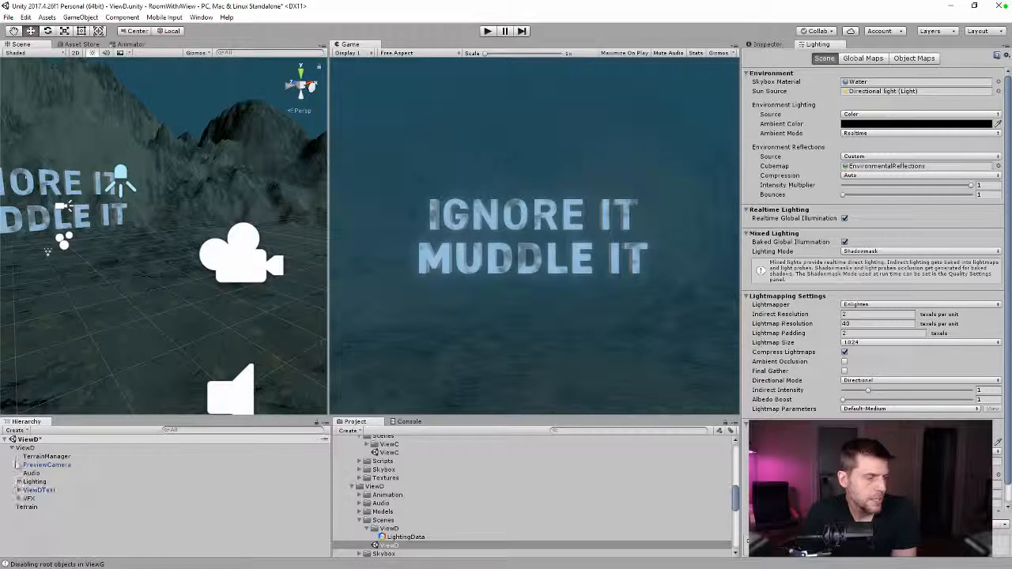
{"action": "left_click", "coordinate": [12, 448]}
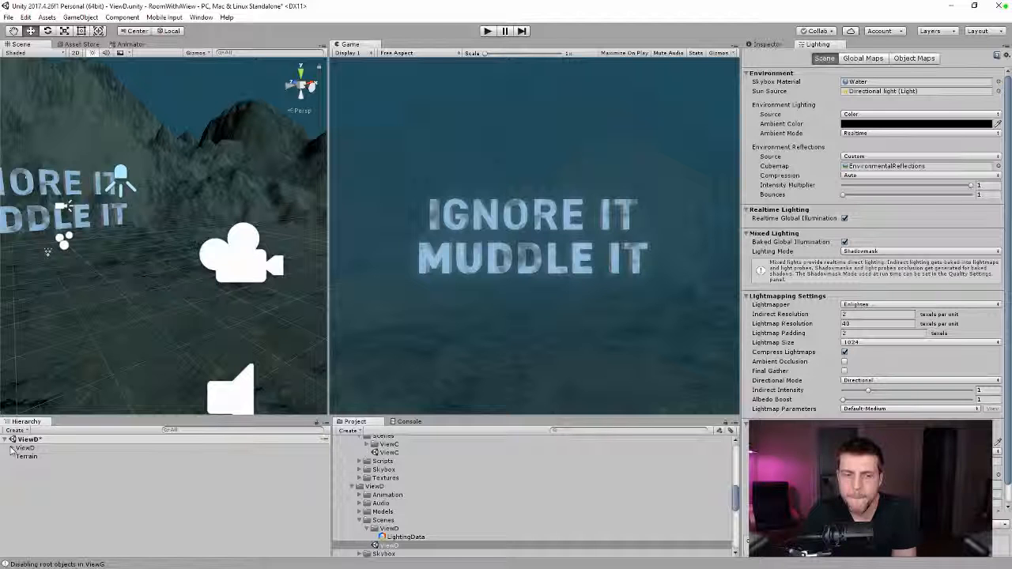
- Open the ViewE scene, saving the changes made to ViewD
{"action": "scroll", "coordinate": [377, 528], "scroll_direction": "down", "scroll_amount": 5}
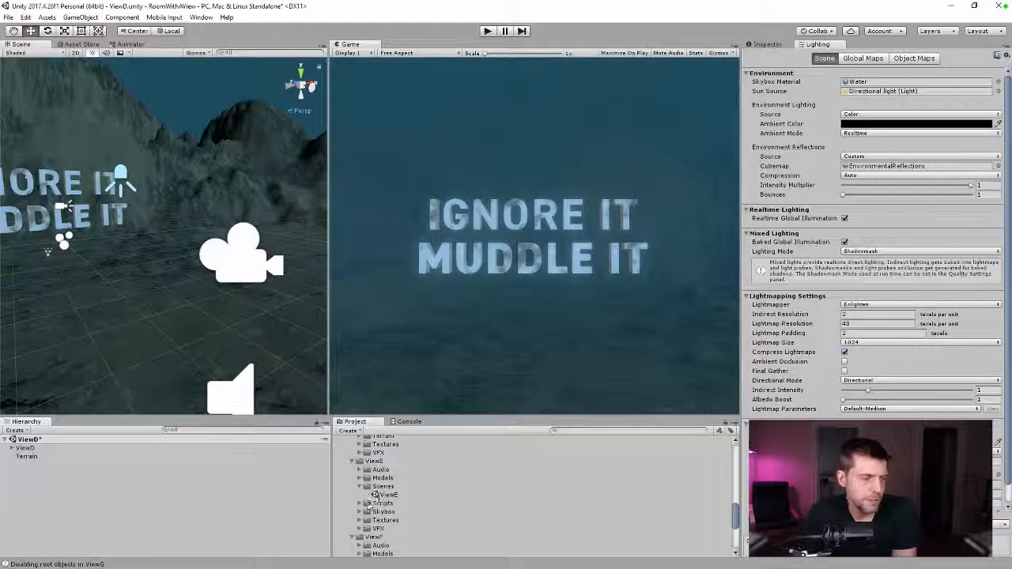
{"action": "double_click", "coordinate": [387, 495]}
{"action": "left_click", "coordinate": [495, 315]}
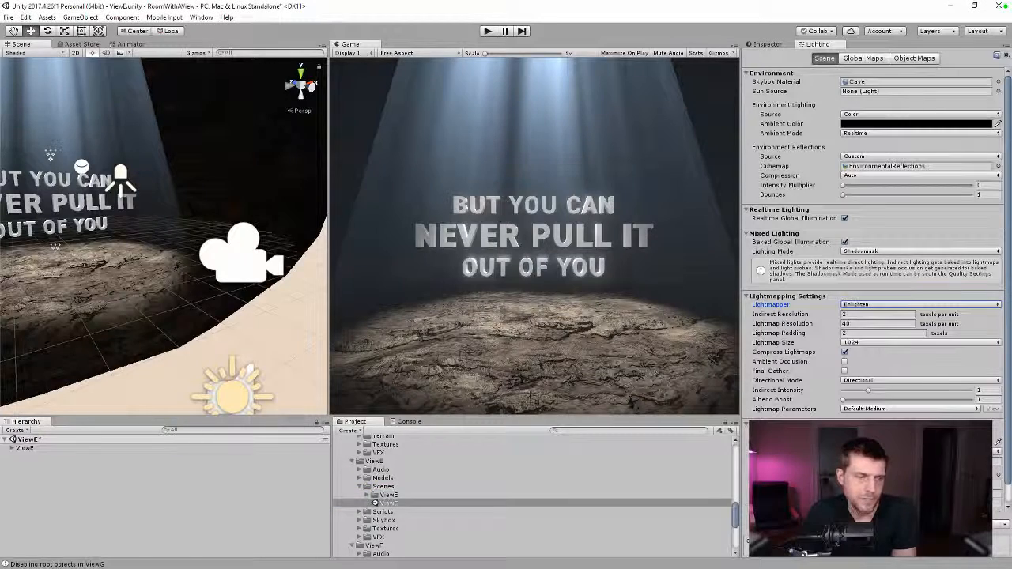
- Open the ViewF scene, saving the changes made to ViewE
{"action": "scroll", "coordinate": [387, 480], "scroll_direction": "down", "scroll_amount": 3}
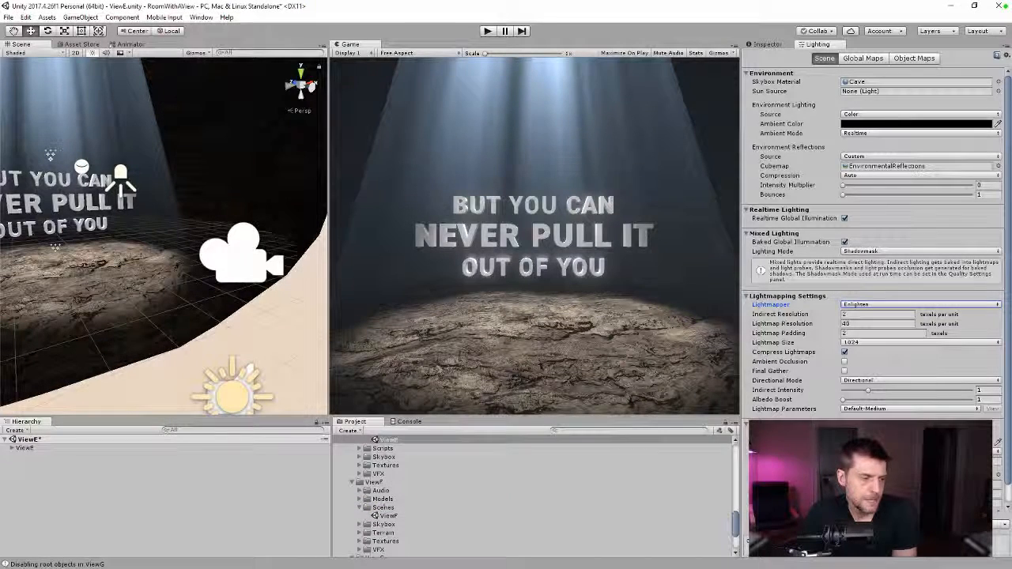
{"action": "left_click", "coordinate": [384, 517]}
{"action": "double_click", "coordinate": [384, 518]}
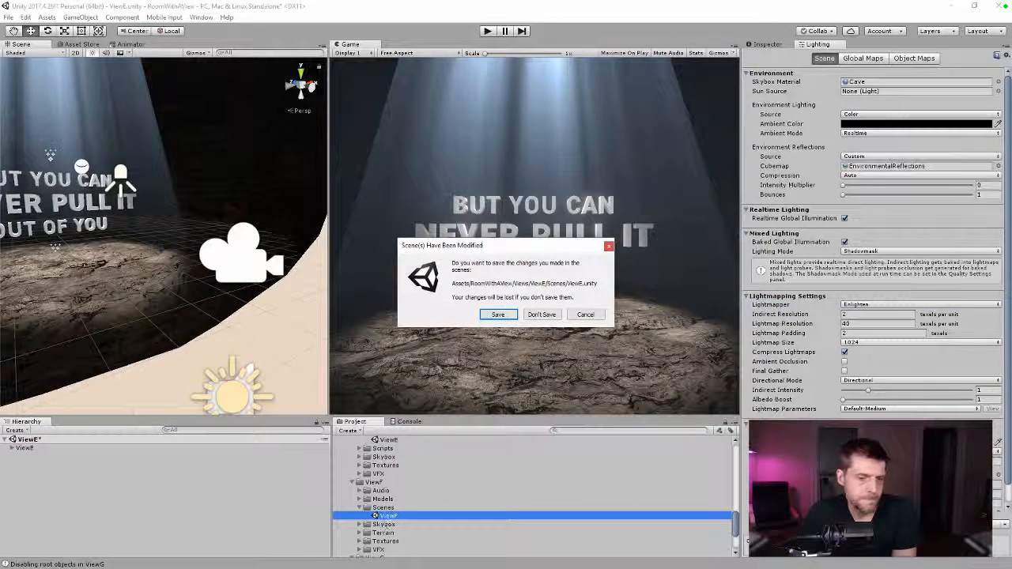
{"action": "left_click", "coordinate": [510, 316]}
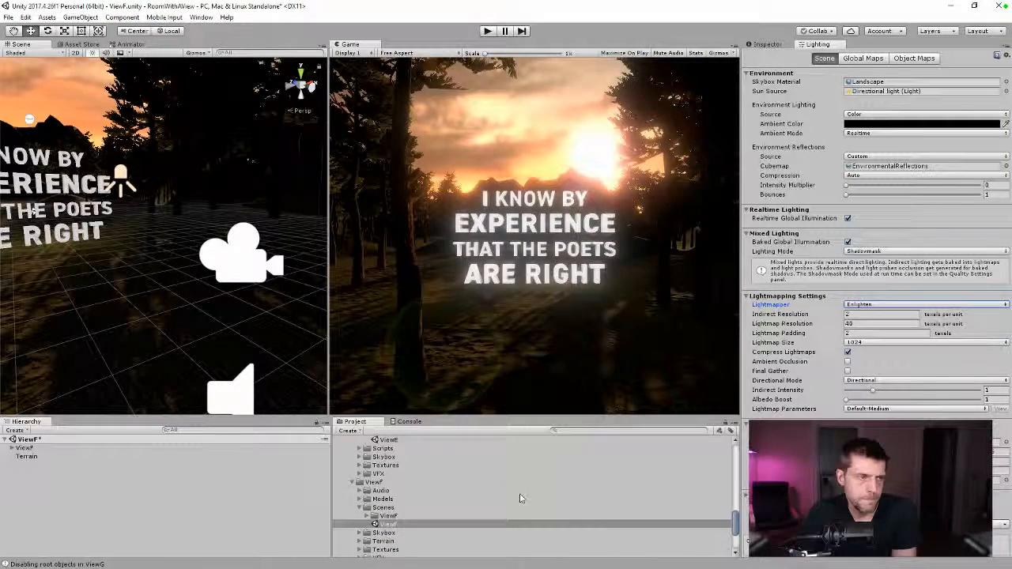
- Open the ViewG scene, saving the changes to ViewF, and expand the ViewG root object in the hierarchy
{"action": "scroll", "coordinate": [521, 498], "scroll_direction": "down", "scroll_amount": 1}
{"action": "double_click", "coordinate": [389, 511]}
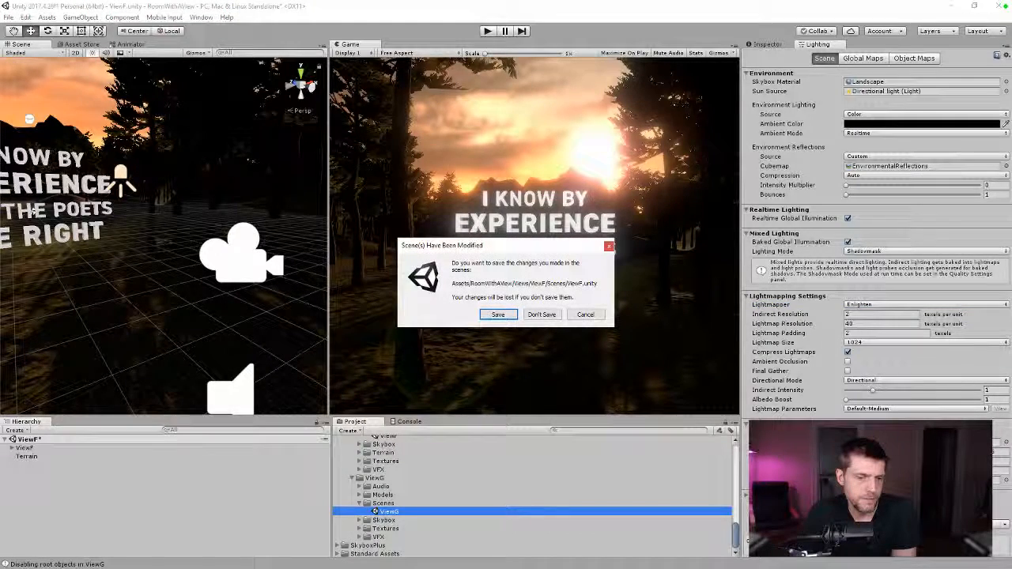
{"action": "left_click", "coordinate": [498, 314]}
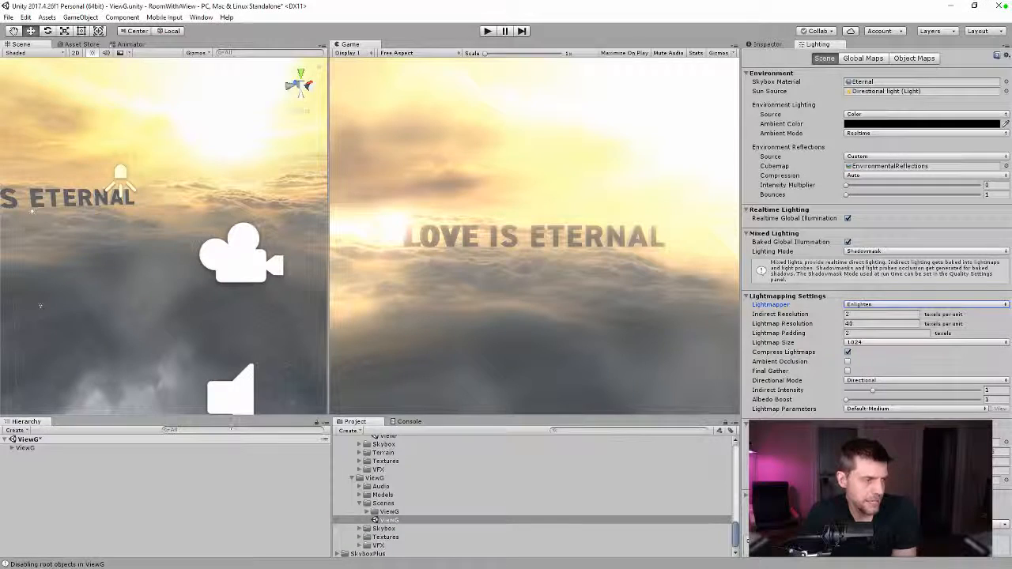
{"action": "left_click", "coordinate": [12, 448]}
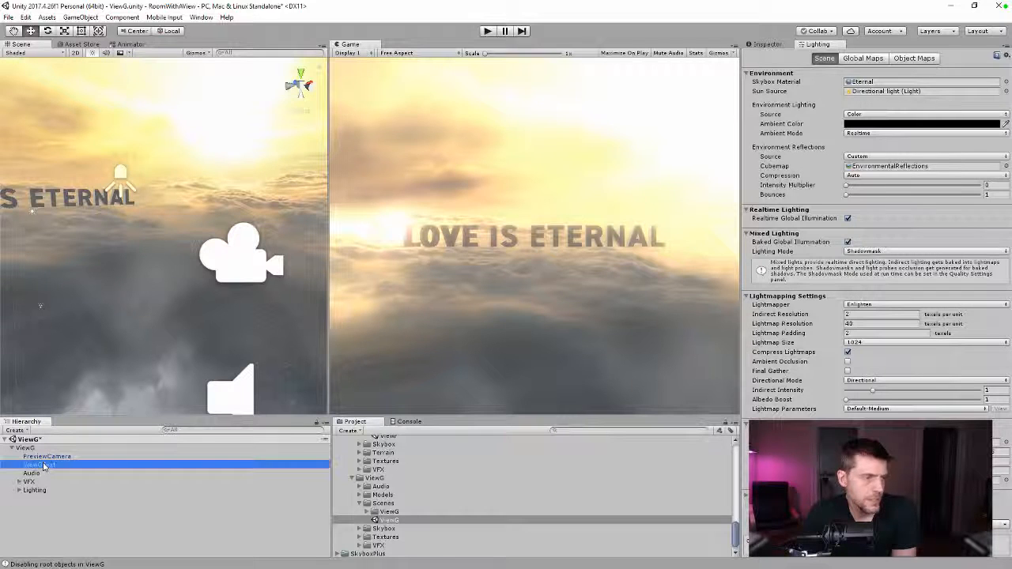
- Mark the ViewGText object as static and return to the scene's lighting settings
{"action": "left_click", "coordinate": [43, 465]}
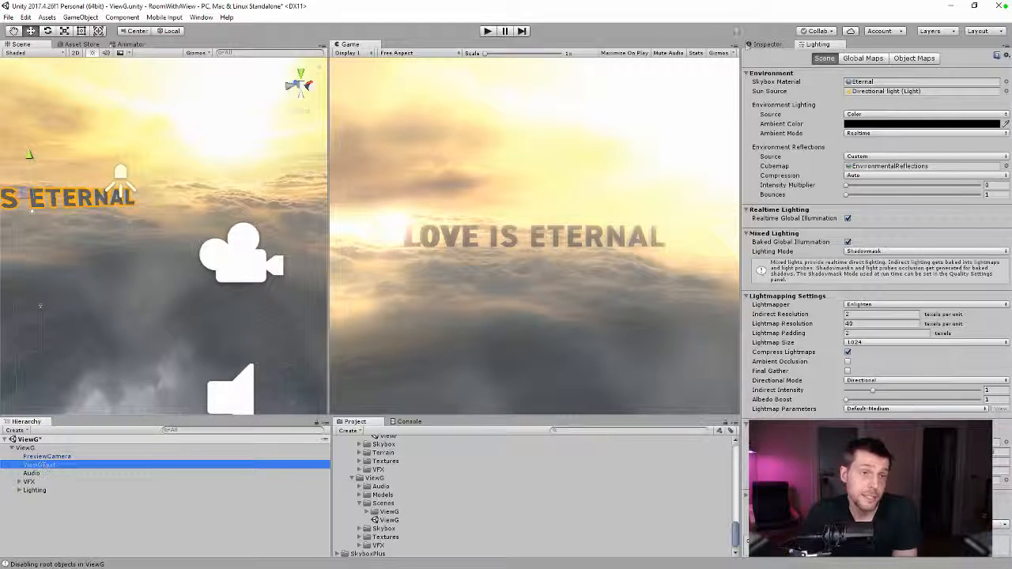
{"action": "left_click", "coordinate": [764, 44]}
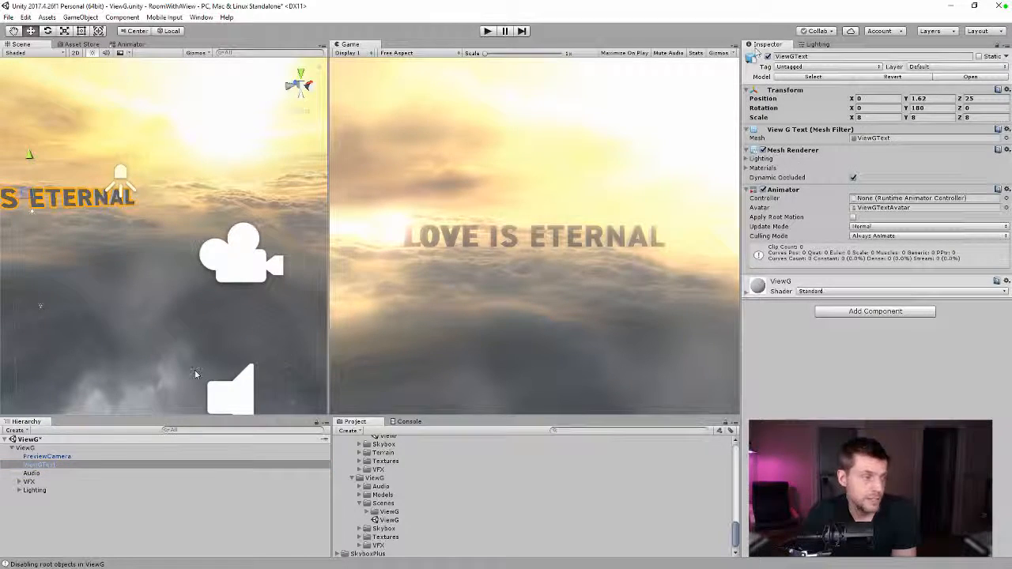
{"action": "left_click", "coordinate": [980, 57]}
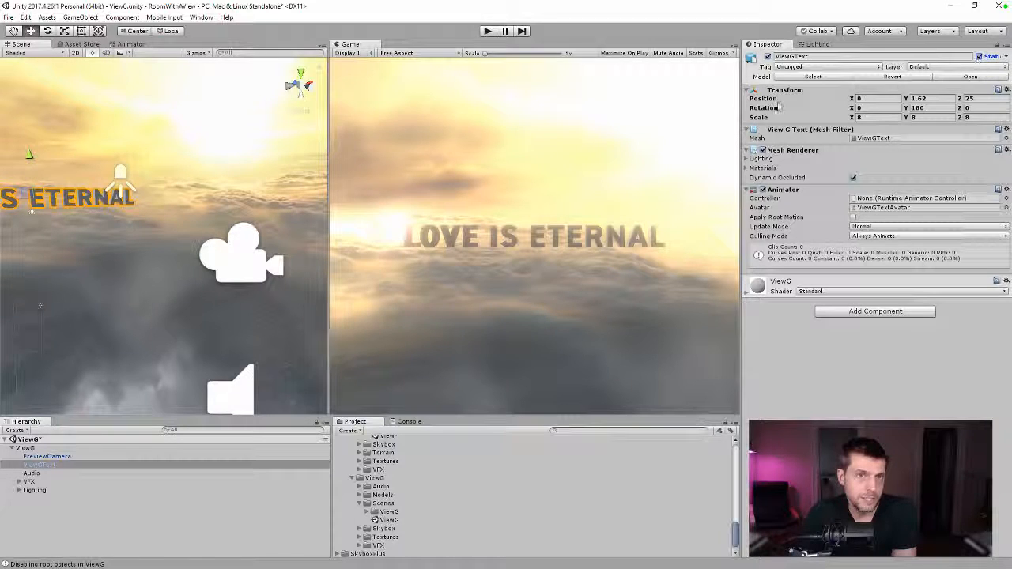
{"action": "left_click", "coordinate": [821, 44]}
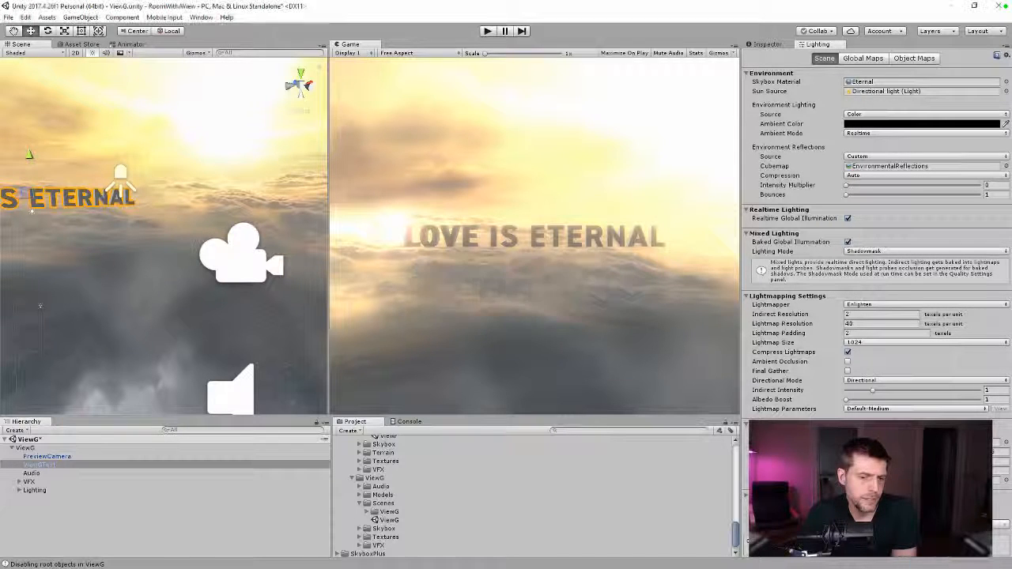
- Check the lights under ViewG's Lighting group, including the Directional light, and review ViewGText's static setting
{"action": "left_click", "coordinate": [20, 490]}
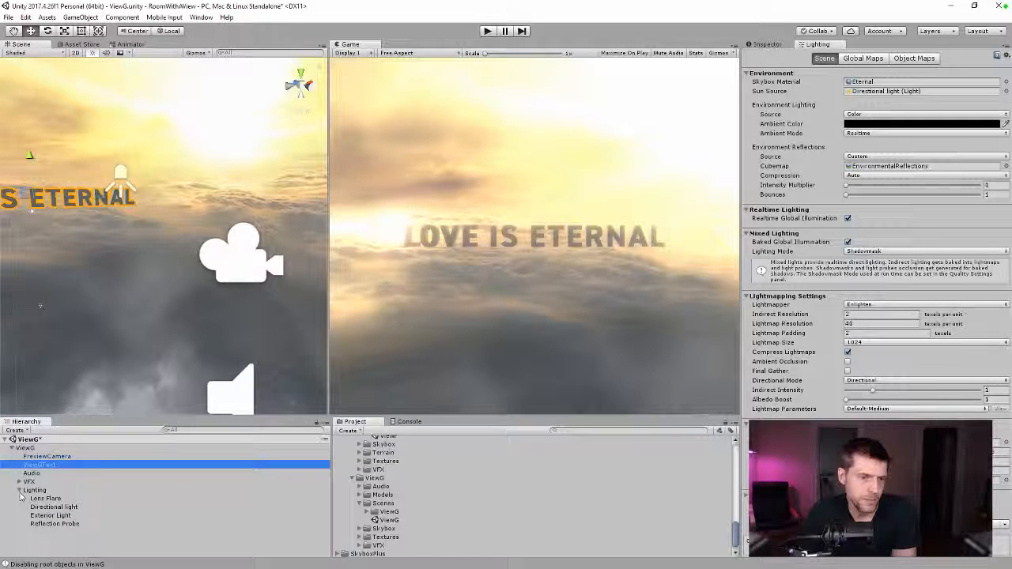
{"action": "left_click", "coordinate": [20, 491]}
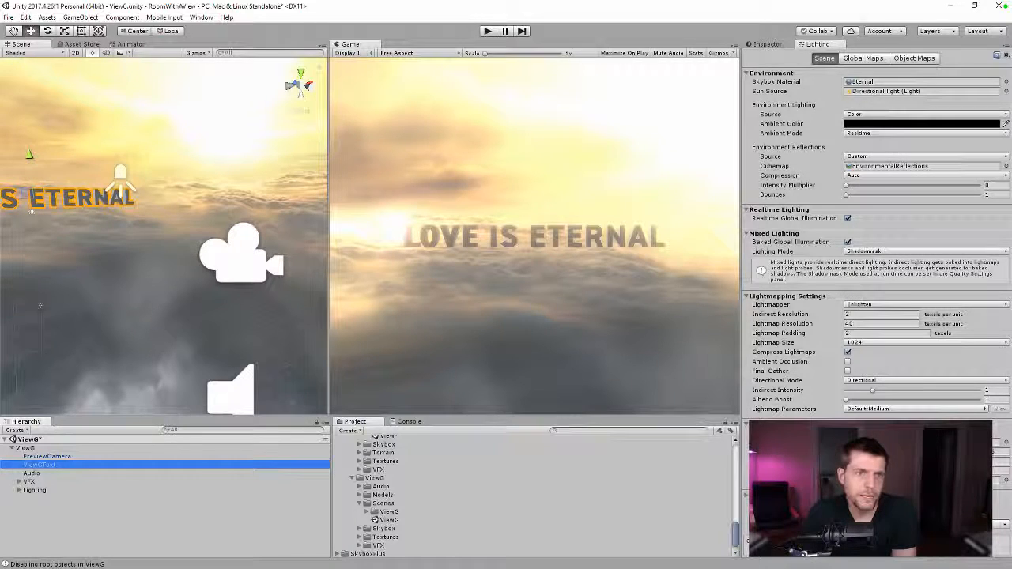
{"action": "left_click", "coordinate": [765, 44]}
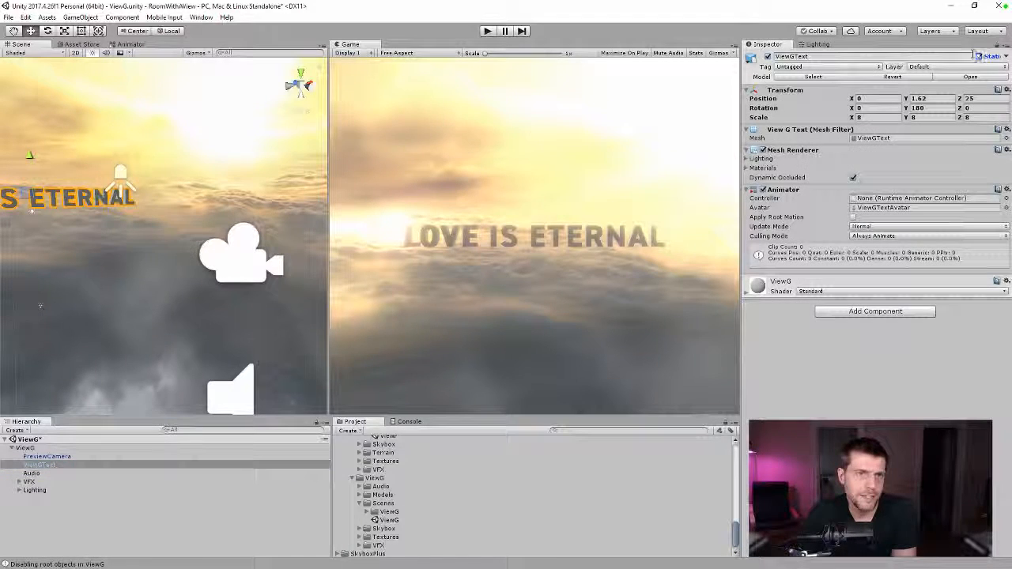
{"action": "left_click", "coordinate": [814, 44]}
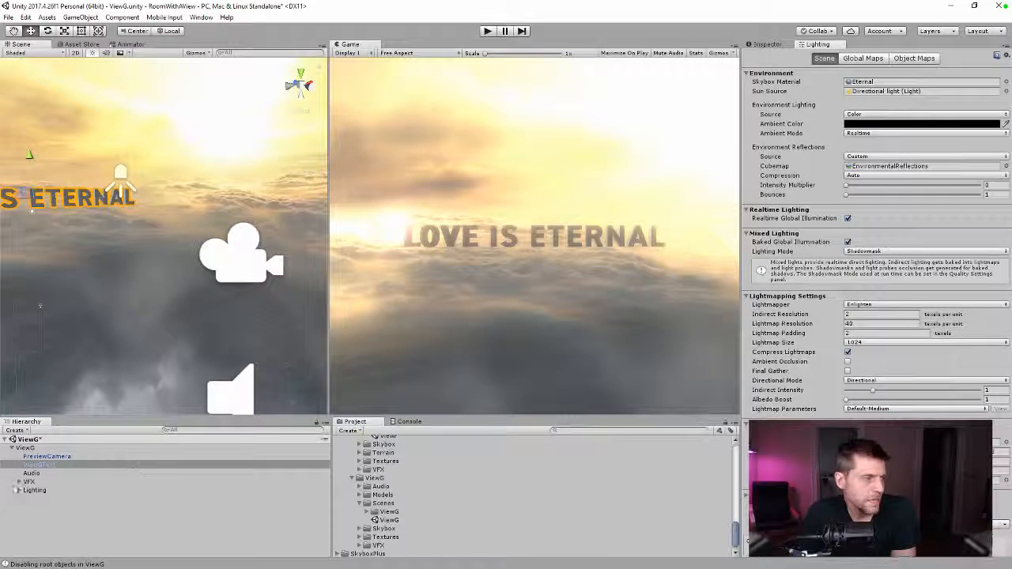
{"action": "left_click", "coordinate": [19, 490]}
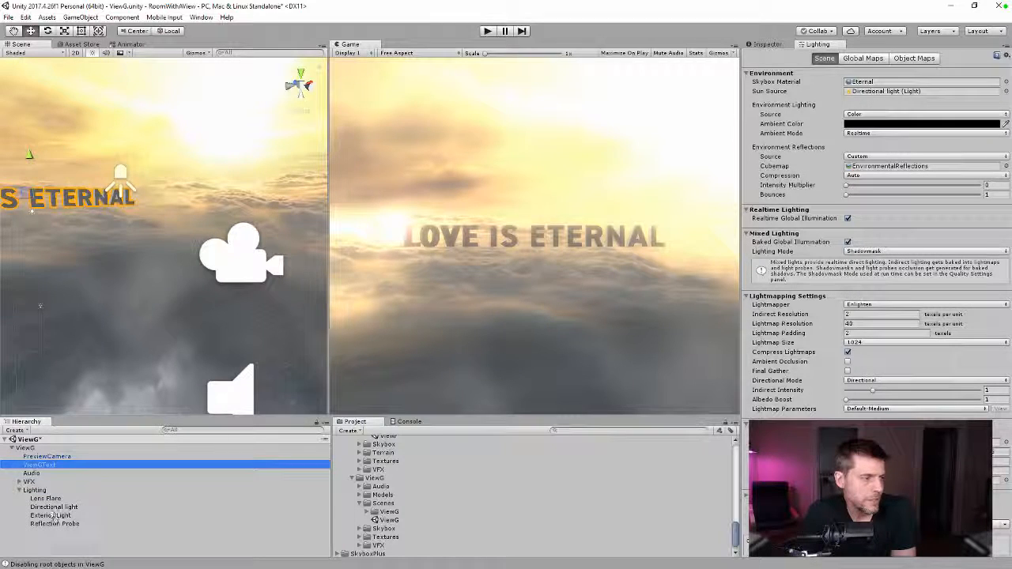
{"action": "left_click", "coordinate": [51, 507]}
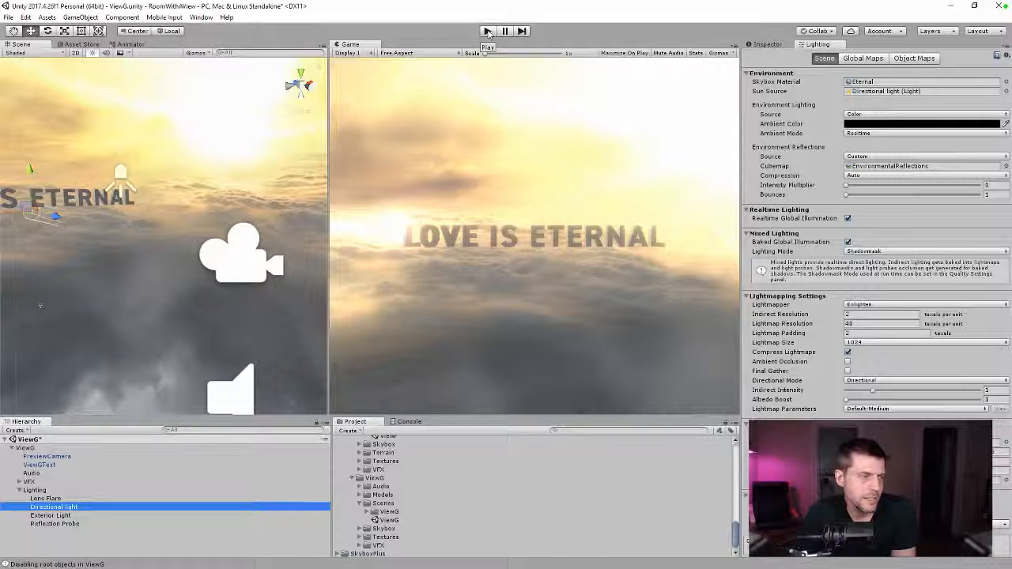
- Save the ViewG scene and open the Main scene from RoomWithAView's Base/Scenes folder
{"action": "scroll", "coordinate": [491, 546], "scroll_direction": "up", "scroll_amount": 10}
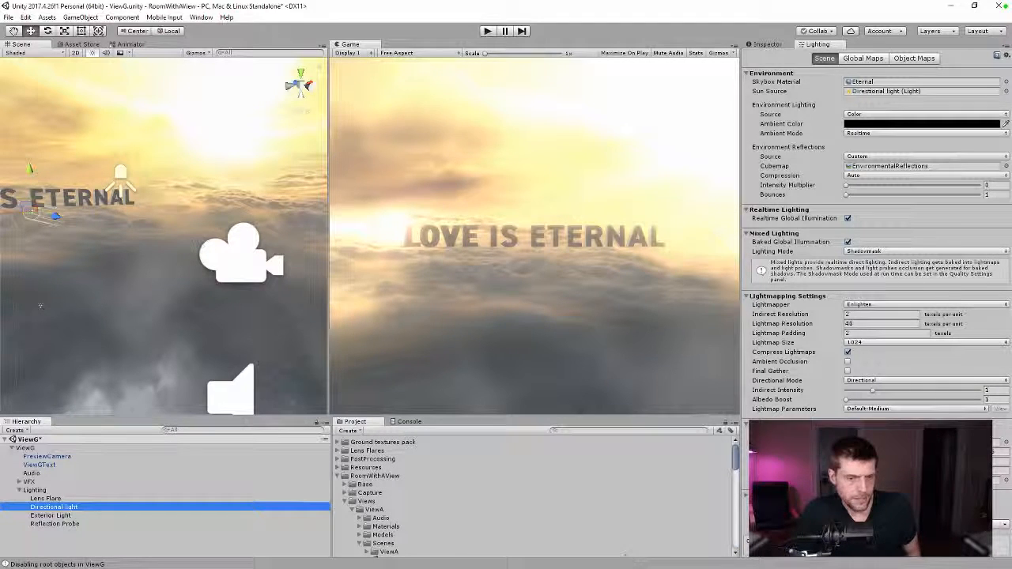
{"action": "key", "text": "ctrl+s"}
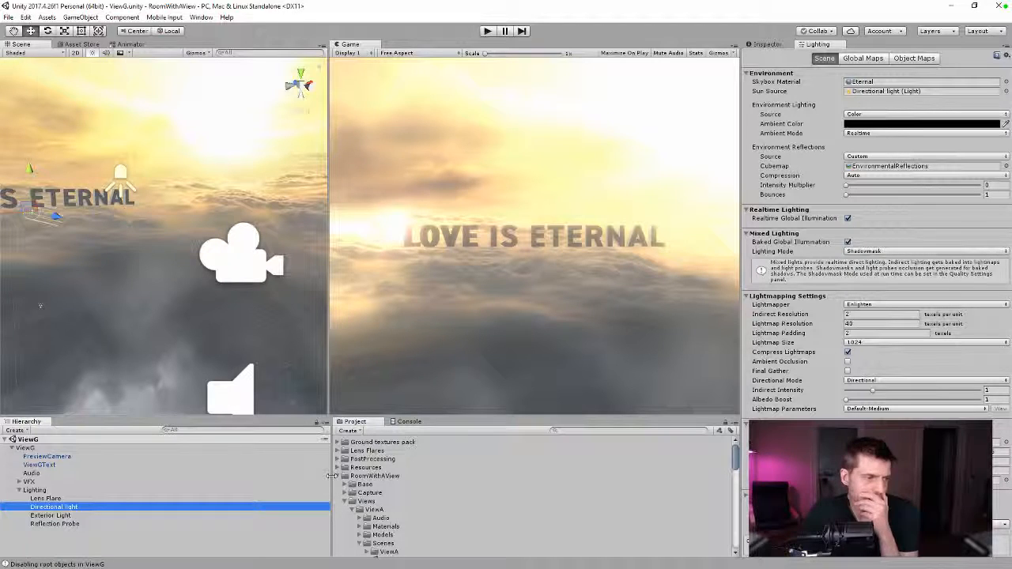
{"action": "left_click", "coordinate": [345, 500]}
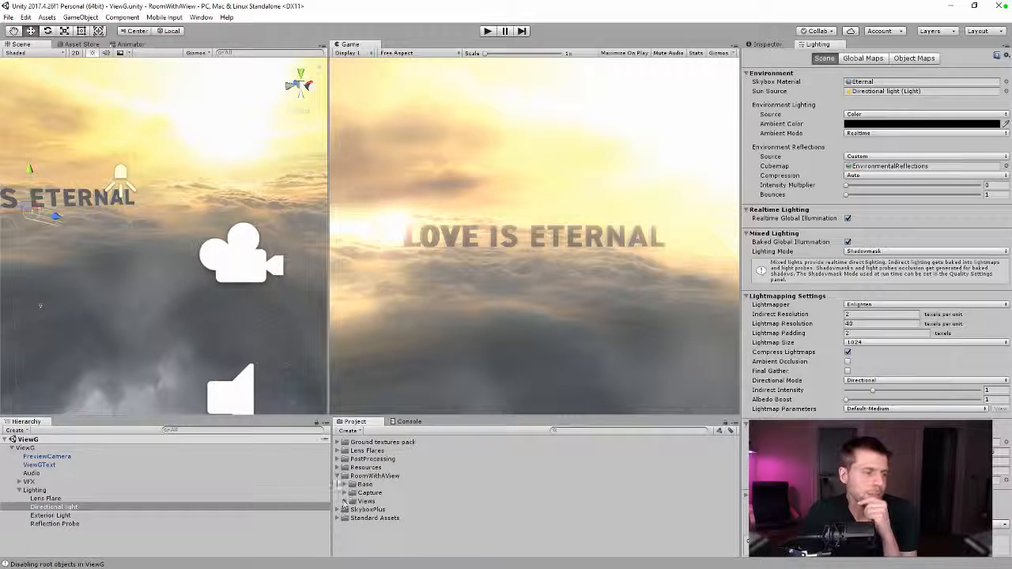
{"action": "left_click", "coordinate": [339, 476]}
{"action": "left_click", "coordinate": [355, 514]}
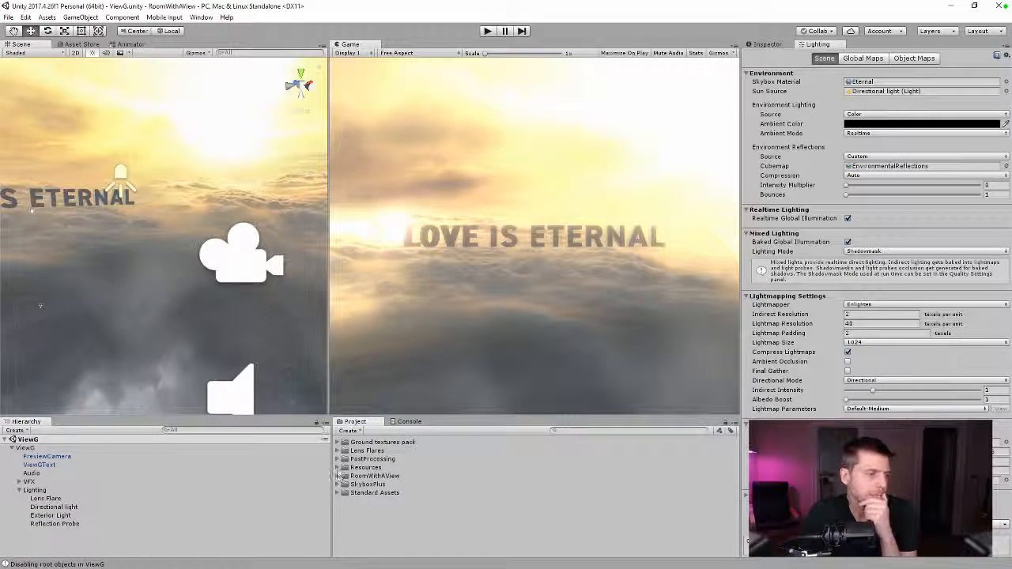
{"action": "left_click", "coordinate": [338, 476]}
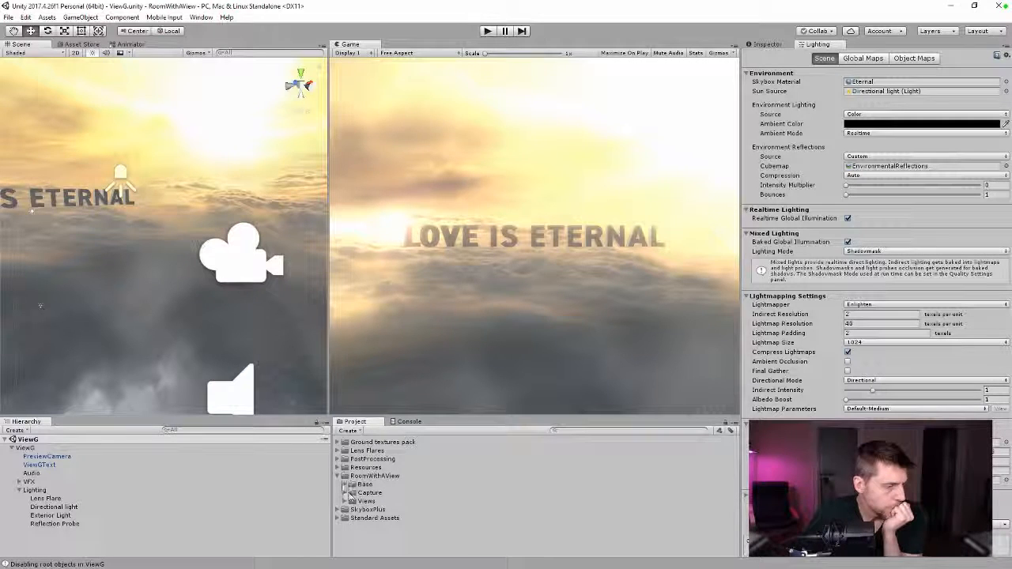
{"action": "left_click", "coordinate": [344, 483]}
{"action": "scroll", "coordinate": [353, 497], "scroll_direction": "down", "scroll_amount": 3}
{"action": "left_click", "coordinate": [352, 486]}
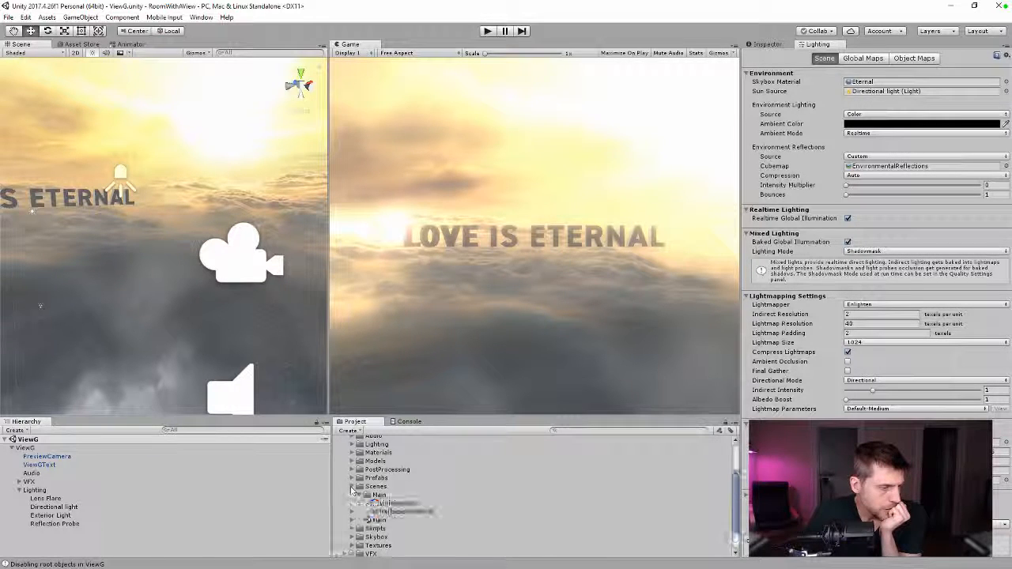
{"action": "left_click", "coordinate": [361, 494]}
{"action": "double_click", "coordinate": [378, 519]}
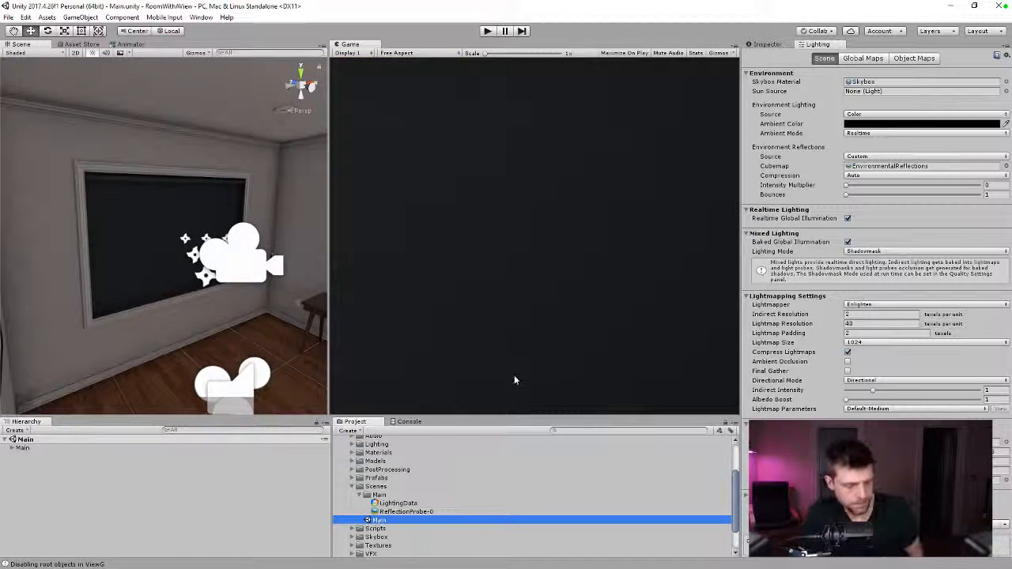
- Play the Main scene to test the views through the window, and stop playback
{"action": "left_click", "coordinate": [489, 31]}
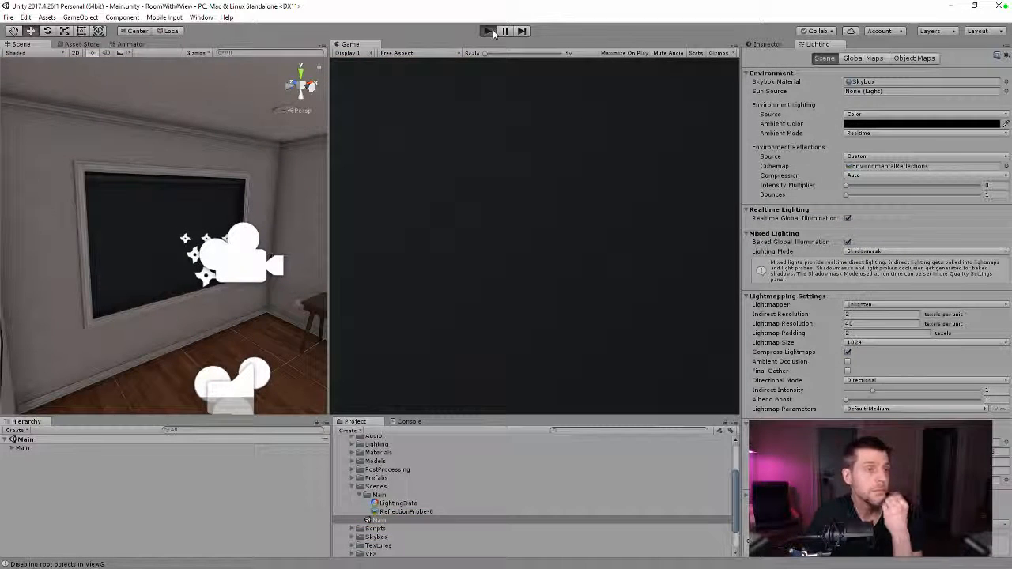
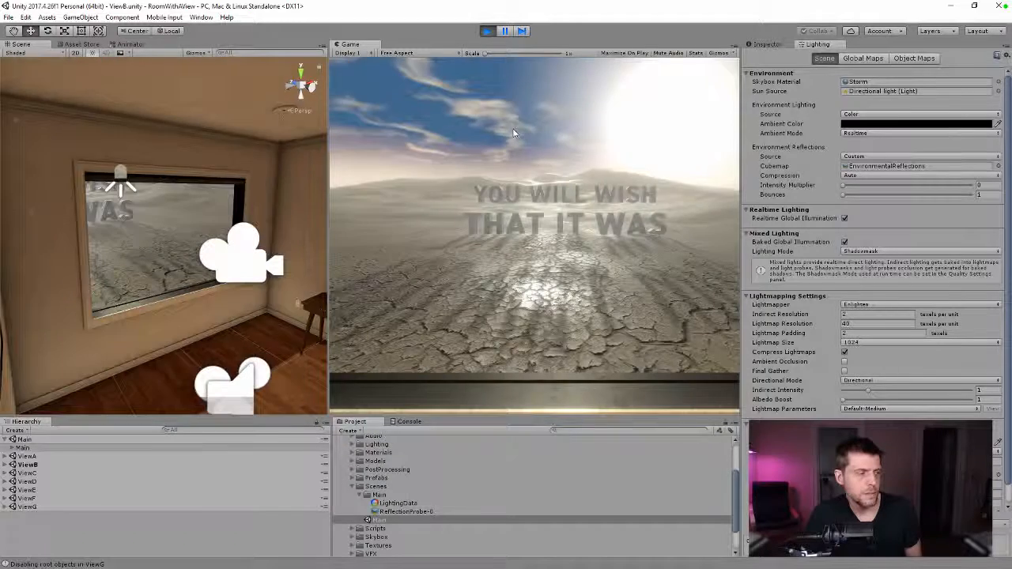
{"action": "left_click", "coordinate": [487, 31]}
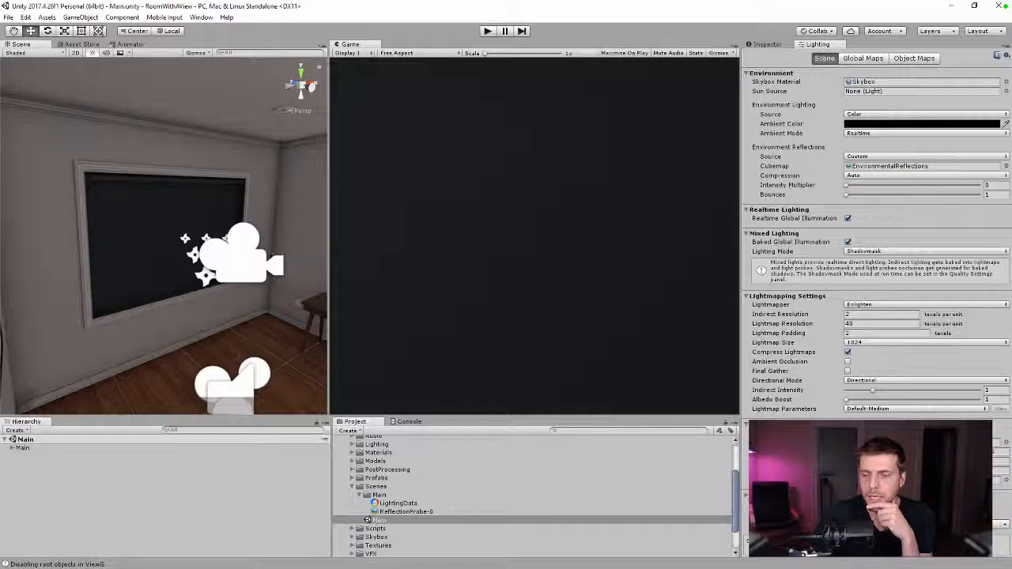
- Switch to Sourcetree and discard the changes to Space.mat and Caustics.mat in the RoomWithAView repository
{"action": "key", "text": "alt+Tab"}
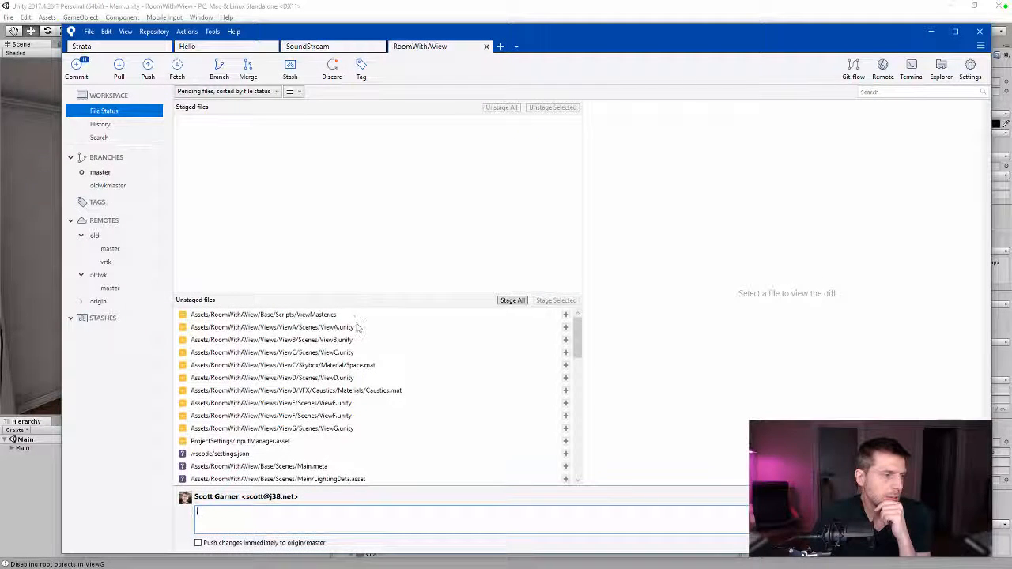
{"action": "left_click", "coordinate": [358, 365]}
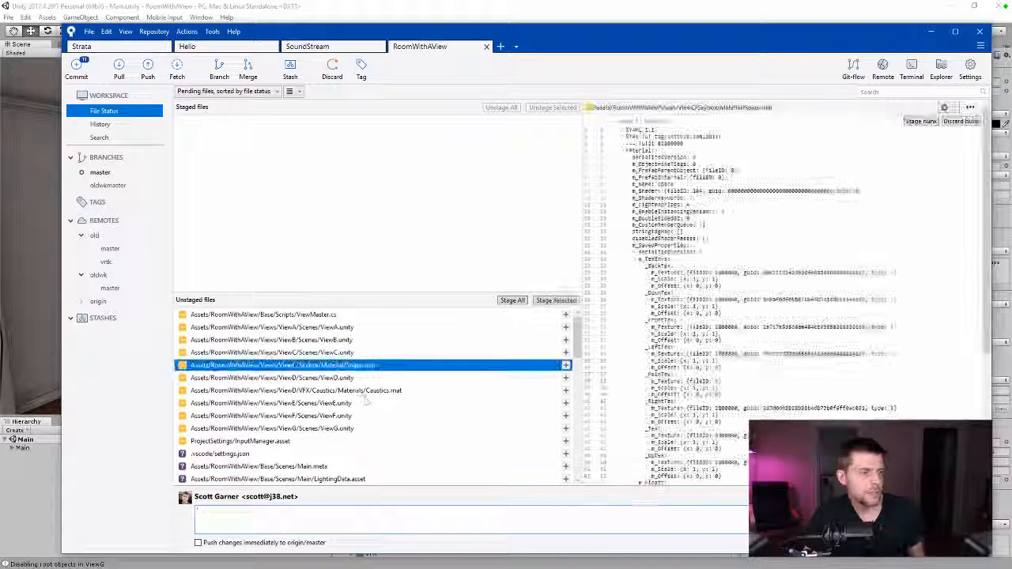
{"action": "left_click", "coordinate": [362, 390], "text": "ctrl"}
{"action": "right_click", "coordinate": [364, 397]}
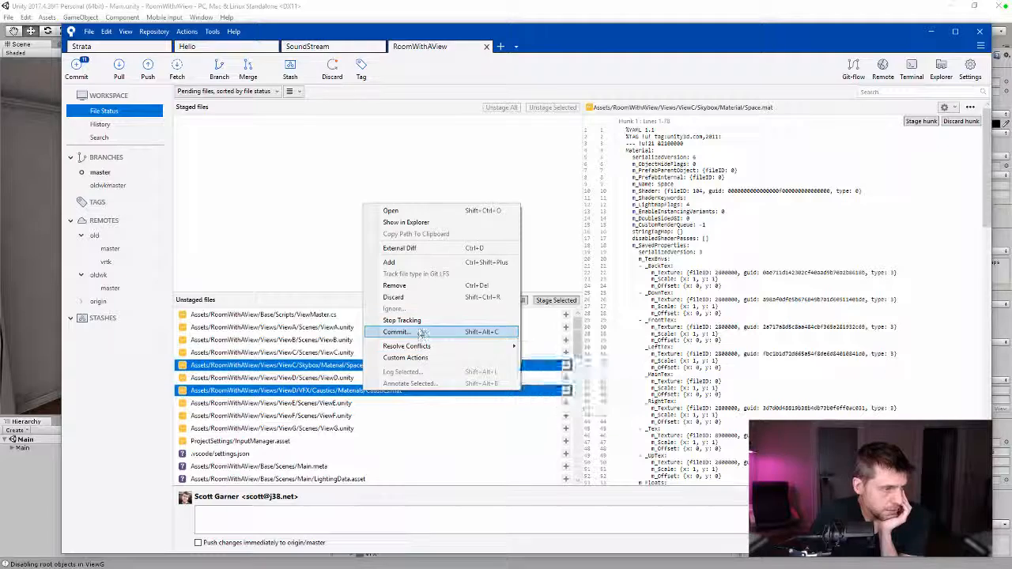
{"action": "left_click", "coordinate": [393, 297]}
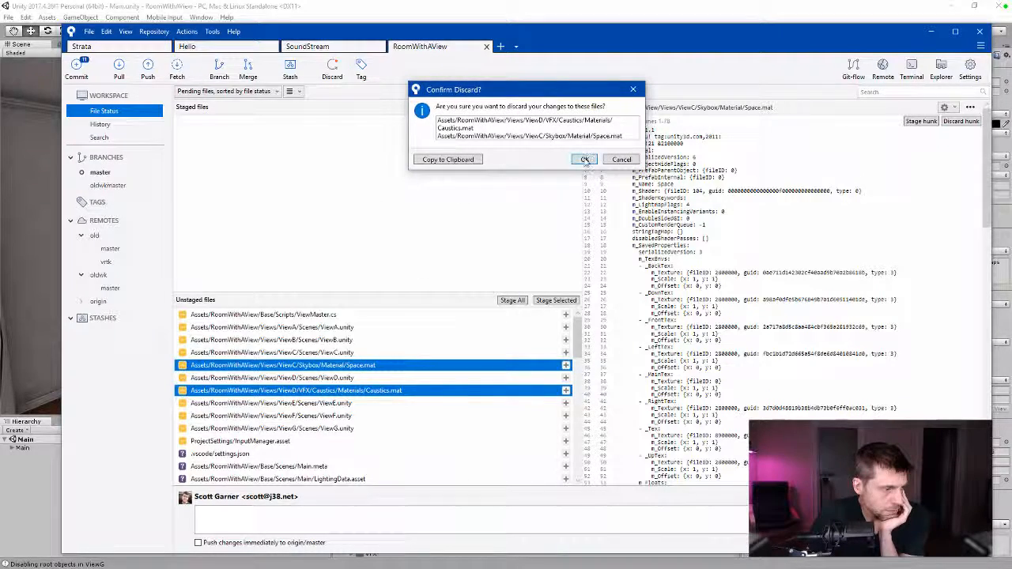
{"action": "left_click", "coordinate": [586, 159]}
- Try to stage the untracked scene files from Base/Scenes/Main.meta through ViewG's ReflectionProbe-0.exr.meta
{"action": "left_click", "coordinate": [235, 429]}
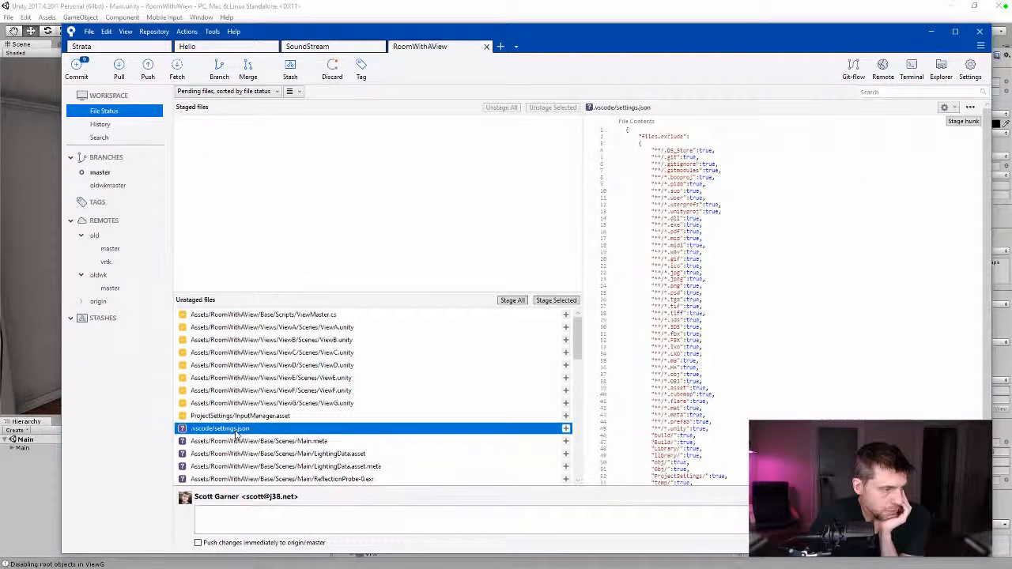
{"action": "scroll", "coordinate": [235, 434], "scroll_direction": "down", "scroll_amount": 10}
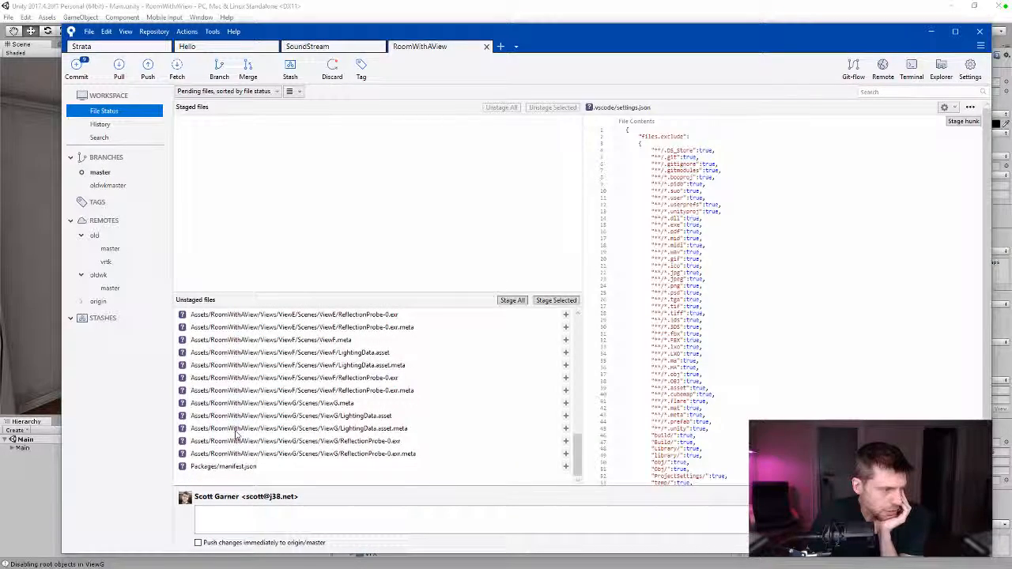
{"action": "left_click", "coordinate": [356, 454]}
{"action": "scroll", "coordinate": [368, 437], "scroll_direction": "up", "scroll_amount": 5}
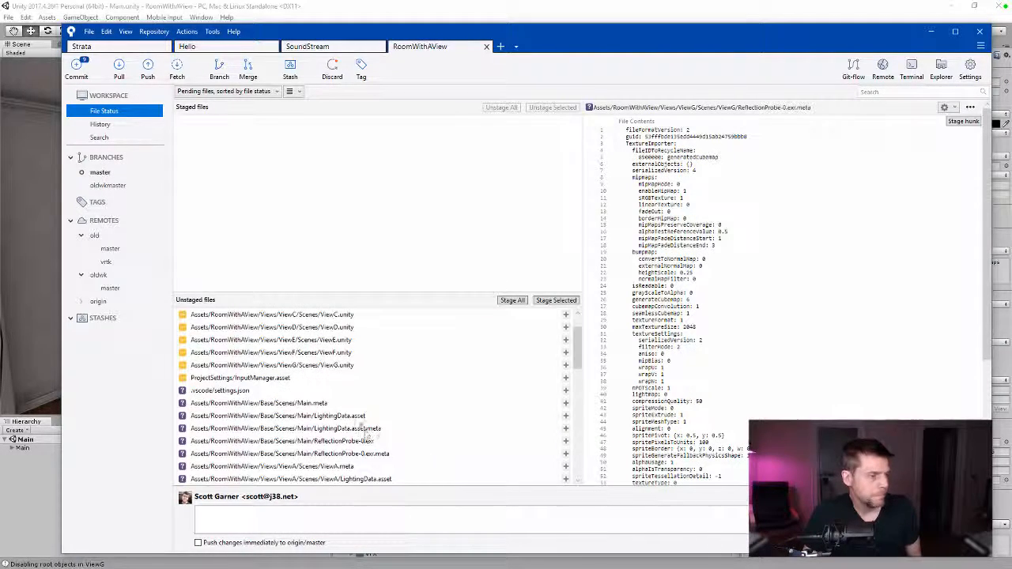
{"action": "left_click", "coordinate": [348, 403], "text": "shift"}
{"action": "key", "text": "space"}
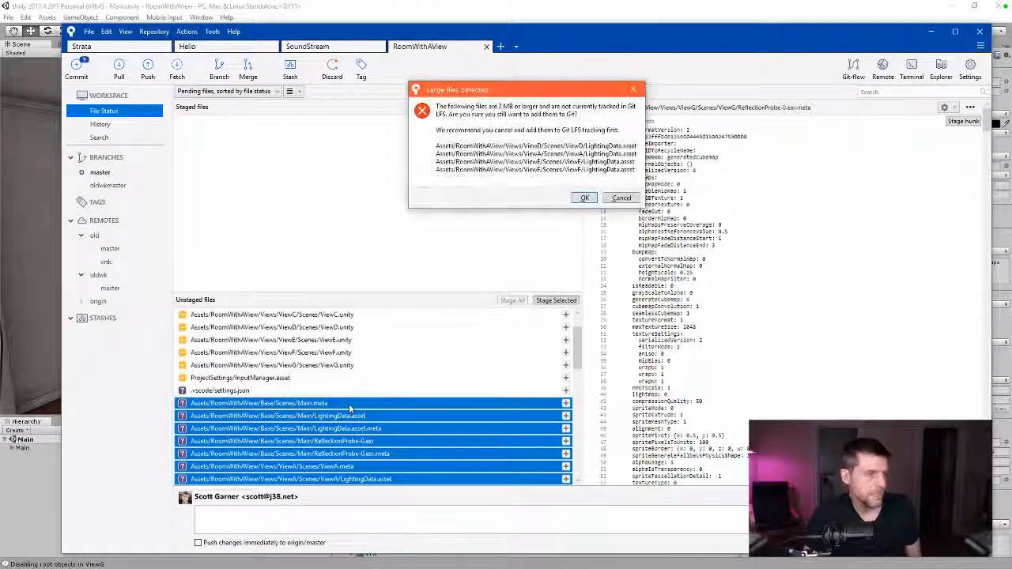
{"action": "left_click", "coordinate": [620, 198]}
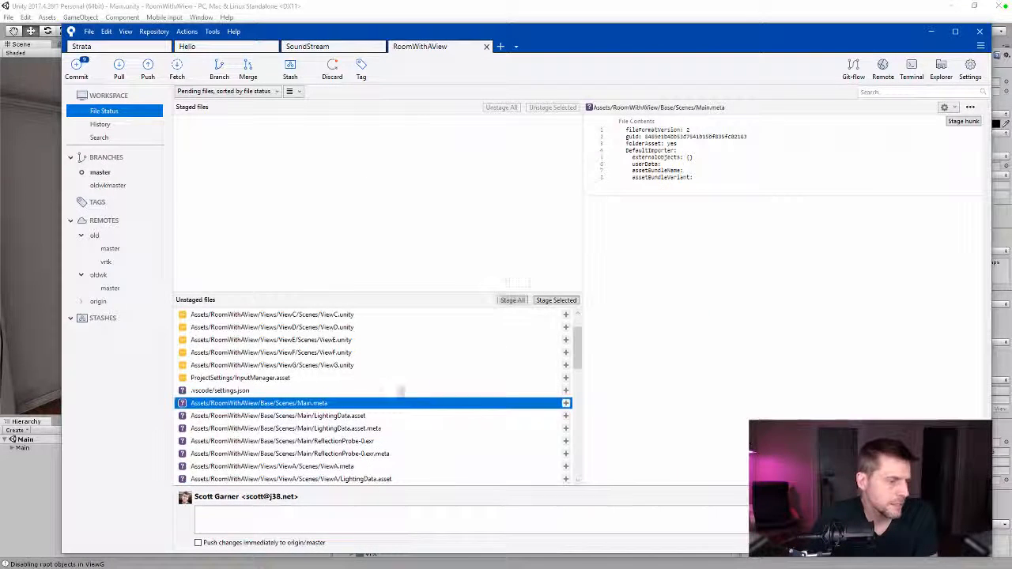
- Track the .asset file type in Git LFS, using Main's LightingData.asset
{"action": "left_click", "coordinate": [356, 417]}
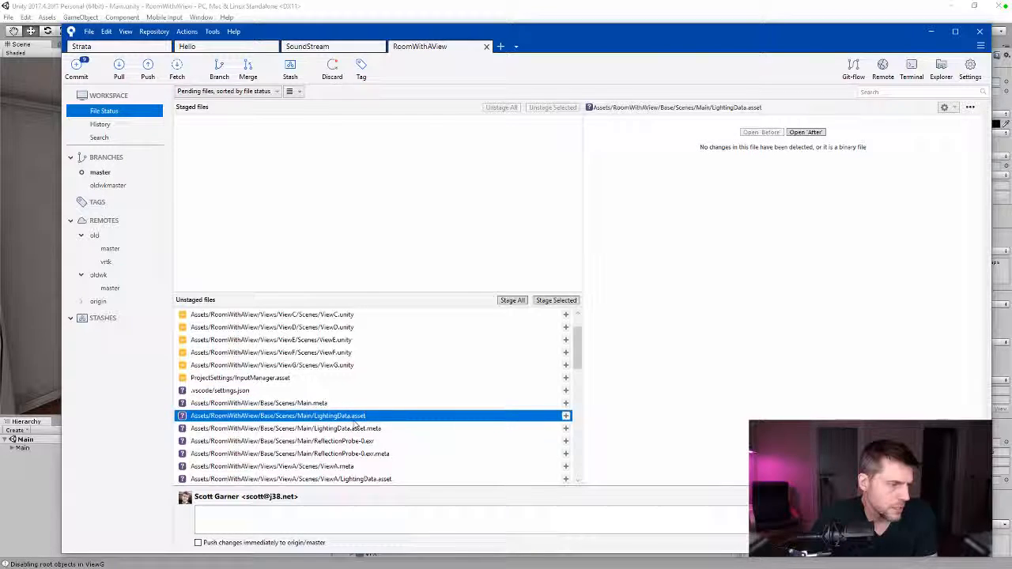
{"action": "right_click", "coordinate": [355, 417]}
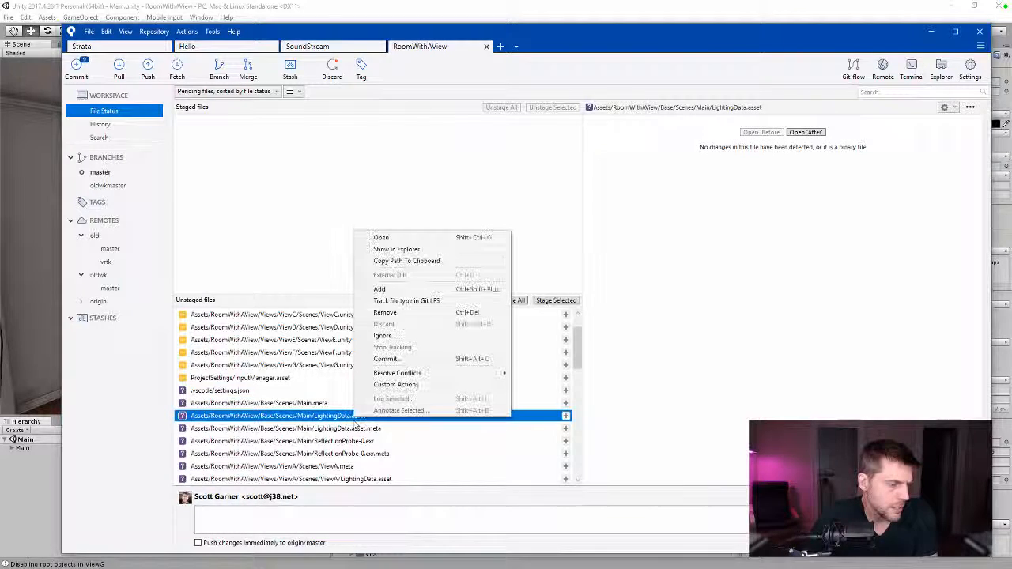
{"action": "left_click", "coordinate": [415, 302]}
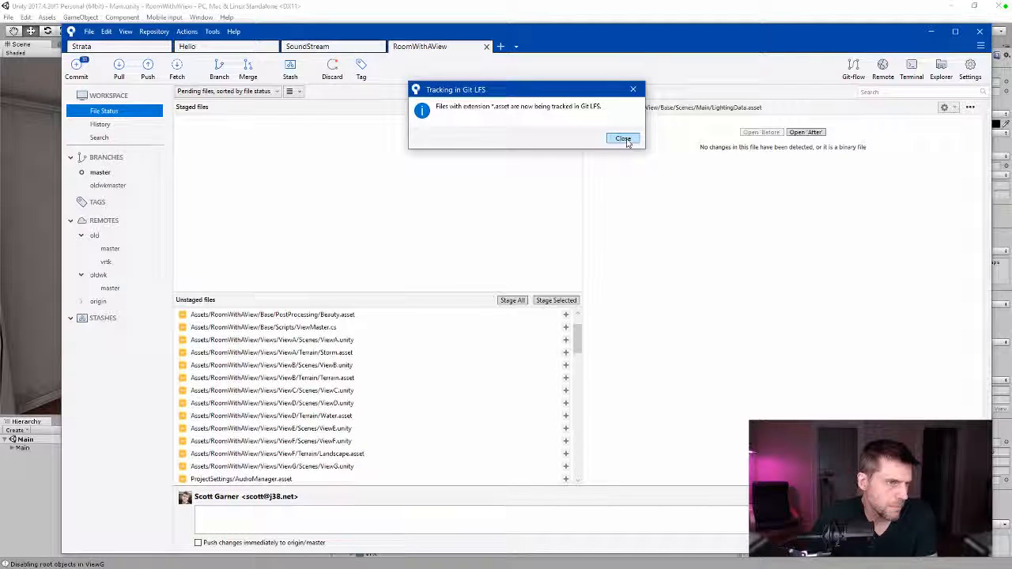
{"action": "left_click", "coordinate": [624, 139]}
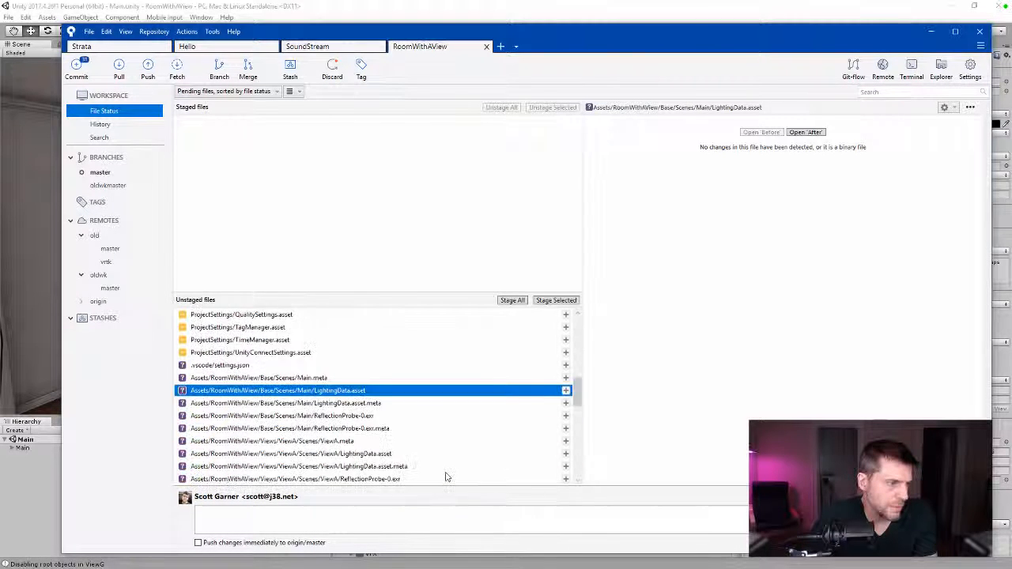
- Try to track the .exr file type in Git LFS, using ViewB's ReflectionProbe-0.exr
{"action": "scroll", "coordinate": [446, 477], "scroll_direction": "down", "scroll_amount": 2}
{"action": "left_click", "coordinate": [439, 467]}
{"action": "right_click", "coordinate": [391, 467]}
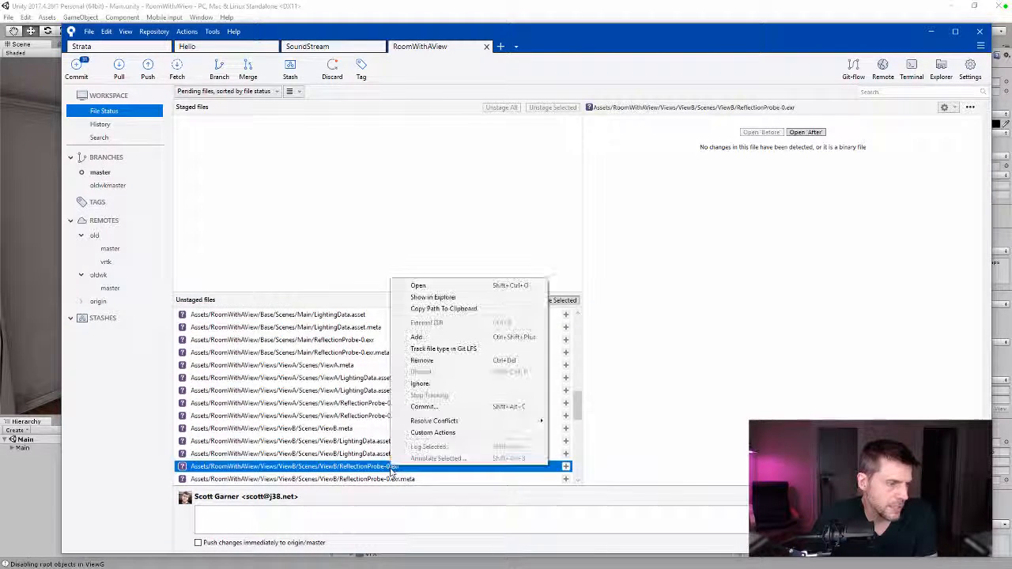
{"action": "left_click", "coordinate": [465, 351]}
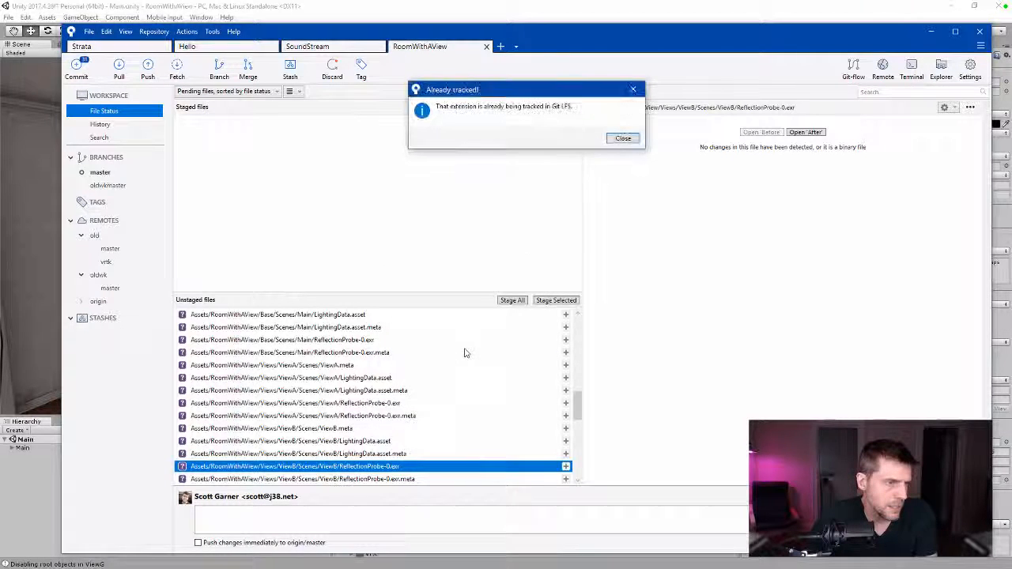
- Stage the untracked scene files from Base/Scenes/Main.meta through ViewG's ReflectionProbe-0.exr.meta and commit them with the message "Lighting data"
{"action": "left_click", "coordinate": [623, 138]}
{"action": "left_click", "coordinate": [451, 367]}
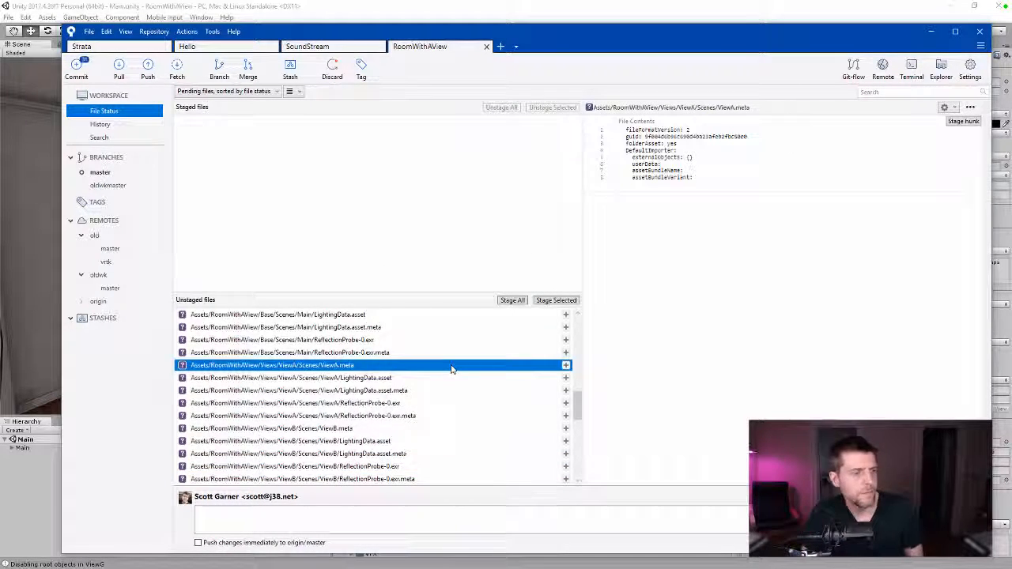
{"action": "scroll", "coordinate": [452, 370], "scroll_direction": "up", "scroll_amount": 4}
{"action": "scroll", "coordinate": [450, 370], "scroll_direction": "down", "scroll_amount": 2}
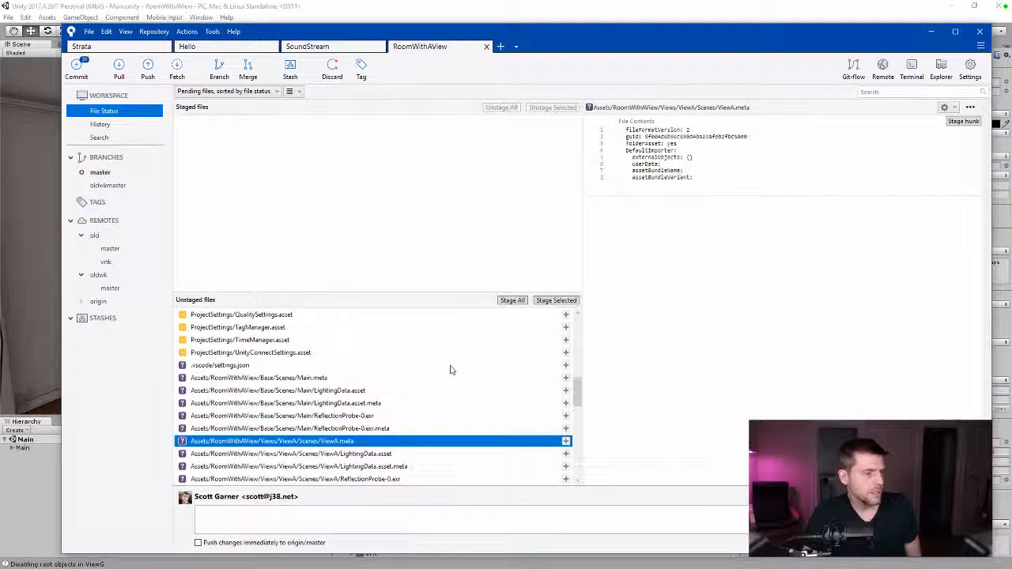
{"action": "left_click", "coordinate": [313, 378]}
{"action": "scroll", "coordinate": [382, 403], "scroll_direction": "down", "scroll_amount": 10}
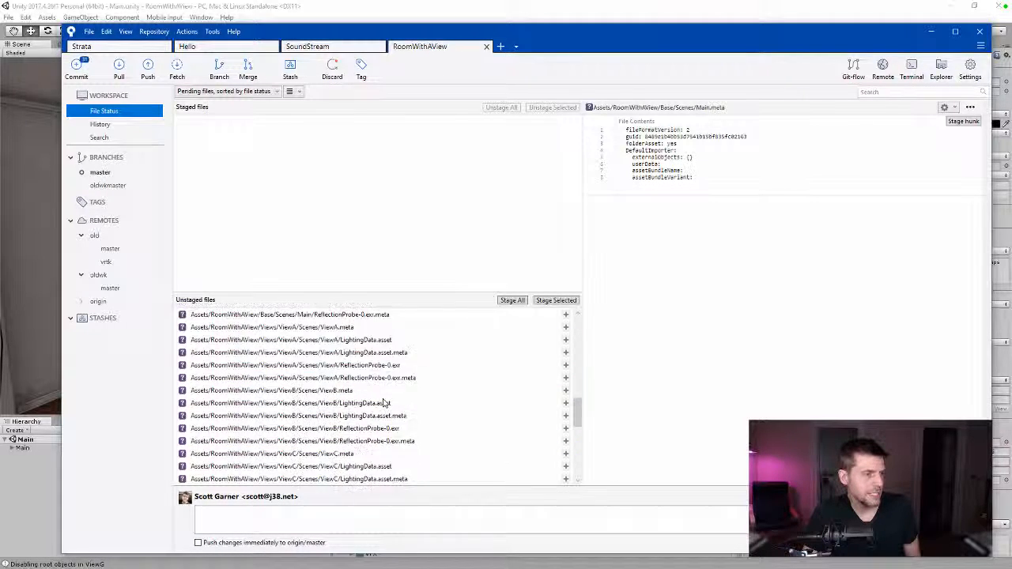
{"action": "left_click", "coordinate": [370, 463], "text": "shift"}
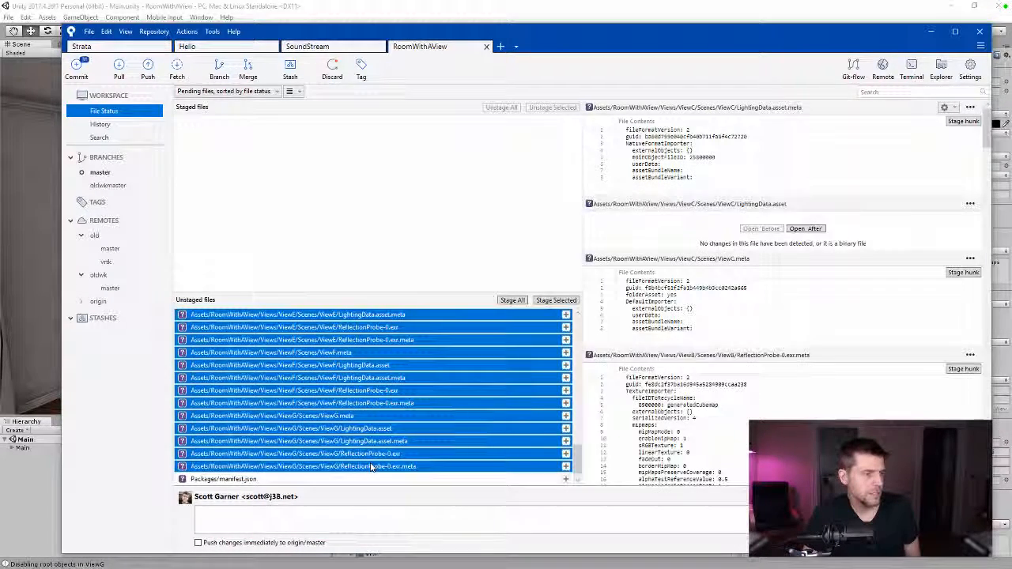
{"action": "key", "text": "space"}
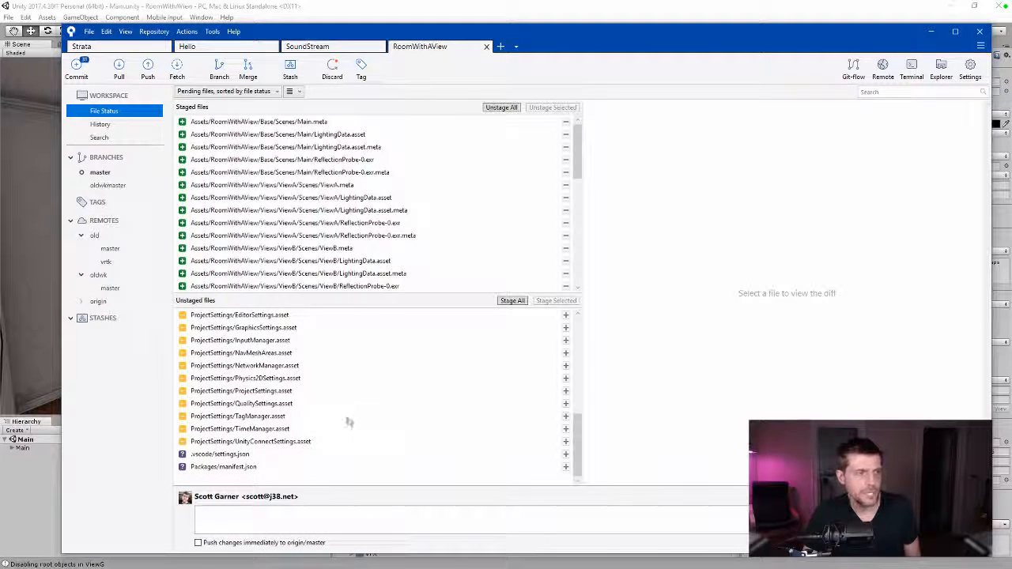
{"action": "left_click", "coordinate": [377, 515]}
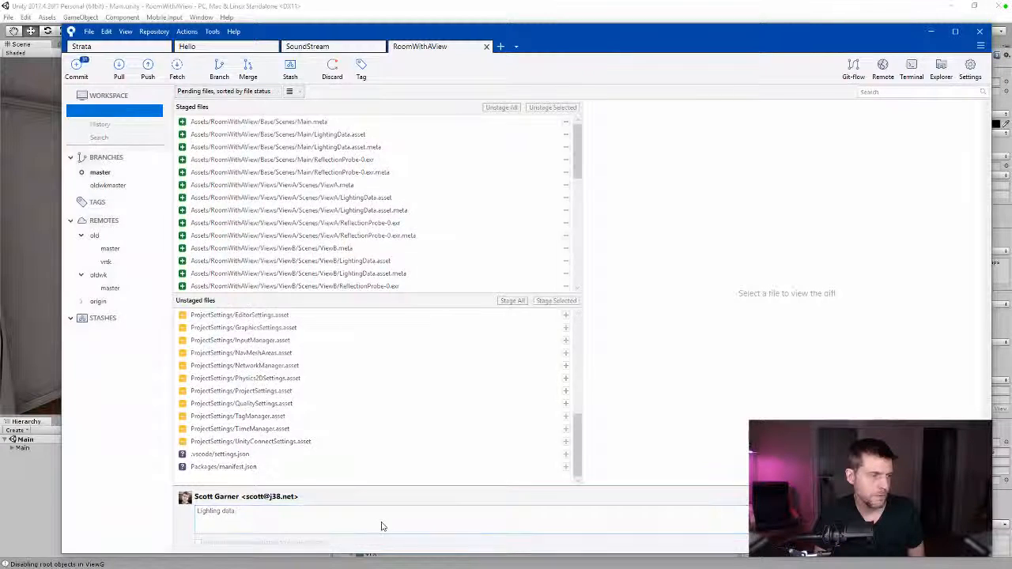
{"action": "key", "text": "ctrl+Return"}
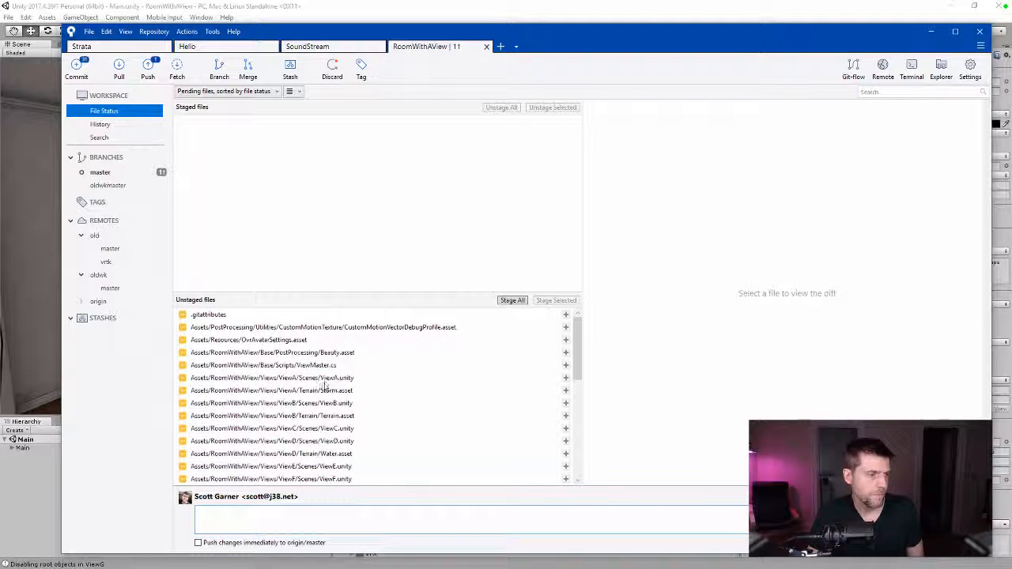
- Stage the modified view files from ViewA.unity through ViewG.unity and commit them with the message "Scene updates."
{"action": "left_click", "coordinate": [330, 390]}
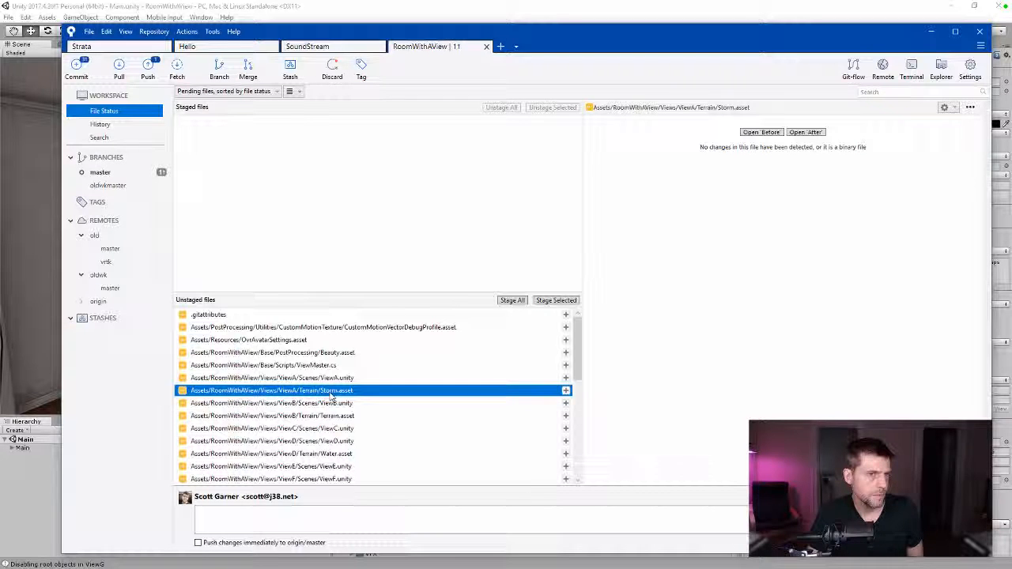
{"action": "left_click", "coordinate": [332, 378]}
{"action": "scroll", "coordinate": [352, 399], "scroll_direction": "down", "scroll_amount": 2}
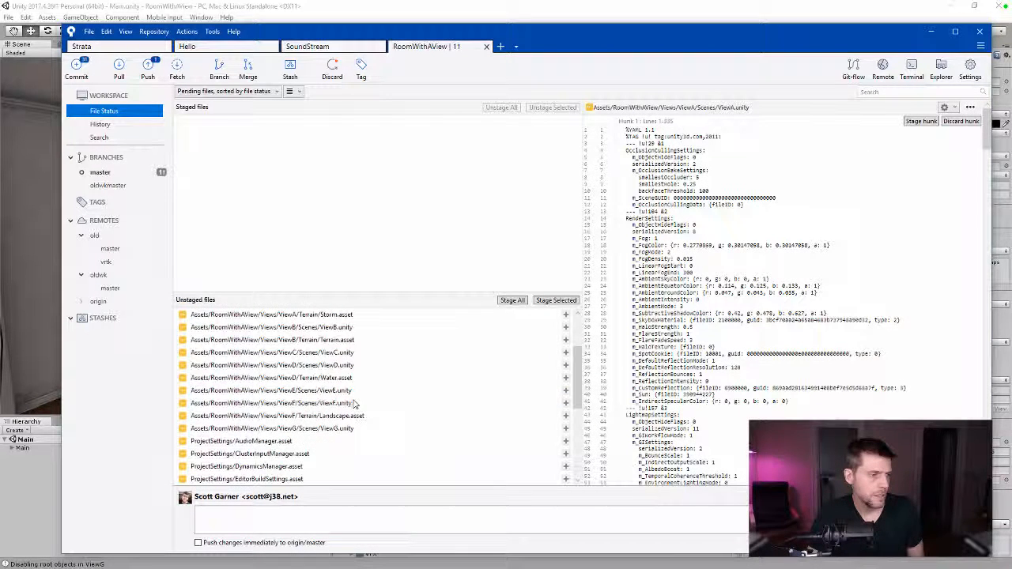
{"action": "left_click", "coordinate": [348, 431], "text": "shift"}
{"action": "key", "text": "space"}
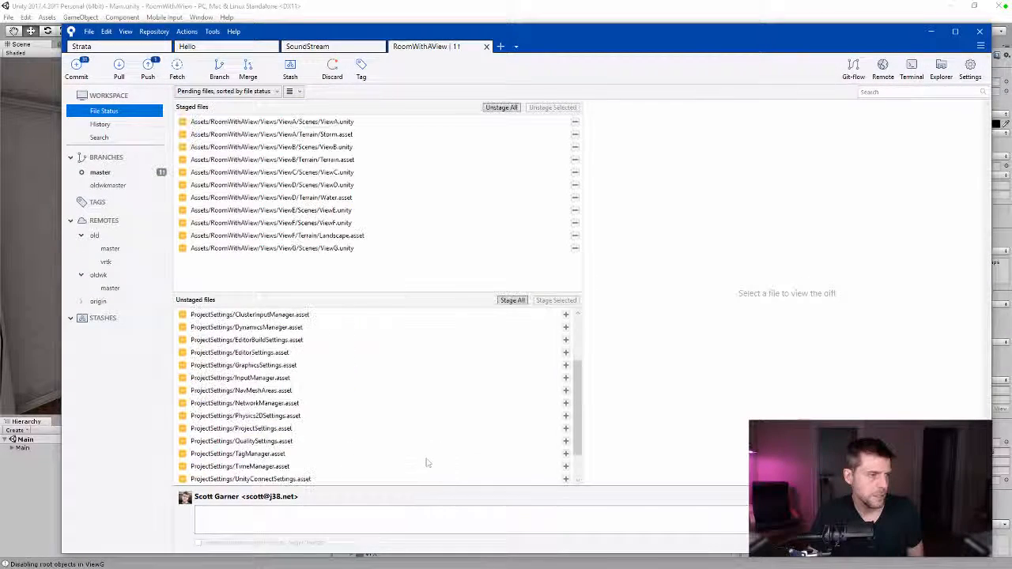
{"action": "left_click", "coordinate": [360, 520]}
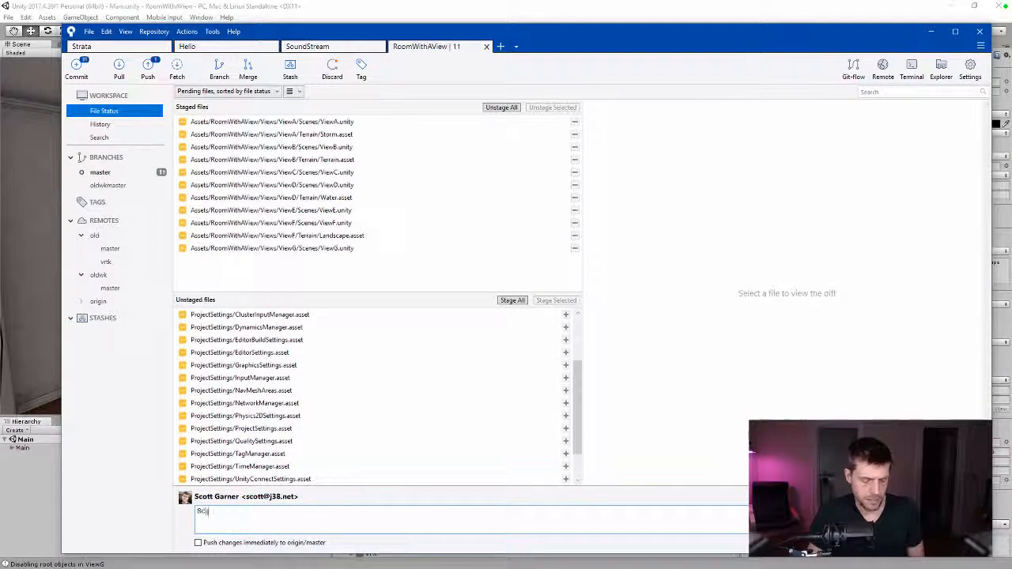
{"action": "type", "text": "Scene up"}
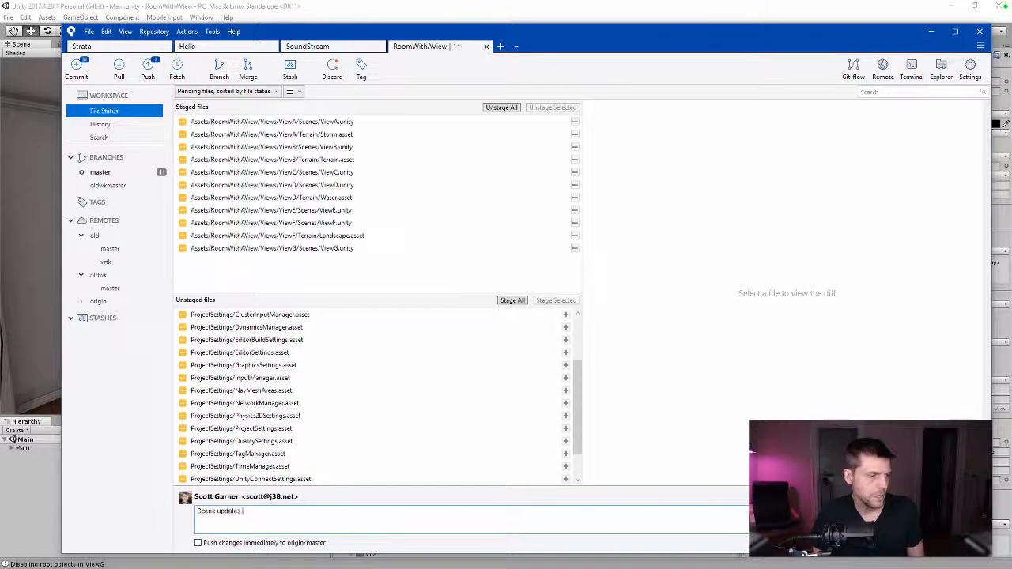
{"action": "type", "text": "dates."}
{"action": "key", "text": "ctrl+Return"}
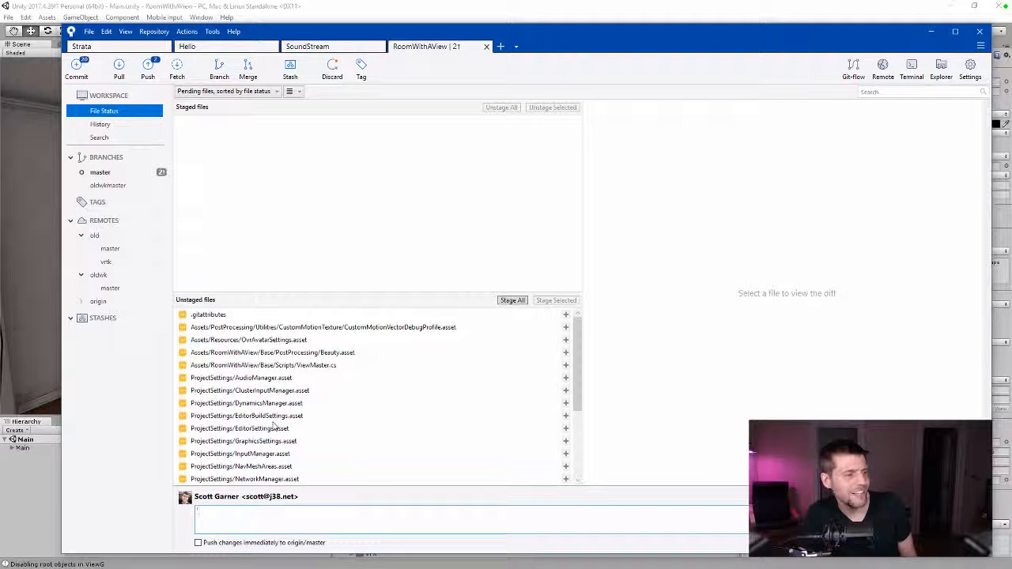
- Examine the diffs of the remaining unstaged files, including .gitattributes, OvrAvatarSettings.asset, ViewMaster.cs and UnityConnectSettings.asset
{"action": "left_click", "coordinate": [224, 315]}
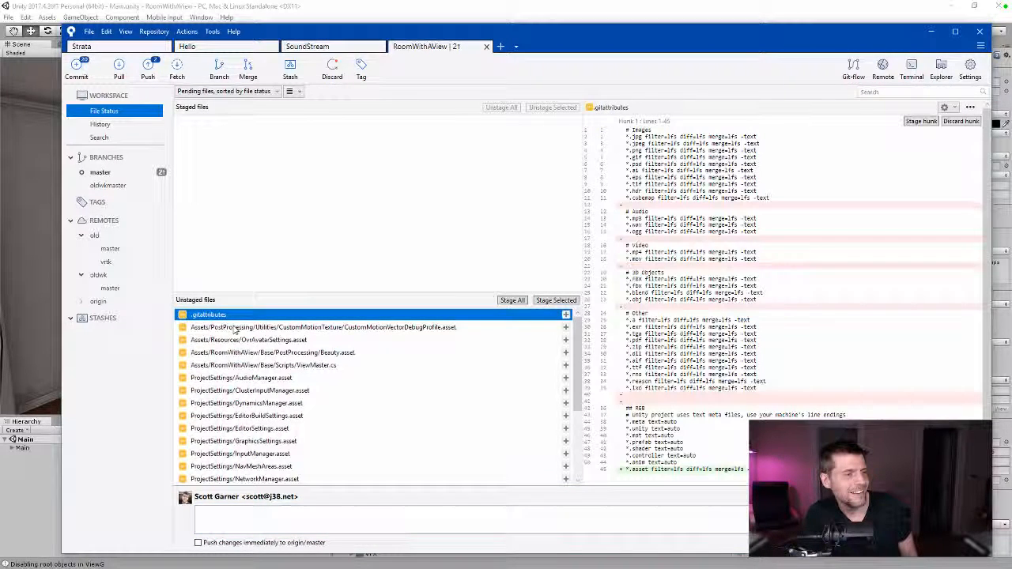
{"action": "left_click", "coordinate": [235, 329]}
{"action": "left_click", "coordinate": [241, 342]}
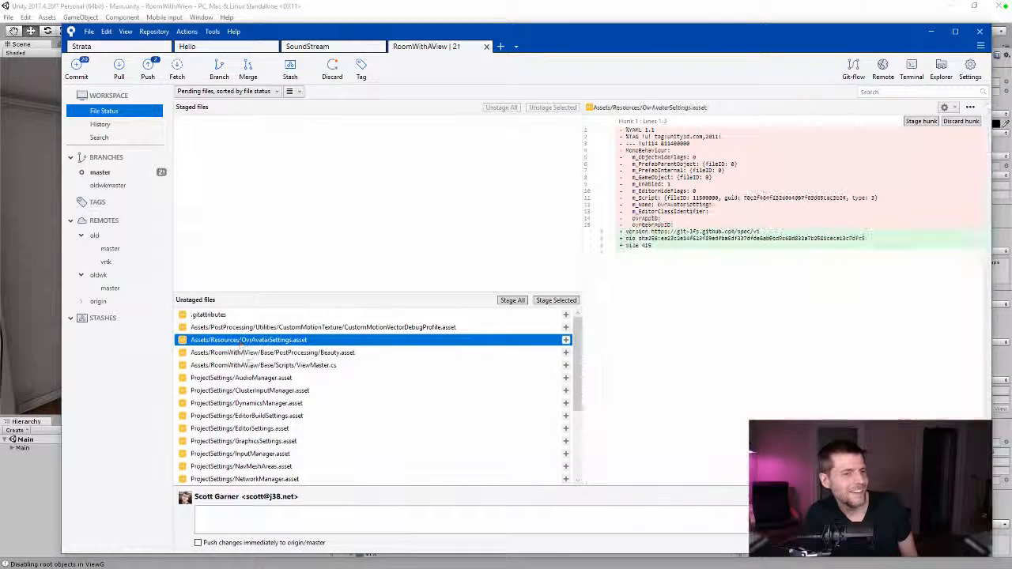
{"action": "left_click", "coordinate": [250, 364]}
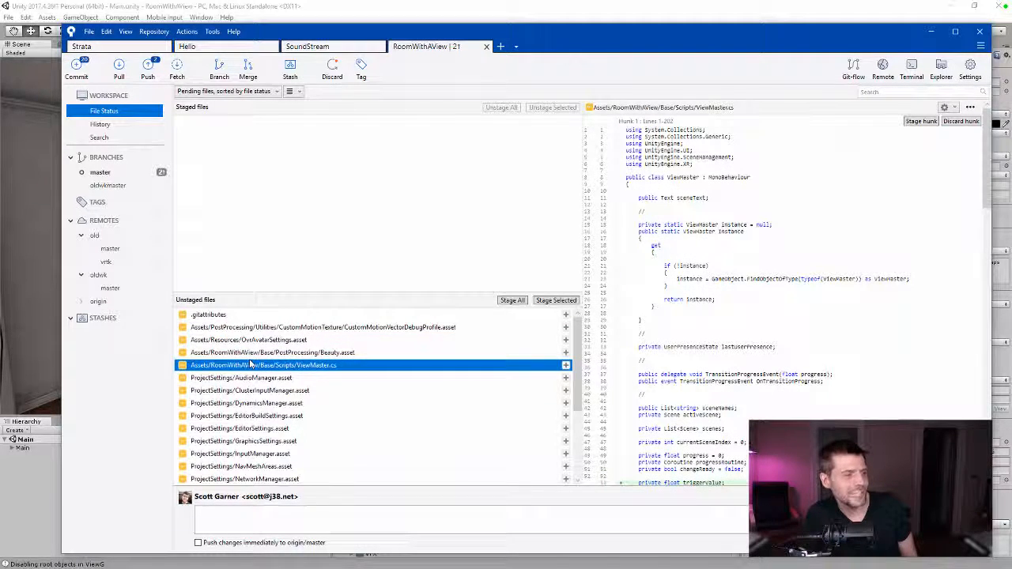
{"action": "scroll", "coordinate": [250, 364], "scroll_direction": "down", "scroll_amount": 3}
{"action": "left_click", "coordinate": [260, 443]}
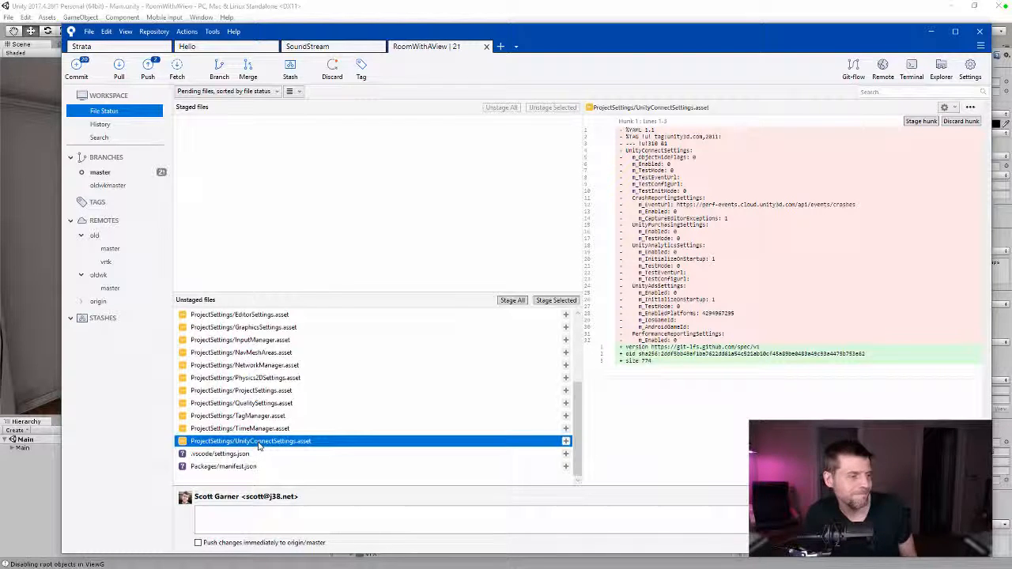
{"action": "scroll", "coordinate": [257, 447], "scroll_direction": "up", "scroll_amount": 3}
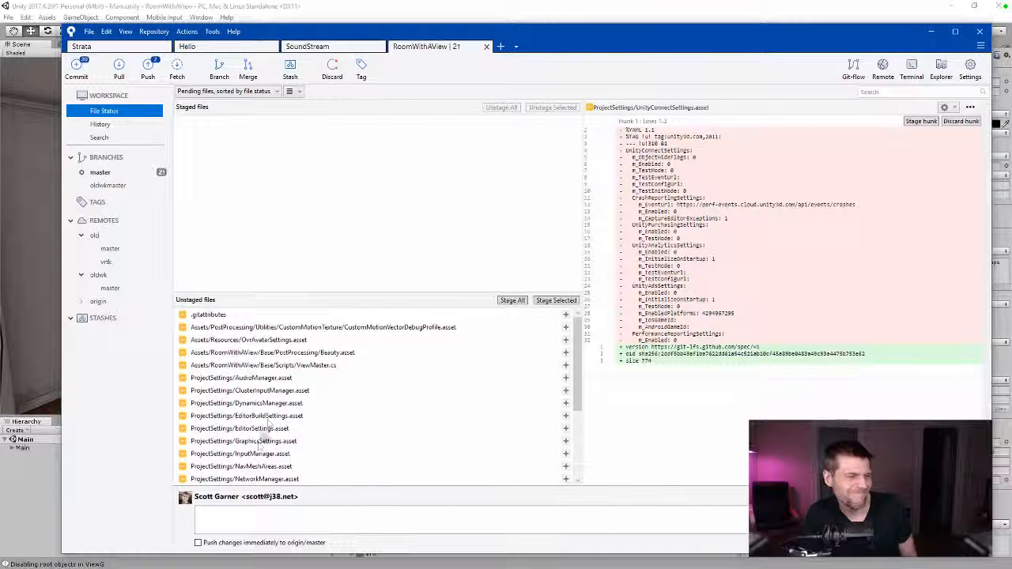
{"action": "left_click", "coordinate": [296, 366]}
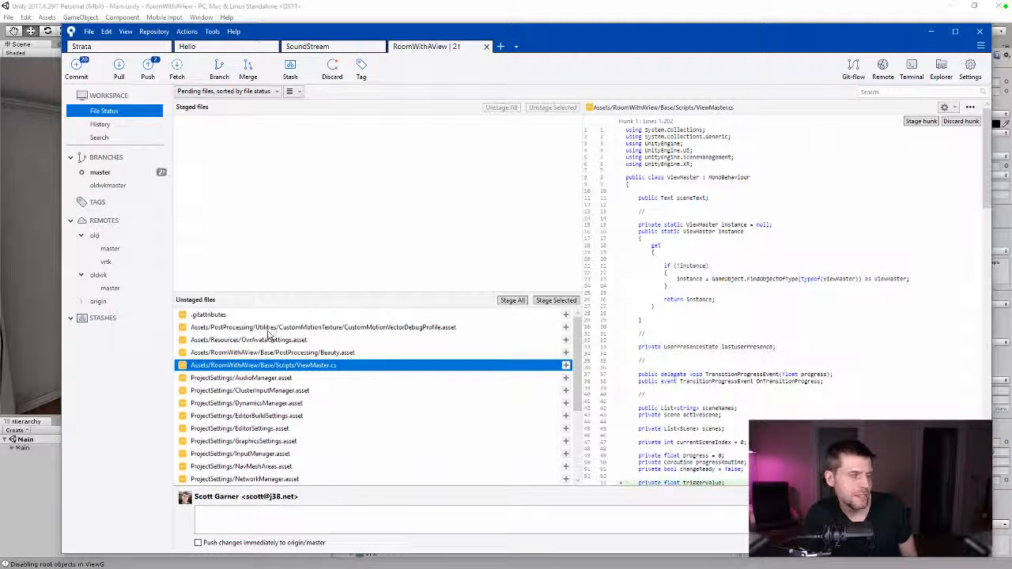
{"action": "left_click", "coordinate": [260, 317]}
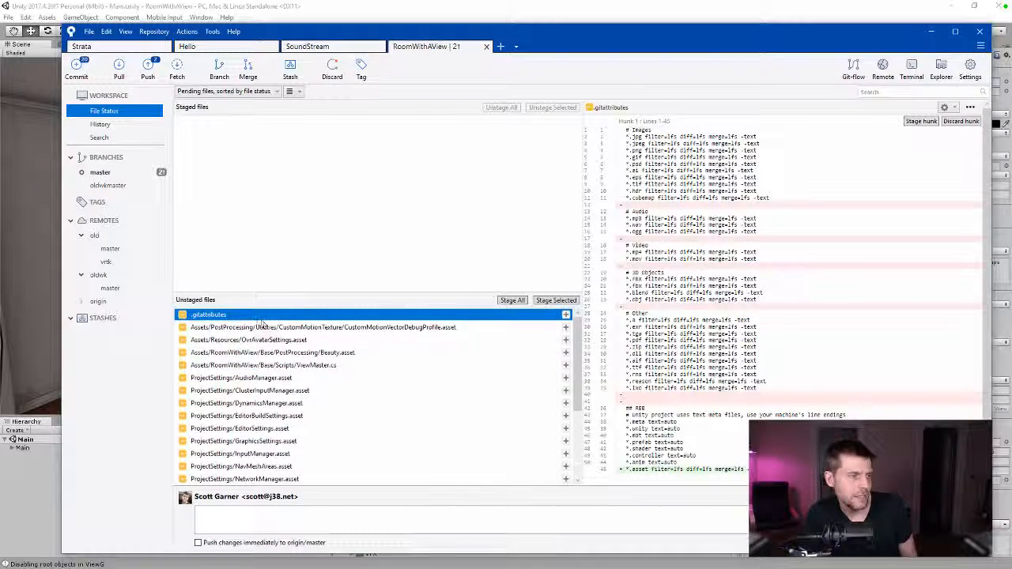
- Stage ViewMaster.cs and commit it with the message "Add trigger support for transitions"
{"action": "left_click", "coordinate": [300, 365]}
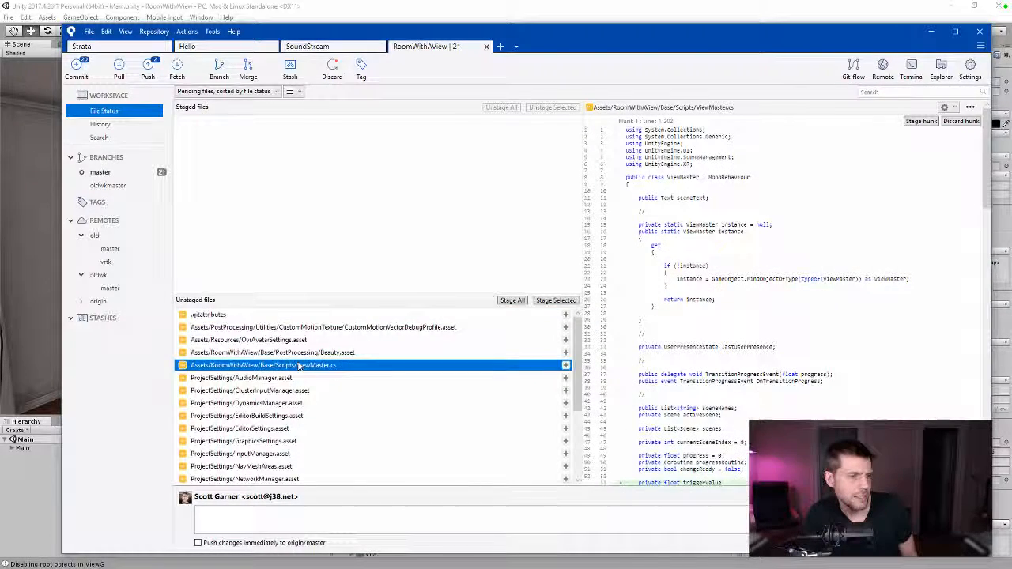
{"action": "left_click", "coordinate": [309, 513]}
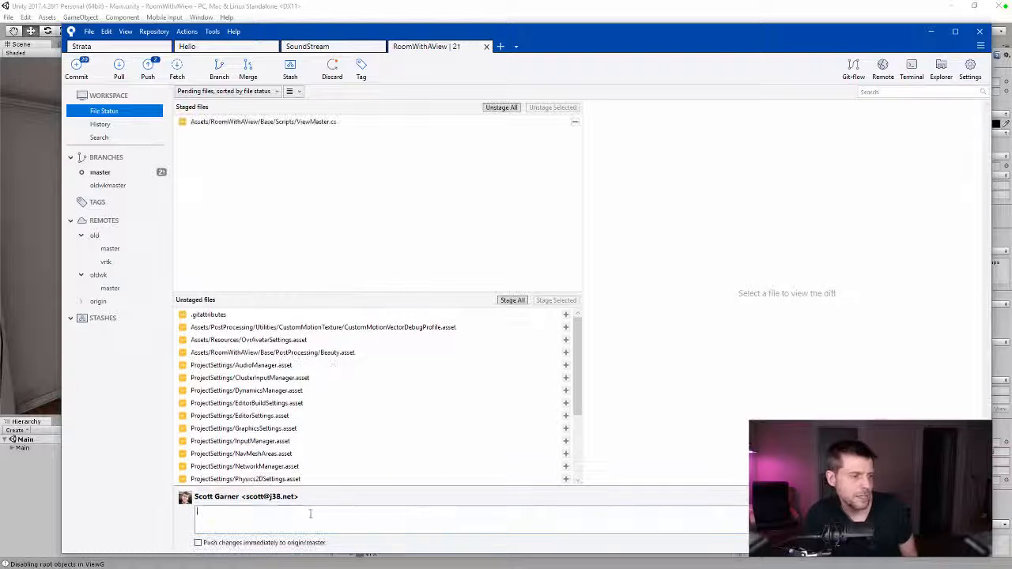
{"action": "type", "text": "Add trigger support for transi"}
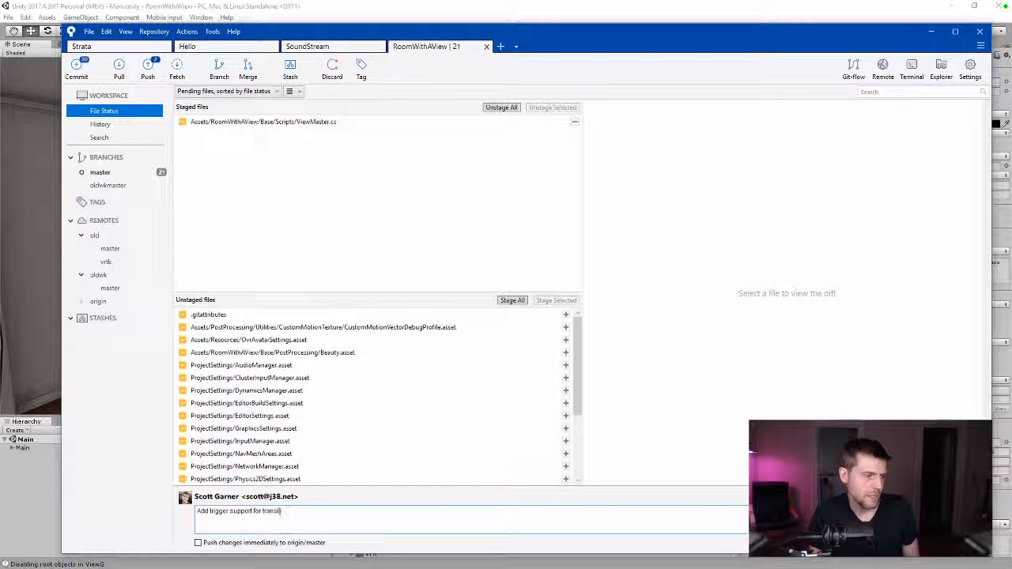
{"action": "type", "text": "tions"}
{"action": "key", "text": "ctrl+Return"}
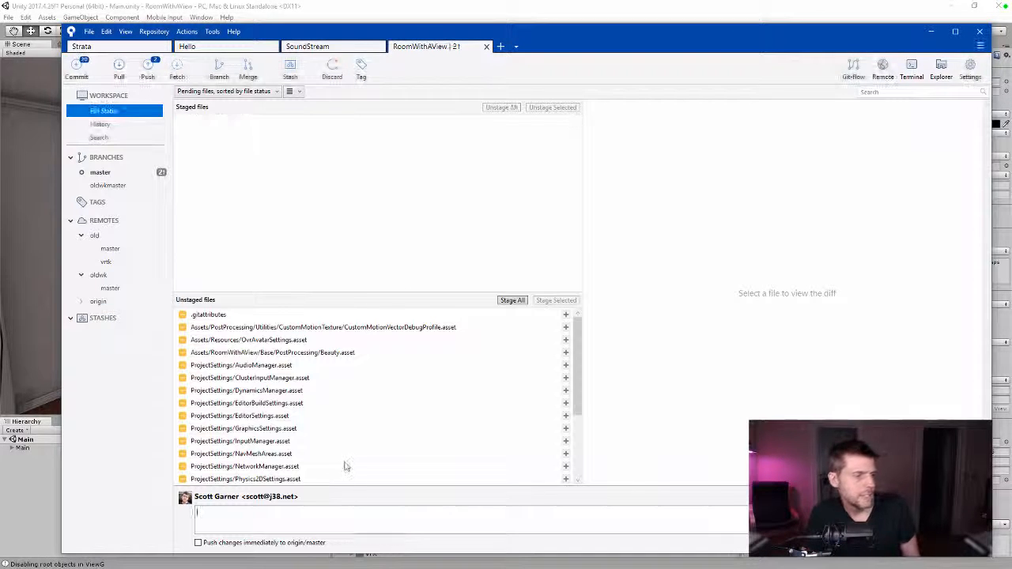
- Stage the modified files from .gitattributes through UnityConnectSettings.asset and commit them with the message "Track assets in GitLFS"
{"action": "scroll", "coordinate": [346, 467], "scroll_direction": "down", "scroll_amount": 3}
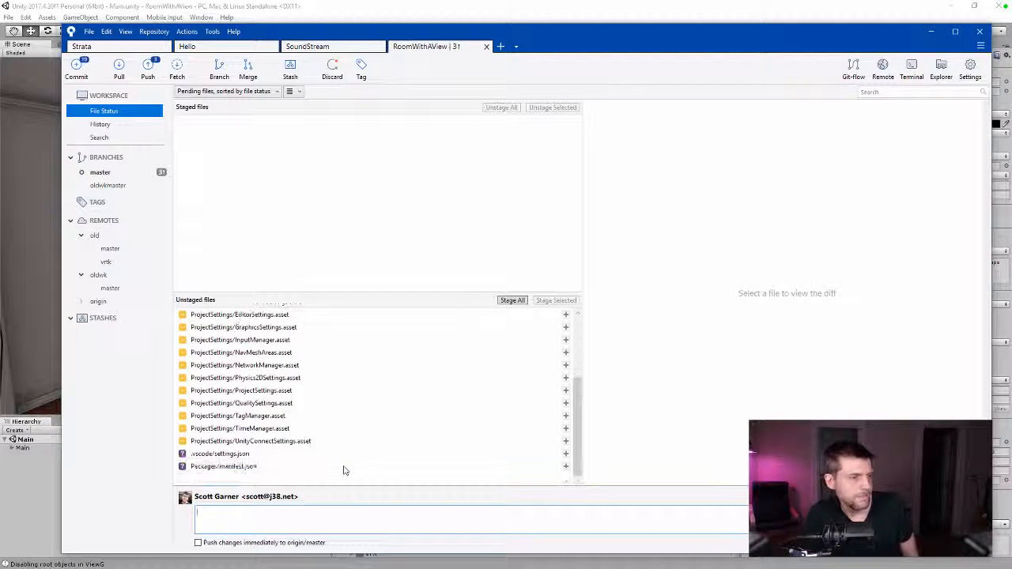
{"action": "left_click", "coordinate": [277, 442]}
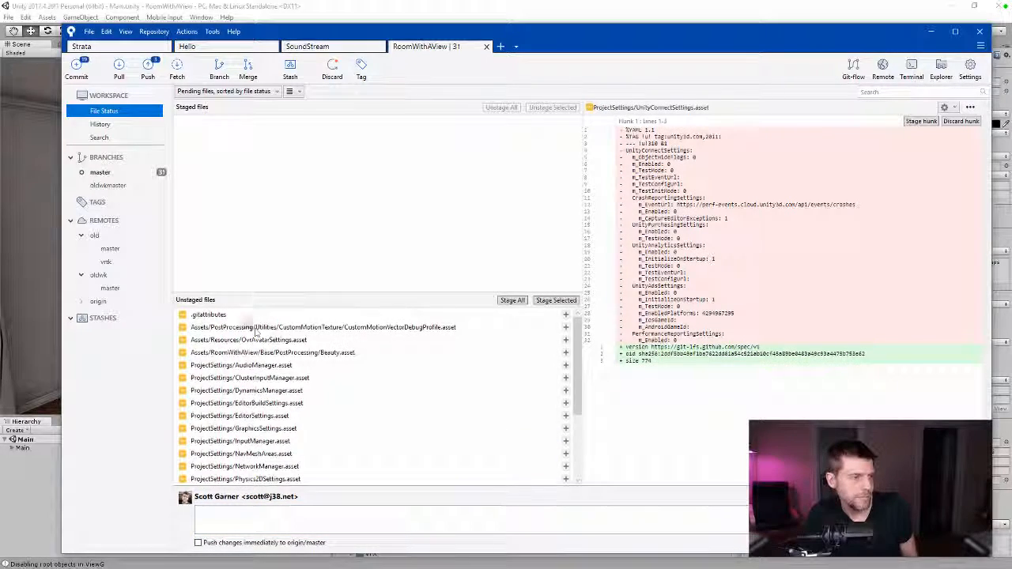
{"action": "key", "text": "ctrl+a"}
{"action": "key", "text": "Return"}
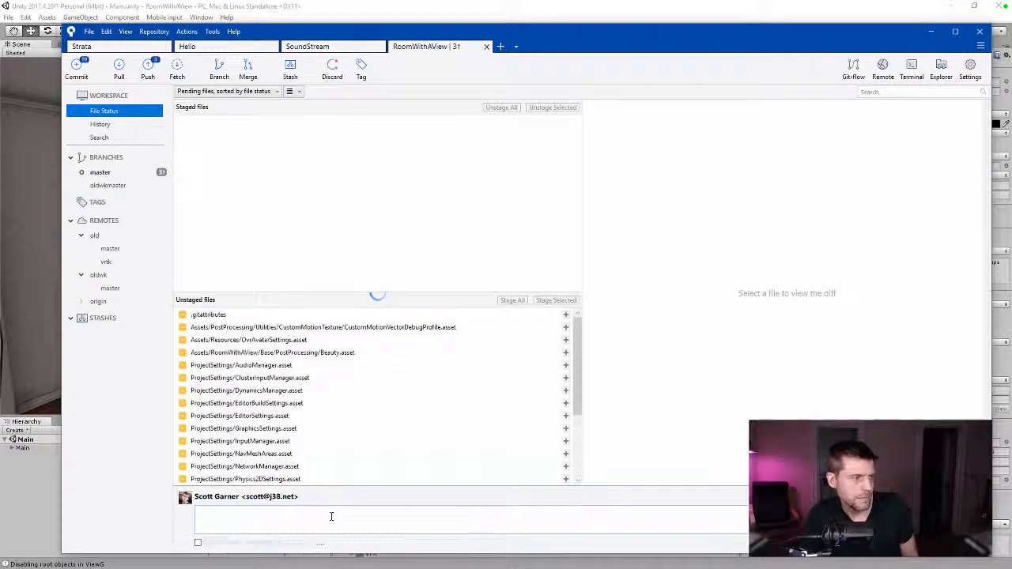
{"action": "left_click", "coordinate": [331, 516]}
{"action": "type", "text": "Tes"}
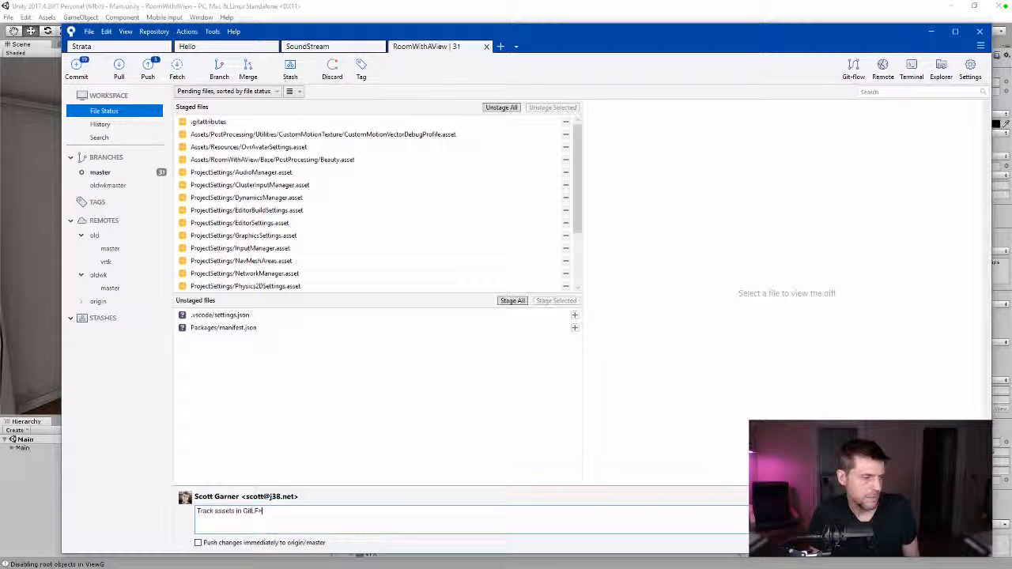
{"action": "key", "text": "ctrl+Return"}
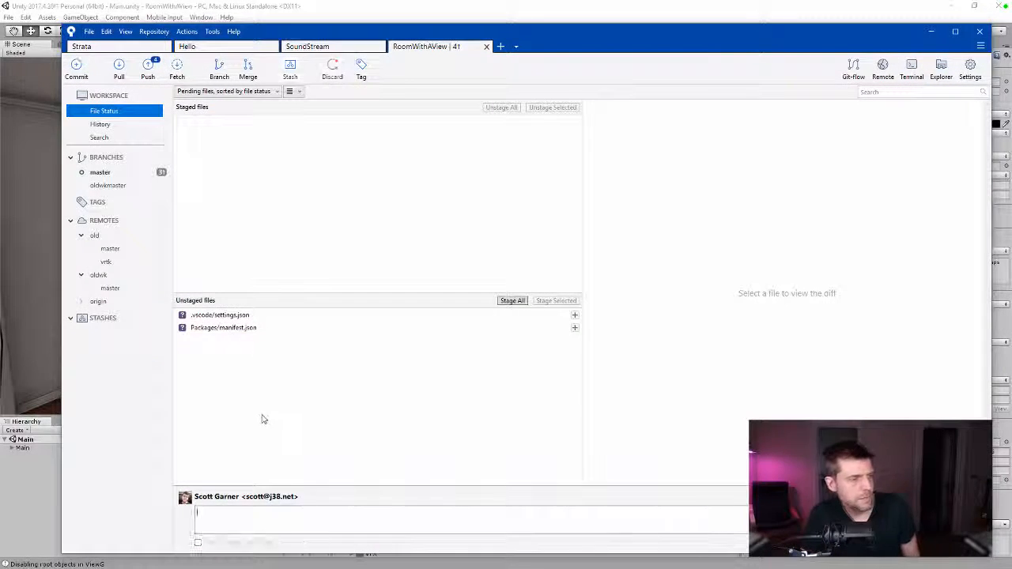
- Stage .vscode/settings.json and Packages/manifest.json and commit them with the message "Json stuff"
{"action": "left_click", "coordinate": [251, 330]}
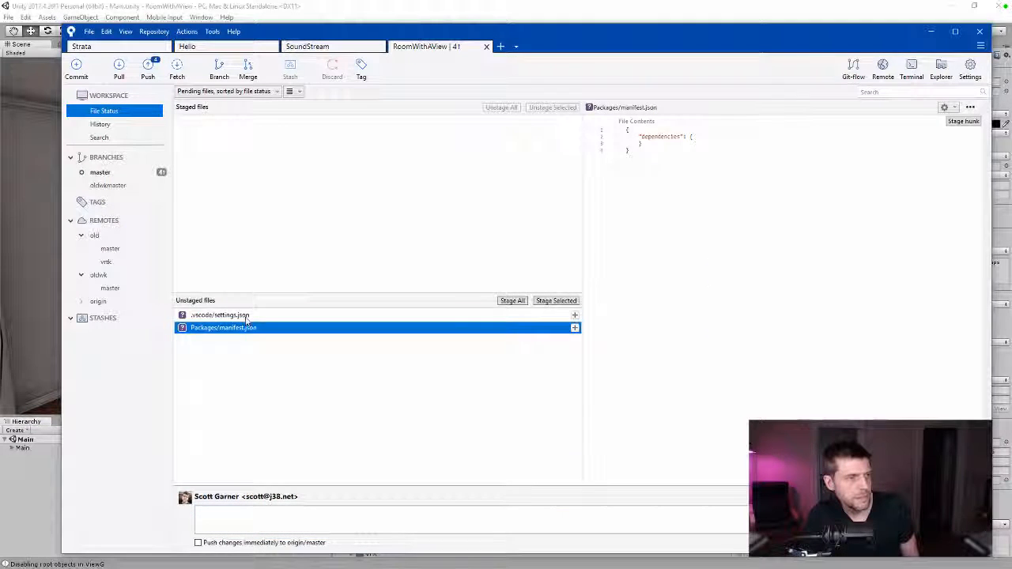
{"action": "left_click", "coordinate": [244, 315], "text": "shift"}
{"action": "key", "text": "space"}
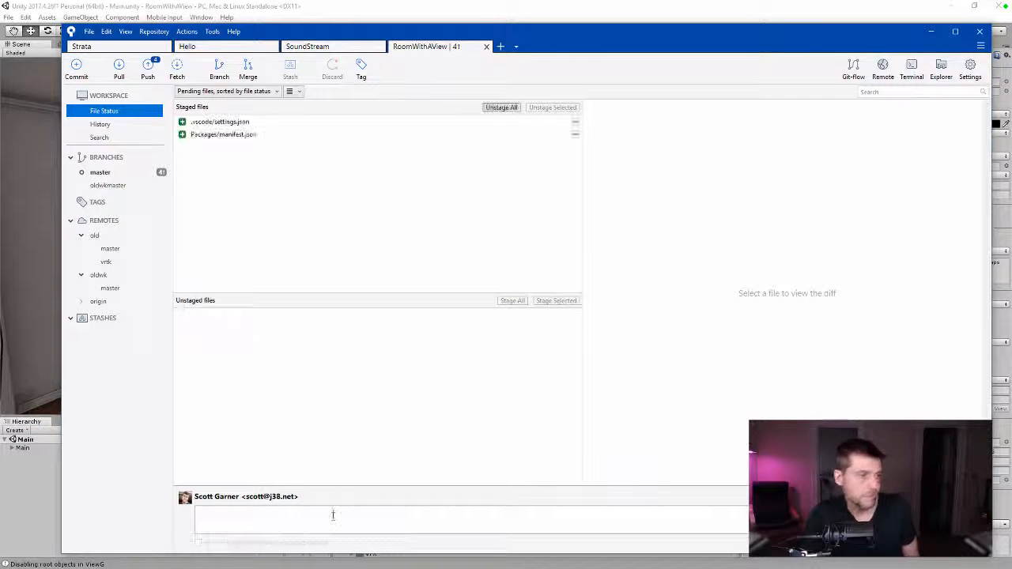
{"action": "left_click", "coordinate": [329, 515]}
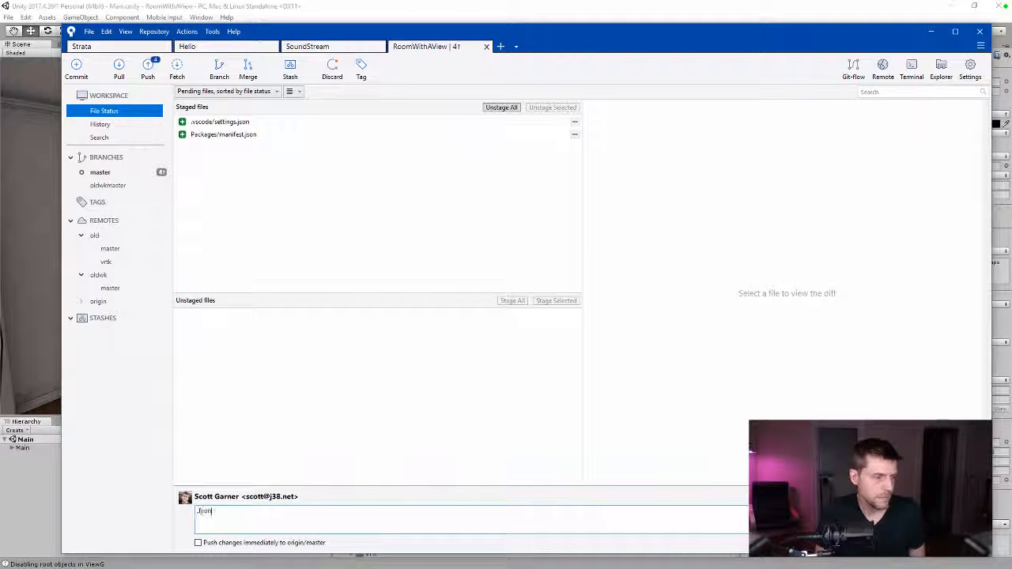
{"action": "type", "text": "Json stuff"}
{"action": "key", "text": "ctrl+Return"}
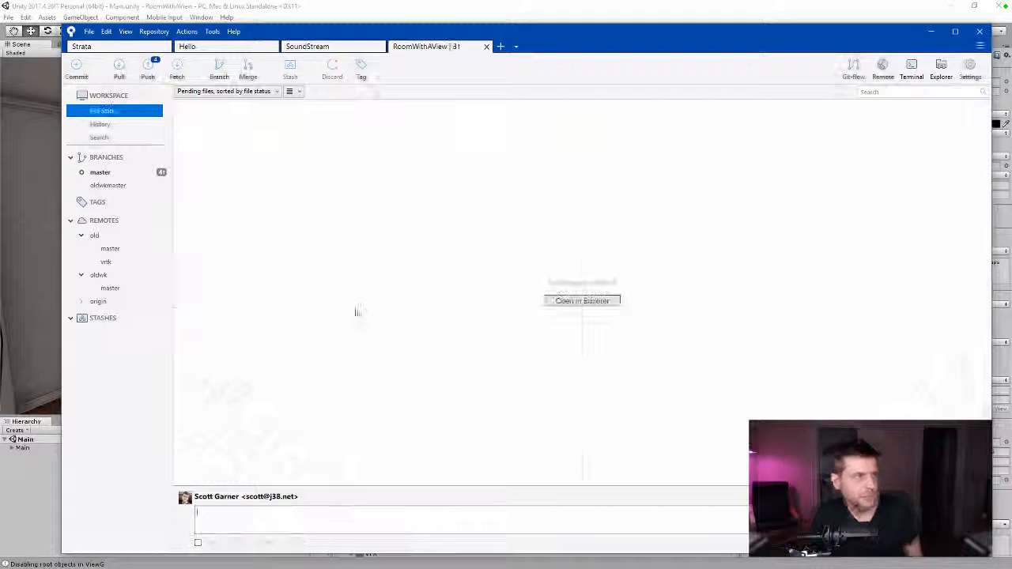
- Push the master branch commits to origin and show the full output of the push
{"action": "left_click", "coordinate": [148, 69]}
{"action": "left_click", "coordinate": [621, 239]}
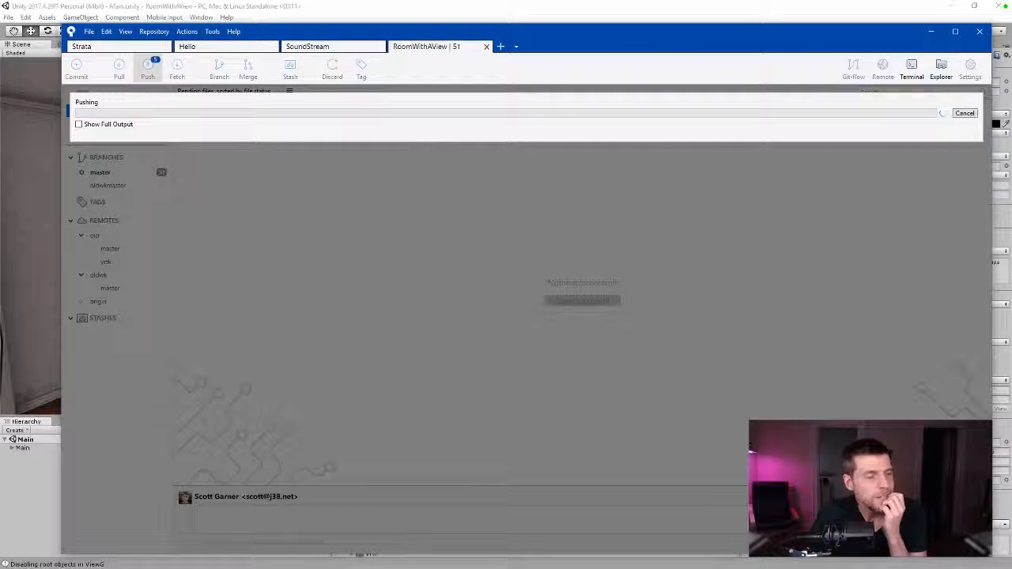
{"action": "left_click", "coordinate": [78, 124]}
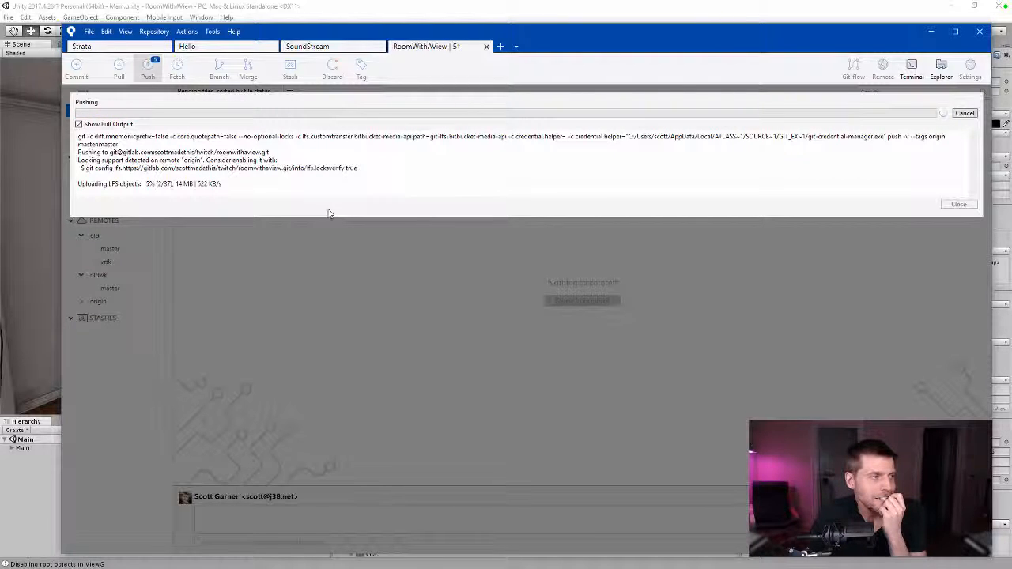
- Cancel the running push of the RoomWithAView master branch
{"action": "left_click", "coordinate": [965, 114]}
{"action": "left_click", "coordinate": [658, 240]}
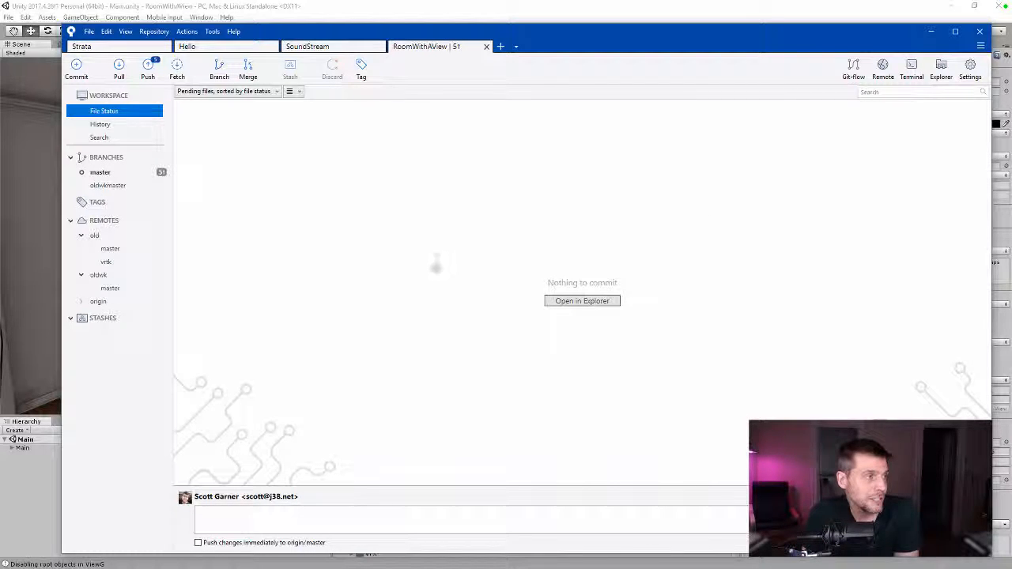
- Review the pending changes to Baby.cs, Pulsar.cs, Spawner.cs and ProjectSettings.asset in the Hello repository
{"action": "left_click", "coordinate": [288, 49]}
{"action": "left_click", "coordinate": [222, 49]}
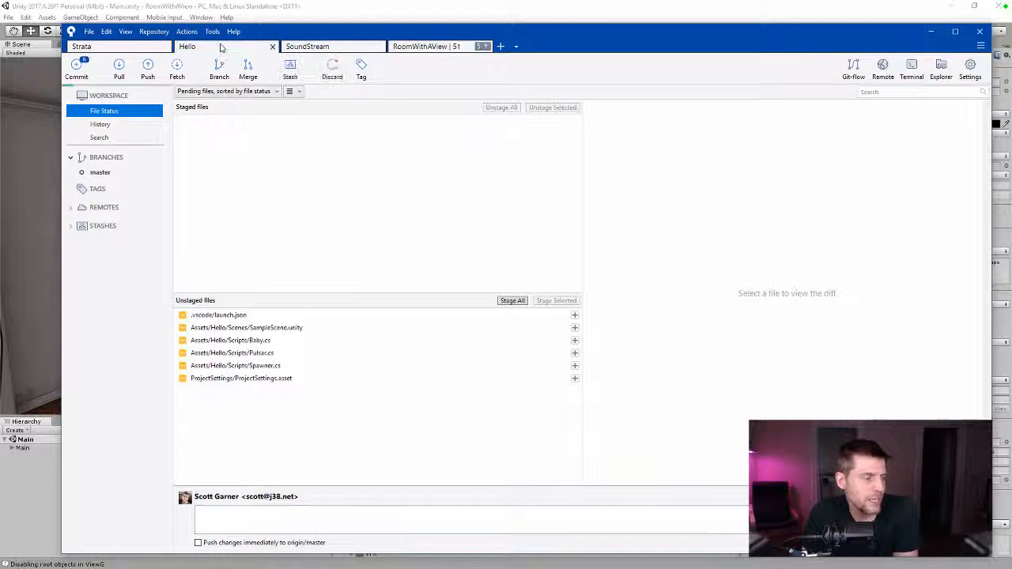
{"action": "left_click", "coordinate": [313, 330]}
{"action": "left_click", "coordinate": [313, 343]}
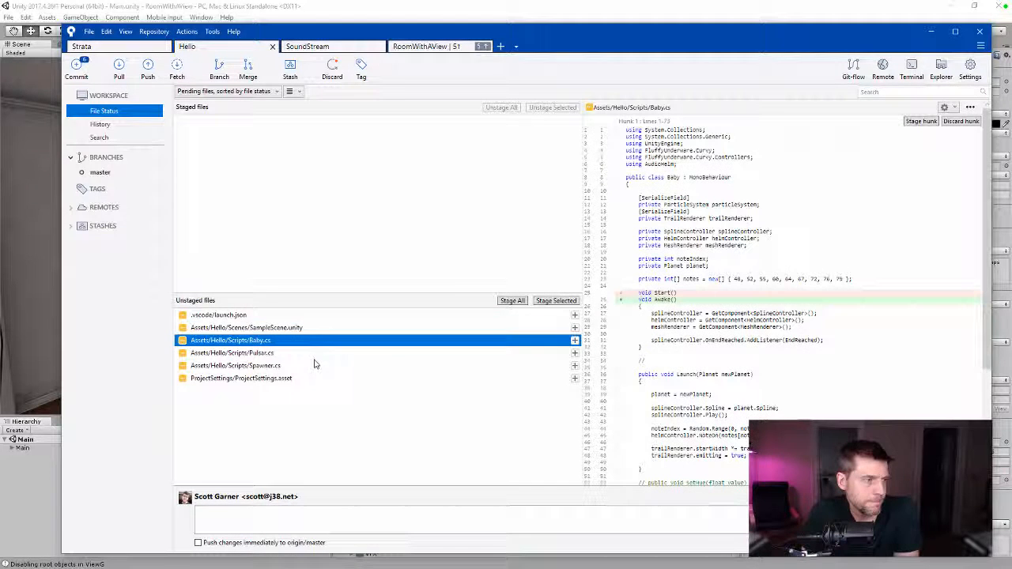
{"action": "left_click", "coordinate": [311, 355]}
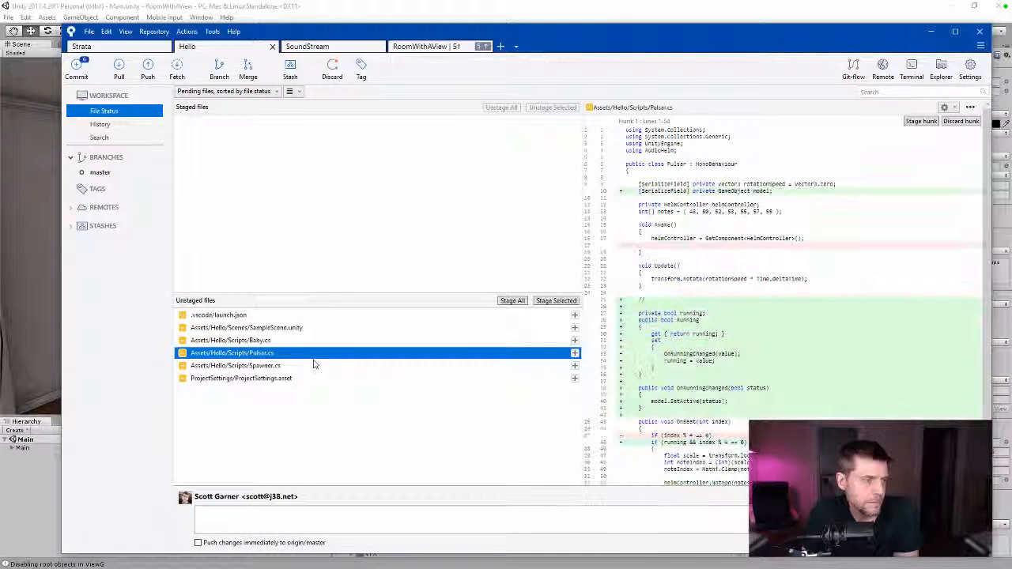
{"action": "scroll", "coordinate": [766, 373], "scroll_direction": "down", "scroll_amount": 2}
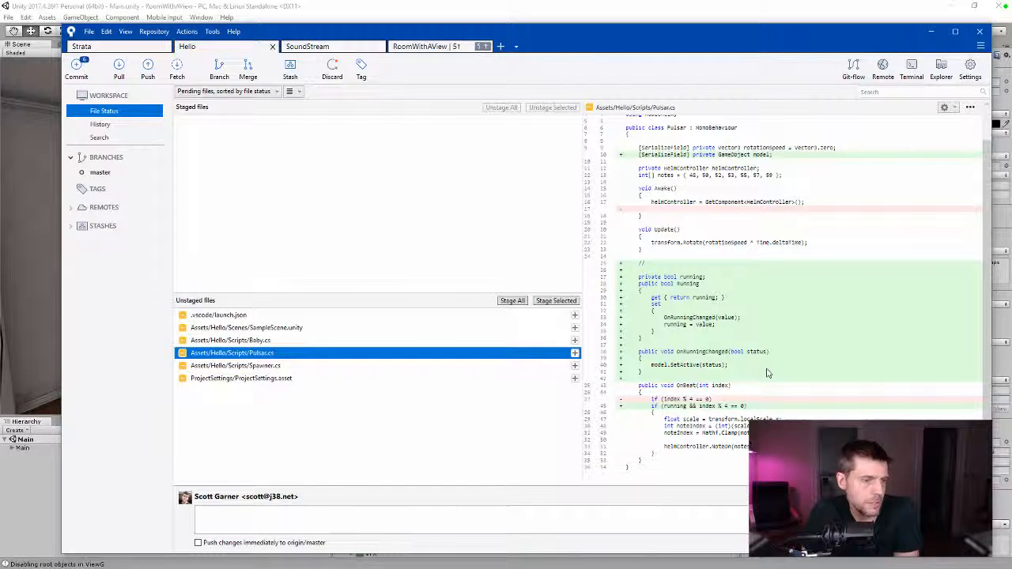
{"action": "left_click", "coordinate": [286, 368]}
{"action": "left_click", "coordinate": [288, 379]}
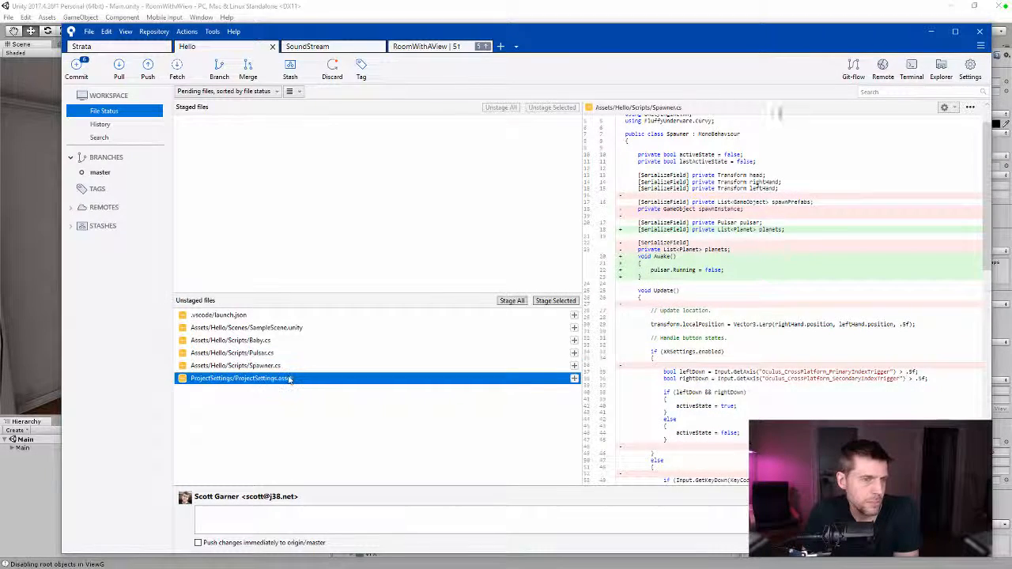
{"action": "scroll", "coordinate": [830, 390], "scroll_direction": "down", "scroll_amount": 5}
{"action": "scroll", "coordinate": [830, 390], "scroll_direction": "down", "scroll_amount": 2}
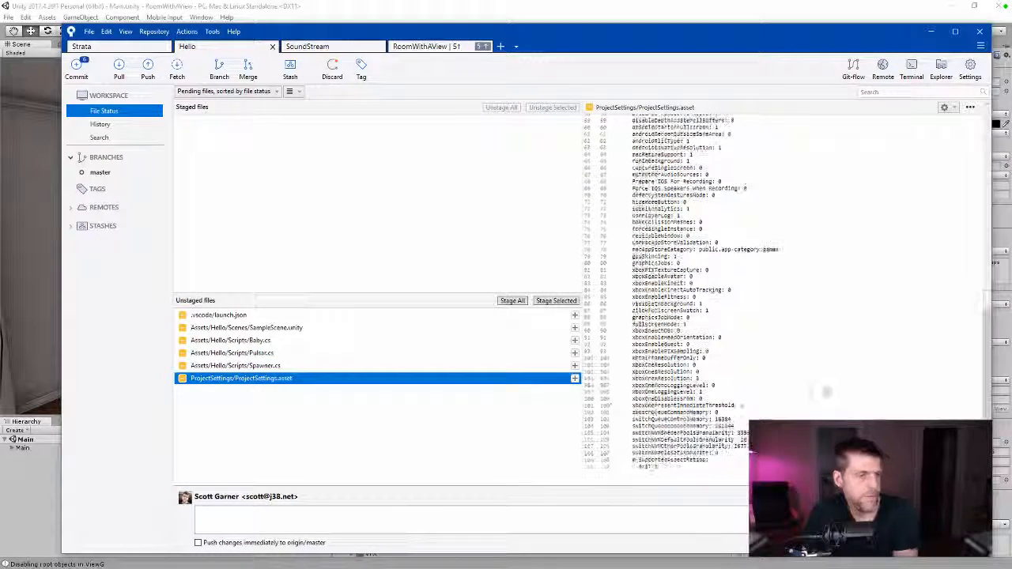
- Stage all of Hello's modified files and commit them with the message "Minor tweaks. Show pulsar only with both triggers down."
{"action": "left_click", "coordinate": [263, 327], "text": "shift"}
{"action": "left_click", "coordinate": [258, 317], "text": "shift"}
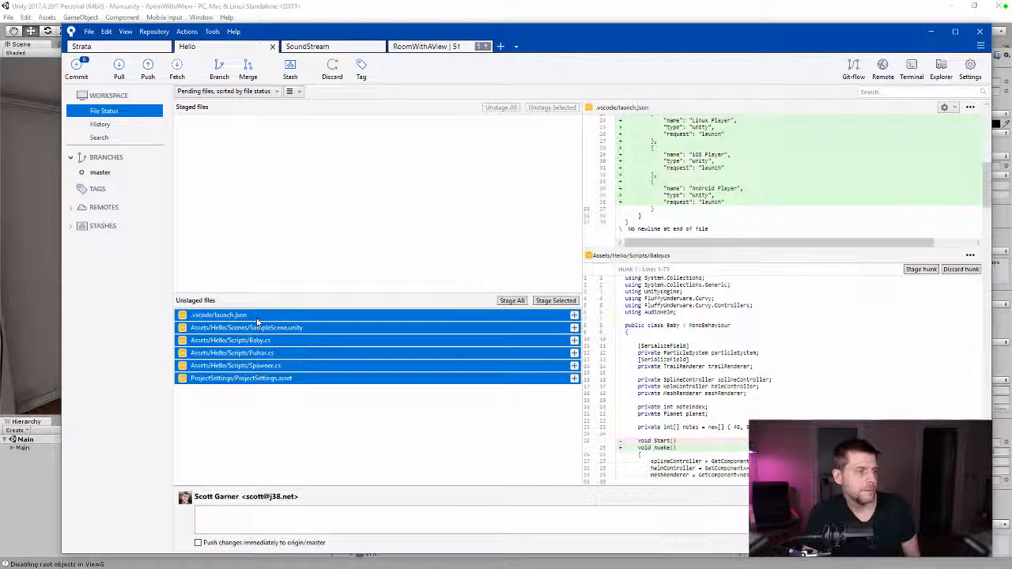
{"action": "left_click", "coordinate": [556, 301]}
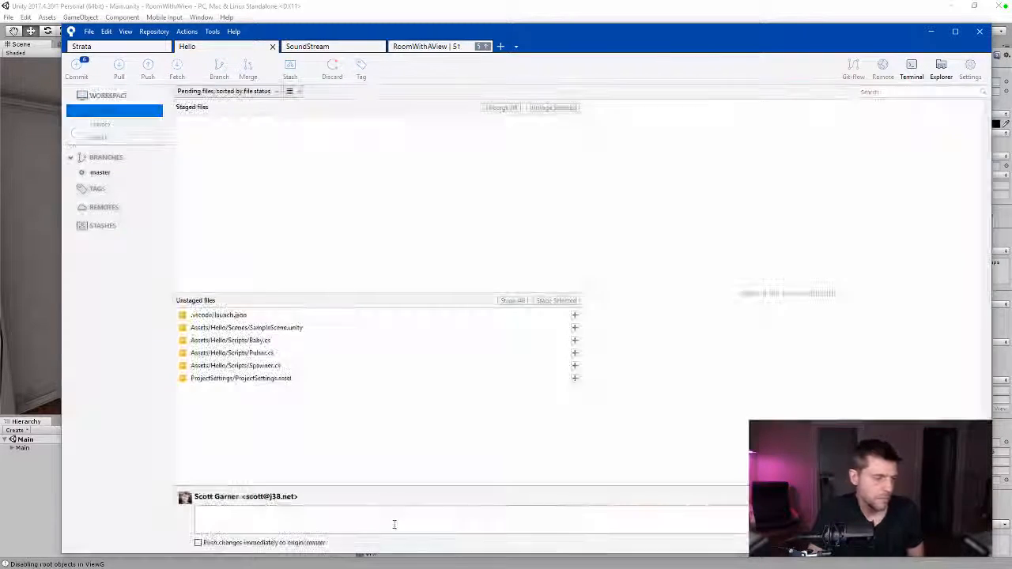
{"action": "left_click", "coordinate": [395, 524]}
{"action": "type", "text": "Minor tweaks. Show pulsar only with both triggers down."}
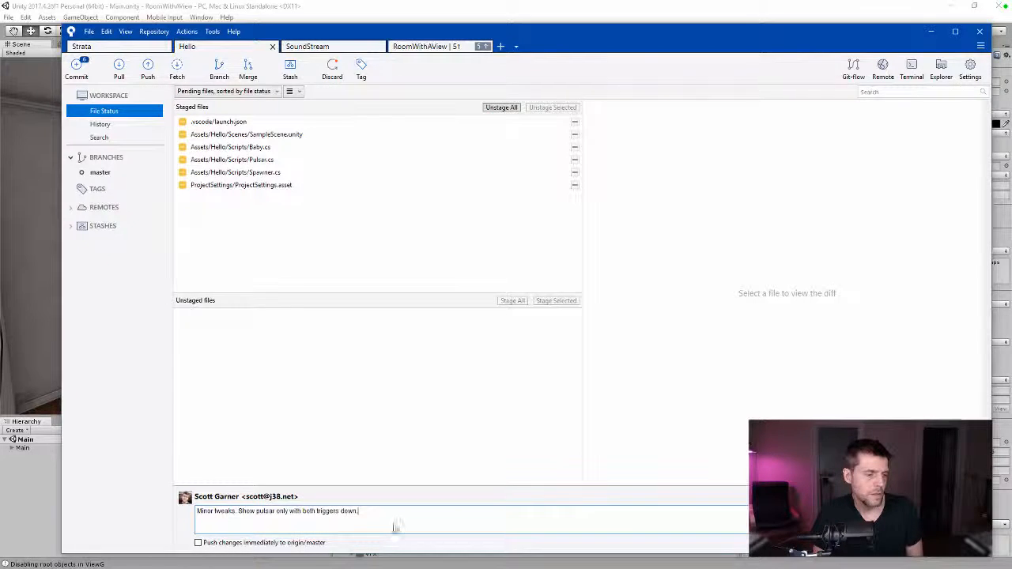
{"action": "key", "text": "ctrl+Return"}
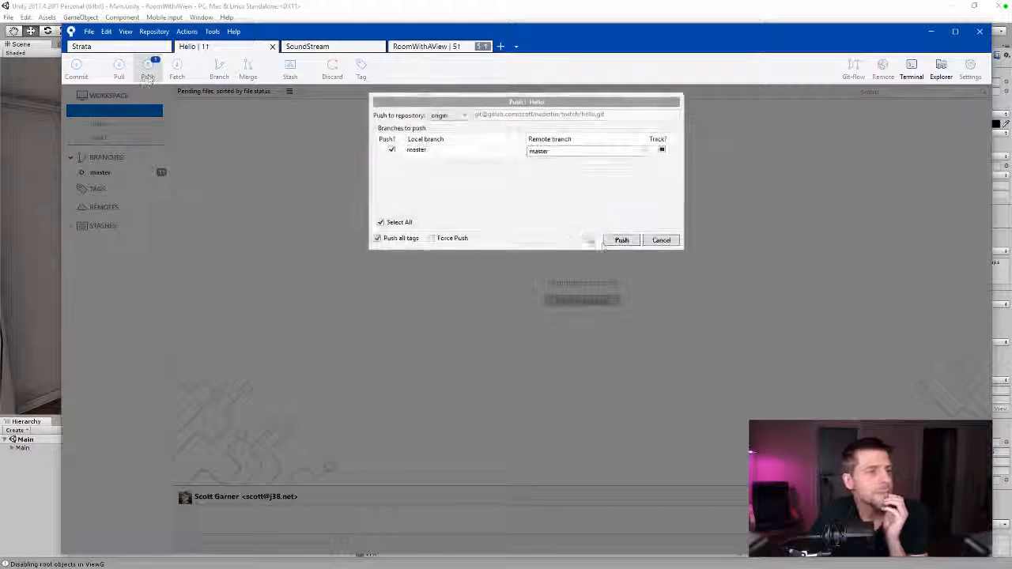
- Push Hello's master branch to origin with full output shown, and return to the RoomWithAView repository
{"action": "left_click", "coordinate": [619, 243]}
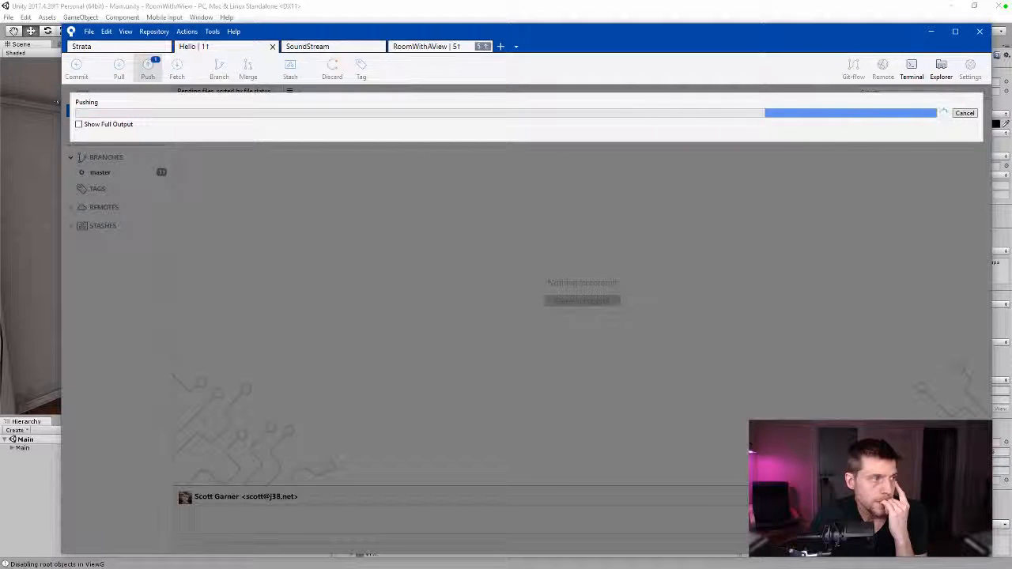
{"action": "left_click", "coordinate": [79, 124]}
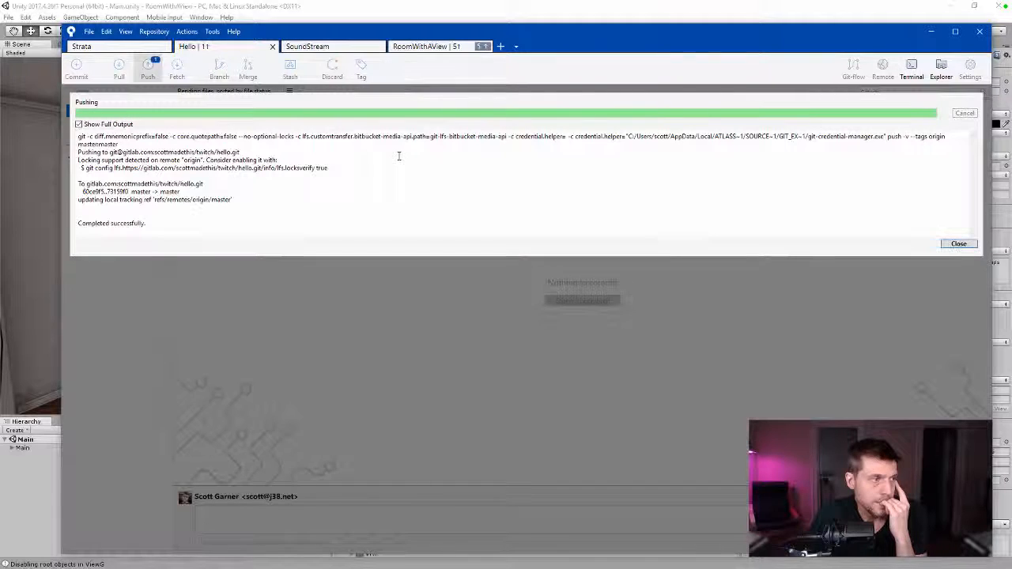
{"action": "left_click", "coordinate": [957, 245]}
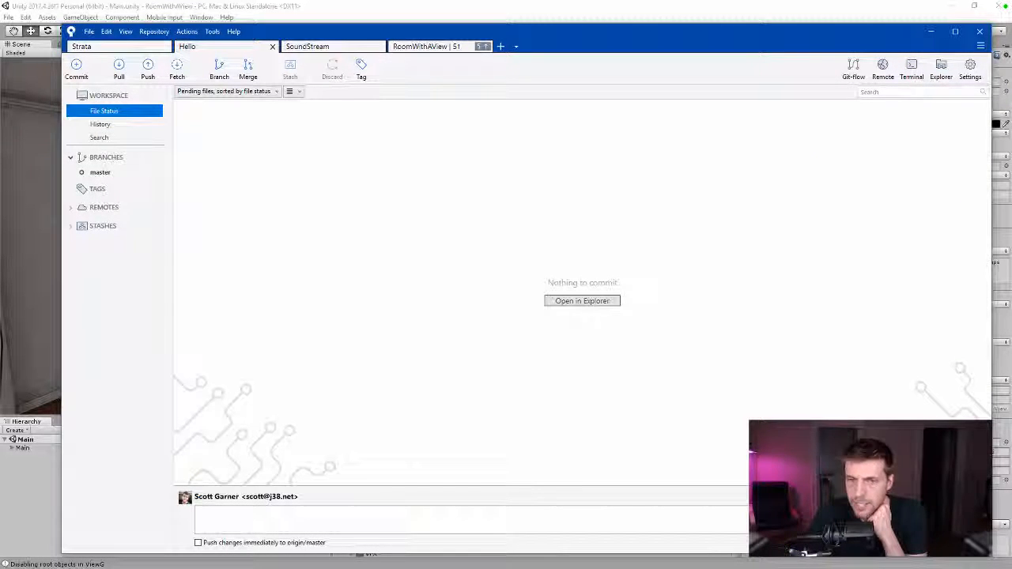
{"action": "left_click", "coordinate": [427, 46]}
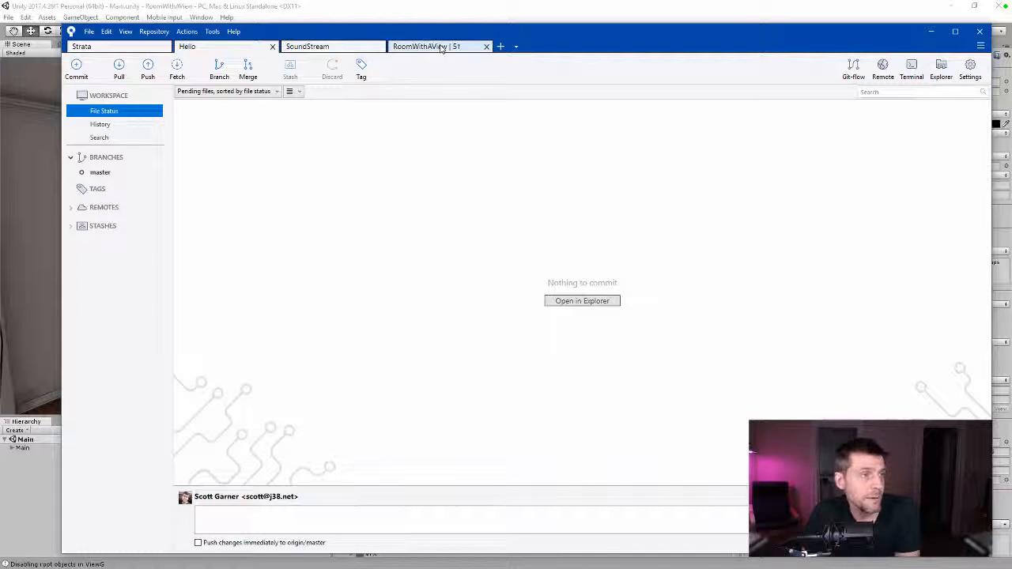
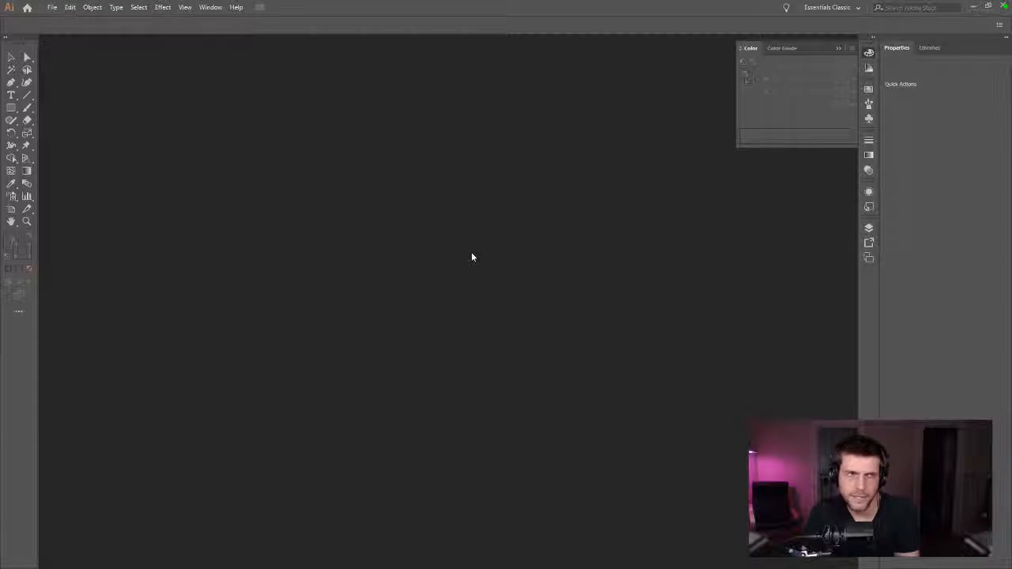
- In Illustrator, collapse the floating Color controls and create a document named HelloSunshine, 1024 px wide and 512 px high
{"action": "left_click", "coordinate": [839, 49]}
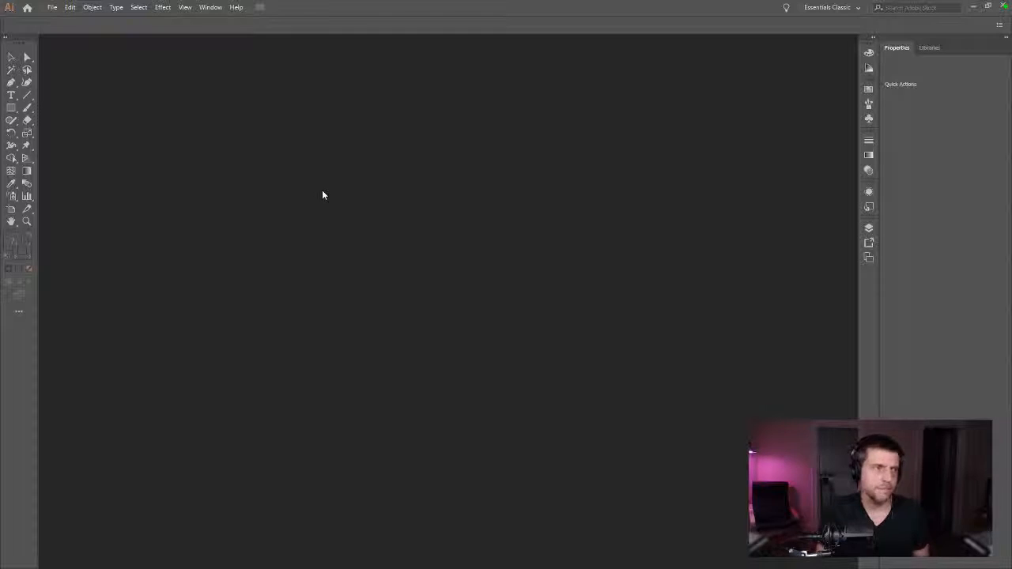
{"action": "key", "text": "ctrl+n"}
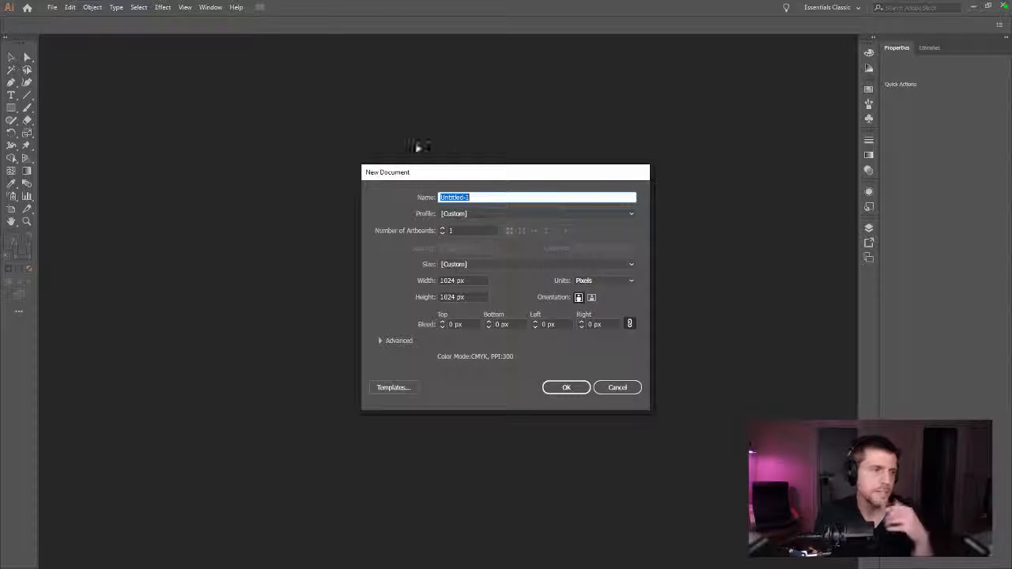
{"action": "left_click", "coordinate": [469, 281]}
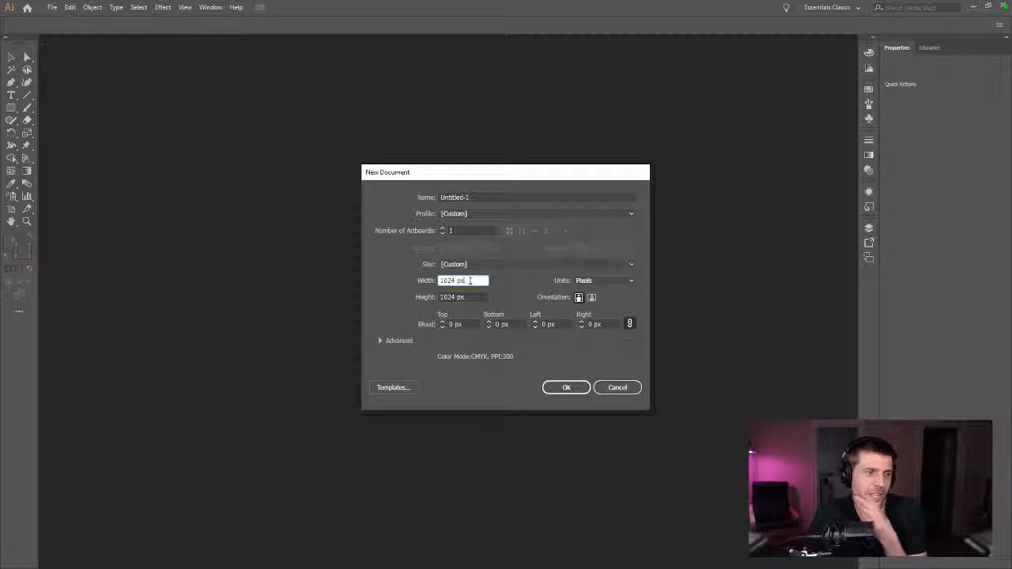
{"action": "left_click", "coordinate": [498, 197]}
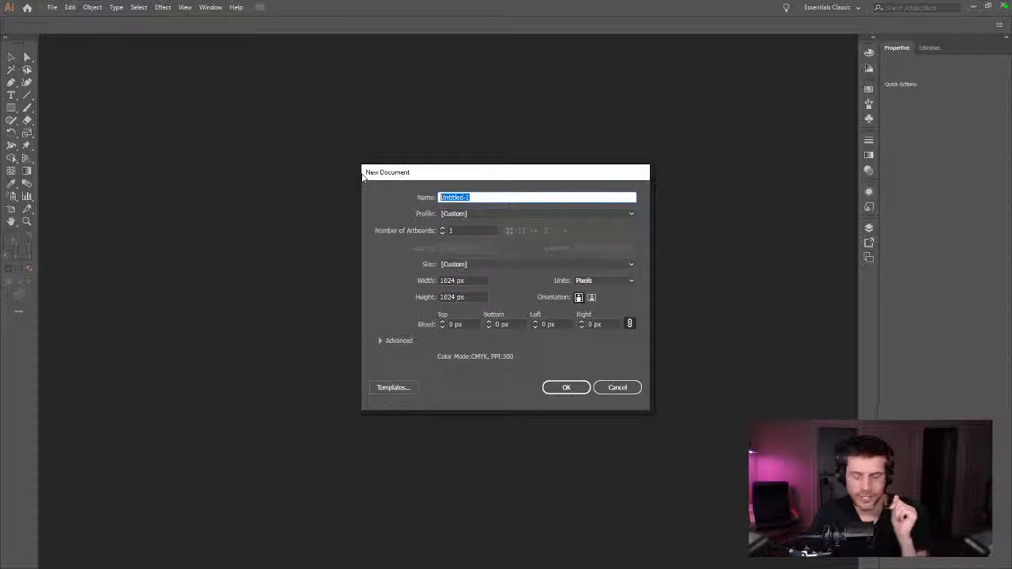
{"action": "type", "text": "0"}
{"action": "left_click", "coordinate": [473, 298]}
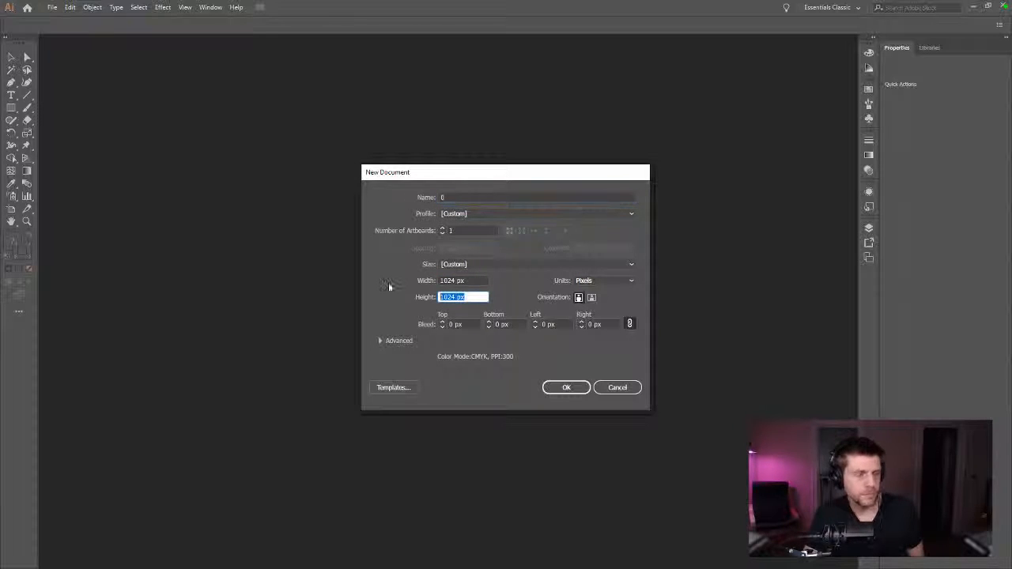
{"action": "type", "text": "412"}
{"action": "key", "text": "Tab"}
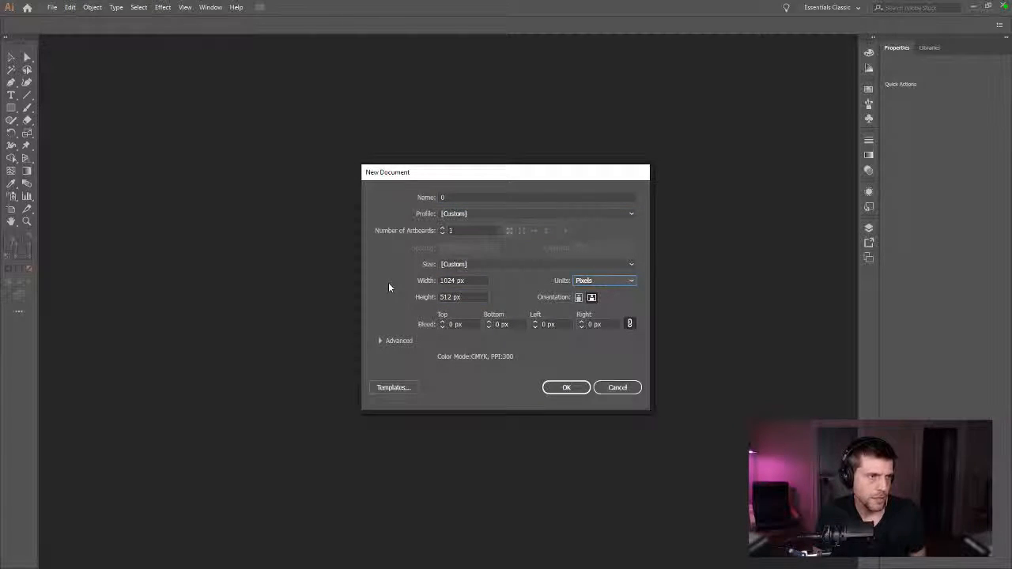
{"action": "left_click", "coordinate": [477, 195]}
{"action": "type", "text": "Hel"}
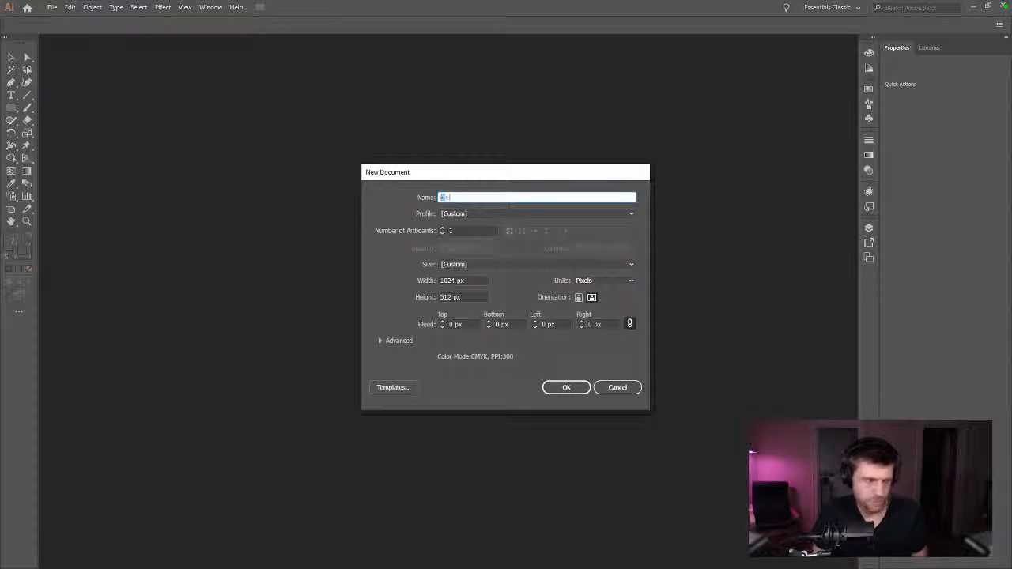
{"action": "type", "text": "loWorld"}
{"action": "key", "text": "Return"}
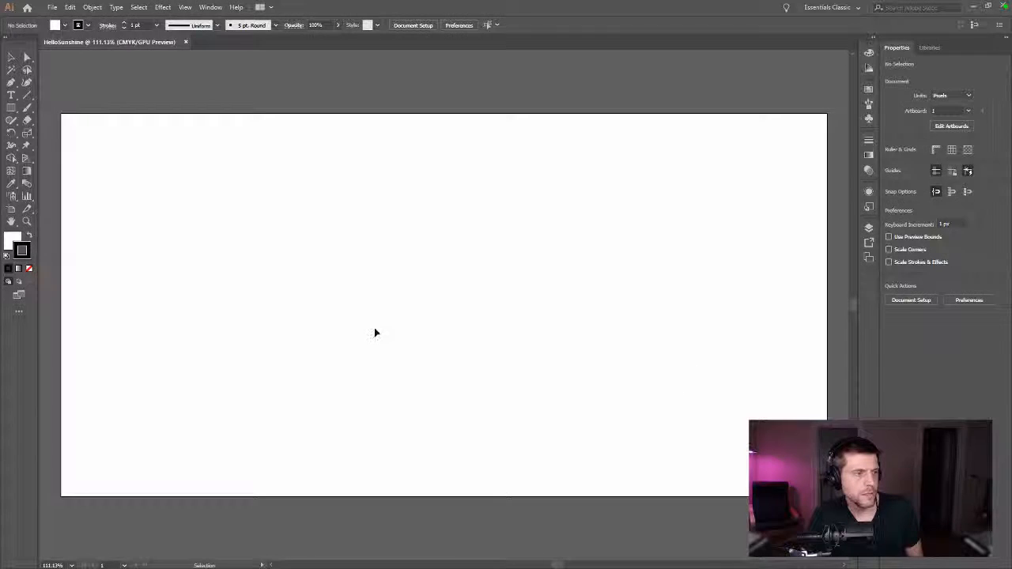
- Add the point text "HELLO SUNSHINE" near the middle of the artboard
{"action": "key", "text": "t"}
{"action": "left_click", "coordinate": [385, 314]}
{"action": "type", "text": "HE"}
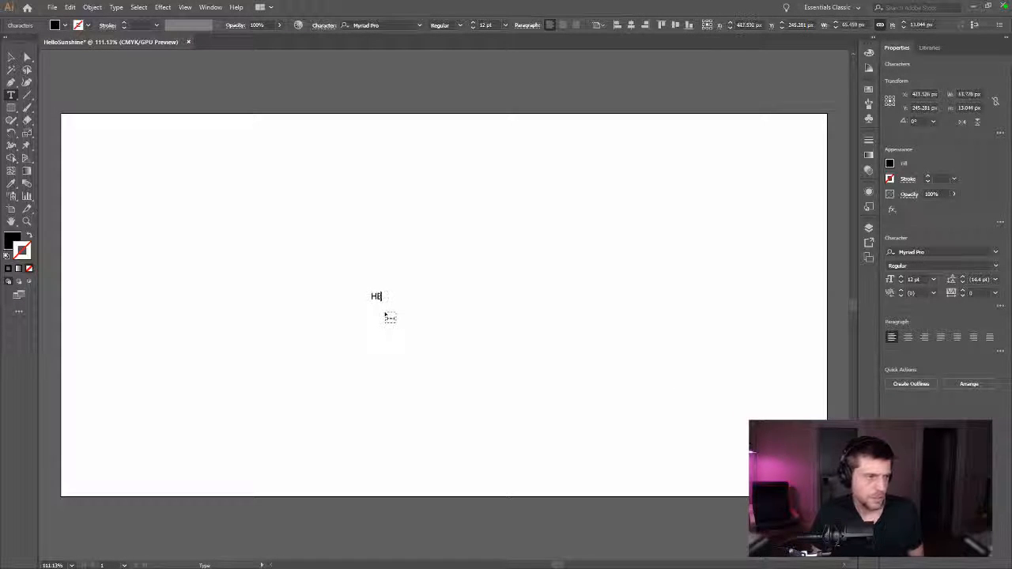
{"action": "type", "text": "LLO SUNSHINE"}
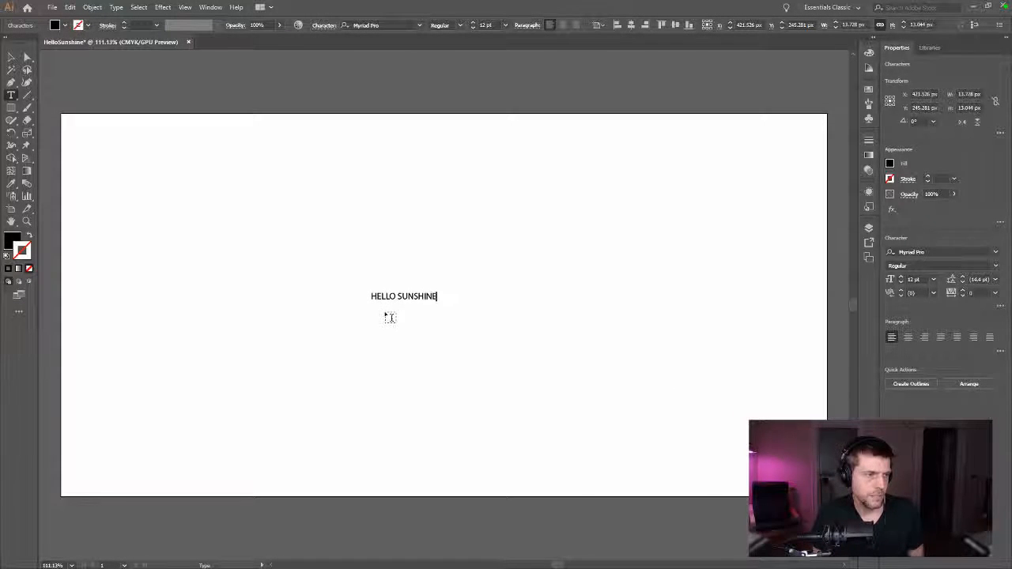
- Break the text onto two lines, with HELLO above SUNSHINE and no comma, and finish editing it
{"action": "key", "text": "Left"}
{"action": "key", "text": "Left"}
{"action": "key", "text": "Left"}
{"action": "key", "text": "Left"}
{"action": "key", "text": "Left"}
{"action": "key", "text": "Left"}
{"action": "key", "text": "Left"}
{"action": "key", "text": "Left"}
{"action": "key", "text": "Left"}
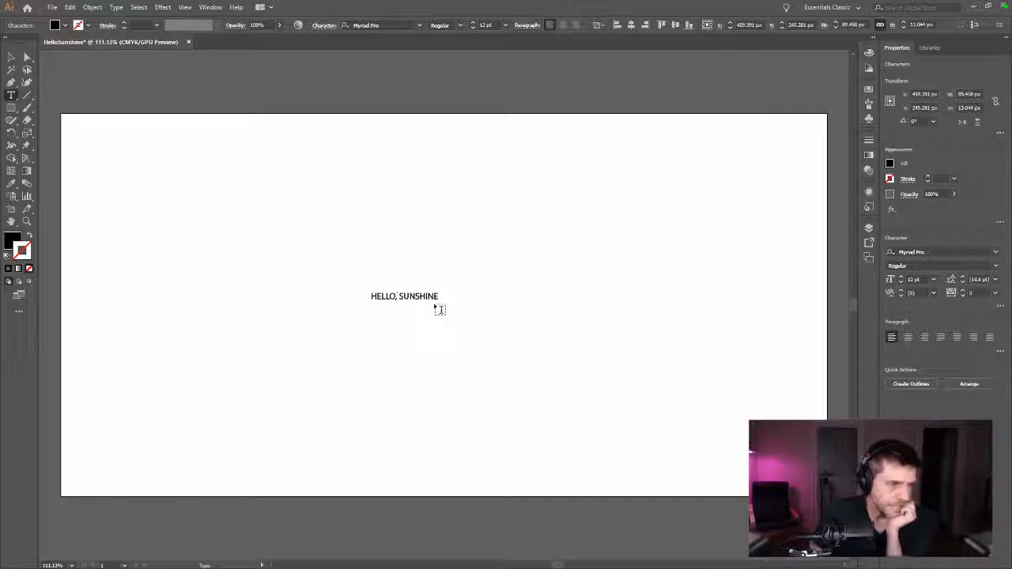
{"action": "key", "text": "BackSpace"}
{"action": "key", "text": "Return"}
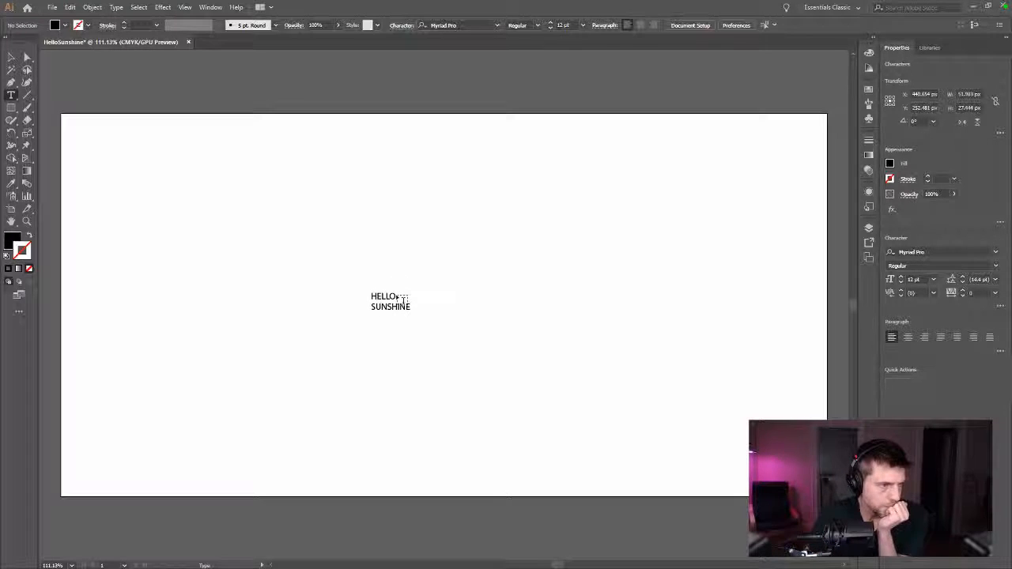
{"action": "key", "text": "Escape"}
- Start a new point text object at the end of the HELLO line
{"action": "left_click", "coordinate": [399, 297]}
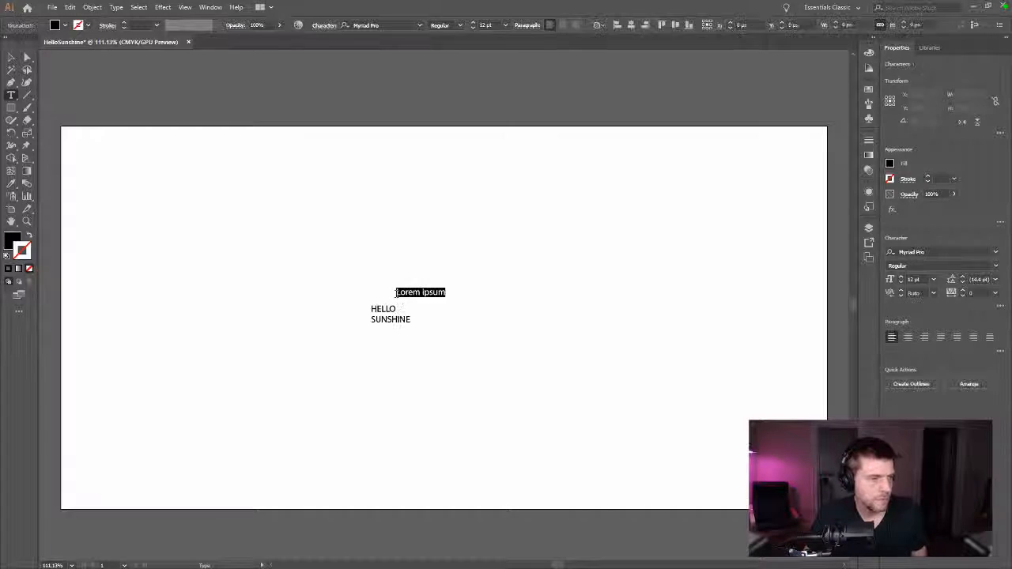
- Delete the stray "Lorem ipsum" placeholder text above the HELLO SUNSHINE text
{"action": "key", "text": "Escape"}
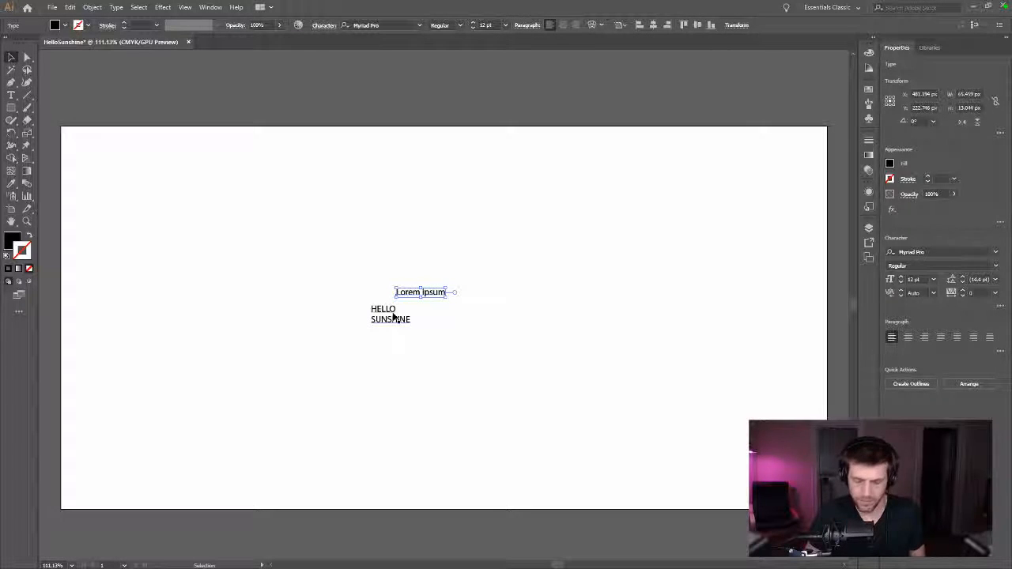
{"action": "key", "text": "Delete"}
{"action": "left_click", "coordinate": [404, 315]}
{"action": "key", "text": "t"}
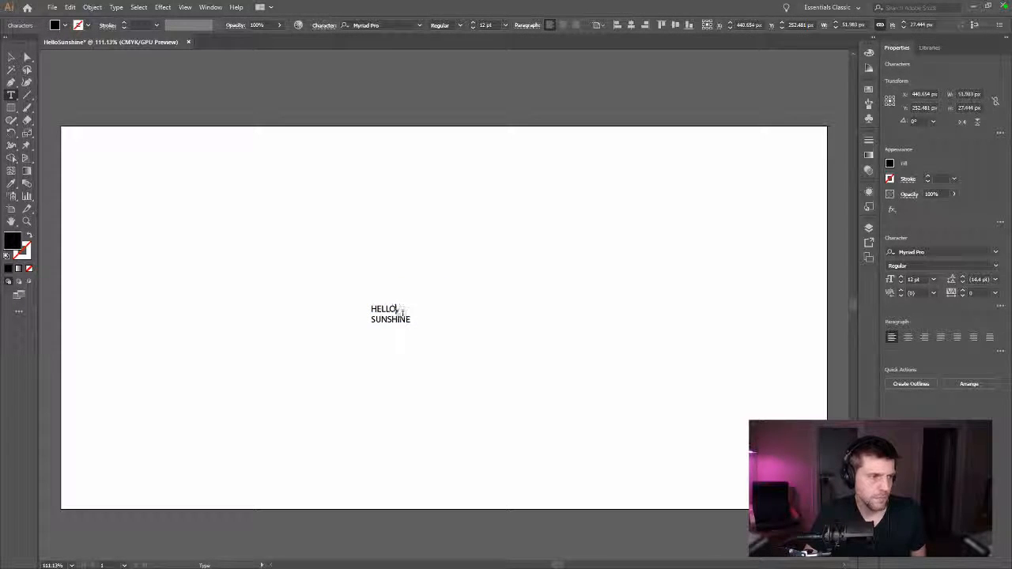
{"action": "left_click", "coordinate": [396, 309]}
{"action": "type", "text": ","}
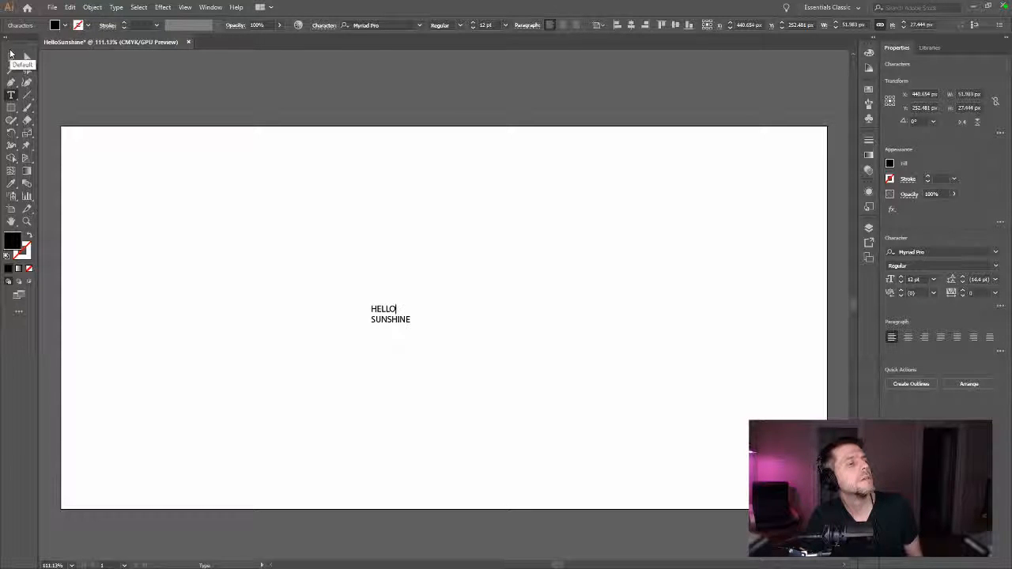
{"action": "key", "text": "BackSpace"}
- Try to resize the word HELLO separately from SUNSHINE, reducing its leading to 0.4 pt
{"action": "double_click", "coordinate": [384, 309]}
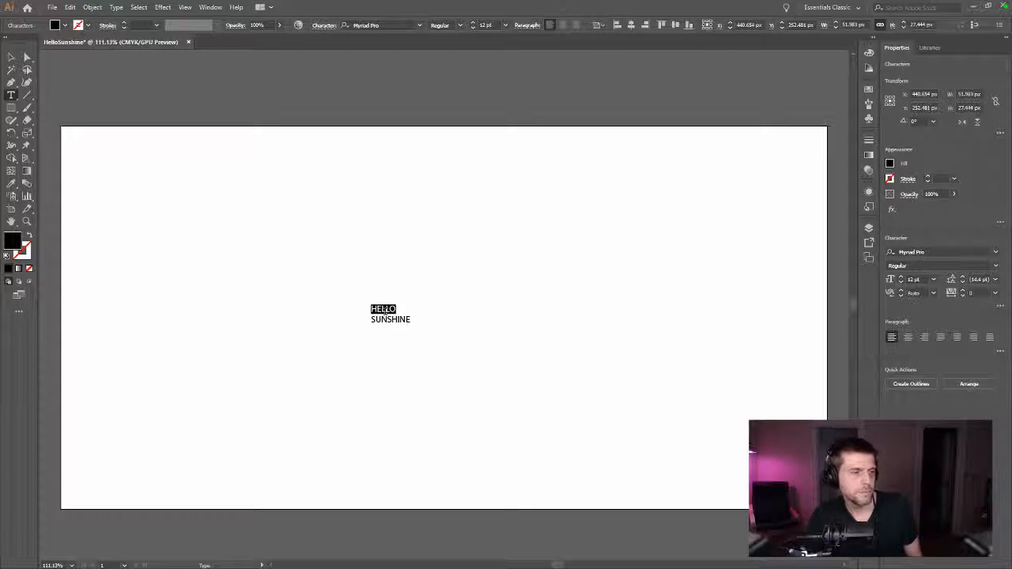
{"action": "key", "text": "Escape"}
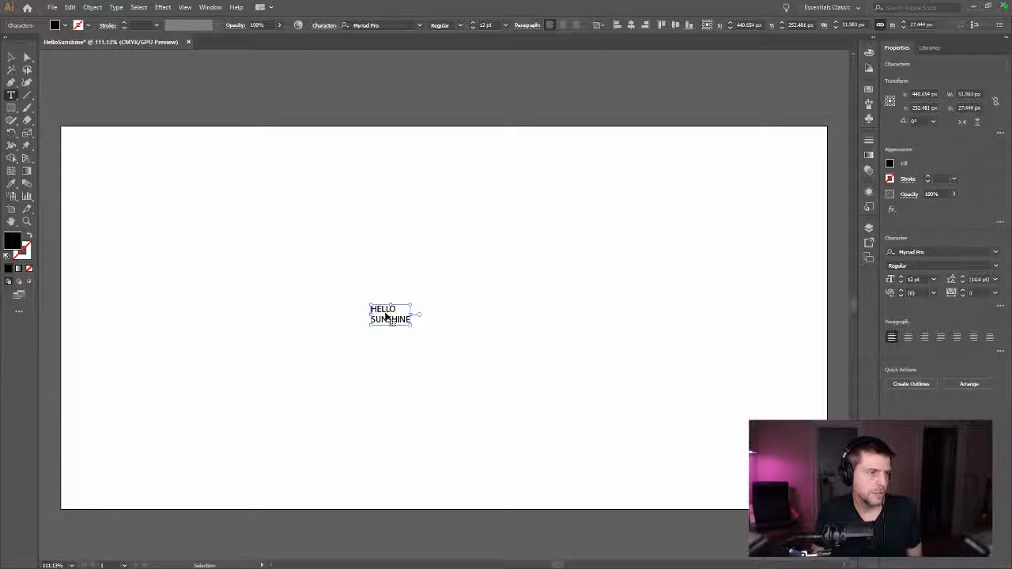
{"action": "double_click", "coordinate": [384, 309]}
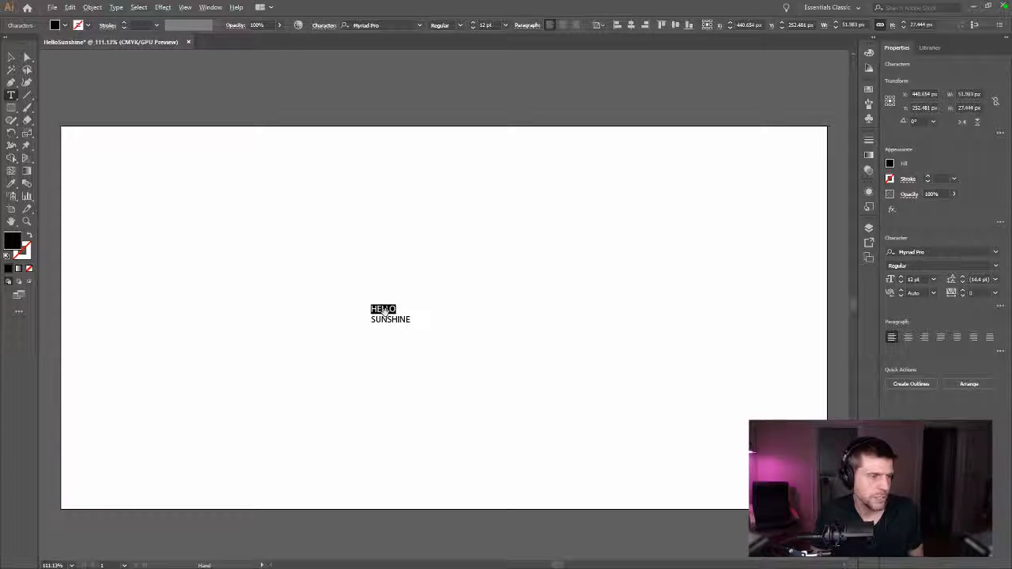
{"action": "key", "text": "alt+Up"}
{"action": "key", "text": "alt+Right"}
{"action": "key", "text": "alt+Left"}
{"action": "key", "text": "alt+Left"}
{"action": "key", "text": "alt+Left"}
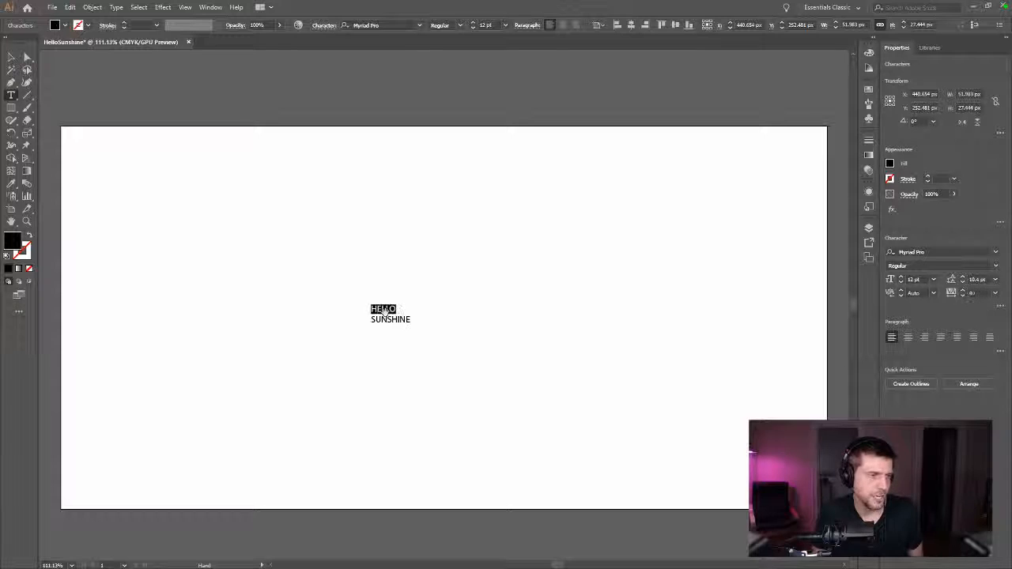
{"action": "key", "text": "alt+Up"}
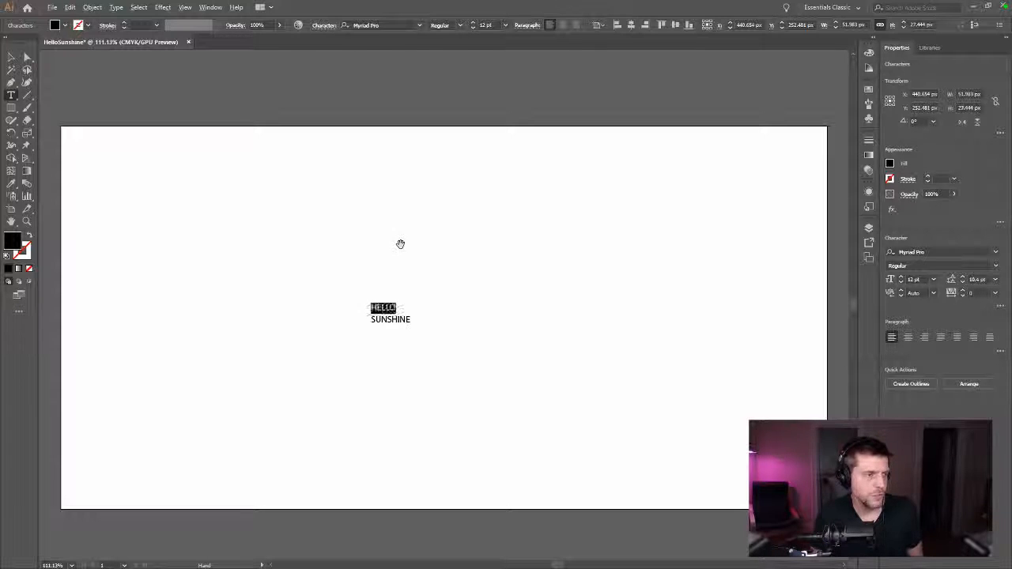
{"action": "key", "text": "ctrl+alt+Up"}
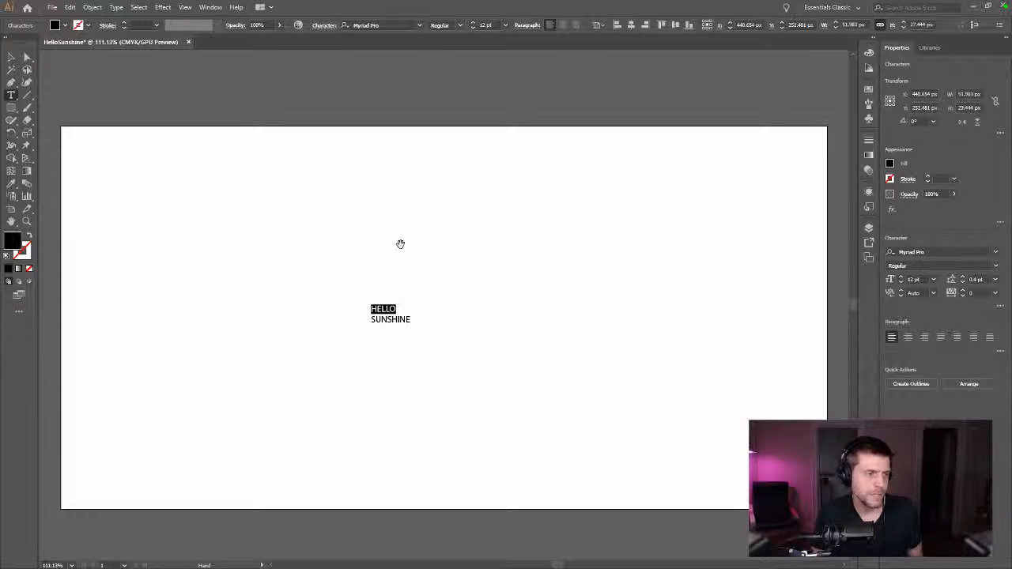
{"action": "key", "text": "ctrl+shift+Right"}
{"action": "key", "text": "BackSpace"}
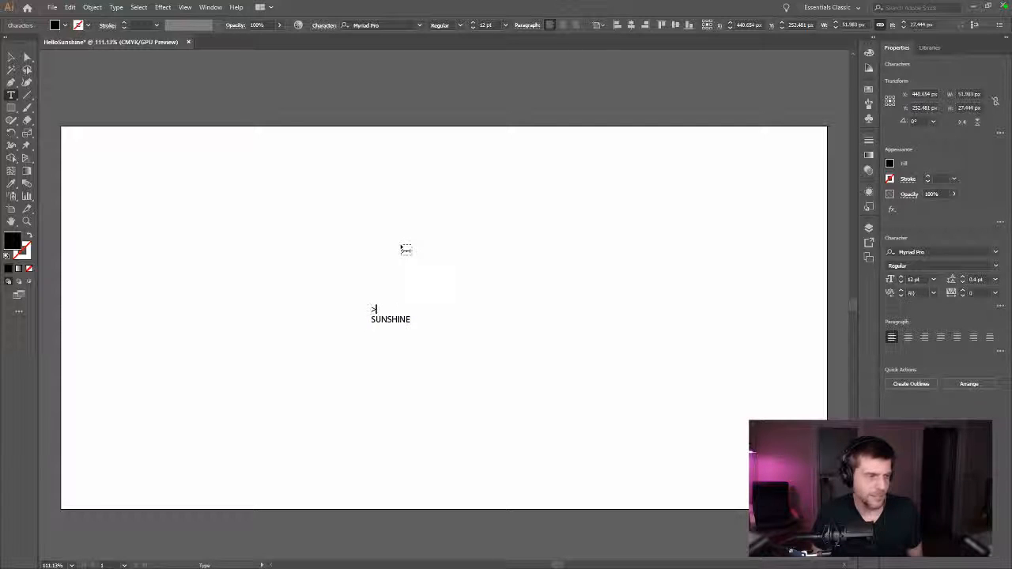
{"action": "key", "text": "ctrl+z"}
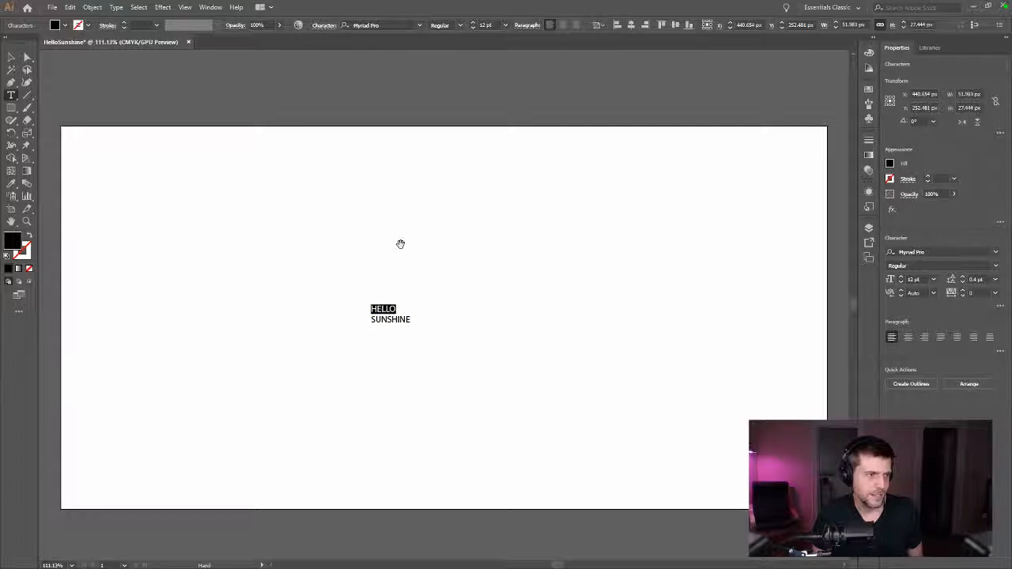
- Replace the existing text object with a new two-line point text reading HELLO and SUNSHINE in the right half of the artboard
{"action": "key", "text": "Escape"}
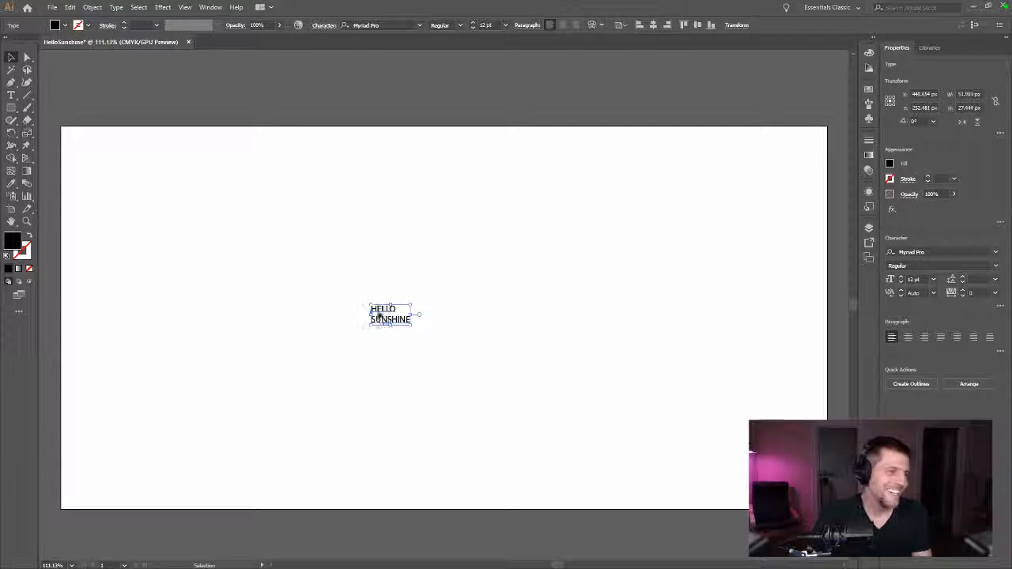
{"action": "key", "text": "Delete"}
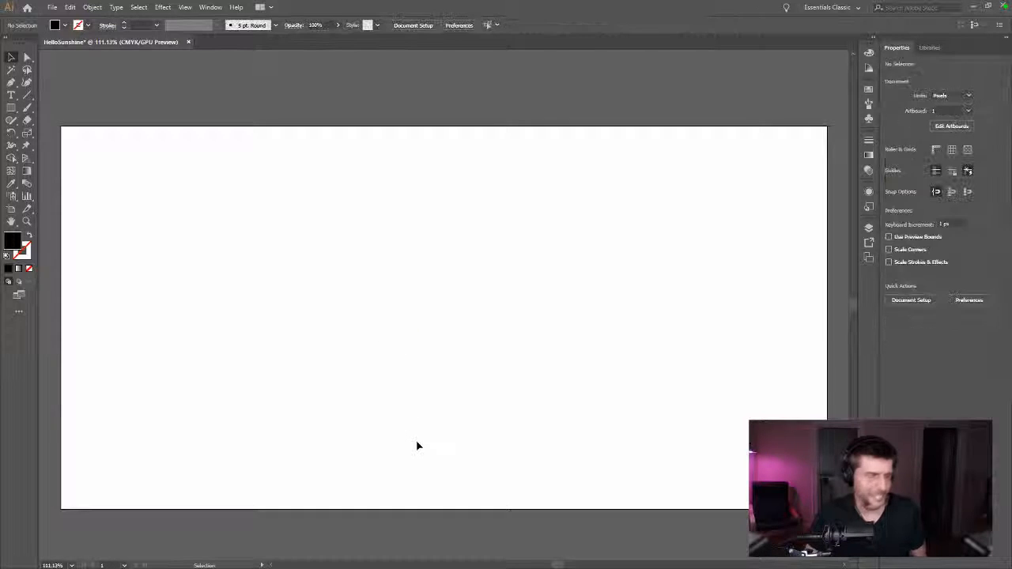
{"action": "key", "text": "t"}
{"action": "left_click", "coordinate": [608, 290]}
{"action": "type", "text": "HELL"}
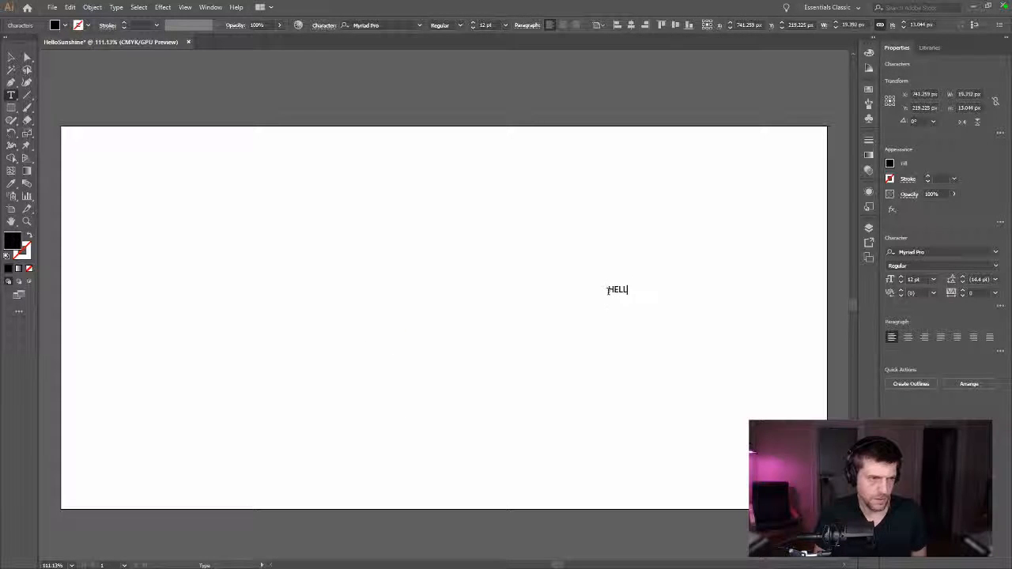
{"action": "type", "text": "O"}
{"action": "key", "text": "Return"}
{"action": "type", "text": "SUNSHINE"}
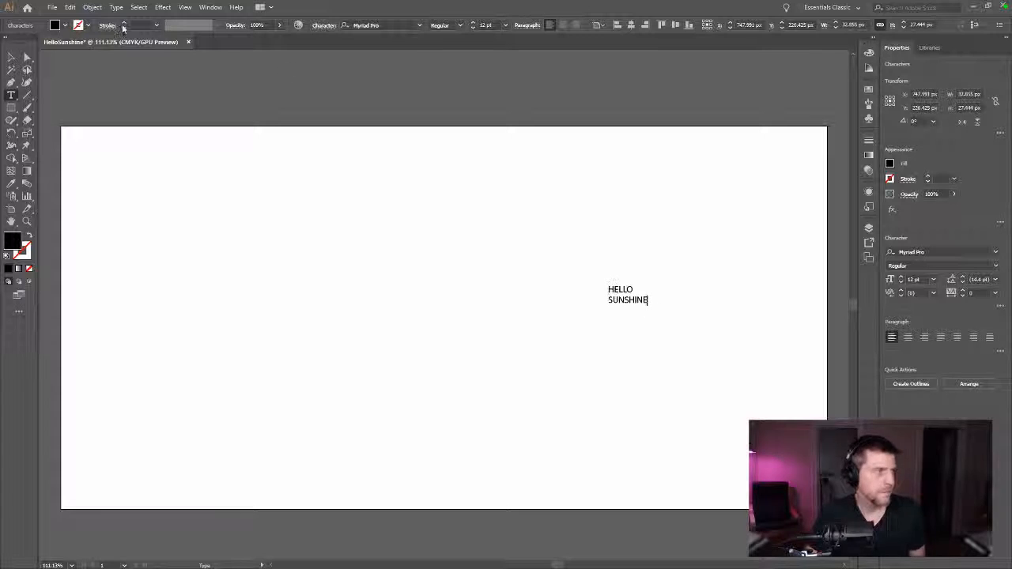
{"action": "left_click", "coordinate": [11, 57]}
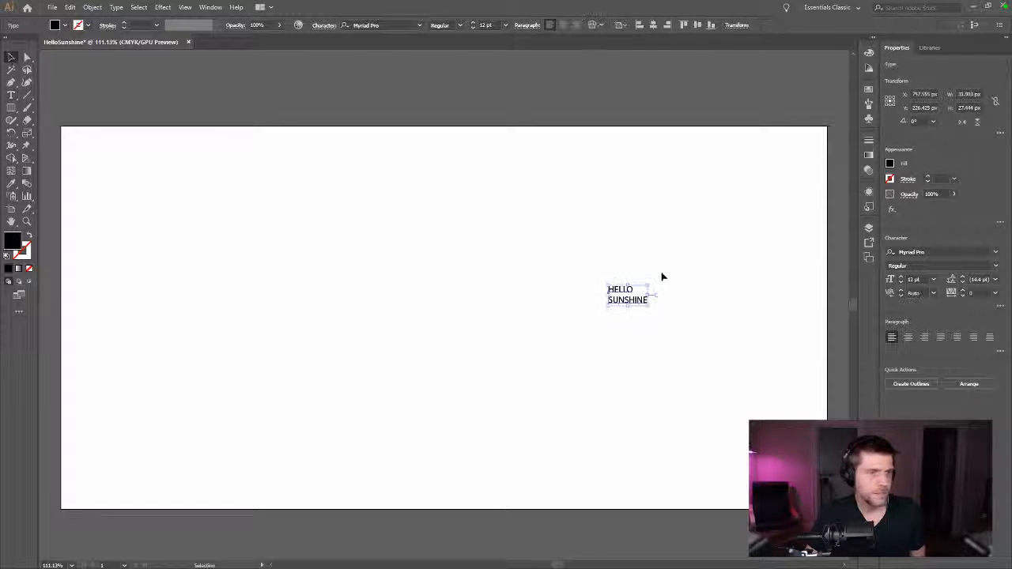
- Set the font size of only the word HELLO to 18 pt
{"action": "double_click", "coordinate": [619, 291]}
{"action": "double_click", "coordinate": [620, 290]}
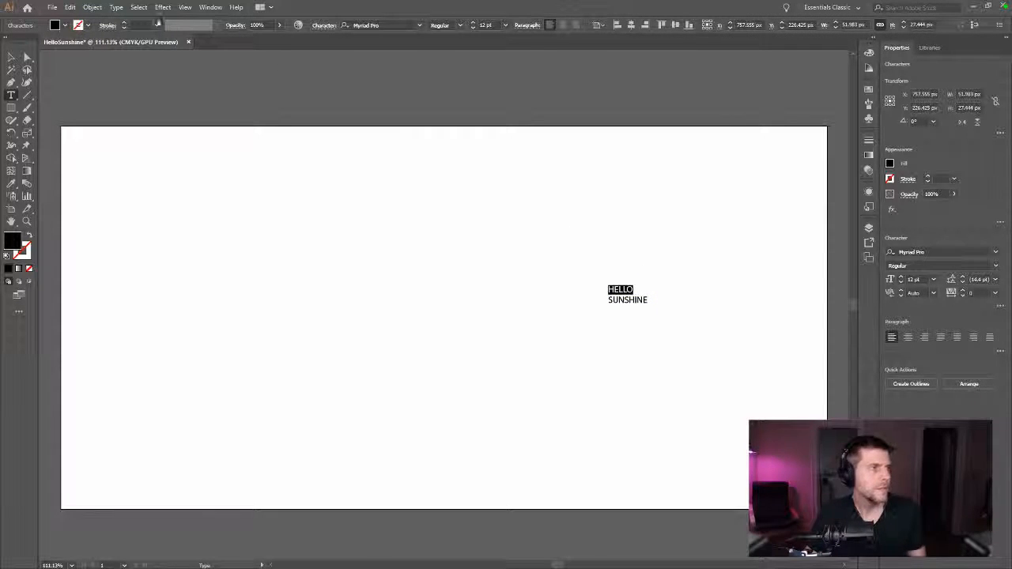
{"action": "left_click", "coordinate": [117, 7]}
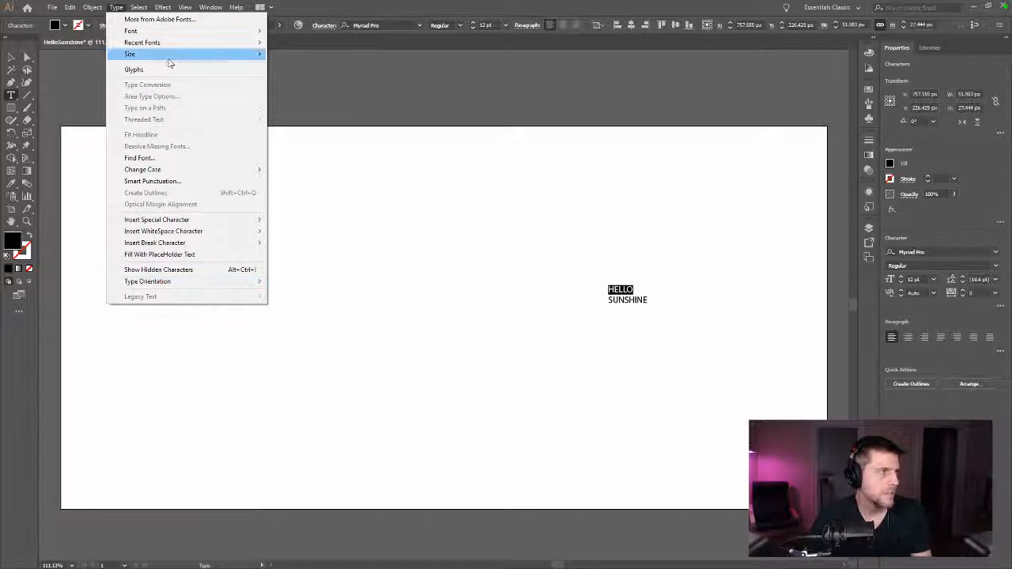
{"action": "mouse_move", "coordinate": [168, 62]}
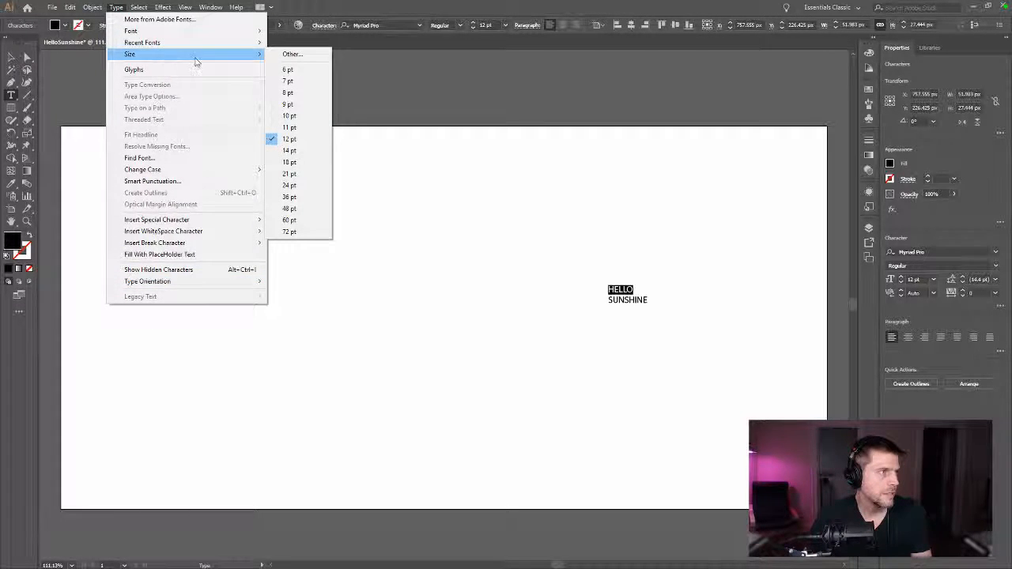
{"action": "left_click", "coordinate": [289, 162]}
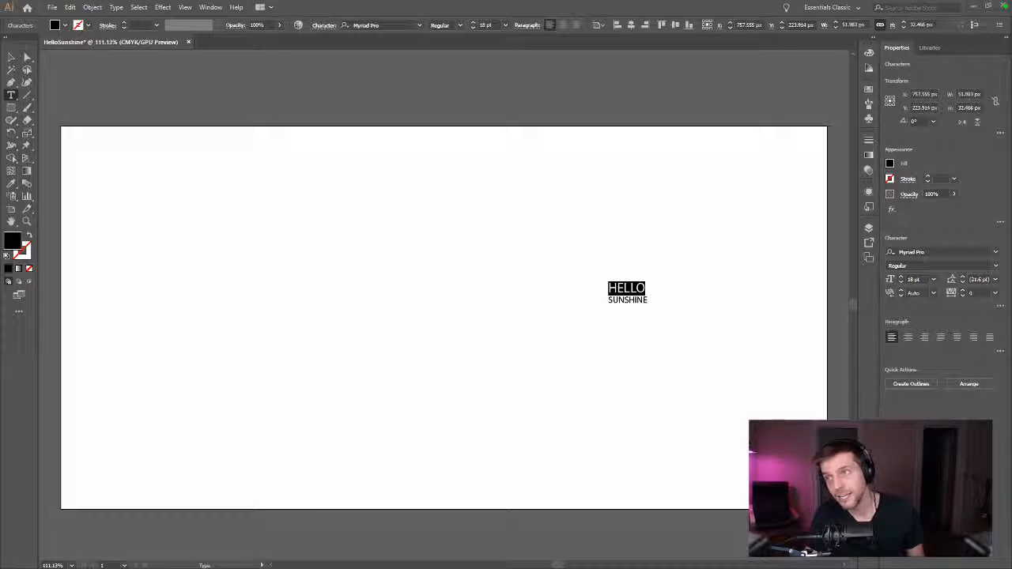
- Switch to the browser, search the web for "illustrator type size shortcut", examine the results and return to Illustrator
{"action": "left_click_drag", "start_coordinate": [446, 3], "coordinate": [608, 98]}
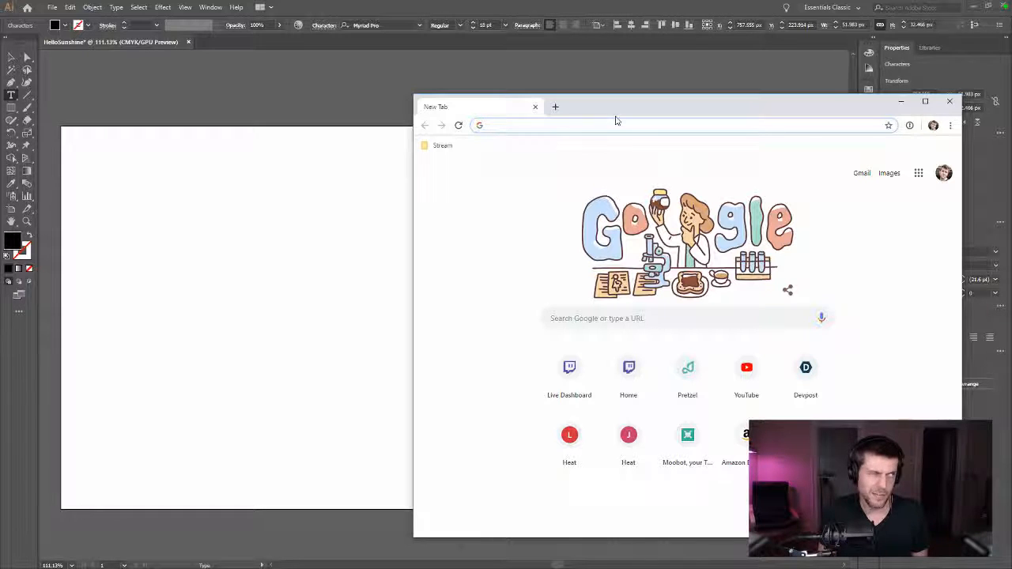
{"action": "type", "text": "illustrator type size shortcut"}
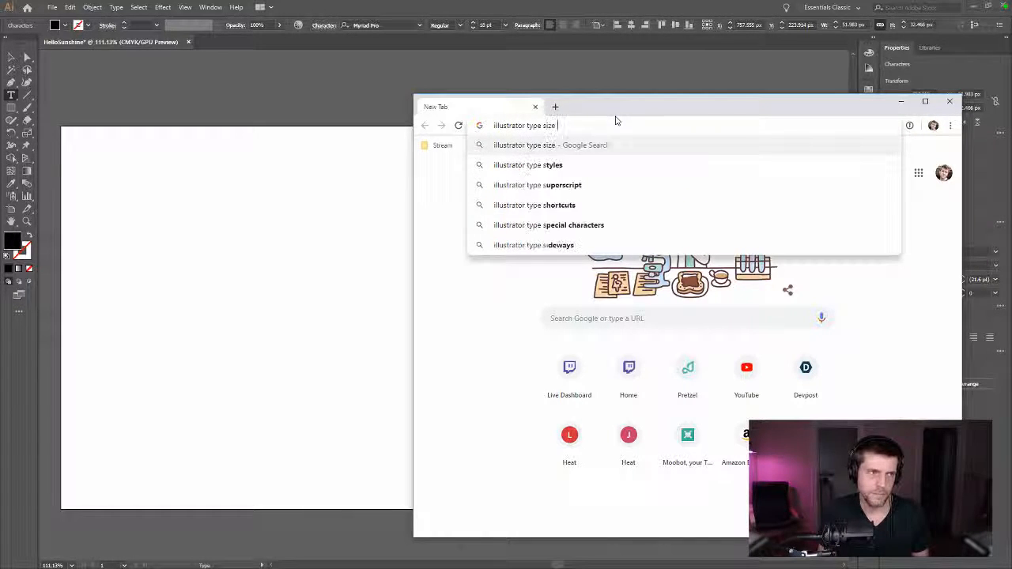
{"action": "key", "text": "Return"}
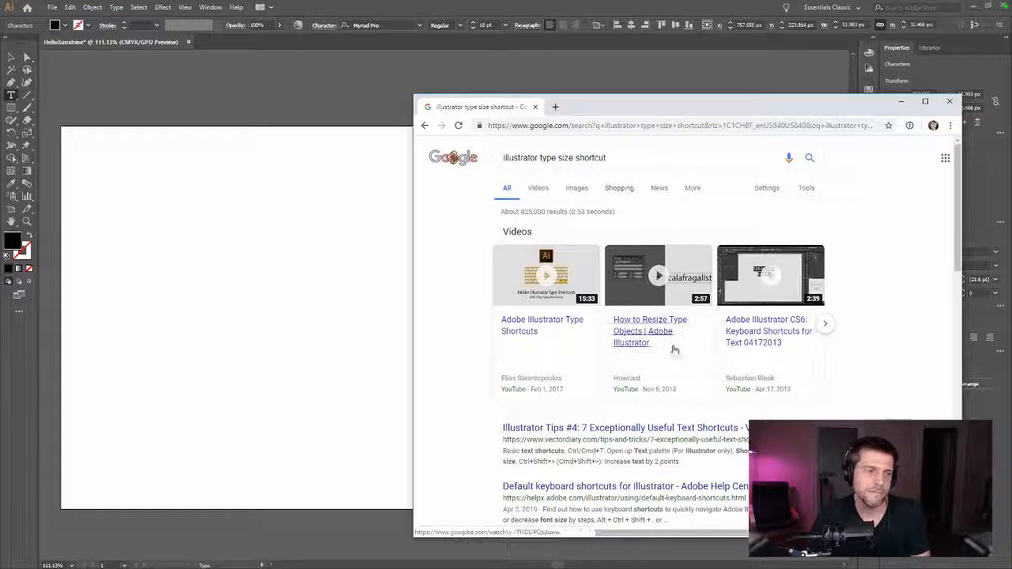
{"action": "left_click_drag", "start_coordinate": [412, 368], "coordinate": [327, 367]}
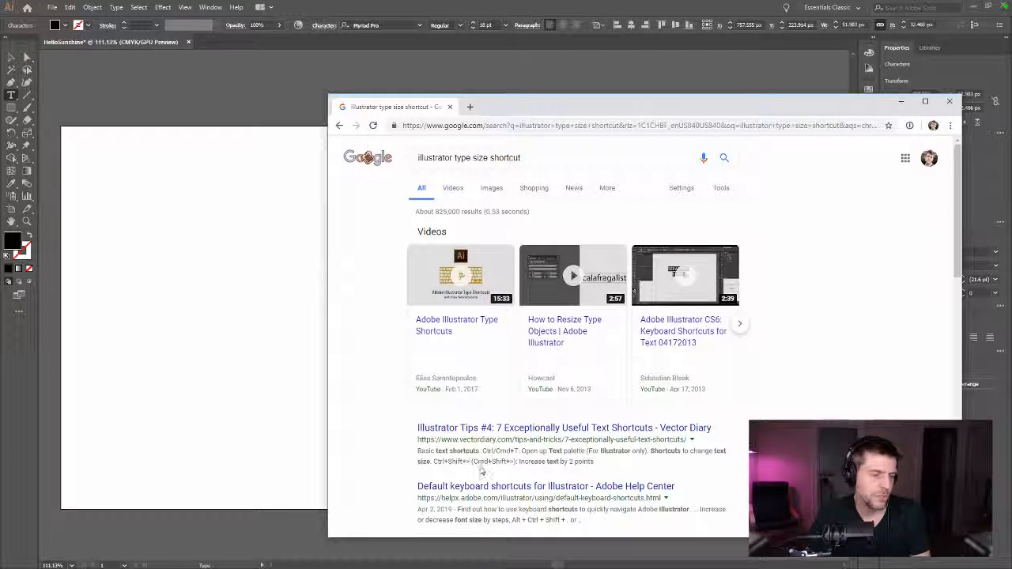
{"action": "left_click", "coordinate": [324, 387]}
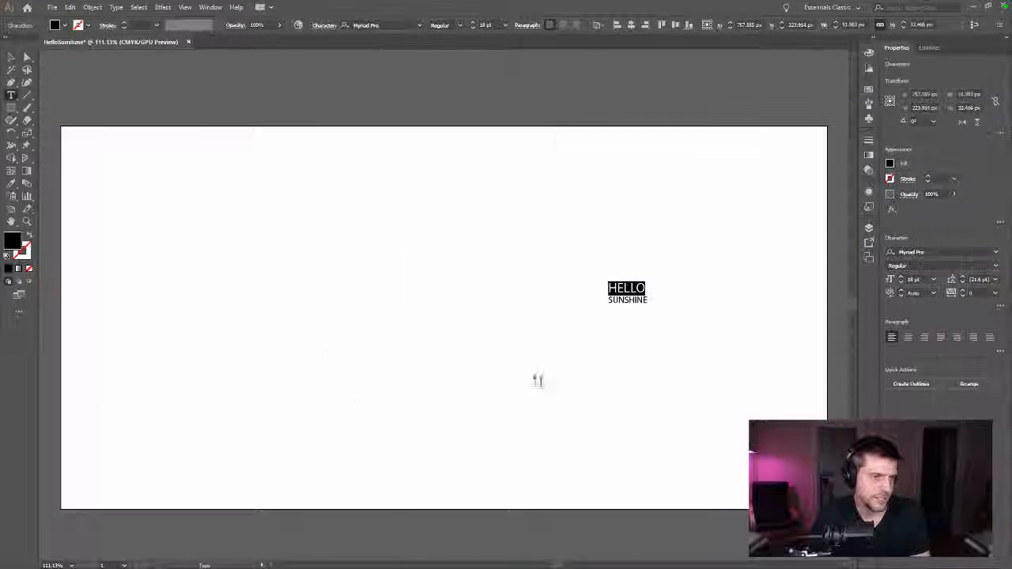
- Step the font size of the word HELLO down and up, ending at 20 pt
{"action": "key", "text": "ctrl+shift+comma"}
{"action": "key", "text": "ctrl+shift+comma"}
{"action": "key", "text": "ctrl+shift+period"}
{"action": "key", "text": "ctrl+shift+period"}
{"action": "key", "text": "ctrl+shift+period"}
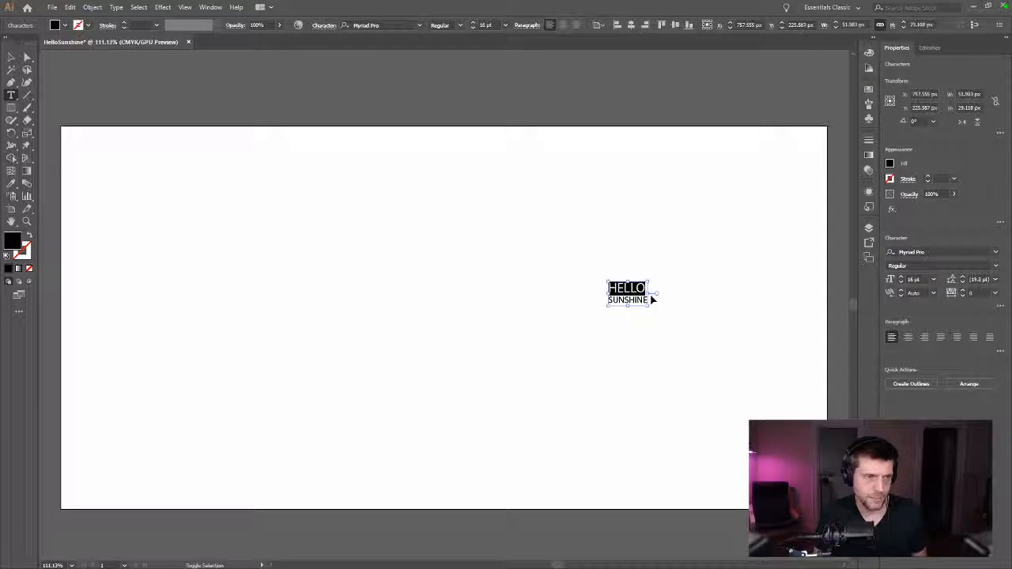
{"action": "key", "text": "ctrl+shift+comma"}
{"action": "key", "text": "ctrl+shift+period"}
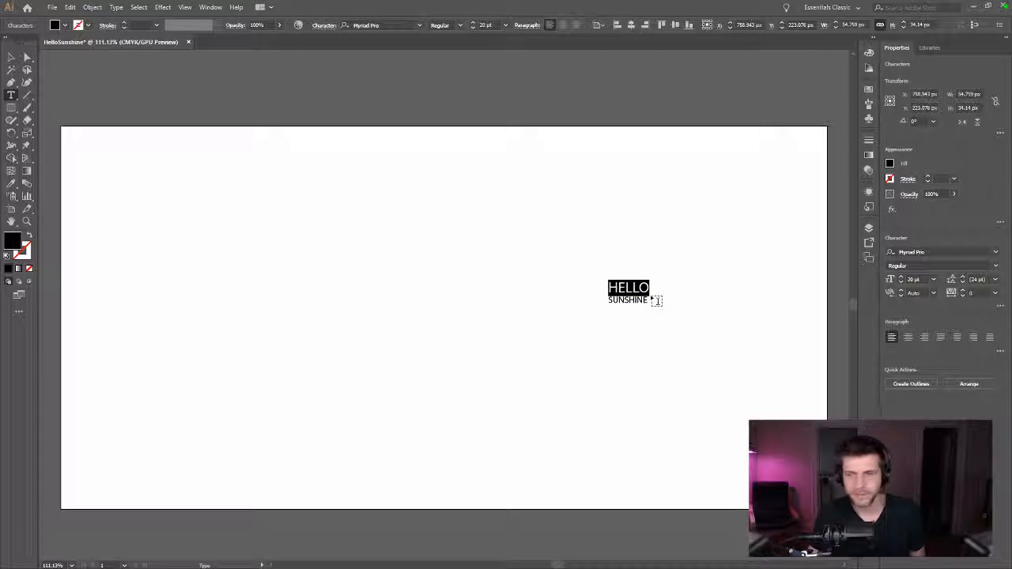
{"action": "key", "text": "ctrl+shift+period"}
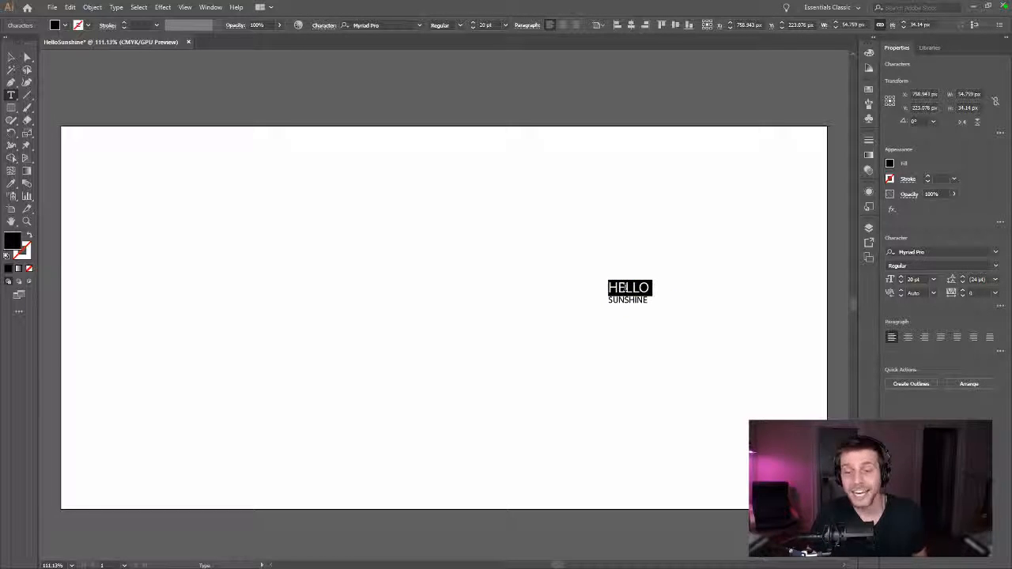
- Scale the whole text object proportionally to about 418 × 261 px and center it horizontally and vertically on the artboard
{"action": "key", "text": "ctrl+a"}
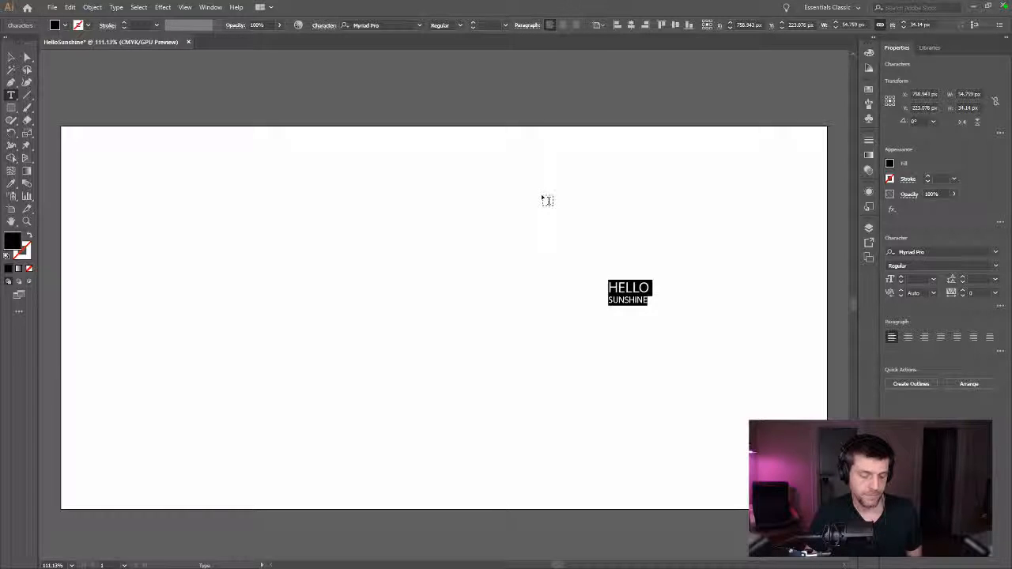
{"action": "key", "text": "Escape"}
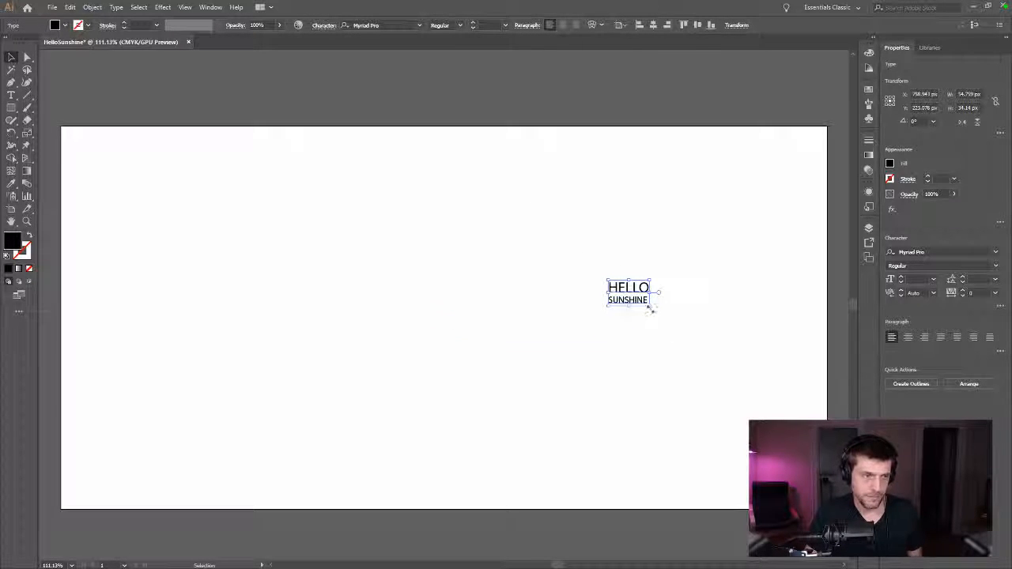
{"action": "left_click_drag", "start_coordinate": [649, 305], "coordinate": [759, 379]}
{"action": "left_click", "coordinate": [653, 25]}
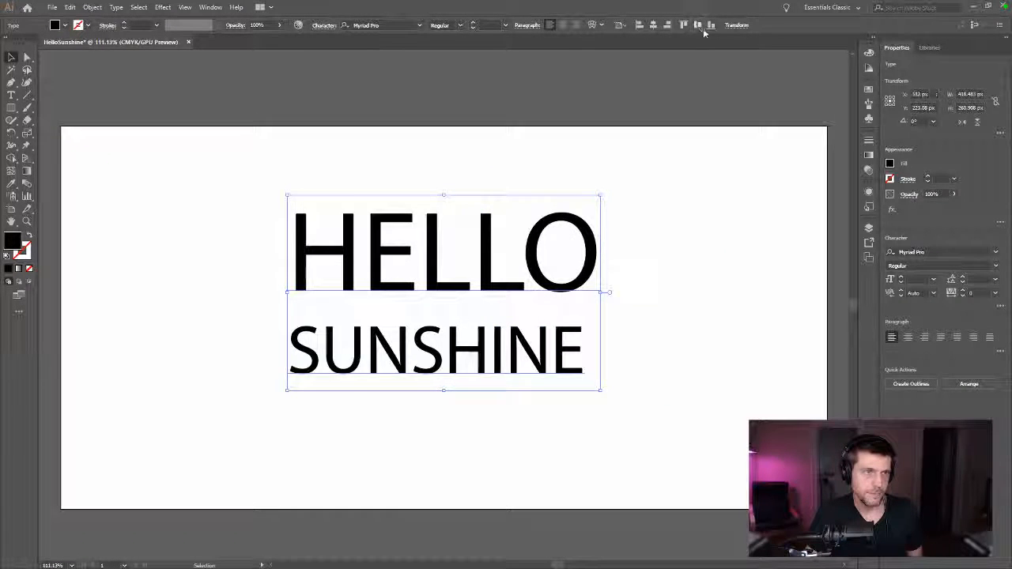
{"action": "left_click", "coordinate": [697, 25]}
{"action": "left_click", "coordinate": [500, 100]}
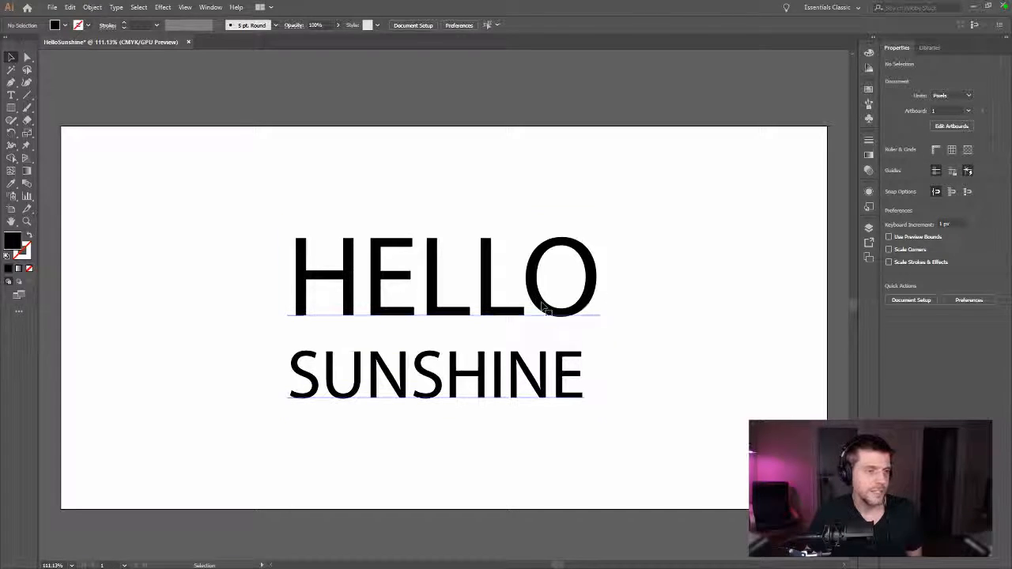
- Browse the font list with live previews and set the whole HELLO SUNSHINE text object to Sauna Pro Black It
{"action": "left_click", "coordinate": [458, 387]}
{"action": "double_click", "coordinate": [498, 290]}
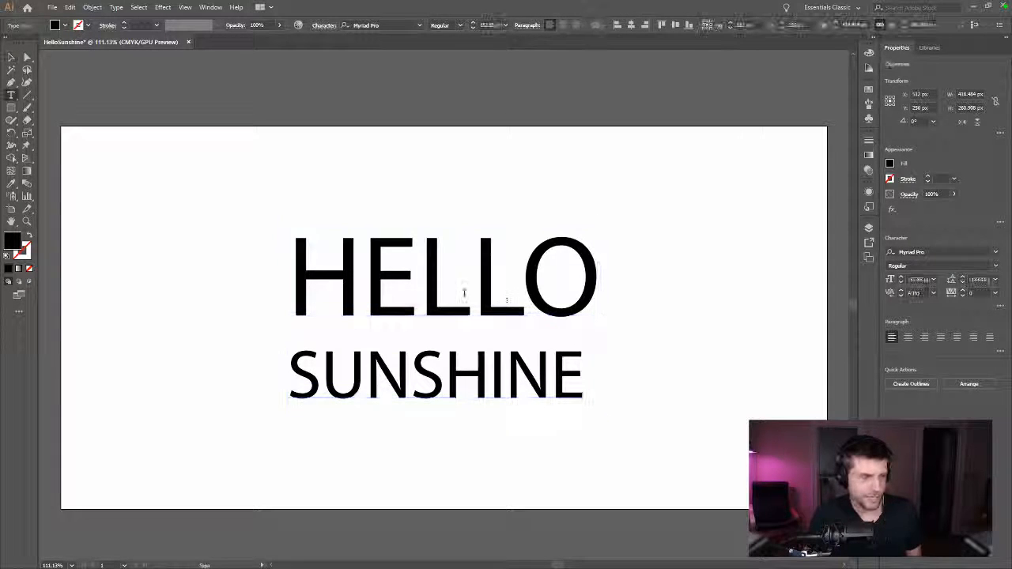
{"action": "key", "text": "Escape"}
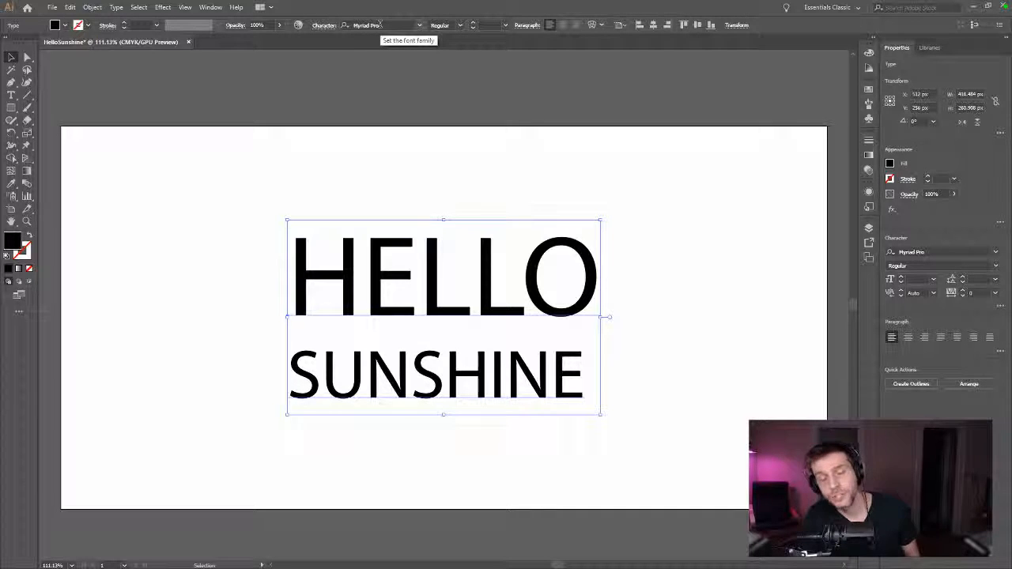
{"action": "left_click", "coordinate": [325, 25]}
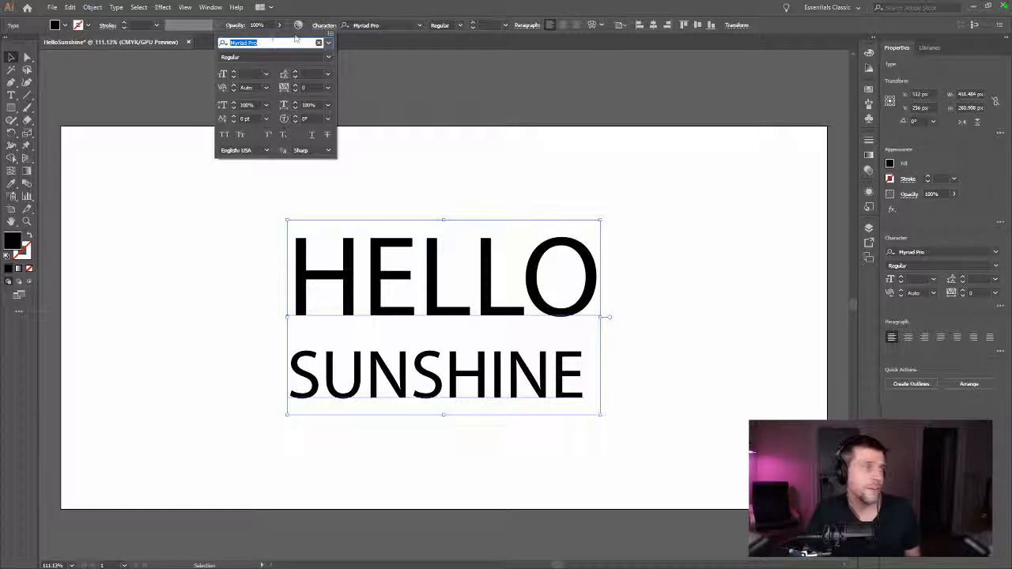
{"action": "left_click", "coordinate": [329, 43]}
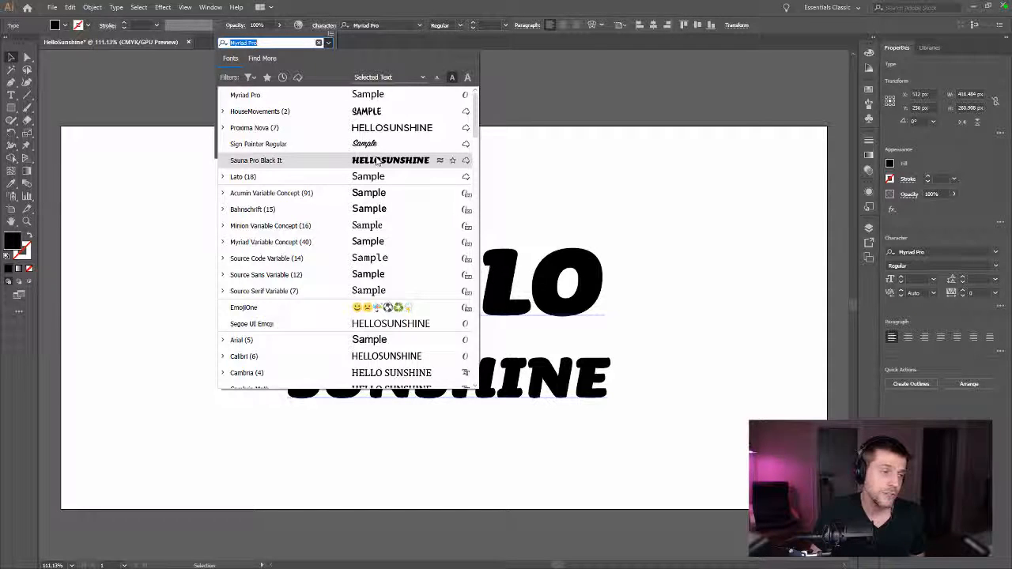
{"action": "scroll", "coordinate": [378, 160], "scroll_direction": "down", "scroll_amount": 3}
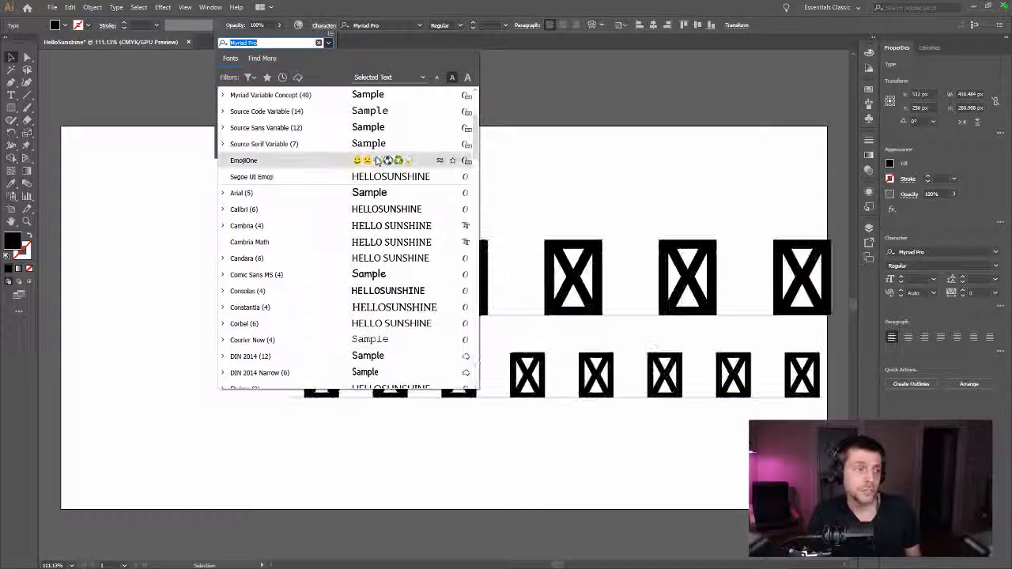
{"action": "scroll", "coordinate": [378, 161], "scroll_direction": "down", "scroll_amount": 2}
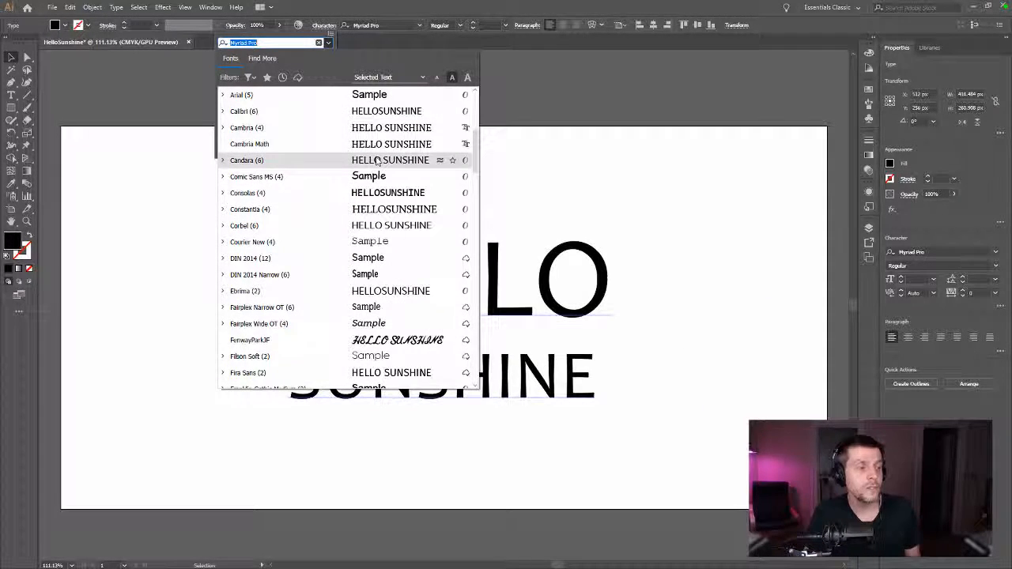
{"action": "scroll", "coordinate": [378, 161], "scroll_direction": "down", "scroll_amount": 5}
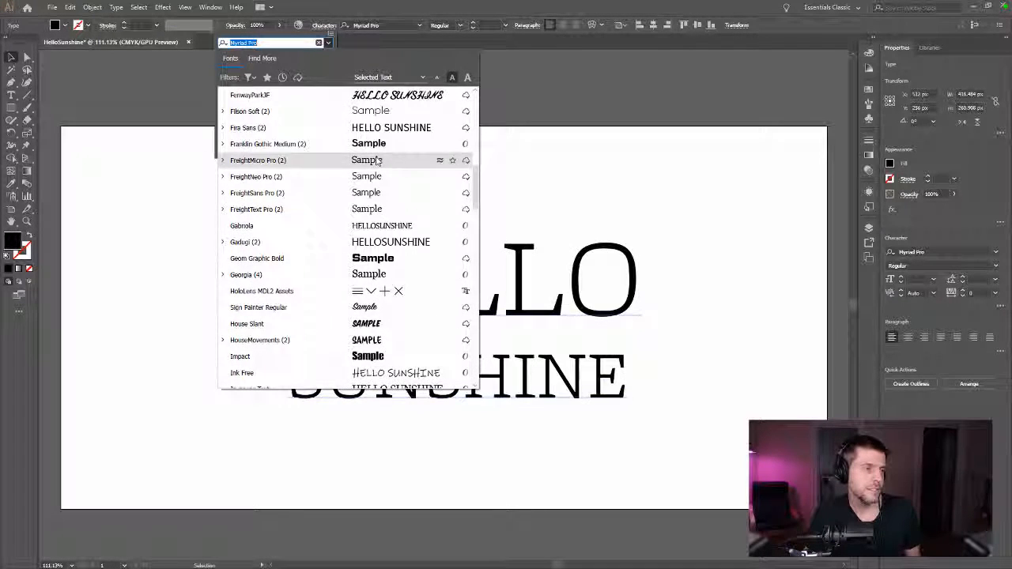
{"action": "scroll", "coordinate": [378, 160], "scroll_direction": "down", "scroll_amount": 2}
{"action": "scroll", "coordinate": [378, 160], "scroll_direction": "down", "scroll_amount": 2}
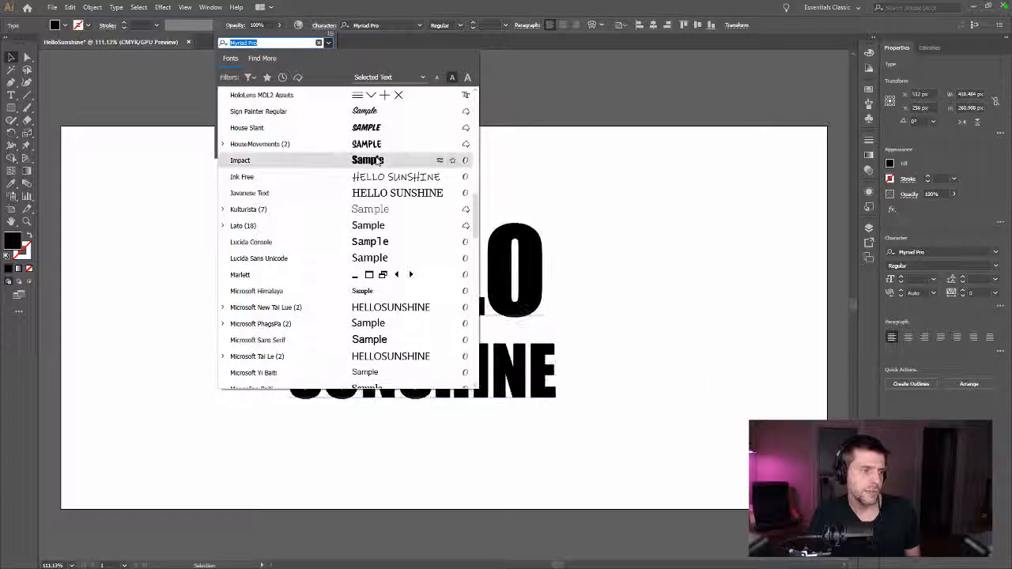
{"action": "scroll", "coordinate": [378, 160], "scroll_direction": "down", "scroll_amount": 5}
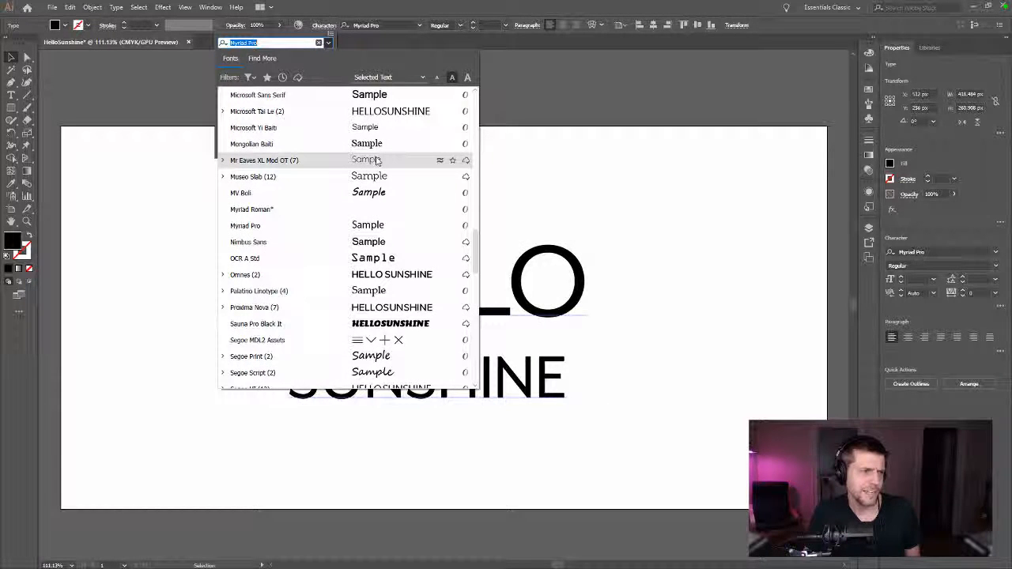
{"action": "left_click", "coordinate": [466, 323]}
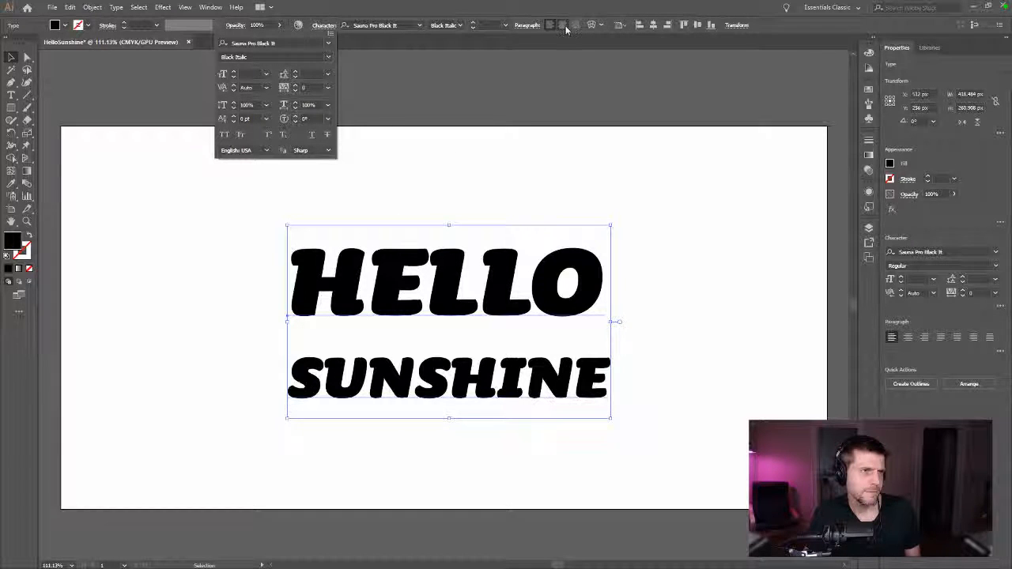
- Try justifying the text object with all lines justified and with the last line aligned left
{"action": "left_click", "coordinate": [531, 29]}
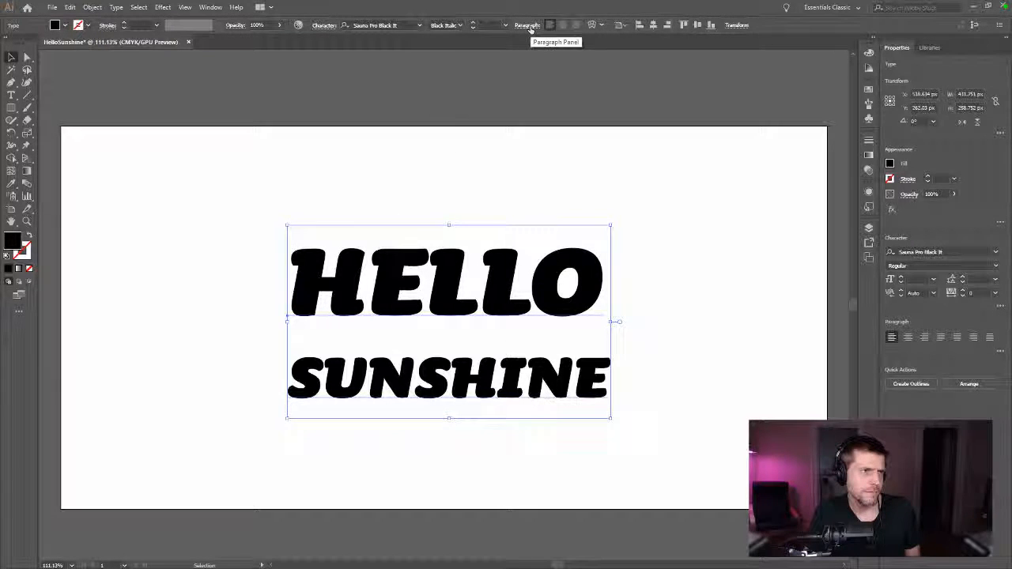
{"action": "left_click", "coordinate": [531, 28]}
{"action": "left_click", "coordinate": [530, 44]}
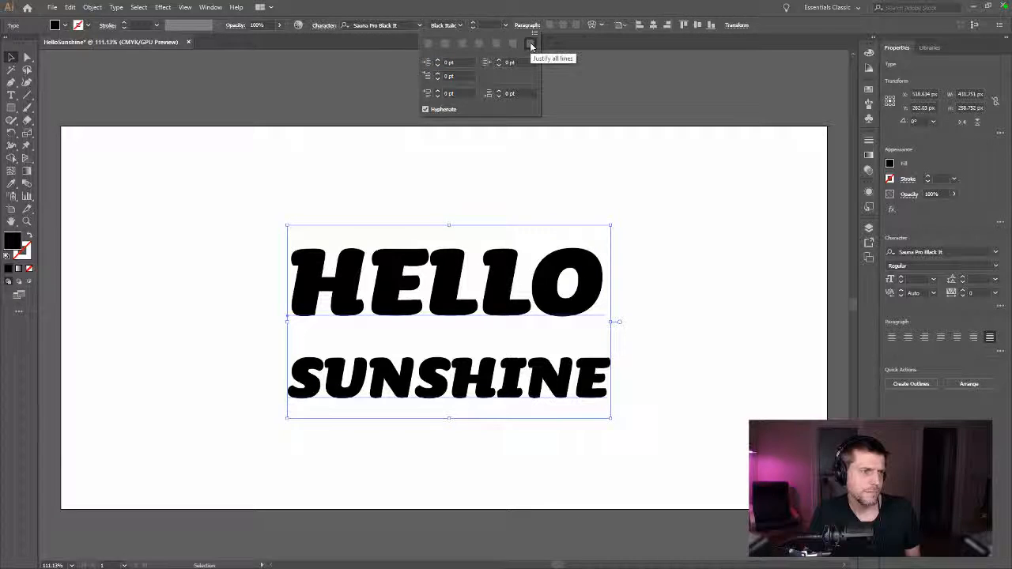
{"action": "left_click", "coordinate": [480, 44]}
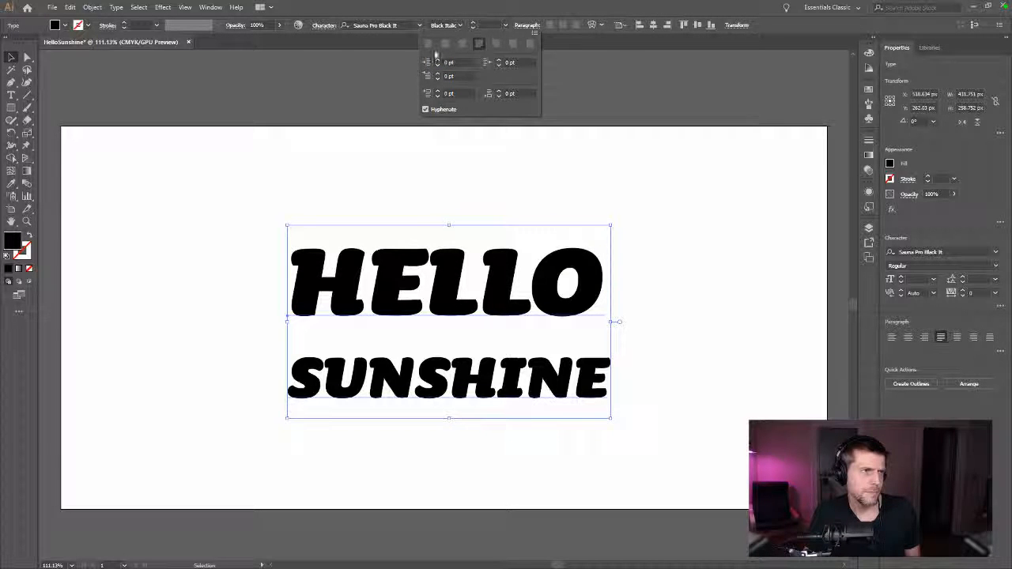
- Select all characters of both lines, try the four justification options and set the paragraph back to left alignment
{"action": "double_click", "coordinate": [392, 289]}
{"action": "triple_click", "coordinate": [394, 285]}
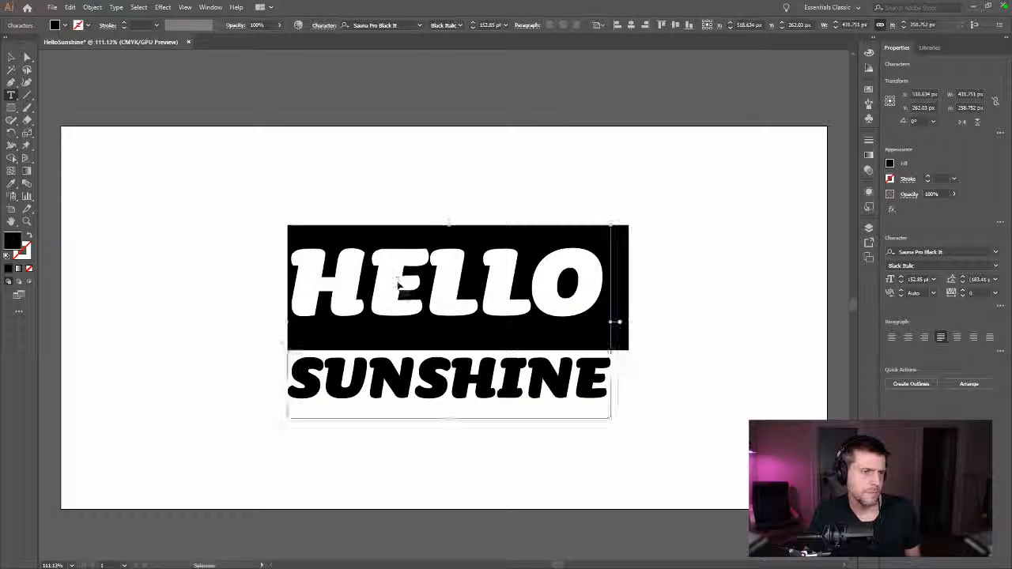
{"action": "key", "text": "ctrl+a"}
{"action": "left_click", "coordinate": [528, 26]}
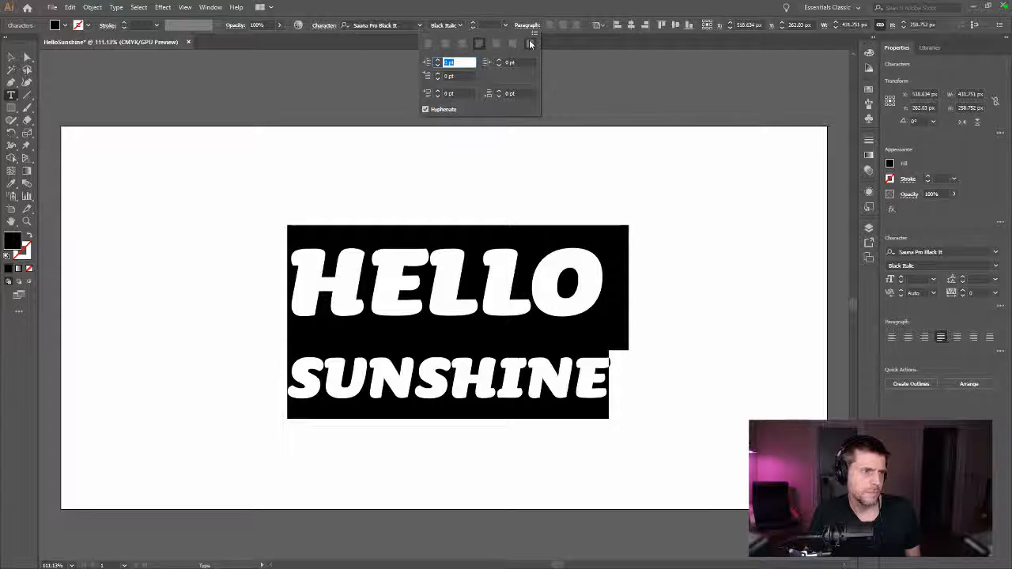
{"action": "left_click", "coordinate": [529, 44]}
{"action": "left_click", "coordinate": [513, 45]}
{"action": "left_click", "coordinate": [497, 45]}
{"action": "left_click", "coordinate": [480, 45]}
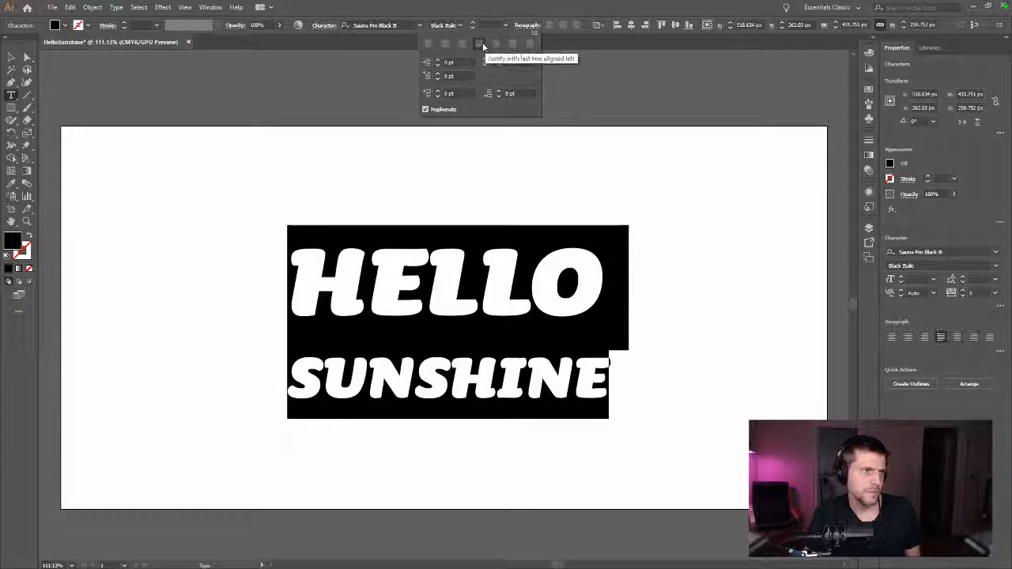
{"action": "left_click", "coordinate": [428, 45]}
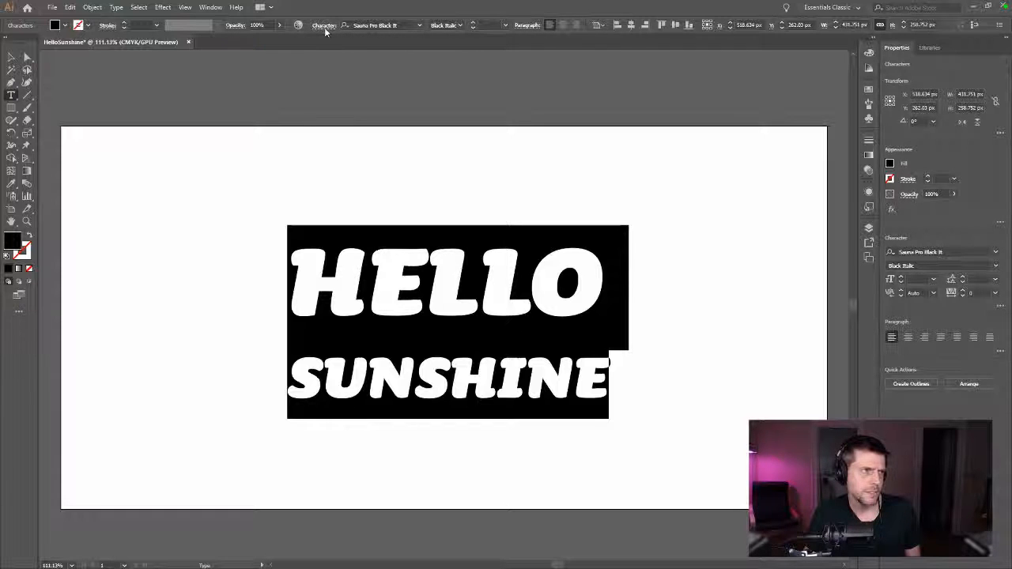
- Try center and right paragraph alignment on the selected text, ending on right alignment
{"action": "left_click", "coordinate": [325, 26]}
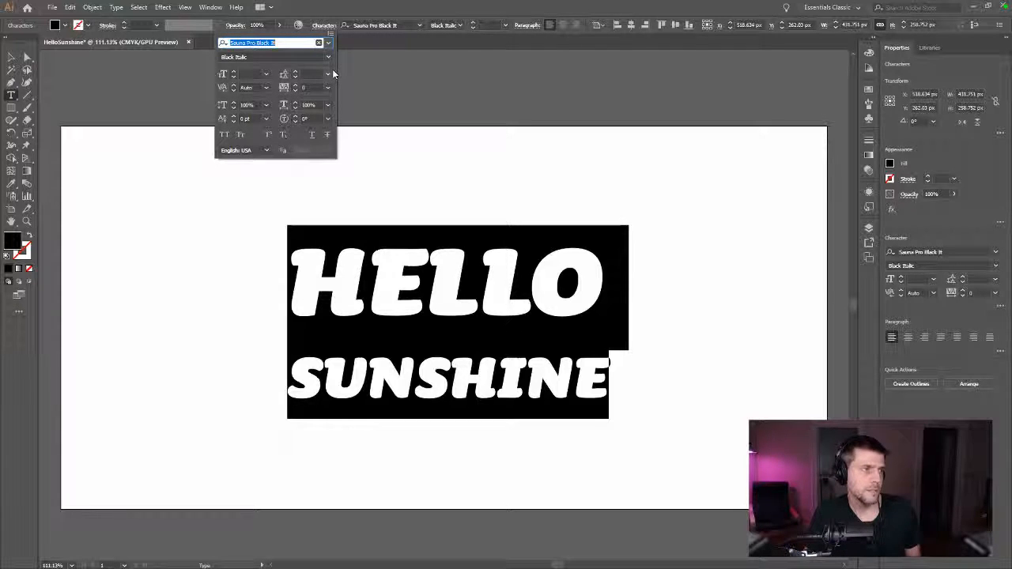
{"action": "left_click", "coordinate": [562, 25]}
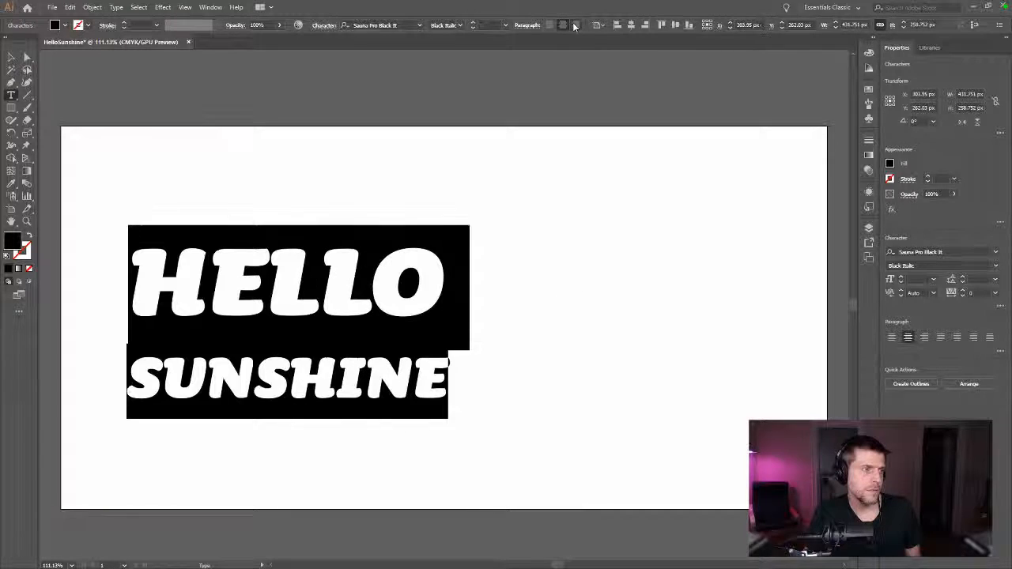
{"action": "left_click", "coordinate": [575, 25]}
{"action": "left_click", "coordinate": [563, 26]}
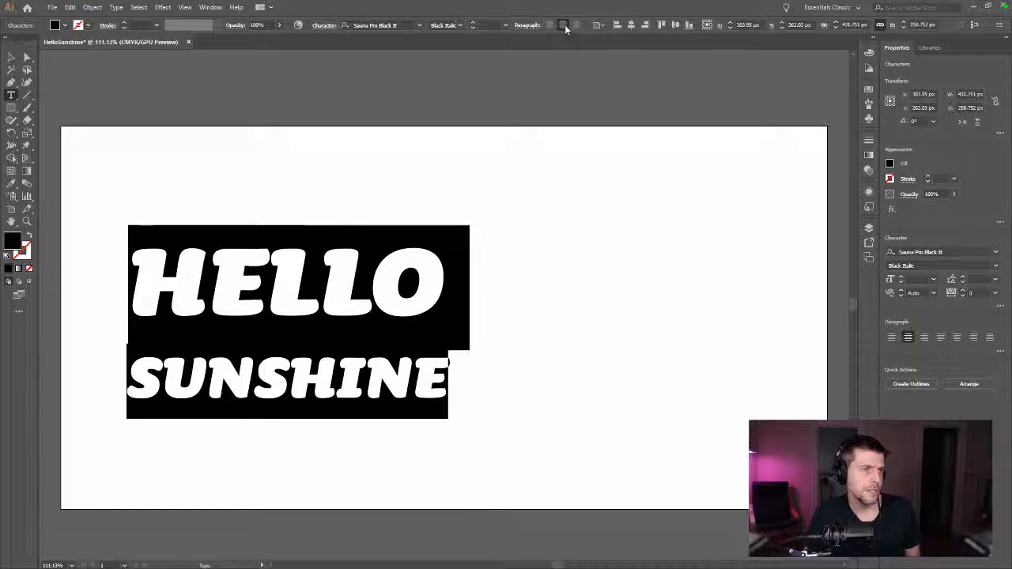
{"action": "left_click", "coordinate": [576, 25]}
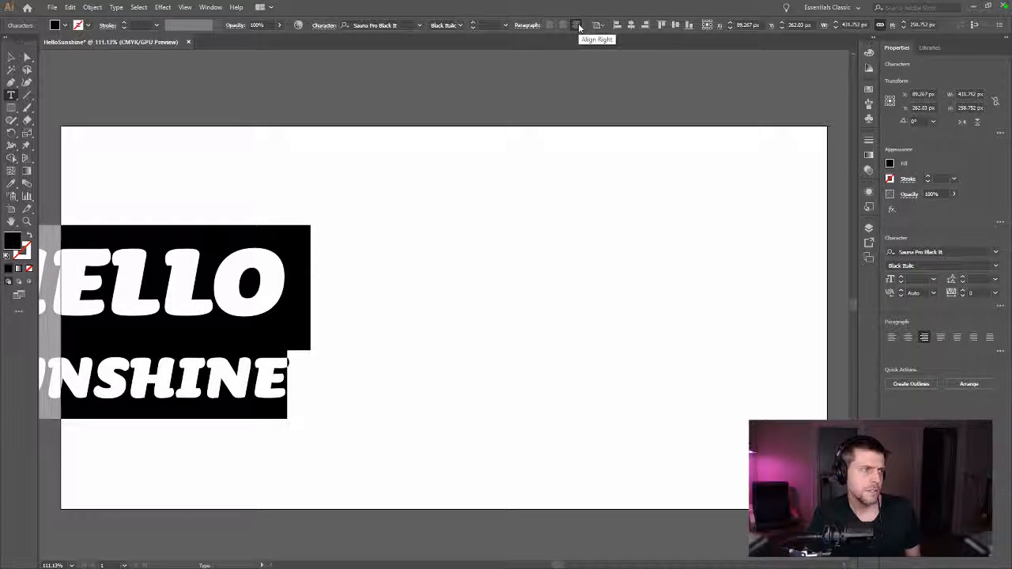
- Set the paragraph alignment of both text lines to Justify all lines, then finish text editing and deselect
{"action": "left_click", "coordinate": [539, 27]}
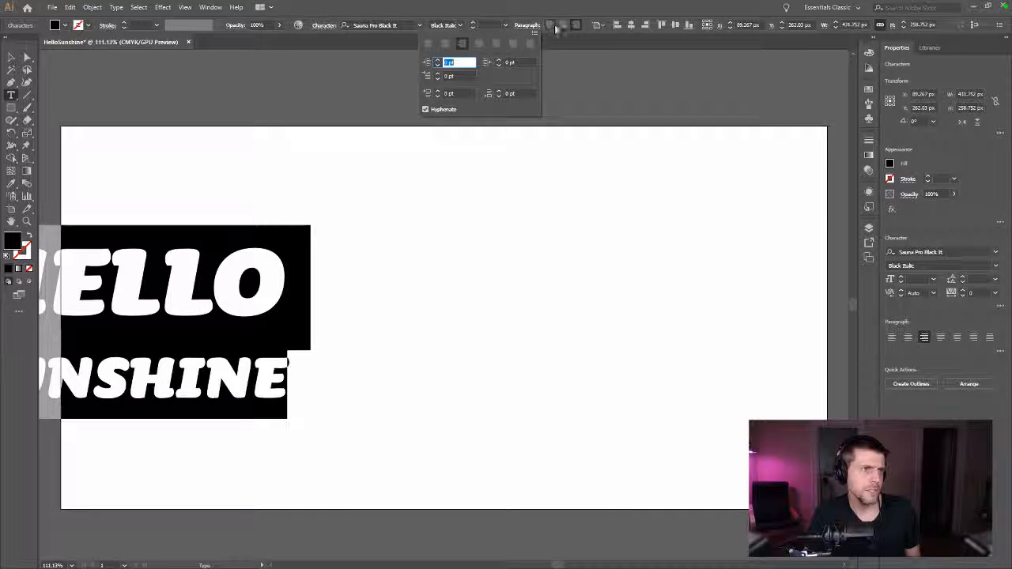
{"action": "left_click", "coordinate": [558, 28]}
{"action": "left_click", "coordinate": [527, 25]}
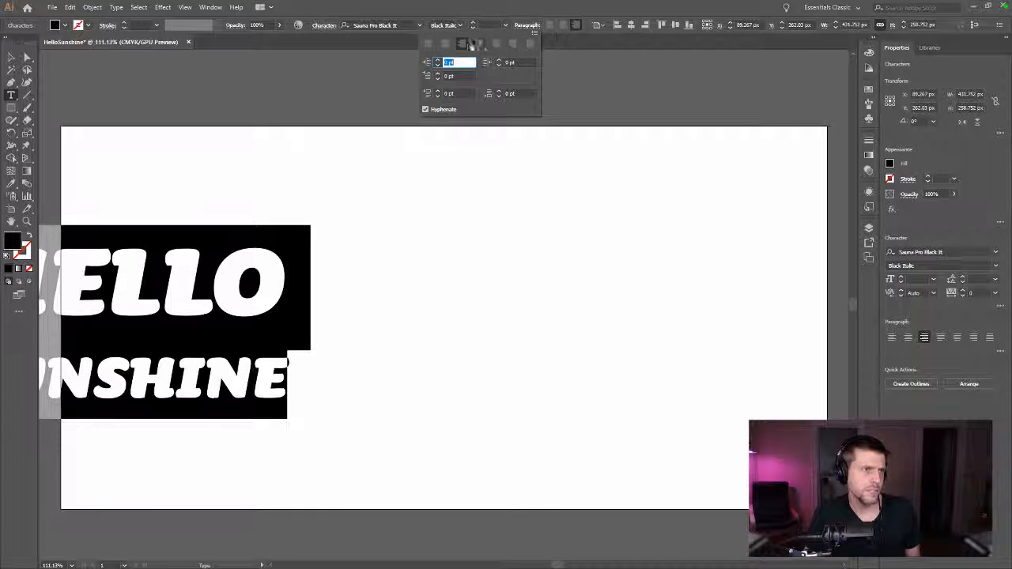
{"action": "left_click", "coordinate": [445, 43]}
{"action": "left_click", "coordinate": [528, 44]}
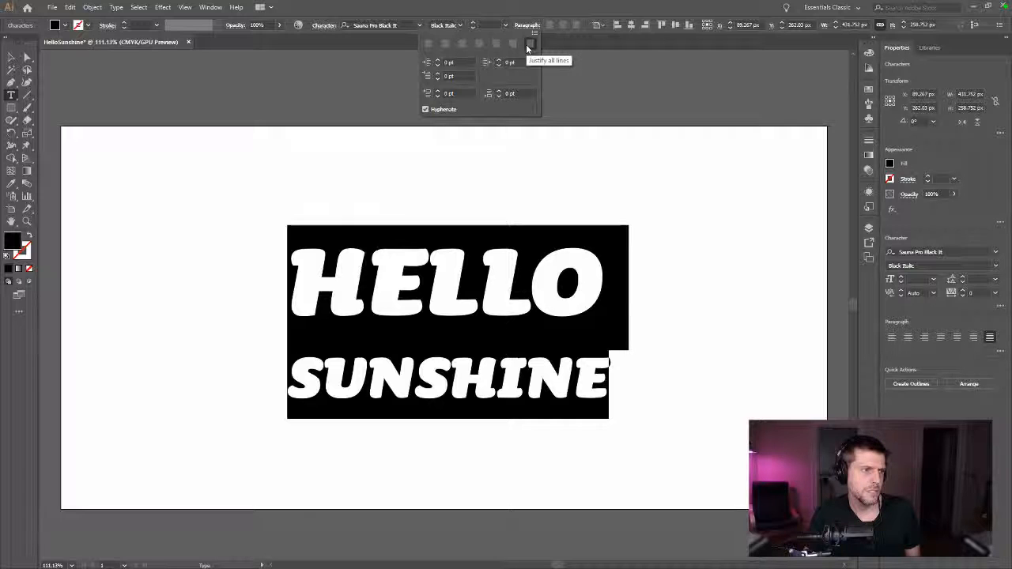
{"action": "key", "text": "Escape"}
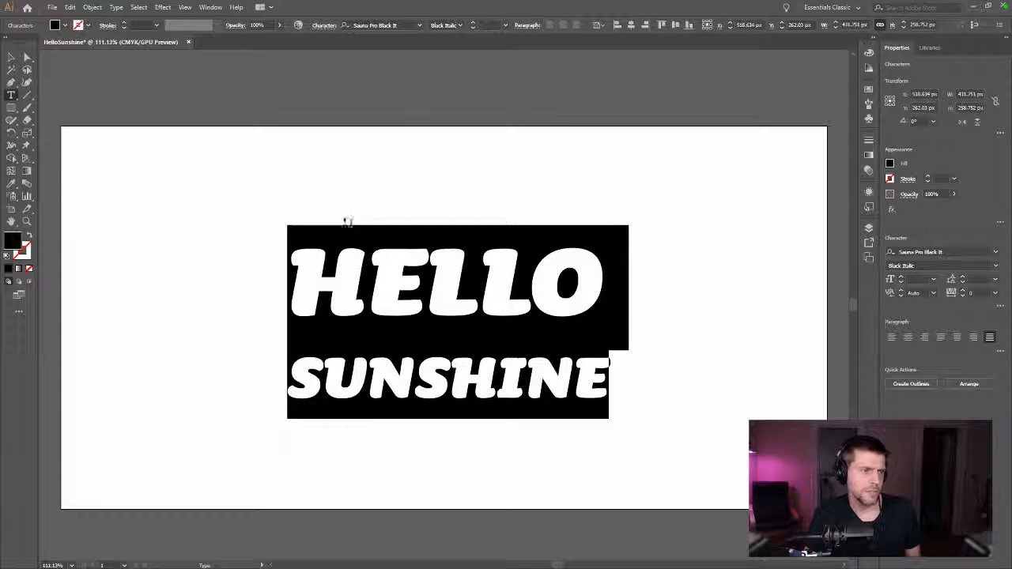
{"action": "key", "text": "Escape"}
{"action": "left_click", "coordinate": [392, 196]}
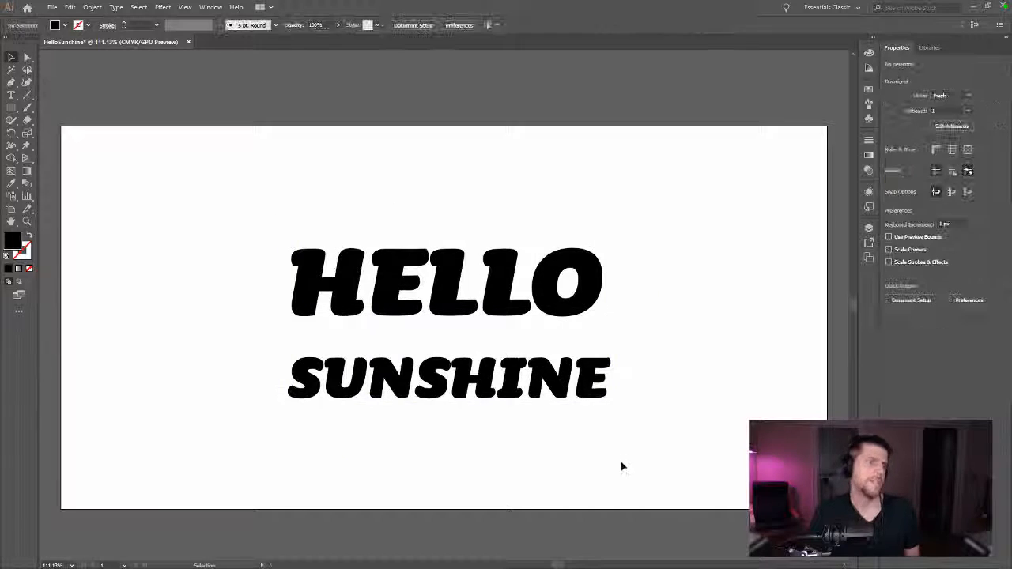
- Select the HELLO SUNSHINE text object and center it horizontally on the artboard
{"action": "left_click", "coordinate": [542, 323]}
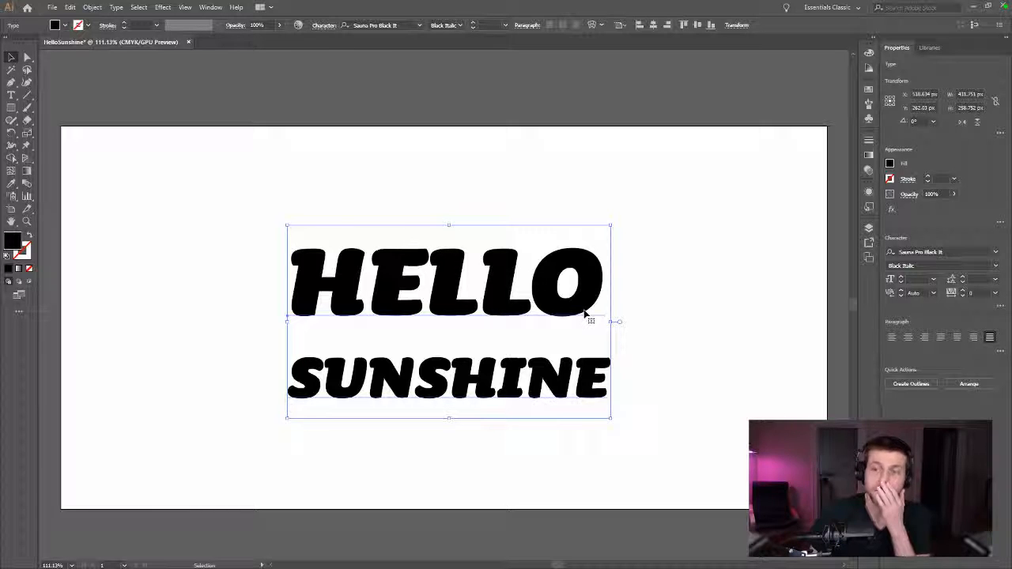
{"action": "left_click", "coordinate": [653, 24]}
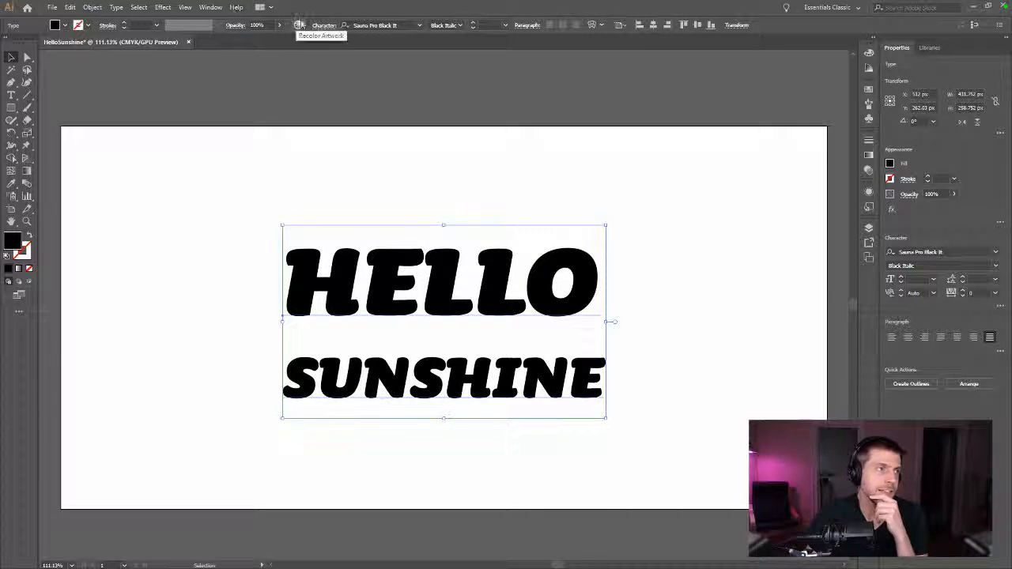
{"action": "left_click", "coordinate": [321, 26]}
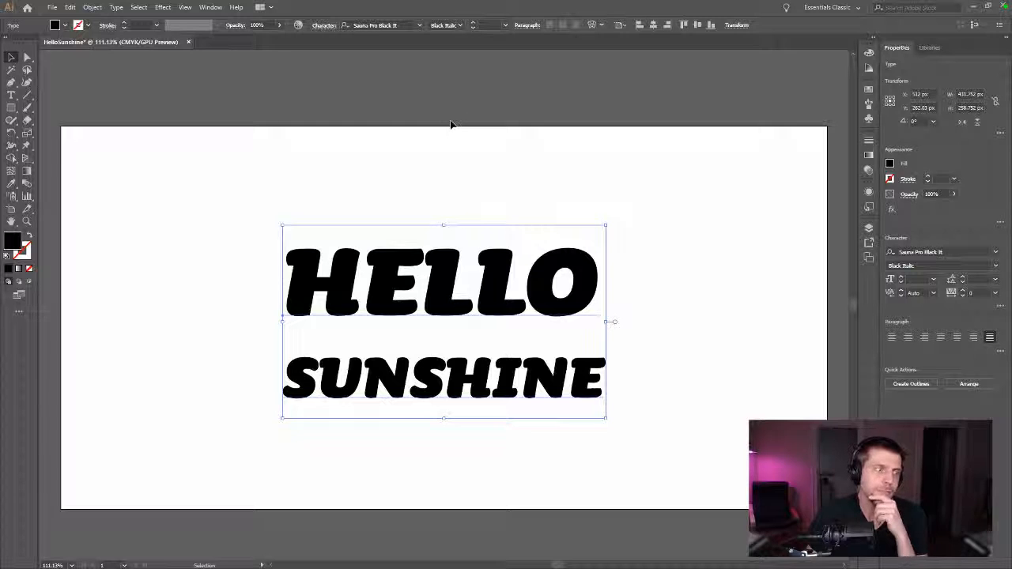
- Select only the word HELLO and step its font size down by six increments so it is narrower than SUNSHINE
{"action": "double_click", "coordinate": [488, 296]}
{"action": "triple_click", "coordinate": [487, 294]}
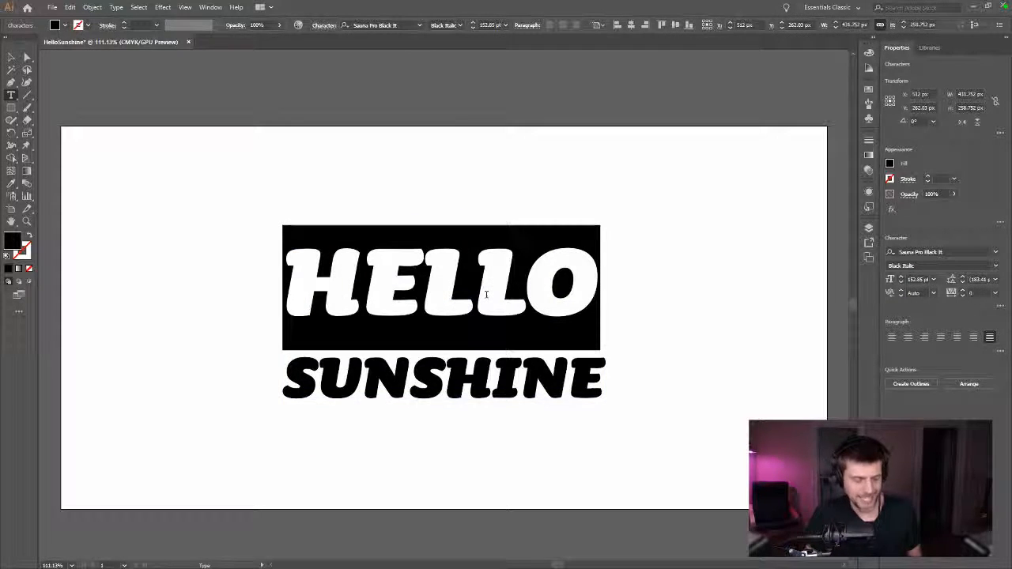
{"action": "key", "text": "ctrl+alt+Left"}
{"action": "key", "text": "ctrl+alt+Right"}
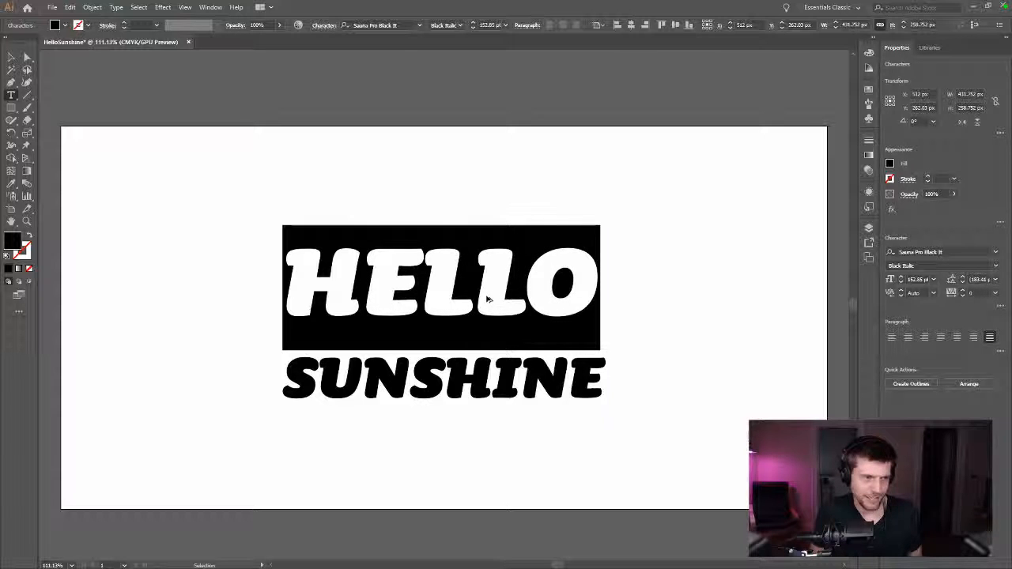
{"action": "left_click", "coordinate": [487, 298]}
{"action": "key", "text": "ctrl+alt+Left"}
{"action": "key", "text": "ctrl+alt+Right"}
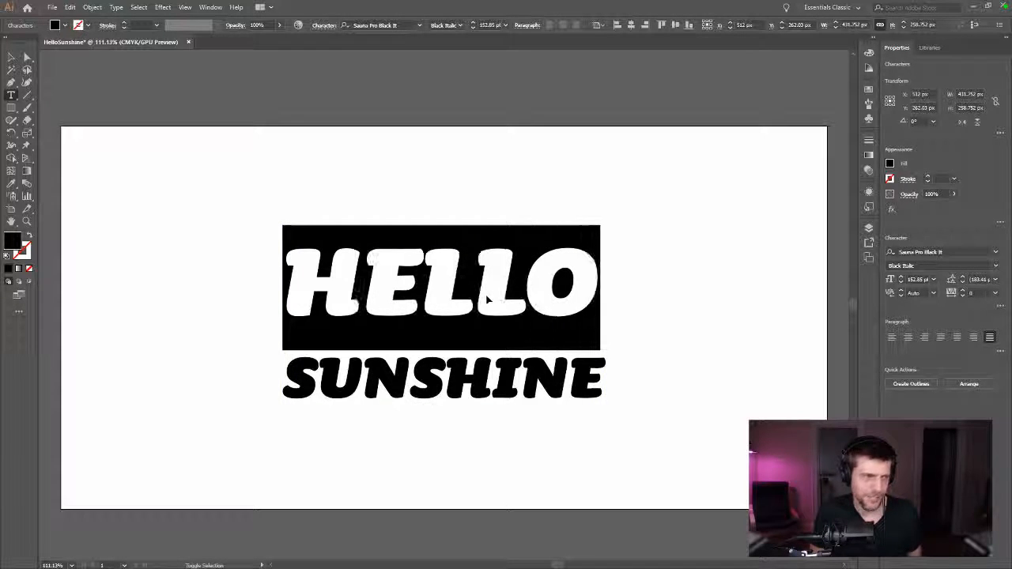
{"action": "key", "text": "ctrl+shift+comma"}
{"action": "key", "text": "ctrl+shift+comma"}
{"action": "key", "text": "ctrl+shift+comma"}
{"action": "key", "text": "ctrl+shift+comma"}
{"action": "key", "text": "ctrl+shift+comma"}
{"action": "key", "text": "ctrl+shift+comma"}
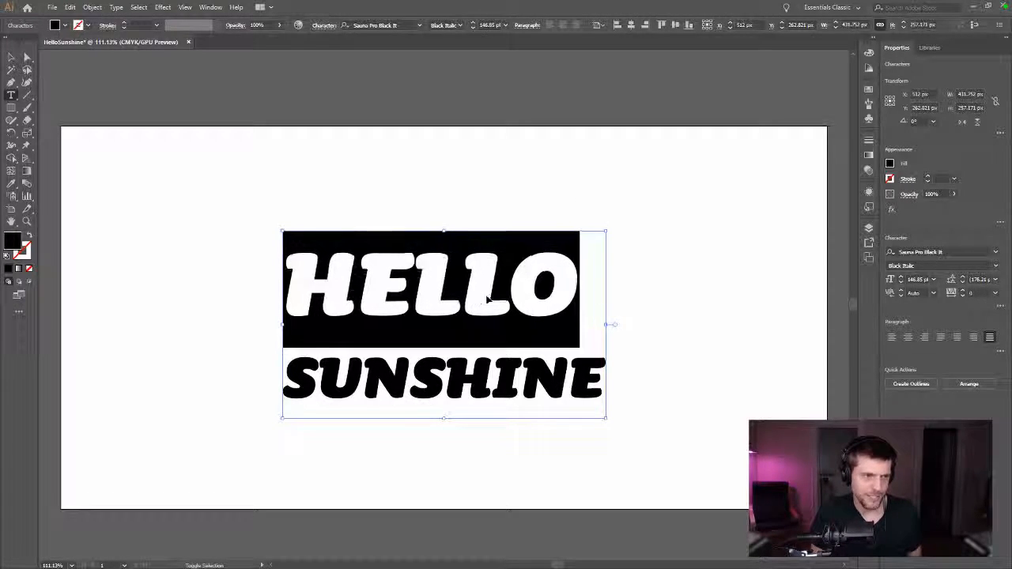
- Select both text lines and set their paragraph alignment to Justify with last line aligned center
{"action": "key", "text": "ctrl+a"}
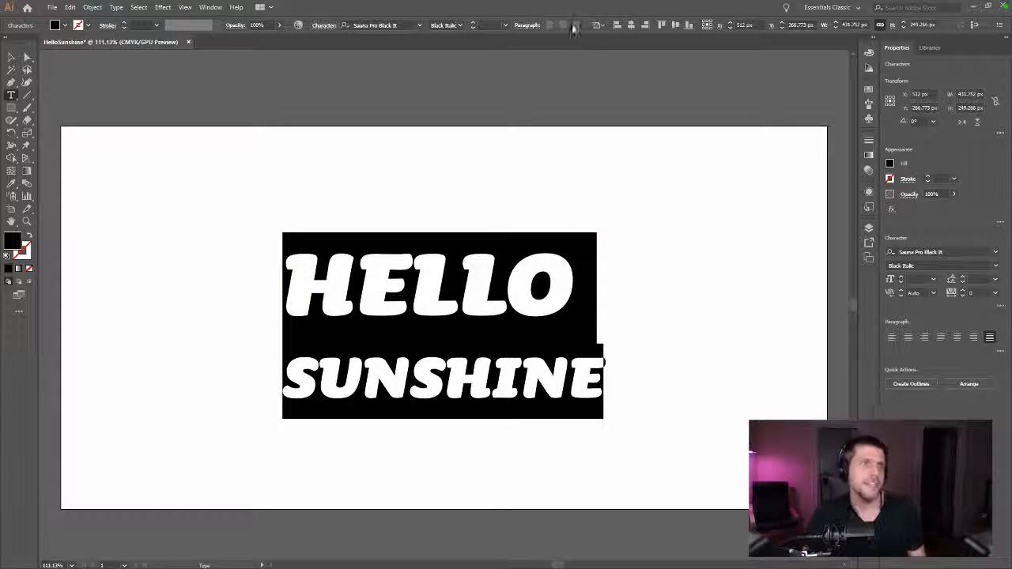
{"action": "left_click", "coordinate": [529, 25]}
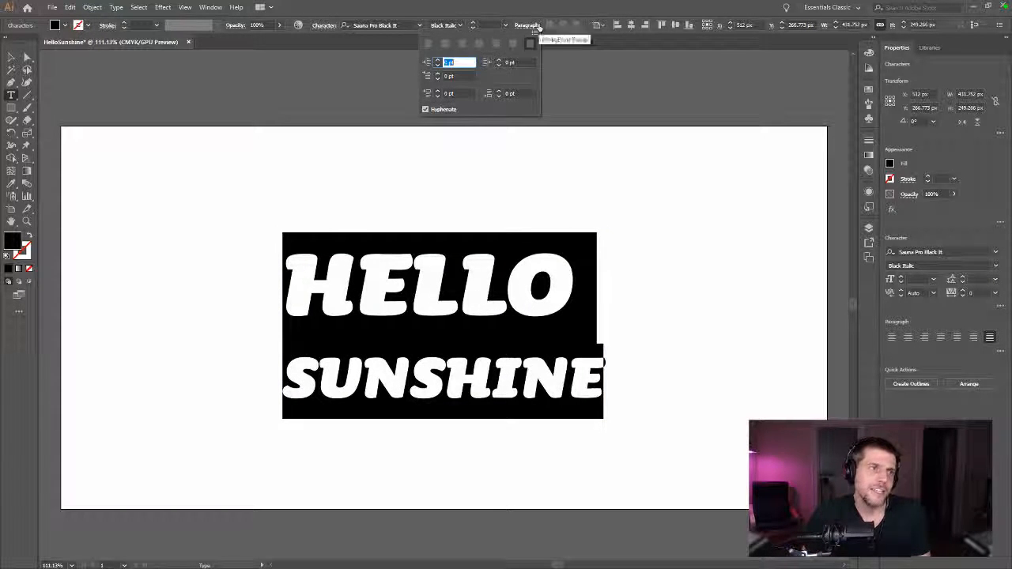
{"action": "left_click", "coordinate": [526, 44]}
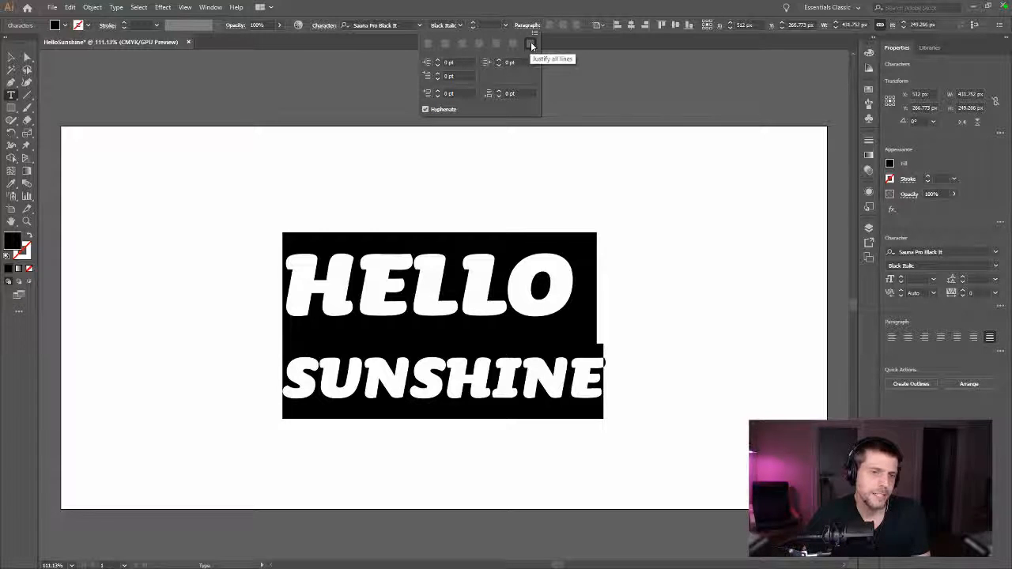
{"action": "left_click", "coordinate": [907, 340]}
{"action": "left_click", "coordinate": [924, 340]}
{"action": "left_click", "coordinate": [941, 341]}
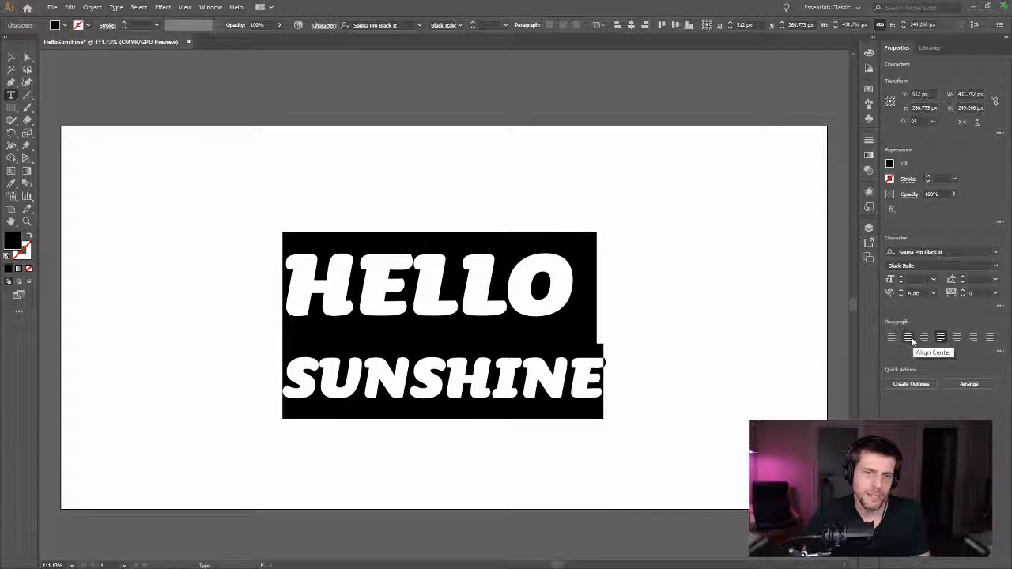
{"action": "left_click", "coordinate": [911, 340]}
{"action": "left_click", "coordinate": [958, 339]}
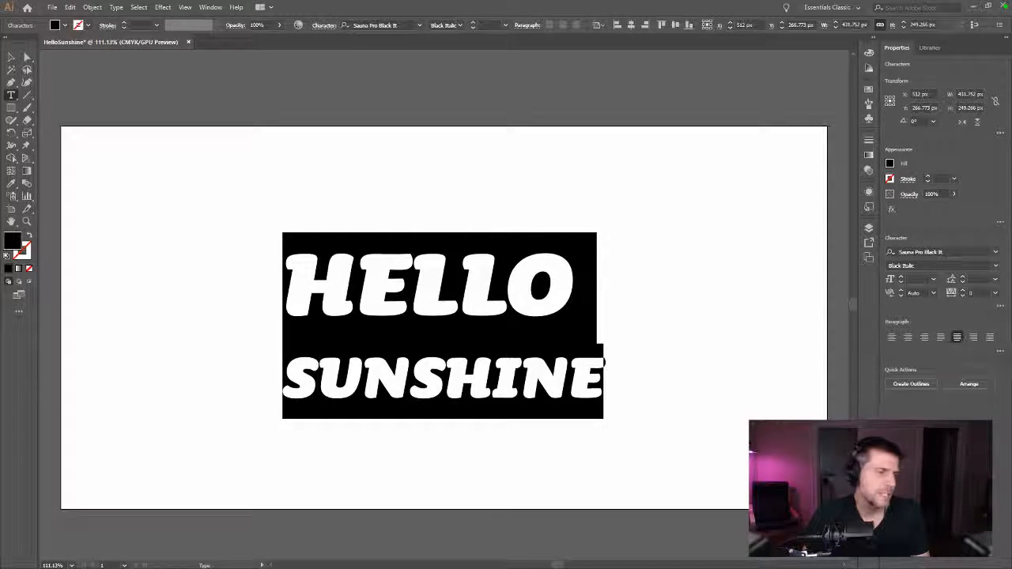
- Select only the word HELLO and step its font size up to 156.85 pt so it roughly matches SUNSHINE's width
{"action": "left_click", "coordinate": [410, 289]}
{"action": "double_click", "coordinate": [411, 288]}
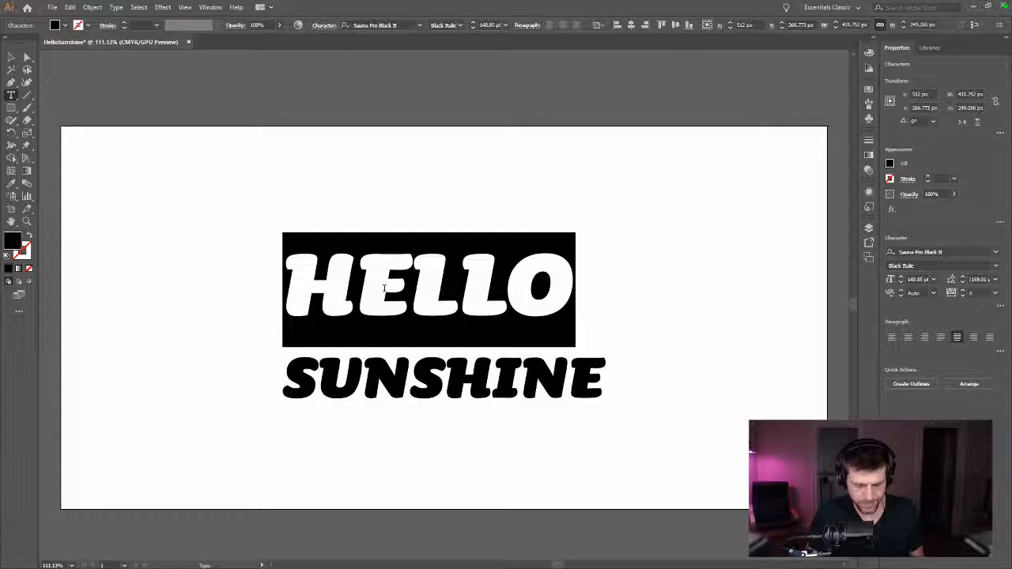
{"action": "key", "text": "ctrl+shift+period"}
{"action": "key", "text": "ctrl+shift+period"}
{"action": "key", "text": "ctrl+shift+period"}
{"action": "key", "text": "ctrl+shift+period"}
{"action": "key", "text": "ctrl+shift+period"}
{"action": "key", "text": "ctrl+shift+period"}
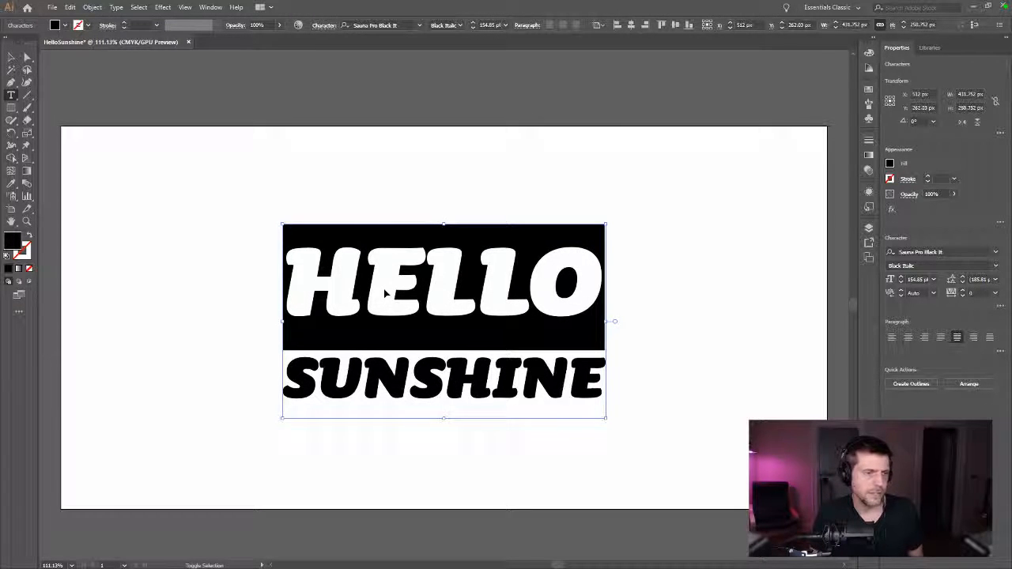
{"action": "key", "text": "ctrl+shift+period"}
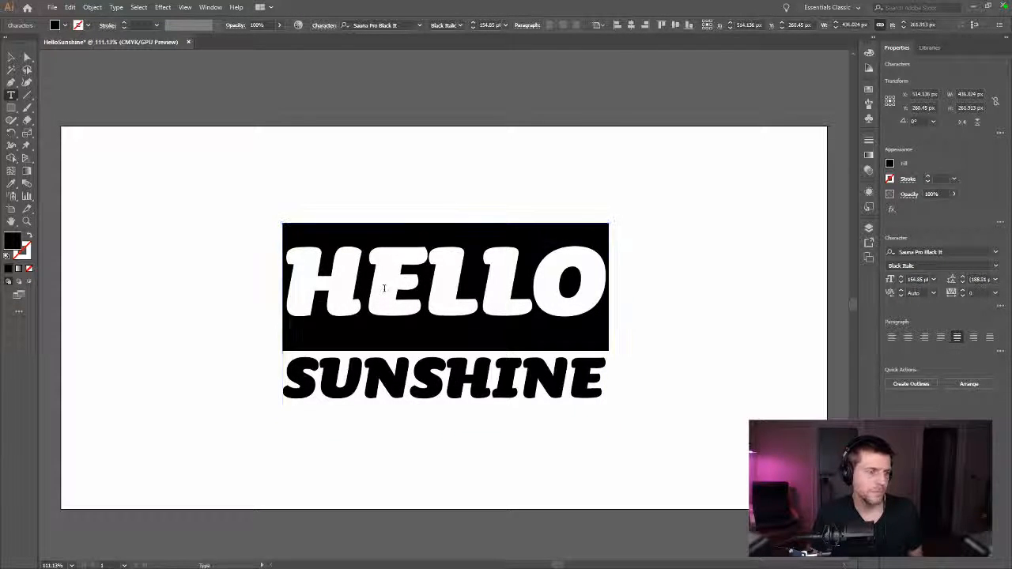
- Select the word SUNSHINE and try shifting its baseline up and down relative to HELLO
{"action": "double_click", "coordinate": [454, 370]}
{"action": "left_click", "coordinate": [453, 336]}
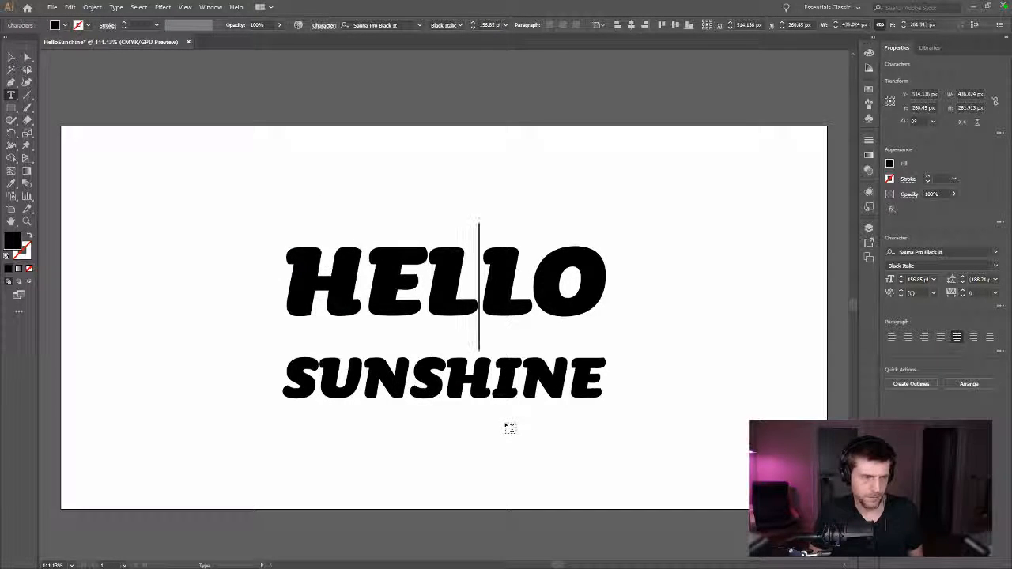
{"action": "double_click", "coordinate": [481, 291]}
{"action": "double_click", "coordinate": [479, 373]}
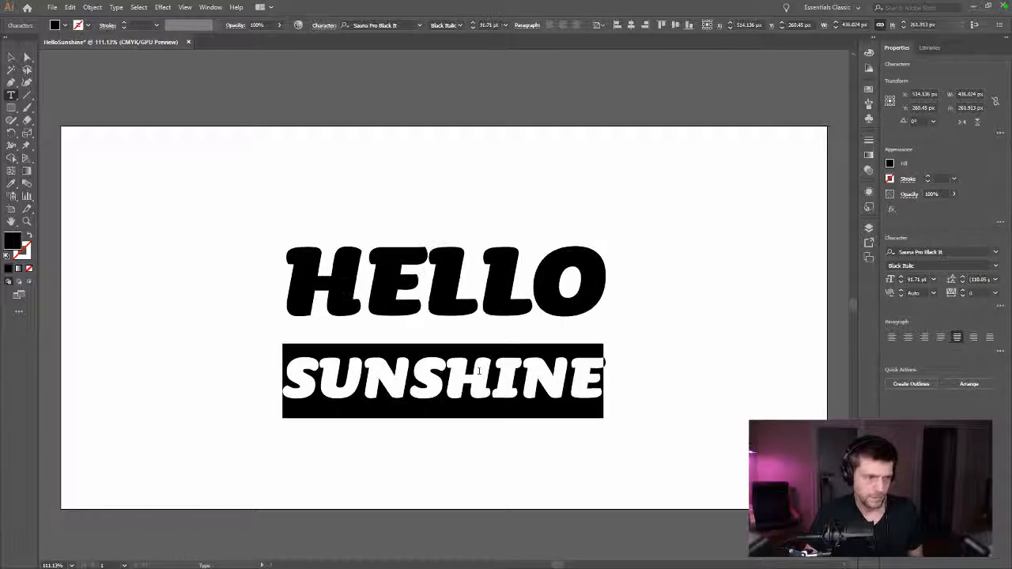
{"action": "key", "text": "ctrl+shift+Up"}
{"action": "key", "text": "ctrl+shift+Down"}
{"action": "key", "text": "shift+Up"}
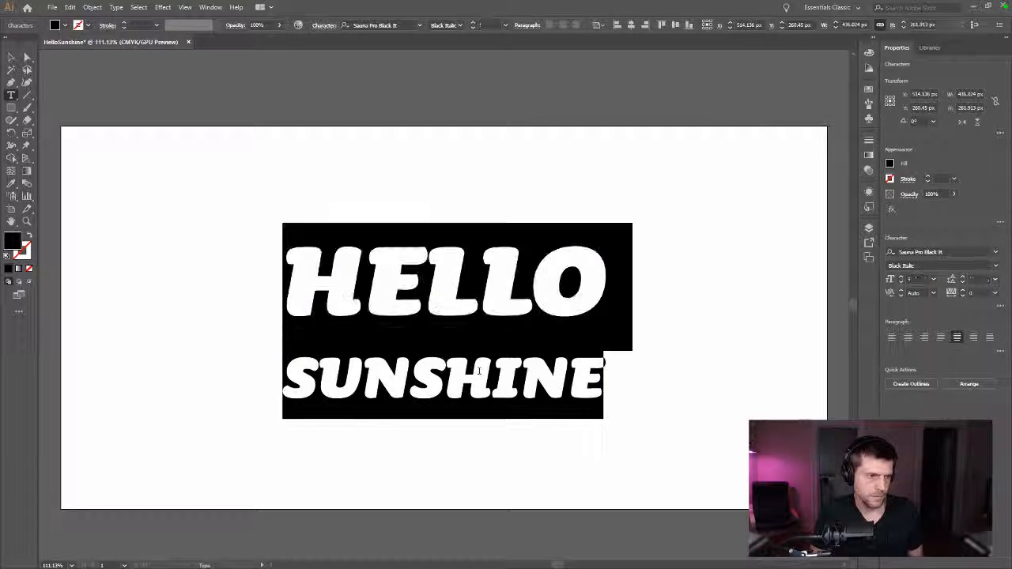
{"action": "key", "text": "shift+Down"}
{"action": "key", "text": "alt+shift+Up"}
{"action": "key", "text": "alt+shift+Up"}
{"action": "key", "text": "alt+shift+Up"}
{"action": "key", "text": "alt+shift+Up"}
{"action": "key", "text": "alt+shift+Down"}
{"action": "key", "text": "alt+shift+Down"}
{"action": "key", "text": "alt+shift+Down"}
{"action": "key", "text": "alt+shift+Down"}
{"action": "key", "text": "alt+shift+Down"}
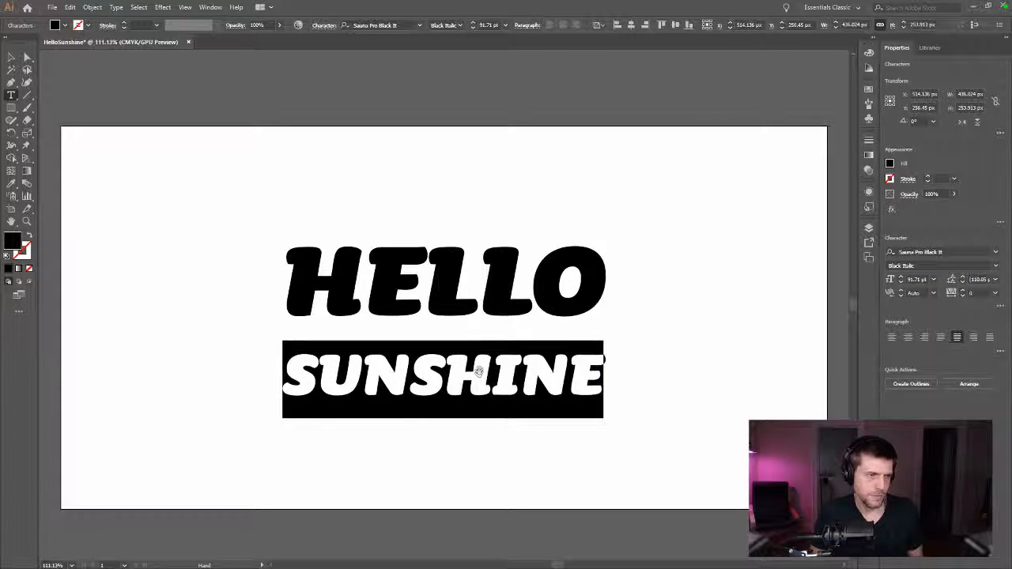
{"action": "key", "text": "alt+shift+Down"}
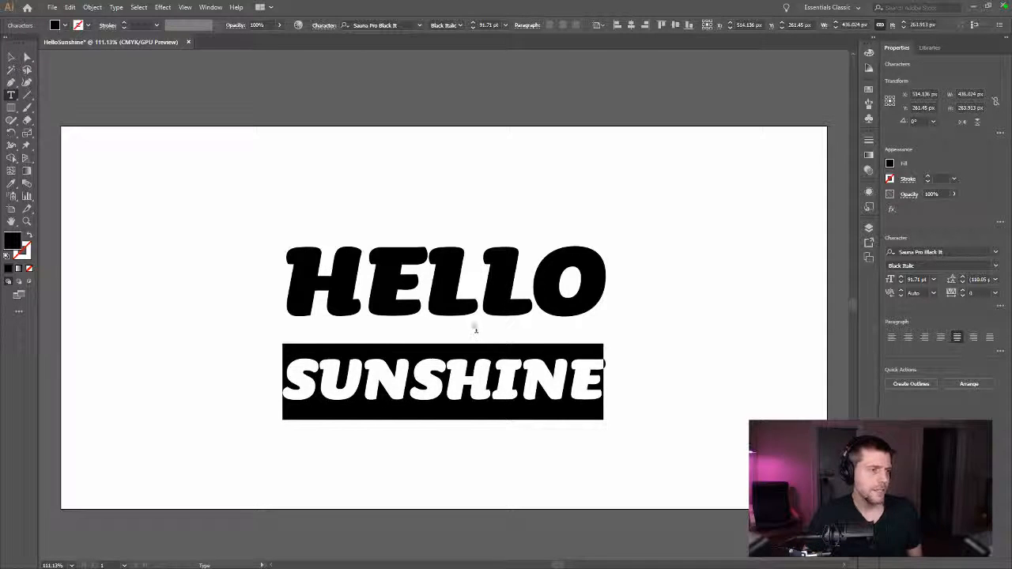
- Select both text lines and try 60 pt leading, ending with the leading set to 72 pt
{"action": "left_click", "coordinate": [477, 329]}
{"action": "key", "text": "ctrl+a"}
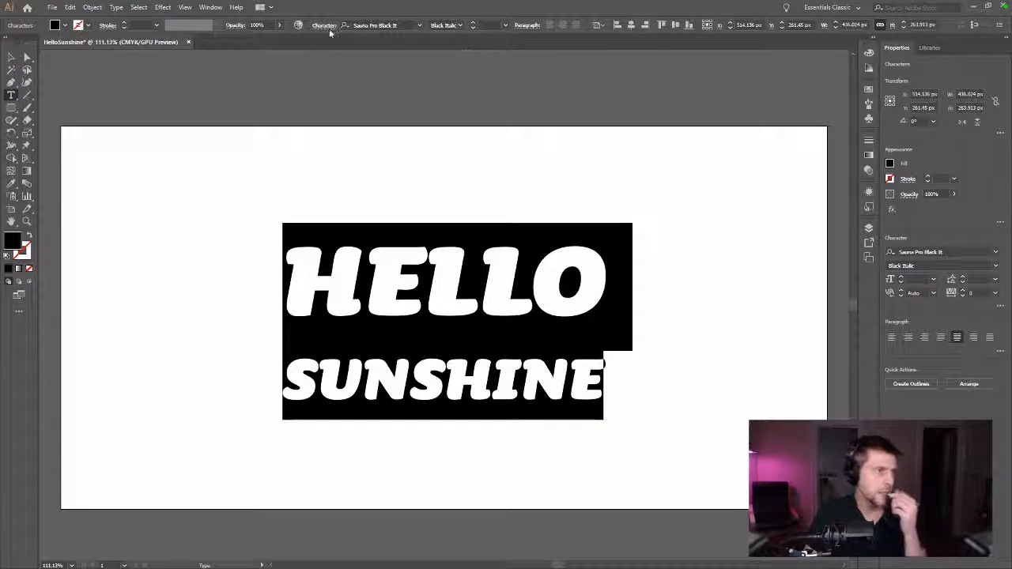
{"action": "left_click", "coordinate": [328, 28]}
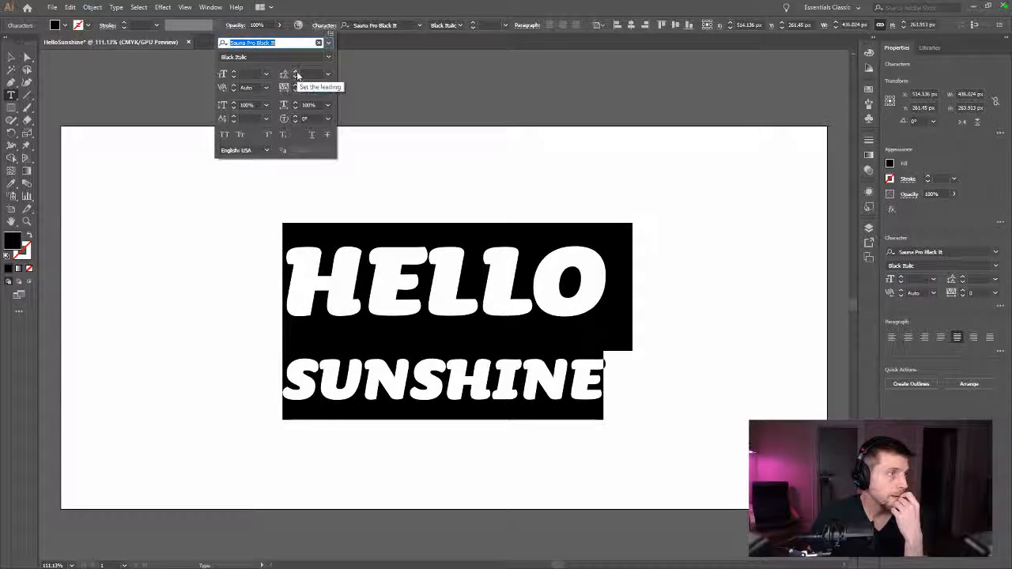
{"action": "left_click", "coordinate": [329, 74]}
{"action": "left_click", "coordinate": [330, 74]}
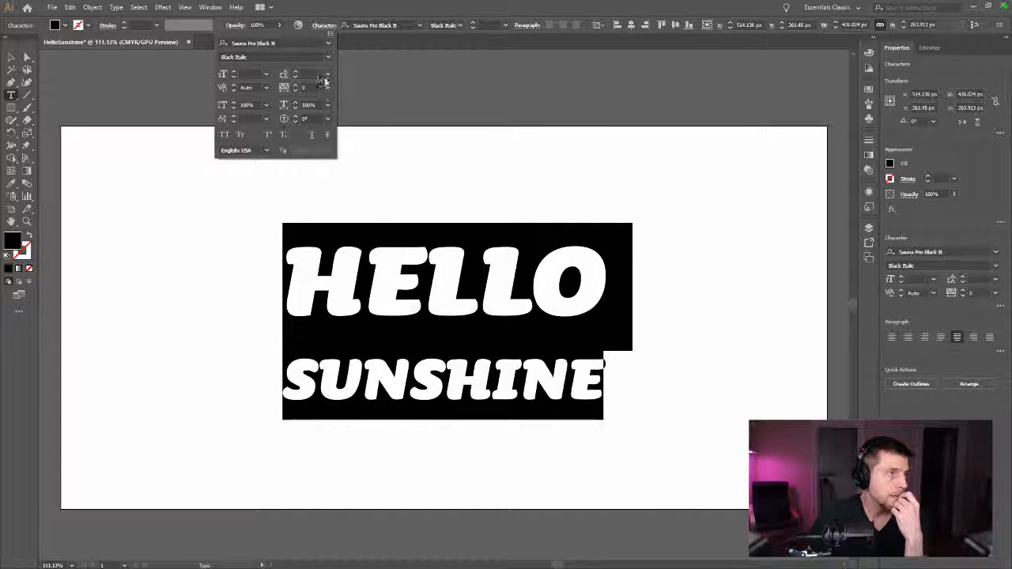
{"action": "left_click", "coordinate": [330, 74]}
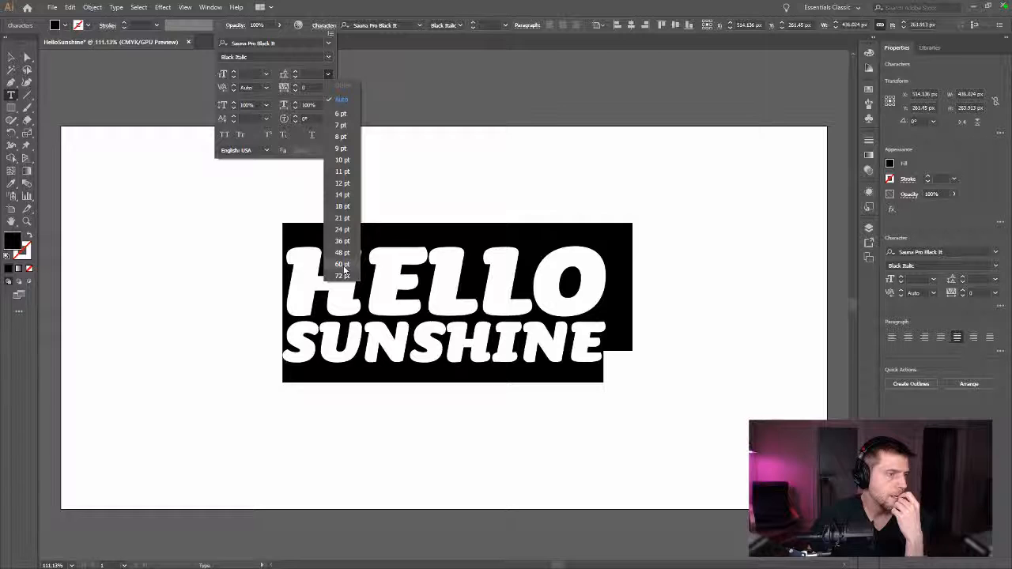
{"action": "left_click", "coordinate": [343, 266]}
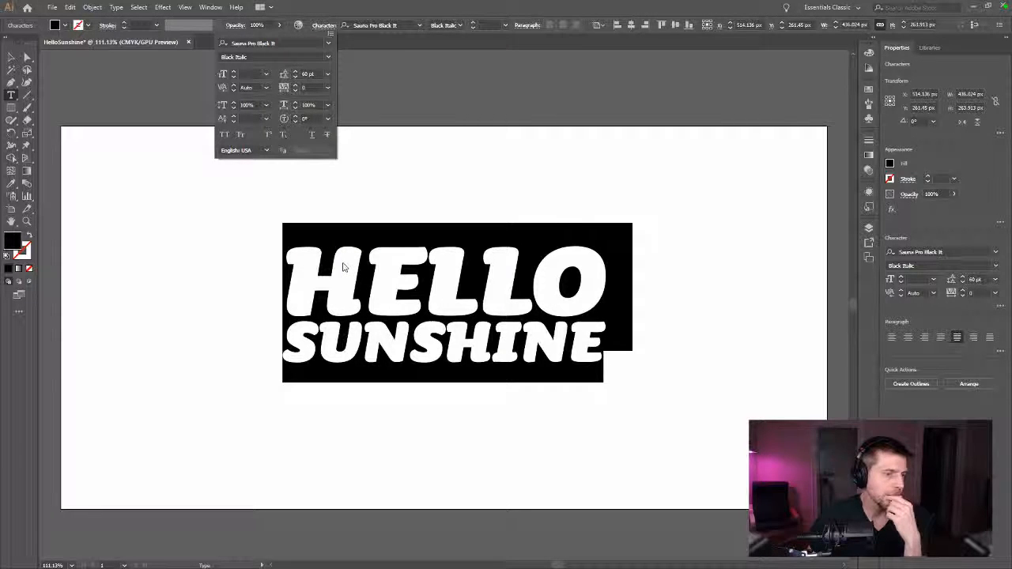
{"action": "left_click", "coordinate": [330, 74]}
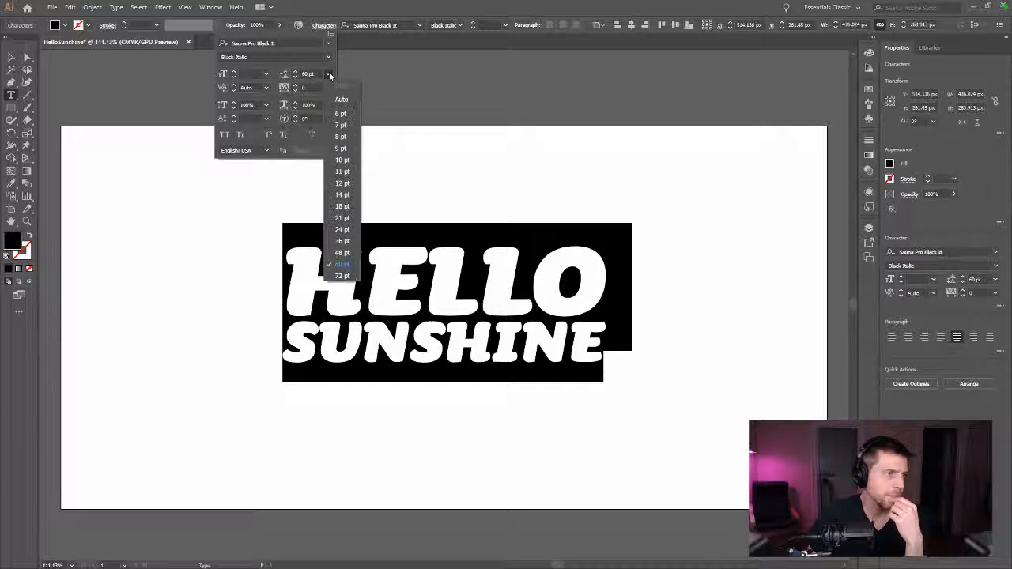
{"action": "left_click", "coordinate": [341, 280]}
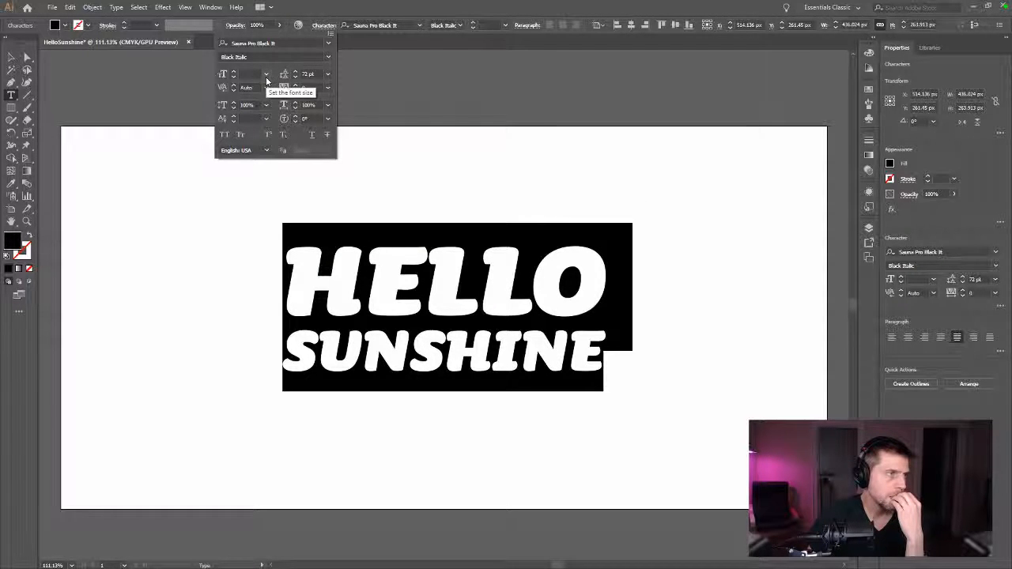
- Reset the baseline shift of both text lines to 0 pt and finish text editing
{"action": "left_click", "coordinate": [266, 119]}
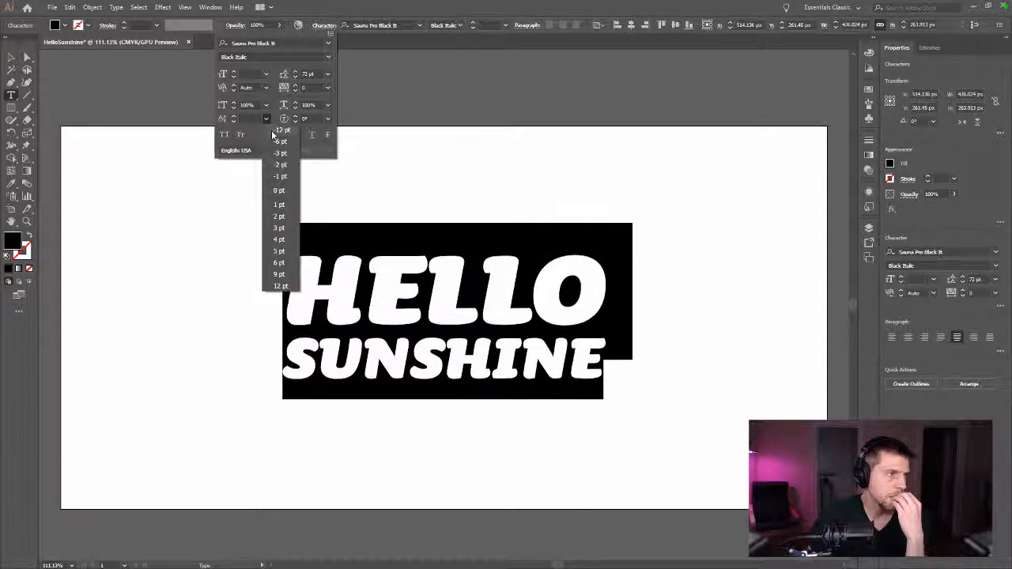
{"action": "left_click", "coordinate": [279, 191]}
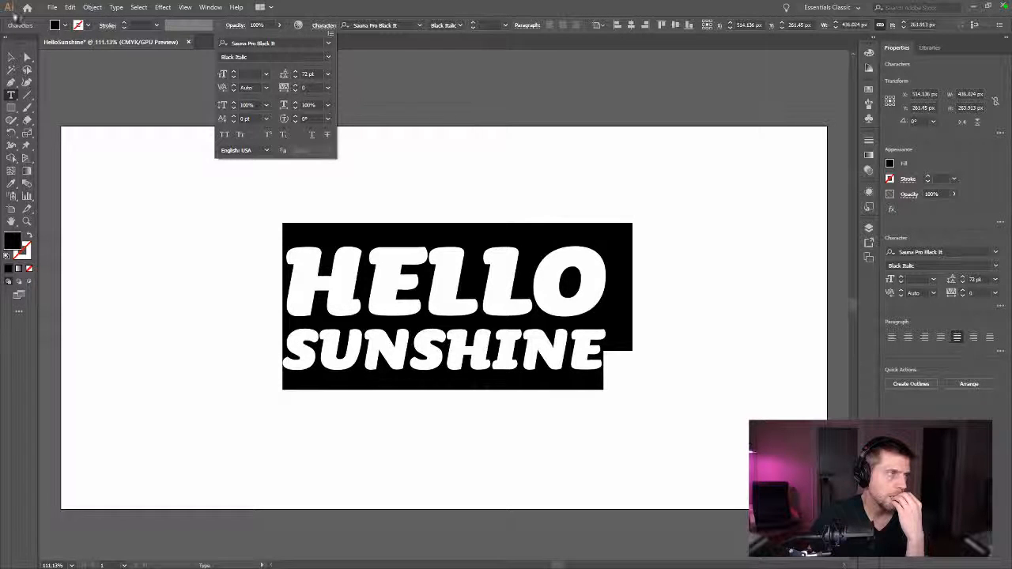
{"action": "left_click", "coordinate": [11, 57]}
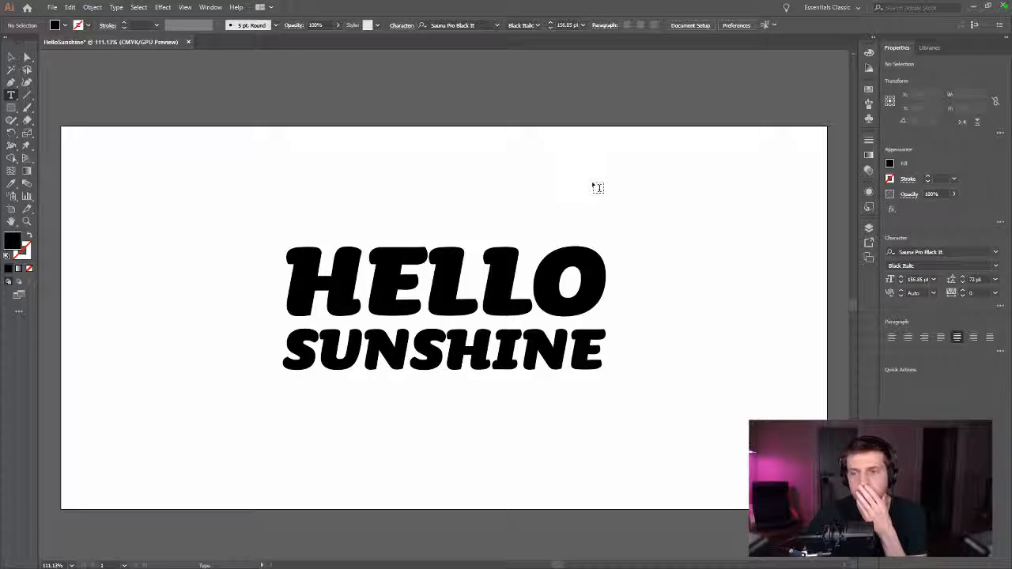
{"action": "left_click", "coordinate": [630, 266]}
{"action": "key", "text": "Escape"}
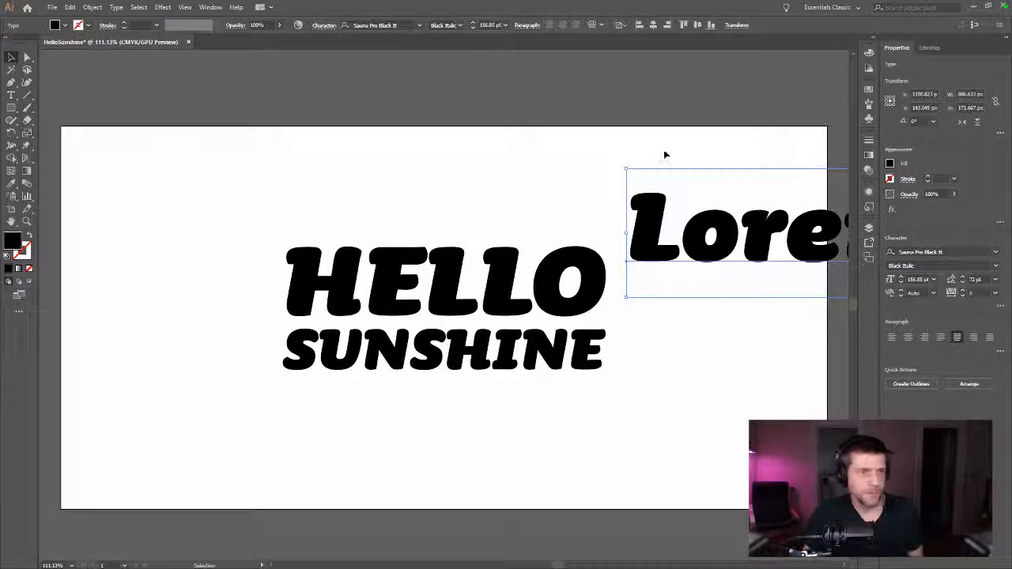
{"action": "left_click", "coordinate": [664, 153]}
{"action": "left_click", "coordinate": [688, 224]}
{"action": "key", "text": "Delete"}
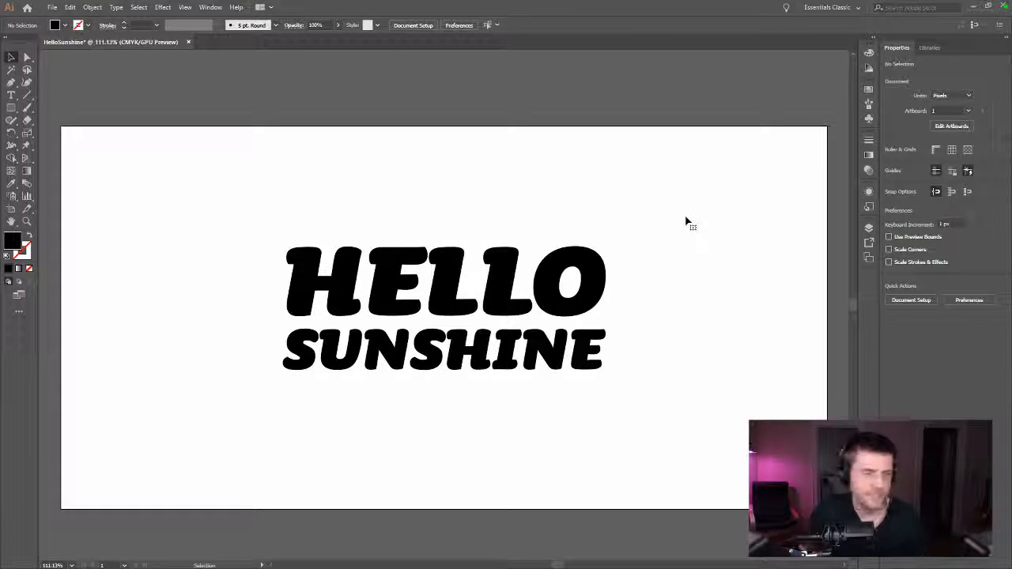
{"action": "left_click", "coordinate": [598, 271]}
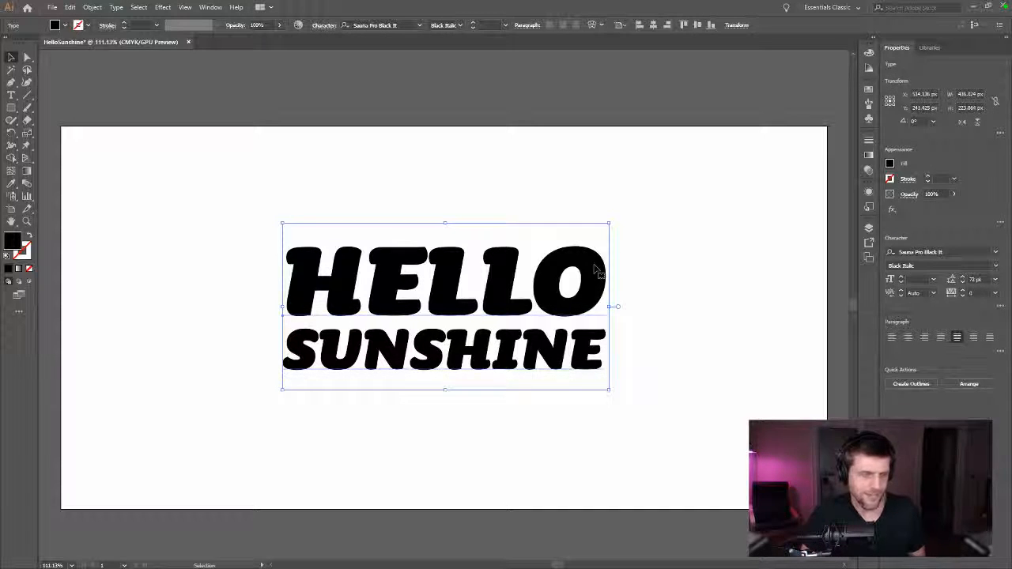
{"action": "double_click", "coordinate": [598, 270]}
{"action": "left_click_drag", "start_coordinate": [556, 266], "coordinate": [634, 271]}
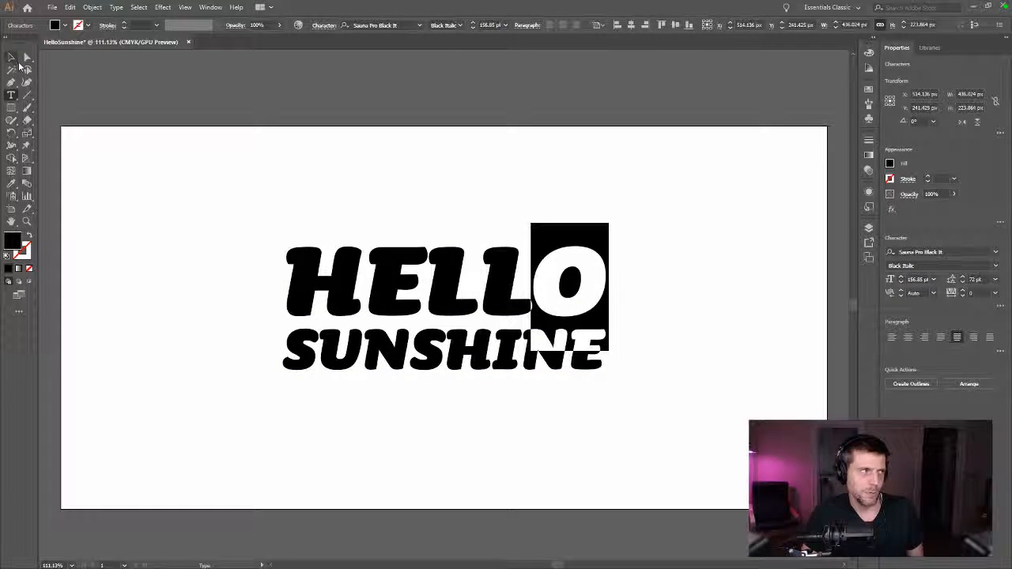
{"action": "left_click", "coordinate": [12, 58]}
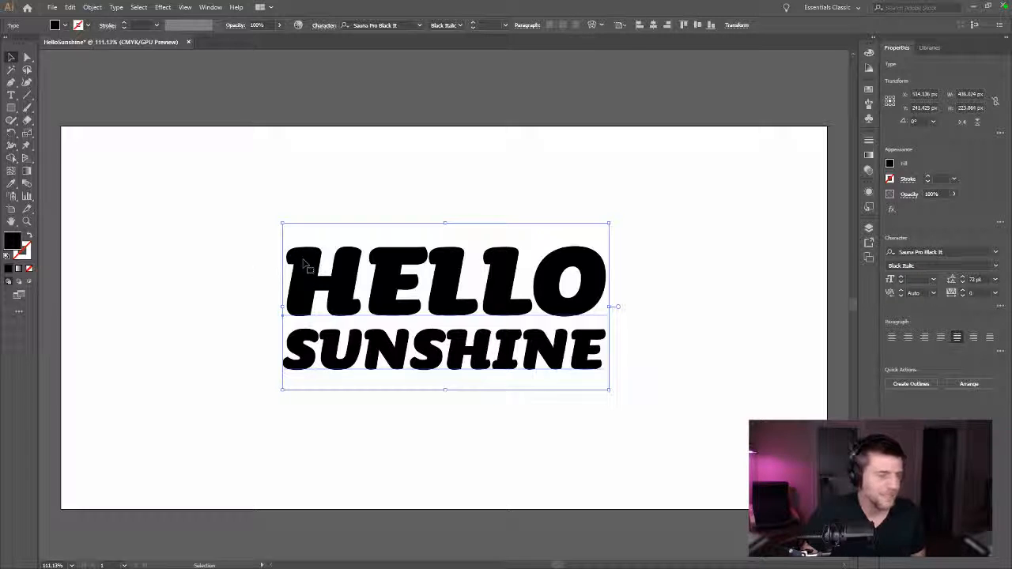
{"action": "left_click", "coordinate": [346, 197]}
- Scale the HELLO SUNSHINE text proportionally from its center to about 1005 px wide, nearly filling the artboard, and deselect it
{"action": "left_click", "coordinate": [600, 308]}
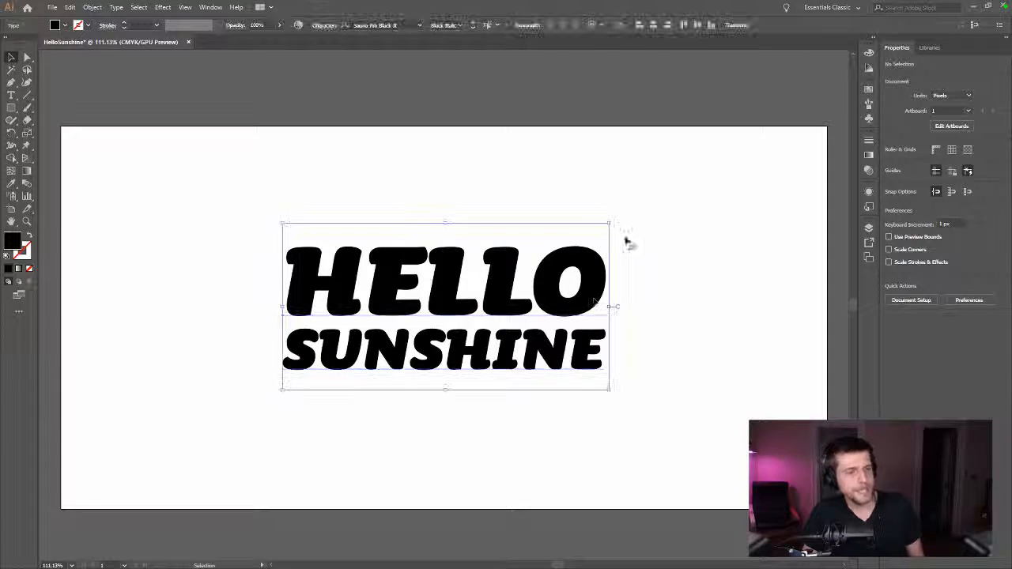
{"action": "left_click_drag", "start_coordinate": [609, 225], "coordinate": [822, 114]}
{"action": "left_click", "coordinate": [680, 117]}
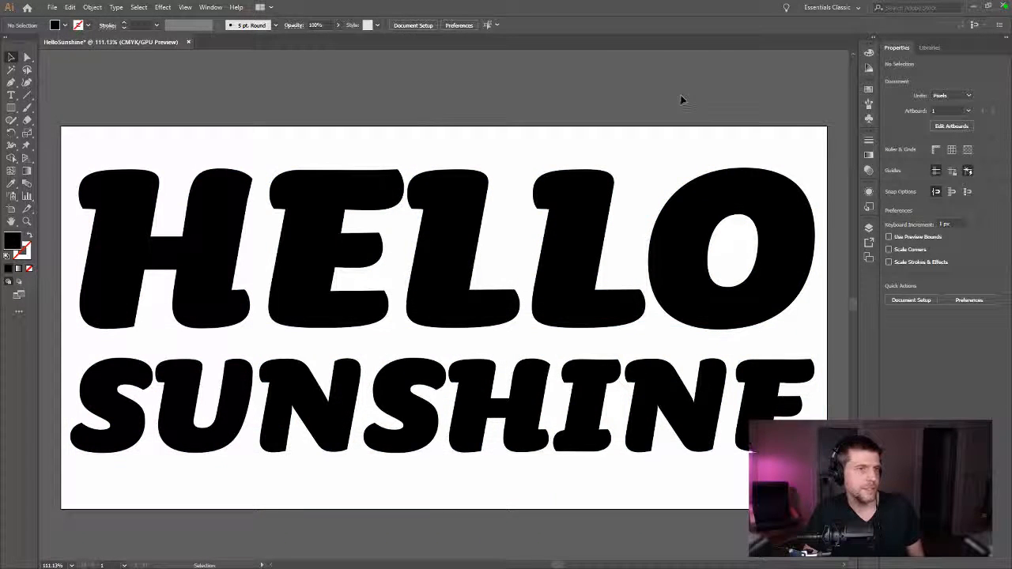
- Convert the HELLO SUNSHINE text to outlines and center the group horizontally and vertically on the artboard
{"action": "left_click", "coordinate": [686, 204]}
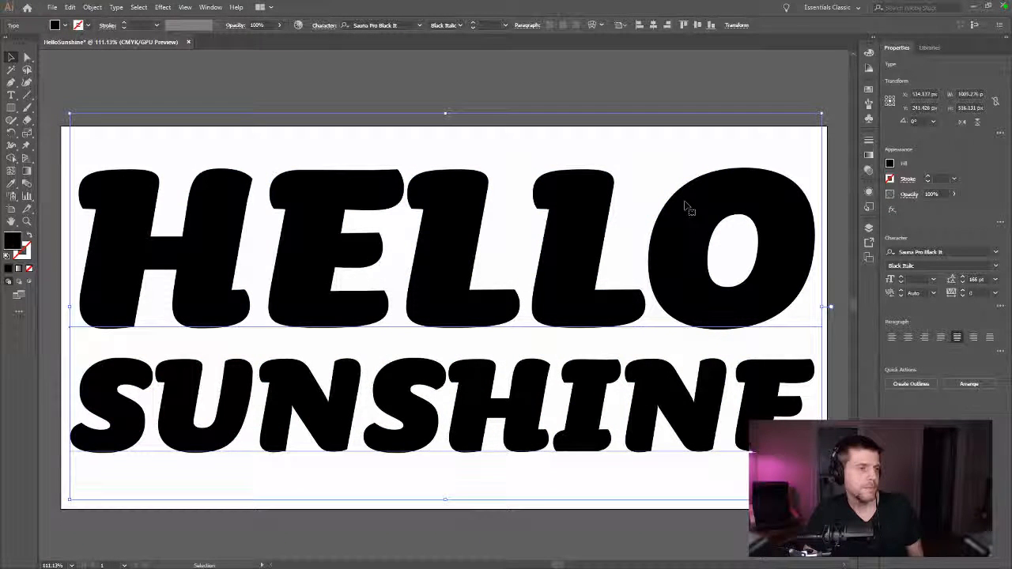
{"action": "key", "text": "ctrl+shift+o"}
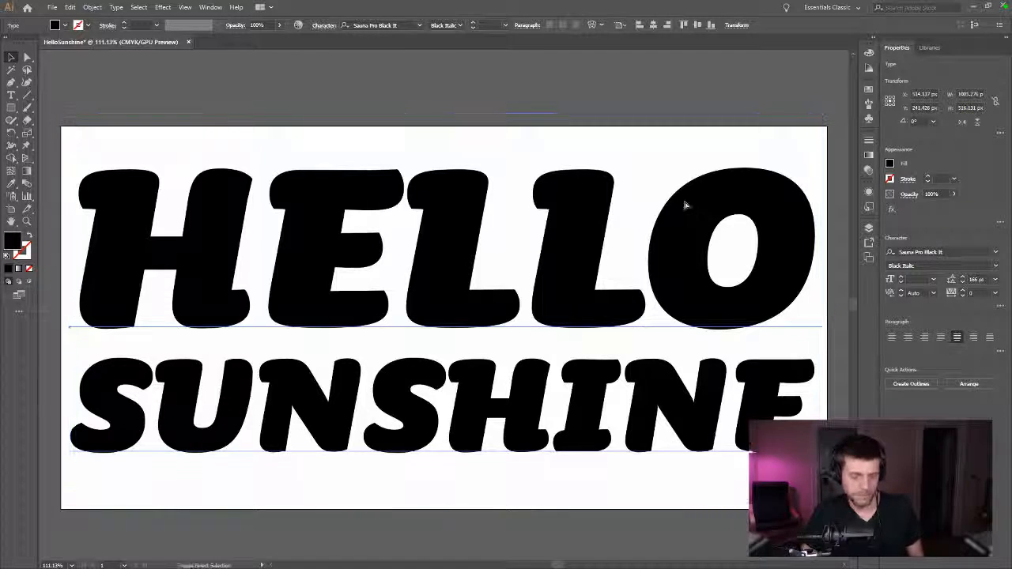
{"action": "left_click", "coordinate": [450, 24]}
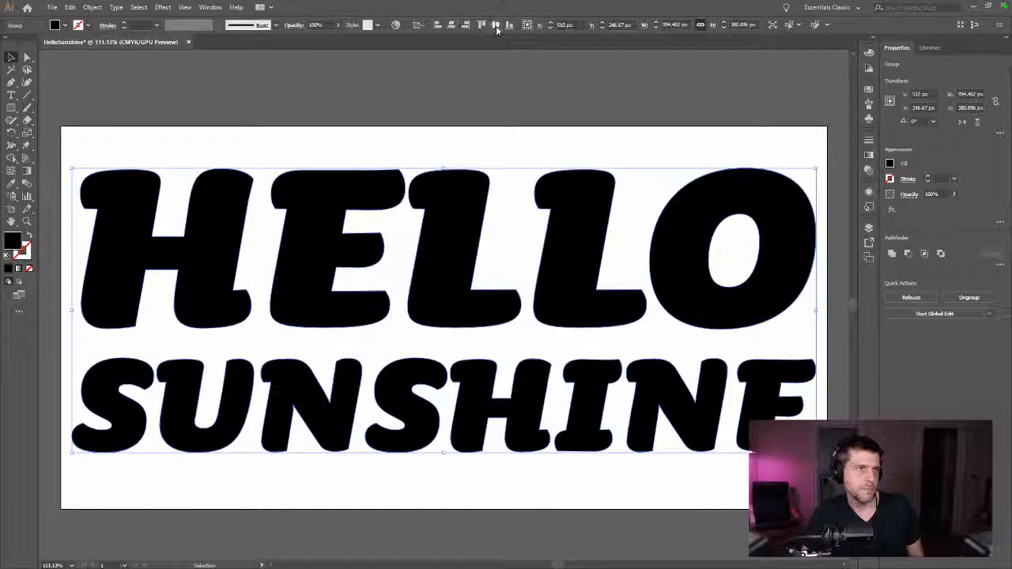
{"action": "left_click", "coordinate": [495, 24]}
{"action": "left_click", "coordinate": [571, 145]}
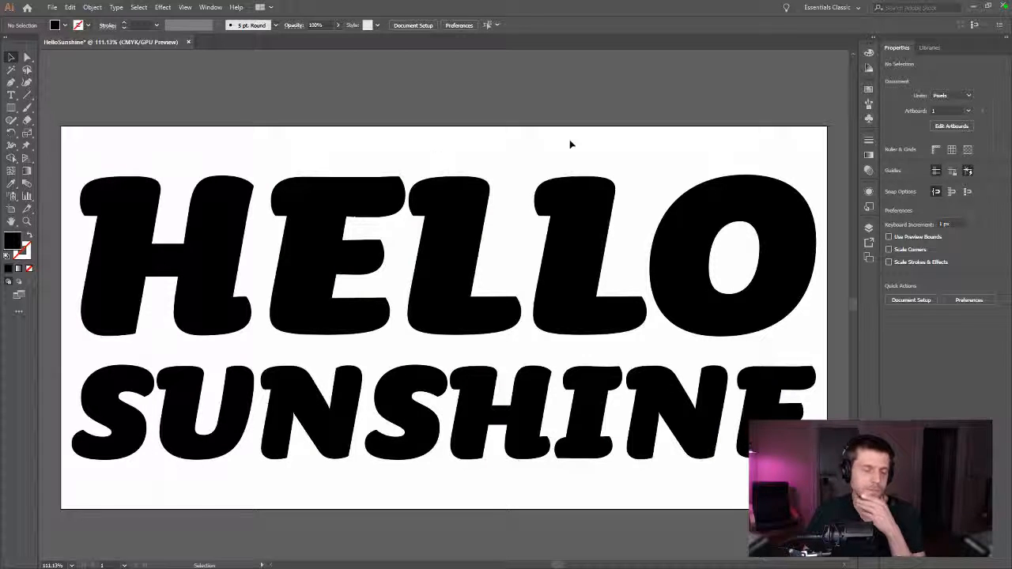
- Give the outlined HELLO SUNSHINE group a white fill with no stroke and deselect it
{"action": "left_click", "coordinate": [289, 208]}
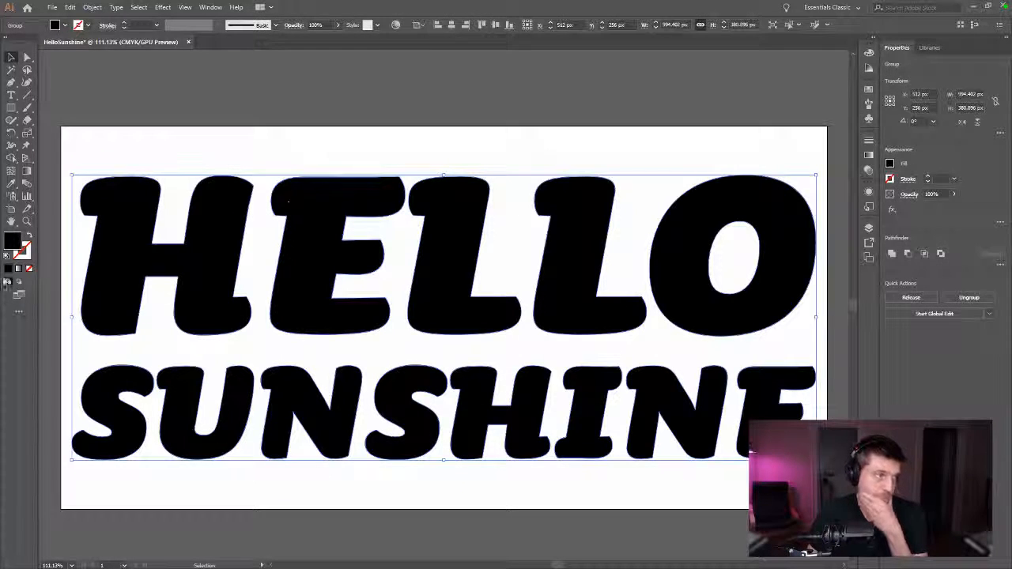
{"action": "left_click", "coordinate": [7, 257]}
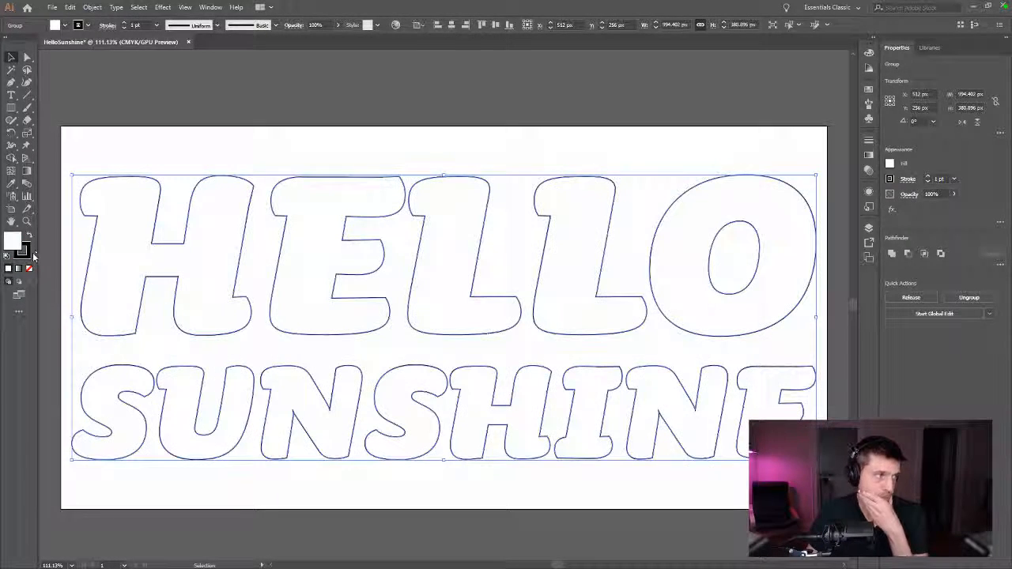
{"action": "left_click", "coordinate": [29, 269]}
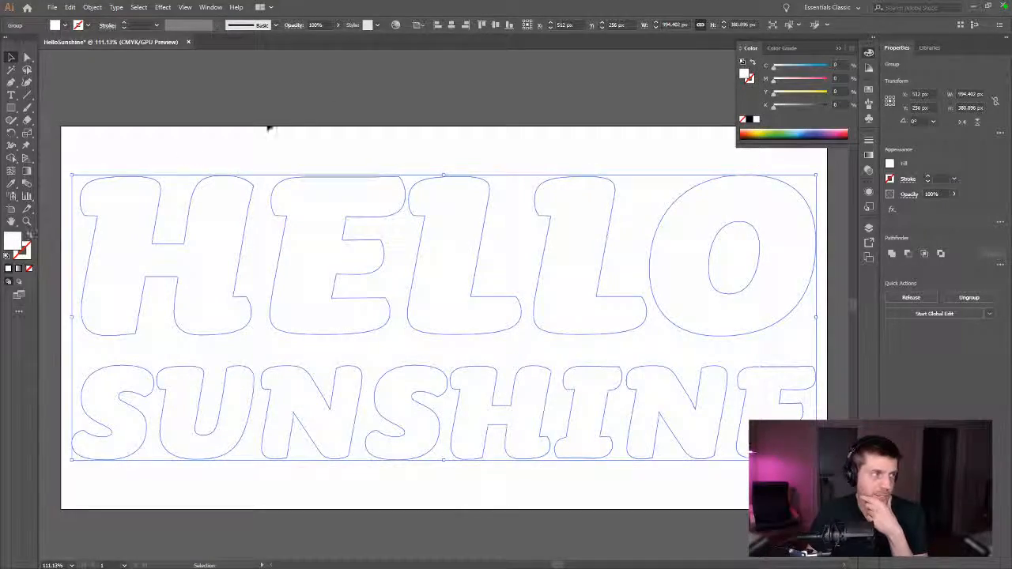
{"action": "left_click", "coordinate": [327, 90]}
- Show the transparency grid behind the white lettering at actual size and collapse the Color panel
{"action": "key", "text": "ctrl+shift+d"}
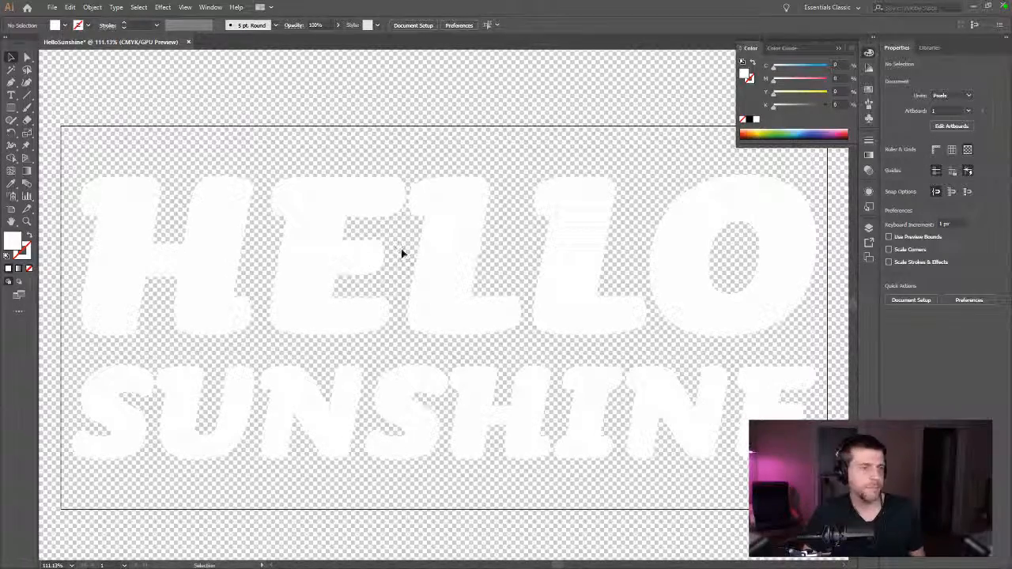
{"action": "key", "text": "ctrl+minus"}
{"action": "key", "text": "ctrl+minus"}
{"action": "key", "text": "ctrl+1"}
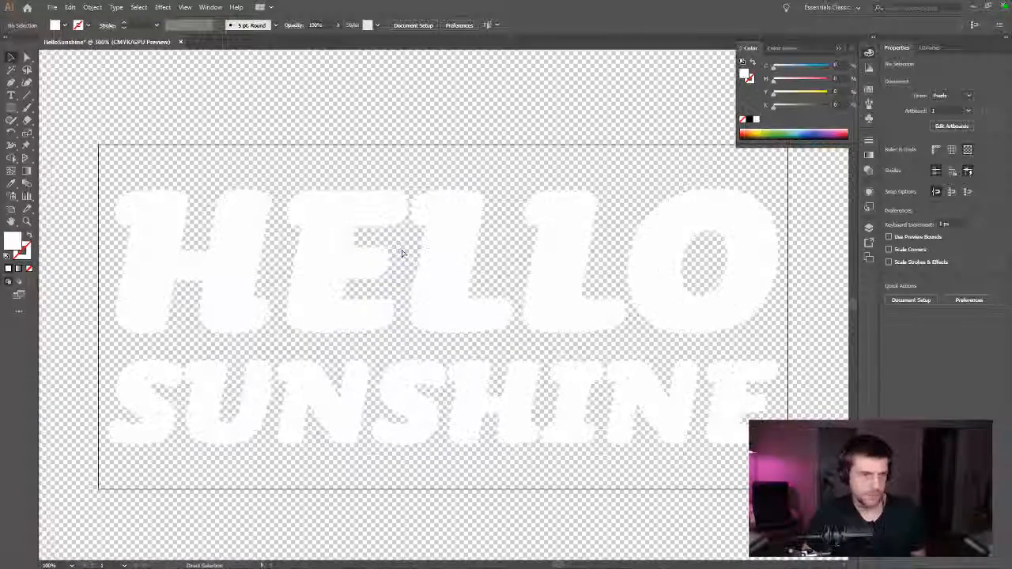
{"action": "left_click", "coordinate": [838, 49]}
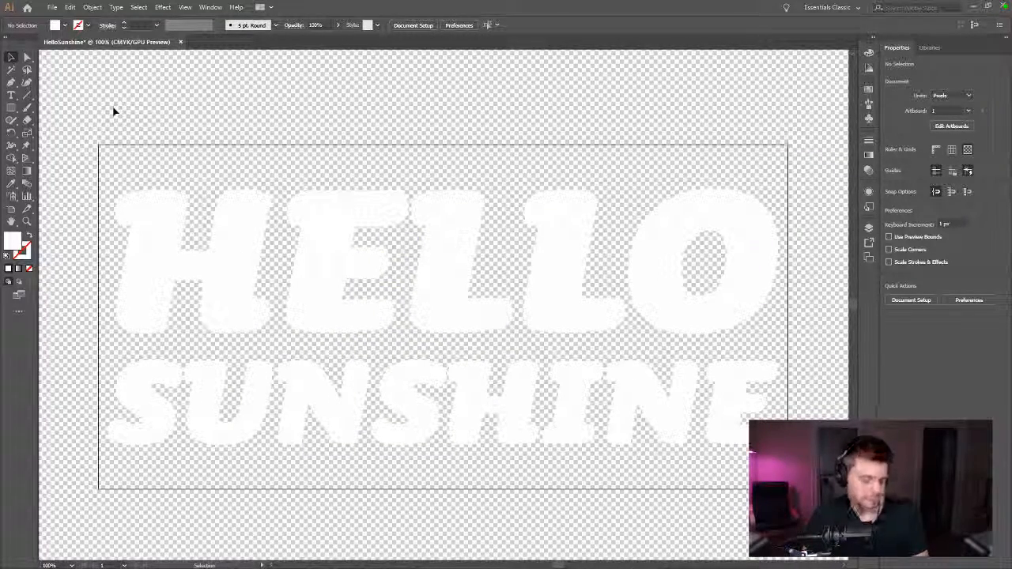
- Start a Save for Web export as a transparent PNG-24 and browse to the Hello Unity project's Assets folder
{"action": "key", "text": "ctrl+alt+shift+s"}
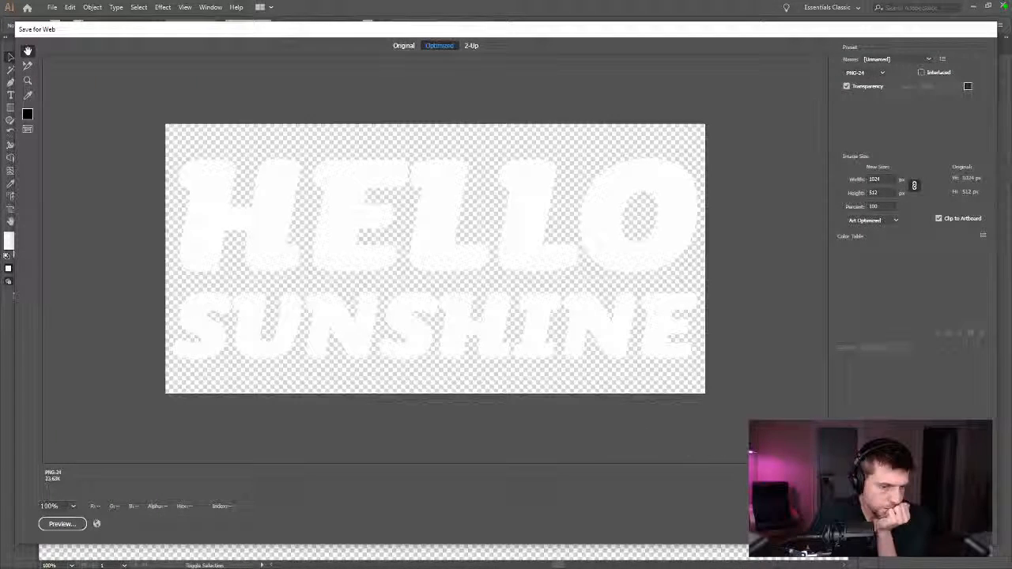
{"action": "key", "text": "Return"}
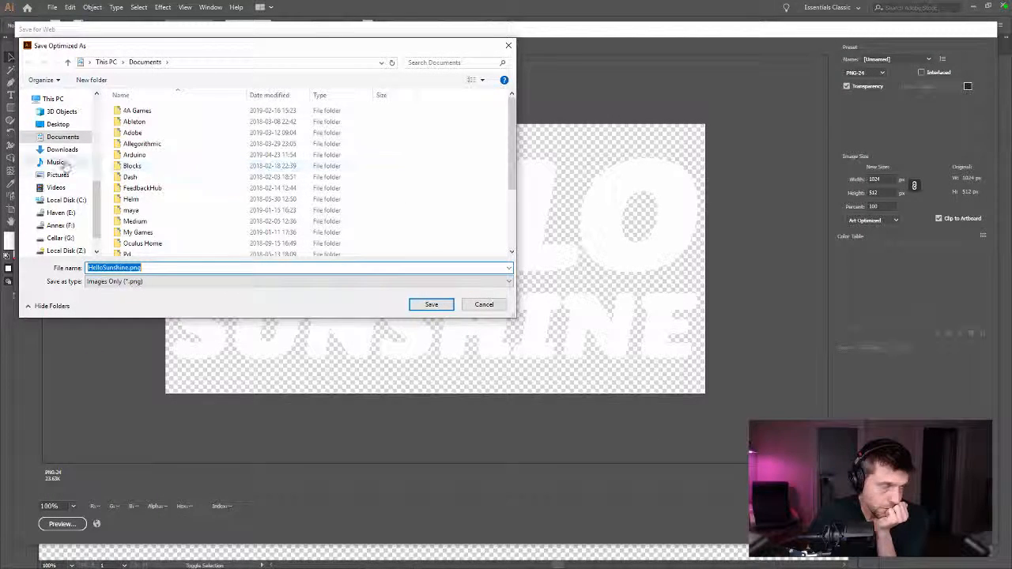
{"action": "scroll", "coordinate": [67, 163], "scroll_direction": "up", "scroll_amount": 5}
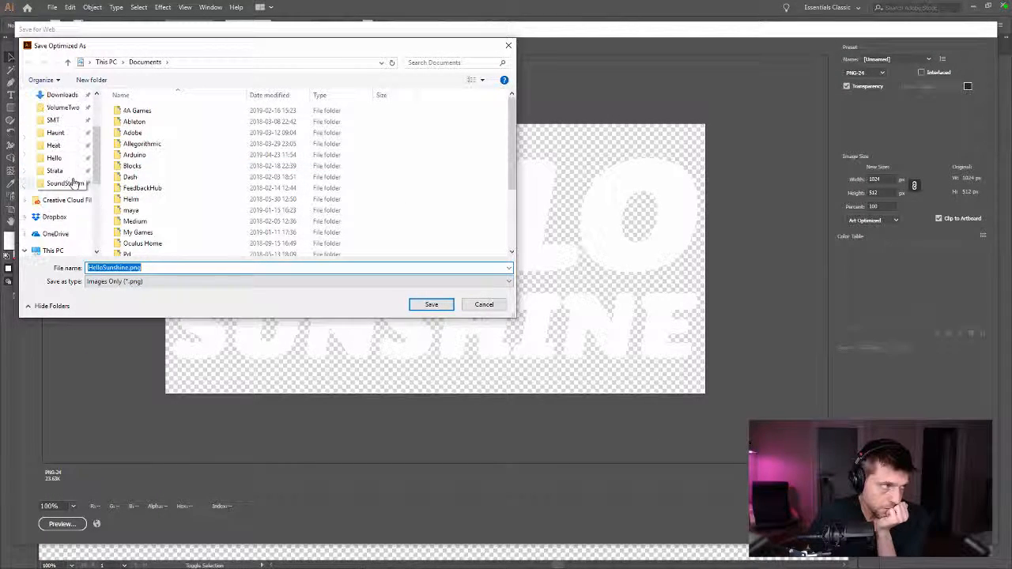
{"action": "left_click", "coordinate": [68, 158]}
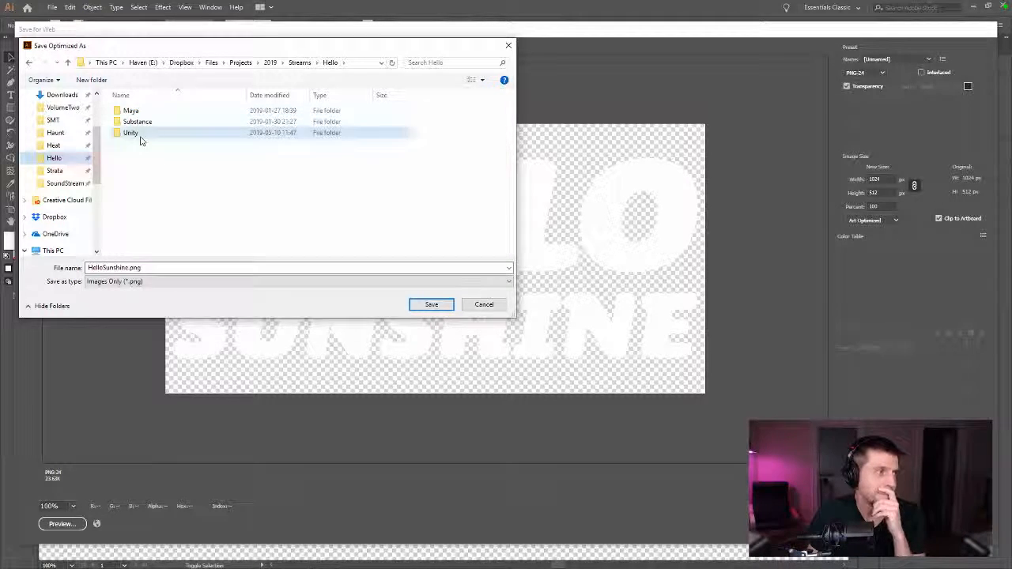
{"action": "double_click", "coordinate": [129, 132]}
{"action": "double_click", "coordinate": [131, 111]}
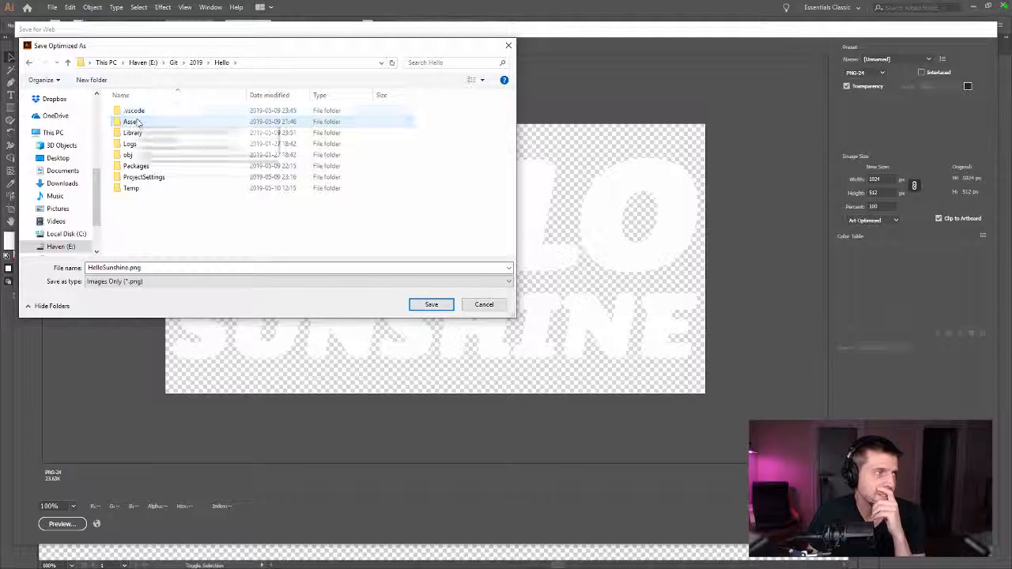
{"action": "double_click", "coordinate": [135, 122]}
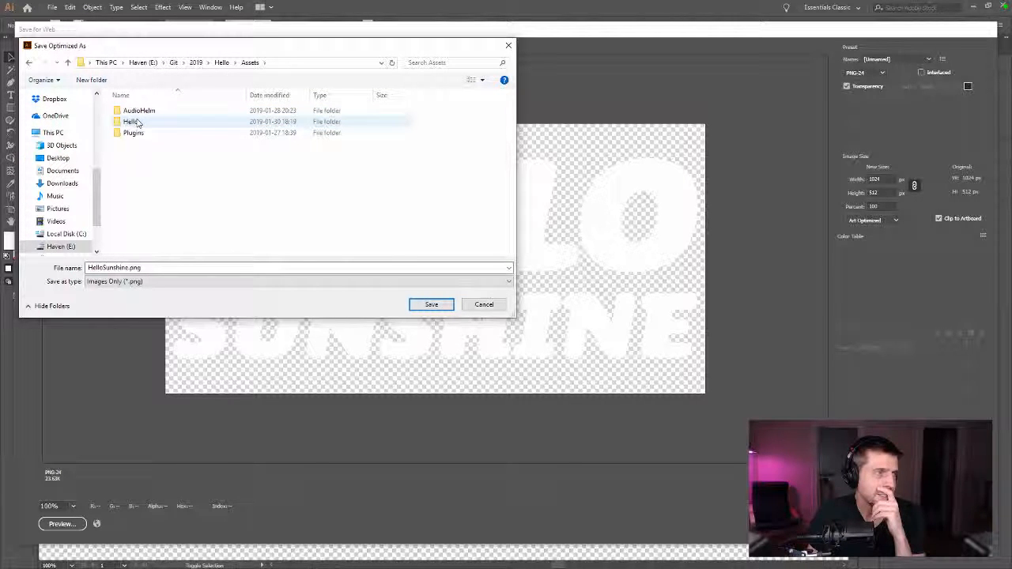
- Save the exported image as LogoSprite.png in the Textures folder inside Assets > Hello
{"action": "left_click_drag", "start_coordinate": [403, 52], "coordinate": [796, 175]}
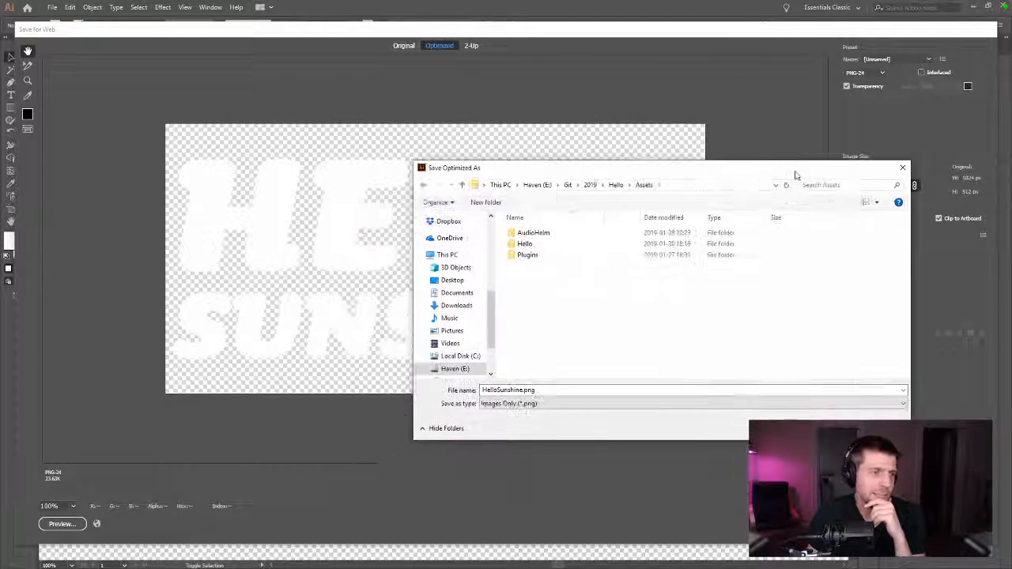
{"action": "double_click", "coordinate": [525, 243]}
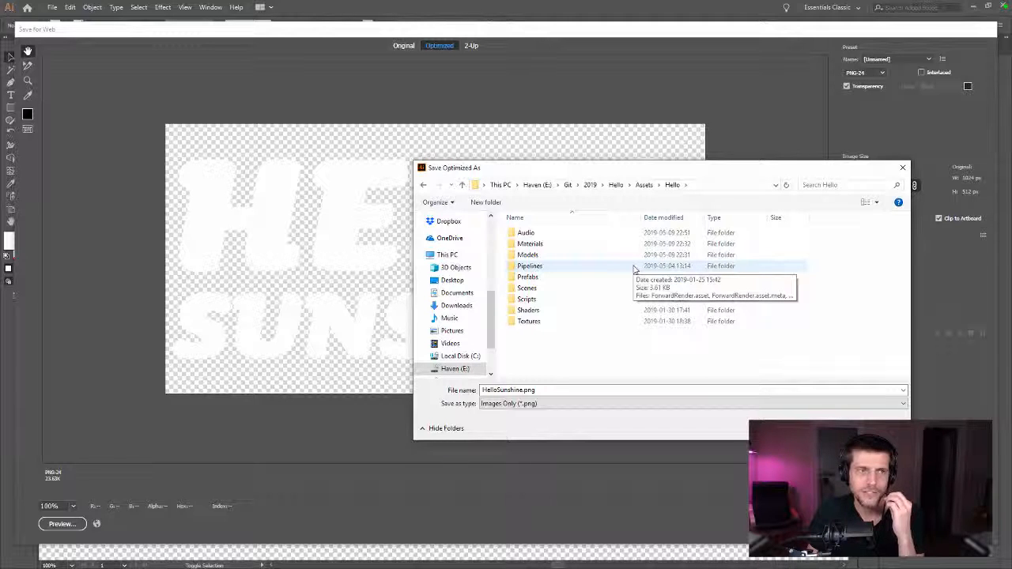
{"action": "double_click", "coordinate": [572, 324]}
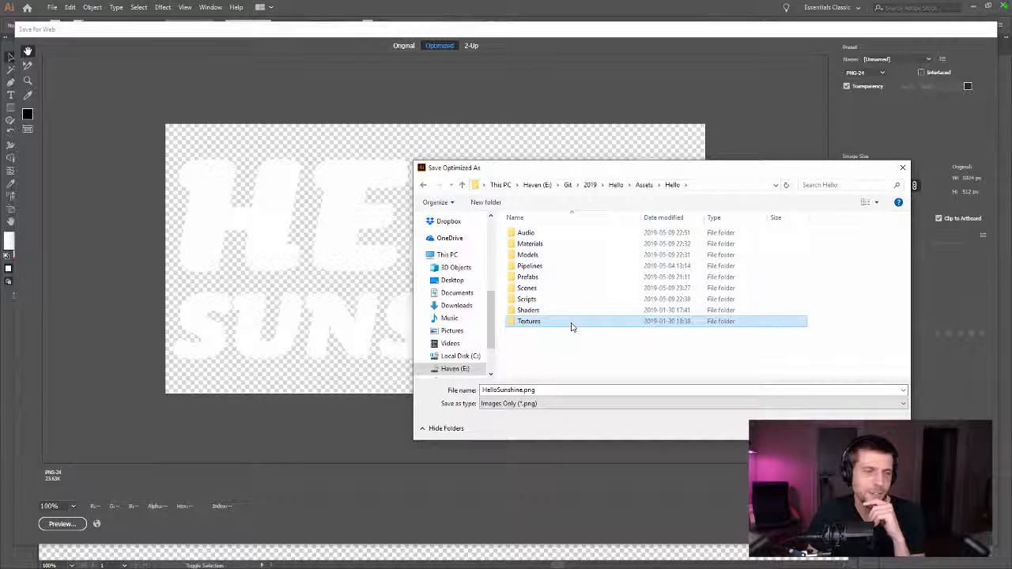
{"action": "left_click", "coordinate": [672, 184]}
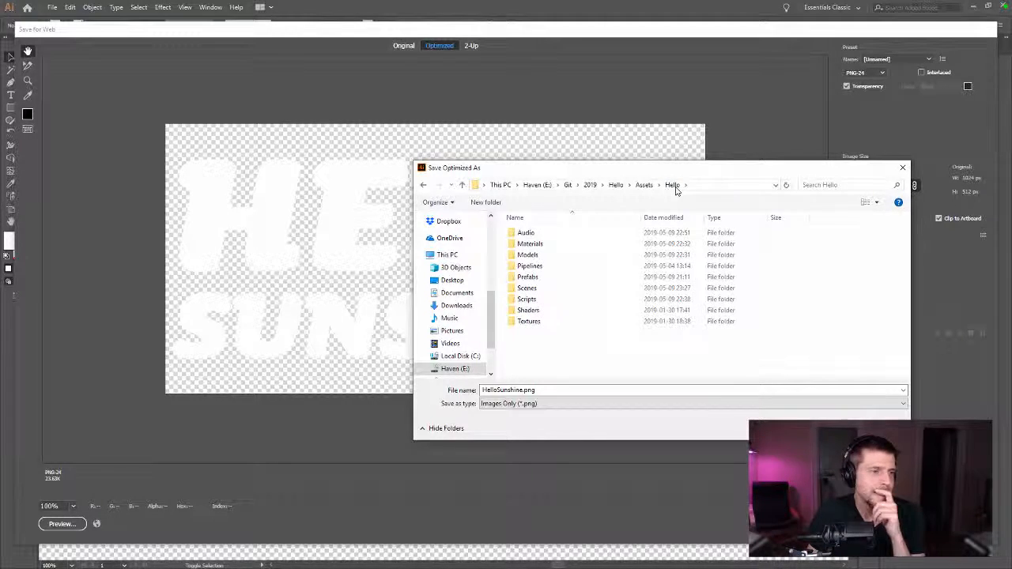
{"action": "double_click", "coordinate": [537, 321]}
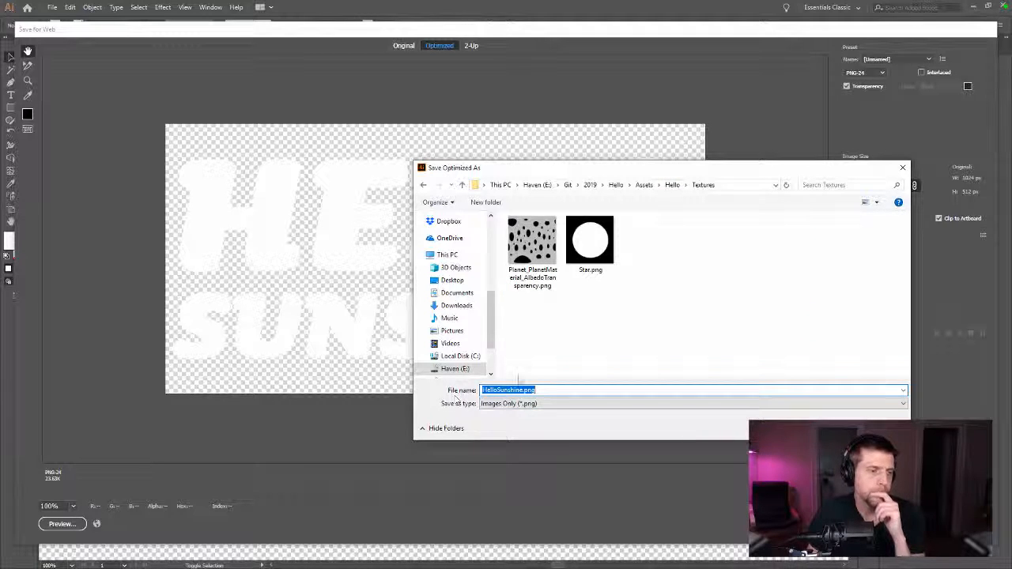
{"action": "key", "text": "Home"}
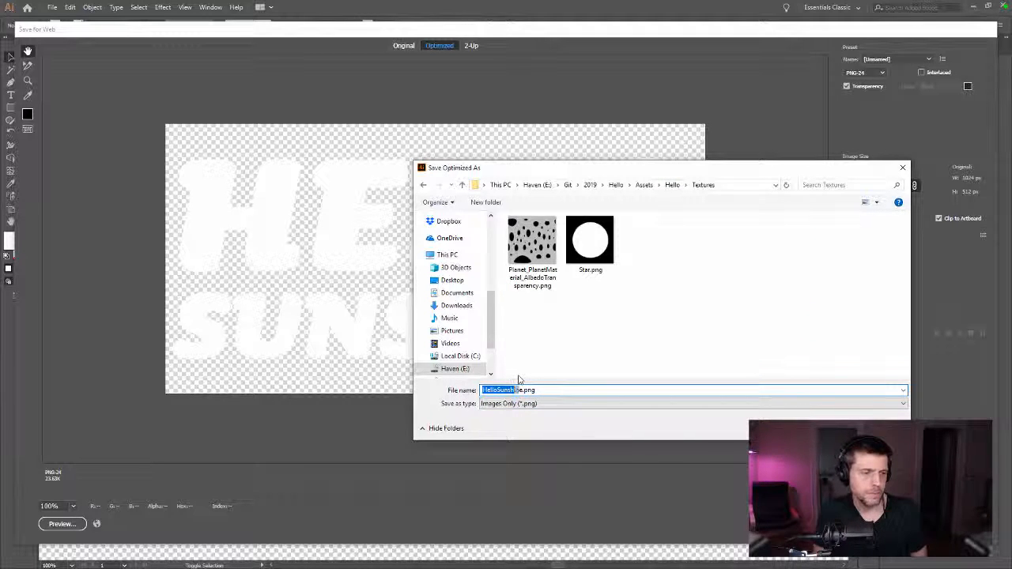
{"action": "type", "text": "LogoSprite"}
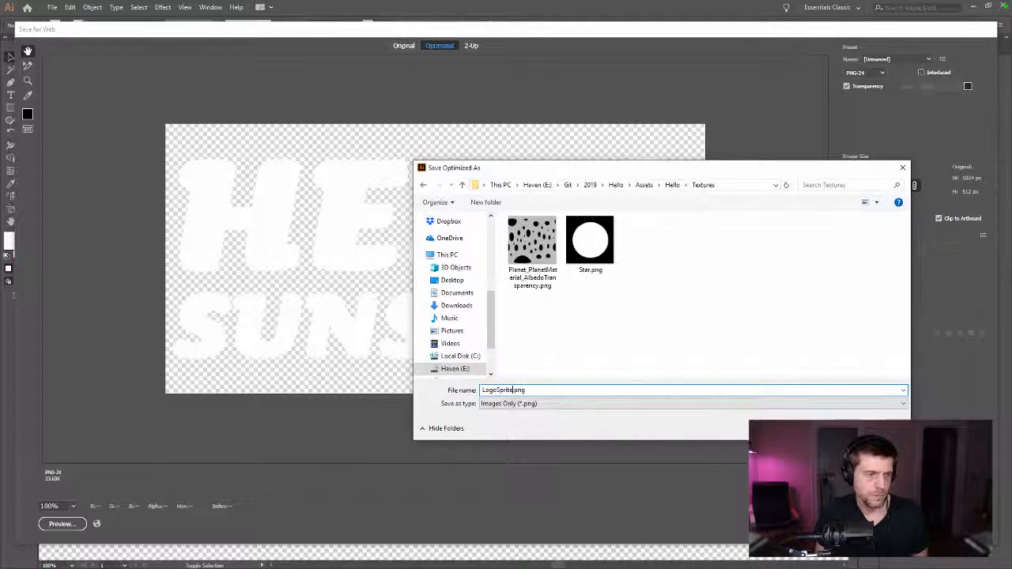
{"action": "key", "text": "Return"}
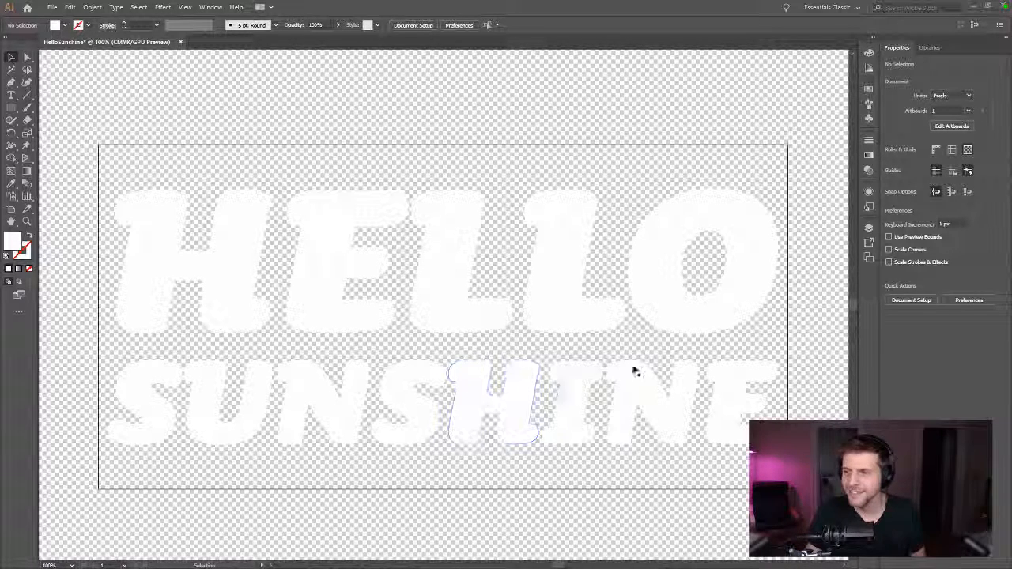
- Switch to Unity and add a UI Image to SampleScene
{"action": "key", "text": "alt+Tab"}
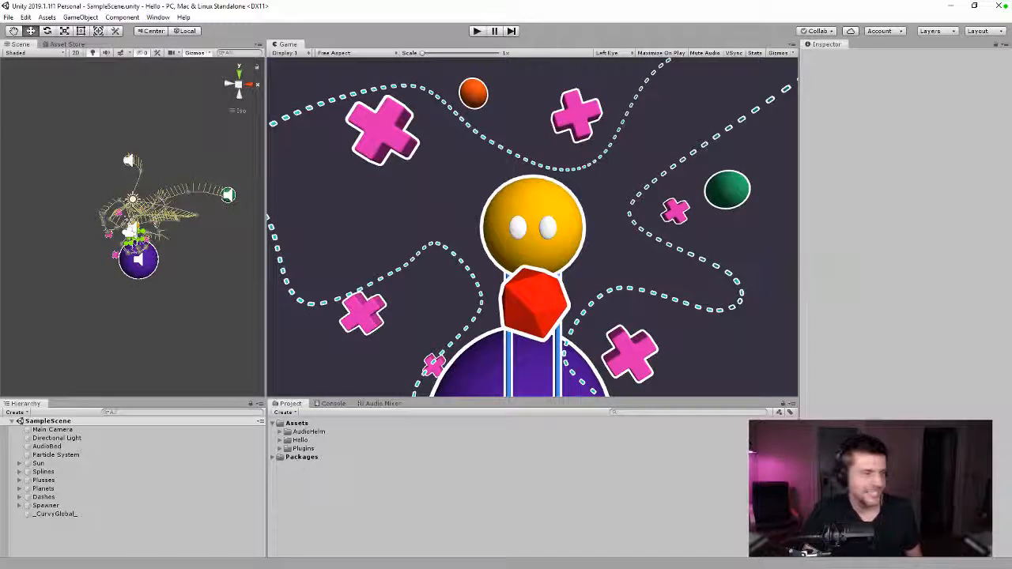
{"action": "left_click", "coordinate": [16, 412]}
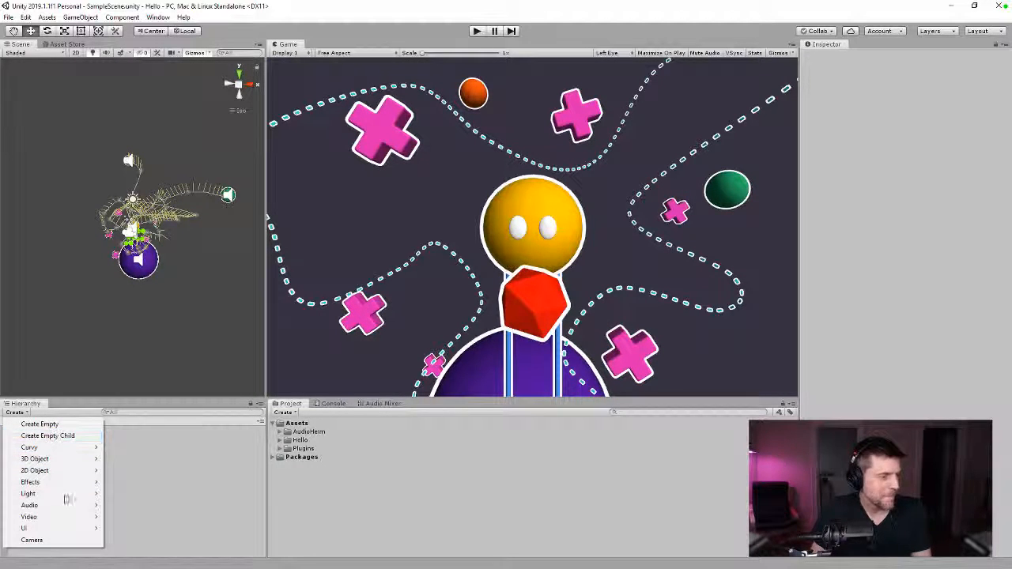
{"action": "mouse_move", "coordinate": [70, 520]}
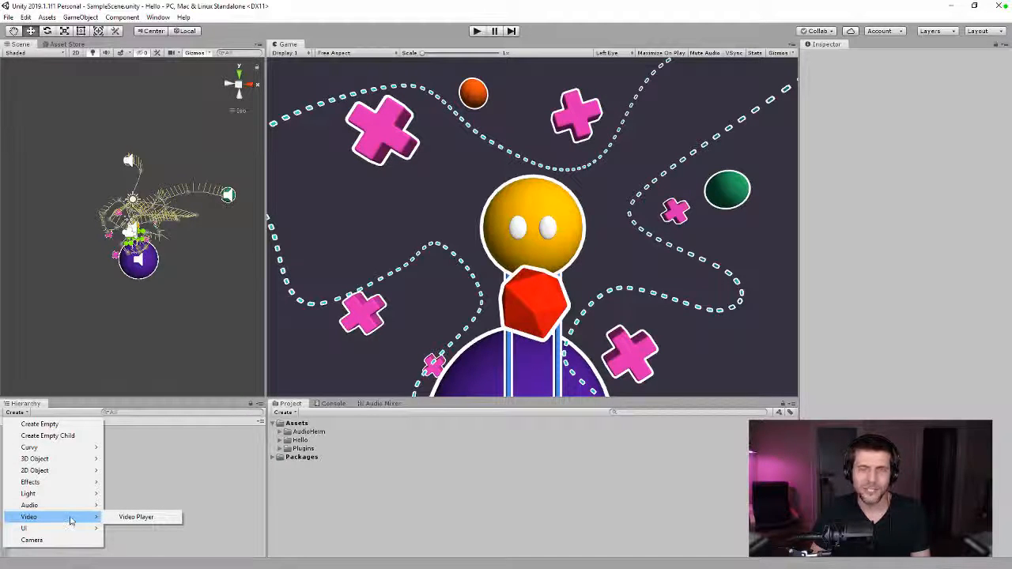
{"action": "mouse_move", "coordinate": [70, 497]}
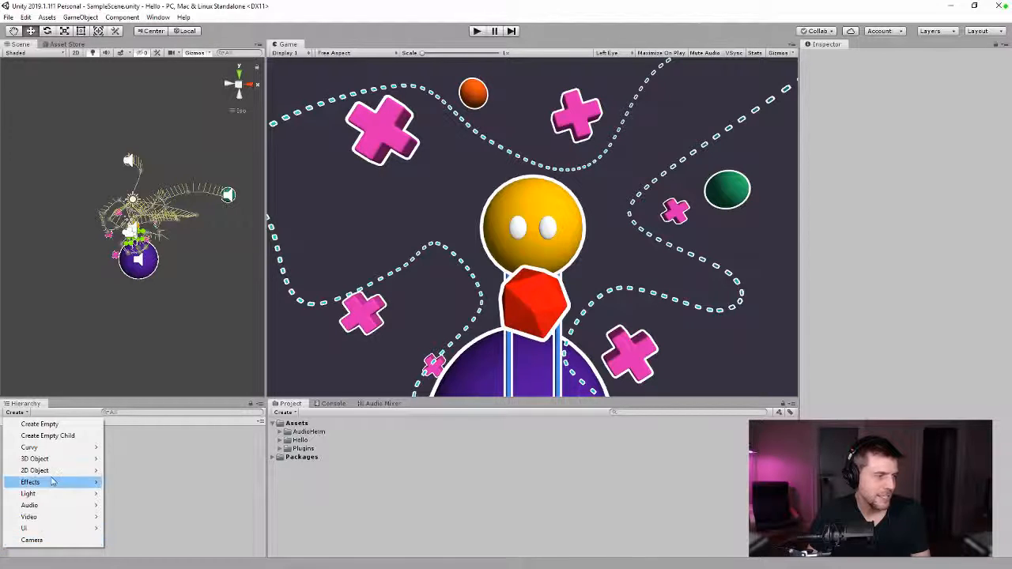
{"action": "mouse_move", "coordinate": [75, 447]}
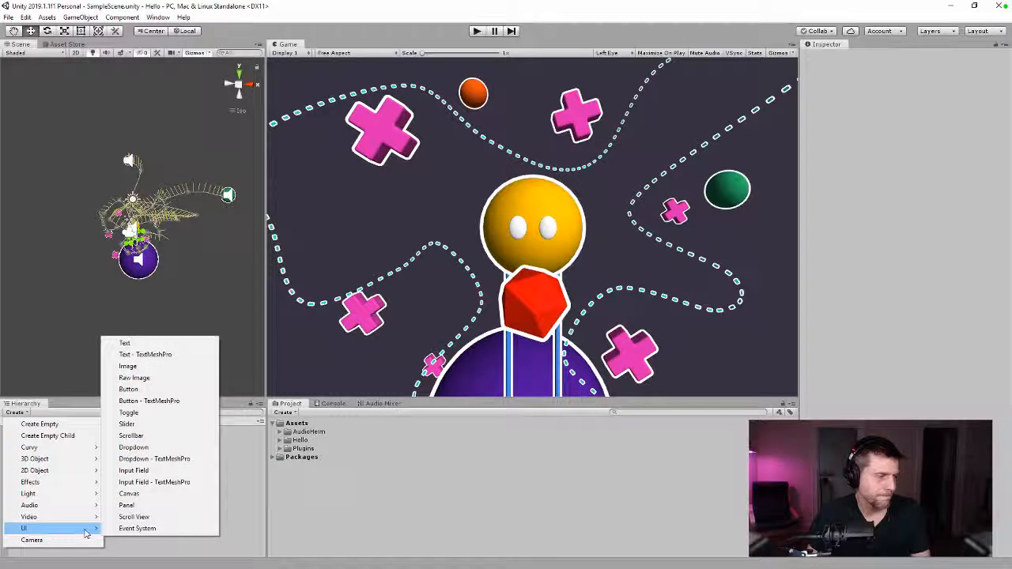
{"action": "left_click", "coordinate": [128, 366]}
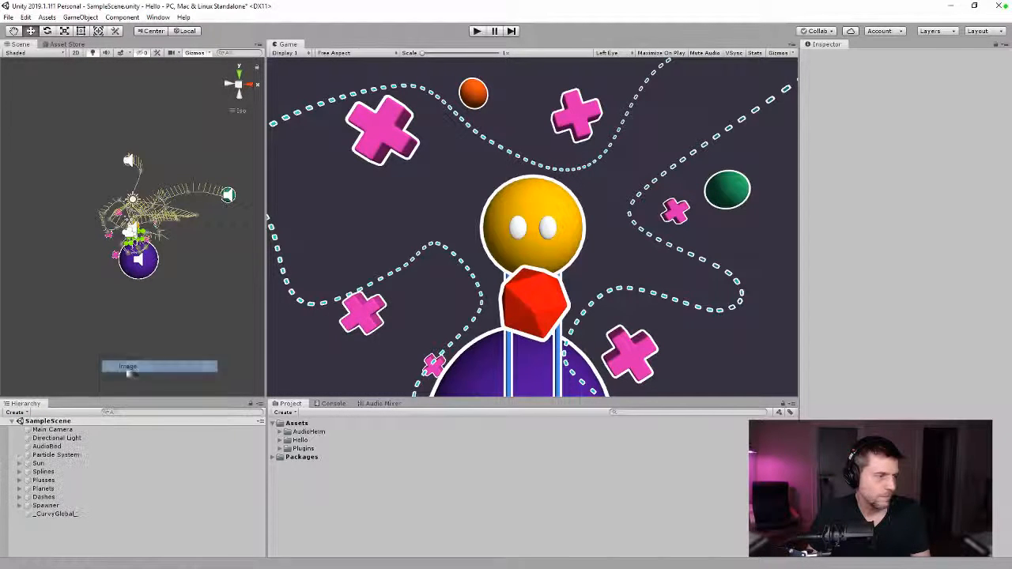
- Set the Canvas render mode to Screen Space - Camera and assign Main Camera as its render camera
{"action": "left_click", "coordinate": [44, 522]}
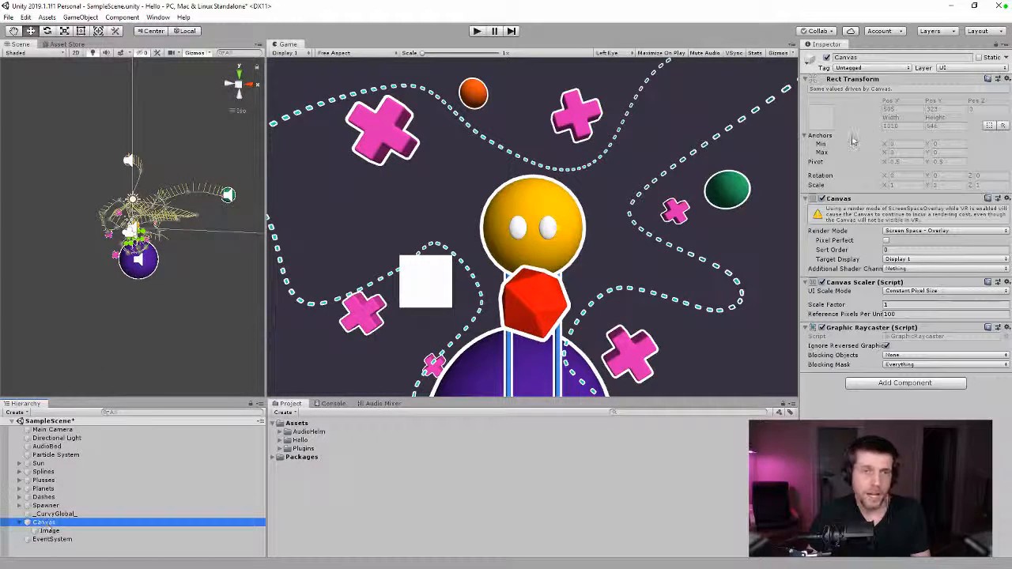
{"action": "left_click", "coordinate": [905, 231]}
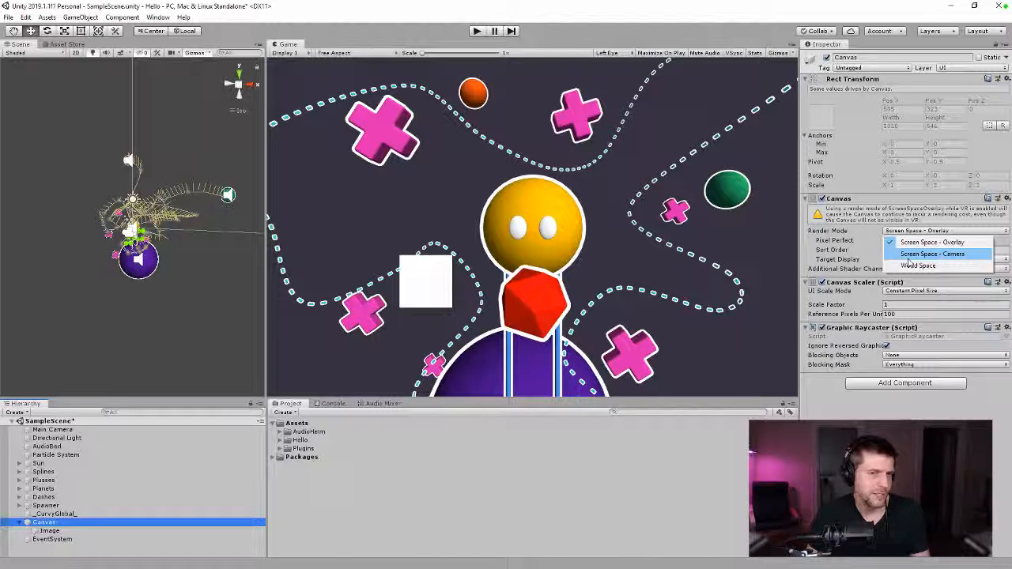
{"action": "left_click", "coordinate": [917, 254]}
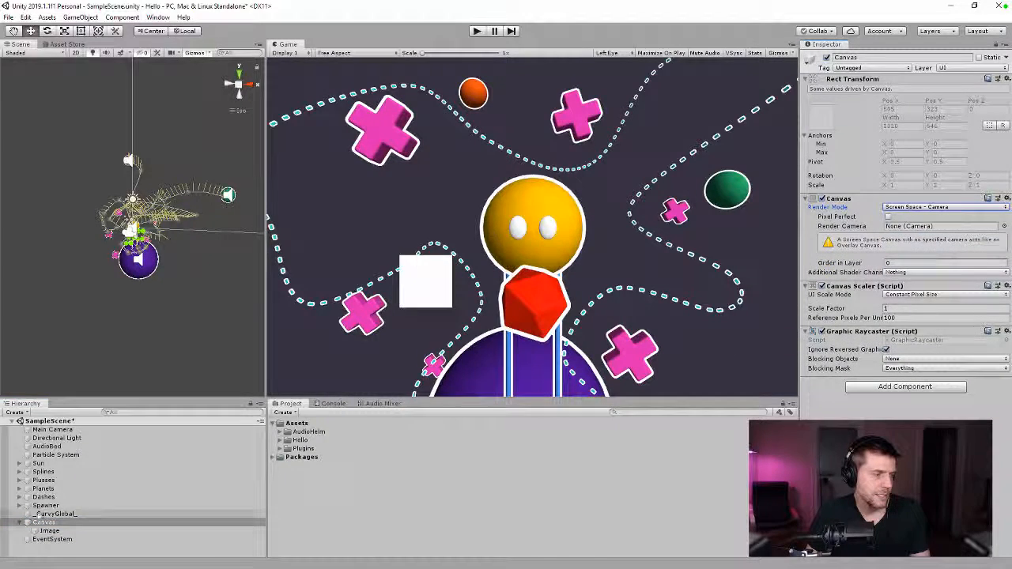
{"action": "left_click_drag", "start_coordinate": [52, 429], "coordinate": [921, 226]}
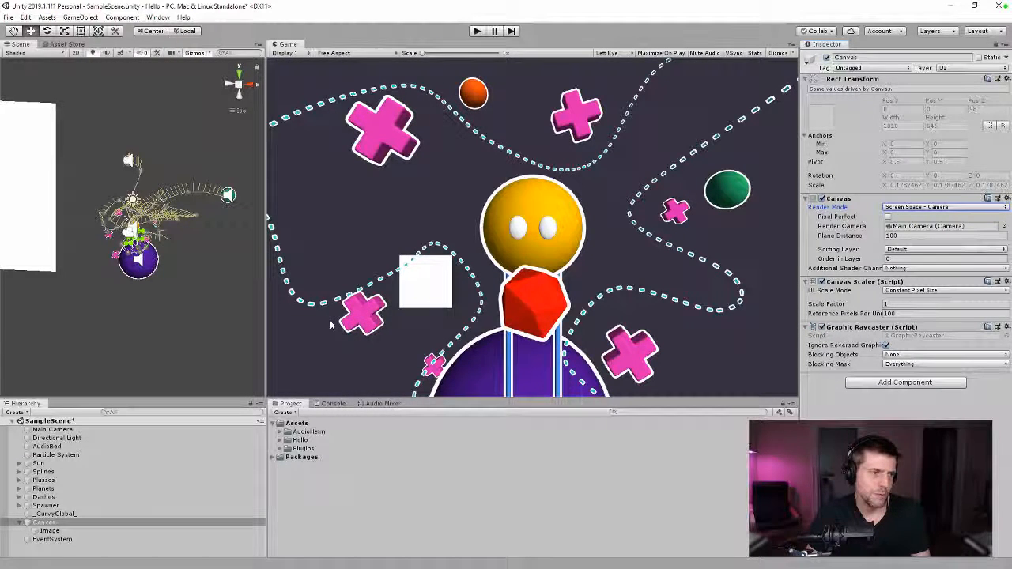
- Set the texture type of LogoSprite in Hello > Textures to Sprite (2D and UI) and apply the import settings
{"action": "left_click", "coordinate": [53, 530]}
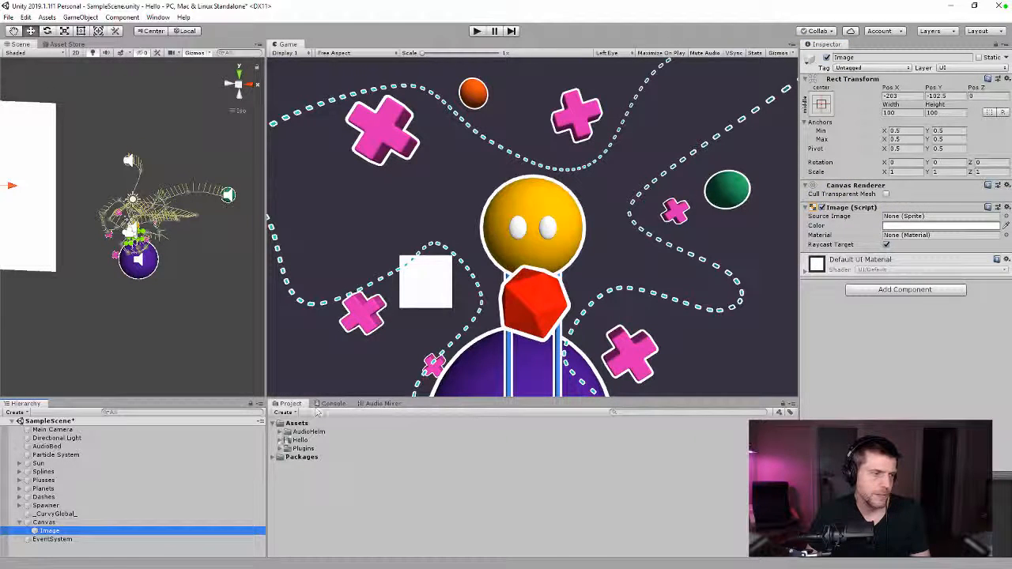
{"action": "left_click", "coordinate": [287, 440]}
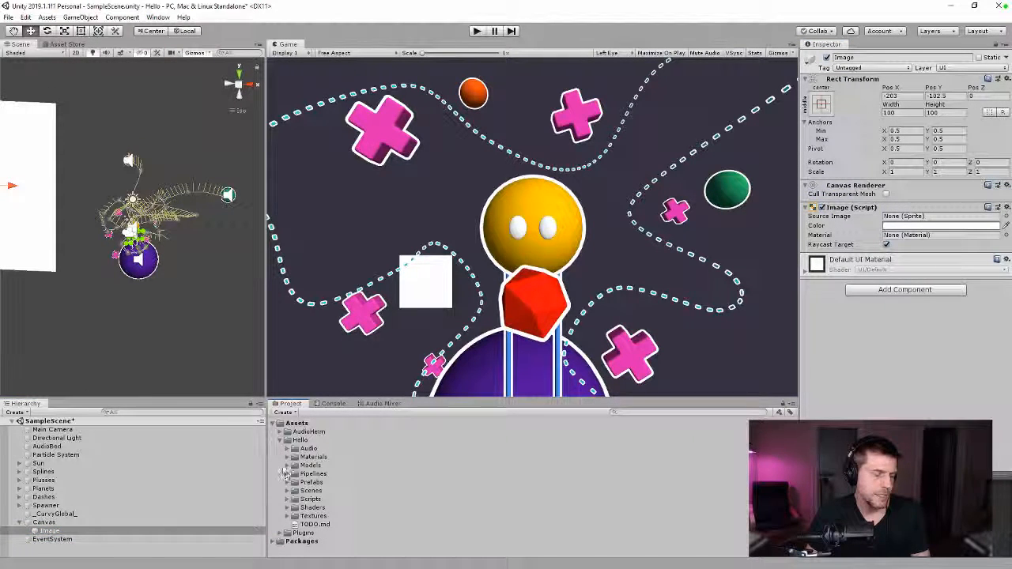
{"action": "left_click", "coordinate": [287, 516]}
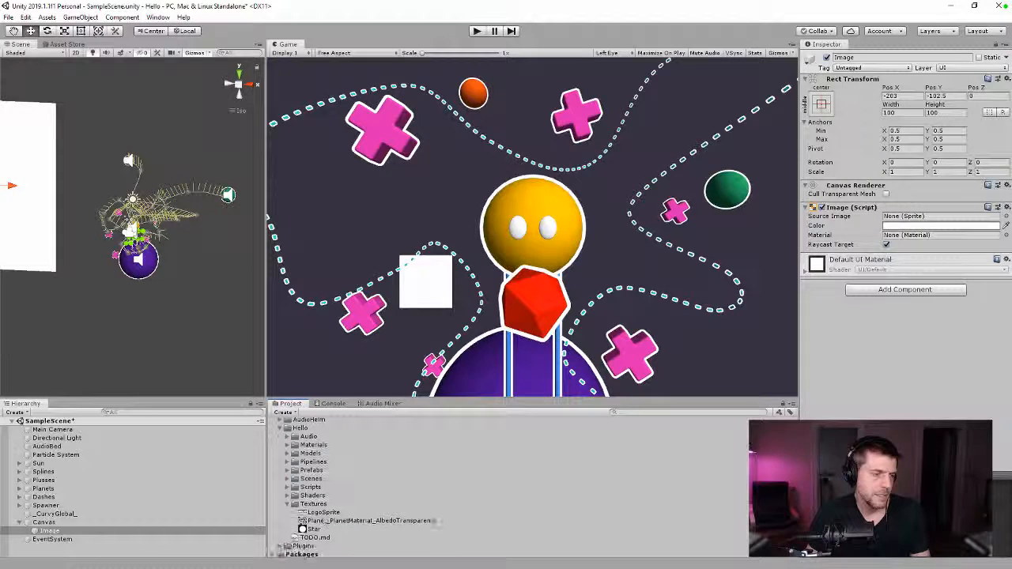
{"action": "left_click", "coordinate": [320, 513]}
{"action": "left_click", "coordinate": [905, 83]}
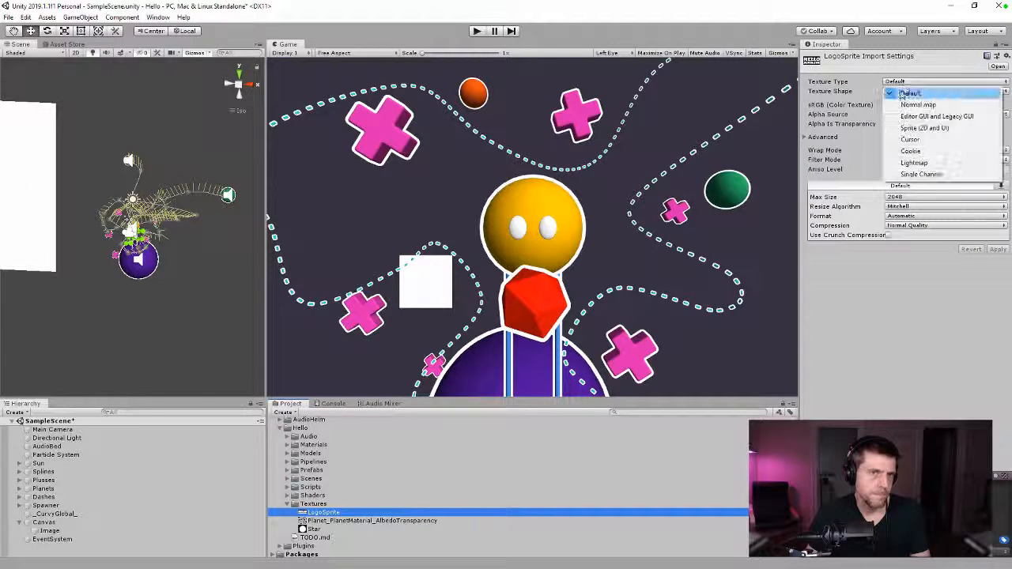
{"action": "left_click", "coordinate": [921, 131]}
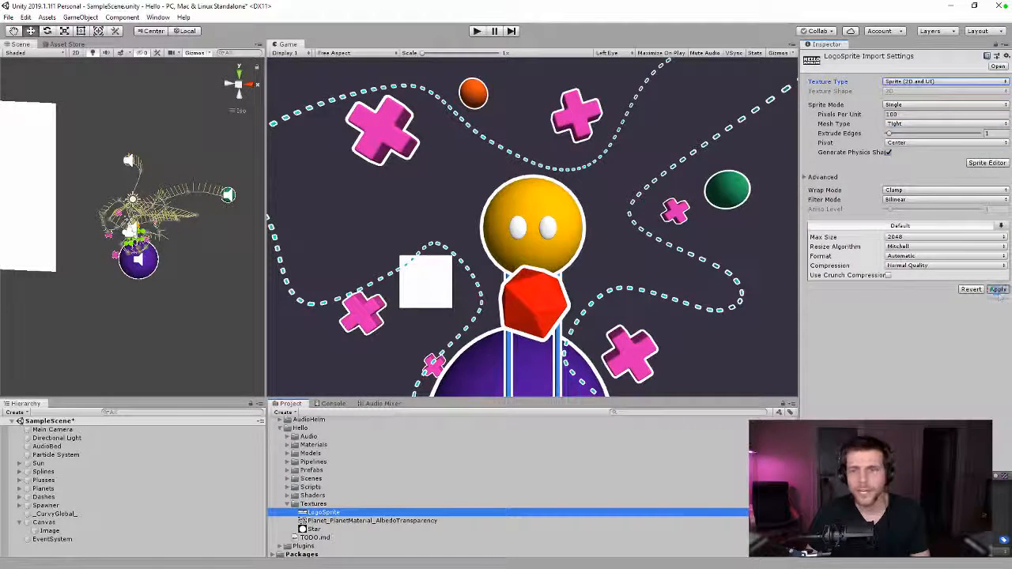
{"action": "left_click", "coordinate": [998, 289]}
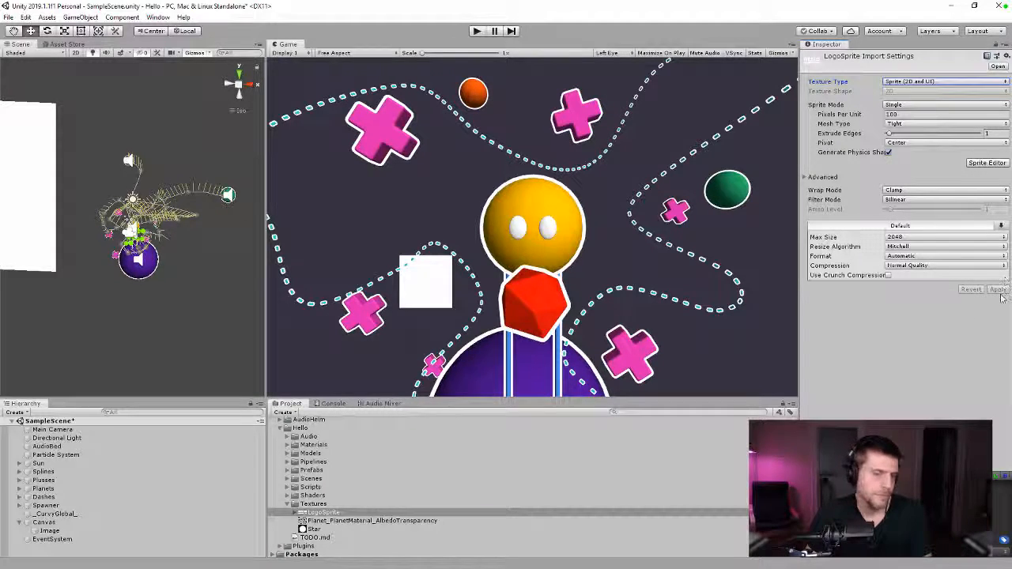
- Assign LogoSprite as the source image of the Canvas's Image and set its width to 256 and height to 128
{"action": "left_click", "coordinate": [89, 532]}
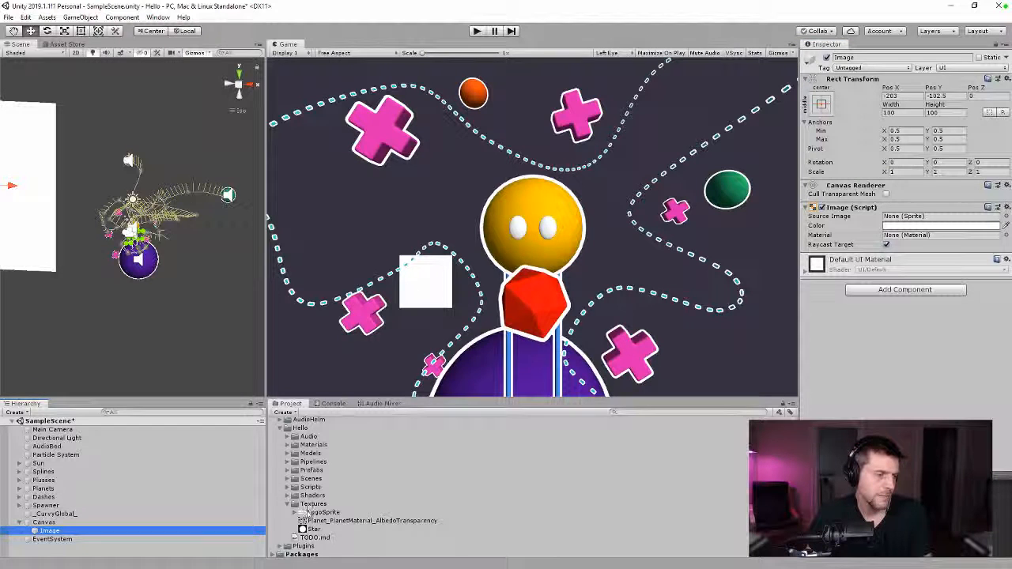
{"action": "left_click_drag", "start_coordinate": [926, 212], "coordinate": [917, 216]}
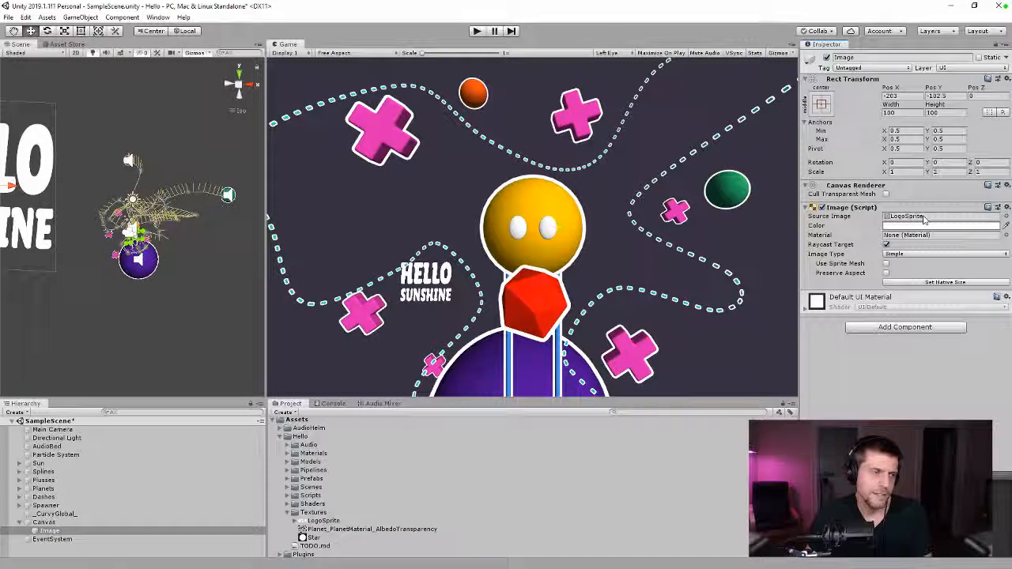
{"action": "left_click", "coordinate": [904, 115]}
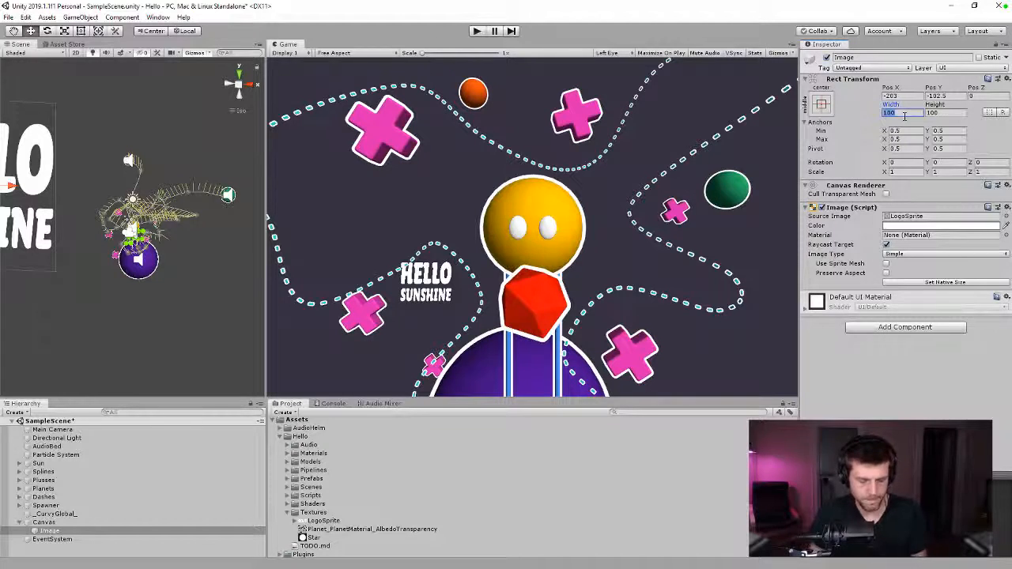
{"action": "type", "text": "256"}
{"action": "key", "text": "Tab"}
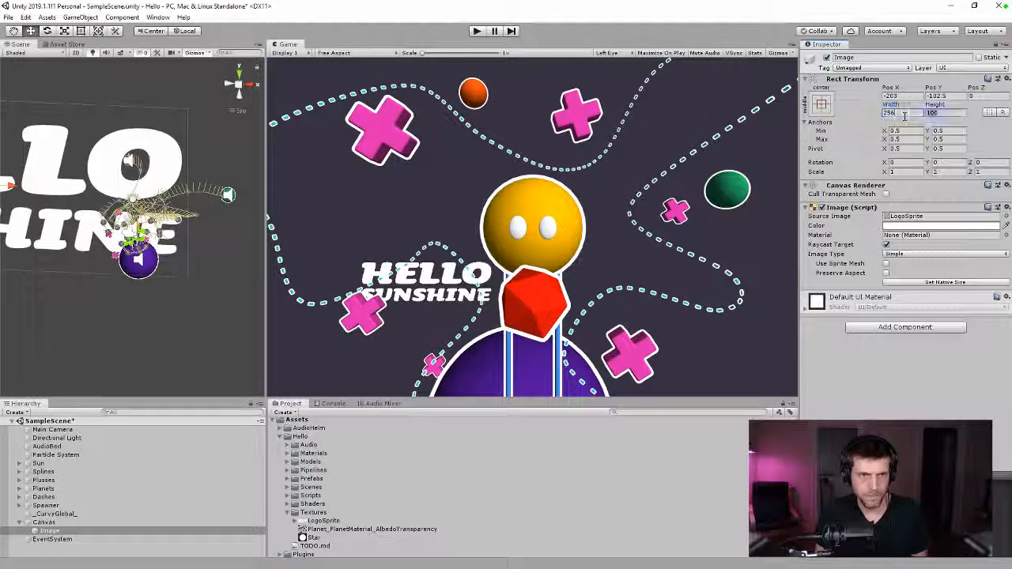
{"action": "type", "text": "128"}
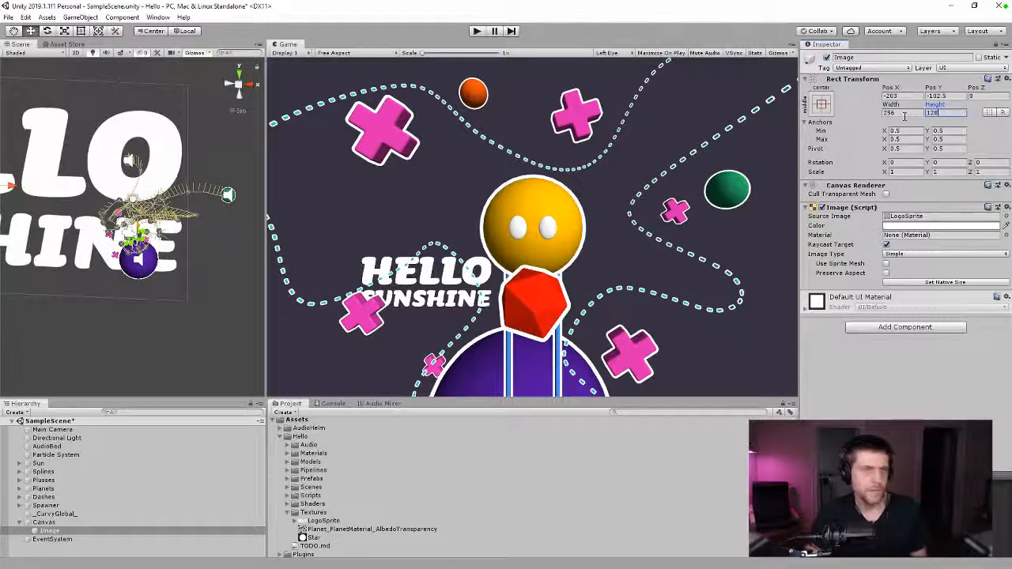
- Switch to Illustrator, re-export the lettering for web at 512 px wide, overwriting LogoSprite.png, and return to Unity
{"action": "key", "text": "alt+Tab"}
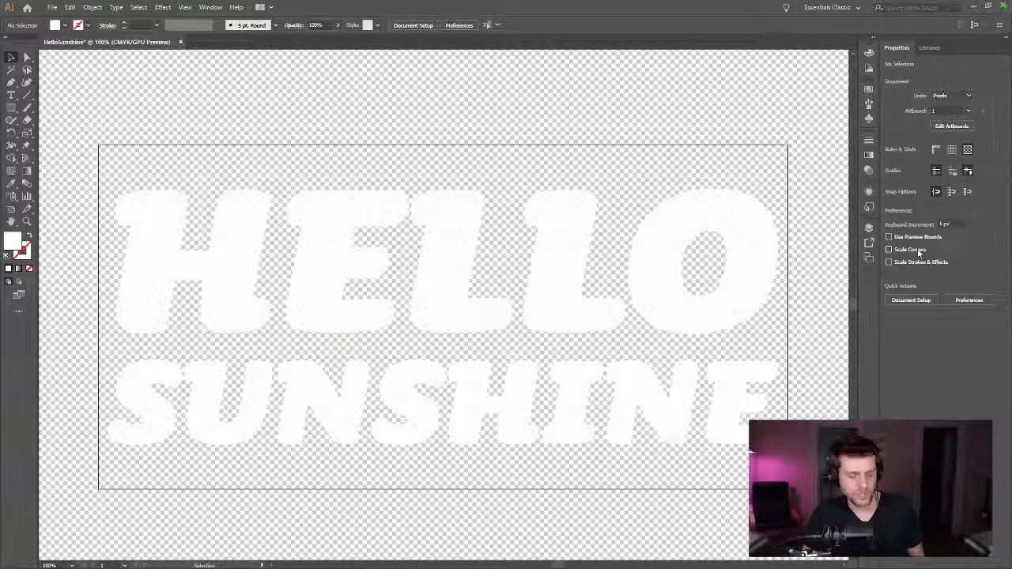
{"action": "key", "text": "ctrl+alt+shift+s"}
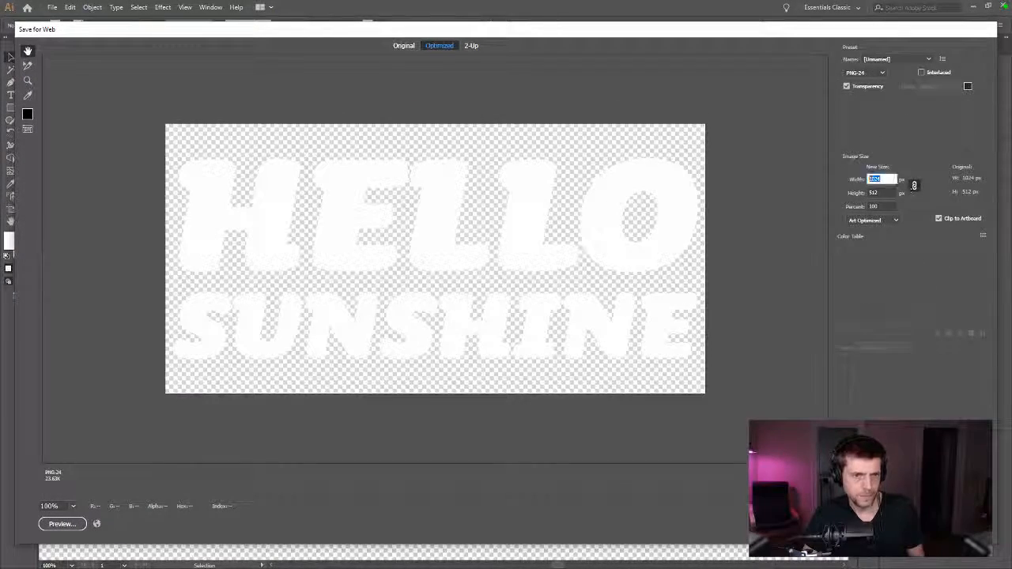
{"action": "type", "text": "512"}
{"action": "key", "text": "Tab"}
{"action": "key", "text": "Return"}
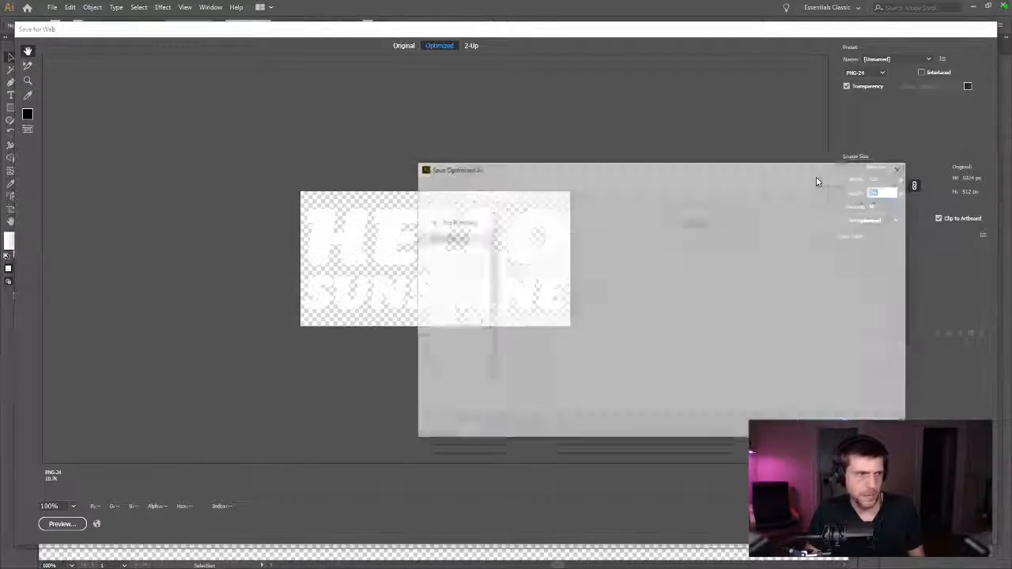
{"action": "double_click", "coordinate": [532, 239]}
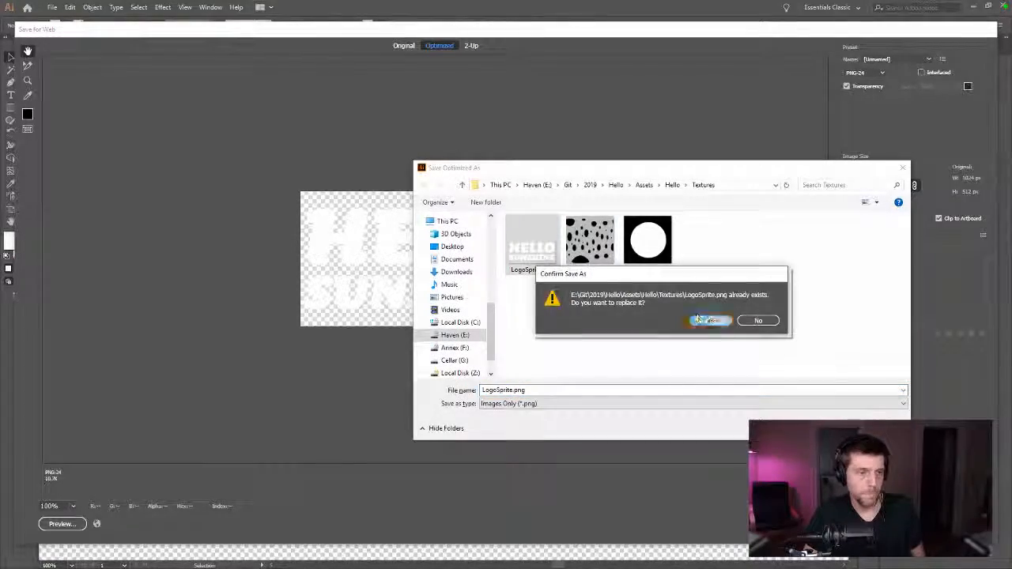
{"action": "left_click", "coordinate": [699, 319]}
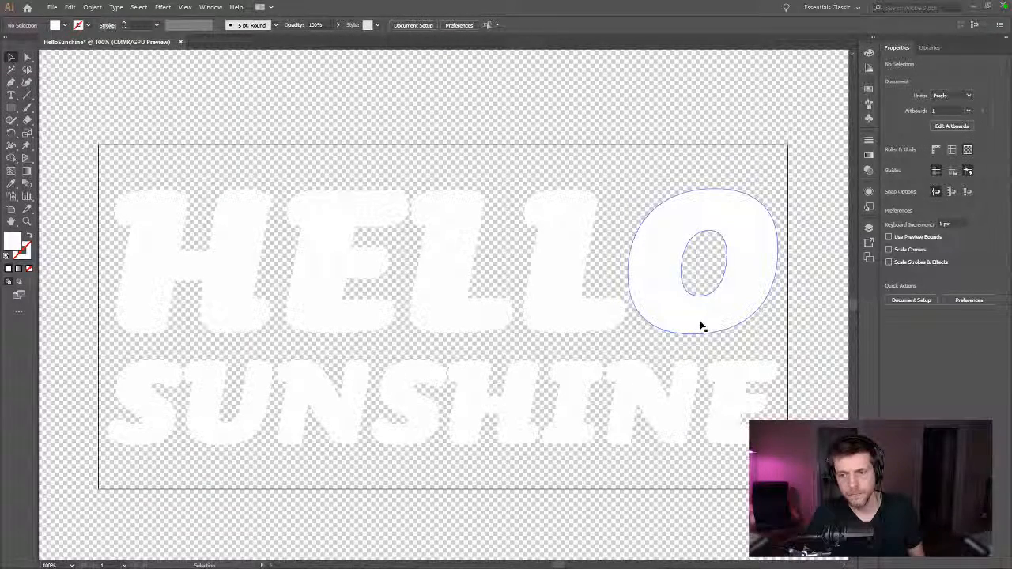
{"action": "key", "text": "alt+Tab"}
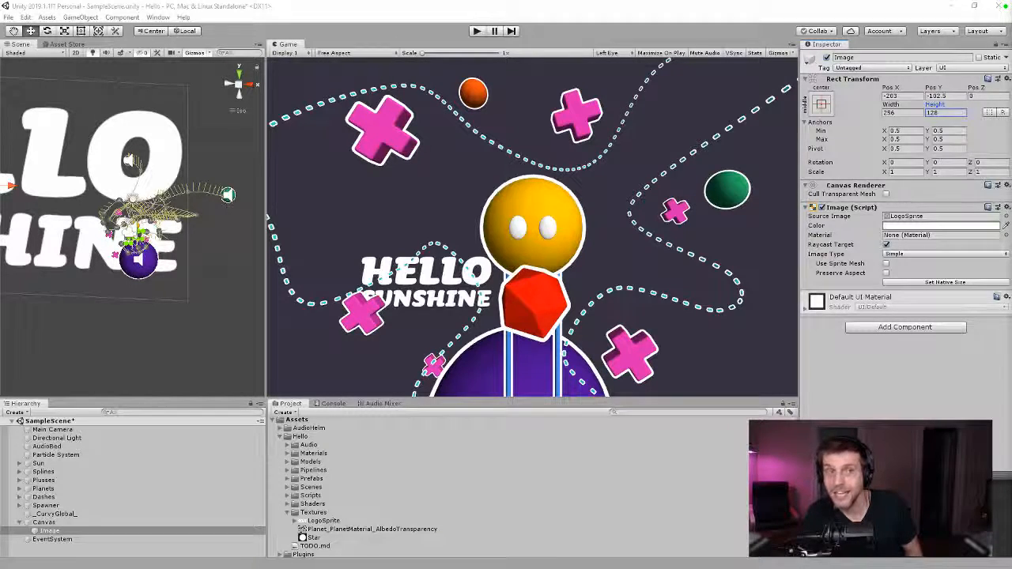
{"action": "left_click_drag", "start_coordinate": [1011, 71], "coordinate": [809, 186]}
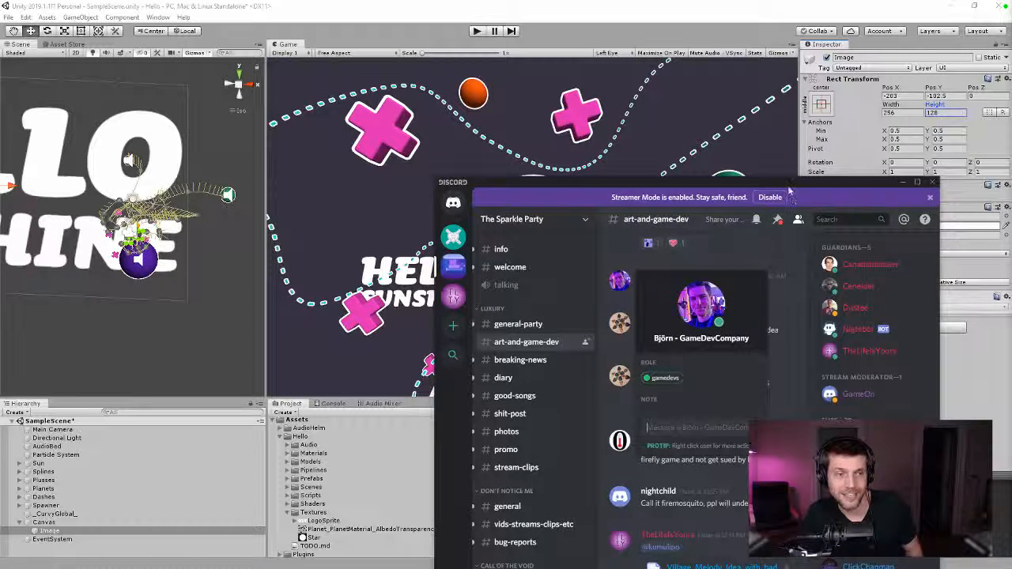
{"action": "left_click_drag", "start_coordinate": [789, 185], "coordinate": [1011, 190]}
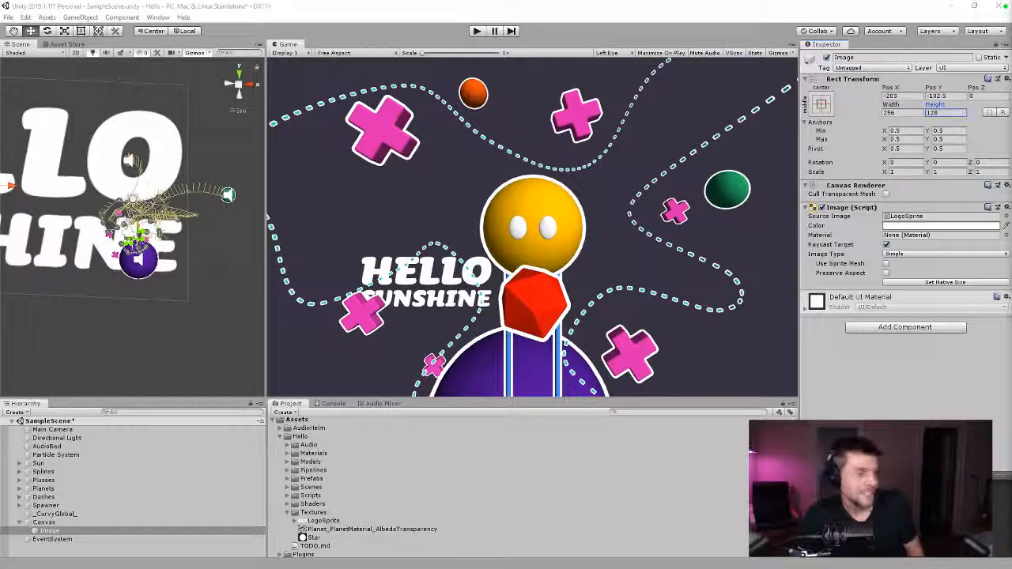
- Set the Canvas's plane distance to 1
{"action": "left_click", "coordinate": [44, 522]}
{"action": "left_click_drag", "start_coordinate": [927, 236], "coordinate": [870, 241]}
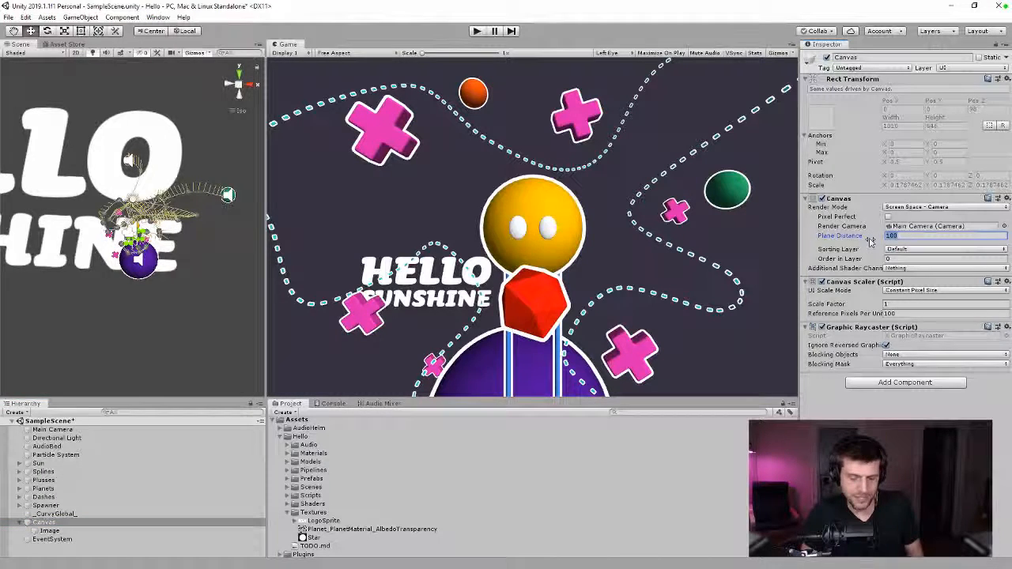
{"action": "type", "text": "10"}
{"action": "key", "text": "BackSpace"}
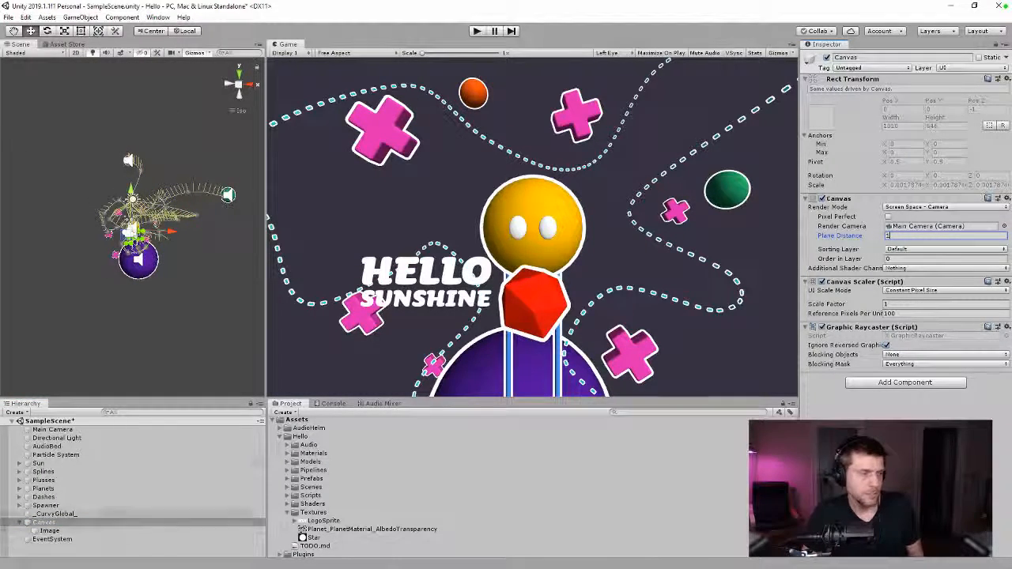
- Anchor the logo Image to the bottom-left corner of the Canvas, setting its pivot and position to match
{"action": "left_click", "coordinate": [66, 532]}
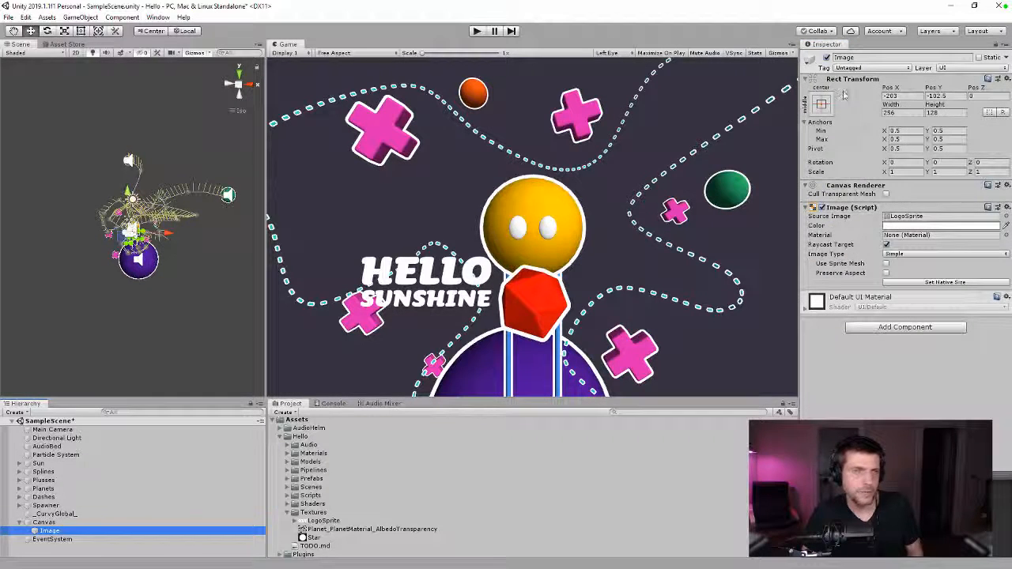
{"action": "left_click", "coordinate": [828, 122]}
{"action": "left_click", "coordinate": [821, 105]}
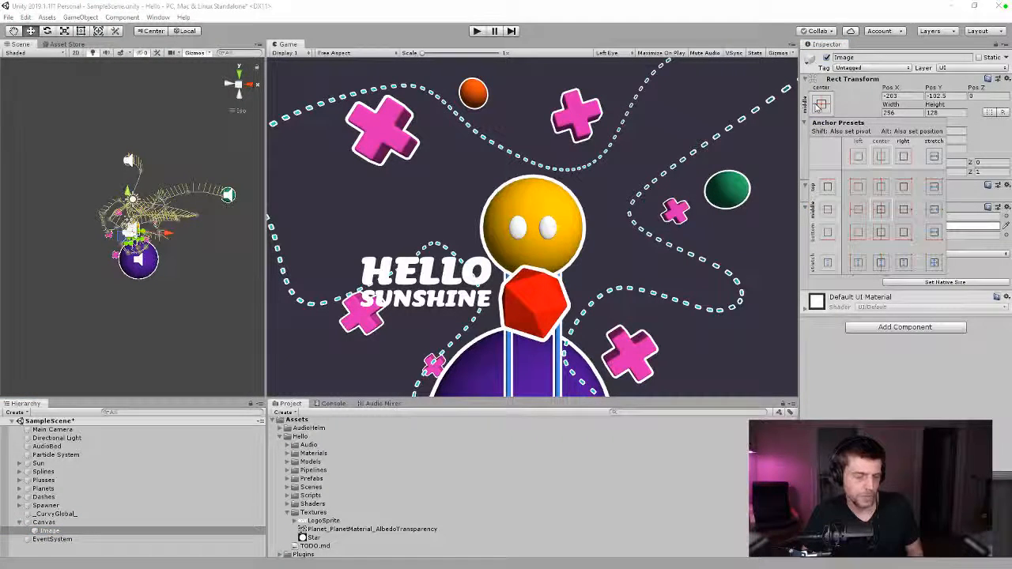
{"action": "left_click", "coordinate": [857, 237], "text": "alt+shift"}
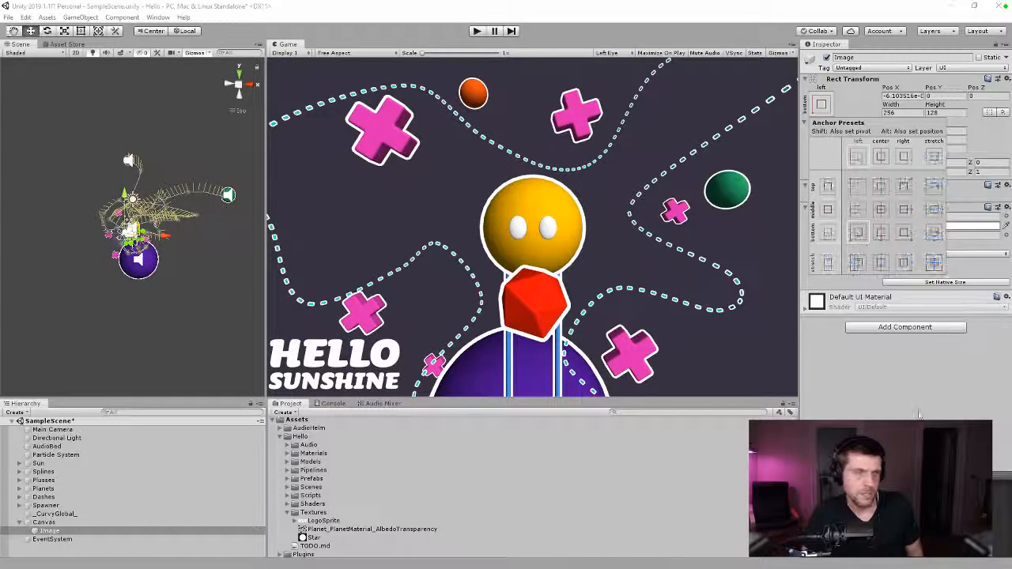
{"action": "left_click", "coordinate": [869, 281]}
- Try a width of 128 and a height of 64 for the logo Image and undo both size changes
{"action": "left_click_drag", "start_coordinate": [904, 113], "coordinate": [867, 121]}
{"action": "type", "text": "128"}
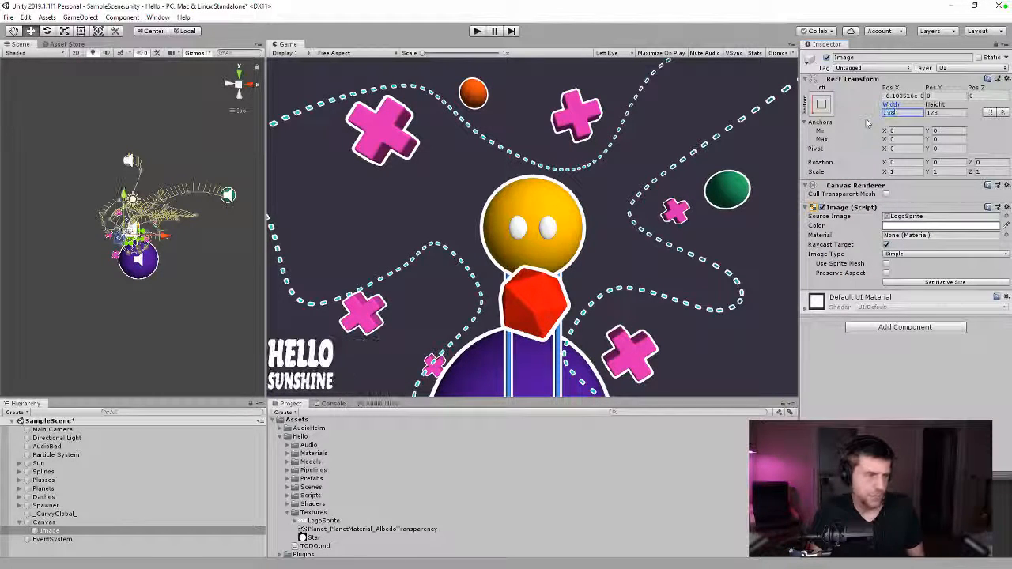
{"action": "key", "text": "Tab"}
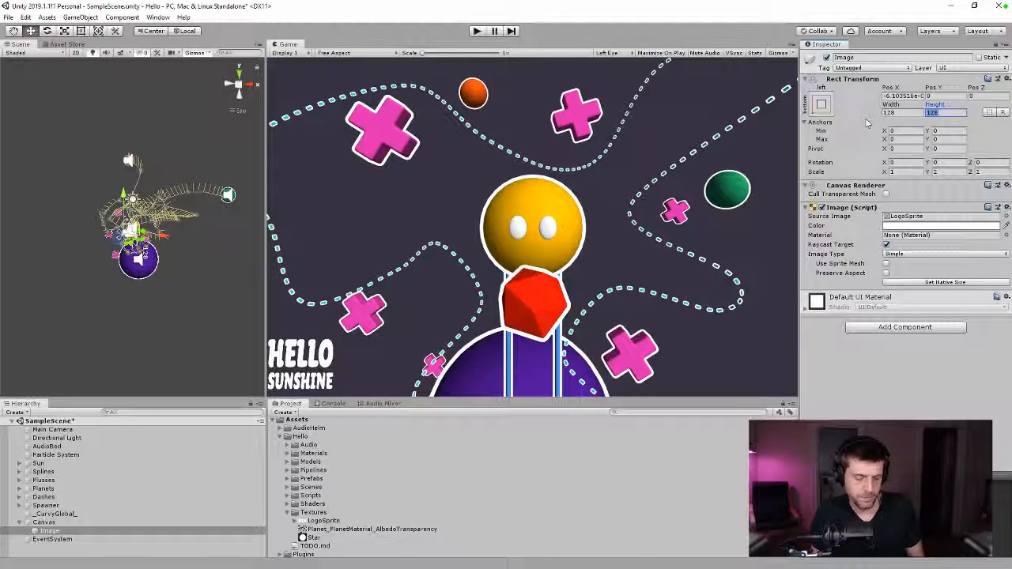
{"action": "type", "text": "64"}
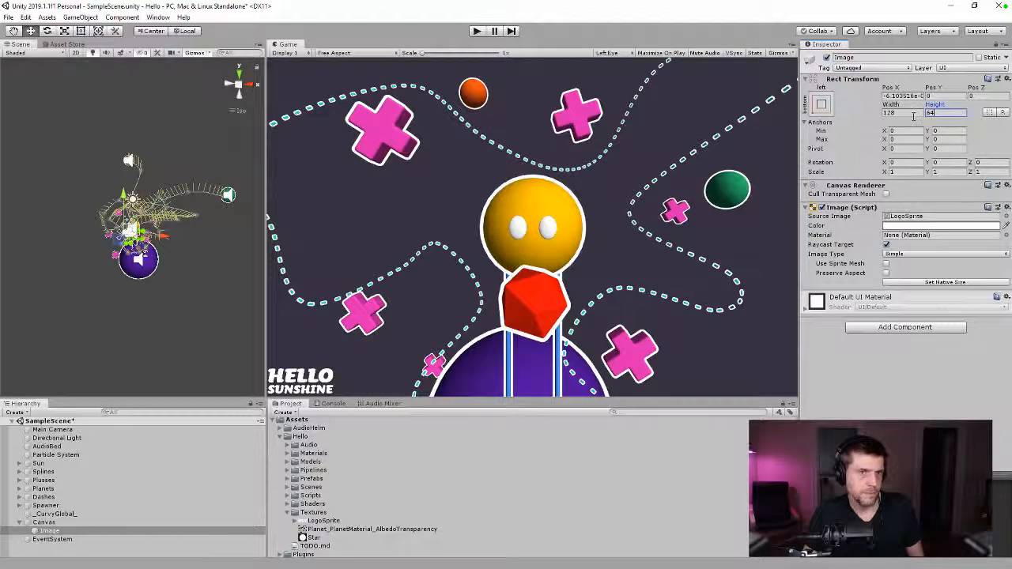
{"action": "key", "text": "shift+Tab"}
{"action": "key", "text": "ctrl+z"}
{"action": "key", "text": "ctrl+z"}
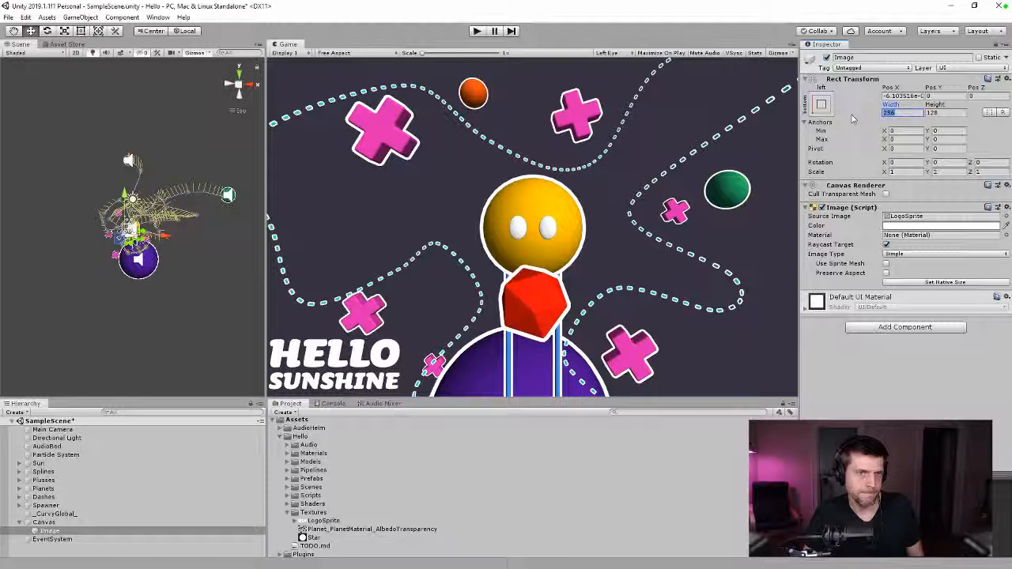
- Set the logo Image's width to 200 and height to 100
{"action": "type", "text": "200"}
{"action": "key", "text": "Tab"}
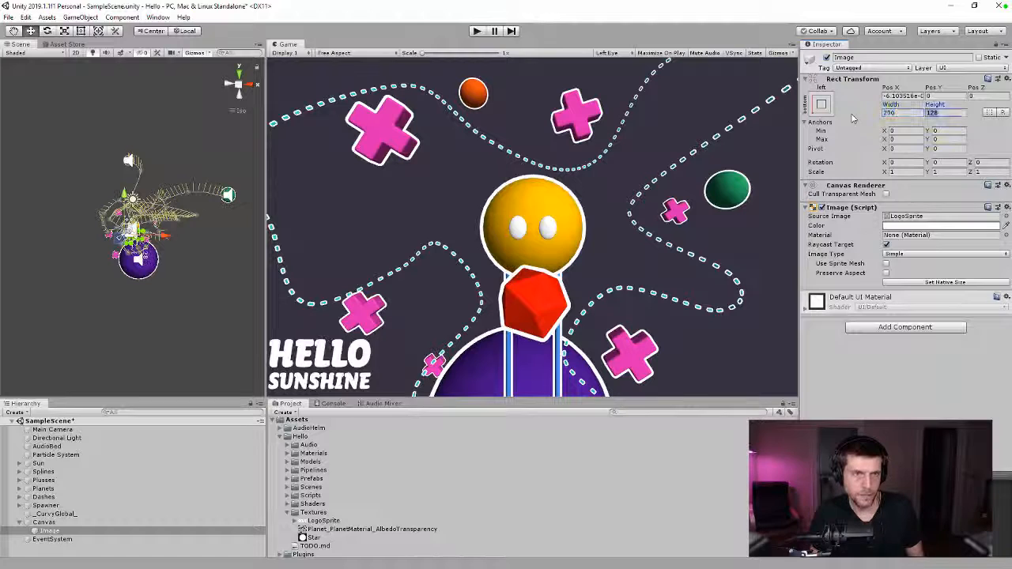
{"action": "type", "text": "100"}
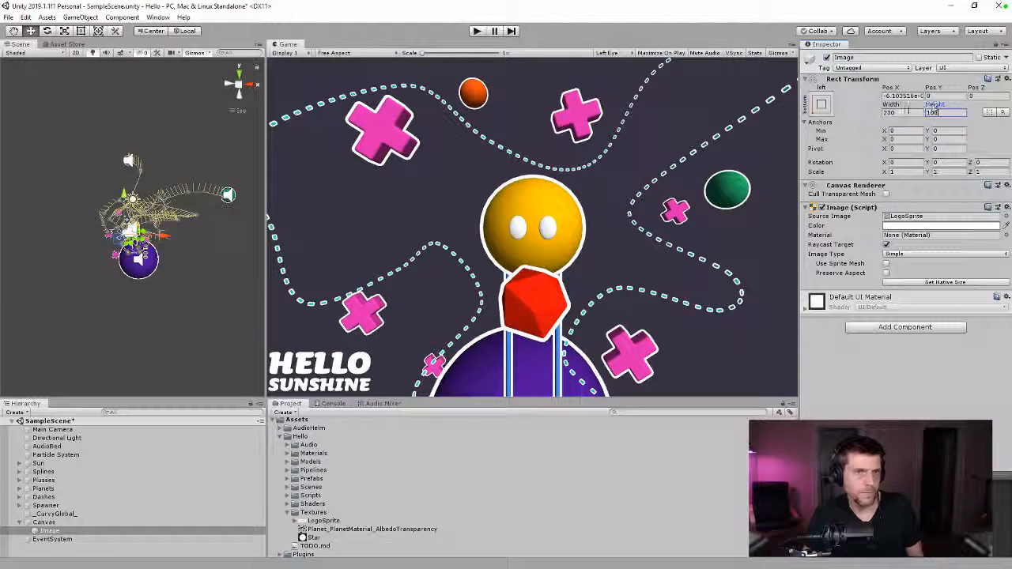
- Set the logo Image's width to 128 and height to 64
{"action": "left_click", "coordinate": [907, 112]}
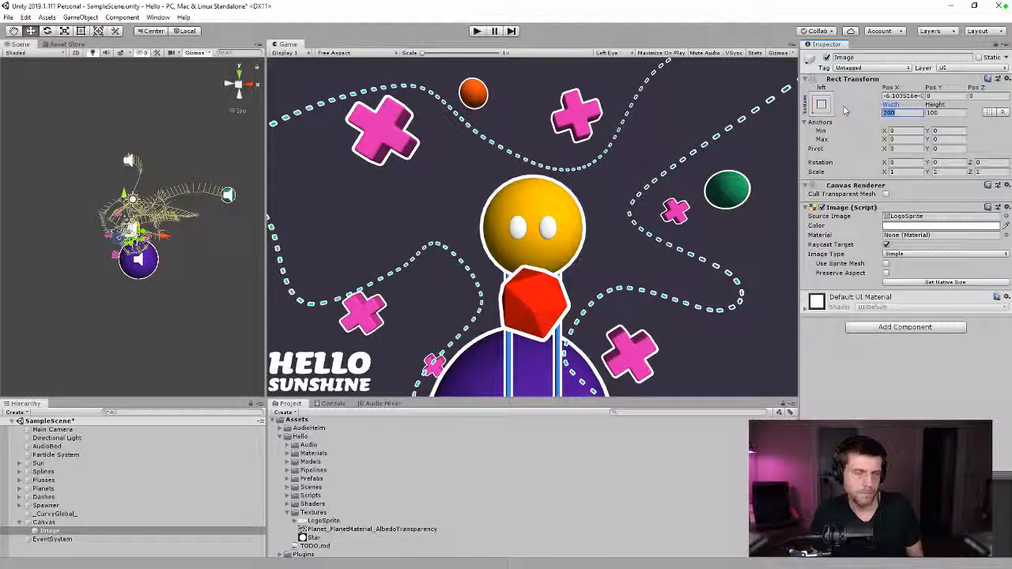
{"action": "type", "text": "128"}
{"action": "key", "text": "Tab"}
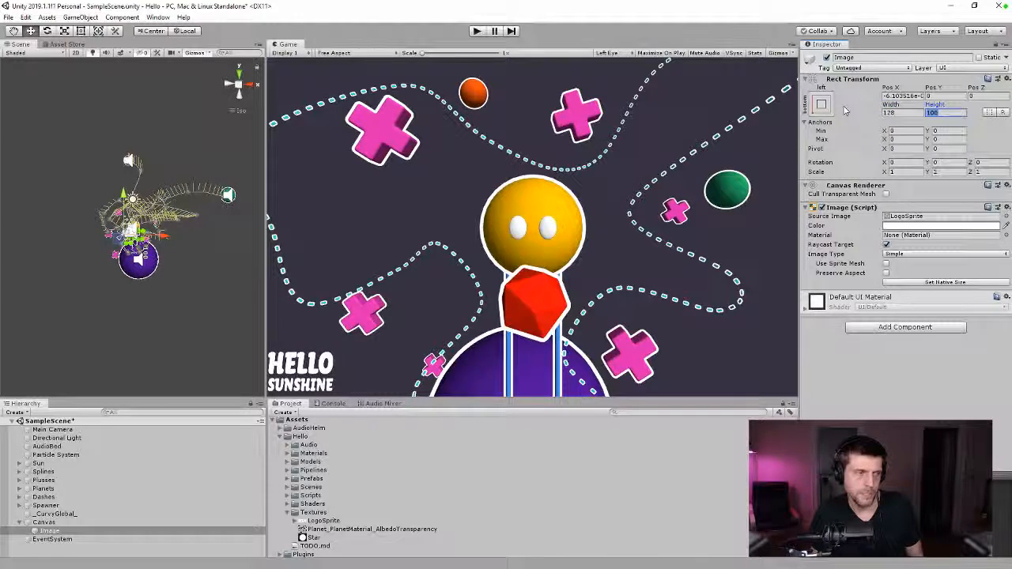
{"action": "type", "text": "64"}
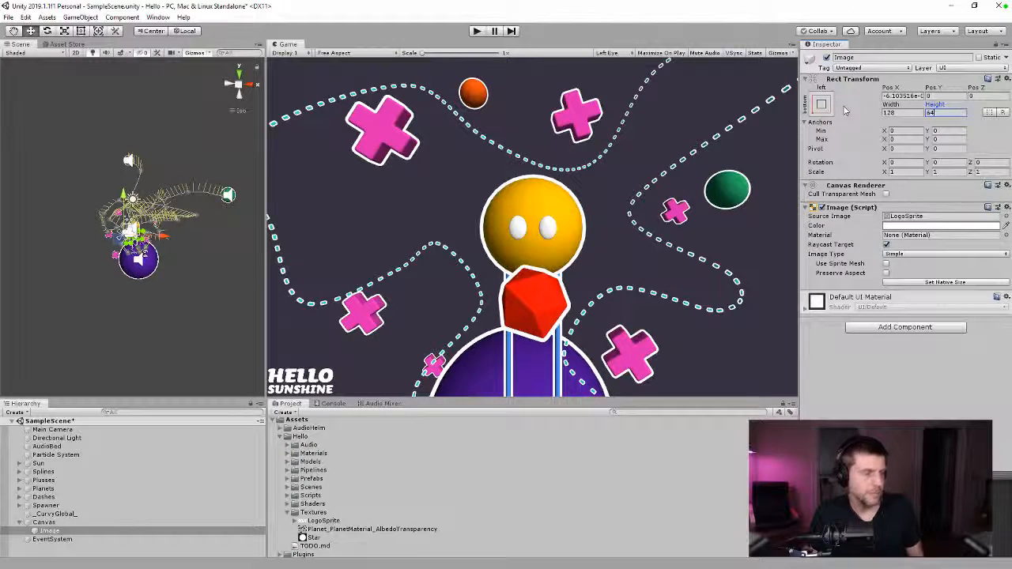
- Offset the logo Image from the corner by setting both Pos X and Pos Y to 8
{"action": "left_click", "coordinate": [898, 95]}
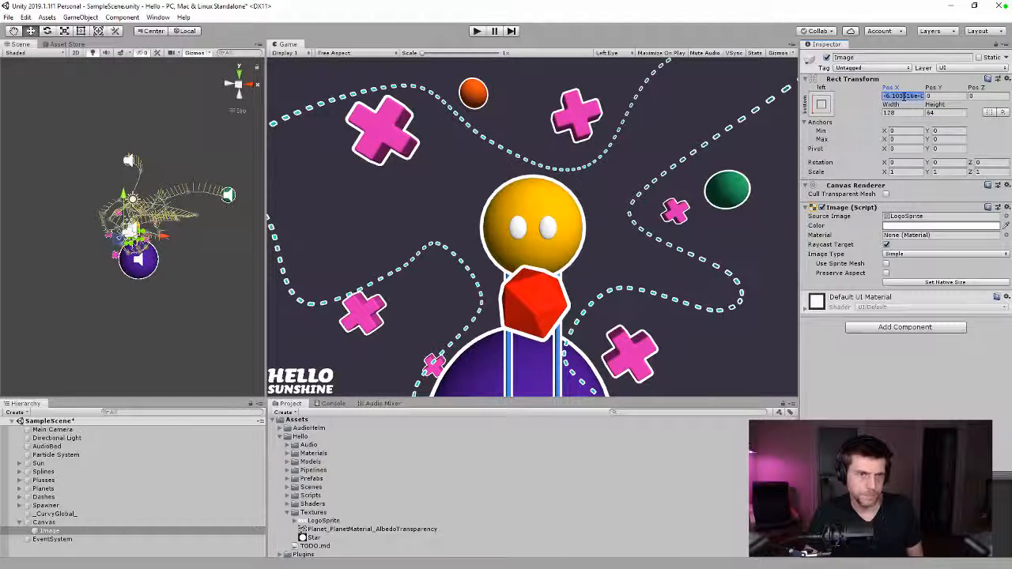
{"action": "type", "text": "0"}
{"action": "key", "text": "Tab"}
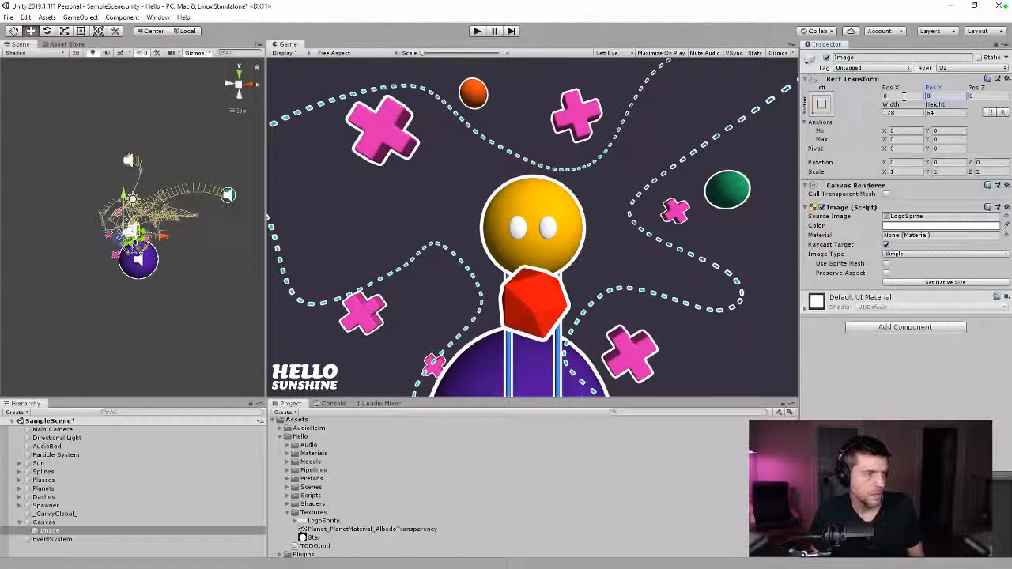
- Set the logo Image's width to 256 and height to 128
{"action": "key", "text": "alt+Tab"}
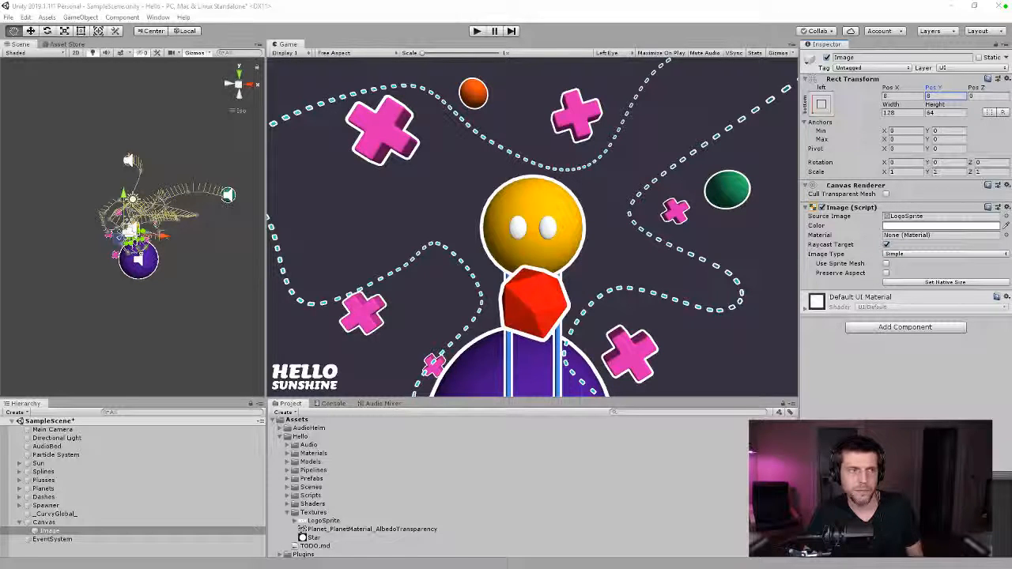
{"action": "key", "text": "alt+Tab"}
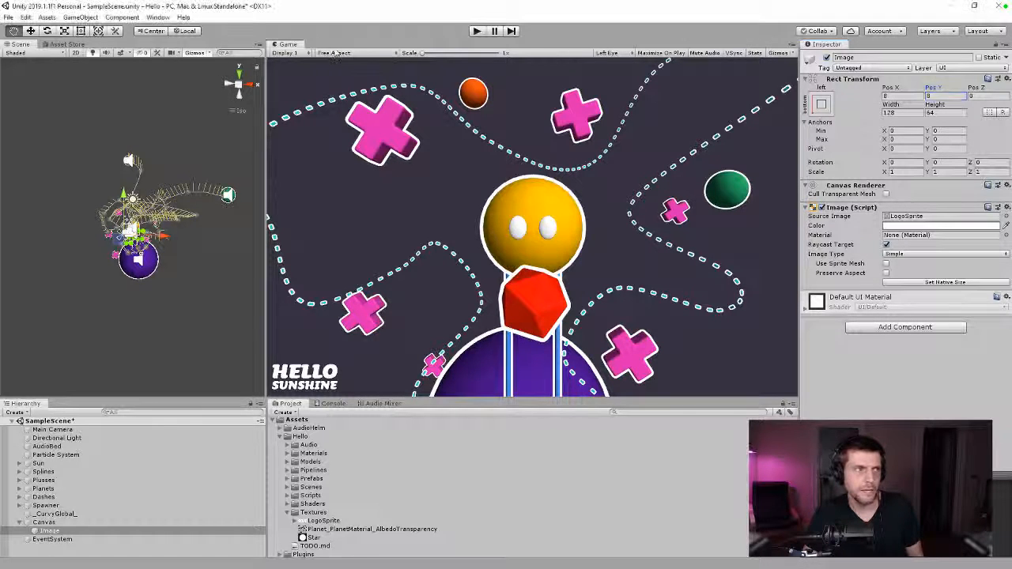
{"action": "left_click_drag", "start_coordinate": [906, 113], "coordinate": [743, 94]}
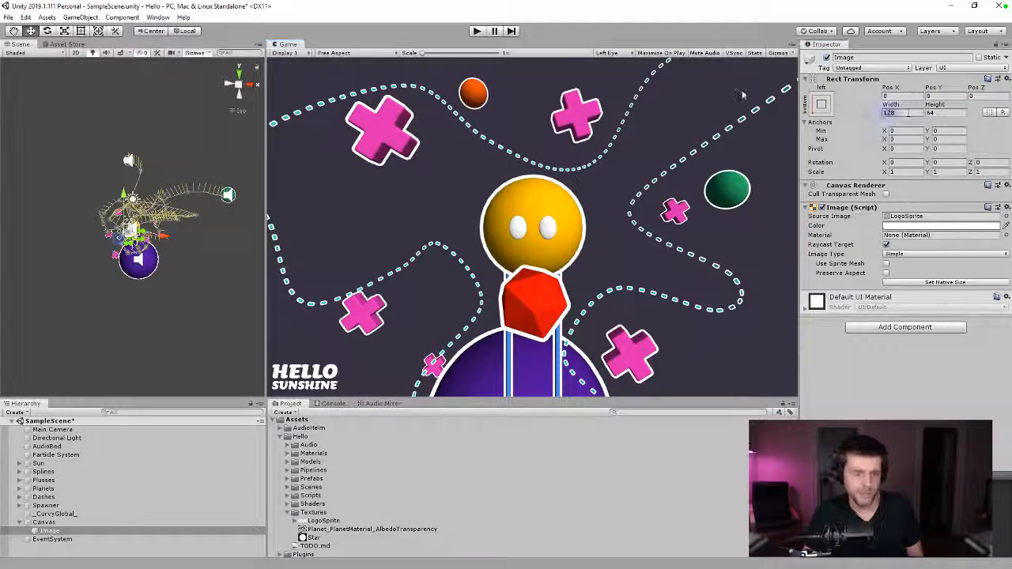
{"action": "type", "text": "256"}
{"action": "key", "text": "Tab"}
{"action": "type", "text": "128"}
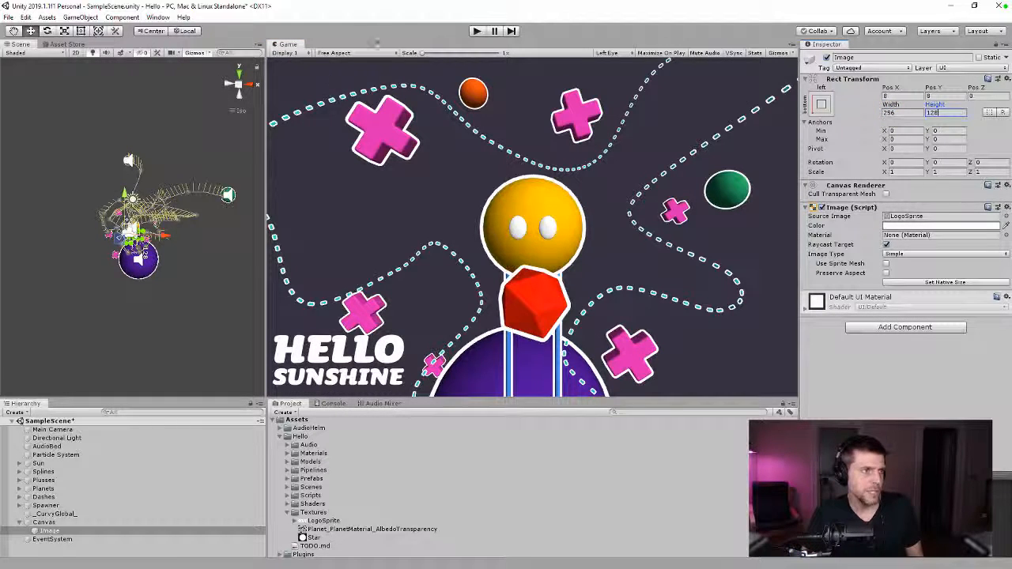
- Switch the Game view to 1080p (1920x1080) and set the logo Image's Pos X to 16
{"action": "left_click", "coordinate": [367, 53]}
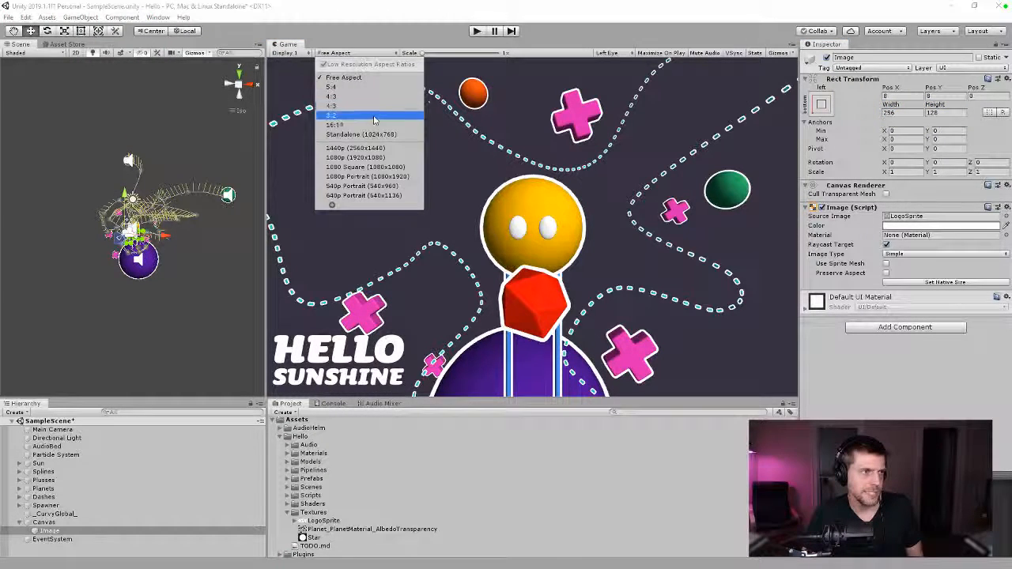
{"action": "left_click", "coordinate": [385, 158]}
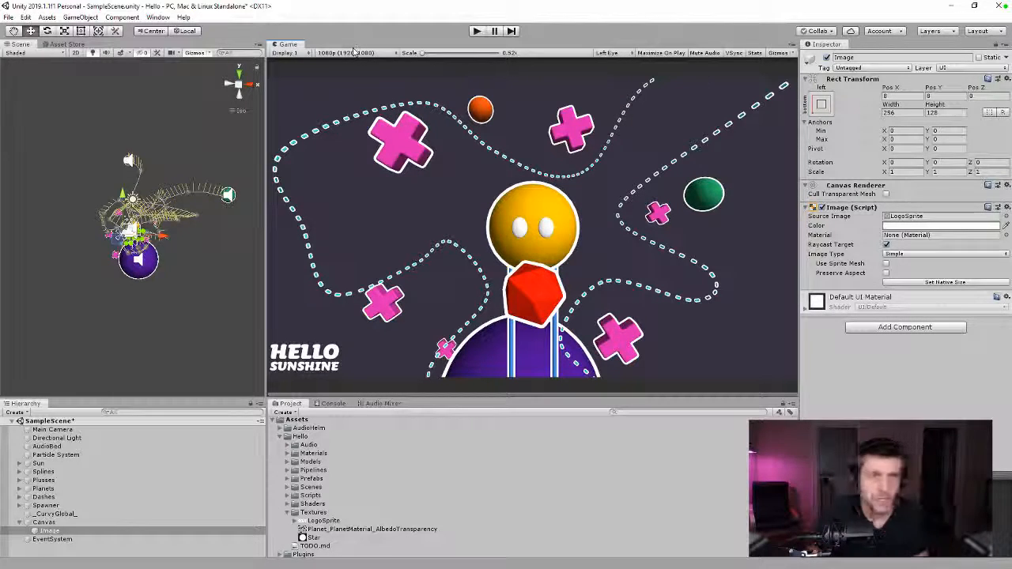
{"action": "left_click", "coordinate": [899, 96]}
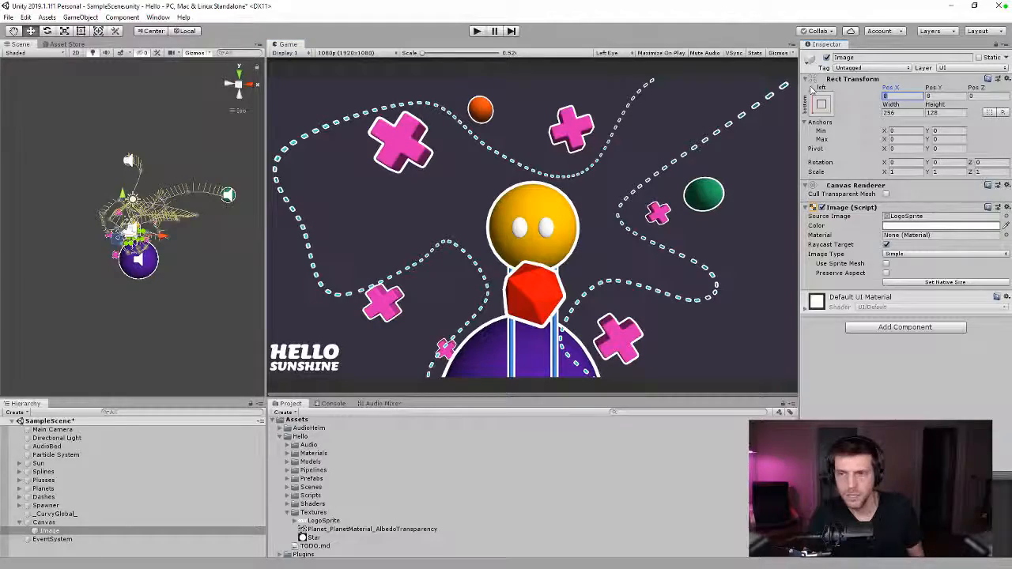
{"action": "key", "text": "alt+Tab"}
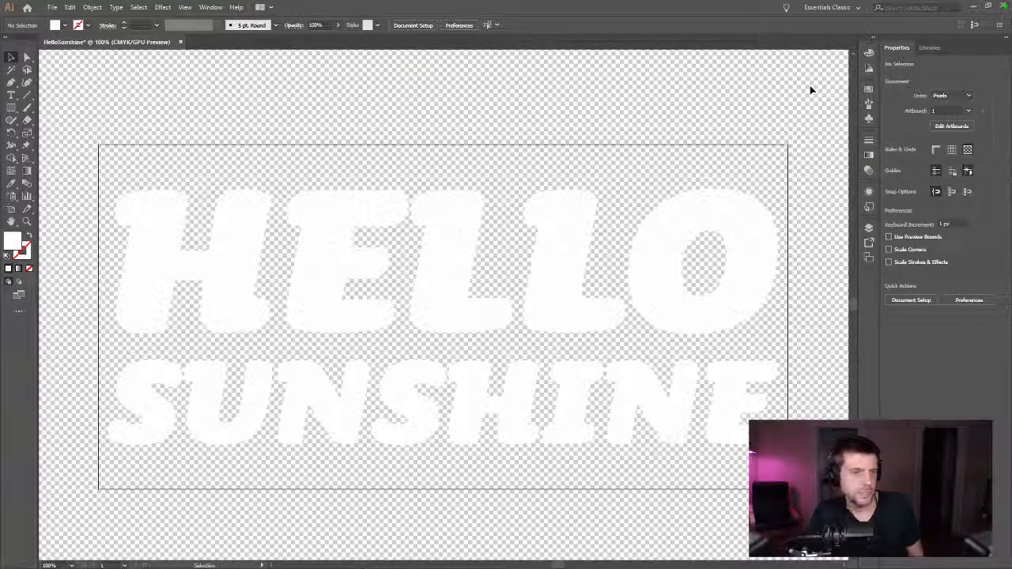
{"action": "key", "text": "alt+Tab"}
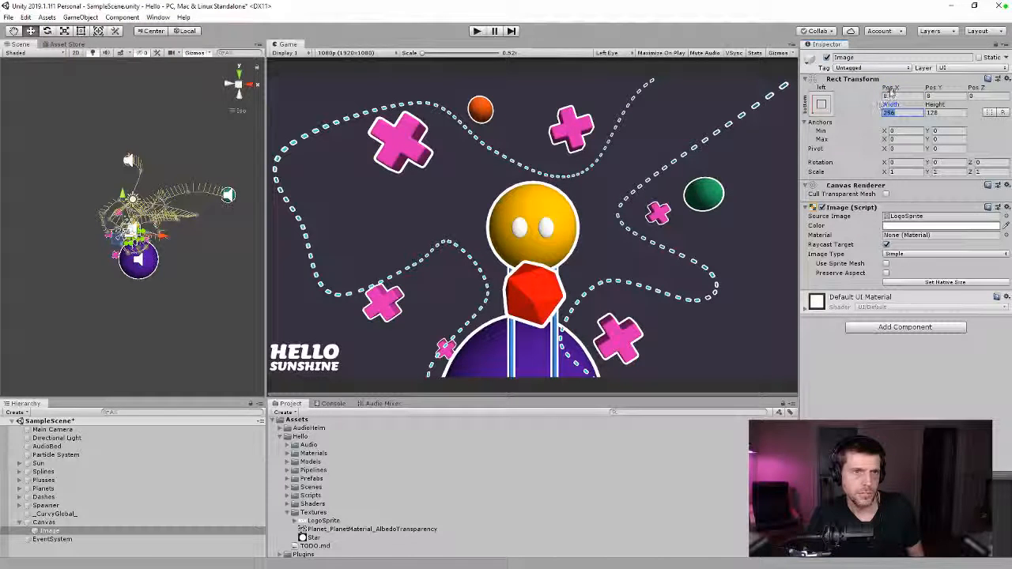
{"action": "type", "text": "16"}
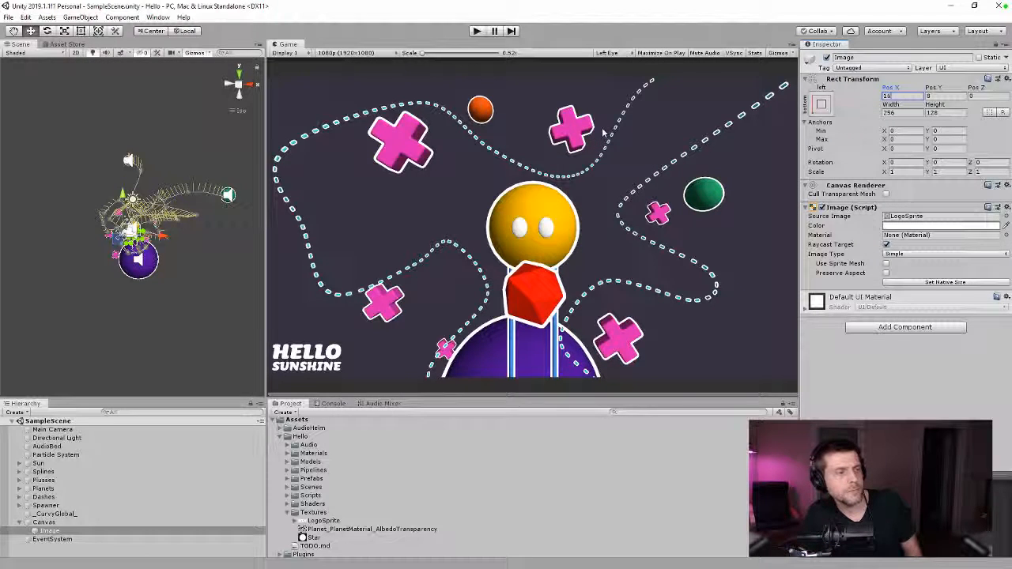
- Lower the alpha of the logo Image's color to make the lettering slightly transparent
{"action": "left_click", "coordinate": [910, 227]}
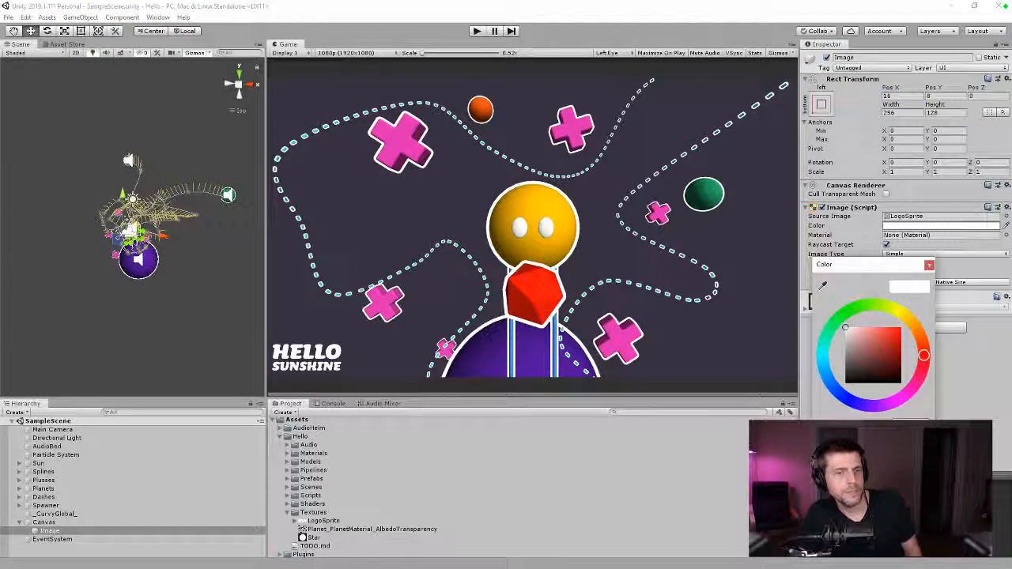
{"action": "mouse_move", "coordinate": [873, 472]}
{"action": "left_mouse_down"}
{"action": "mouse_move", "coordinate": [861, 472]}
{"action": "mouse_move", "coordinate": [899, 472]}
{"action": "mouse_move", "coordinate": [832, 472]}
{"action": "mouse_move", "coordinate": [882, 472]}
{"action": "left_mouse_up"}
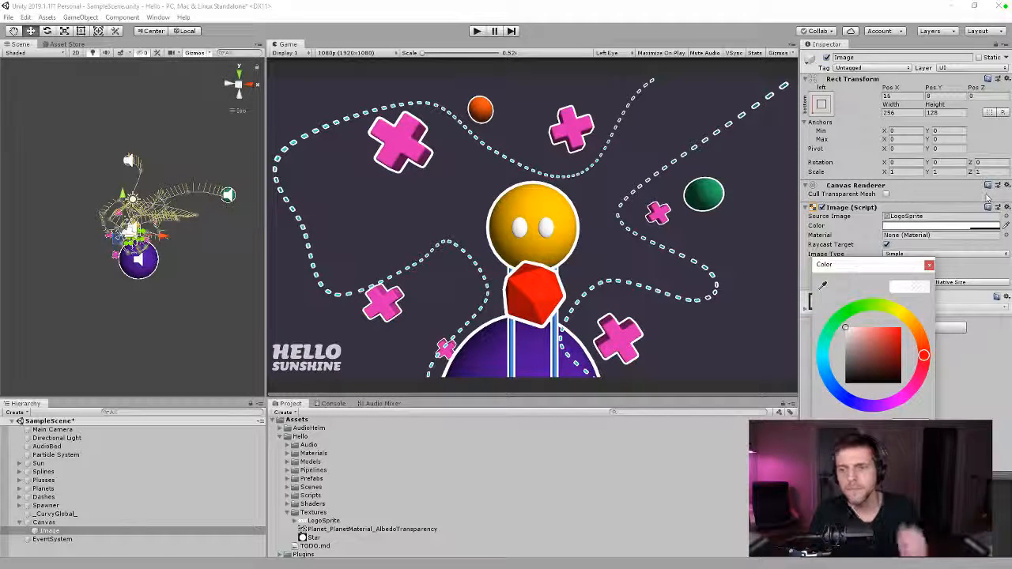
{"action": "left_click", "coordinate": [929, 265]}
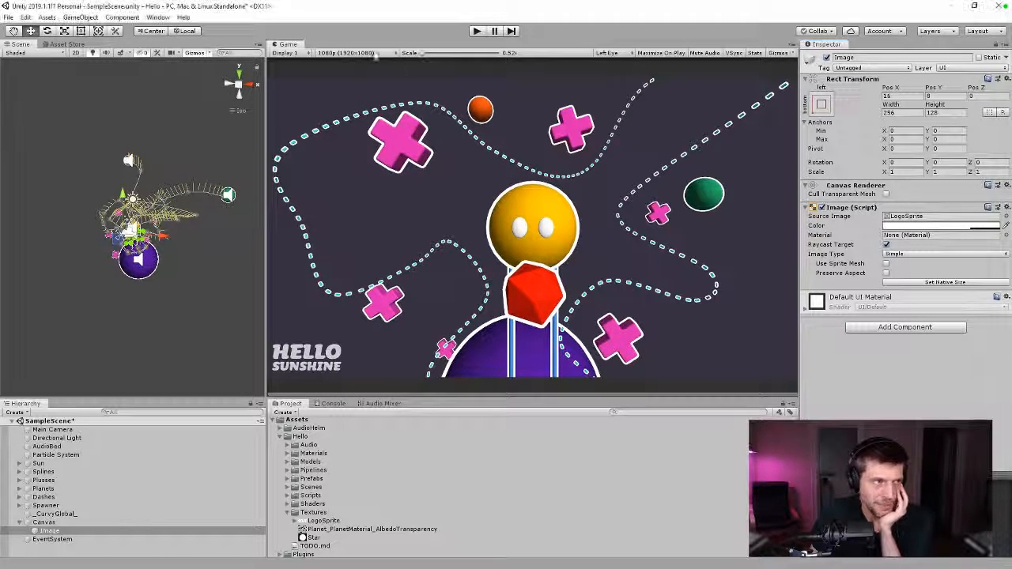
- Return the Game view to Free Aspect and restore the logo Image's color to full opacity
{"action": "left_click", "coordinate": [372, 52]}
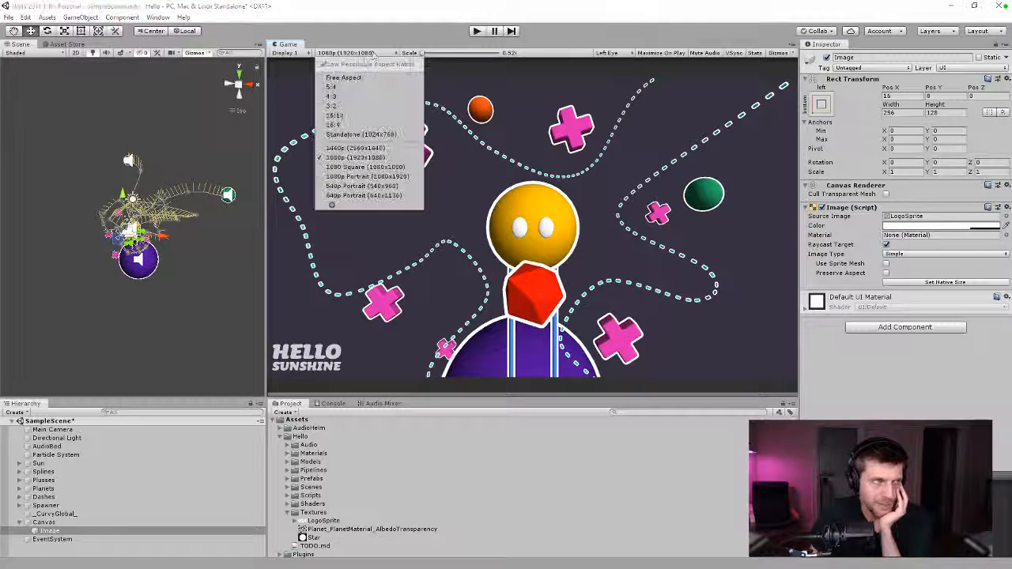
{"action": "left_click", "coordinate": [336, 76]}
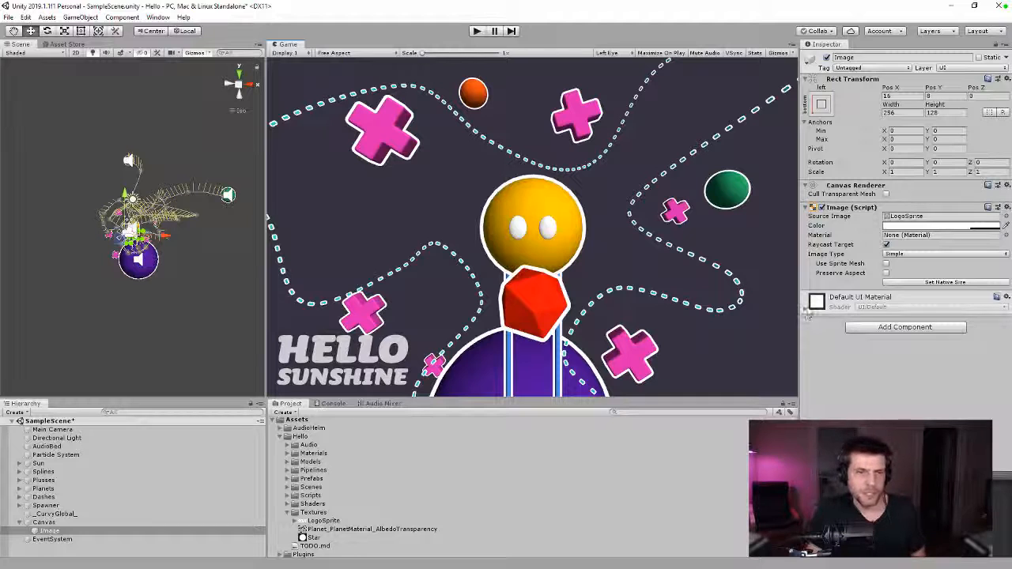
{"action": "left_click", "coordinate": [892, 229]}
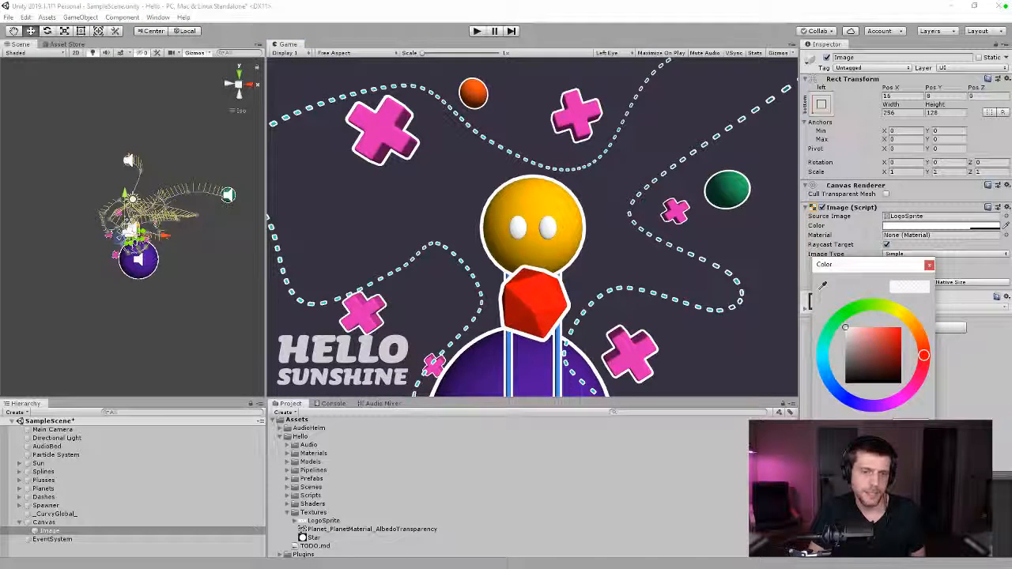
{"action": "left_click_drag", "start_coordinate": [883, 466], "coordinate": [901, 466]}
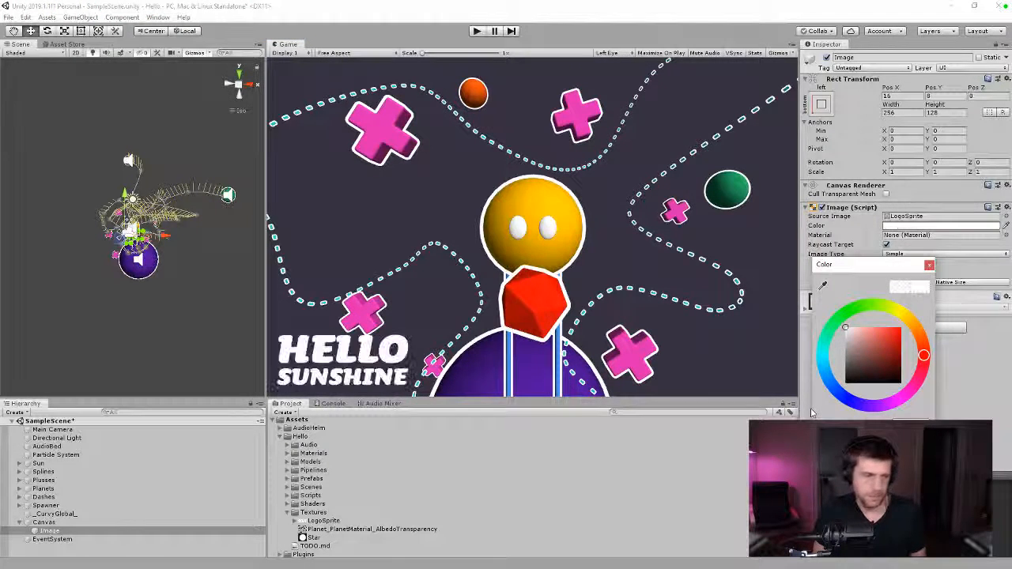
{"action": "left_click", "coordinate": [929, 265]}
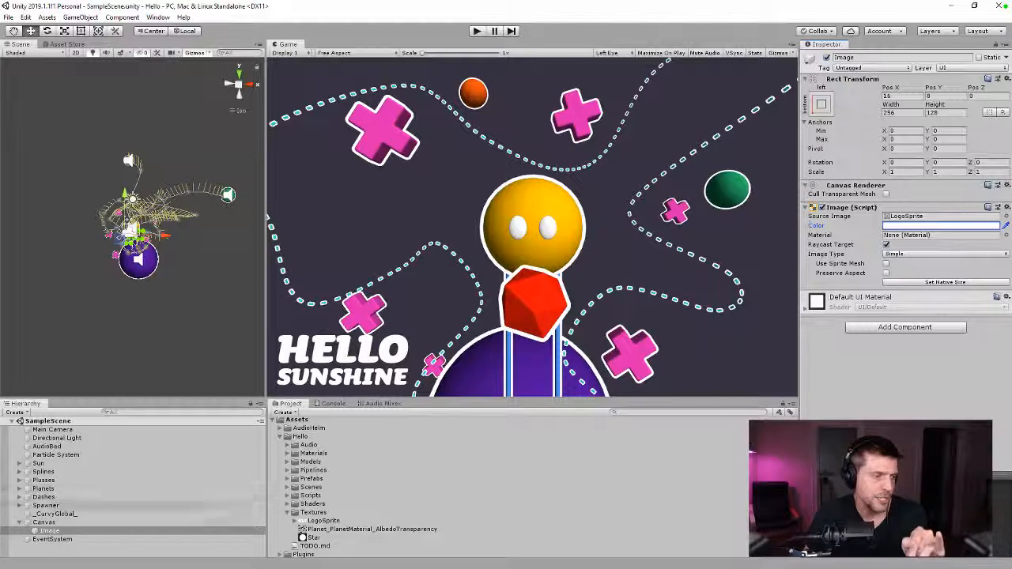
- Collapse the Textures asset folder and select the Canvas object
{"action": "left_click", "coordinate": [288, 514]}
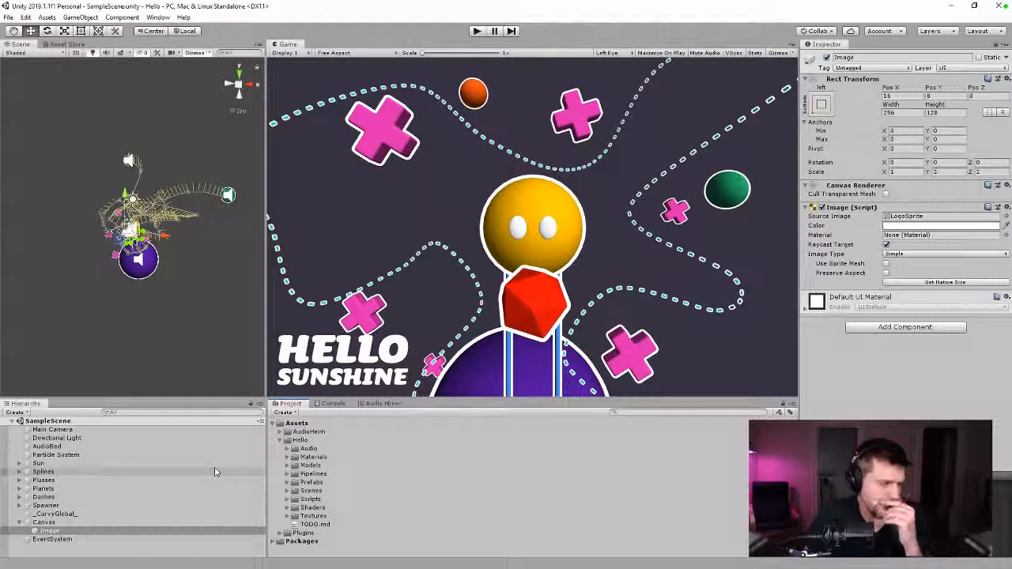
{"action": "left_click", "coordinate": [15, 524]}
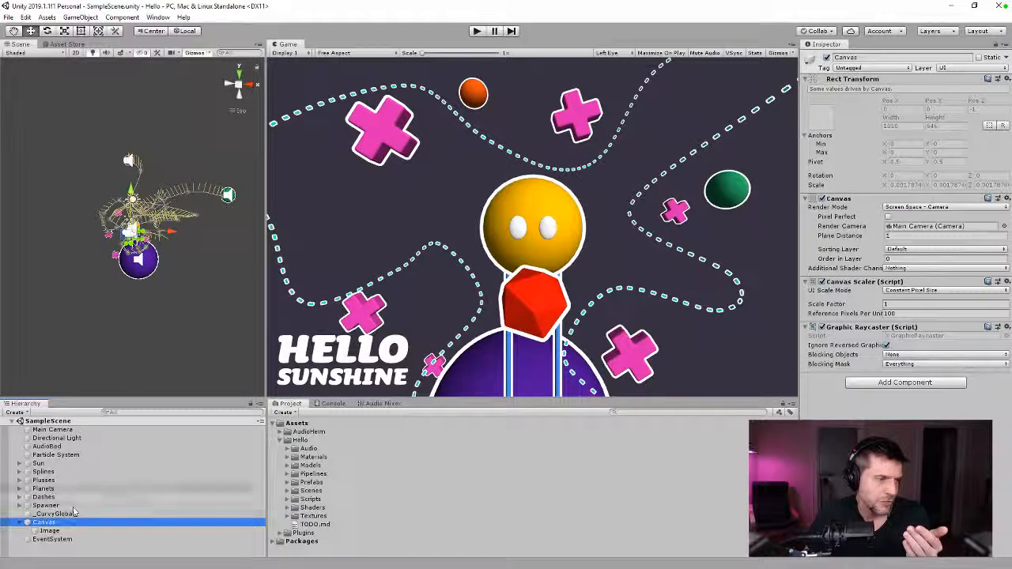
- Open the Hello mixer in the Audio Mixer and narrow the mixer list to make room for its channel strips
{"action": "left_click", "coordinate": [380, 405]}
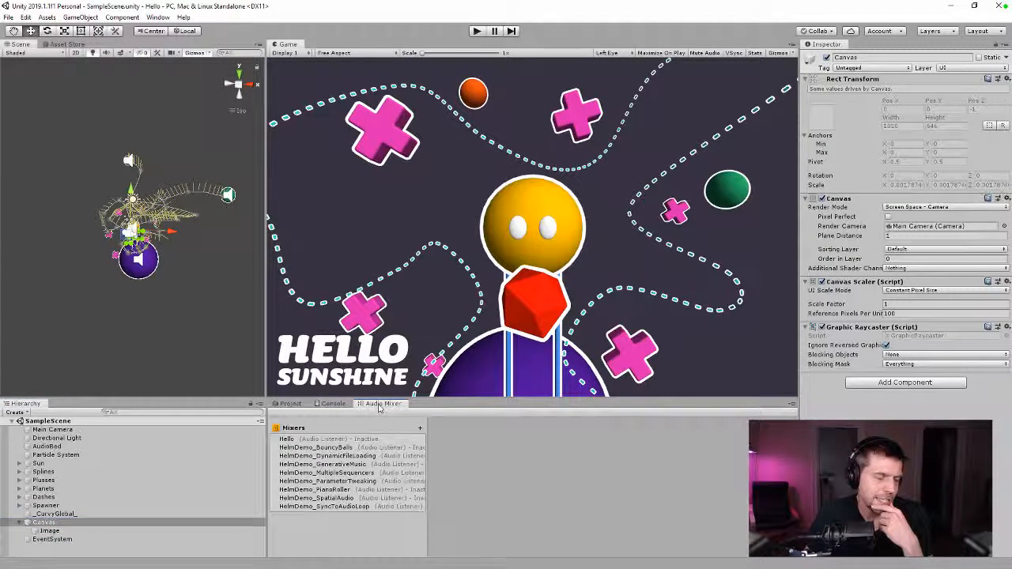
{"action": "left_click", "coordinate": [336, 405]}
{"action": "left_click", "coordinate": [381, 406]}
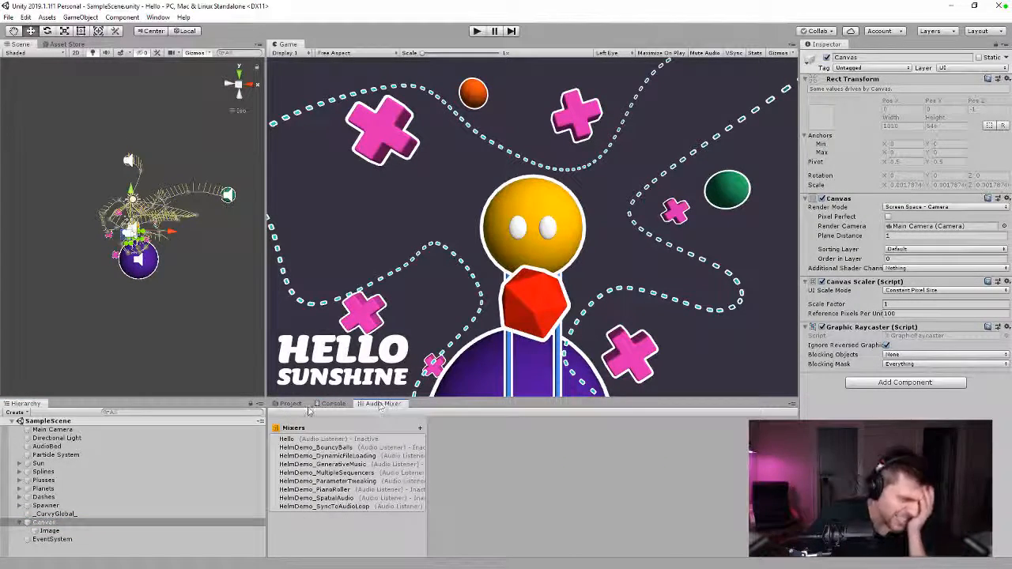
{"action": "left_click", "coordinate": [294, 404]}
{"action": "left_click", "coordinate": [335, 405]}
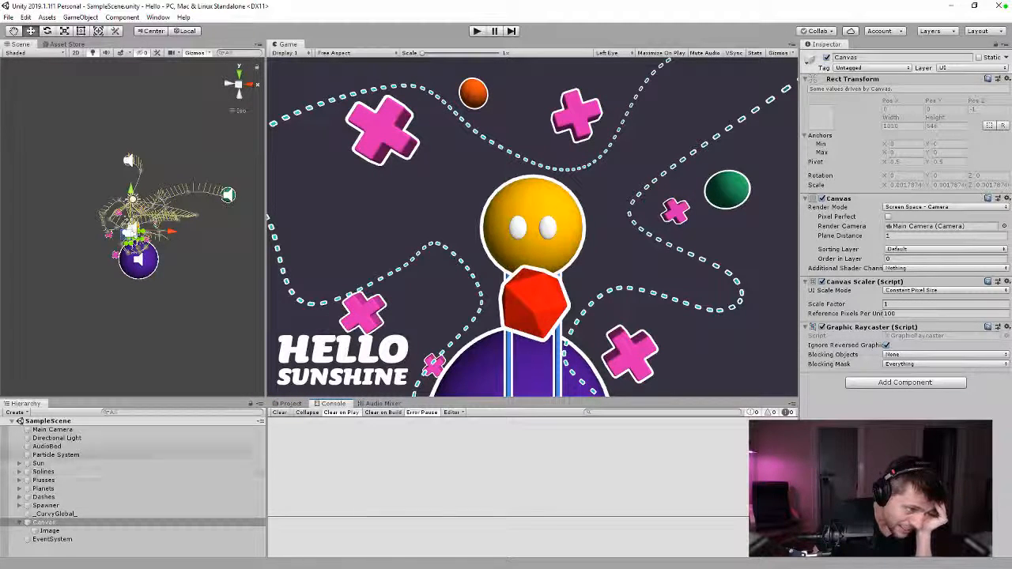
{"action": "left_click", "coordinate": [382, 405]}
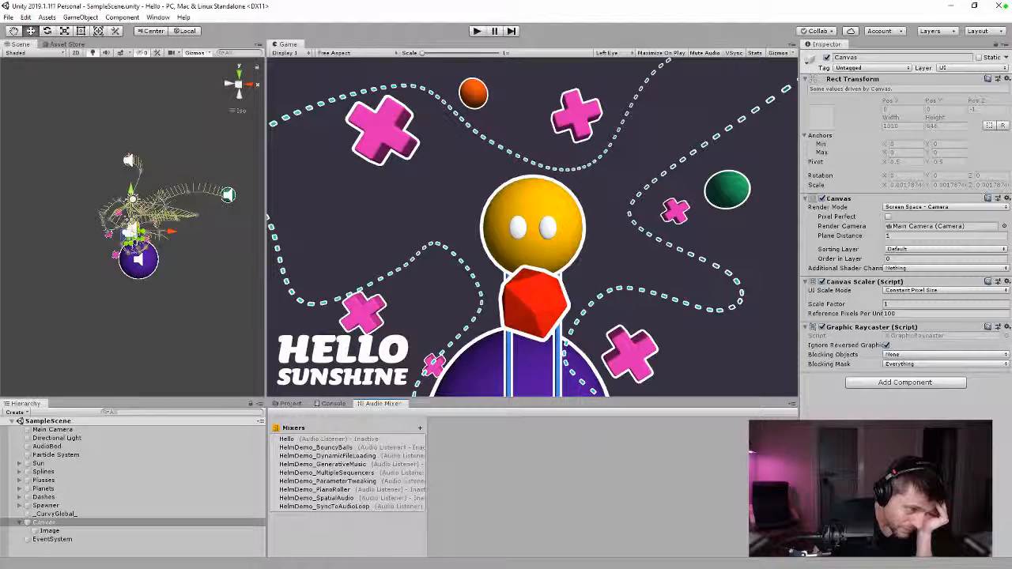
{"action": "left_click", "coordinate": [287, 438]}
{"action": "left_click_drag", "start_coordinate": [424, 463], "coordinate": [379, 459]}
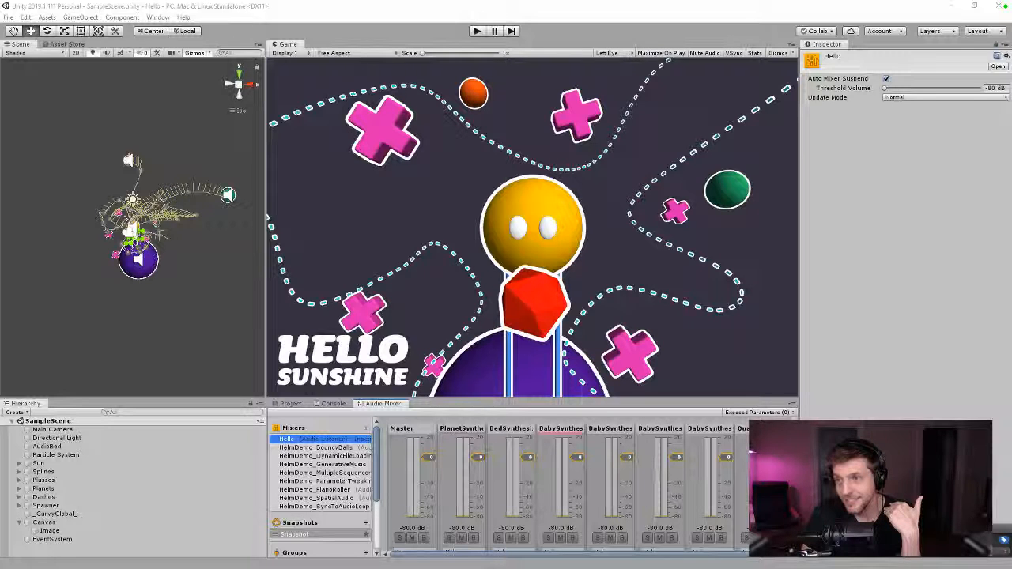
{"action": "left_click_drag", "start_coordinate": [1011, 103], "coordinate": [936, 102]}
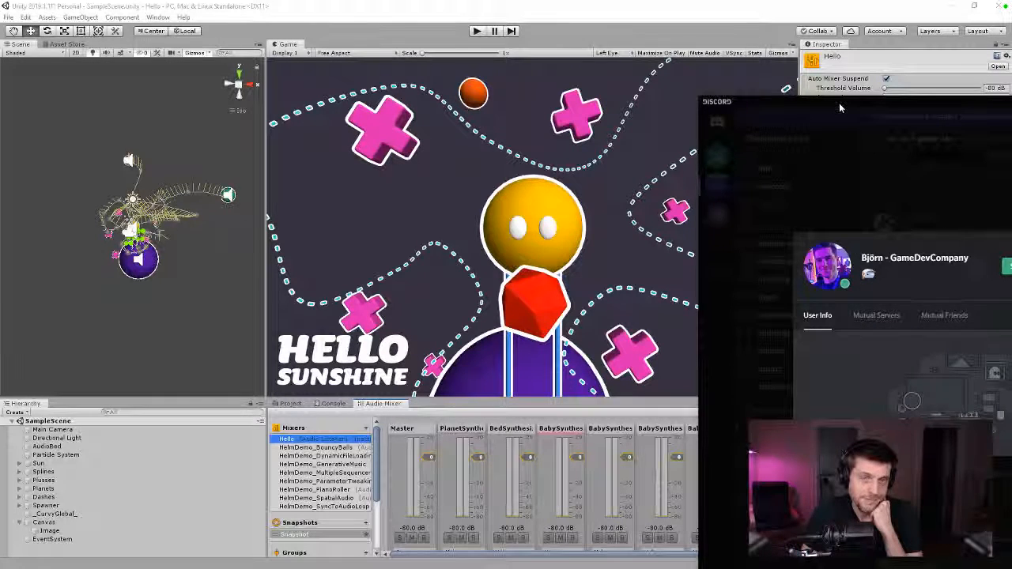
{"action": "left_click_drag", "start_coordinate": [841, 104], "coordinate": [1011, 106]}
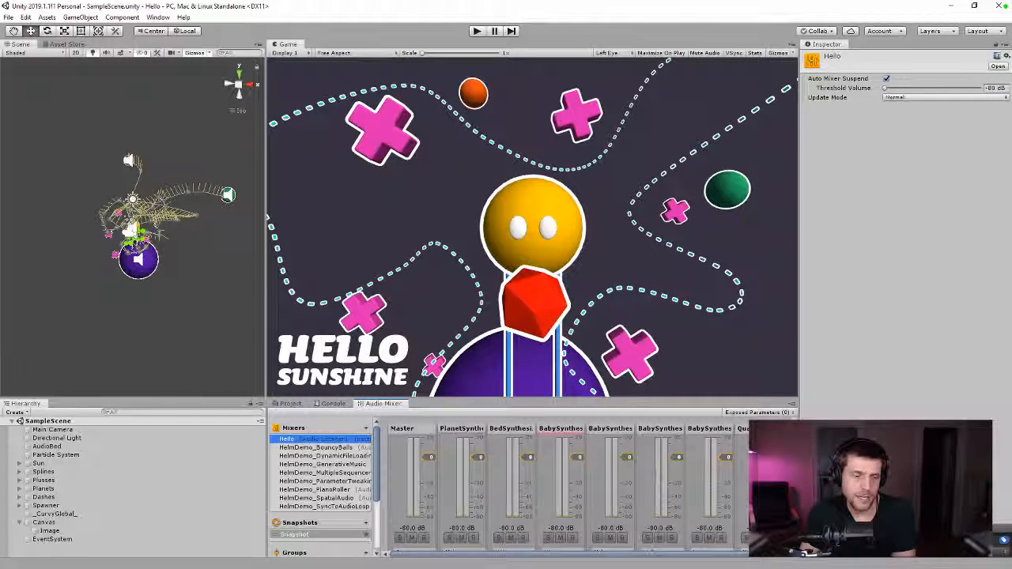
- Select the QuaserSynthesizer channel and list the Helm patches in the Keys folder
{"action": "left_click", "coordinate": [741, 444]}
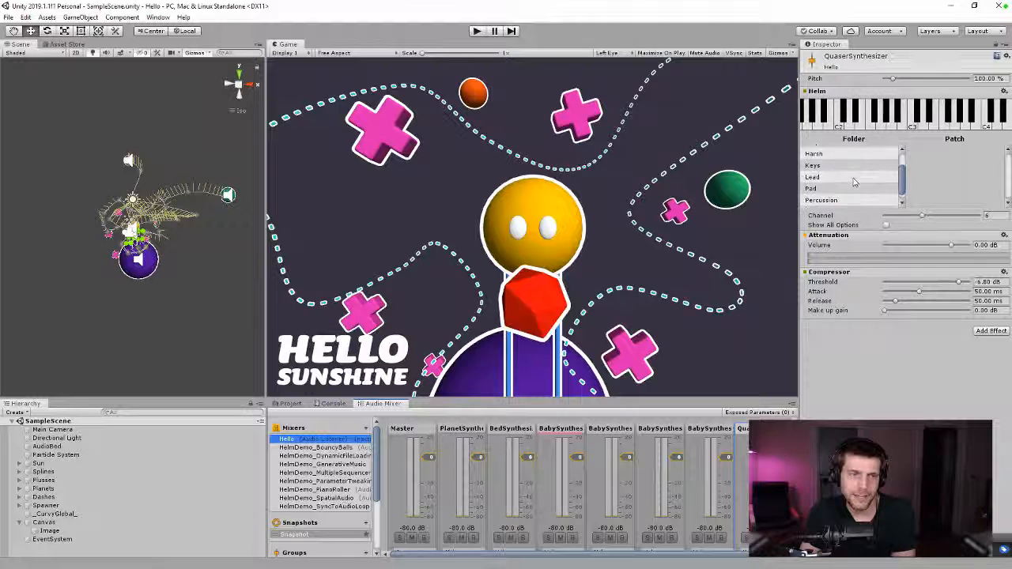
{"action": "scroll", "coordinate": [850, 183], "scroll_direction": "down", "scroll_amount": 2}
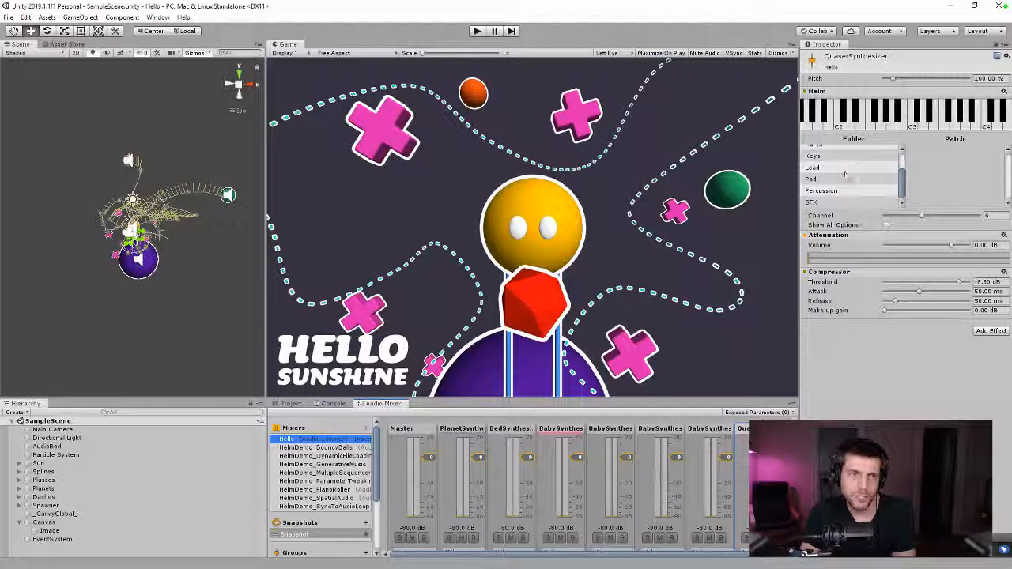
{"action": "left_click", "coordinate": [838, 161]}
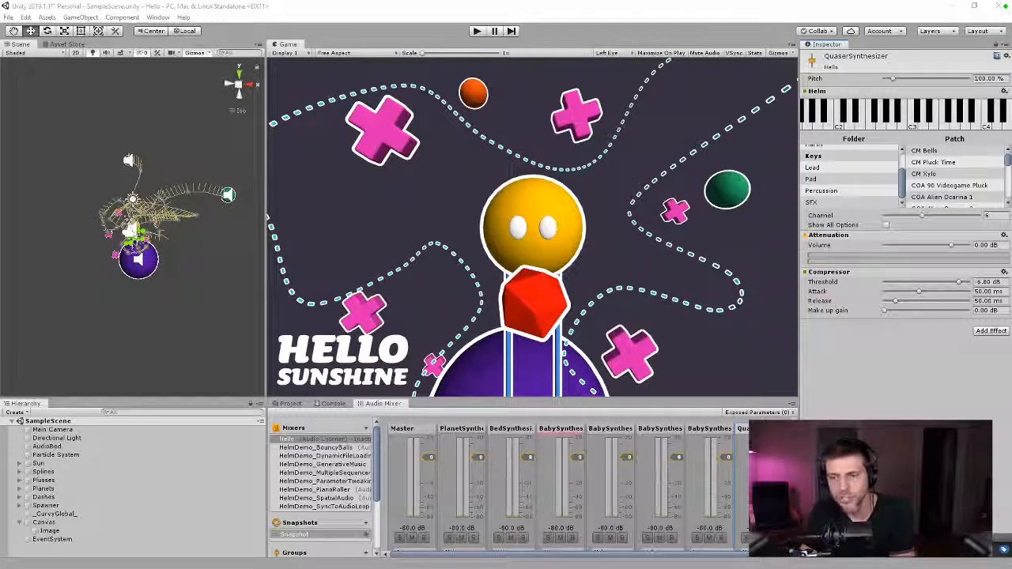
- Bring the standalone Helm synthesizer over the Unity editor, enlarge its window and reposition it to fit the screen
{"action": "left_click_drag", "start_coordinate": [1011, 112], "coordinate": [631, 143]}
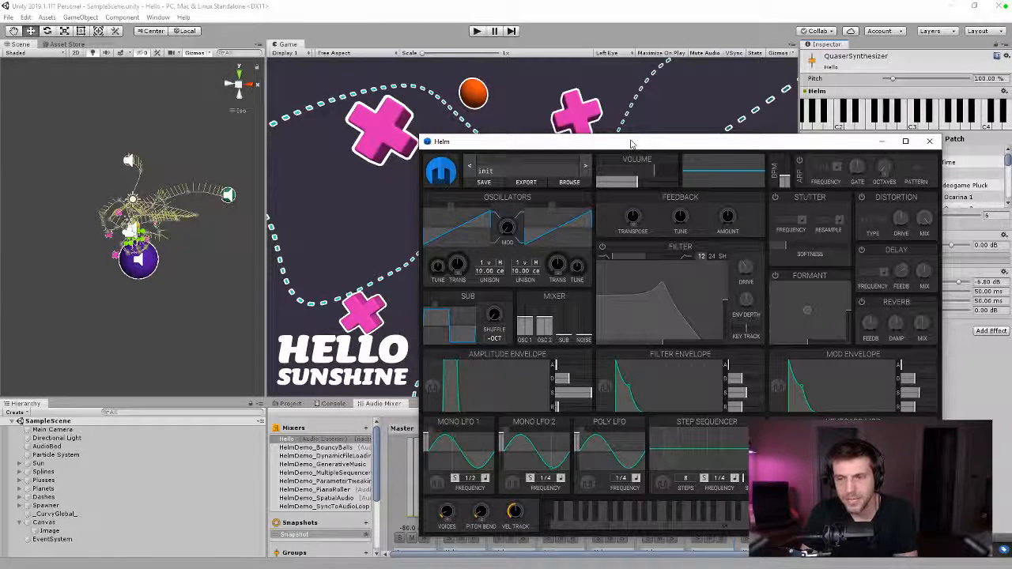
{"action": "left_click_drag", "start_coordinate": [582, 144], "coordinate": [513, 91]}
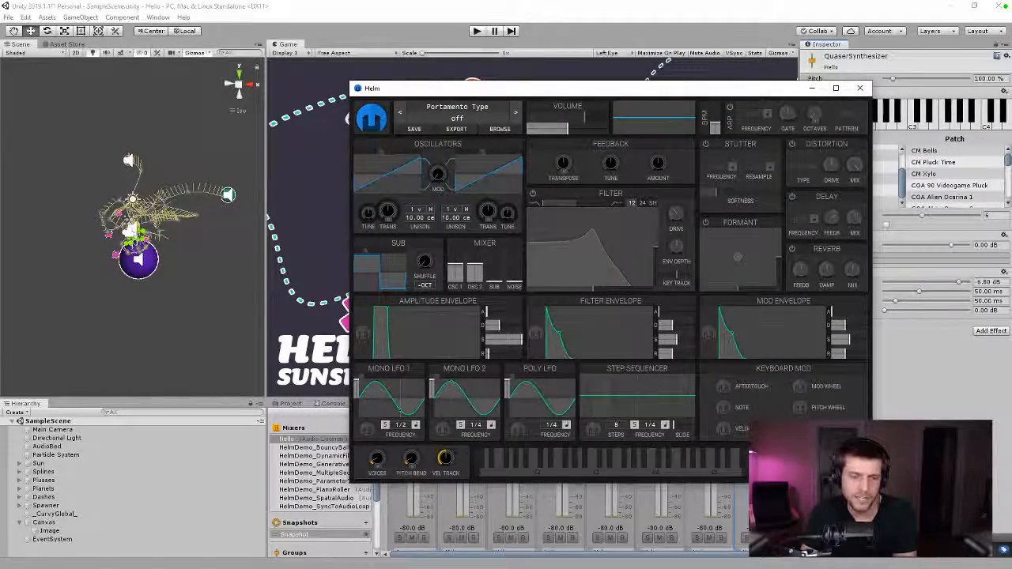
{"action": "left_click_drag", "start_coordinate": [871, 483], "coordinate": [986, 567]}
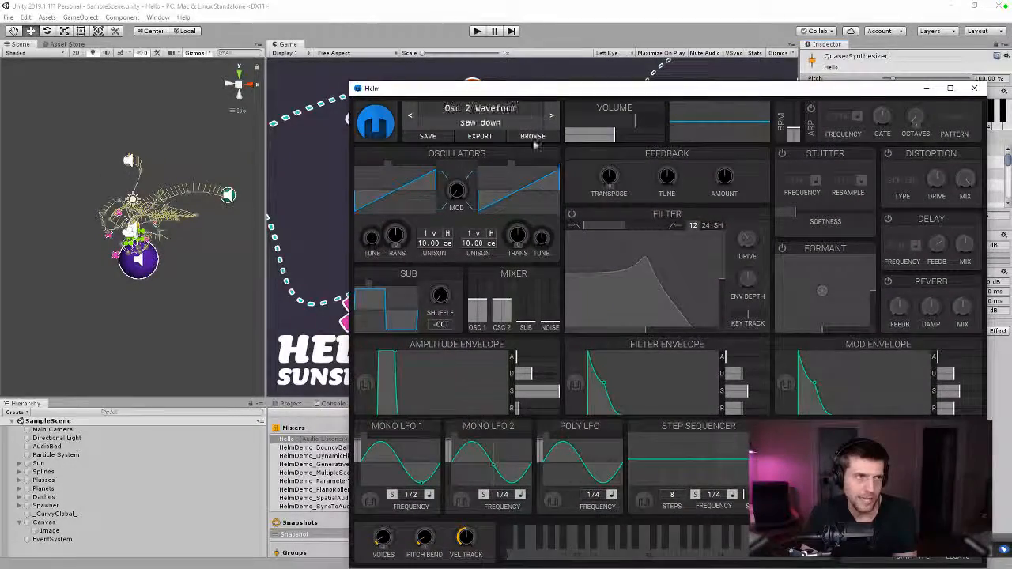
{"action": "left_click_drag", "start_coordinate": [515, 91], "coordinate": [472, 53]}
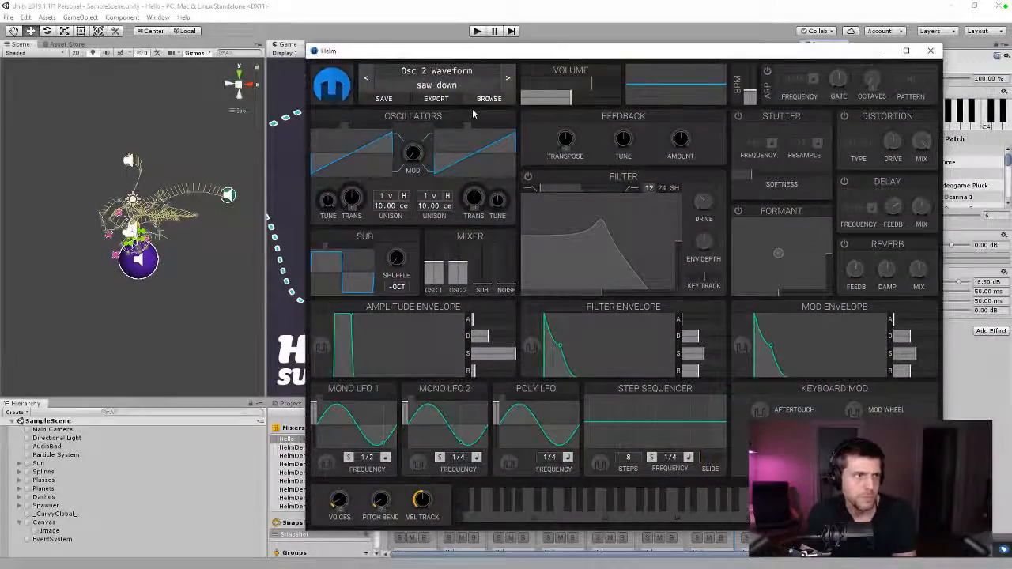
- Audition Helm's init patch by repeatedly playing a low note on its keyboard
{"action": "left_click", "coordinate": [532, 511]}
{"action": "left_click", "coordinate": [532, 511]}
{"action": "left_click", "coordinate": [533, 513]}
{"action": "left_click", "coordinate": [534, 514]}
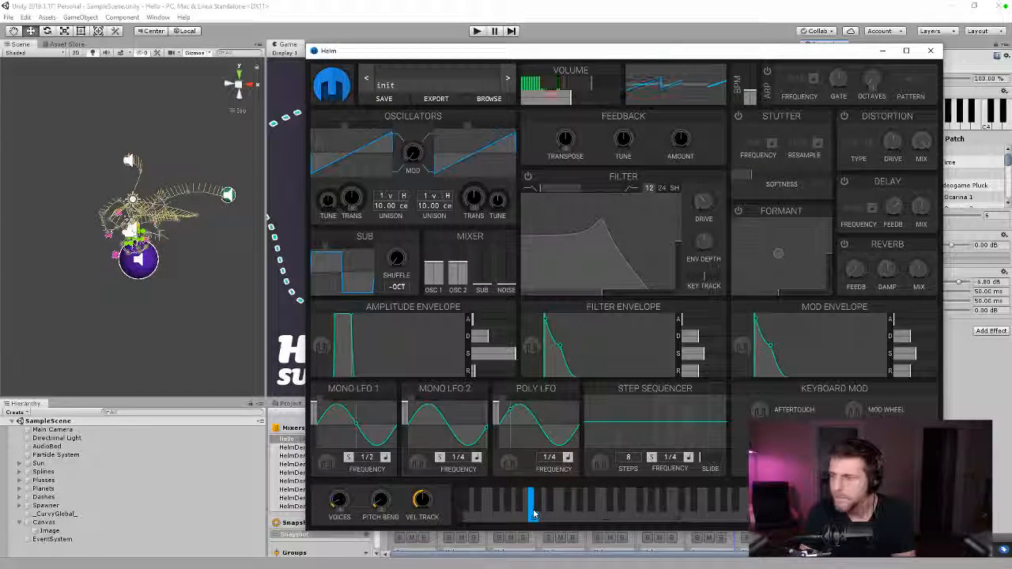
- Play two higher notes of the init patch, open the patch browser and load CM Kleer Arp to audition it
{"action": "left_click", "coordinate": [575, 513]}
{"action": "left_click", "coordinate": [617, 506]}
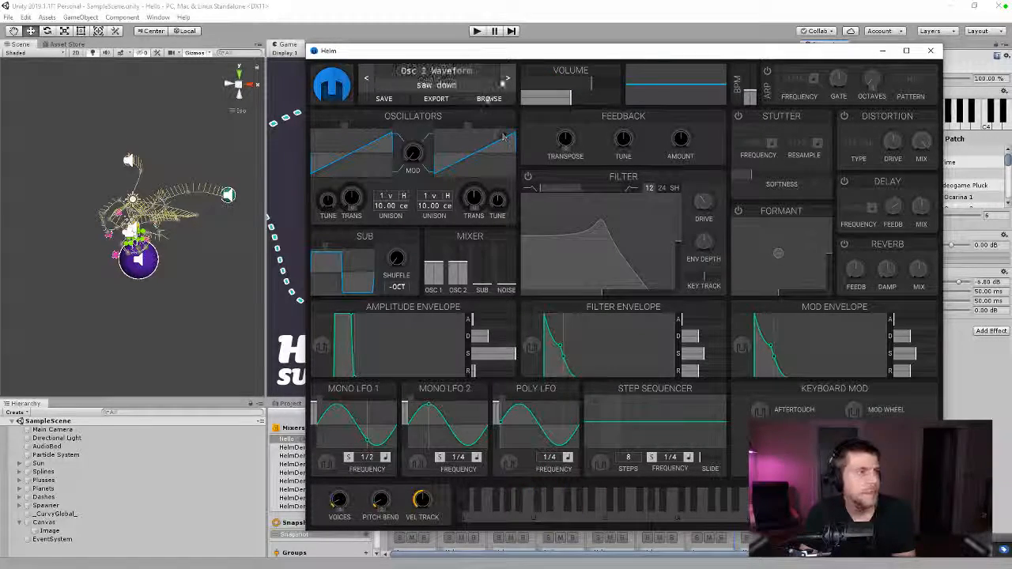
{"action": "left_click", "coordinate": [486, 98]}
{"action": "left_click", "coordinate": [473, 184]}
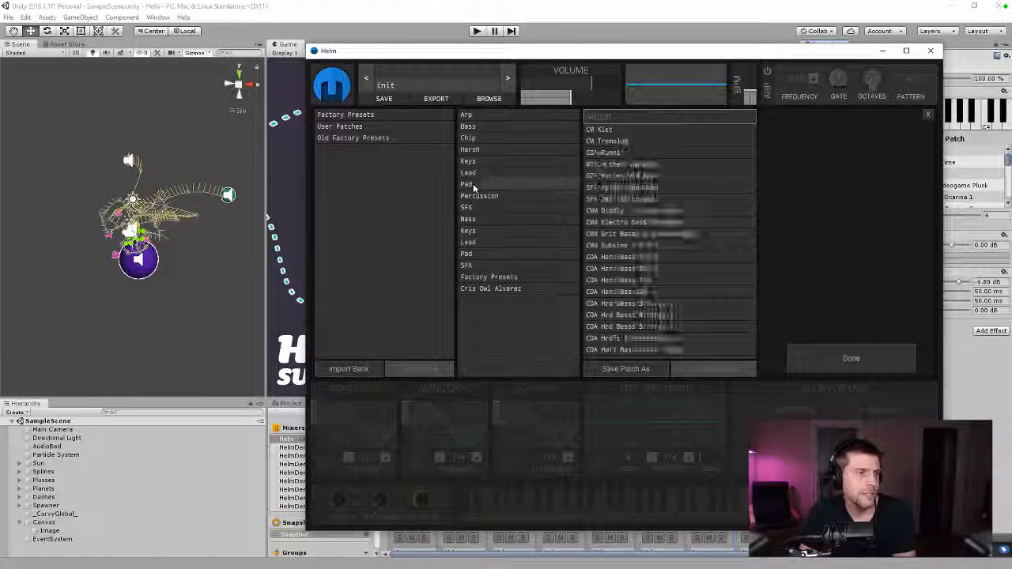
{"action": "left_click", "coordinate": [473, 184]}
{"action": "left_click", "coordinate": [472, 174]}
{"action": "left_click", "coordinate": [472, 173]}
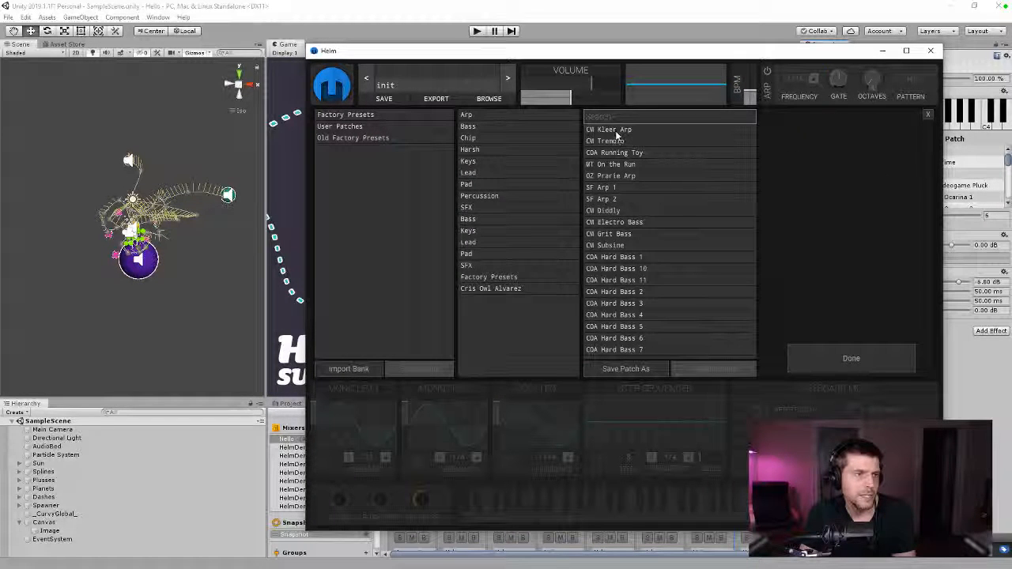
{"action": "left_click", "coordinate": [615, 129]}
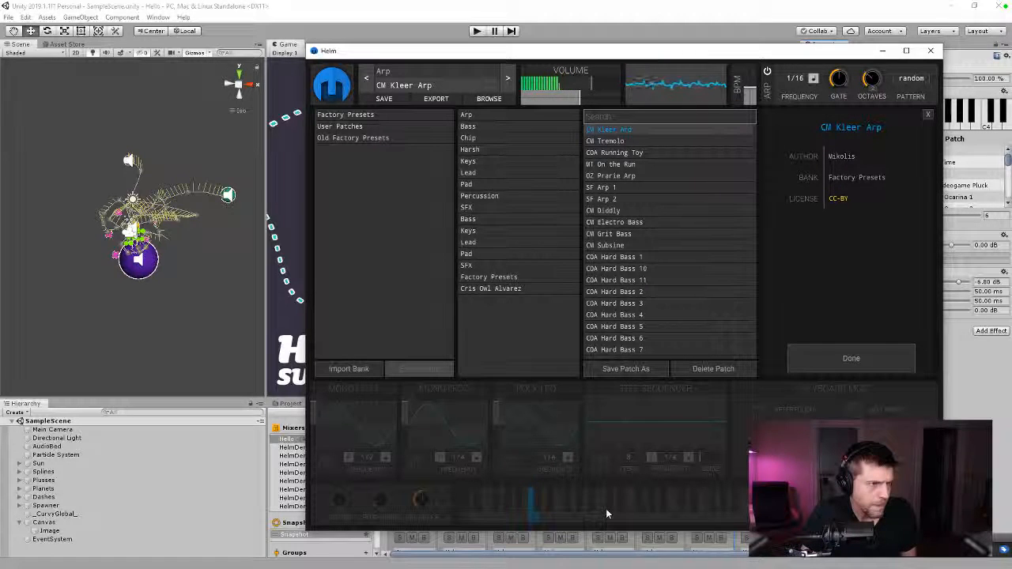
- Try filtering the patch list by the Arp, Lead and SFX folders and clear the folder selection again
{"action": "left_click", "coordinate": [494, 114]}
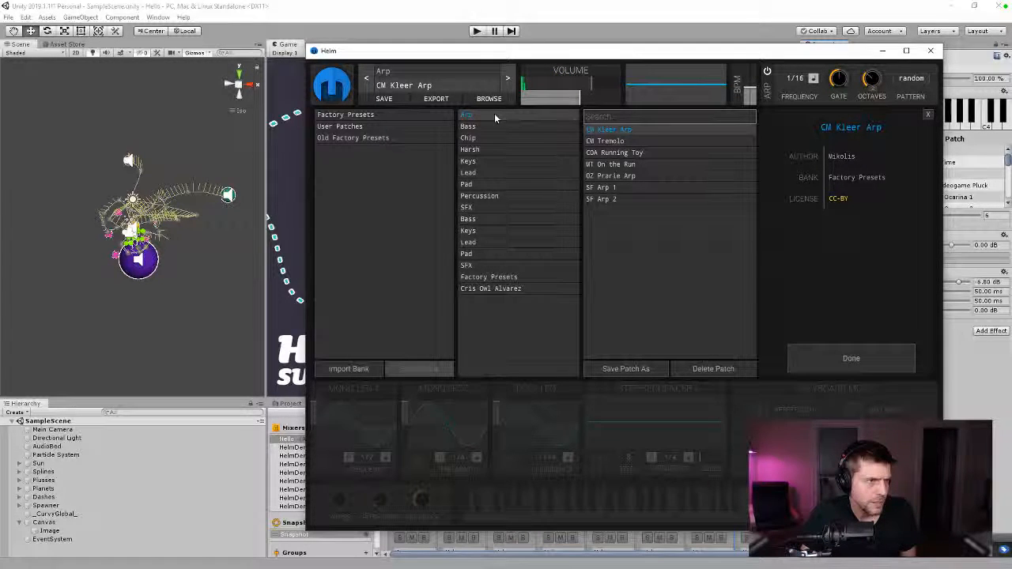
{"action": "left_click", "coordinate": [487, 172], "text": "ctrl"}
{"action": "left_click", "coordinate": [485, 207], "text": "ctrl"}
{"action": "left_click", "coordinate": [484, 243], "text": "ctrl"}
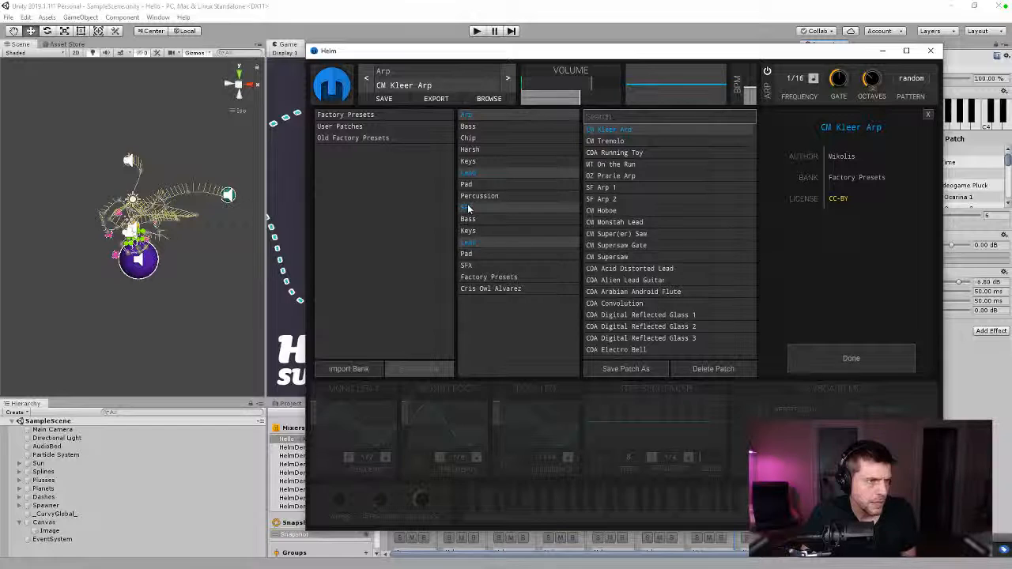
{"action": "left_click", "coordinate": [472, 207], "text": "ctrl"}
{"action": "left_click", "coordinate": [471, 173], "text": "ctrl"}
{"action": "left_click", "coordinate": [472, 115], "text": "ctrl"}
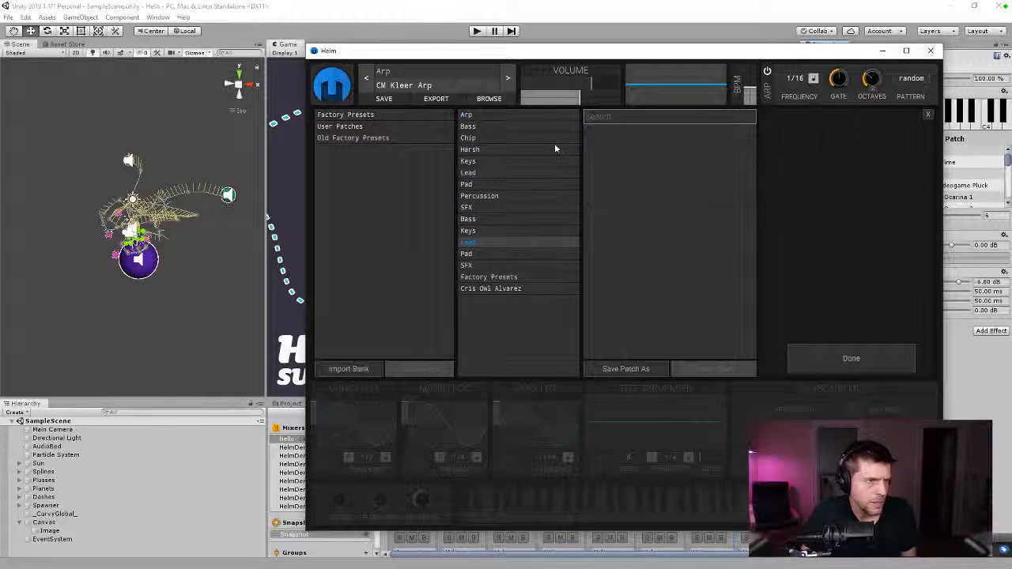
{"action": "left_click", "coordinate": [472, 245], "text": "ctrl"}
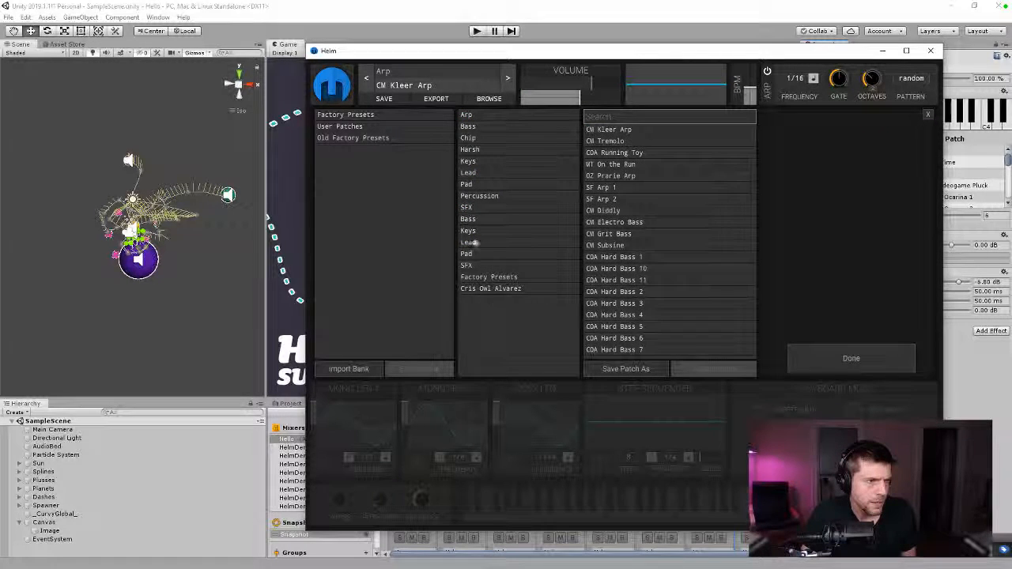
- Check the second Lead and Keys folders in the folder list for patches
{"action": "left_click", "coordinate": [472, 244], "text": "ctrl"}
{"action": "left_click", "coordinate": [472, 244], "text": "ctrl"}
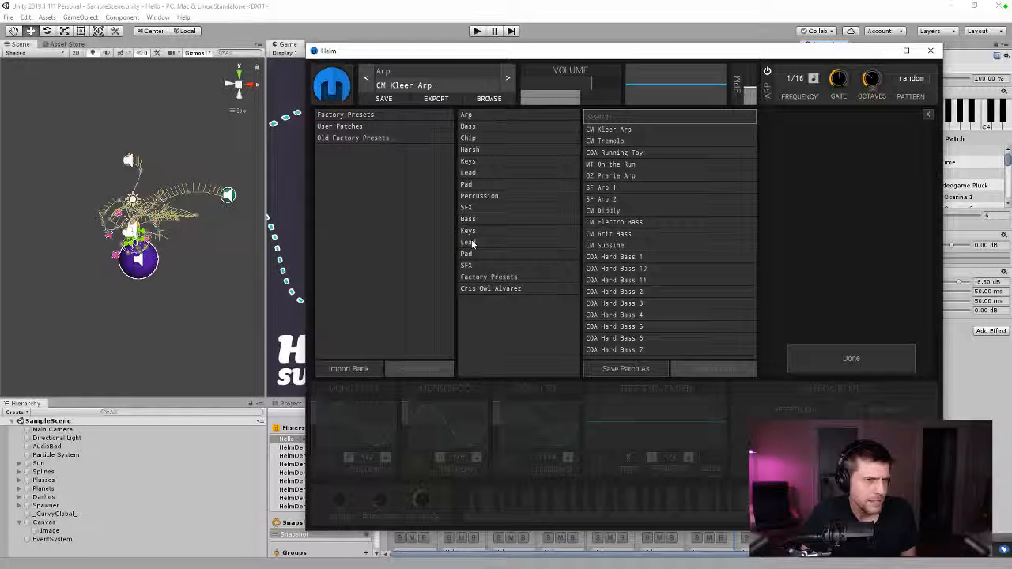
{"action": "left_click", "coordinate": [472, 243]}
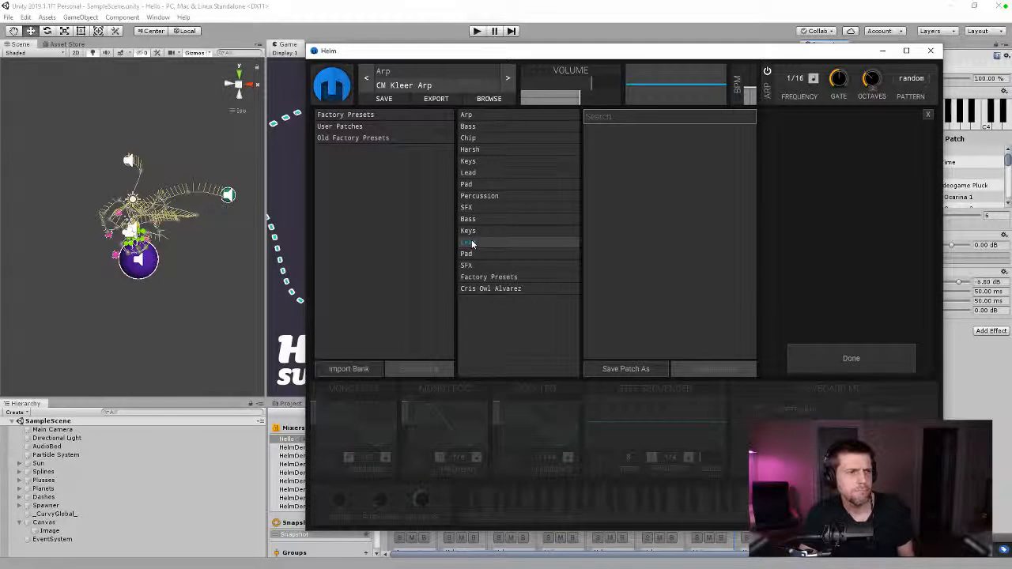
{"action": "left_click", "coordinate": [472, 244]}
{"action": "left_click", "coordinate": [472, 244]}
{"action": "left_click", "coordinate": [471, 235]}
{"action": "left_click", "coordinate": [472, 245]}
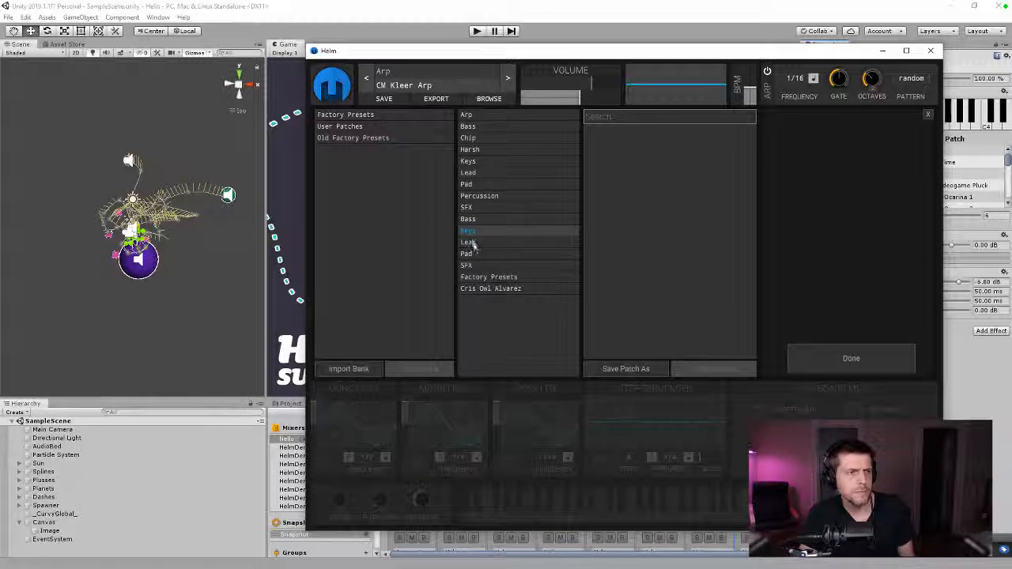
{"action": "left_click", "coordinate": [472, 235]}
- Compare the folders and patches in the Factory Presets, Old Factory Presets and User Patches banks
{"action": "left_click", "coordinate": [346, 114]}
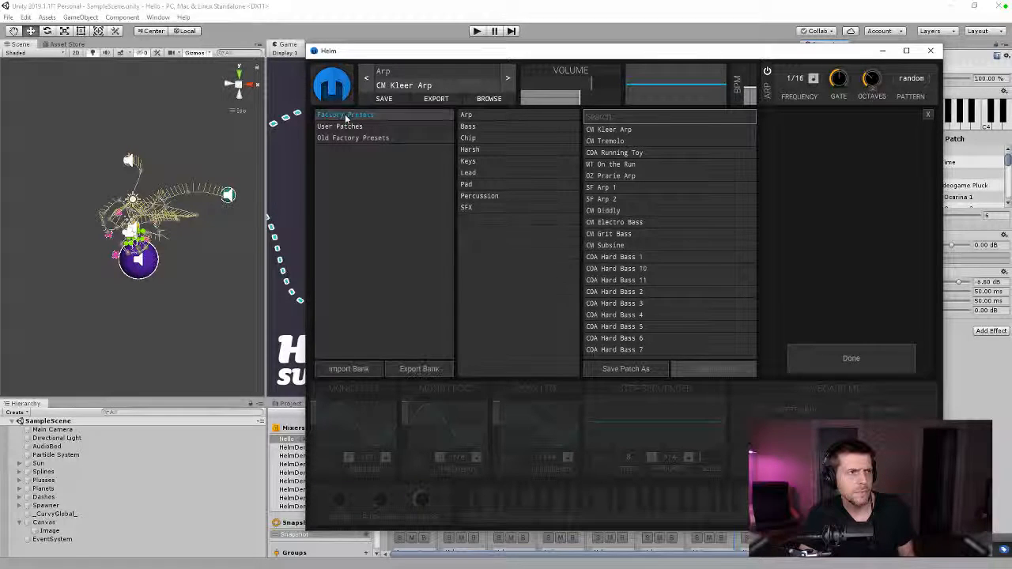
{"action": "left_click", "coordinate": [468, 161]}
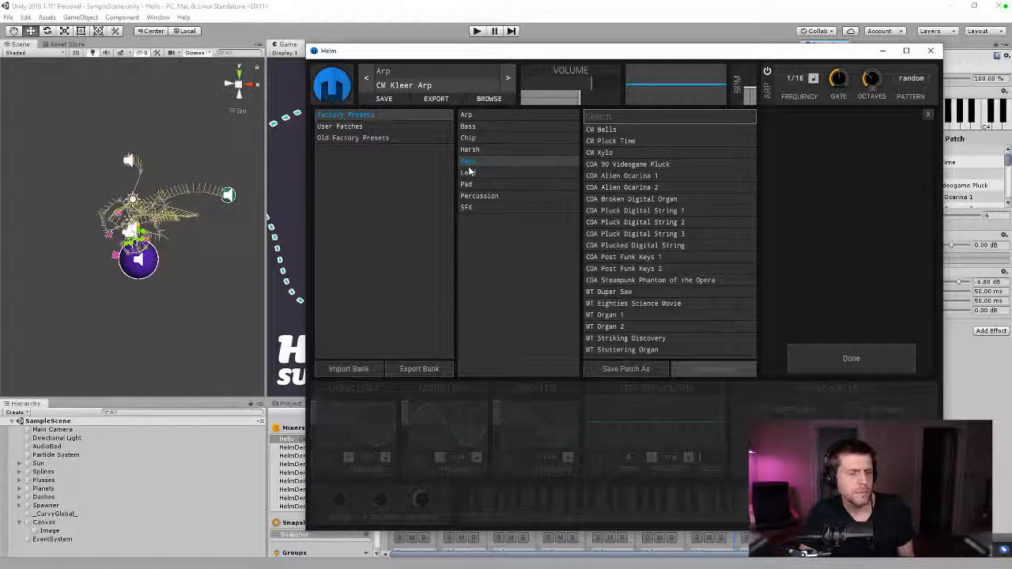
{"action": "left_click", "coordinate": [354, 126]}
{"action": "left_click", "coordinate": [358, 137]}
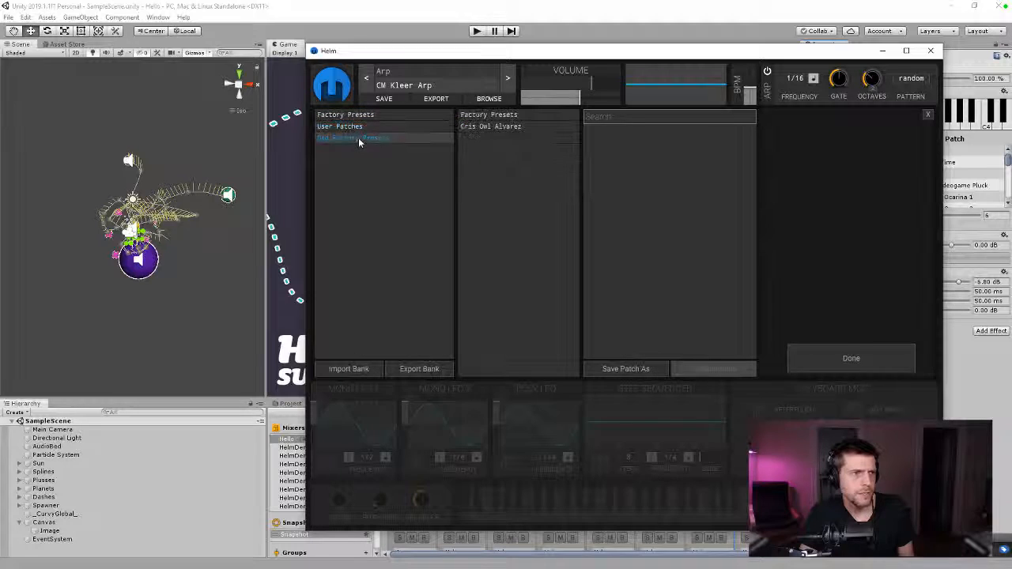
{"action": "left_click", "coordinate": [477, 127]}
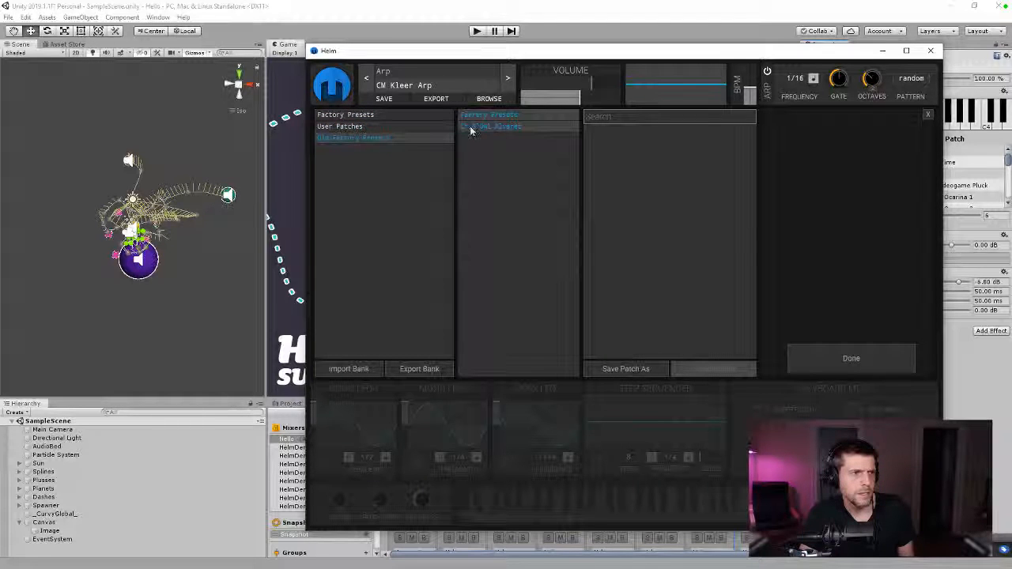
{"action": "left_click", "coordinate": [473, 115]}
{"action": "left_click", "coordinate": [364, 127]}
{"action": "left_click", "coordinate": [372, 115]}
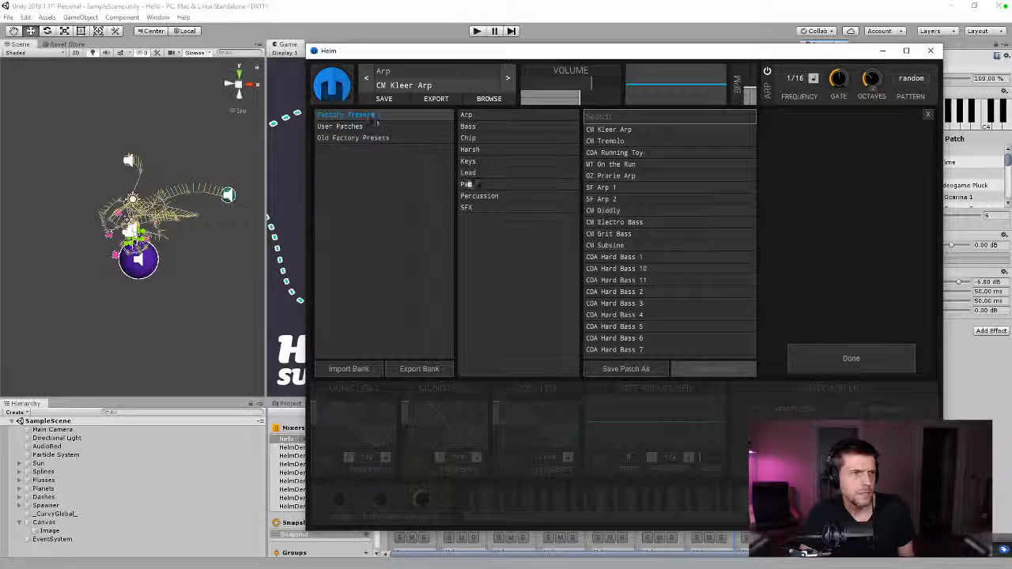
{"action": "left_click", "coordinate": [355, 127]}
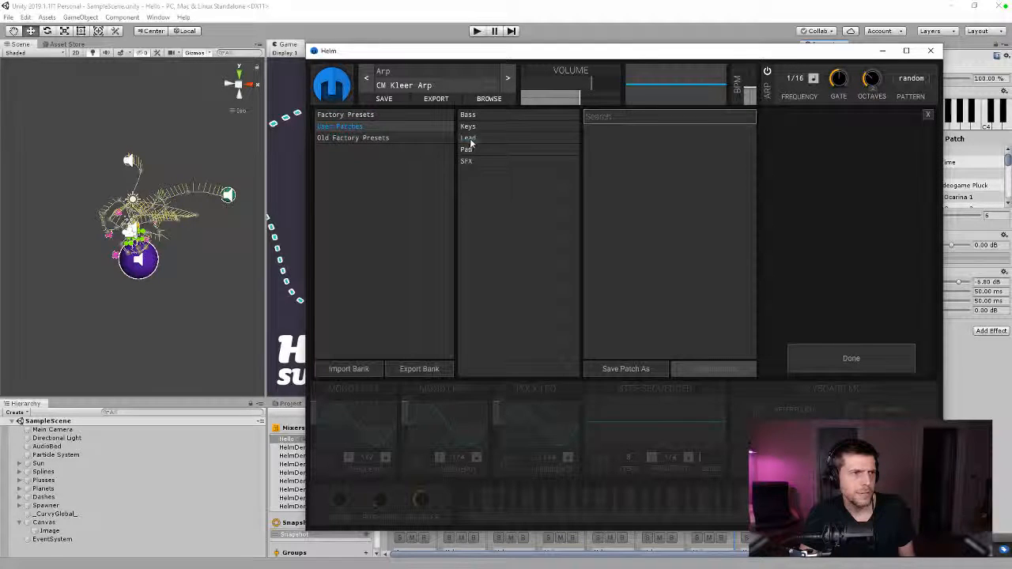
- Audition Factory Presets Lead patches, including CM Hoboe, CM Monstah Lead, CM Supersaw Gate, CDA Arabian Android Flute, CDA Digital Reflected Glass 3 and CDA Tension 1
{"action": "left_click", "coordinate": [404, 117]}
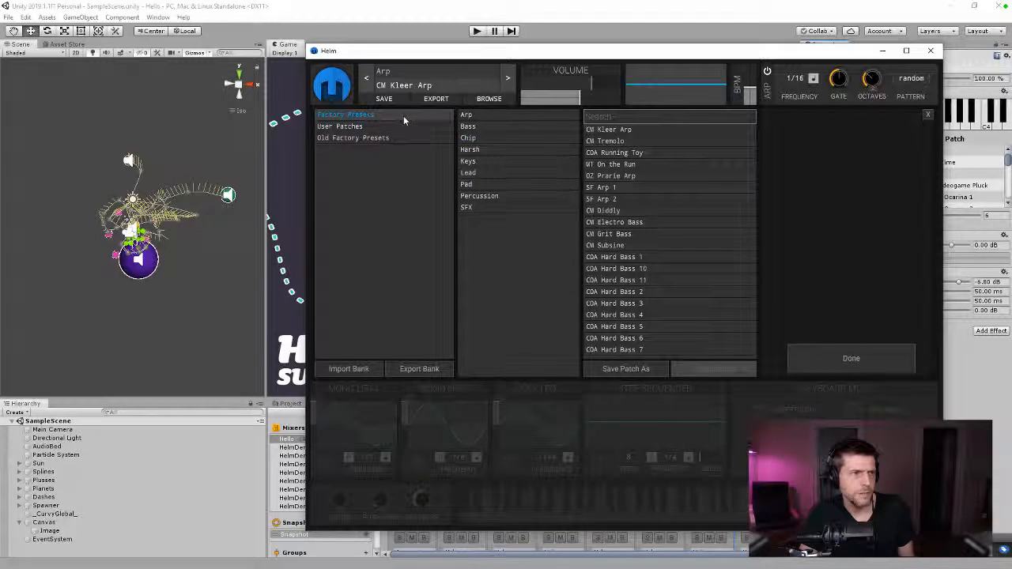
{"action": "left_click", "coordinate": [469, 172]}
{"action": "left_click", "coordinate": [615, 130]}
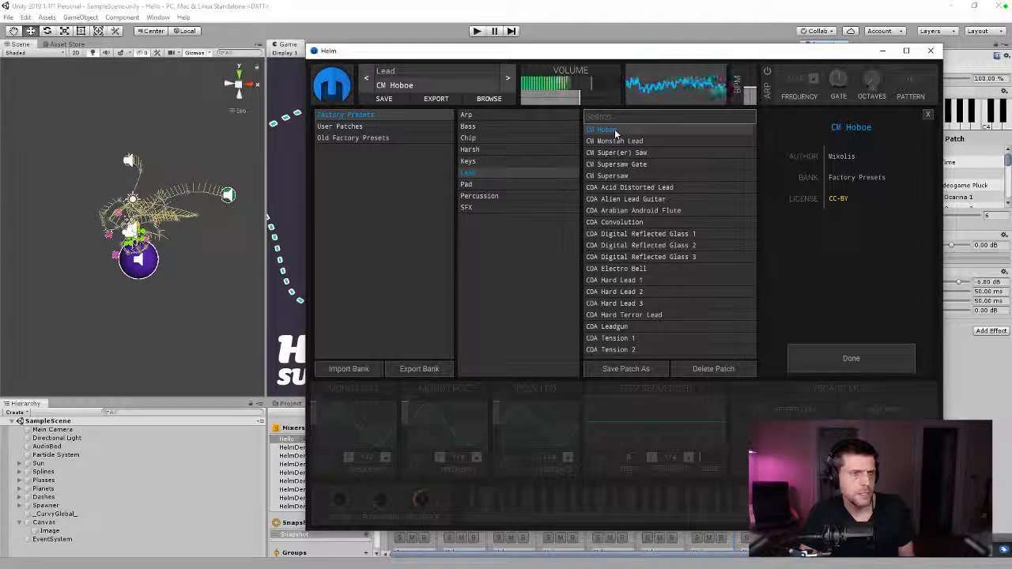
{"action": "left_click", "coordinate": [616, 143]}
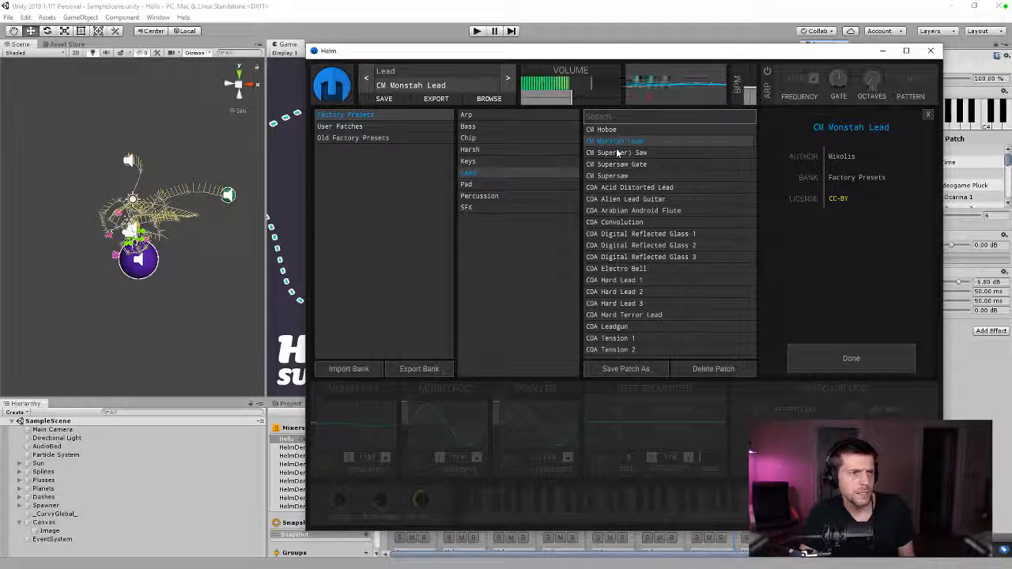
{"action": "left_click", "coordinate": [617, 164]}
{"action": "left_click", "coordinate": [622, 210]}
{"action": "left_click", "coordinate": [632, 257]}
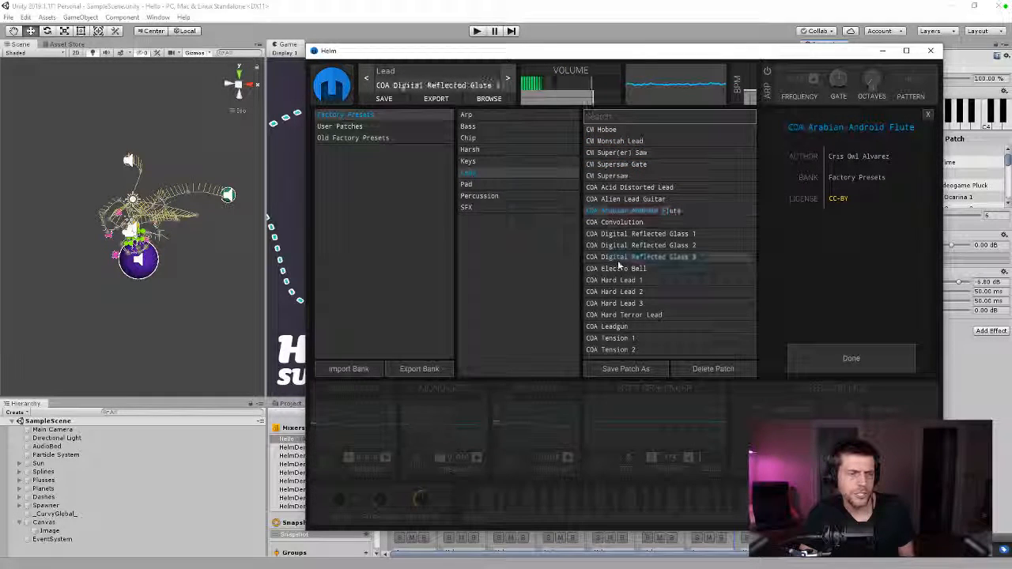
{"action": "left_click", "coordinate": [609, 338]}
- Add the Keys folder to the patch filter and audition the Lead patches from SF Pizz back up to OZ Platinum
{"action": "left_click", "coordinate": [476, 165]}
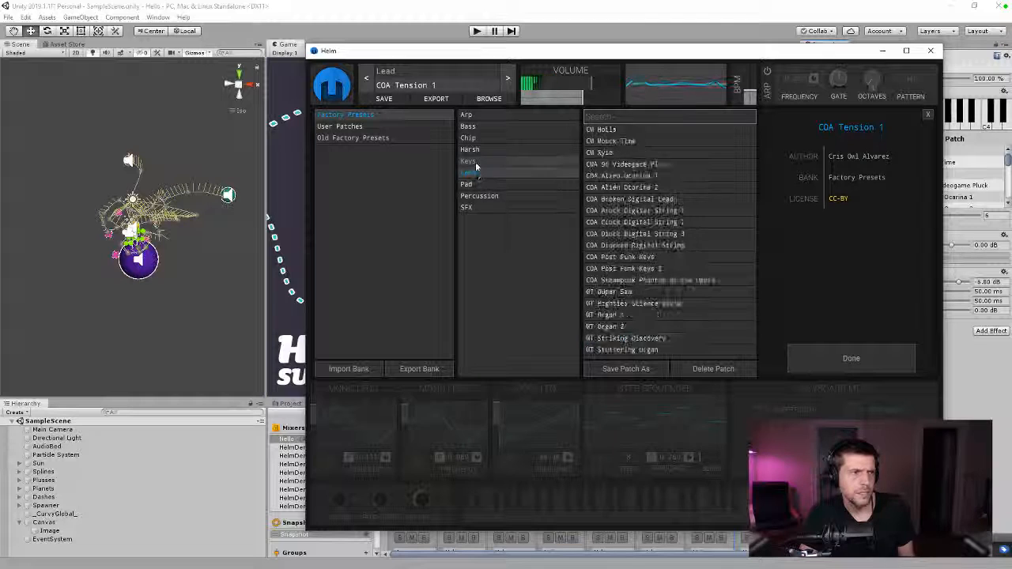
{"action": "scroll", "coordinate": [610, 238], "scroll_direction": "down", "scroll_amount": 10}
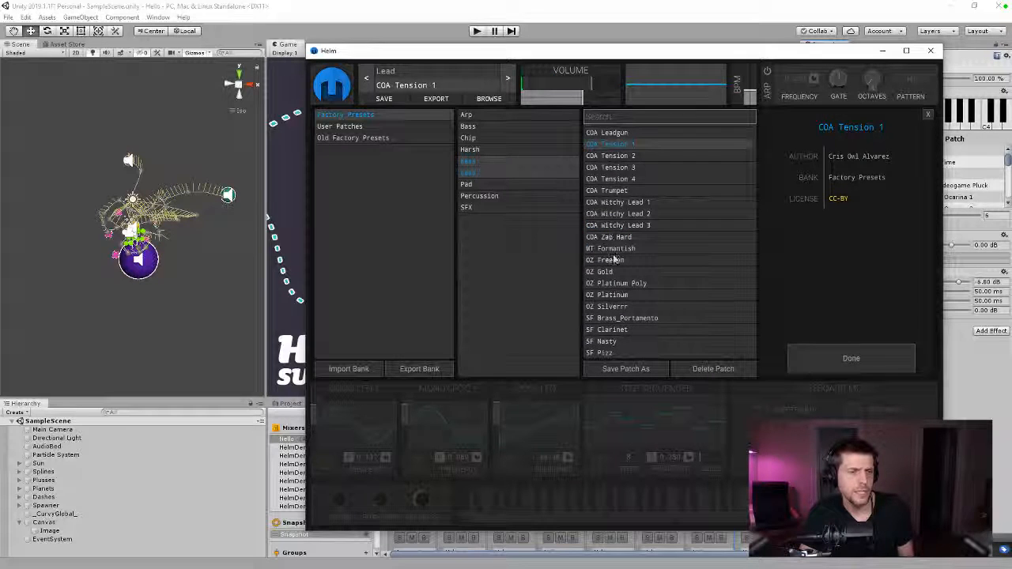
{"action": "left_click", "coordinate": [602, 353]}
{"action": "key", "text": "Up"}
{"action": "key", "text": "Up"}
{"action": "key", "text": "Up"}
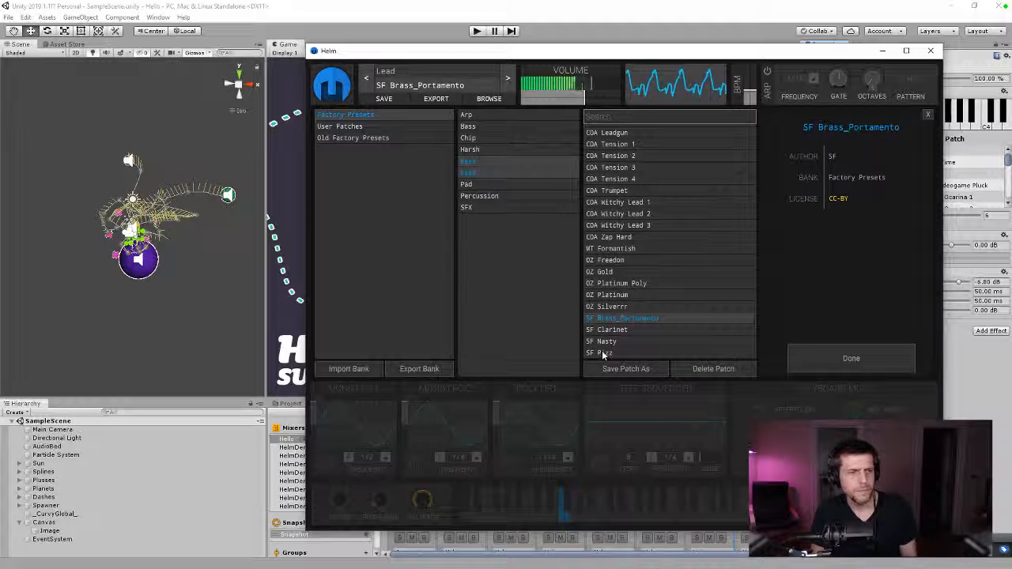
{"action": "key", "text": "Up"}
{"action": "key", "text": "Up"}
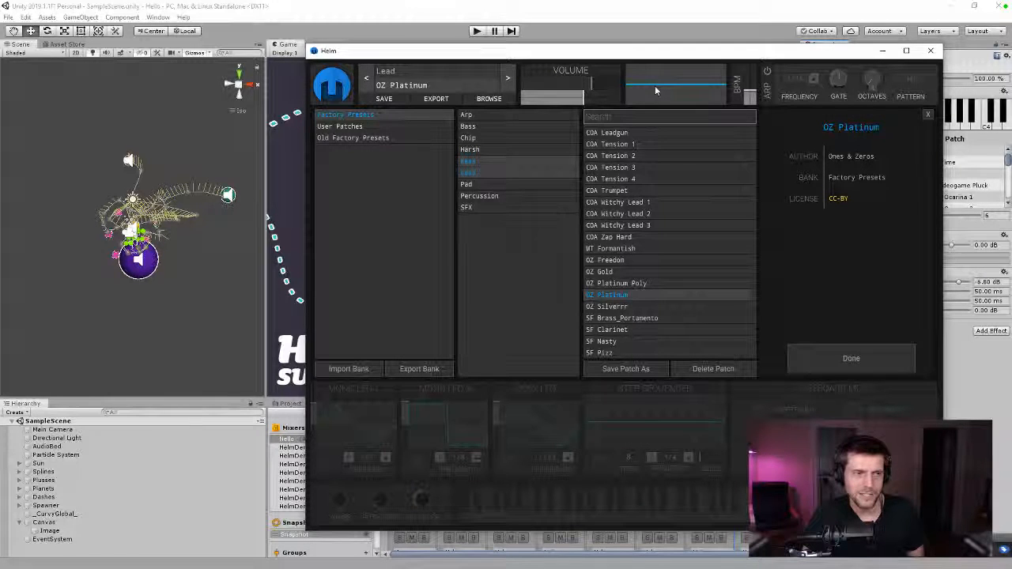
- Audition the Keys patches MT Organ 1 and CM Bells, returning to MT Organ 1
{"action": "scroll", "coordinate": [632, 196], "scroll_direction": "up", "scroll_amount": 10}
{"action": "scroll", "coordinate": [633, 196], "scroll_direction": "up", "scroll_amount": 1}
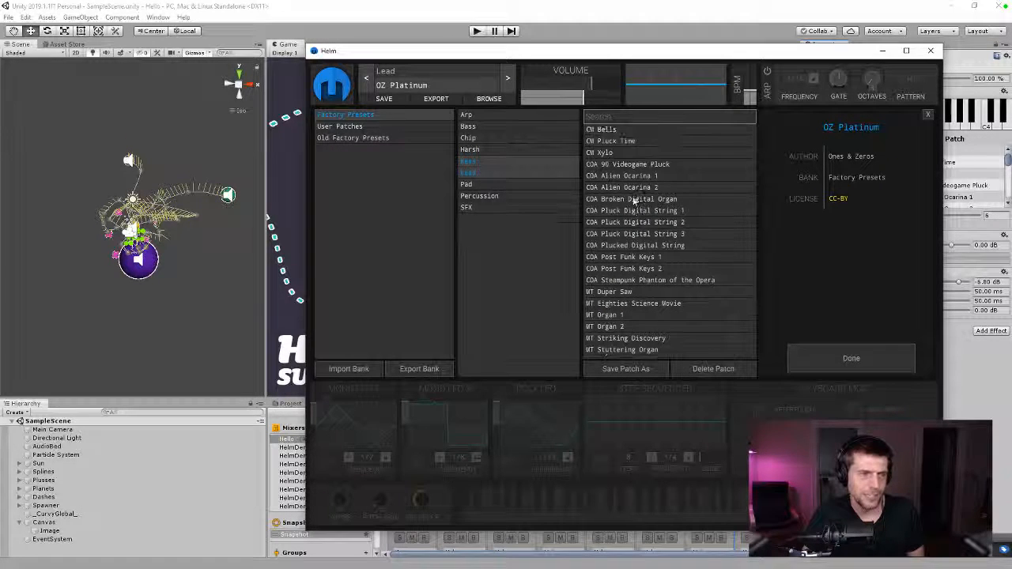
{"action": "left_click", "coordinate": [620, 315]}
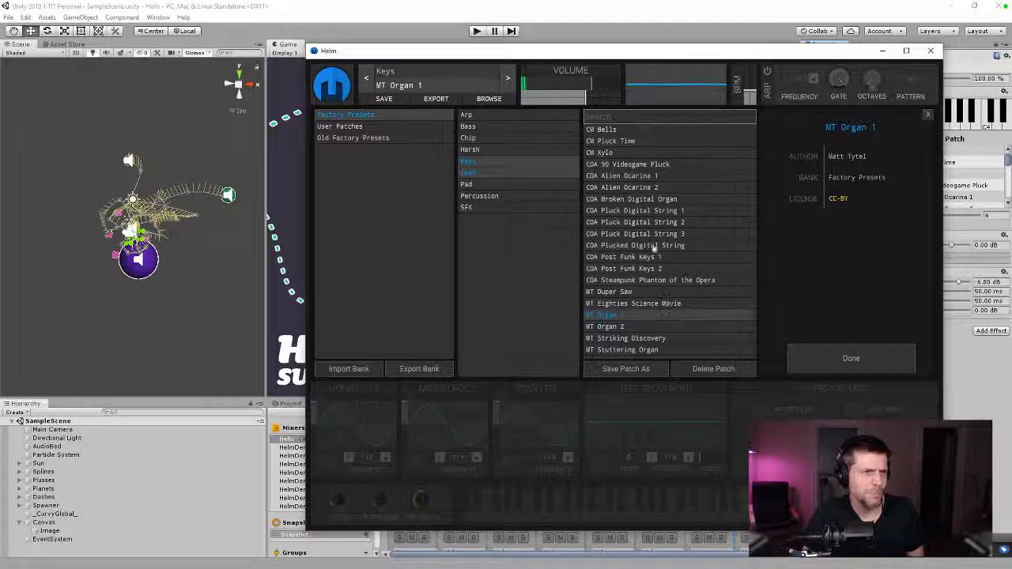
{"action": "left_click", "coordinate": [610, 131]}
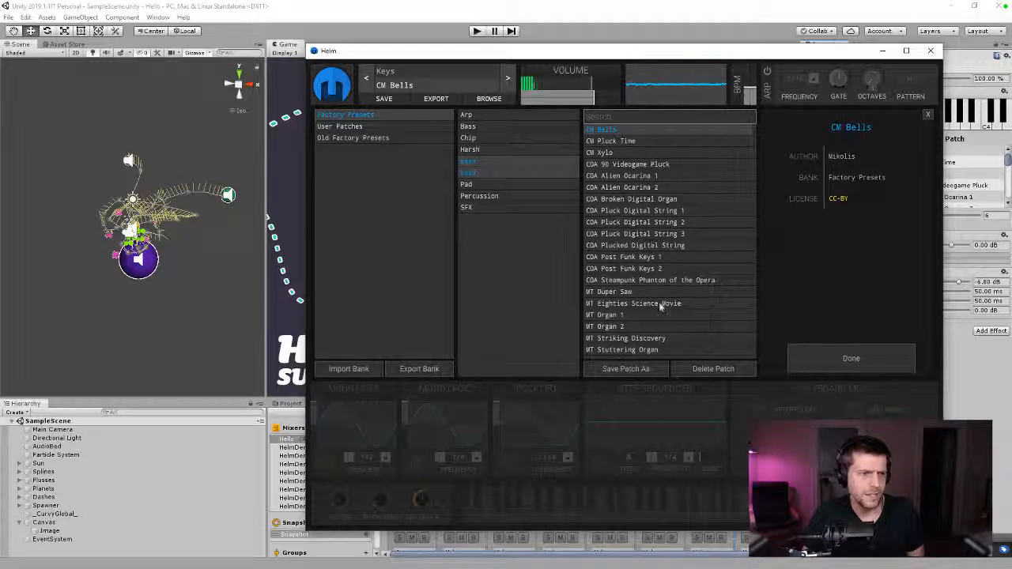
{"action": "left_click", "coordinate": [643, 317]}
- Audition the Keys patches SF Celesta, SF Brass Soft and SF Brass Soft Stutter, ending on SF Brass Soft
{"action": "scroll", "coordinate": [643, 318], "scroll_direction": "down", "scroll_amount": 5}
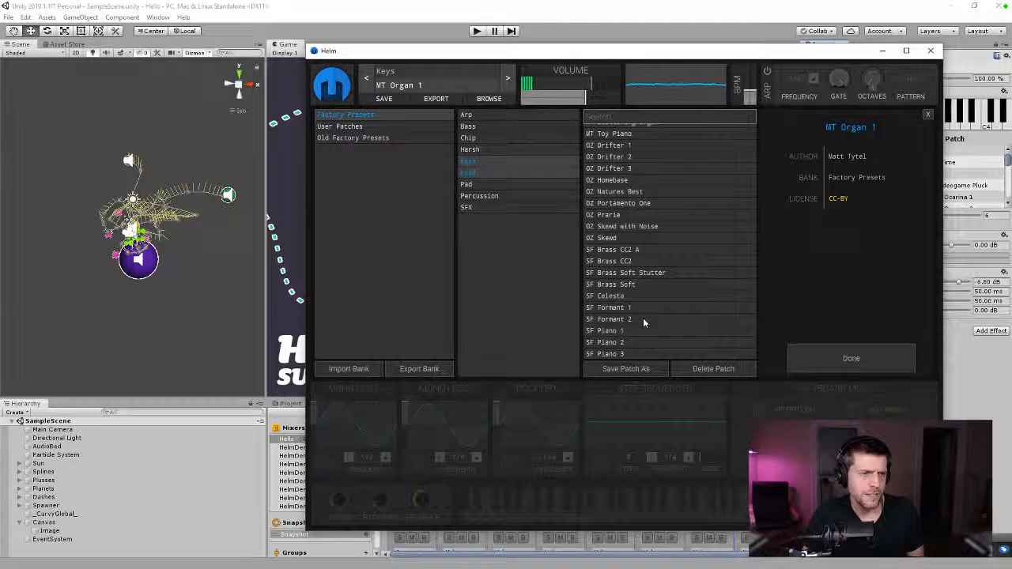
{"action": "left_click", "coordinate": [639, 296]}
{"action": "left_click", "coordinate": [633, 285]}
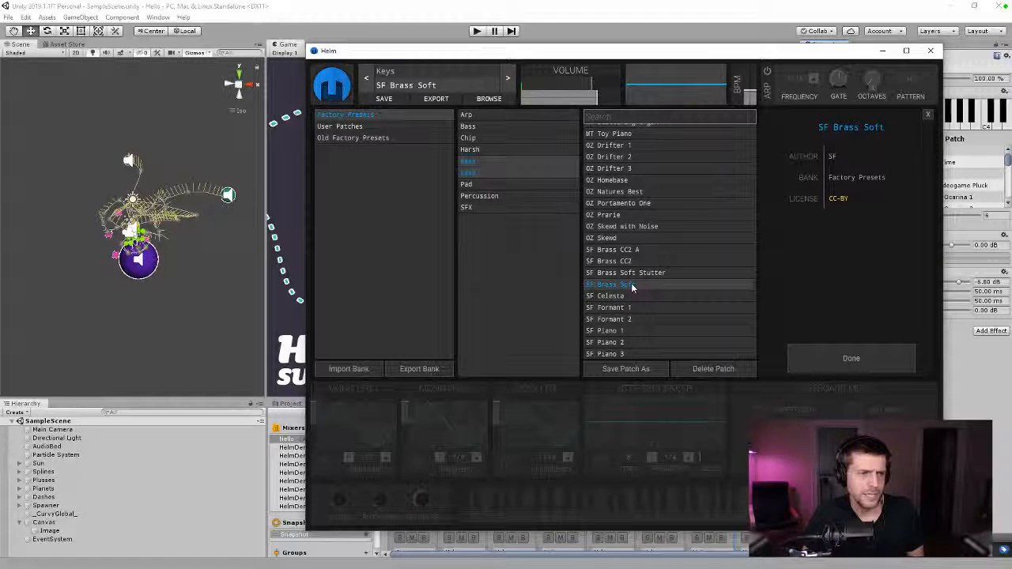
{"action": "left_click", "coordinate": [633, 274]}
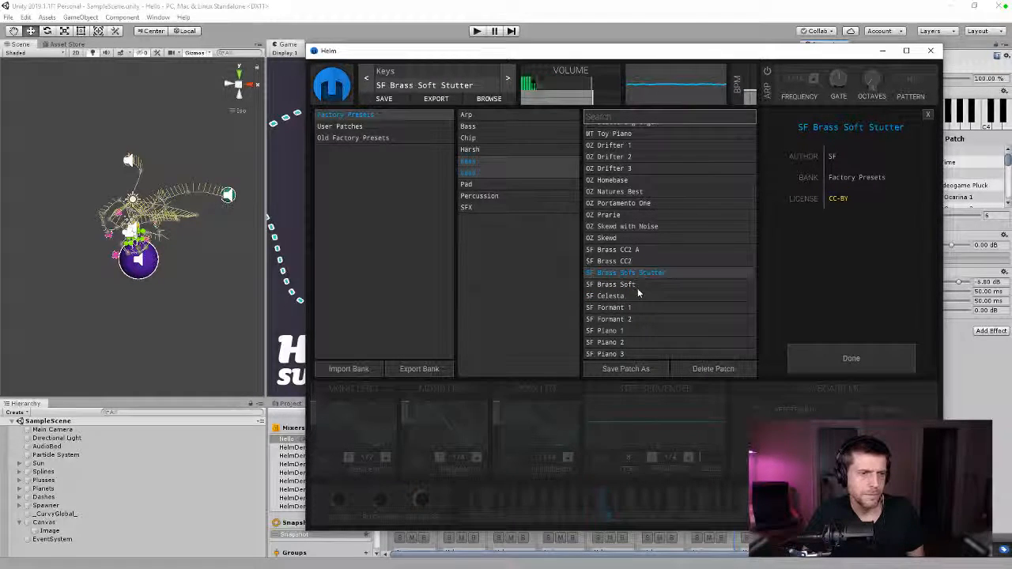
{"action": "left_click", "coordinate": [637, 286]}
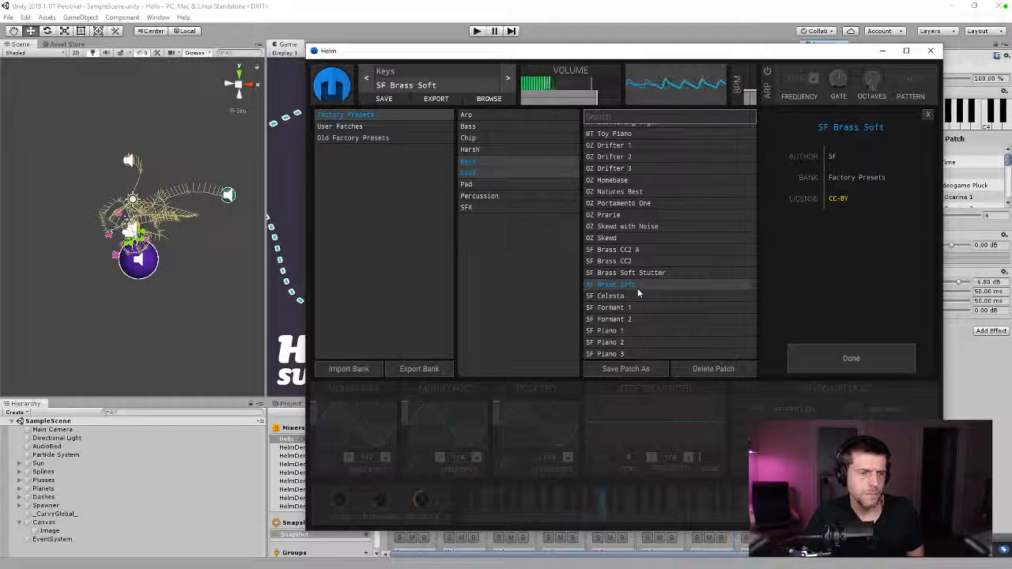
- Load the SF Piano 1 patch to audition it and remove the Keys folder from the patch filter
{"action": "scroll", "coordinate": [637, 288], "scroll_direction": "down", "scroll_amount": 2}
{"action": "left_click", "coordinate": [633, 255]}
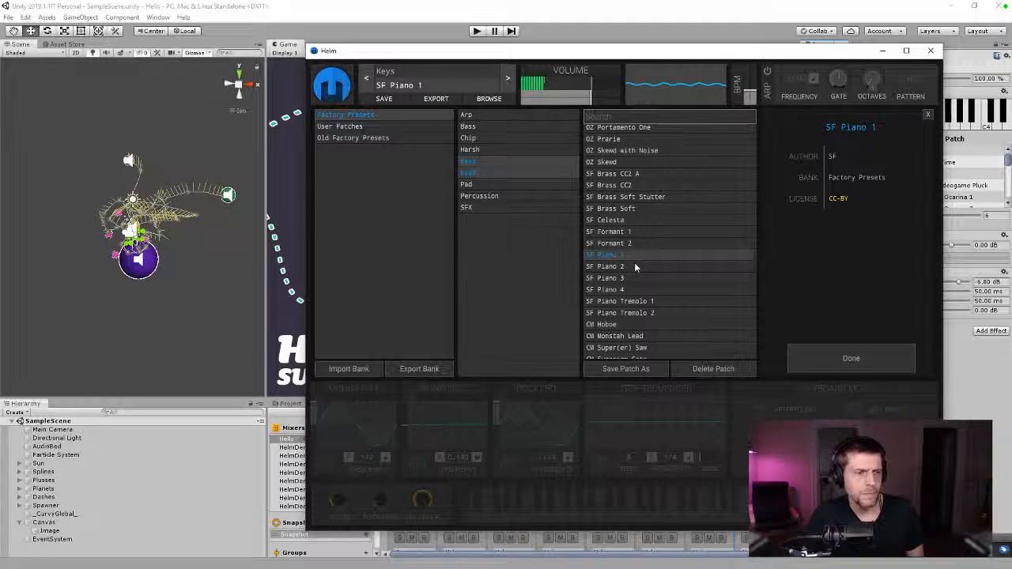
{"action": "scroll", "coordinate": [635, 266], "scroll_direction": "down", "scroll_amount": 1}
{"action": "scroll", "coordinate": [635, 267], "scroll_direction": "up", "scroll_amount": 2}
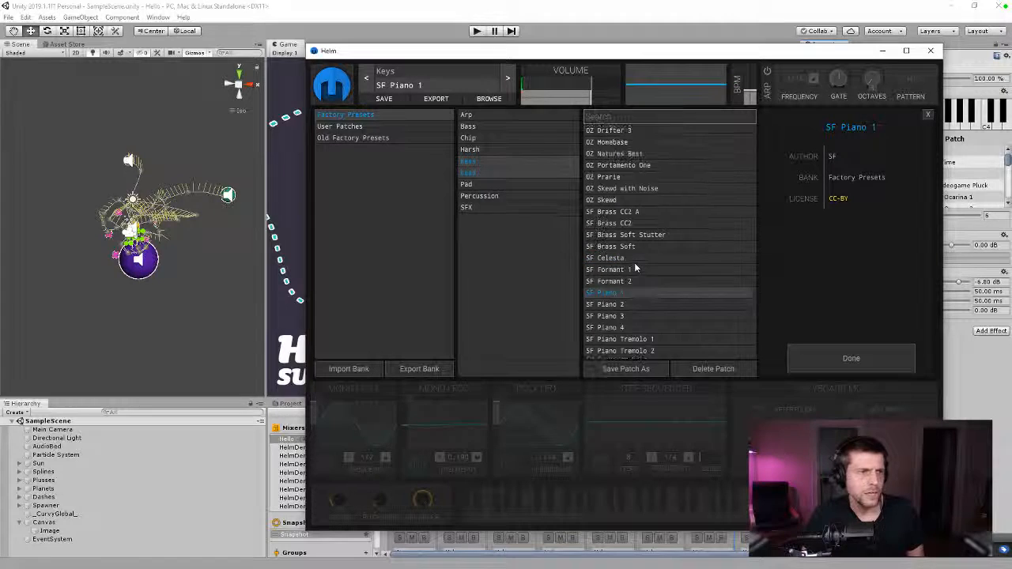
{"action": "left_click", "coordinate": [475, 161]}
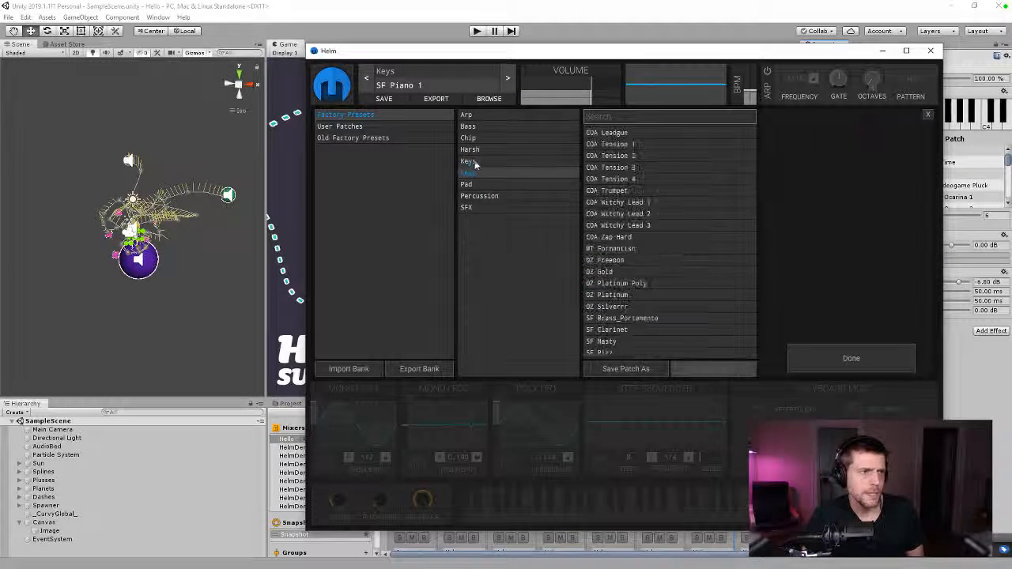
- Change the patch filter from Lead to Bass and audition the SF Contrabass patch
{"action": "left_click", "coordinate": [478, 169]}
{"action": "left_click", "coordinate": [470, 126]}
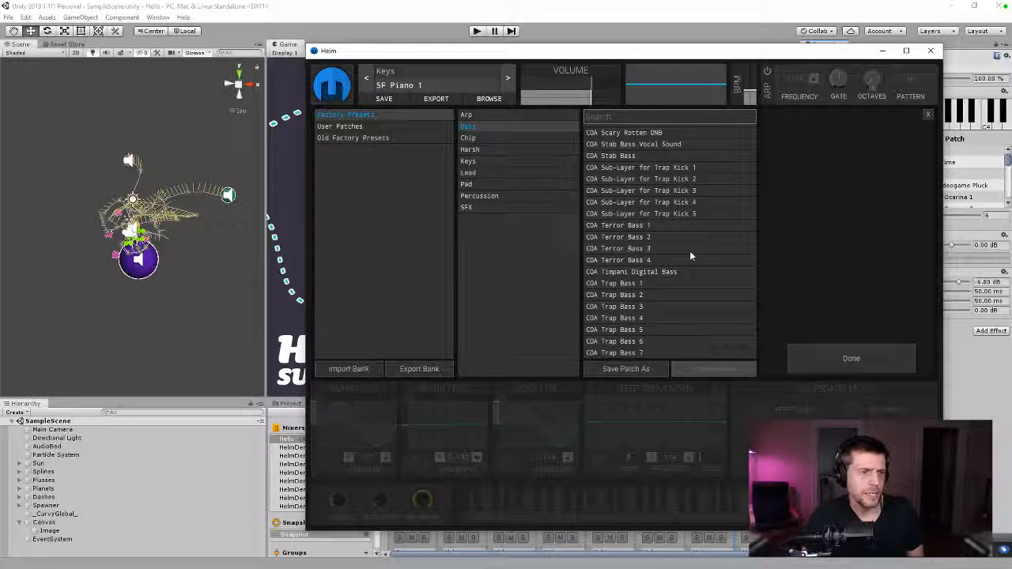
{"action": "scroll", "coordinate": [656, 271], "scroll_direction": "down", "scroll_amount": 5}
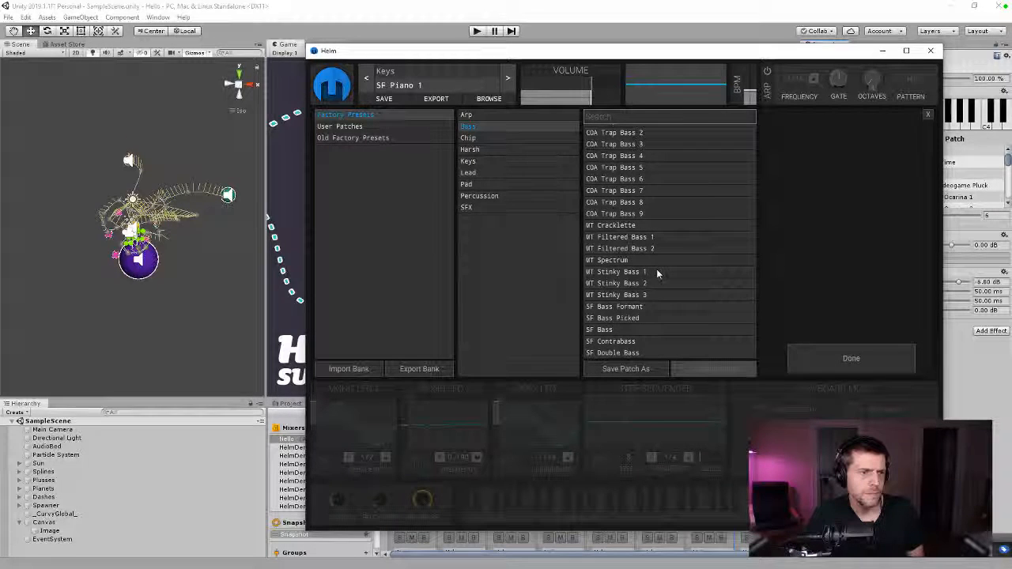
{"action": "left_click", "coordinate": [639, 340]}
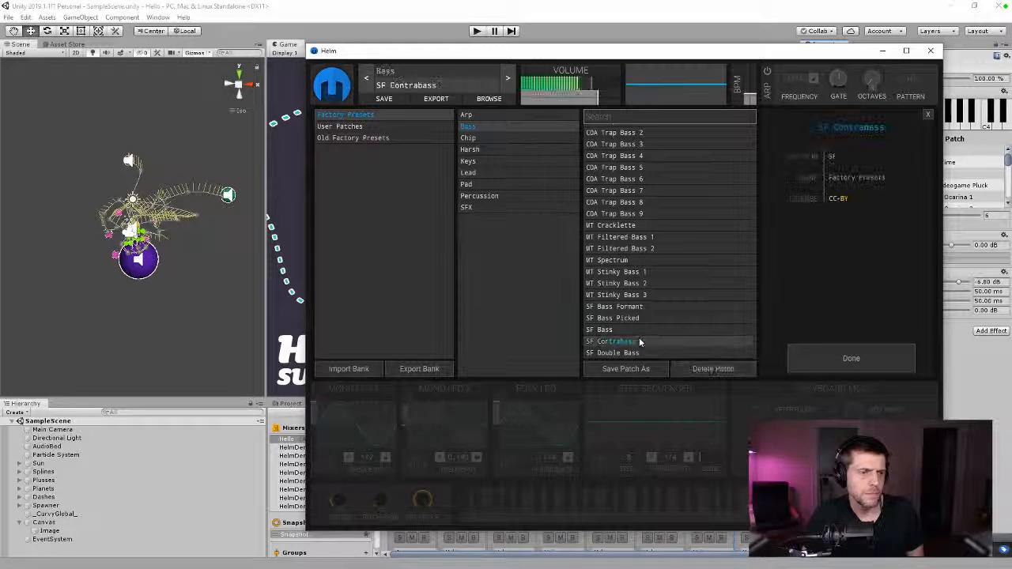
- Change the patch filter from Bass to Keys and audition SF Celesta, CM Bells and CM Pluck Time
{"action": "left_click", "coordinate": [489, 130]}
{"action": "left_click", "coordinate": [487, 160]}
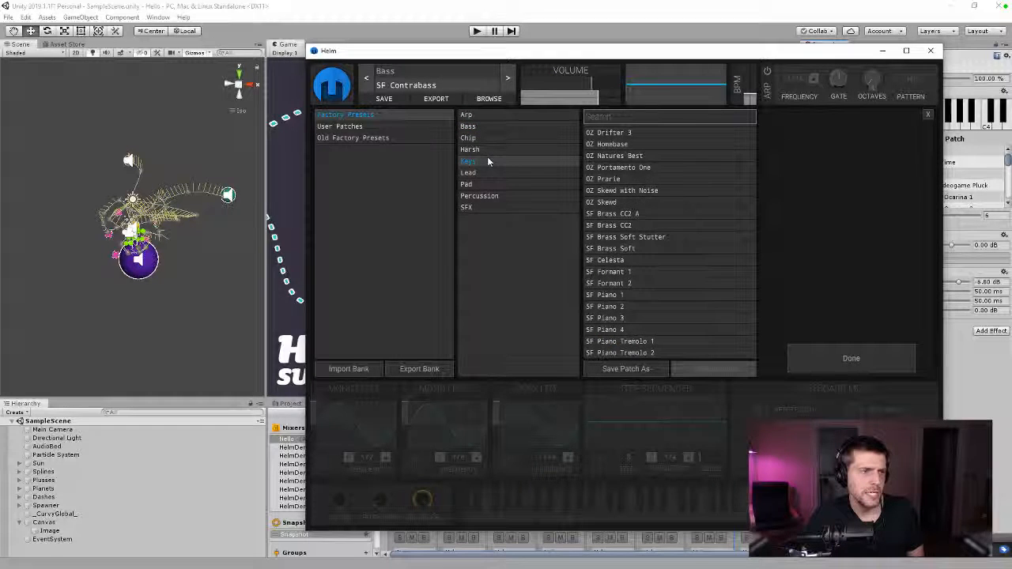
{"action": "left_click", "coordinate": [633, 260]}
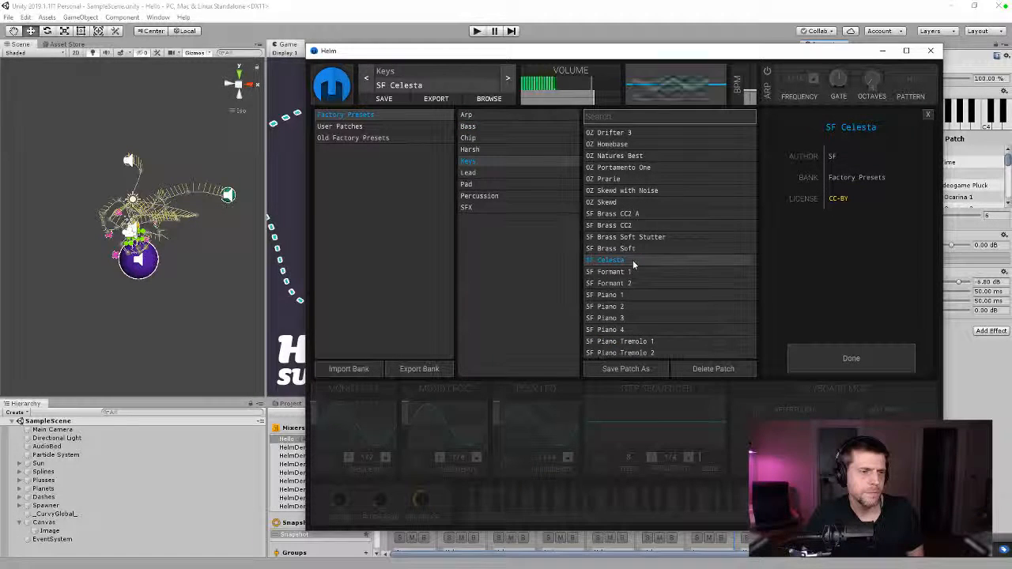
{"action": "scroll", "coordinate": [633, 237], "scroll_direction": "up", "scroll_amount": 10}
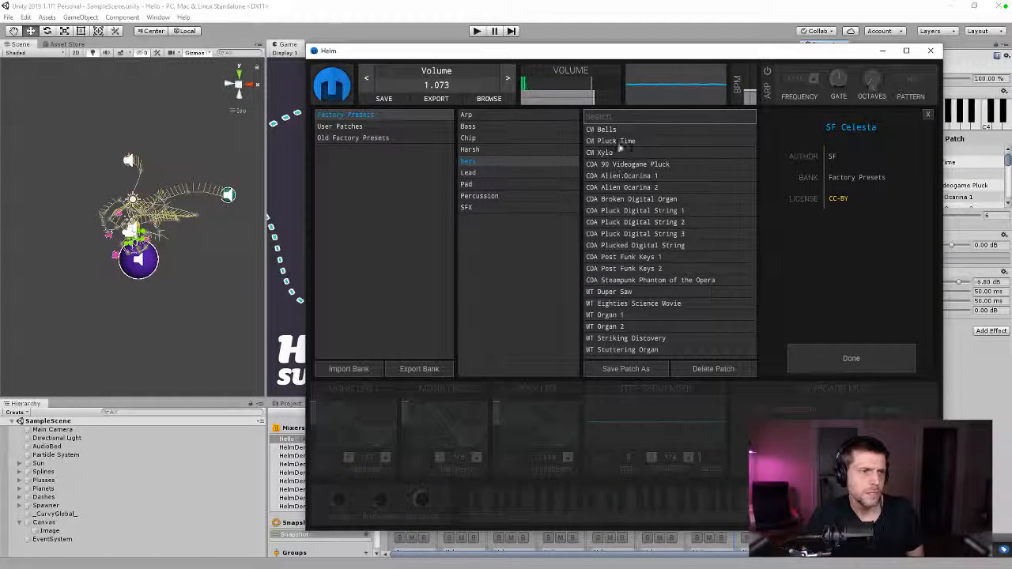
{"action": "left_click", "coordinate": [614, 130]}
{"action": "left_click", "coordinate": [619, 141]}
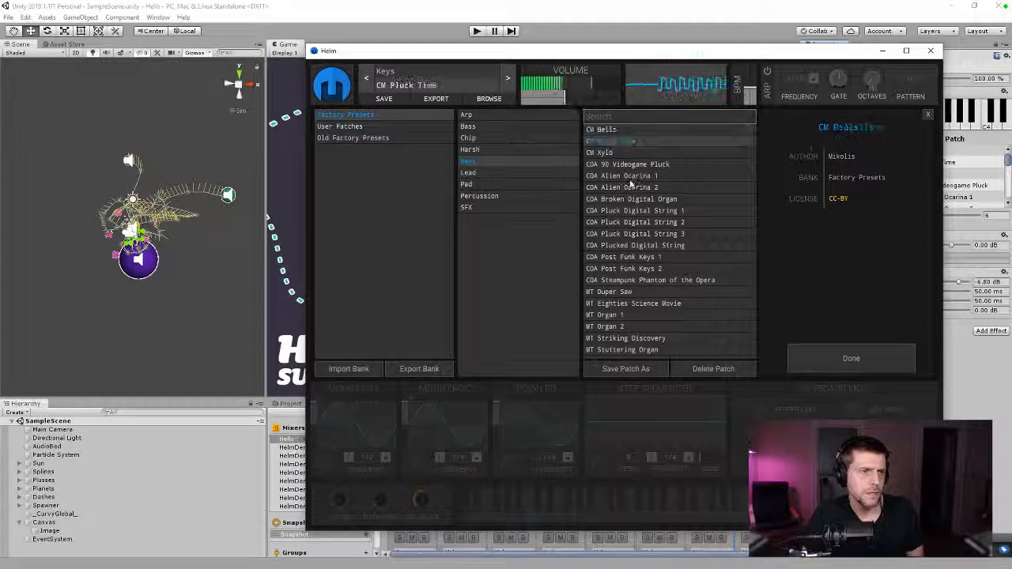
- Audition the Keys patches SF Piano 1 through SF Piano 4, replaying SF Piano 1 and ending on SF Piano 2
{"action": "scroll", "coordinate": [638, 215], "scroll_direction": "down", "scroll_amount": 10}
{"action": "left_click", "coordinate": [616, 295]}
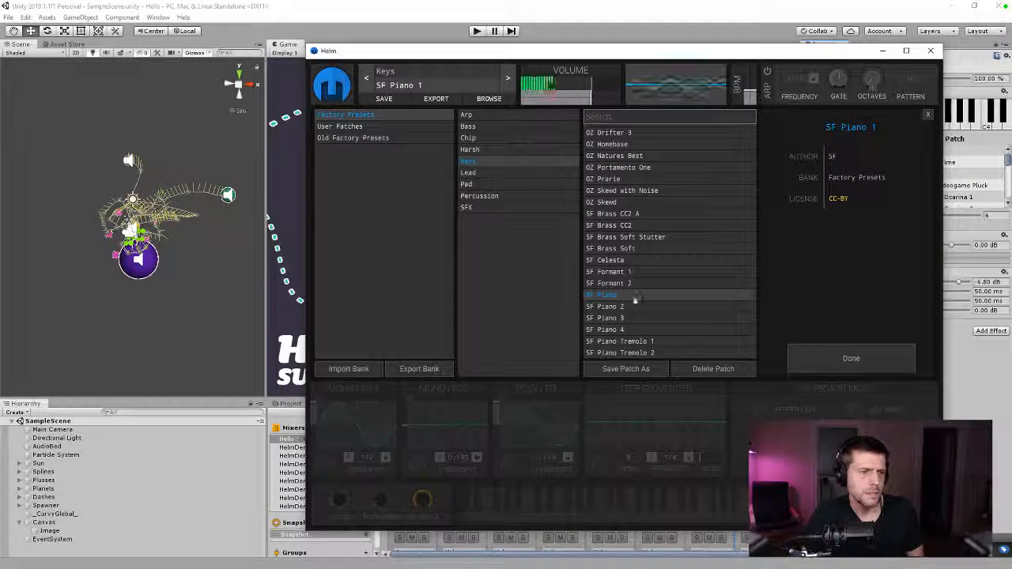
{"action": "left_click", "coordinate": [625, 306]}
{"action": "left_click", "coordinate": [624, 318]}
{"action": "left_click", "coordinate": [625, 330]}
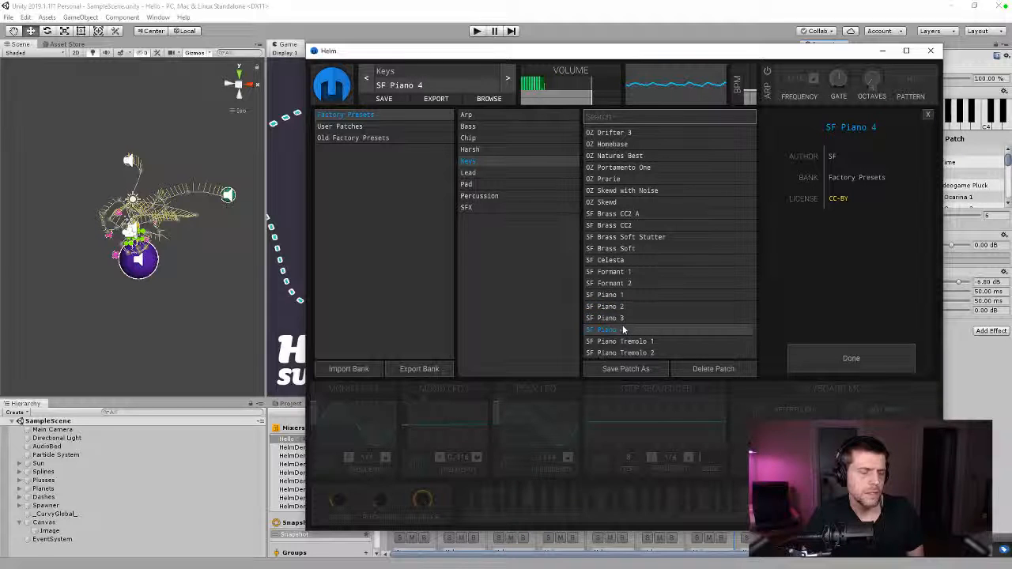
{"action": "left_click", "coordinate": [621, 296]}
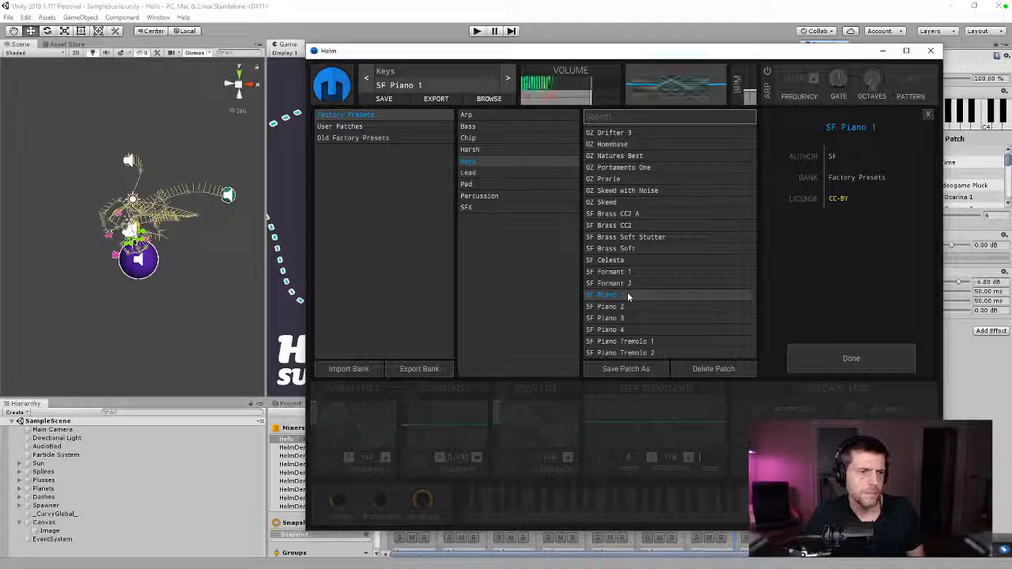
{"action": "left_click", "coordinate": [631, 306]}
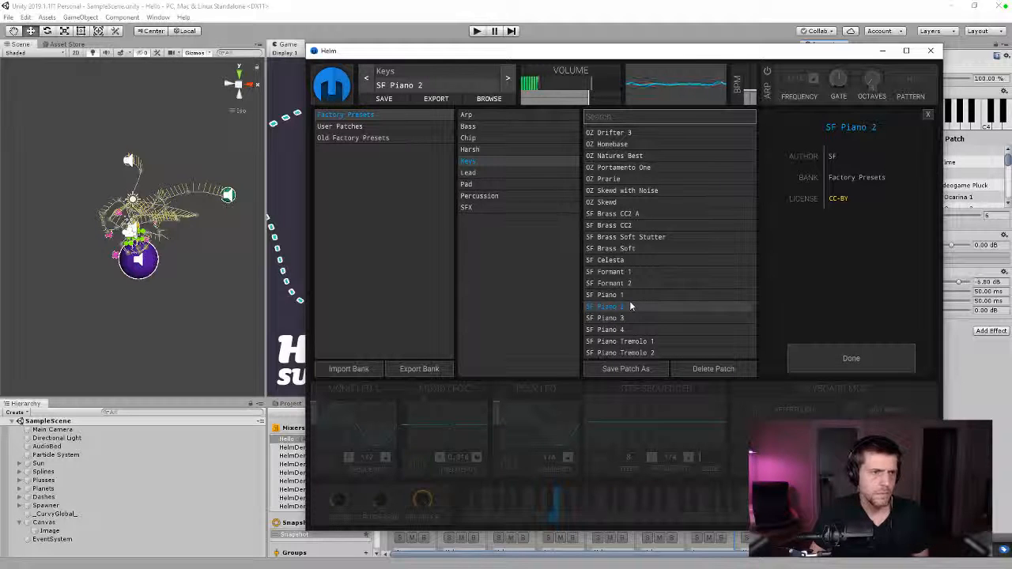
- Audition OZ Prarie, OZ Natures Best, SF Piano 2, SF Piano 1 and SF Formant 1, ending on SF Celesta
{"action": "left_click", "coordinate": [605, 179]}
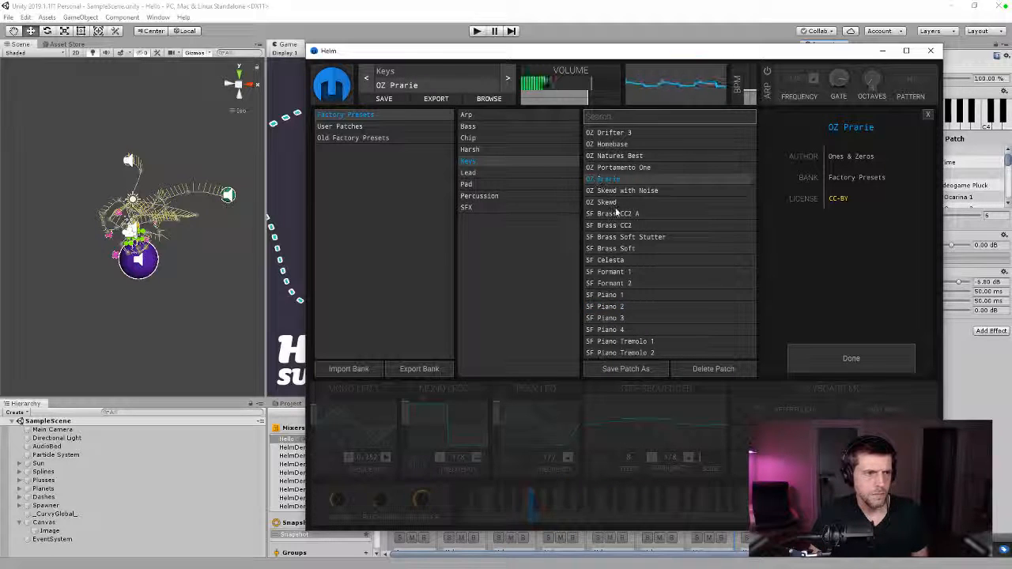
{"action": "left_click", "coordinate": [623, 156]}
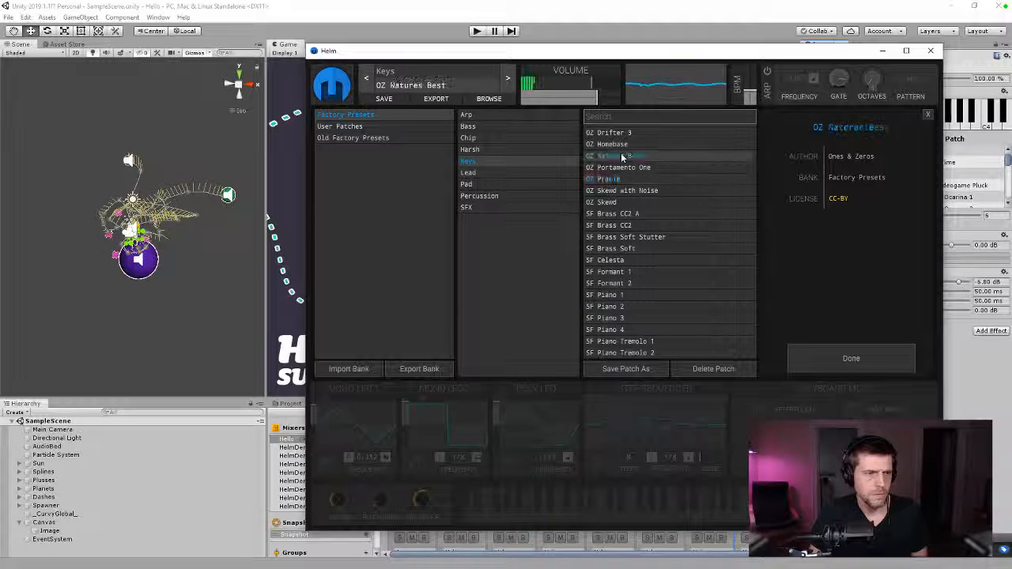
{"action": "left_click", "coordinate": [616, 308]}
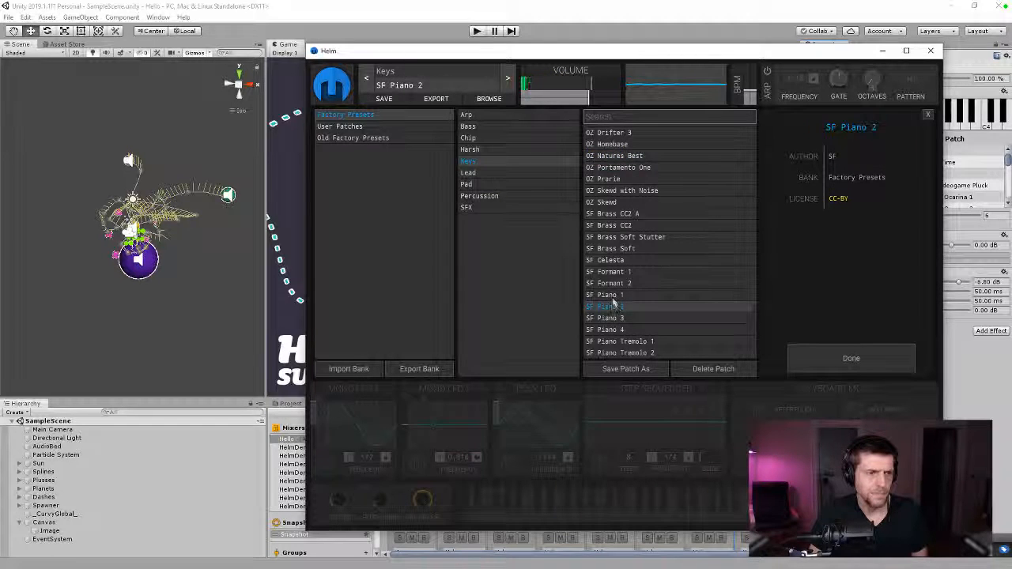
{"action": "left_click", "coordinate": [614, 293]}
{"action": "left_click", "coordinate": [617, 272]}
{"action": "left_click", "coordinate": [615, 261]}
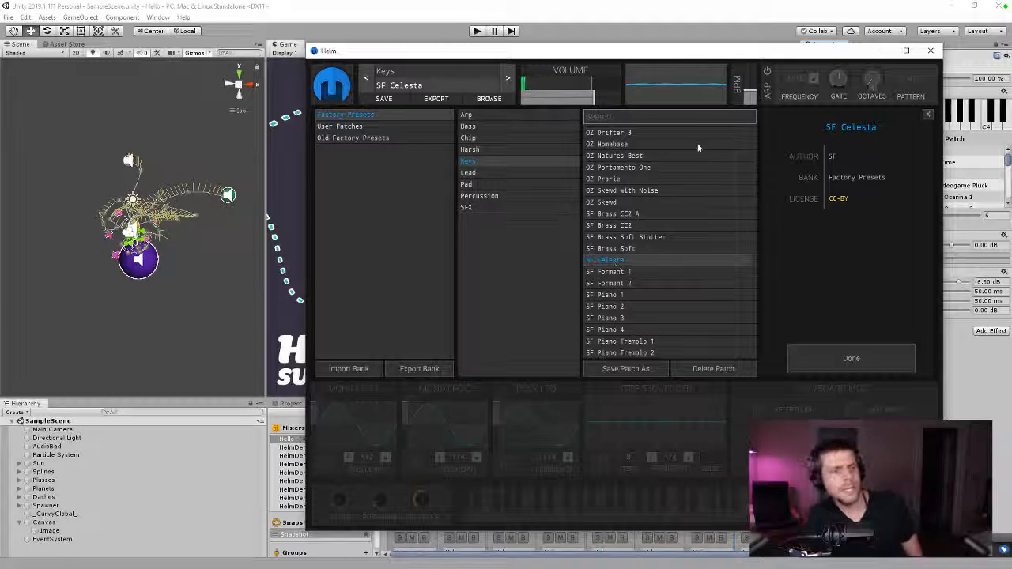
- Switch to Unity, load the SF Celesta Keys patch on the QuaserSynthesizer mixer channel and play the scene
{"action": "left_click", "coordinate": [728, 30]}
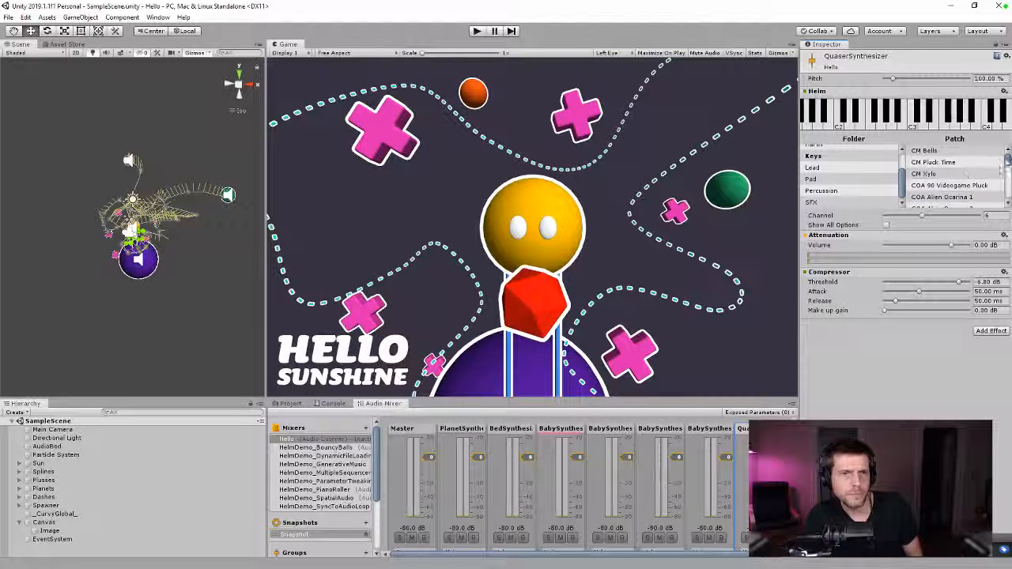
{"action": "scroll", "coordinate": [965, 173], "scroll_direction": "down", "scroll_amount": 10}
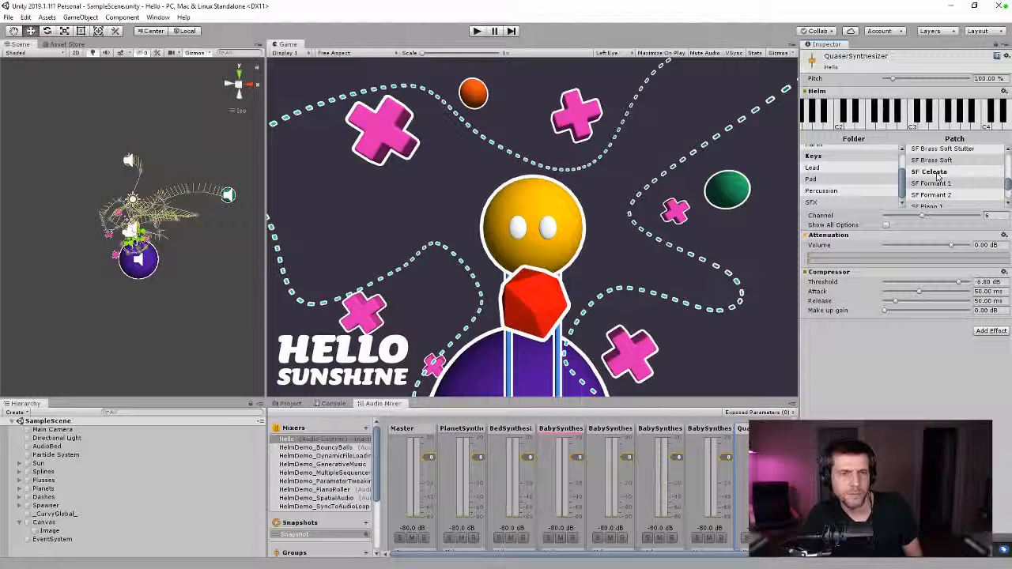
{"action": "left_click", "coordinate": [477, 31]}
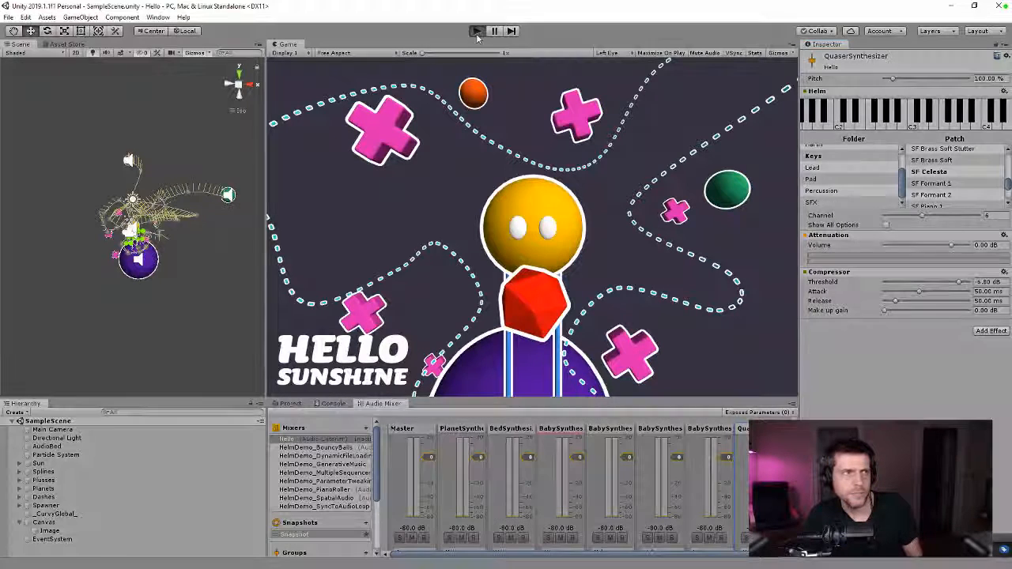
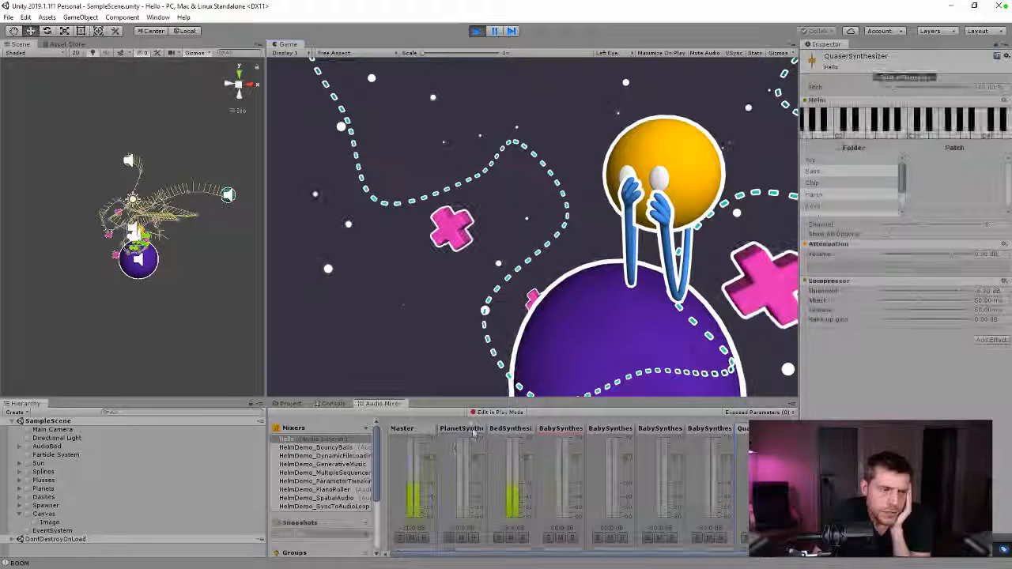
- Examine the Helm settings of the bed, planet, baby and quaser synthesizer channels while the scene plays, and stop playback
{"action": "left_click", "coordinate": [510, 429]}
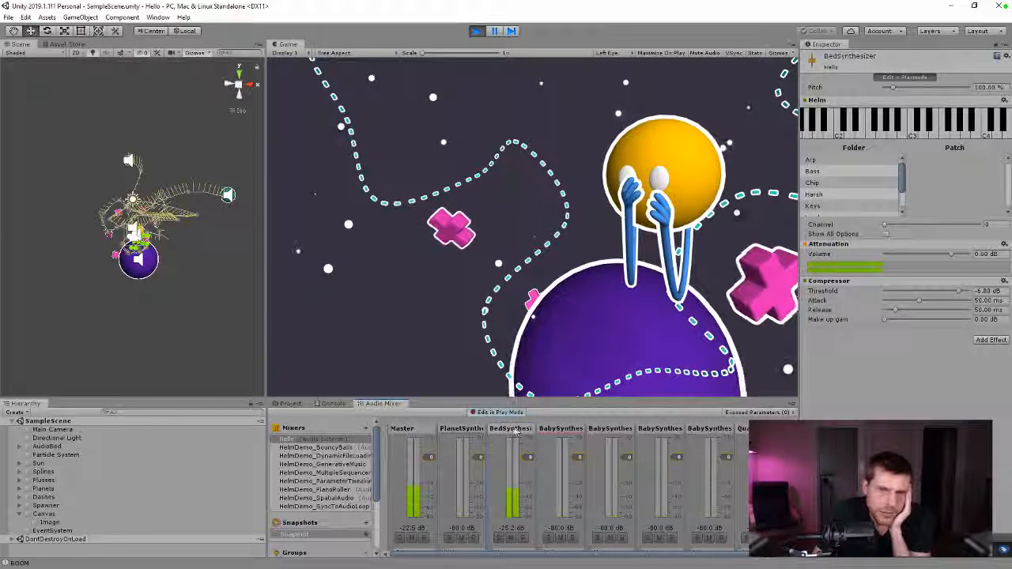
{"action": "left_click", "coordinate": [472, 430]}
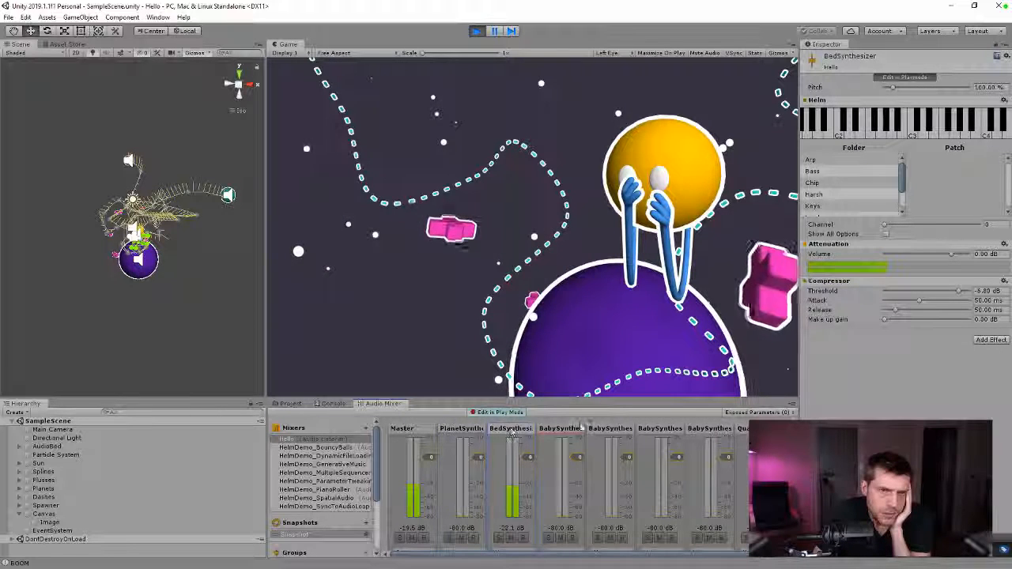
{"action": "left_click", "coordinate": [561, 429]}
{"action": "left_click", "coordinate": [611, 430]}
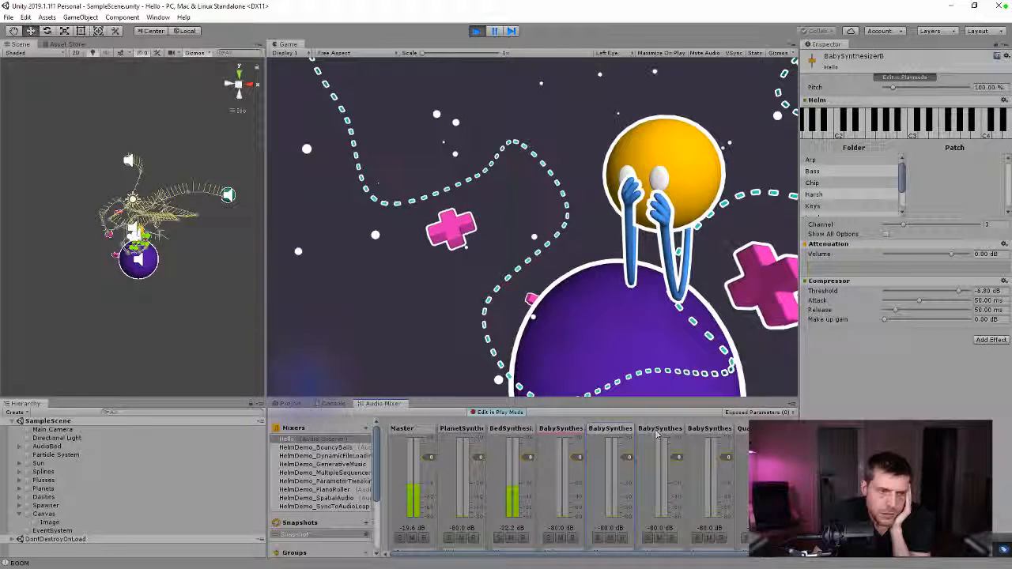
{"action": "left_click", "coordinate": [659, 430]}
{"action": "left_click", "coordinate": [709, 431]}
{"action": "left_click", "coordinate": [757, 430]}
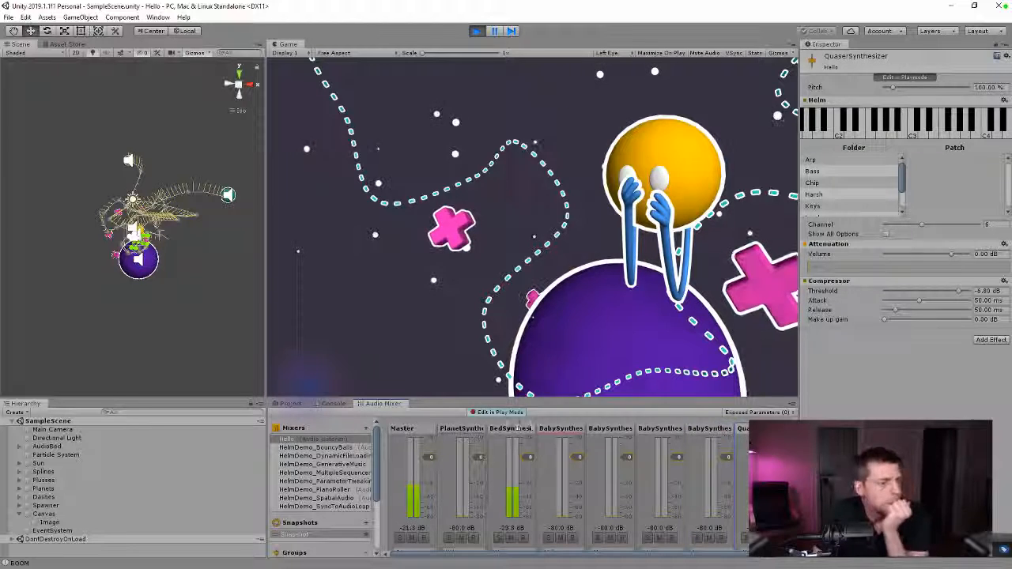
{"action": "left_click", "coordinate": [511, 431]}
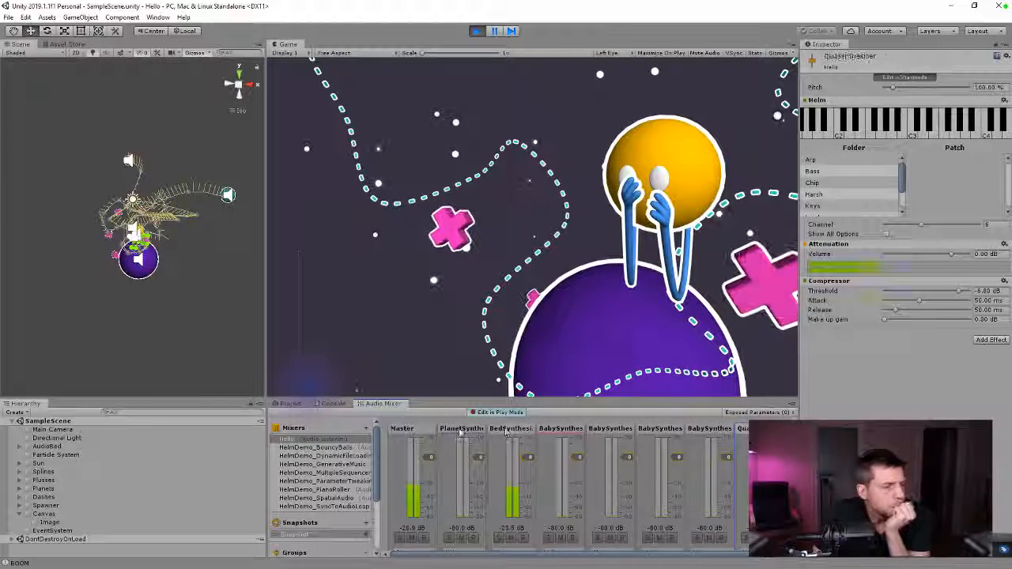
{"action": "left_click", "coordinate": [458, 431]}
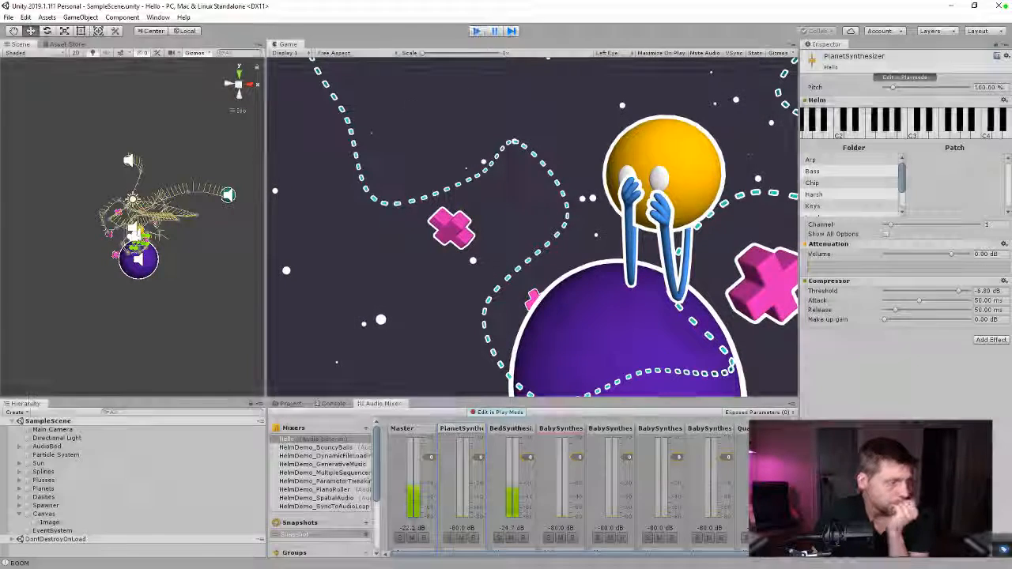
{"action": "left_click", "coordinate": [476, 30]}
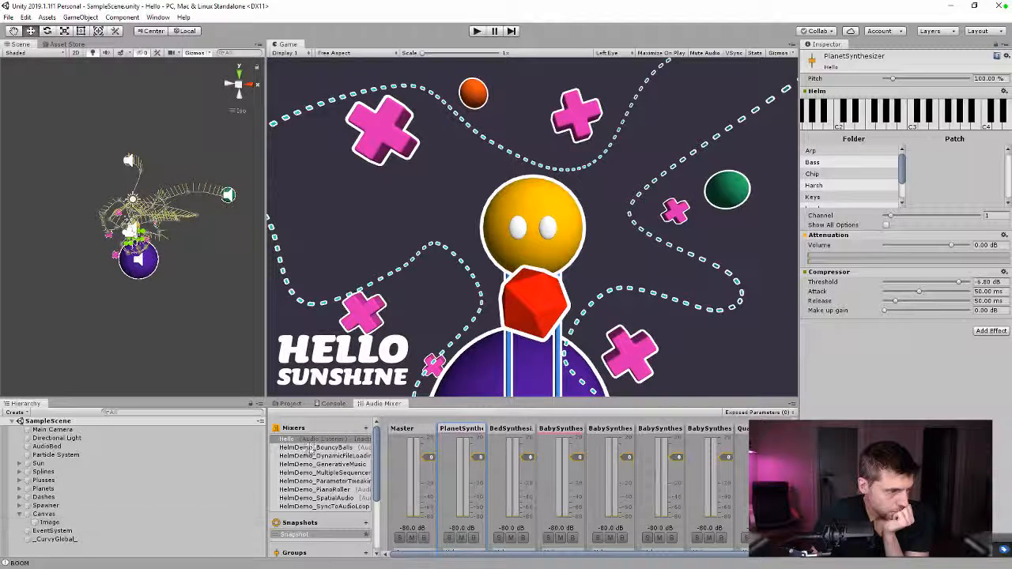
- Expand the Prefabs folder and examine the Helm components of BabyA, including with all four baby prefabs selected together
{"action": "left_click", "coordinate": [289, 404]}
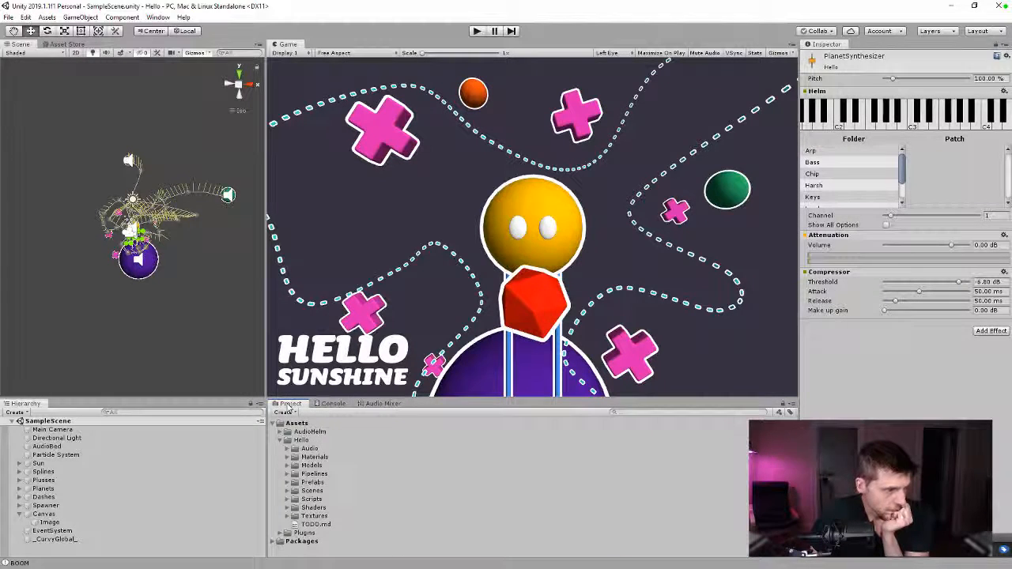
{"action": "left_click", "coordinate": [287, 482]}
{"action": "left_click", "coordinate": [330, 491]}
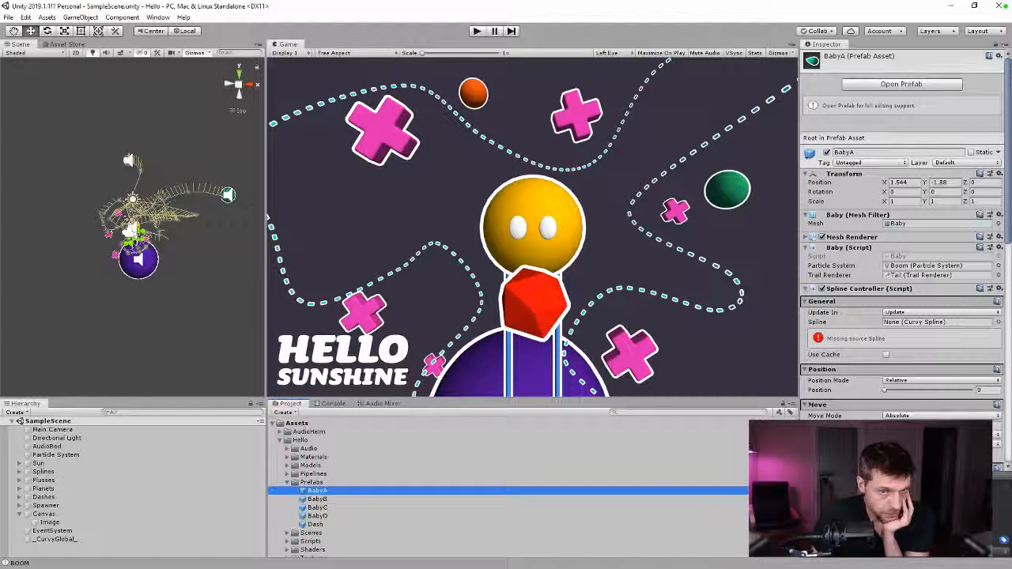
{"action": "left_click_drag", "start_coordinate": [1008, 158], "coordinate": [1008, 376]}
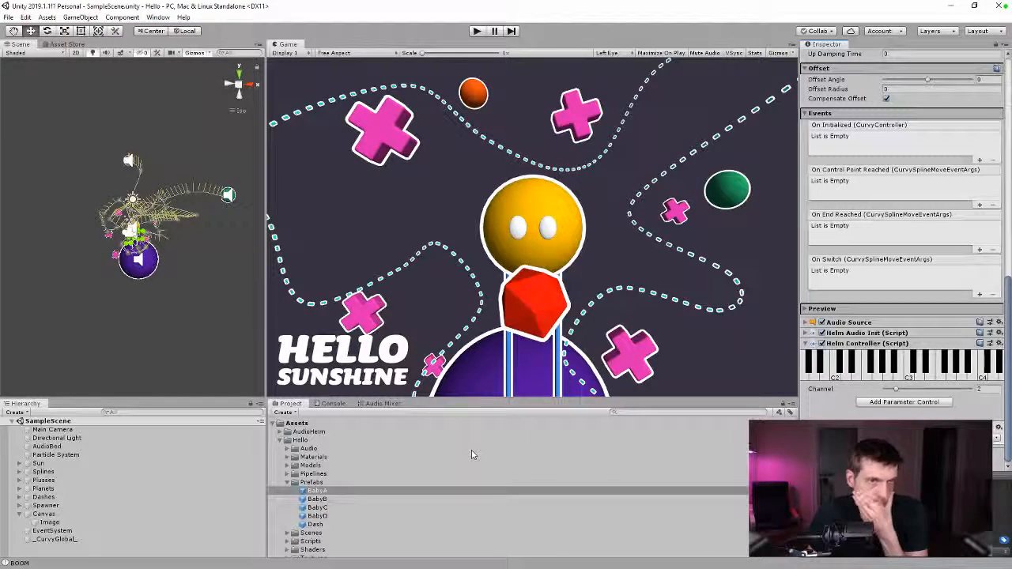
{"action": "left_click", "coordinate": [317, 515], "text": "shift"}
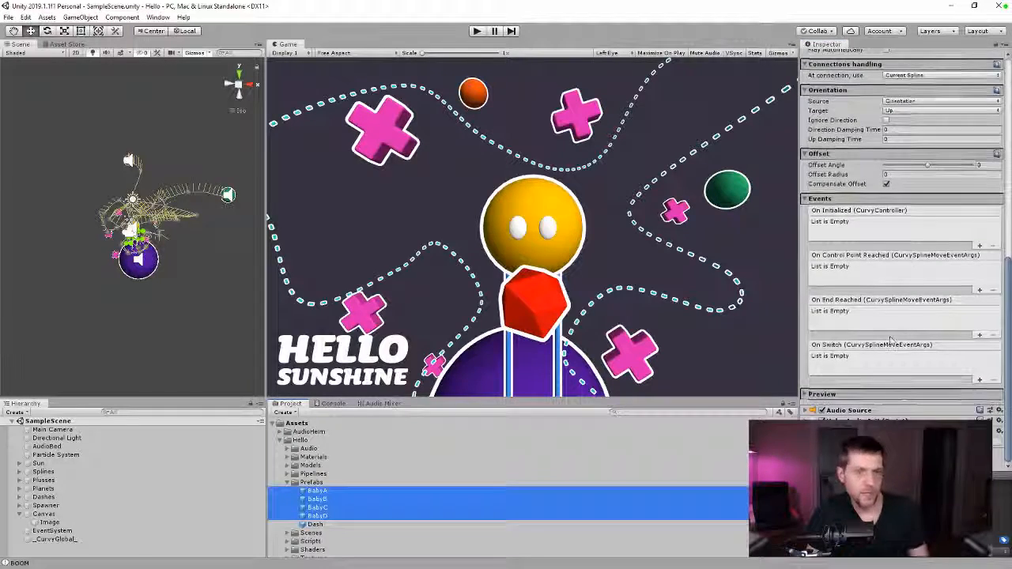
{"action": "scroll", "coordinate": [901, 237], "scroll_direction": "down", "scroll_amount": 10}
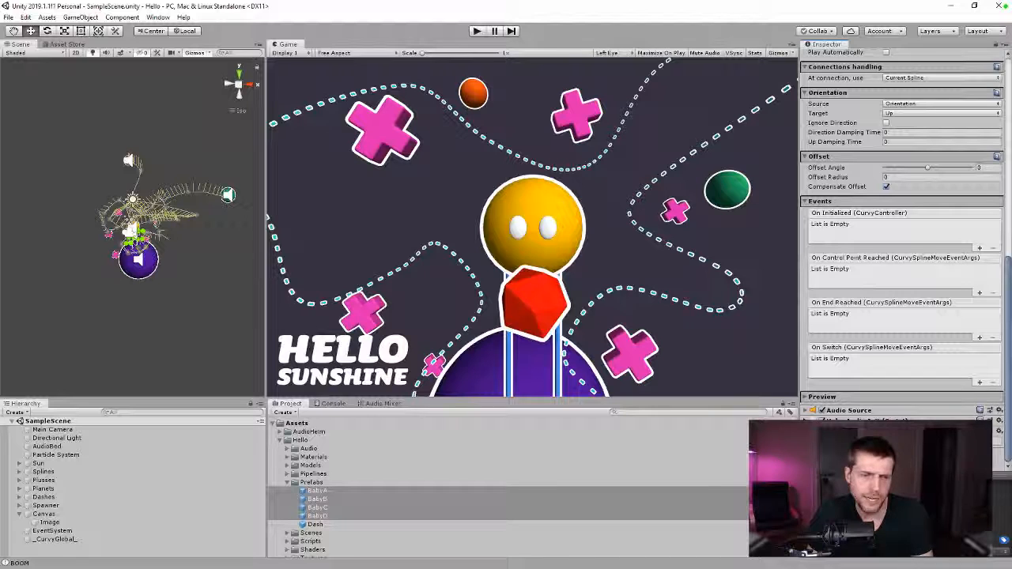
- Assign QuaserSynthesizer as the BabyA prefab's synthesizer mixer group and set its Helm Controller channel to 5
{"action": "left_click", "coordinate": [317, 491]}
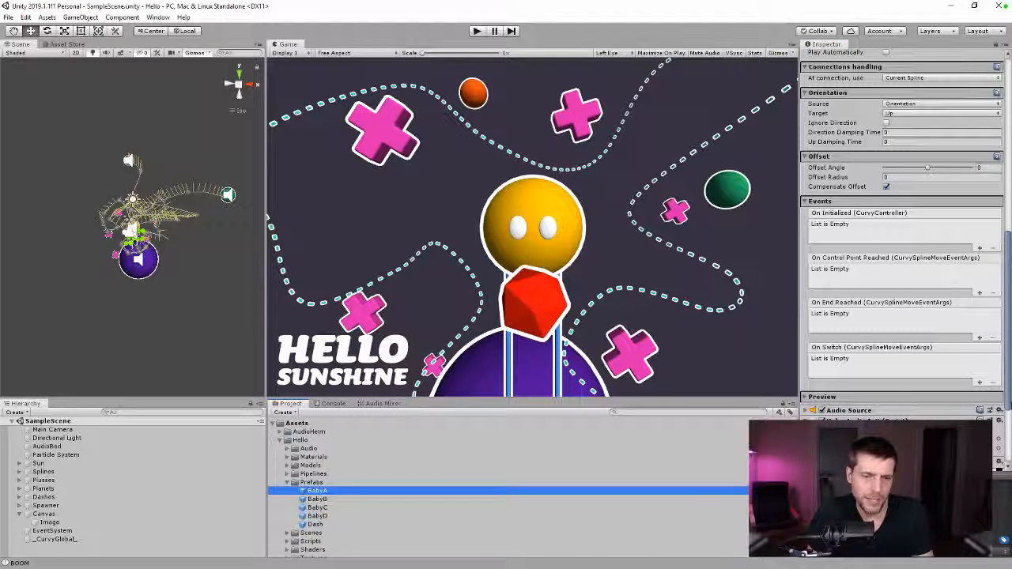
{"action": "scroll", "coordinate": [998, 449], "scroll_direction": "down", "scroll_amount": 3}
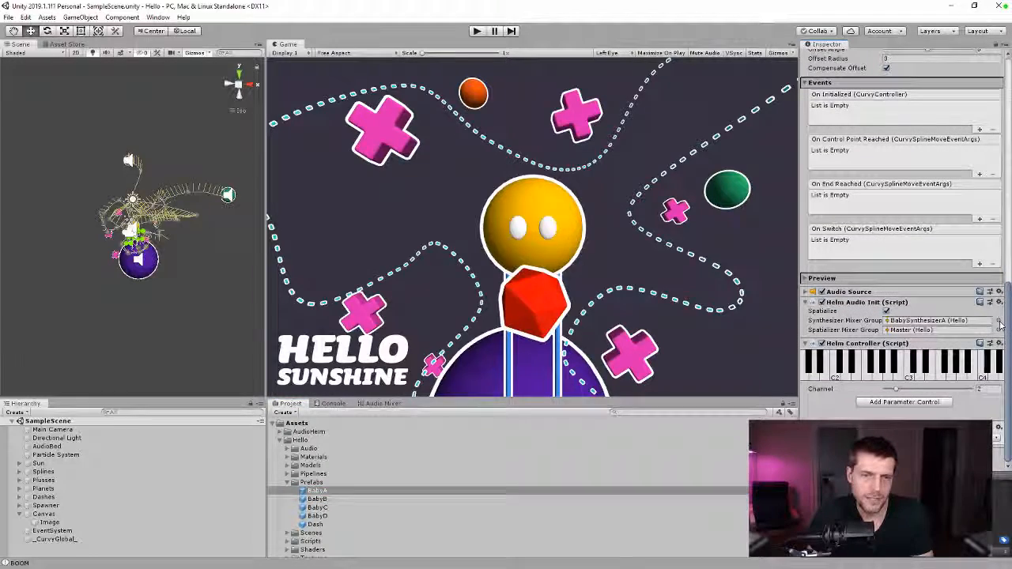
{"action": "left_click", "coordinate": [997, 320]}
{"action": "double_click", "coordinate": [397, 382]}
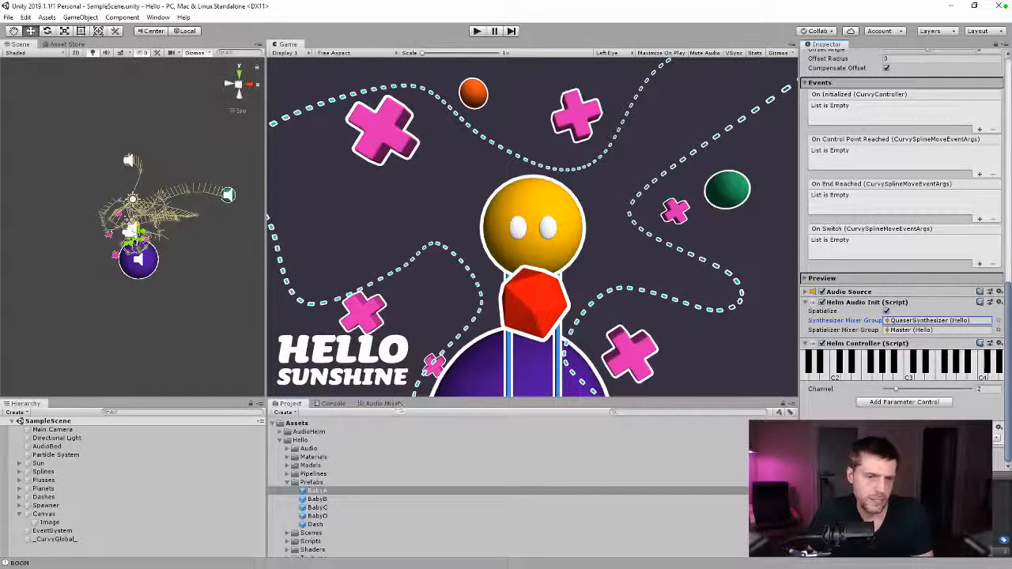
{"action": "left_click", "coordinate": [896, 389]}
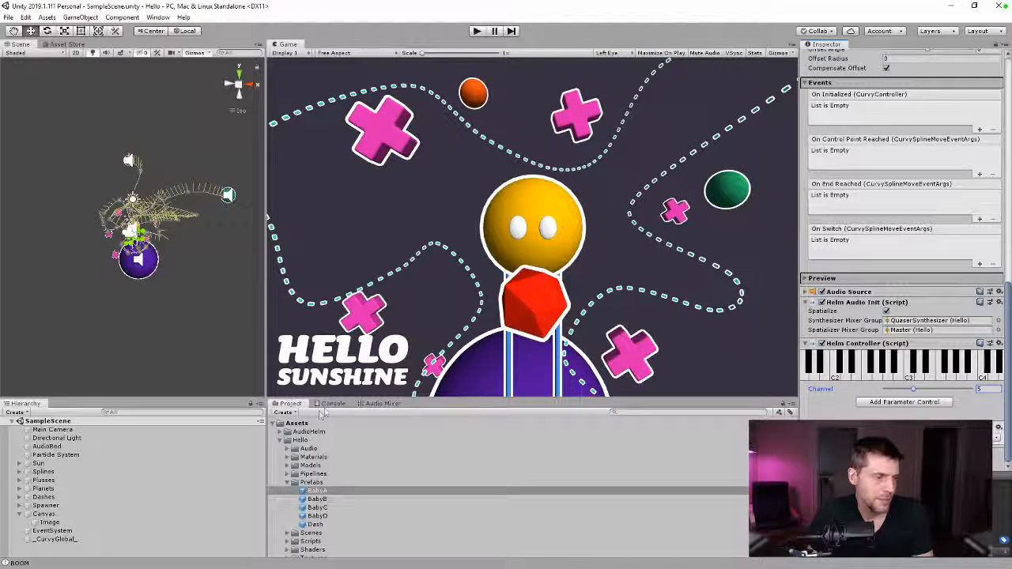
- Check the QuaserSynthesizer mixer group's Helm channel and set the BabyA prefab's Helm Controller channel to 6
{"action": "left_click", "coordinate": [379, 403]}
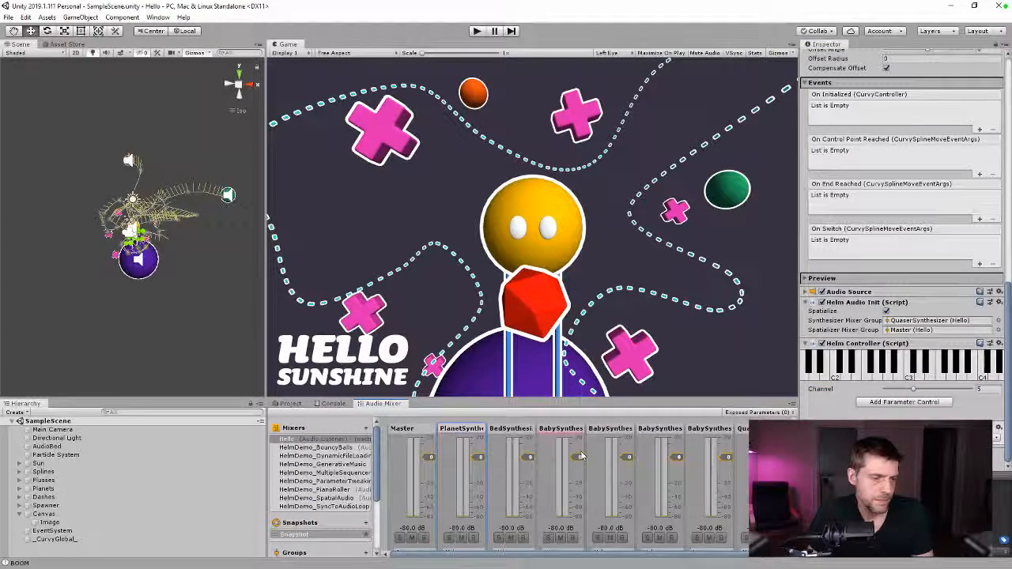
{"action": "left_click", "coordinate": [759, 454]}
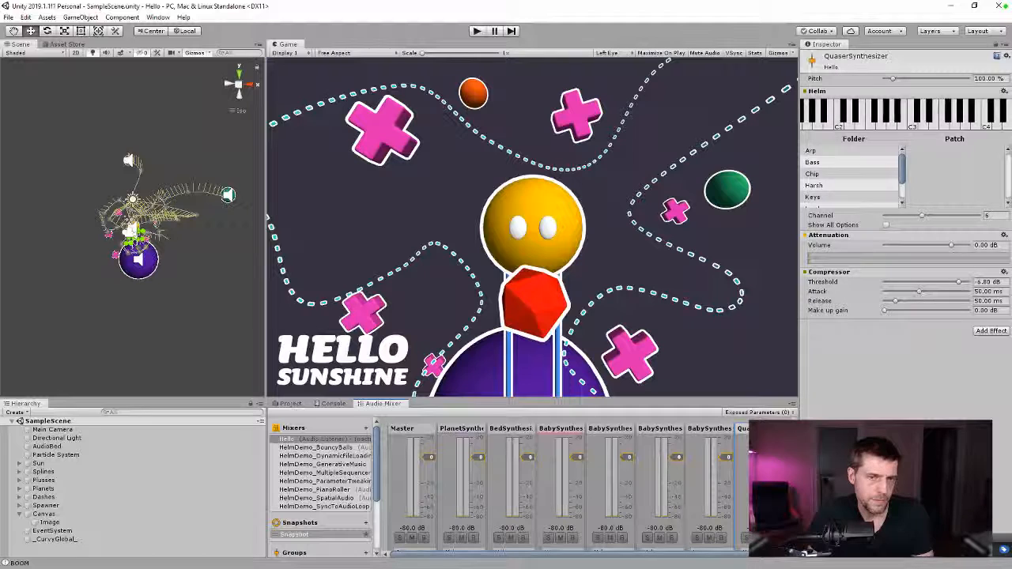
{"action": "left_click", "coordinate": [290, 404]}
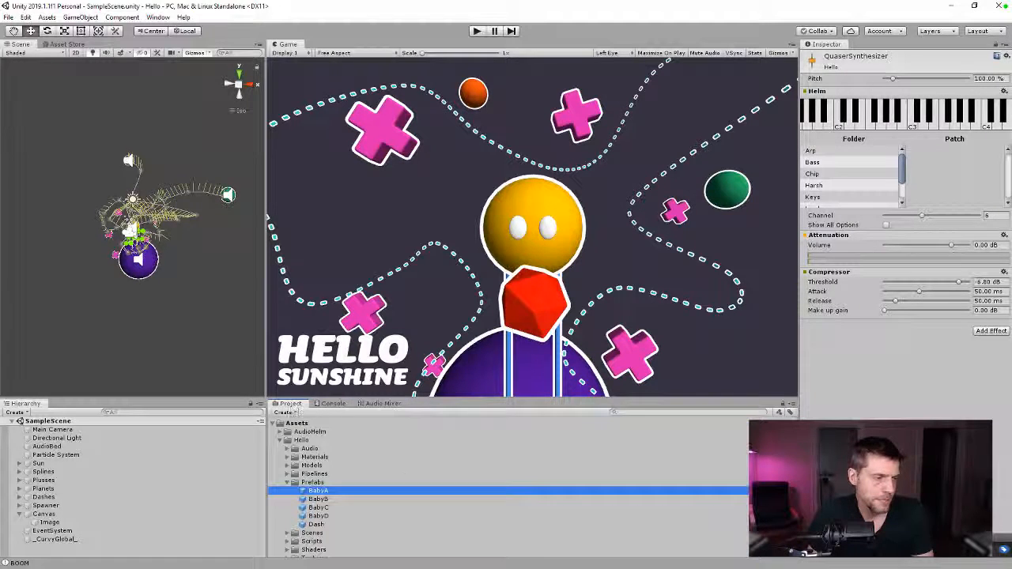
{"action": "left_click", "coordinate": [316, 491]}
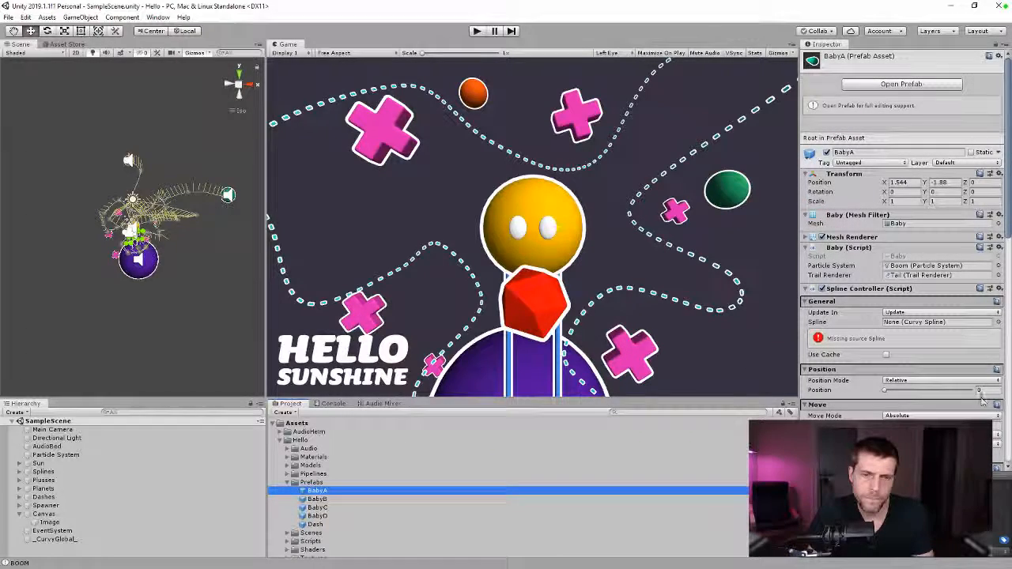
{"action": "left_click_drag", "start_coordinate": [1005, 226], "coordinate": [993, 465]}
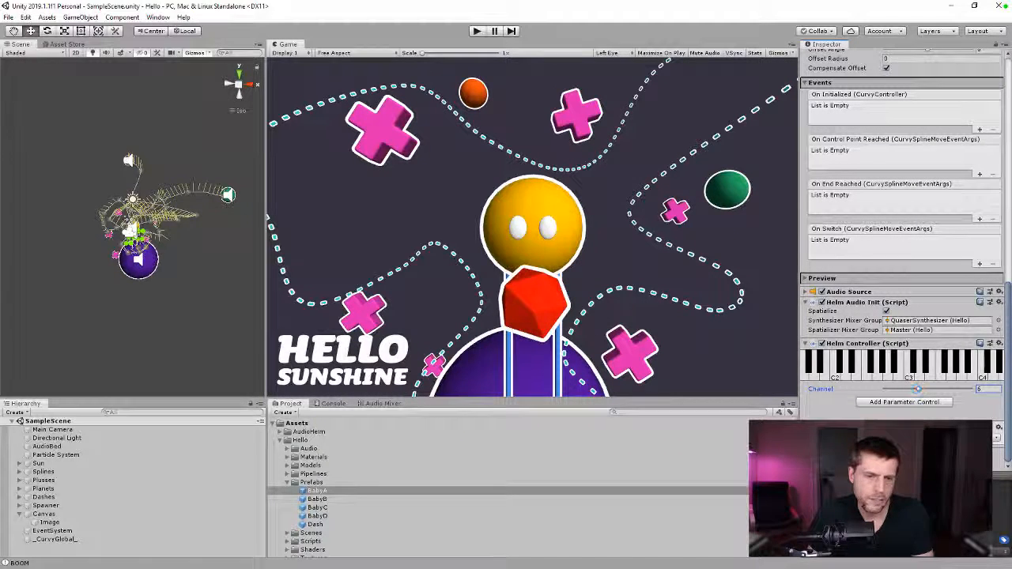
- Assign QuaserSynthesizer as the BabyB prefab's synthesizer mixer group and set its Helm Controller channel to 6
{"action": "left_click", "coordinate": [318, 499]}
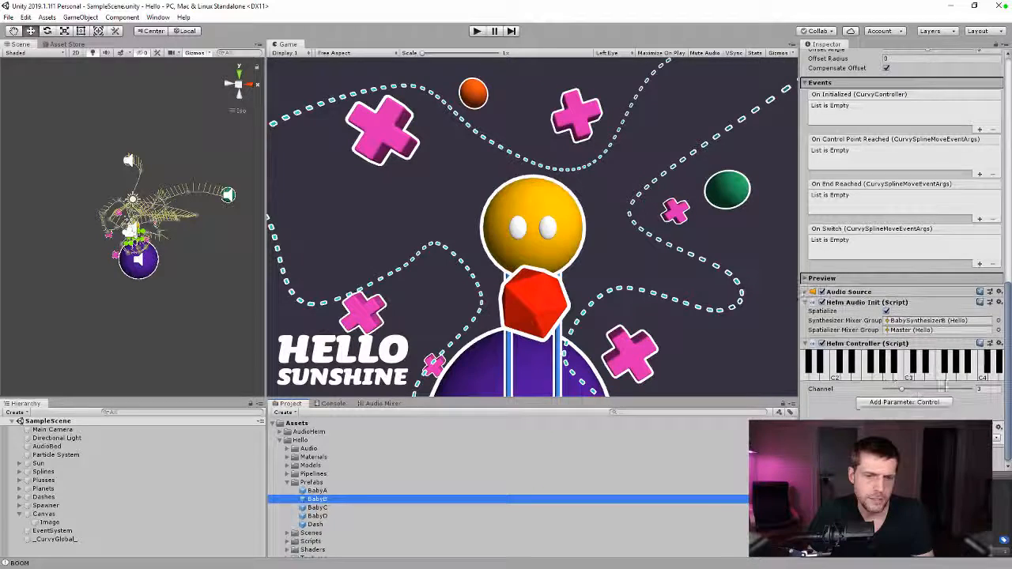
{"action": "left_click", "coordinate": [998, 321]}
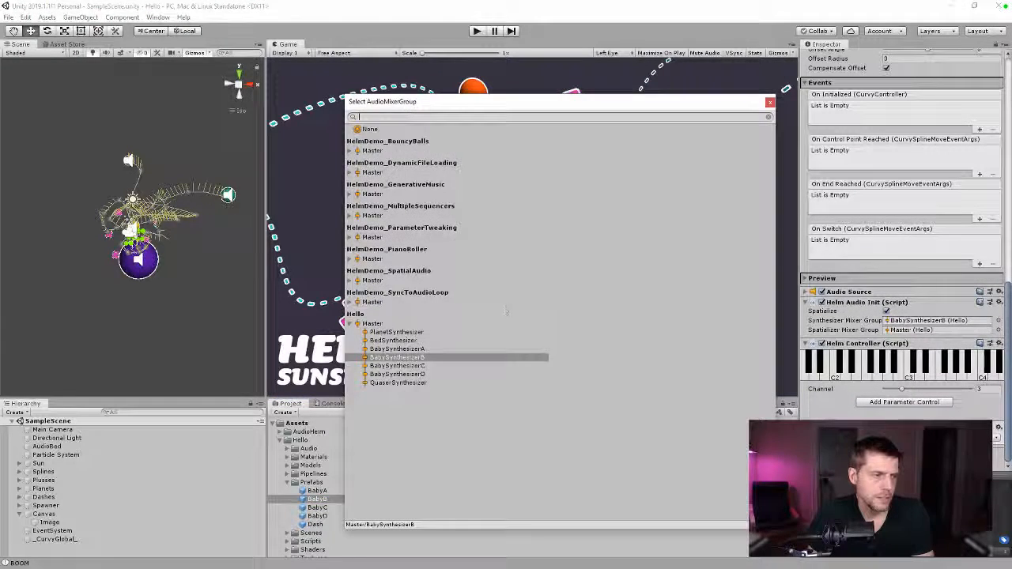
{"action": "double_click", "coordinate": [415, 384]}
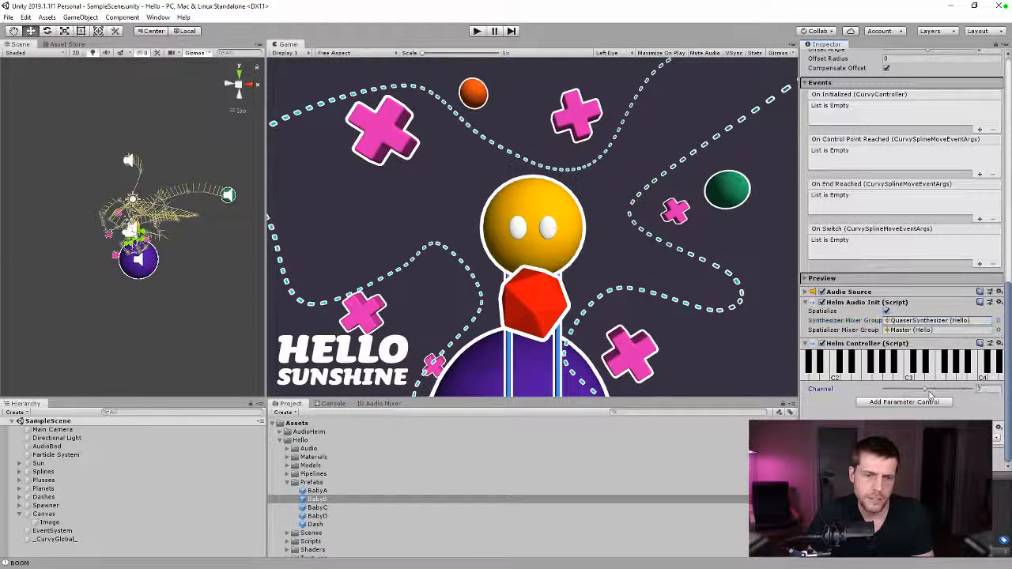
{"action": "left_click_drag", "start_coordinate": [929, 393], "coordinate": [925, 393]}
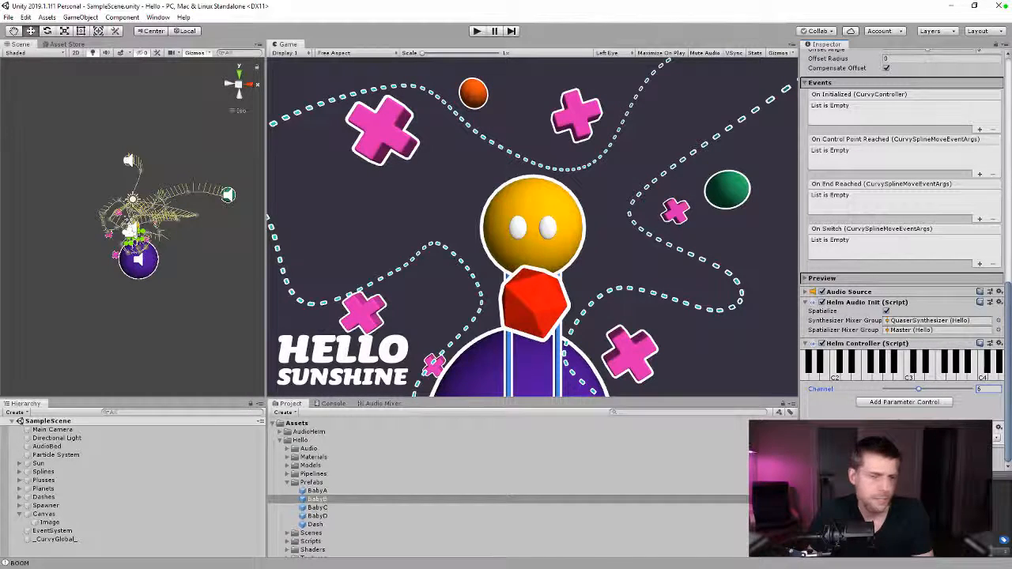
- Assign QuaserSynthesizer as the BabyC prefab's synthesizer mixer group and set its Helm Controller channel to 6
{"action": "left_click", "coordinate": [333, 507]}
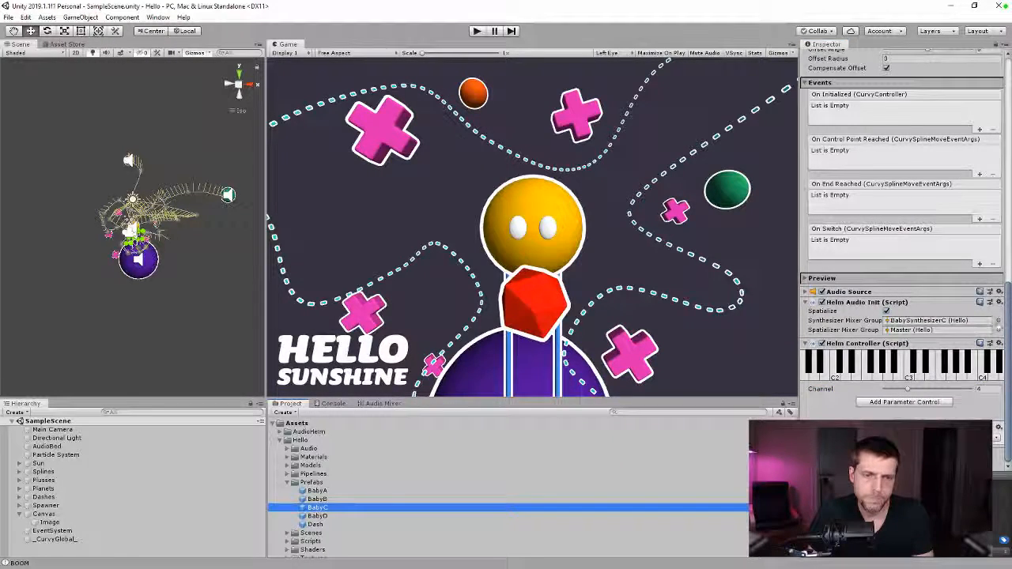
{"action": "left_click", "coordinate": [998, 320]}
{"action": "double_click", "coordinate": [383, 385]}
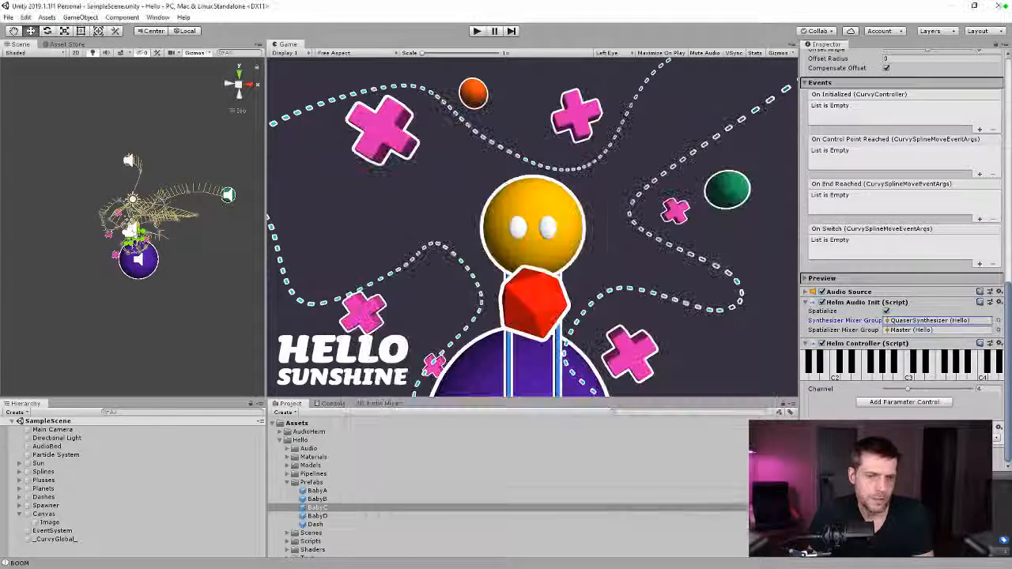
{"action": "left_click_drag", "start_coordinate": [907, 393], "coordinate": [915, 393]}
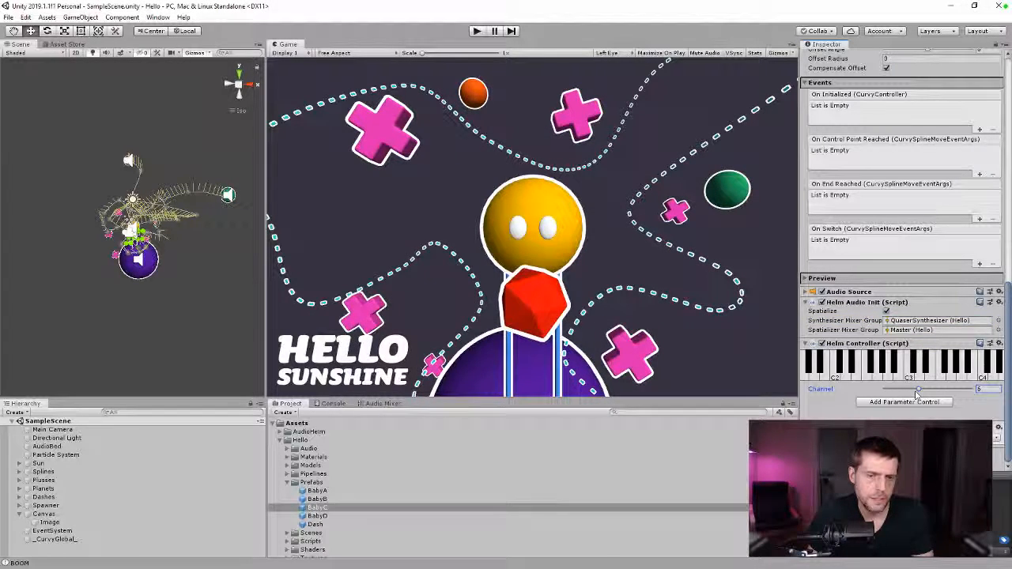
- Set the BabyD prefab's Helm Controller channel to 6 and assign QuaserSynthesizer as its synthesizer mixer group
{"action": "left_click", "coordinate": [317, 516]}
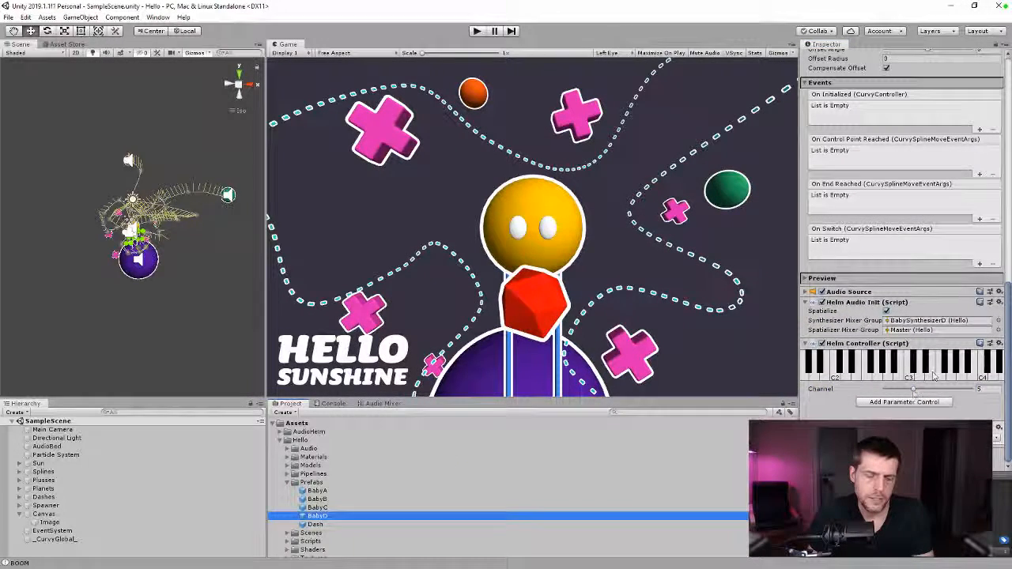
{"action": "left_click_drag", "start_coordinate": [913, 393], "coordinate": [919, 392]}
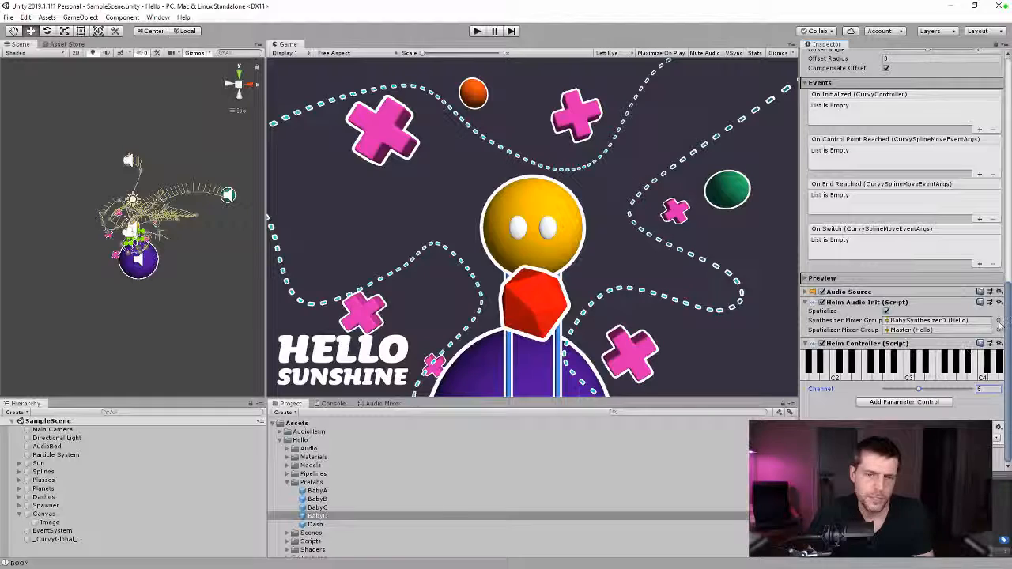
{"action": "left_click", "coordinate": [998, 324]}
{"action": "double_click", "coordinate": [387, 379]}
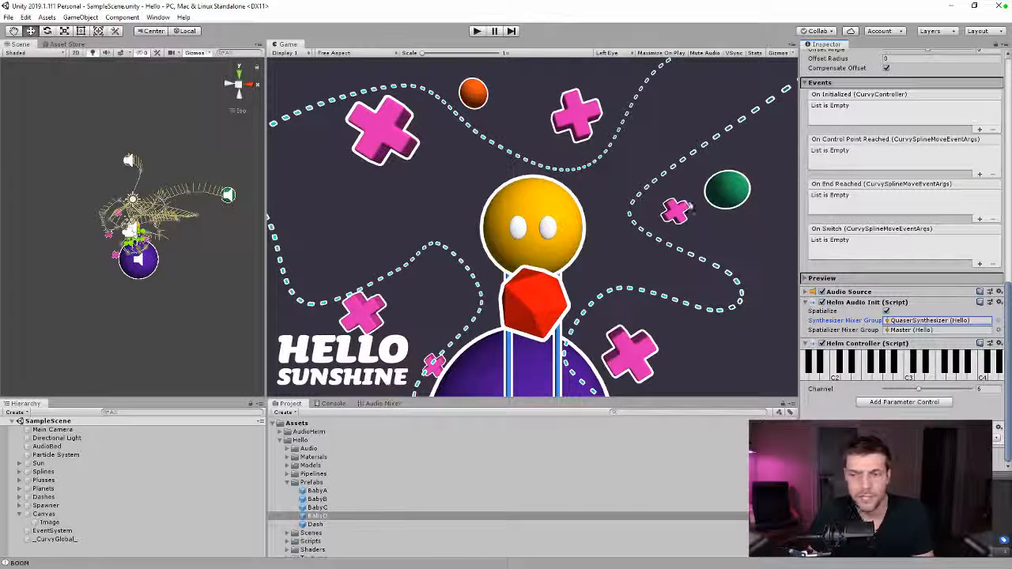
- Play the scene to hear the rerouted babies, stop it, and check BabyA's mixer group and Helm channel
{"action": "left_click", "coordinate": [476, 31]}
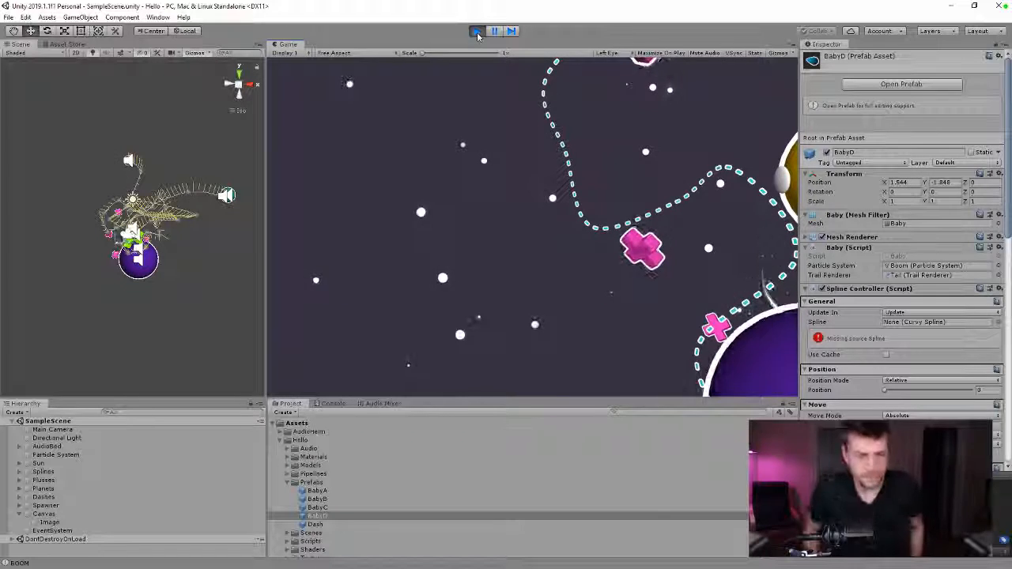
{"action": "left_click", "coordinate": [477, 31]}
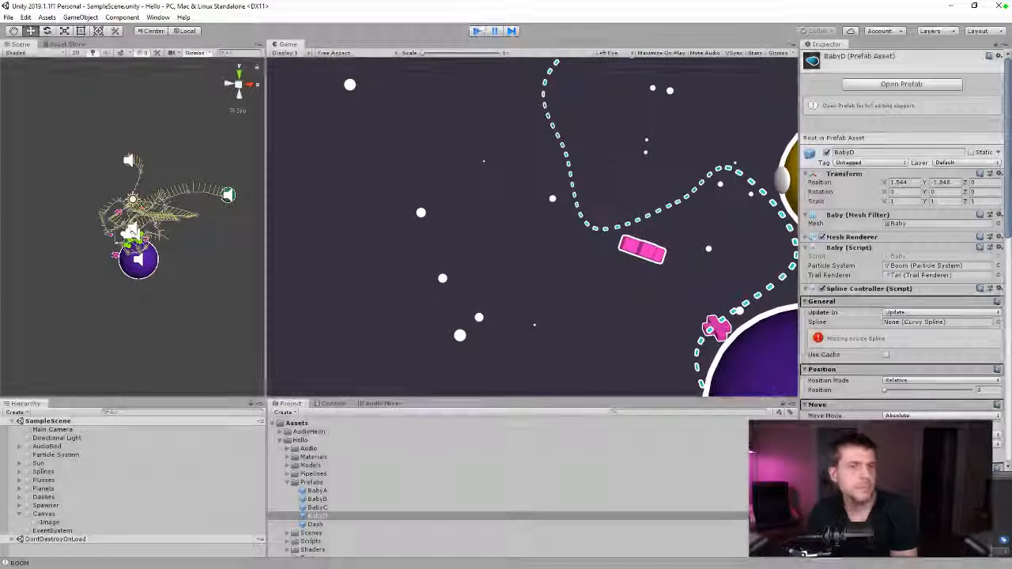
{"action": "left_click", "coordinate": [340, 491]}
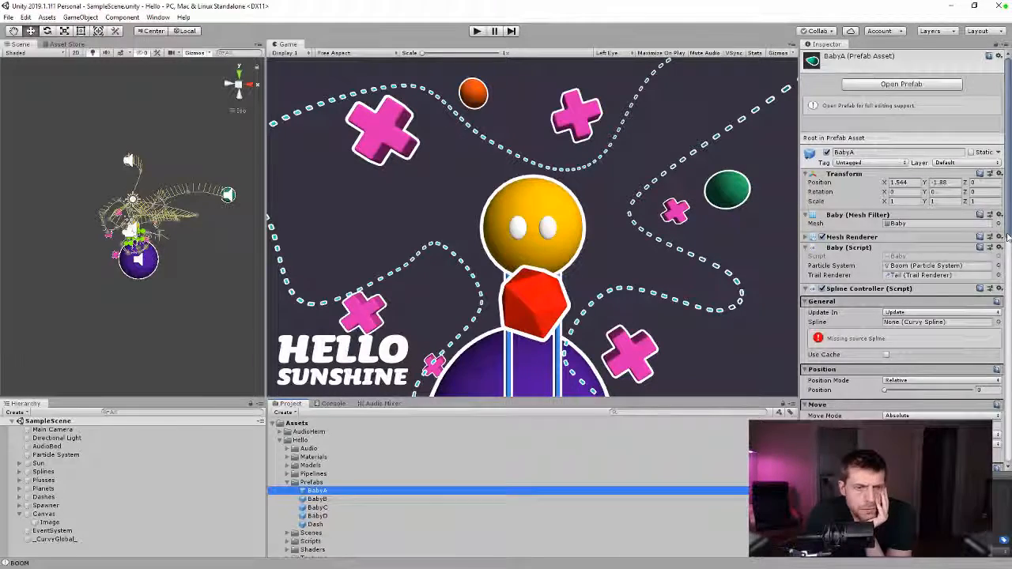
{"action": "left_click_drag", "start_coordinate": [1008, 237], "coordinate": [993, 473]}
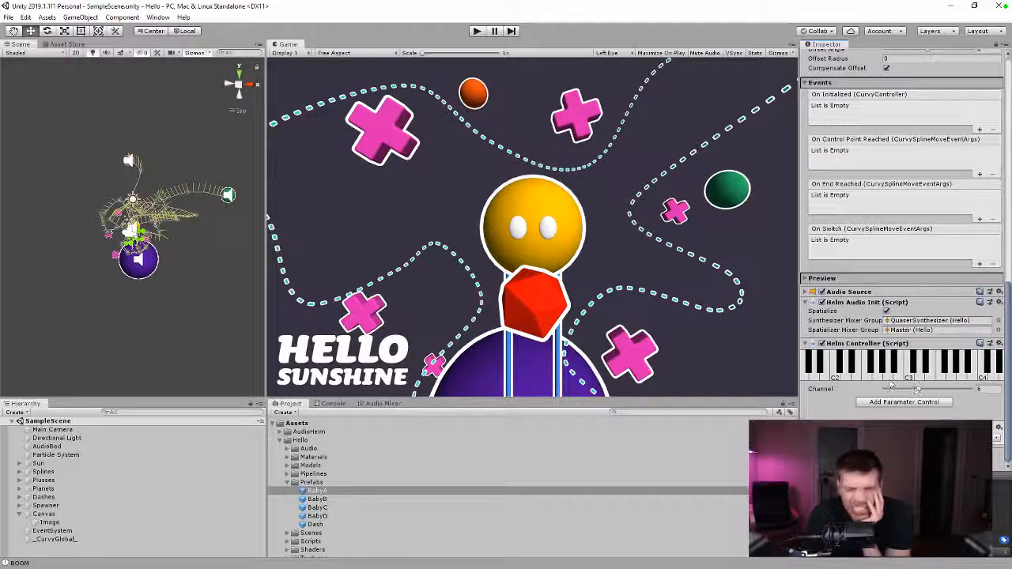
- Show all Helm options of the QuaserSynthesizer mixer group and set its polyphony to 32 voices
{"action": "left_click", "coordinate": [384, 404]}
{"action": "left_click", "coordinate": [740, 431]}
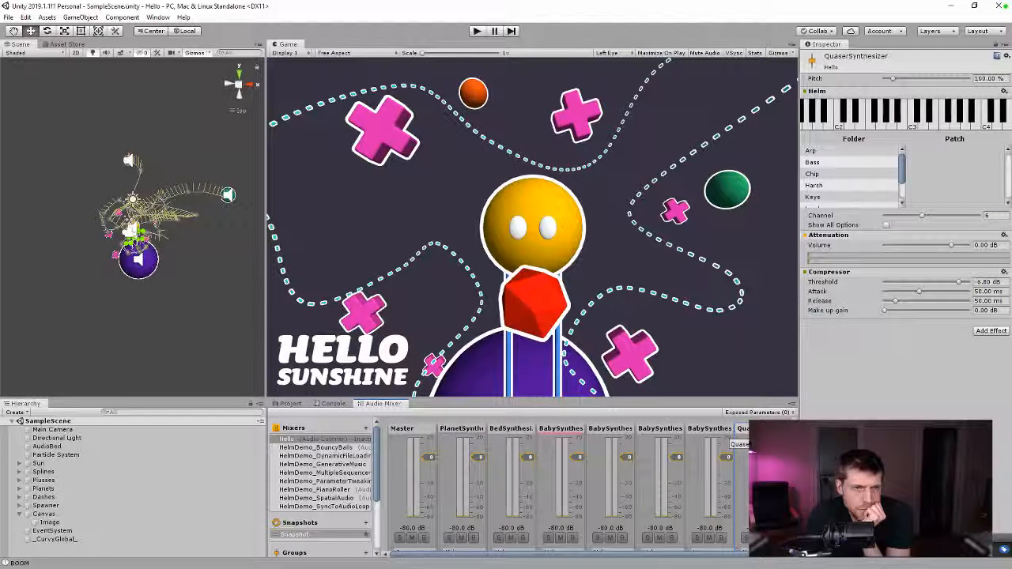
{"action": "left_click", "coordinate": [886, 225]}
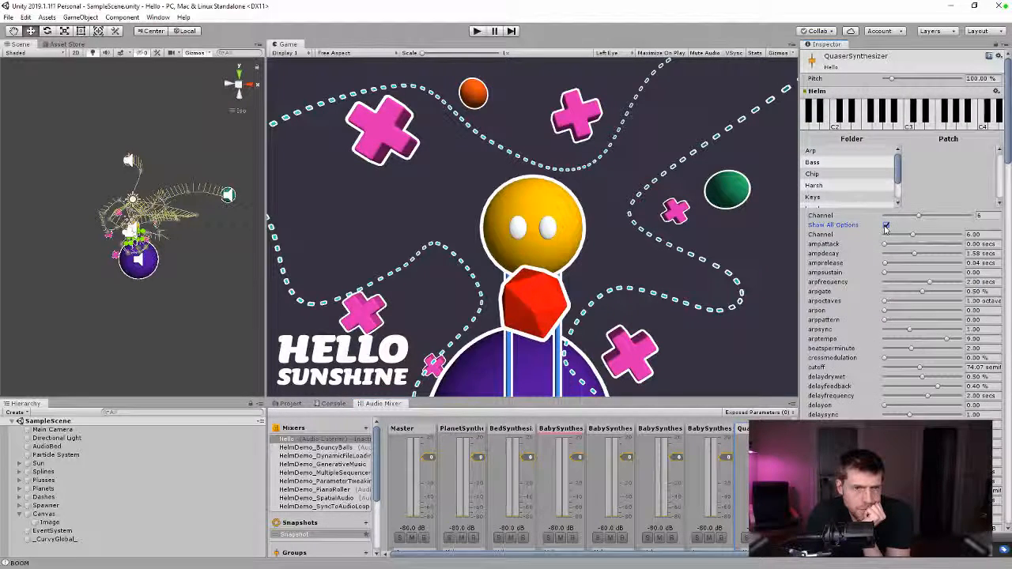
{"action": "scroll", "coordinate": [901, 237], "scroll_direction": "down", "scroll_amount": 20}
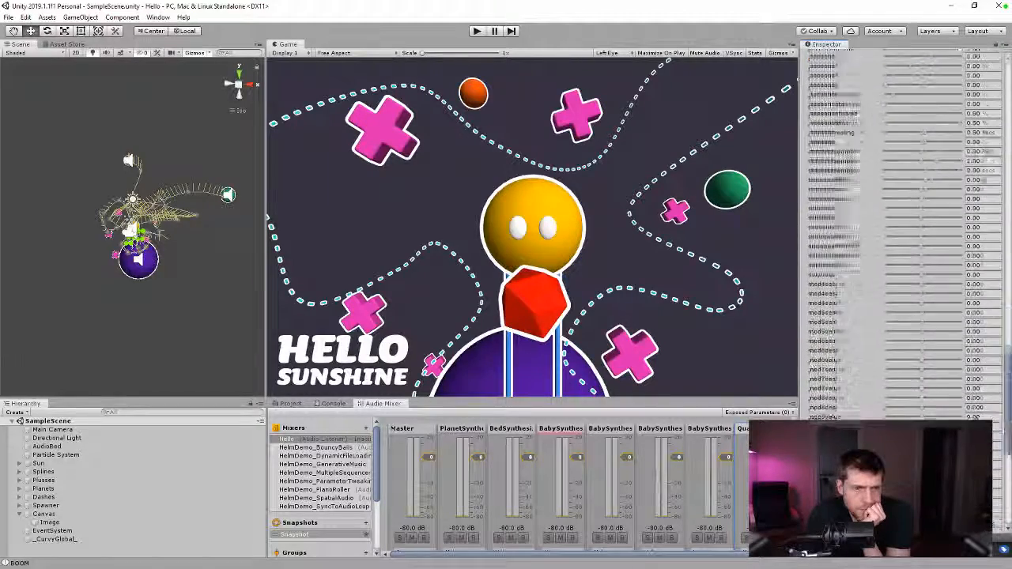
{"action": "scroll", "coordinate": [987, 399], "scroll_direction": "down", "scroll_amount": 20}
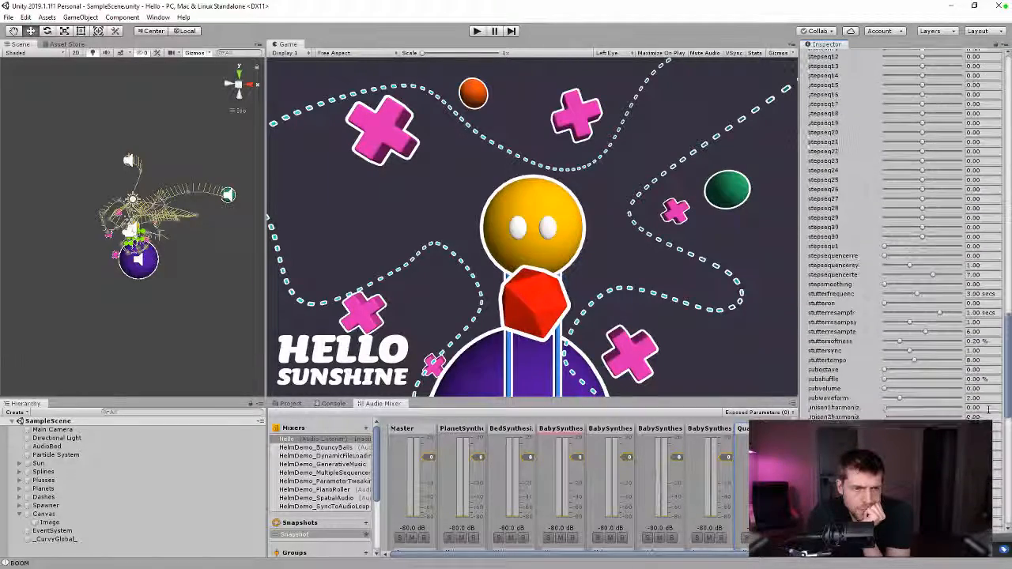
{"action": "scroll", "coordinate": [987, 400], "scroll_direction": "up", "scroll_amount": 20}
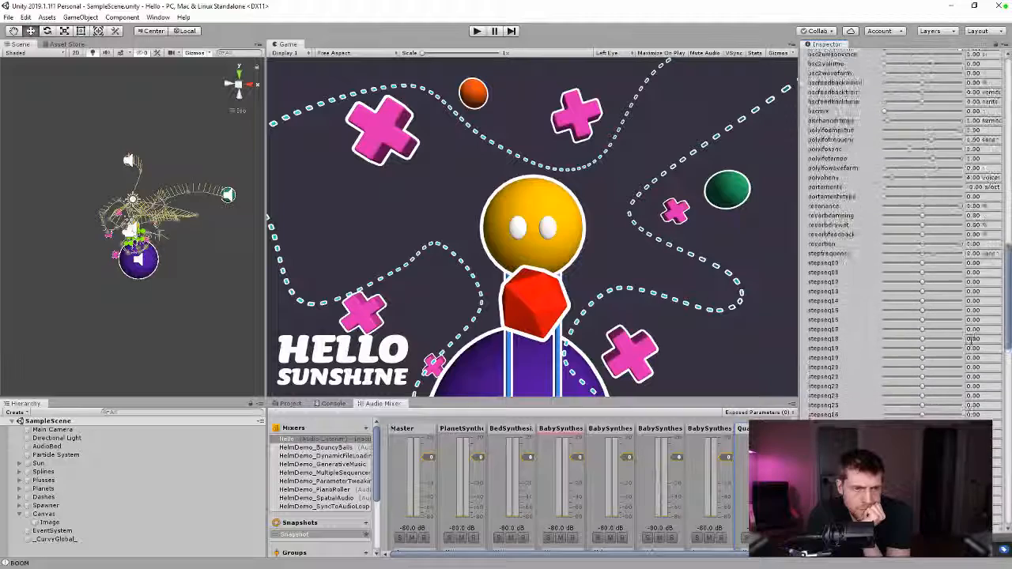
{"action": "scroll", "coordinate": [909, 229], "scroll_direction": "down", "scroll_amount": 10}
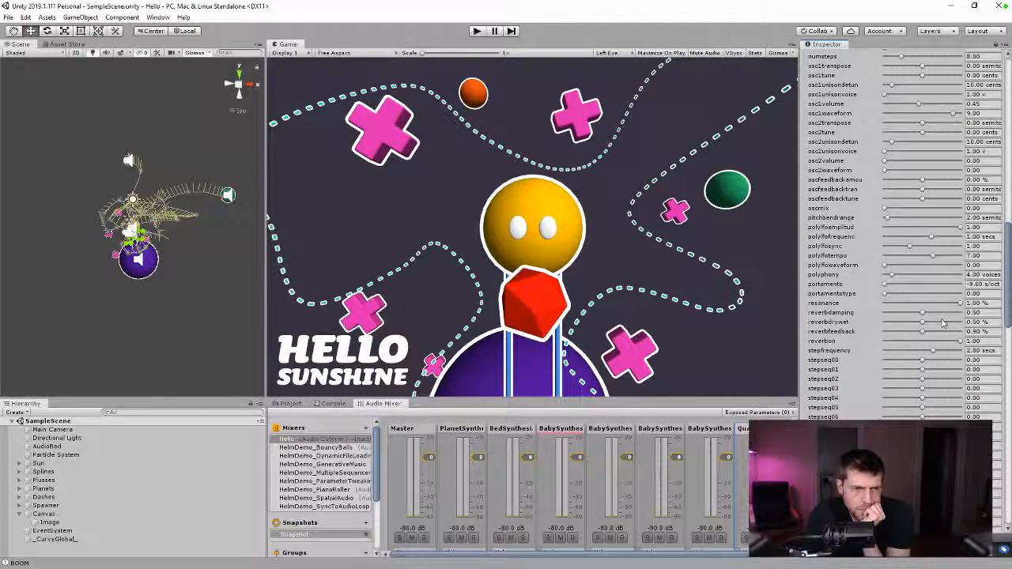
{"action": "scroll", "coordinate": [942, 323], "scroll_direction": "up", "scroll_amount": 4}
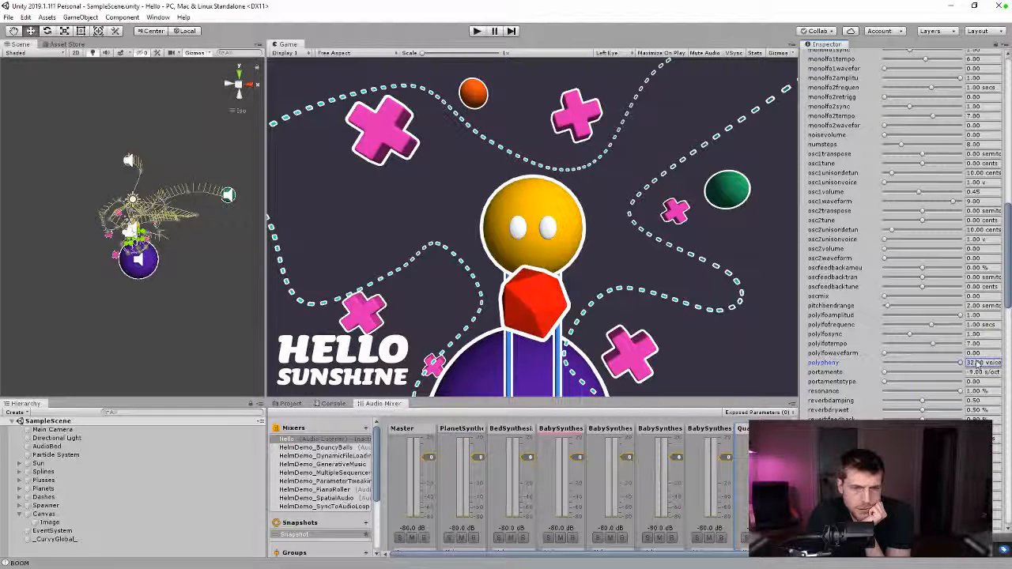
{"action": "scroll", "coordinate": [909, 237], "scroll_direction": "up", "scroll_amount": 15}
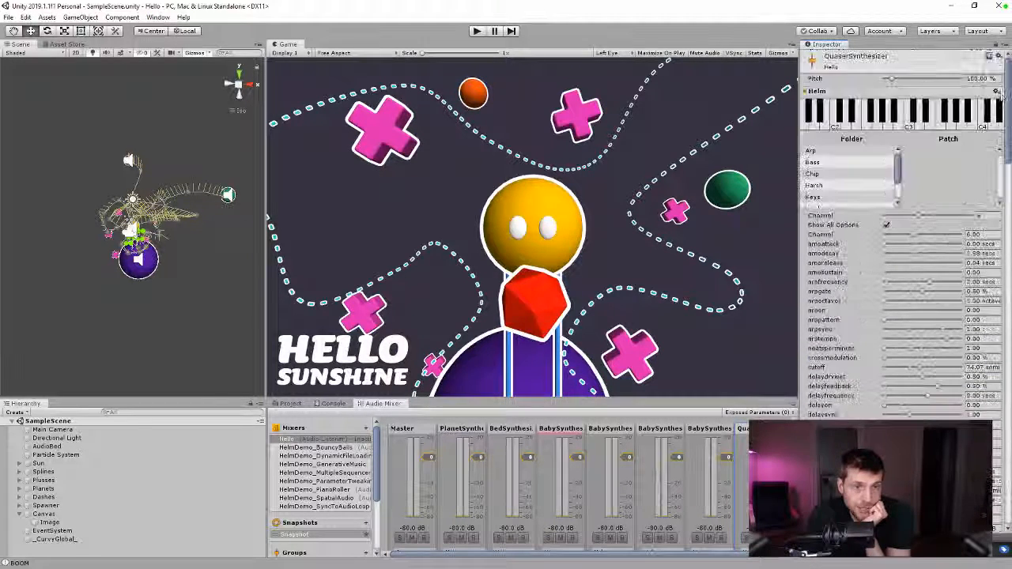
- Play the scene to hear the audio, stop it, and clear the console log
{"action": "left_click", "coordinate": [477, 31]}
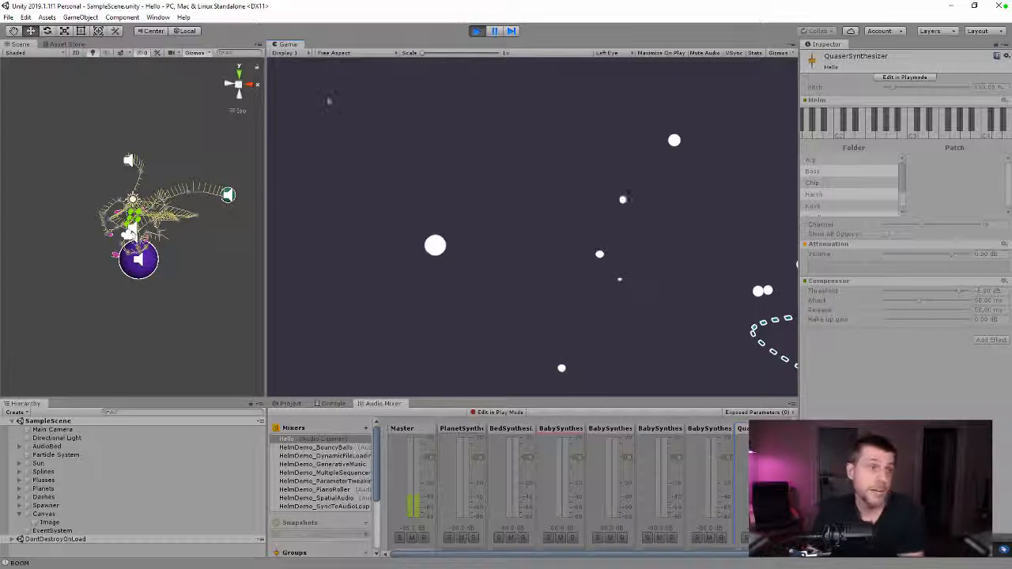
{"action": "left_click", "coordinate": [479, 32]}
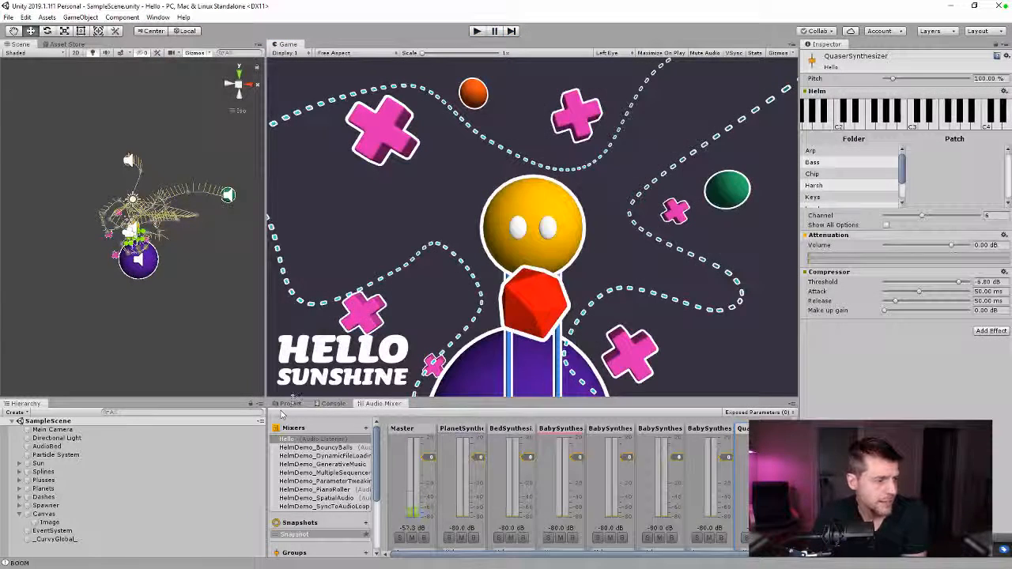
{"action": "left_click", "coordinate": [289, 403]}
{"action": "left_click", "coordinate": [334, 405]}
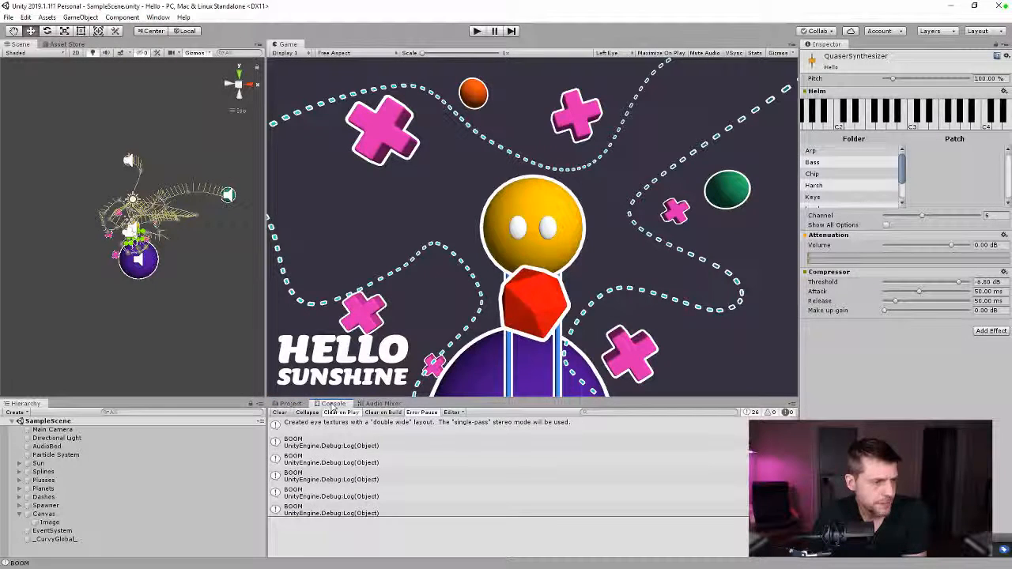
{"action": "left_click", "coordinate": [281, 413]}
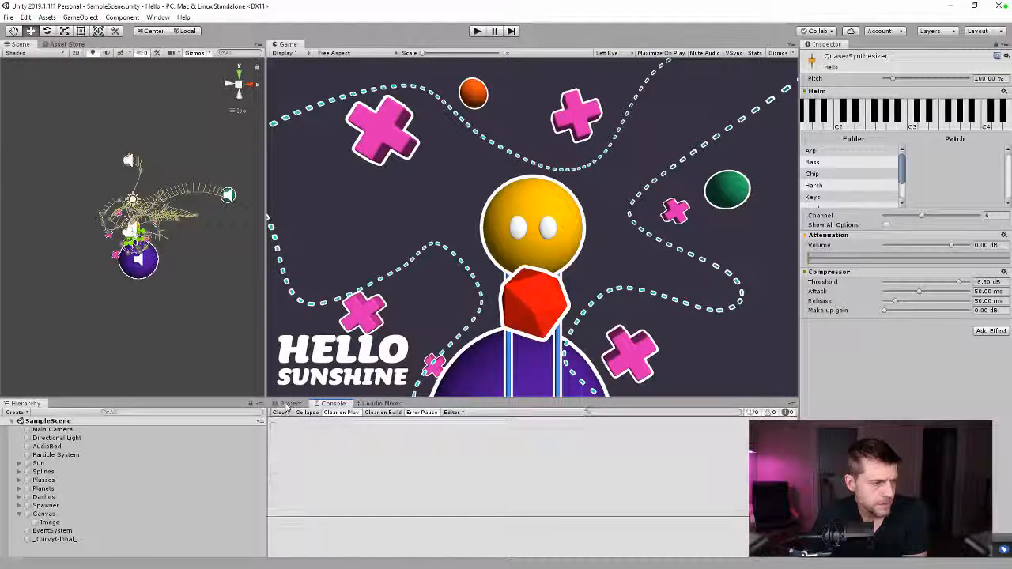
- Open the BabyA prefab's Baby script in Visual Studio Code and look through its note and EndReached code
{"action": "left_click", "coordinate": [290, 403]}
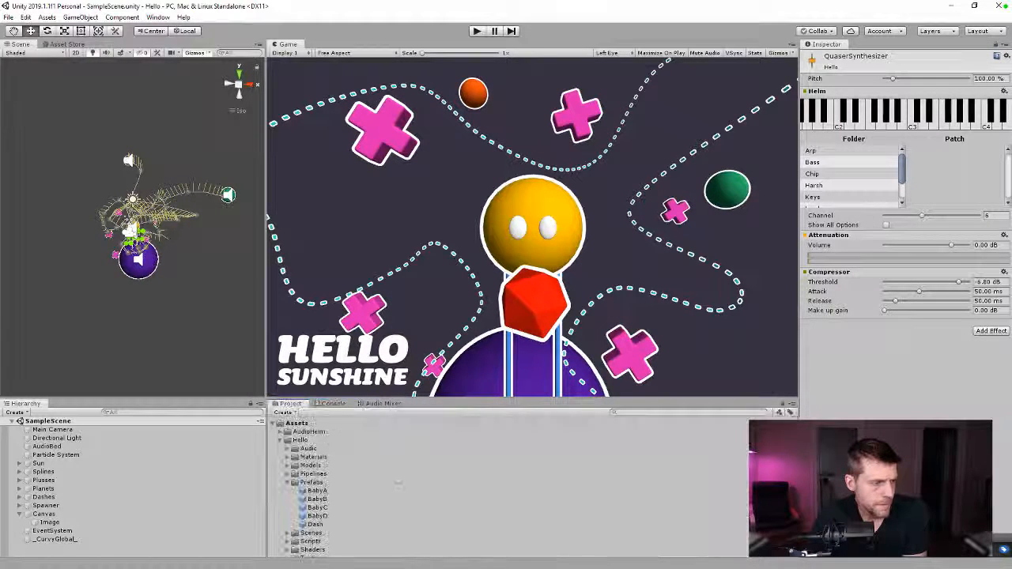
{"action": "left_click", "coordinate": [325, 491]}
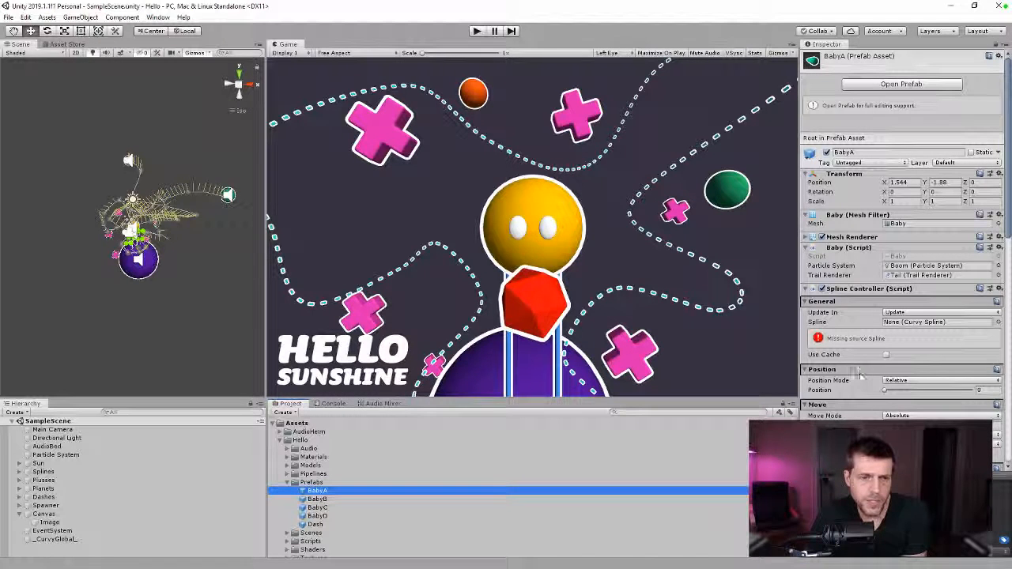
{"action": "left_click", "coordinate": [895, 257]}
{"action": "double_click", "coordinate": [896, 257]}
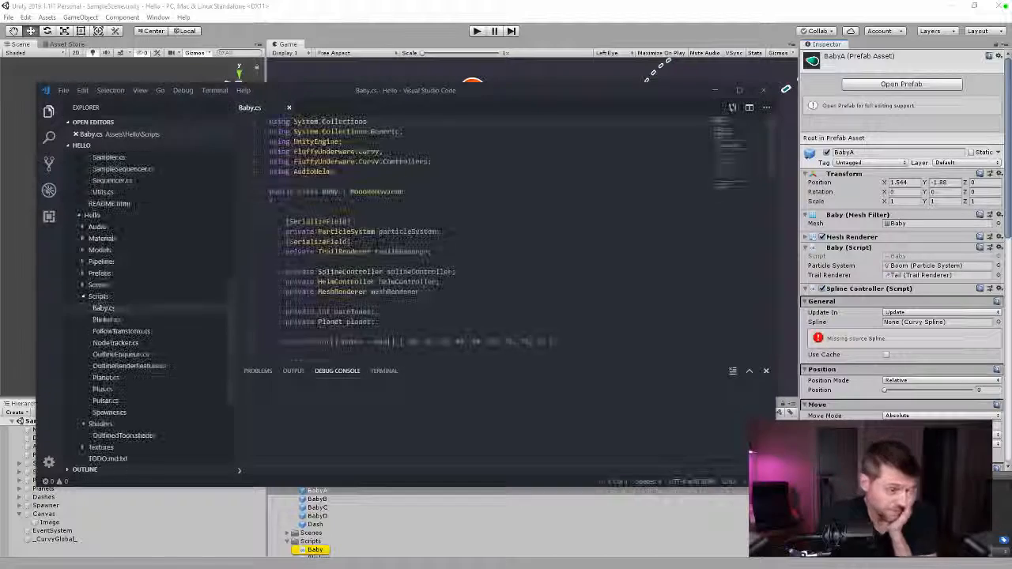
{"action": "scroll", "coordinate": [477, 219], "scroll_direction": "down", "scroll_amount": 3}
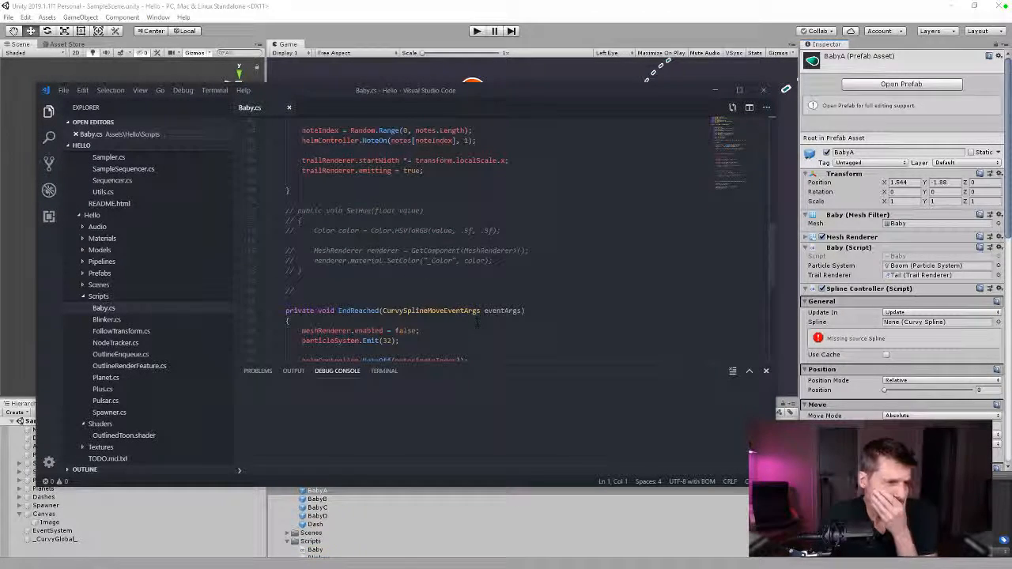
- Review the Launch and EndReached code in Baby.cs, enlarge the code editor window, and switch back to Unity
{"action": "scroll", "coordinate": [477, 269], "scroll_direction": "down", "scroll_amount": 4}
{"action": "scroll", "coordinate": [477, 270], "scroll_direction": "up", "scroll_amount": 6}
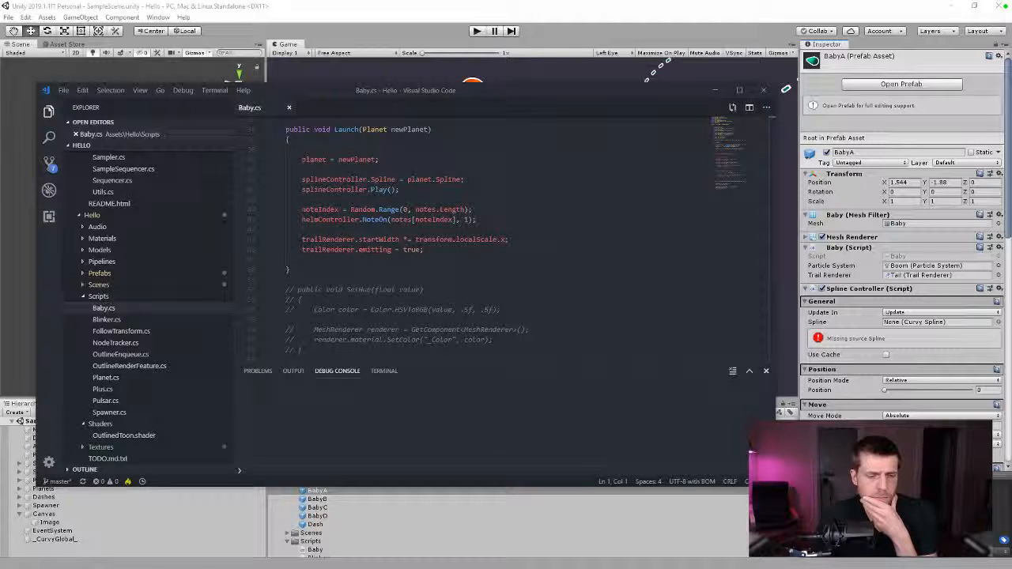
{"action": "left_click_drag", "start_coordinate": [775, 486], "coordinate": [969, 547]}
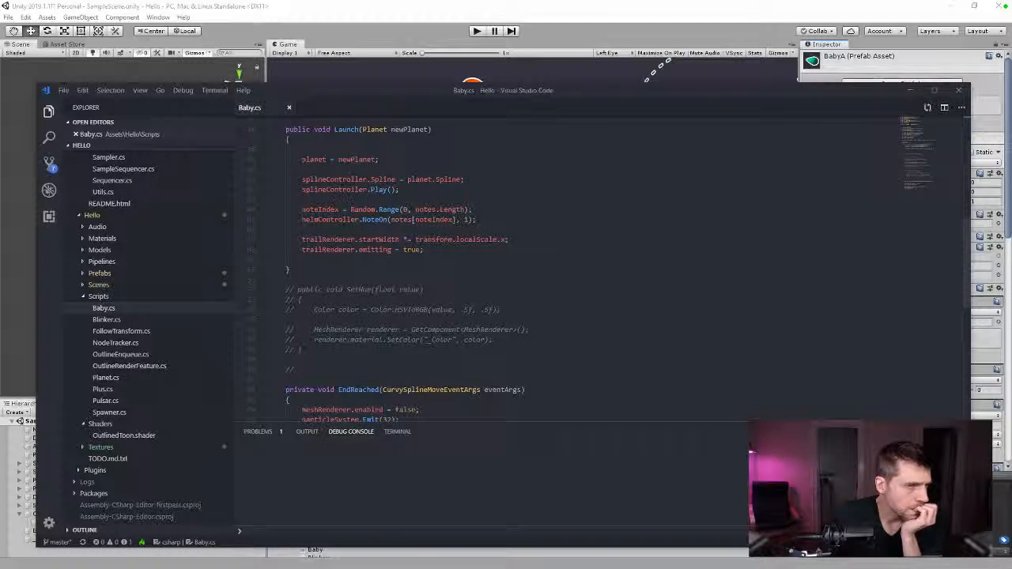
{"action": "left_click", "coordinate": [691, 17]}
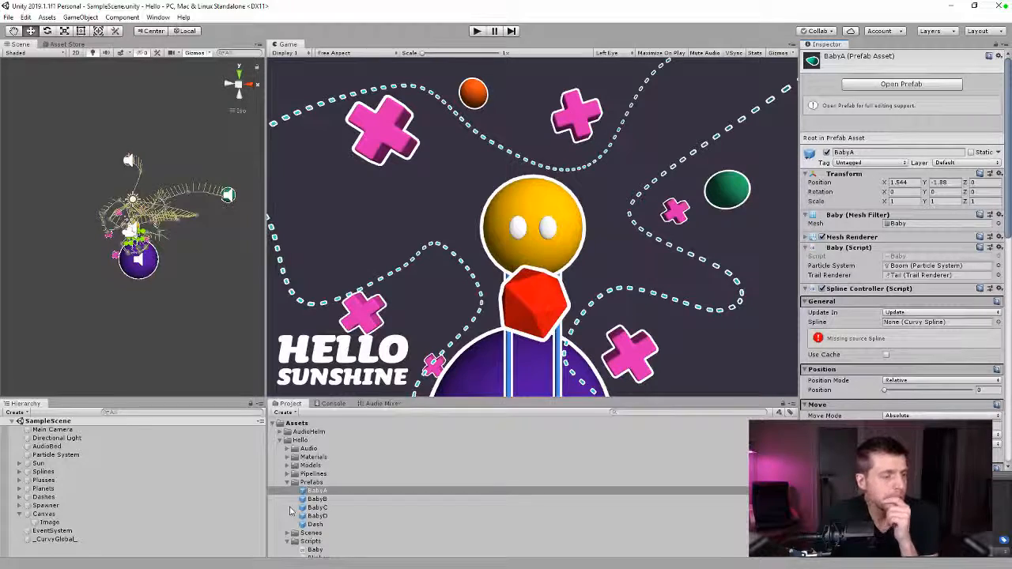
- Look through the BabyA prefab's Spline Controller settings, from its movement options to its events
{"action": "scroll", "coordinate": [1001, 269], "scroll_direction": "down", "scroll_amount": 5}
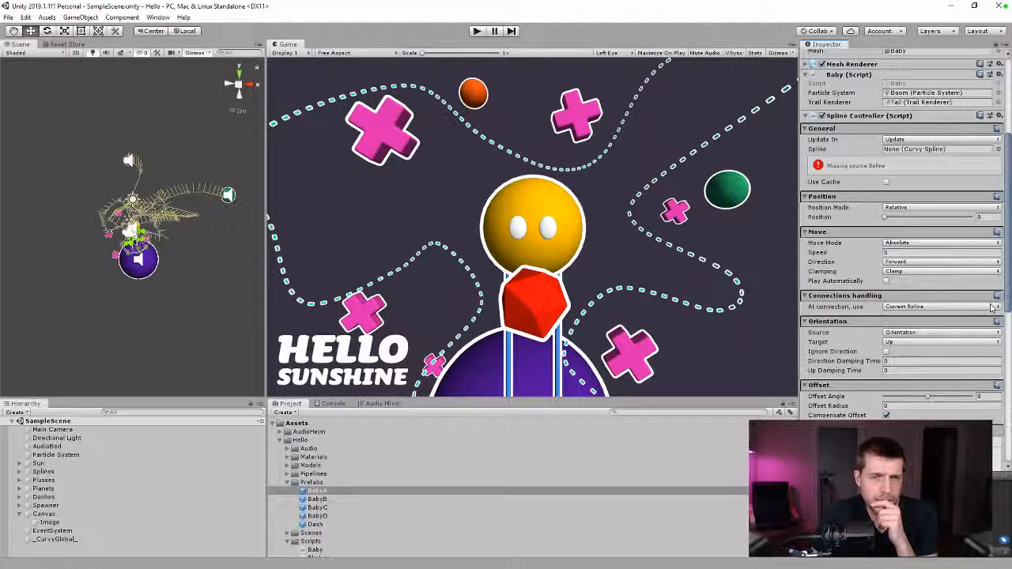
{"action": "scroll", "coordinate": [972, 332], "scroll_direction": "down", "scroll_amount": 6}
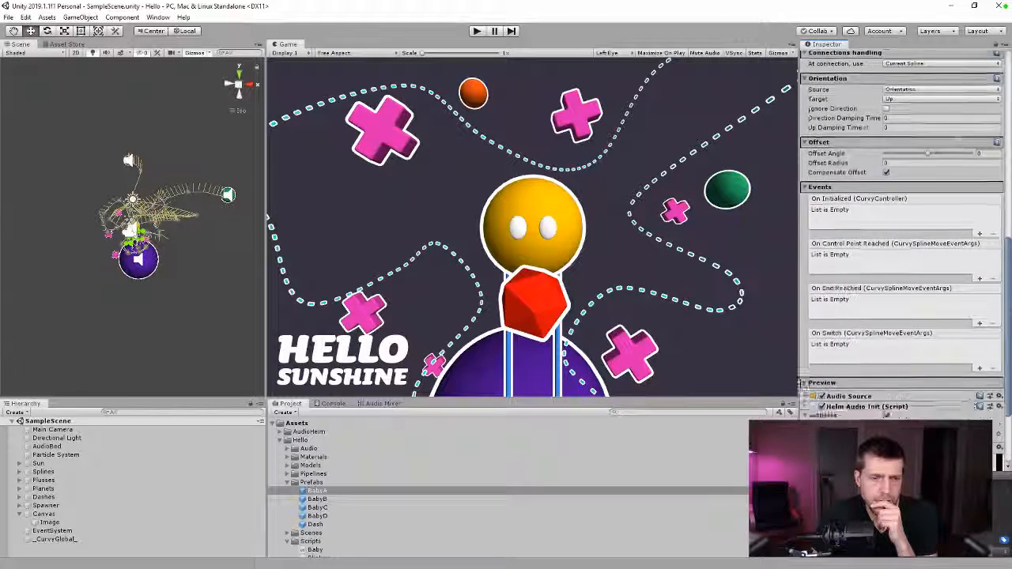
{"action": "scroll", "coordinate": [958, 344], "scroll_direction": "up", "scroll_amount": 3}
{"action": "scroll", "coordinate": [959, 344], "scroll_direction": "up", "scroll_amount": 4}
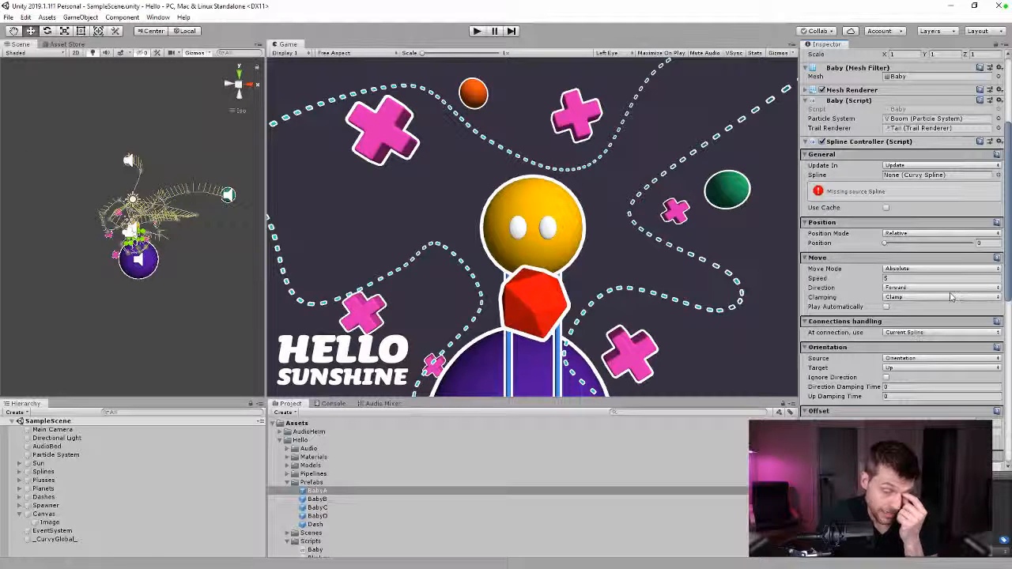
- Try the Relative move mode on BabyA's Spline Controller and restore Absolute
{"action": "left_click", "coordinate": [890, 270]}
{"action": "left_click", "coordinate": [910, 279]}
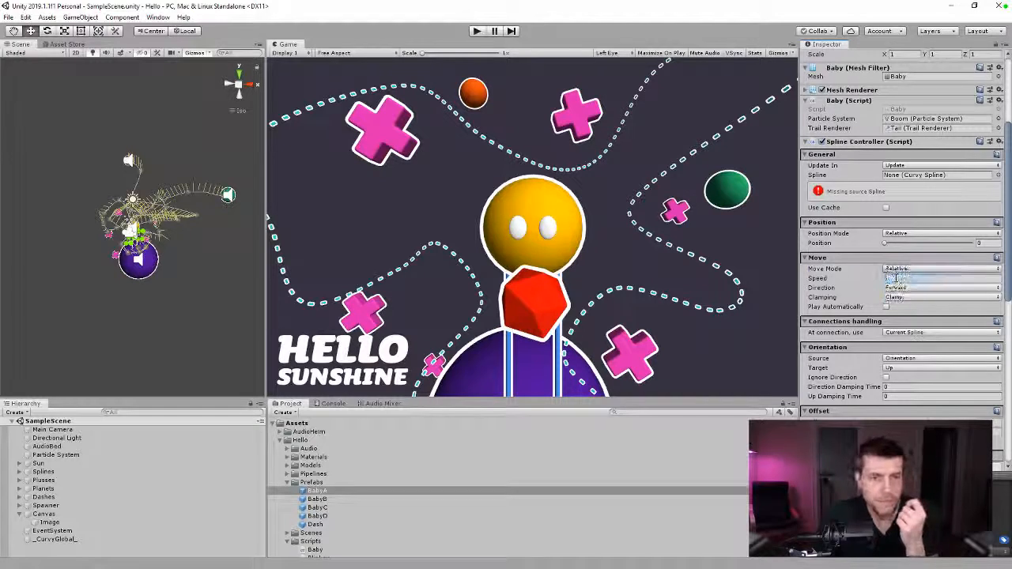
{"action": "left_click", "coordinate": [894, 270]}
{"action": "left_click", "coordinate": [910, 292]}
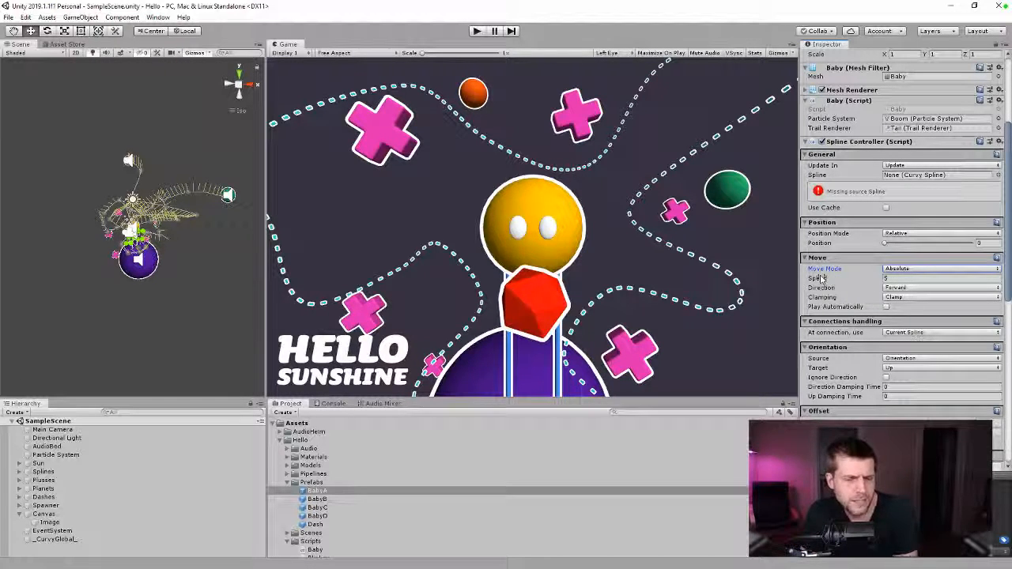
- Examine the Position and Speed settings of BabyA's Spline Controller, checking the Planets object's transform along the way
{"action": "left_click", "coordinate": [892, 277]}
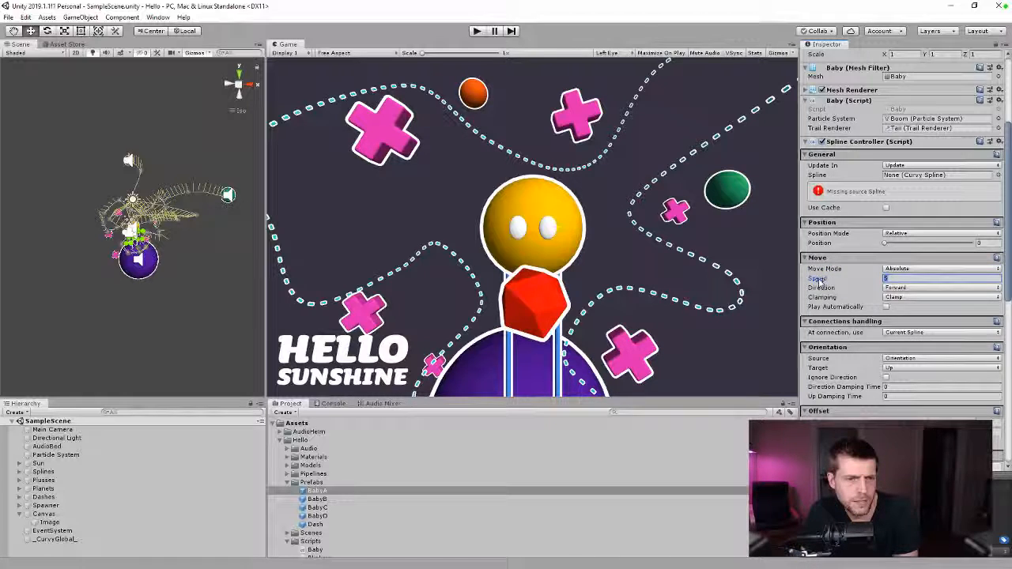
{"action": "left_click", "coordinate": [841, 246]}
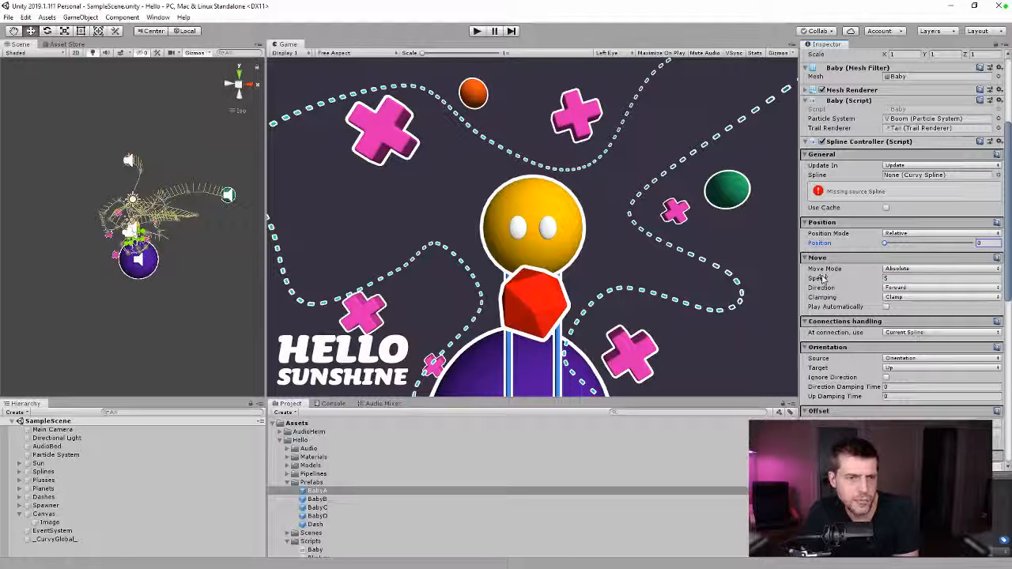
{"action": "left_click", "coordinate": [822, 278]}
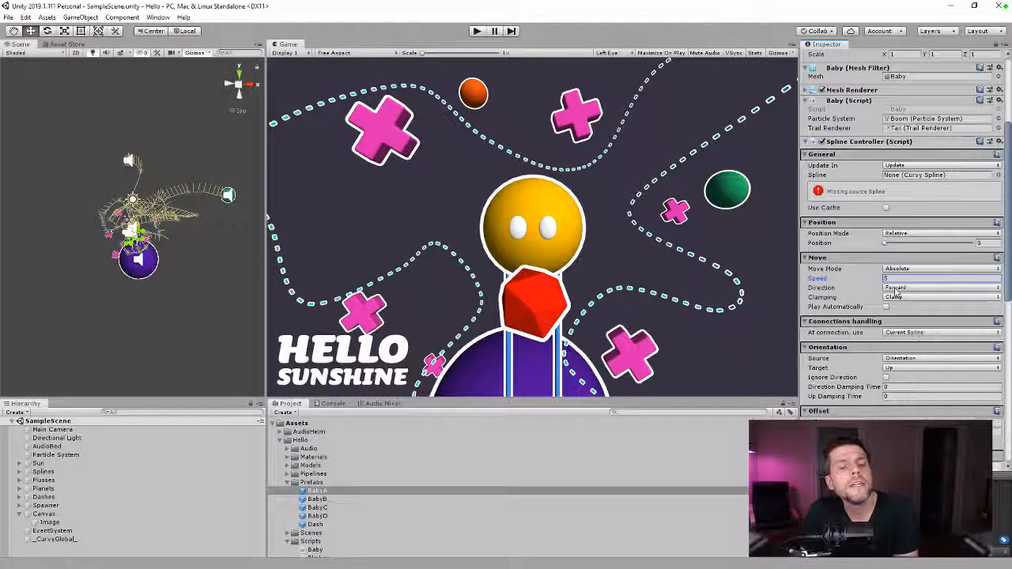
{"action": "left_click", "coordinate": [737, 368]}
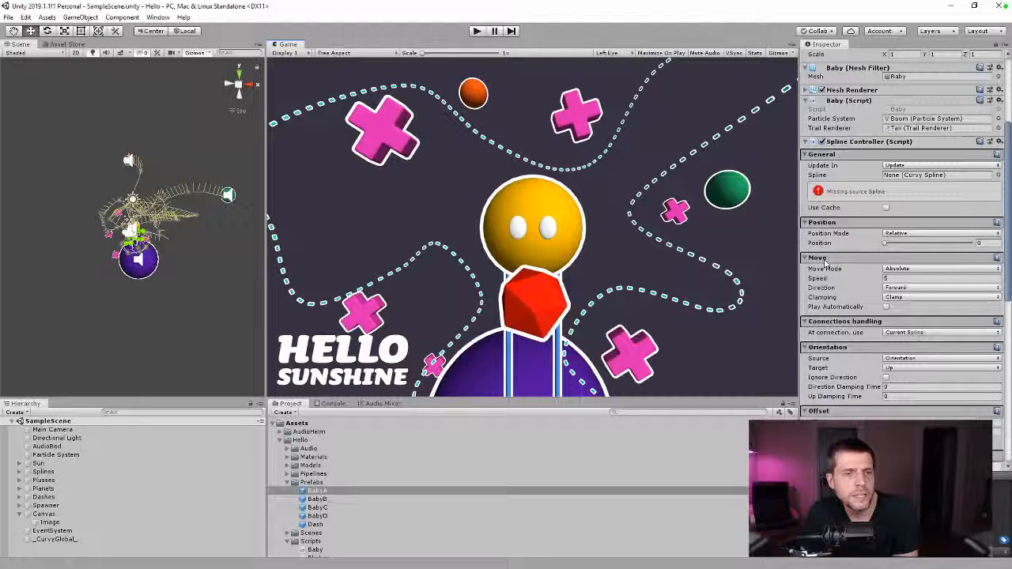
{"action": "left_click", "coordinate": [318, 491]}
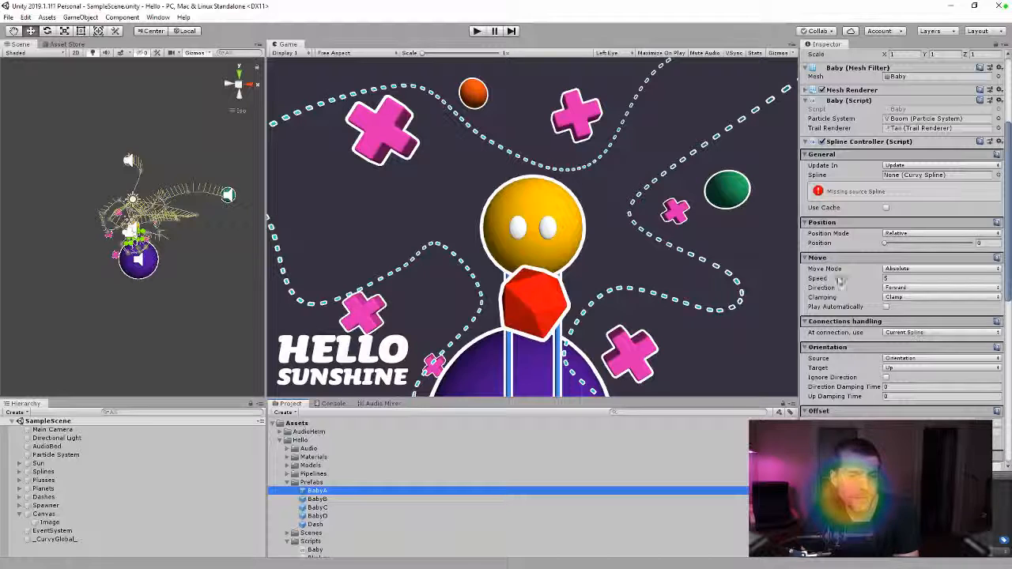
{"action": "left_click", "coordinate": [893, 279]}
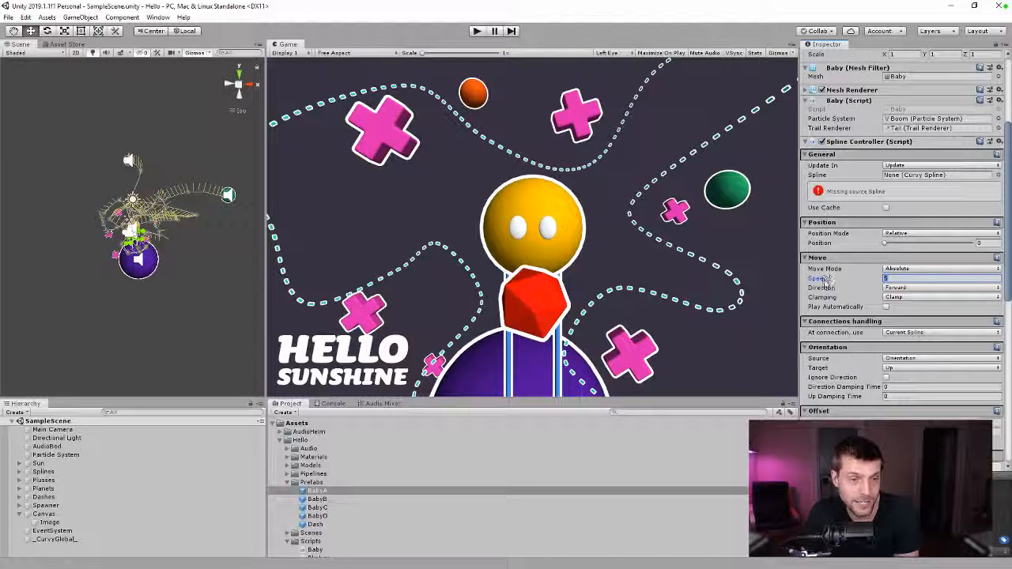
{"action": "left_click", "coordinate": [119, 488]}
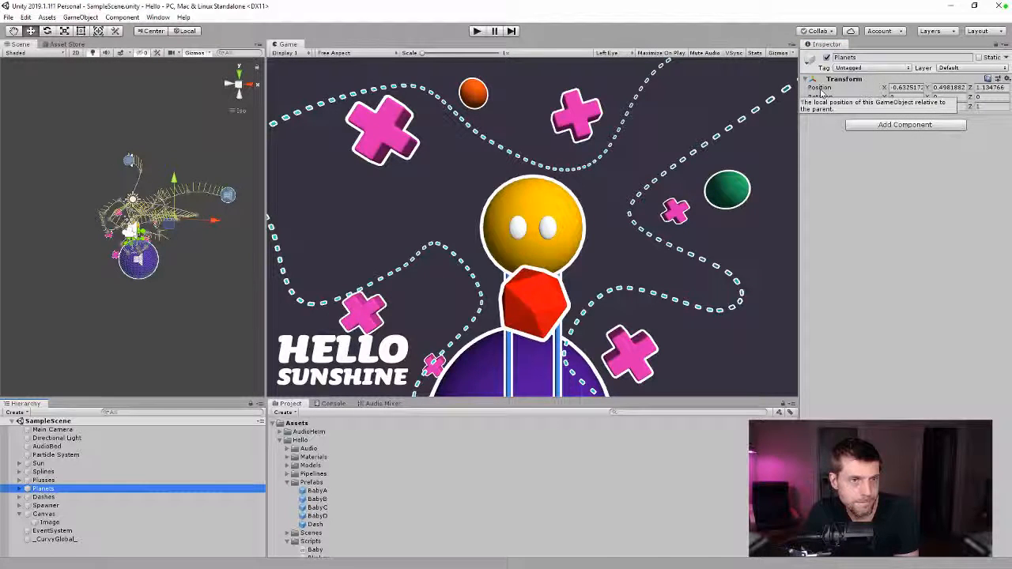
{"action": "left_click", "coordinate": [317, 490]}
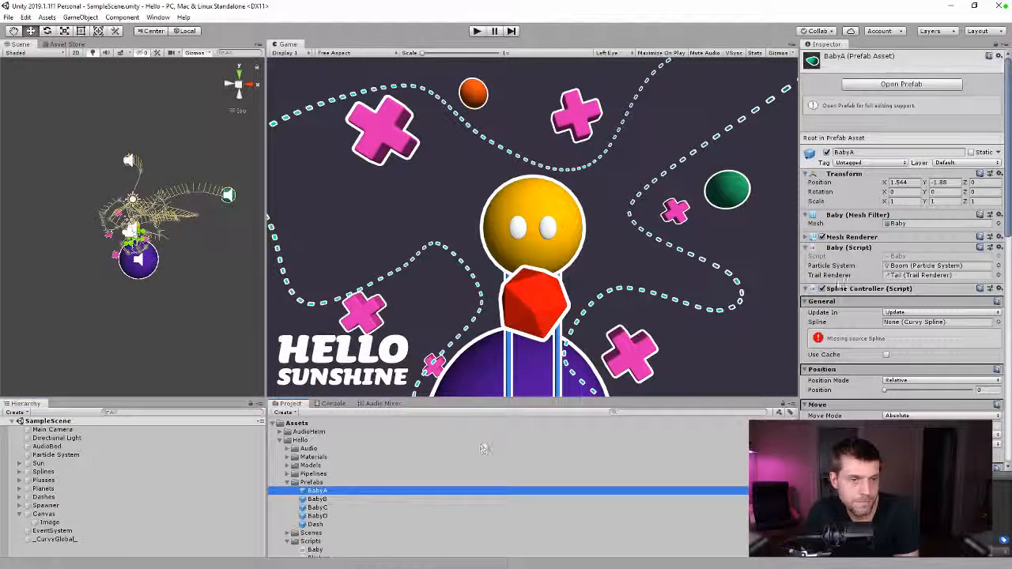
{"action": "scroll", "coordinate": [839, 102], "scroll_direction": "down", "scroll_amount": 6}
{"action": "scroll", "coordinate": [820, 233], "scroll_direction": "up", "scroll_amount": 3}
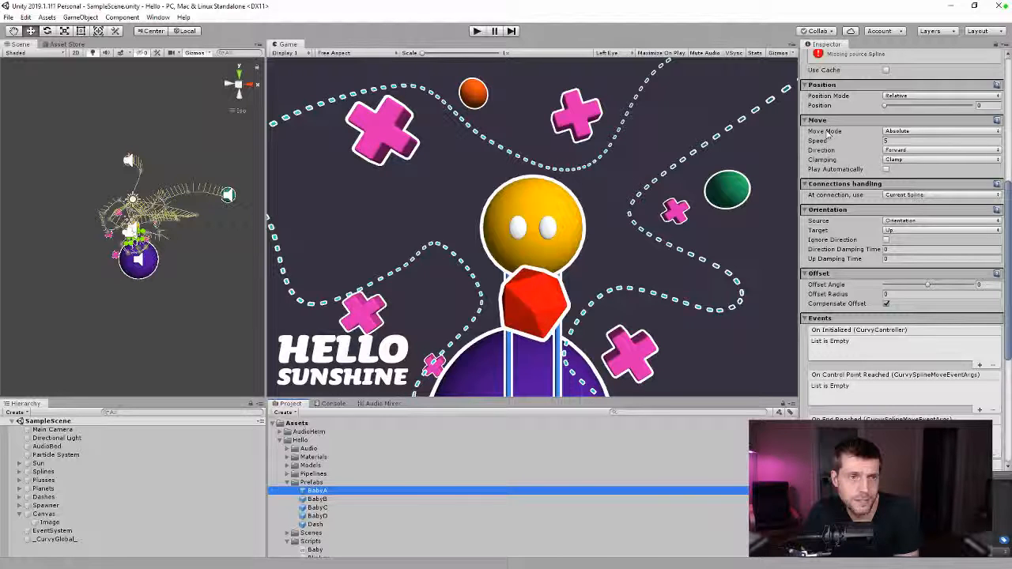
- Open the Curvy Controllers documentation in the browser and read its Position Mode, Move mode, Speed and Clamping descriptions
{"action": "left_click", "coordinate": [1003, 126]}
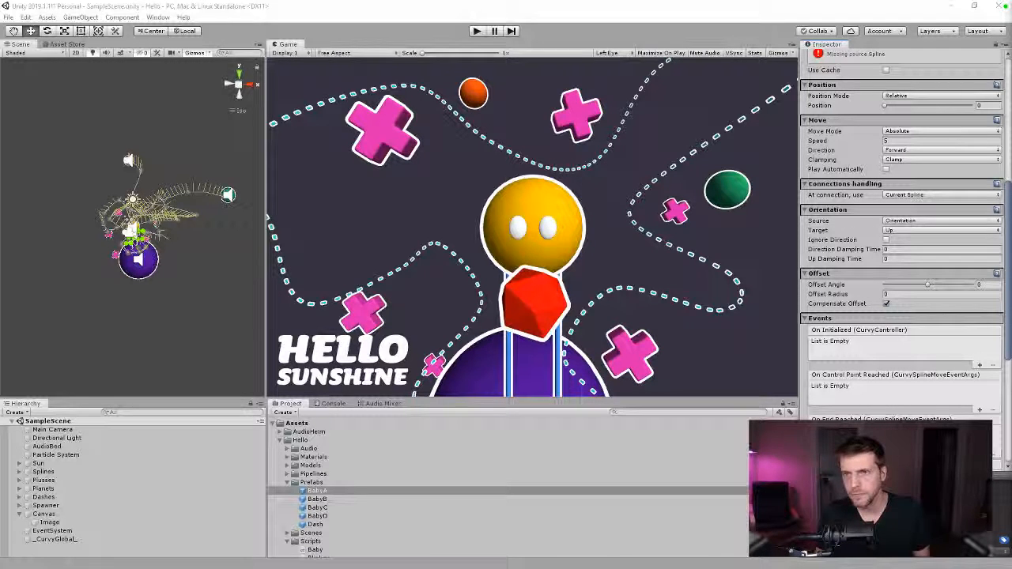
{"action": "left_click_drag", "start_coordinate": [1011, 43], "coordinate": [569, 69]}
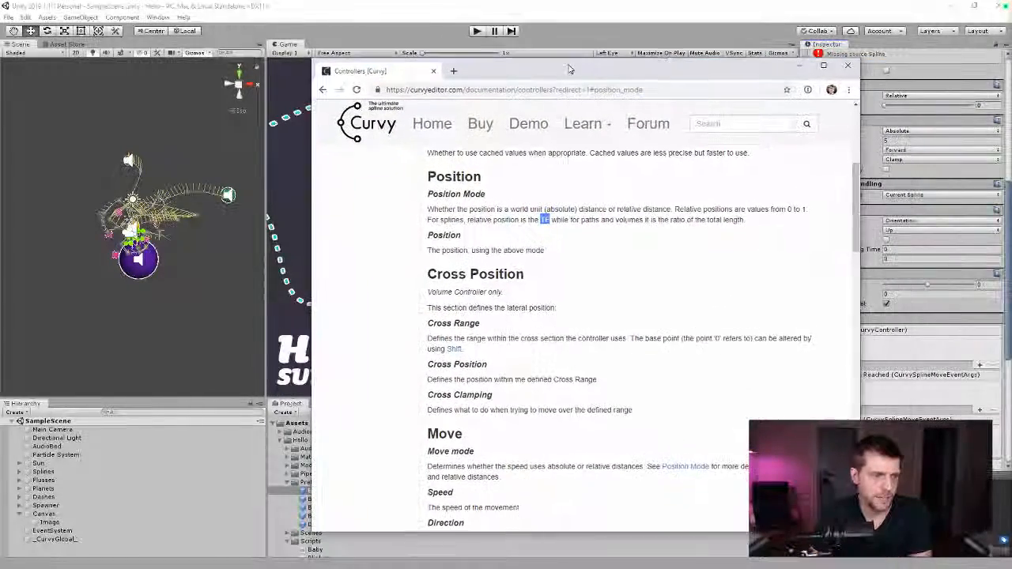
{"action": "left_click", "coordinate": [731, 270]}
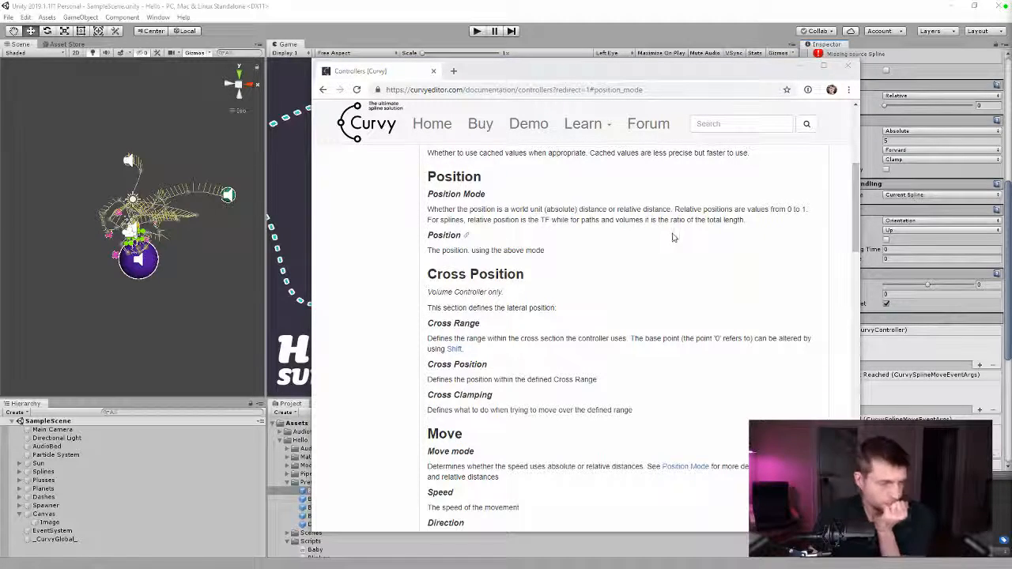
{"action": "scroll", "coordinate": [673, 238], "scroll_direction": "down", "scroll_amount": 3}
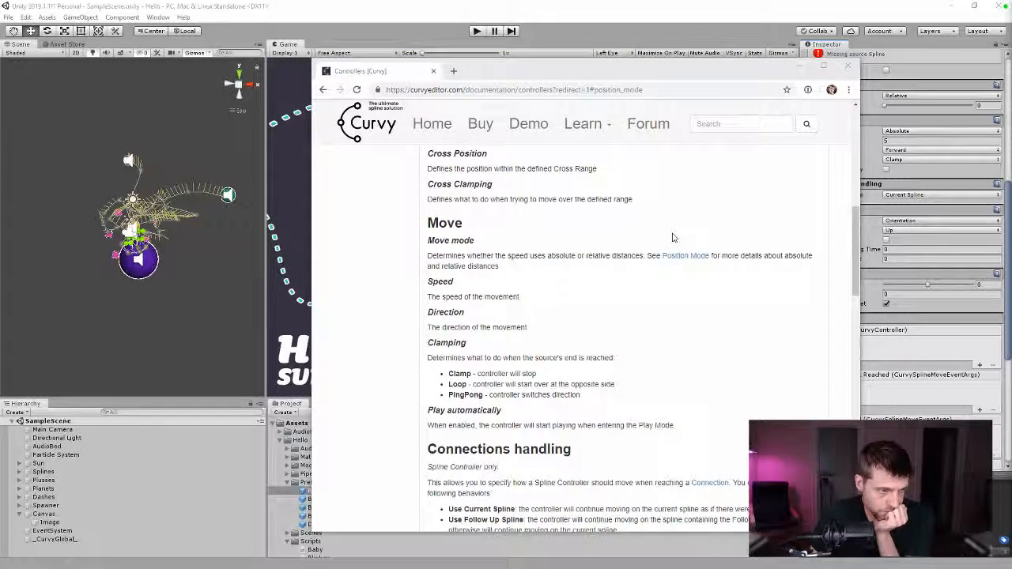
{"action": "scroll", "coordinate": [673, 237], "scroll_direction": "down", "scroll_amount": 3}
{"action": "scroll", "coordinate": [673, 237], "scroll_direction": "up", "scroll_amount": 6}
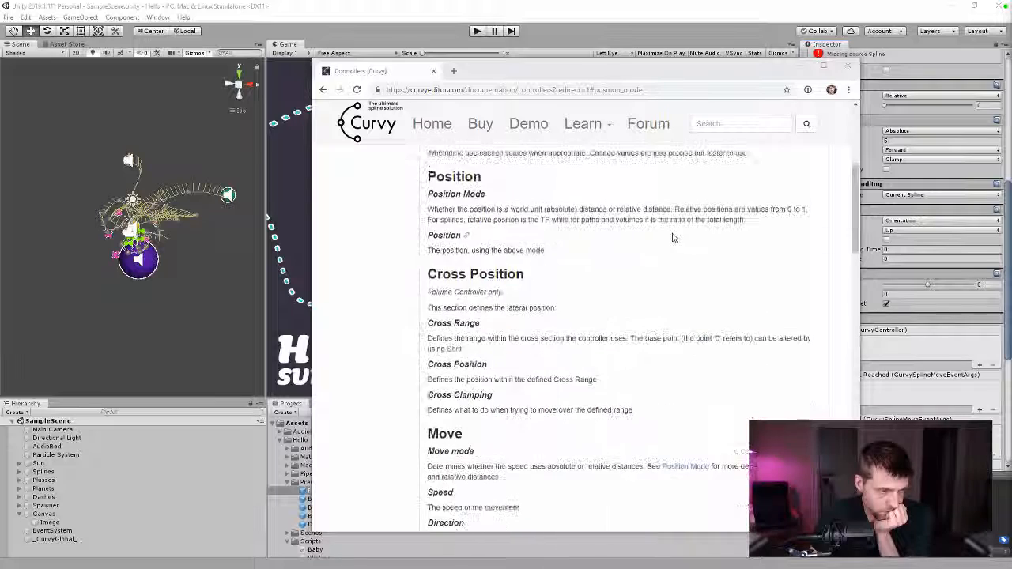
{"action": "scroll", "coordinate": [672, 237], "scroll_direction": "up", "scroll_amount": 4}
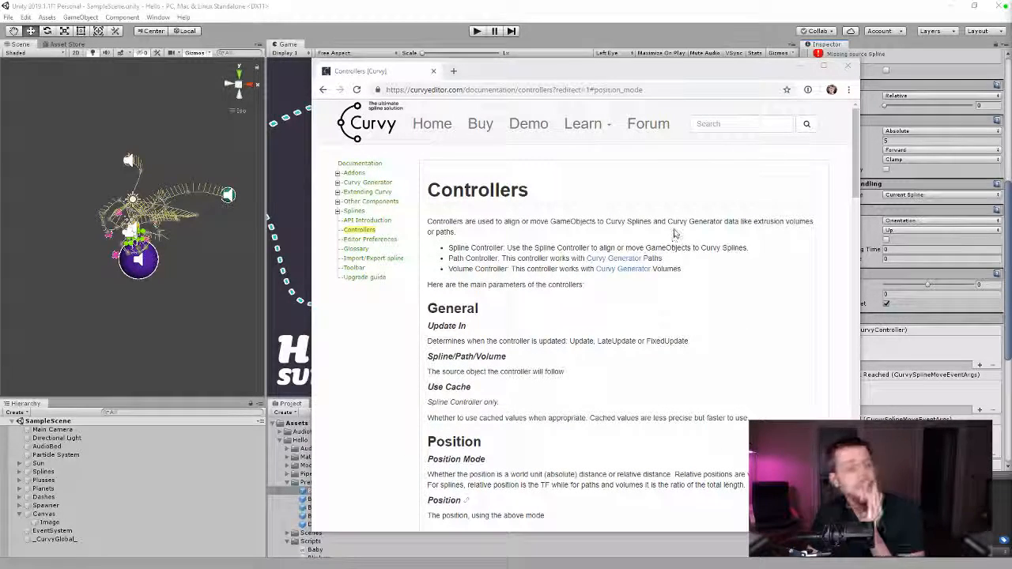
{"action": "scroll", "coordinate": [675, 232], "scroll_direction": "down", "scroll_amount": 3}
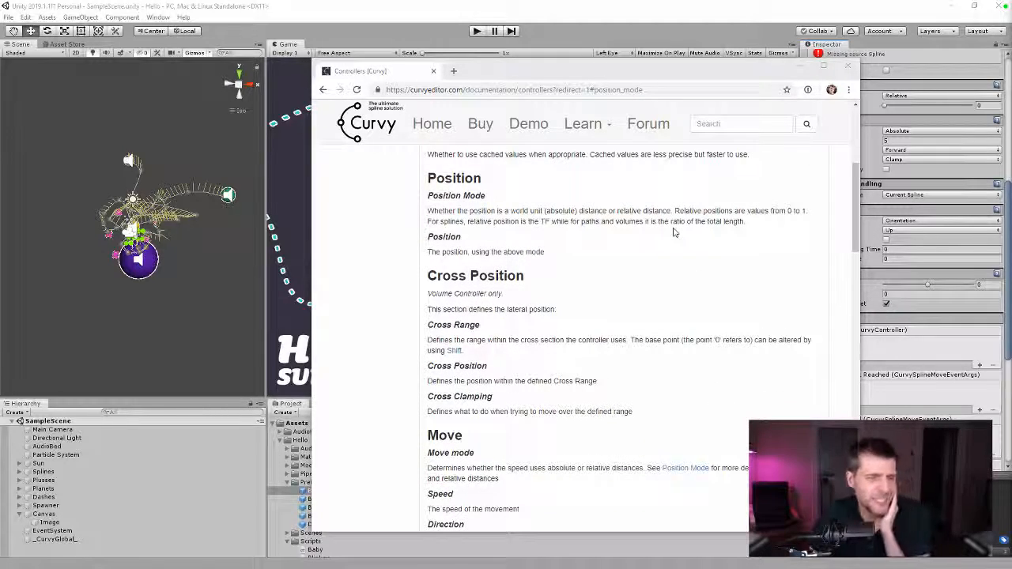
{"action": "scroll", "coordinate": [674, 232], "scroll_direction": "down", "scroll_amount": 3}
{"action": "scroll", "coordinate": [674, 232], "scroll_direction": "up", "scroll_amount": 1}
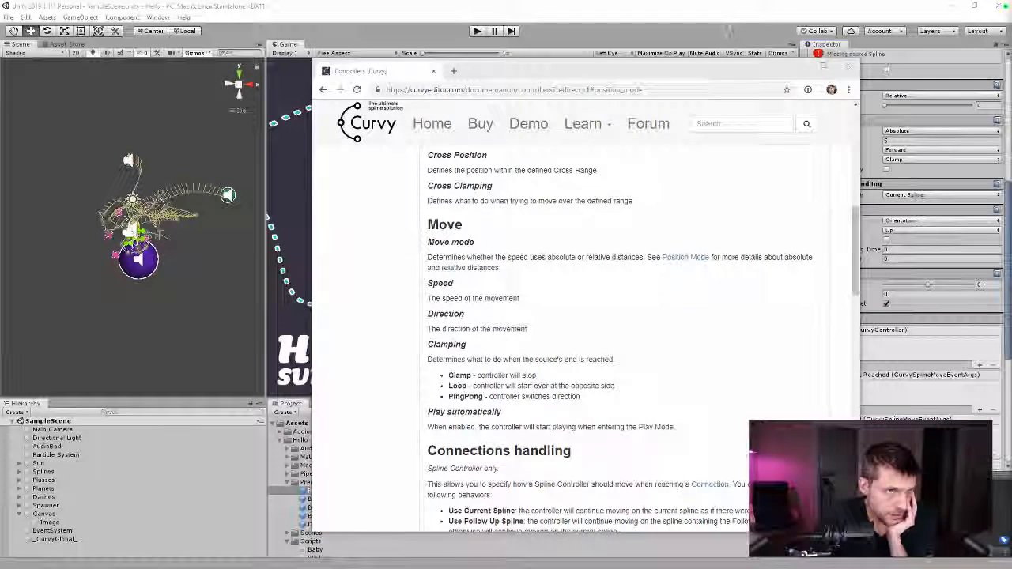
- Return to Unity and set the move mode of BabyA's Spline Controller to Relative
{"action": "left_click", "coordinate": [872, 136]}
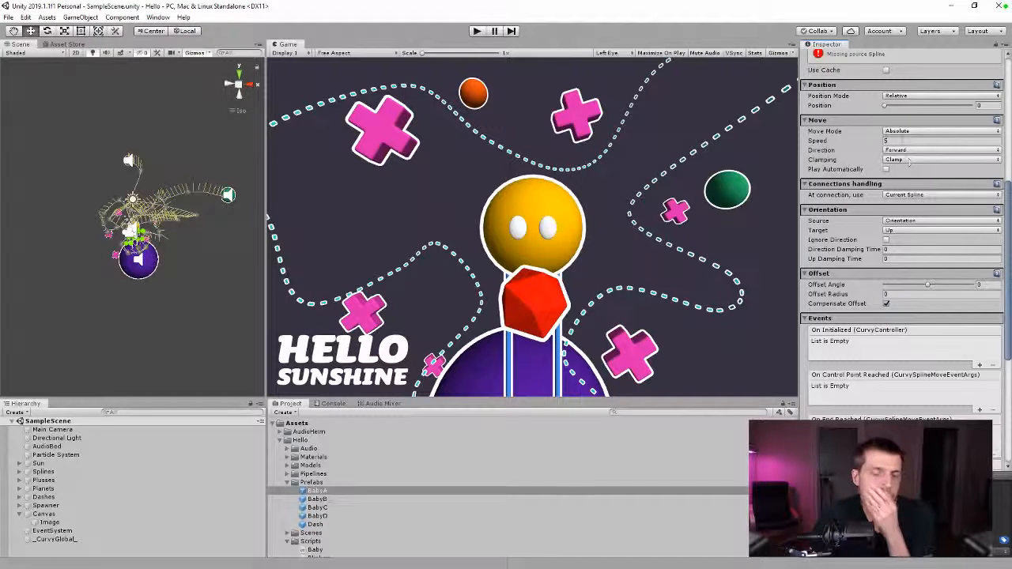
{"action": "left_click", "coordinate": [902, 131]}
{"action": "left_click", "coordinate": [901, 143]}
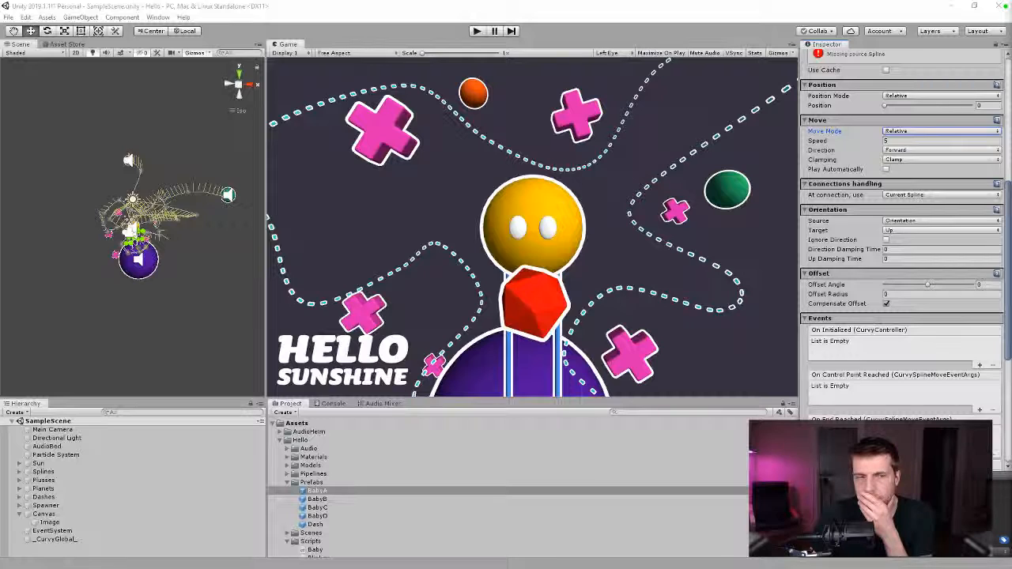
- Play the scene to test BabyA's movement, select the BabyA to BabyD prefabs, and stop playback
{"action": "left_click", "coordinate": [477, 31]}
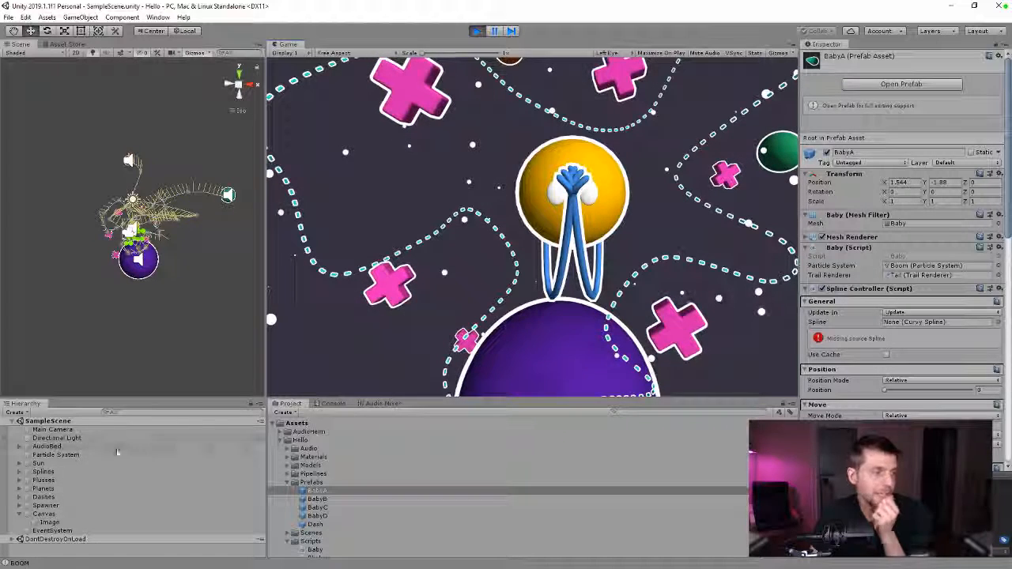
{"action": "left_click", "coordinate": [338, 515], "text": "shift"}
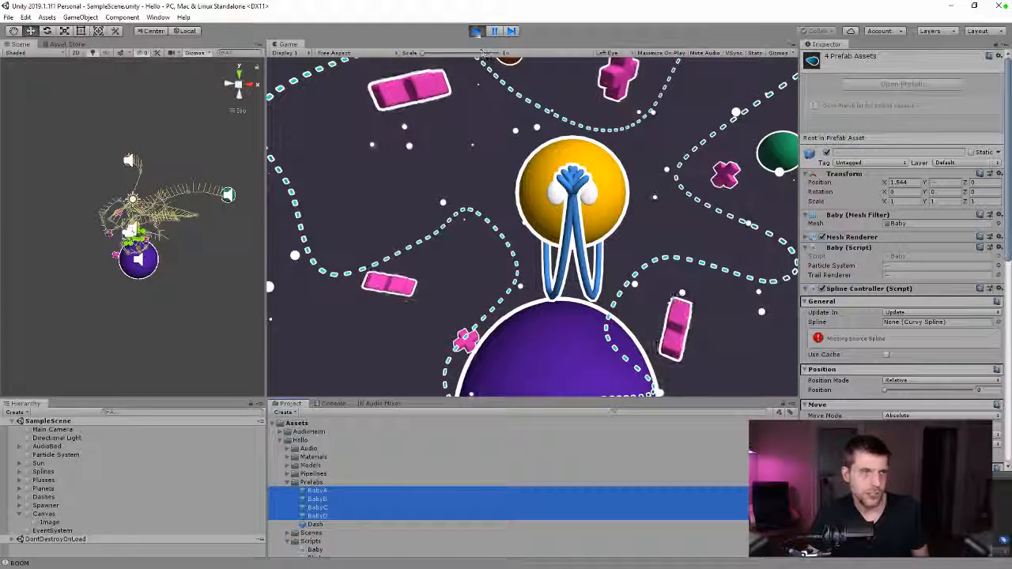
{"action": "left_click", "coordinate": [476, 30]}
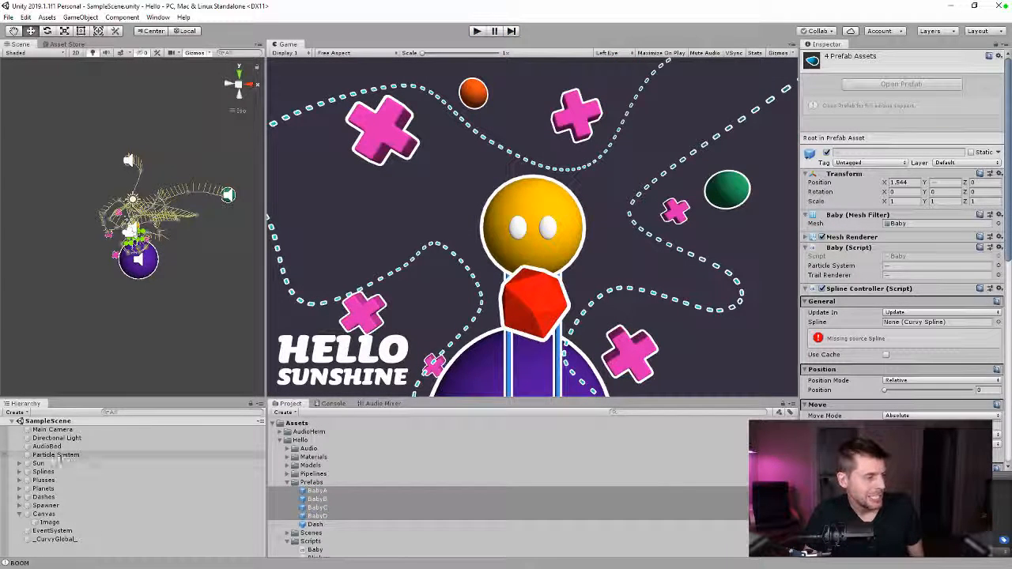
- Set the Spawner's Spawn Prefabs size to 1 so it keeps only BabyA, and select the BabyA prefab
{"action": "left_click", "coordinate": [317, 516]}
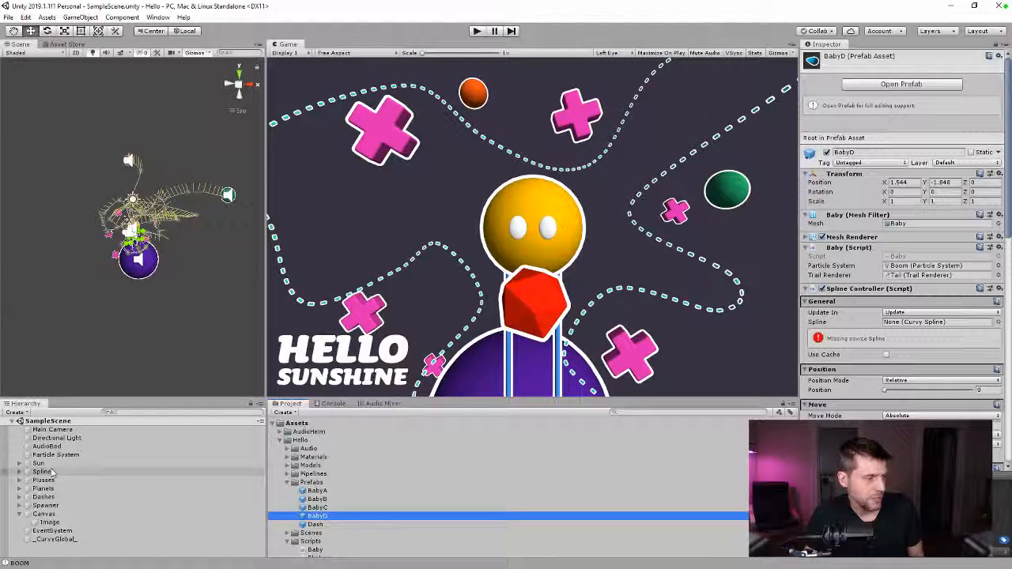
{"action": "left_click_drag", "start_coordinate": [61, 507], "coordinate": [728, 334]}
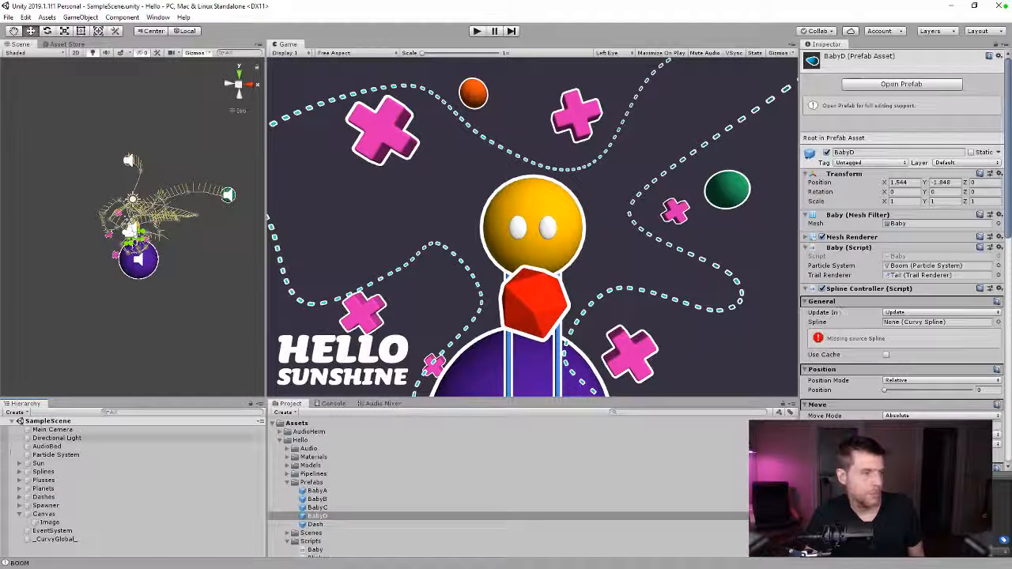
{"action": "left_click", "coordinate": [50, 506]}
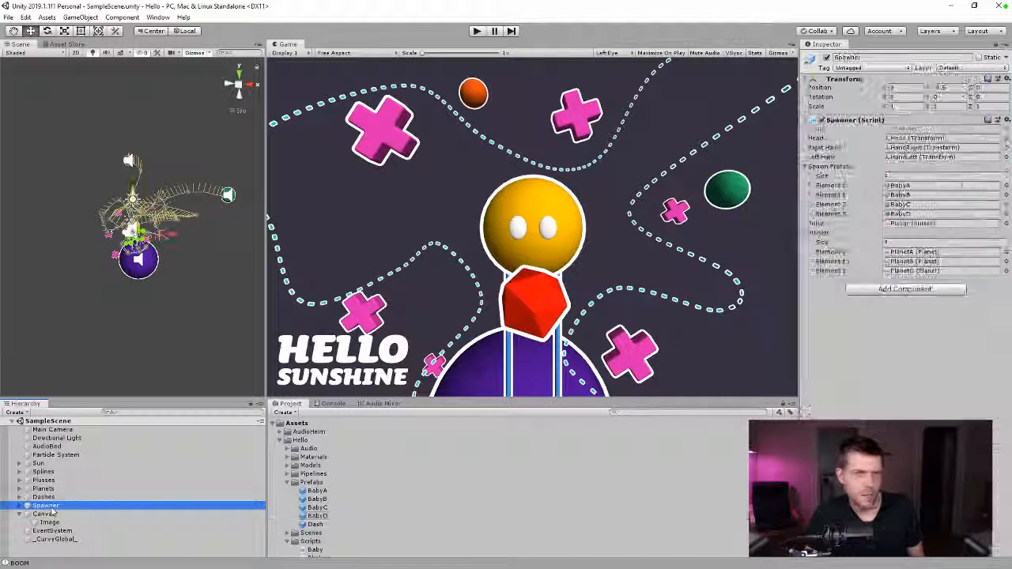
{"action": "left_click_drag", "start_coordinate": [896, 243], "coordinate": [884, 243]}
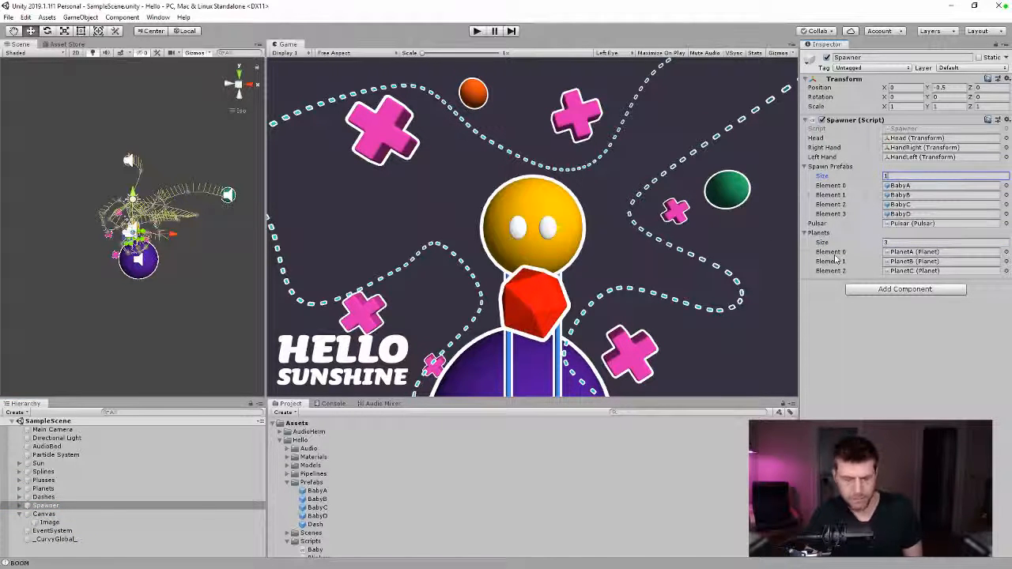
{"action": "type", "text": "1"}
{"action": "key", "text": "Return"}
{"action": "left_click", "coordinate": [312, 491]}
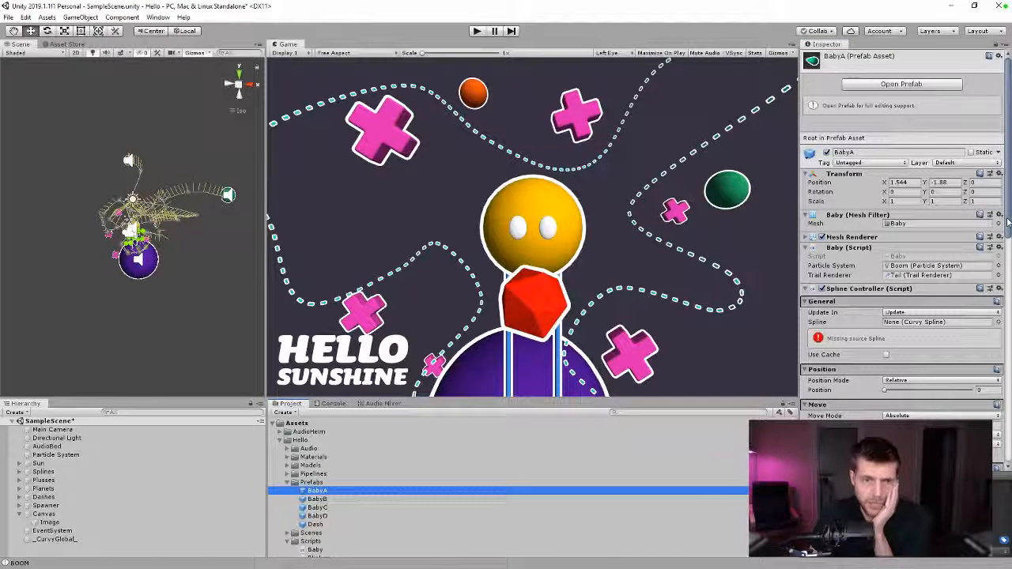
- Compare the Spline Controller move settings of the BabyA to BabyD prefabs, ending with BabyA selected
{"action": "left_click_drag", "start_coordinate": [1009, 223], "coordinate": [1007, 289]}
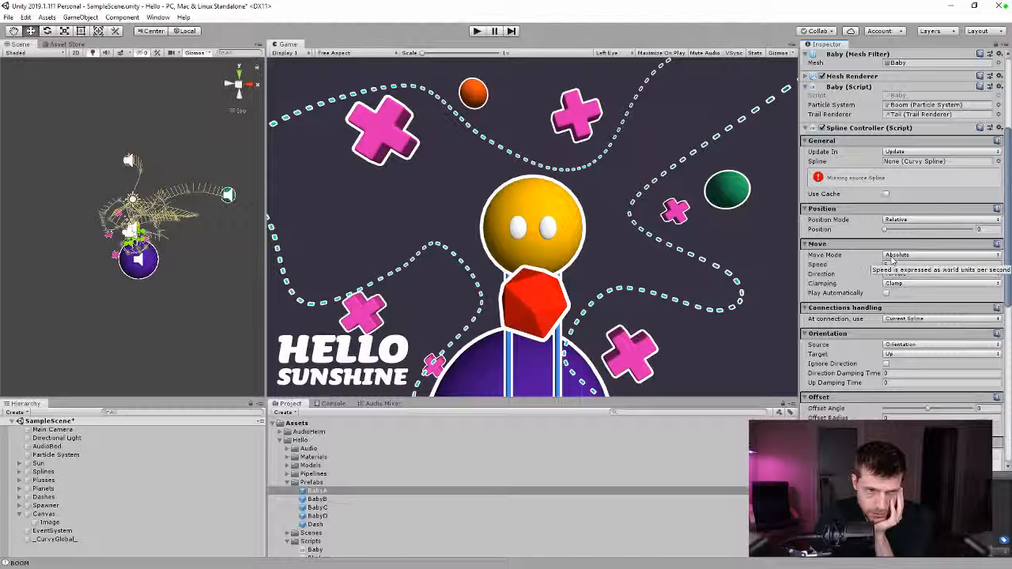
{"action": "left_click", "coordinate": [317, 491]}
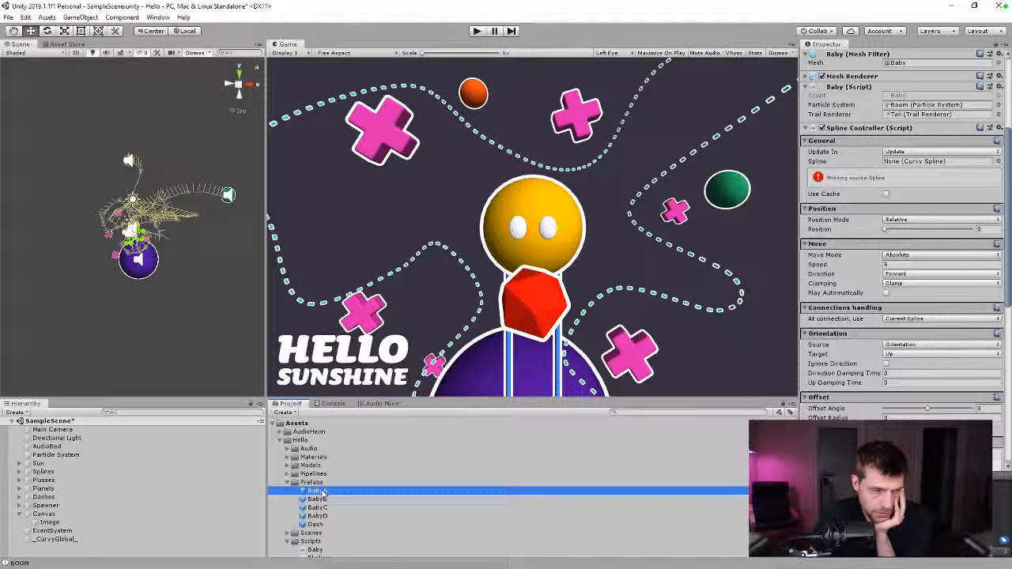
{"action": "left_click", "coordinate": [322, 508]}
{"action": "left_click", "coordinate": [323, 517]}
{"action": "left_click", "coordinate": [323, 508]}
{"action": "left_click", "coordinate": [323, 502]}
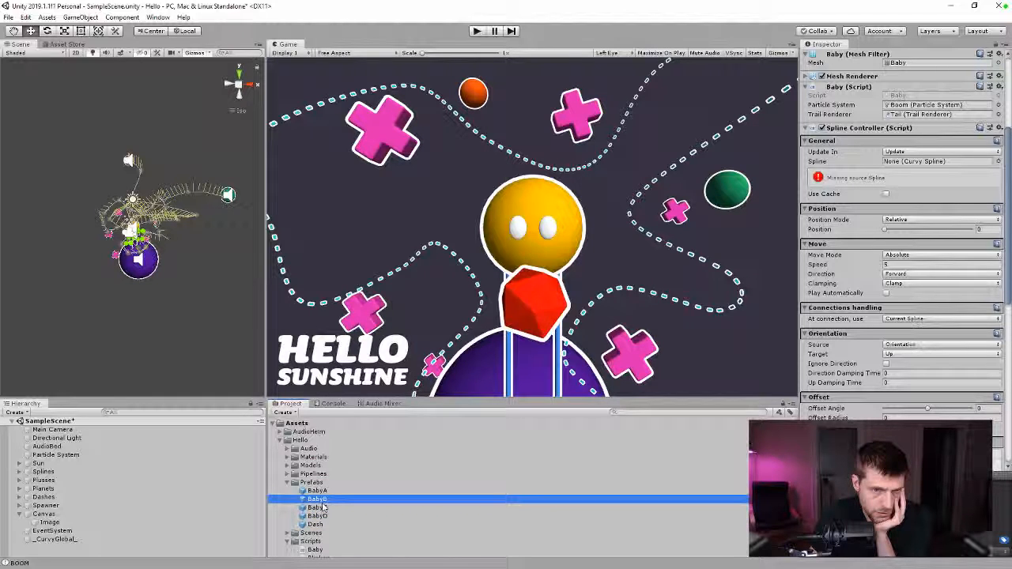
{"action": "left_click", "coordinate": [318, 491]}
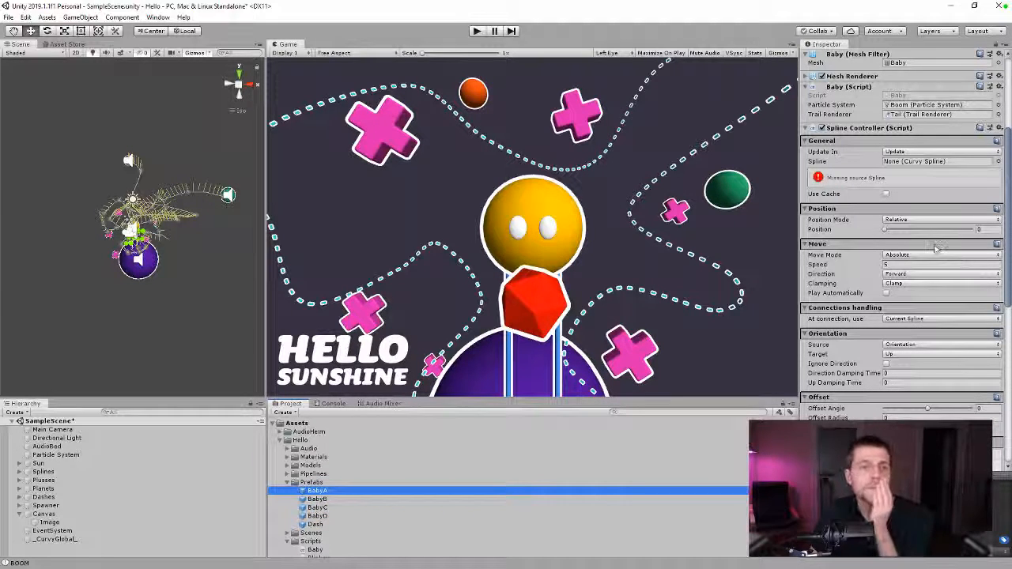
- Set the Move Mode of BabyA's Spline Controller to Relative and briefly play the scene to test it
{"action": "left_click", "coordinate": [913, 220]}
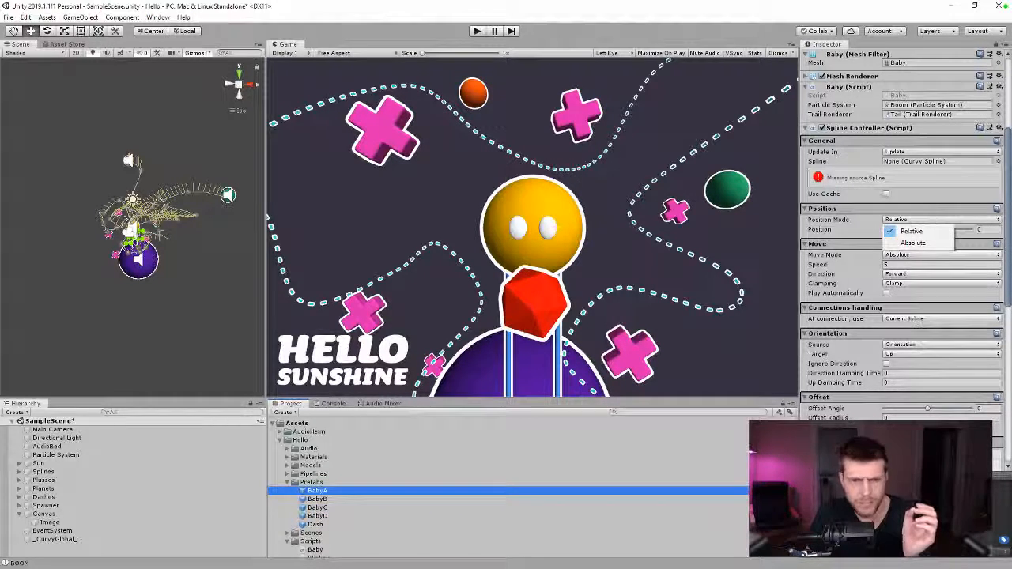
{"action": "left_click", "coordinate": [873, 219]}
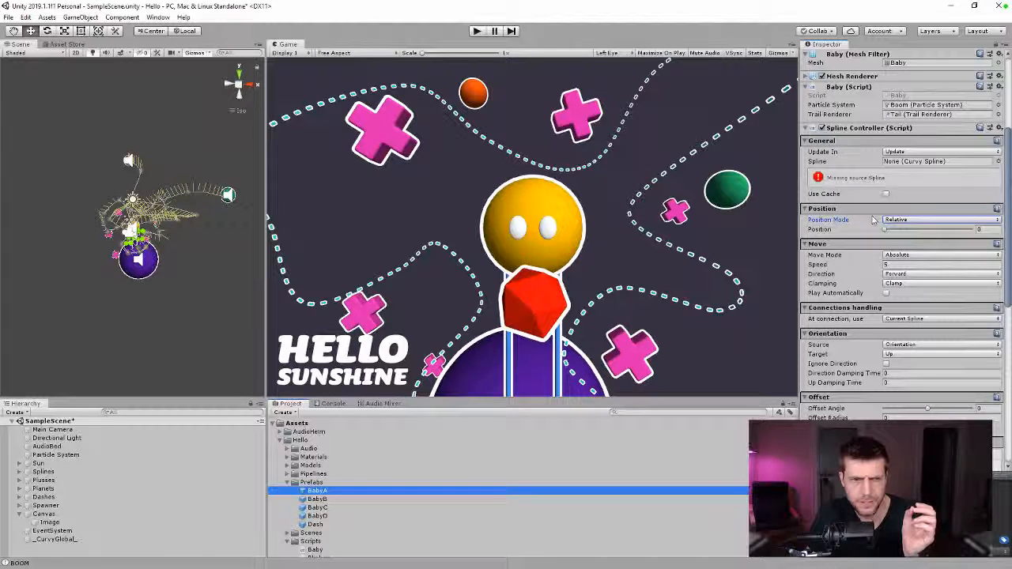
{"action": "left_click", "coordinate": [903, 257]}
{"action": "left_click", "coordinate": [909, 265]}
{"action": "left_click", "coordinate": [475, 32]}
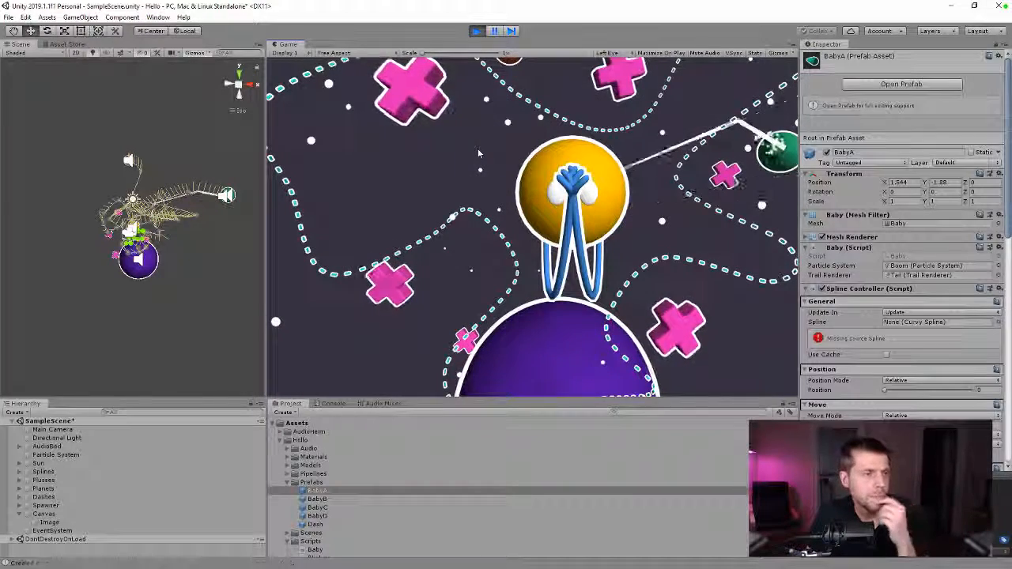
{"action": "left_click", "coordinate": [477, 31]}
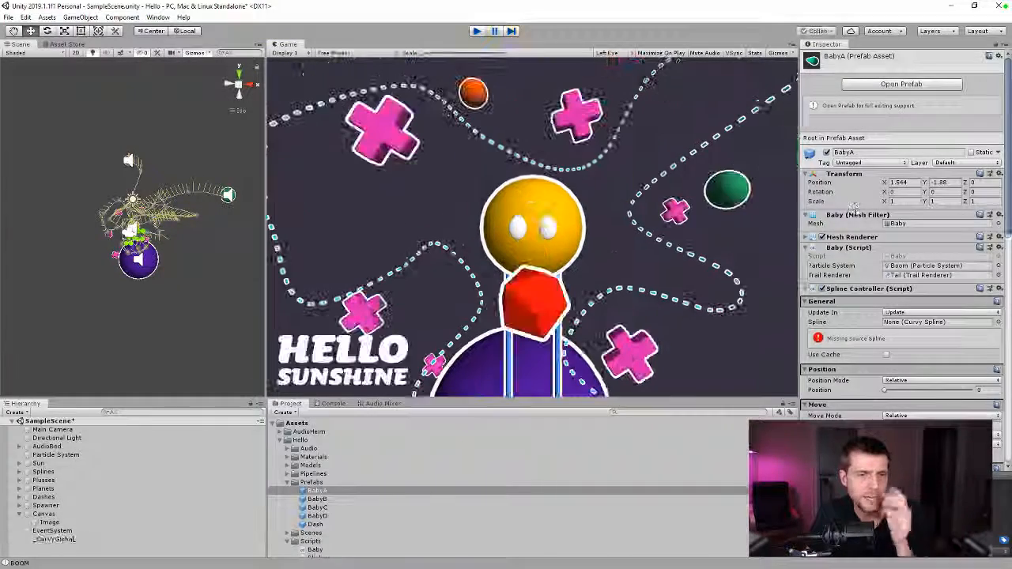
- Change the Speed of BabyA's Spline Controller, play the scene to test the movement, and stop playback
{"action": "left_click_drag", "start_coordinate": [1006, 219], "coordinate": [1007, 304]}
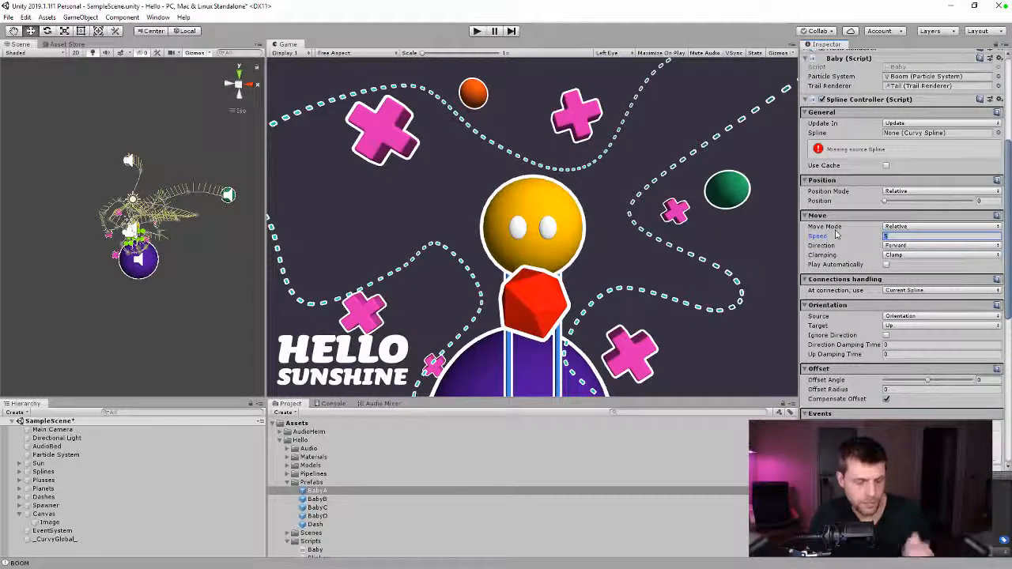
{"action": "left_click", "coordinate": [479, 31]}
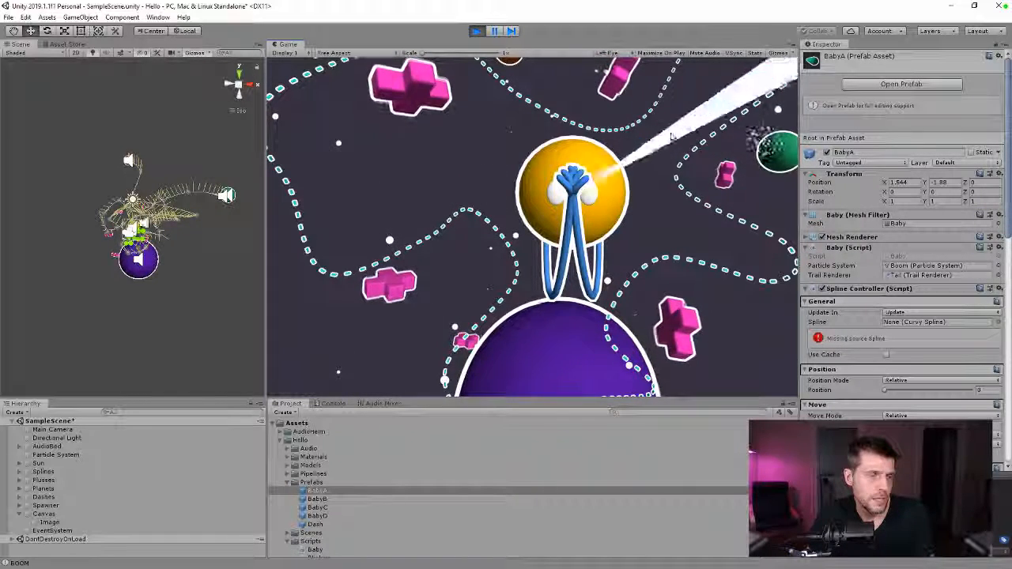
{"action": "key", "text": "ctrl+p"}
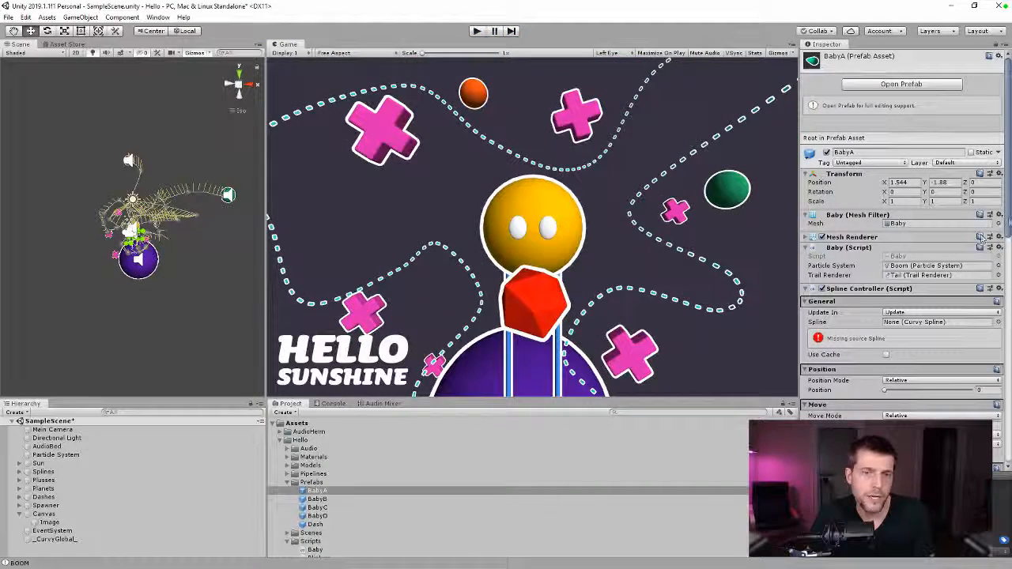
- Set BabyA's spline Speed to 0.2, play the scene to judge the pace, and stop playback
{"action": "scroll", "coordinate": [896, 326], "scroll_direction": "down", "scroll_amount": 3}
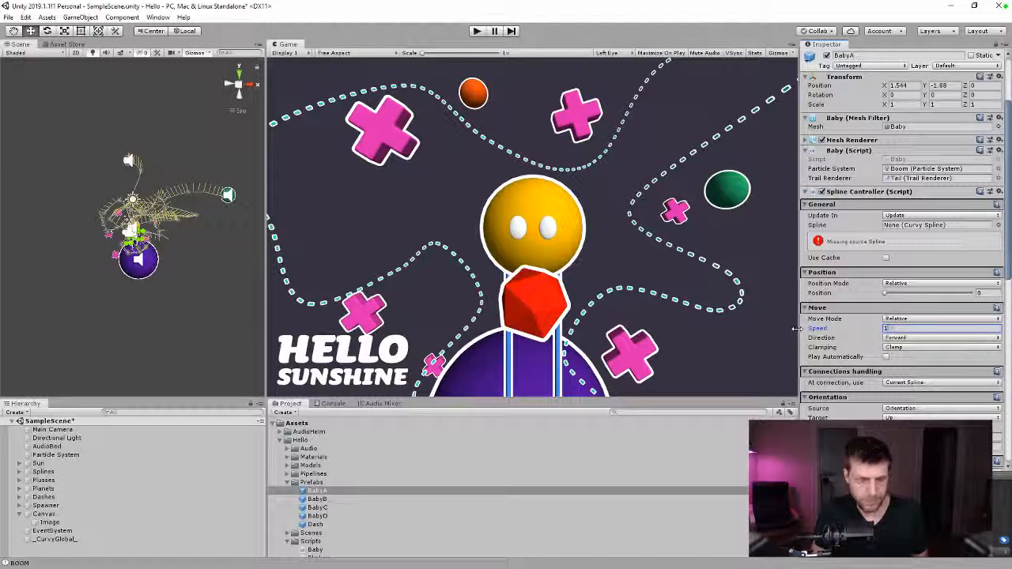
{"action": "key", "text": "ctrl+p"}
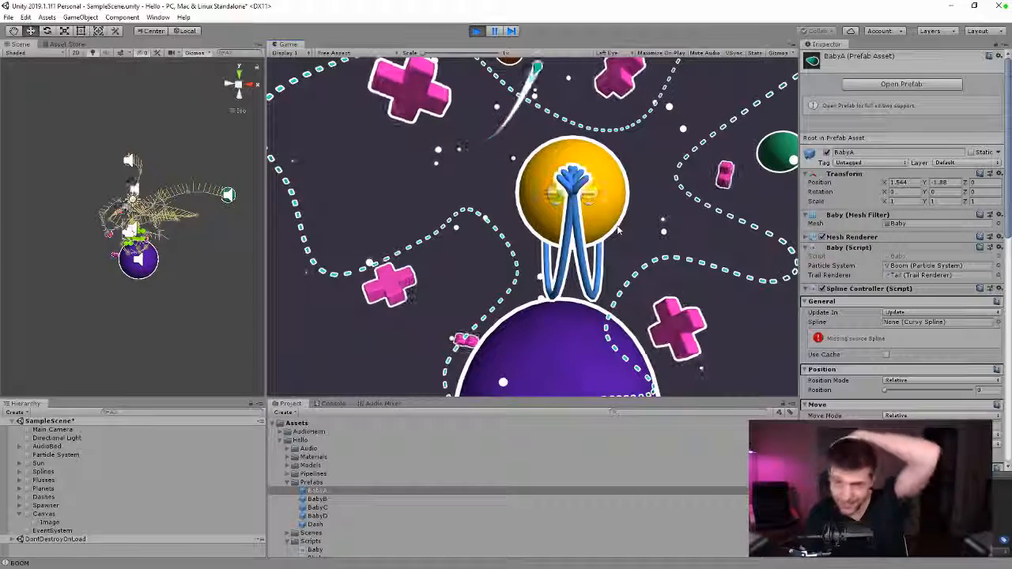
{"action": "key", "text": "ctrl+p"}
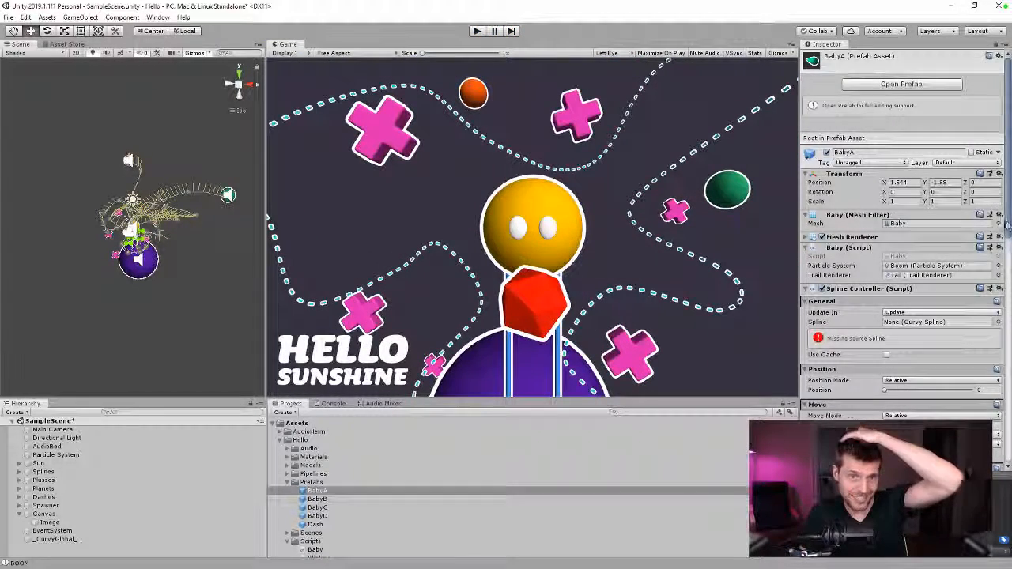
- Set BabyA's spline Speed to 0.25 and run a short play test of the scene
{"action": "scroll", "coordinate": [1006, 223], "scroll_direction": "down", "scroll_amount": 5}
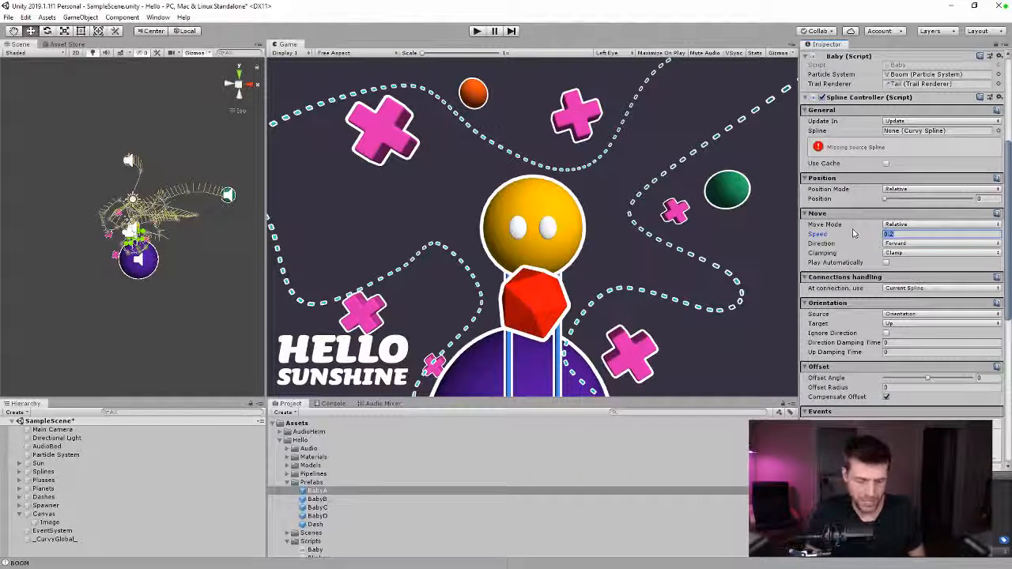
{"action": "left_click", "coordinate": [476, 32]}
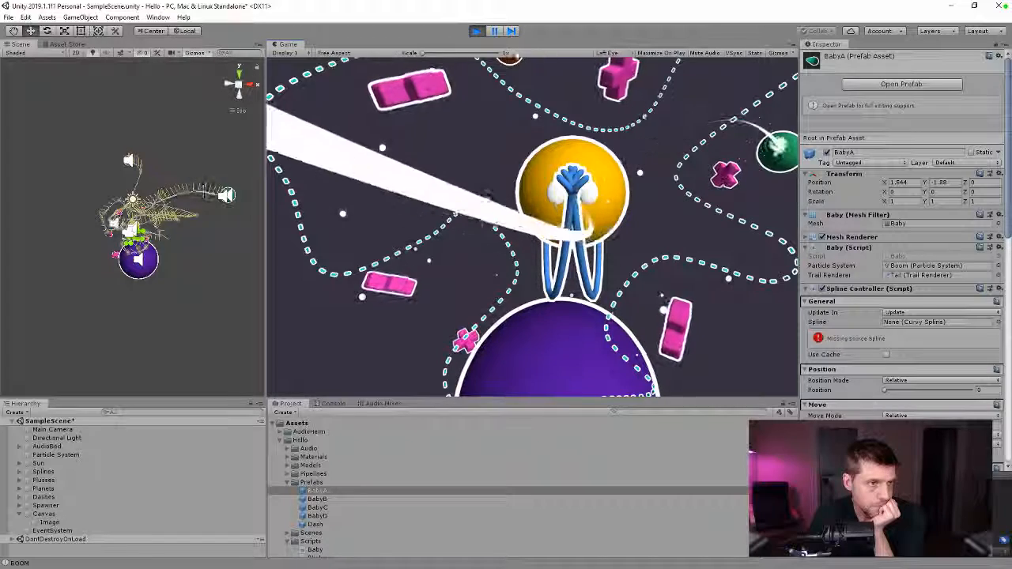
{"action": "left_click", "coordinate": [476, 32]}
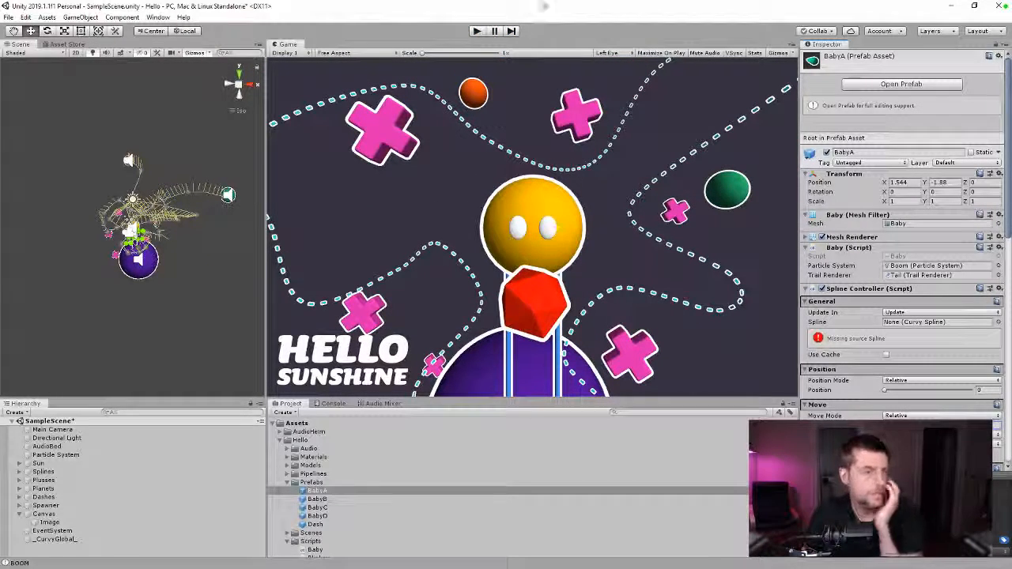
- Play the scene again to view BabyA's movement in VR, check its Spline Controller settings, and stop playback
{"action": "left_click", "coordinate": [476, 32]}
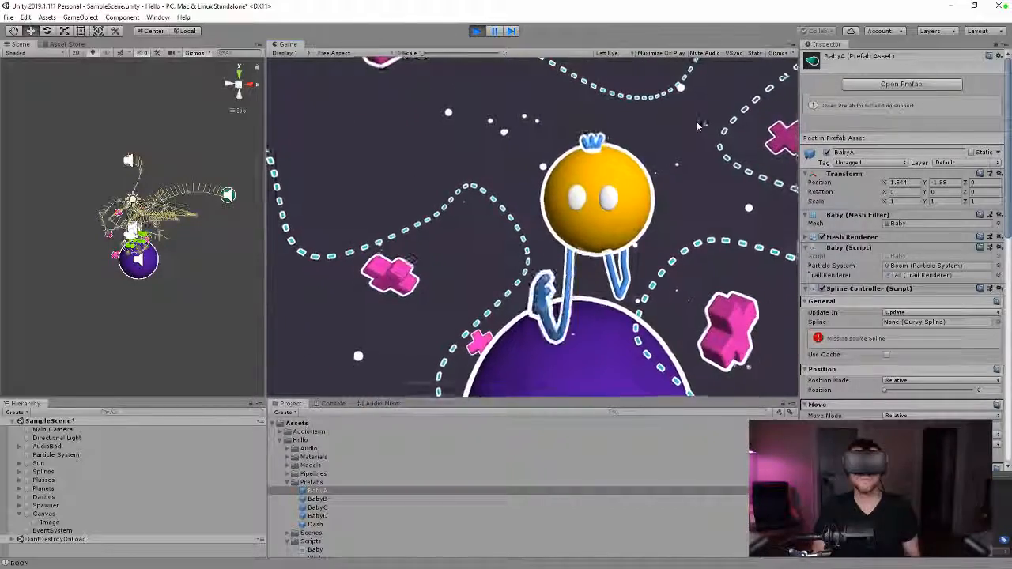
{"action": "scroll", "coordinate": [948, 316], "scroll_direction": "down", "scroll_amount": 3}
{"action": "left_click", "coordinate": [1000, 341]}
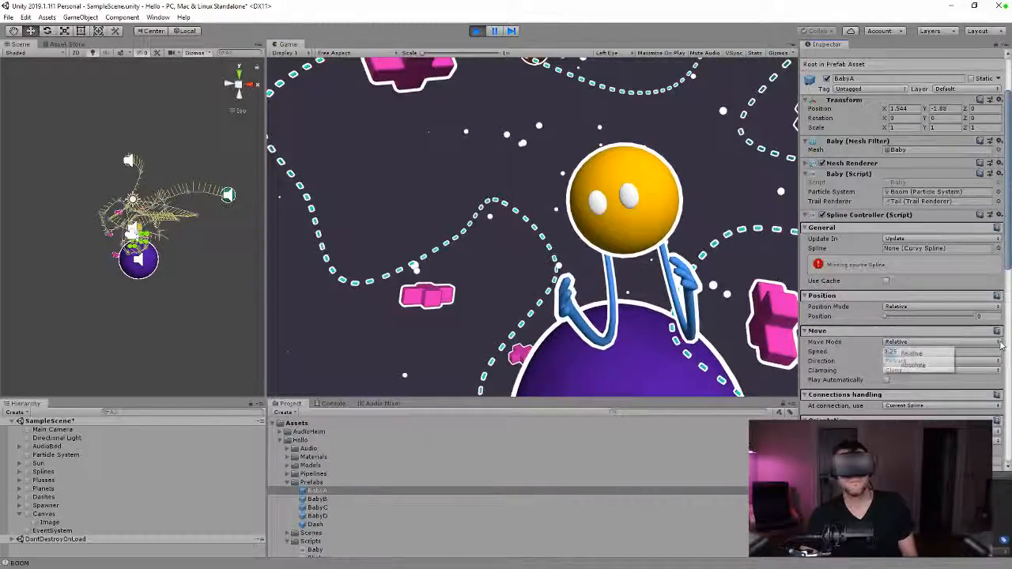
{"action": "left_click", "coordinate": [1001, 344]}
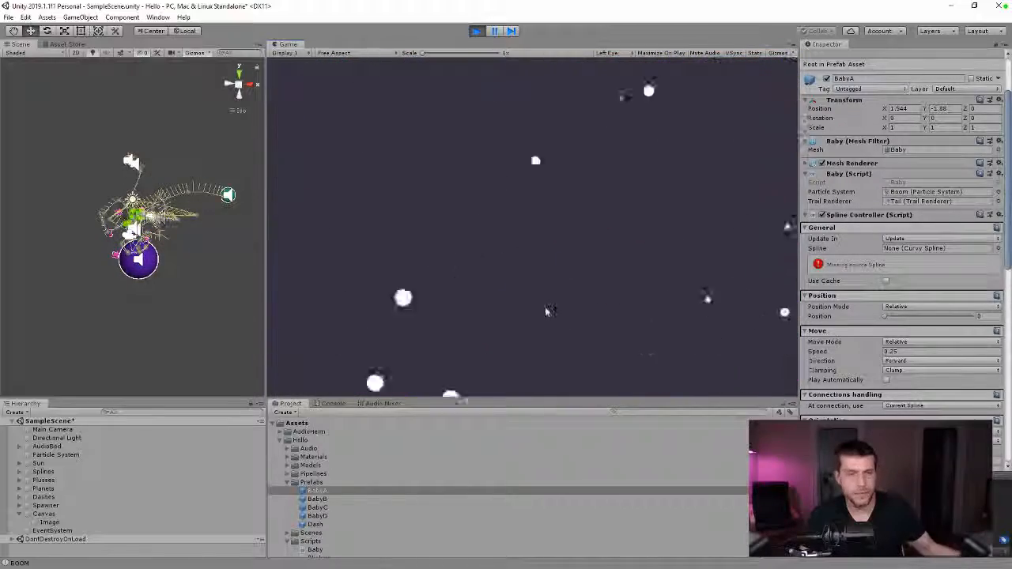
{"action": "left_click", "coordinate": [477, 30]}
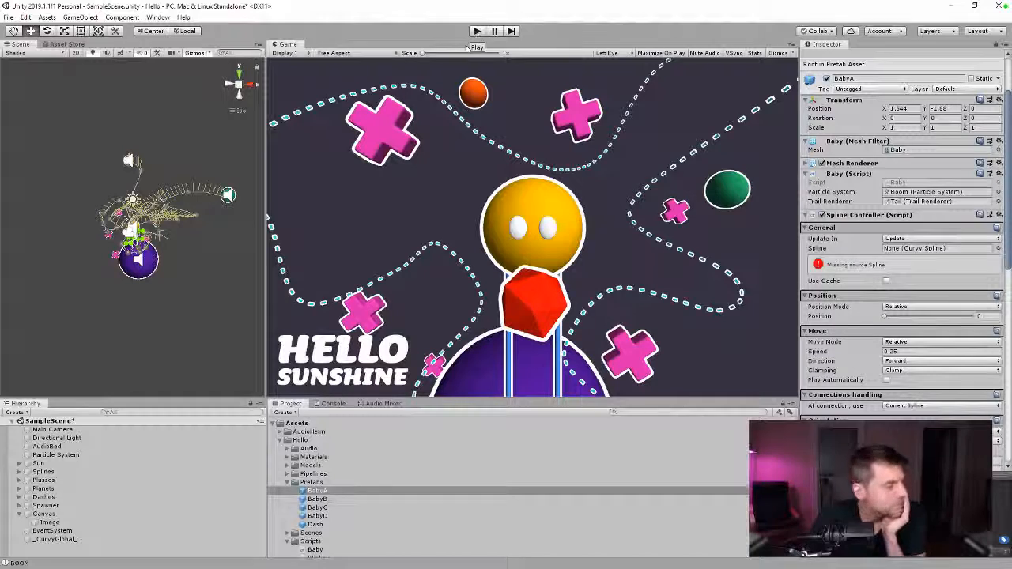
- Check the Hello audio mixer, and set PlanetA's Helm Controller channel to 6 and its Synthesizer Mixer Group to QuaserSynthesizer
{"action": "left_click", "coordinate": [380, 404]}
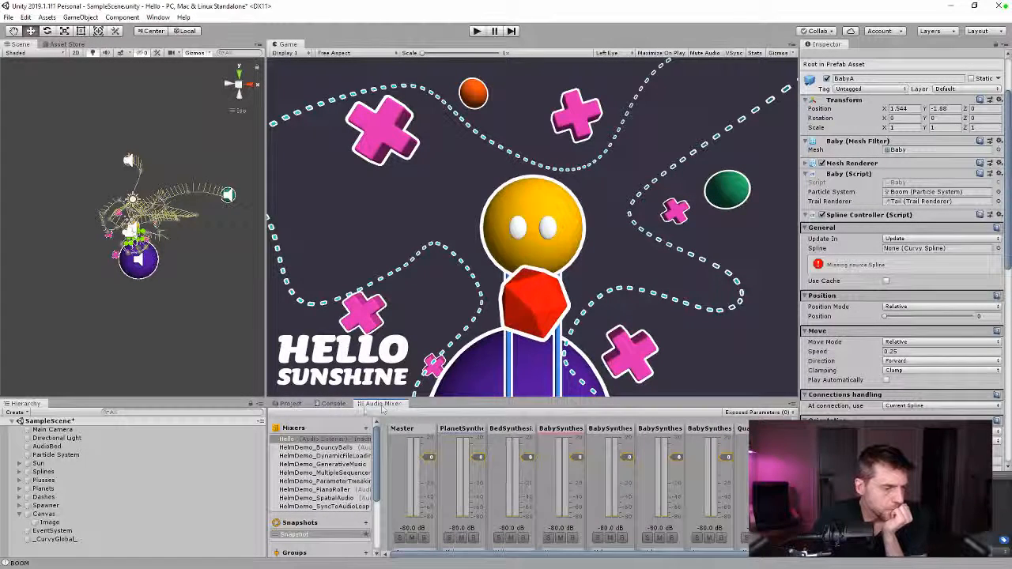
{"action": "left_click", "coordinate": [293, 404]}
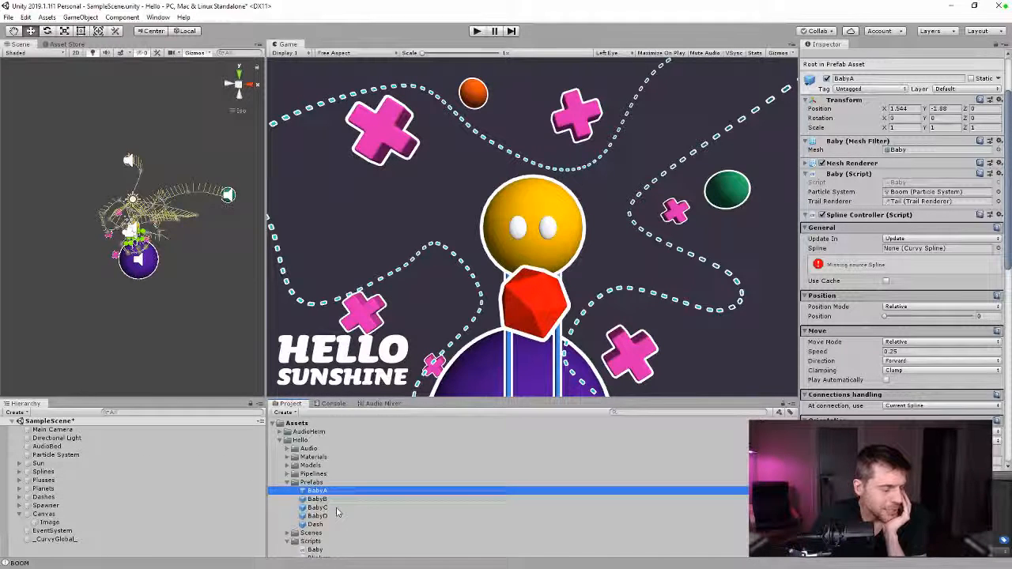
{"action": "scroll", "coordinate": [336, 512], "scroll_direction": "down", "scroll_amount": 4}
{"action": "scroll", "coordinate": [336, 512], "scroll_direction": "up", "scroll_amount": 4}
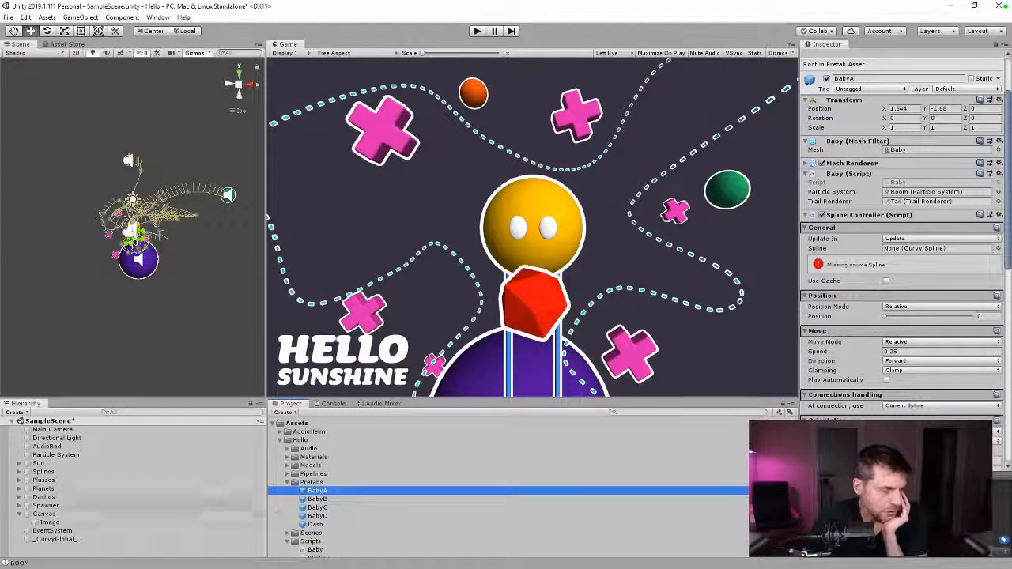
{"action": "left_click", "coordinate": [19, 489]}
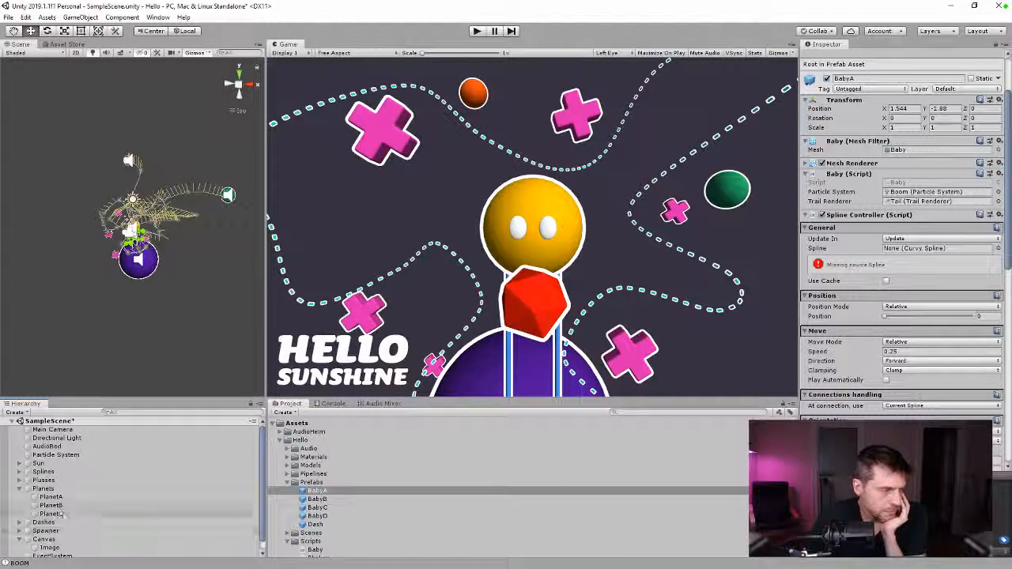
{"action": "left_click", "coordinate": [51, 496]}
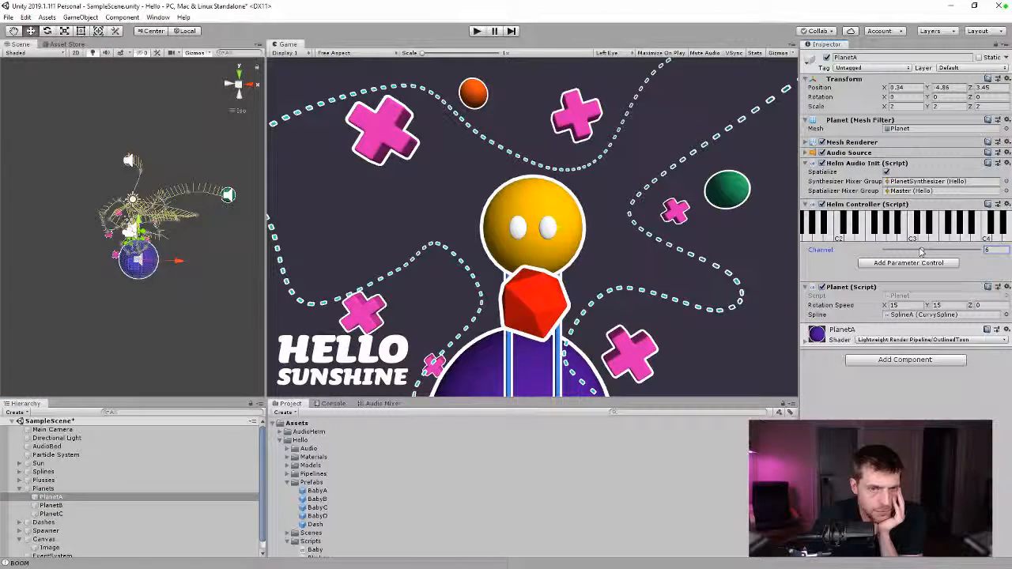
{"action": "left_click", "coordinate": [1006, 182]}
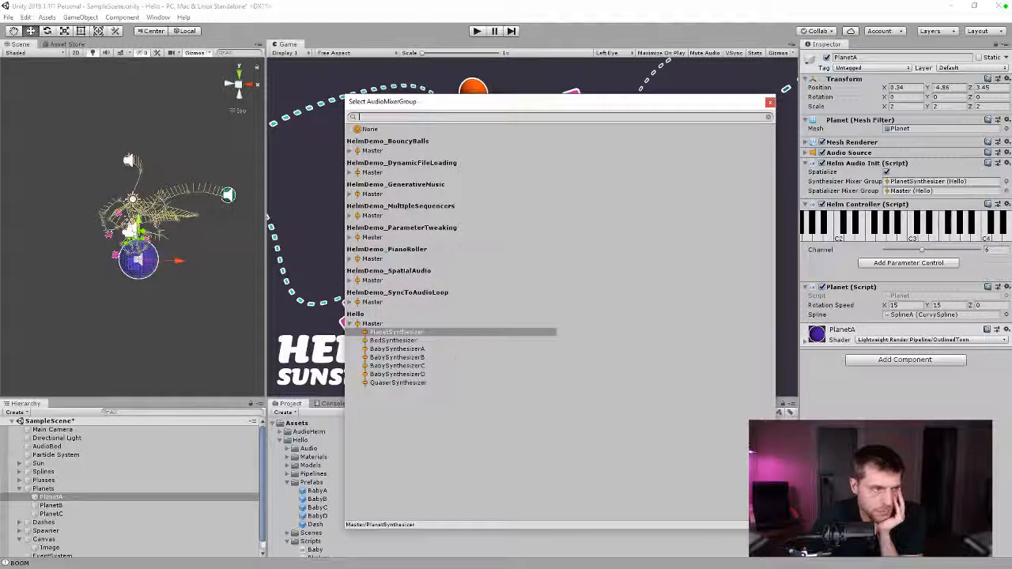
{"action": "double_click", "coordinate": [421, 383]}
- Assign the QuaserSynthesizer mixer group and Helm channel 6 to both PlanetB and PlanetC
{"action": "left_click", "coordinate": [51, 506]}
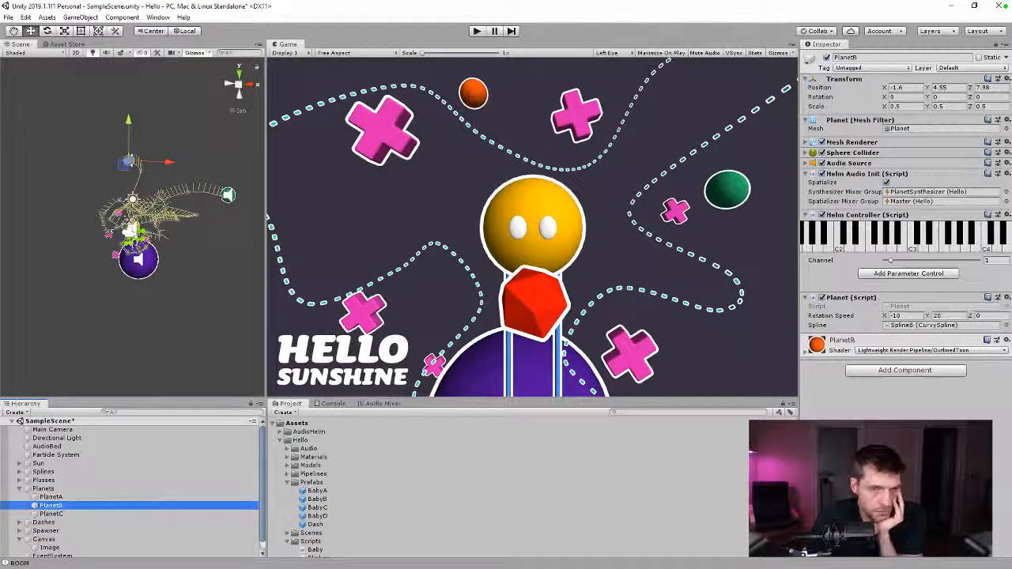
{"action": "left_click", "coordinate": [1006, 192]}
{"action": "double_click", "coordinate": [404, 383]}
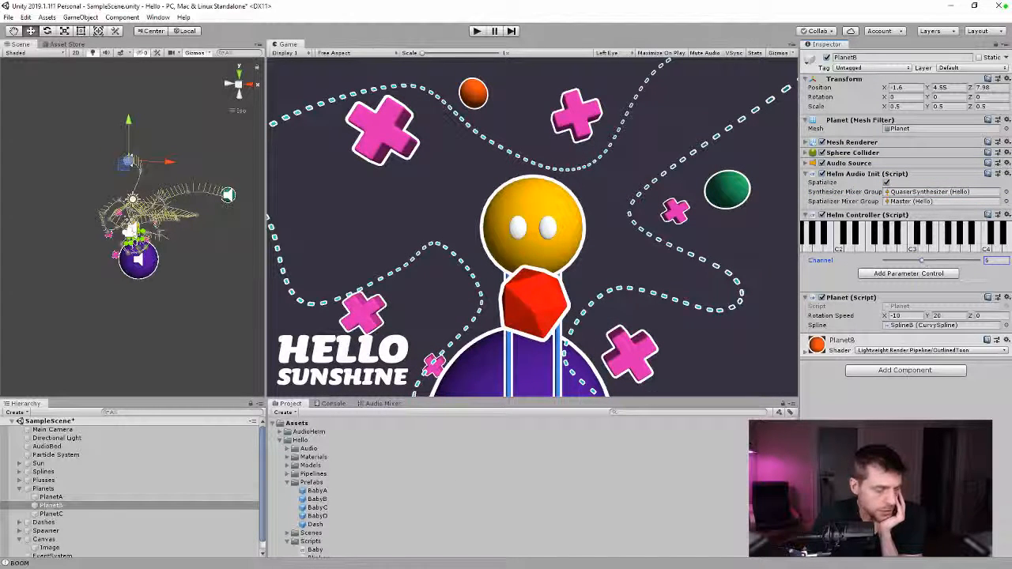
{"action": "left_click", "coordinate": [65, 515]}
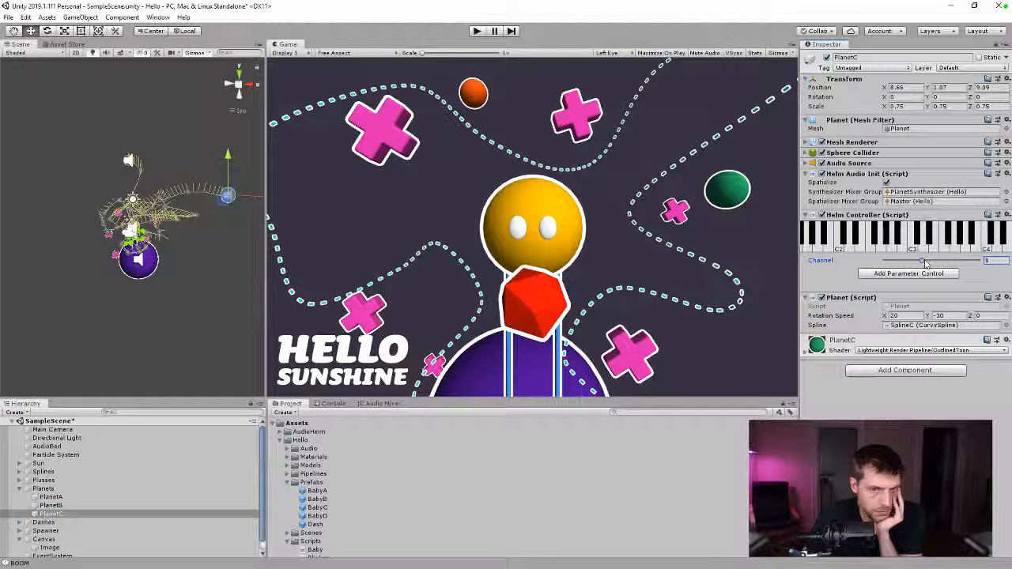
{"action": "left_click", "coordinate": [1005, 201]}
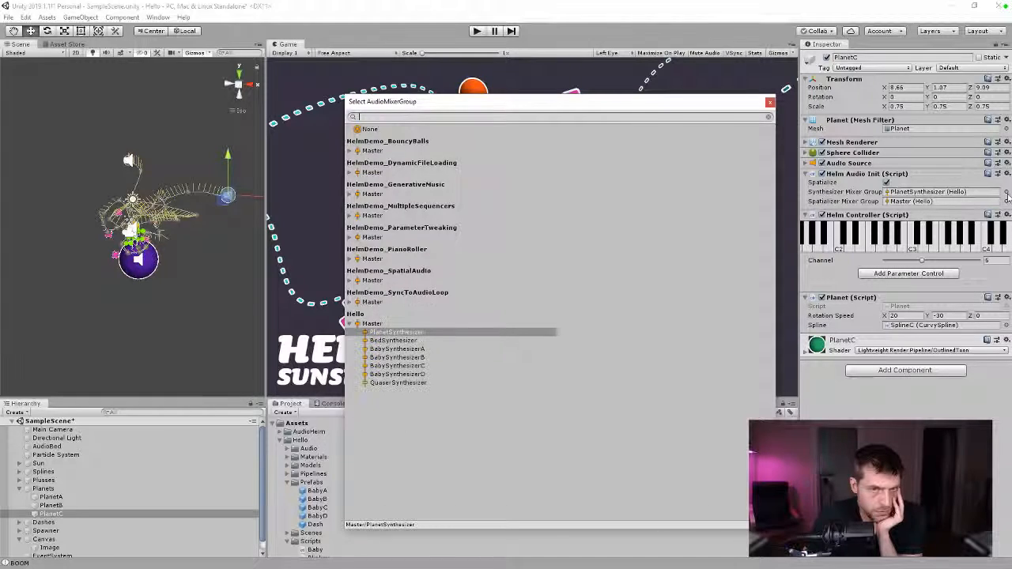
{"action": "double_click", "coordinate": [378, 384]}
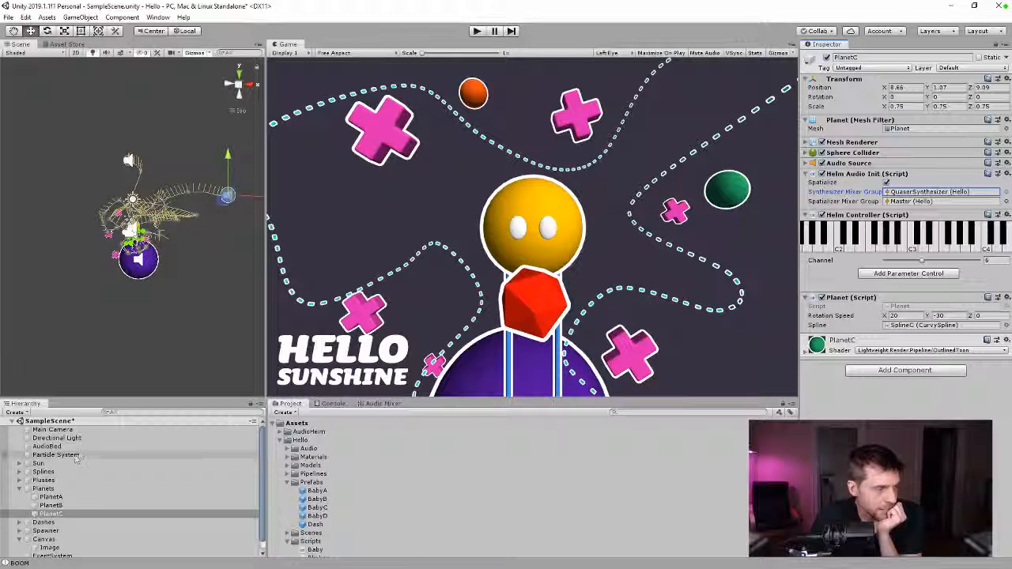
- Deactivate the AudioBed object and play the scene to hear it without the bed
{"action": "left_click", "coordinate": [47, 446]}
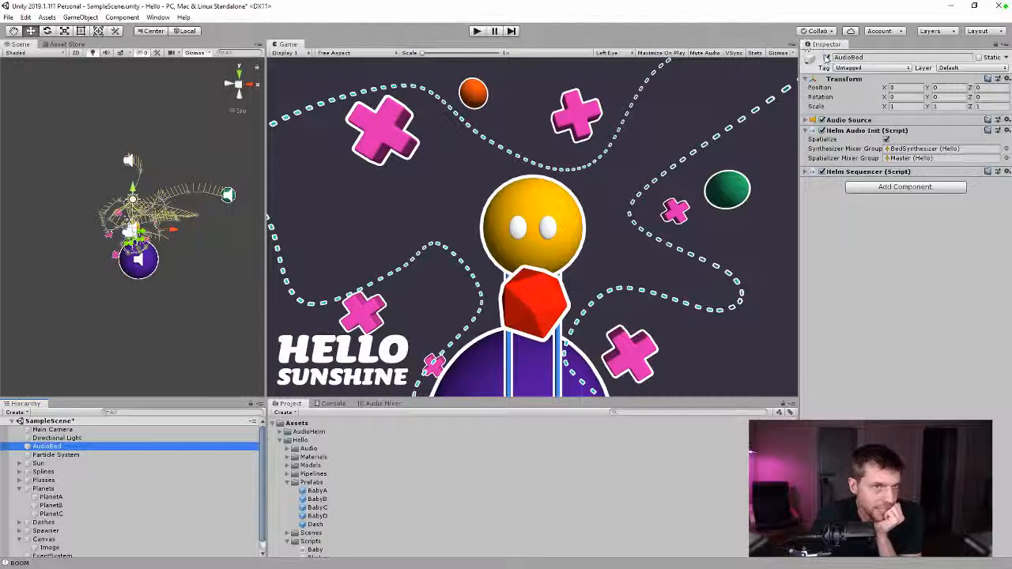
{"action": "left_click", "coordinate": [476, 30]}
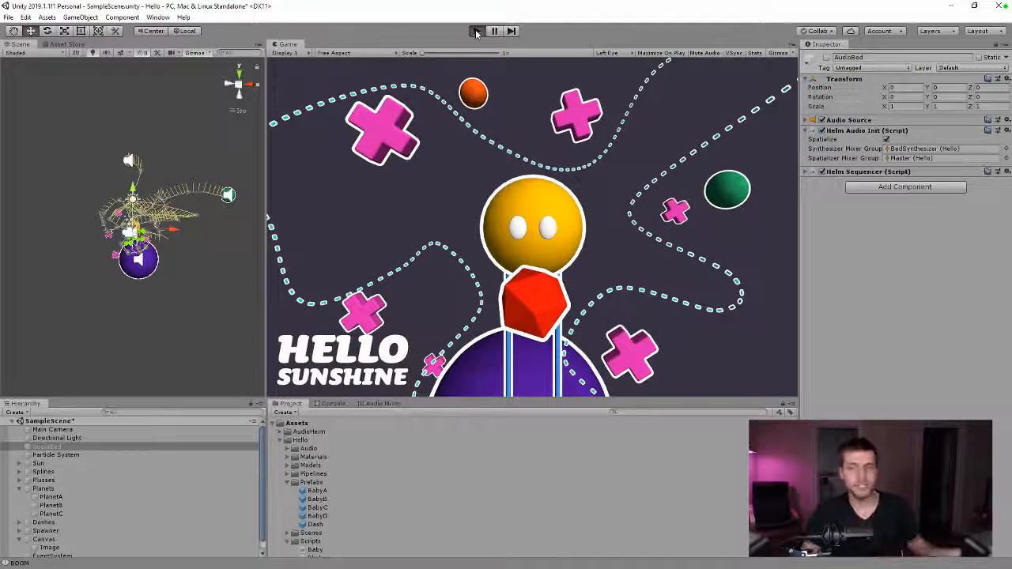